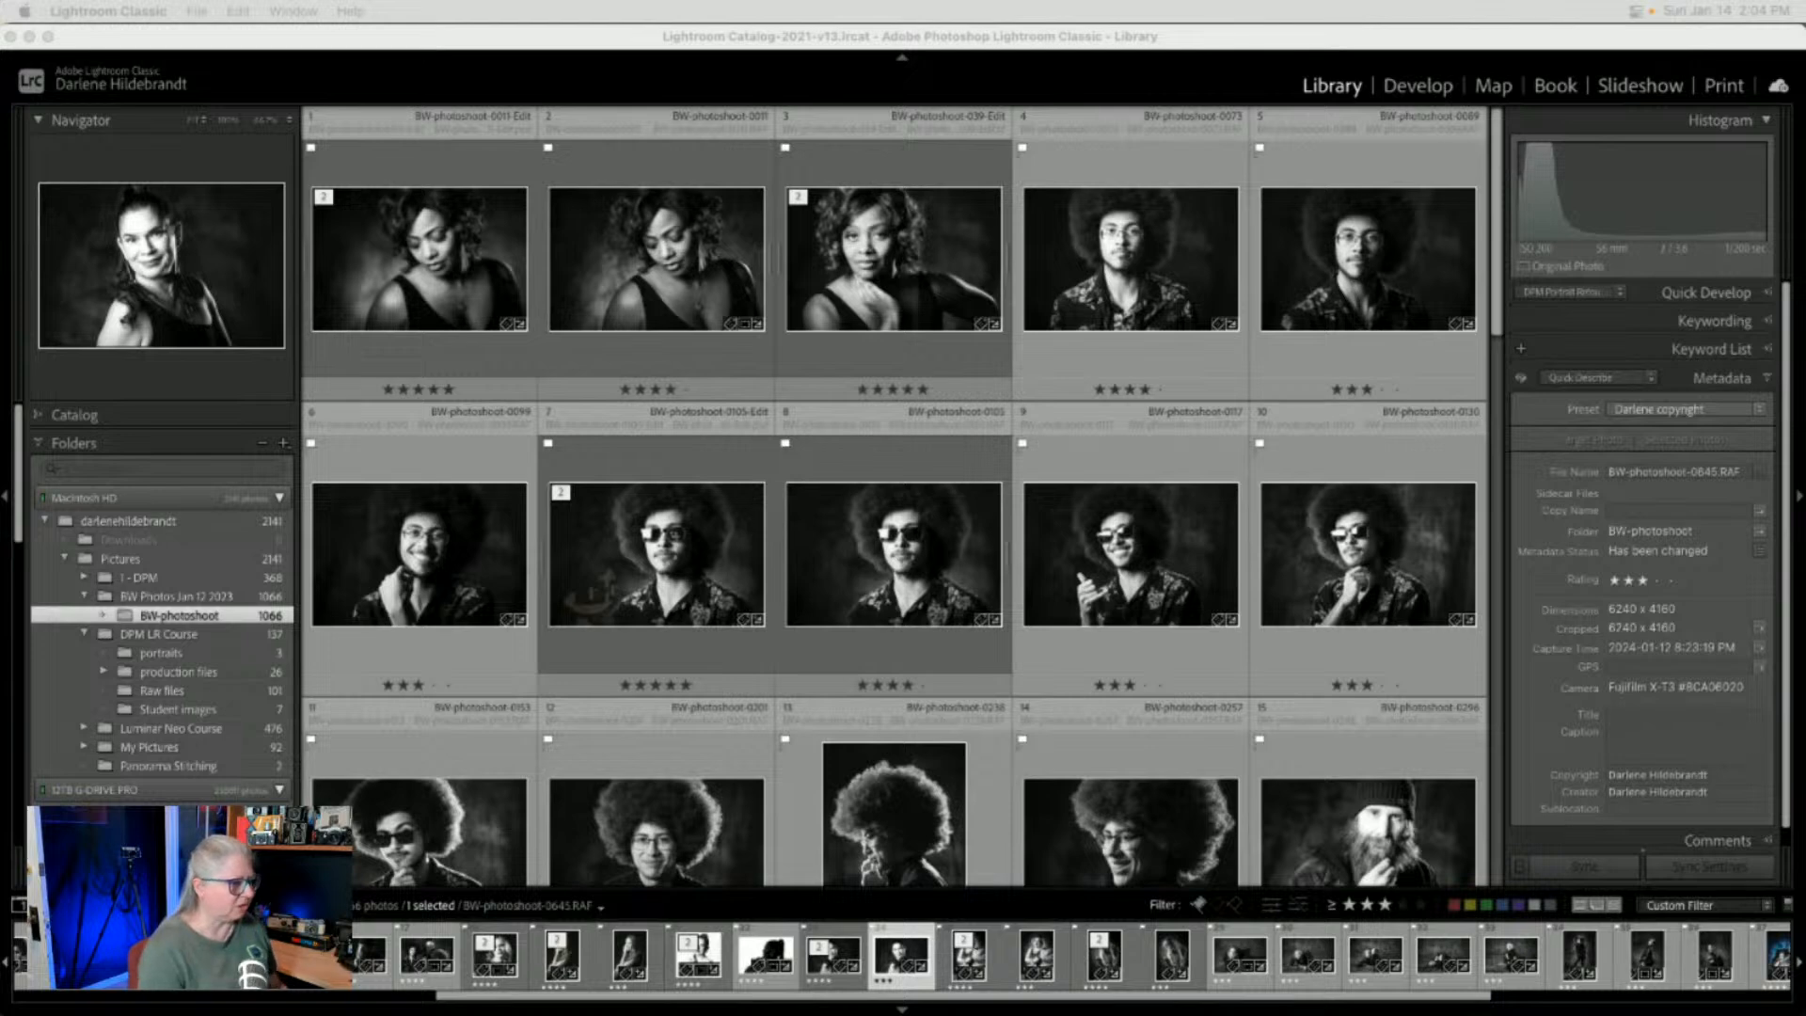
Open the Black & White folder inside the Not used yet folder of Edit my image LIVE
{"action": "left_click", "coordinate": [1604, 510]}
{"action": "scroll", "coordinate": [153, 565], "scroll_direction": "down", "scroll_amount": 5}
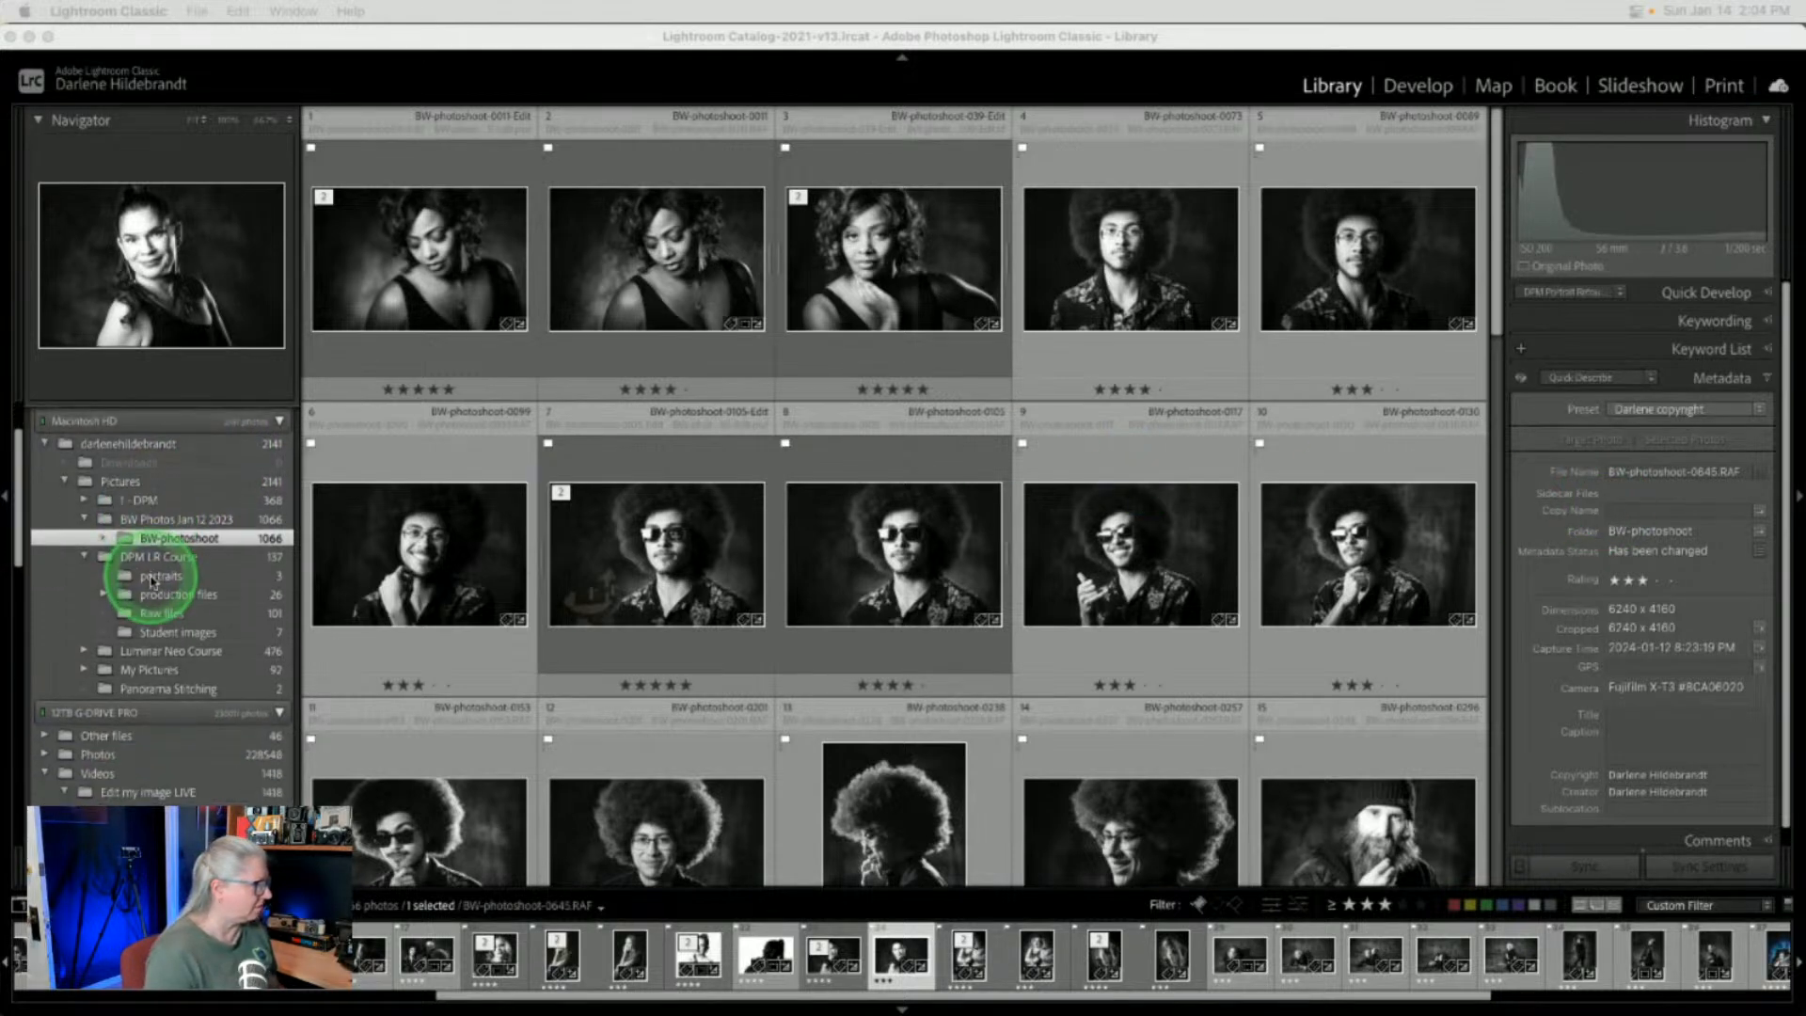
{"action": "scroll", "coordinate": [154, 581], "scroll_direction": "down", "scroll_amount": 3}
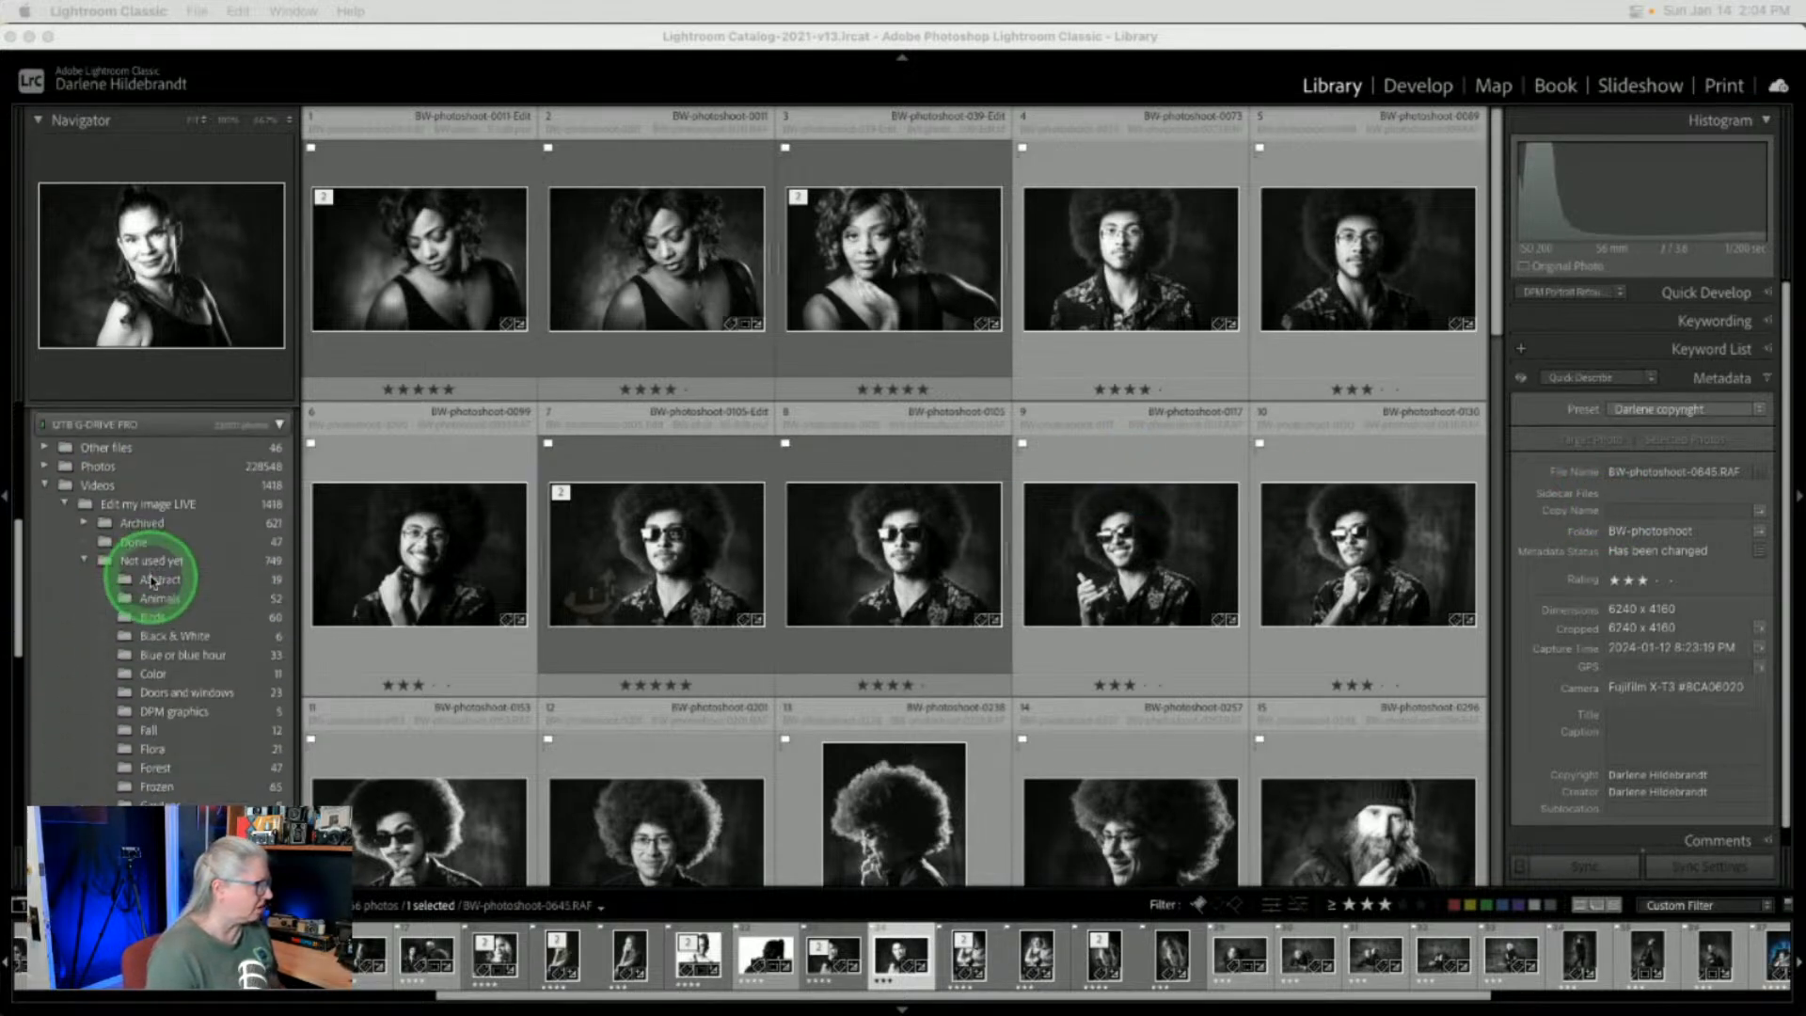
{"action": "left_click", "coordinate": [193, 631]}
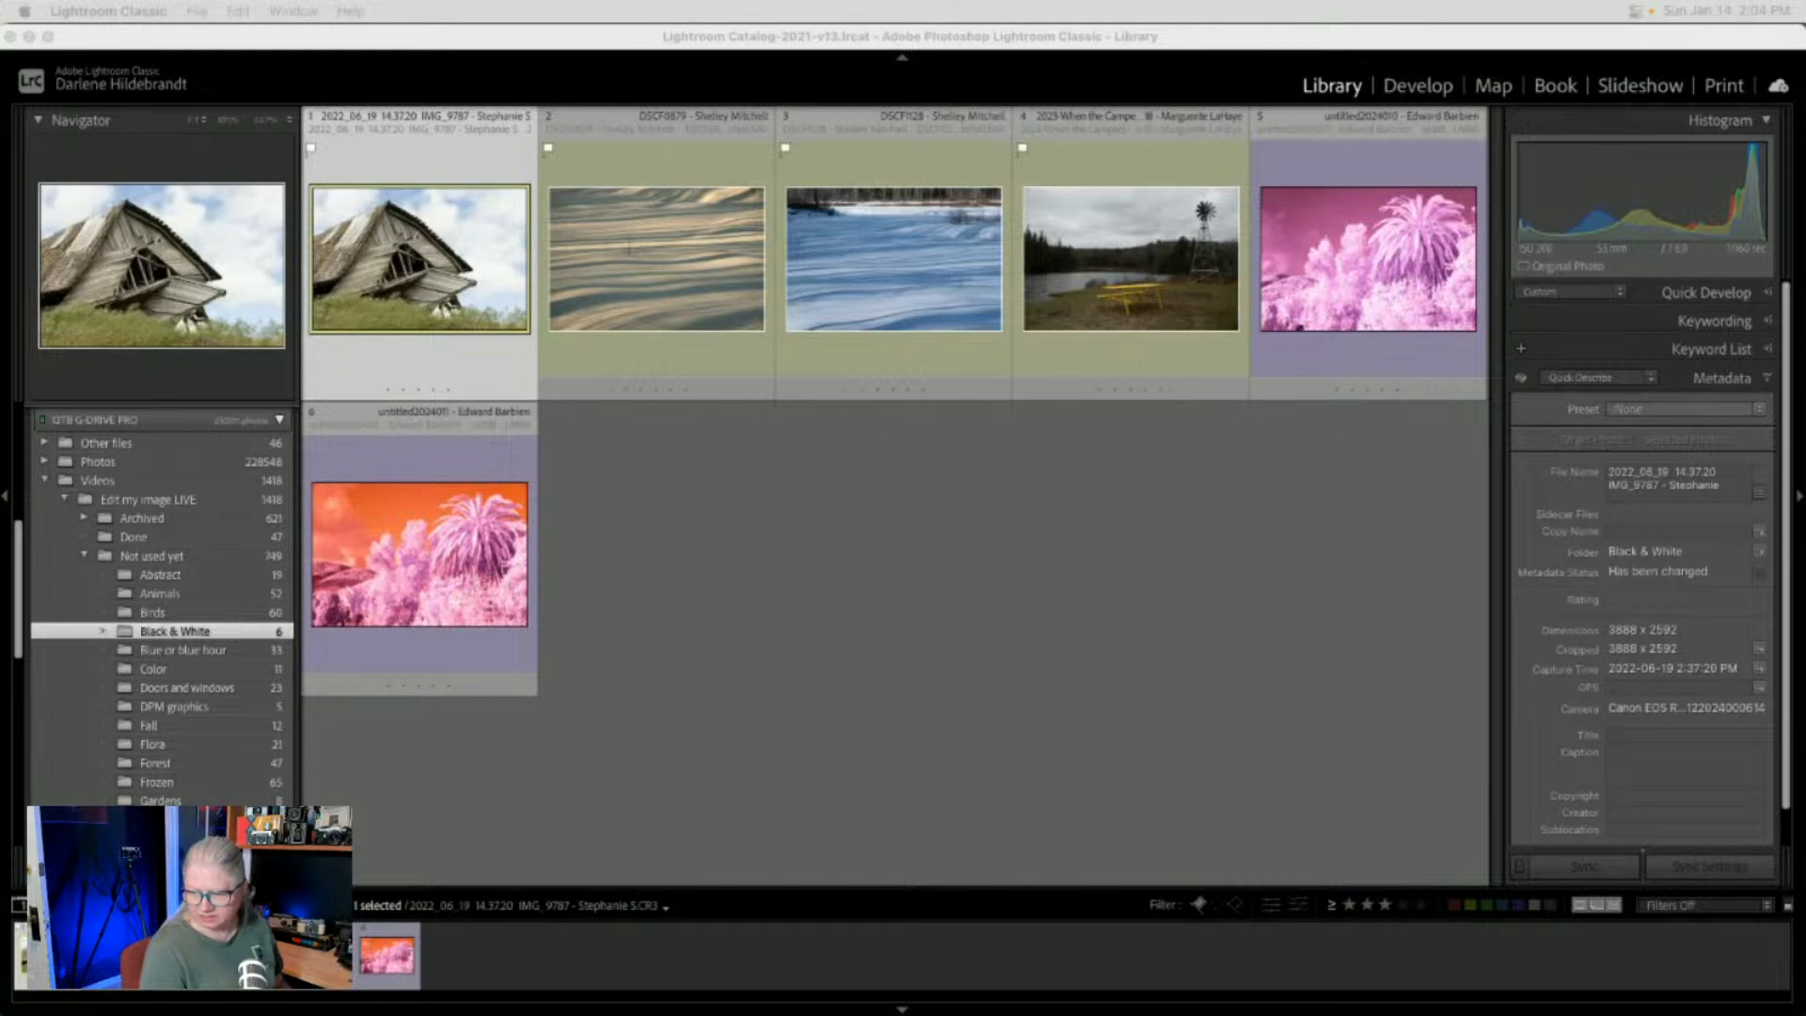
Open the first photo in the folder, the collapsing wooden barn, in the Develop module
{"action": "left_click", "coordinate": [718, 408]}
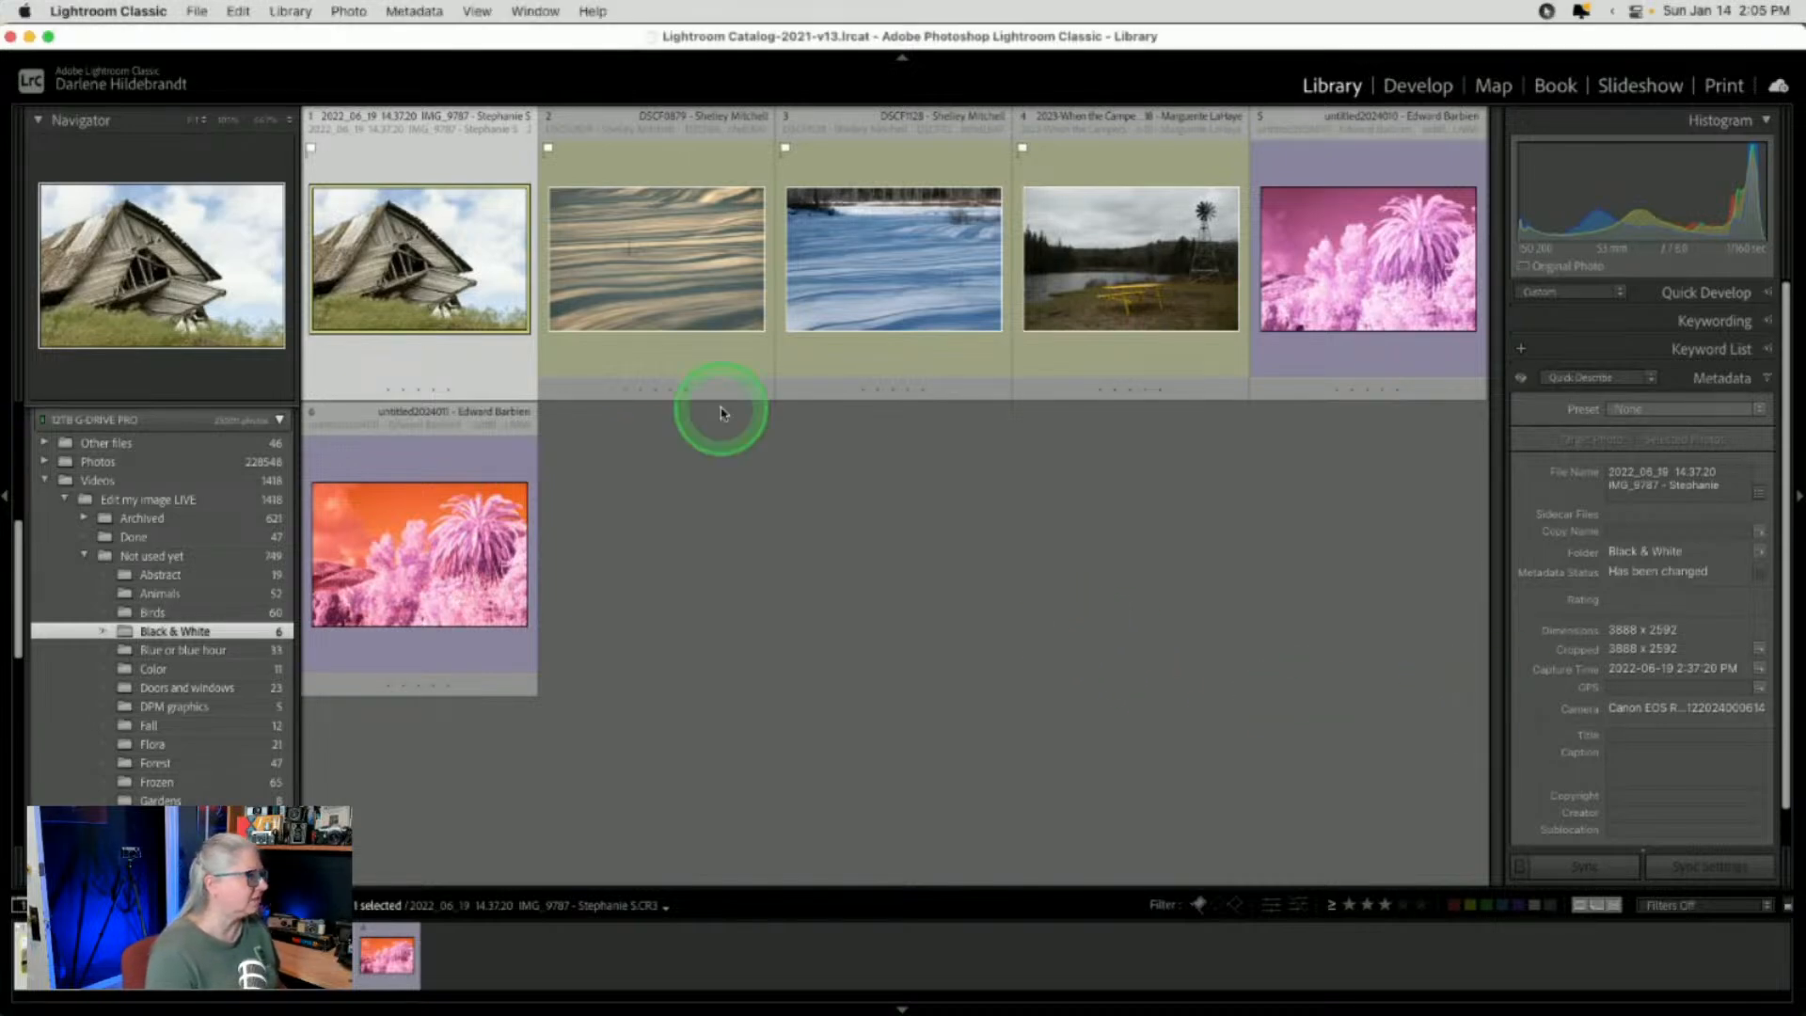
{"action": "double_click", "coordinate": [436, 279]}
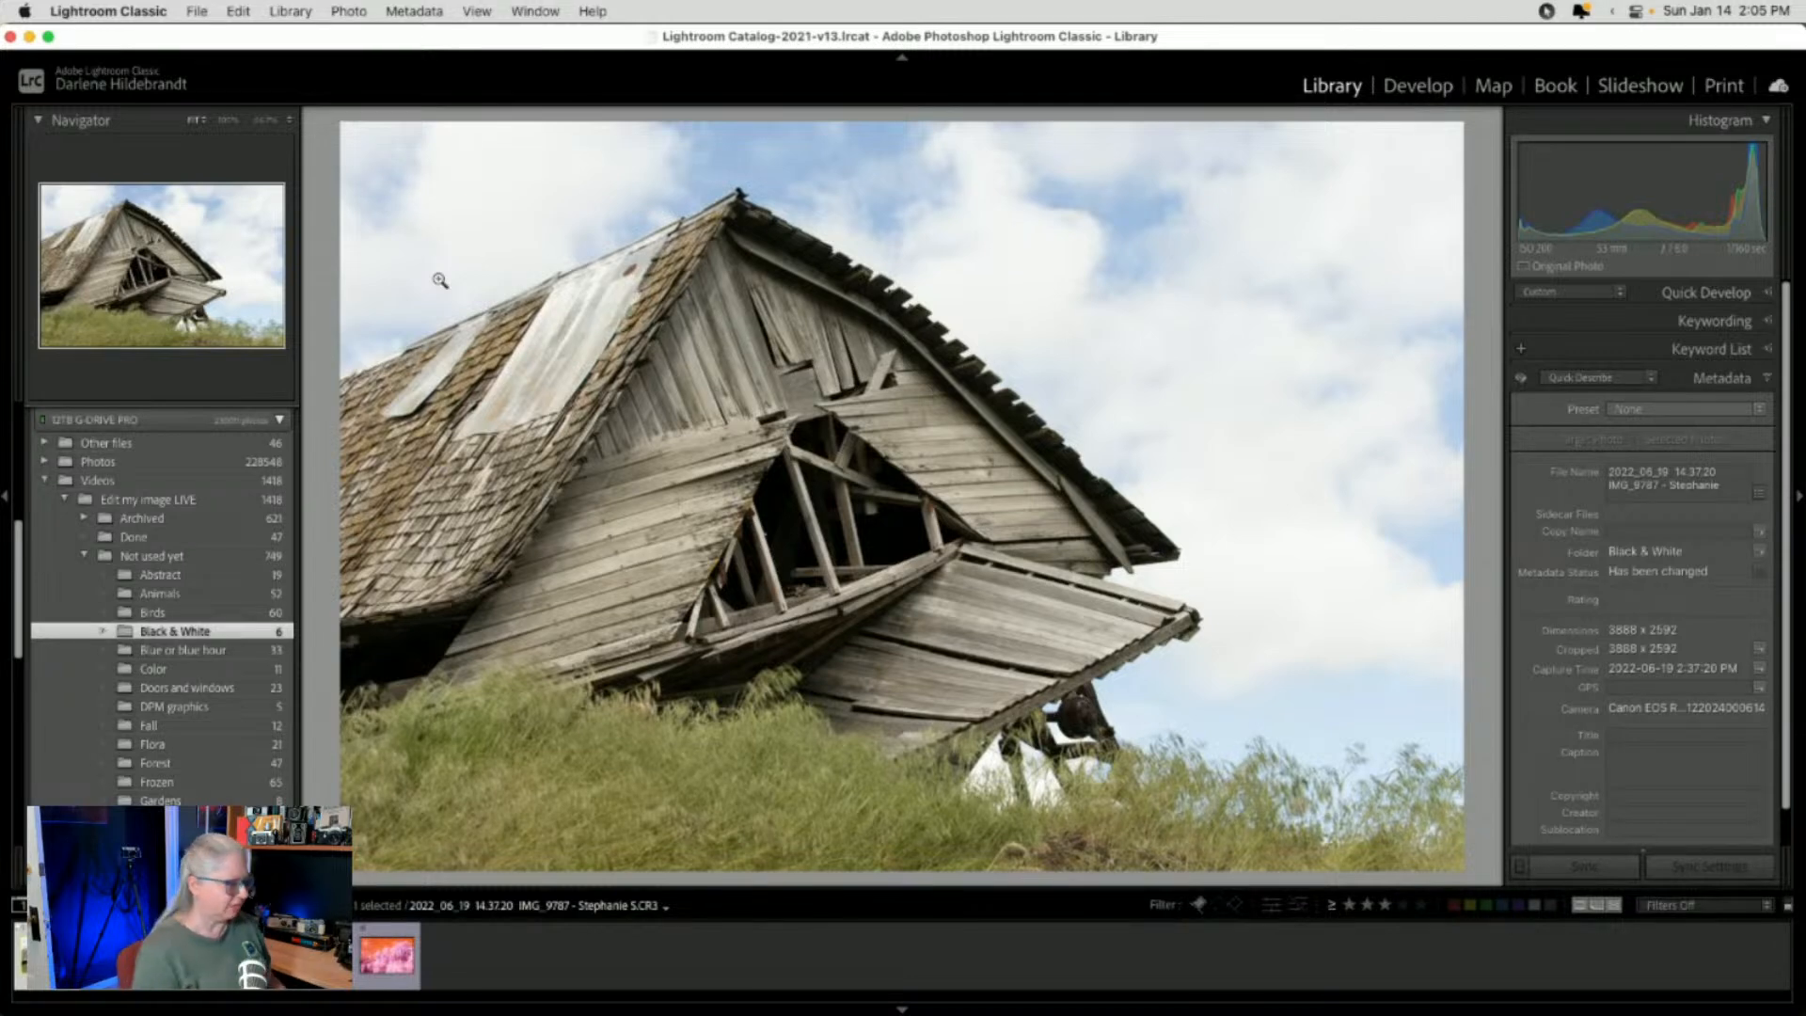
{"action": "key", "text": "d"}
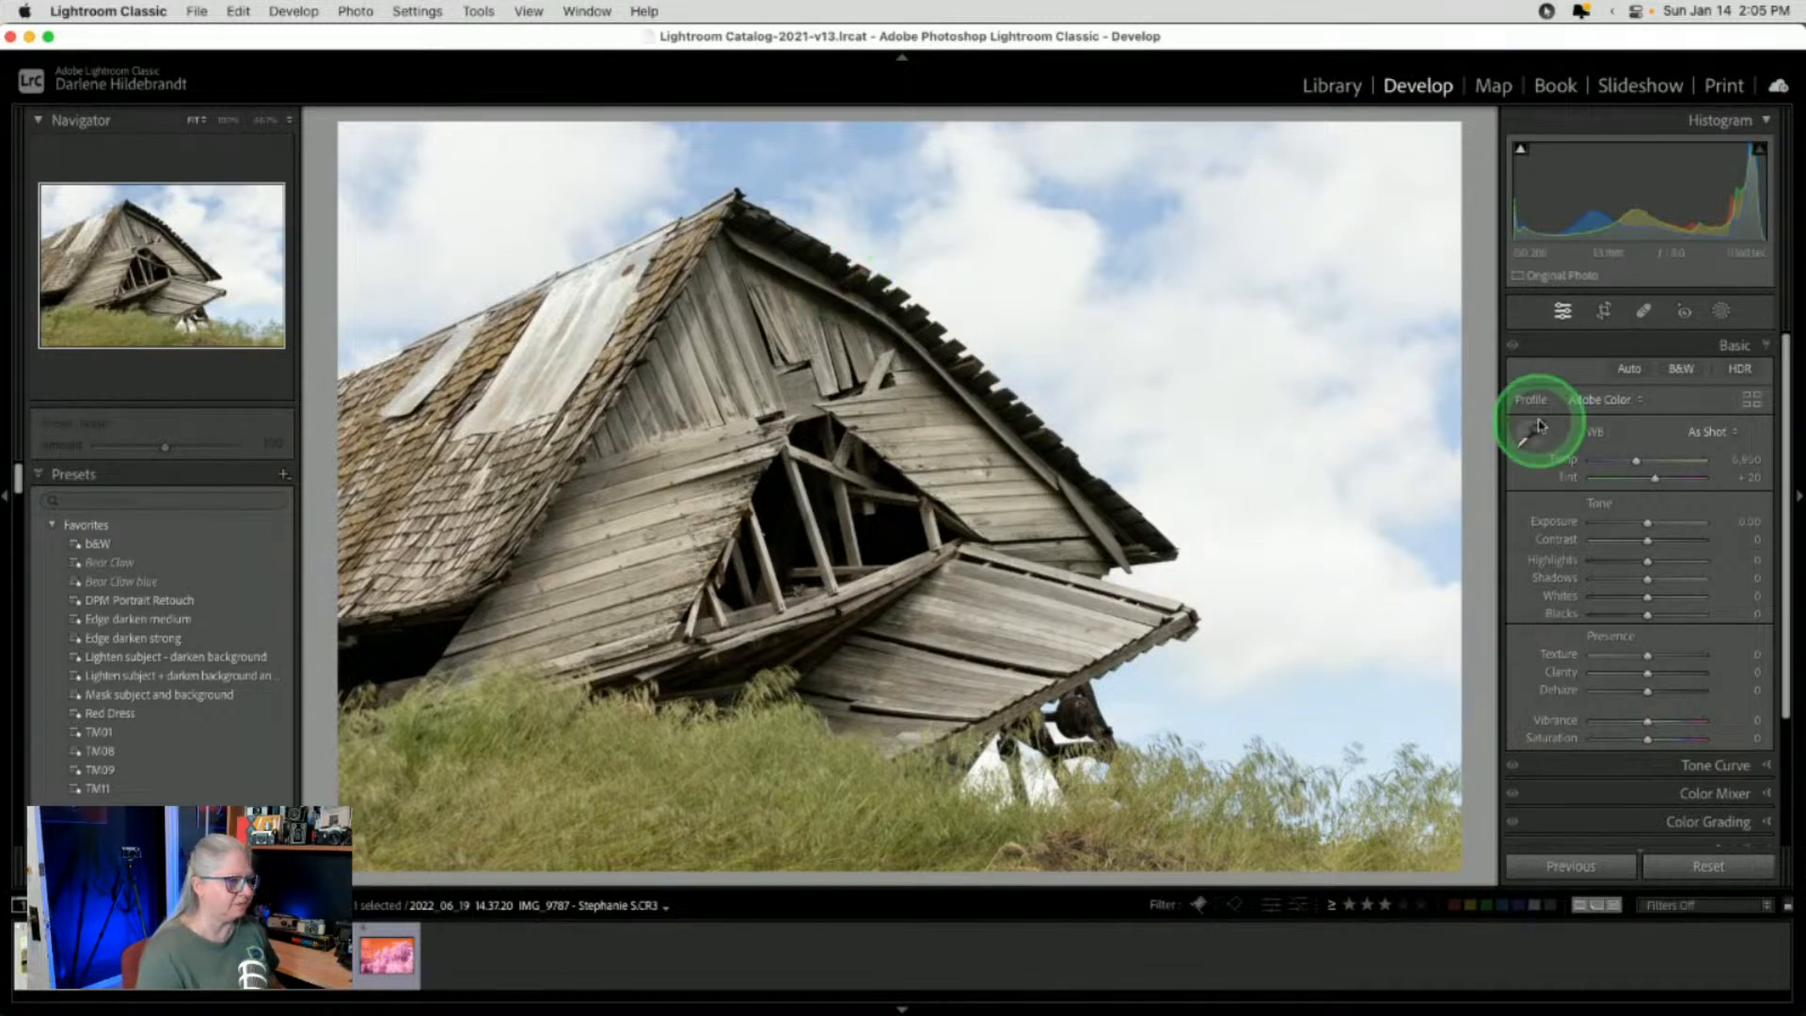
Preview the Camera Matching profiles on the barn photo and apply Camera Monochrome
{"action": "left_click", "coordinate": [1750, 402]}
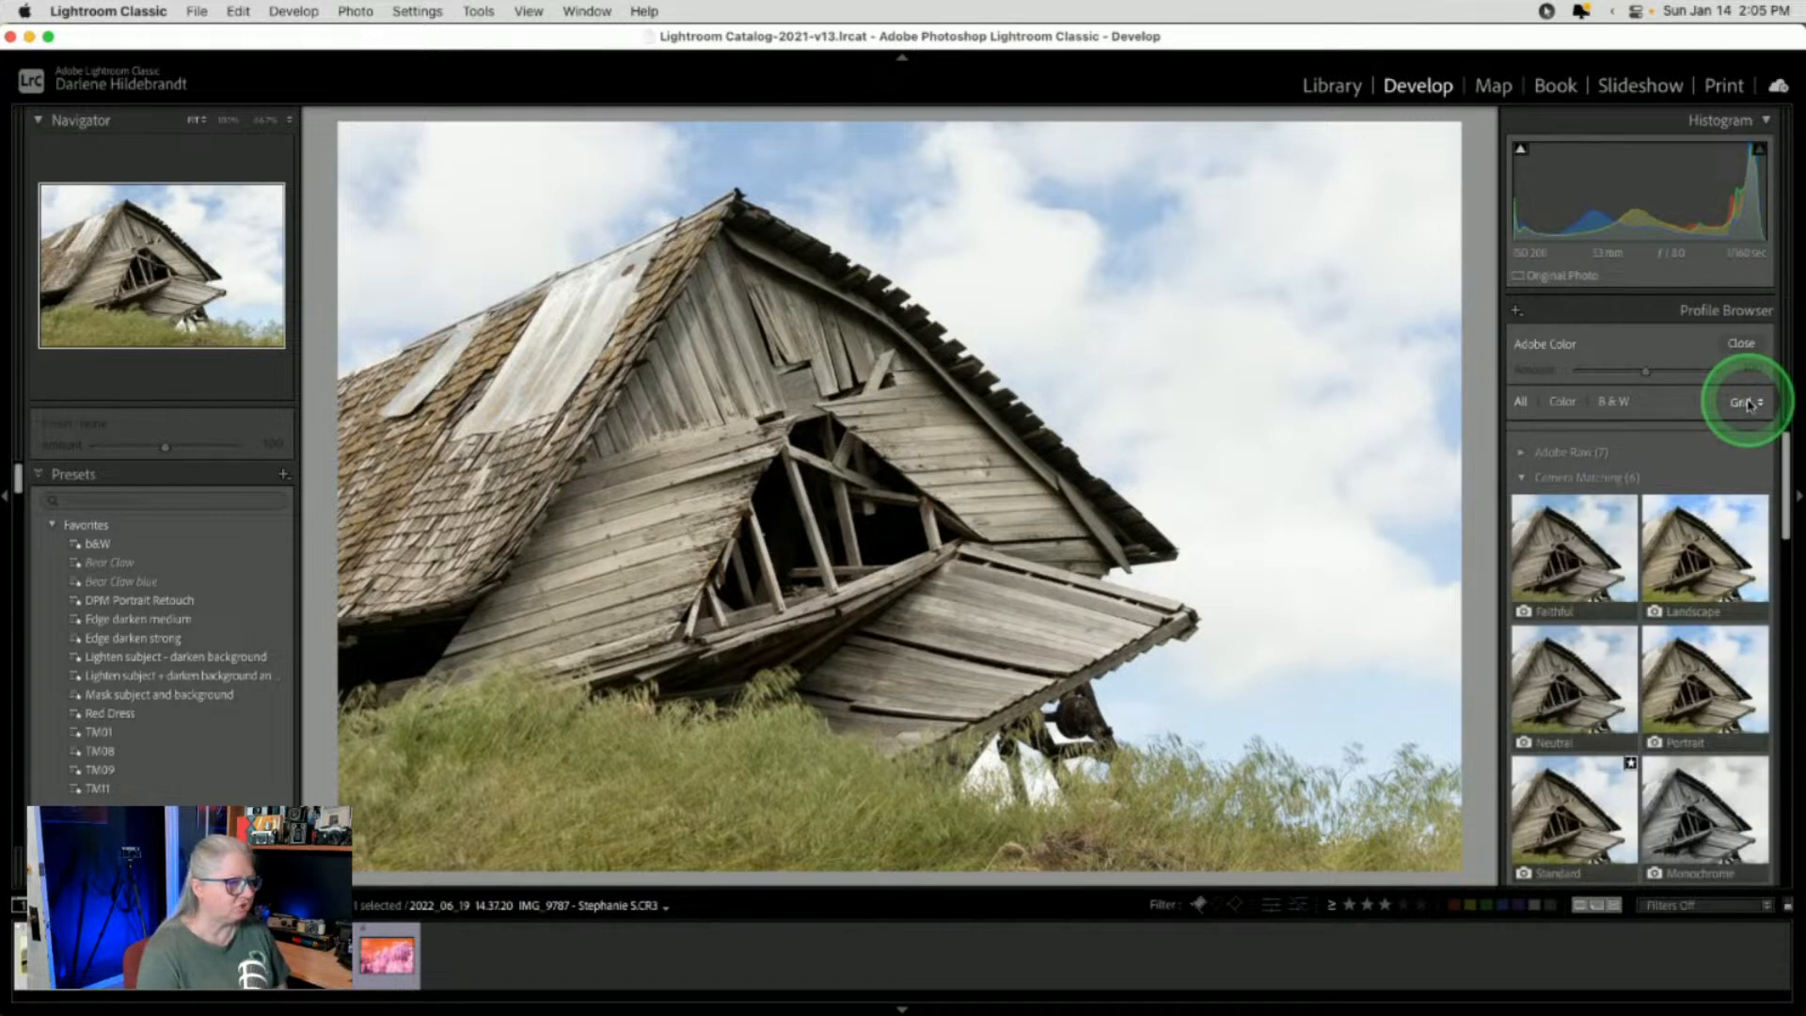
{"action": "scroll", "coordinate": [1684, 527], "scroll_direction": "down", "scroll_amount": 3}
{"action": "left_click", "coordinate": [1693, 632]}
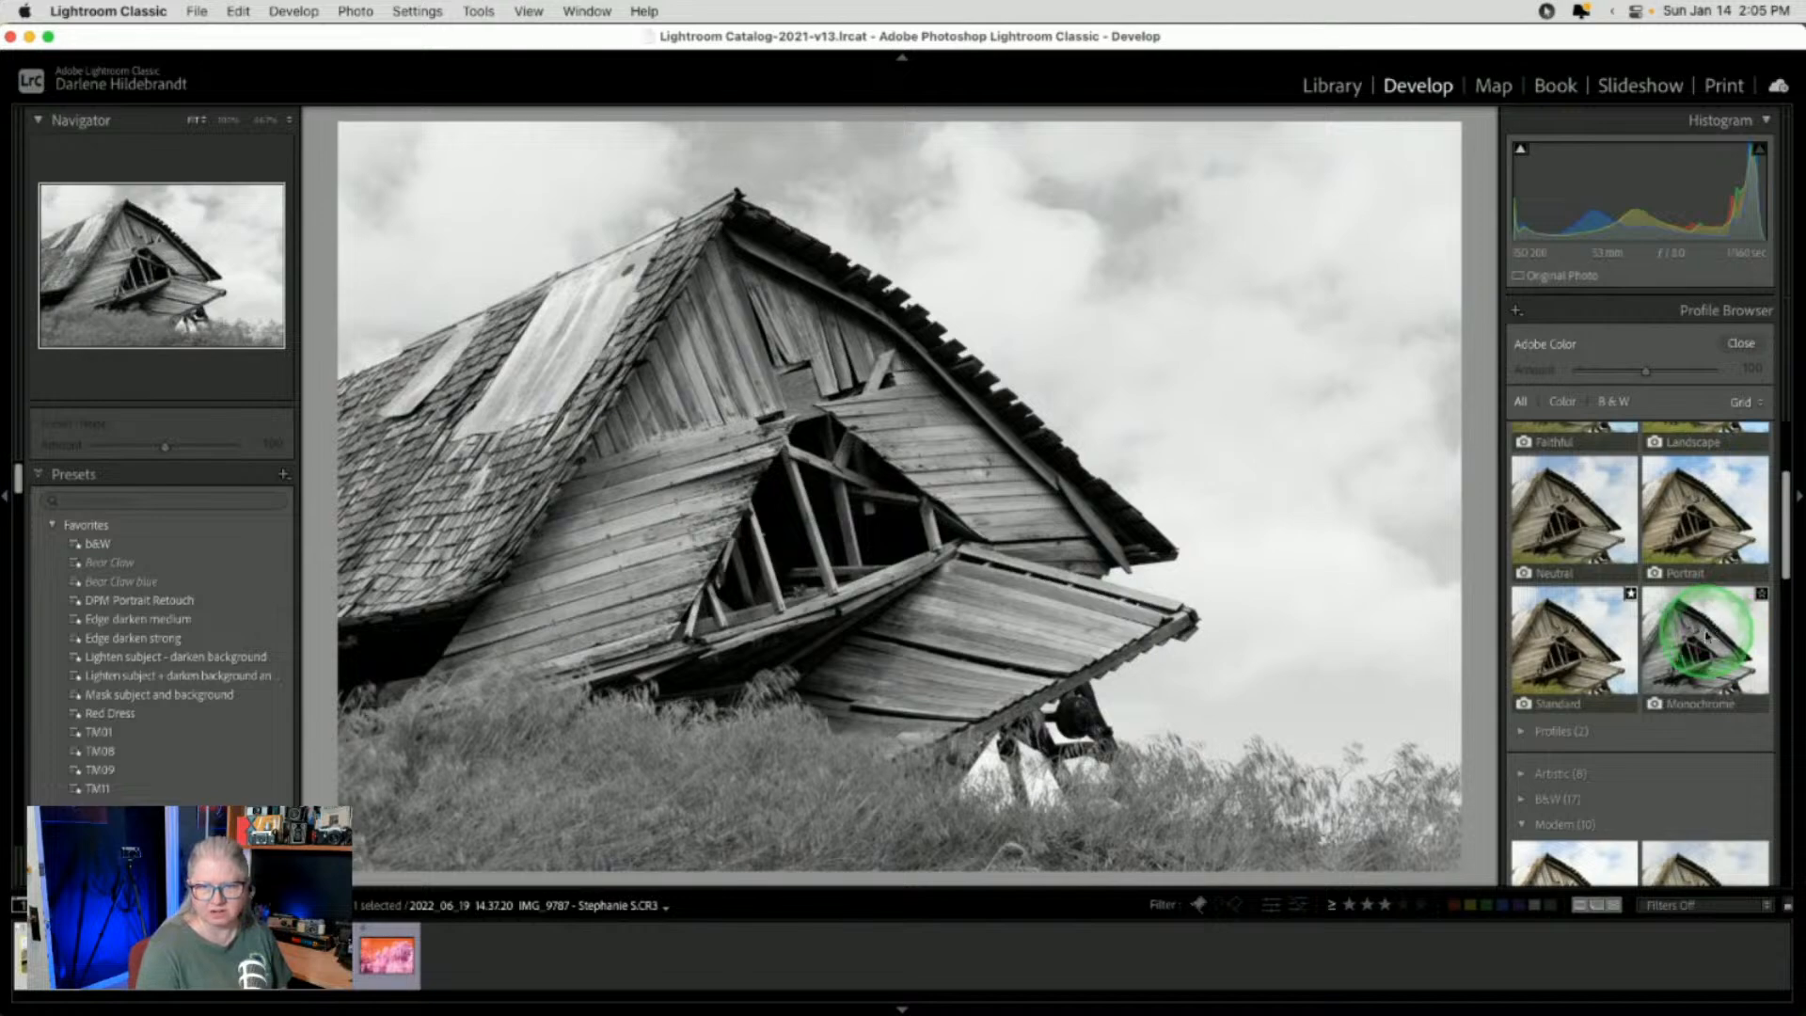
{"action": "scroll", "coordinate": [1721, 628], "scroll_direction": "up", "scroll_amount": 3}
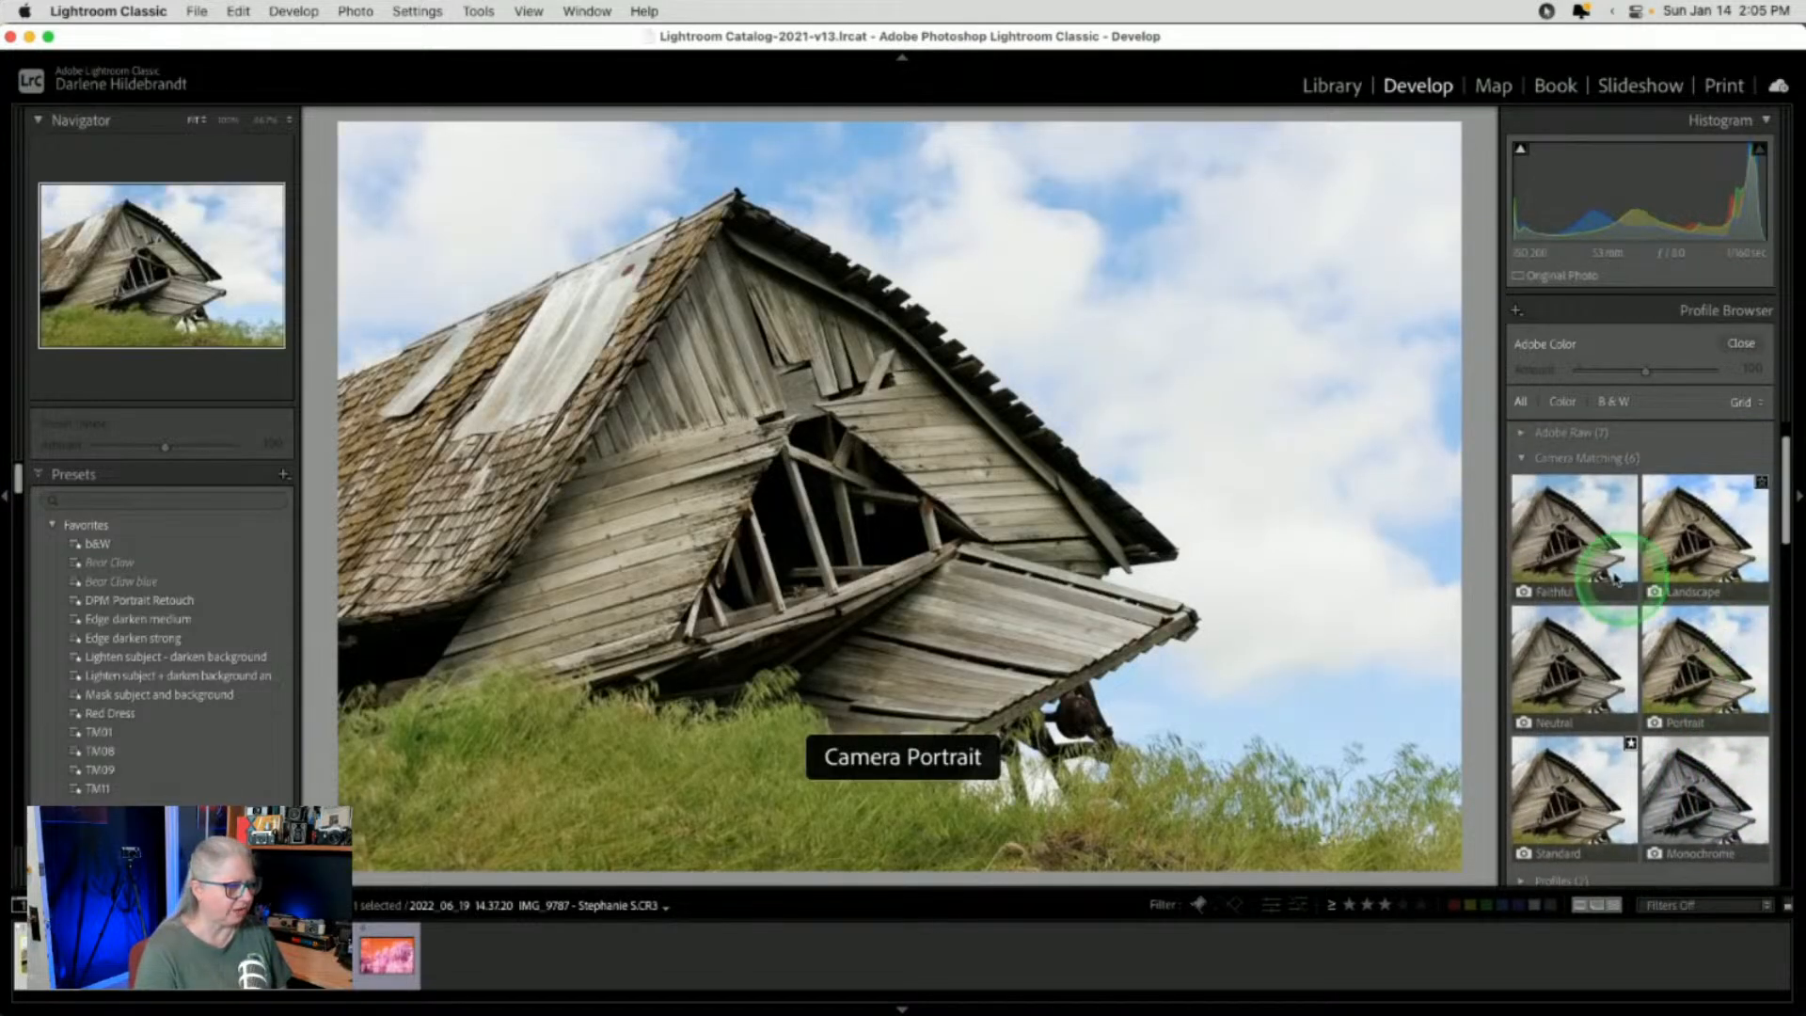
{"action": "left_click", "coordinate": [1616, 579]}
{"action": "left_click", "coordinate": [1573, 785]}
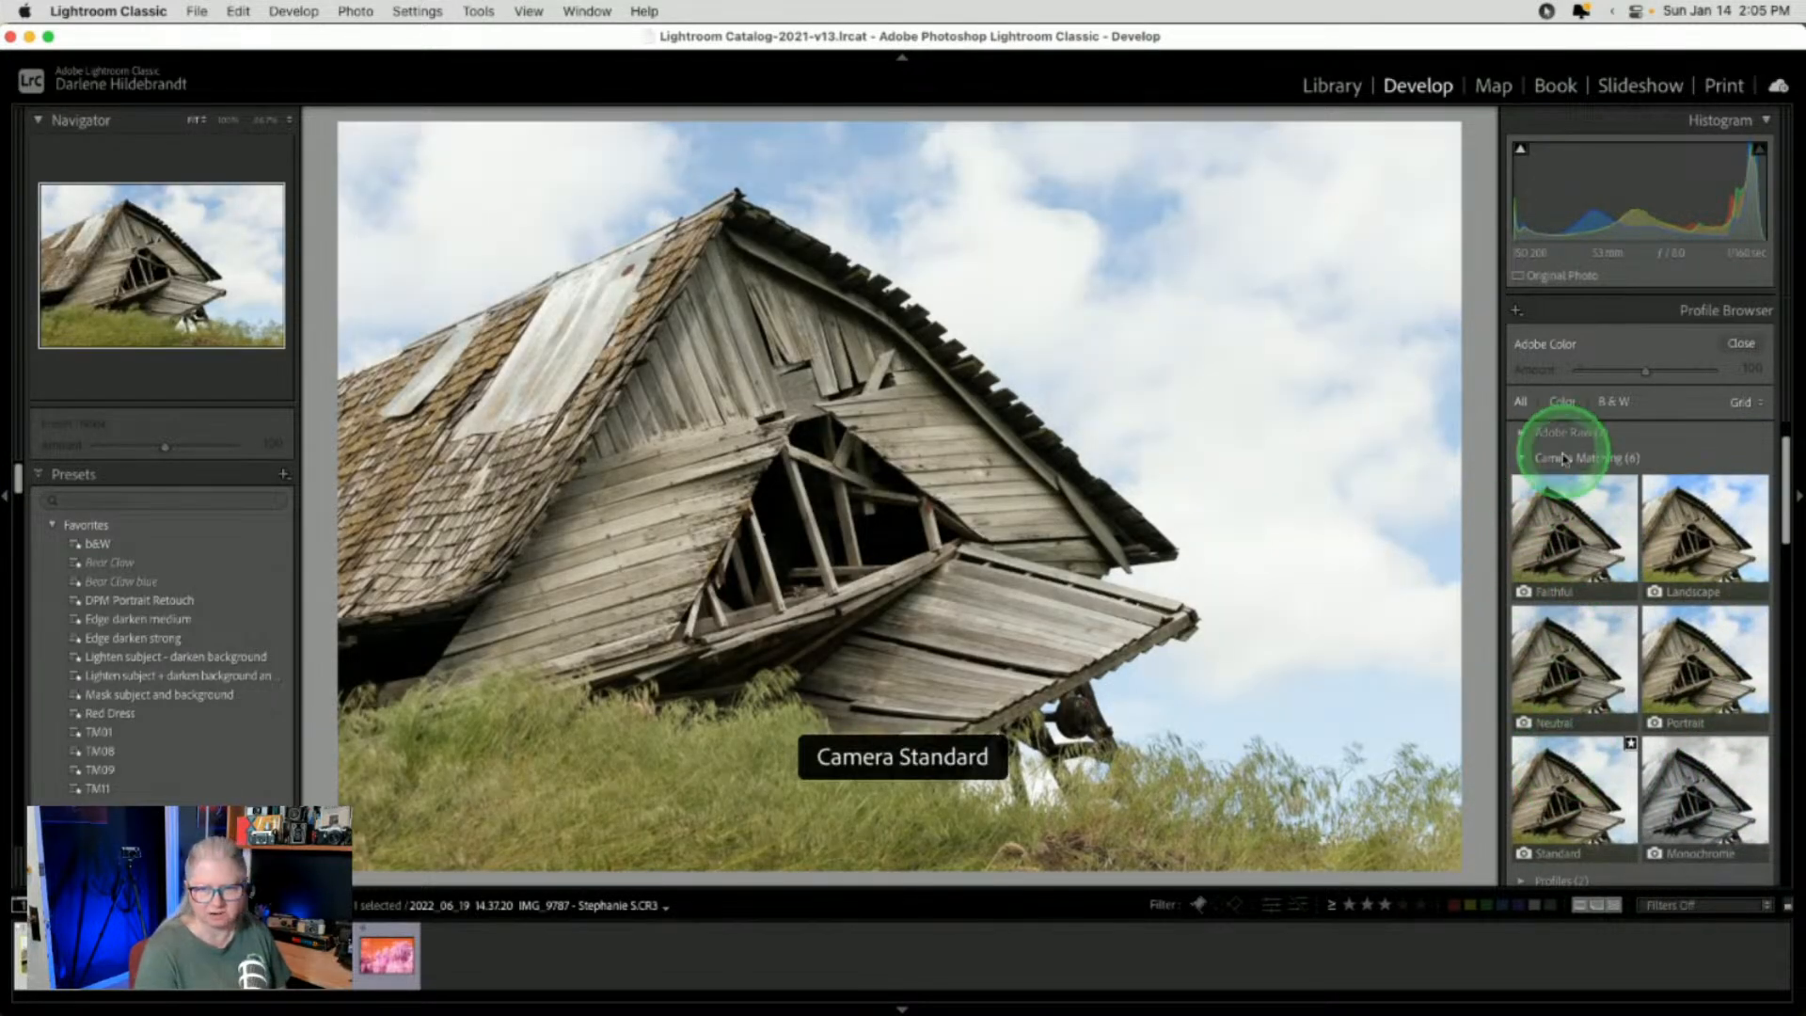
{"action": "left_click", "coordinate": [1557, 632]}
{"action": "left_click", "coordinate": [1679, 779]}
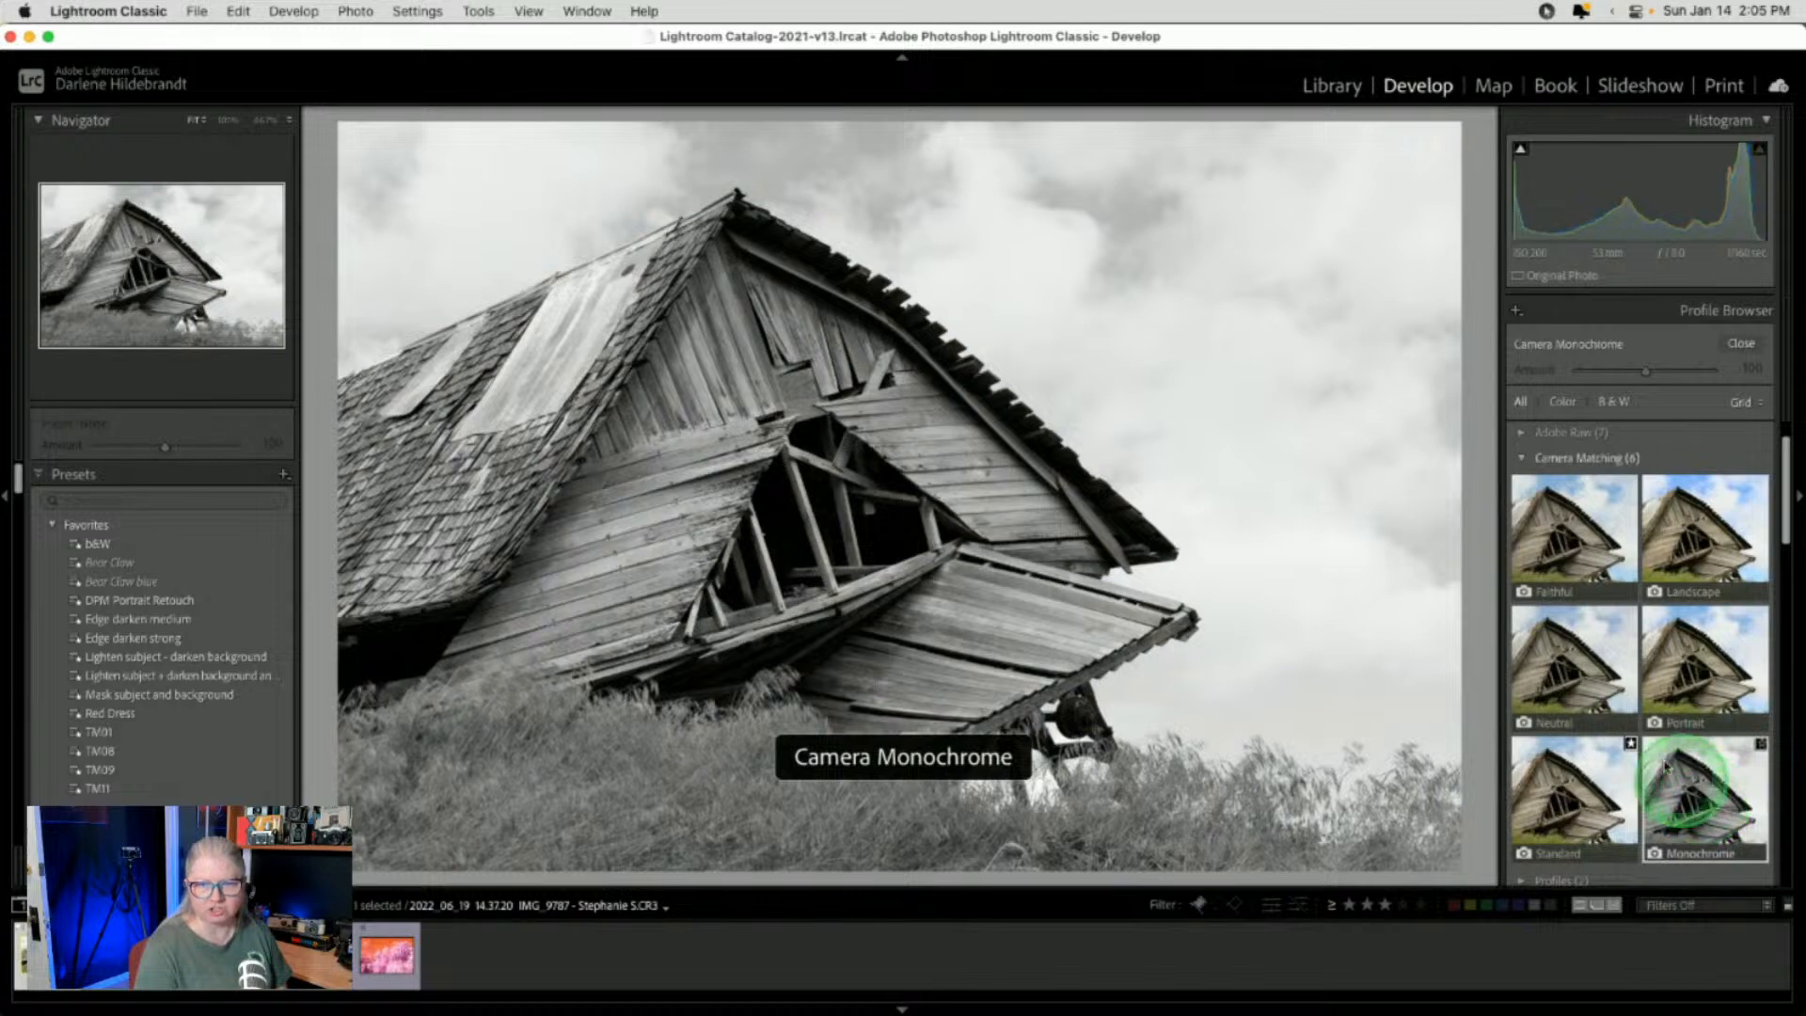
{"action": "left_click", "coordinate": [1742, 344]}
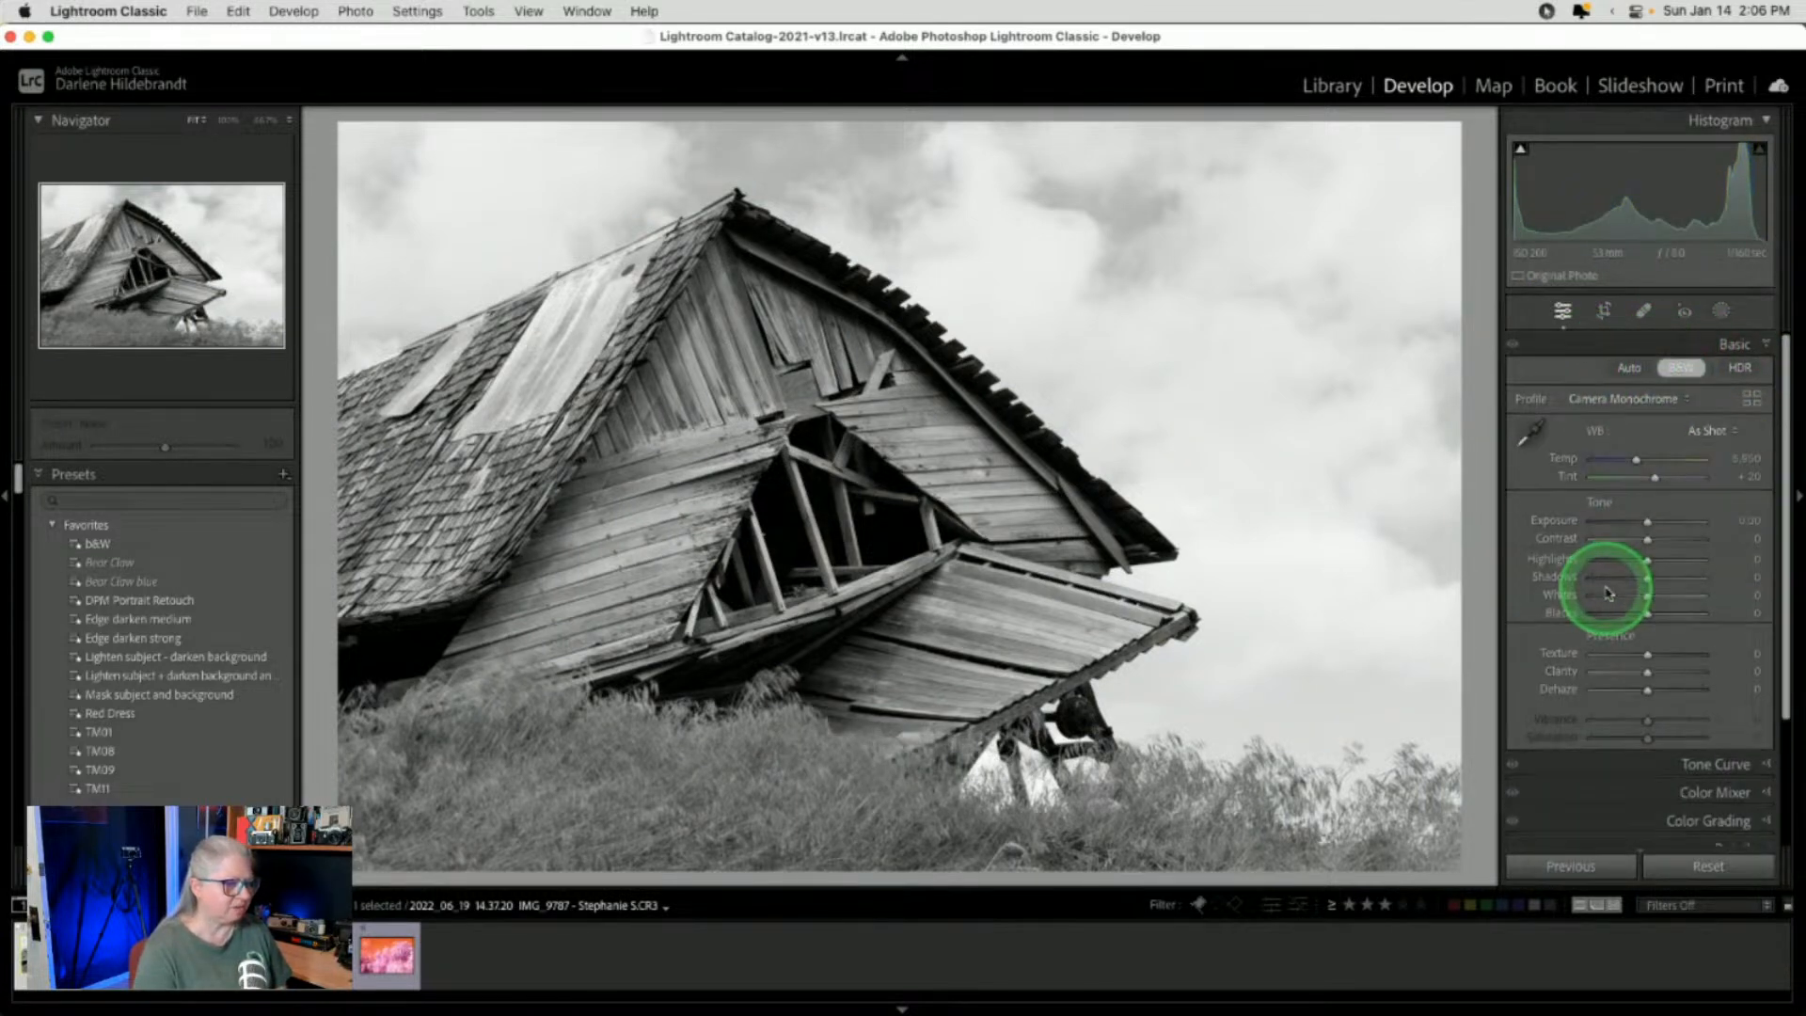
Check which Color Mixer controls are available with the Camera Monochrome profile, and return to the Basic adjustments
{"action": "scroll", "coordinate": [1609, 592], "scroll_direction": "down", "scroll_amount": 5}
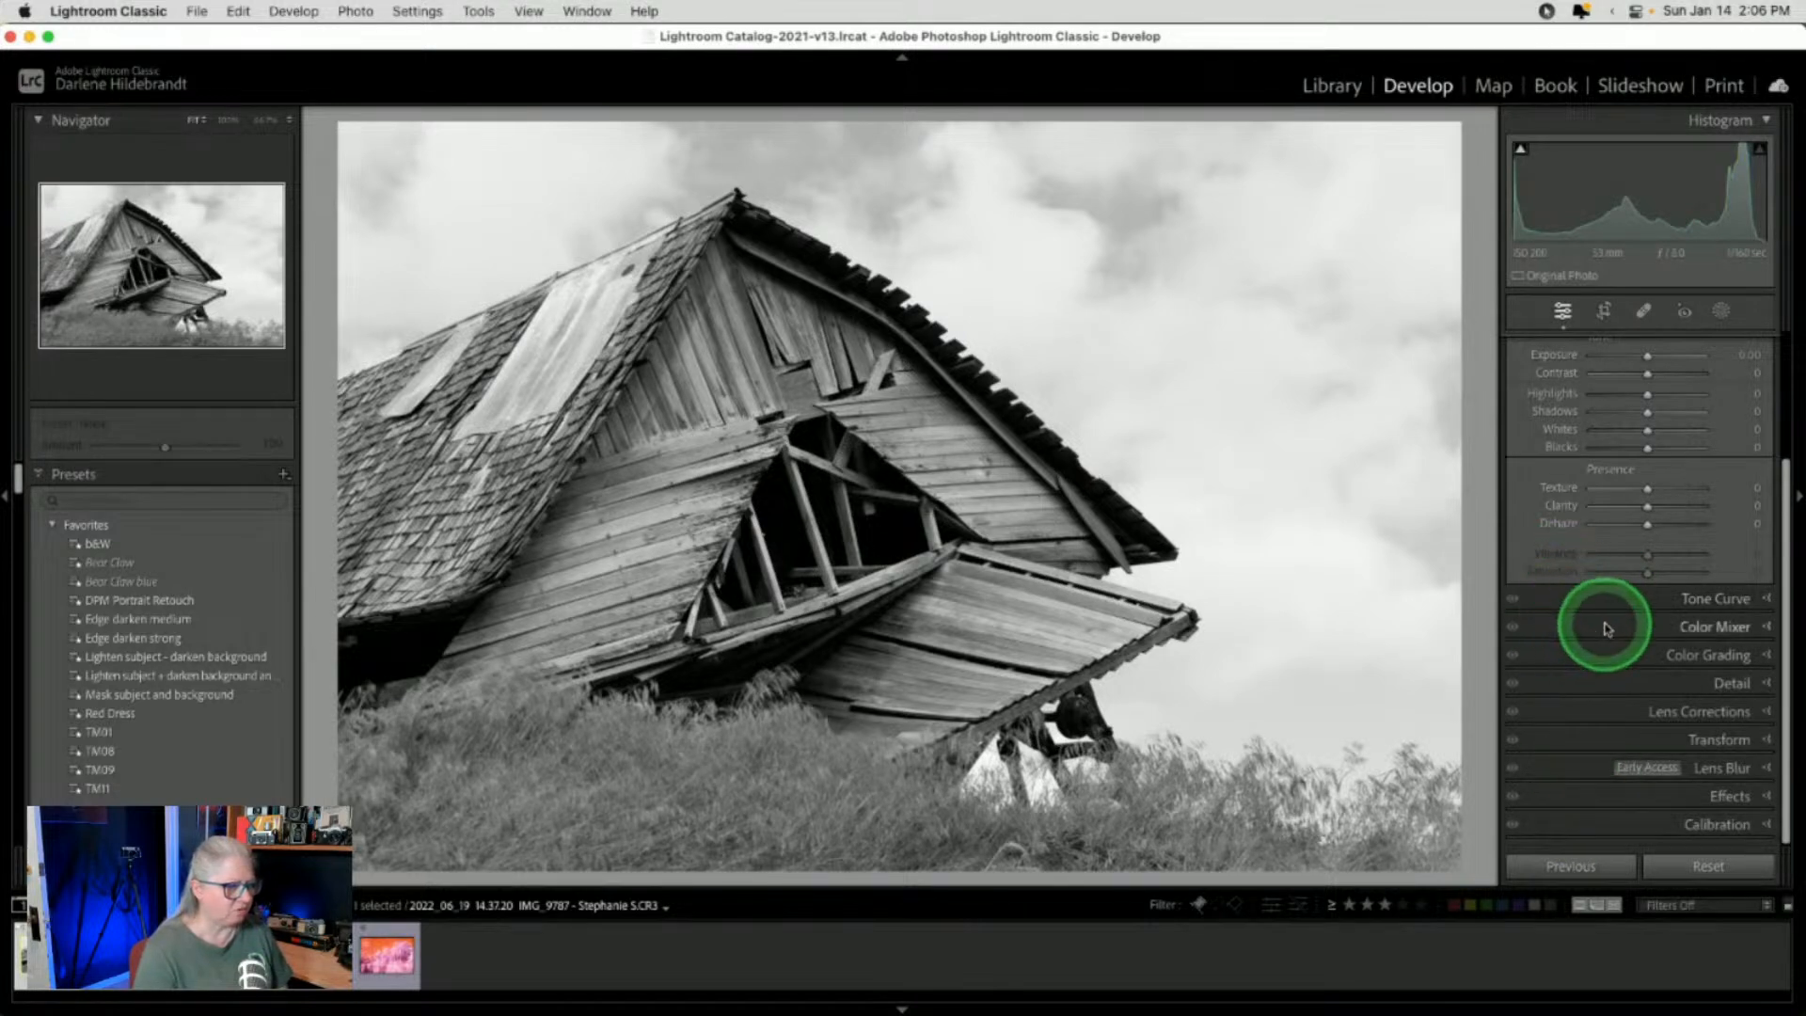
{"action": "left_click", "coordinate": [1608, 626]}
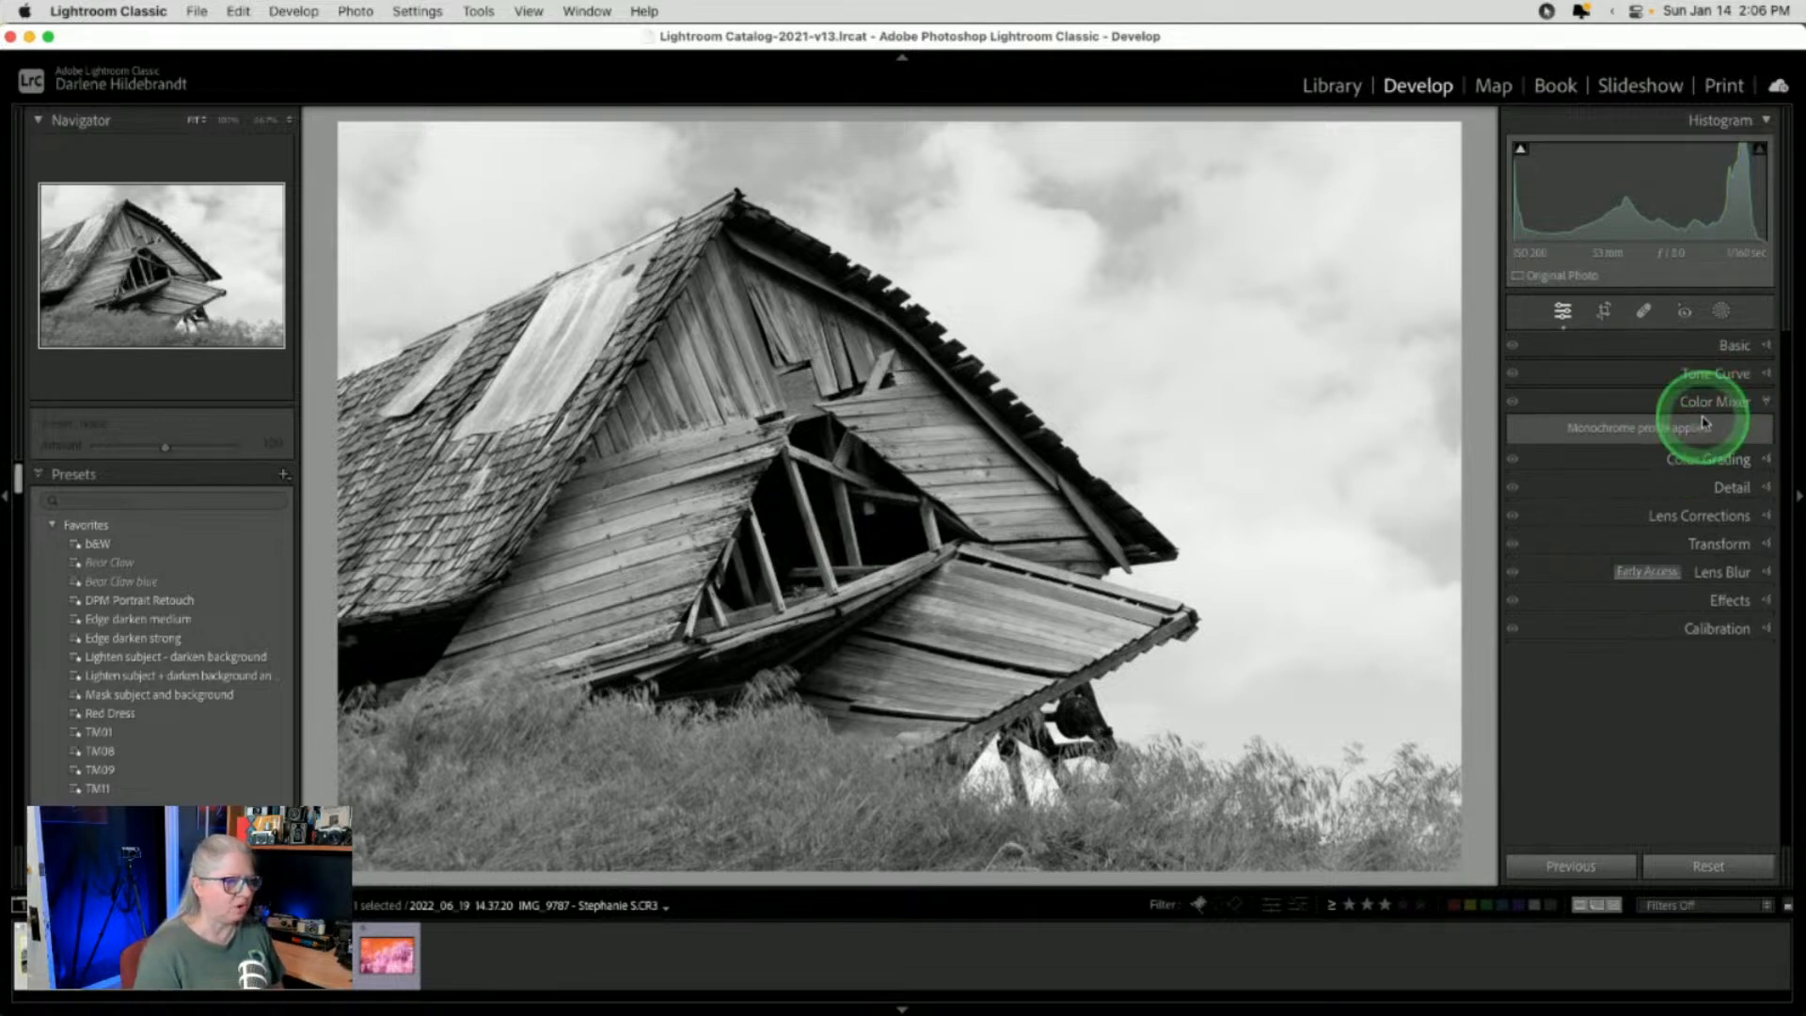
{"action": "left_click", "coordinate": [1735, 346]}
Change the barn photo's profile to Adobe Color
{"action": "left_click", "coordinate": [1642, 400]}
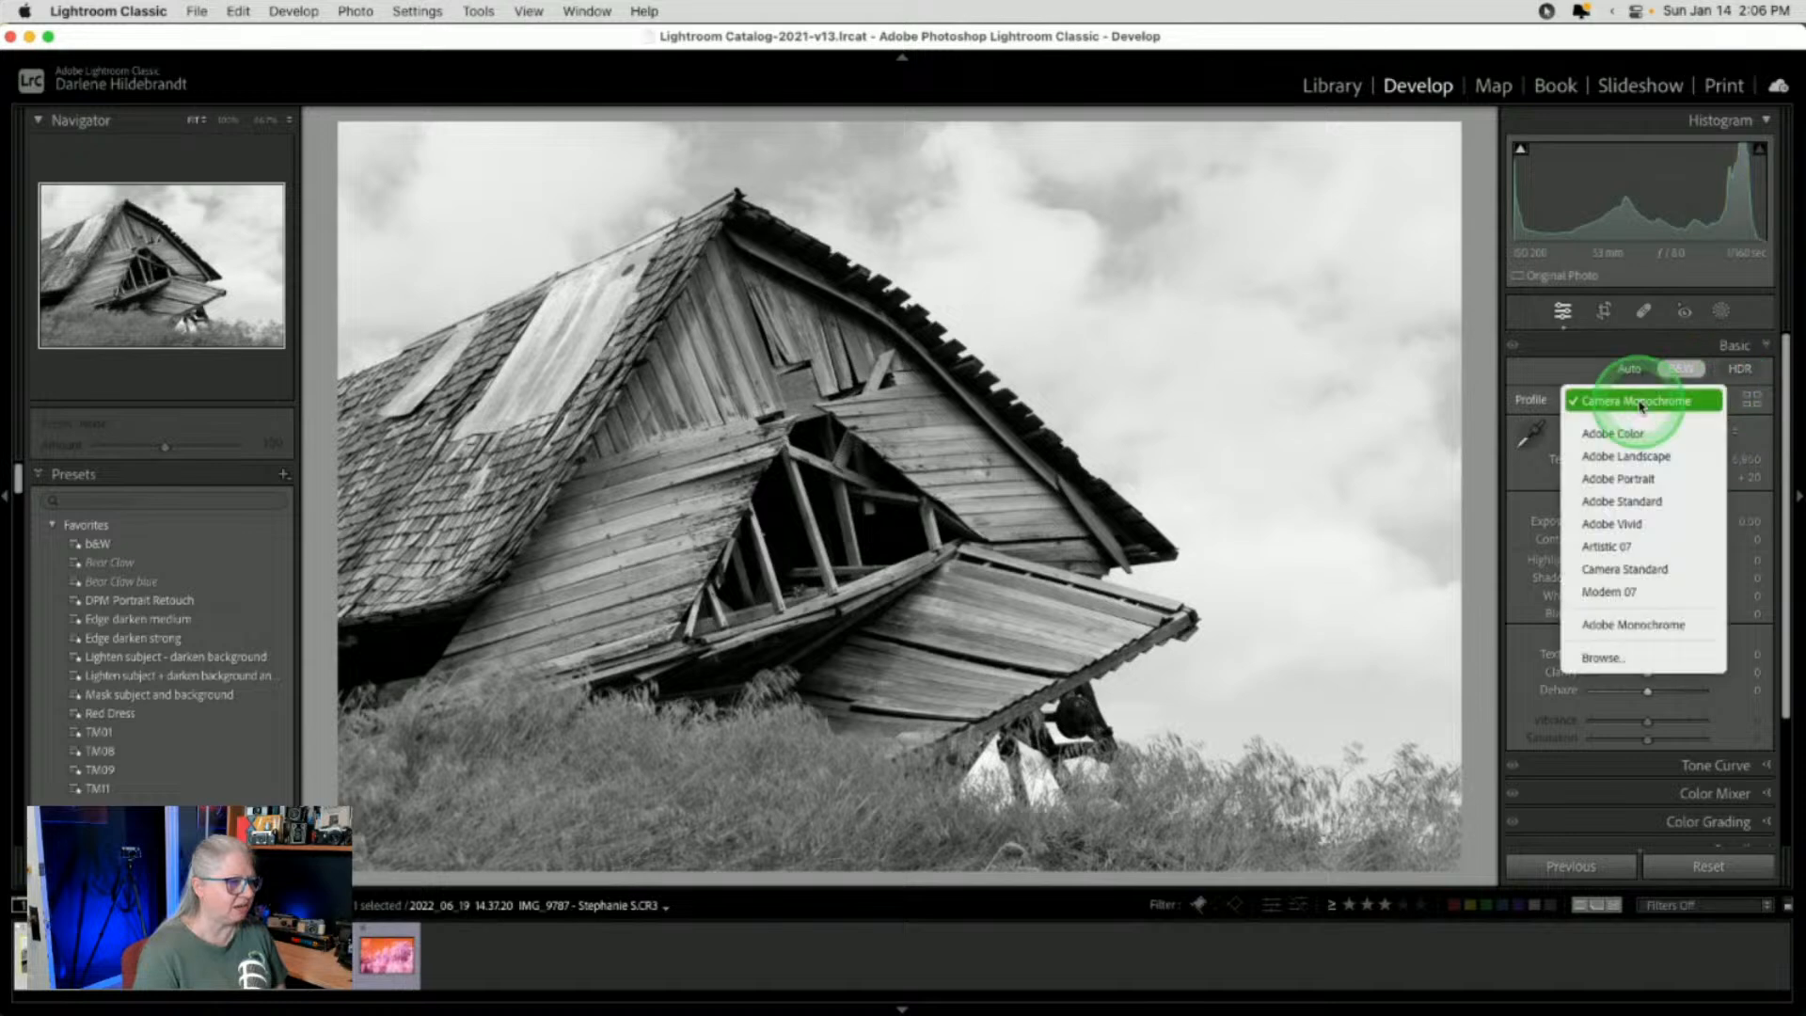
{"action": "left_click", "coordinate": [1751, 403]}
{"action": "left_click", "coordinate": [1637, 401]}
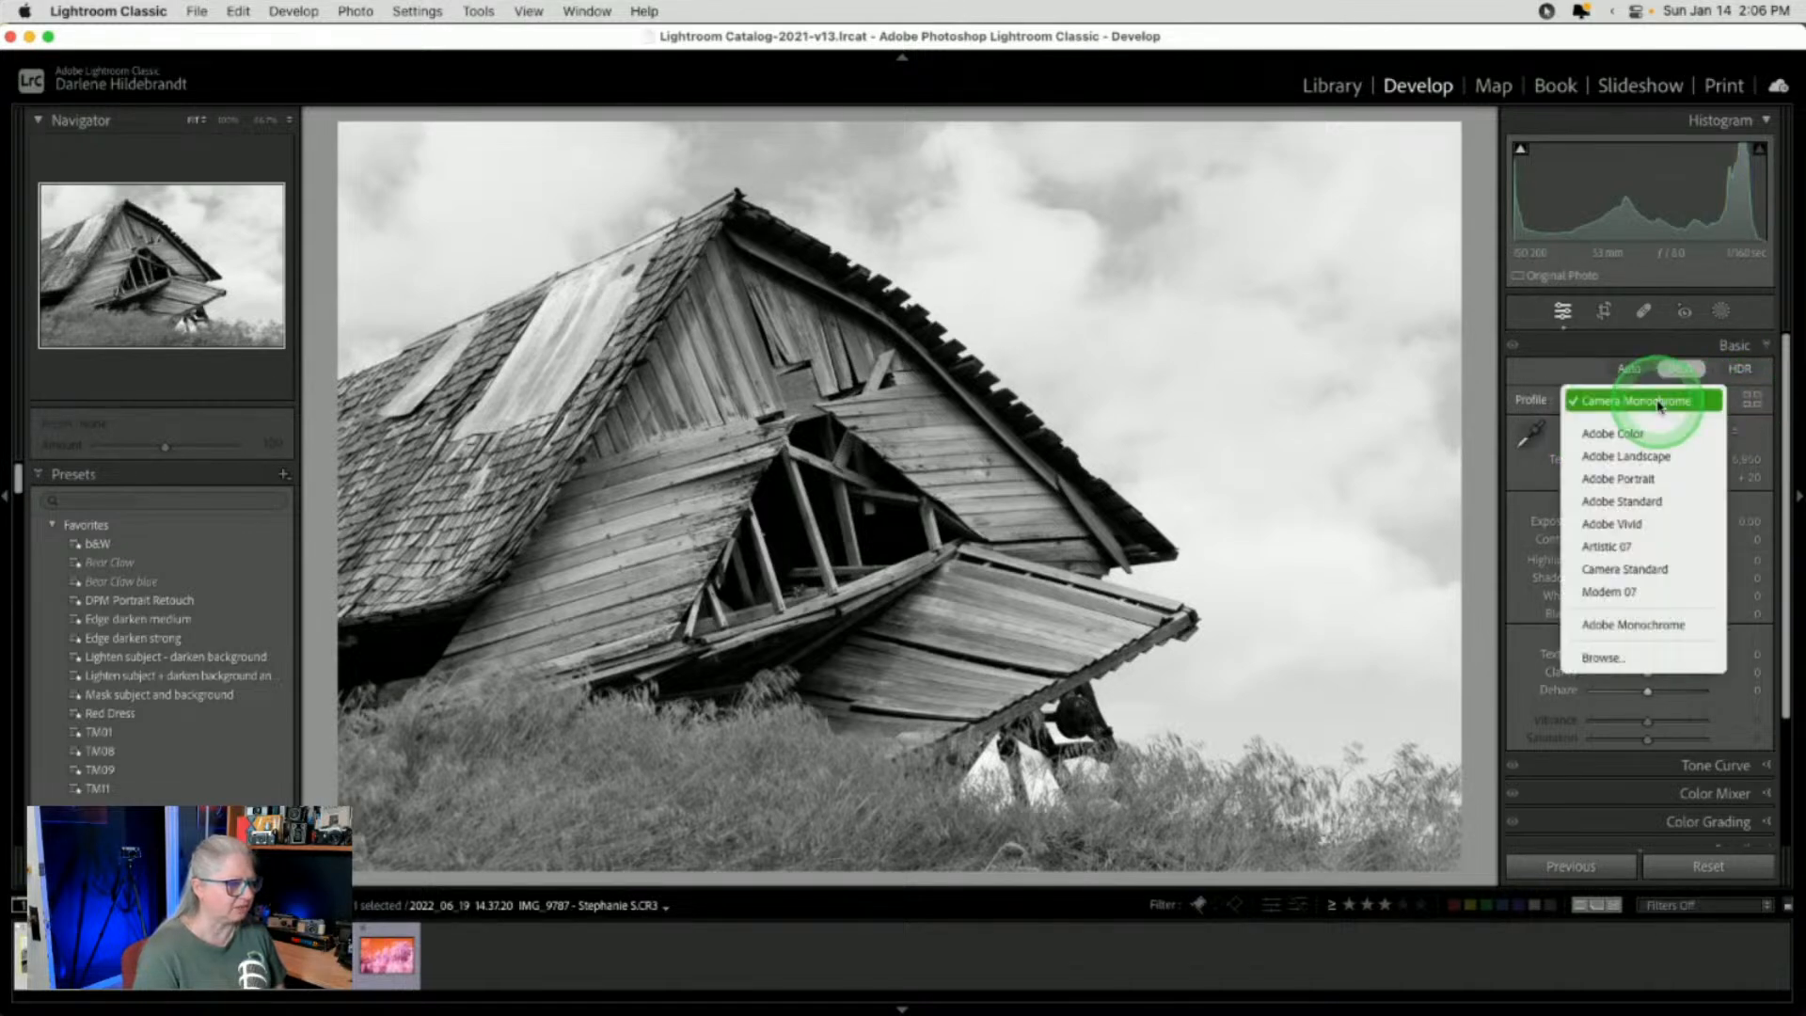
{"action": "left_click", "coordinate": [1610, 435]}
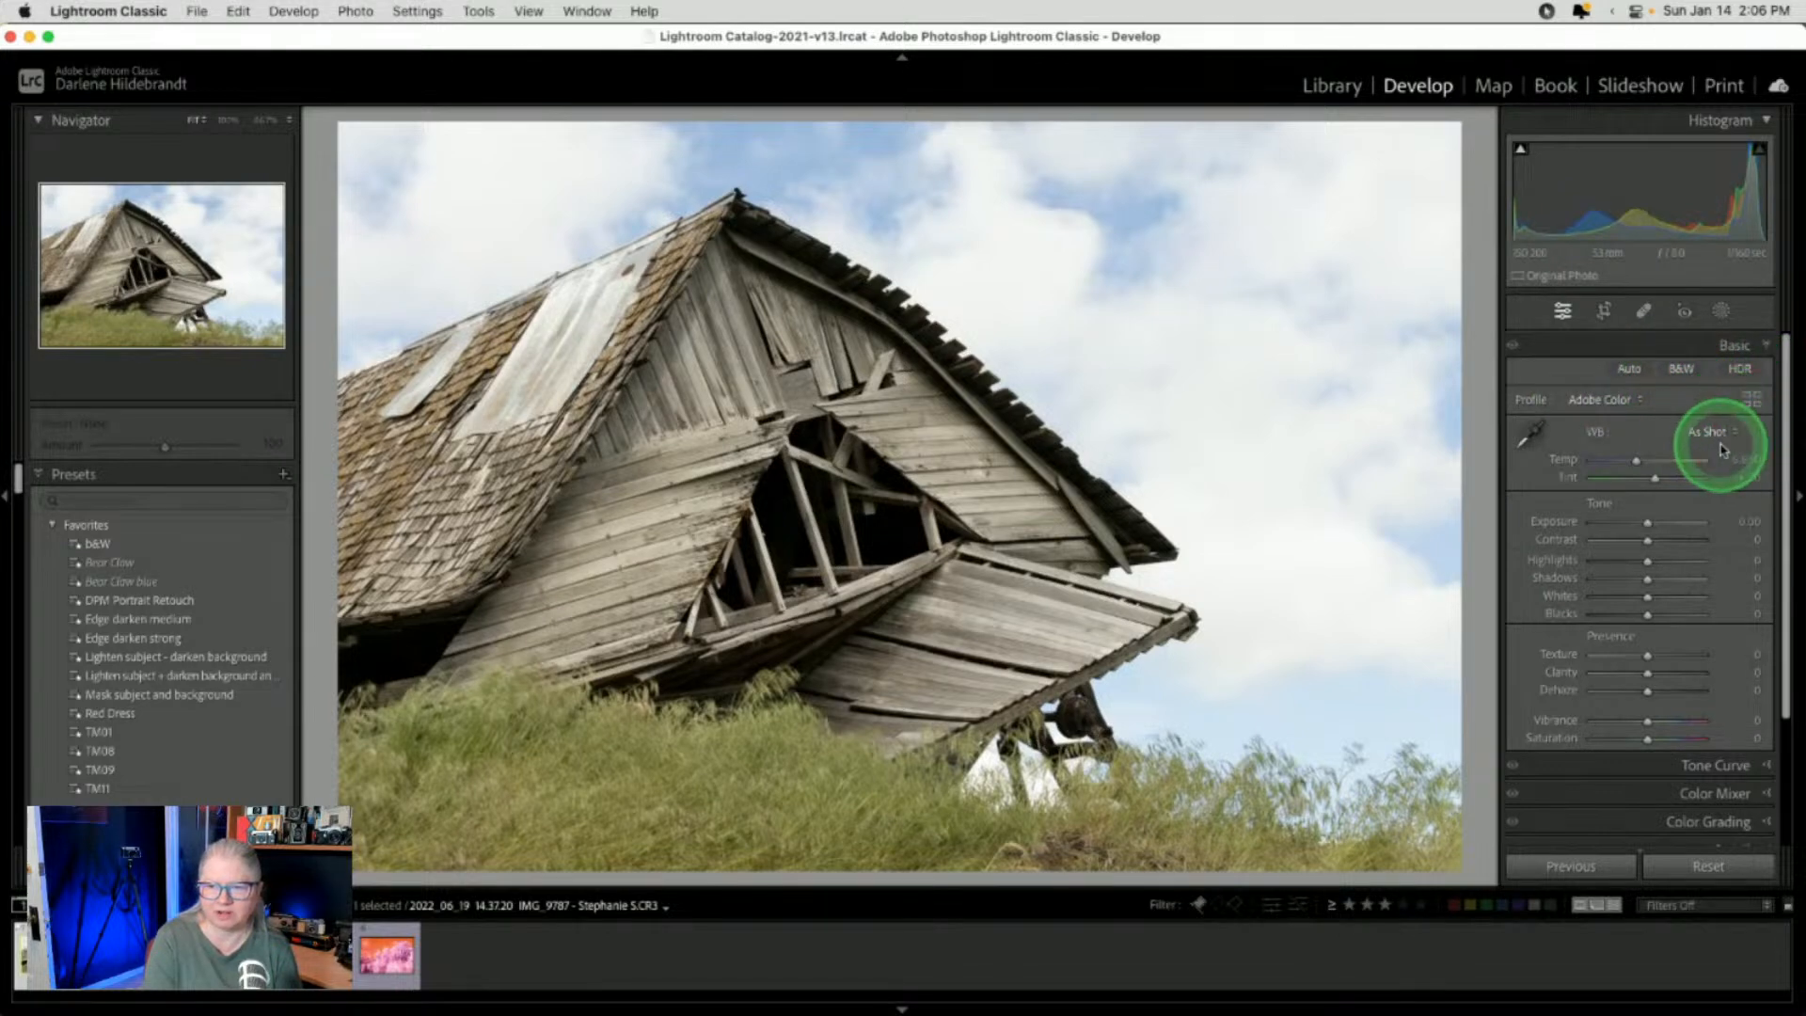
Convert the Adobe Color version to black and white and check its Color Mixer controls
{"action": "left_click", "coordinate": [1682, 370]}
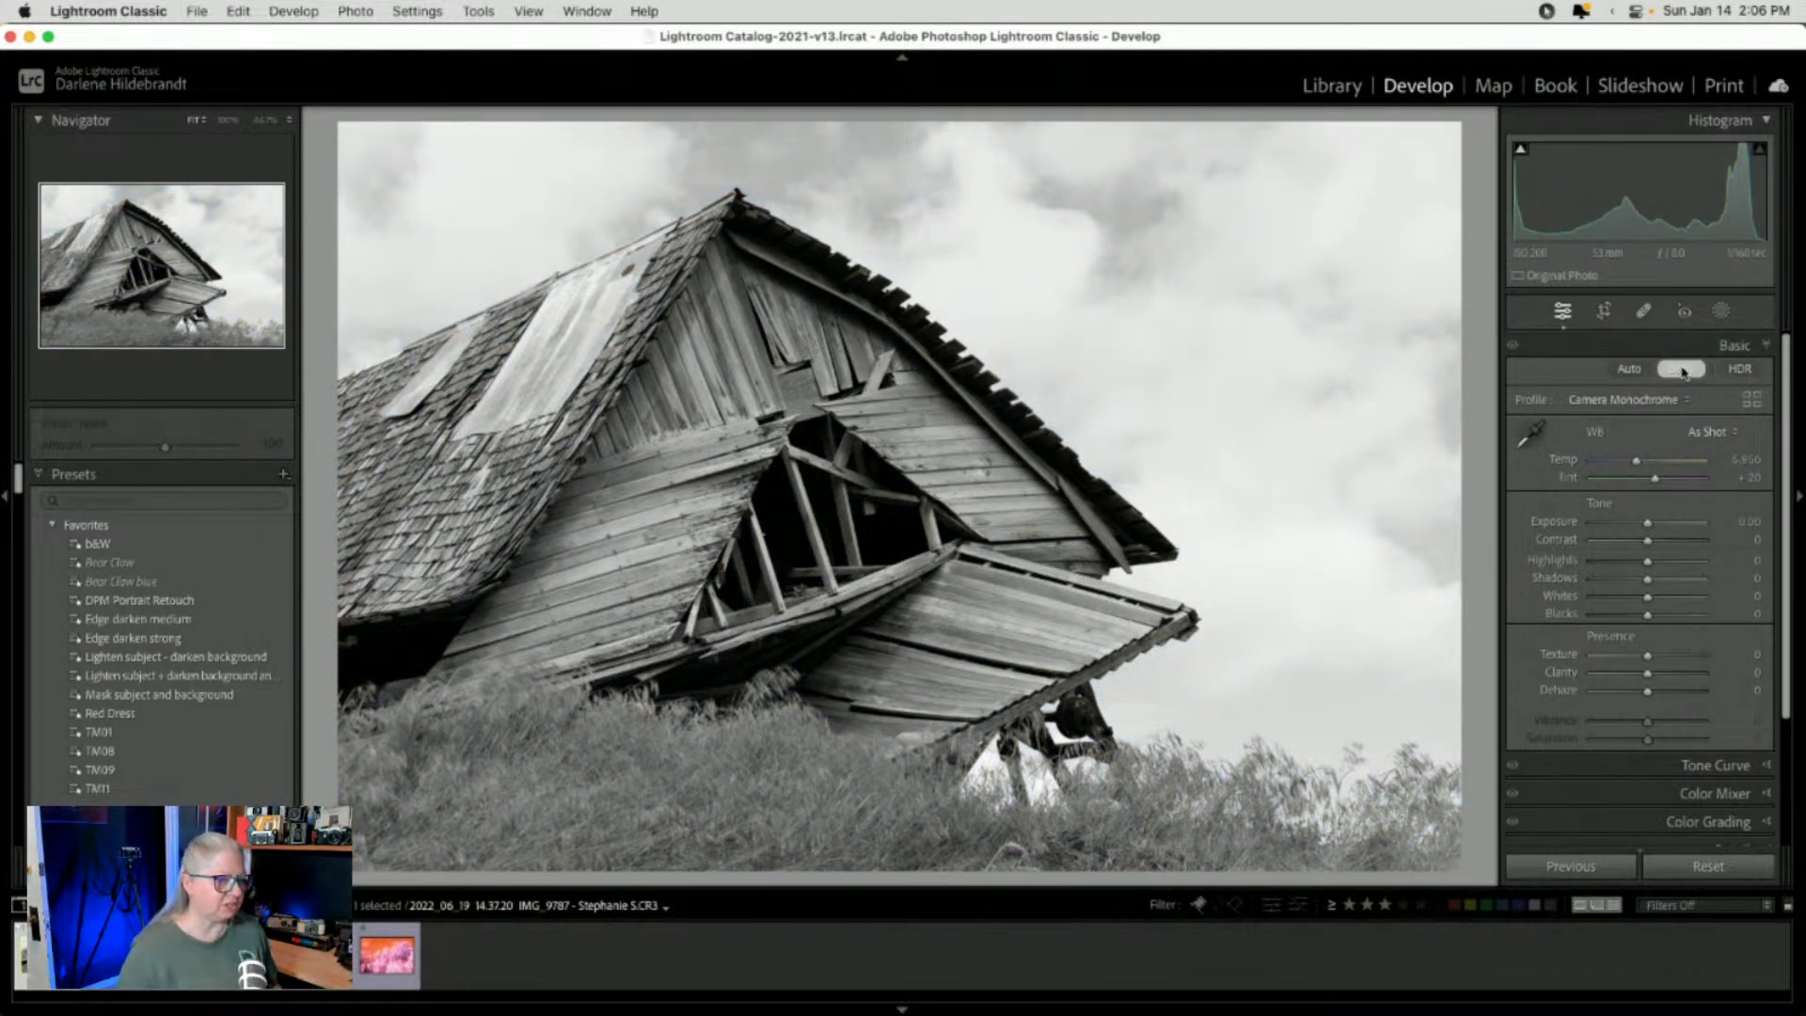
{"action": "left_click", "coordinate": [1696, 792]}
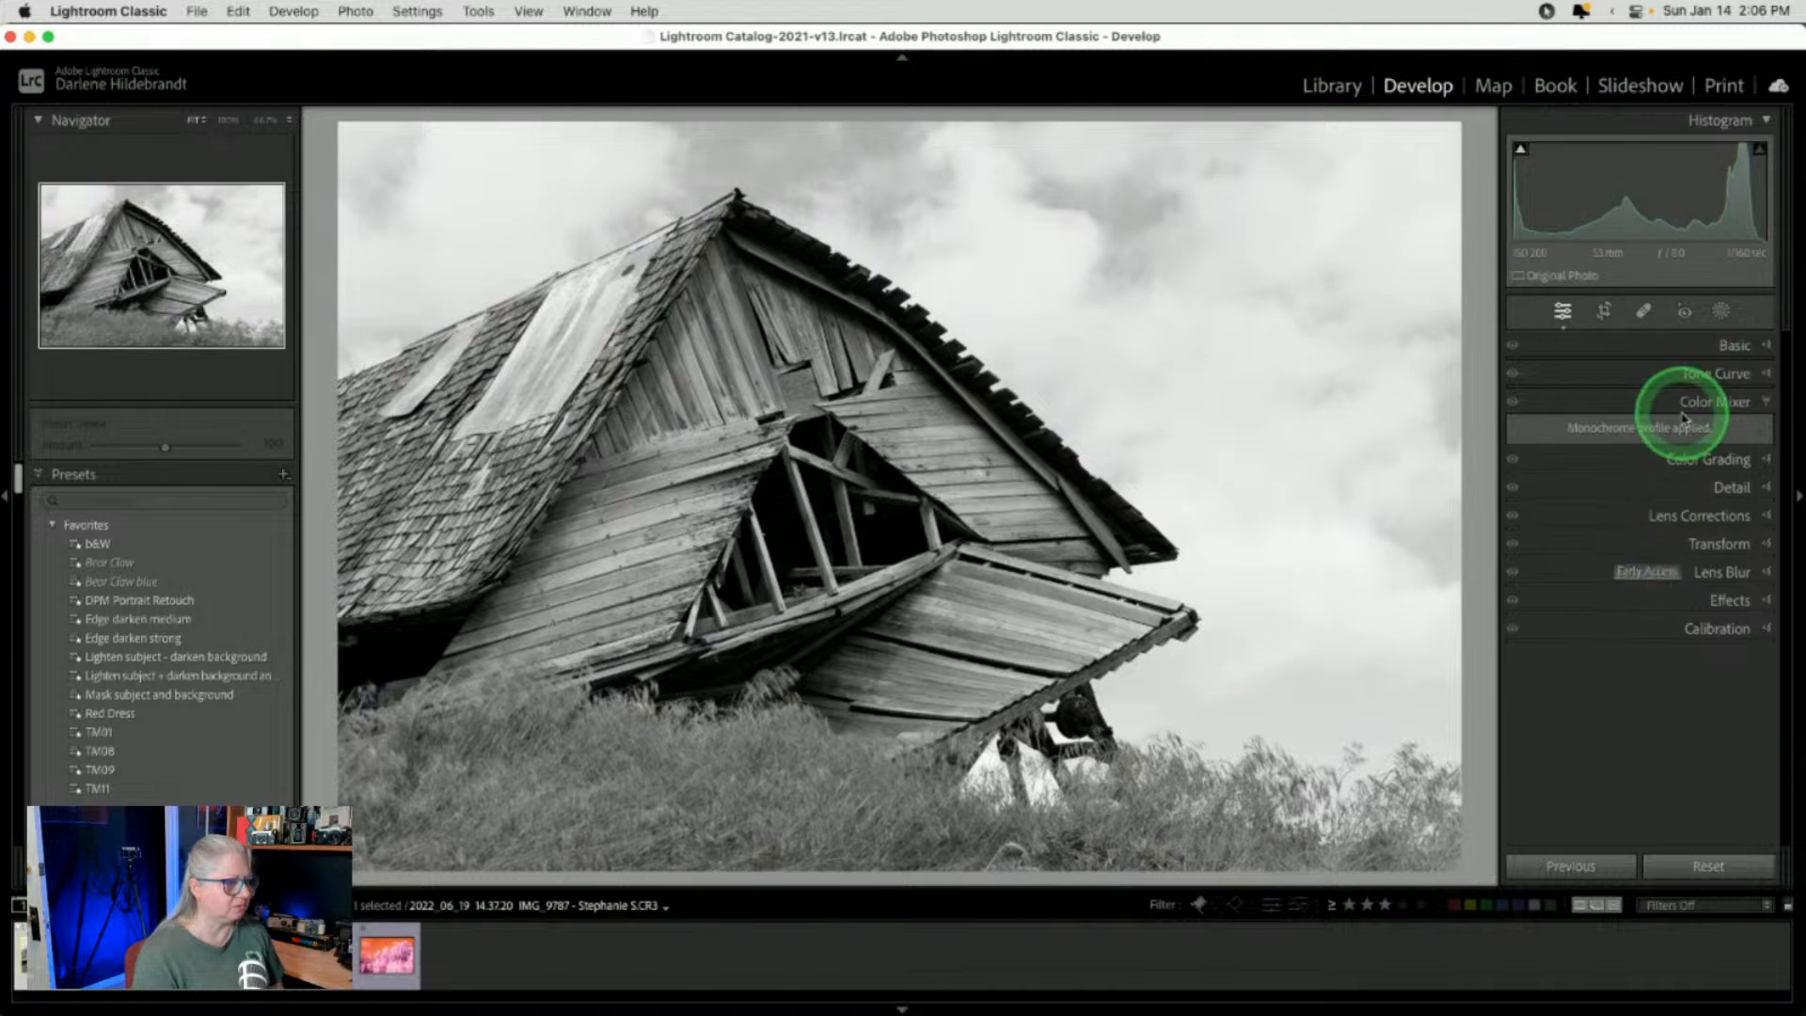
{"action": "left_click", "coordinate": [1739, 348]}
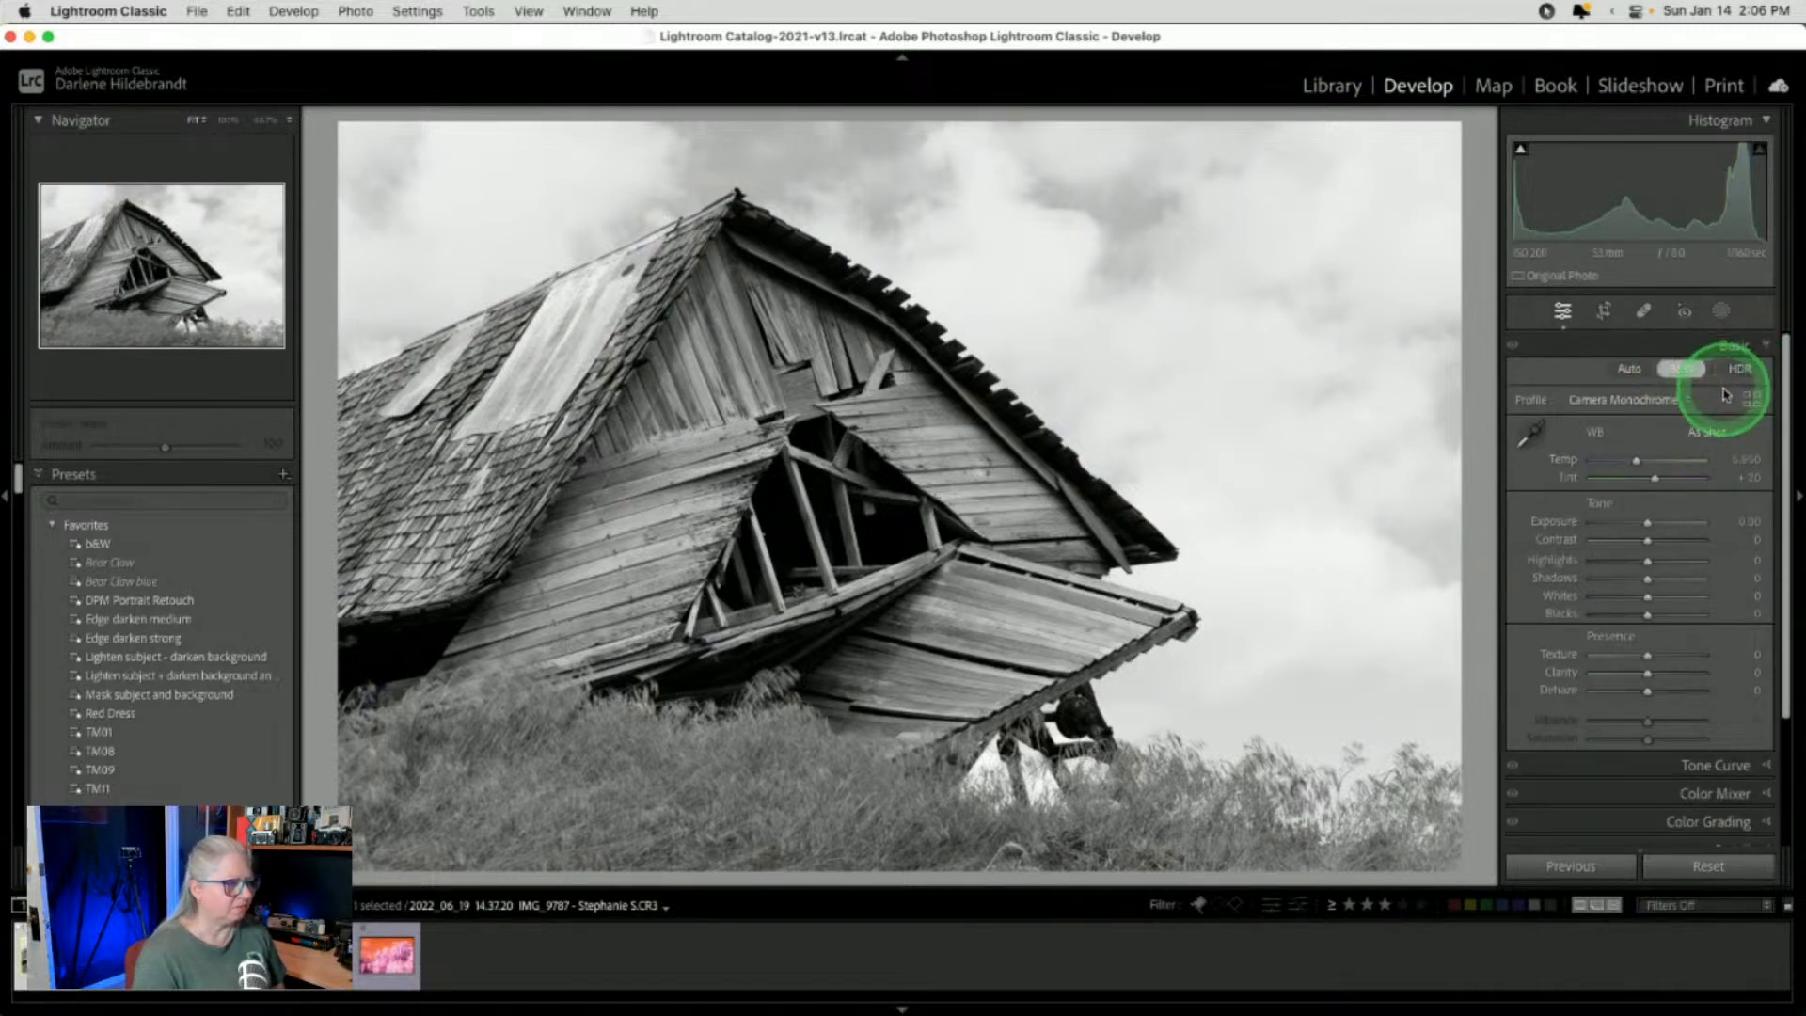
Apply the Camera Faithful profile to the barn photo from the Profile Browser
{"action": "left_click", "coordinate": [1623, 400]}
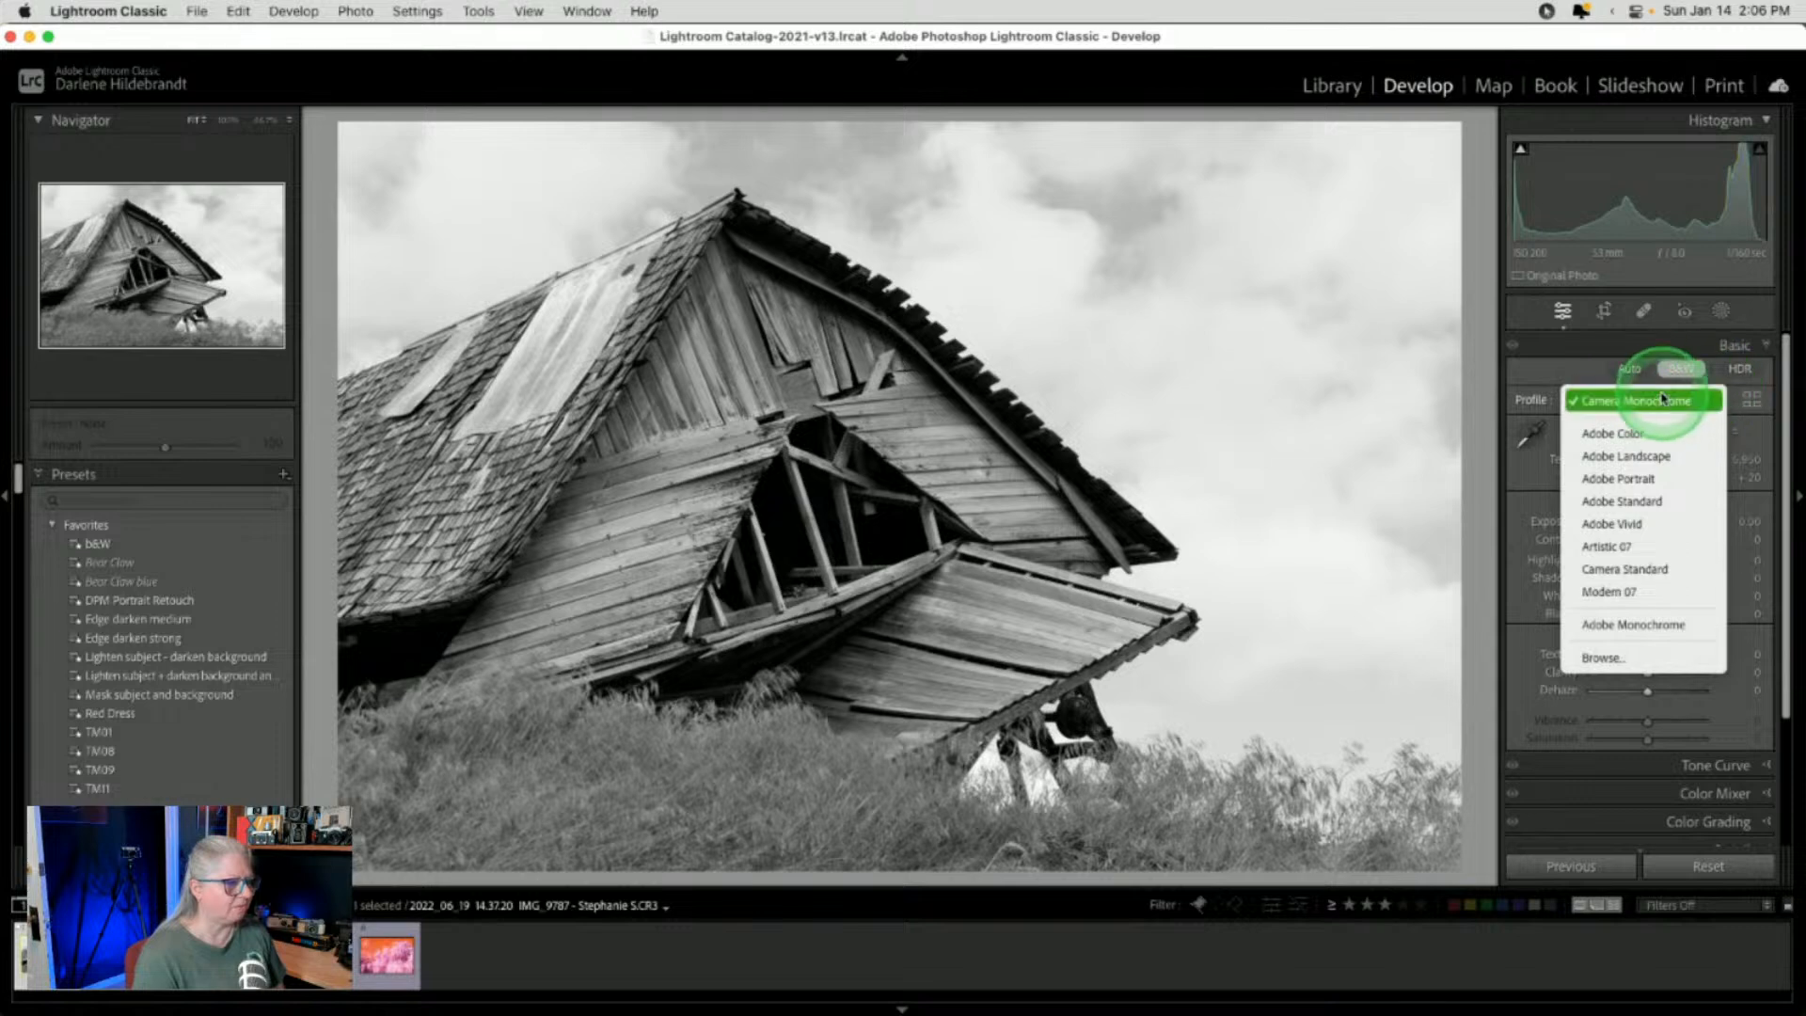
{"action": "left_click", "coordinate": [1750, 398]}
{"action": "left_click", "coordinate": [1750, 399]}
{"action": "left_click", "coordinate": [1670, 508]}
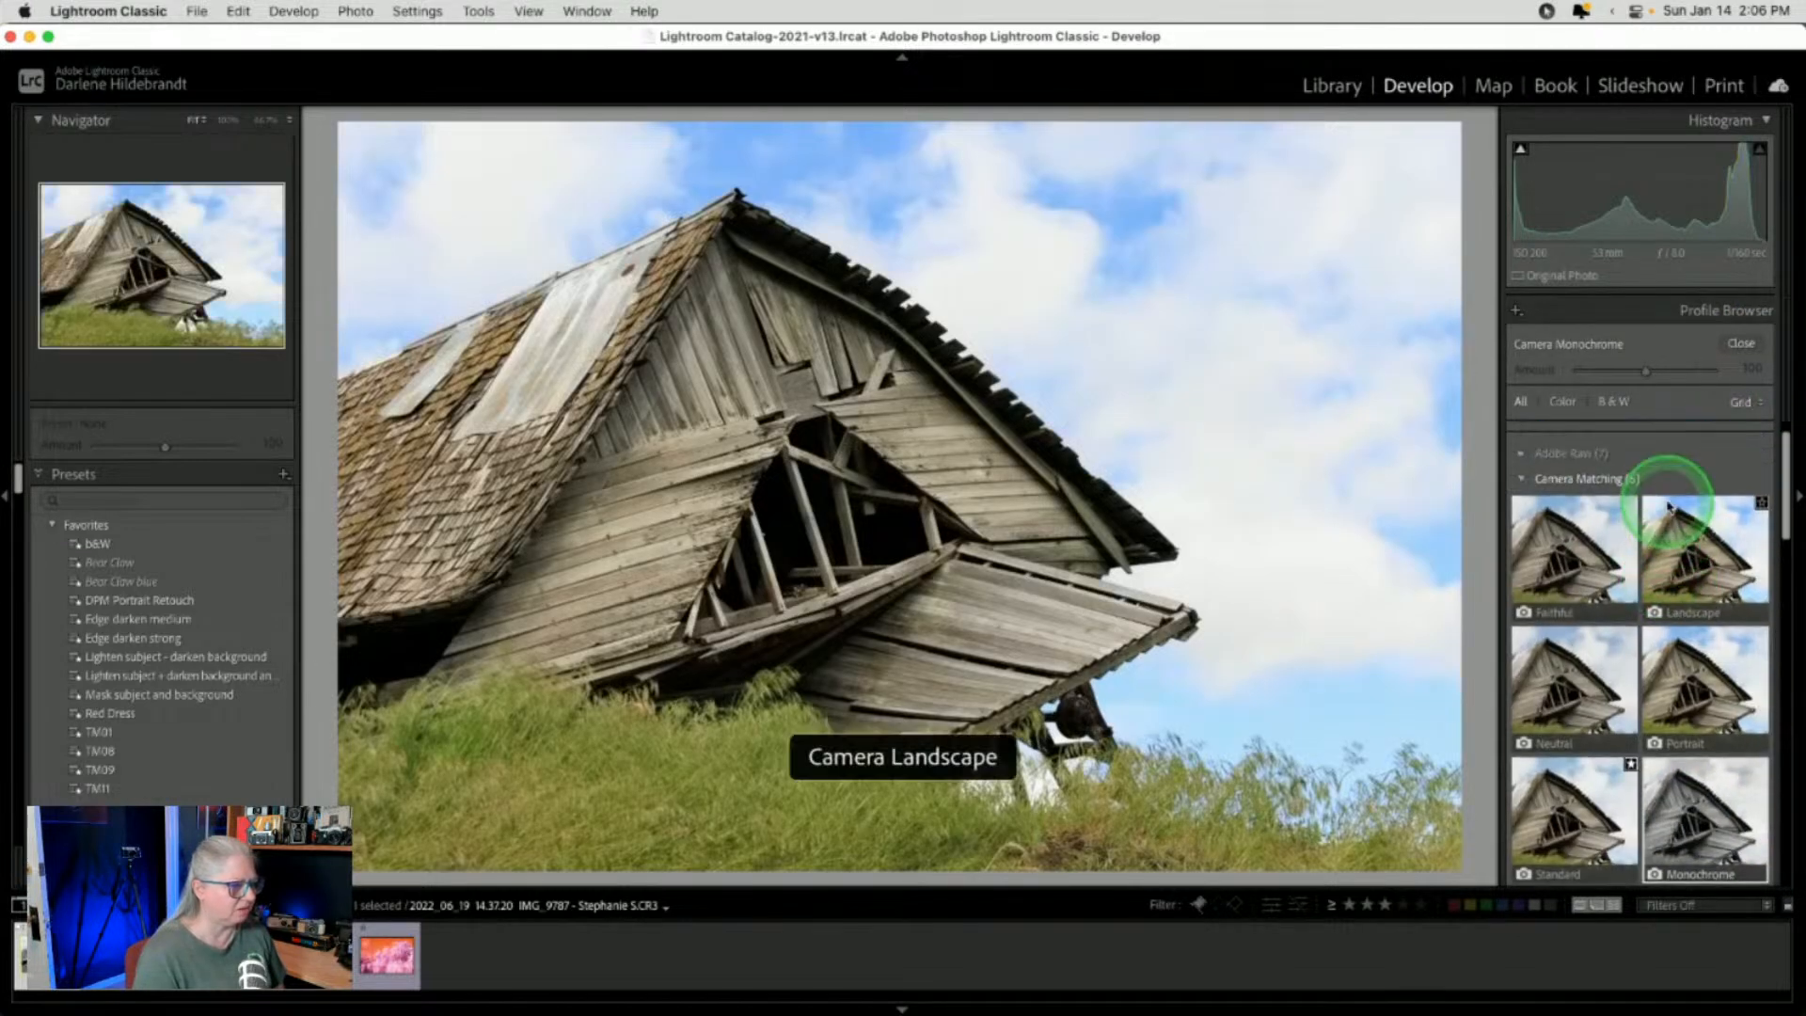
{"action": "left_click", "coordinate": [1575, 546]}
{"action": "left_click", "coordinate": [1738, 344]}
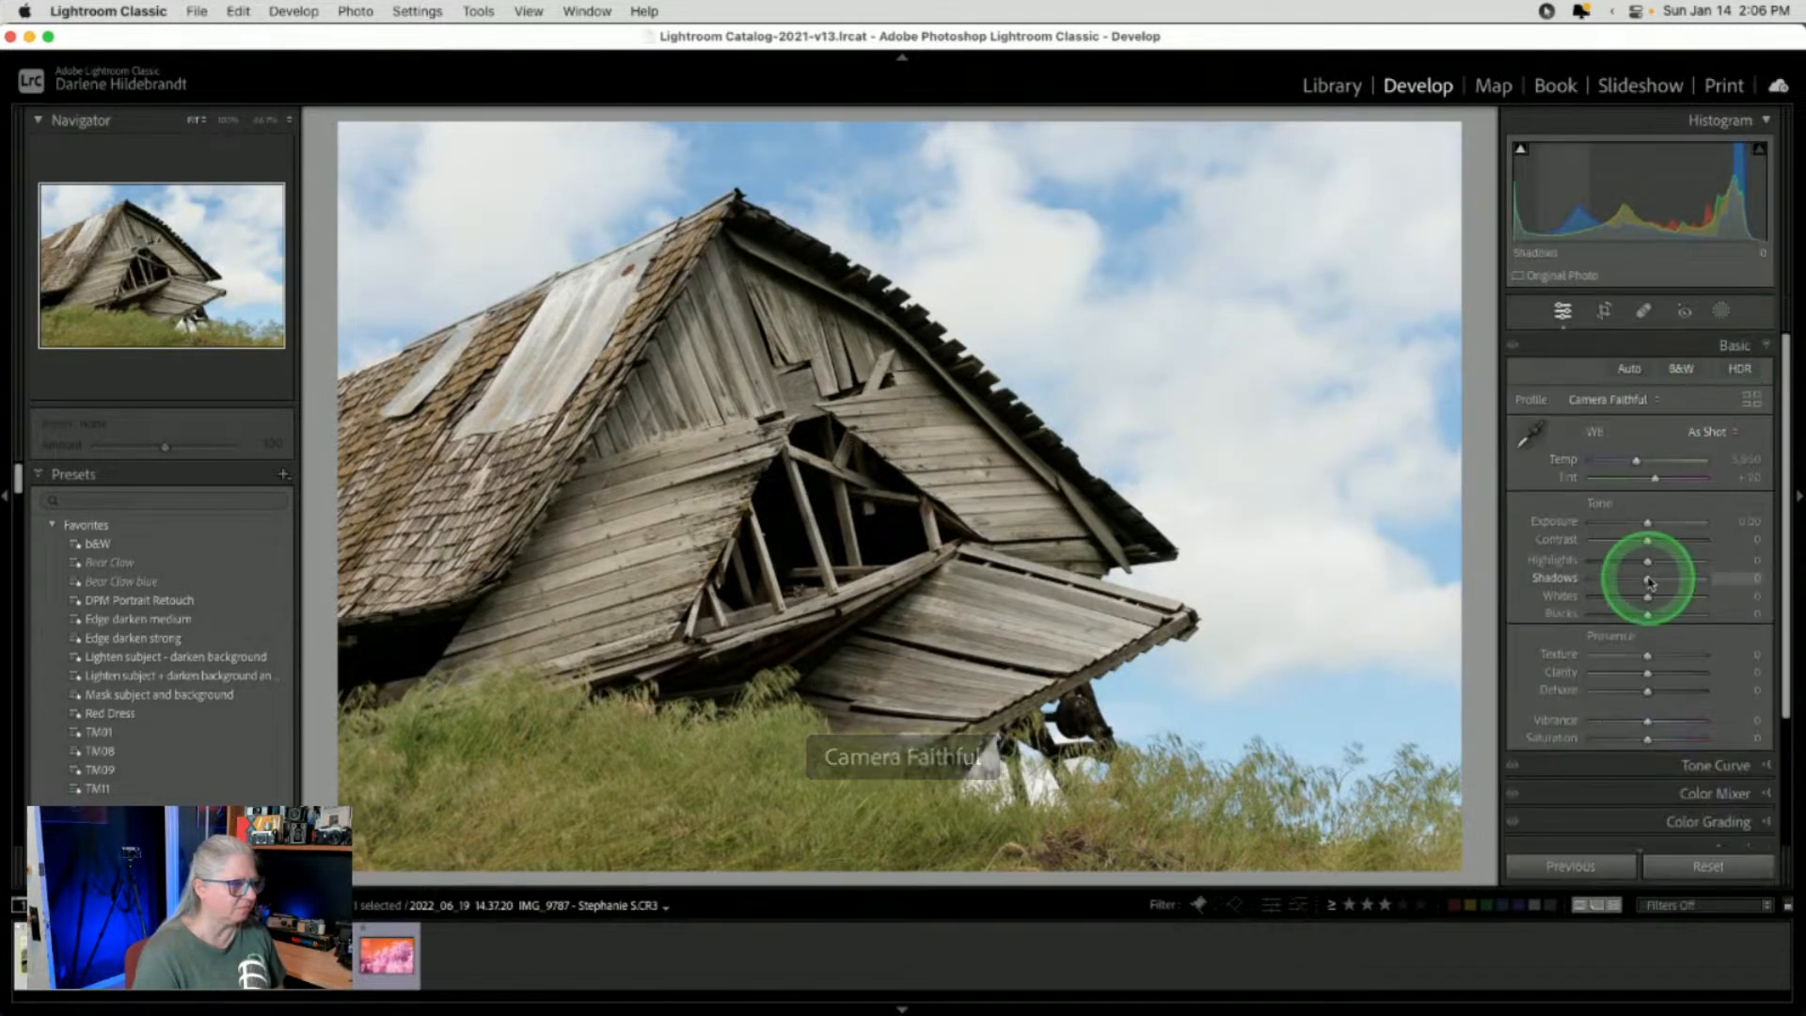
Convert the Camera Faithful version to black and white and check the Color Mixer controls
{"action": "left_click", "coordinate": [1683, 370]}
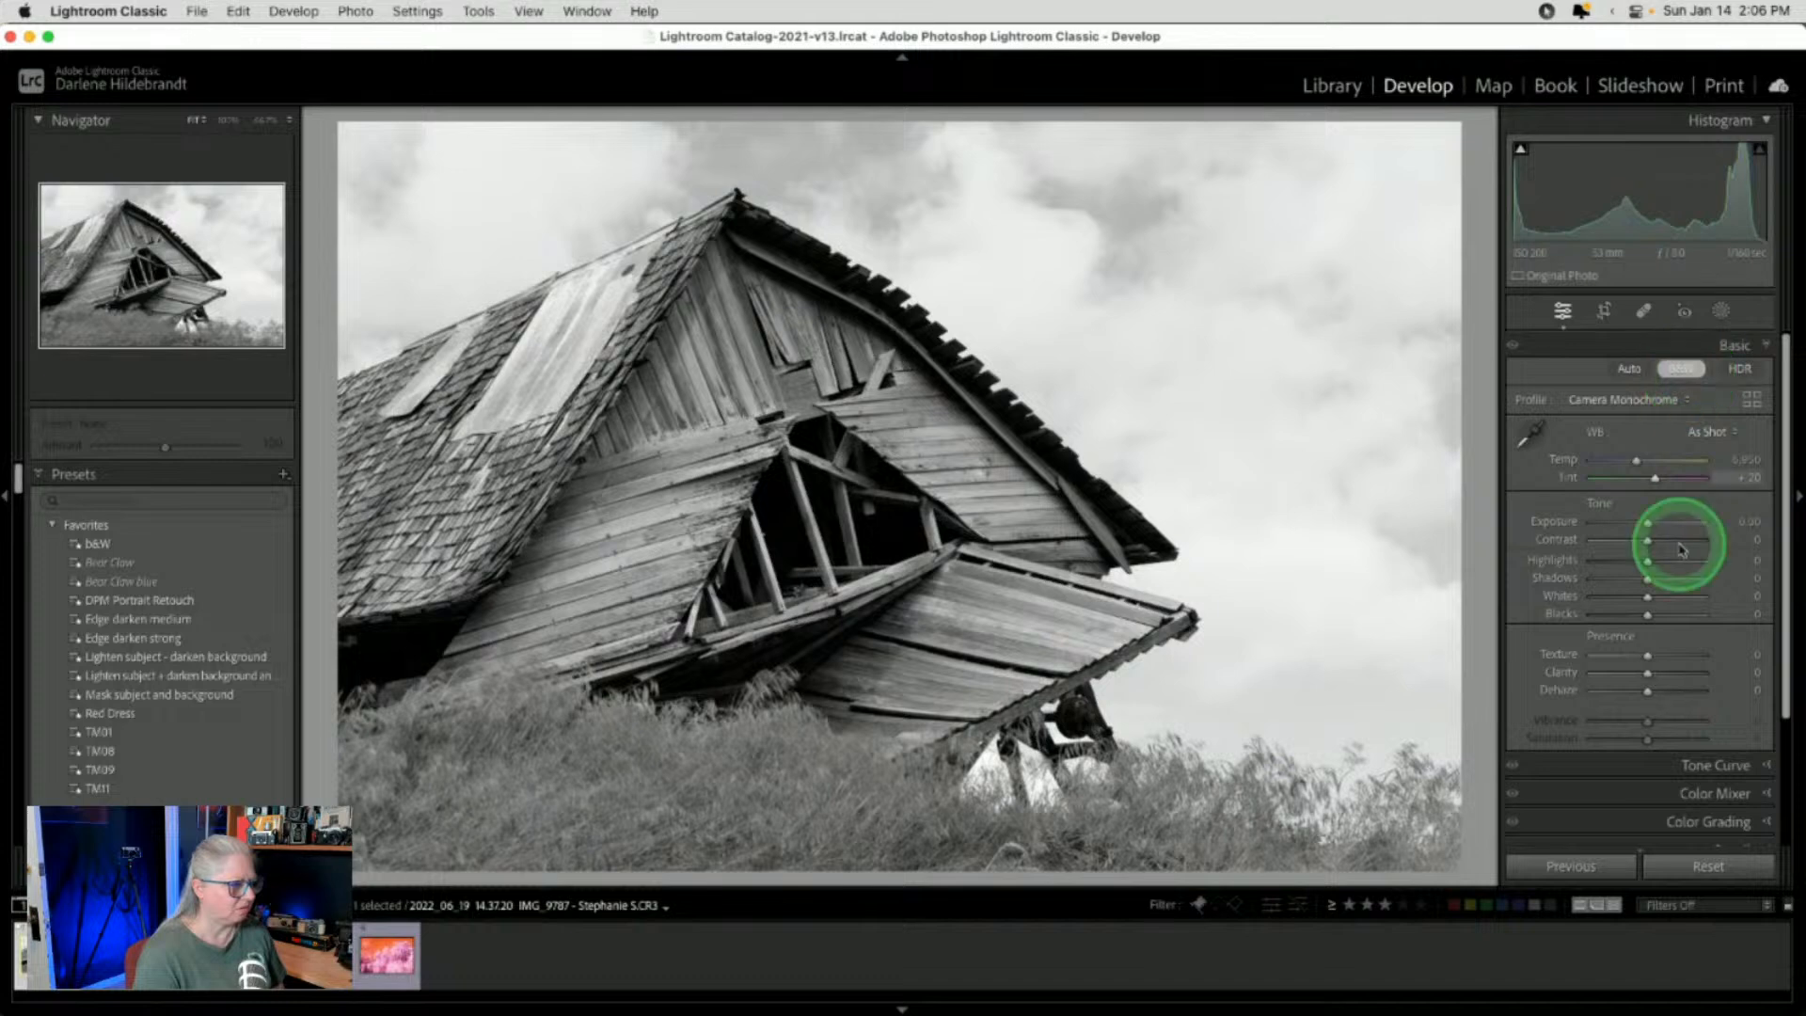
{"action": "left_click", "coordinate": [1693, 792]}
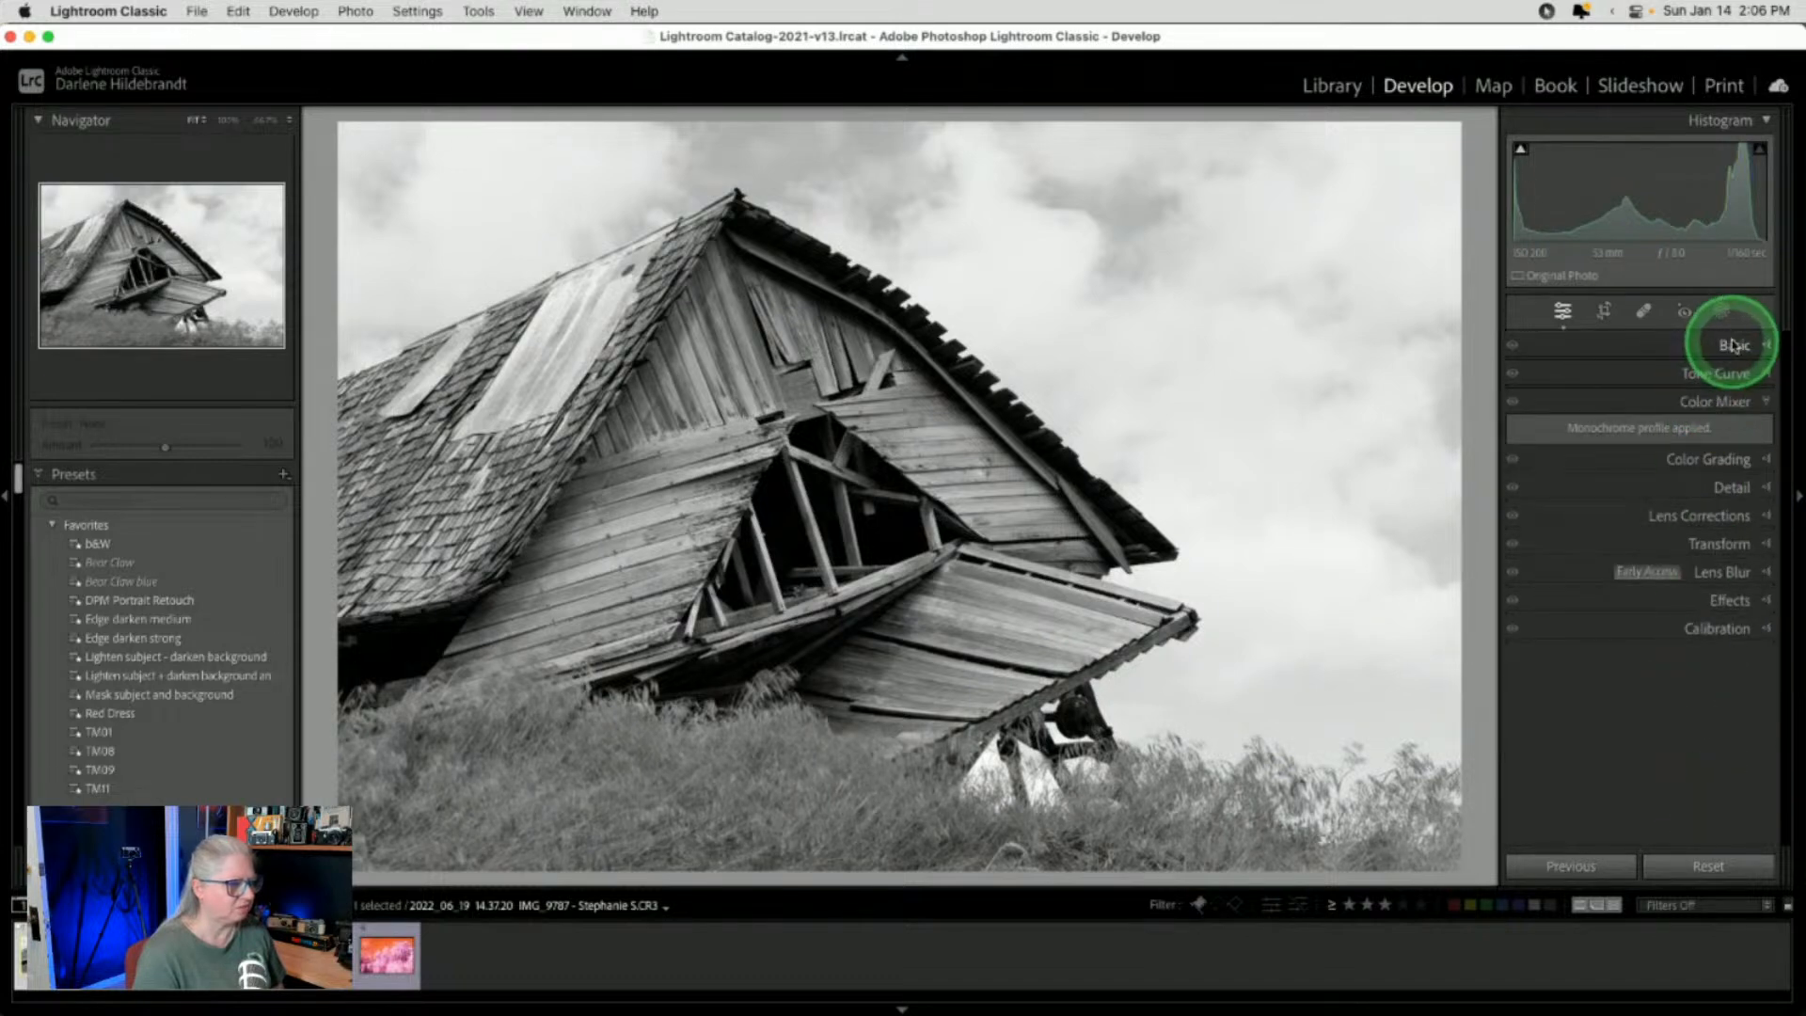
{"action": "left_click", "coordinate": [1734, 345]}
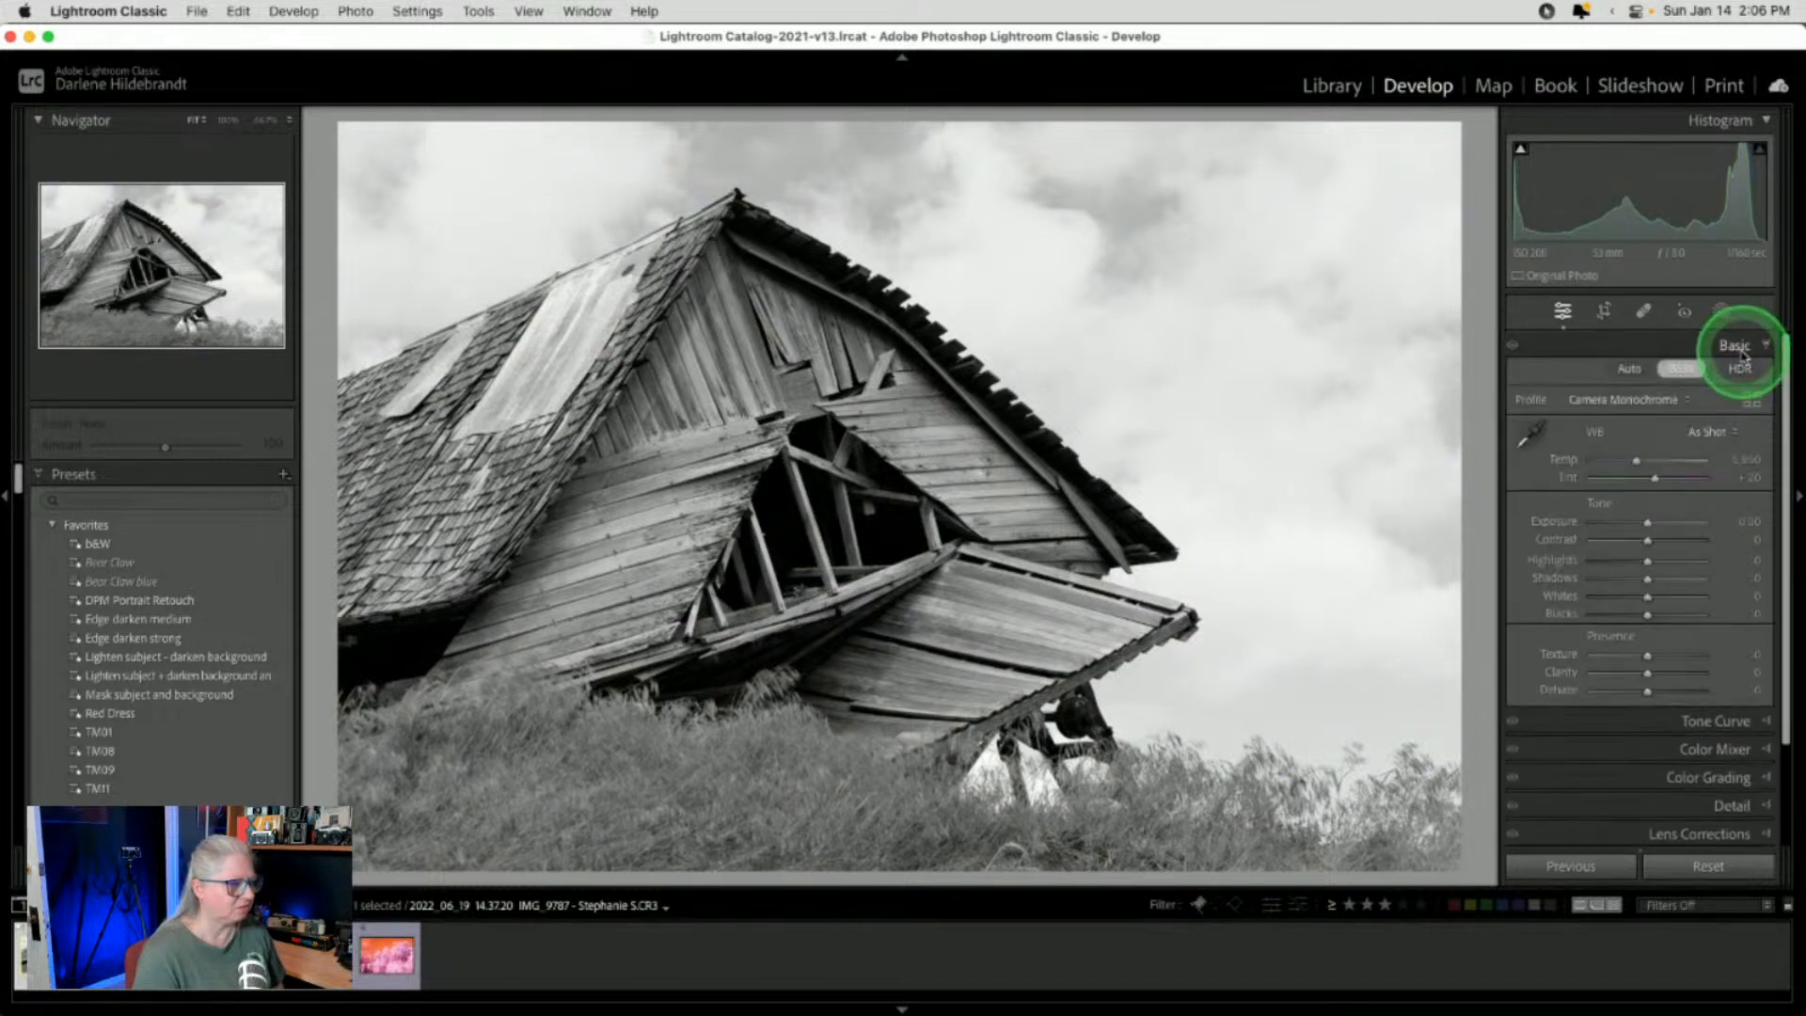
Turn off the black and white treatment and examine the Color Mixer's Mixer and Point Color options
{"action": "left_click", "coordinate": [1683, 370]}
{"action": "scroll", "coordinate": [1627, 555], "scroll_direction": "down", "scroll_amount": 1}
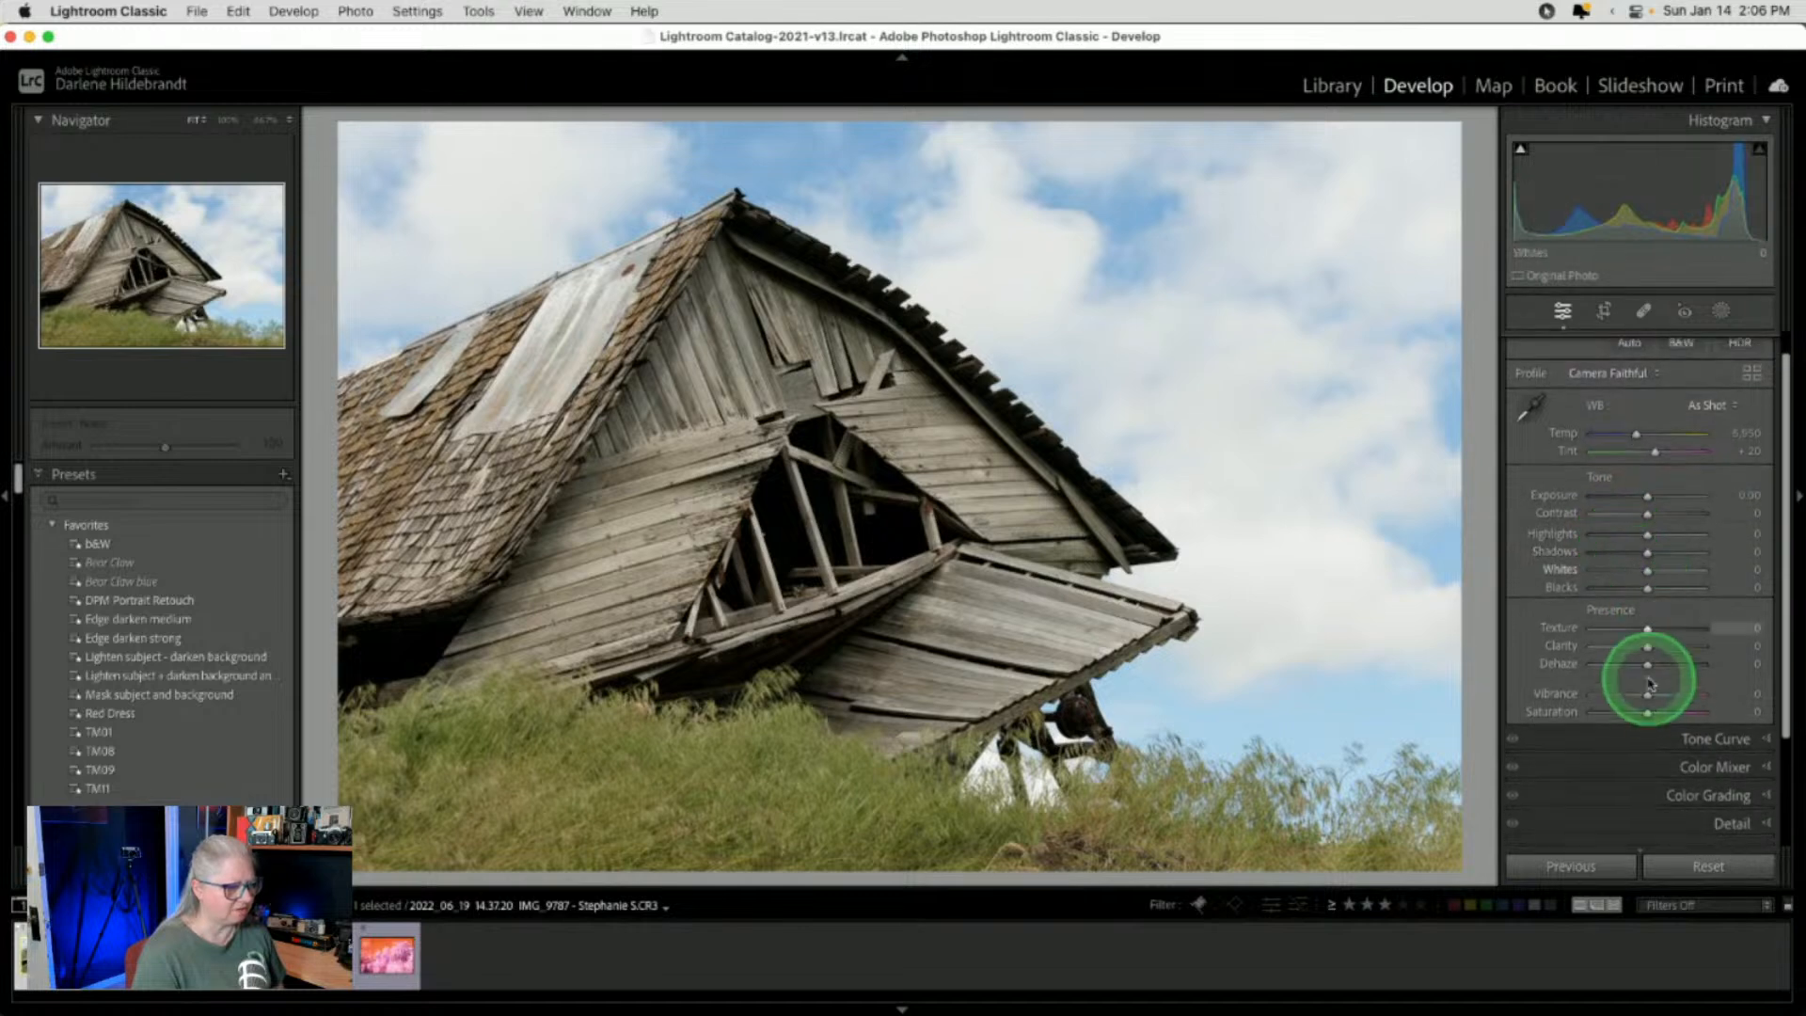
{"action": "left_click", "coordinate": [1679, 753]}
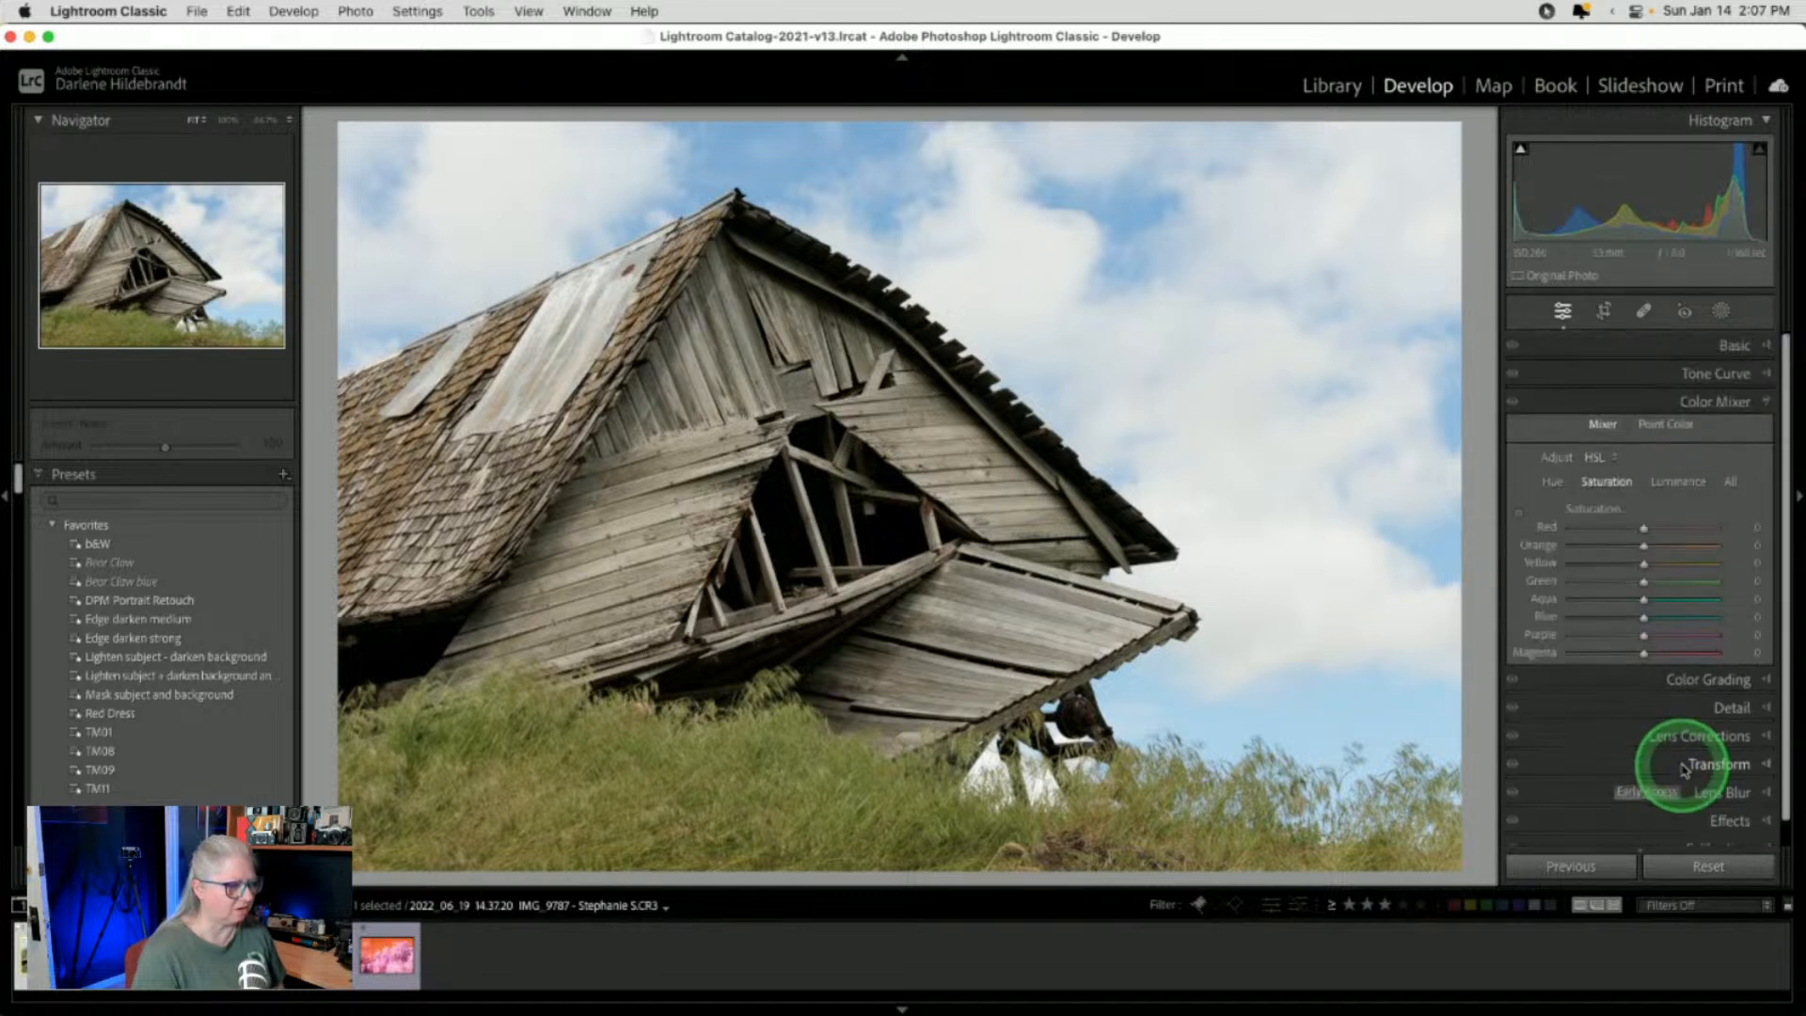
{"action": "left_click", "coordinate": [1666, 425]}
{"action": "left_click", "coordinate": [1603, 424]}
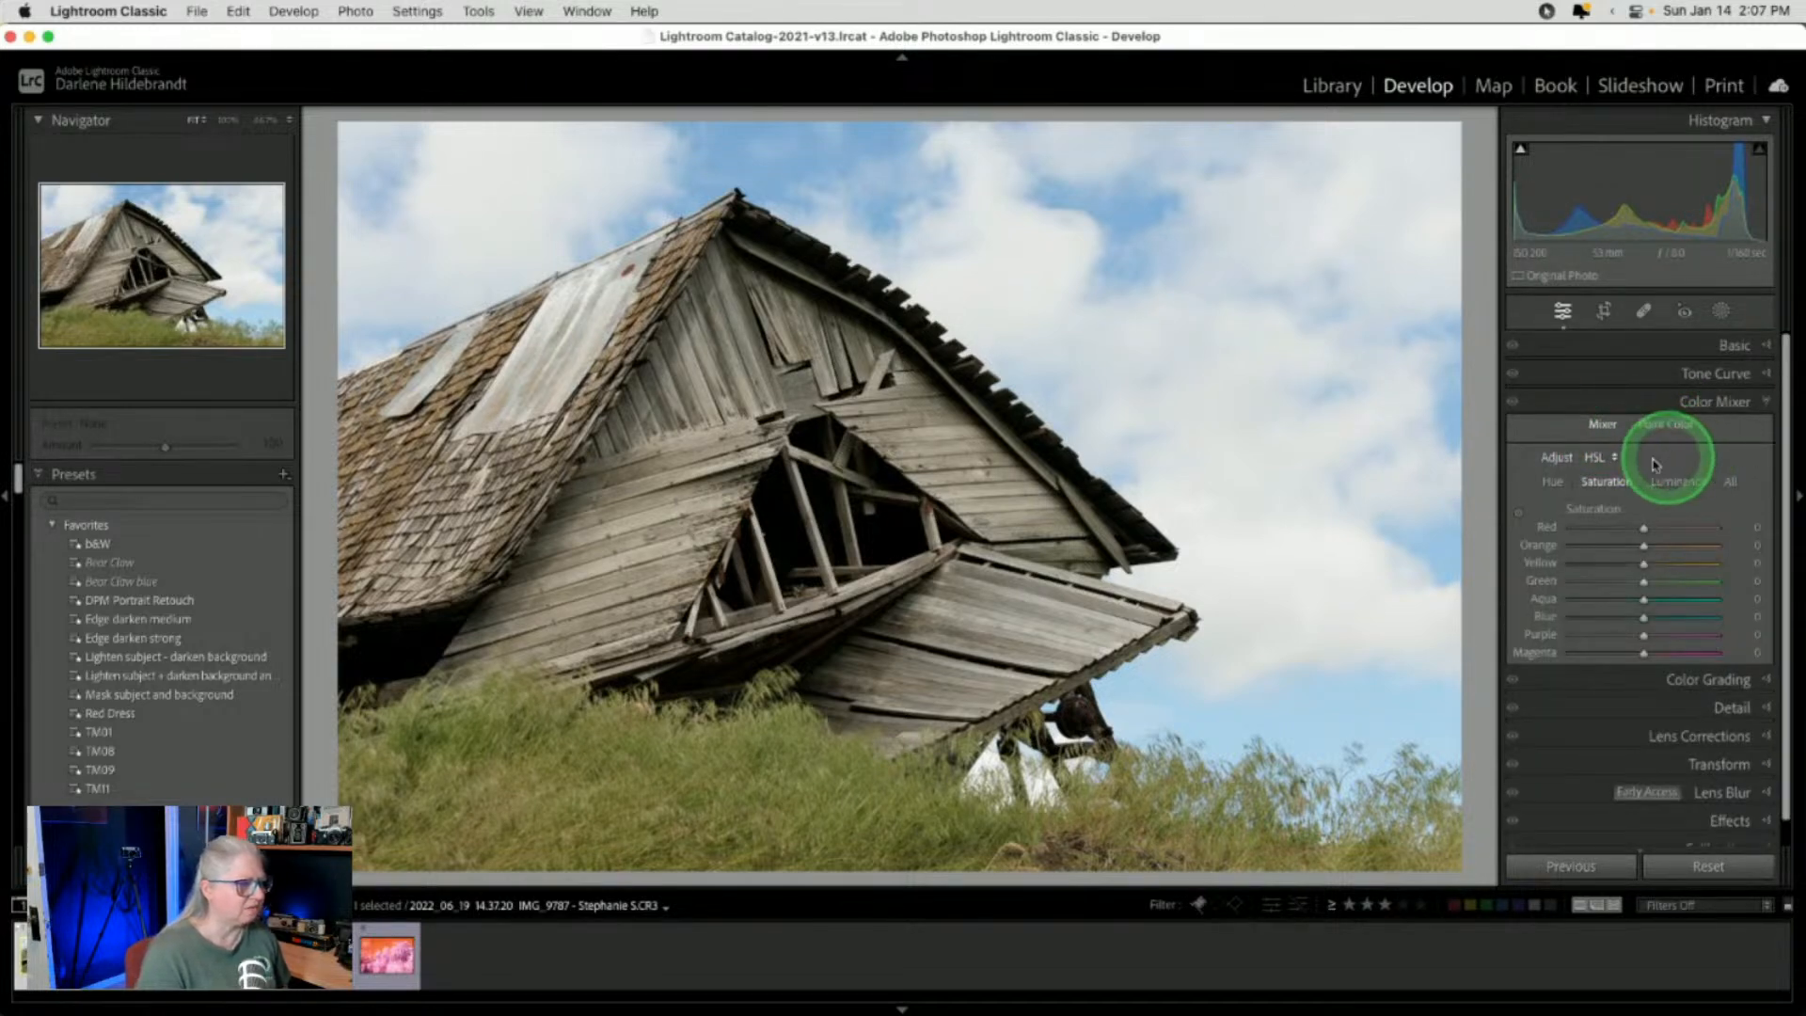
{"action": "left_click", "coordinate": [1731, 344]}
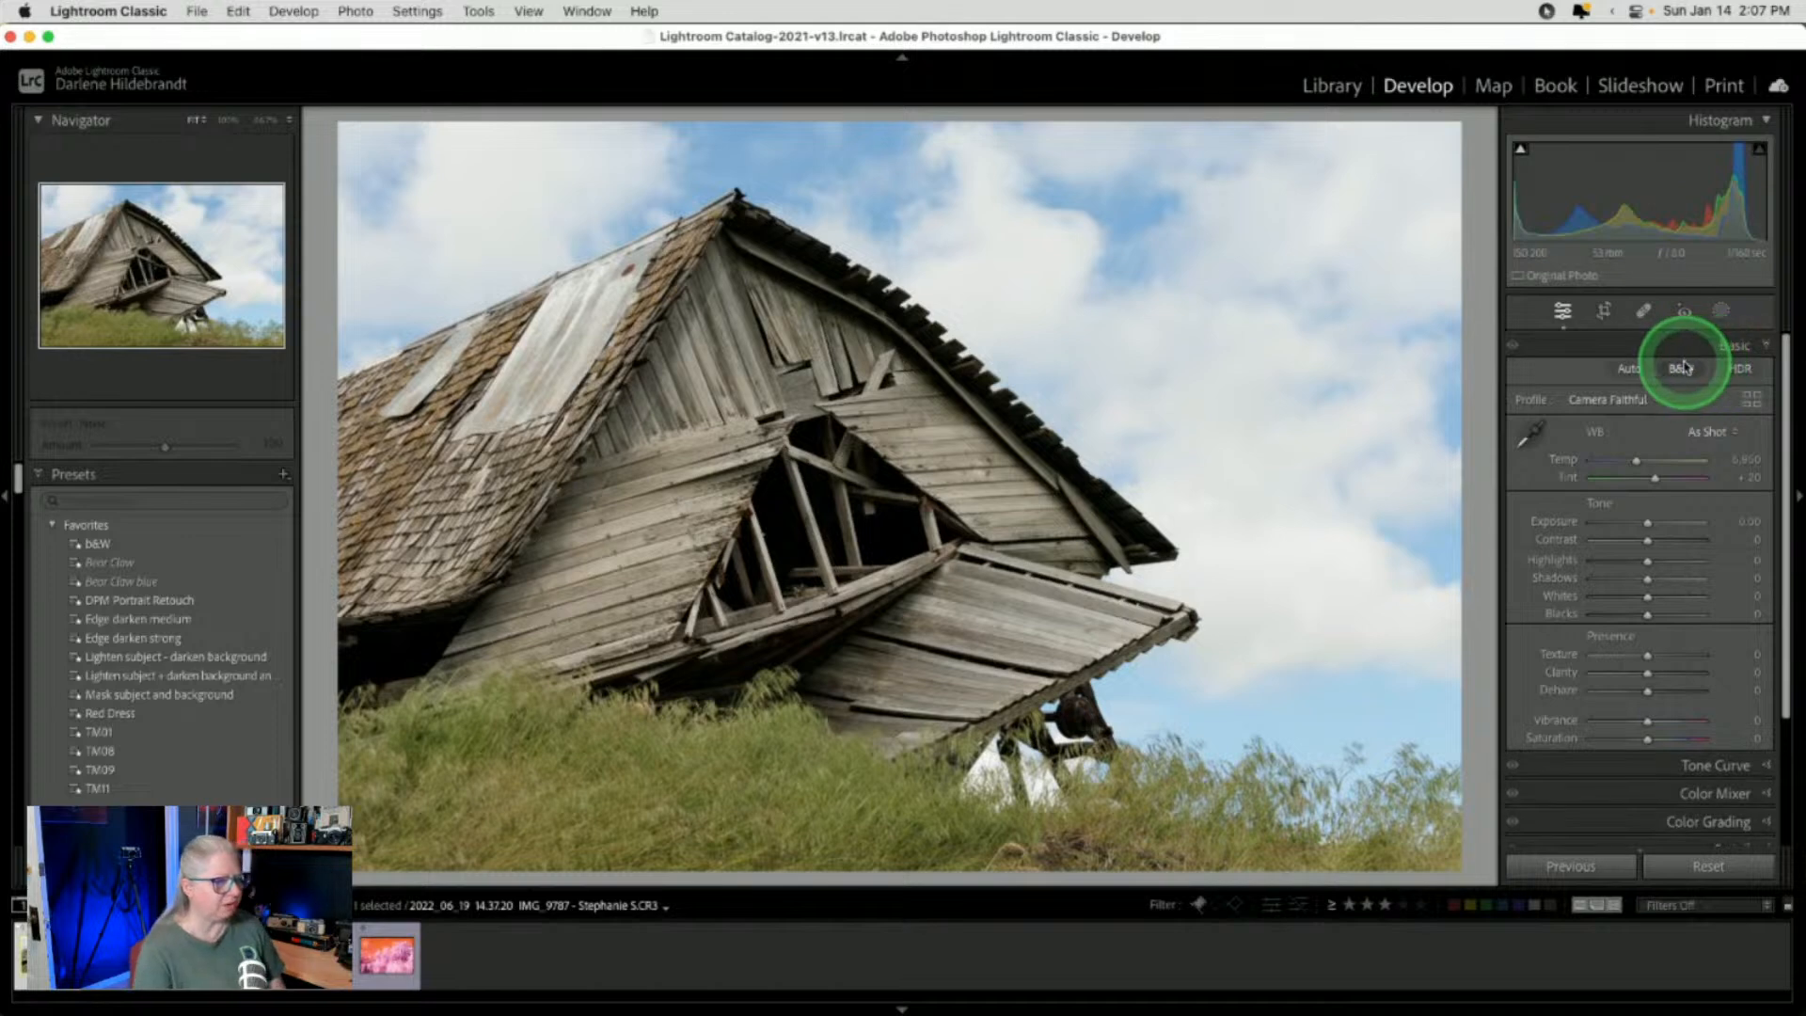
Turn the black and white treatment back on and set the photo's profile to Adobe Monochrome
{"action": "left_click", "coordinate": [1681, 368]}
{"action": "left_click", "coordinate": [1644, 399]}
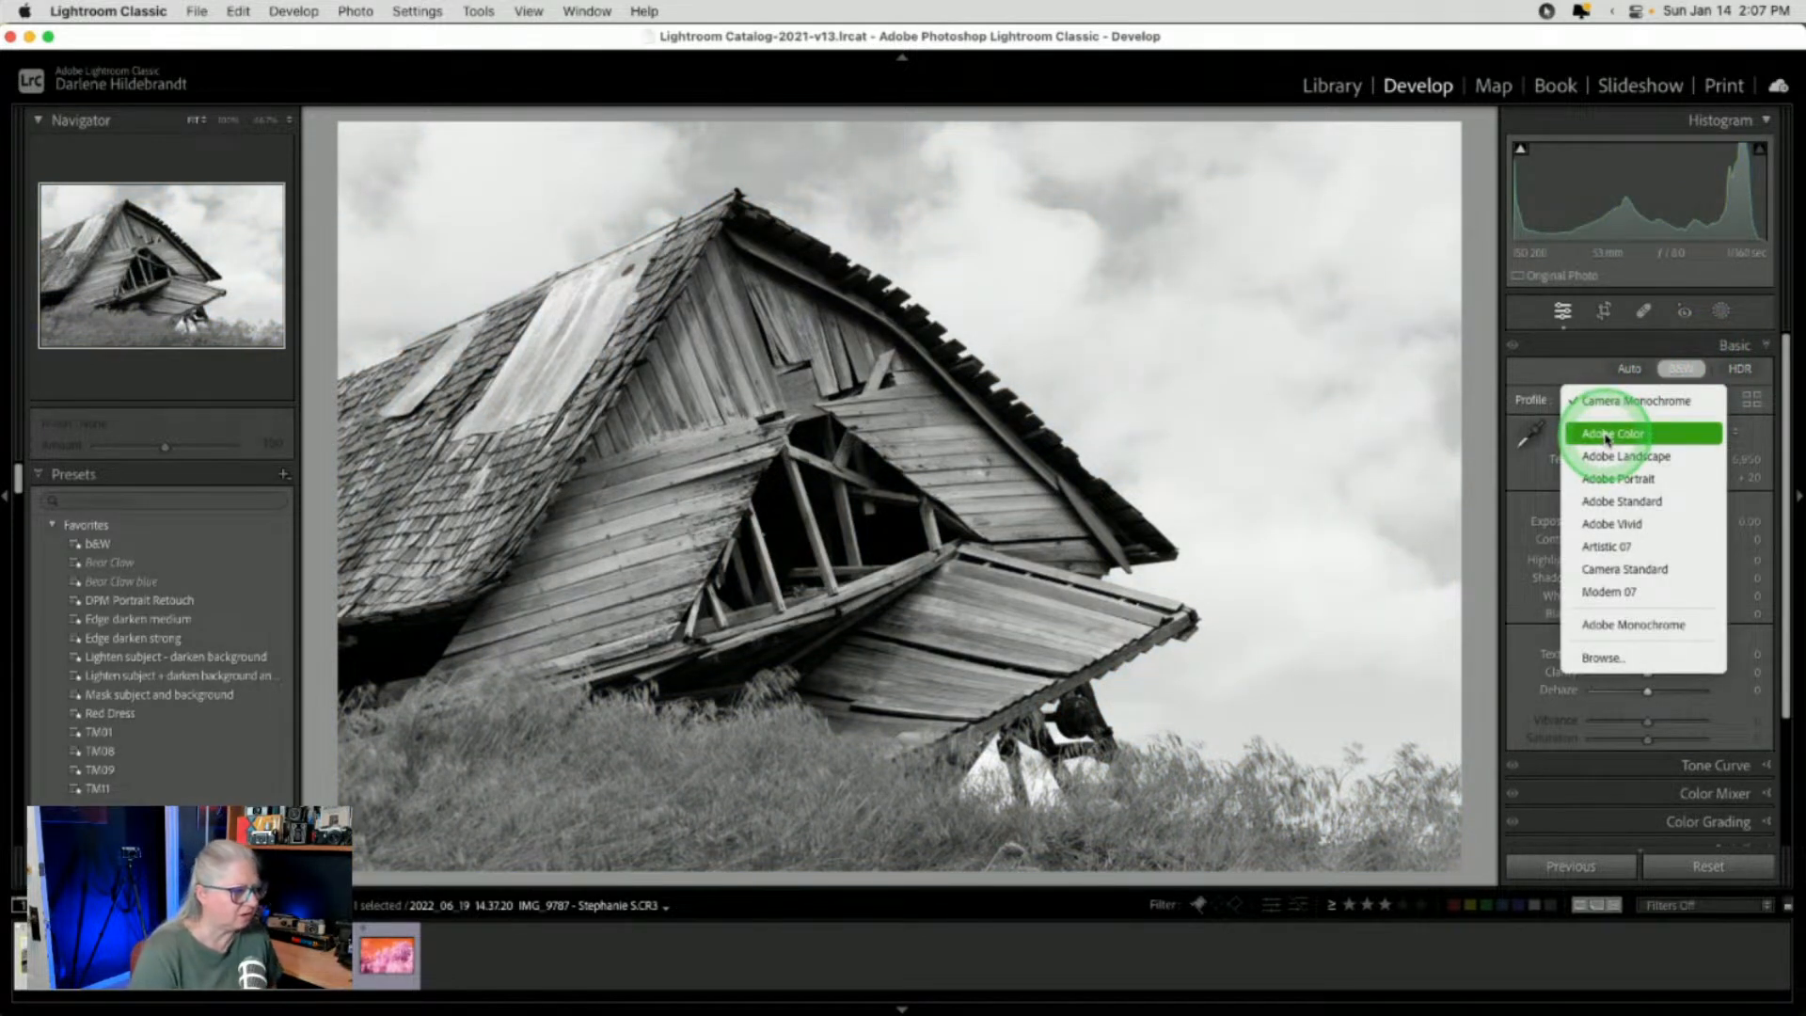
{"action": "left_click", "coordinate": [1637, 624]}
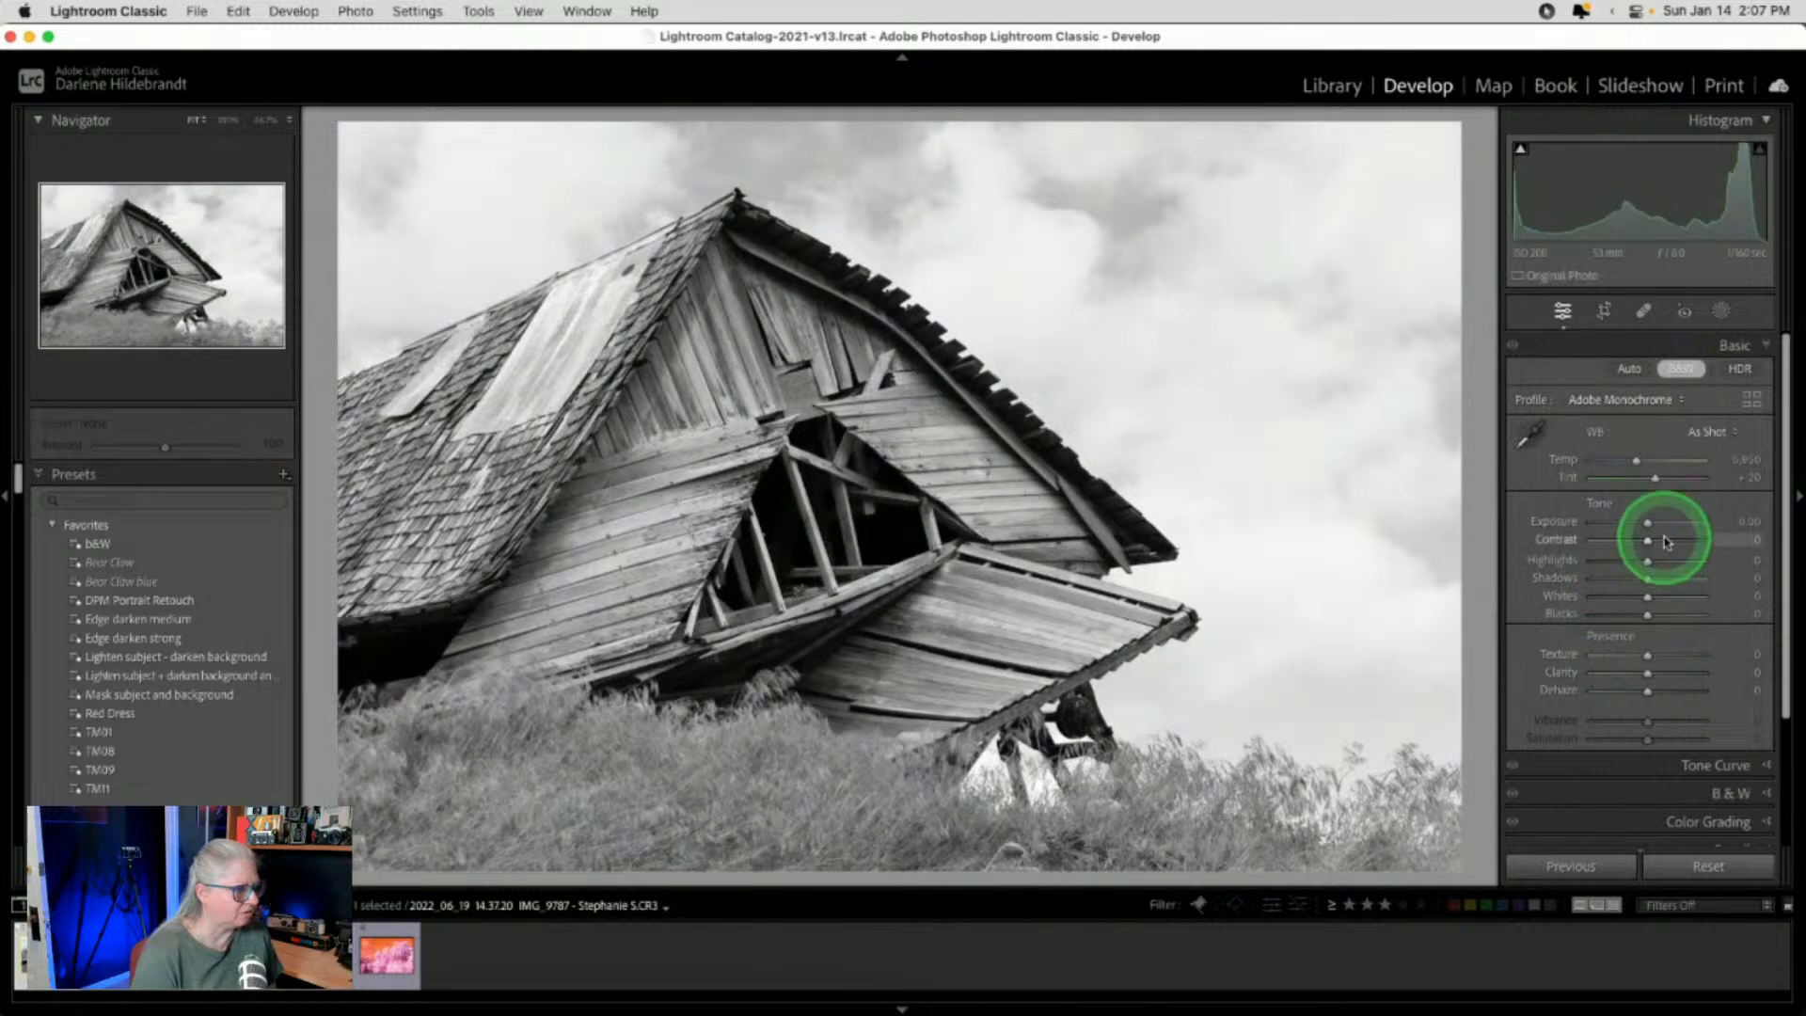
Switch the barn photo to the Adobe Color profile and convert it to black and white again
{"action": "scroll", "coordinate": [1665, 539], "scroll_direction": "down", "scroll_amount": 3}
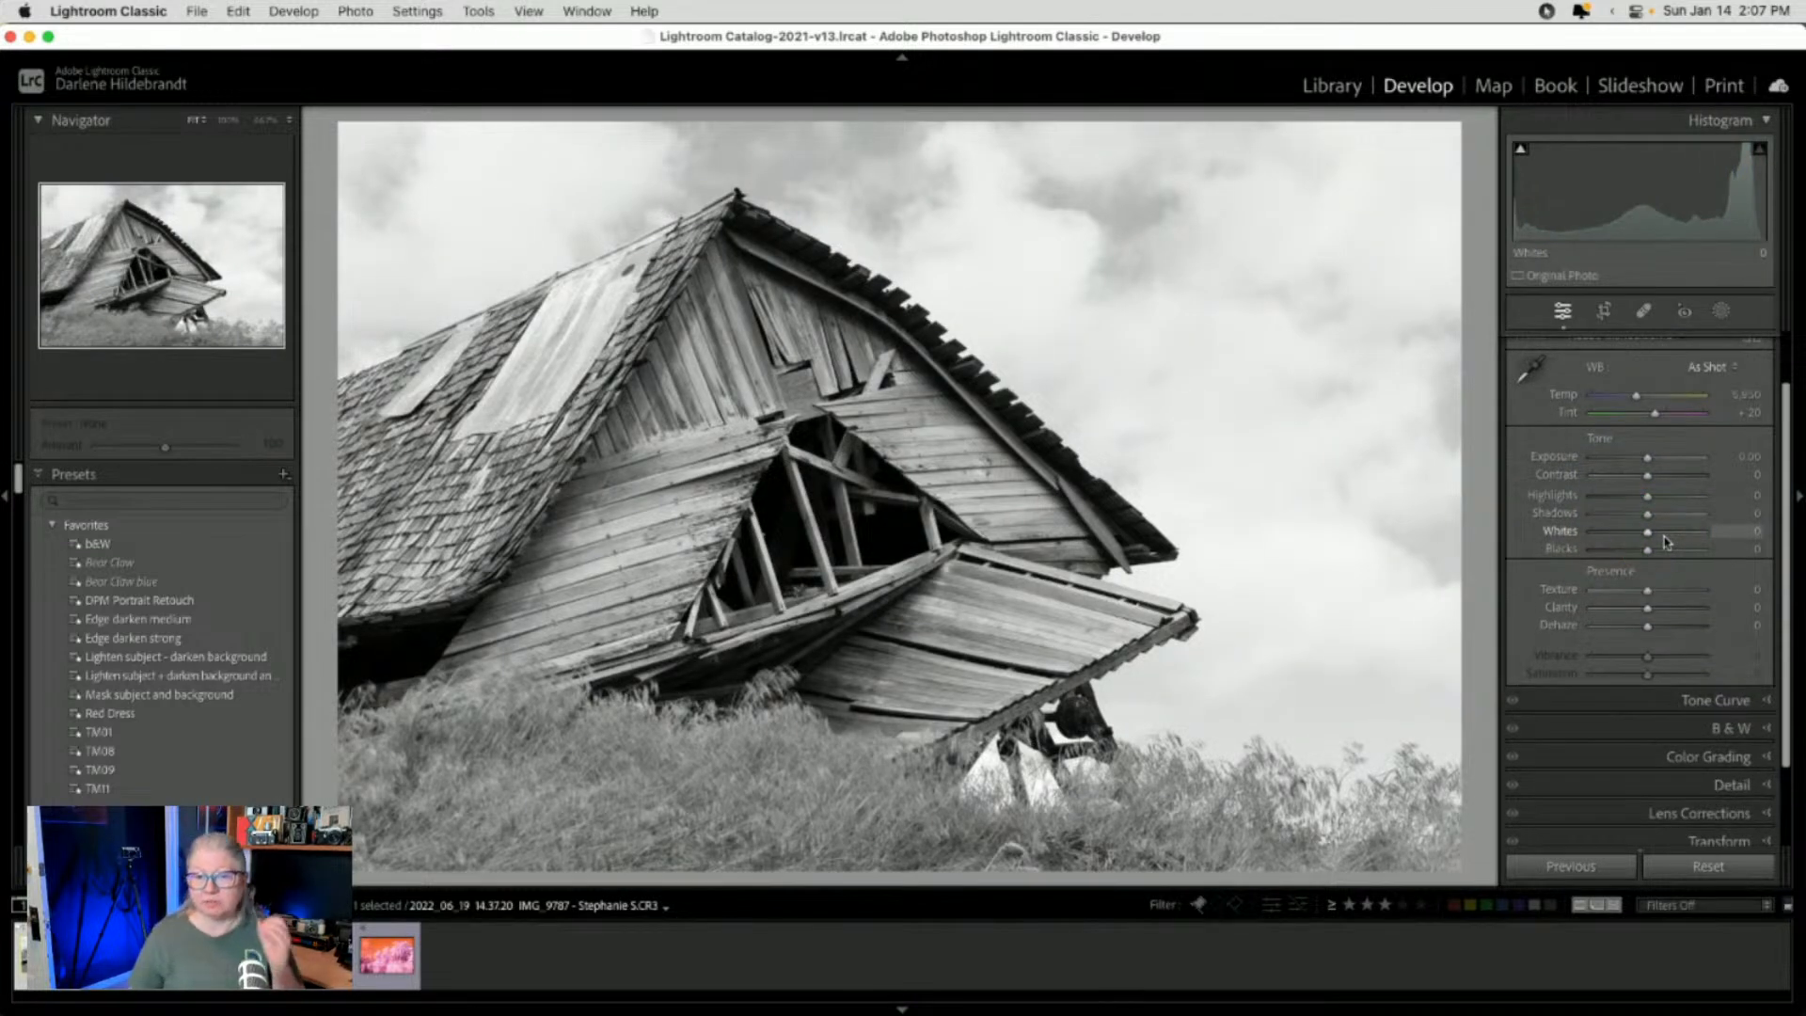
{"action": "scroll", "coordinate": [1663, 527], "scroll_direction": "up", "scroll_amount": 3}
{"action": "left_click", "coordinate": [1659, 468]}
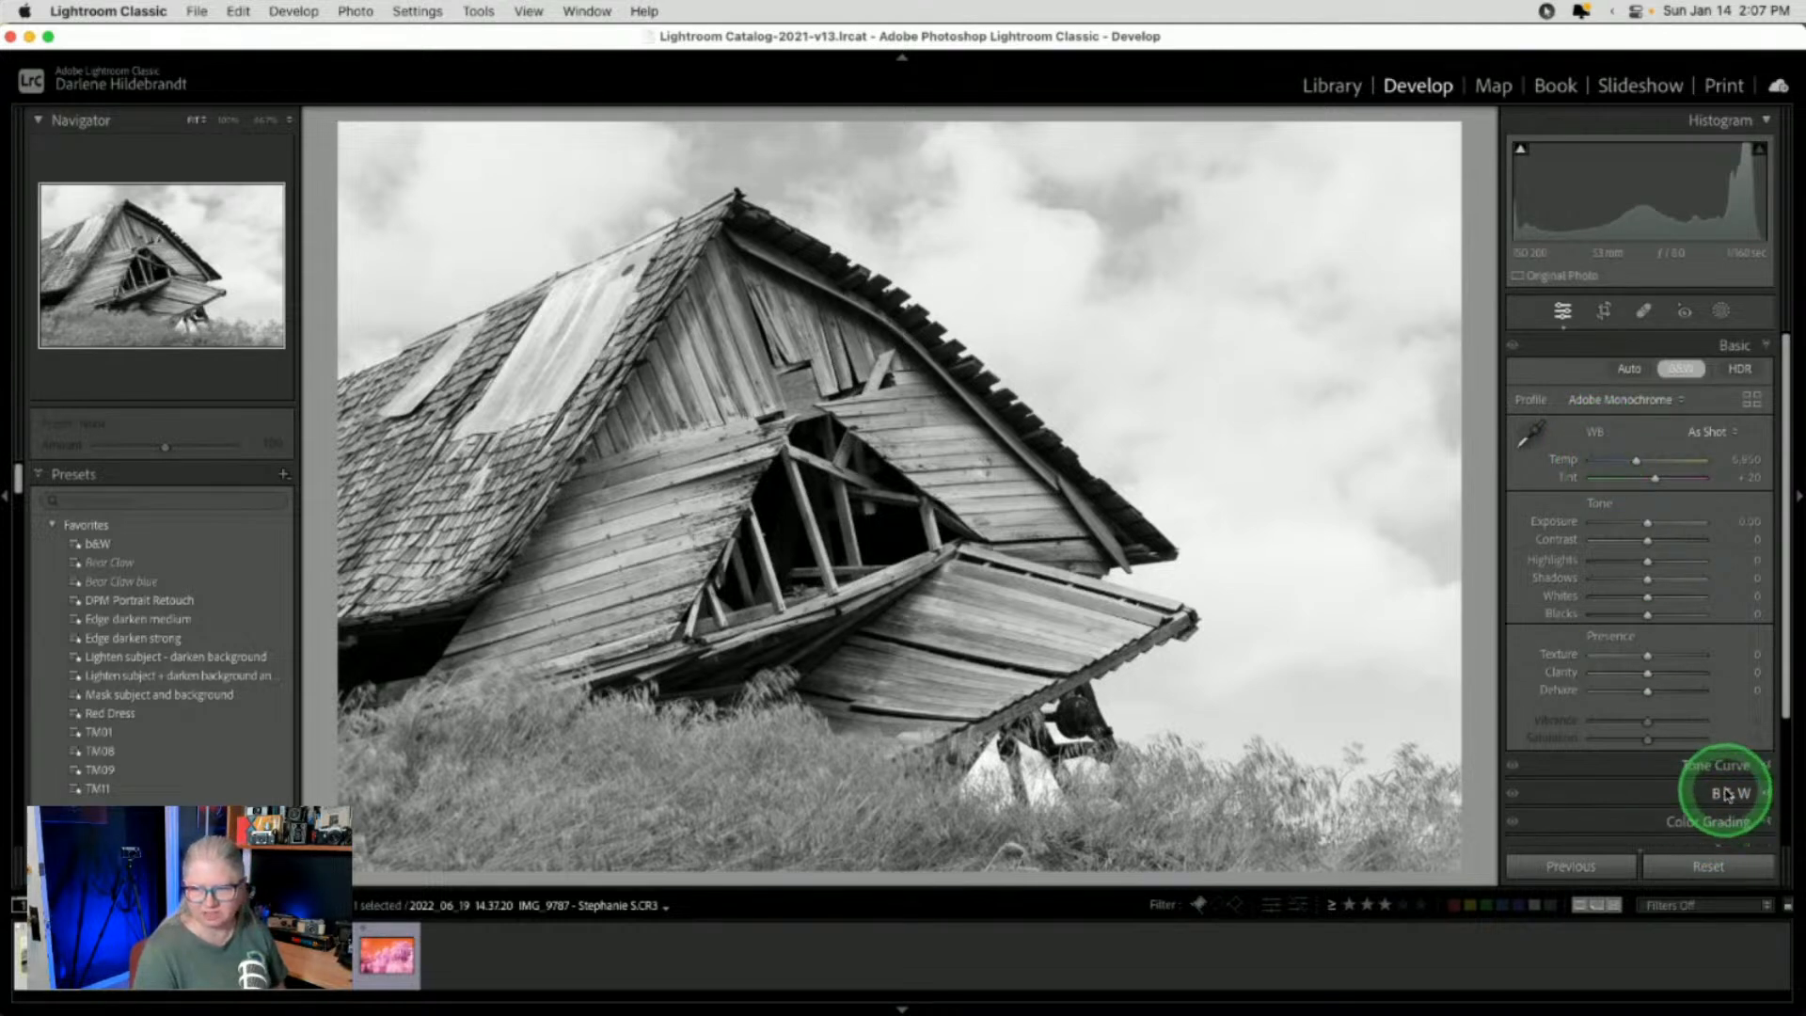
{"action": "left_click", "coordinate": [1604, 405]}
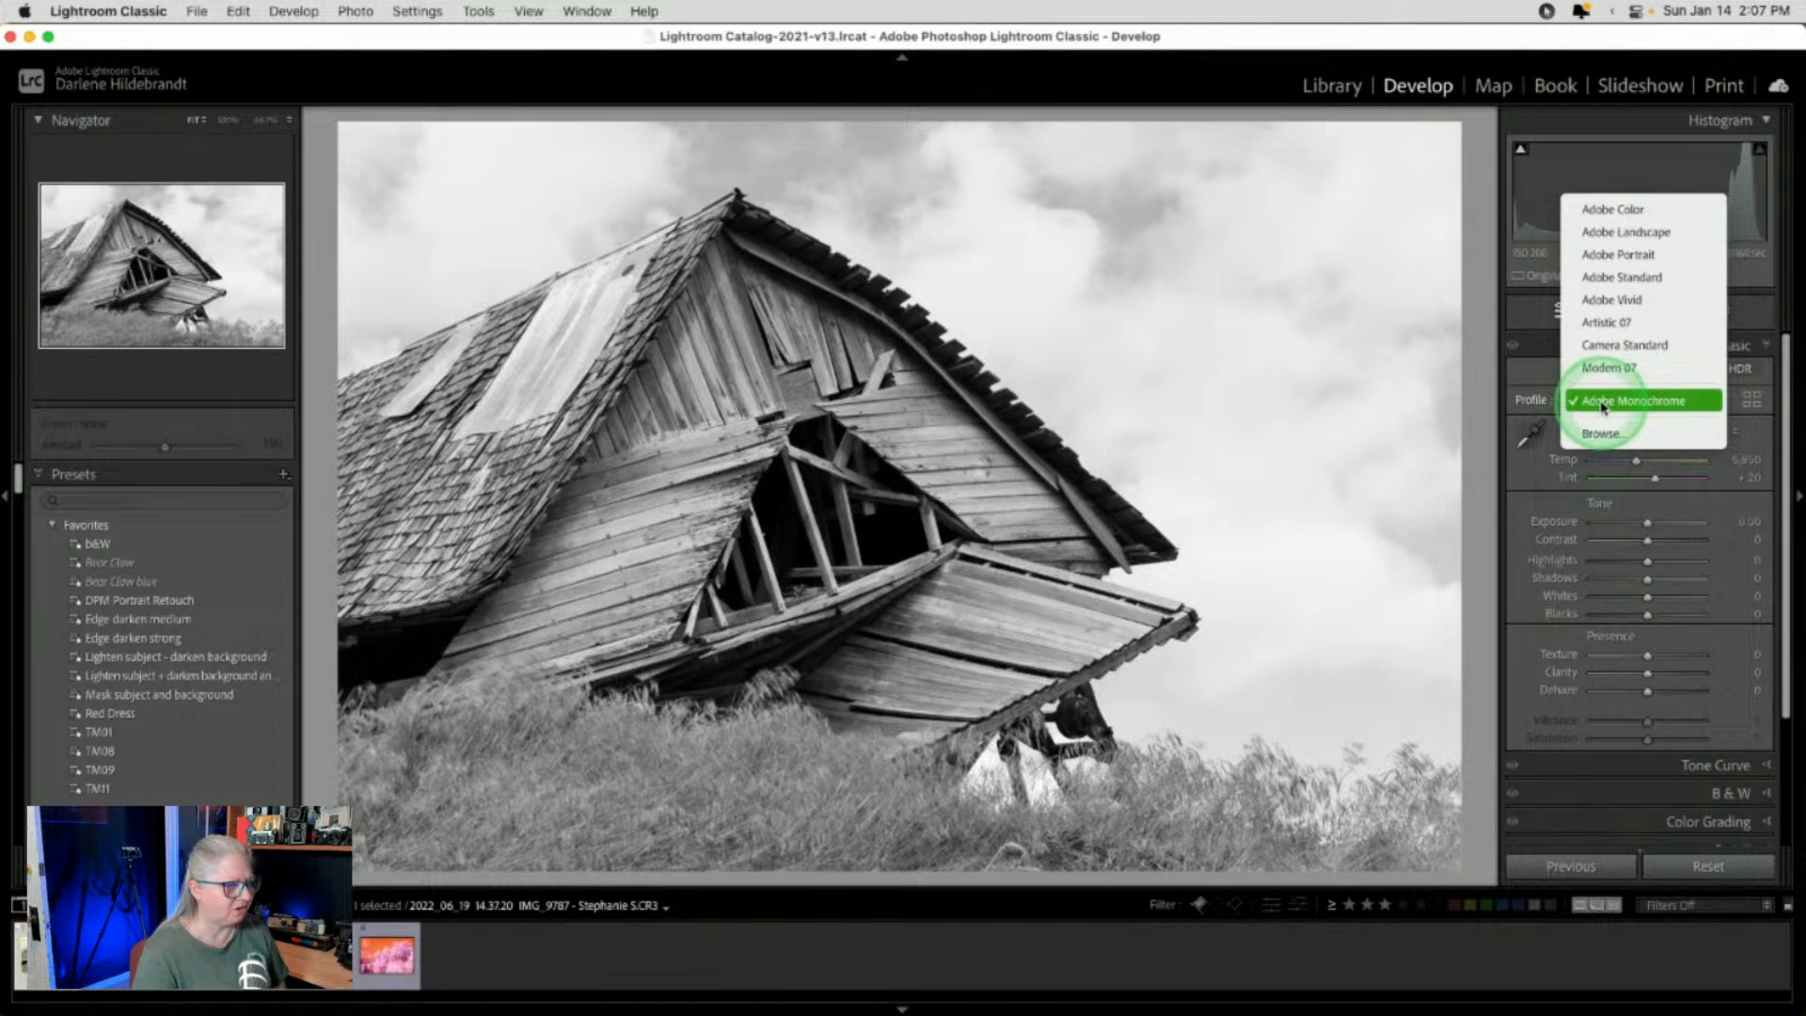
{"action": "left_click", "coordinate": [1600, 210]}
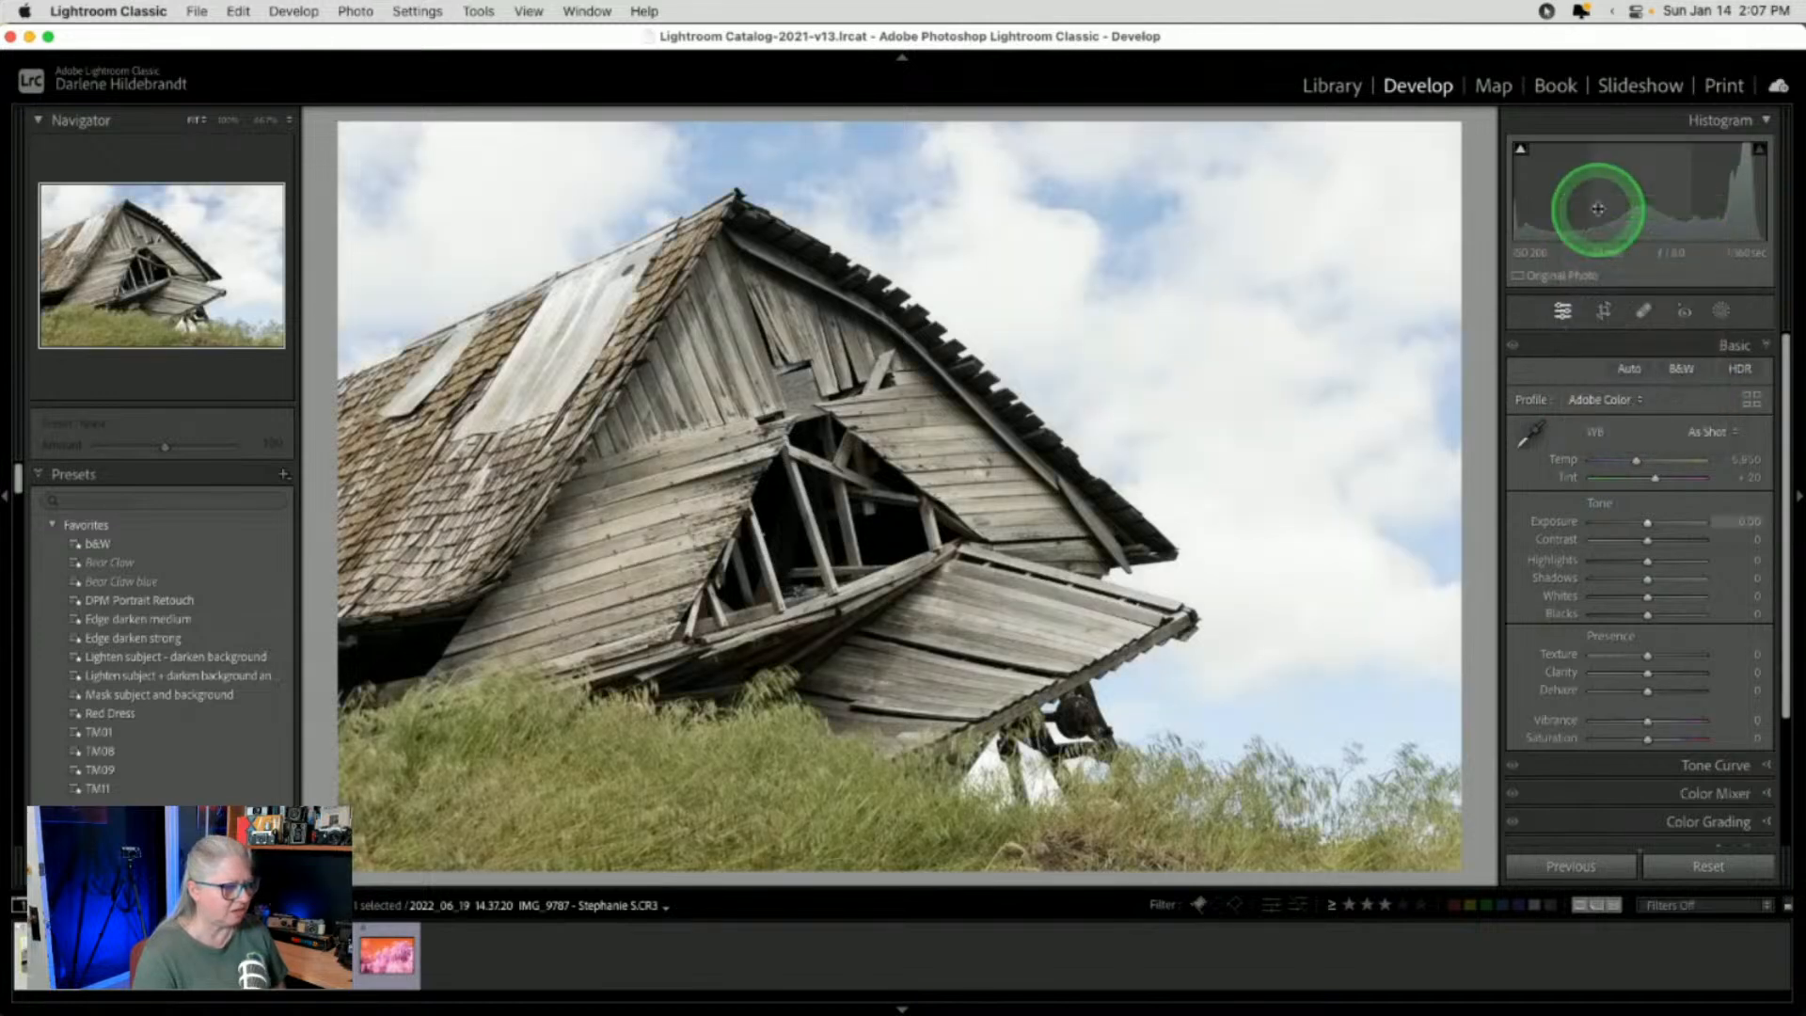
{"action": "left_click", "coordinate": [1684, 378]}
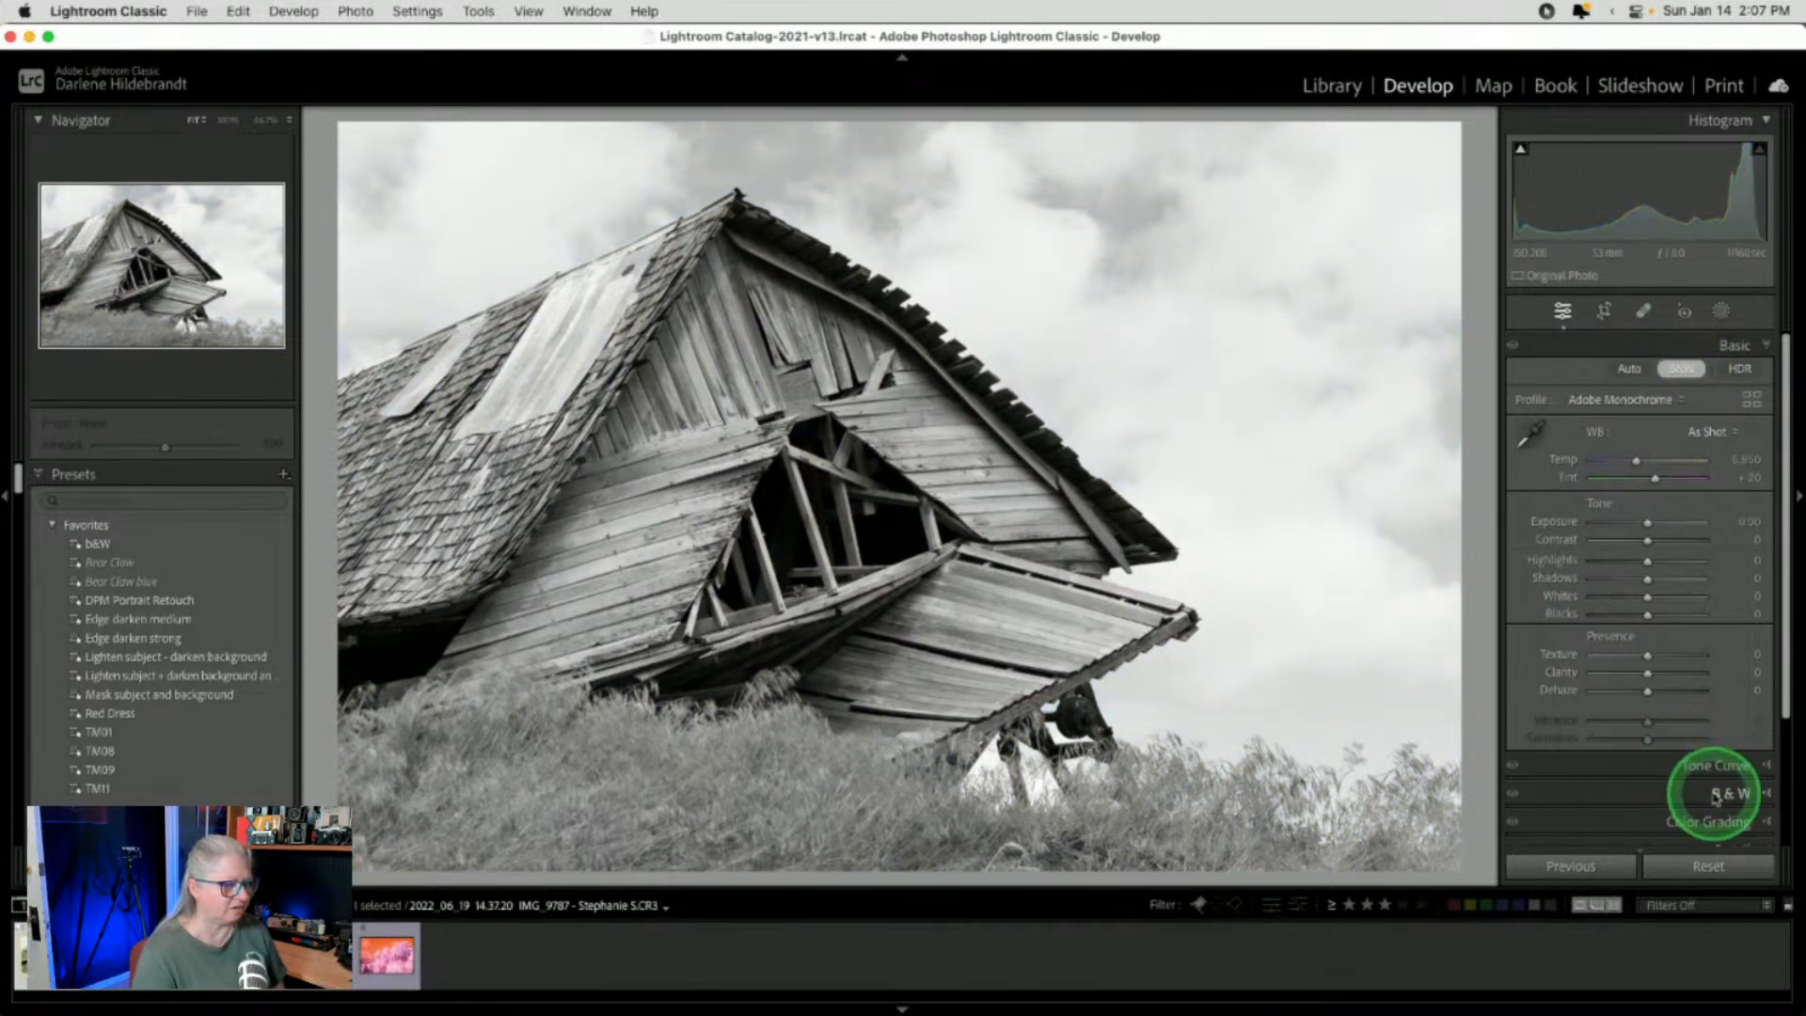
Examine the Black & White Mix sliders and compare the conversion with the original color photo
{"action": "left_click", "coordinate": [1717, 793]}
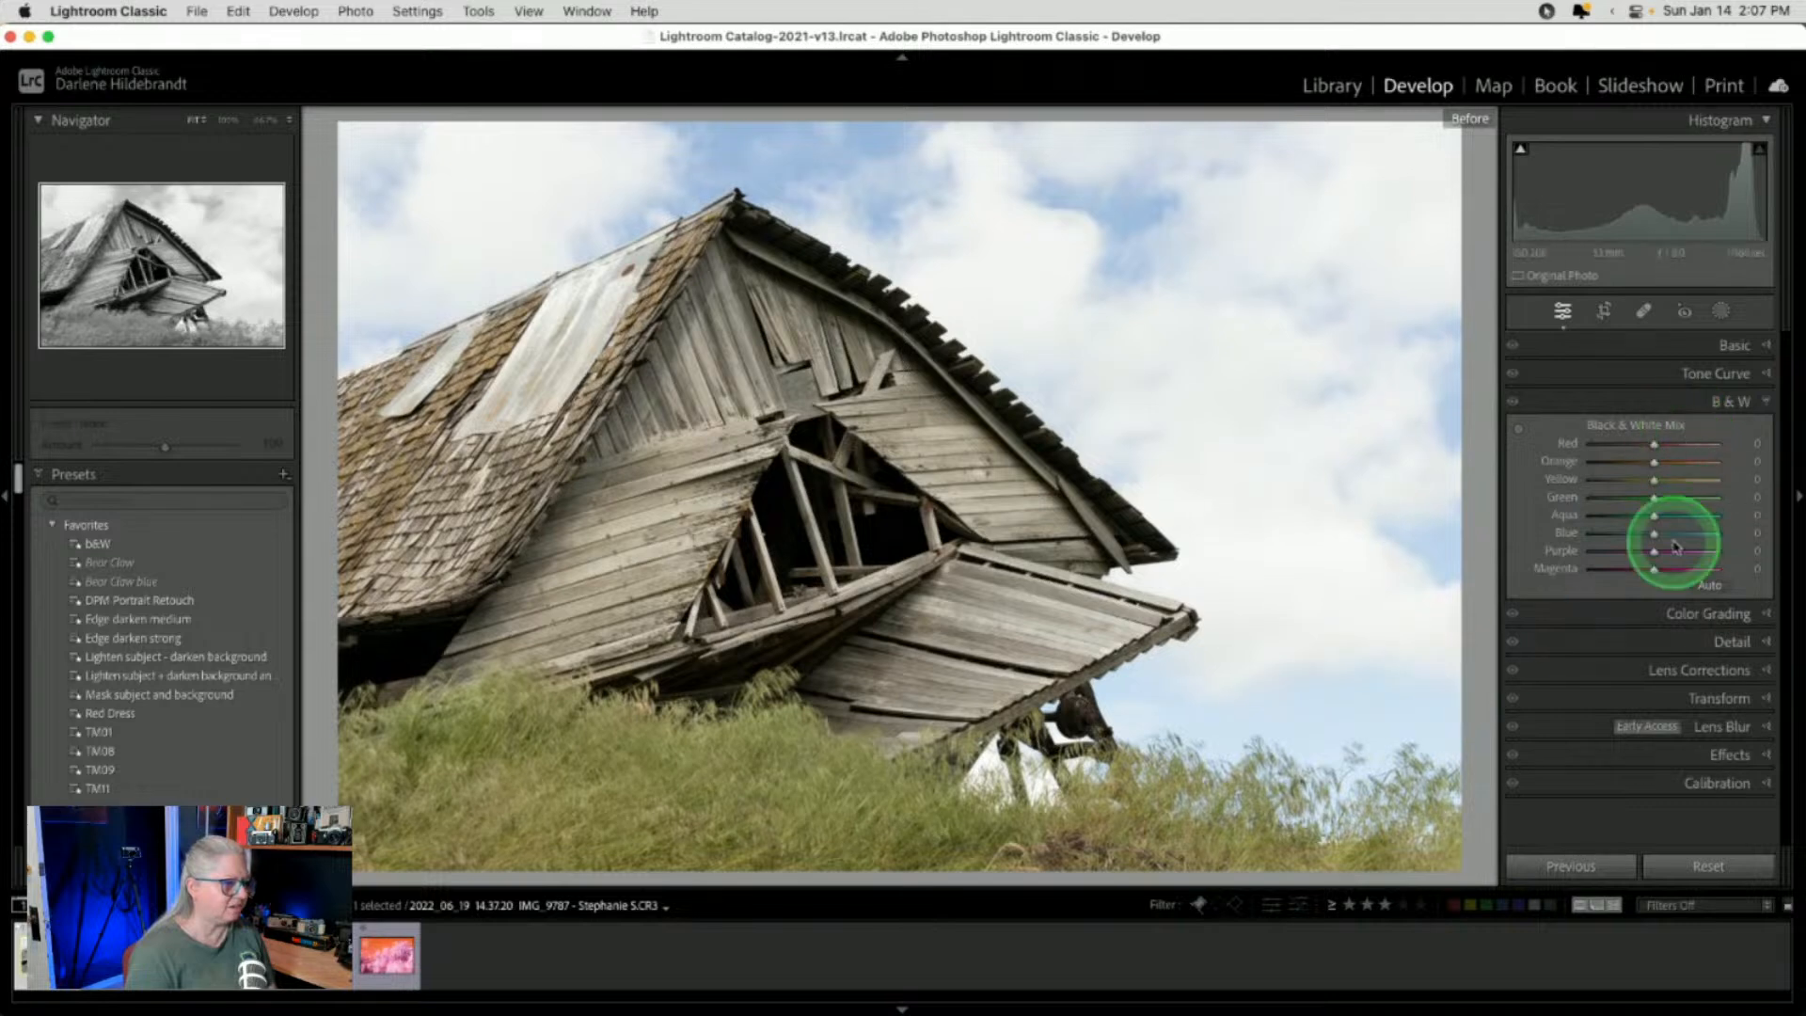
{"action": "key", "text": "backslash"}
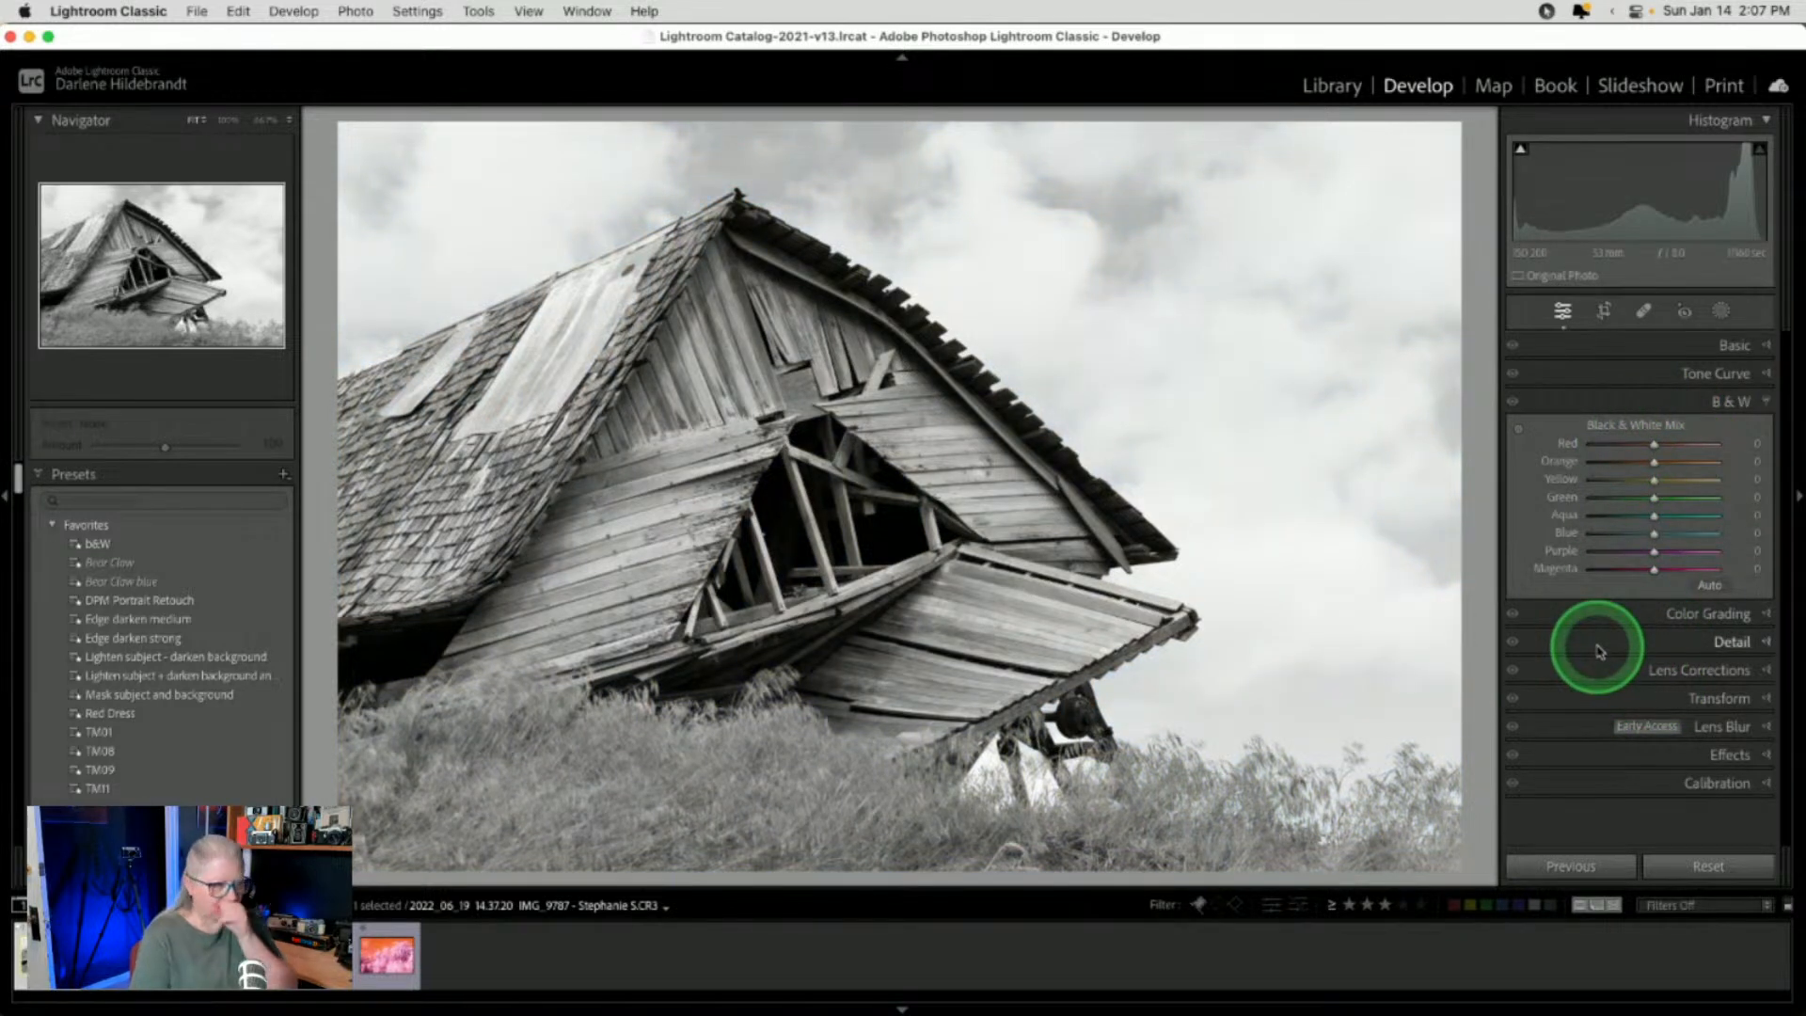
Set the photo's Highlights to -63, Whites to +24, Blacks to -20 and Clarity to +22 in the Basic adjustments
{"action": "left_click", "coordinate": [1733, 344]}
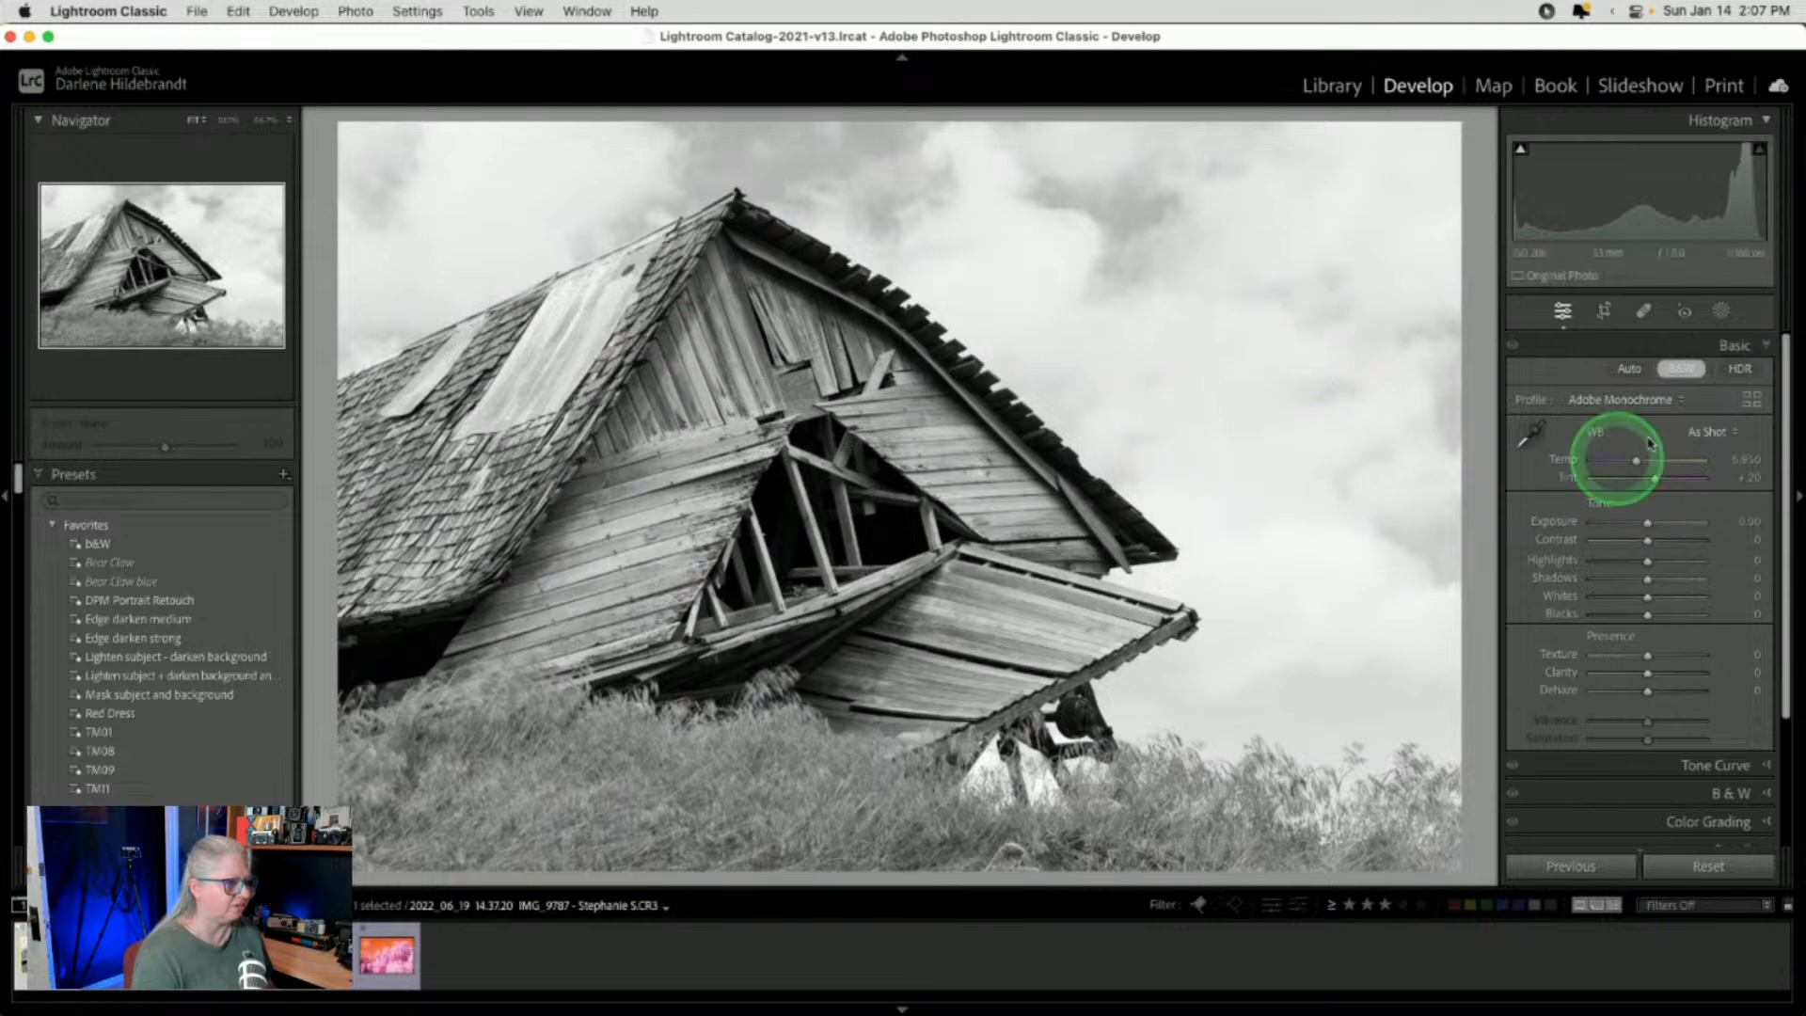
{"action": "left_click_drag", "start_coordinate": [1646, 559], "coordinate": [1561, 617]}
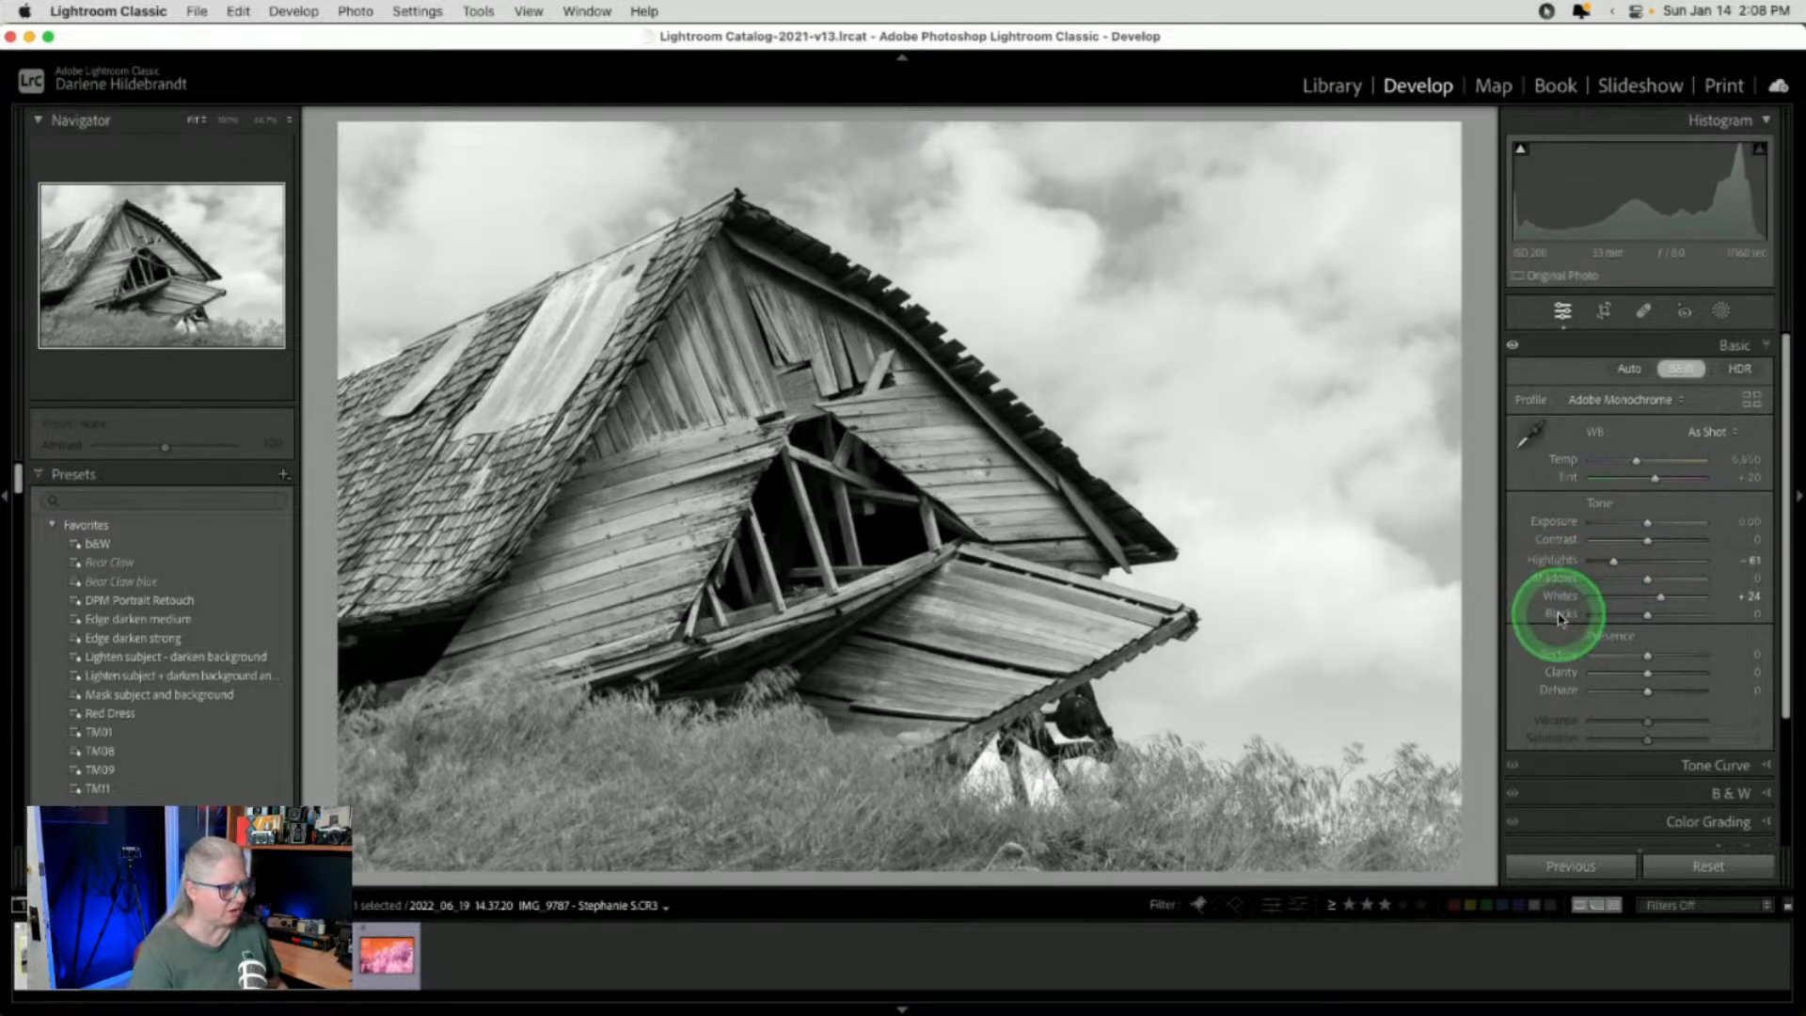
{"action": "left_click", "coordinate": [1666, 617]}
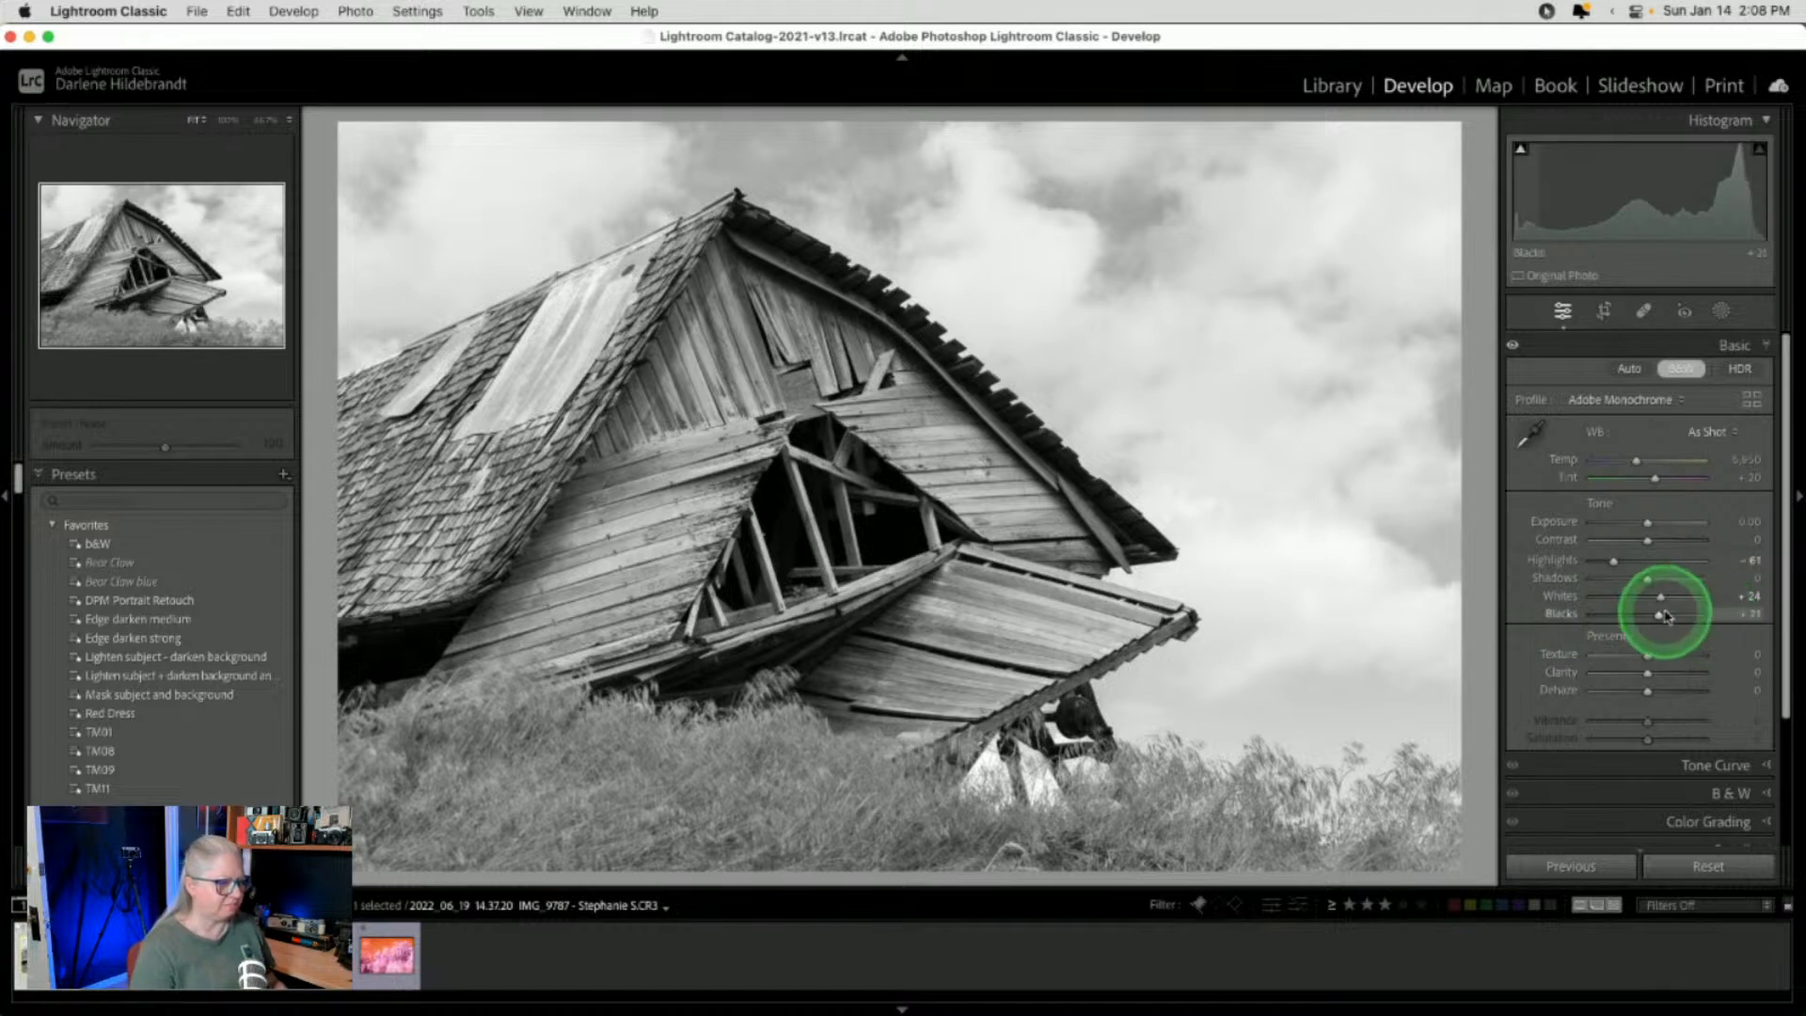
{"action": "left_click_drag", "start_coordinate": [1662, 617], "coordinate": [1653, 674]}
{"action": "left_click", "coordinate": [1648, 664]}
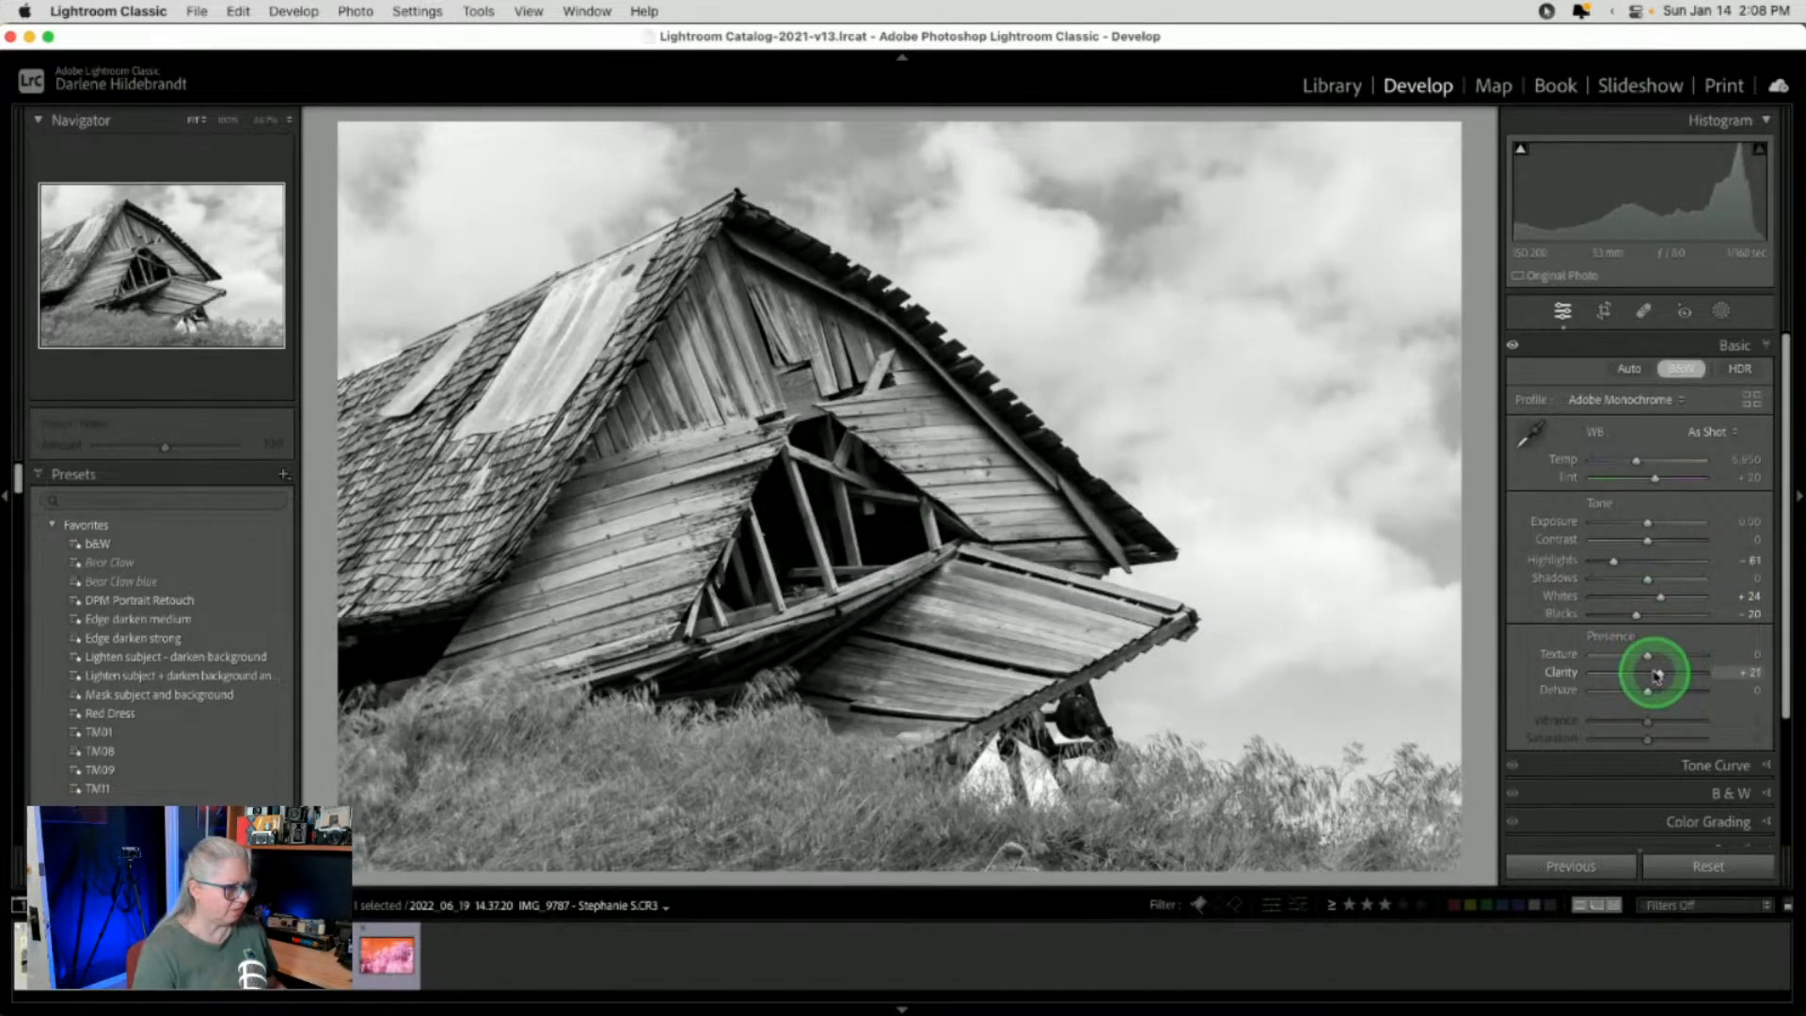
{"action": "left_click_drag", "start_coordinate": [1614, 560], "coordinate": [1612, 563]}
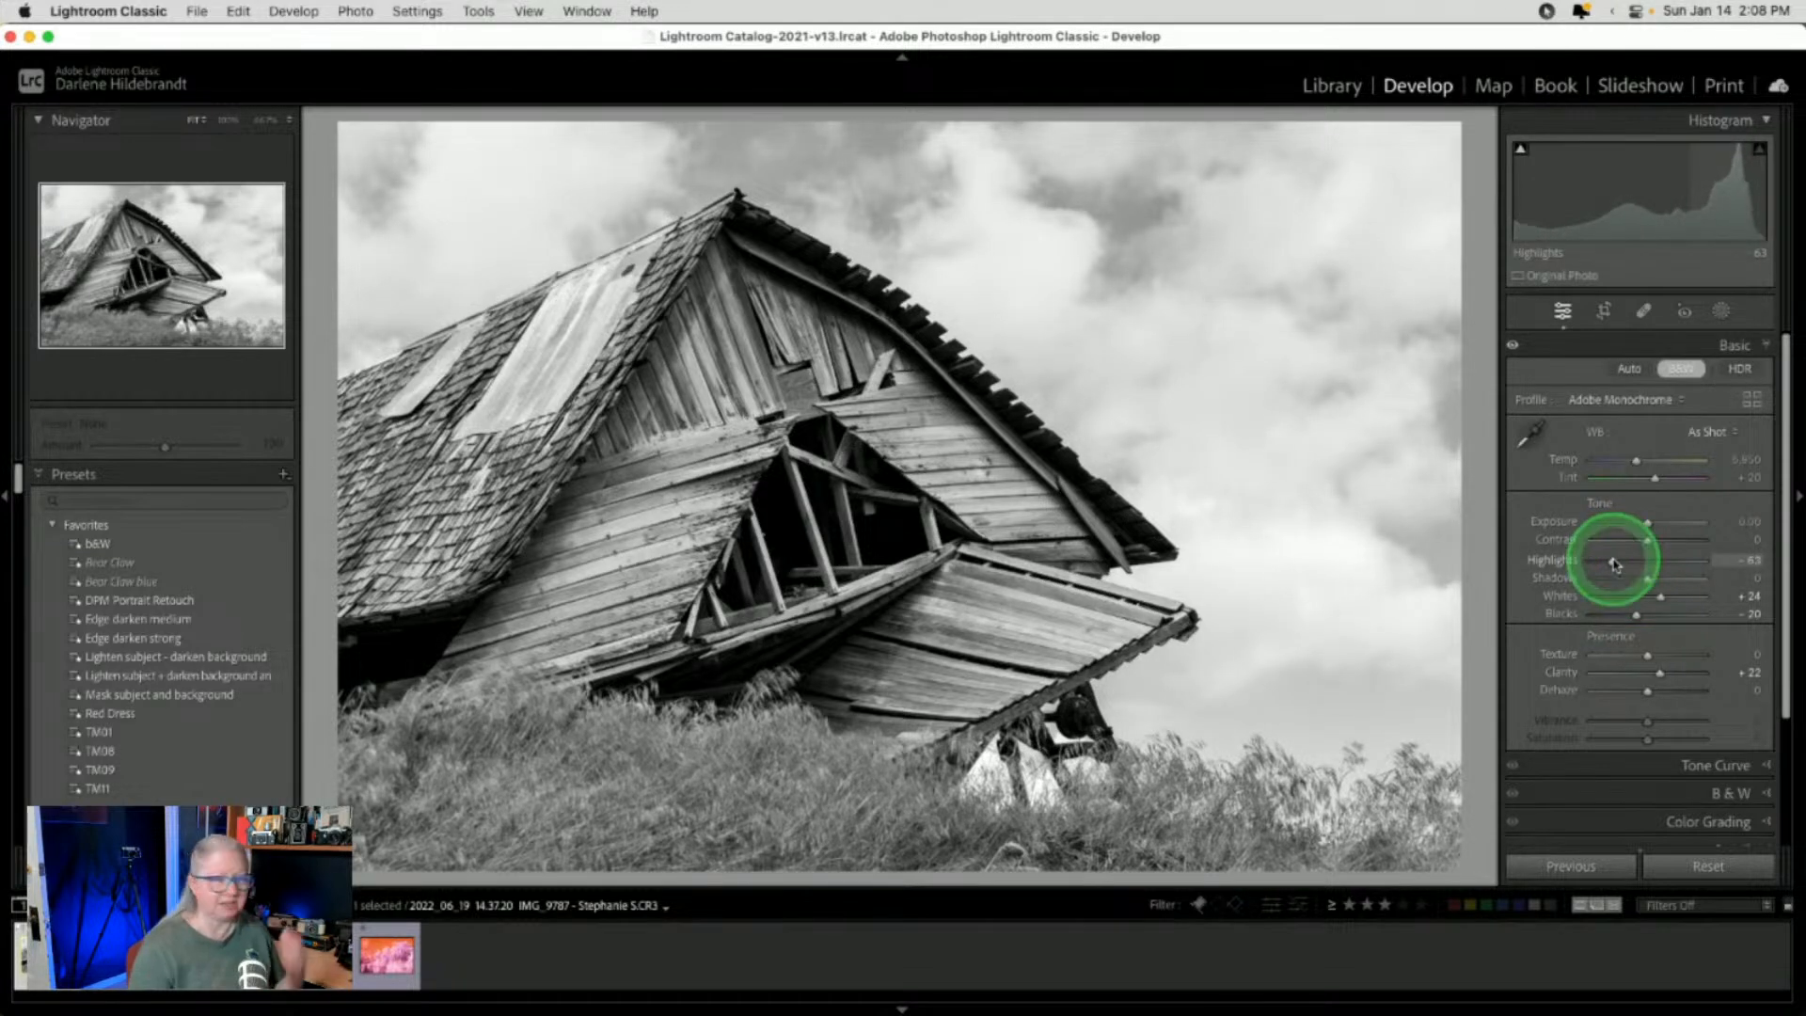
Create a Select Sky mask, lower its Exposure to -0.81, and return to the global edit adjustments
{"action": "left_click", "coordinate": [1721, 312]}
{"action": "left_click", "coordinate": [1636, 393]}
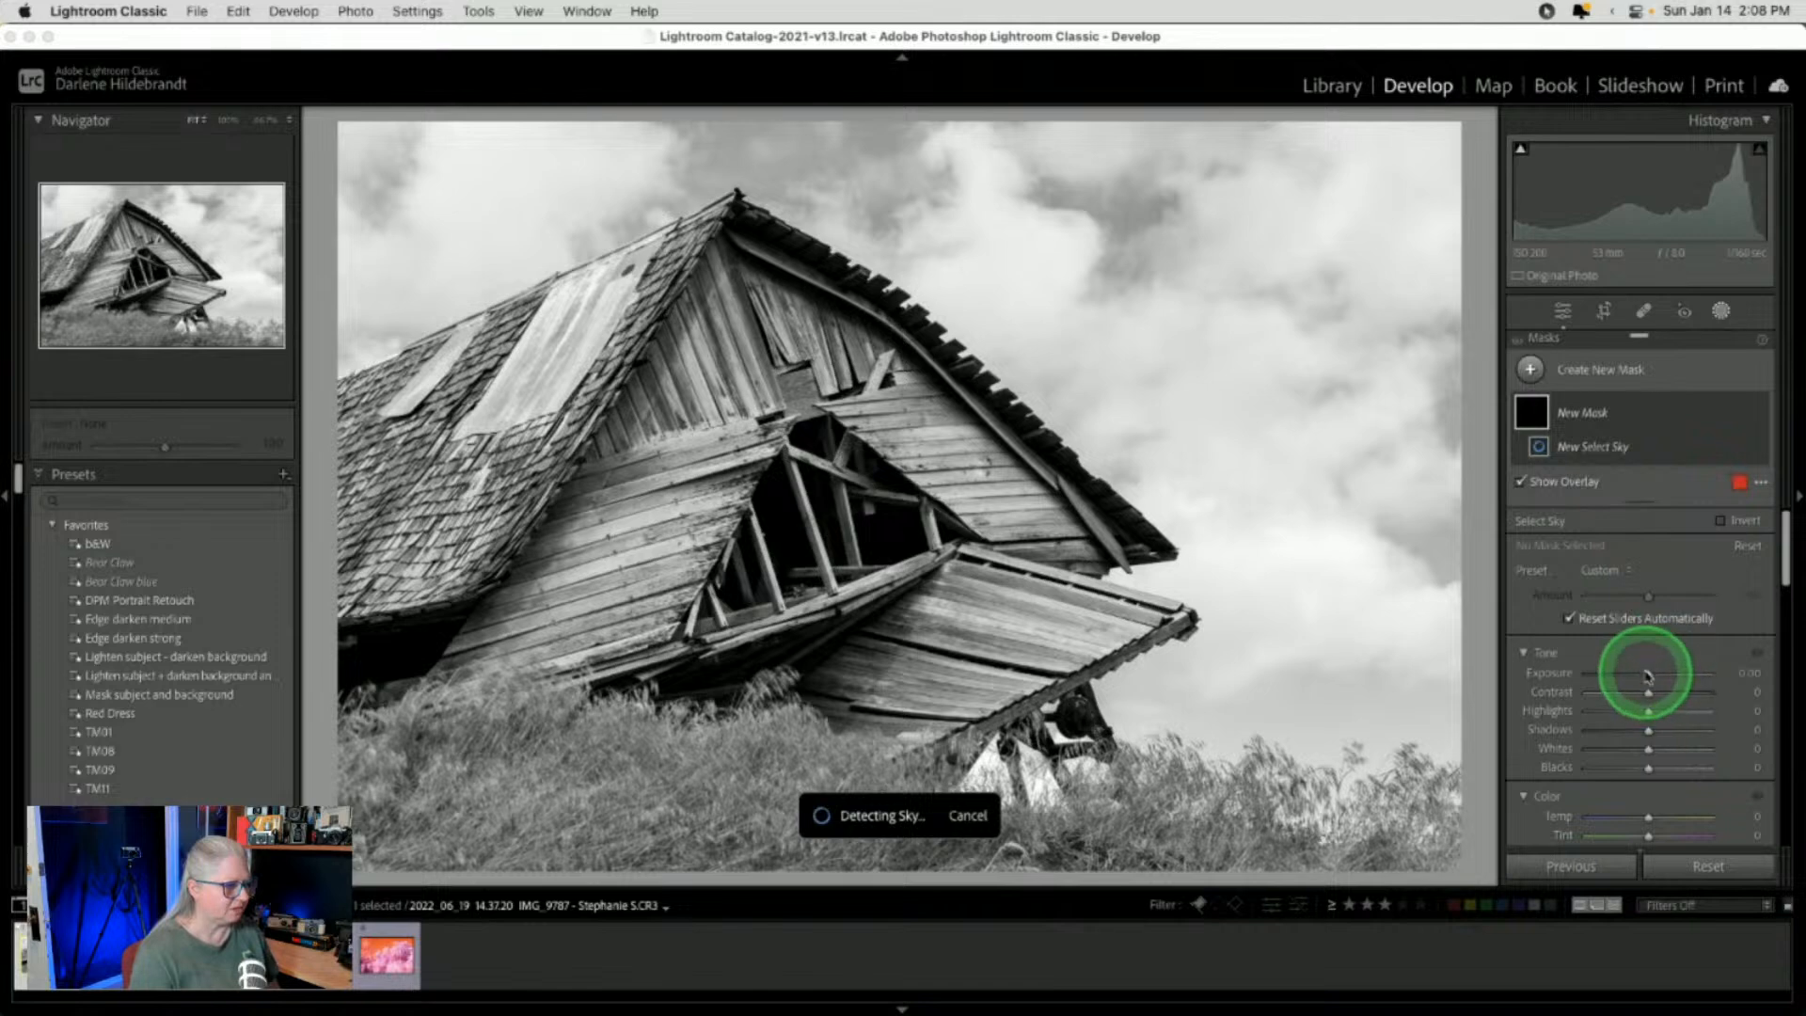
{"action": "left_click_drag", "start_coordinate": [1652, 694], "coordinate": [1636, 698]}
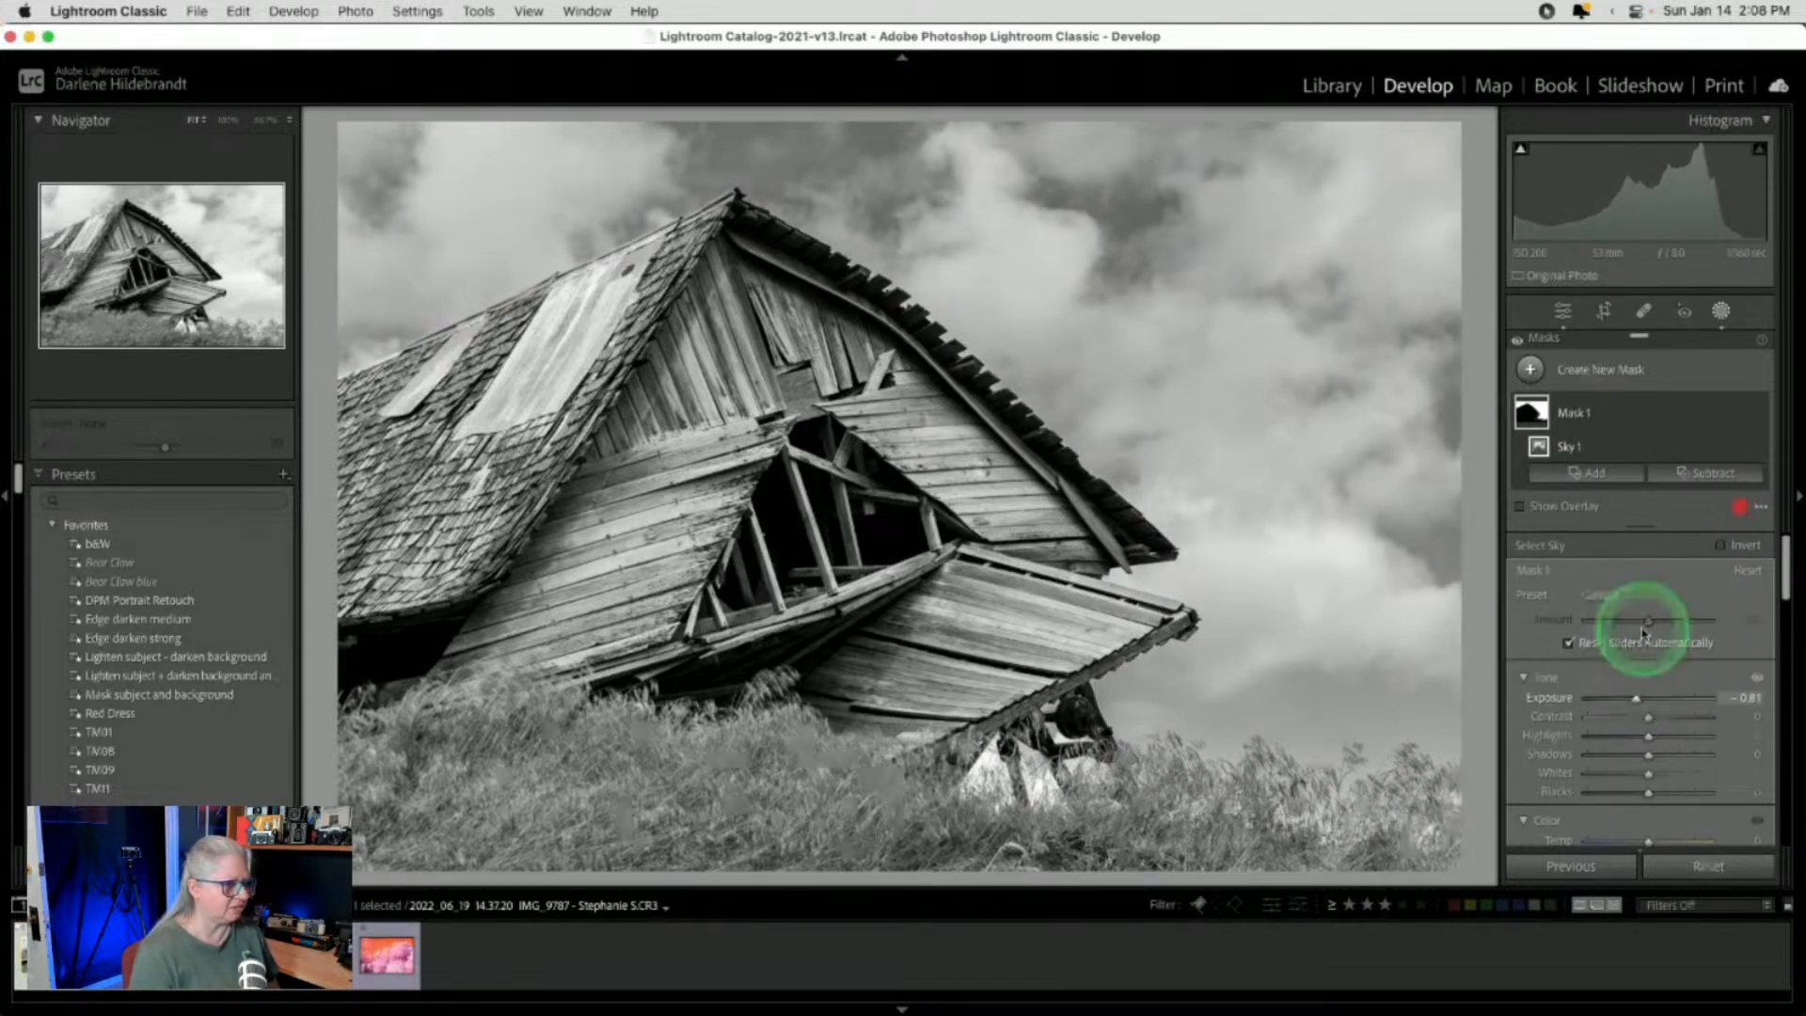
{"action": "left_click", "coordinate": [1723, 314]}
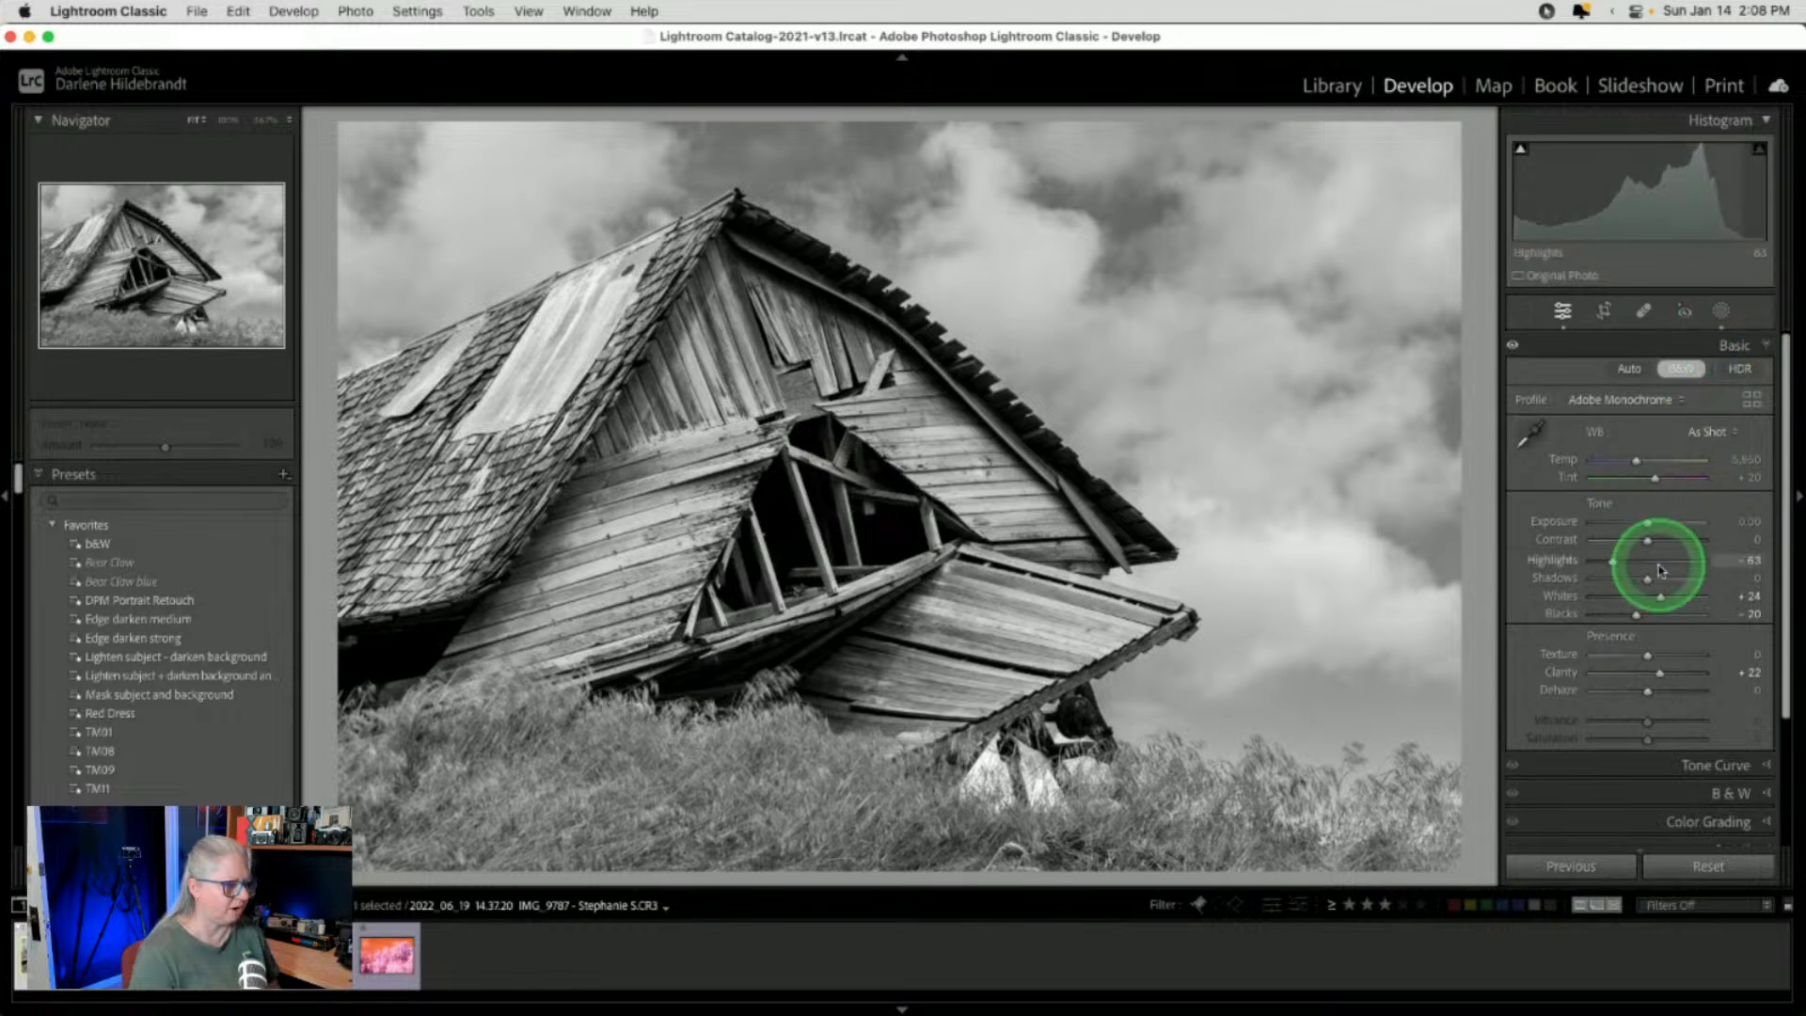
Check the original sky colors in the before view, and set Blue to -80 in the Black & White Mix
{"action": "left_click", "coordinate": [1721, 793]}
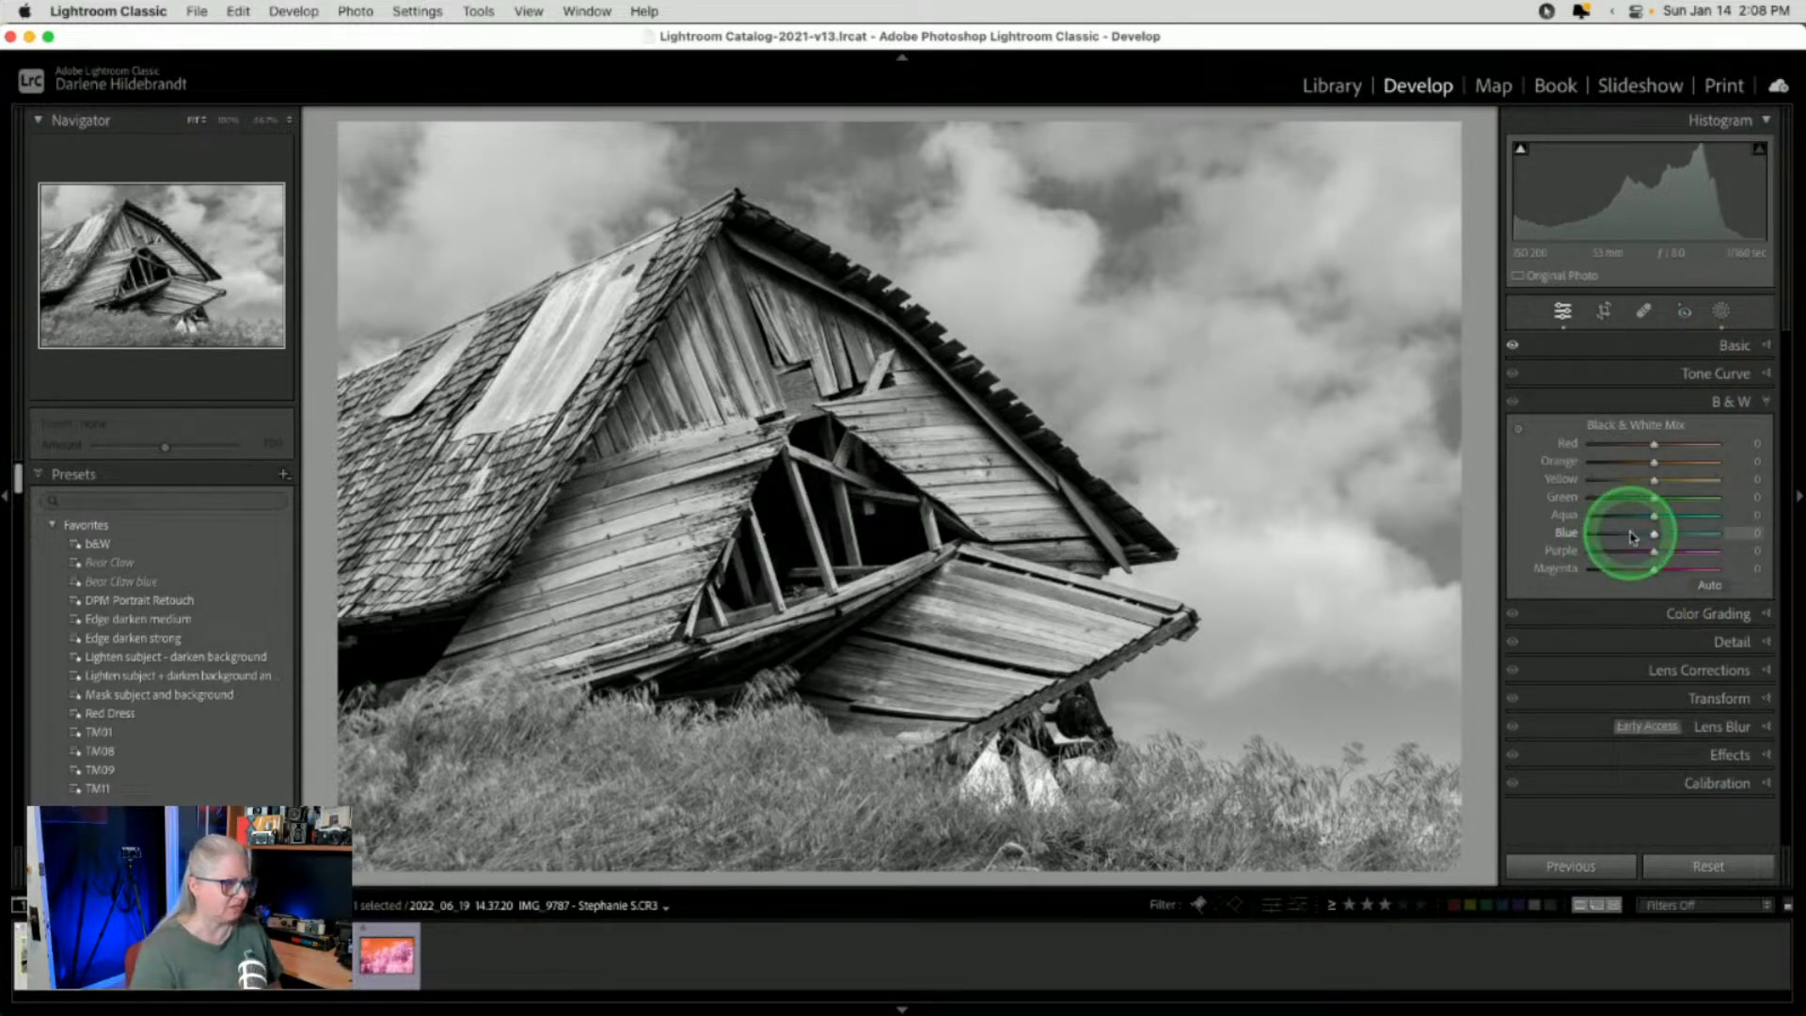
{"action": "key", "text": "backslash"}
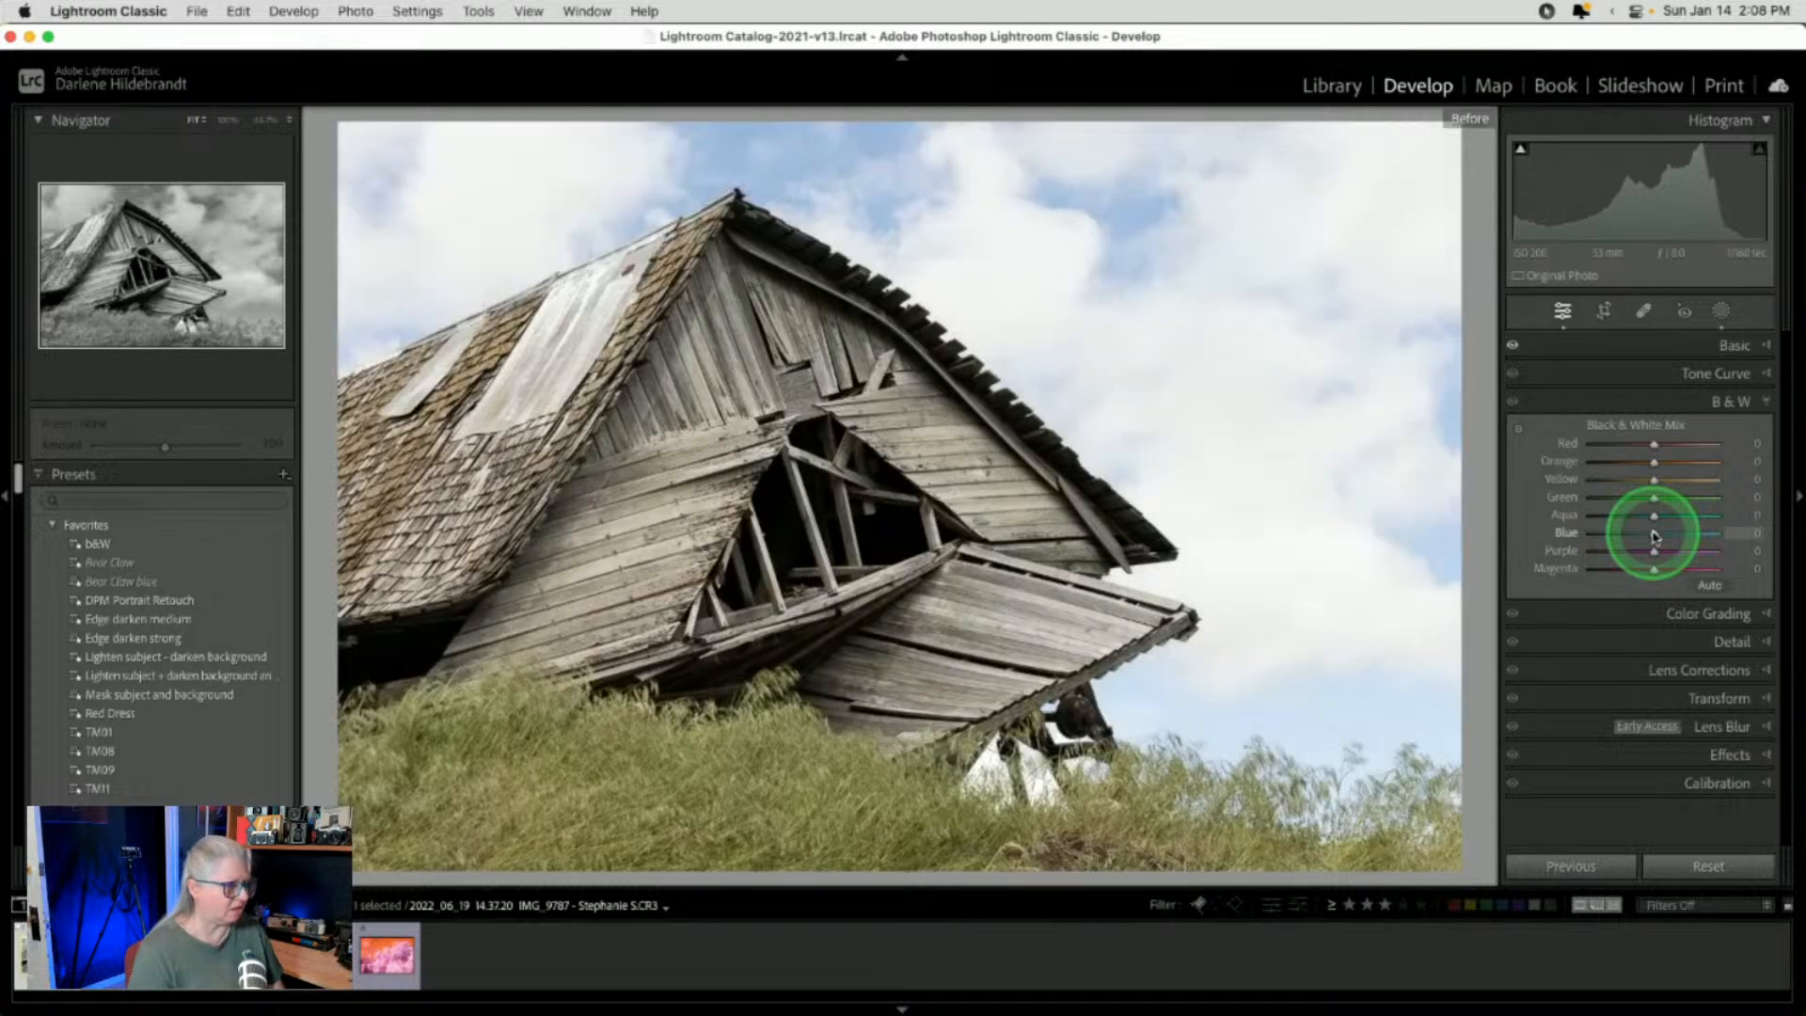
{"action": "key", "text": "backslash"}
{"action": "left_click", "coordinate": [1653, 538]}
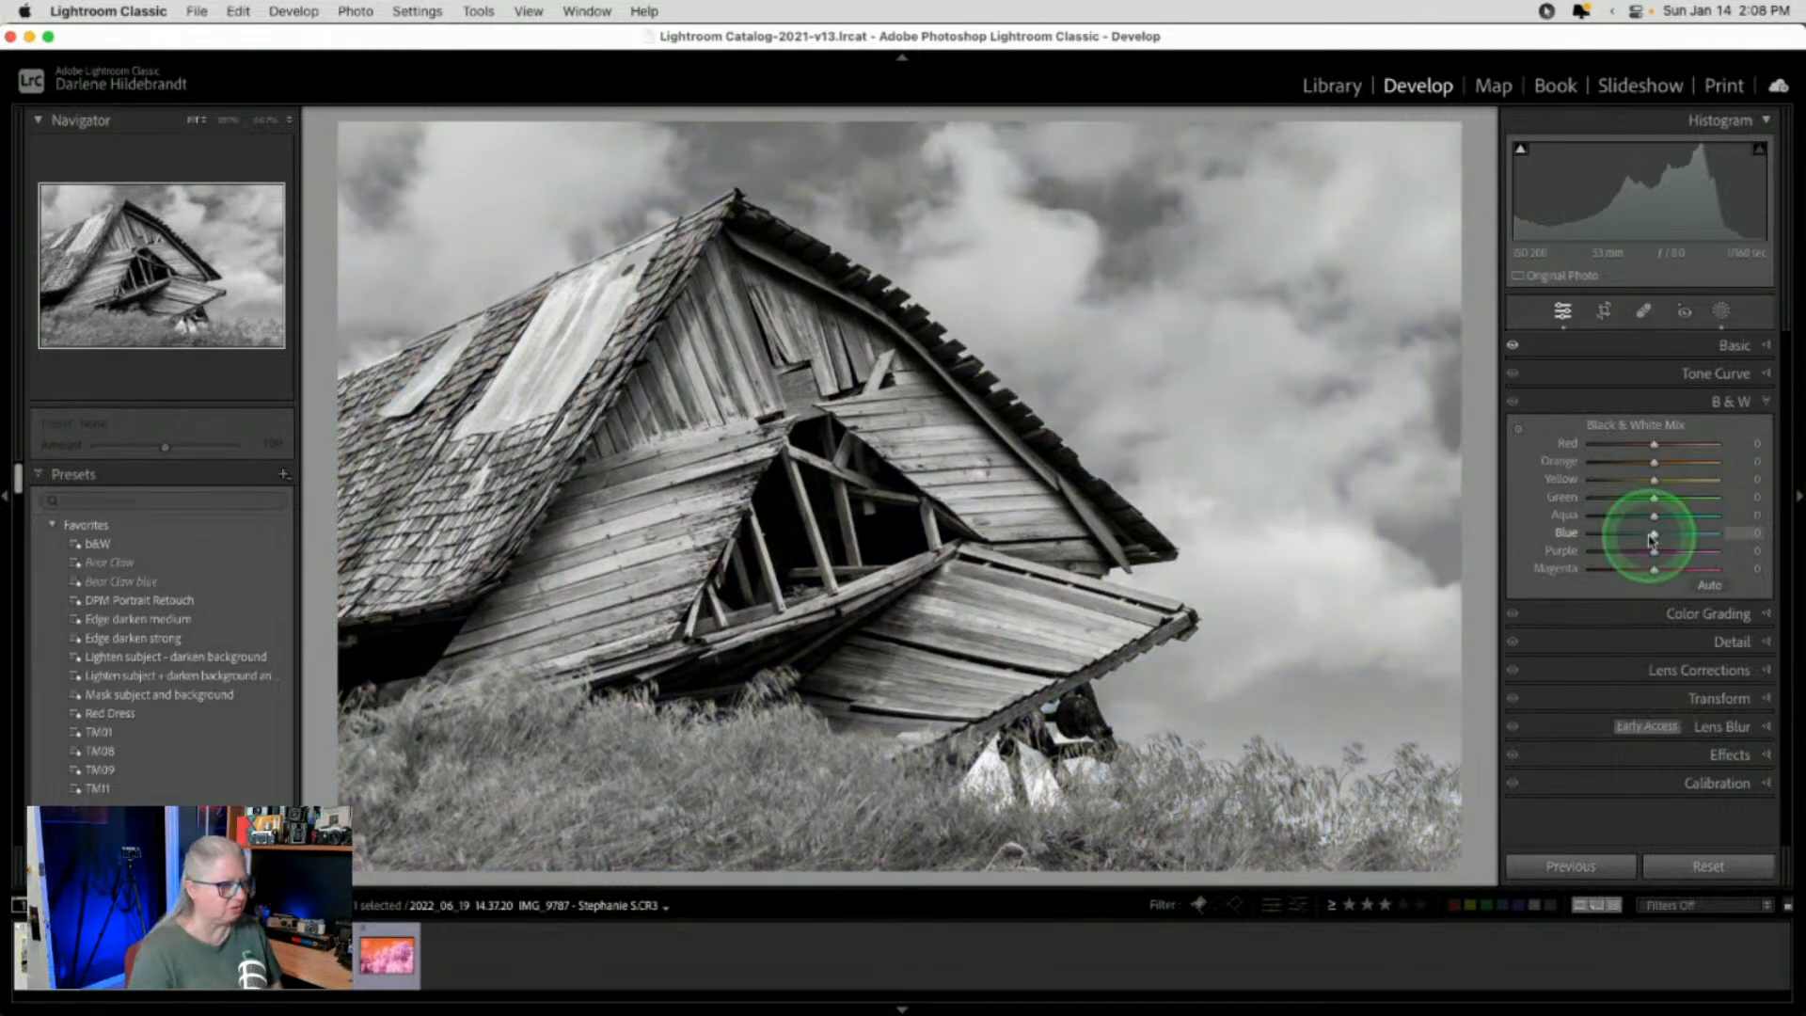
{"action": "left_click_drag", "start_coordinate": [1653, 538], "coordinate": [1604, 523]}
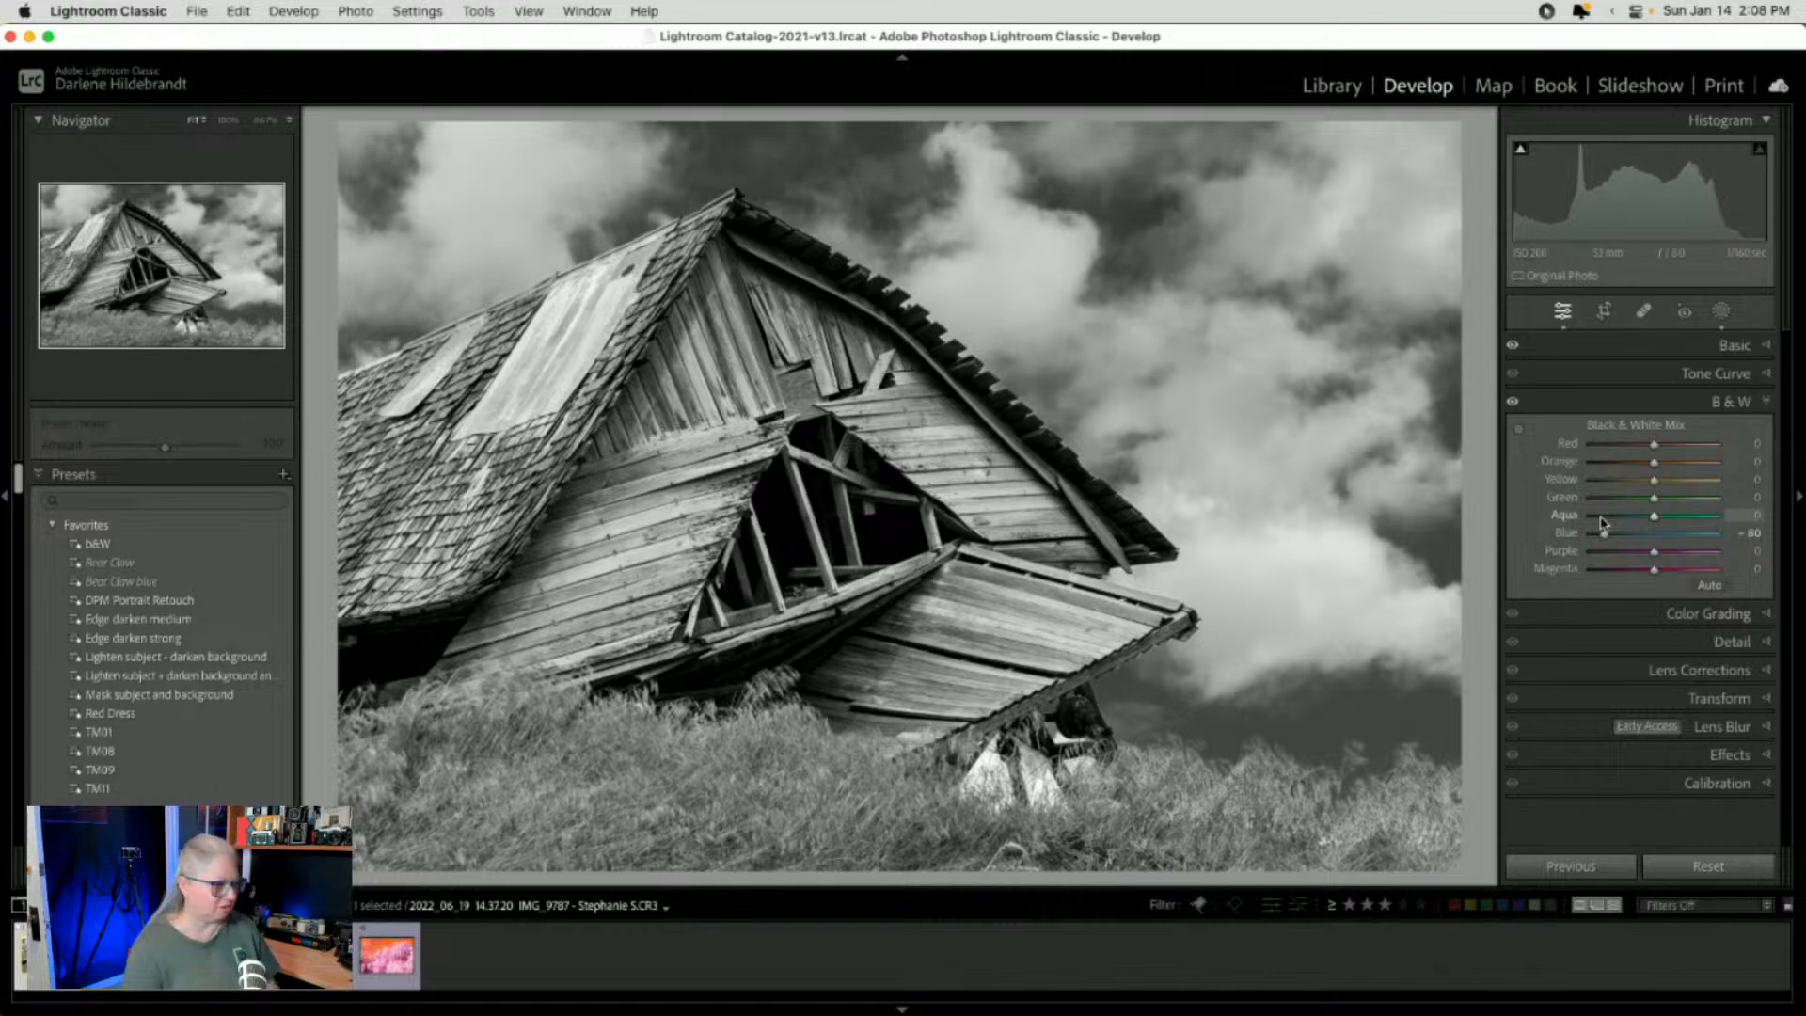
Set Blue to -69, Green to +58 and Yellow to +62 in the Black & White Mix, checking the grass up close
{"action": "left_click", "coordinate": [1274, 786]}
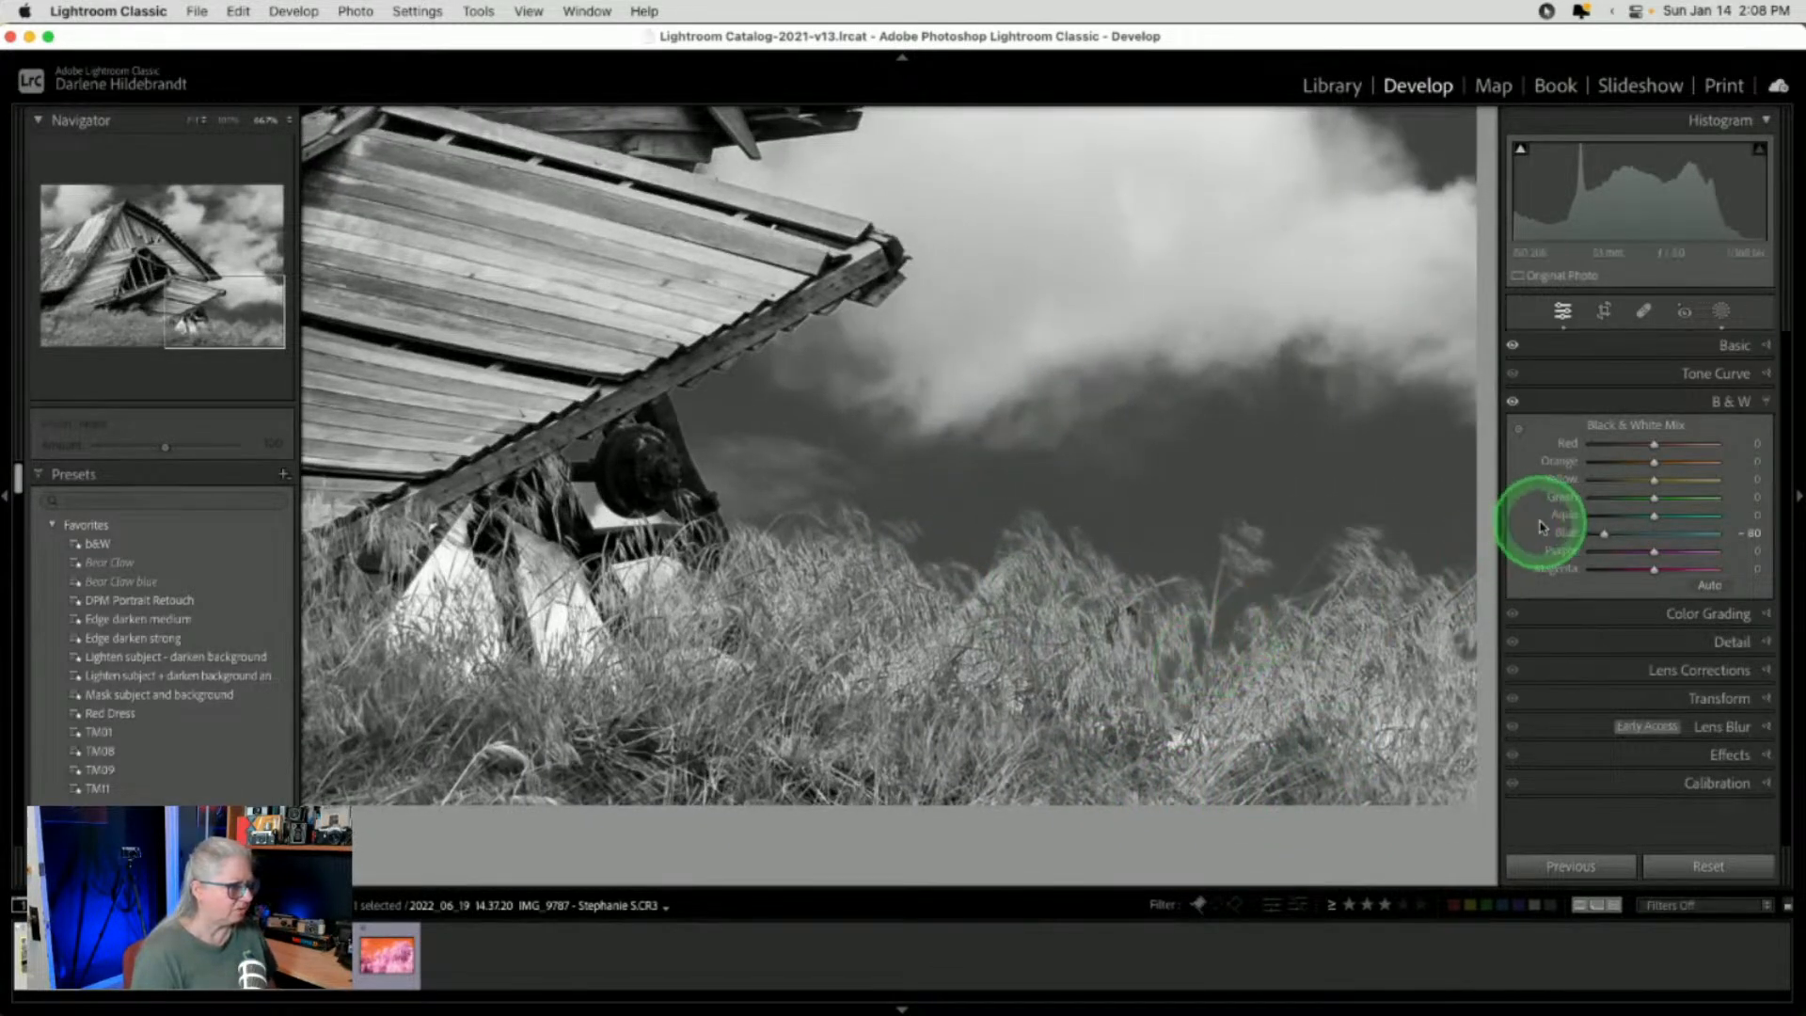
{"action": "left_click_drag", "start_coordinate": [1592, 533], "coordinate": [1689, 496]}
{"action": "left_click_drag", "start_coordinate": [1654, 479], "coordinate": [1699, 482]}
{"action": "left_click", "coordinate": [1151, 486]}
{"action": "left_click", "coordinate": [1148, 483]}
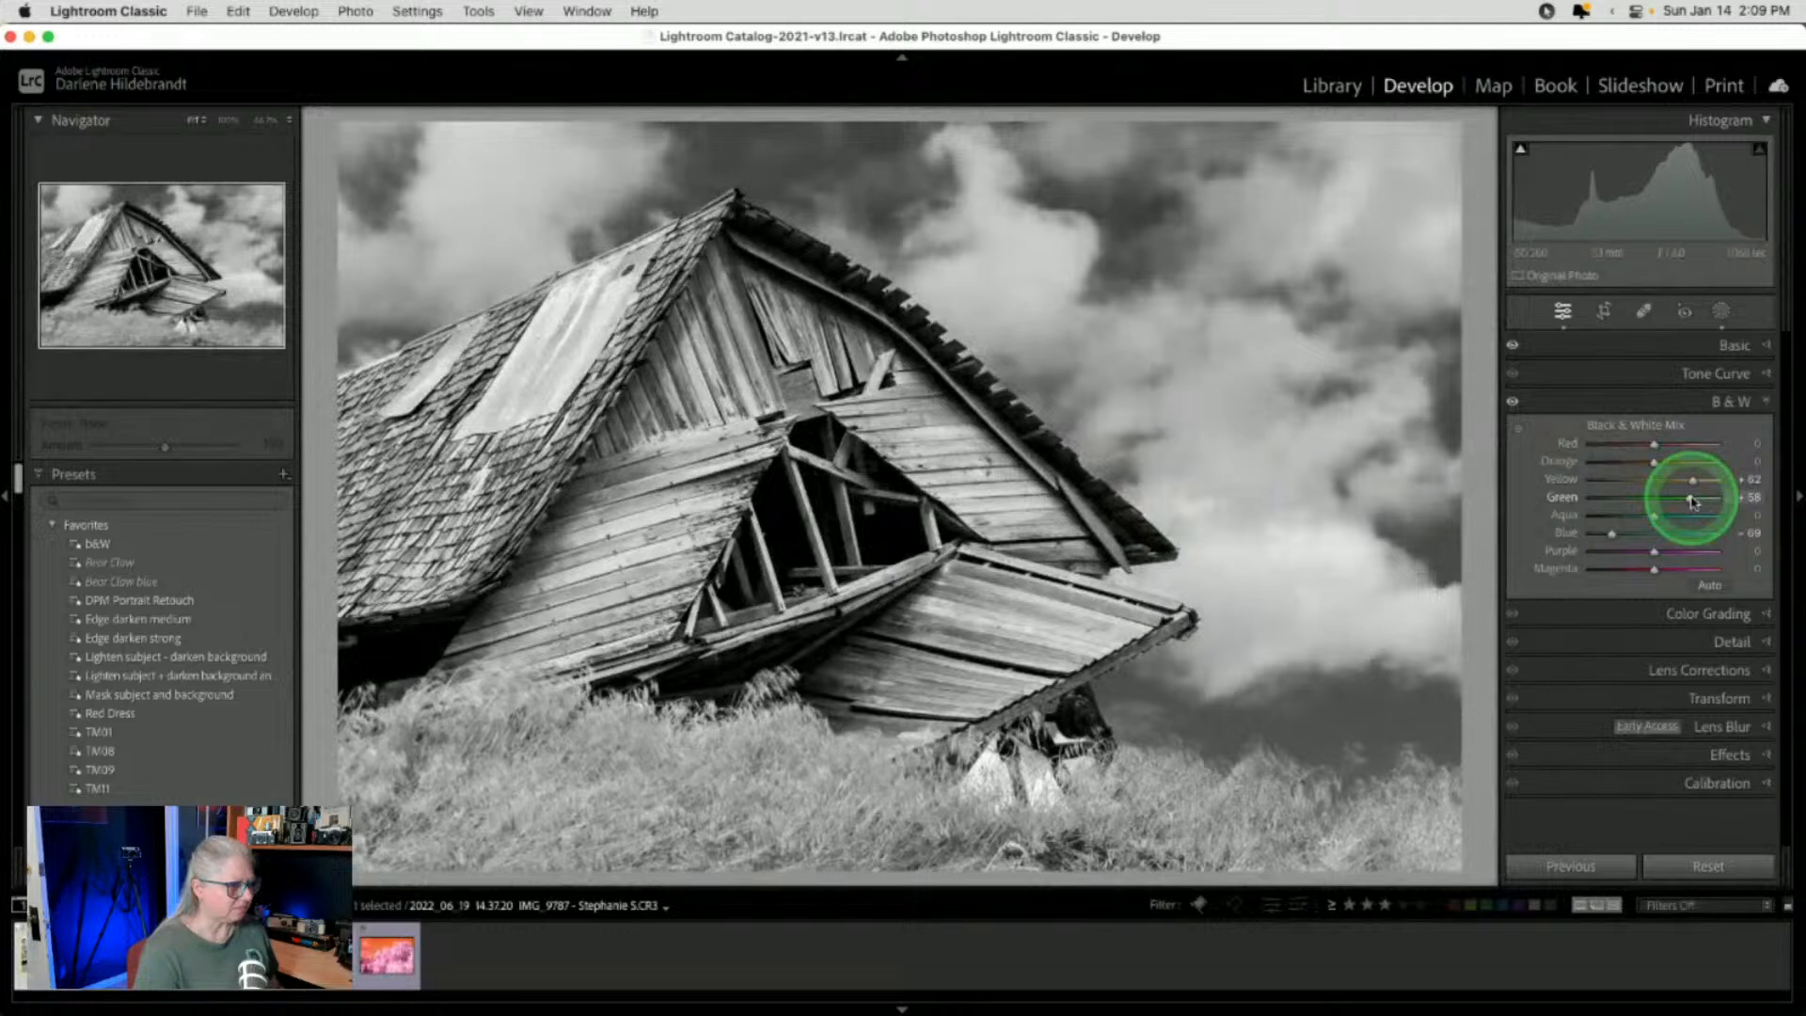
Set Blue to -31, Yellow to -13 and Green to -90 in the Black & White Mix
{"action": "double_click", "coordinate": [1691, 499]}
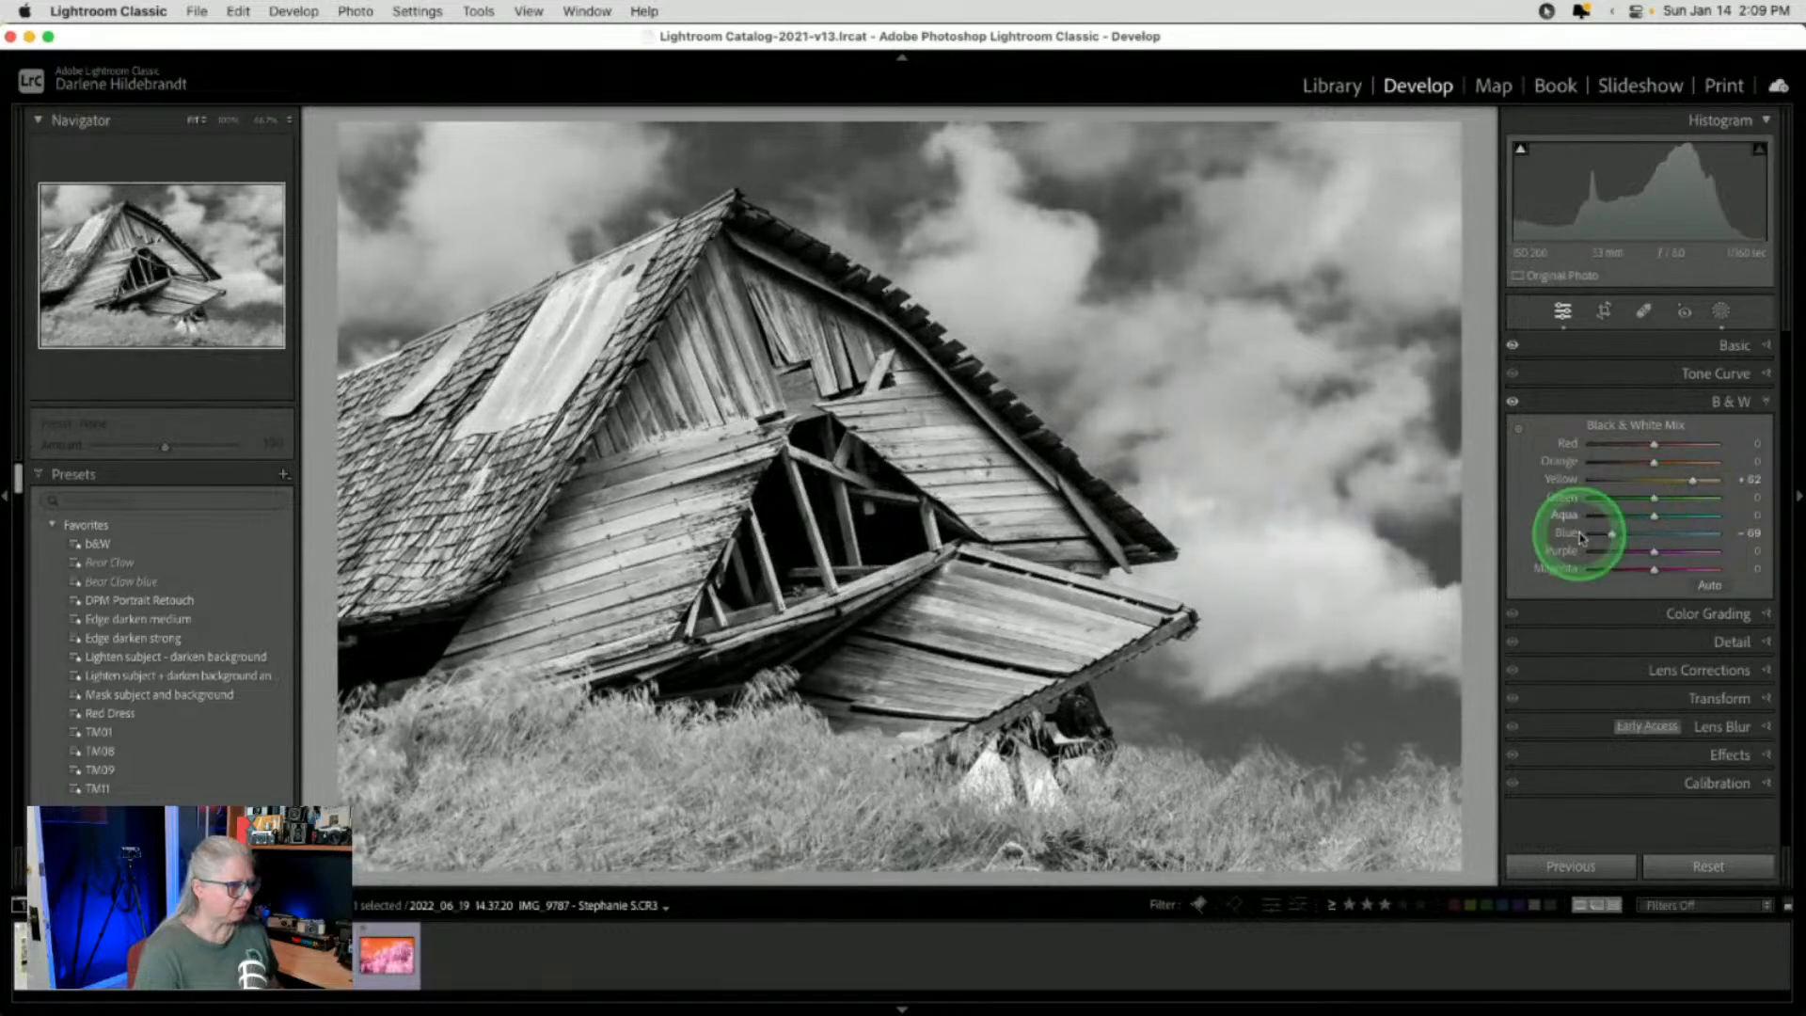
{"action": "left_click_drag", "start_coordinate": [1614, 537], "coordinate": [1637, 534]}
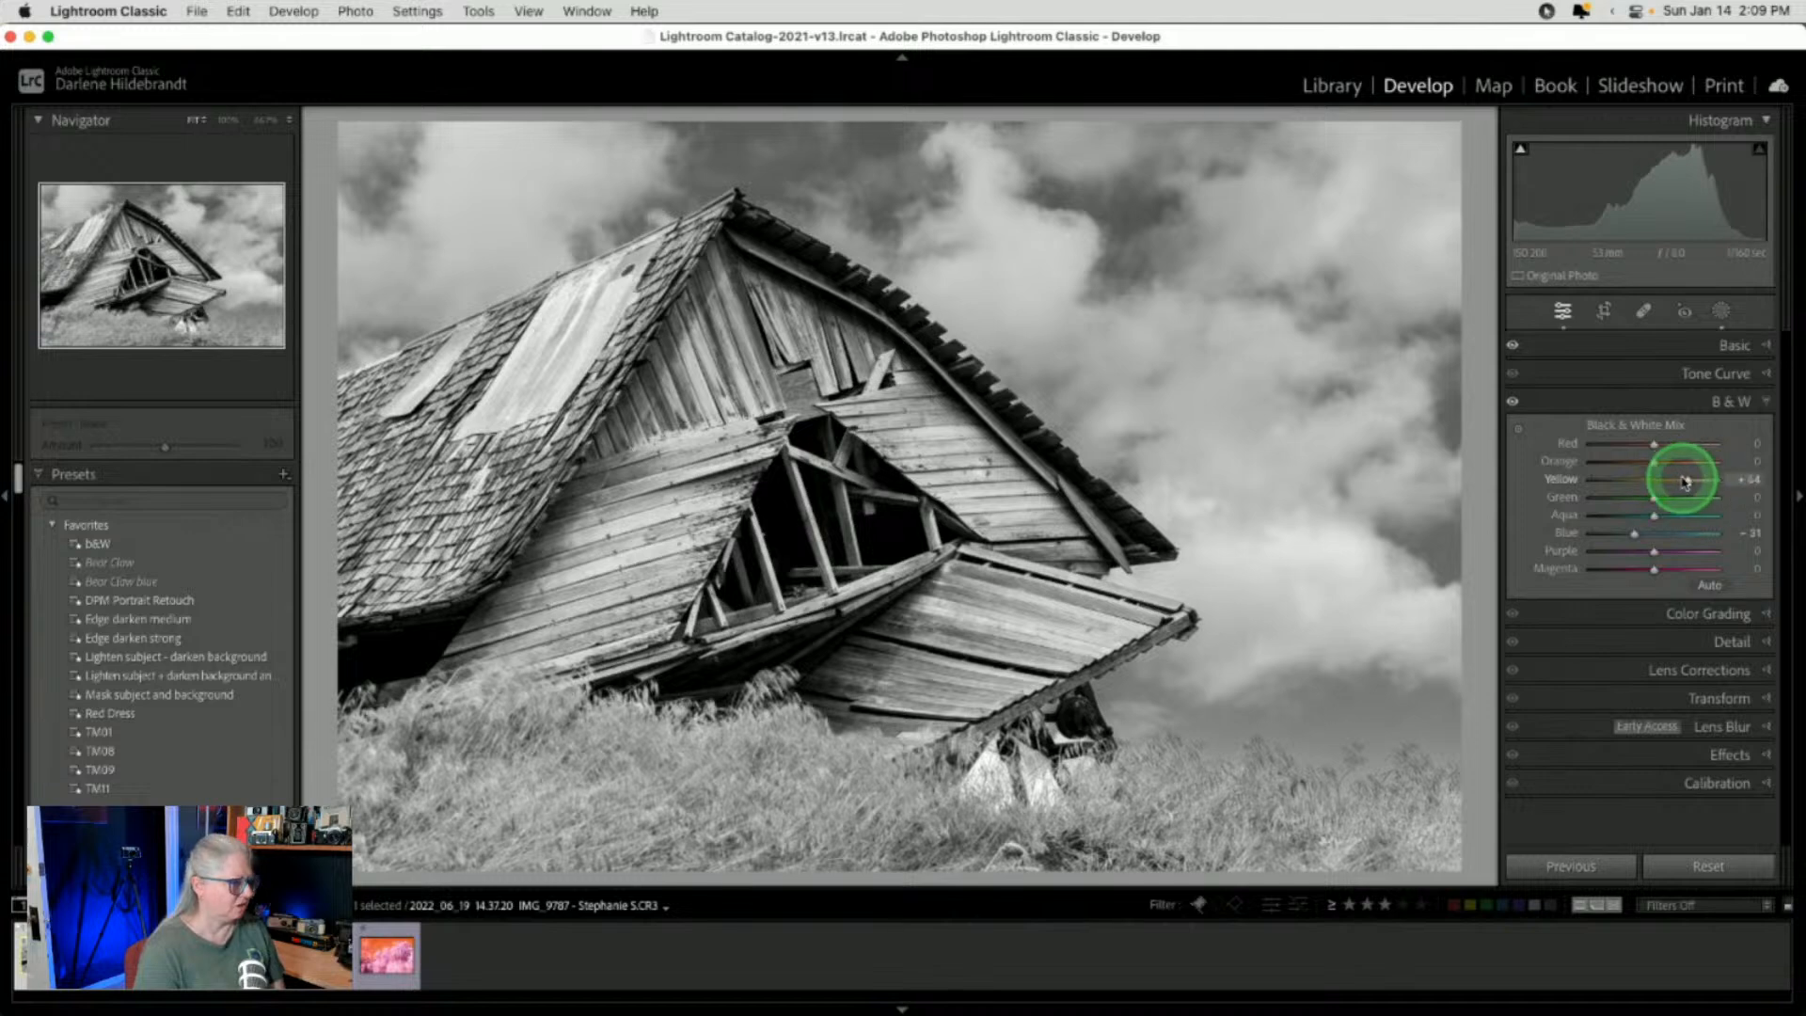
{"action": "left_click_drag", "start_coordinate": [1685, 481], "coordinate": [1642, 480]}
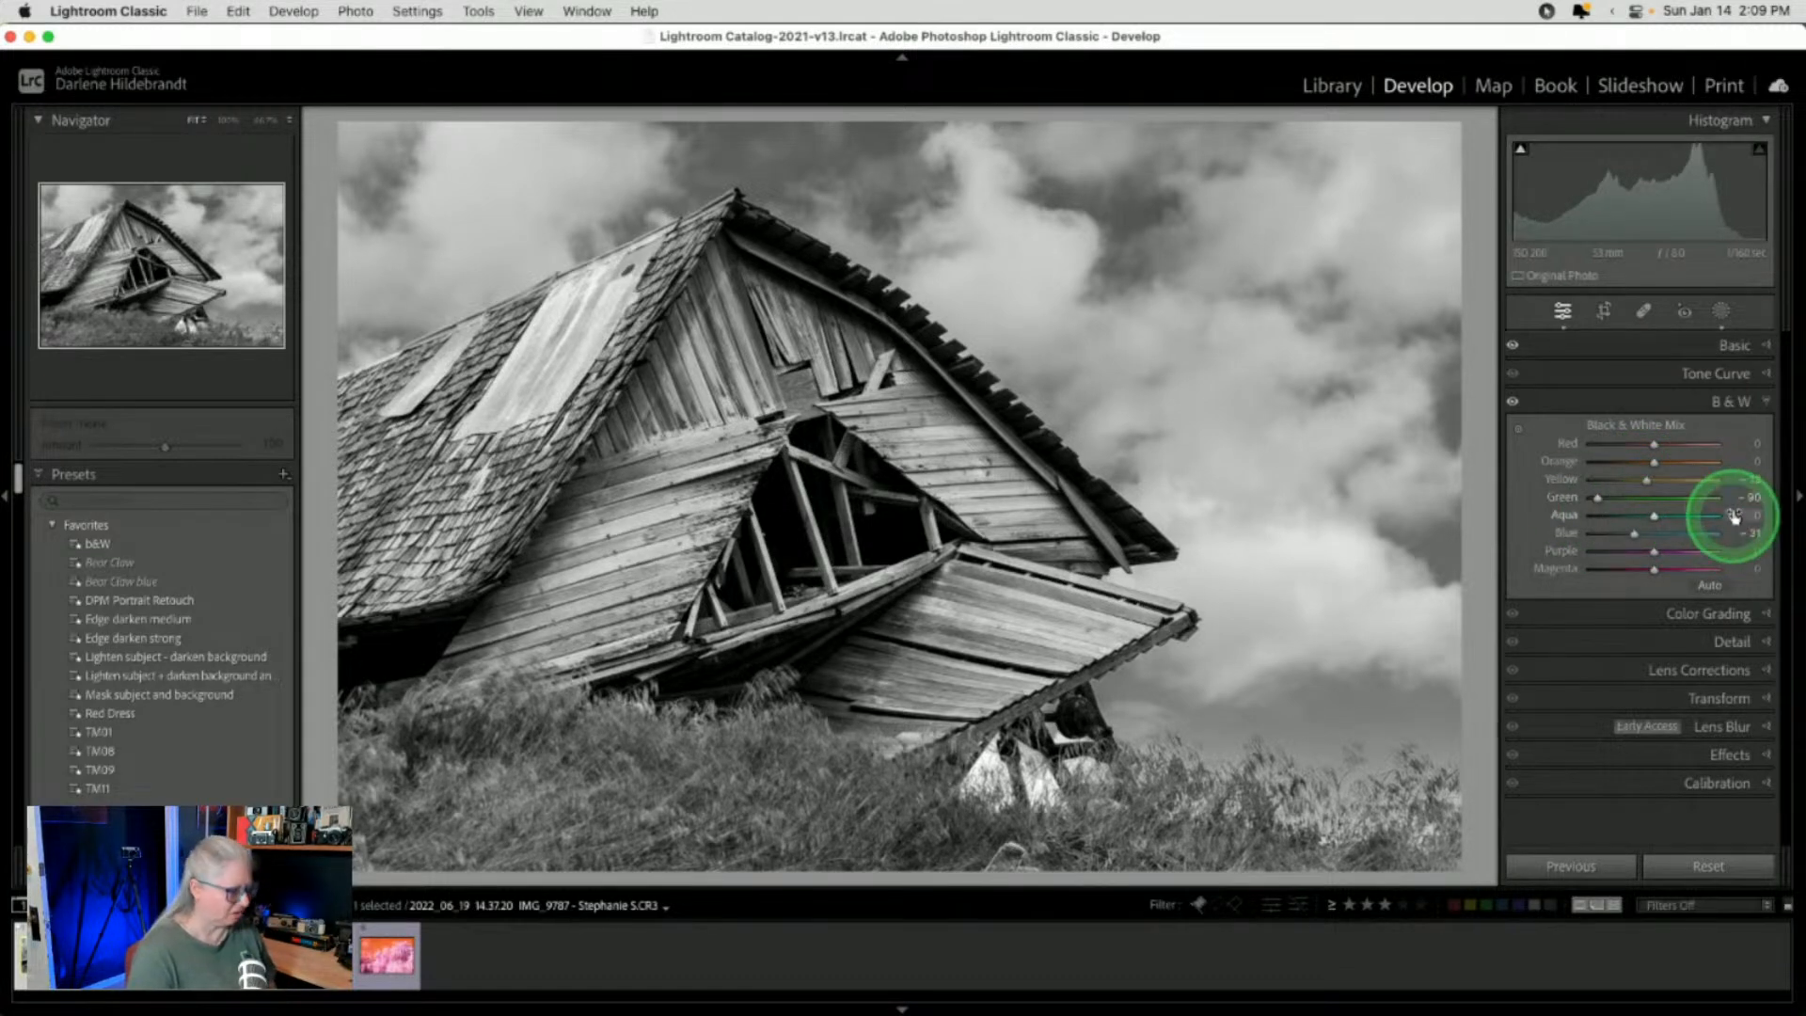
Compare the adjusted black and white mix with the original color photo
{"action": "key", "text": "backslash"}
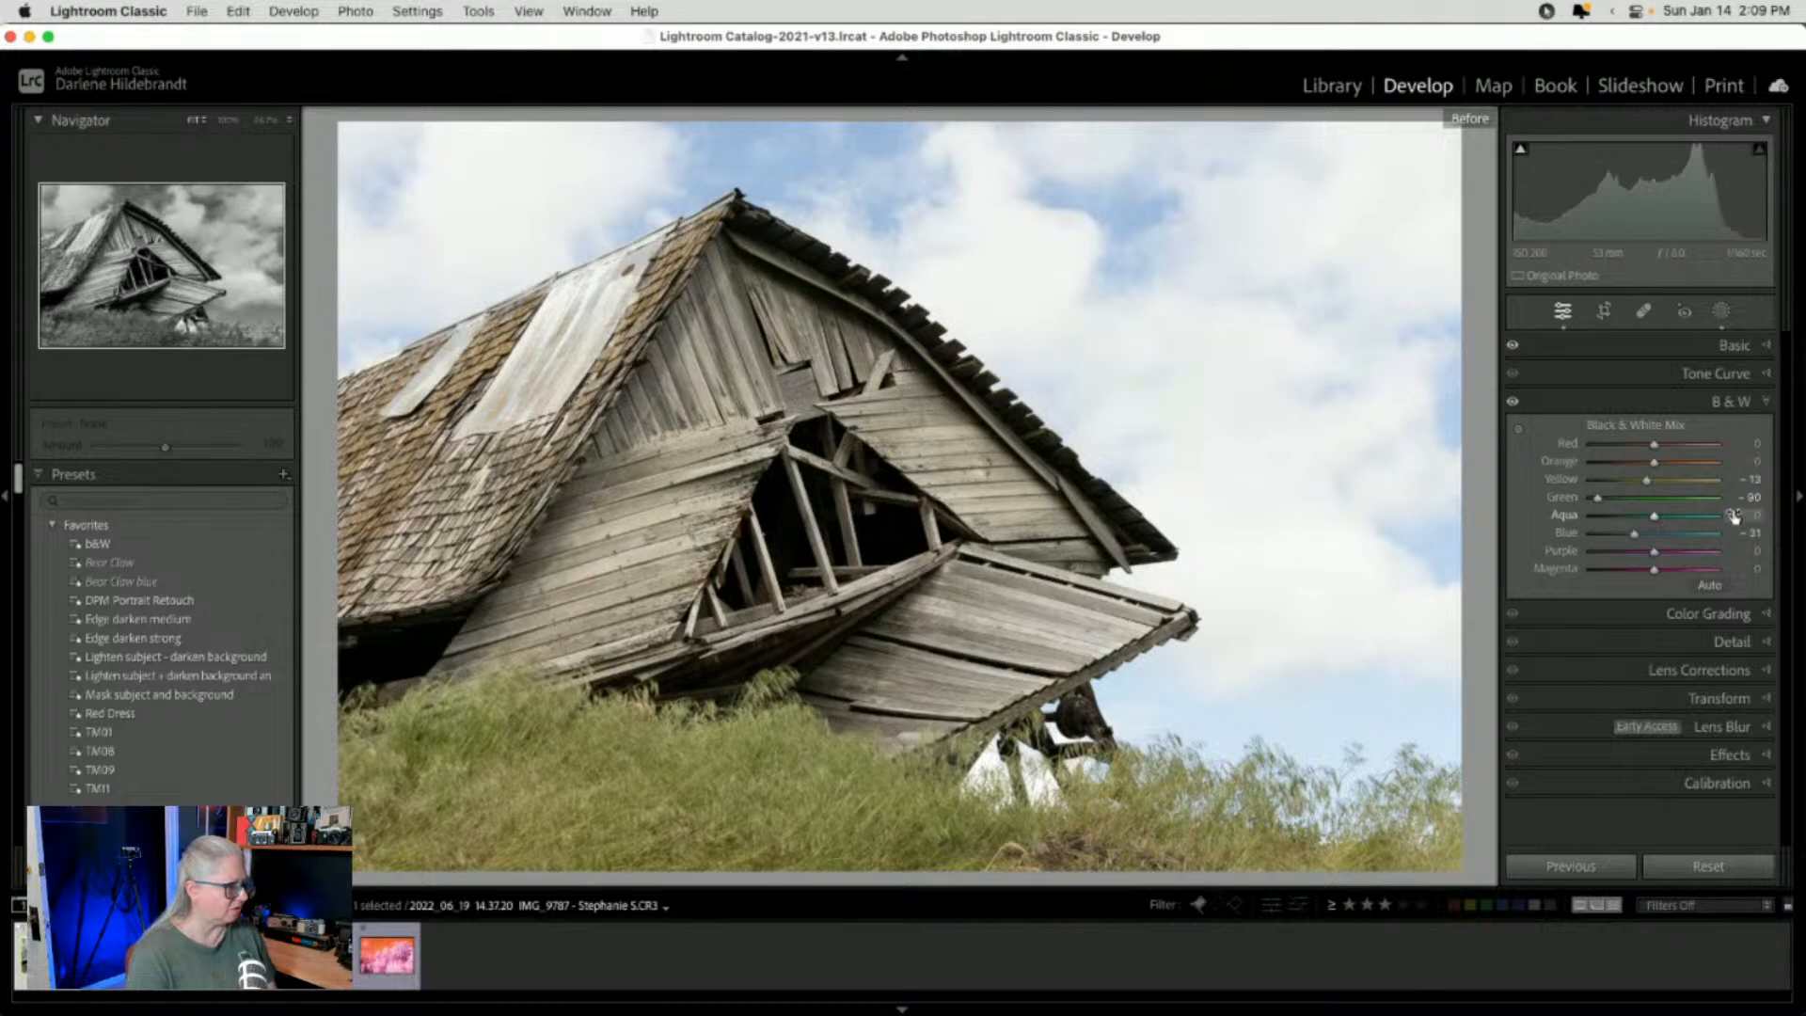
{"action": "key", "text": "backslash"}
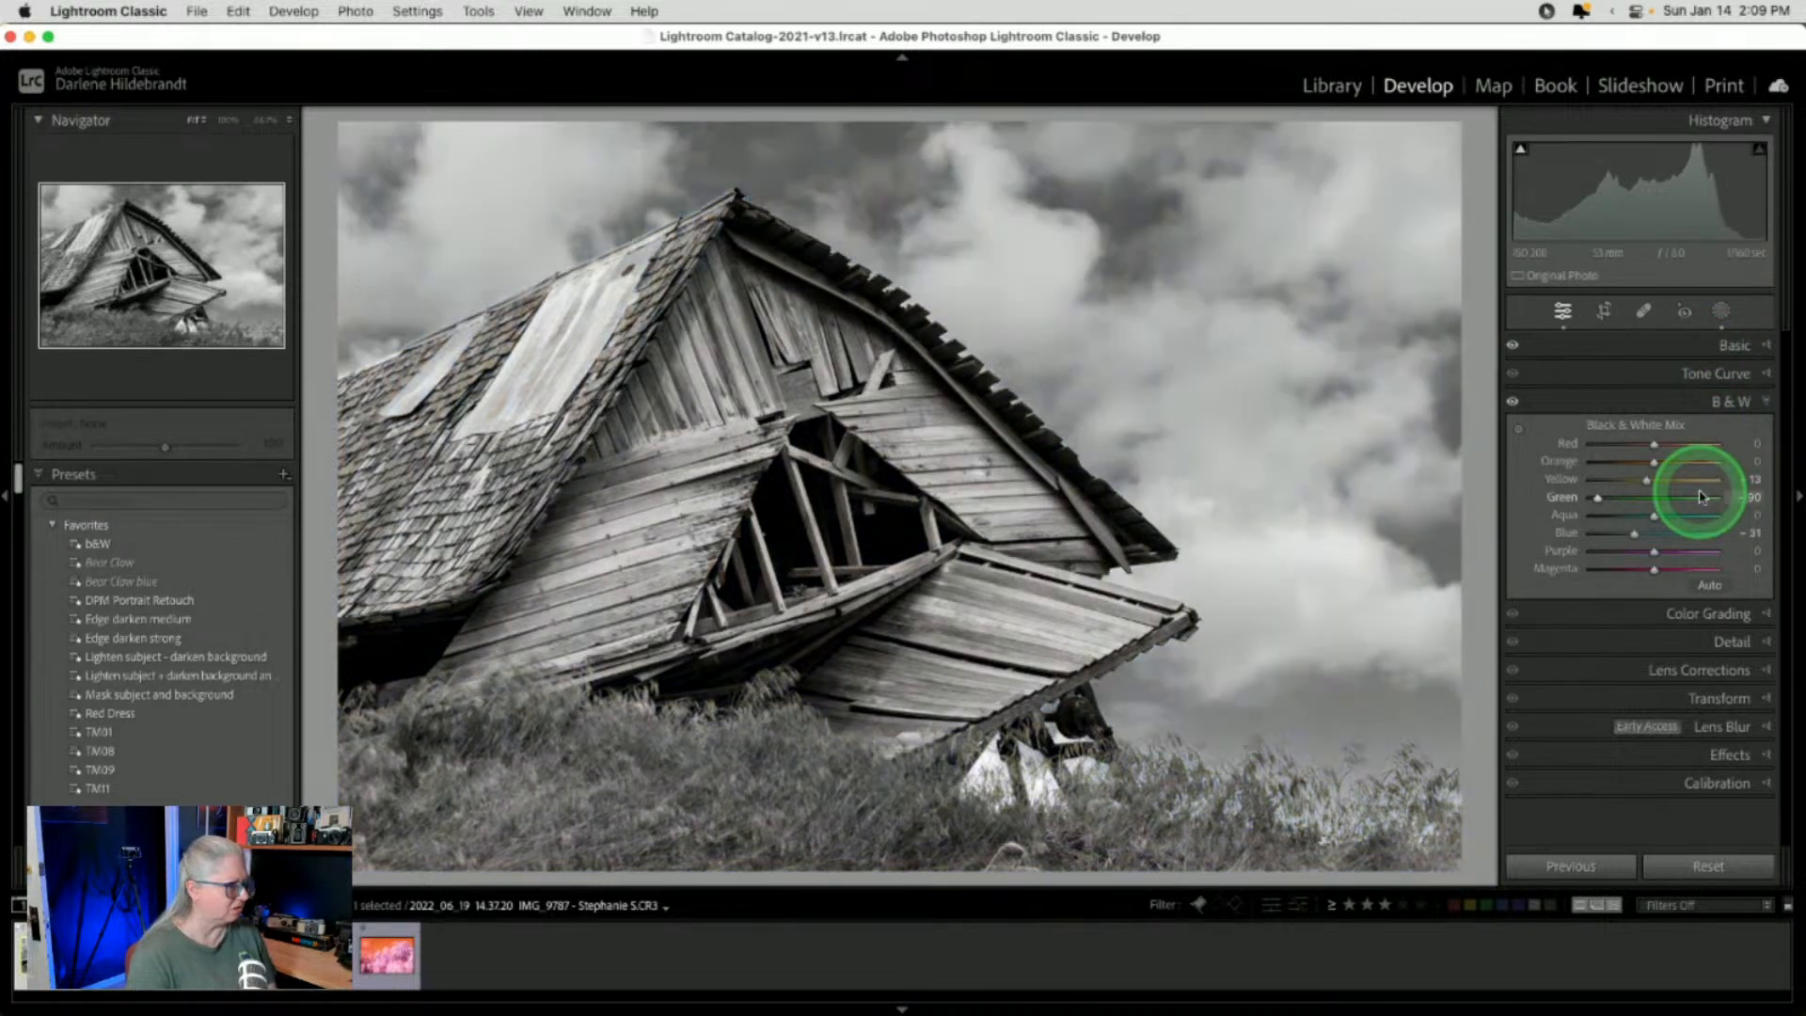
{"action": "key", "text": "backslash"}
{"action": "key", "text": "backslash"}
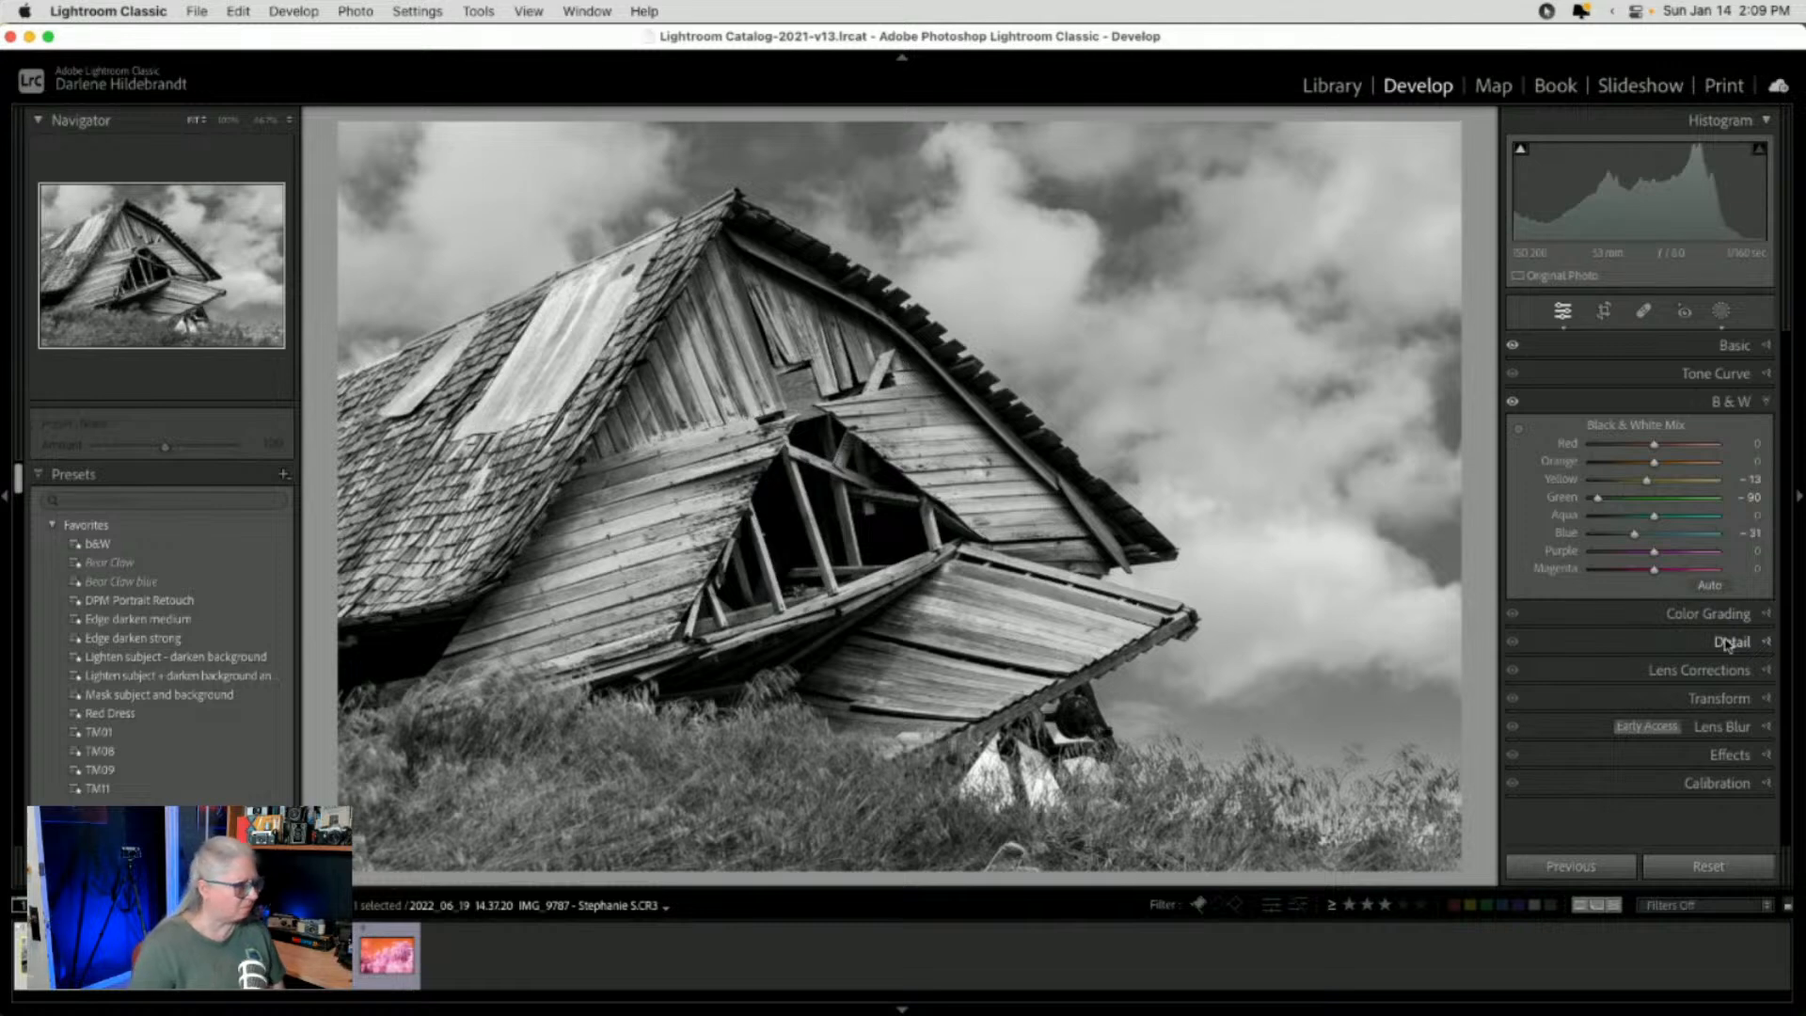
Add a vignette to the barn photo with the Edge darken medium preset
{"action": "left_click", "coordinate": [1731, 755]}
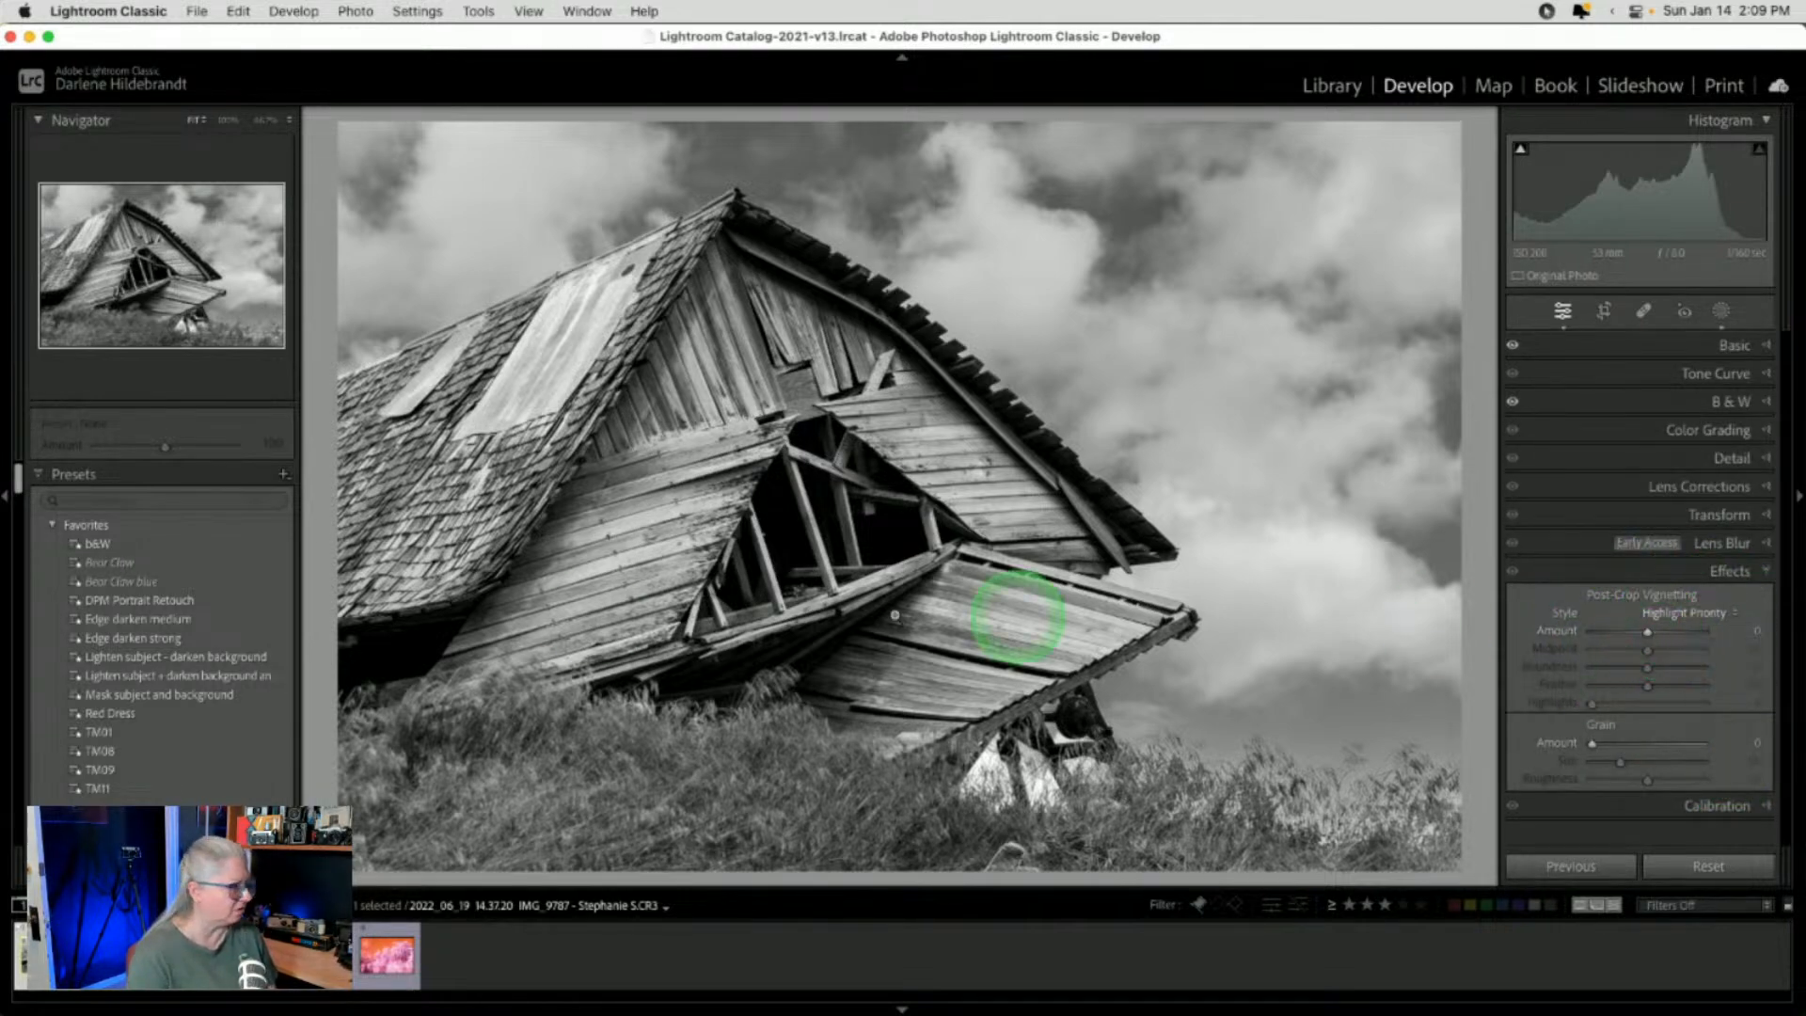
{"action": "left_click", "coordinate": [164, 621]}
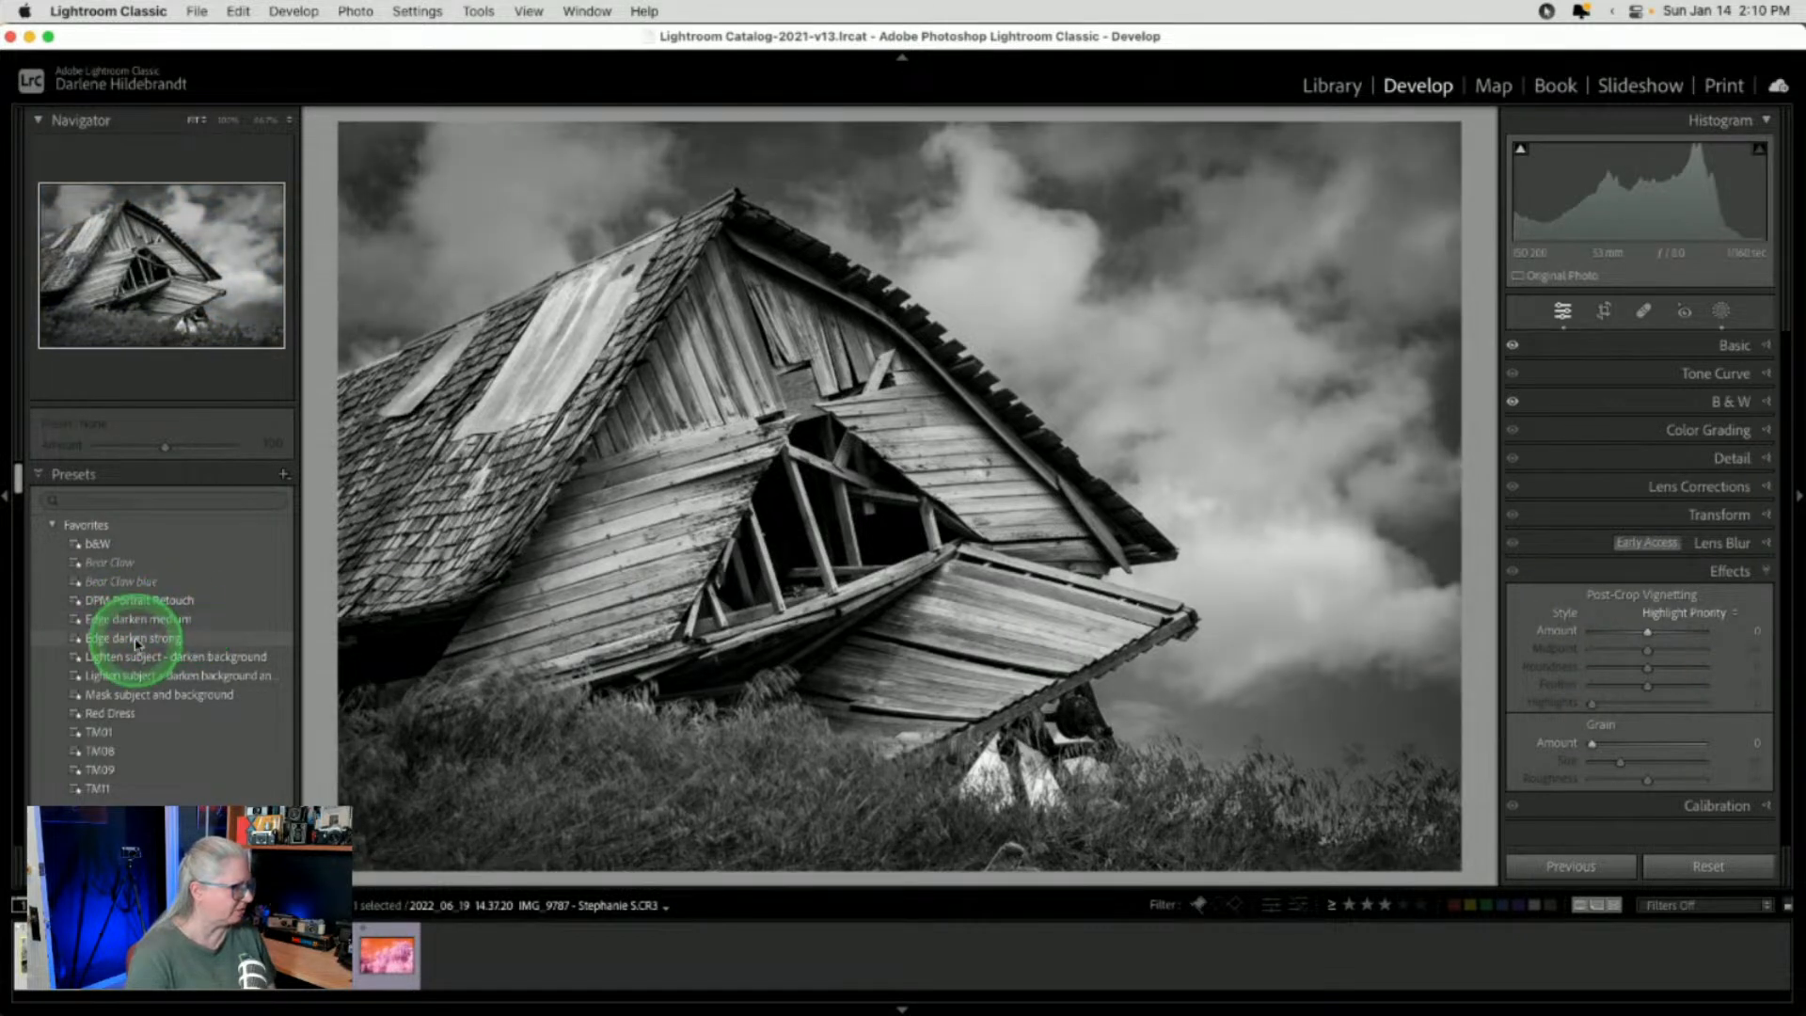
{"action": "left_click", "coordinate": [136, 621]}
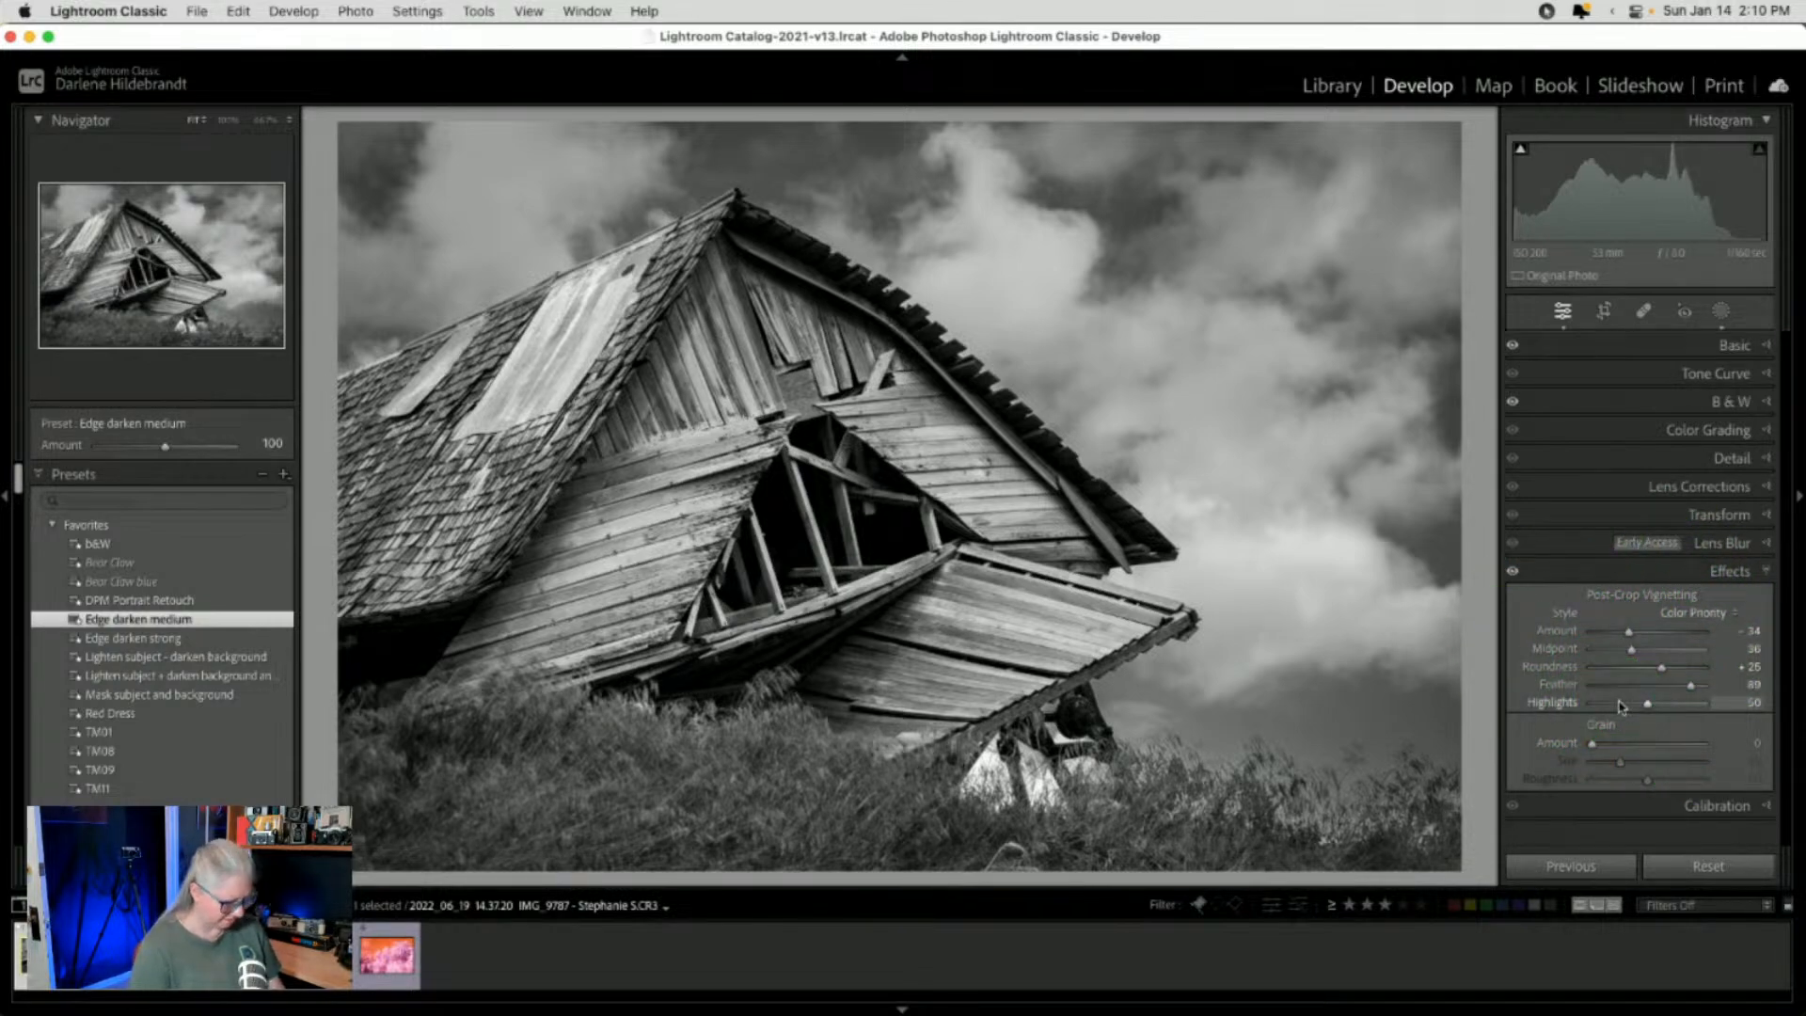
Compare the finished edit with the original photo, both in full view and close up on the white objects in the grass
{"action": "key", "text": "backslash"}
{"action": "key", "text": "backslash"}
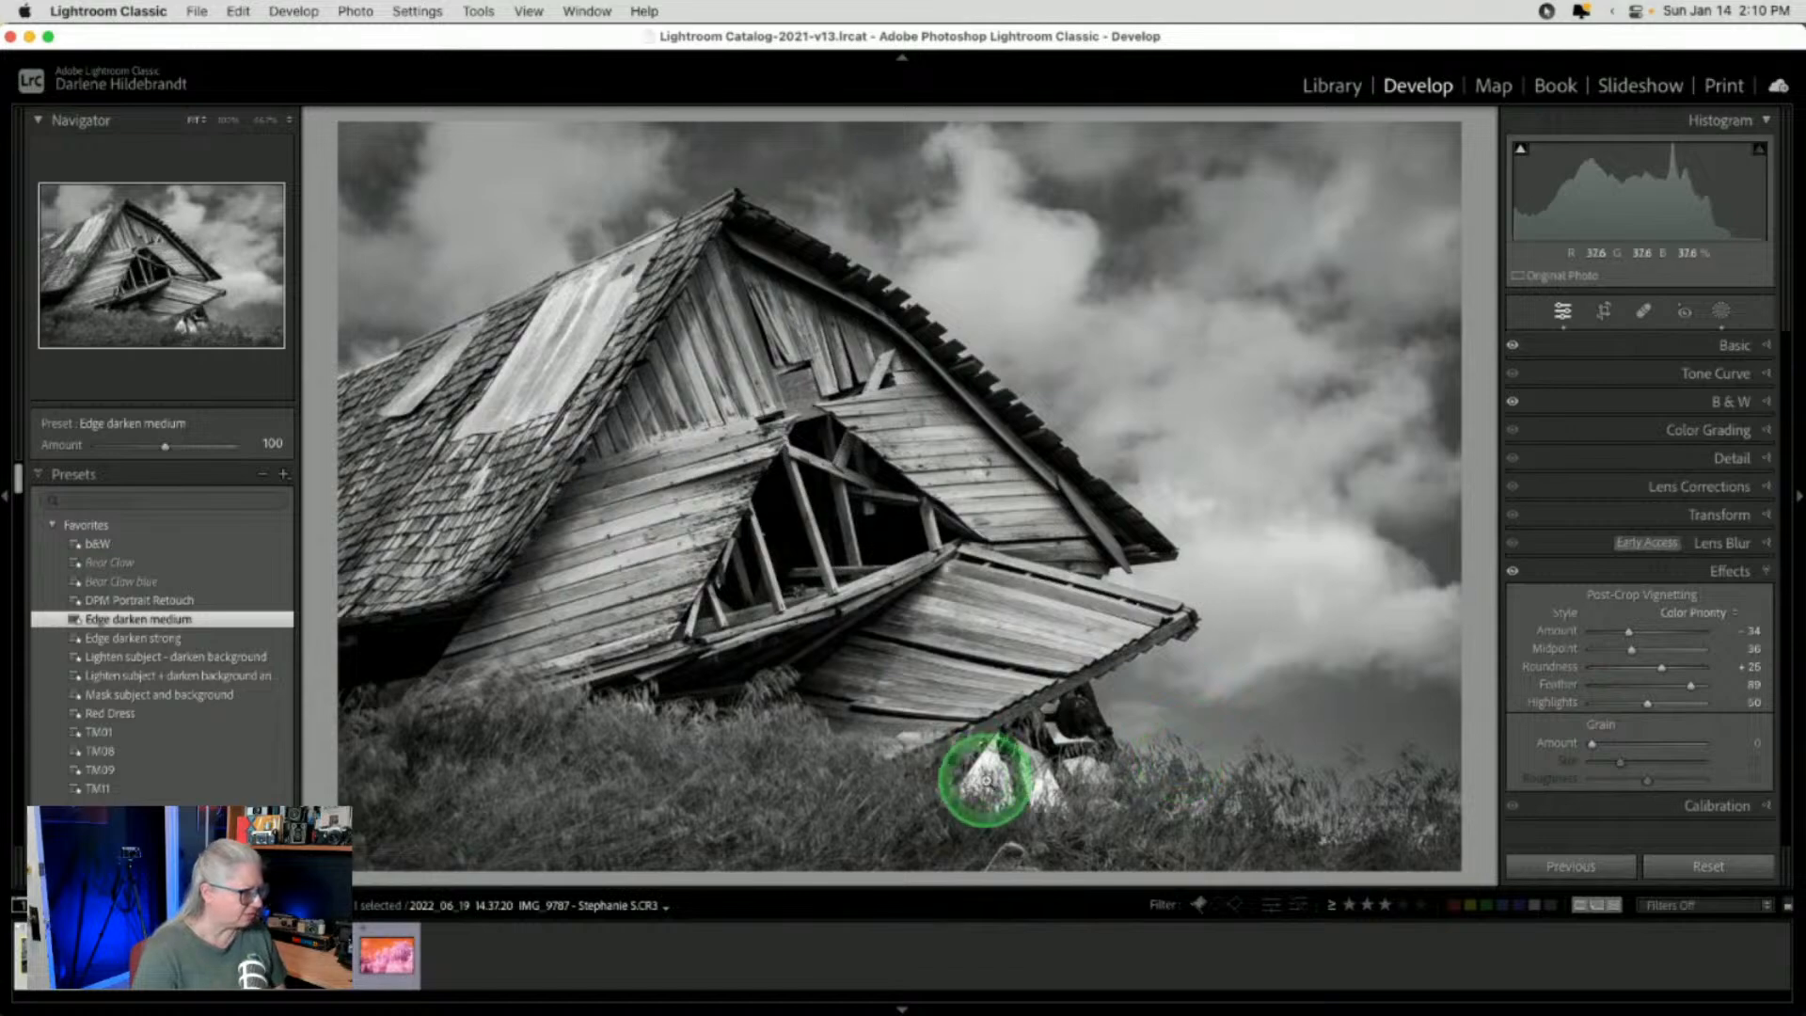
{"action": "left_click", "coordinate": [986, 779]}
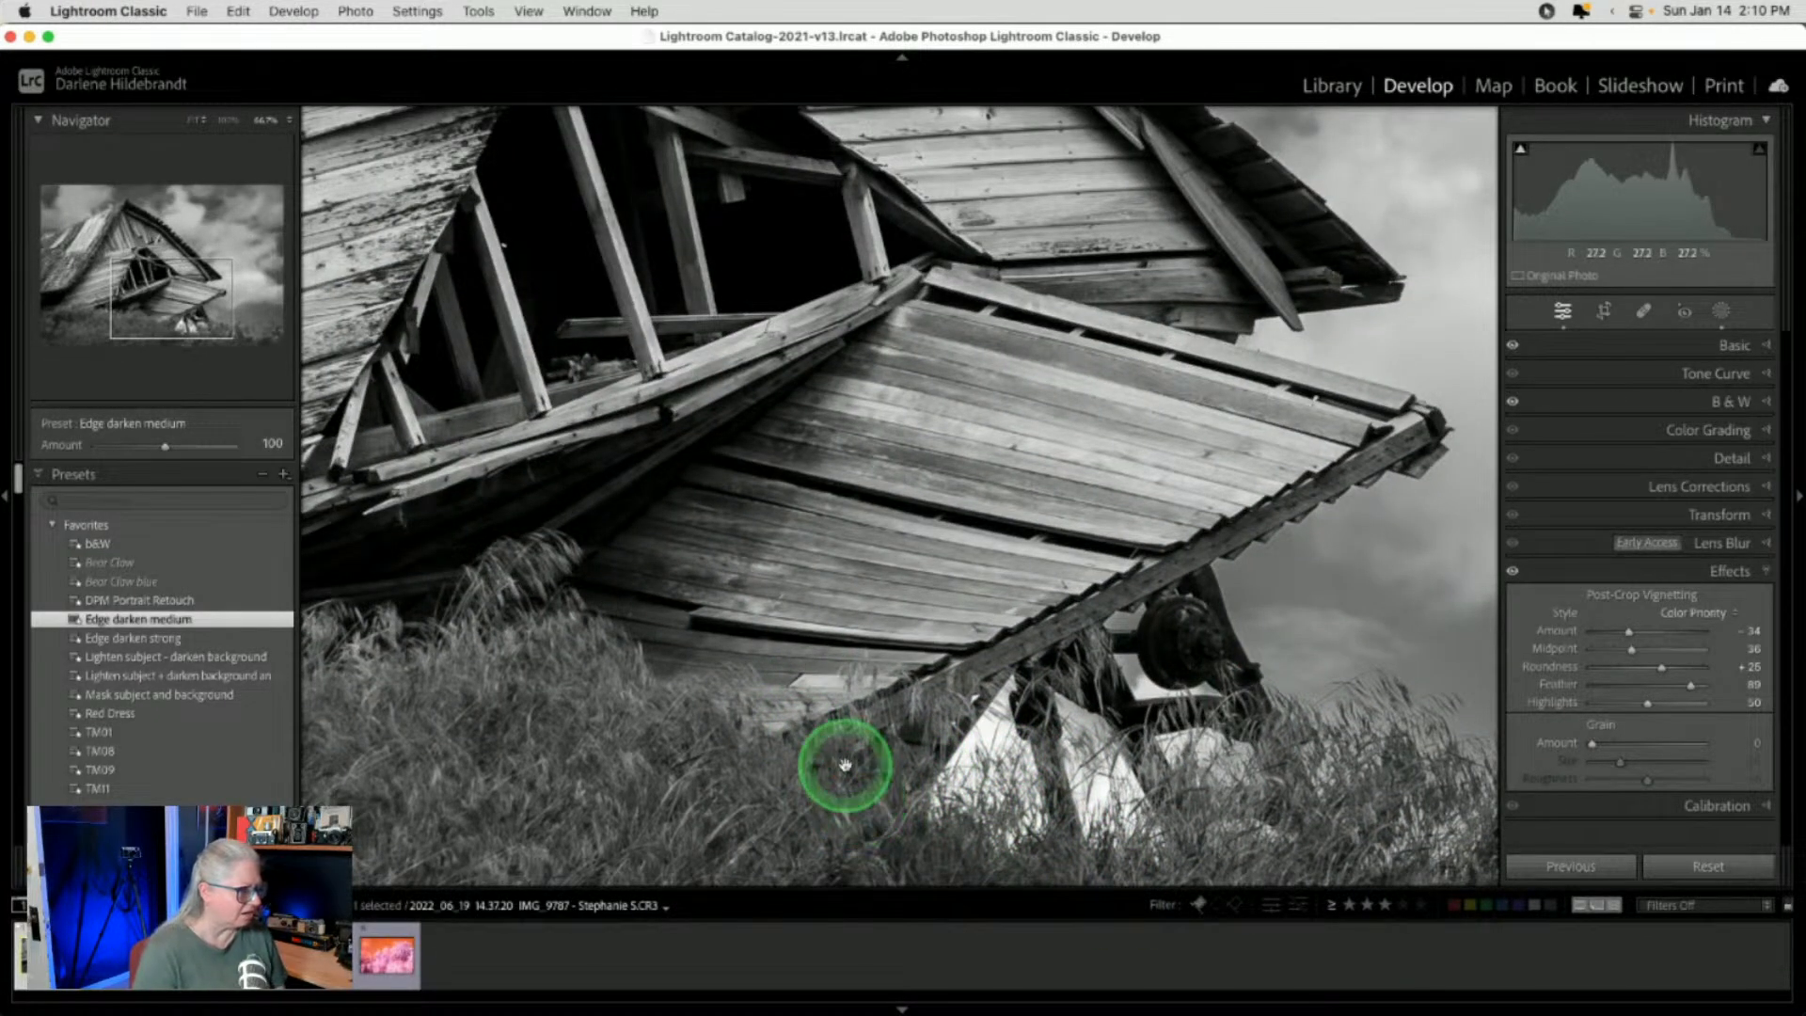
{"action": "key", "text": "backslash"}
{"action": "key", "text": "backslash"}
{"action": "key", "text": "backslash"}
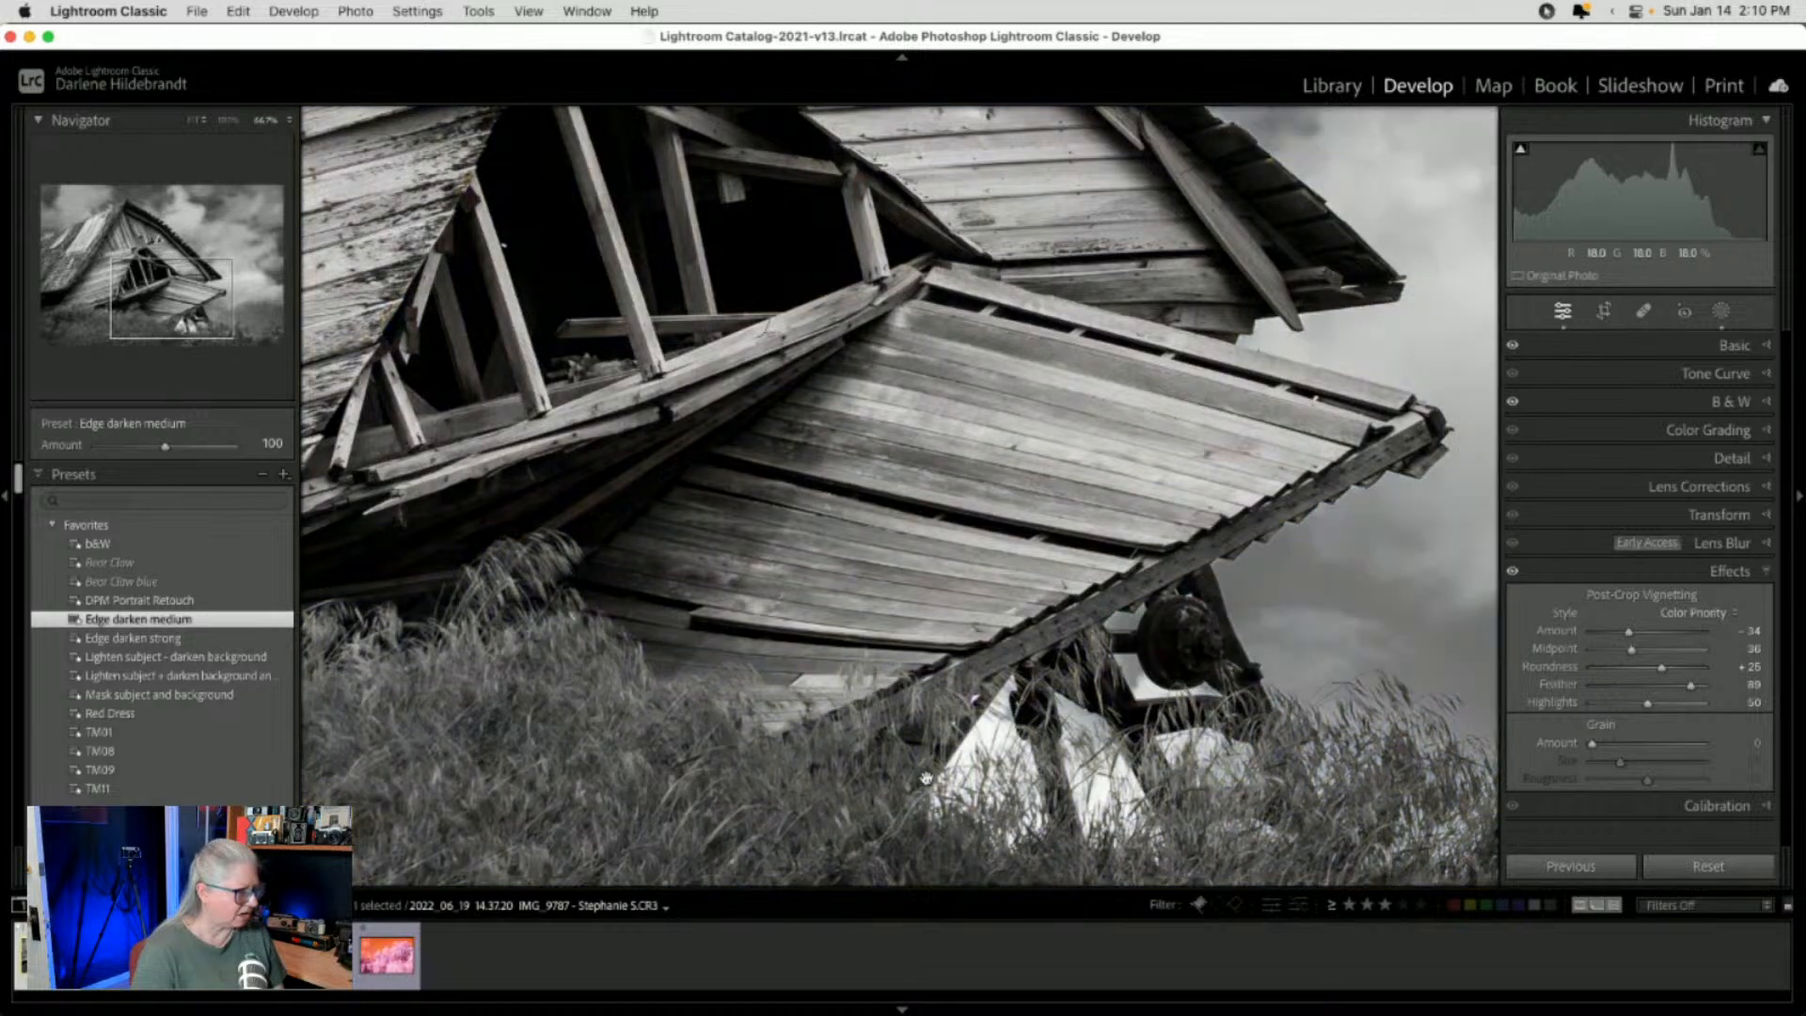
{"action": "key", "text": "backslash"}
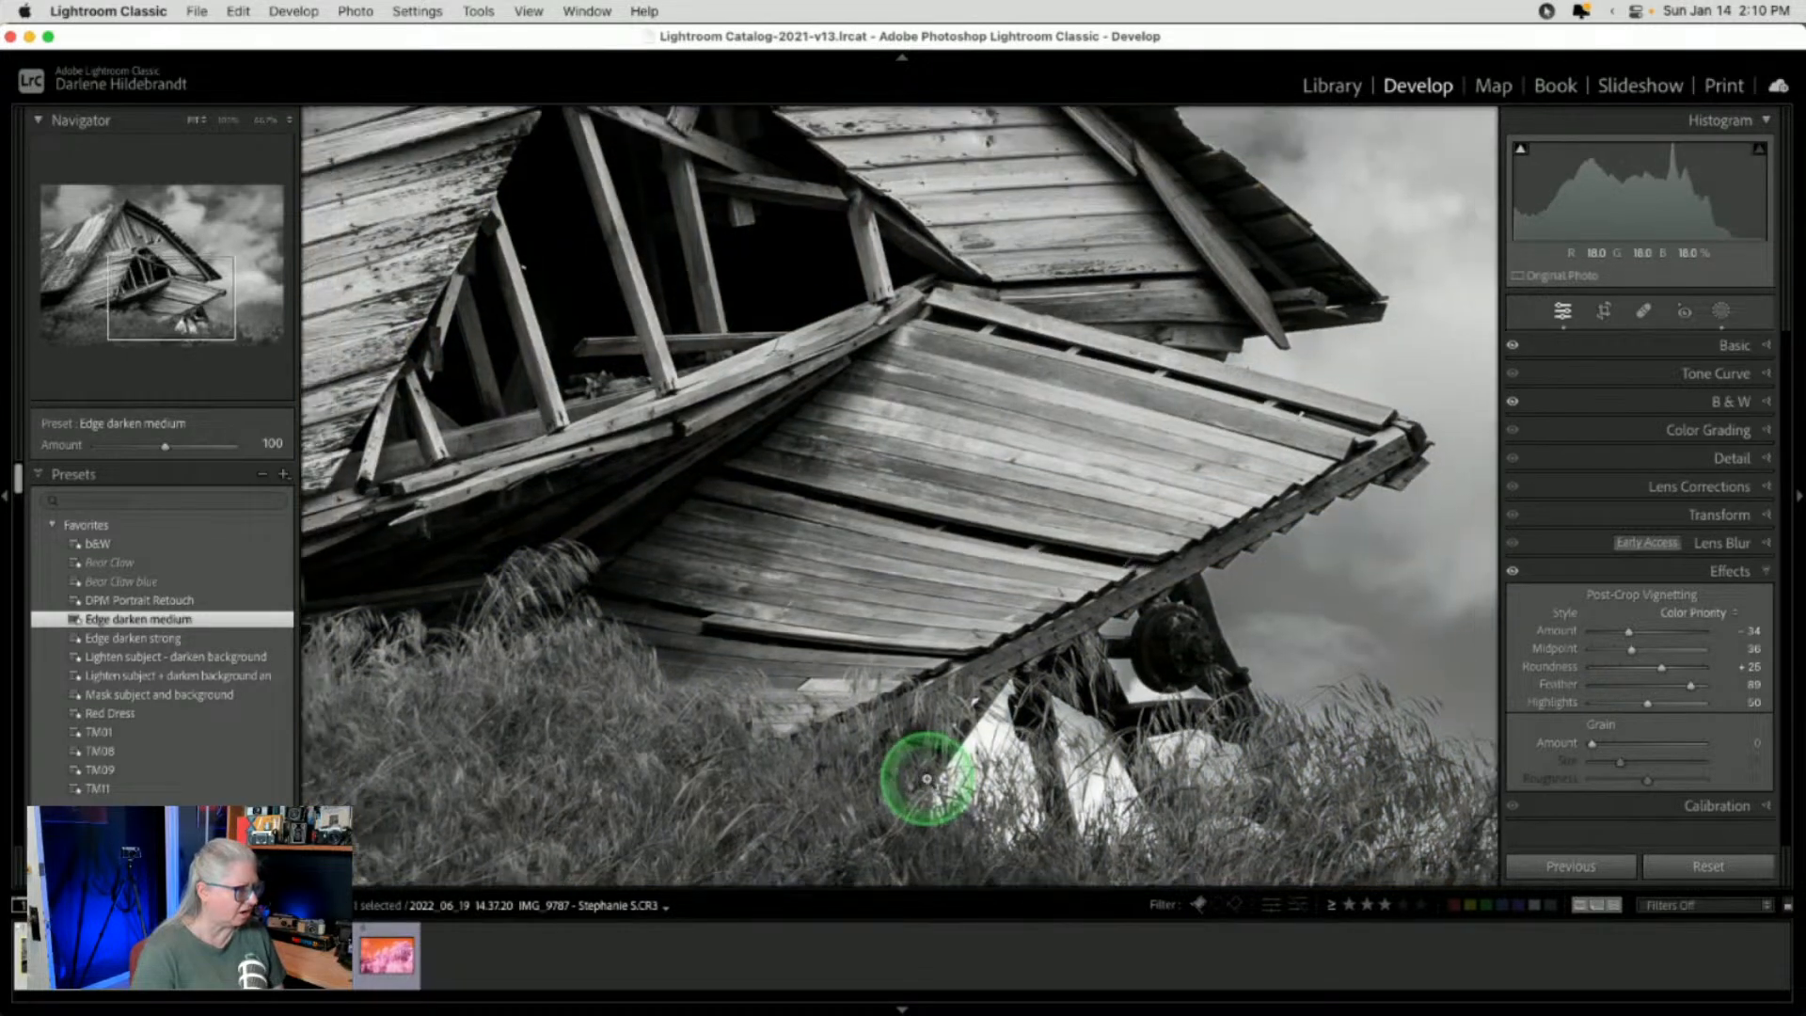
{"action": "left_click", "coordinate": [922, 775]}
{"action": "key", "text": "backslash"}
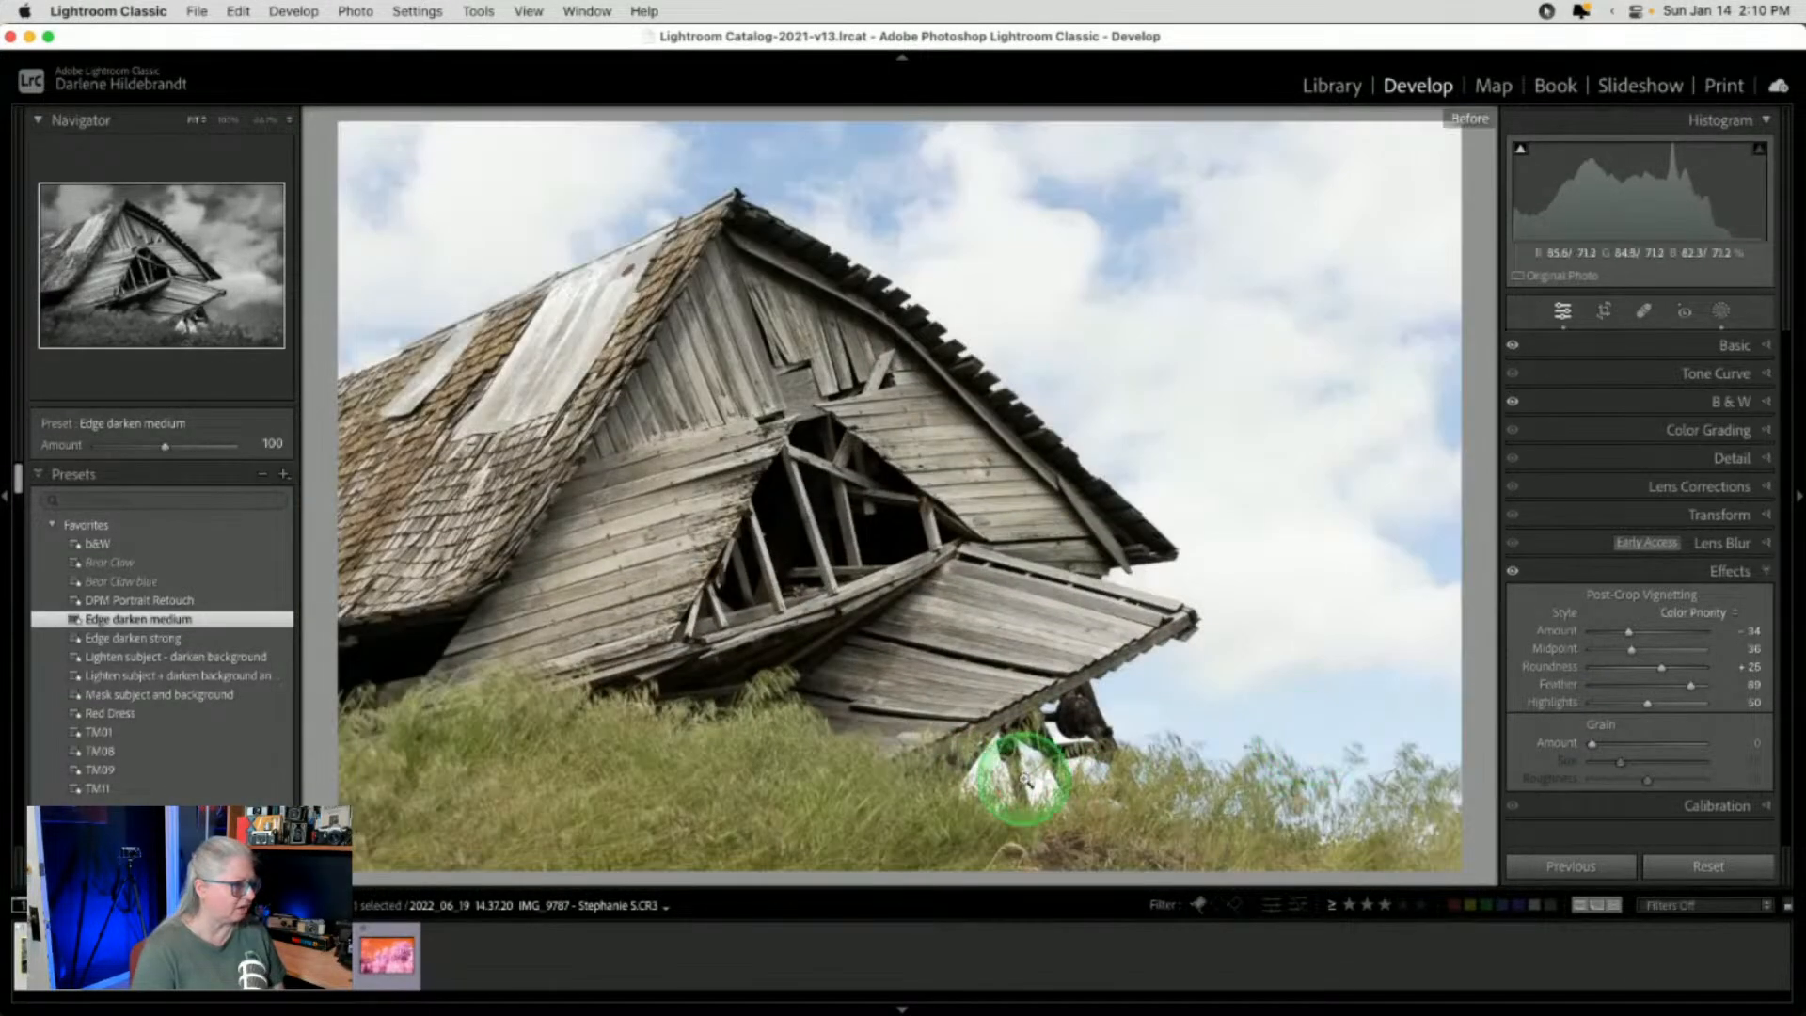
Subtract the subject selection from the existing sky mask, Mask 1
{"action": "key", "text": "backslash"}
{"action": "left_click", "coordinate": [1721, 311]}
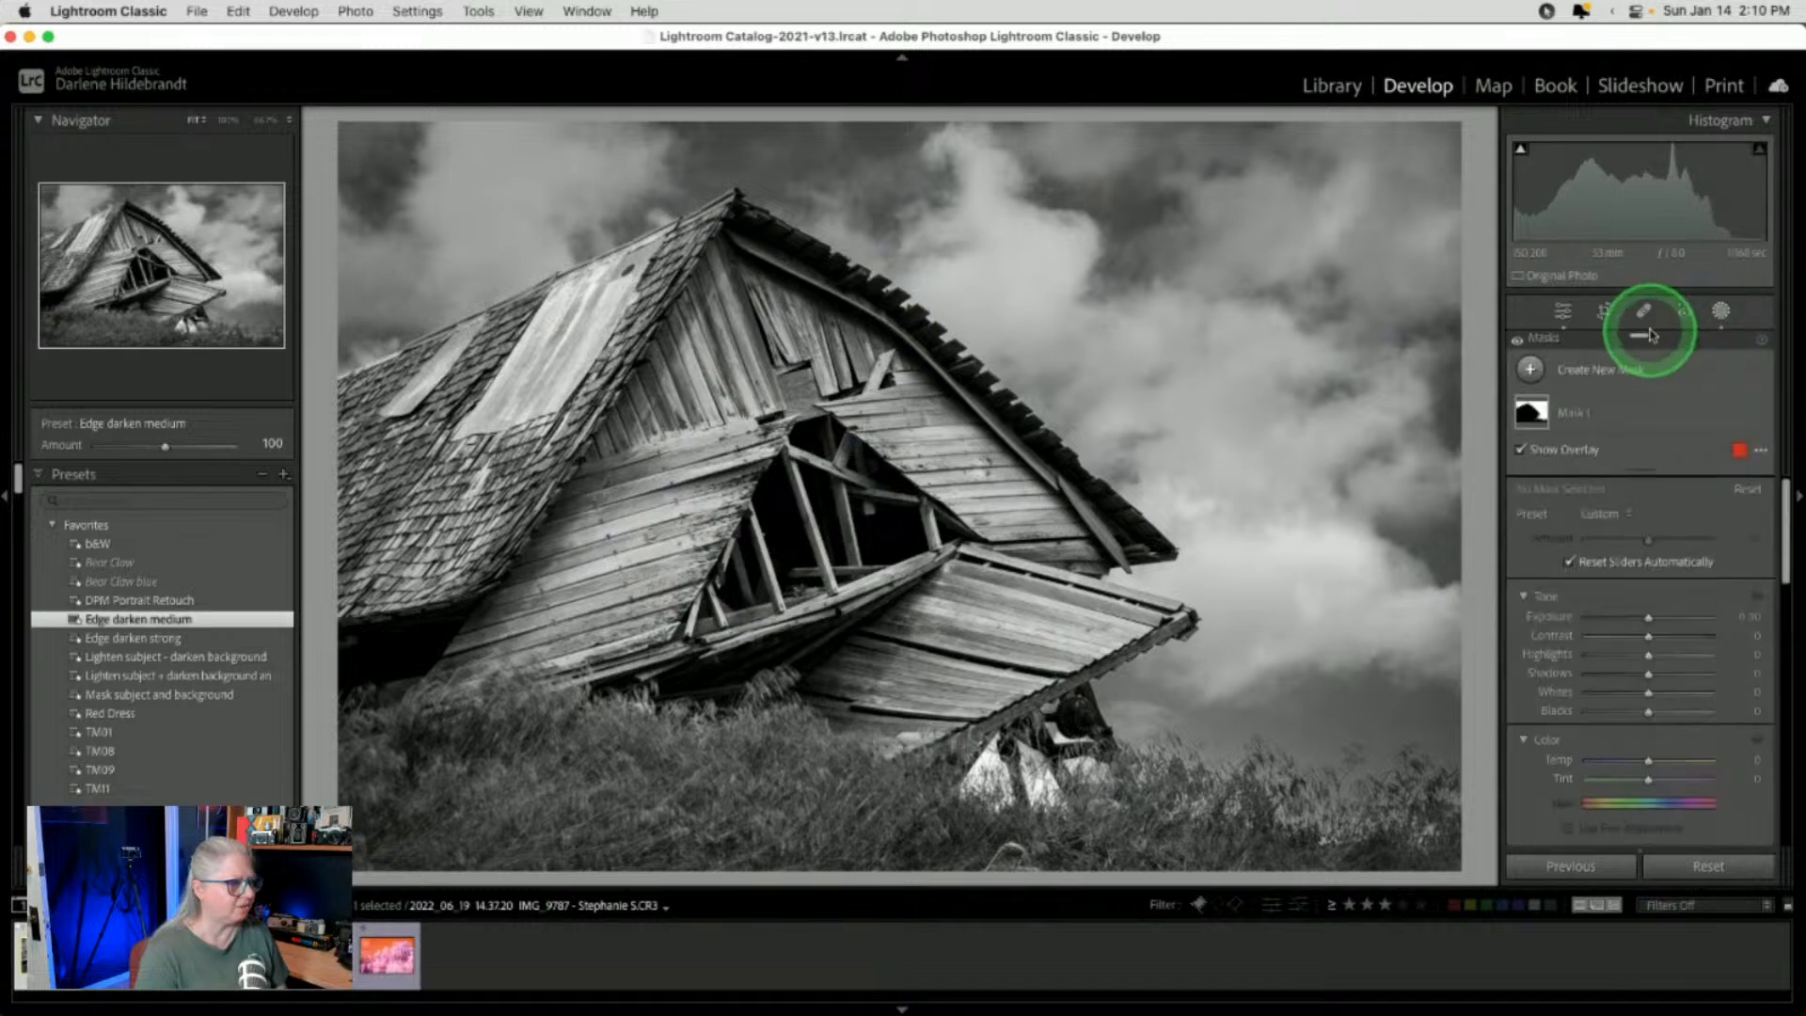
{"action": "left_click_drag", "start_coordinate": [1704, 331], "coordinate": [1395, 112]}
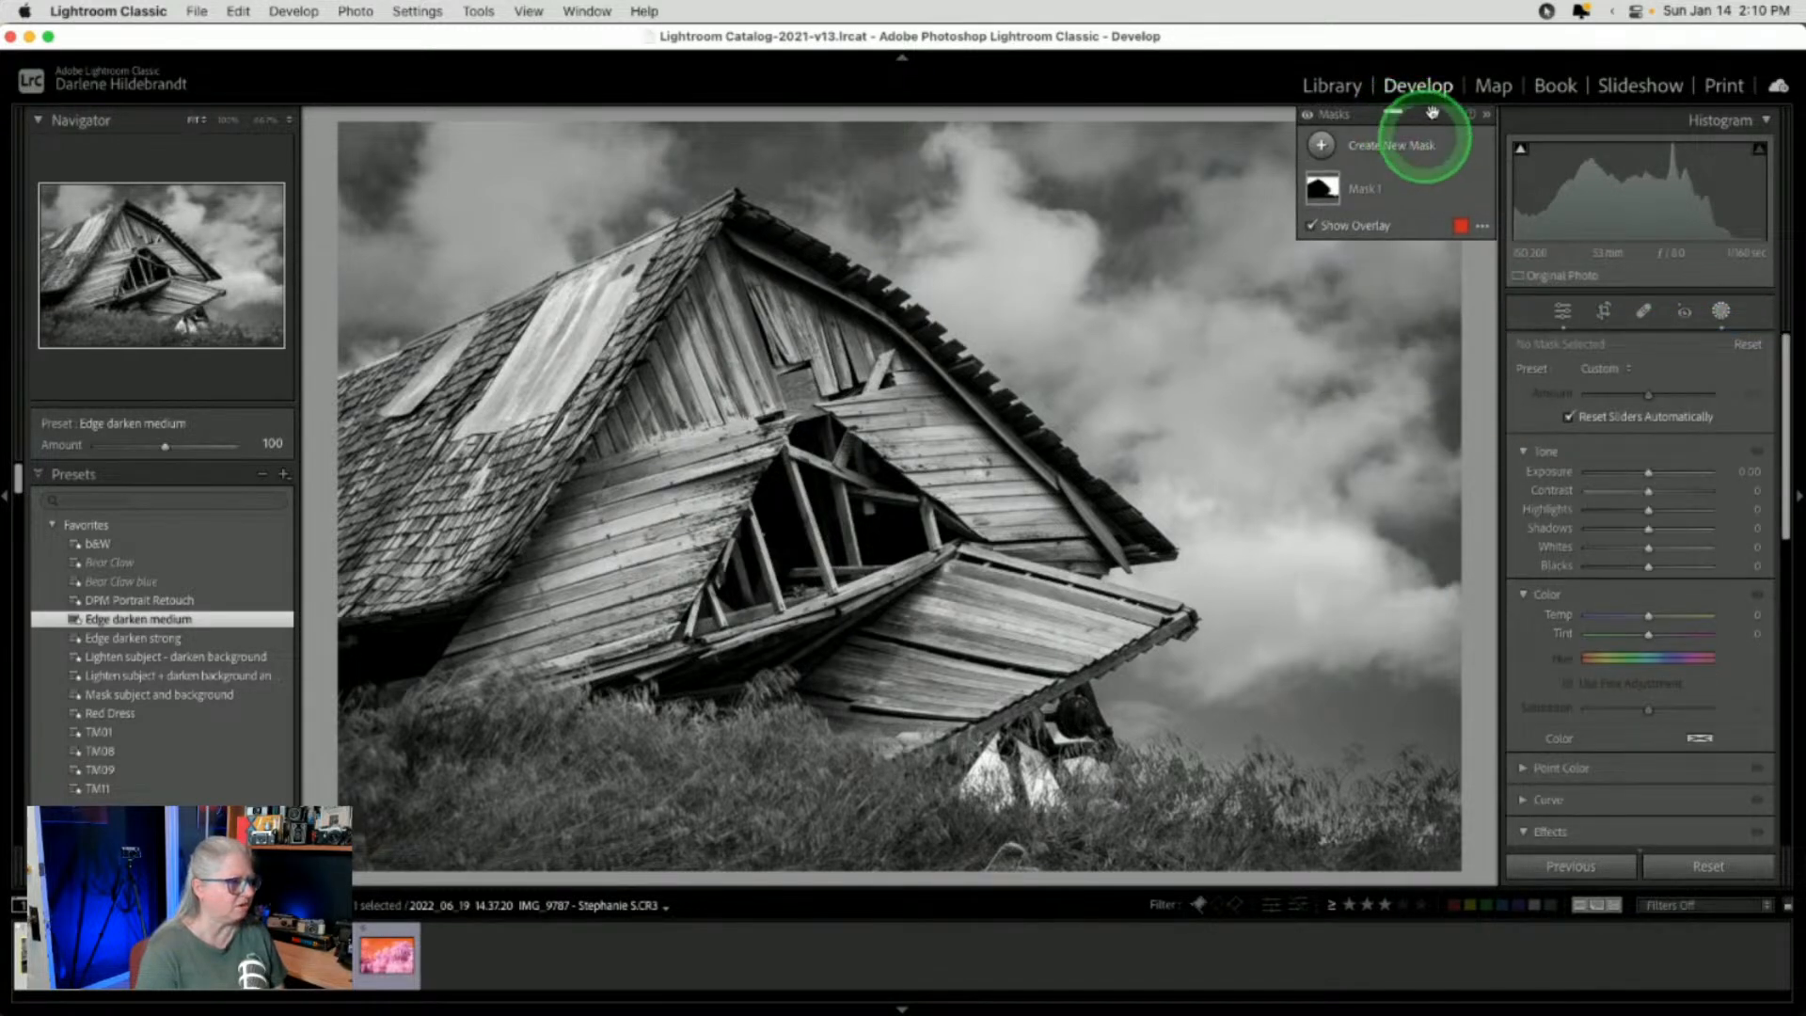
{"action": "left_click", "coordinate": [1406, 186]}
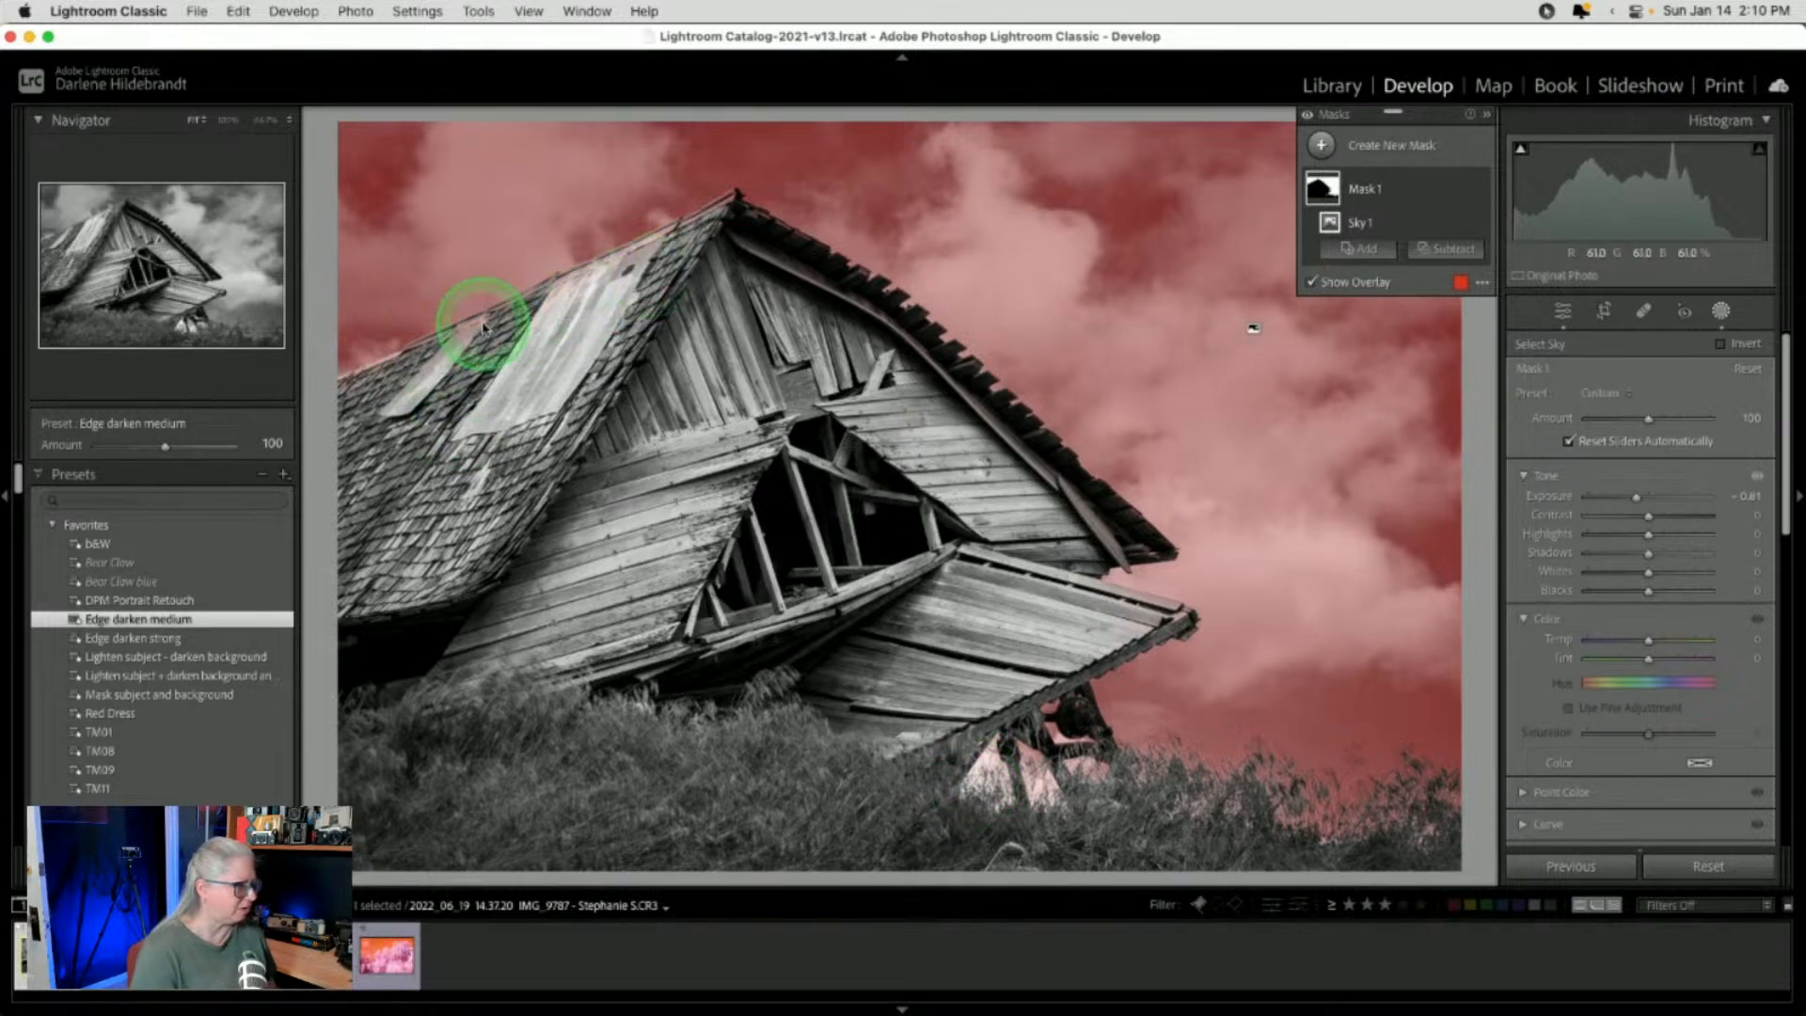
{"action": "left_click", "coordinate": [1452, 250]}
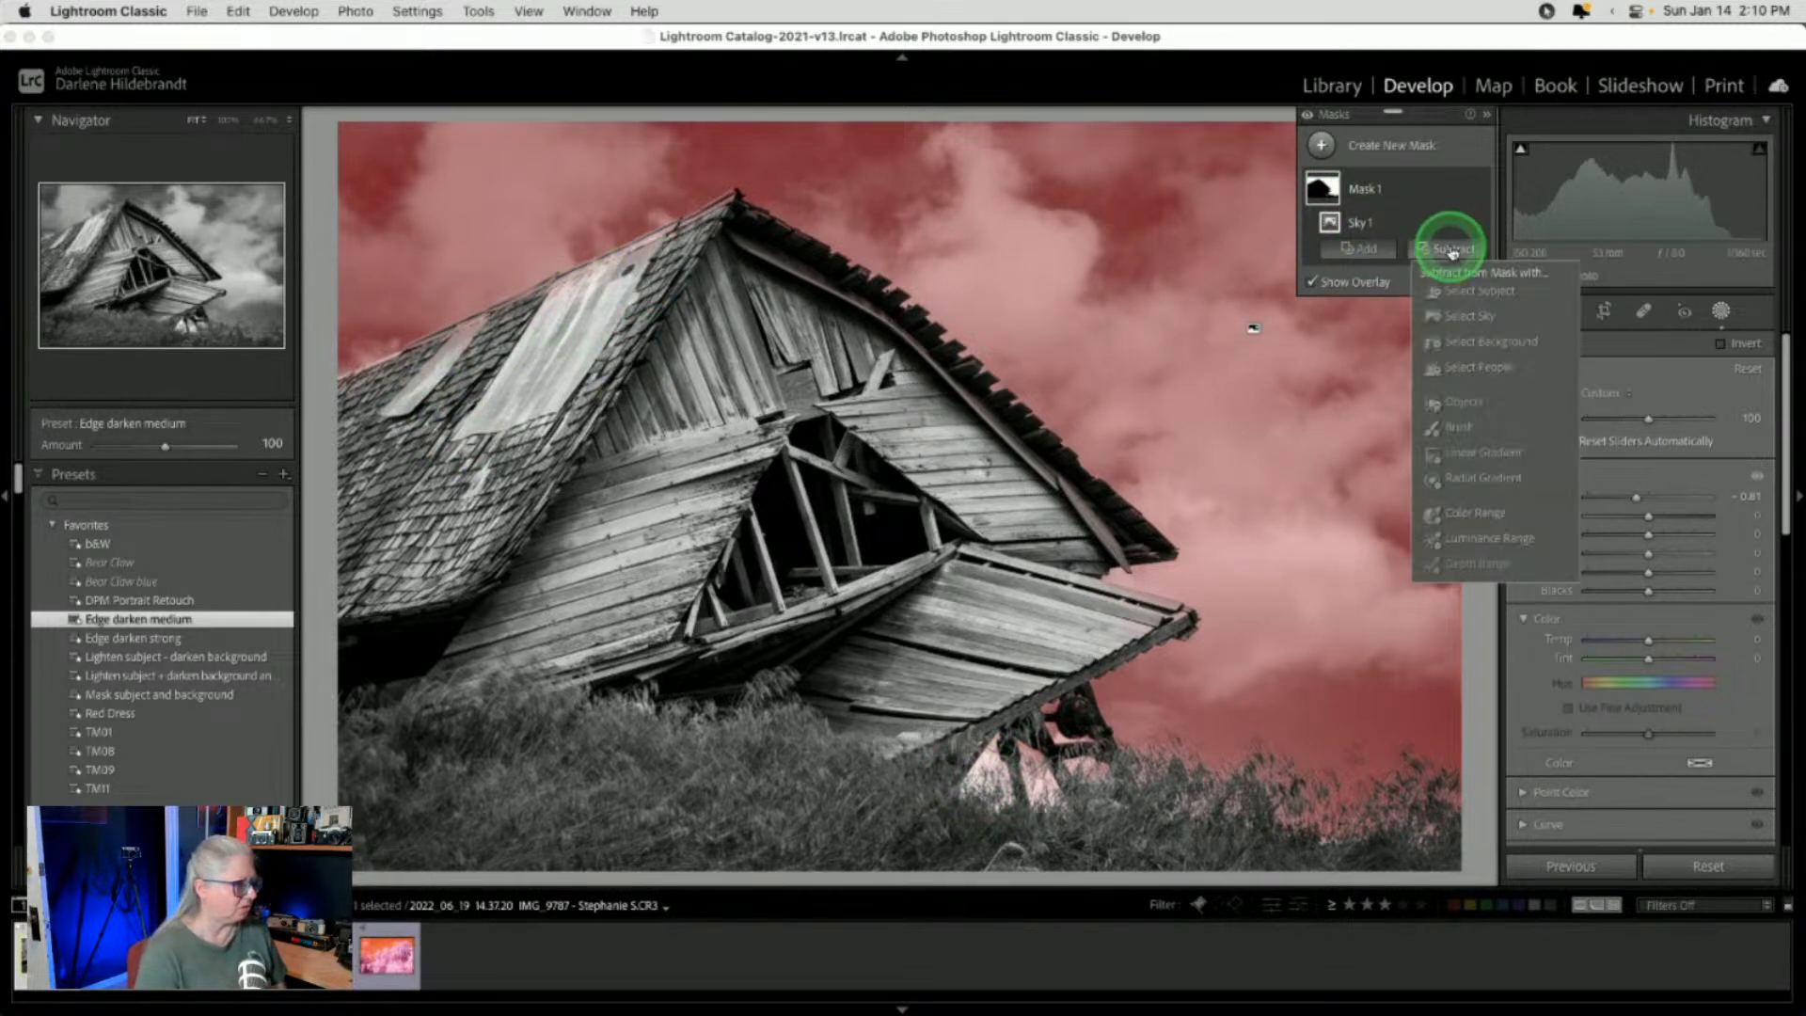
{"action": "left_click", "coordinate": [1461, 291]}
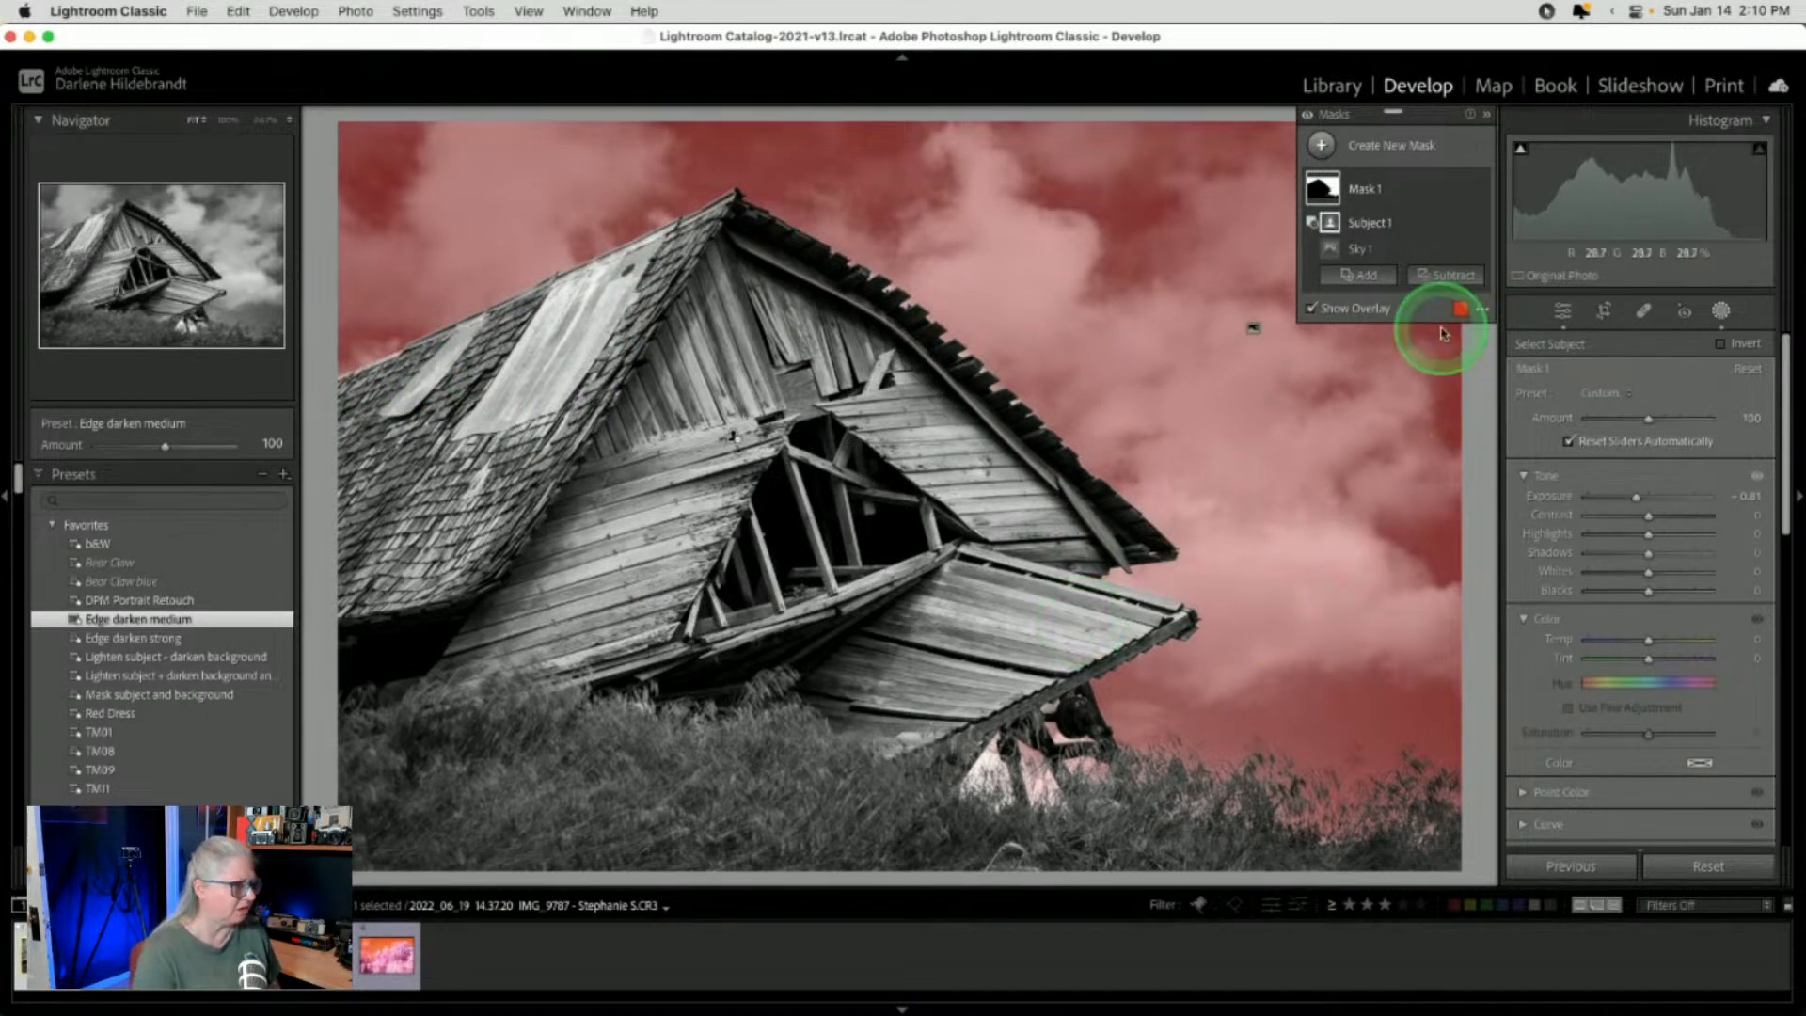
Try to add the white object in the grass to the sky mask with an Objects selection
{"action": "left_click", "coordinate": [1363, 278]}
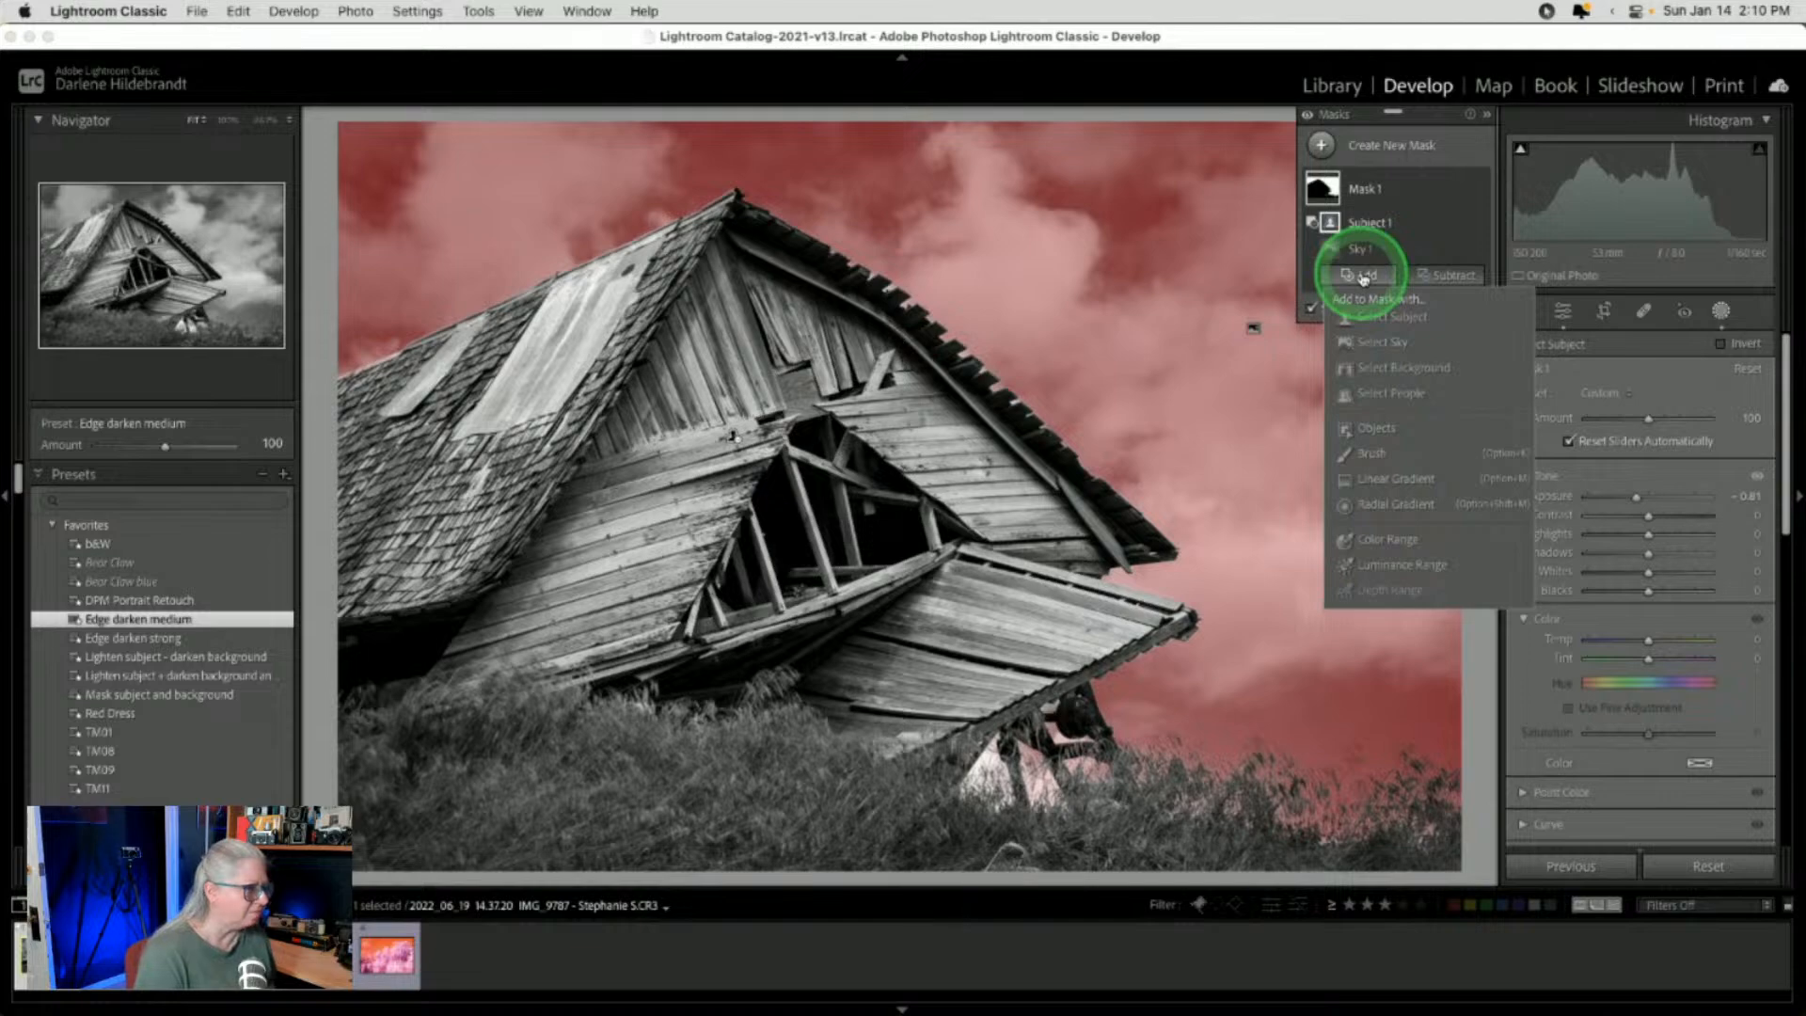
{"action": "left_click", "coordinate": [1371, 430]}
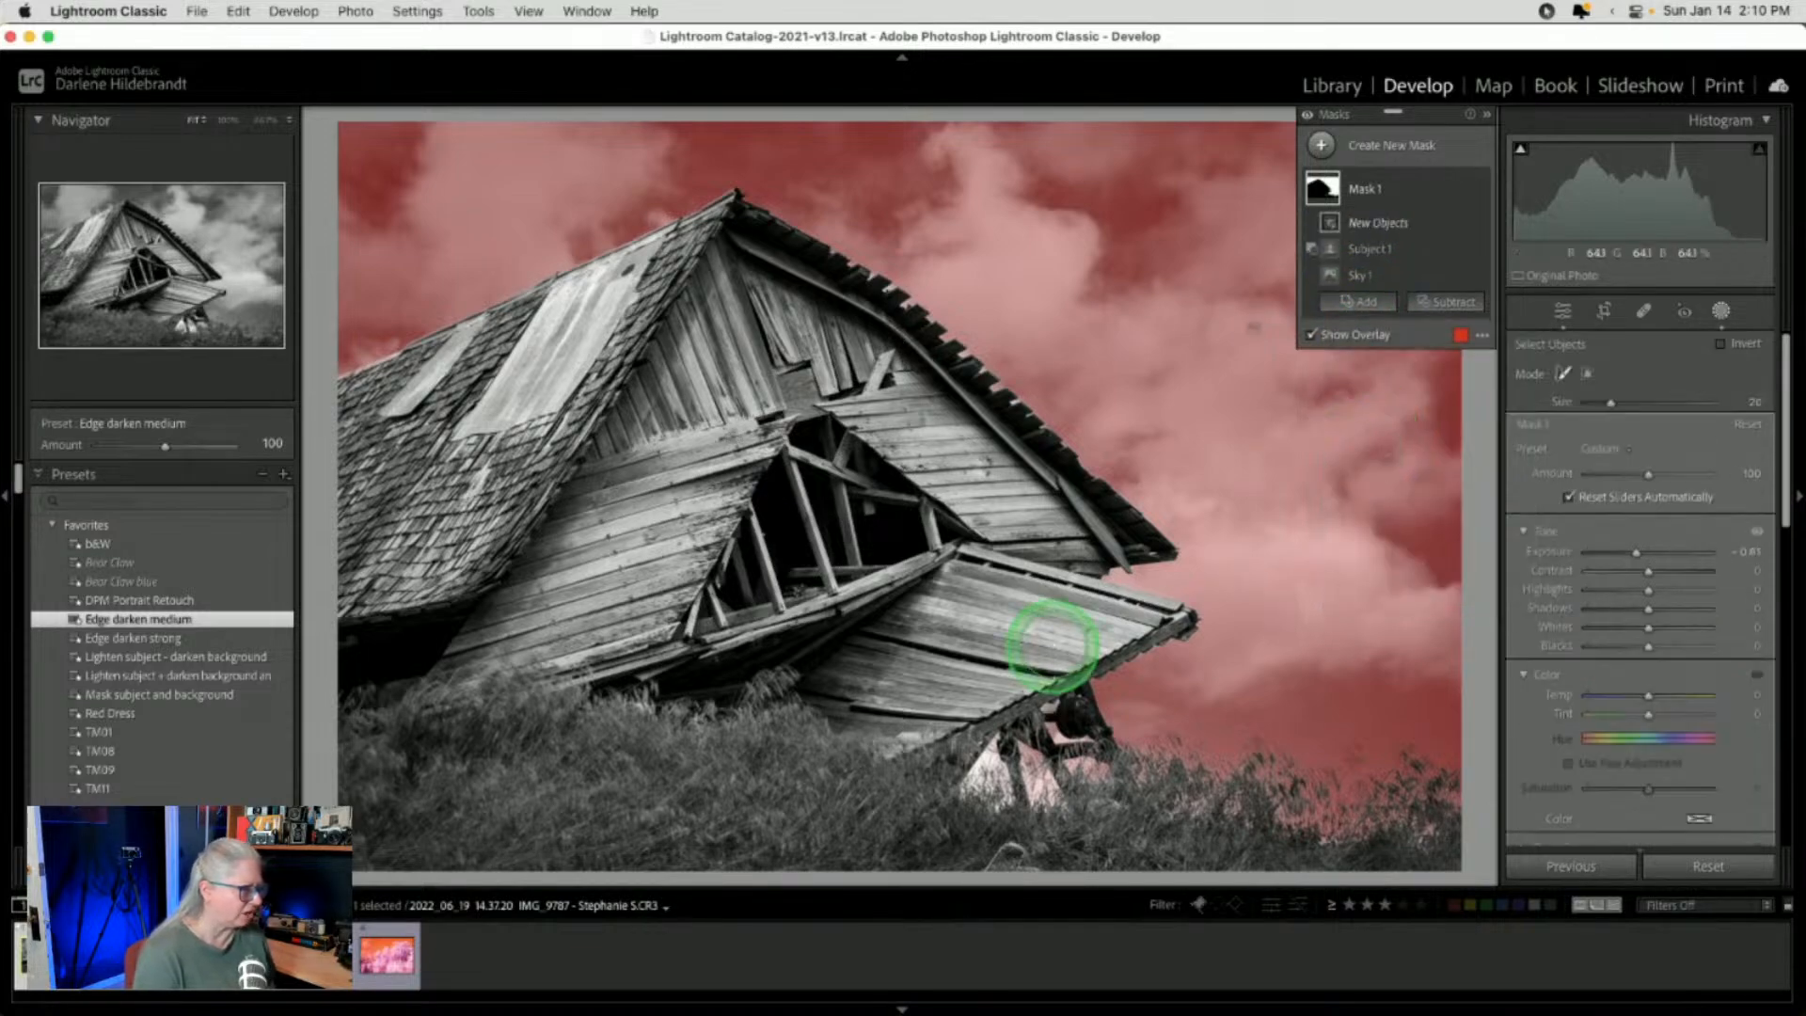
{"action": "key", "text": "z"}
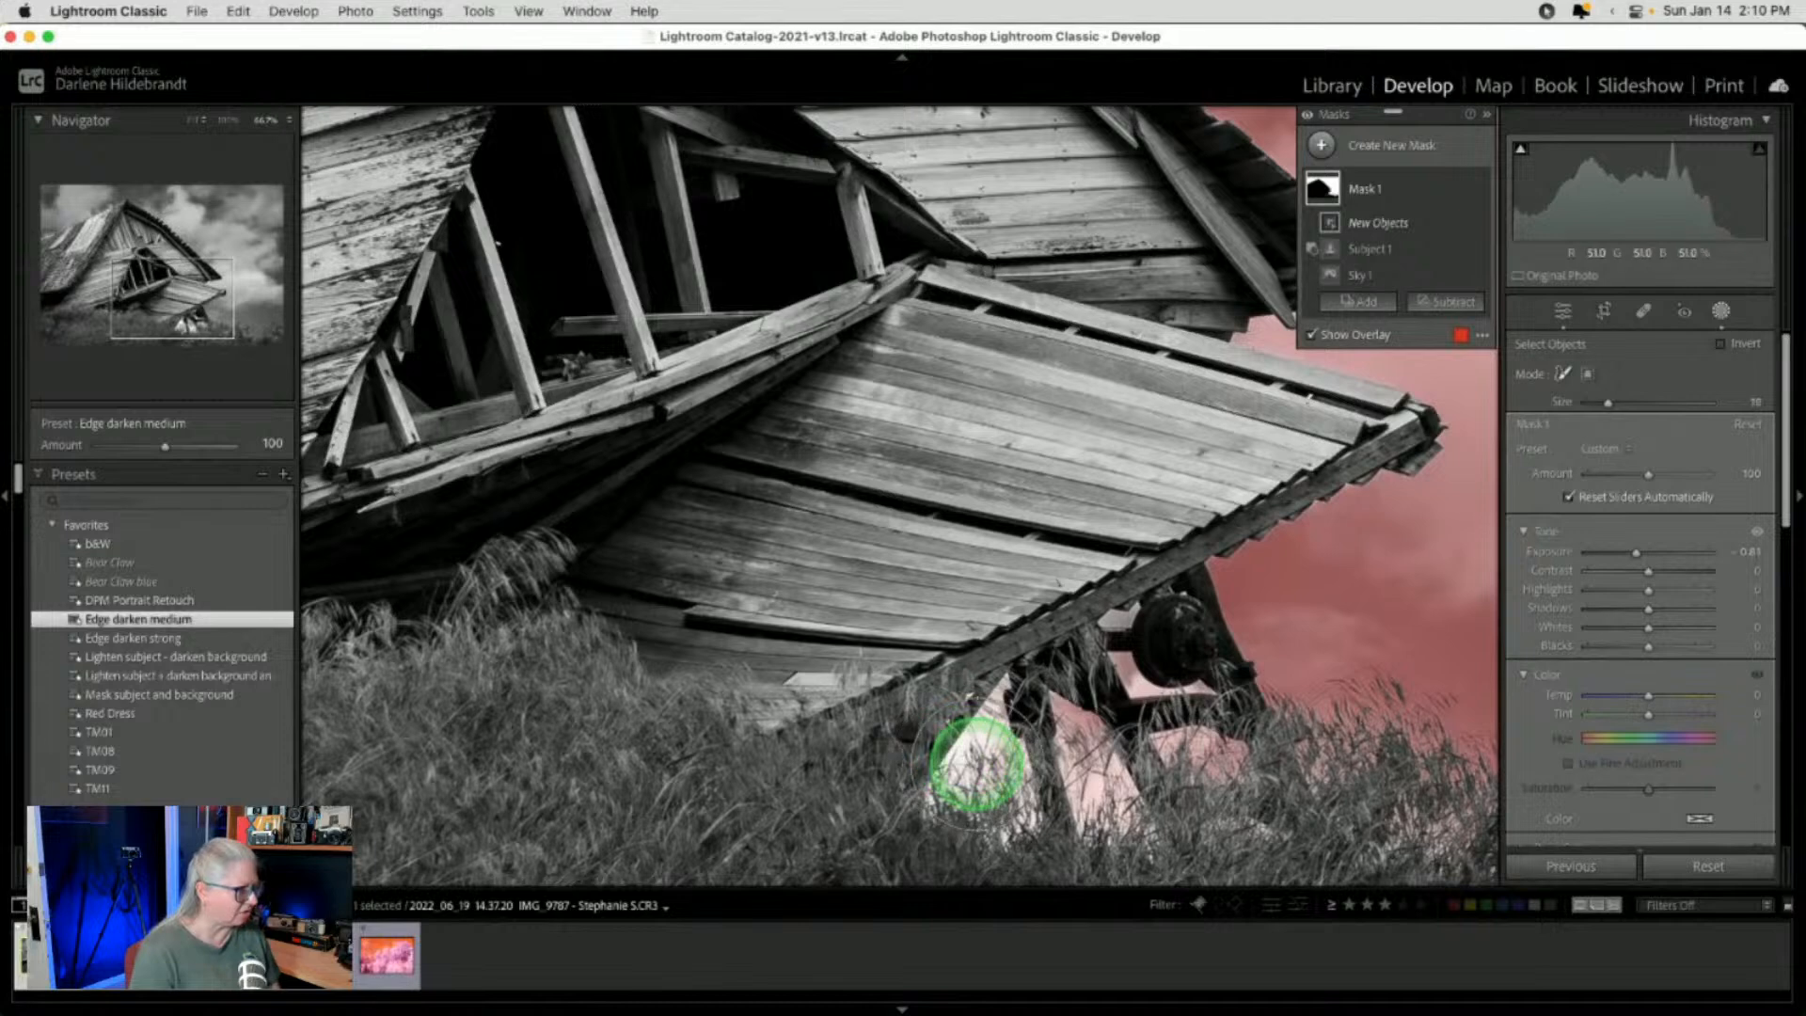
{"action": "scroll", "coordinate": [965, 766], "scroll_direction": "down", "scroll_amount": 3}
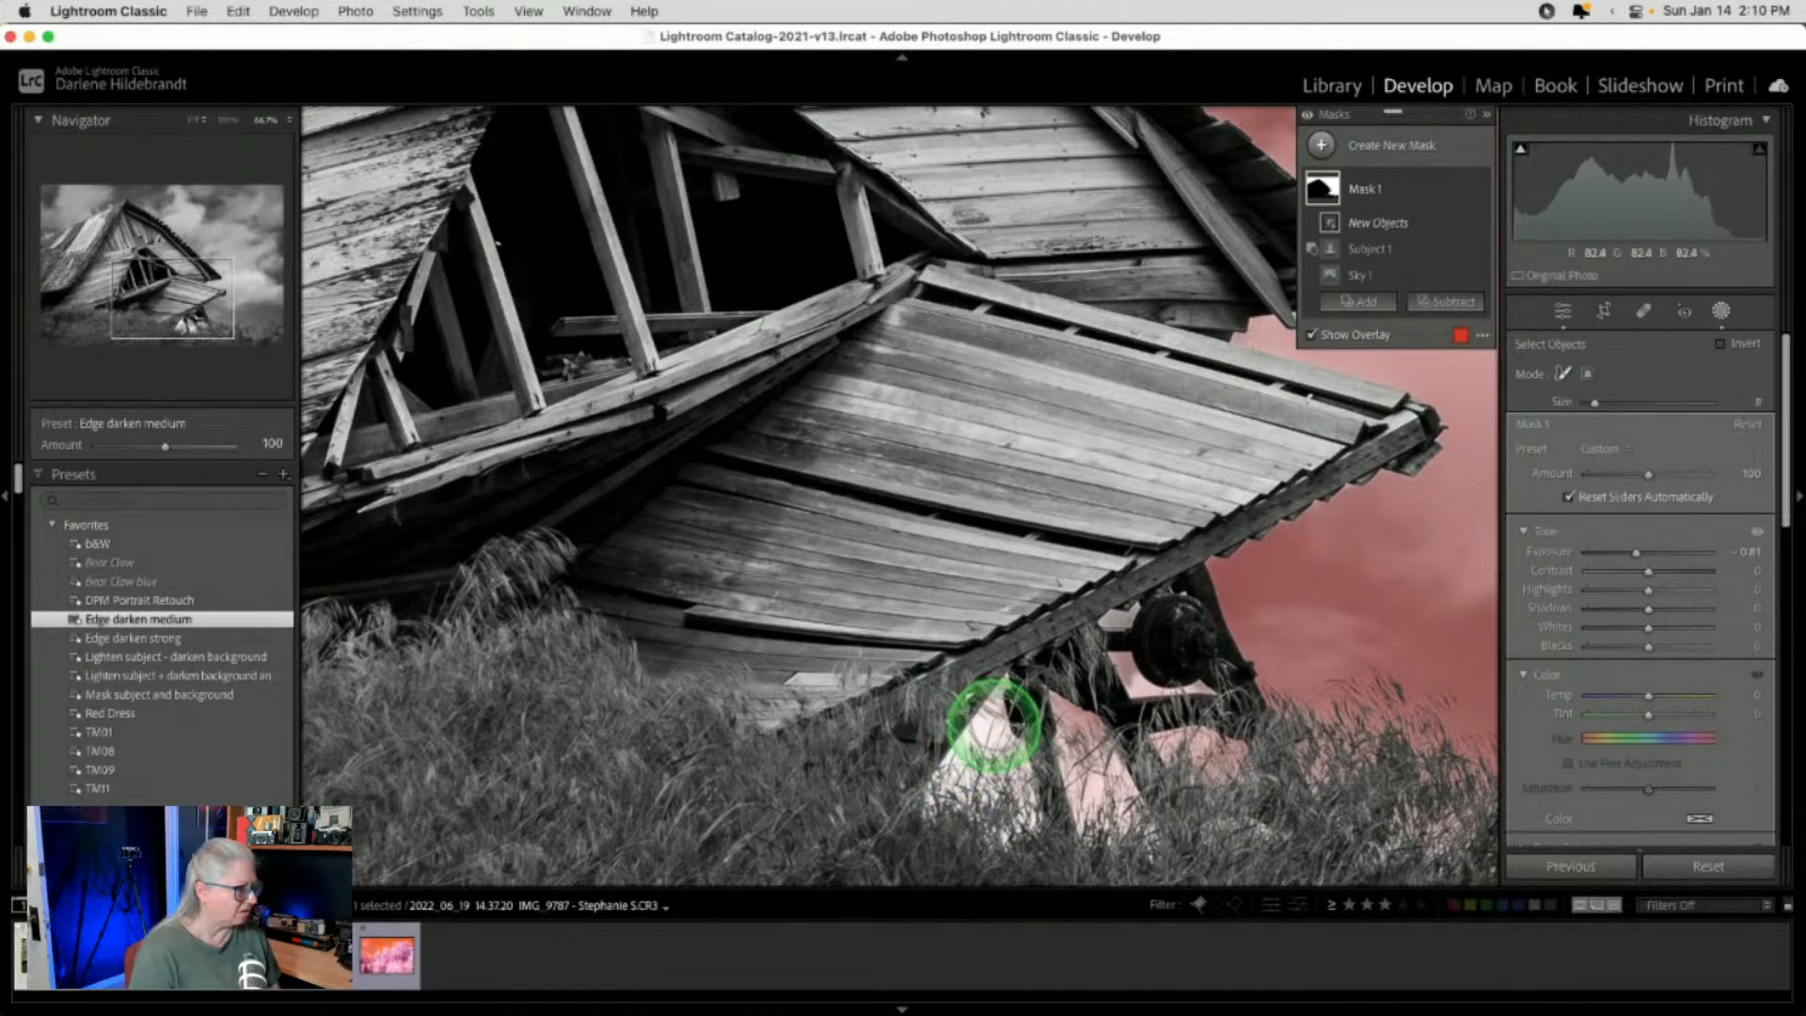
{"action": "scroll", "coordinate": [969, 753], "scroll_direction": "down", "scroll_amount": 1}
{"action": "left_click_drag", "start_coordinate": [958, 777], "coordinate": [984, 730]}
{"action": "mouse_move", "coordinate": [1001, 697]}
{"action": "left_mouse_down"}
{"action": "mouse_move", "coordinate": [1013, 802]}
{"action": "mouse_move", "coordinate": [958, 783]}
{"action": "left_mouse_up"}
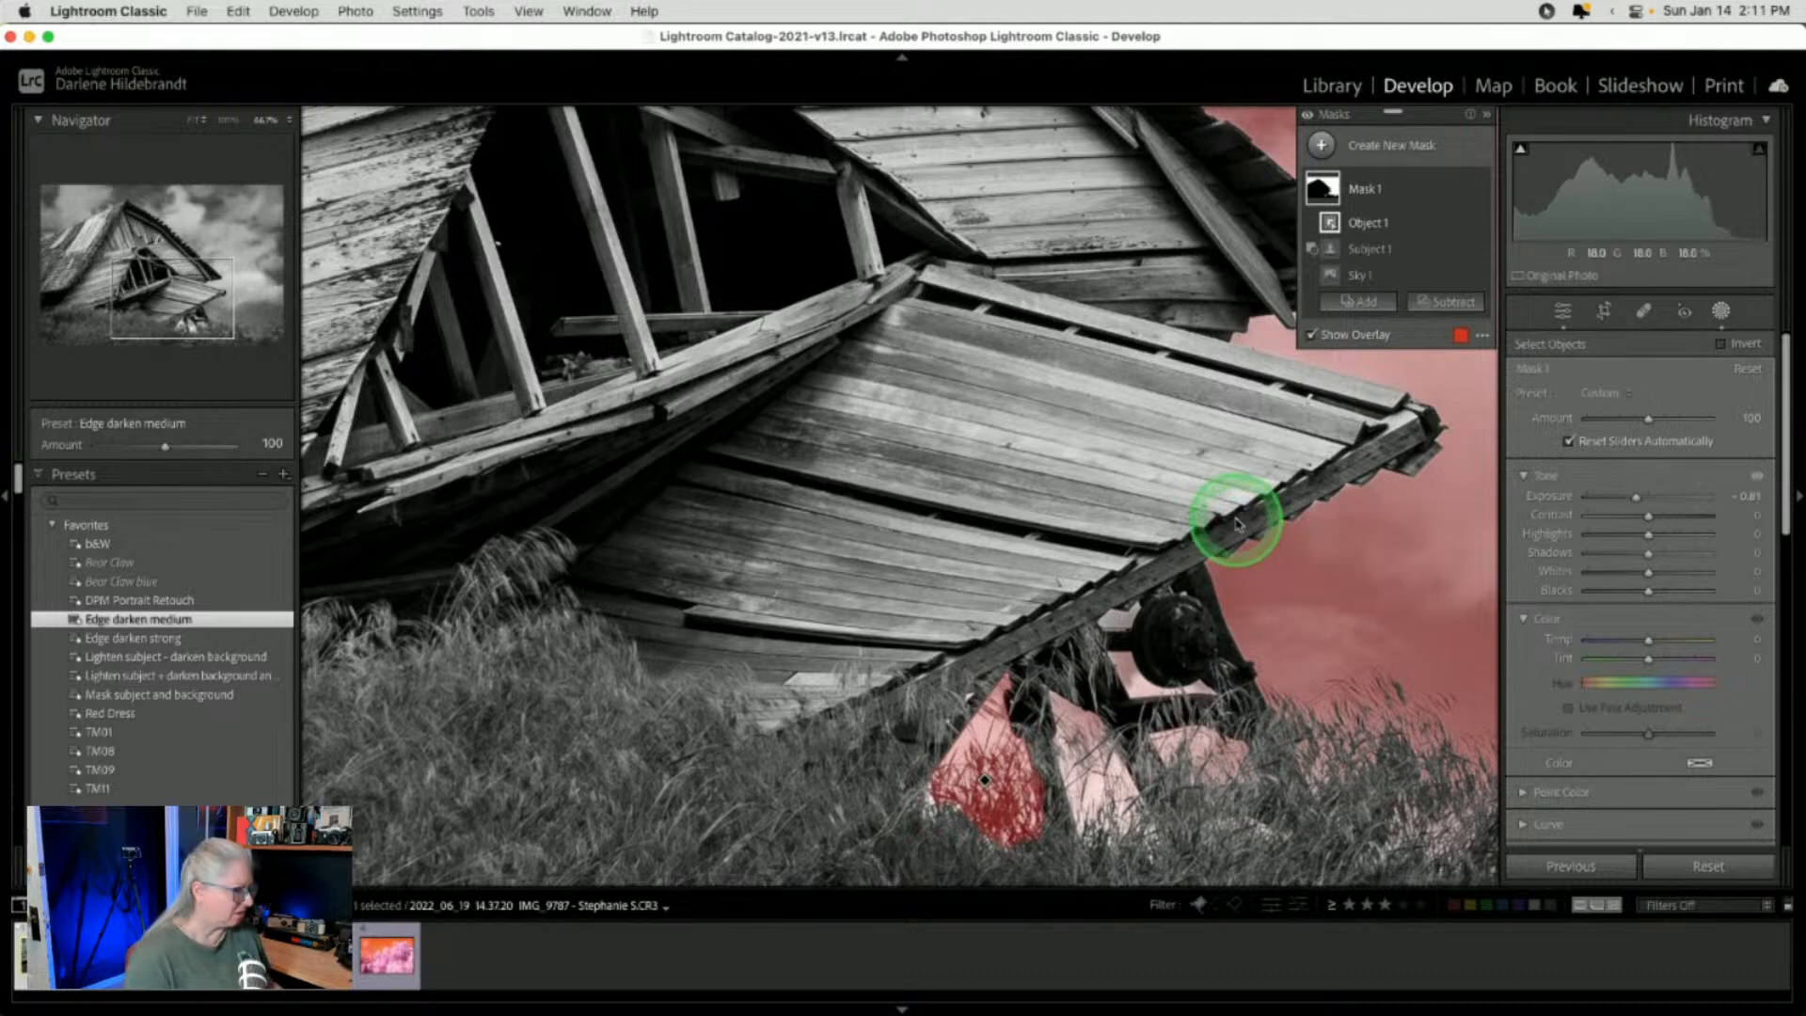
{"action": "key", "text": "super+z"}
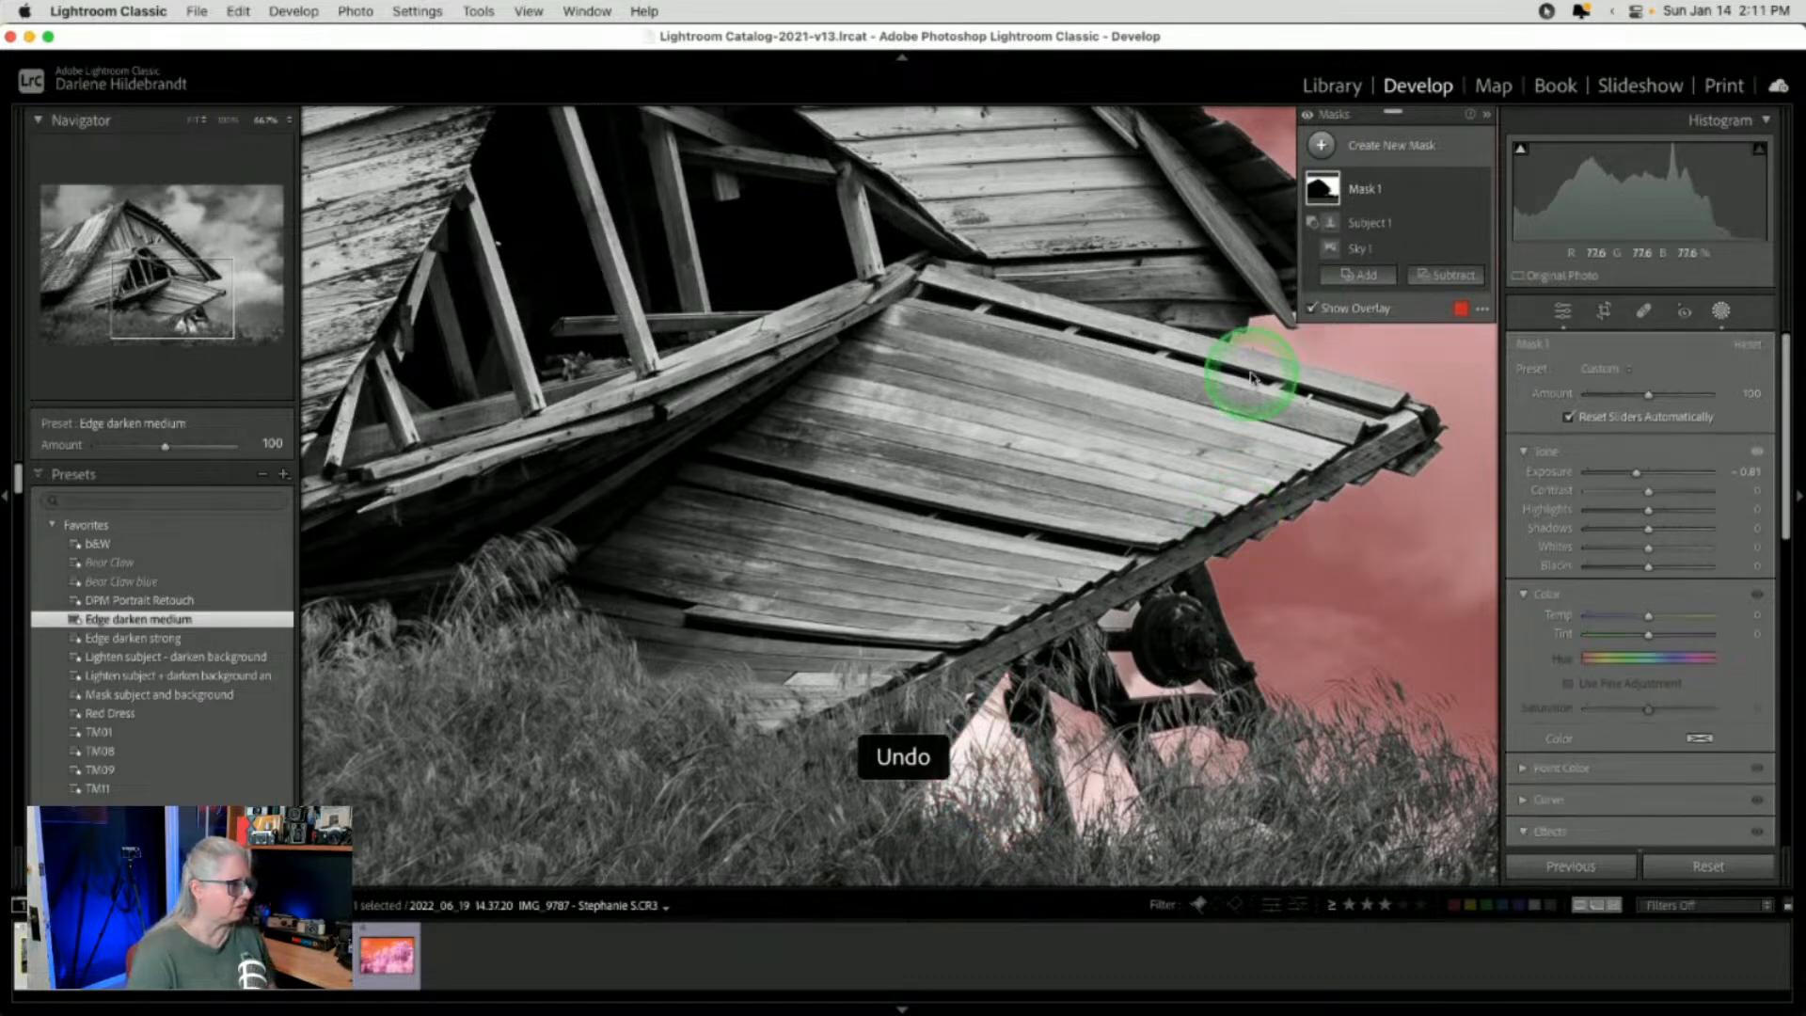
Brush the white objects under the fallen roof into the sky mask with Auto Mask on, using brush sizes 5.0 and 3.0
{"action": "left_click", "coordinate": [1369, 276]}
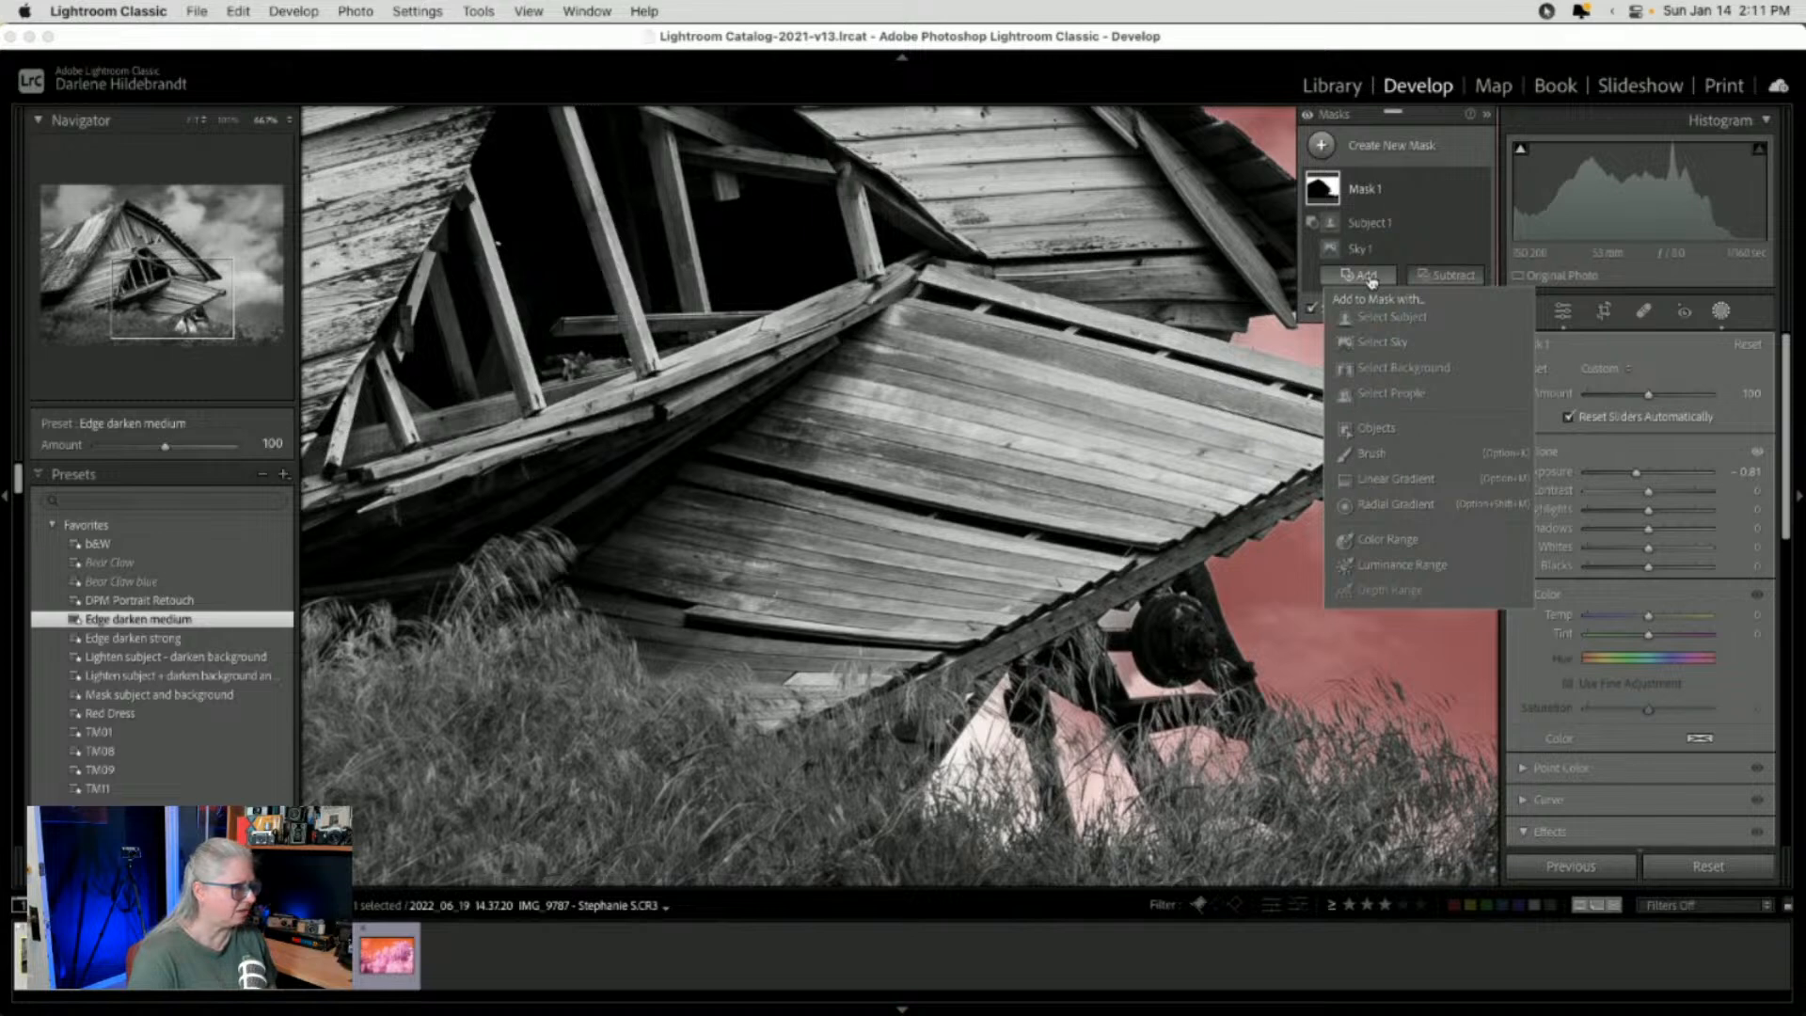
{"action": "left_click", "coordinate": [1361, 278]}
{"action": "left_click", "coordinate": [1371, 453]}
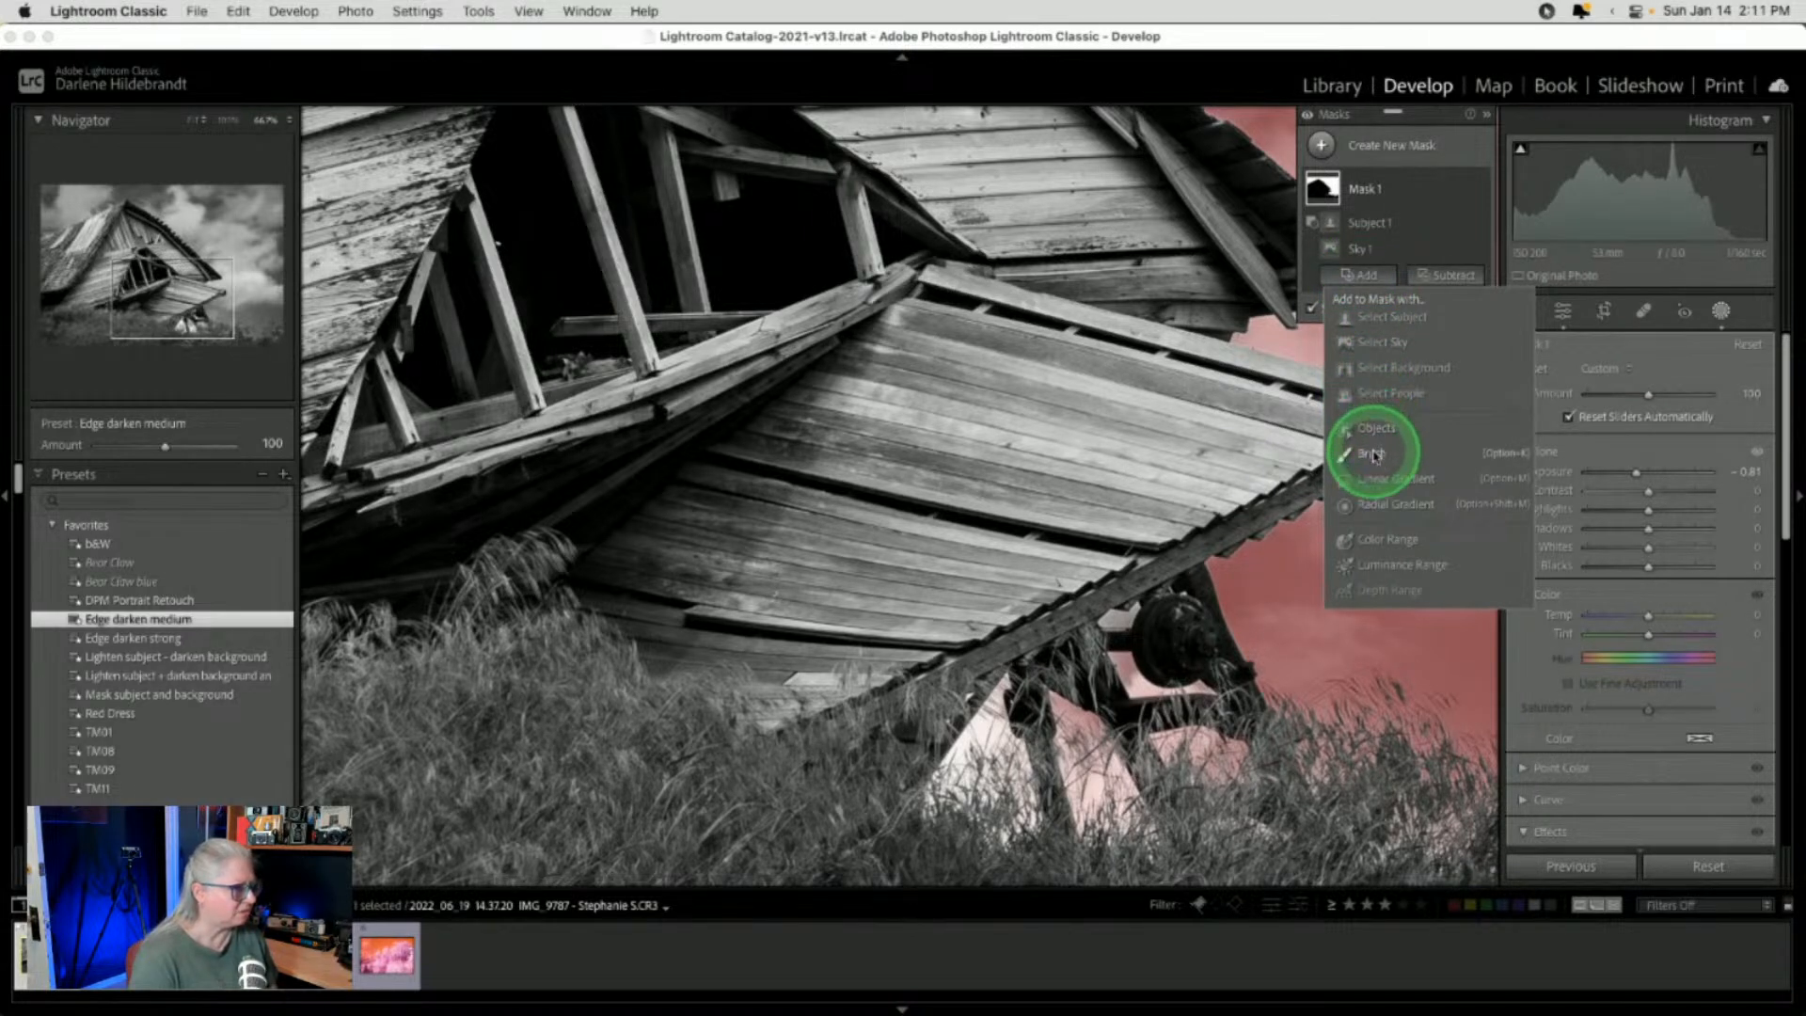
{"action": "left_click", "coordinate": [1567, 458]}
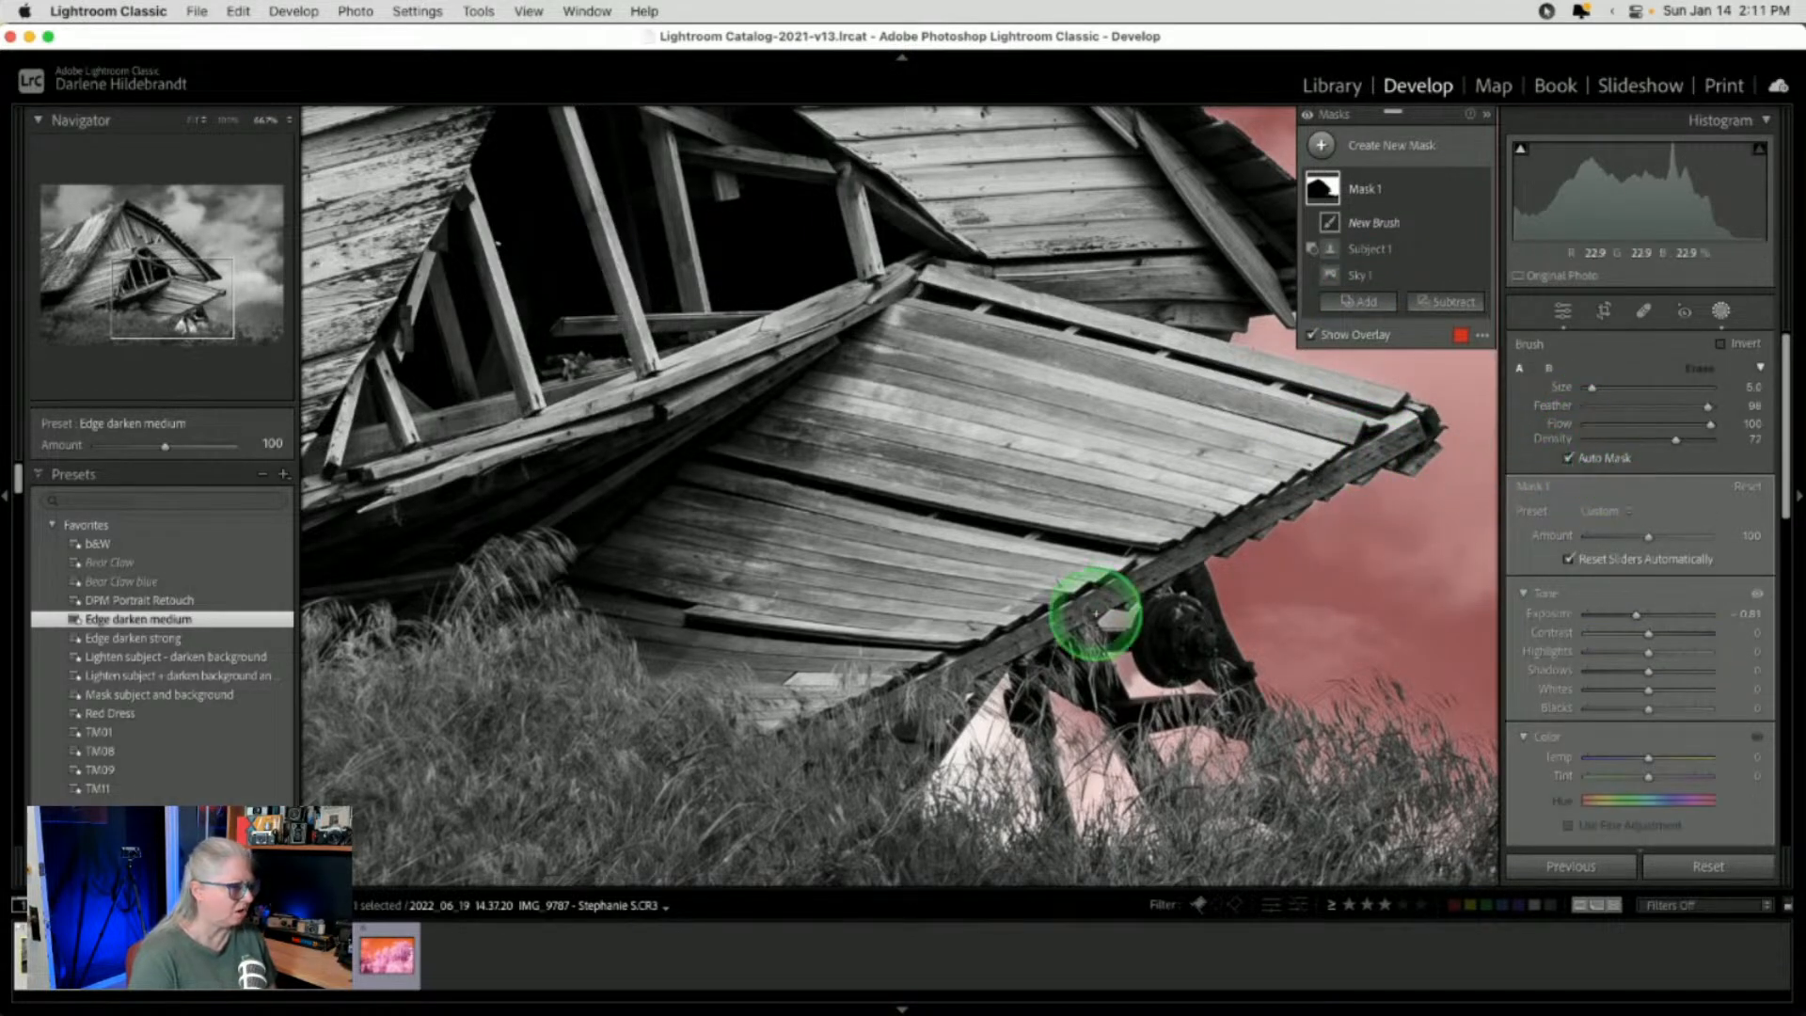
{"action": "left_click_drag", "start_coordinate": [975, 731], "coordinate": [995, 734]}
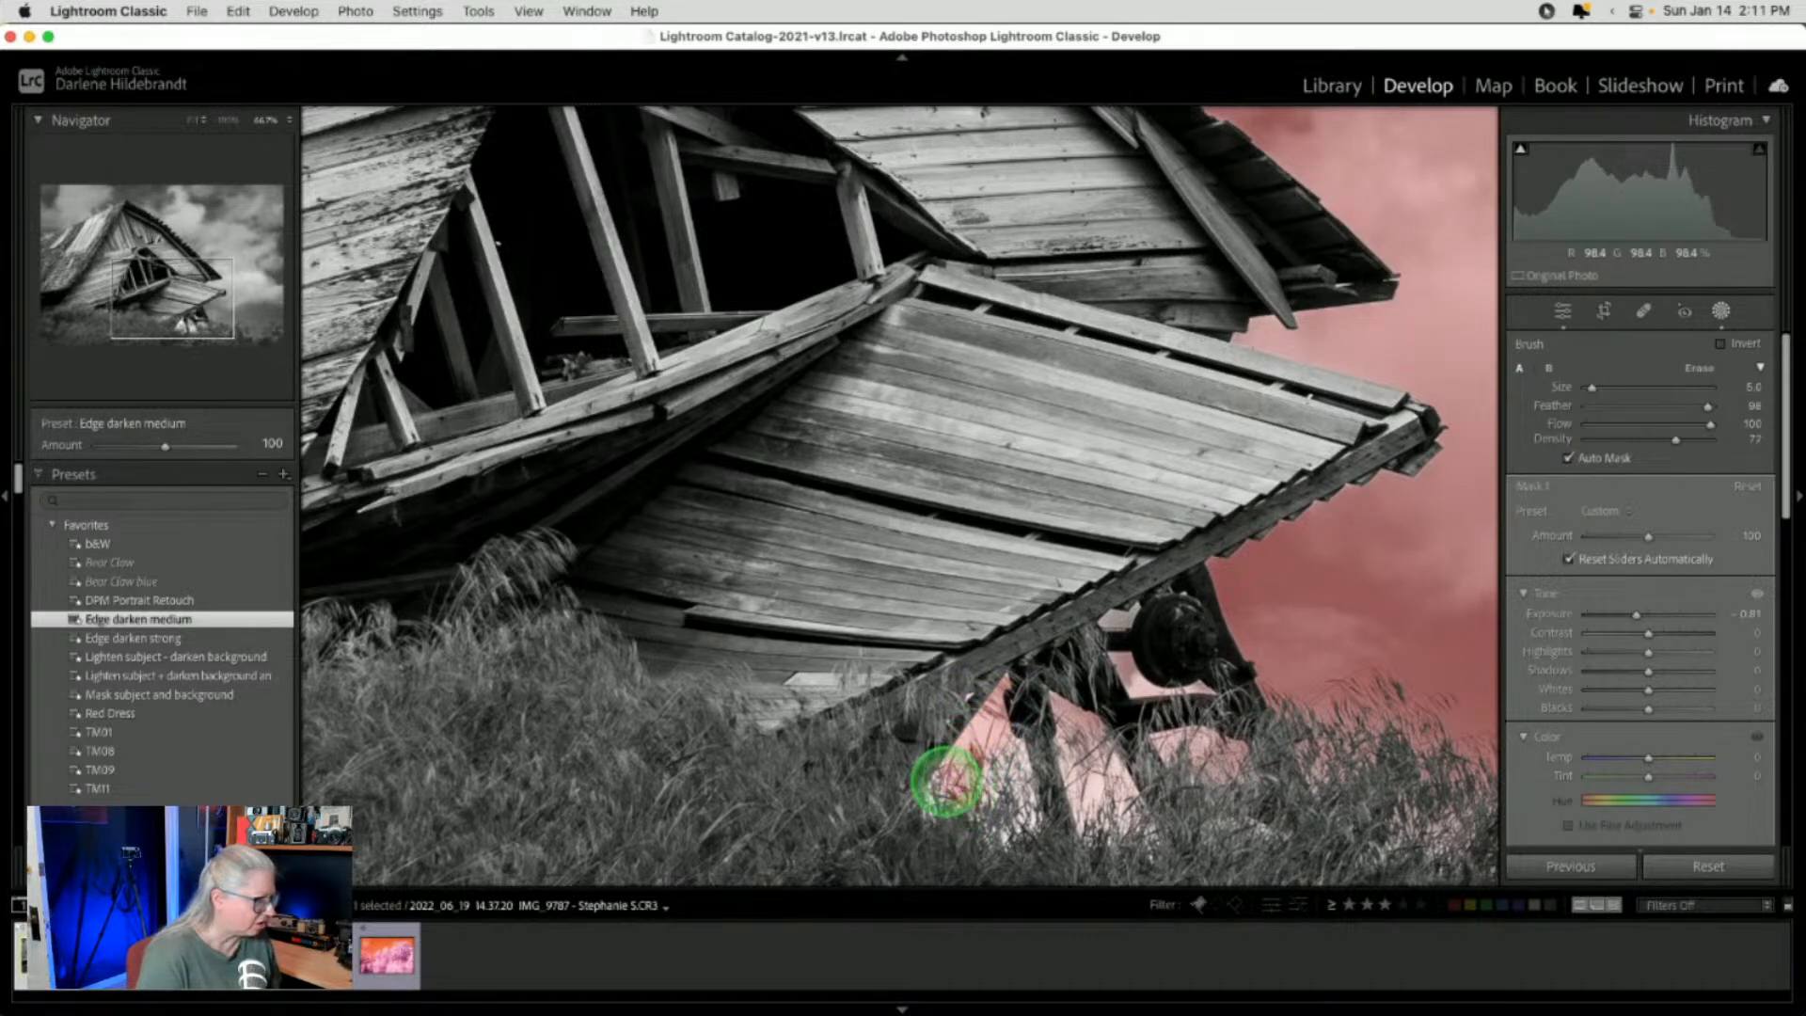
{"action": "mouse_move", "coordinate": [939, 793]}
{"action": "left_mouse_down"}
{"action": "mouse_move", "coordinate": [1003, 746]}
{"action": "mouse_move", "coordinate": [995, 789]}
{"action": "mouse_move", "coordinate": [1016, 751]}
{"action": "mouse_move", "coordinate": [1026, 773]}
{"action": "mouse_move", "coordinate": [1012, 824]}
{"action": "mouse_move", "coordinate": [1077, 772]}
{"action": "mouse_move", "coordinate": [1086, 803]}
{"action": "mouse_move", "coordinate": [1102, 769]}
{"action": "mouse_move", "coordinate": [1088, 808]}
{"action": "mouse_move", "coordinate": [1067, 722]}
{"action": "mouse_move", "coordinate": [1115, 788]}
{"action": "left_mouse_up"}
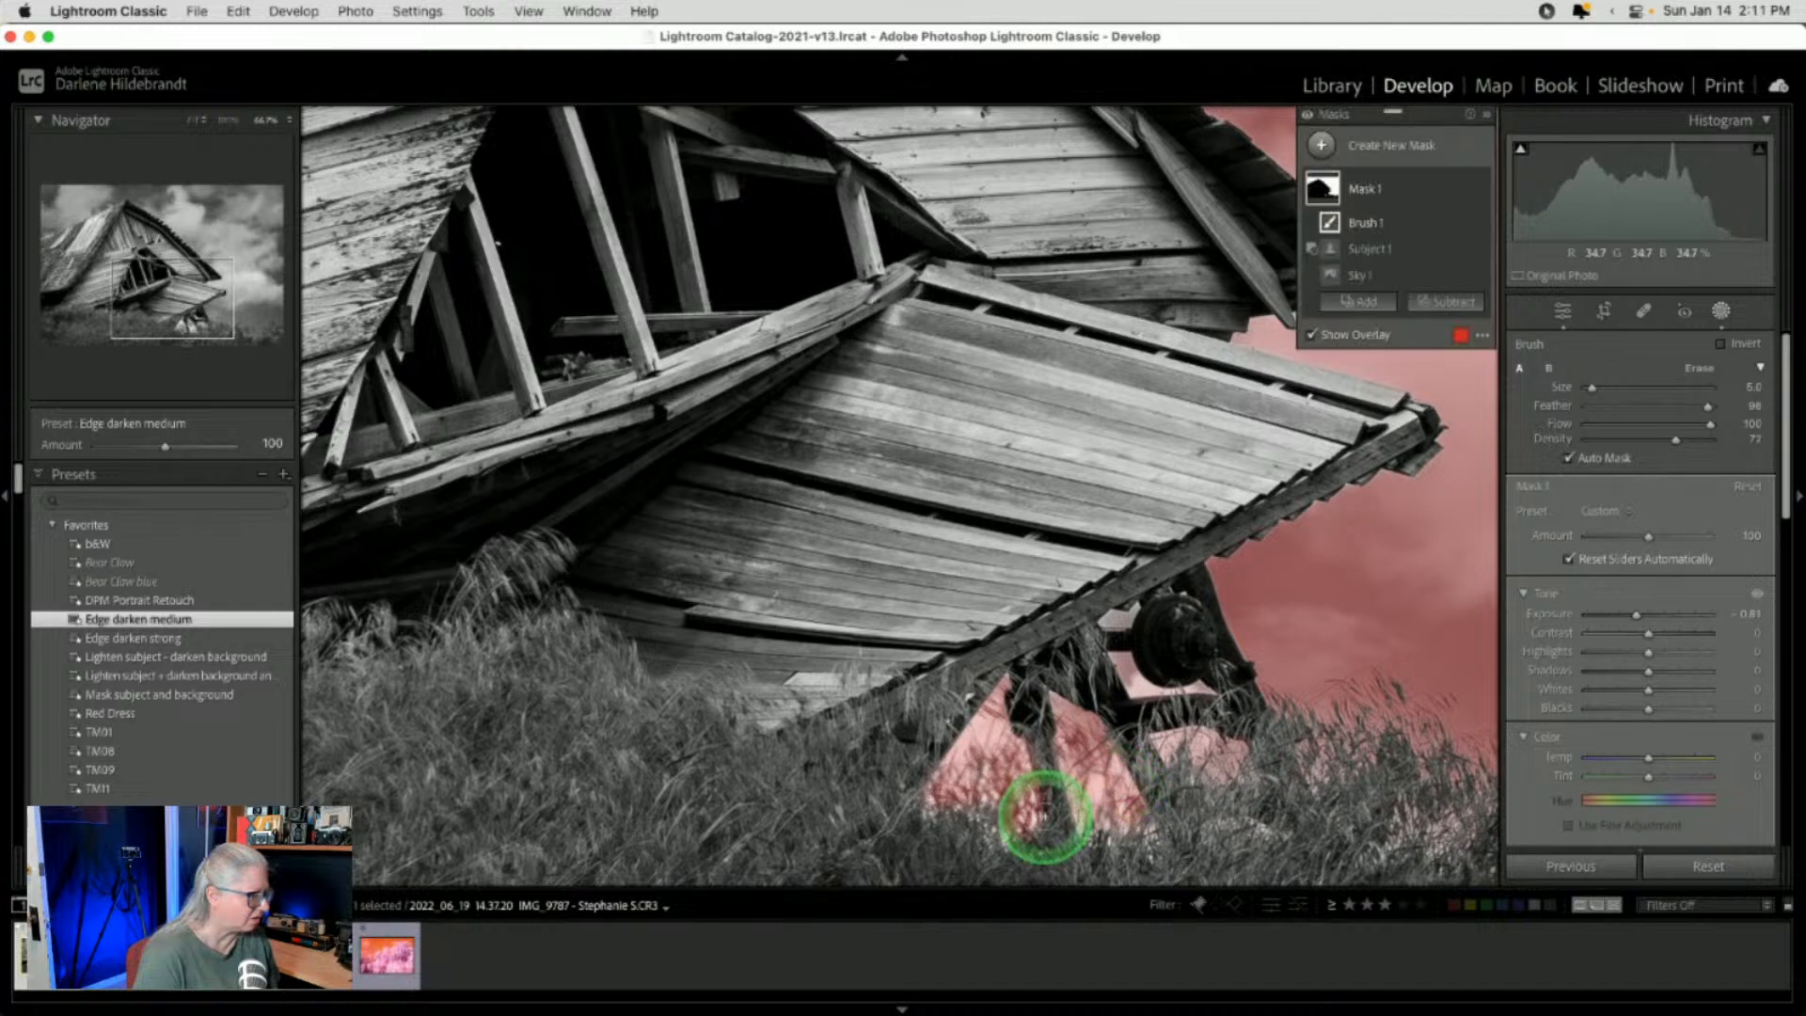
{"action": "mouse_move", "coordinate": [1028, 827]}
{"action": "left_mouse_down"}
{"action": "mouse_move", "coordinate": [1020, 791]}
{"action": "mouse_move", "coordinate": [981, 788]}
{"action": "left_mouse_up"}
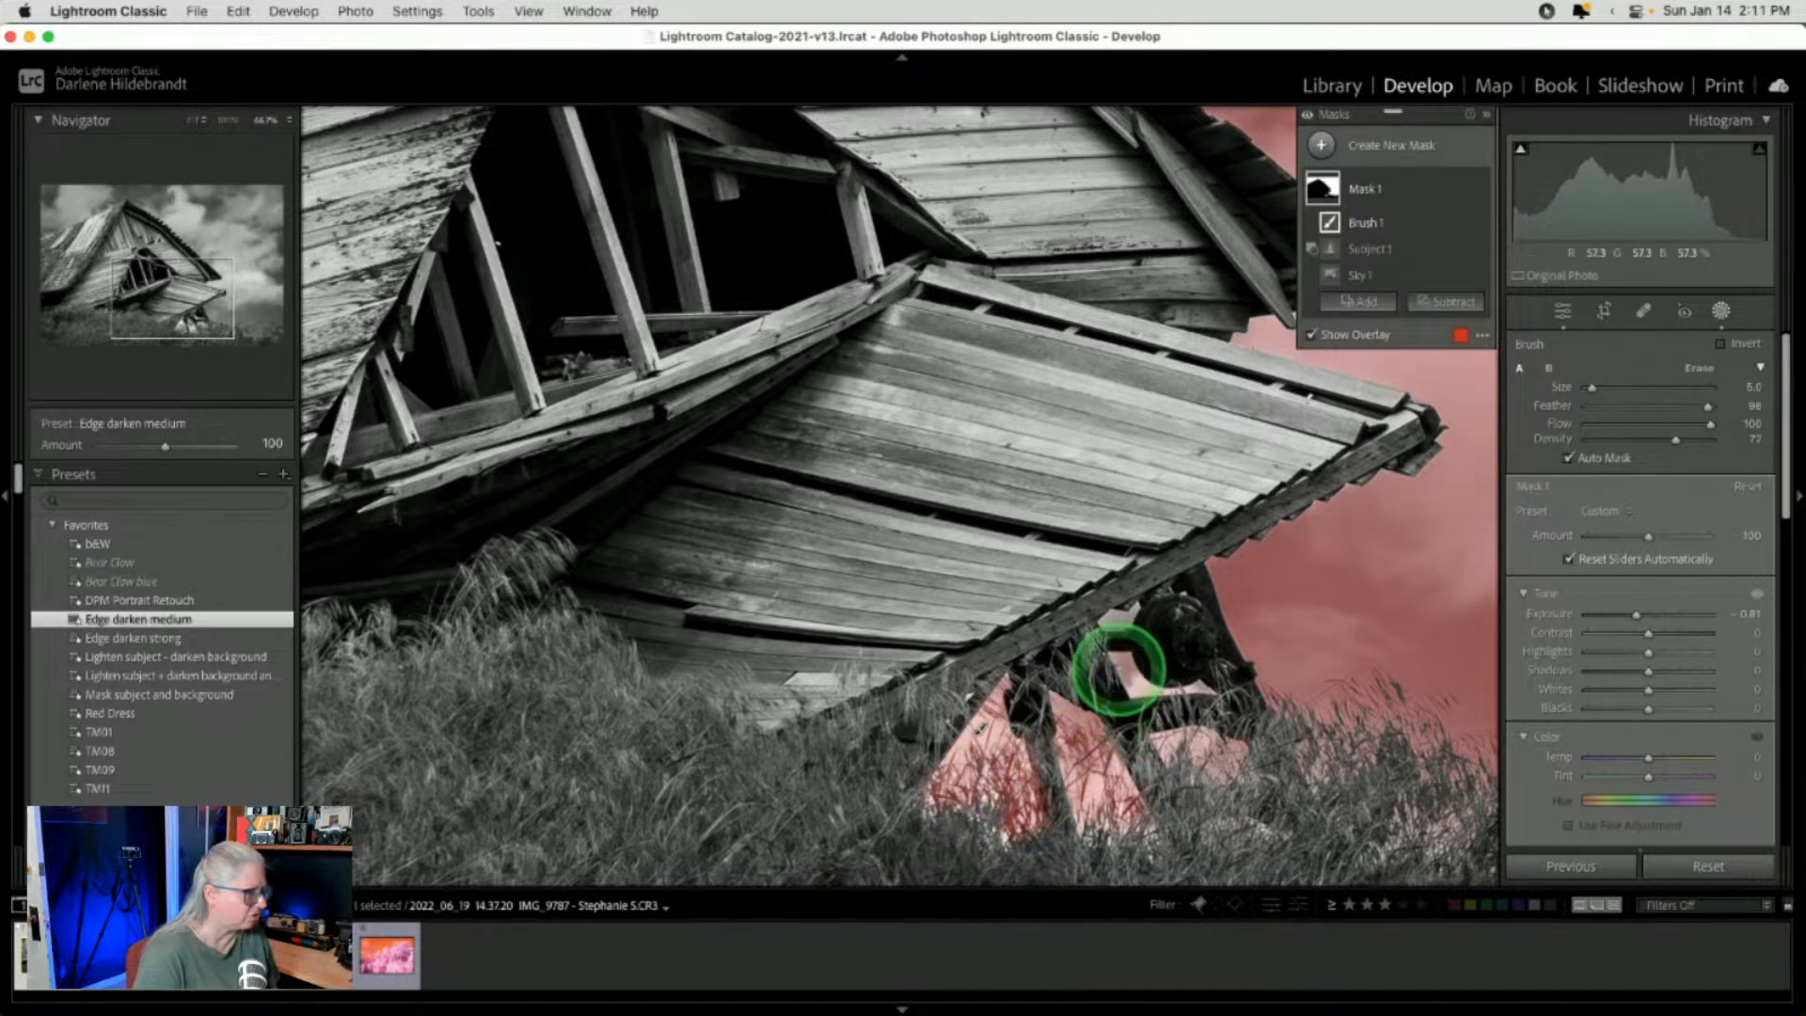
{"action": "mouse_move", "coordinate": [1132, 645]}
{"action": "left_mouse_down"}
{"action": "mouse_move", "coordinate": [1117, 655]}
{"action": "mouse_move", "coordinate": [1164, 691]}
{"action": "mouse_move", "coordinate": [1212, 675]}
{"action": "mouse_move", "coordinate": [1168, 618]}
{"action": "mouse_move", "coordinate": [1101, 619]}
{"action": "mouse_move", "coordinate": [1136, 607]}
{"action": "mouse_move", "coordinate": [1088, 612]}
{"action": "left_mouse_up"}
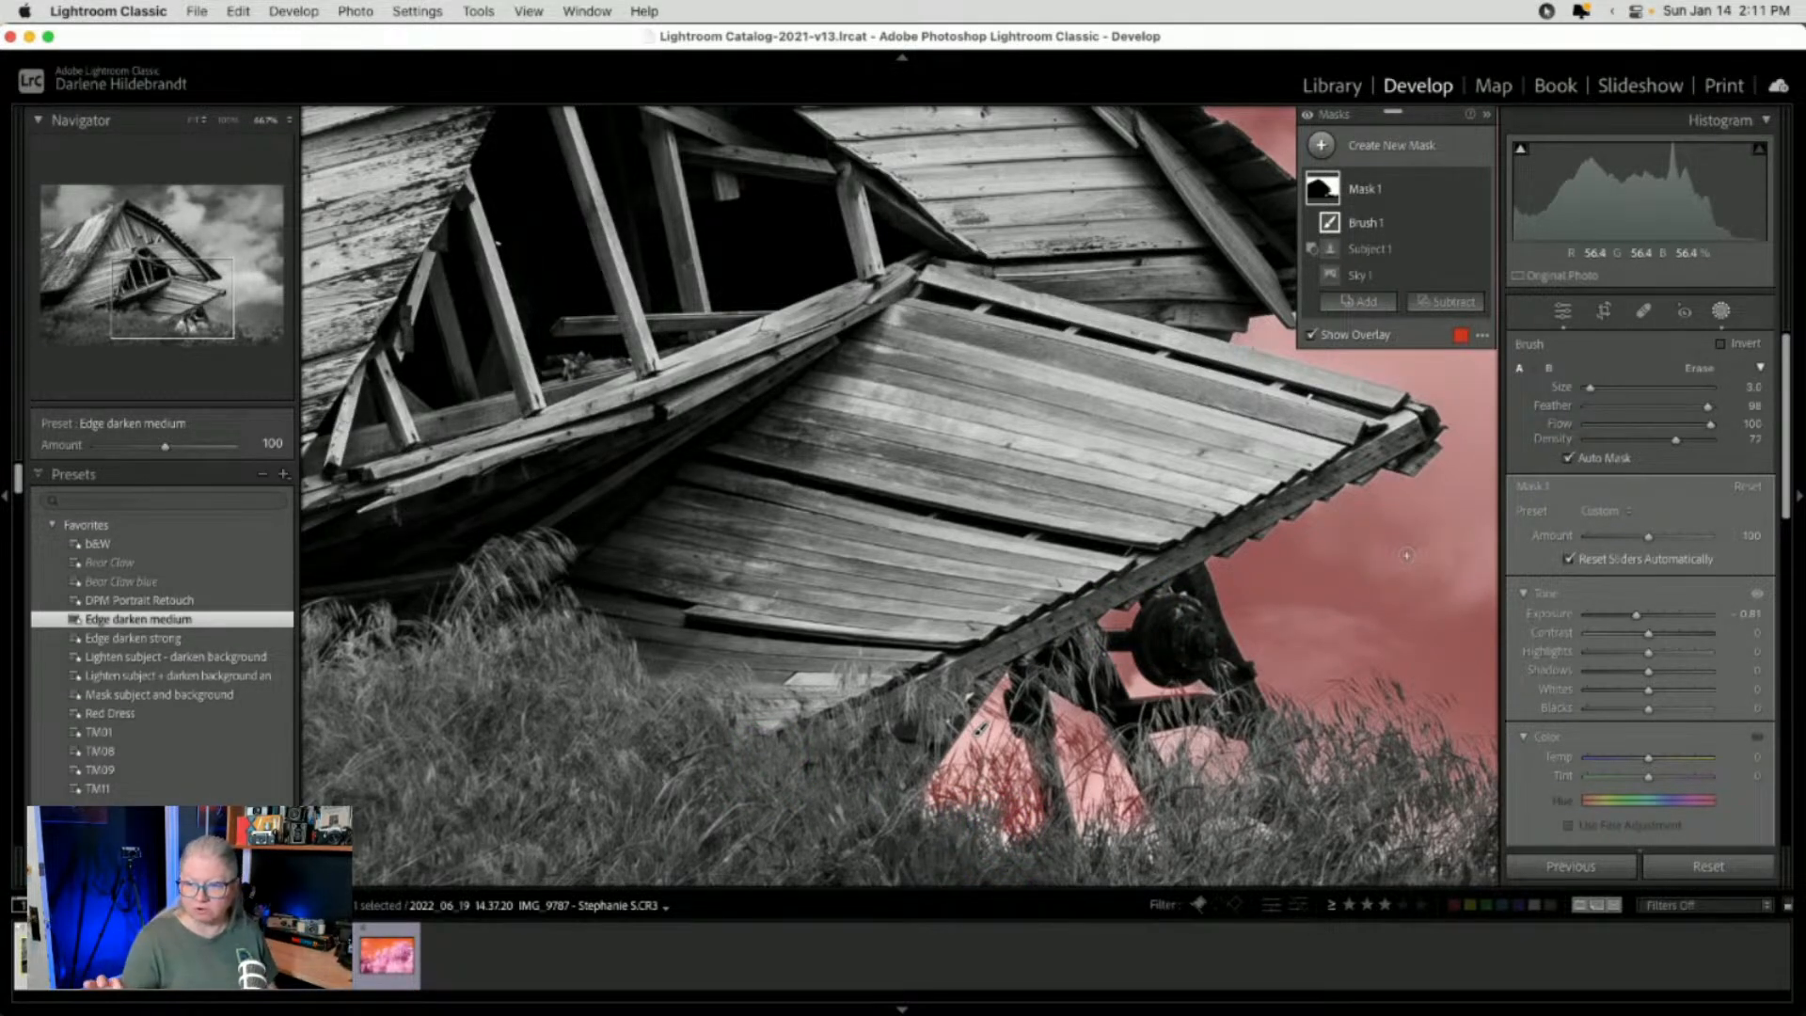
Compare the photo with and without the sky mask's effect, and check the mask overlay in full view
{"action": "key", "text": "o"}
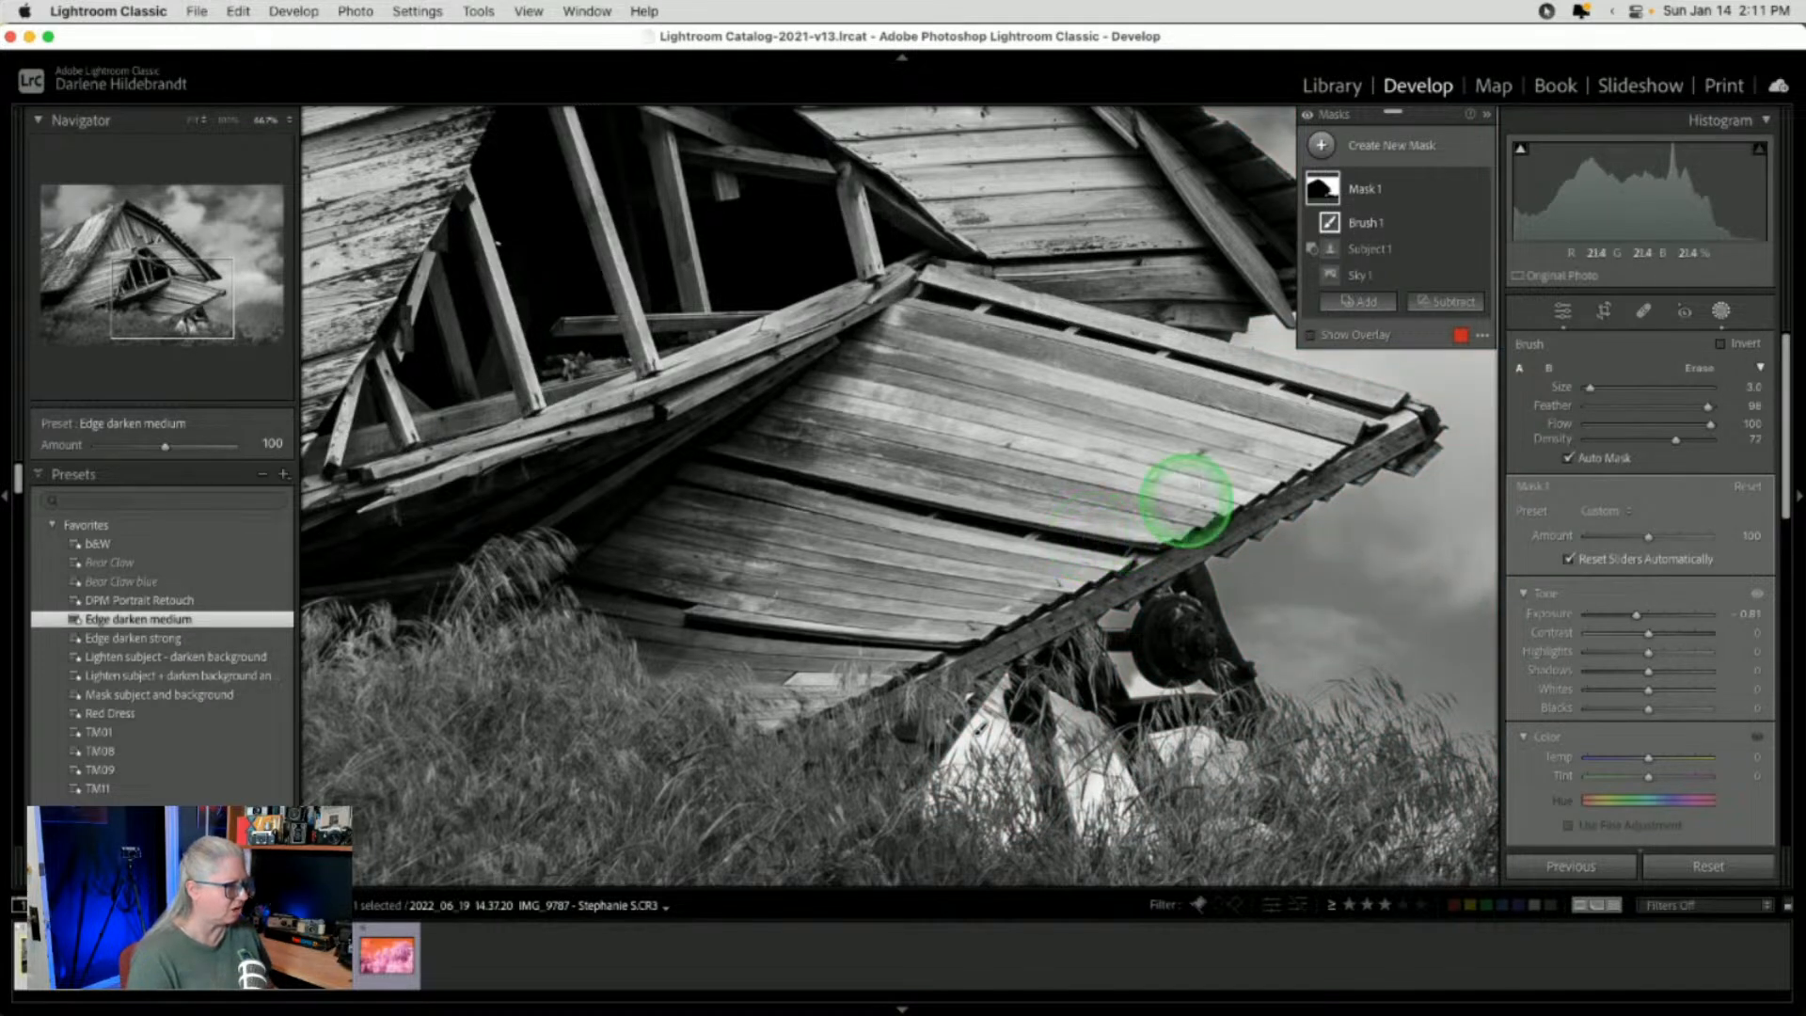
{"action": "left_click", "coordinate": [1479, 189]}
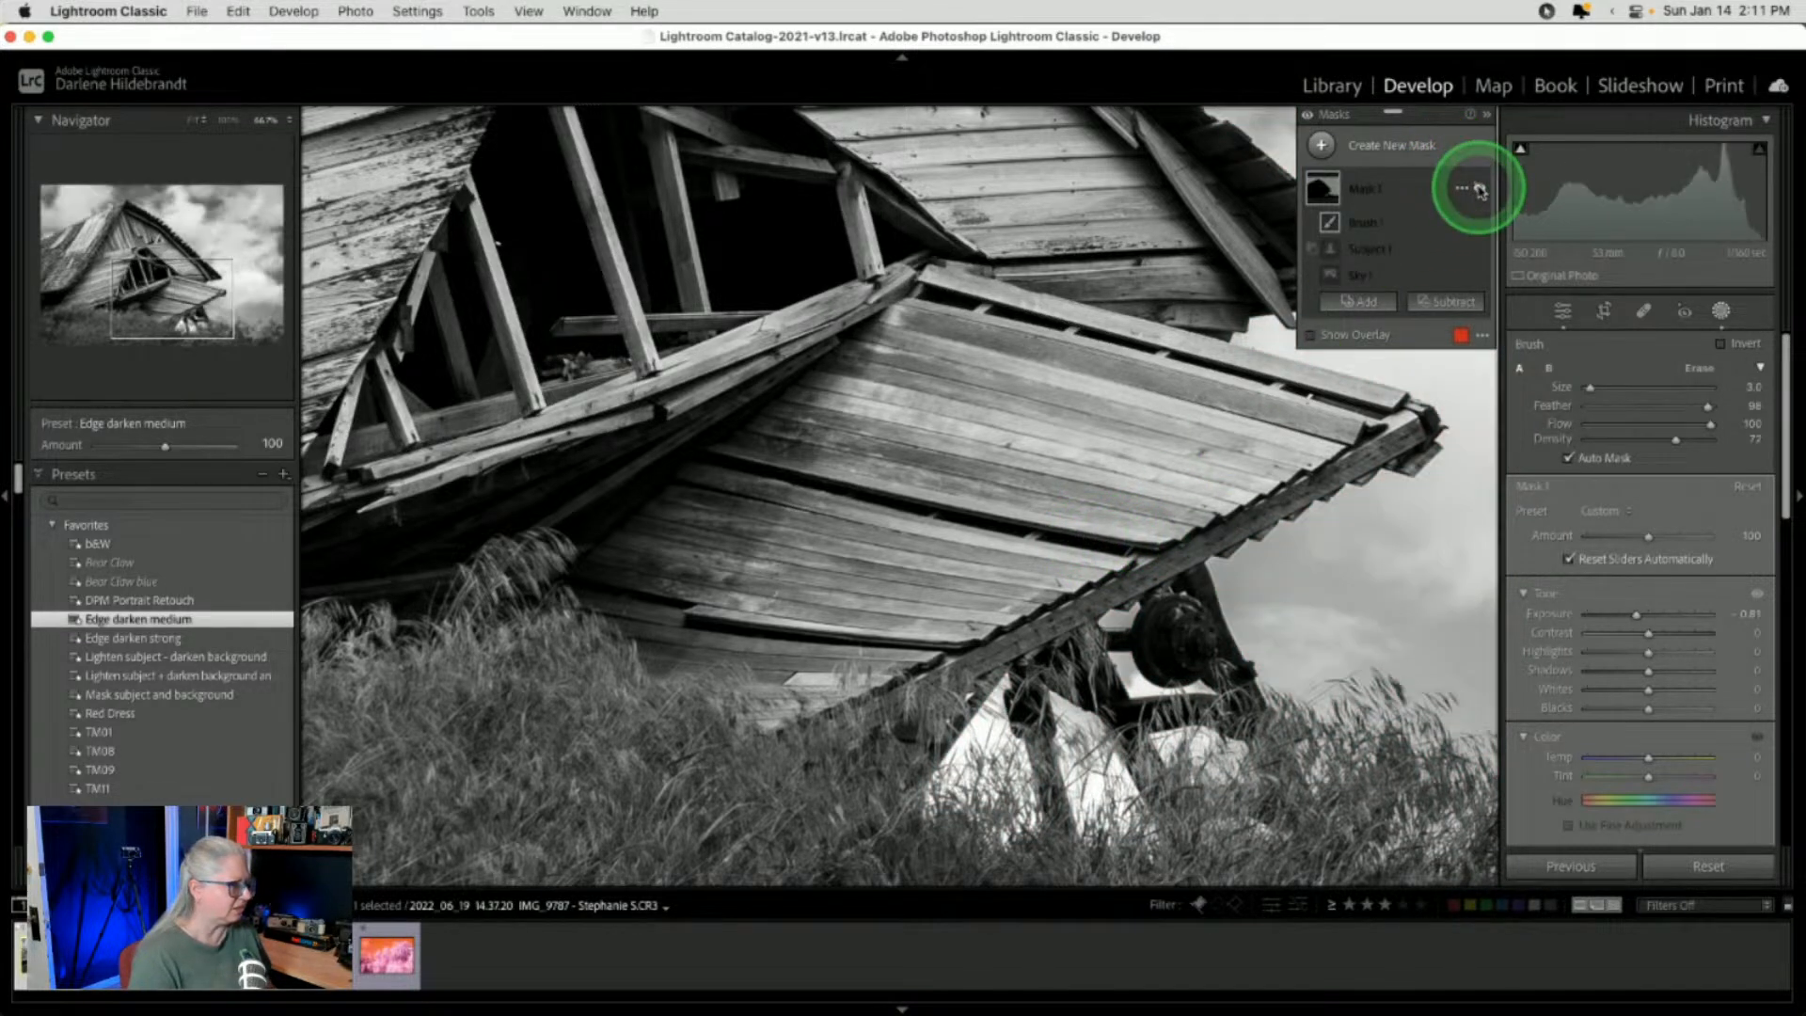
{"action": "left_click", "coordinate": [1480, 189]}
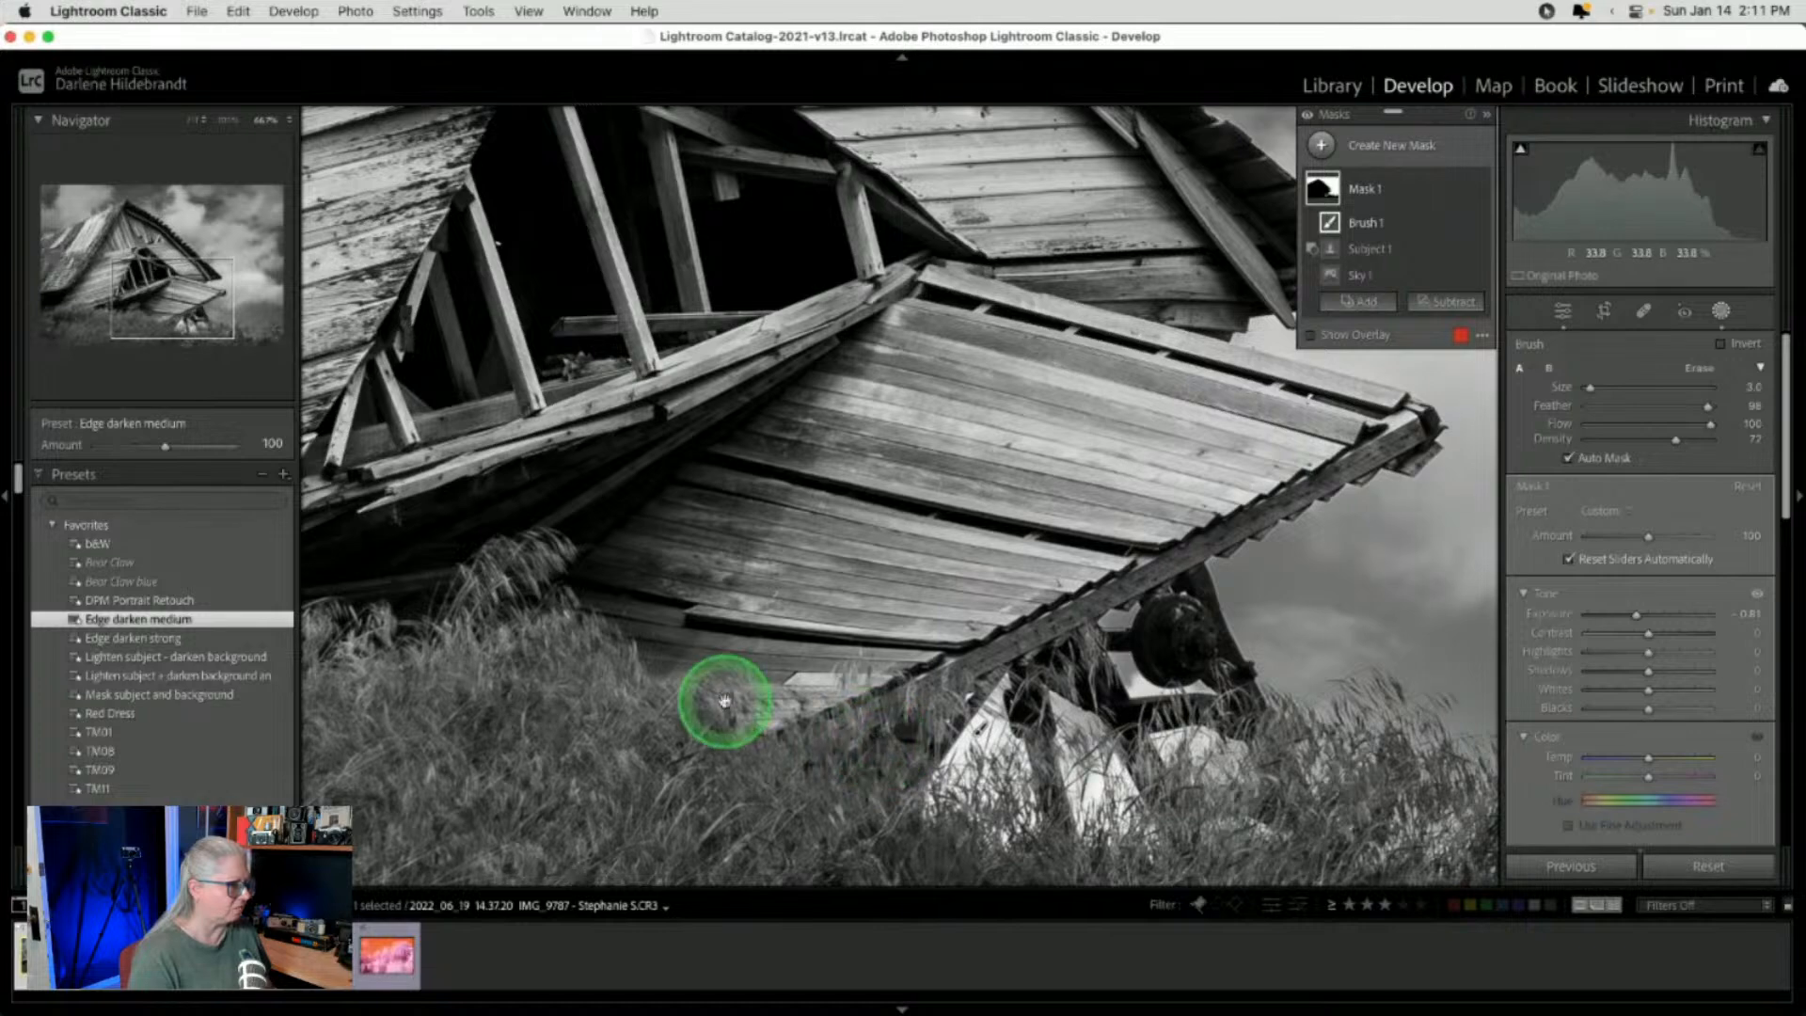
{"action": "key", "text": "z"}
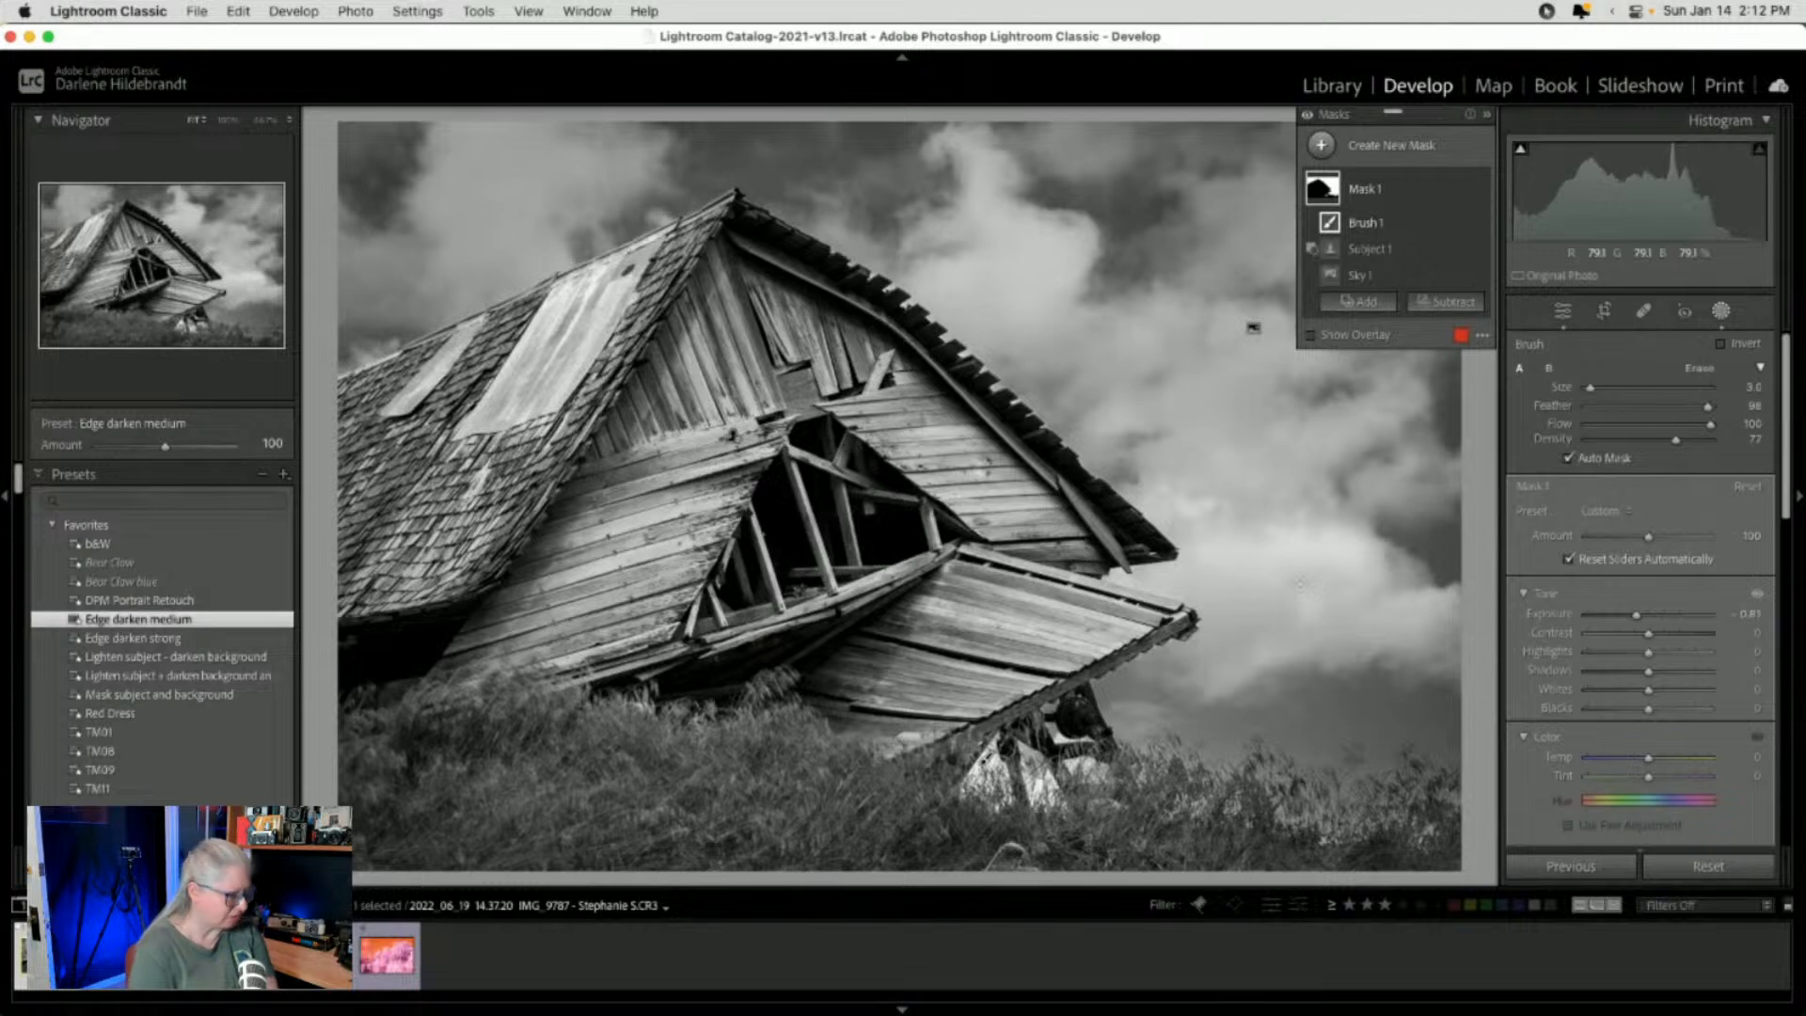
{"action": "key", "text": "o"}
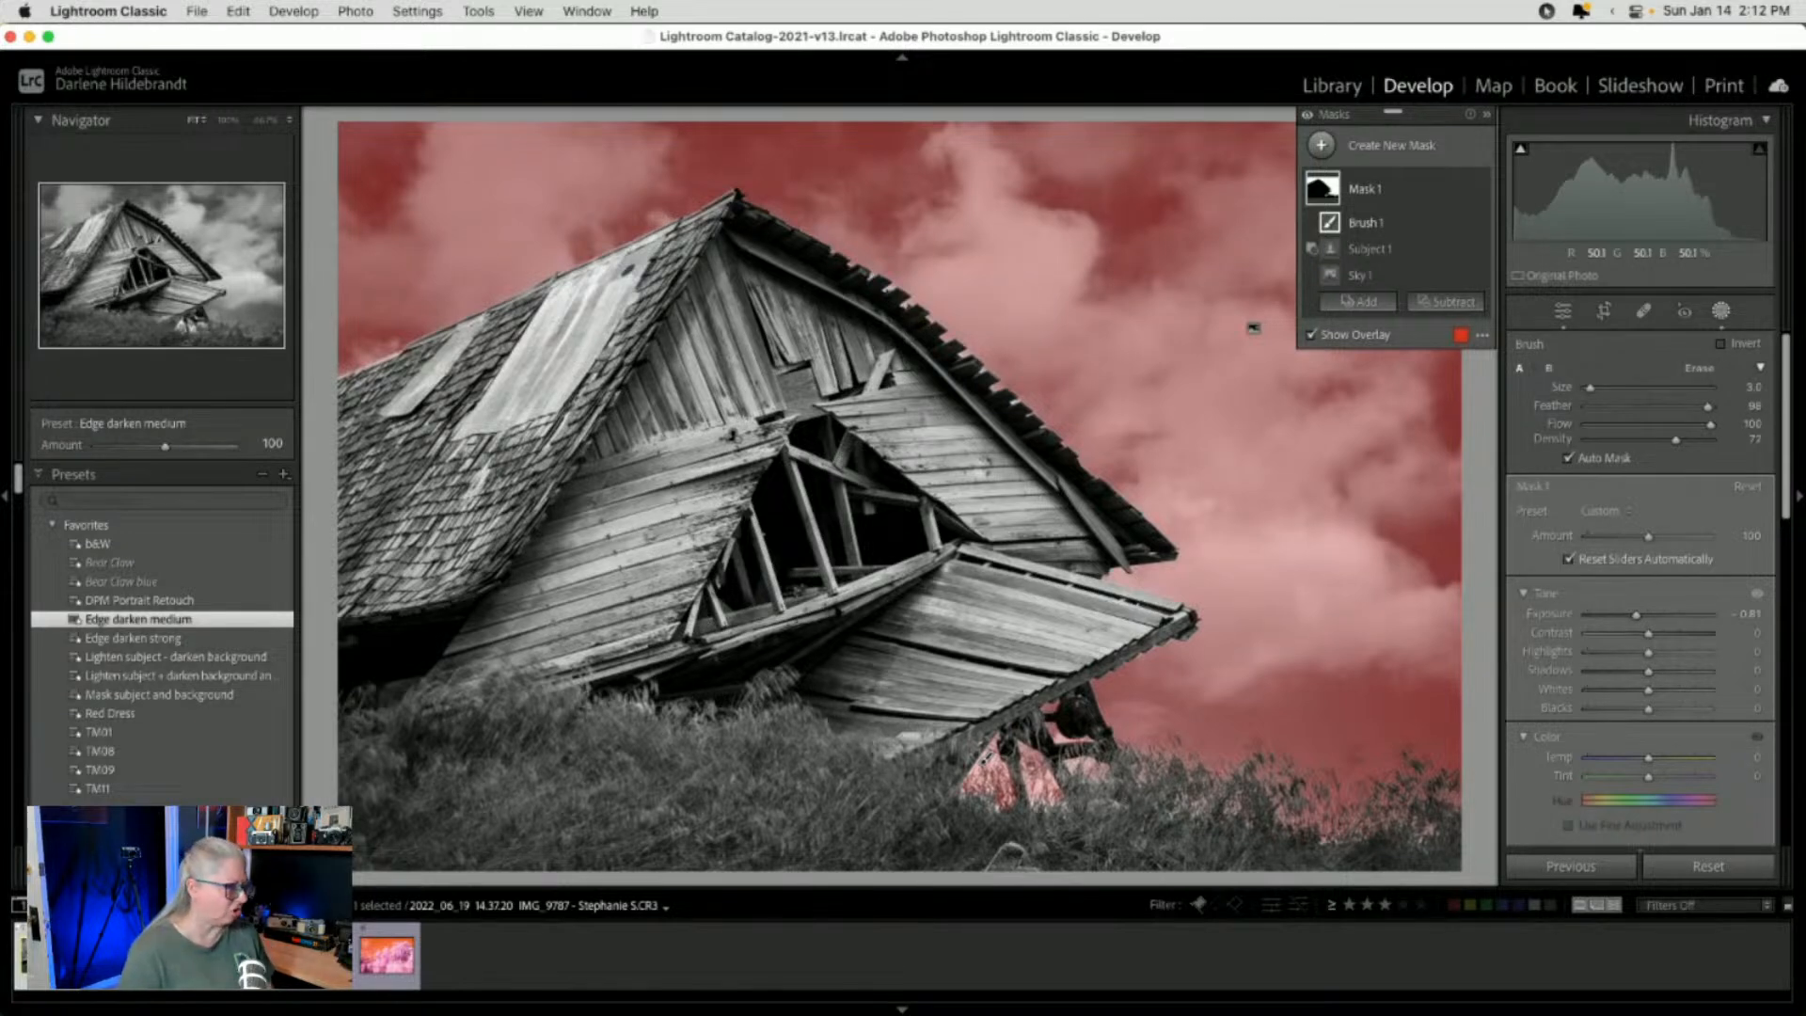
{"action": "key", "text": "o"}
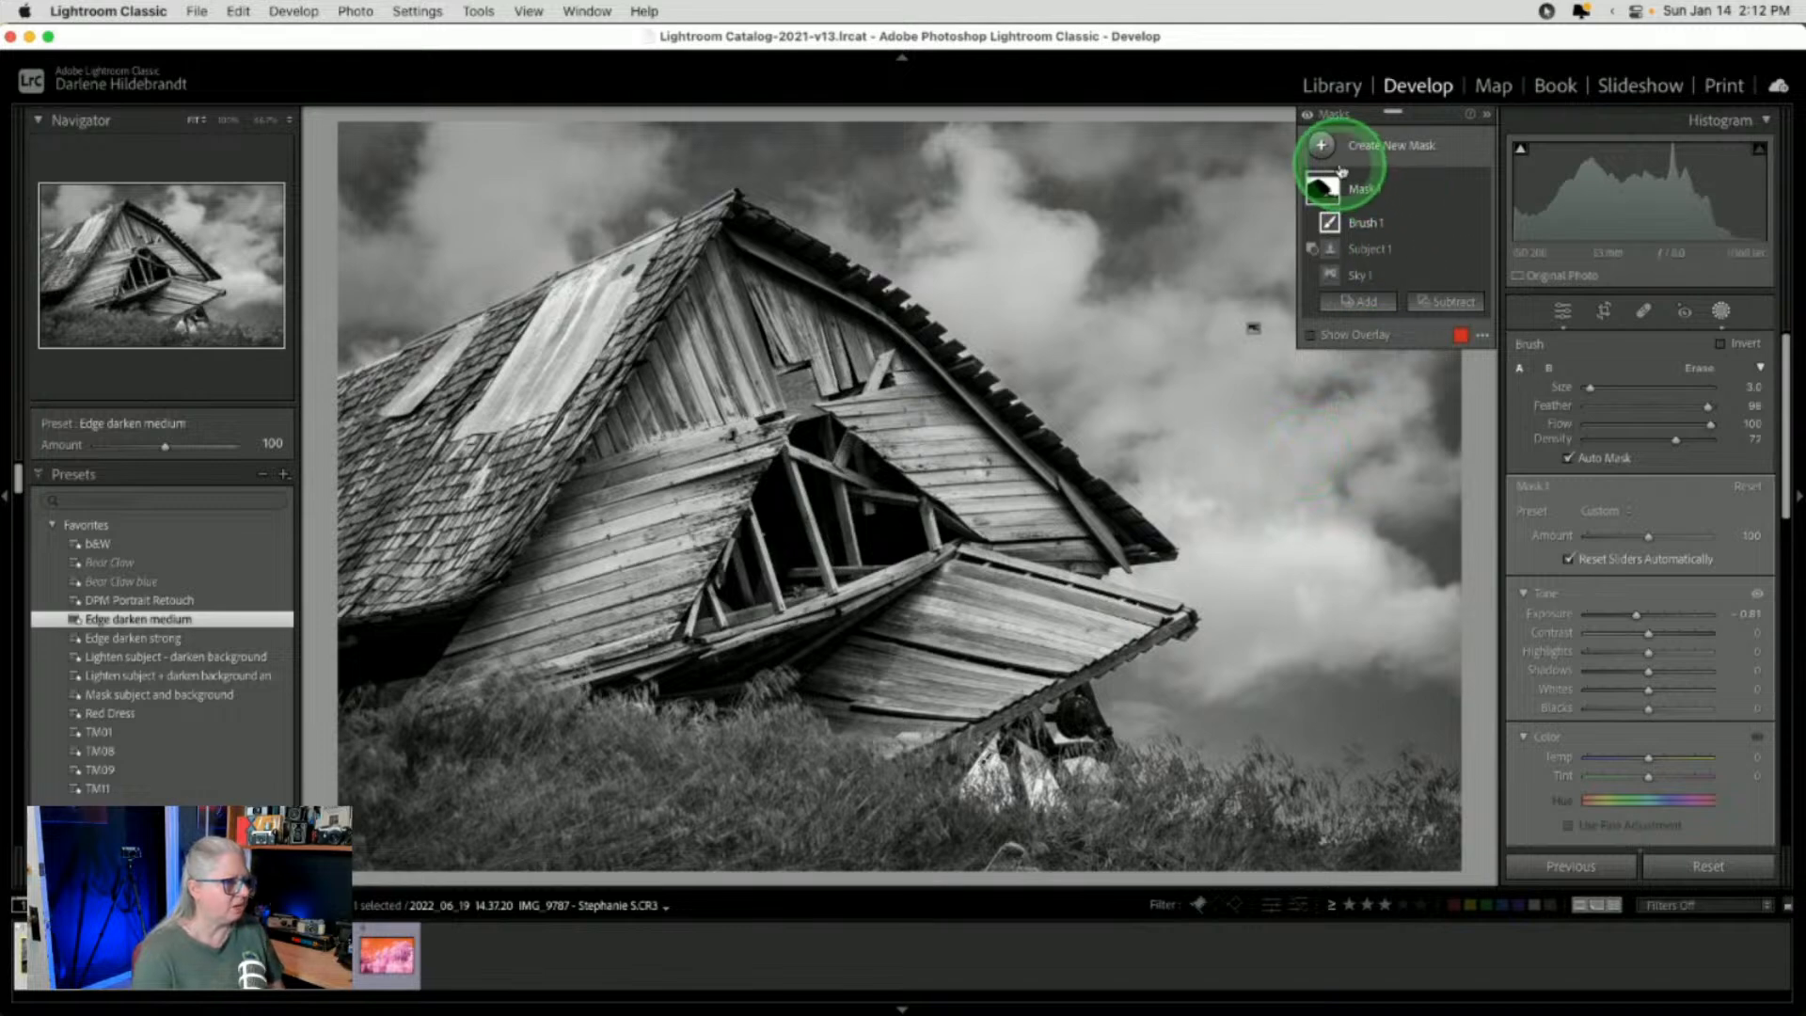
Create a subject mask of the barn and subtract the white objects and gaps under the fallen roof with a brush
{"action": "left_click", "coordinate": [1320, 146]}
{"action": "left_click", "coordinate": [1425, 180]}
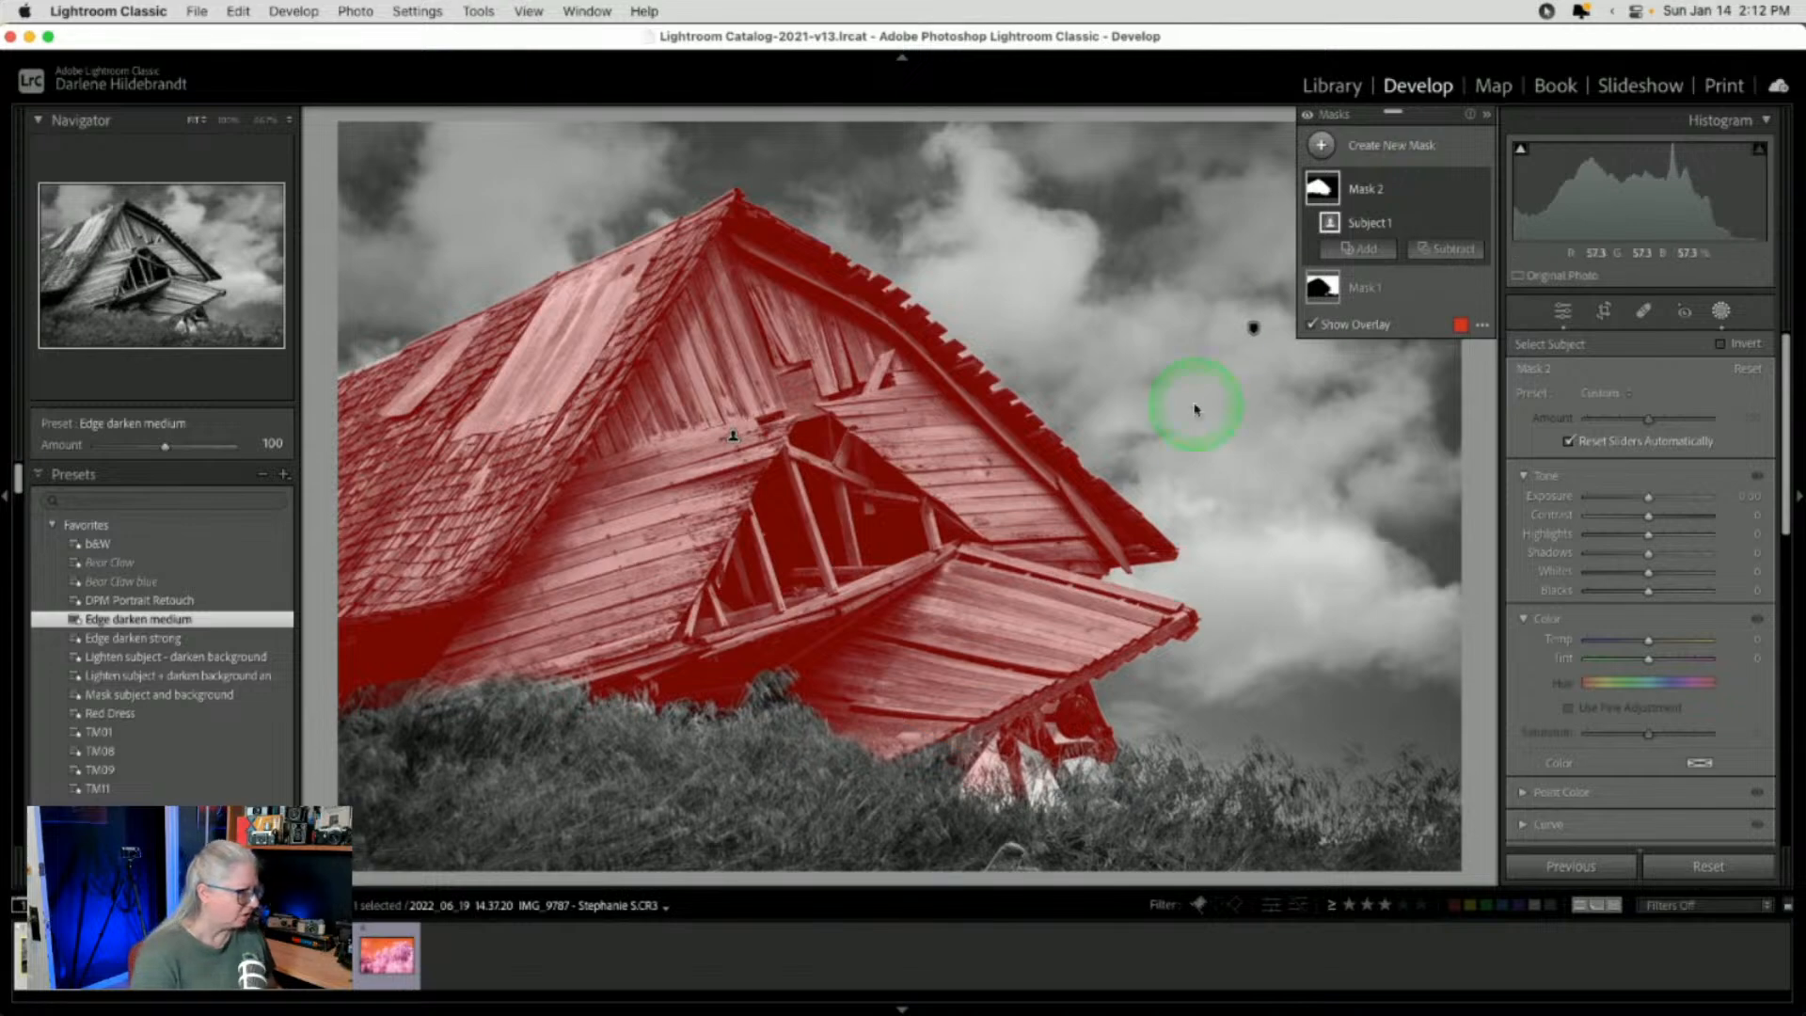
{"action": "left_click", "coordinate": [974, 781]}
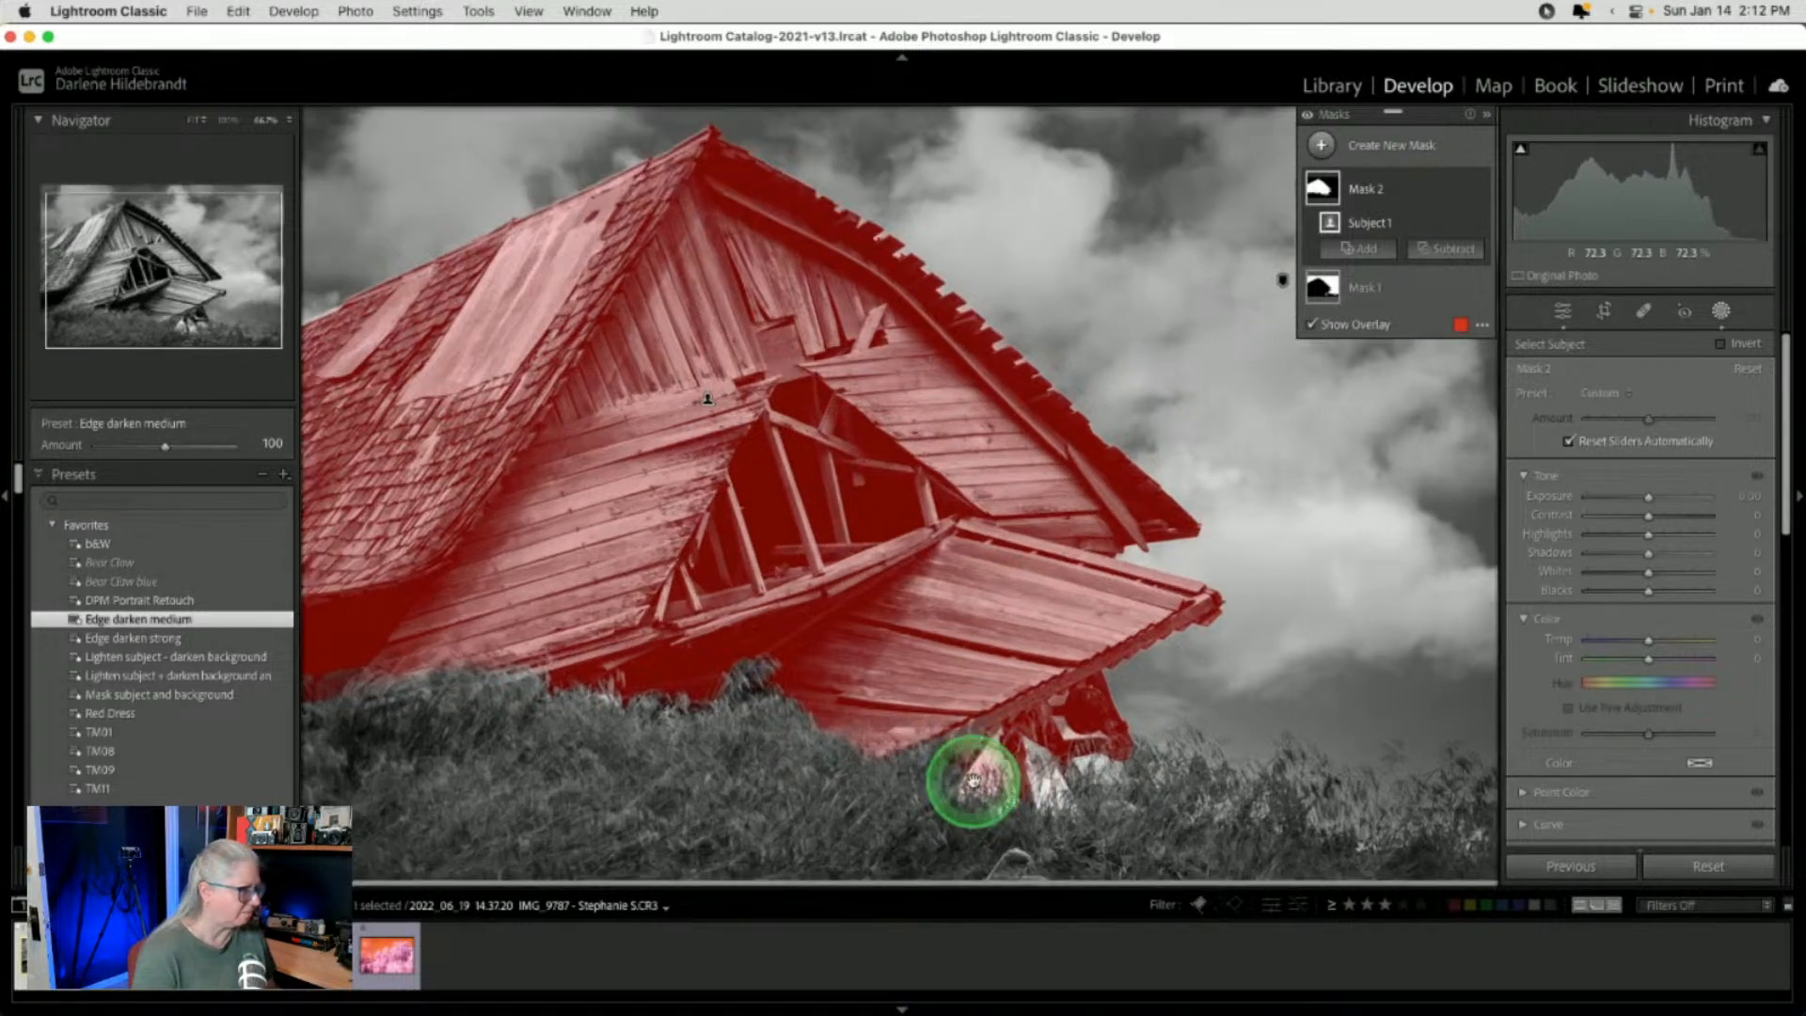
{"action": "left_click", "coordinate": [1437, 249]}
{"action": "left_click", "coordinate": [1458, 431]}
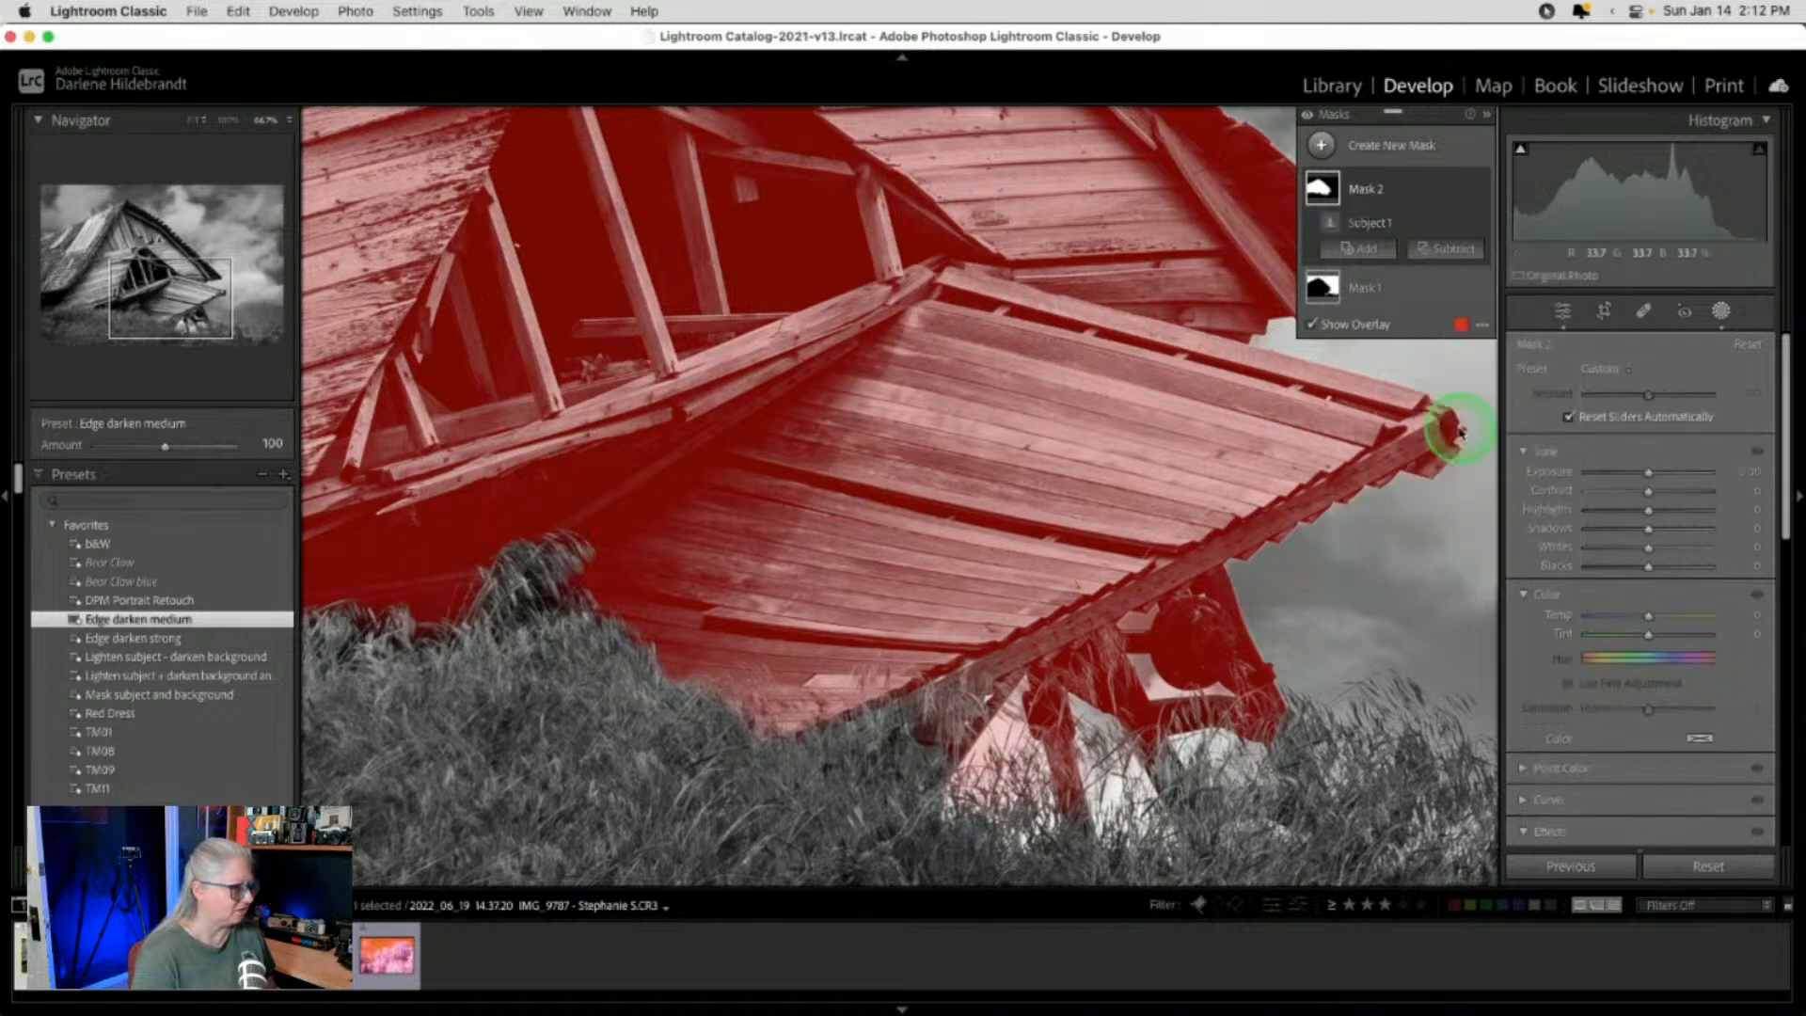
{"action": "left_click_drag", "start_coordinate": [974, 767], "coordinate": [1006, 718]}
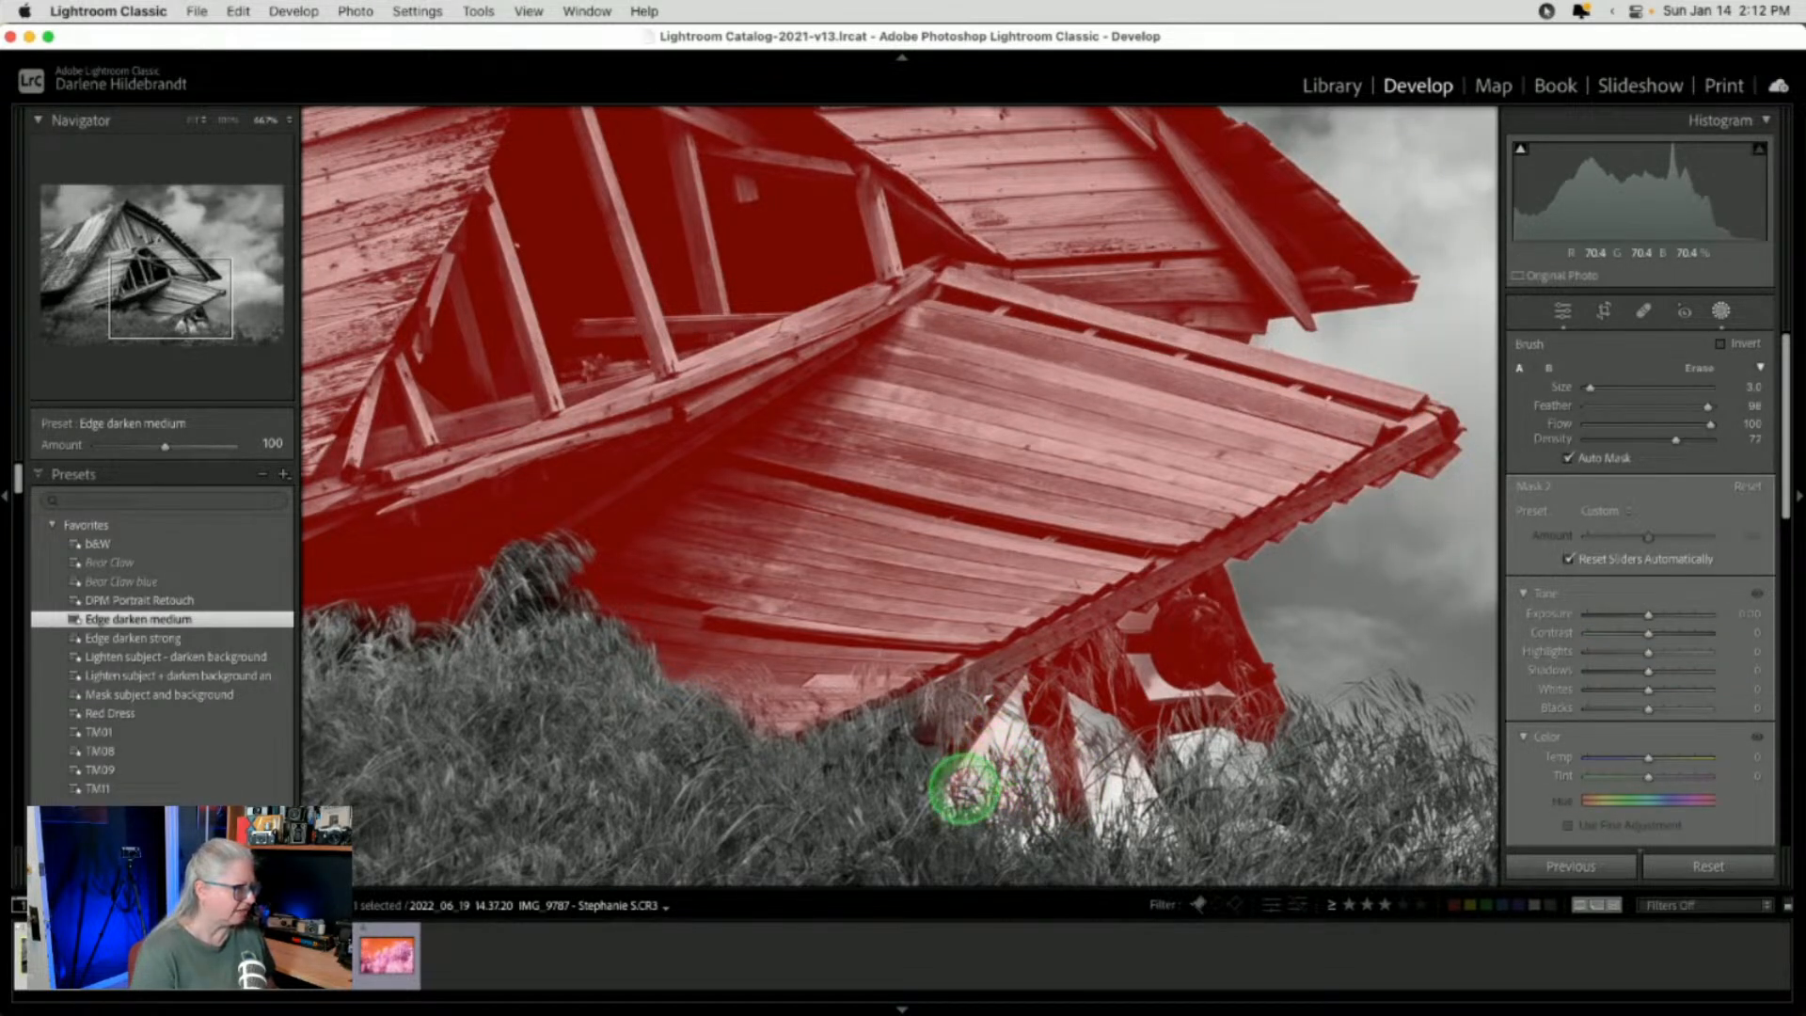
{"action": "mouse_move", "coordinate": [1014, 695]}
{"action": "left_mouse_down"}
{"action": "mouse_move", "coordinate": [960, 771]}
{"action": "mouse_move", "coordinate": [1019, 697]}
{"action": "left_mouse_up"}
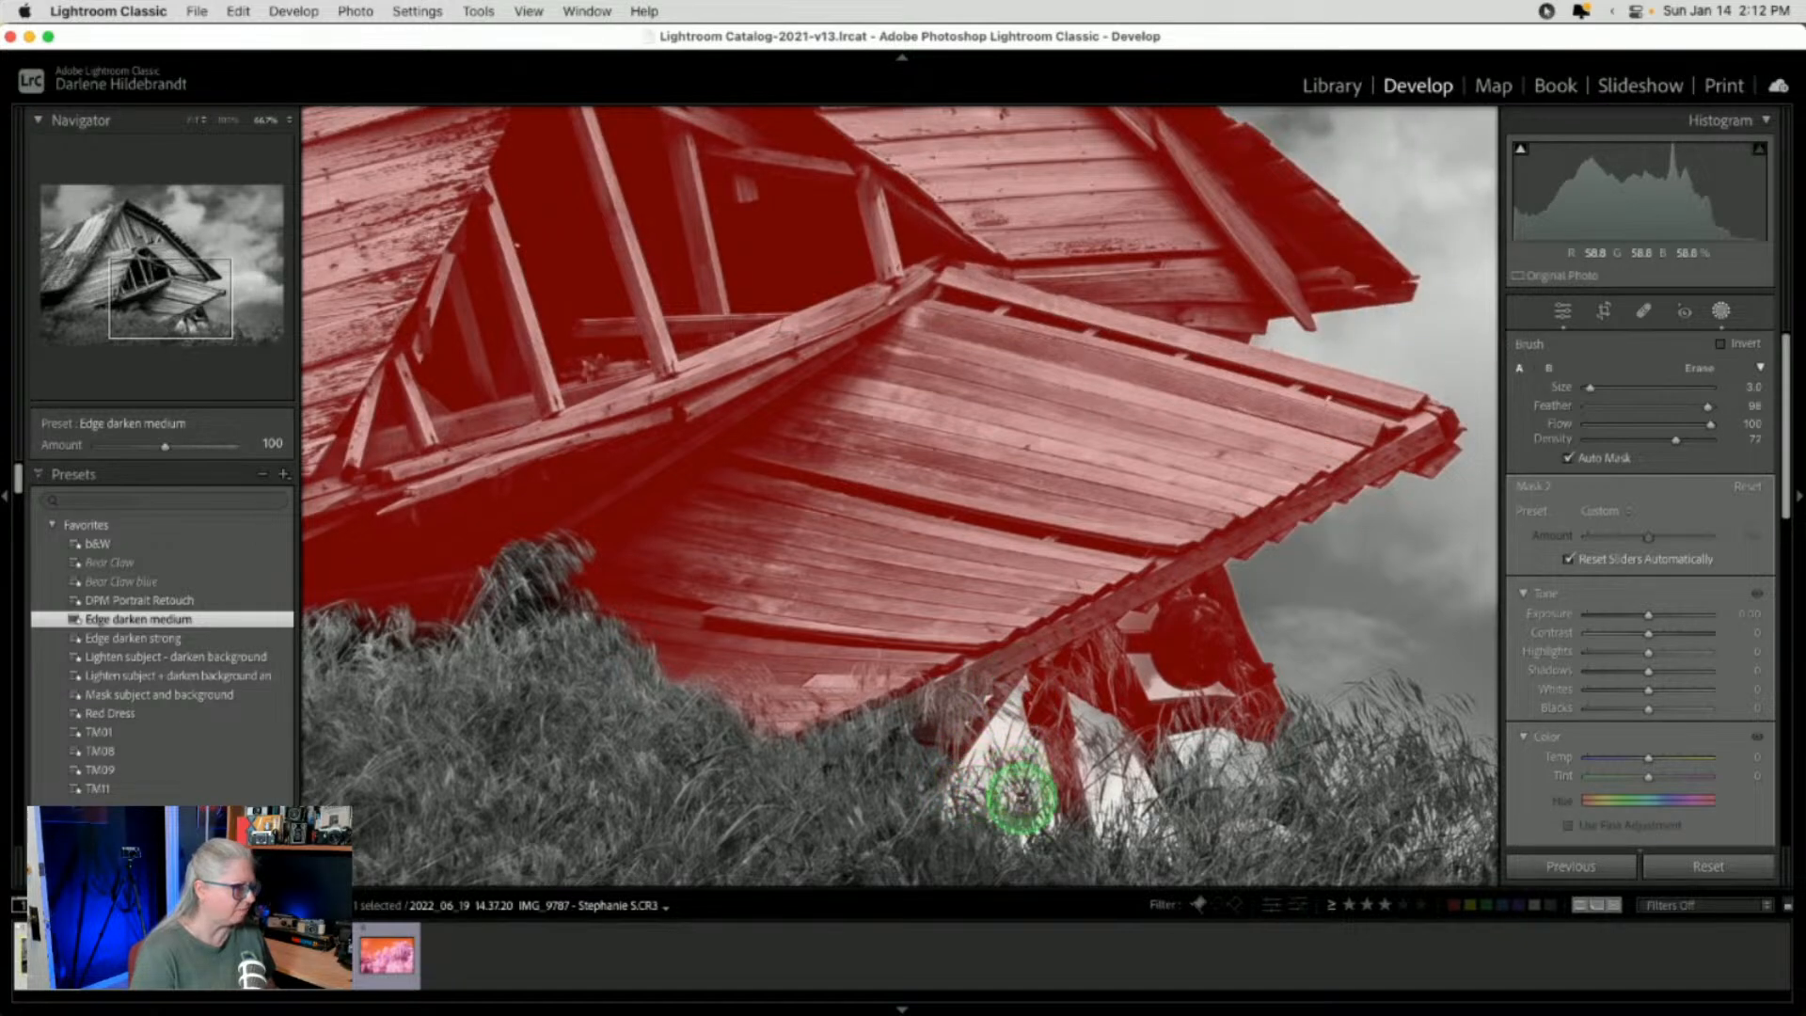
{"action": "left_click_drag", "start_coordinate": [1022, 798], "coordinate": [1068, 786]}
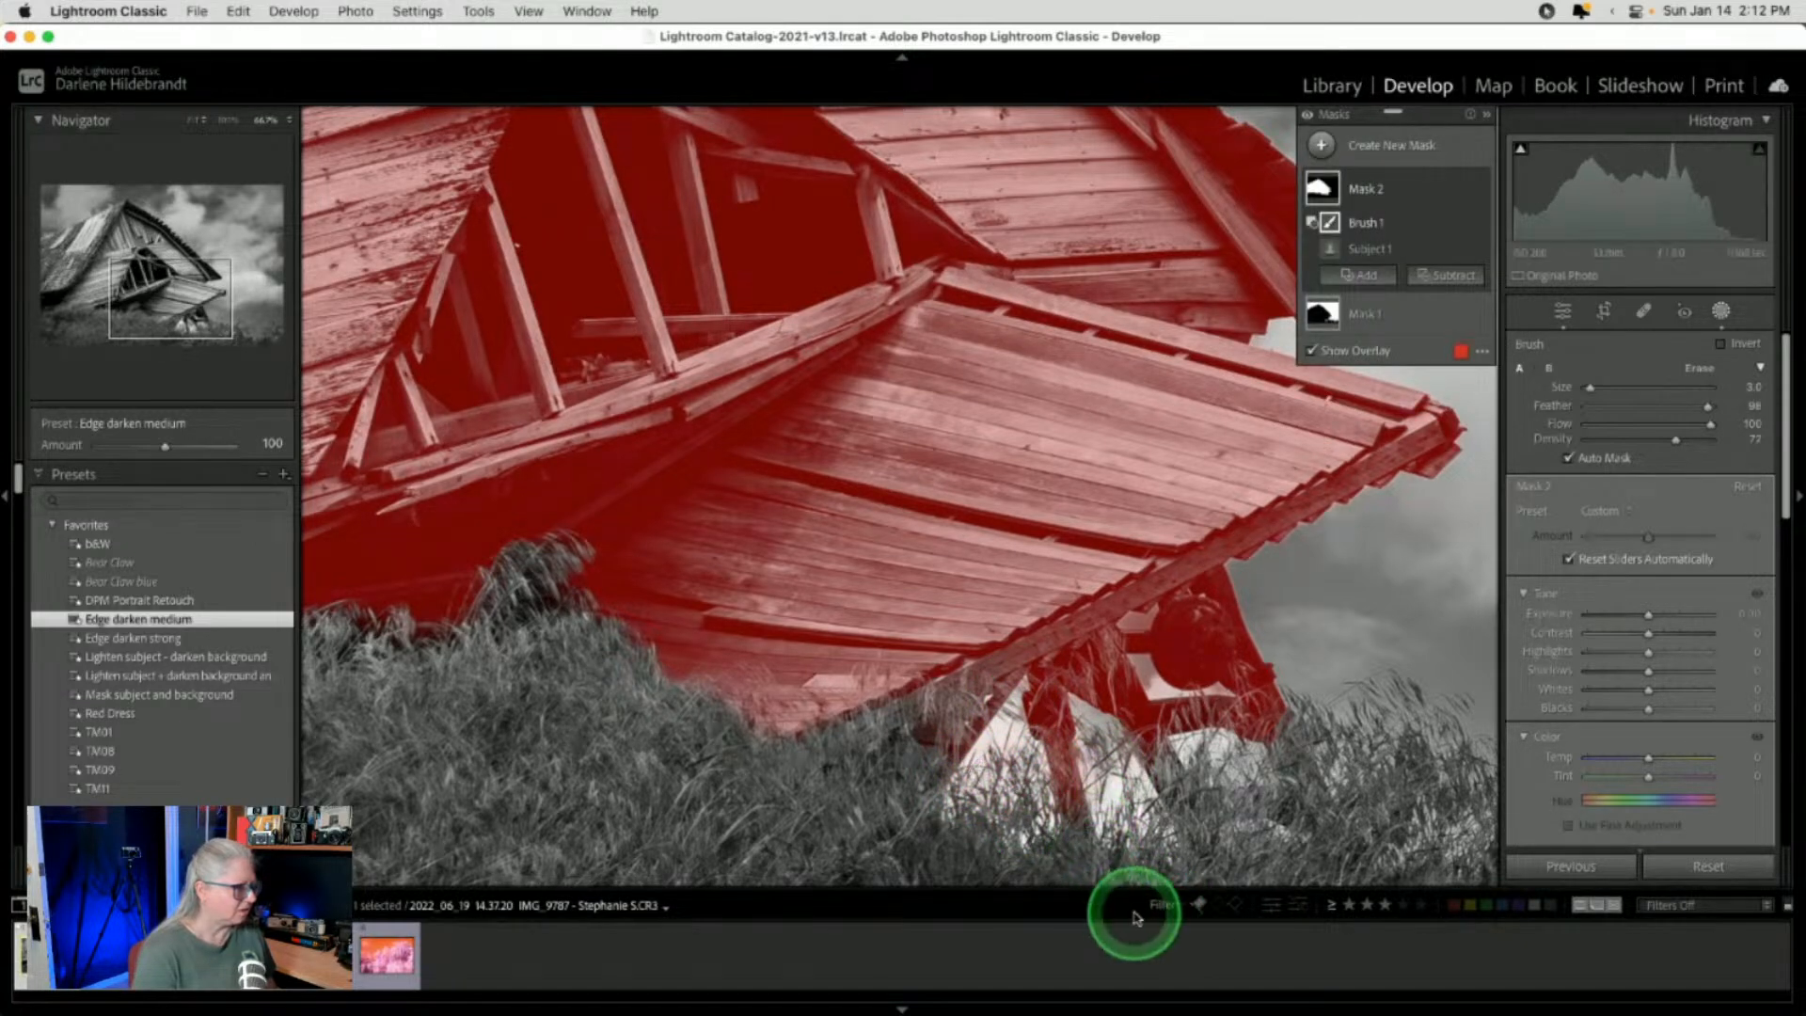
{"action": "mouse_move", "coordinate": [1032, 827]}
{"action": "left_mouse_down"}
{"action": "mouse_move", "coordinate": [1040, 755]}
{"action": "mouse_move", "coordinate": [1048, 822]}
{"action": "mouse_move", "coordinate": [1022, 690]}
{"action": "mouse_move", "coordinate": [944, 812]}
{"action": "mouse_move", "coordinate": [1009, 826]}
{"action": "mouse_move", "coordinate": [998, 765]}
{"action": "mouse_move", "coordinate": [948, 783]}
{"action": "left_mouse_up"}
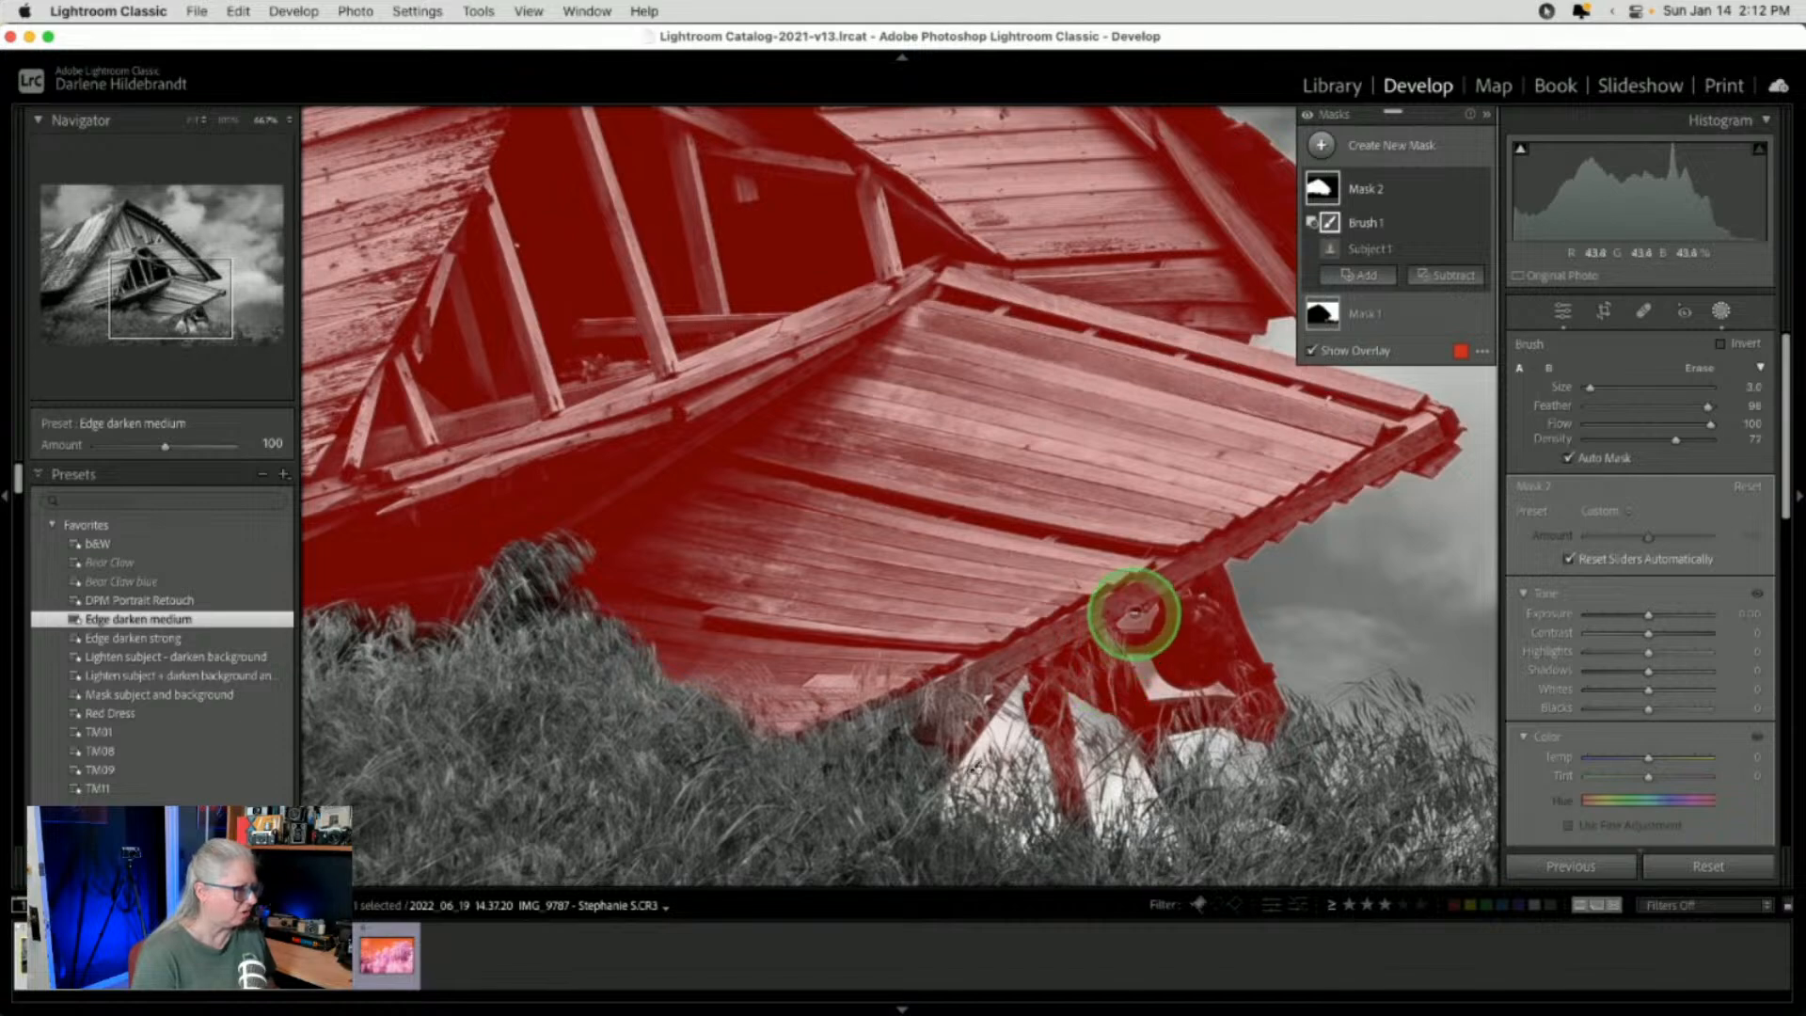
{"action": "mouse_move", "coordinate": [1127, 619]}
{"action": "left_mouse_down"}
{"action": "mouse_move", "coordinate": [1141, 613]}
{"action": "mouse_move", "coordinate": [1156, 687]}
{"action": "mouse_move", "coordinate": [1223, 694]}
{"action": "left_mouse_up"}
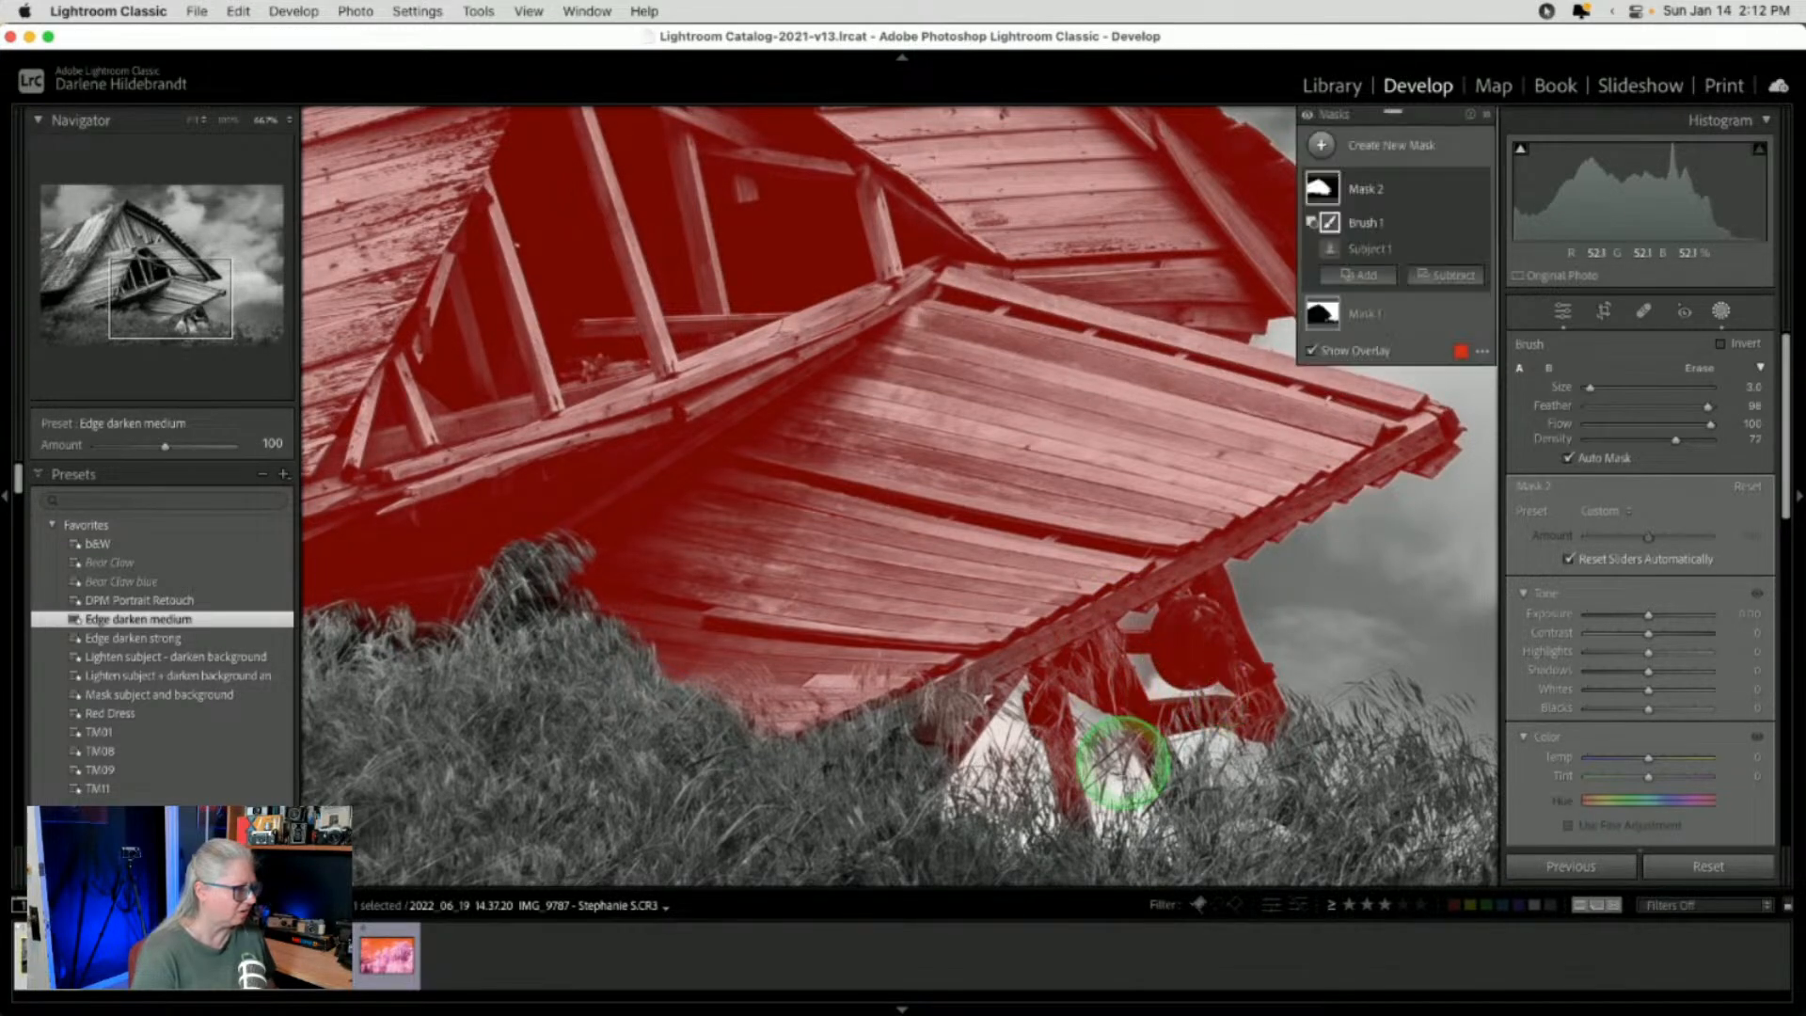
Set Texture to 70 and Clarity to 43 on the barn mask
{"action": "key", "text": "z"}
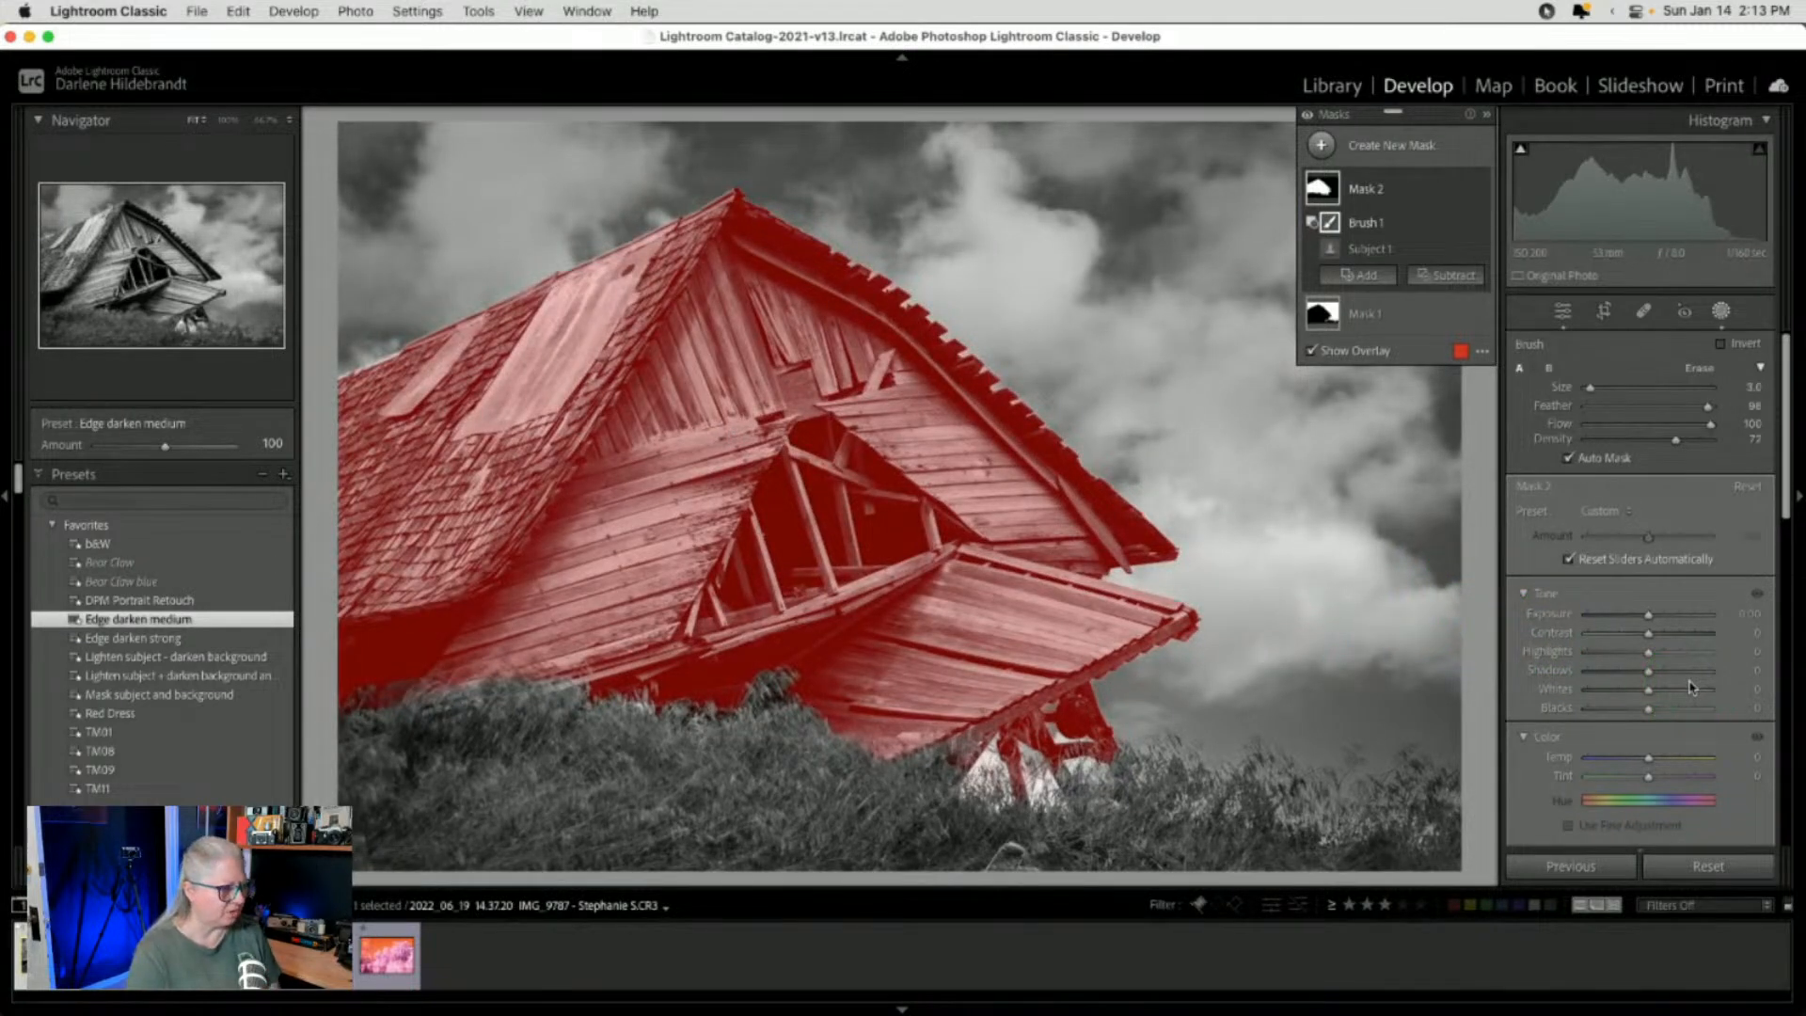
{"action": "scroll", "coordinate": [1684, 688], "scroll_direction": "down", "scroll_amount": 5}
{"action": "left_click", "coordinate": [1624, 687]}
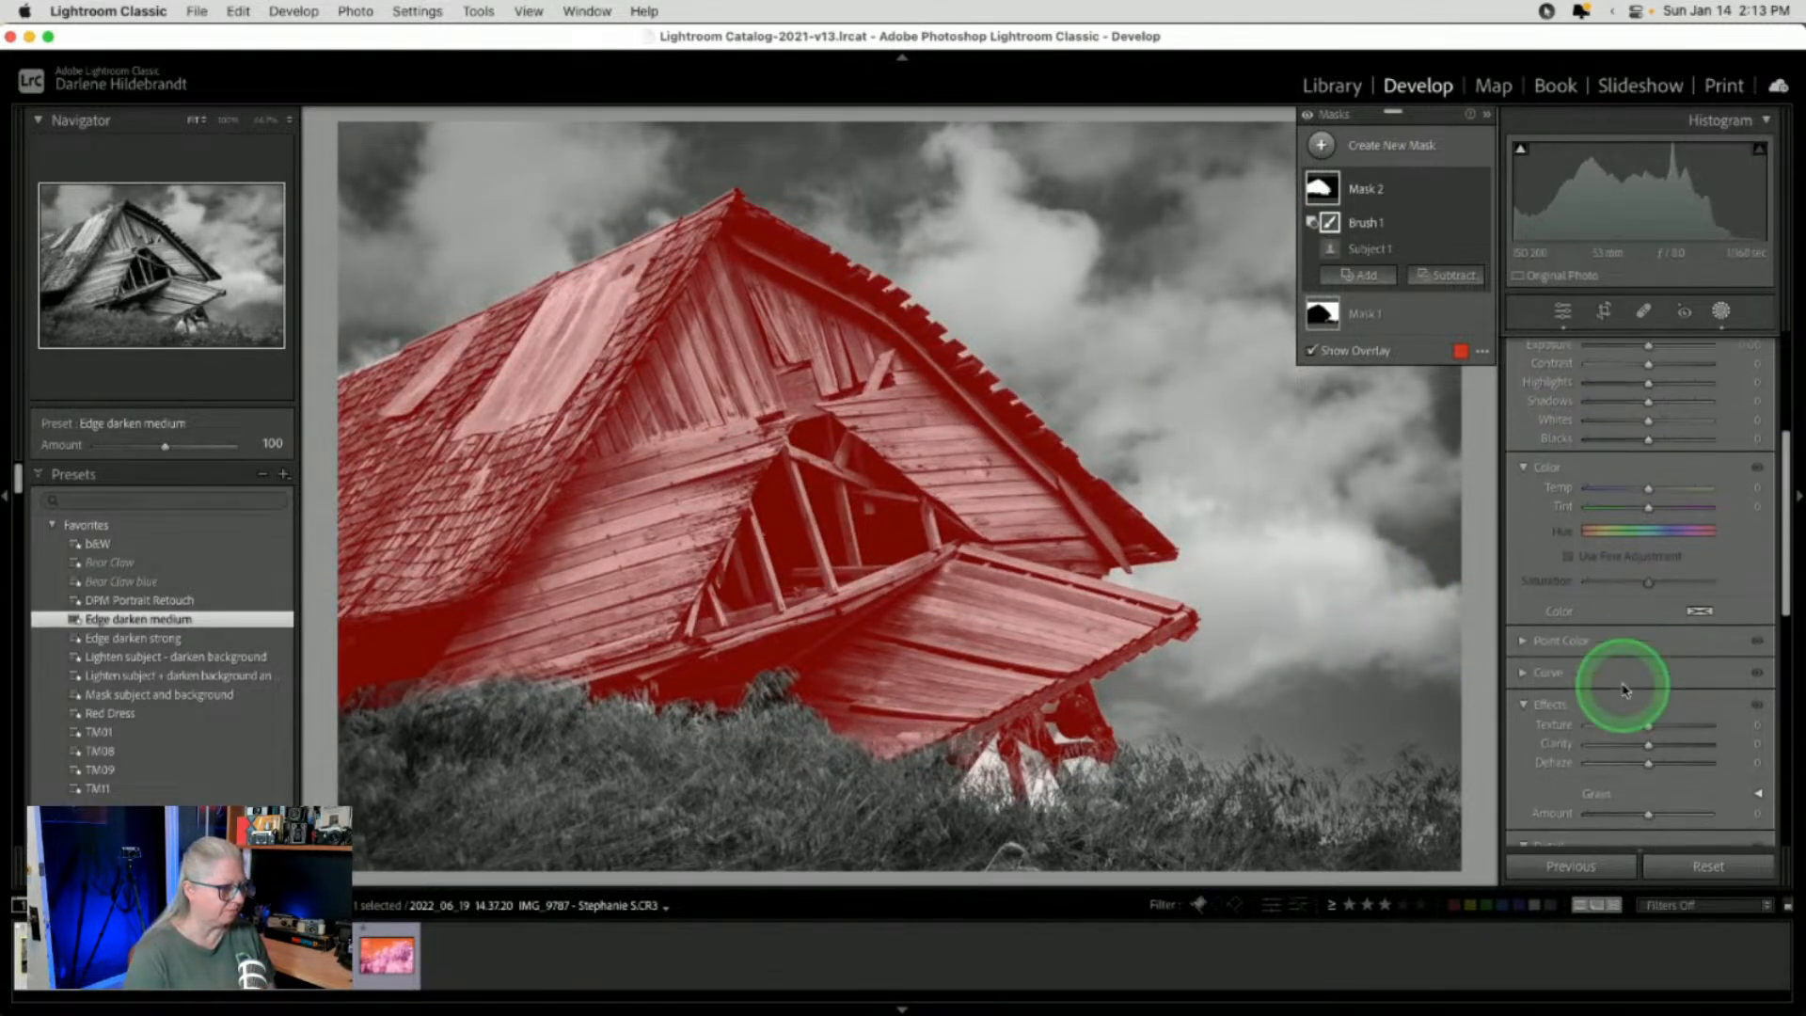
{"action": "left_click_drag", "start_coordinate": [1623, 690], "coordinate": [1682, 640]}
{"action": "key", "text": "z"}
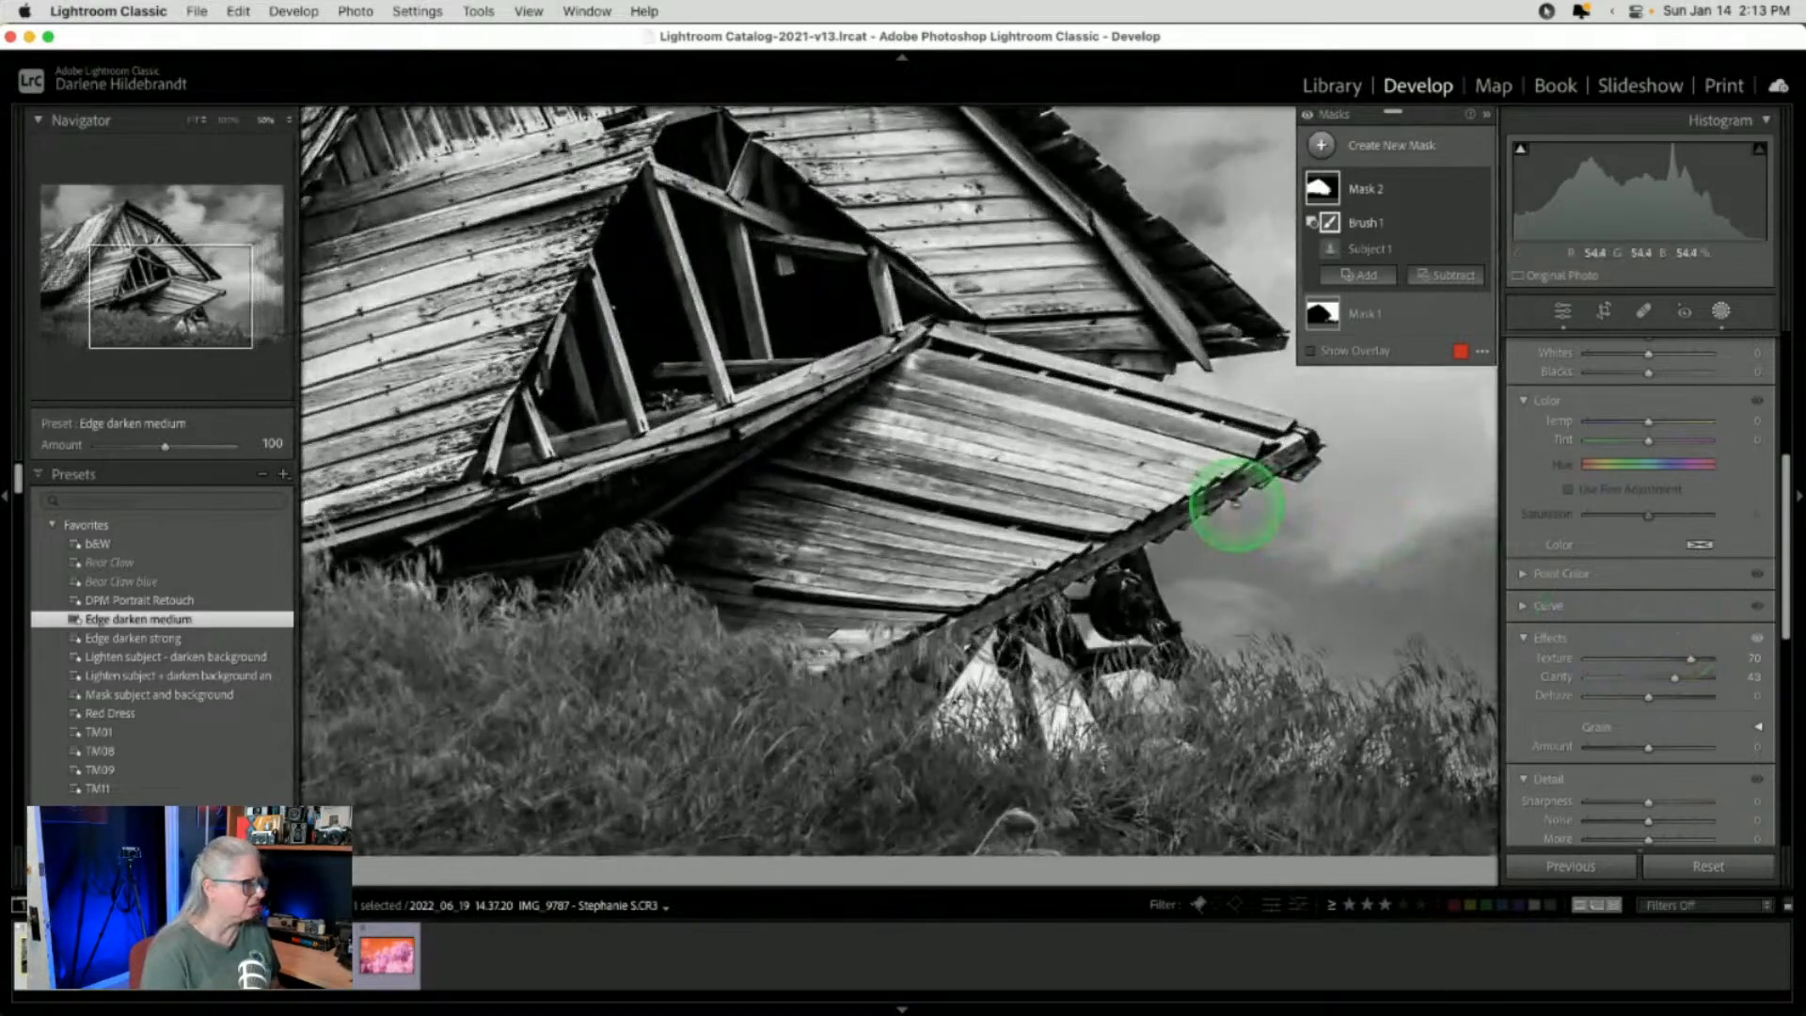
Set the barn mask's Texture to 56 and Clarity to 32, and rename the mask "barn"
{"action": "left_click_drag", "start_coordinate": [1048, 408], "coordinate": [1105, 632]}
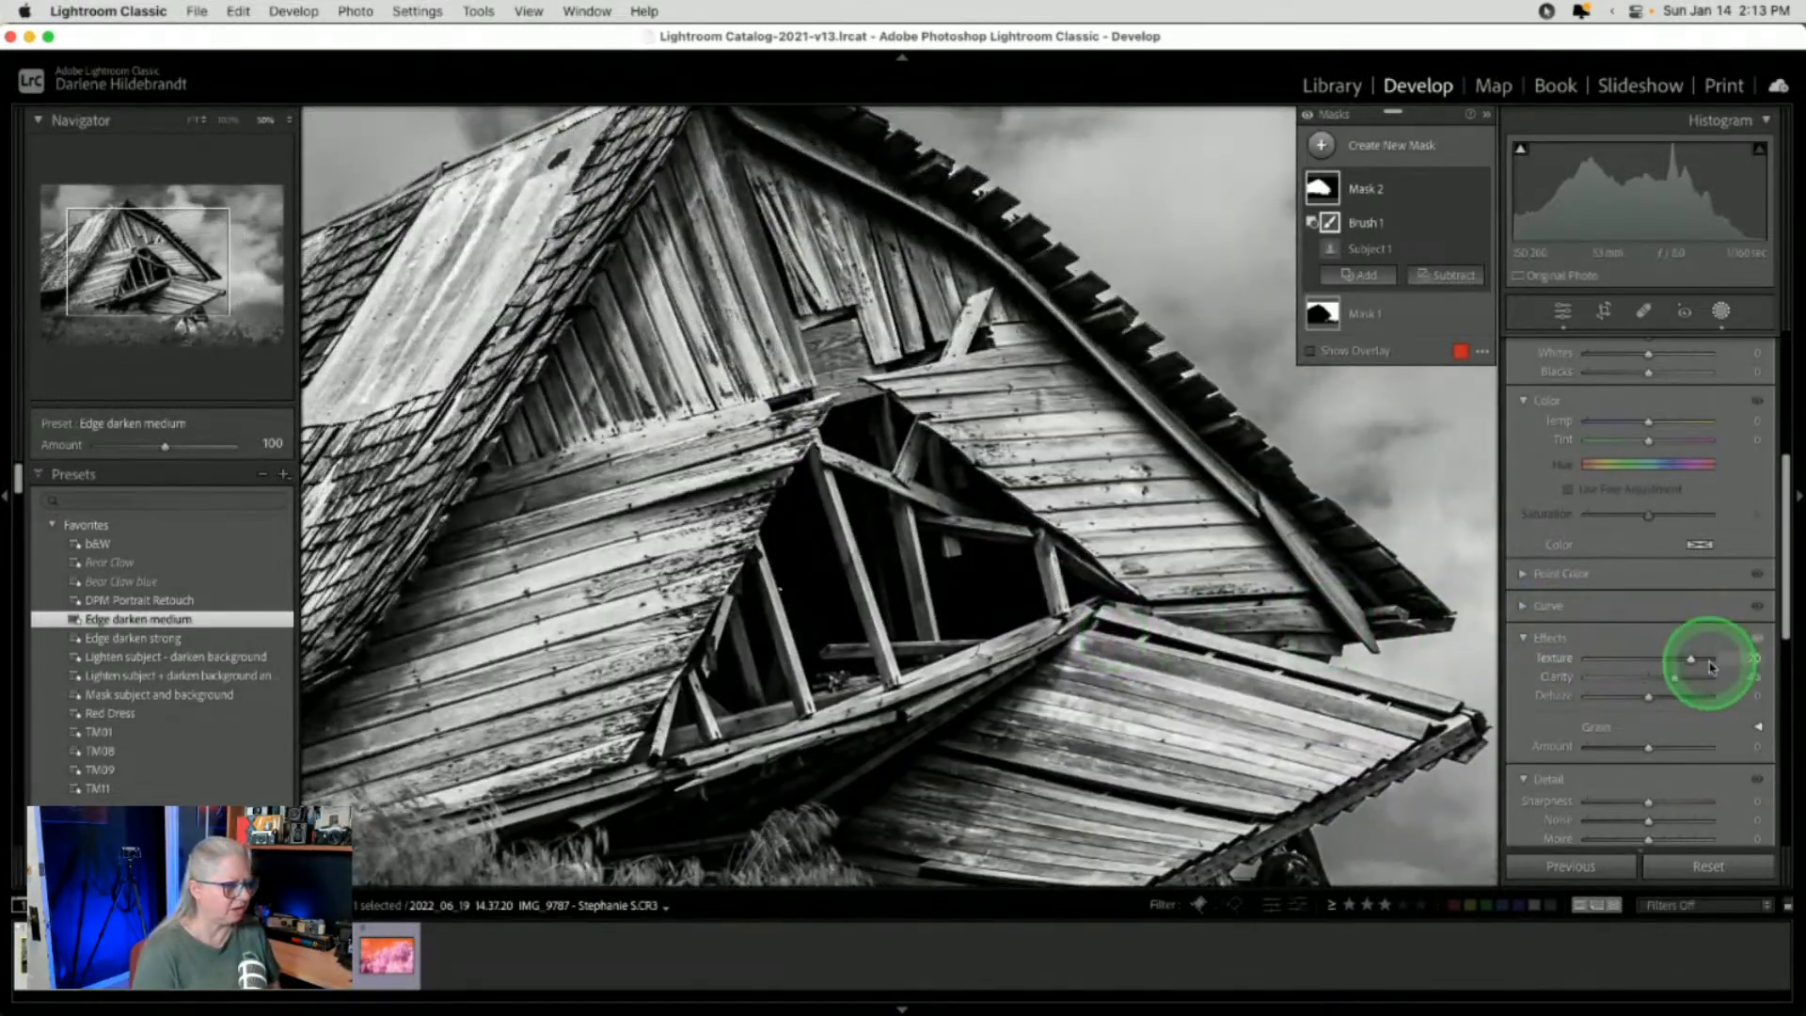
{"action": "left_click_drag", "start_coordinate": [1710, 666], "coordinate": [1669, 676]}
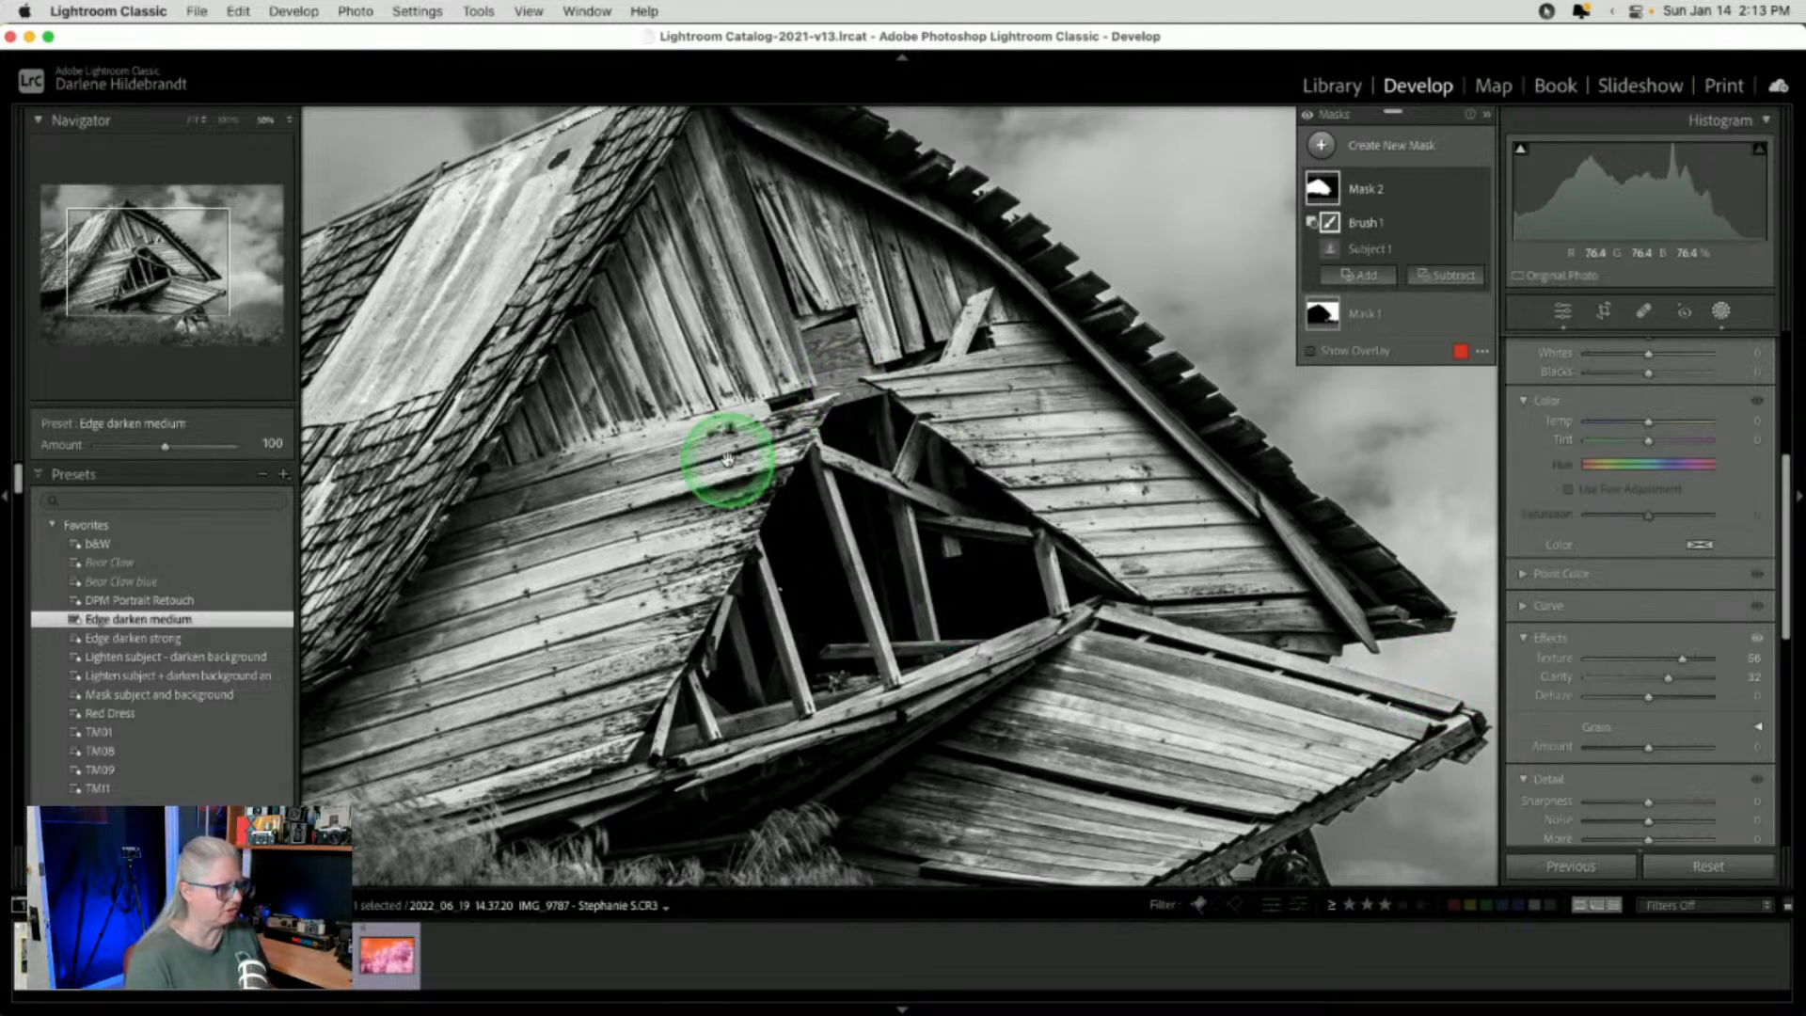
{"action": "right_click", "coordinate": [1463, 186]}
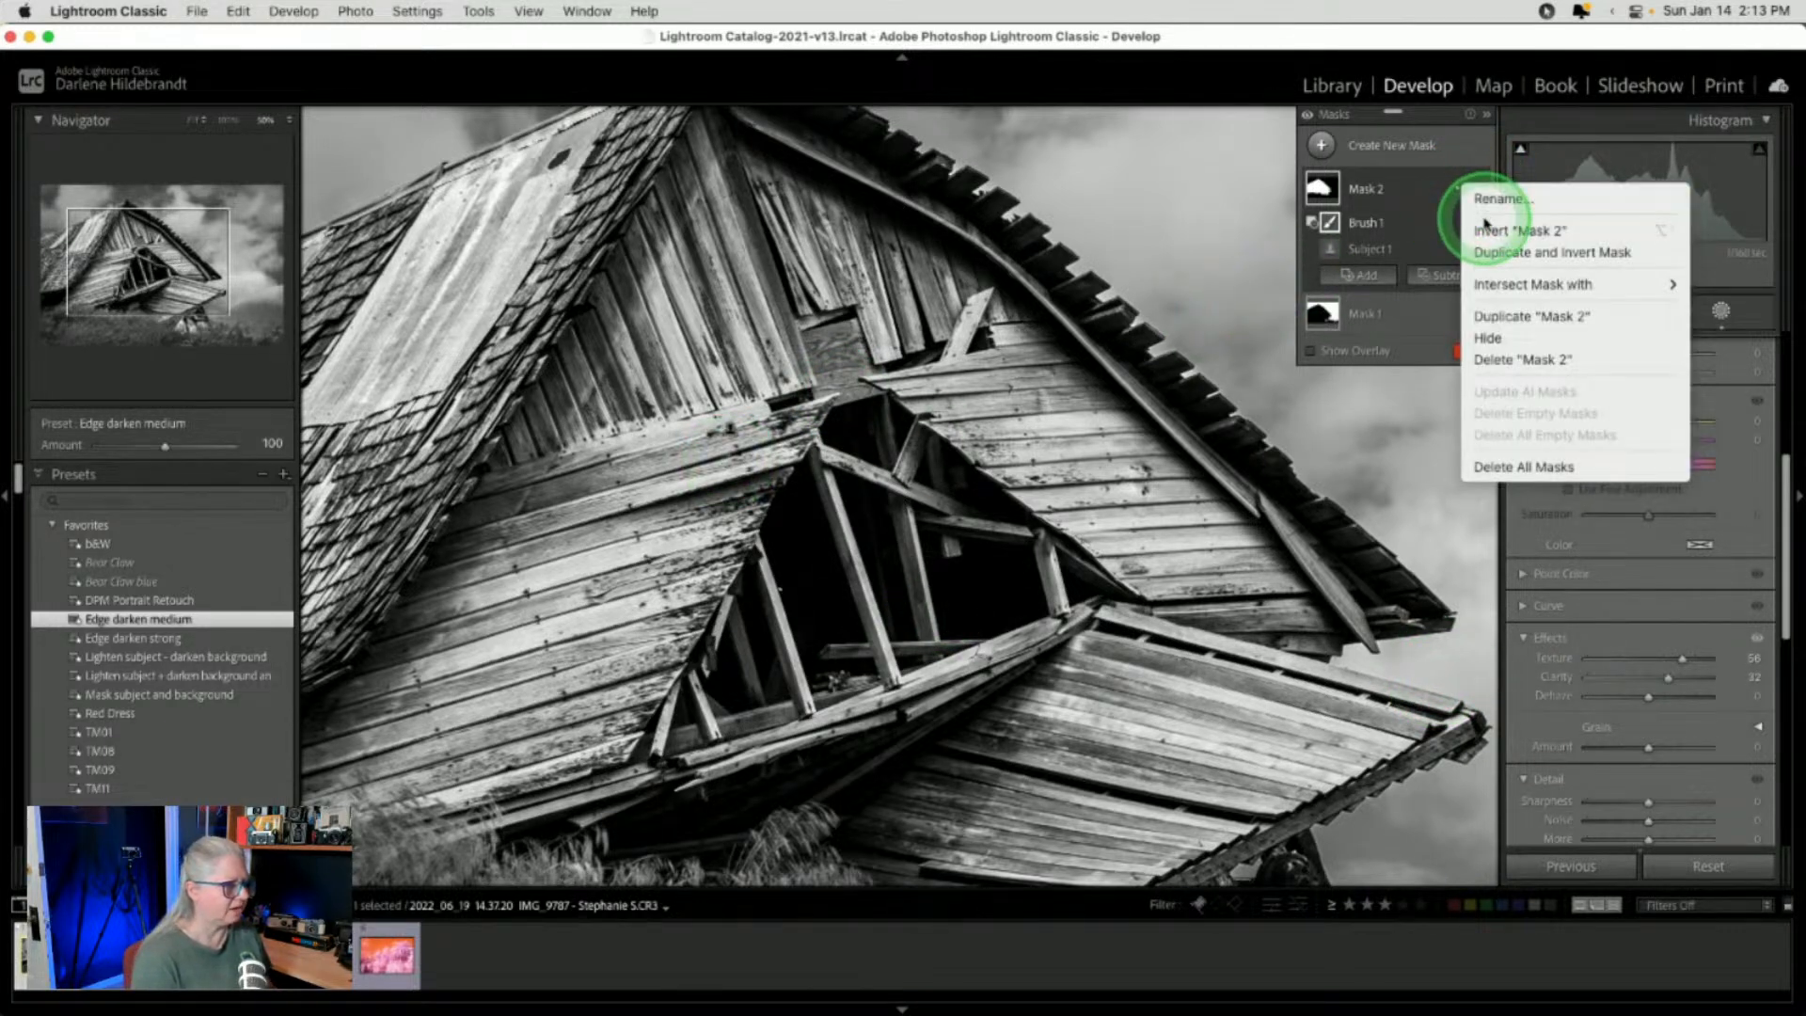
{"action": "left_click", "coordinate": [1486, 199]}
{"action": "type", "text": "barn"}
{"action": "key", "text": "Return"}
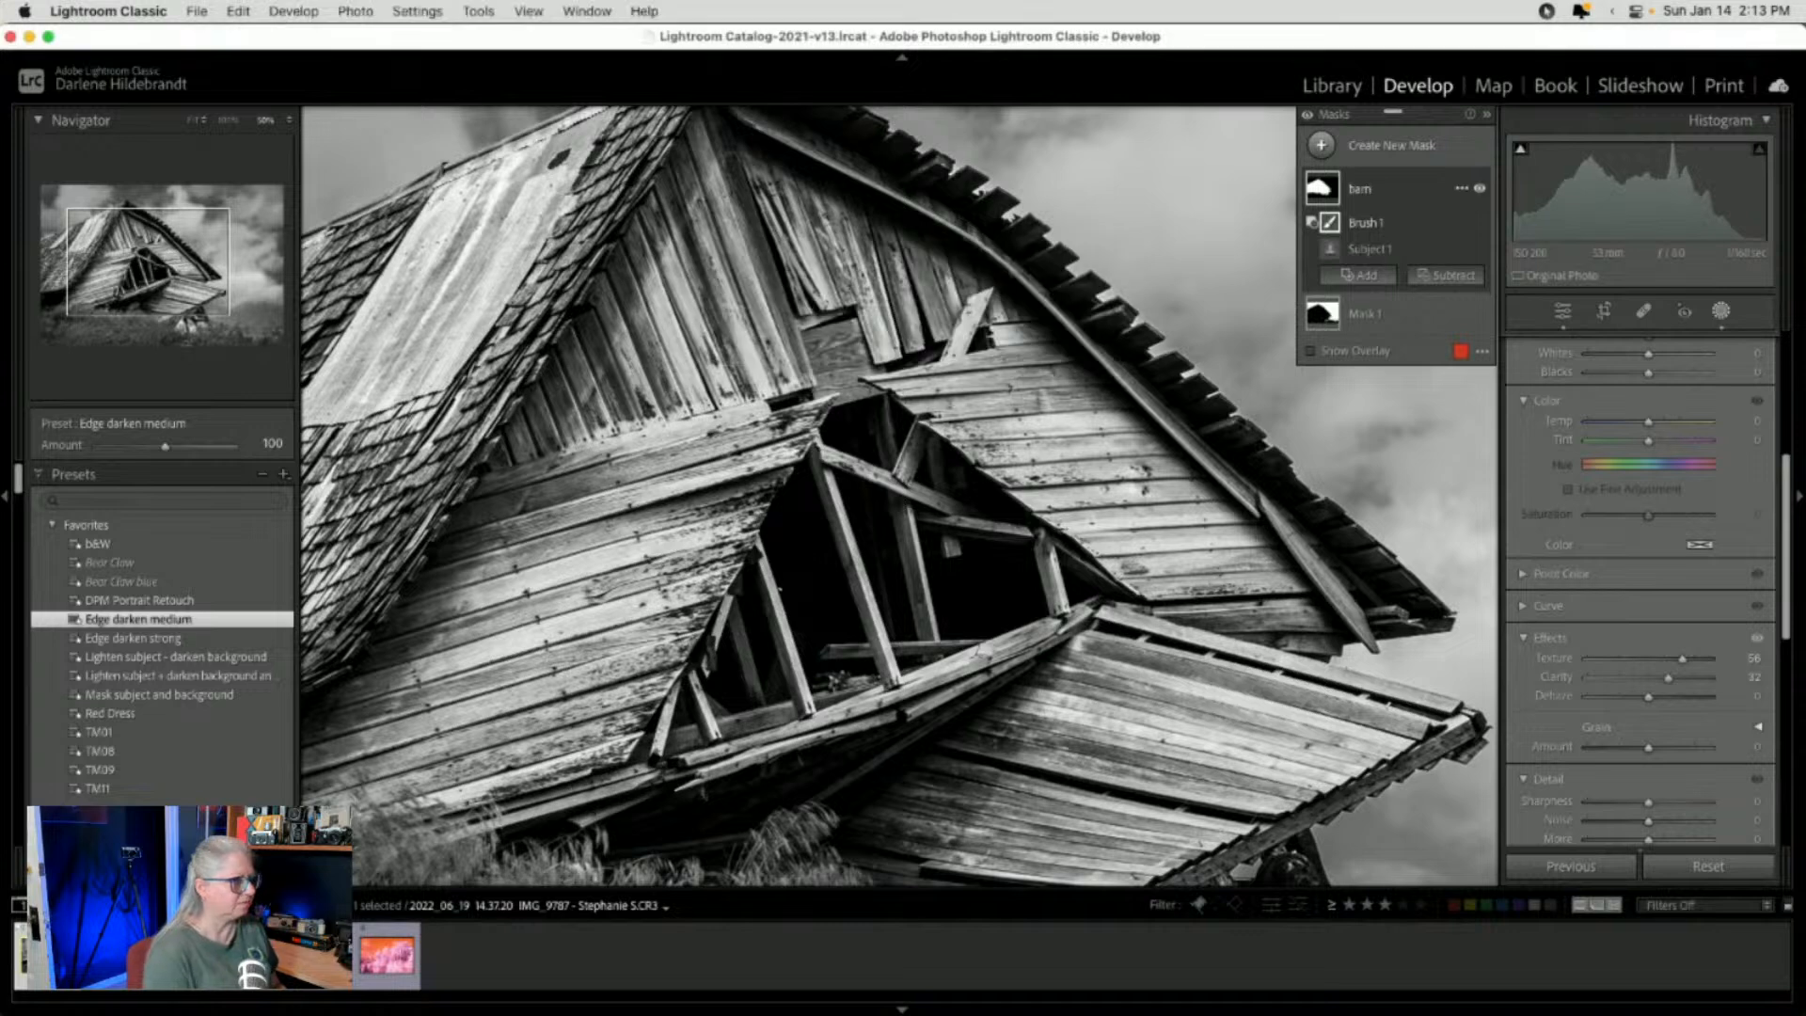
Rename the sky mask (Mask 1) as "sky"
{"action": "right_click", "coordinate": [1461, 313]}
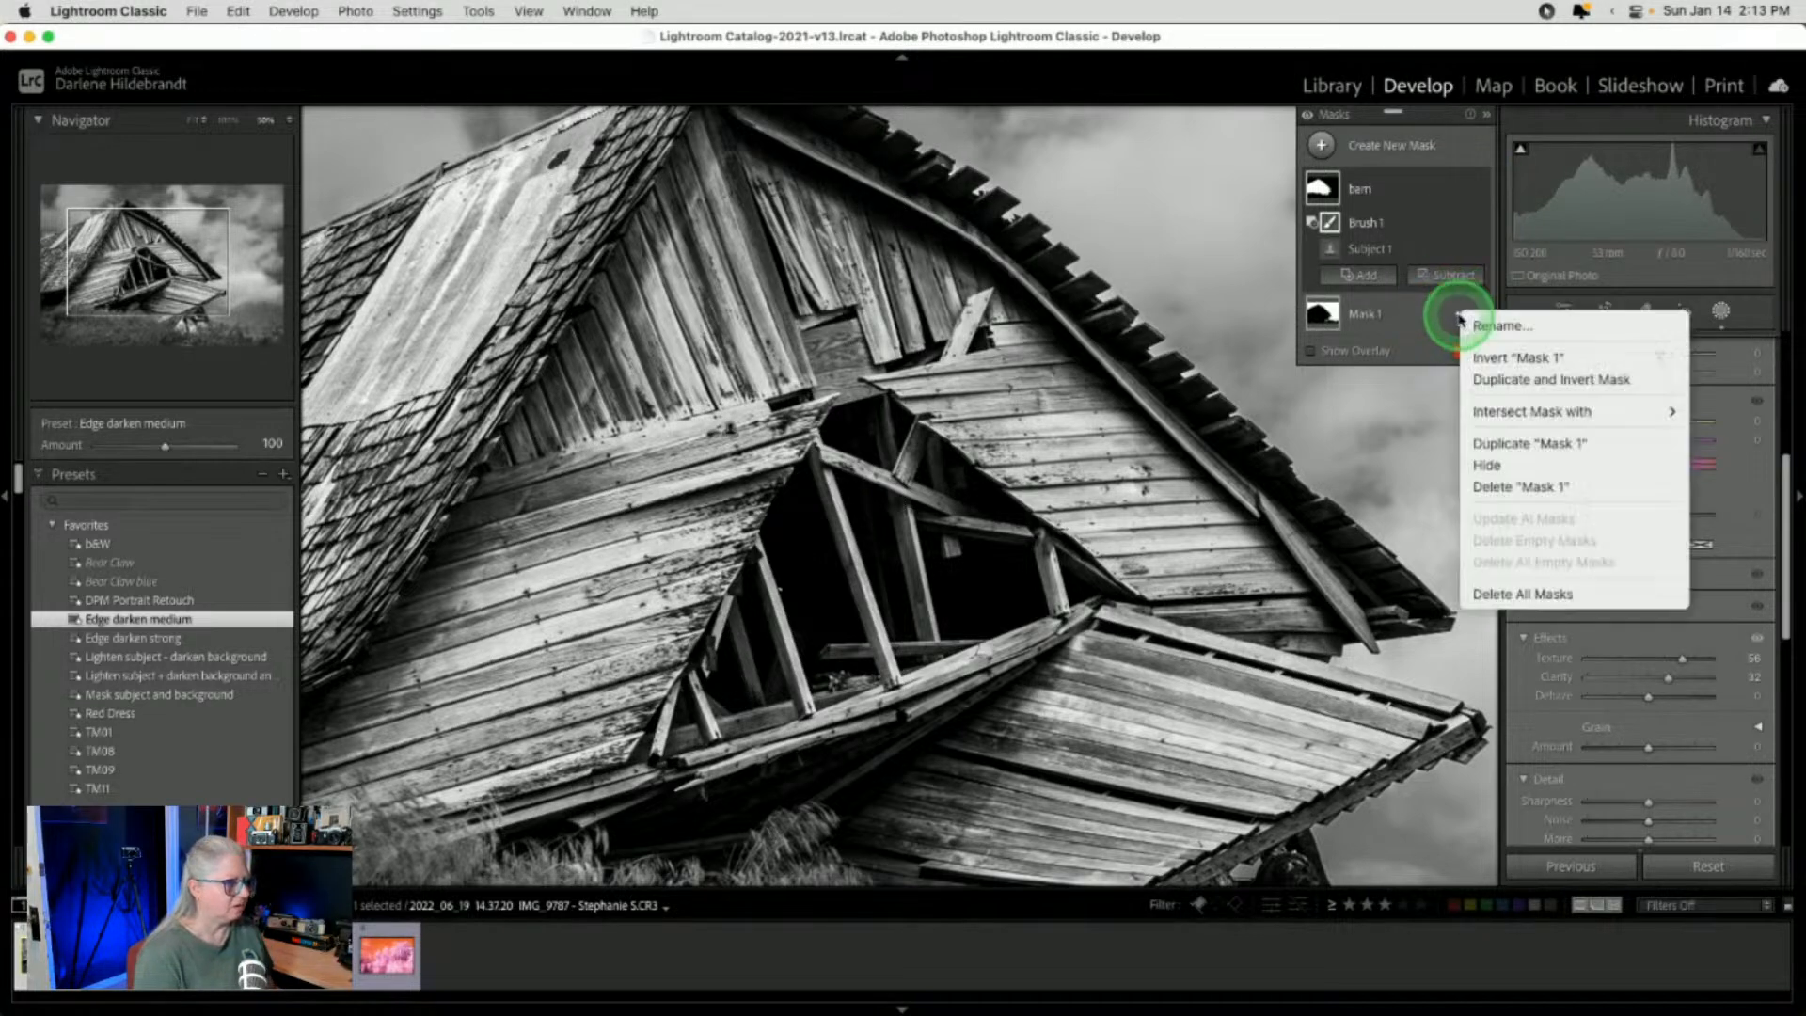
{"action": "left_click", "coordinate": [1474, 326]}
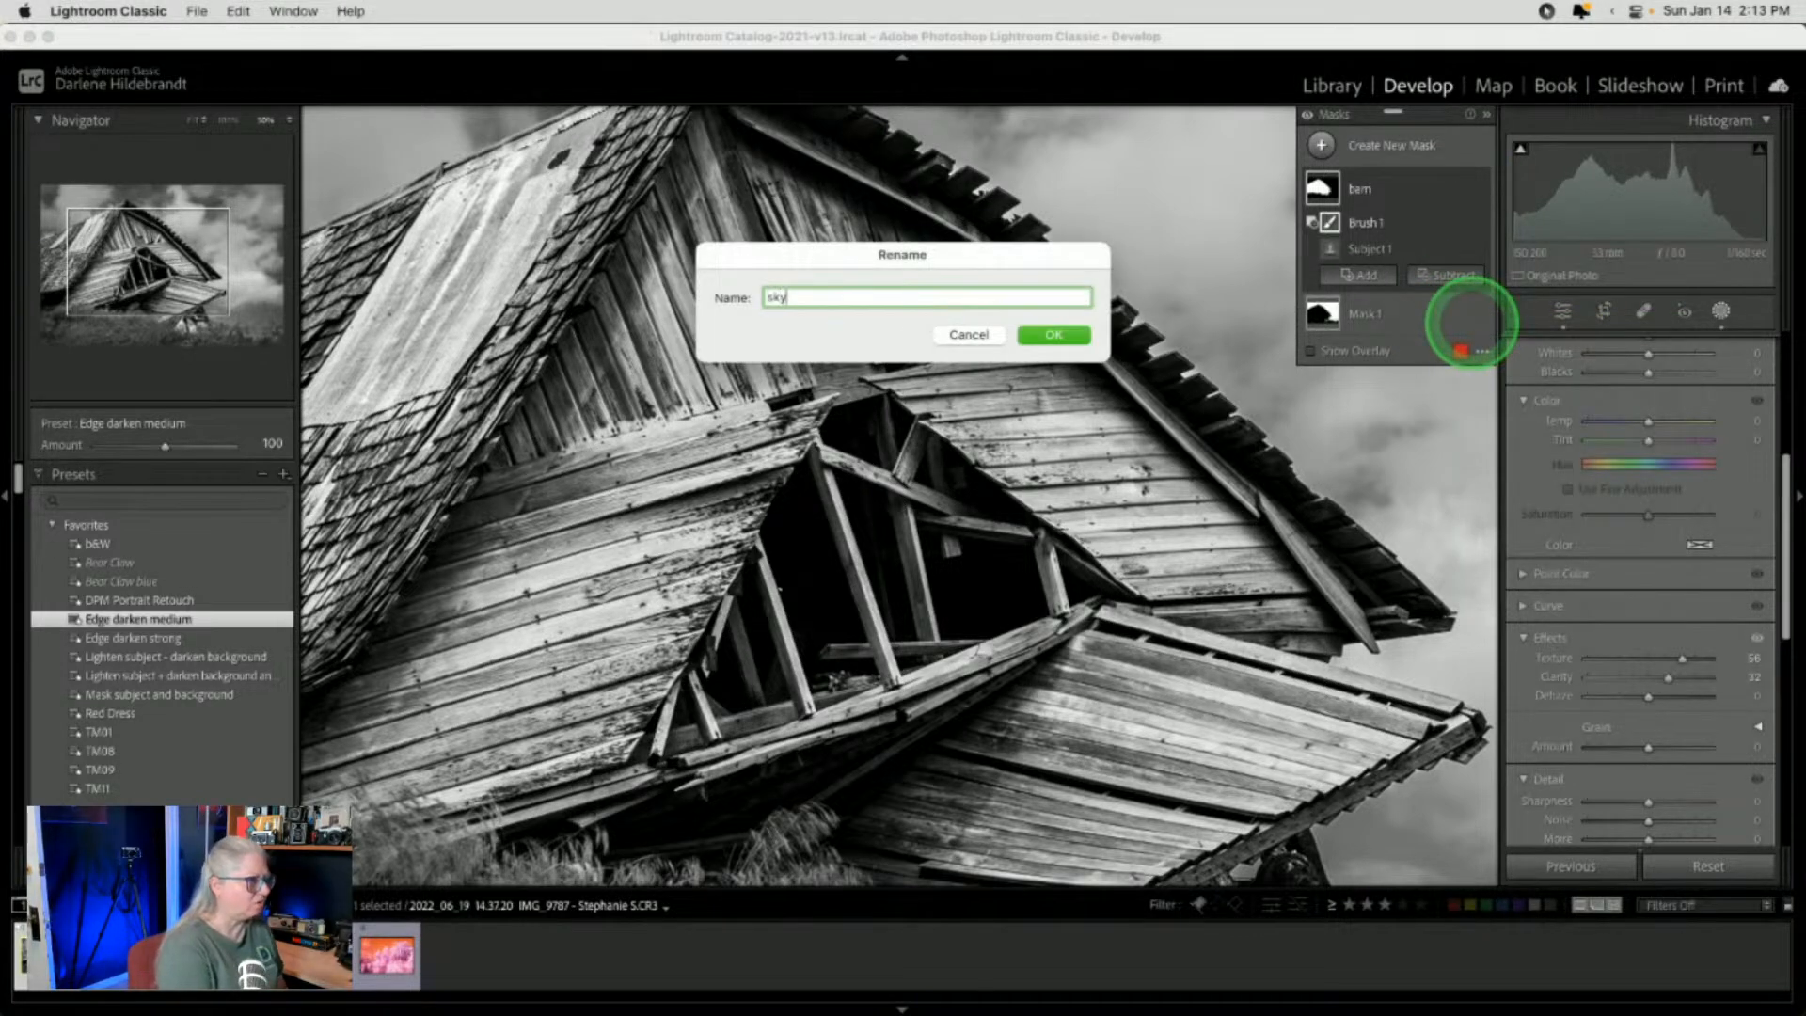
{"action": "key", "text": "Return"}
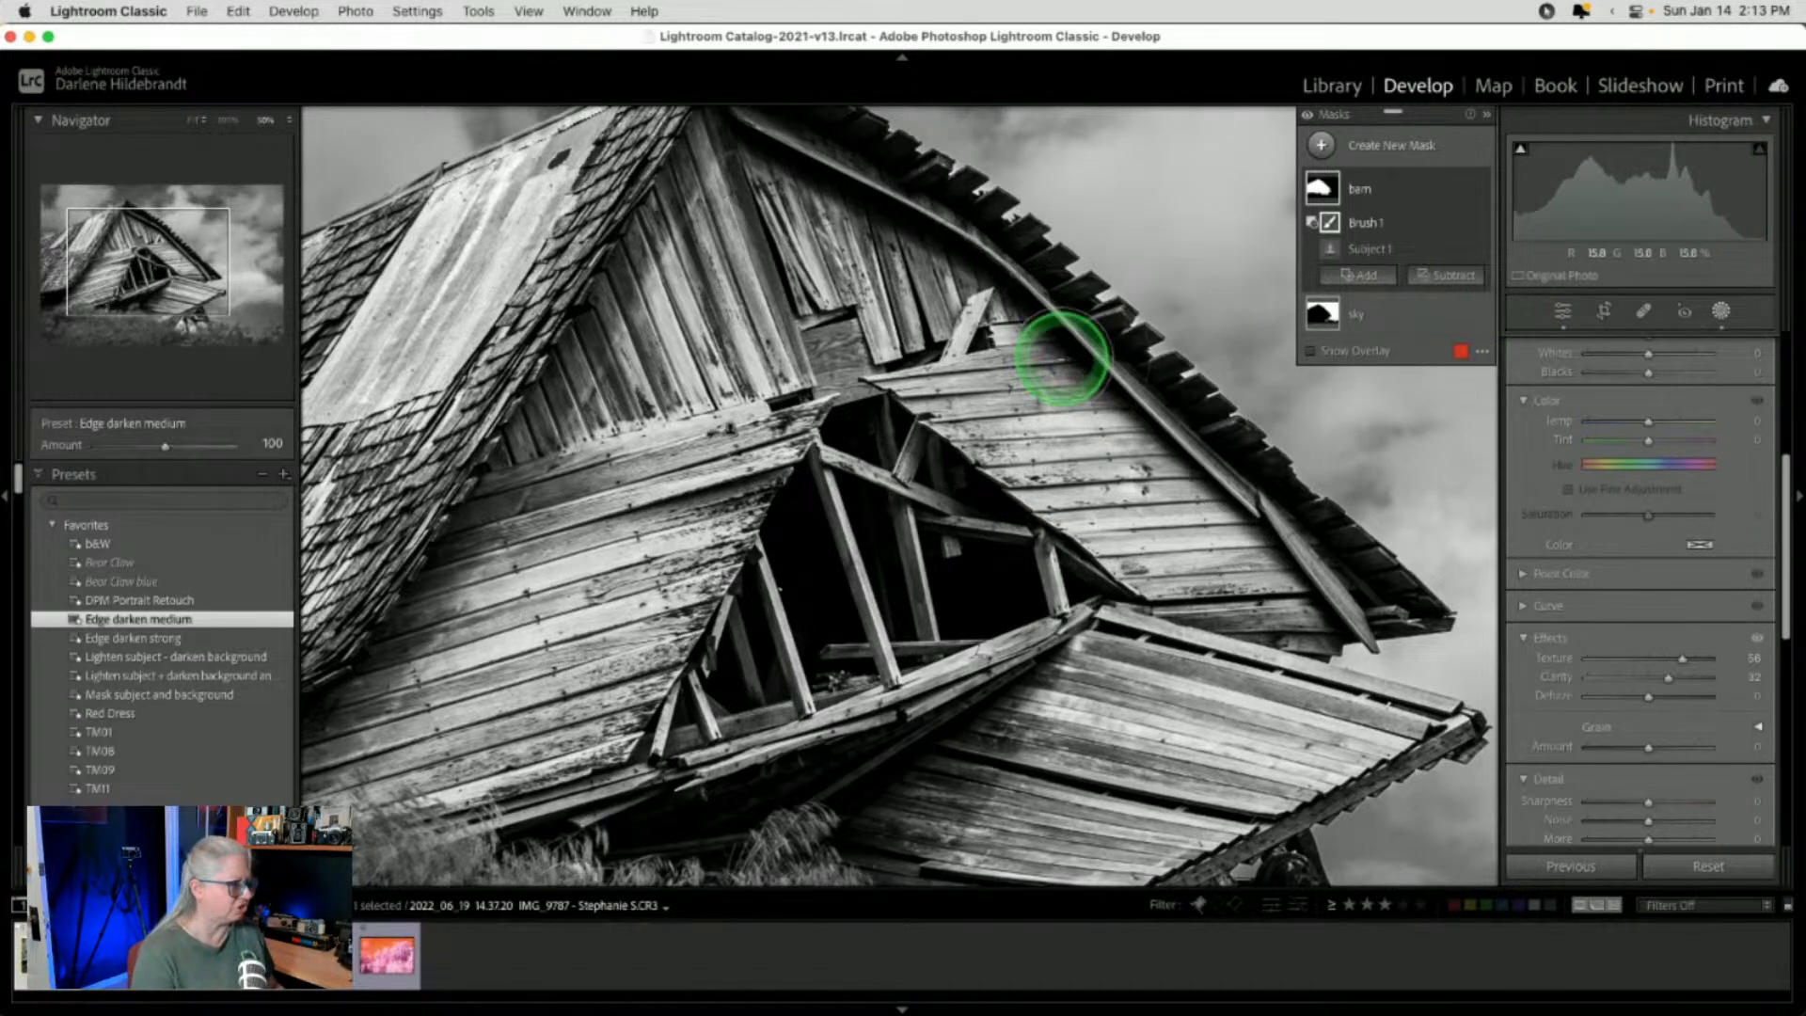
Leave masking and set the Black & White Mix to Green -29 and Yellow +9 to lighten the grass
{"action": "key", "text": "z"}
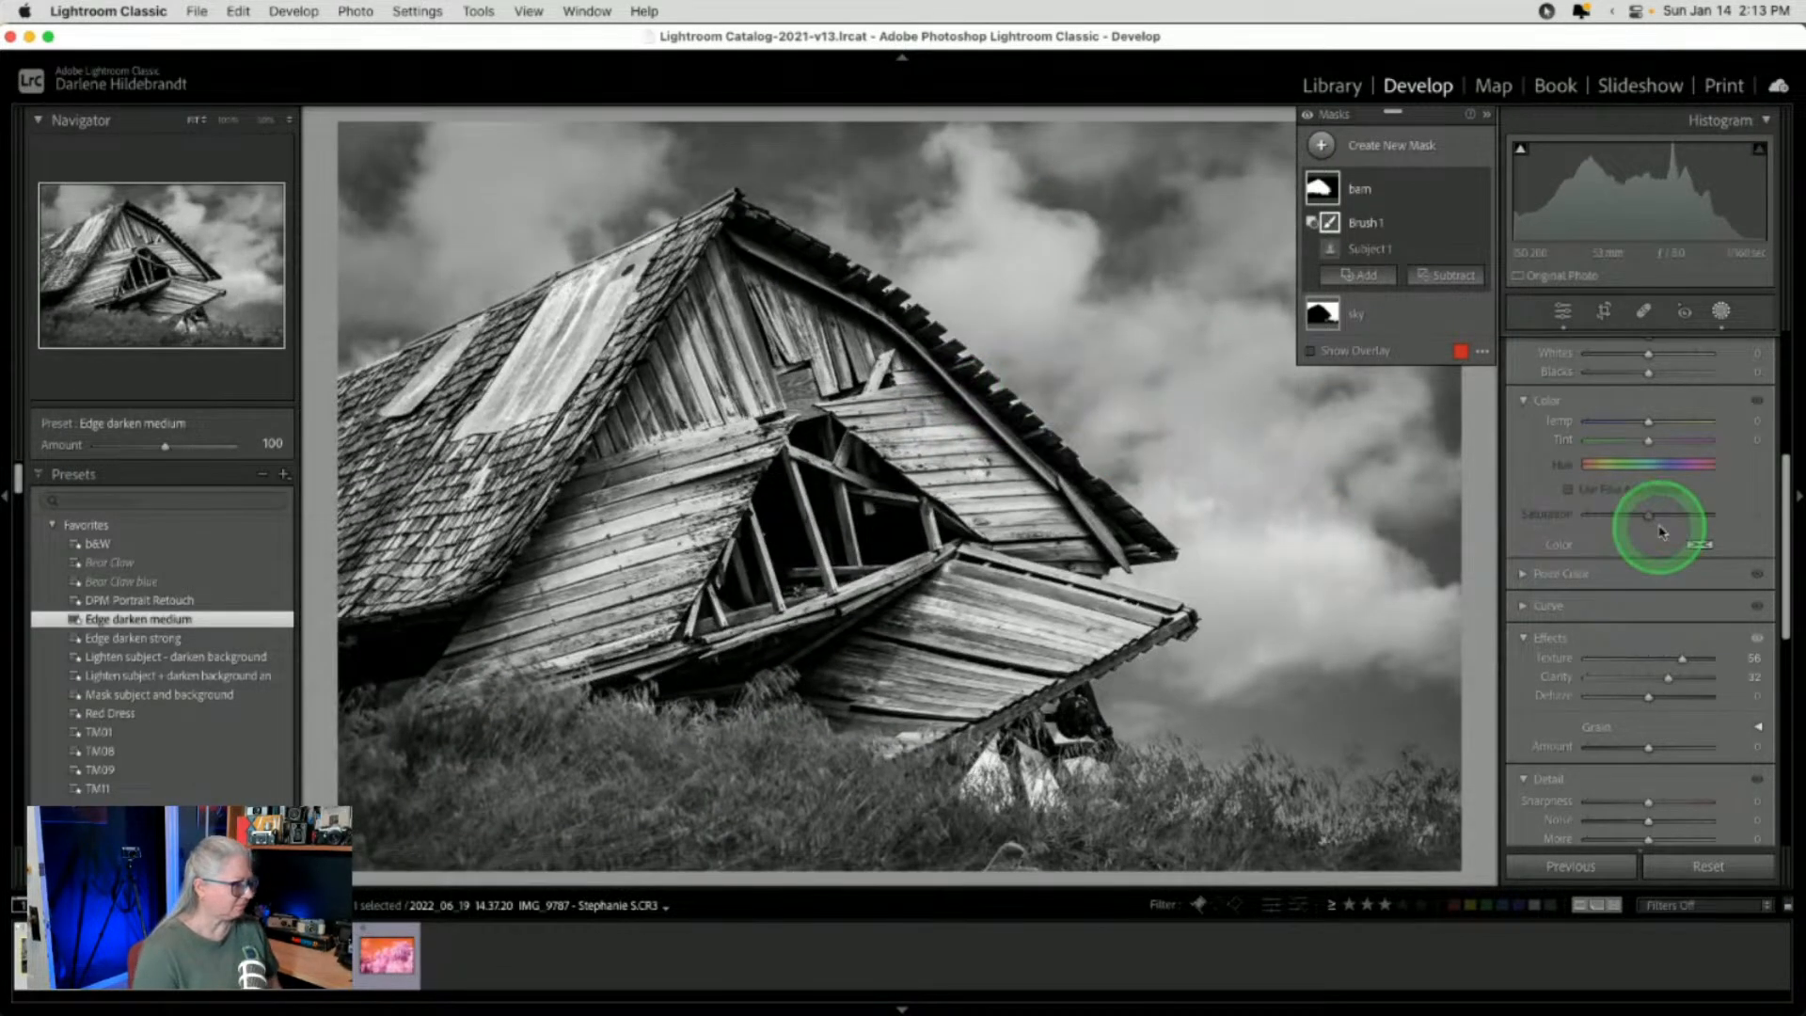
{"action": "left_click", "coordinate": [1722, 312]}
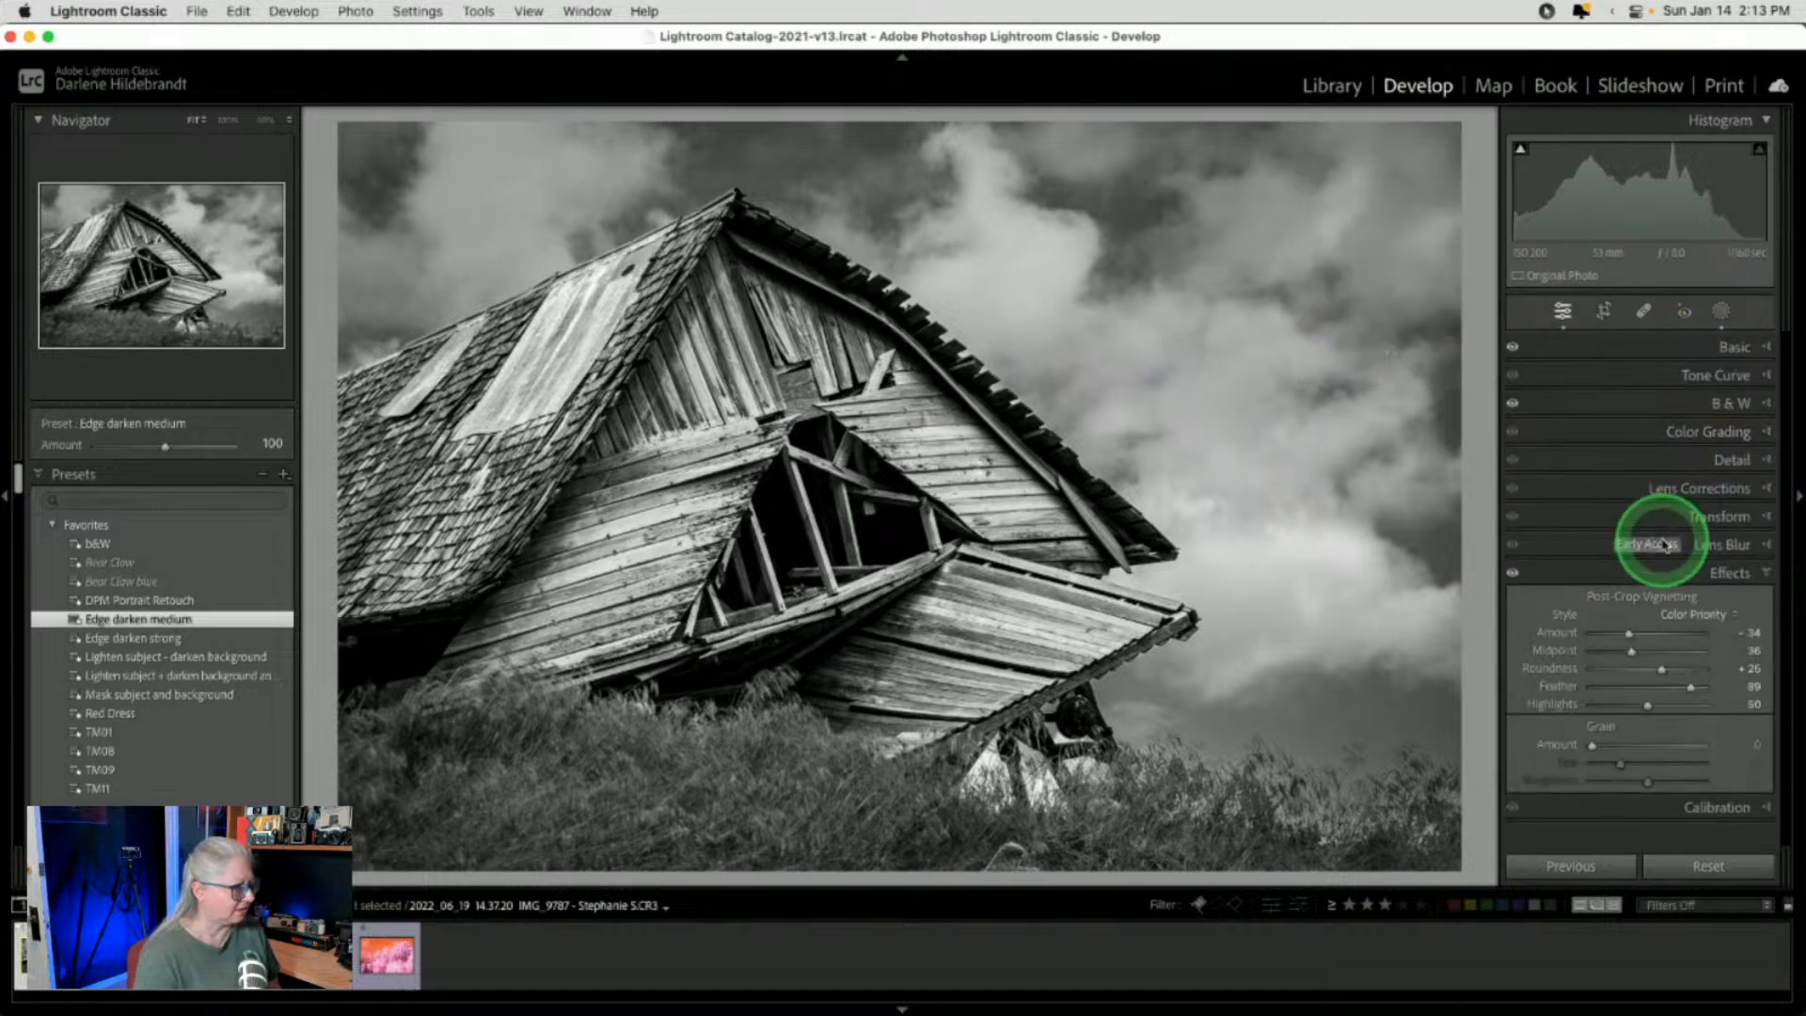
{"action": "left_click", "coordinate": [1716, 397]}
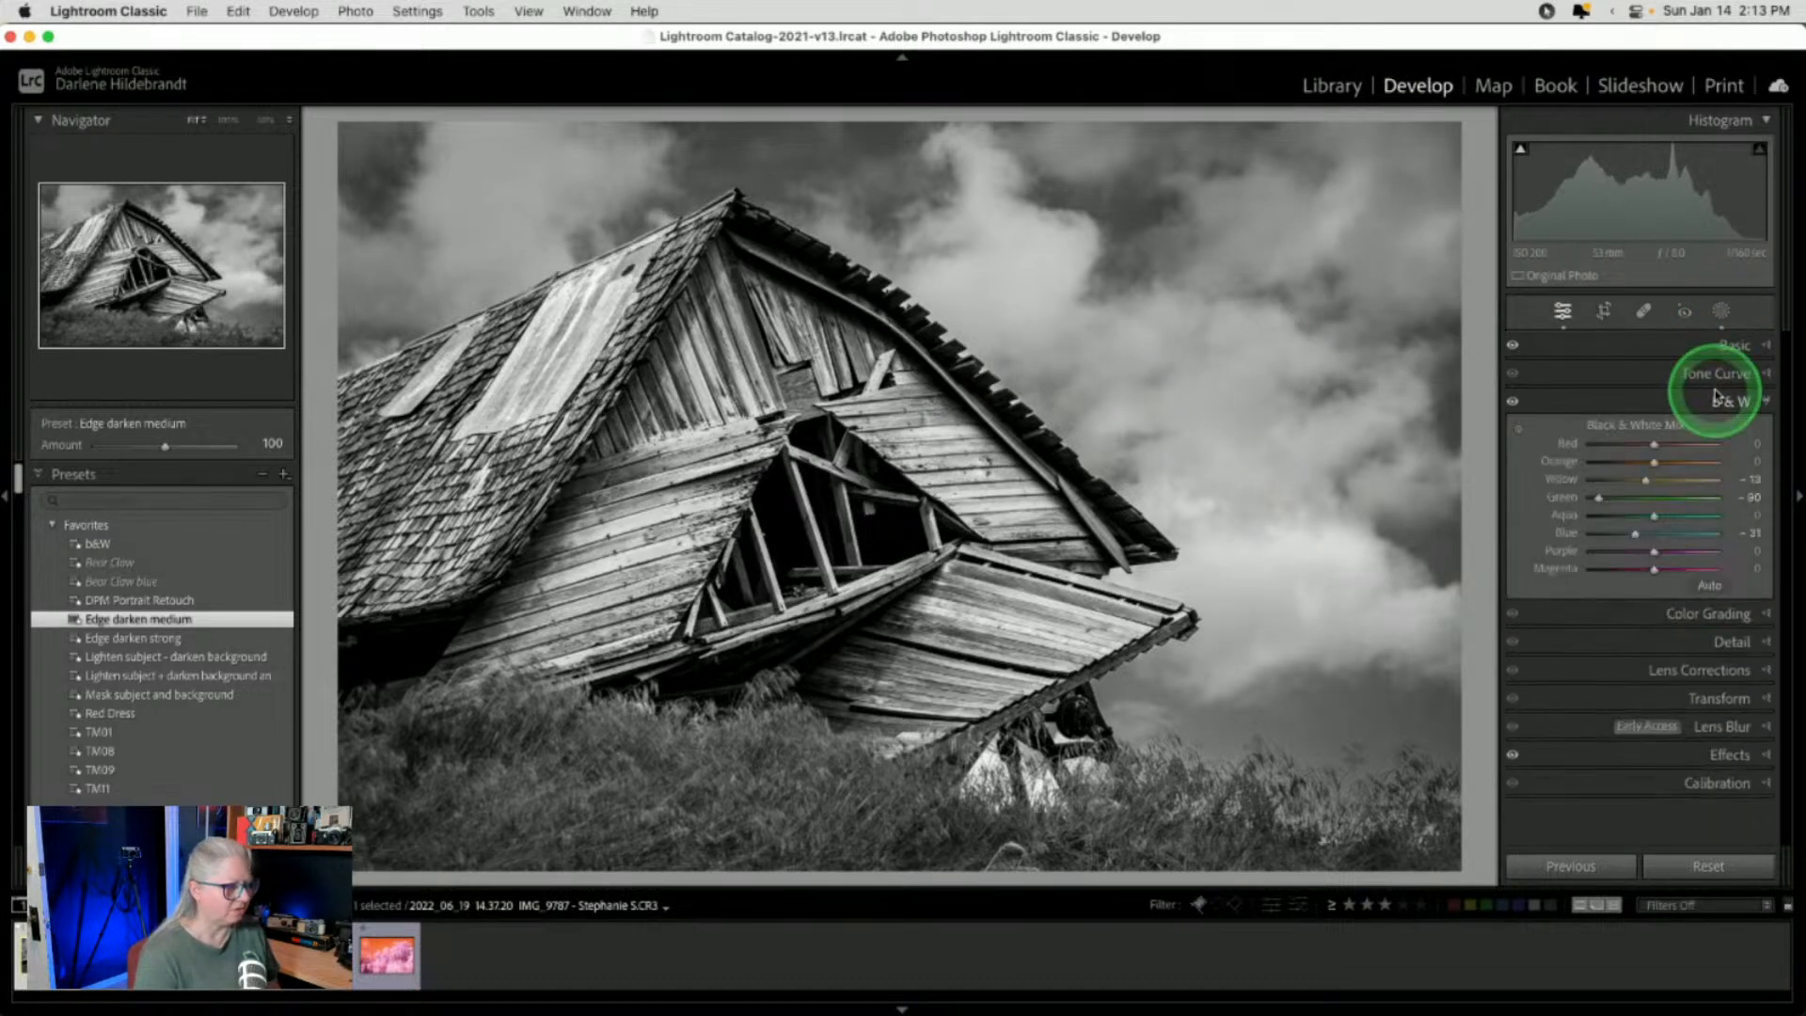
{"action": "left_click_drag", "start_coordinate": [1599, 496], "coordinate": [1662, 484]}
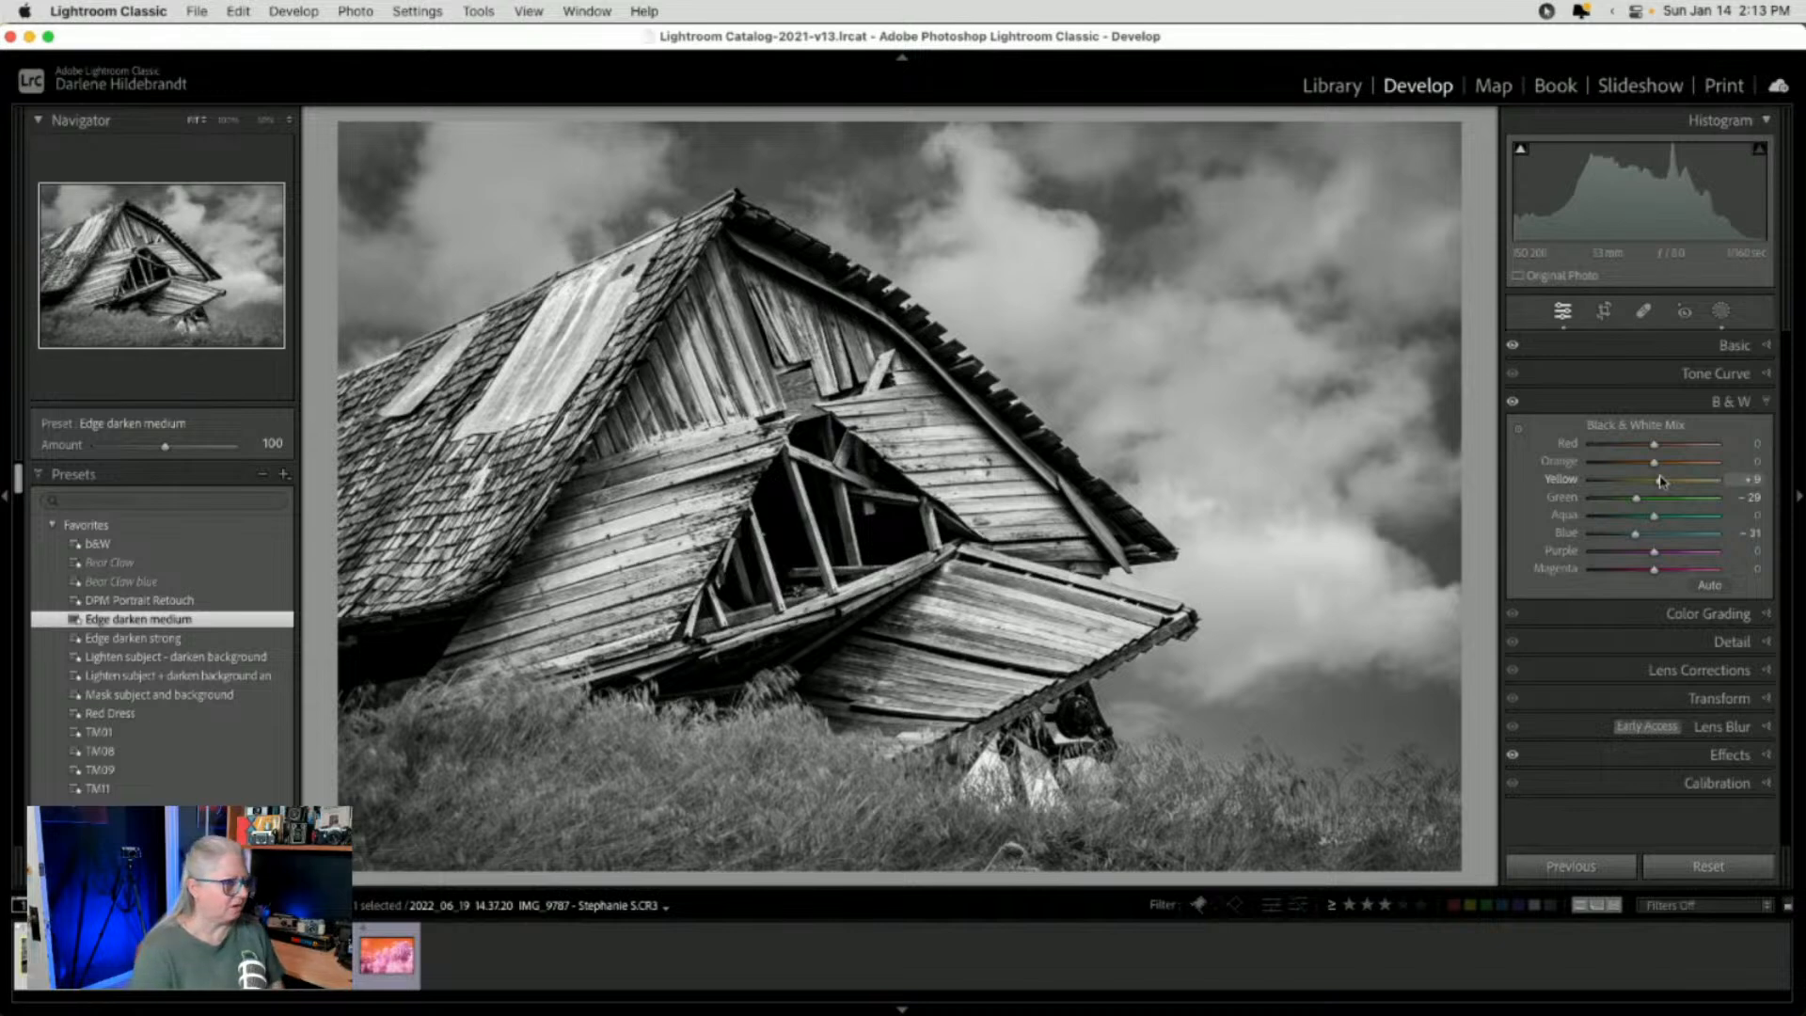
On the sky mask, set Whites to 23 and Blacks to -27, adjust Clarity and Texture, and close masking
{"action": "left_click", "coordinate": [1720, 310]}
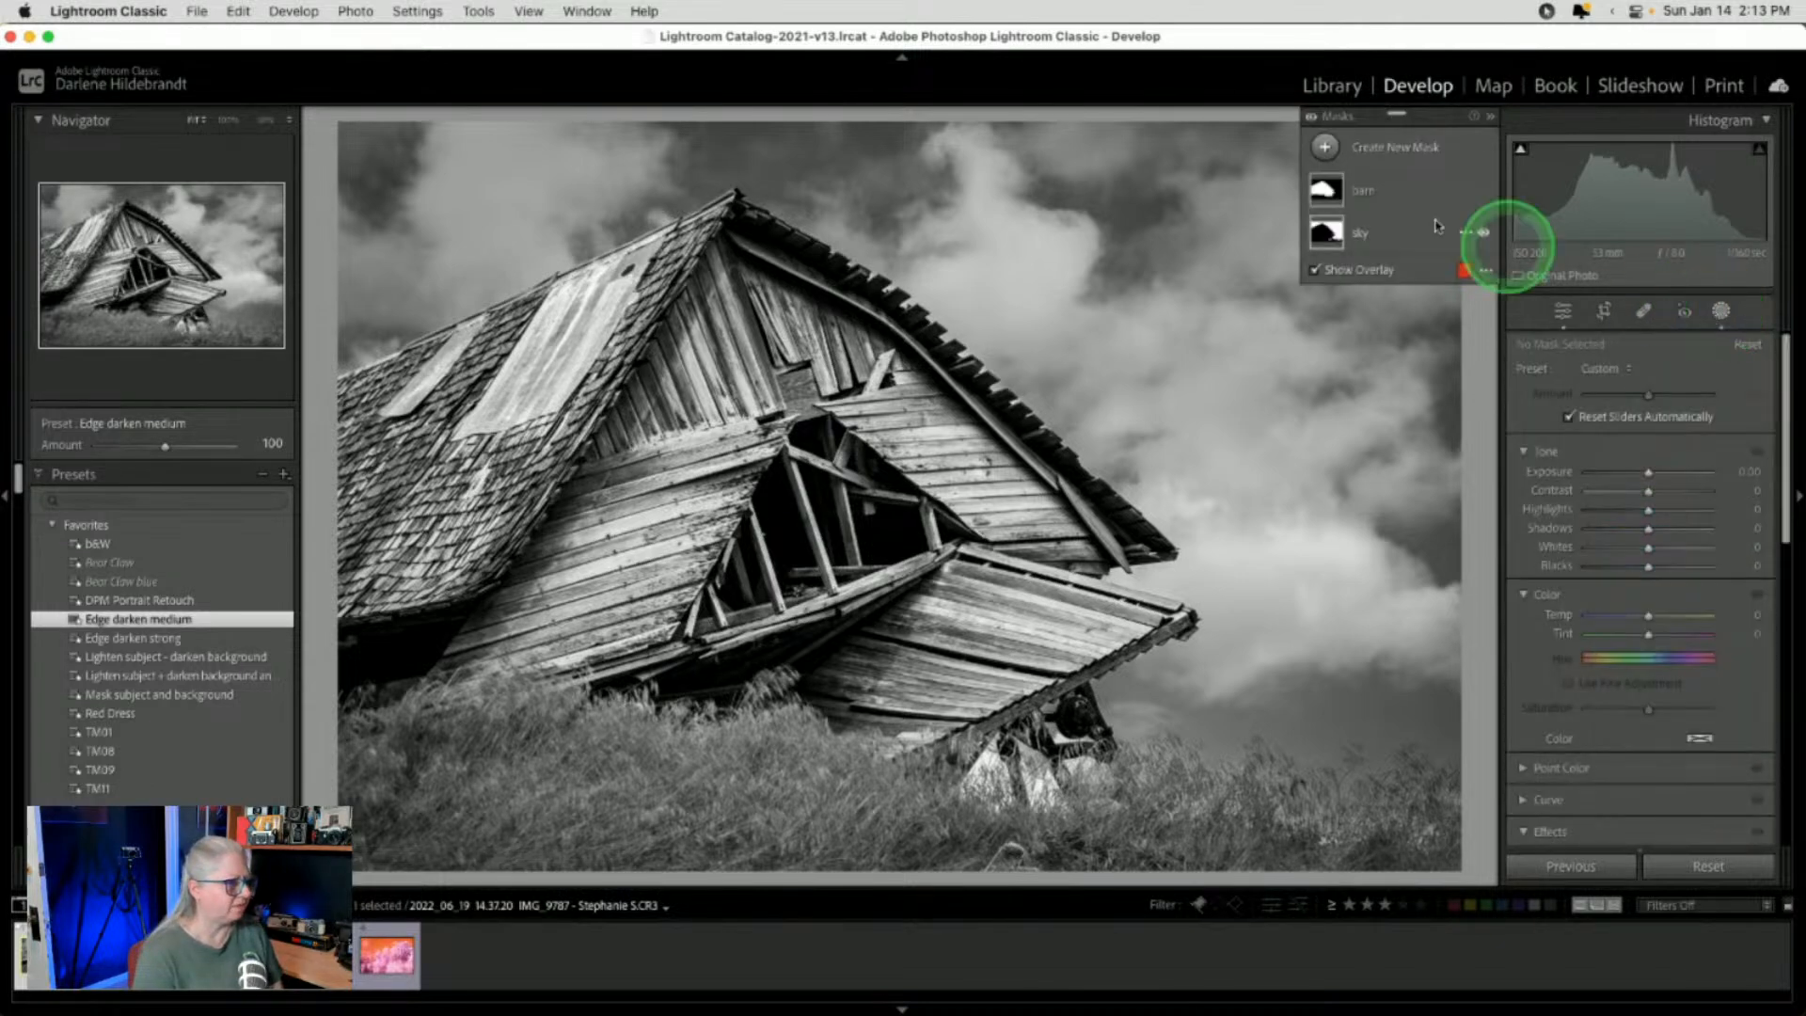
{"action": "left_click", "coordinate": [1397, 228]}
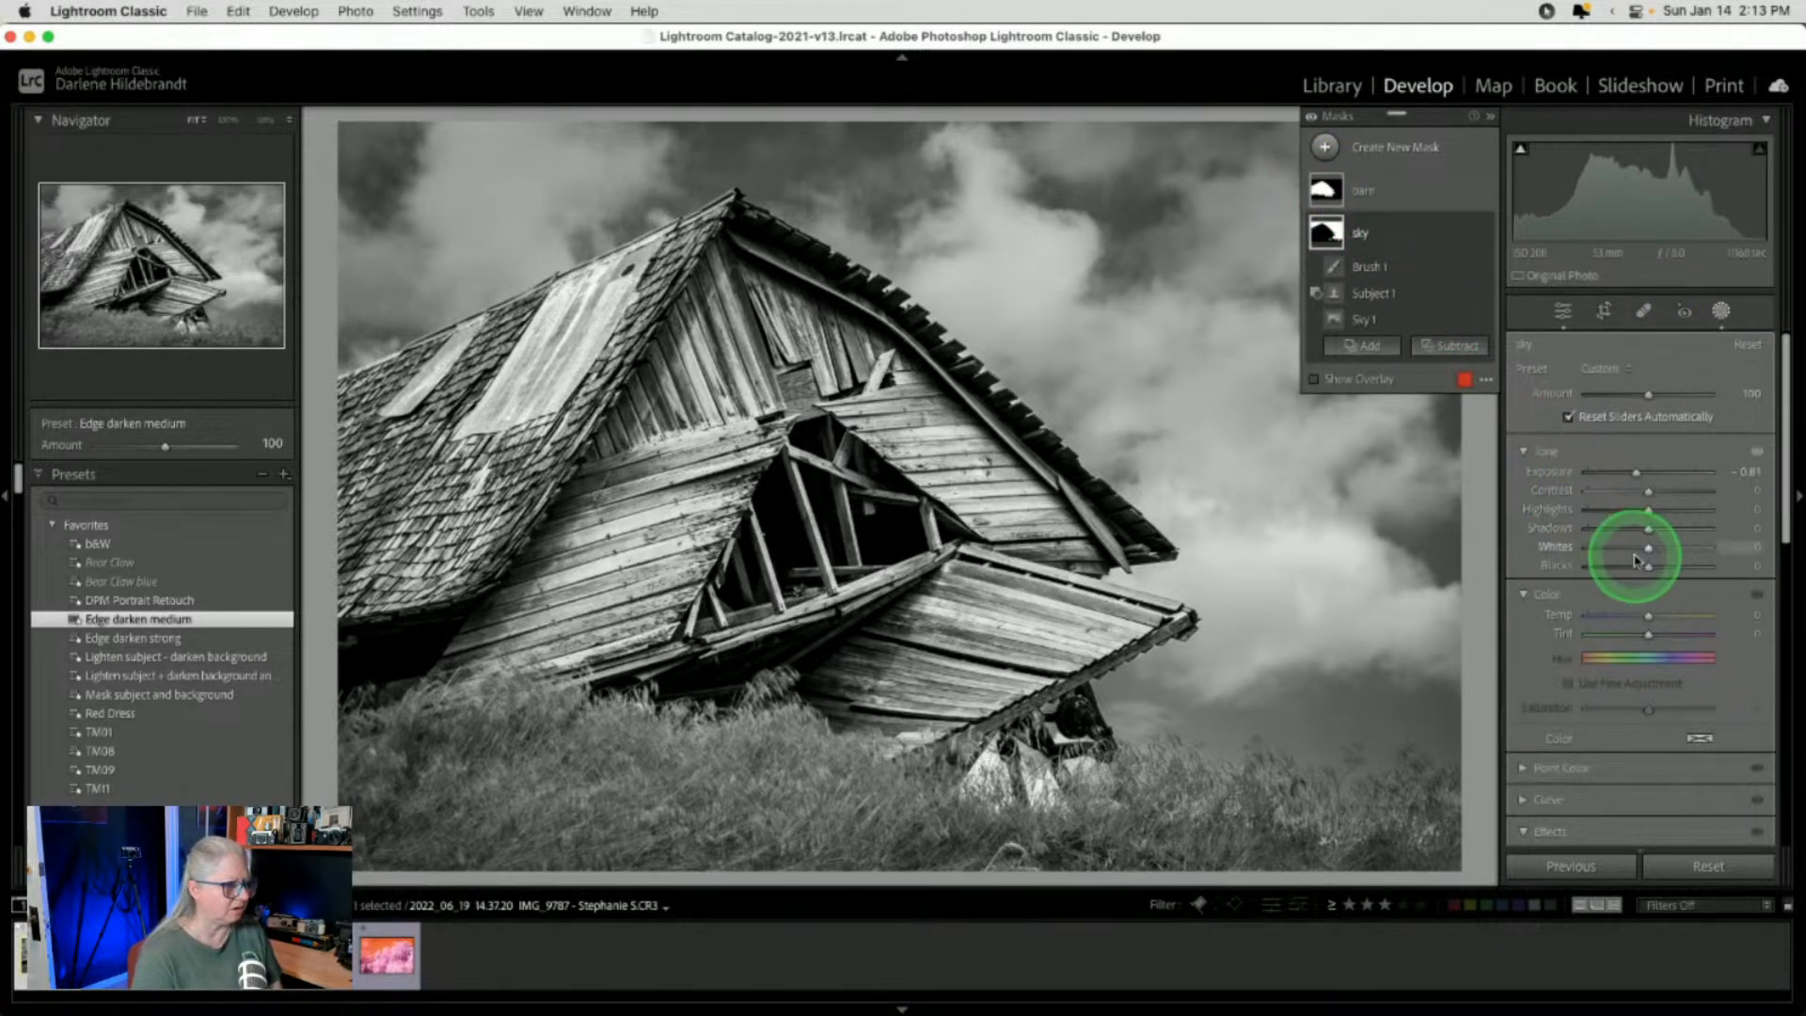
{"action": "left_click_drag", "start_coordinate": [1637, 562], "coordinate": [1659, 551]}
{"action": "scroll", "coordinate": [1646, 682], "scroll_direction": "down", "scroll_amount": 4}
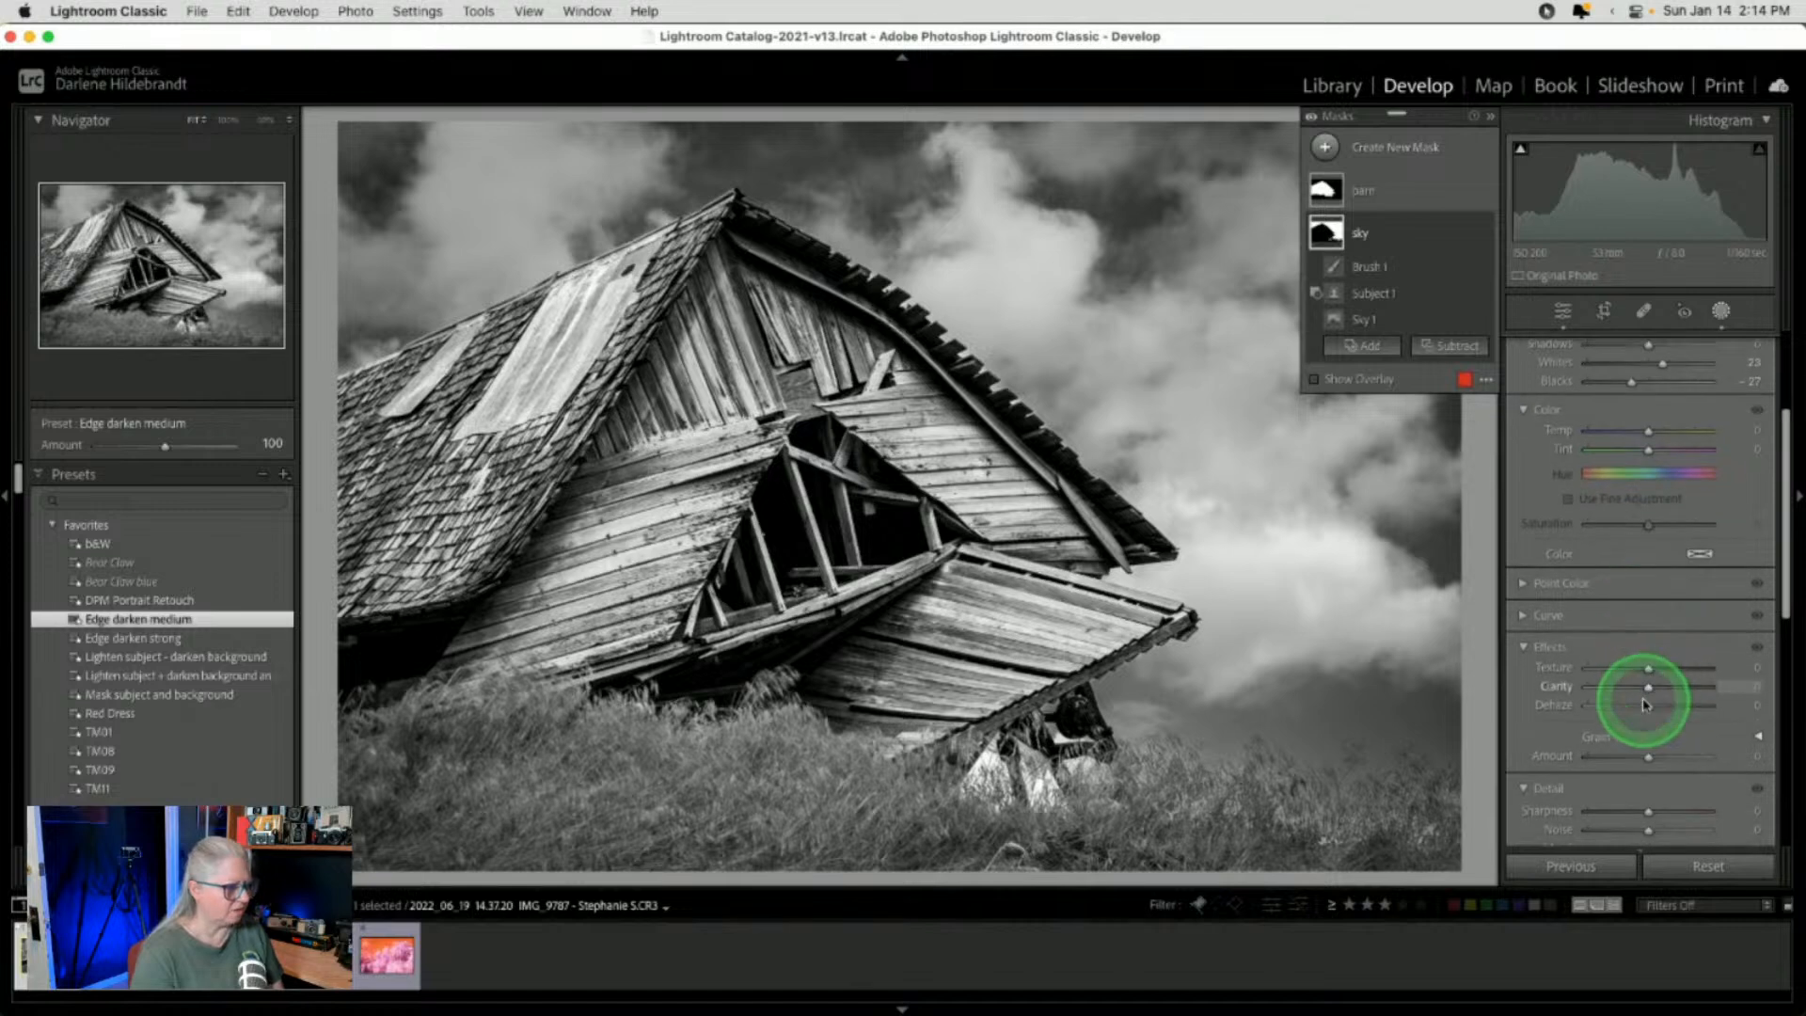
{"action": "left_click_drag", "start_coordinate": [1648, 692], "coordinate": [1657, 670]}
{"action": "left_click", "coordinate": [1722, 311]}
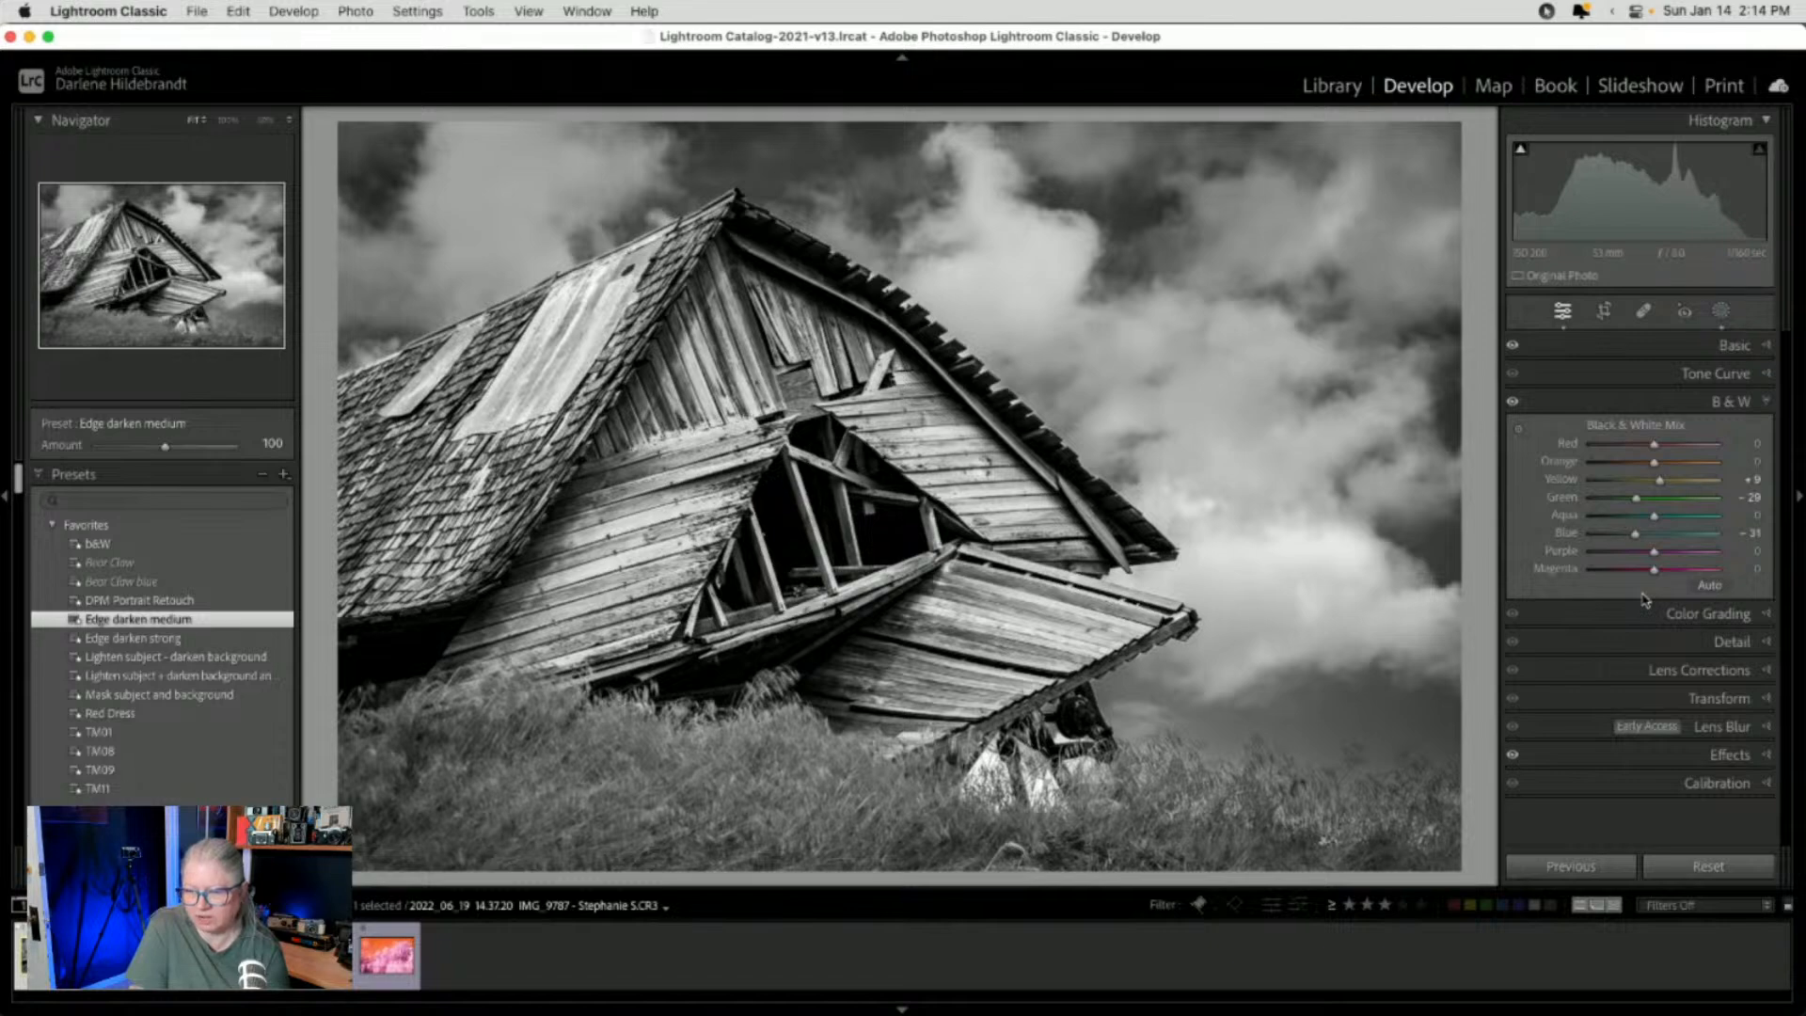
Compare the edited black-and-white photo with the original color version
{"action": "key", "text": "backslash"}
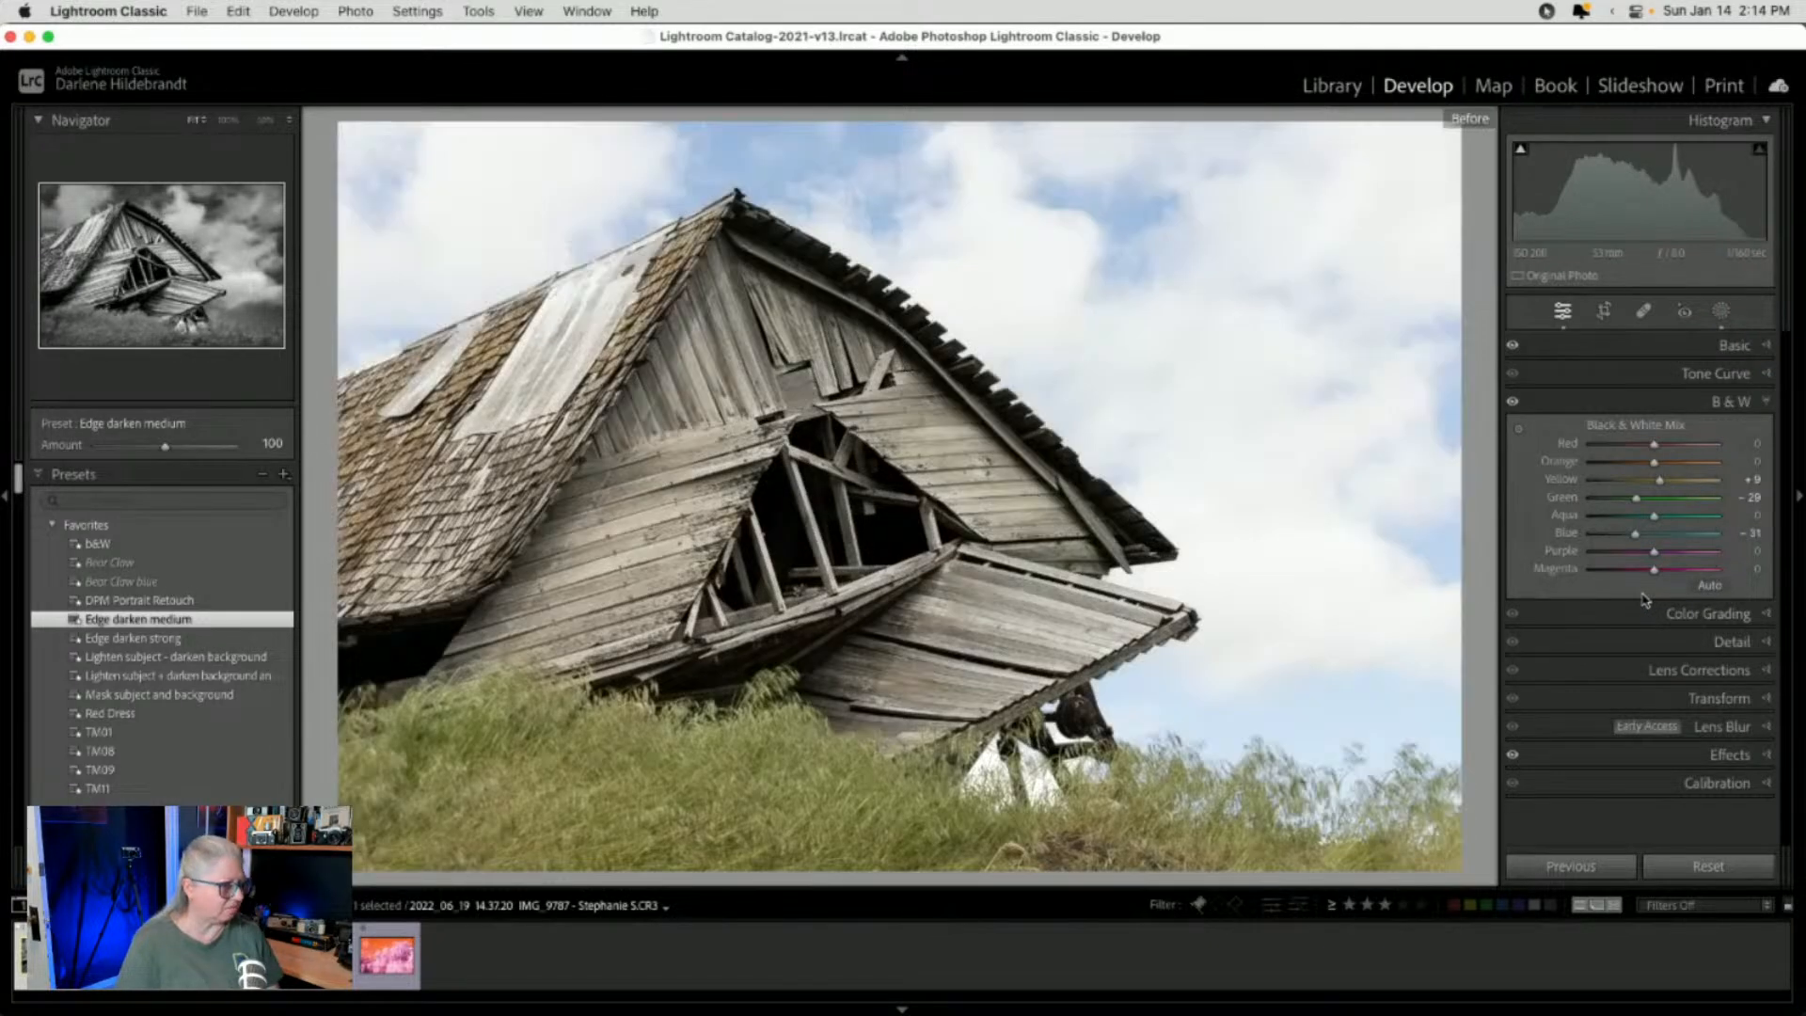
{"action": "key", "text": "backslash"}
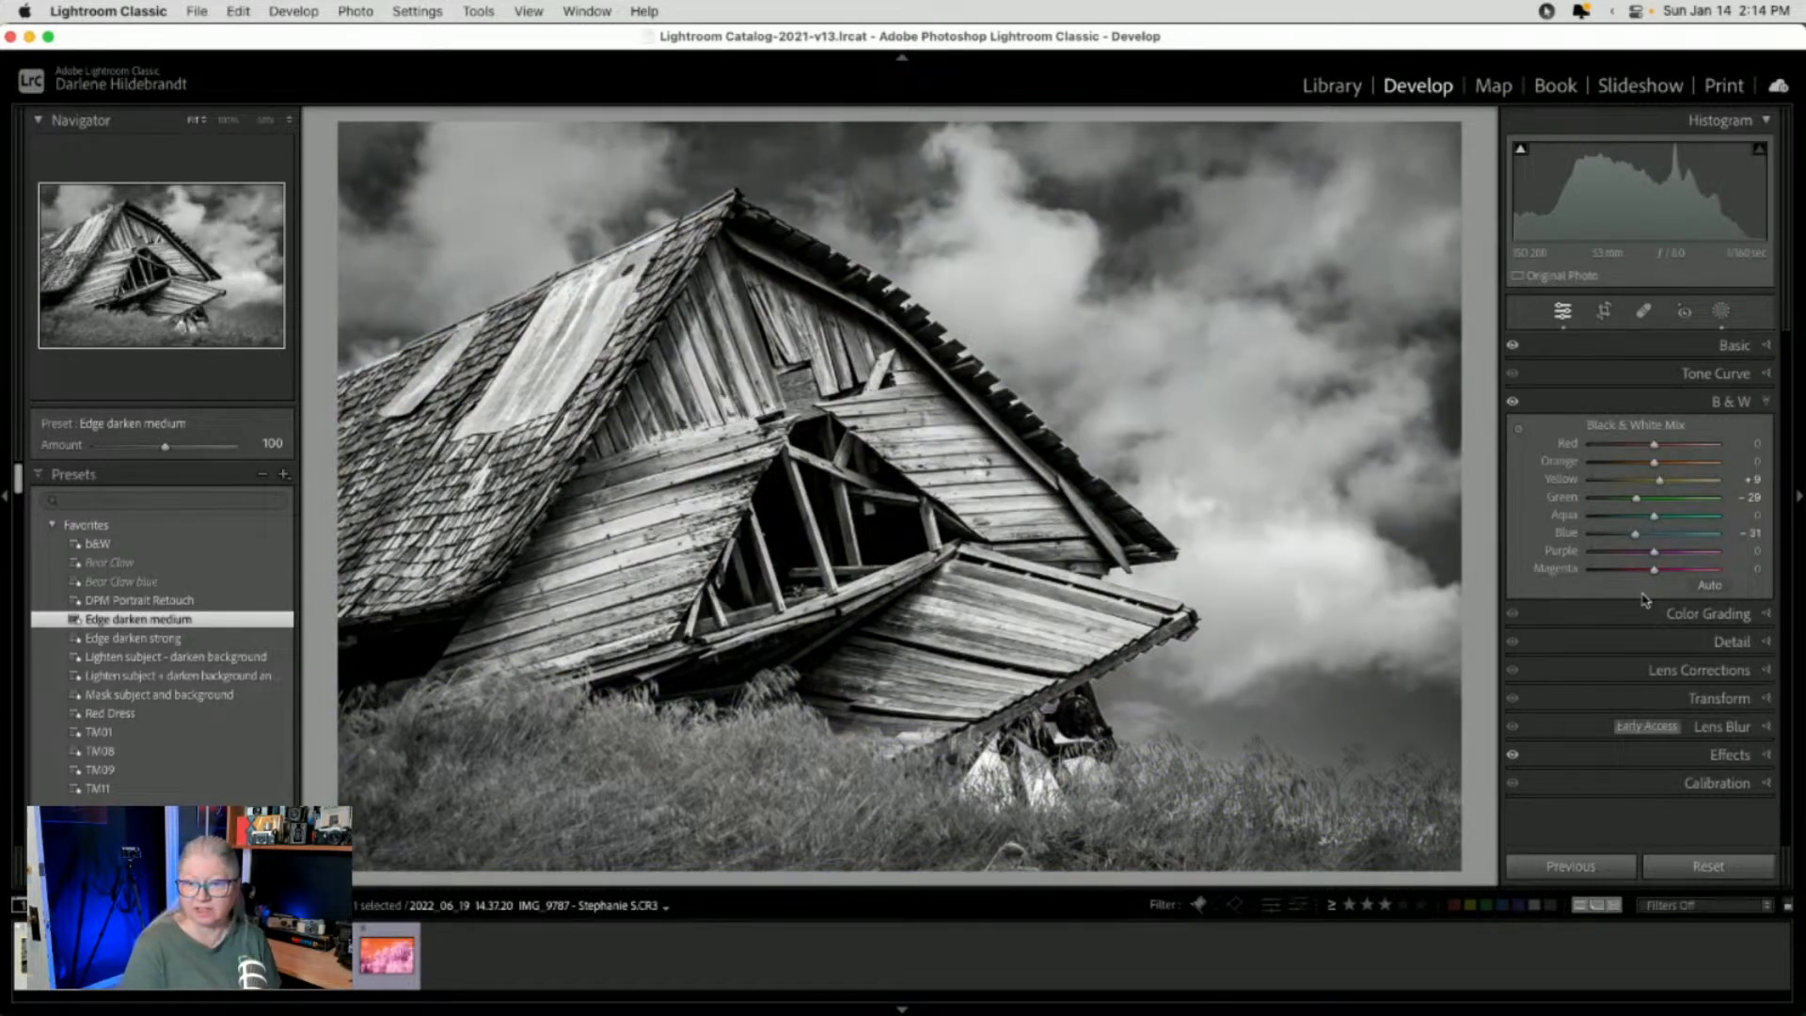
{"action": "left_click", "coordinate": [1635, 605]}
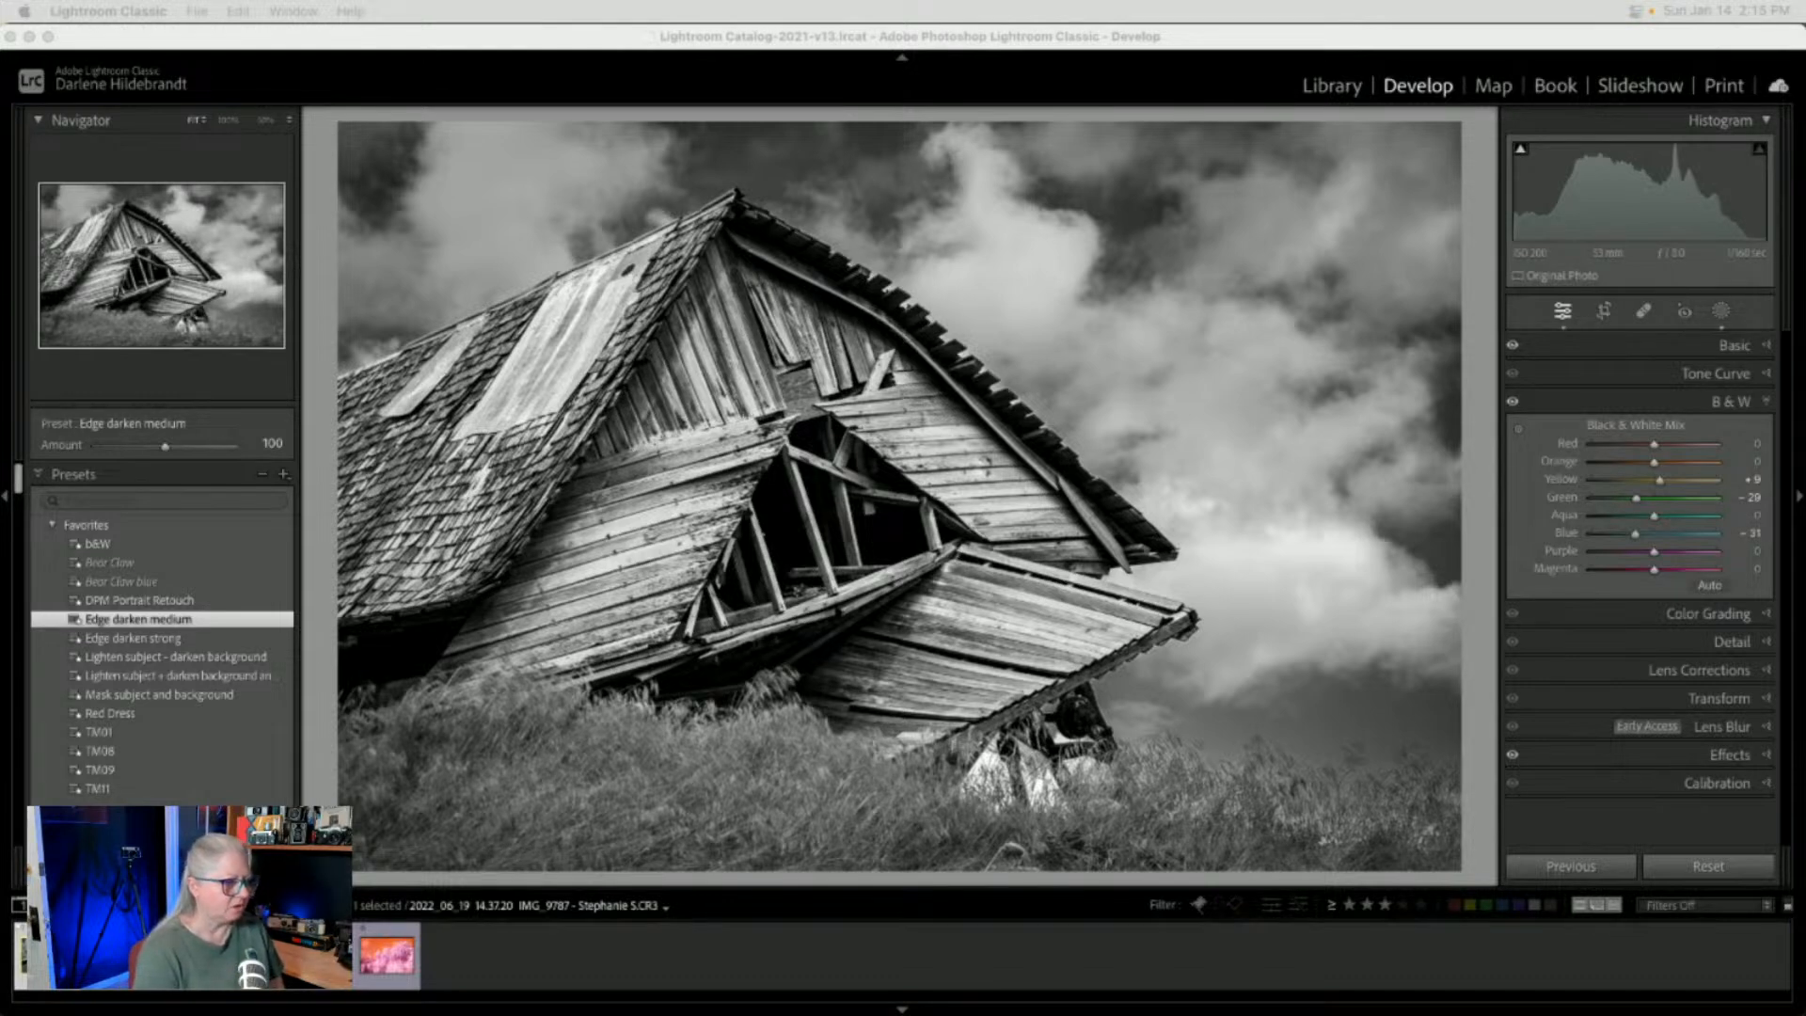
Tint the shadows in Color Grading with Hue 52, Saturation 24 and Luminance -54
{"action": "left_click", "coordinate": [1706, 616]}
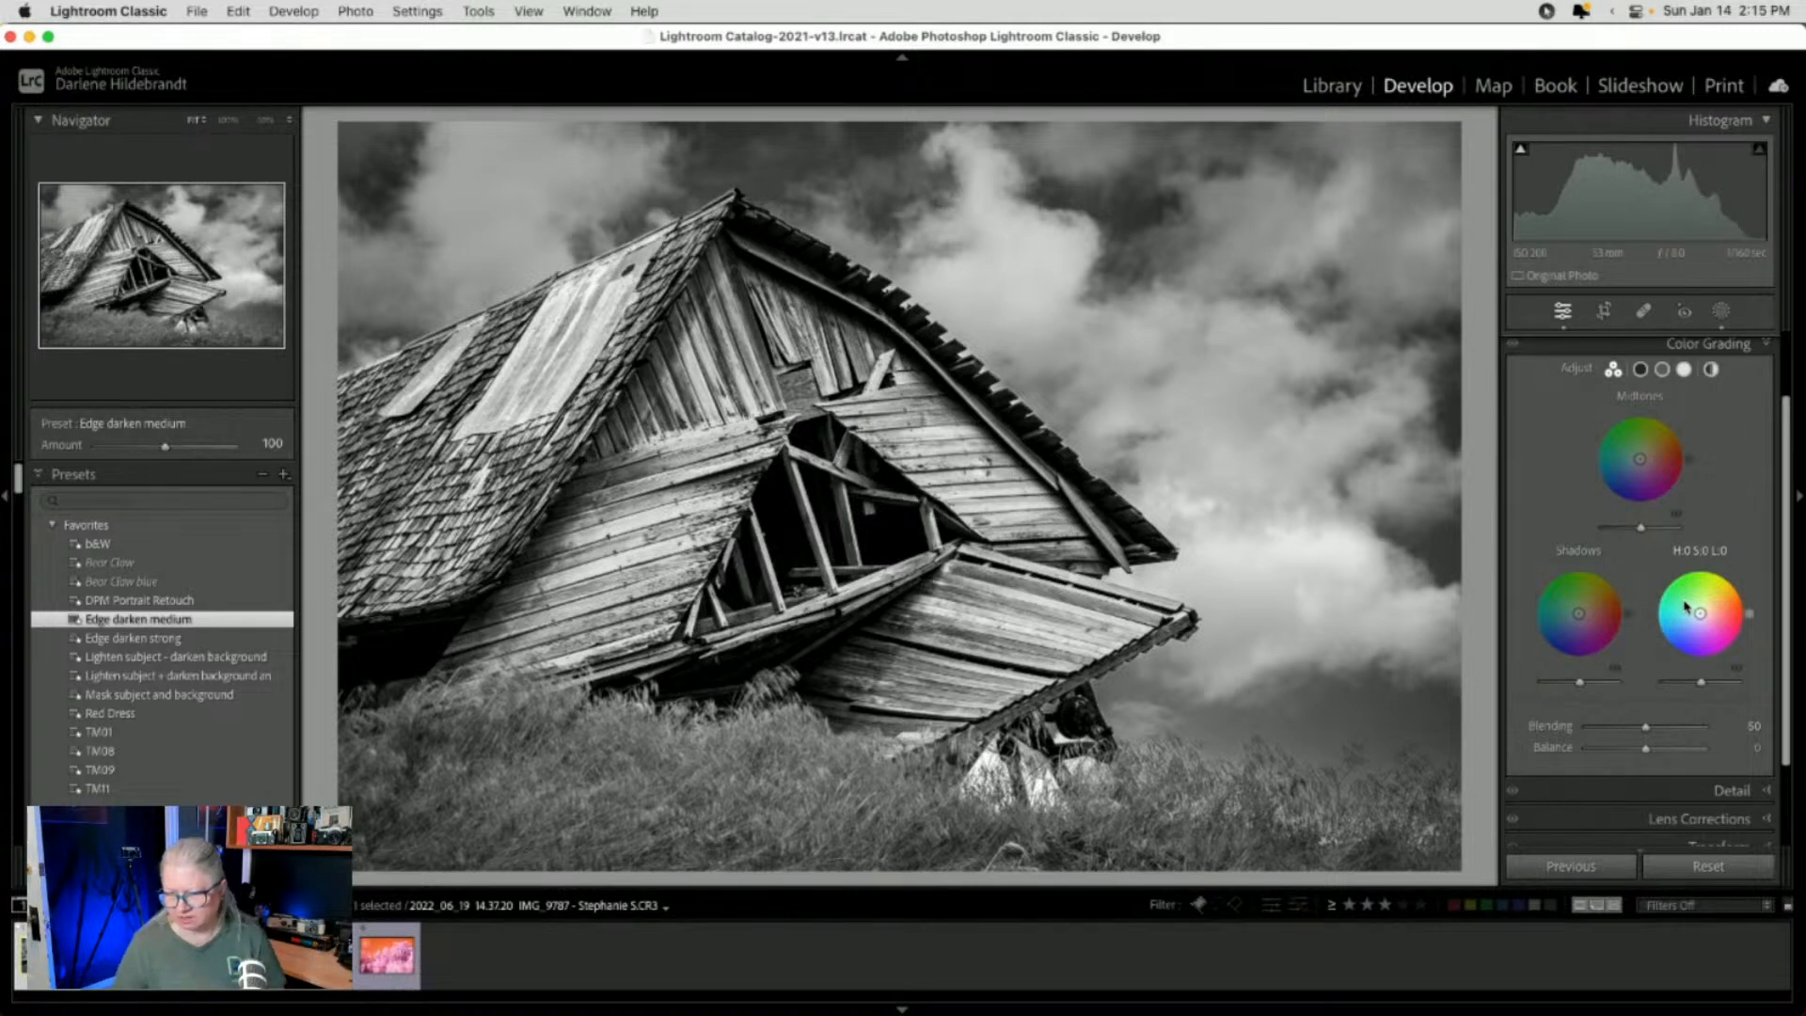
{"action": "left_click", "coordinate": [1660, 620]}
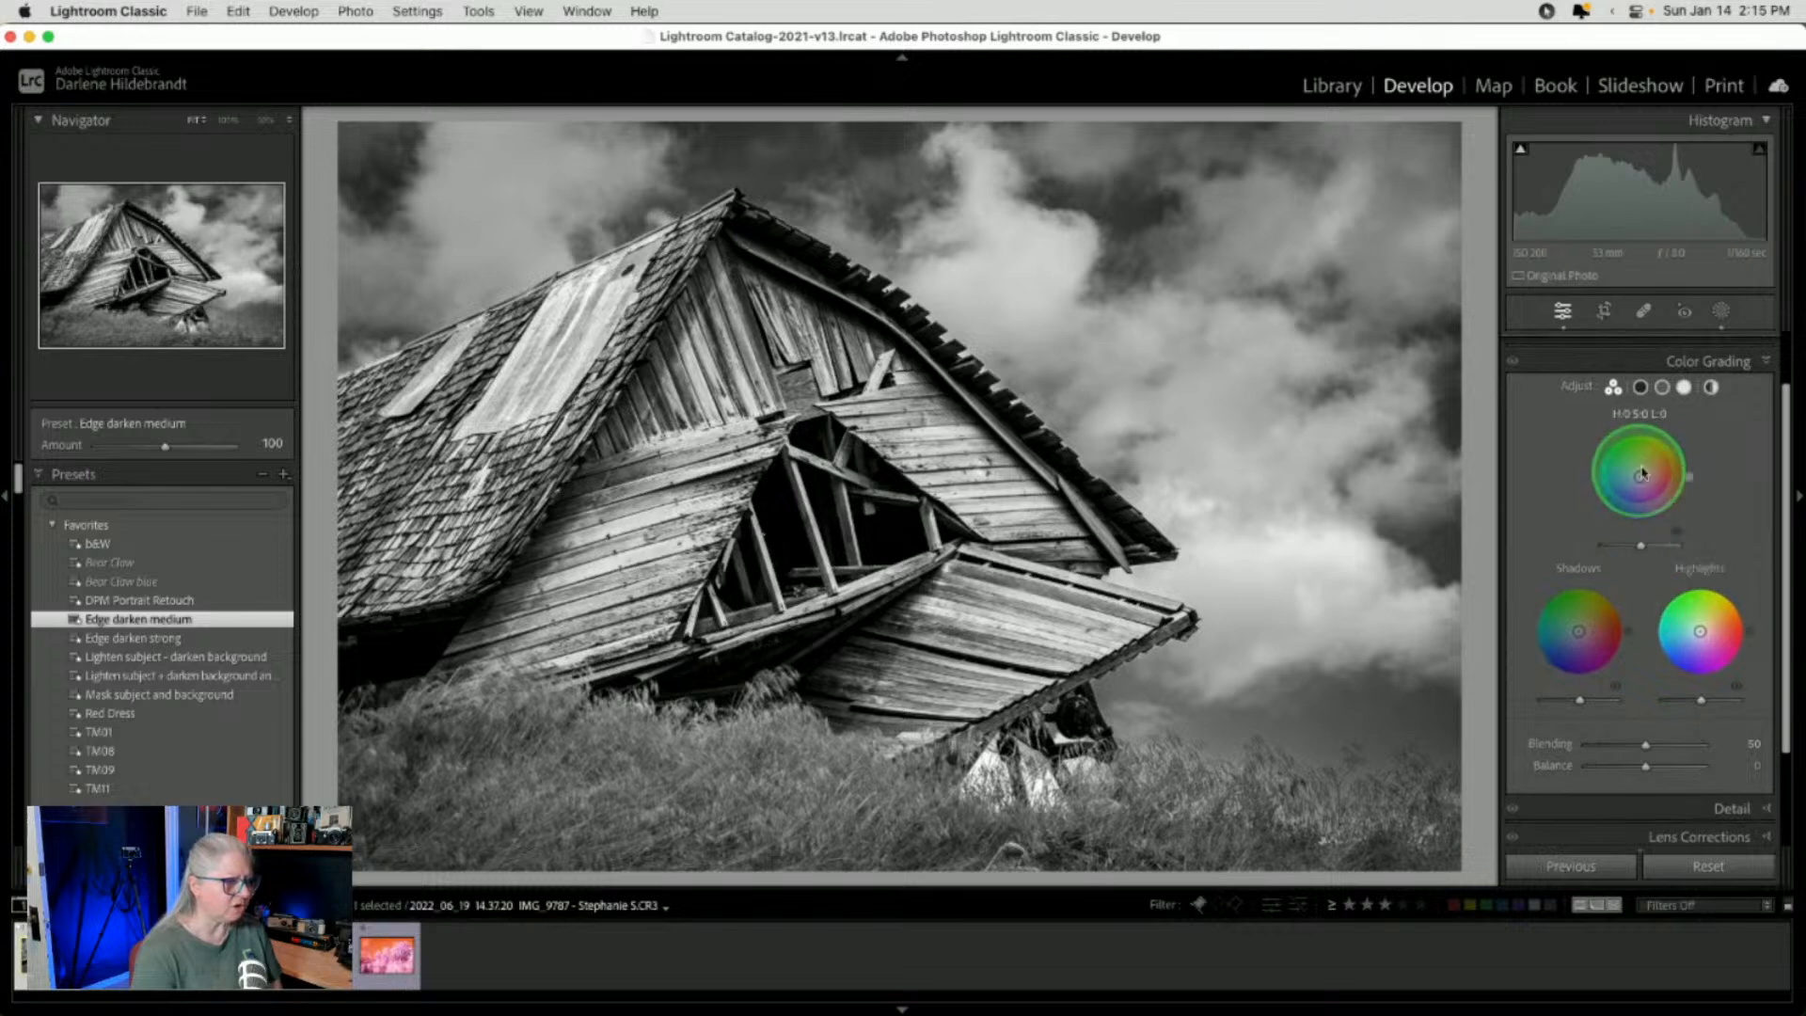
{"action": "left_click", "coordinate": [1637, 387]}
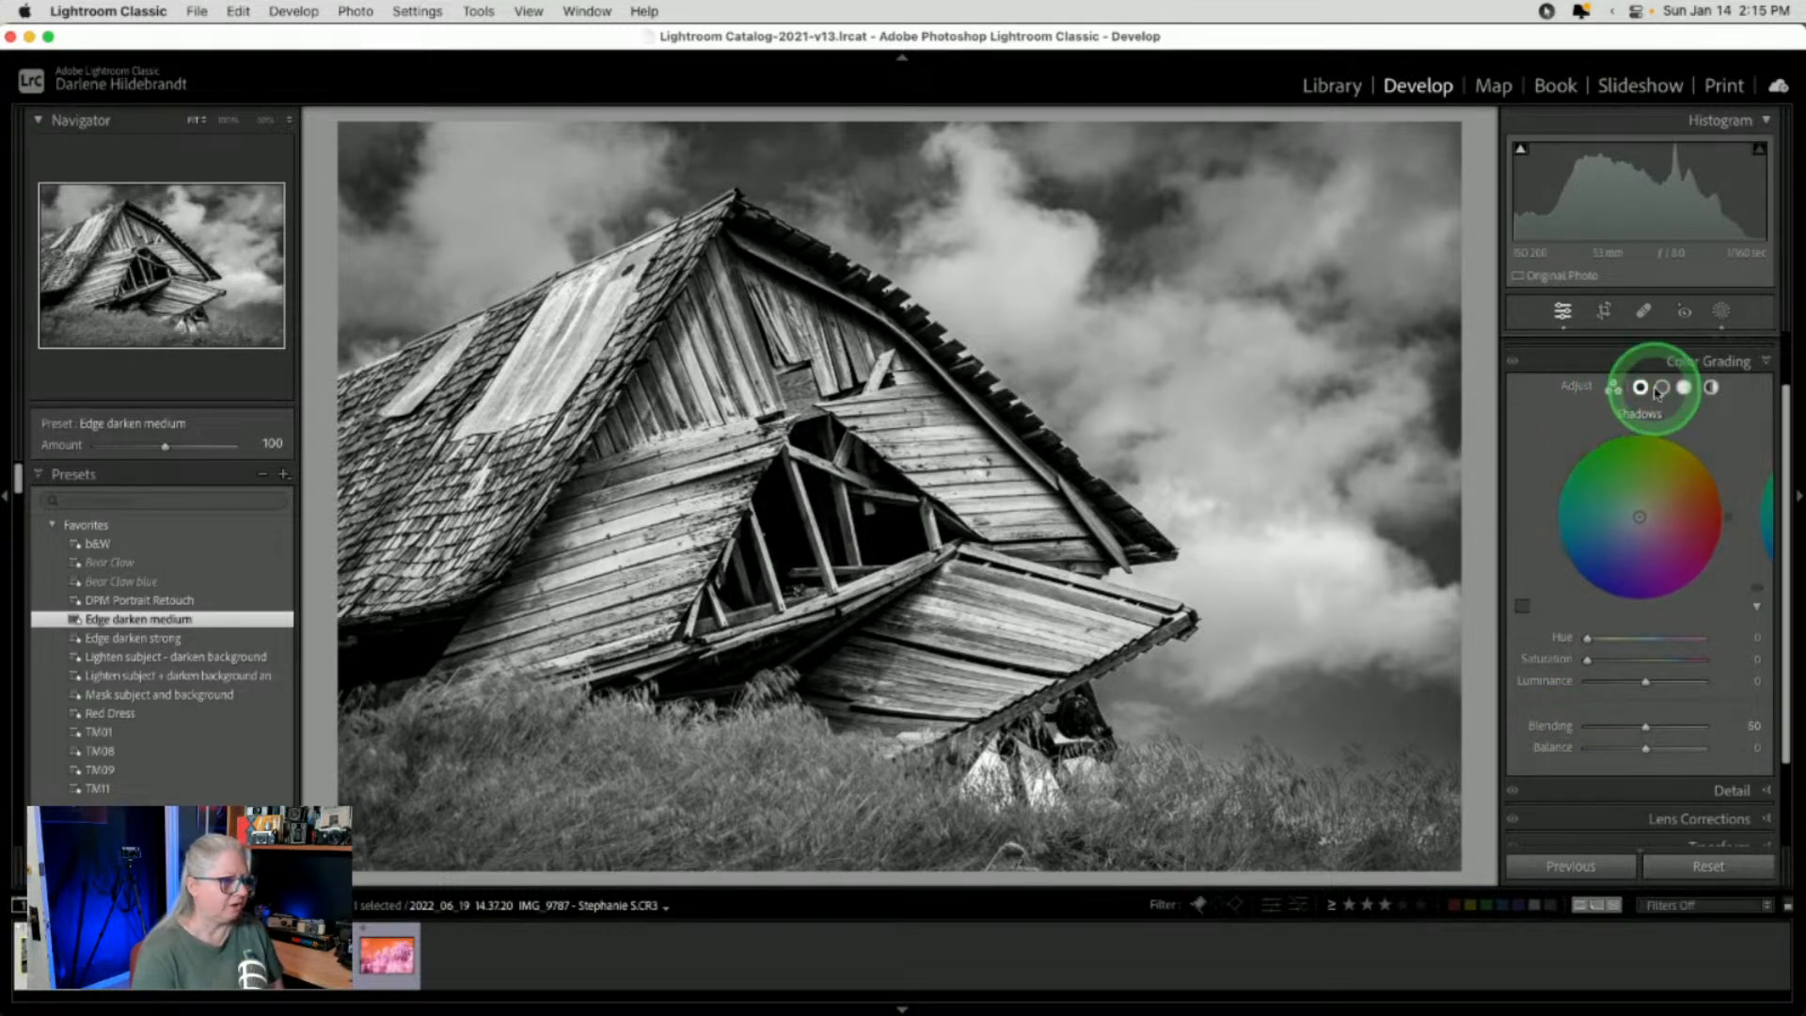
{"action": "left_click_drag", "start_coordinate": [1734, 506], "coordinate": [1707, 460]}
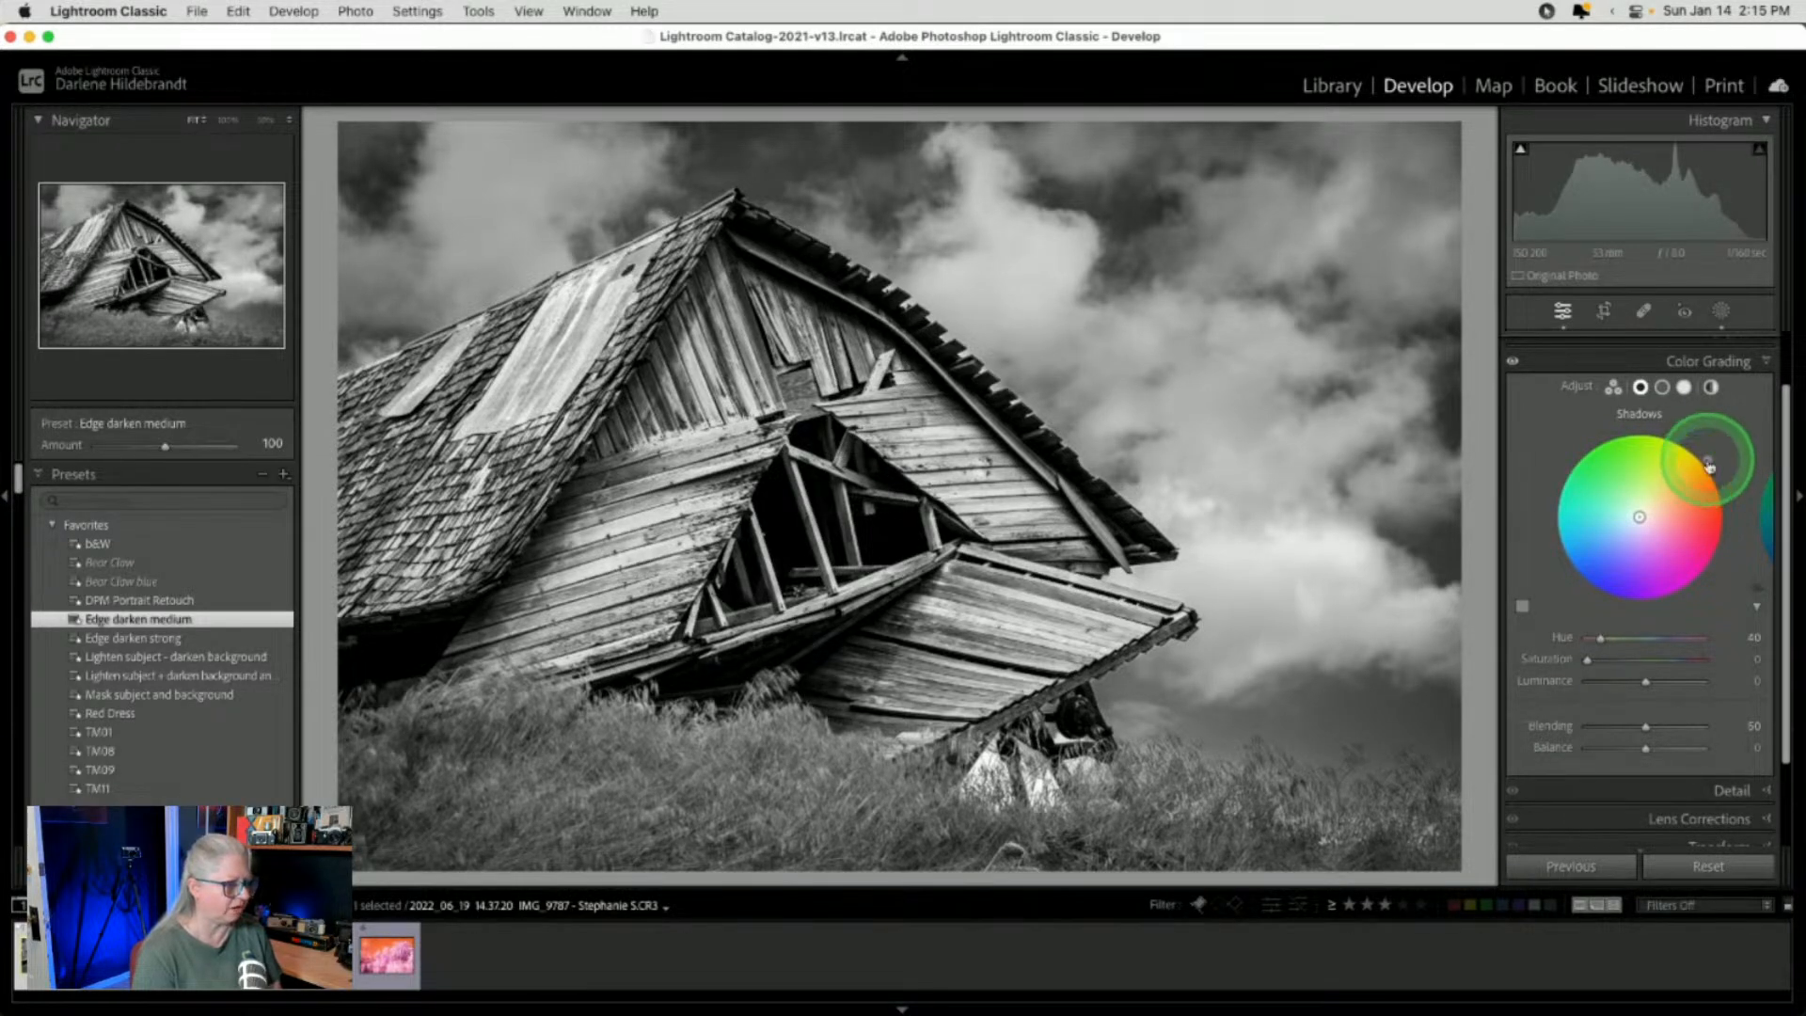
{"action": "left_click_drag", "start_coordinate": [1567, 664], "coordinate": [1617, 661]}
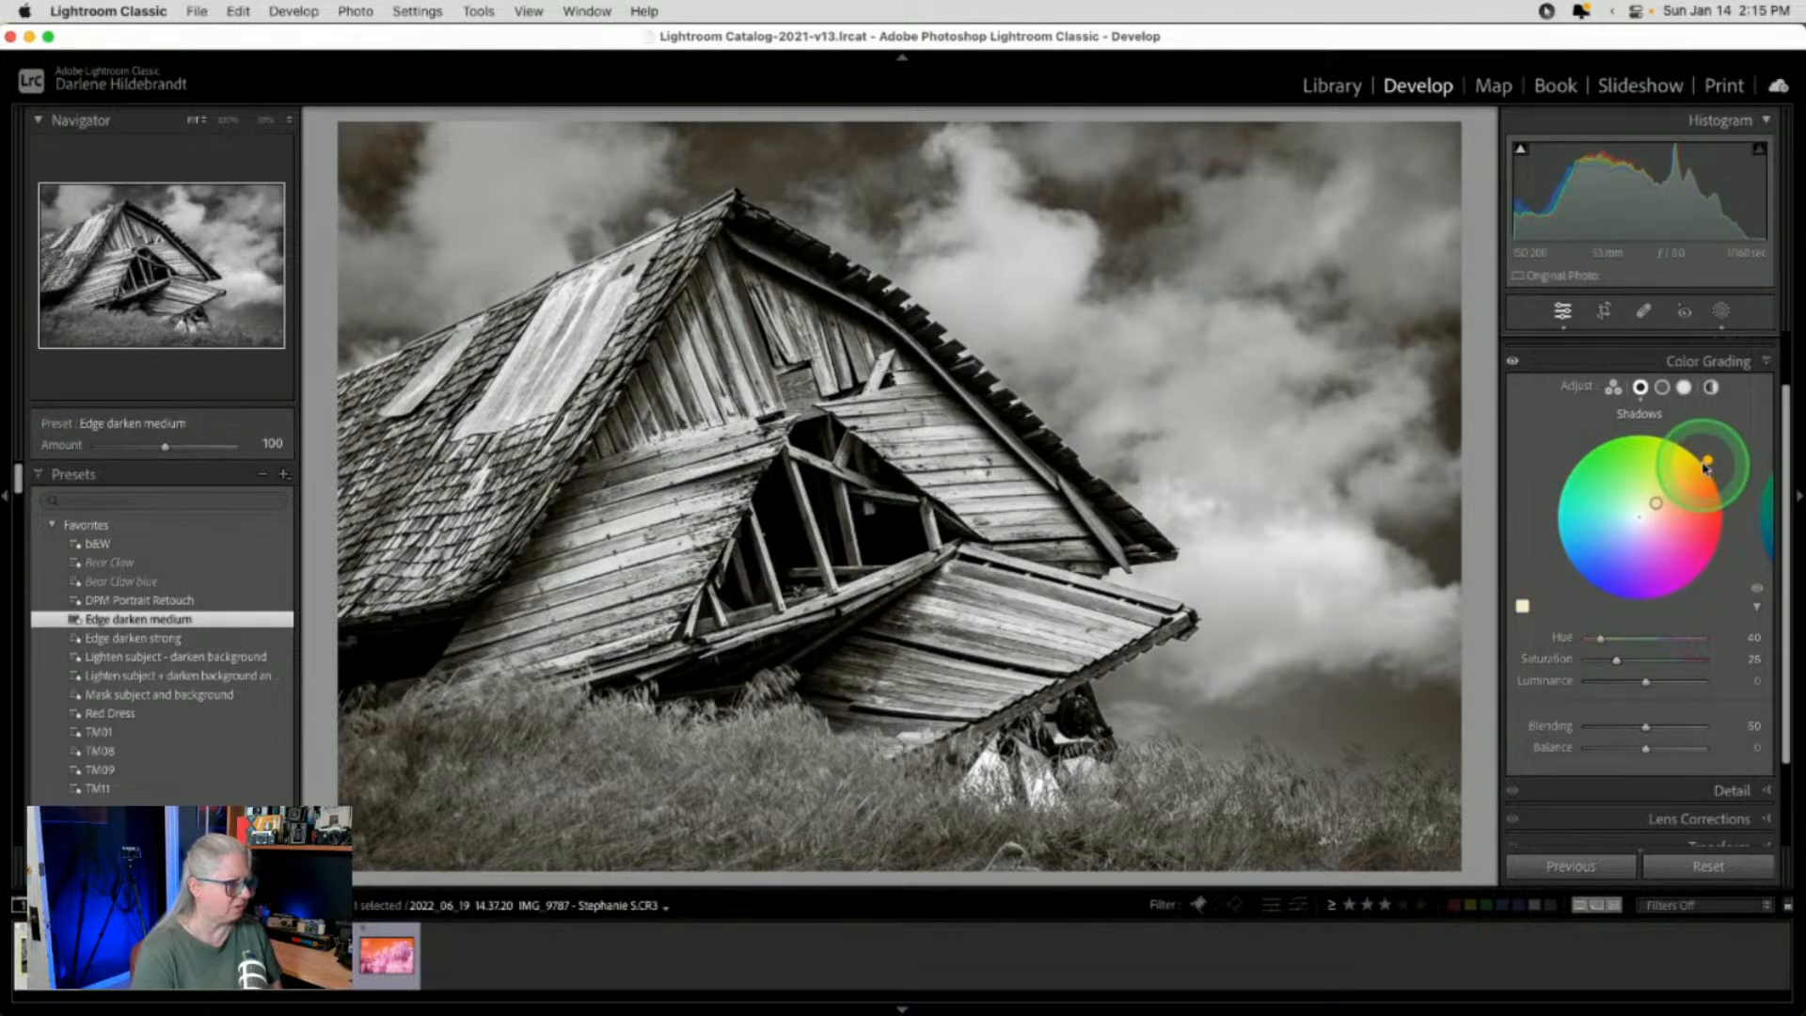
{"action": "mouse_move", "coordinate": [1709, 460]}
{"action": "left_mouse_down"}
{"action": "mouse_move", "coordinate": [1656, 431]}
{"action": "mouse_move", "coordinate": [1693, 448]}
{"action": "left_mouse_up"}
{"action": "mouse_move", "coordinate": [1617, 659]}
{"action": "left_mouse_down"}
{"action": "mouse_move", "coordinate": [1636, 679]}
{"action": "mouse_move", "coordinate": [1622, 682]}
{"action": "mouse_move", "coordinate": [1725, 680]}
{"action": "mouse_move", "coordinate": [1589, 677]}
{"action": "mouse_move", "coordinate": [1709, 679]}
{"action": "mouse_move", "coordinate": [1615, 675]}
{"action": "left_mouse_up"}
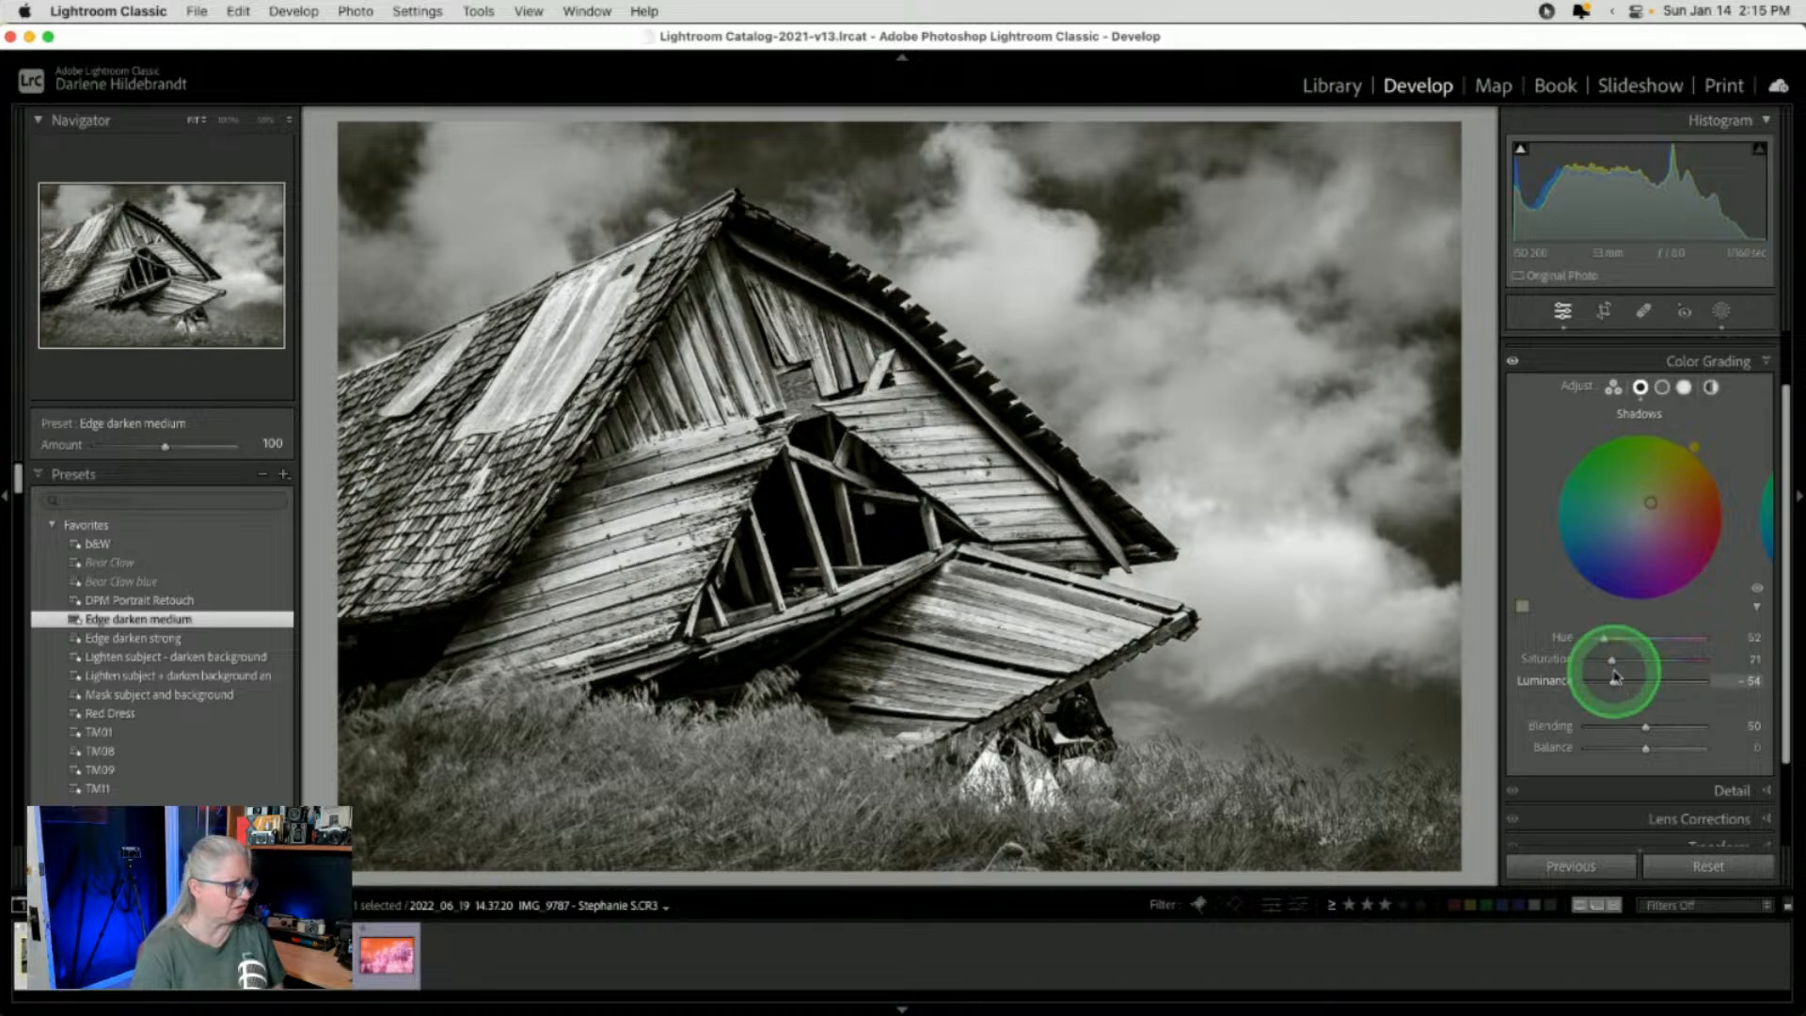
{"action": "mouse_move", "coordinate": [1612, 661]}
{"action": "left_mouse_down"}
{"action": "mouse_move", "coordinate": [1683, 679]}
{"action": "mouse_move", "coordinate": [1615, 680]}
{"action": "left_mouse_up"}
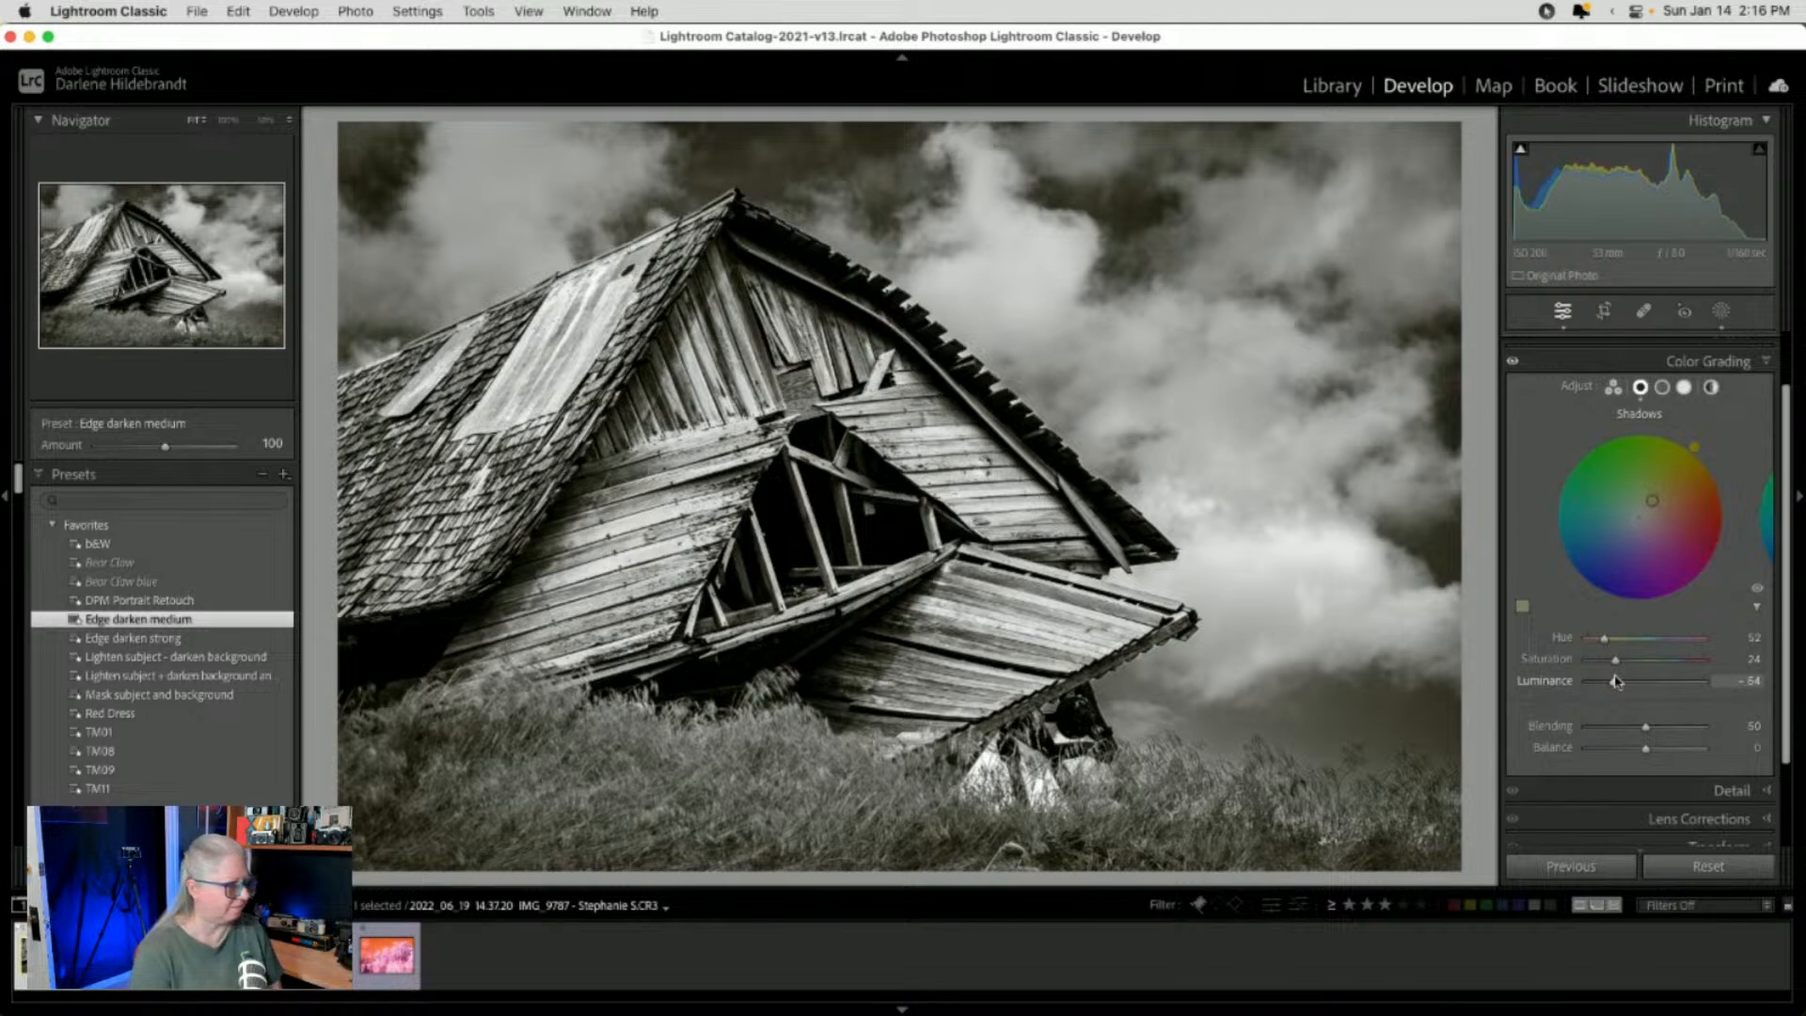
Tint the highlights with Saturation 18, trying a blue hue before setting Hue to 2
{"action": "left_click", "coordinate": [1684, 387]}
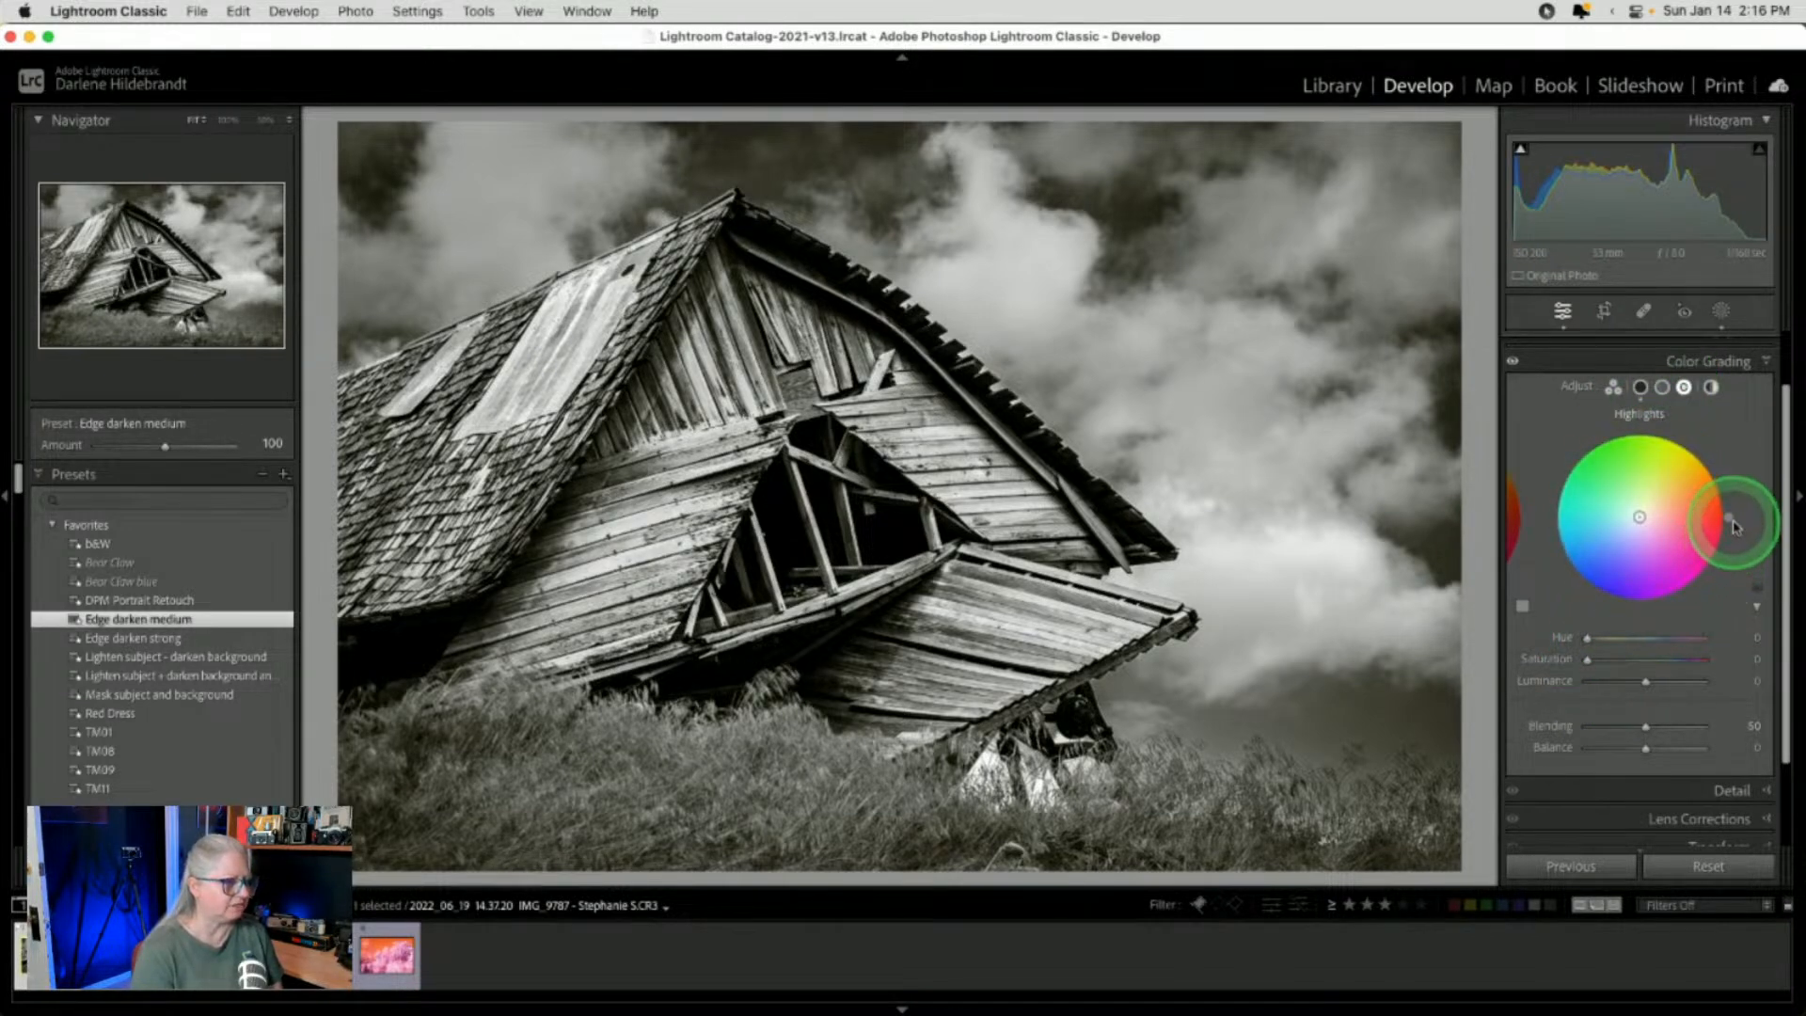
{"action": "left_click_drag", "start_coordinate": [1736, 526], "coordinate": [1581, 585]}
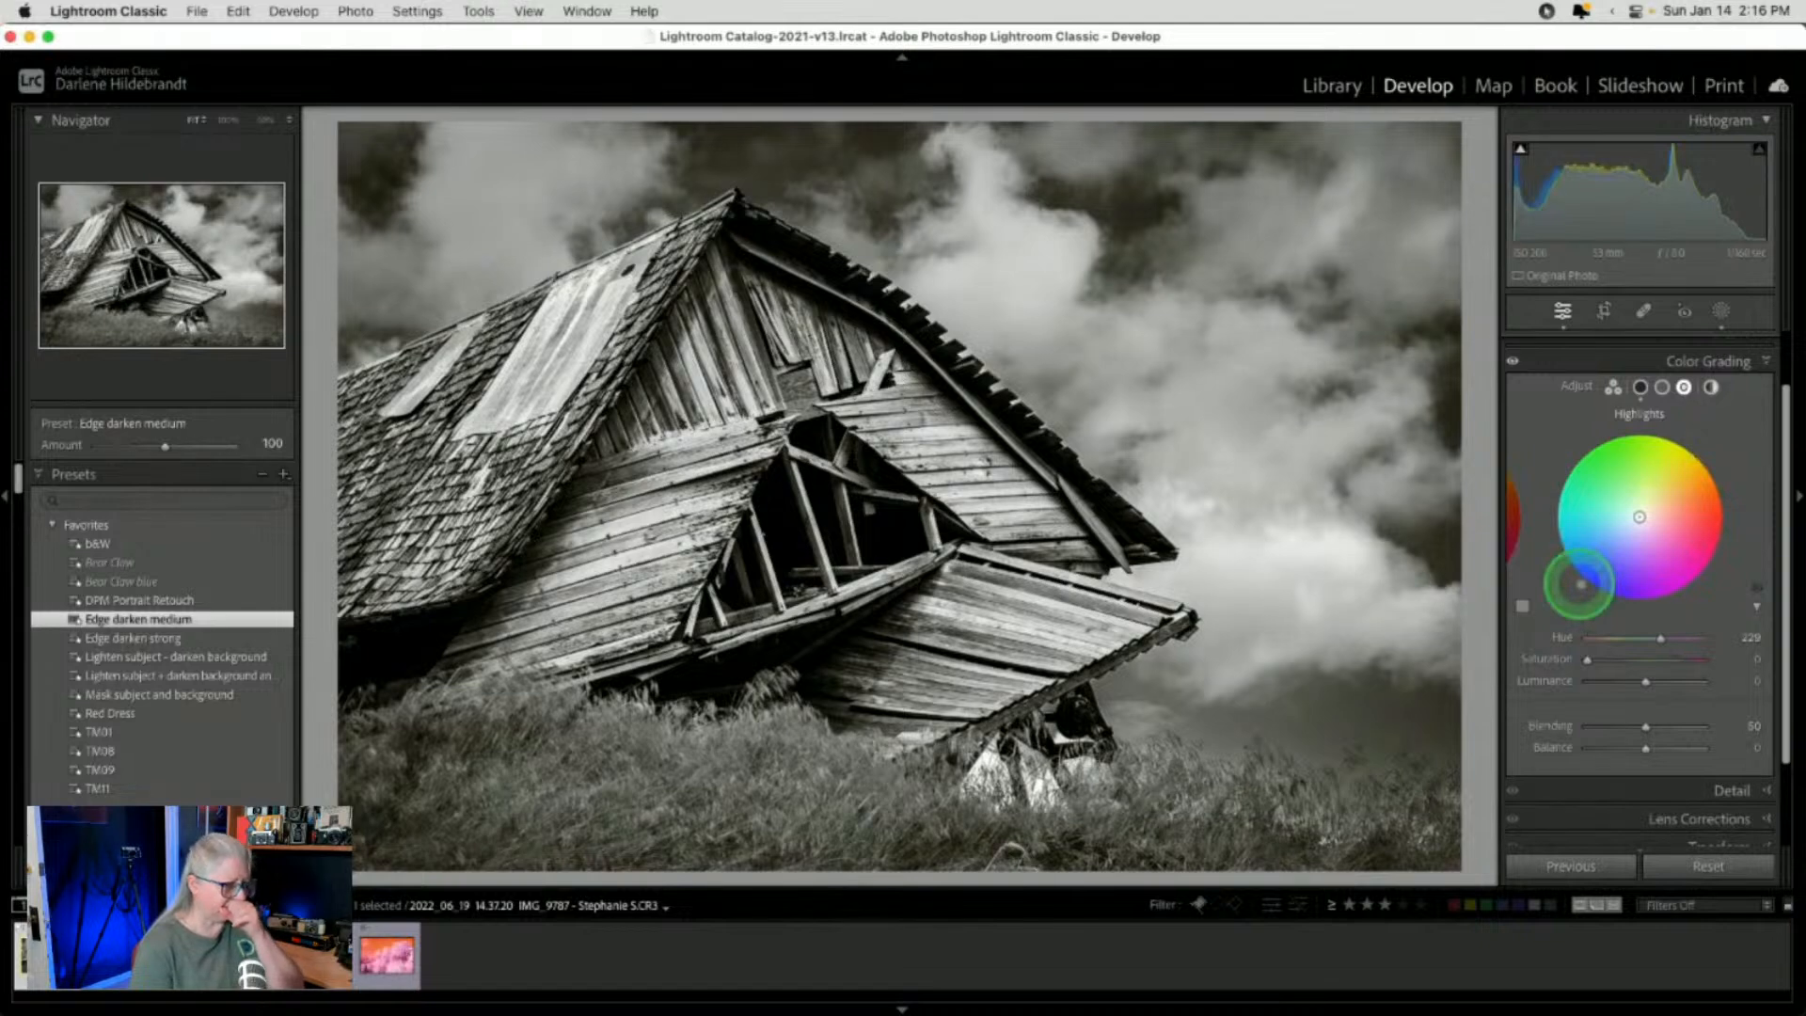
{"action": "left_click_drag", "start_coordinate": [1588, 659], "coordinate": [1610, 661]}
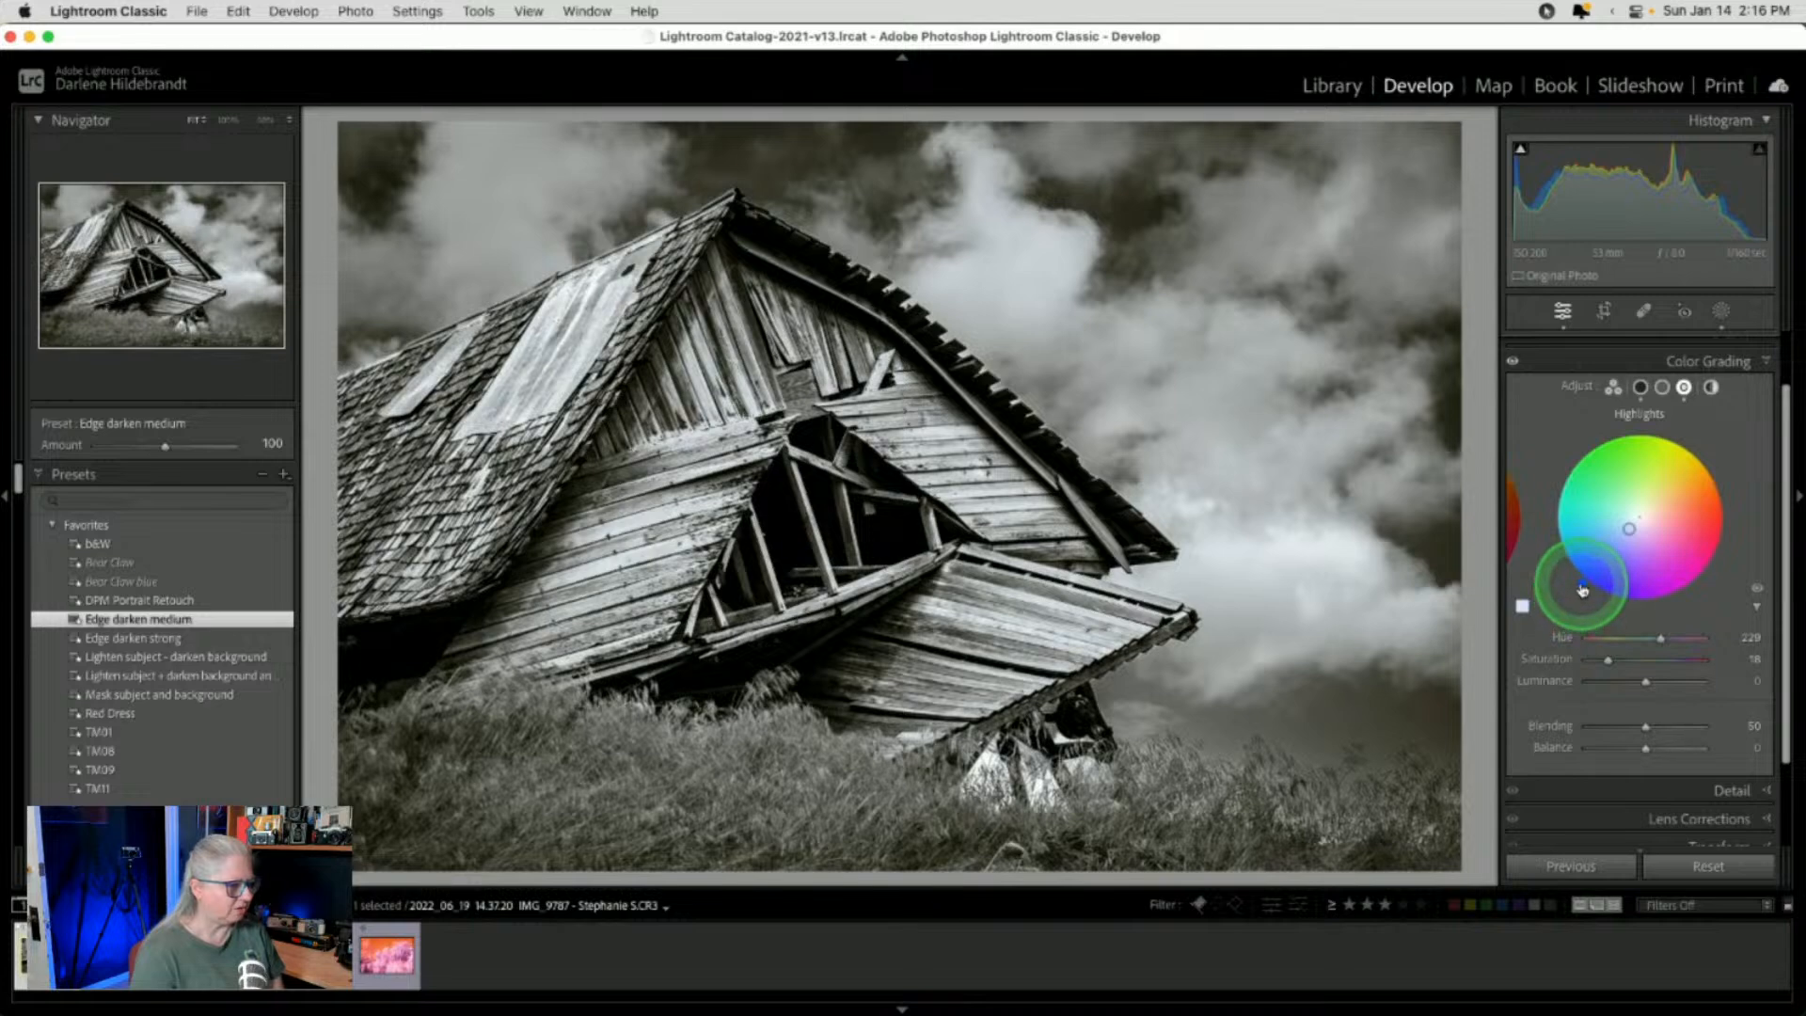
{"action": "left_click_drag", "start_coordinate": [1582, 583], "coordinate": [1715, 515]}
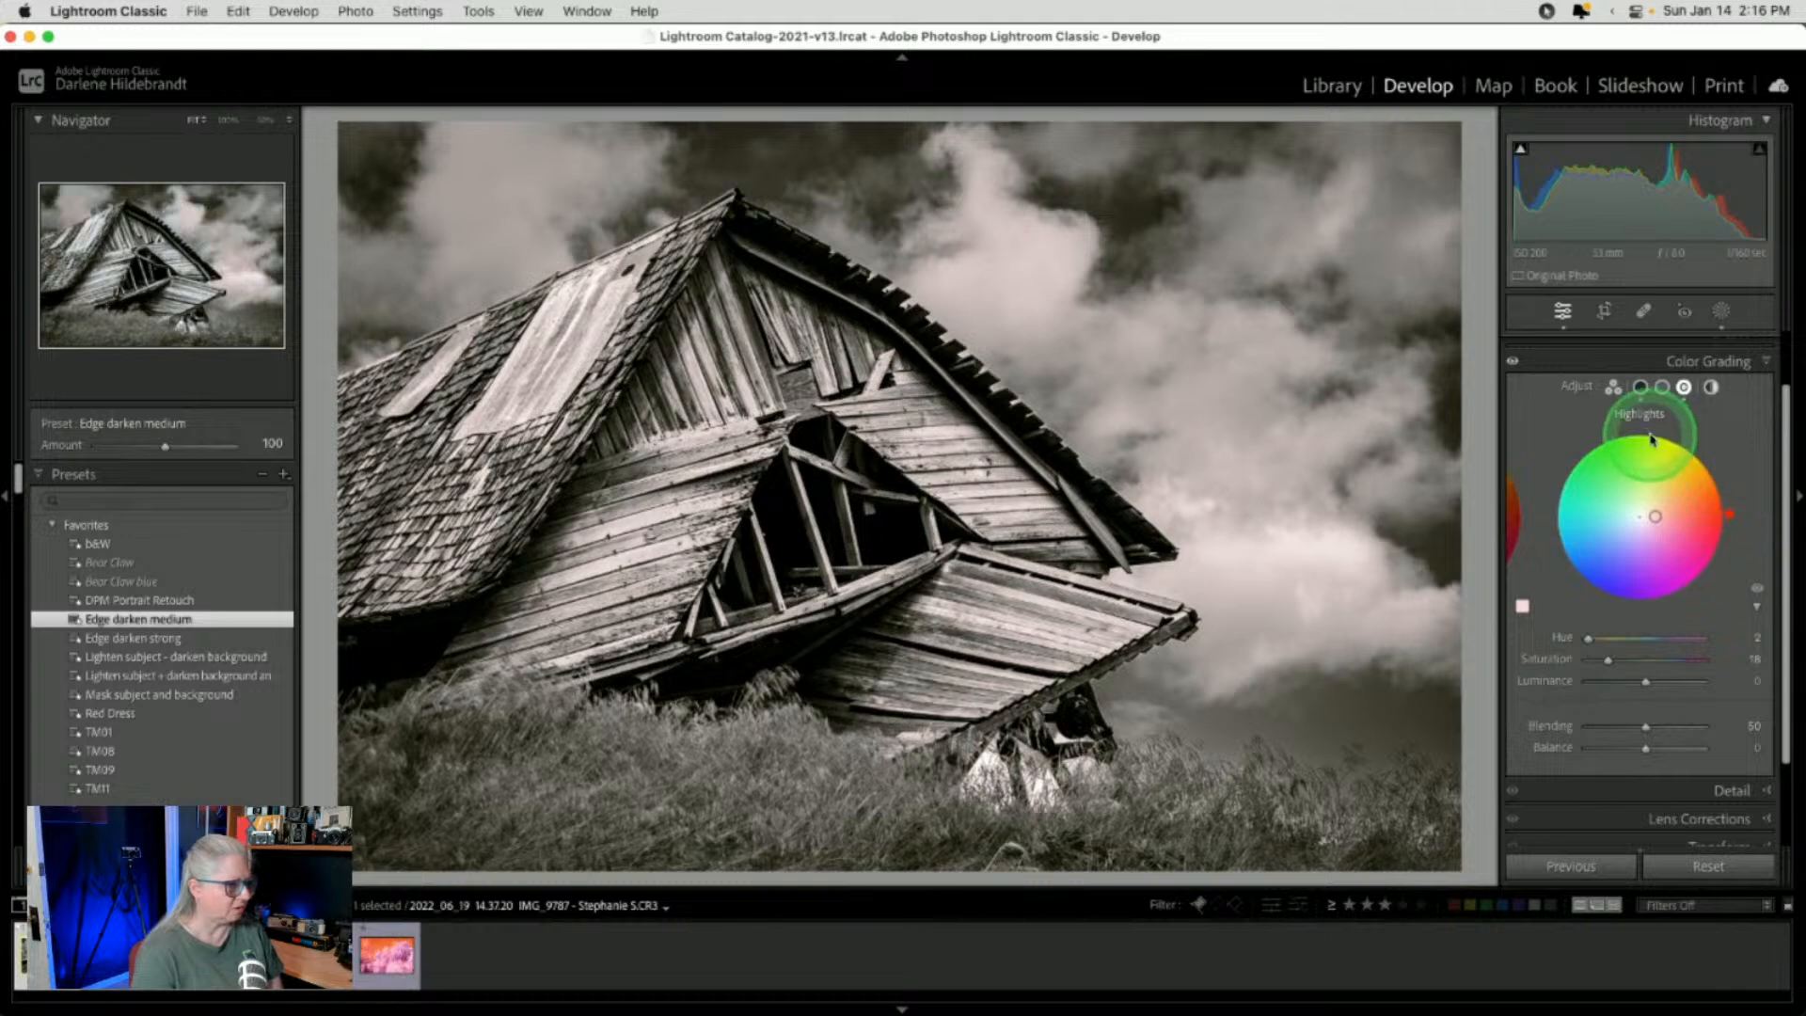
Shift the Shadows hue to 62, and lower the Highlights saturation slightly while raising their Luminance to +71
{"action": "left_click", "coordinate": [1640, 387]}
{"action": "left_click_drag", "start_coordinate": [1692, 443], "coordinate": [1681, 438]}
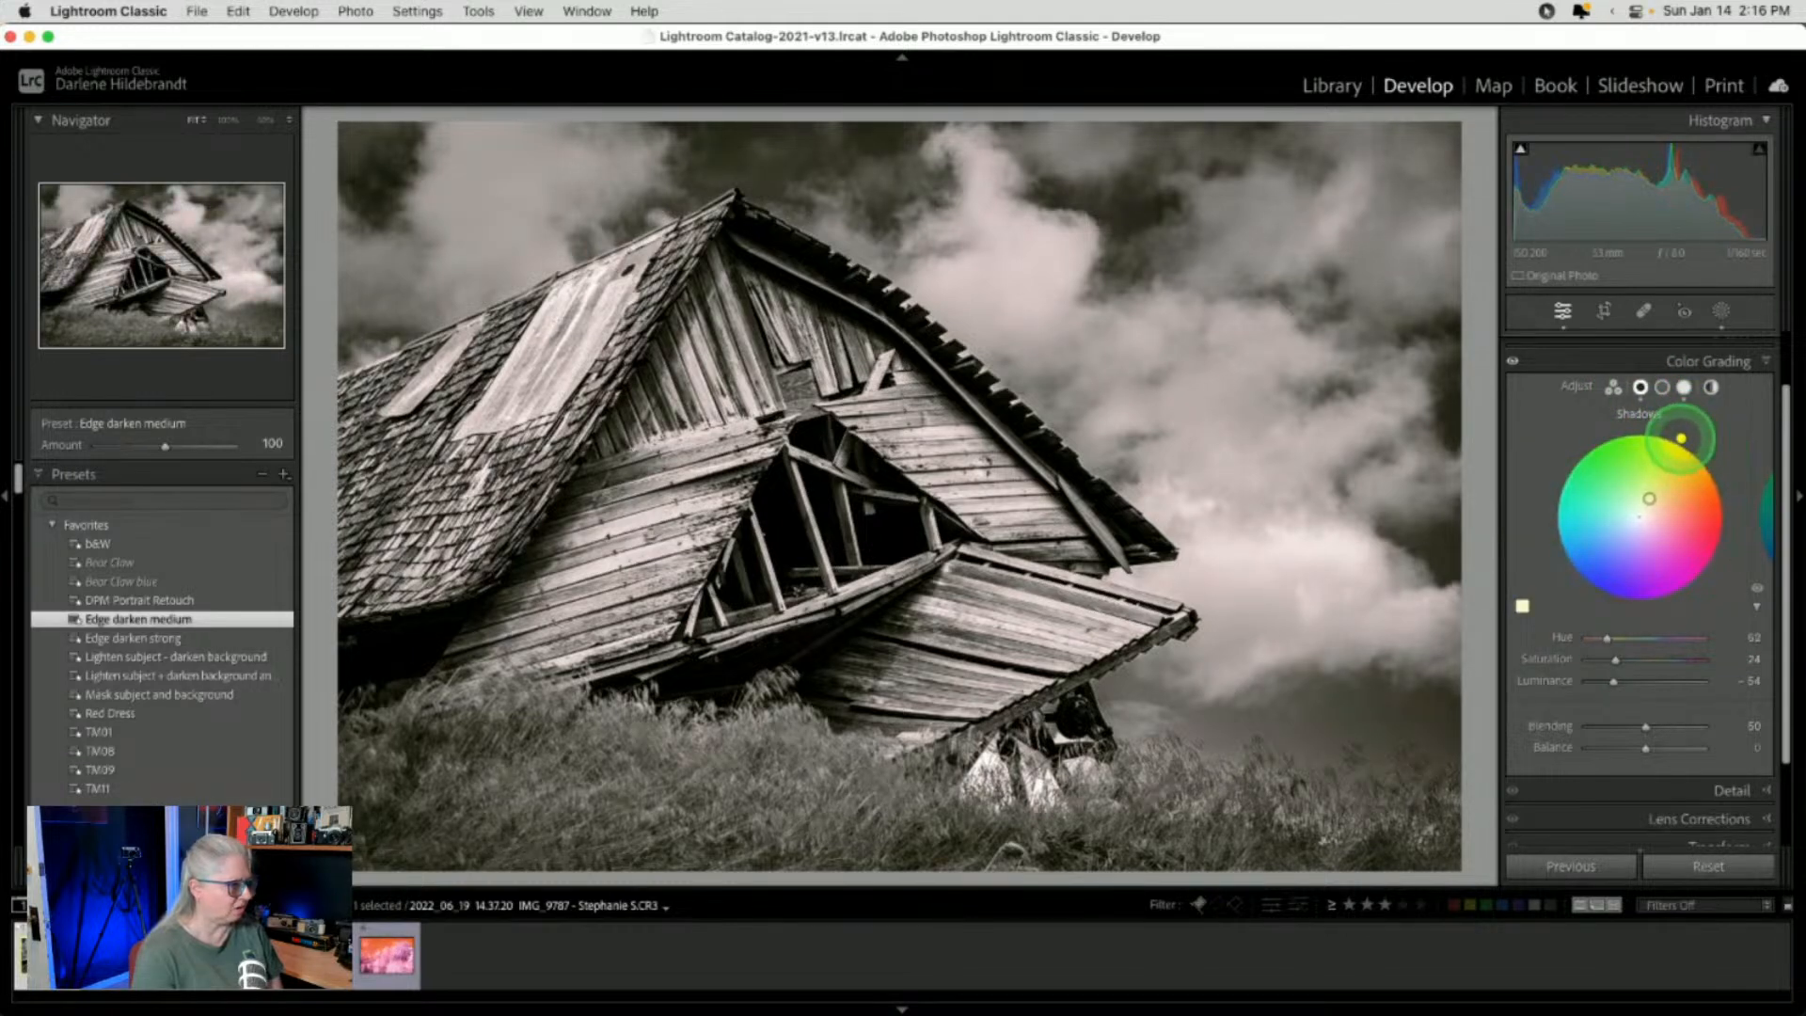
{"action": "left_click", "coordinate": [1684, 387]}
{"action": "left_click_drag", "start_coordinate": [1612, 663], "coordinate": [1684, 676]}
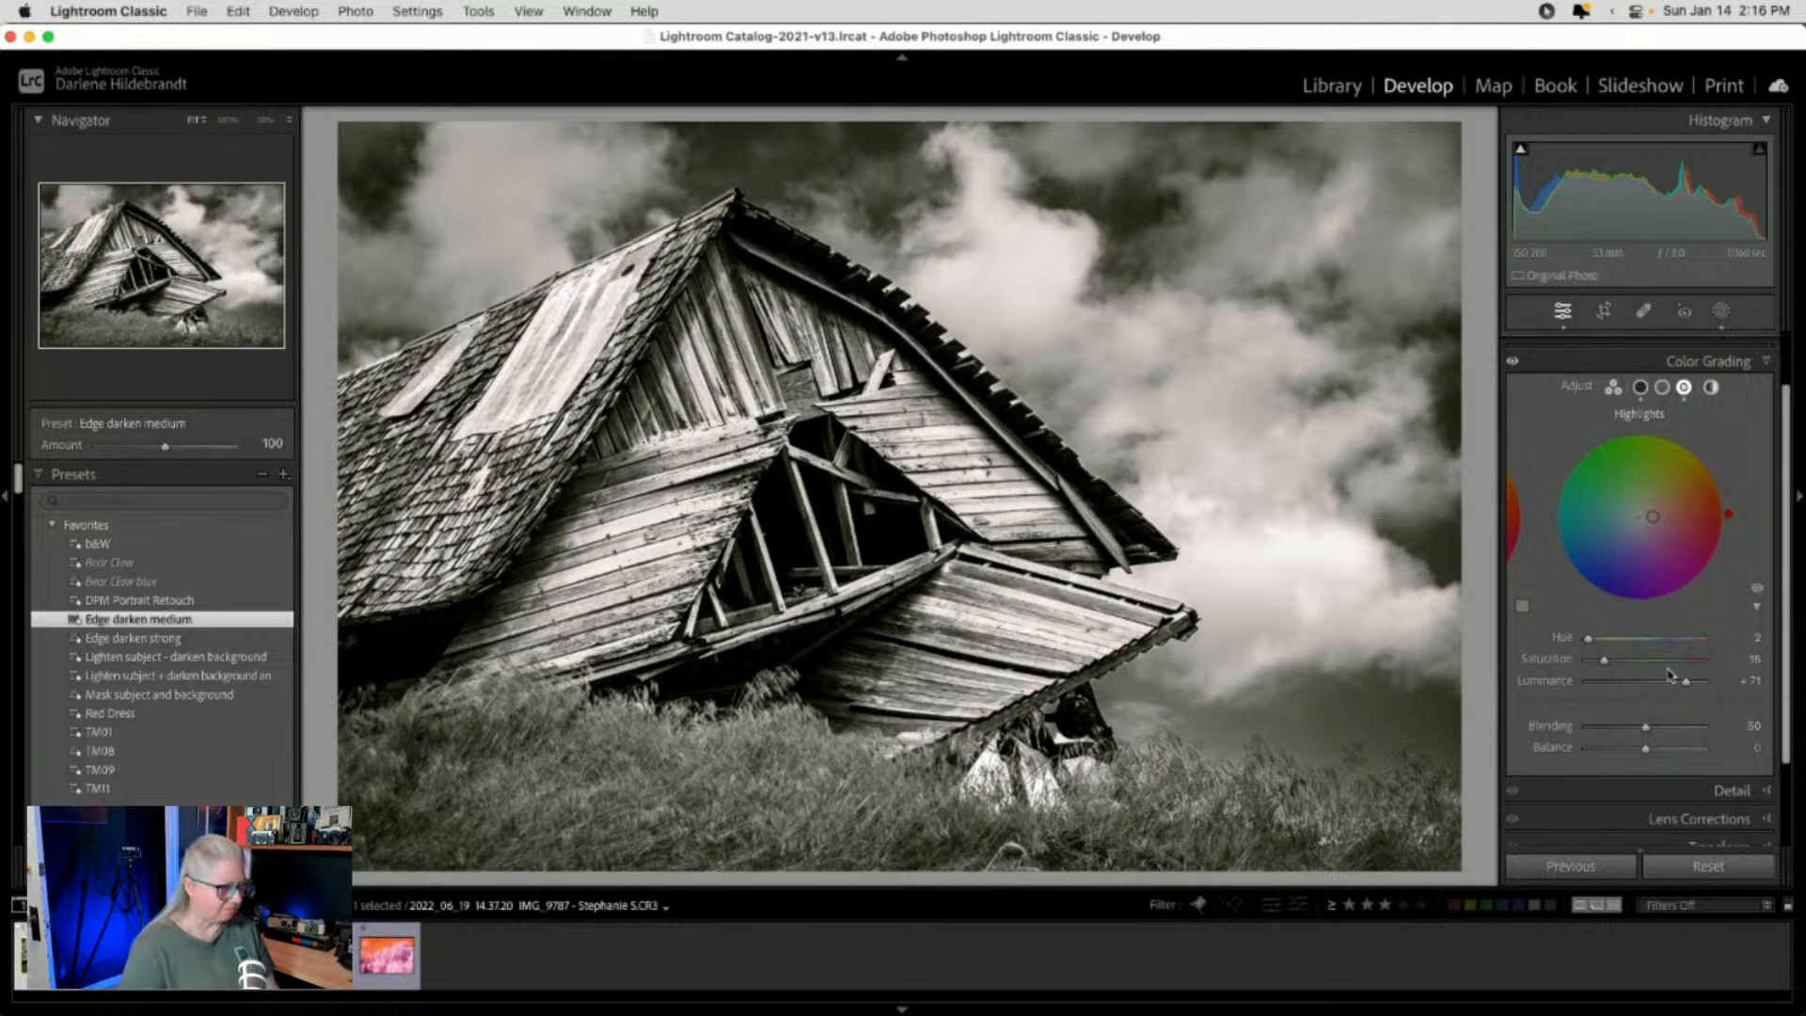
Reset the Highlights saturation to 0 and shift the Shadows hue to 9
{"action": "double_click", "coordinate": [1606, 659]}
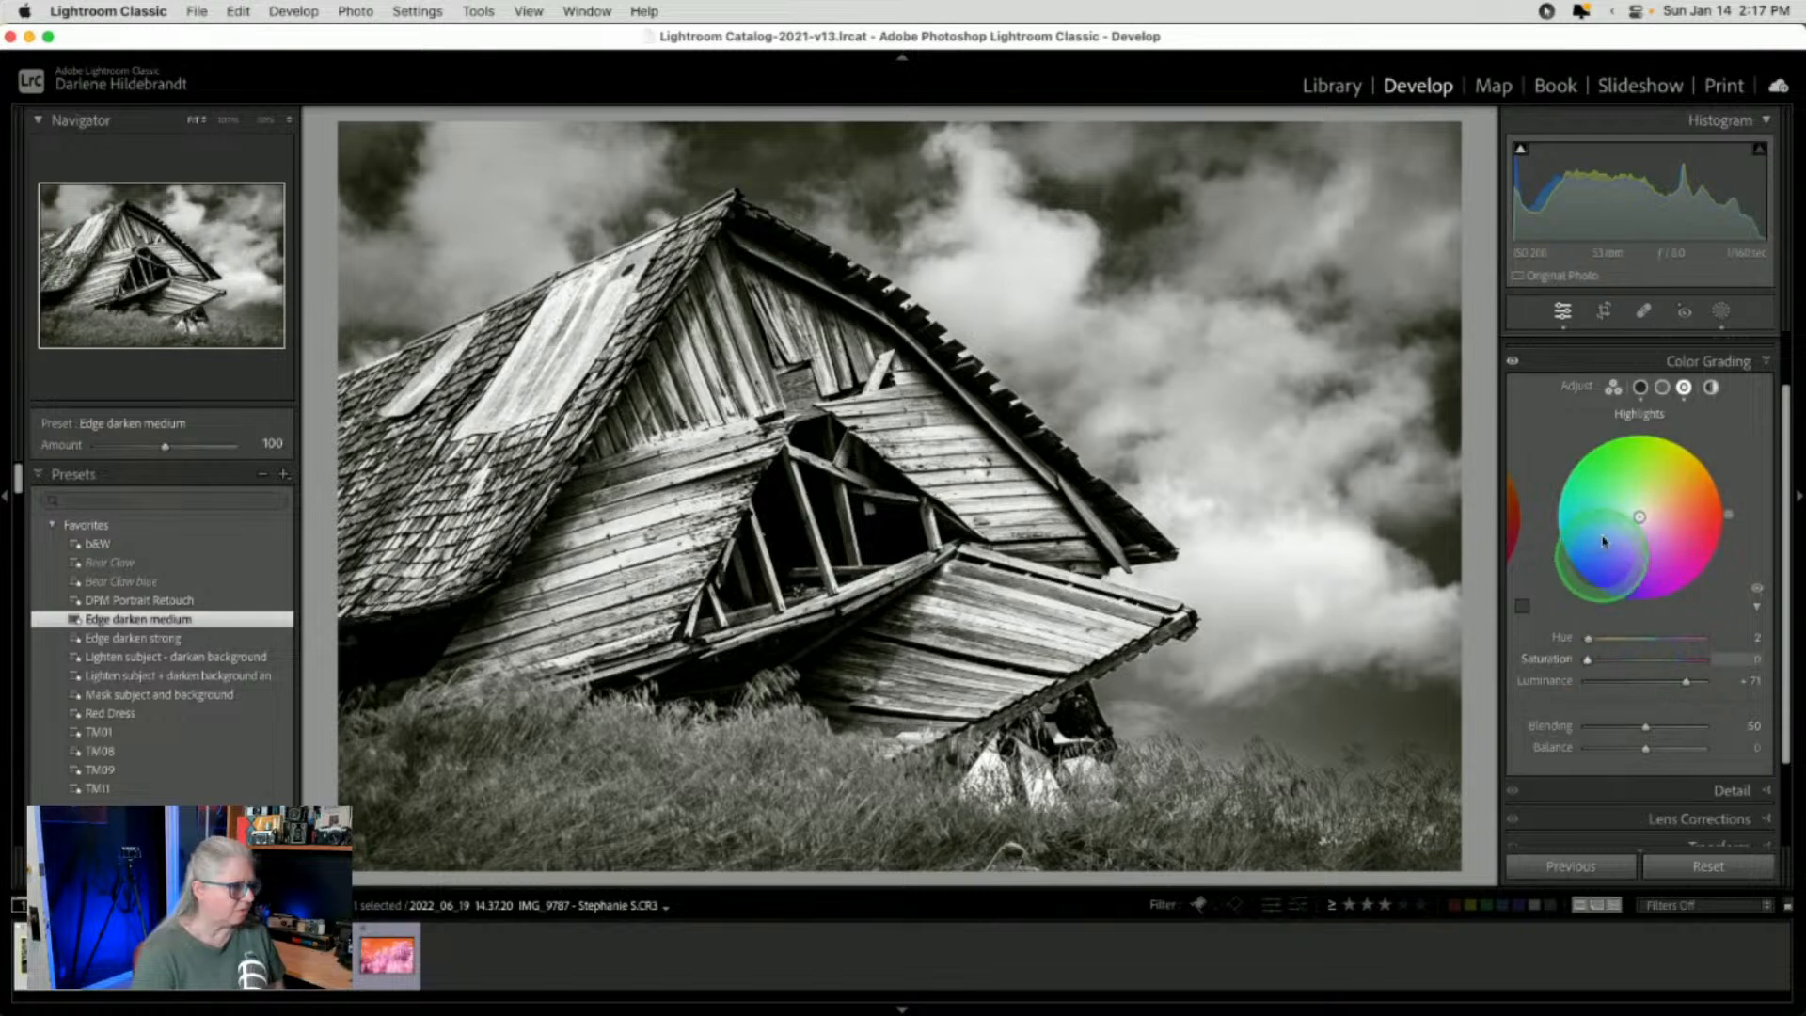
{"action": "left_click", "coordinate": [1640, 386]}
{"action": "mouse_move", "coordinate": [1695, 463]}
{"action": "left_mouse_down"}
{"action": "mouse_move", "coordinate": [1683, 444]}
{"action": "mouse_move", "coordinate": [1729, 527]}
{"action": "mouse_move", "coordinate": [1705, 484]}
{"action": "mouse_move", "coordinate": [1689, 481]}
{"action": "mouse_move", "coordinate": [1692, 509]}
{"action": "left_mouse_up"}
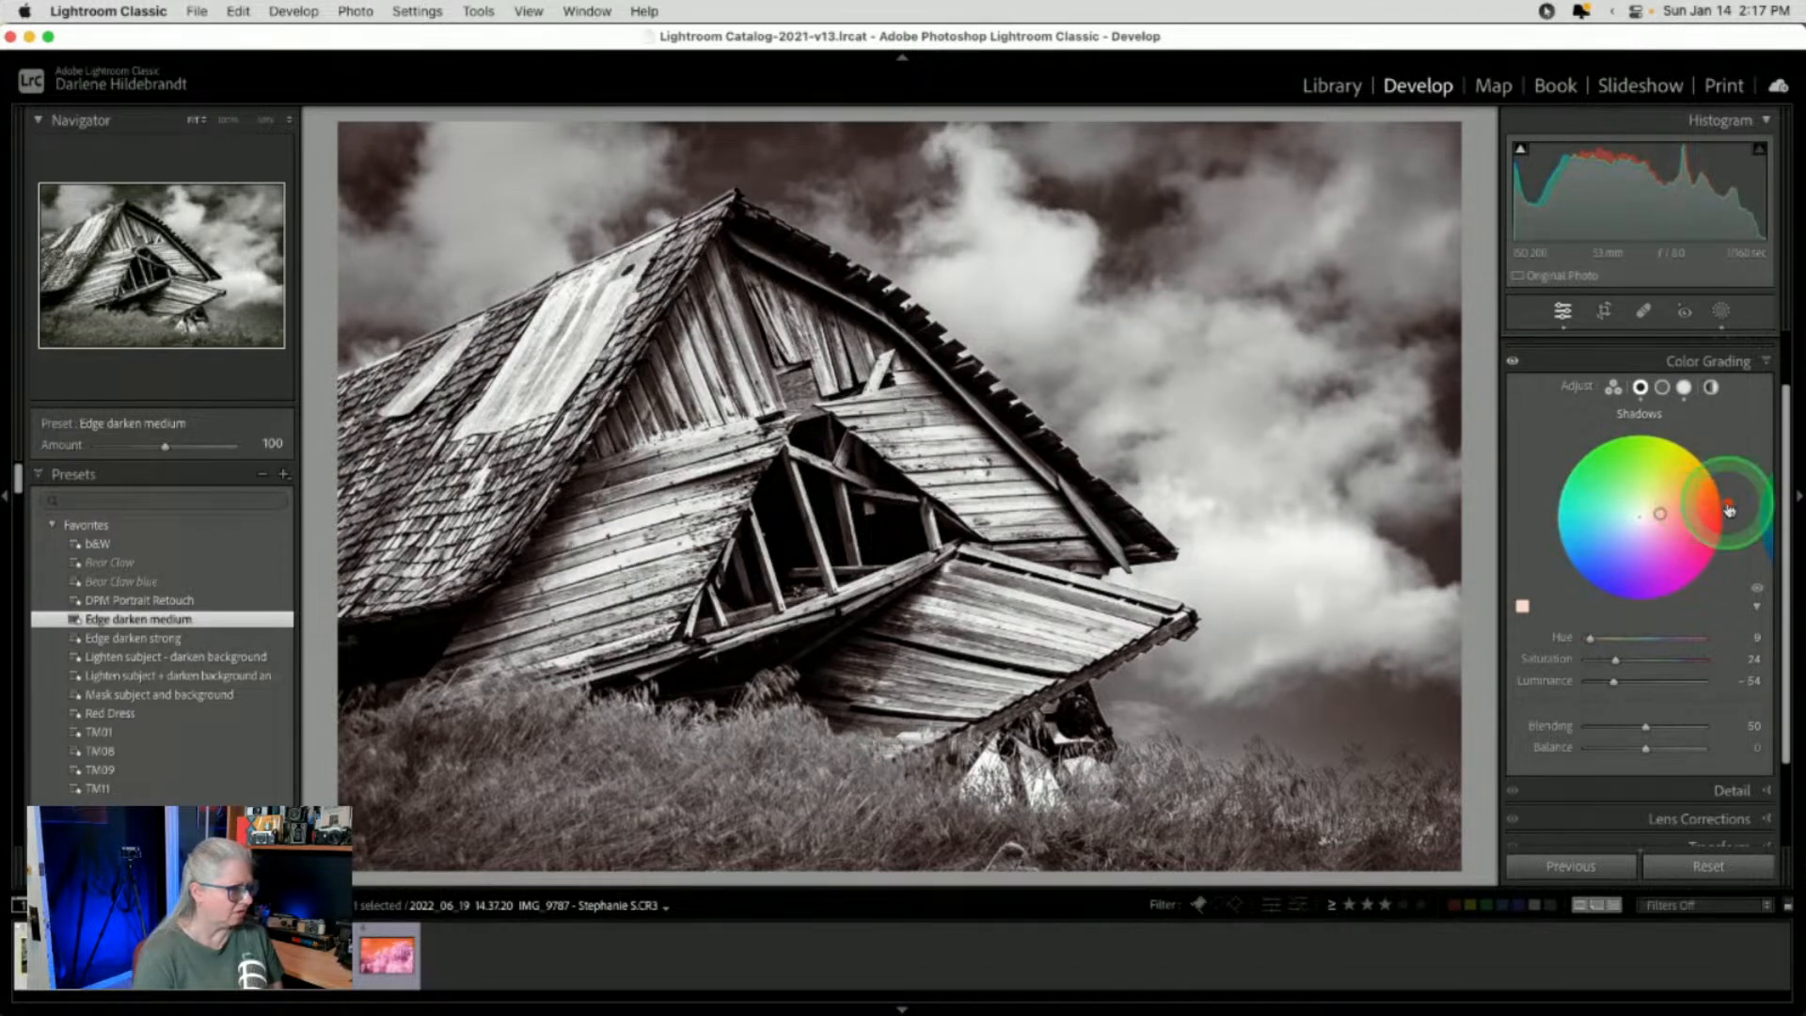
Set the Highlights saturation to 17 and their hue to 53 for a warm yellow tint
{"action": "left_click", "coordinate": [1683, 387]}
{"action": "left_click", "coordinate": [1588, 660]}
{"action": "left_click_drag", "start_coordinate": [1587, 663], "coordinate": [1606, 661]}
{"action": "left_click_drag", "start_coordinate": [1734, 519], "coordinate": [1690, 443]}
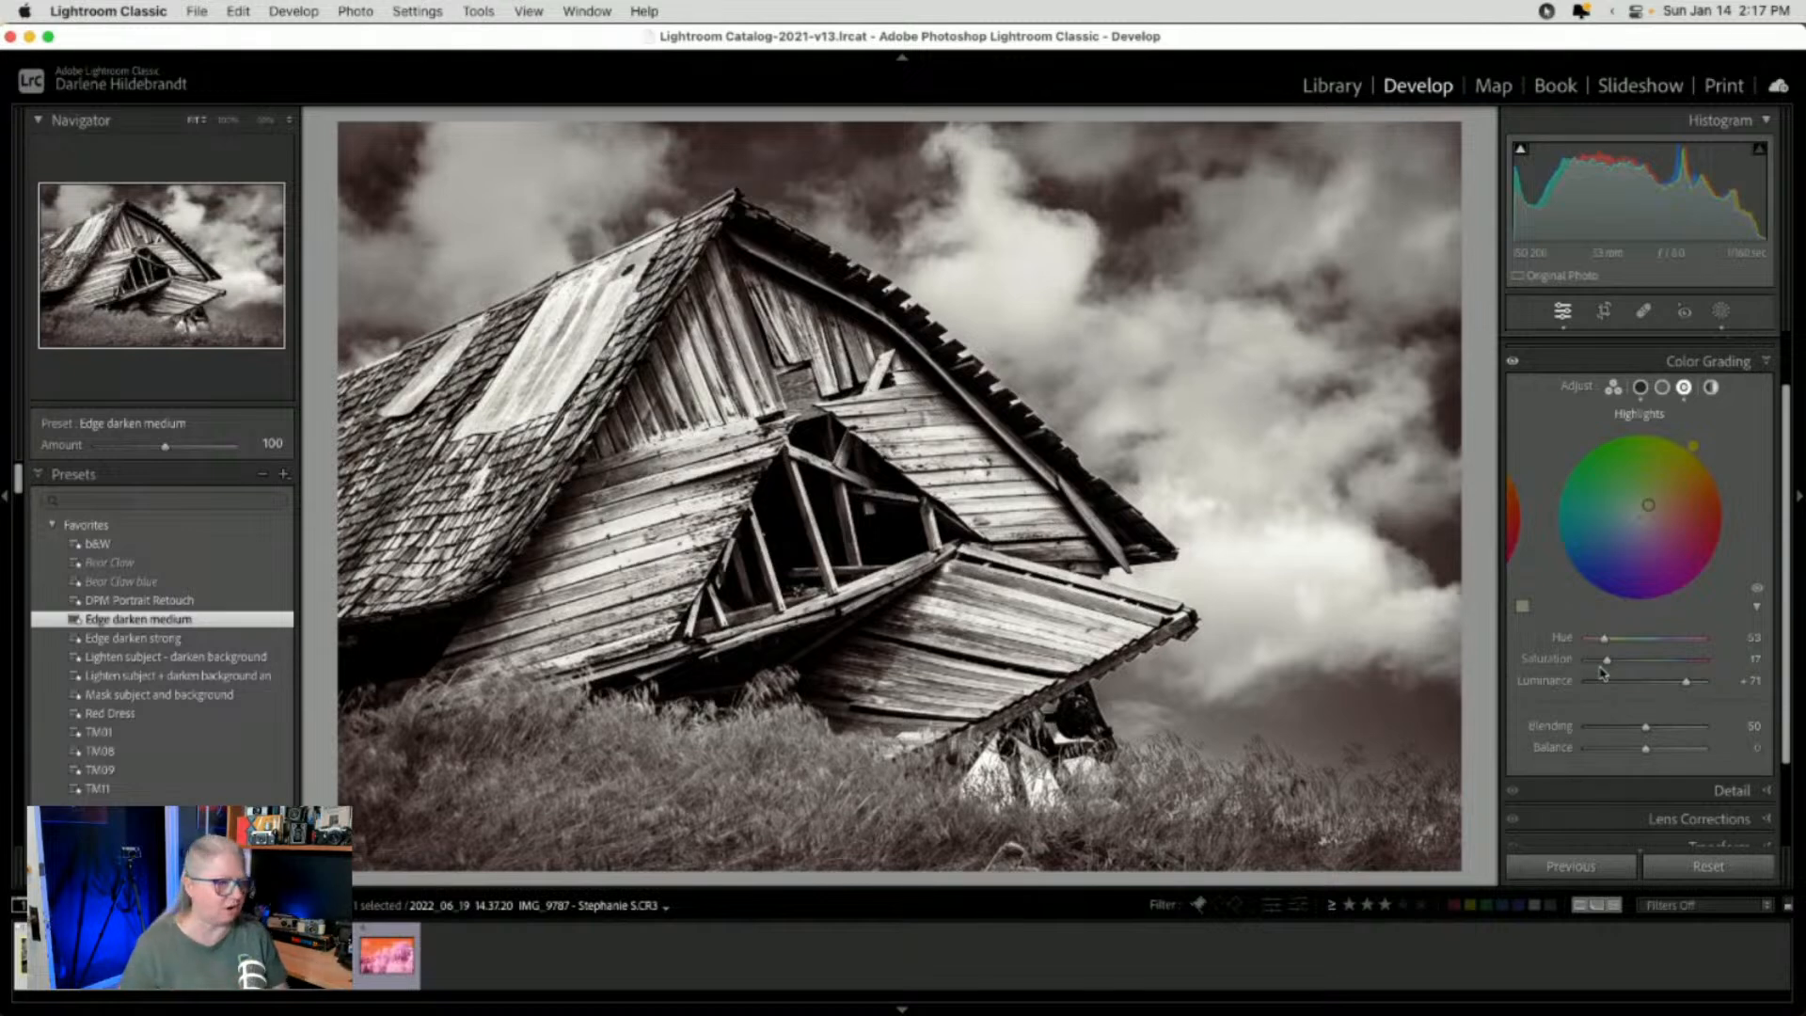
Set the Shadows hue to 346 and their saturation to 40 in Color Grading for a reddish tint
{"action": "left_click", "coordinate": [1640, 387]}
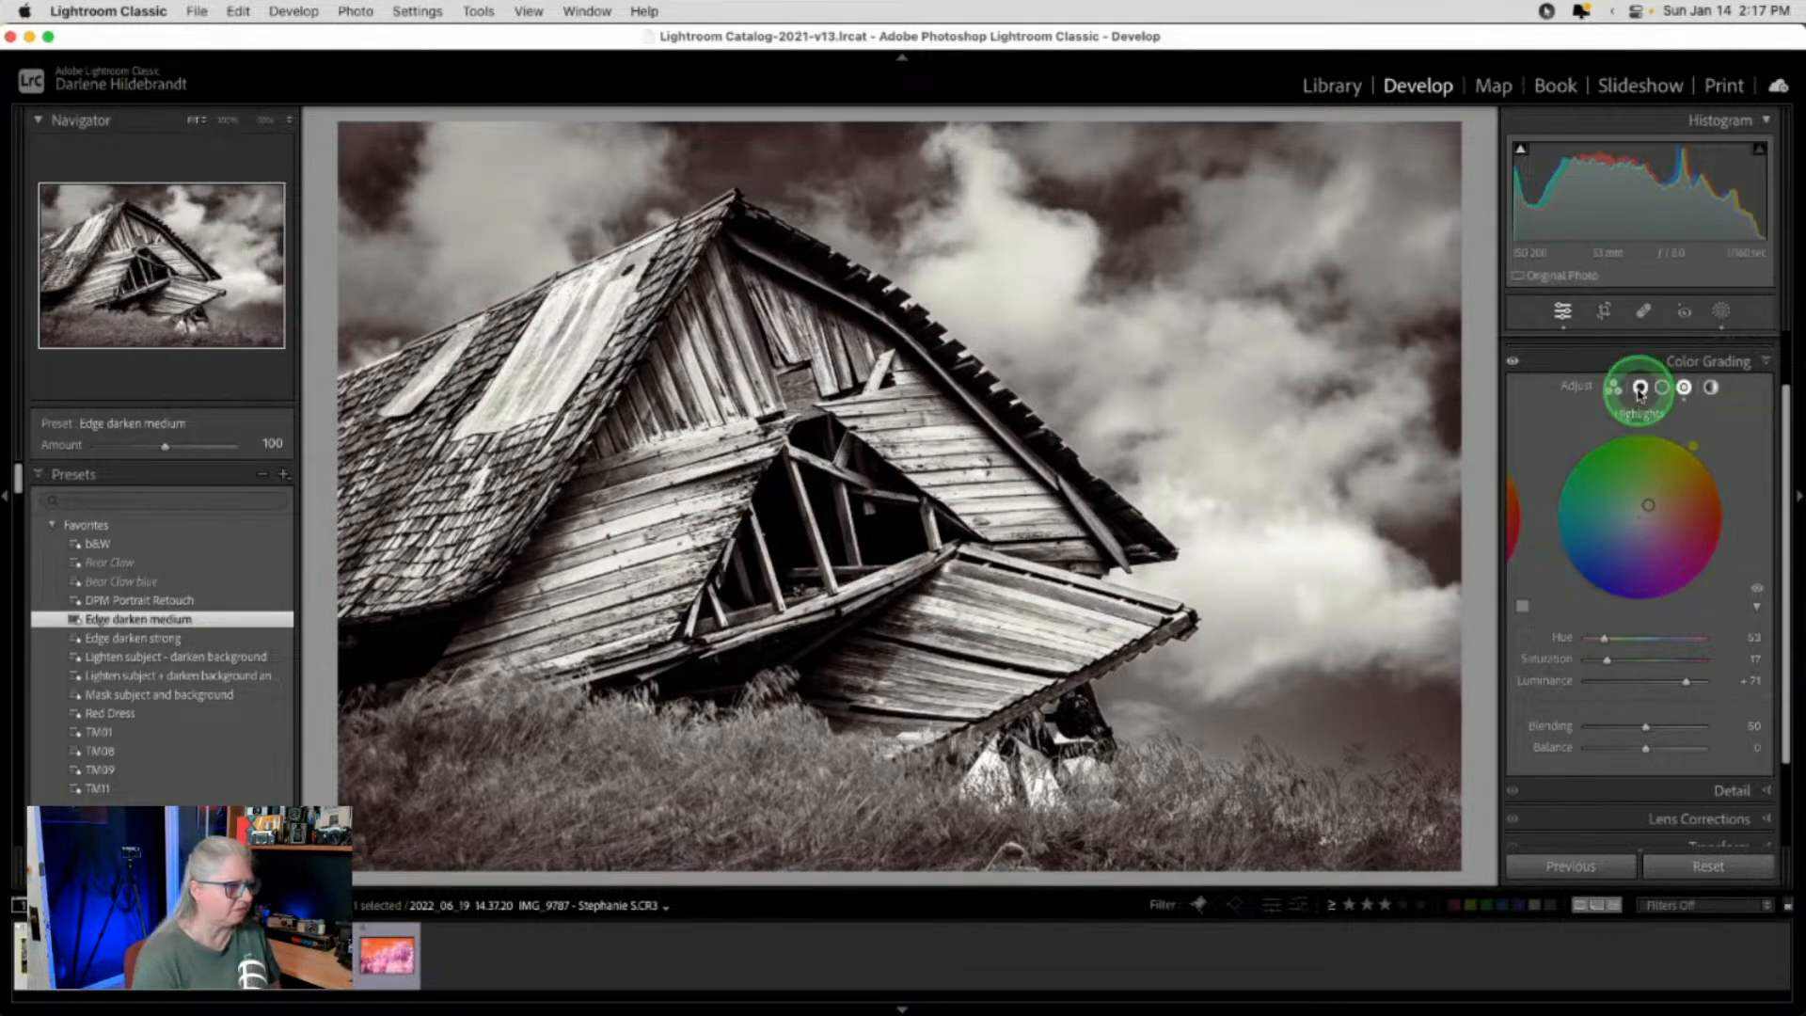
{"action": "left_click", "coordinate": [1705, 520]}
{"action": "mouse_move", "coordinate": [1704, 521]}
{"action": "left_mouse_down"}
{"action": "mouse_move", "coordinate": [1727, 503]}
{"action": "mouse_move", "coordinate": [1727, 534]}
{"action": "left_mouse_up"}
{"action": "left_click", "coordinate": [1616, 659]}
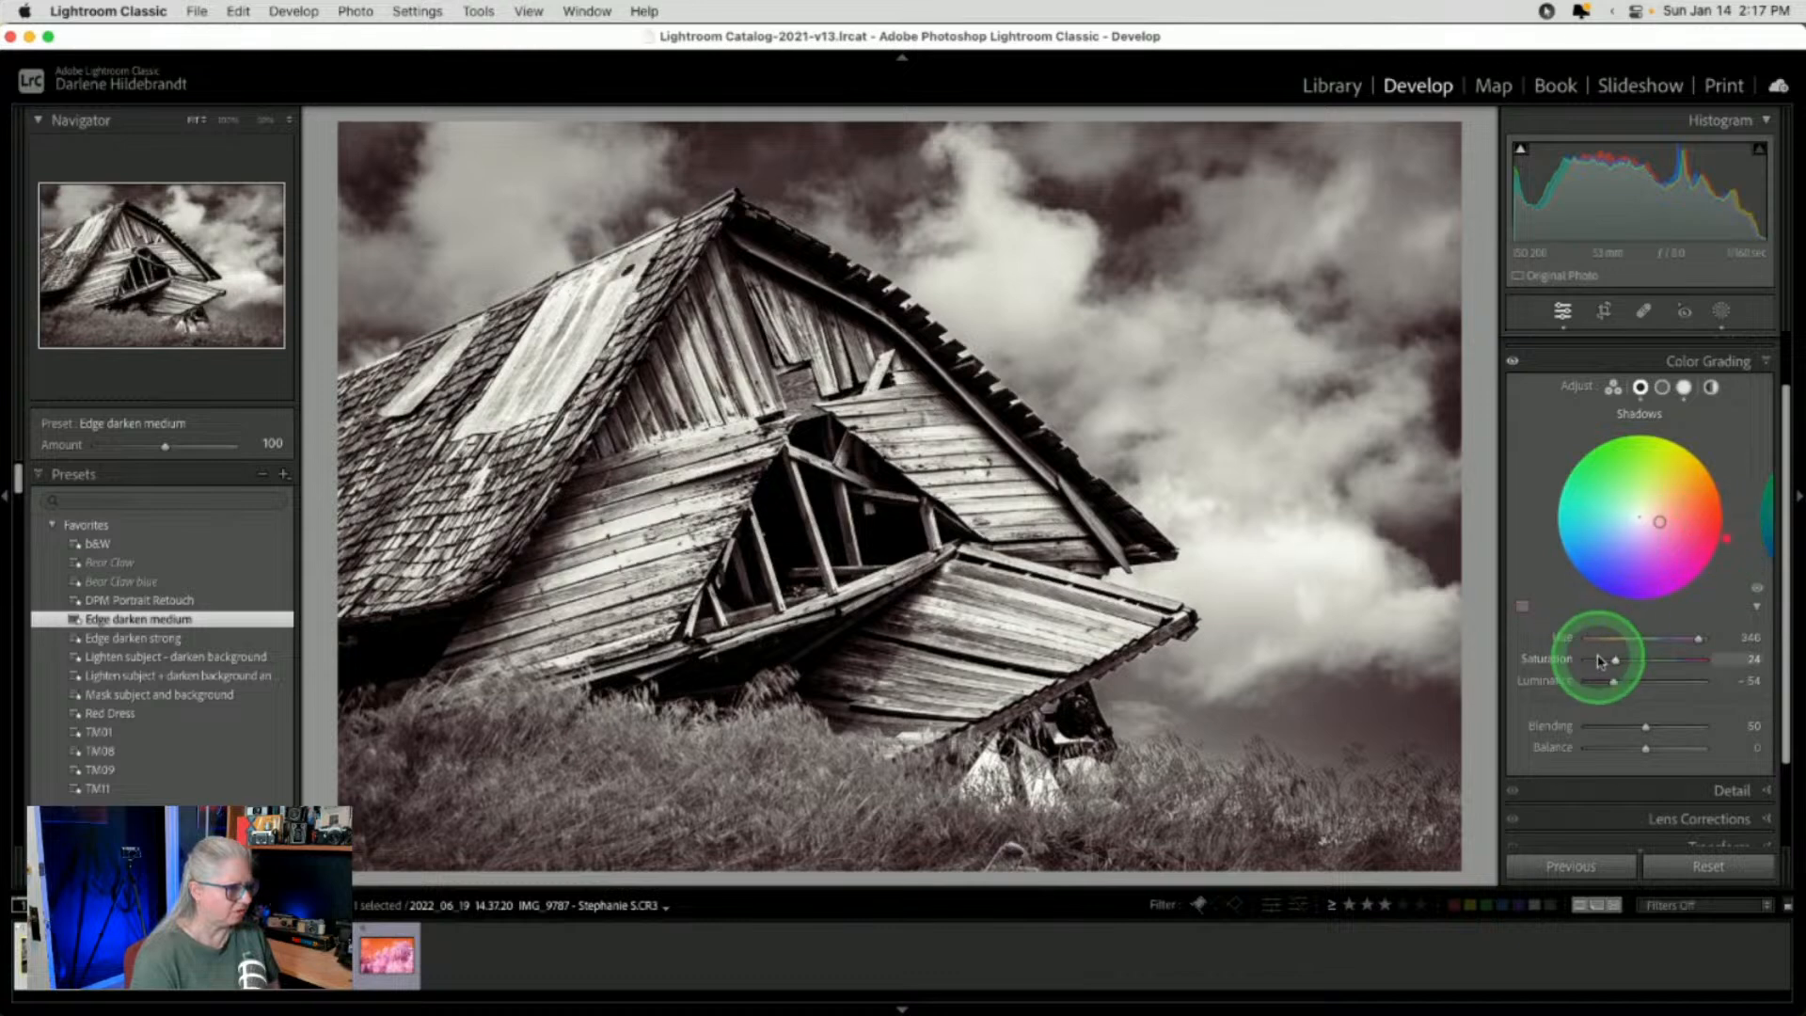
{"action": "left_click_drag", "start_coordinate": [1616, 661], "coordinate": [1635, 660]}
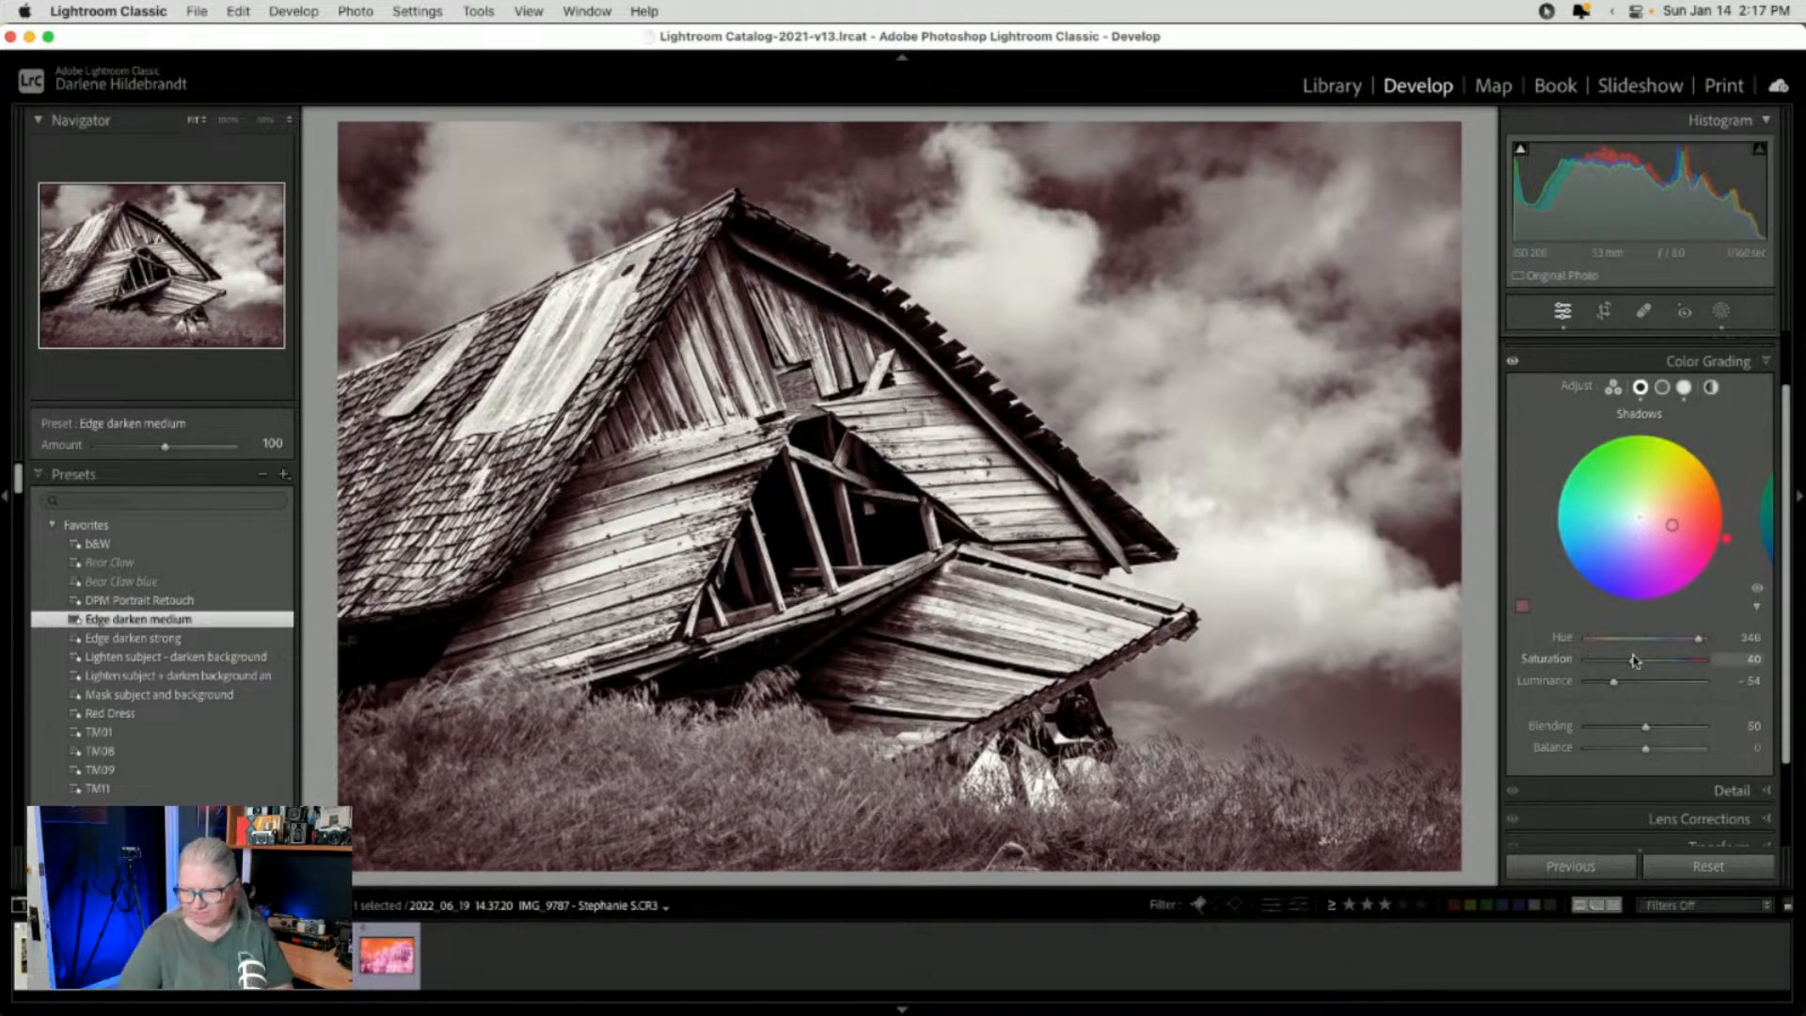
Return to the Library grid and view the photo of the windmill and yellow picnic table enlarged
{"action": "key", "text": "g"}
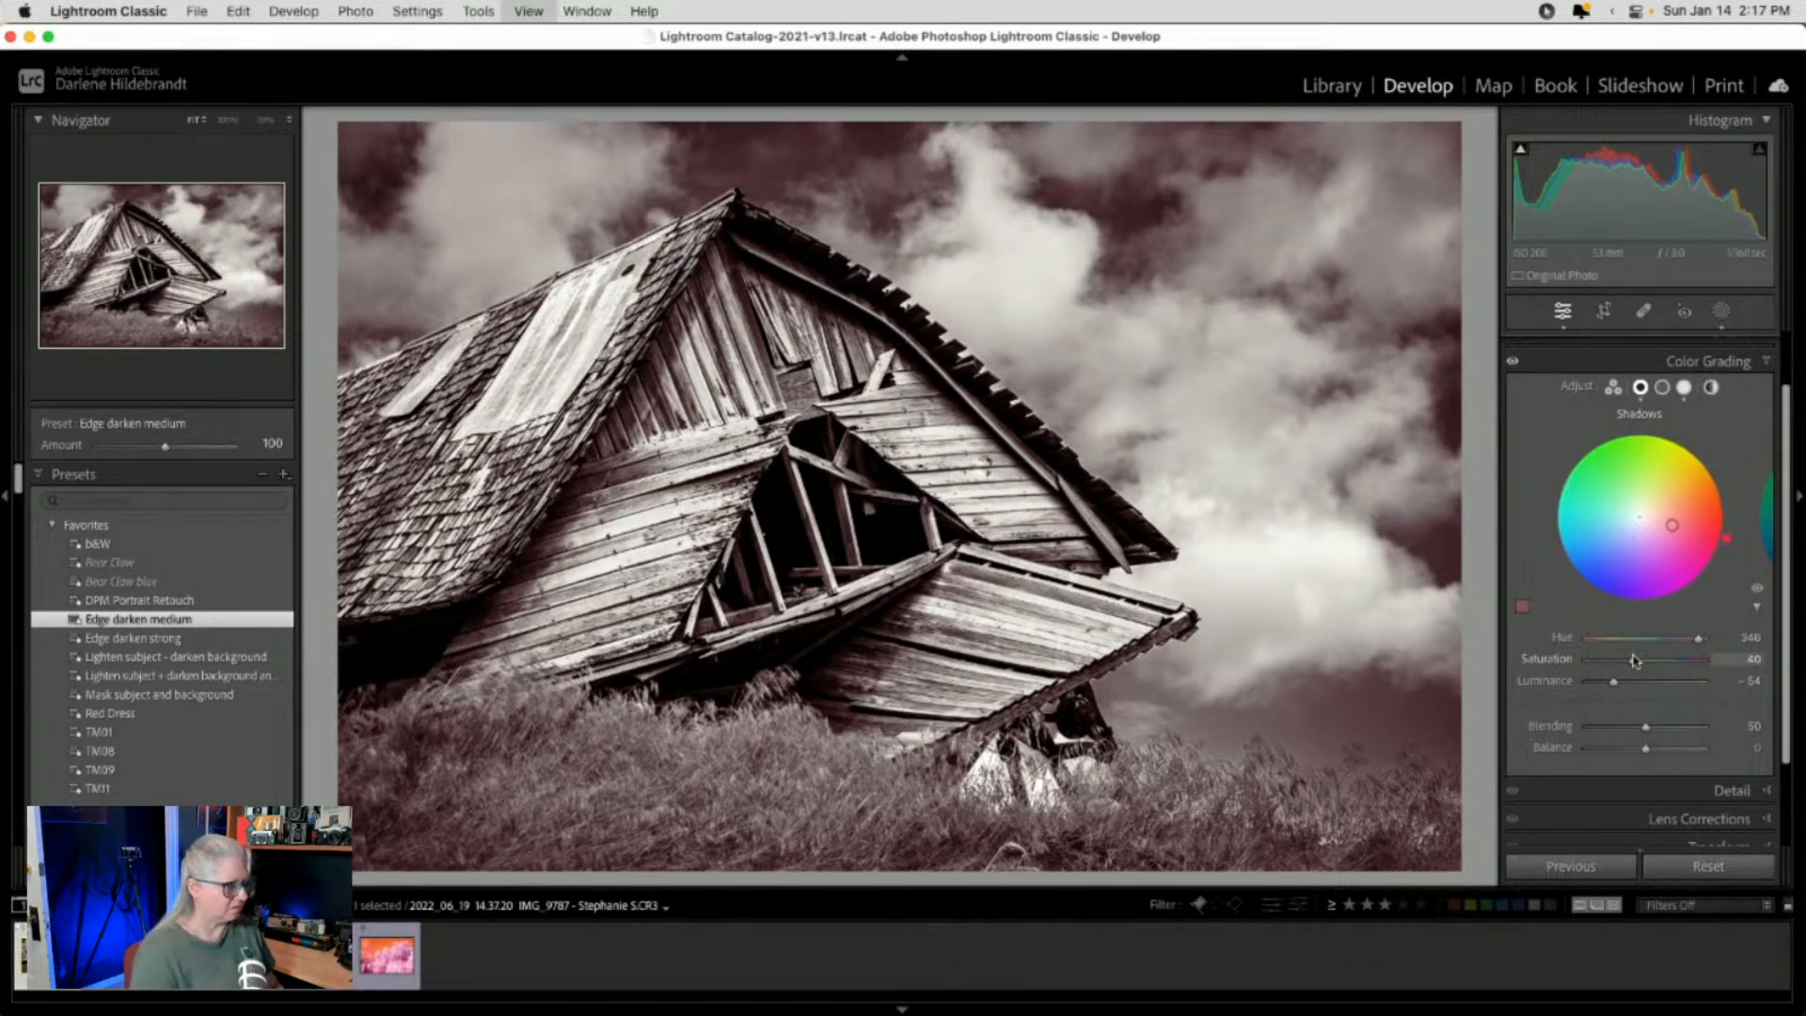
{"action": "left_click", "coordinate": [911, 458]}
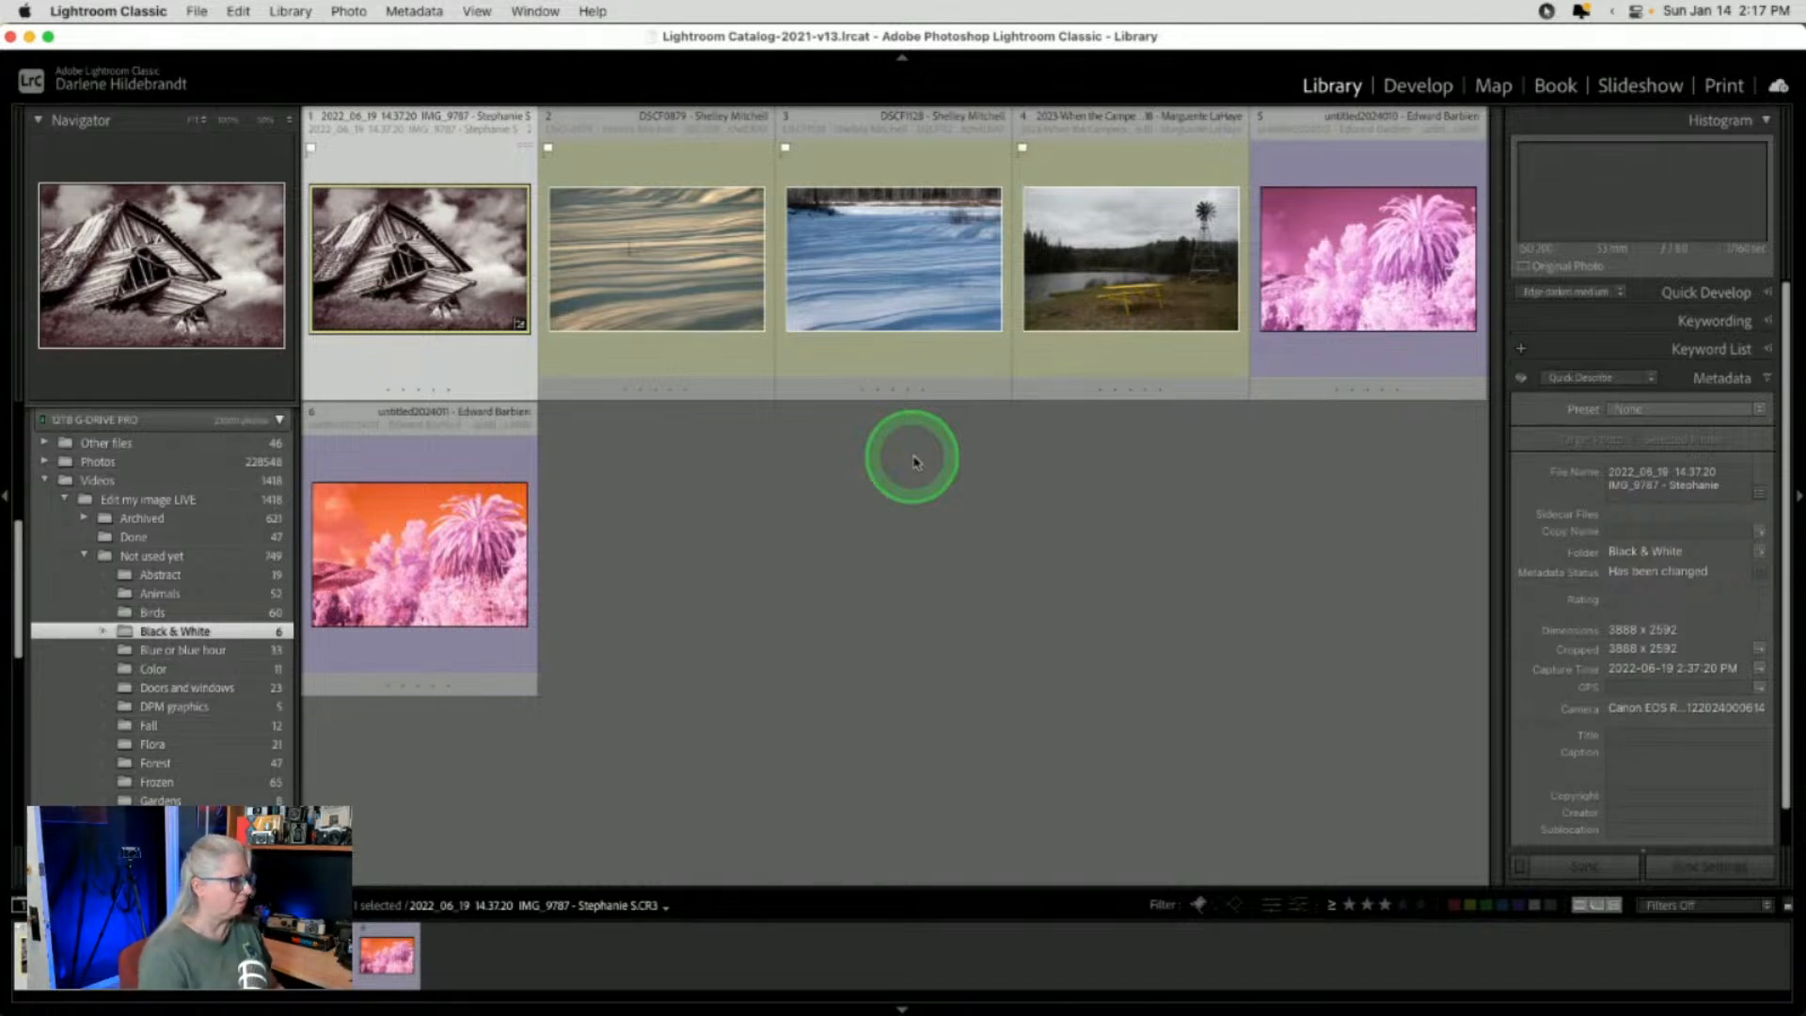
{"action": "left_click", "coordinate": [1081, 274]}
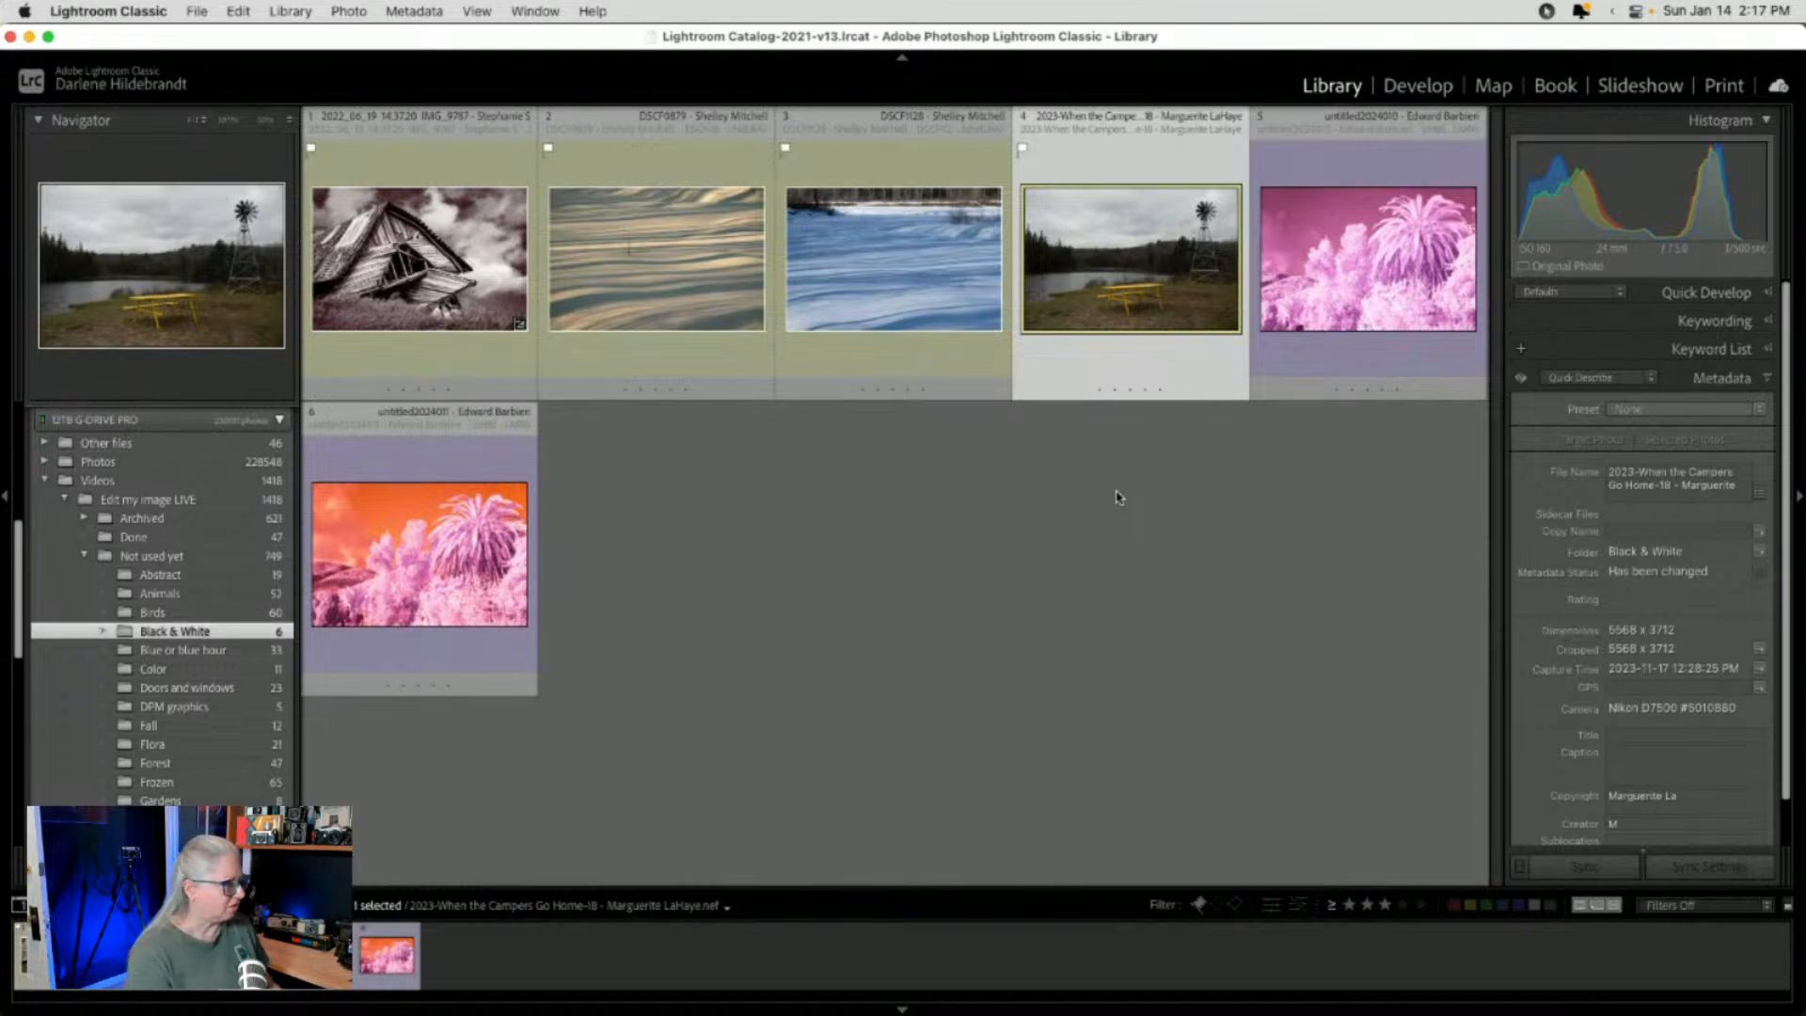
{"action": "double_click", "coordinate": [1056, 302]}
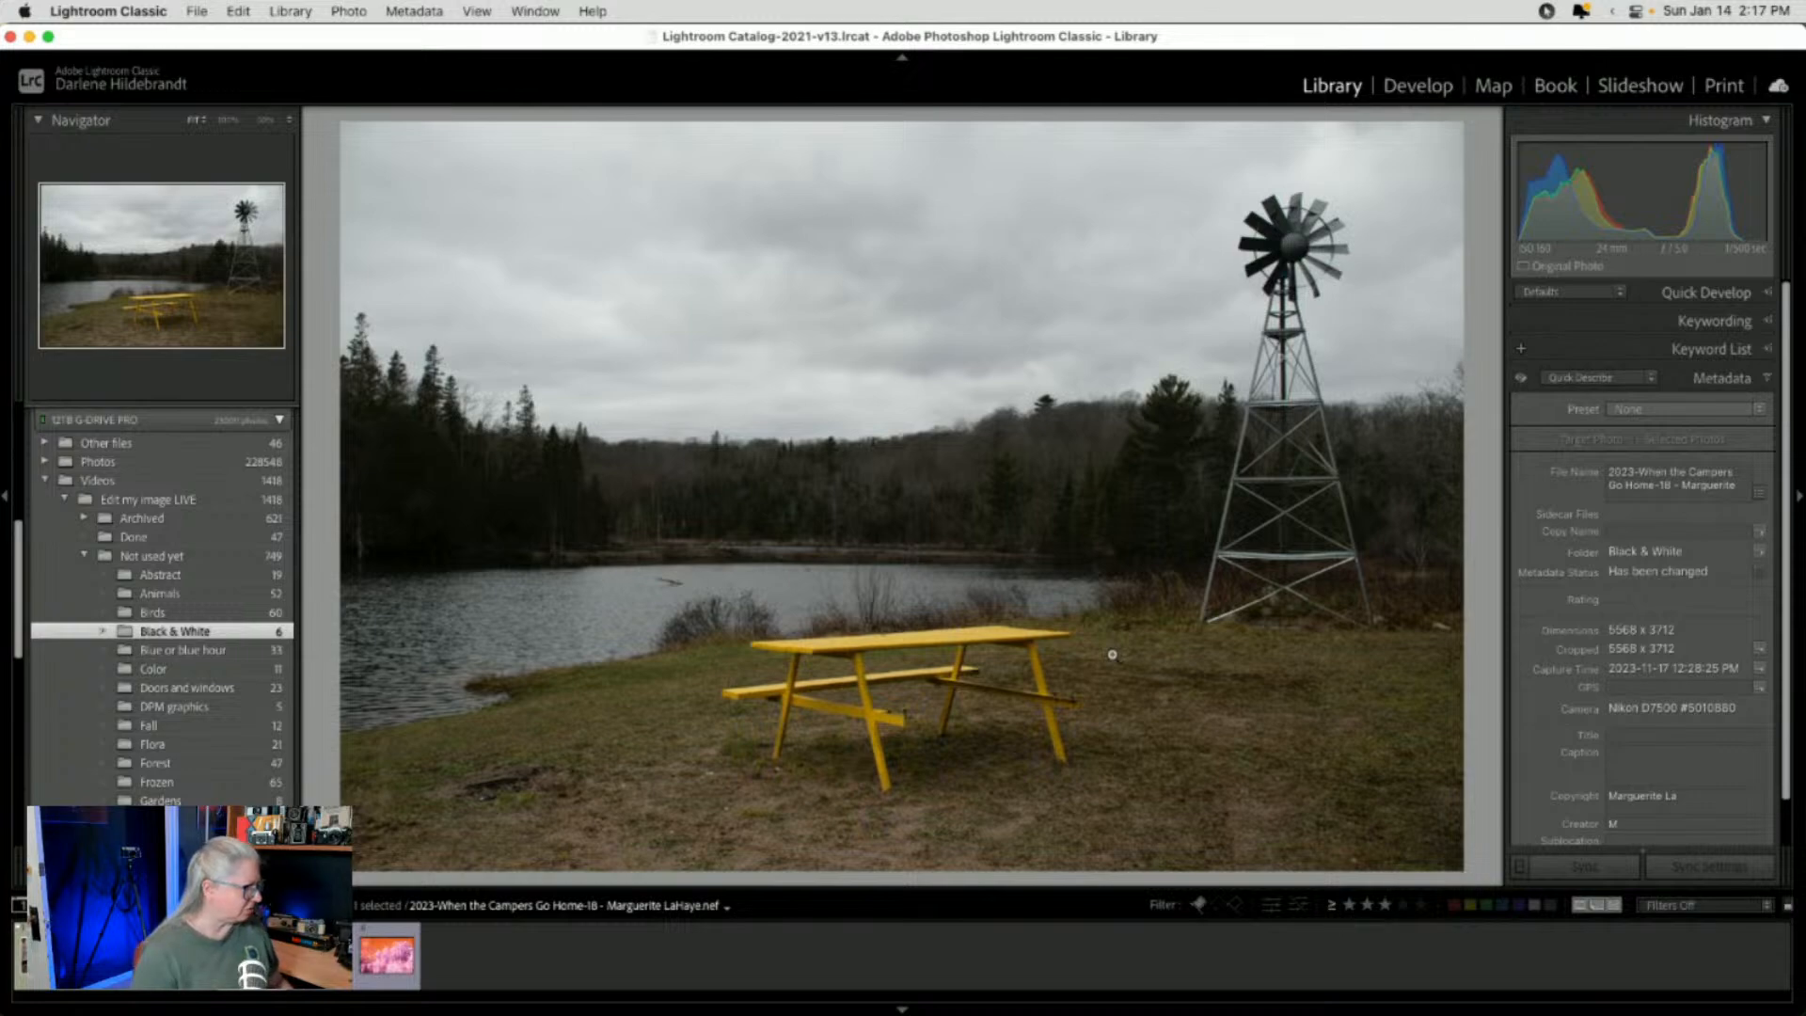
Switch to Luminar Neo, leave the single-image view and open the Black & White folder under Not used yet
{"action": "key", "text": "super+Tab"}
{"action": "key", "text": "super+Tab"}
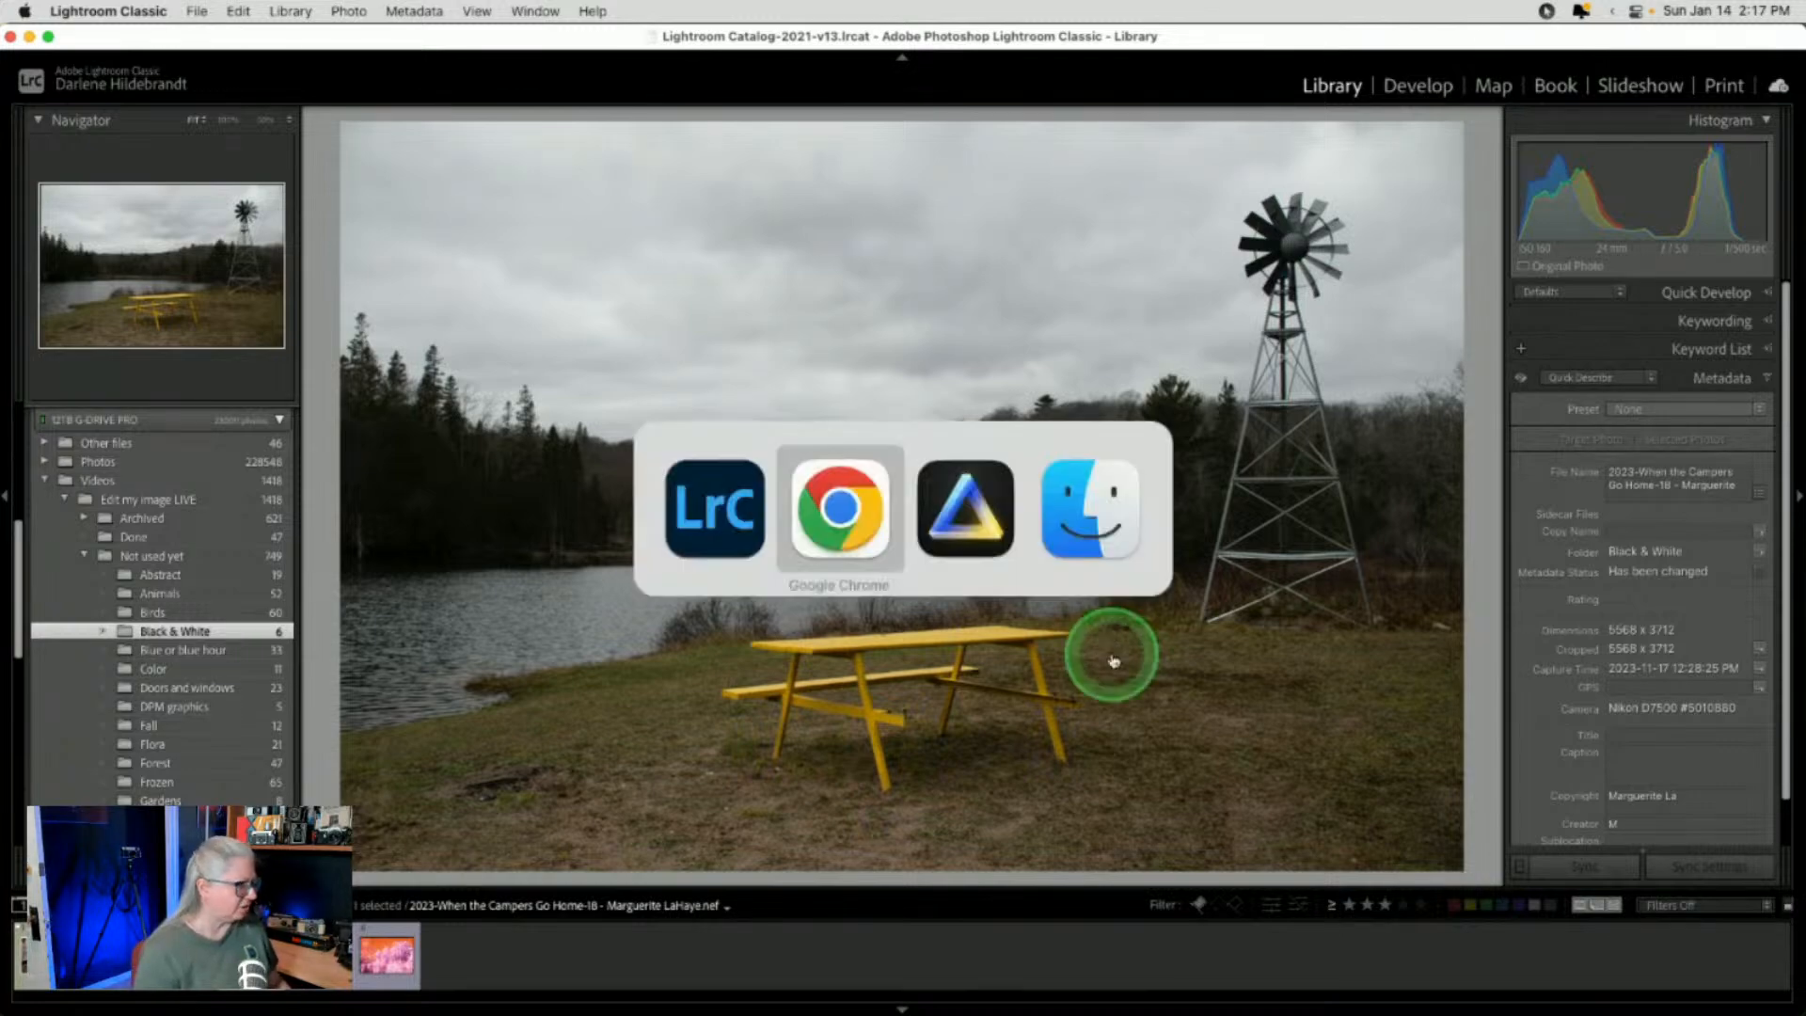
{"action": "left_click", "coordinate": [1113, 657]}
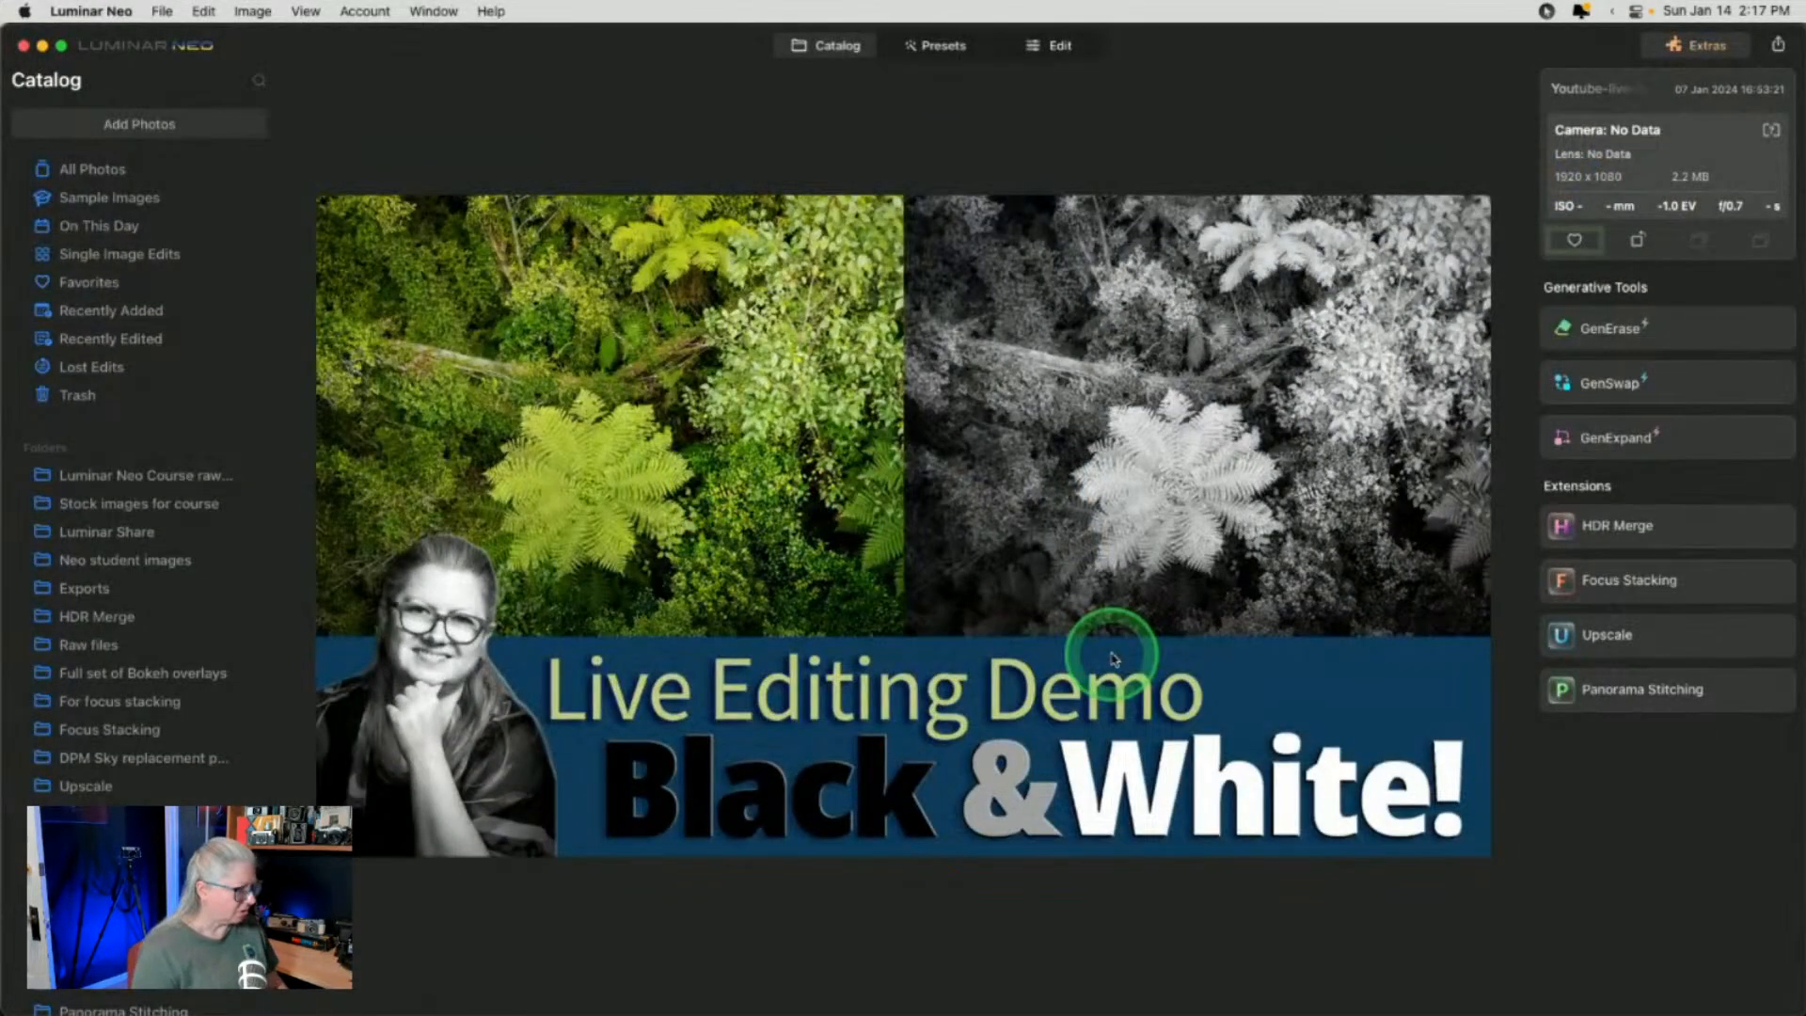
{"action": "double_click", "coordinate": [1113, 657]}
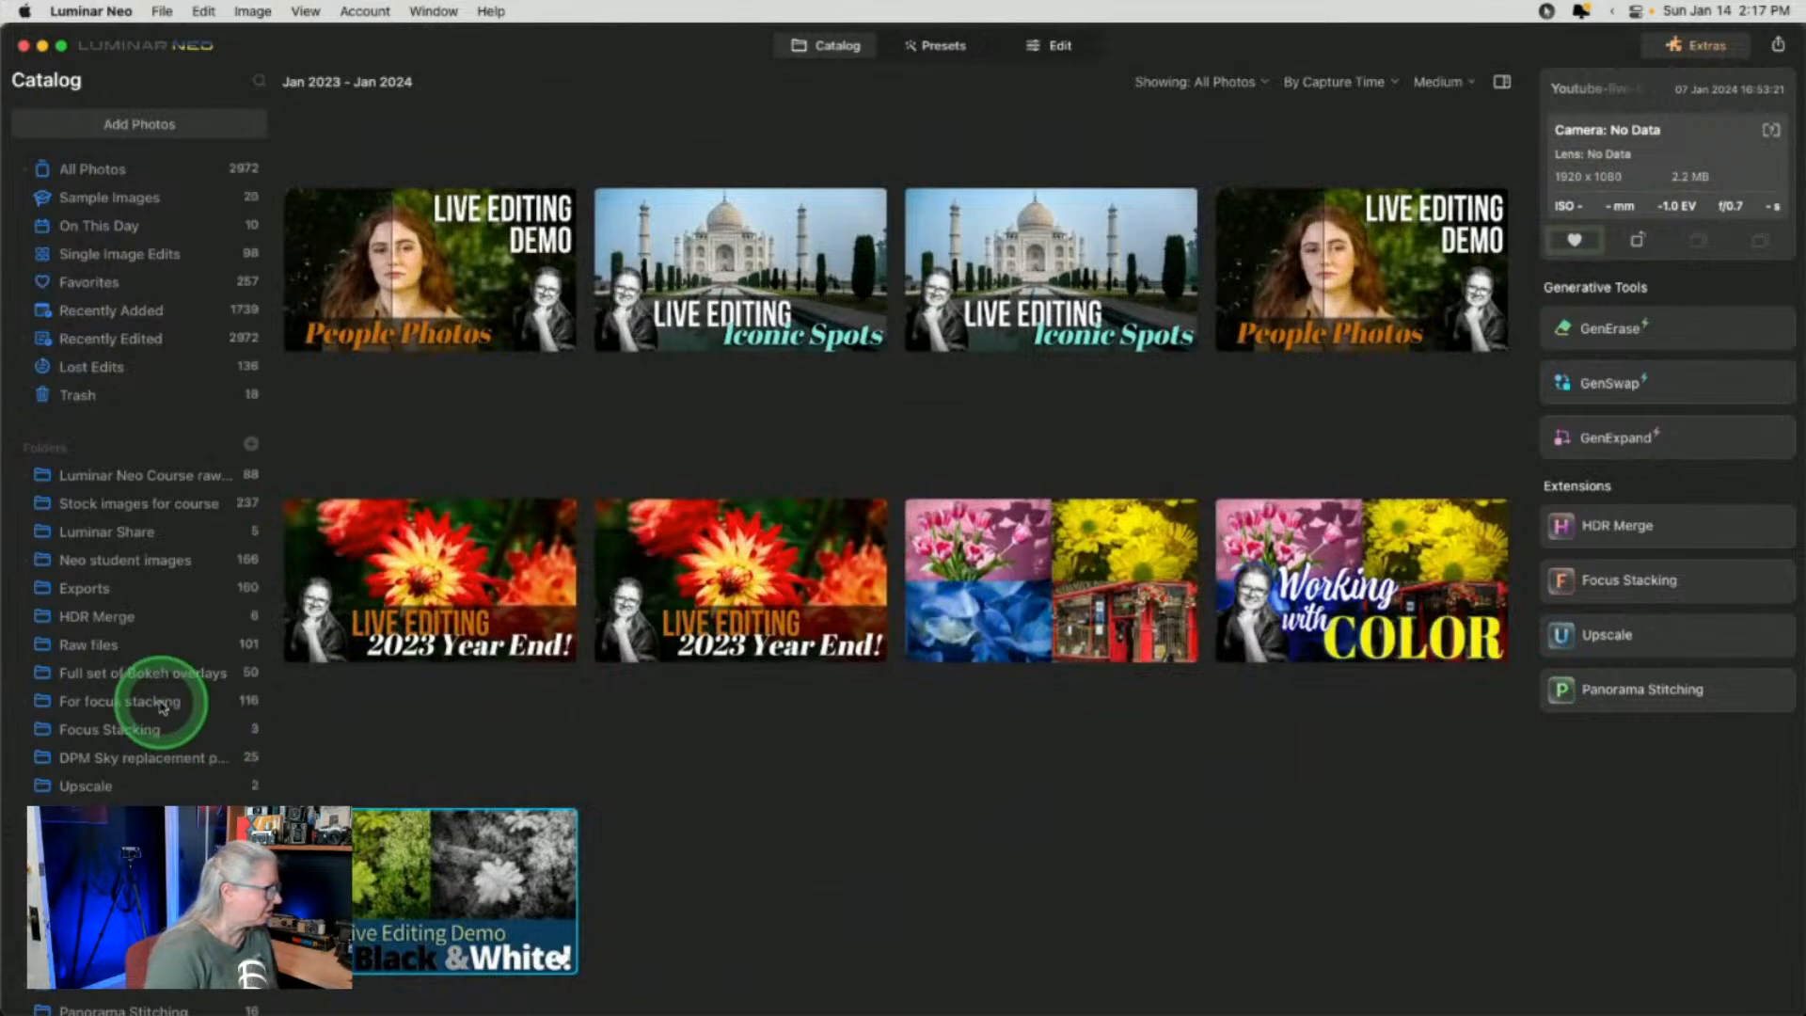
{"action": "scroll", "coordinate": [163, 708], "scroll_direction": "down", "scroll_amount": 15}
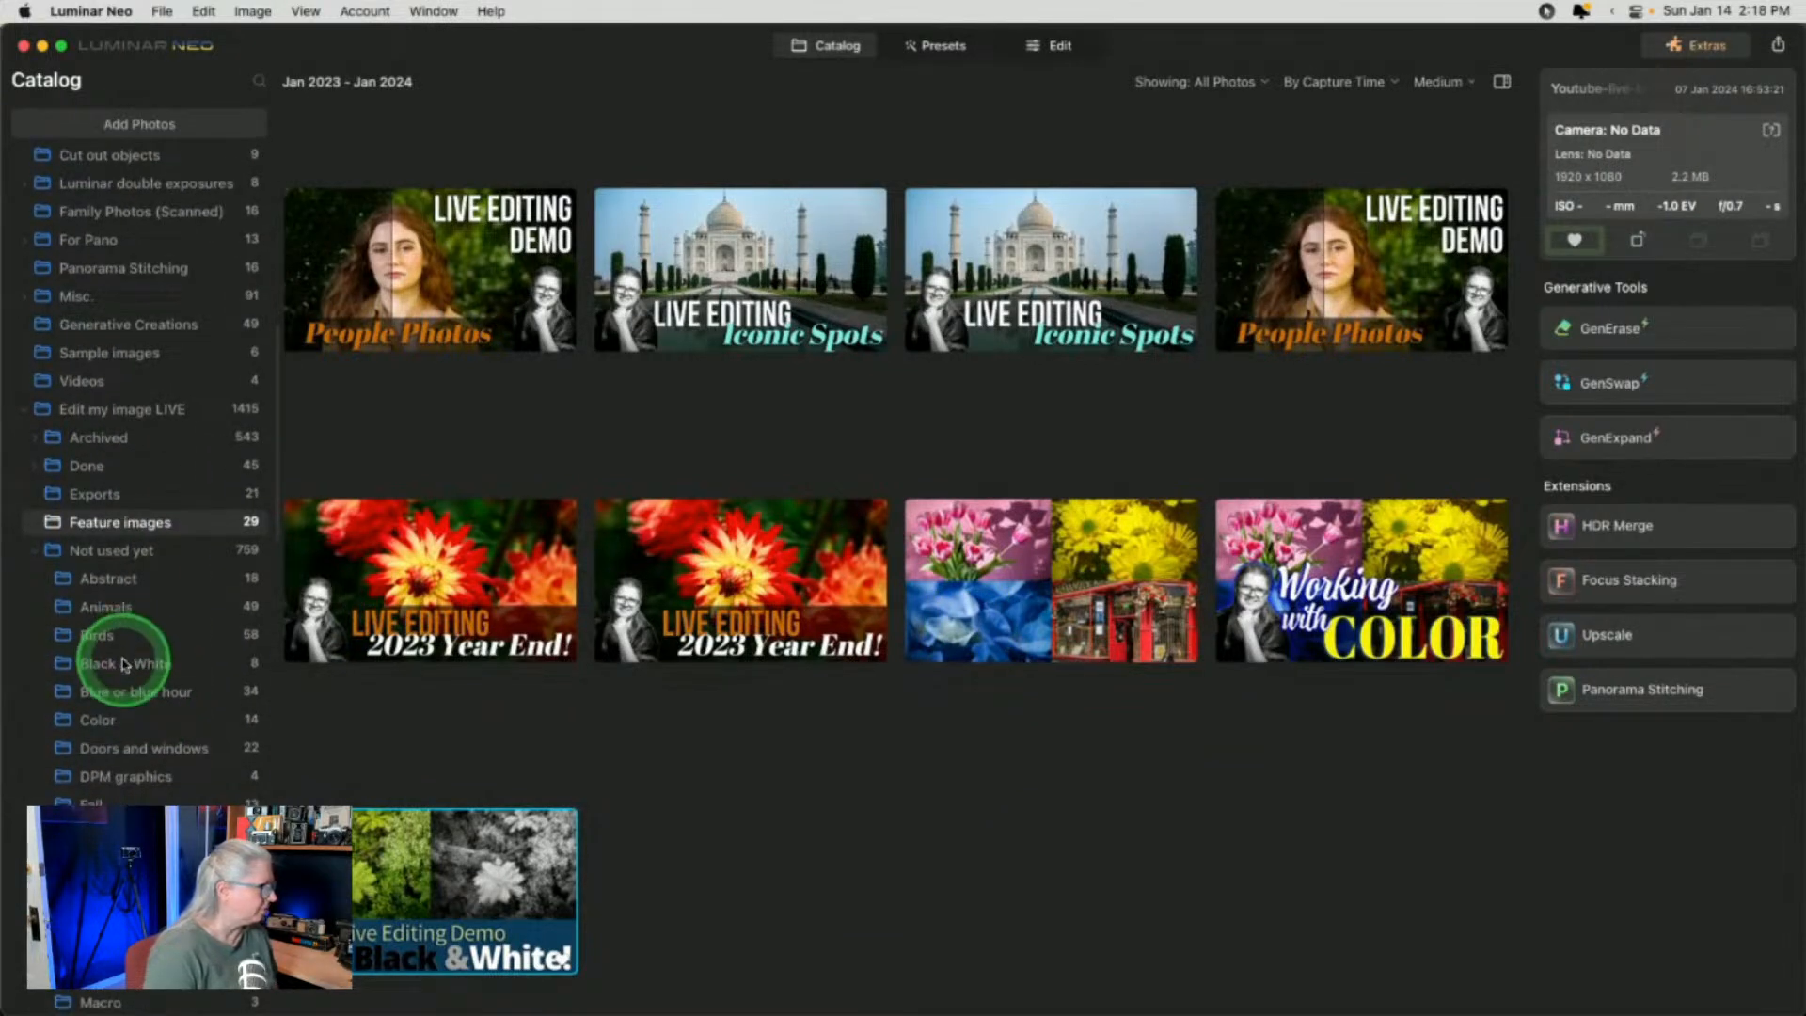
{"action": "left_click", "coordinate": [125, 665]}
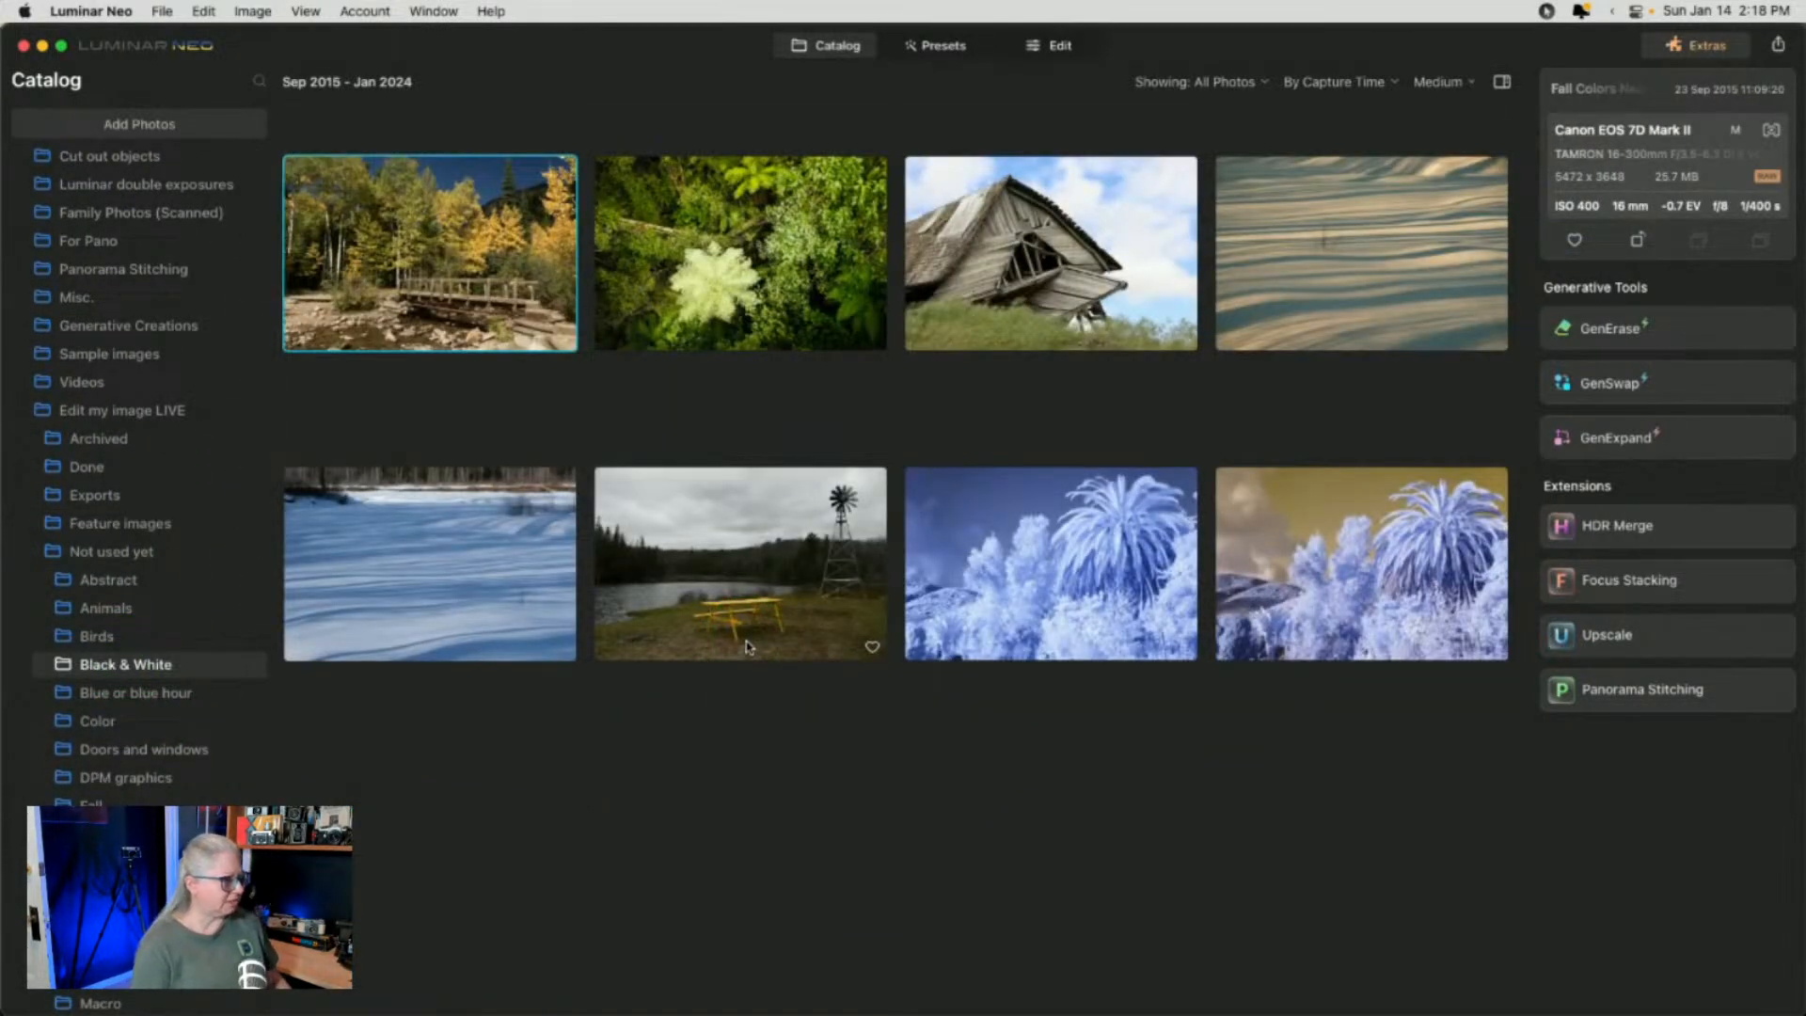
Check the green fern photo's file name, switch to Lightroom Classic and open the Forest folder to locate its original
{"action": "left_click", "coordinate": [678, 289]}
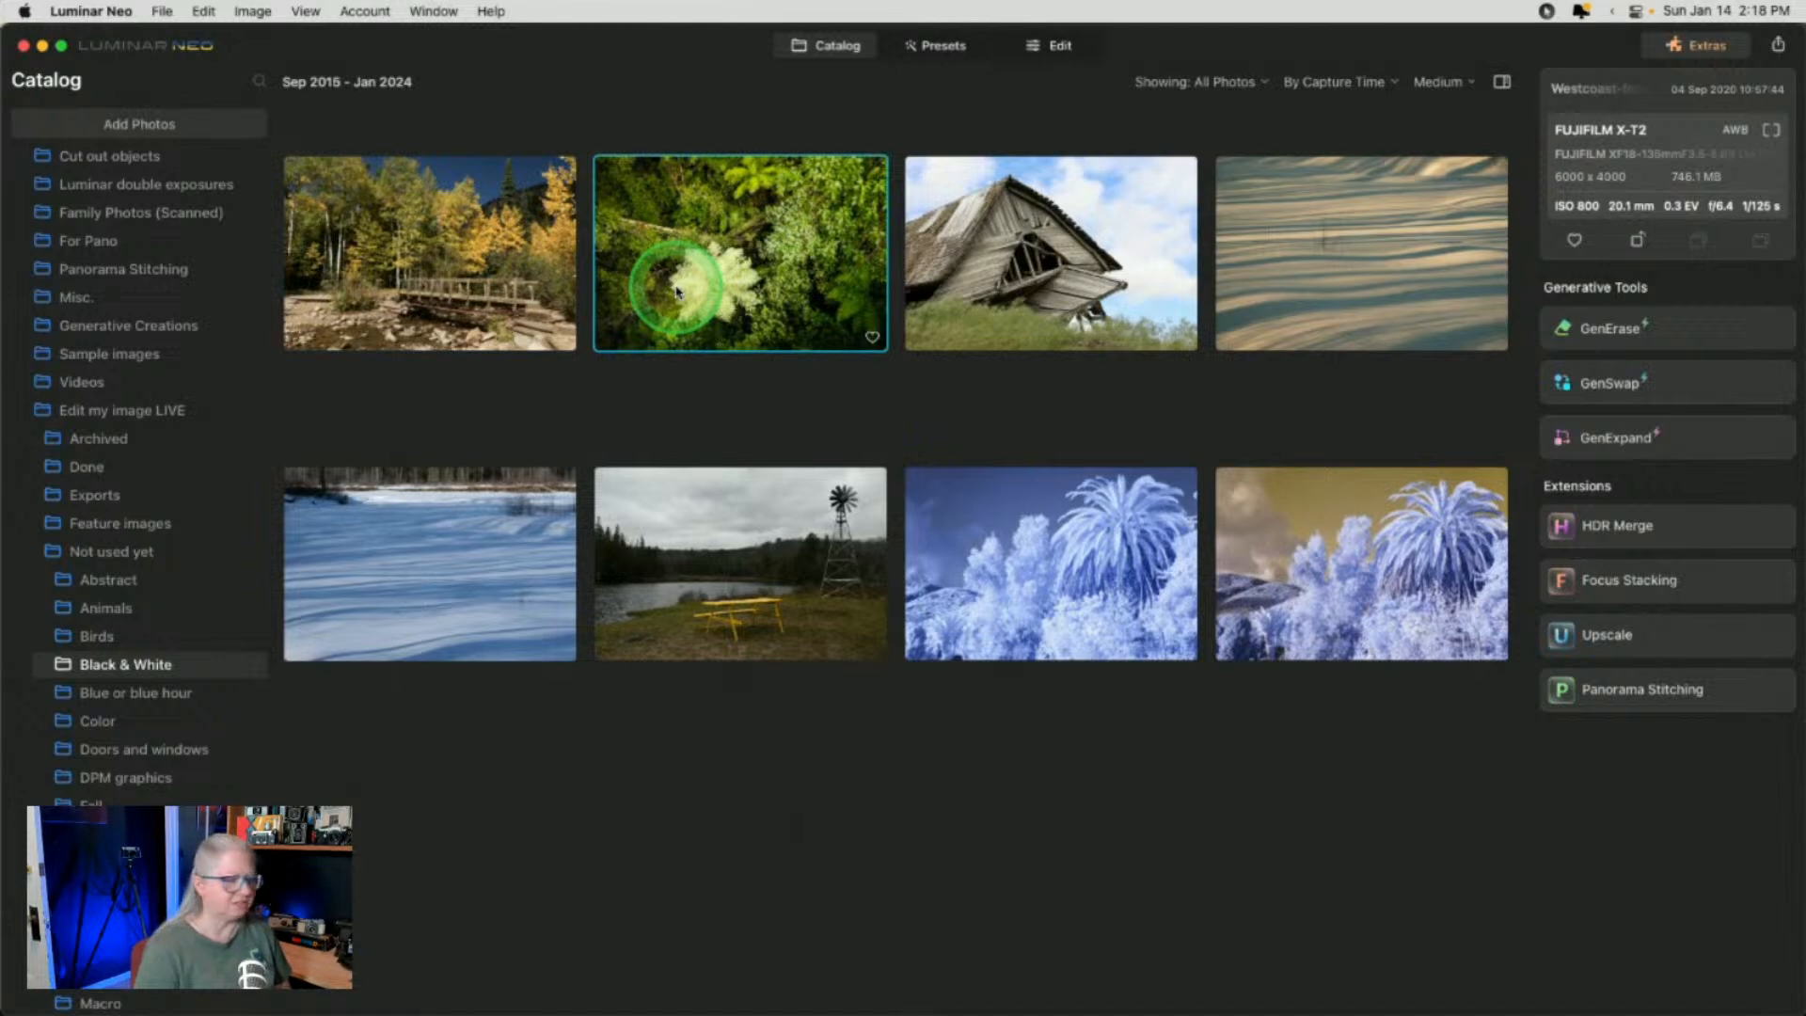
{"action": "left_click", "coordinate": [1588, 91]}
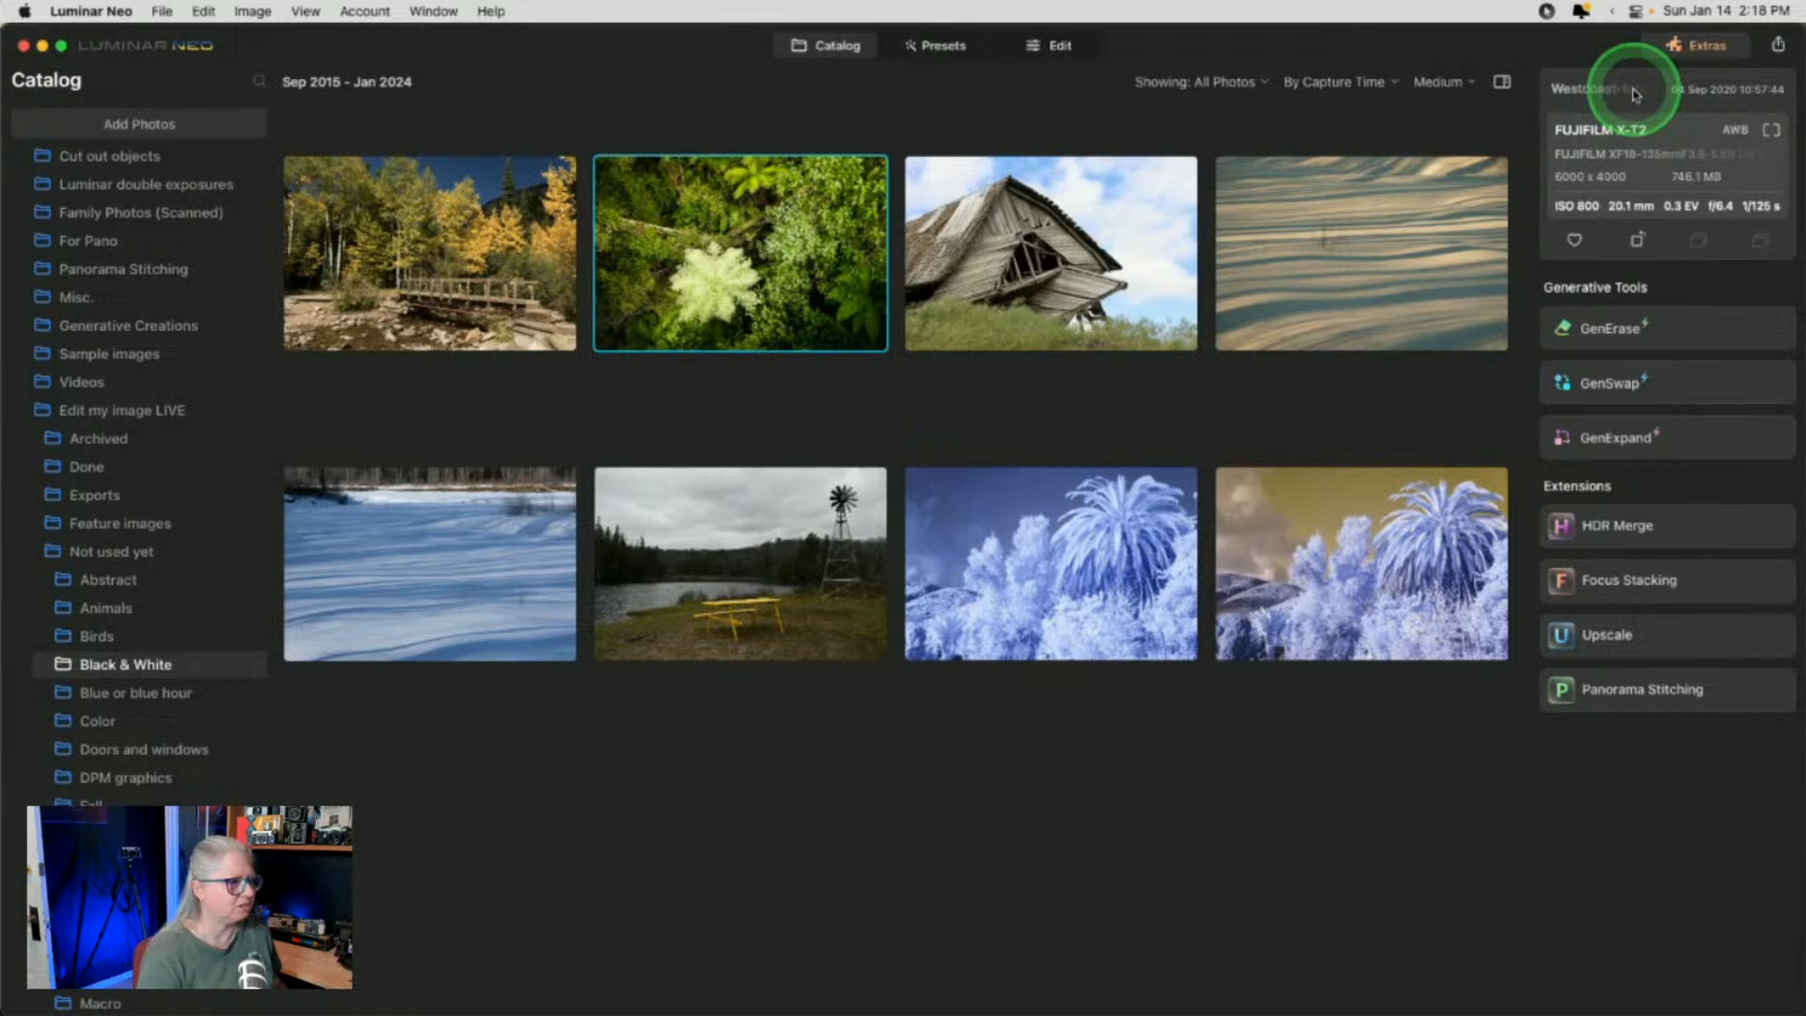
{"action": "key", "text": "super+Tab"}
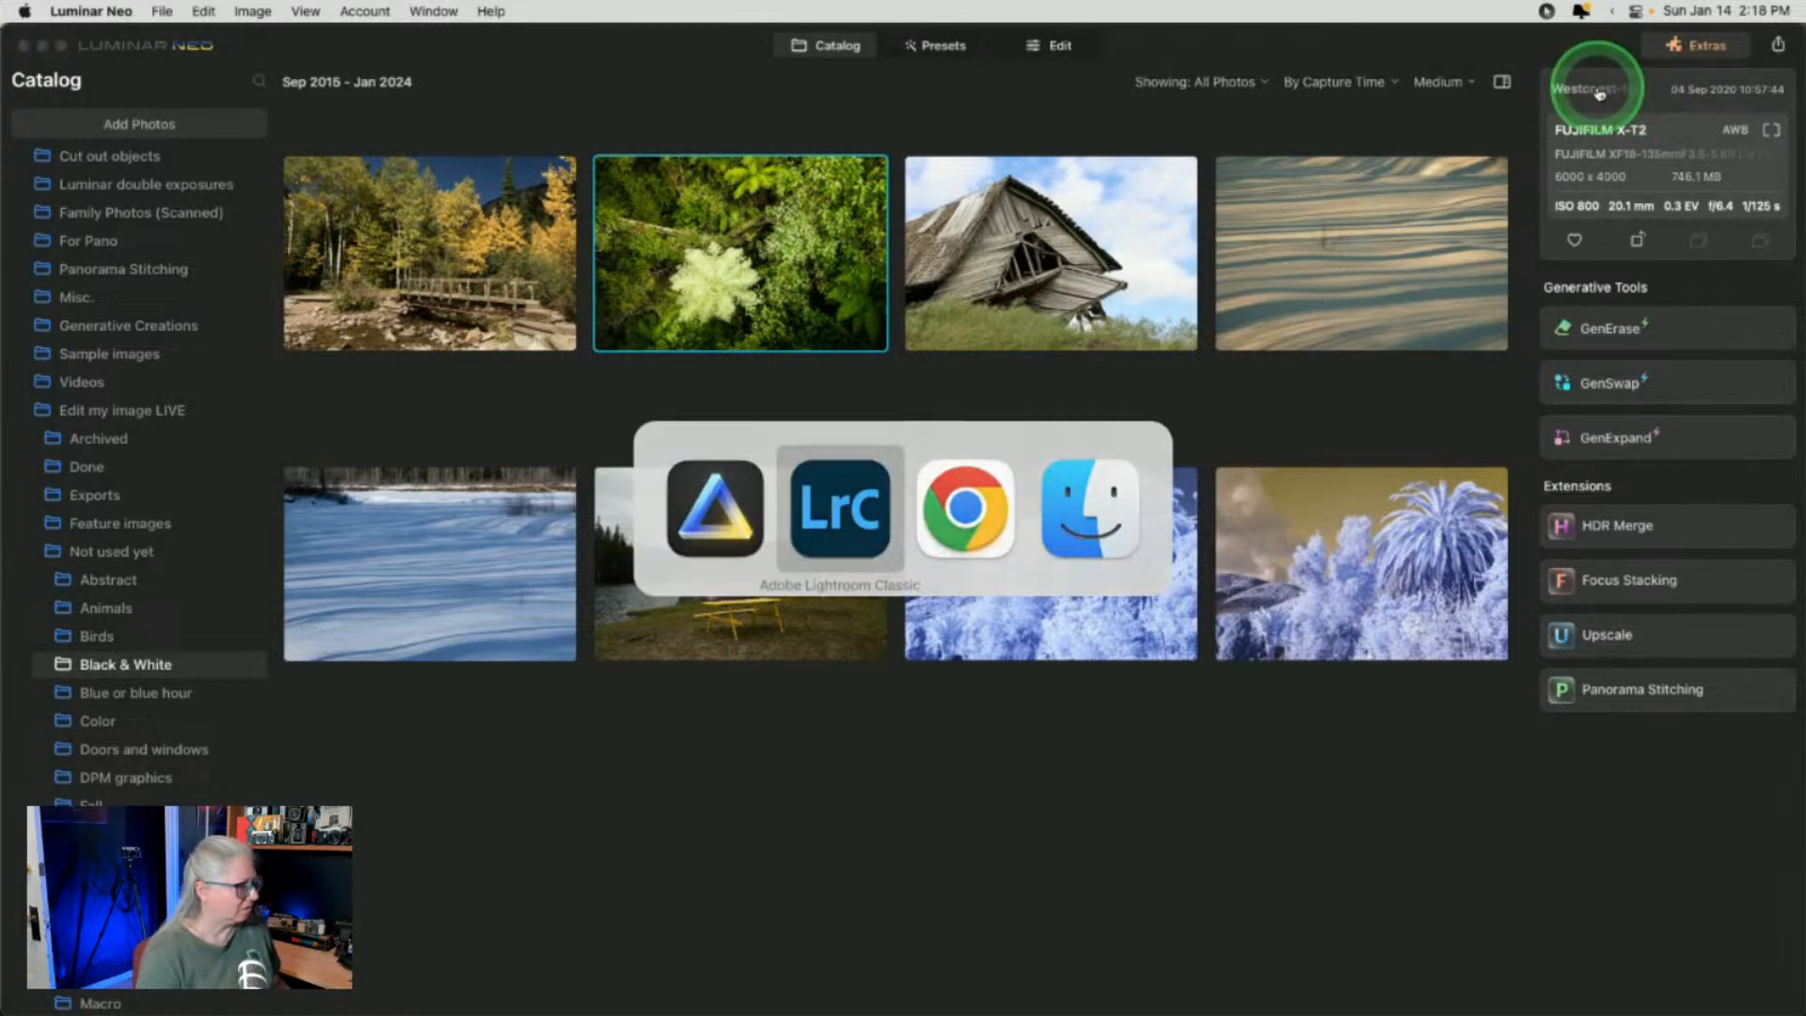
{"action": "key", "text": "g"}
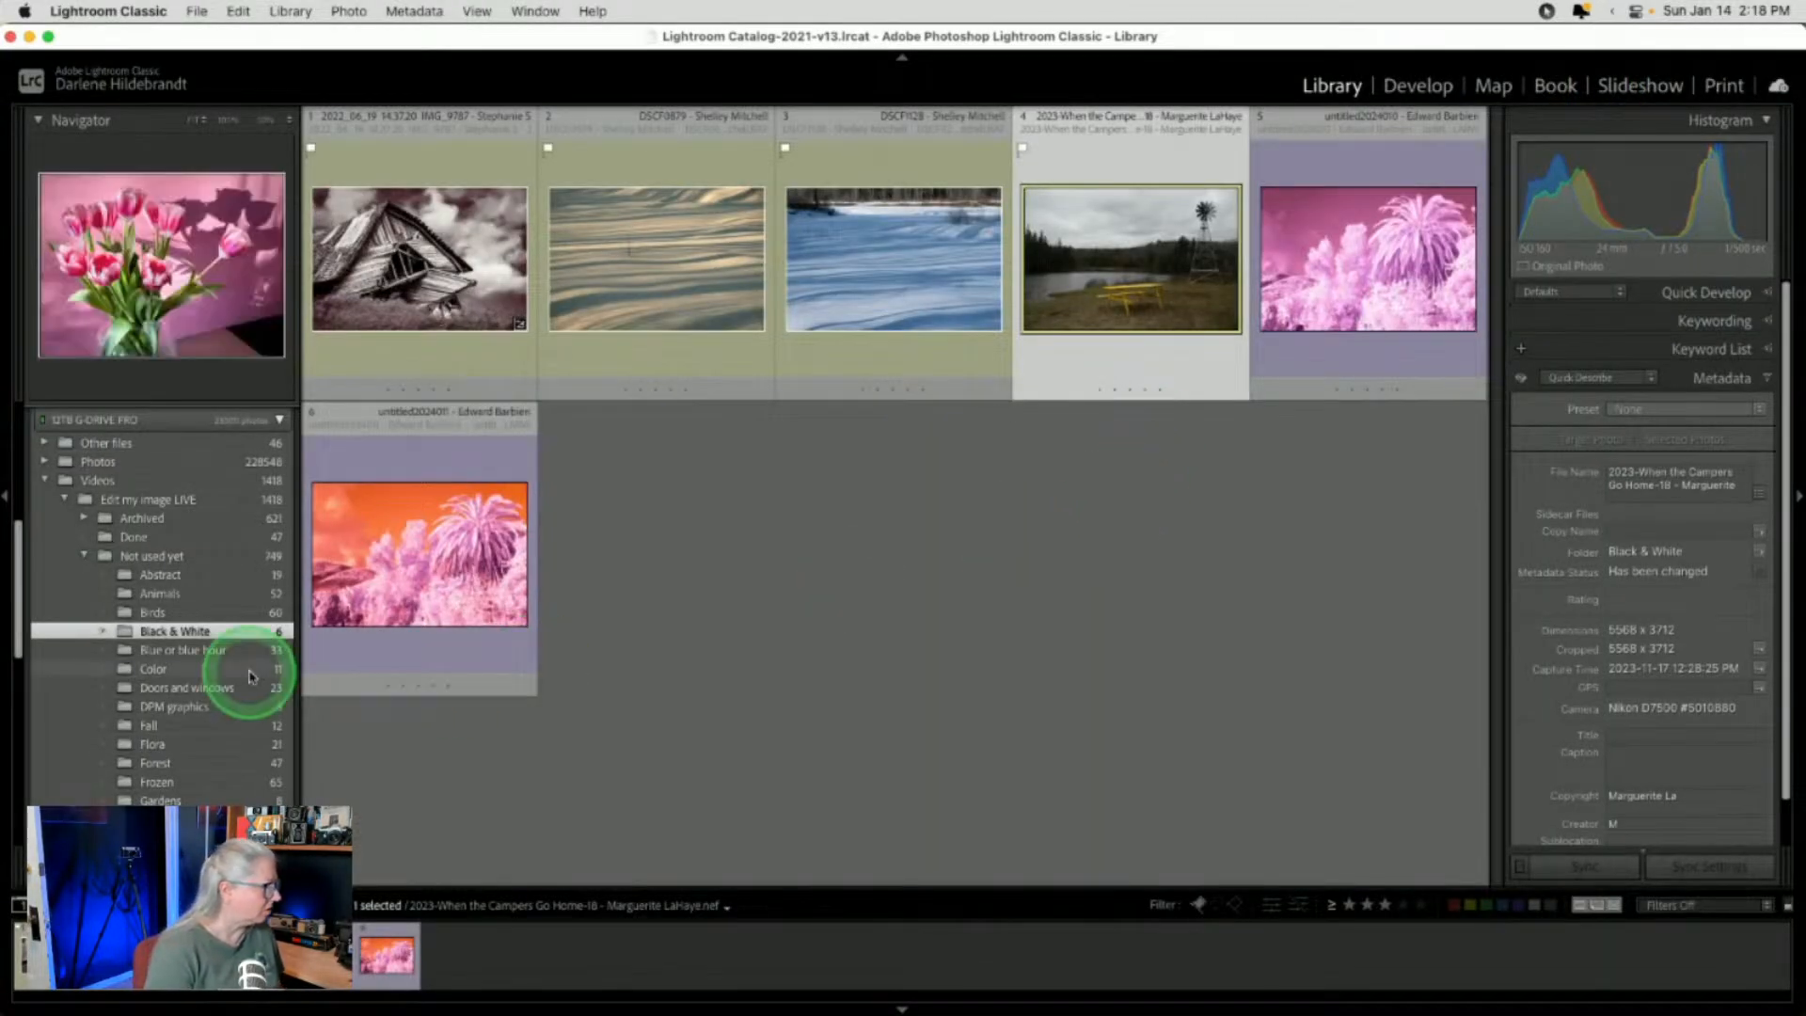
{"action": "left_click", "coordinate": [153, 763]}
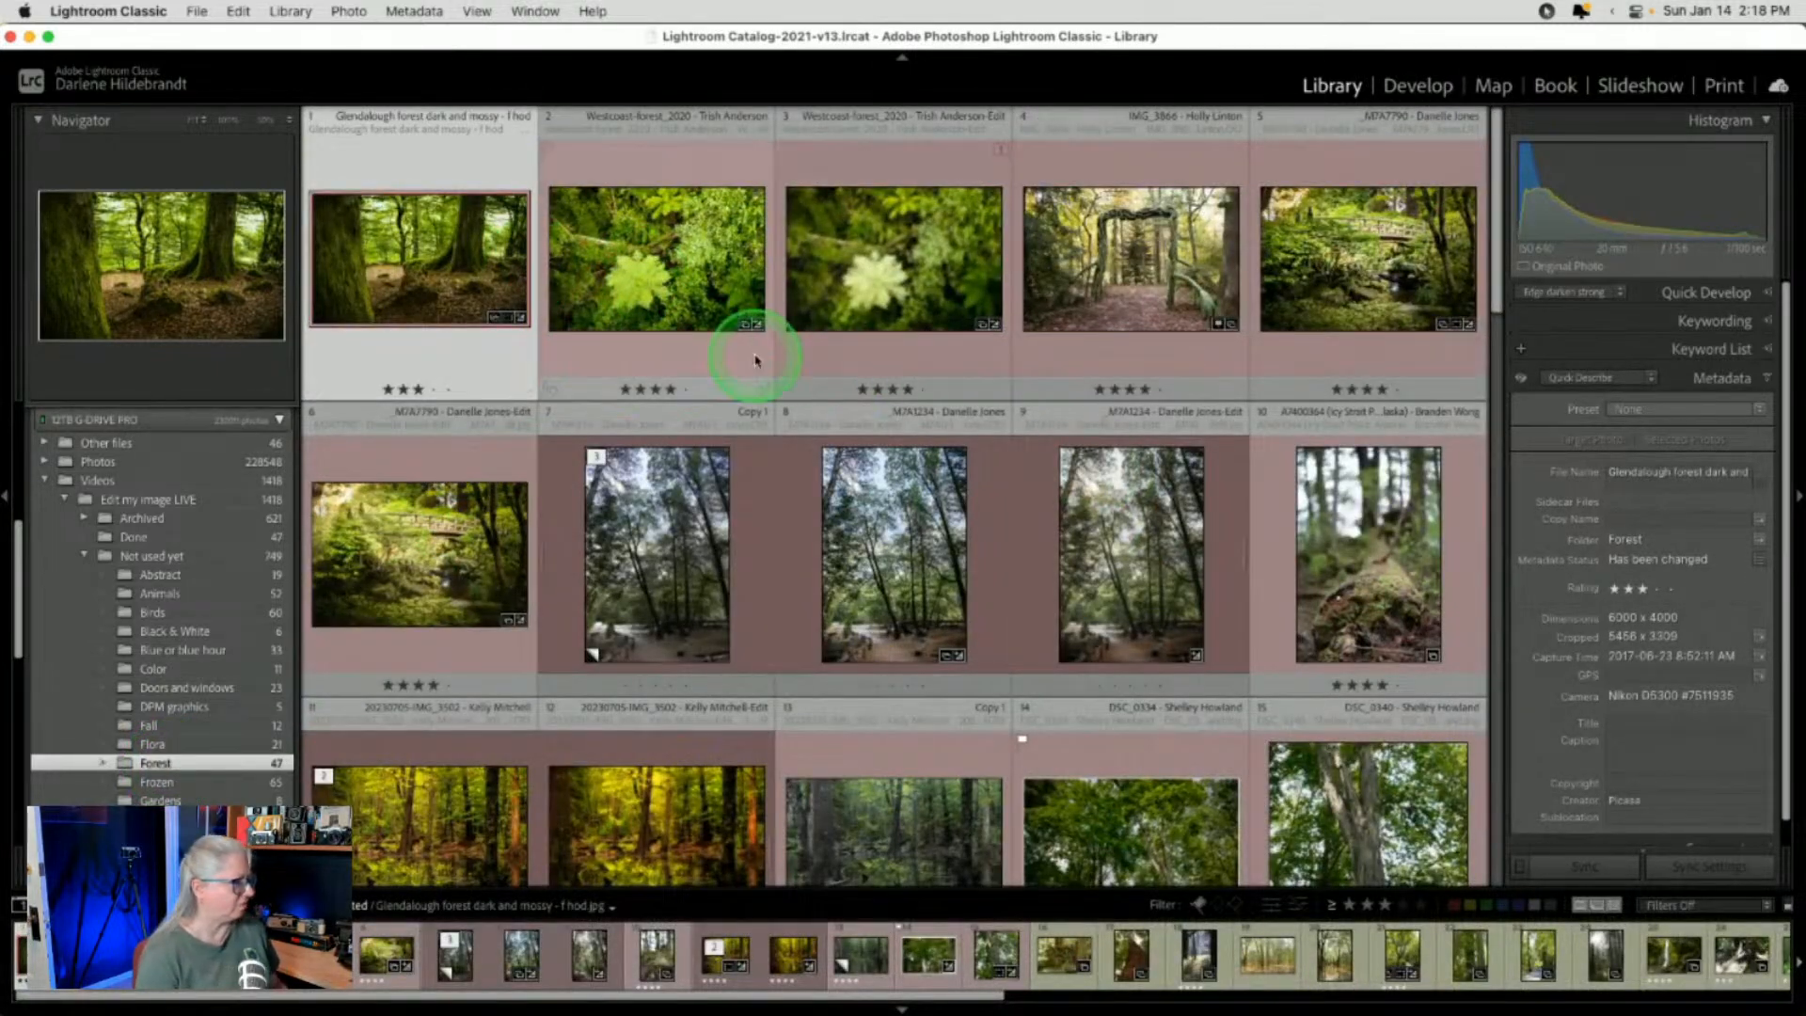
Switch back to Luminar Neo, open the Forest folder and look through its photos for the original fern image
{"action": "key", "text": "super+Tab"}
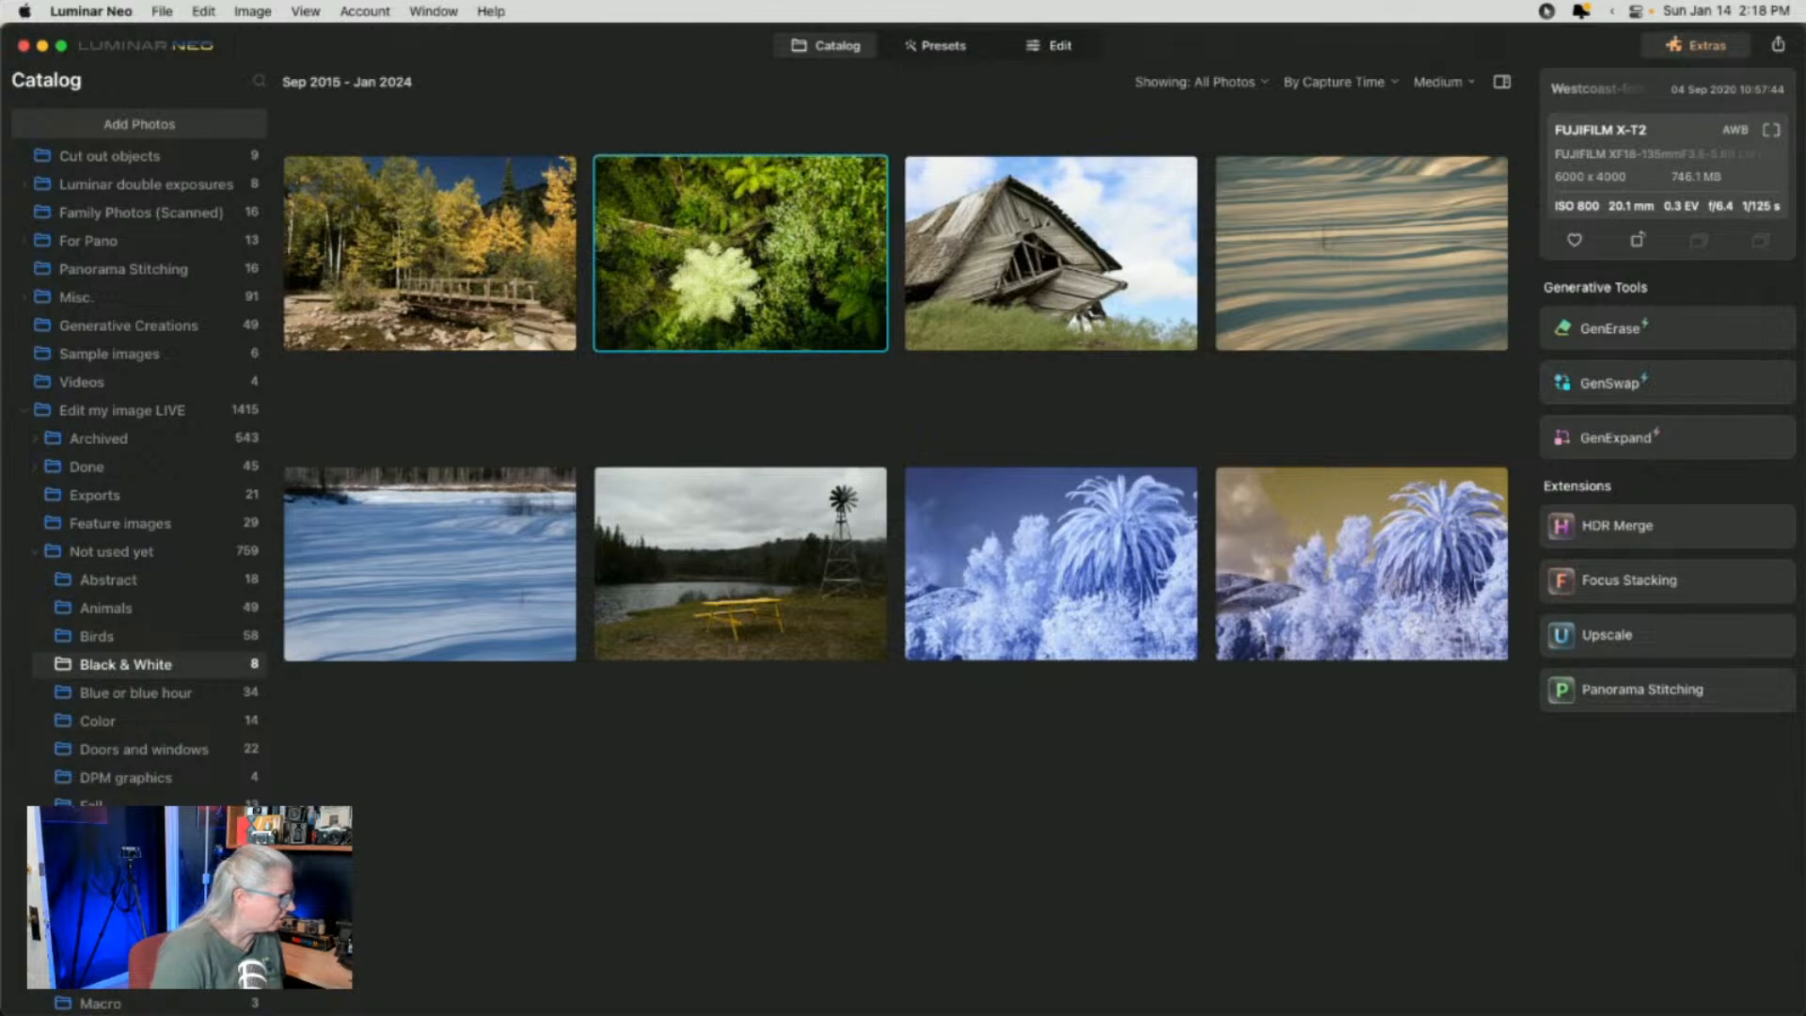
{"action": "left_click", "coordinate": [141, 862]}
{"action": "scroll", "coordinate": [777, 499], "scroll_direction": "down", "scroll_amount": 4}
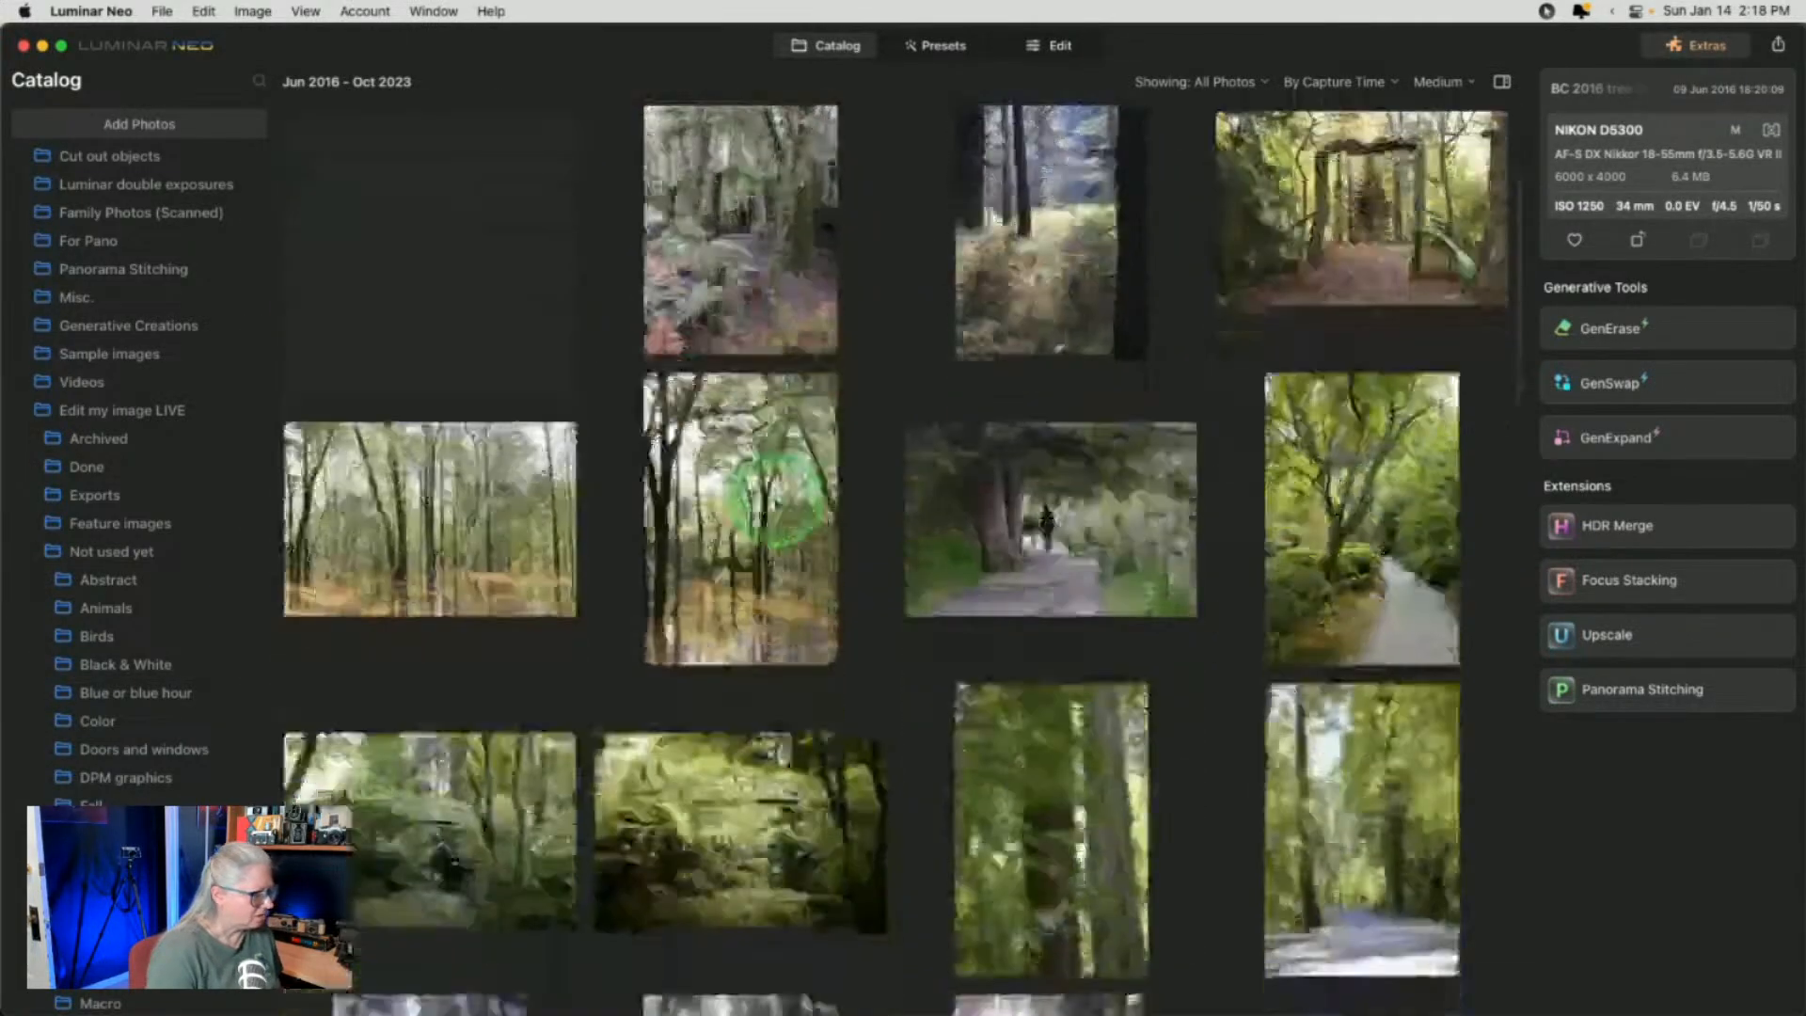
{"action": "scroll", "coordinate": [773, 498], "scroll_direction": "down", "scroll_amount": 10}
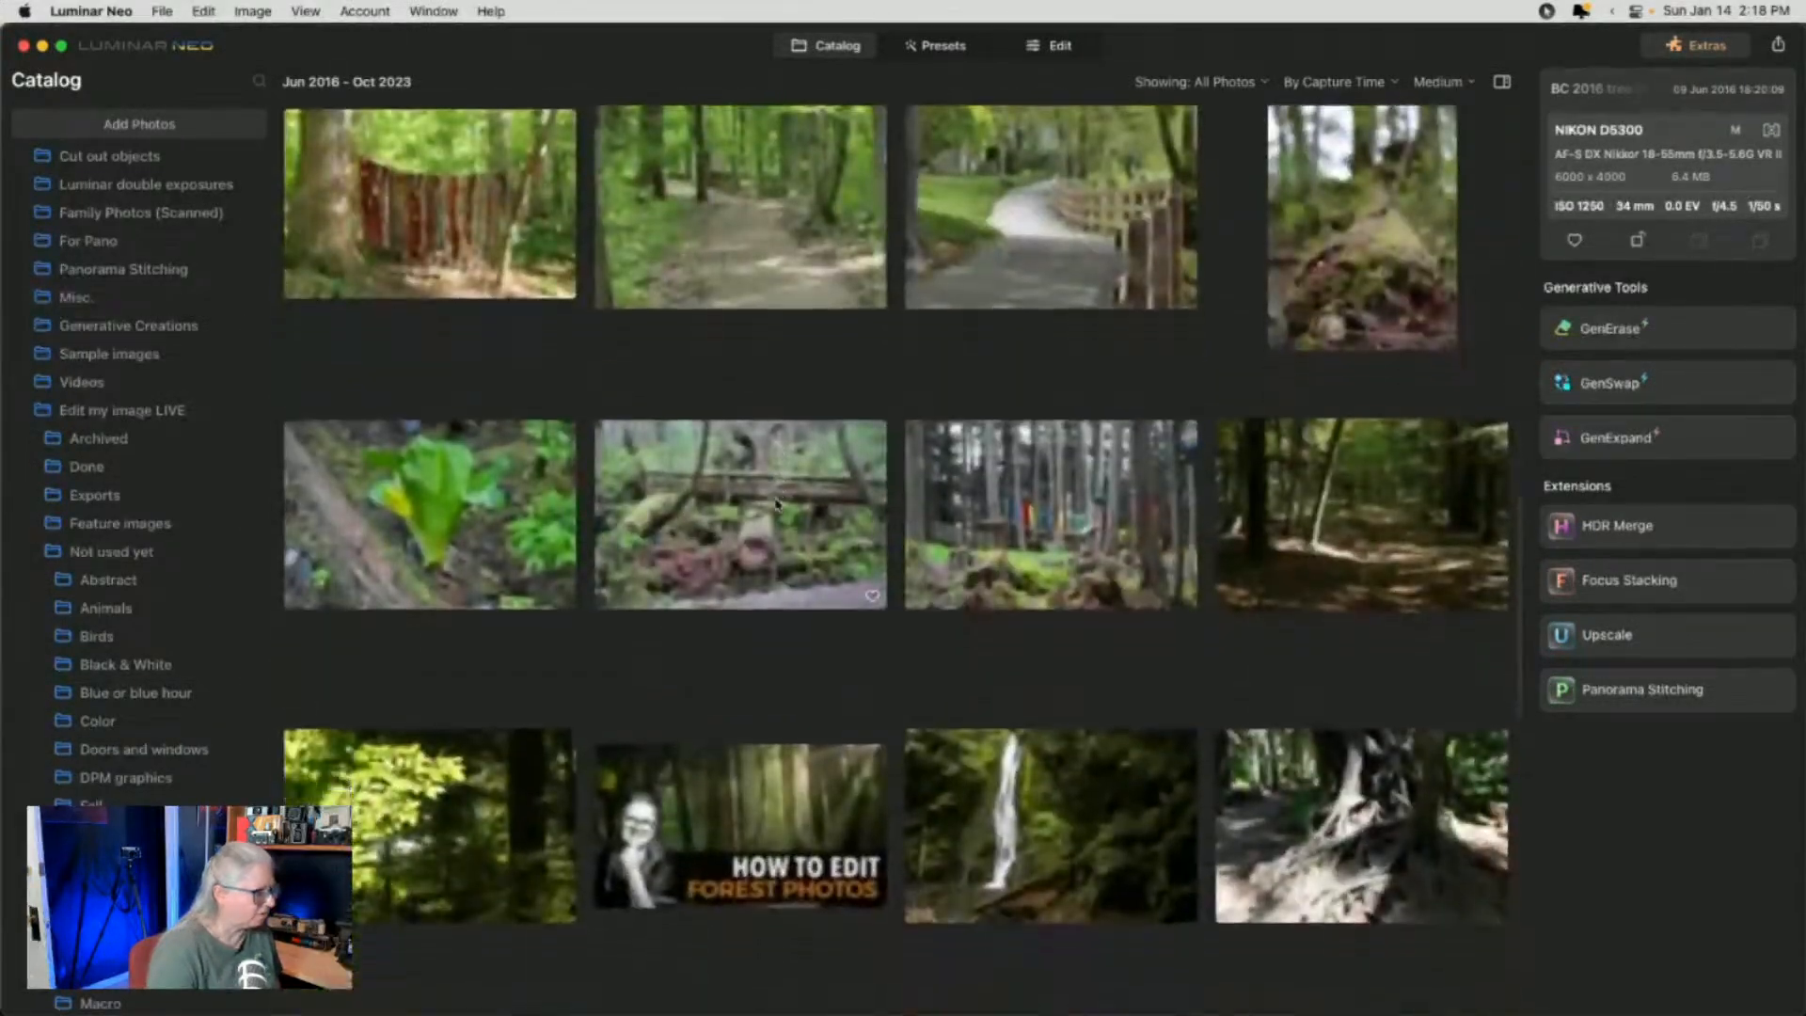
{"action": "scroll", "coordinate": [777, 504], "scroll_direction": "down", "scroll_amount": 10}
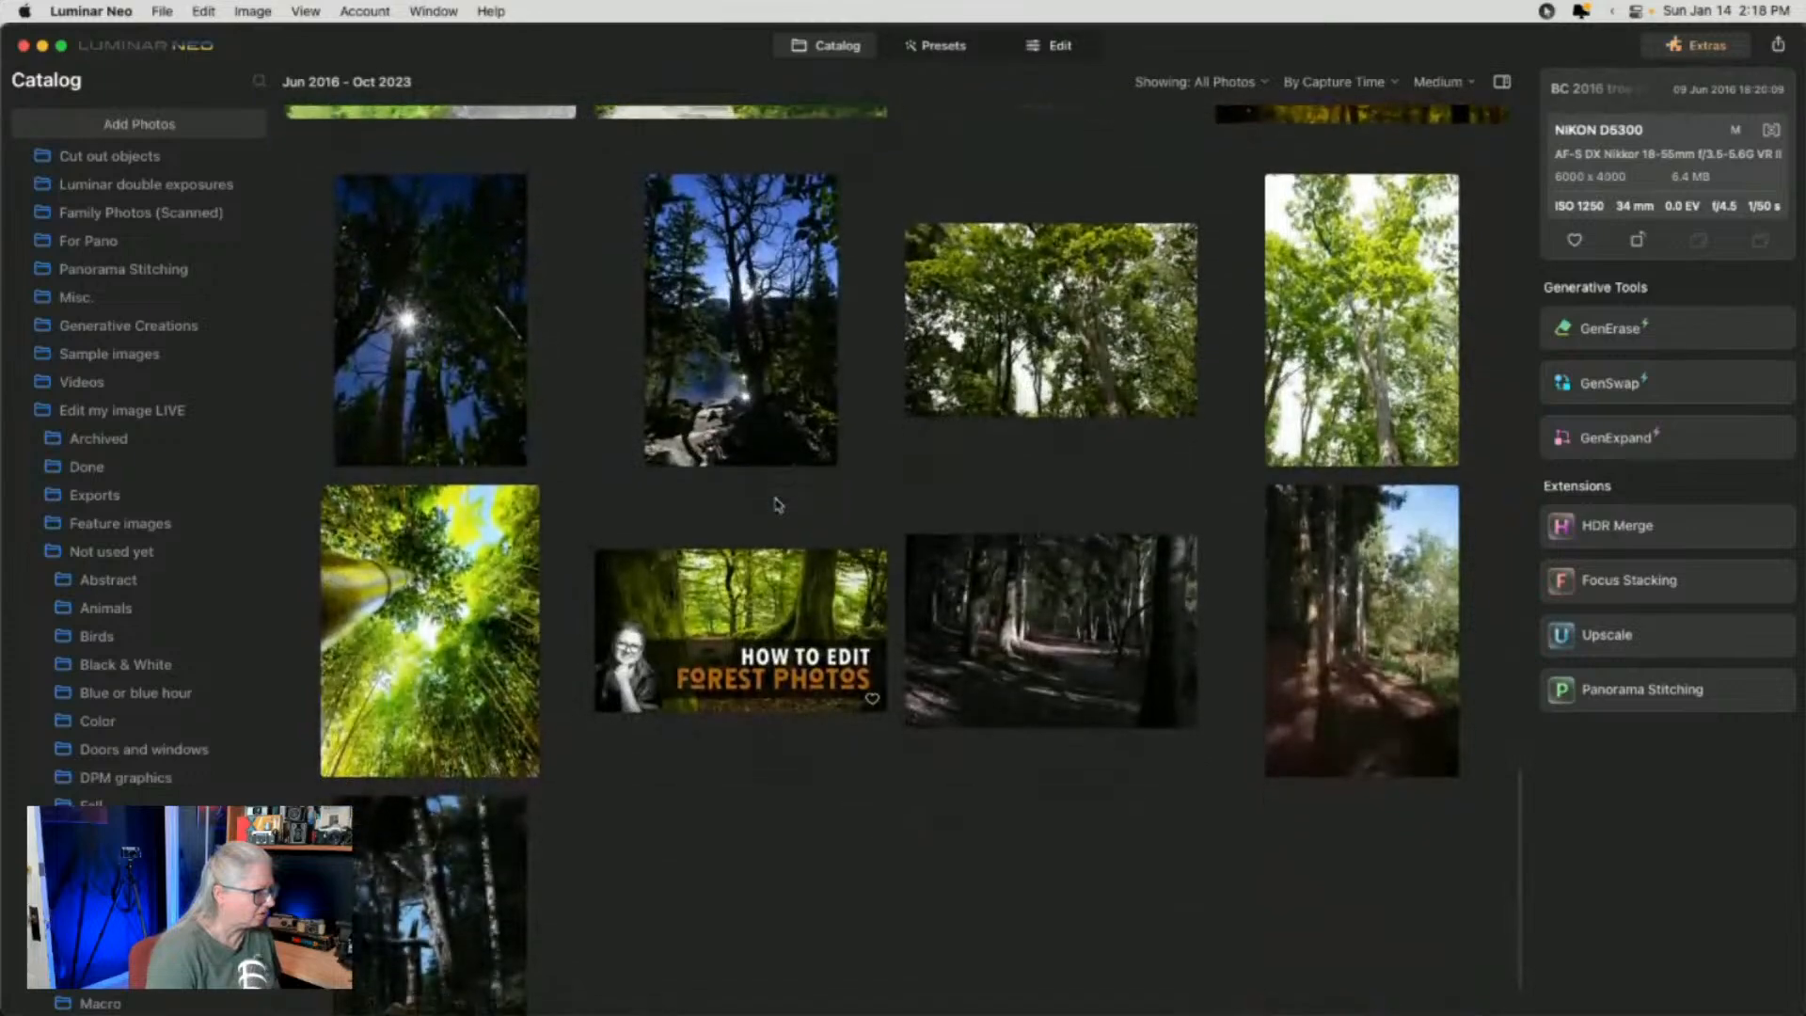
{"action": "scroll", "coordinate": [777, 504], "scroll_direction": "up", "scroll_amount": 5}
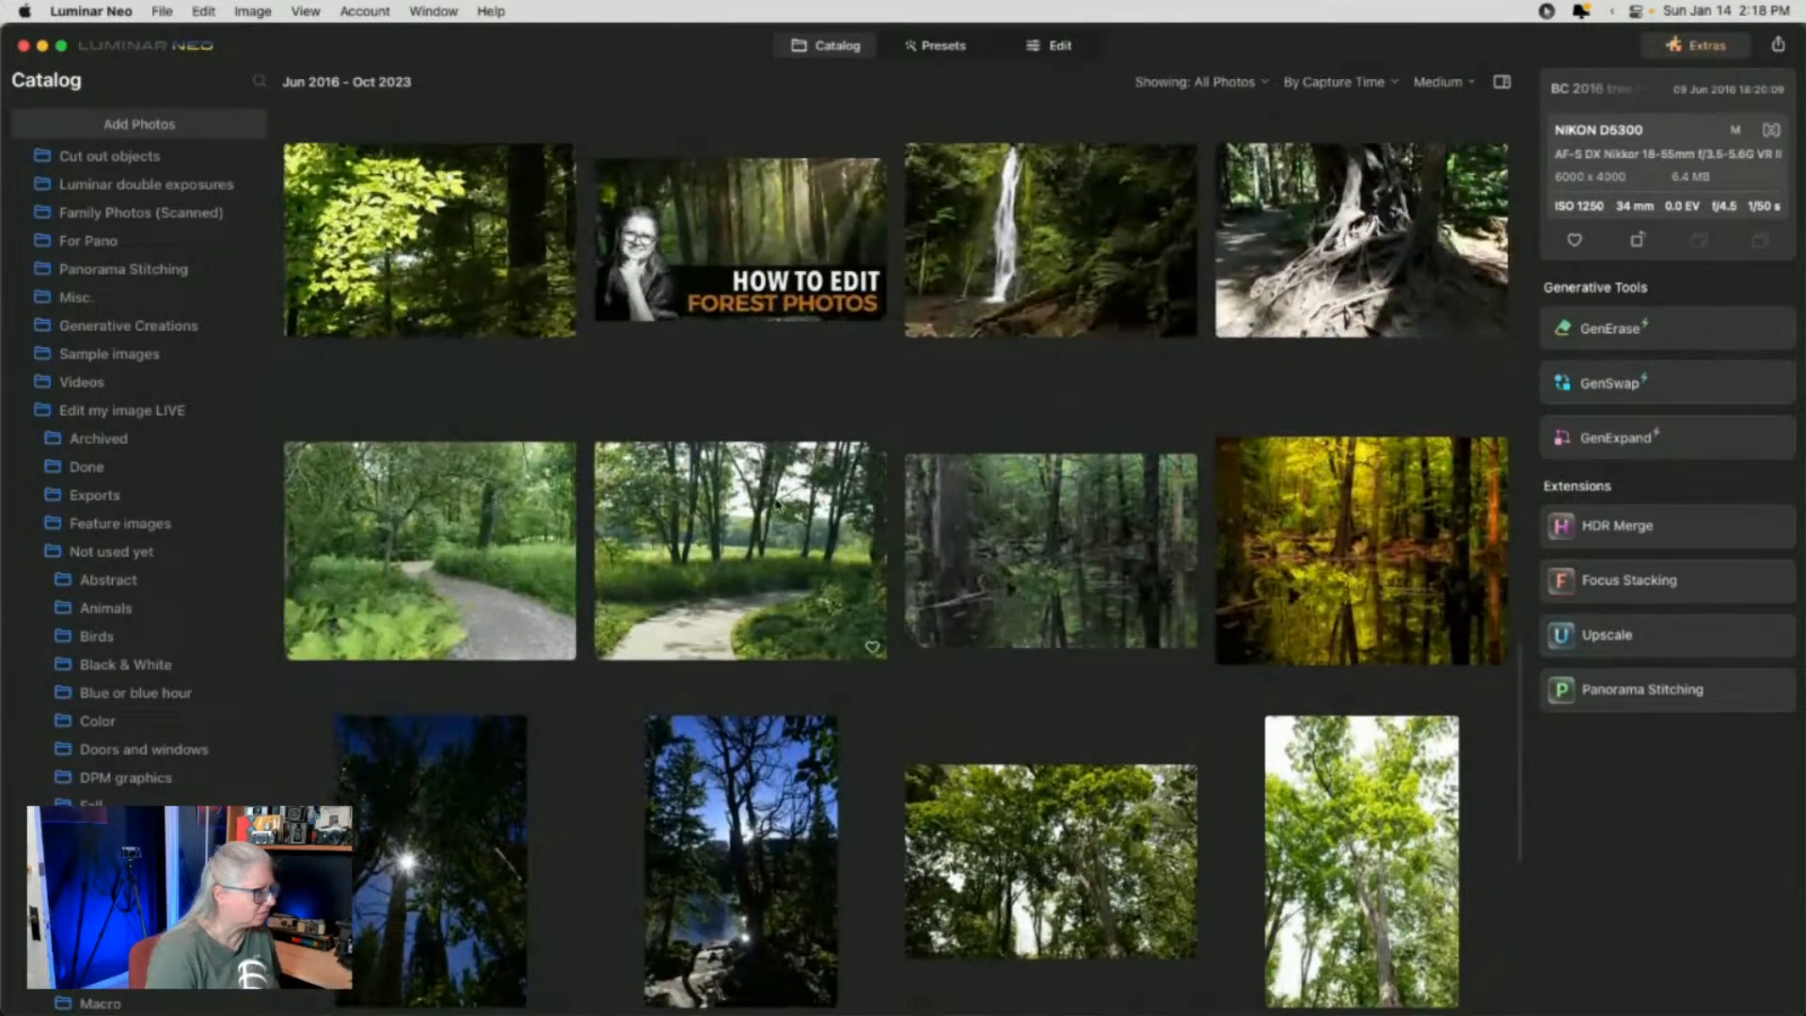
{"action": "scroll", "coordinate": [777, 504], "scroll_direction": "up", "scroll_amount": 10}
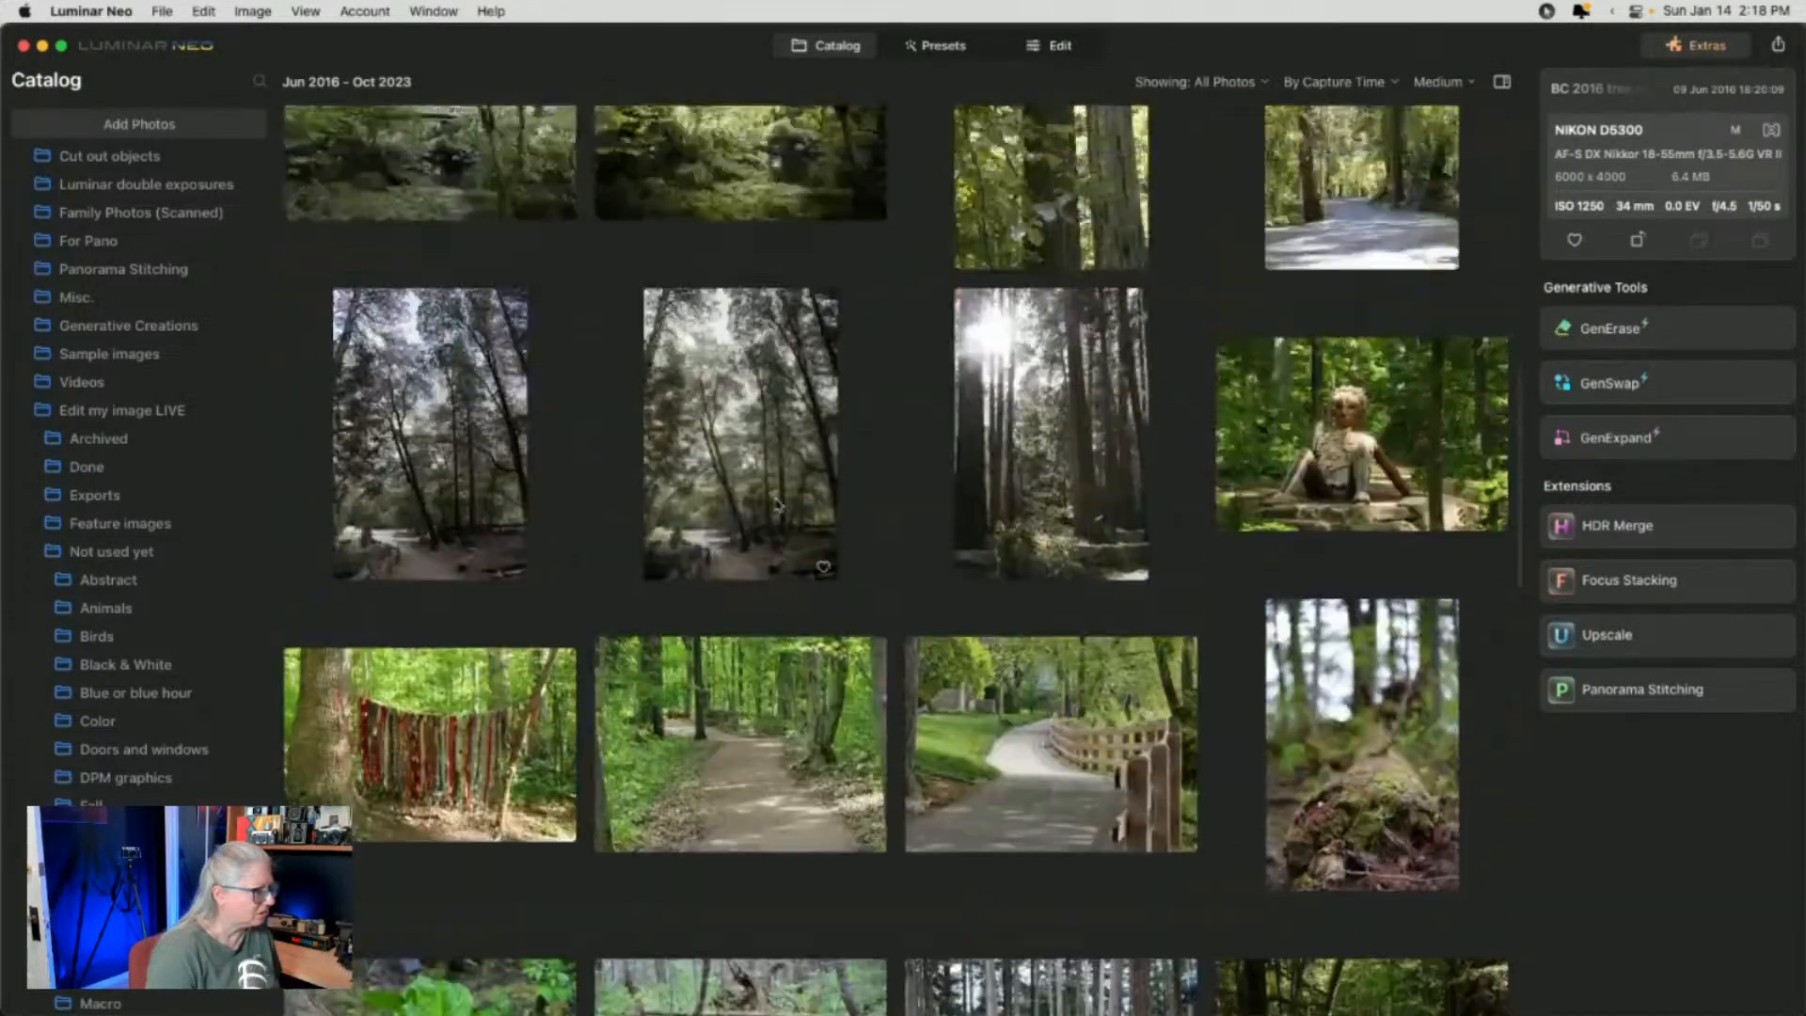
{"action": "scroll", "coordinate": [777, 504], "scroll_direction": "up", "scroll_amount": 10}
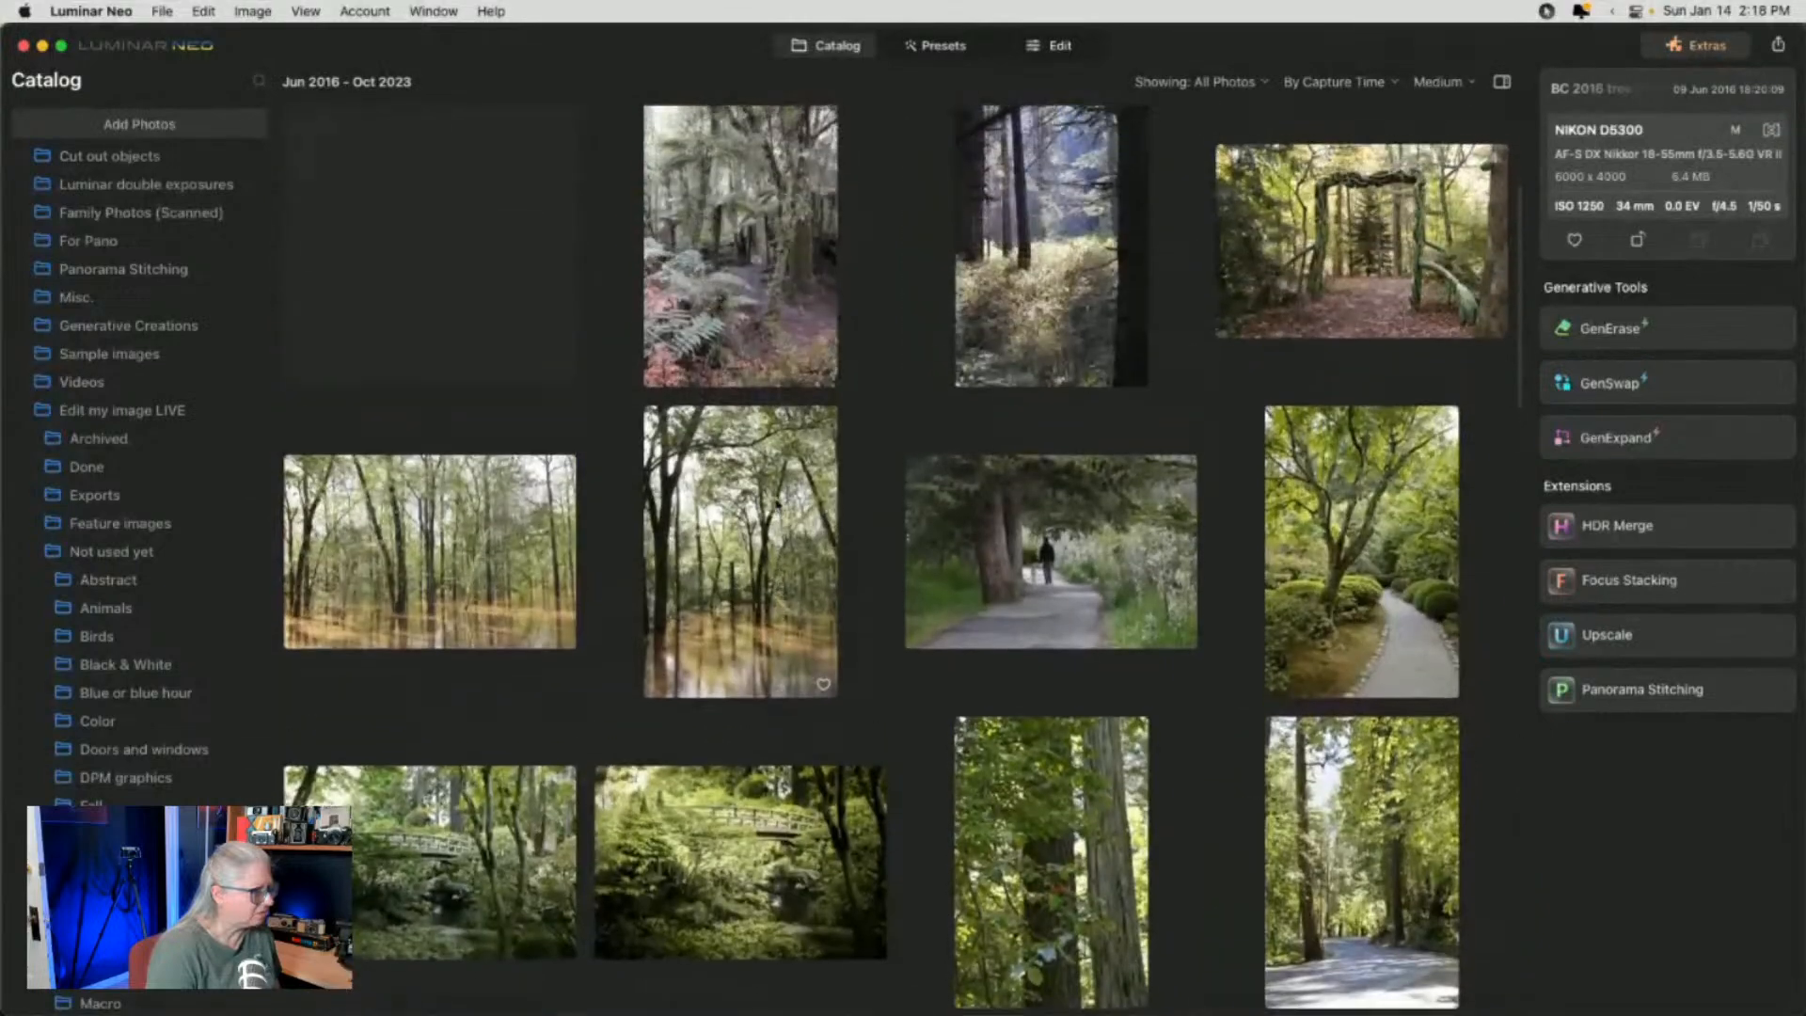
{"action": "scroll", "coordinate": [777, 505], "scroll_direction": "up", "scroll_amount": 5}
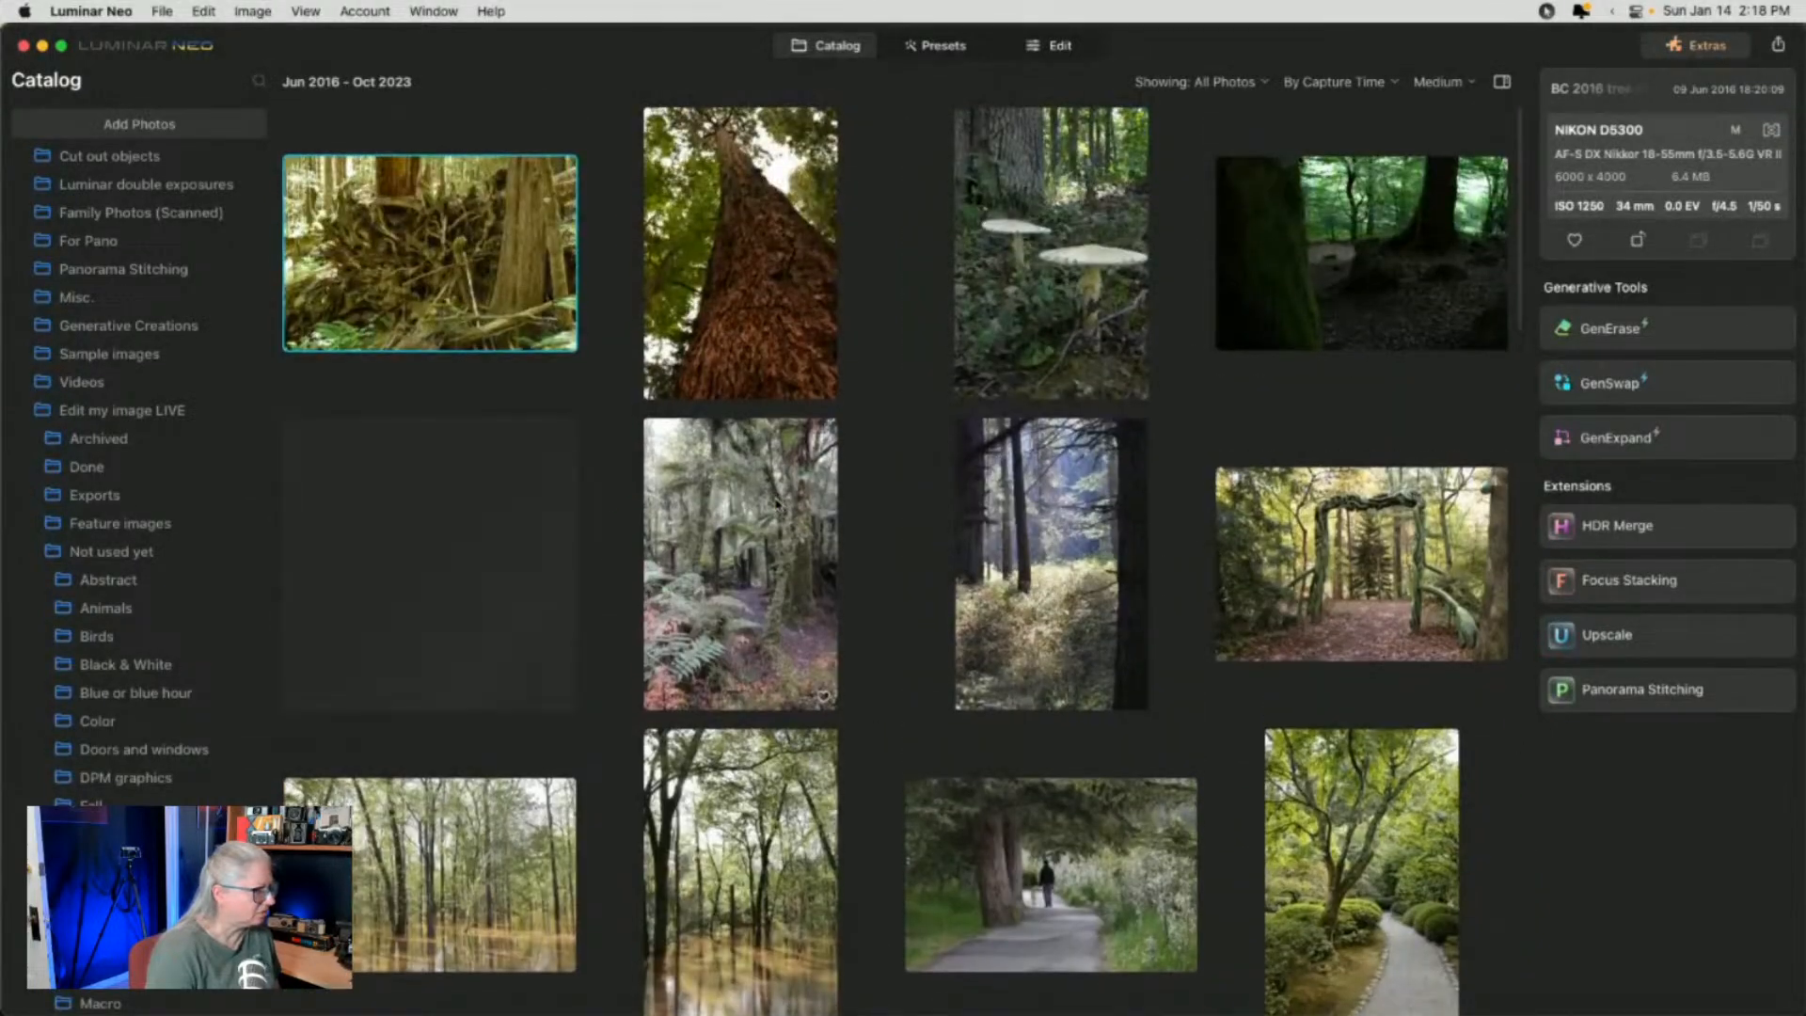
Move the black-and-white fern photo from the Forest folder into the Black & White folder and open that folder
{"action": "left_click", "coordinate": [438, 557]}
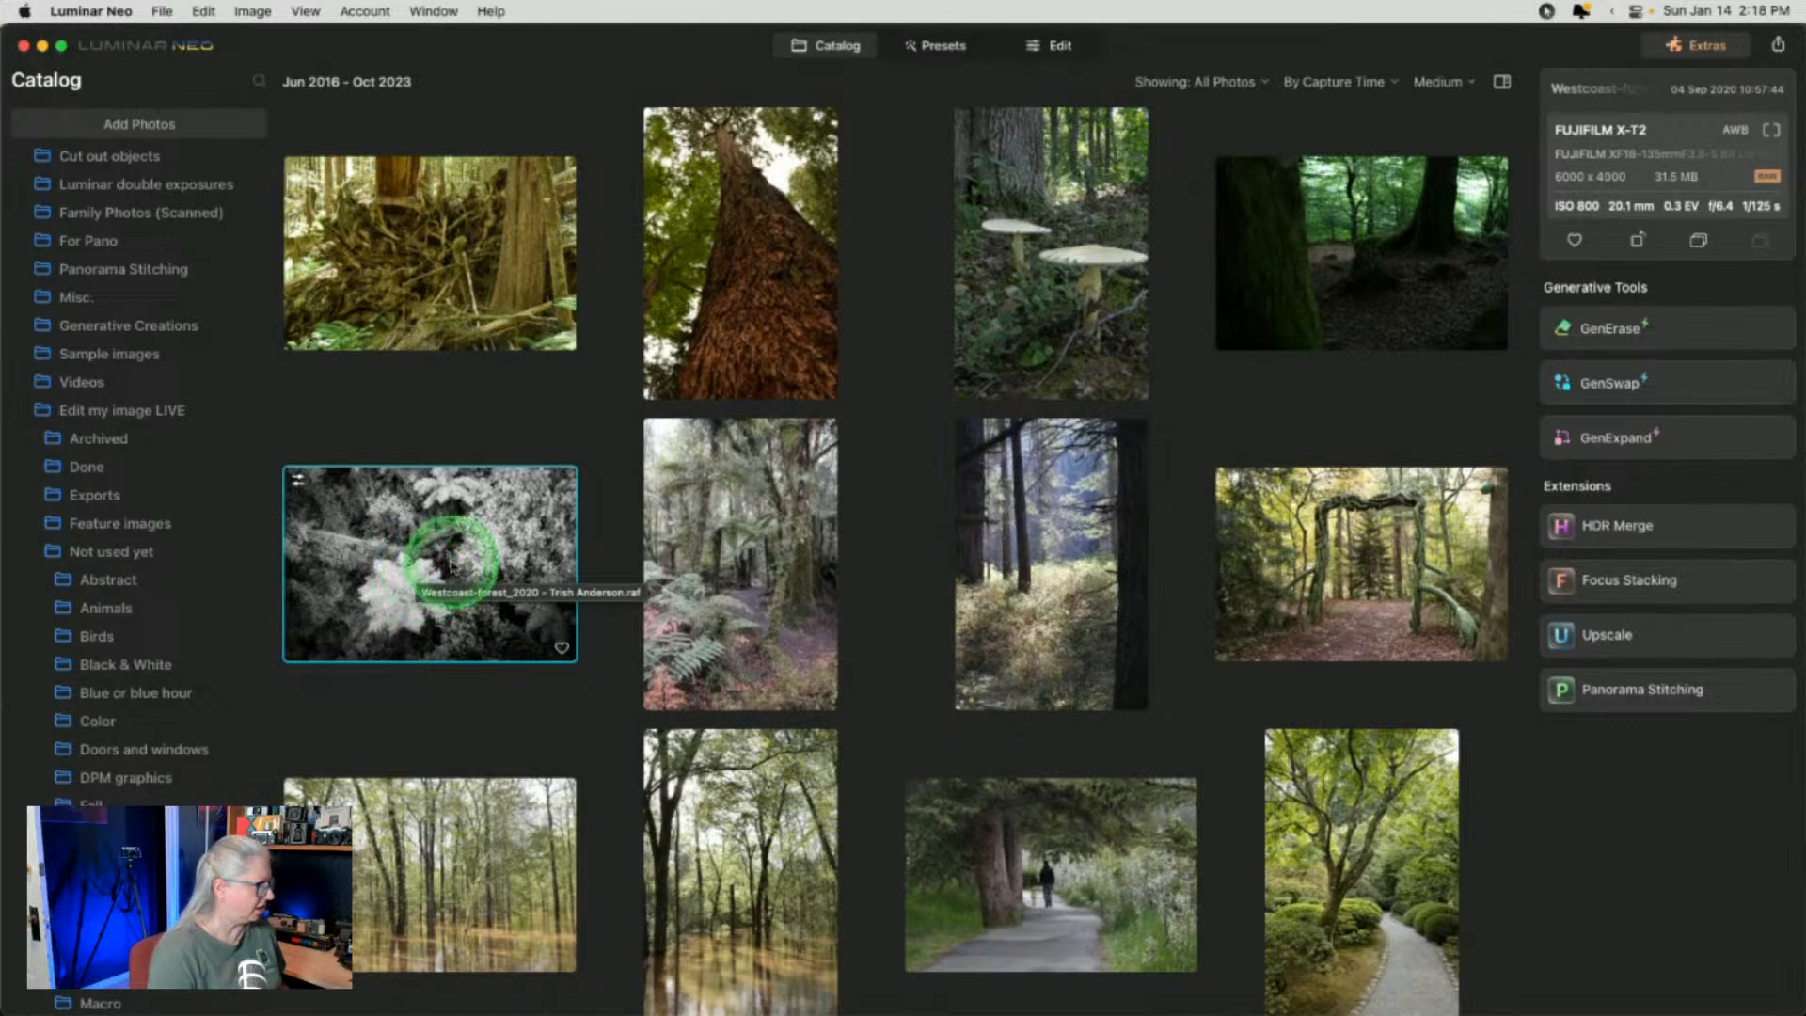
{"action": "left_click_drag", "start_coordinate": [451, 565], "coordinate": [141, 658]}
{"action": "left_click", "coordinate": [141, 661]}
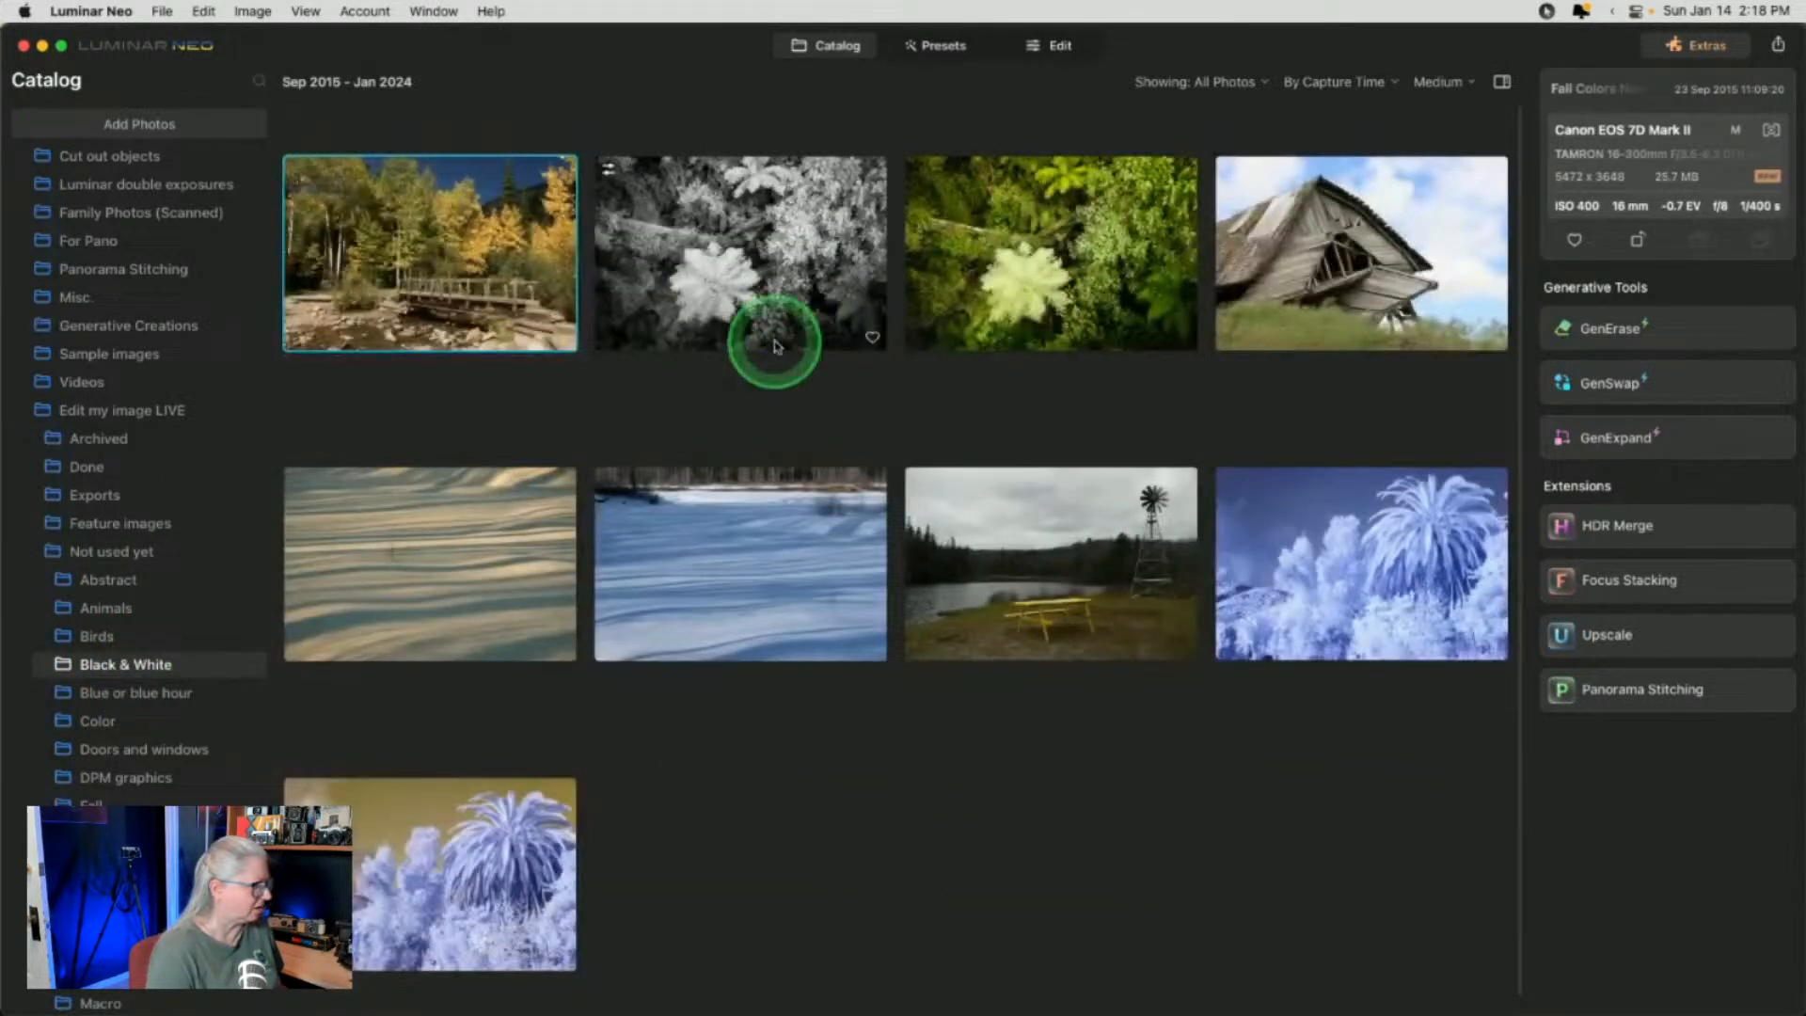
Open the black-and-white fern photo for editing
{"action": "left_click", "coordinate": [725, 264]}
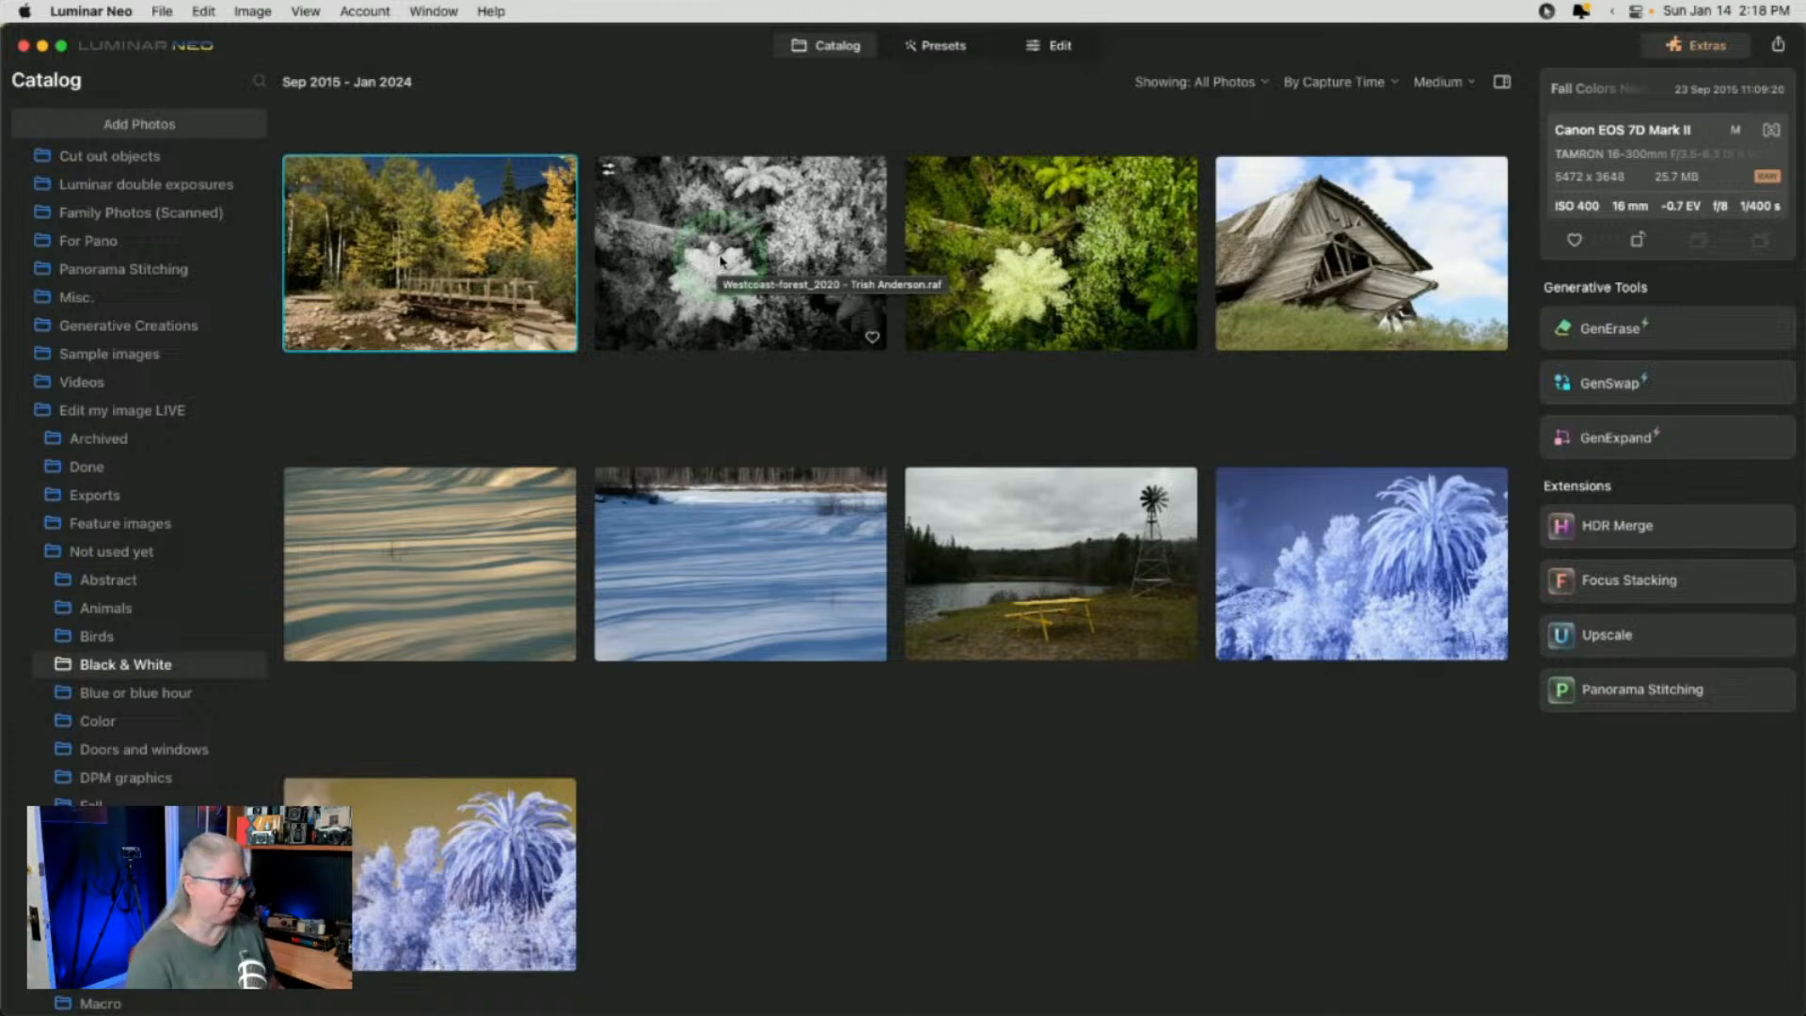
{"action": "left_click", "coordinate": [1060, 47]}
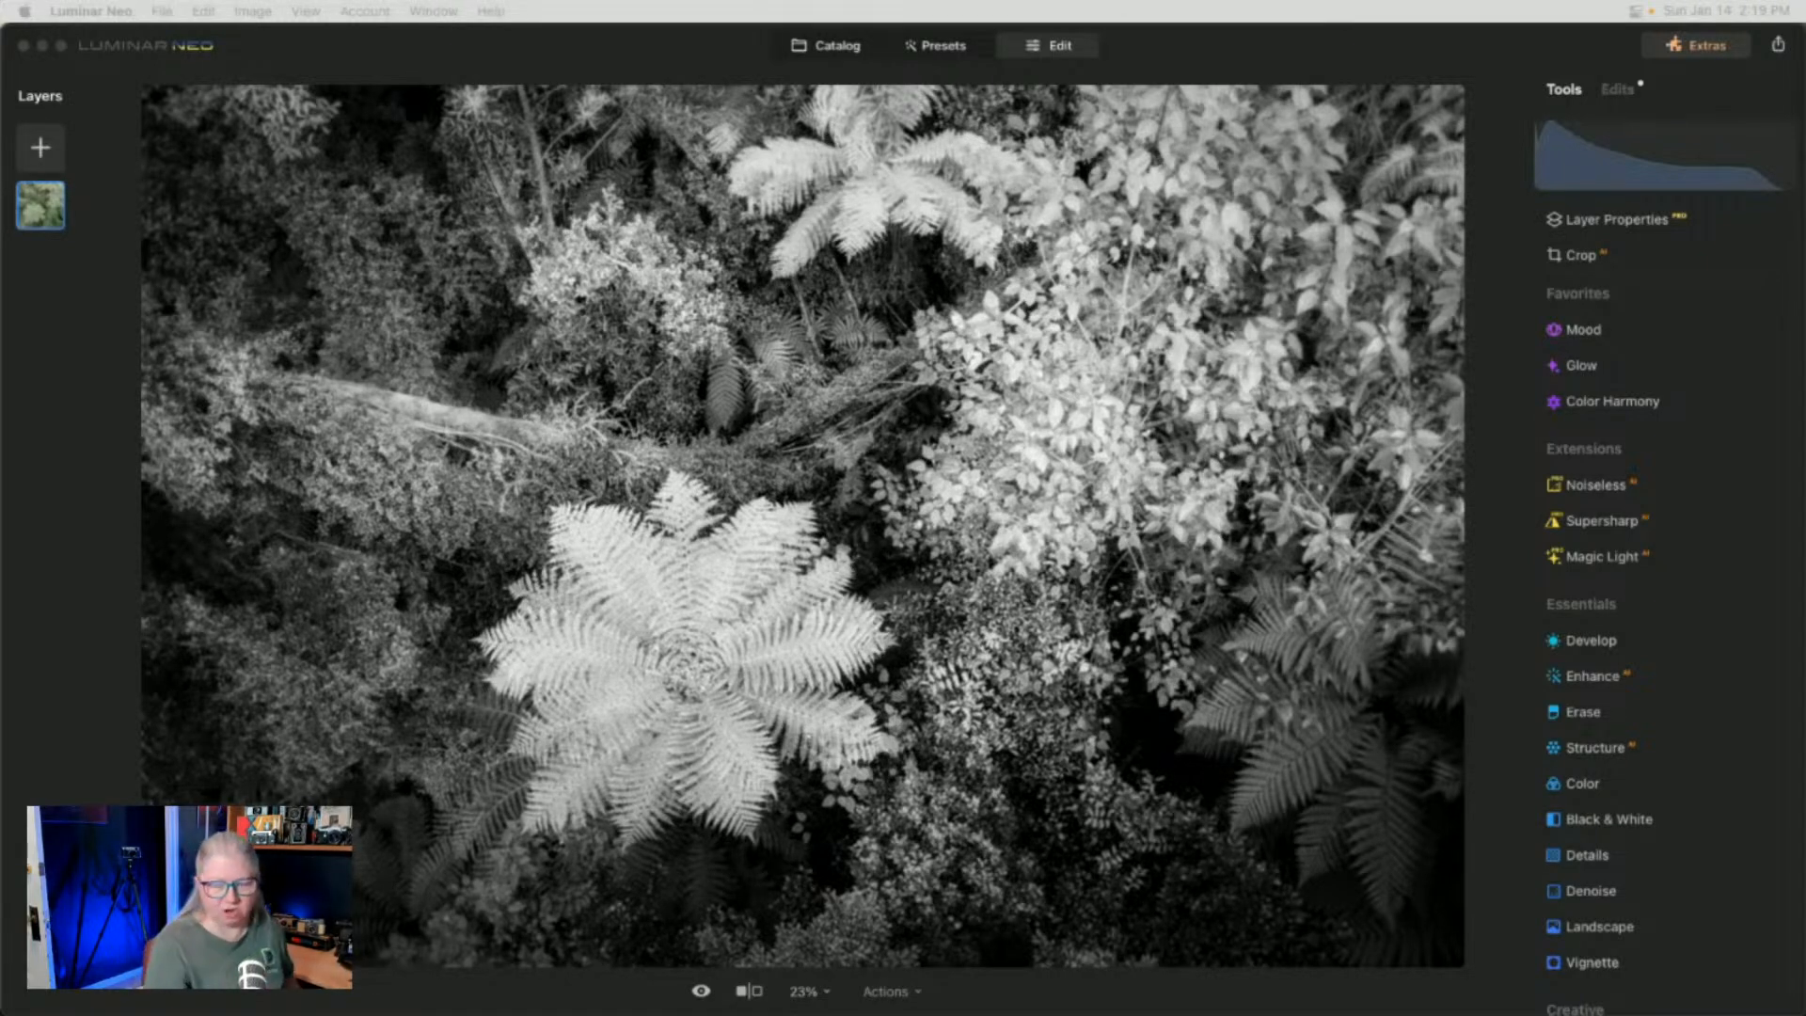
{"action": "left_click", "coordinate": [1443, 83]}
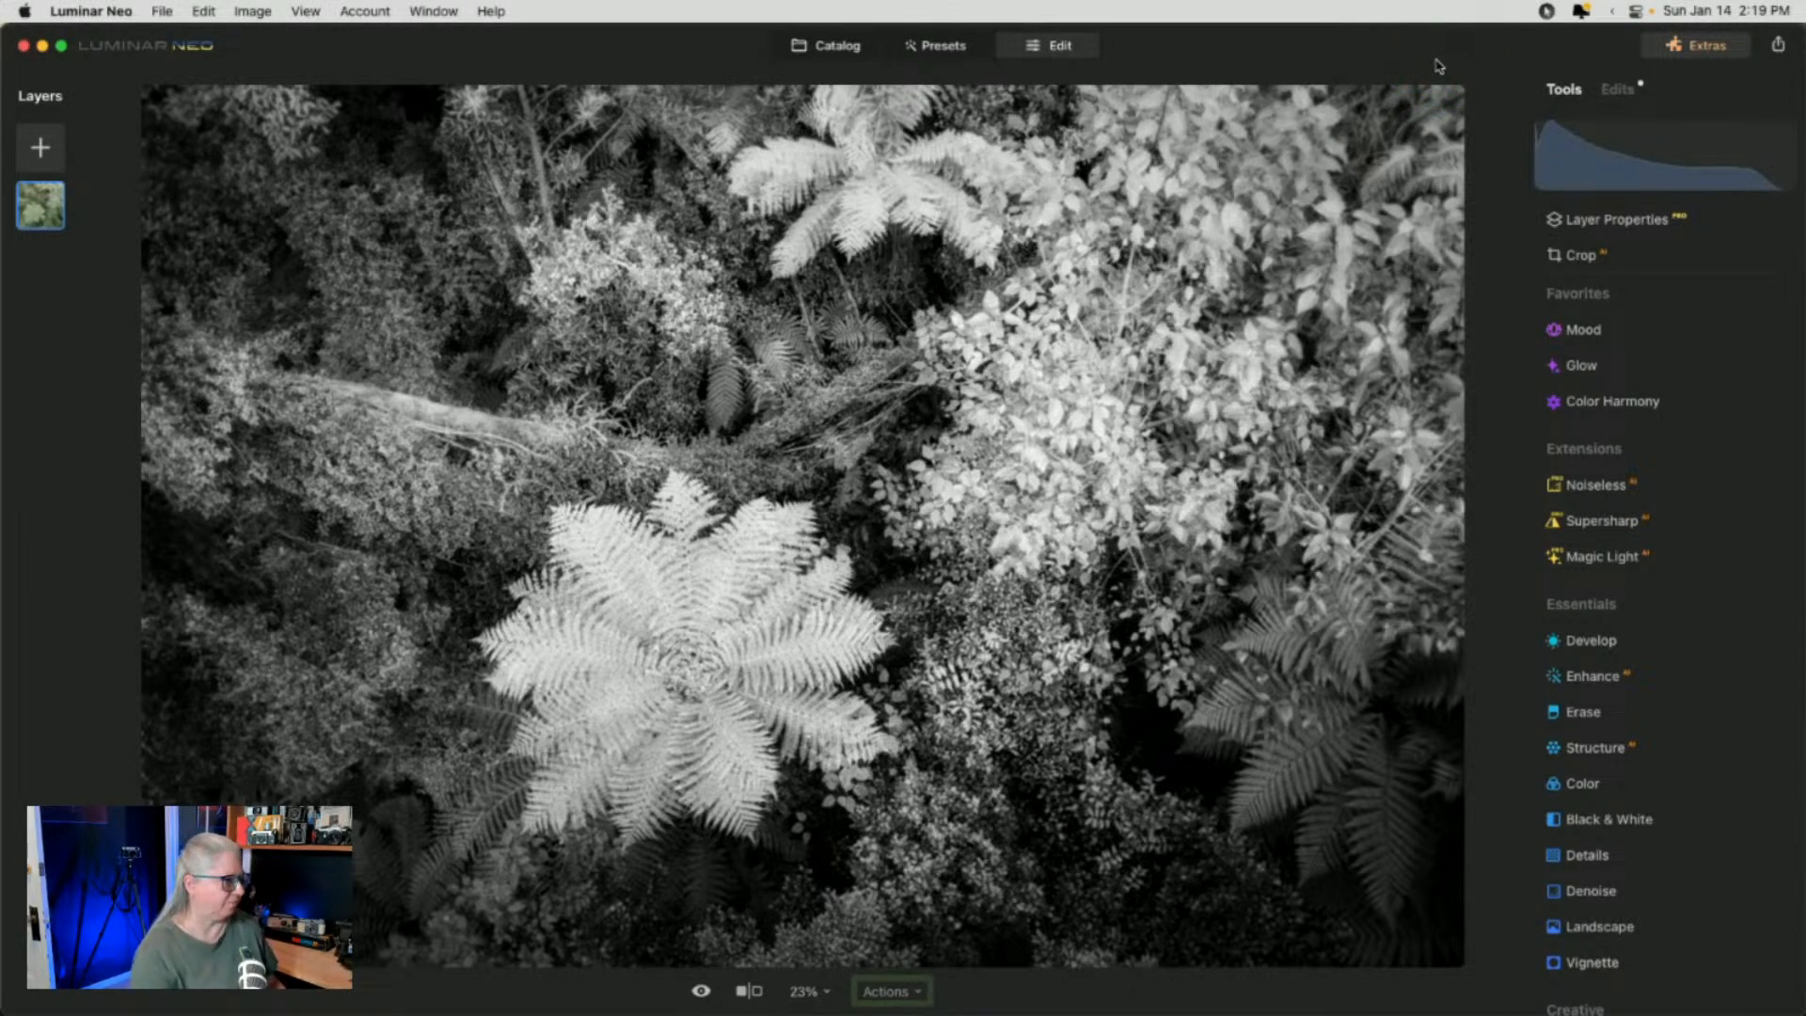
{"action": "left_click", "coordinate": [1439, 65]}
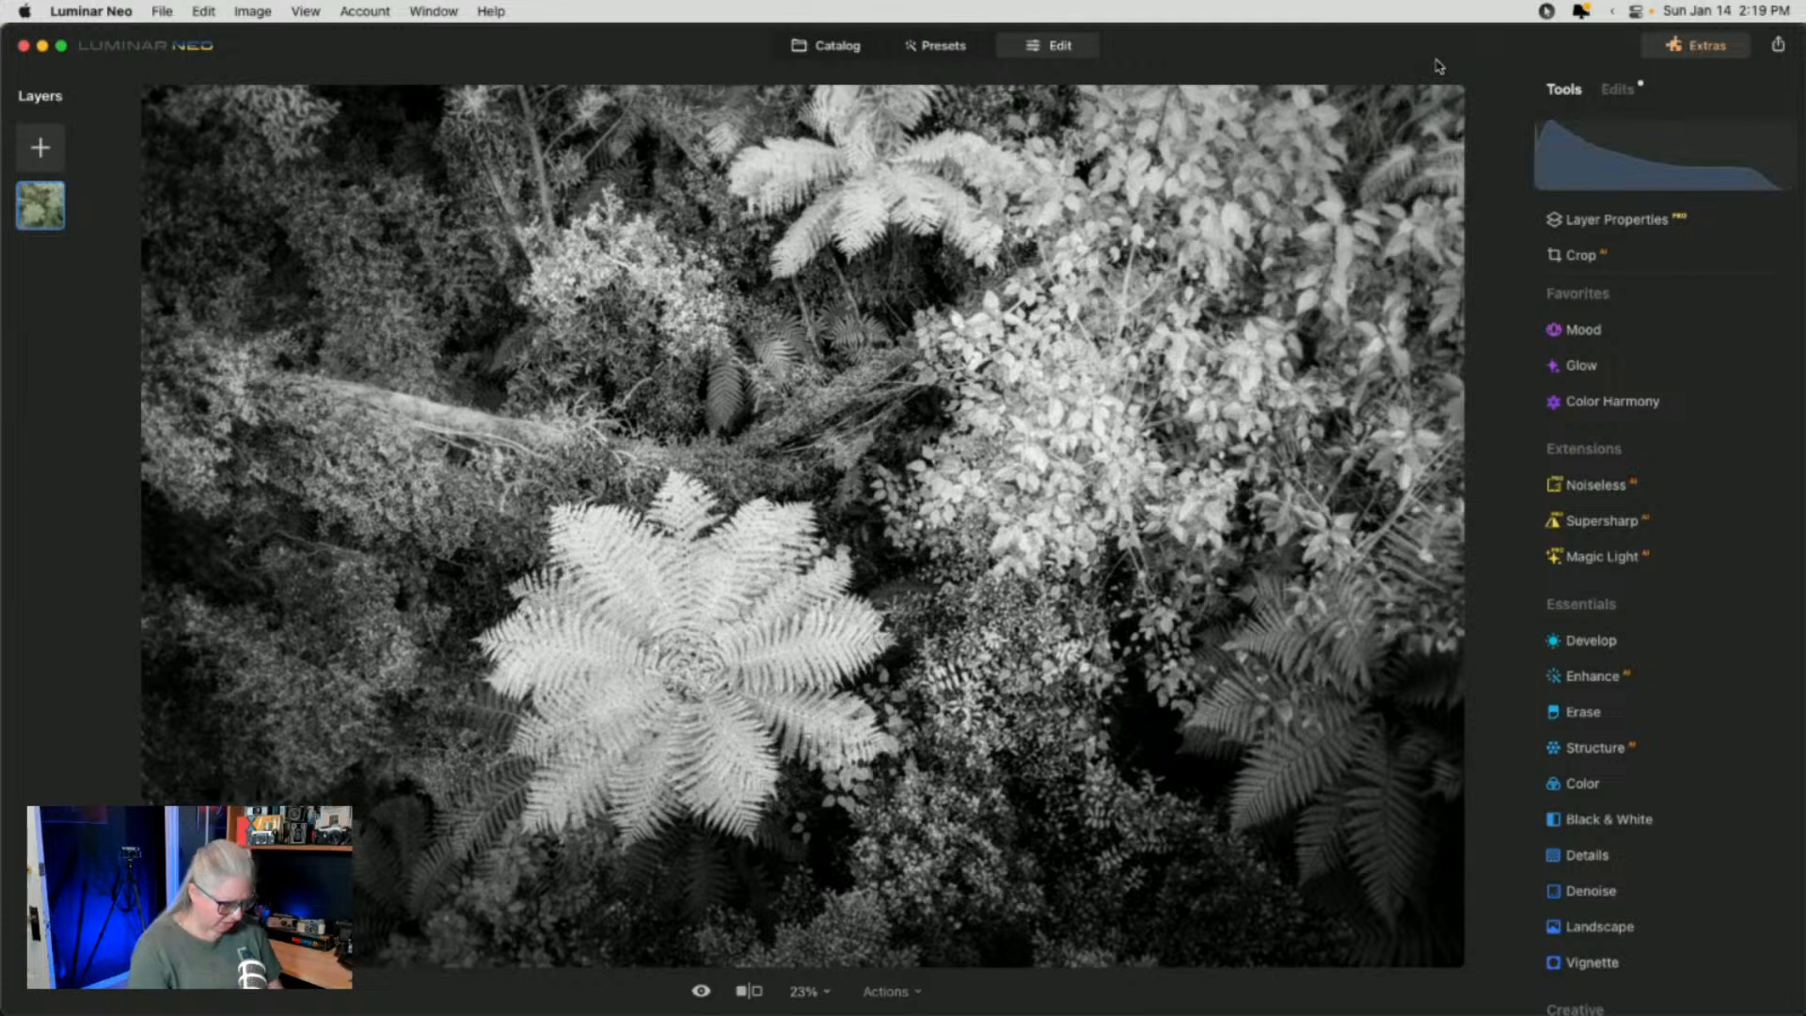
Compare the fern photo's original color version with its black-and-white edit several times, ending on the edited version
{"action": "key", "text": "backslash"}
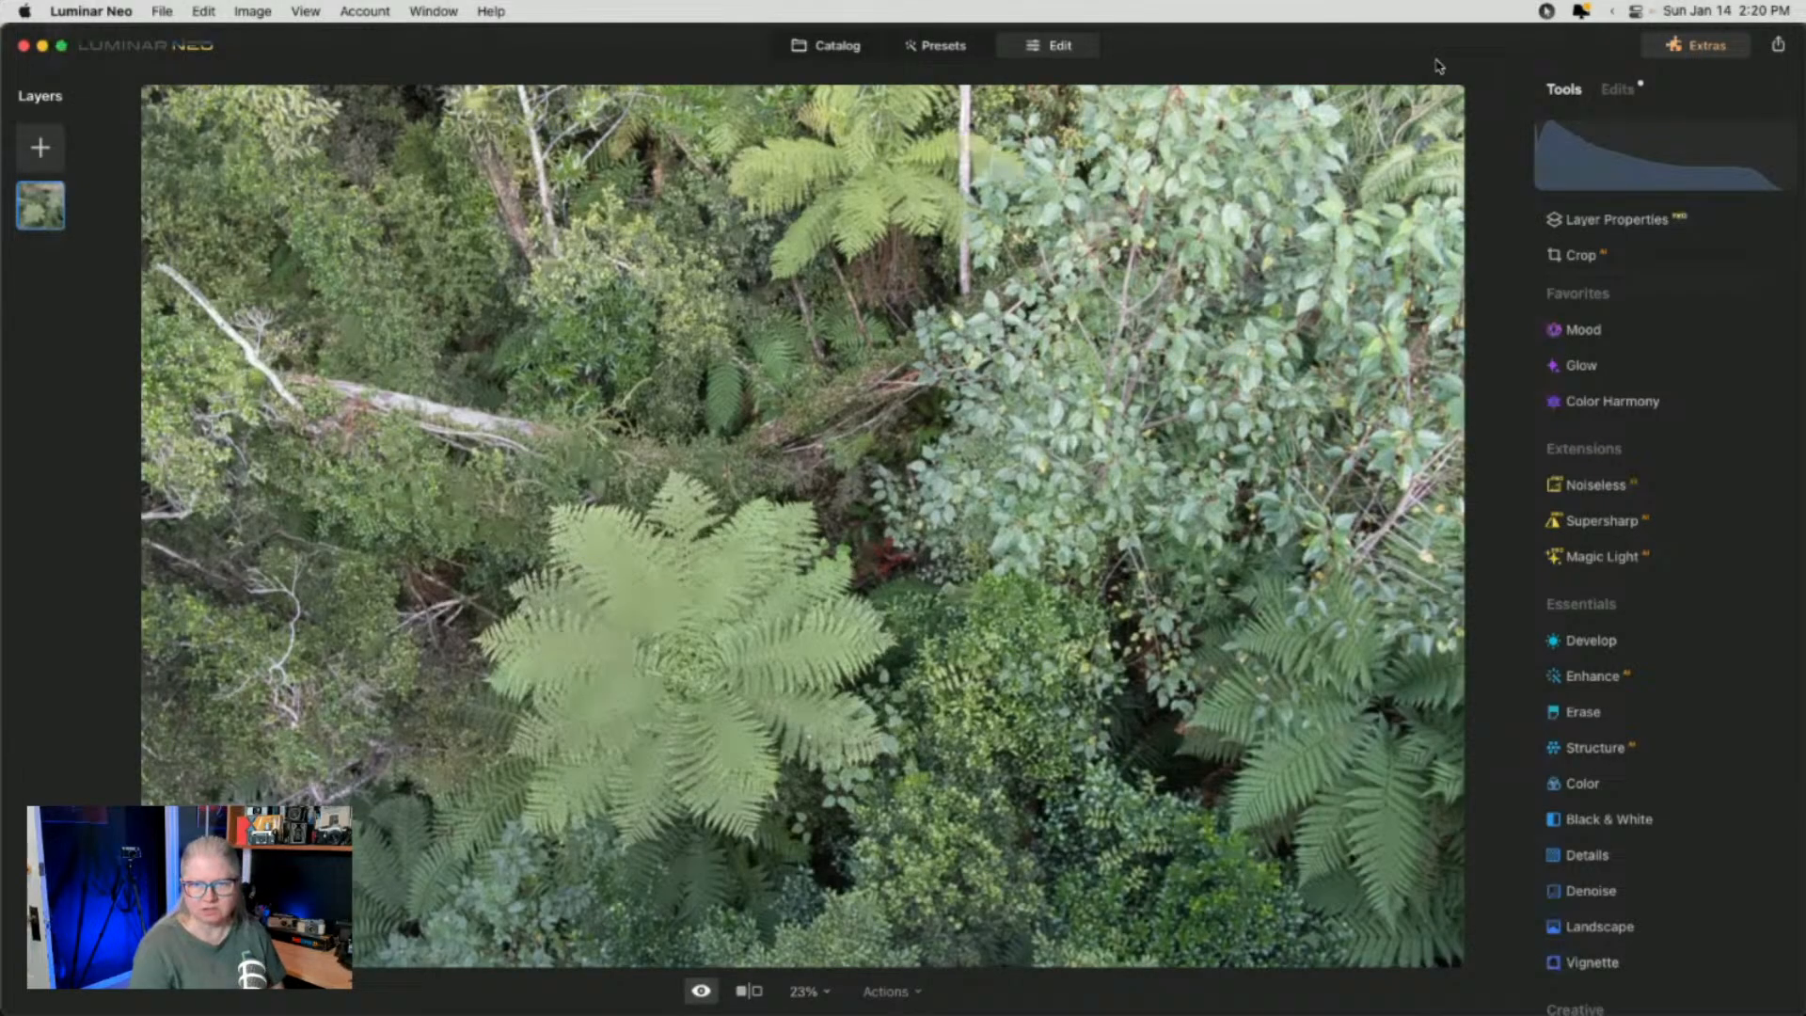
{"action": "key", "text": "backslash"}
{"action": "key", "text": "backslash"}
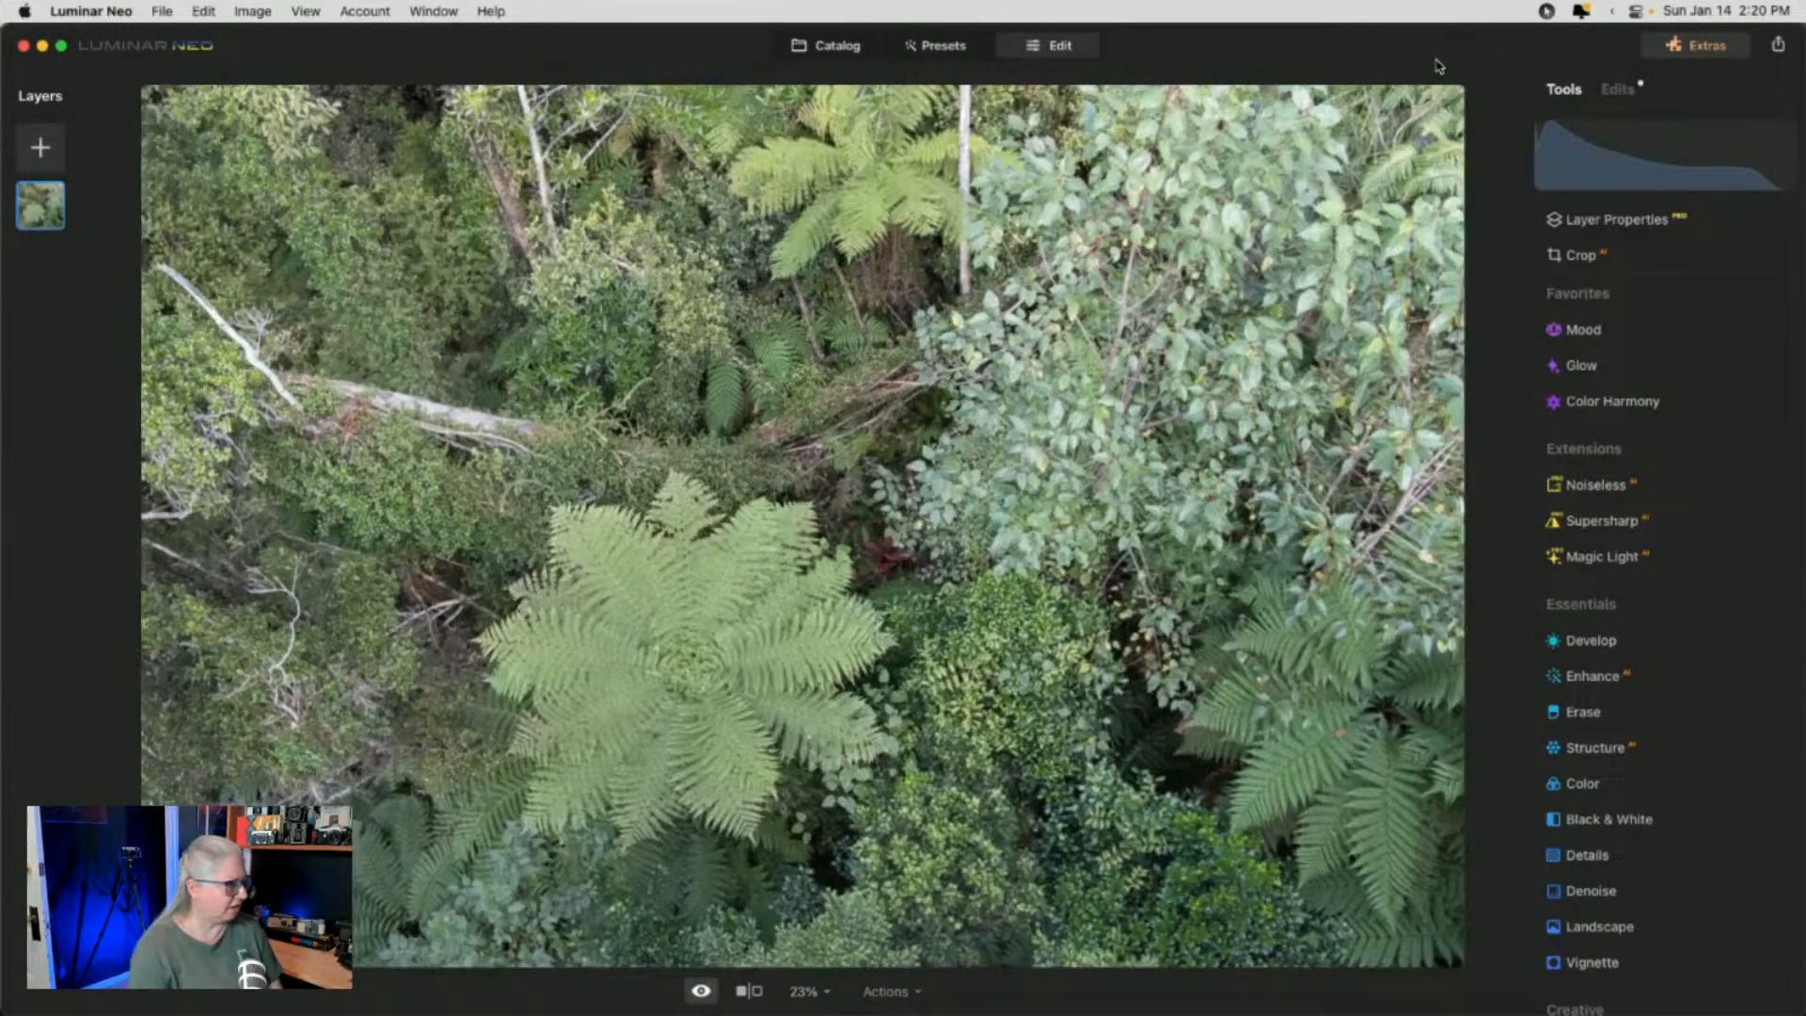
{"action": "key", "text": "backslash"}
{"action": "key", "text": "backslash"}
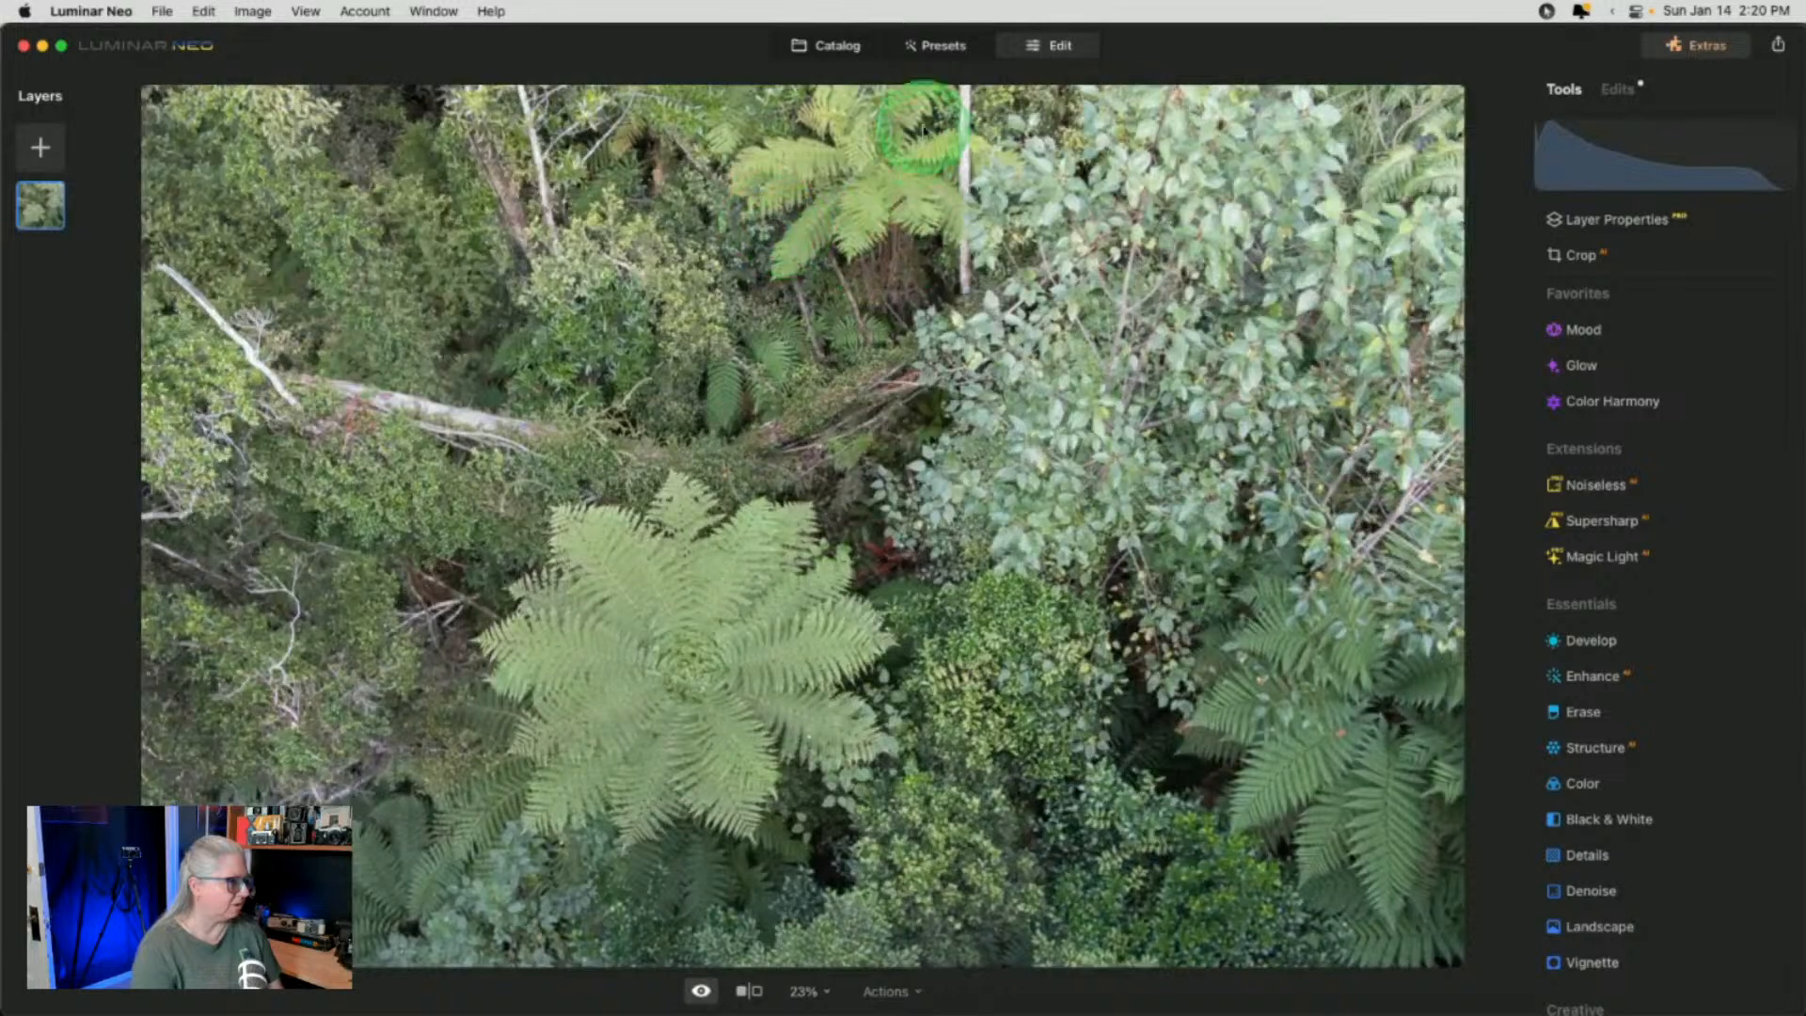
{"action": "key", "text": "backslash"}
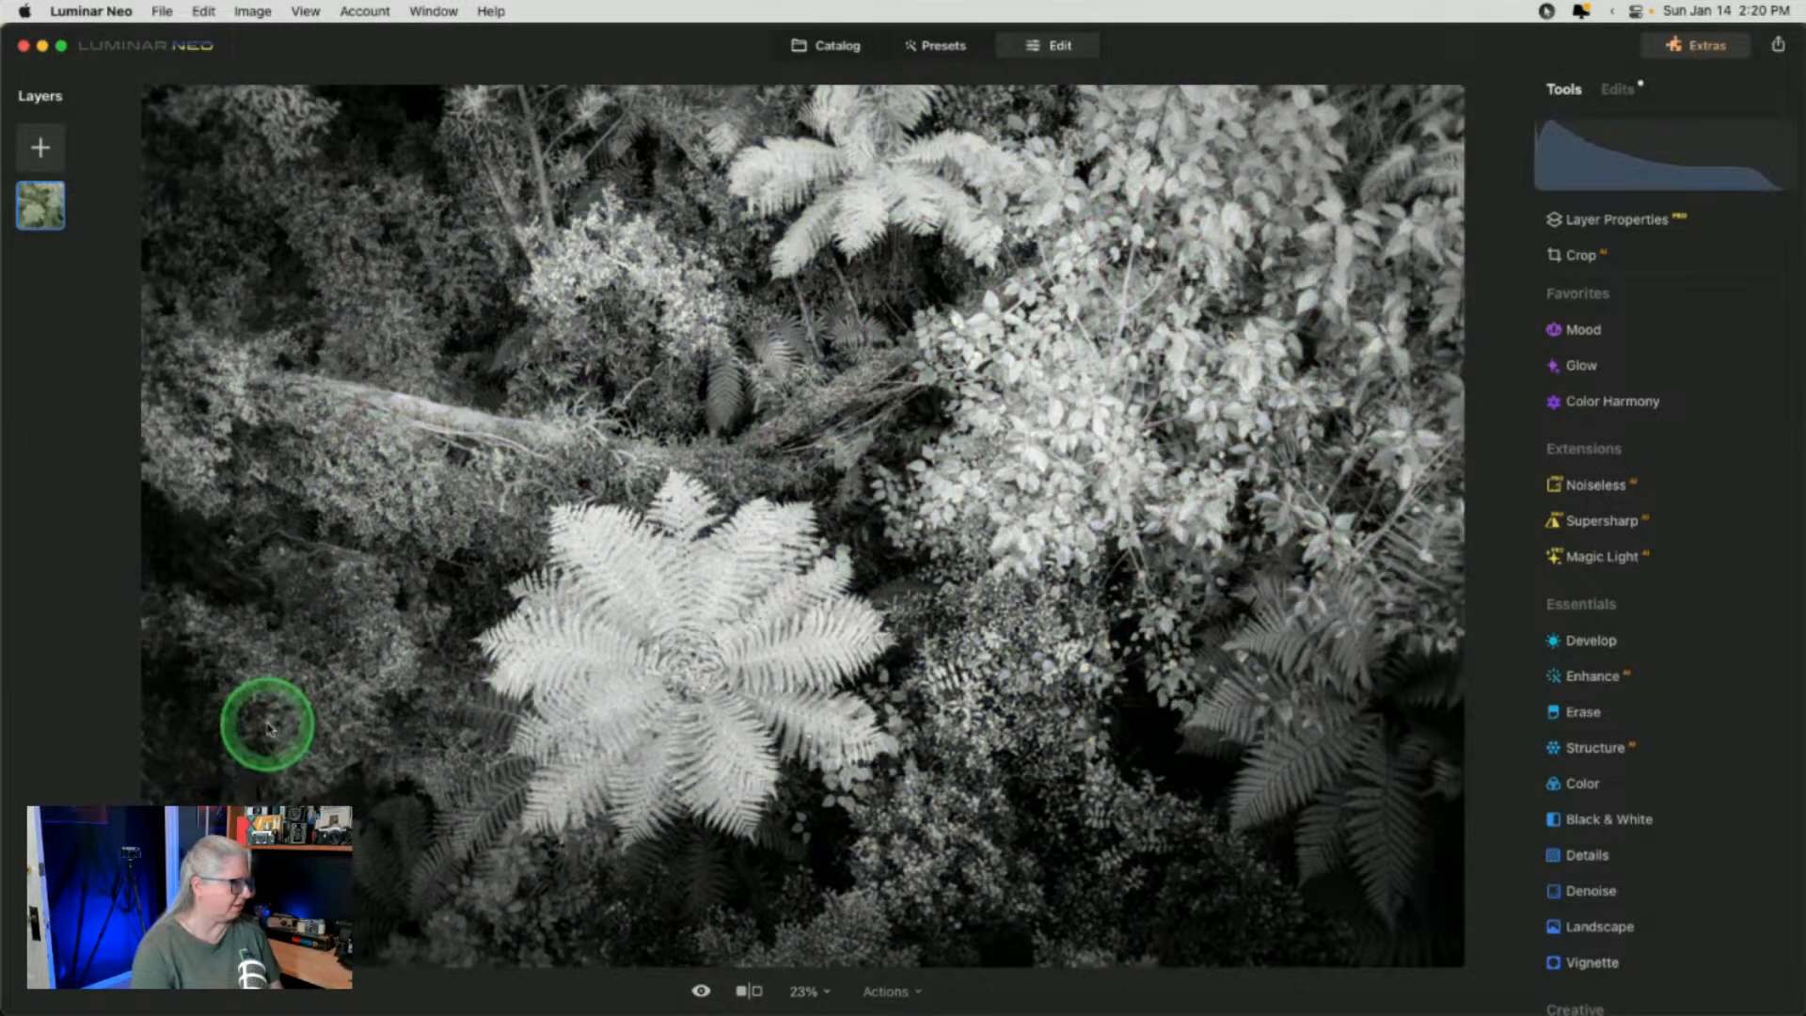
Recheck the black-and-white fern edit against the original and open the RAW Develop entry in the photo's edit history
{"action": "key", "text": "backslash"}
{"action": "key", "text": "backslash"}
{"action": "key", "text": "backslash"}
{"action": "key", "text": "backslash"}
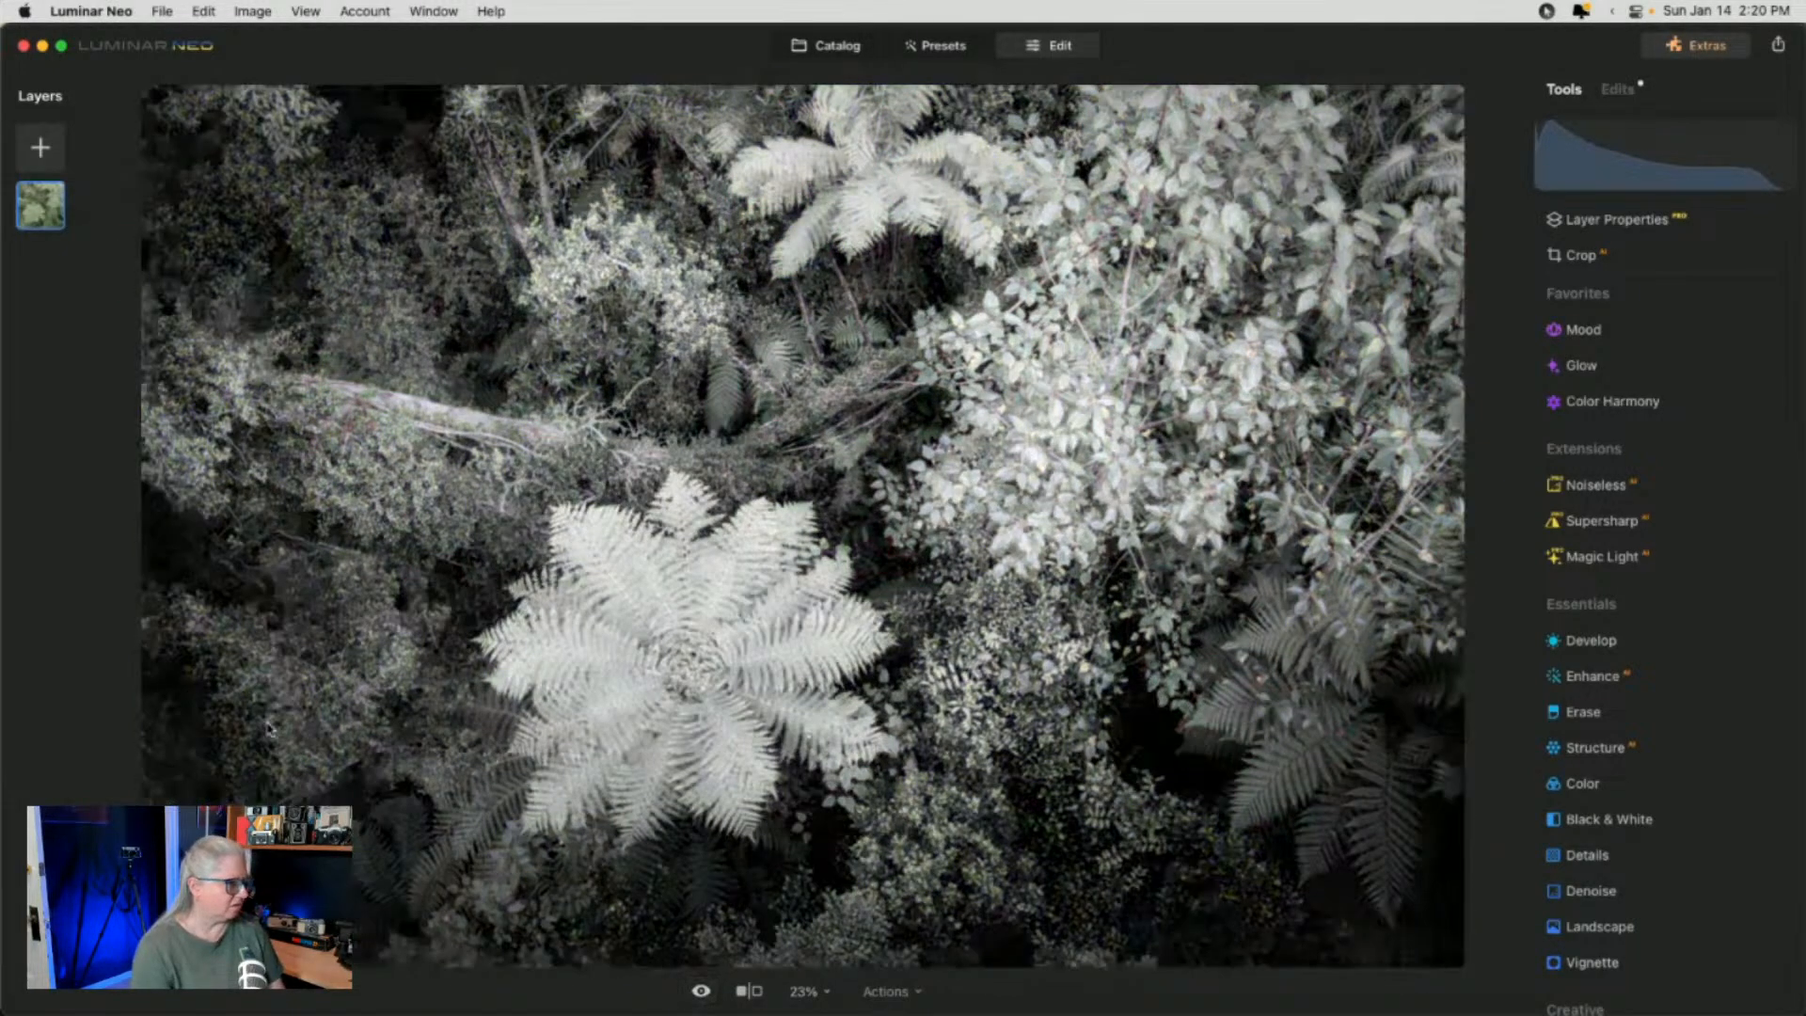
{"action": "left_click", "coordinate": [1617, 88]}
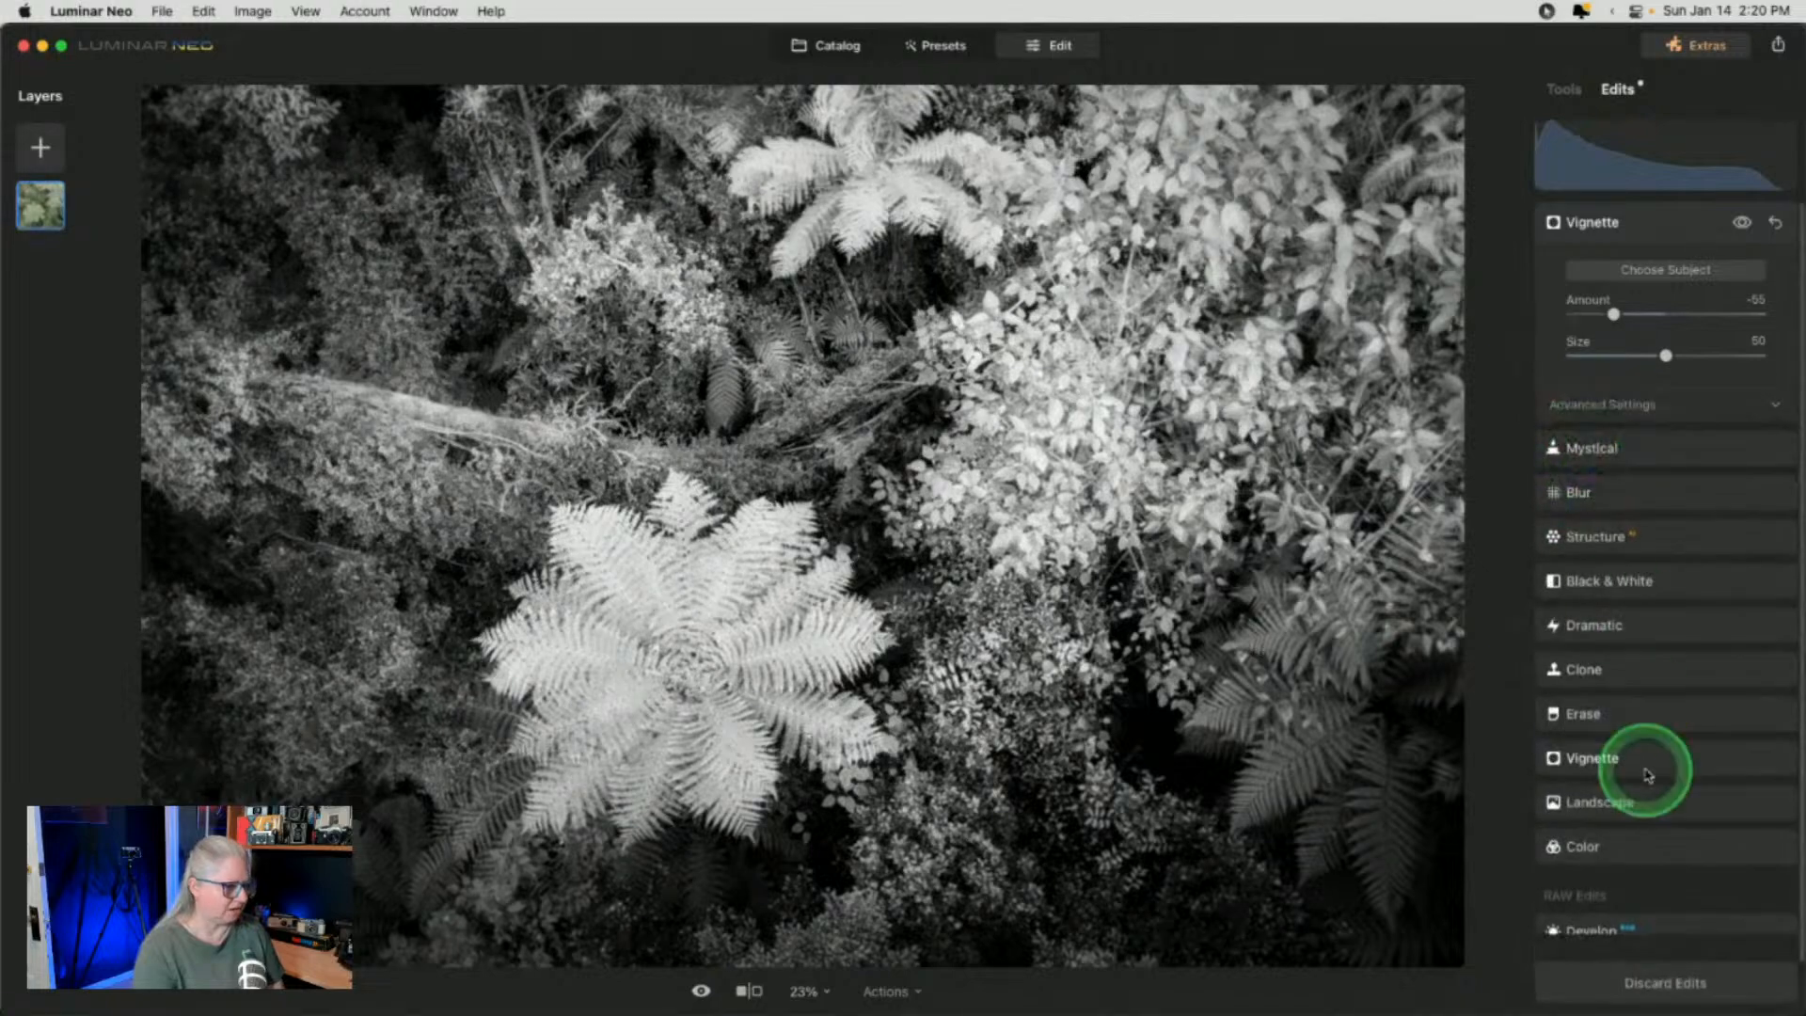
{"action": "scroll", "coordinate": [1651, 818], "scroll_direction": "down", "scroll_amount": 2}
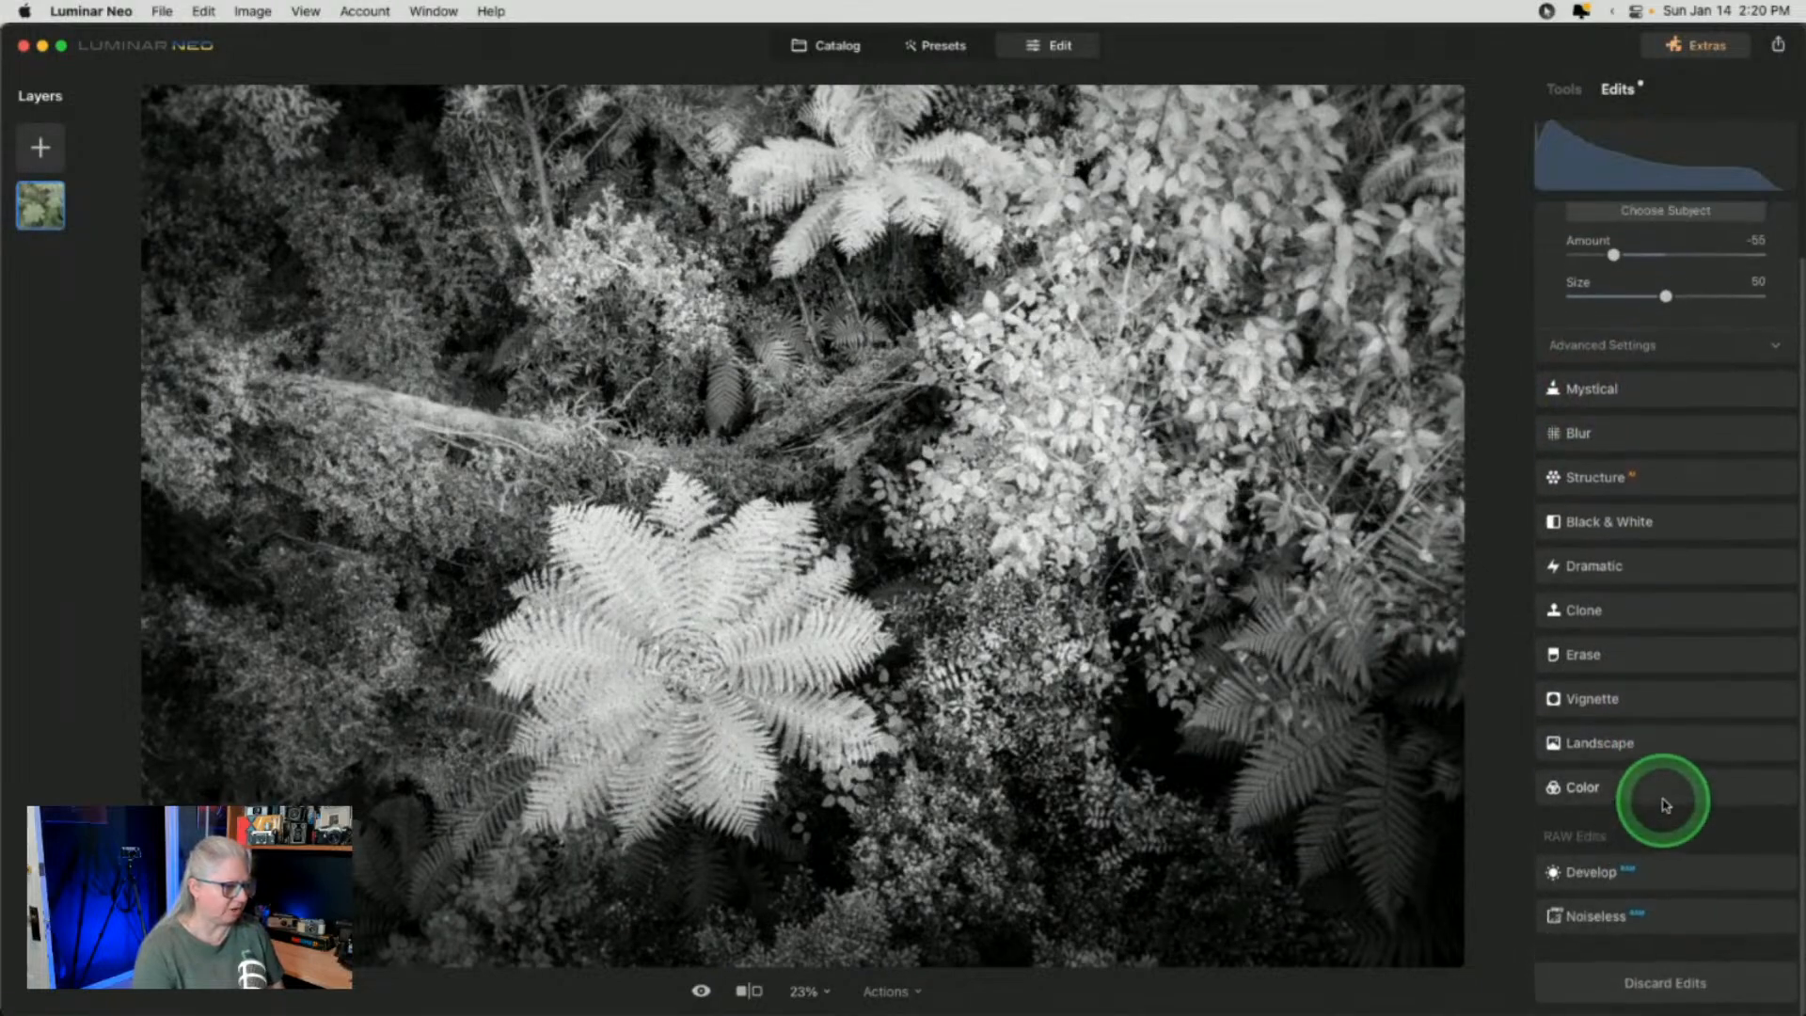
{"action": "left_click", "coordinate": [1671, 872]}
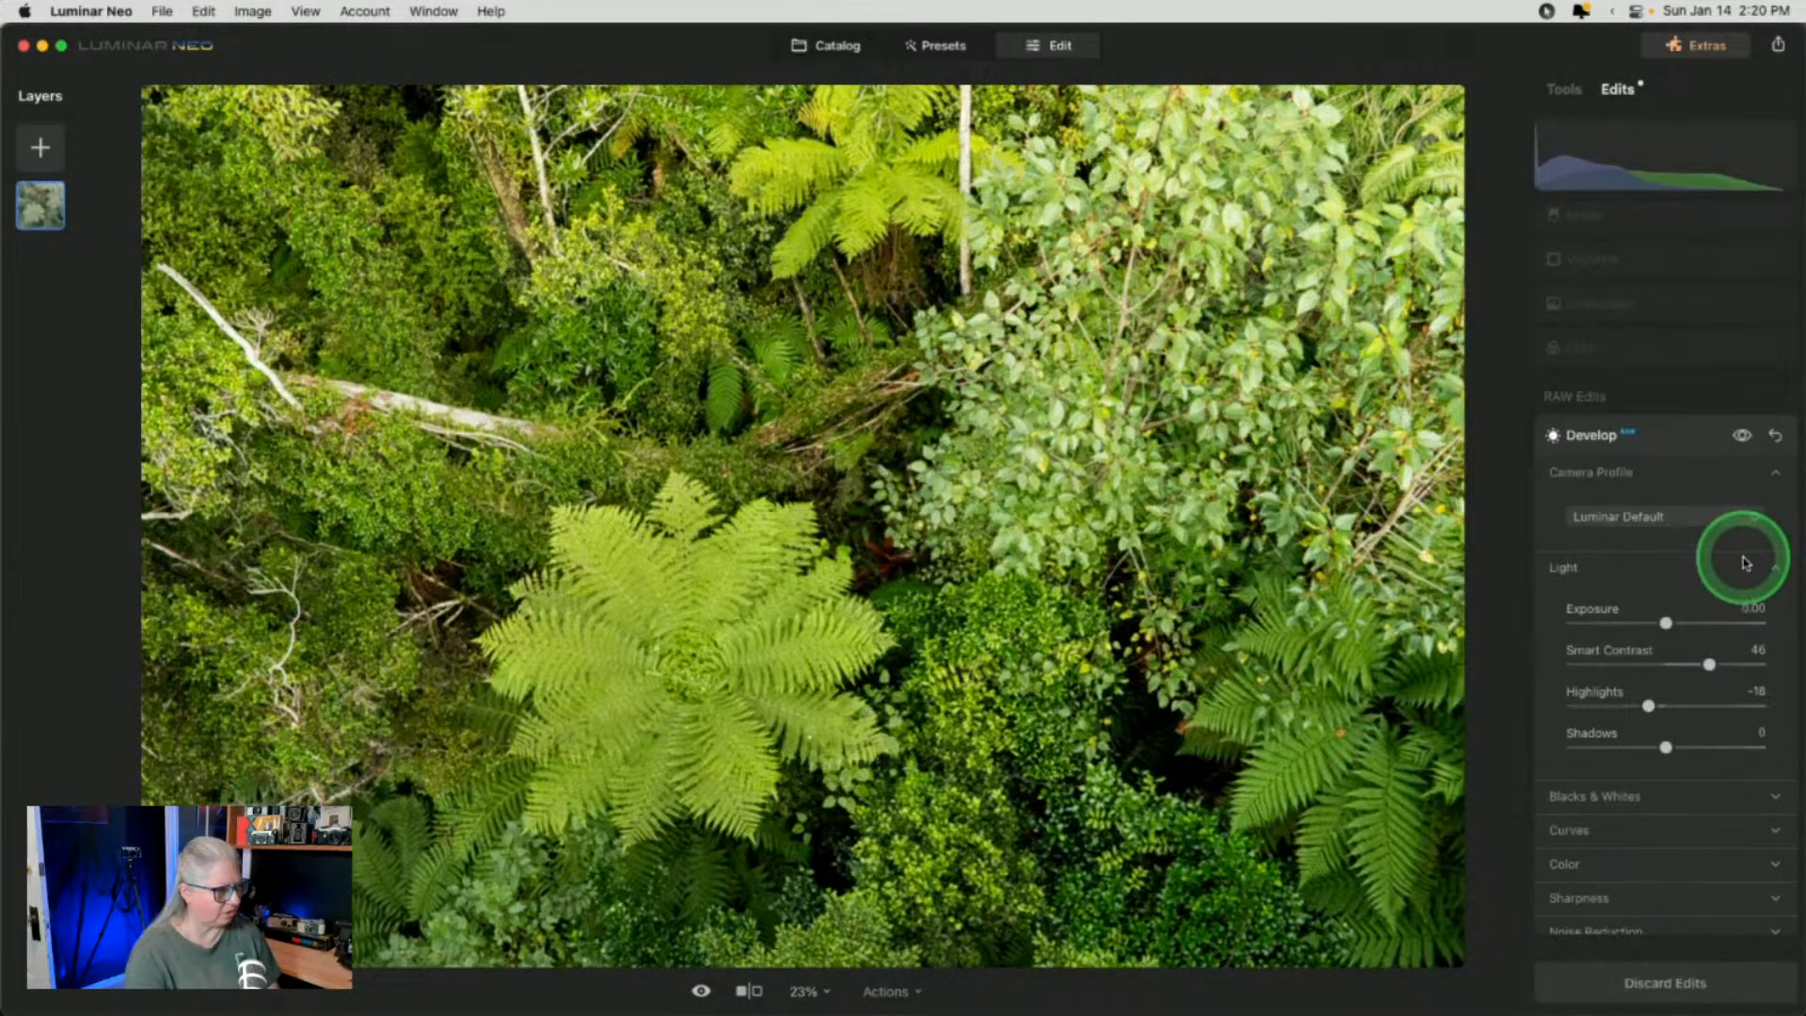
Preview the fern photo with and without the RAW Develop adjustments and compare it with the unedited original
{"action": "left_click", "coordinate": [1742, 435]}
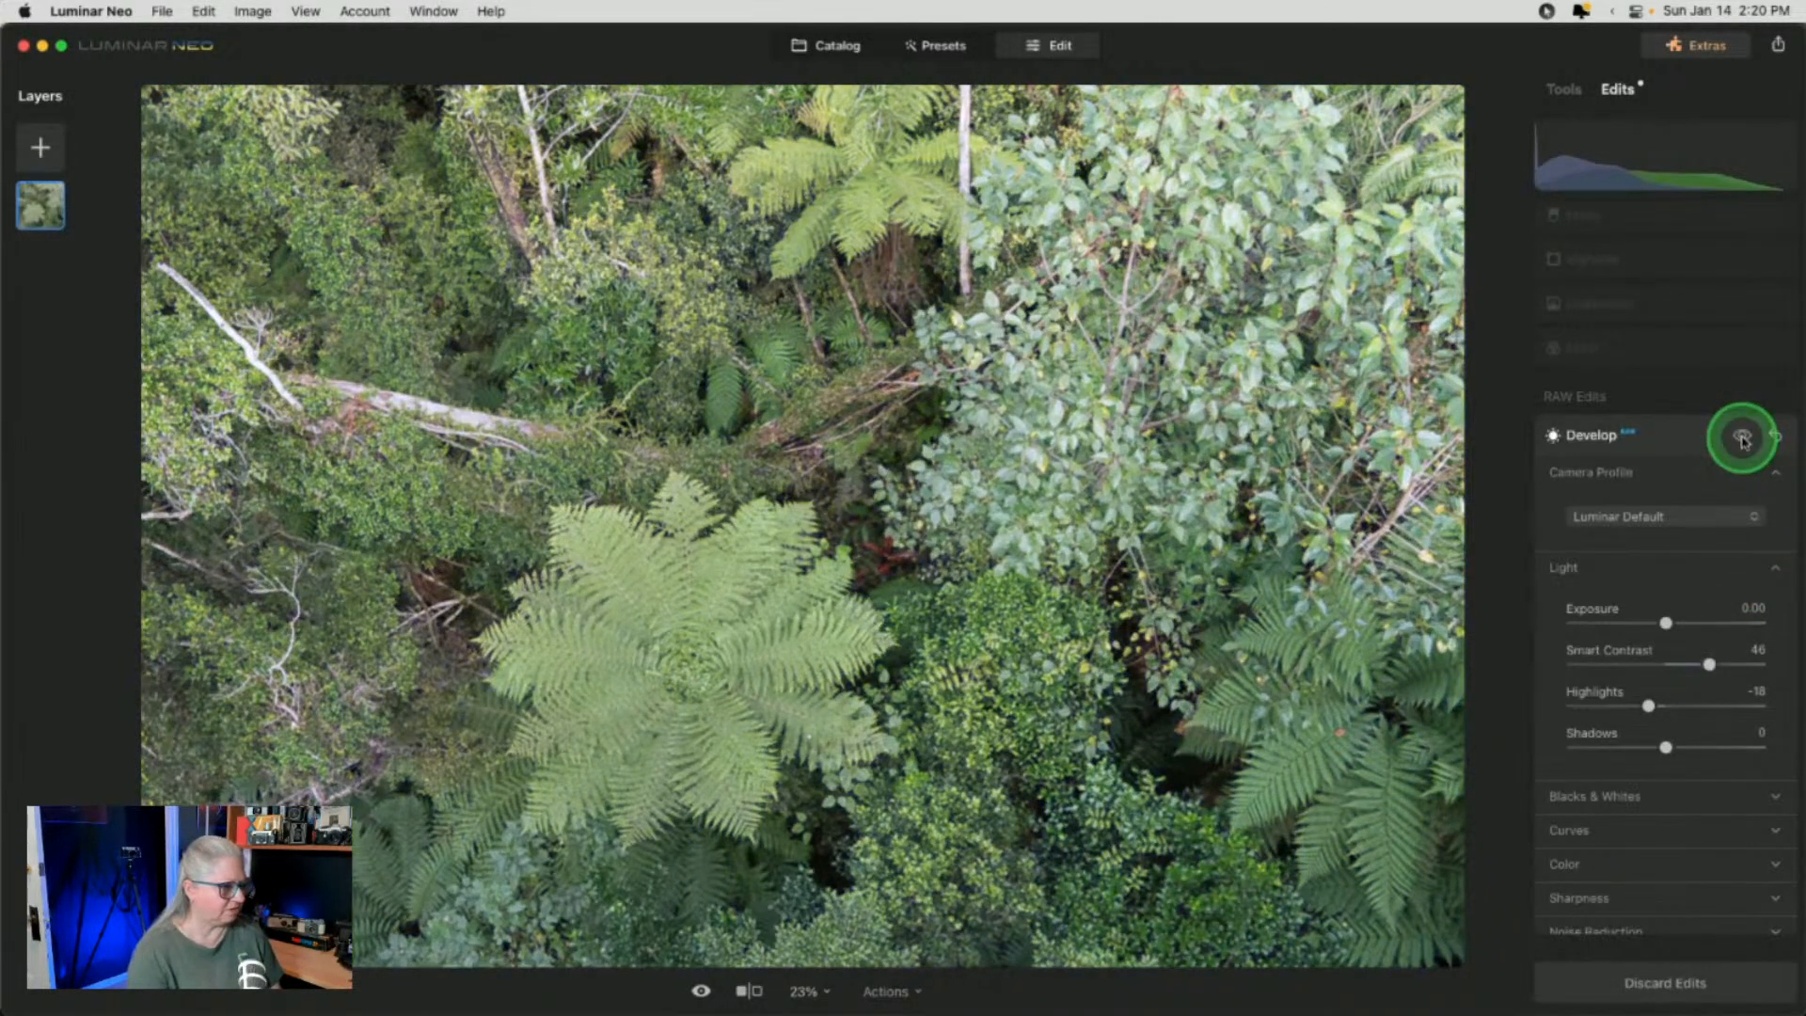
{"action": "left_click", "coordinate": [1742, 437]}
{"action": "left_click", "coordinate": [1704, 658]}
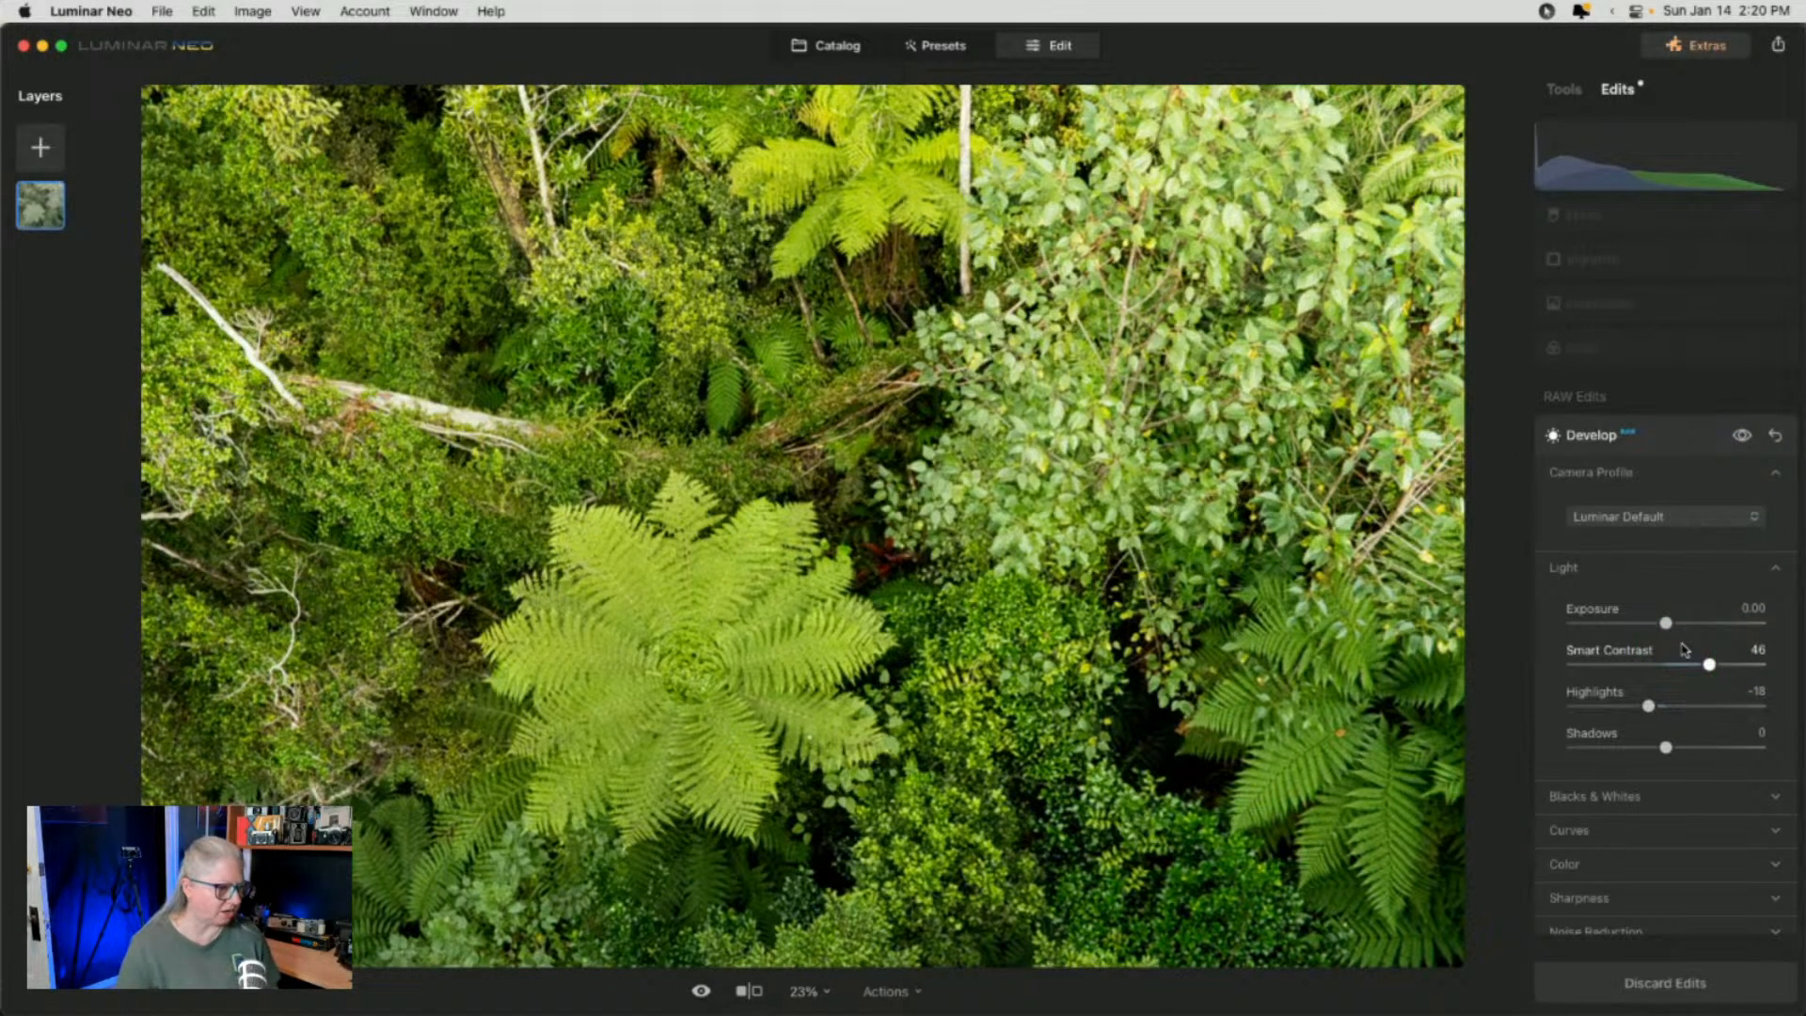
{"action": "key", "text": "backslash"}
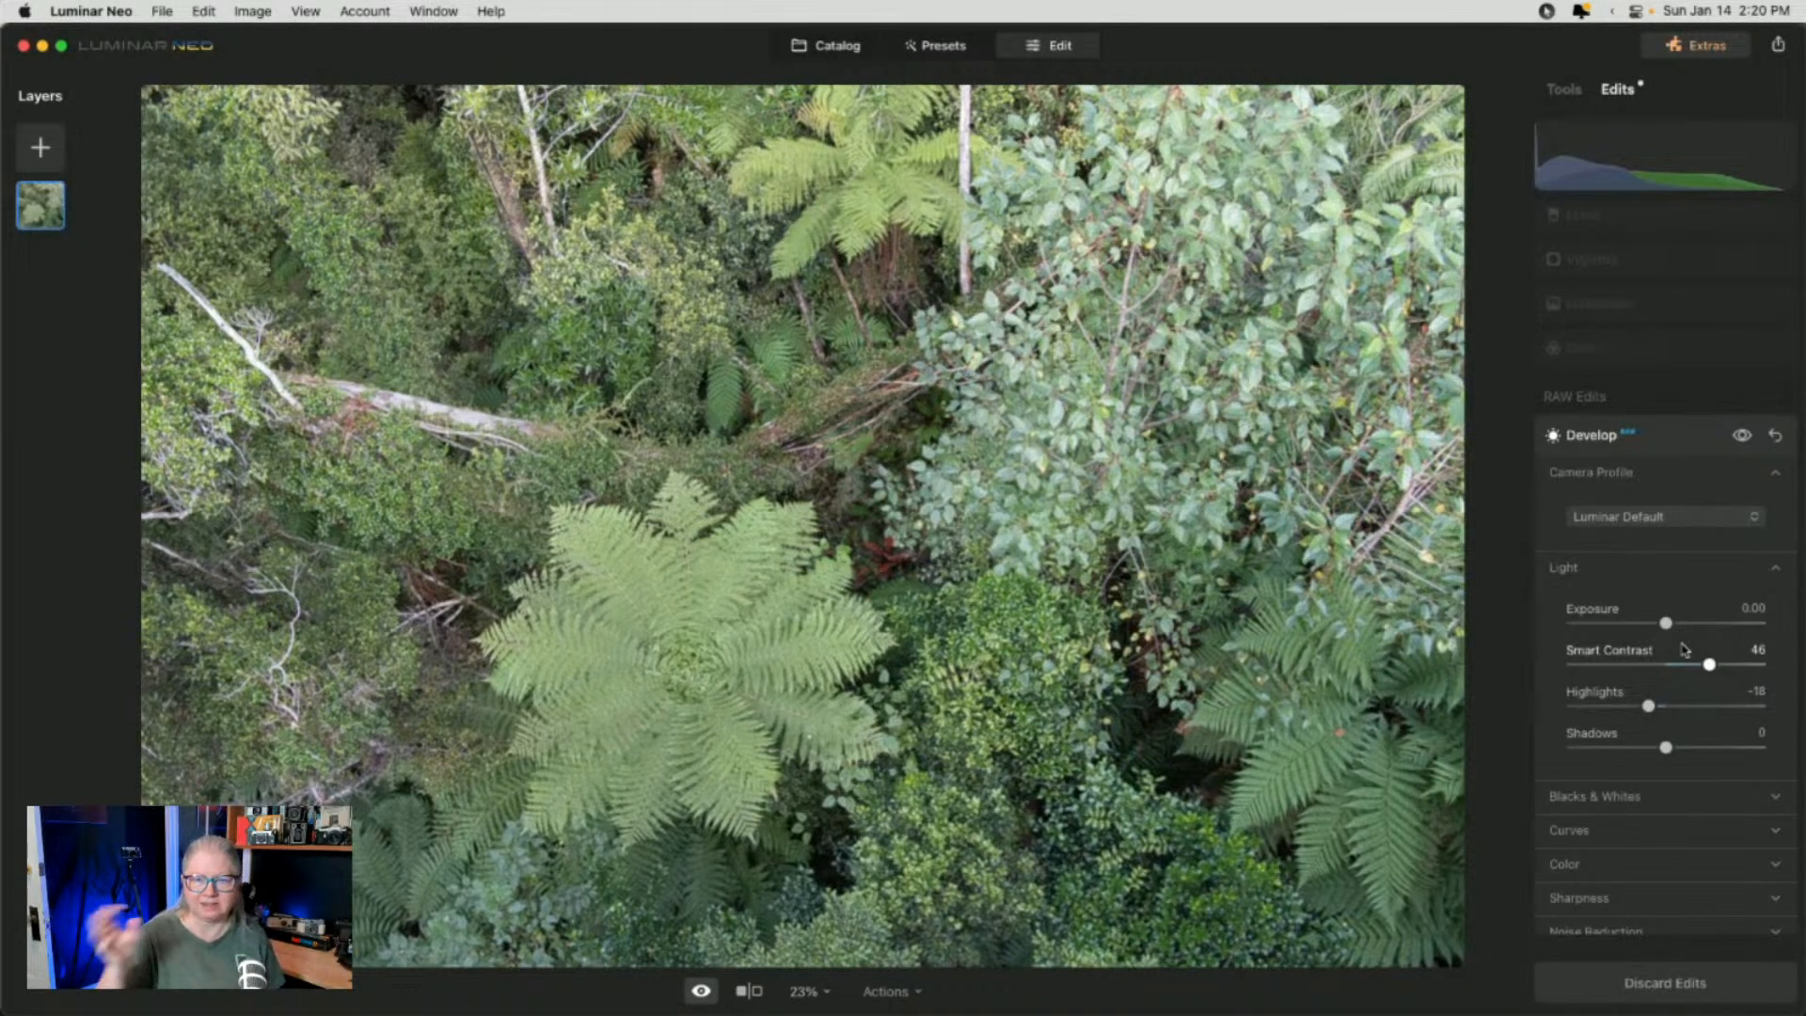
{"action": "key", "text": "backslash"}
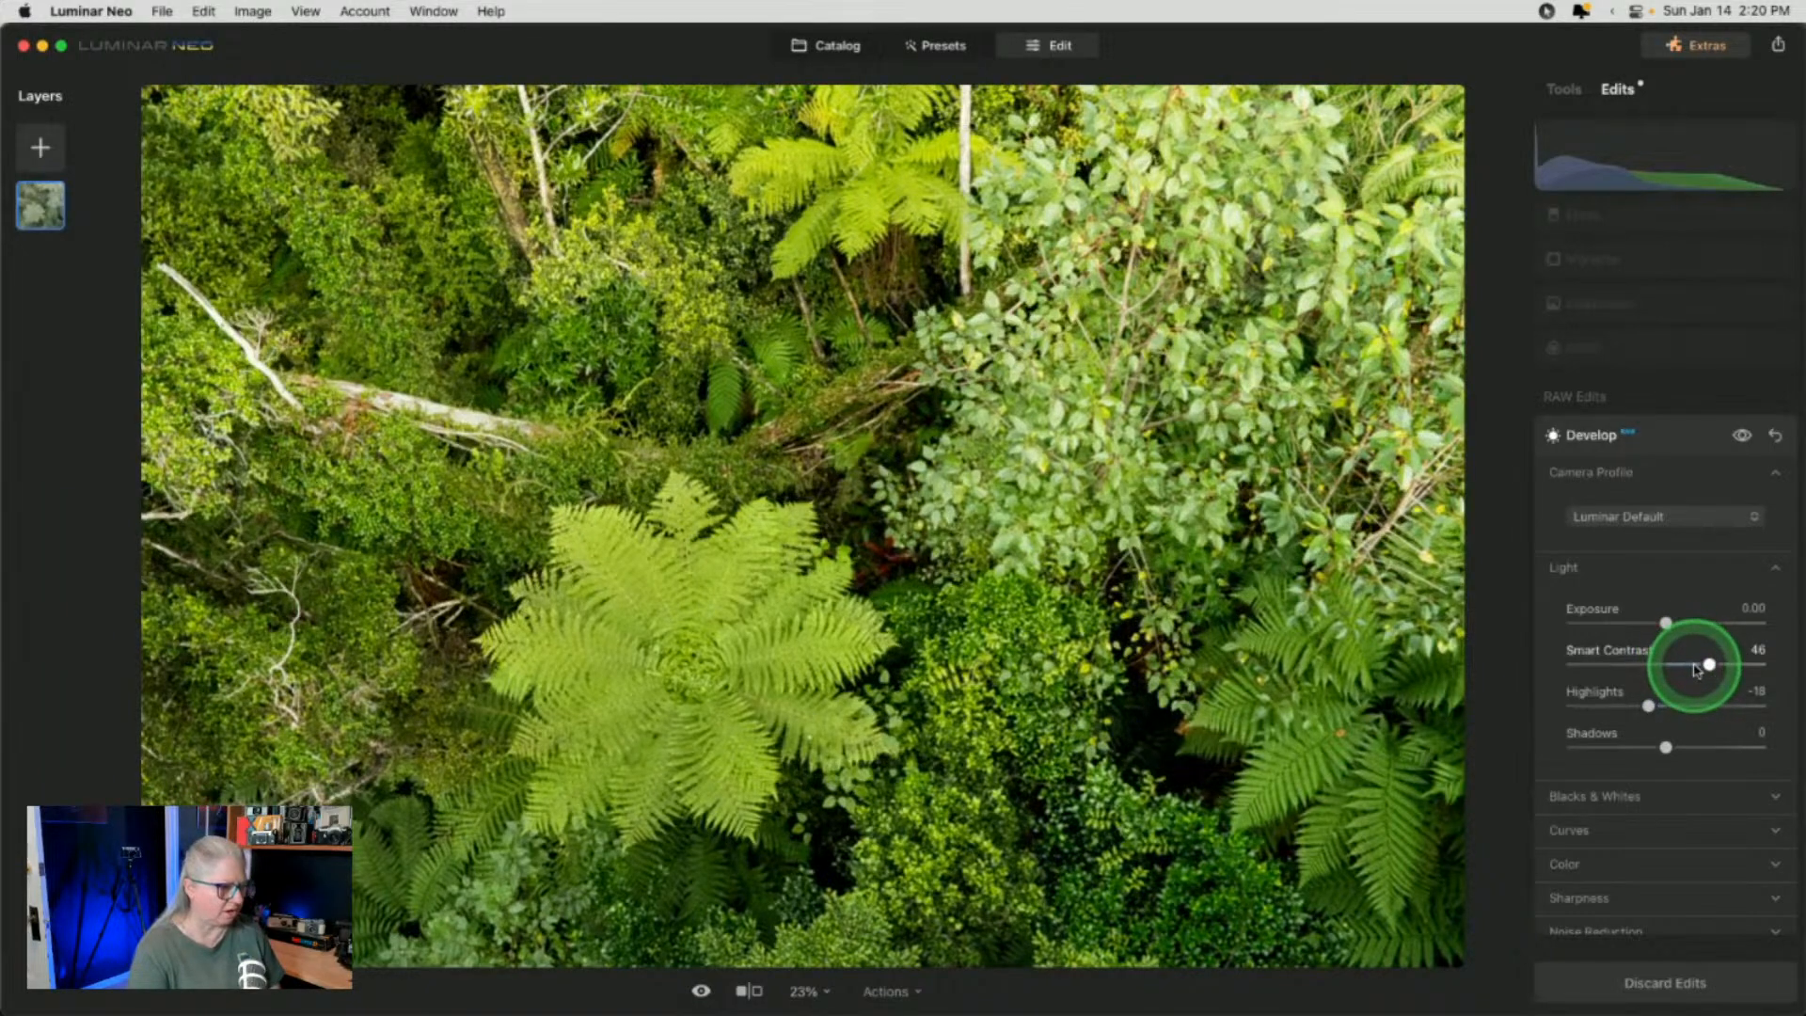
Examine the Blacks & Whites, Curves and Color settings of the RAW Develop edit
{"action": "left_click", "coordinate": [1595, 797]}
{"action": "scroll", "coordinate": [1594, 797], "scroll_direction": "down", "scroll_amount": 3}
{"action": "left_click", "coordinate": [1582, 739]}
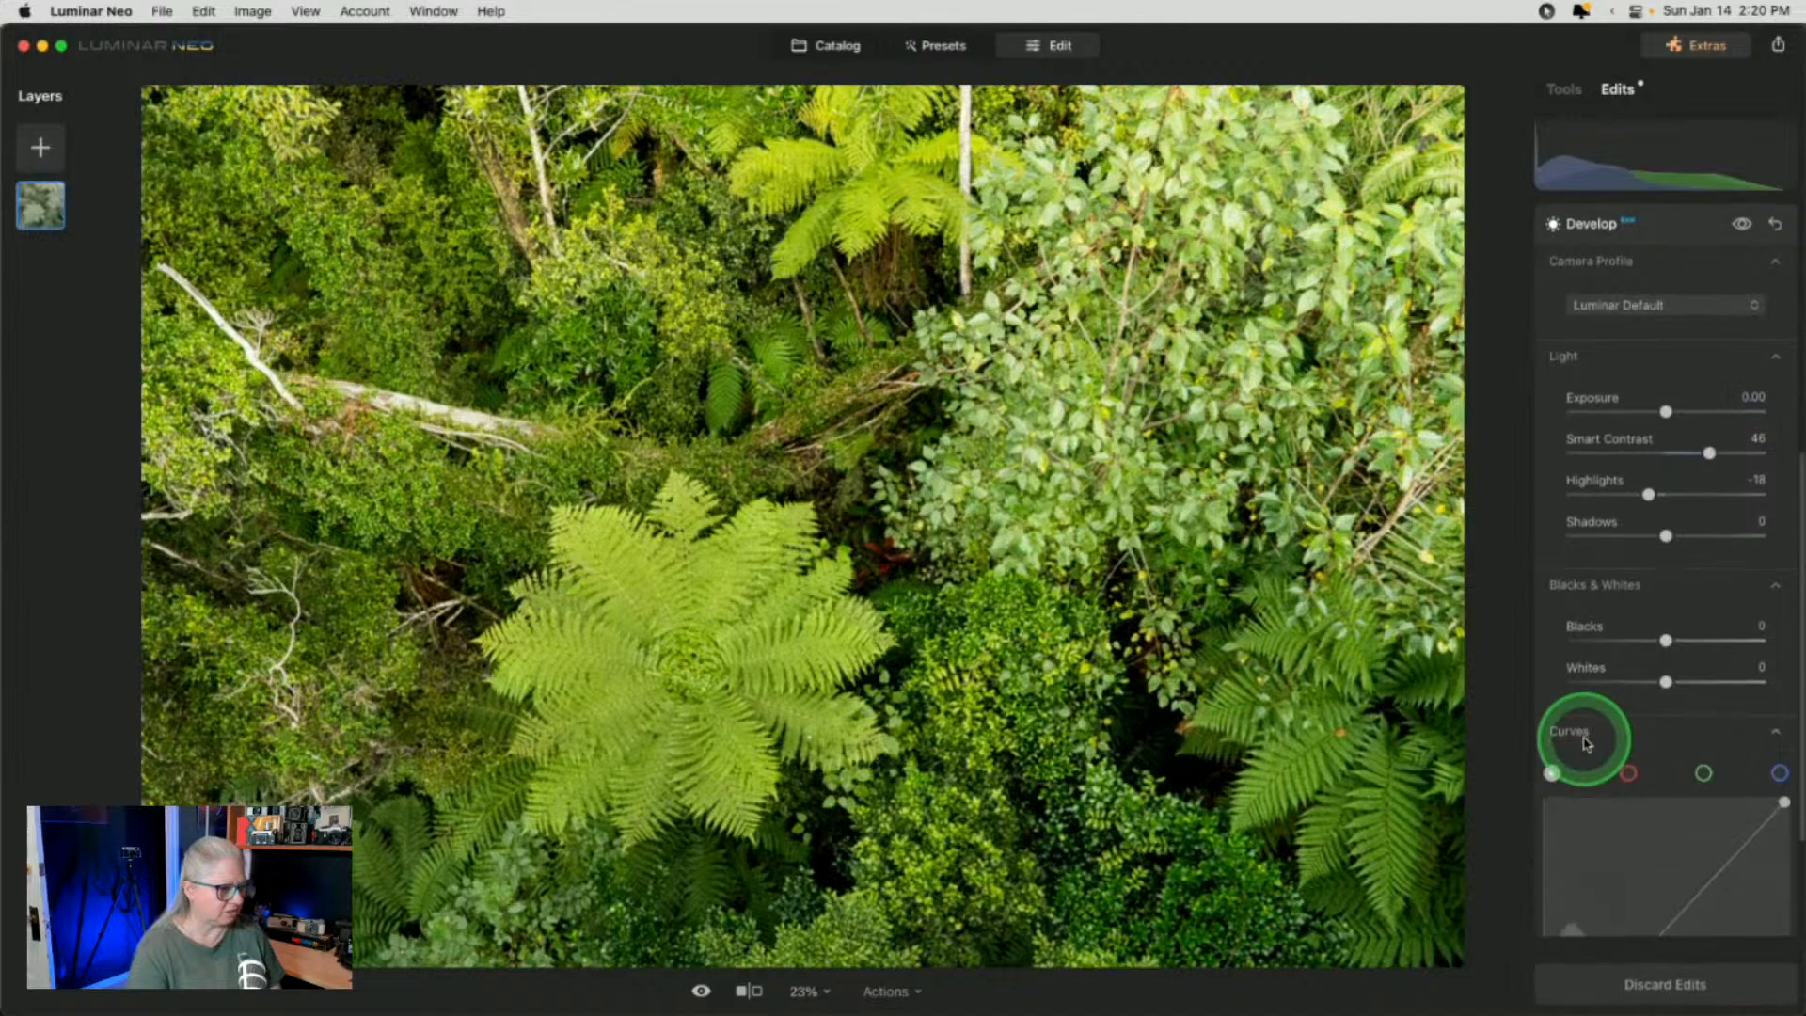
{"action": "scroll", "coordinate": [1584, 742], "scroll_direction": "down", "scroll_amount": 3}
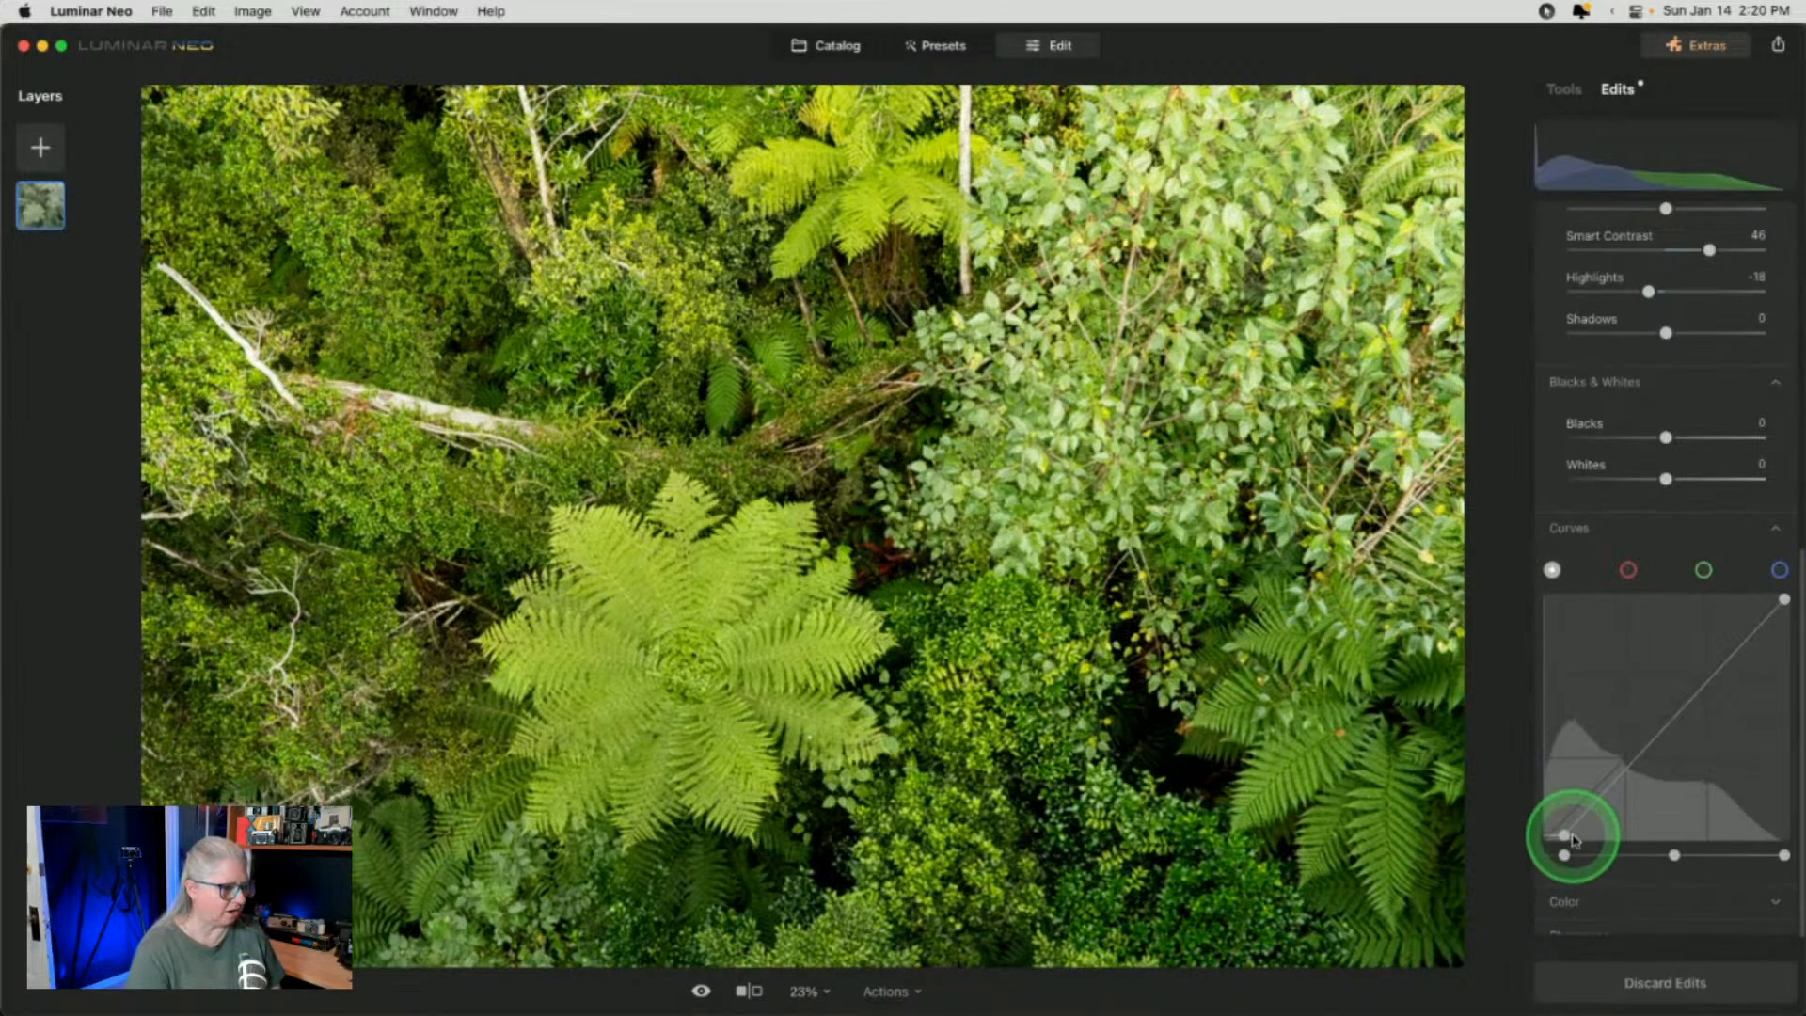
{"action": "mouse_move", "coordinate": [1566, 838]}
{"action": "left_mouse_down"}
{"action": "mouse_move", "coordinate": [1528, 838]}
{"action": "mouse_move", "coordinate": [1564, 840]}
{"action": "left_mouse_up"}
{"action": "left_click", "coordinate": [1584, 523]}
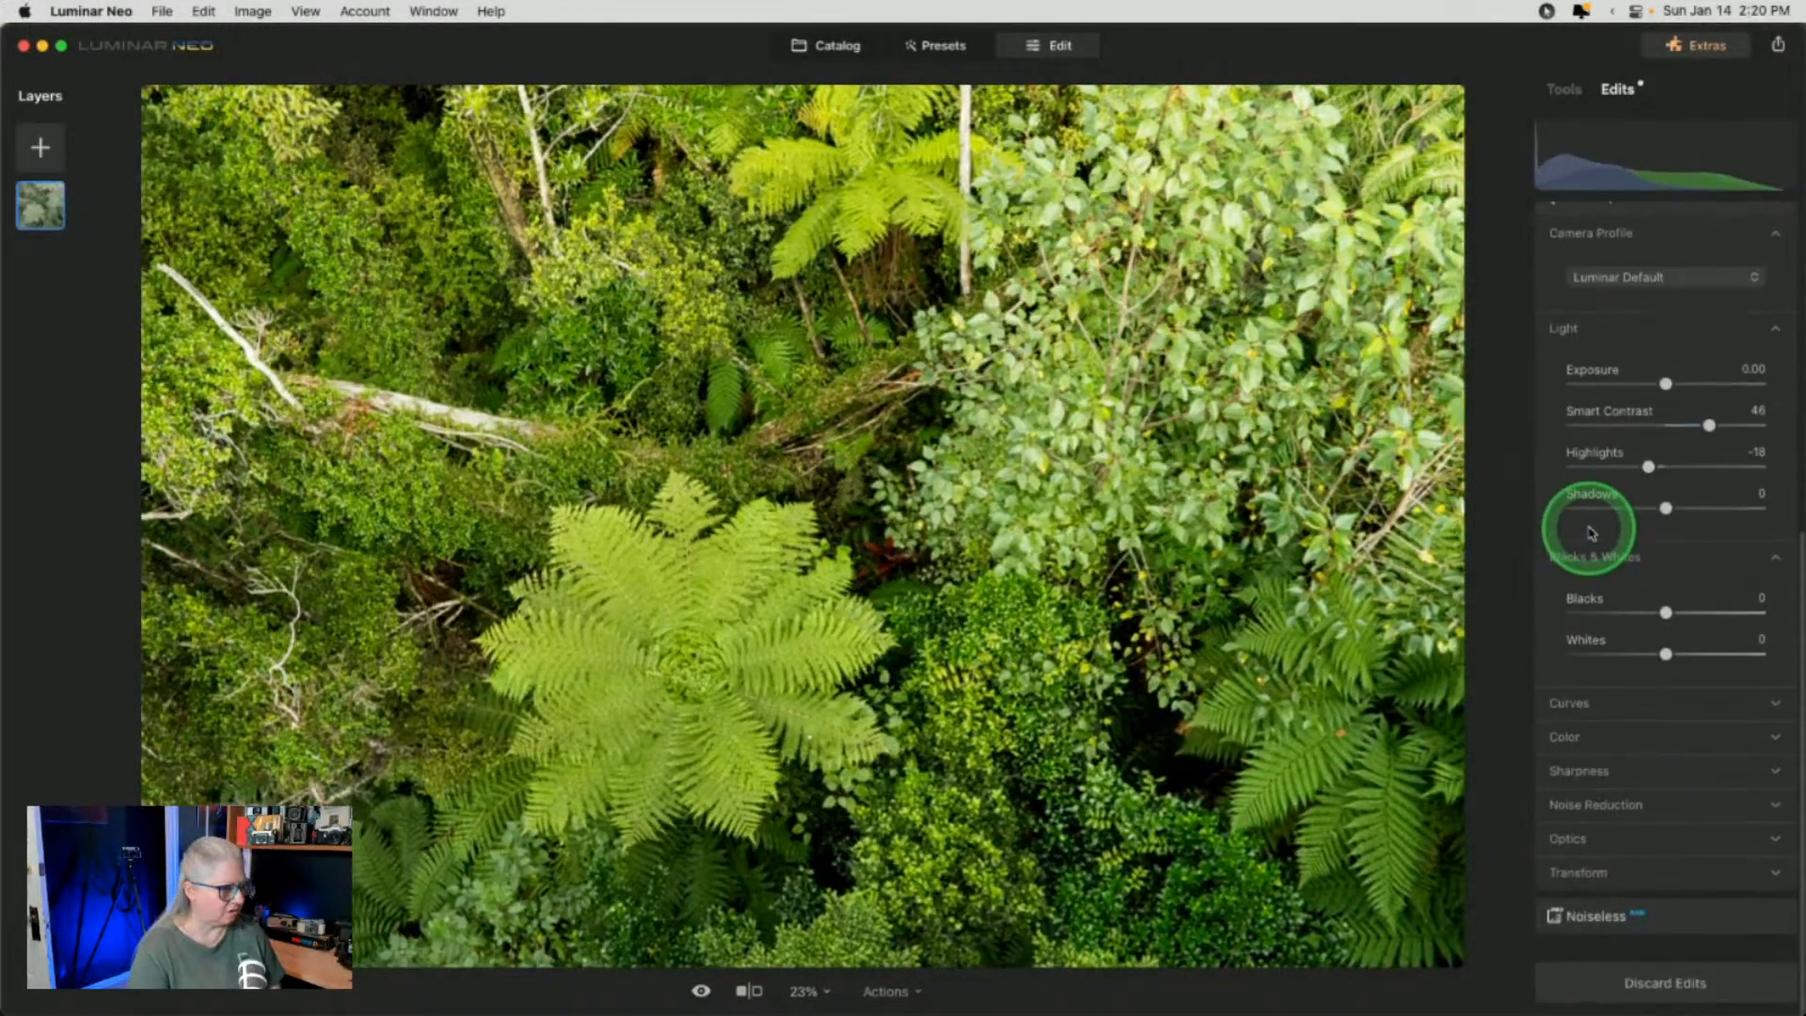
{"action": "left_click", "coordinate": [1560, 750]}
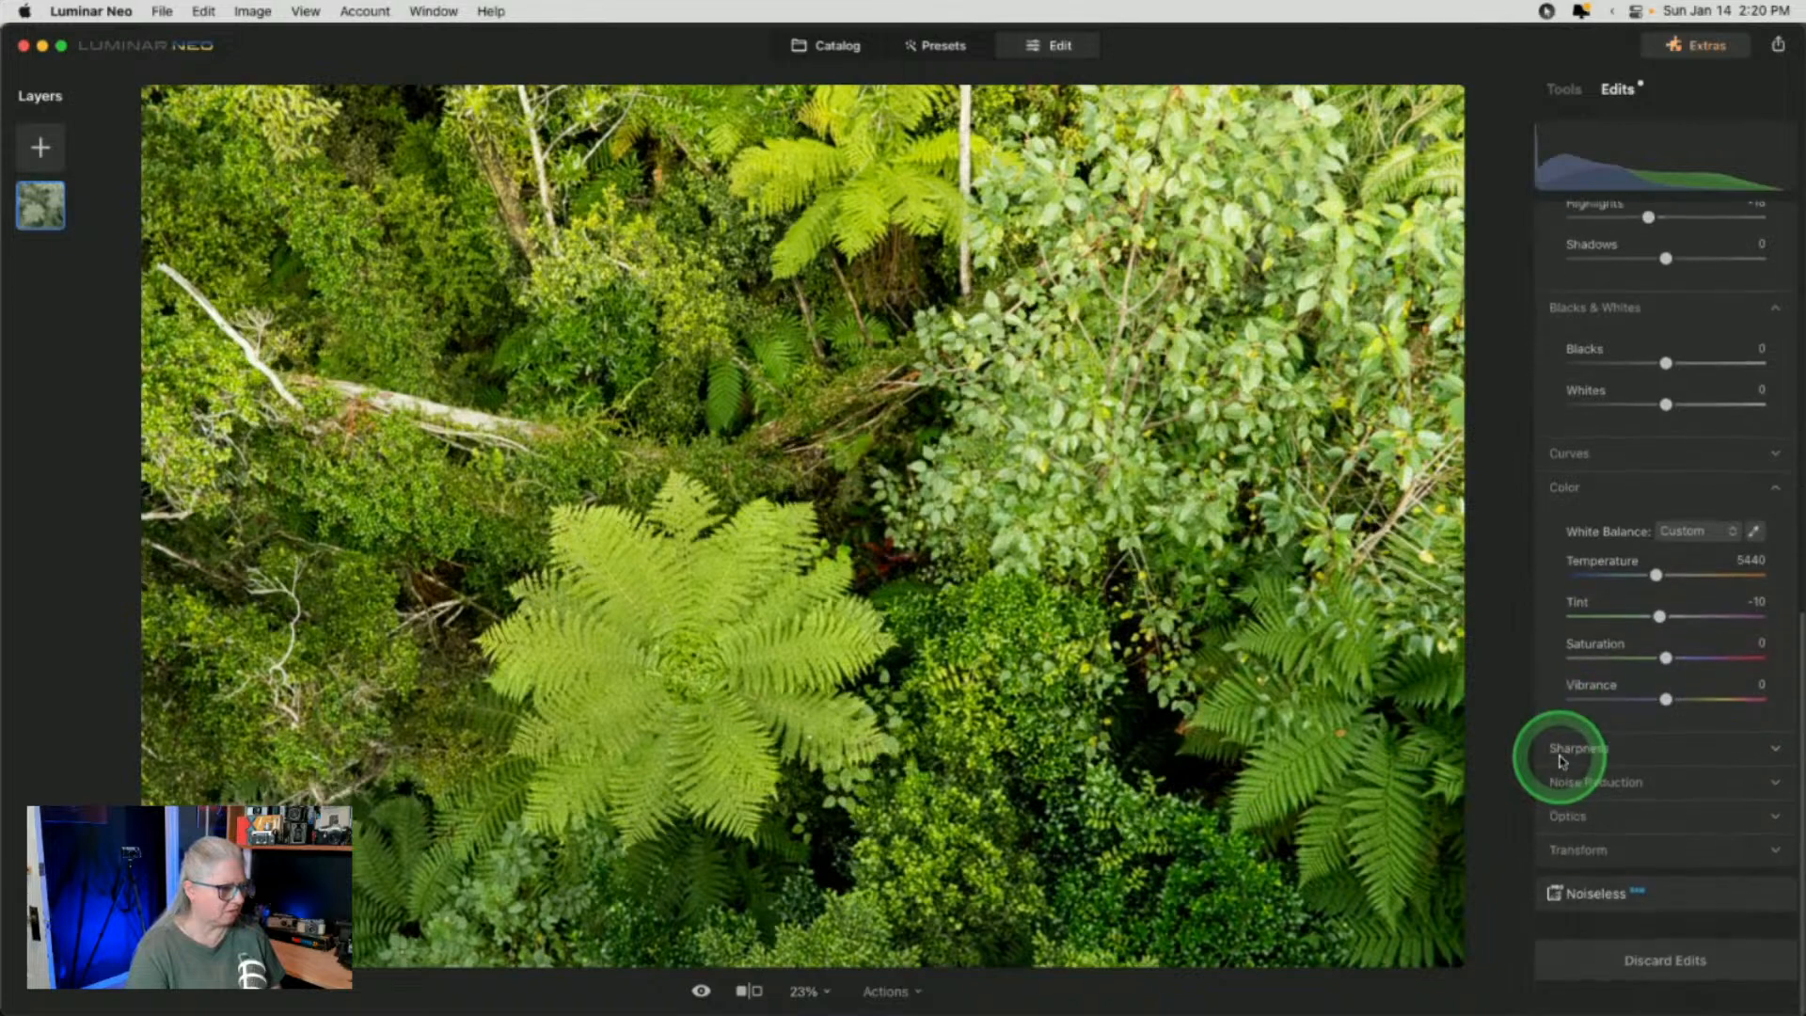
{"action": "scroll", "coordinate": [1665, 584], "scroll_direction": "up", "scroll_amount": 10}
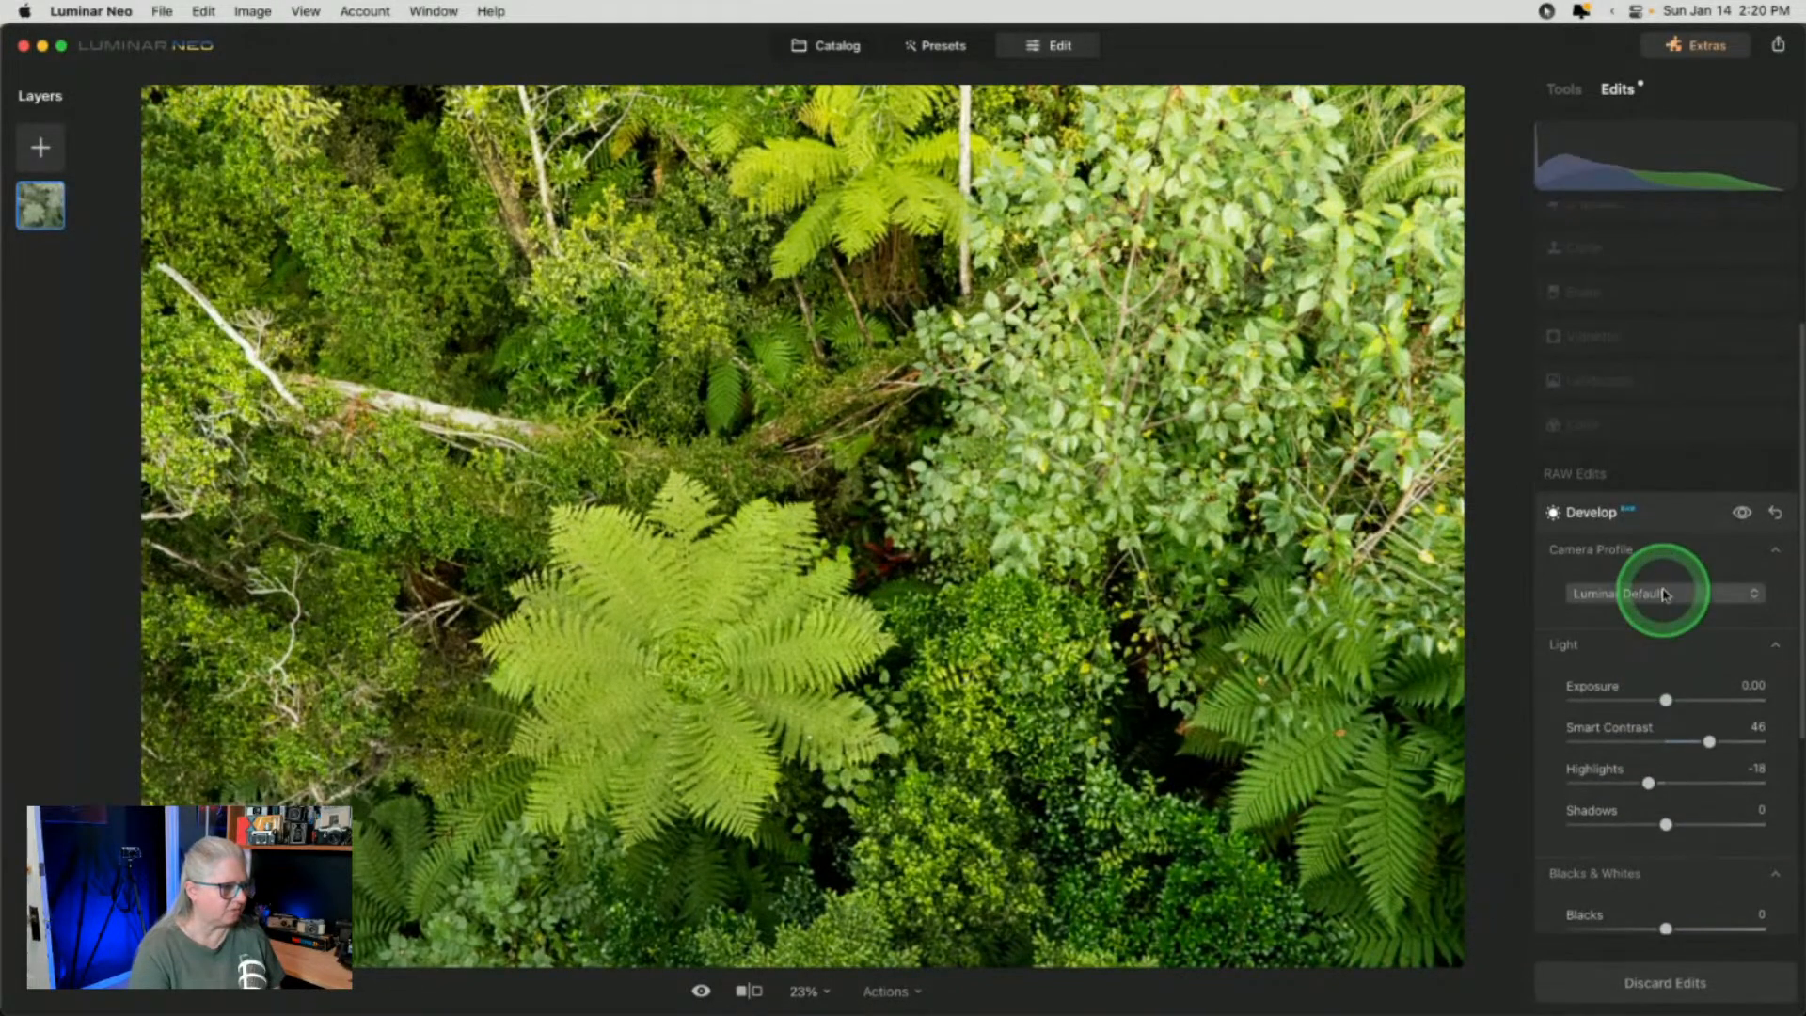
Open the Color edit, compare the photo with and without it, and examine its HSL hue settings
{"action": "left_click", "coordinate": [1662, 493]}
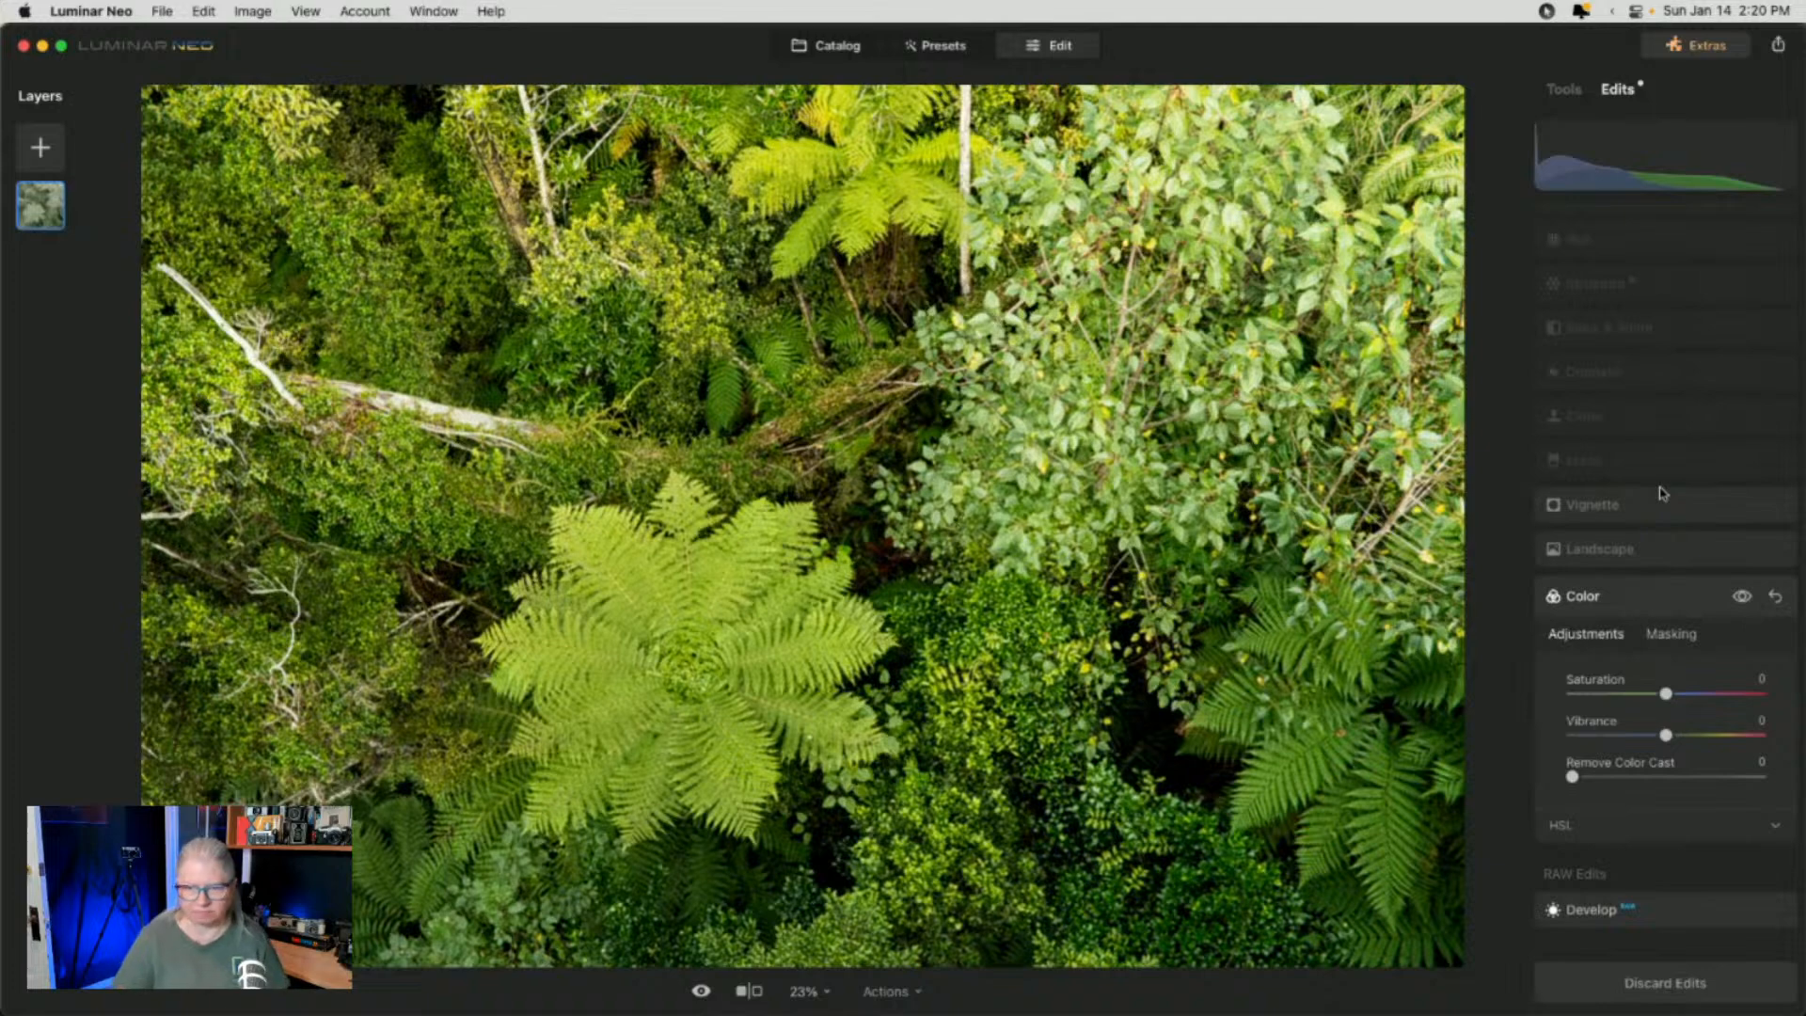
{"action": "left_click", "coordinate": [1741, 597]}
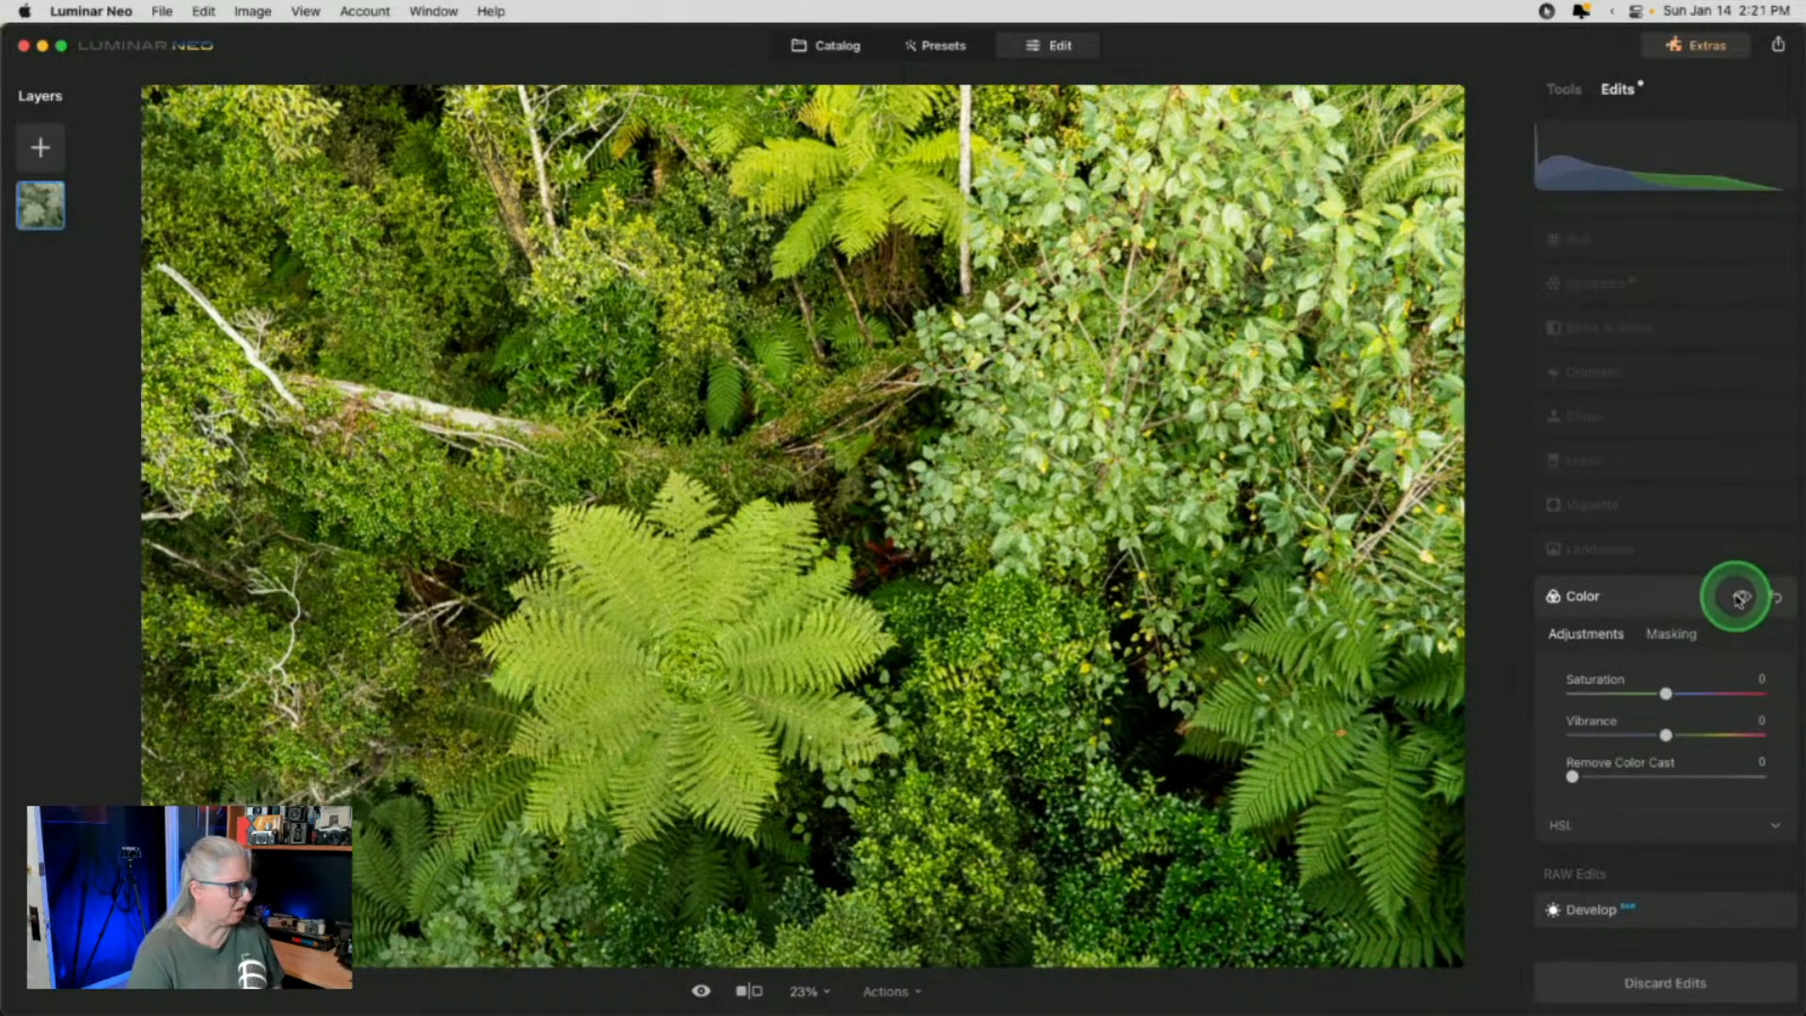
{"action": "left_click", "coordinate": [1739, 596]}
{"action": "left_click", "coordinate": [1737, 598]}
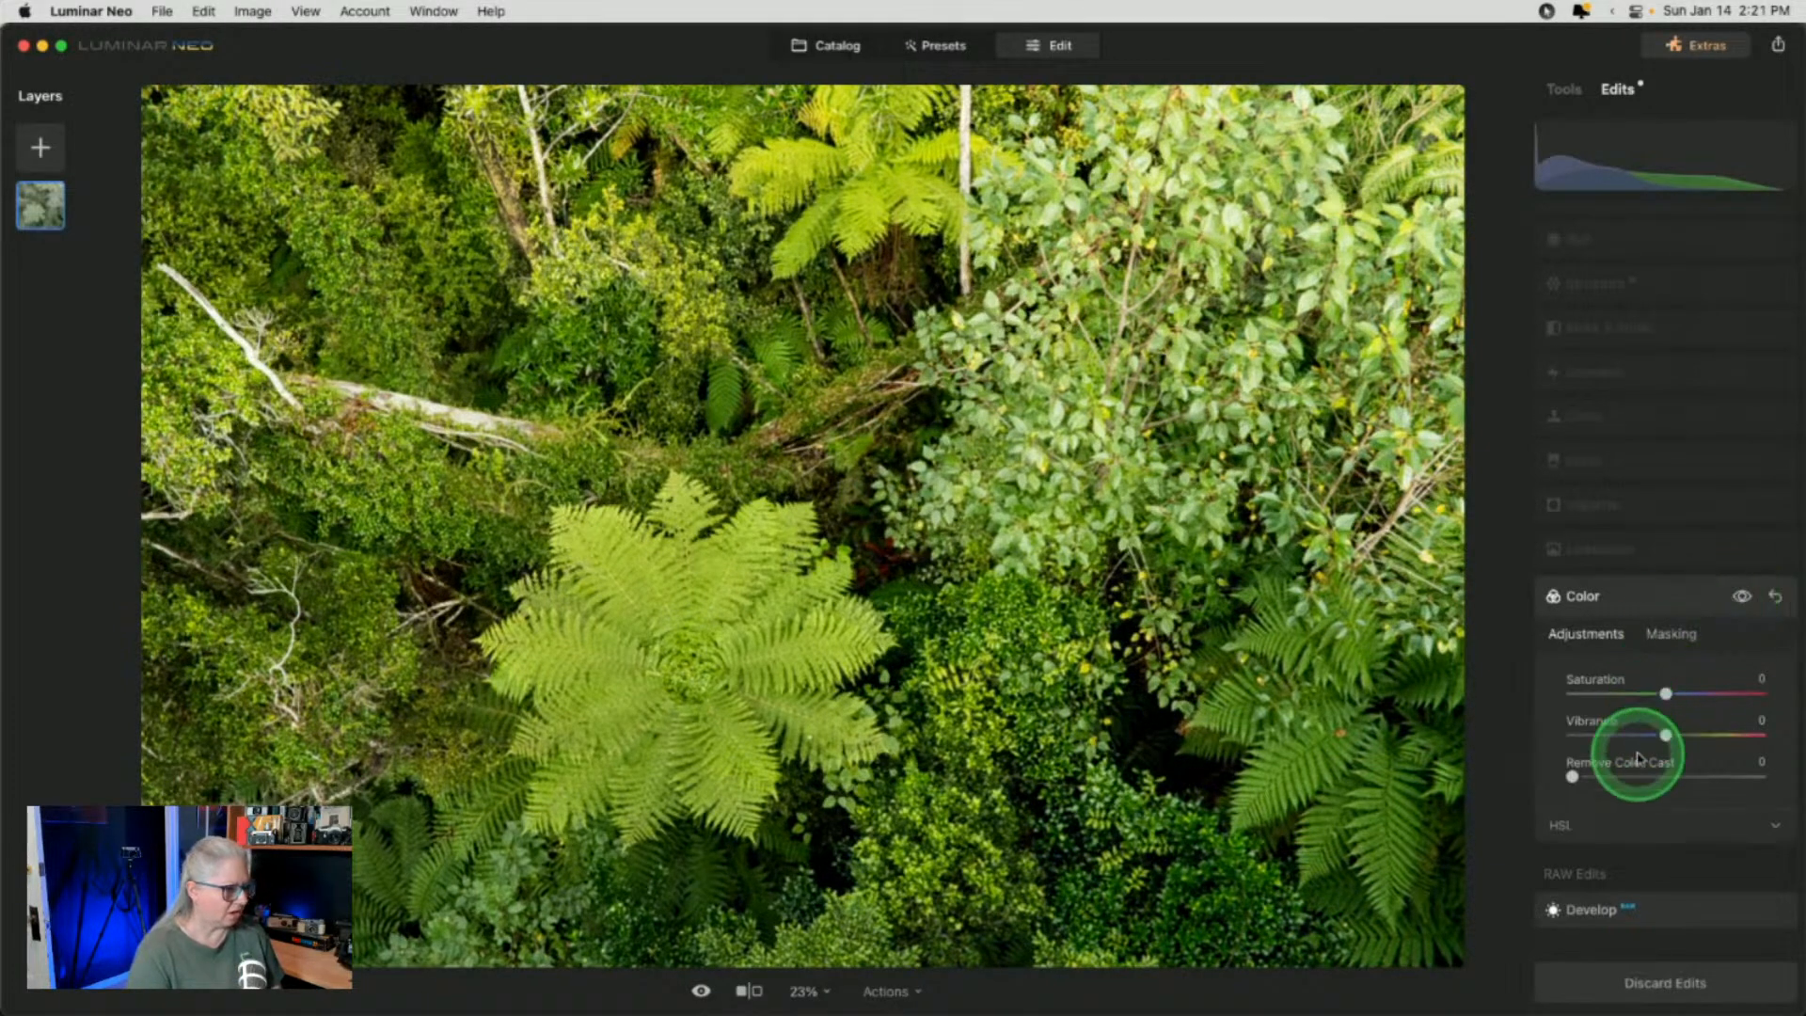
{"action": "left_click", "coordinate": [1604, 827]}
{"action": "scroll", "coordinate": [1625, 597], "scroll_direction": "down", "scroll_amount": 5}
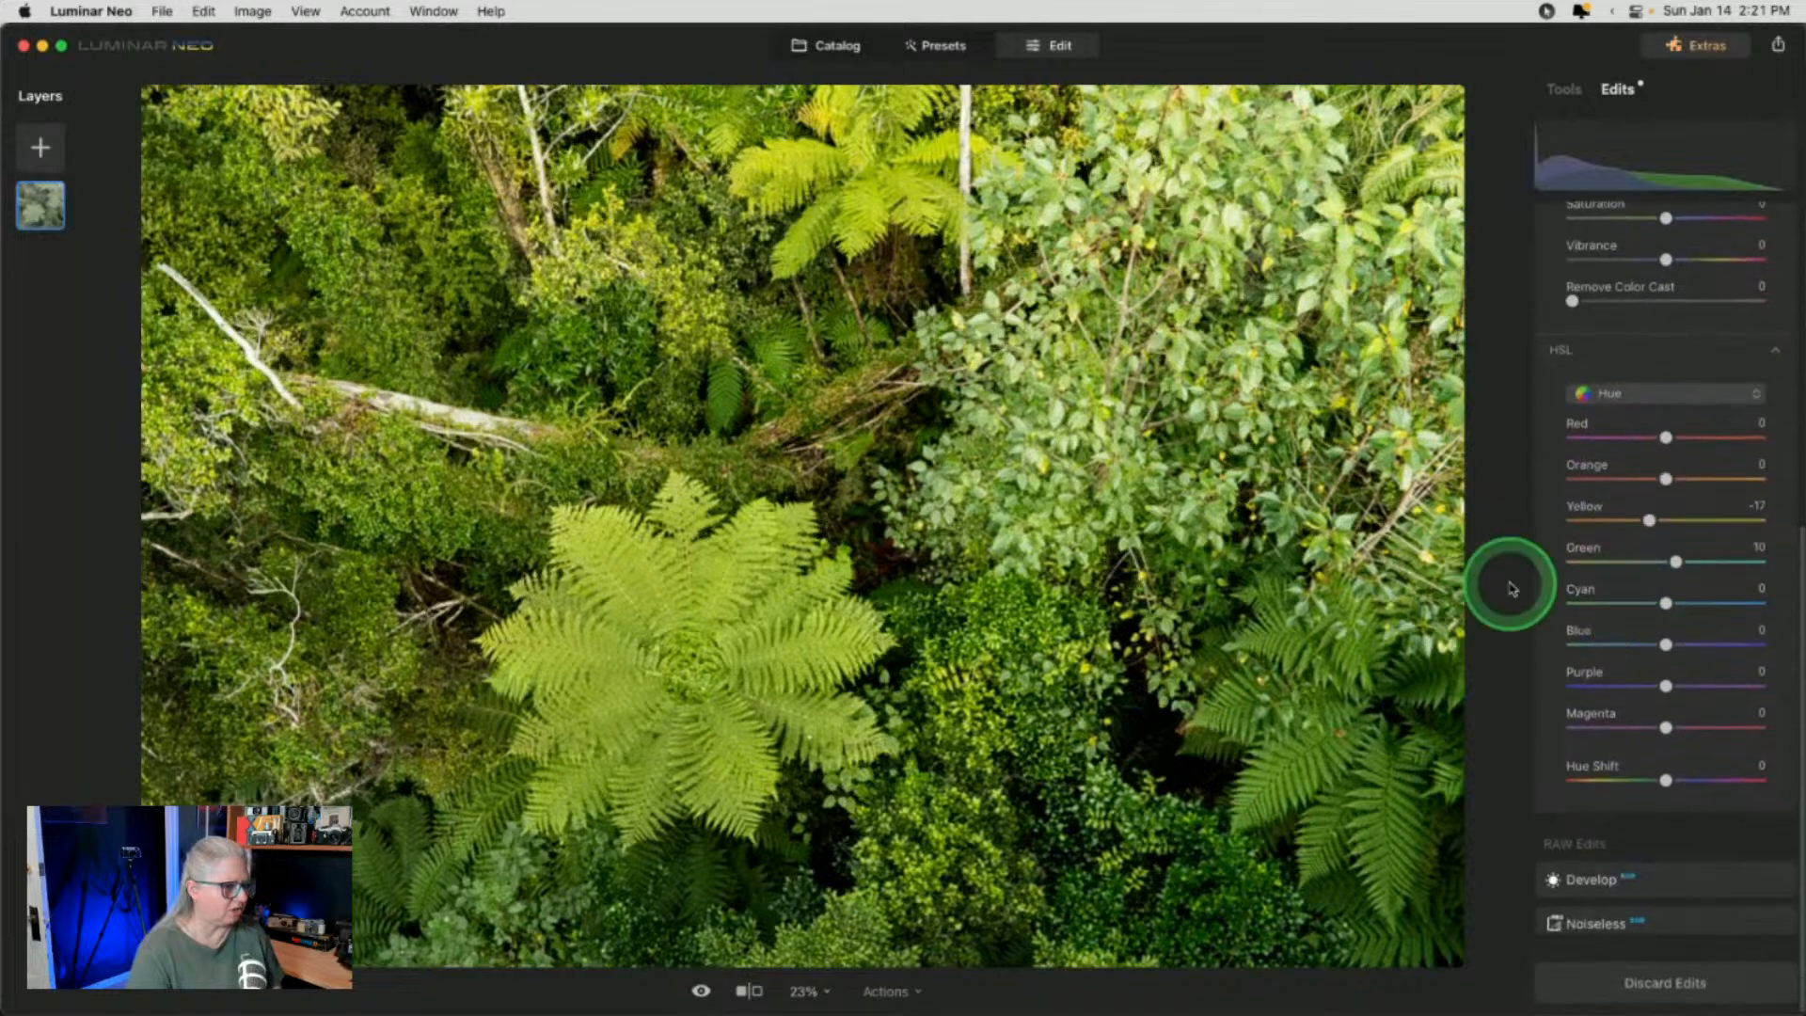
{"action": "left_click_drag", "start_coordinate": [1666, 520], "coordinate": [1667, 520]}
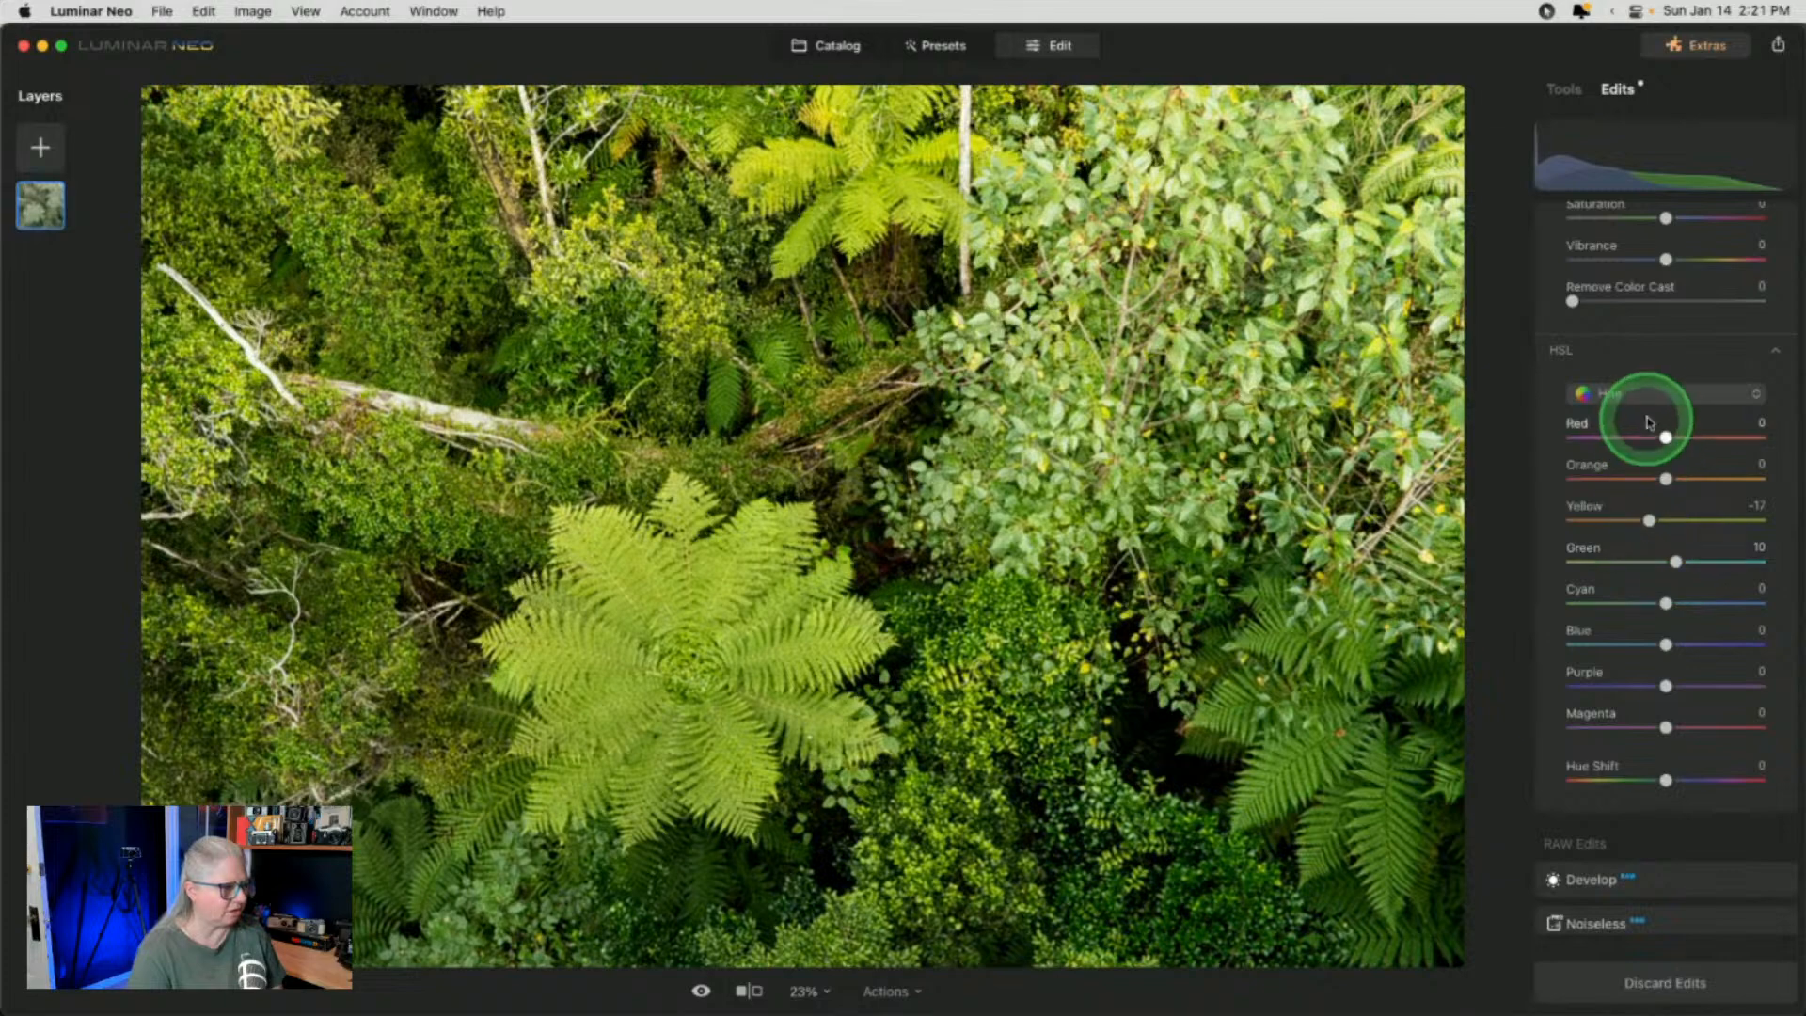
Show the Color edit's HSL saturation settings and compare the photo with the edit hidden and shown
{"action": "left_click", "coordinate": [1641, 395]}
{"action": "left_click", "coordinate": [1642, 447]}
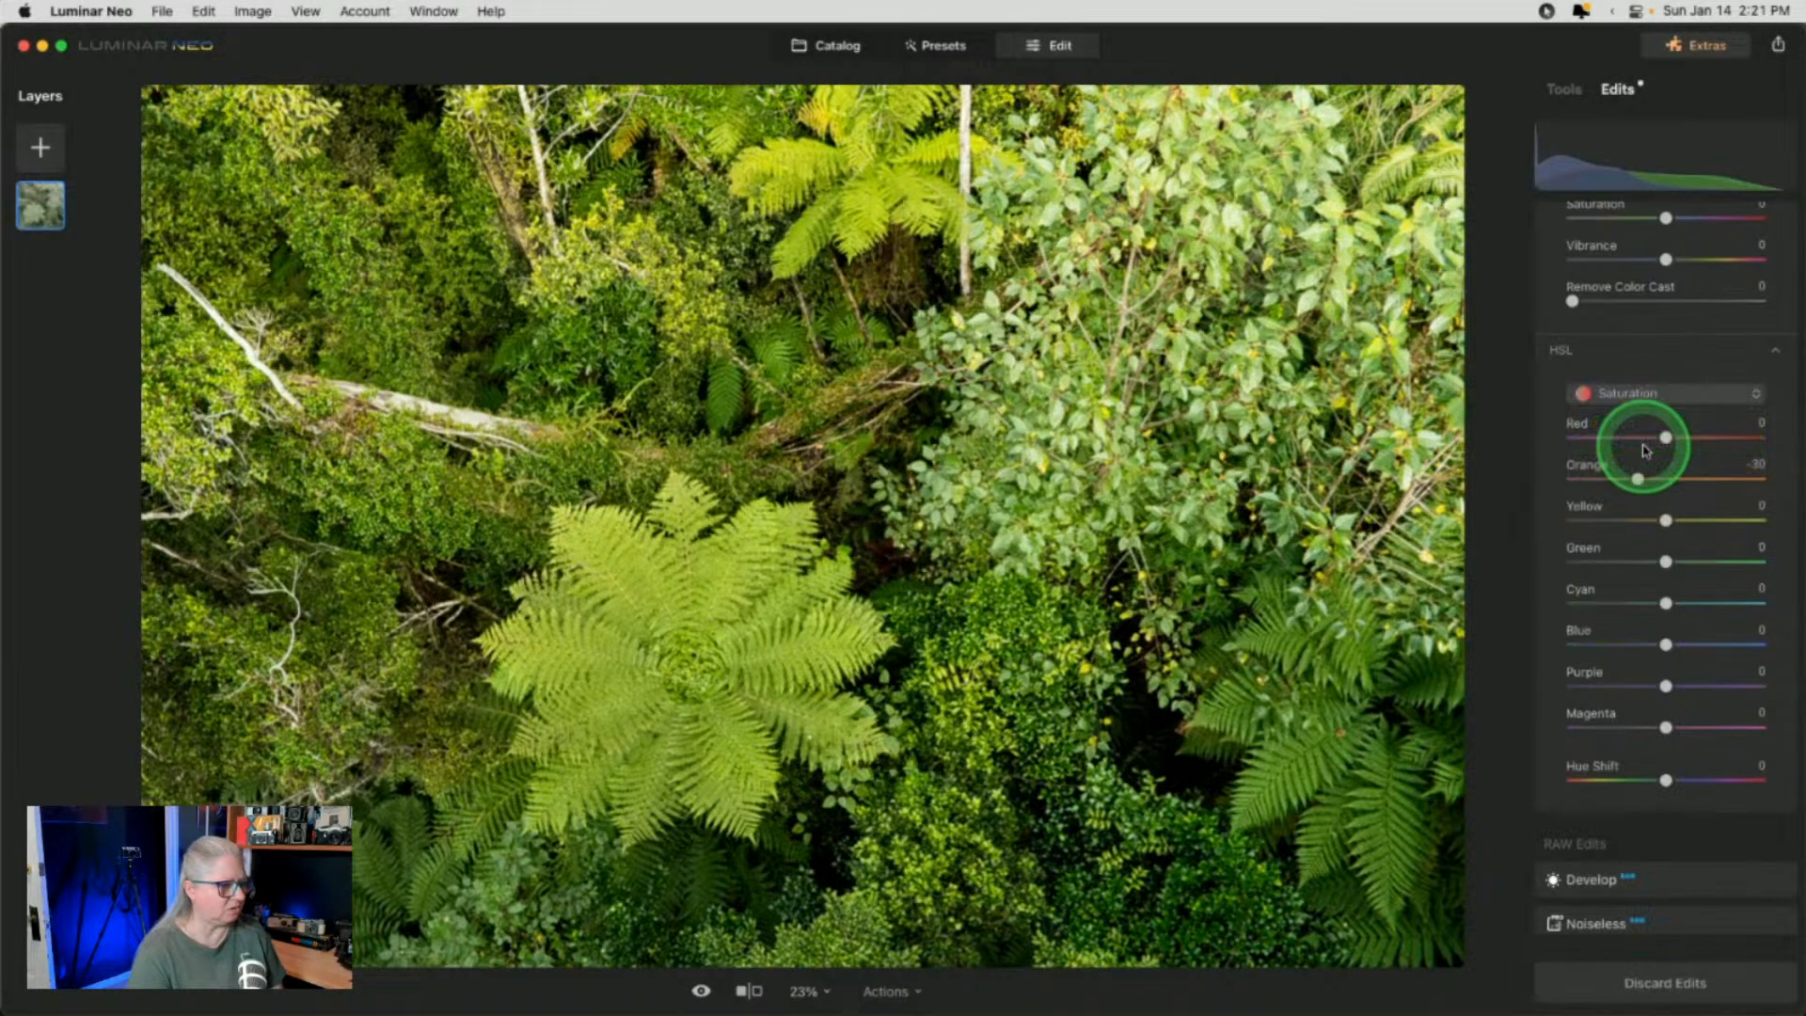
{"action": "left_click_drag", "start_coordinate": [1666, 479], "coordinate": [1640, 481]}
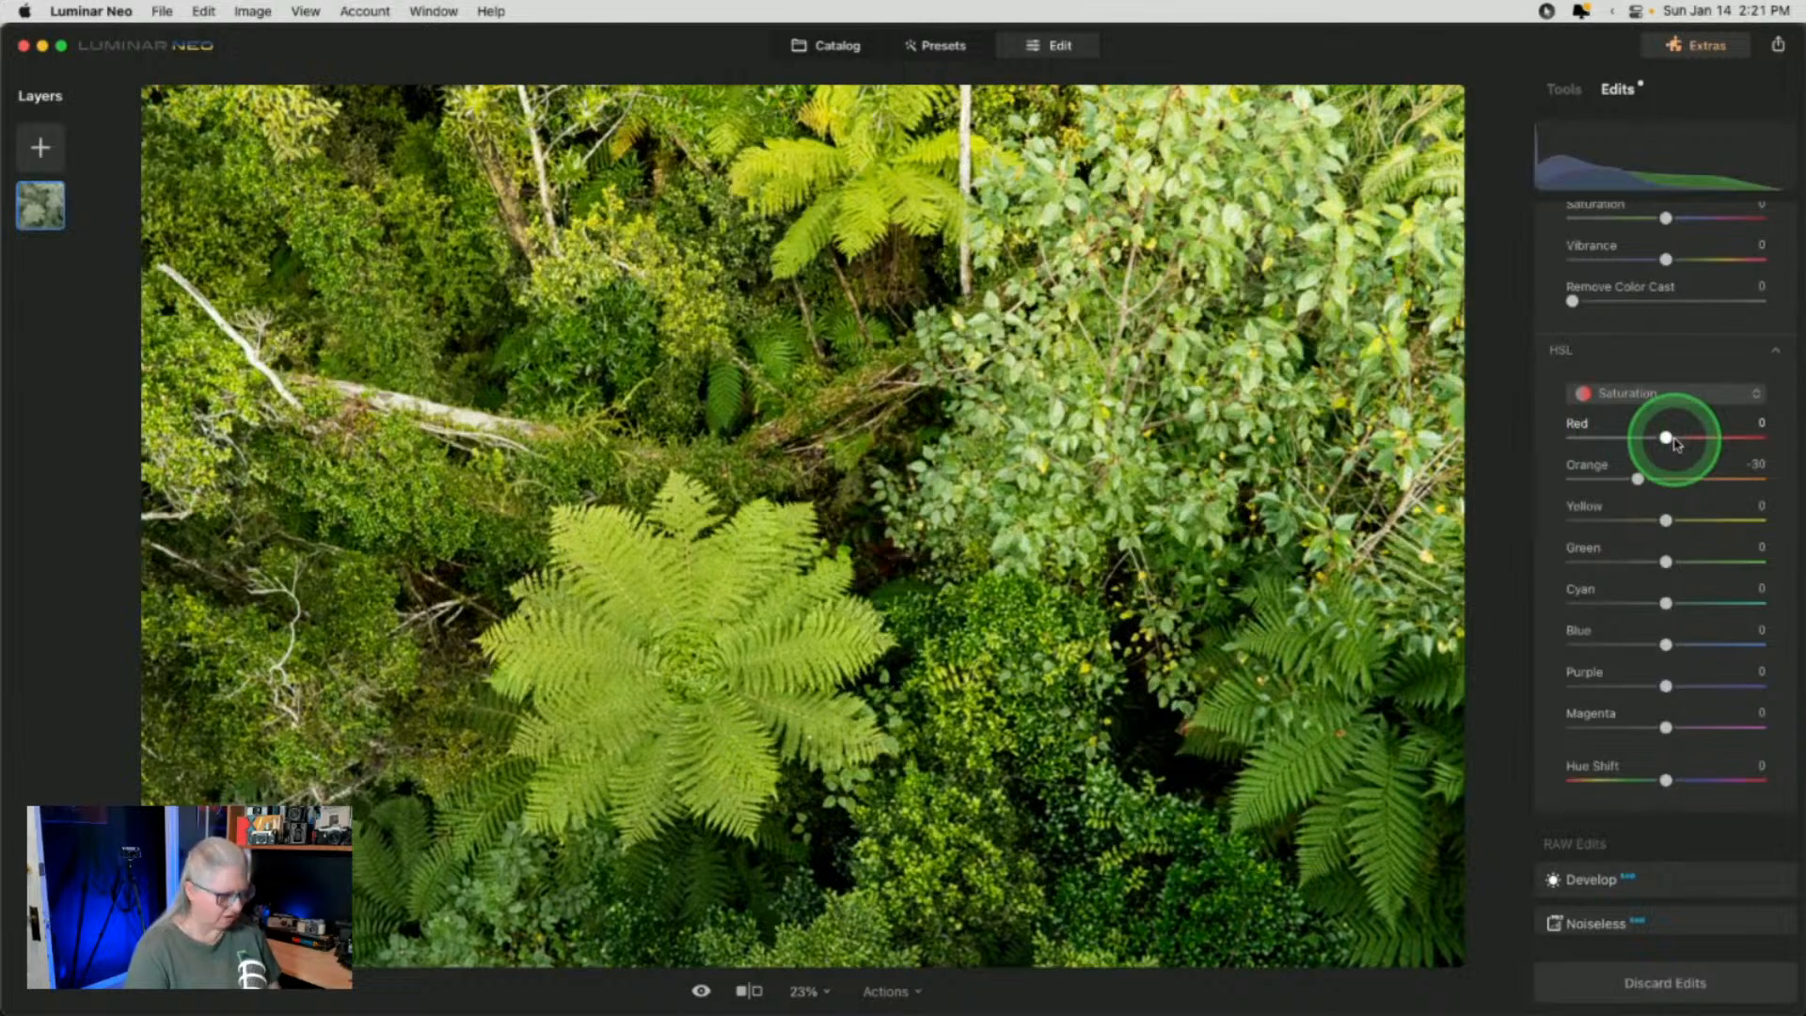
{"action": "scroll", "coordinate": [1678, 444], "scroll_direction": "up", "scroll_amount": 3}
{"action": "left_click", "coordinate": [1743, 265]}
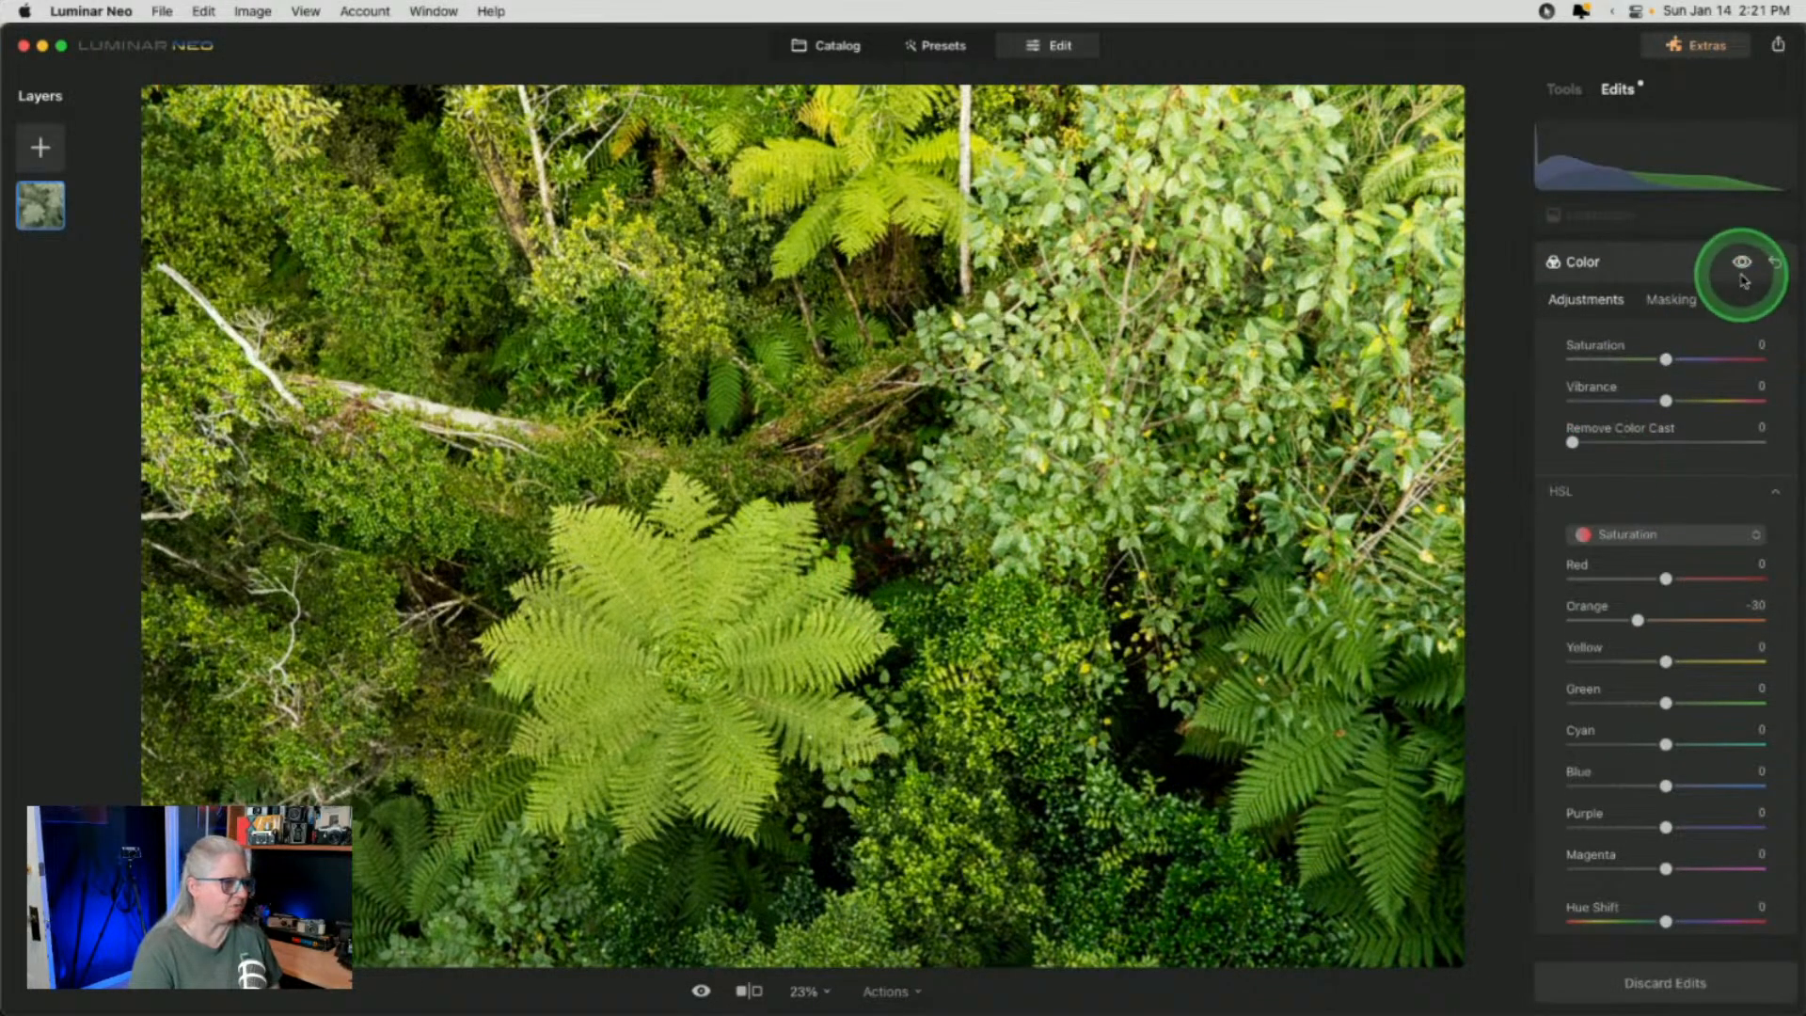
{"action": "left_click", "coordinate": [1744, 265]}
{"action": "left_click", "coordinate": [1744, 264]}
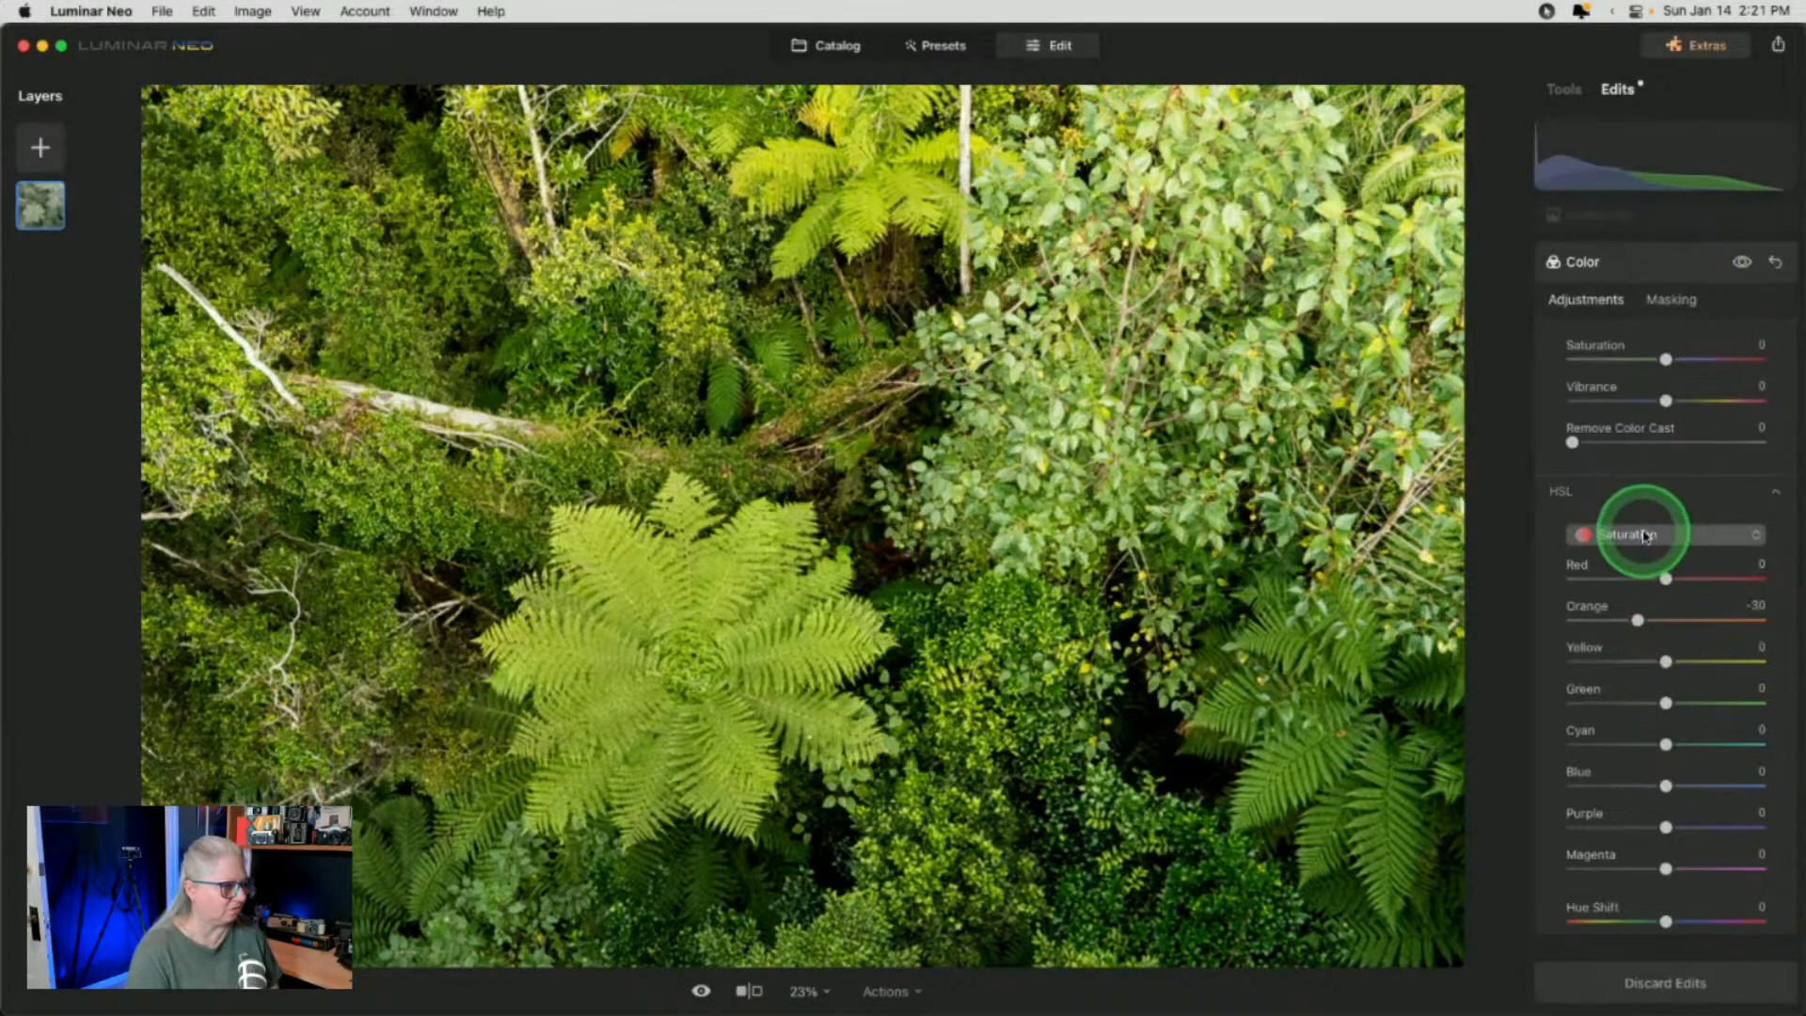
Show the Color edit's HSL luminance settings and compare the photo with the edit off and on
{"action": "left_click", "coordinate": [1632, 540]}
{"action": "left_click", "coordinate": [1621, 605]}
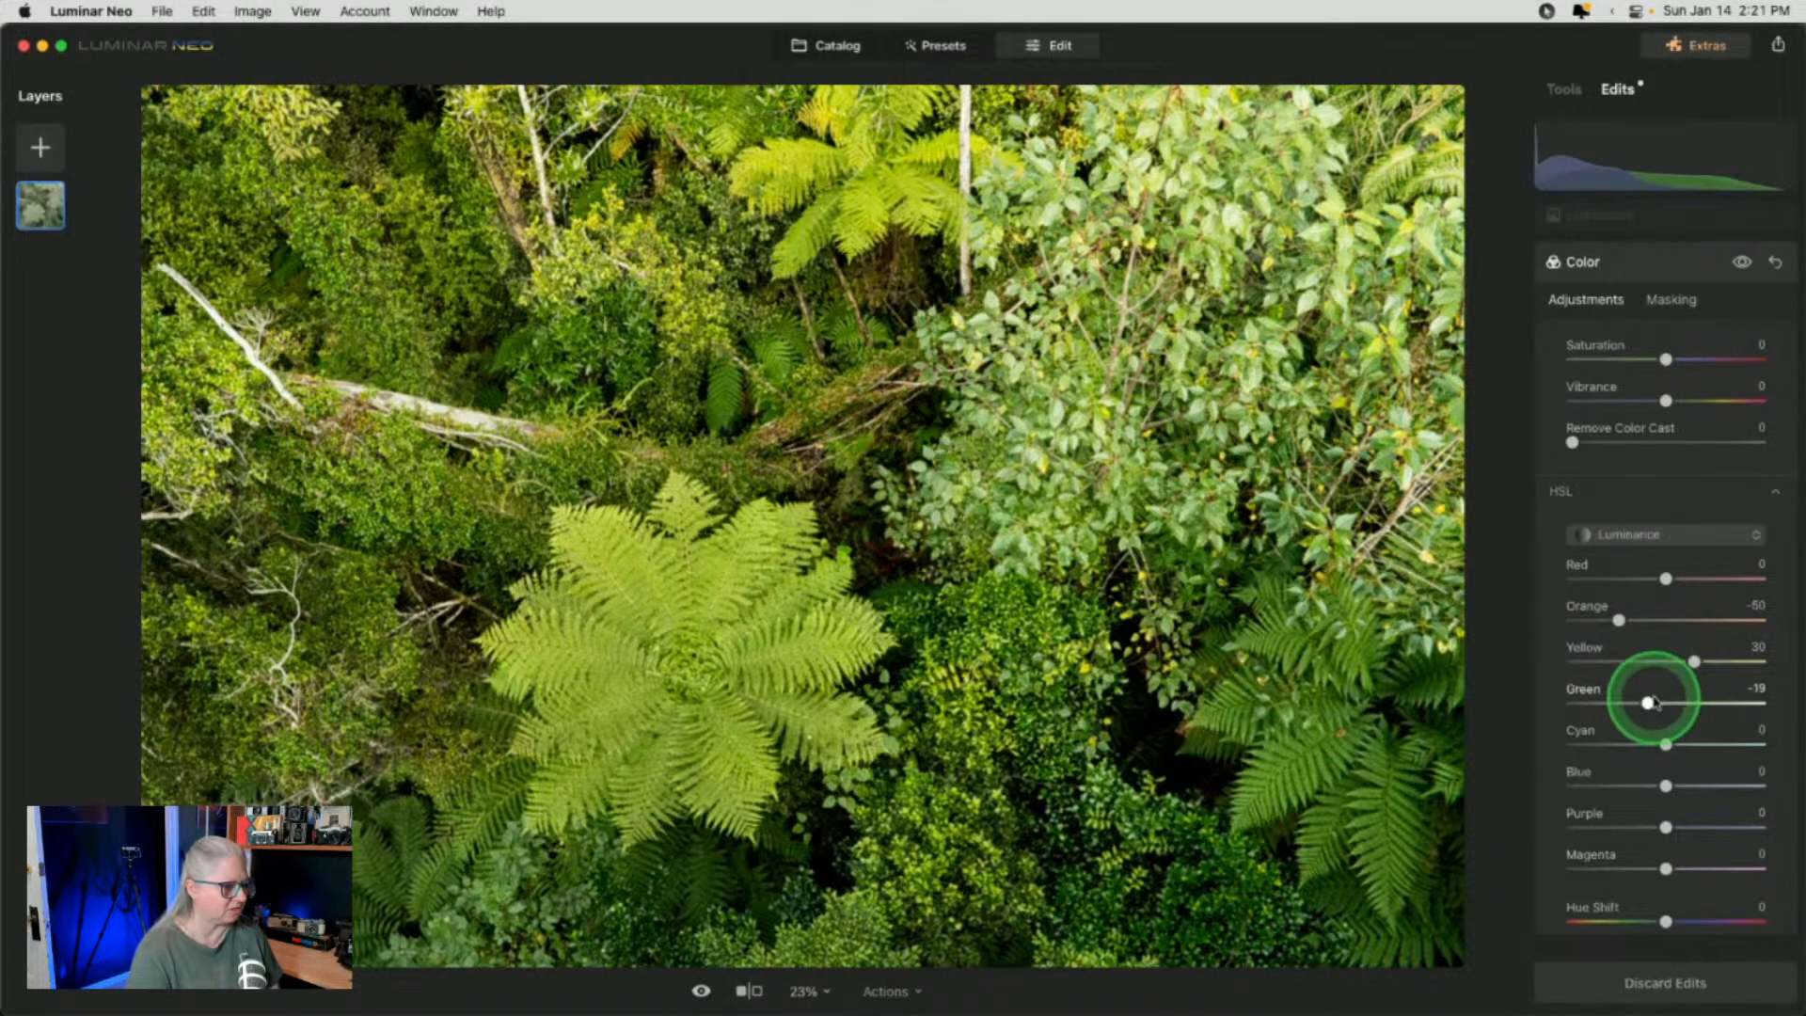
{"action": "left_click", "coordinate": [1740, 268]}
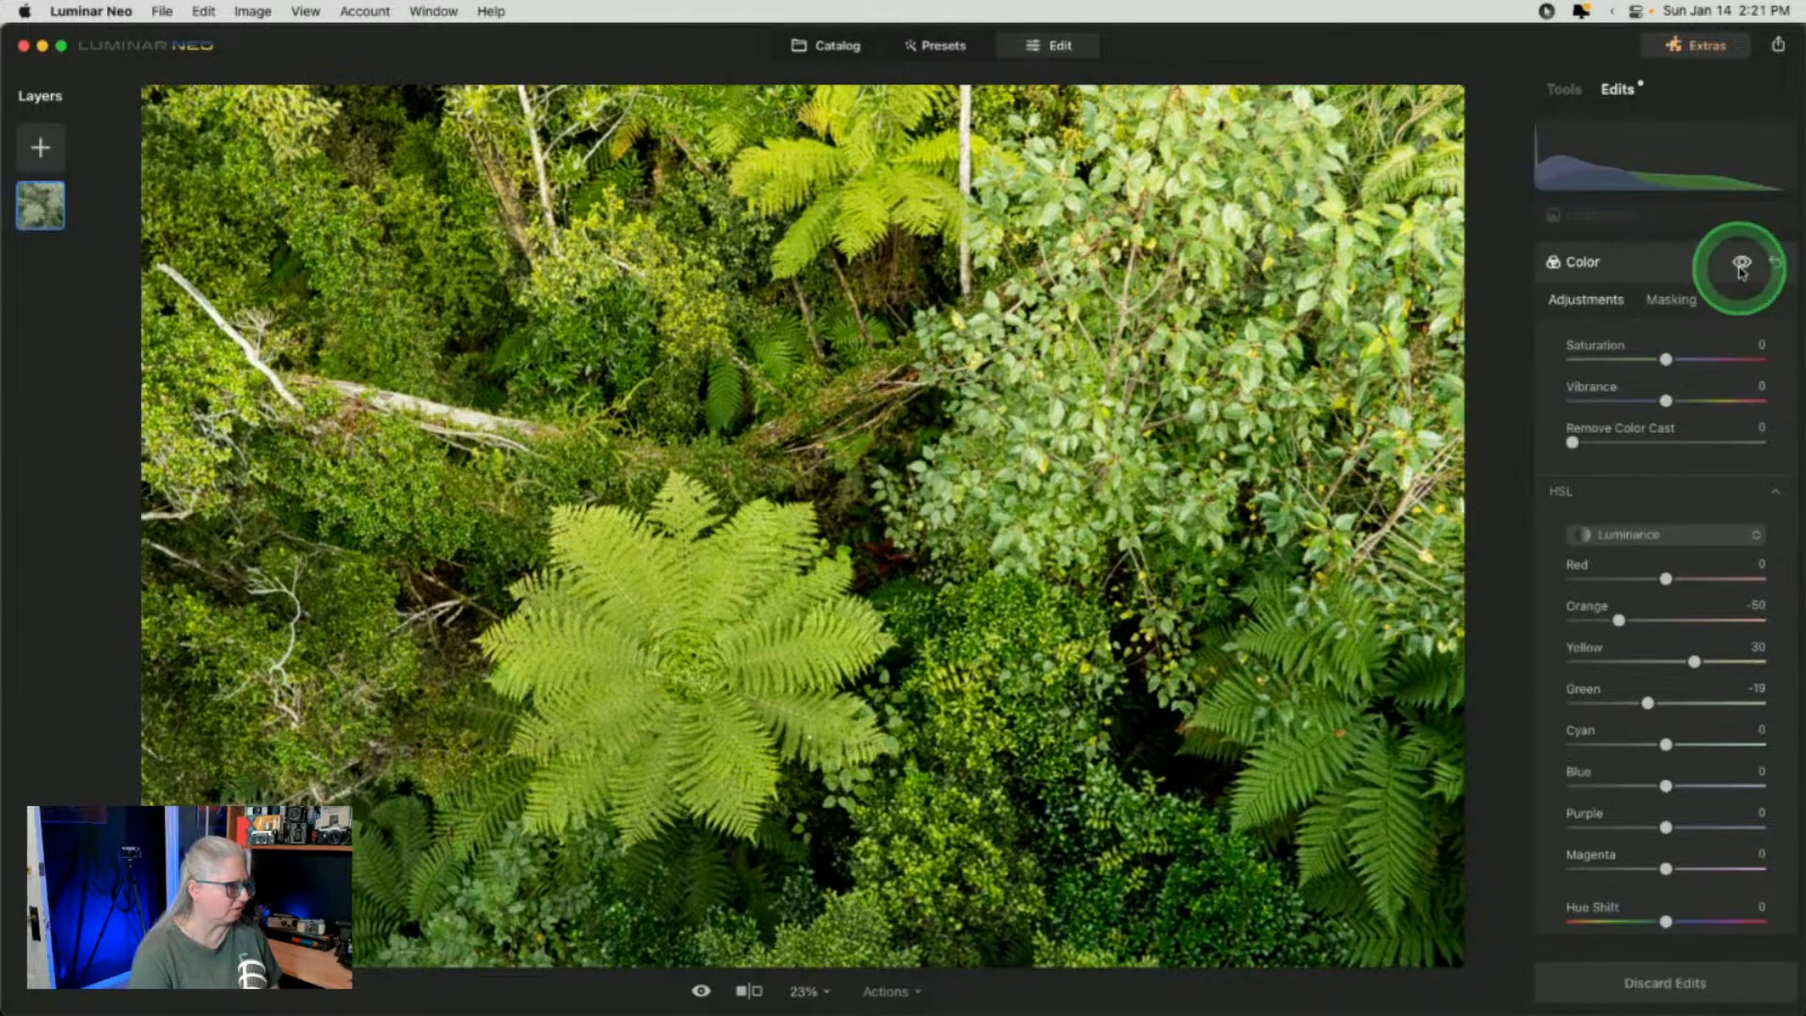
{"action": "left_click", "coordinate": [1740, 268]}
{"action": "left_click", "coordinate": [1740, 268]}
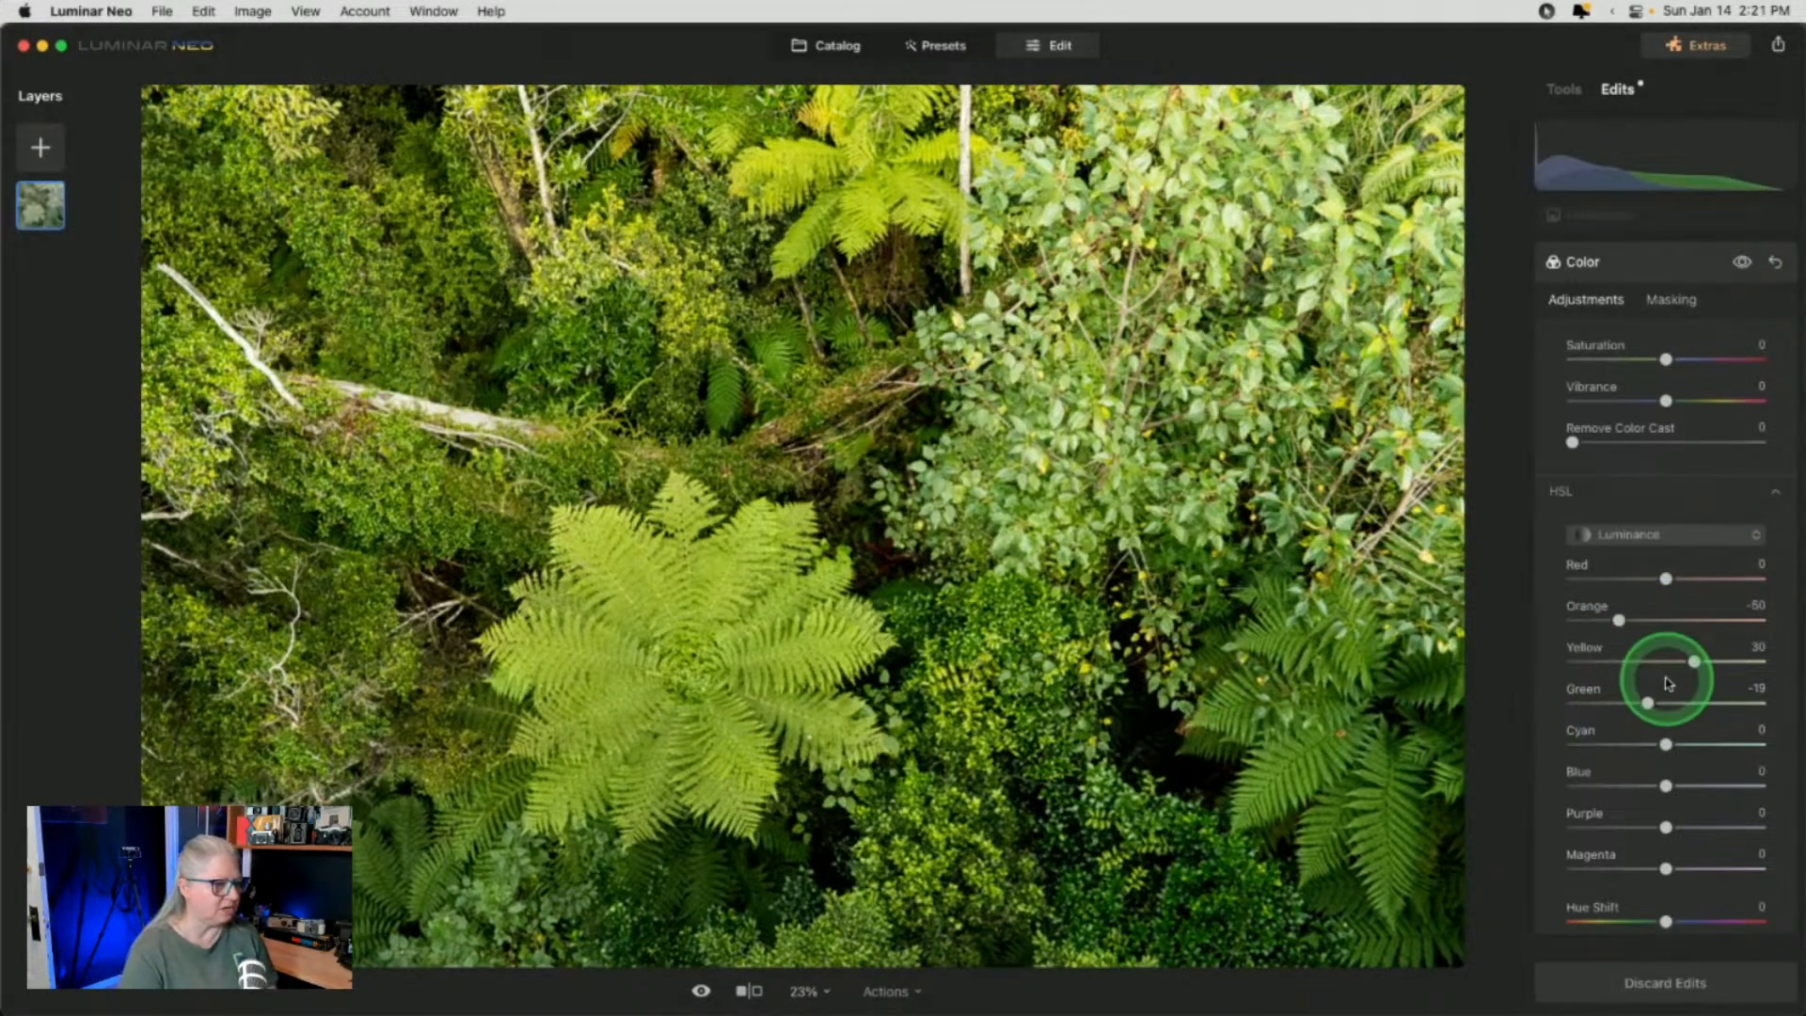
Set the Color edit's yellow luminance to 35 and green luminance to -25, and preview the photo without and with the edit
{"action": "mouse_move", "coordinate": [1696, 660]}
{"action": "left_mouse_down"}
{"action": "mouse_move", "coordinate": [1748, 662]}
{"action": "mouse_move", "coordinate": [1560, 659]}
{"action": "mouse_move", "coordinate": [1696, 663]}
{"action": "left_mouse_up"}
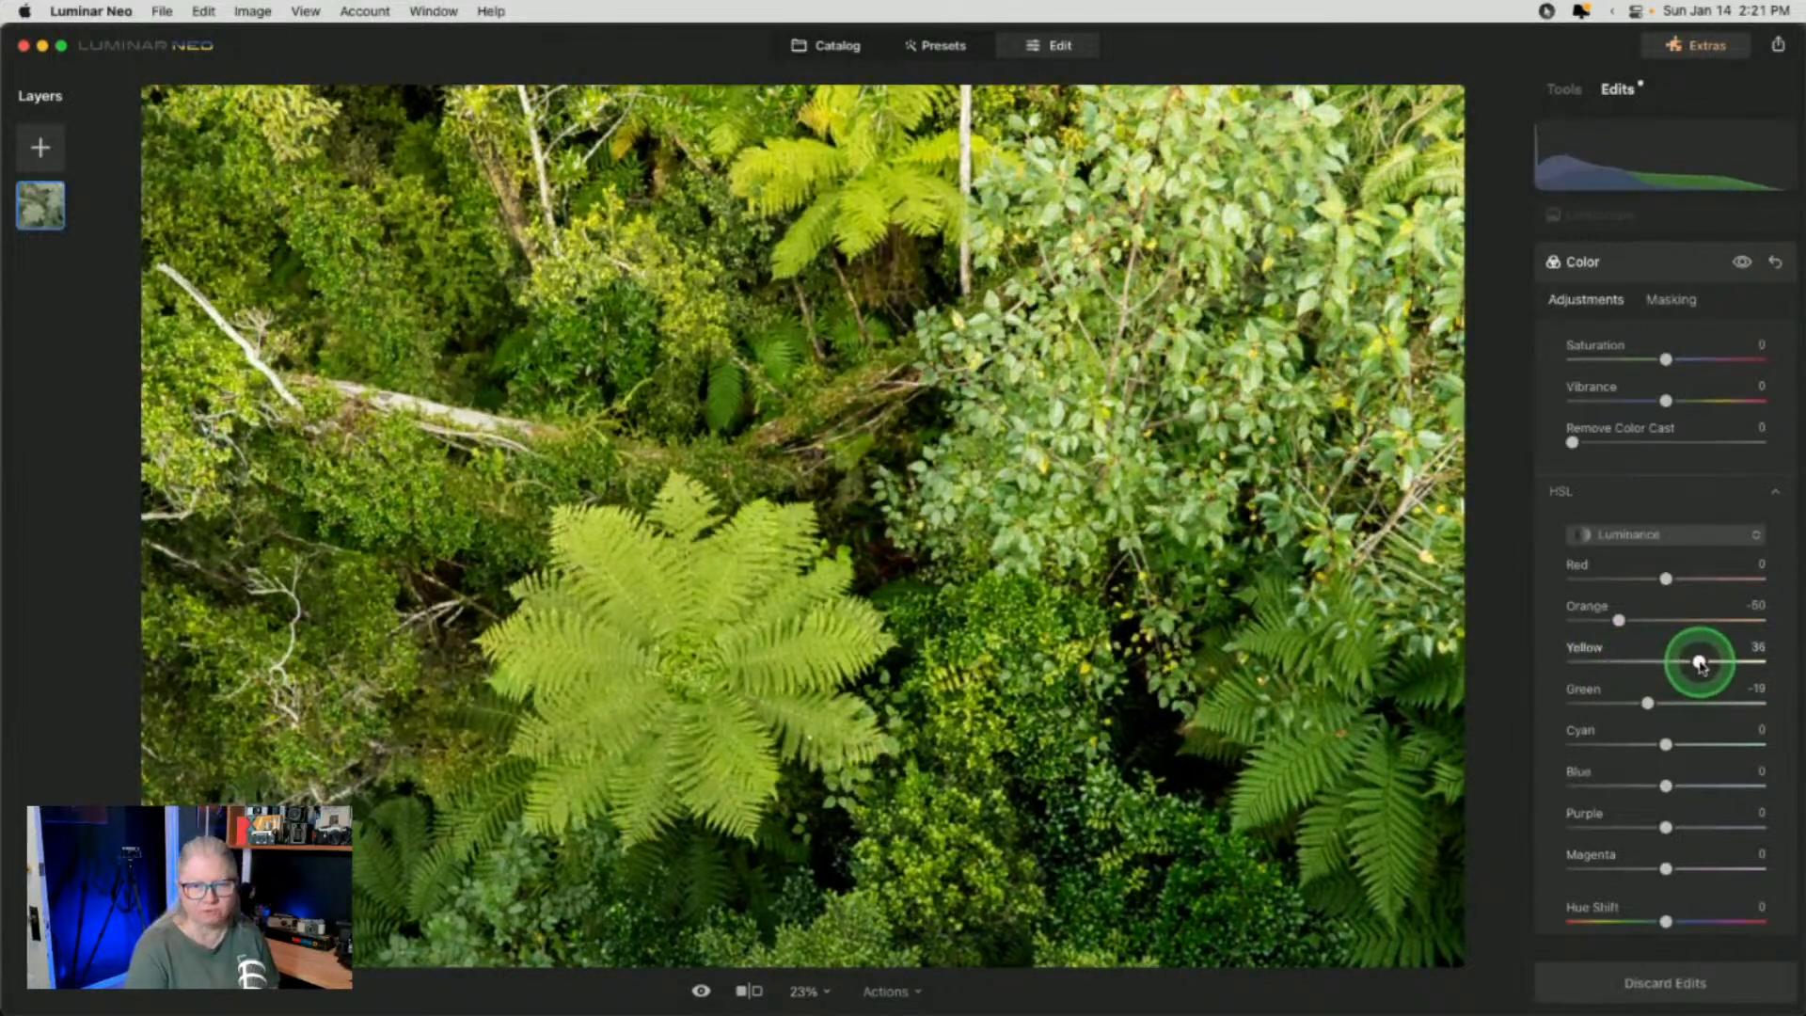
{"action": "mouse_move", "coordinate": [1648, 703]}
{"action": "left_mouse_down"}
{"action": "mouse_move", "coordinate": [1605, 701]}
{"action": "mouse_move", "coordinate": [1669, 700]}
{"action": "mouse_move", "coordinate": [1622, 701]}
{"action": "mouse_move", "coordinate": [1645, 701]}
{"action": "left_mouse_up"}
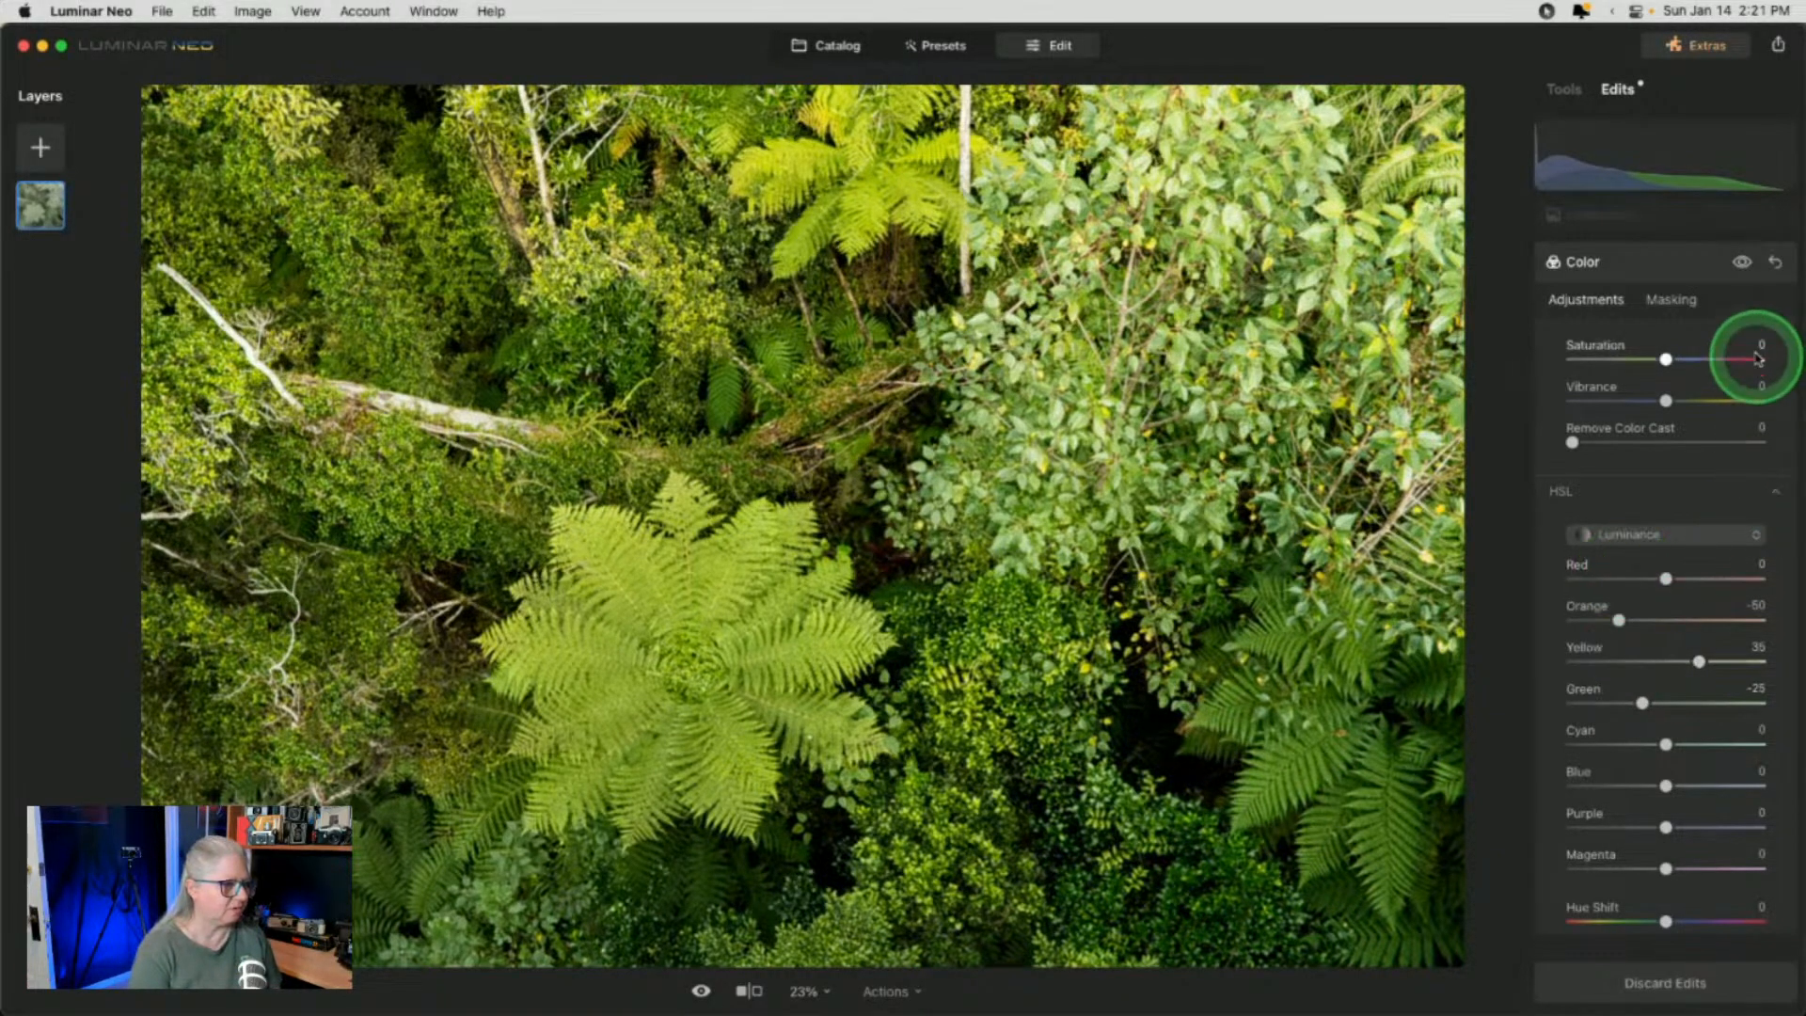
{"action": "left_click", "coordinate": [1742, 263]}
{"action": "left_click", "coordinate": [1742, 262]}
{"action": "scroll", "coordinate": [1686, 404], "scroll_direction": "up", "scroll_amount": 5}
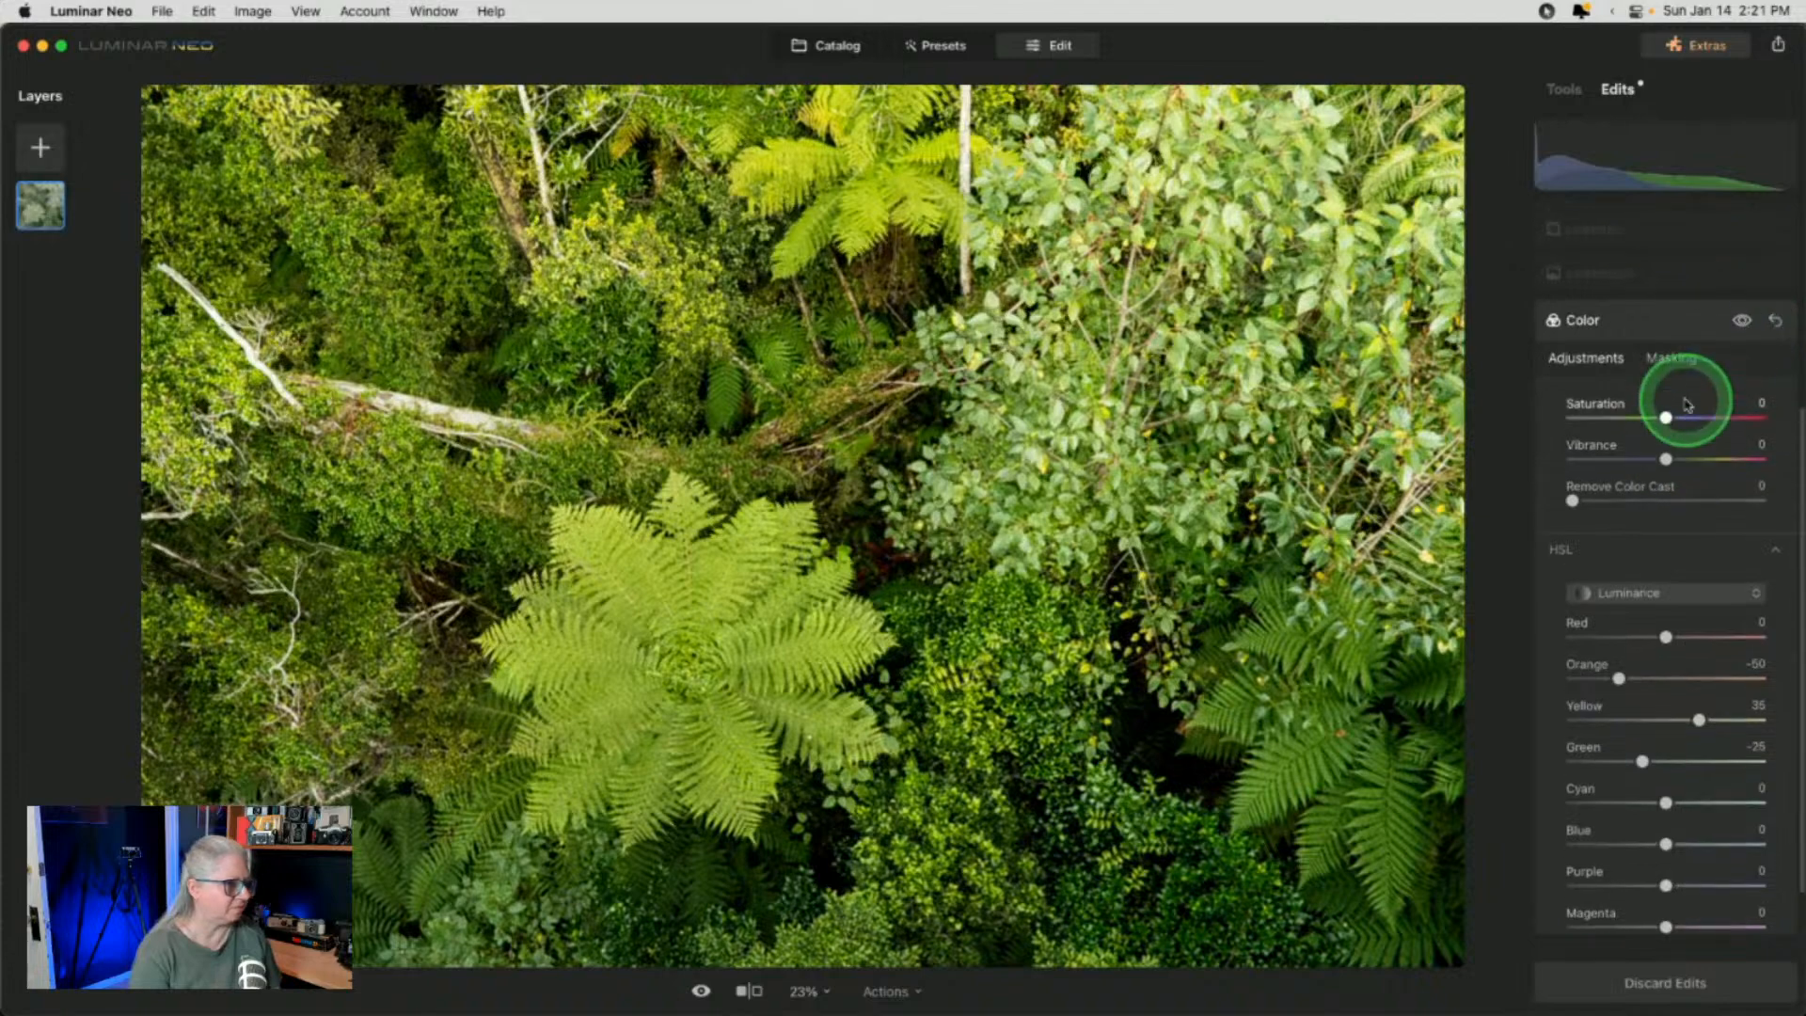
{"action": "scroll", "coordinate": [1685, 404], "scroll_direction": "up", "scroll_amount": 2}
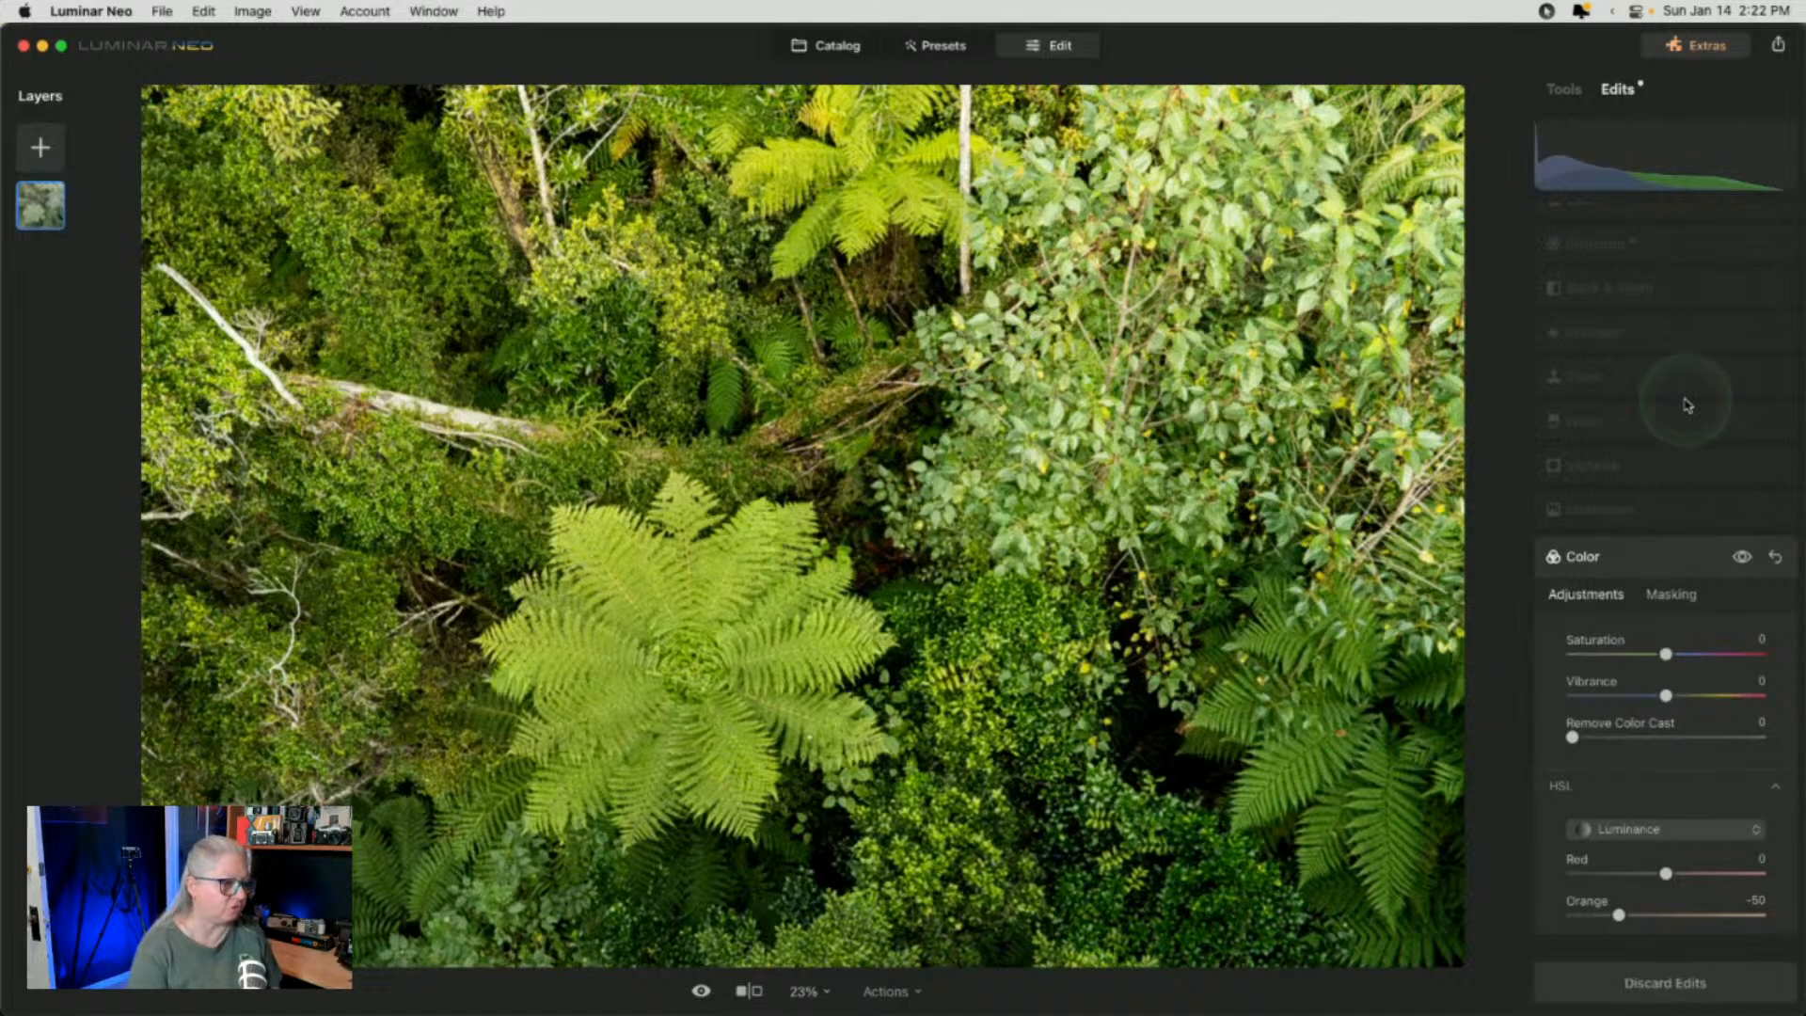
Review the Landscape edit's settings, open the earlier Vignette edit and compare the photo with and without the vignette
{"action": "left_click", "coordinate": [1663, 516]}
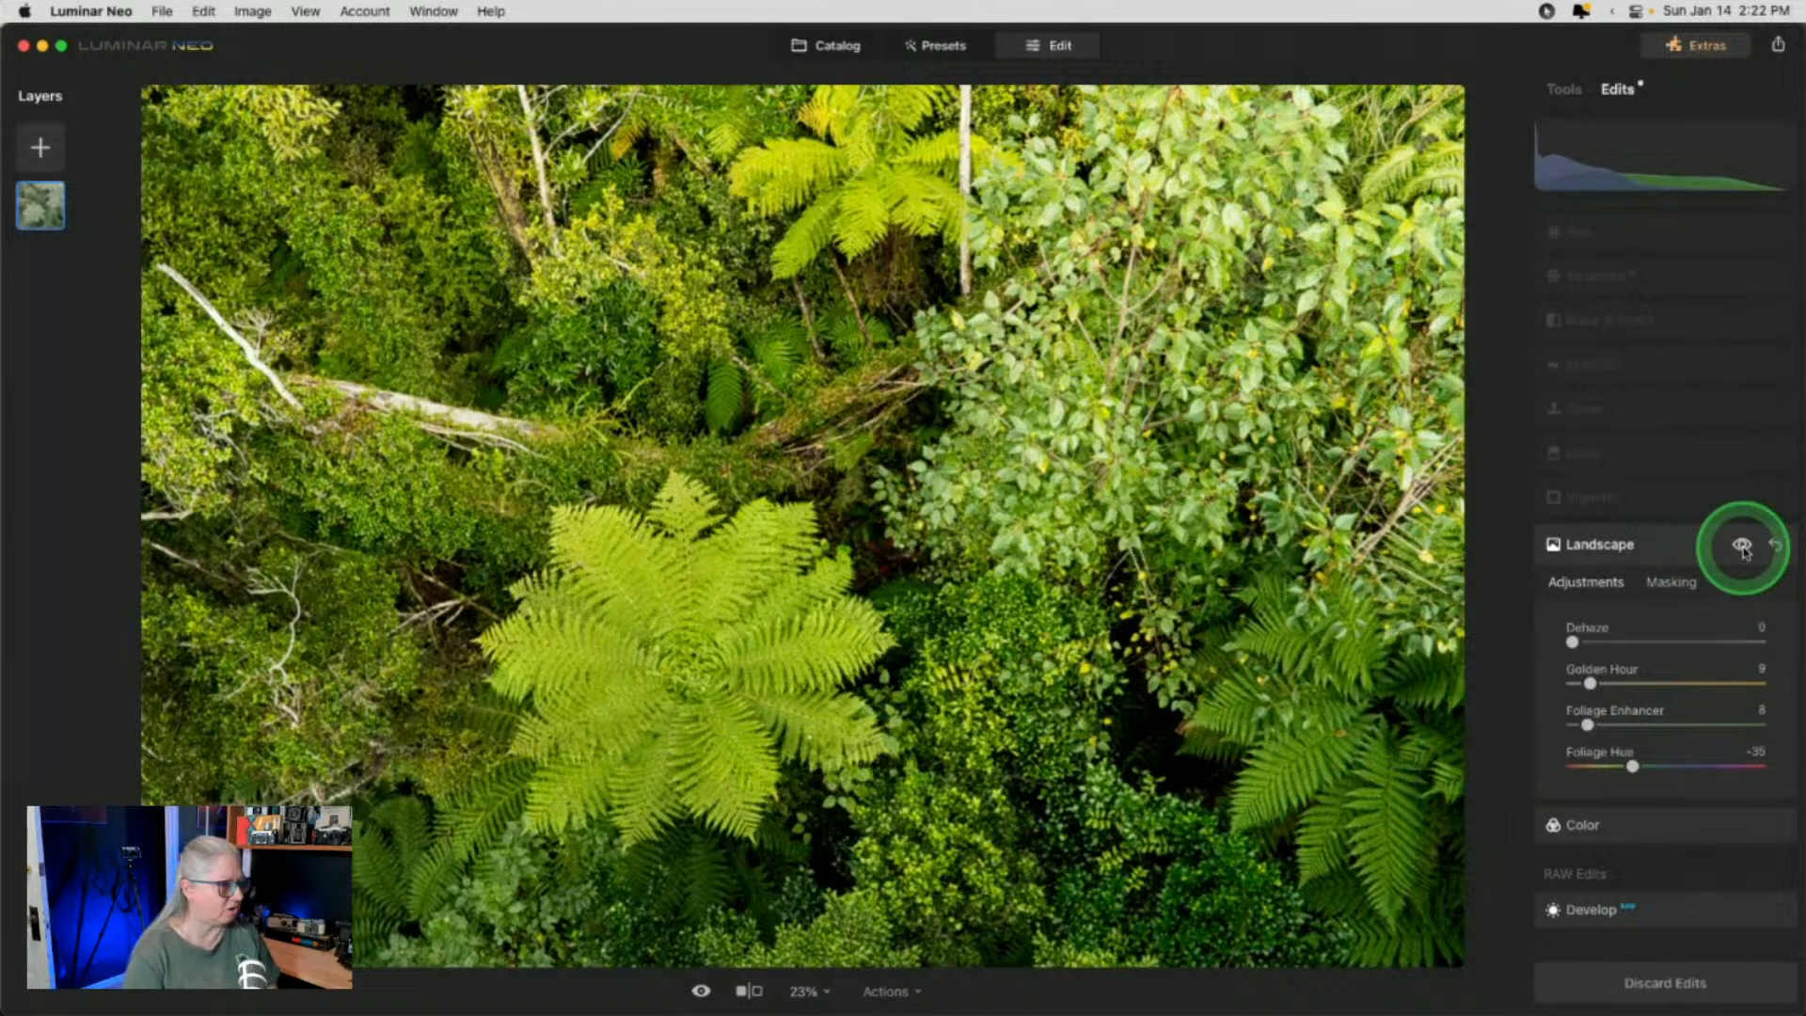
{"action": "left_click", "coordinate": [1684, 506]}
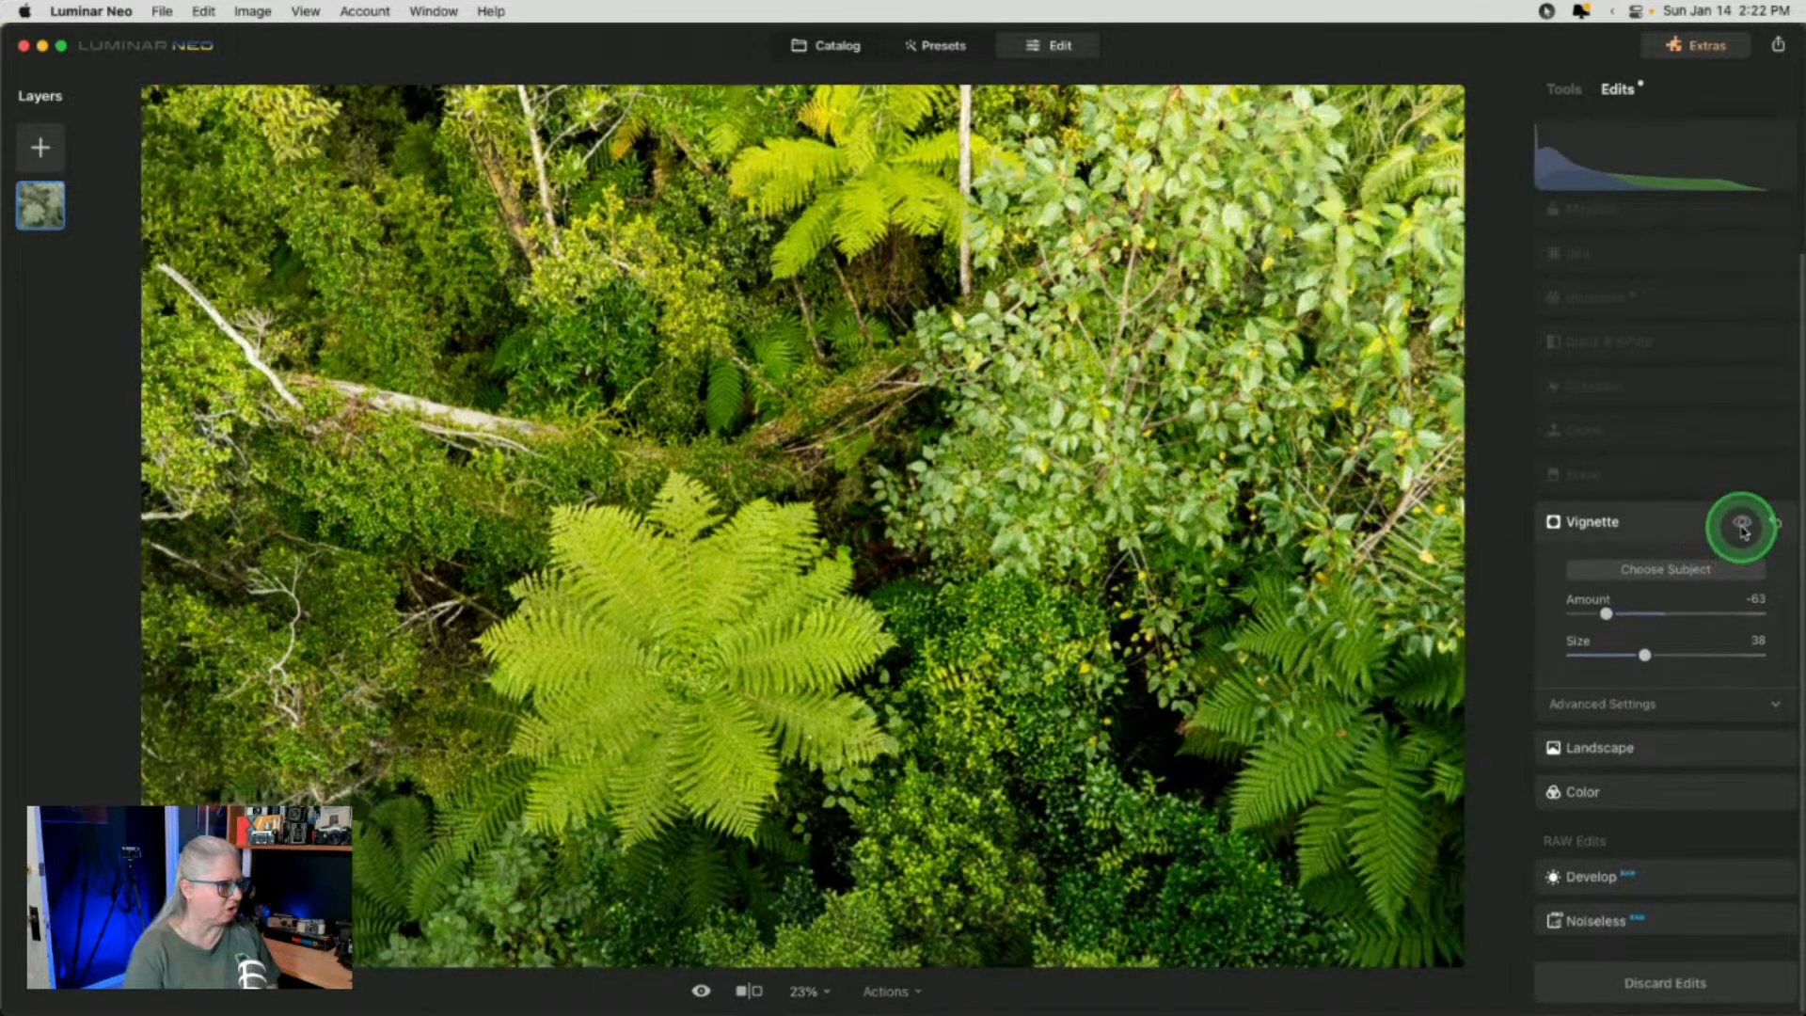
{"action": "left_click", "coordinate": [1736, 525]}
{"action": "left_click", "coordinate": [1735, 525]}
Review the Erase, Clone and Dramatic edits of the fern photo one after another
{"action": "left_click", "coordinate": [1642, 472]}
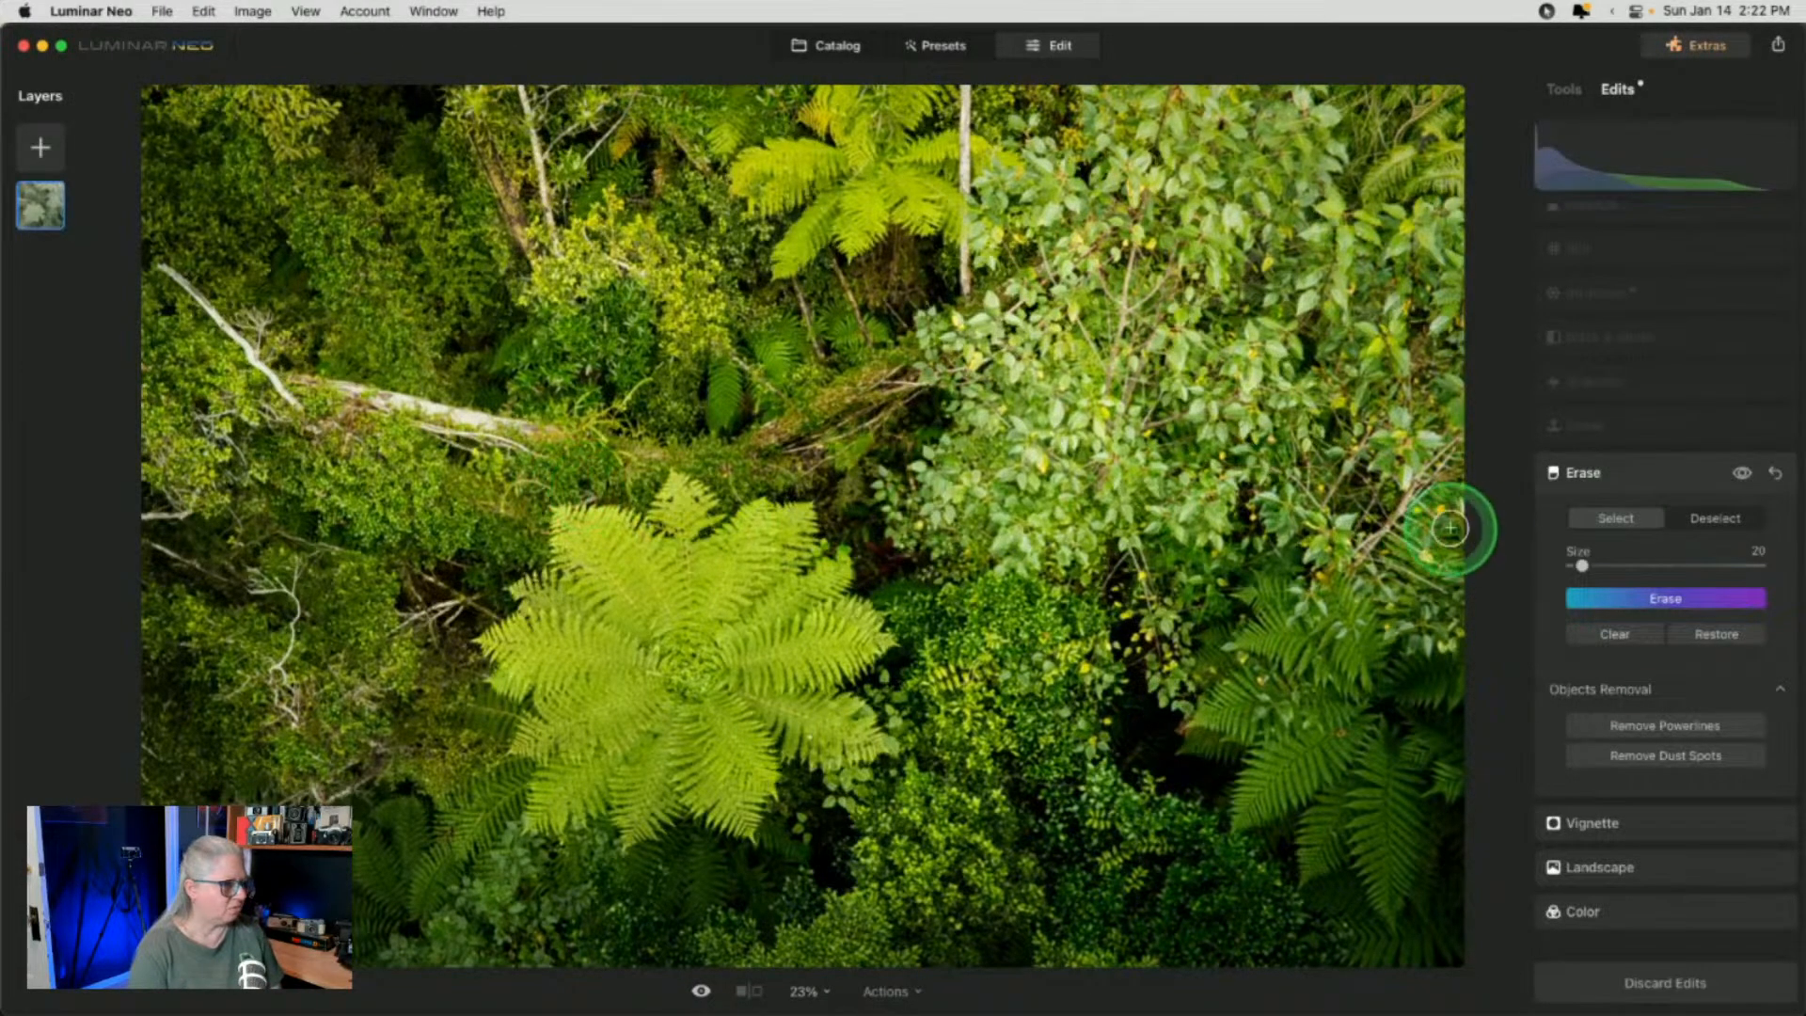
{"action": "left_click", "coordinate": [1663, 431]}
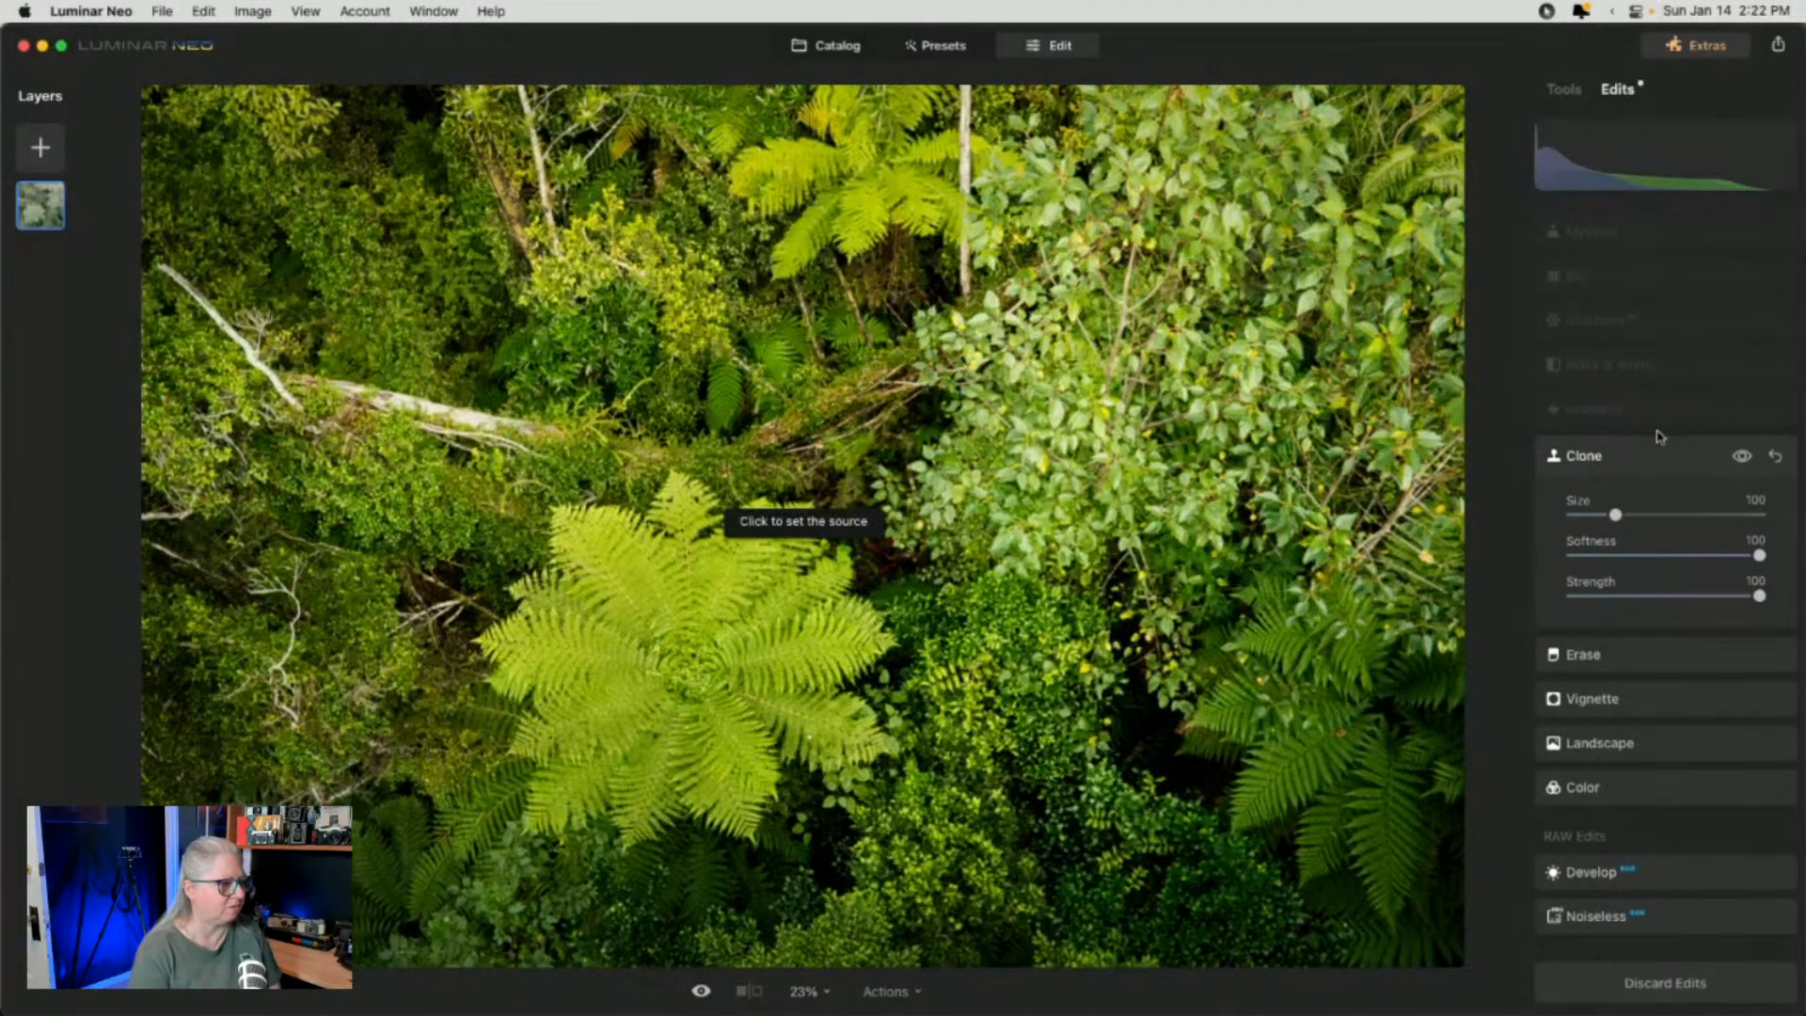
{"action": "left_click", "coordinate": [1656, 418]}
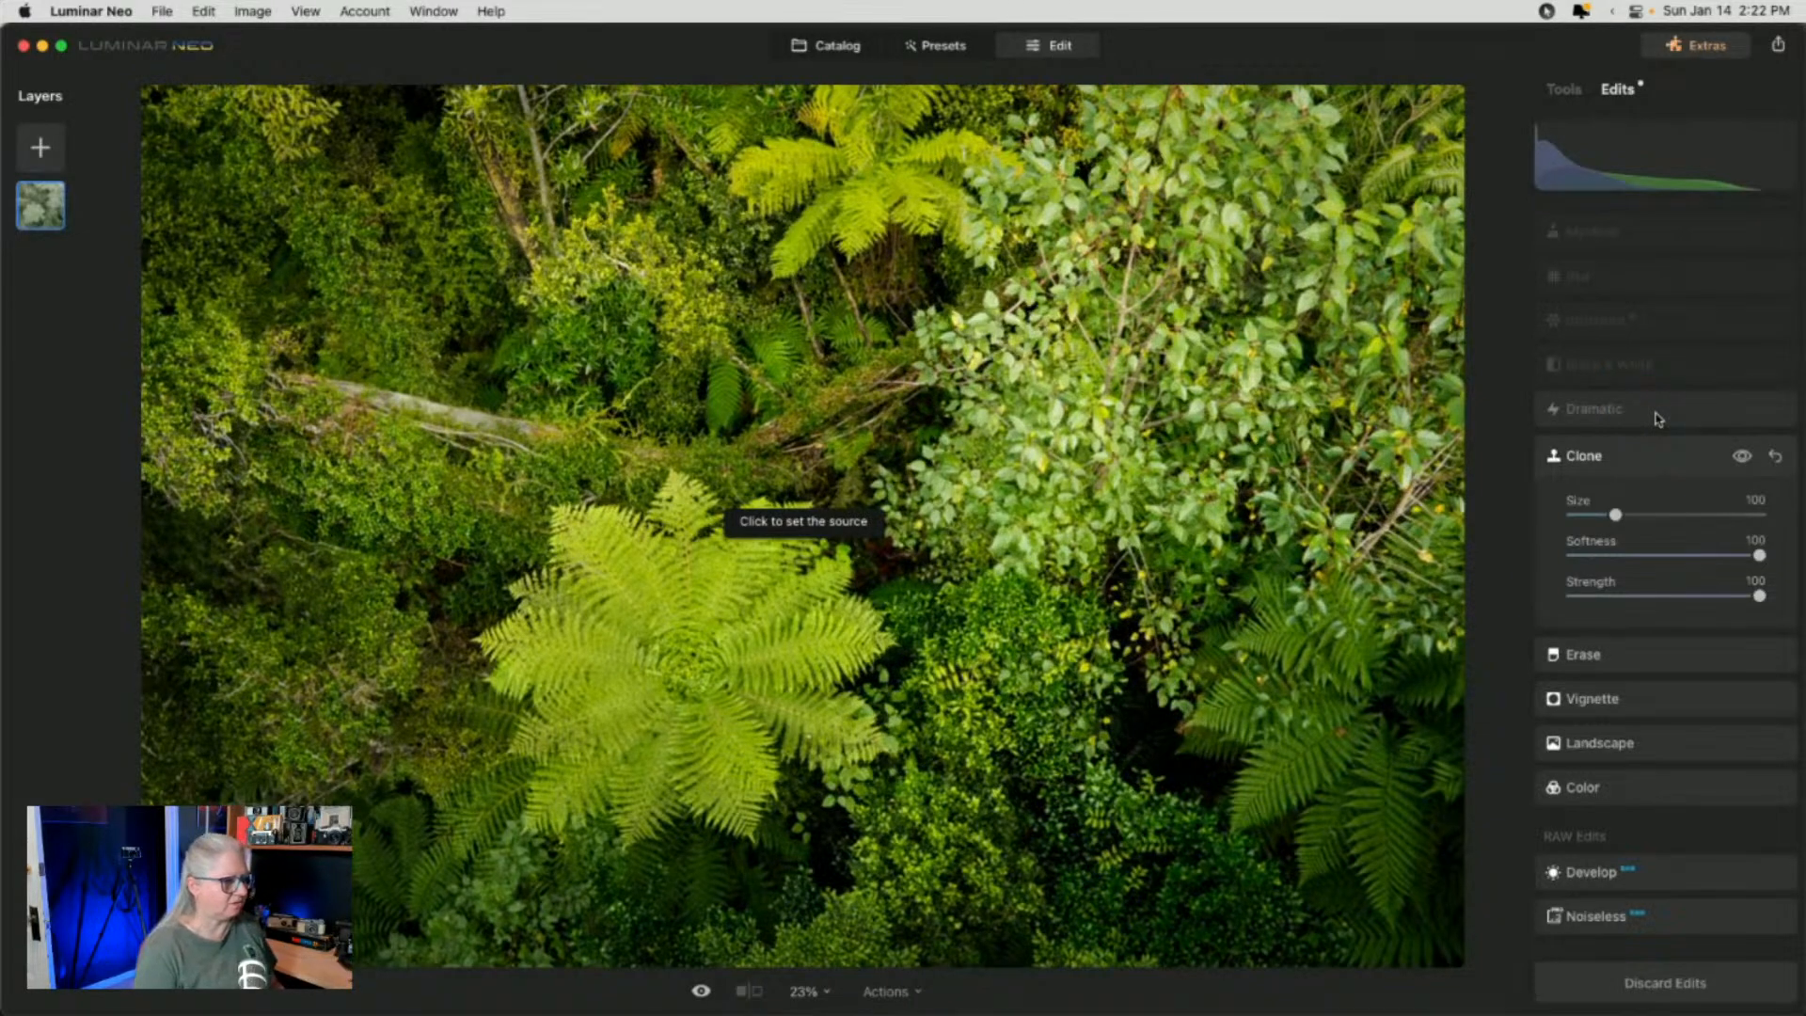
{"action": "left_click", "coordinate": [1658, 419]}
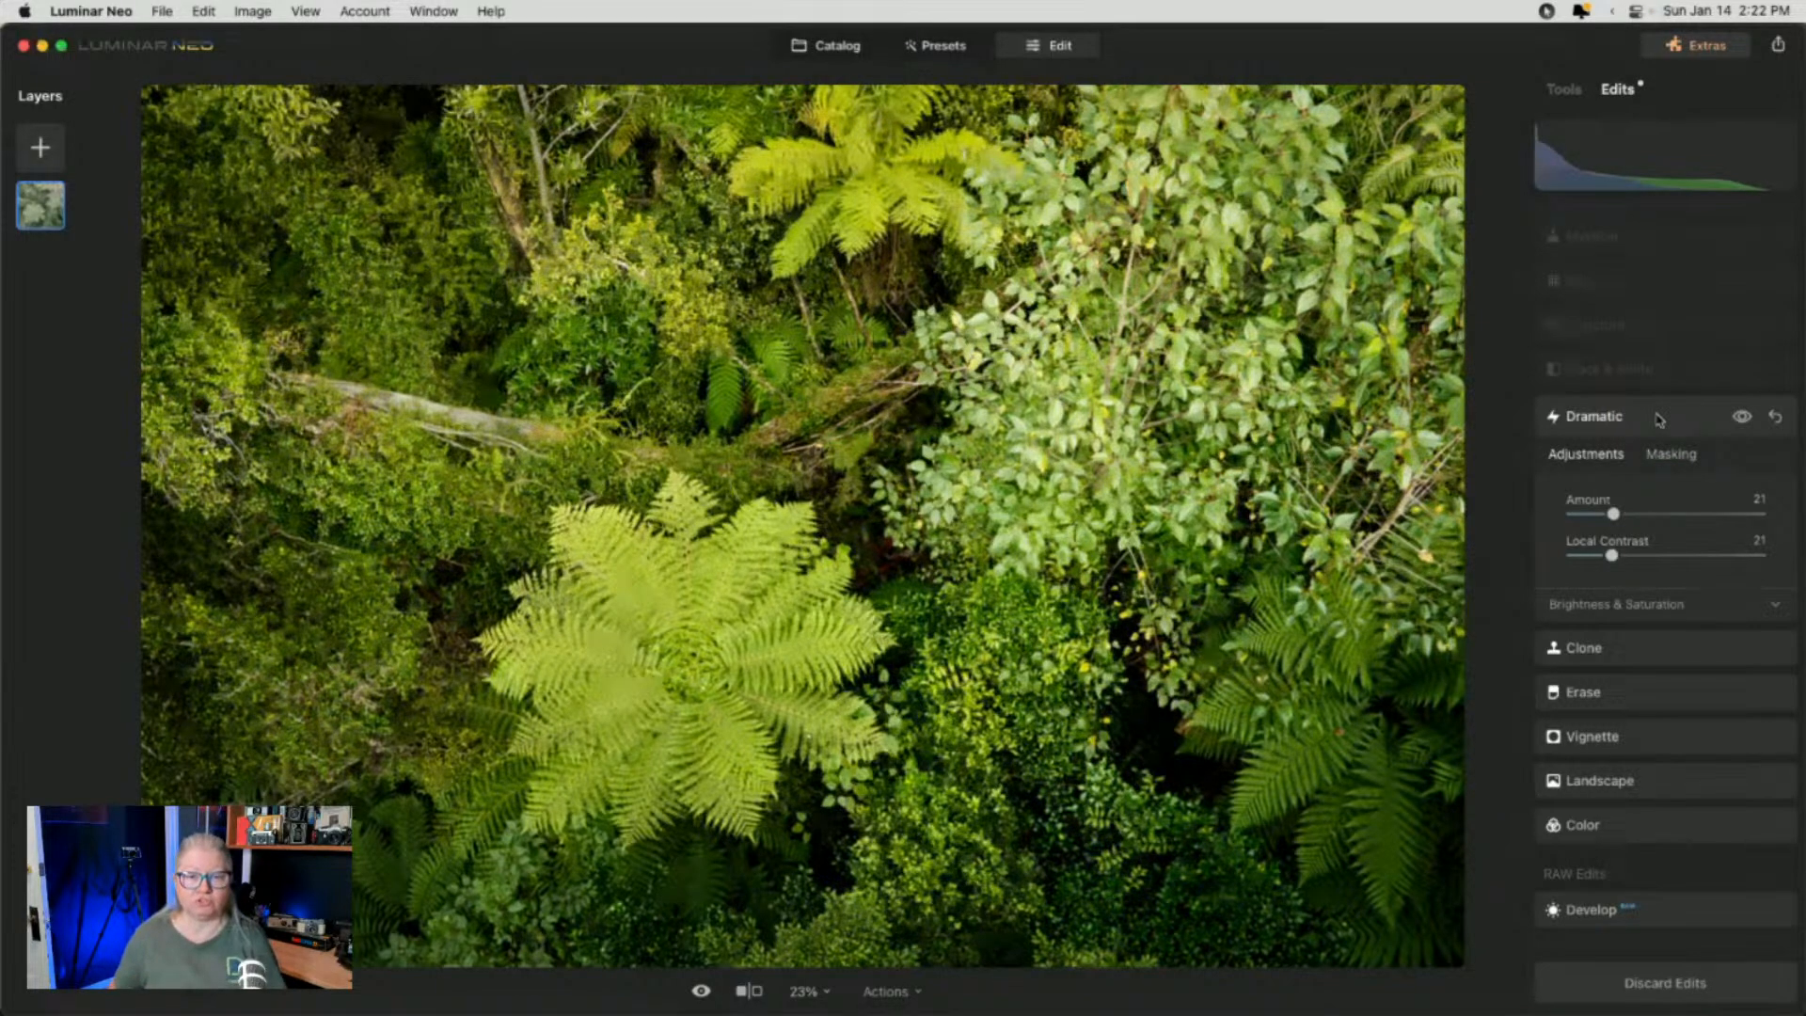
Show the Dramatic edit's Brightness & Saturation settings and compare the fern photo without and with the edit
{"action": "left_click", "coordinate": [1642, 446]}
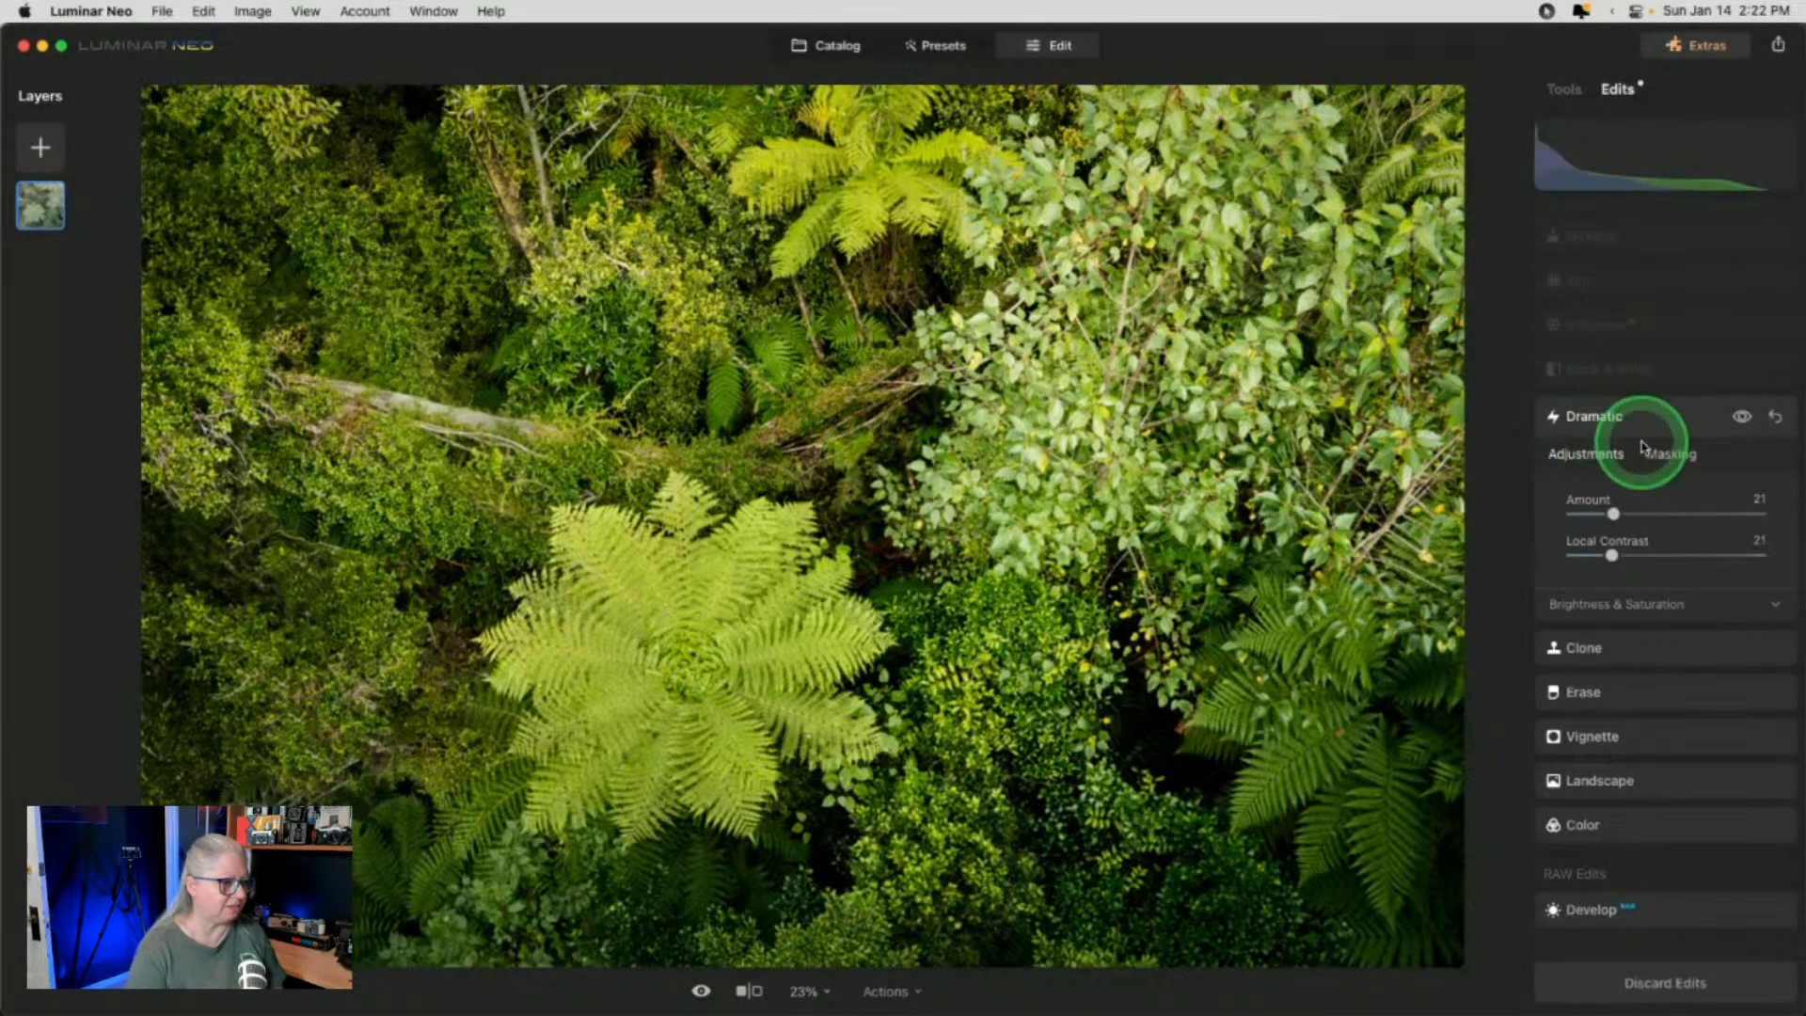
{"action": "left_click", "coordinate": [1625, 604]}
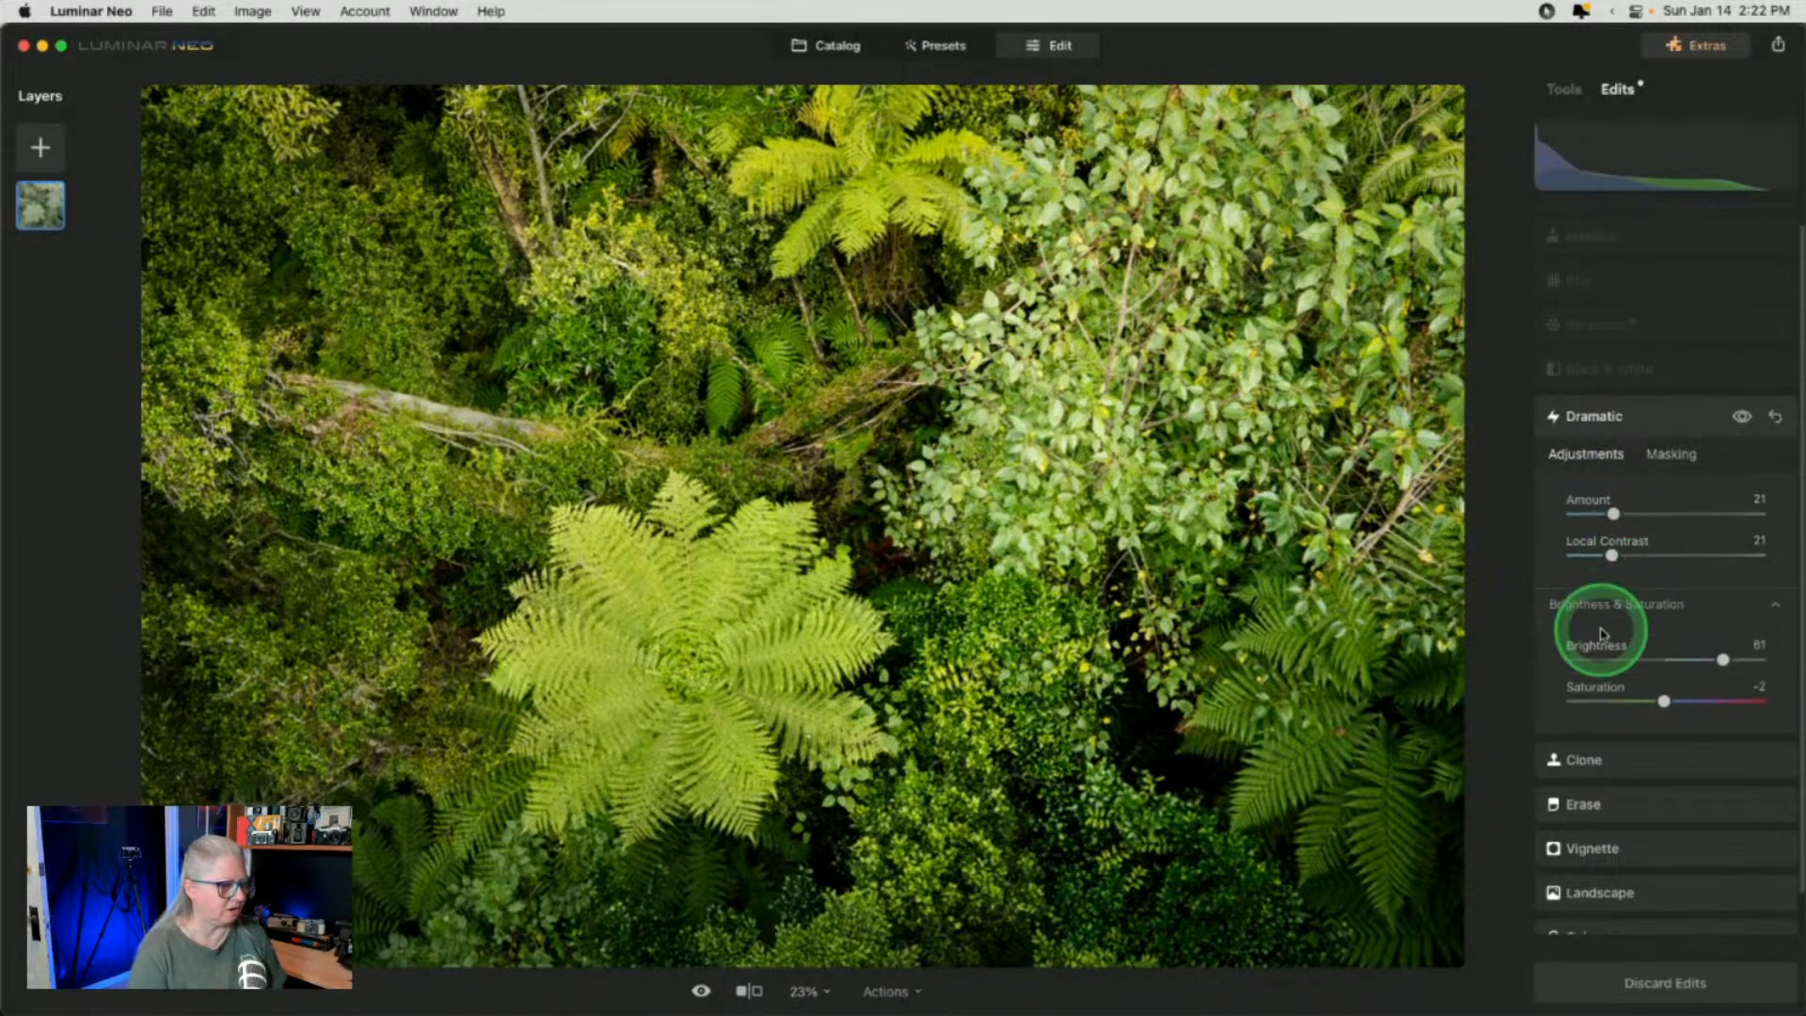
{"action": "left_click", "coordinate": [1741, 416]}
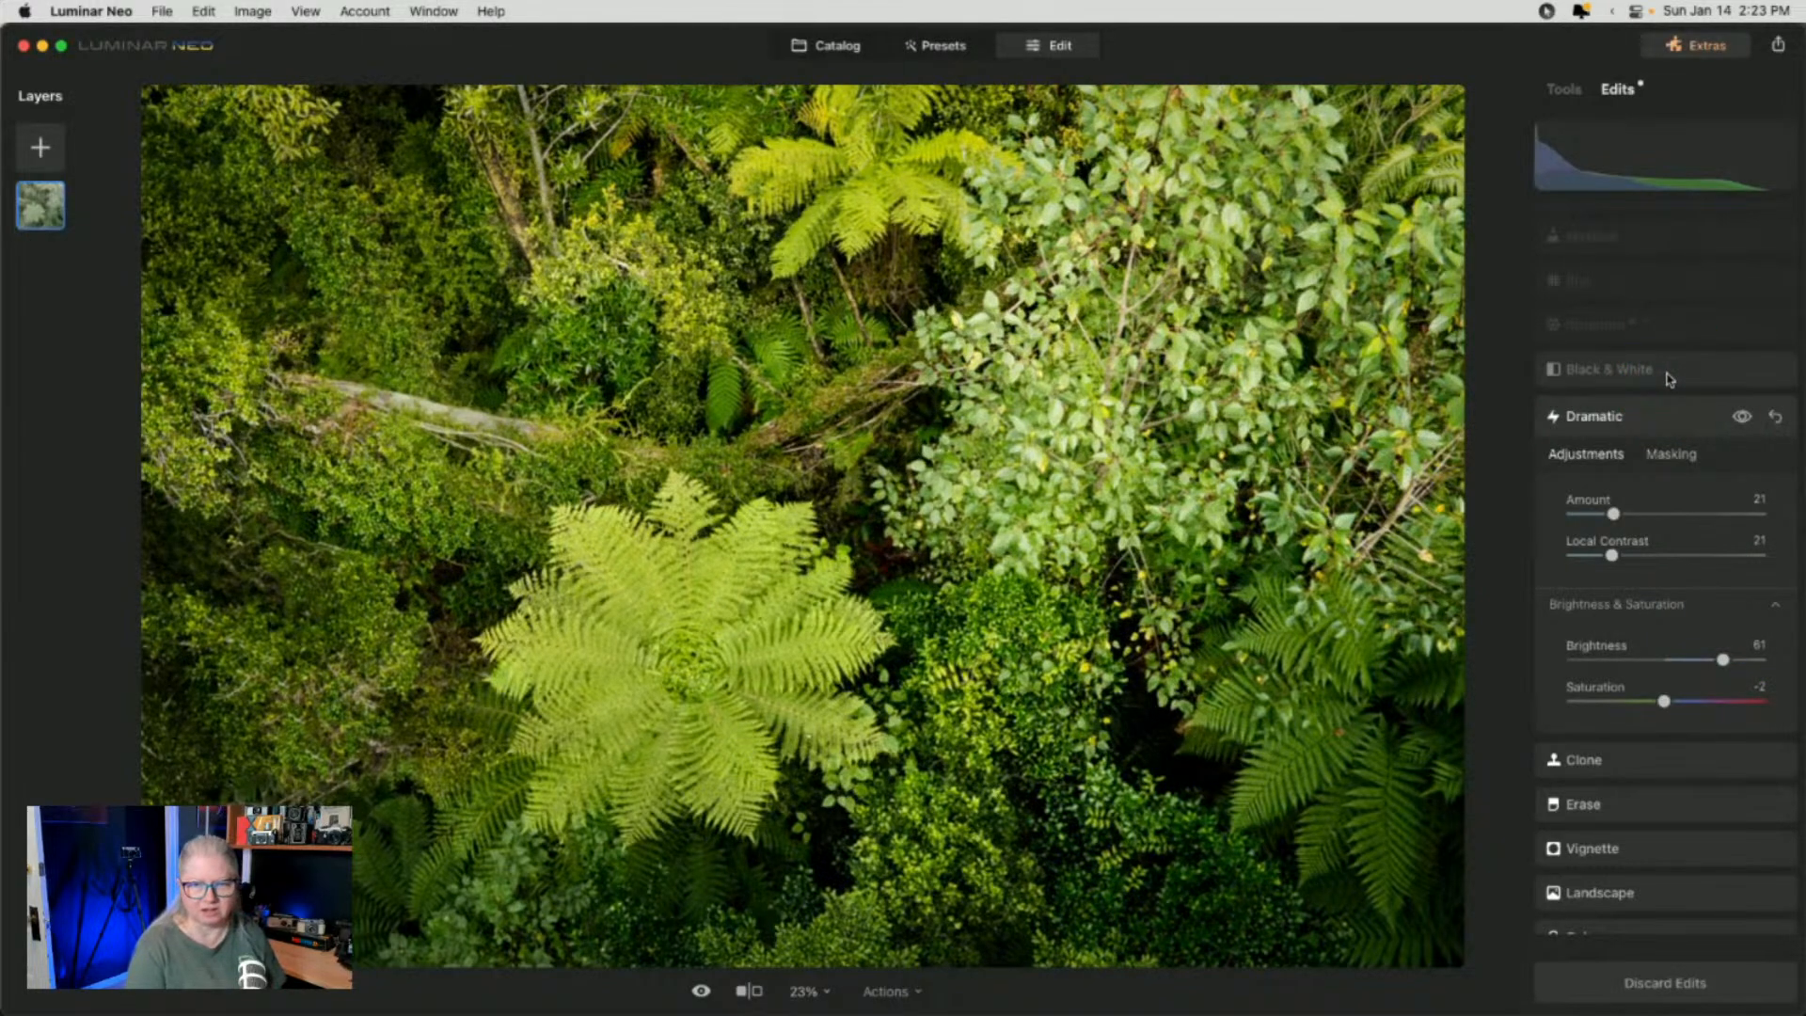
{"action": "key", "text": "backslash"}
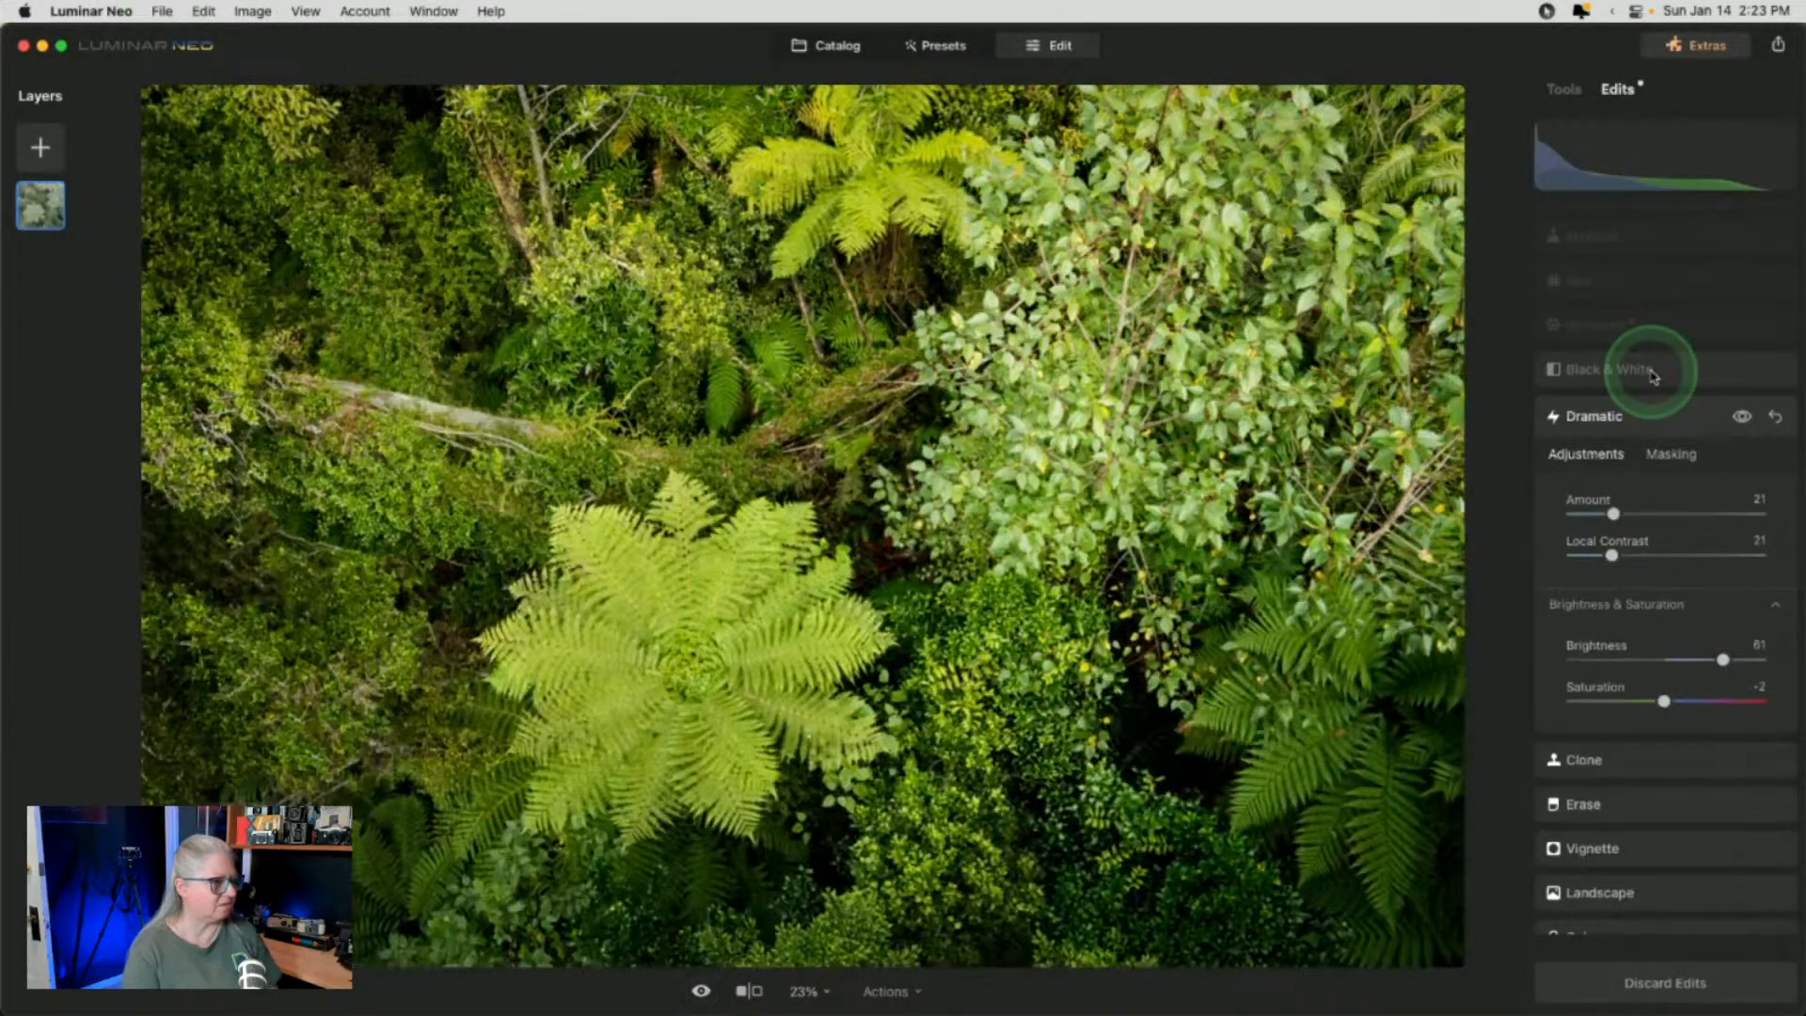
Set the Black & White edit's luminance to yellow 88, green -33 and magenta -45, and compare the photo without and with the conversion
{"action": "left_click", "coordinate": [1637, 372]}
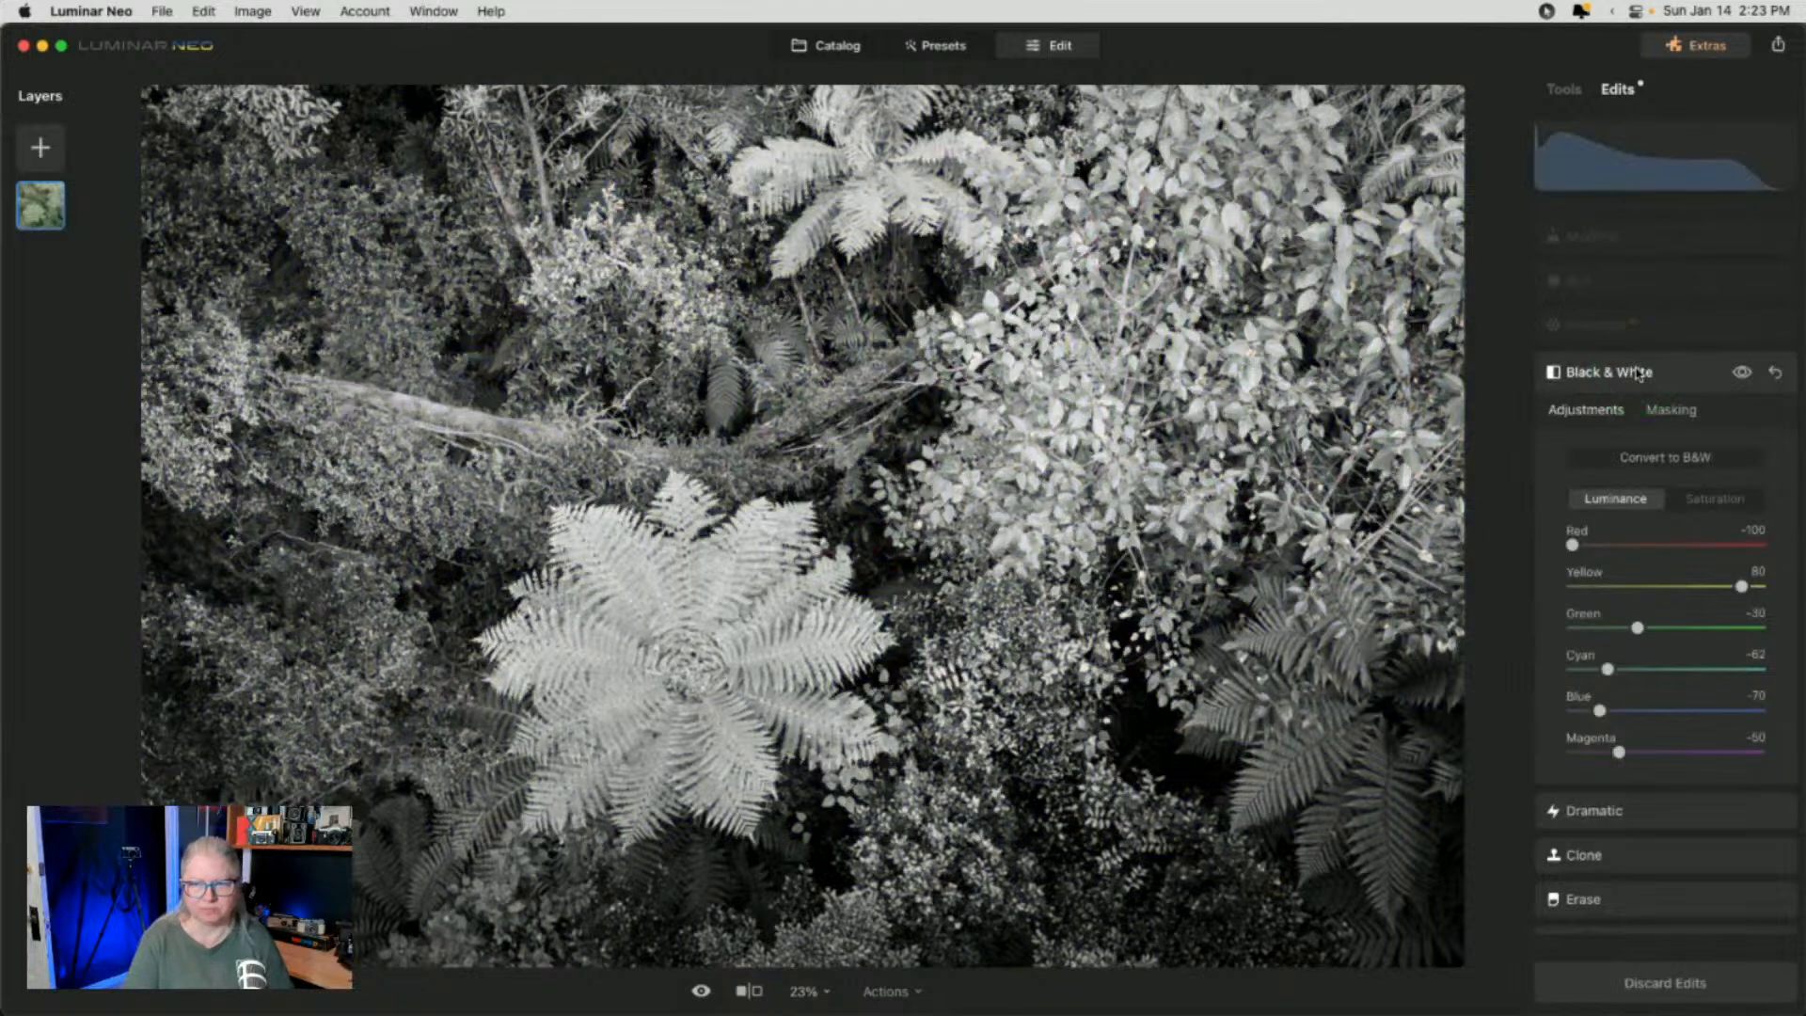
{"action": "left_click", "coordinate": [1742, 586]}
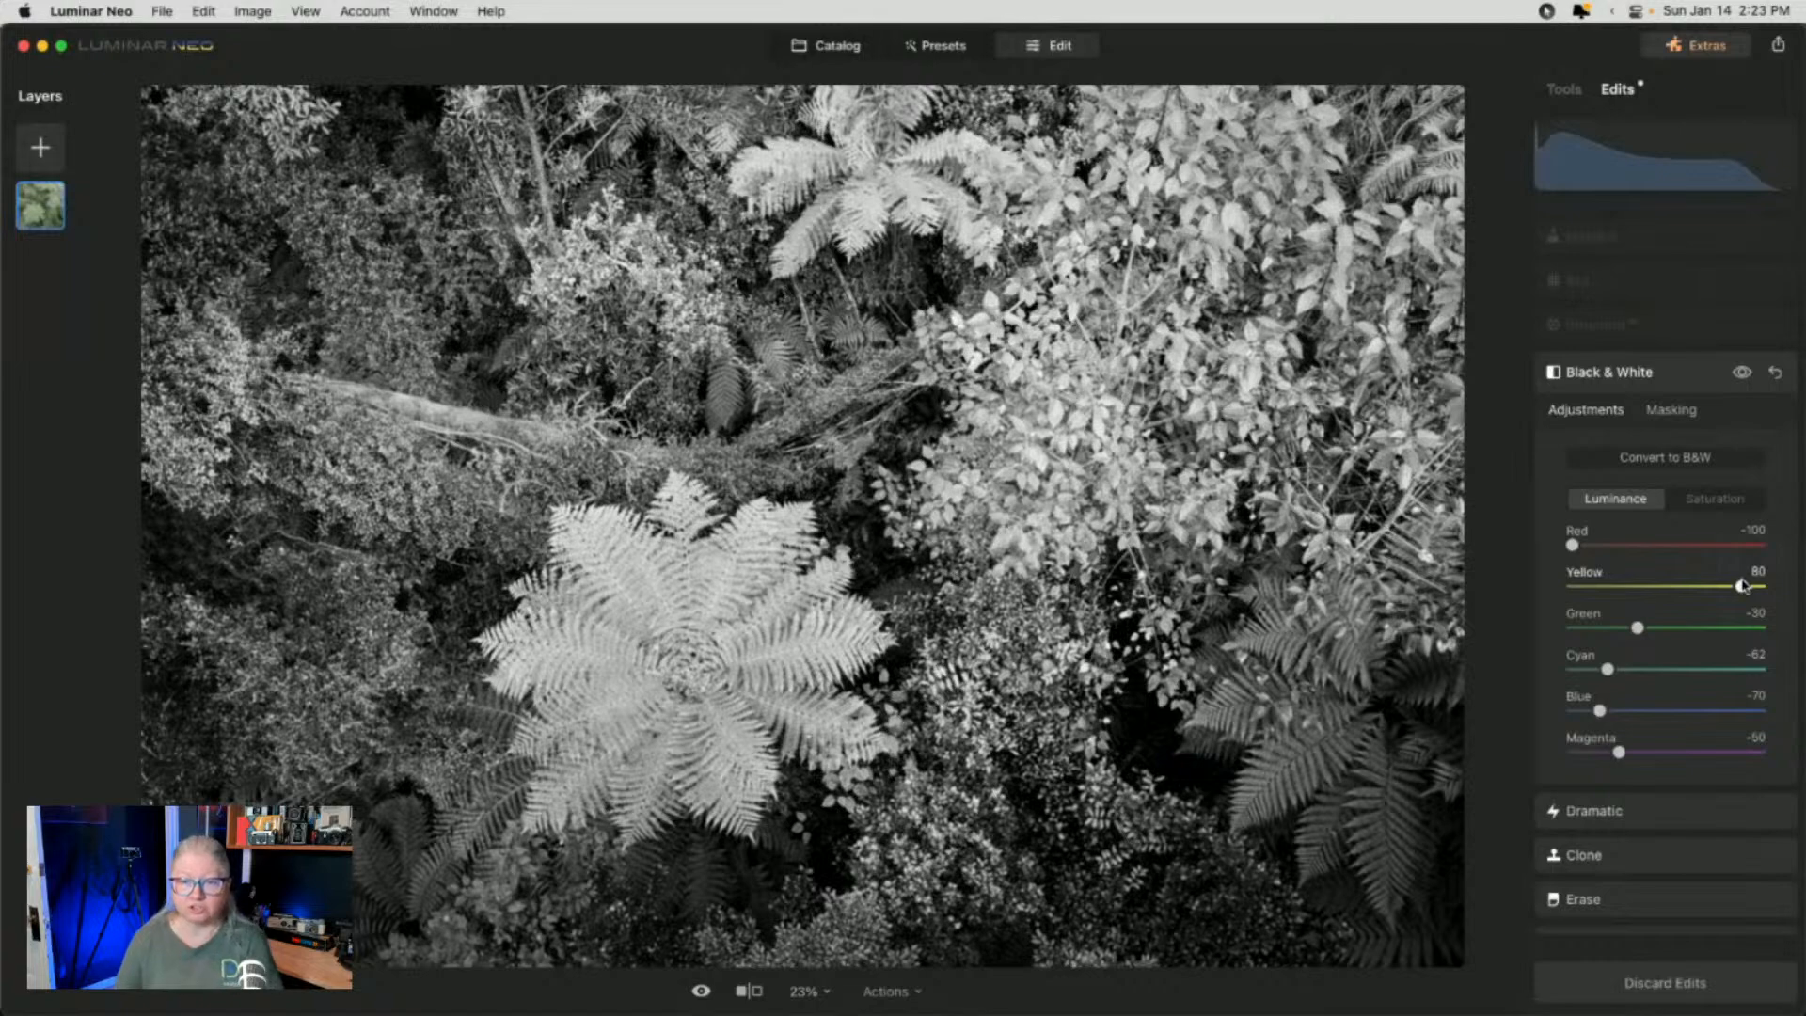
{"action": "mouse_move", "coordinate": [1743, 586]}
{"action": "left_mouse_down"}
{"action": "mouse_move", "coordinate": [1577, 586]}
{"action": "mouse_move", "coordinate": [1766, 585]}
{"action": "mouse_move", "coordinate": [1485, 578]}
{"action": "mouse_move", "coordinate": [1759, 583]}
{"action": "mouse_move", "coordinate": [1743, 581]}
{"action": "left_mouse_up"}
{"action": "mouse_move", "coordinate": [1638, 627]}
{"action": "left_mouse_down"}
{"action": "mouse_move", "coordinate": [1713, 625]}
{"action": "mouse_move", "coordinate": [1536, 618]}
{"action": "mouse_move", "coordinate": [1634, 626]}
{"action": "left_mouse_up"}
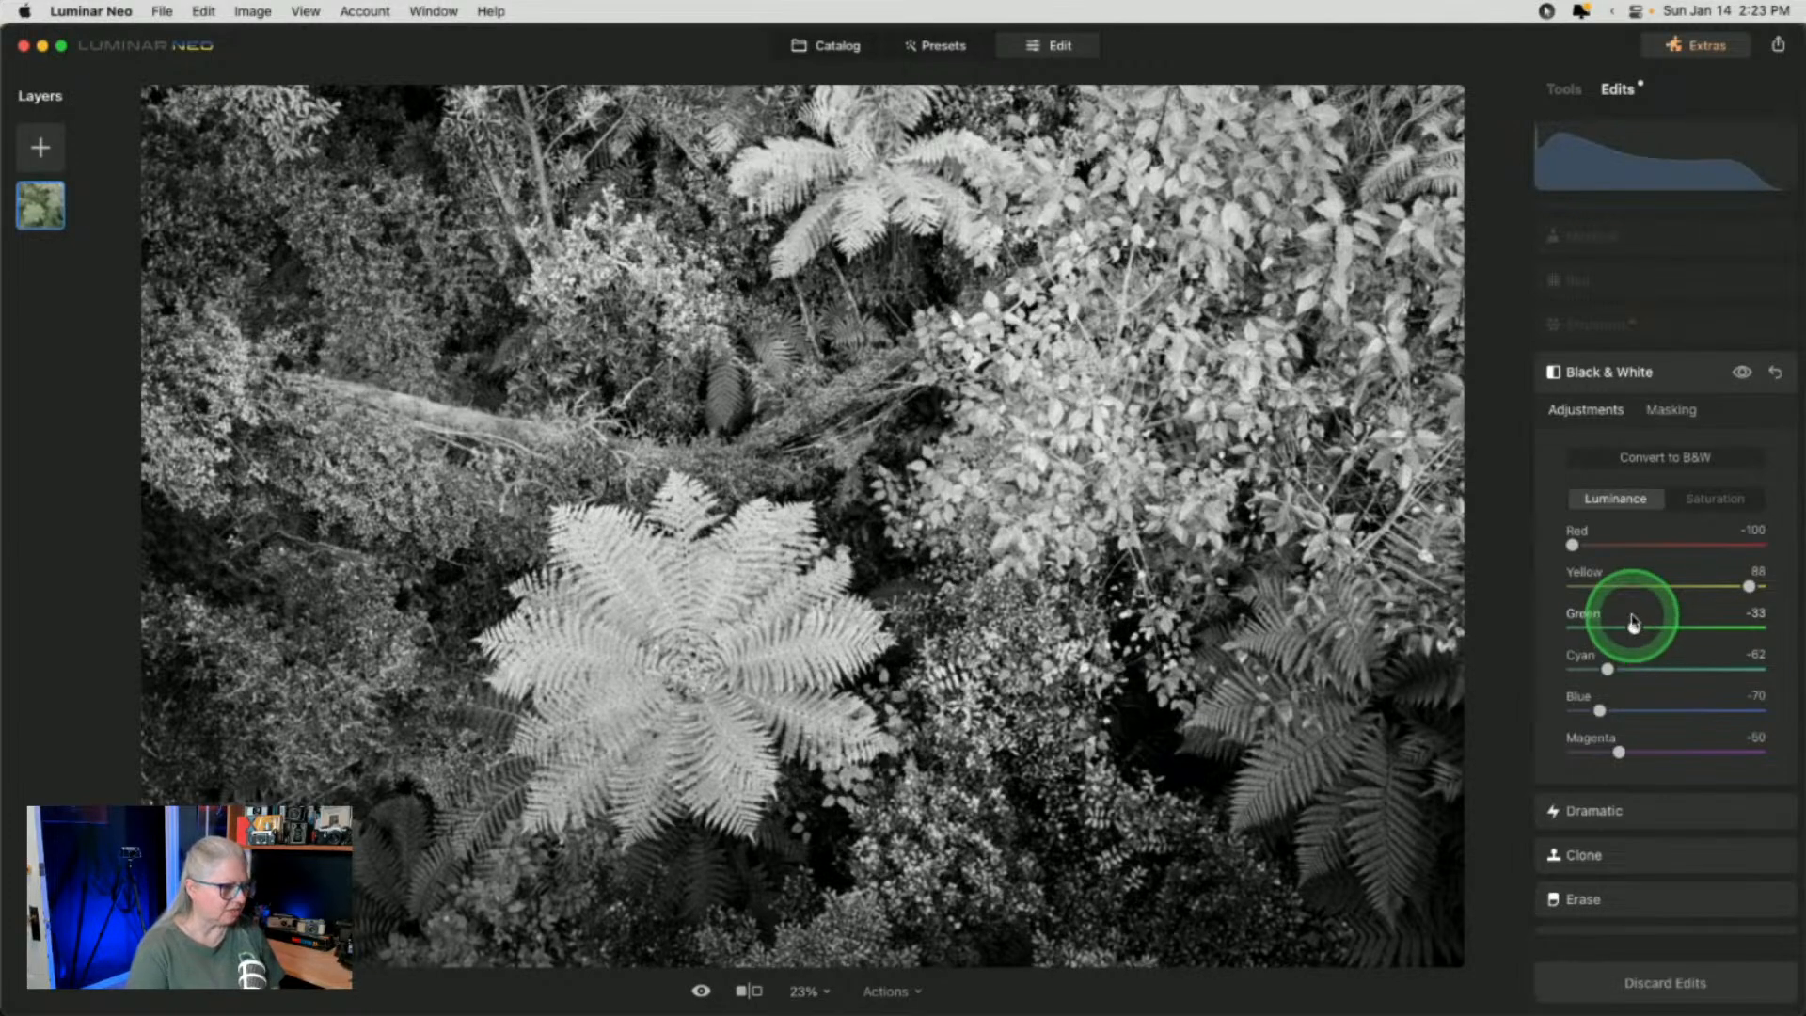
{"action": "left_click_drag", "start_coordinate": [1572, 545], "coordinate": [1654, 558]}
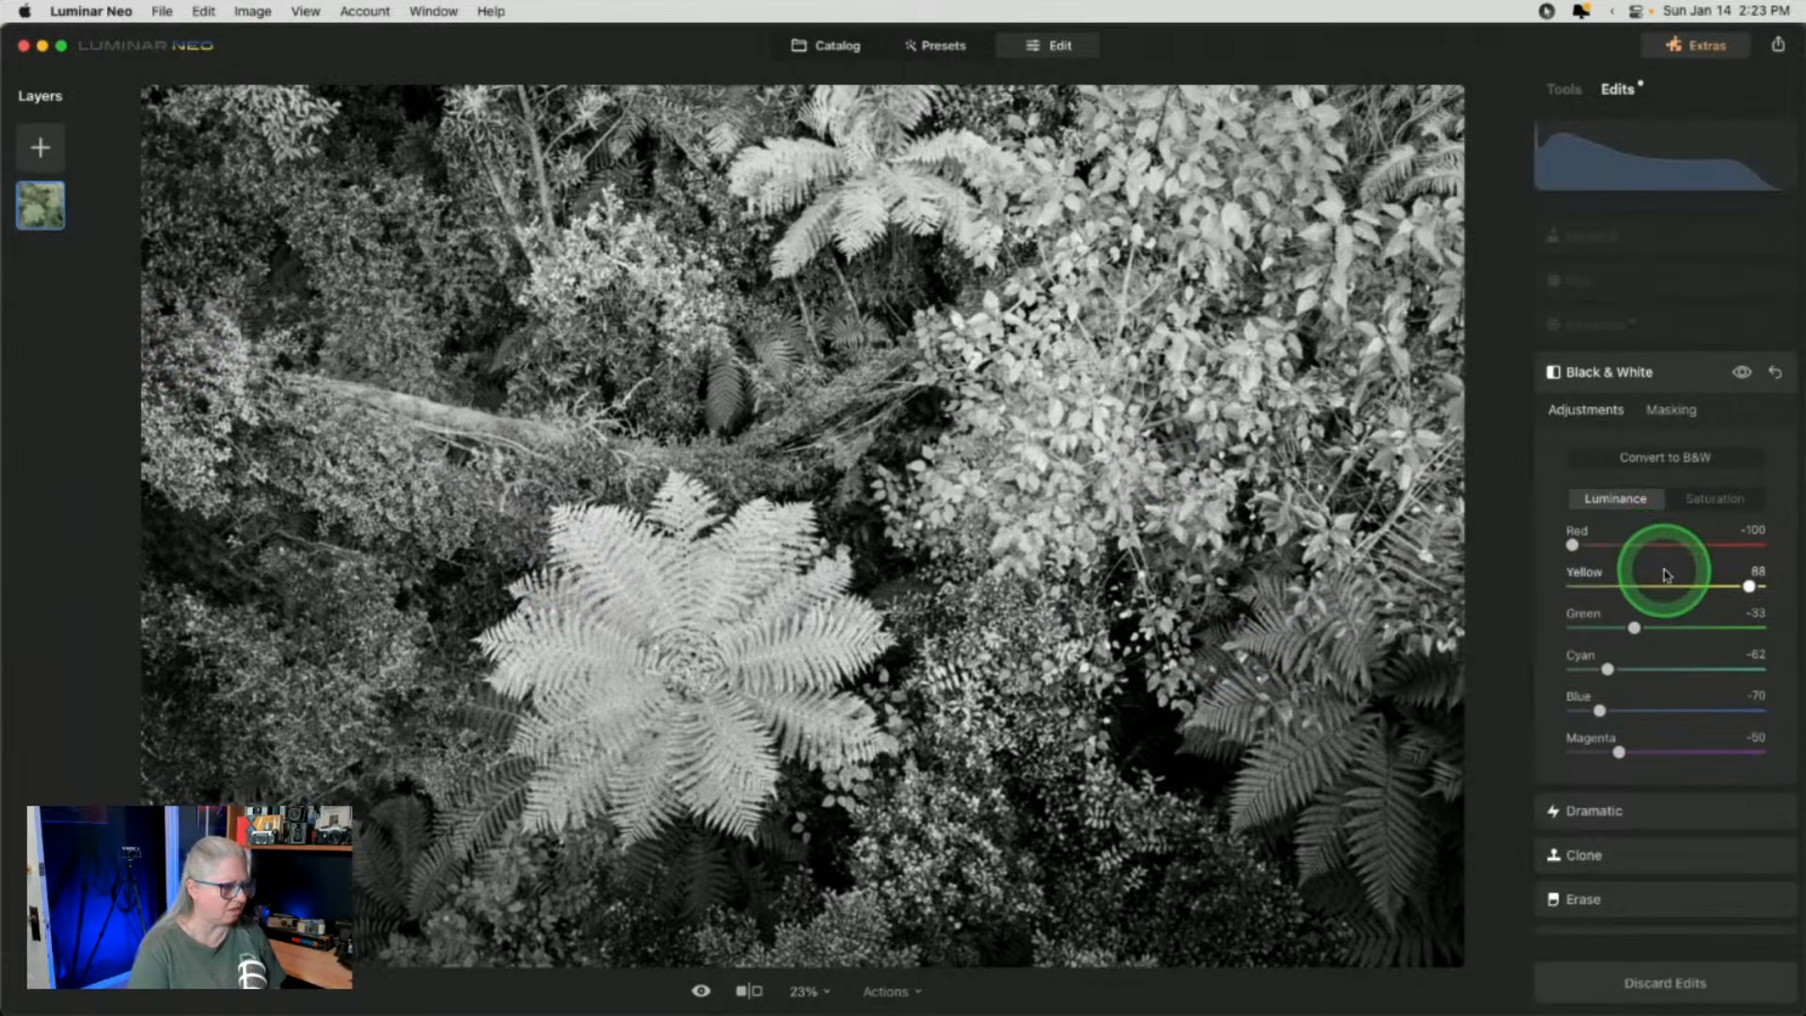
{"action": "mouse_move", "coordinate": [1619, 753]}
{"action": "left_mouse_down"}
{"action": "mouse_move", "coordinate": [1759, 752]}
{"action": "mouse_move", "coordinate": [1186, 693]}
{"action": "mouse_move", "coordinate": [1621, 715]}
{"action": "mouse_move", "coordinate": [1623, 752]}
{"action": "left_mouse_up"}
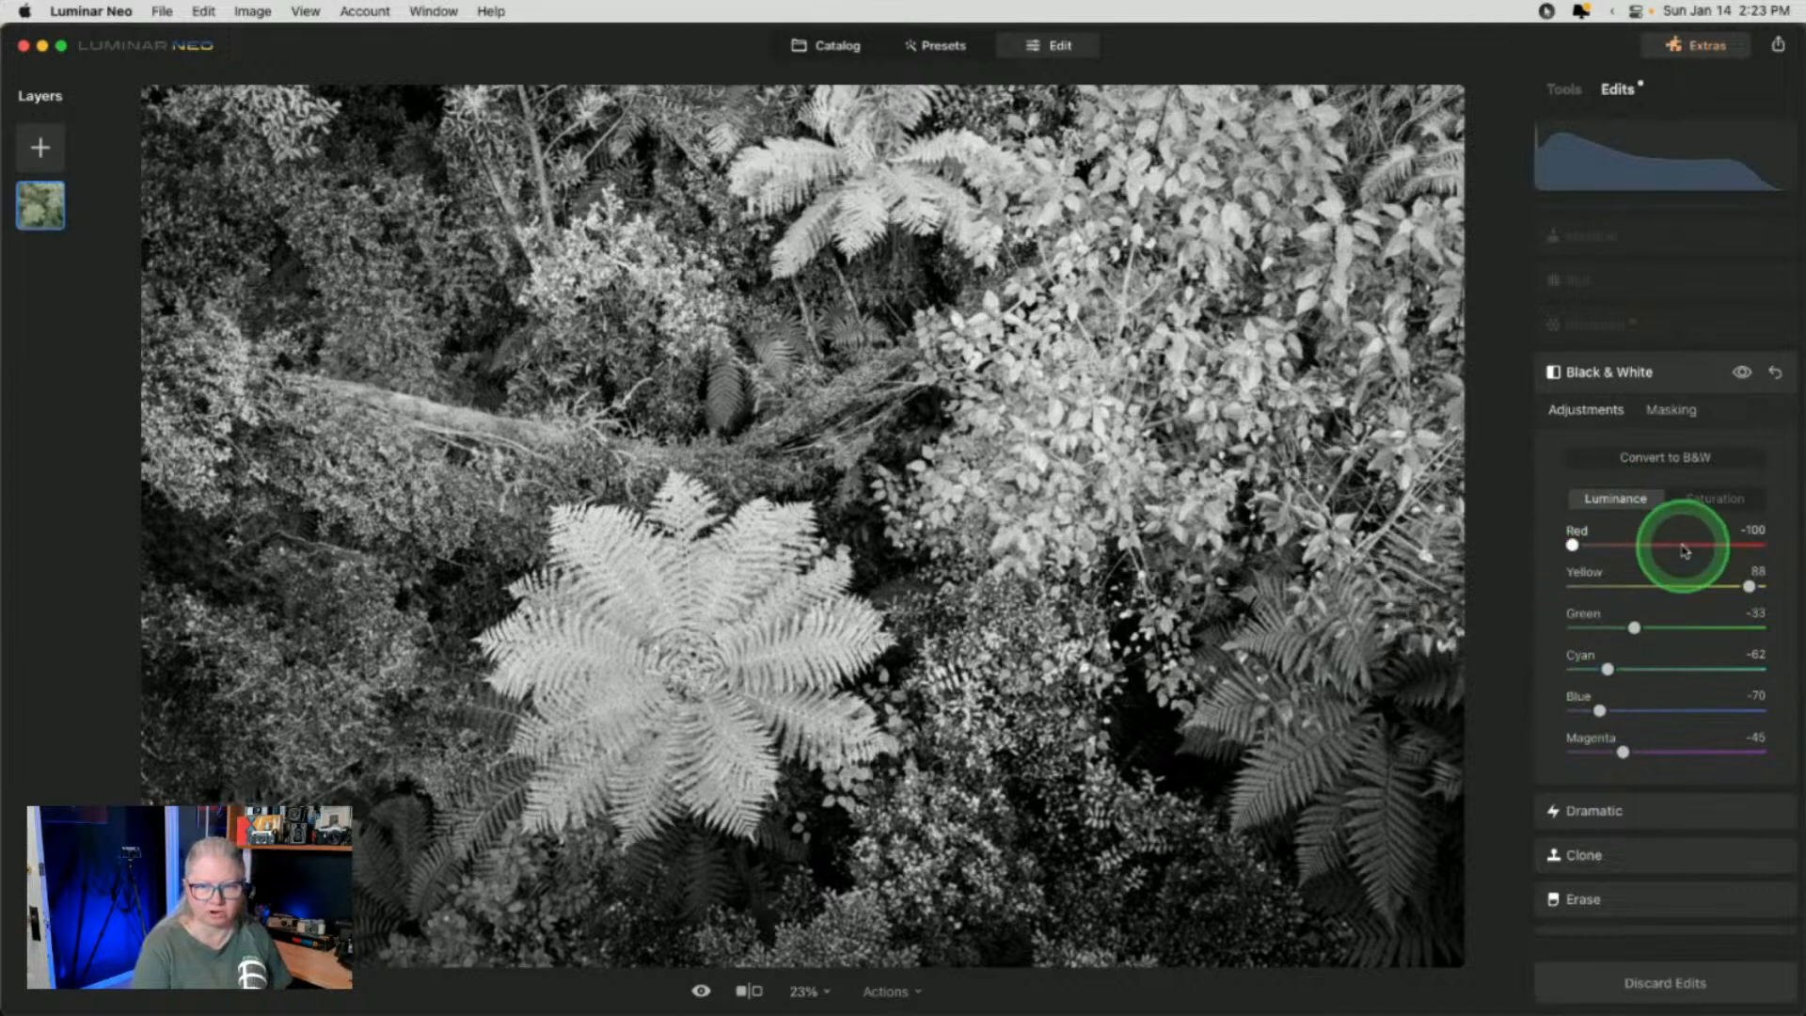
{"action": "left_click", "coordinate": [1736, 370]}
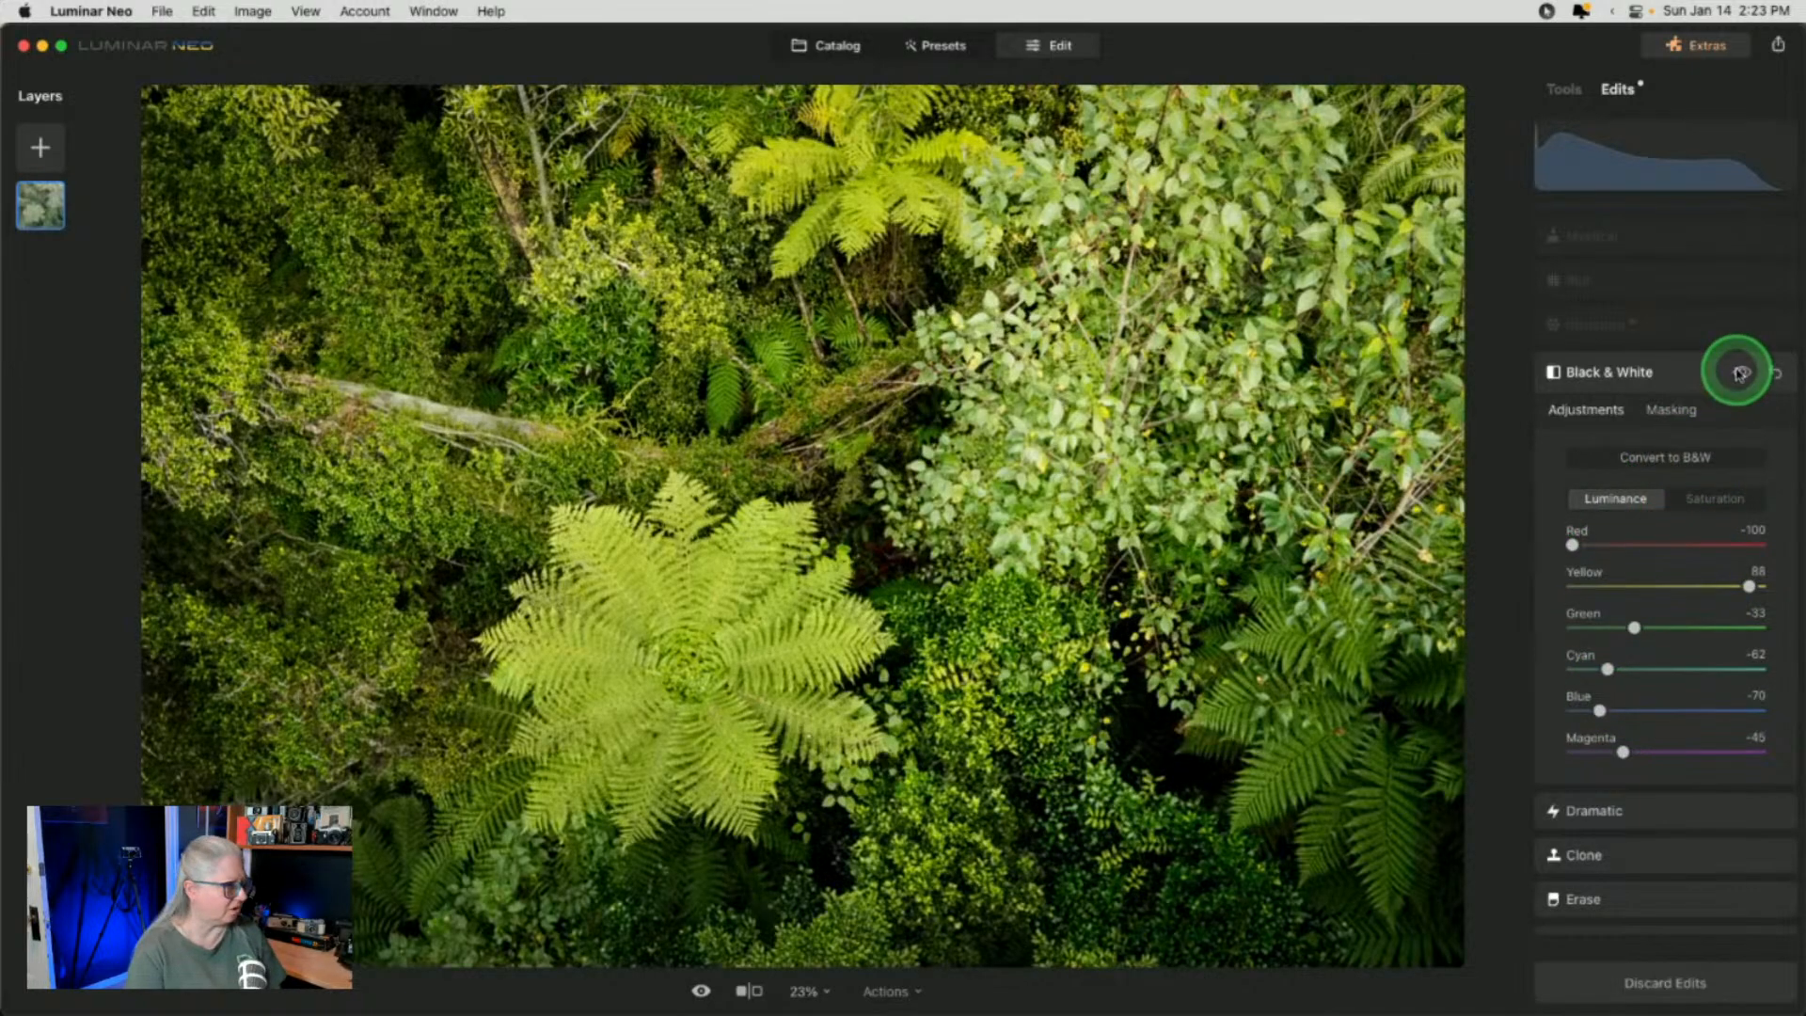
{"action": "left_click", "coordinate": [1729, 373]}
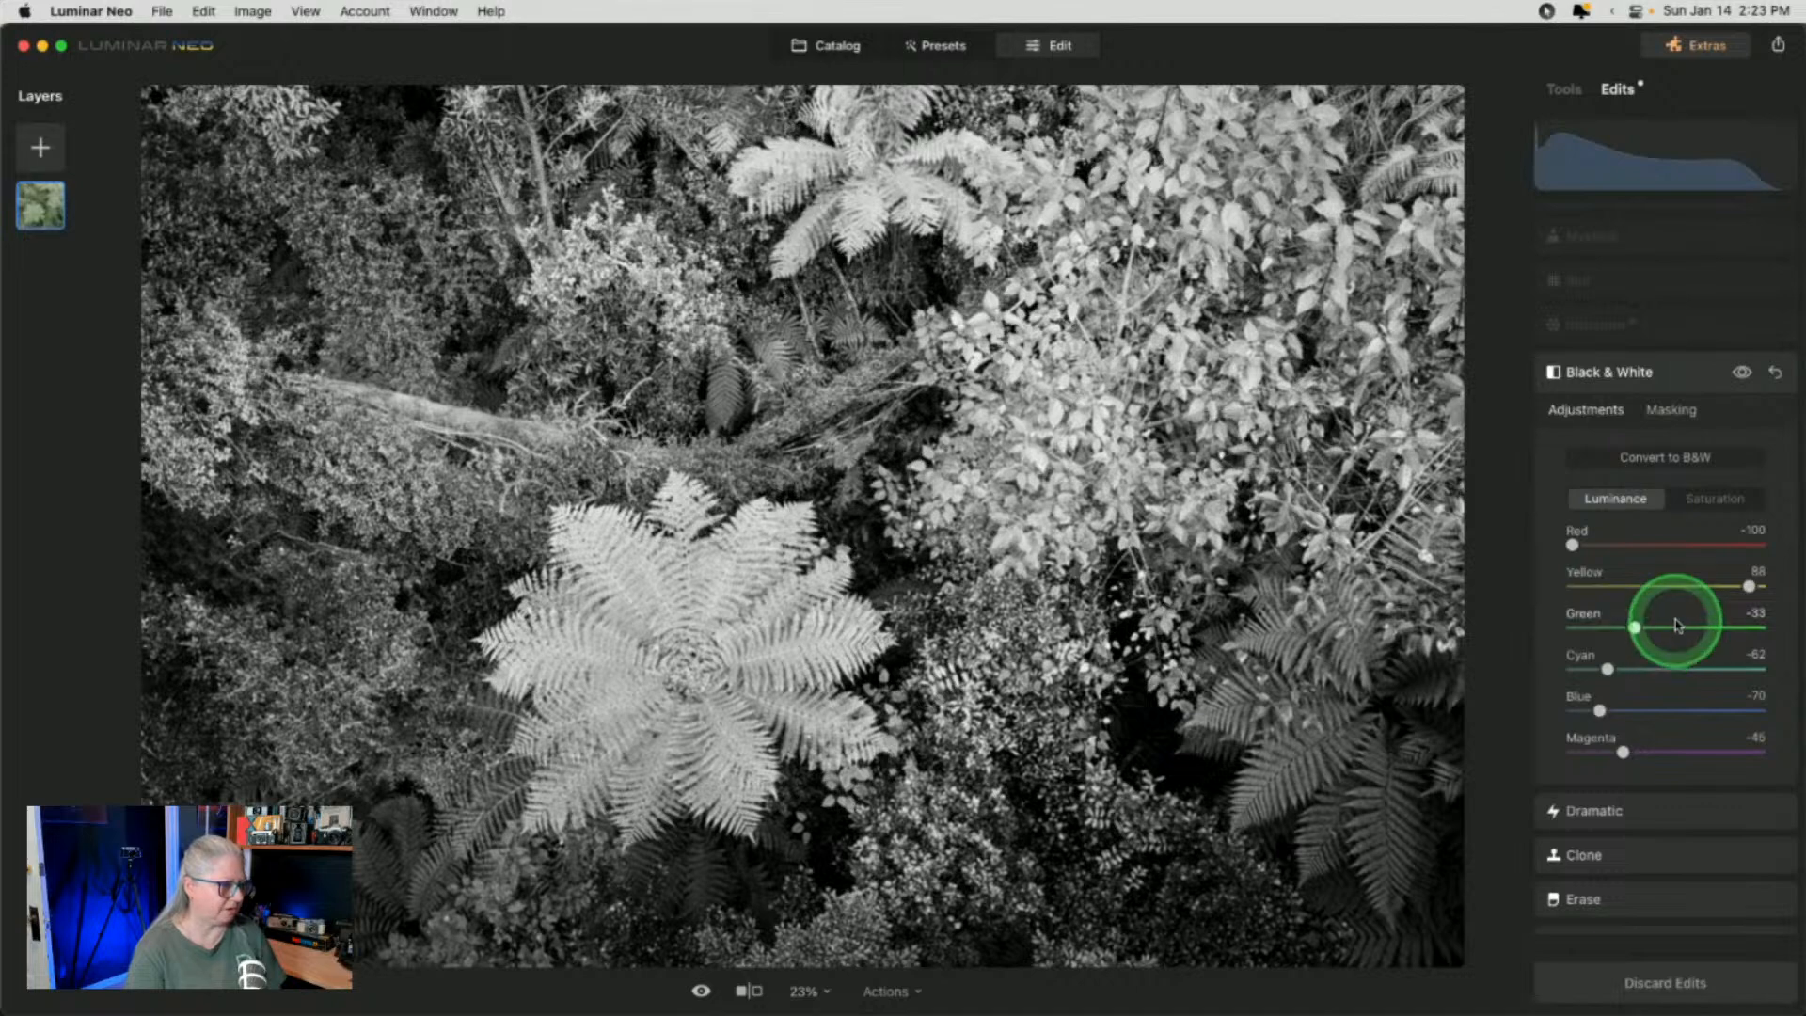
Review the Structure edit's settings and display its mask over the fern photo
{"action": "left_click", "coordinate": [1679, 336]}
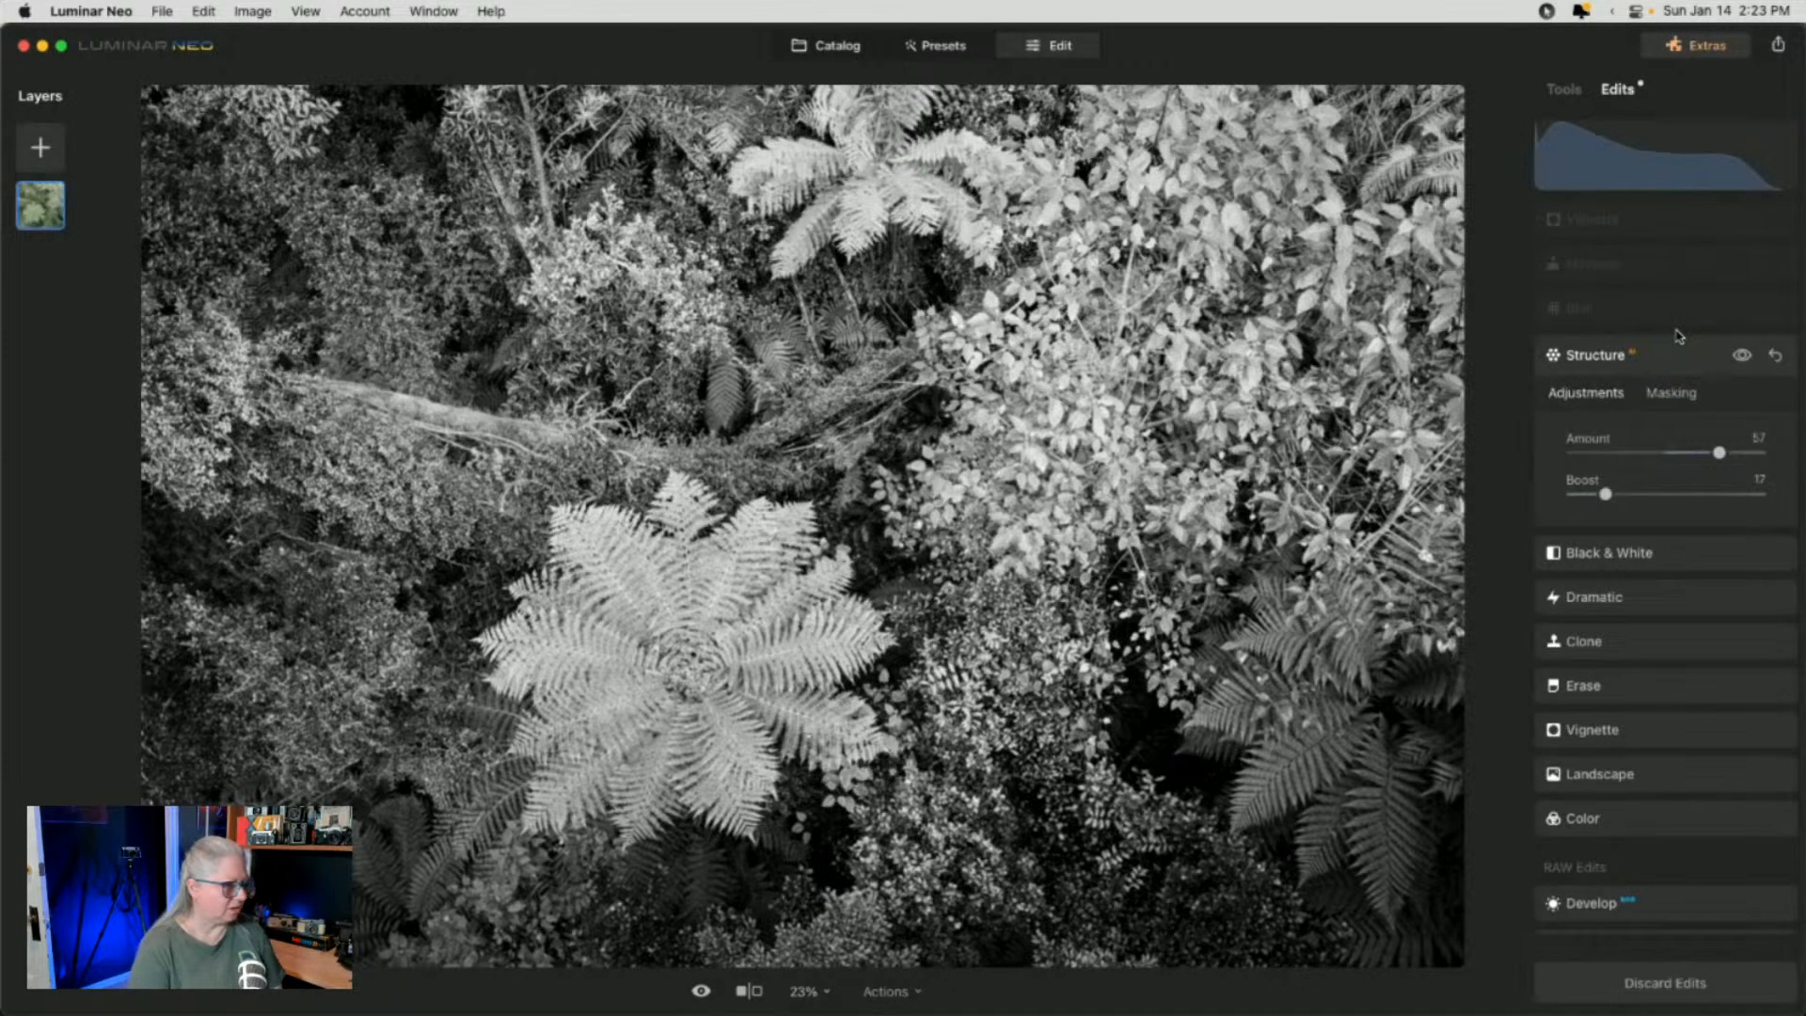
{"action": "left_click", "coordinate": [1667, 395]}
{"action": "left_click", "coordinate": [1613, 573]}
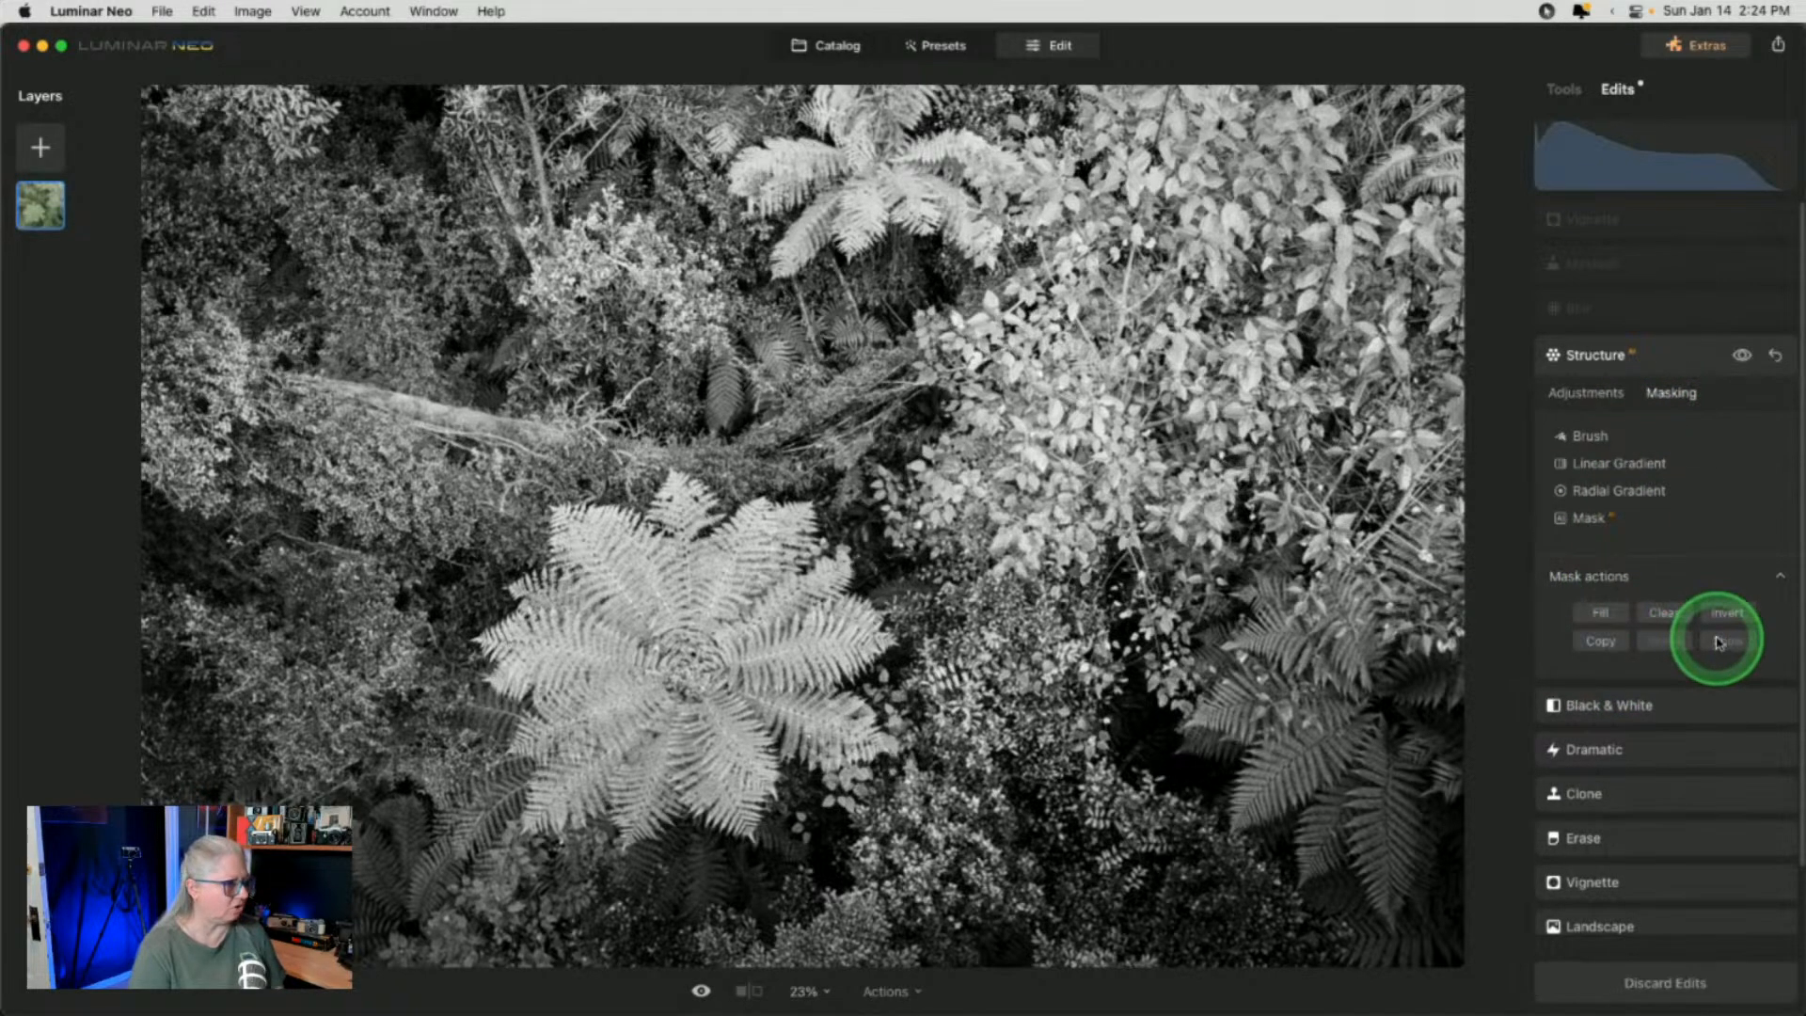
{"action": "left_click", "coordinate": [1718, 643]}
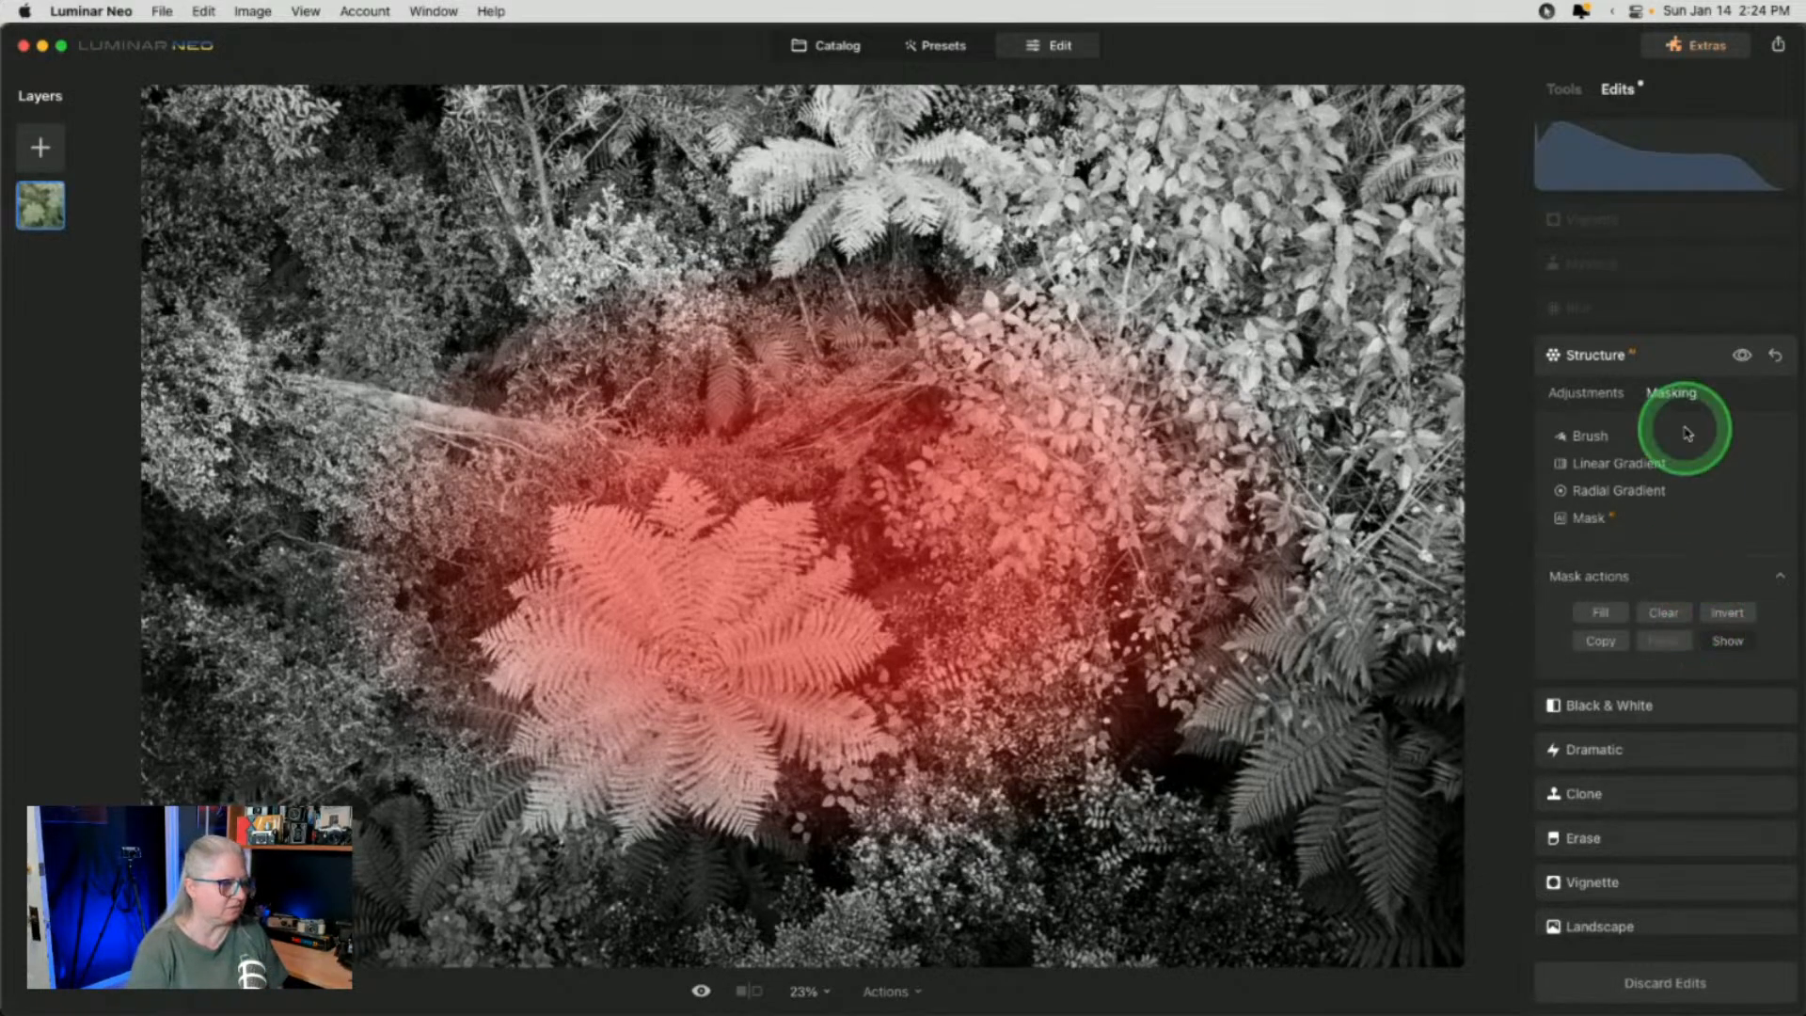
Review the Gaussian Blur edit, display its mask and compare the photo with the blur off and on
{"action": "left_click", "coordinate": [1665, 311]}
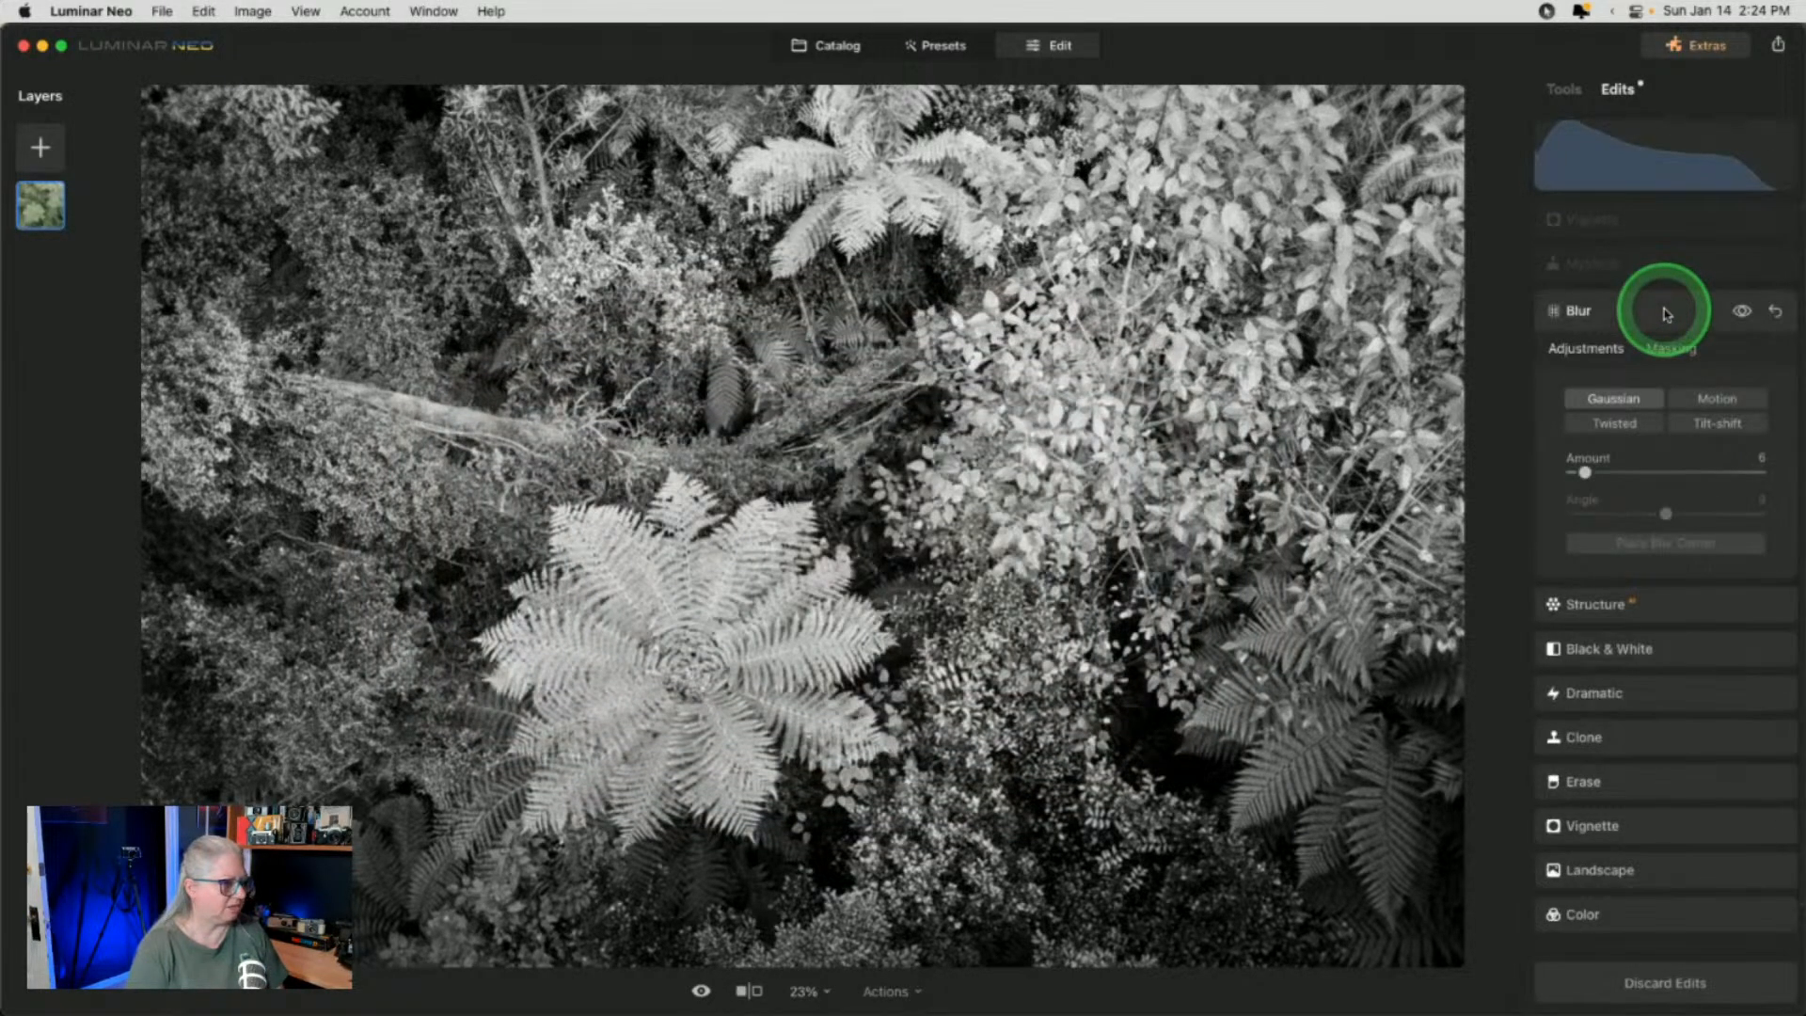
{"action": "left_click", "coordinate": [1673, 352]}
{"action": "left_click", "coordinate": [1646, 532]}
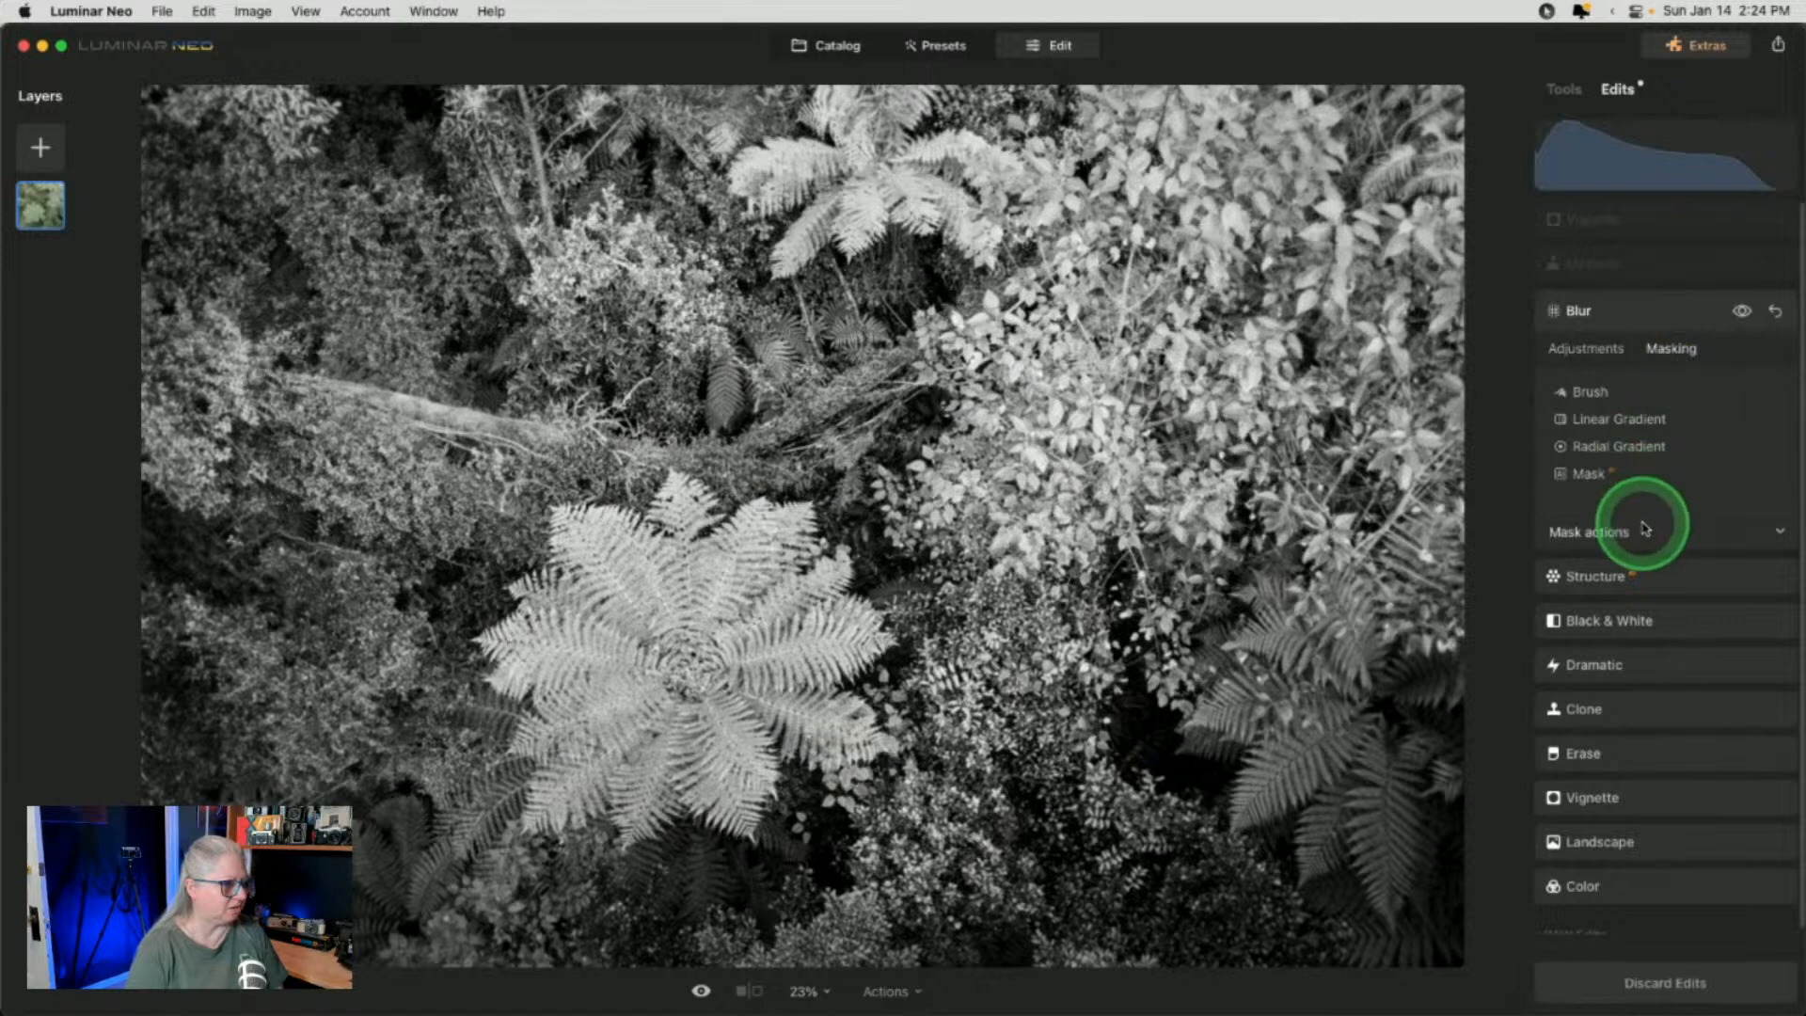
{"action": "left_click", "coordinate": [1729, 598]}
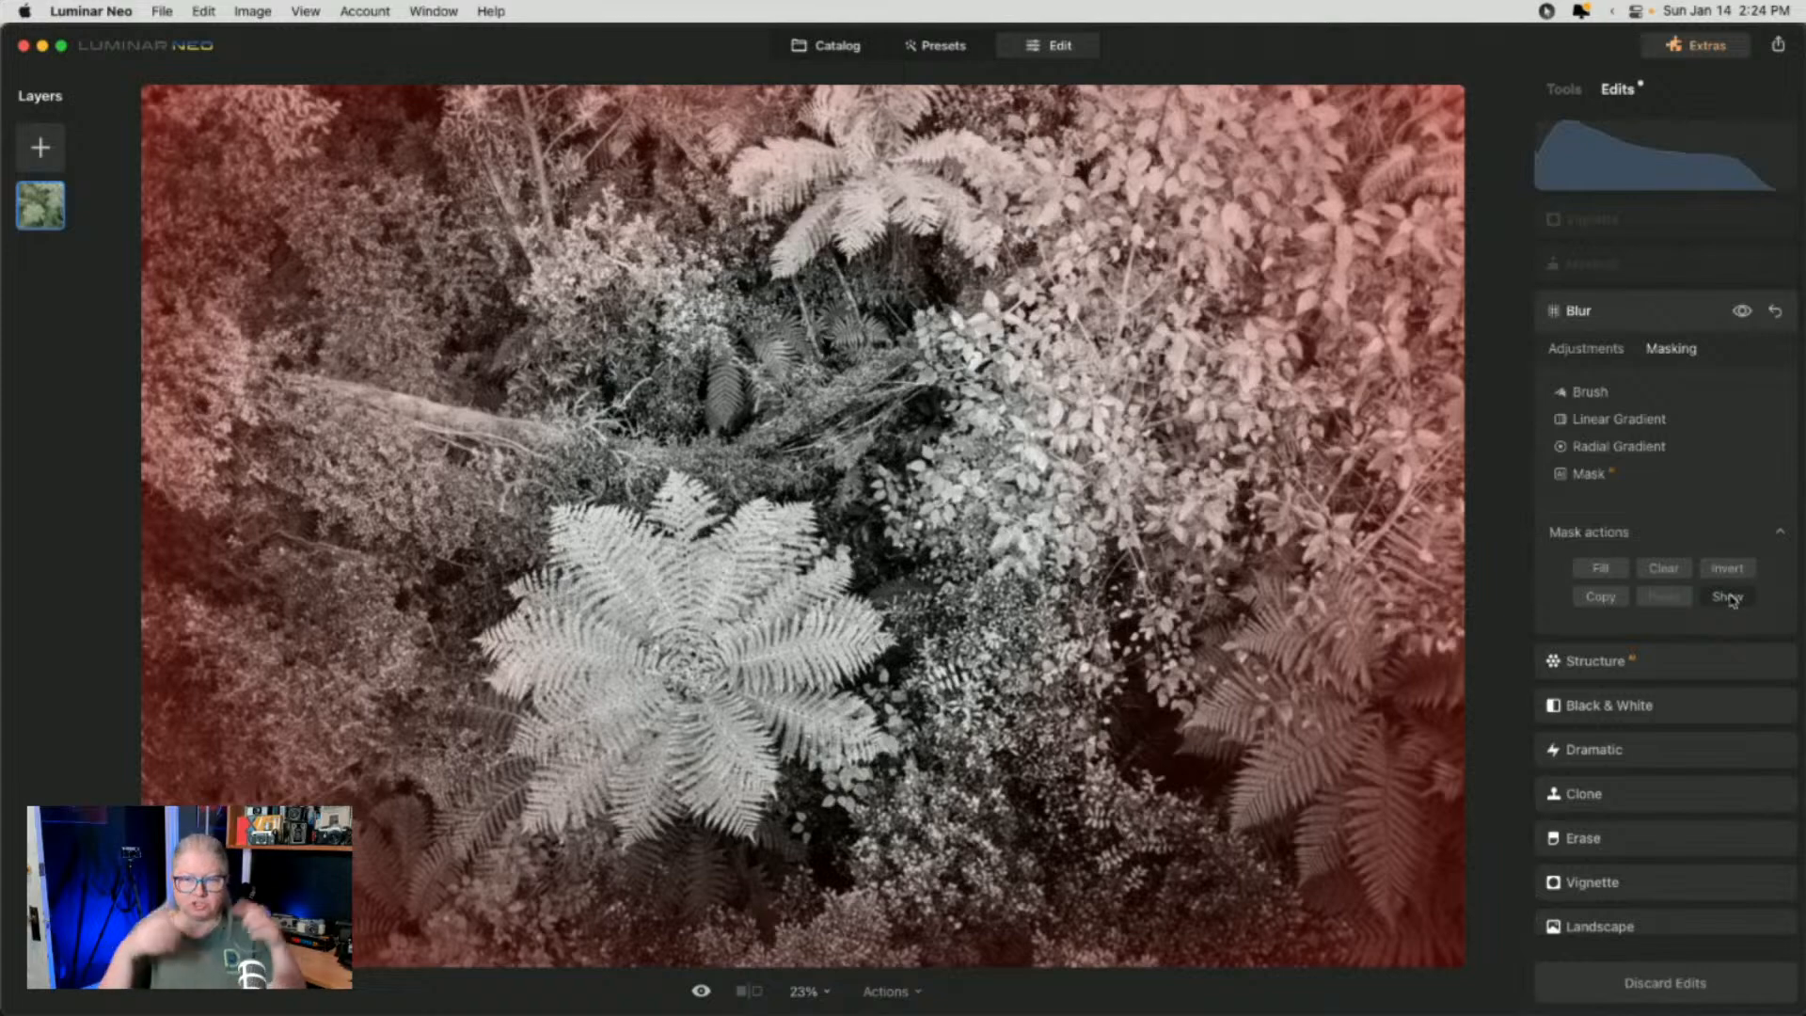
{"action": "left_click", "coordinate": [1588, 349]}
{"action": "left_click", "coordinate": [1742, 312]}
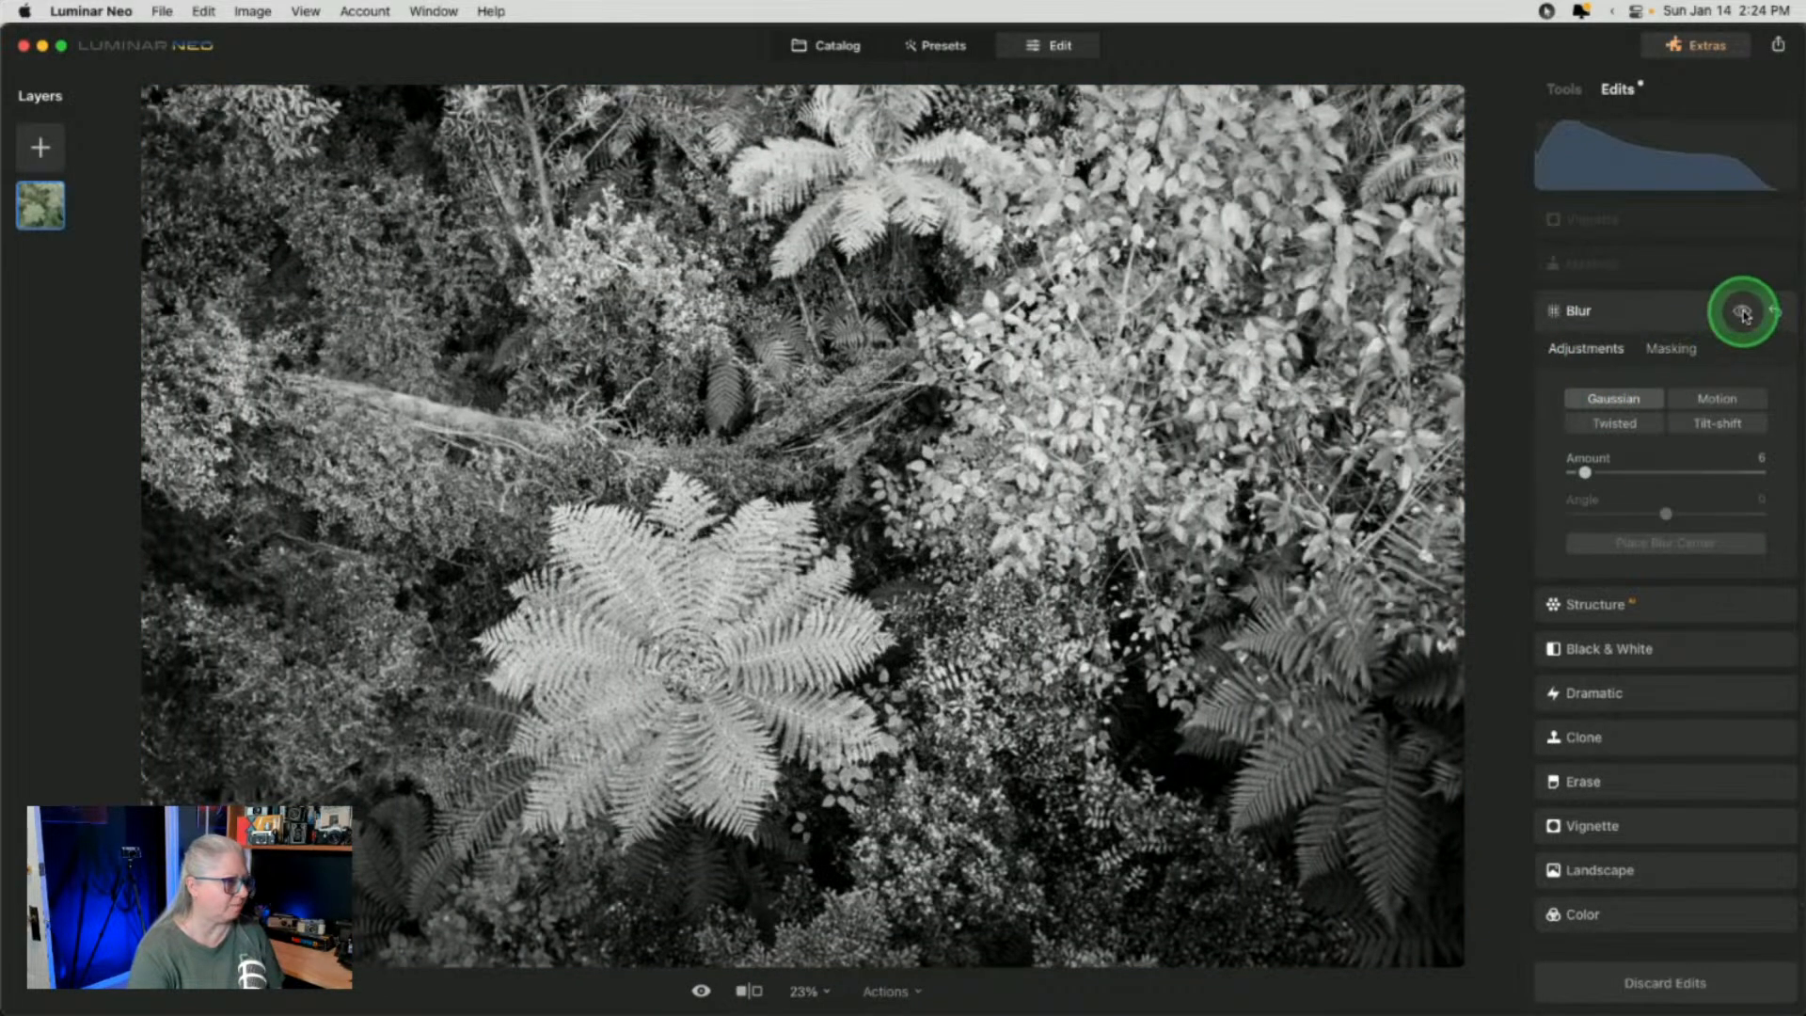
{"action": "left_click", "coordinate": [1743, 311]}
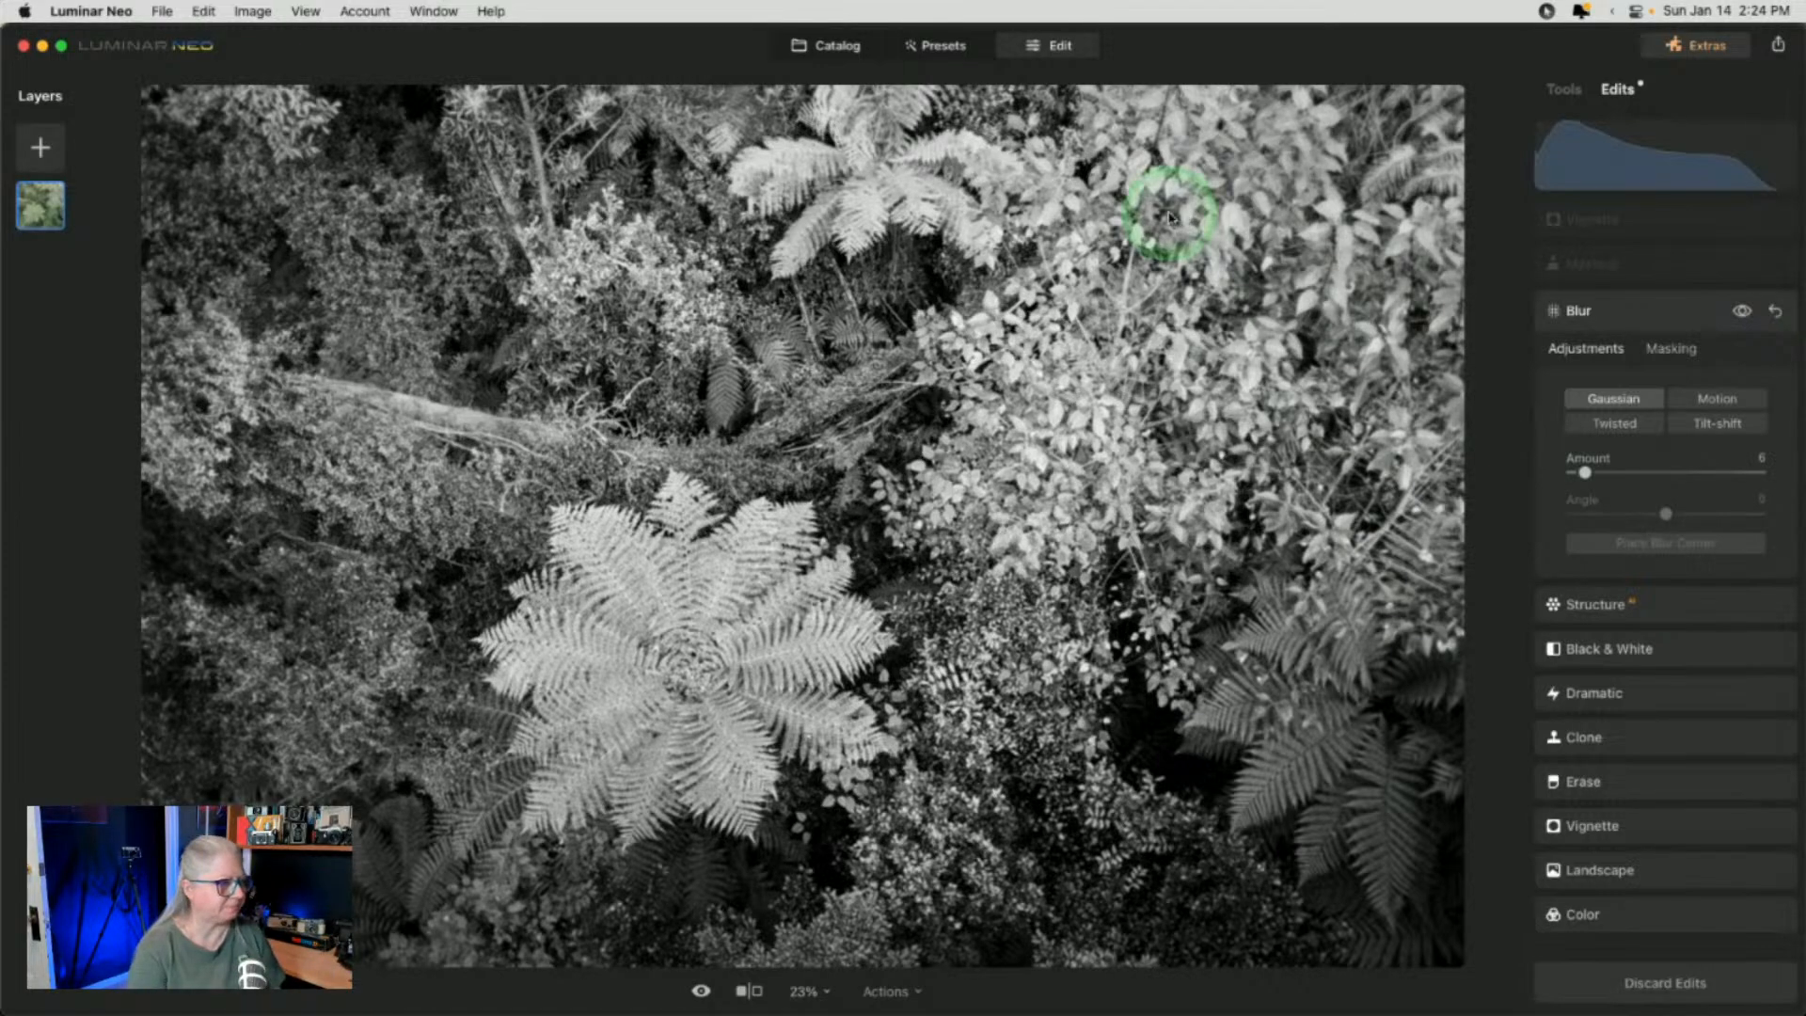
Set the Mystical edit's amount to 62
{"action": "left_click", "coordinate": [1665, 270]}
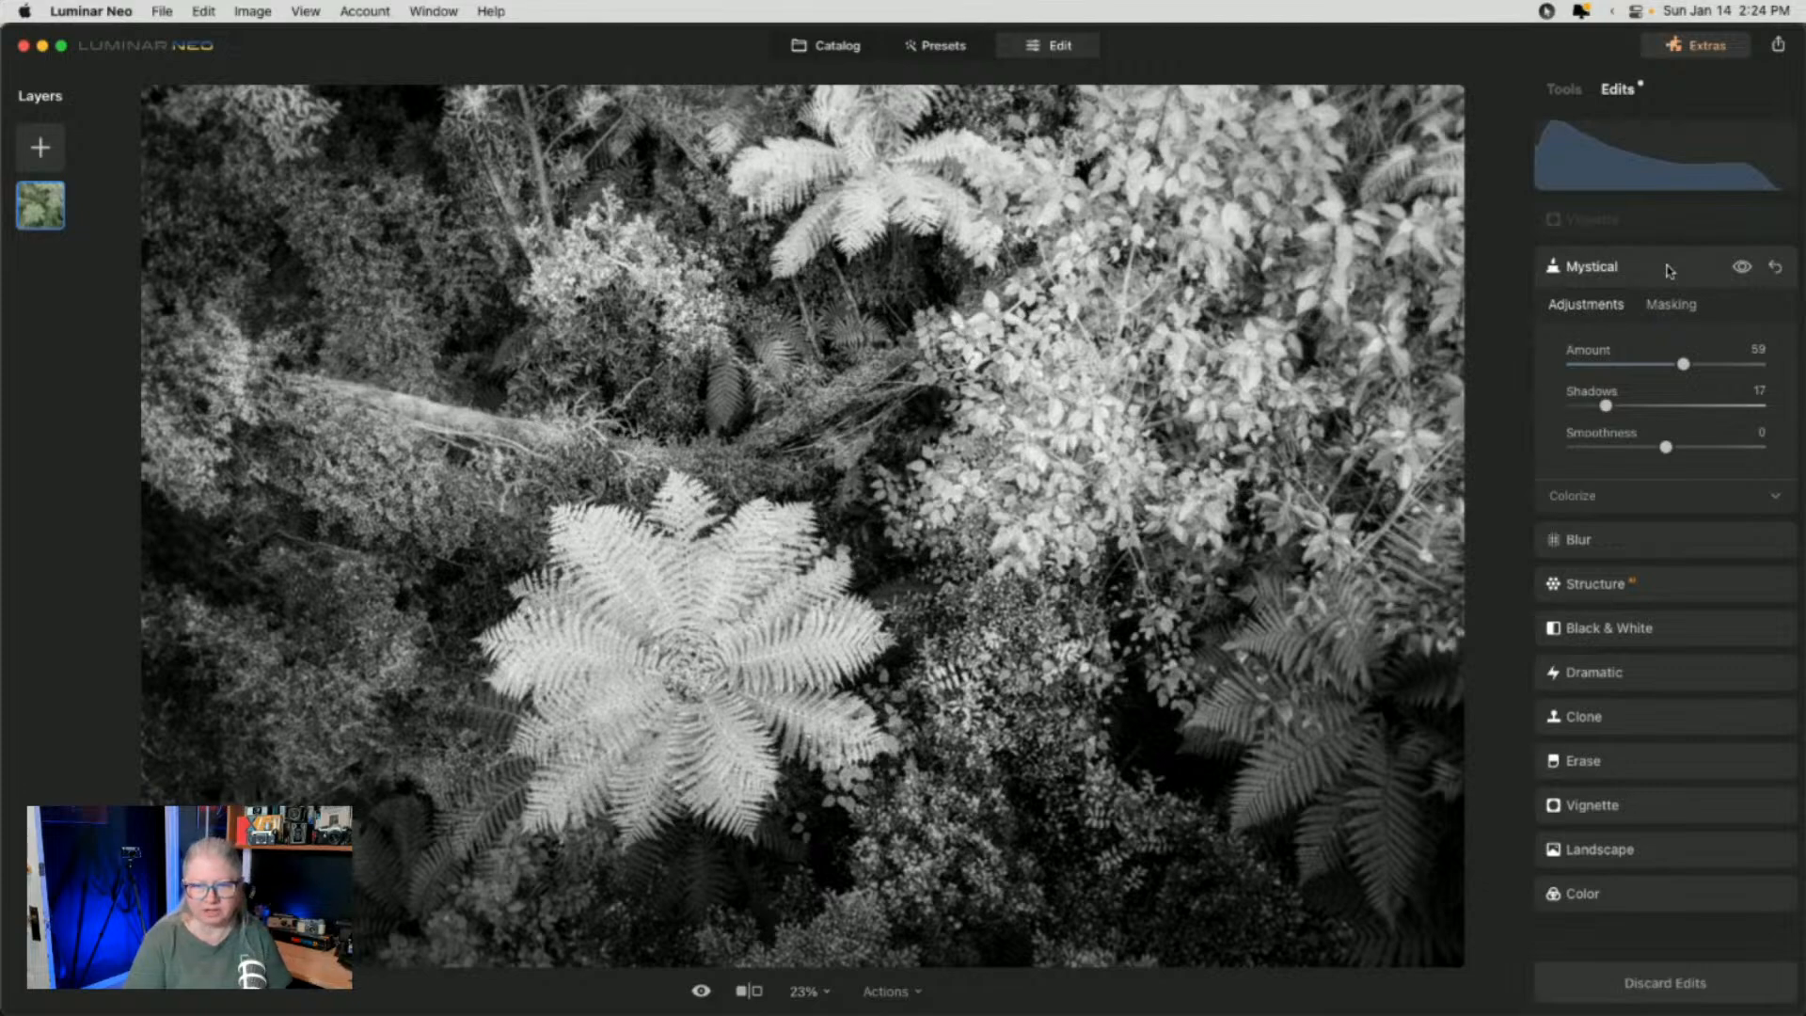
{"action": "mouse_move", "coordinate": [1683, 363]}
{"action": "left_mouse_down"}
{"action": "mouse_move", "coordinate": [1550, 348]}
{"action": "mouse_move", "coordinate": [1689, 359]}
{"action": "left_mouse_up"}
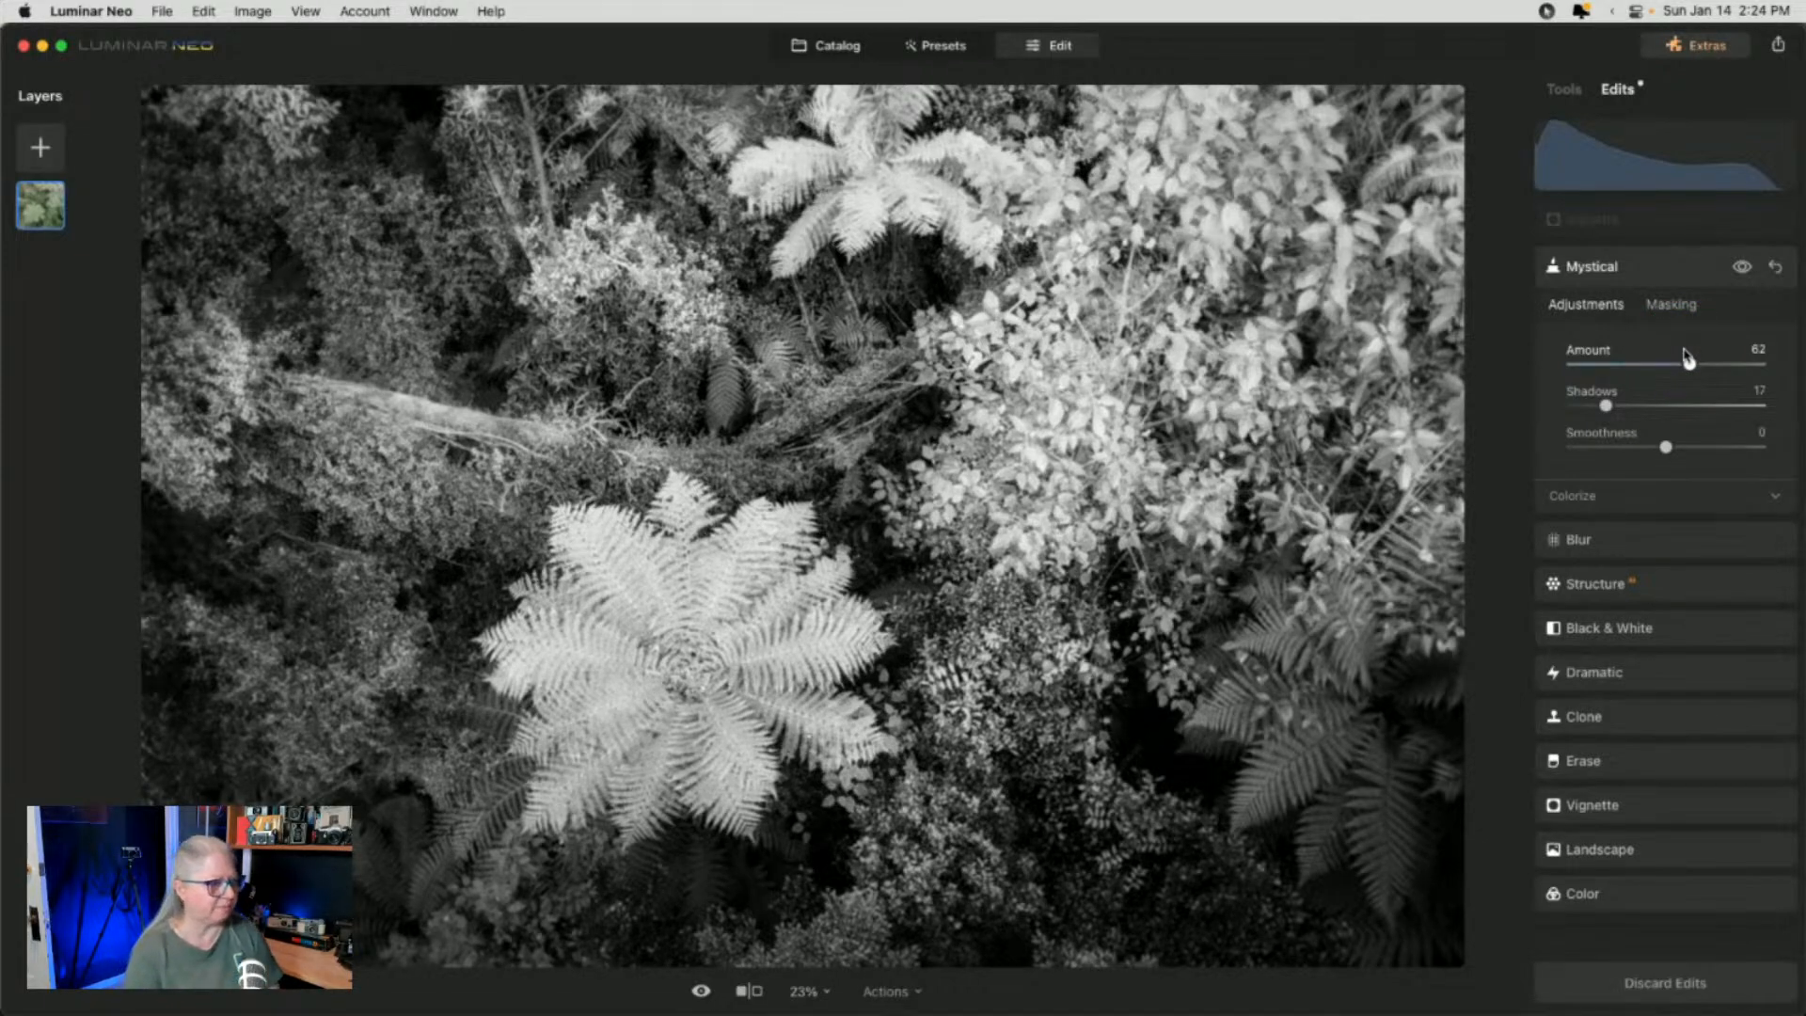
Show the settings of the most recent Vignette edit and compare the finished black-and-white photo with the unedited original
{"action": "left_click", "coordinate": [1673, 218]}
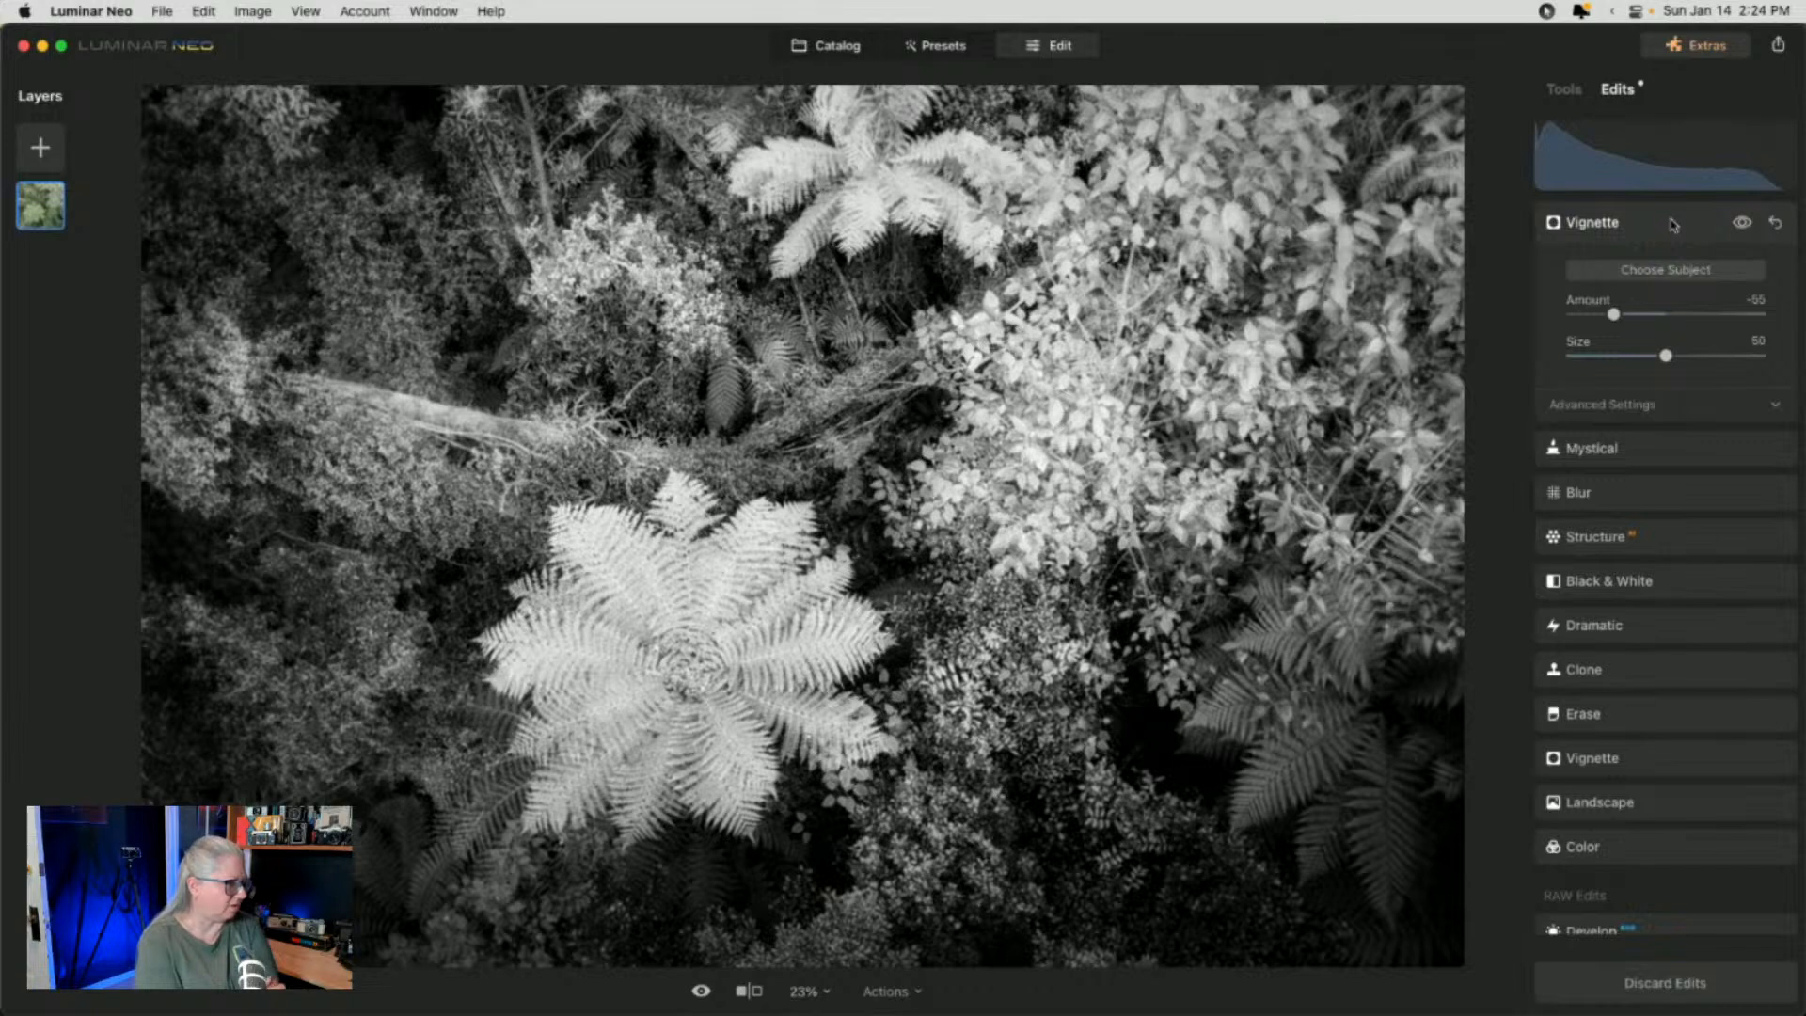
{"action": "key", "text": "backslash"}
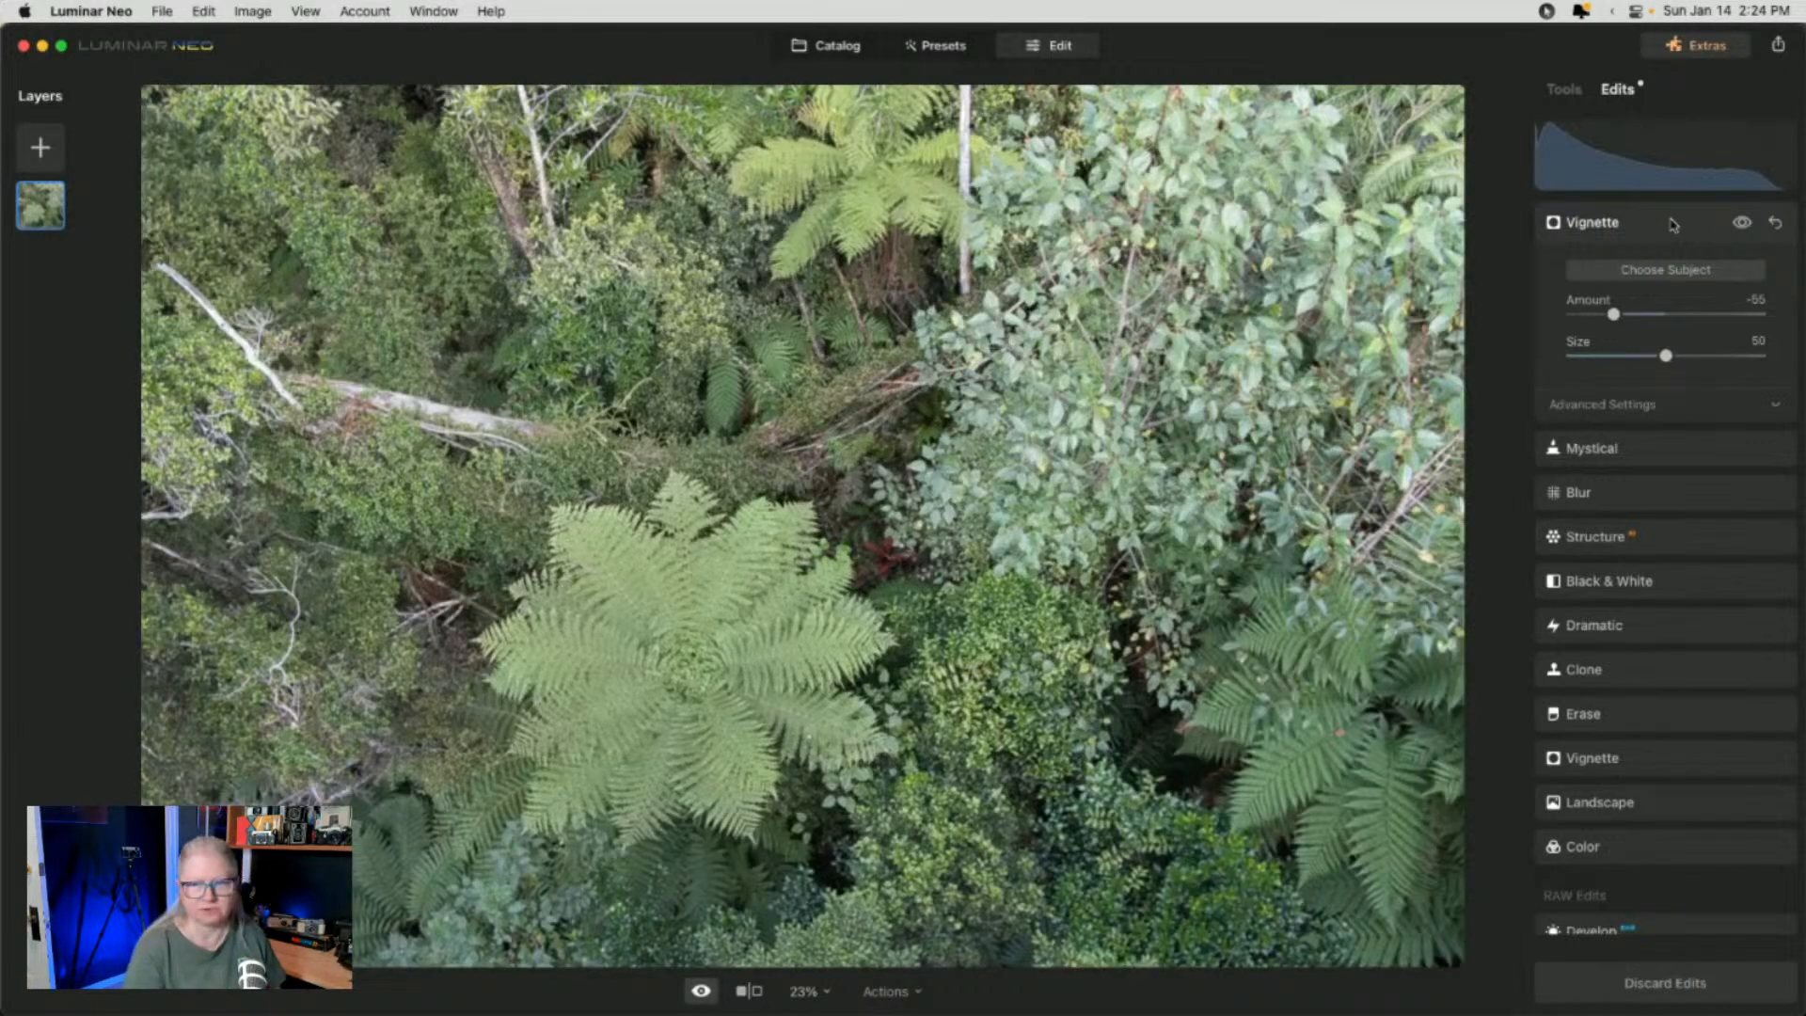
{"action": "key", "text": "backslash"}
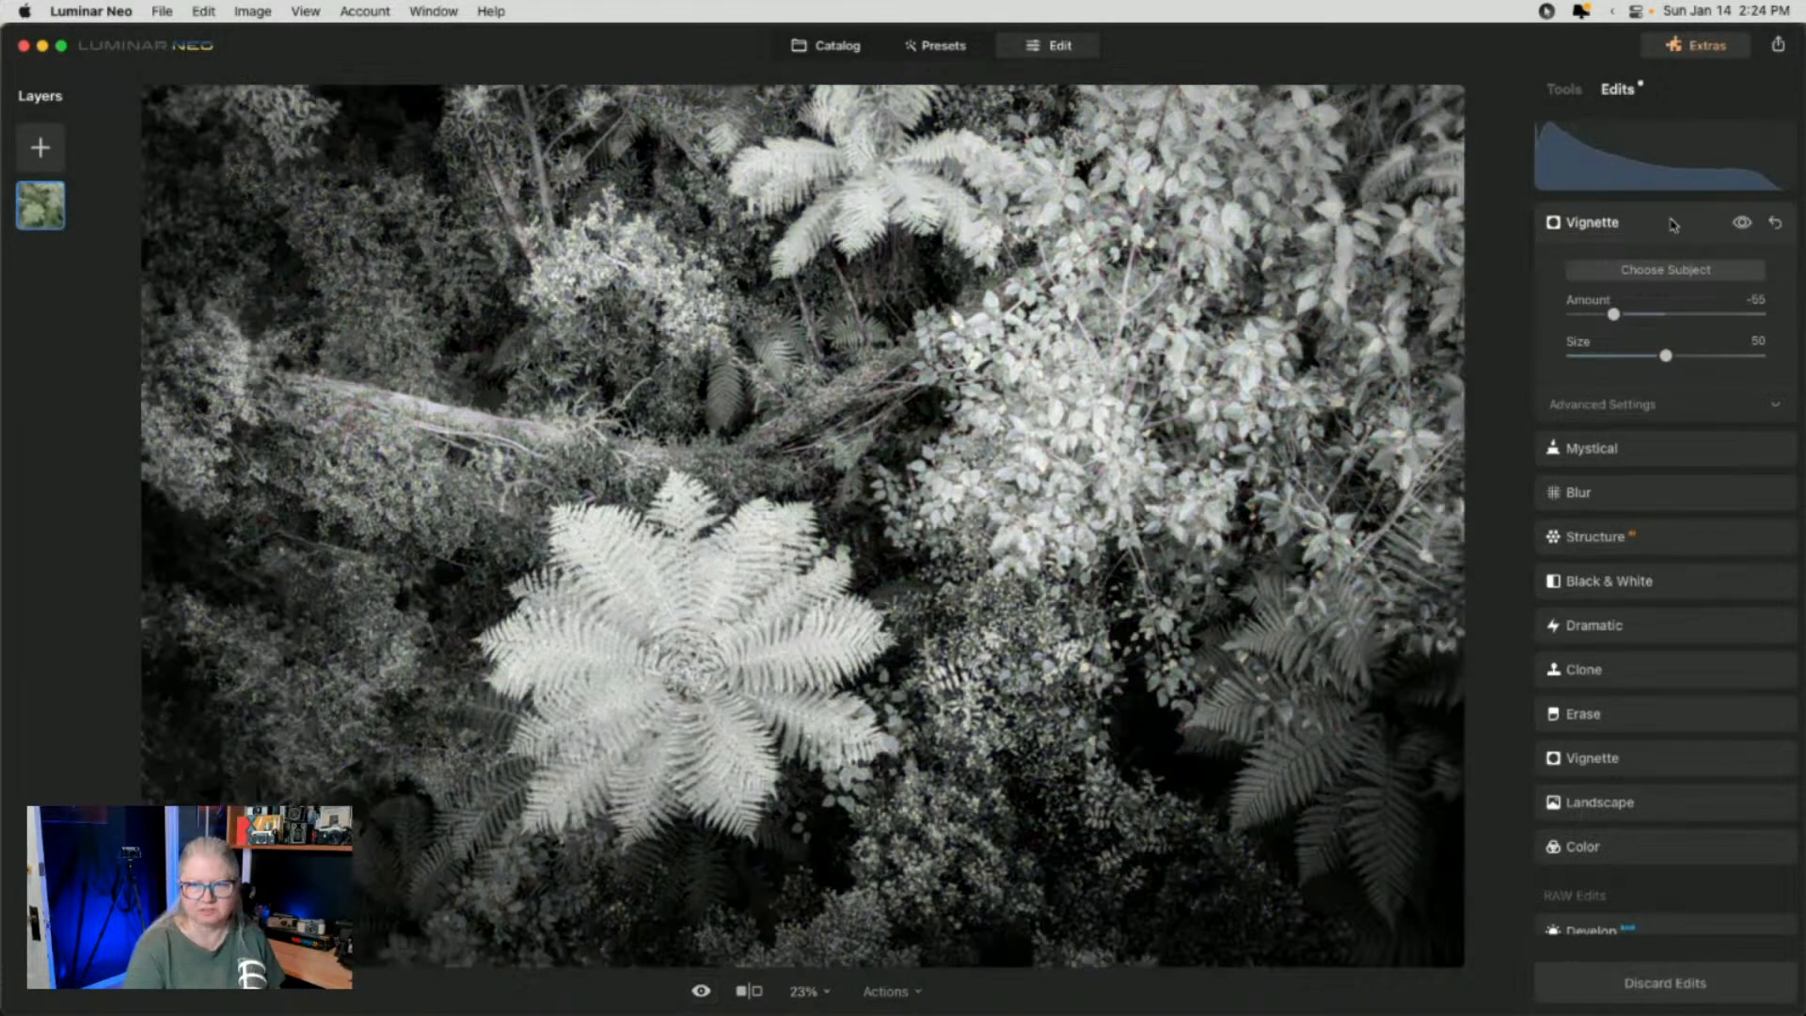
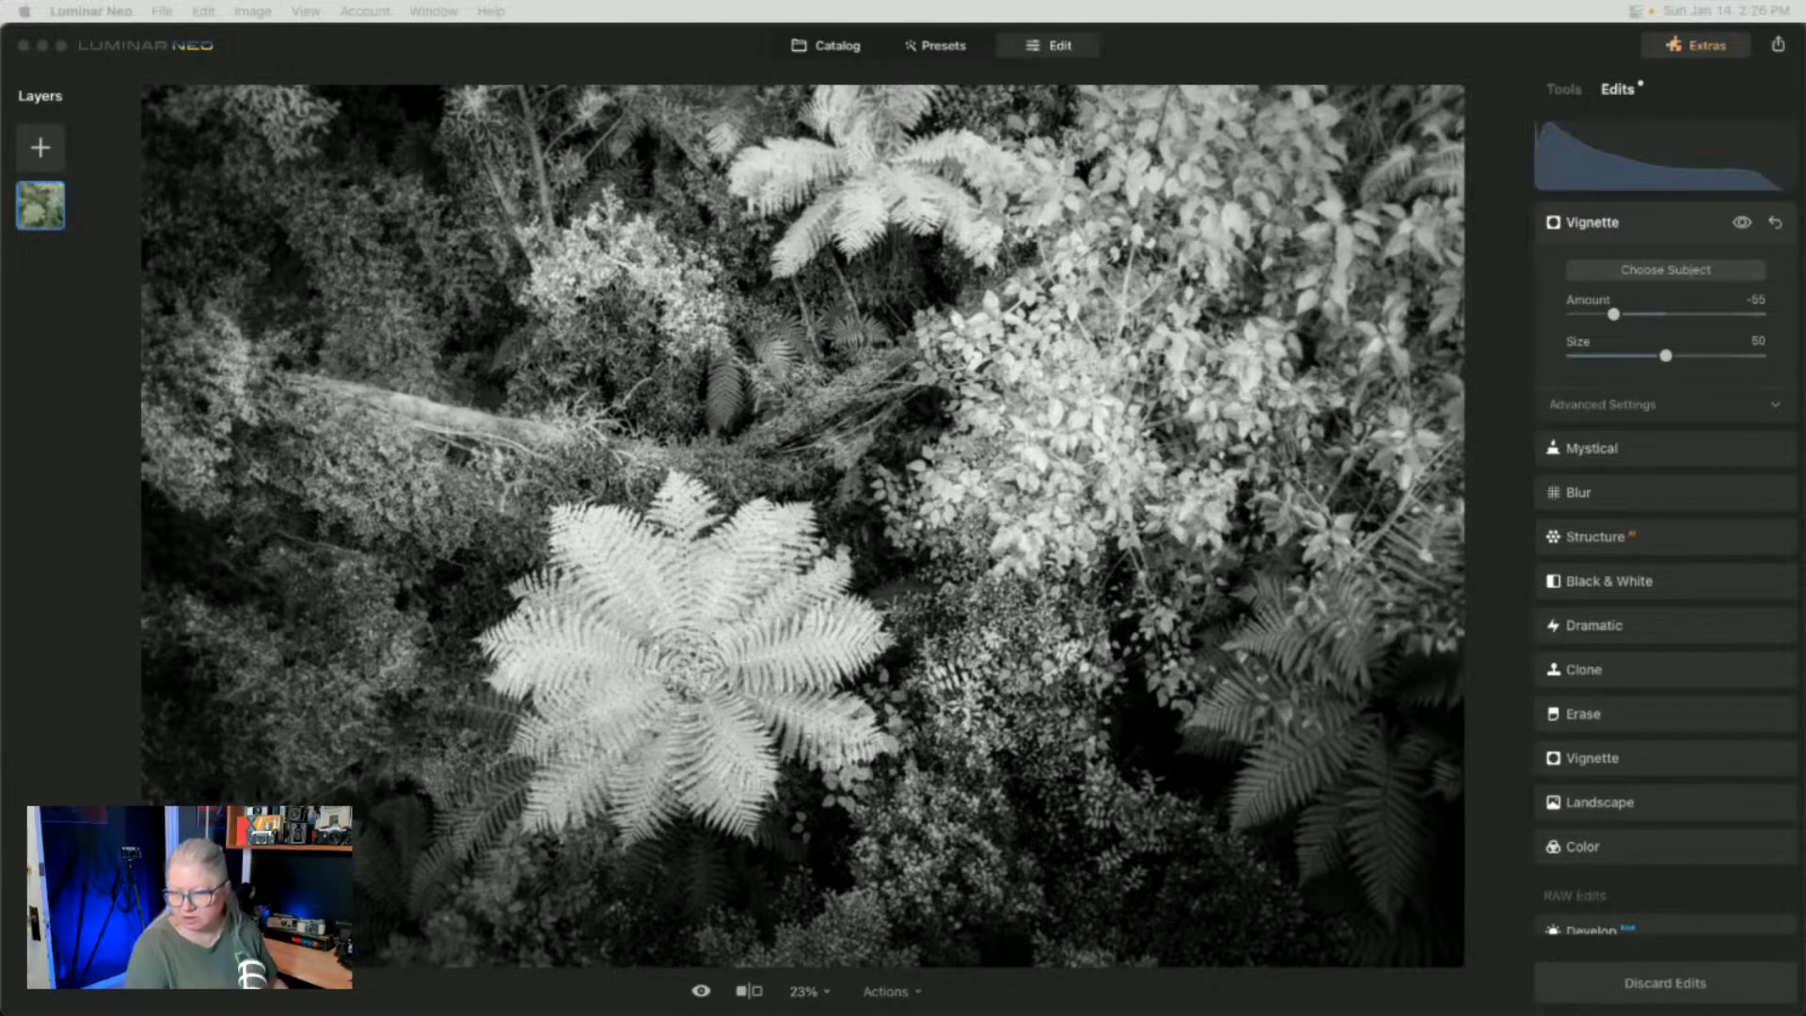
Switch to Lightroom Classic and browse the portraits in the BW-photoshoot folder
{"action": "key", "text": "super+Tab"}
{"action": "key", "text": "super+Tab"}
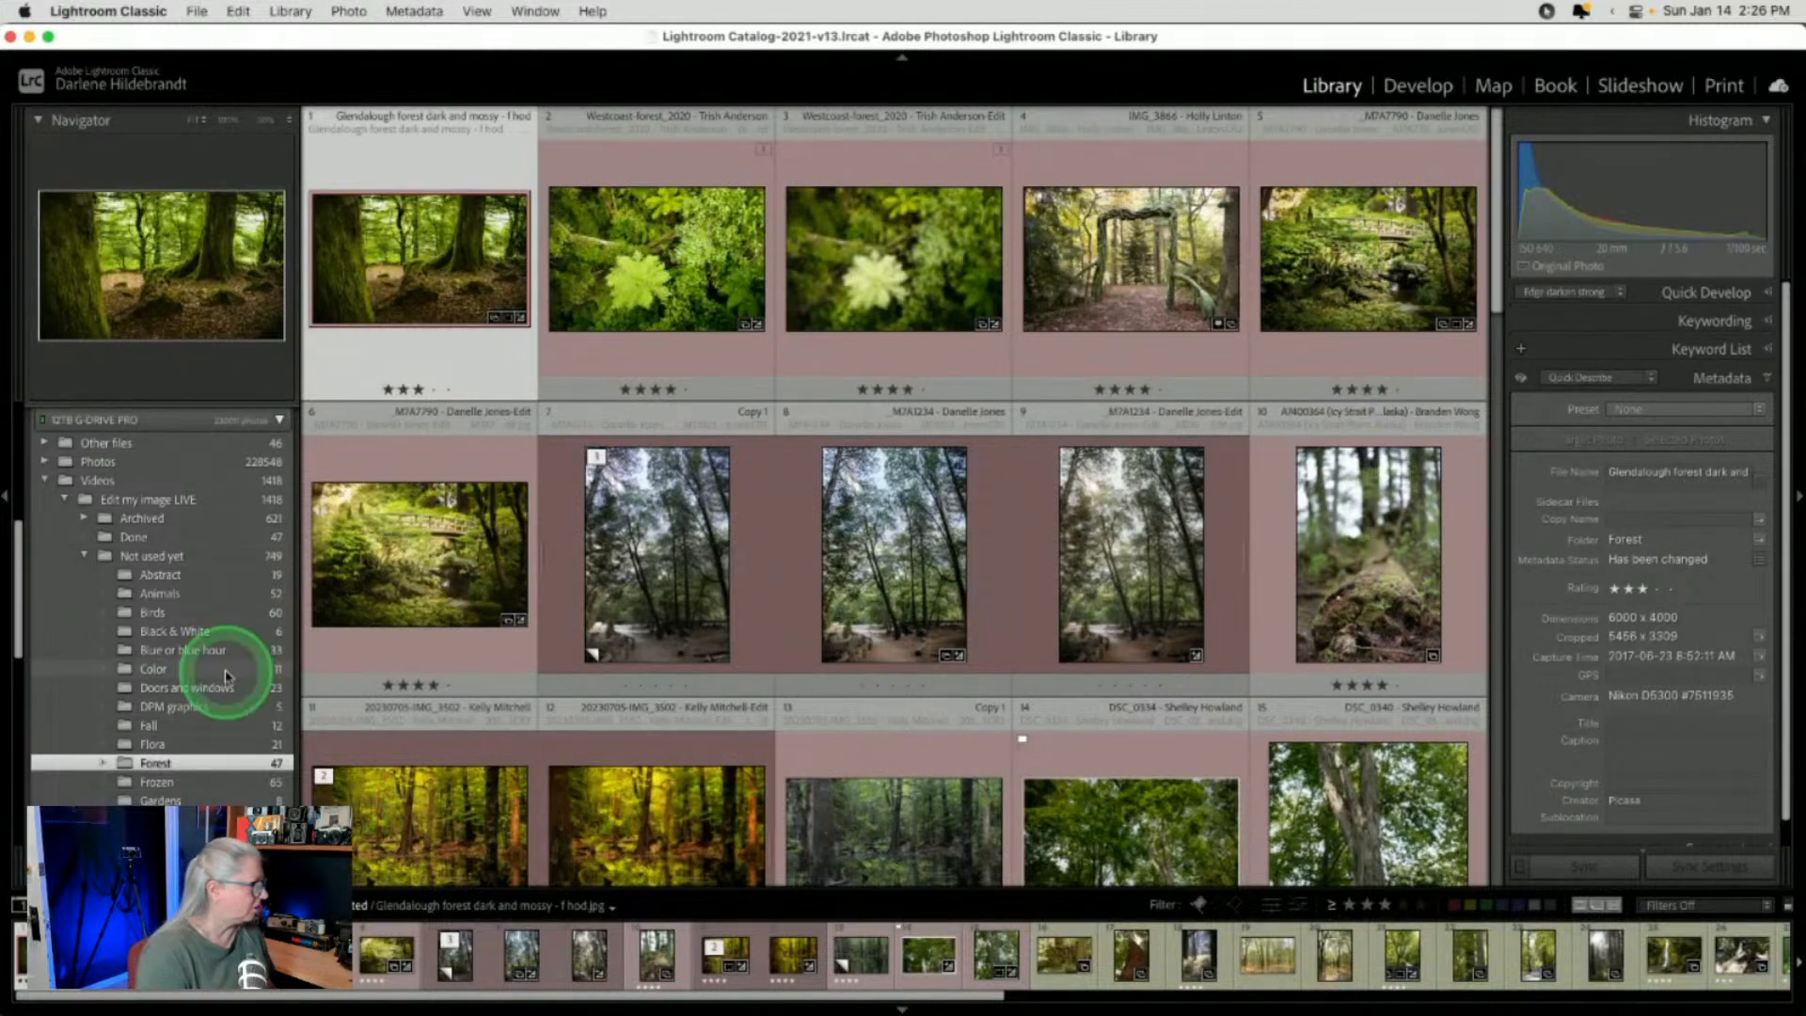
{"action": "scroll", "coordinate": [222, 658], "scroll_direction": "down", "scroll_amount": 5}
{"action": "scroll", "coordinate": [215, 645], "scroll_direction": "down", "scroll_amount": 10}
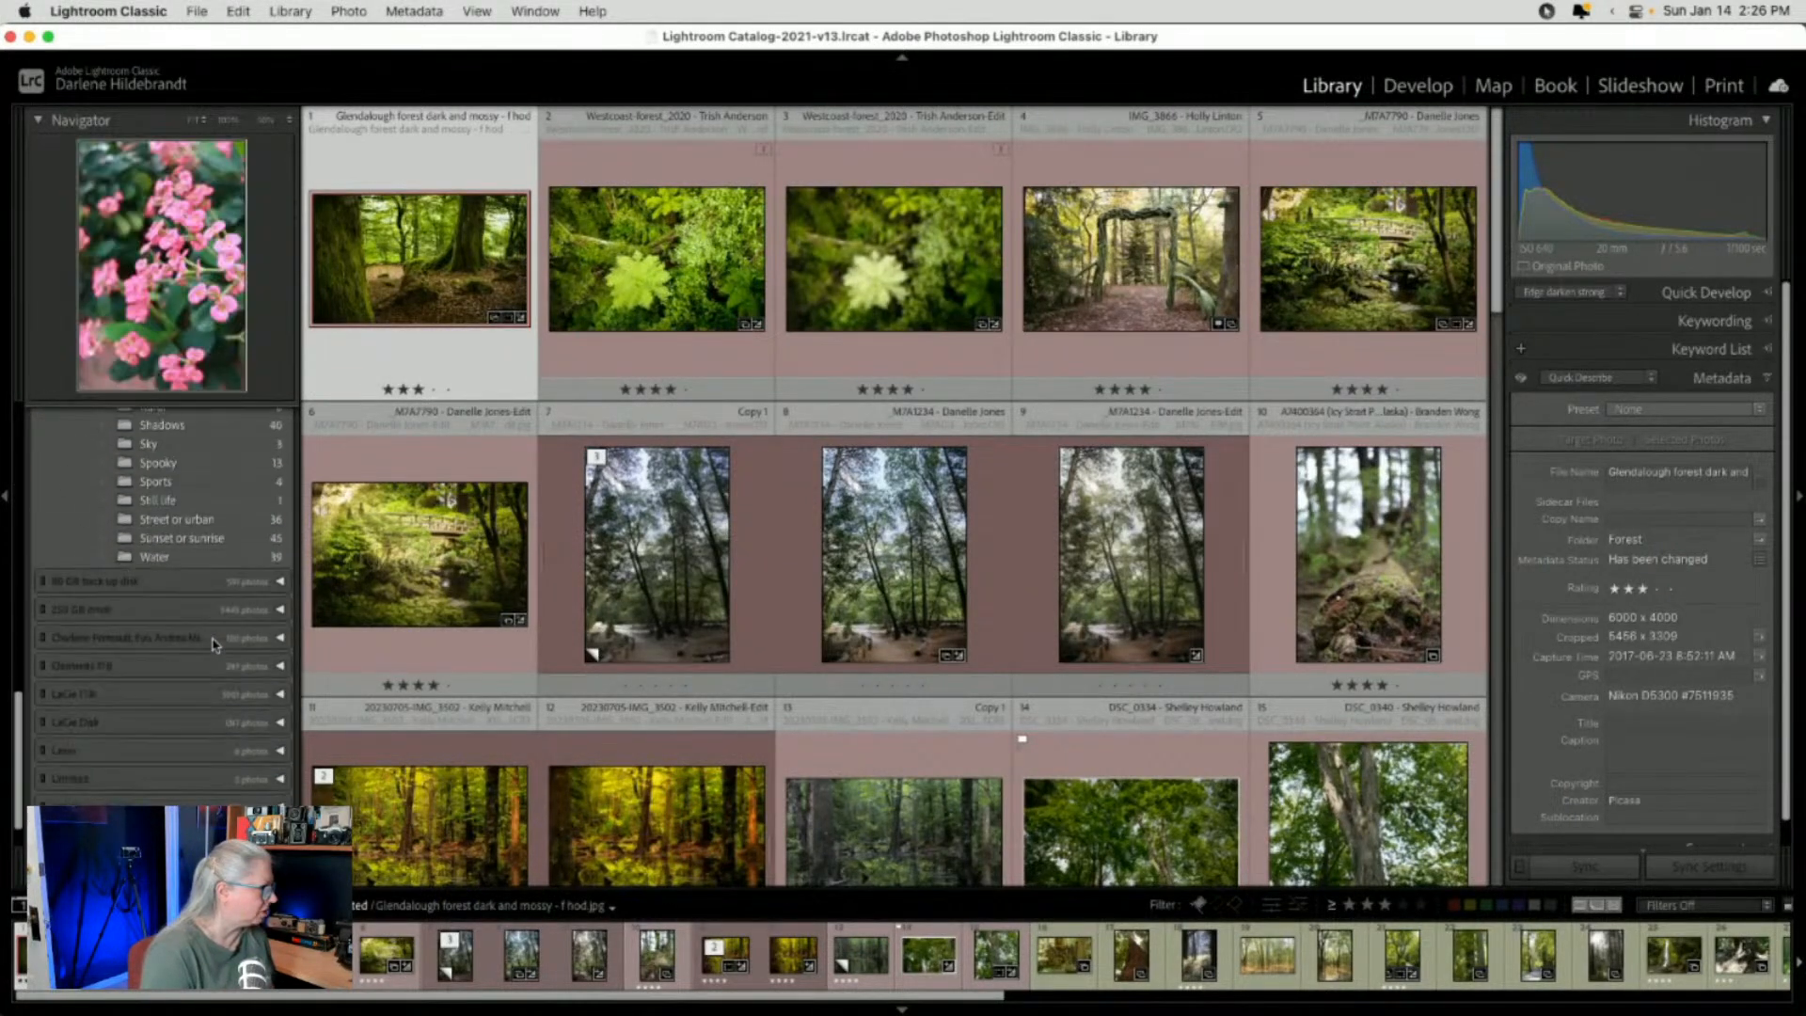
{"action": "scroll", "coordinate": [215, 645], "scroll_direction": "up", "scroll_amount": 1}
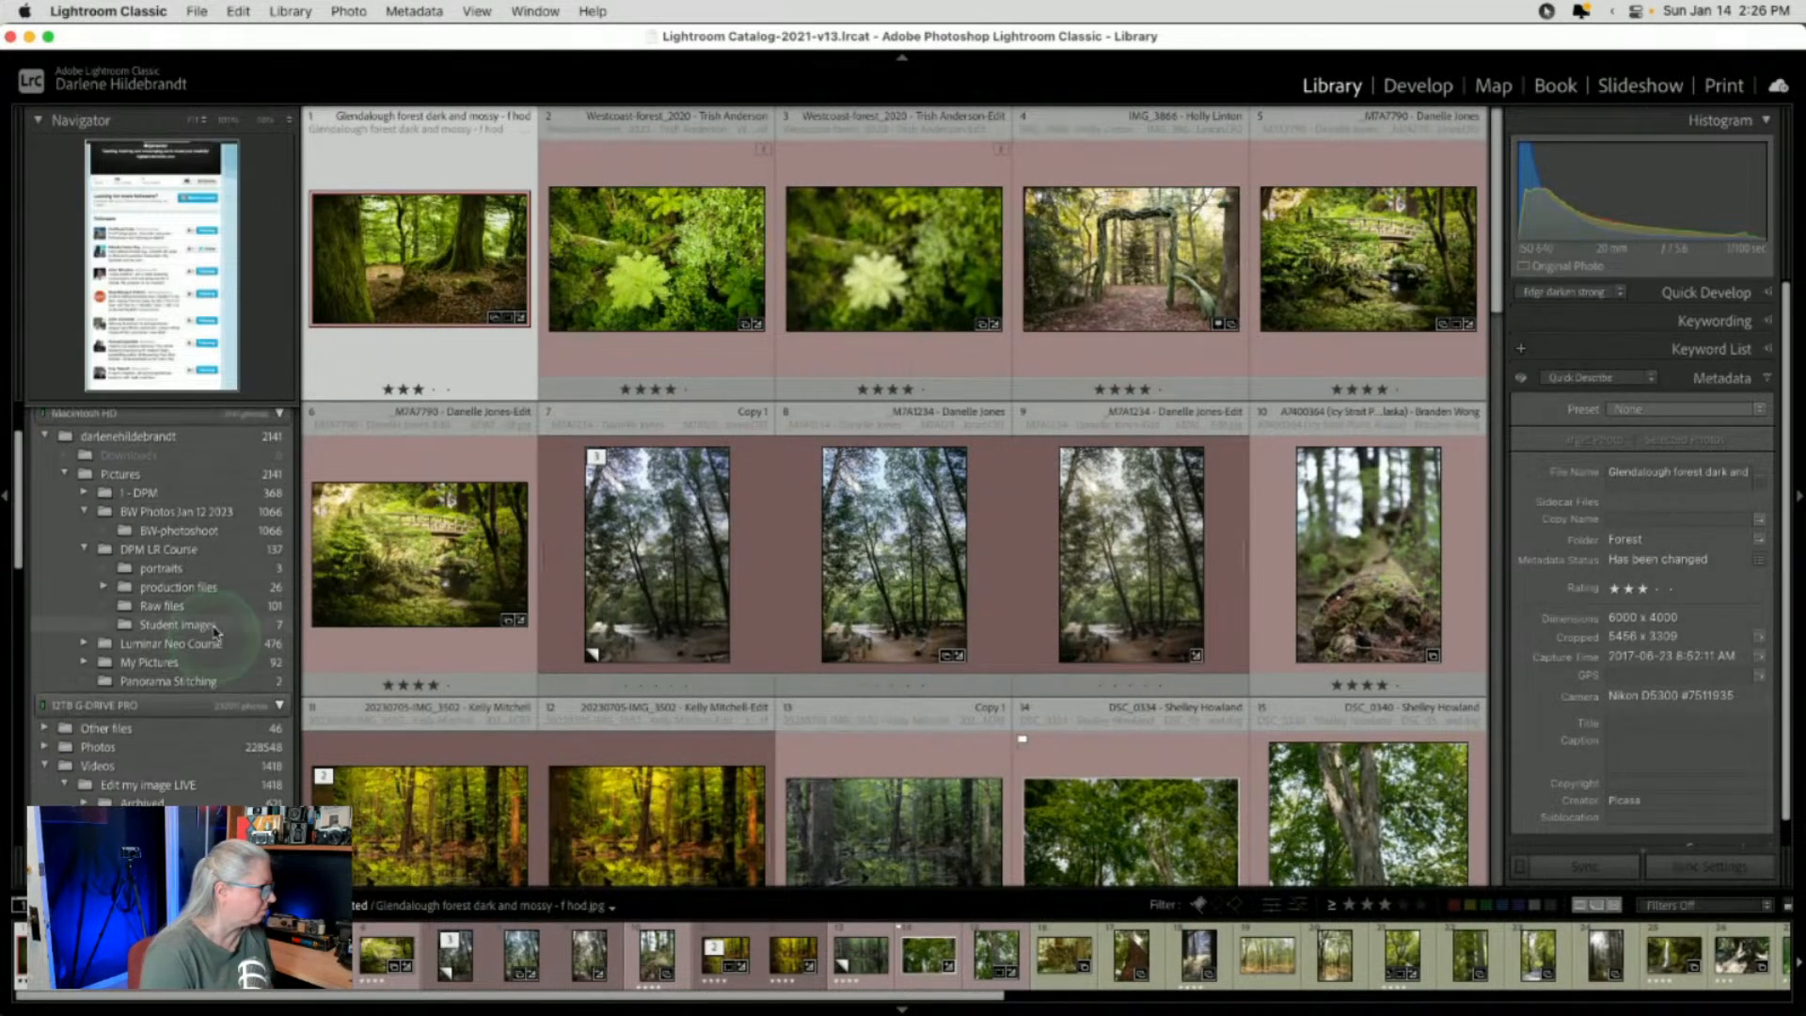
{"action": "left_click", "coordinate": [189, 530]}
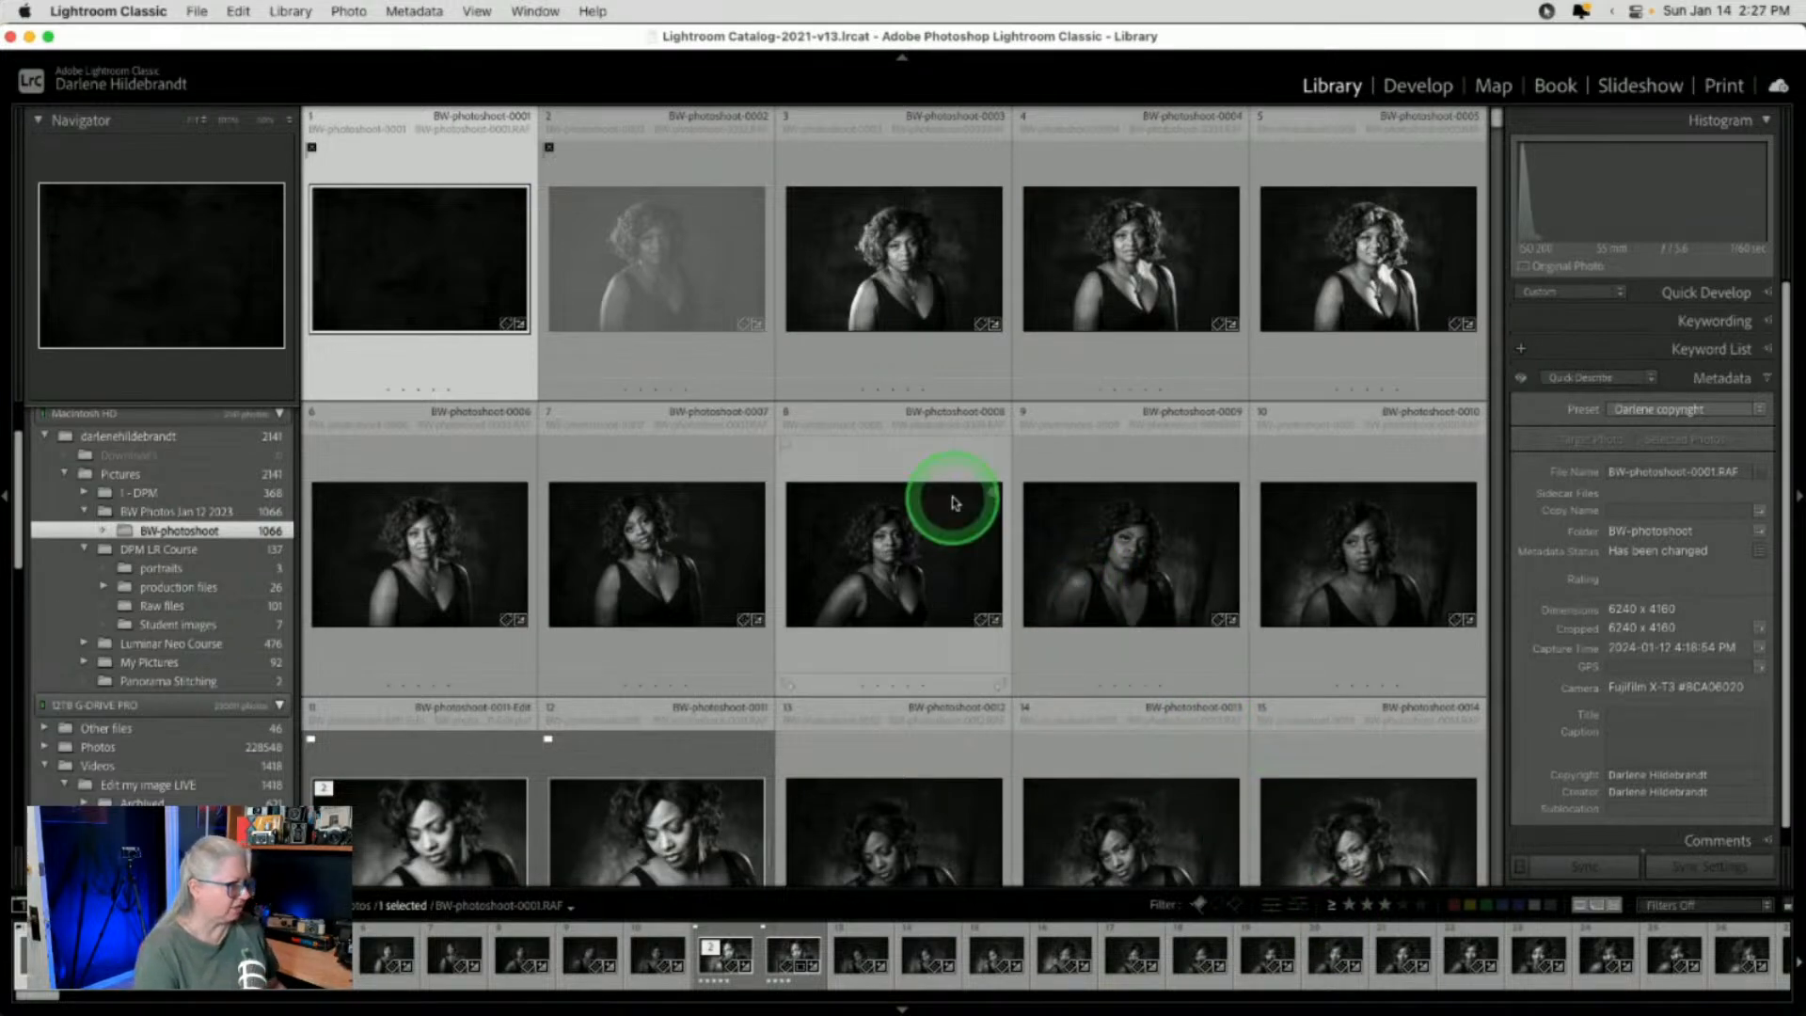
{"action": "scroll", "coordinate": [953, 503], "scroll_direction": "down", "scroll_amount": 5}
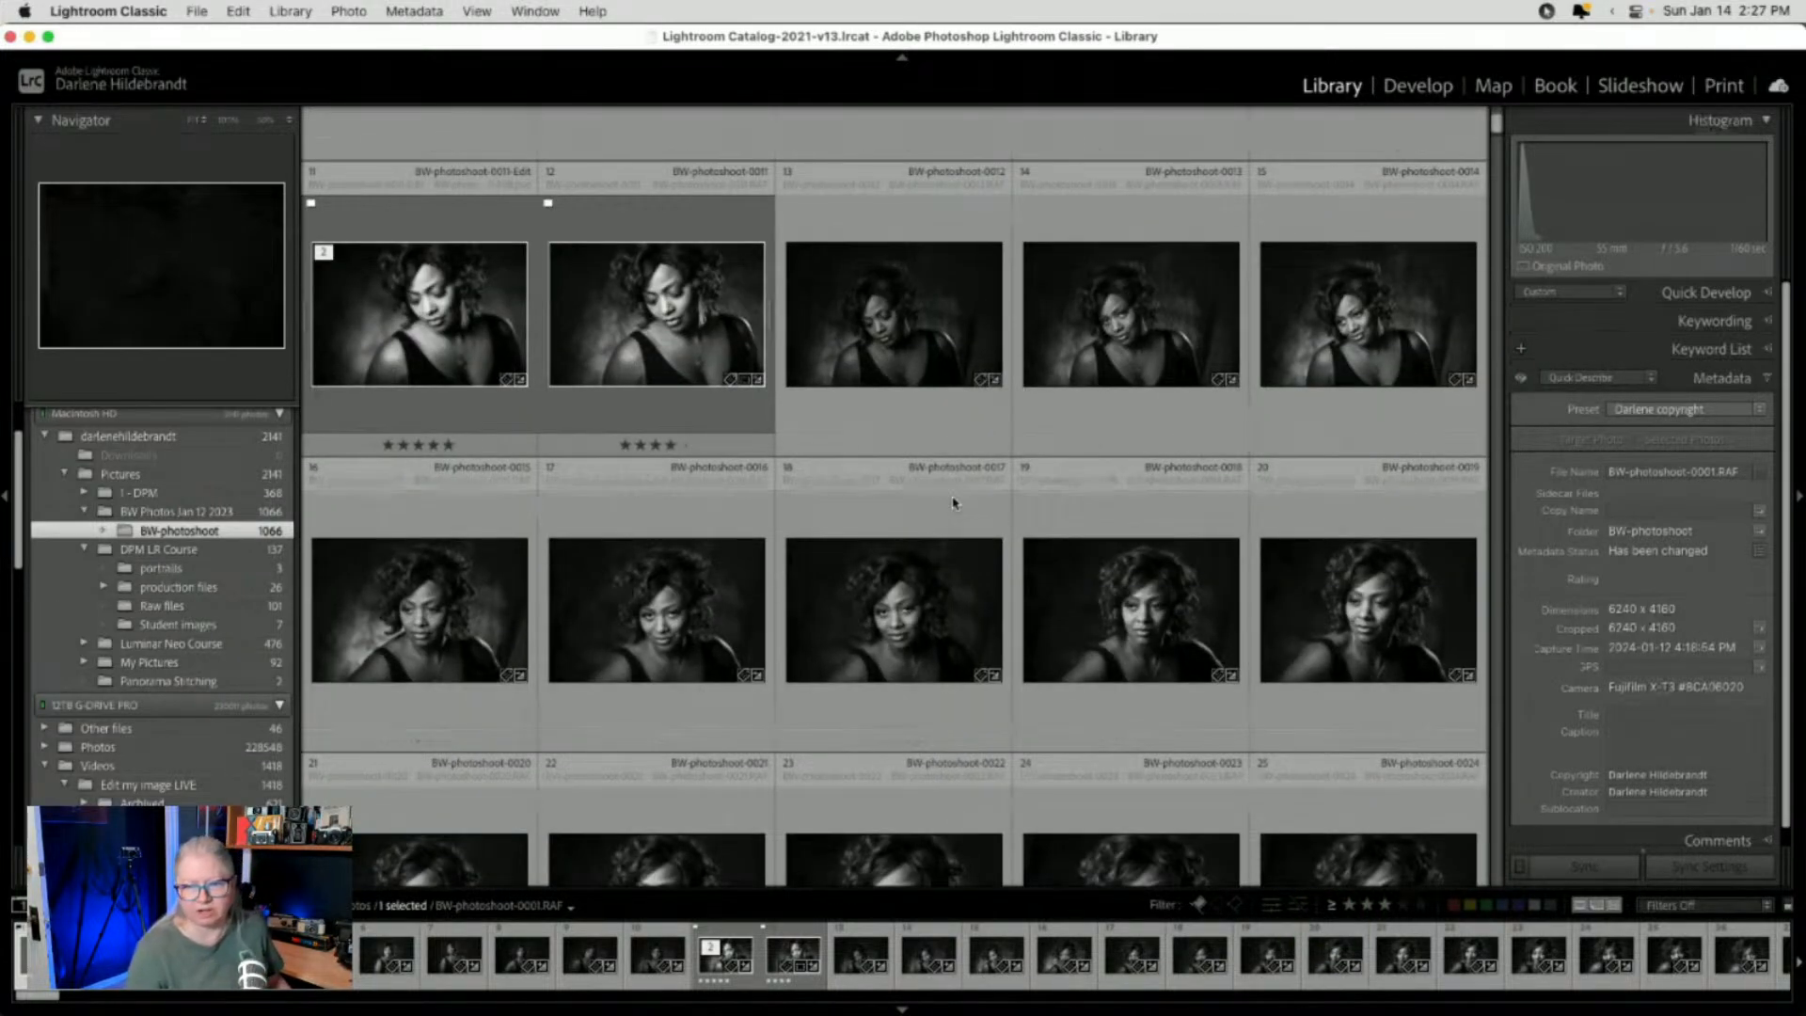
Switch back to Luminar Neo and open the first portrait in Single Image Edits, the woman with clasped hands, for editing
{"action": "key", "text": "super+Tab"}
{"action": "key", "text": "super+Tab"}
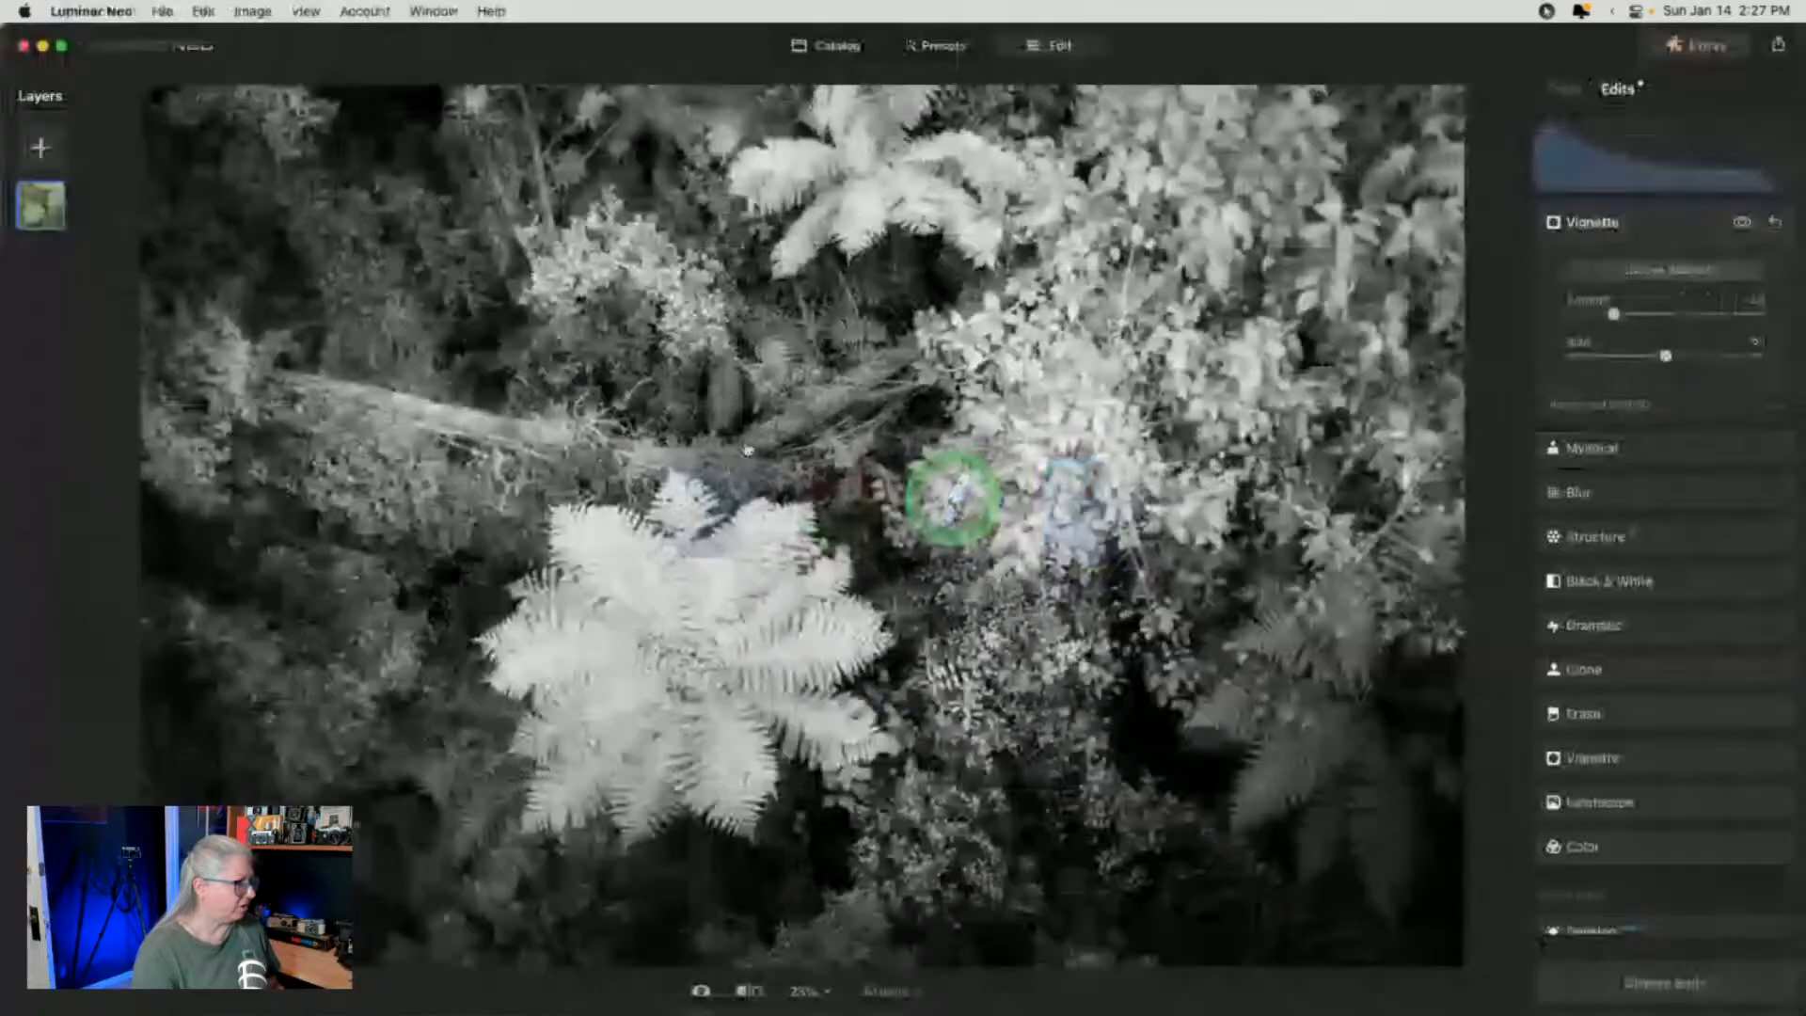
{"action": "left_click", "coordinate": [837, 45]}
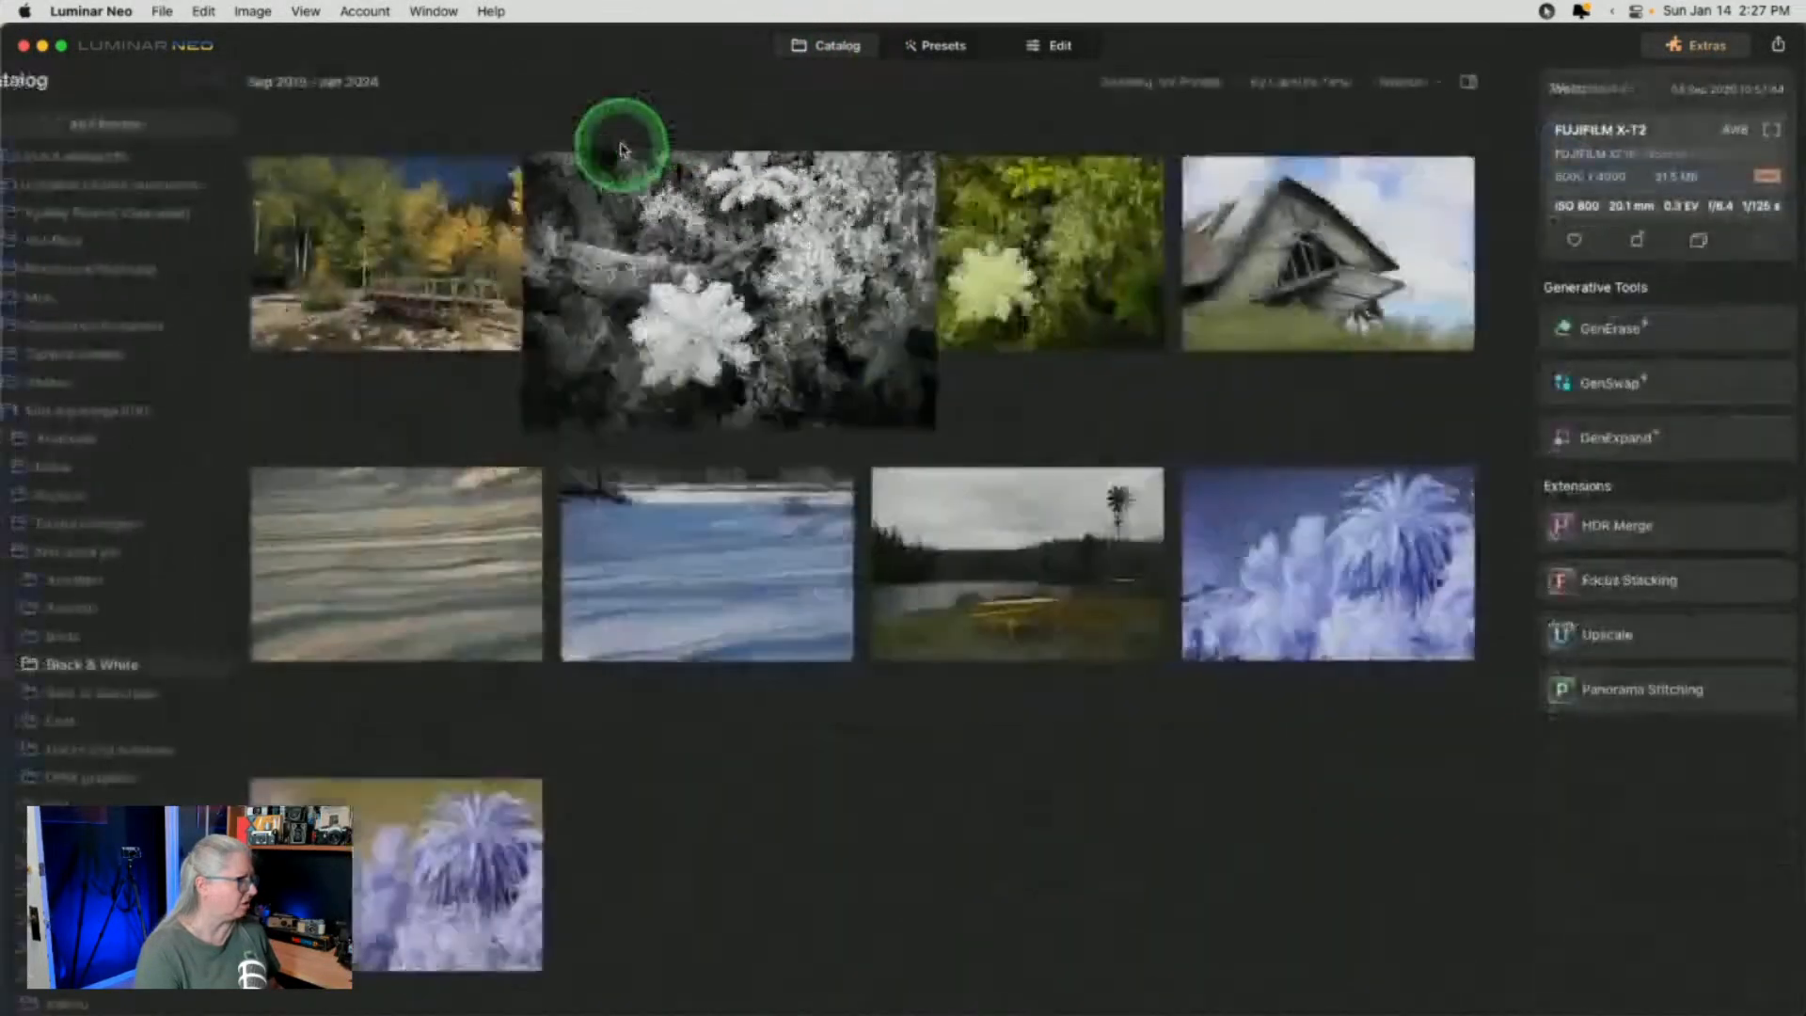
{"action": "scroll", "coordinate": [132, 367], "scroll_direction": "up", "scroll_amount": 10}
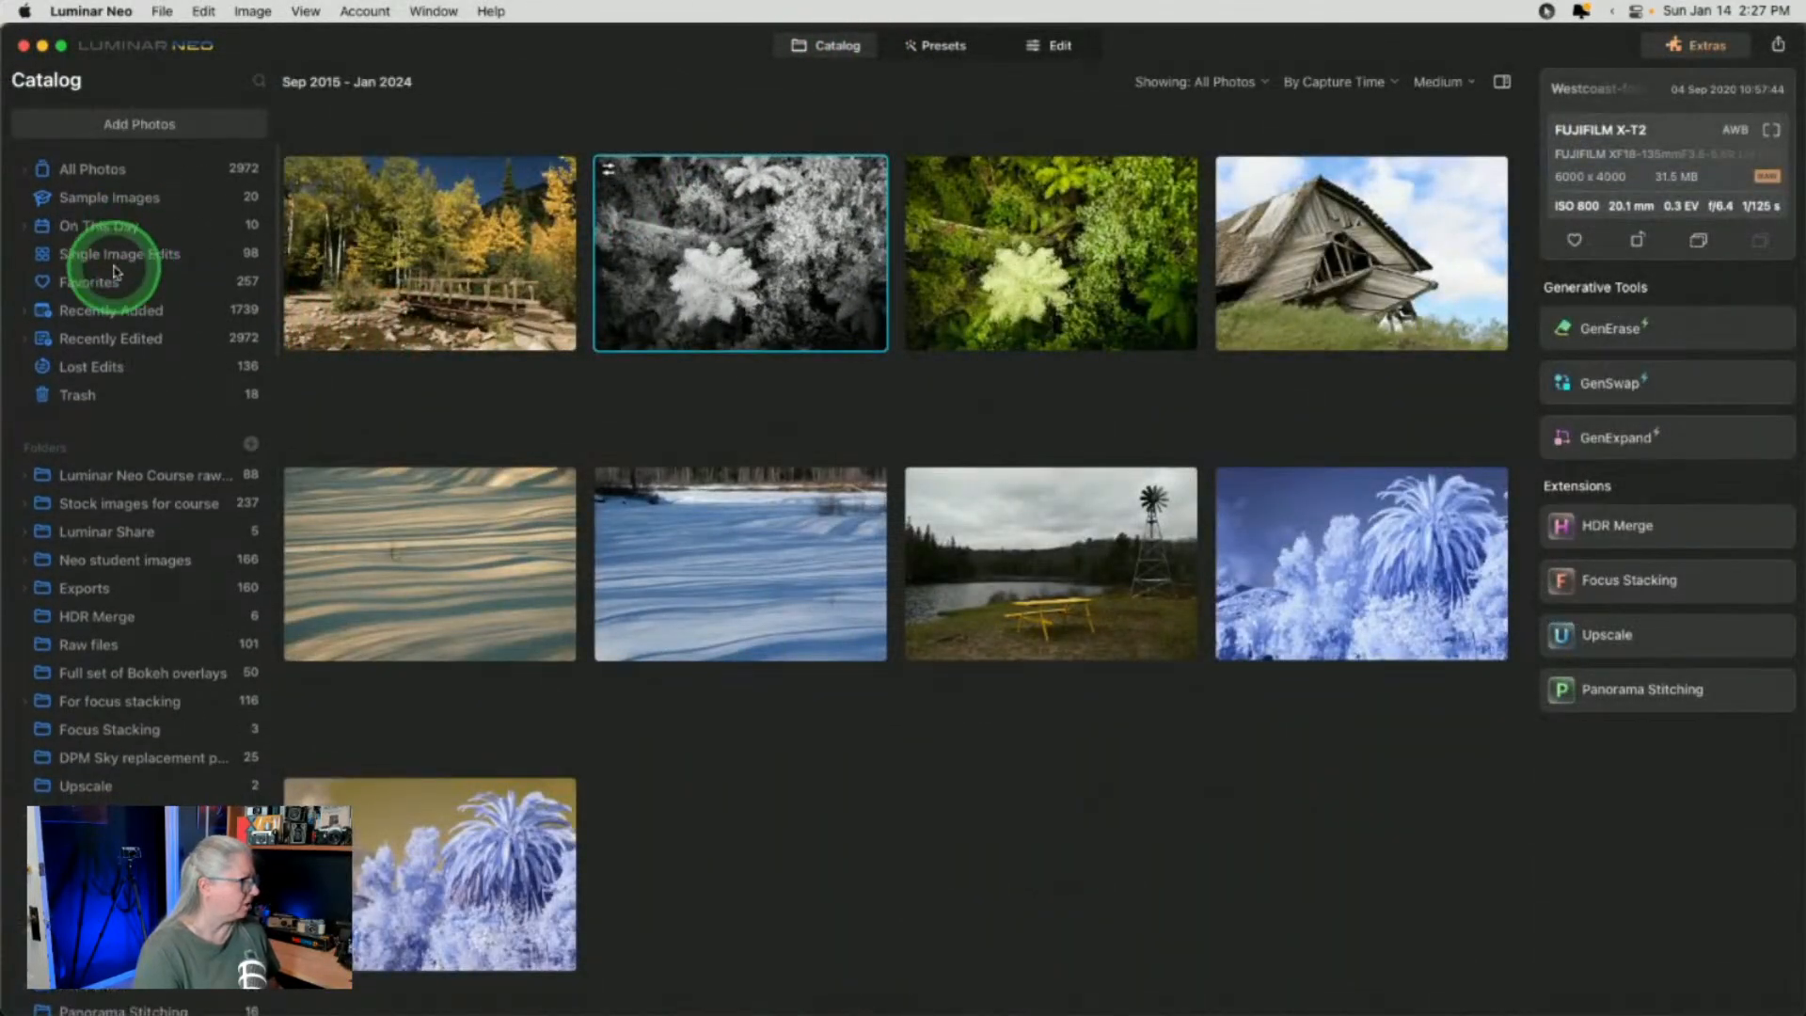
{"action": "left_click", "coordinate": [116, 261]}
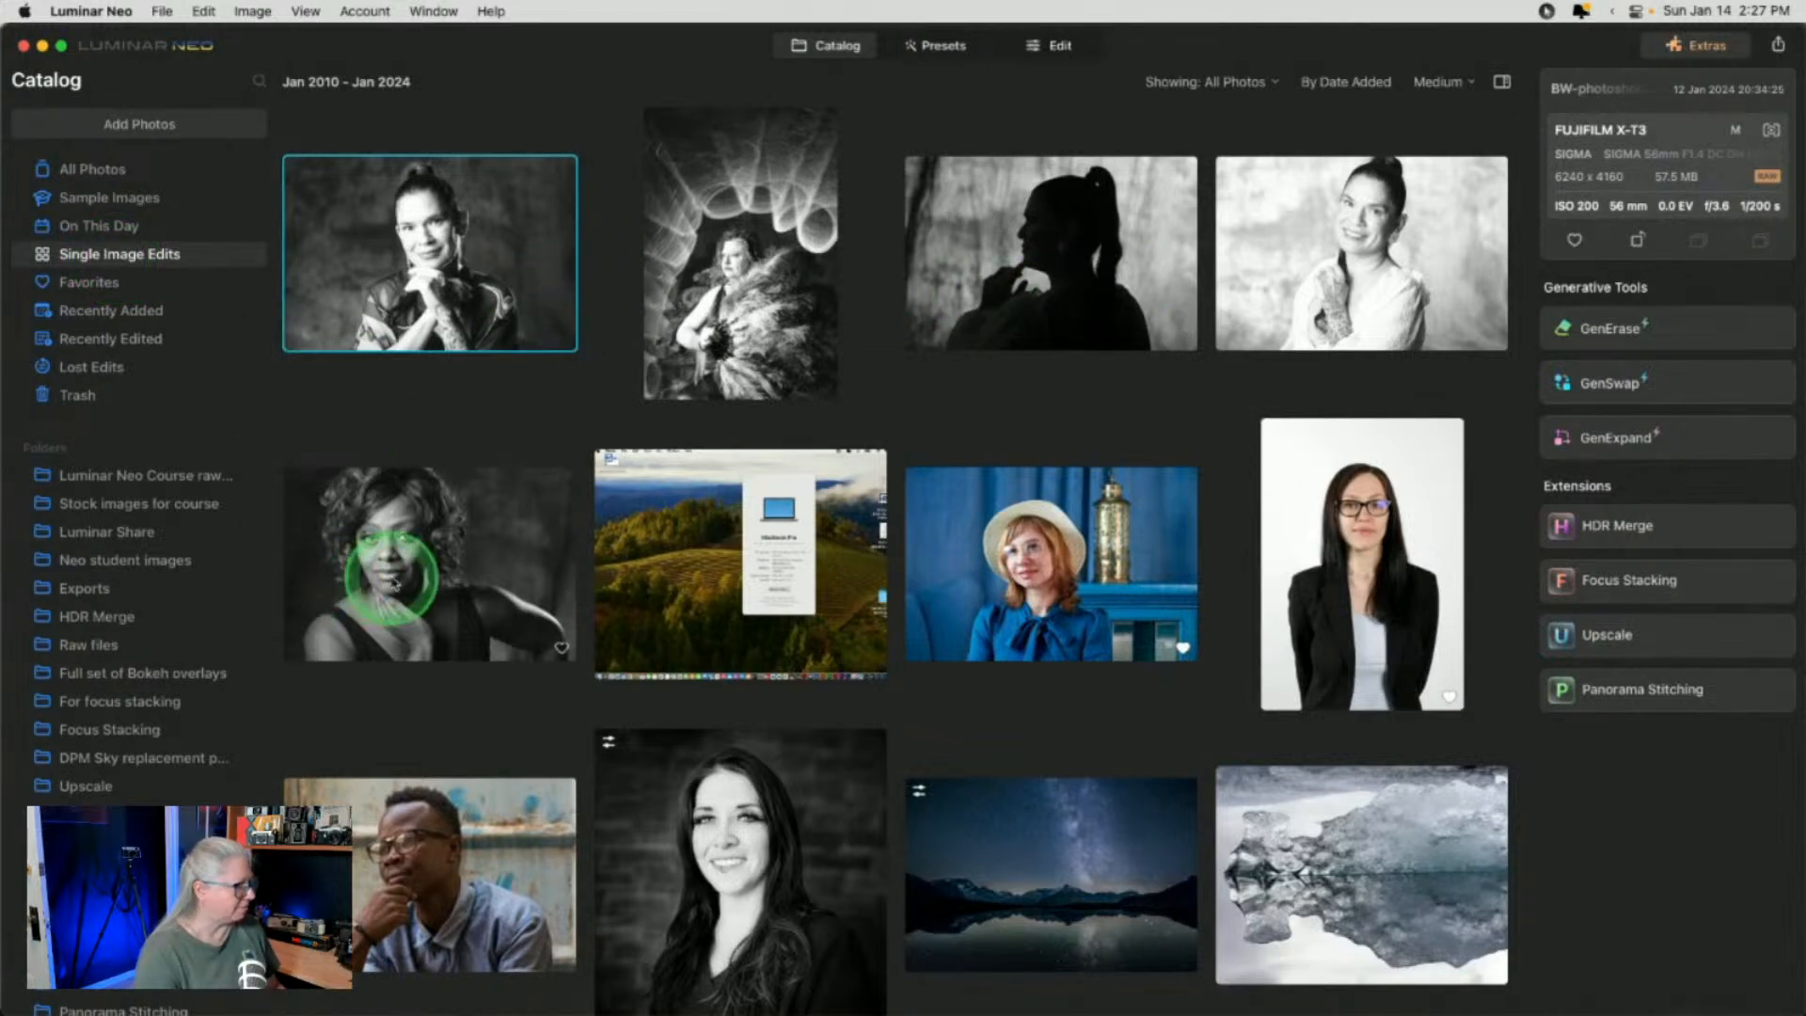
{"action": "left_click", "coordinate": [1040, 47]}
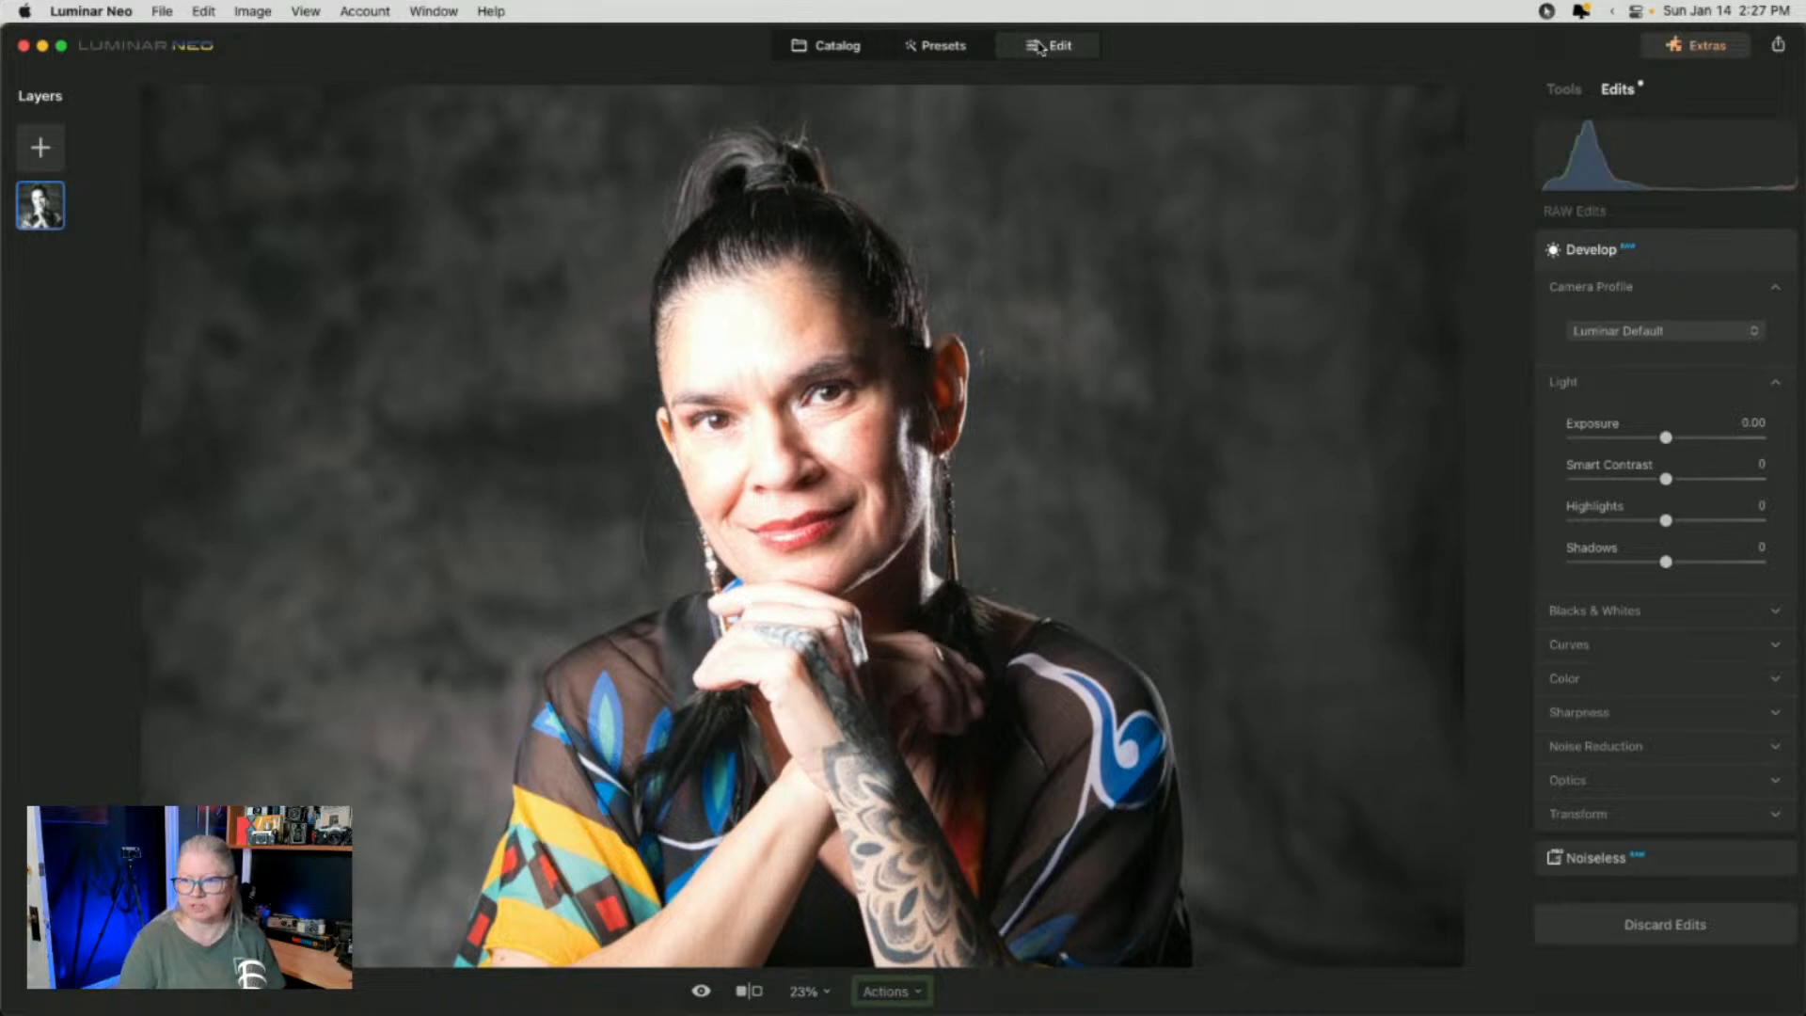
Check the portrait for clipped highlights and shadows by toggling the clipping overlay on and off
{"action": "left_click", "coordinate": [1040, 47]}
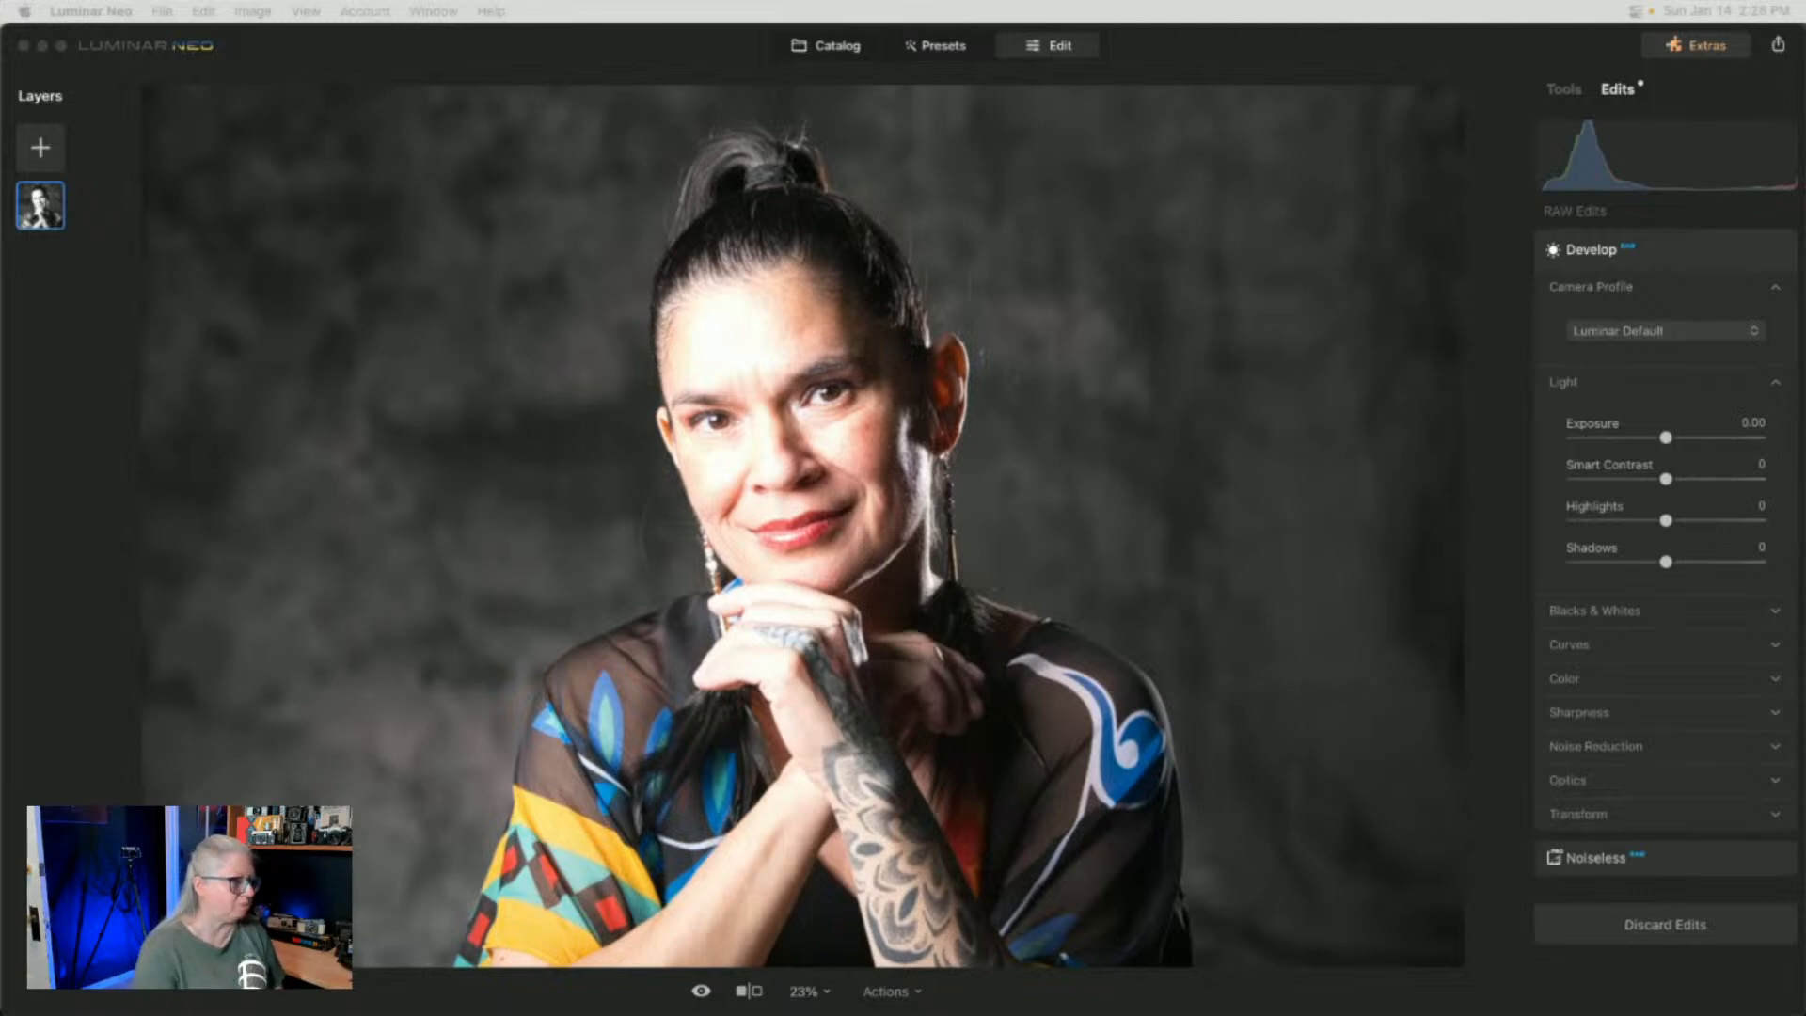
{"action": "left_click", "coordinate": [1488, 508]}
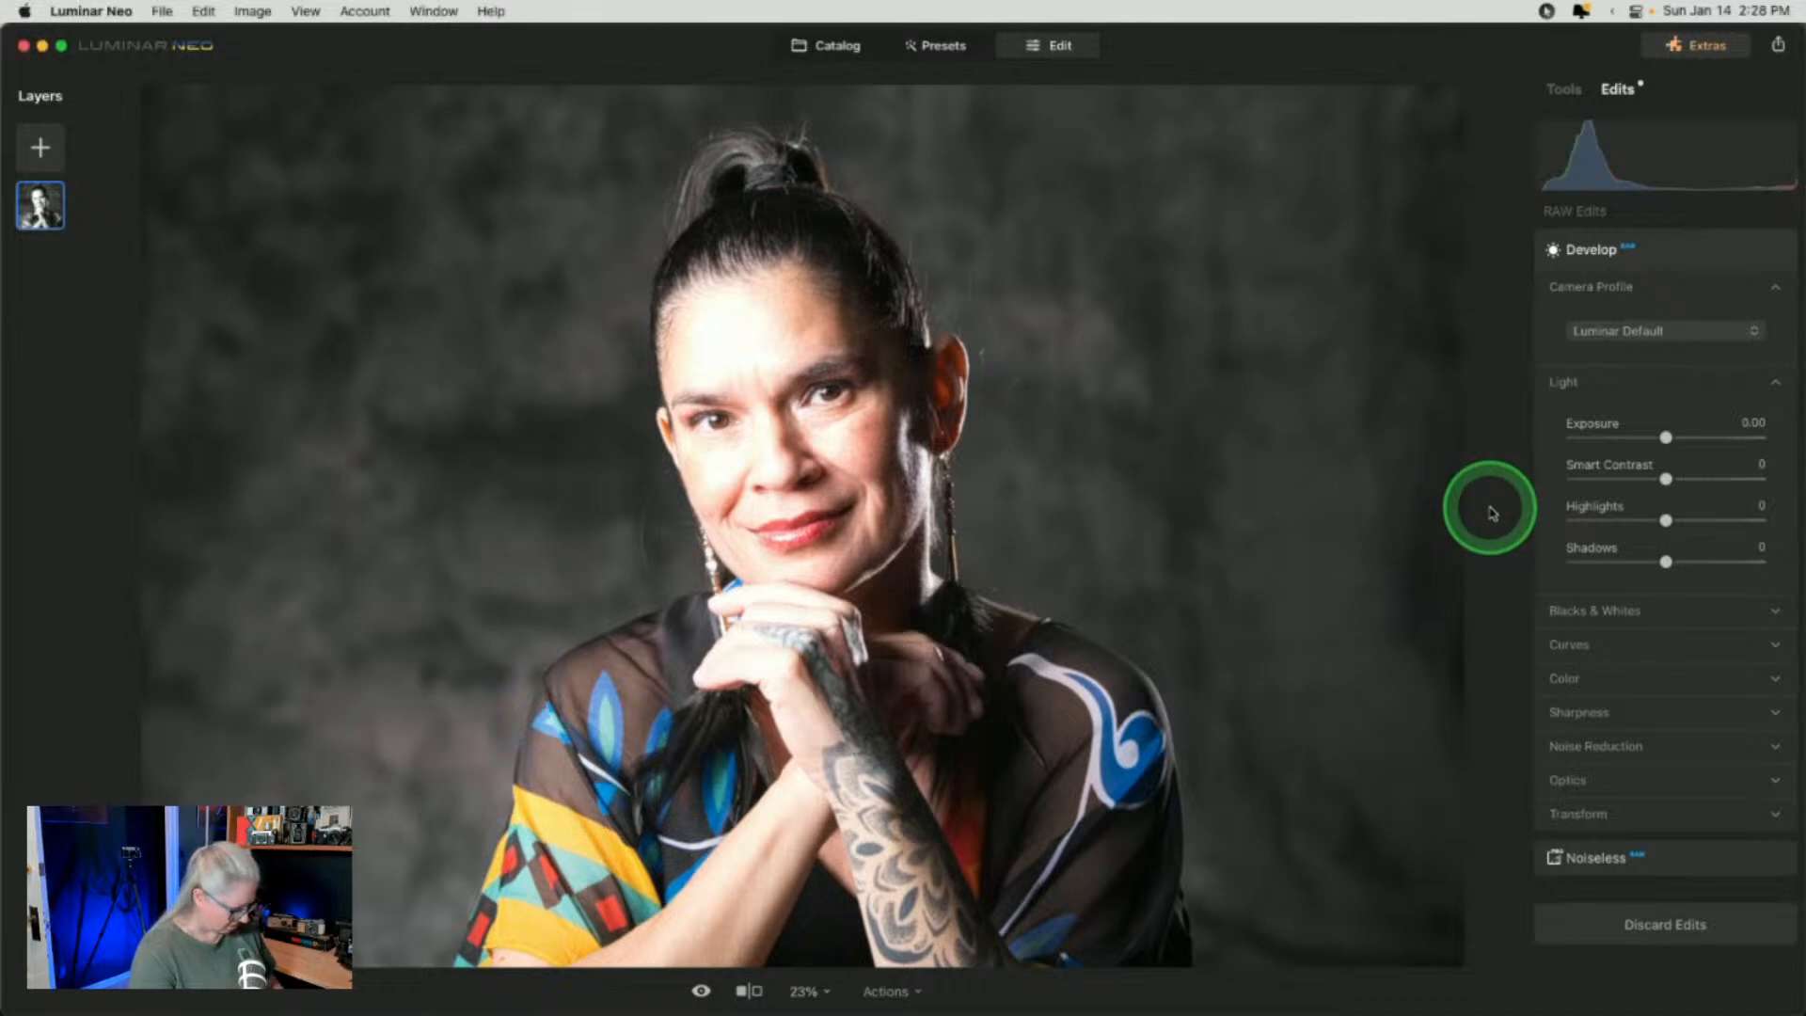
{"action": "key", "text": "j"}
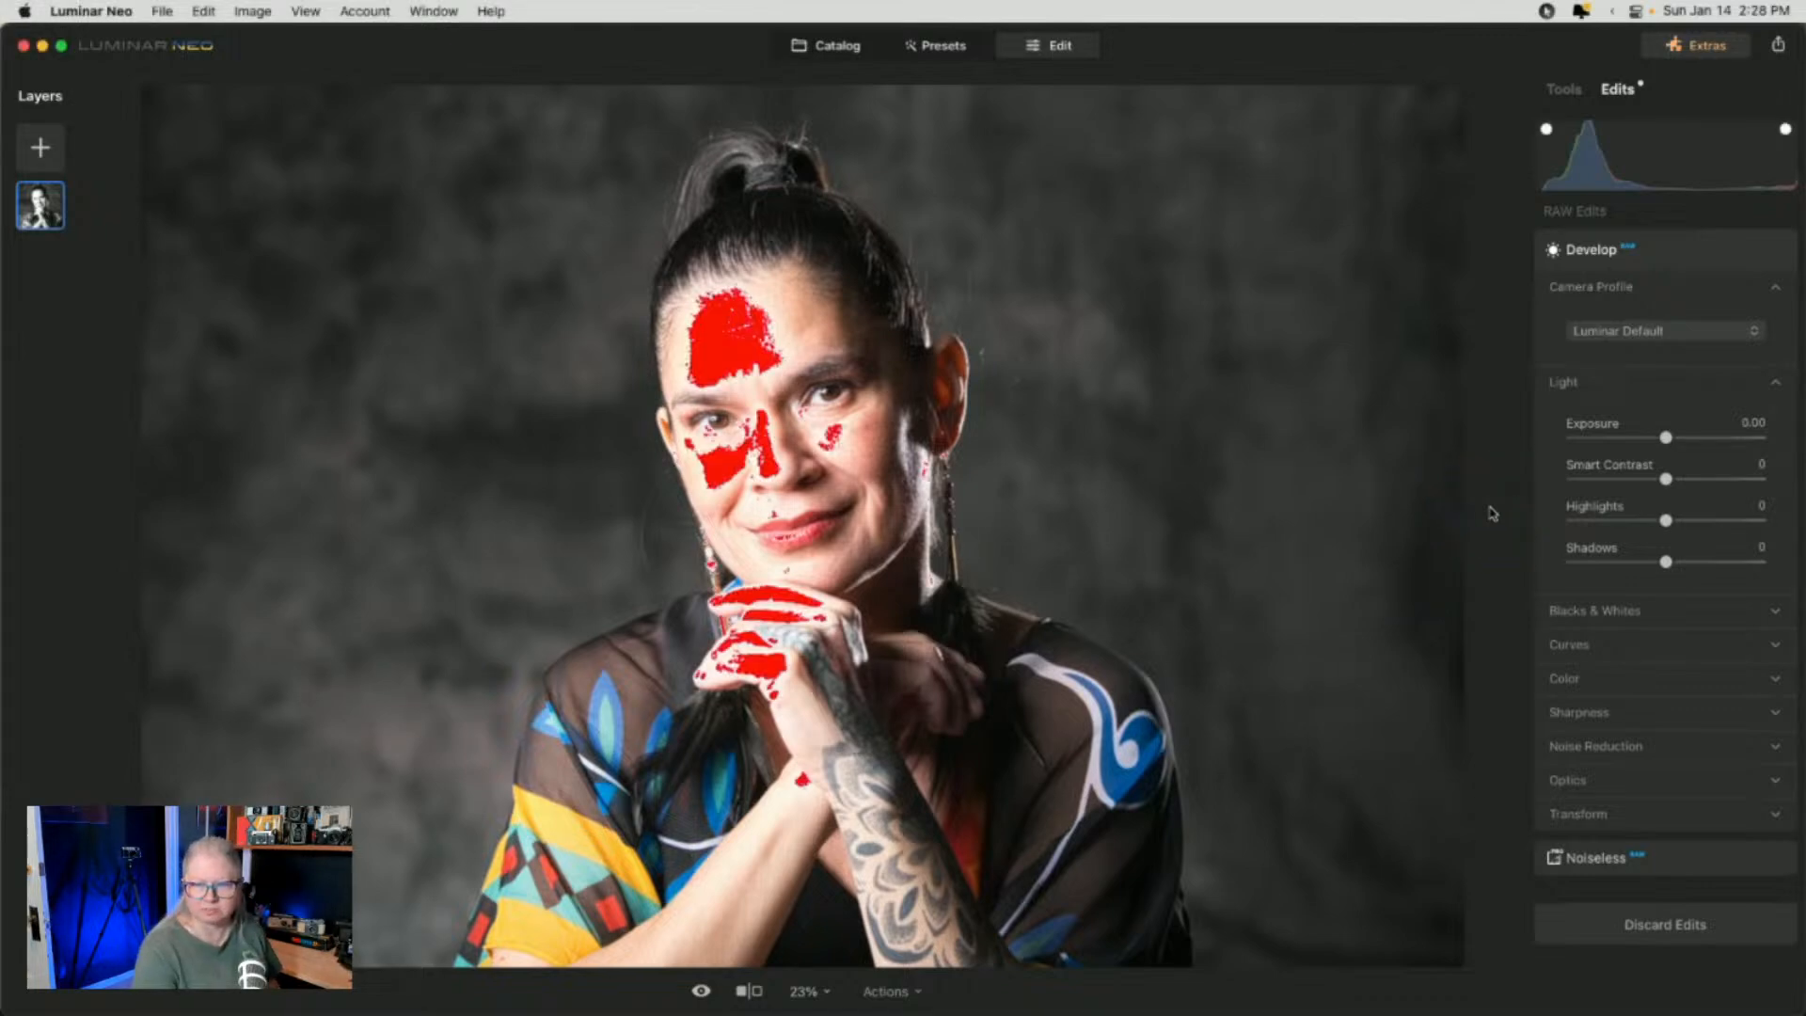
{"action": "key", "text": "j"}
{"action": "key", "text": "j"}
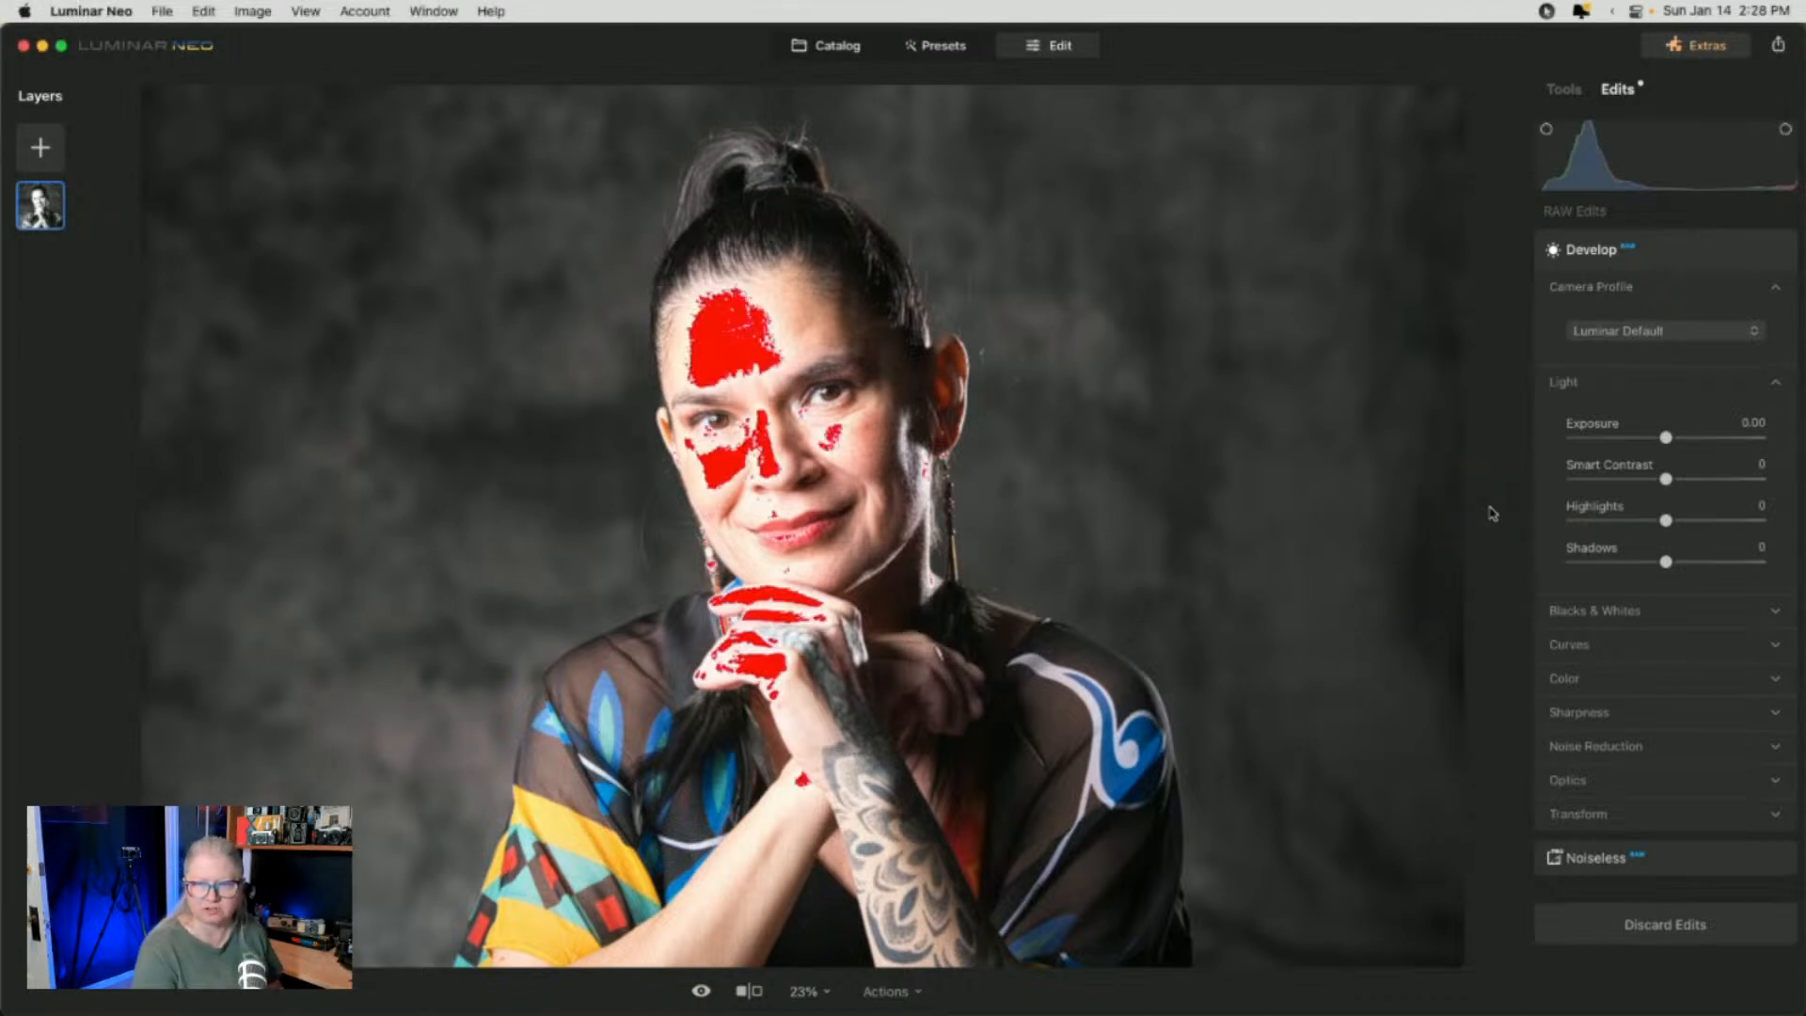
{"action": "key", "text": "j"}
{"action": "left_click", "coordinate": [1492, 513]}
{"action": "left_click", "coordinate": [1628, 636]}
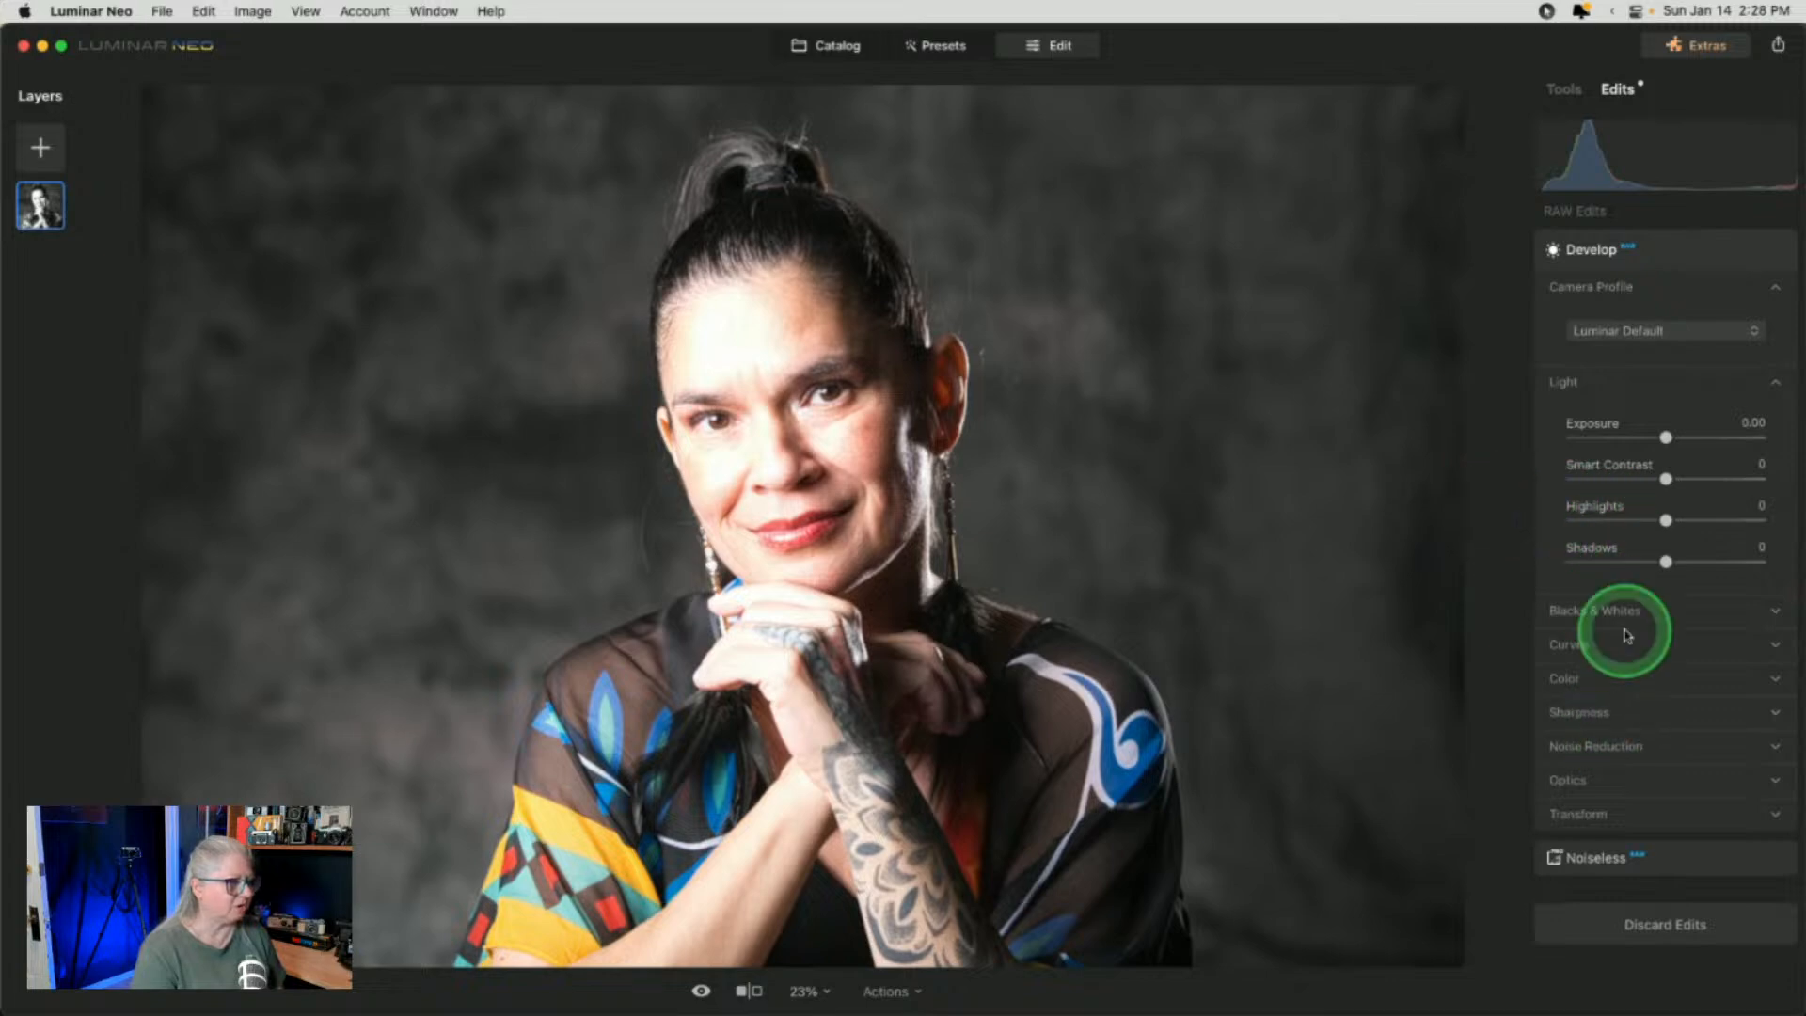
Show the RAW Develop tool's settings and review the available camera profiles, keeping Luminar Default
{"action": "scroll", "coordinate": [1607, 540], "scroll_direction": "down", "scroll_amount": 1}
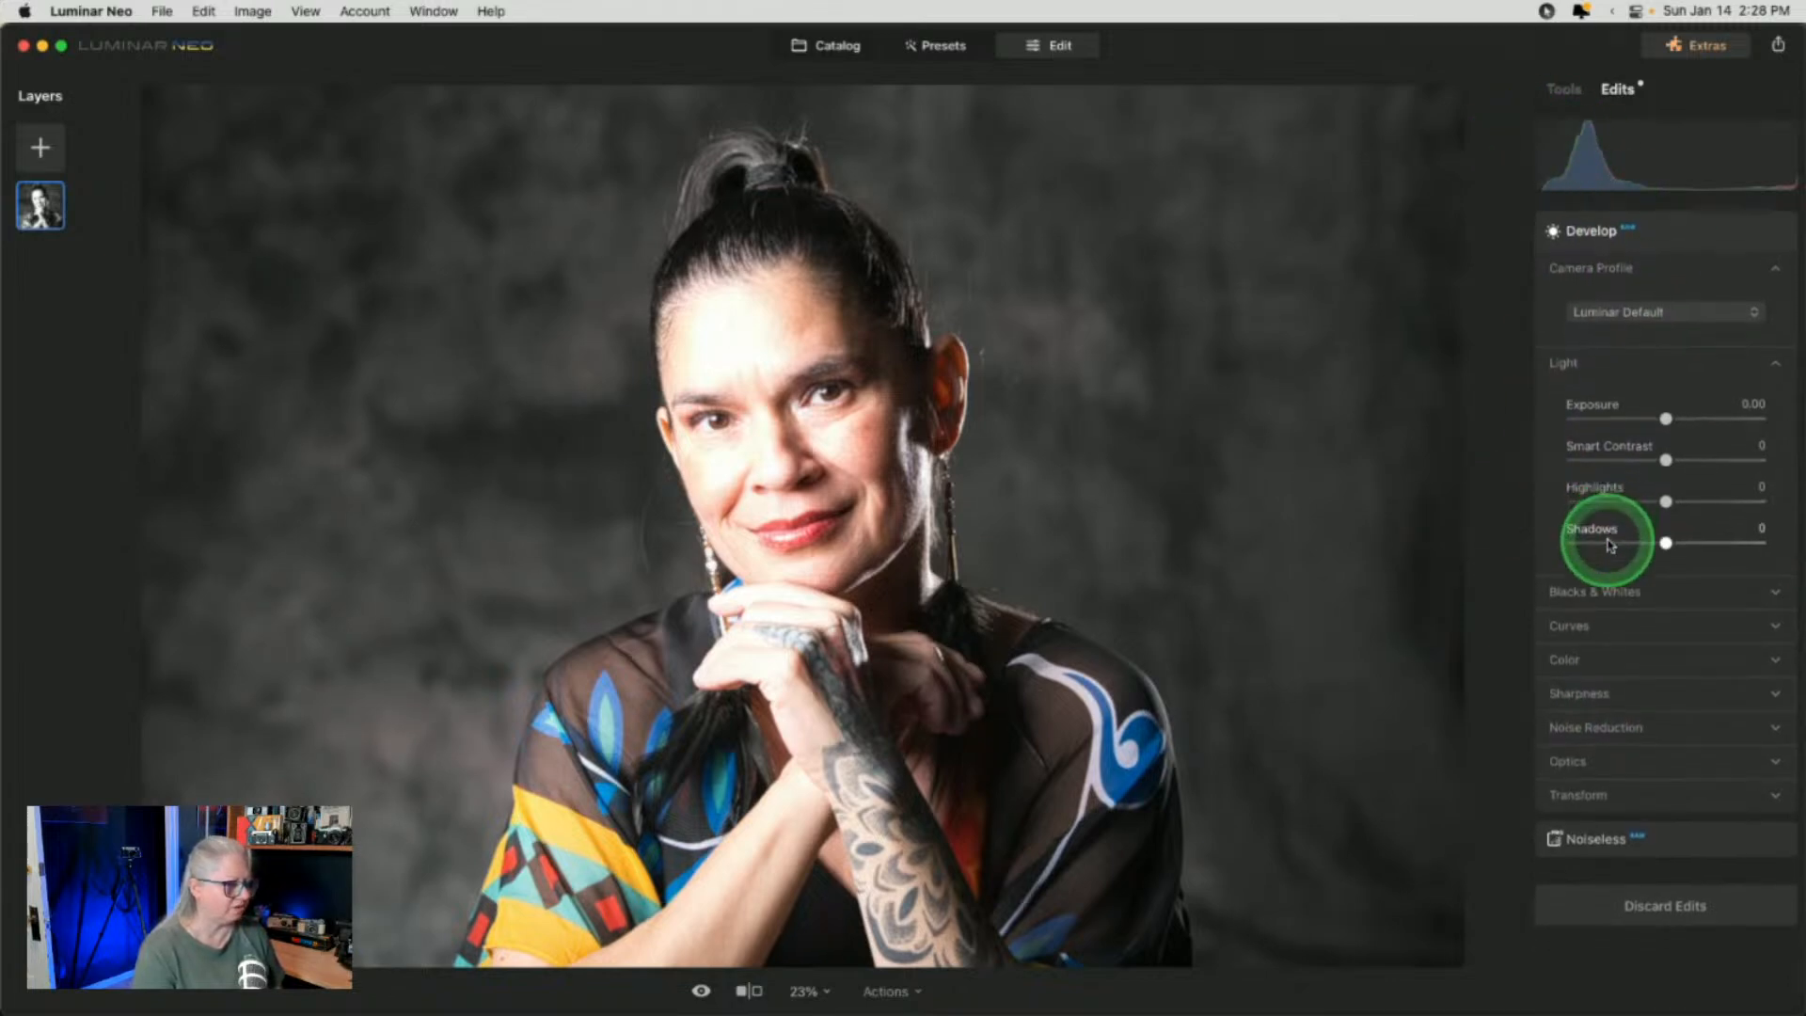
{"action": "scroll", "coordinate": [1609, 543], "scroll_direction": "up", "scroll_amount": 1}
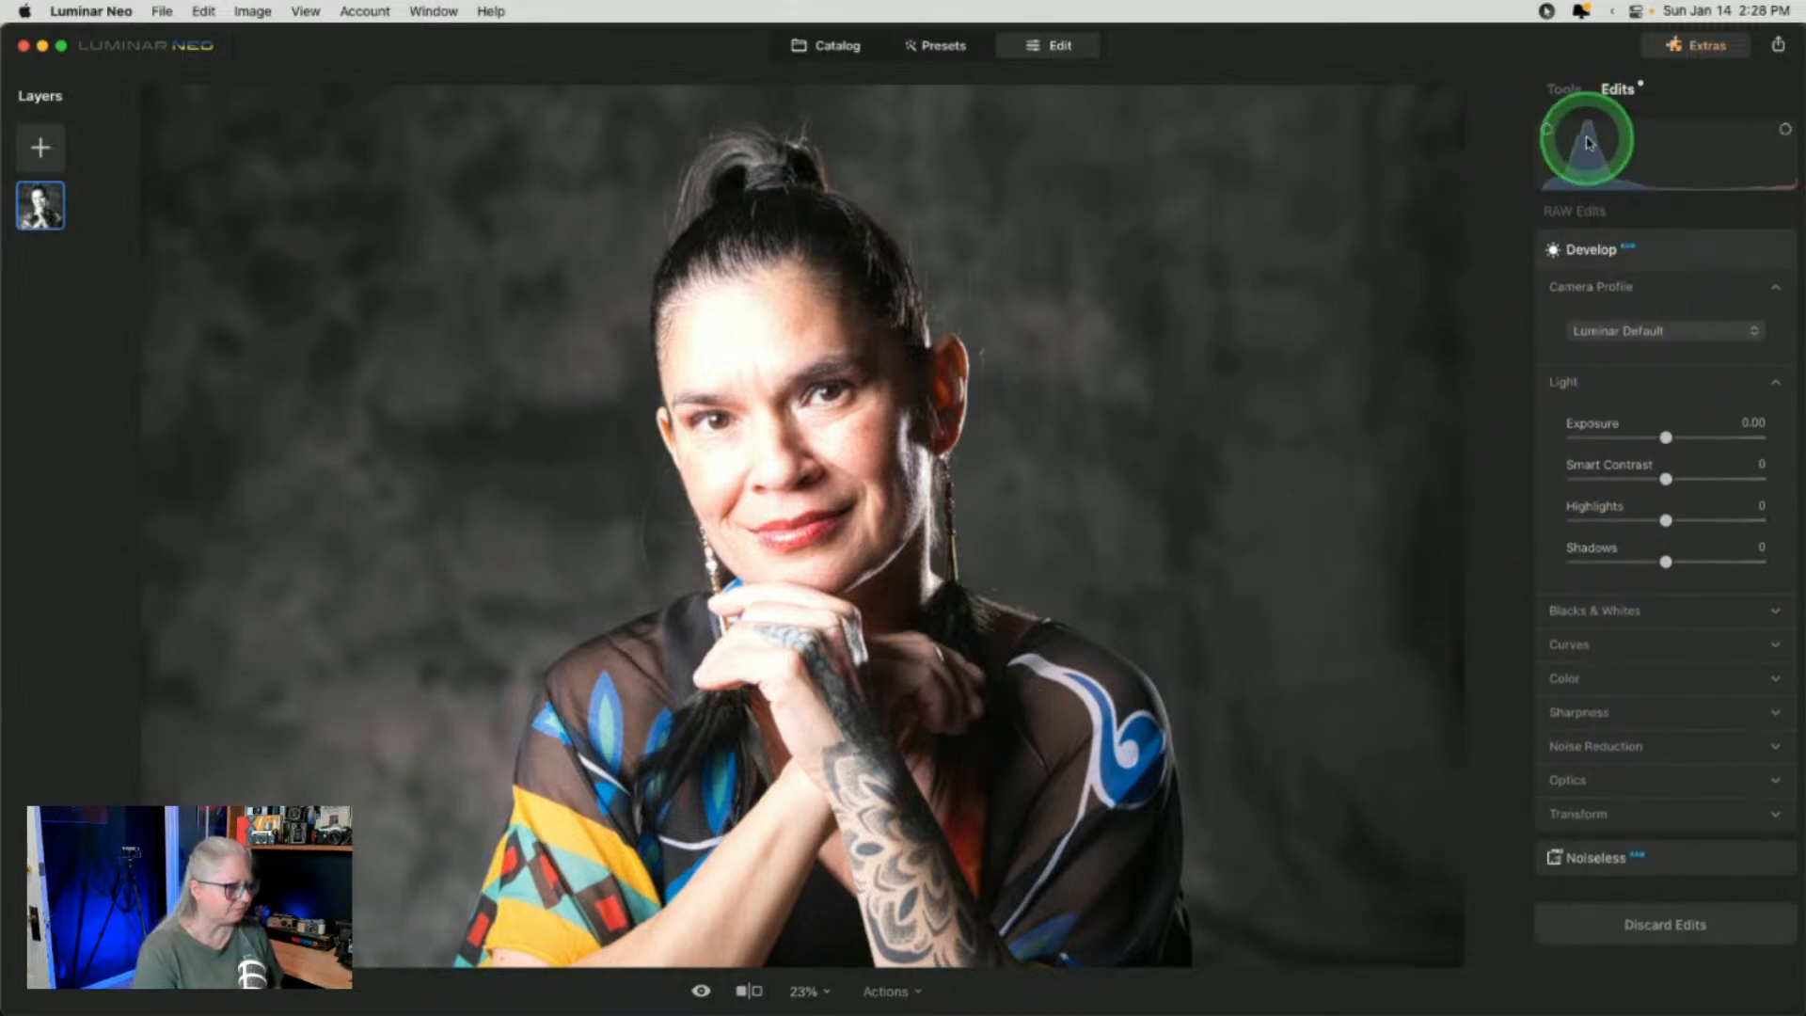
{"action": "left_click", "coordinate": [1565, 88]}
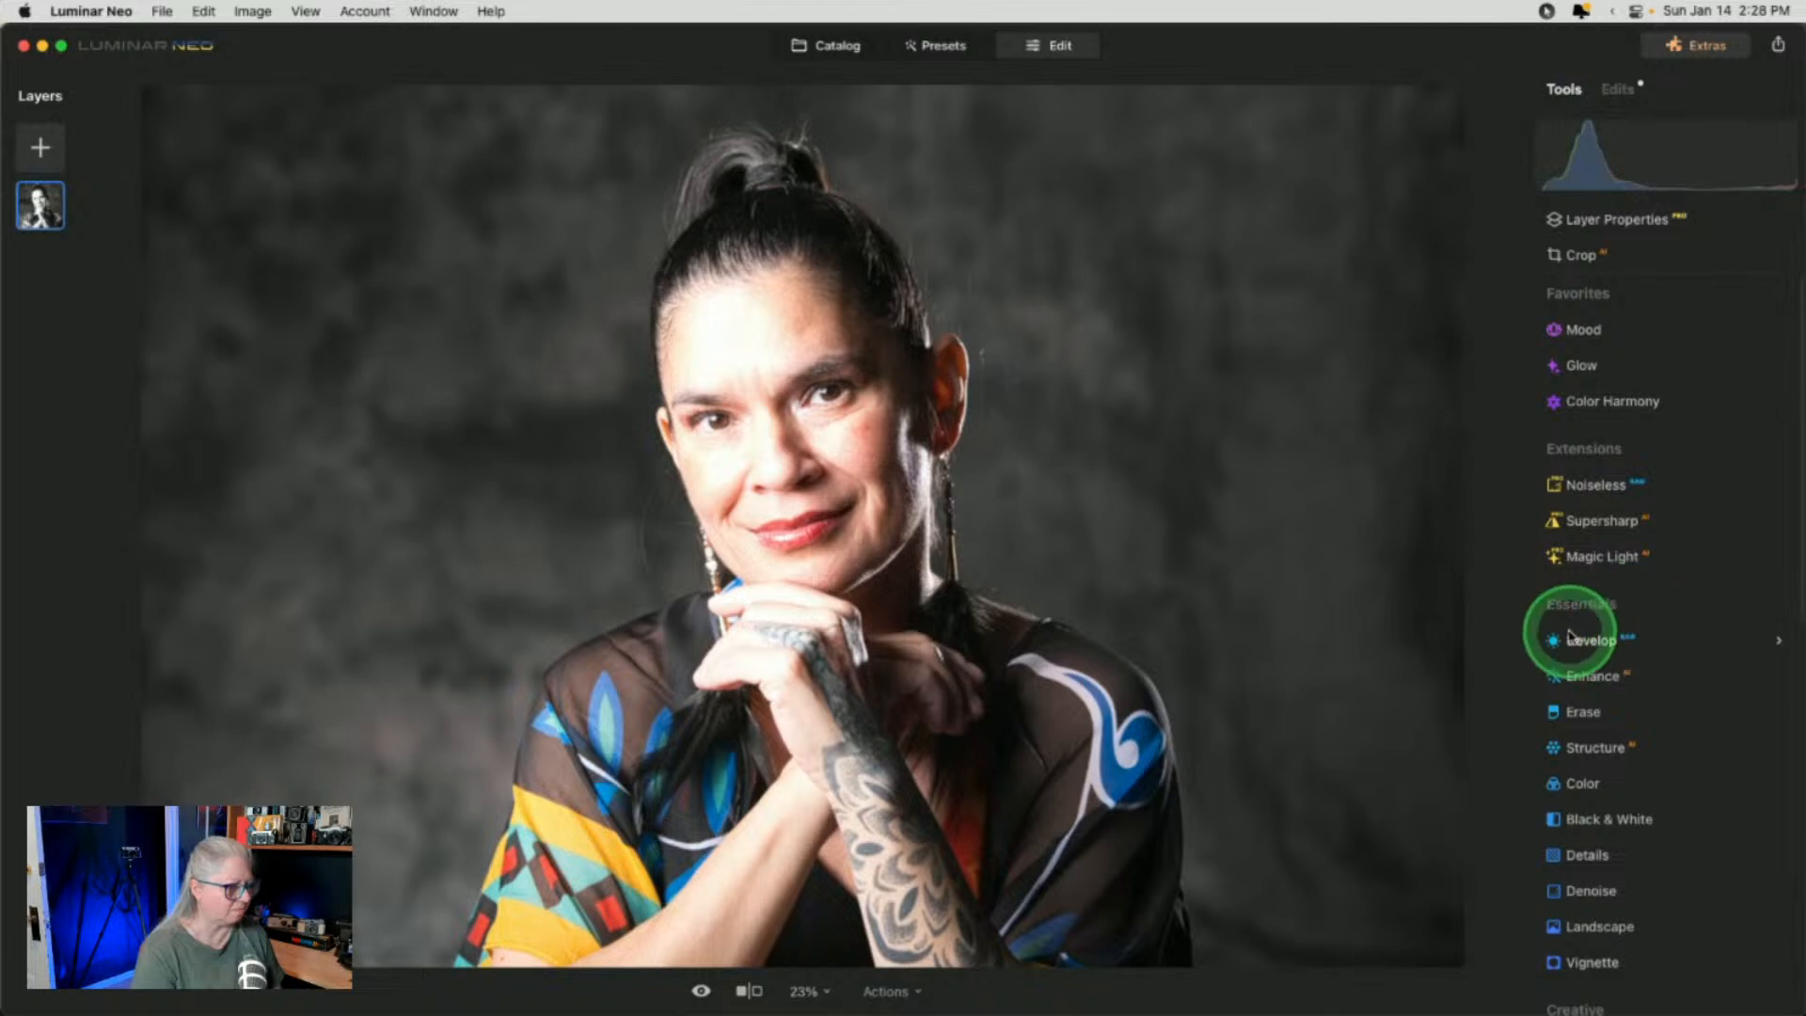
{"action": "left_click", "coordinate": [1569, 638]}
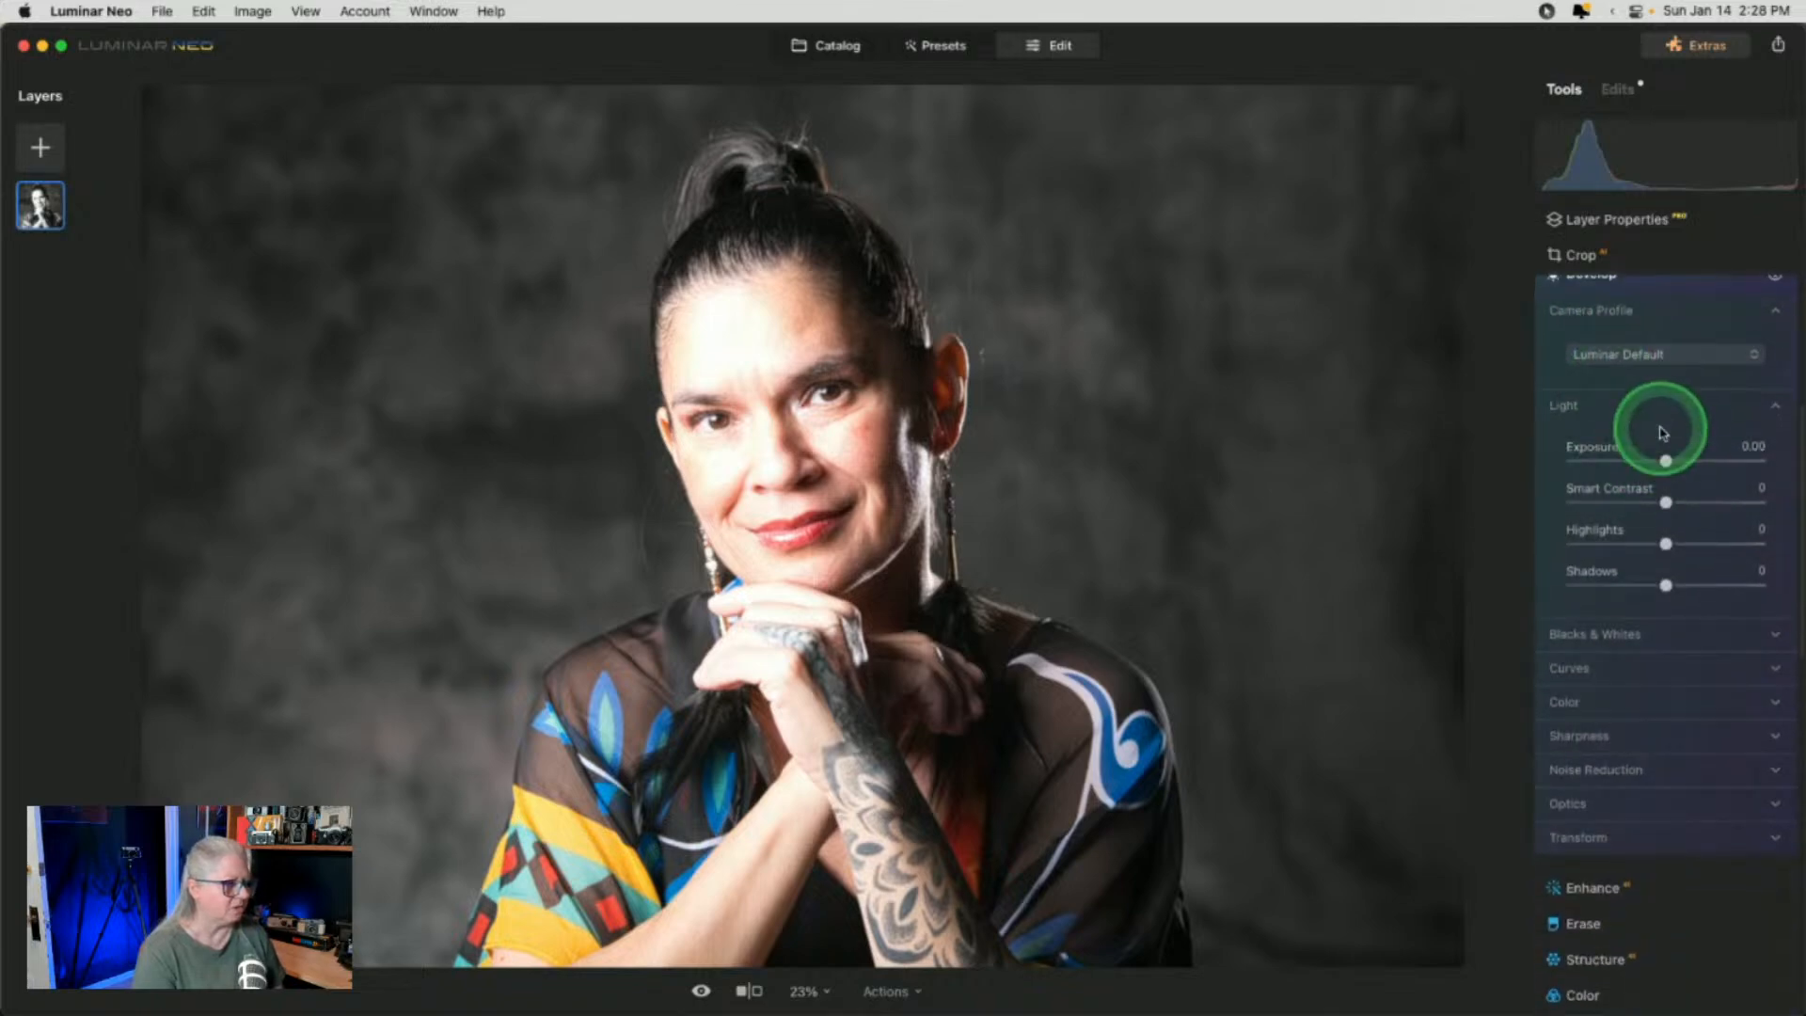
{"action": "left_click", "coordinate": [1631, 353]}
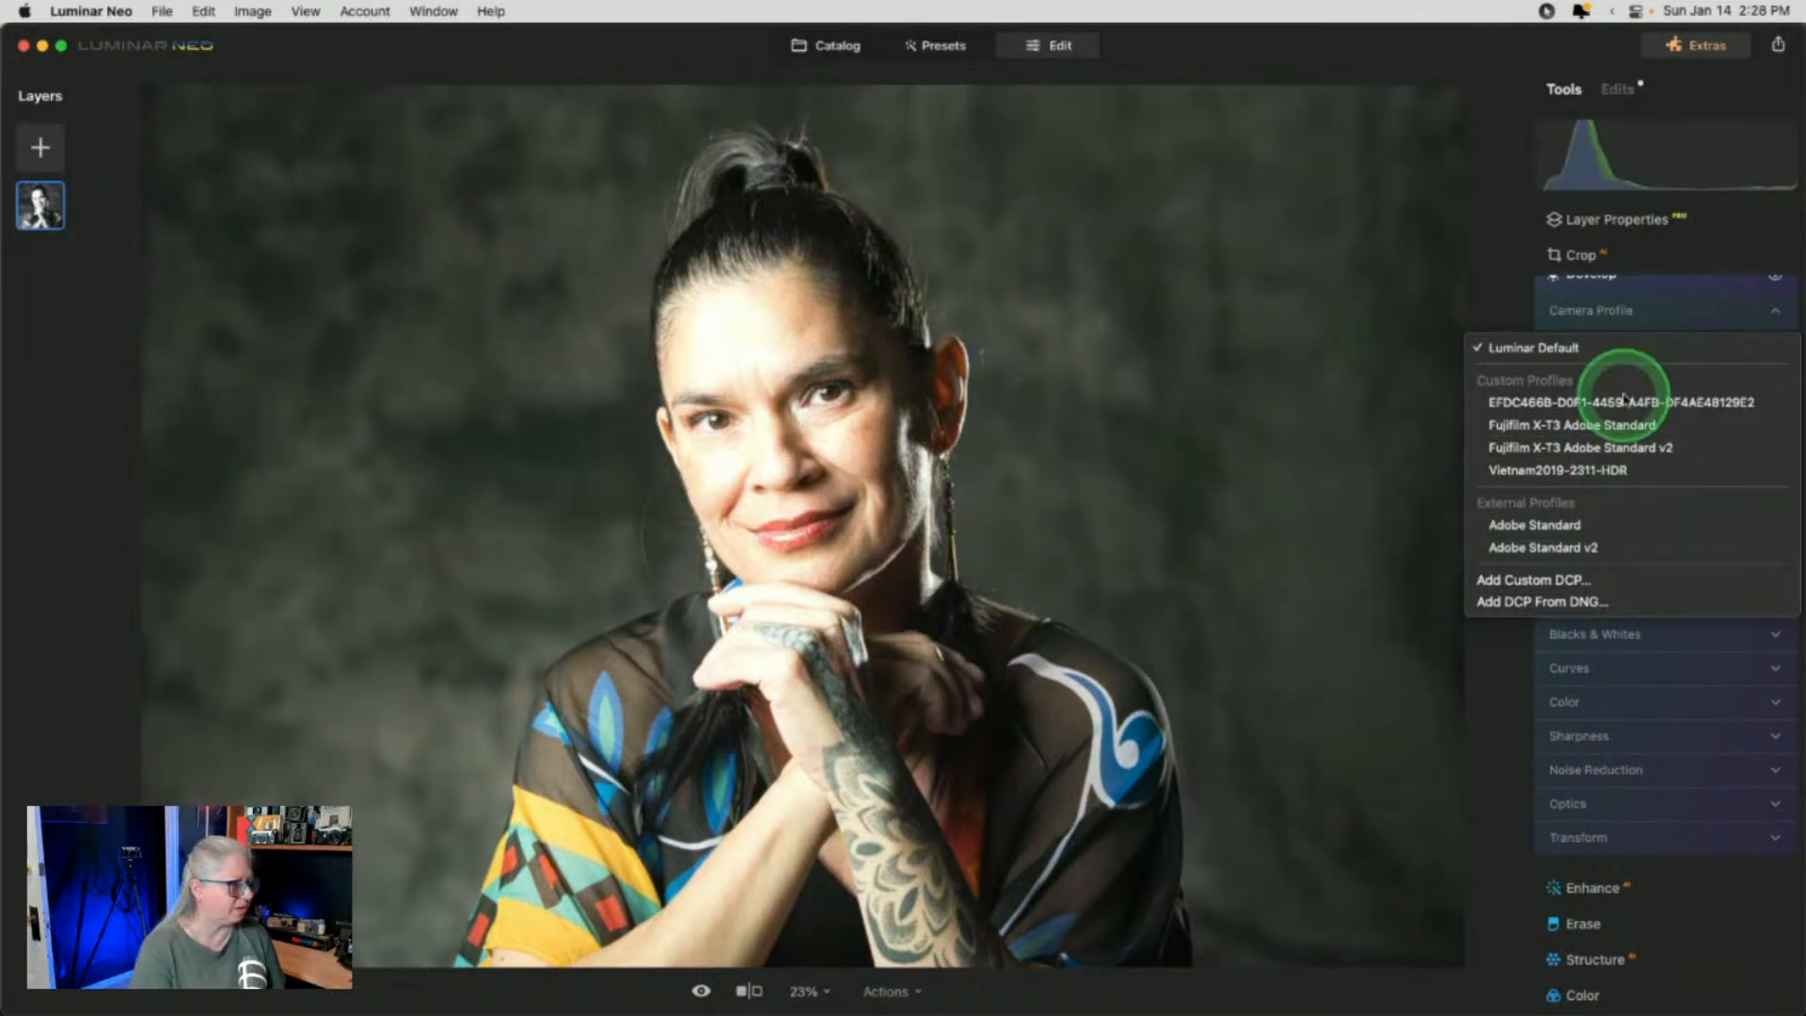
{"action": "left_click", "coordinate": [1665, 311]}
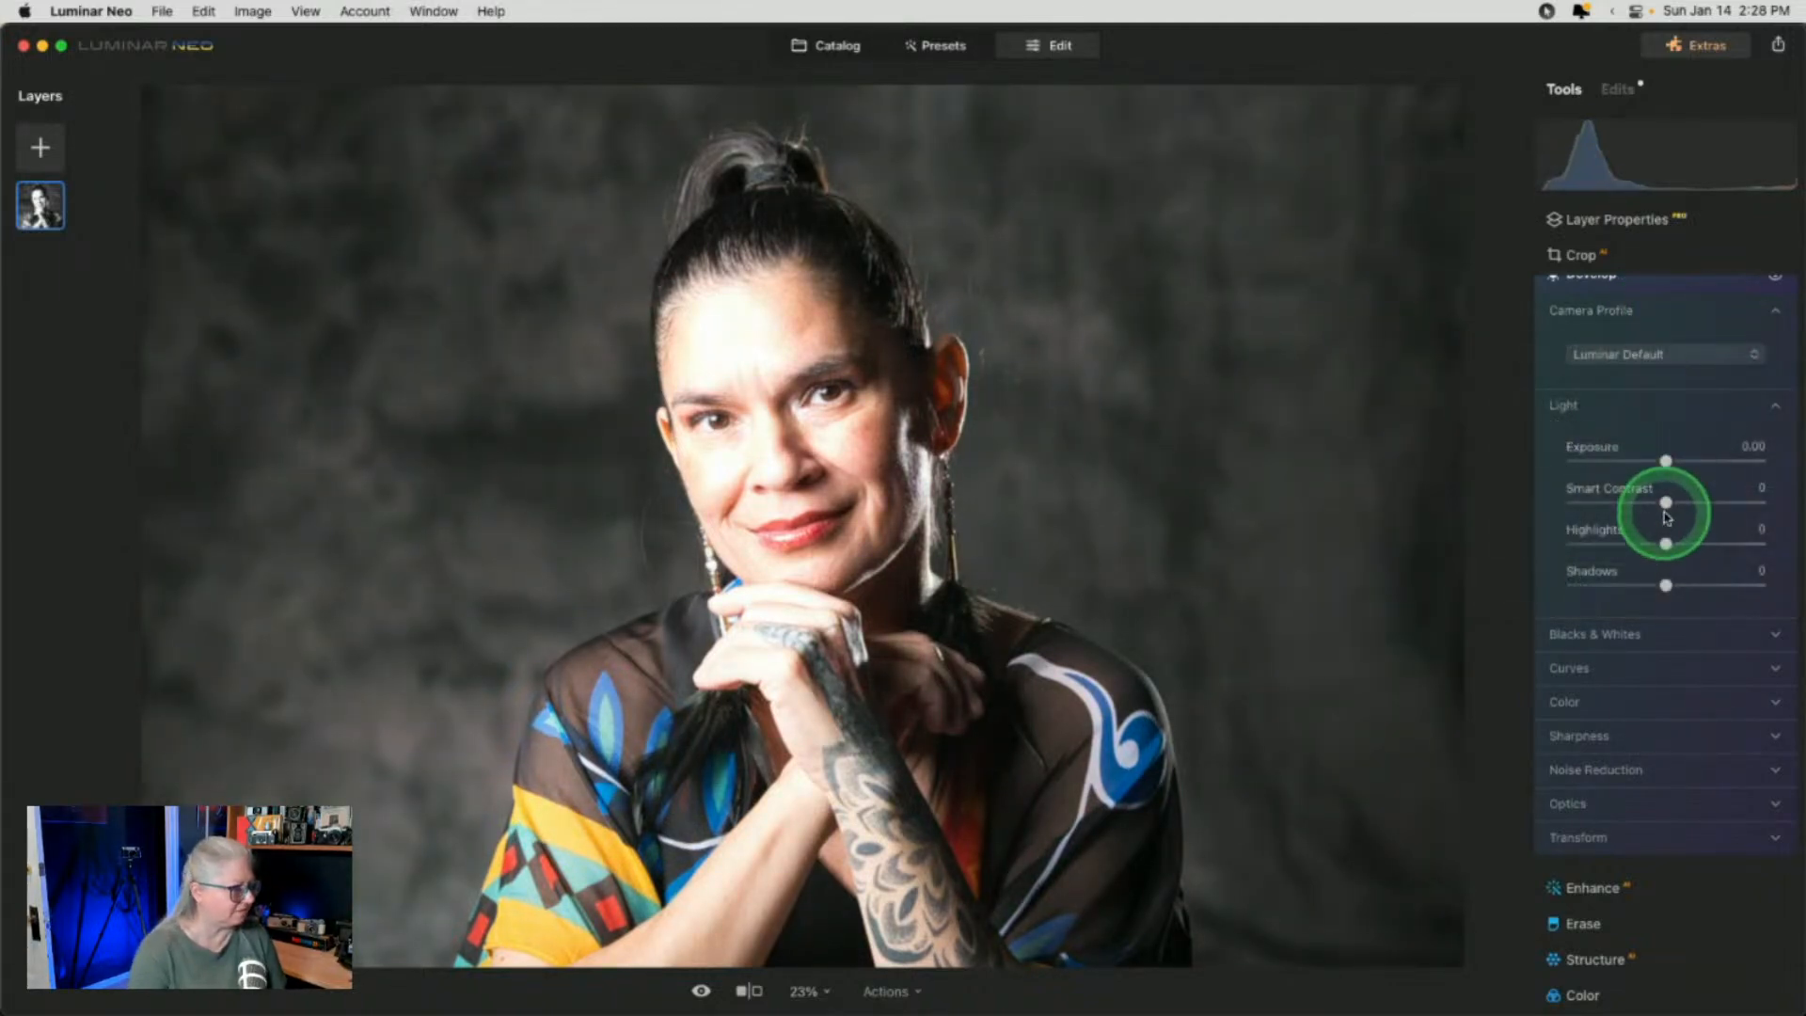
Lower the portrait's Exposure to -0.76 and its Highlights to -39 in the Develop light settings
{"action": "left_click_drag", "start_coordinate": [1666, 461], "coordinate": [1657, 461]}
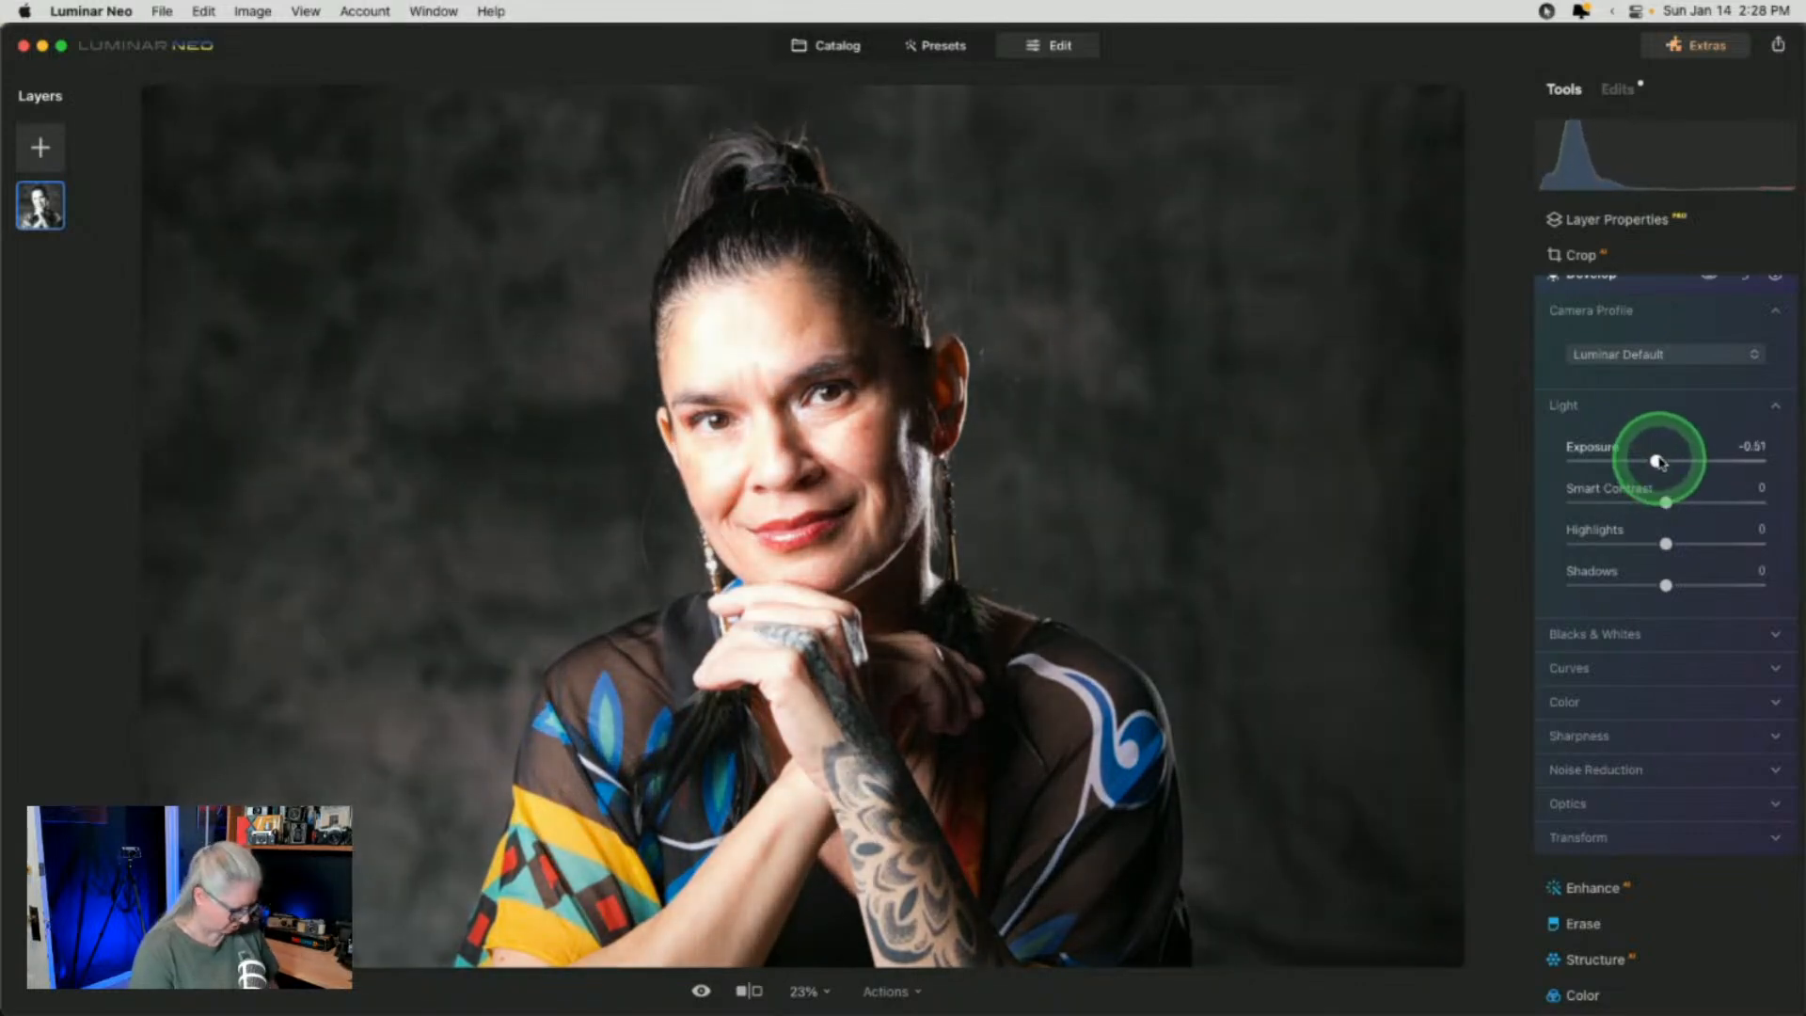
{"action": "left_click_drag", "start_coordinate": [1666, 543], "coordinate": [1525, 534]}
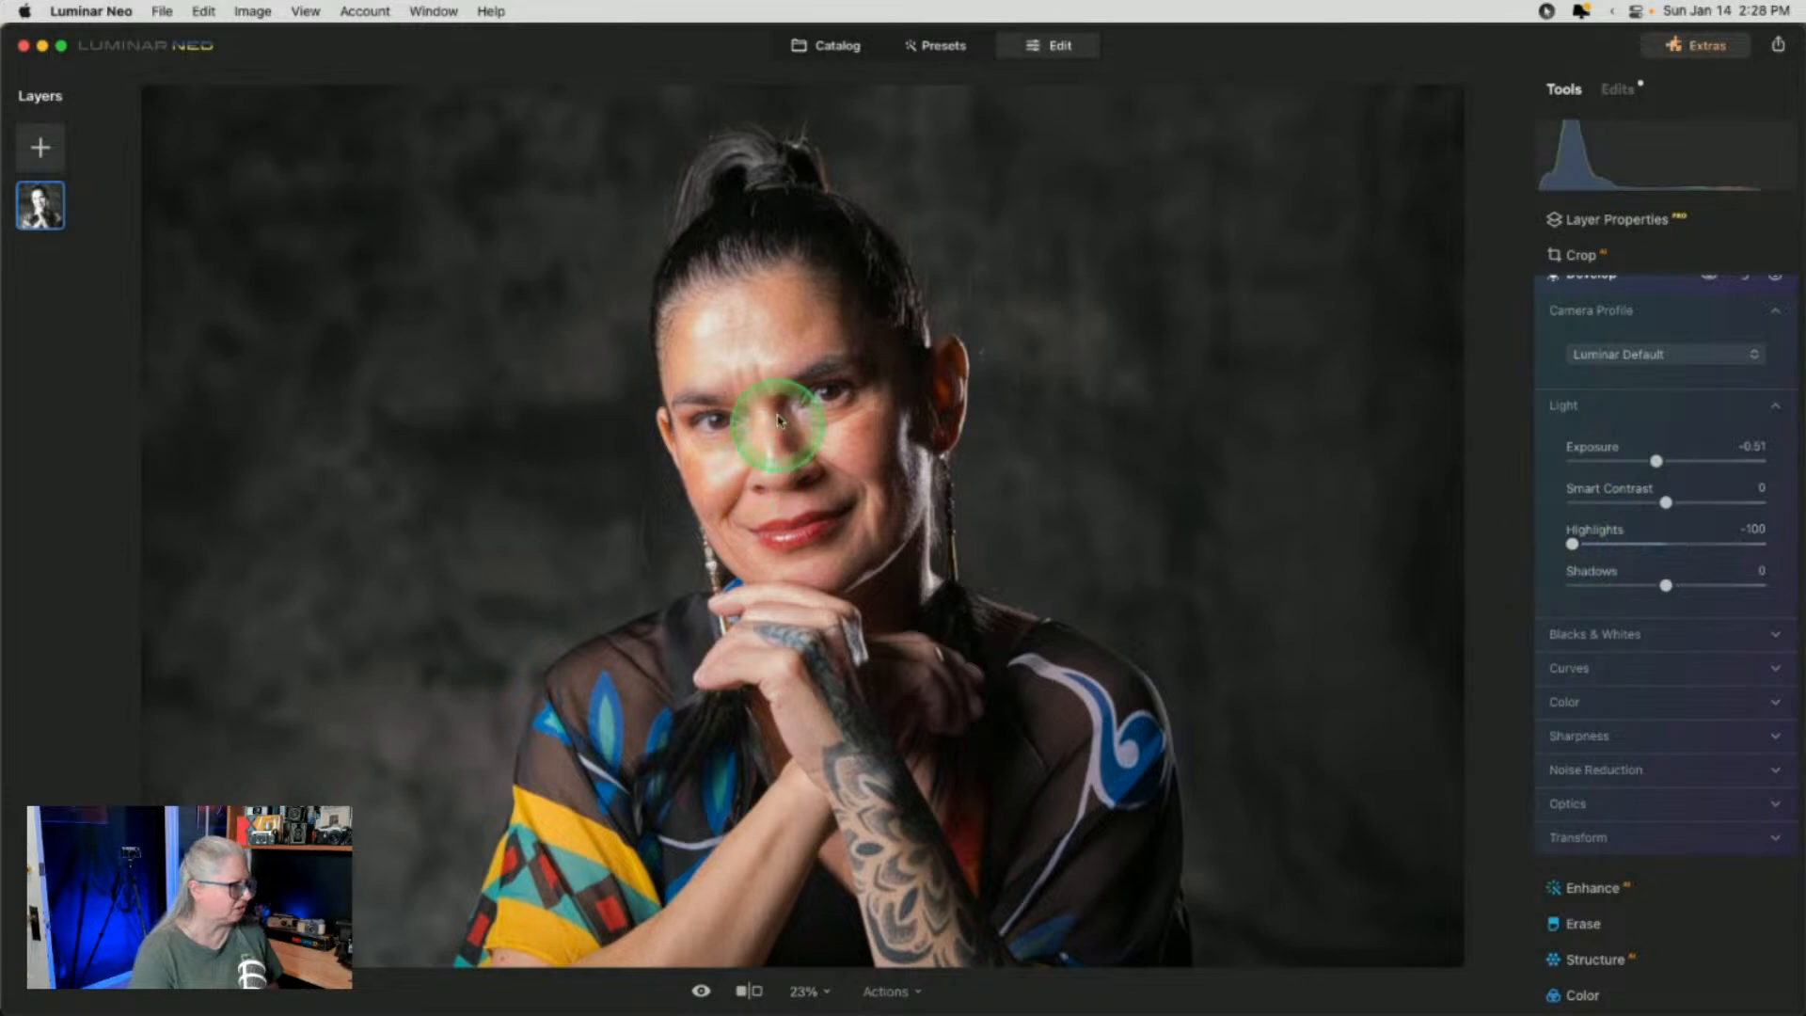
{"action": "left_click_drag", "start_coordinate": [1578, 548], "coordinate": [1629, 541]}
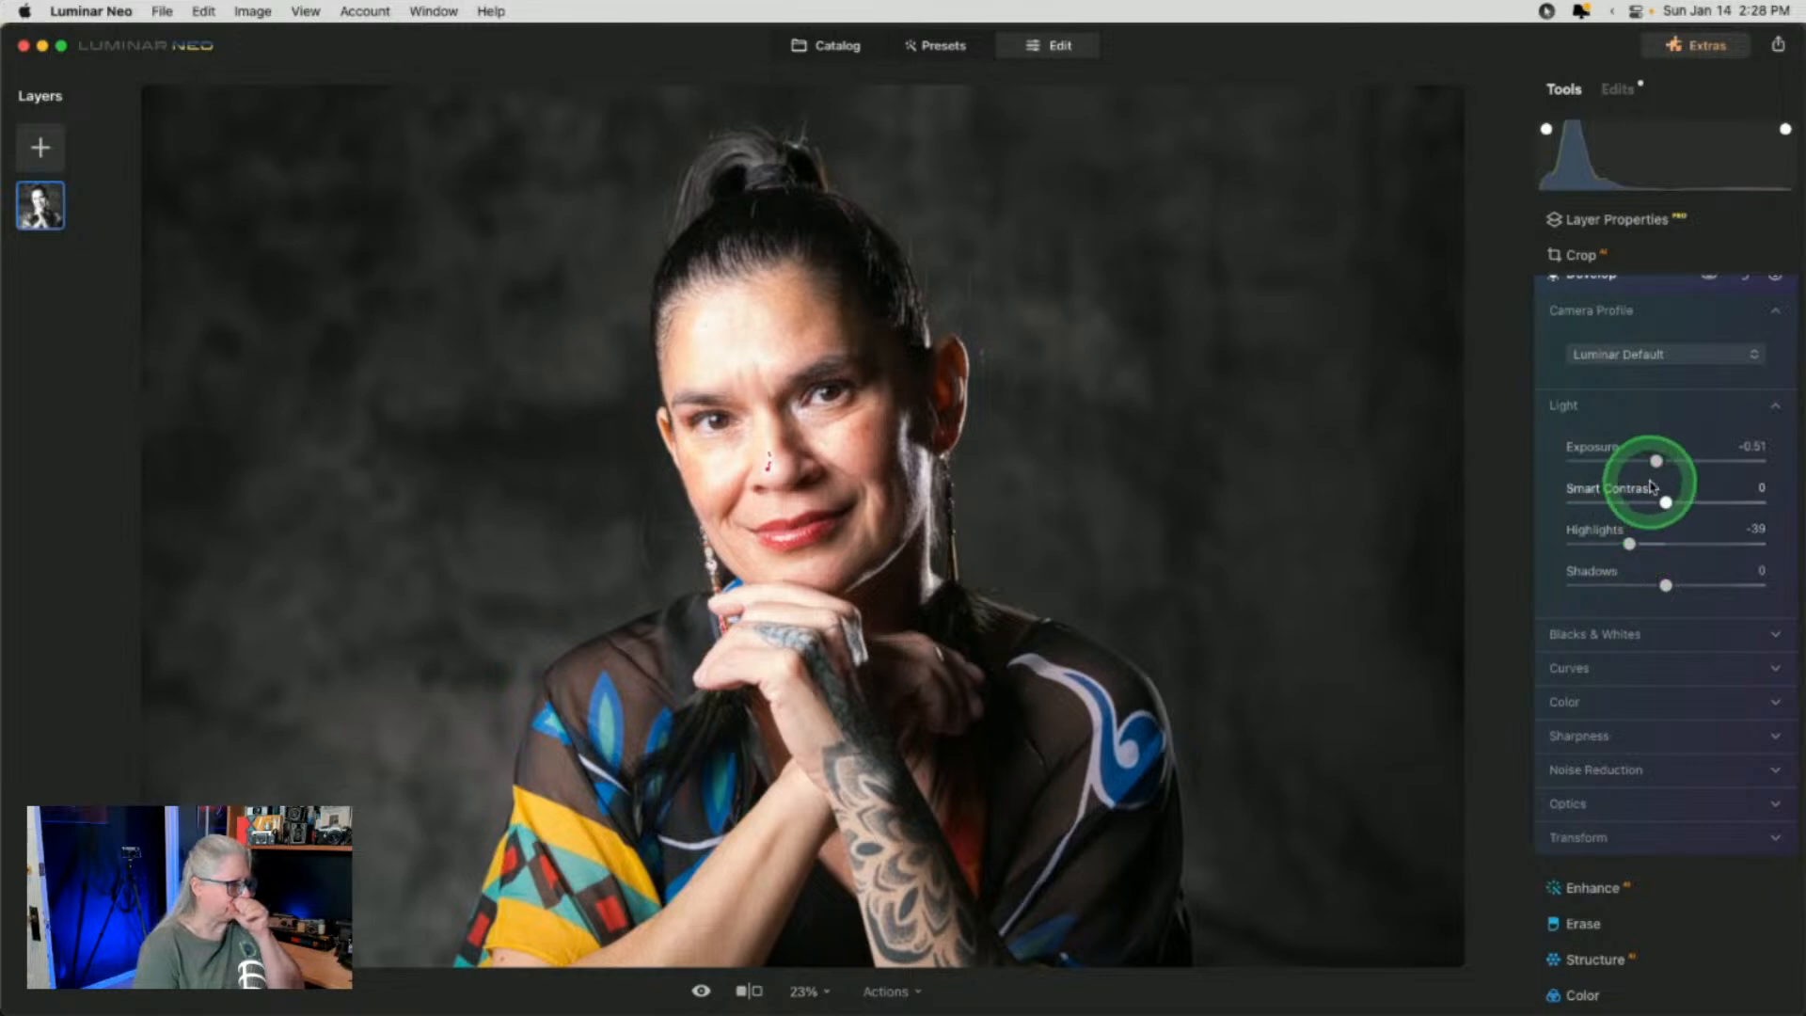
{"action": "left_click_drag", "start_coordinate": [1657, 461], "coordinate": [1654, 461]}
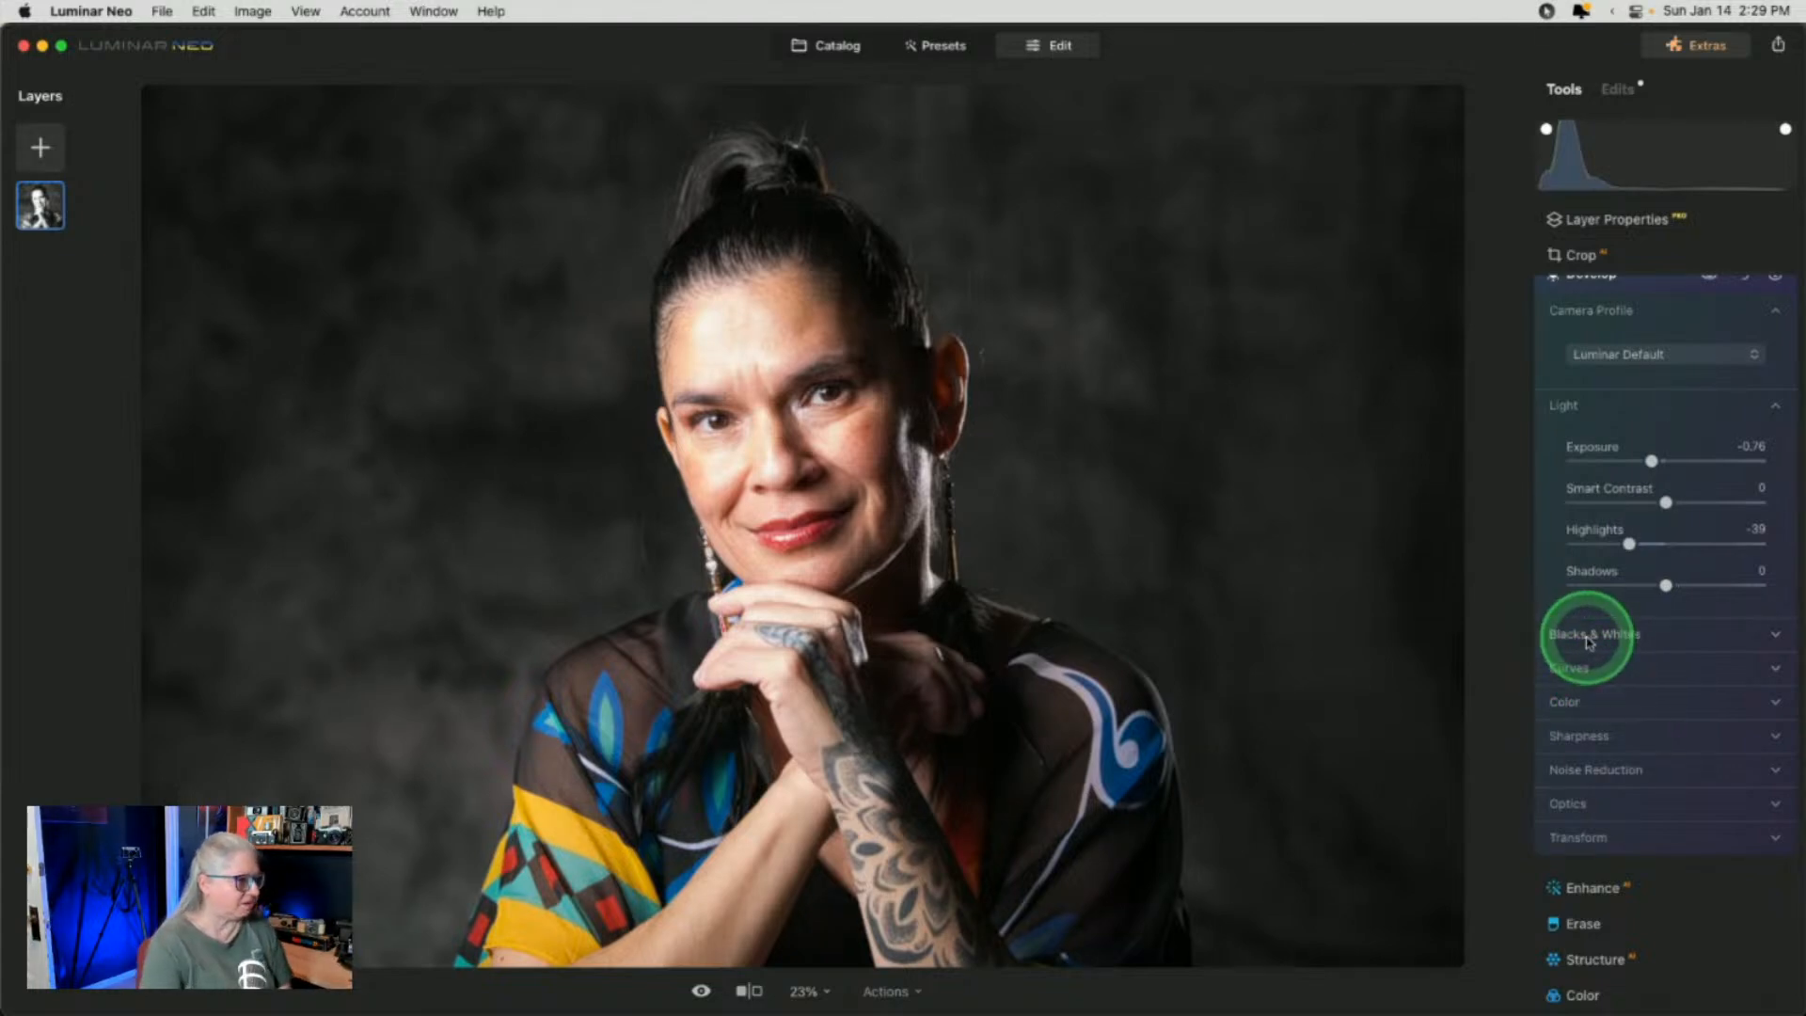
Sample the grey backdrop beside the woman as the white balance neutral, and fine-tune Temperature to 4974 and Tint to 6
{"action": "left_click", "coordinate": [1564, 702]}
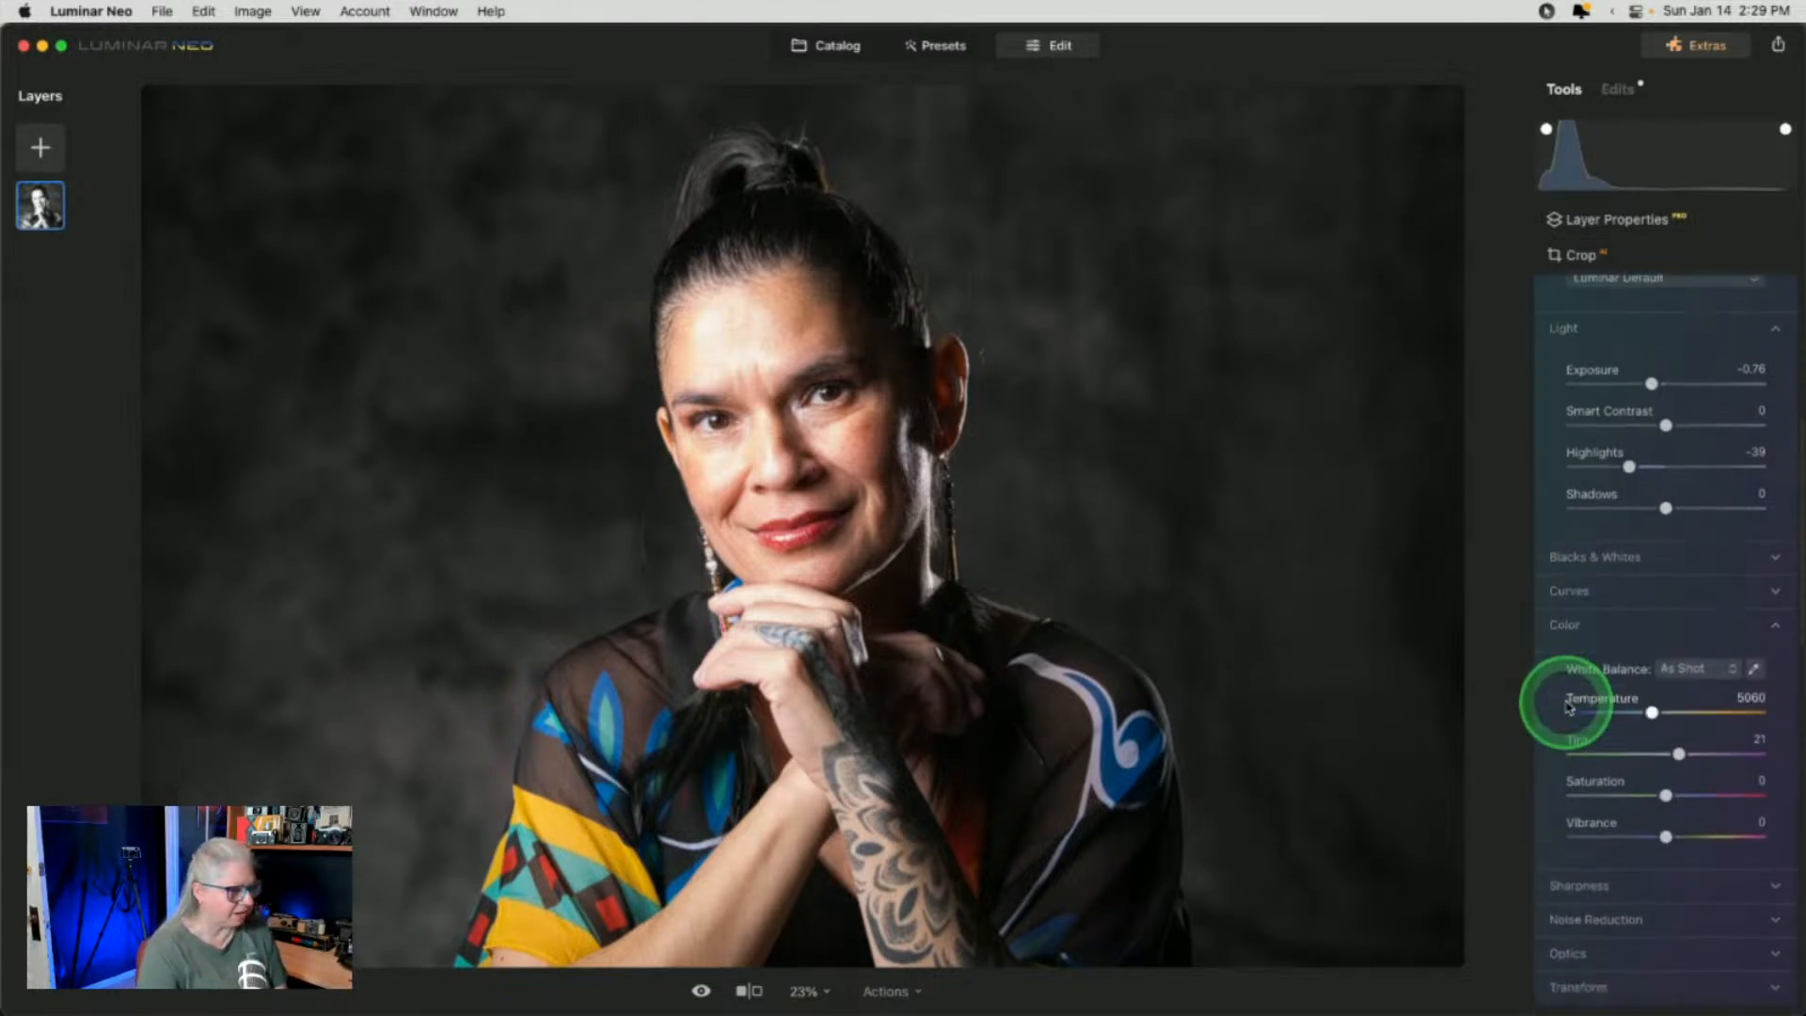
{"action": "left_click_drag", "start_coordinate": [1647, 627], "coordinate": [1681, 673]}
{"action": "left_click", "coordinate": [1755, 589]}
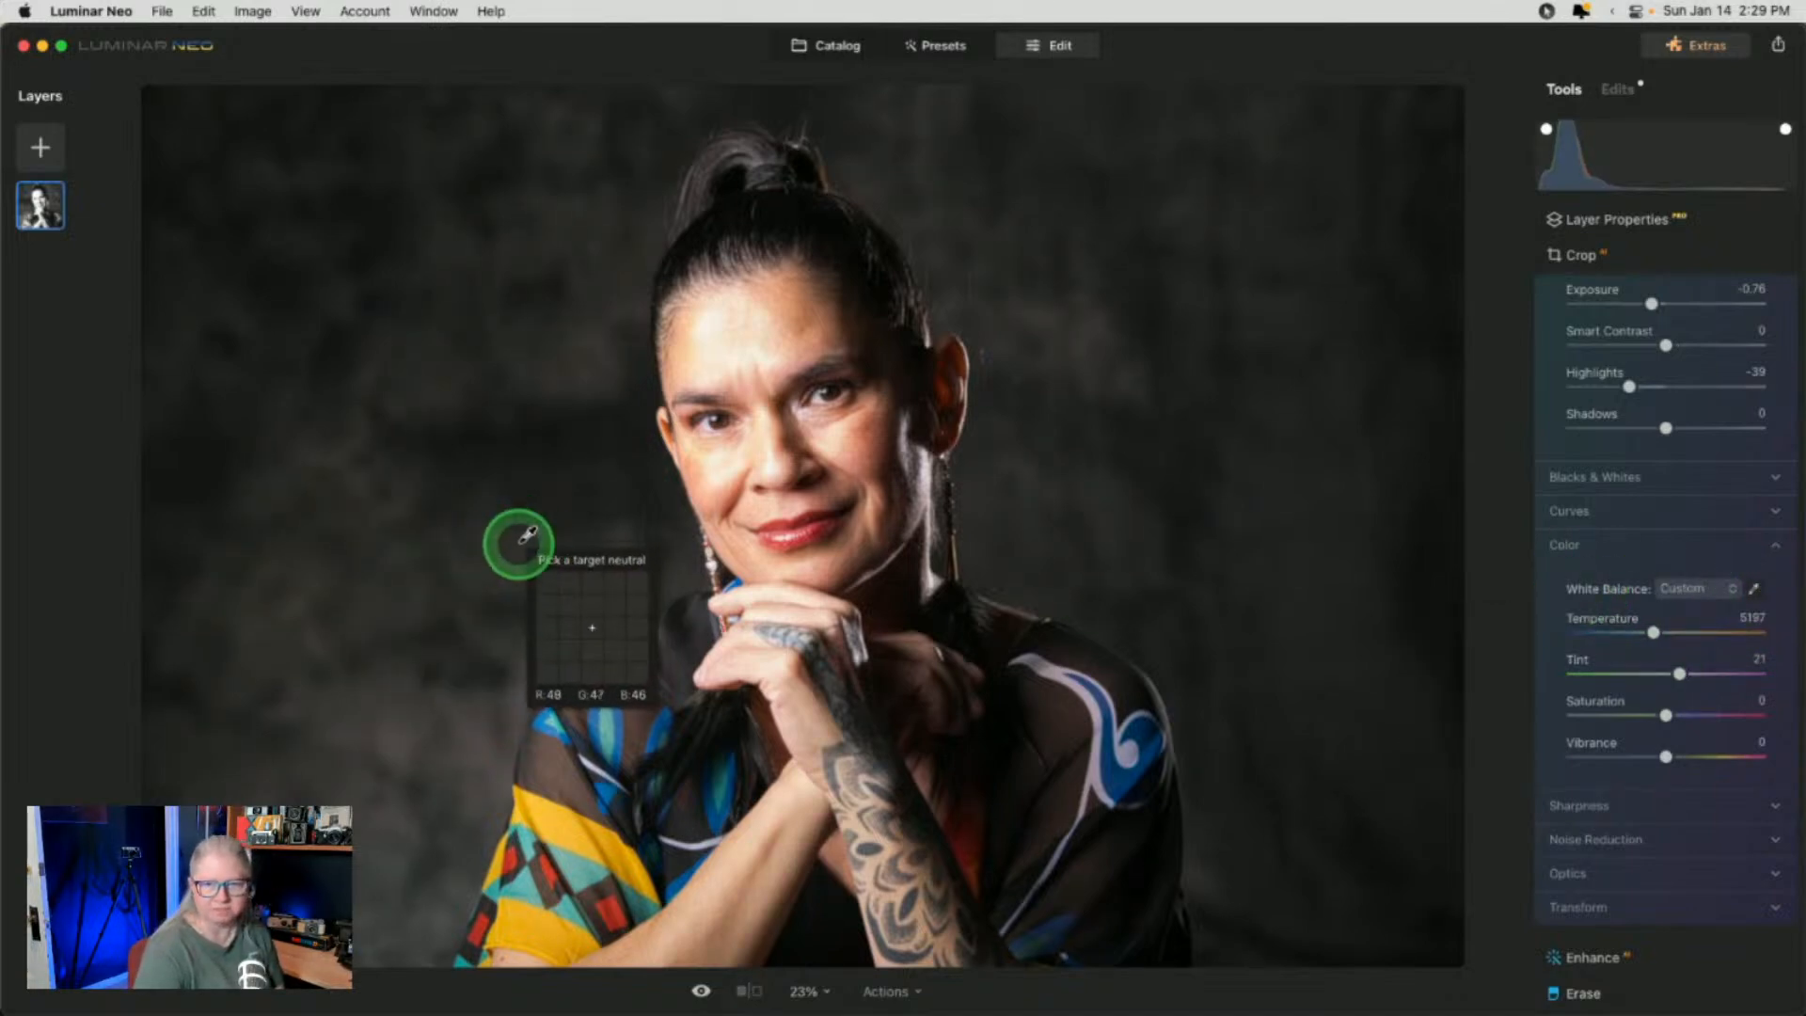
{"action": "left_click", "coordinate": [518, 544]}
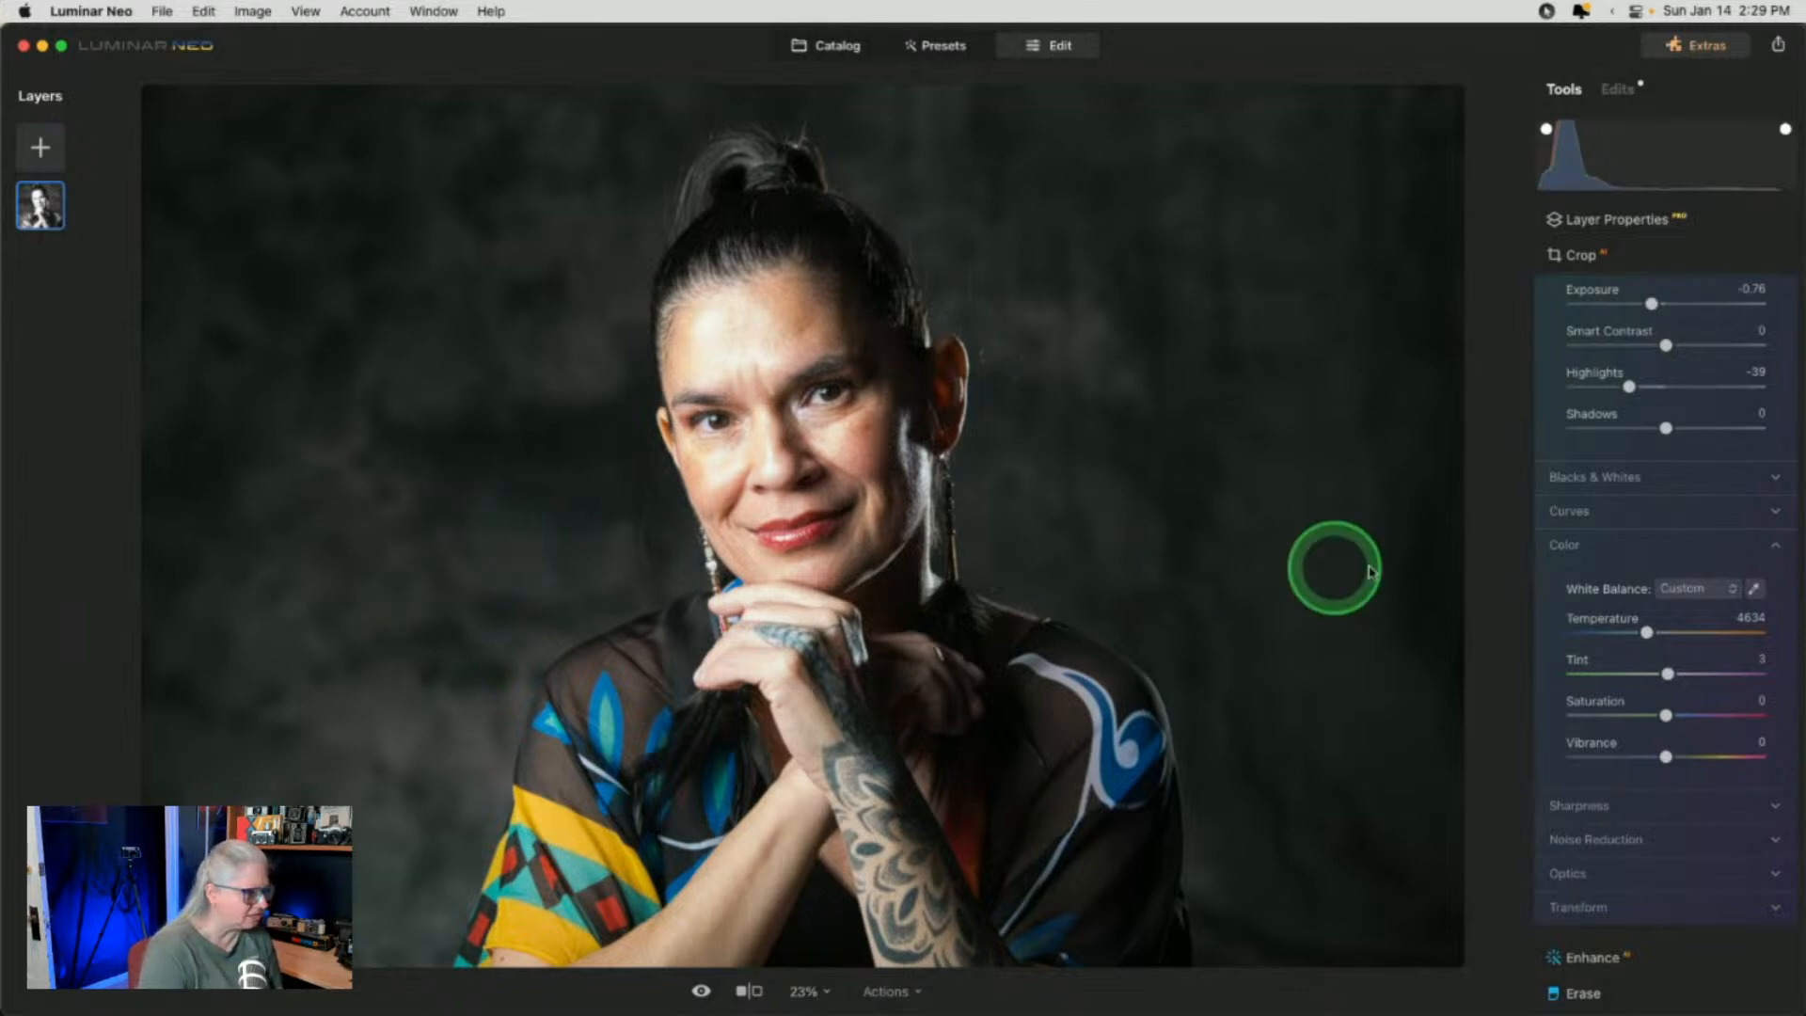
{"action": "left_click_drag", "start_coordinate": [1667, 674], "coordinate": [1671, 674]}
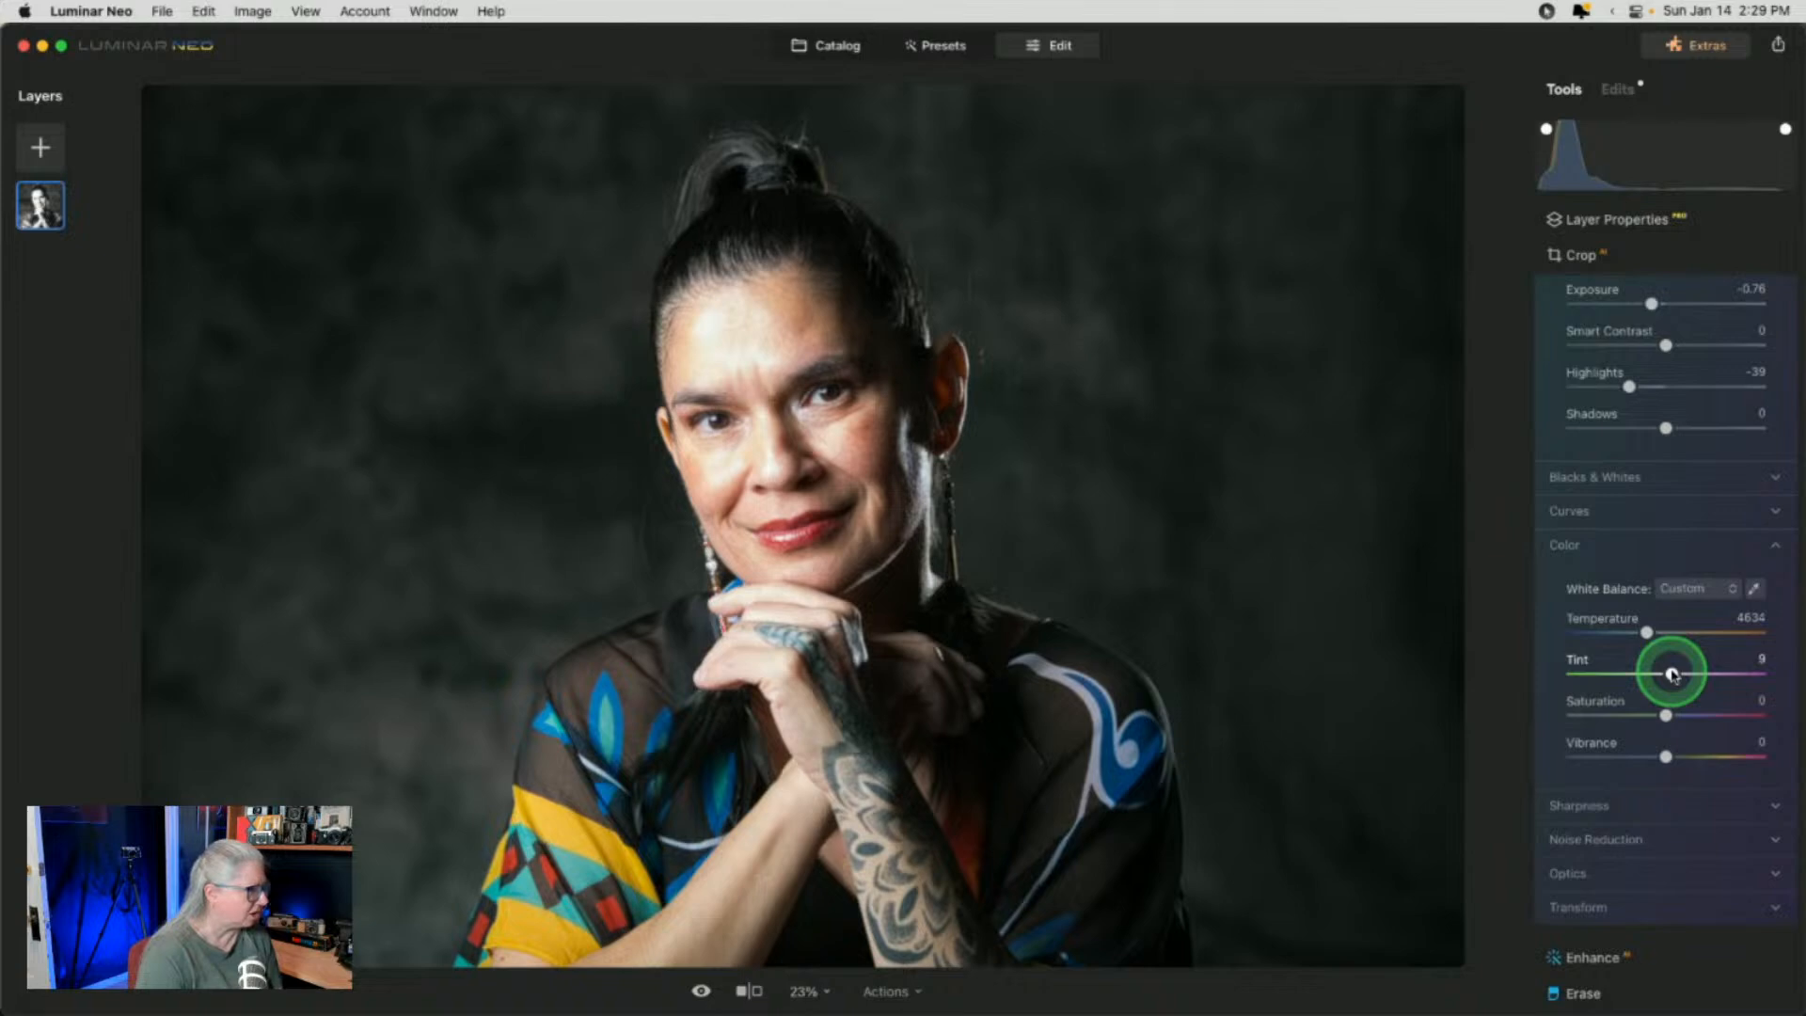
{"action": "left_click_drag", "start_coordinate": [1671, 675], "coordinate": [1649, 636]}
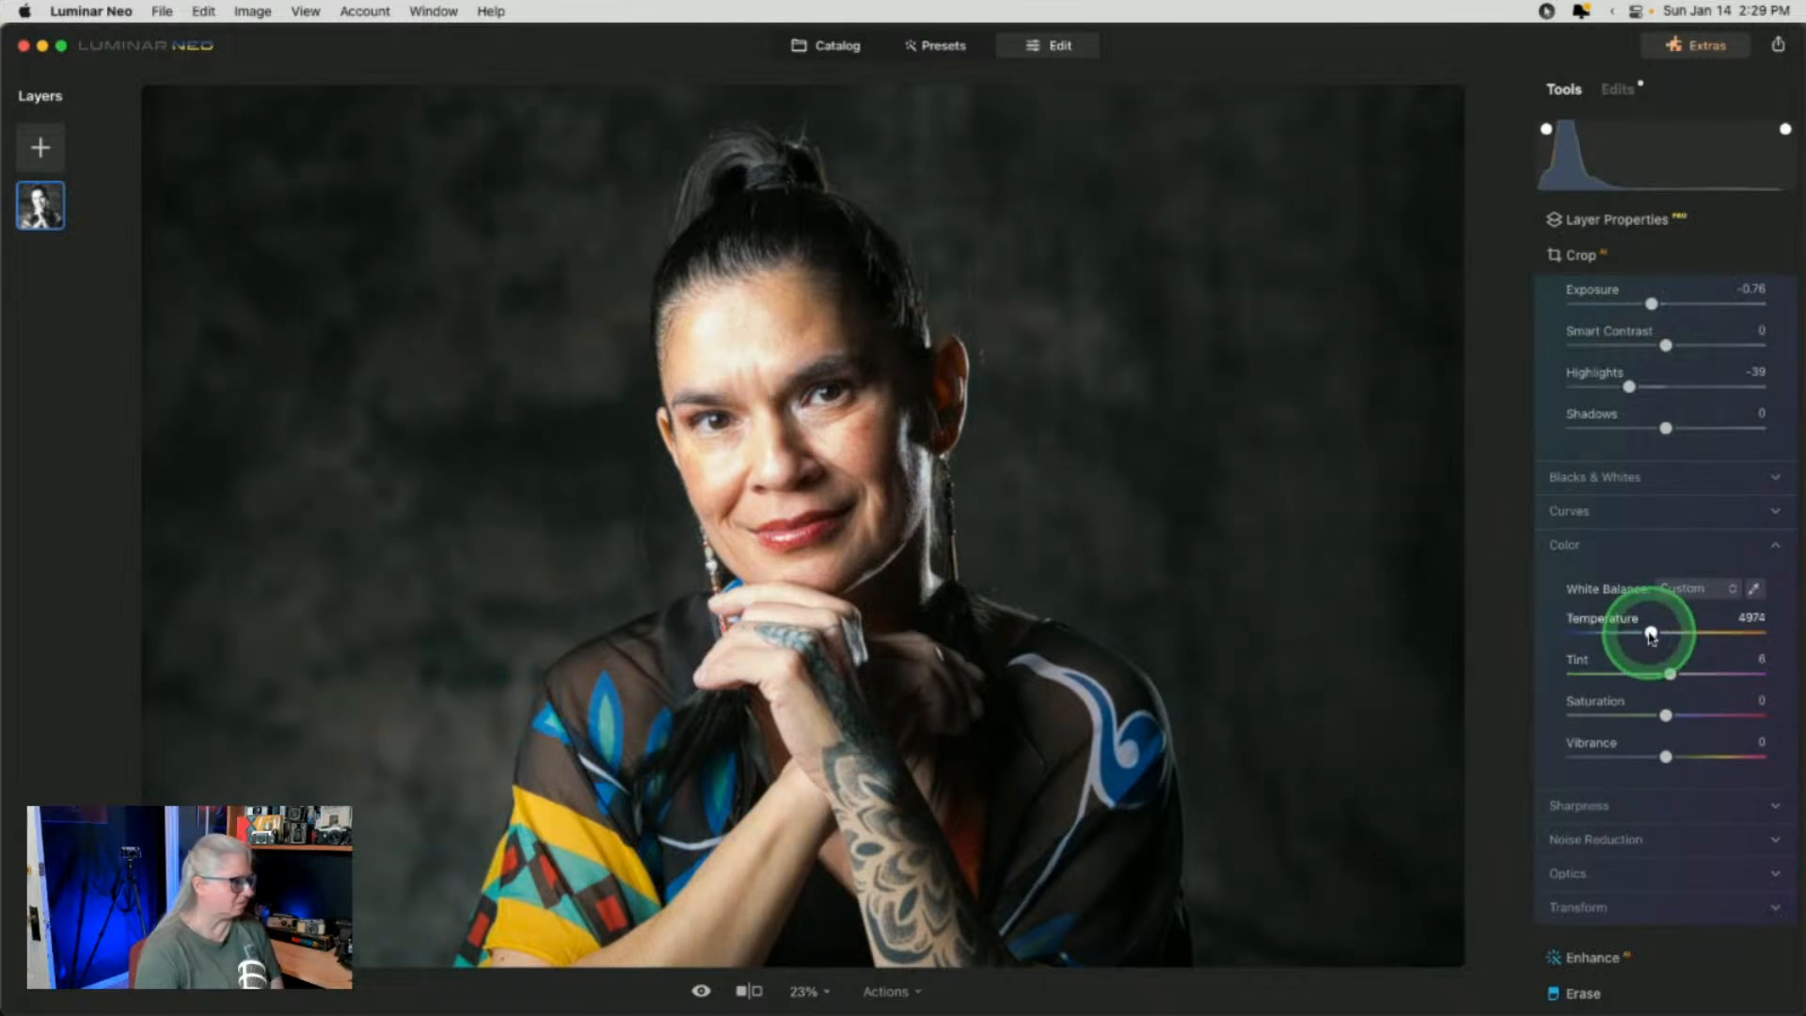
Set Exposure to -0.68 and Highlights to -42, and inspect the clipped spots on the face at 100%
{"action": "left_click_drag", "start_coordinate": [1651, 303], "coordinate": [1655, 303]}
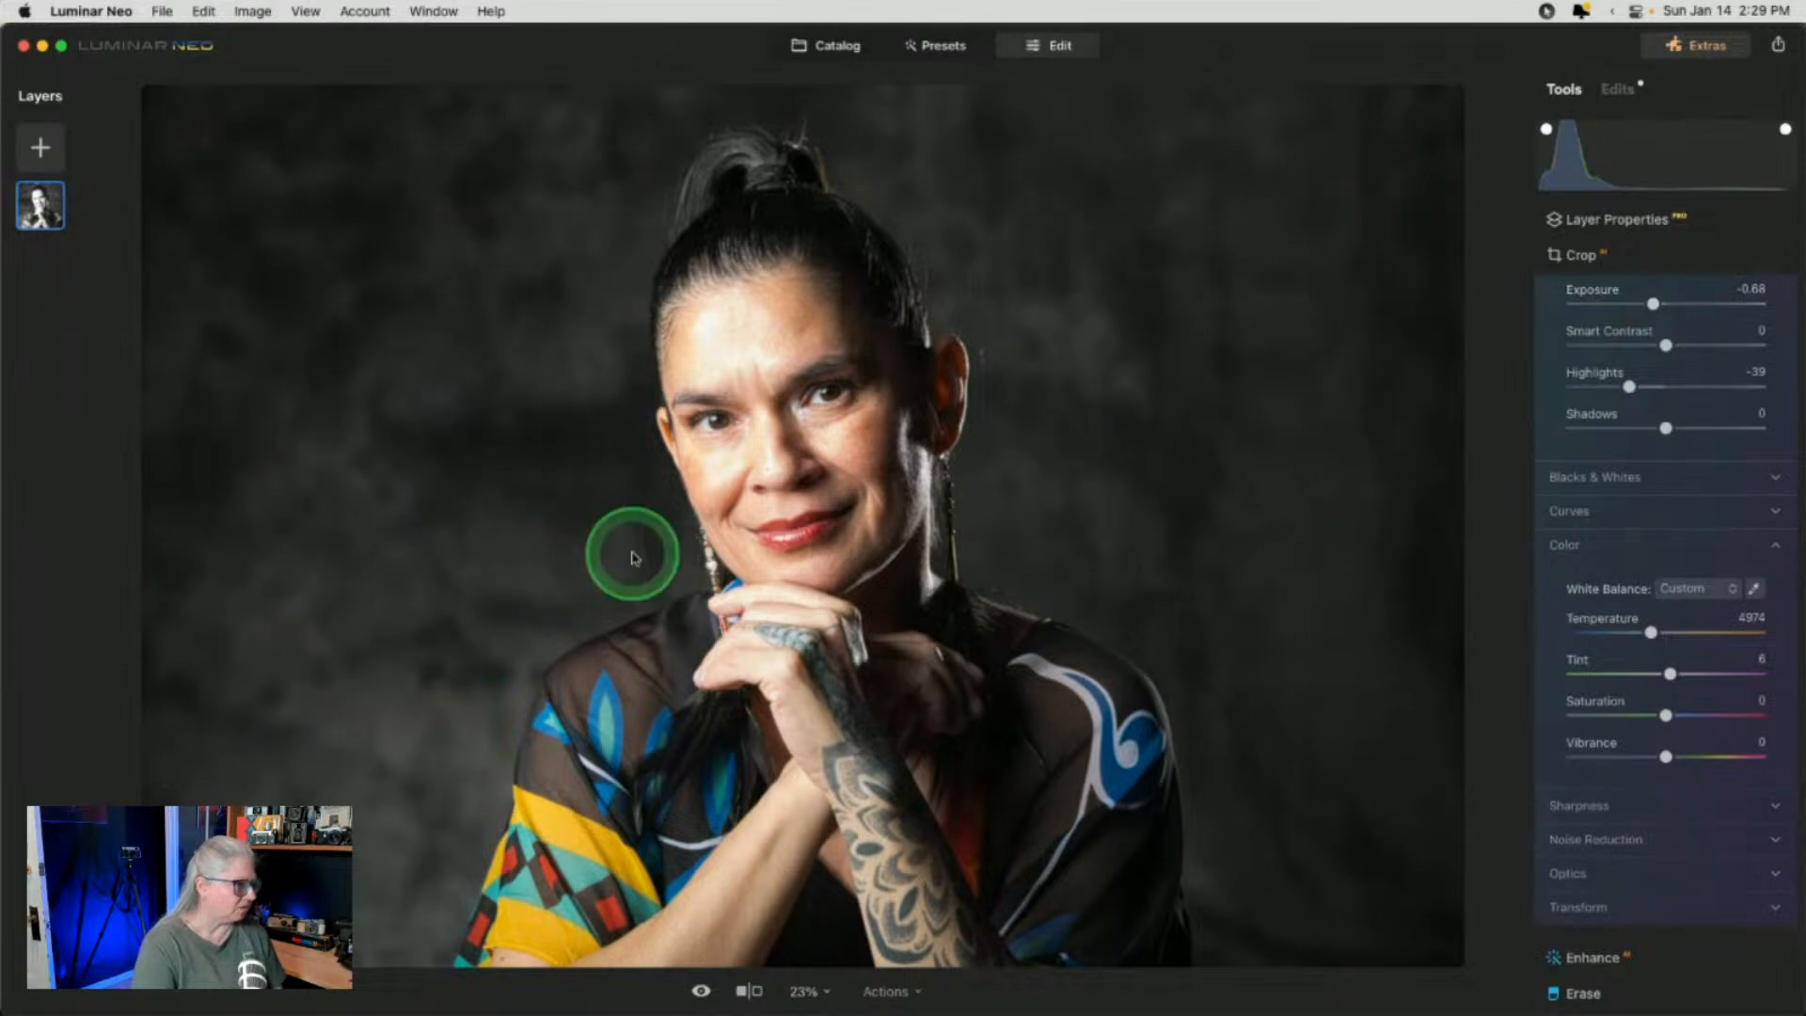
{"action": "left_click_drag", "start_coordinate": [1634, 393], "coordinate": [1630, 393]}
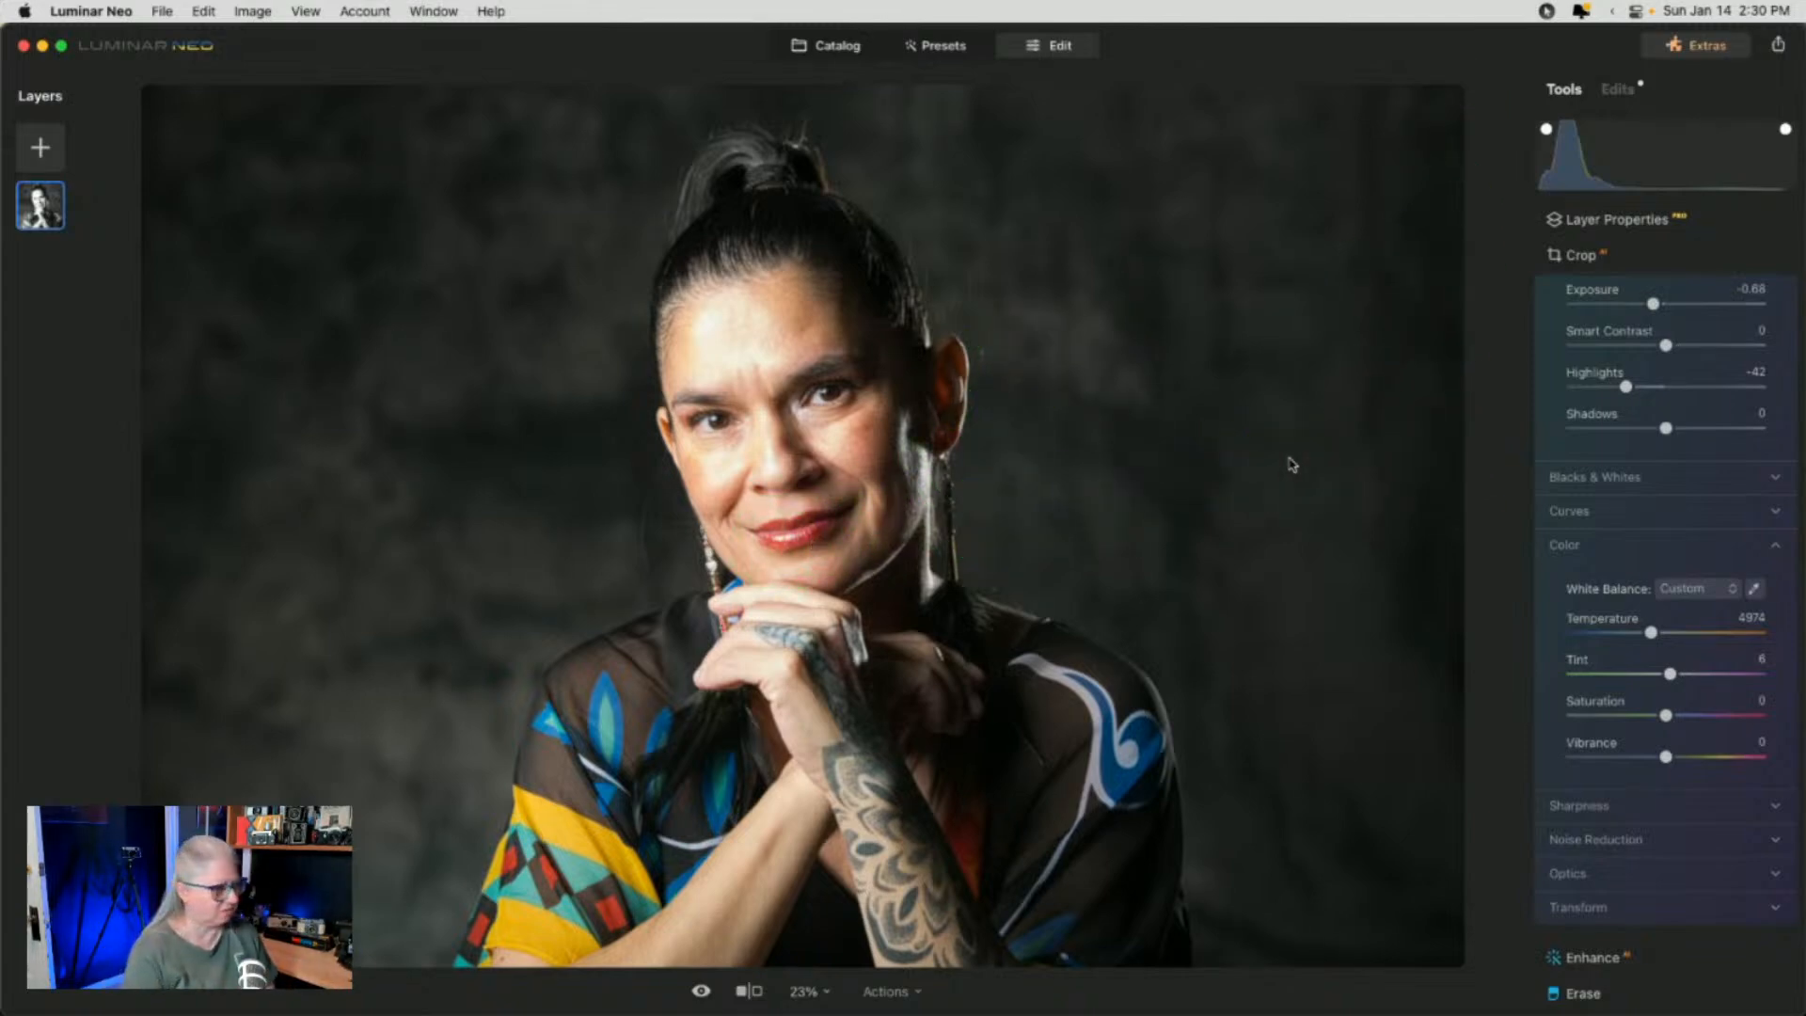
{"action": "double_click", "coordinate": [705, 434]}
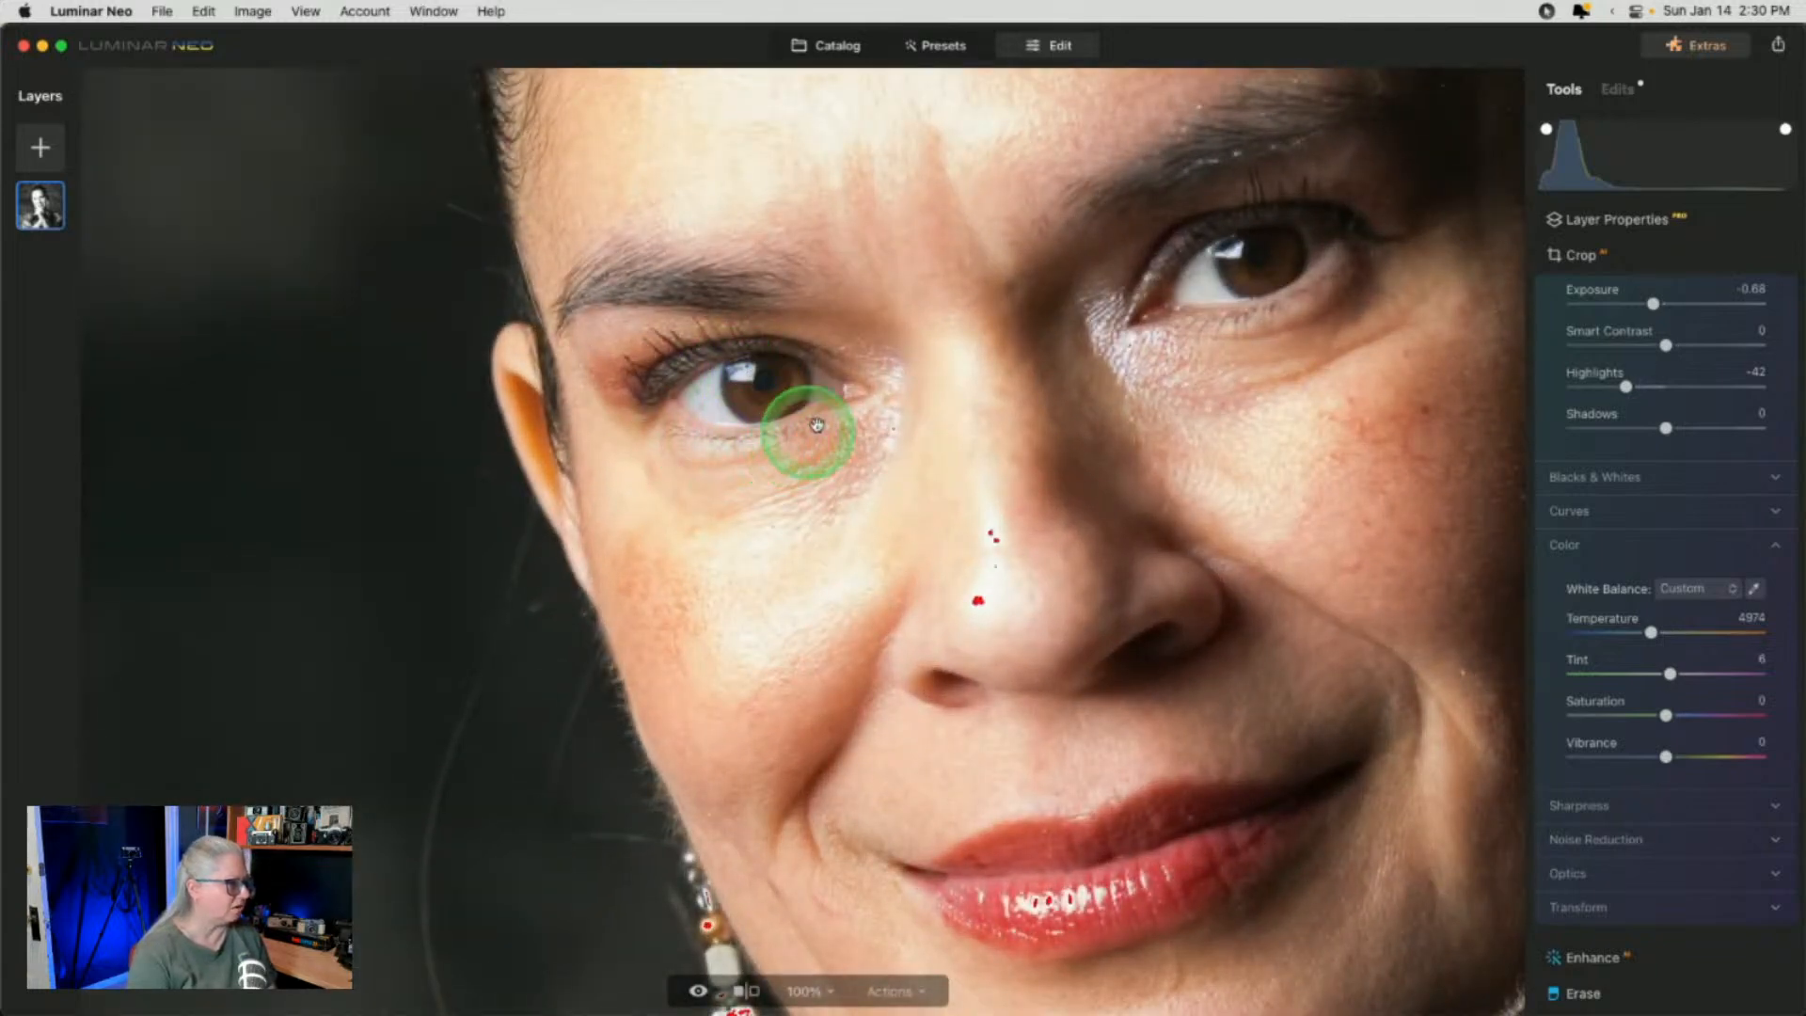
{"action": "double_click", "coordinate": [723, 584]}
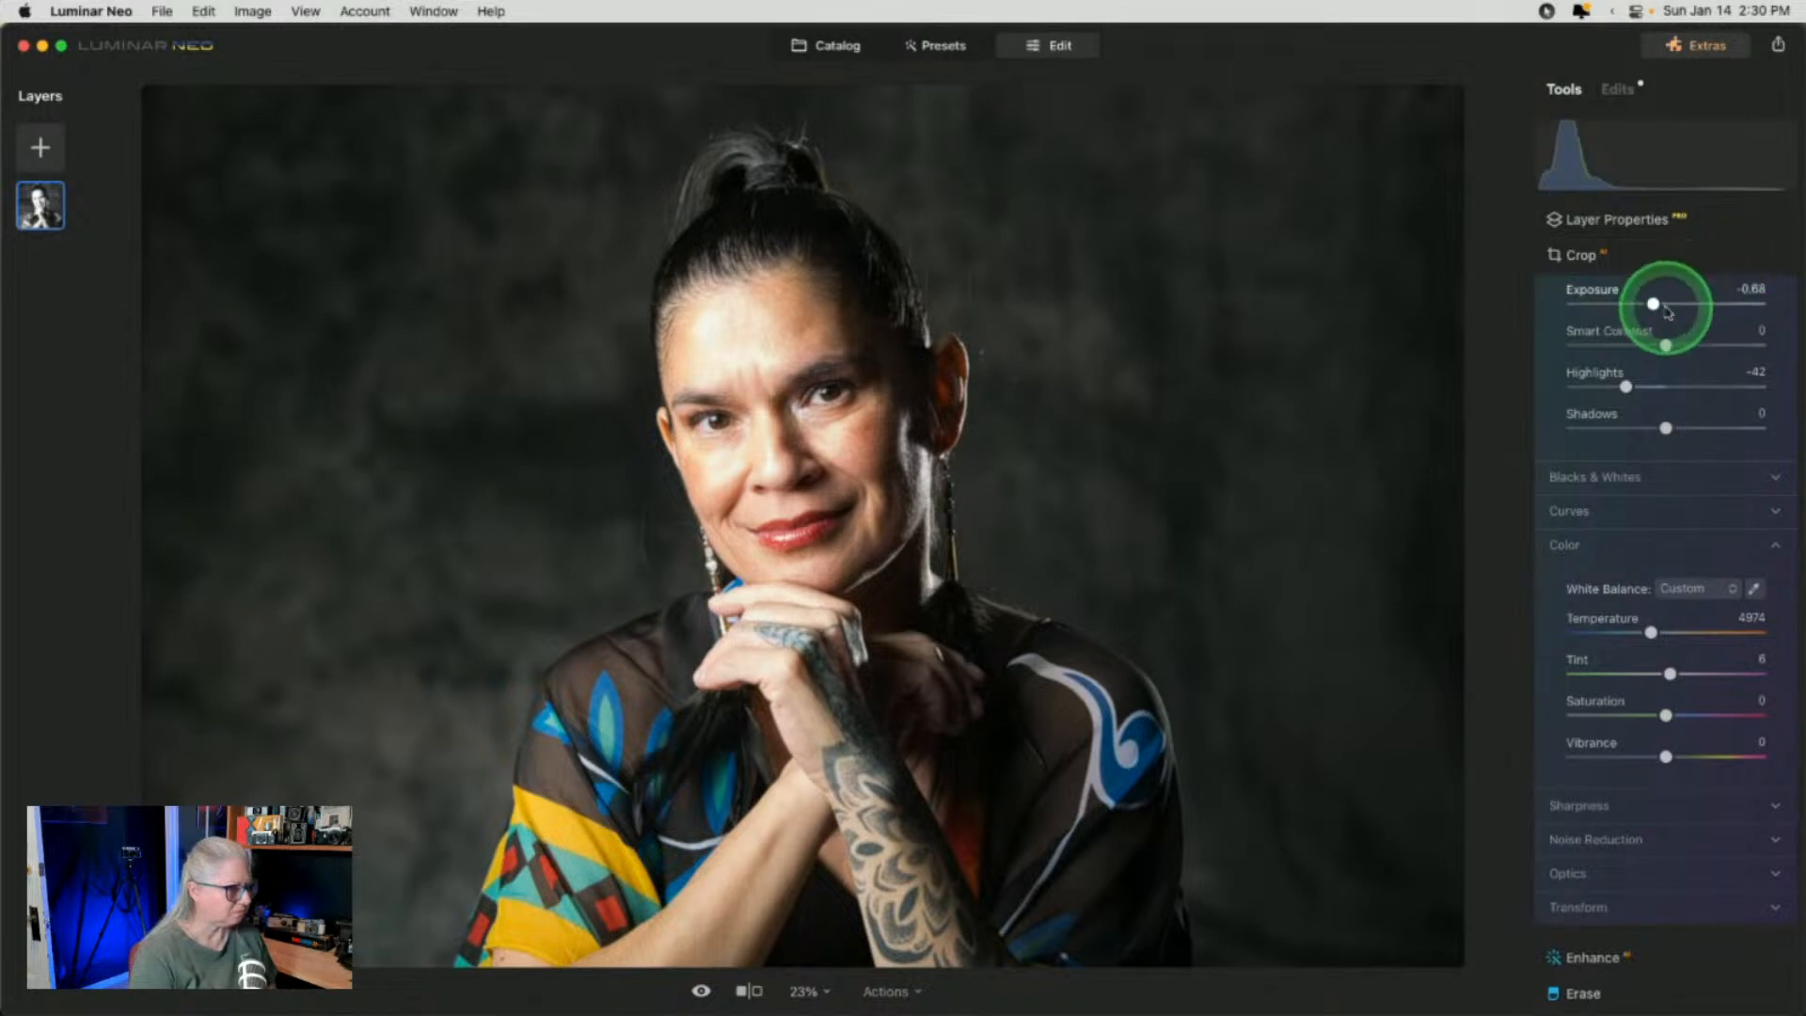
Rebalance the portrait's light by setting Highlights to -23 and Exposure to -0.58
{"action": "left_click_drag", "start_coordinate": [1656, 308], "coordinate": [1655, 308]}
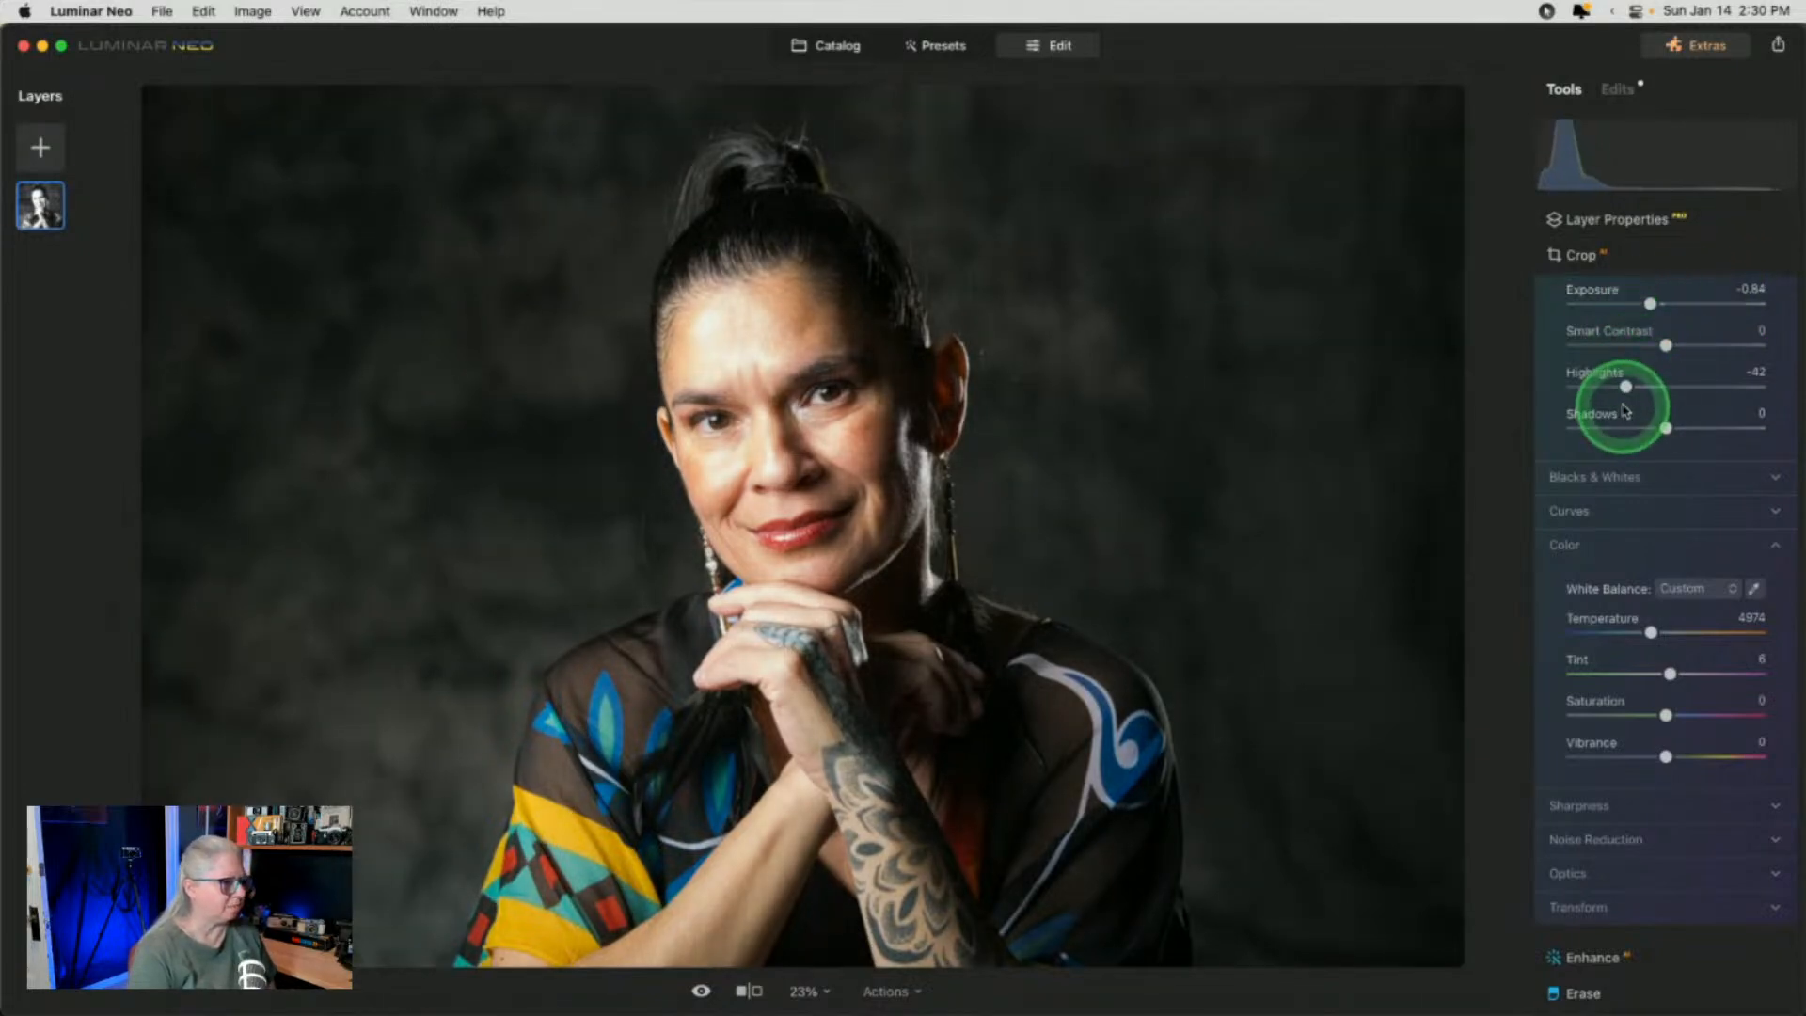
{"action": "left_click_drag", "start_coordinate": [1625, 387], "coordinate": [1644, 387]}
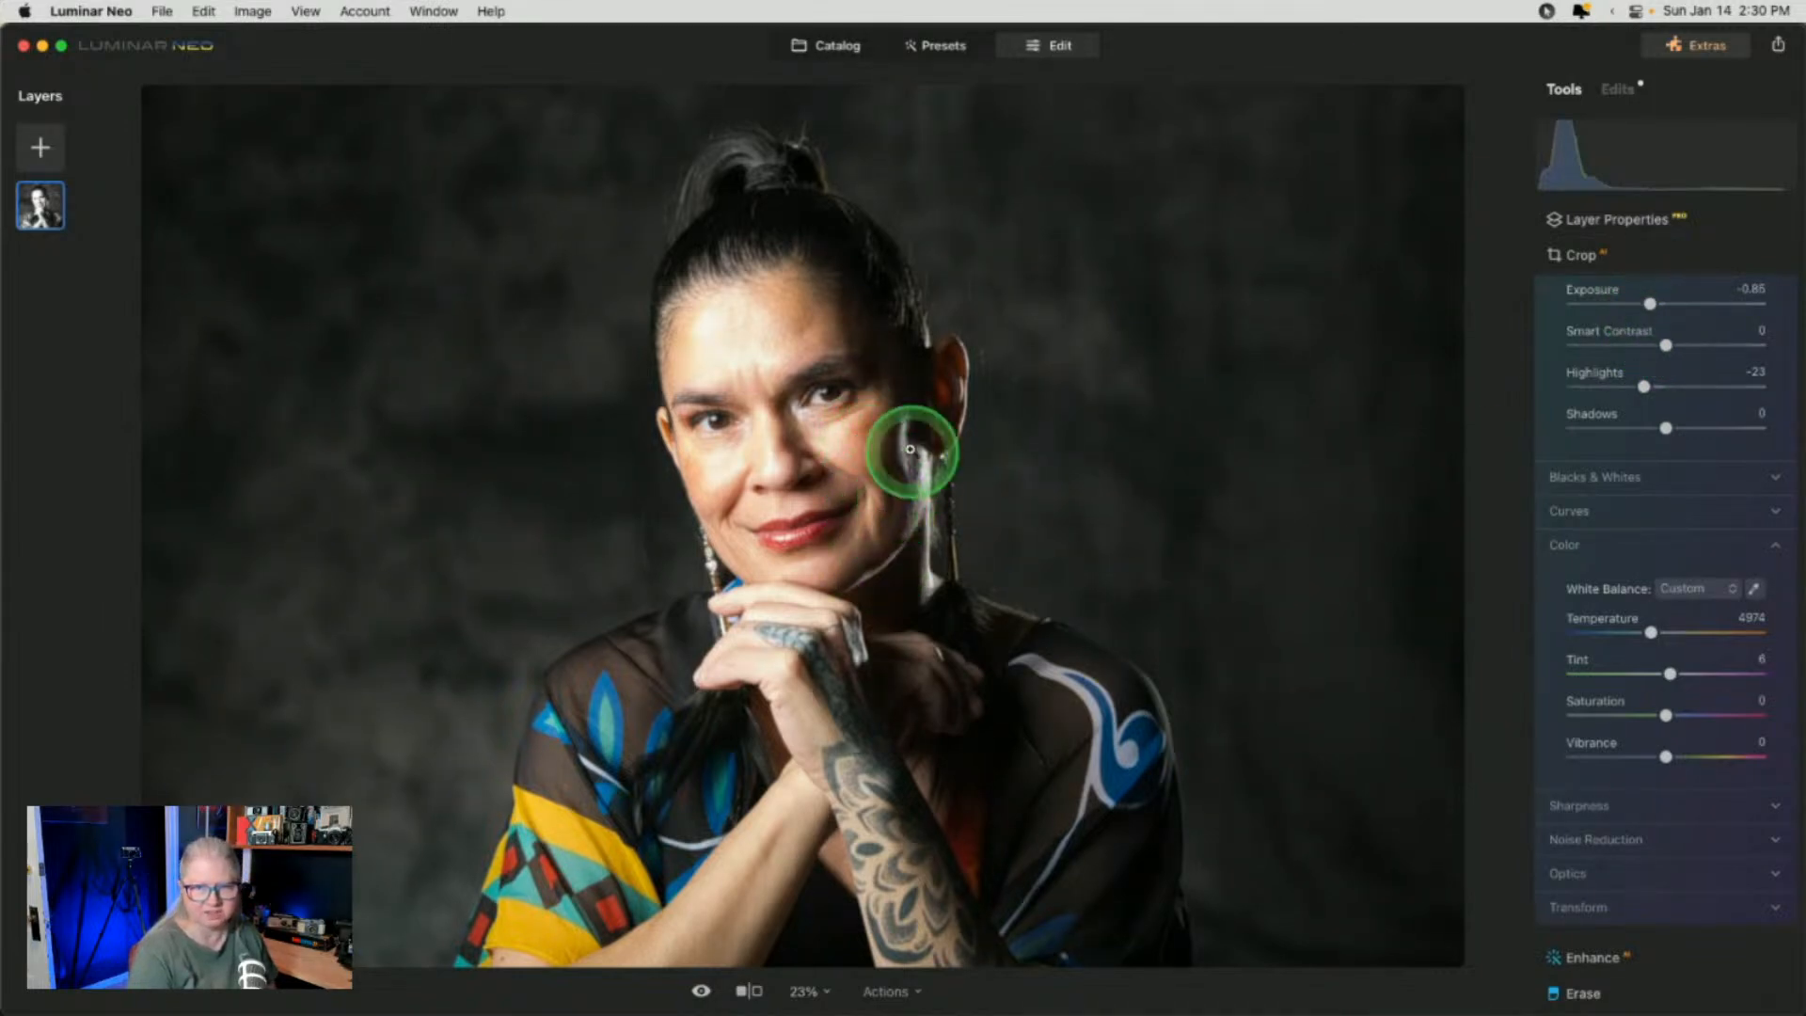
{"action": "double_click", "coordinate": [1651, 304]}
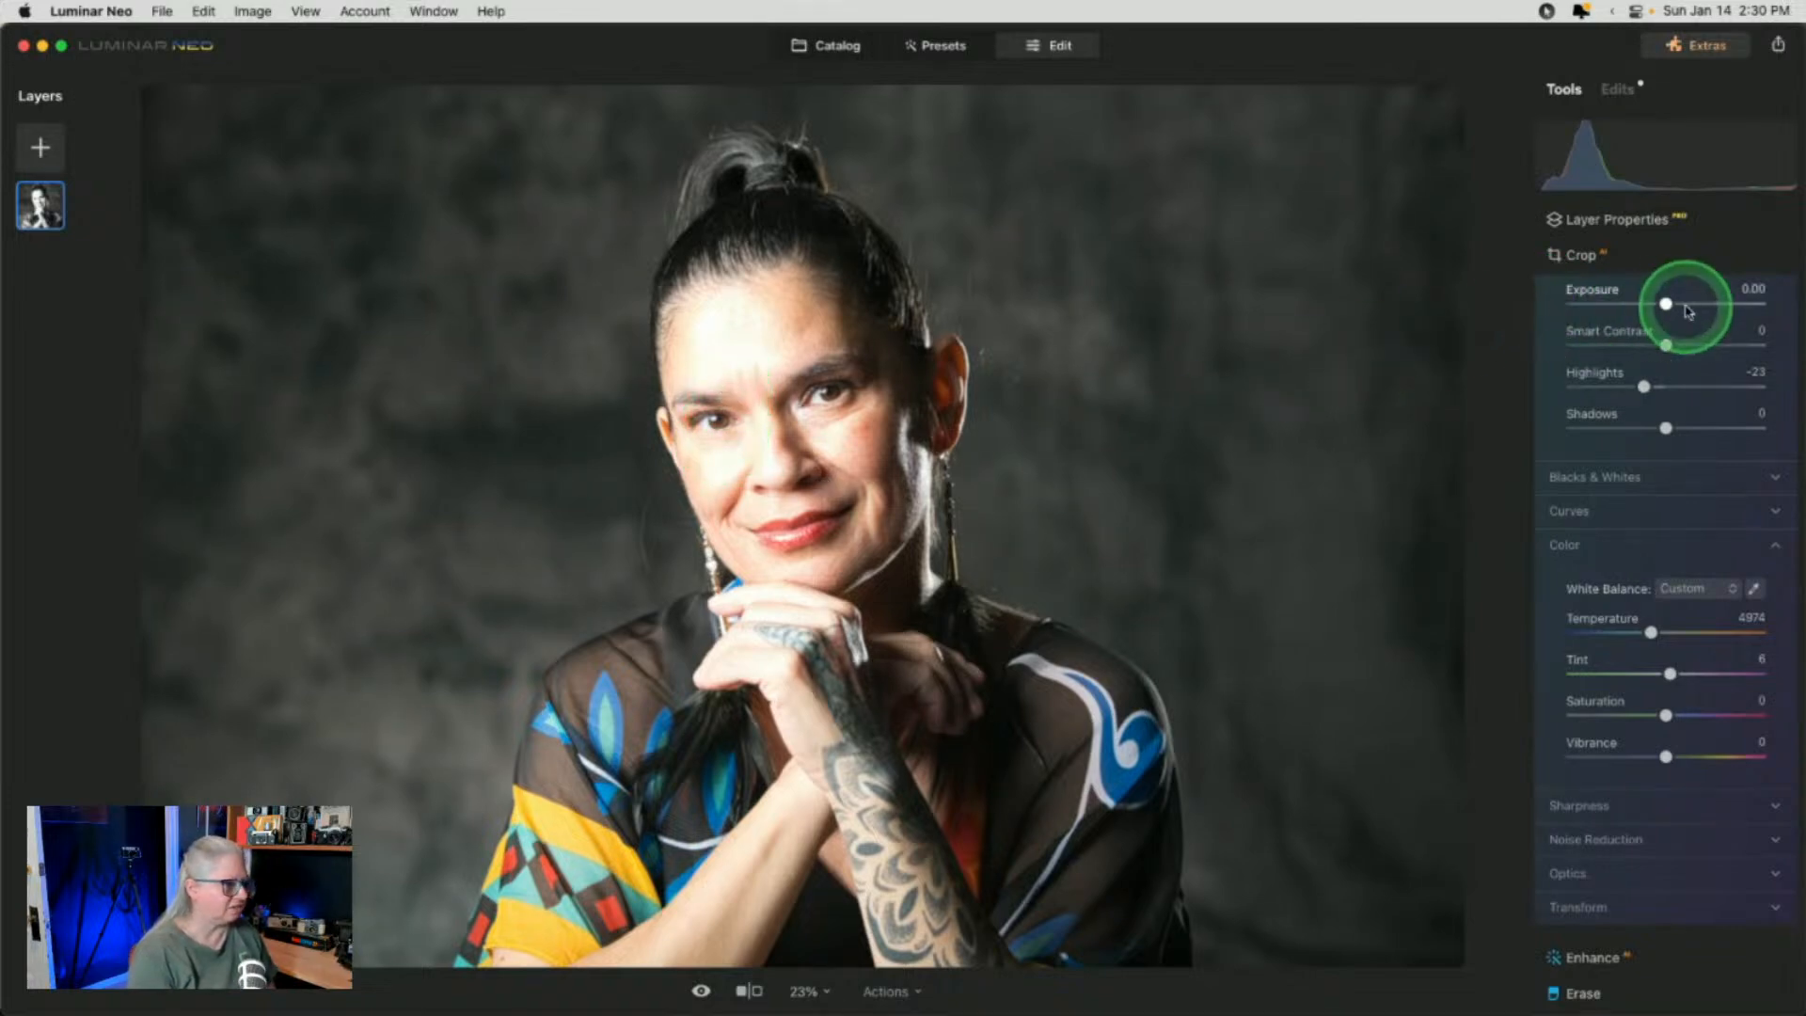
{"action": "left_click_drag", "start_coordinate": [1666, 304], "coordinate": [1656, 304]}
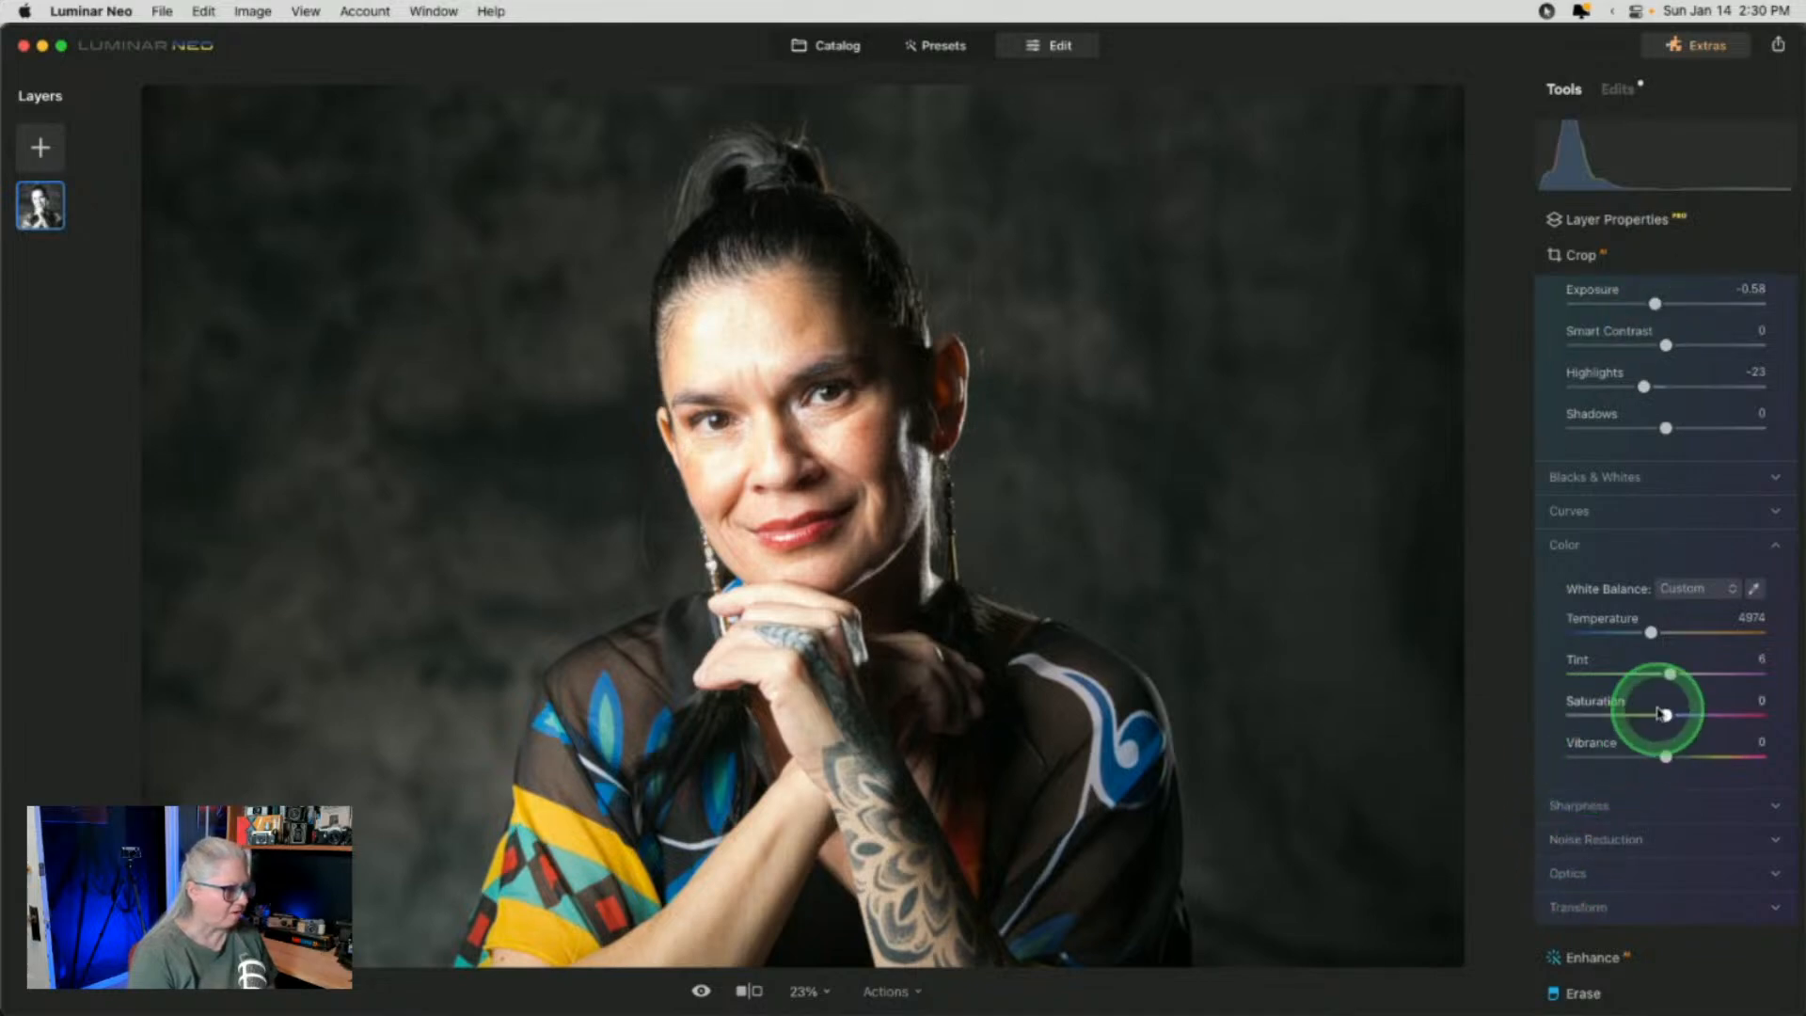
Reduce the portrait's Saturation to -4 and collapse the Develop tool
{"action": "left_click_drag", "start_coordinate": [1664, 714], "coordinate": [1662, 717]}
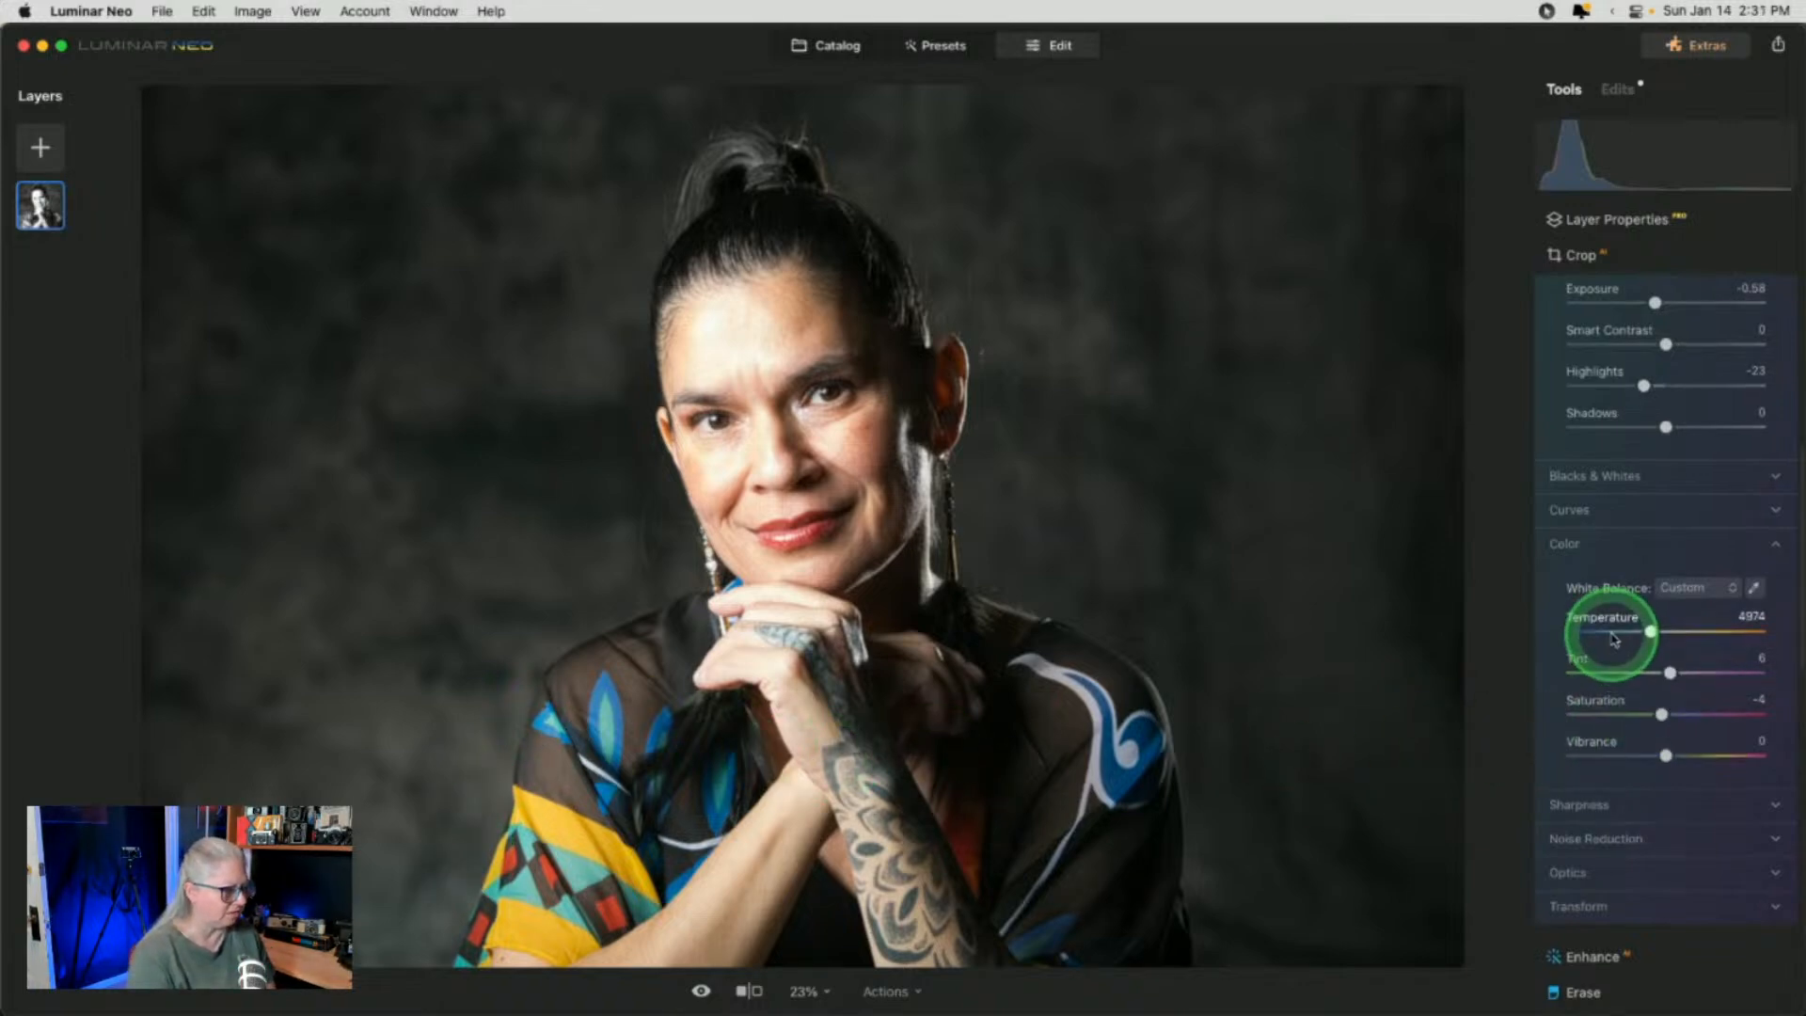
{"action": "scroll", "coordinate": [1614, 640], "scroll_direction": "down", "scroll_amount": 2}
{"action": "scroll", "coordinate": [1633, 433], "scroll_direction": "up", "scroll_amount": 3}
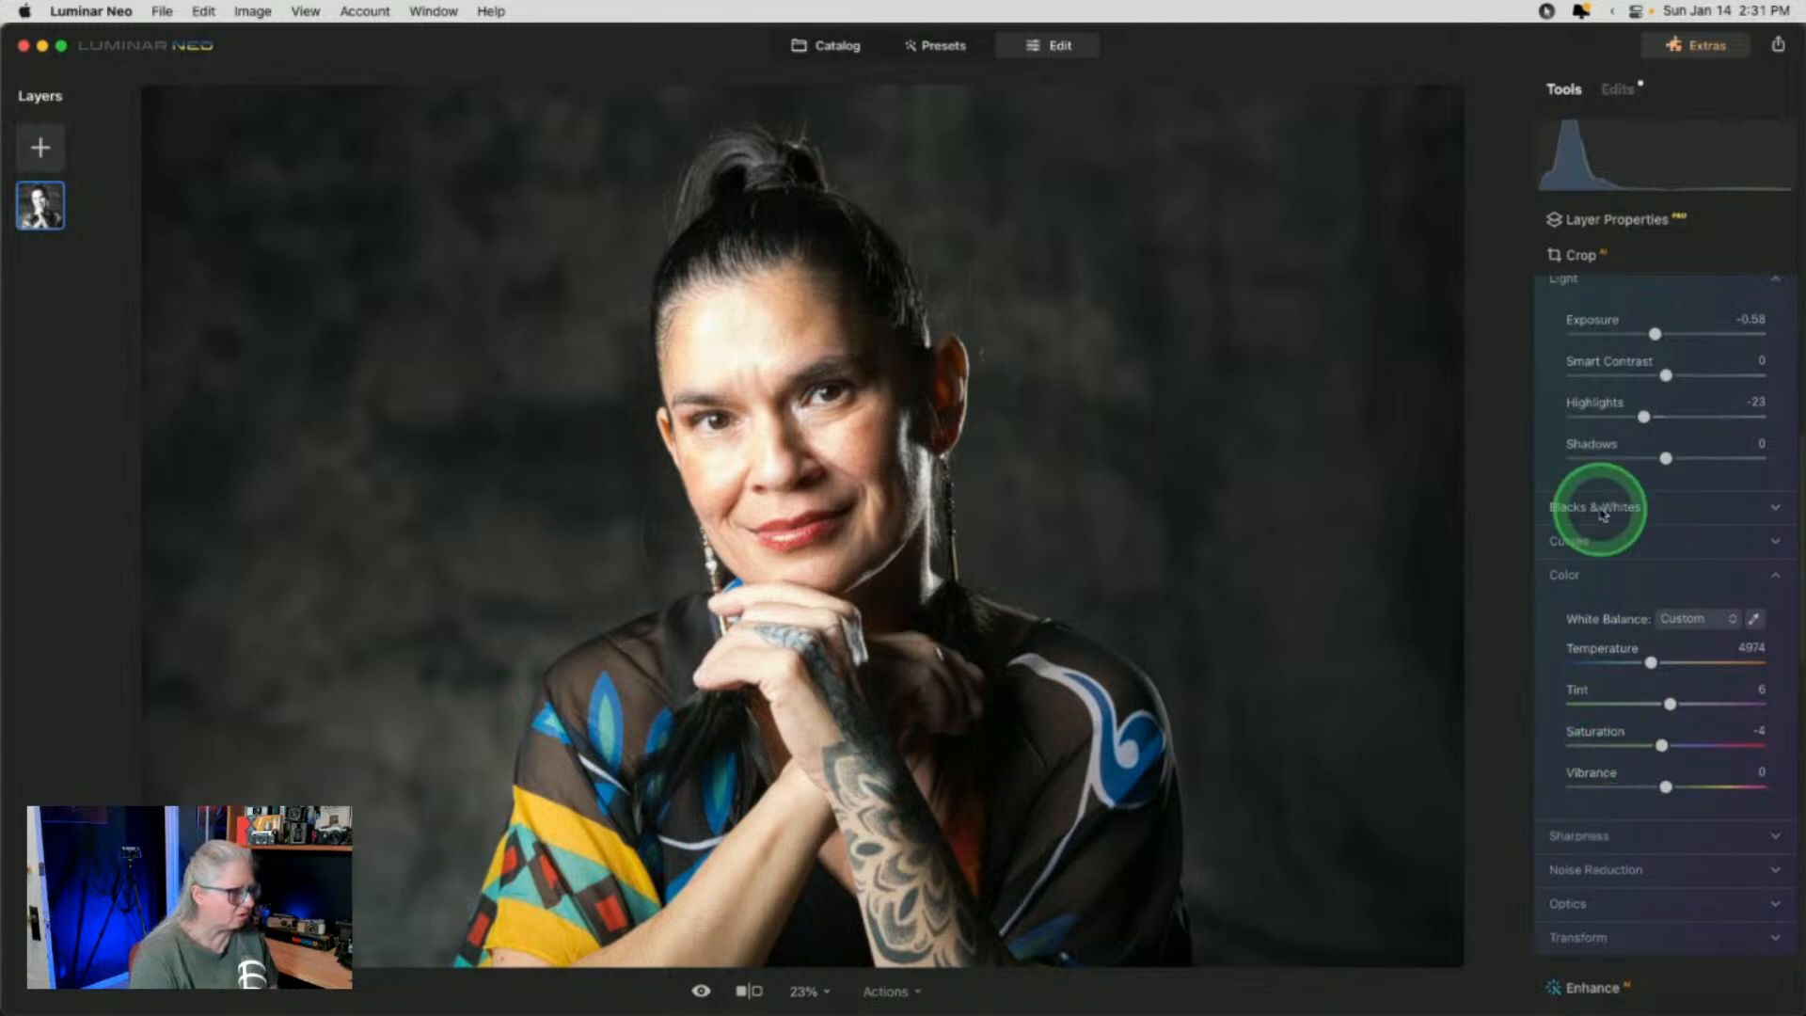
{"action": "scroll", "coordinate": [1602, 512], "scroll_direction": "up", "scroll_amount": 8}
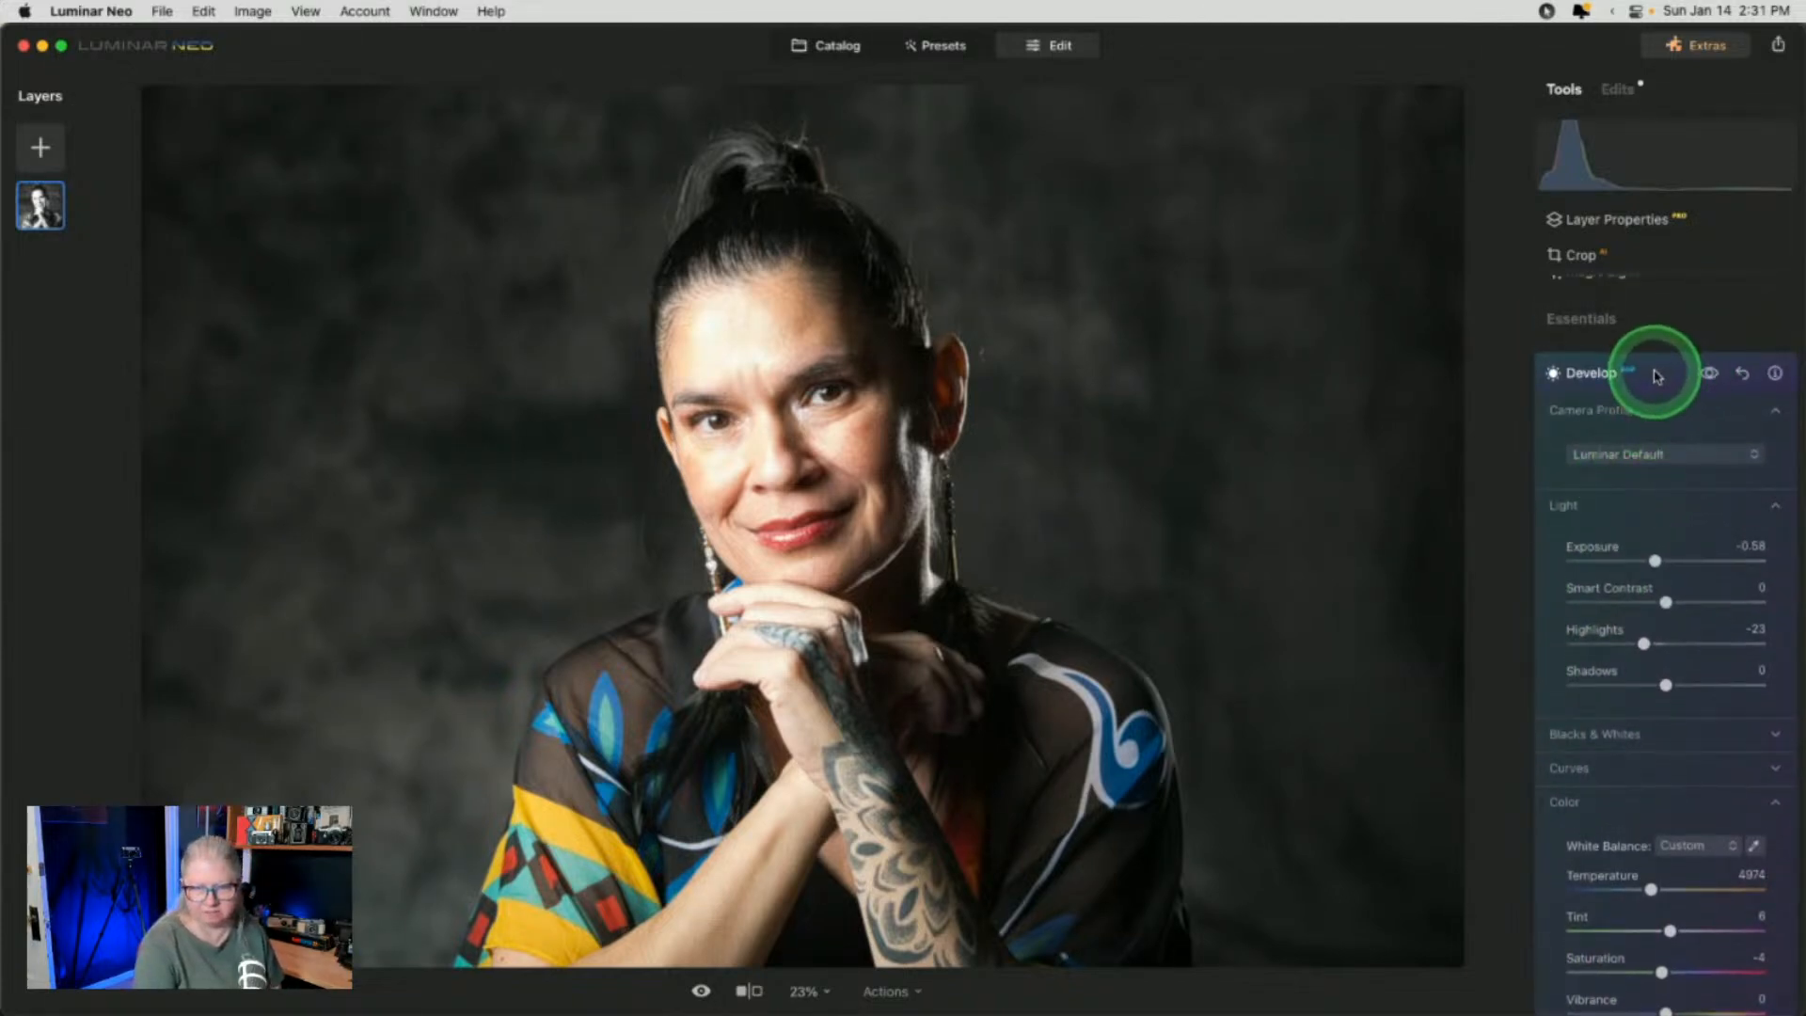
{"action": "left_click", "coordinate": [1658, 375]}
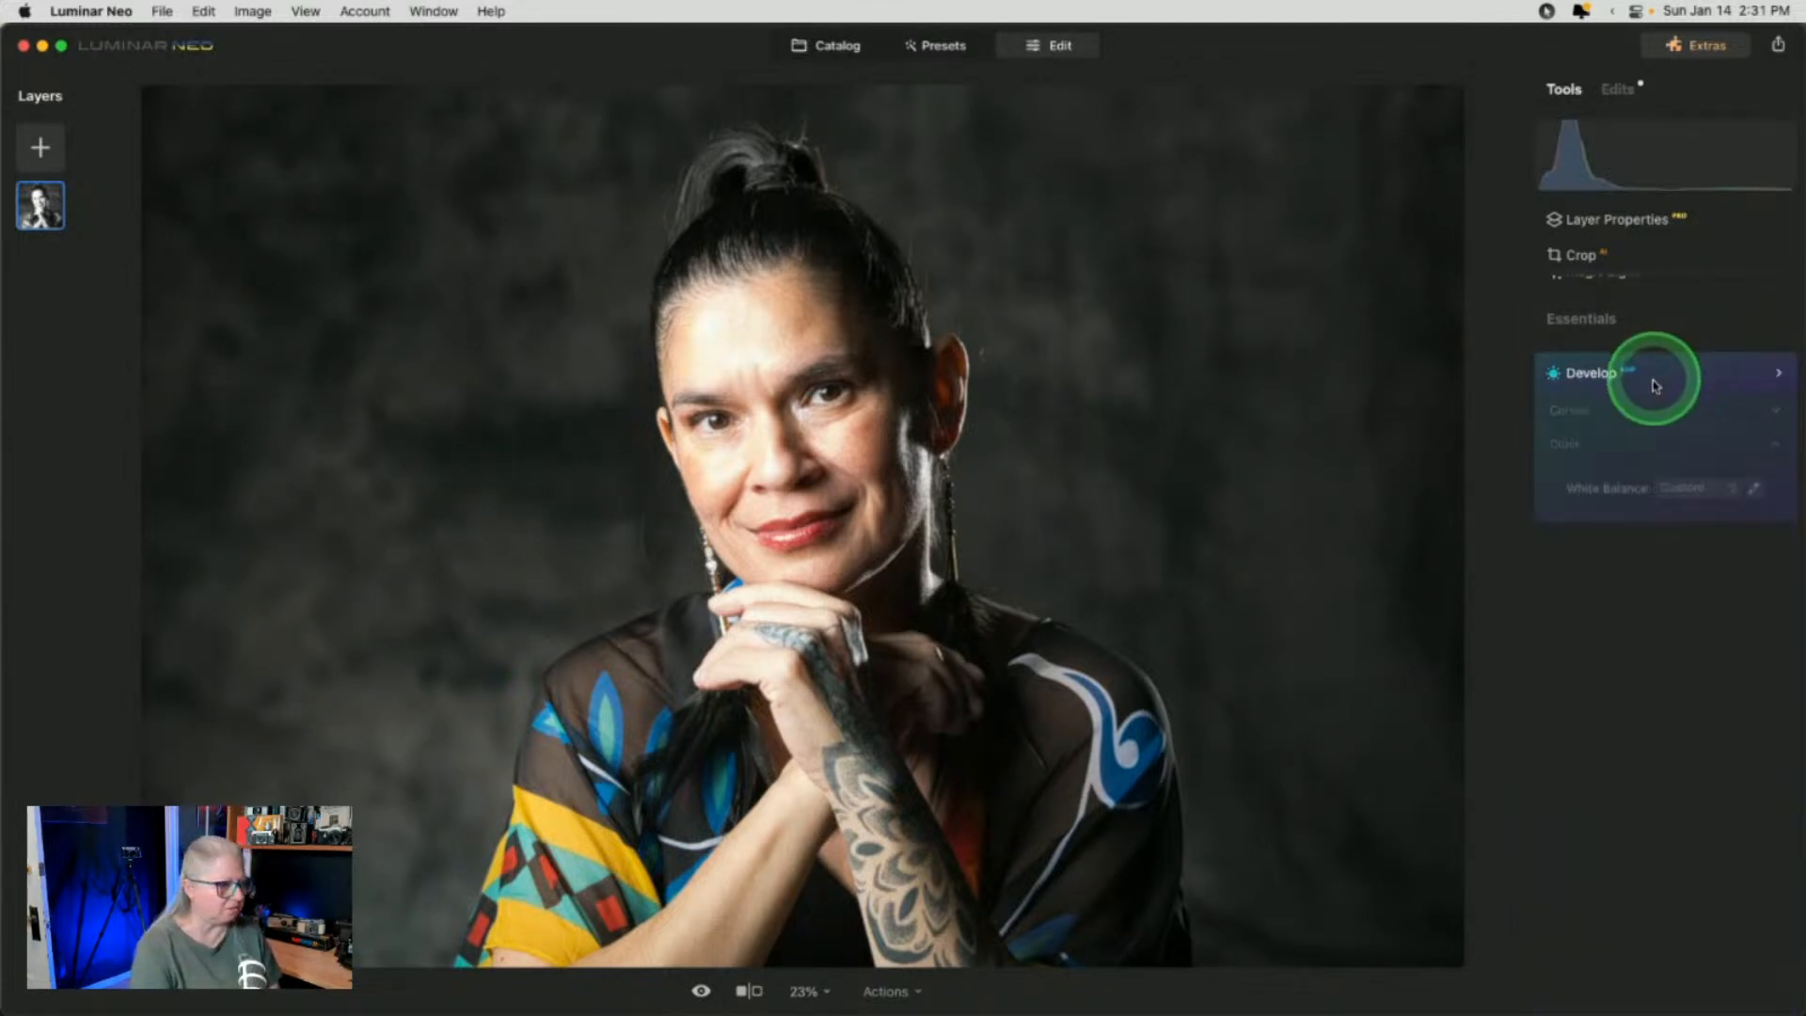
Check the list of applied edits, open the portrait Skin tool and set its Amount to 72
{"action": "left_click", "coordinate": [1610, 90]}
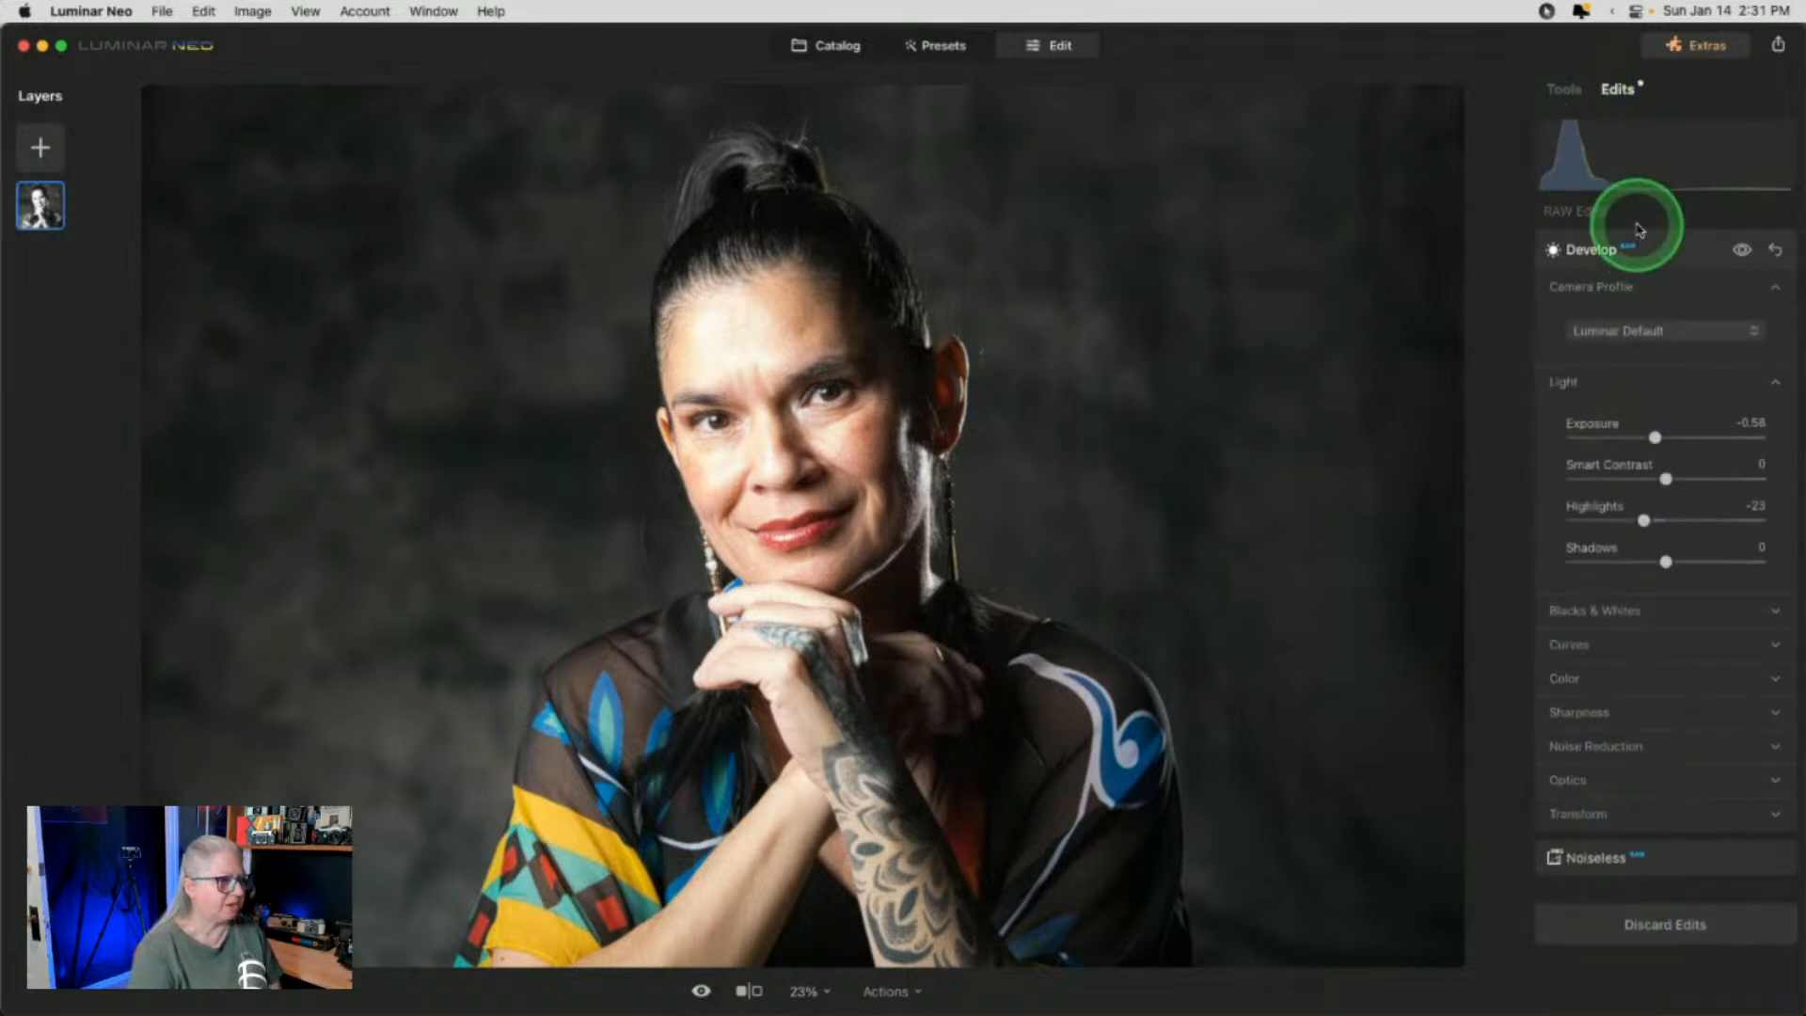
{"action": "left_click", "coordinate": [1566, 92]}
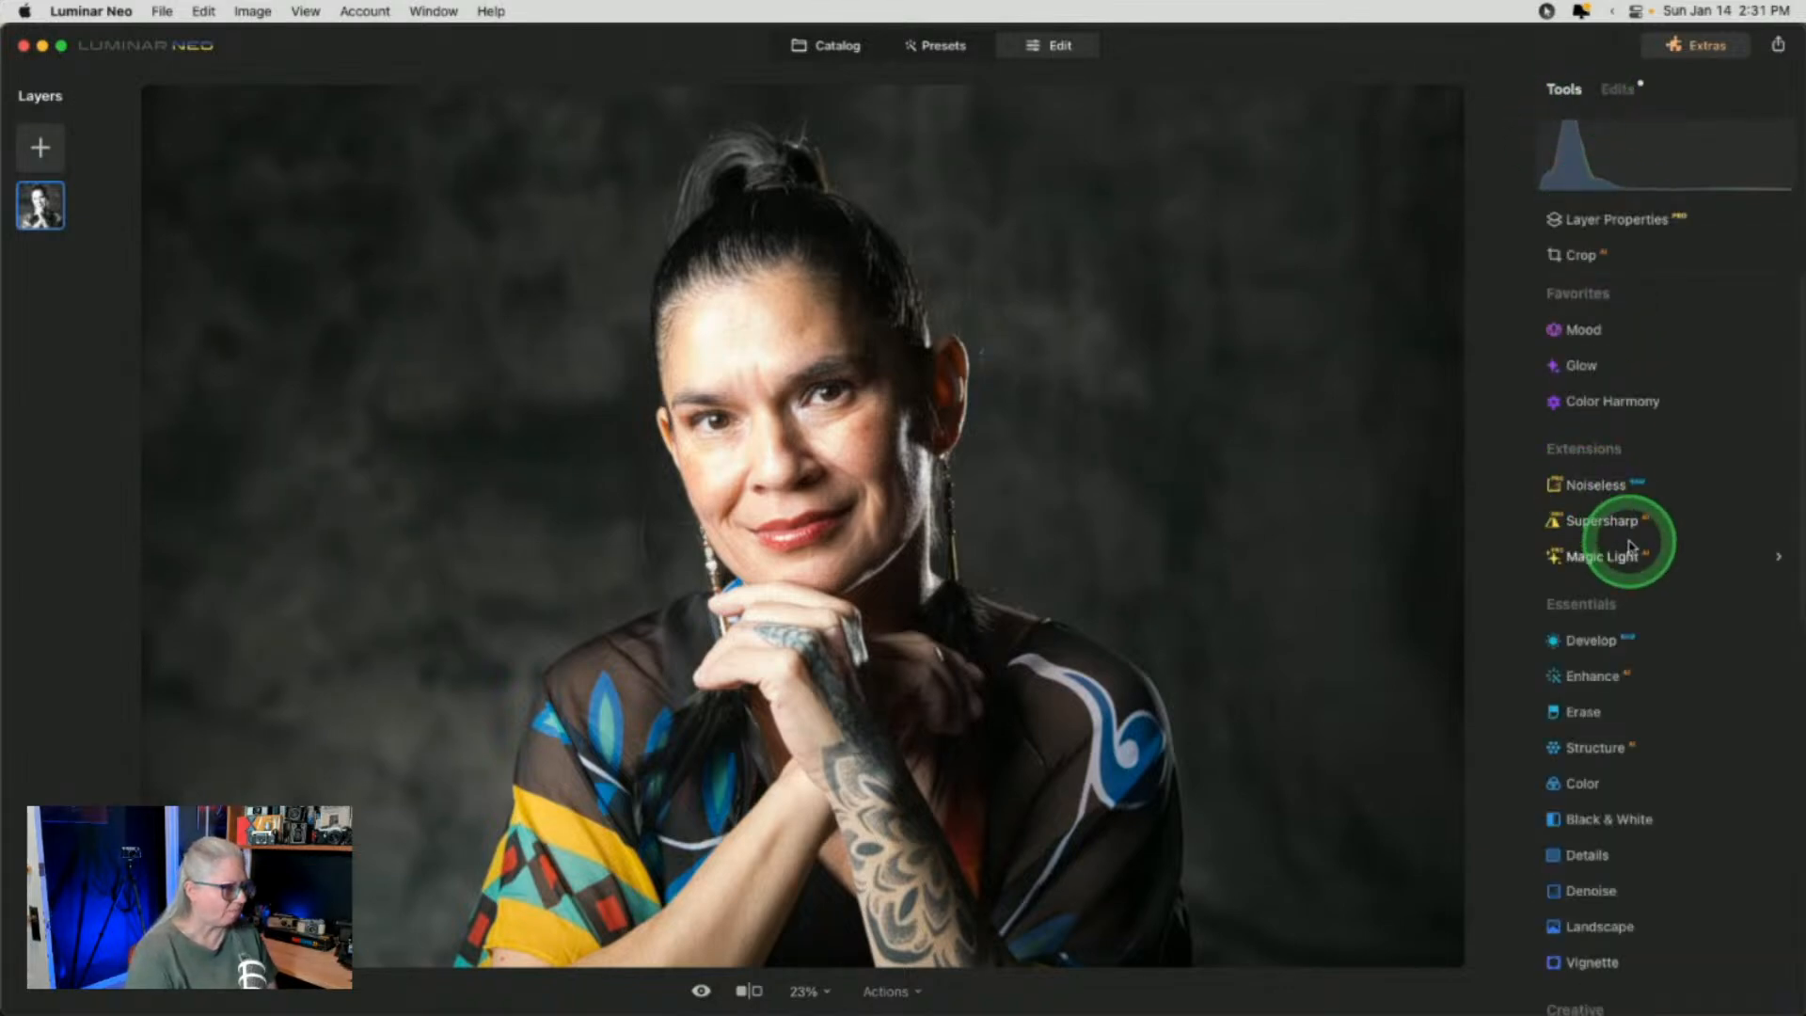
{"action": "scroll", "coordinate": [1632, 547], "scroll_direction": "down", "scroll_amount": 15}
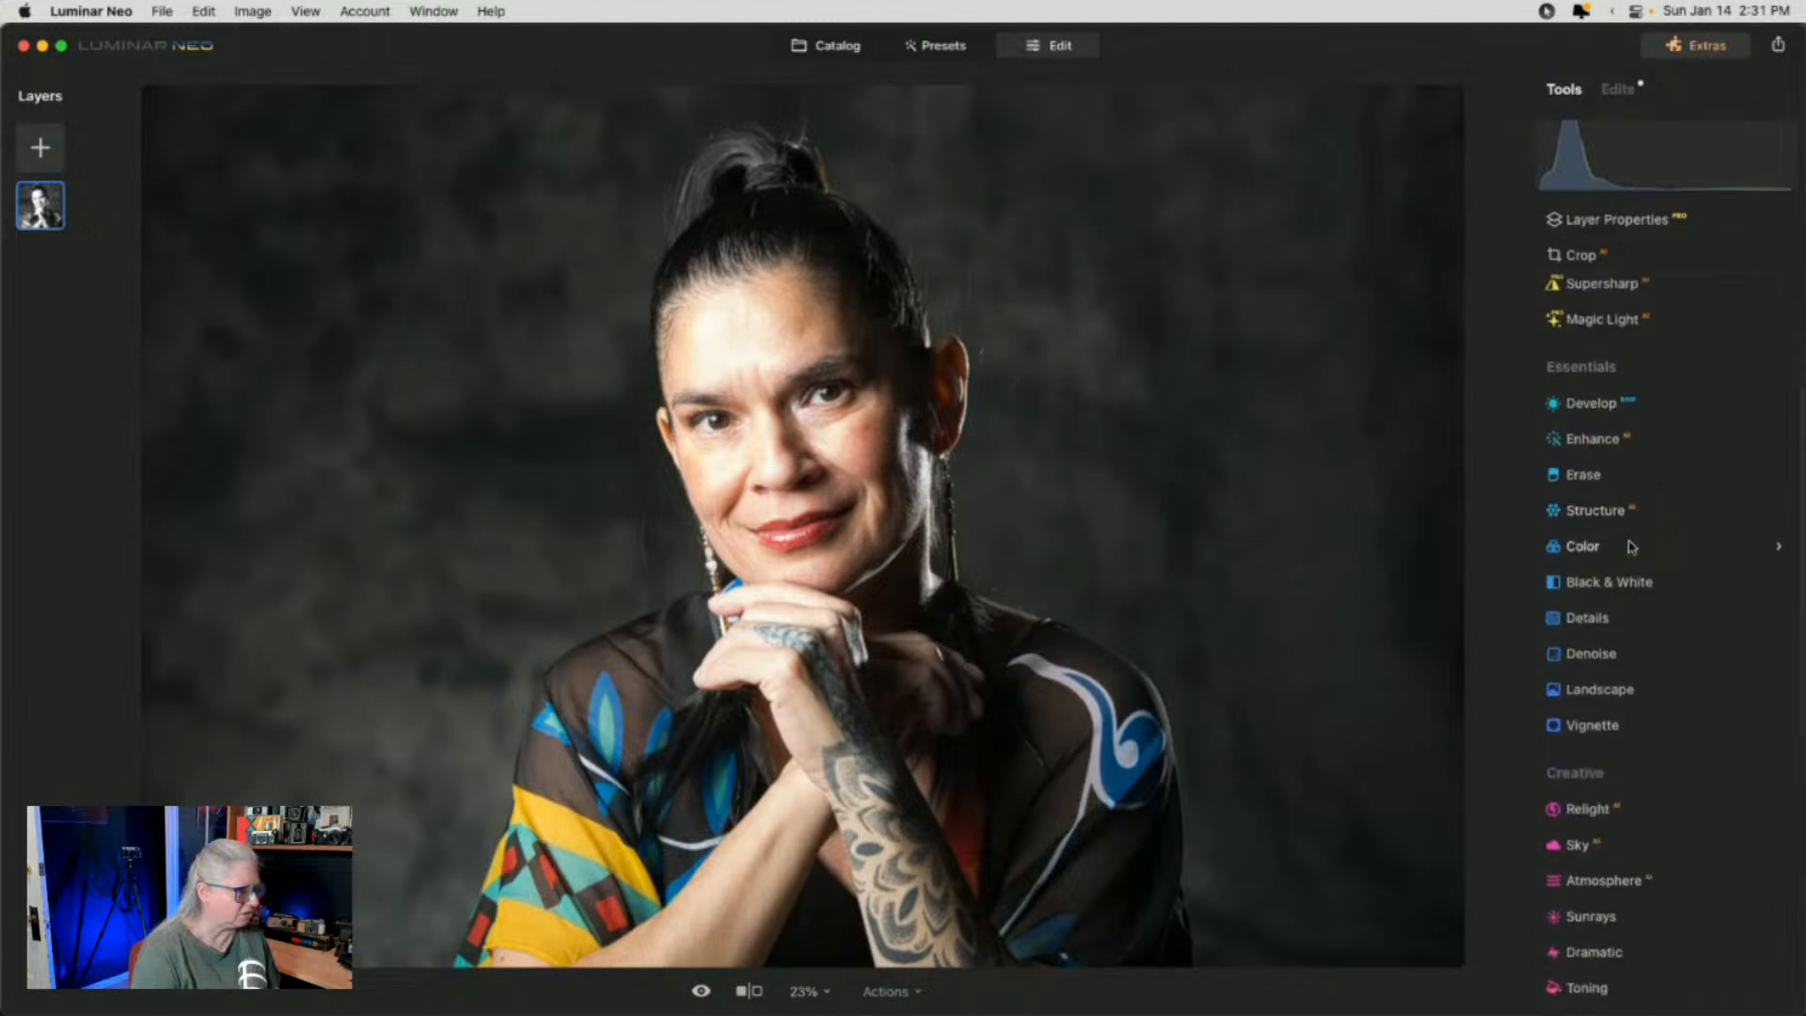
{"action": "scroll", "coordinate": [1637, 540], "scroll_direction": "up", "scroll_amount": 1}
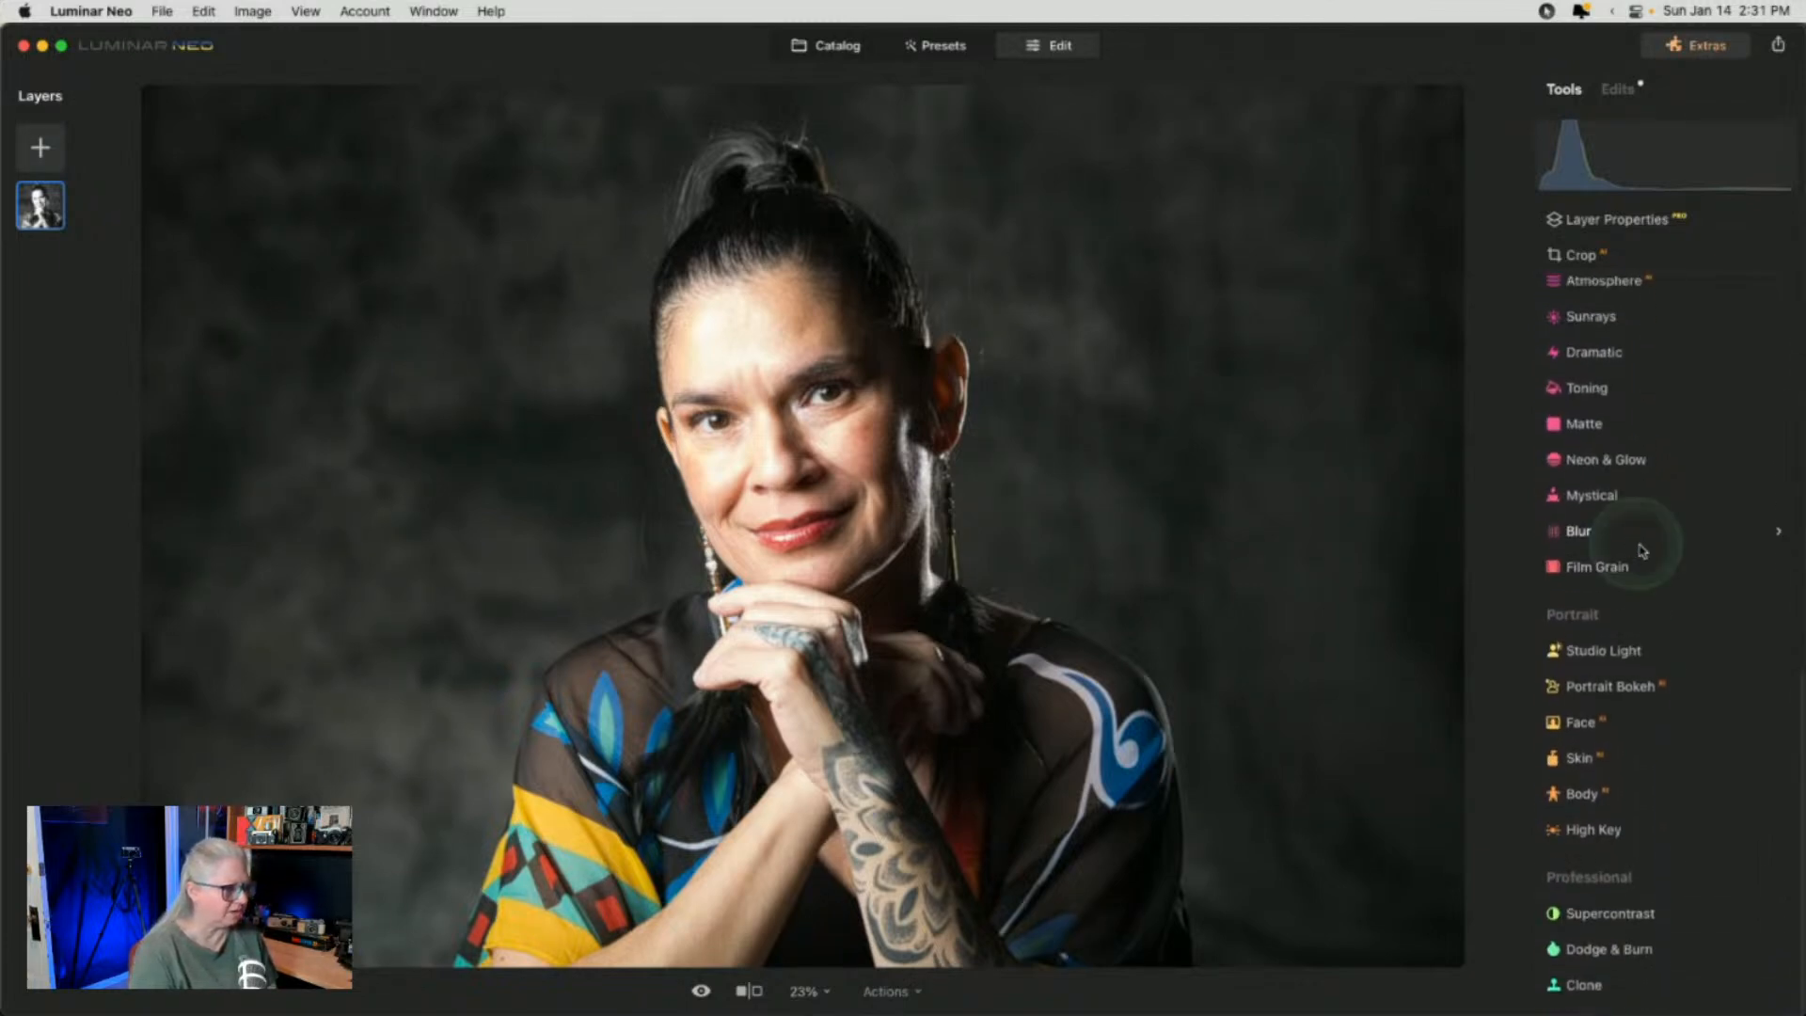
{"action": "left_click", "coordinate": [1568, 807]}
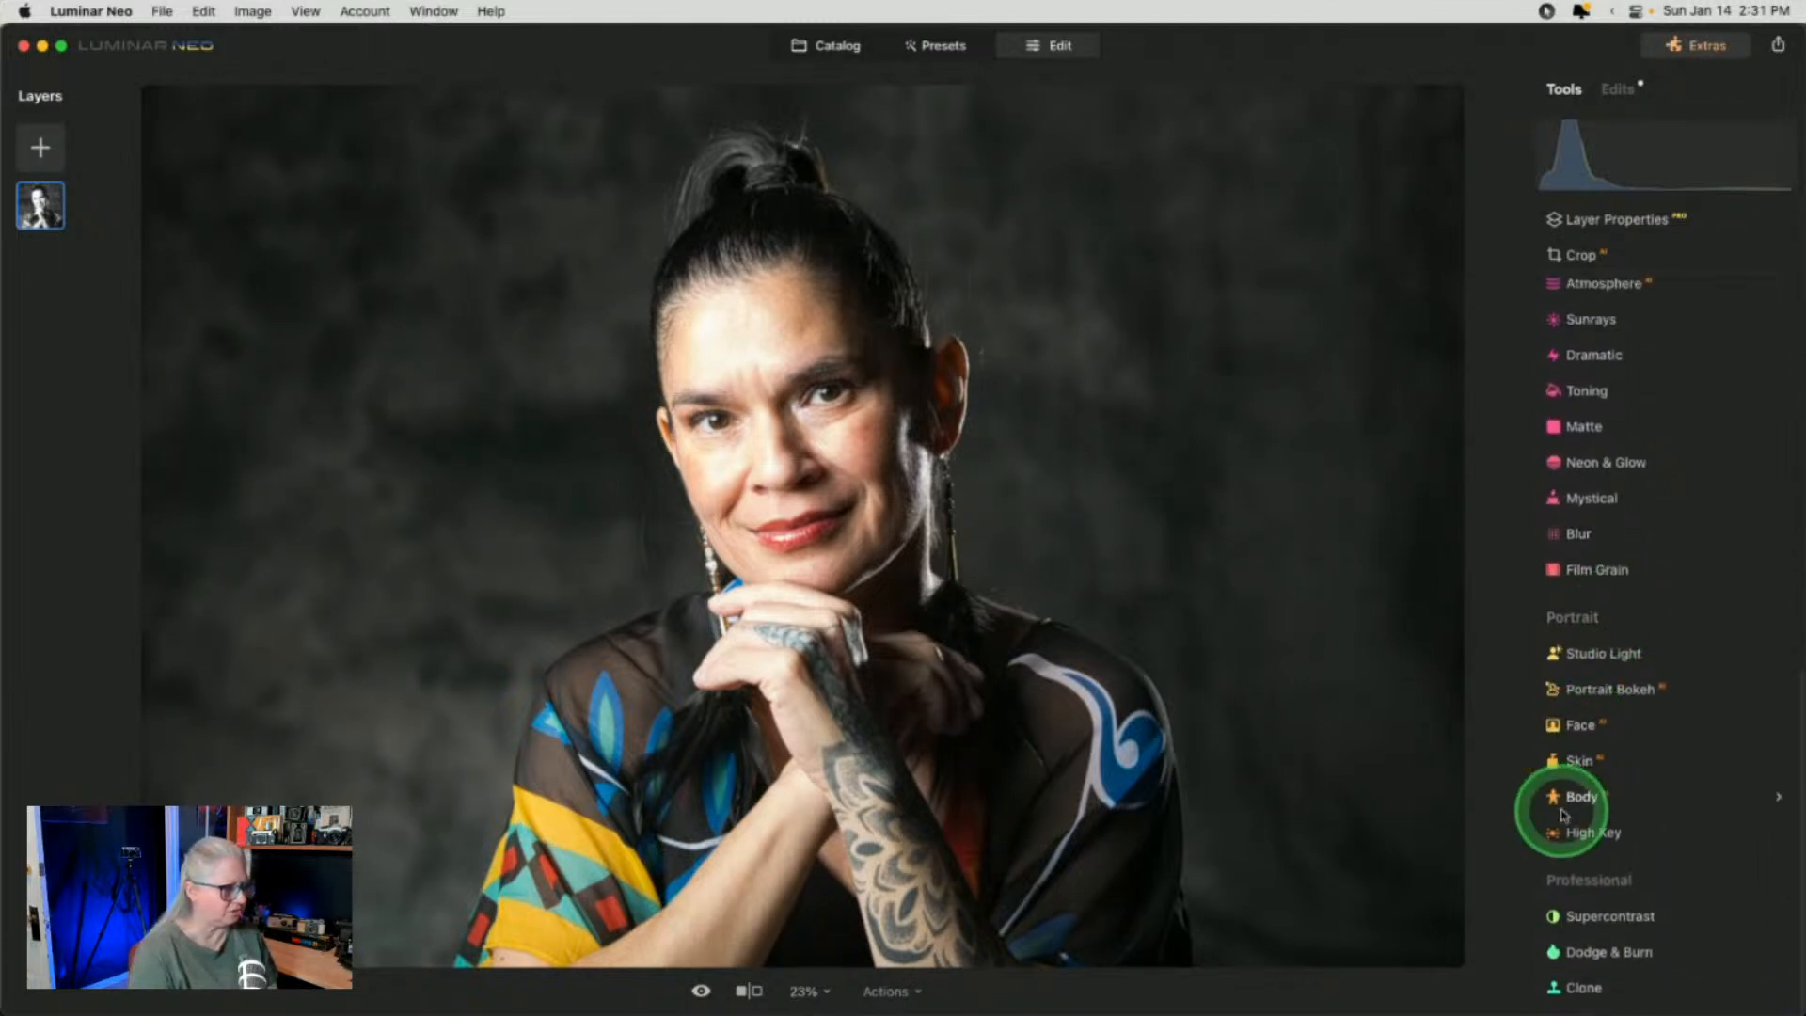
{"action": "left_click", "coordinate": [1578, 762]}
{"action": "scroll", "coordinate": [1599, 734], "scroll_direction": "down", "scroll_amount": 1}
{"action": "left_click", "coordinate": [1602, 704]}
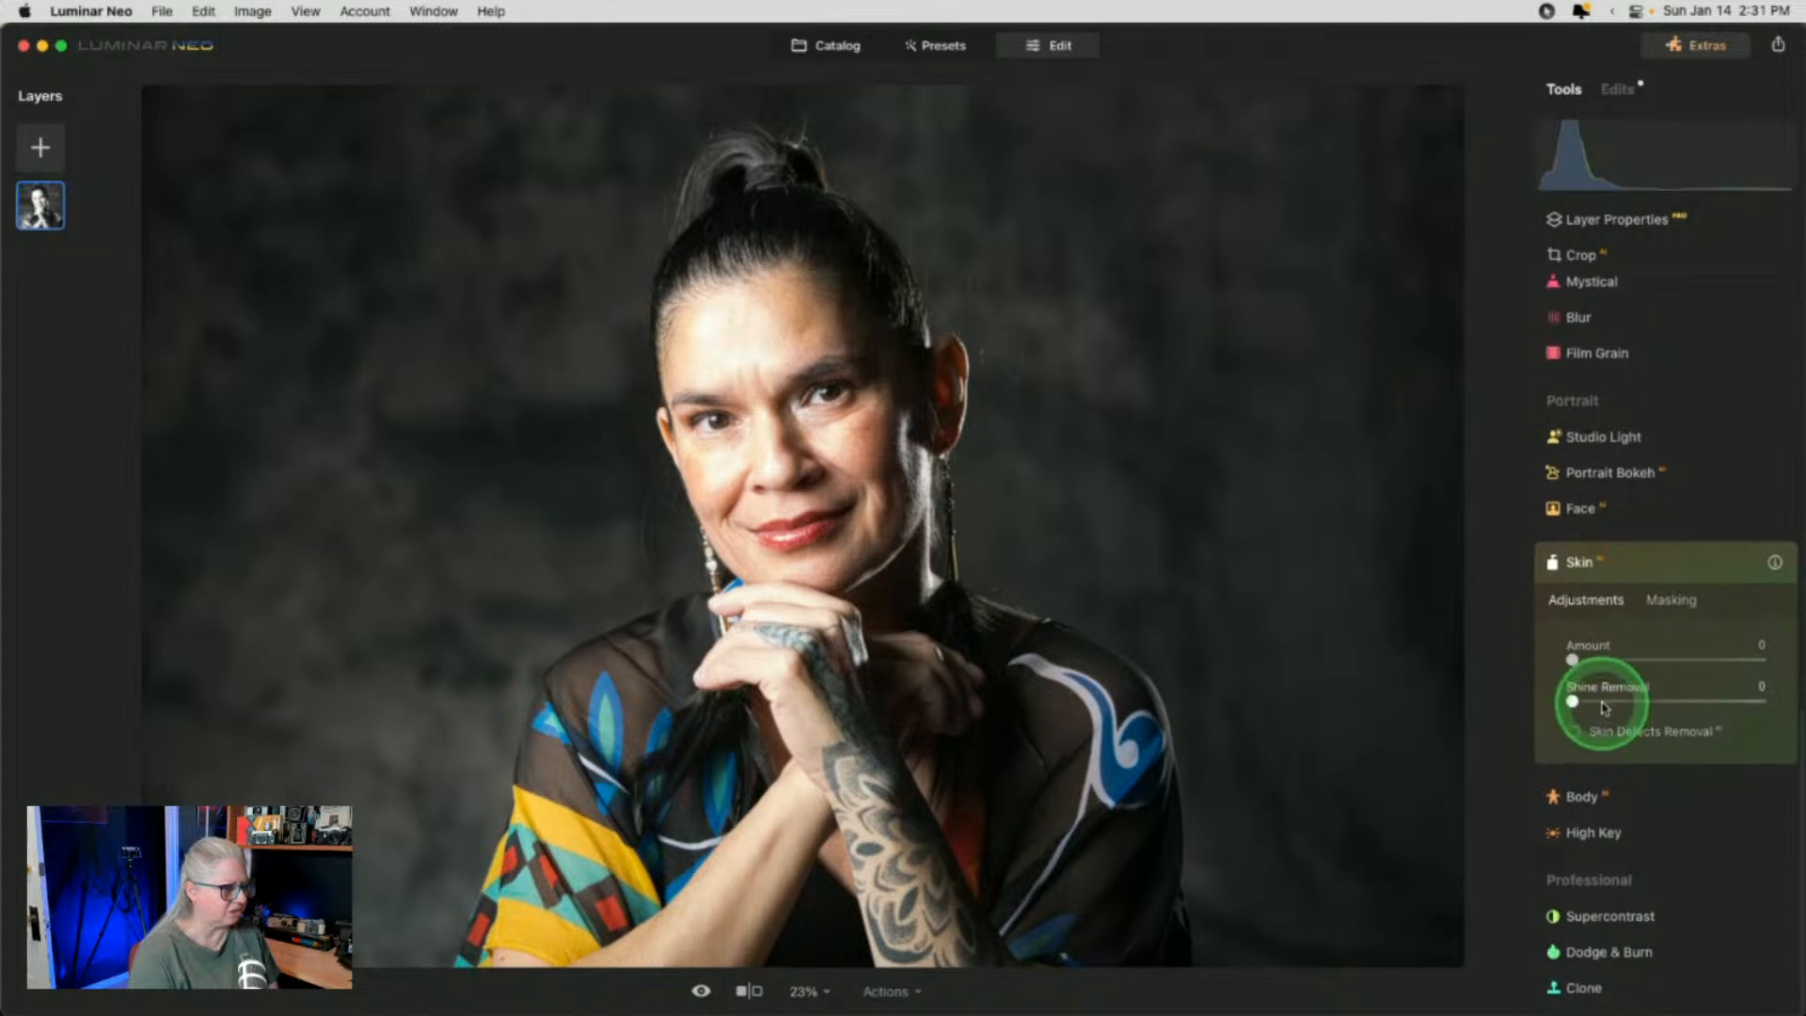
{"action": "left_click", "coordinate": [1710, 663]}
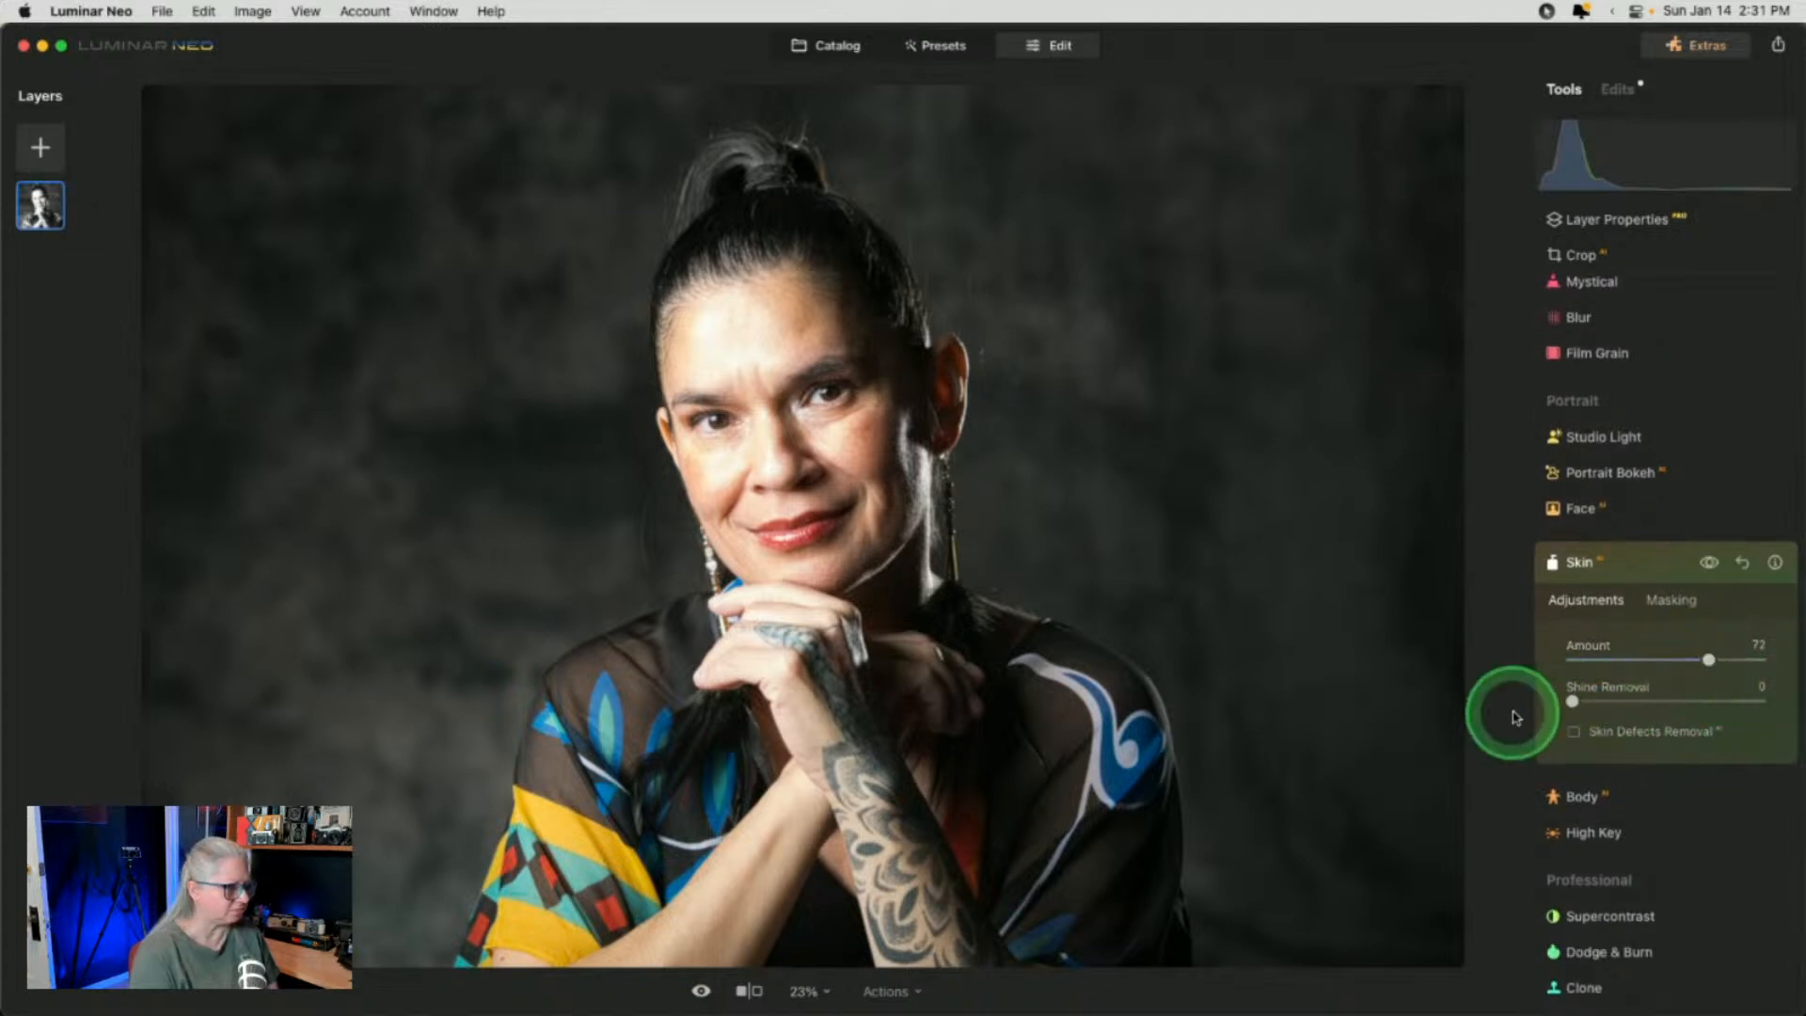
Set the skin's Shine Removal to 46 while viewing the face at 50%, and enable Skin Defects Removal
{"action": "mouse_move", "coordinate": [1572, 702]}
{"action": "left_mouse_down"}
{"action": "mouse_move", "coordinate": [1725, 697]}
{"action": "mouse_move", "coordinate": [1467, 693]}
{"action": "mouse_move", "coordinate": [1617, 697]}
{"action": "mouse_move", "coordinate": [1602, 702]}
{"action": "left_mouse_up"}
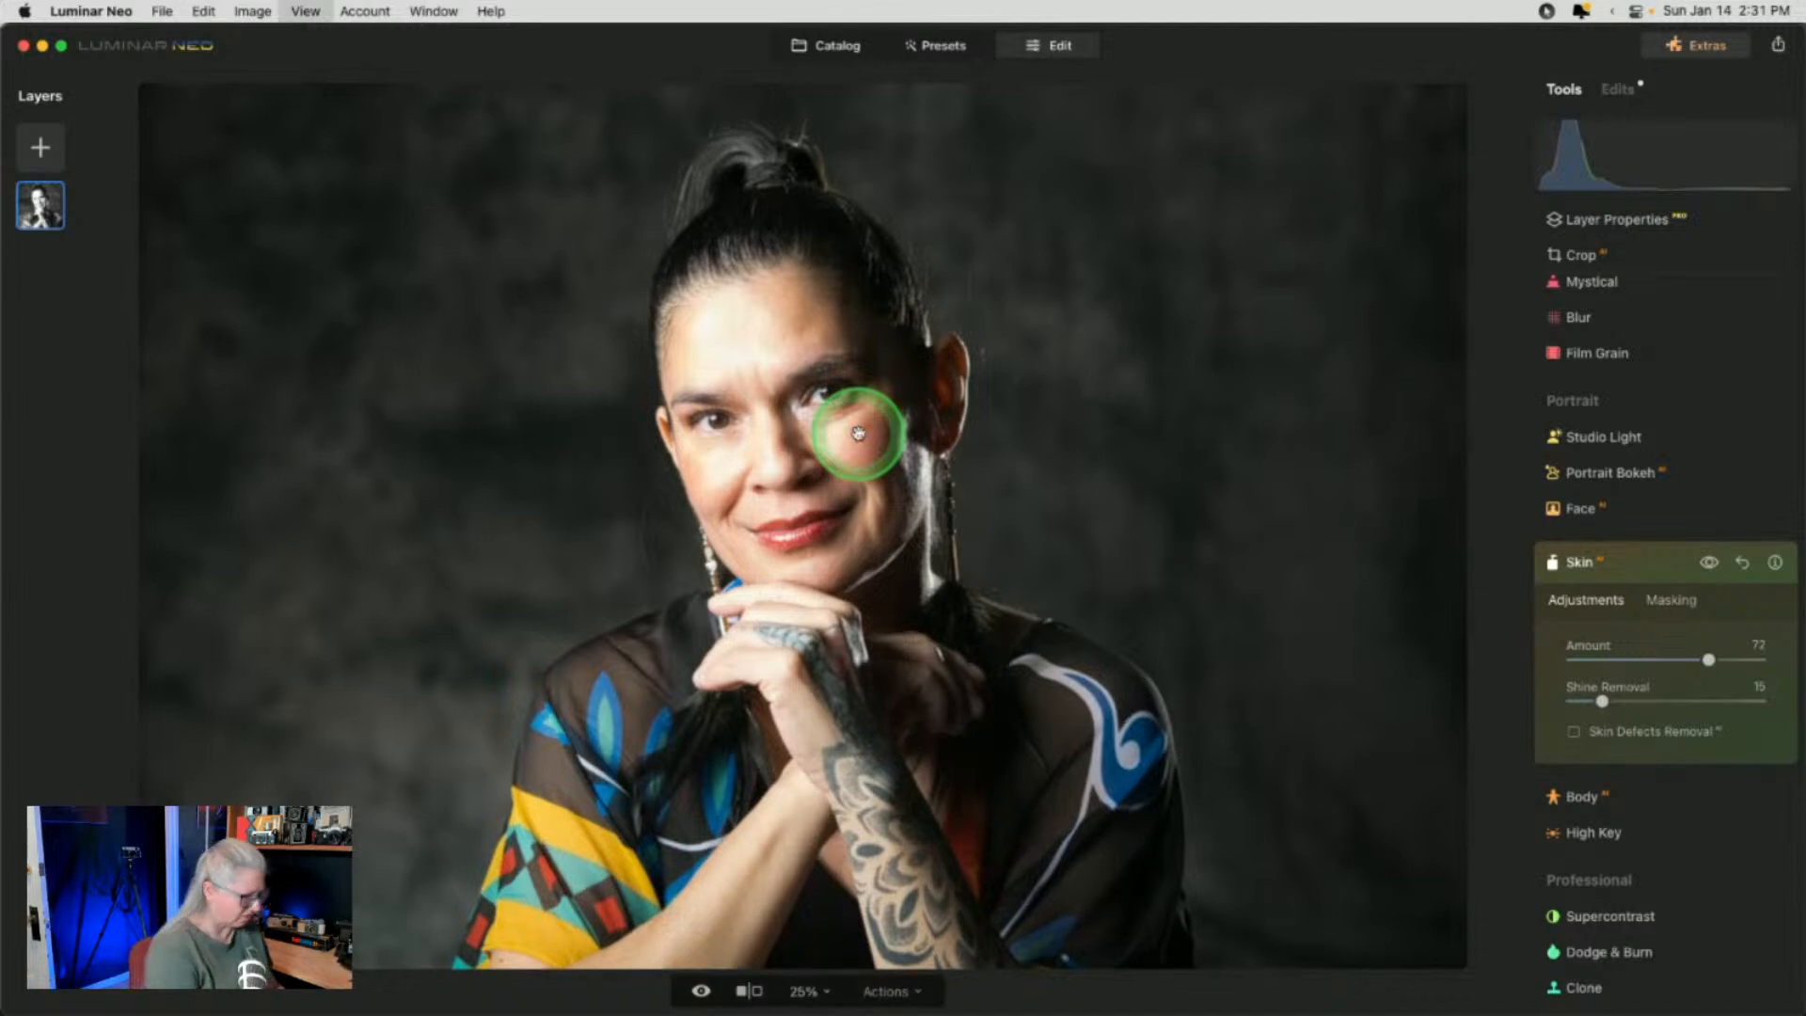
{"action": "left_click", "coordinate": [857, 425]}
{"action": "left_click_drag", "start_coordinate": [1246, 320], "coordinate": [1251, 494]}
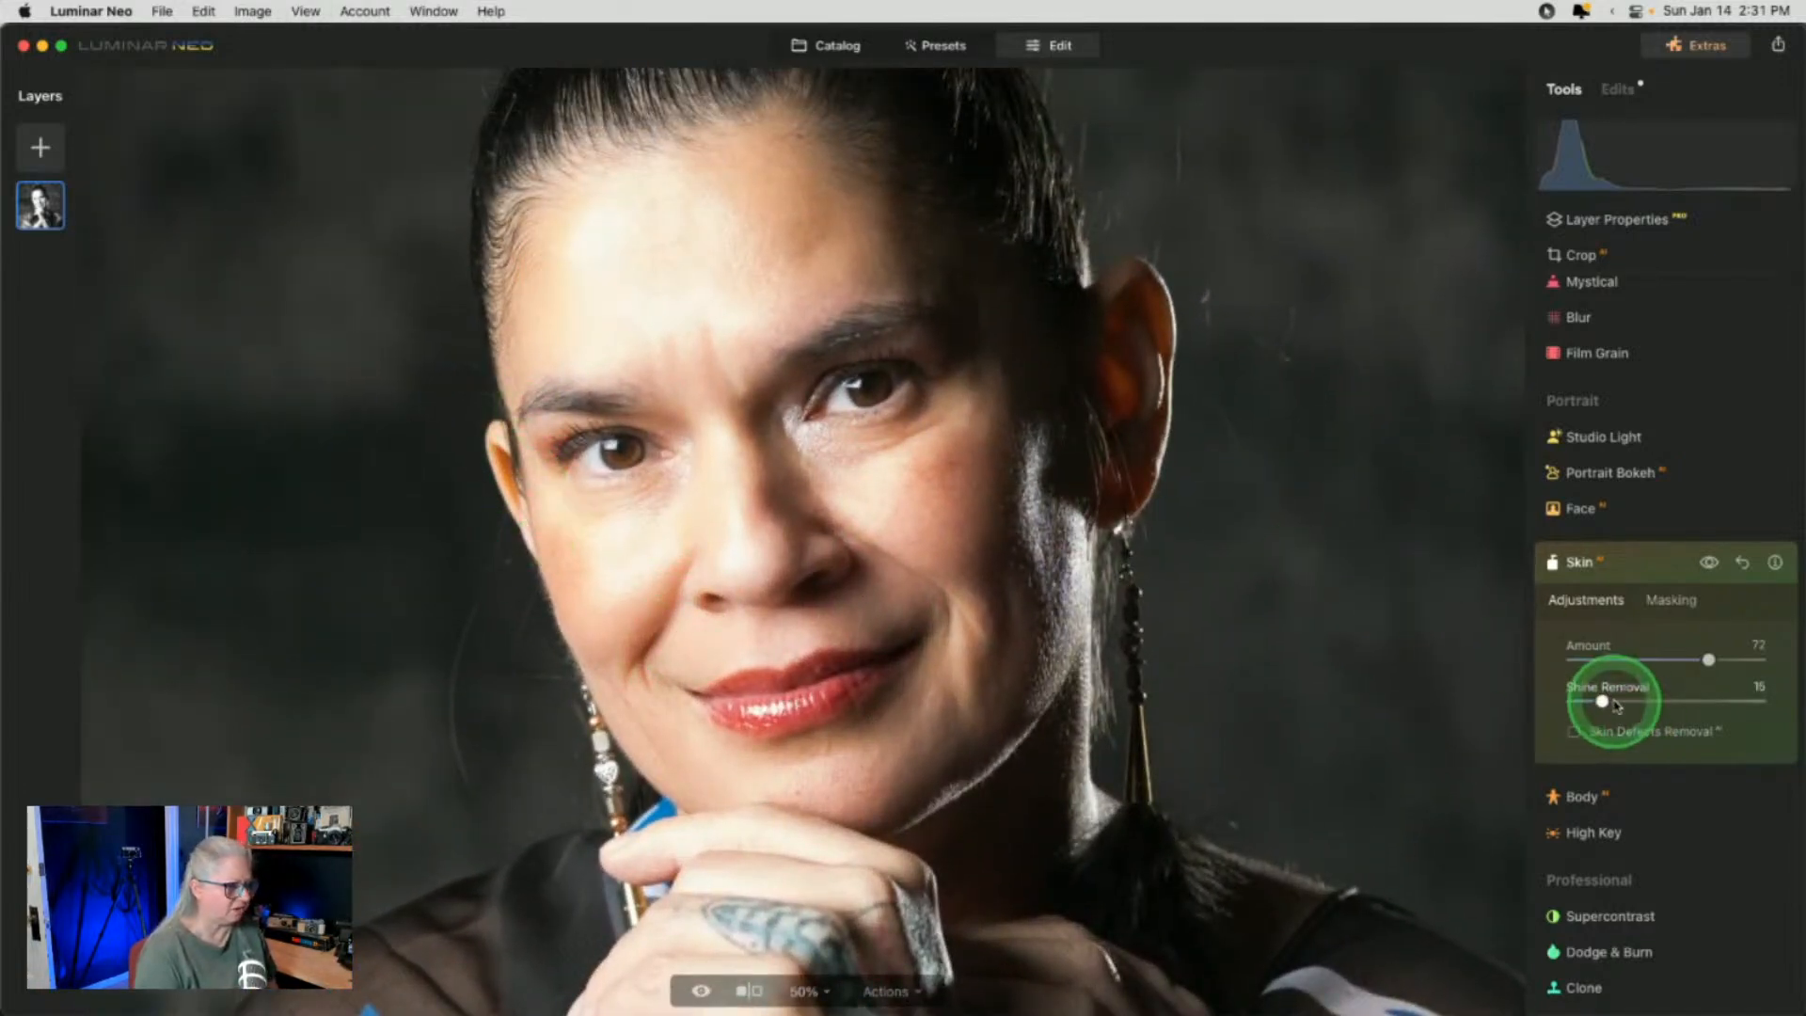
{"action": "mouse_move", "coordinate": [1608, 701]}
{"action": "left_mouse_down"}
{"action": "mouse_move", "coordinate": [1758, 701]}
{"action": "mouse_move", "coordinate": [1527, 700]}
{"action": "mouse_move", "coordinate": [1677, 698]}
{"action": "mouse_move", "coordinate": [1622, 698]}
{"action": "left_mouse_up"}
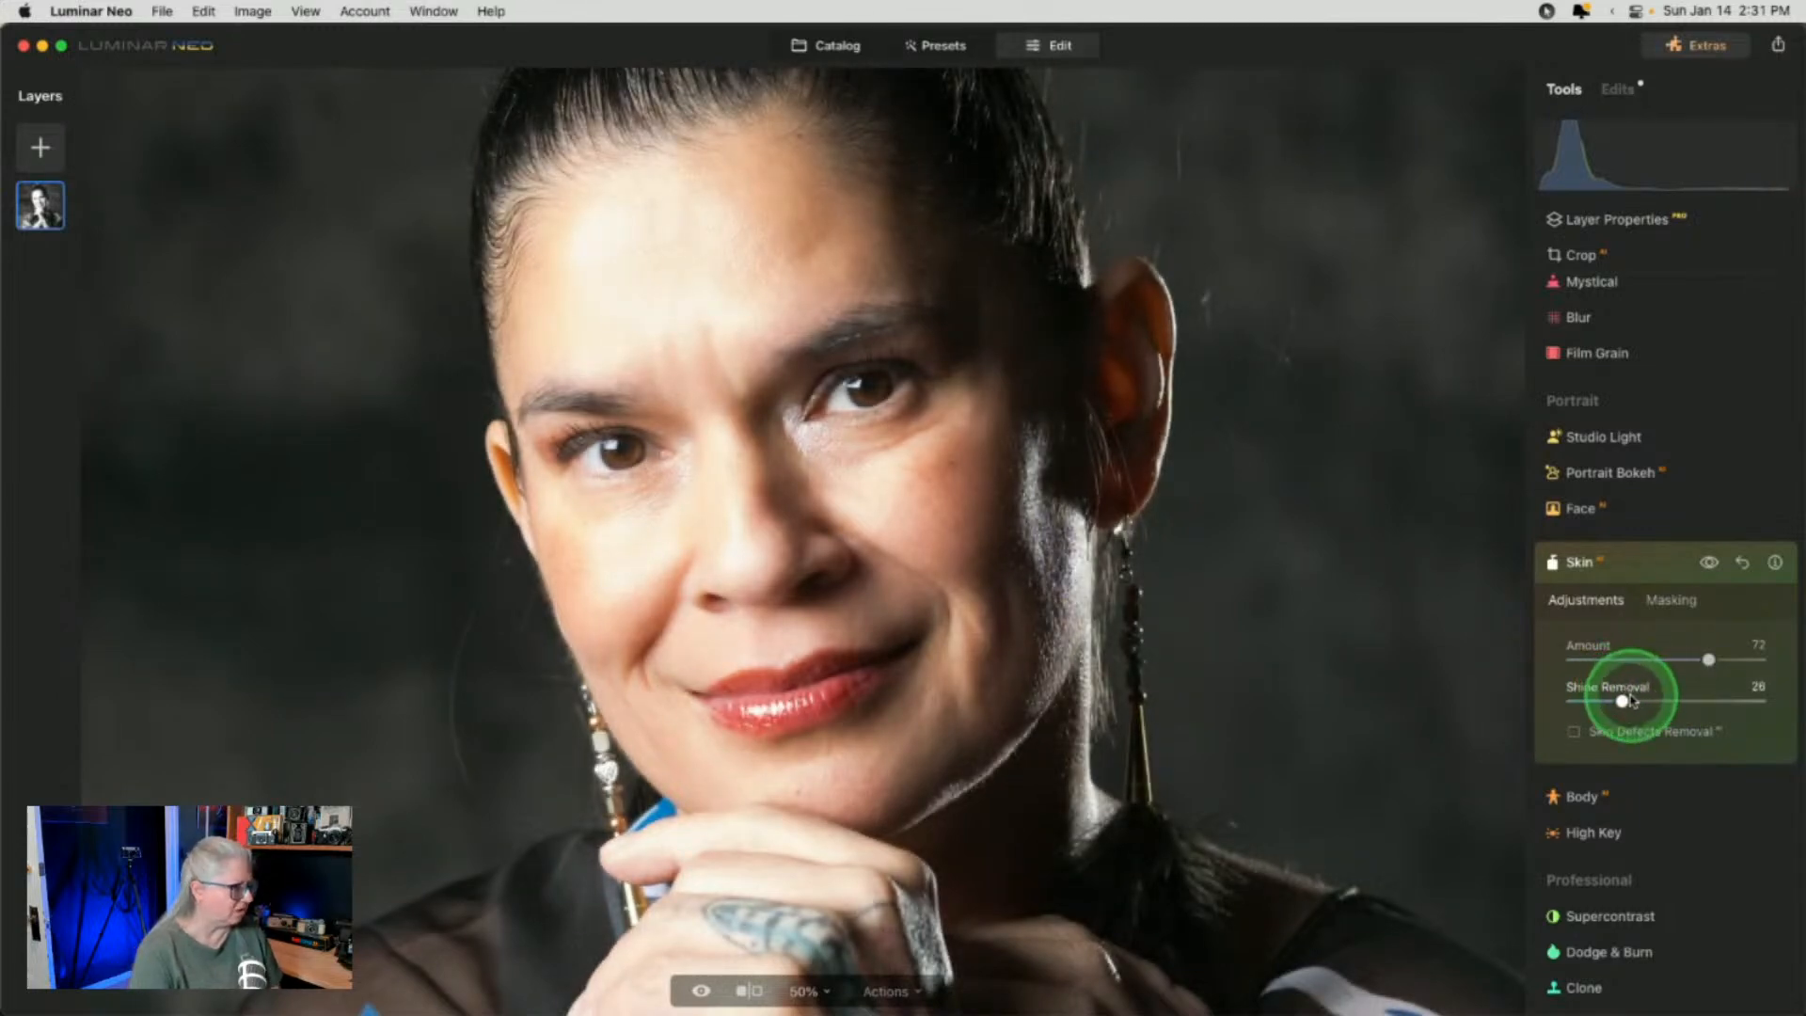
{"action": "mouse_move", "coordinate": [1630, 698]}
{"action": "left_mouse_down"}
{"action": "mouse_move", "coordinate": [1484, 691]}
{"action": "mouse_move", "coordinate": [1646, 693]}
{"action": "left_mouse_up"}
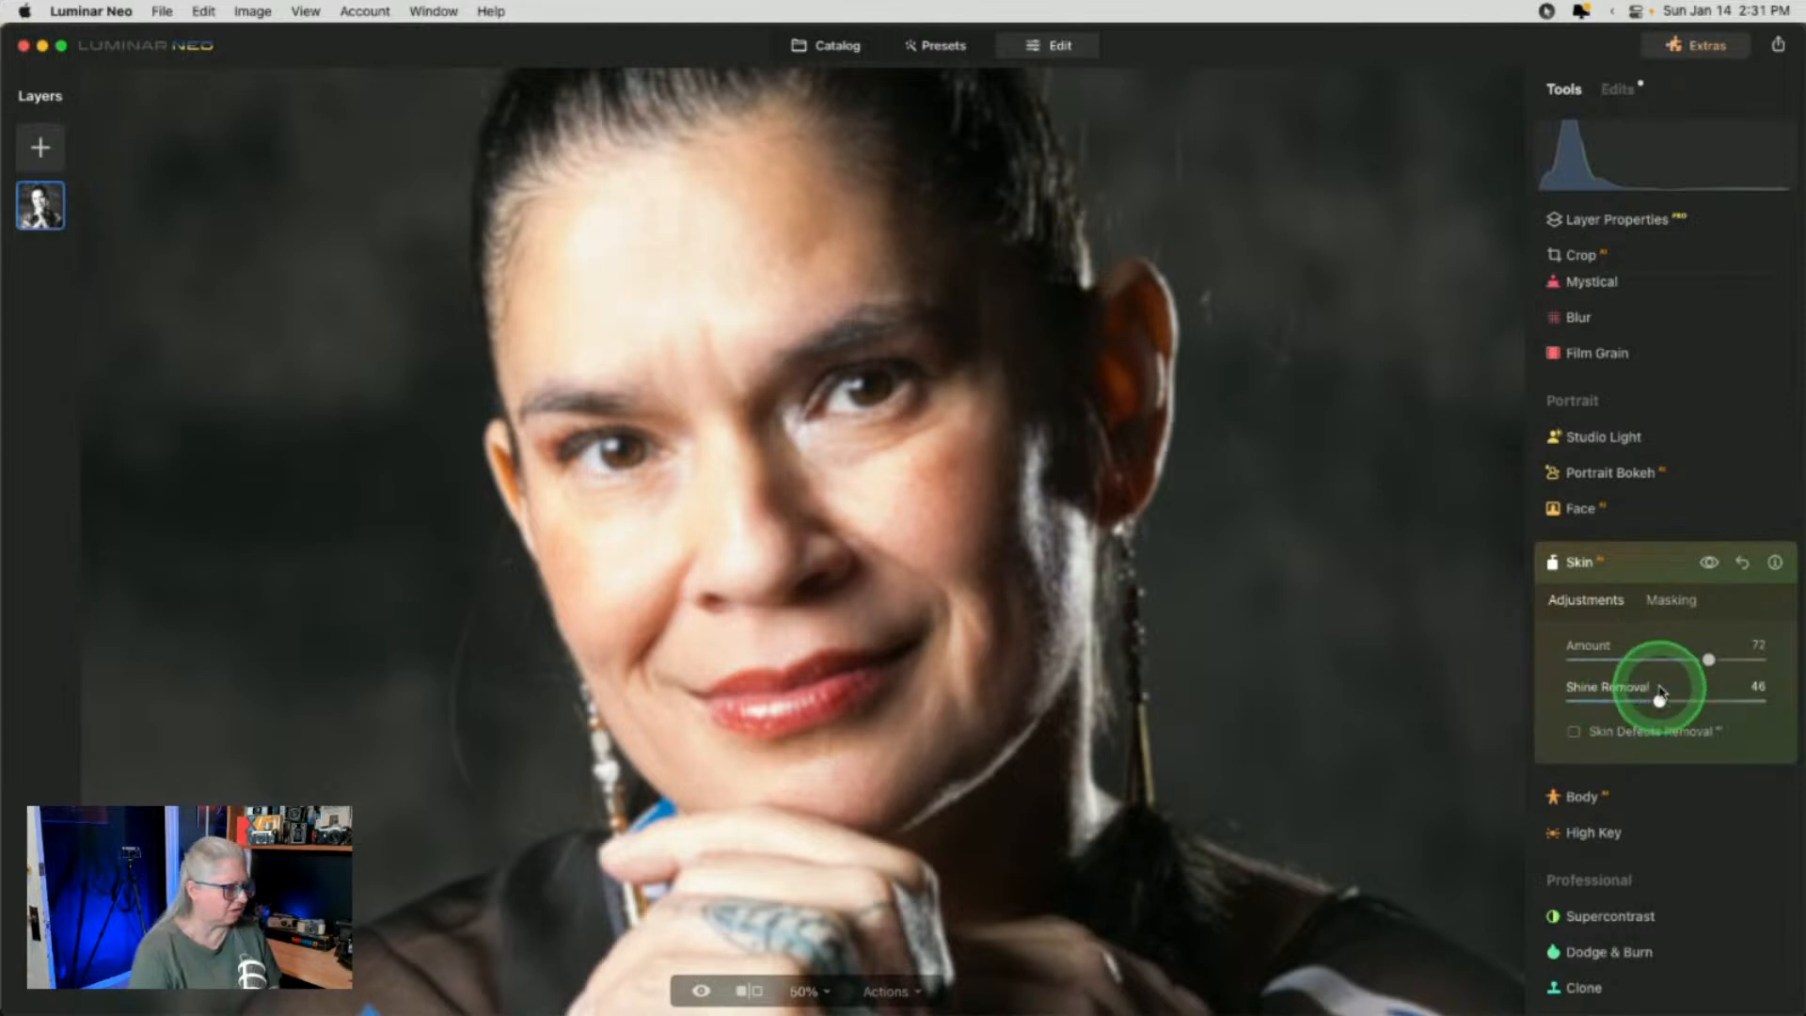
{"action": "left_click", "coordinate": [1574, 732]}
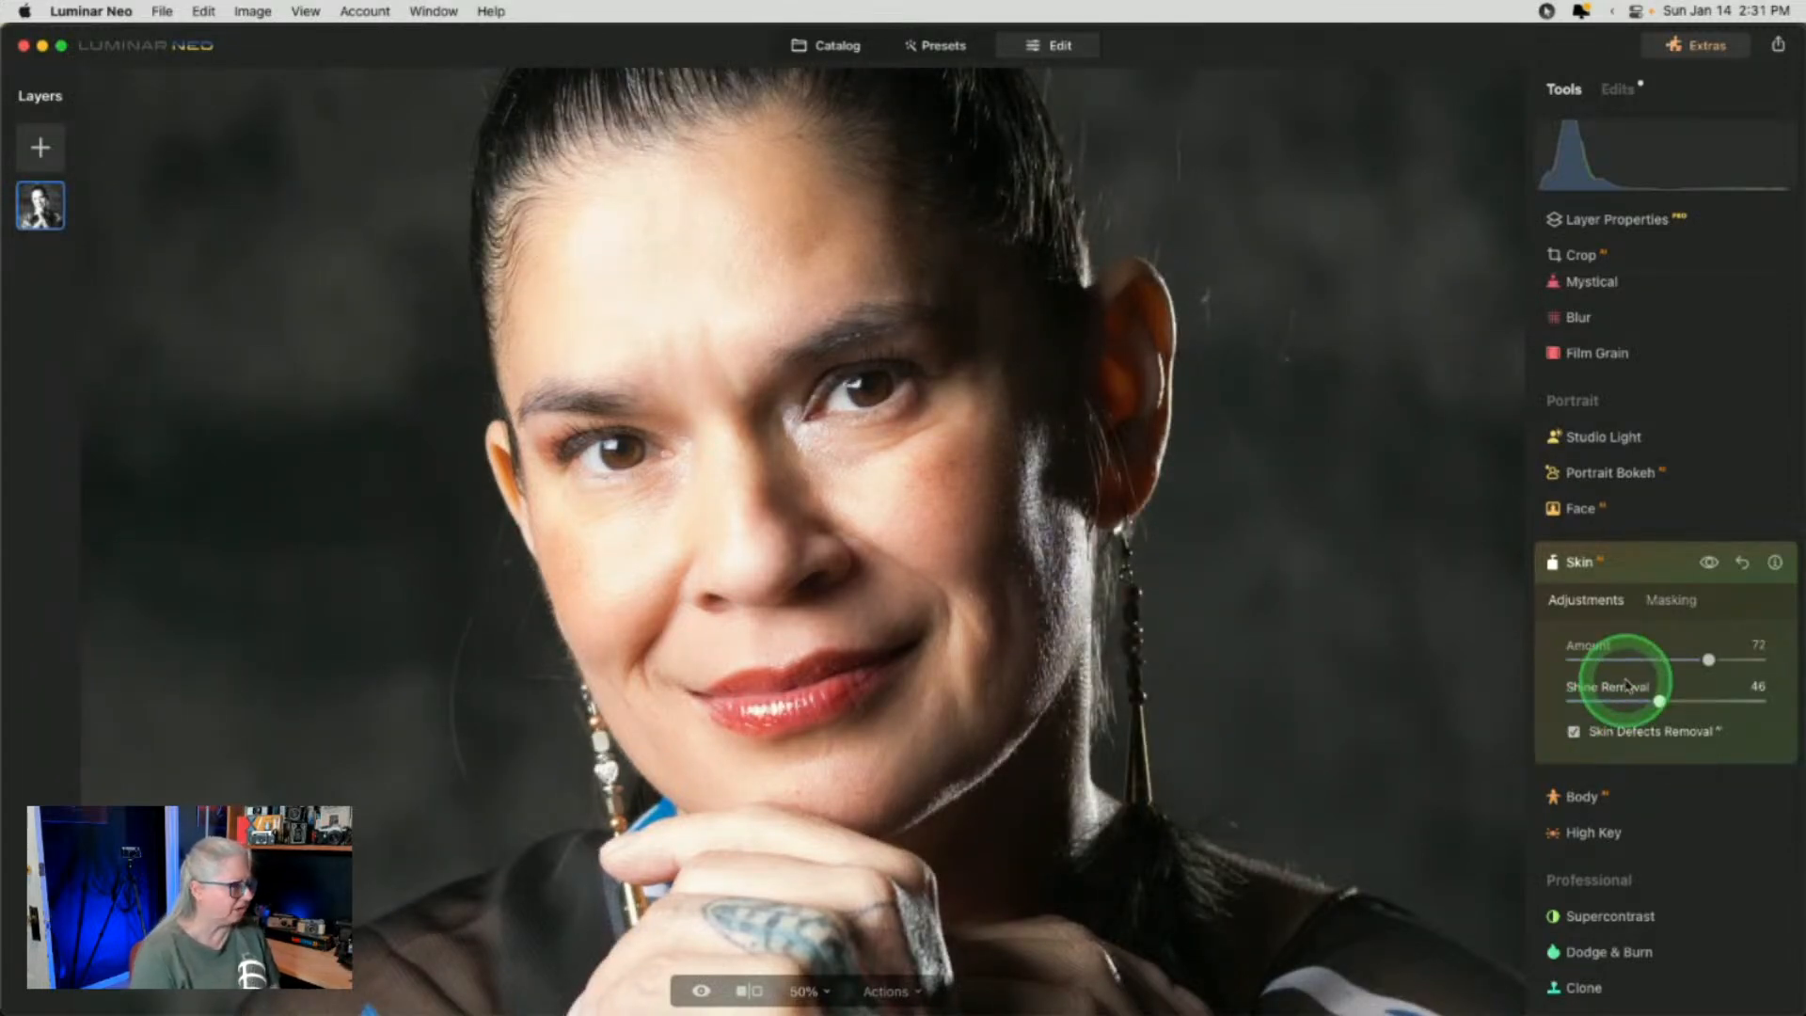
Compare the face with and without the skin retouch, raise Amount to 77, close the Skin tool and fit the photo to the screen
{"action": "left_click", "coordinate": [1709, 563]}
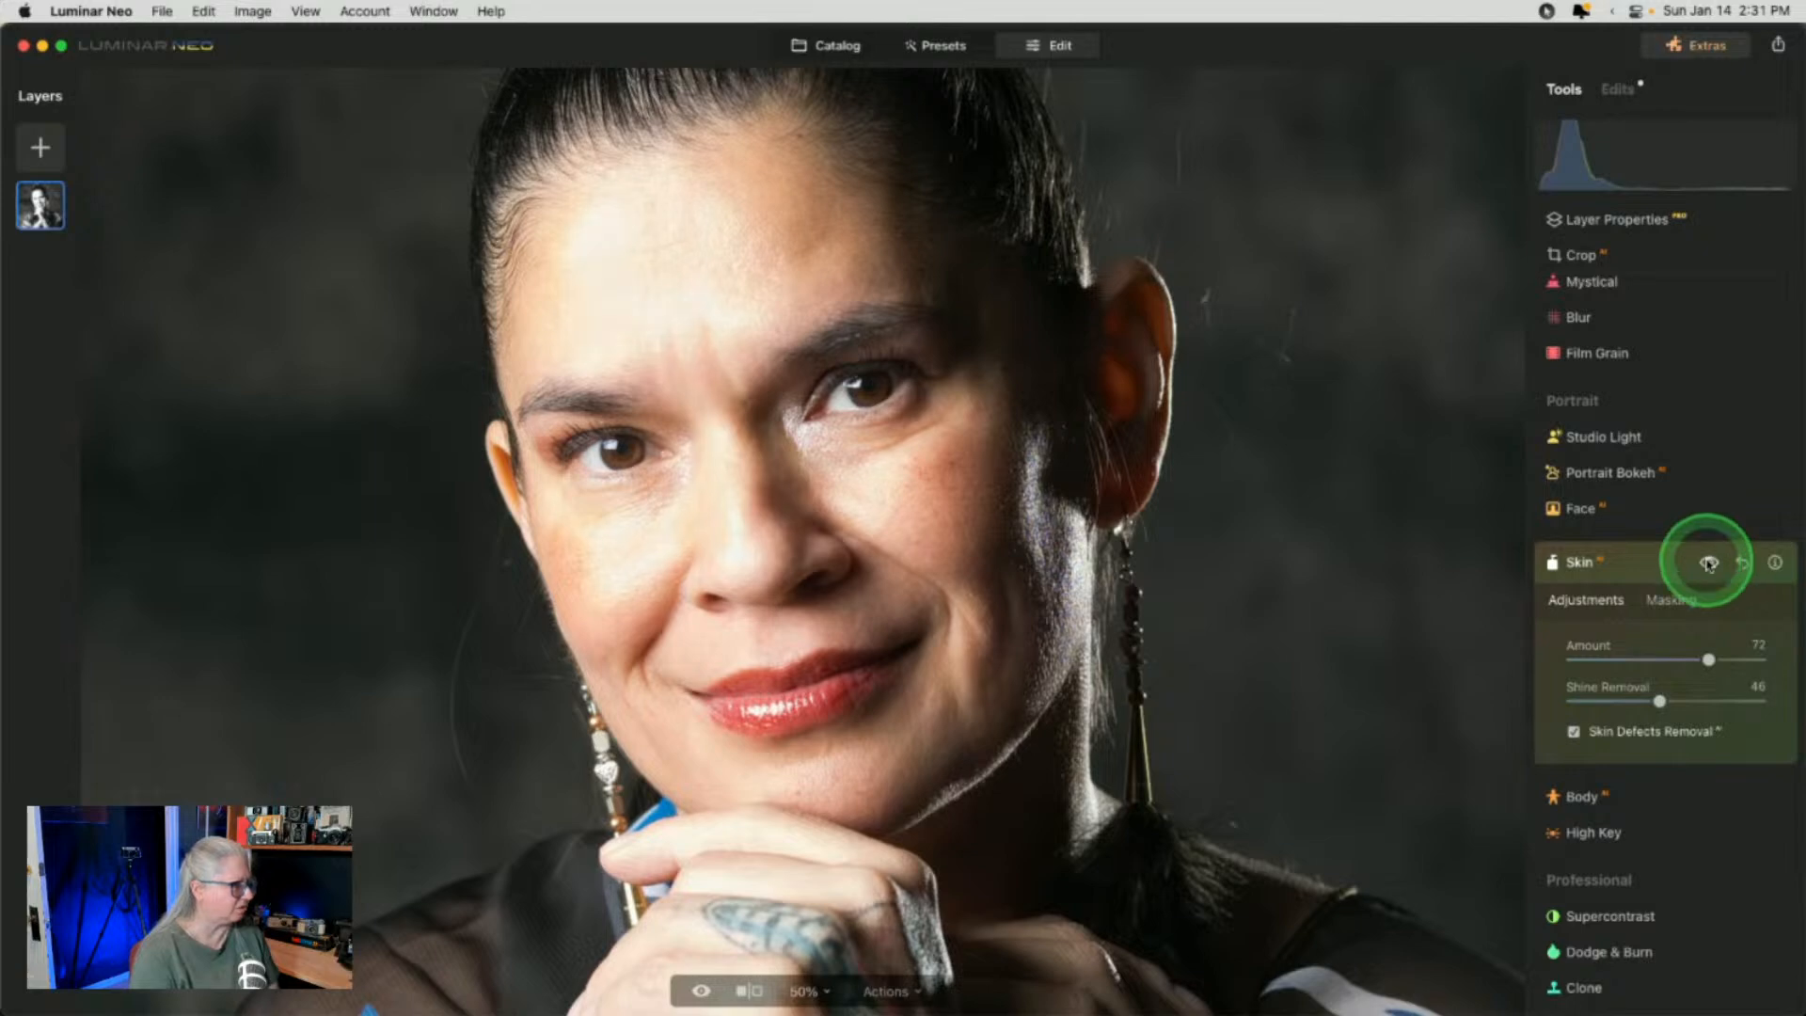
{"action": "left_click", "coordinate": [1709, 563]}
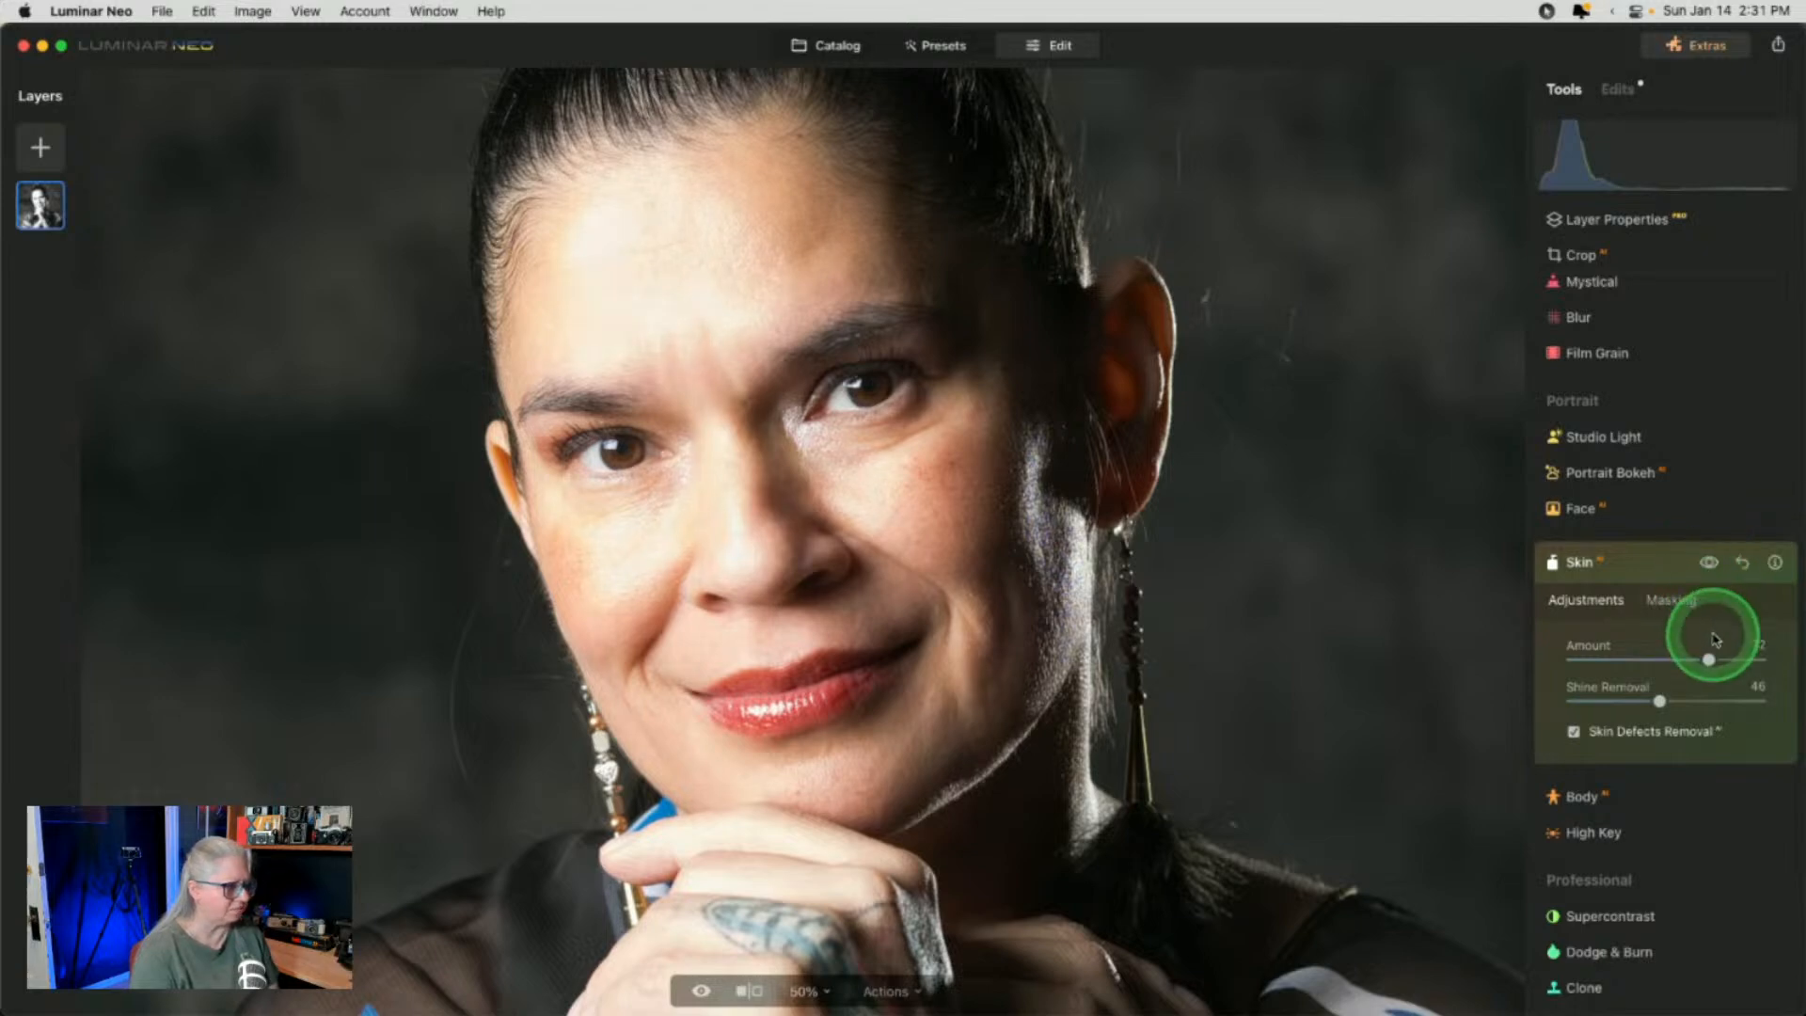
{"action": "left_click_drag", "start_coordinate": [1719, 656], "coordinate": [1719, 656]}
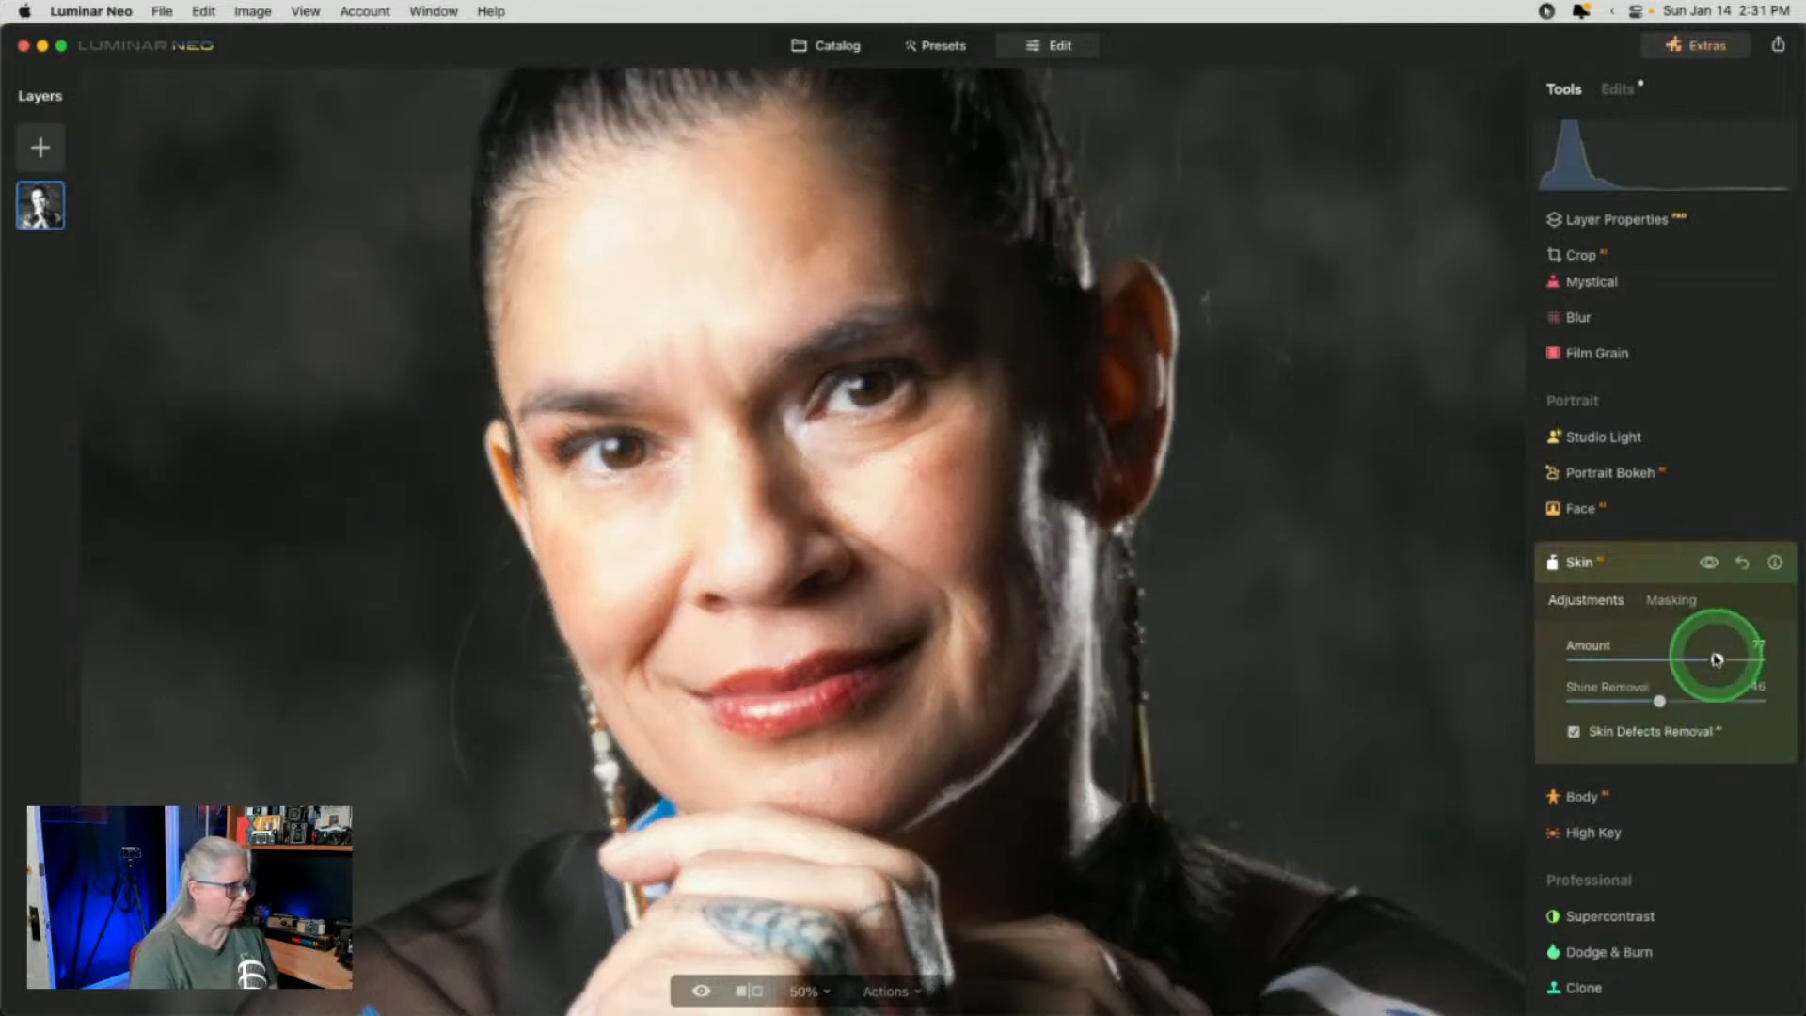
{"action": "left_click", "coordinate": [1657, 564]}
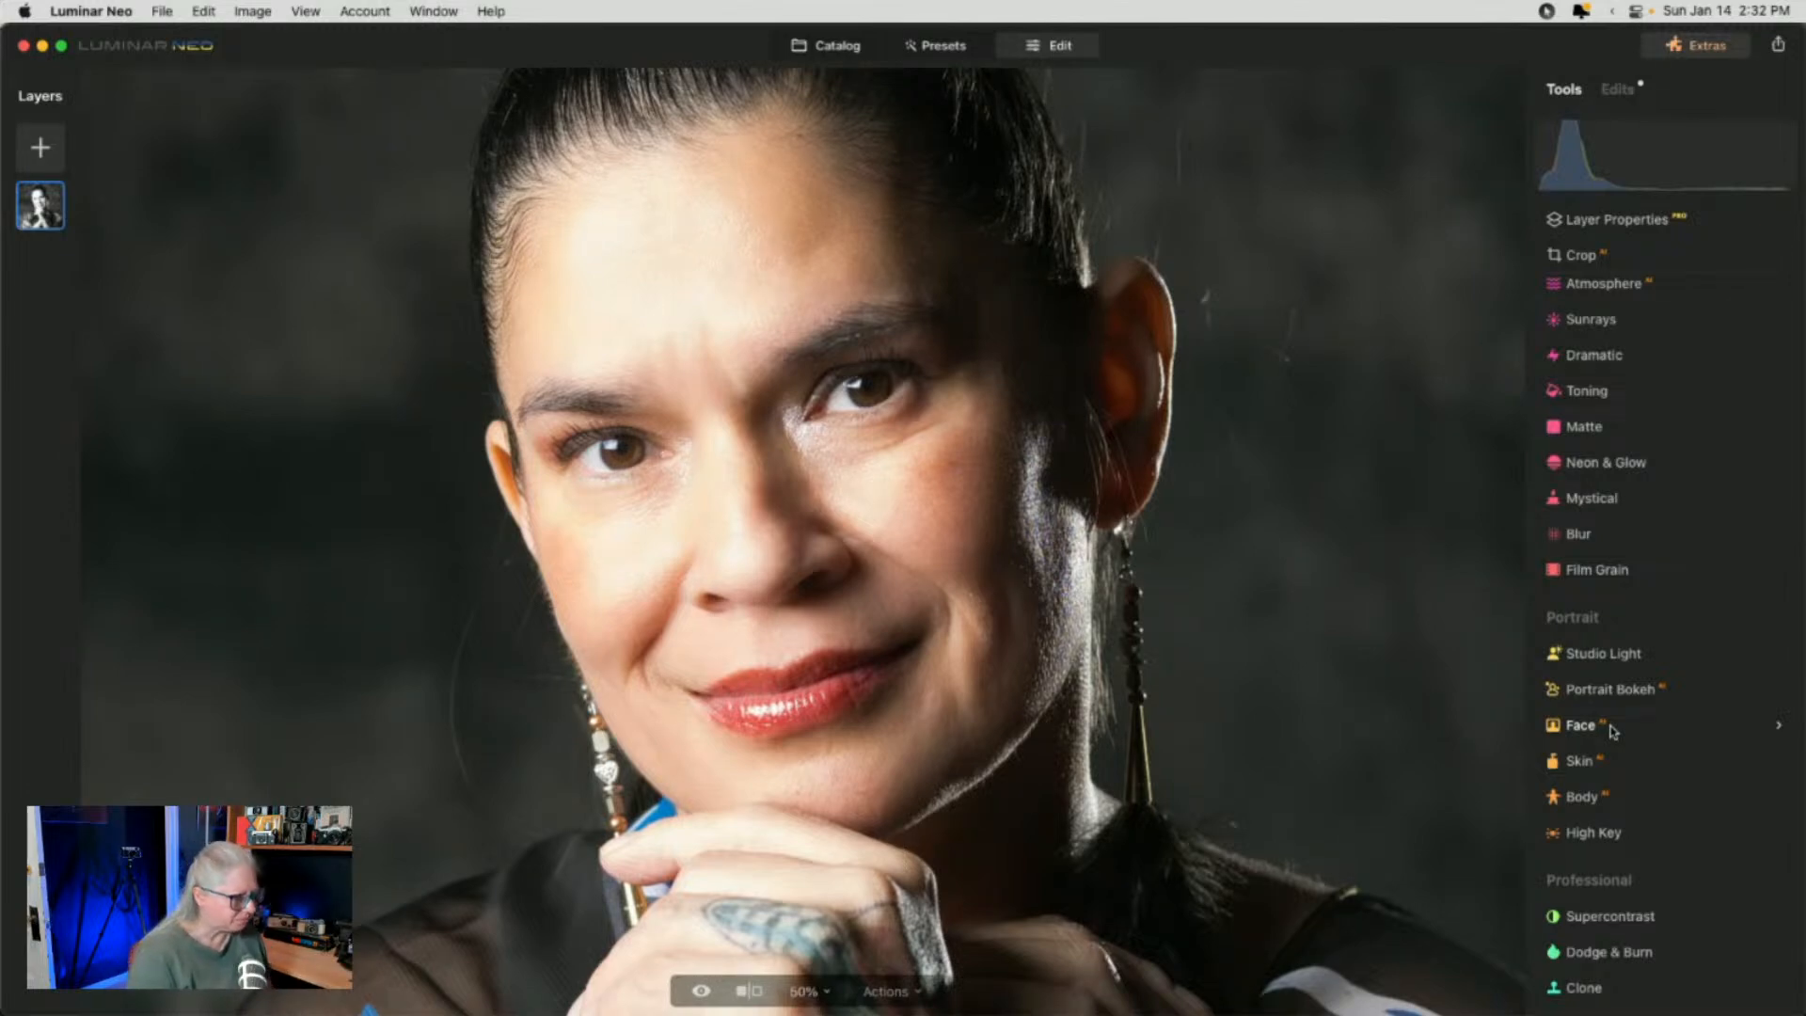
{"action": "key", "text": "super+0"}
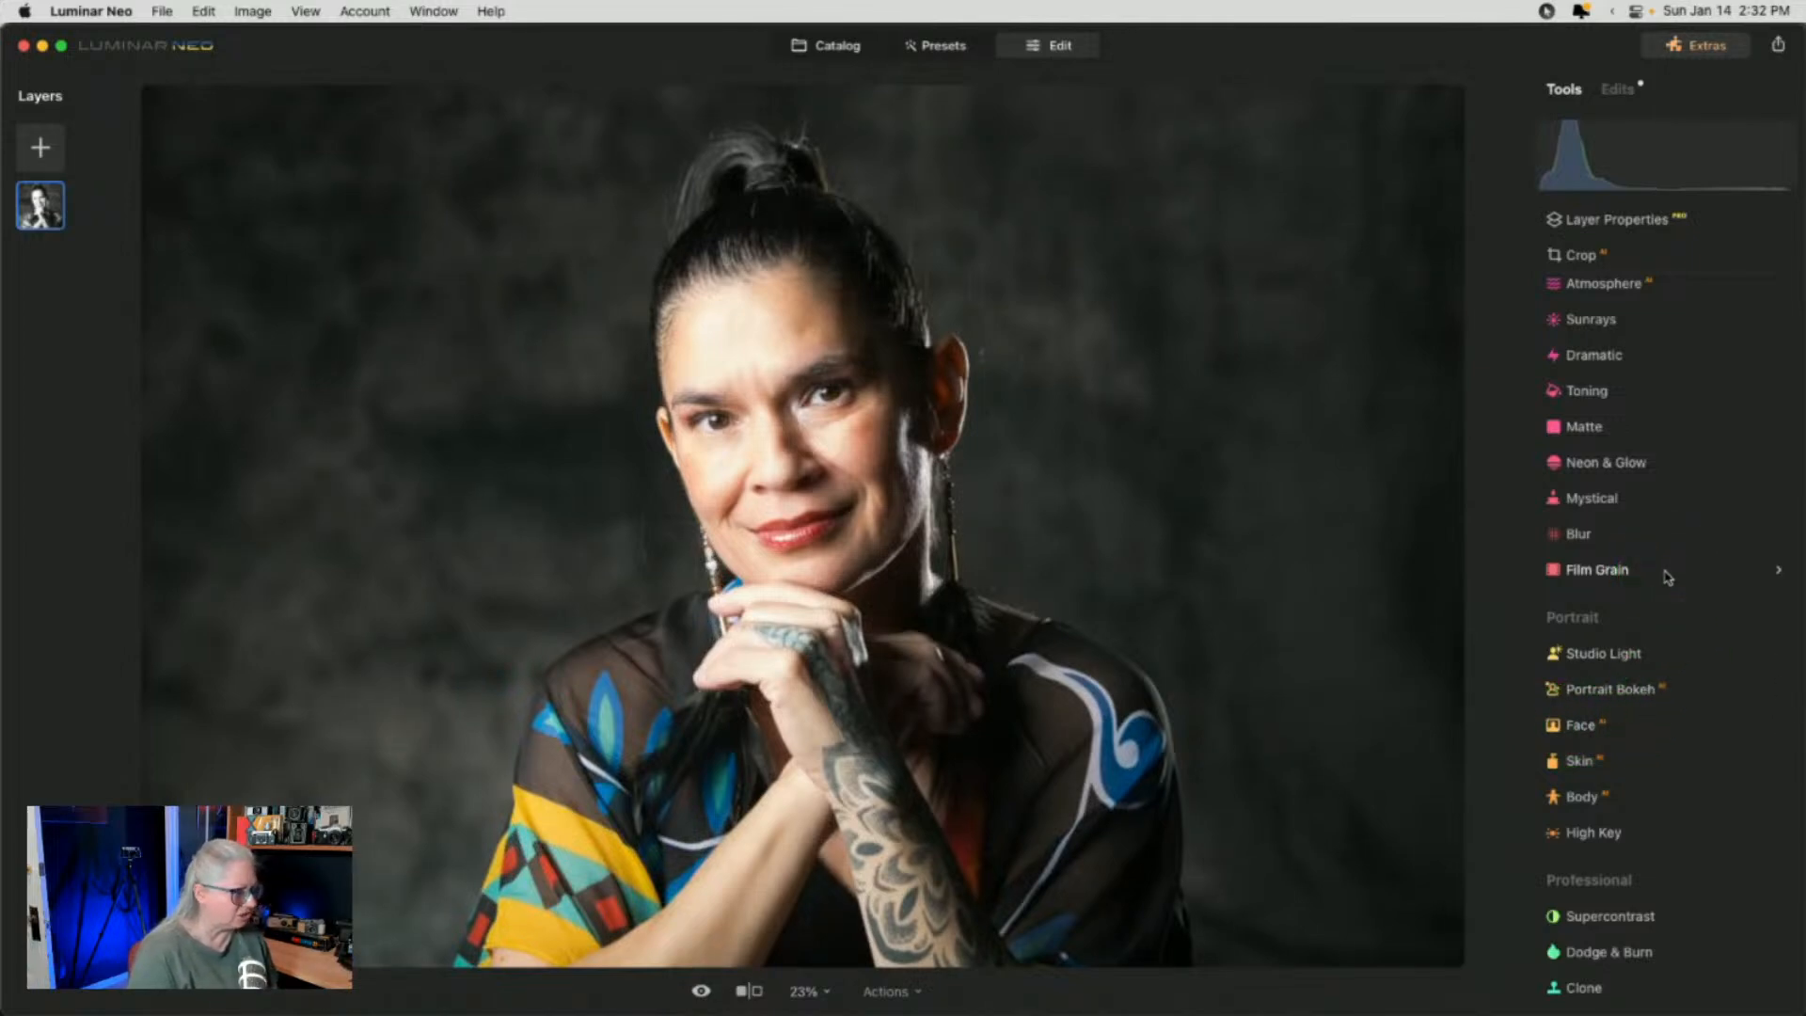
Set Portrait Bokeh's Amount to 53, expand its Background settings and apply the Focus brush to the woman's torso
{"action": "left_click", "coordinate": [1606, 692]}
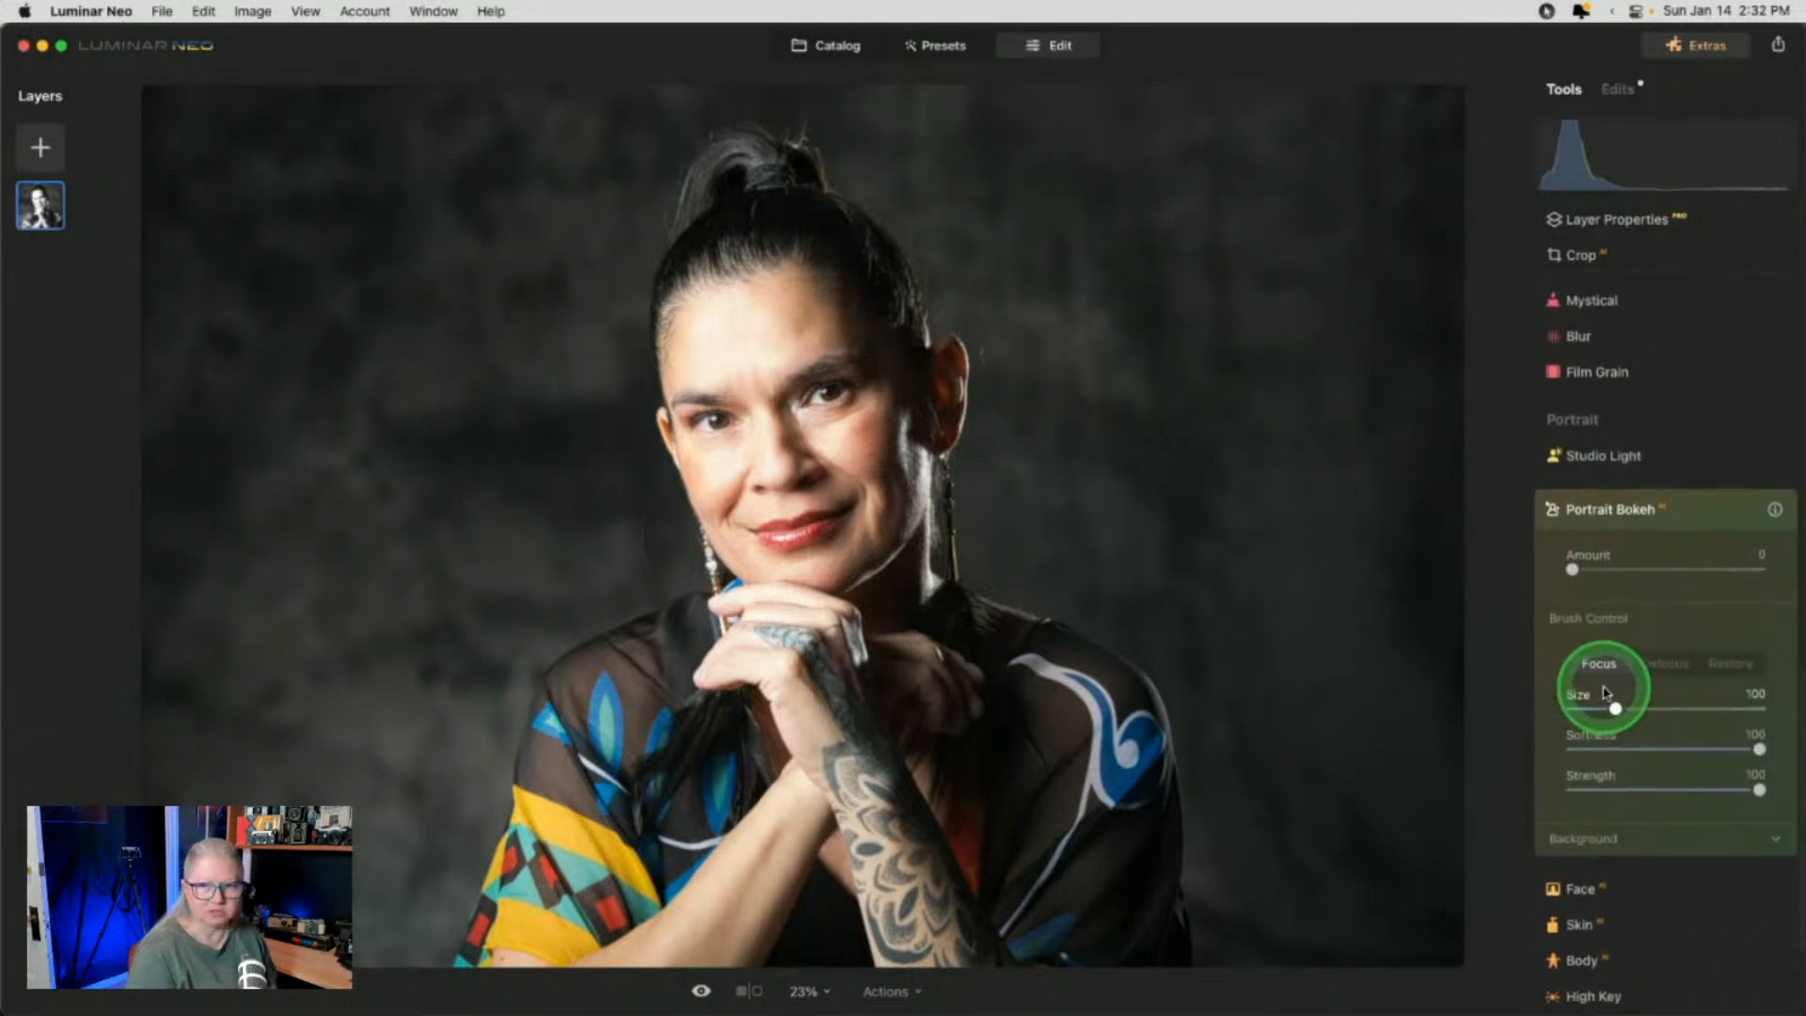
{"action": "left_click_drag", "start_coordinate": [1625, 560], "coordinate": [1671, 561]}
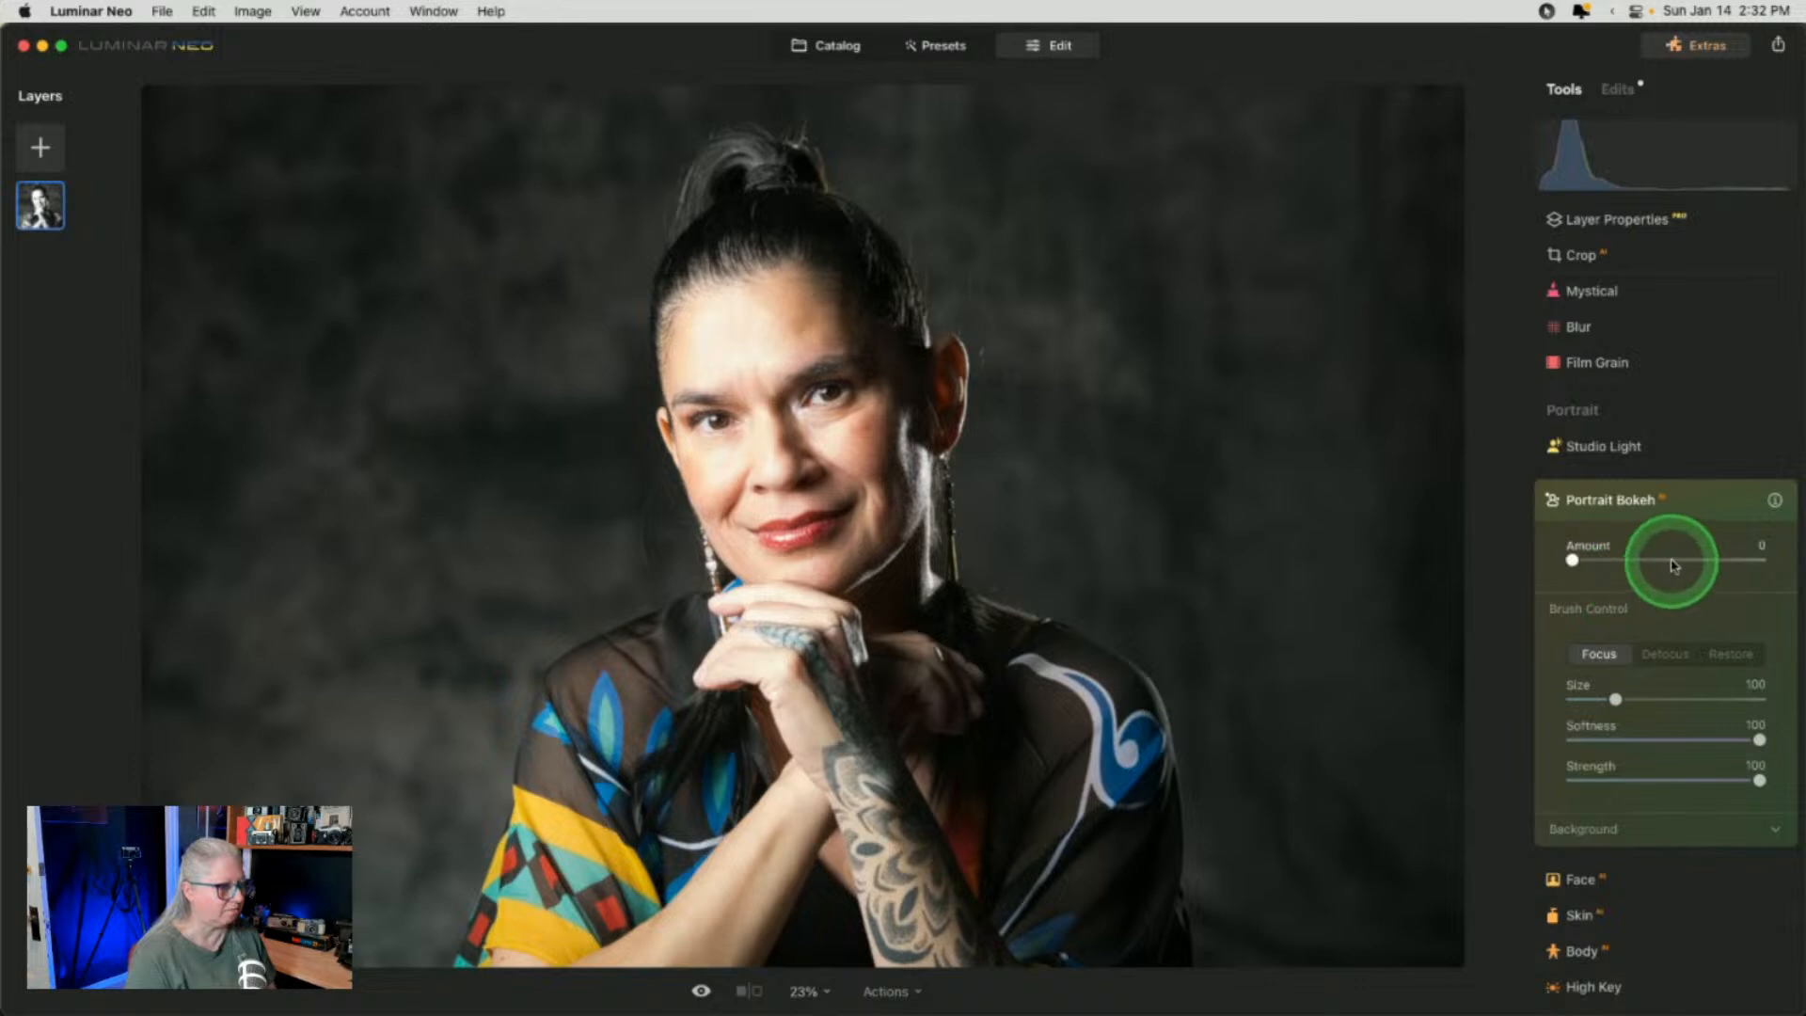
{"action": "left_click", "coordinate": [1614, 832]}
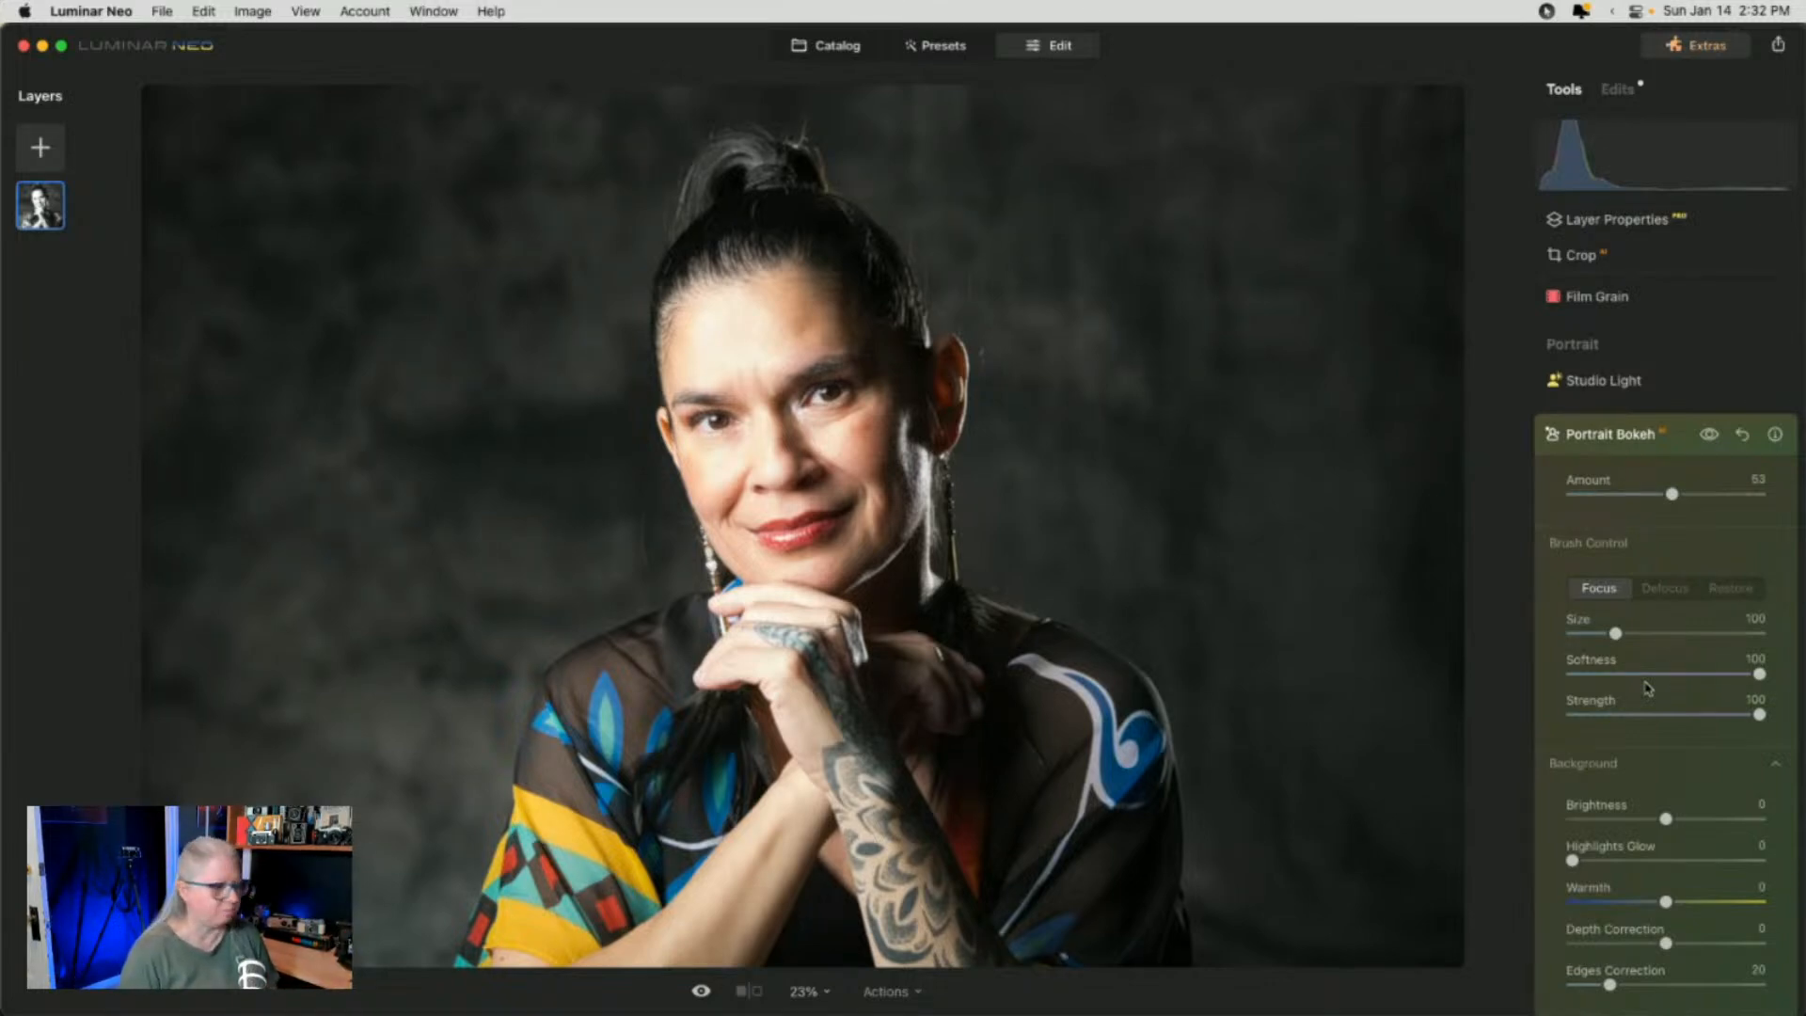
{"action": "left_click", "coordinate": [1638, 683]}
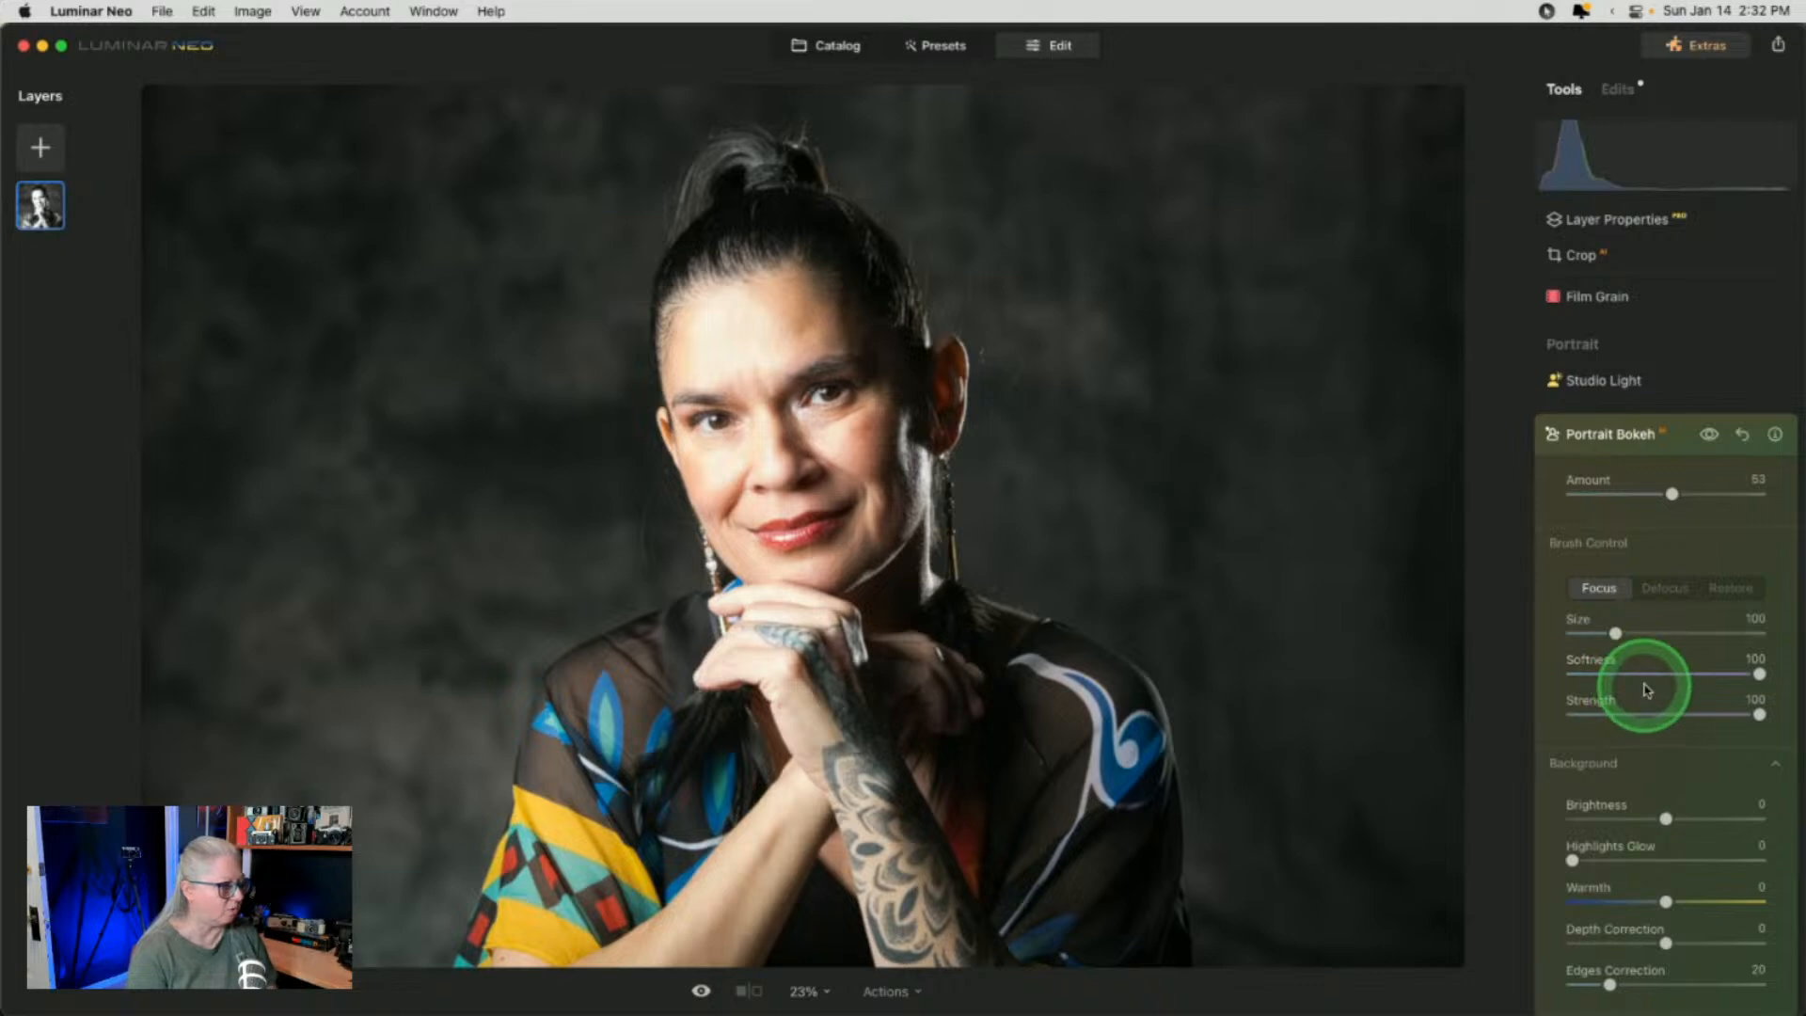
{"action": "left_click", "coordinate": [895, 736]}
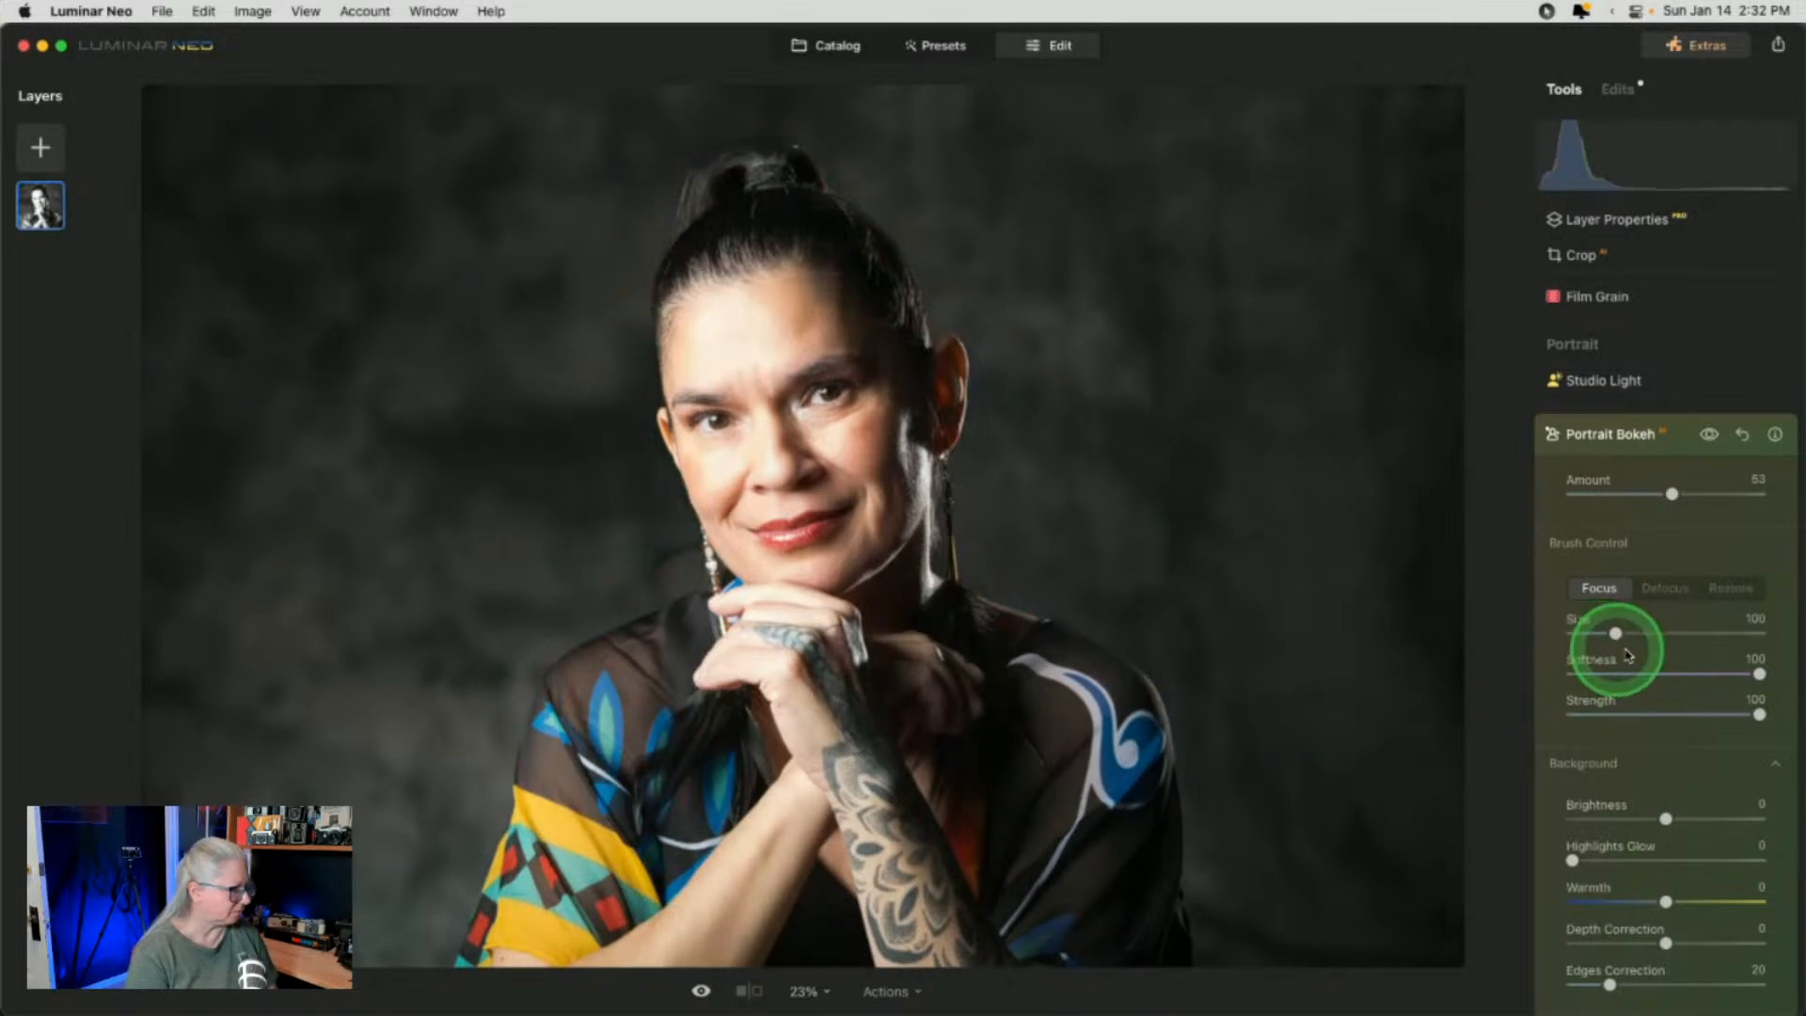
Reduce the Defocus brush to Size 52 and clean up the mask along the woman's shoulder beside the neck
{"action": "left_click", "coordinate": [1665, 588]}
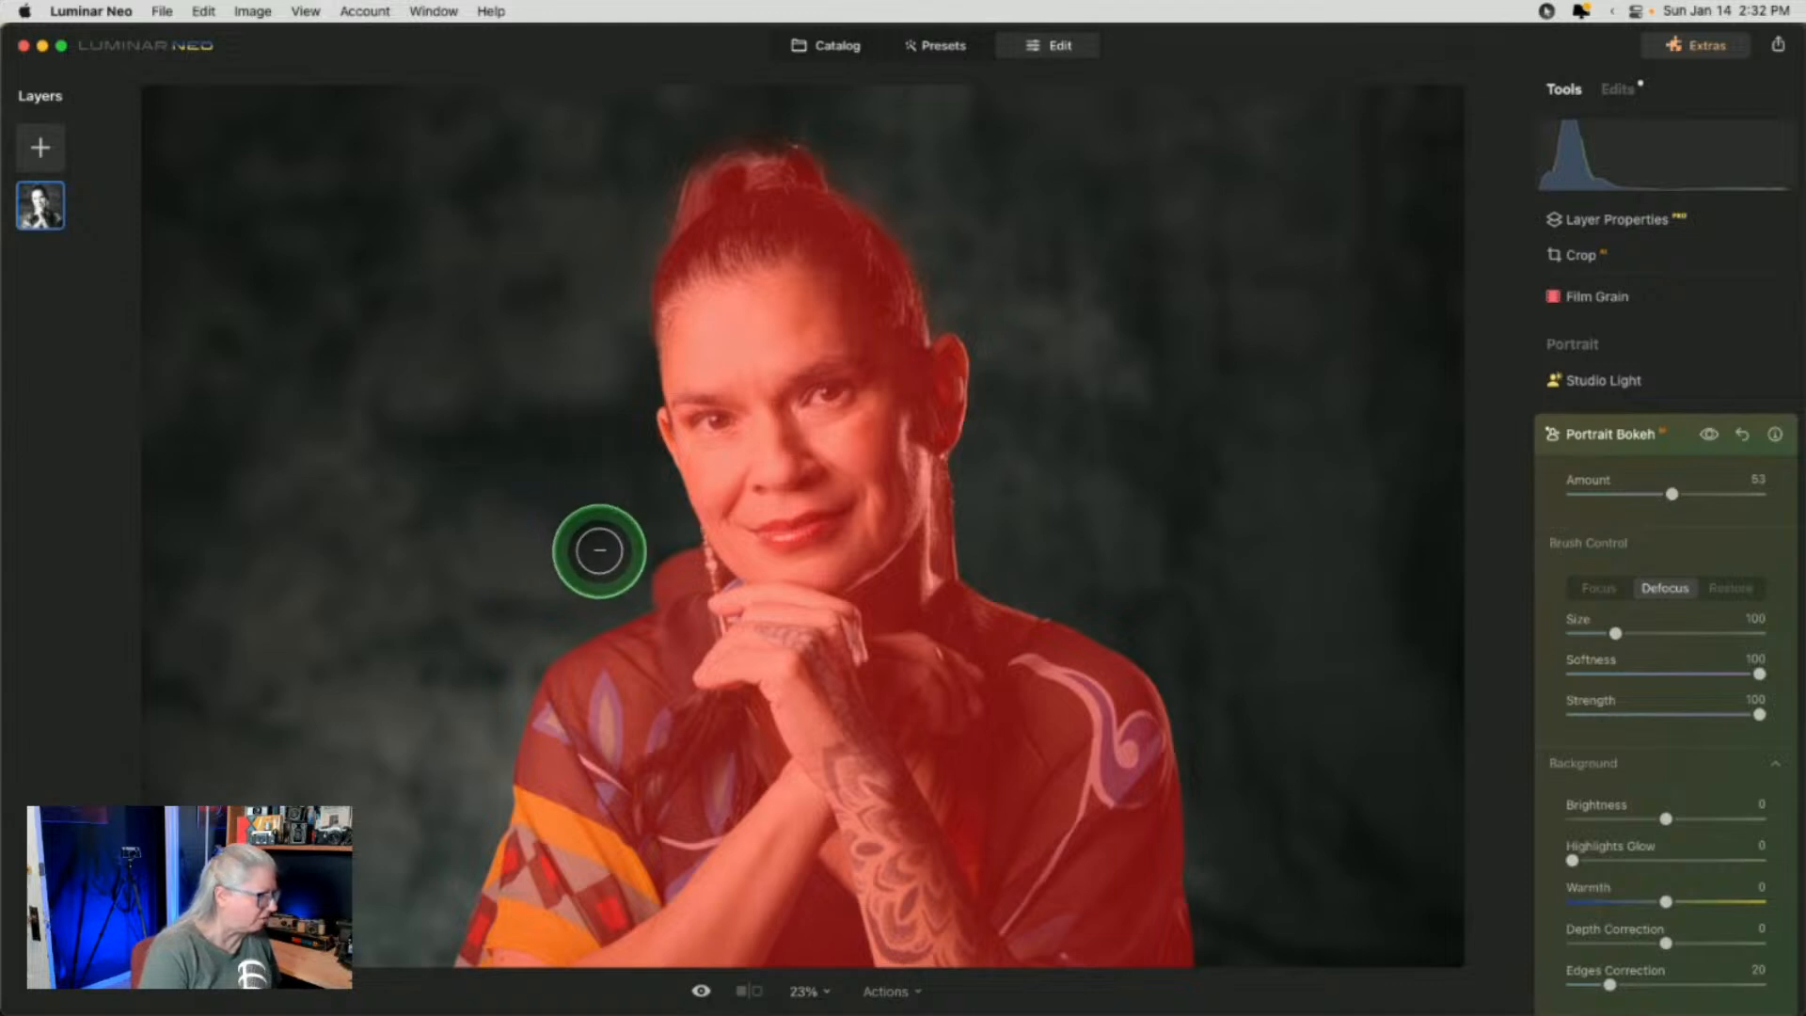
{"action": "key", "text": "bracketleft"}
{"action": "key", "text": "bracketleft"}
{"action": "key", "text": "bracketleft"}
{"action": "key", "text": "bracketleft"}
{"action": "key", "text": "bracketleft"}
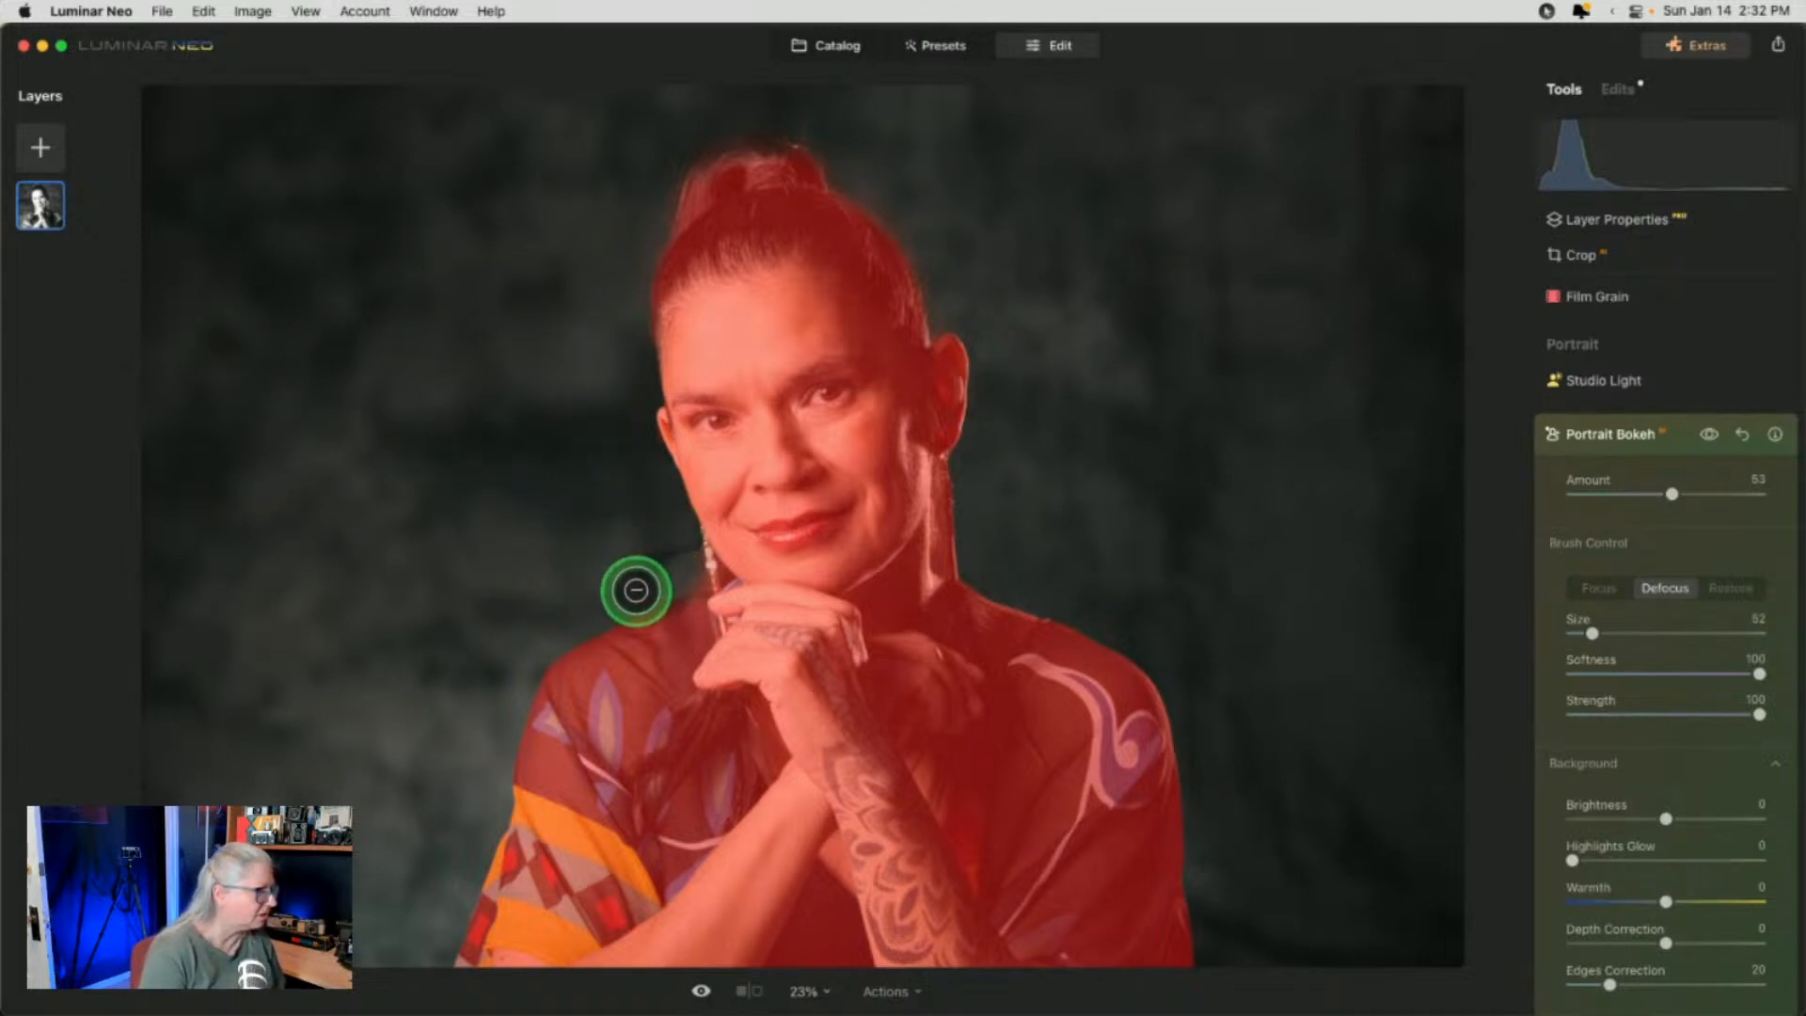
Switch to the Focus brush with Strength 47, and set Depth Correction to -70 and Edges Correction to 14
{"action": "left_click", "coordinate": [1599, 588]}
{"action": "left_click", "coordinate": [1660, 714]}
{"action": "scroll", "coordinate": [1651, 711], "scroll_direction": "down", "scroll_amount": 3}
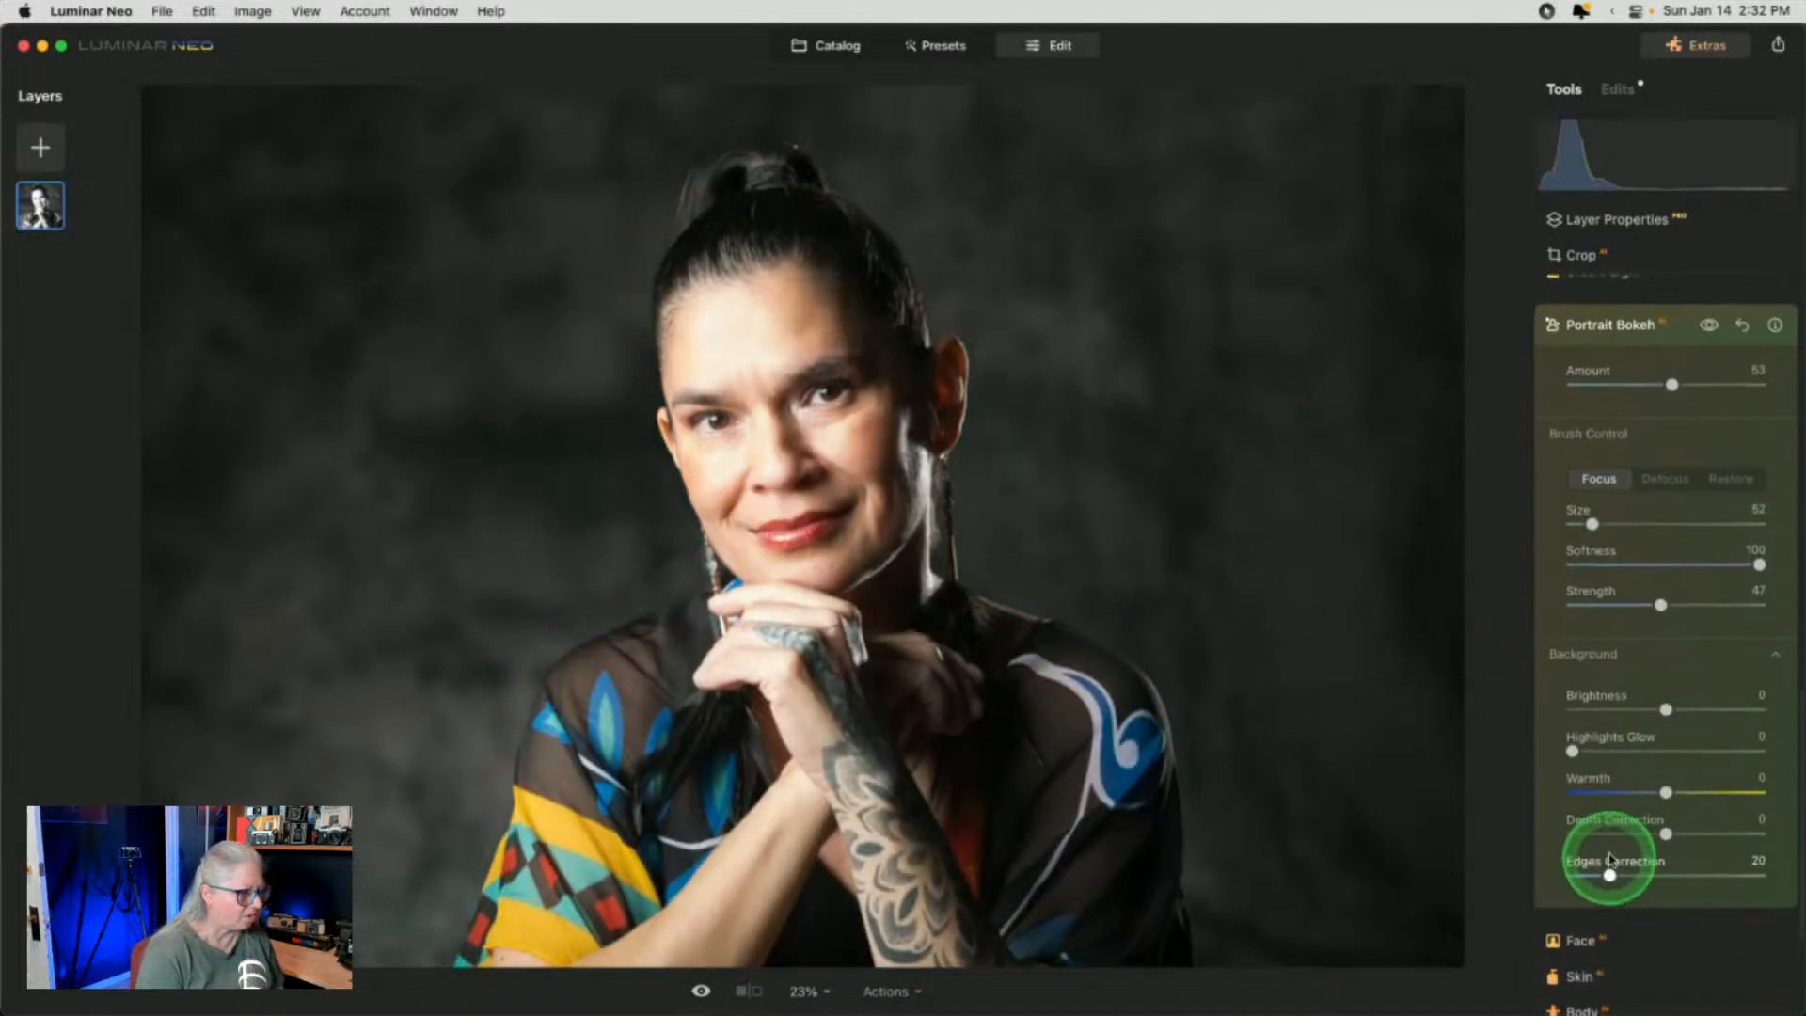
{"action": "left_click", "coordinate": [1600, 834]}
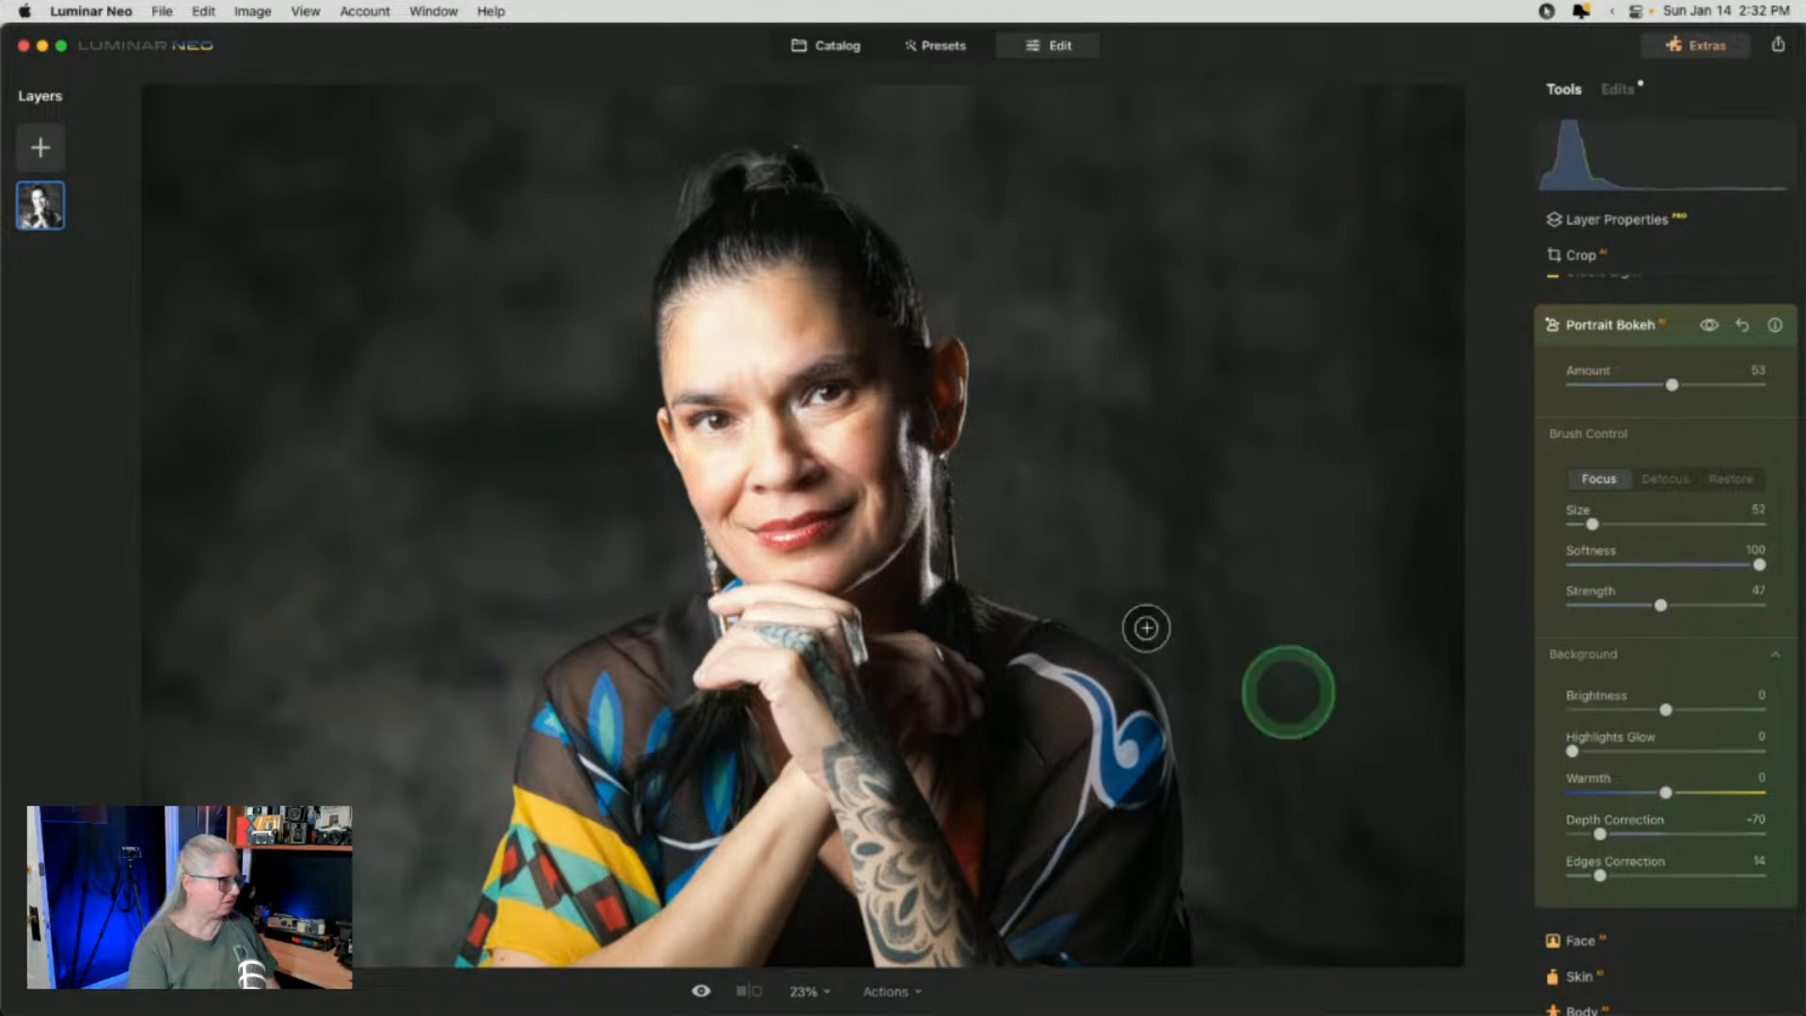
Brush focus back along the hair and head outline with the brush Size at 126, and reduce the Size to 78
{"action": "left_click", "coordinate": [758, 296]}
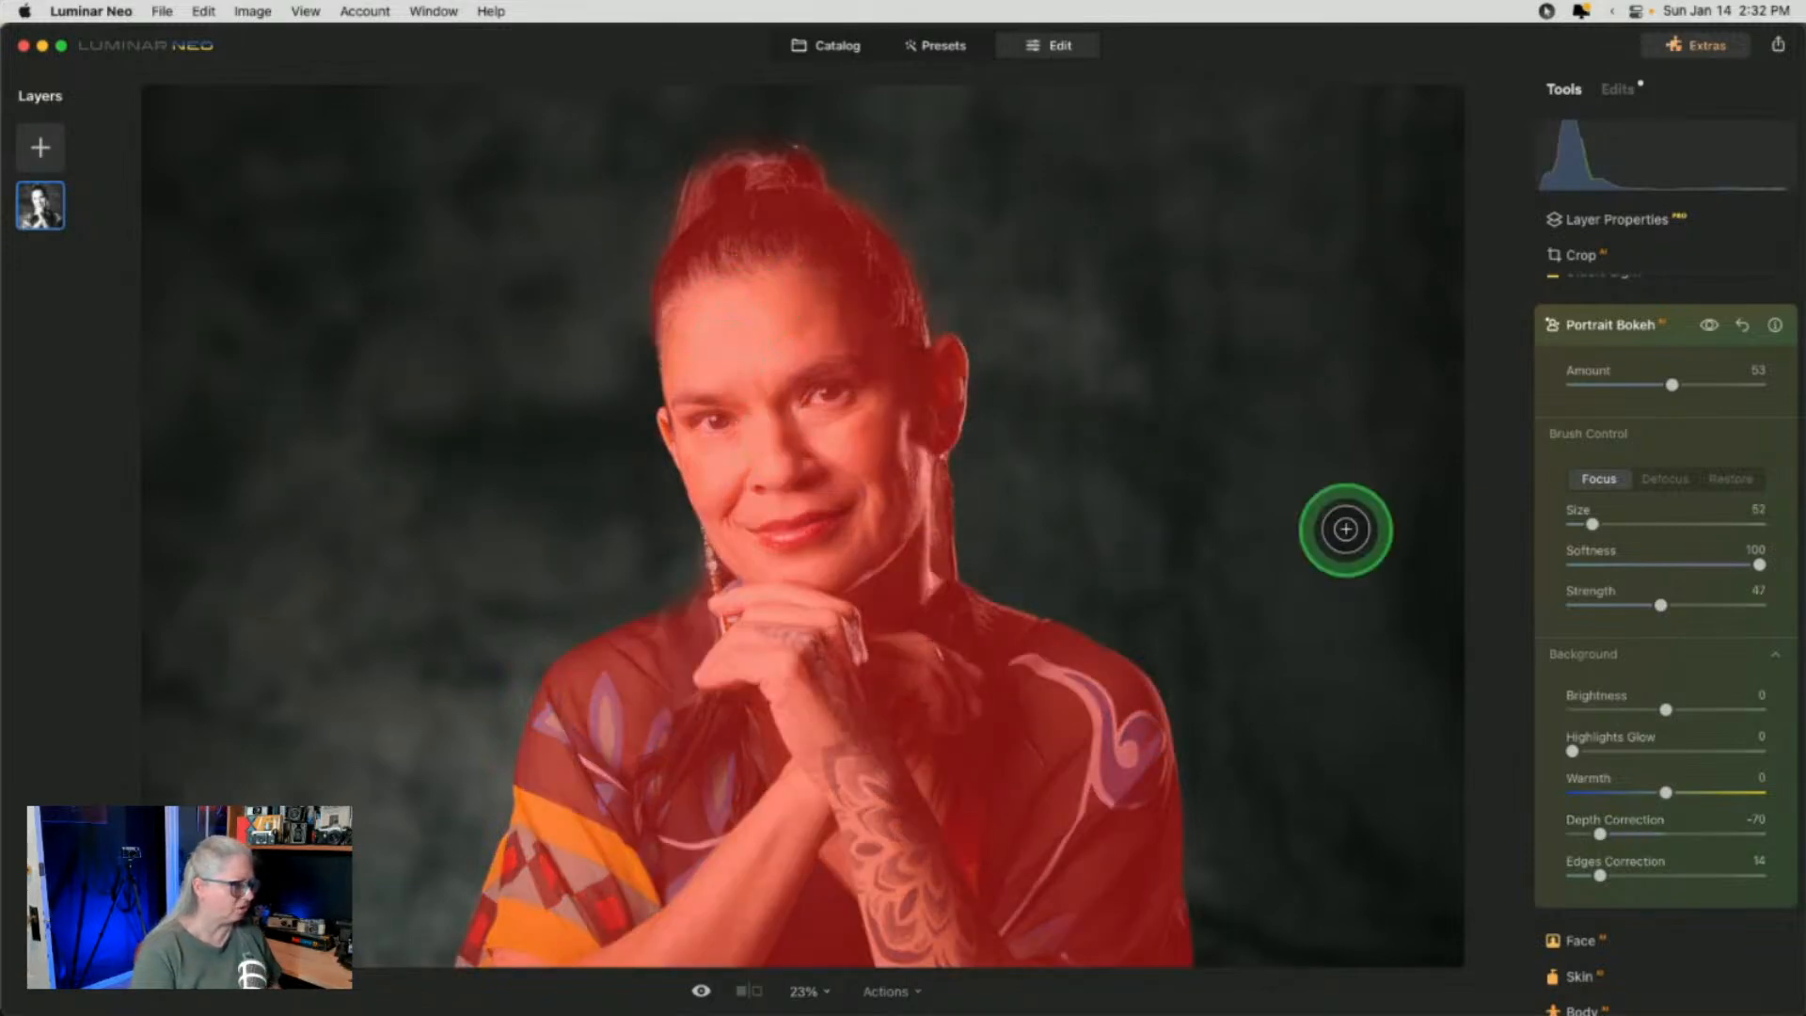
{"action": "left_click_drag", "start_coordinate": [1611, 525], "coordinate": [1628, 524]}
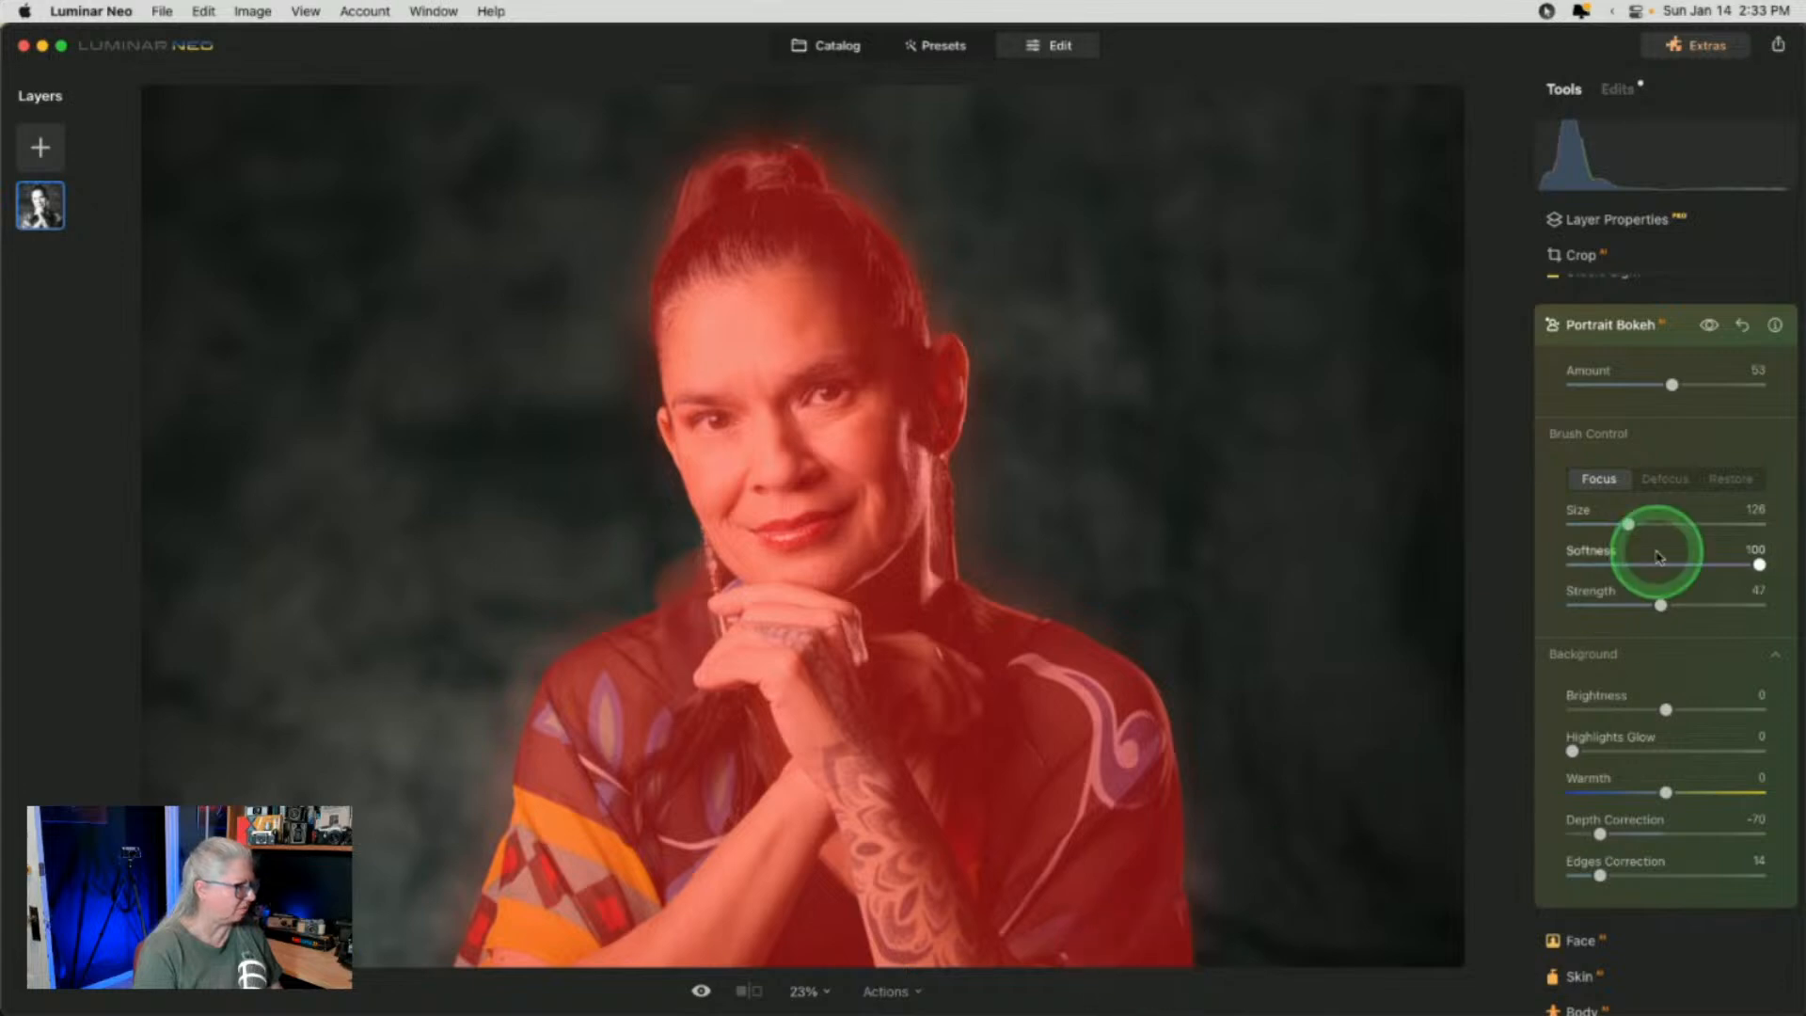
{"action": "scroll", "coordinate": [1669, 562], "scroll_direction": "up", "scroll_amount": 1}
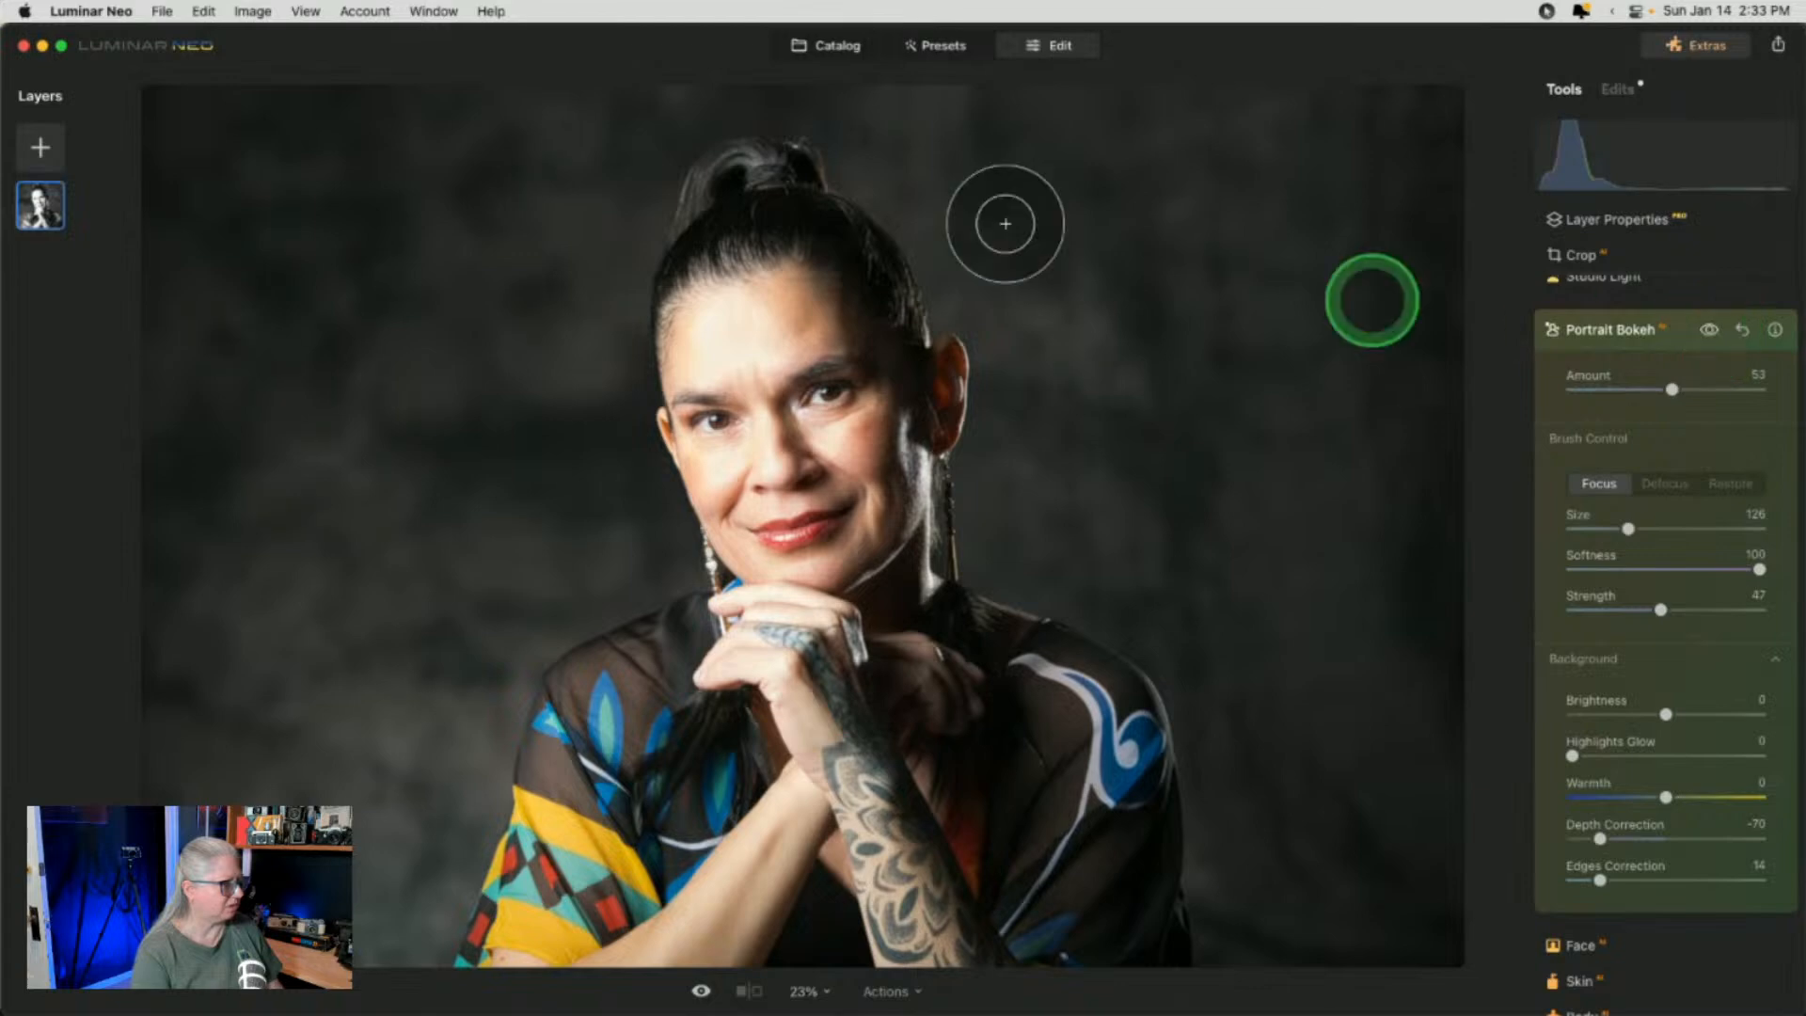
{"action": "key", "text": "["}
{"action": "key", "text": "["}
{"action": "key", "text": "["}
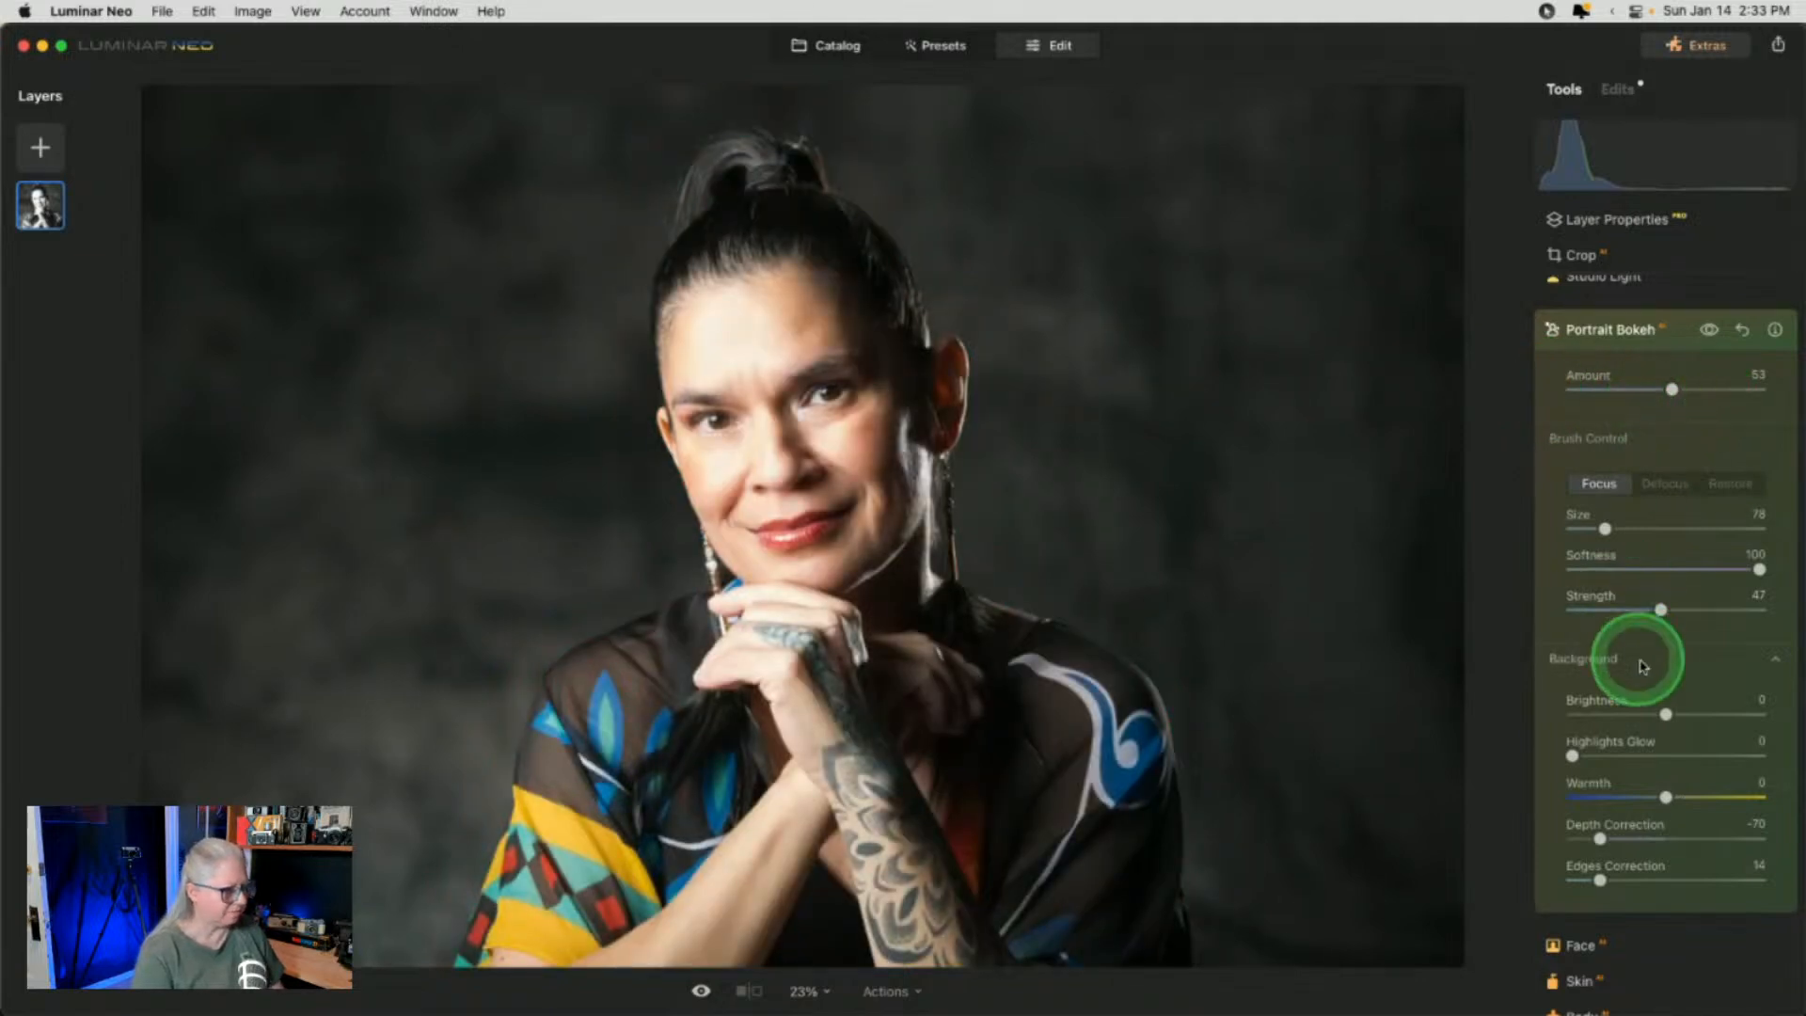
Set the blurred background's Brightness to -17, Highlights Glow to 11 and Warmth to -55 after trying -100
{"action": "mouse_move", "coordinate": [1667, 716]}
{"action": "left_mouse_down"}
{"action": "mouse_move", "coordinate": [1459, 702]}
{"action": "mouse_move", "coordinate": [1646, 704]}
{"action": "left_mouse_up"}
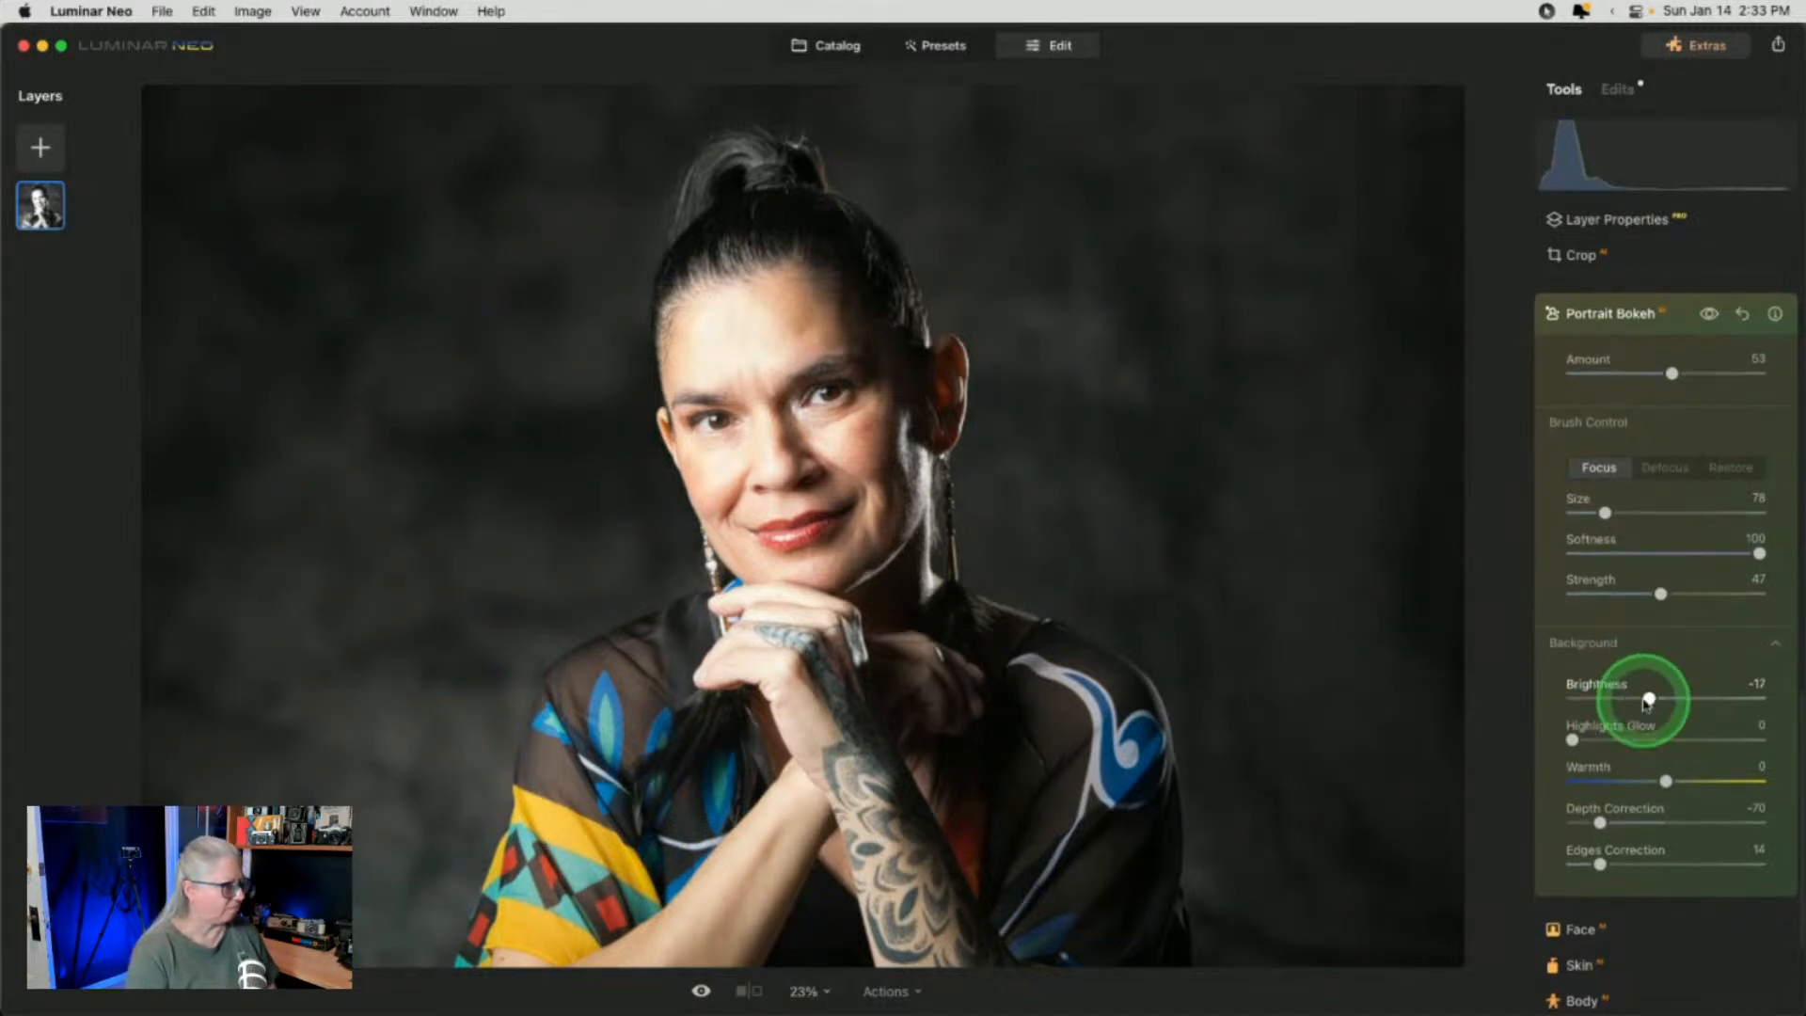
{"action": "left_click", "coordinate": [1573, 740]}
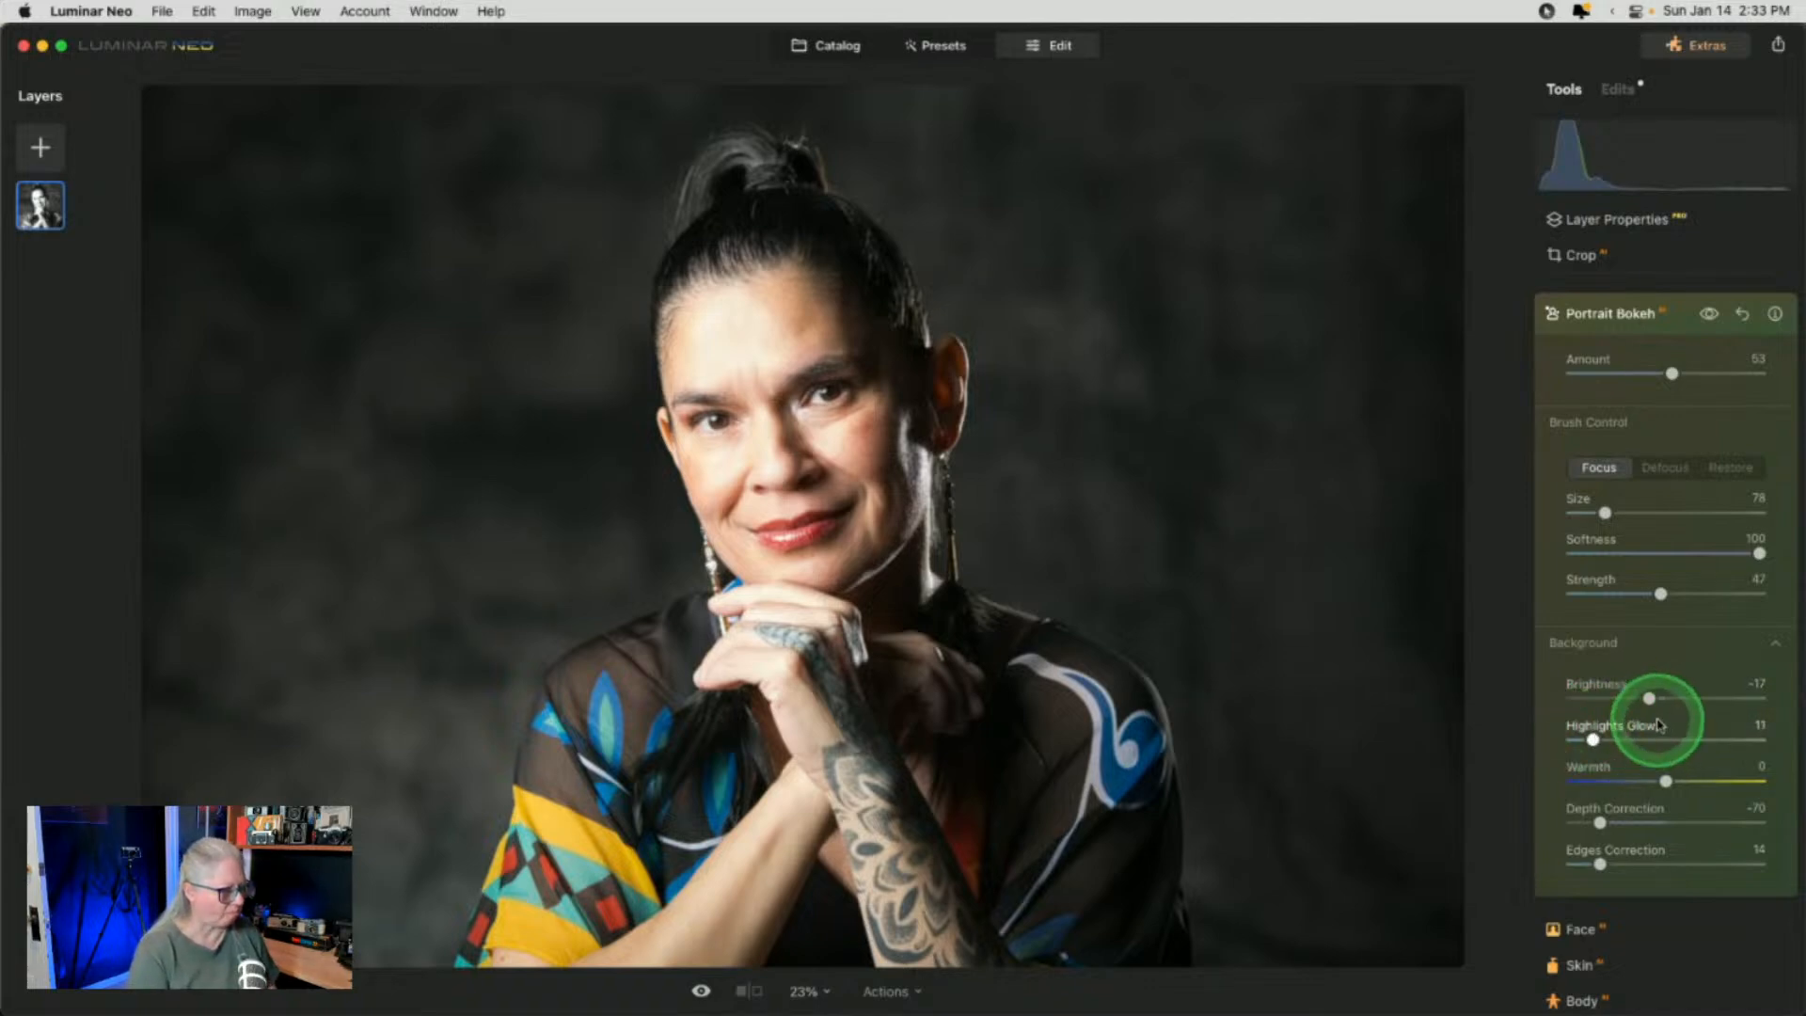
{"action": "left_click", "coordinate": [1666, 805]}
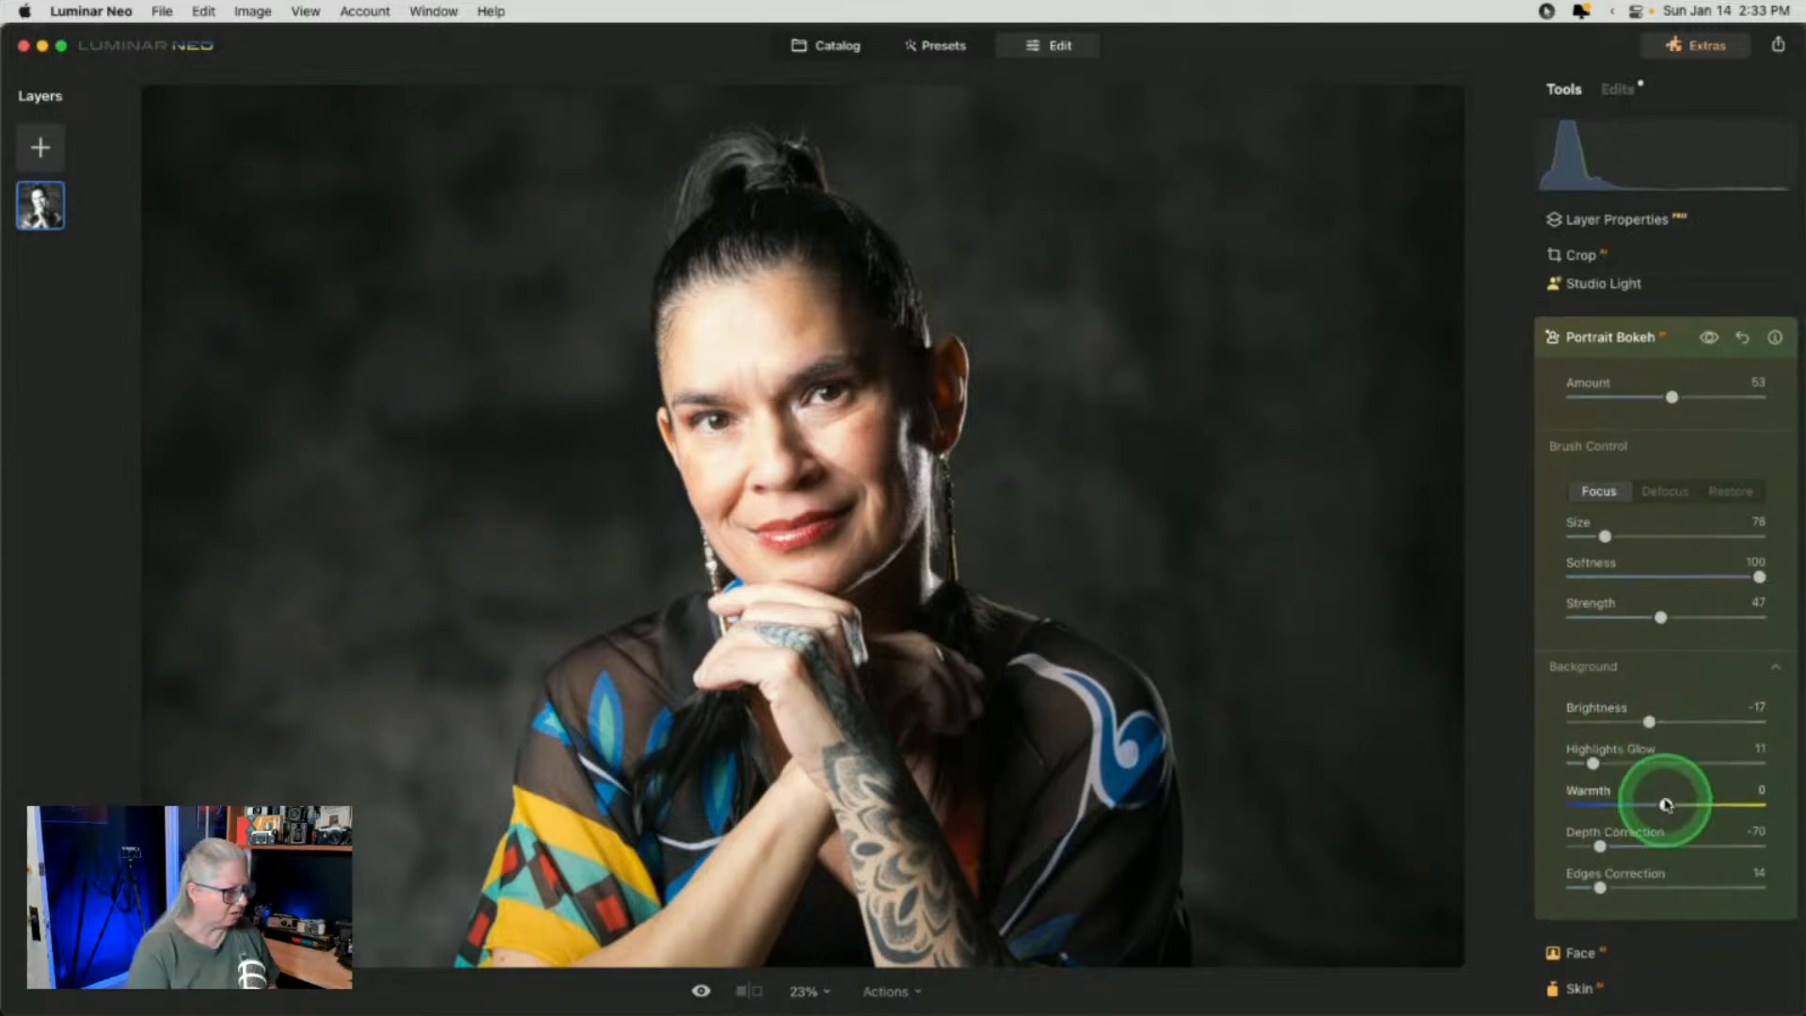
{"action": "left_click_drag", "start_coordinate": [1666, 807], "coordinate": [1569, 799]}
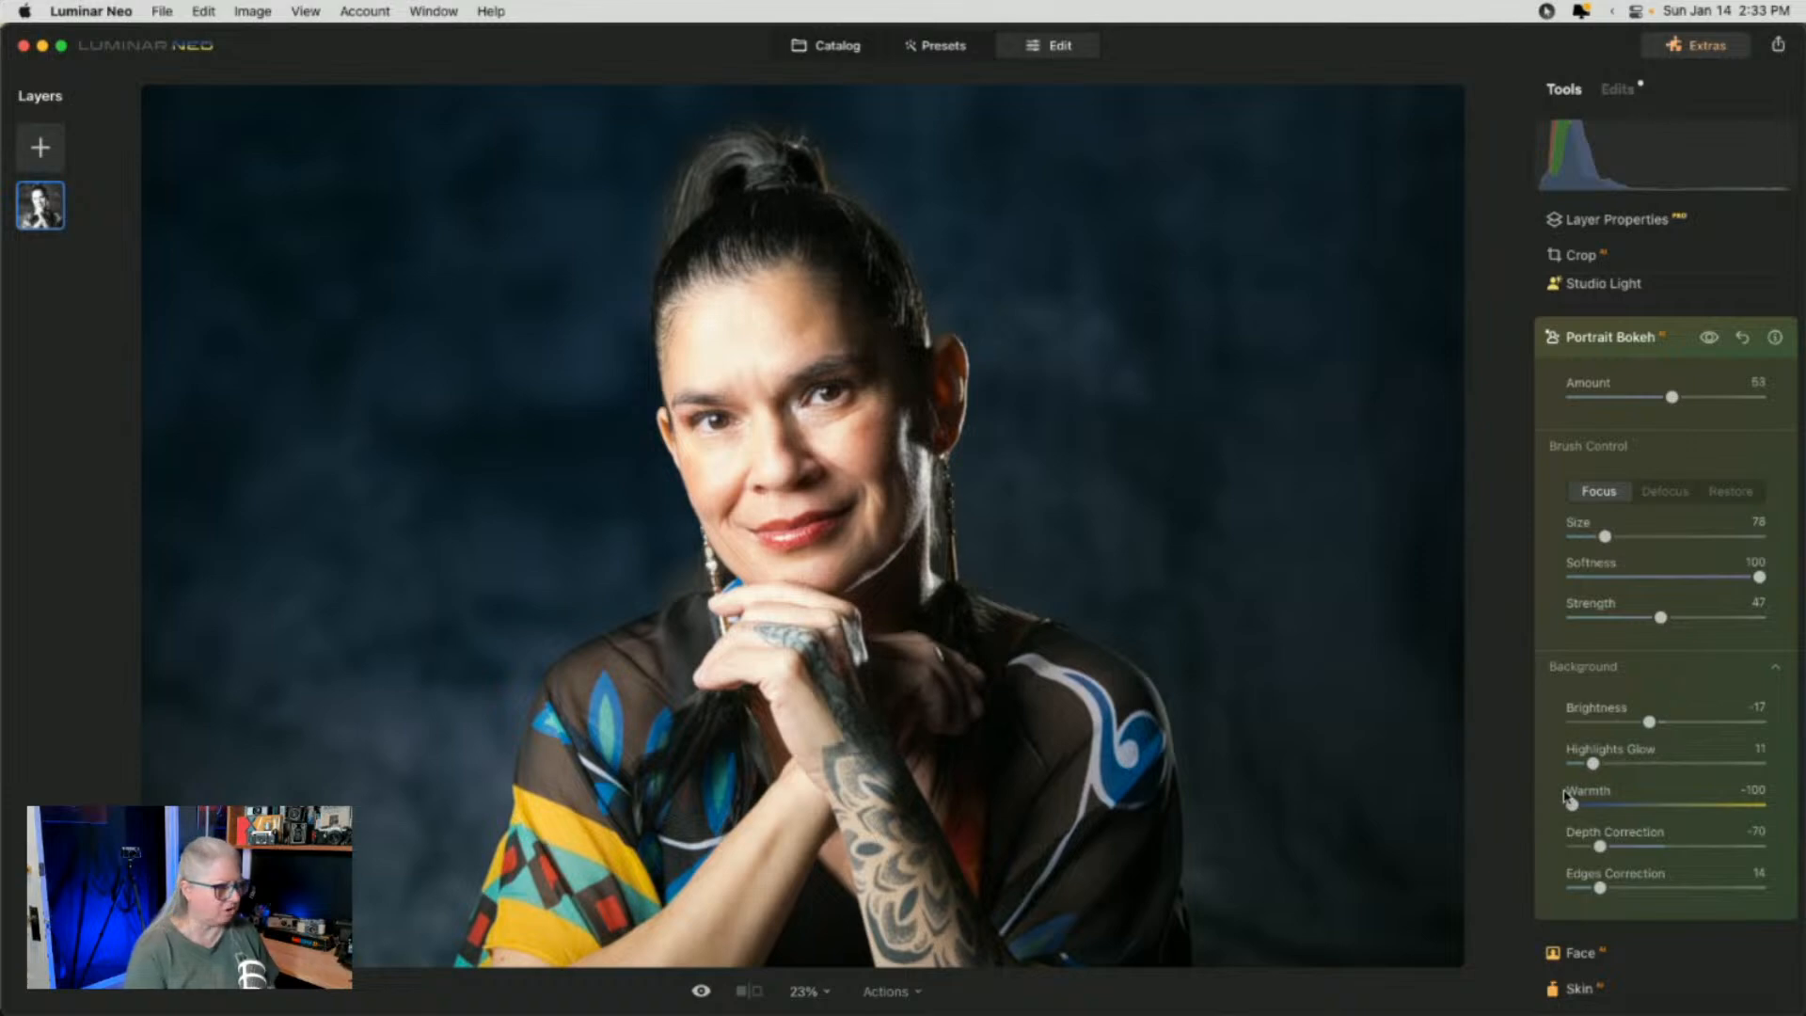
{"action": "left_click_drag", "start_coordinate": [1569, 802], "coordinate": [1615, 806]}
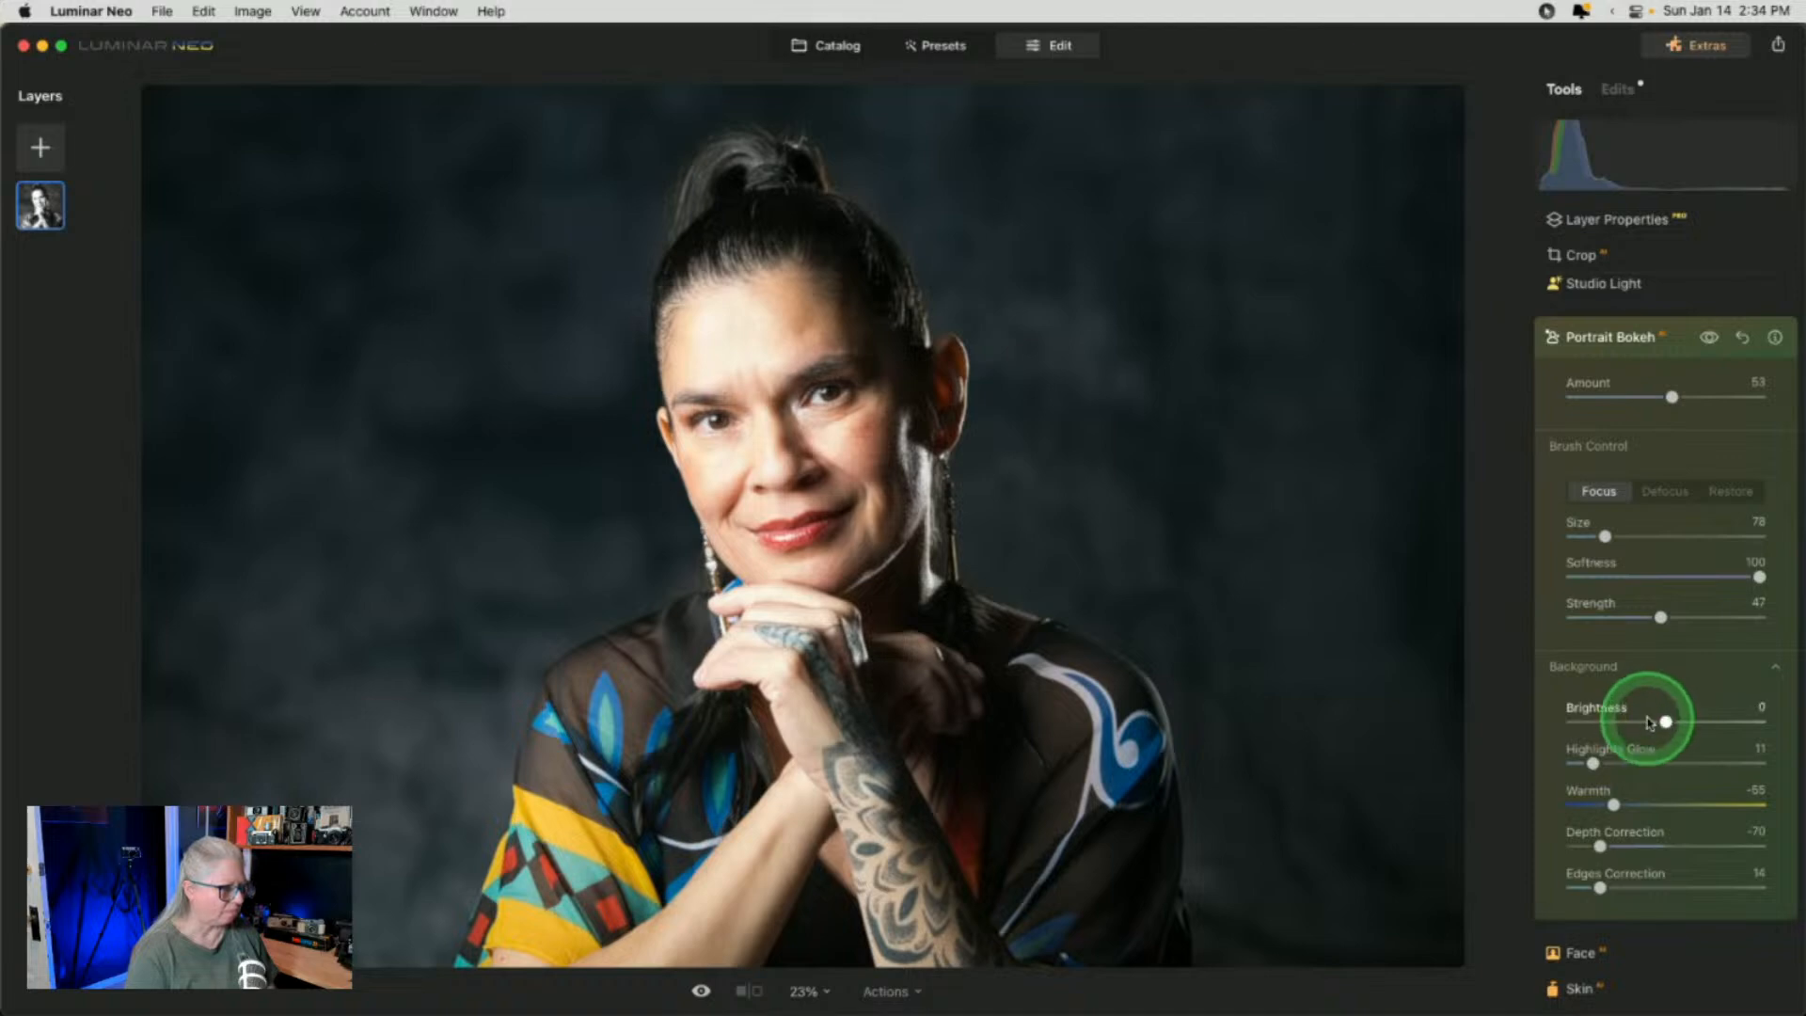
Set the Portrait Bokeh background warmth to -100 and close the tool
{"action": "left_click_drag", "start_coordinate": [1613, 804], "coordinate": [1549, 797]}
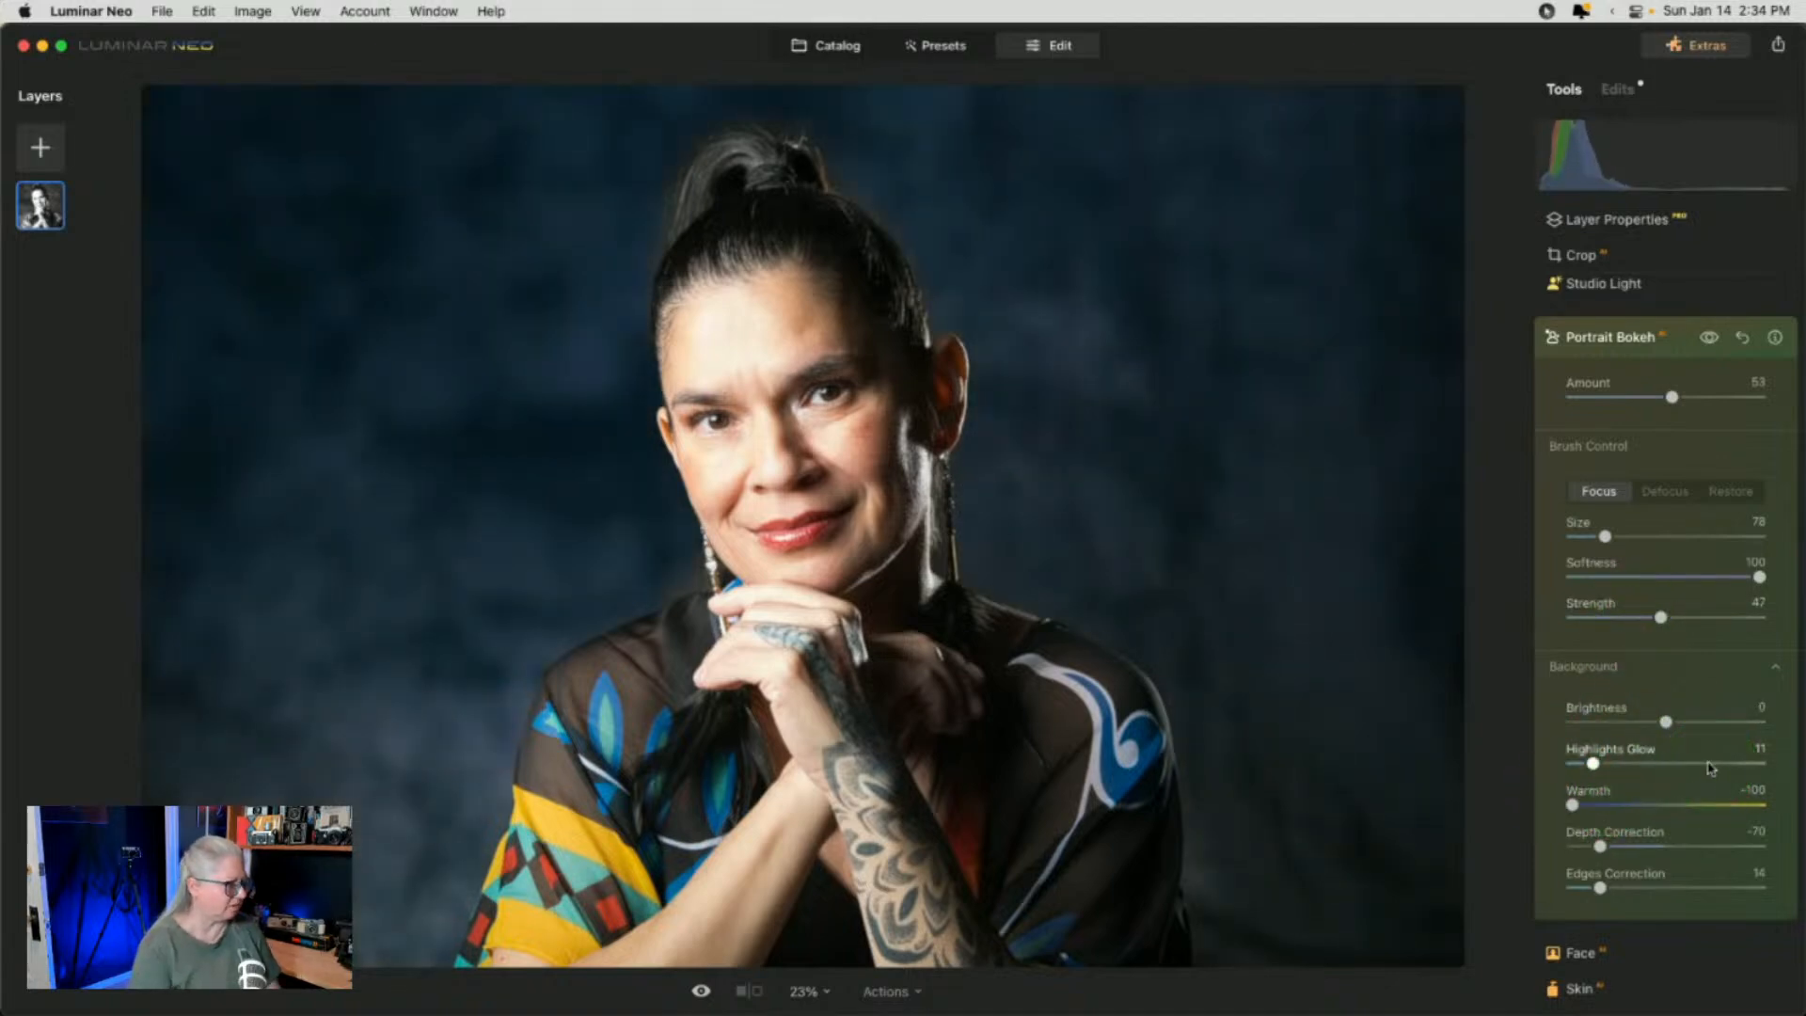
{"action": "left_click", "coordinate": [1067, 790]}
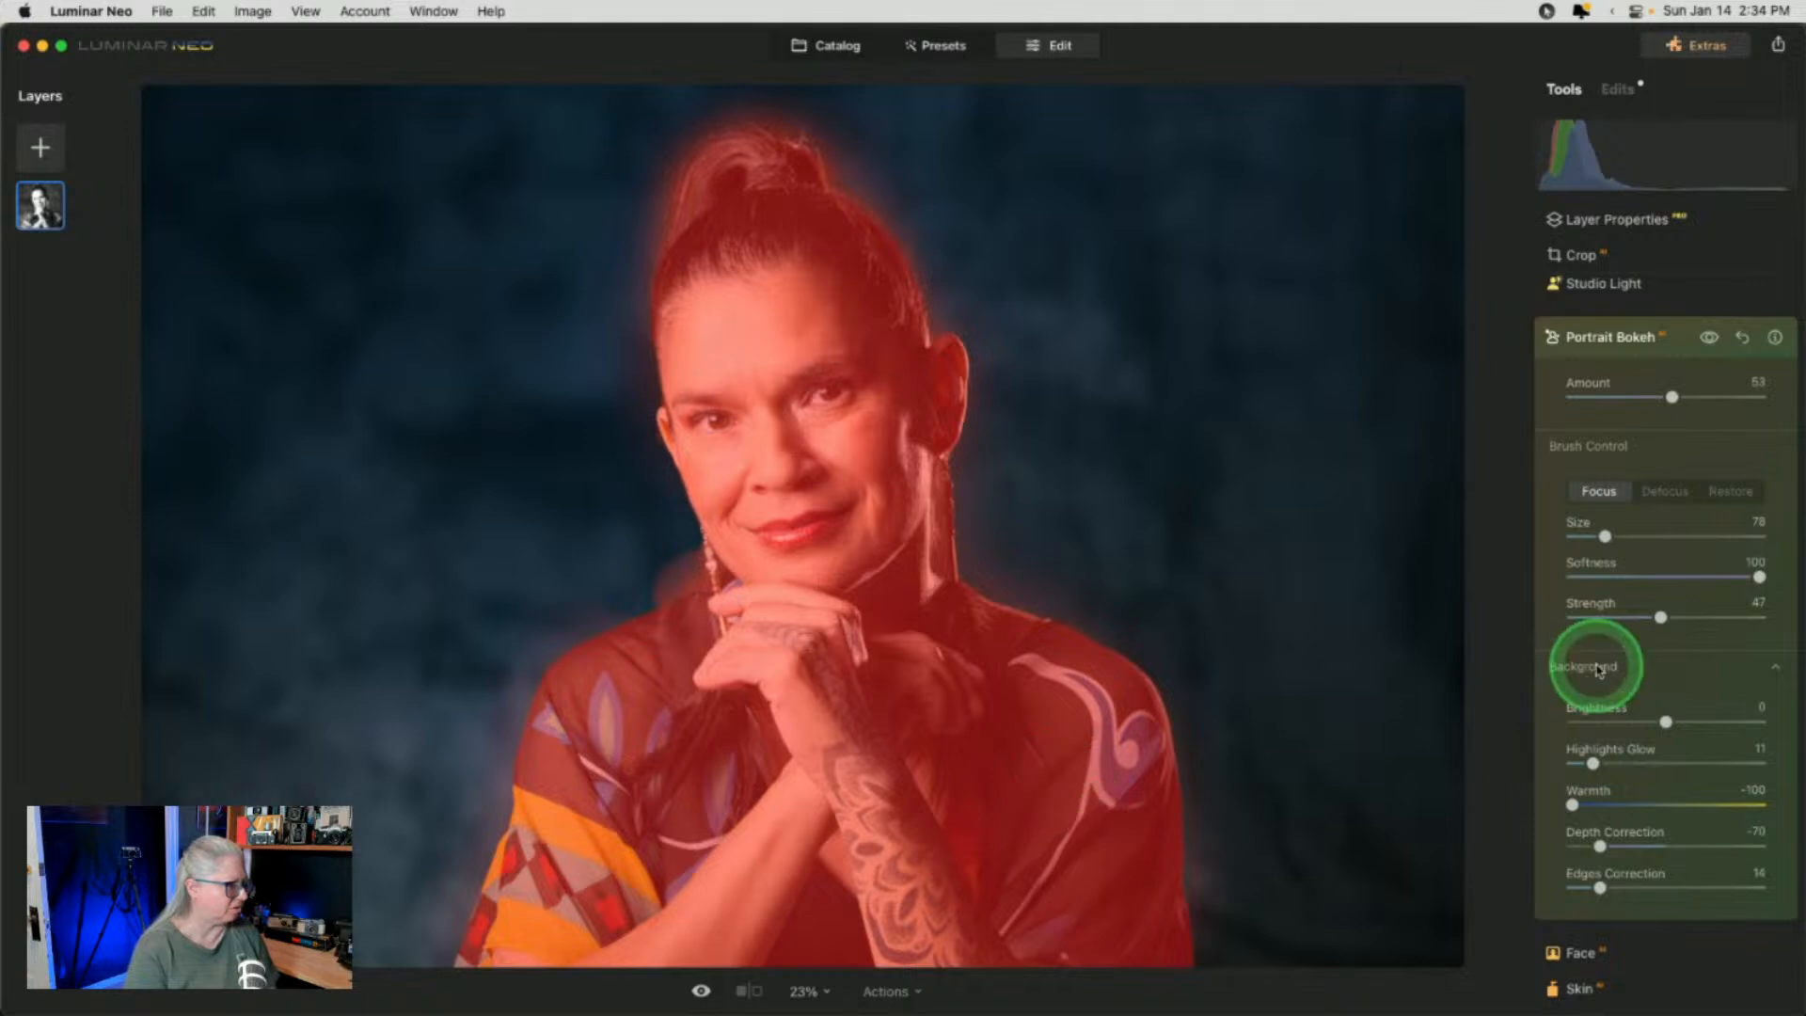
{"action": "scroll", "coordinate": [1665, 528], "scroll_direction": "up", "scroll_amount": 3}
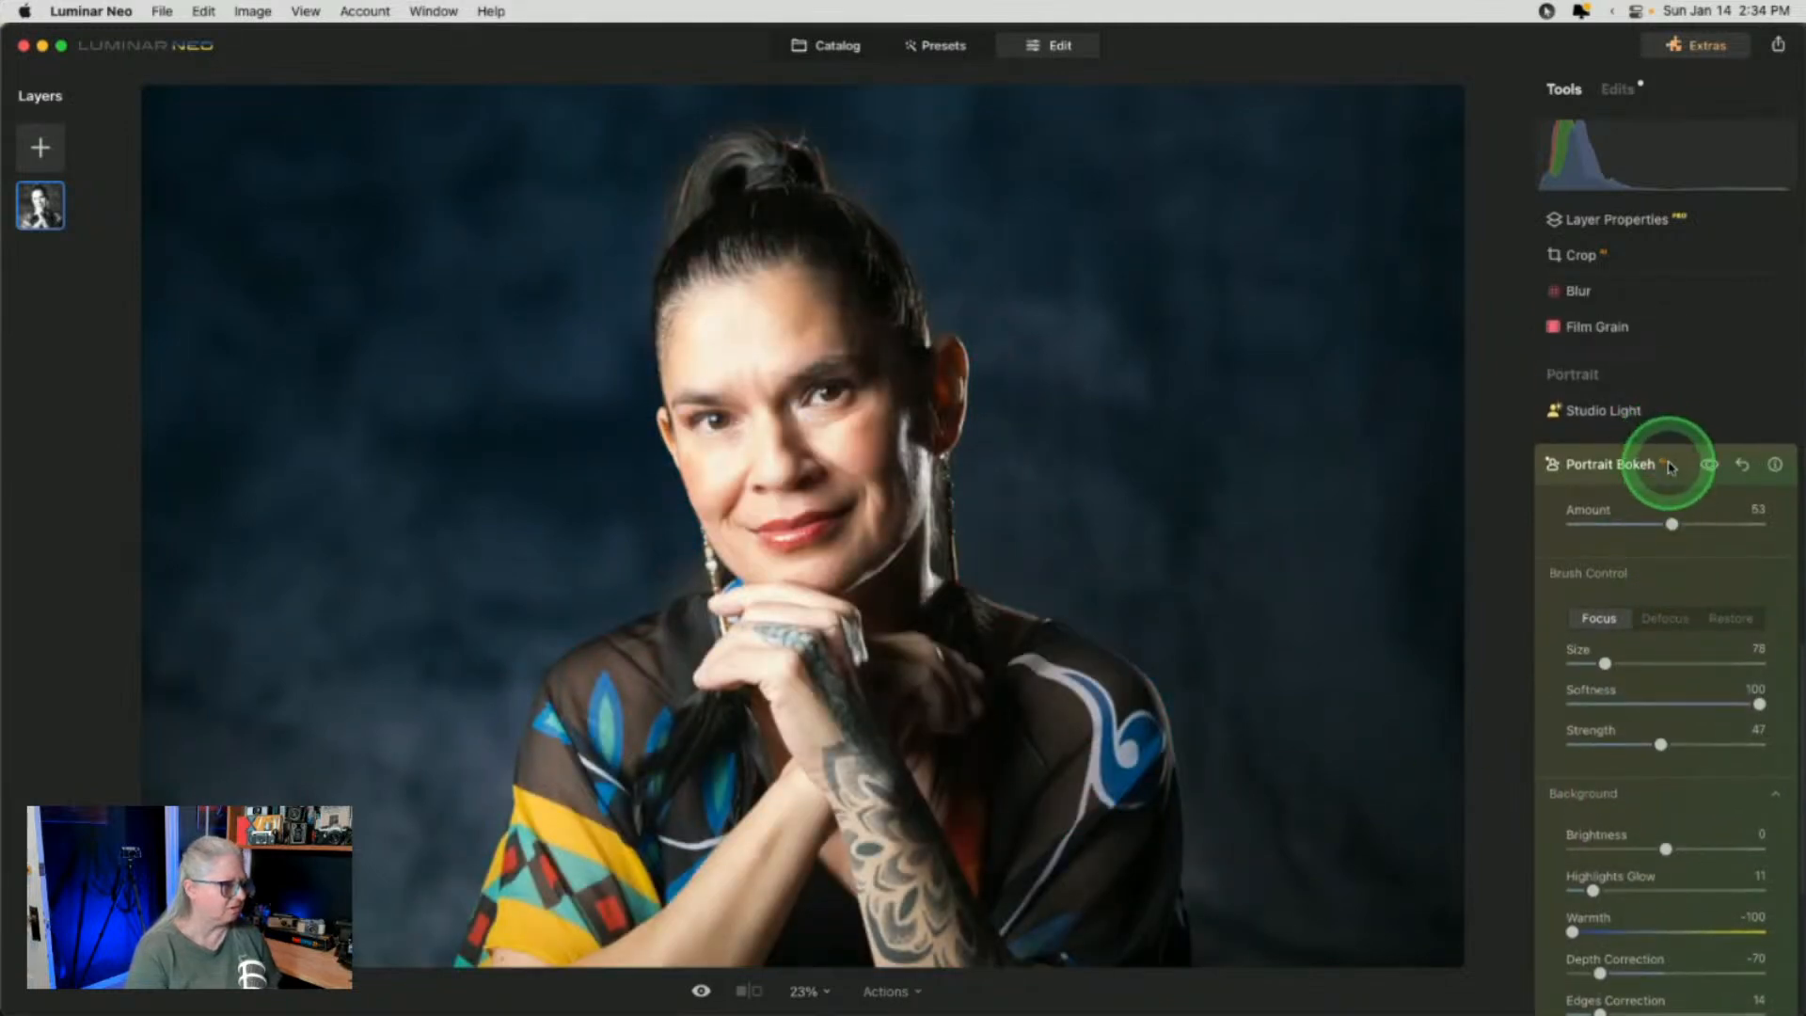
{"action": "left_click", "coordinate": [1670, 468]}
Convert the portrait to black and white with the Black & White tool
{"action": "scroll", "coordinate": [1665, 466], "scroll_direction": "up", "scroll_amount": 10}
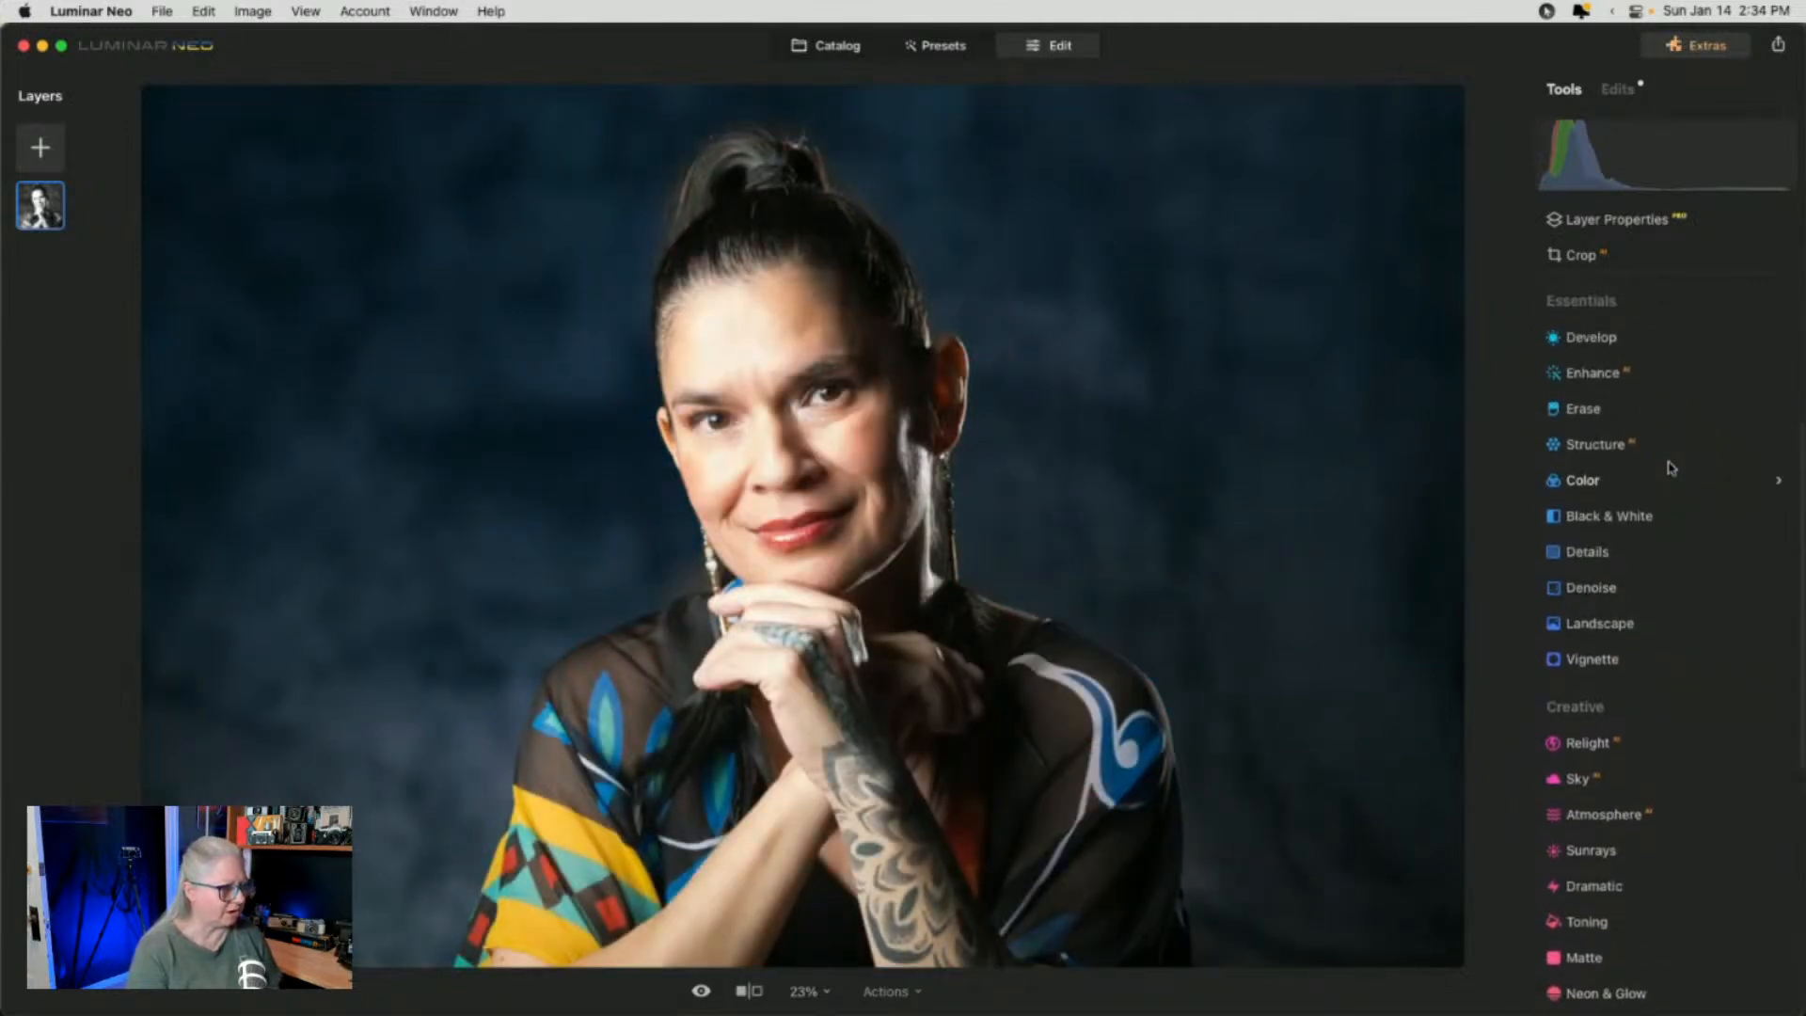
{"action": "left_click", "coordinate": [1596, 690]}
{"action": "left_click", "coordinate": [1602, 689]}
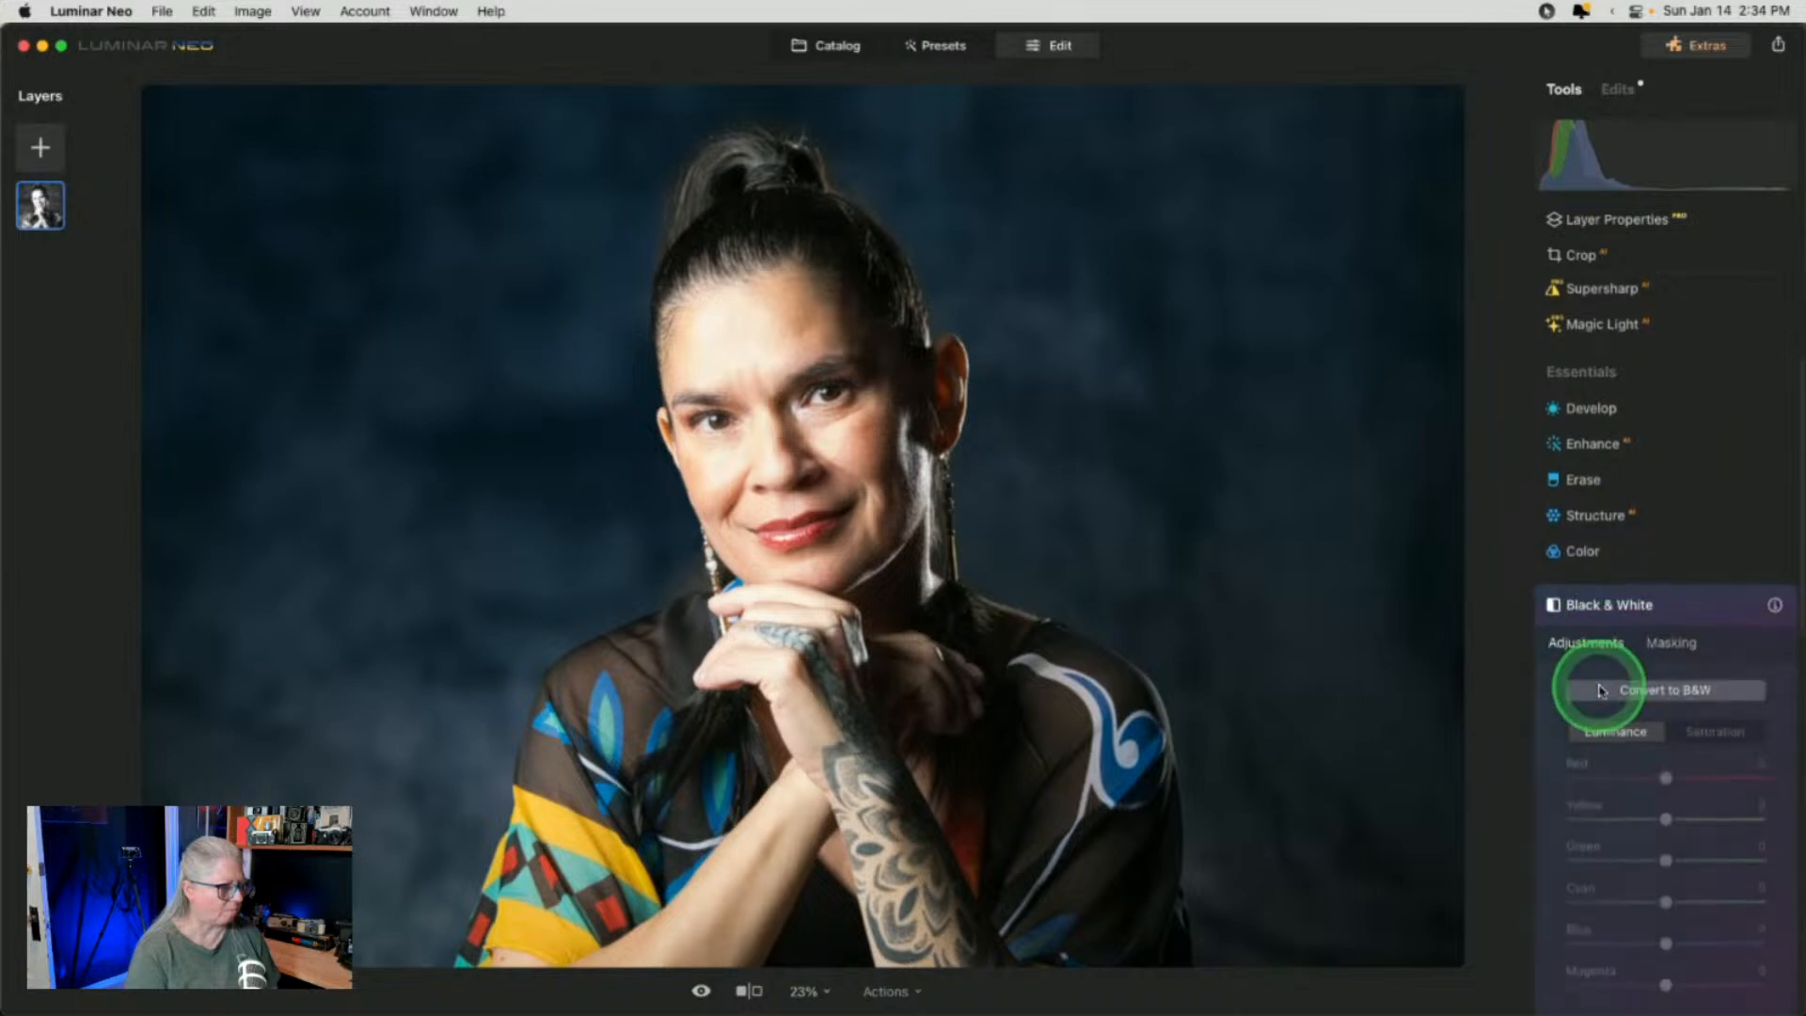
{"action": "left_click", "coordinate": [1661, 549]}
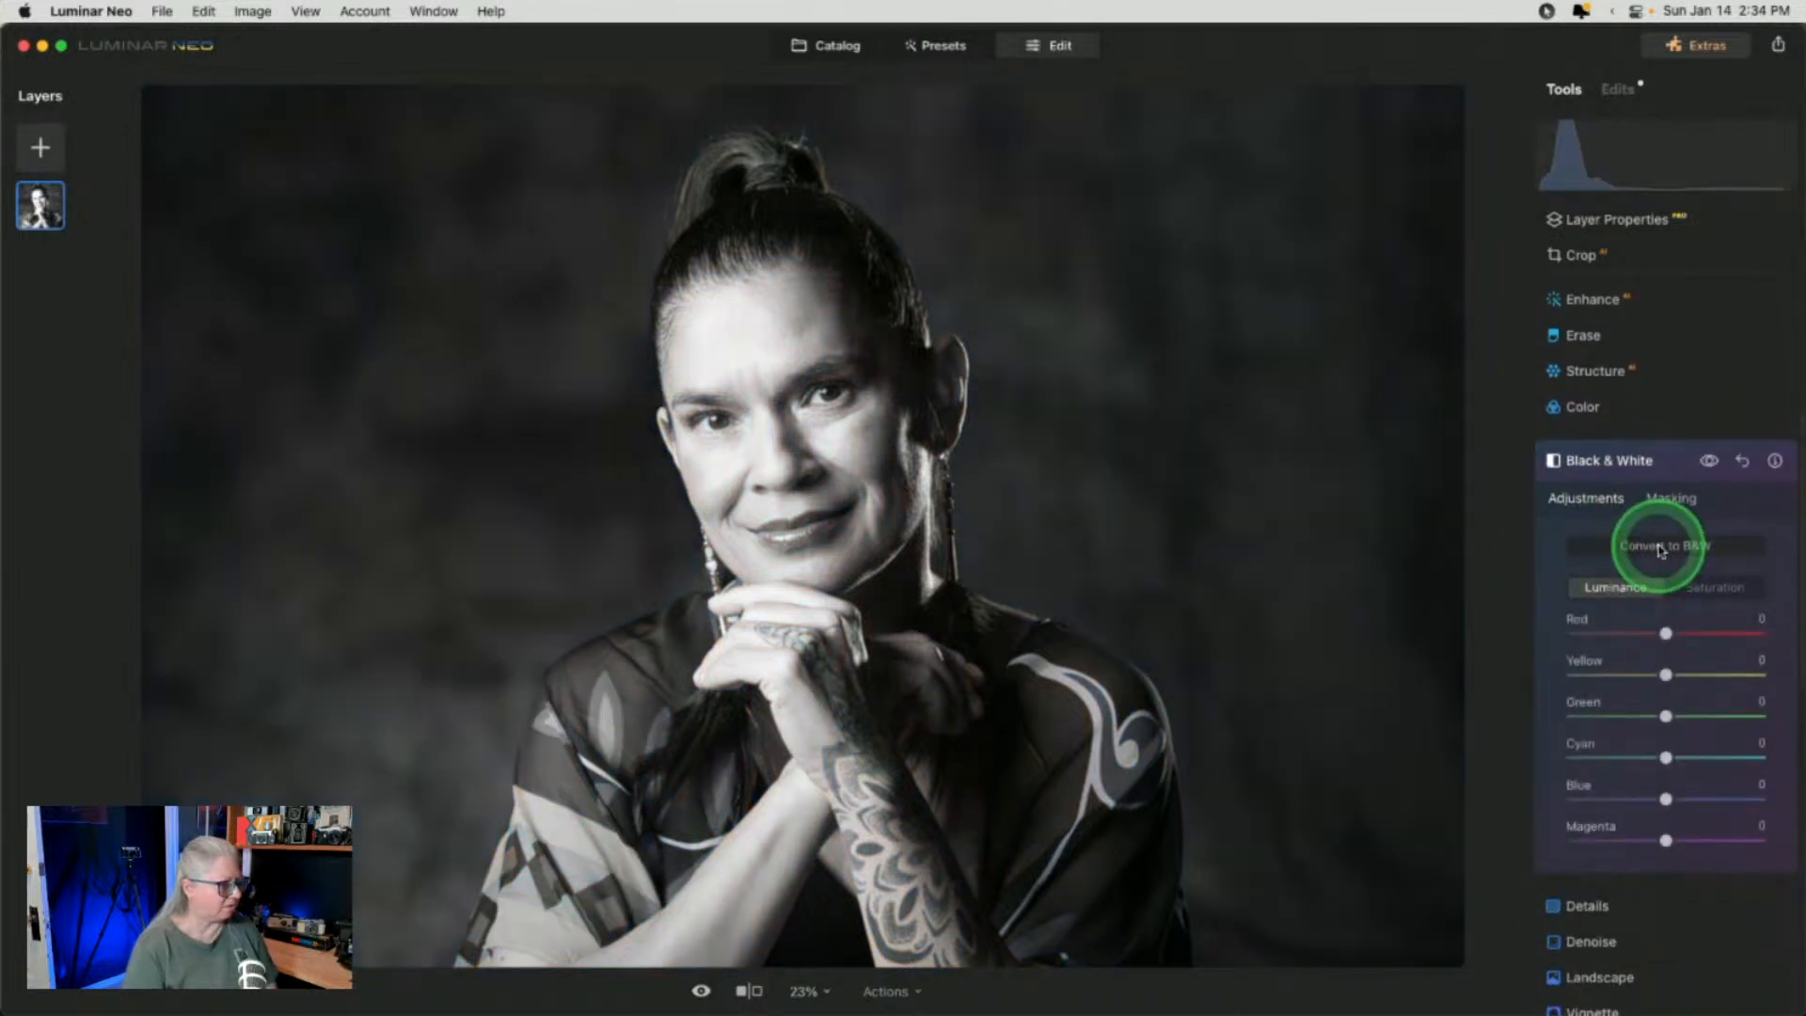
Set the Black & White luminance to Yellow 27 and Red 39, checking the skin close up at different red levels
{"action": "scroll", "coordinate": [1637, 657], "scroll_direction": "down", "scroll_amount": 2}
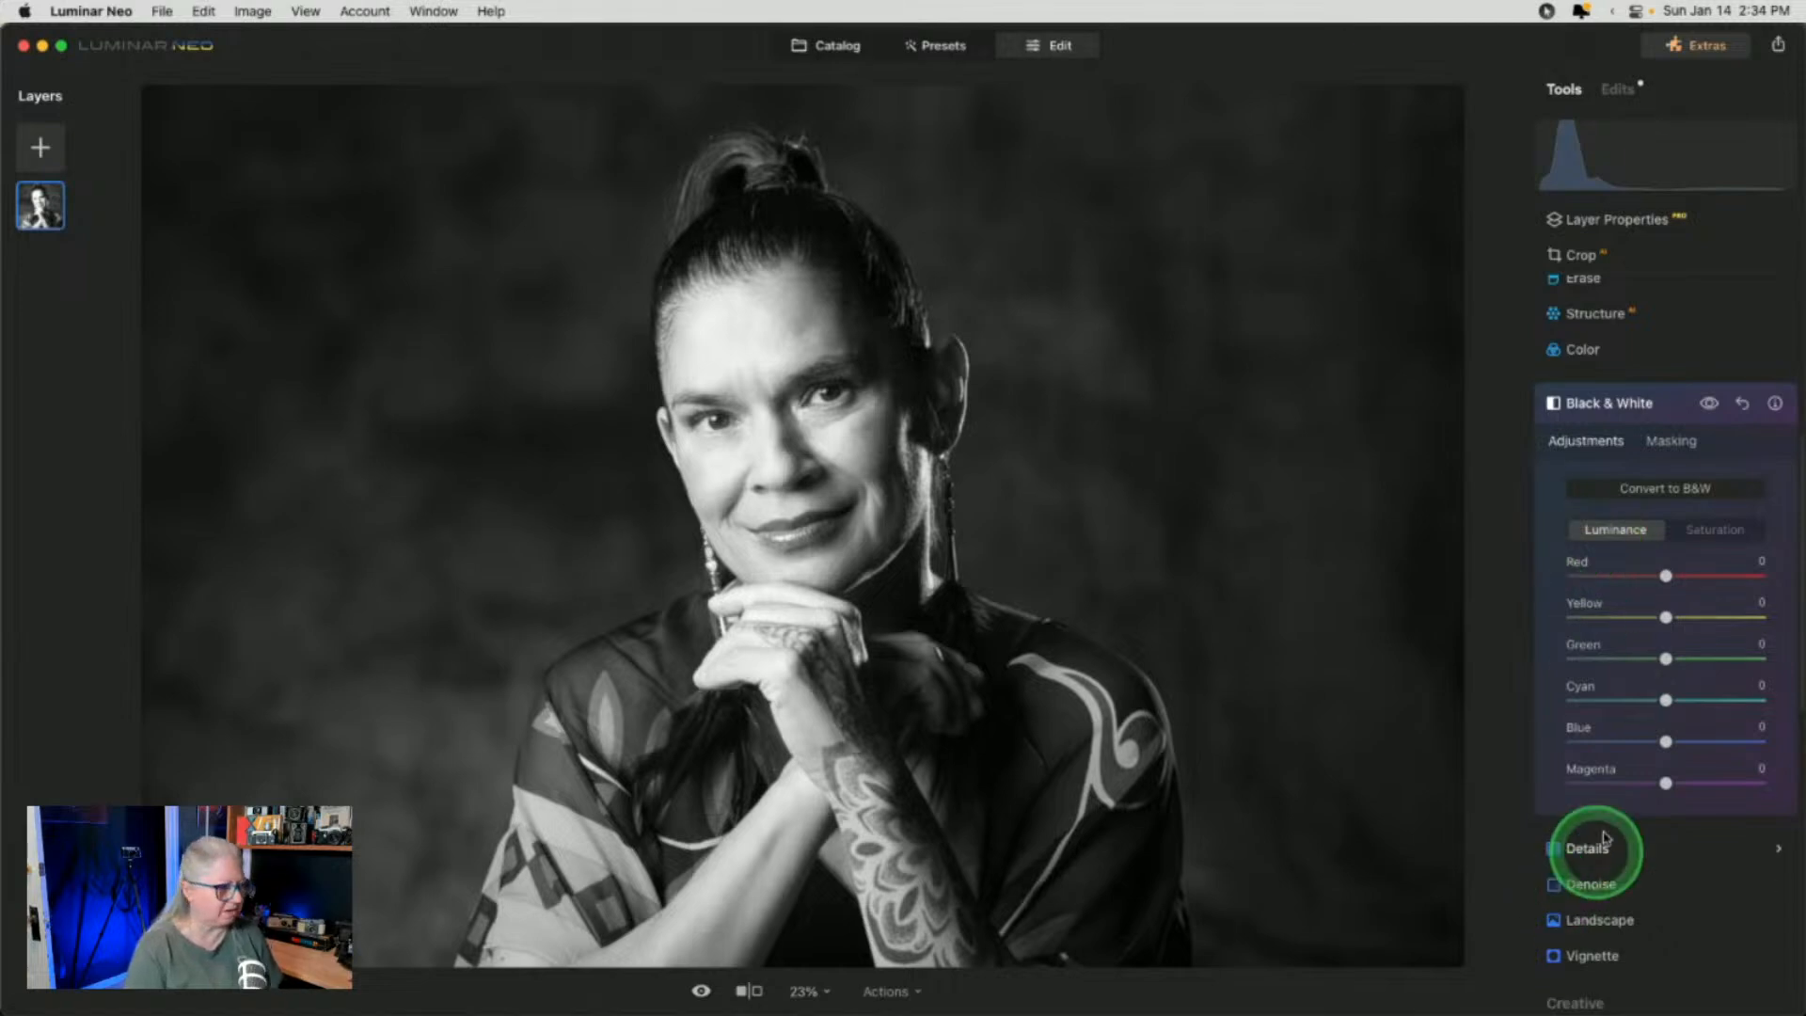
{"action": "left_click_drag", "start_coordinate": [1666, 617], "coordinate": [1540, 555]}
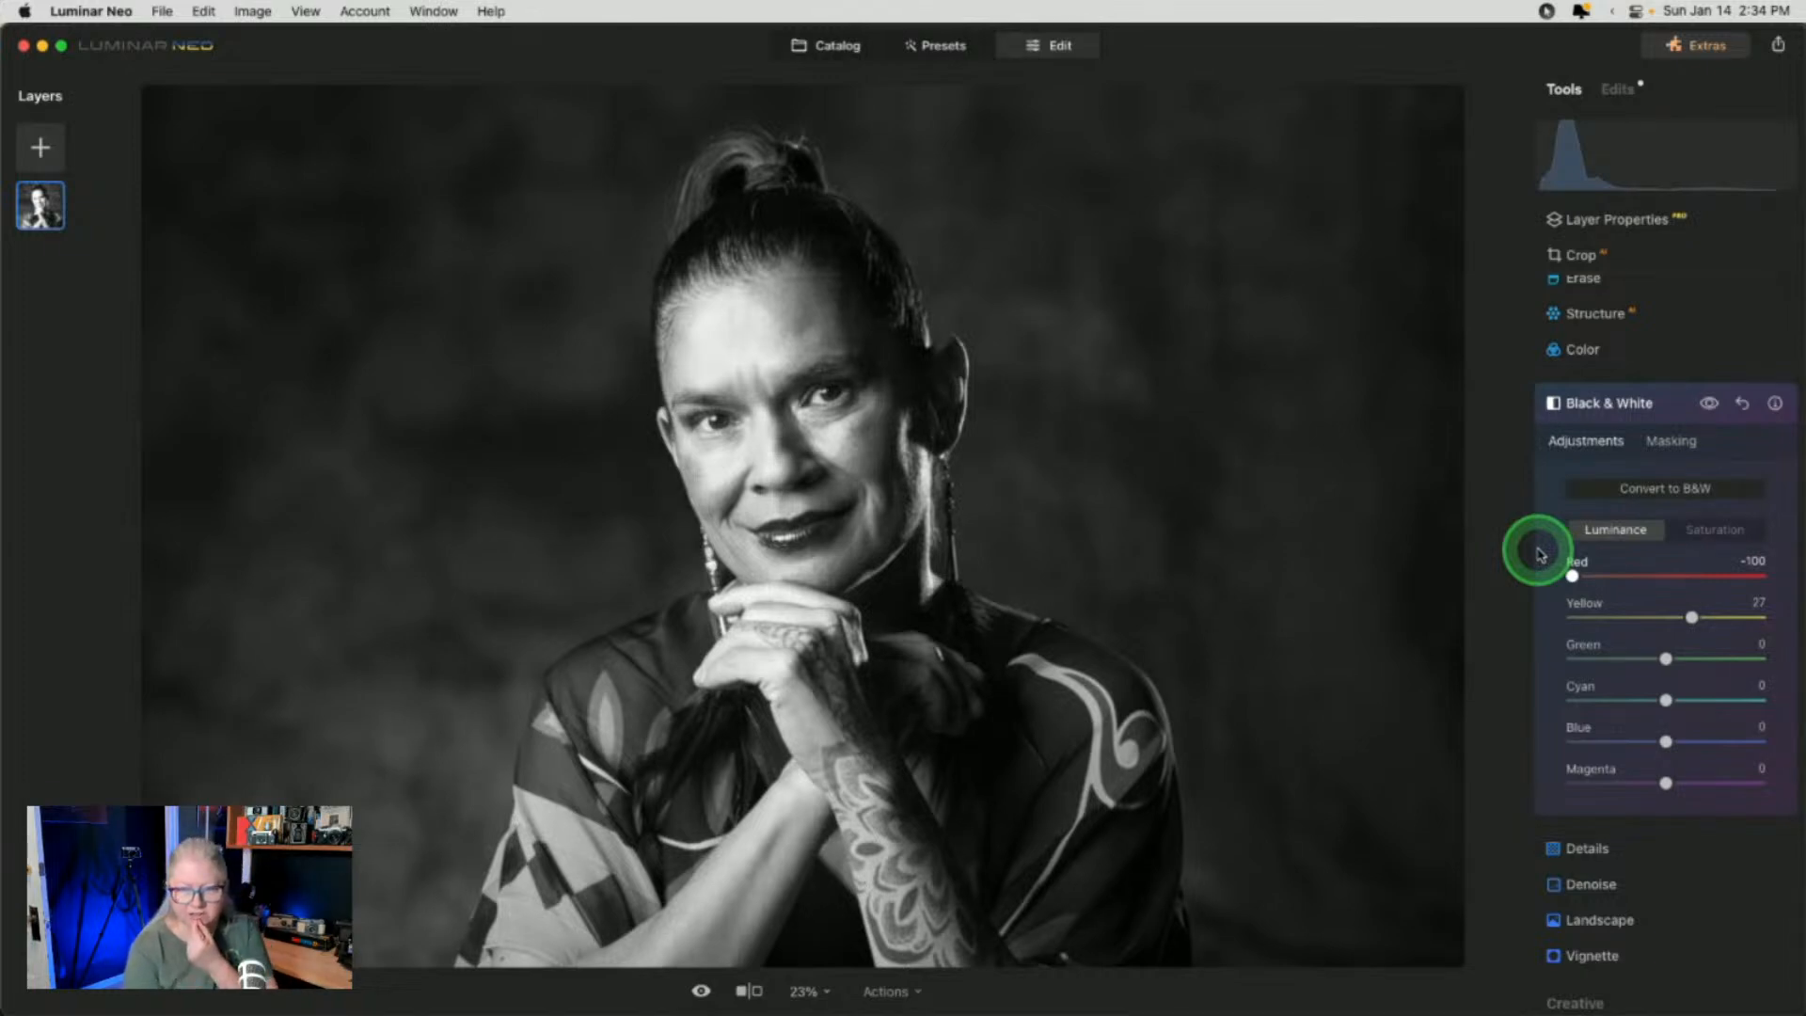
{"action": "left_click_drag", "start_coordinate": [1540, 555], "coordinate": [1621, 548]}
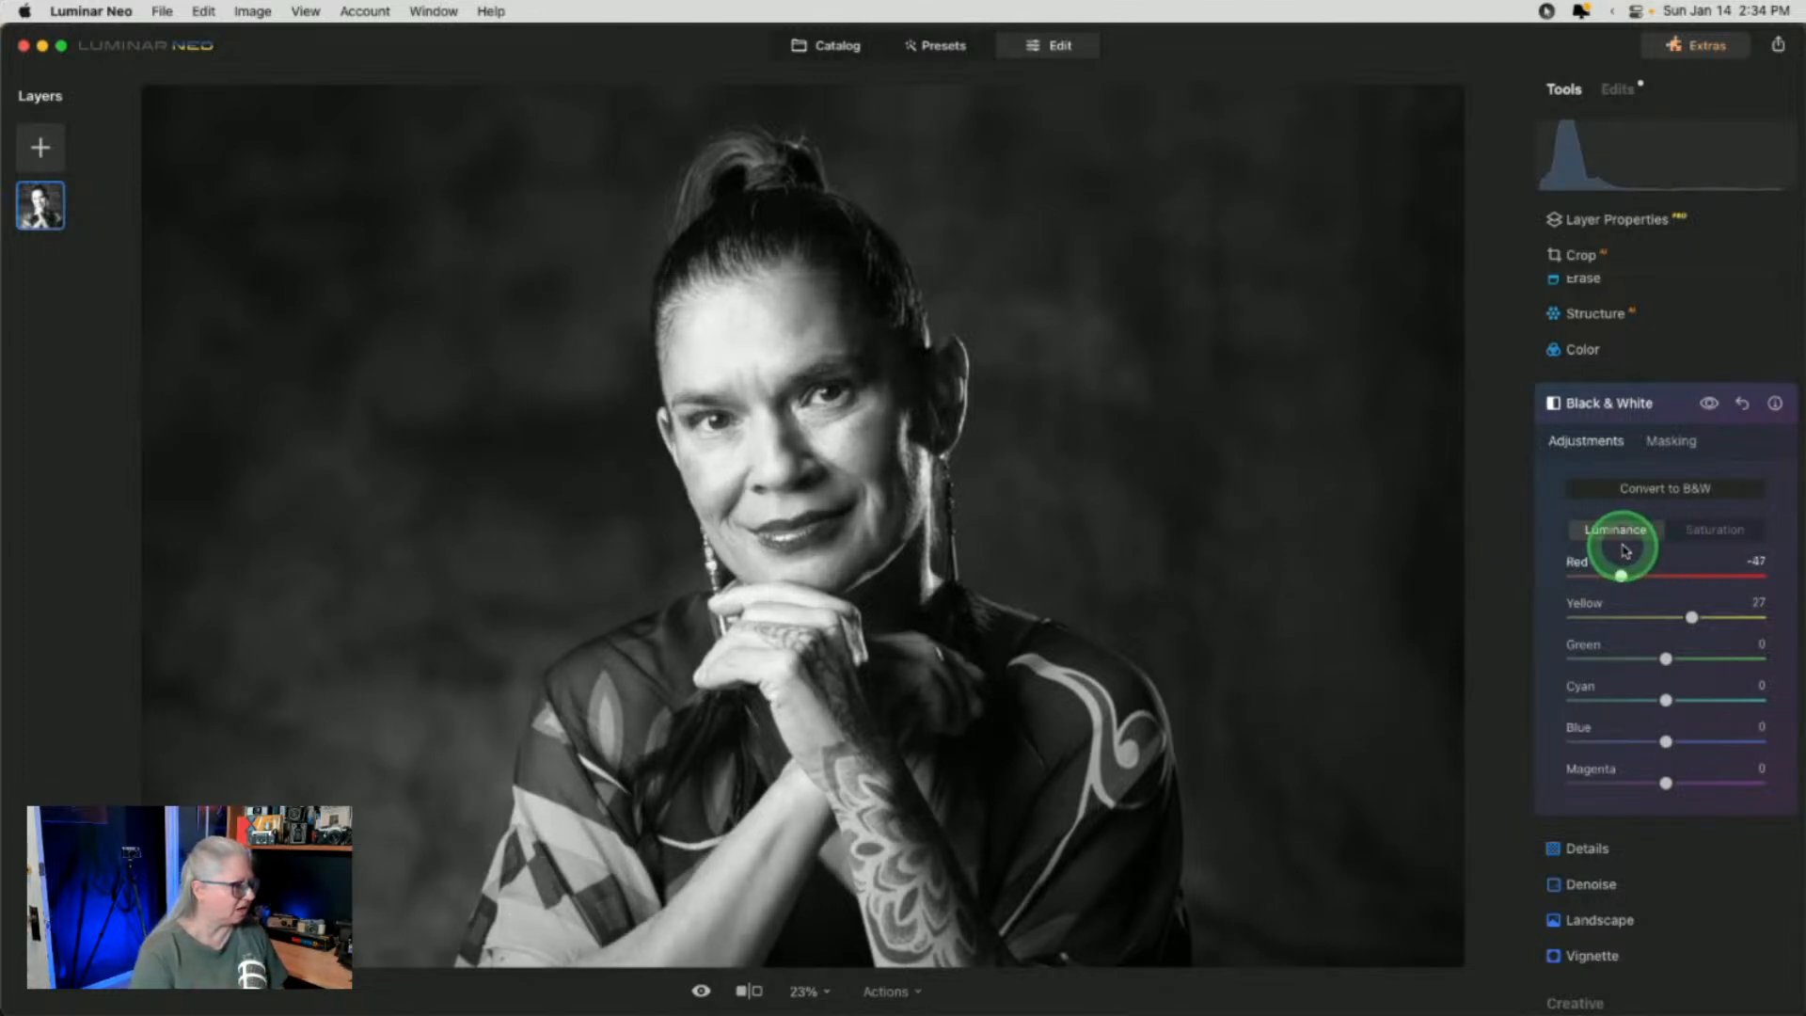
{"action": "double_click", "coordinate": [834, 448]}
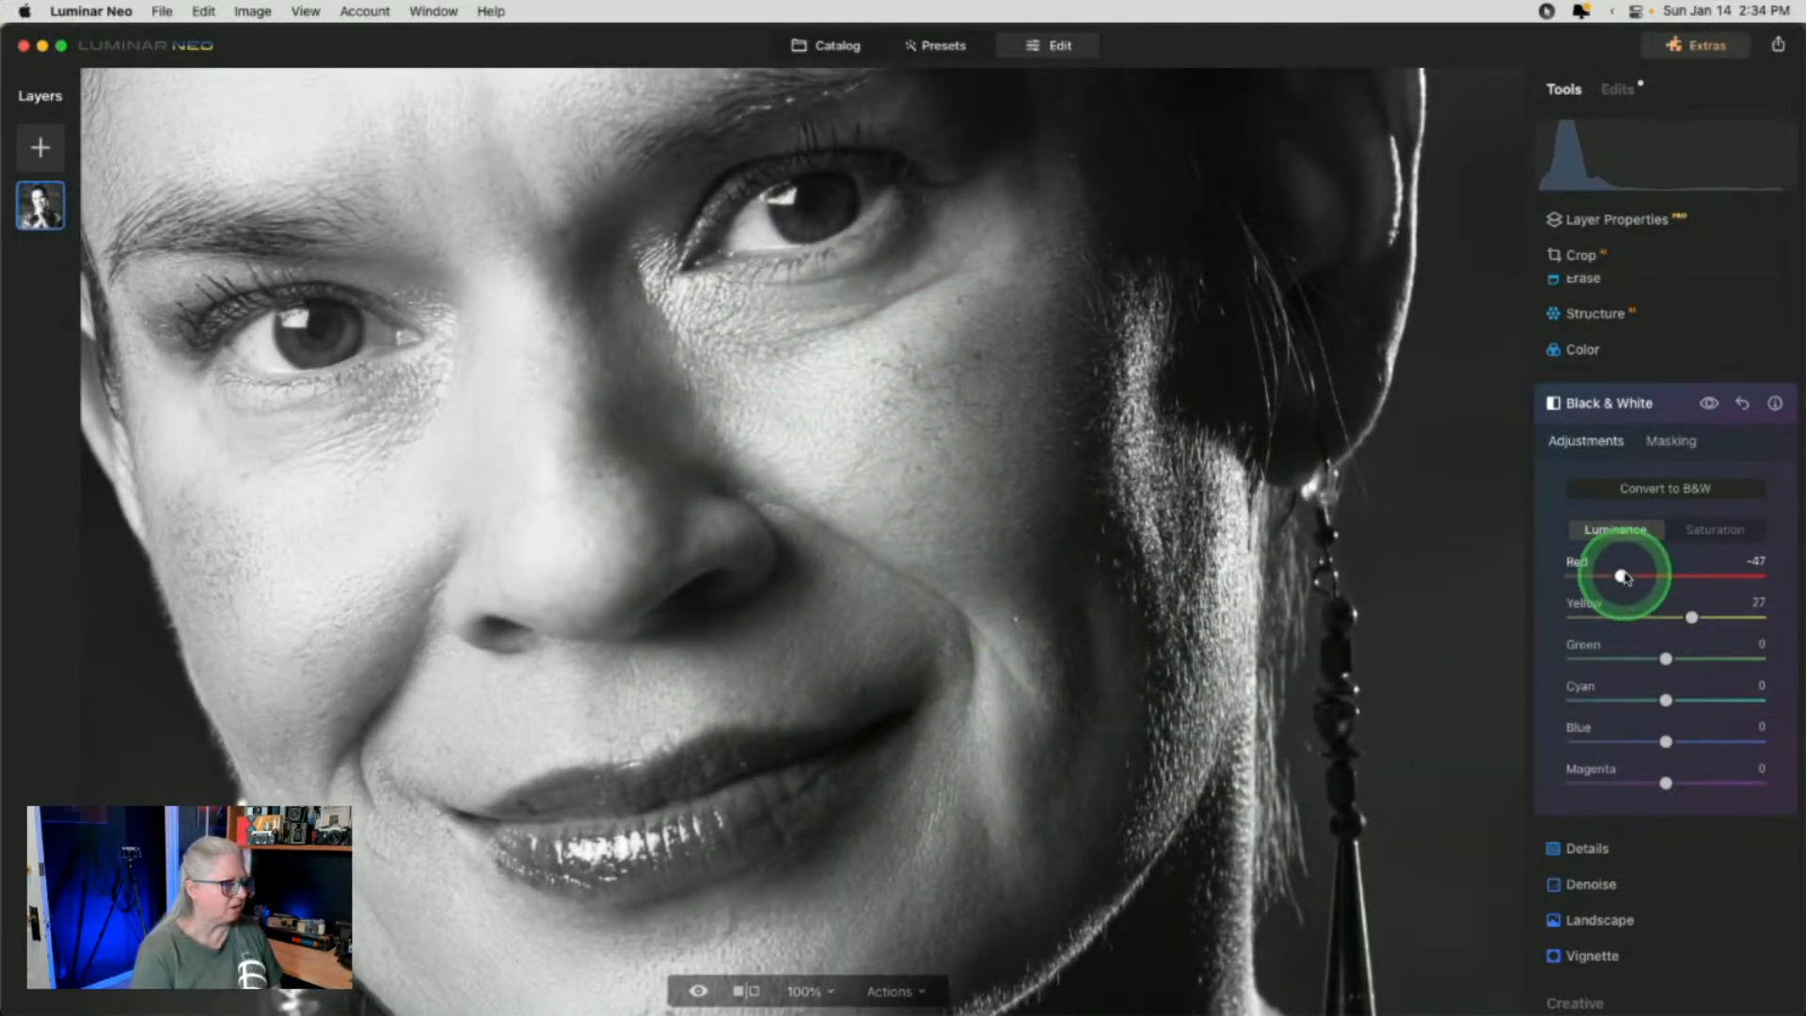
{"action": "left_click_drag", "start_coordinate": [1620, 574], "coordinate": [1484, 571]}
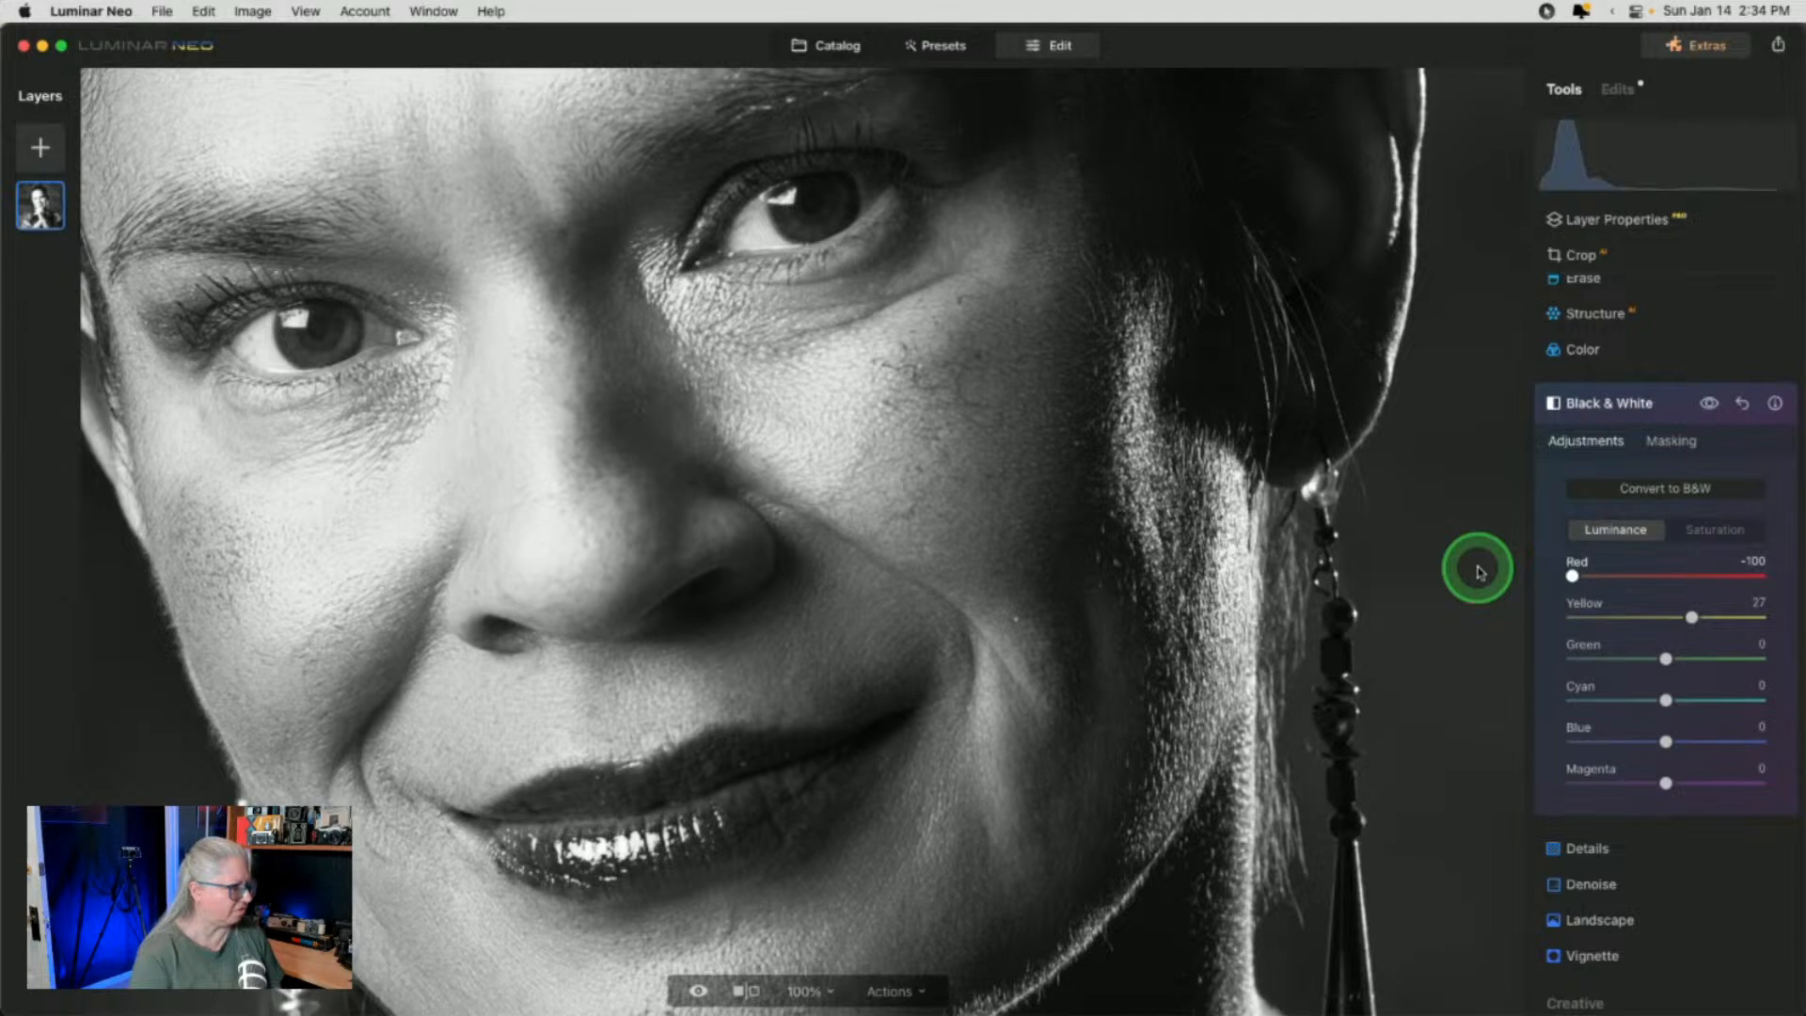
{"action": "left_click_drag", "start_coordinate": [1480, 571], "coordinate": [1692, 570]}
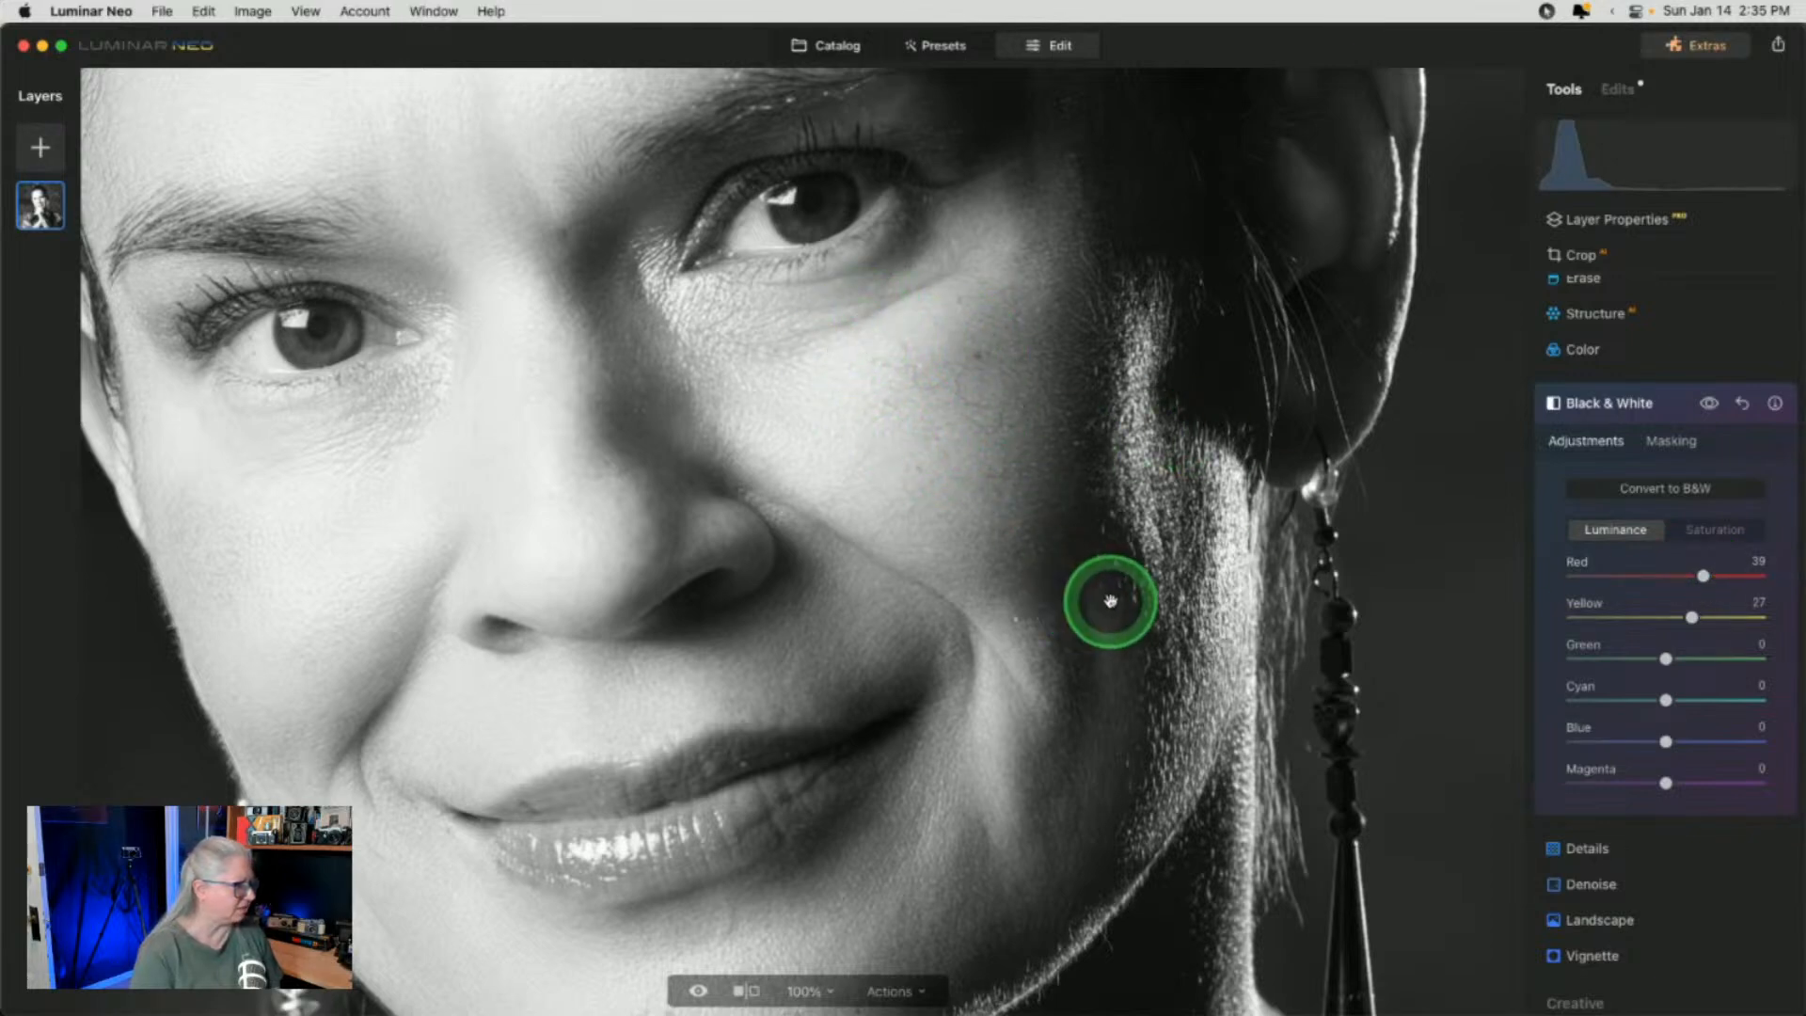
{"action": "left_click", "coordinate": [1080, 616]}
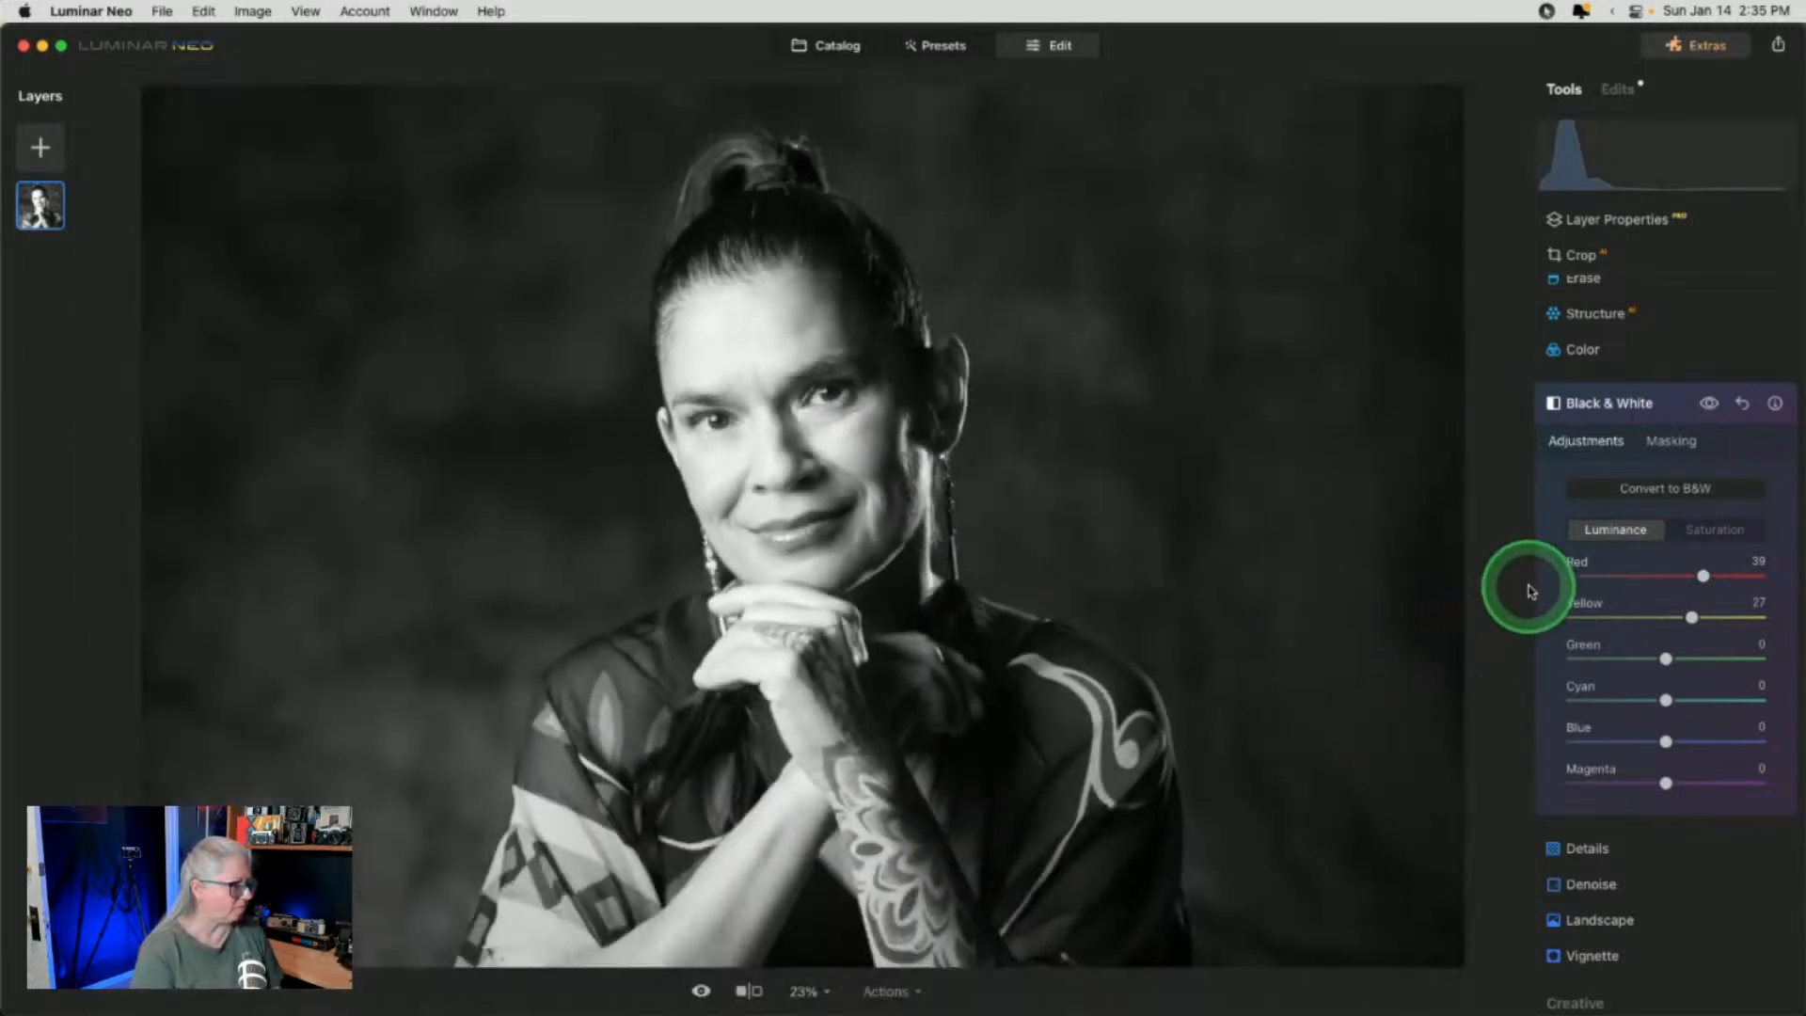
Set the Black & White luminance to Blue 24, Magenta -68, Cyan 9 and Green -64, and close the tool
{"action": "left_click_drag", "start_coordinate": [1666, 741], "coordinate": [1434, 727]}
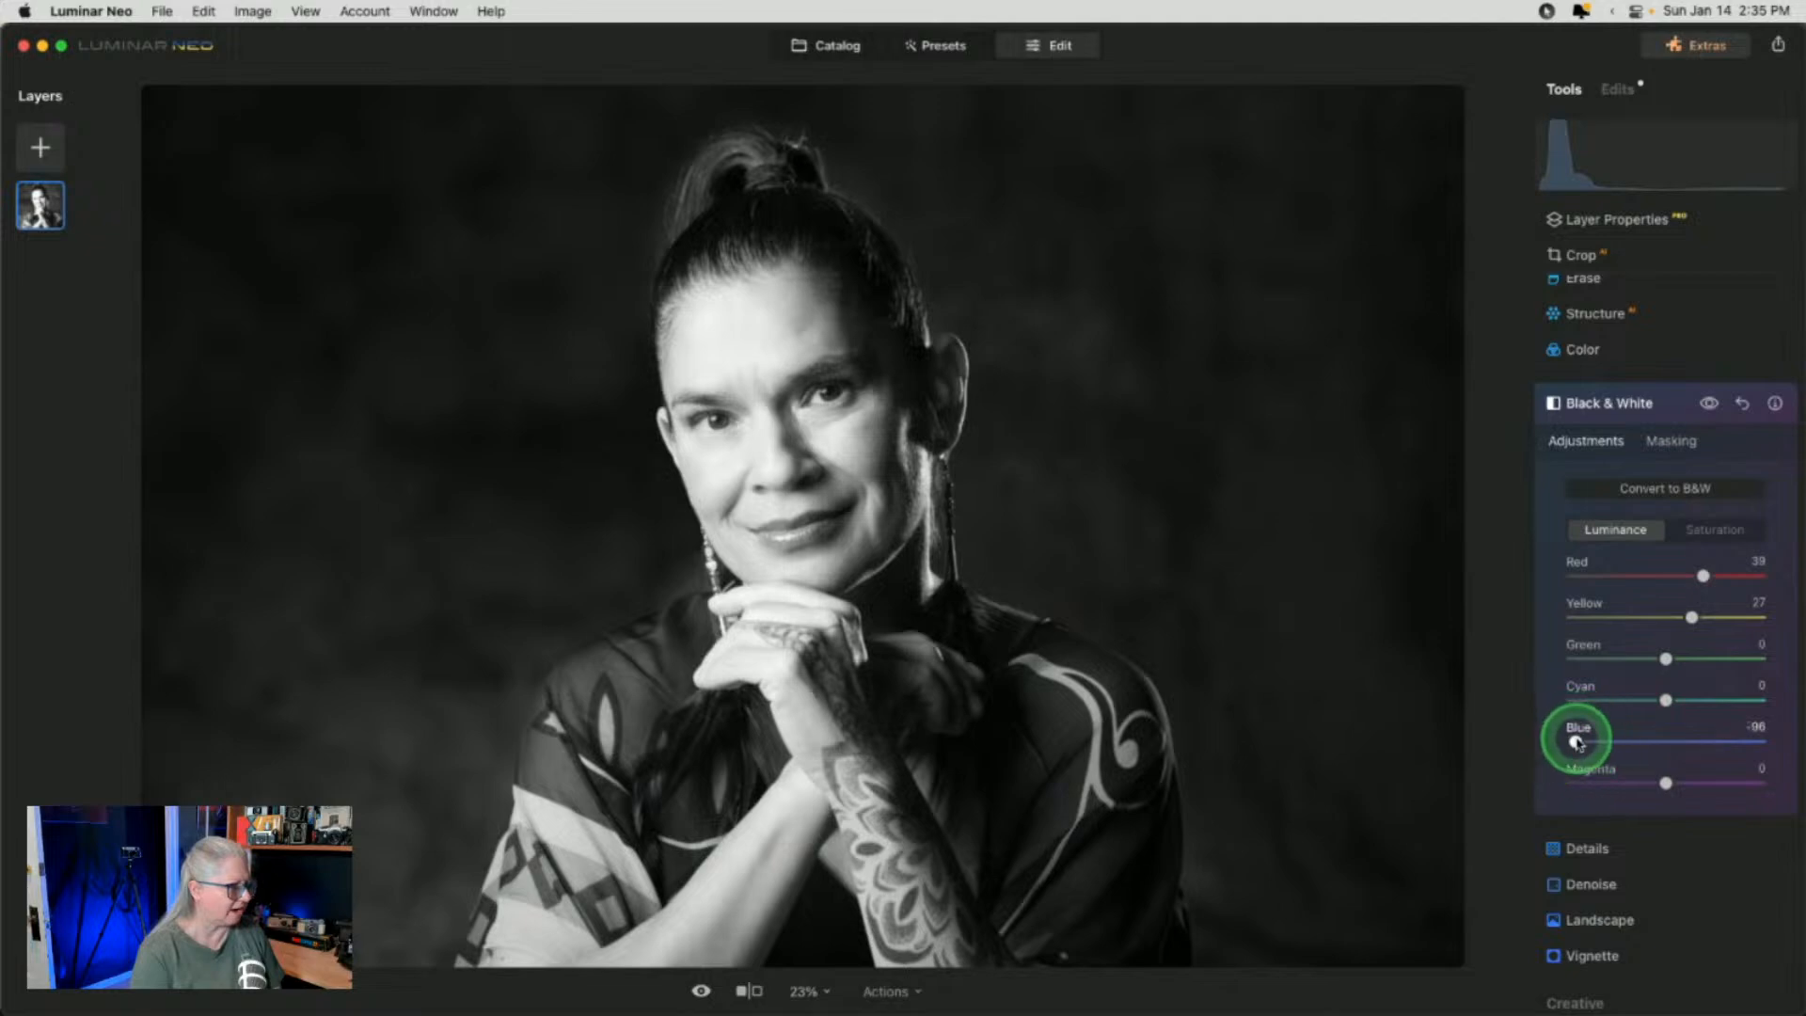
{"action": "left_click_drag", "start_coordinate": [1576, 733], "coordinate": [1691, 730]}
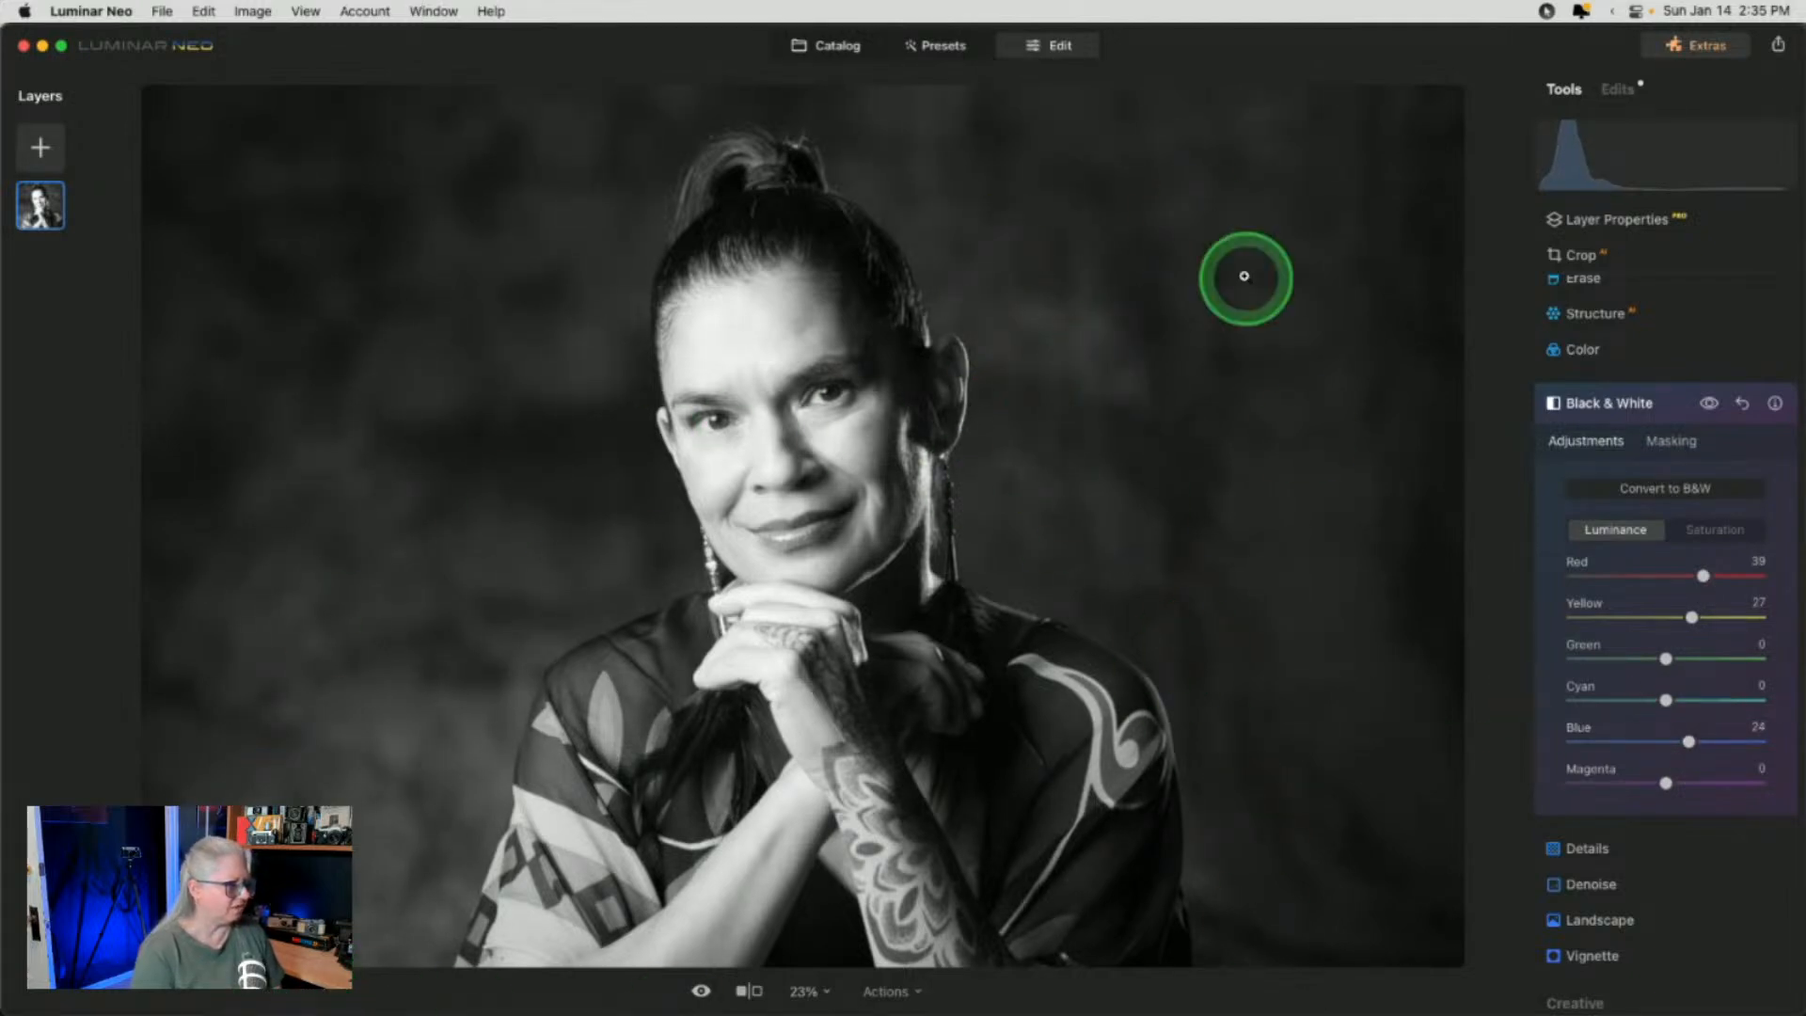
{"action": "left_click_drag", "start_coordinate": [1666, 783], "coordinate": [1759, 783]}
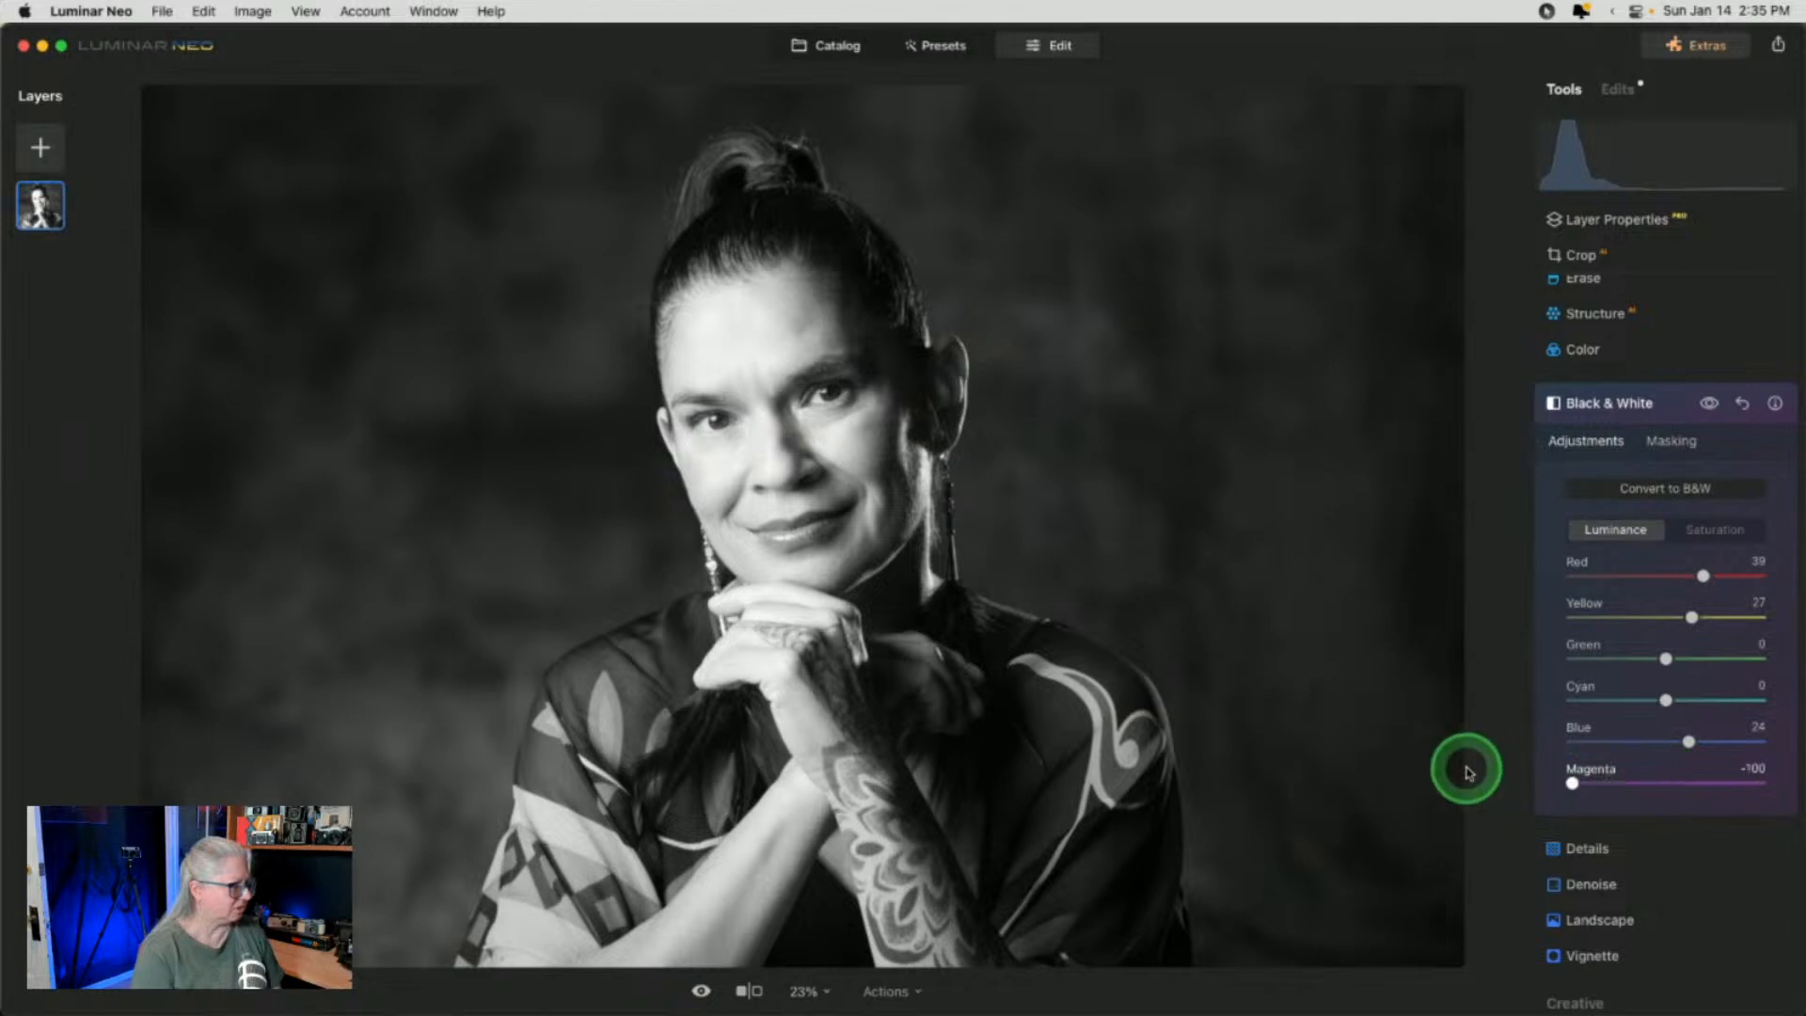
{"action": "left_click_drag", "start_coordinate": [1354, 748], "coordinate": [1602, 755]}
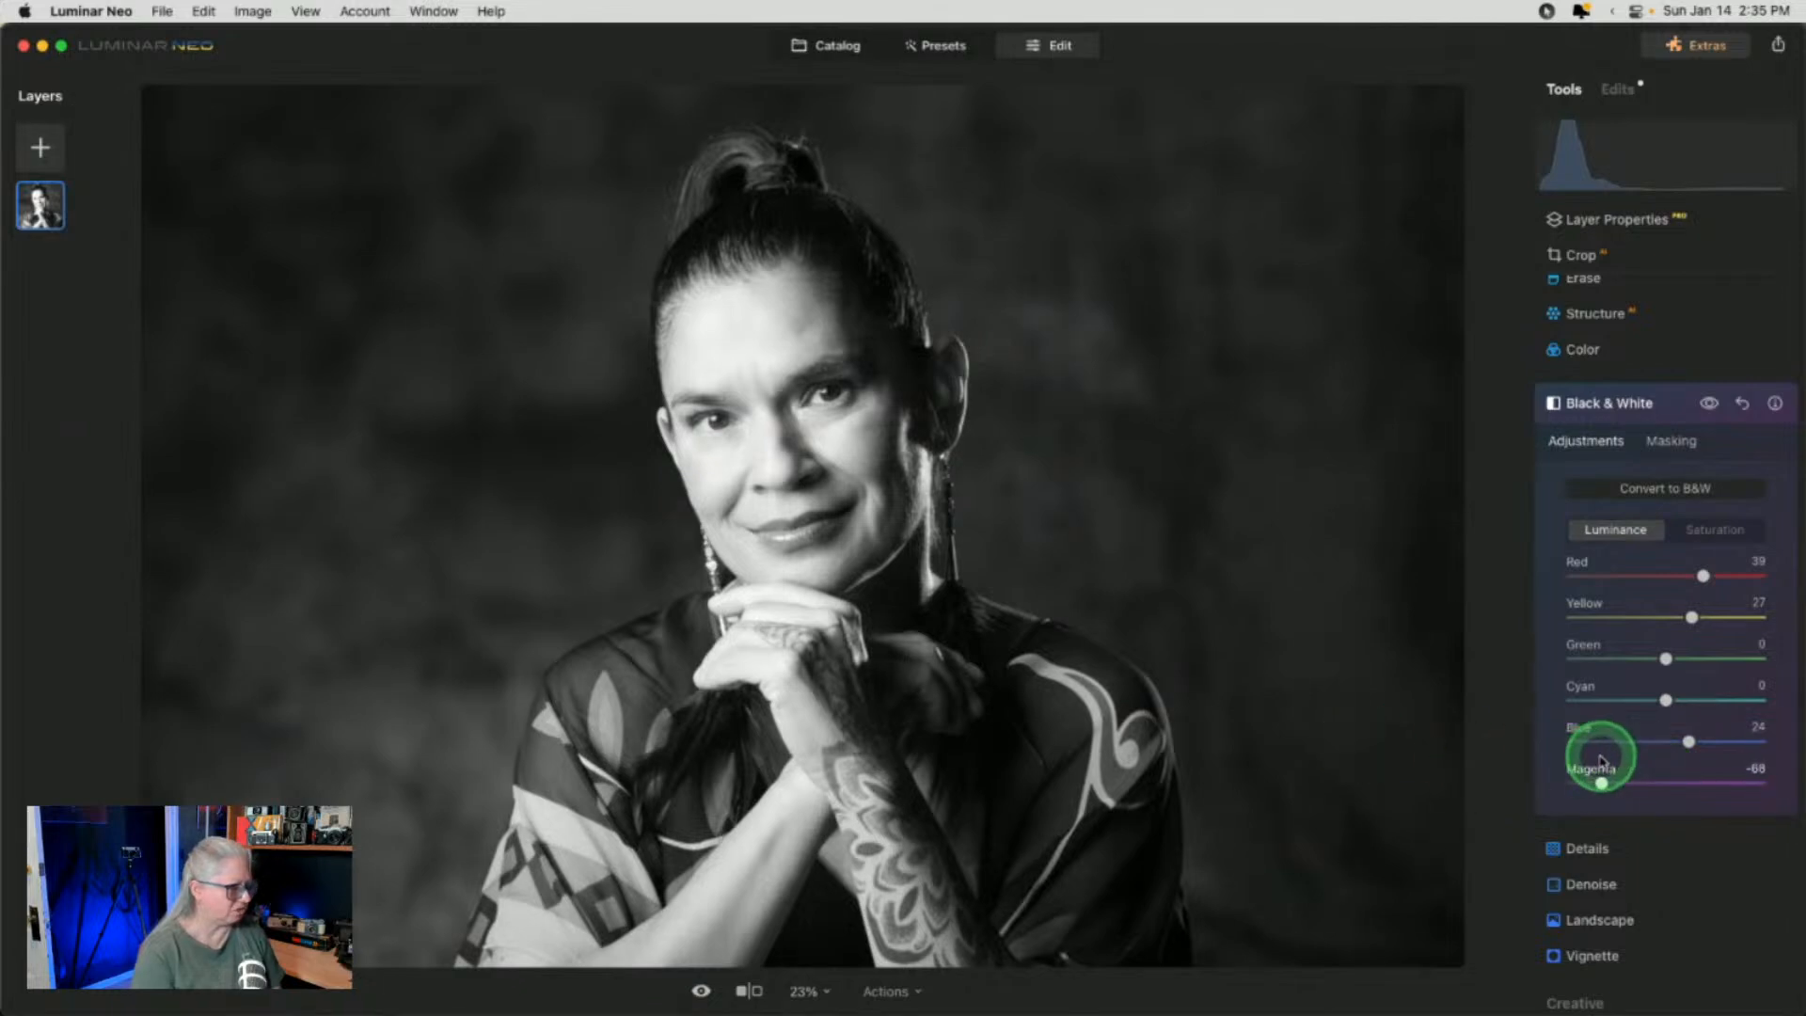
{"action": "left_click_drag", "start_coordinate": [1666, 700], "coordinate": [1669, 652]}
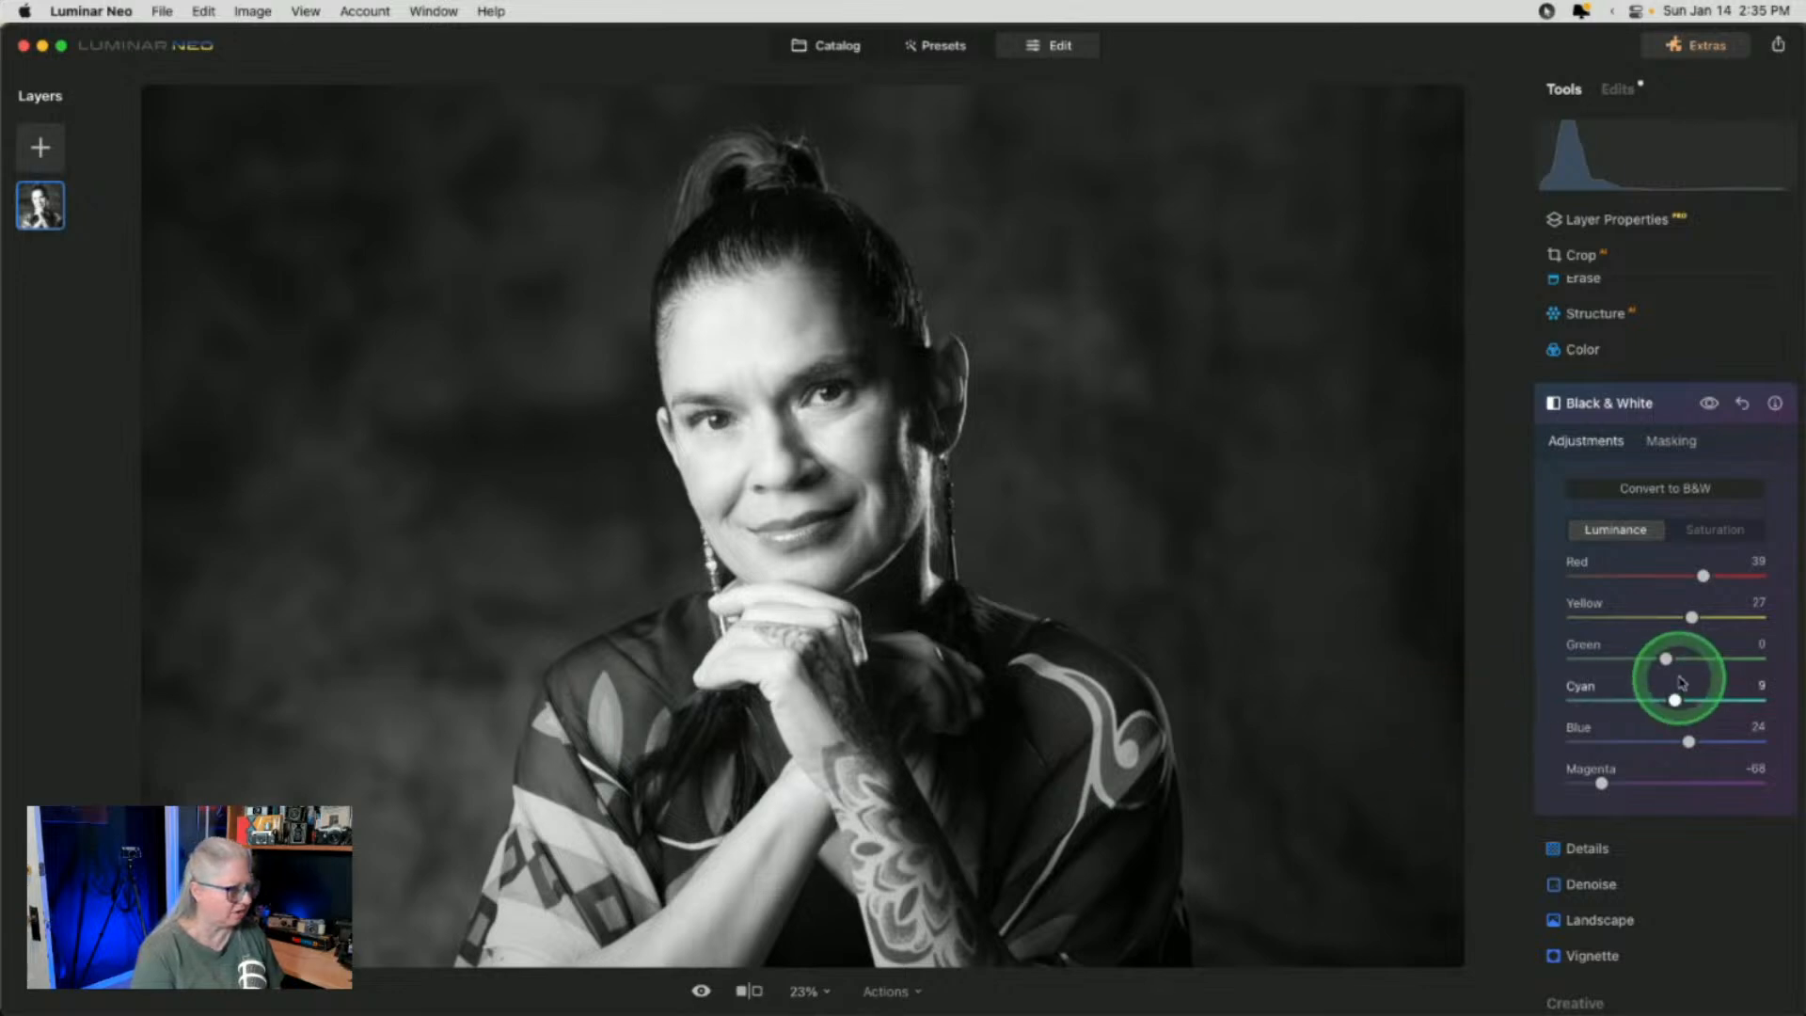
{"action": "left_click_drag", "start_coordinate": [1666, 658], "coordinate": [1603, 659]}
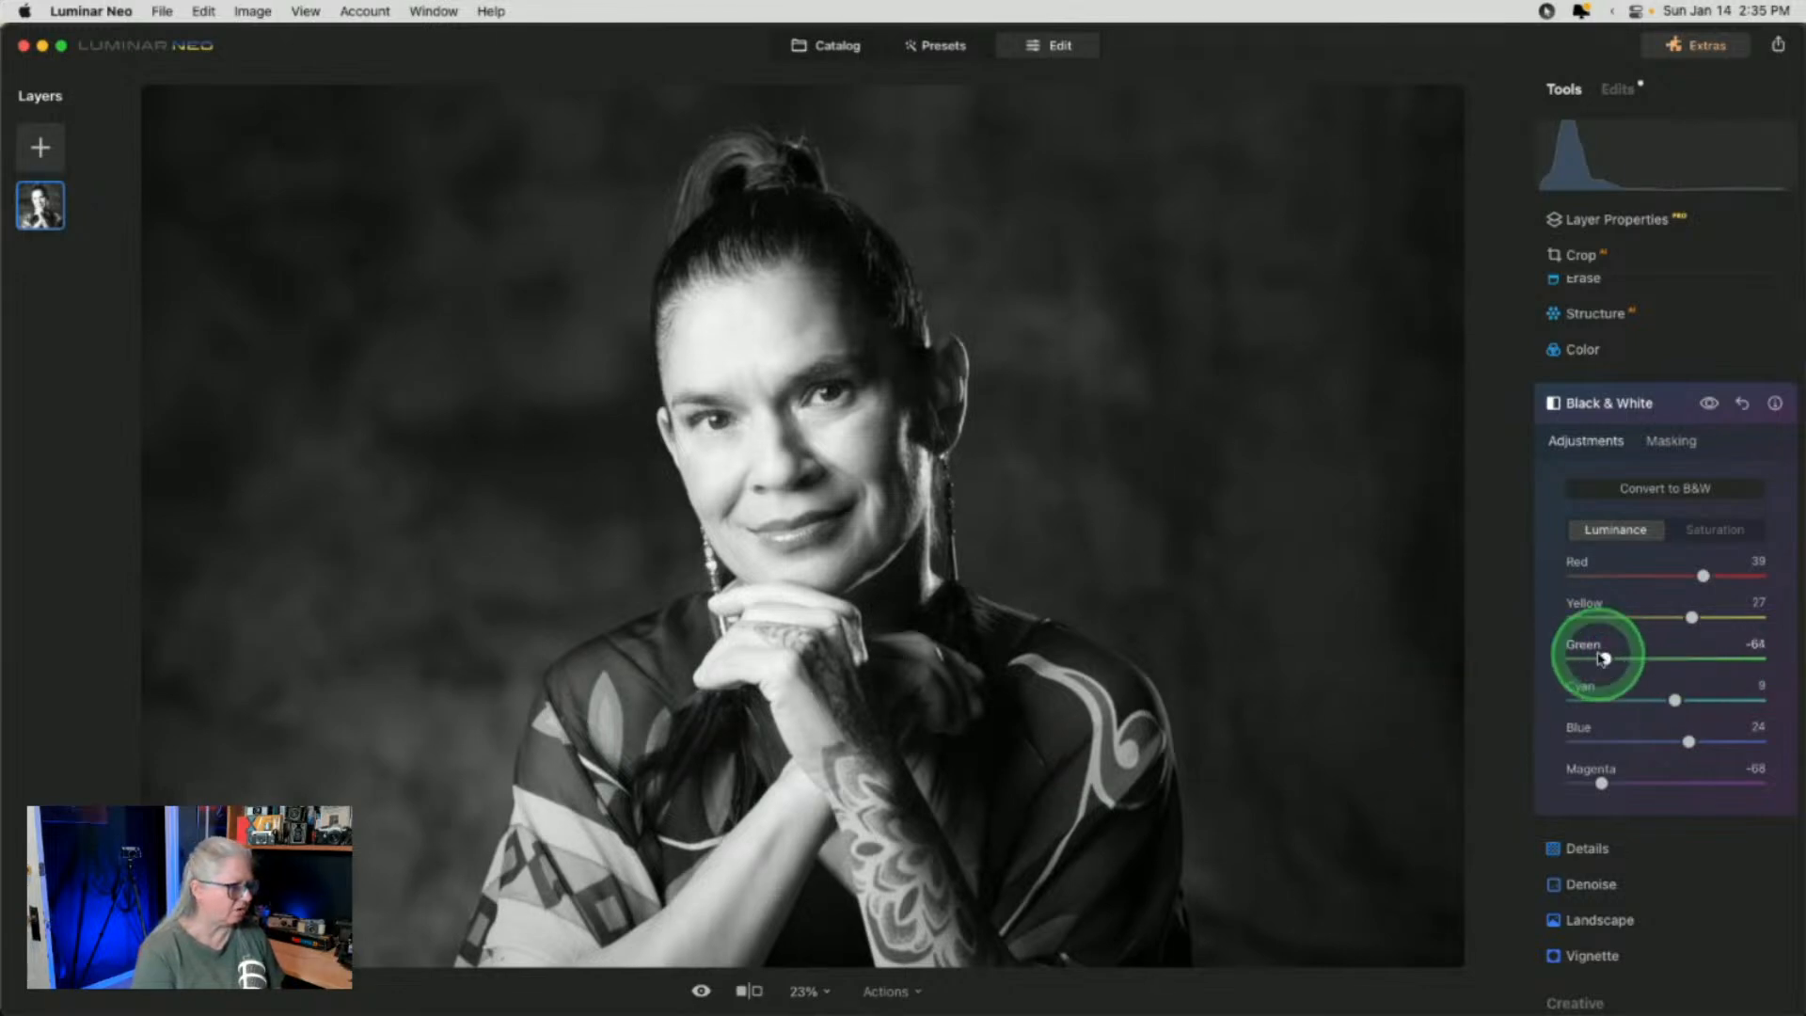
{"action": "left_click", "coordinate": [1661, 405]}
In the Face tool's eye adjustments, set Iris Visibility to 41 and Iris Flare to 27
{"action": "scroll", "coordinate": [1661, 405], "scroll_direction": "down", "scroll_amount": 5}
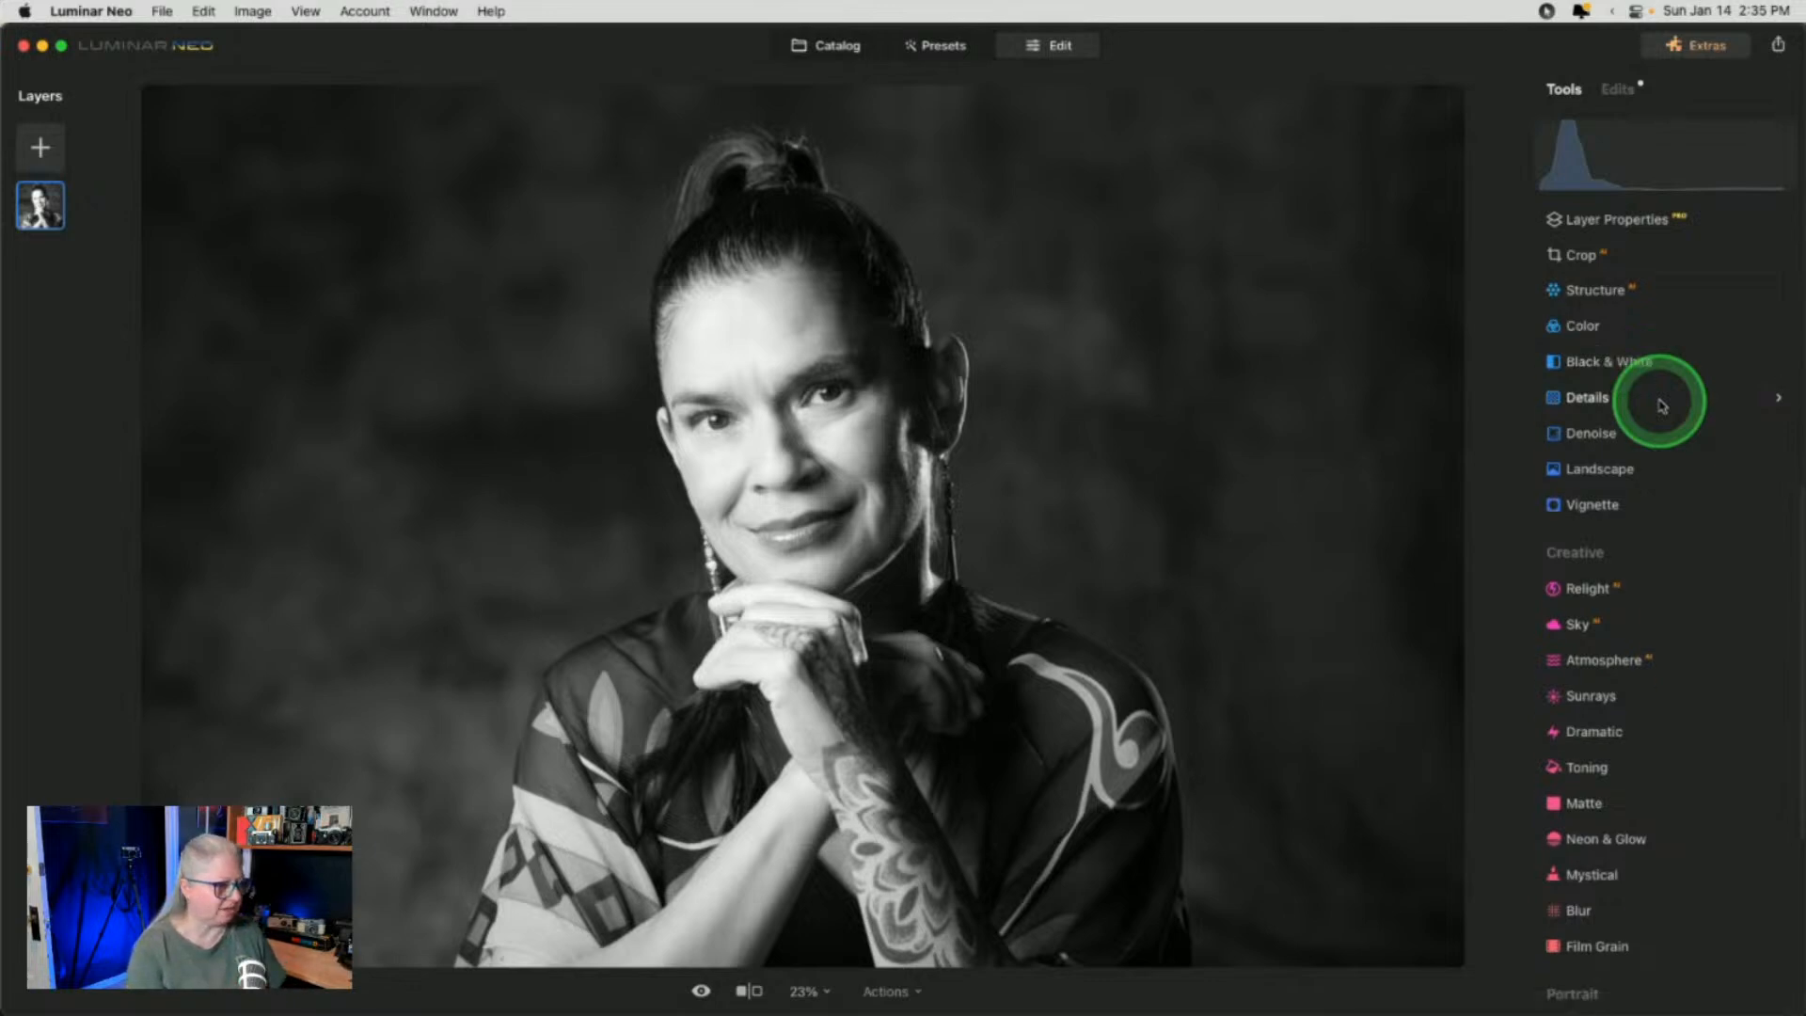
{"action": "left_click", "coordinate": [1578, 729]}
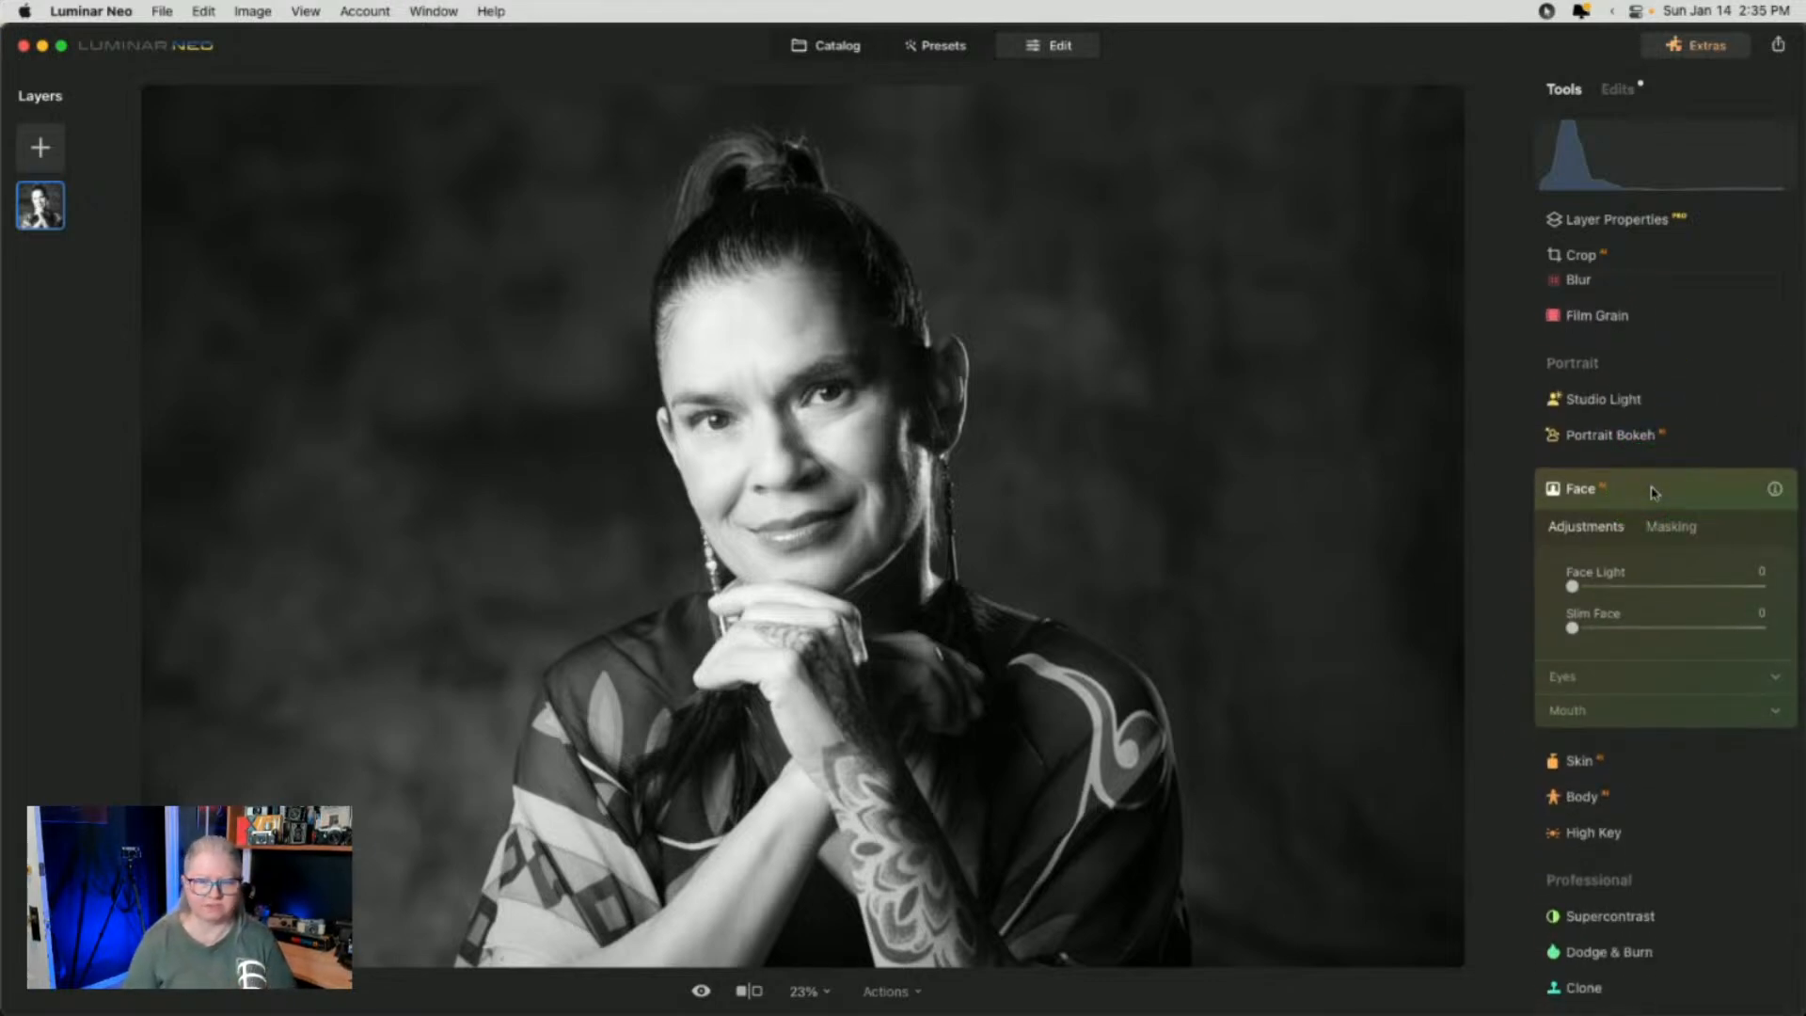
{"action": "left_click", "coordinate": [1593, 677]}
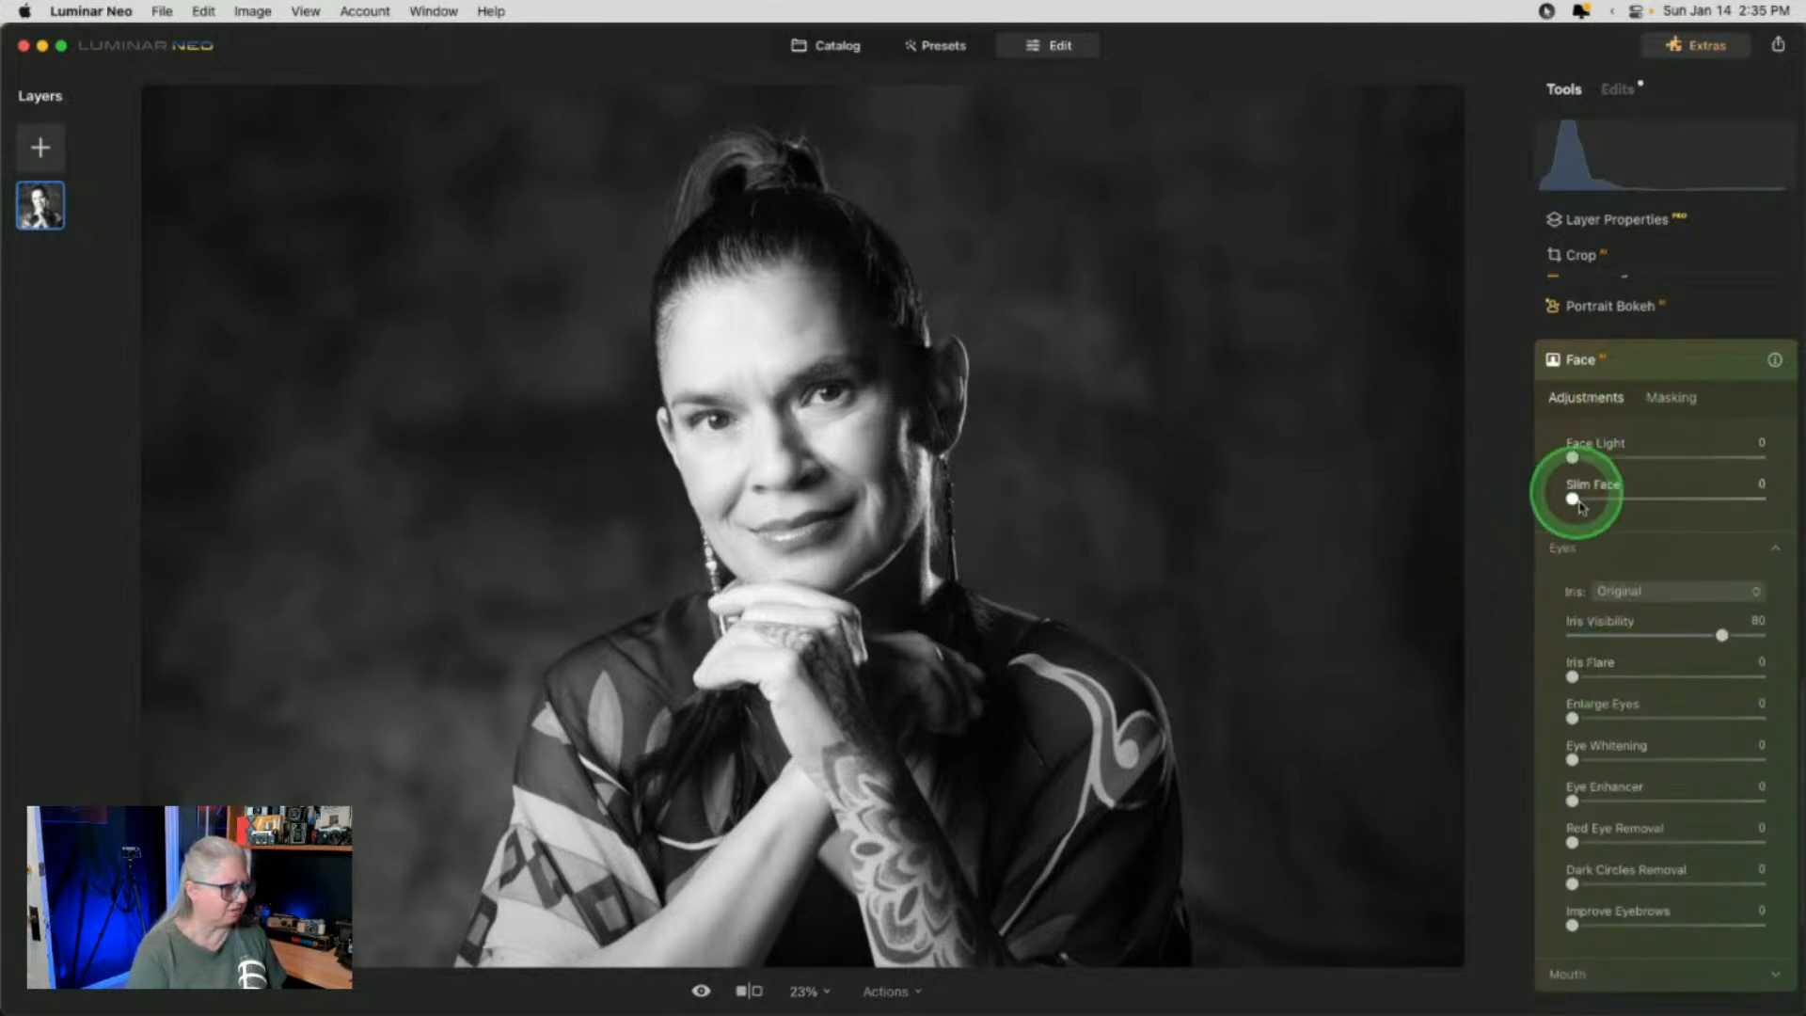
{"action": "scroll", "coordinate": [1601, 583], "scroll_direction": "down", "scroll_amount": 2}
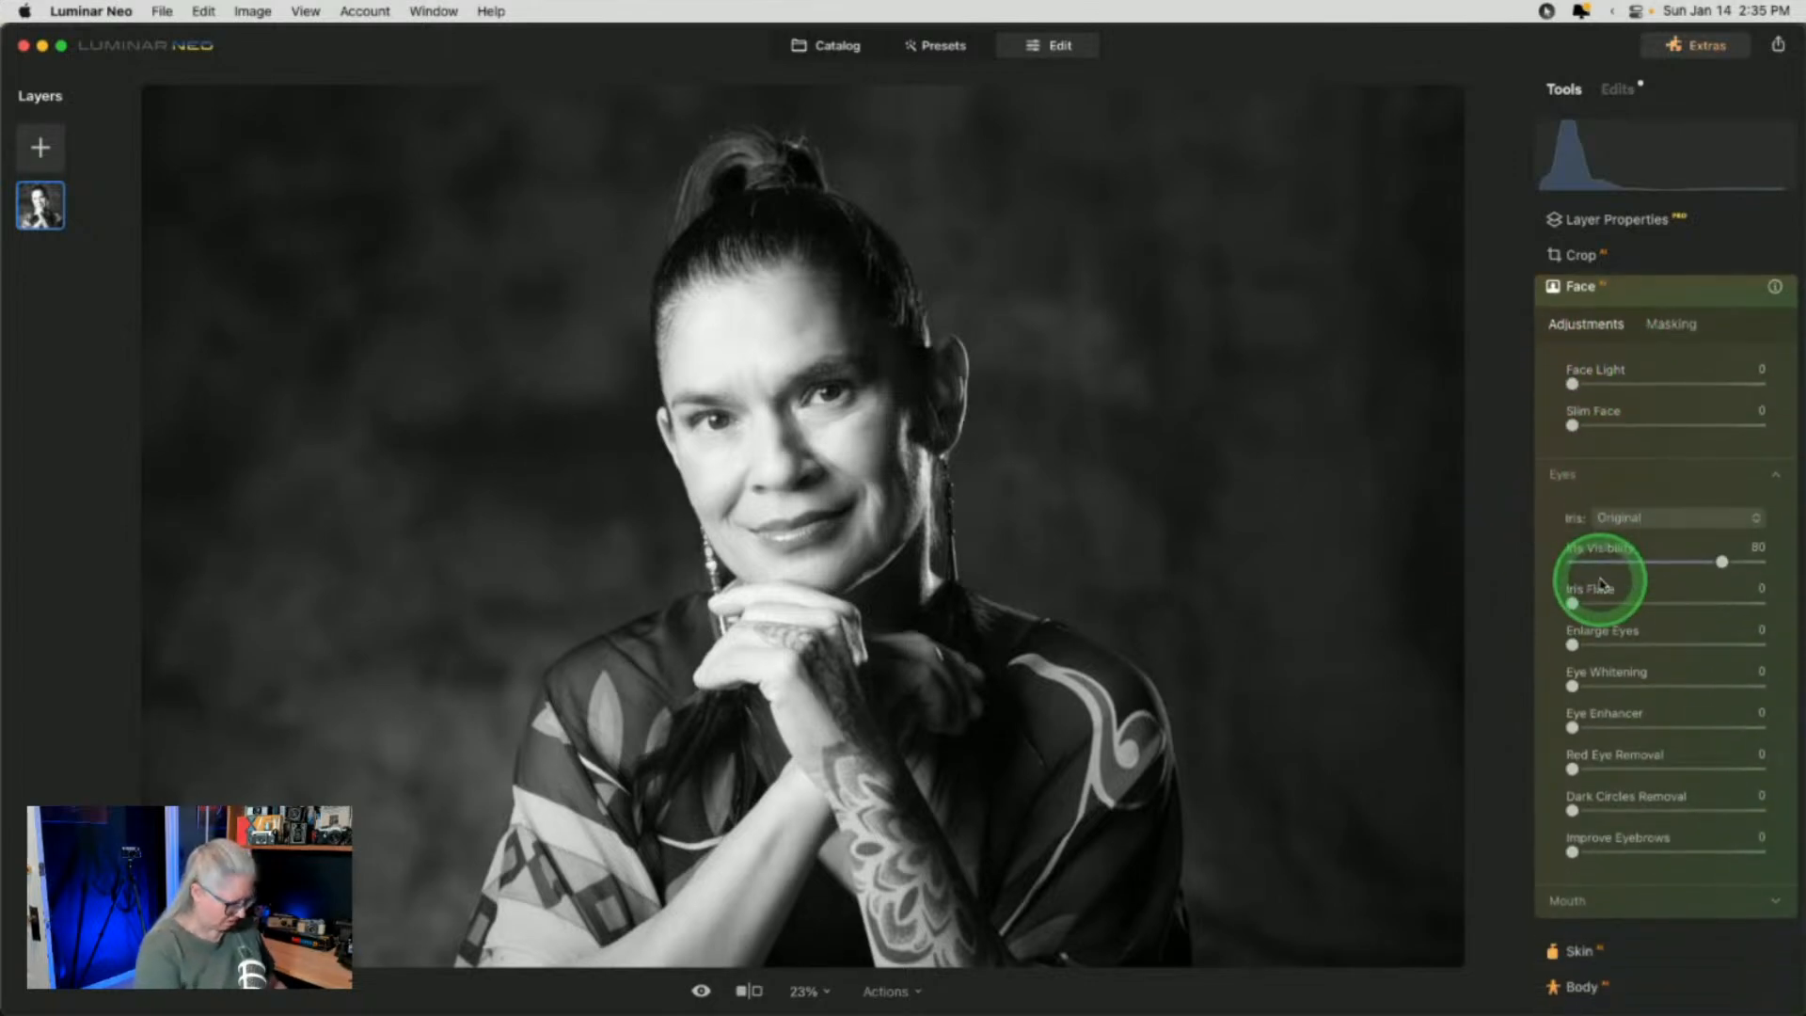
{"action": "key", "text": "super+equal"}
{"action": "key", "text": "super+equal"}
{"action": "scroll", "coordinate": [1288, 399], "scroll_direction": "up", "scroll_amount": 2}
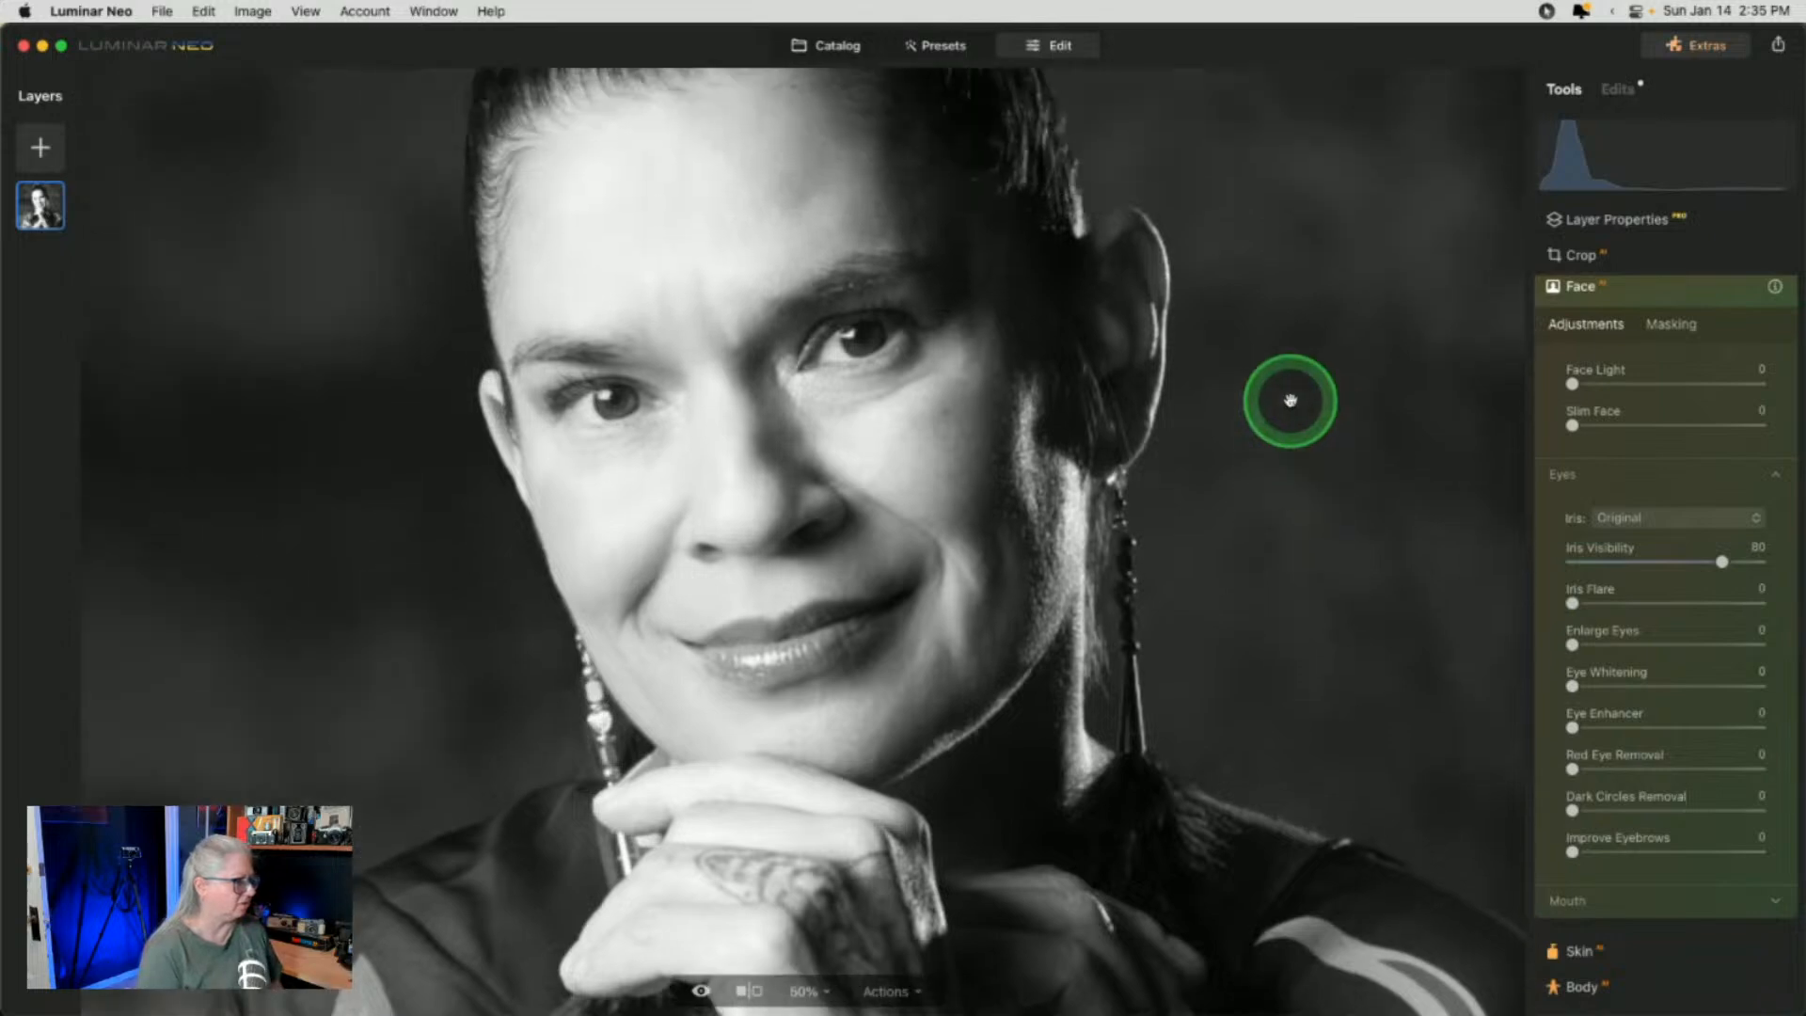
{"action": "scroll", "coordinate": [1291, 400], "scroll_direction": "up", "scroll_amount": 1}
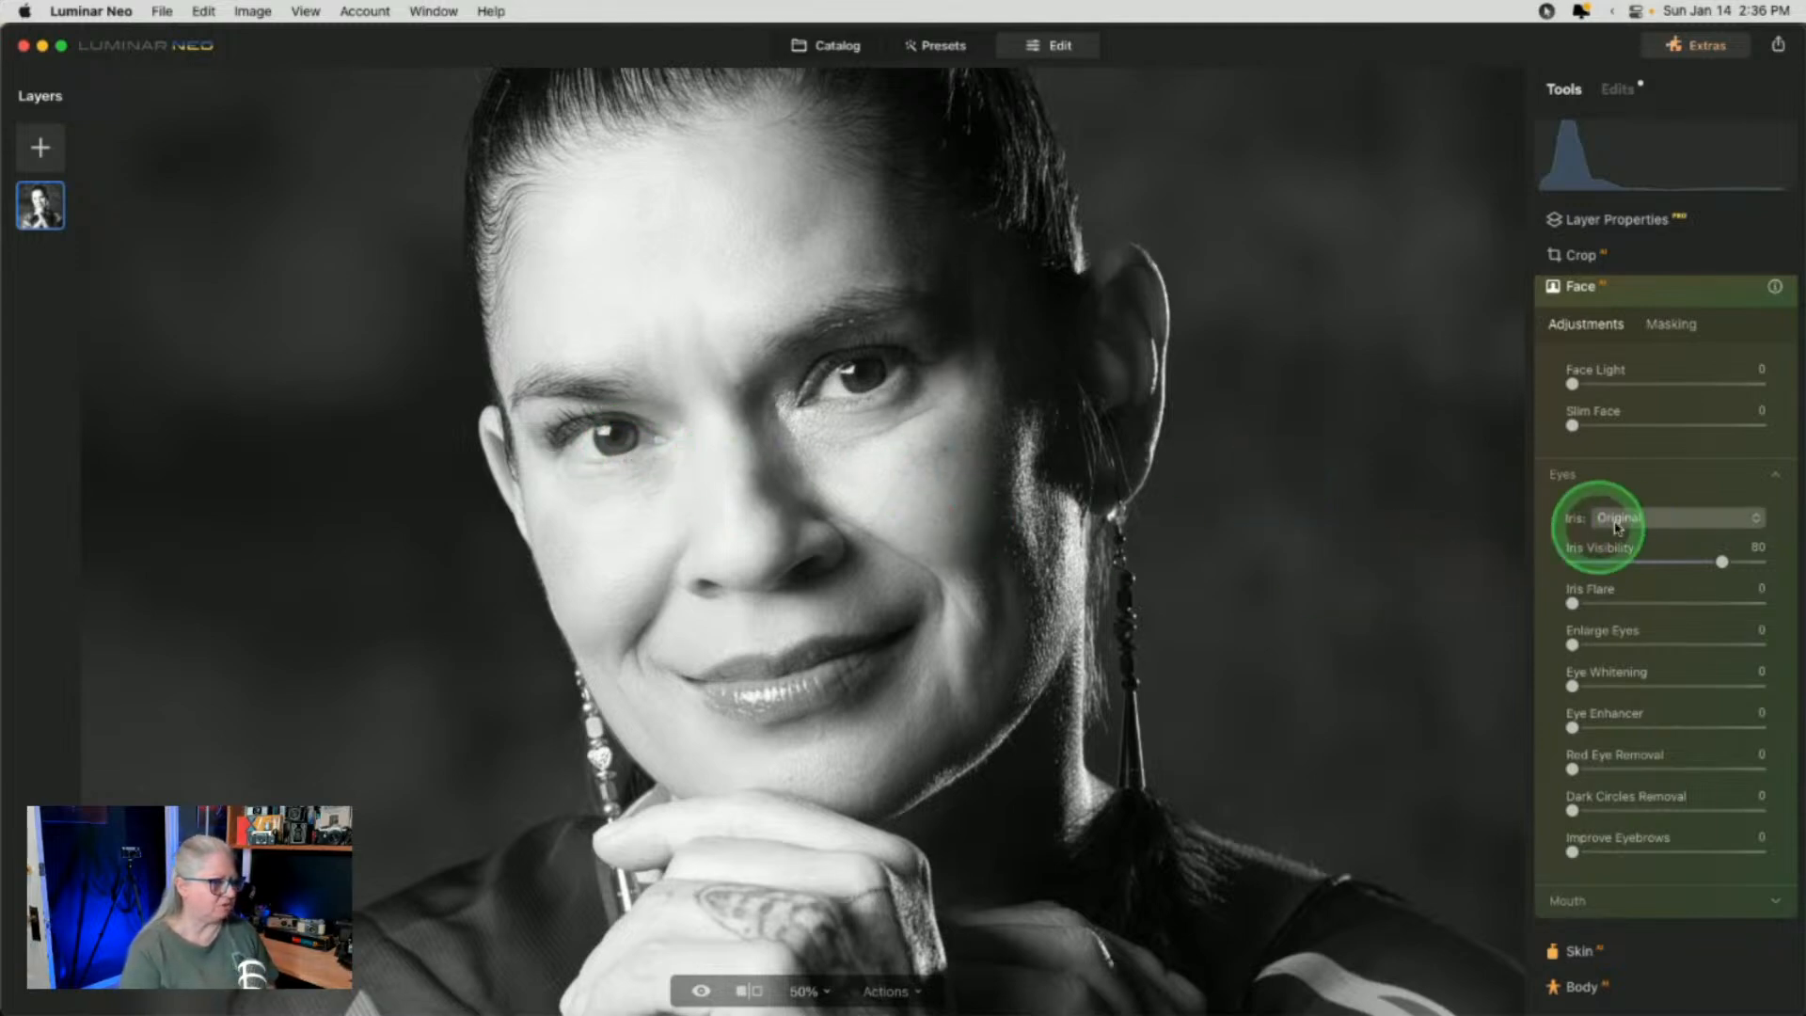
{"action": "left_click", "coordinate": [1649, 561]}
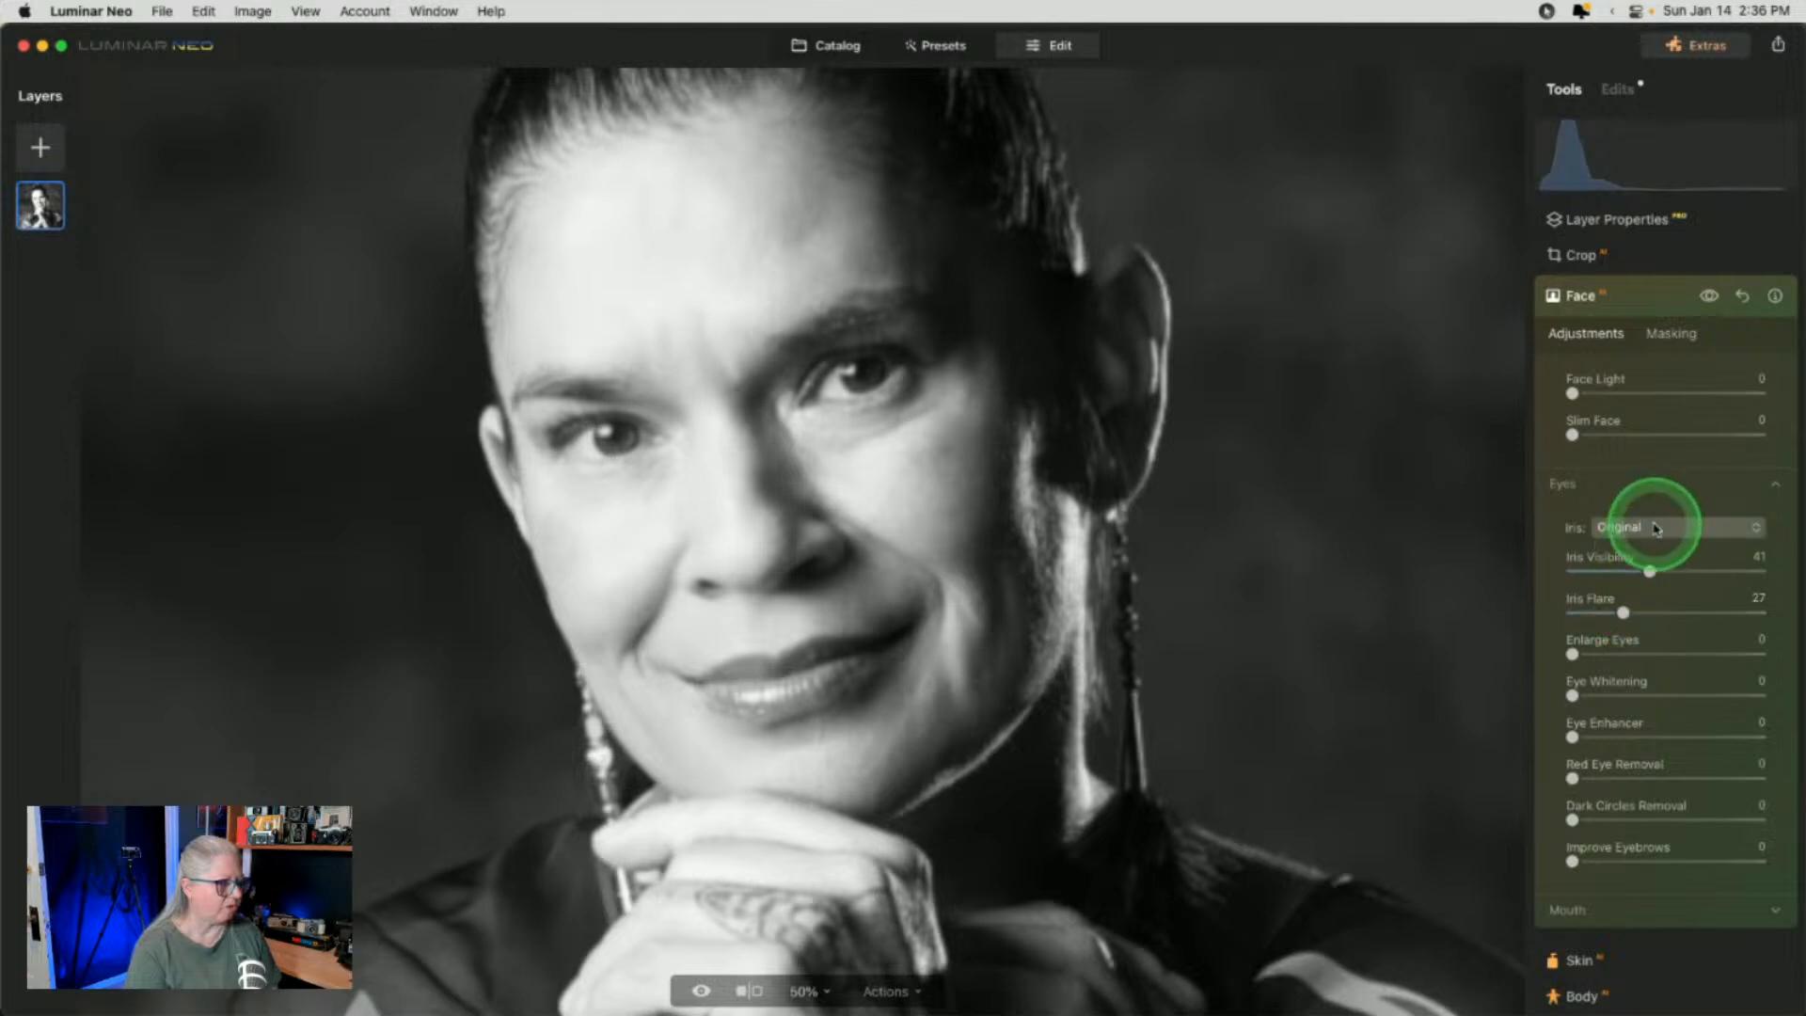
Try the Grey and Blue iris options on the eyes and keep Grey
{"action": "left_click", "coordinate": [1658, 528]}
{"action": "left_click", "coordinate": [1660, 642]}
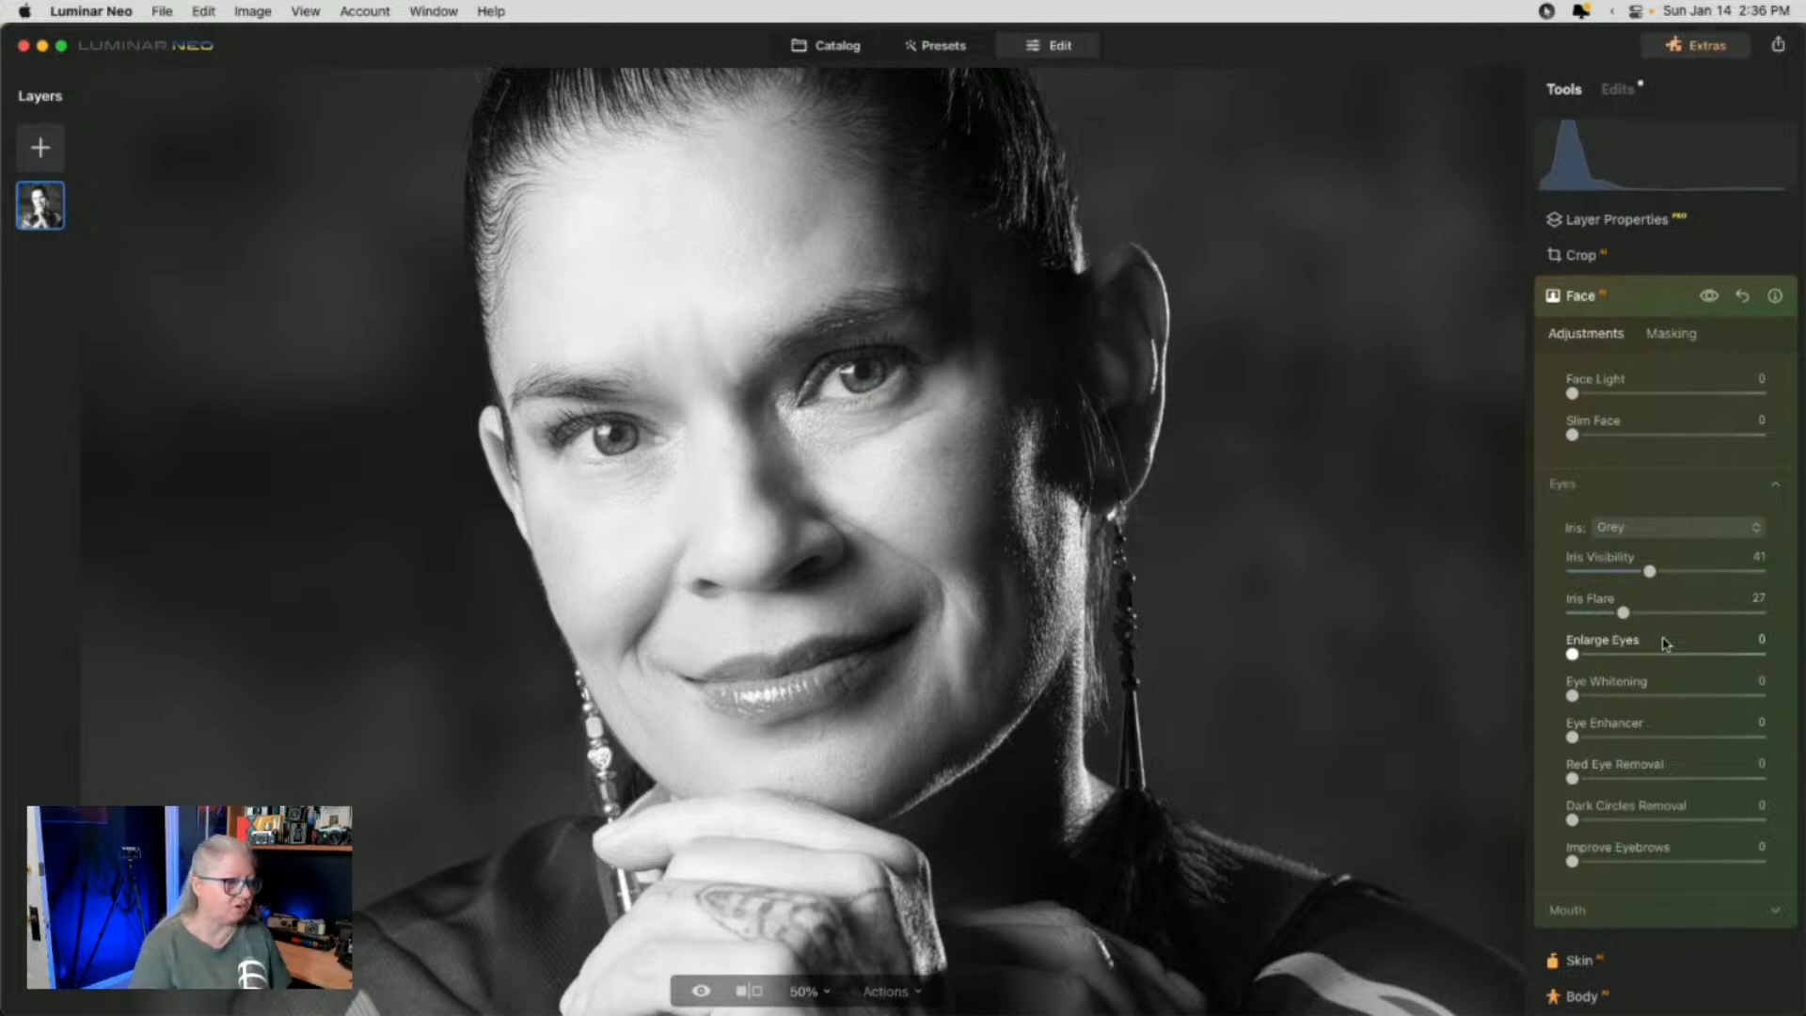
{"action": "left_click", "coordinate": [1651, 528]}
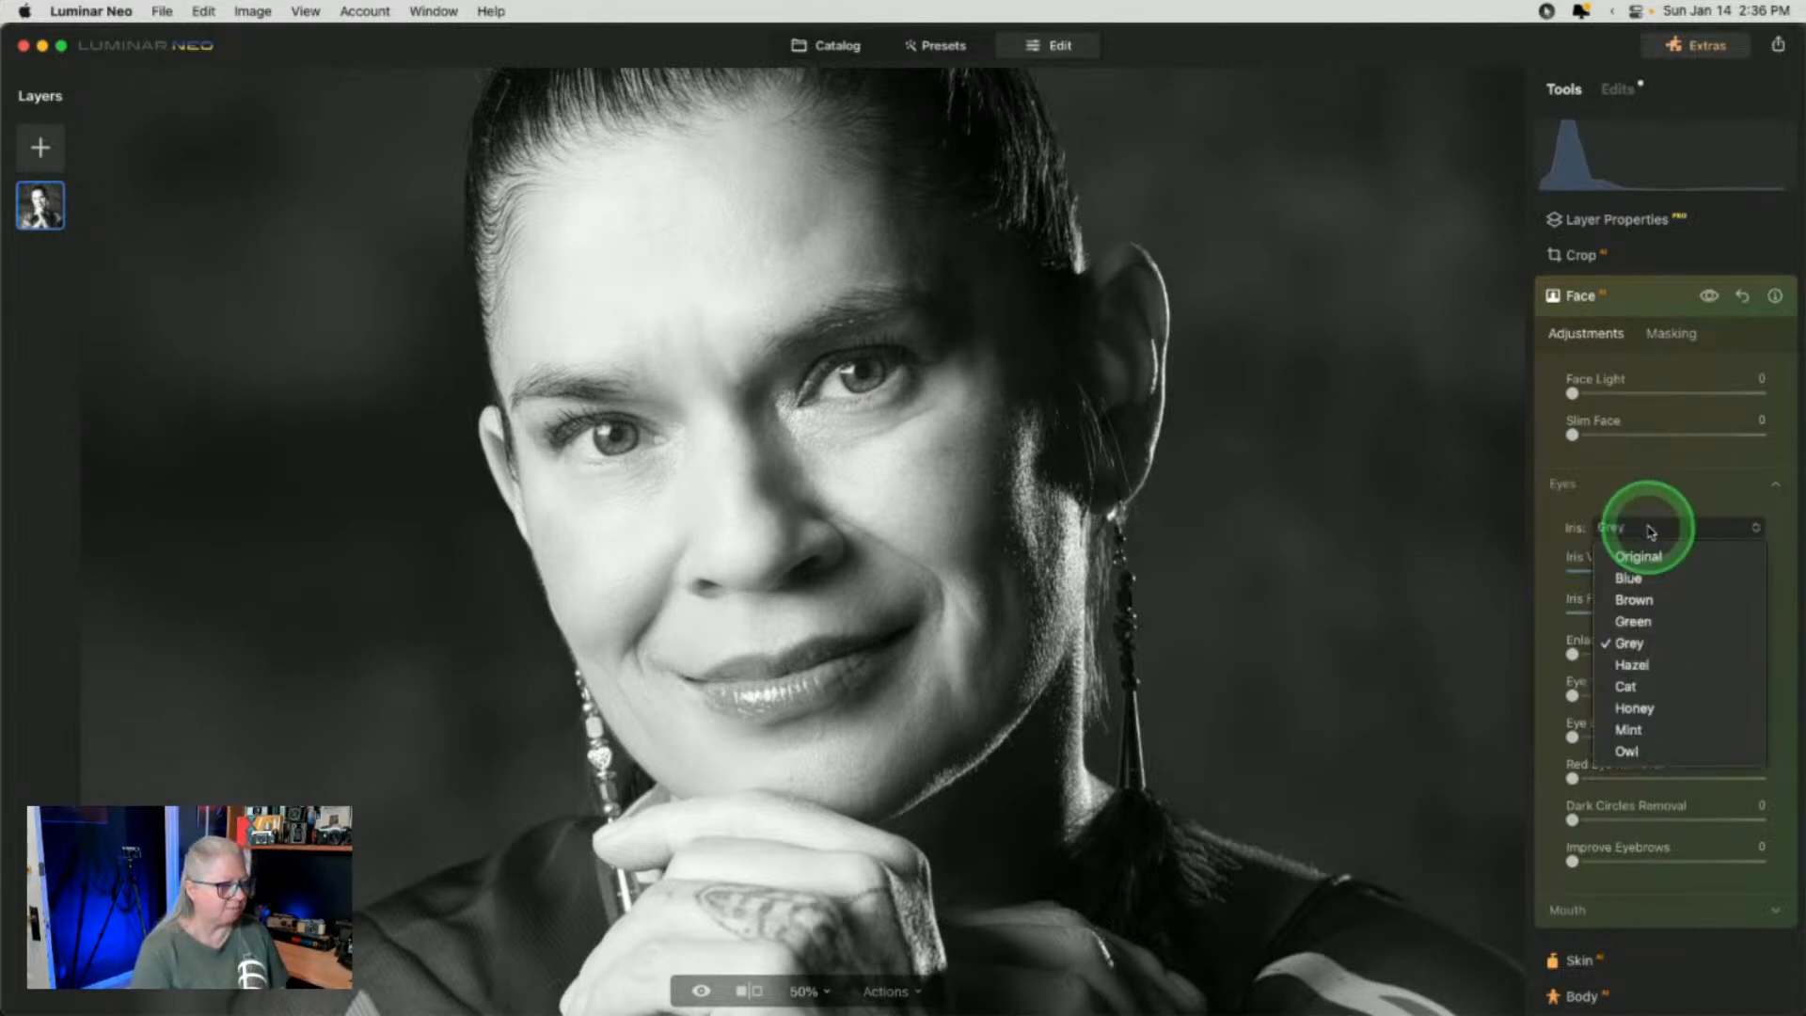
{"action": "left_click", "coordinate": [1642, 578]}
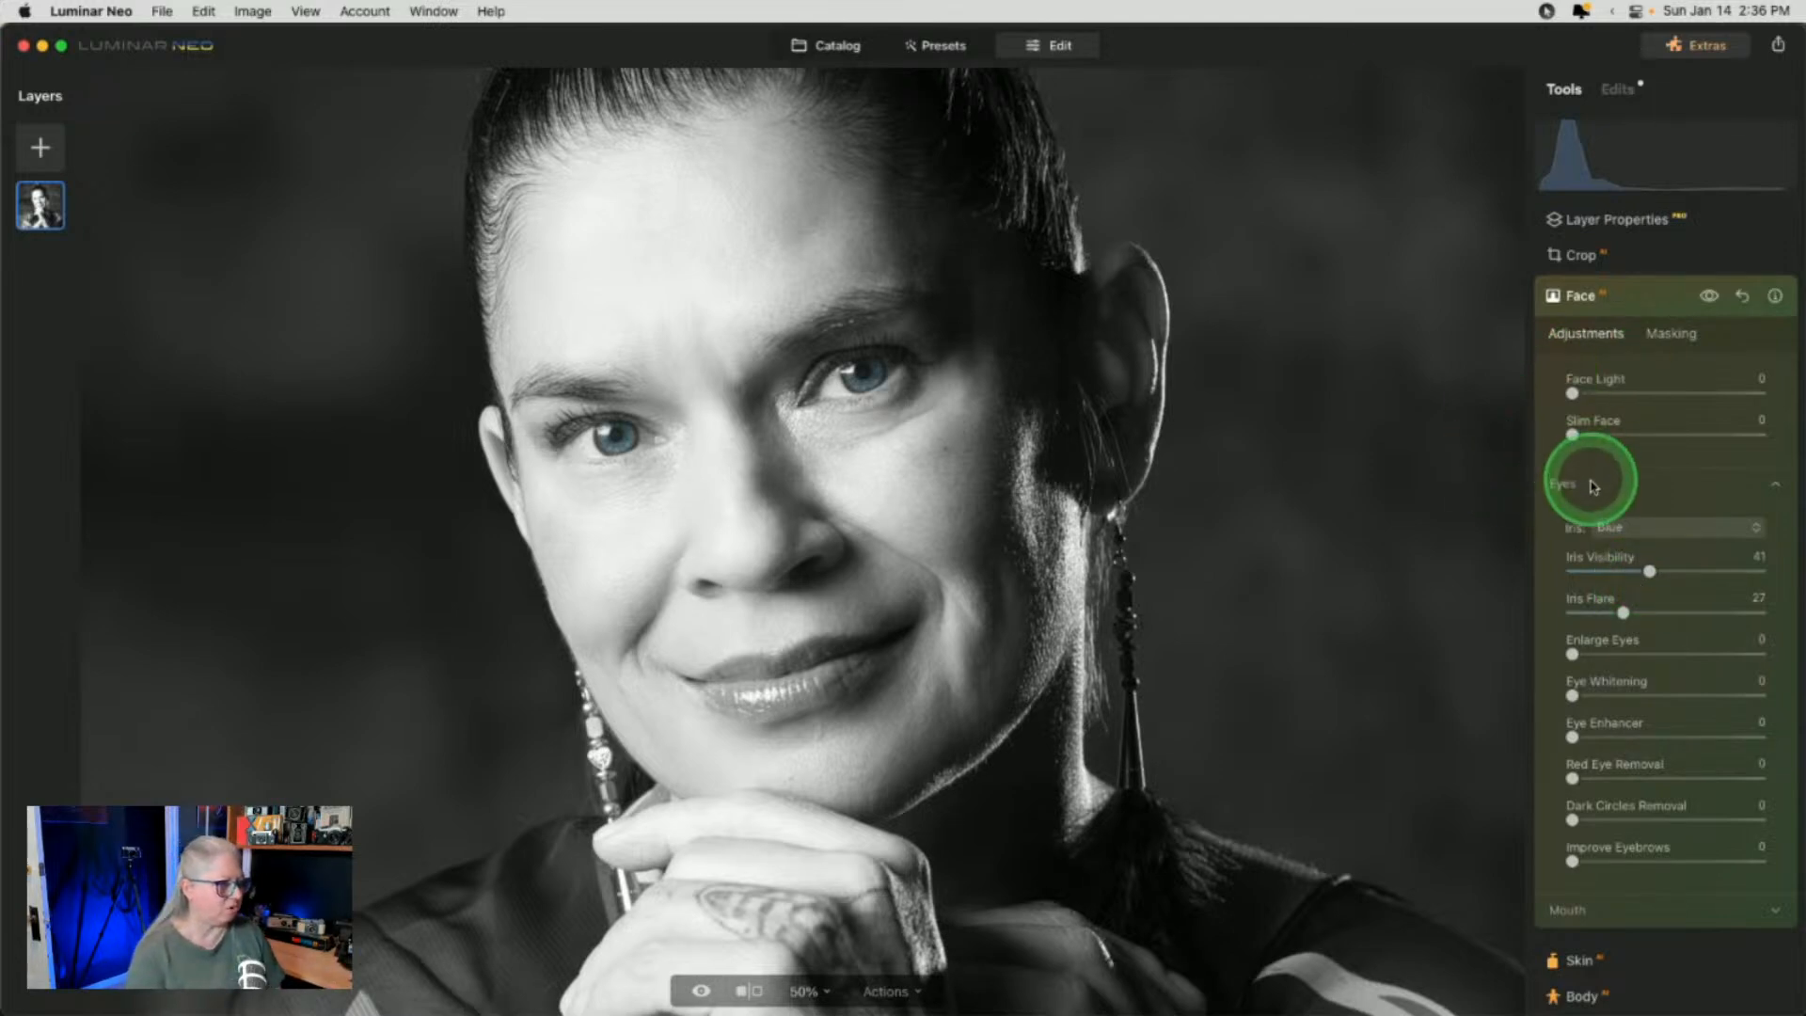
{"action": "left_click", "coordinate": [1637, 526]}
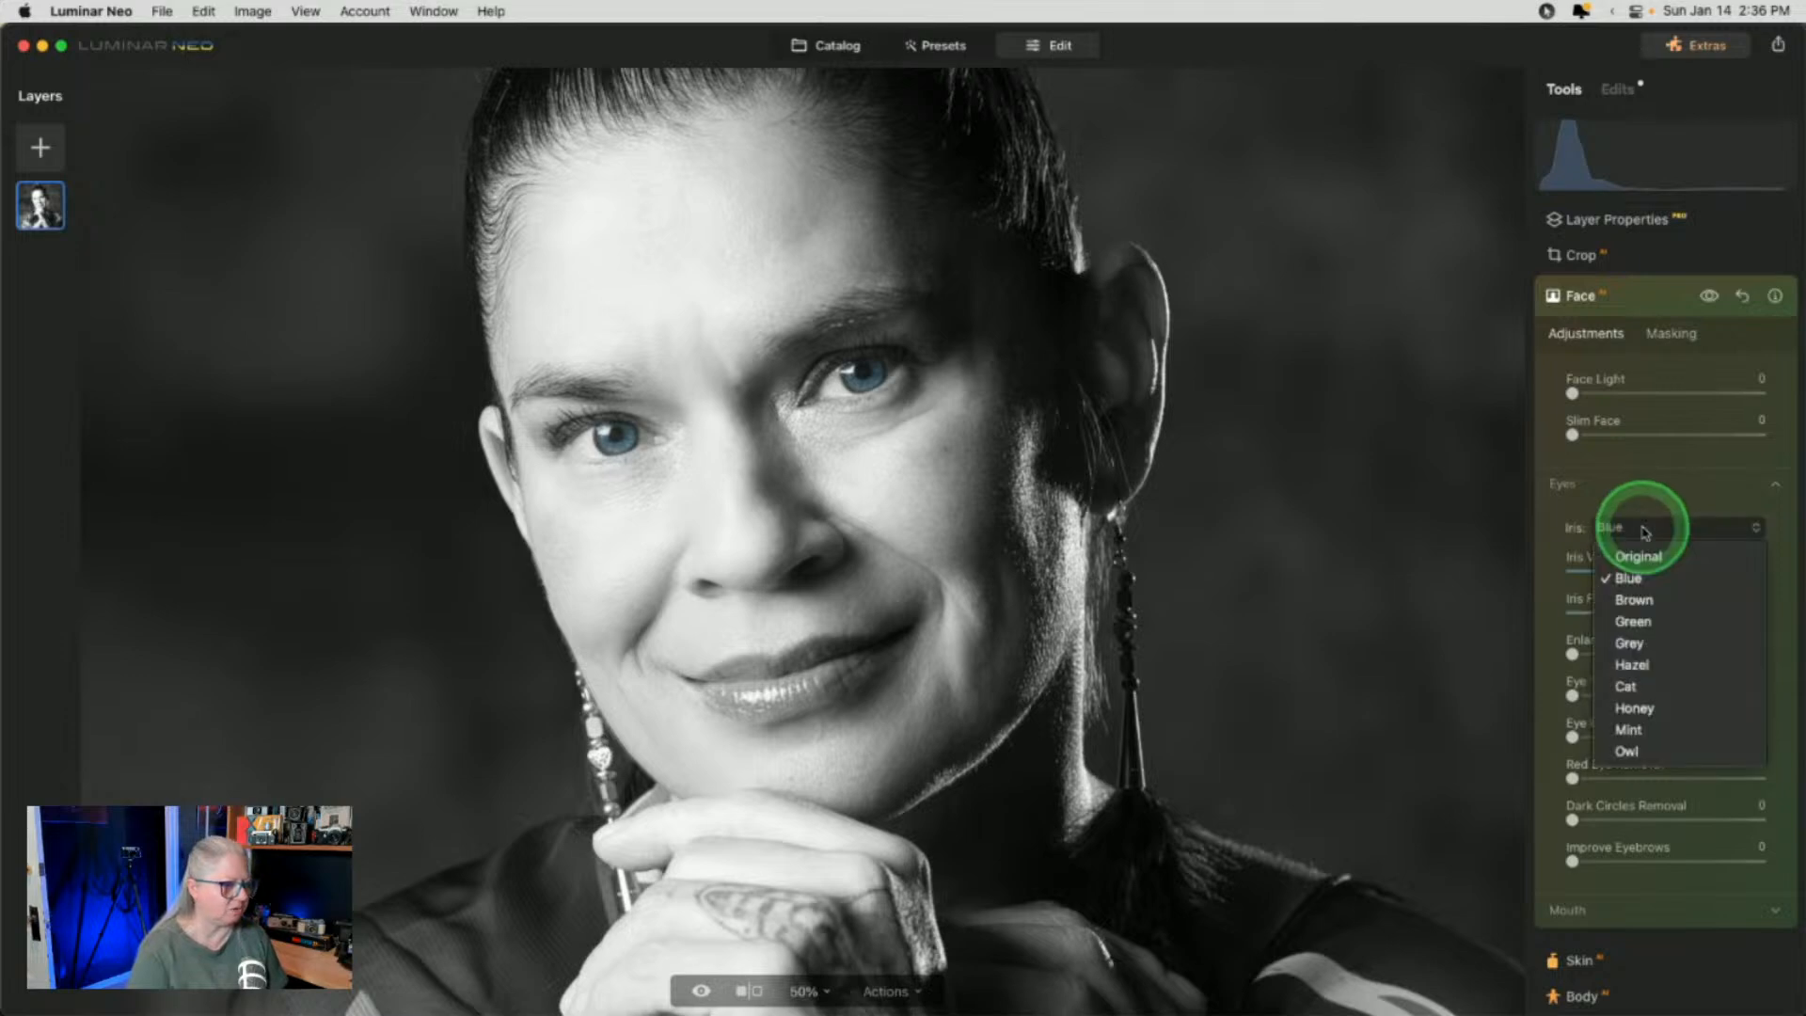
{"action": "left_click", "coordinate": [1648, 643]}
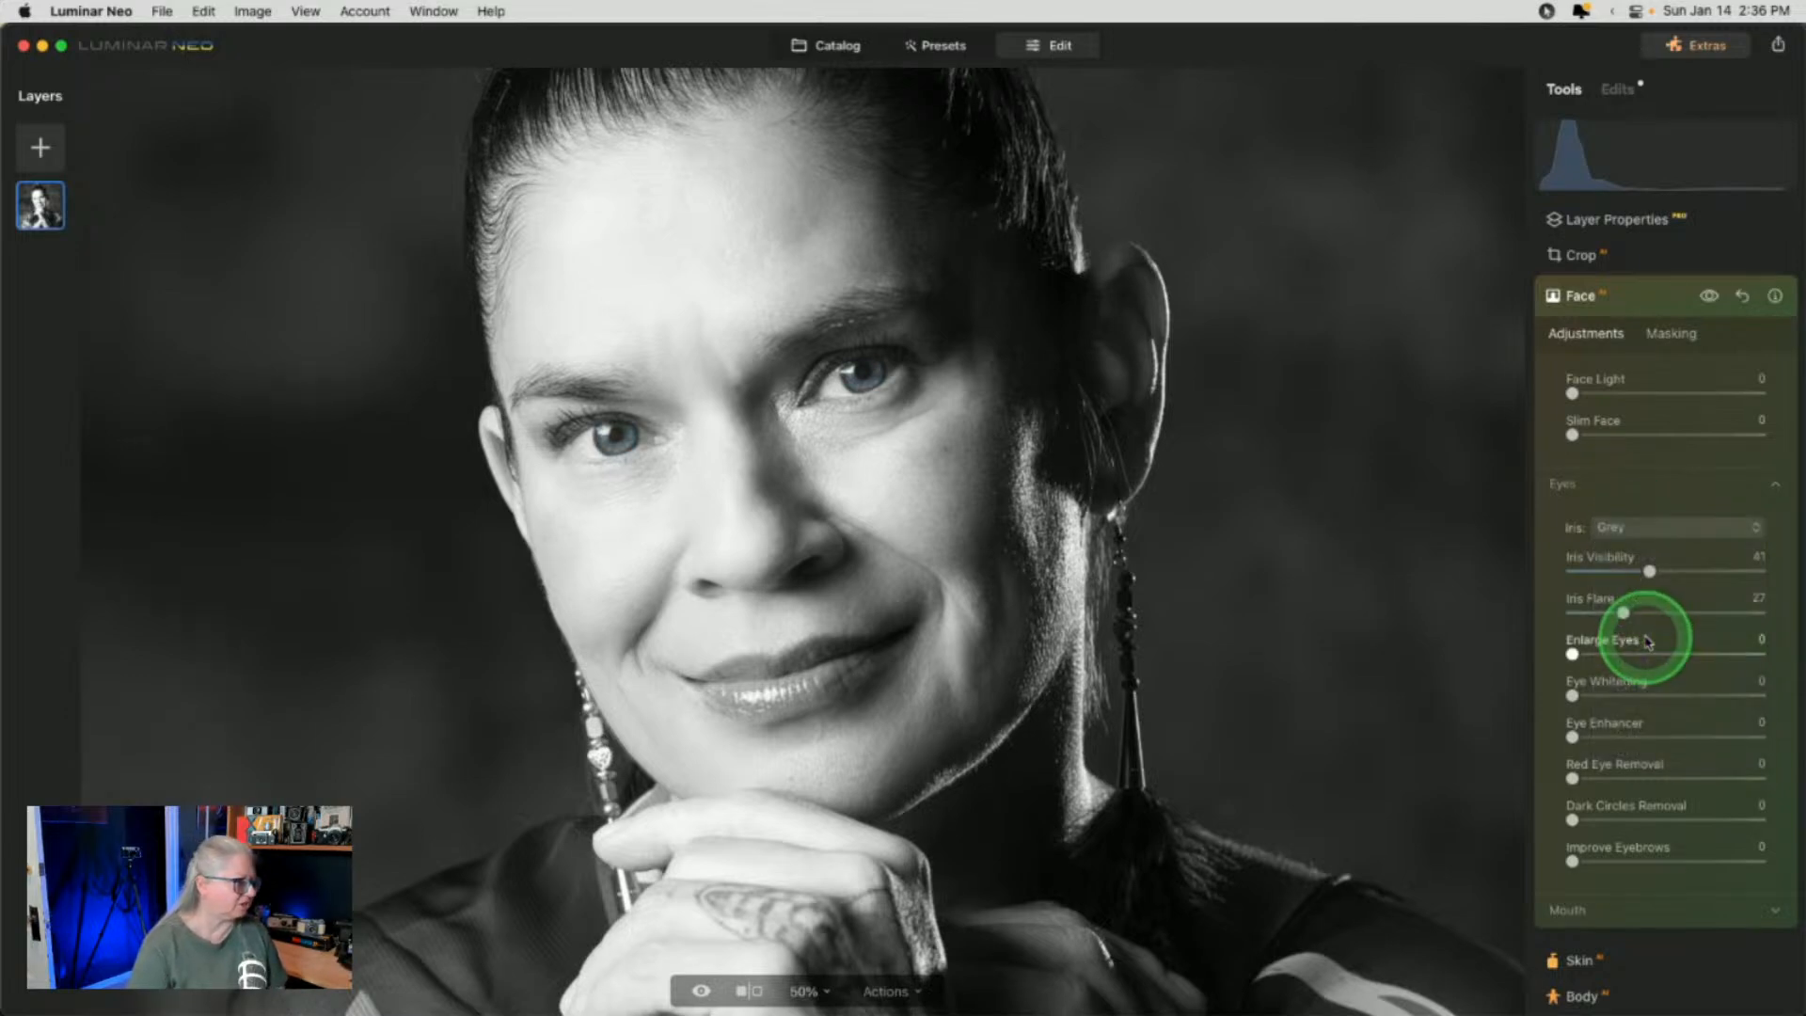
Refine the eyes with Eye Enhancer 59, Iris Flare 59 and Iris Visibility 29
{"action": "left_click_drag", "start_coordinate": [1574, 736], "coordinate": [1664, 735]}
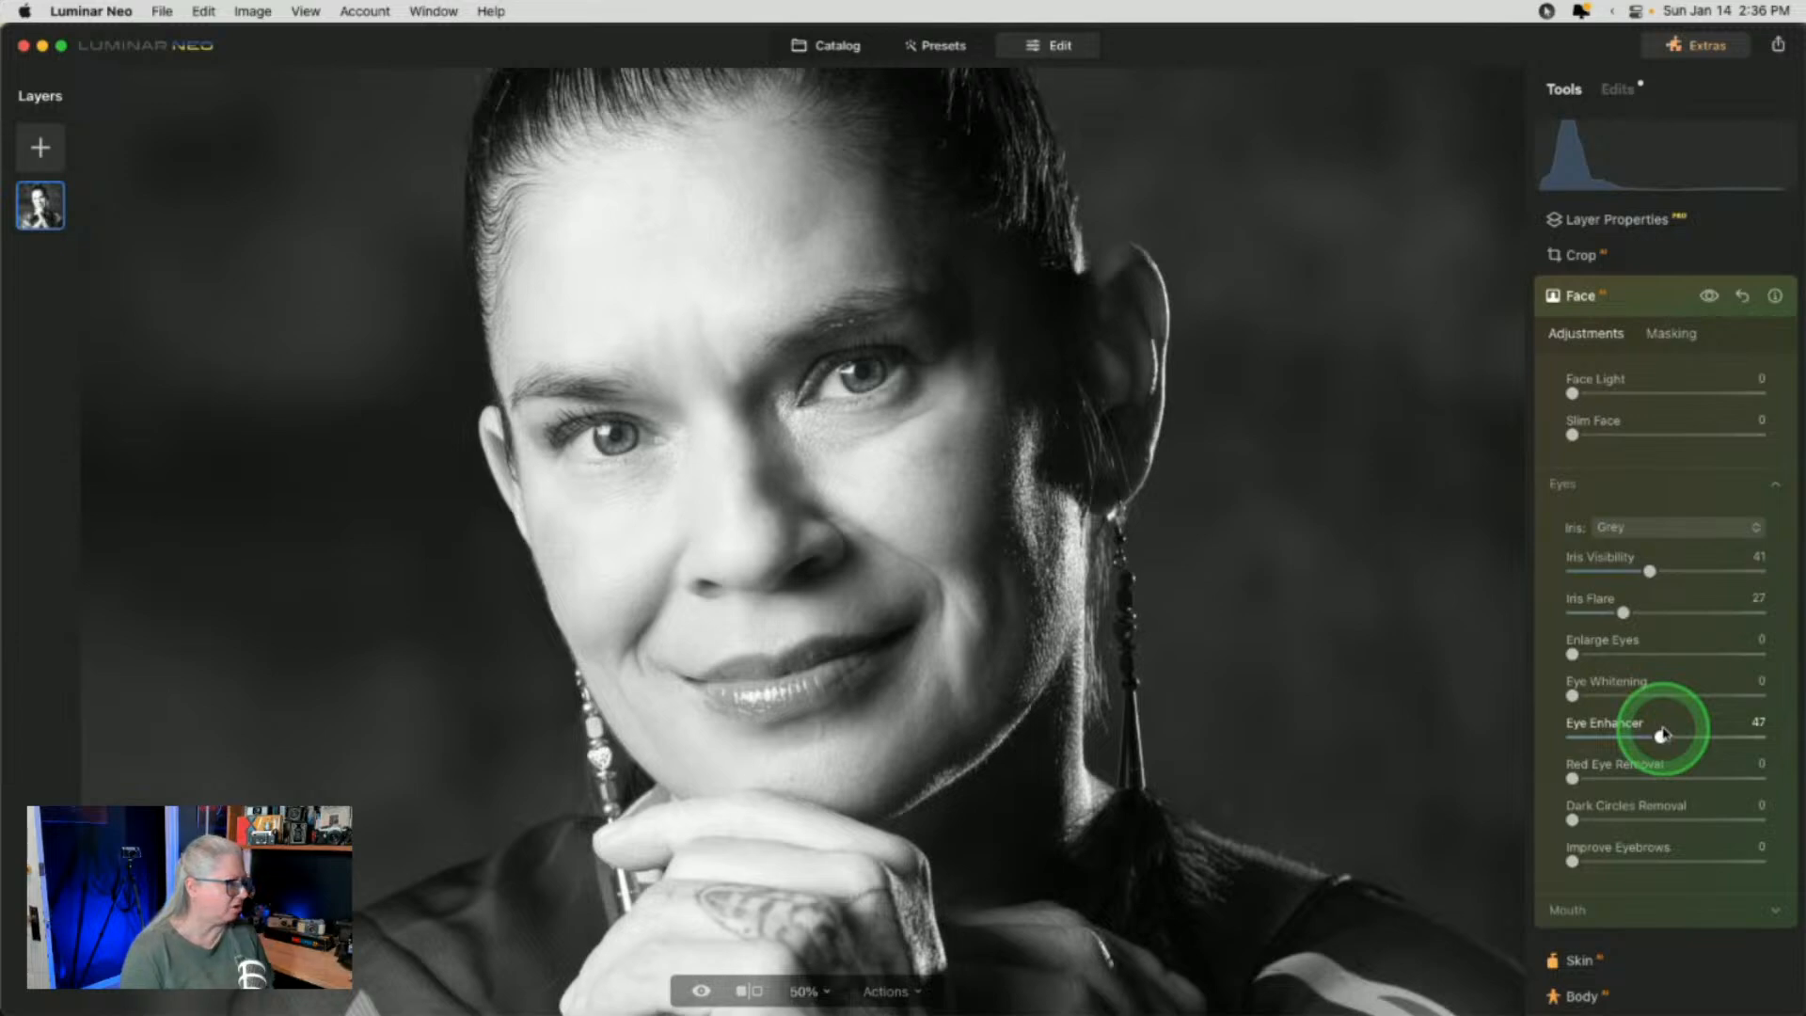
{"action": "left_click_drag", "start_coordinate": [1623, 612], "coordinate": [1684, 616]}
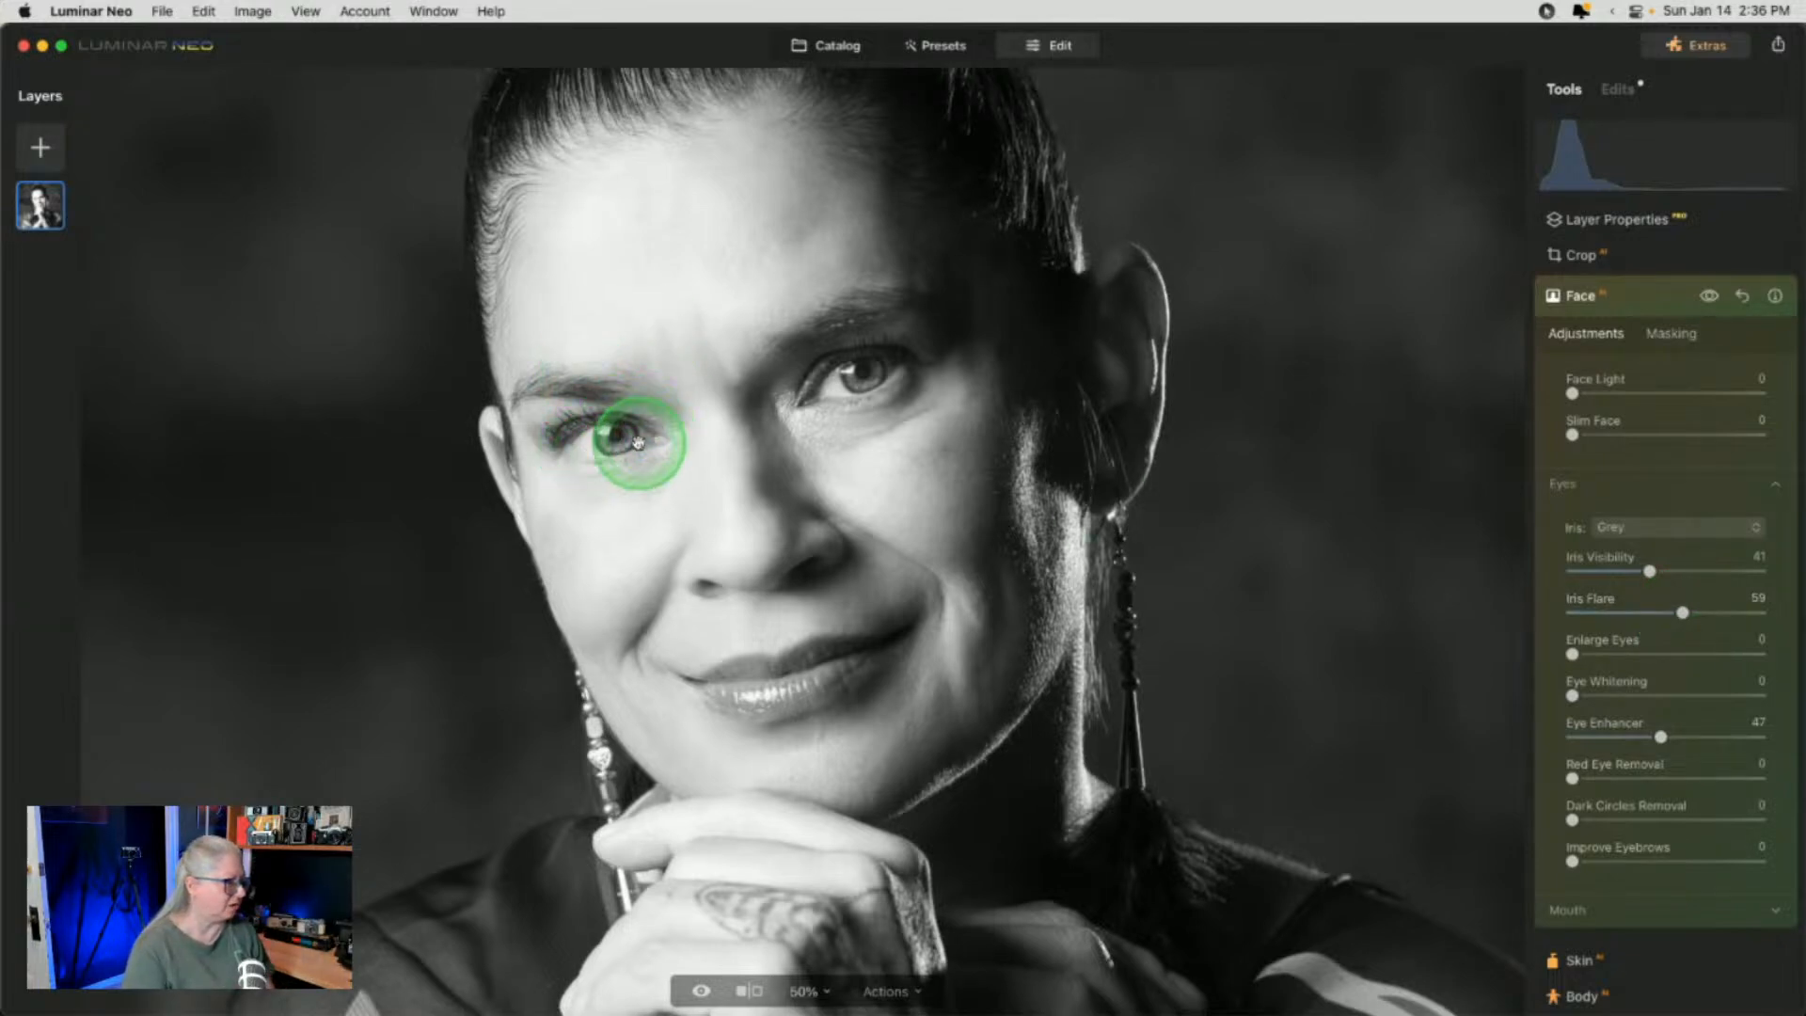
{"action": "left_click_drag", "start_coordinate": [1649, 571], "coordinate": [1628, 571]}
{"action": "left_click_drag", "start_coordinate": [1660, 736], "coordinate": [1684, 736]}
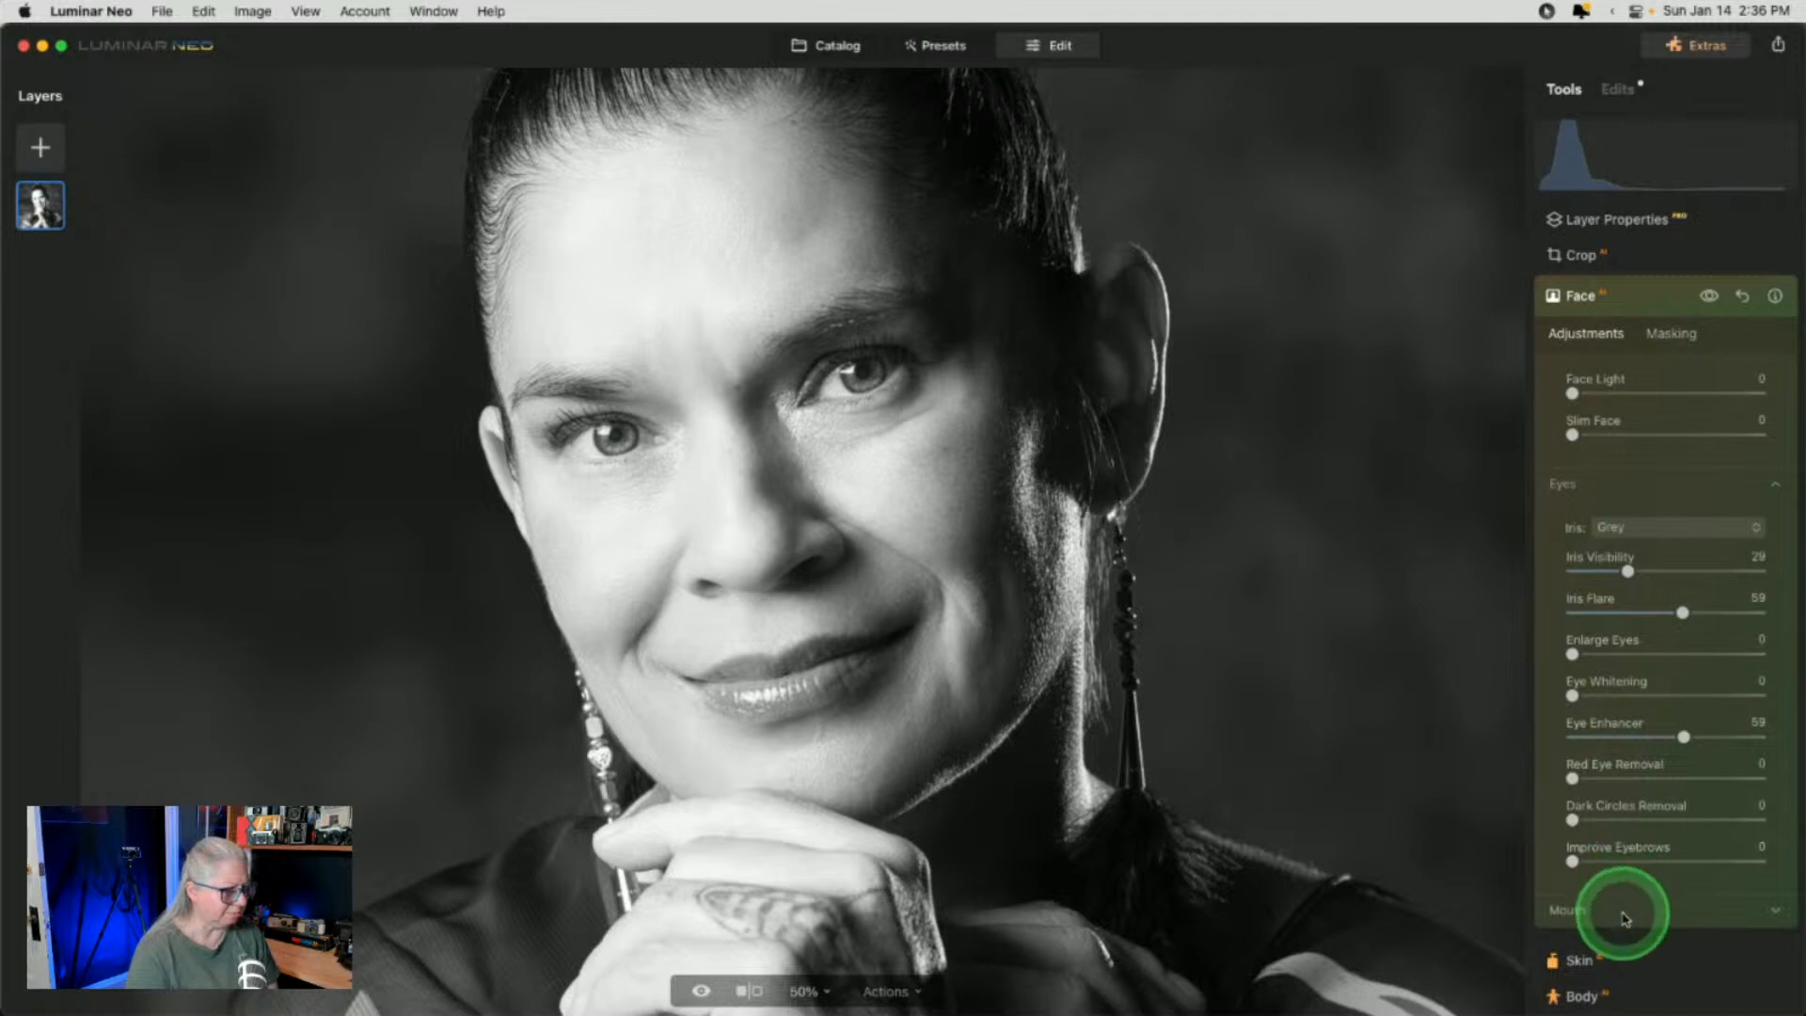
In the Face tool's mouth adjustments, set Lips Darkening to 82
{"action": "left_click", "coordinate": [1624, 911]}
{"action": "scroll", "coordinate": [1626, 730], "scroll_direction": "down", "scroll_amount": 5}
{"action": "left_click_drag", "start_coordinate": [1576, 856], "coordinate": [1716, 855]}
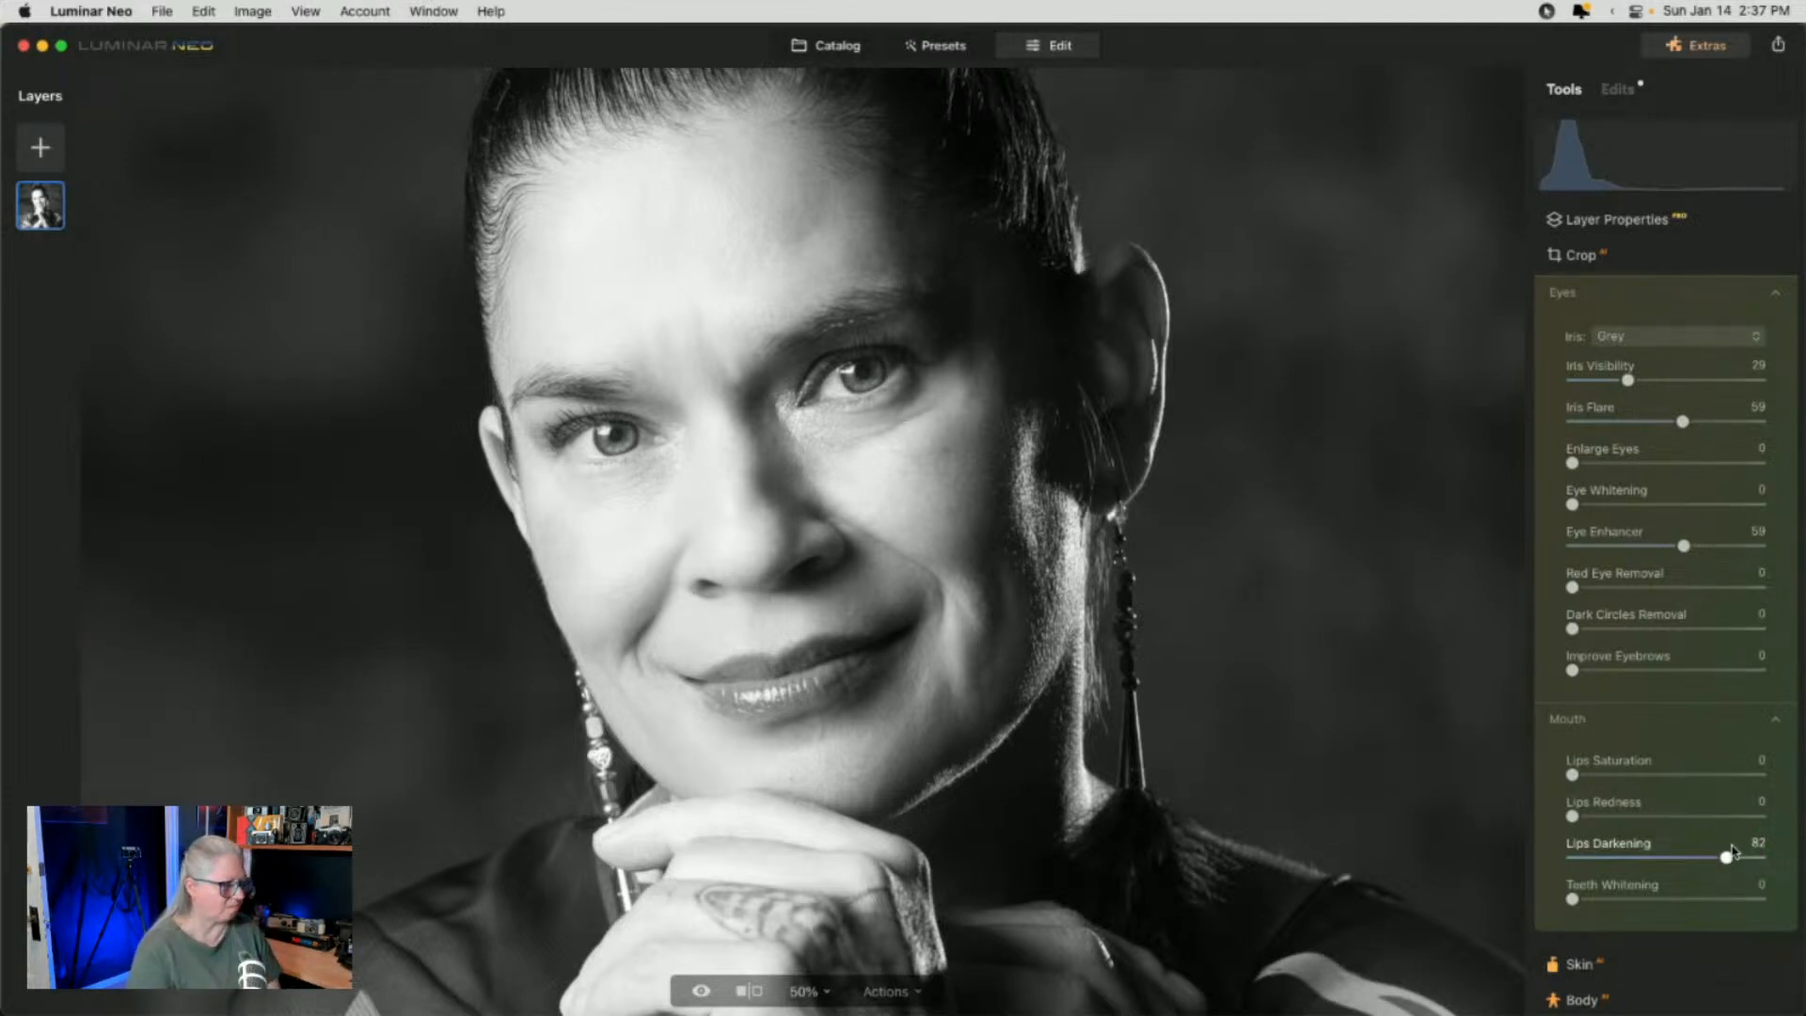
In the Face tool's eye adjustments, set Dark Circles Removal to 76 and Improve Eyebrows to 57
{"action": "mouse_move", "coordinate": [1701, 629]}
{"action": "left_mouse_down"}
{"action": "mouse_move", "coordinate": [1727, 634]}
{"action": "mouse_move", "coordinate": [1714, 640]}
{"action": "left_mouse_up"}
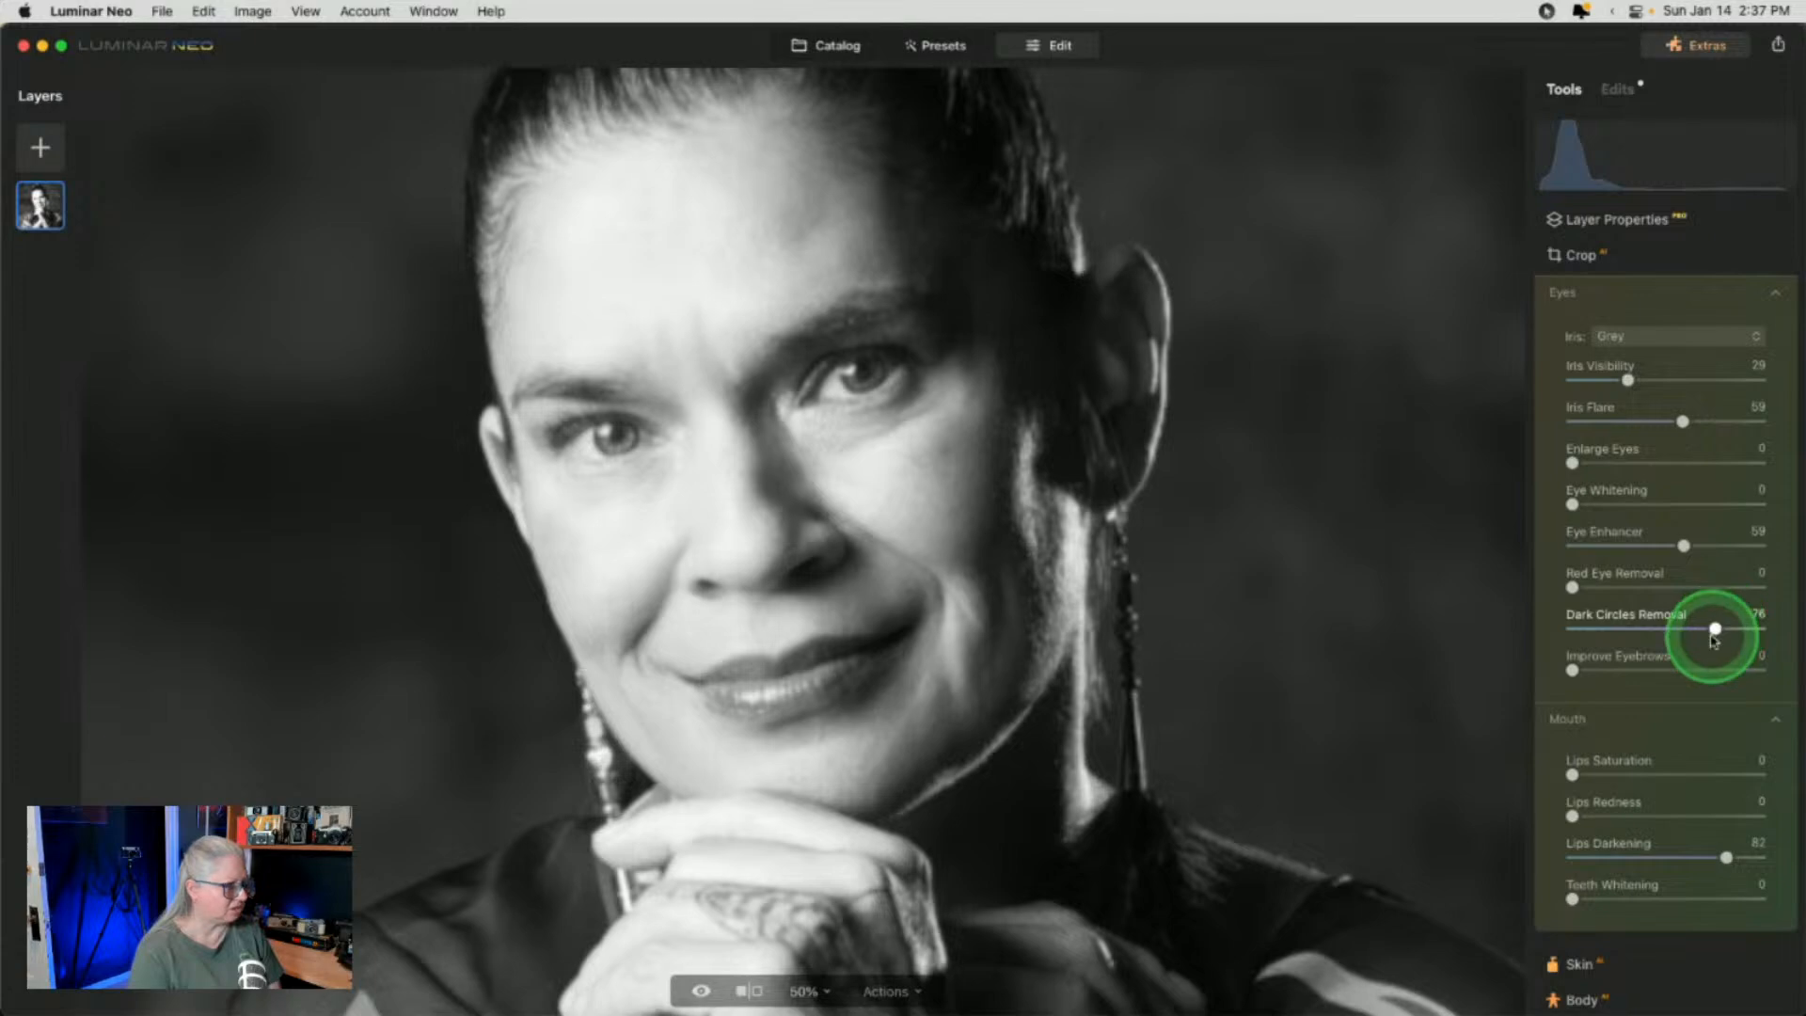
{"action": "left_click", "coordinate": [1574, 671]}
{"action": "left_click_drag", "start_coordinate": [1583, 670], "coordinate": [1687, 668]}
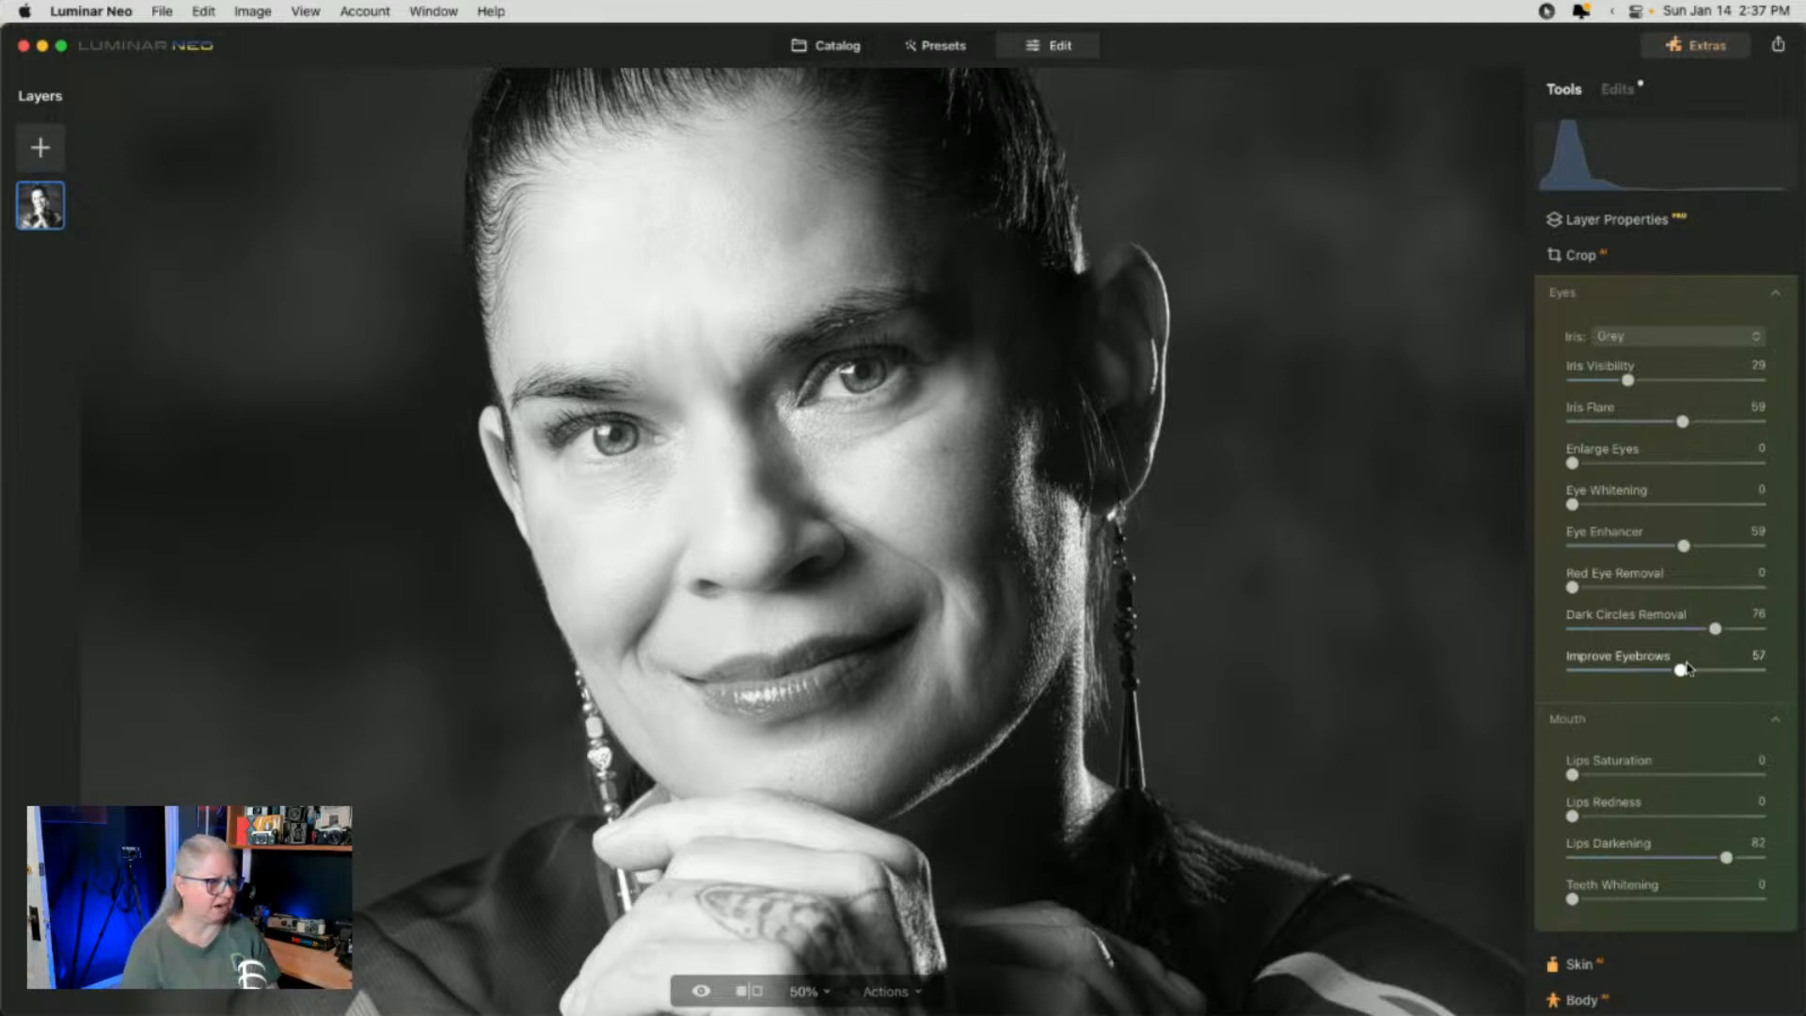
Try Enlarge Eyes at 71 and compare the portrait with and without the Face adjustments
{"action": "left_click_drag", "start_coordinate": [1574, 462], "coordinate": [1709, 460]}
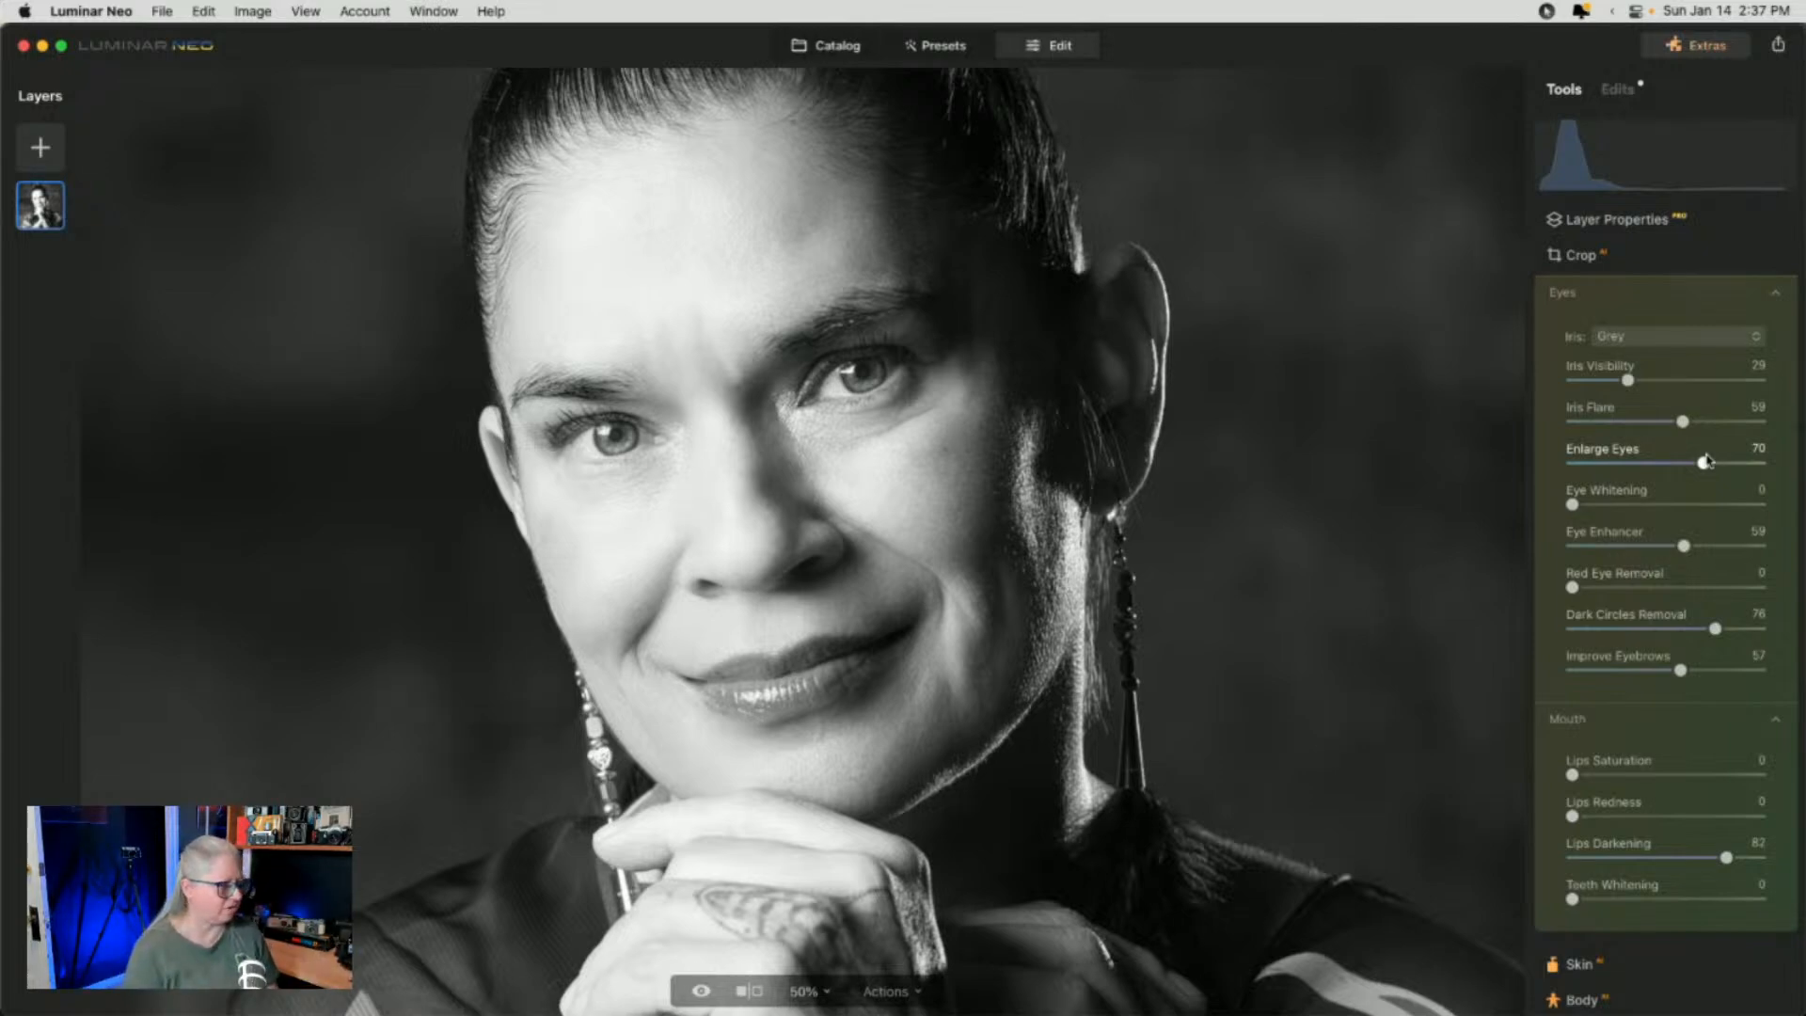
{"action": "mouse_move", "coordinate": [1705, 465]}
{"action": "left_mouse_down"}
{"action": "mouse_move", "coordinate": [1544, 454]}
{"action": "mouse_move", "coordinate": [1709, 461]}
{"action": "left_mouse_up"}
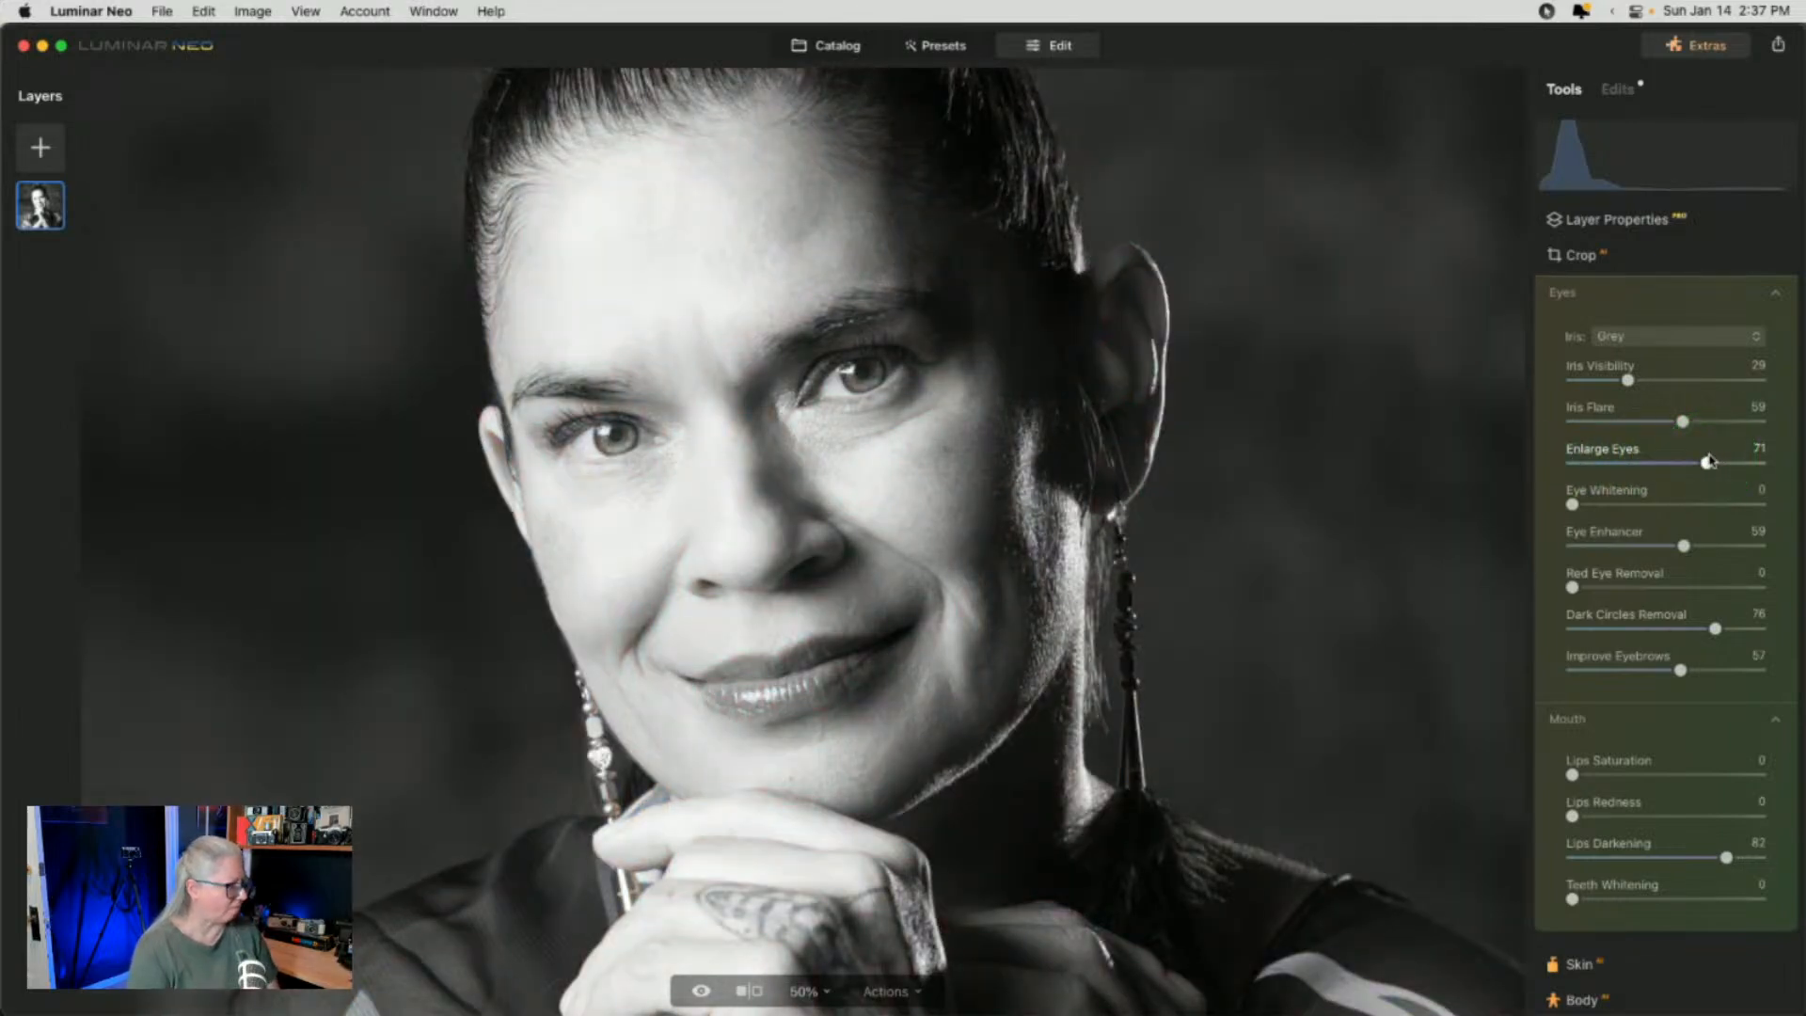
{"action": "scroll", "coordinate": [1710, 462], "scroll_direction": "up", "scroll_amount": 4}
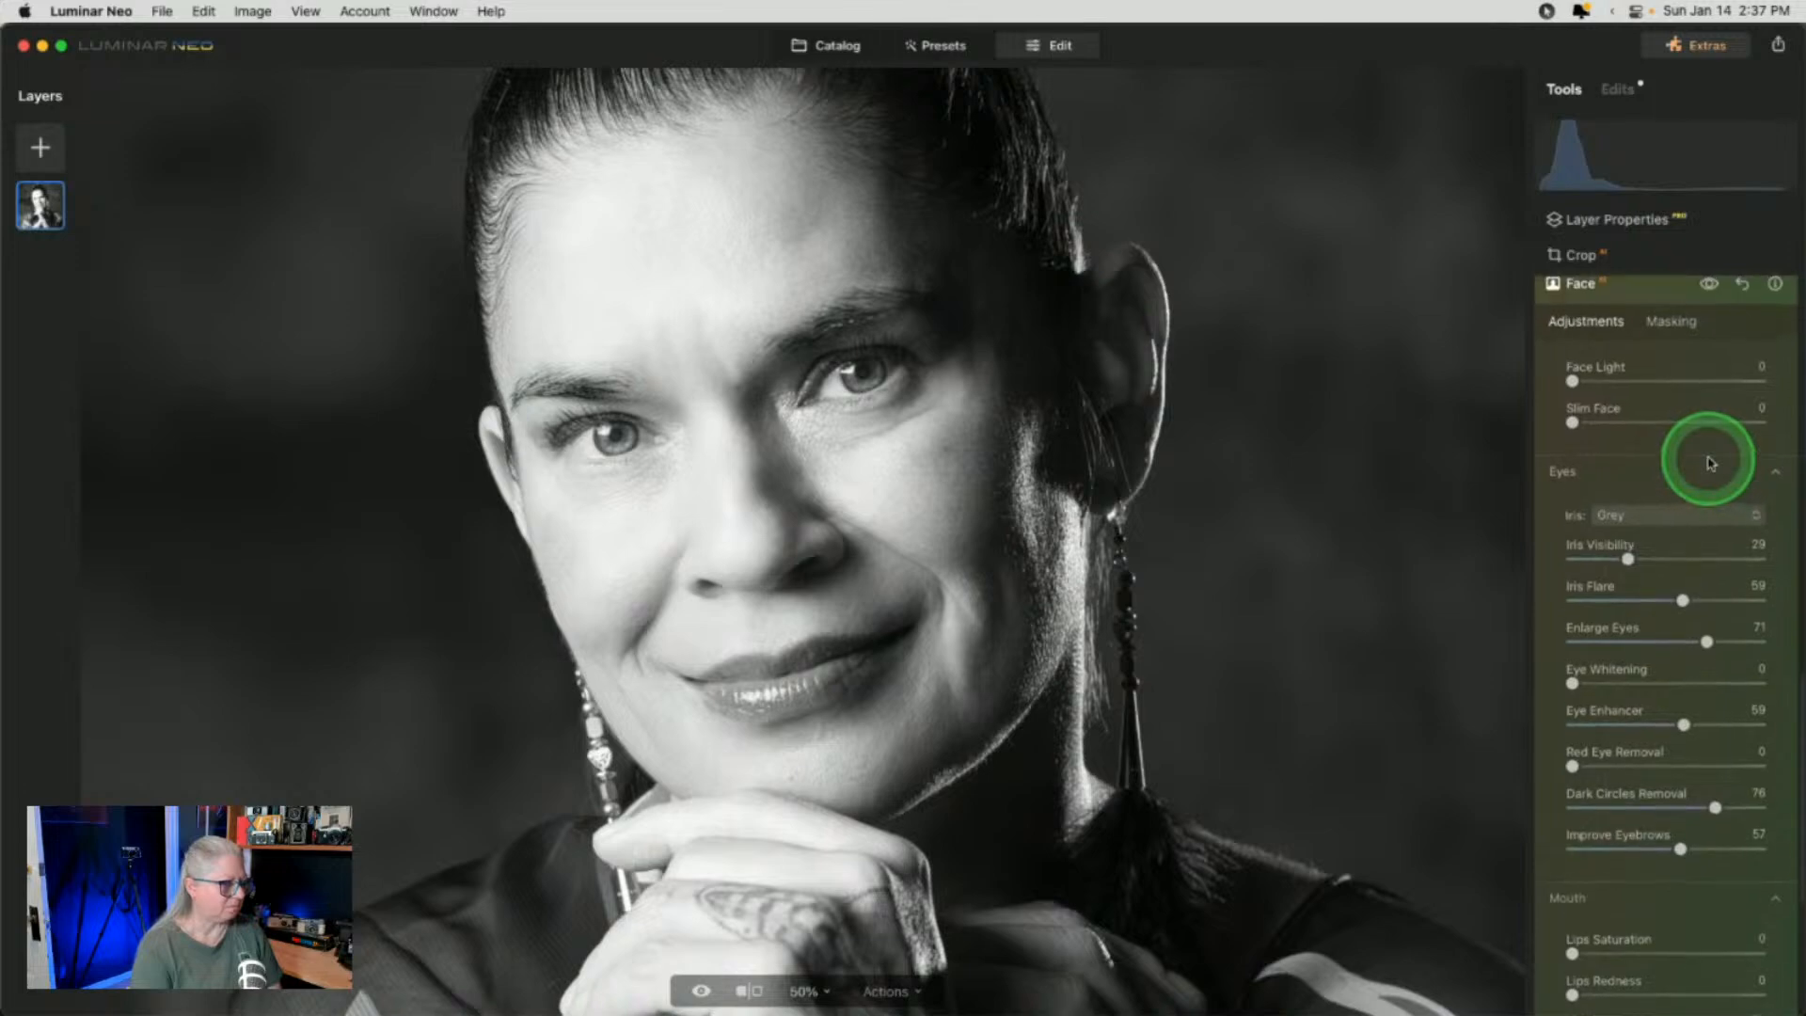
{"action": "left_click", "coordinate": [1708, 292]}
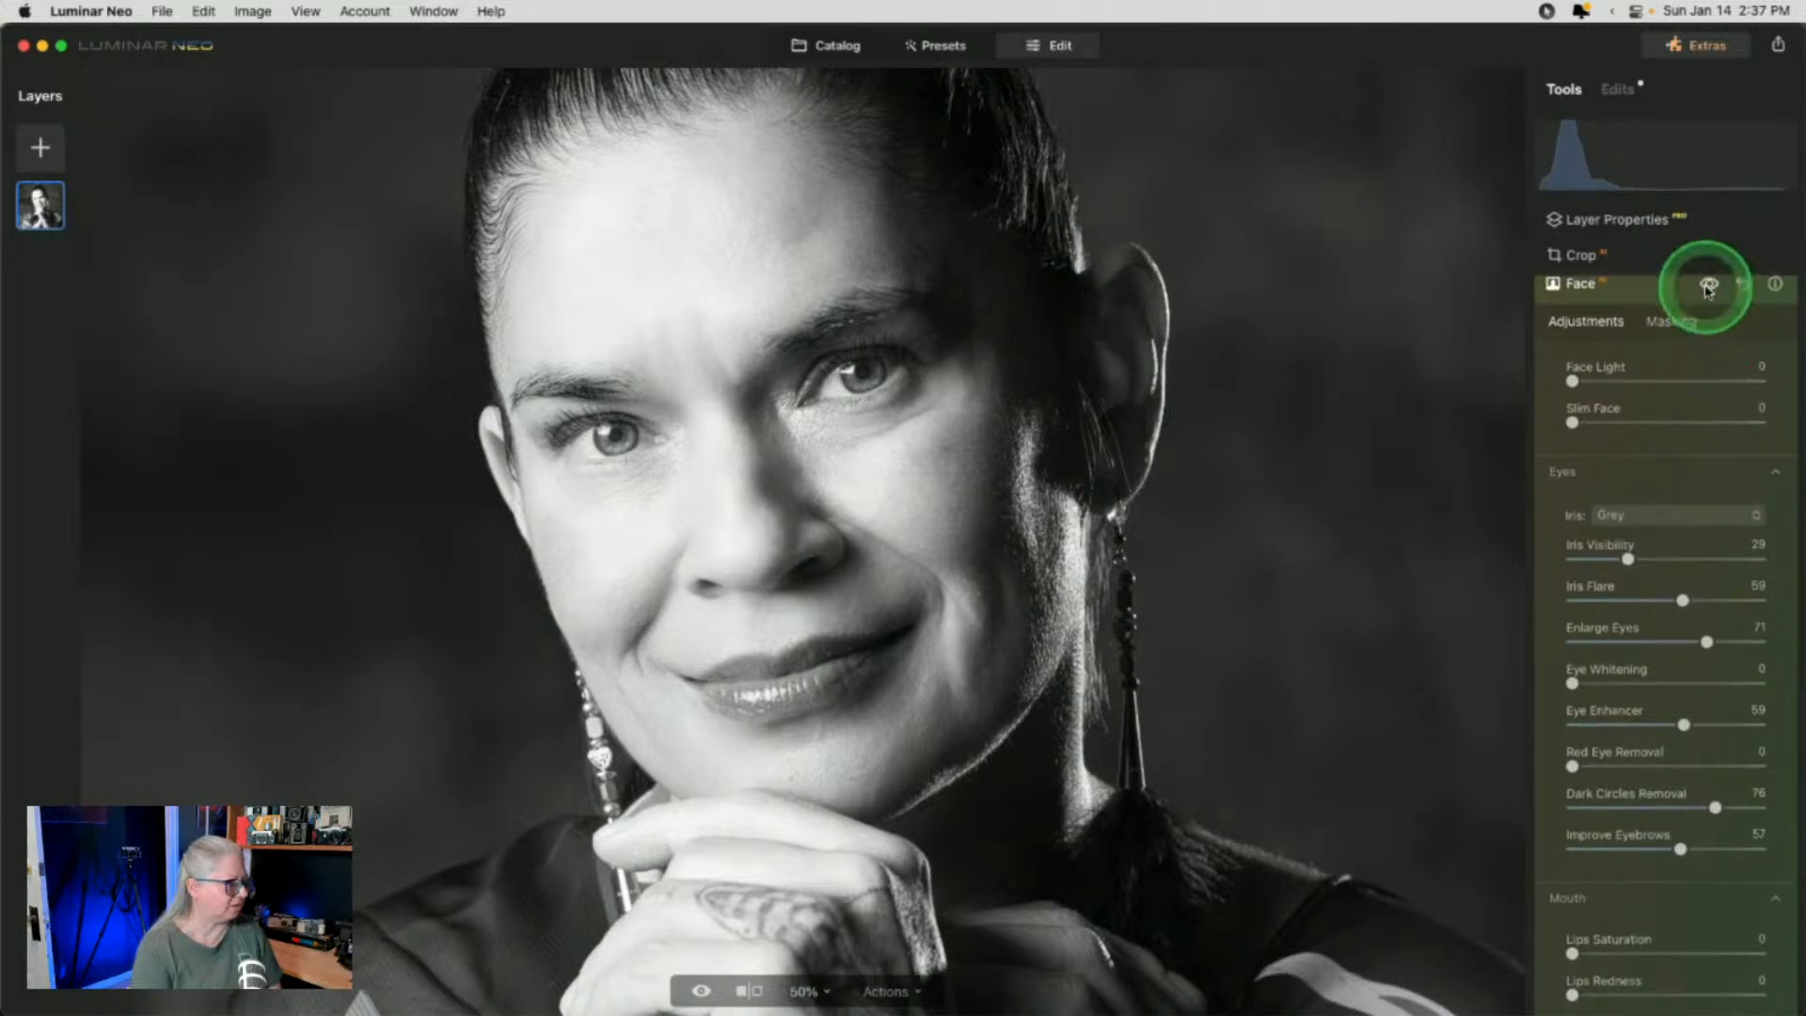
{"action": "left_click", "coordinate": [1708, 288]}
Test a stronger eye enlargement on the portrait and reset Enlarge Eyes to 0
{"action": "scroll", "coordinate": [1677, 503], "scroll_direction": "down", "scroll_amount": 1}
{"action": "scroll", "coordinate": [1680, 502], "scroll_direction": "down", "scroll_amount": 2}
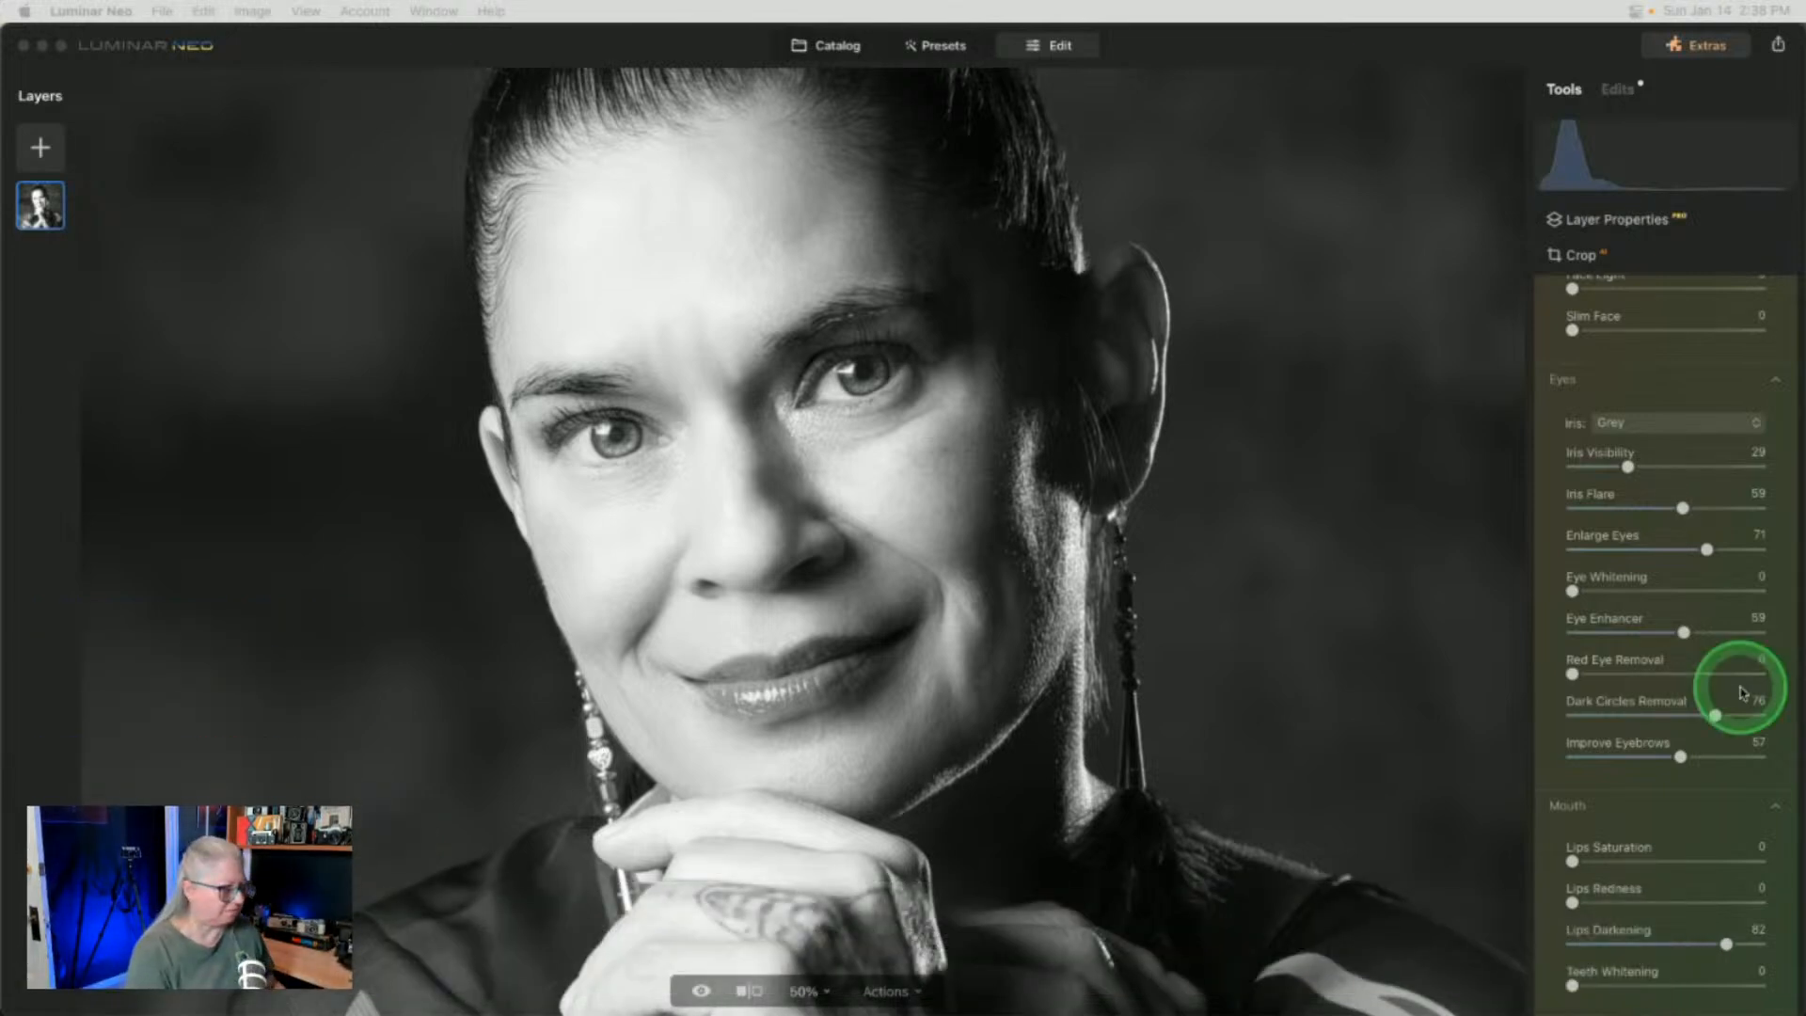
{"action": "left_click", "coordinate": [1680, 379]}
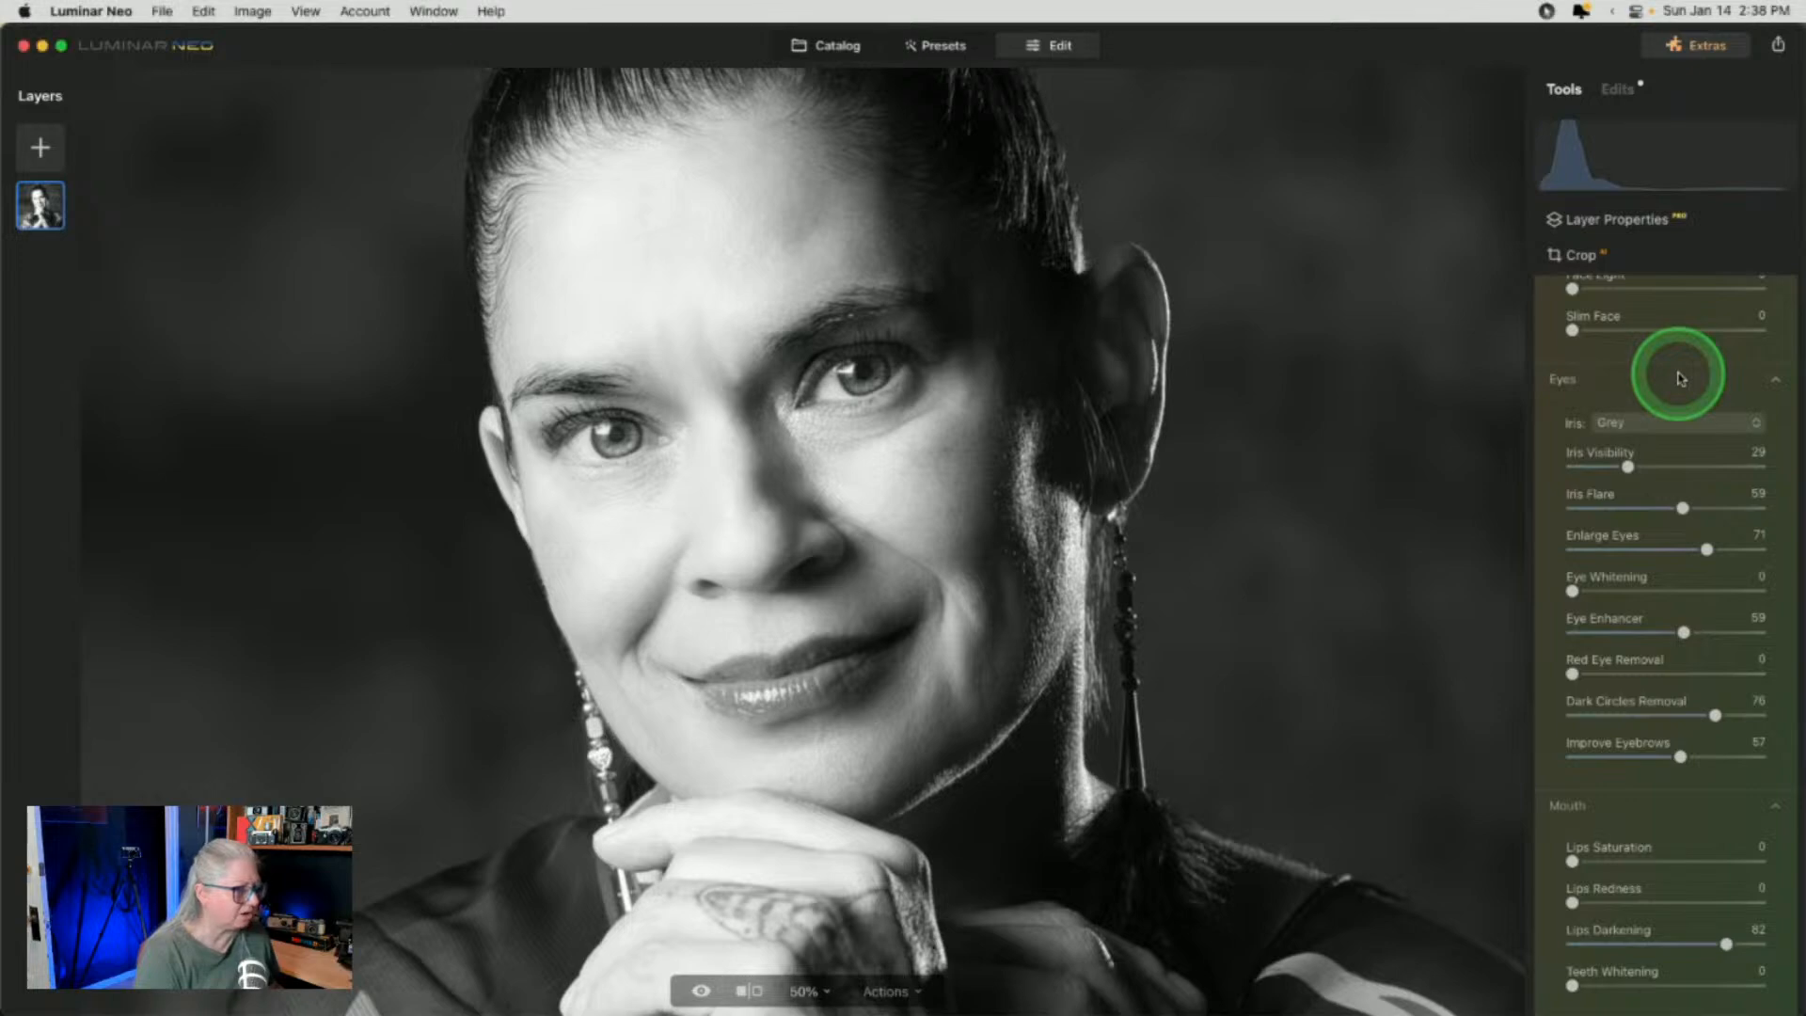
{"action": "key", "text": "backslash"}
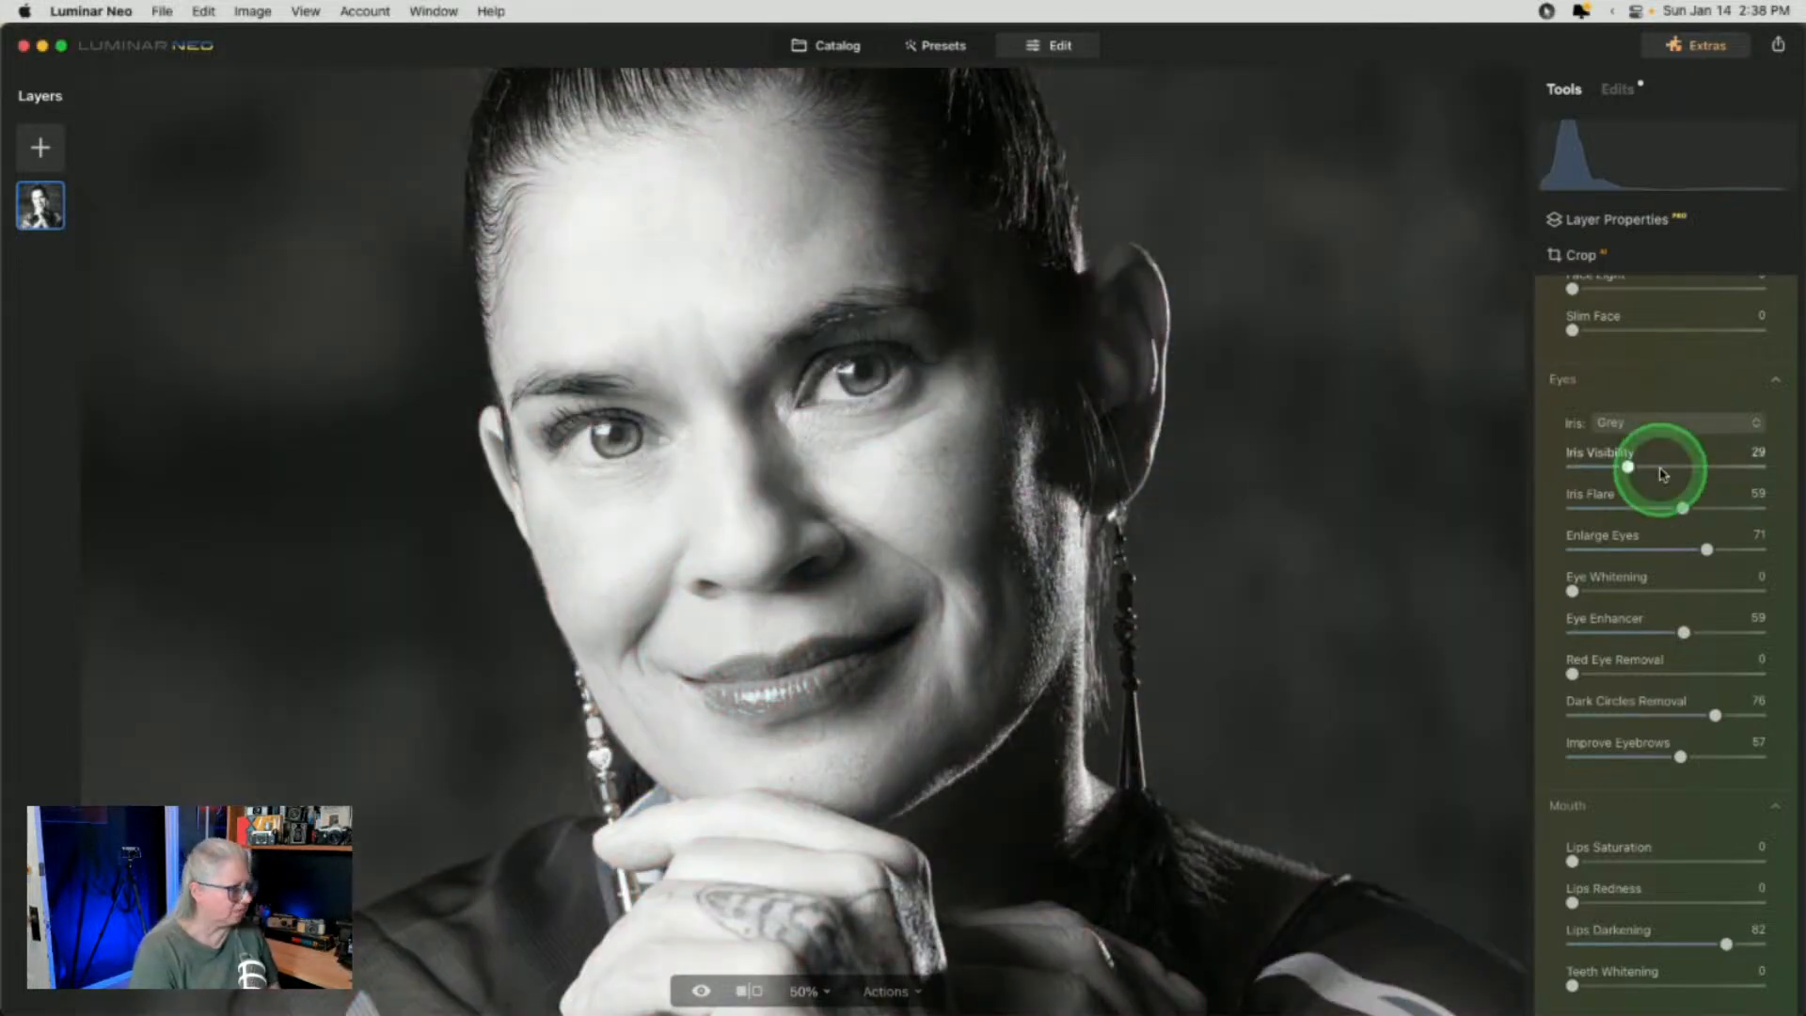
{"action": "left_click_drag", "start_coordinate": [1706, 549], "coordinate": [1773, 550]}
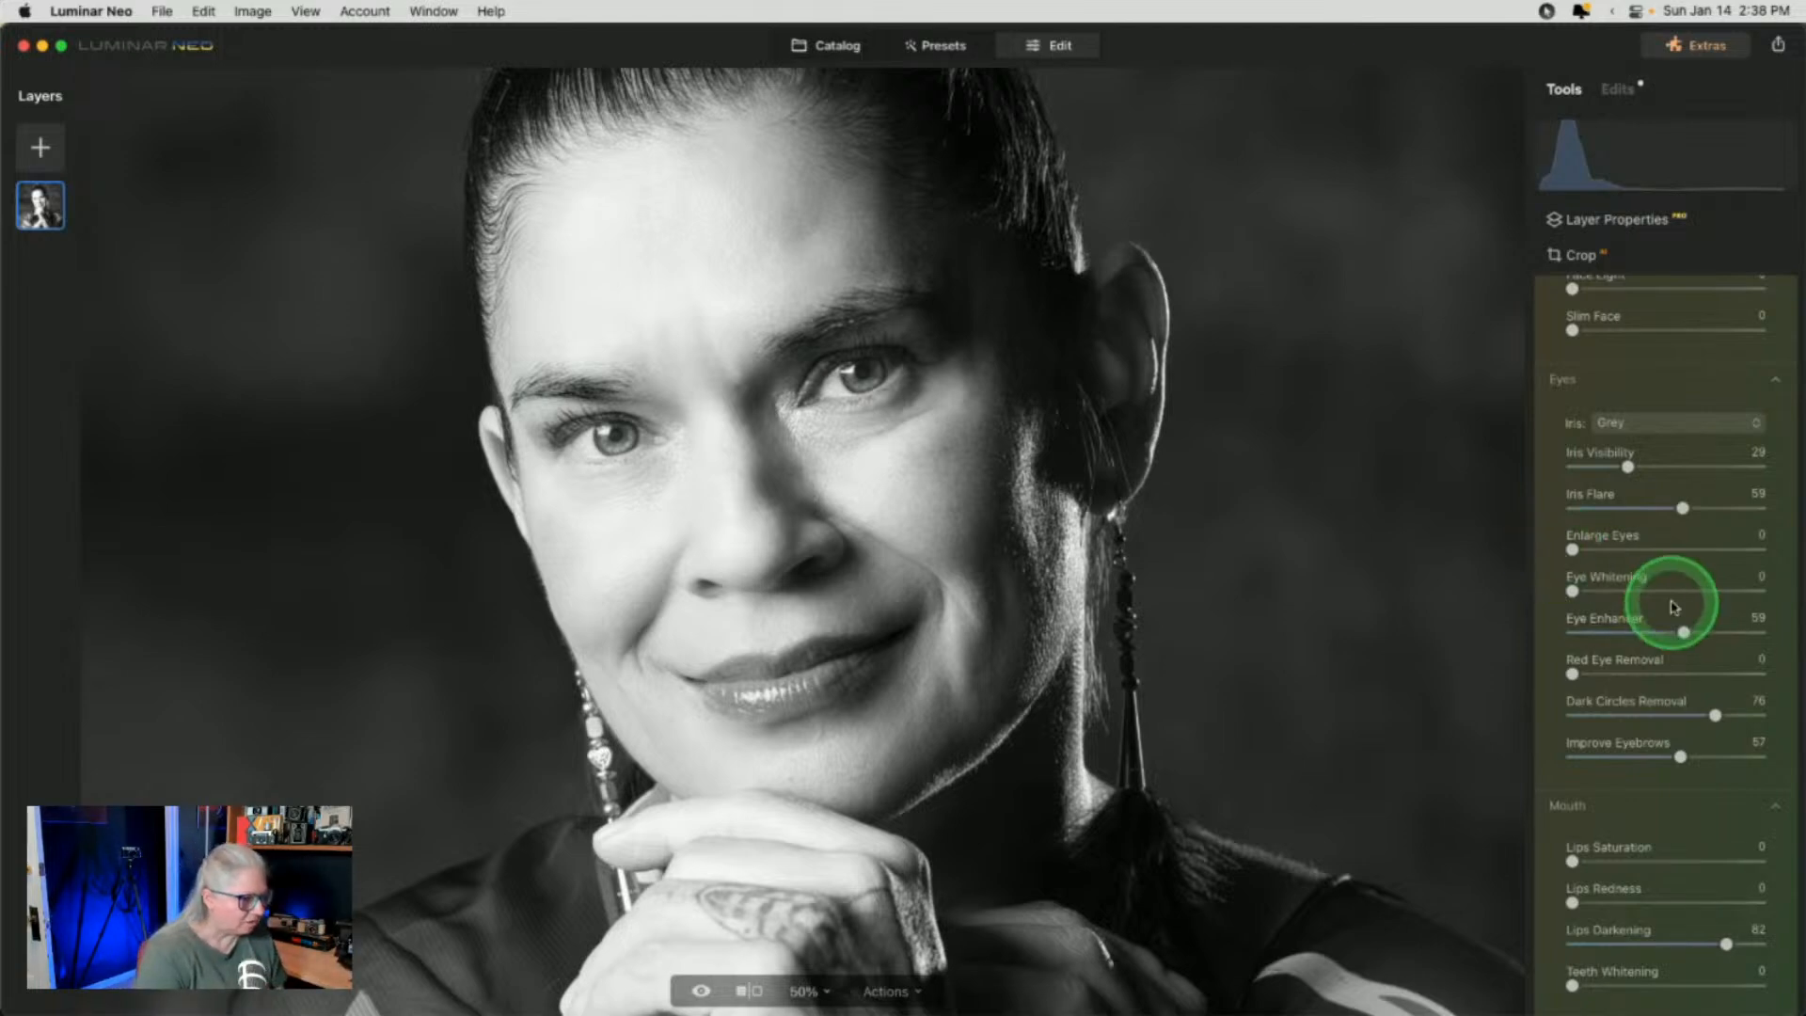
Try Lips Redness at 100 and 70 on the mouth and reset it to 0
{"action": "scroll", "coordinate": [1670, 603], "scroll_direction": "down", "scroll_amount": 2}
{"action": "left_click_drag", "start_coordinate": [1563, 818], "coordinate": [1764, 811]}
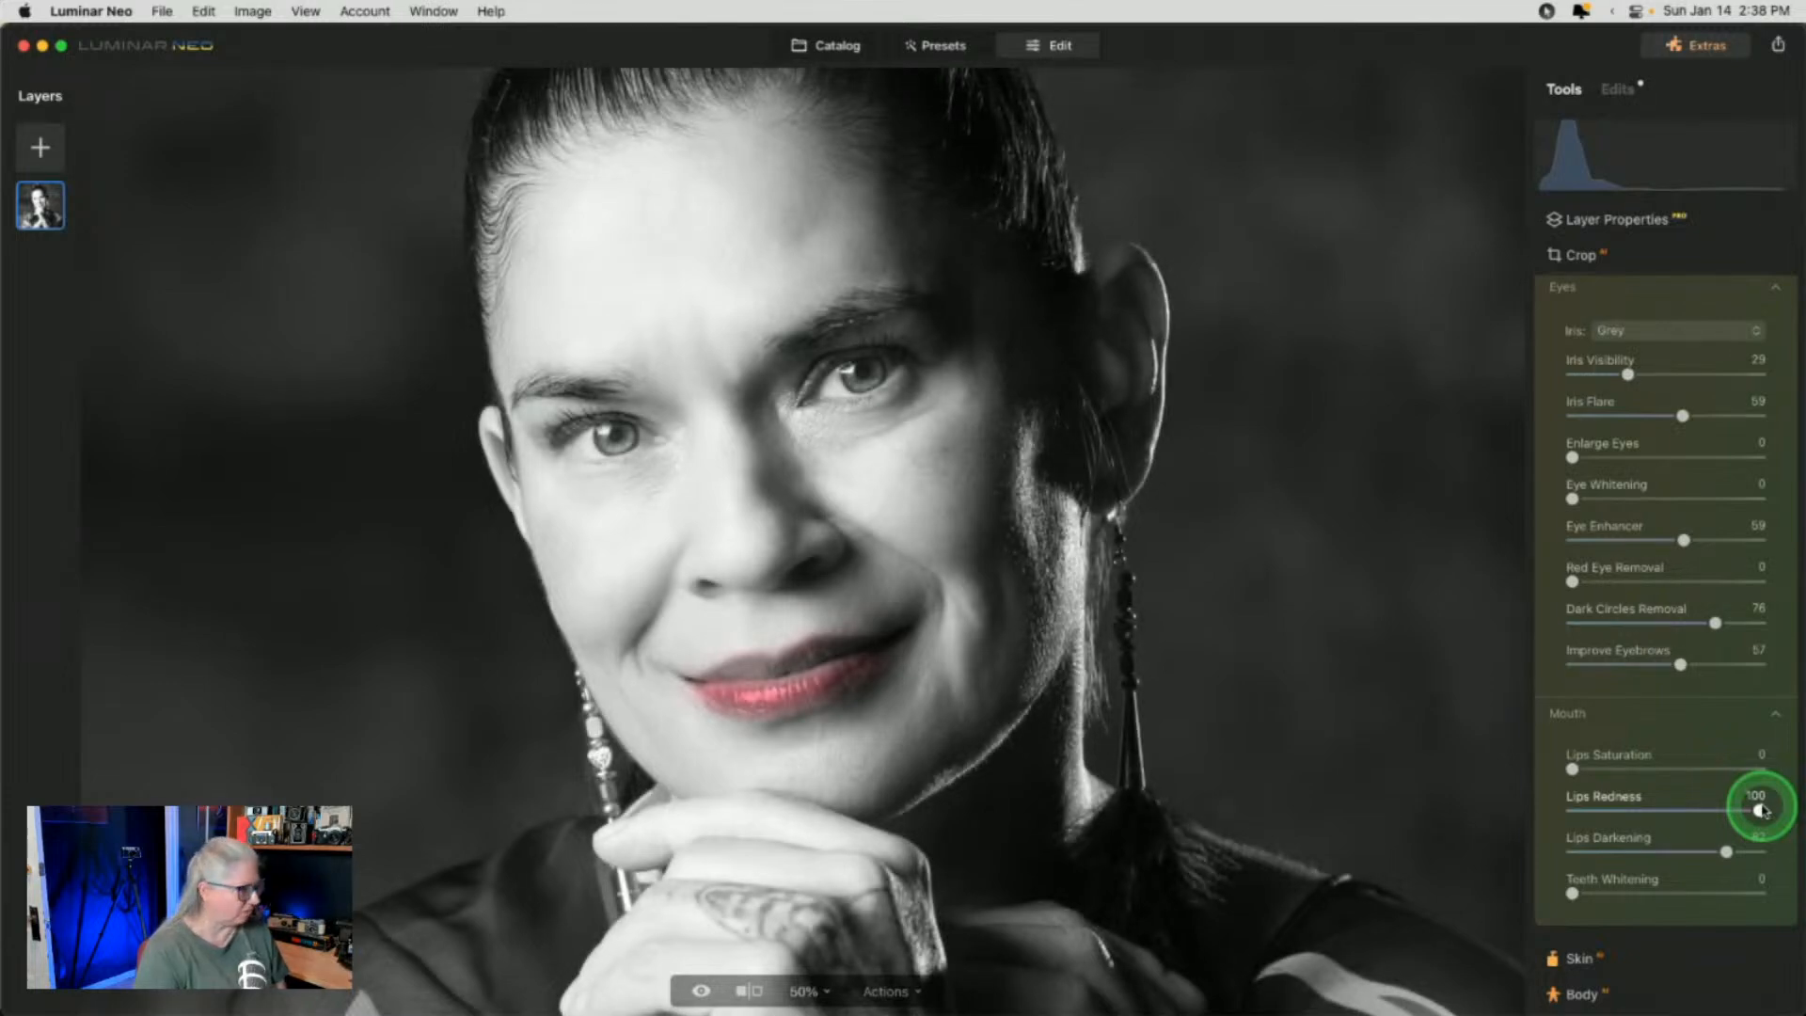
{"action": "left_click_drag", "start_coordinate": [1761, 811], "coordinate": [1704, 806]}
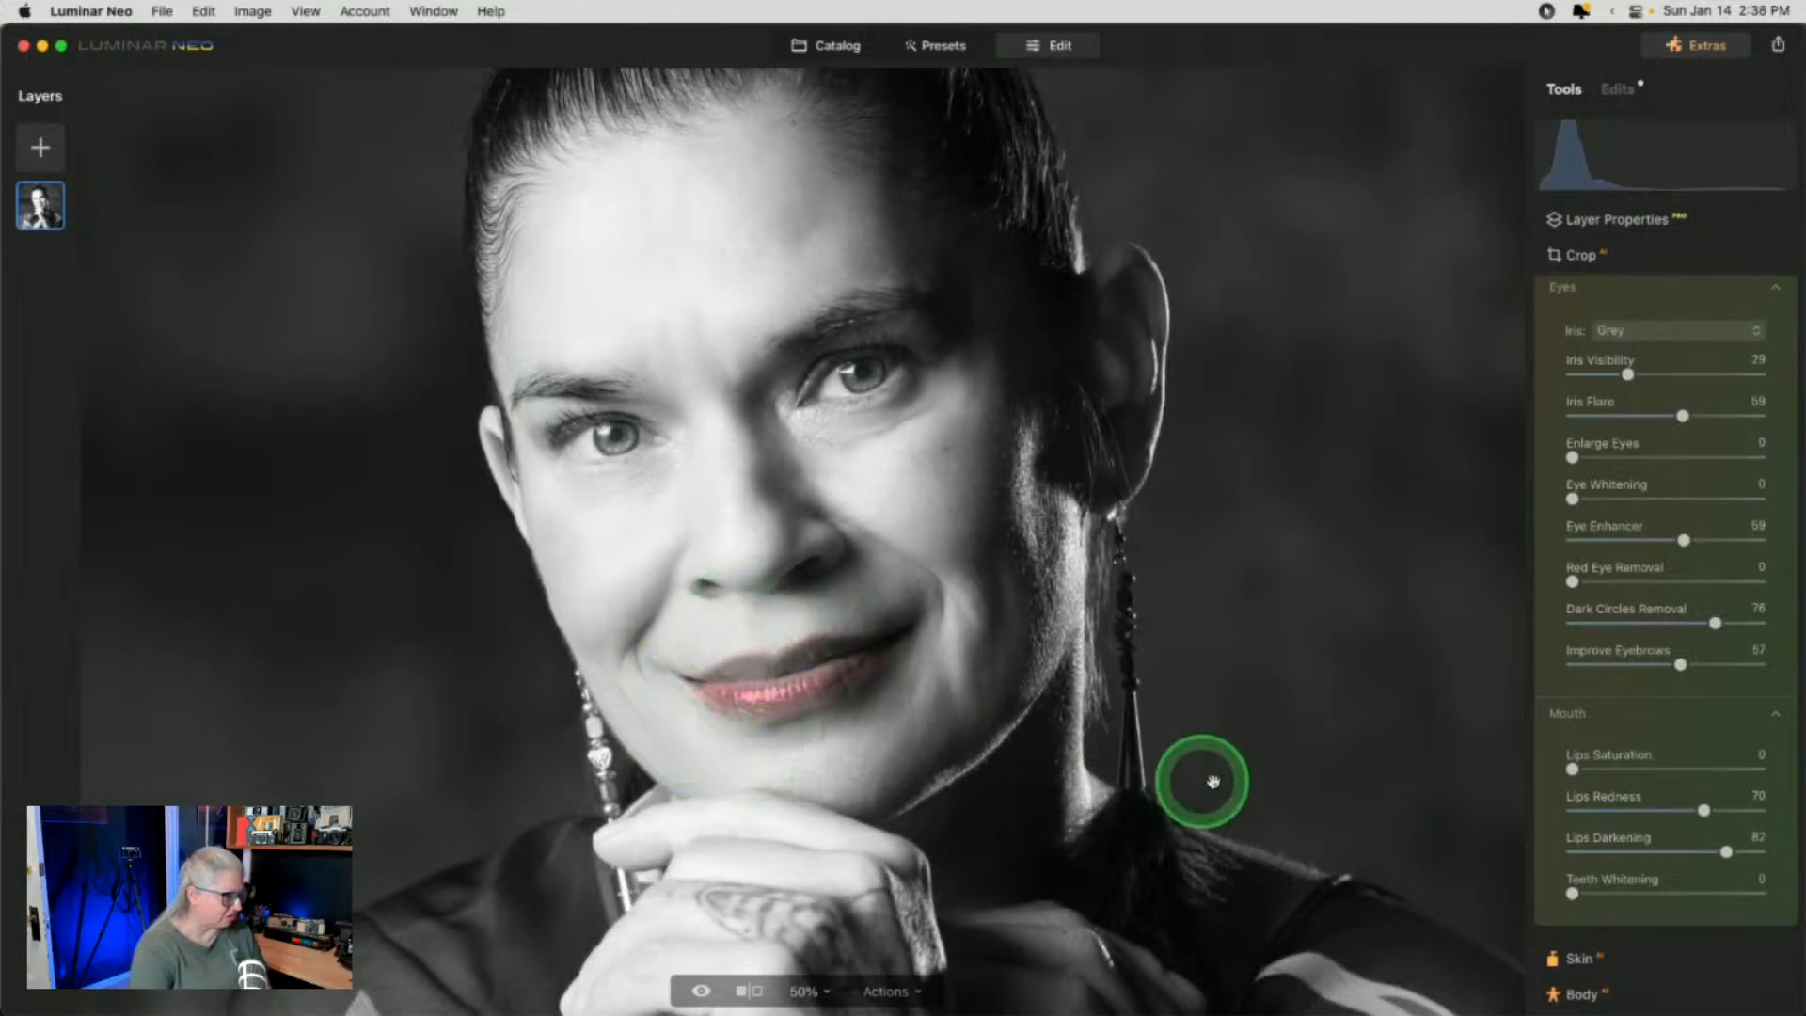
{"action": "double_click", "coordinate": [1704, 811]}
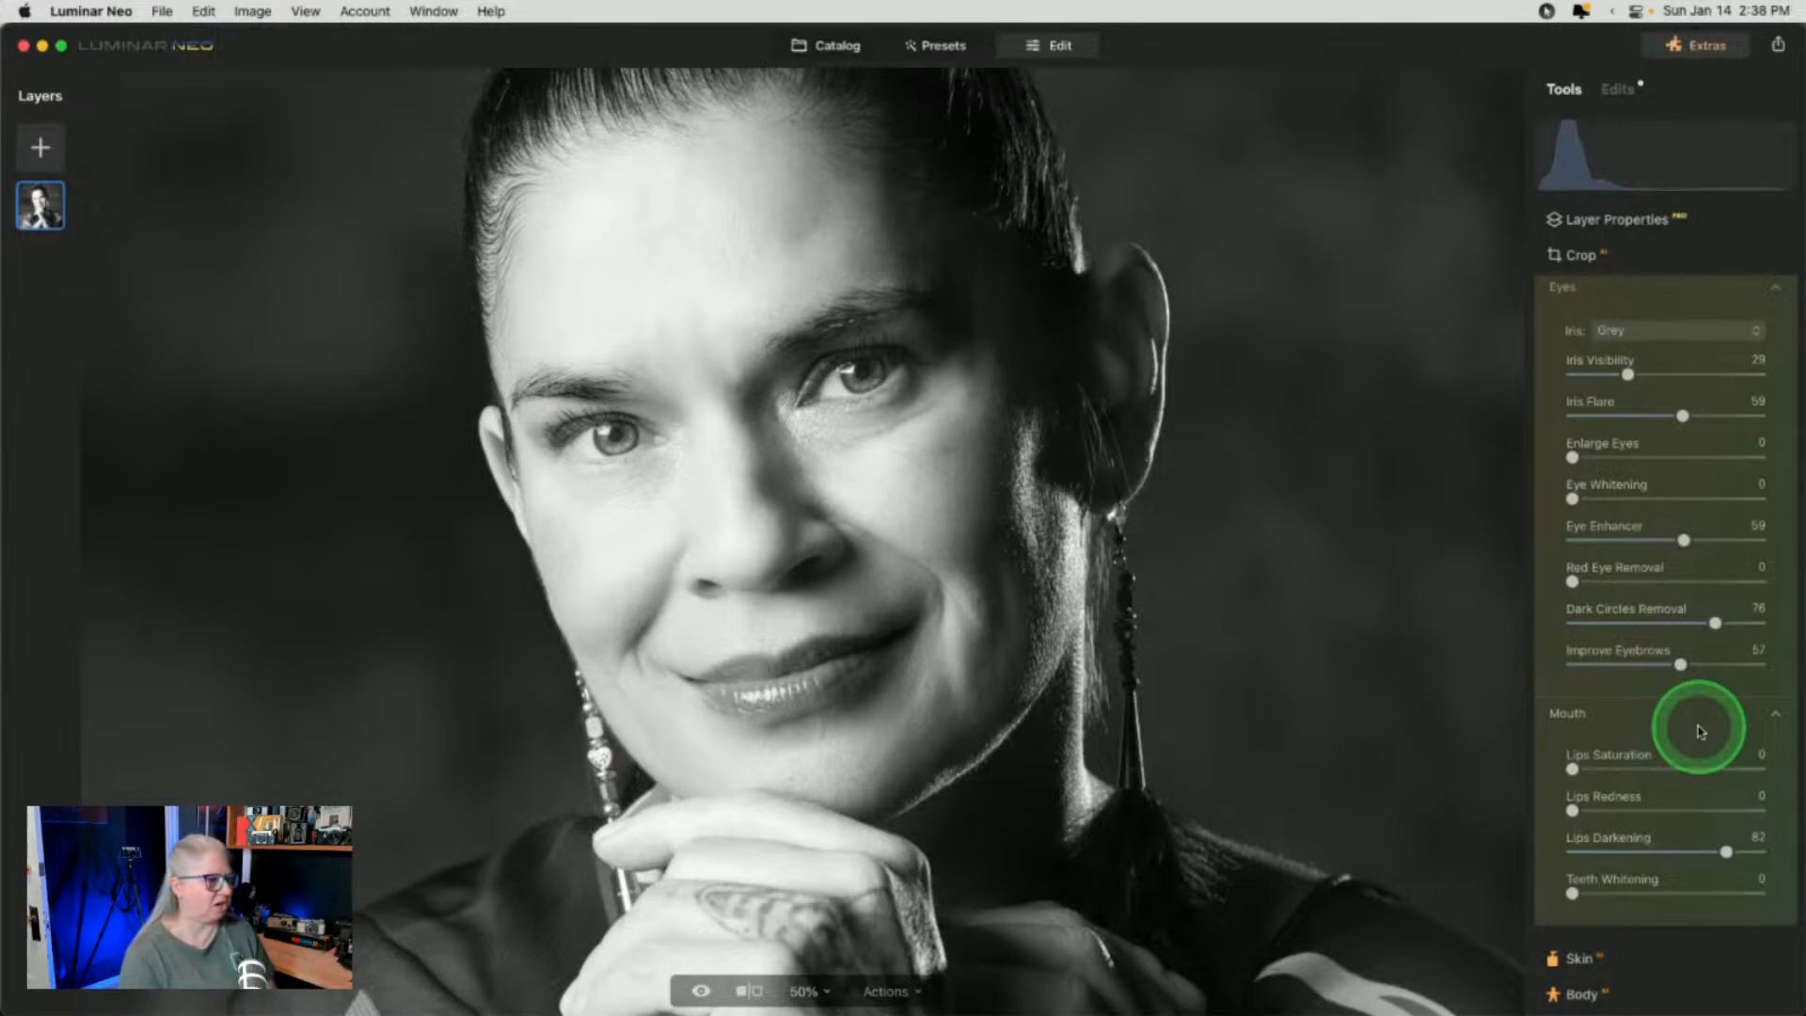
Close the Face adjustments, fit the whole portrait in view and add a vignette with Amount -49
{"action": "scroll", "coordinate": [1684, 708], "scroll_direction": "up", "scroll_amount": 2}
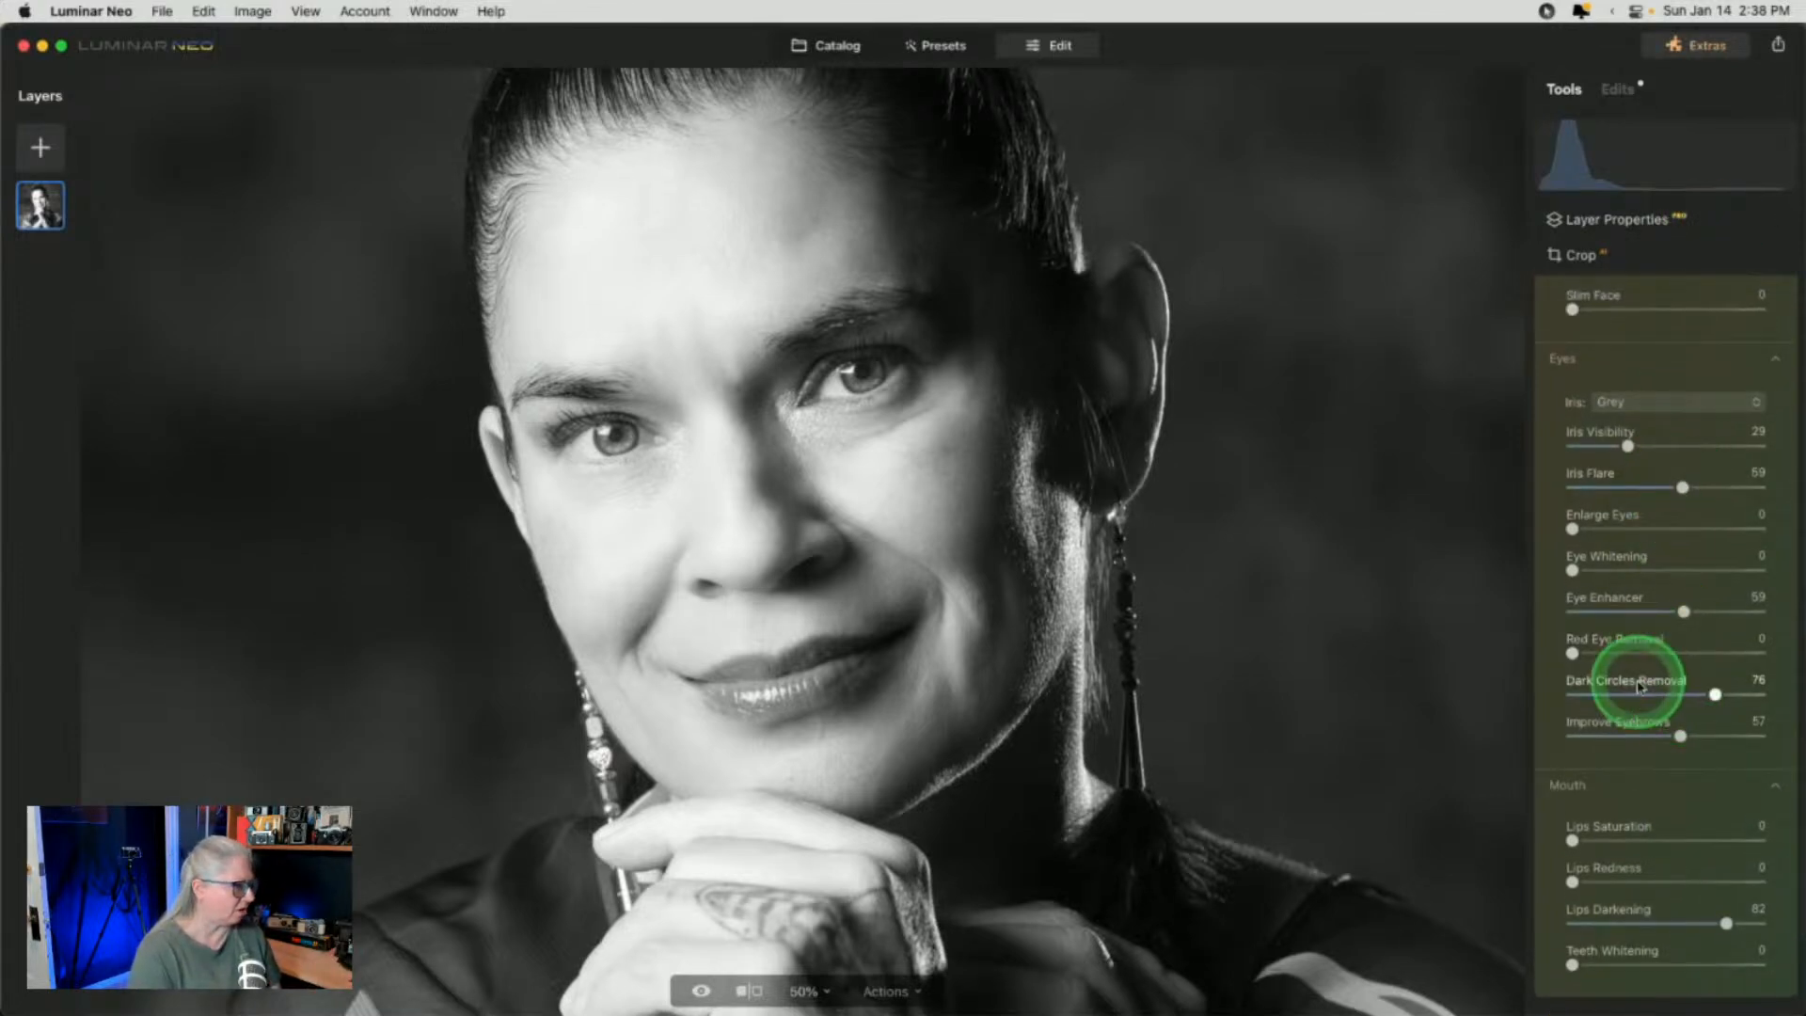
{"action": "scroll", "coordinate": [1638, 686], "scroll_direction": "up", "scroll_amount": 8}
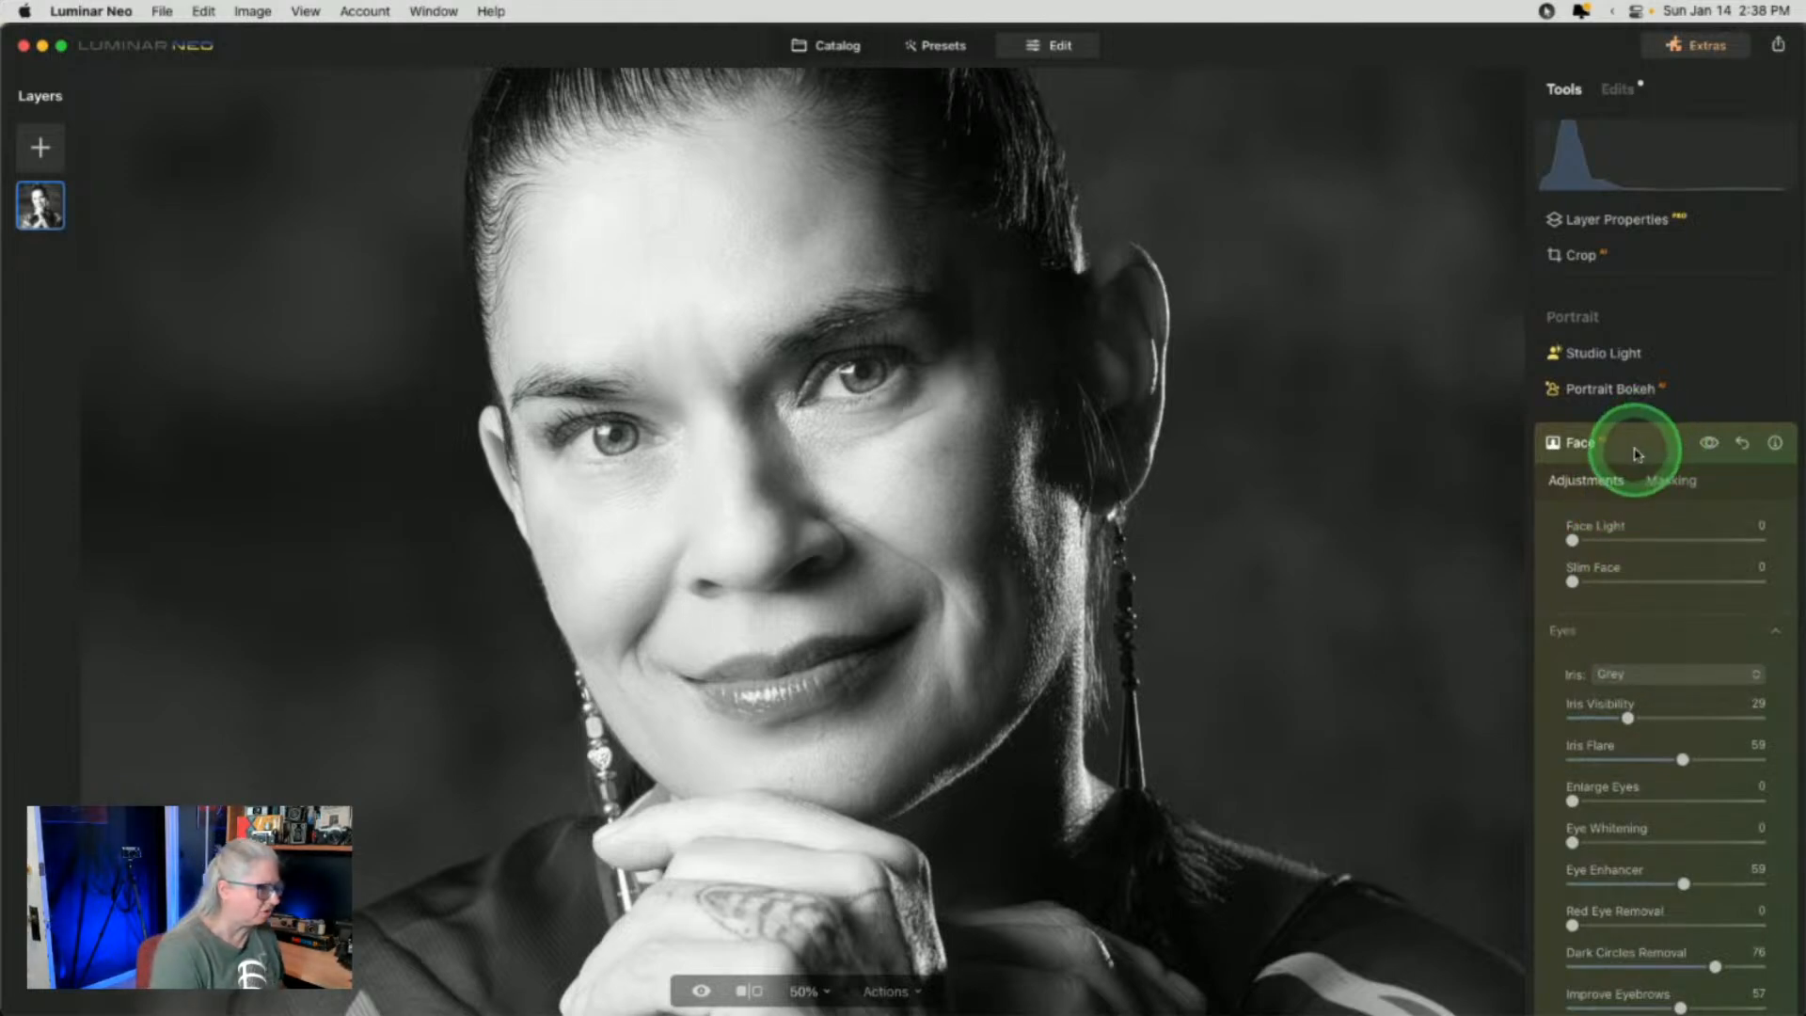
{"action": "left_click", "coordinate": [1639, 452]}
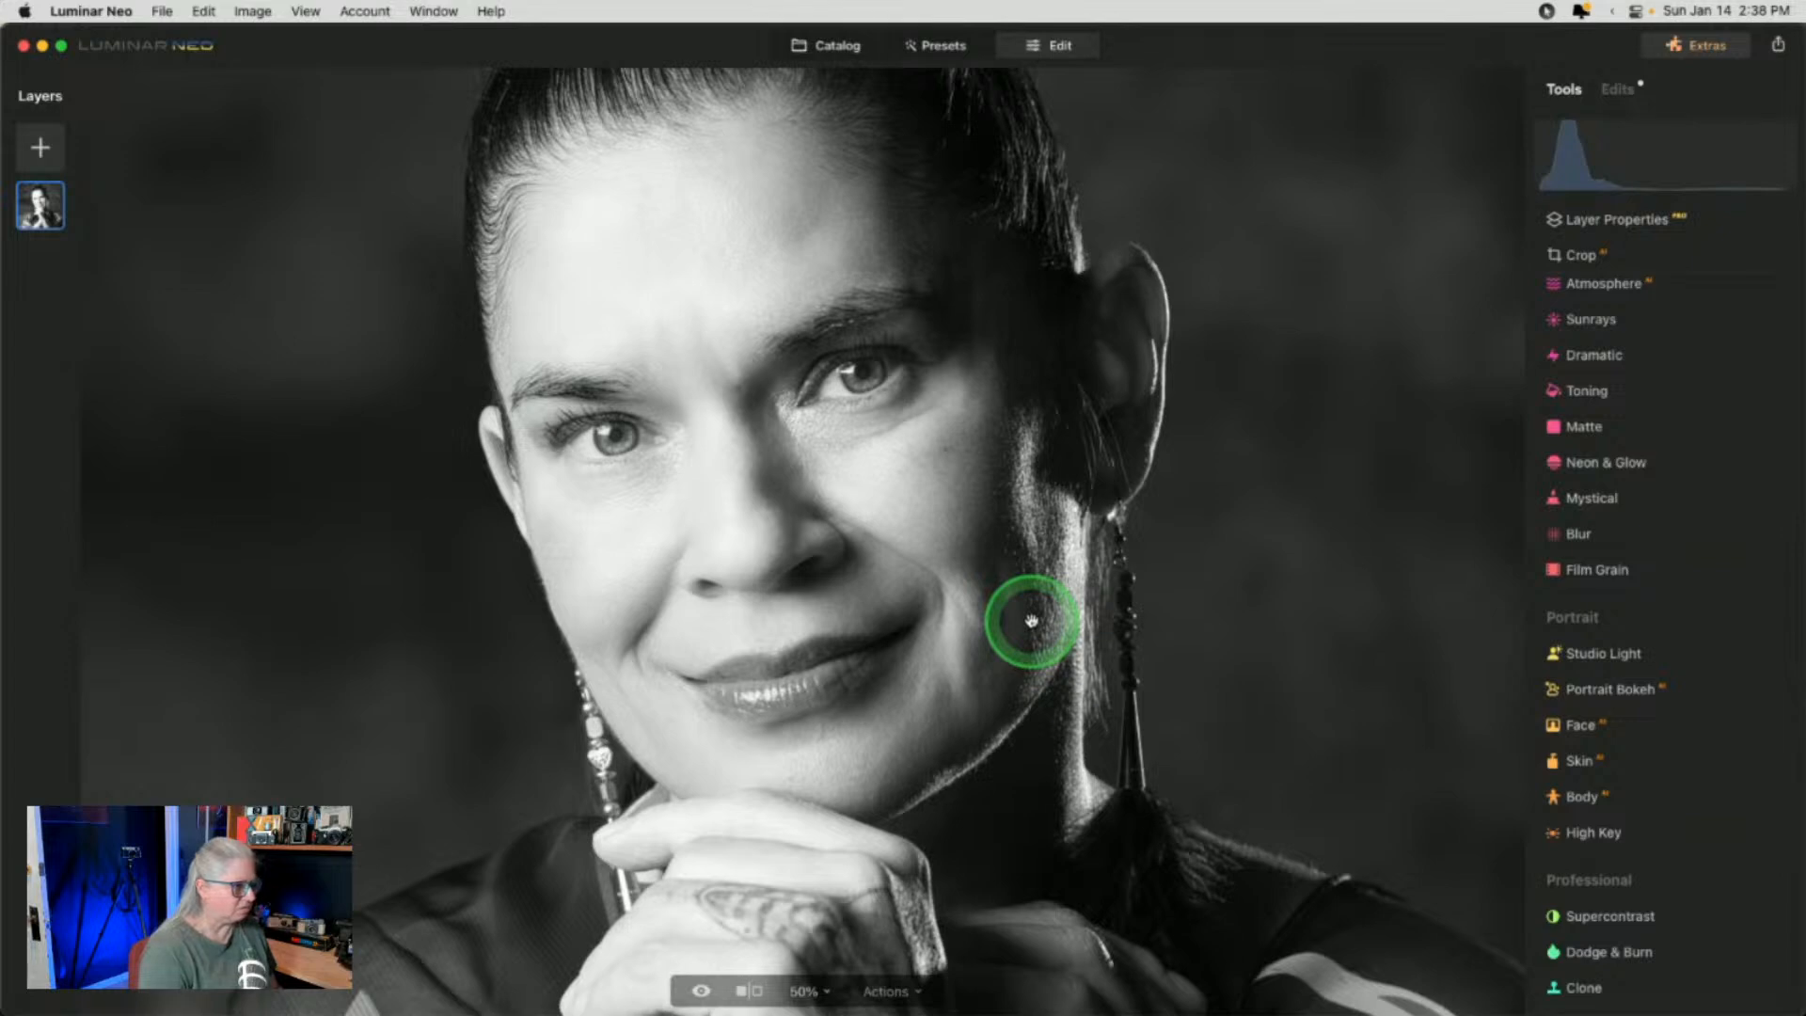
{"action": "left_click", "coordinate": [1031, 621]}
{"action": "scroll", "coordinate": [1613, 640], "scroll_direction": "up", "scroll_amount": 10}
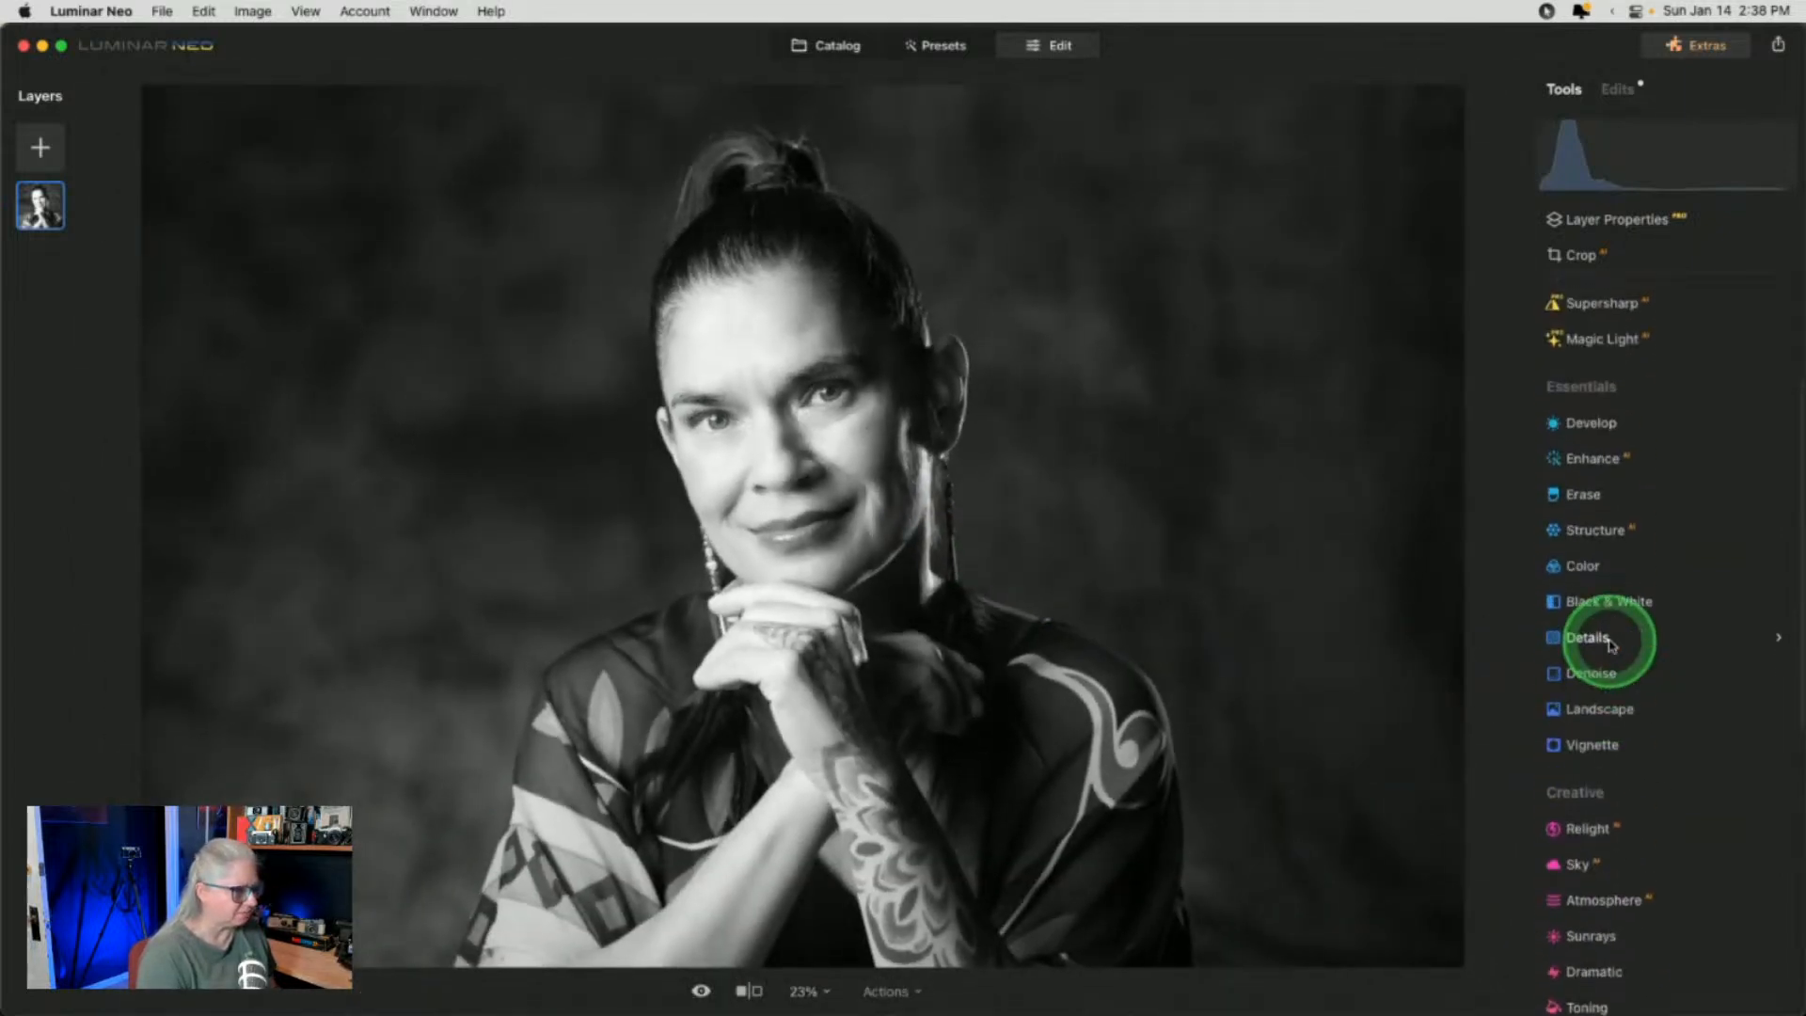
{"action": "left_click", "coordinate": [1600, 742]}
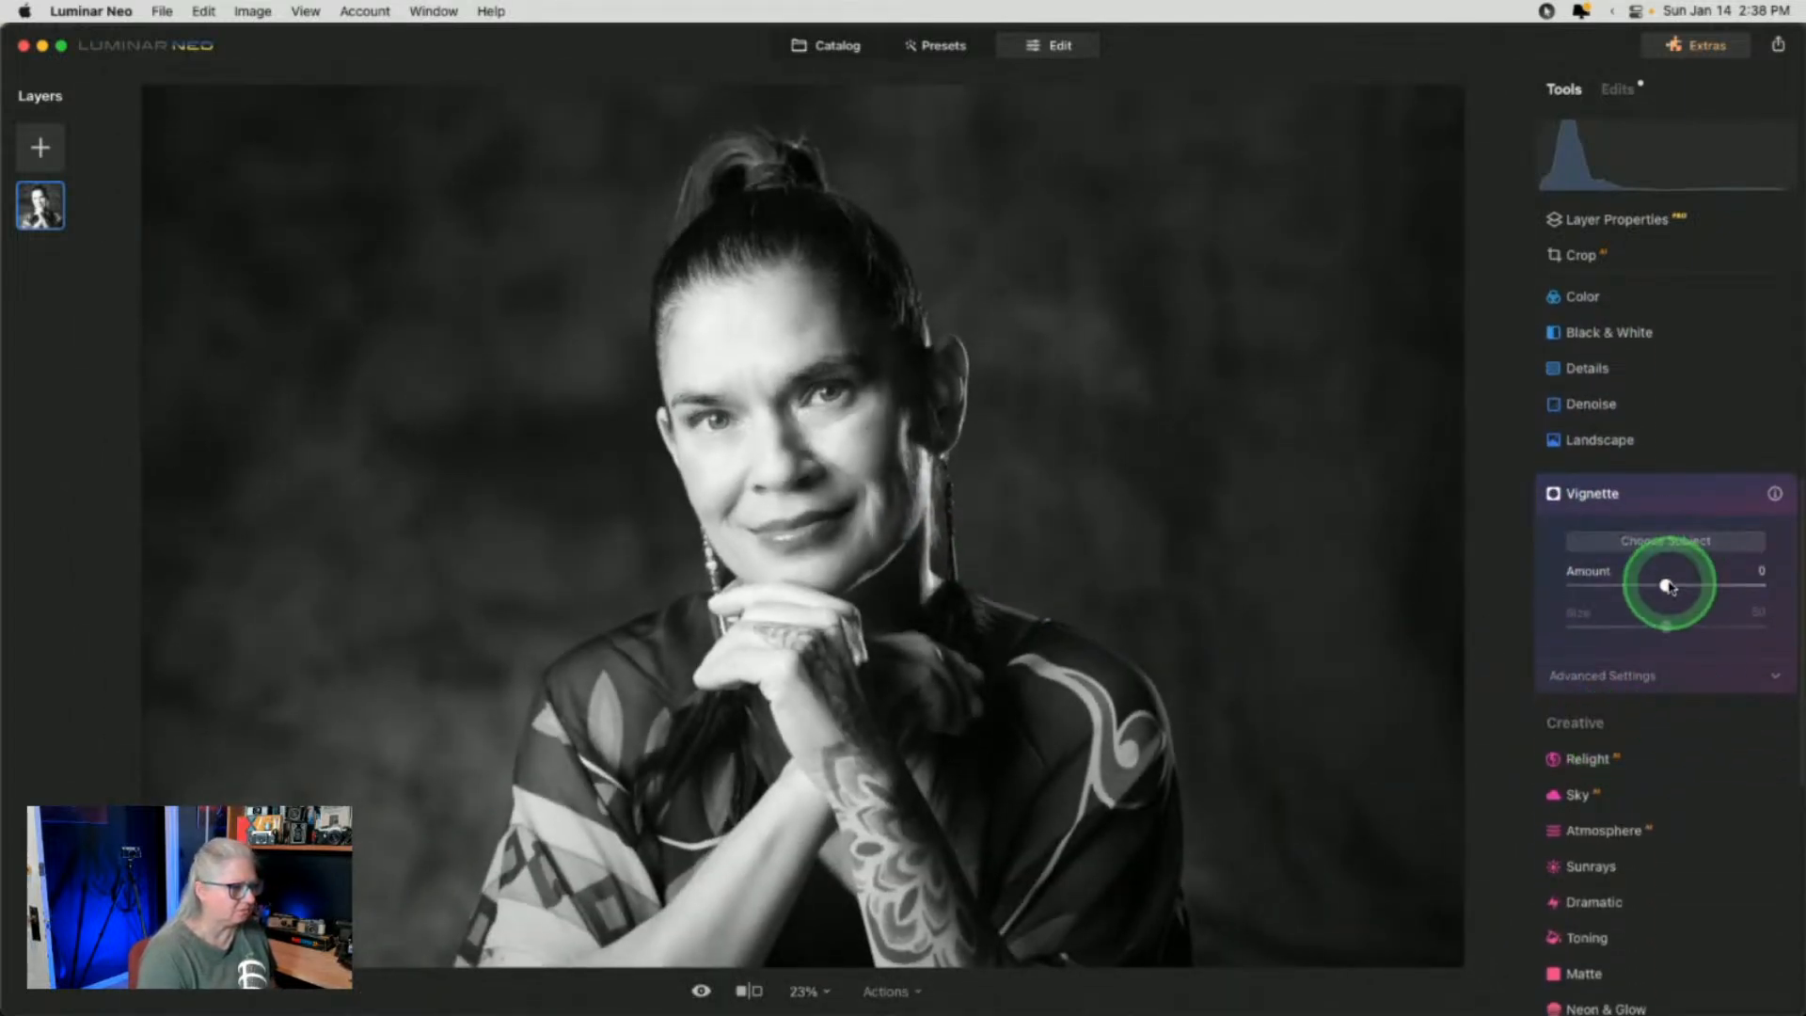
{"action": "left_click_drag", "start_coordinate": [1667, 586], "coordinate": [1619, 585]}
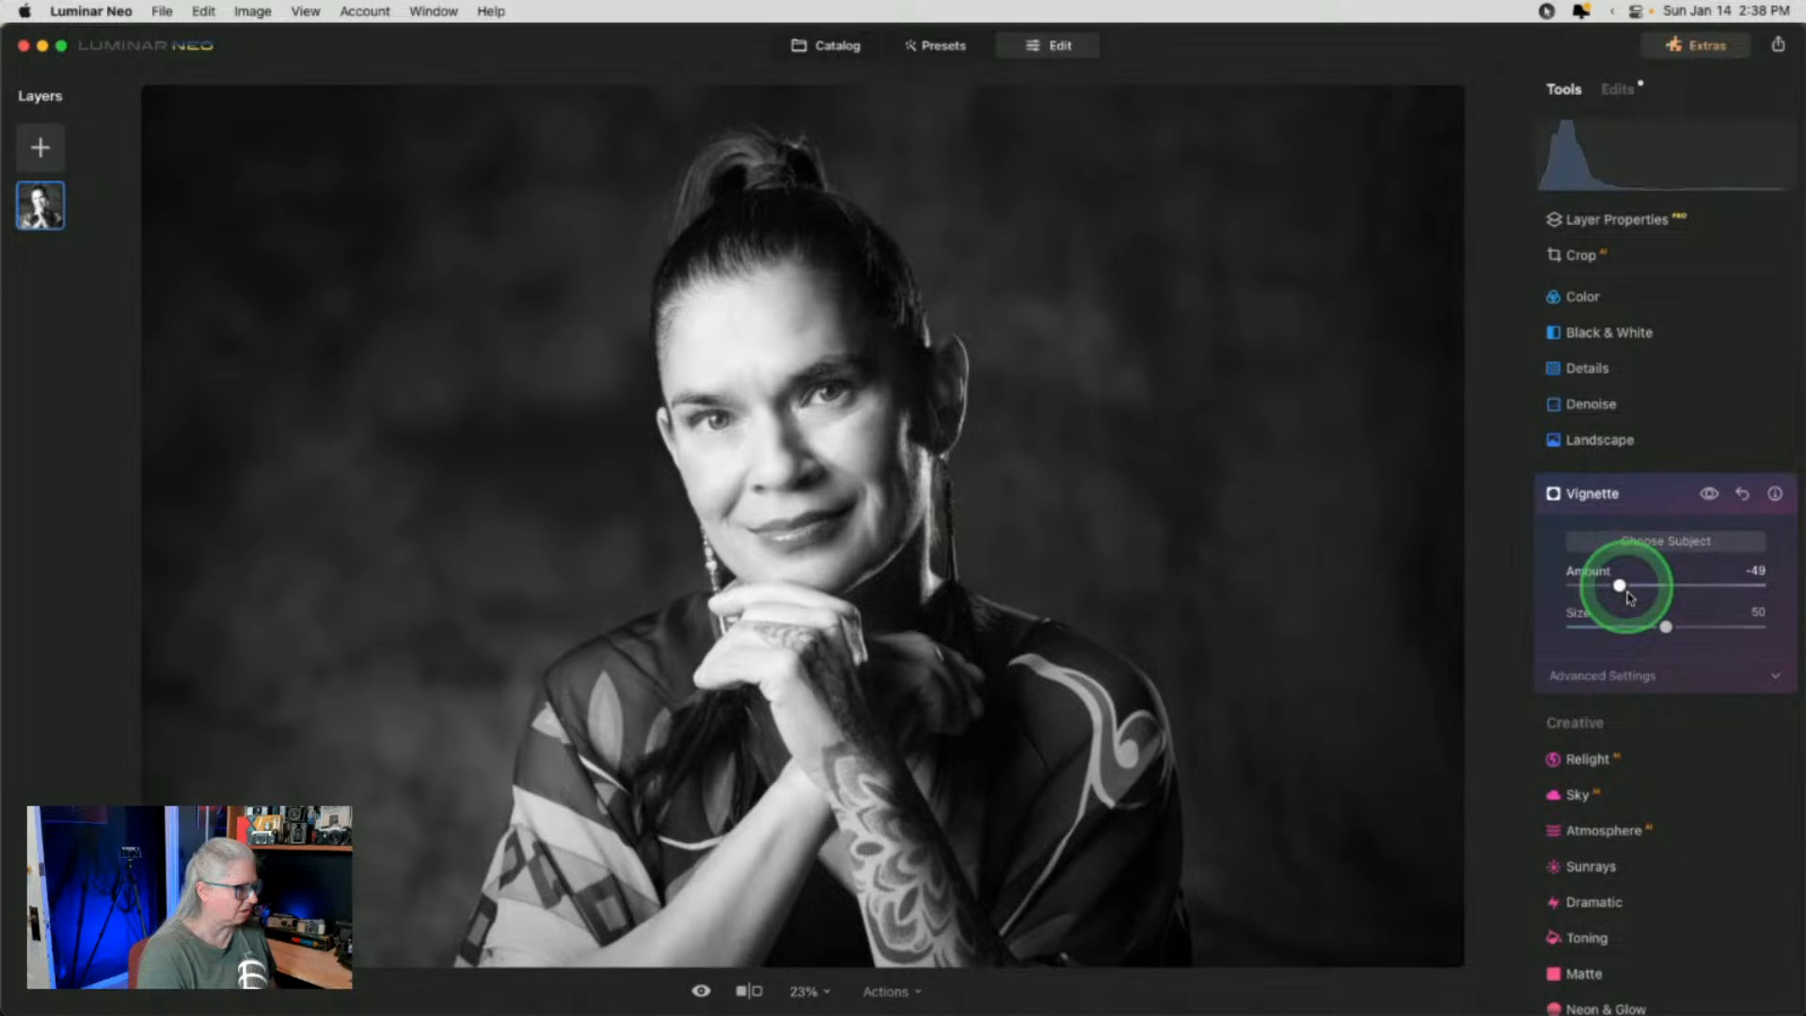
Shape the vignette with Feather -100, Roundness 56, Amount -75 and Size 15
{"action": "left_click", "coordinate": [1624, 674]}
{"action": "left_click_drag", "start_coordinate": [1660, 792], "coordinate": [1365, 763]}
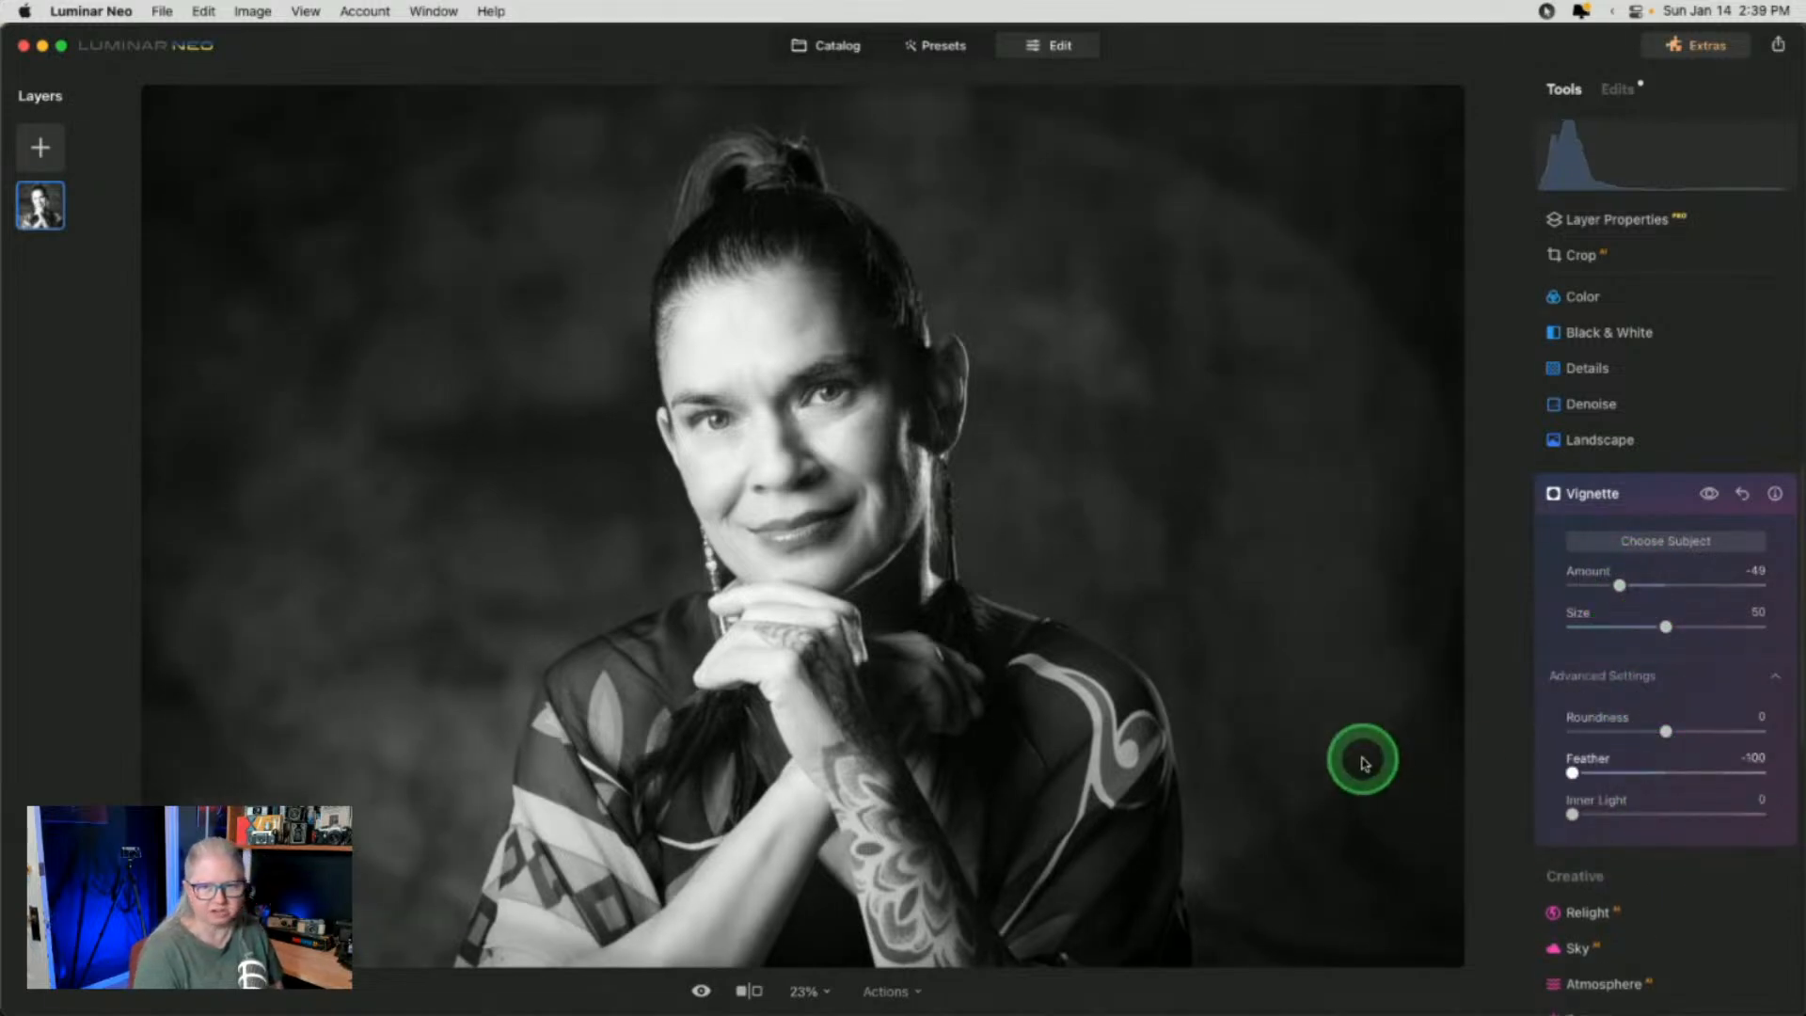
{"action": "left_click_drag", "start_coordinate": [1666, 731], "coordinate": [1718, 731]}
{"action": "left_click_drag", "start_coordinate": [1619, 586], "coordinate": [1602, 625]}
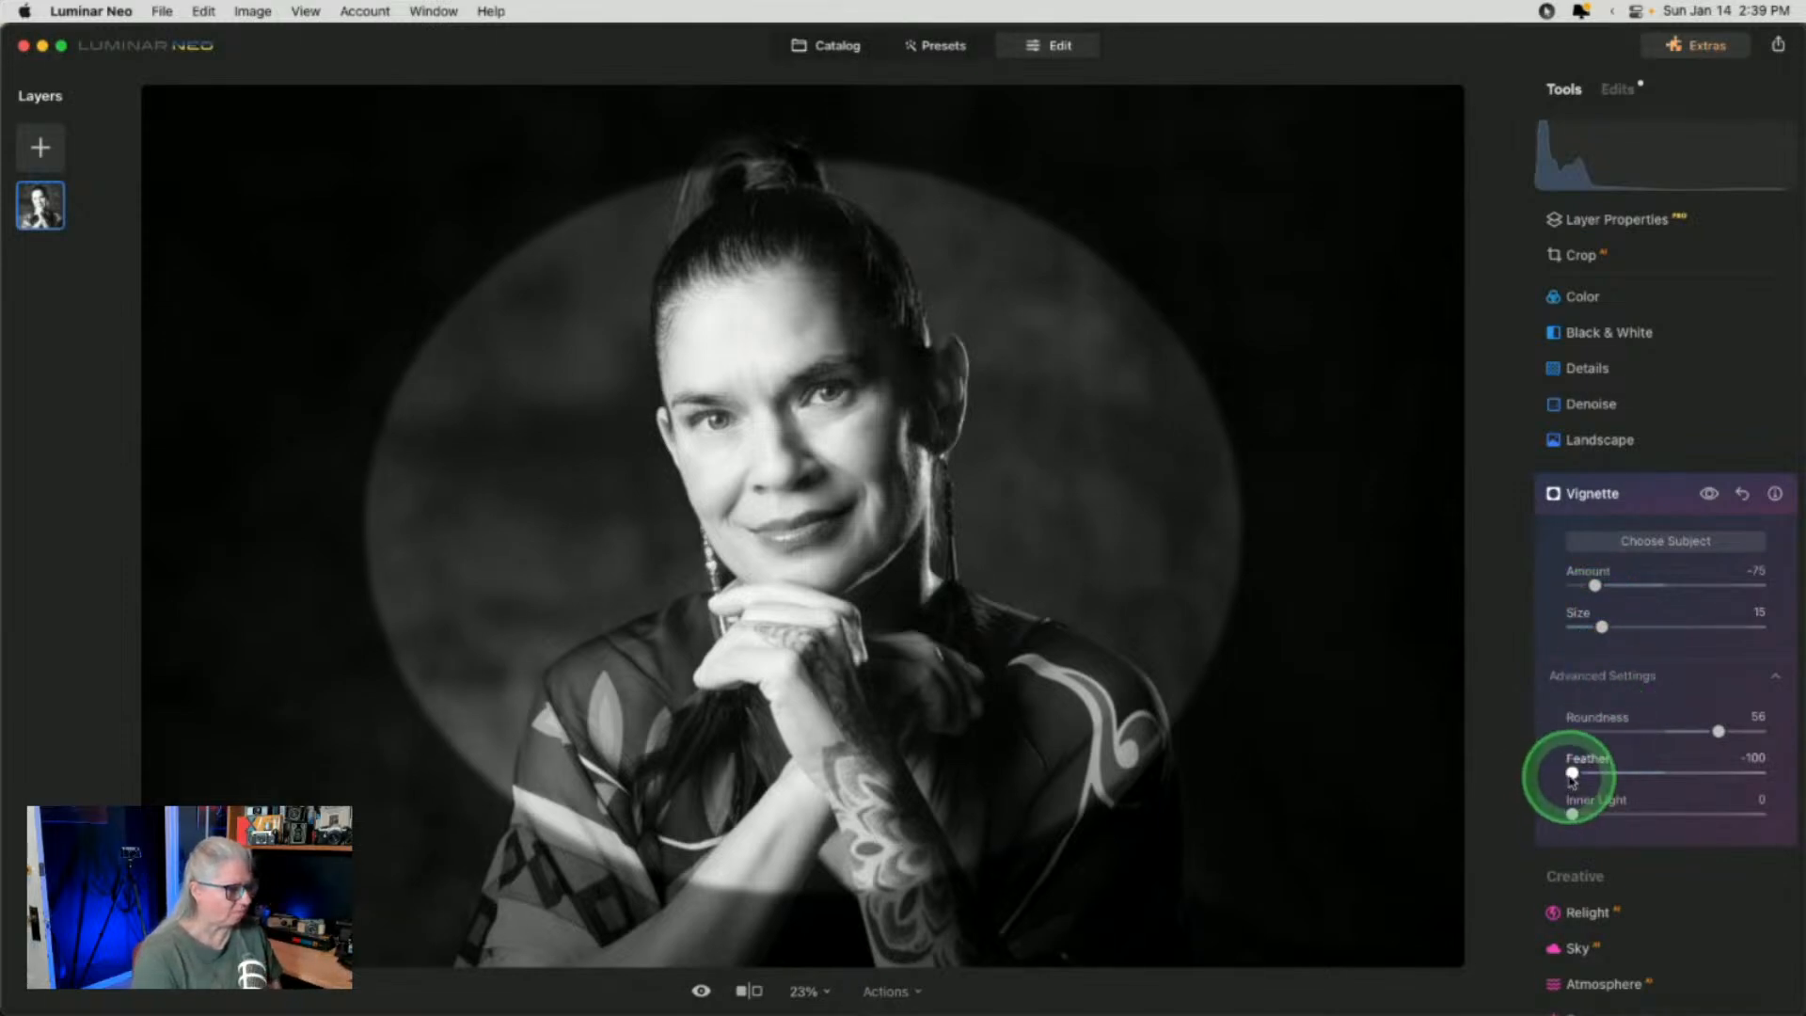
Soften and lighten the vignette with Feather 63 and Amount -62
{"action": "left_click_drag", "start_coordinate": [1567, 773], "coordinate": [1727, 773]}
{"action": "left_click_drag", "start_coordinate": [1593, 586], "coordinate": [1608, 587]}
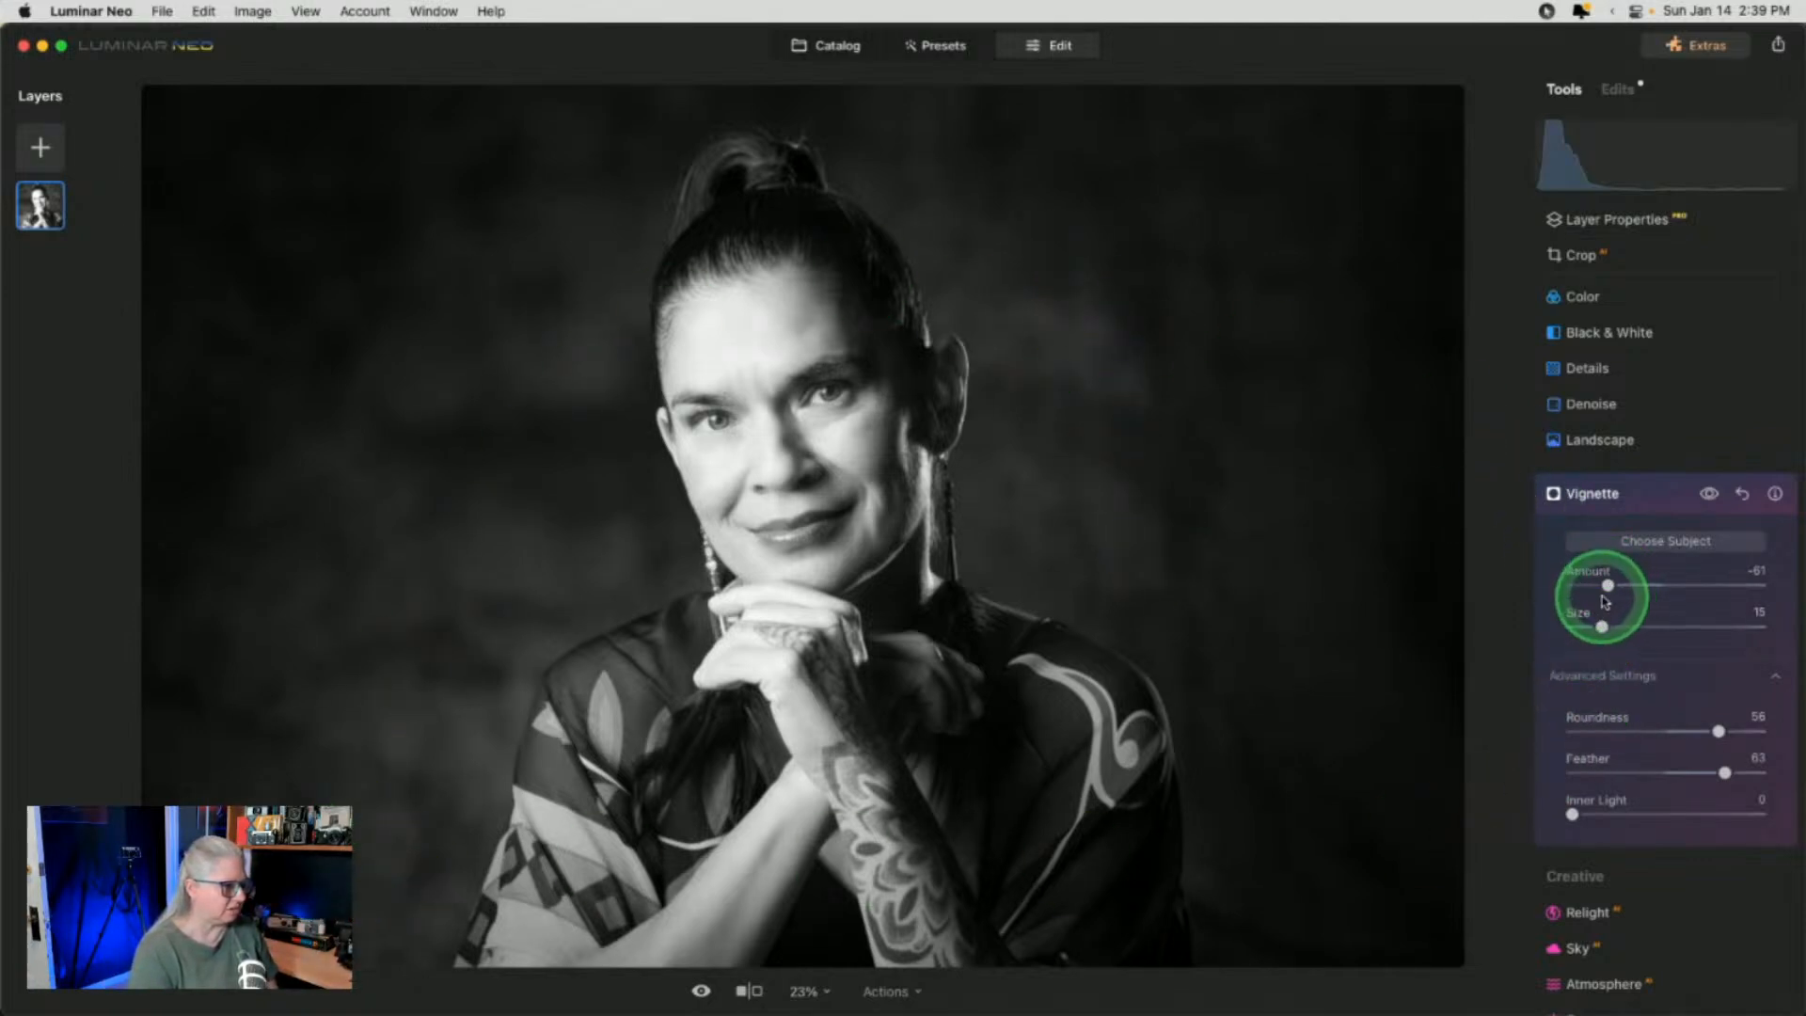
{"action": "left_click_drag", "start_coordinate": [1607, 587], "coordinate": [1608, 585]}
Set the vignette's Feather to -100, start choosing its subject point and set Size to 21
{"action": "left_click_drag", "start_coordinate": [1621, 771], "coordinate": [1427, 750]}
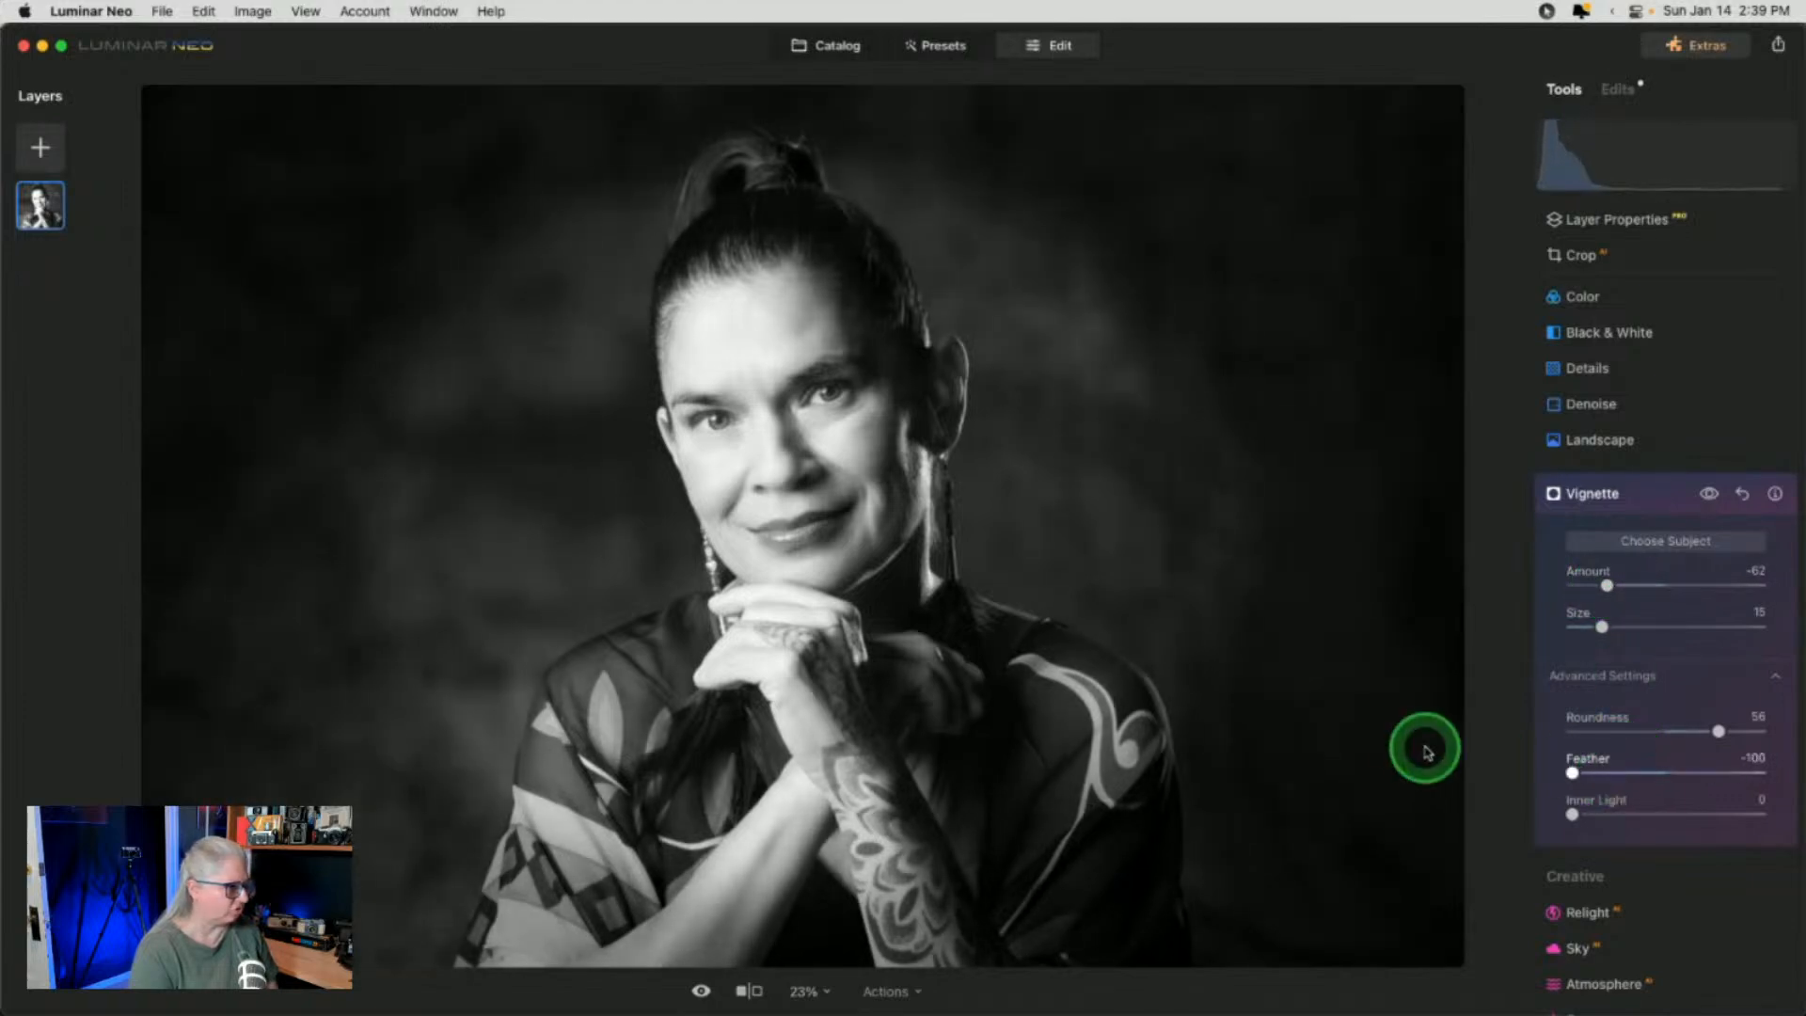
{"action": "left_click", "coordinate": [1682, 544]}
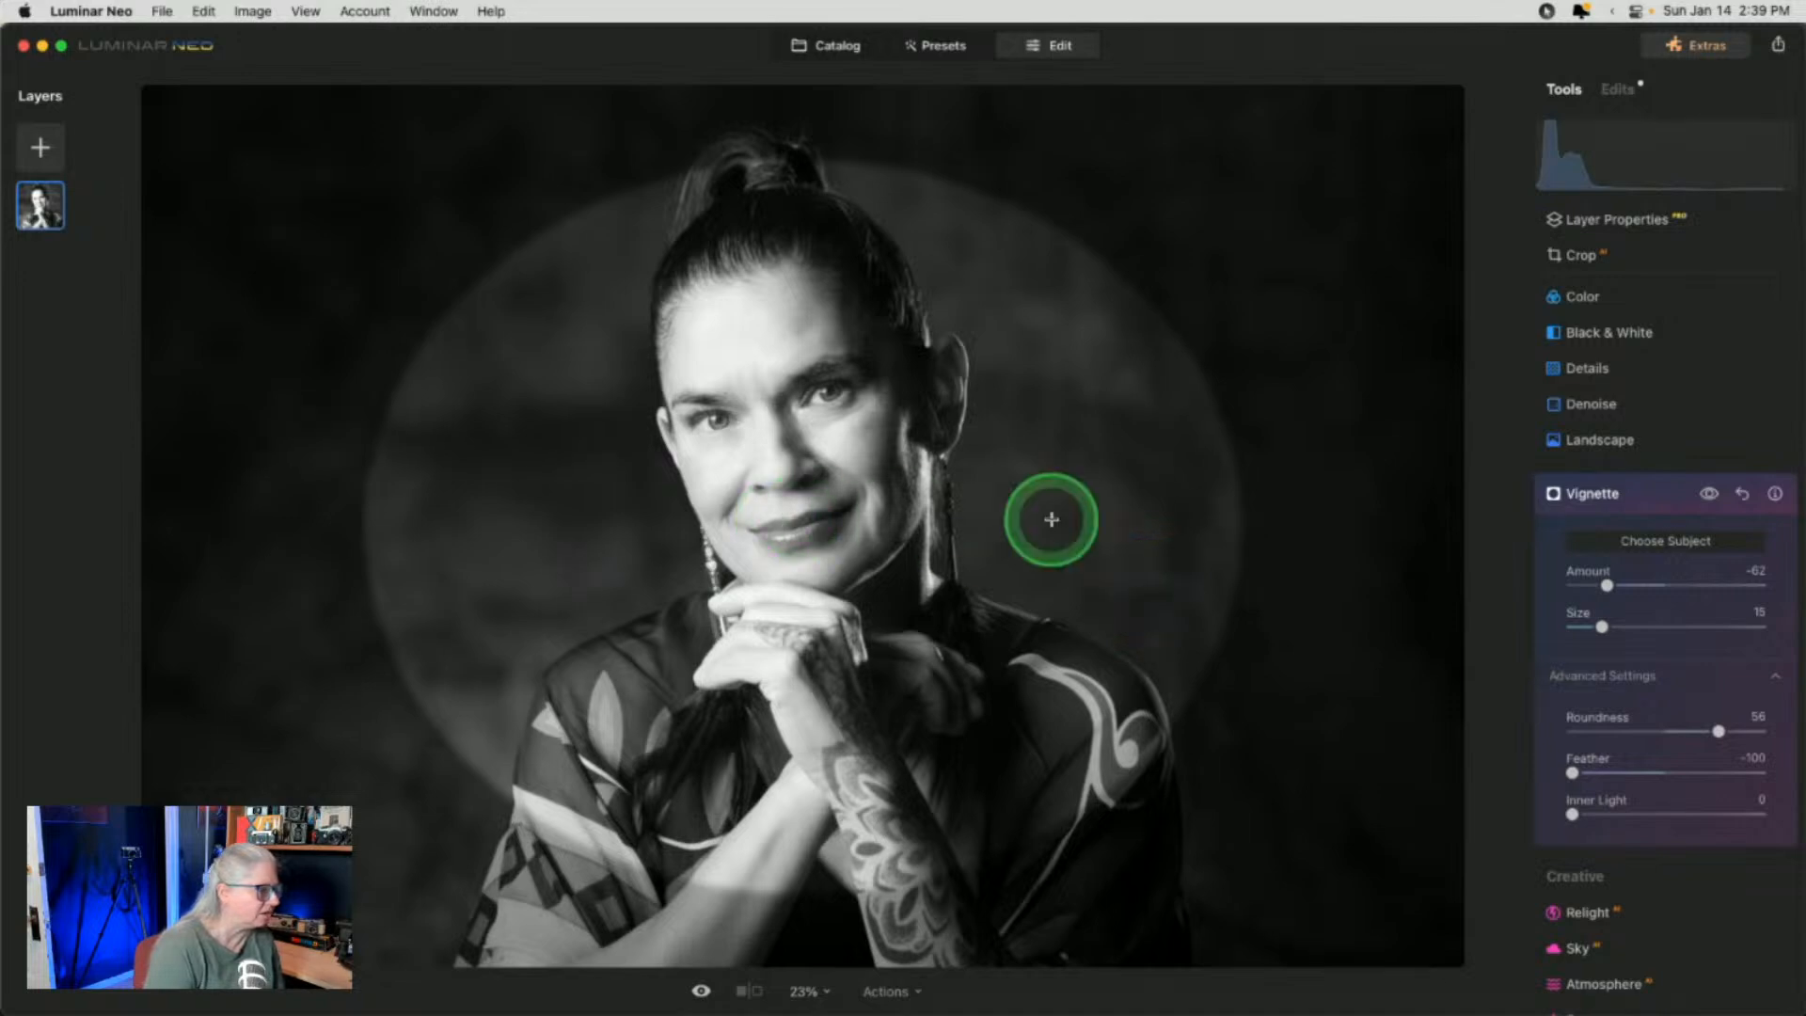
{"action": "left_click_drag", "start_coordinate": [1602, 625], "coordinate": [1612, 625]}
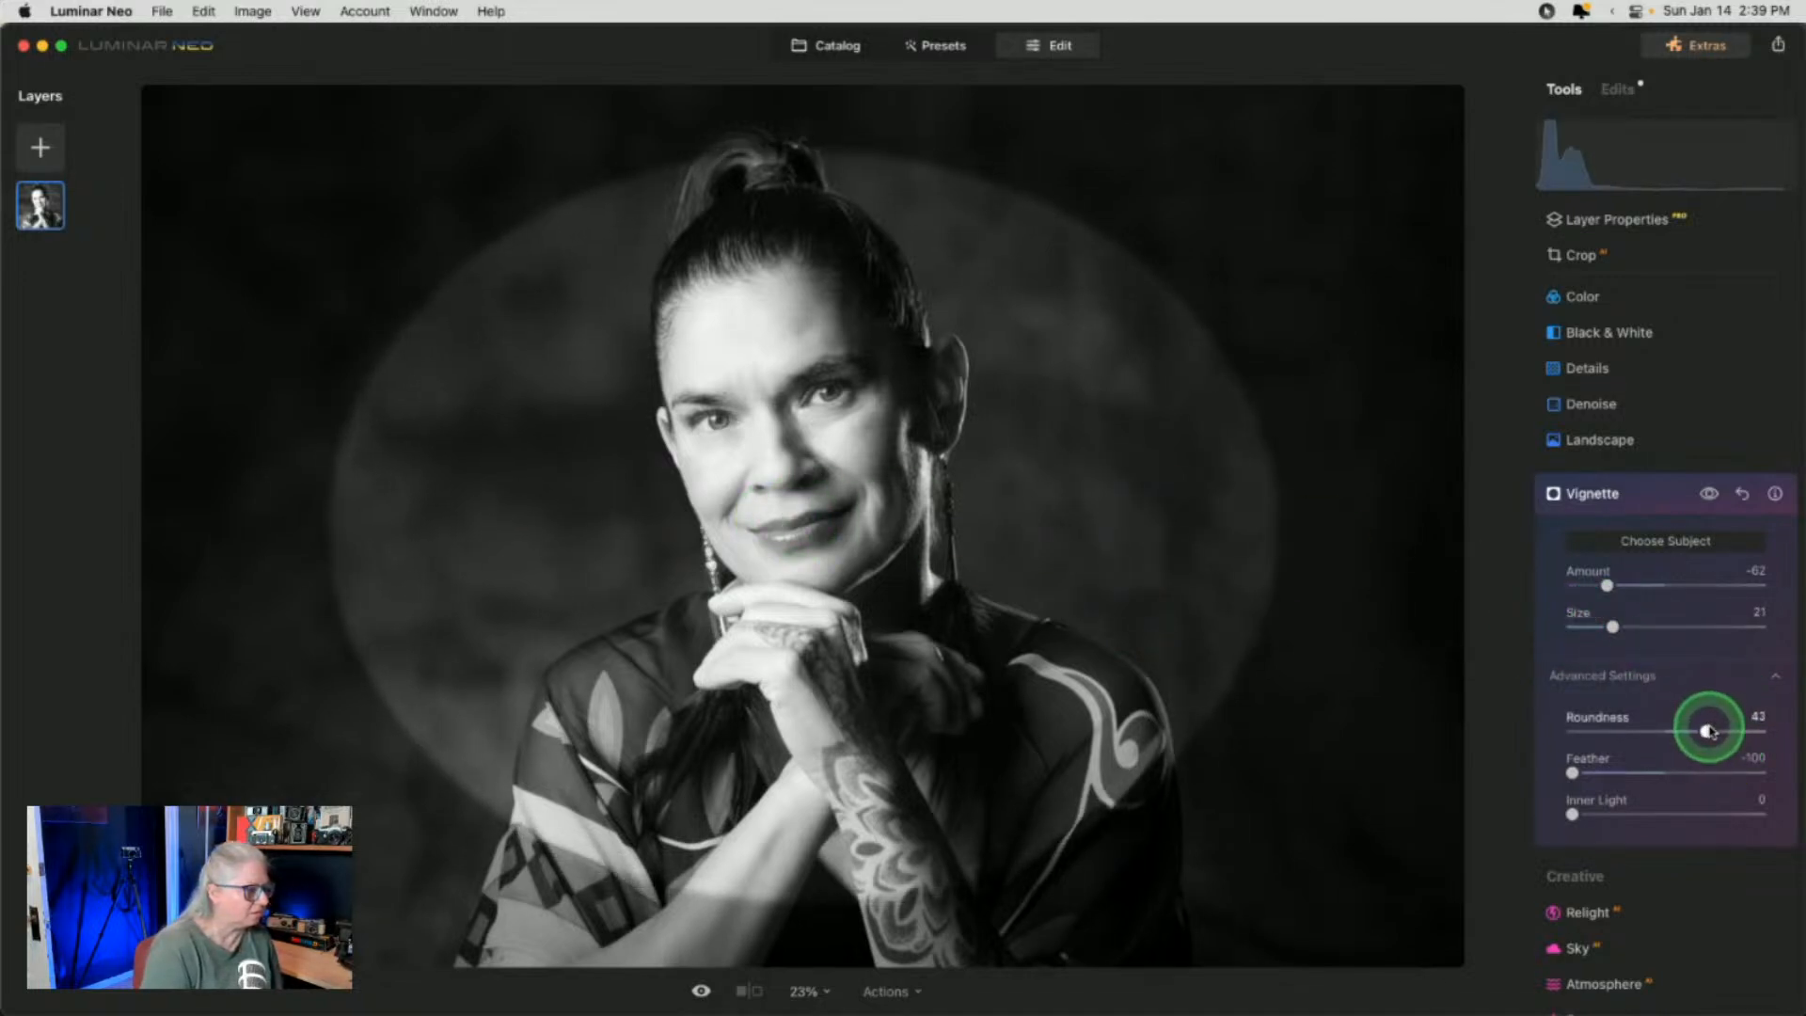
Position the vignette's centre on the woman's jawline, just inside the earring on the shadowed side of her face
{"action": "left_click", "coordinate": [1080, 458]}
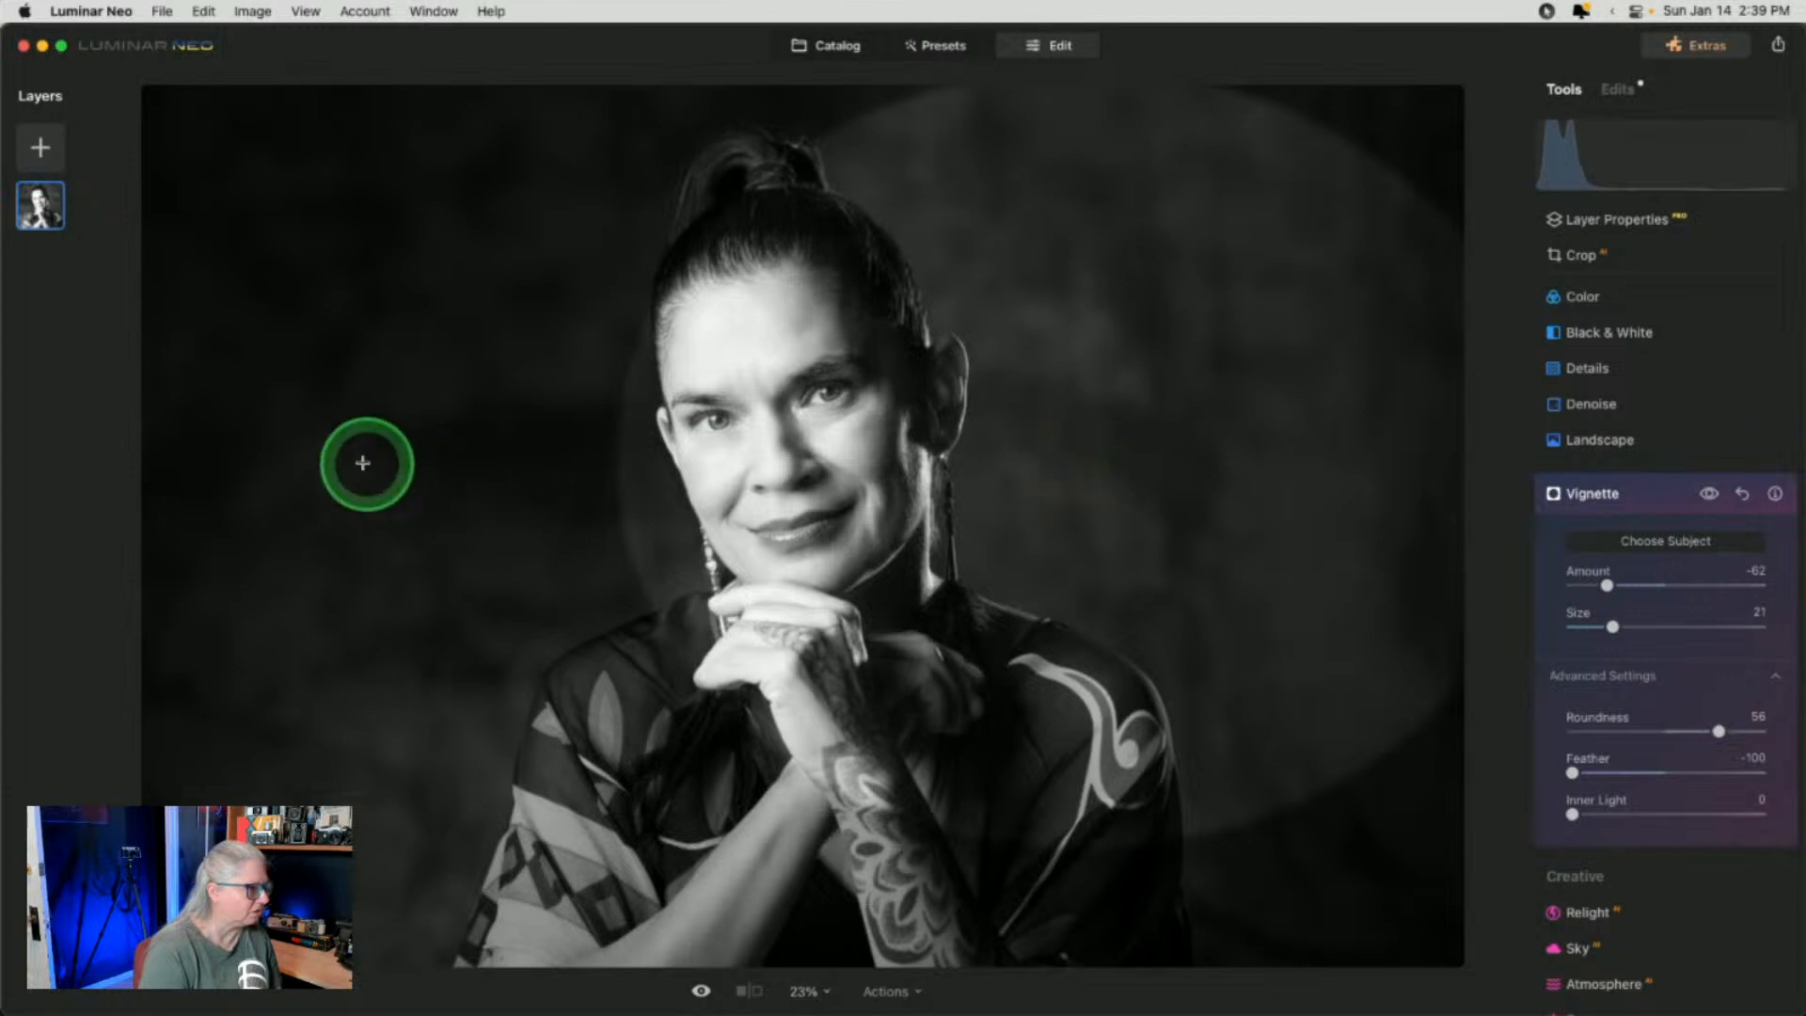
{"action": "left_click", "coordinate": [1029, 511]}
{"action": "left_click_drag", "start_coordinate": [1029, 511], "coordinate": [934, 513]}
{"action": "left_click", "coordinate": [923, 499]}
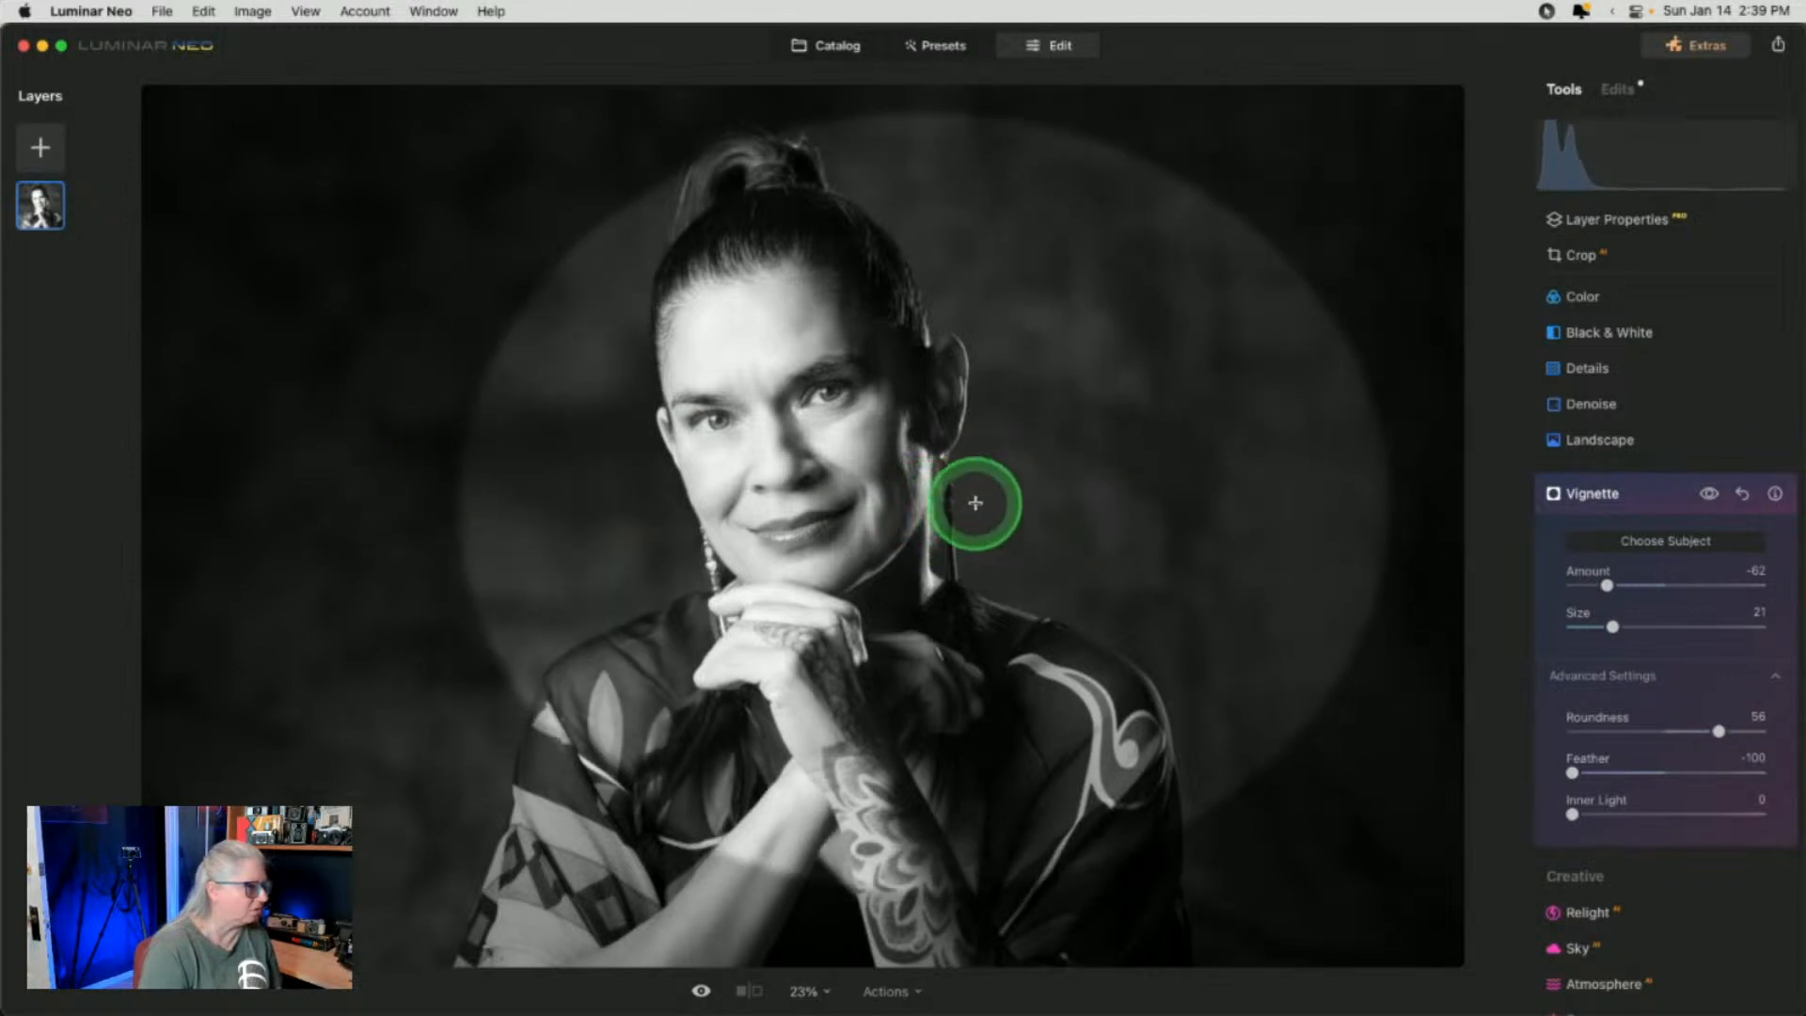
{"action": "left_click", "coordinate": [951, 561]}
{"action": "left_click", "coordinate": [879, 530]}
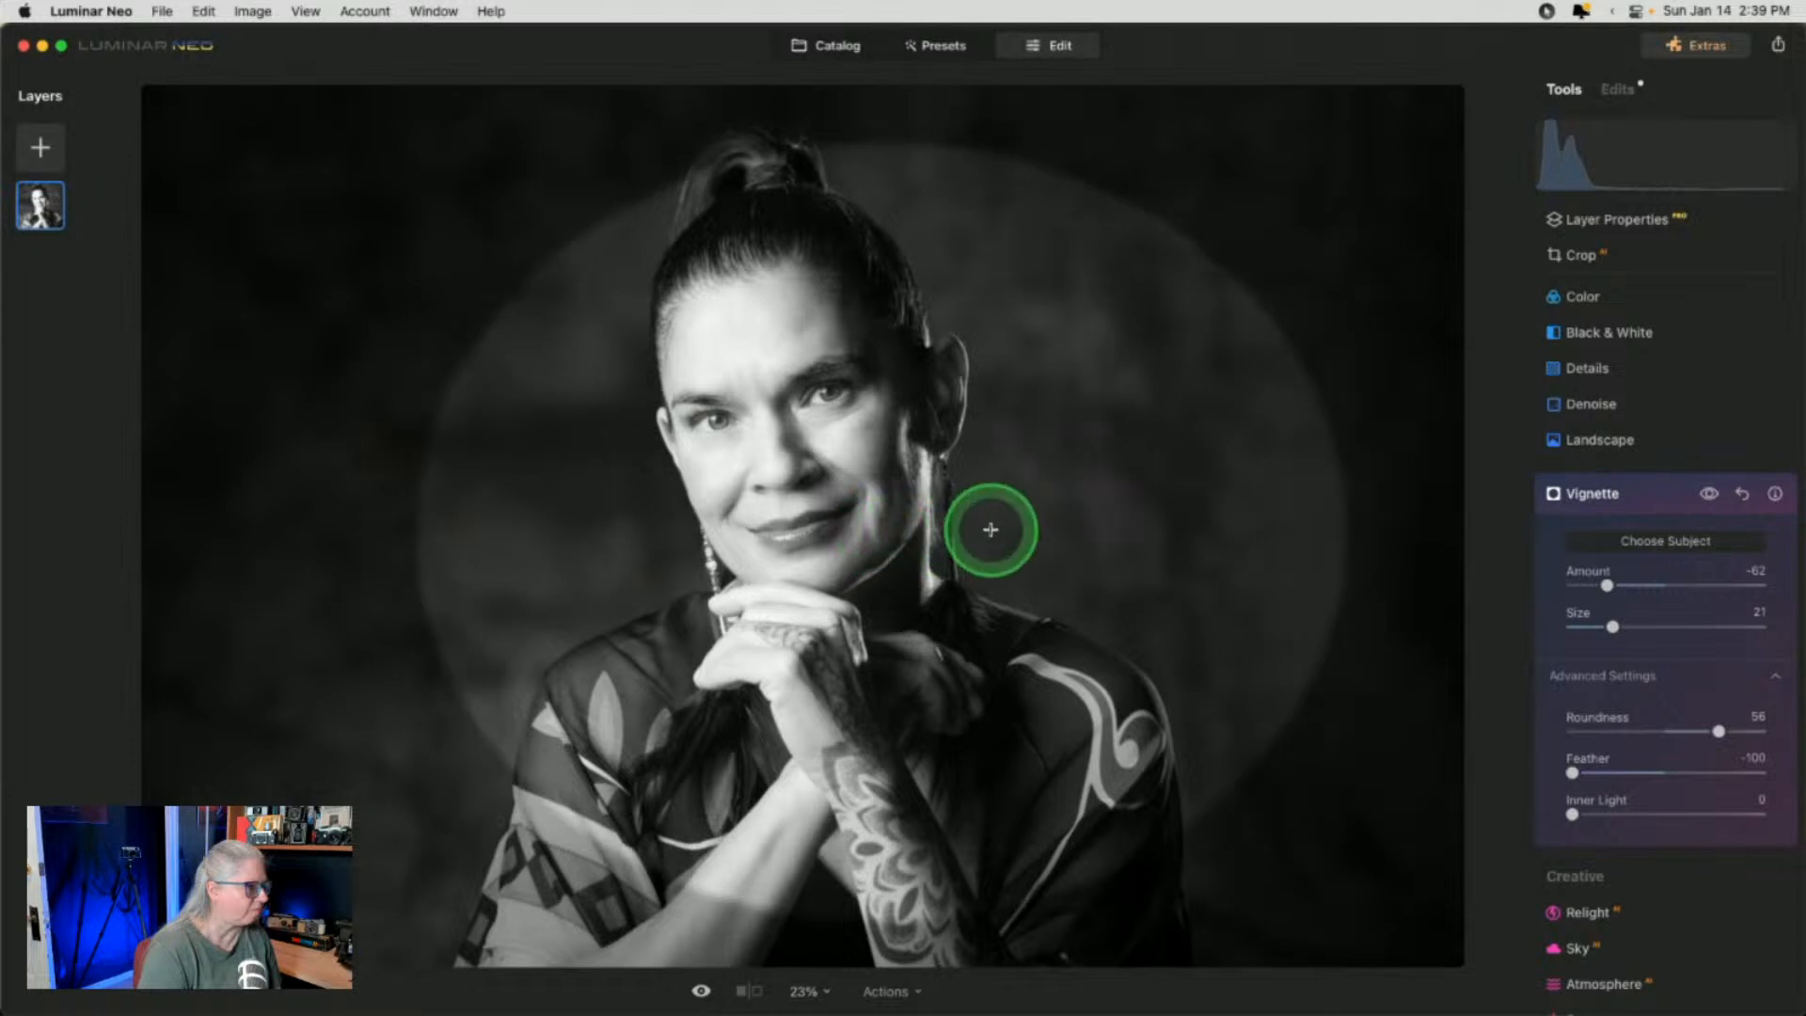
Finish the vignette with Feather 53 and Amount -74, and close its settings
{"action": "mouse_move", "coordinate": [1696, 775]}
{"action": "left_mouse_down"}
{"action": "mouse_move", "coordinate": [1761, 769]}
{"action": "mouse_move", "coordinate": [1716, 772]}
{"action": "left_mouse_up"}
{"action": "left_click_drag", "start_coordinate": [1606, 583], "coordinate": [1595, 584]}
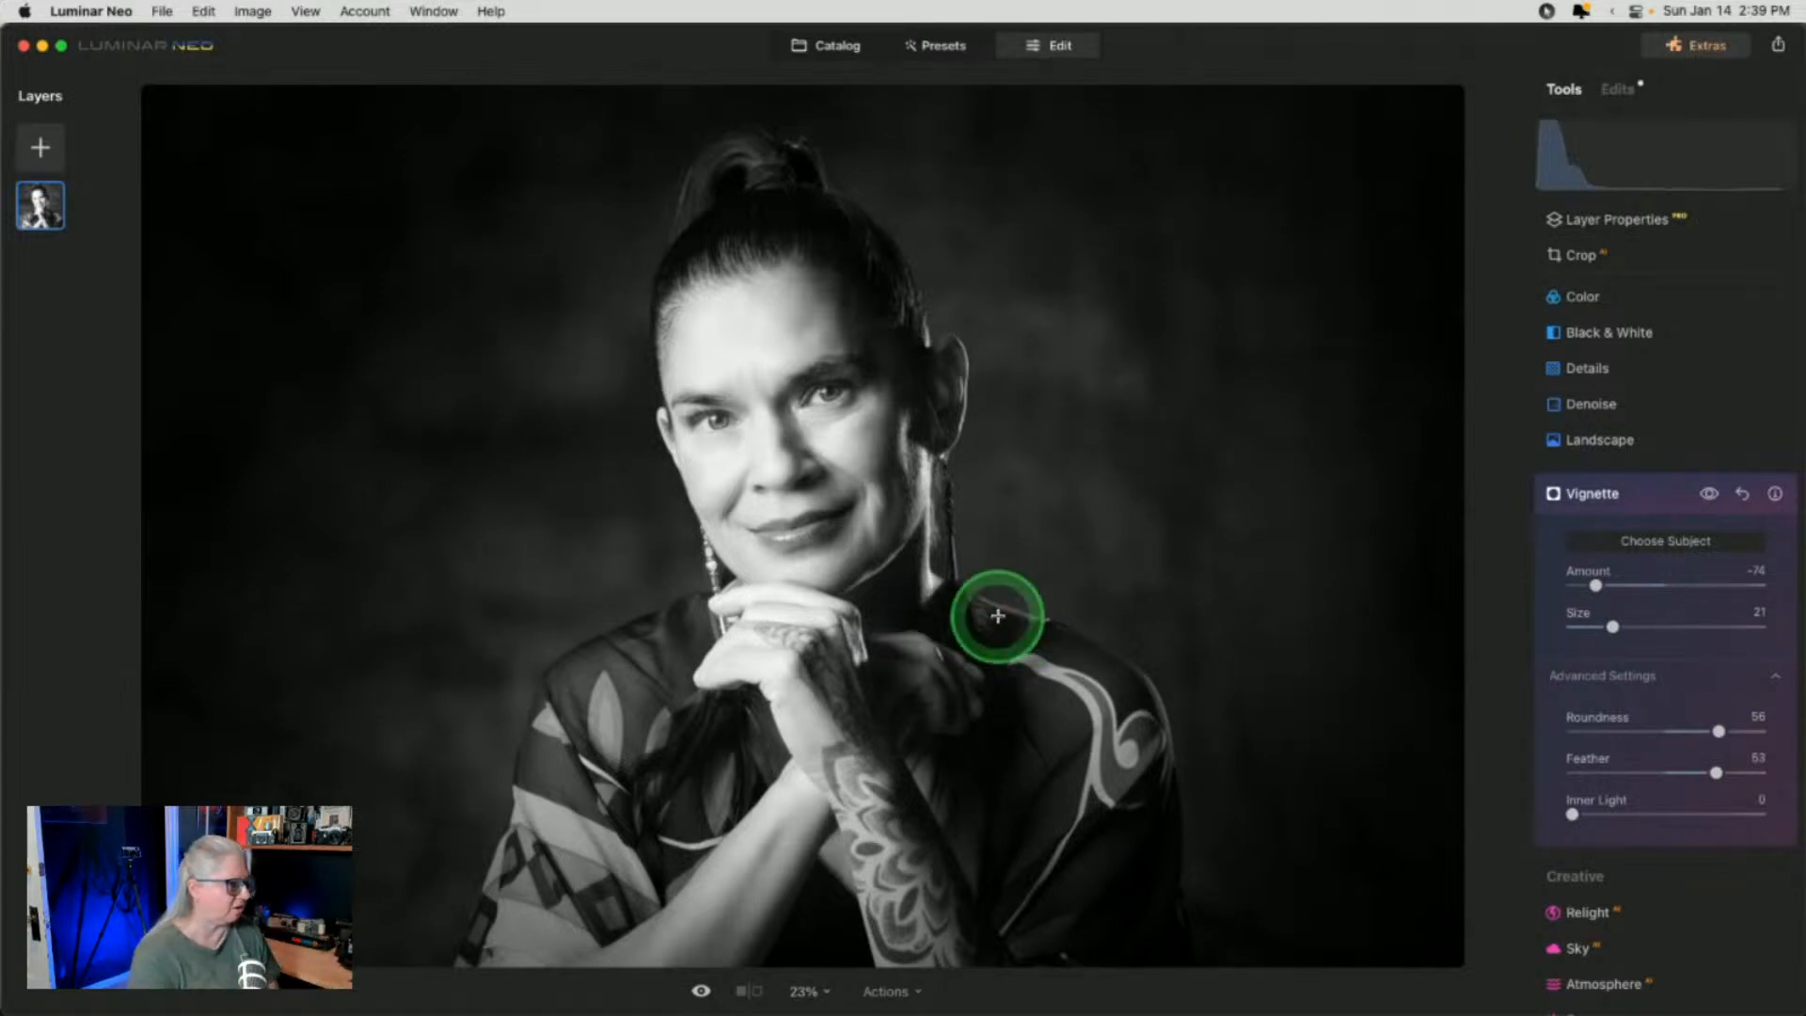
{"action": "left_click", "coordinate": [1664, 504]}
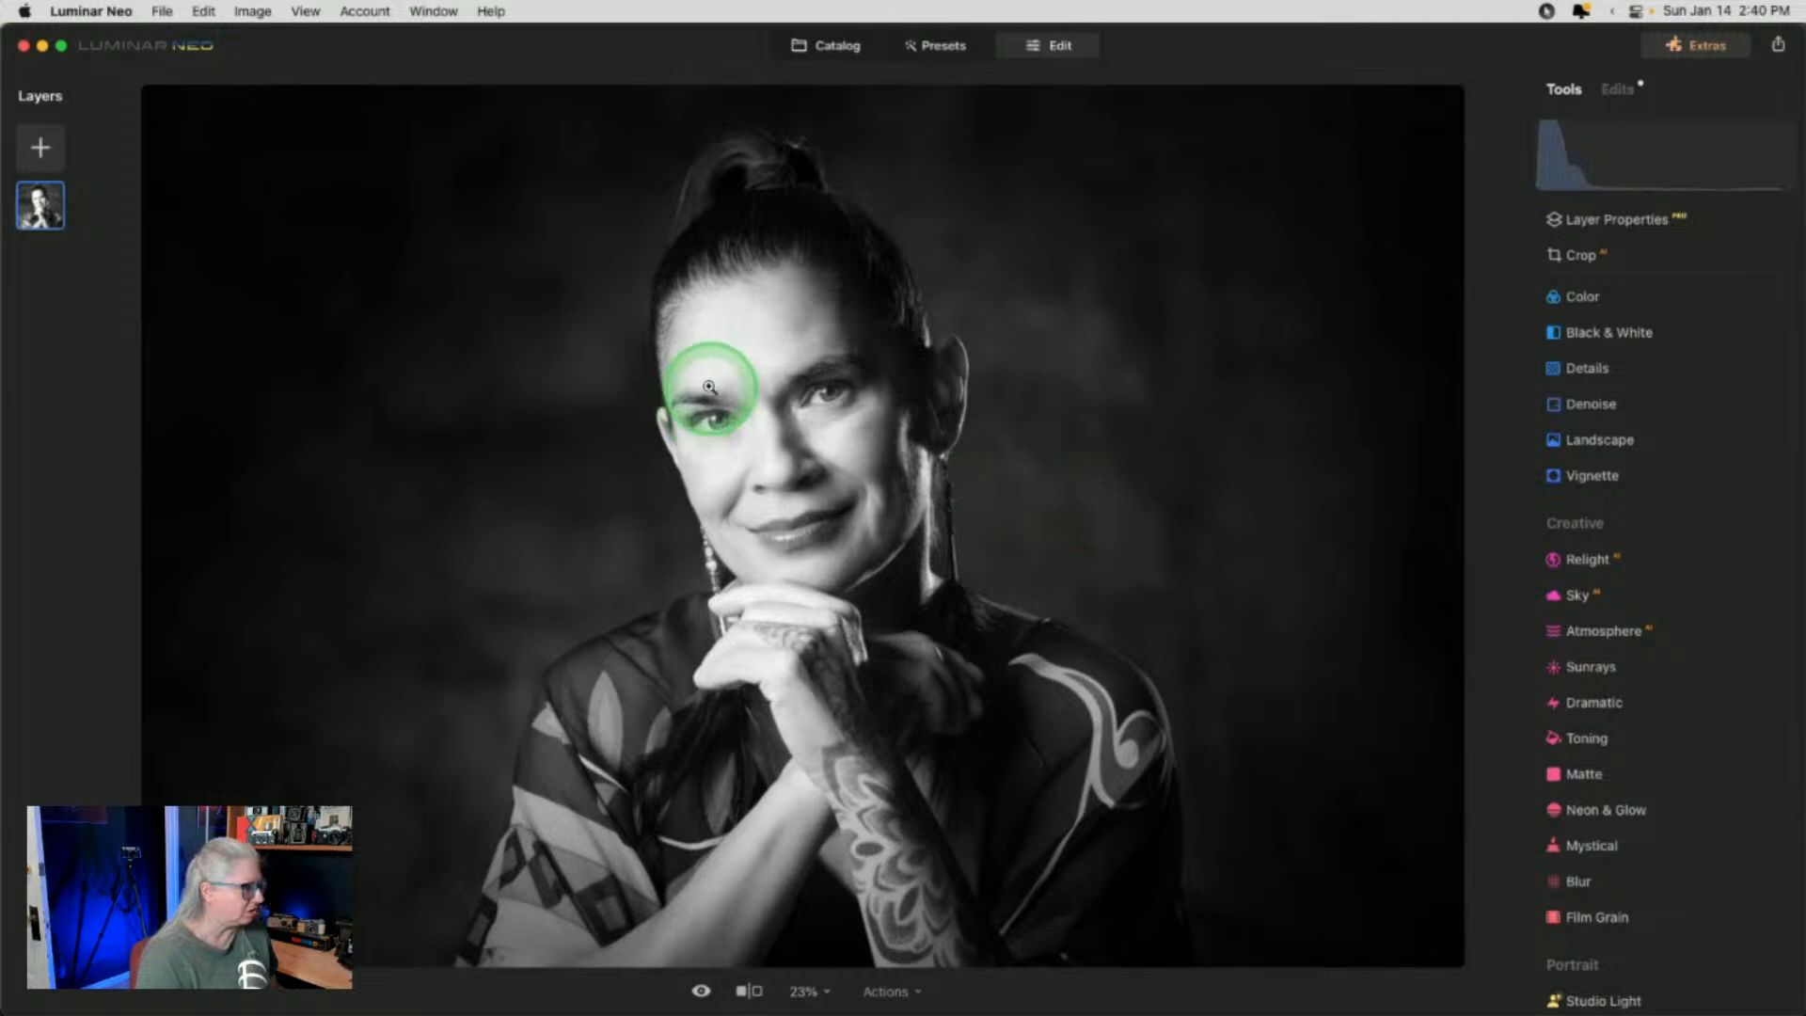
Start the Clone tool and set its source on smooth skin in the middle of the woman's forehead
{"action": "scroll", "coordinate": [1613, 745], "scroll_direction": "down", "scroll_amount": 5}
{"action": "scroll", "coordinate": [1613, 746], "scroll_direction": "up", "scroll_amount": 1}
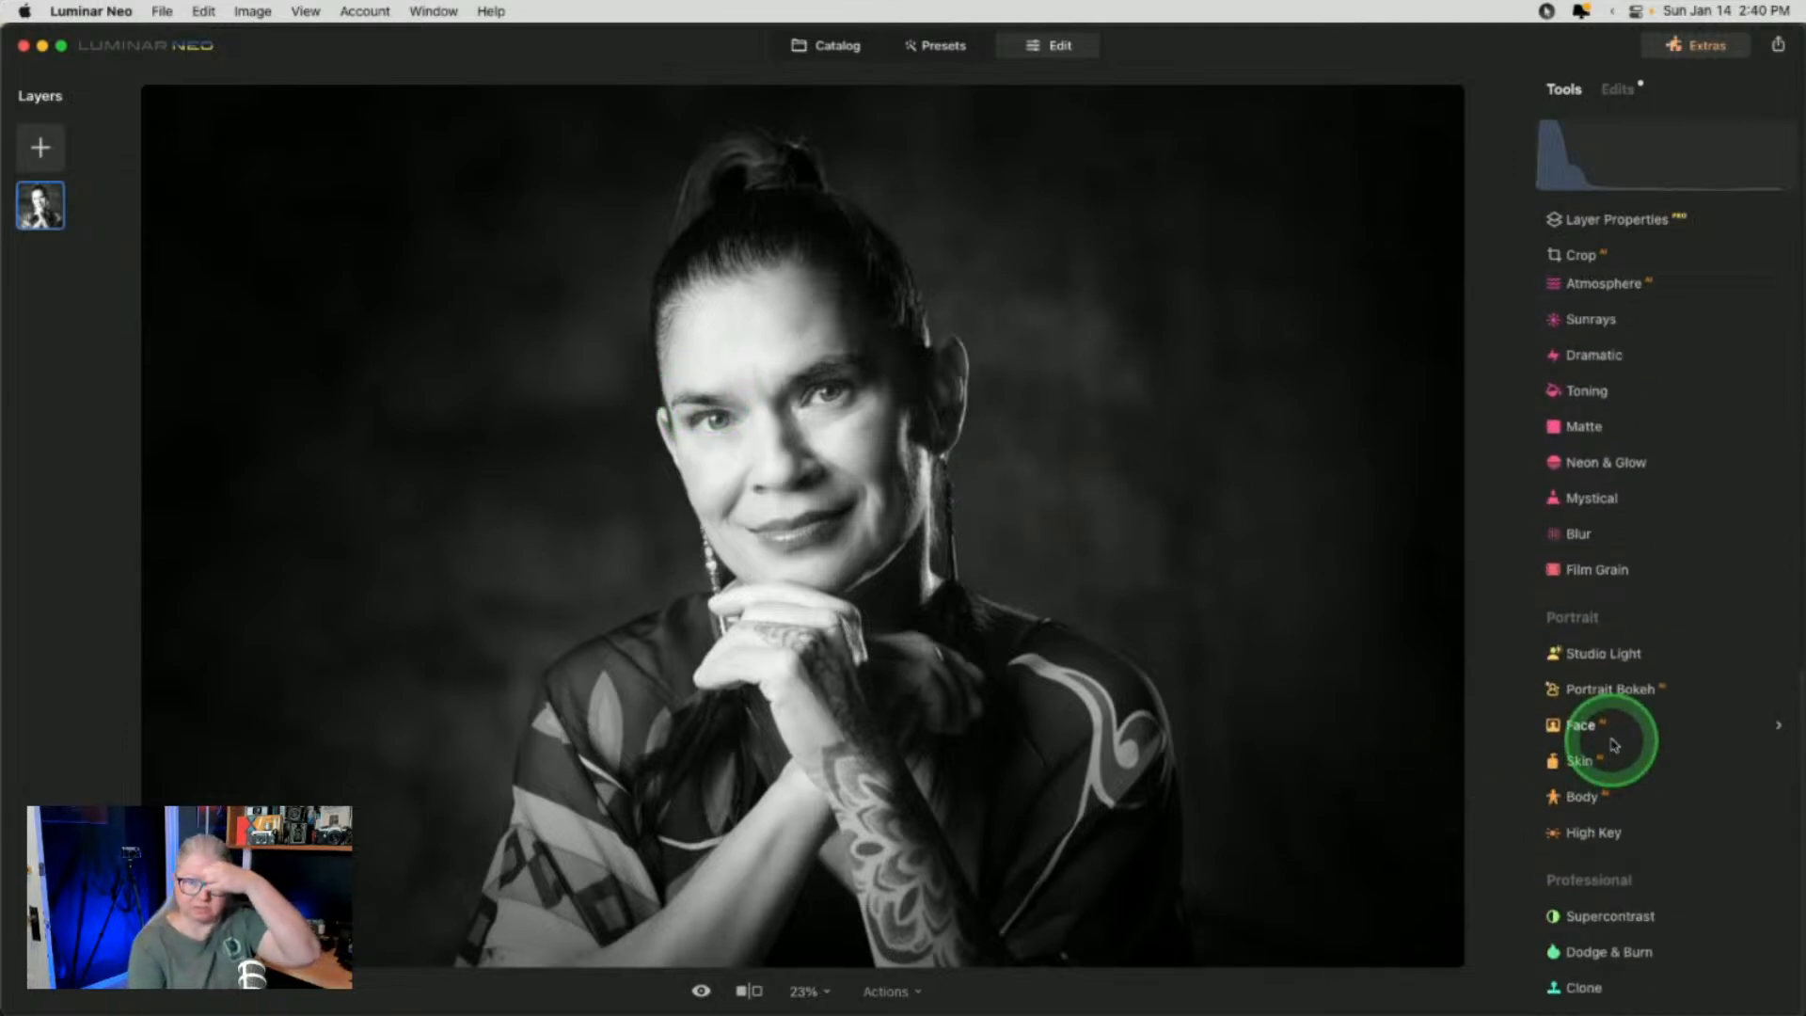
{"action": "left_click", "coordinate": [1586, 988]}
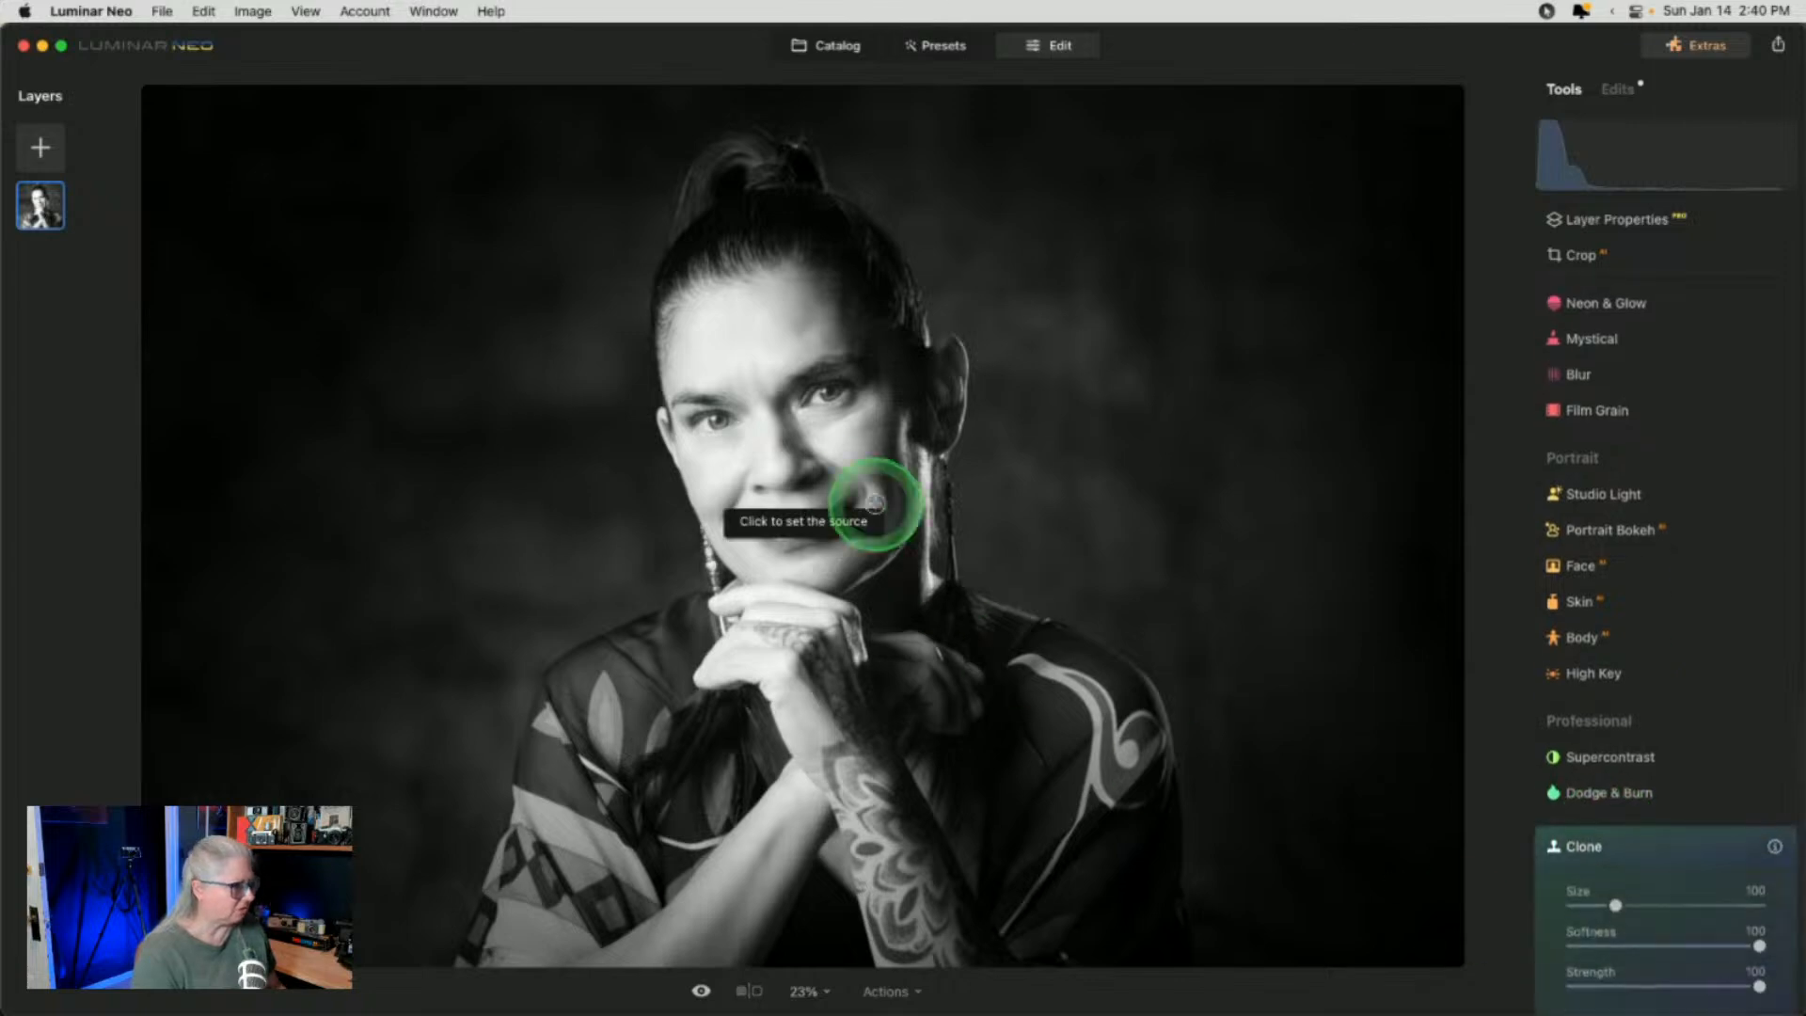
{"action": "double_click", "coordinate": [752, 381]}
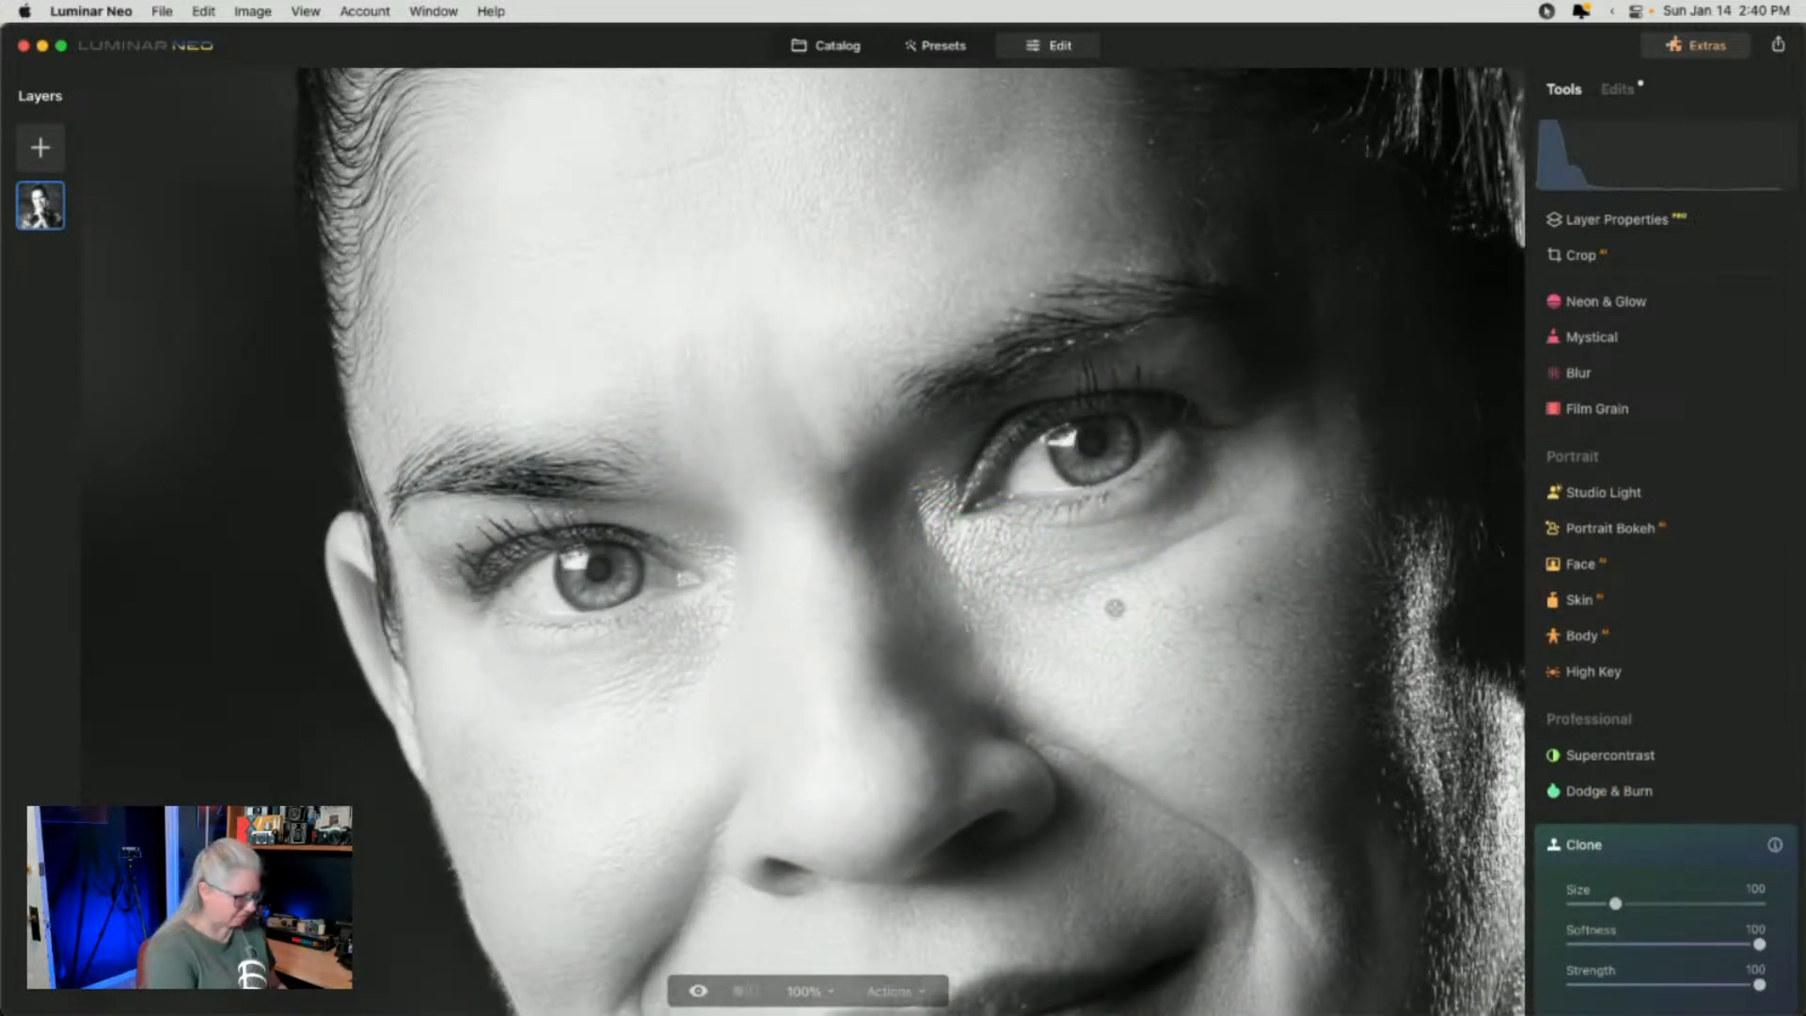
{"action": "key", "text": "super+minus"}
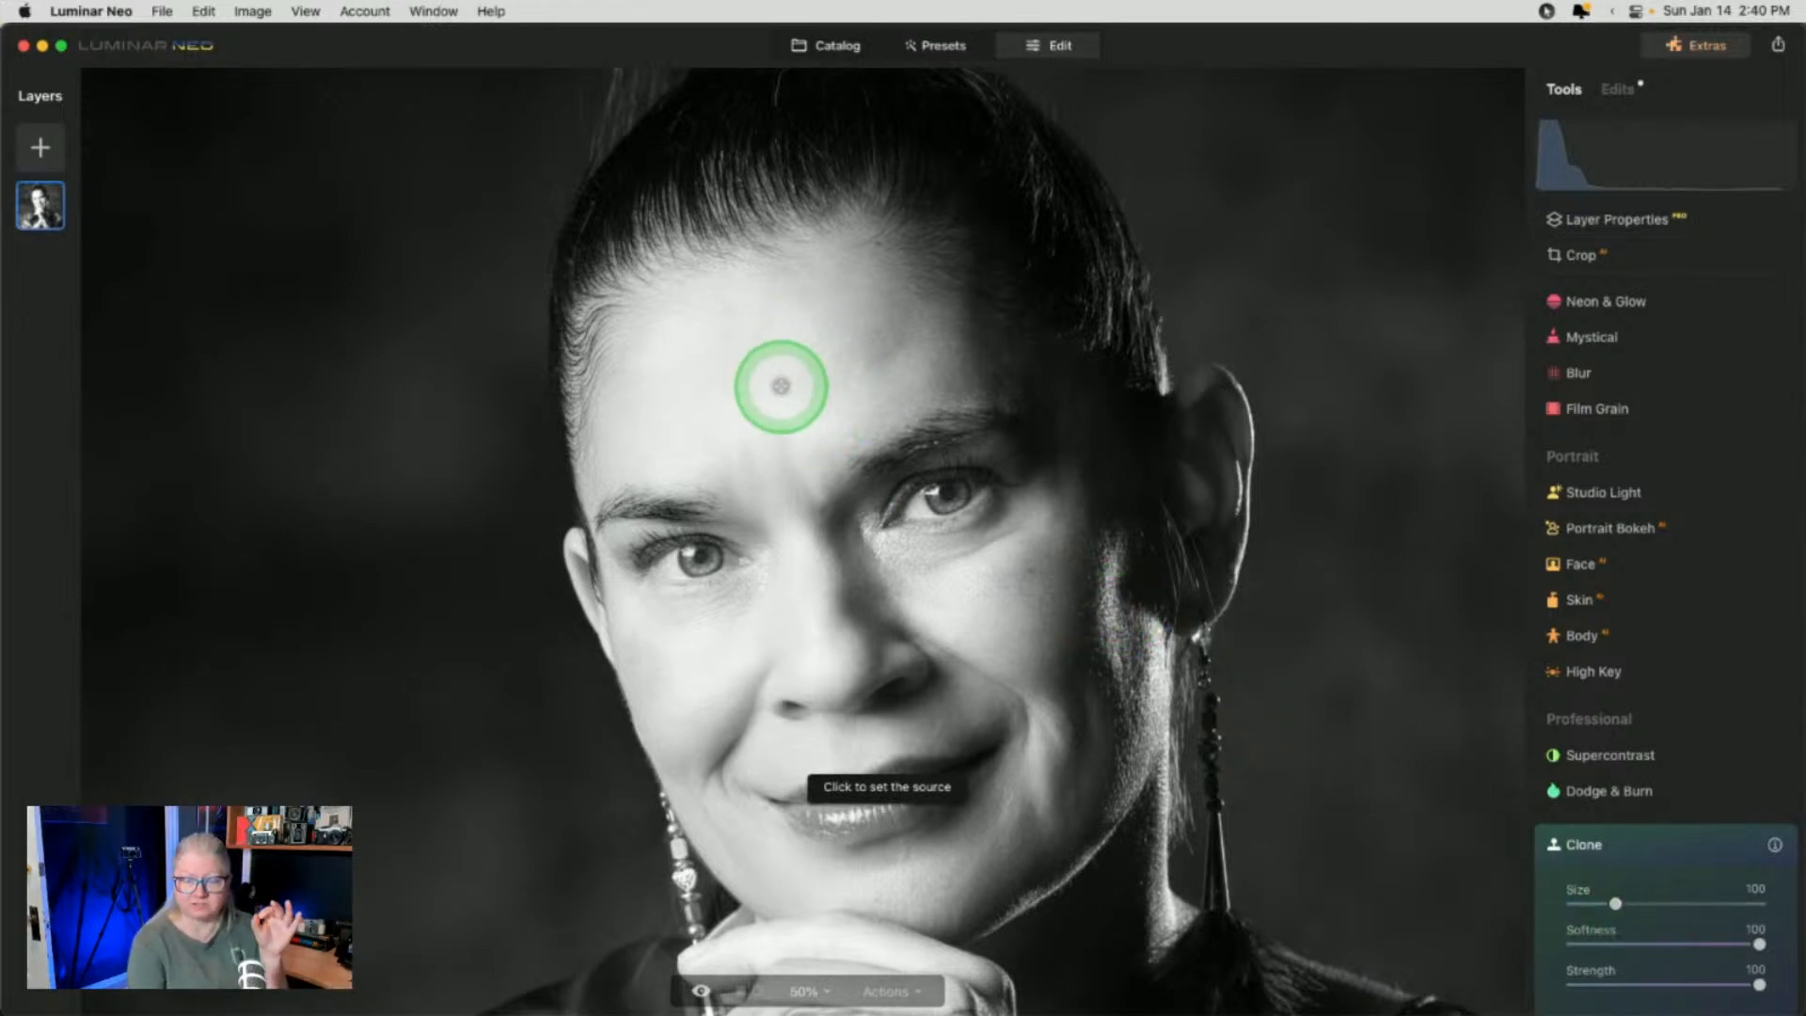
{"action": "key", "text": "super+minus"}
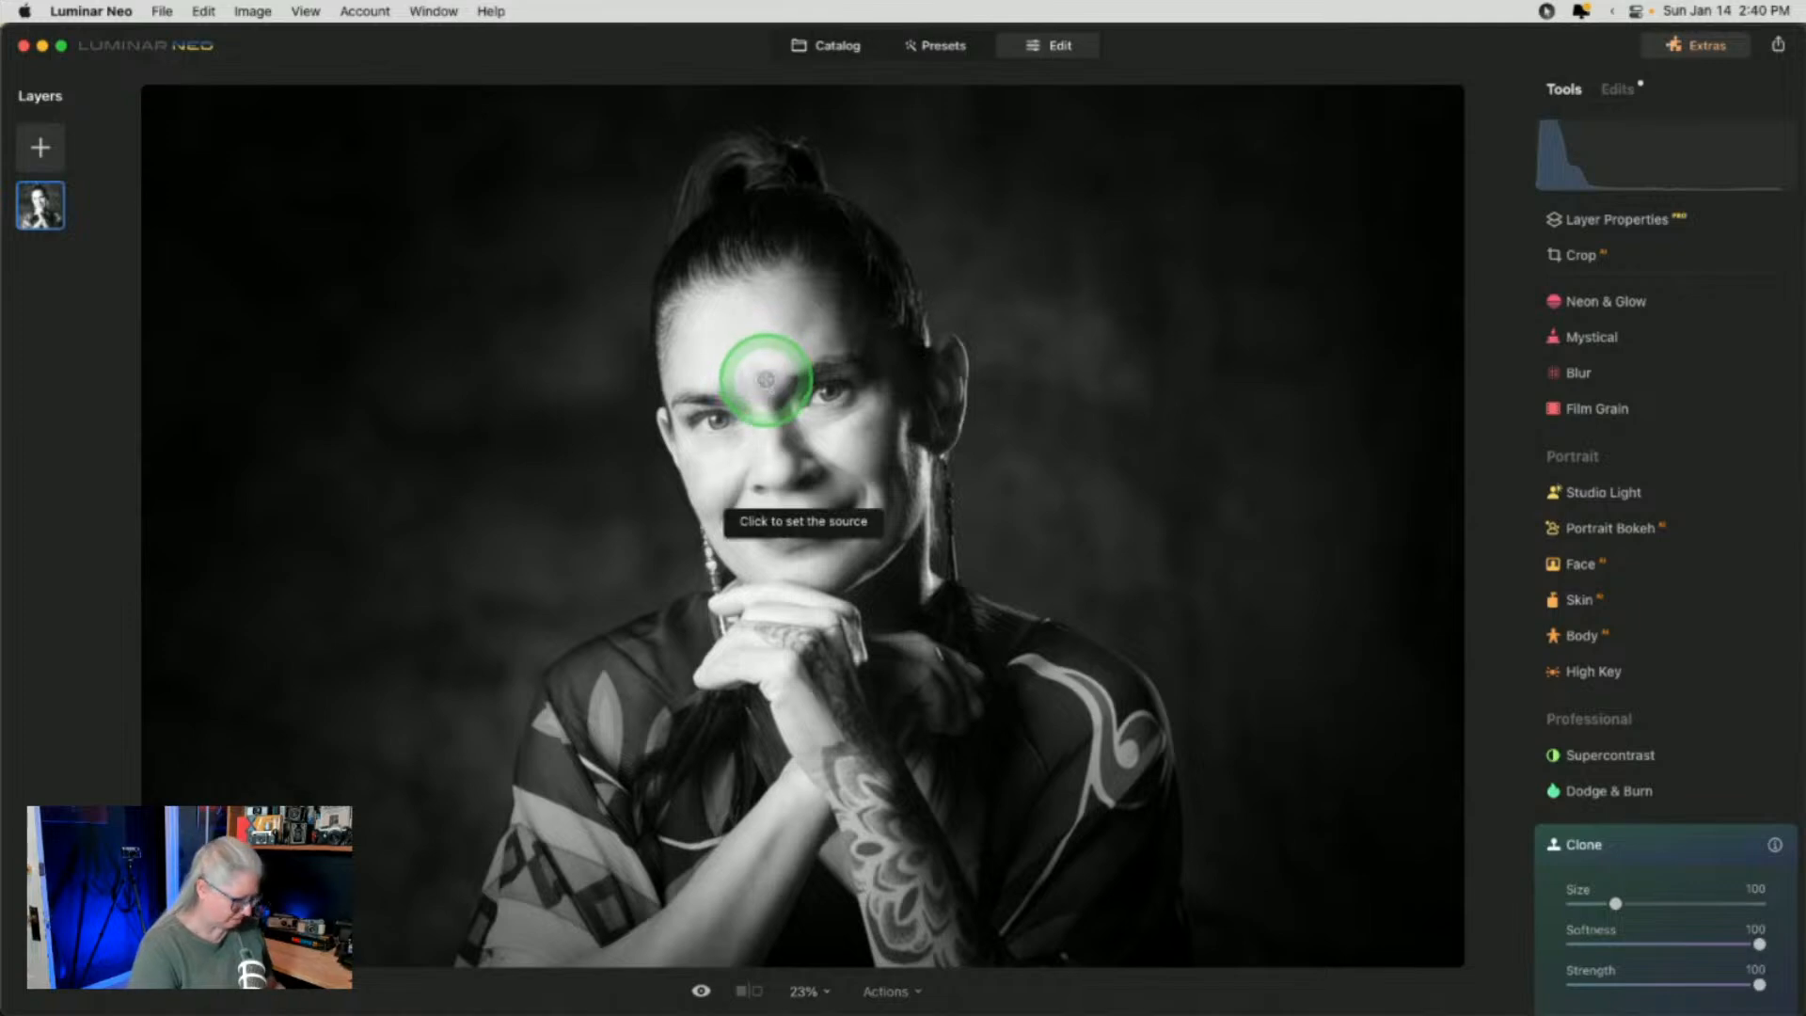
{"action": "key", "text": "super+plus"}
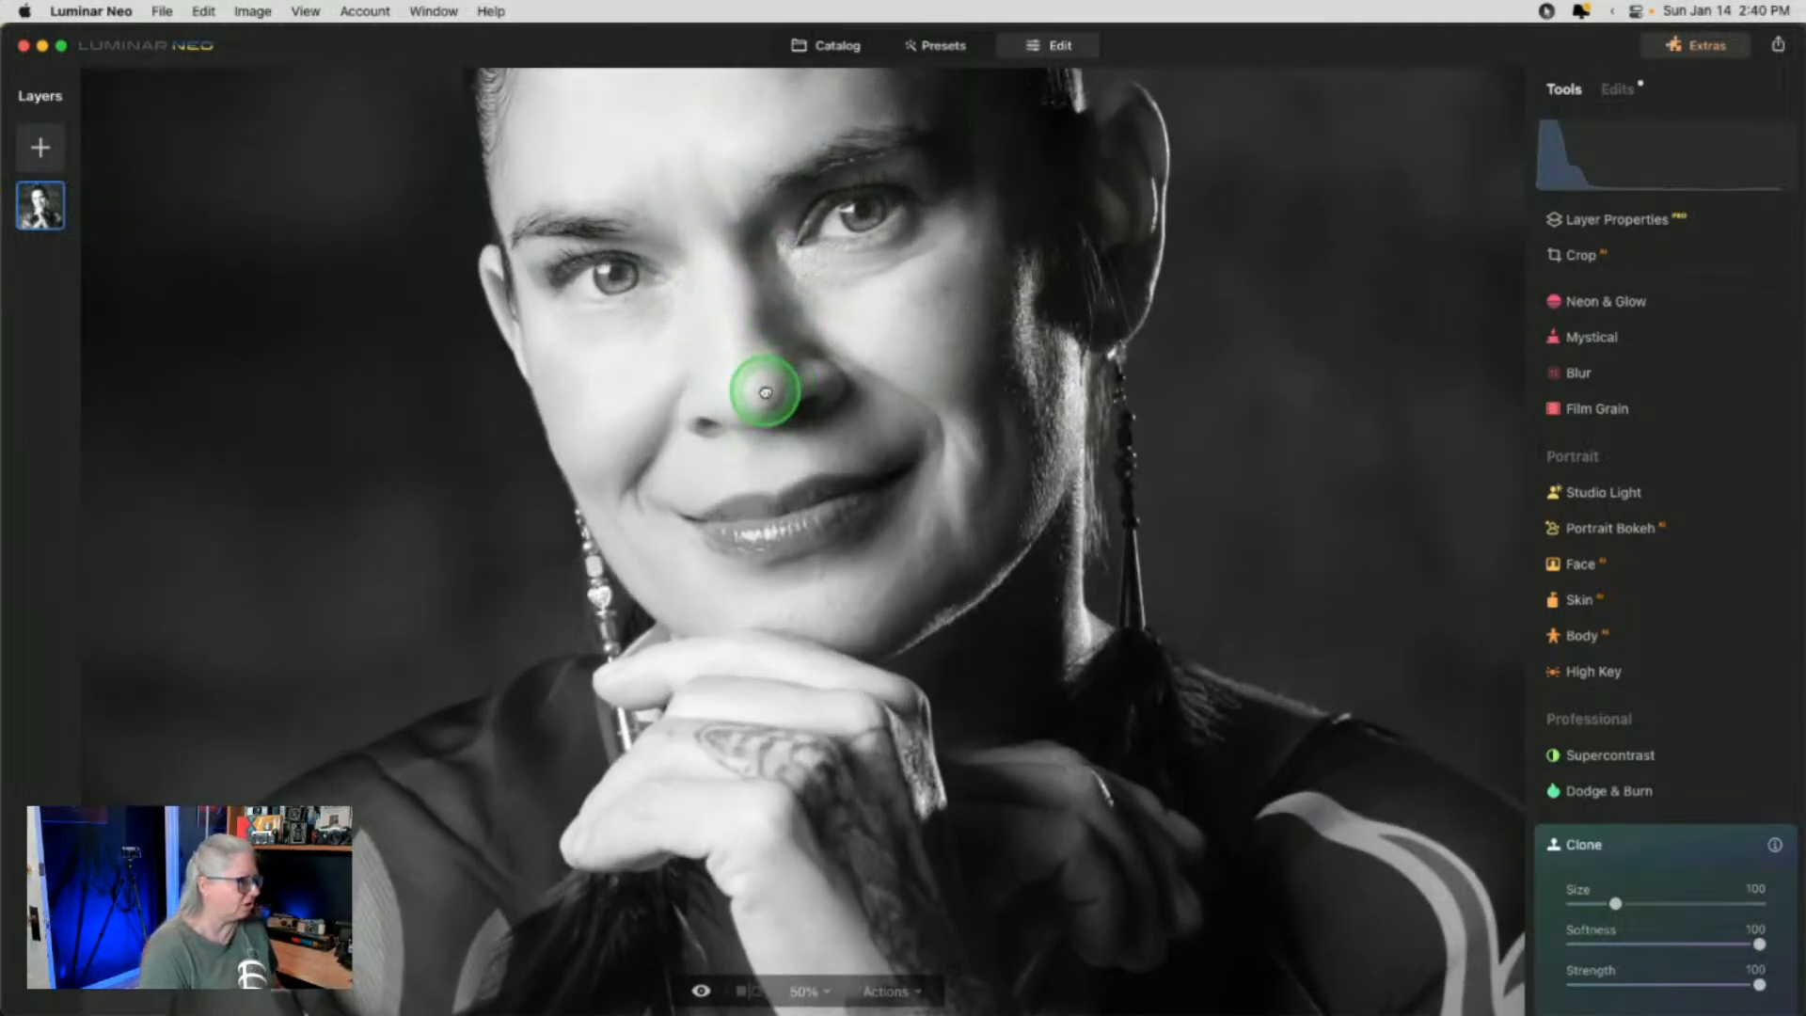
{"action": "left_click_drag", "start_coordinate": [758, 392], "coordinate": [753, 556]}
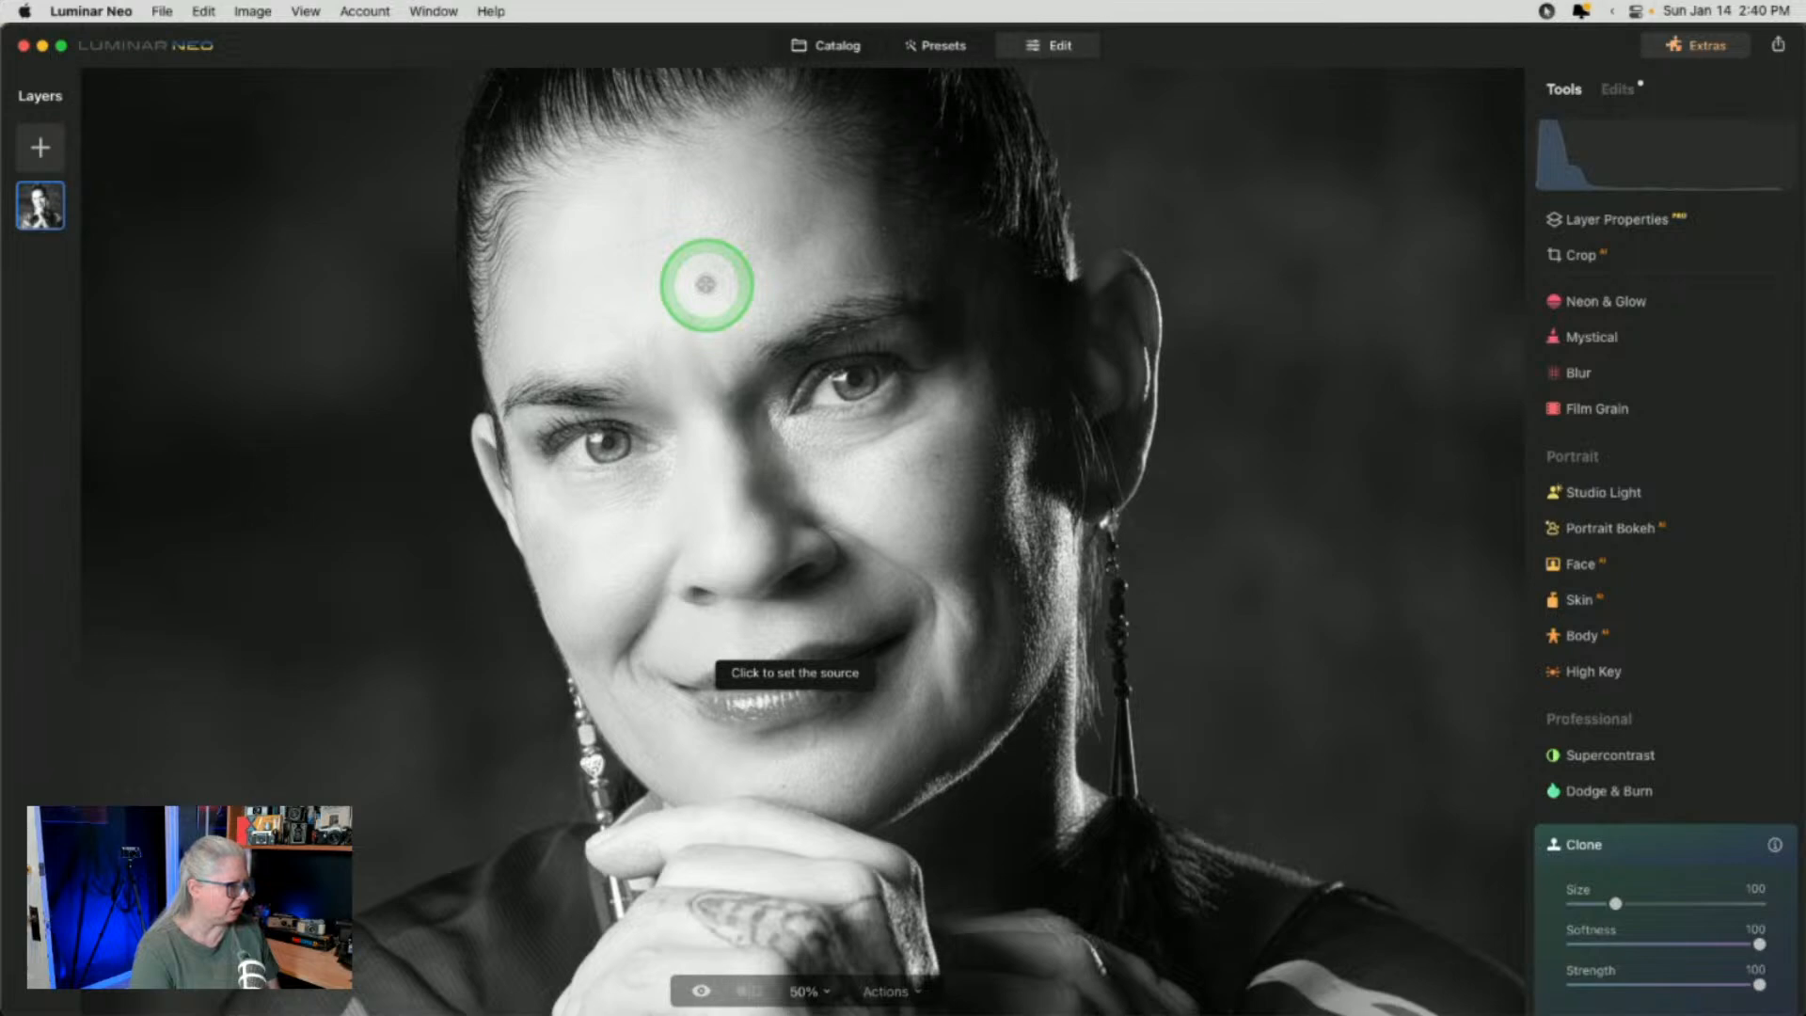
{"action": "left_click", "coordinate": [705, 284]}
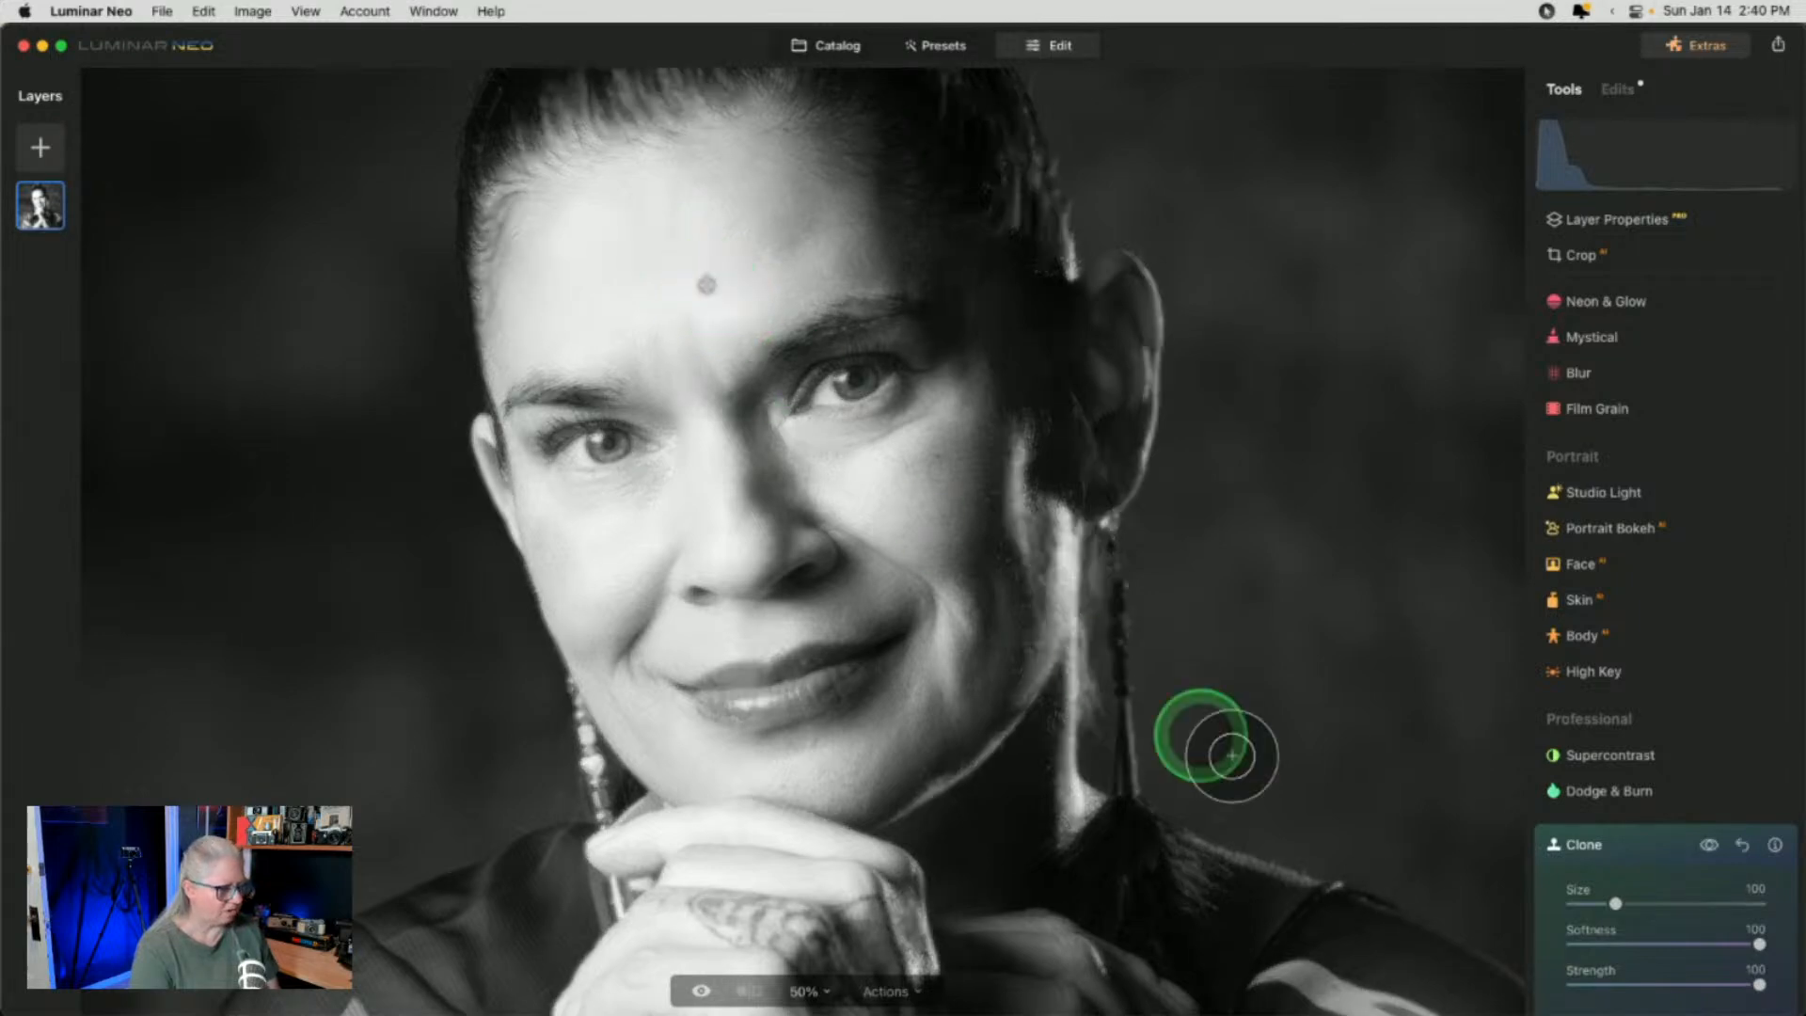
Set the Clone brush to Size 51 and Strength 25, and soften the frown lines between the eyebrows
{"action": "left_click", "coordinate": [1616, 903]}
{"action": "left_click_drag", "start_coordinate": [1615, 903], "coordinate": [1593, 900]}
{"action": "left_click", "coordinate": [1607, 981]}
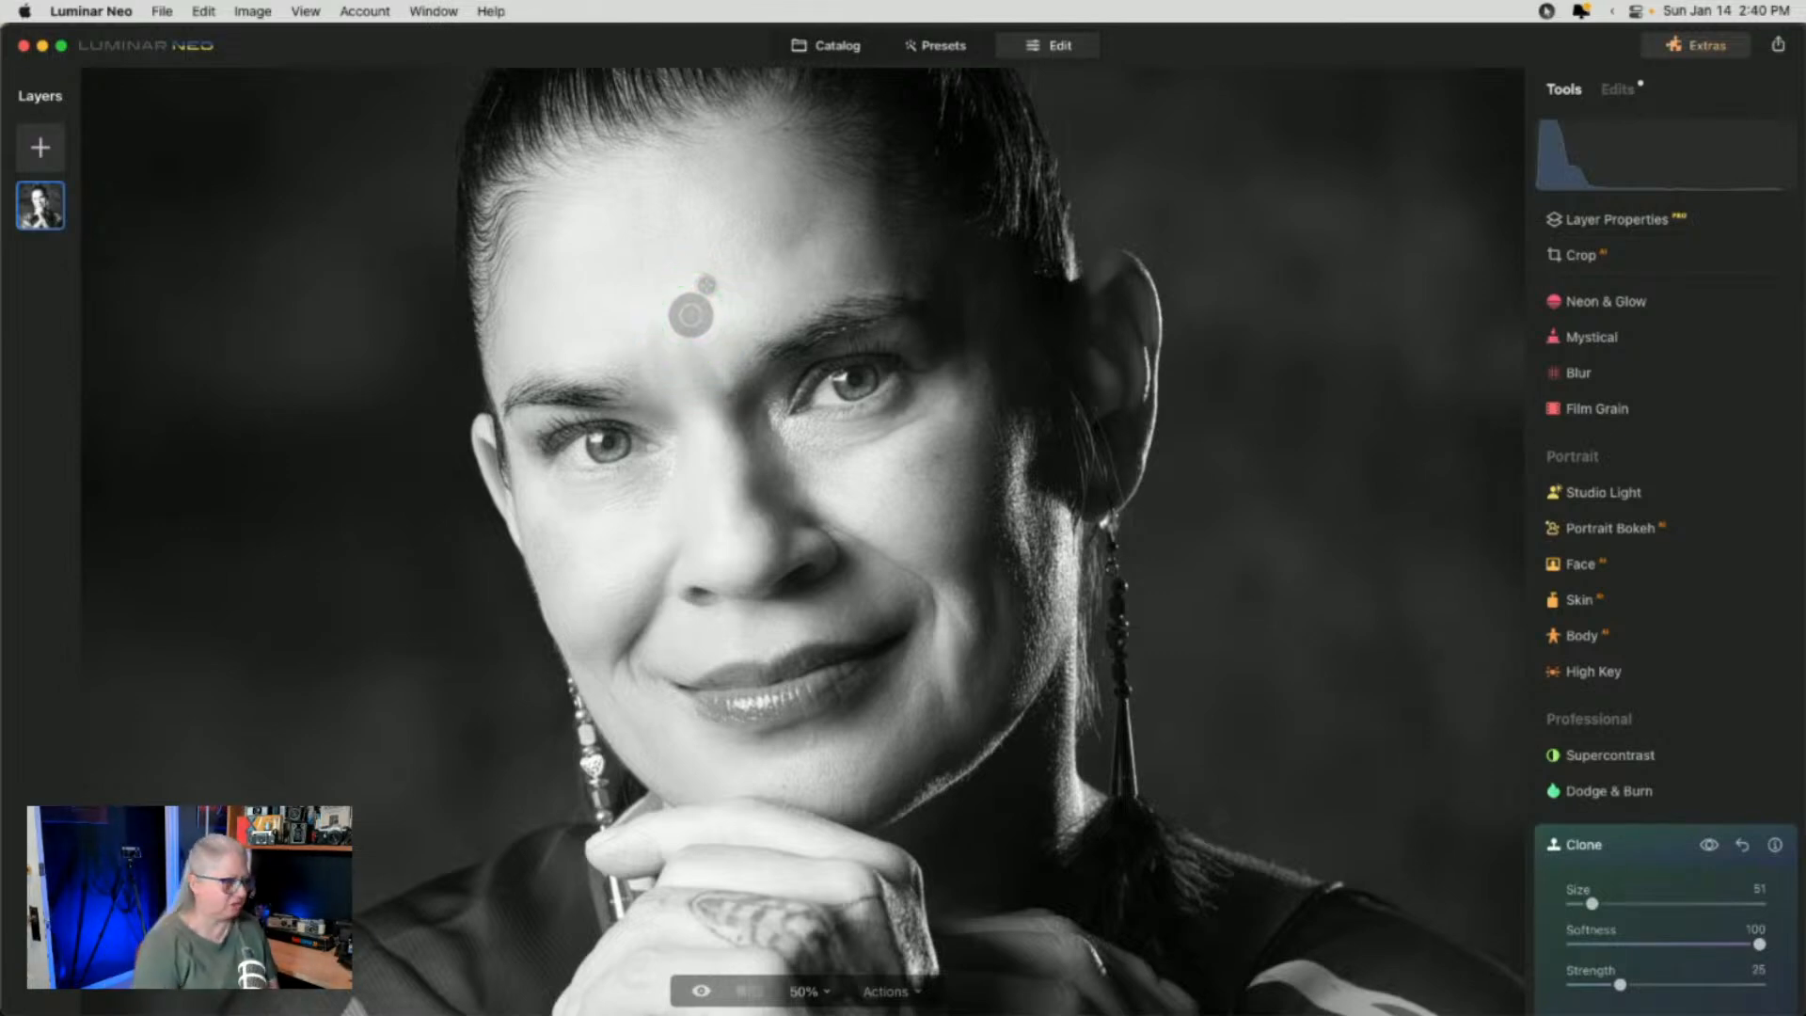
{"action": "left_click", "coordinate": [692, 324]}
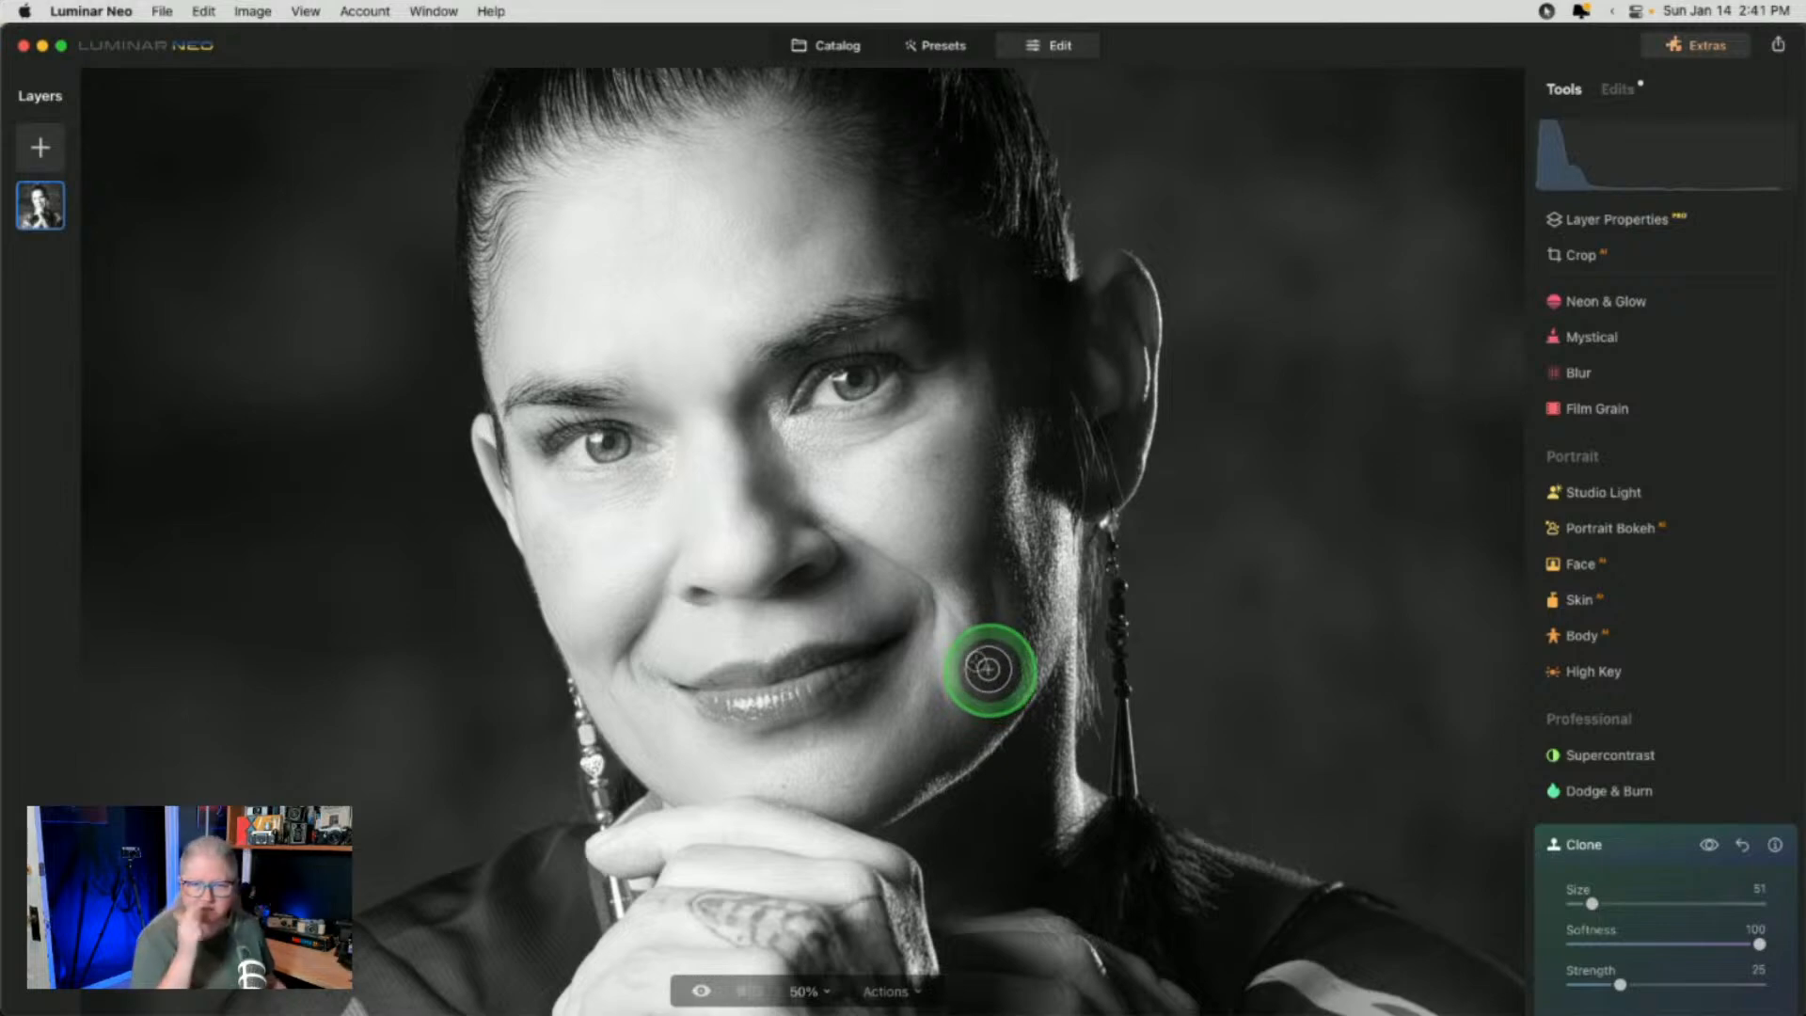
Soften the smile line on the shadowed side of the face and the skin under both eyes with the Clone brush
{"action": "left_click", "coordinate": [986, 668]}
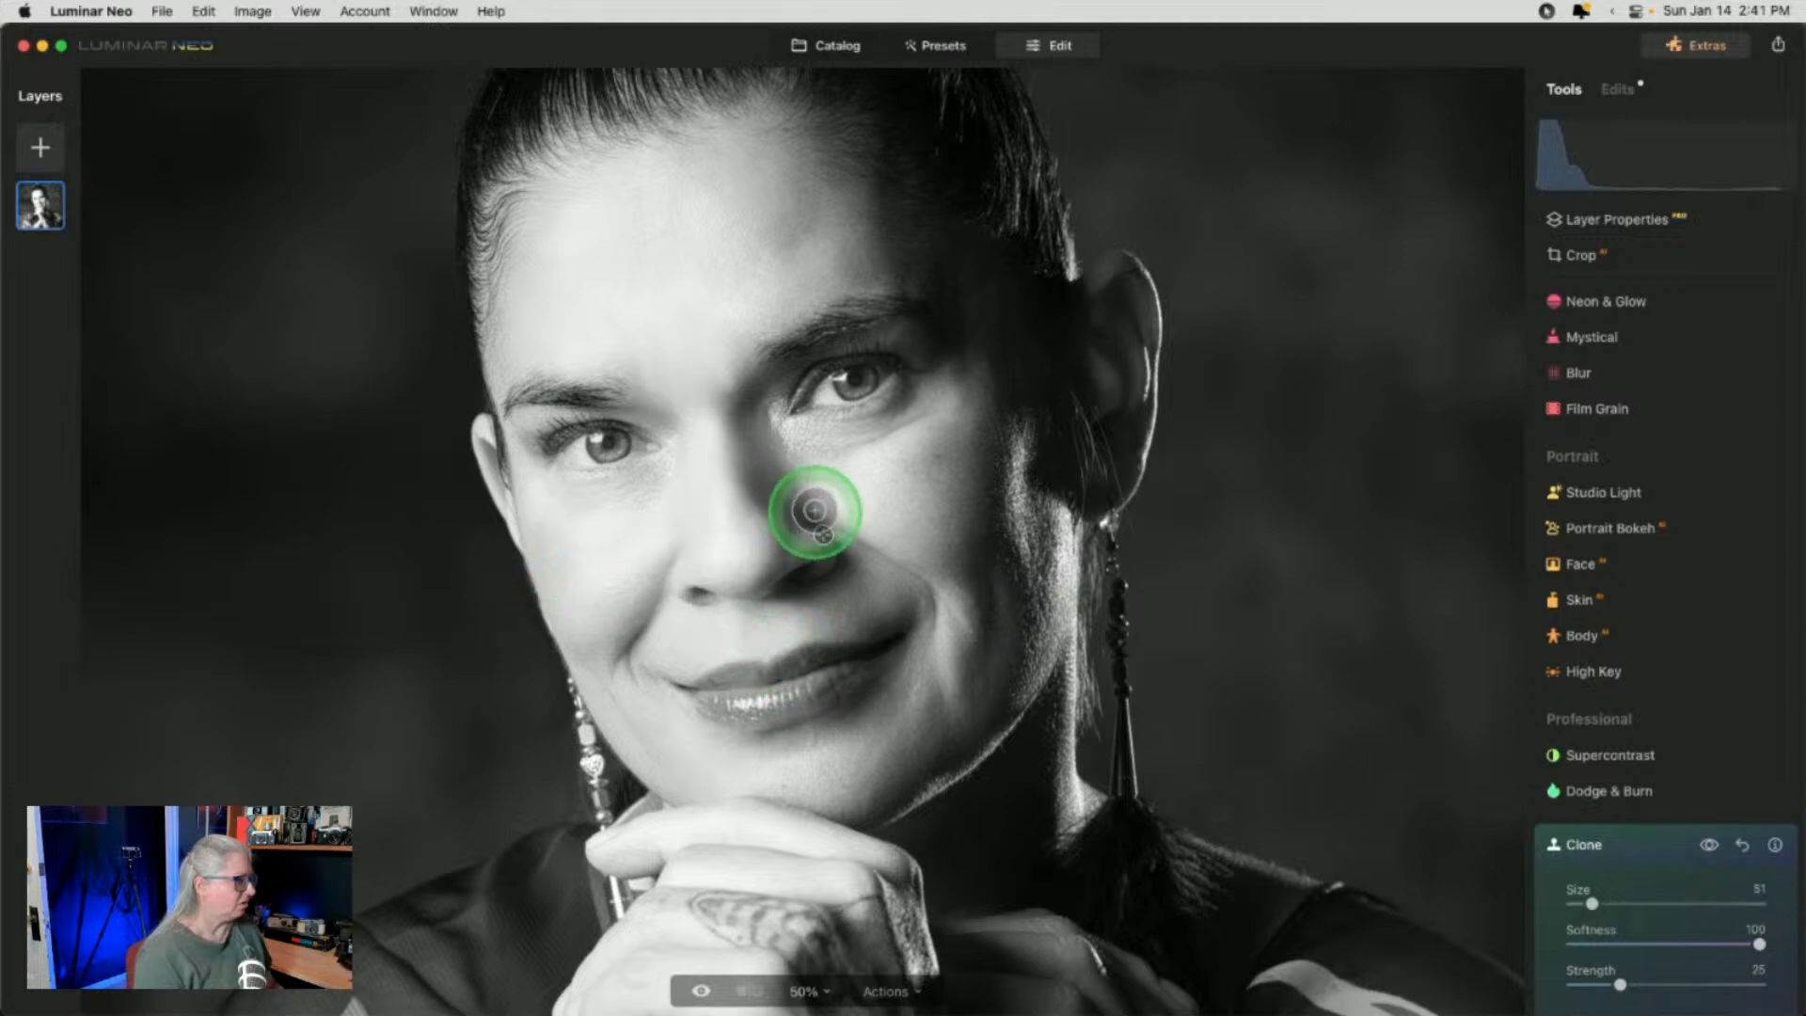
{"action": "left_click", "coordinate": [904, 454]}
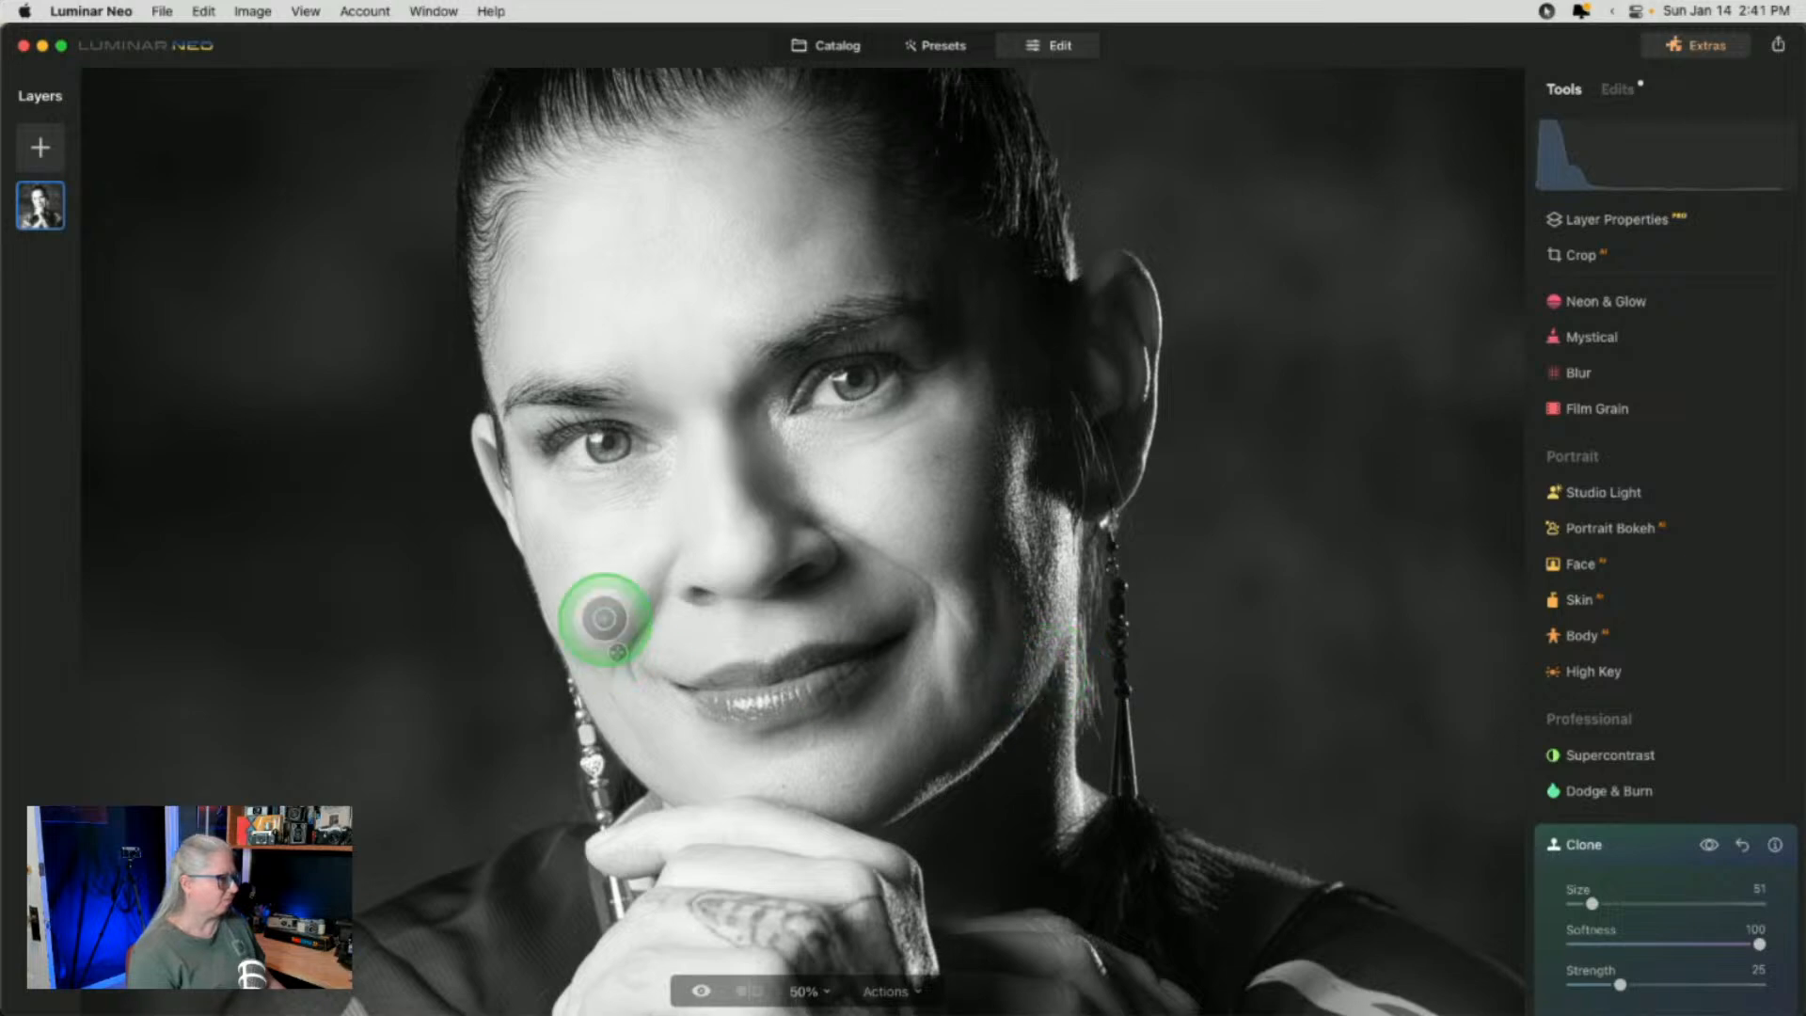
{"action": "mouse_move", "coordinate": [654, 494]}
{"action": "left_mouse_down"}
{"action": "mouse_move", "coordinate": [587, 514]}
{"action": "mouse_move", "coordinate": [665, 493]}
{"action": "left_mouse_up"}
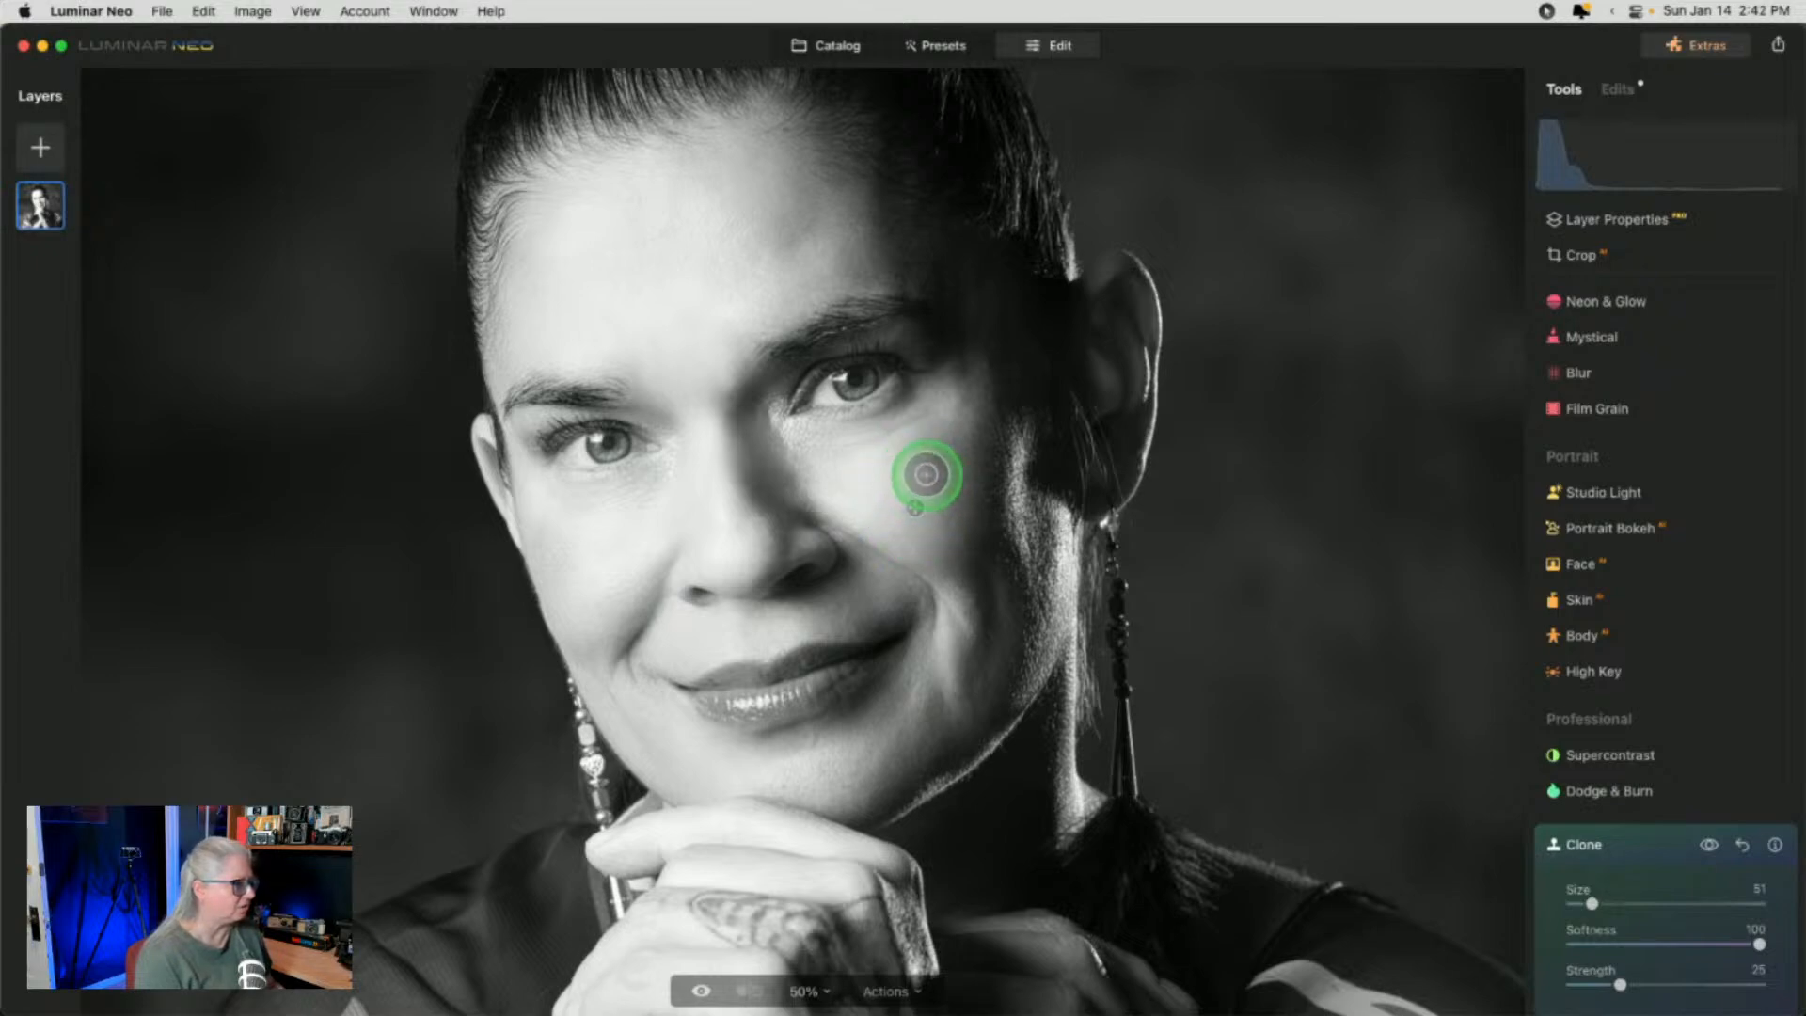
Smooth the cheek below the eye on the shadowed side by cloning from nearby clean skin
{"action": "left_click_drag", "start_coordinate": [926, 459], "coordinate": [877, 486]}
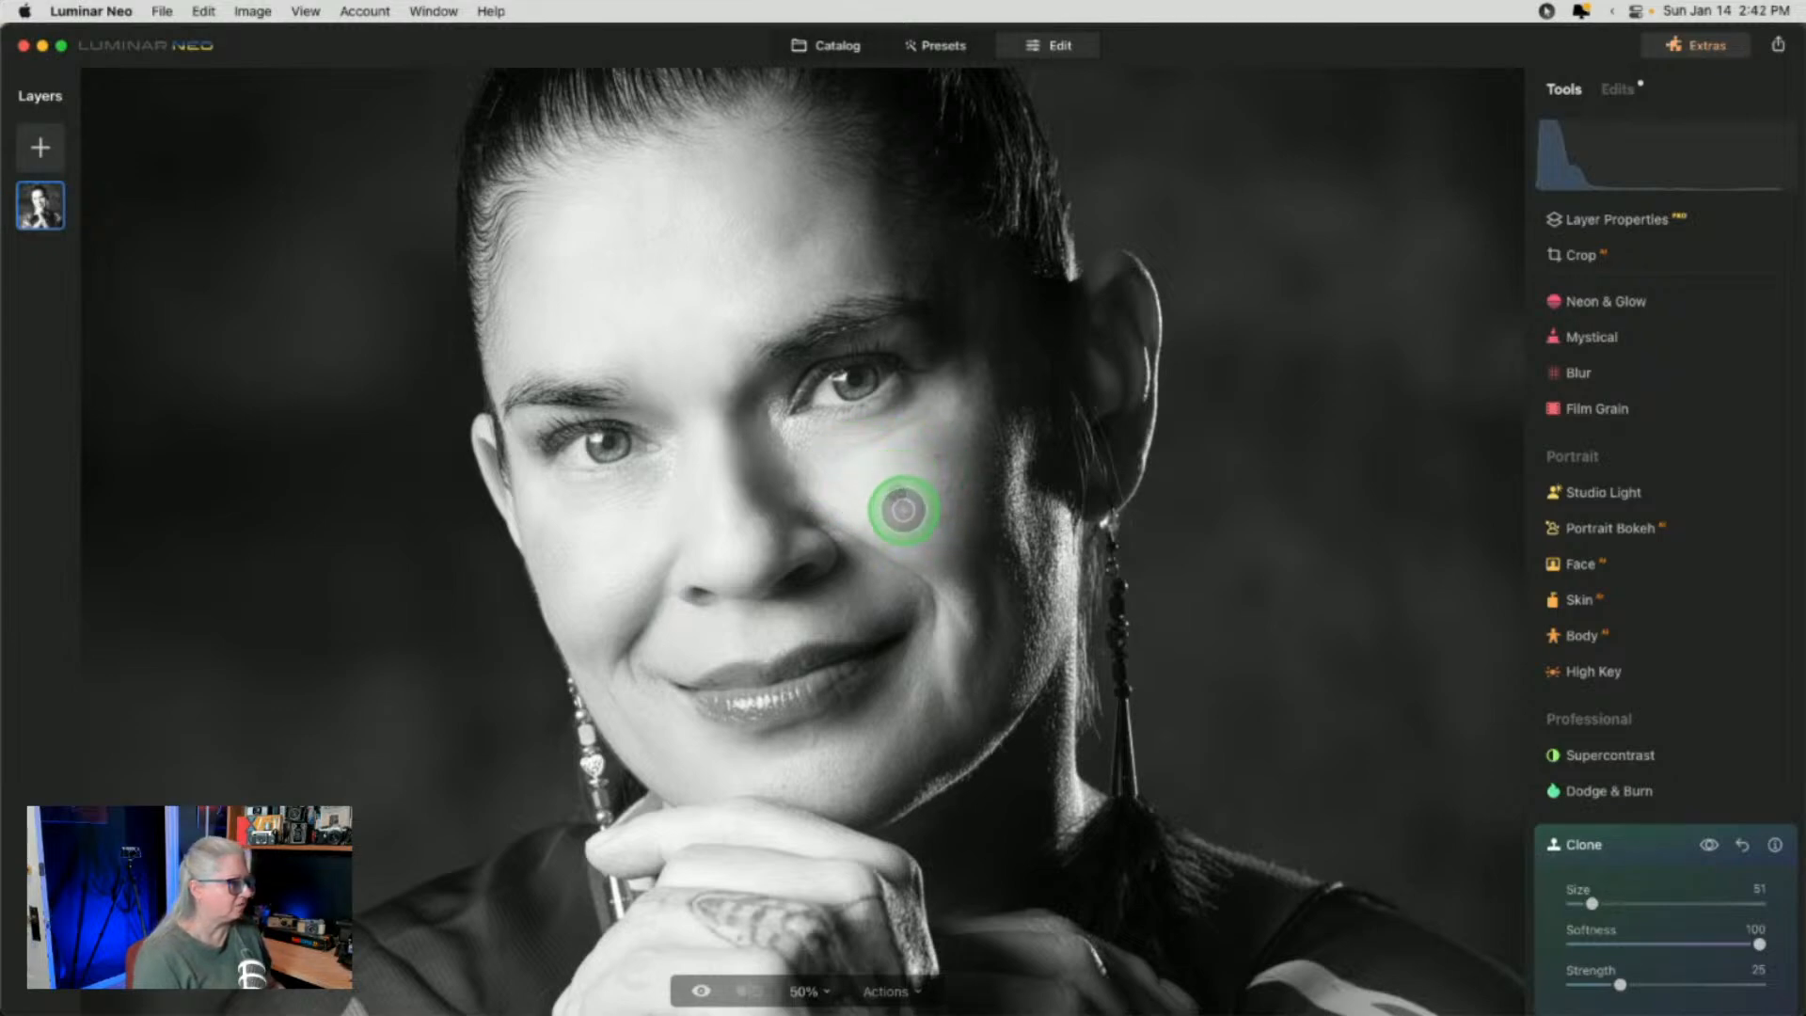
{"action": "mouse_move", "coordinate": [941, 520]}
{"action": "left_mouse_down"}
{"action": "mouse_move", "coordinate": [922, 456]}
{"action": "mouse_move", "coordinate": [940, 456]}
{"action": "mouse_move", "coordinate": [900, 455]}
{"action": "left_mouse_up"}
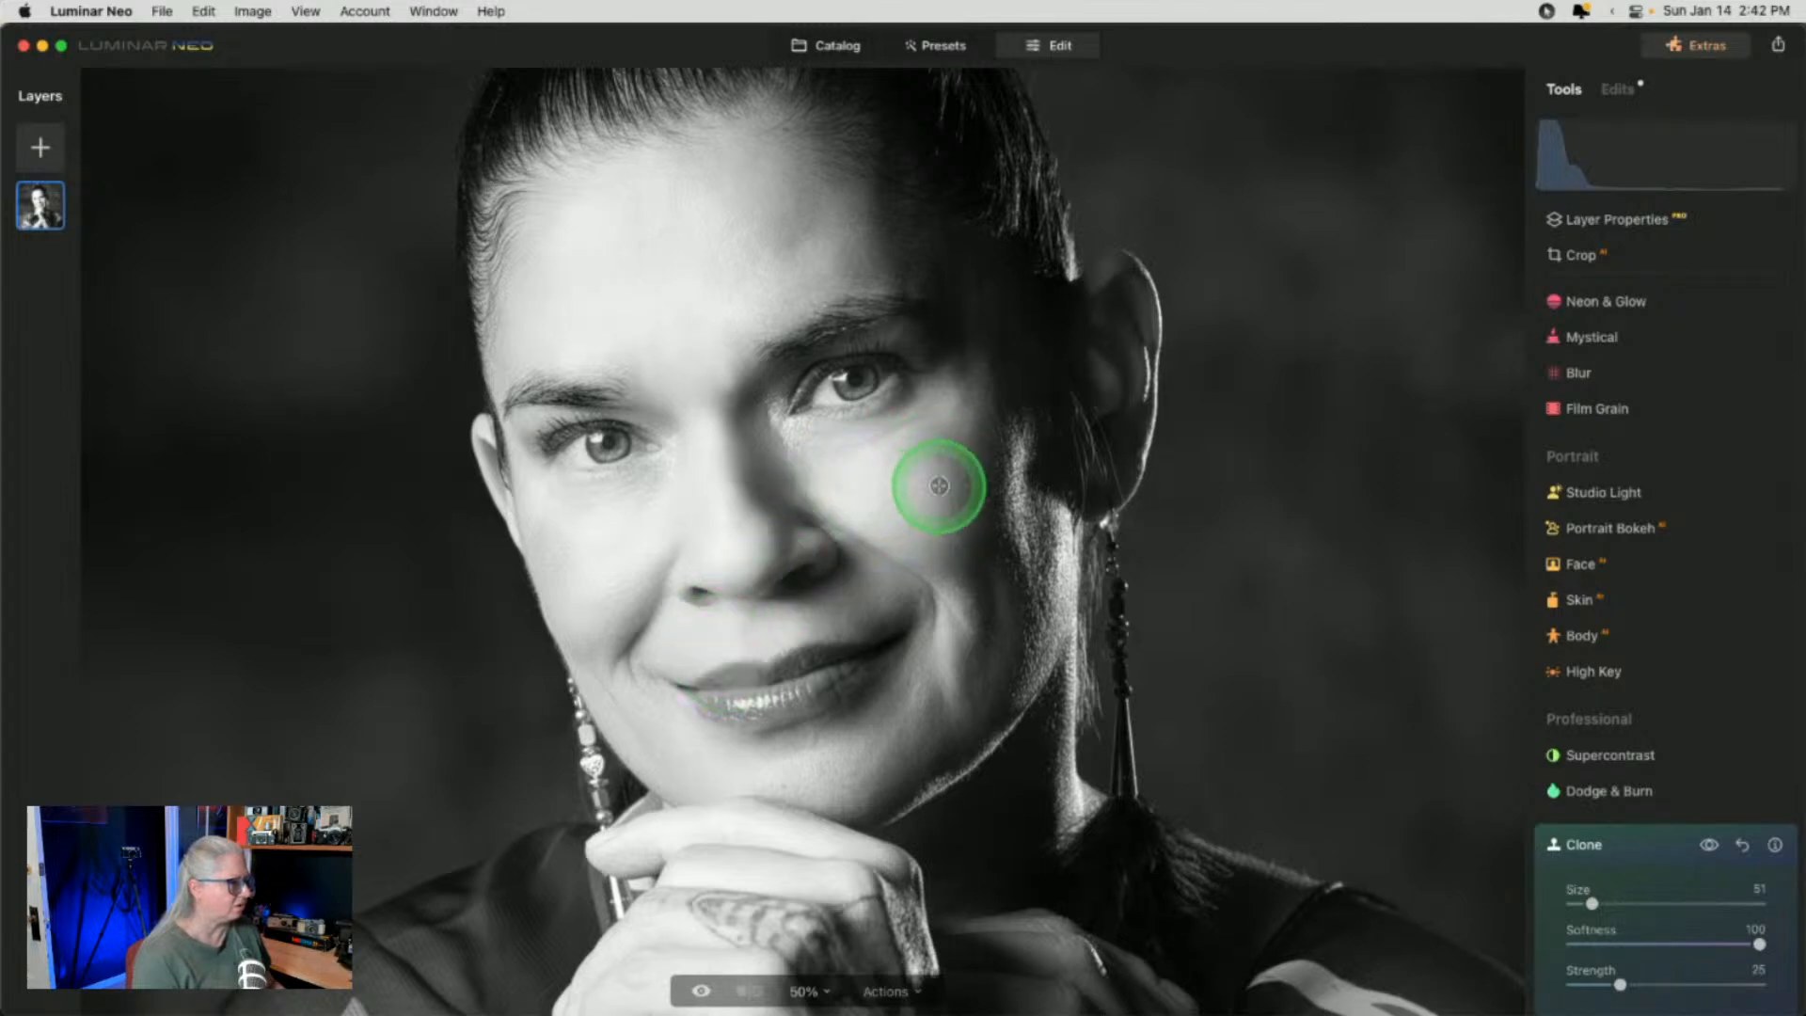
{"action": "left_click", "coordinate": [936, 456]}
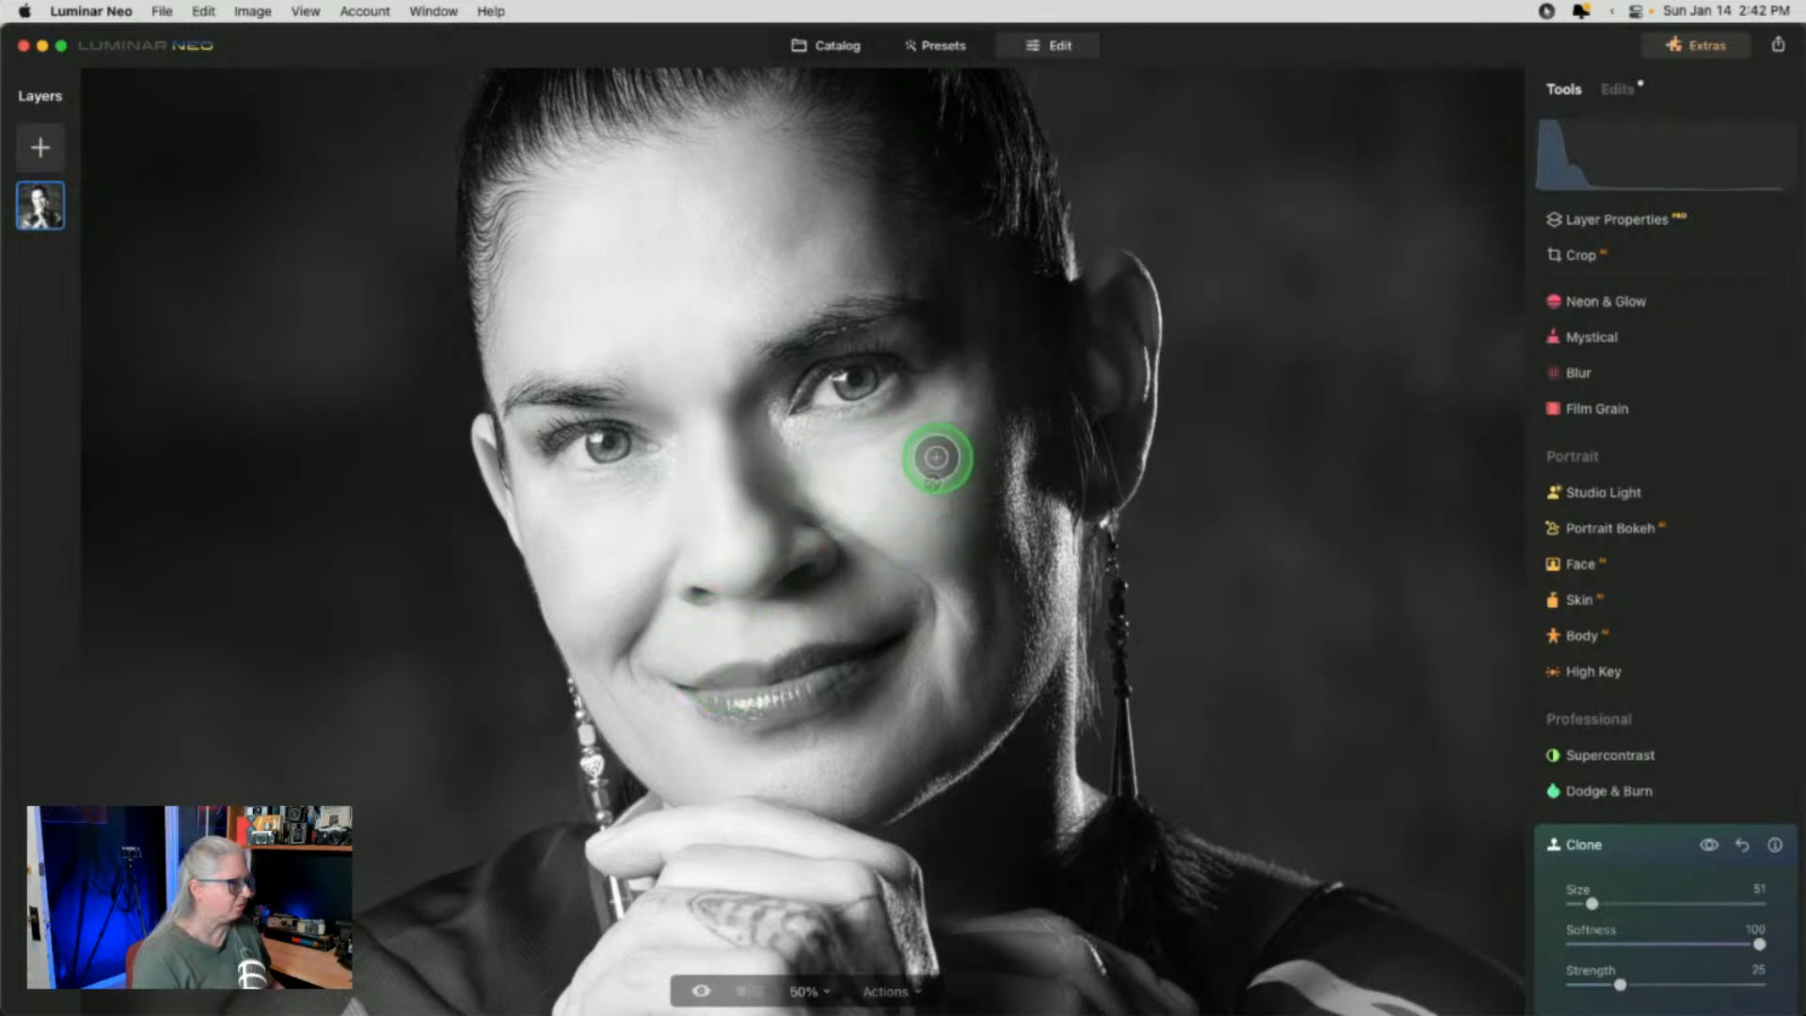
{"action": "left_click", "coordinate": [948, 504], "text": "alt"}
{"action": "left_click", "coordinate": [941, 468]}
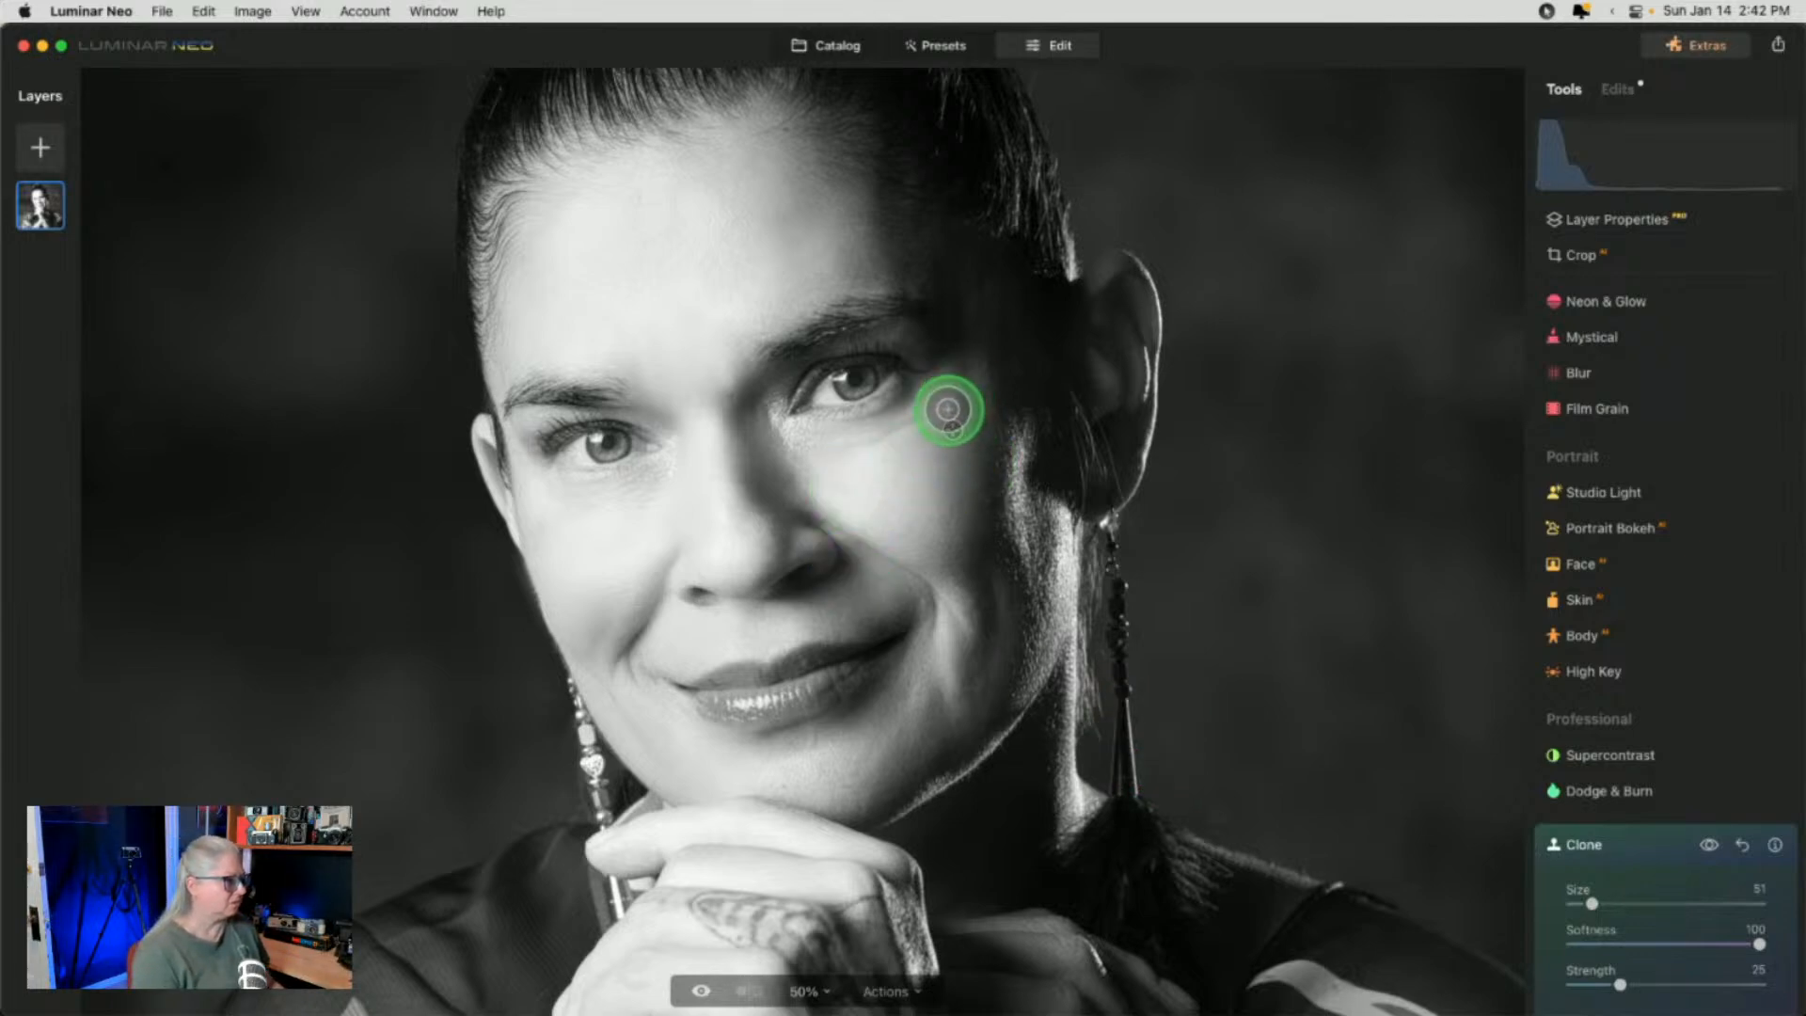
{"action": "left_click", "coordinate": [958, 468], "text": "alt"}
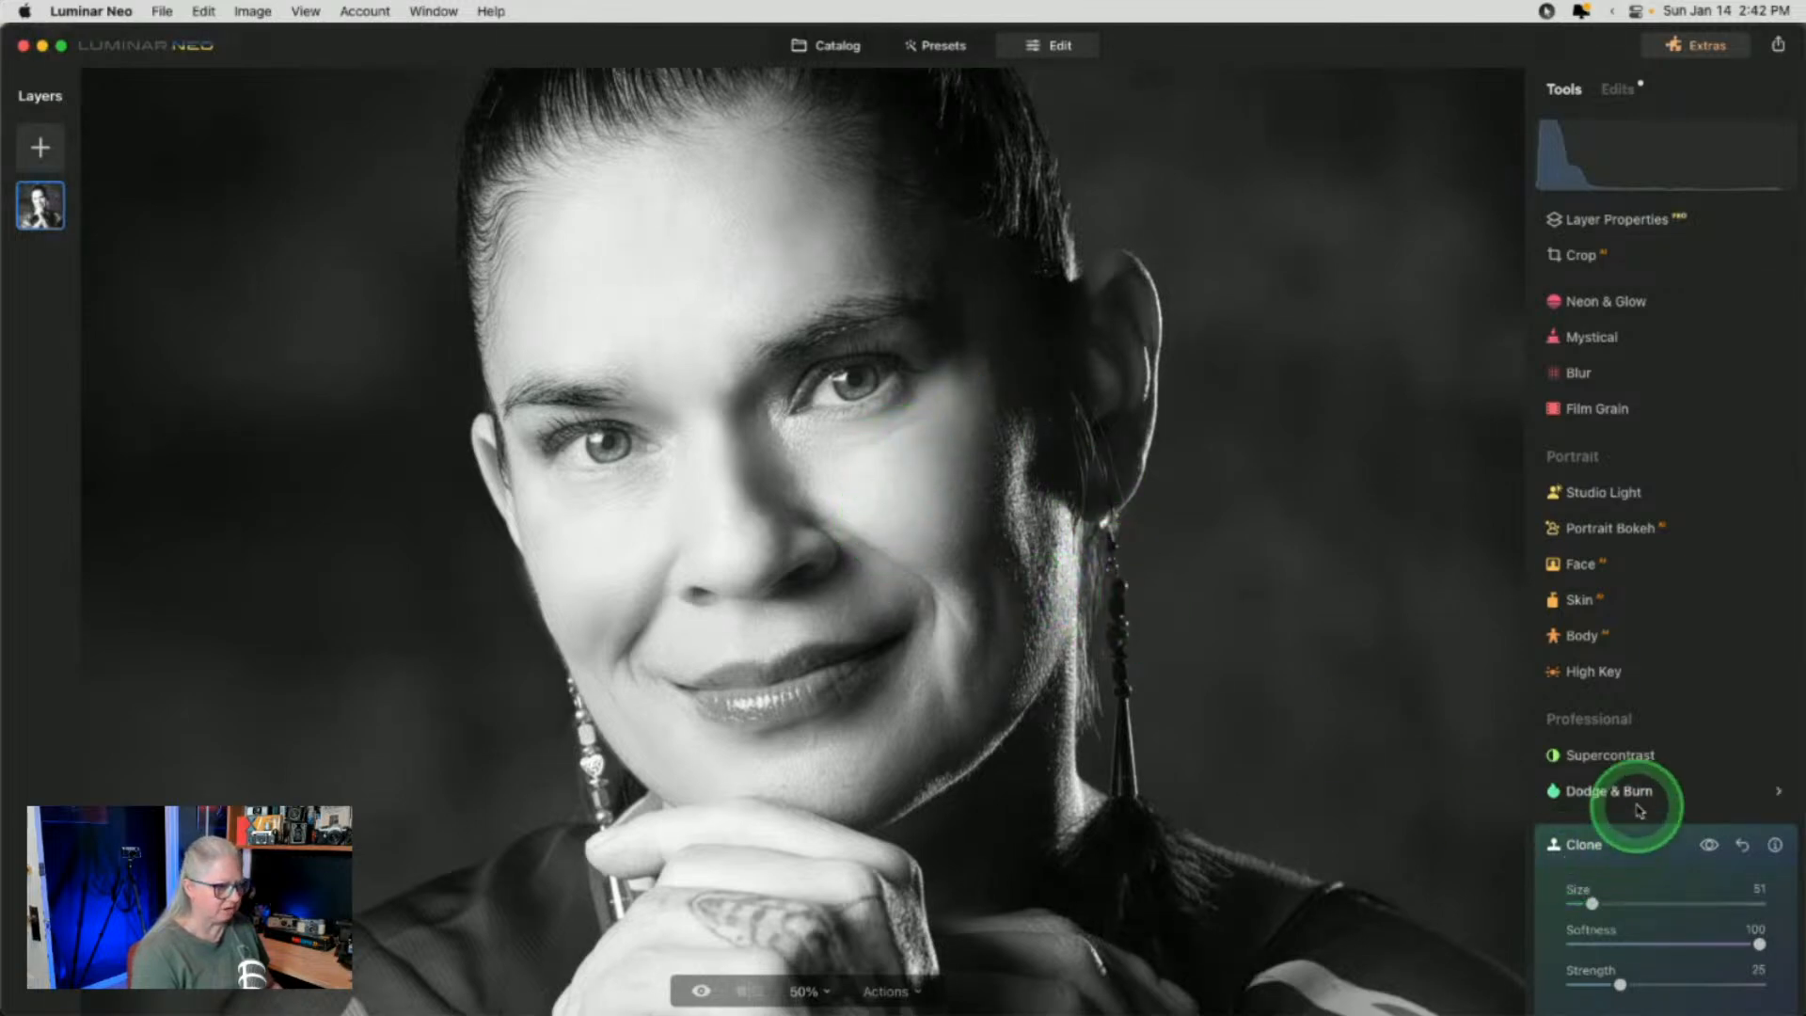
Compare the face with and without the Clone retouching
{"action": "scroll", "coordinate": [1638, 810], "scroll_direction": "down", "scroll_amount": 1}
{"action": "left_click", "coordinate": [1707, 835]}
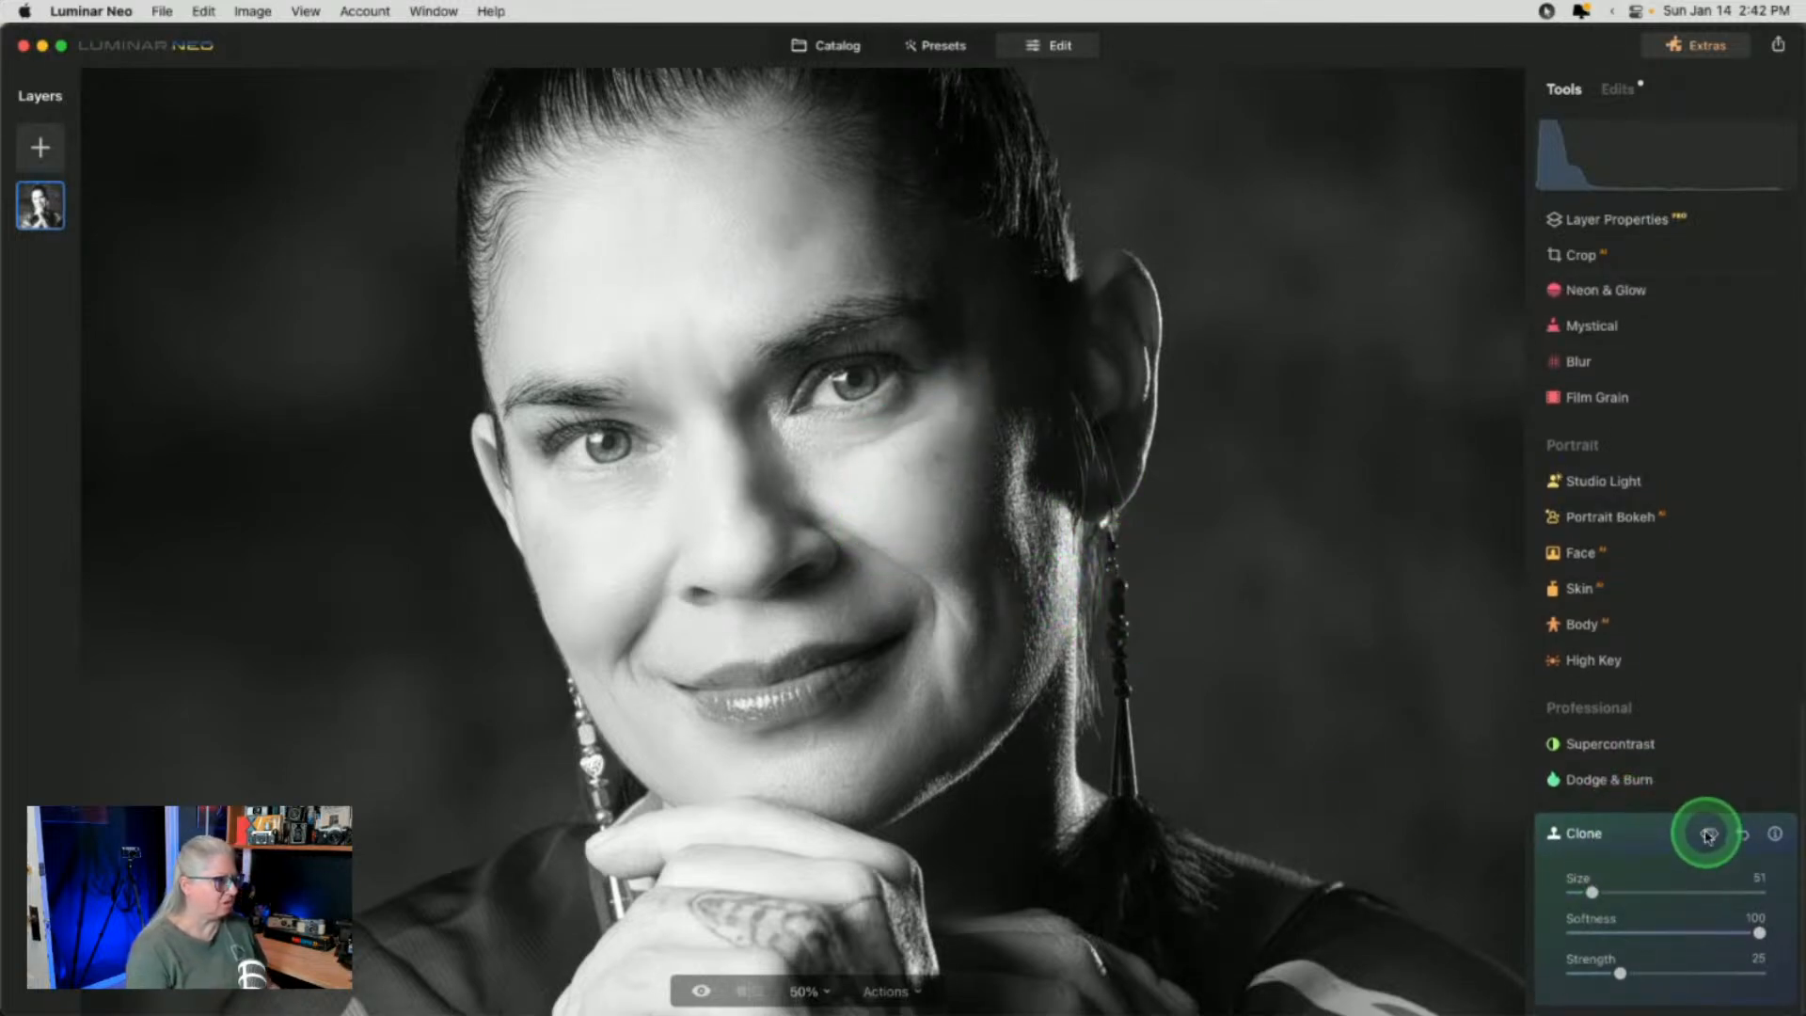
{"action": "left_click", "coordinate": [1708, 835]}
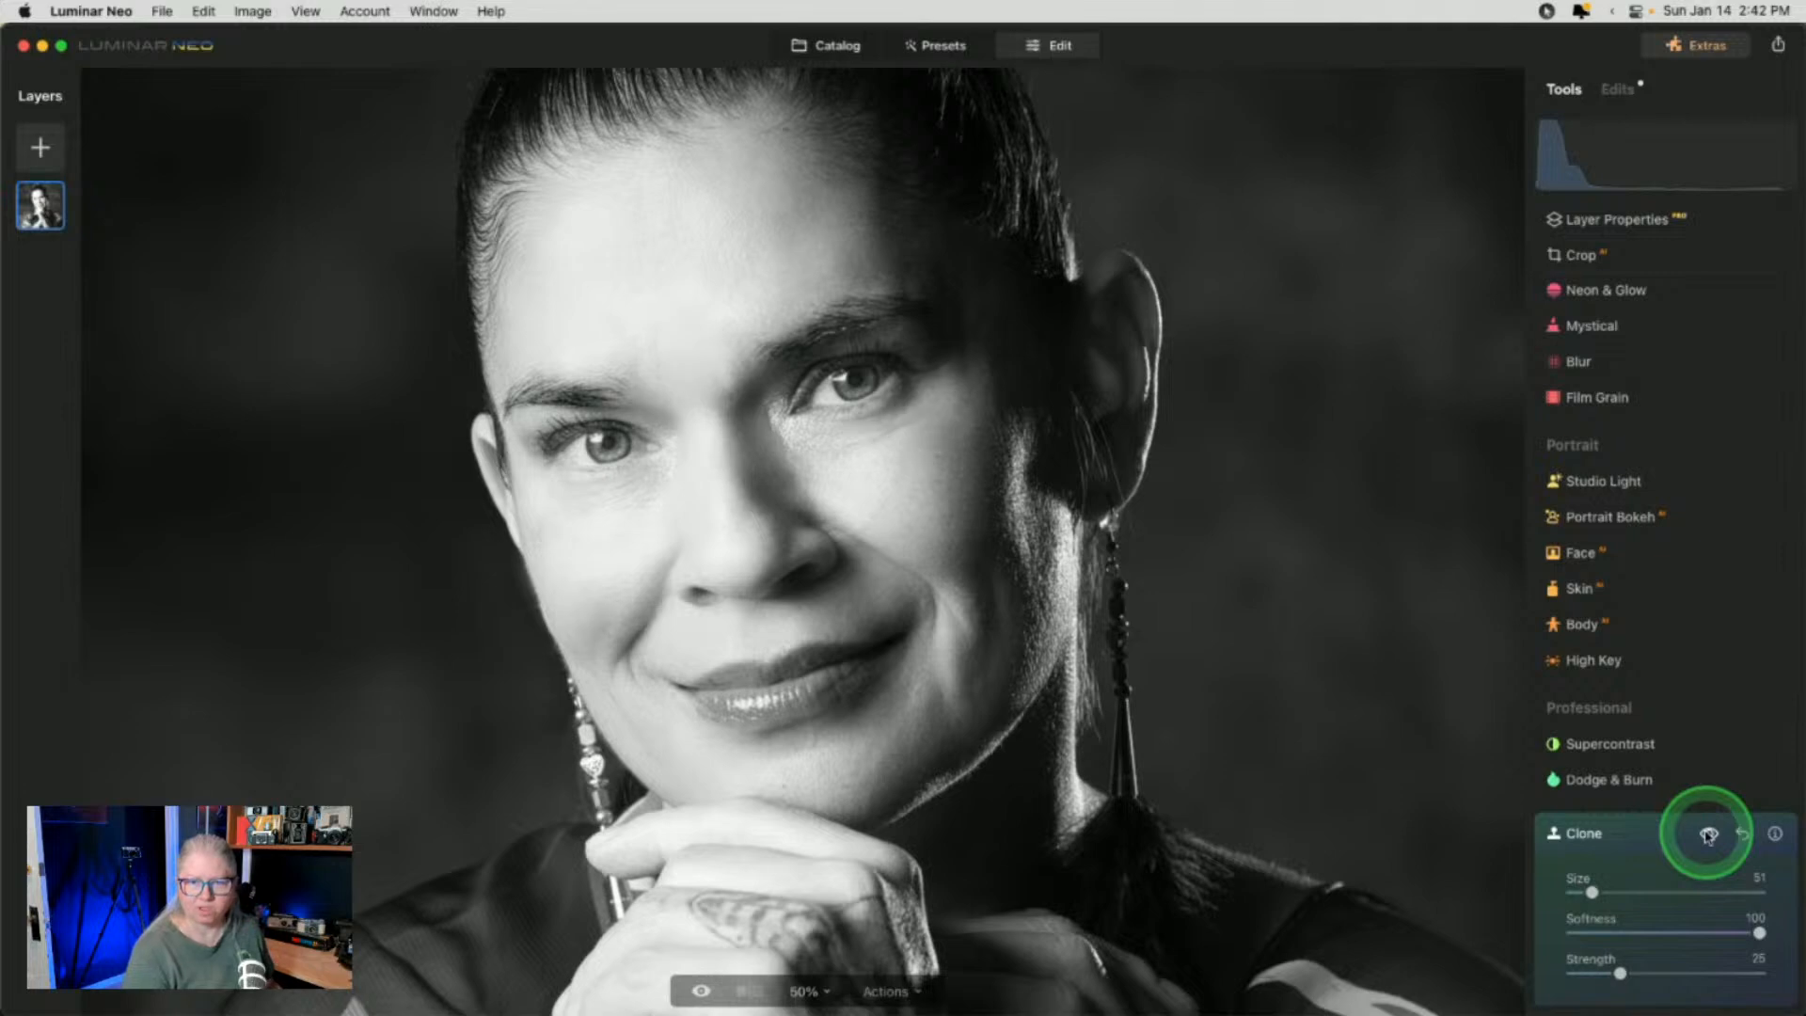
{"action": "left_click", "coordinate": [1708, 835]}
{"action": "left_click", "coordinate": [1709, 835]}
{"action": "left_click", "coordinate": [1709, 835]}
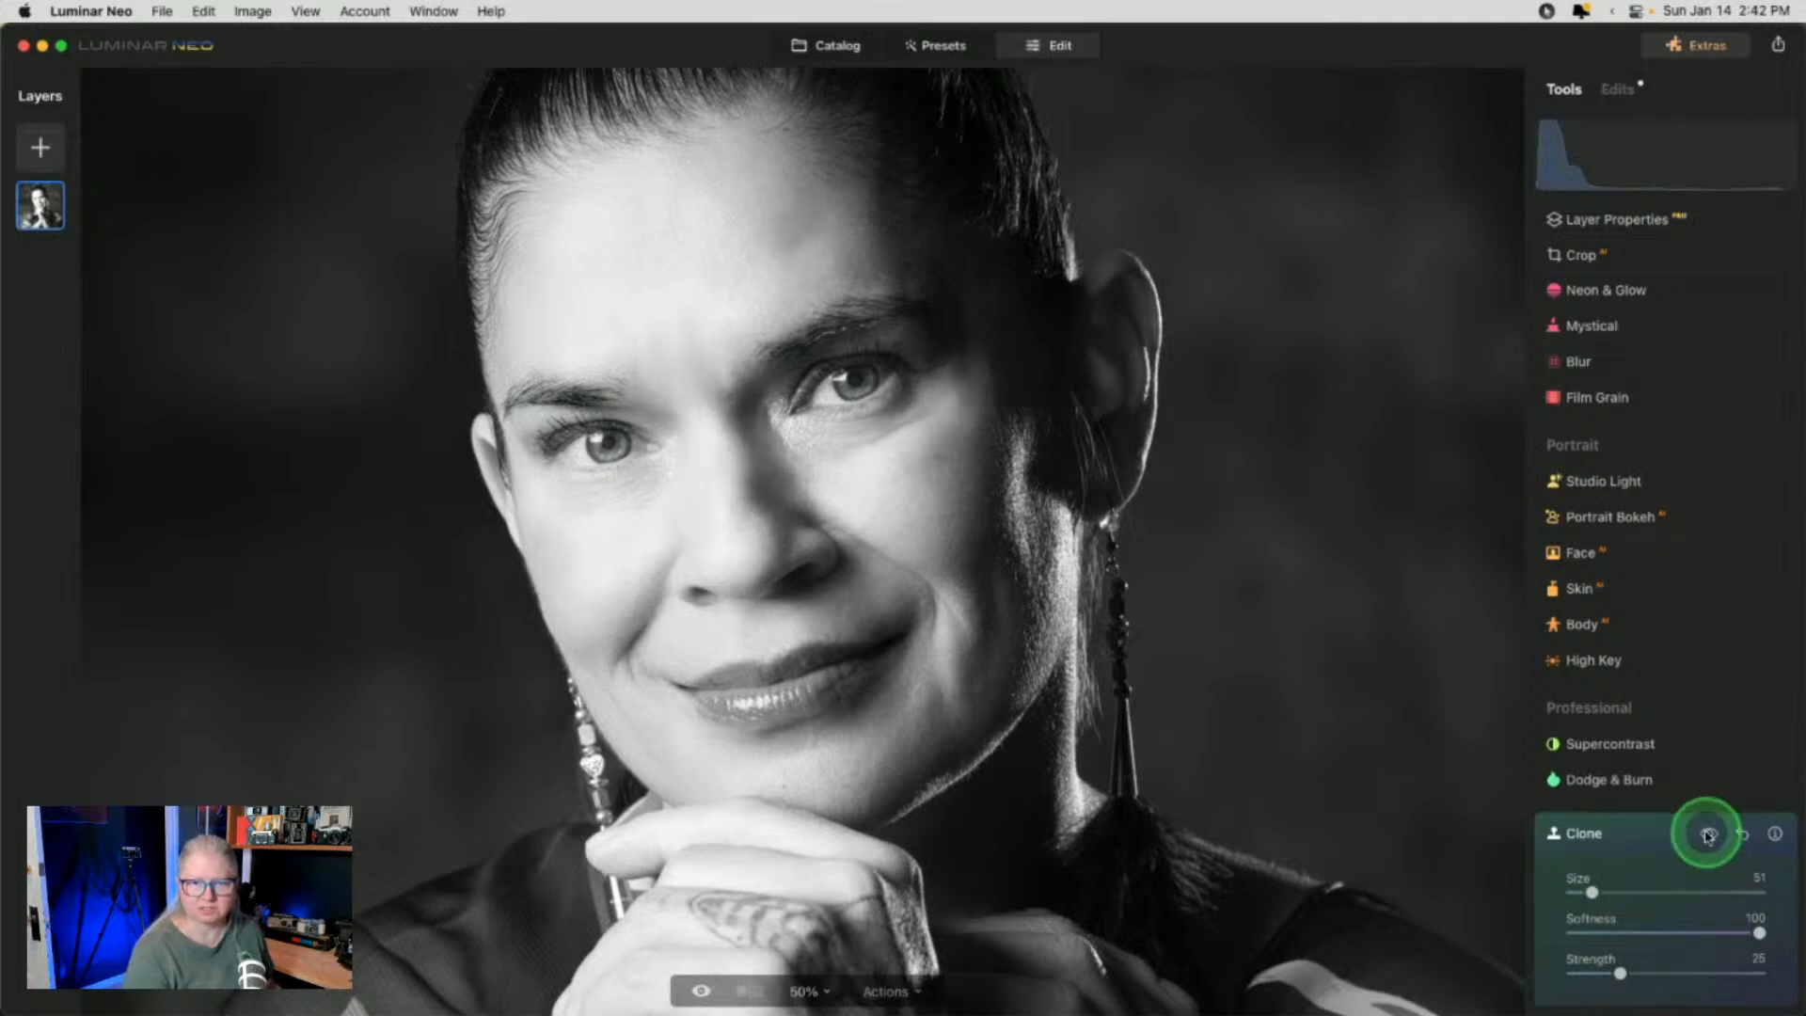
{"action": "left_click", "coordinate": [1707, 836]}
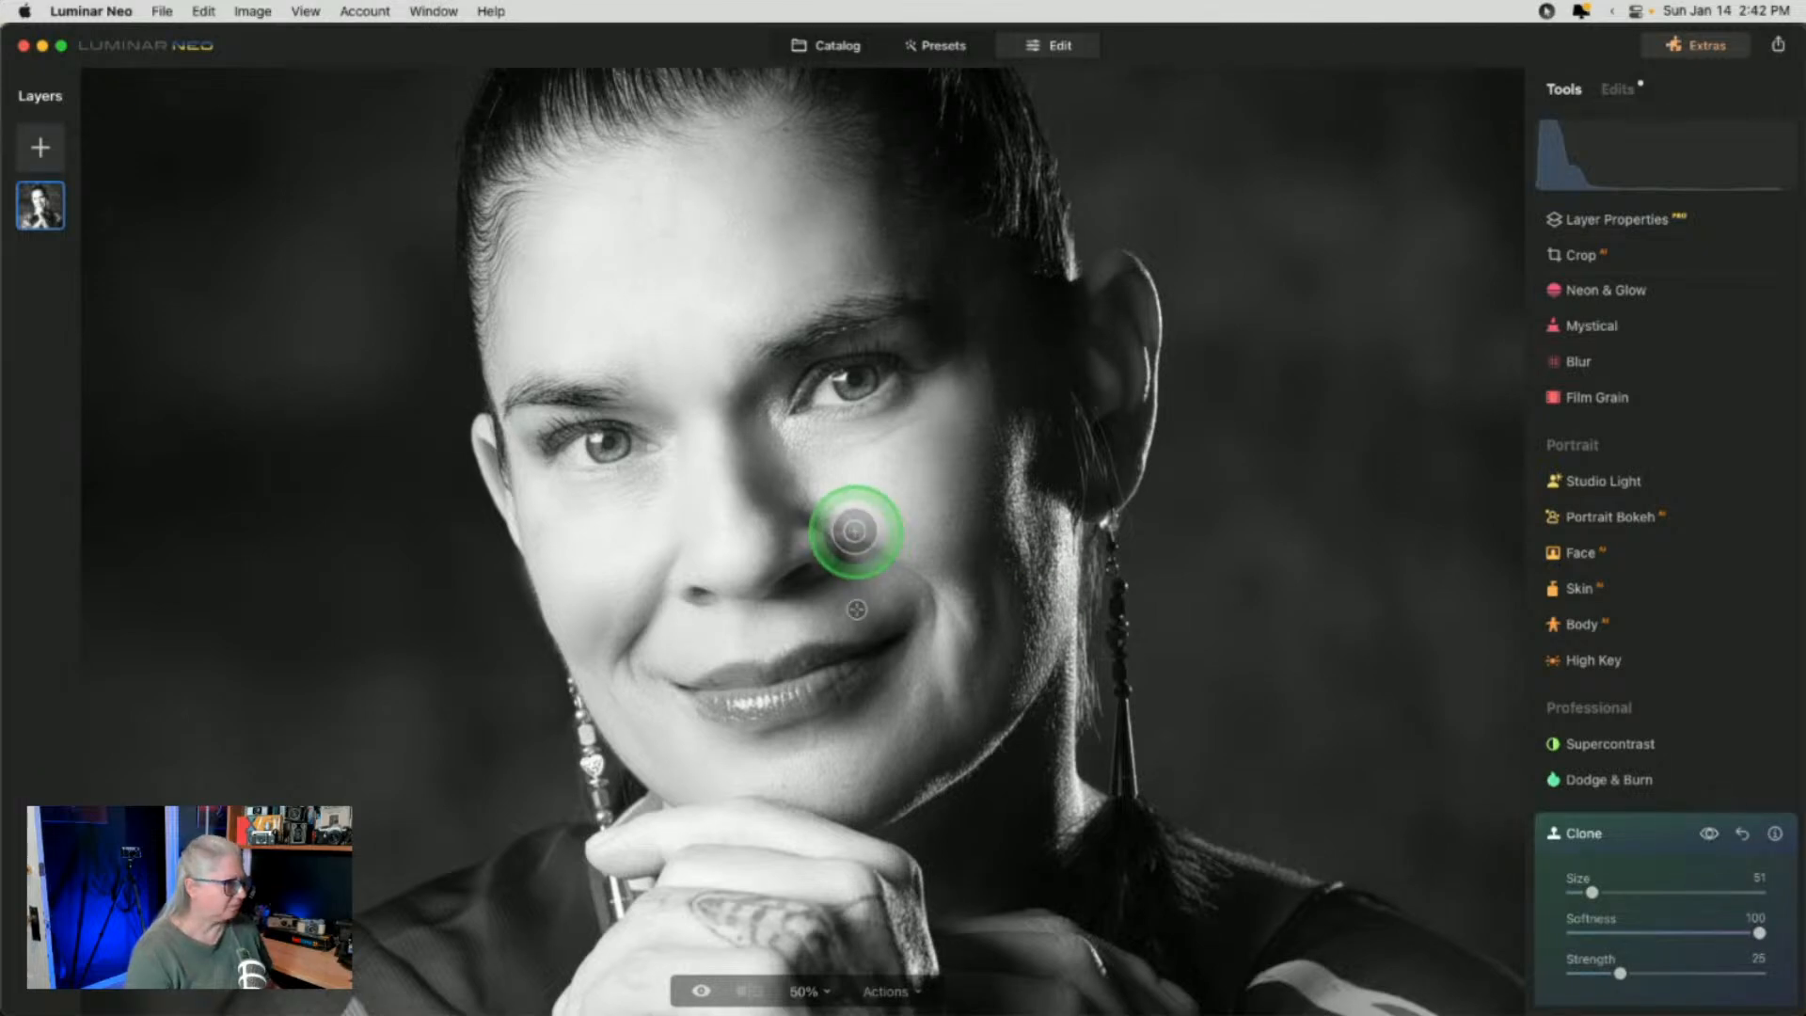
Set the Clone strength to 45 and cover the stray hairs along the head's outline above the ear on the shadowed side
{"action": "scroll", "coordinate": [857, 544], "scroll_direction": "up", "scroll_amount": 10}
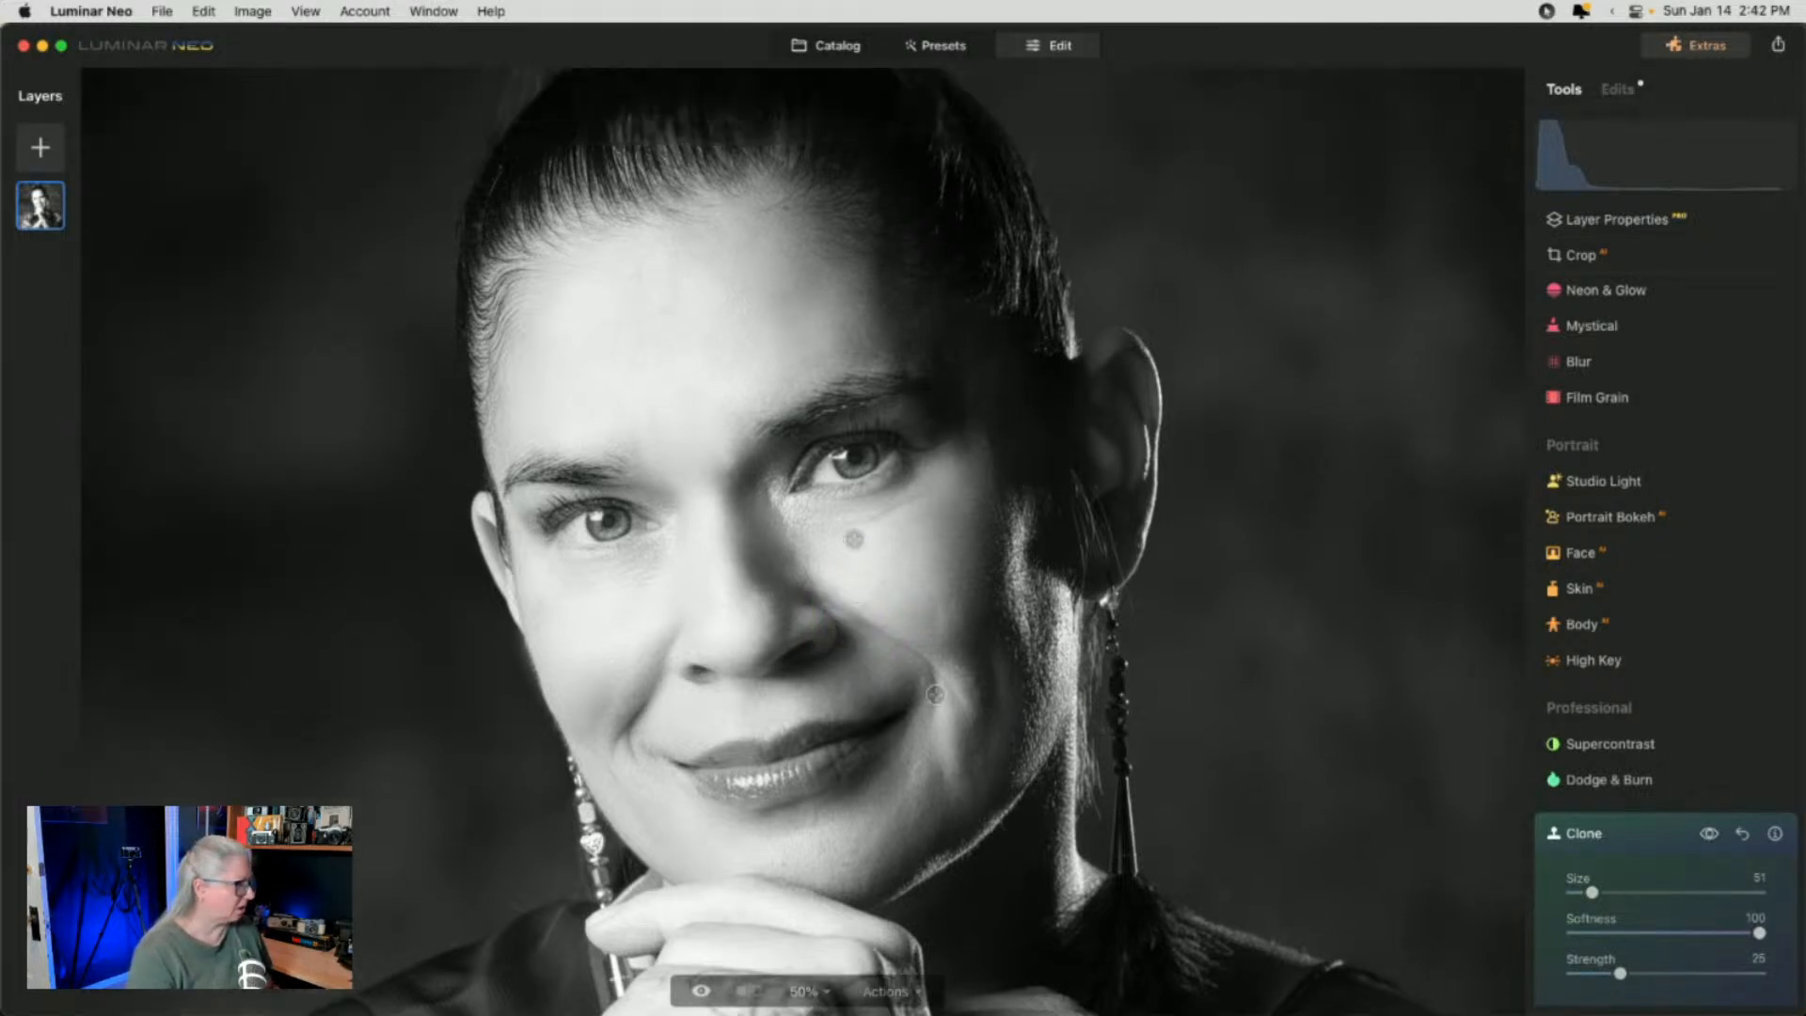
{"action": "scroll", "coordinate": [854, 539], "scroll_direction": "down", "scroll_amount": 10}
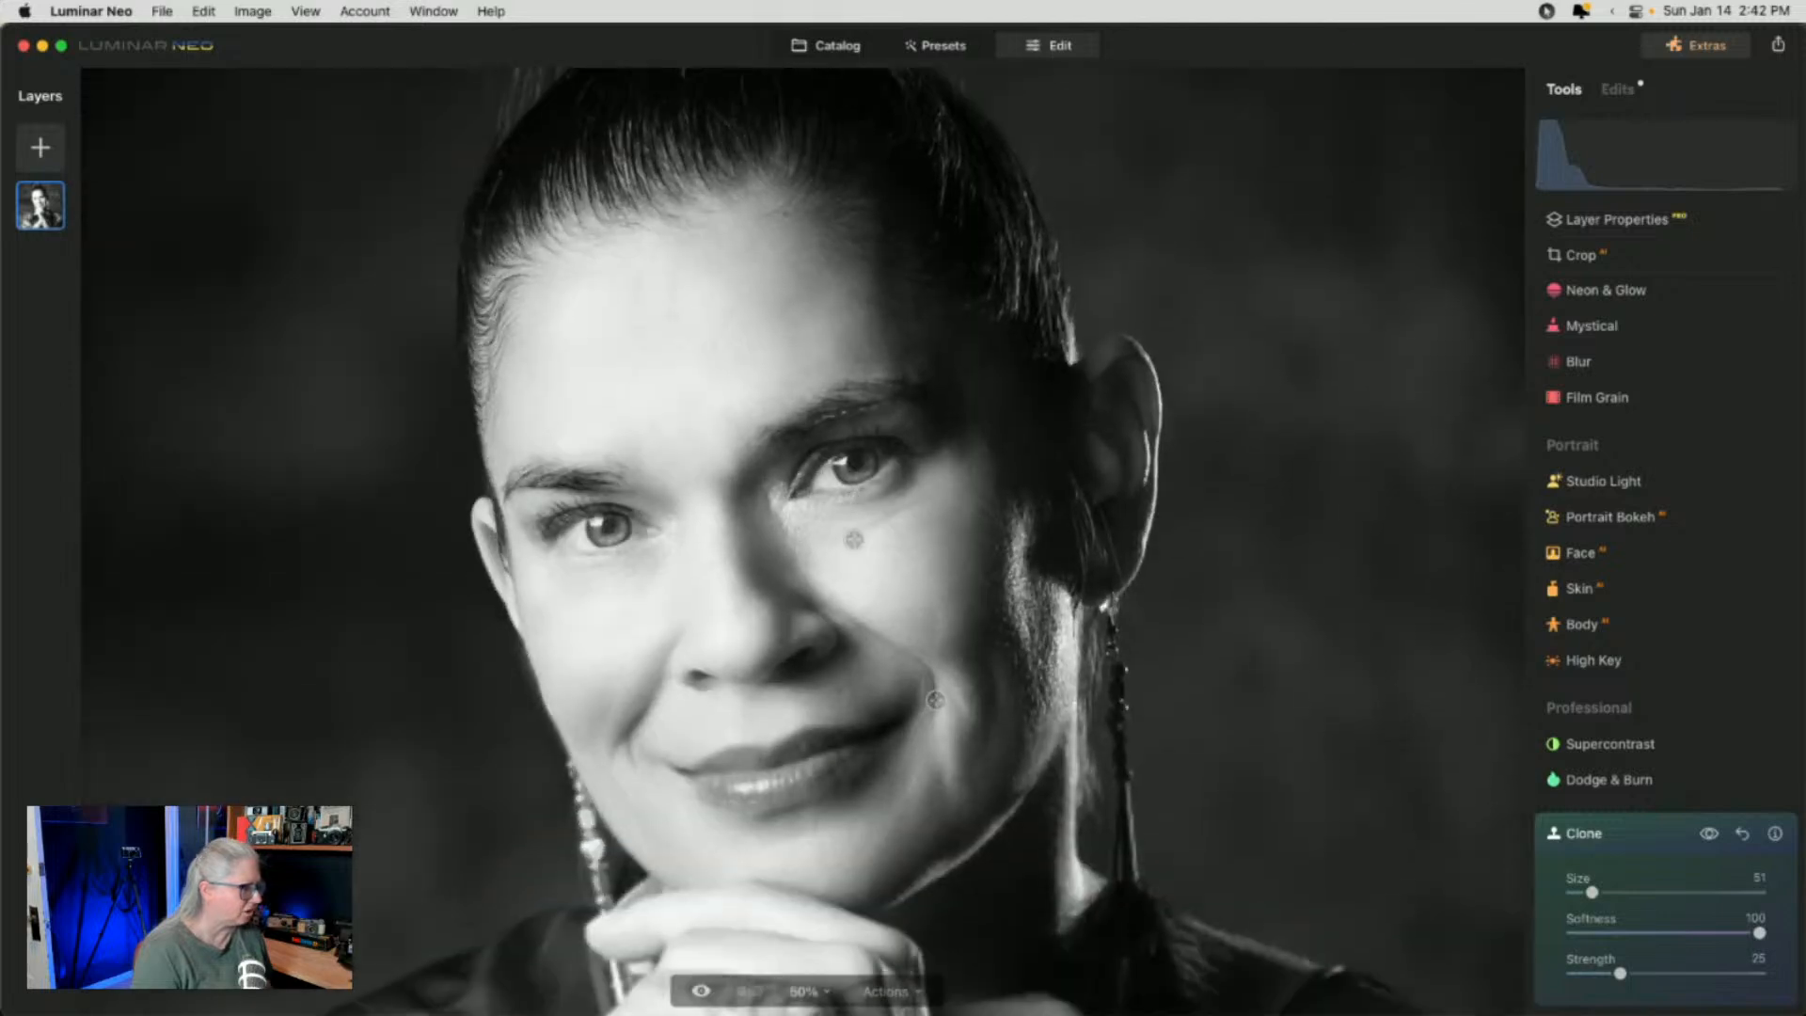
{"action": "scroll", "coordinate": [854, 539], "scroll_direction": "left", "scroll_amount": 2}
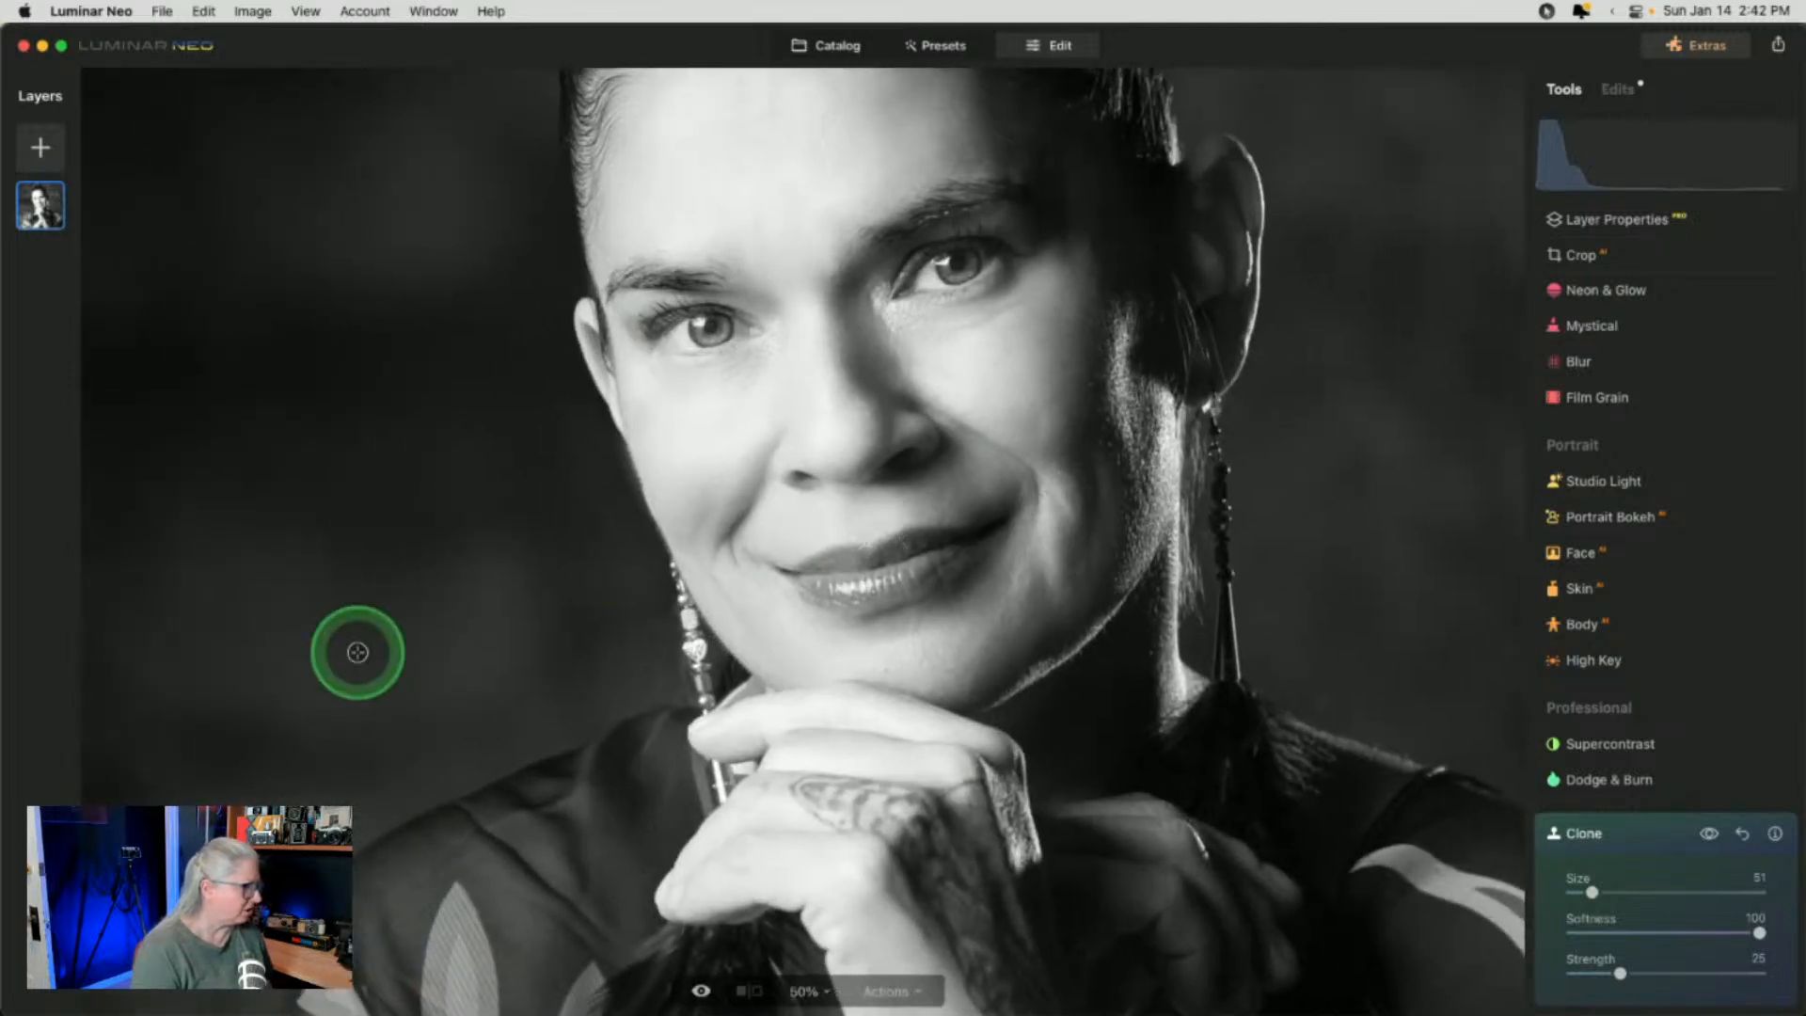
{"action": "scroll", "coordinate": [937, 508], "scroll_direction": "up", "scroll_amount": 8}
{"action": "scroll", "coordinate": [940, 506], "scroll_direction": "up", "scroll_amount": 4}
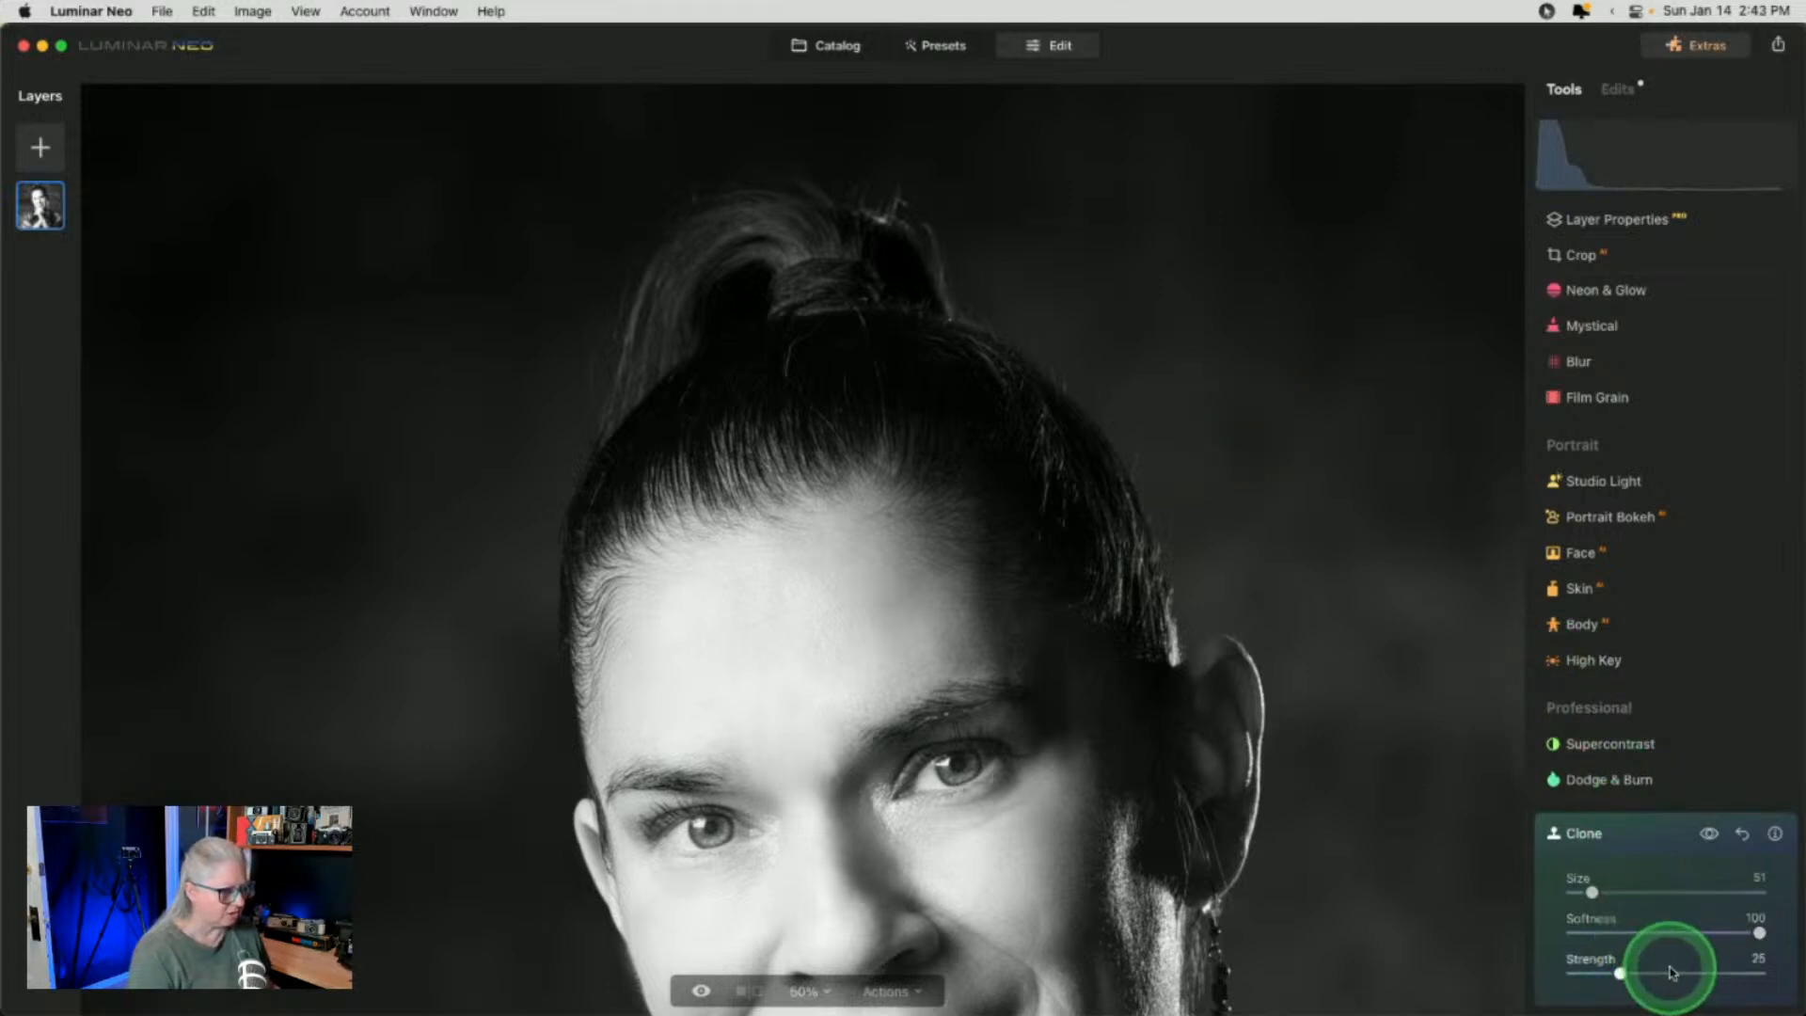
{"action": "left_click", "coordinate": [1657, 973]}
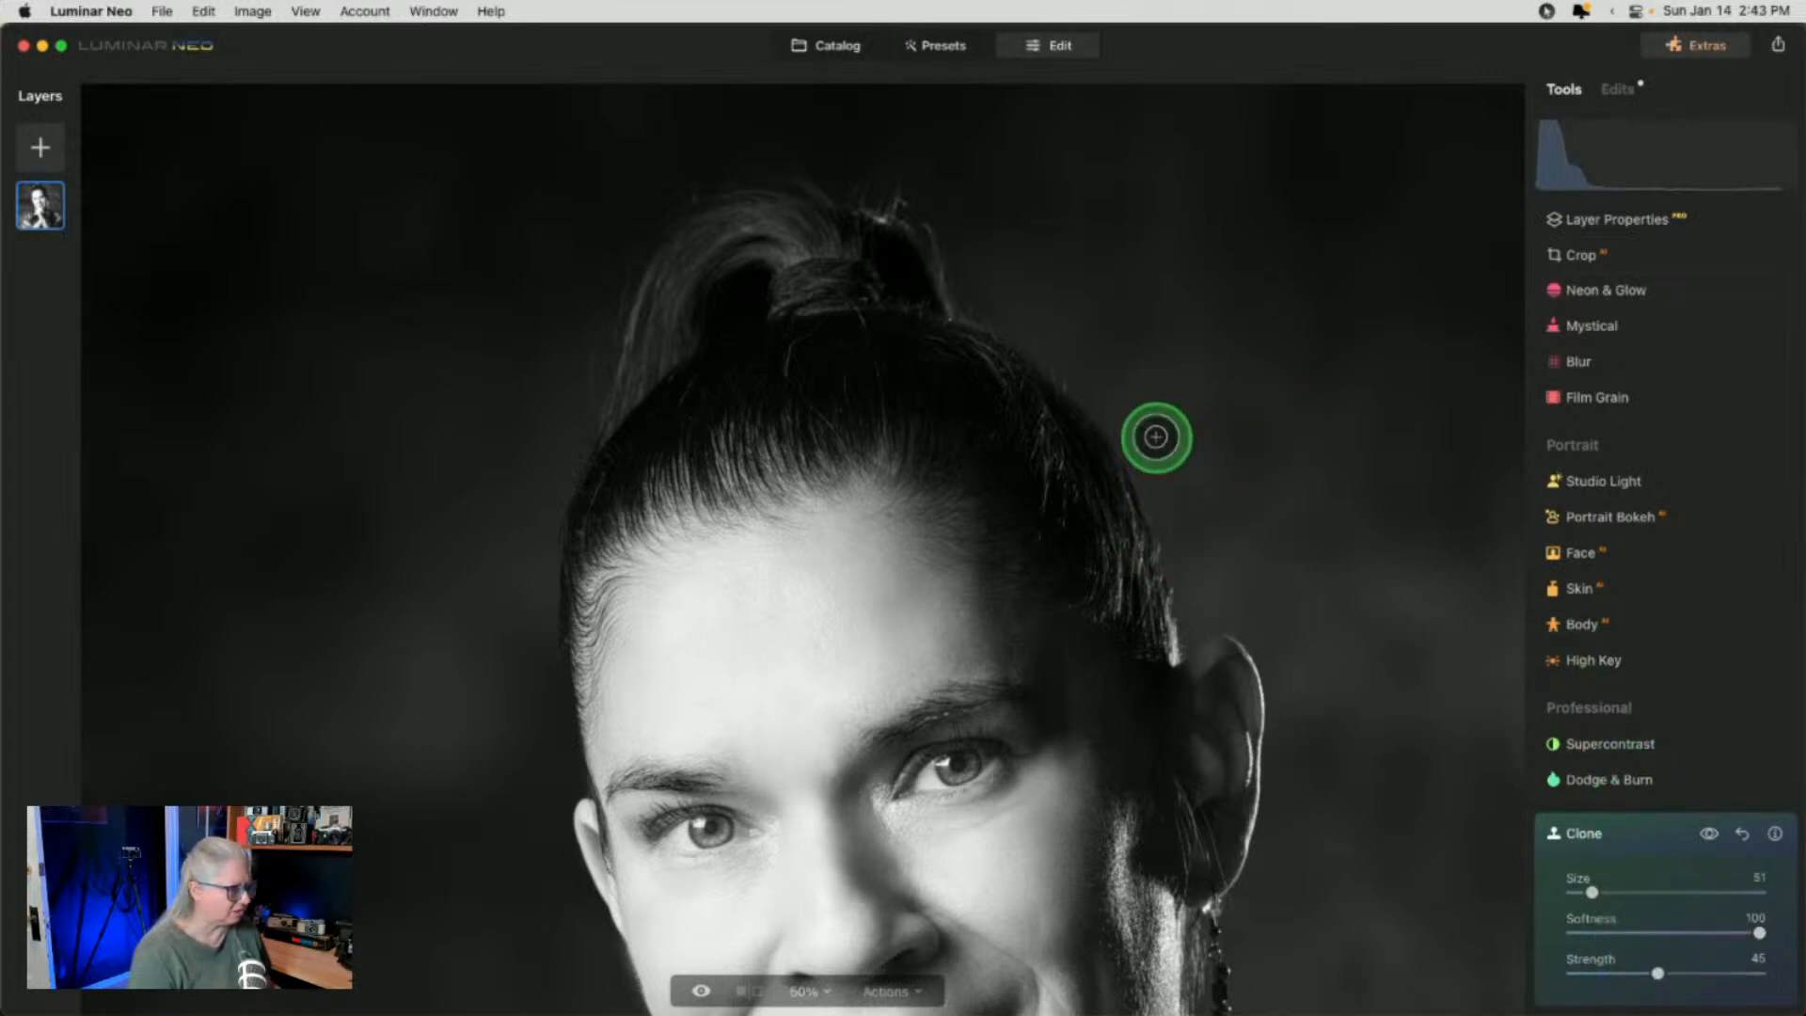
{"action": "mouse_move", "coordinate": [1145, 468]}
{"action": "left_mouse_down"}
{"action": "mouse_move", "coordinate": [1132, 417]}
{"action": "mouse_move", "coordinate": [1190, 565]}
{"action": "left_mouse_up"}
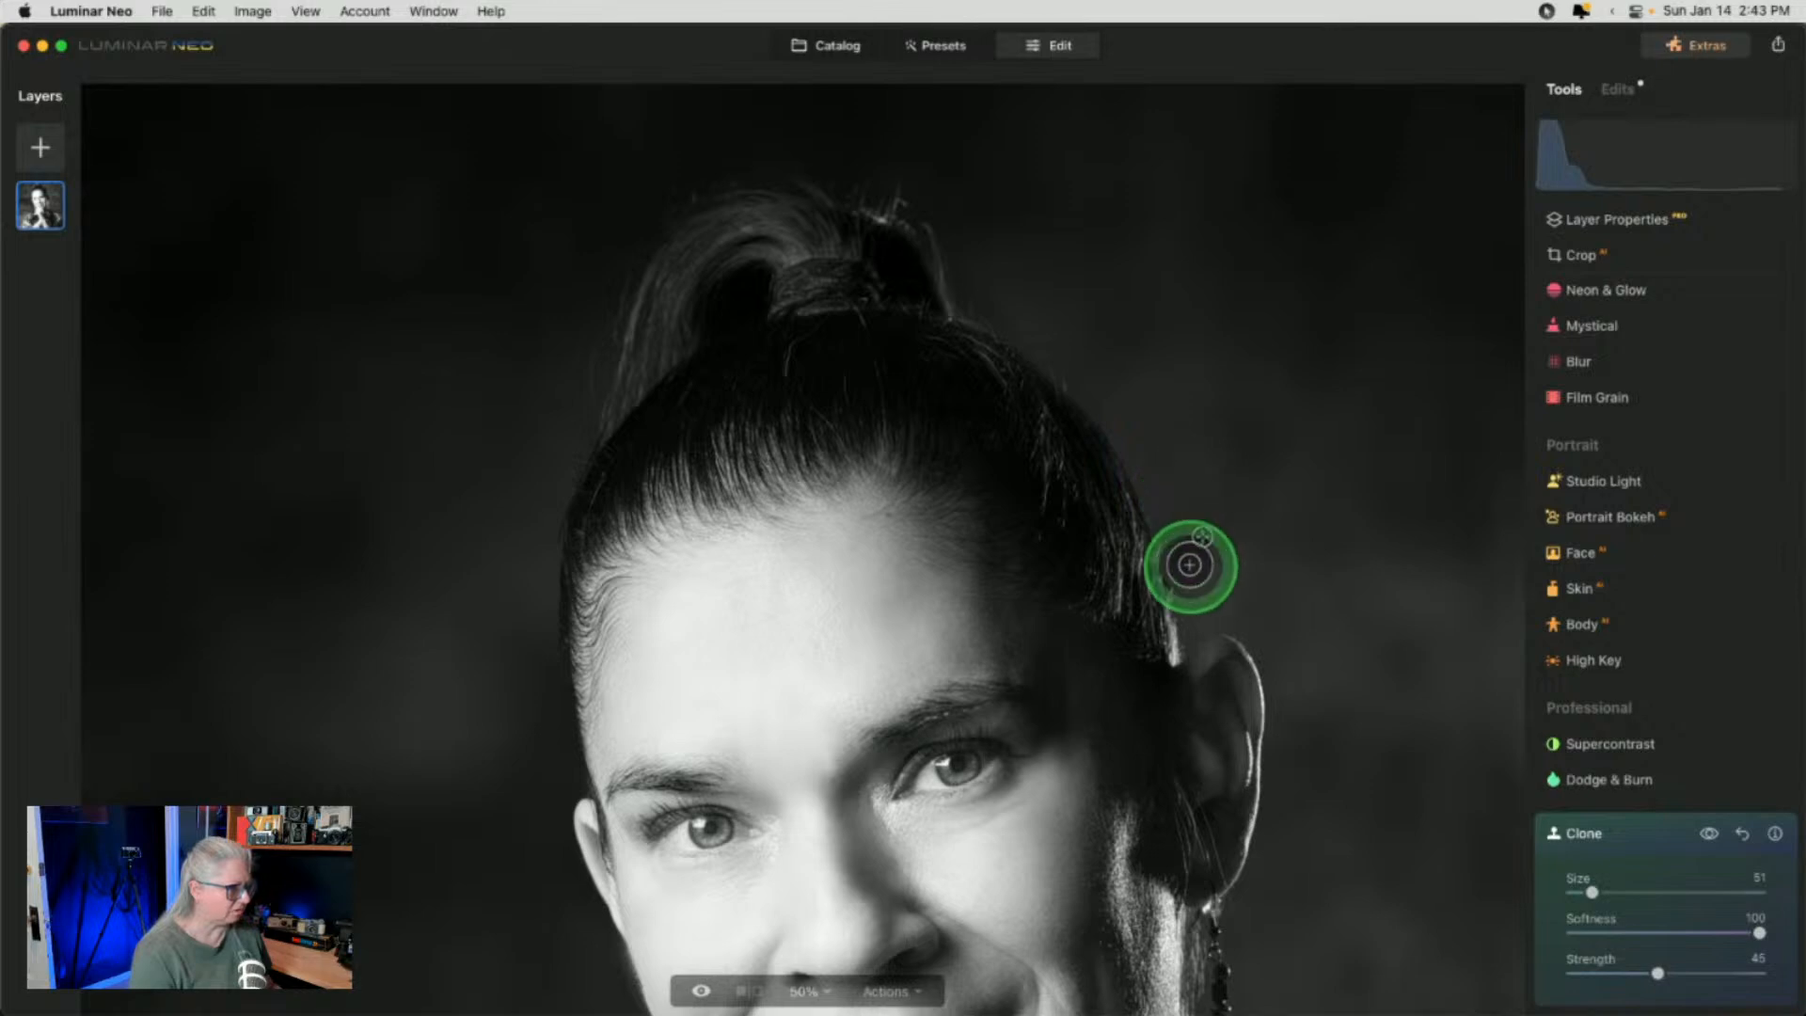
Clone nearby backdrop over the flyaway hairs along both sides of the ponytail's top
{"action": "left_click", "coordinate": [969, 198], "text": "alt"}
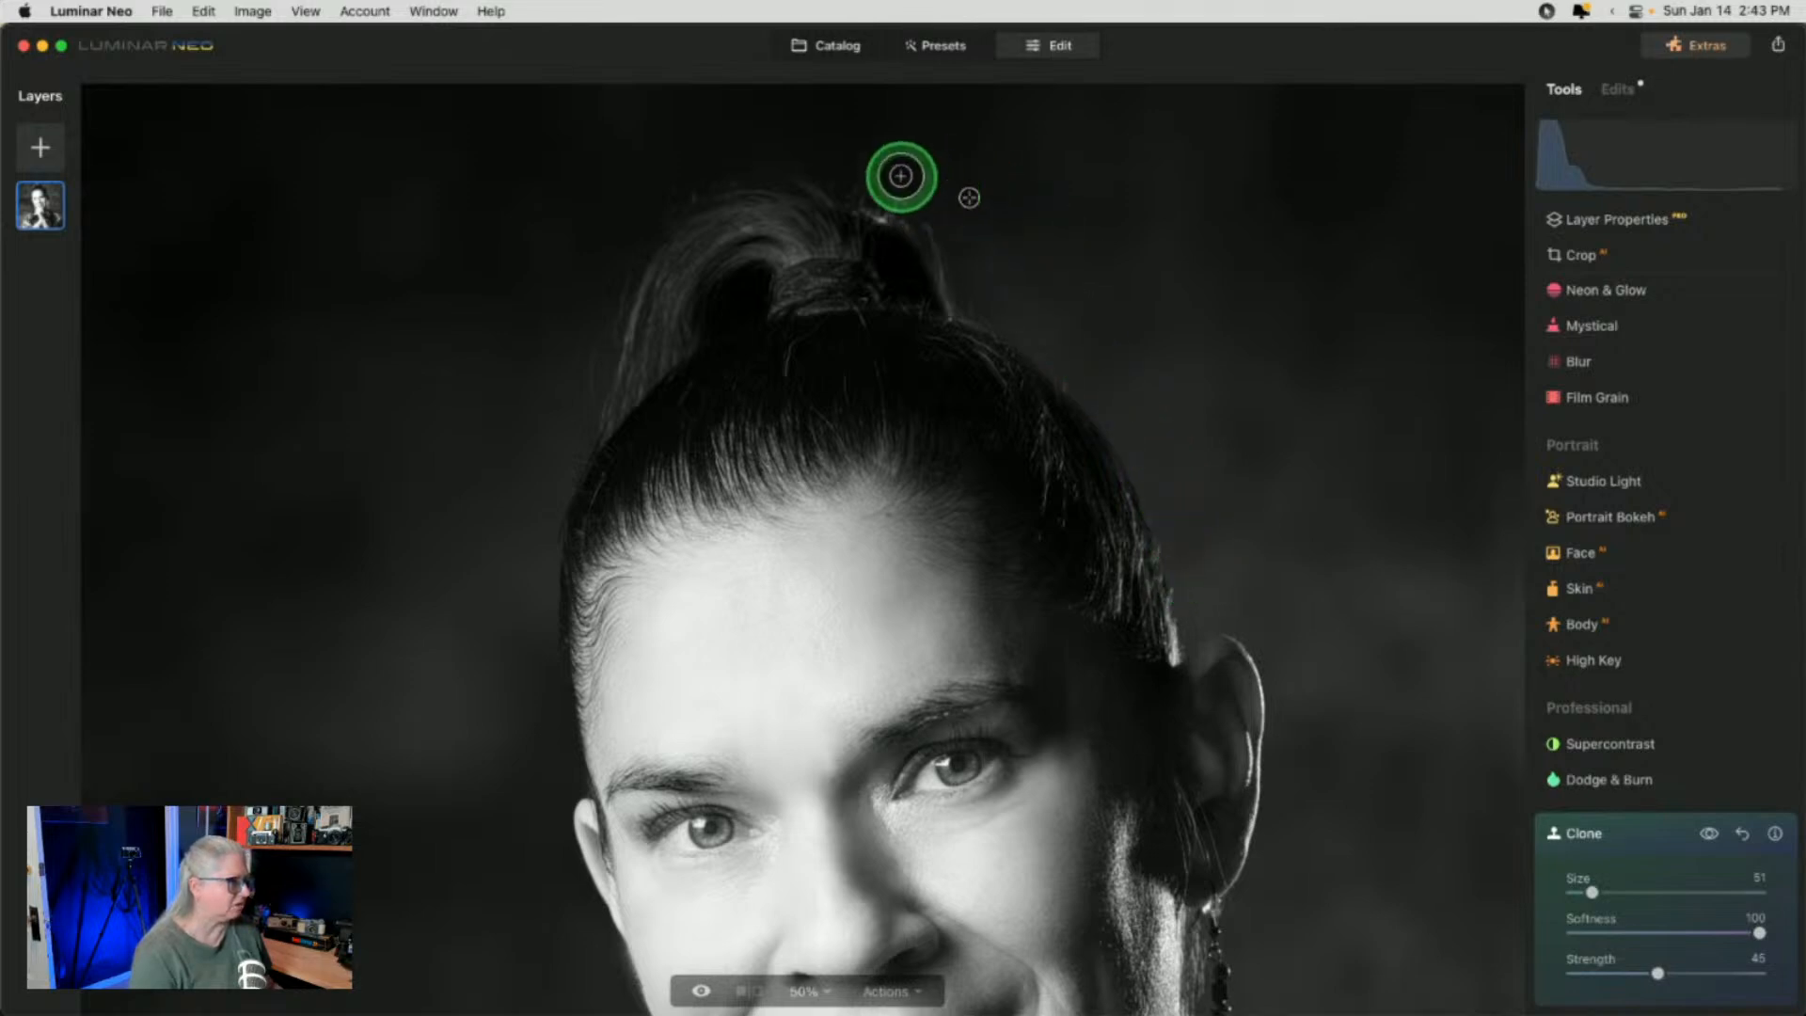
{"action": "mouse_move", "coordinate": [900, 176]}
{"action": "left_mouse_down"}
{"action": "mouse_move", "coordinate": [891, 189]}
{"action": "mouse_move", "coordinate": [926, 210]}
{"action": "mouse_move", "coordinate": [890, 199]}
{"action": "mouse_move", "coordinate": [961, 233]}
{"action": "mouse_move", "coordinate": [905, 193]}
{"action": "left_mouse_up"}
{"action": "left_click", "coordinate": [957, 181], "text": "alt"}
{"action": "left_click", "coordinate": [601, 185], "text": "alt"}
{"action": "mouse_move", "coordinate": [663, 182]}
{"action": "left_mouse_down"}
{"action": "mouse_move", "coordinate": [759, 165]}
{"action": "mouse_move", "coordinate": [704, 166]}
{"action": "left_mouse_up"}
Examine the face, hands, clothing and backdrop for remaining spots that need retouching
{"action": "scroll", "coordinate": [428, 355], "scroll_direction": "down", "scroll_amount": 2}
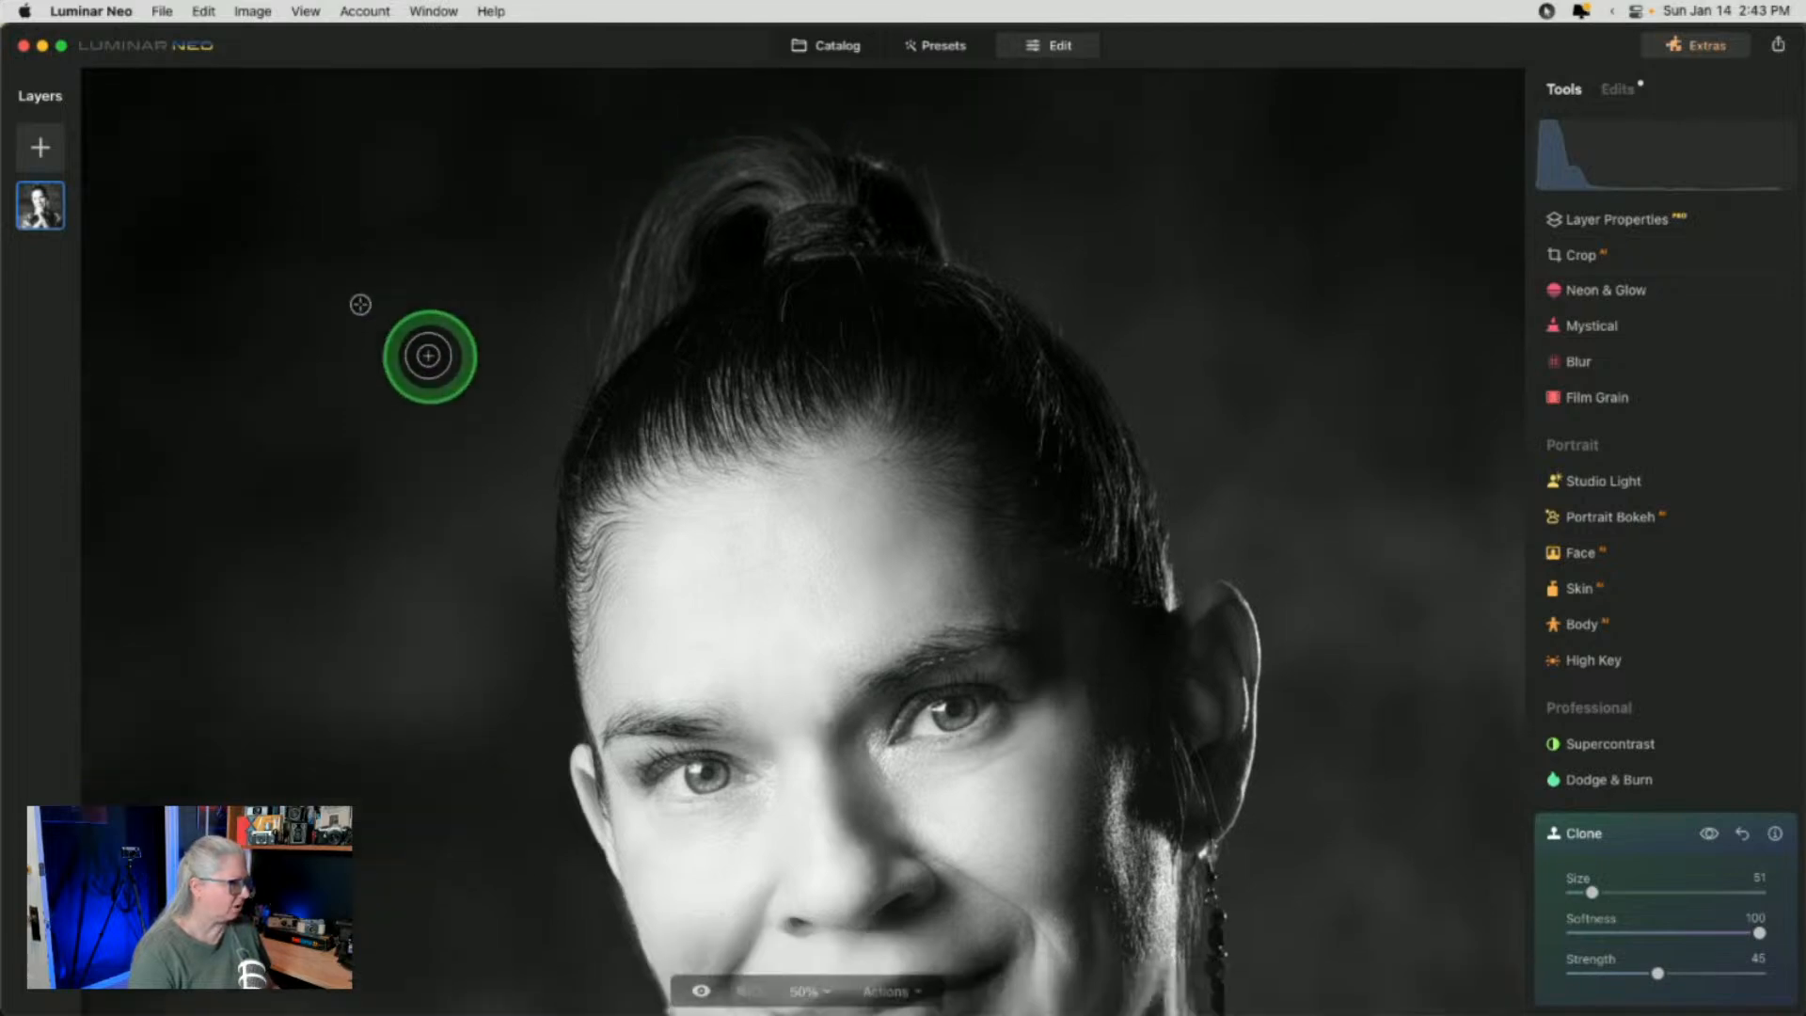
{"action": "scroll", "coordinate": [428, 356], "scroll_direction": "down", "scroll_amount": 5}
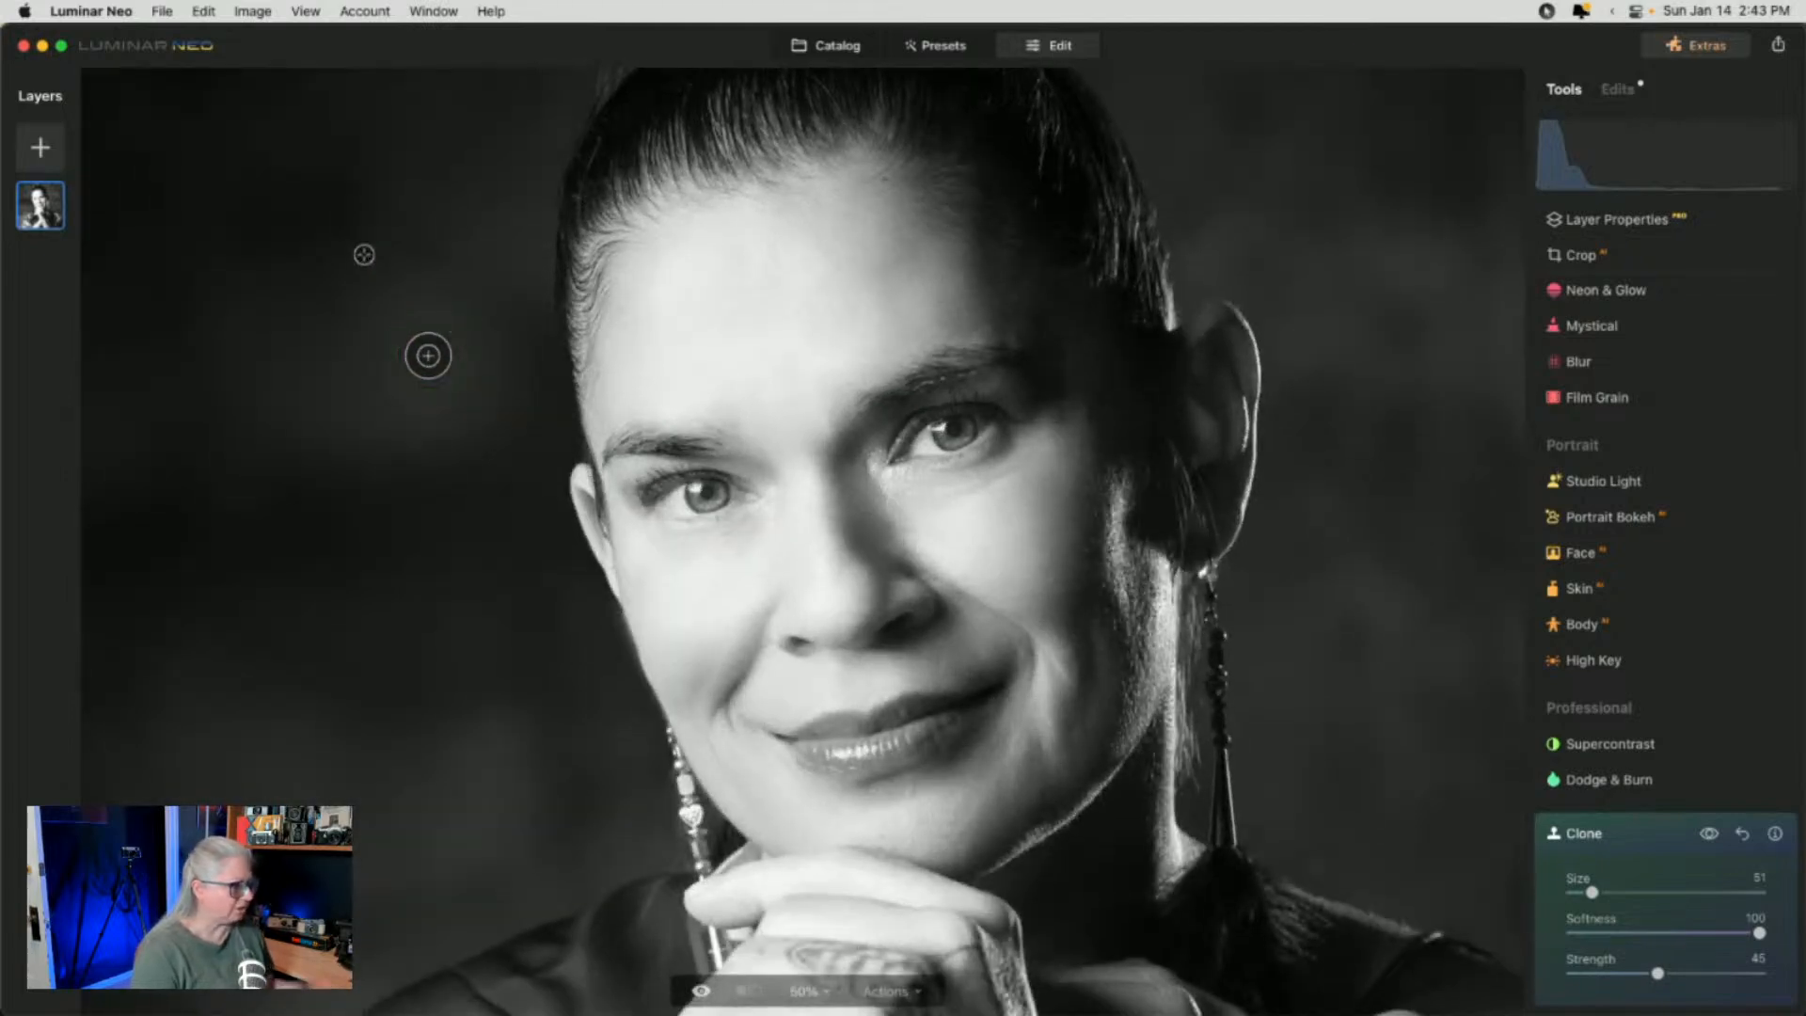
{"action": "scroll", "coordinate": [428, 355], "scroll_direction": "down", "scroll_amount": 5}
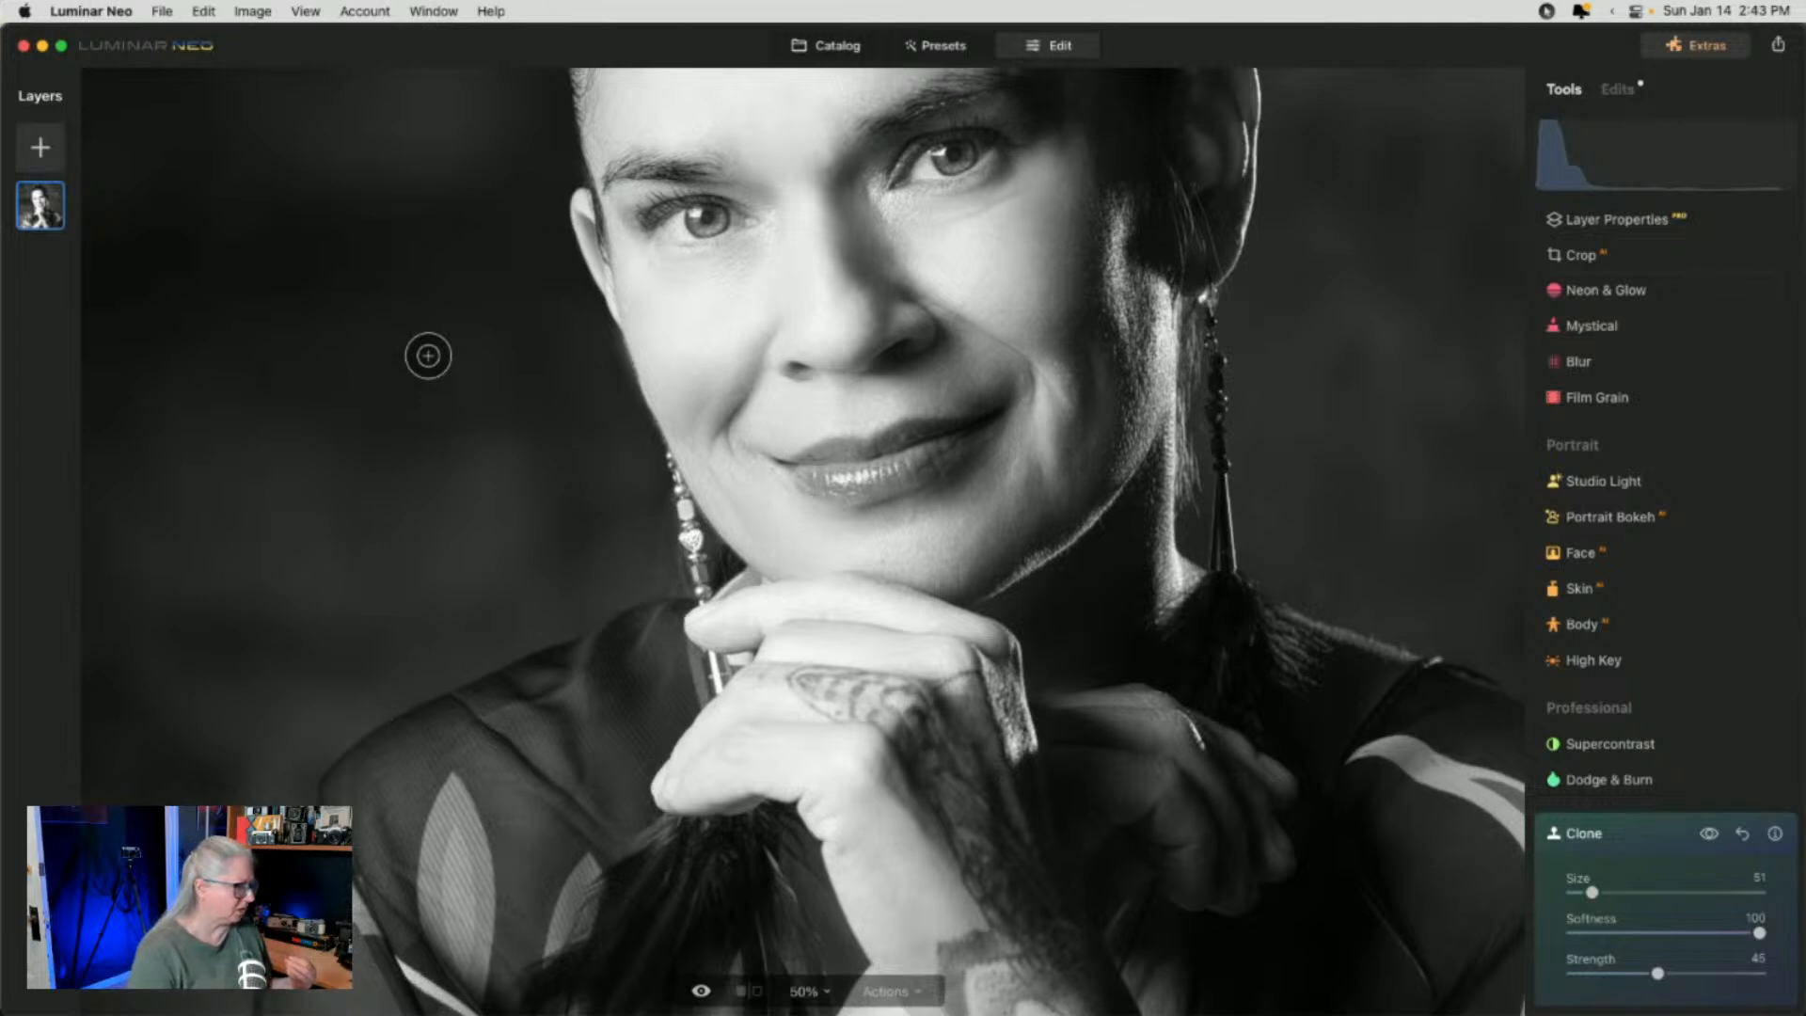
{"action": "scroll", "coordinate": [428, 355], "scroll_direction": "down", "scroll_amount": 7}
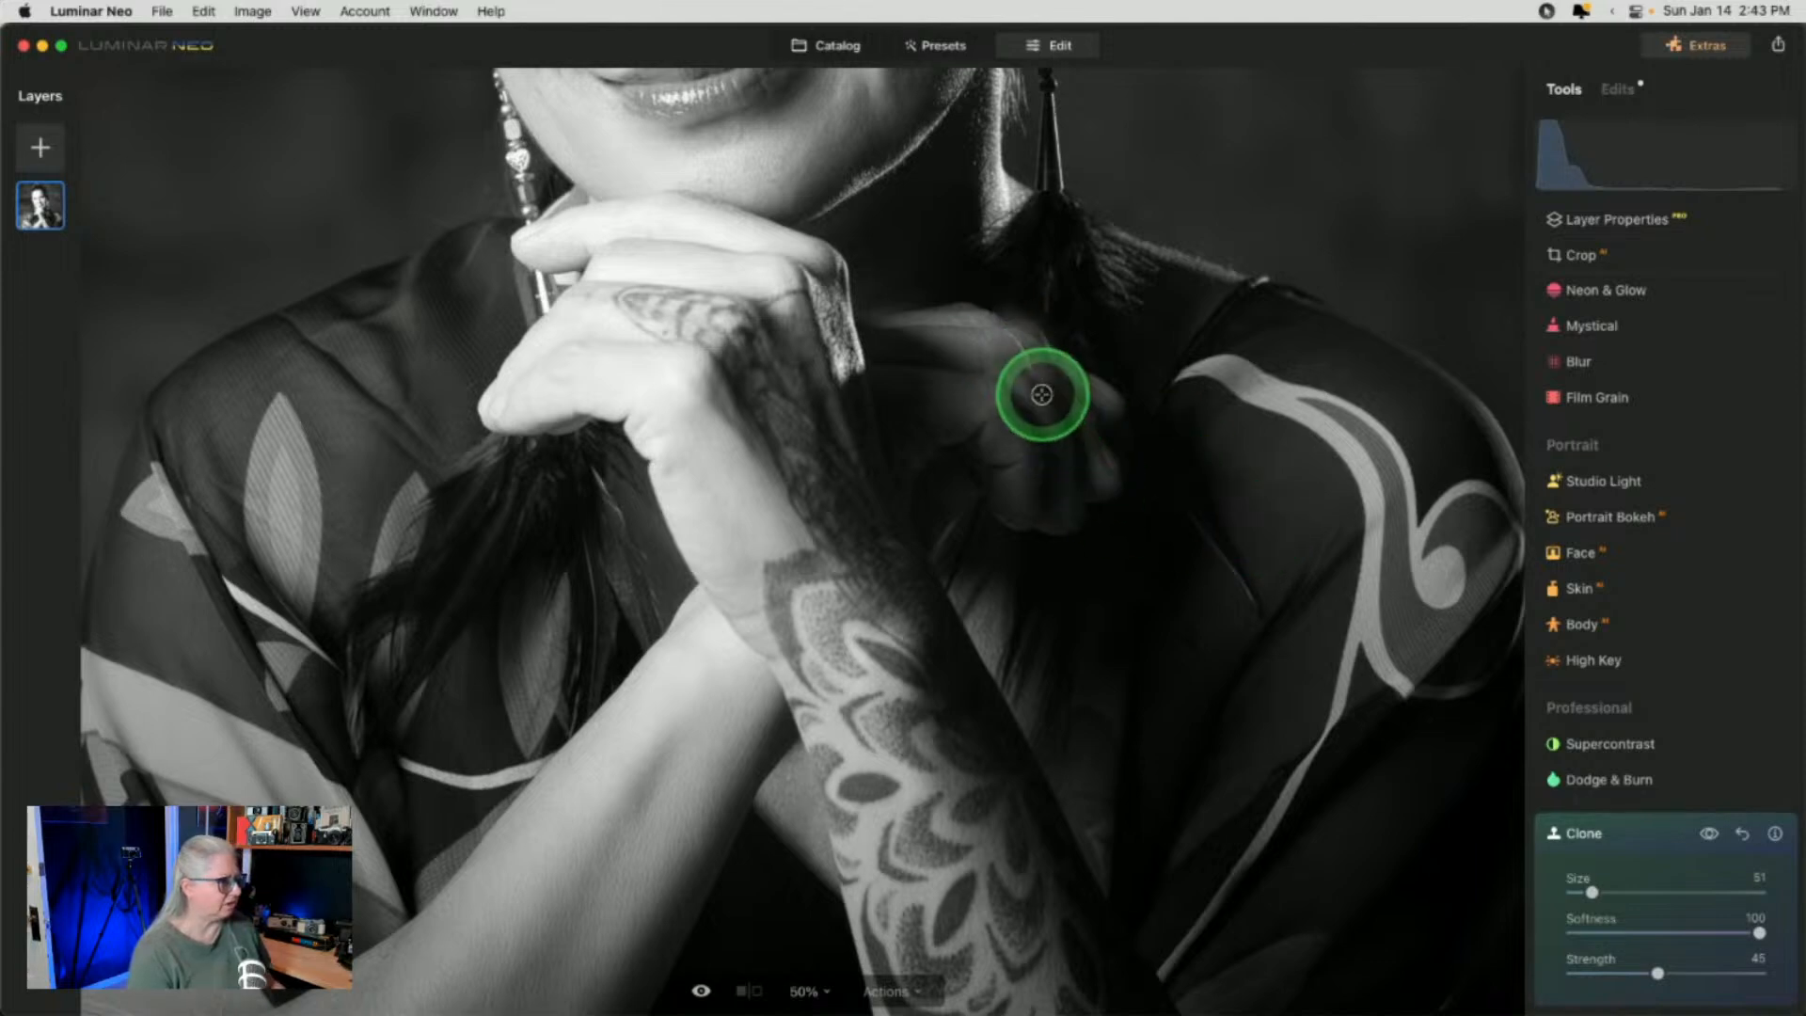
{"action": "scroll", "coordinate": [1231, 415], "scroll_direction": "down", "scroll_amount": 2}
{"action": "scroll", "coordinate": [1232, 416], "scroll_direction": "right", "scroll_amount": 10}
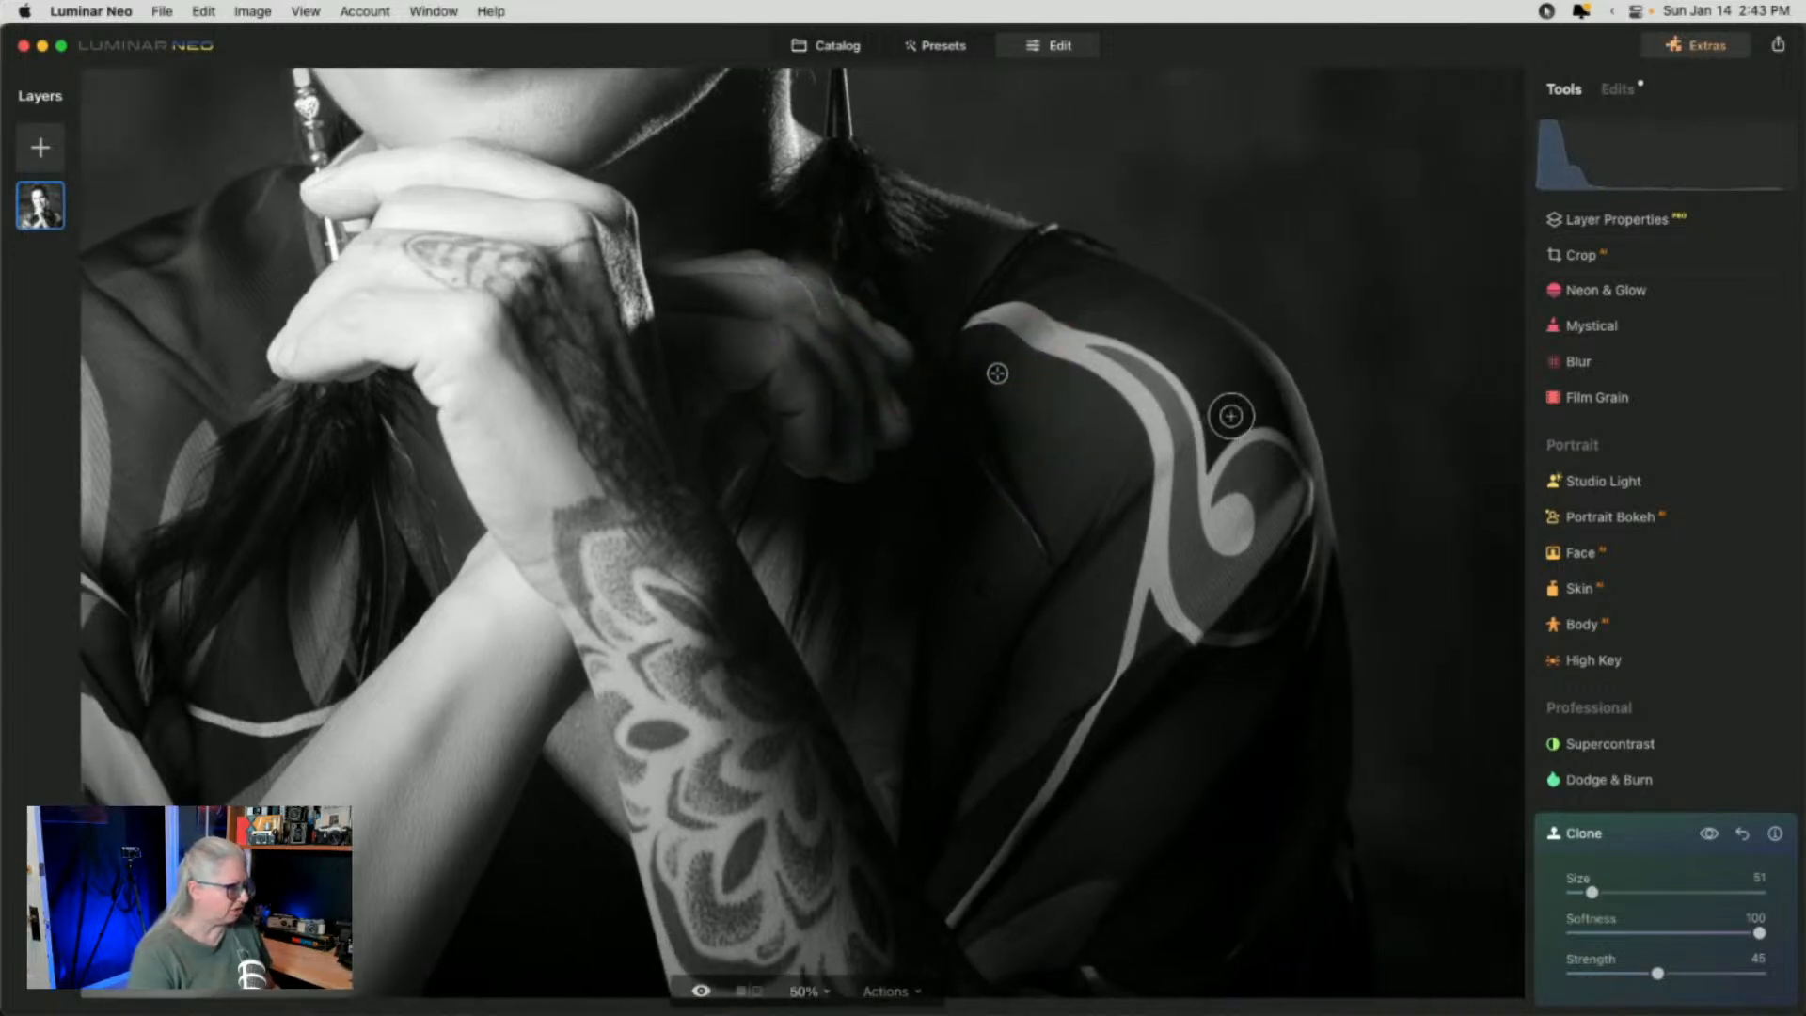
{"action": "scroll", "coordinate": [1232, 416], "scroll_direction": "up", "scroll_amount": 10}
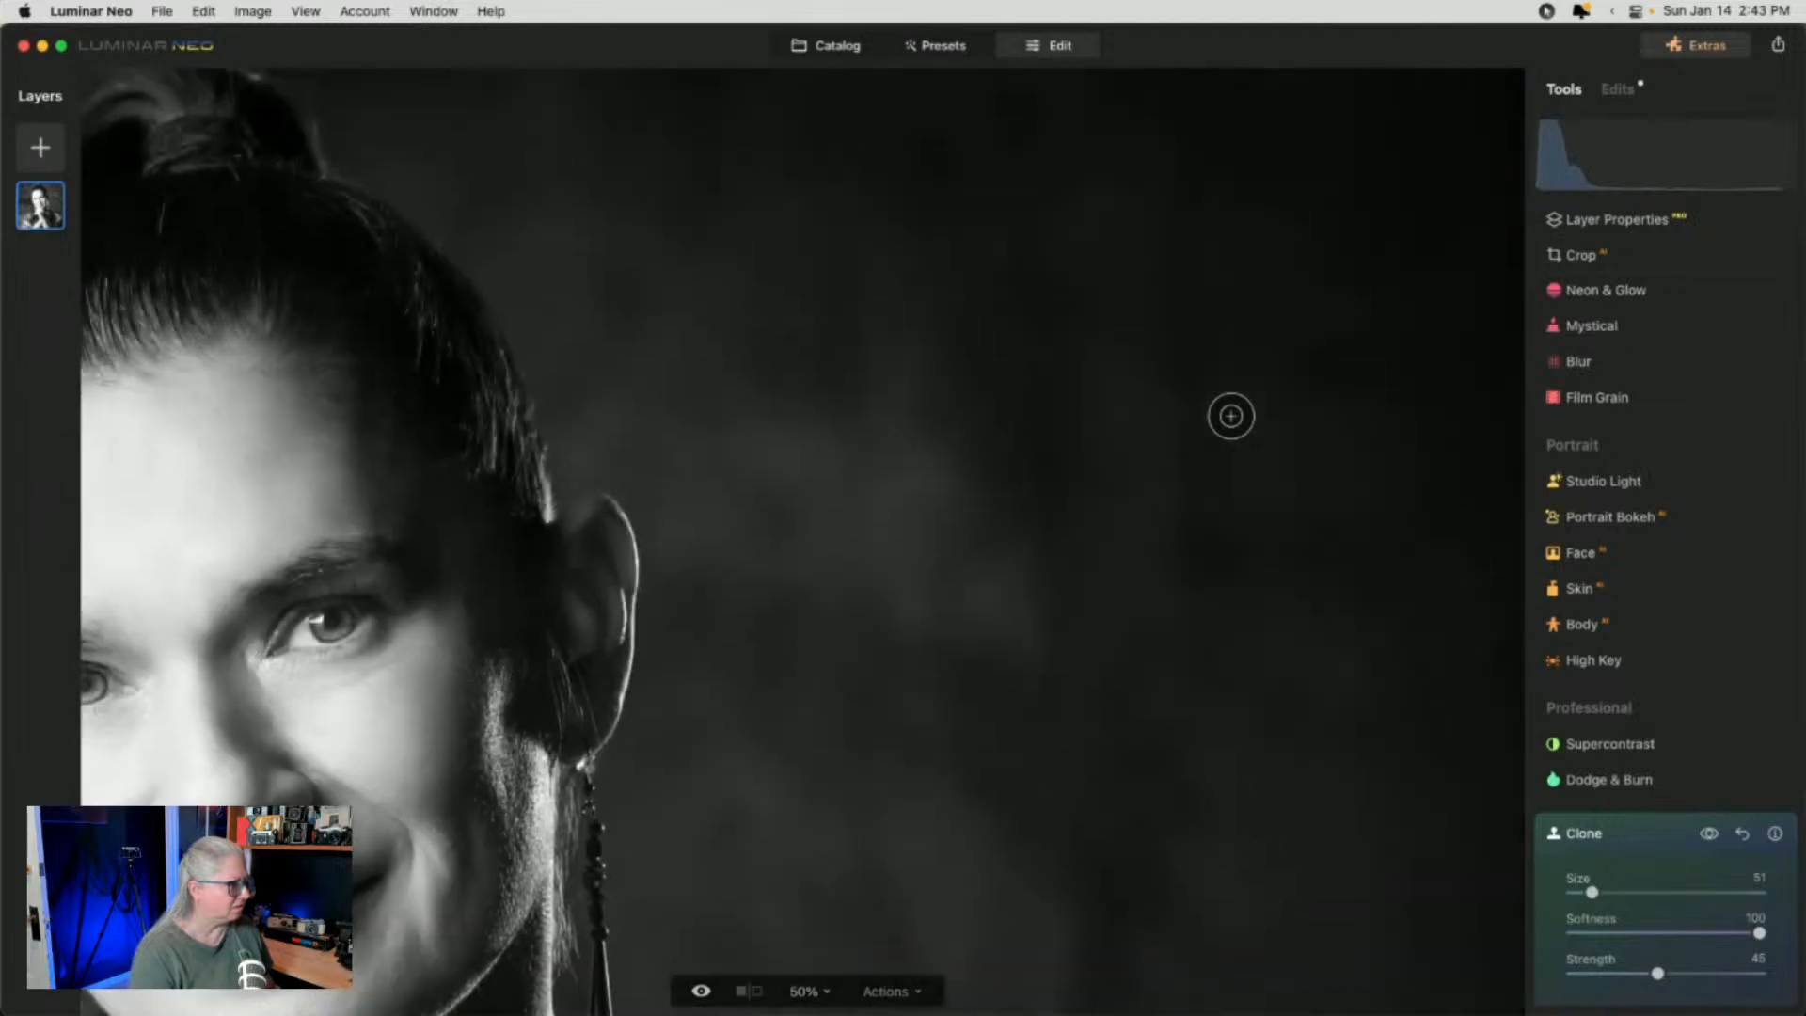
Compare the whole portrait with and without the Clone retouching, and close the Clone tool
{"action": "scroll", "coordinate": [1232, 416], "scroll_direction": "left", "scroll_amount": 8}
{"action": "scroll", "coordinate": [1231, 416], "scroll_direction": "left", "scroll_amount": 3}
{"action": "mouse_move", "coordinate": [1004, 429]}
{"action": "left_mouse_down"}
{"action": "mouse_move", "coordinate": [1008, 334]}
{"action": "mouse_move", "coordinate": [1028, 379]}
{"action": "mouse_move", "coordinate": [1002, 381]}
{"action": "mouse_move", "coordinate": [1020, 340]}
{"action": "left_mouse_up"}
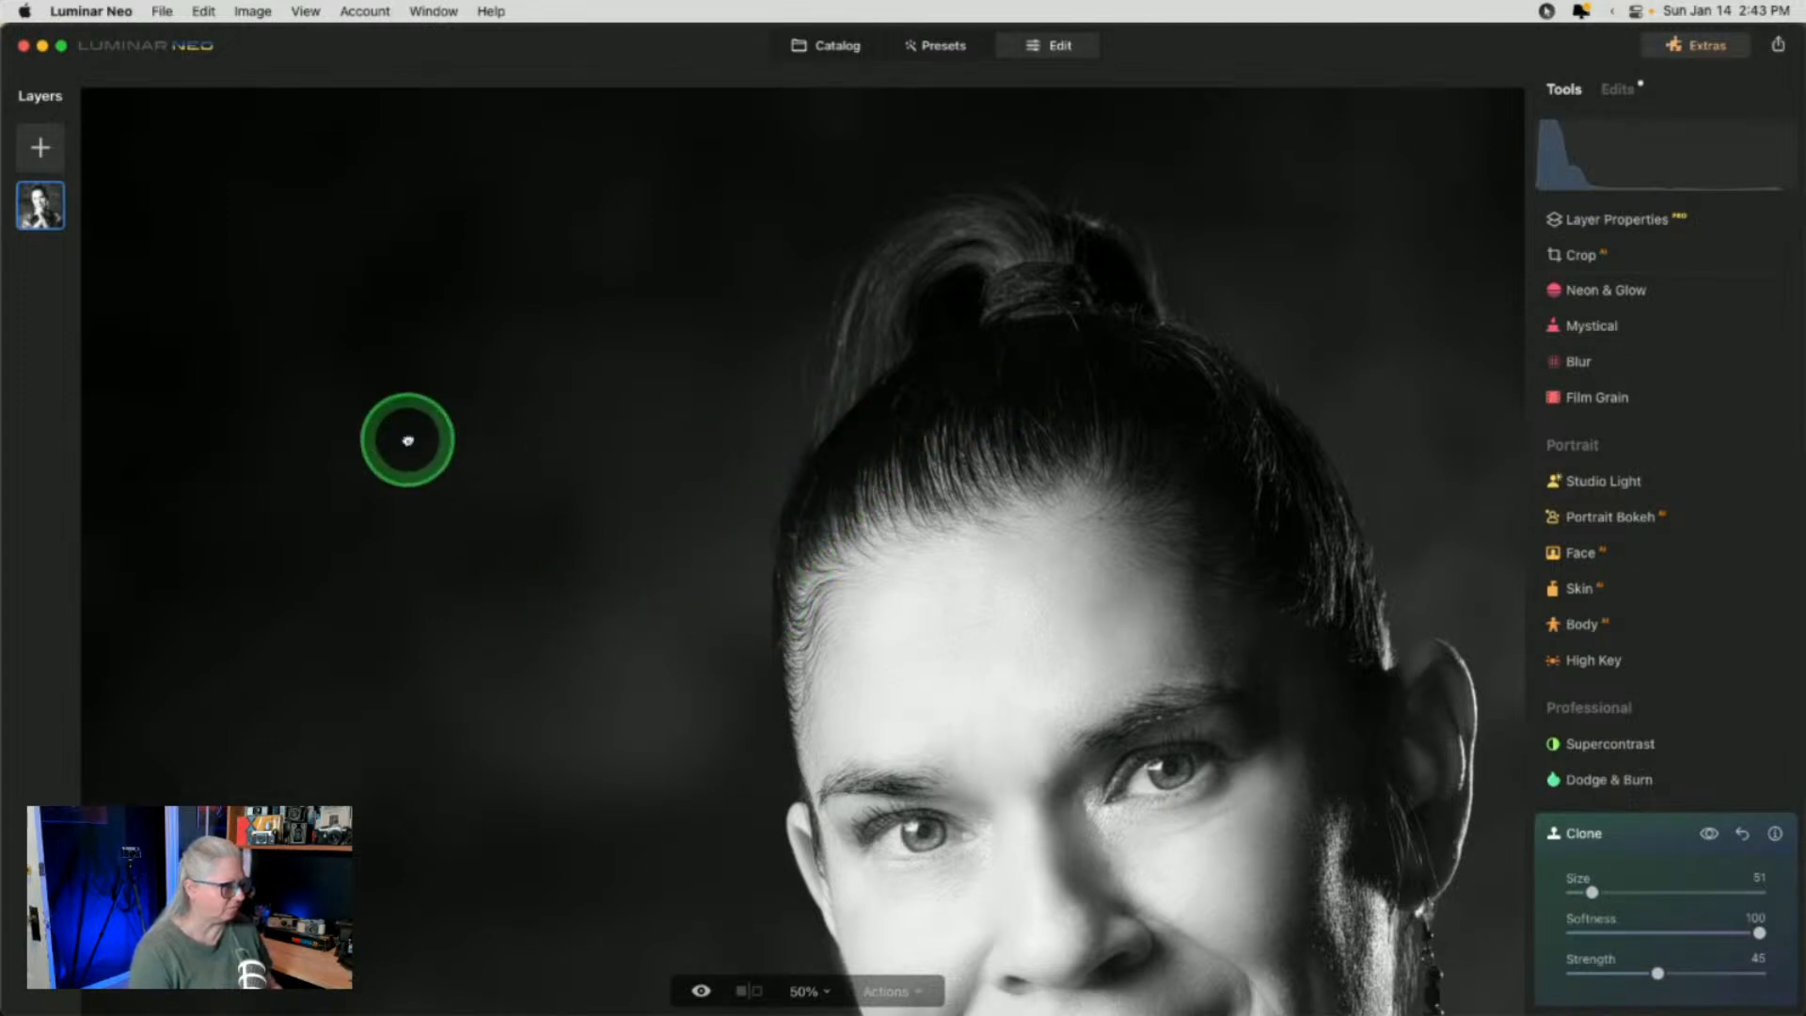
{"action": "key", "text": "super+0"}
{"action": "left_click", "coordinate": [1710, 833]}
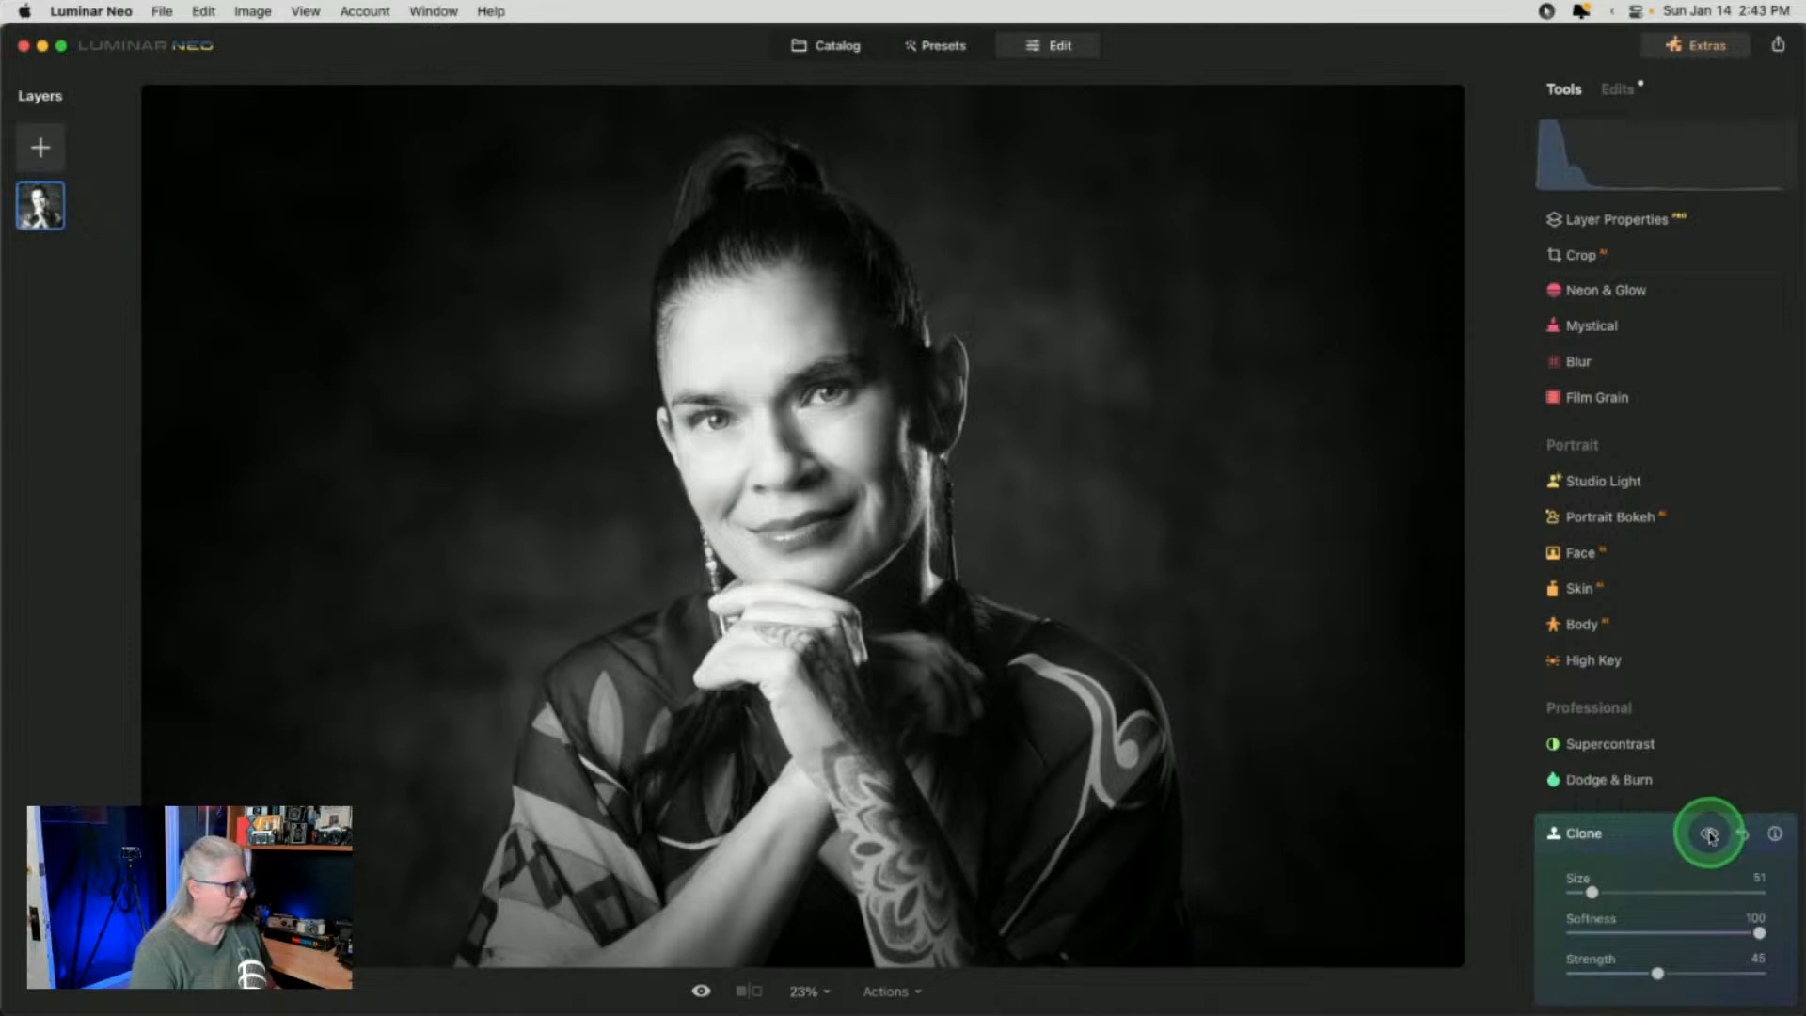
{"action": "left_click", "coordinate": [1709, 834]}
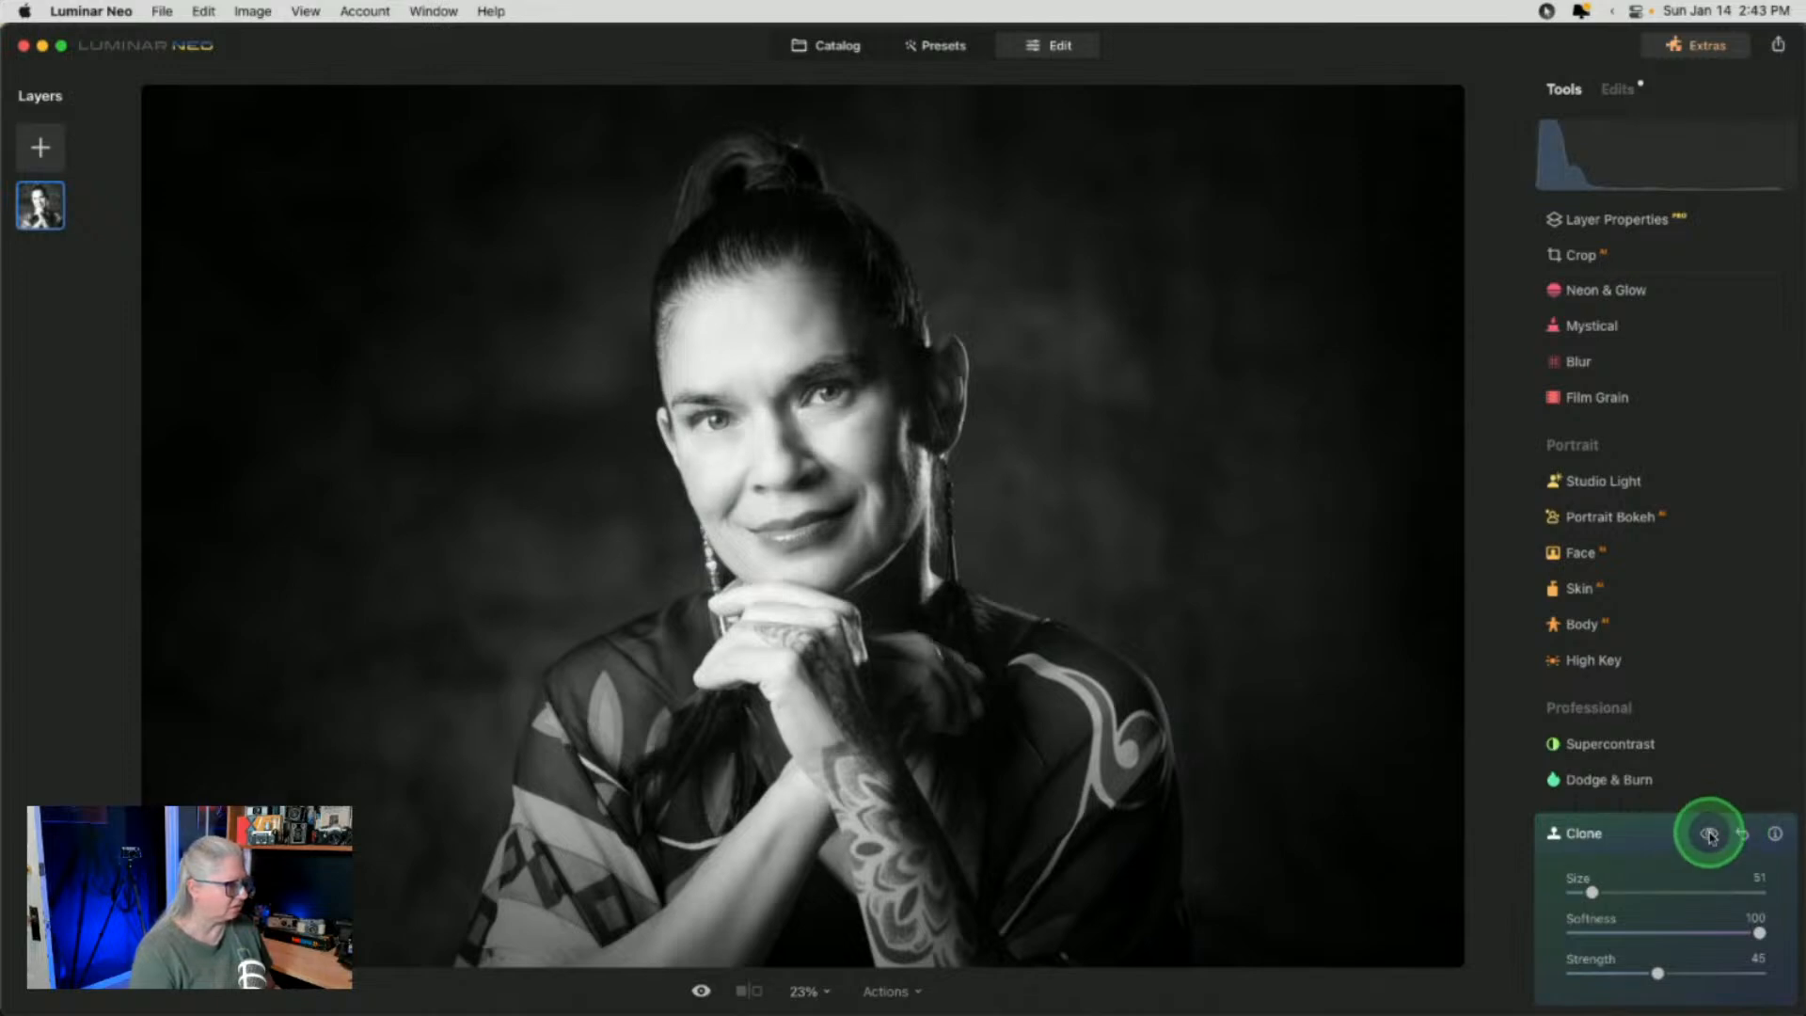
{"action": "left_click", "coordinate": [1710, 834]}
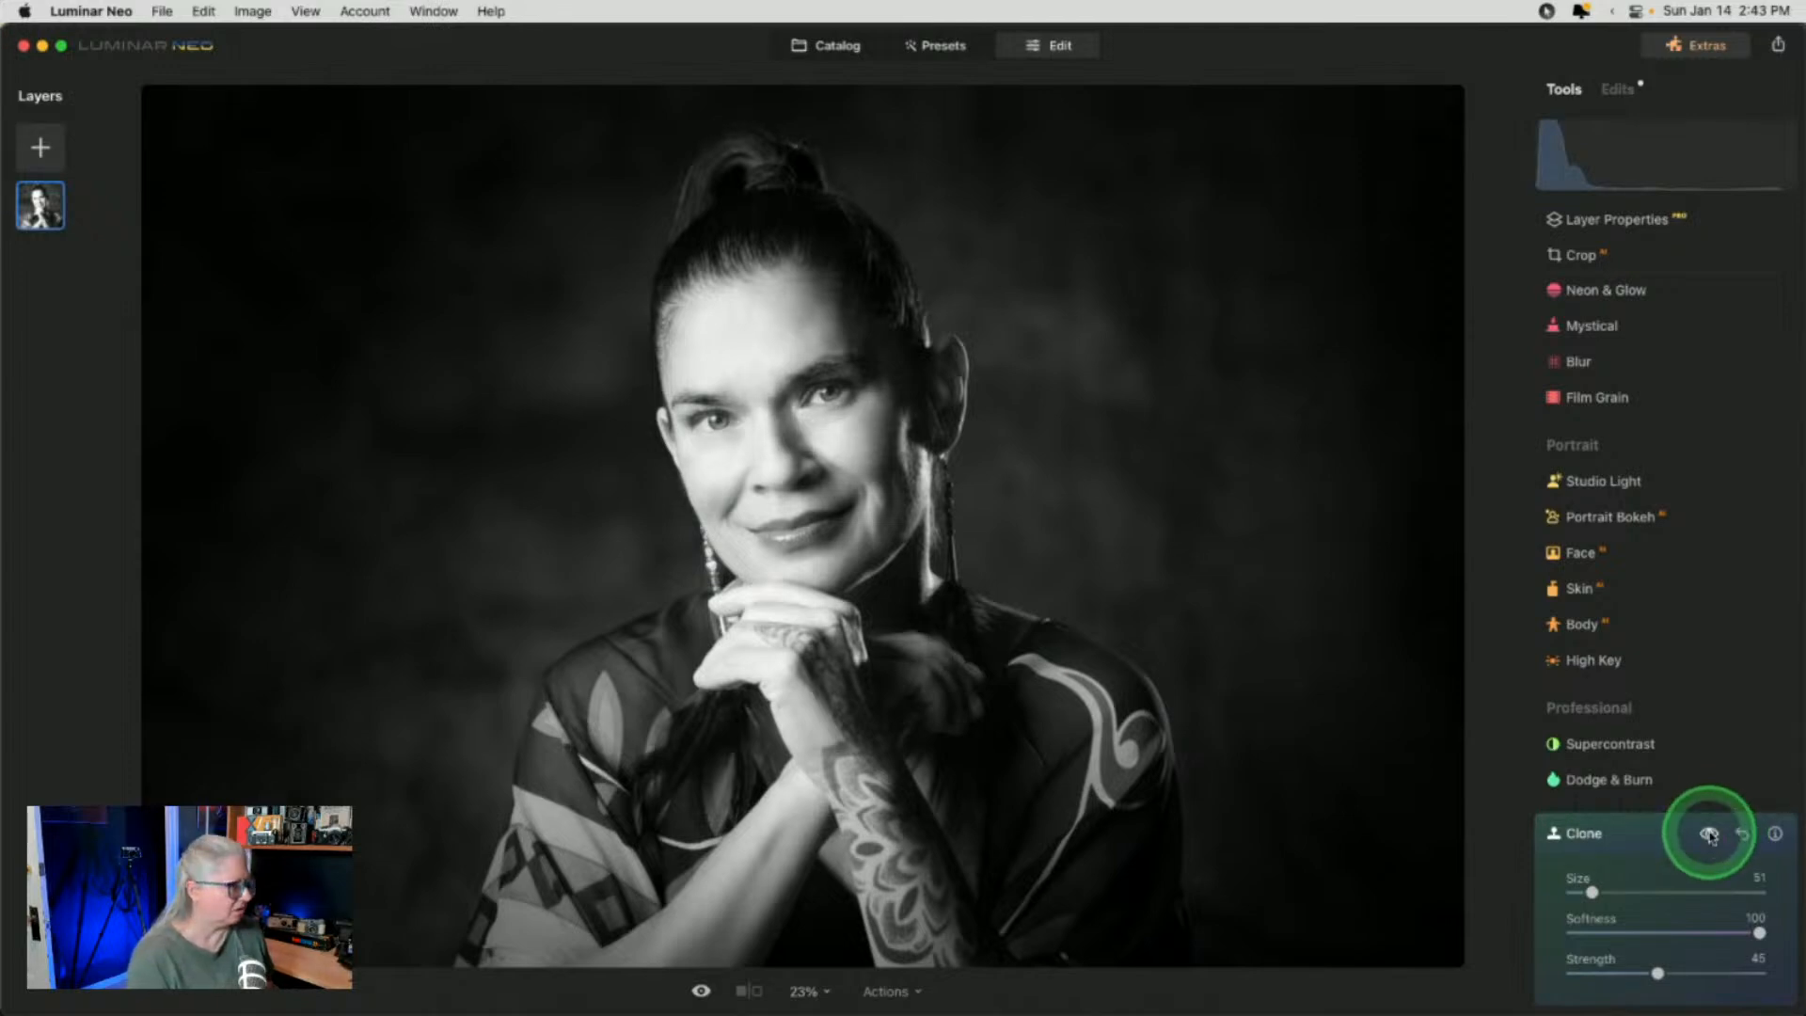
{"action": "left_click", "coordinate": [1635, 833]}
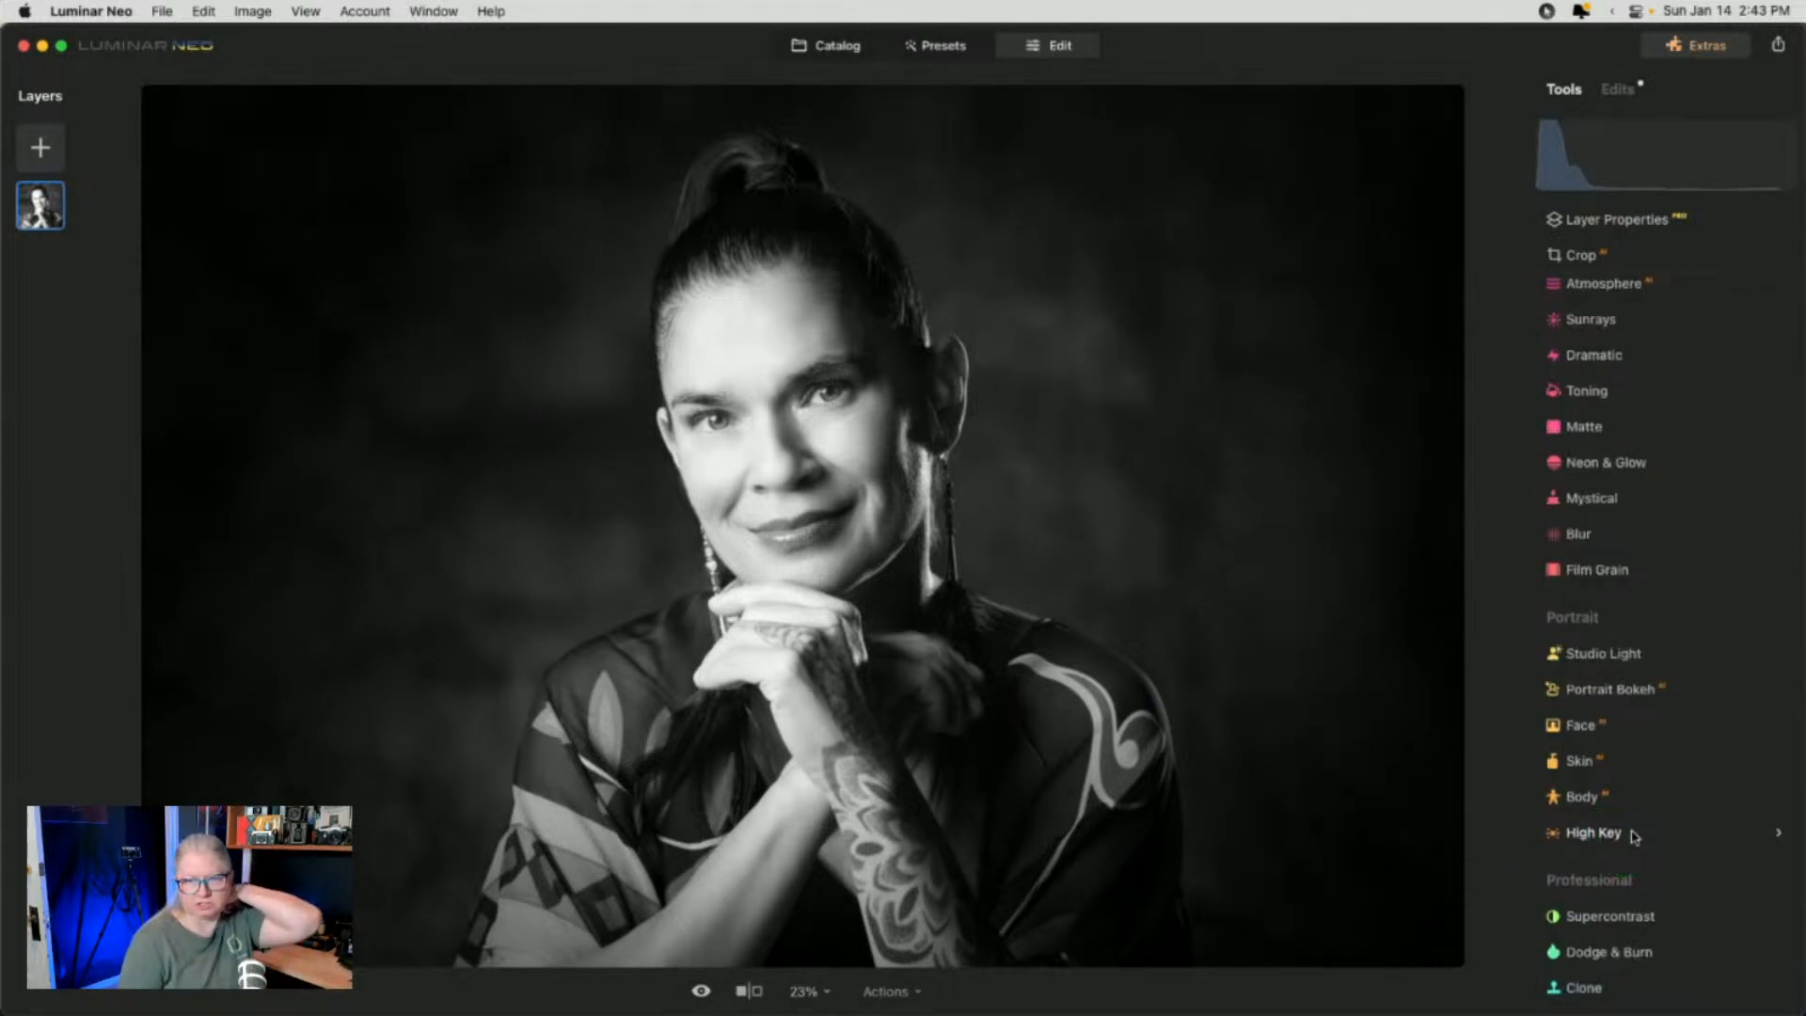
Apply a Glow of the Orton Effect type to the portrait with an amount of 33
{"action": "scroll", "coordinate": [1722, 677], "scroll_direction": "up", "scroll_amount": 10}
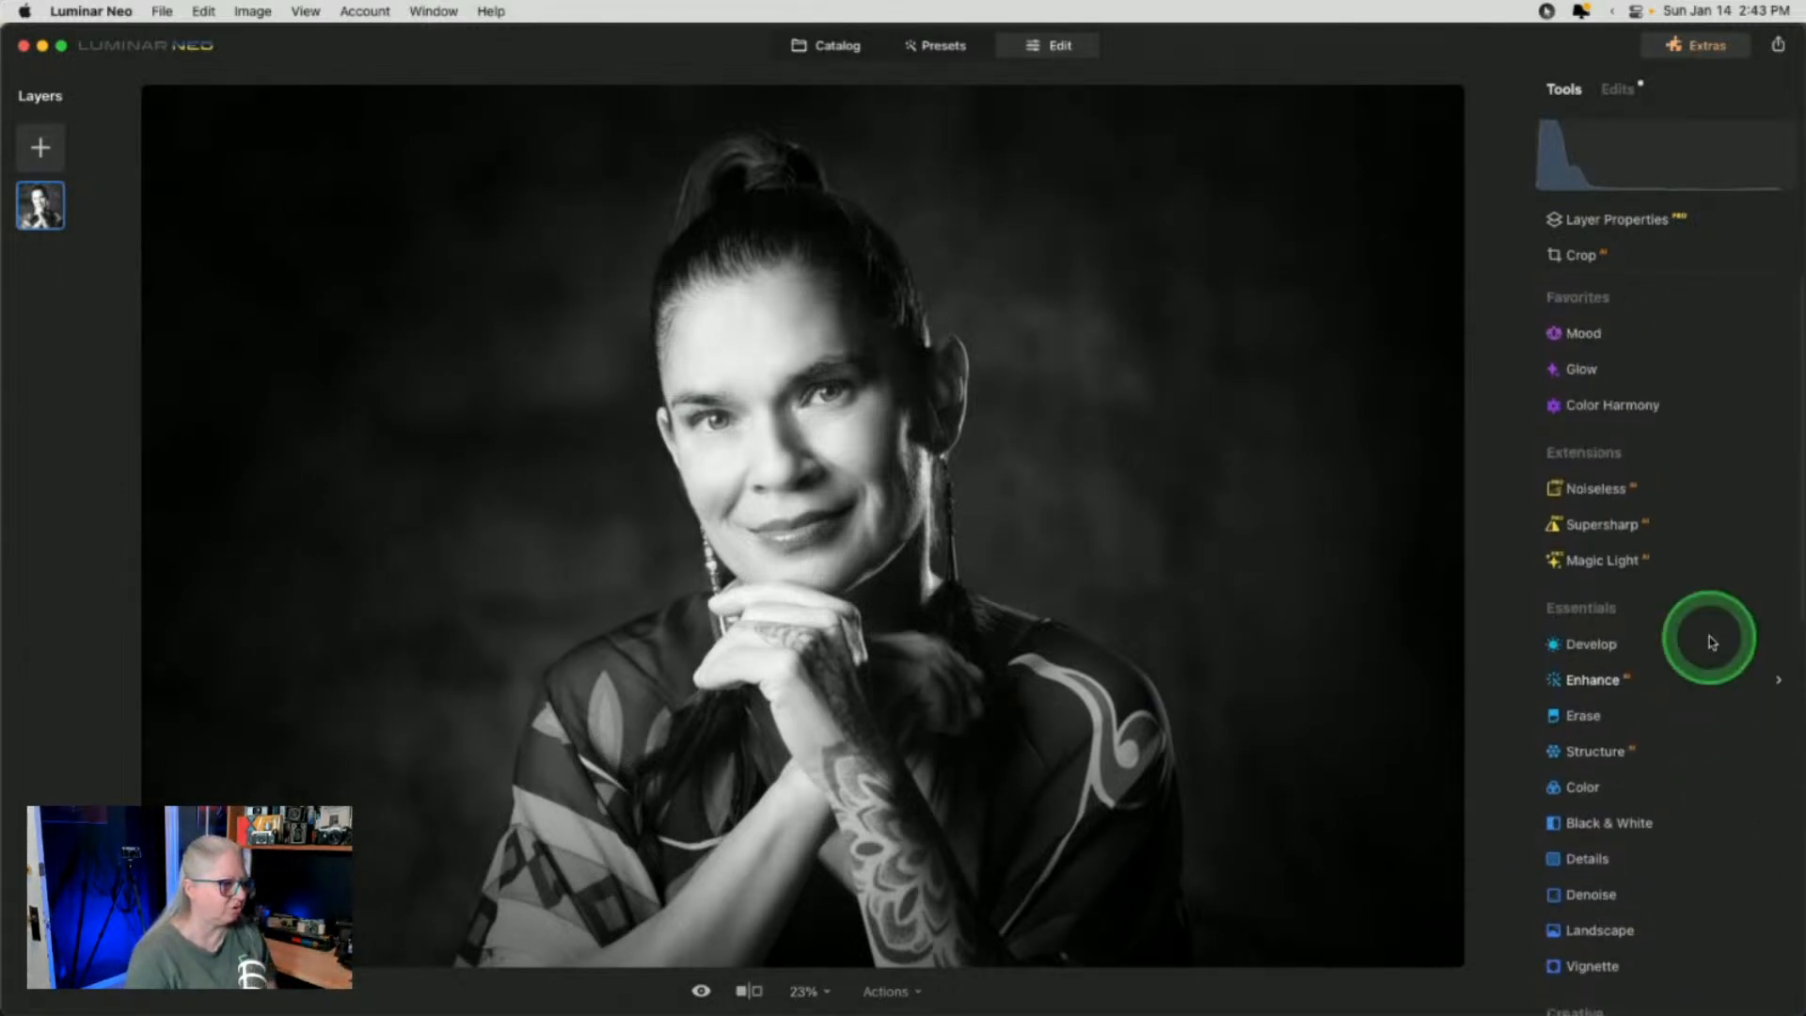
{"action": "left_click", "coordinate": [1579, 295]}
{"action": "left_click", "coordinate": [1598, 367]}
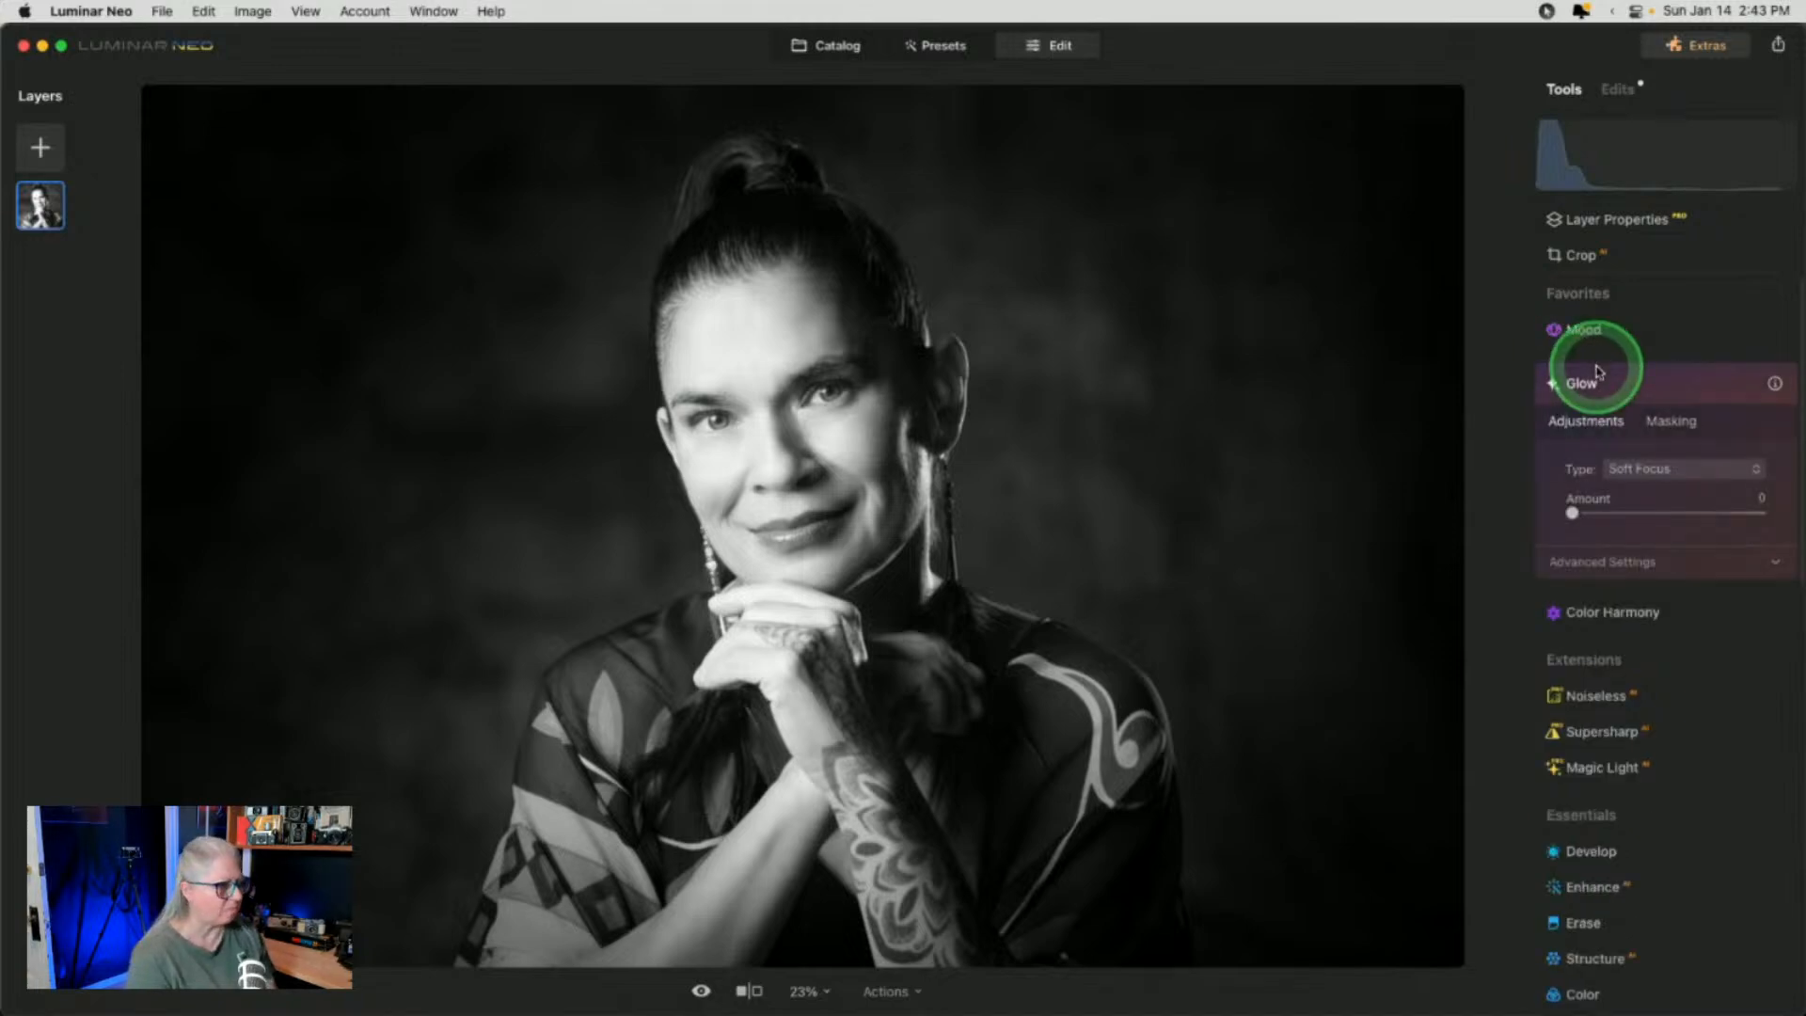
{"action": "left_click", "coordinate": [1557, 559]}
{"action": "left_click", "coordinate": [1648, 469]}
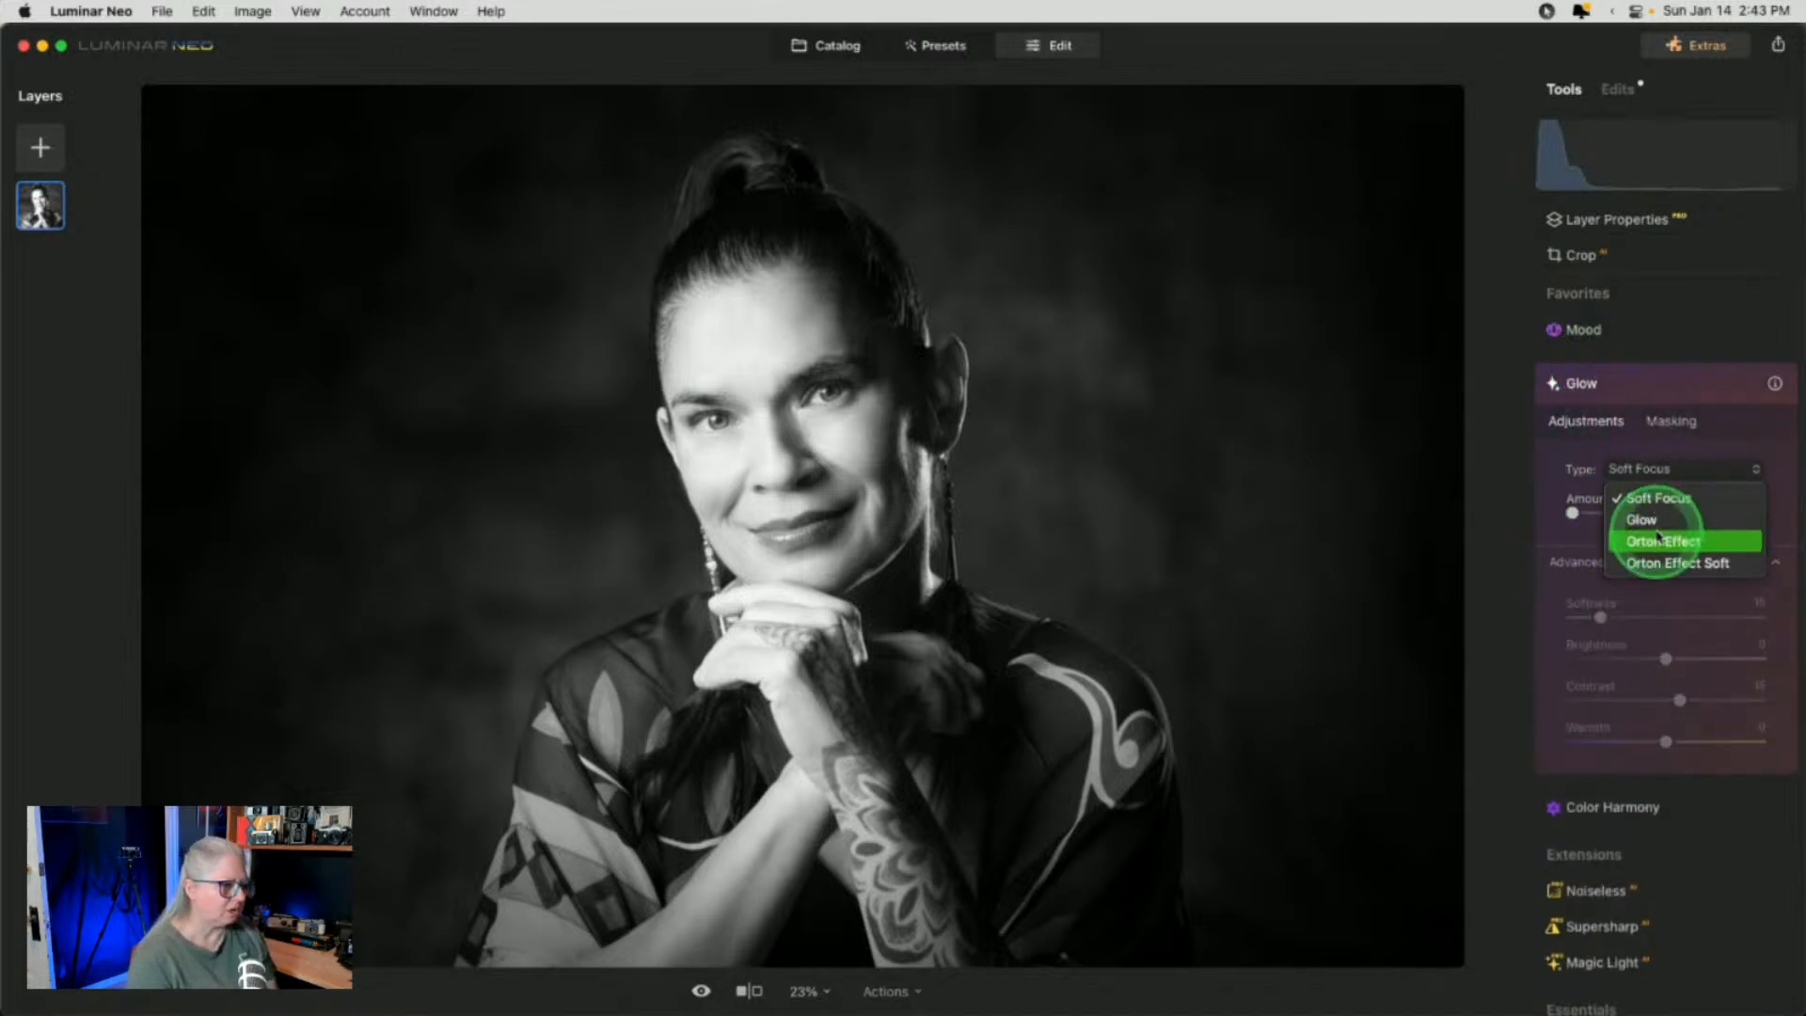
{"action": "left_click", "coordinate": [1661, 541]}
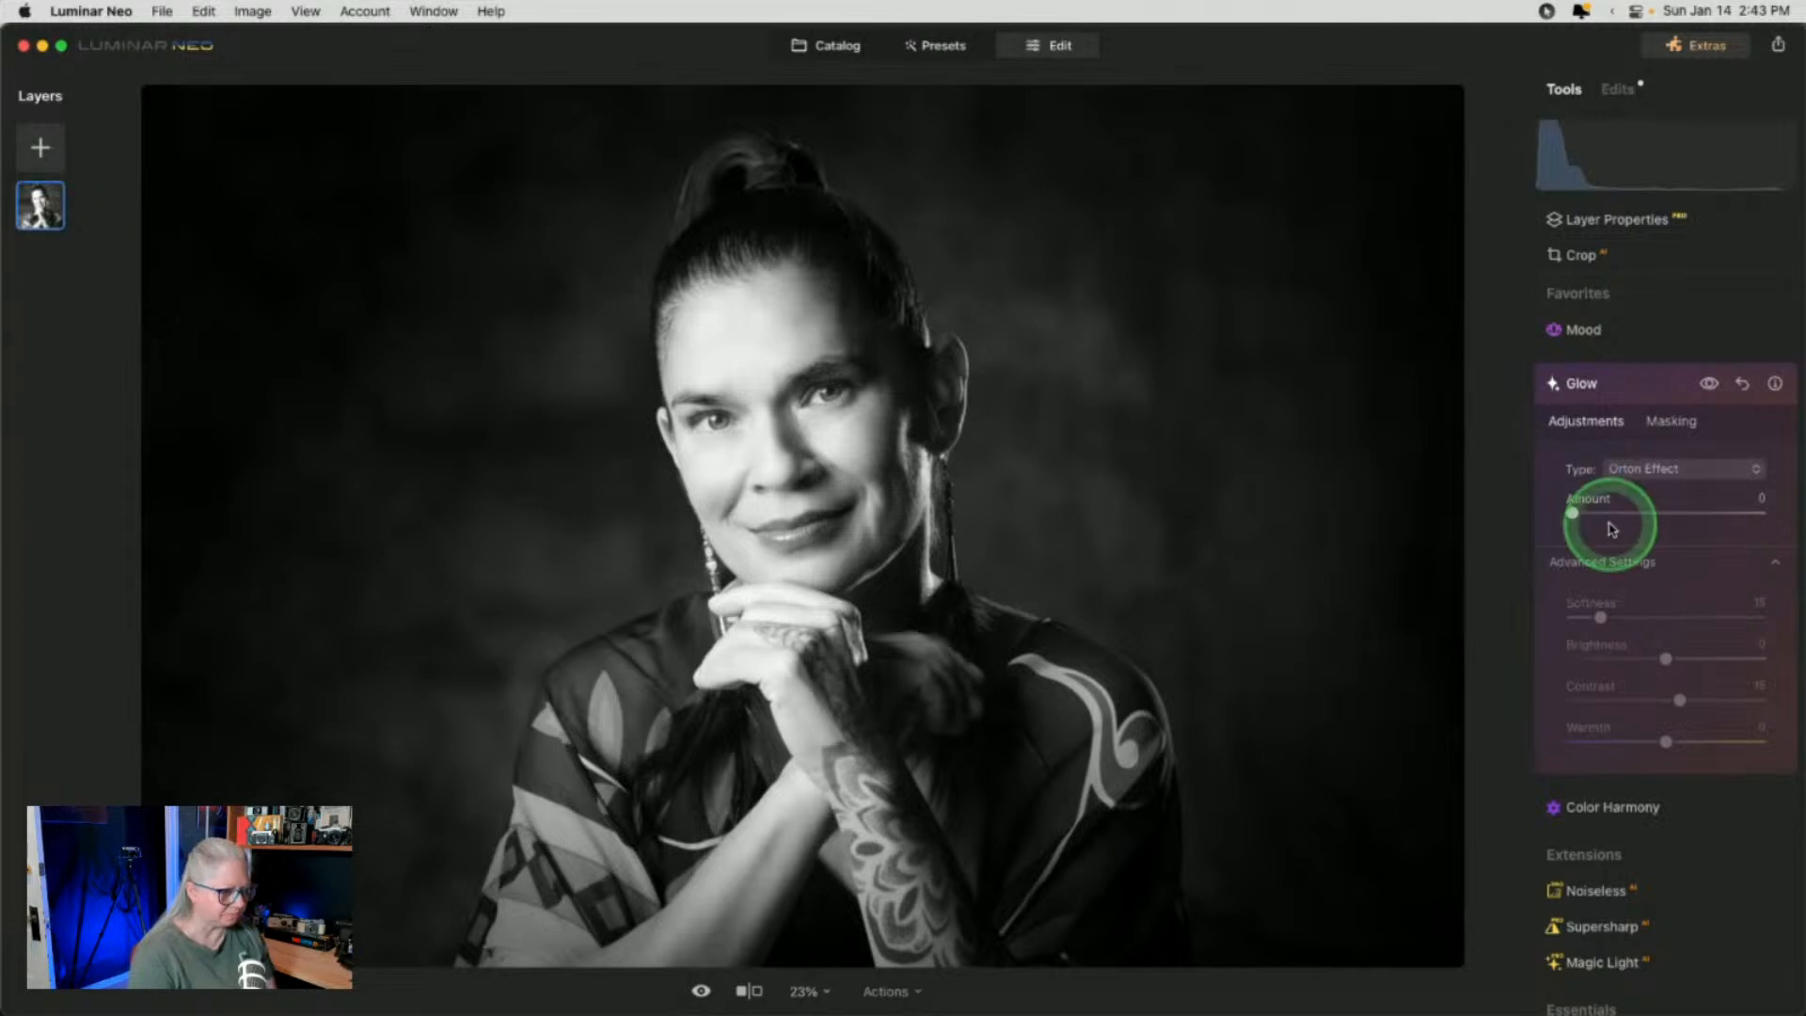
{"action": "left_click_drag", "start_coordinate": [1572, 513], "coordinate": [1661, 495]}
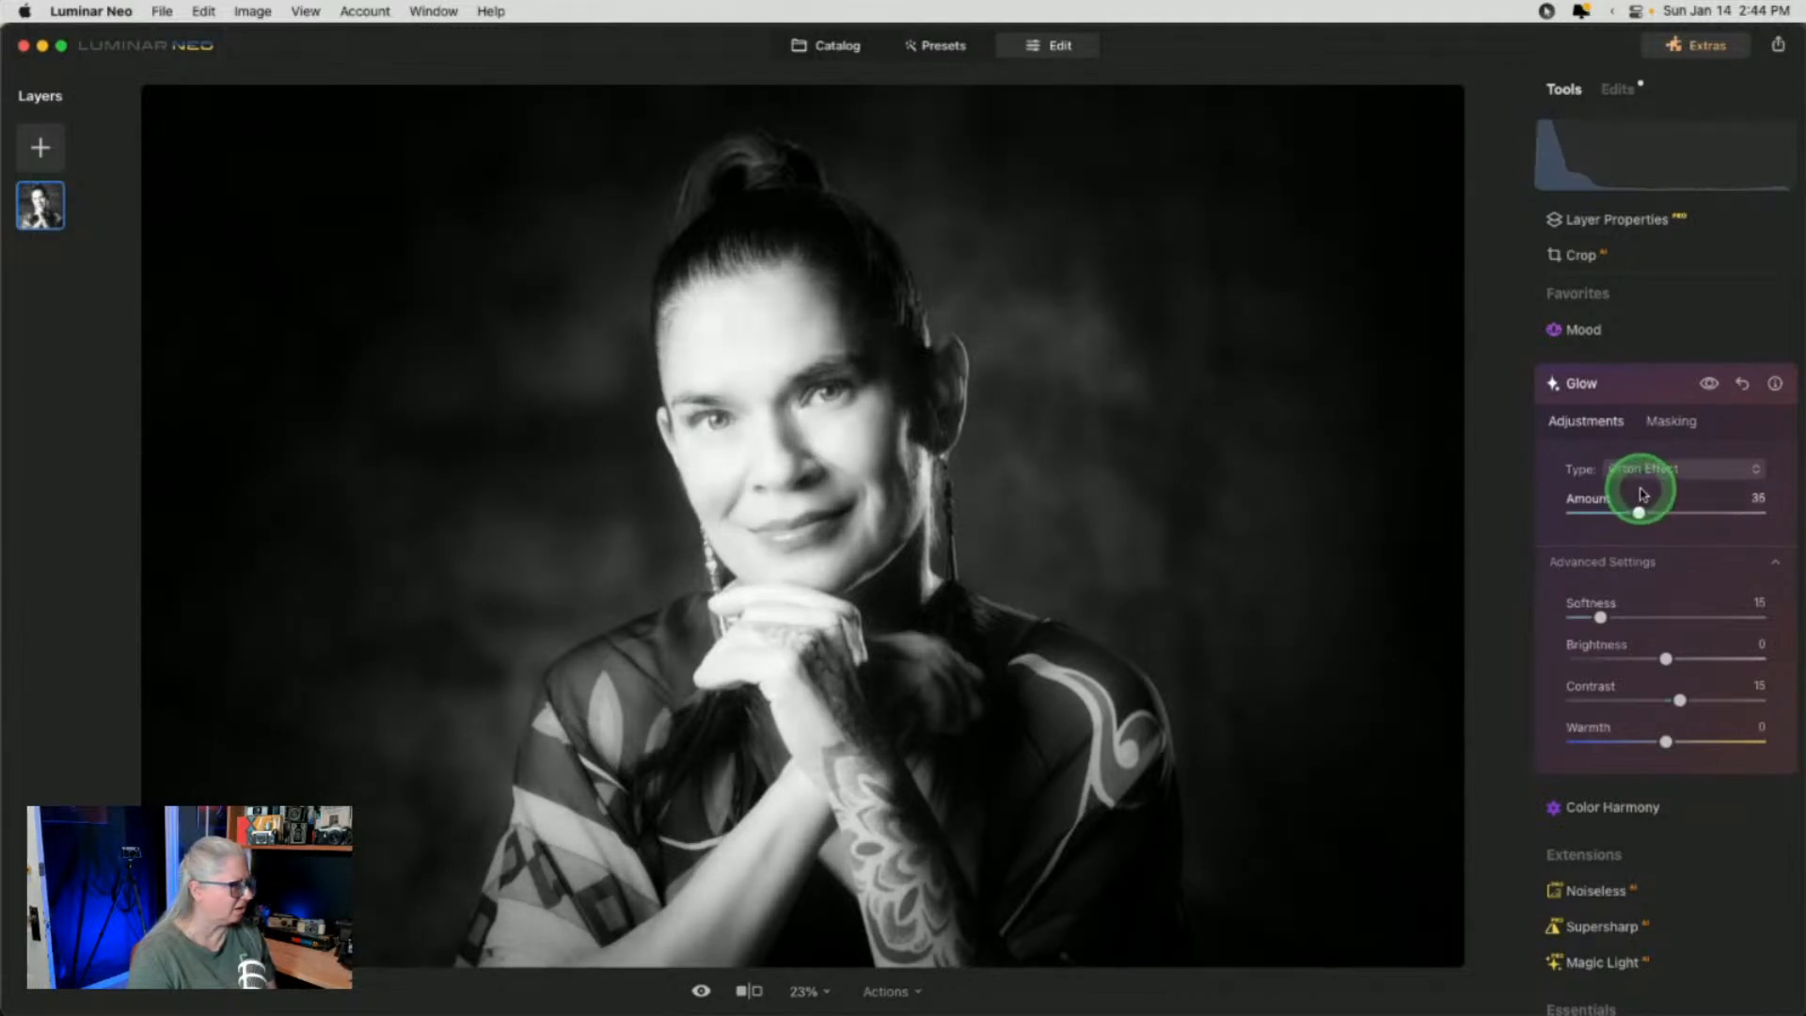
{"action": "left_click_drag", "start_coordinate": [1636, 491], "coordinate": [1639, 491]}
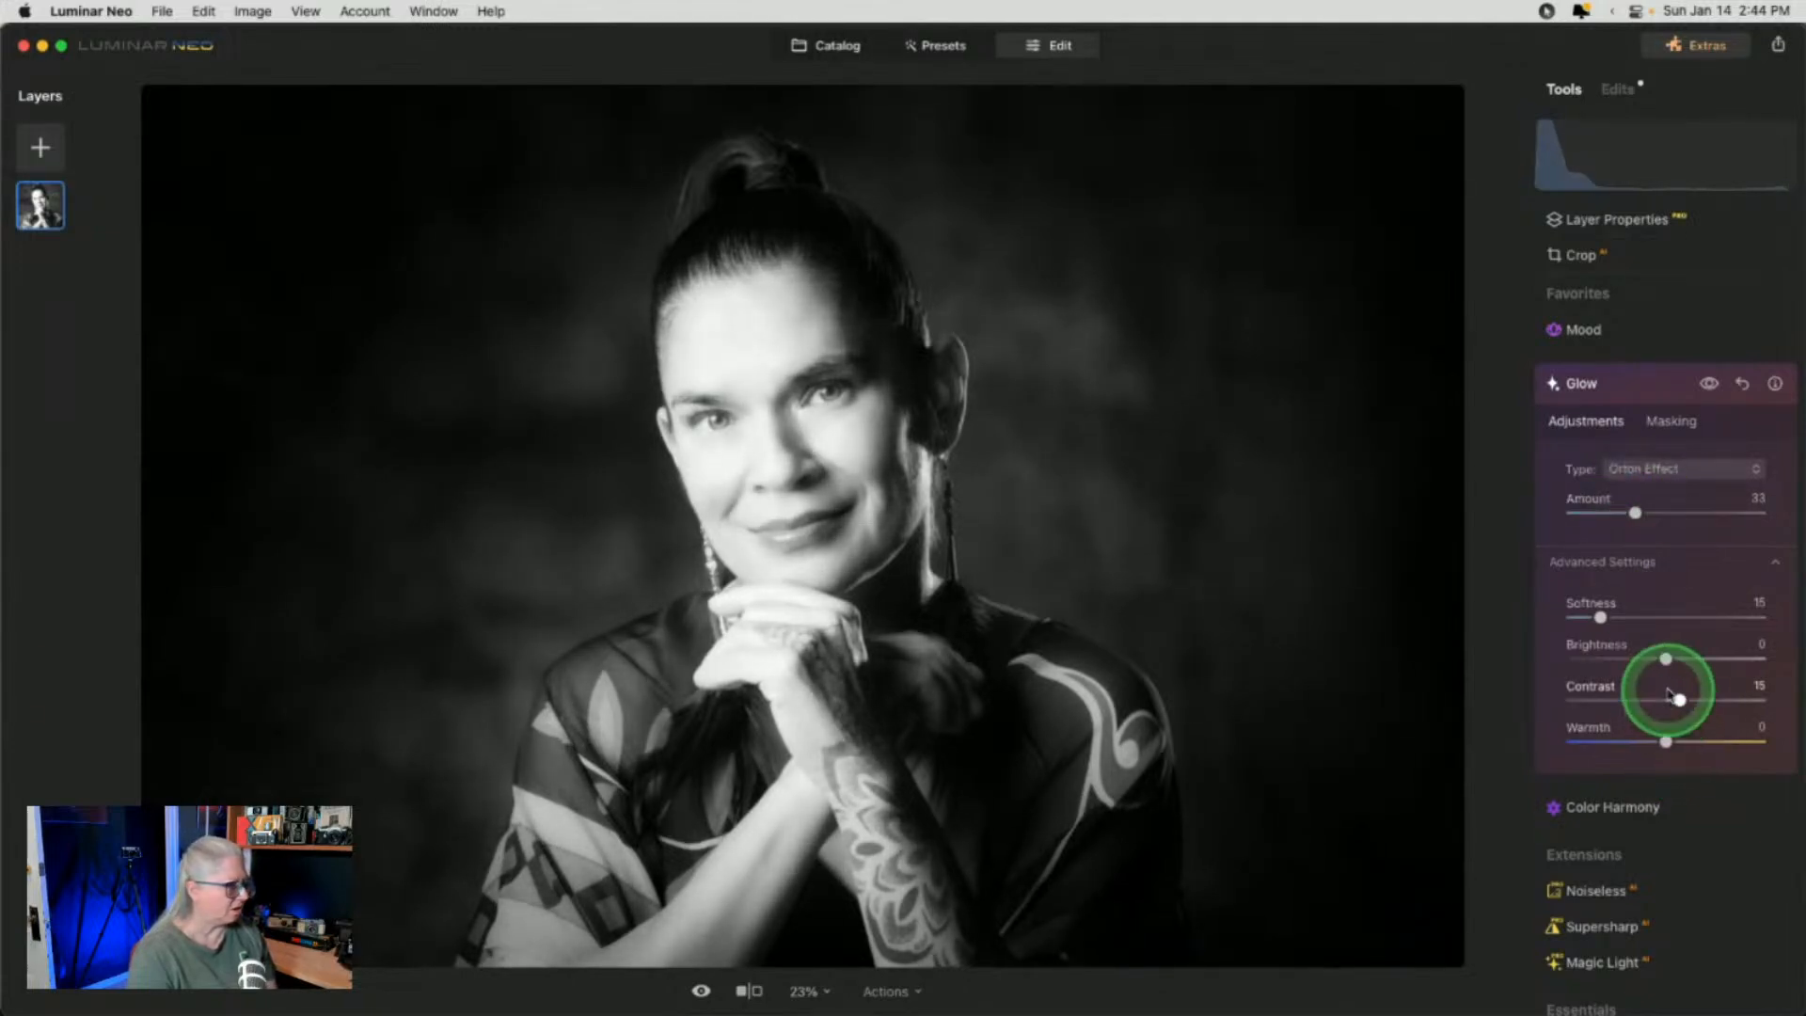
Set the Glow's contrast to 5 and its brightness to -63
{"action": "mouse_move", "coordinate": [1683, 701]}
{"action": "left_mouse_down"}
{"action": "mouse_move", "coordinate": [1647, 697]}
{"action": "mouse_move", "coordinate": [1699, 696]}
{"action": "mouse_move", "coordinate": [1671, 696]}
{"action": "left_mouse_up"}
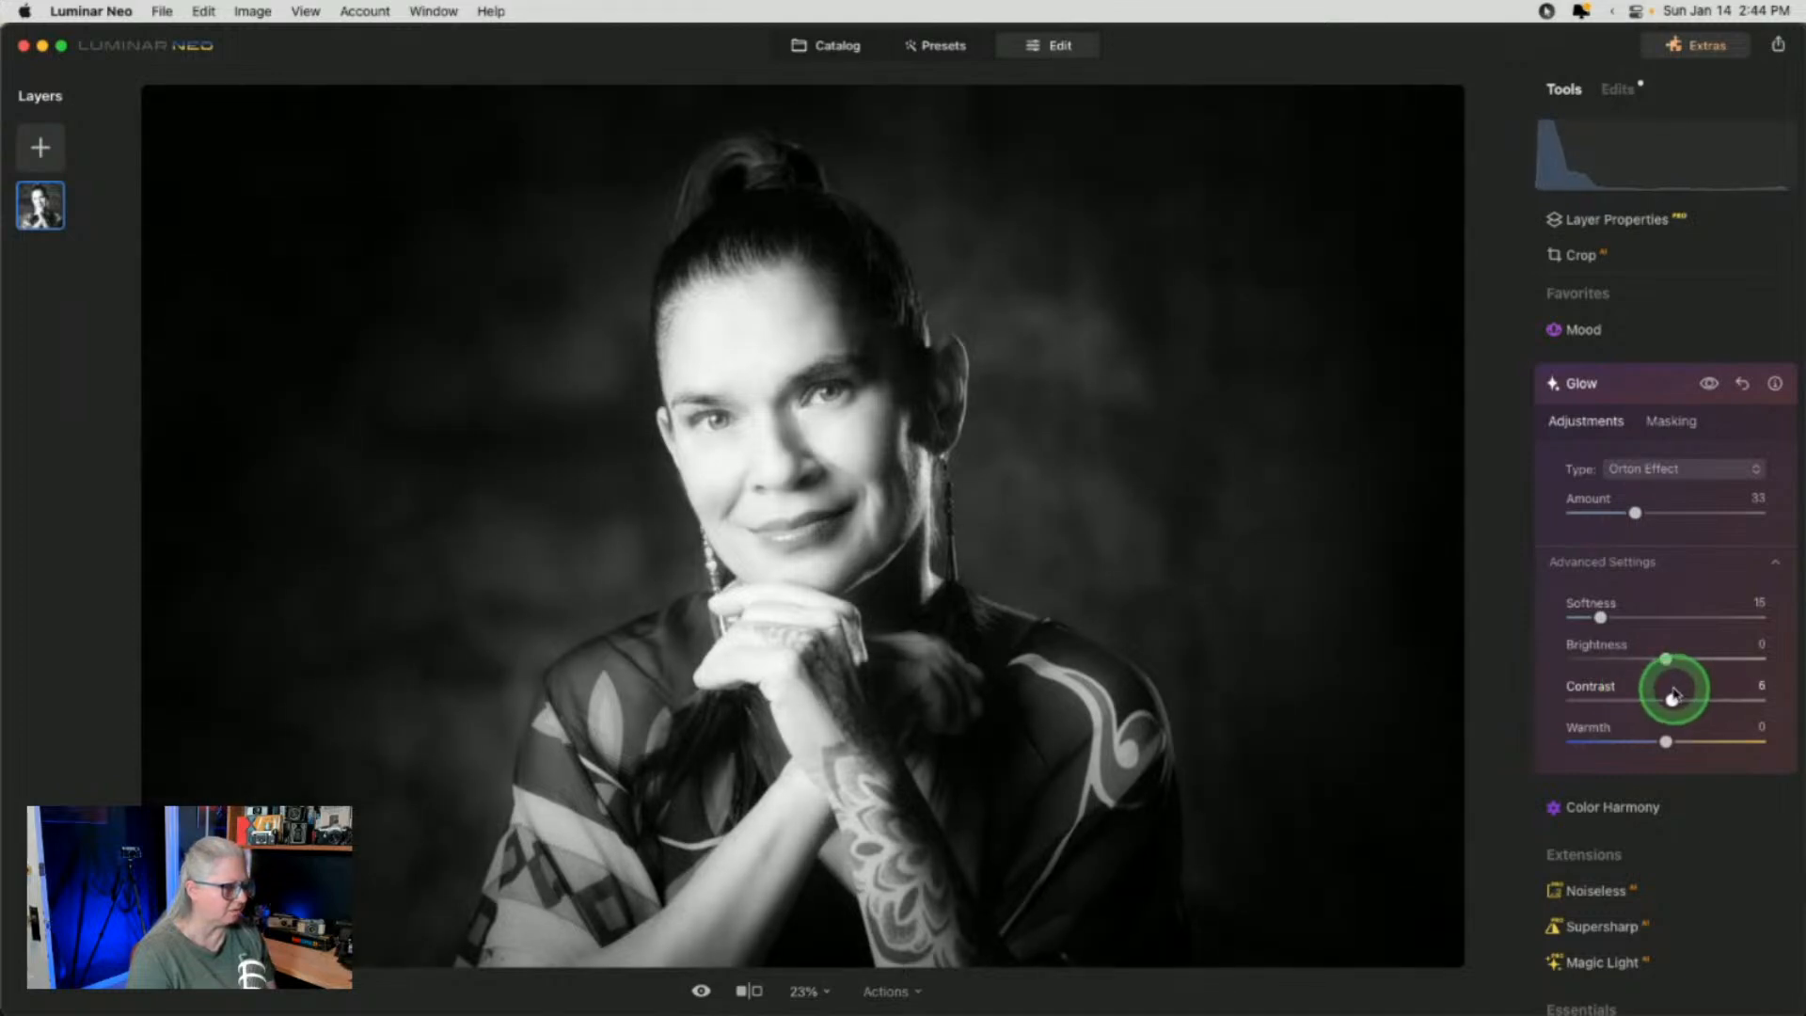
{"action": "left_click_drag", "start_coordinate": [1666, 659], "coordinate": [1603, 659]}
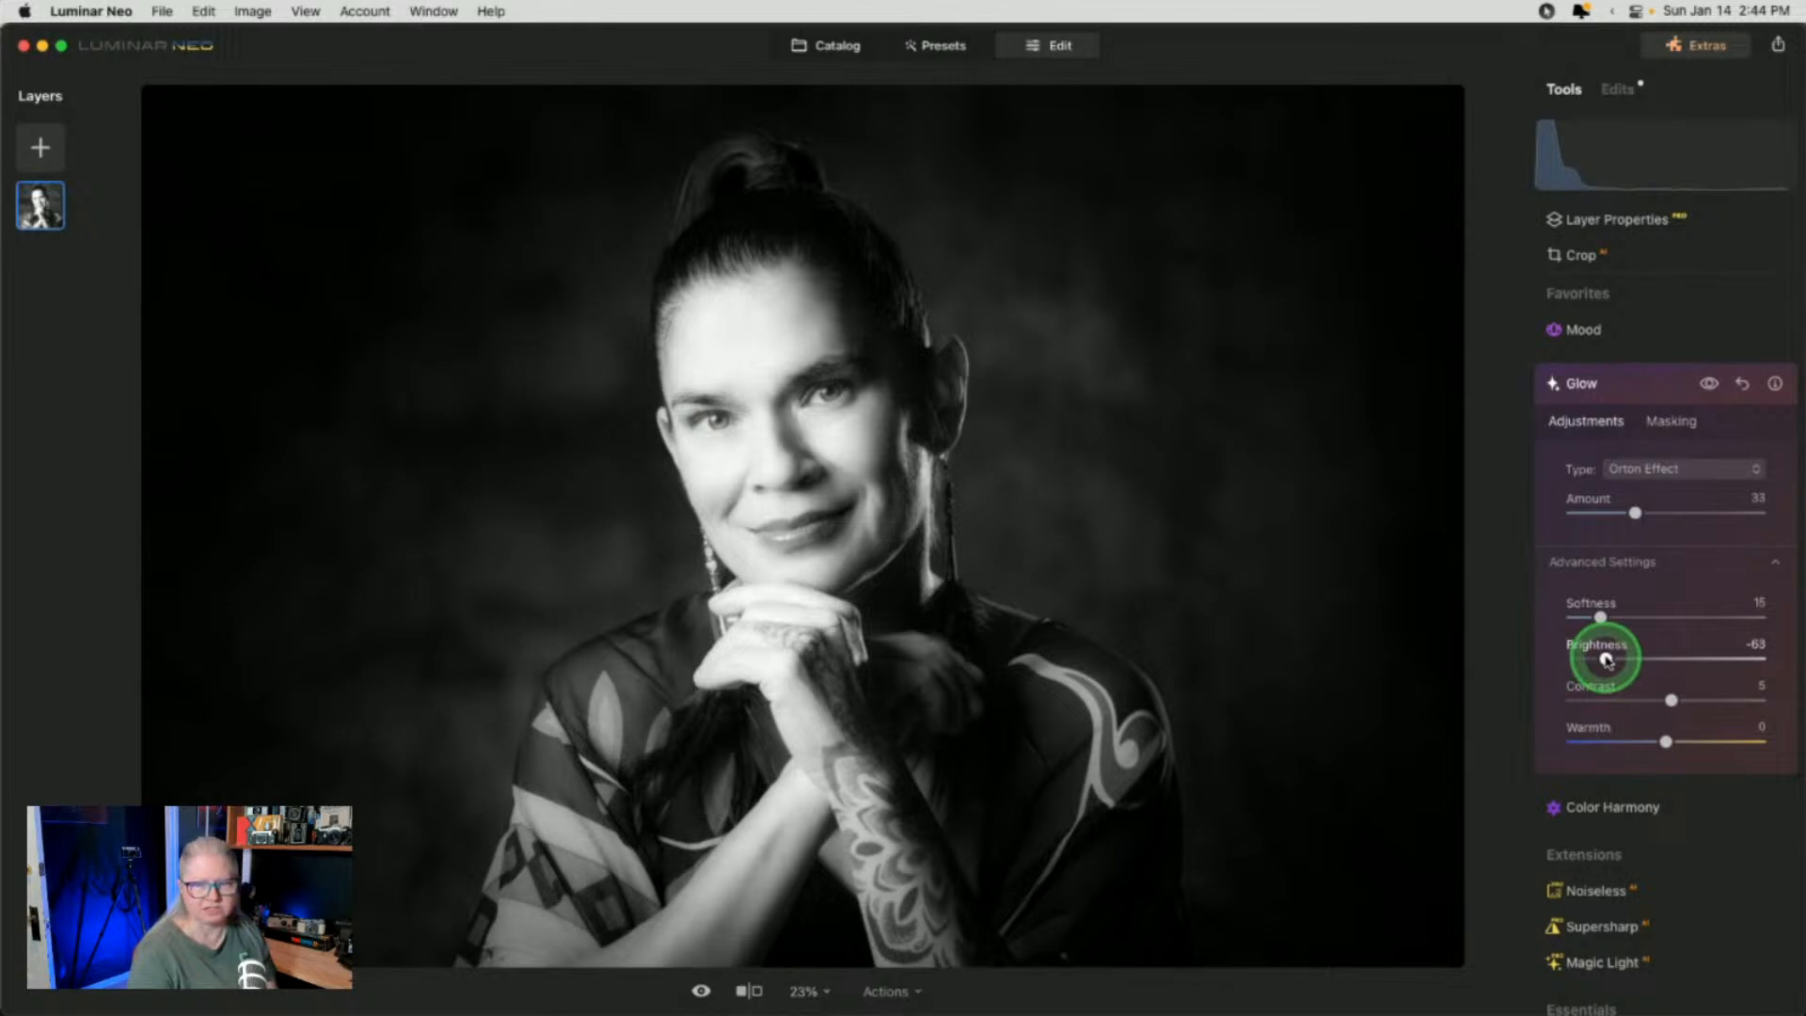
{"action": "left_click_drag", "start_coordinate": [1602, 660], "coordinate": [1607, 659]}
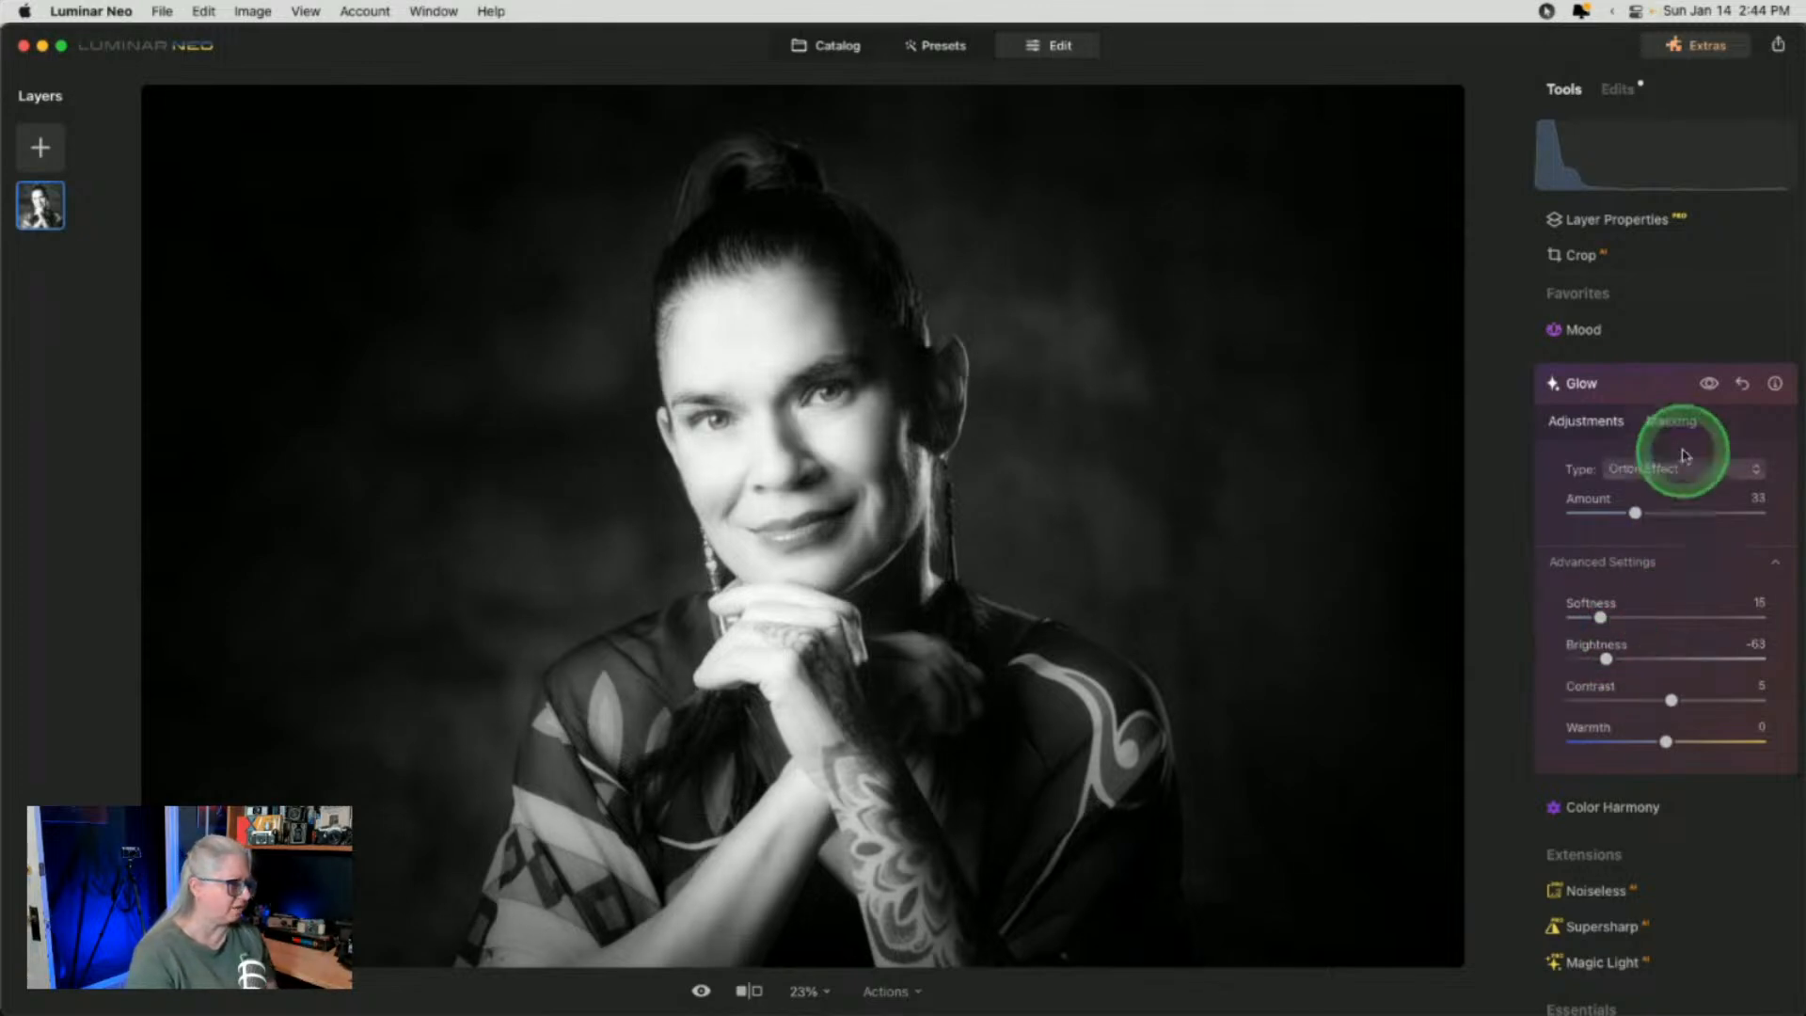
Compare the portrait with and without the Glow, and check the edited result against the unedited original
{"action": "left_click", "coordinate": [1709, 384]}
{"action": "left_click", "coordinate": [1709, 384]}
{"action": "left_click", "coordinate": [1709, 384]}
{"action": "left_click", "coordinate": [1709, 384]}
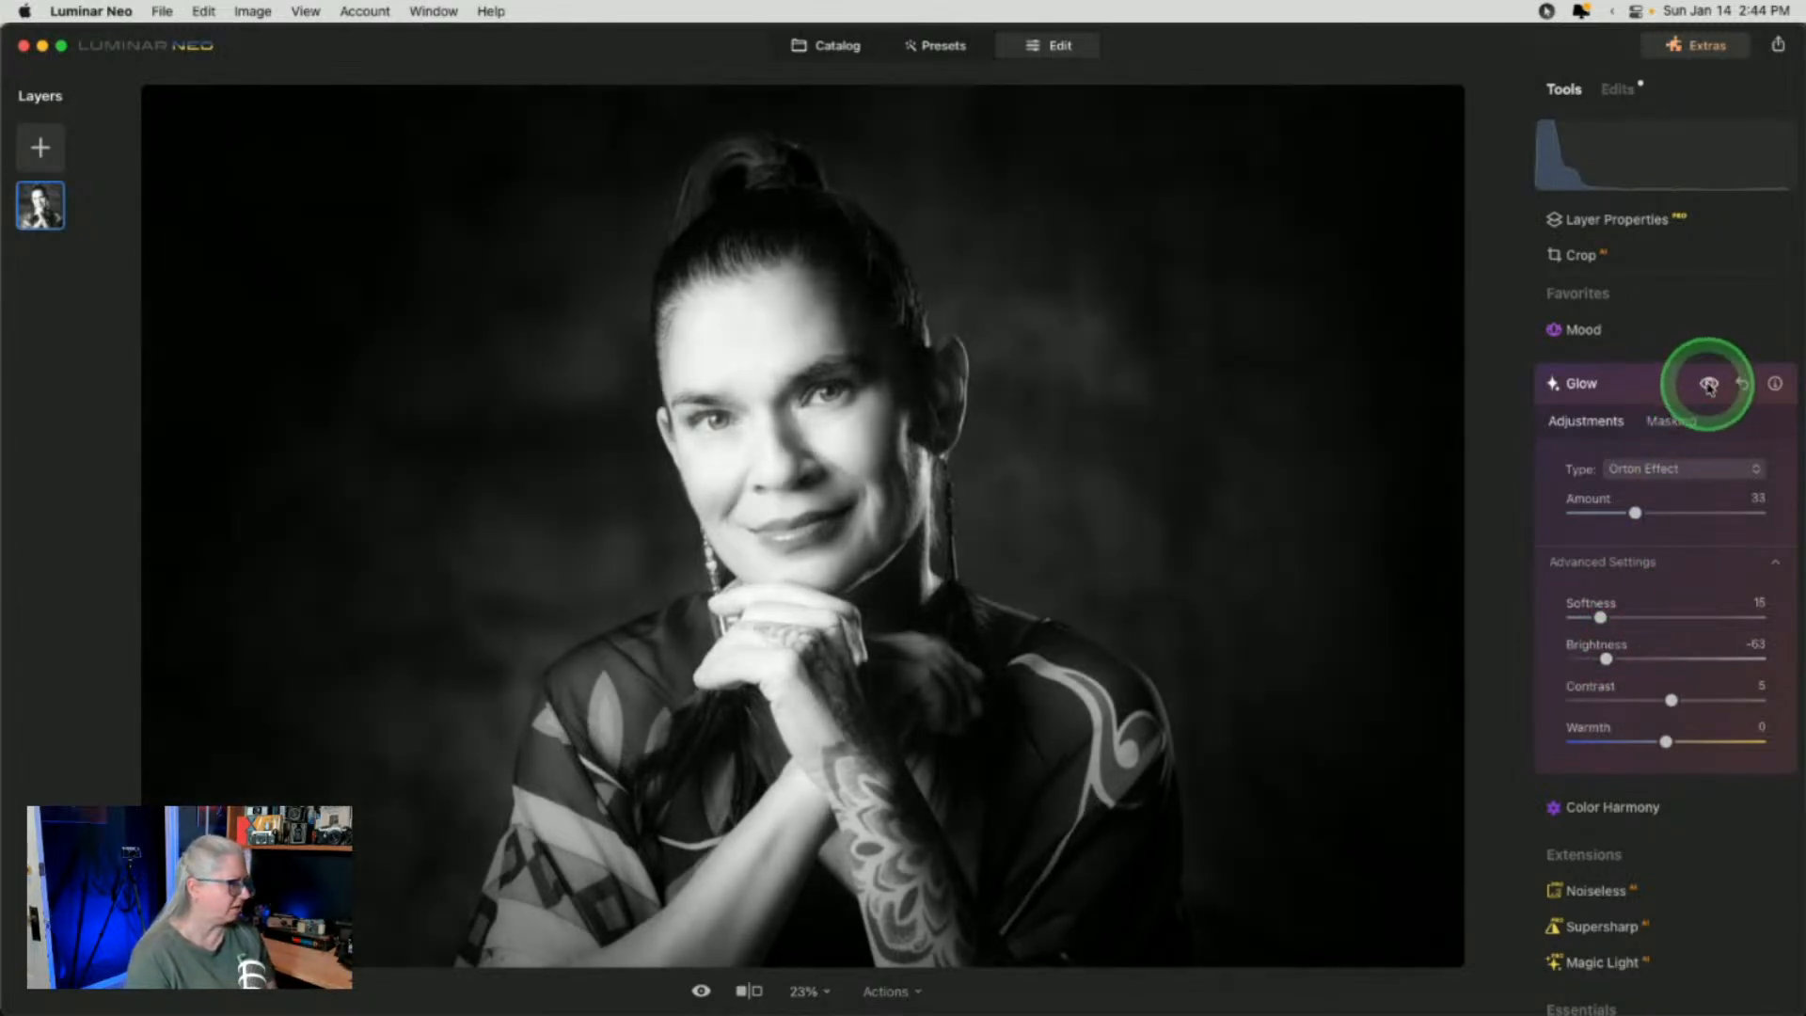
{"action": "left_click", "coordinate": [1709, 384]}
{"action": "left_click", "coordinate": [1709, 384]}
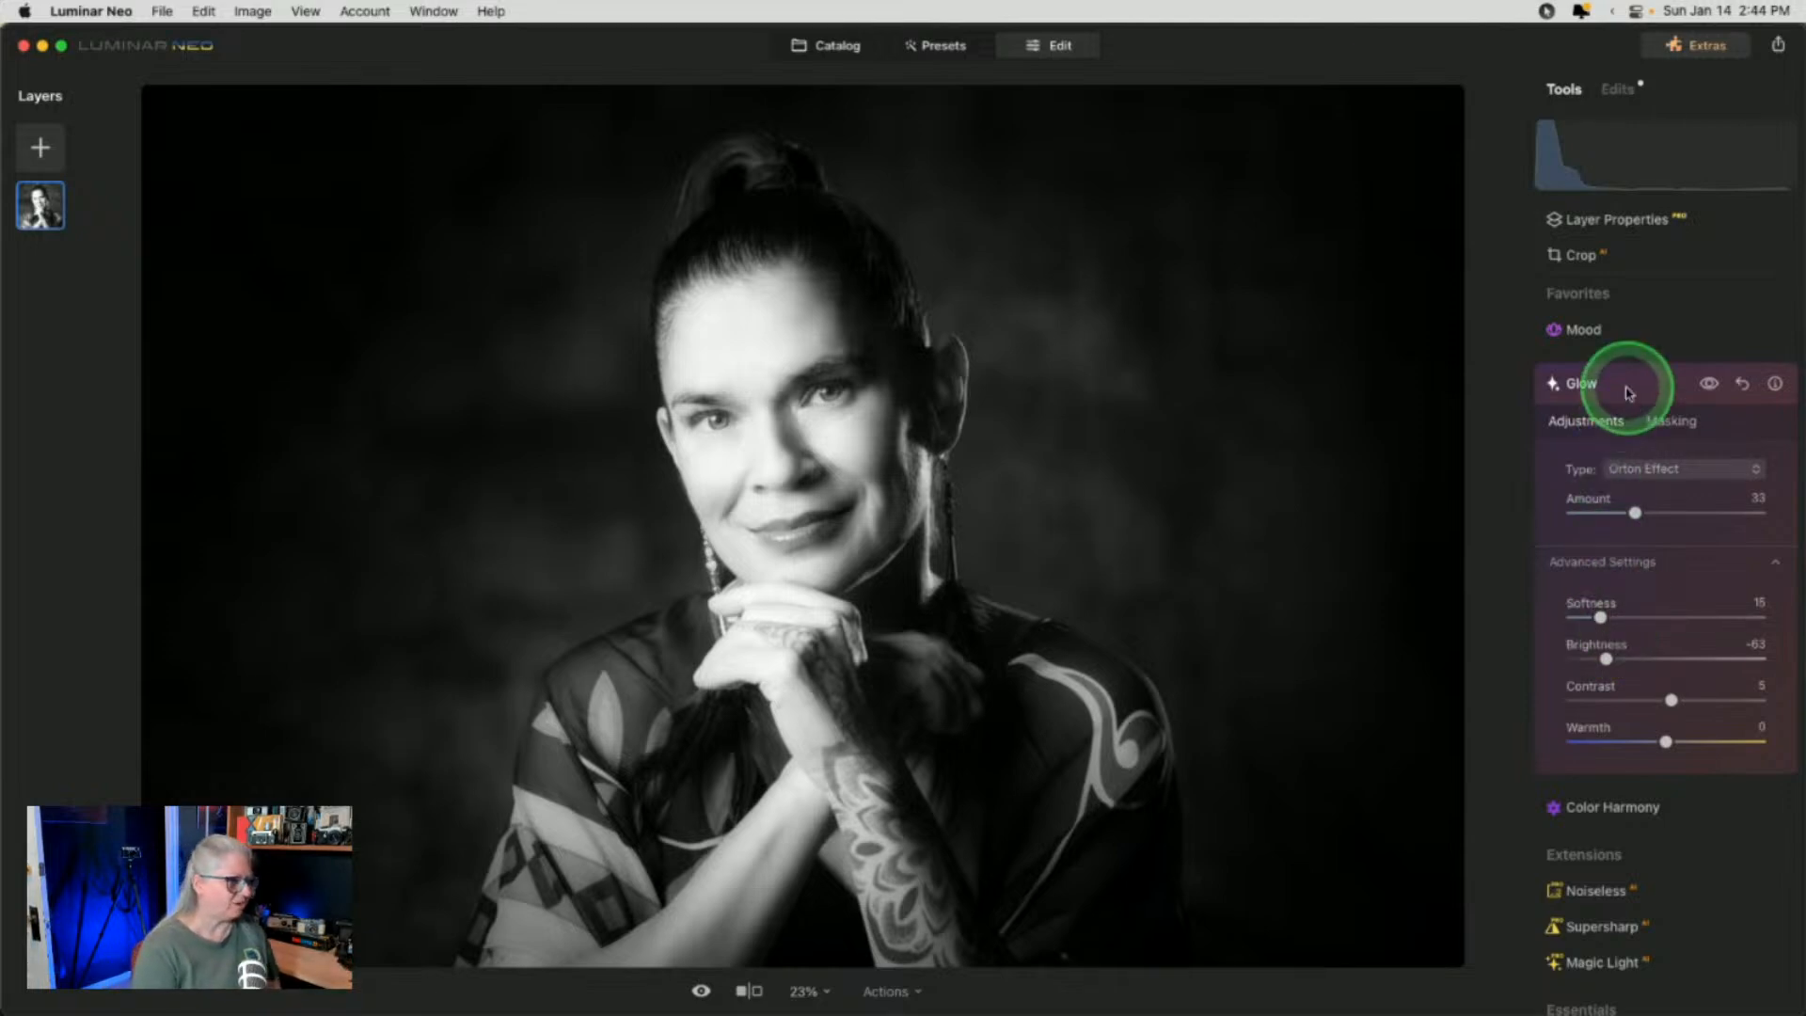
{"action": "left_click", "coordinate": [1632, 385]}
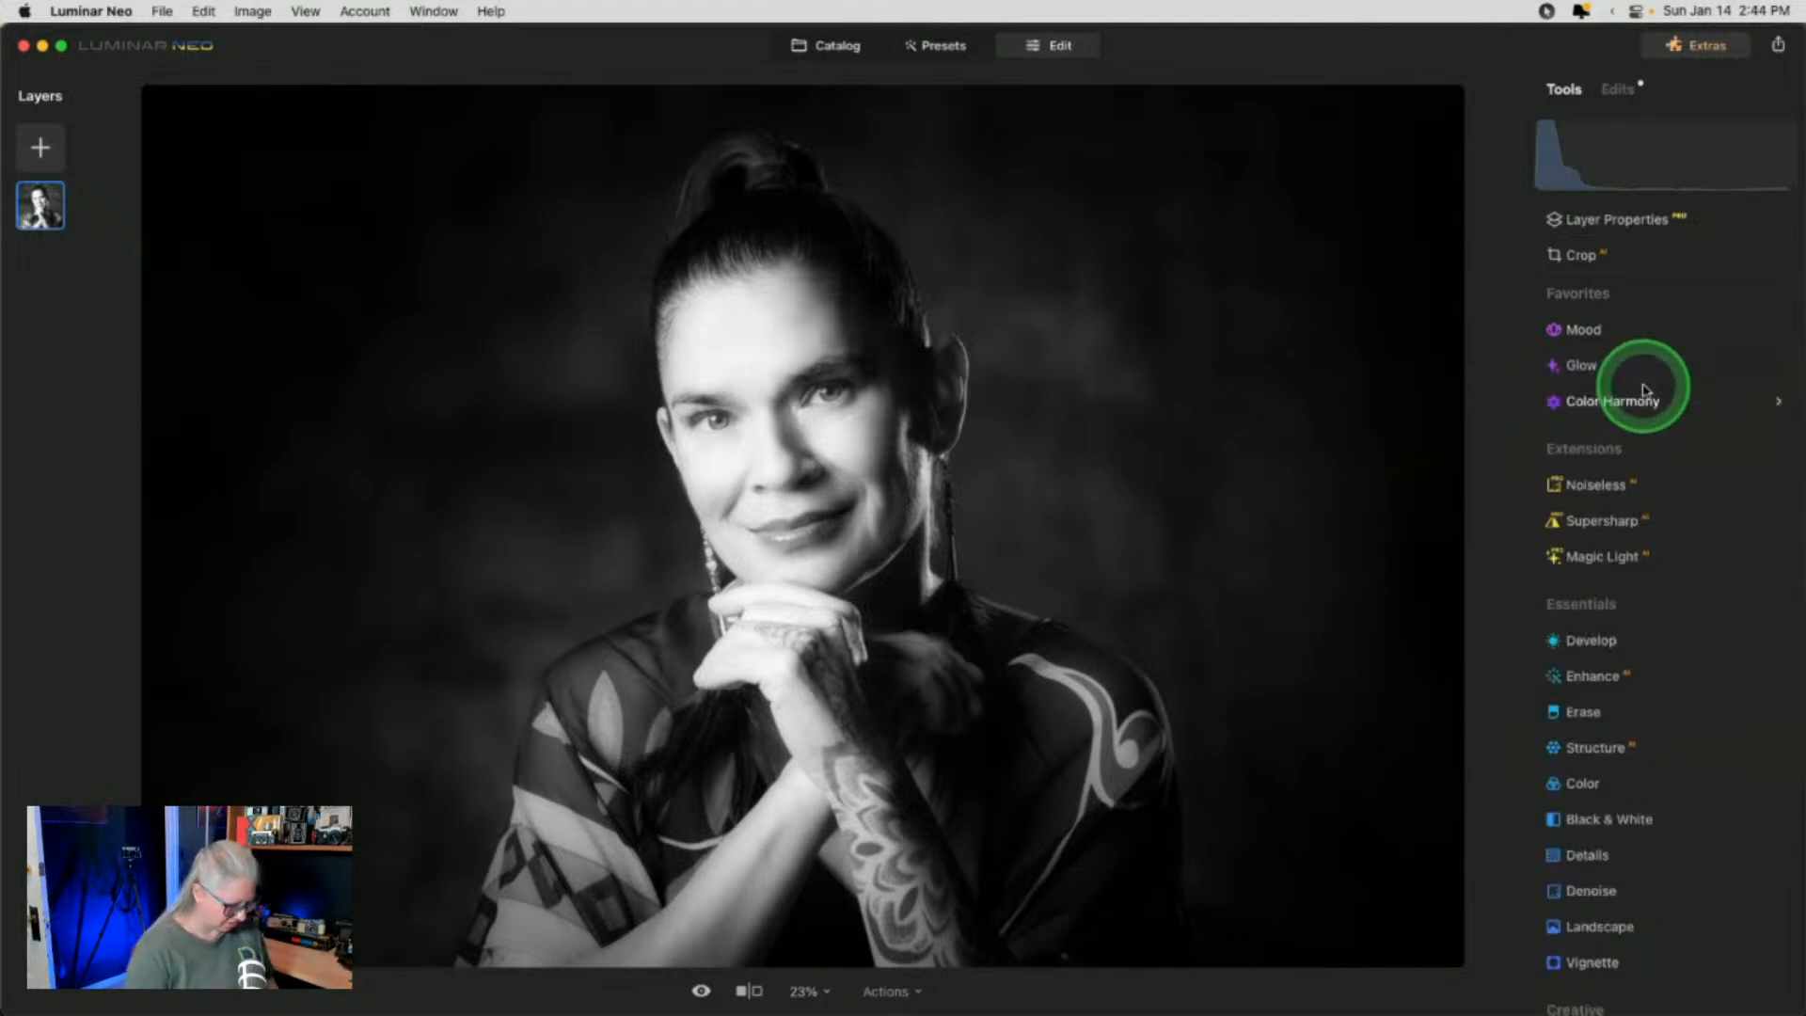
{"action": "key", "text": "backslash"}
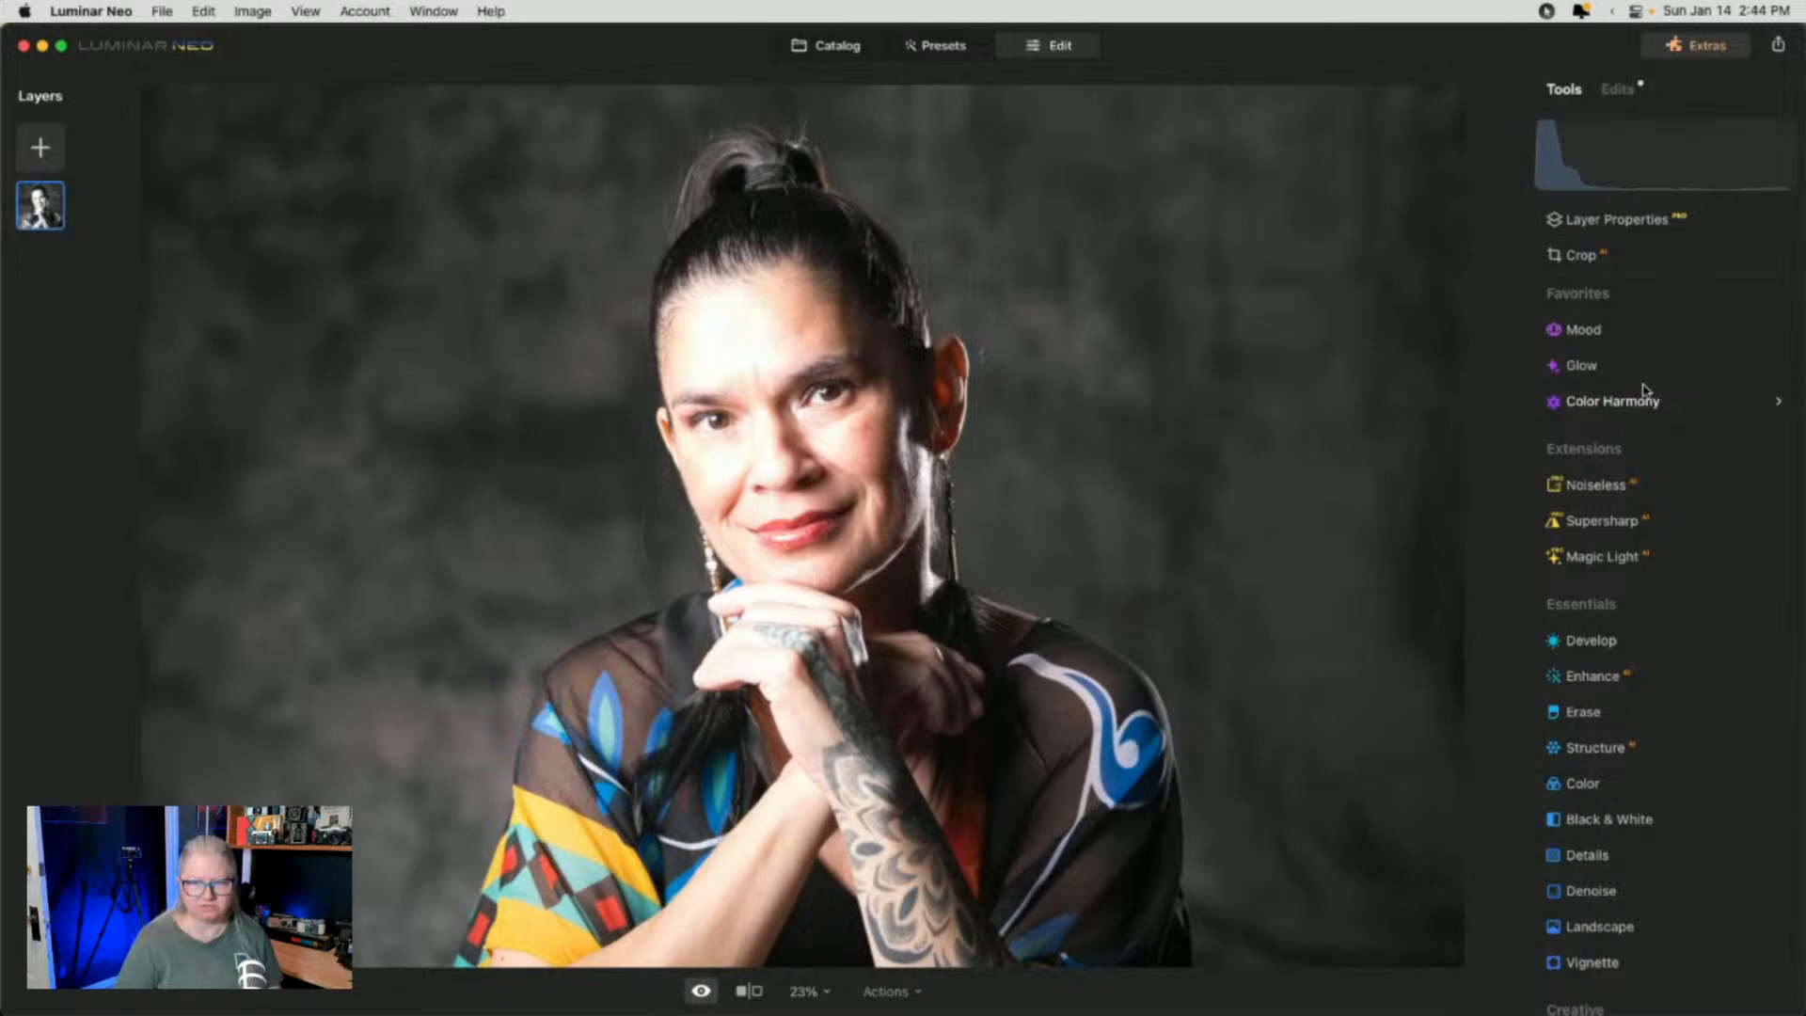
{"action": "key", "text": "backslash"}
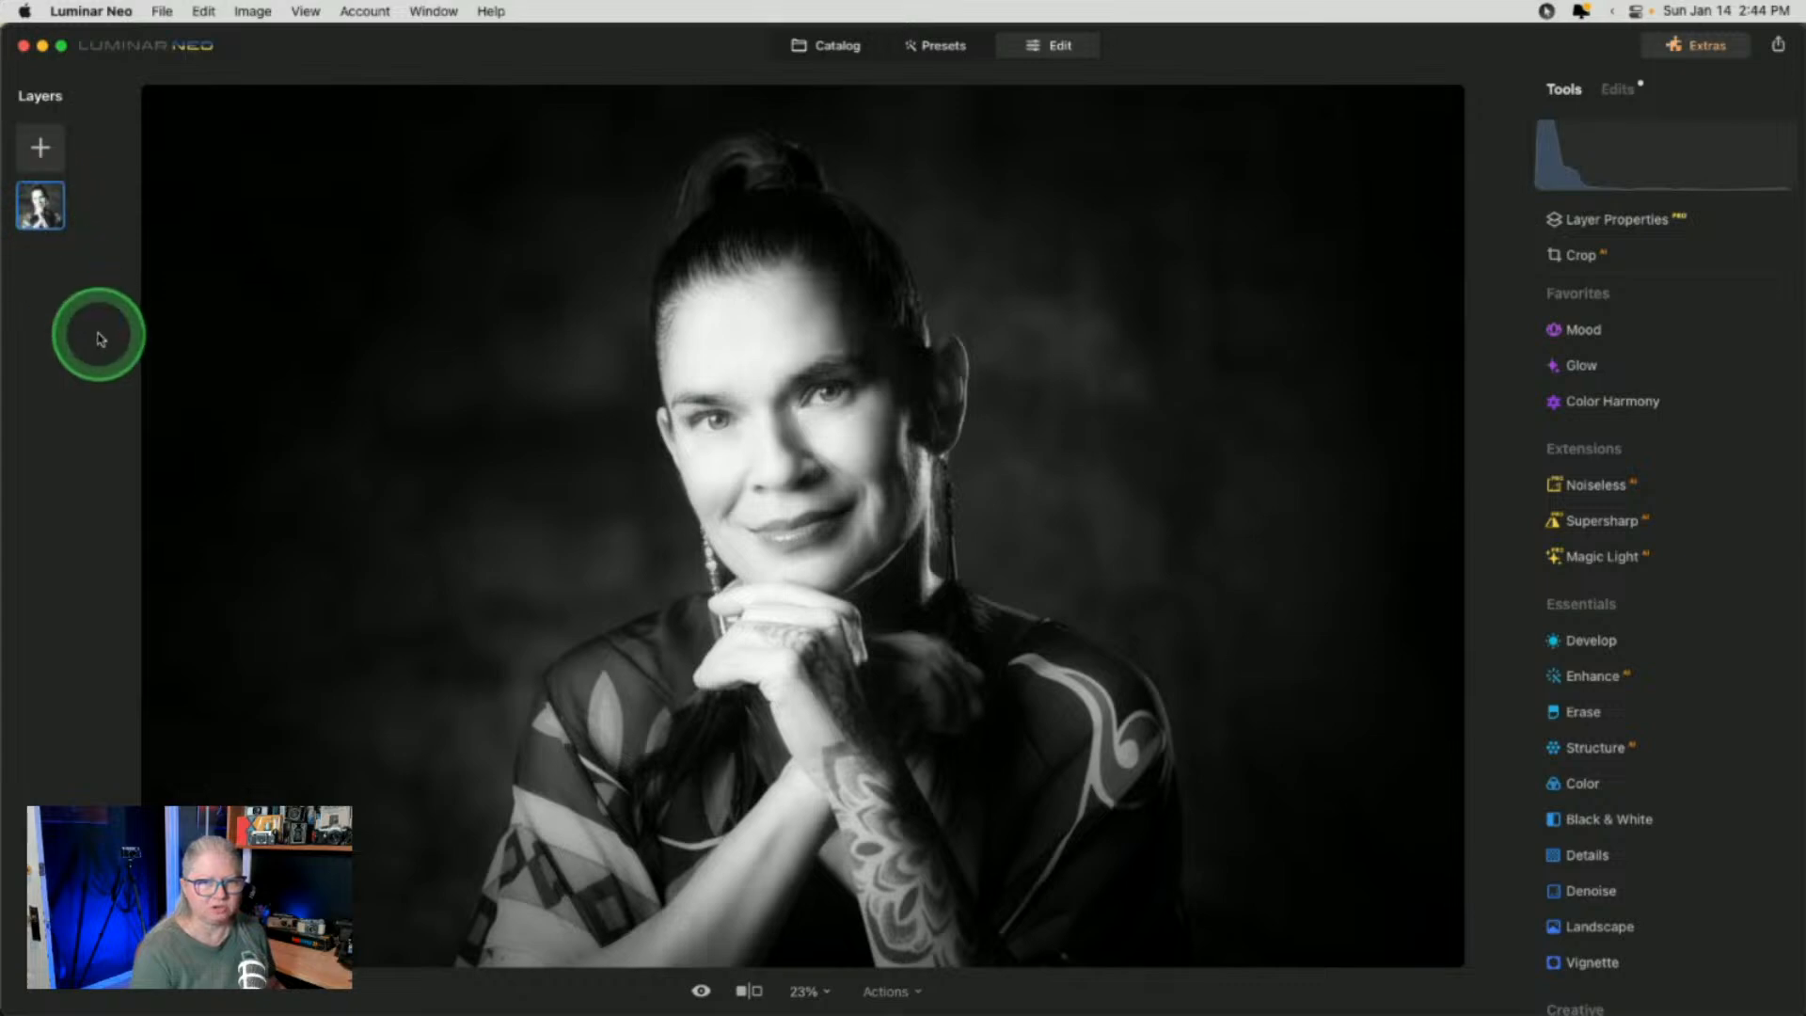
Duplicate the portrait layer and reset the Black & White adjustment on the copy
{"action": "key", "text": "super+j"}
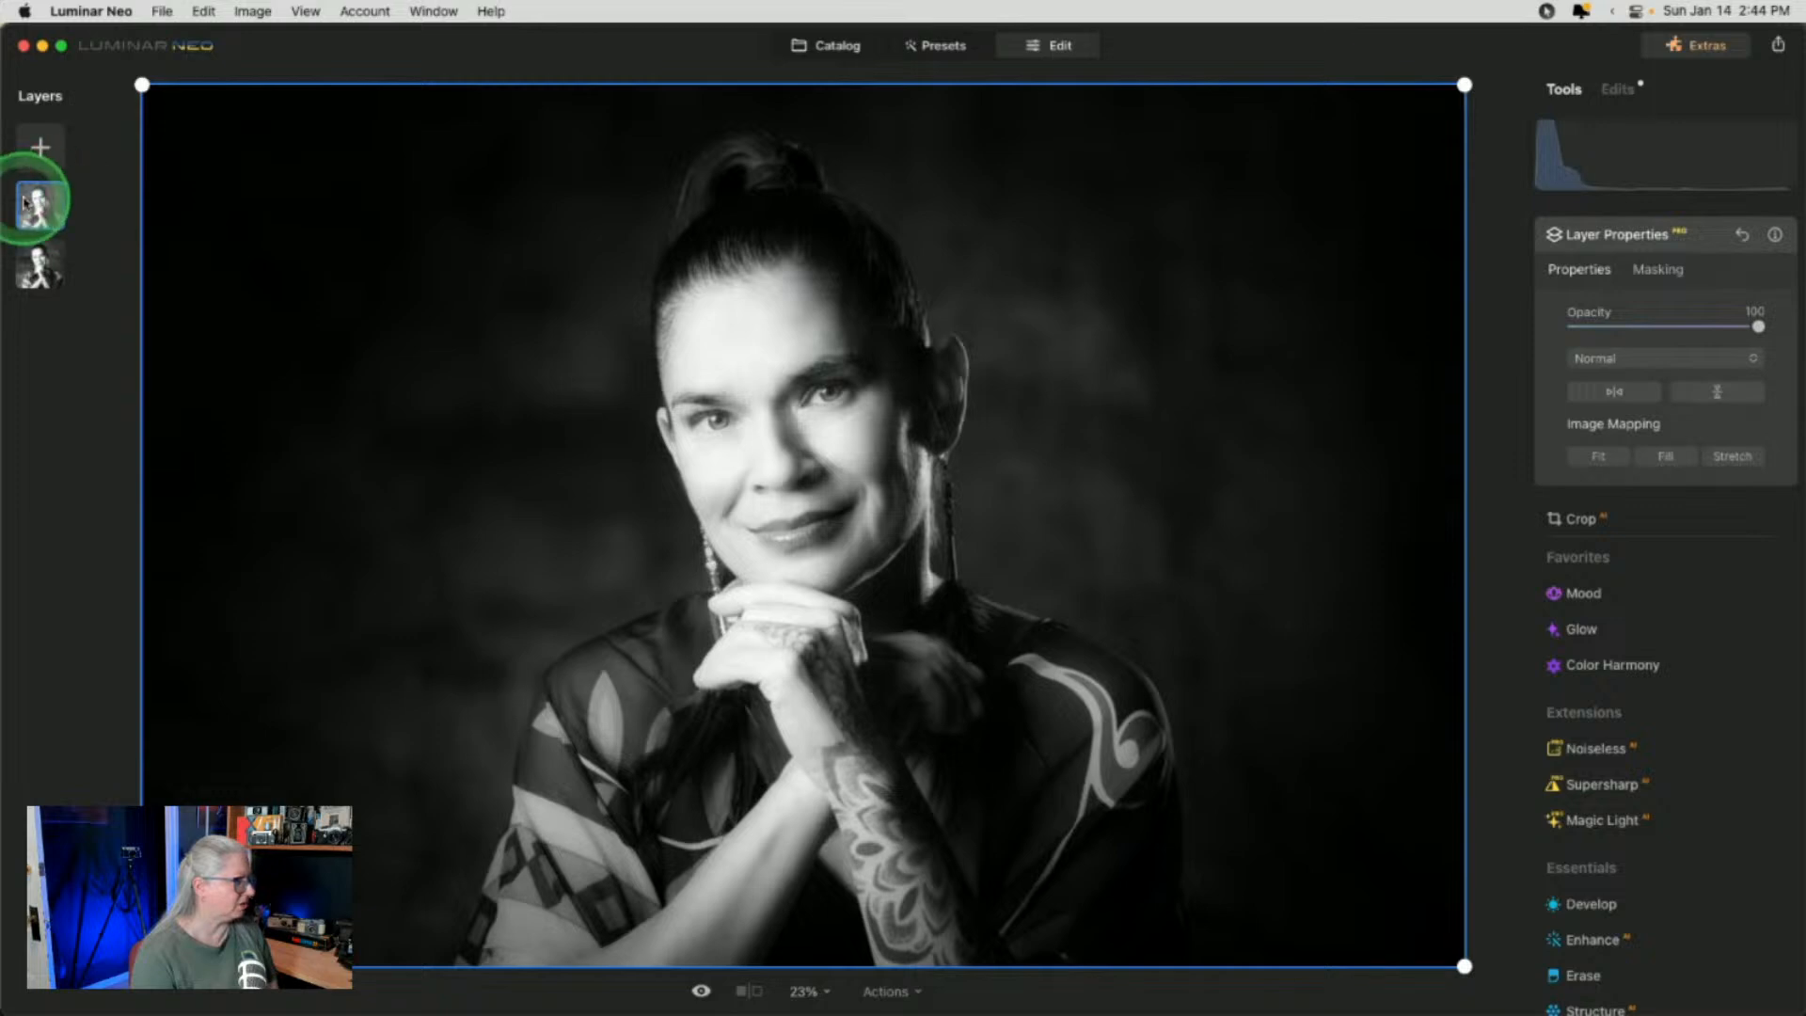
{"action": "left_click", "coordinate": [1627, 91]}
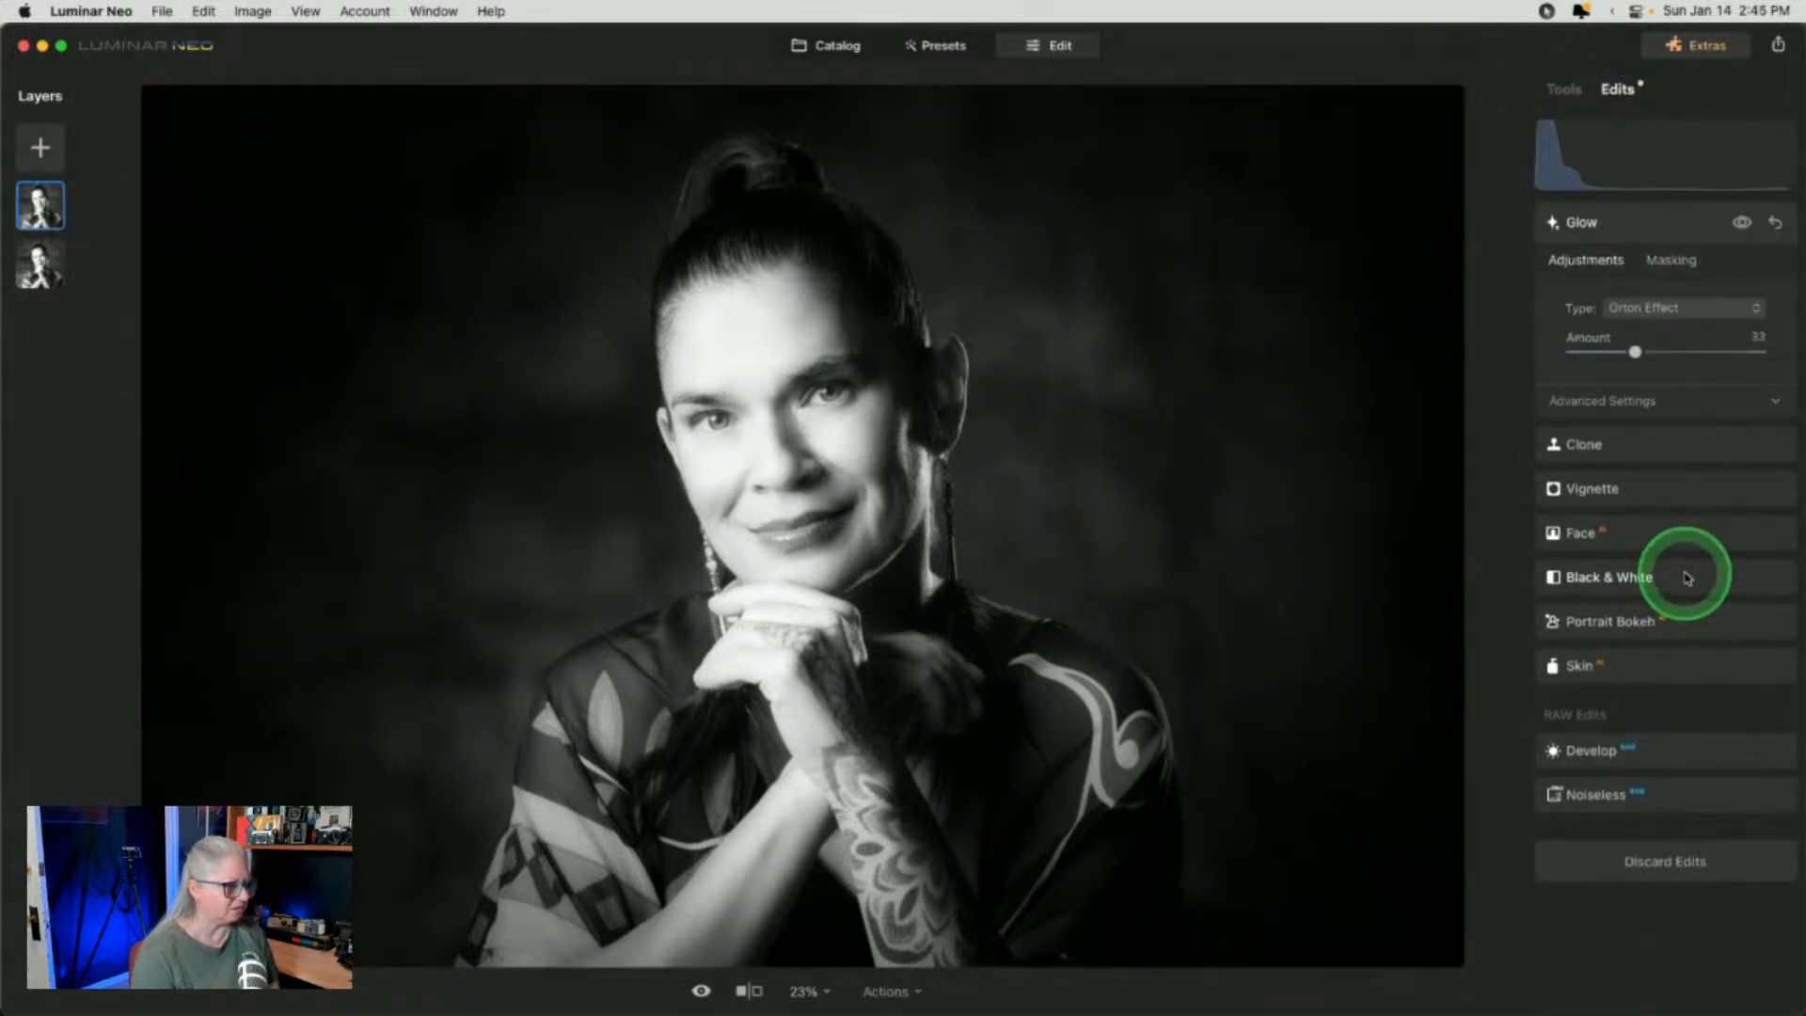
{"action": "left_click", "coordinate": [1688, 578]}
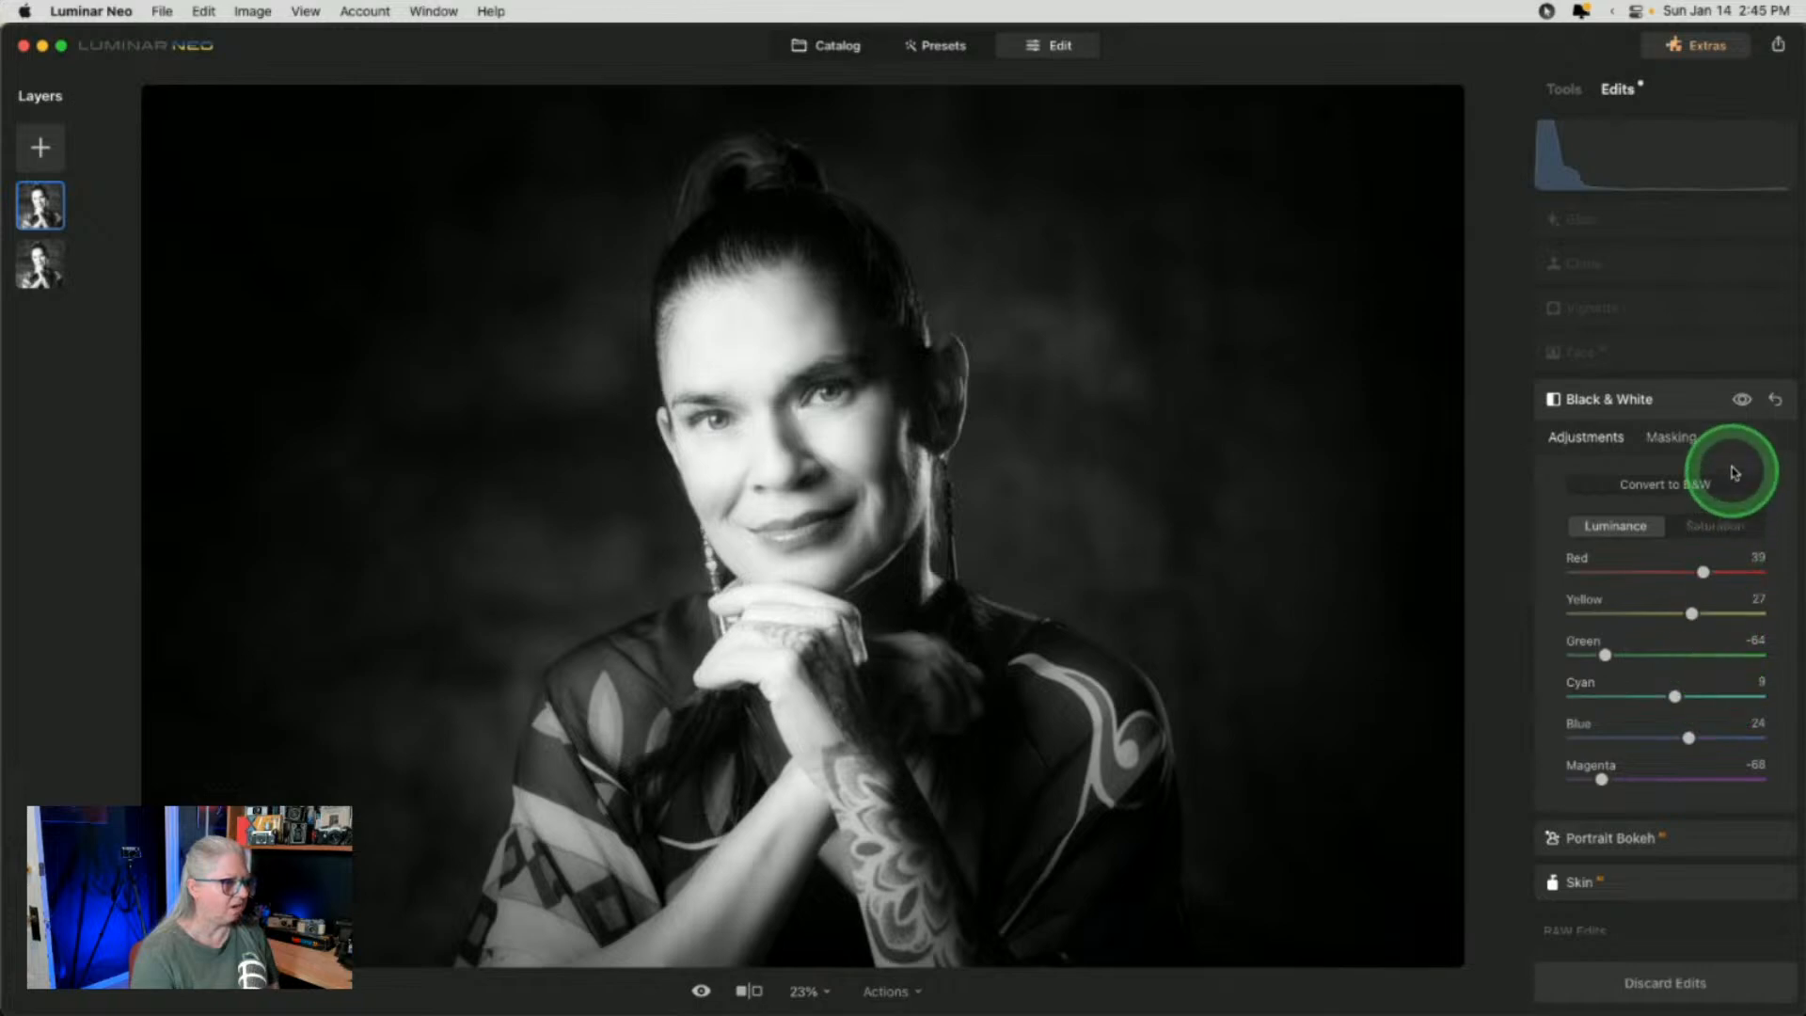
{"action": "left_click", "coordinate": [1776, 402]}
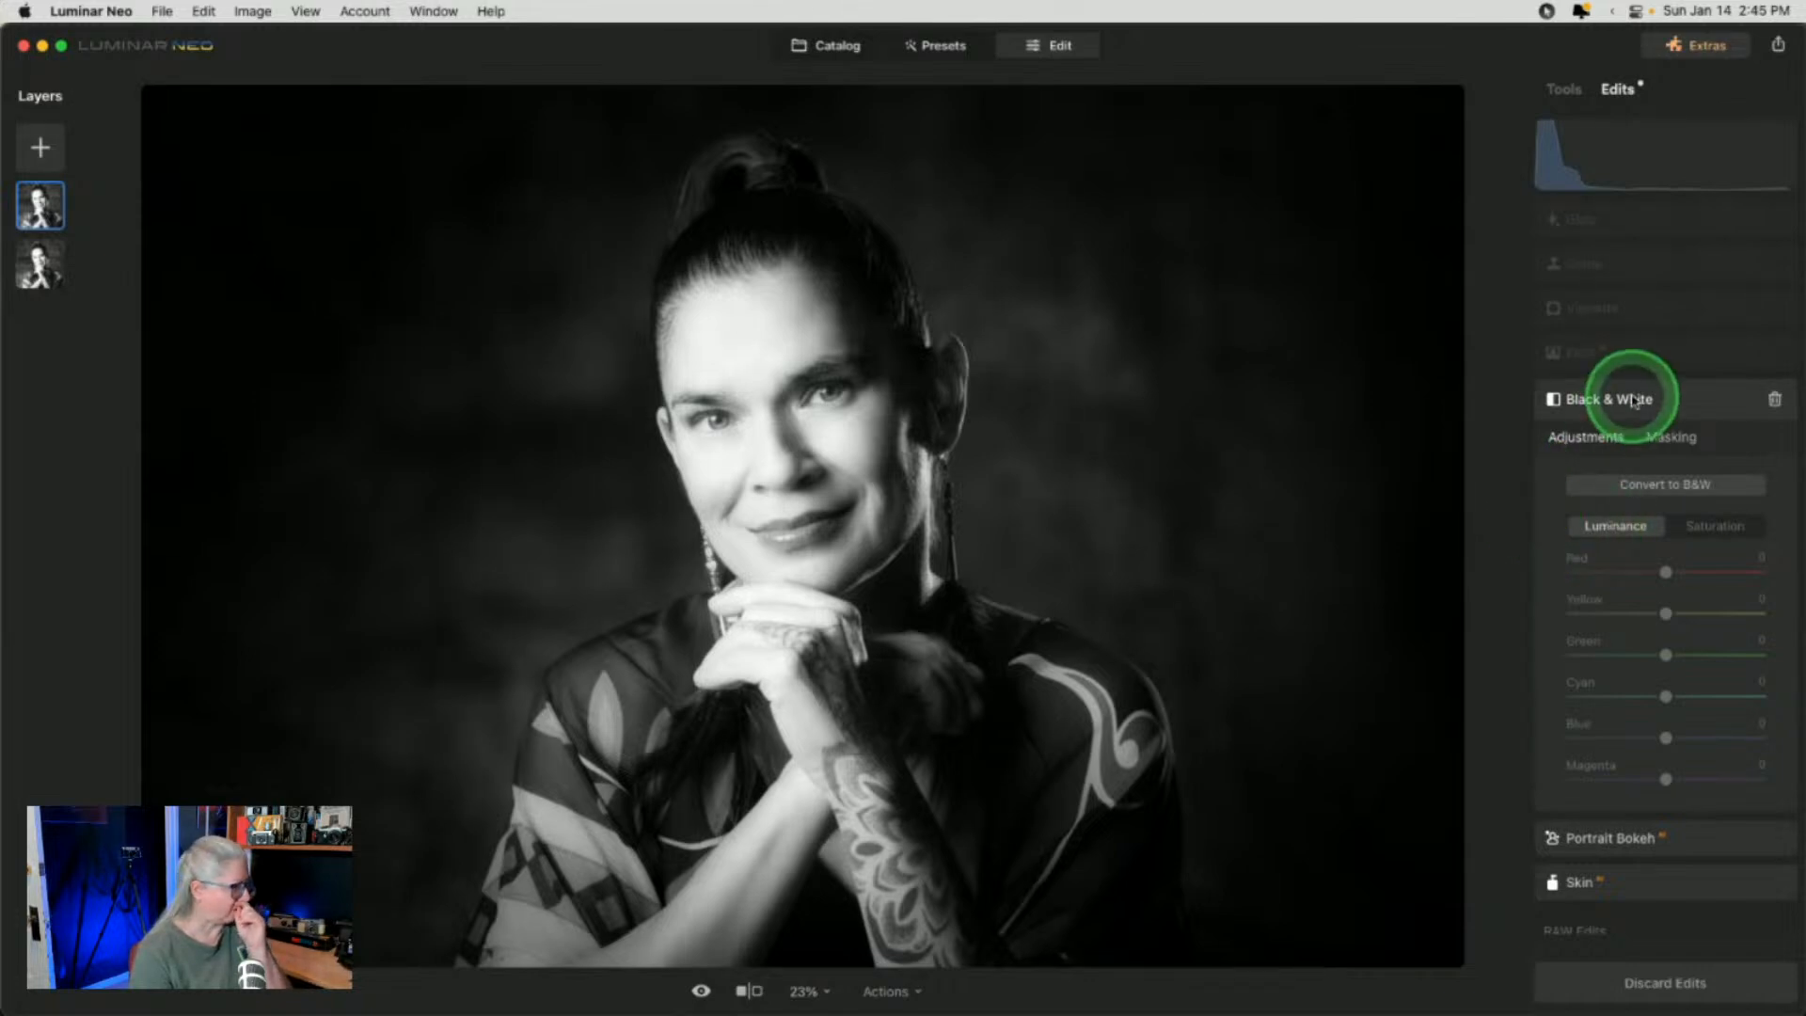
Check the copied layer's properties and its applied edits, including the Portrait Bokeh and RAW Develop settings
{"action": "left_click", "coordinate": [1567, 91]}
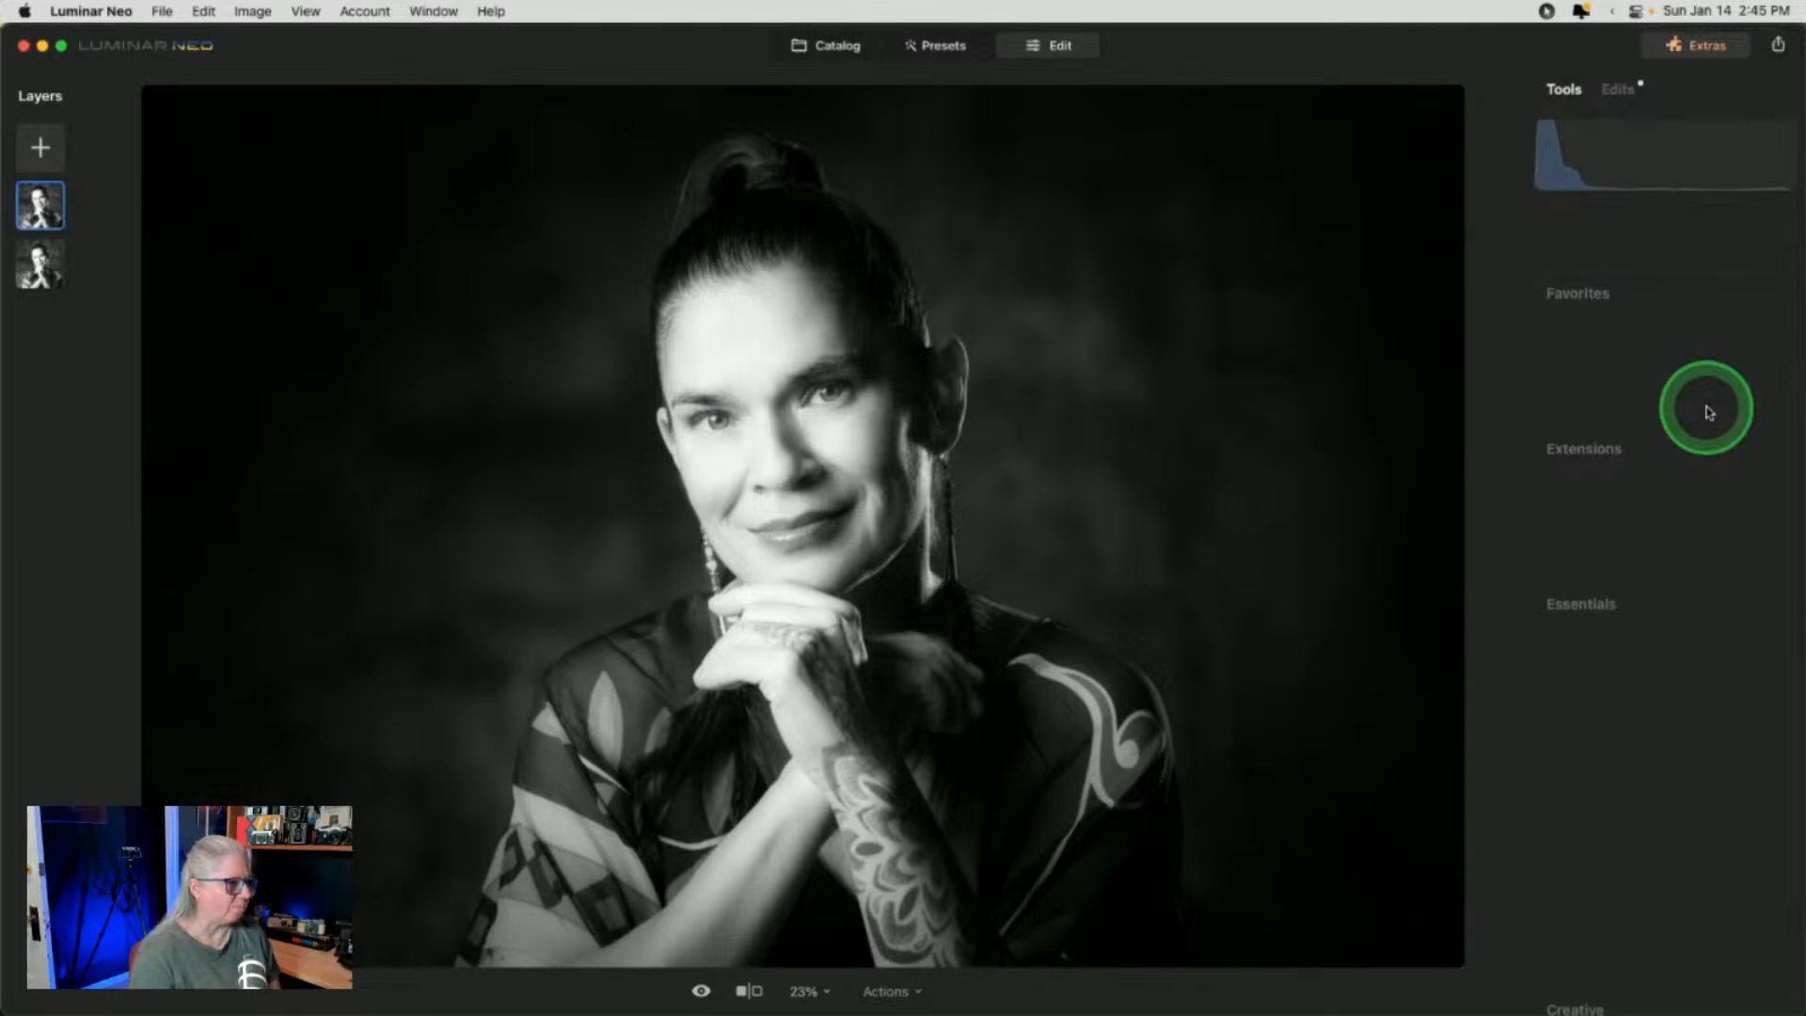
{"action": "left_click", "coordinate": [1662, 222]}
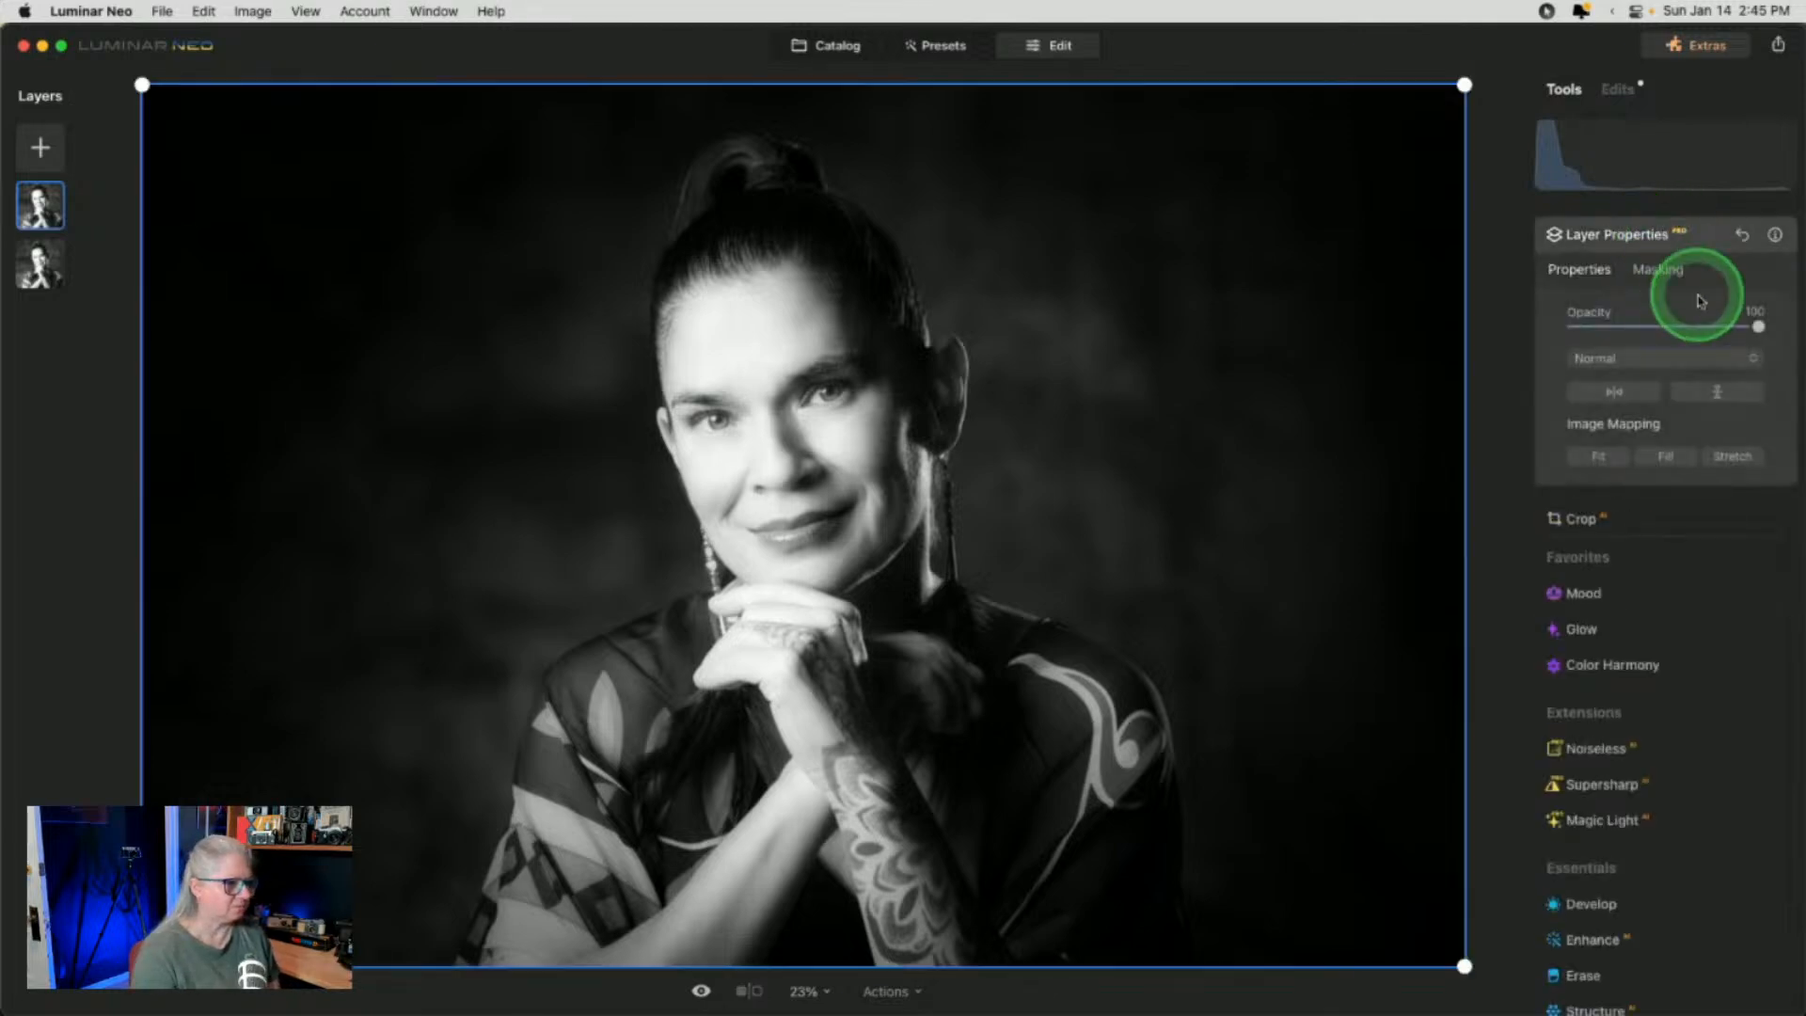
{"action": "left_click", "coordinate": [1619, 97]}
{"action": "left_click", "coordinate": [1654, 578]}
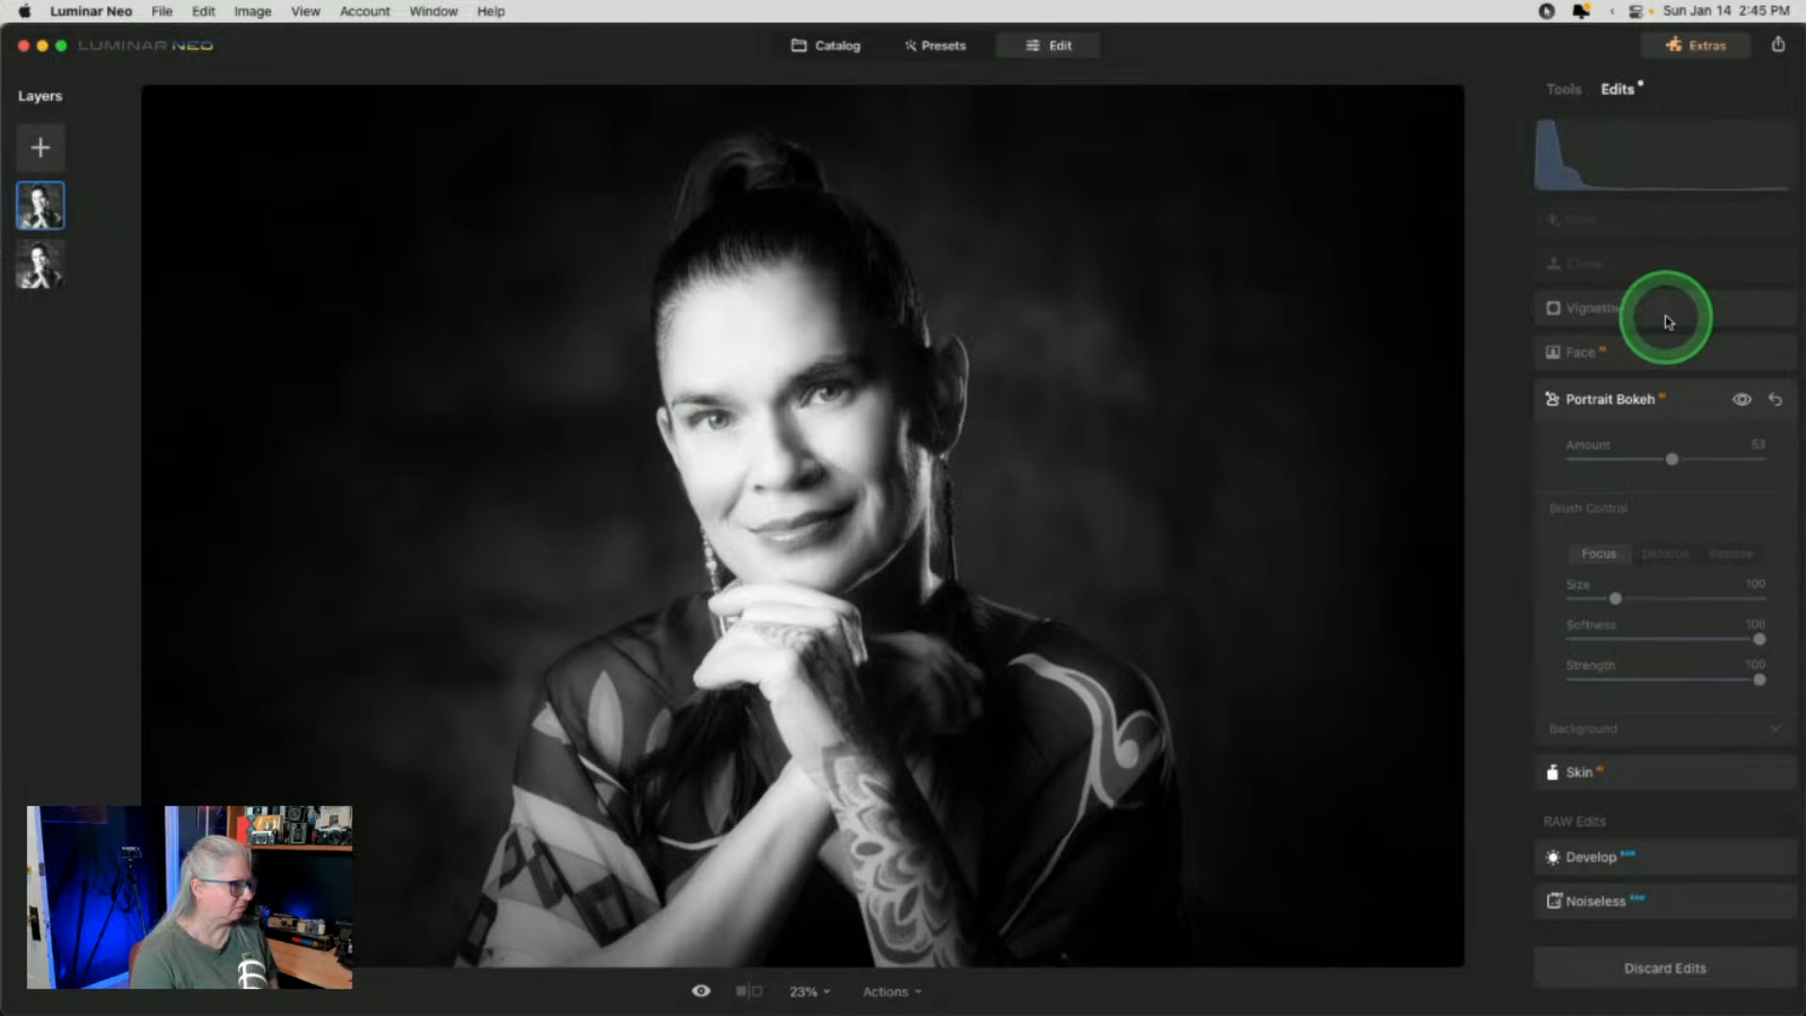
{"action": "left_click", "coordinate": [1565, 90]}
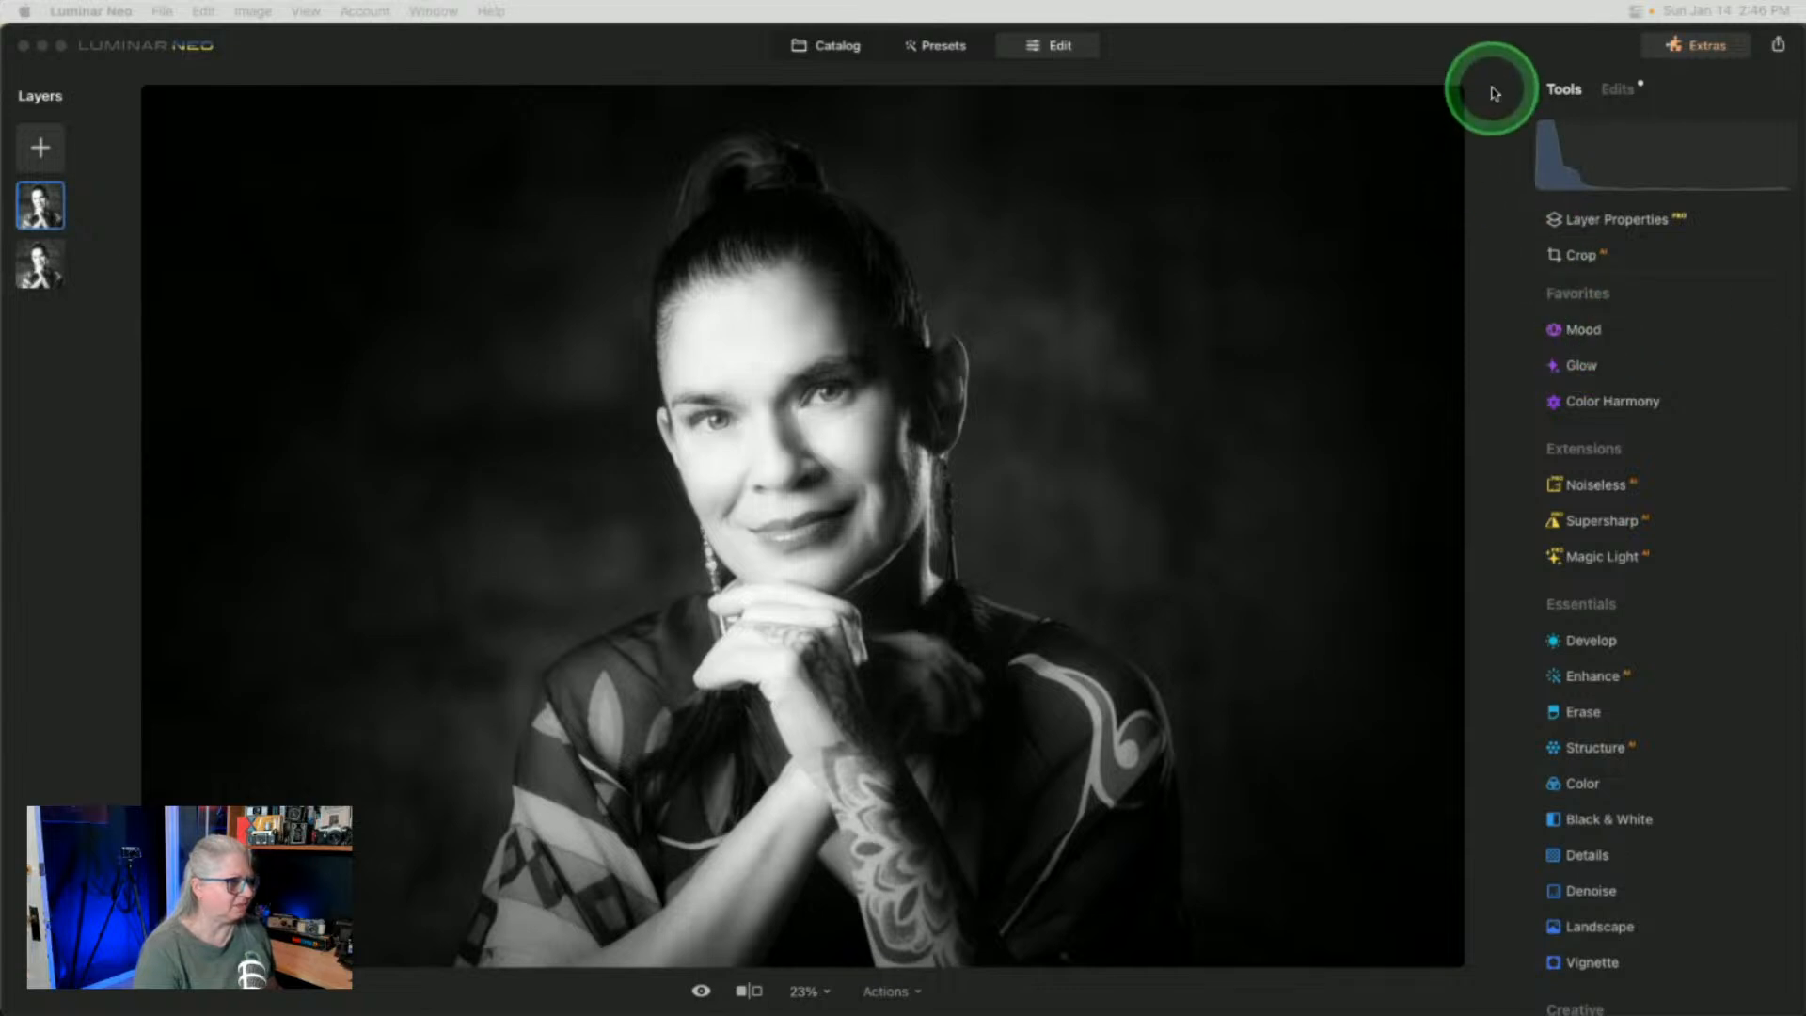
{"action": "left_click", "coordinate": [1618, 88]}
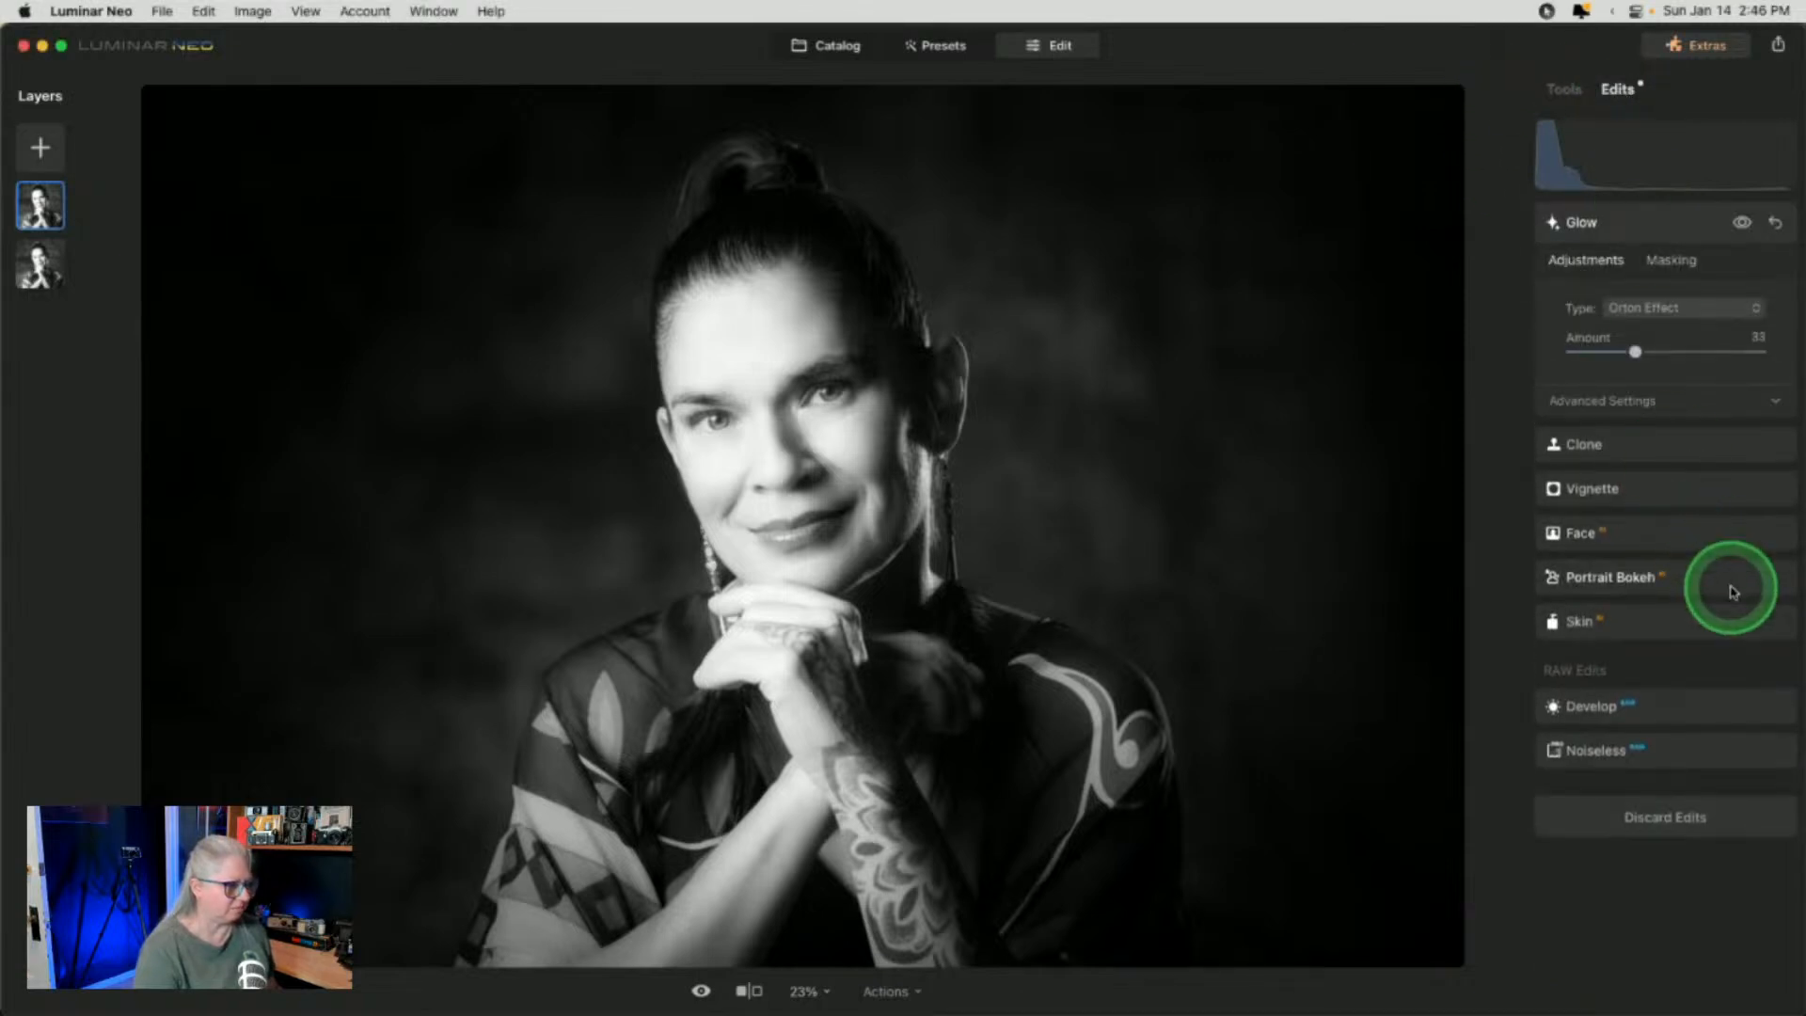
{"action": "left_click", "coordinate": [1646, 705]}
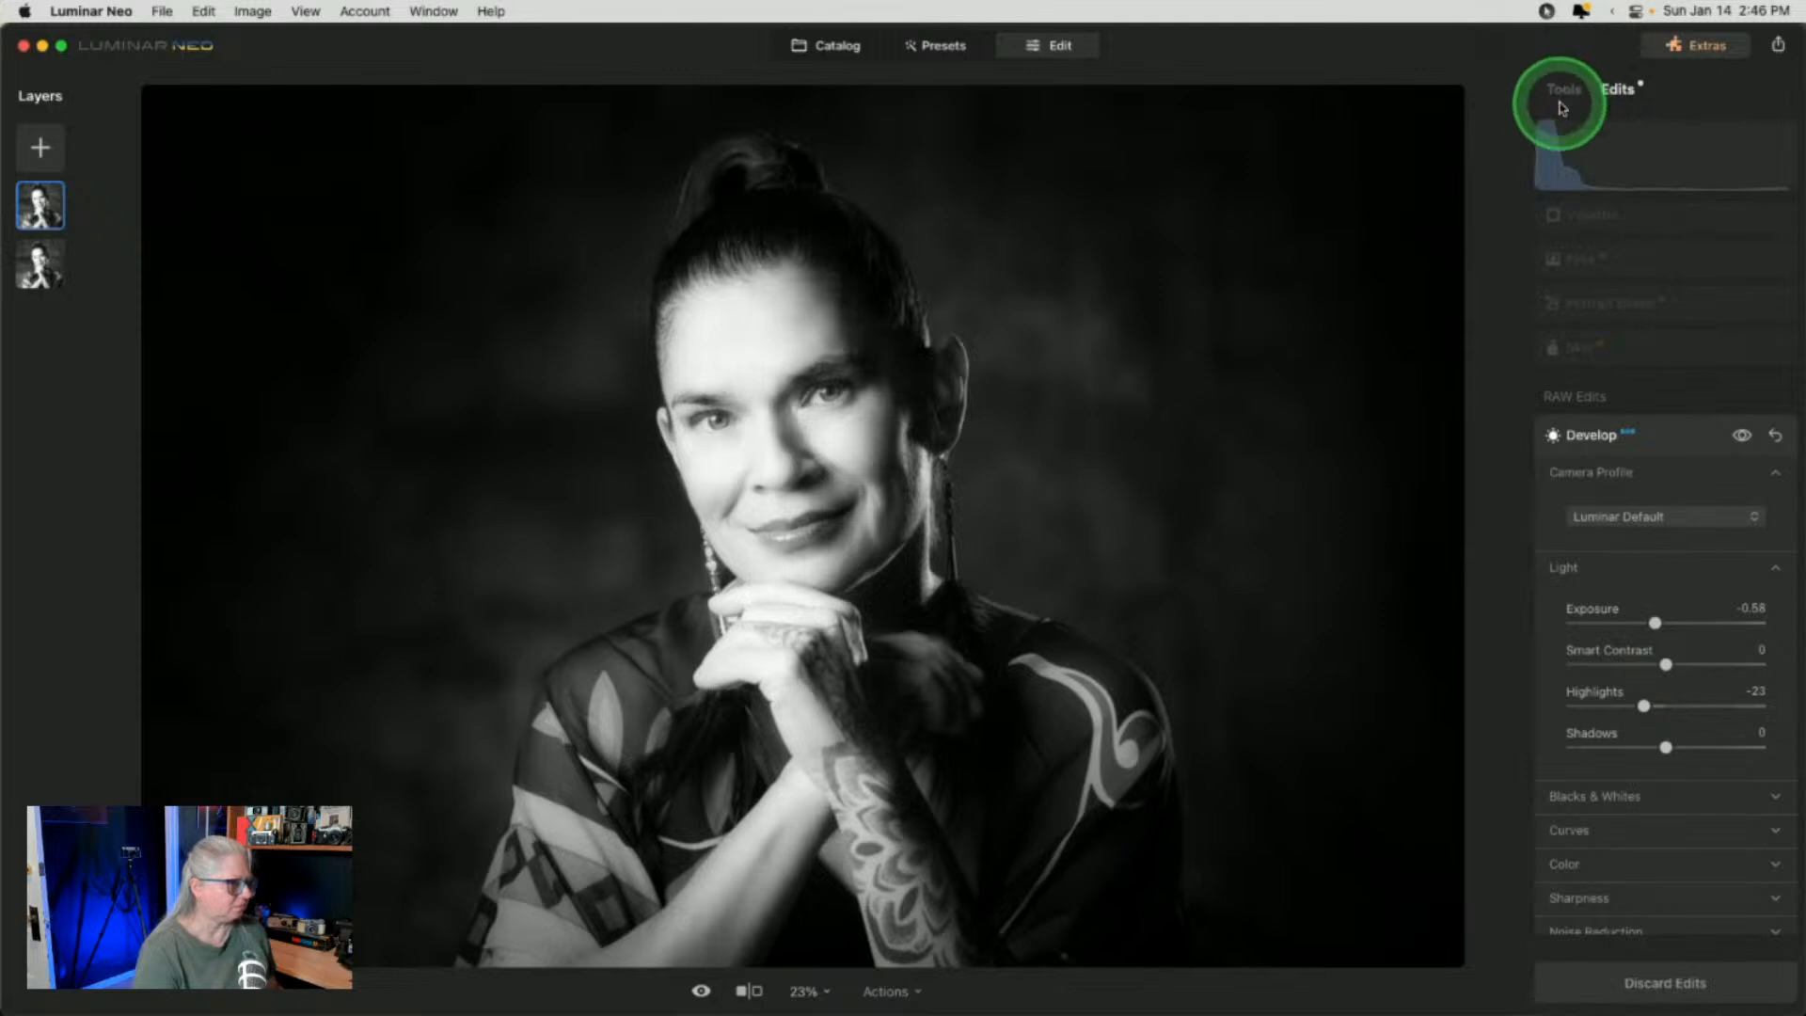
{"action": "left_click", "coordinate": [1562, 94]}
Hide and show the top layer and the bottom layer in turn to compare them, and reopen the top layer's applied edits
{"action": "right_click", "coordinate": [57, 207]}
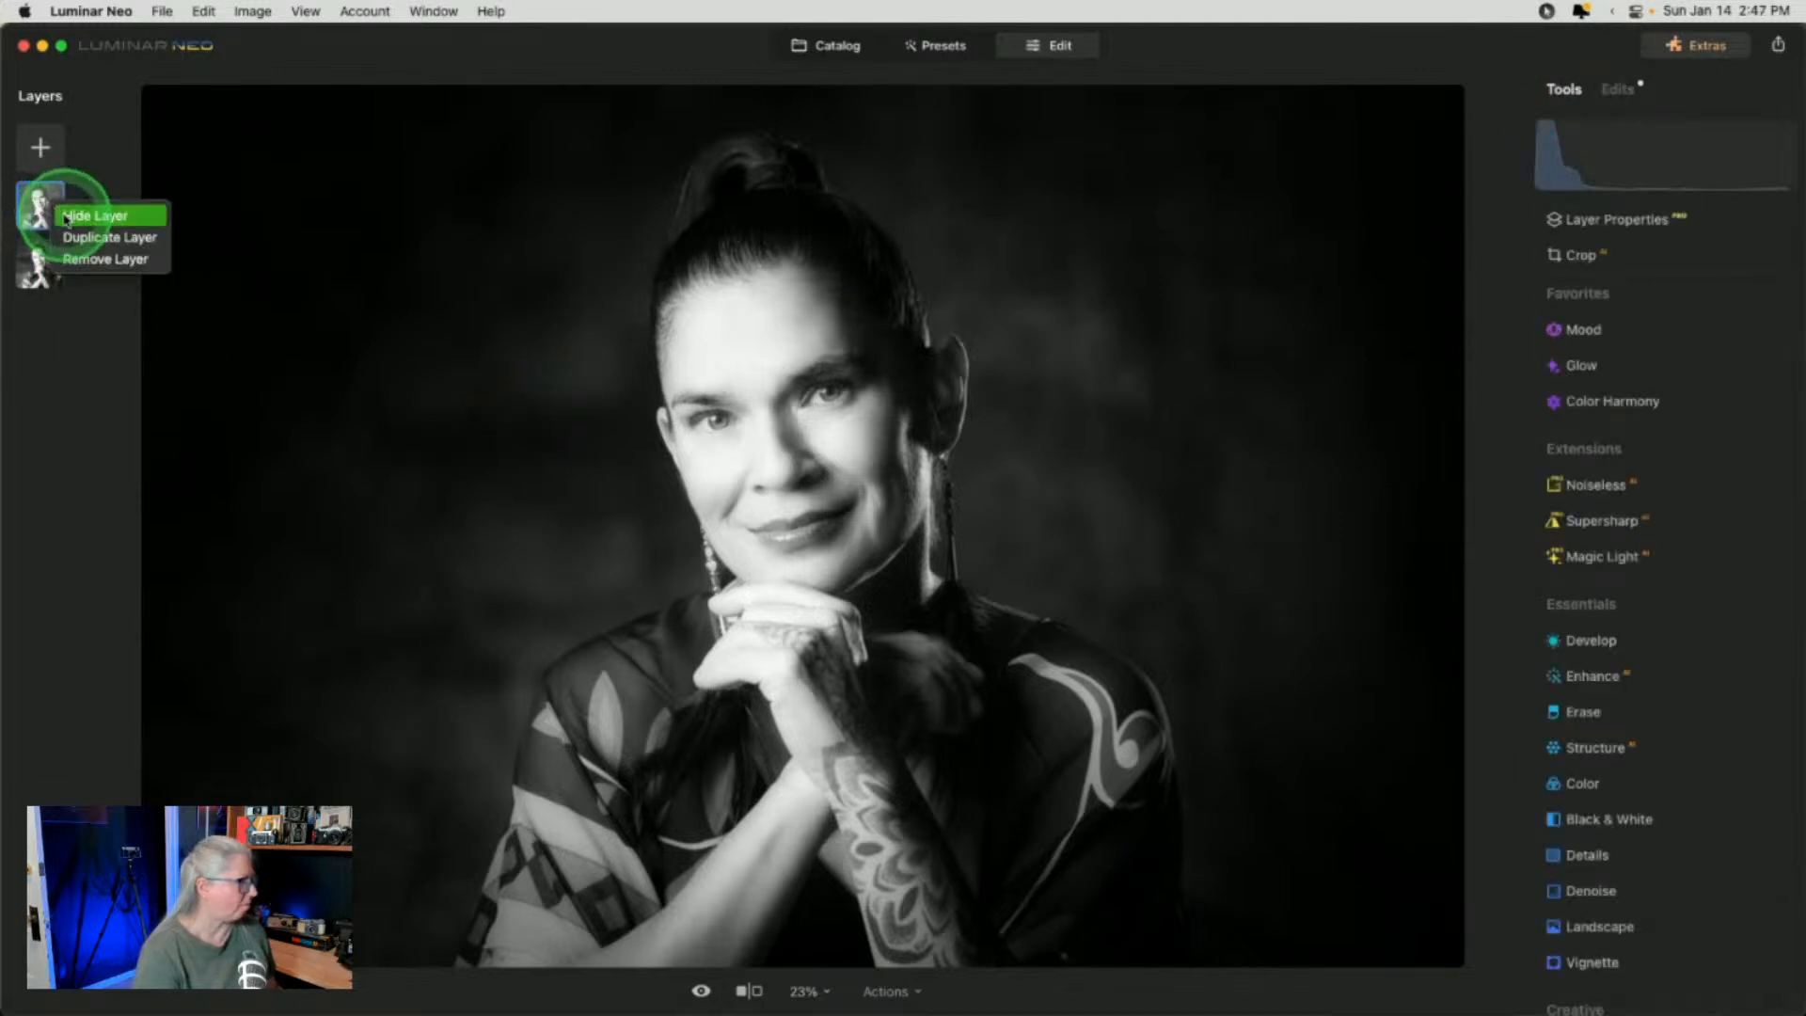
{"action": "left_click", "coordinate": [94, 215]}
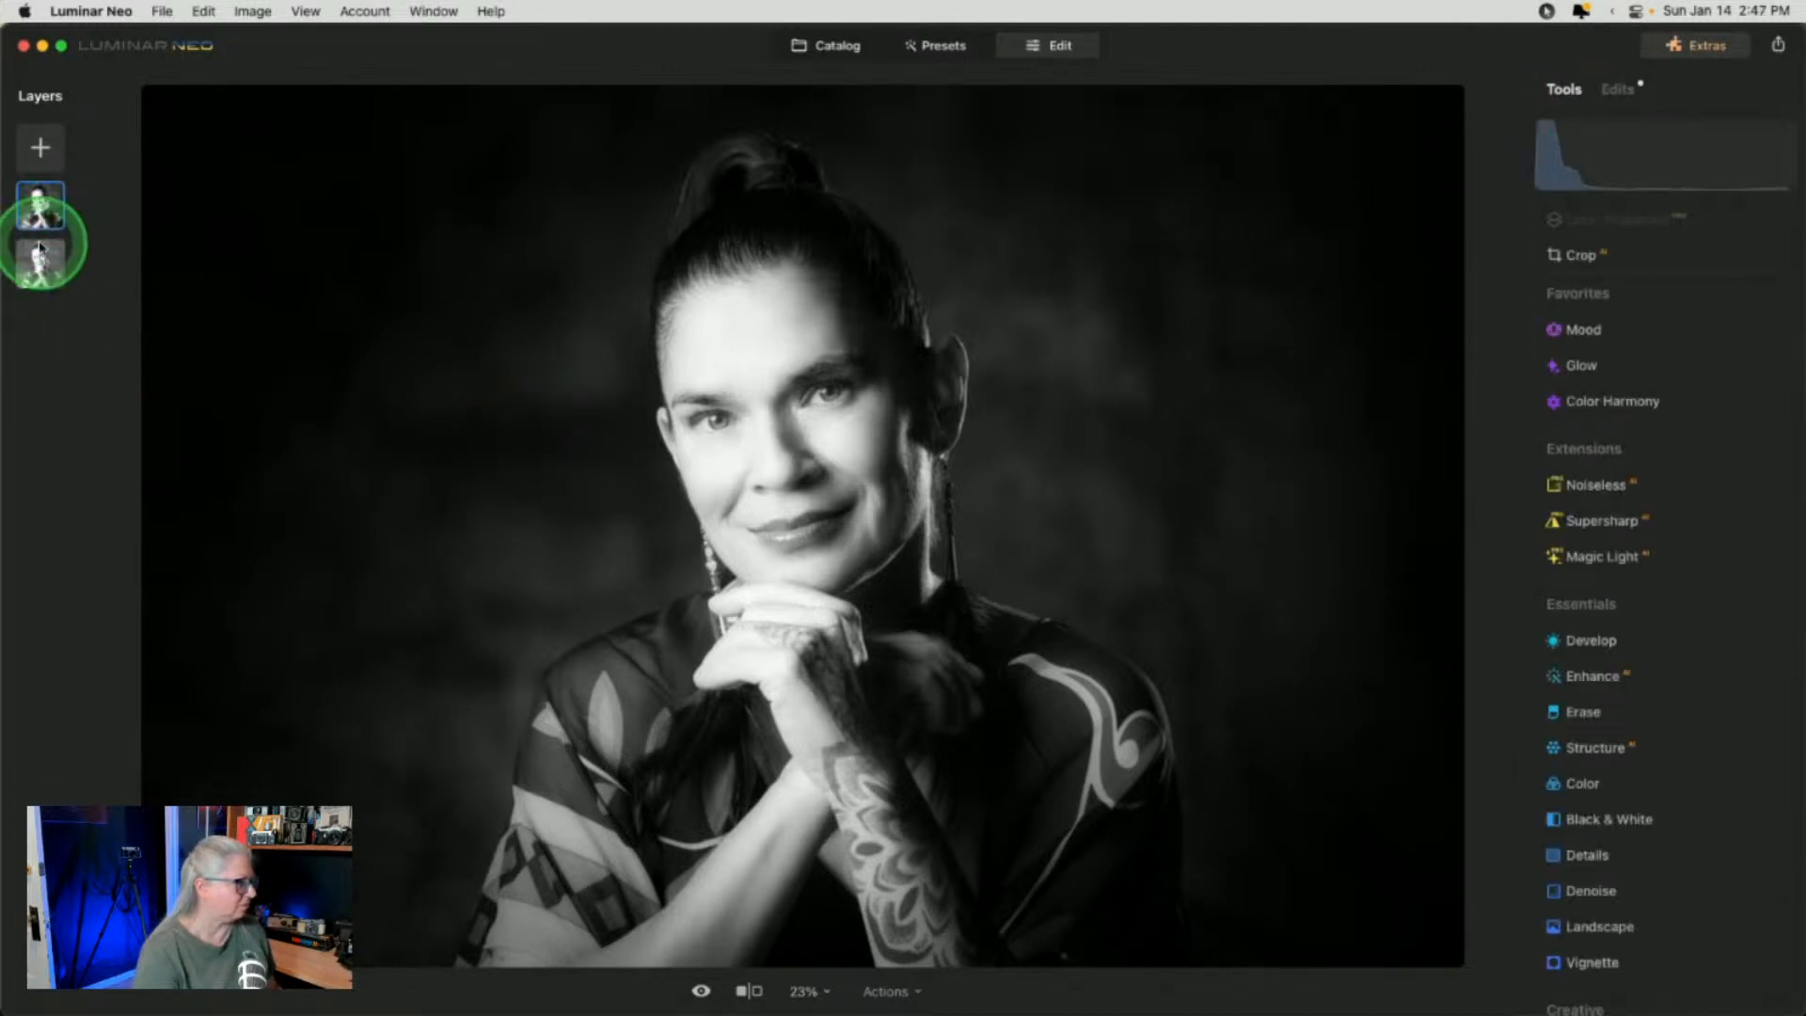
{"action": "right_click", "coordinate": [40, 202]}
{"action": "left_click", "coordinate": [90, 209]}
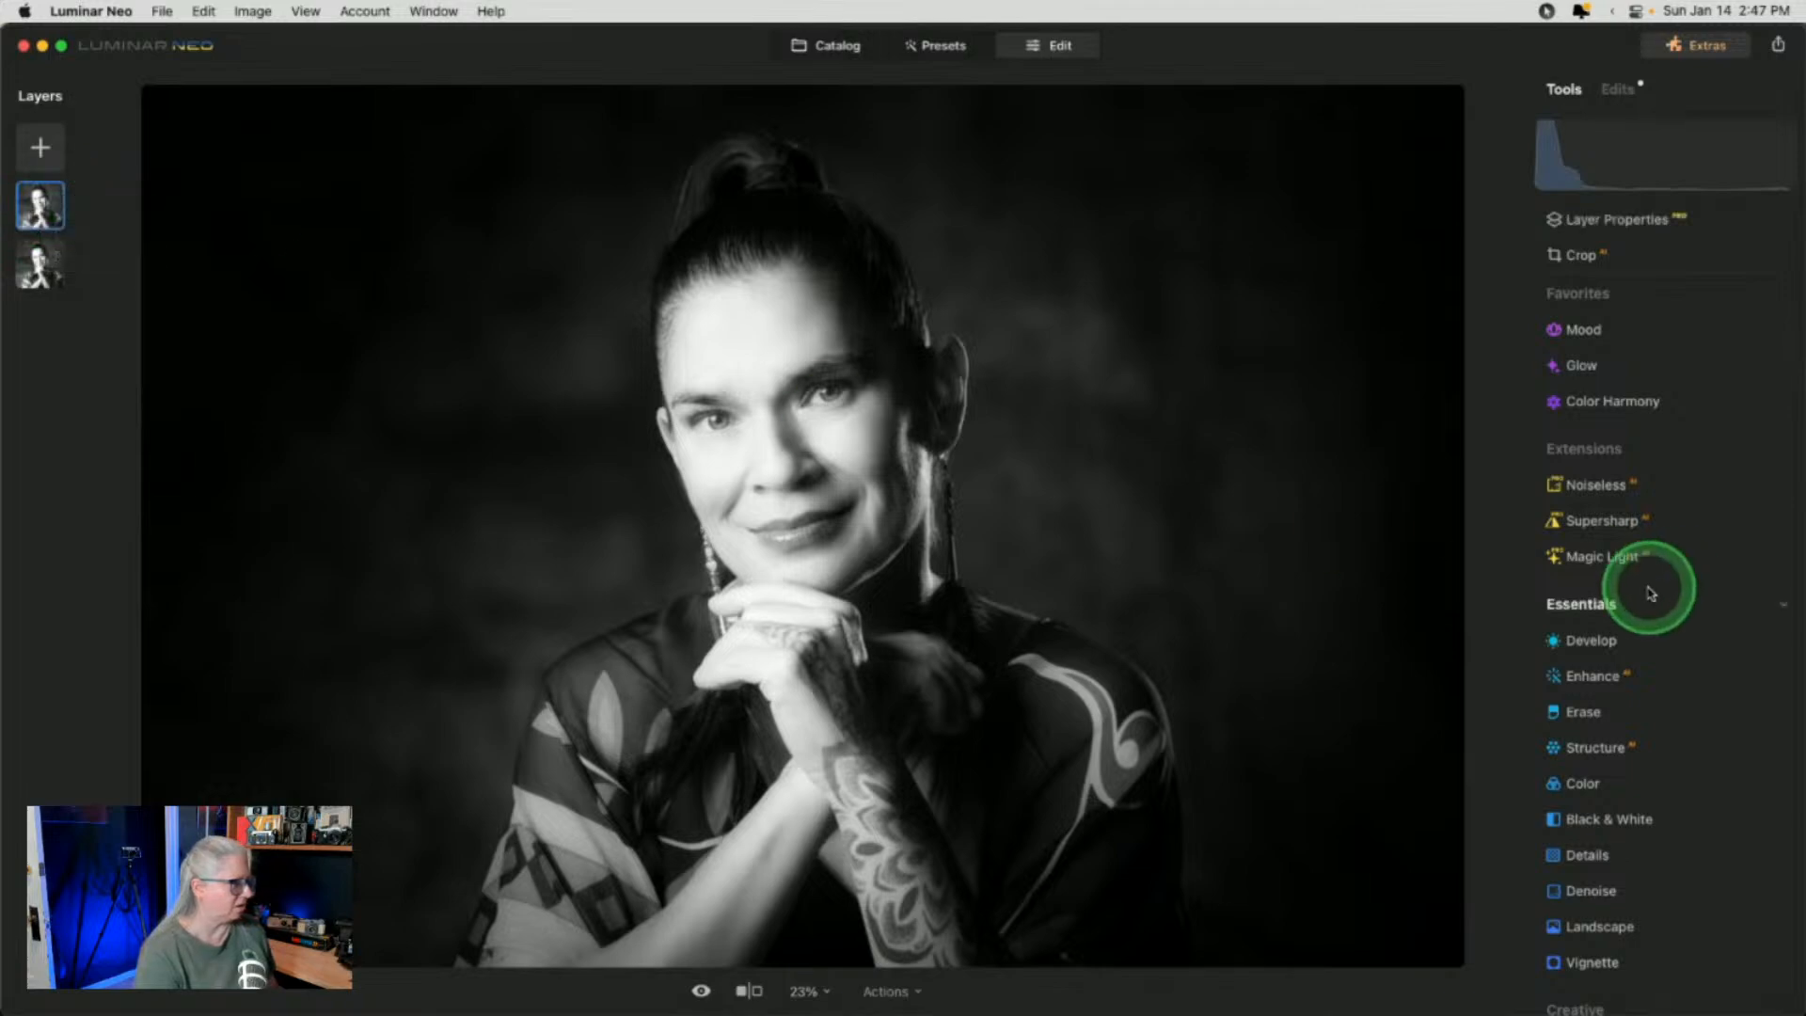
{"action": "right_click", "coordinate": [40, 269]}
{"action": "left_click", "coordinate": [57, 276]}
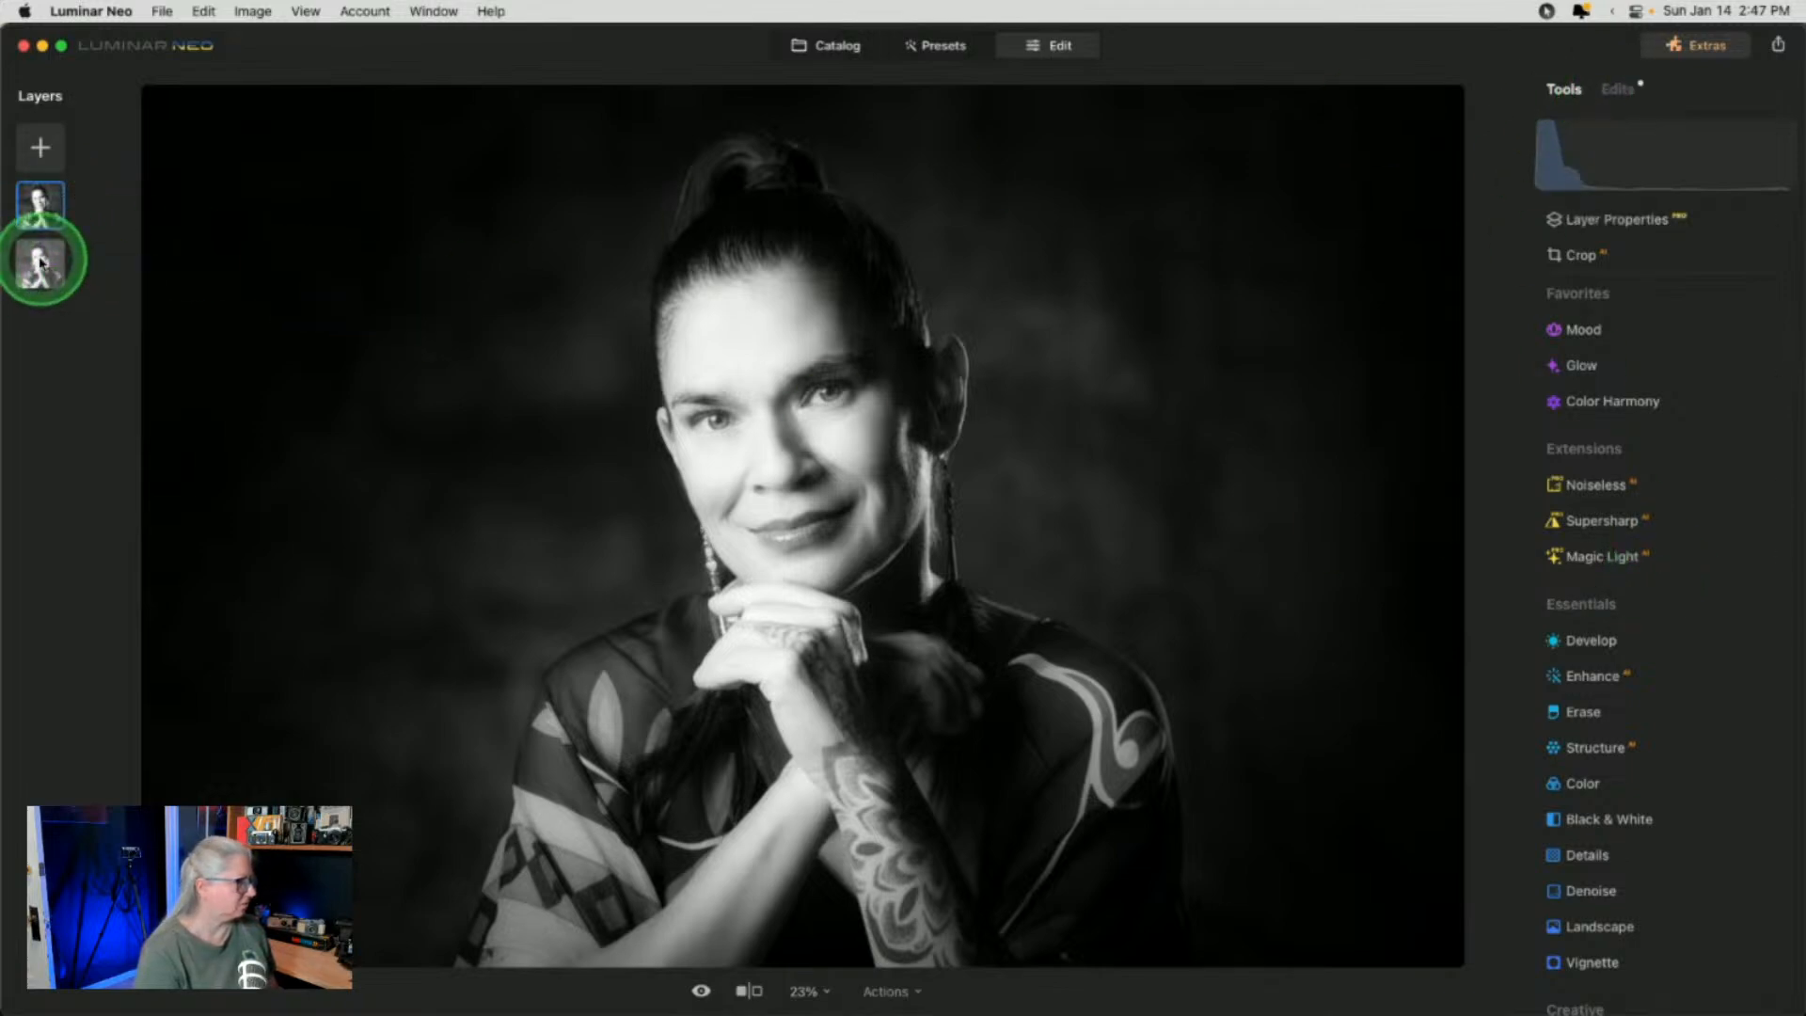
{"action": "right_click", "coordinate": [41, 264]}
{"action": "left_click", "coordinate": [57, 273]}
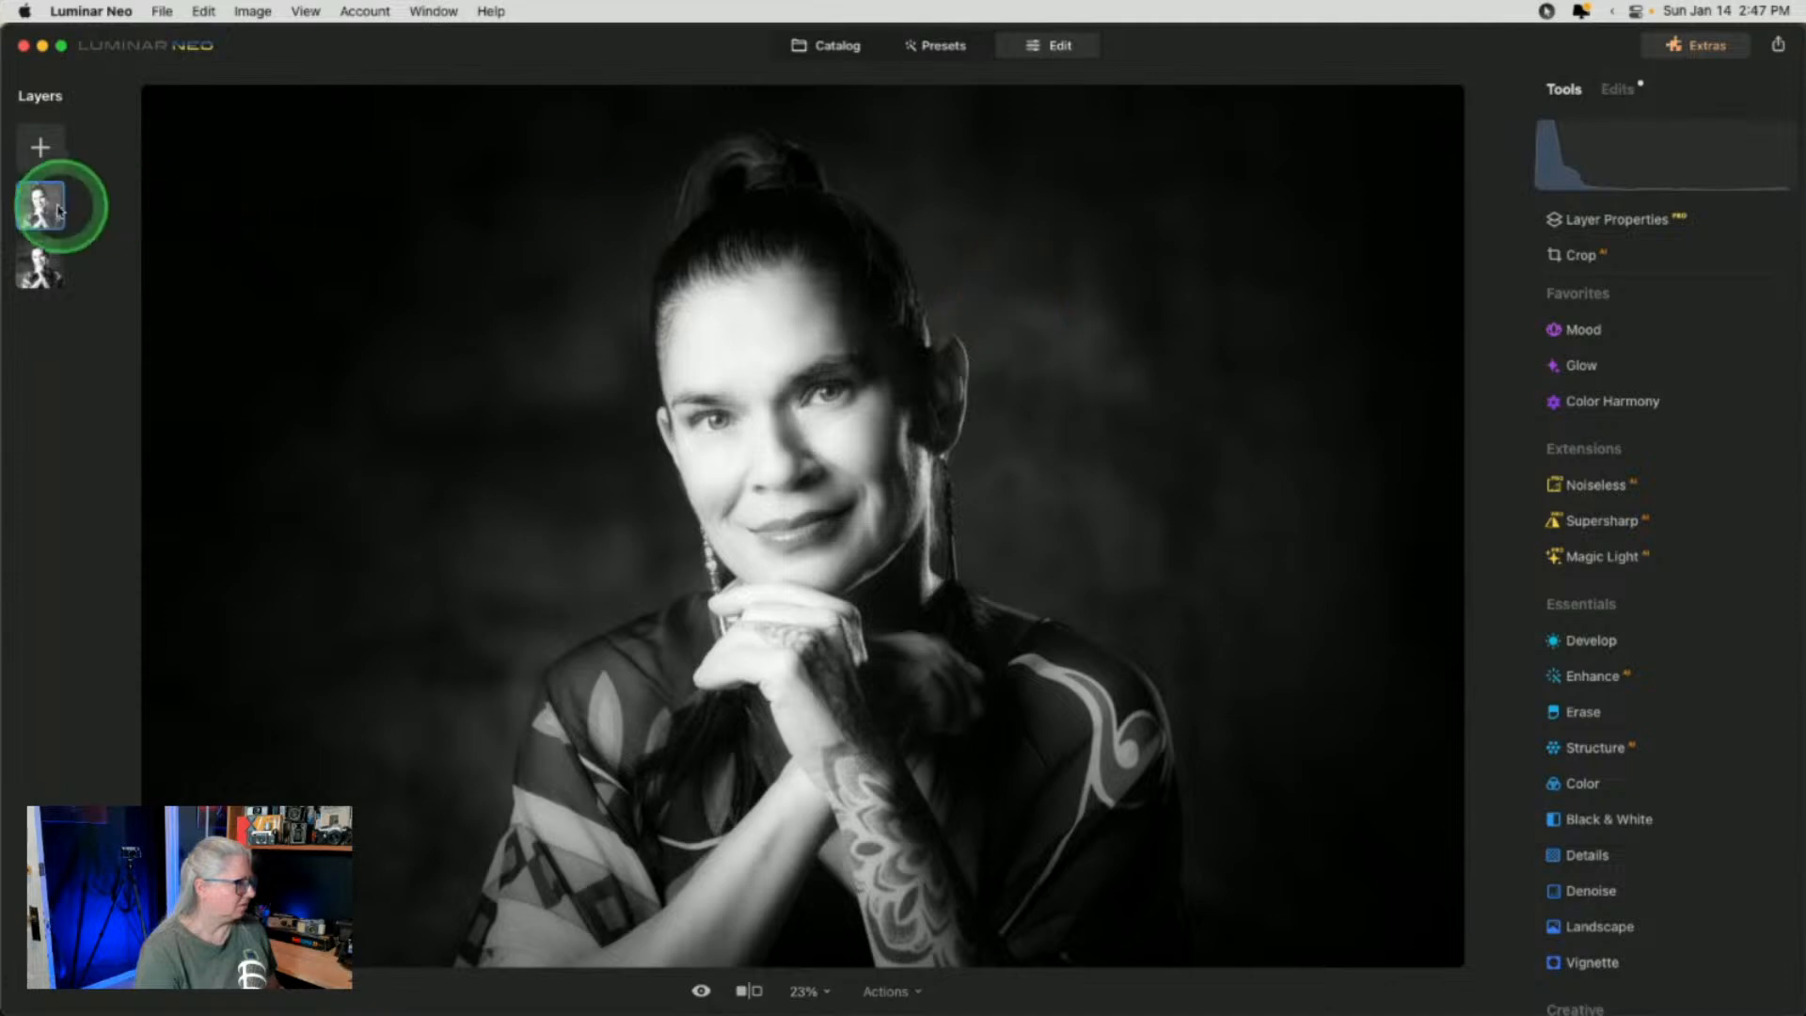
{"action": "left_click", "coordinate": [1617, 91]}
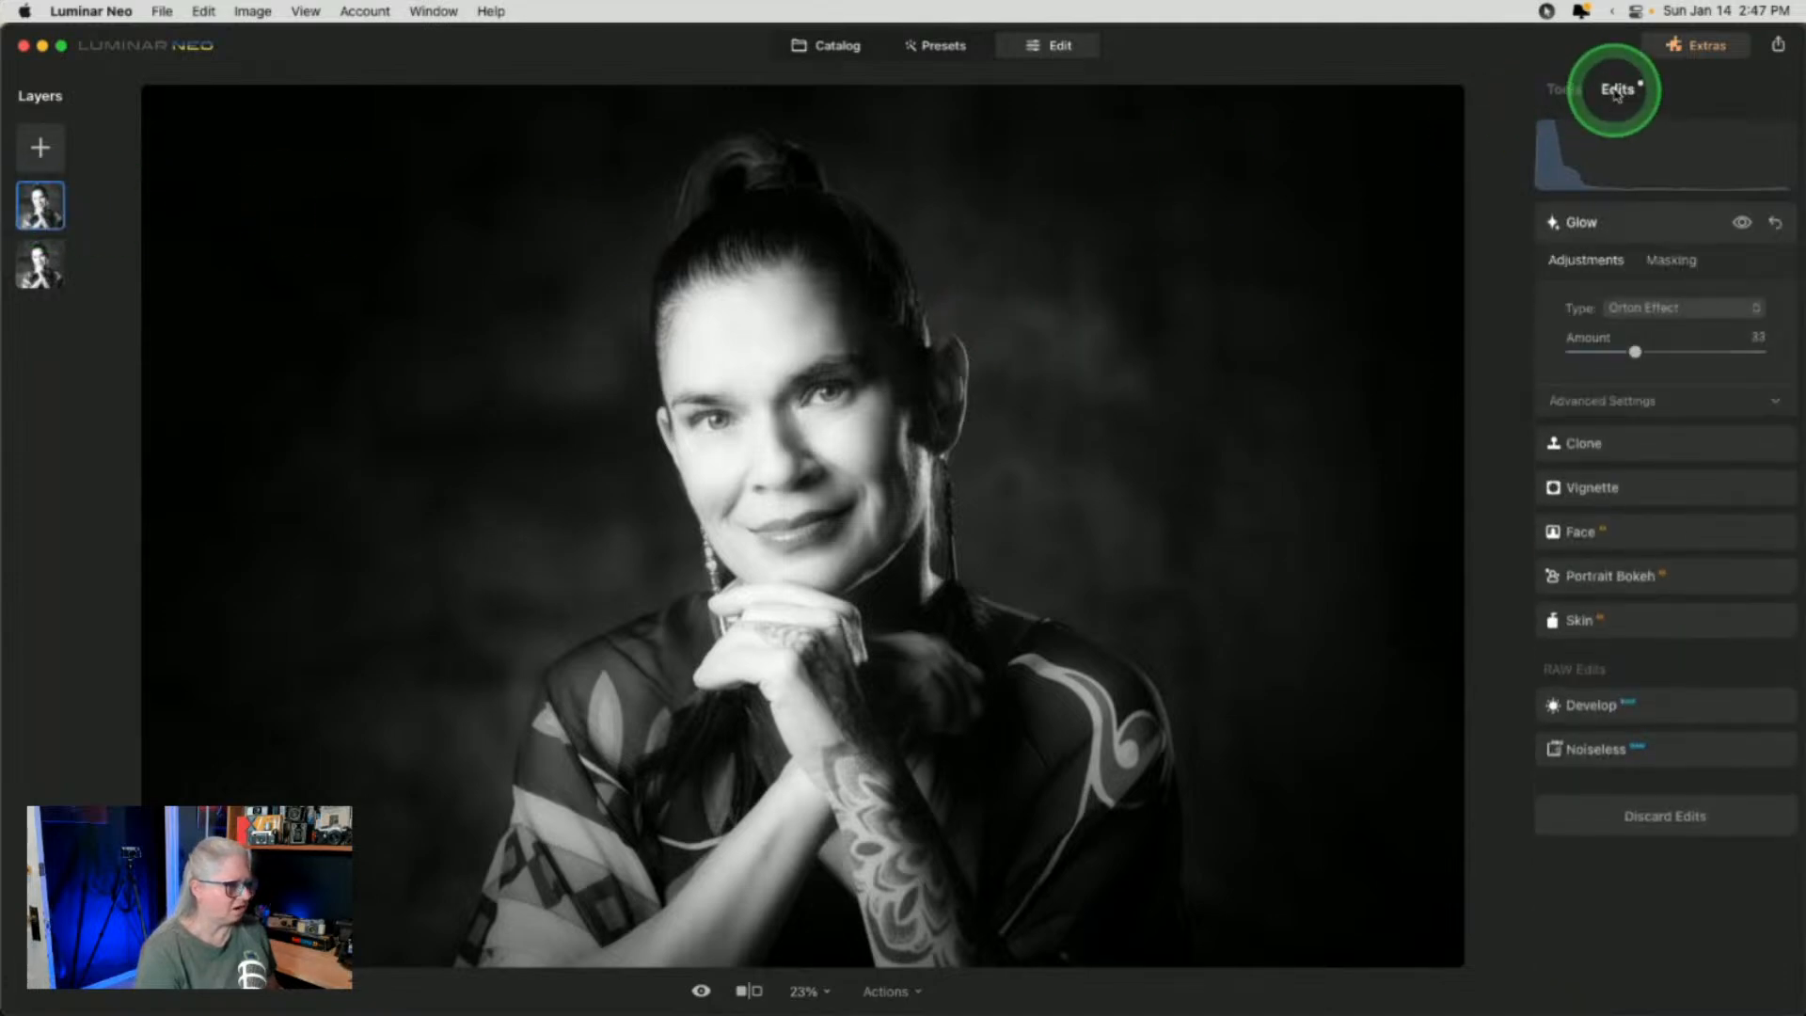
Lower the opacity of the top, colour copy of the portrait to 50
{"action": "left_click", "coordinate": [1567, 90]}
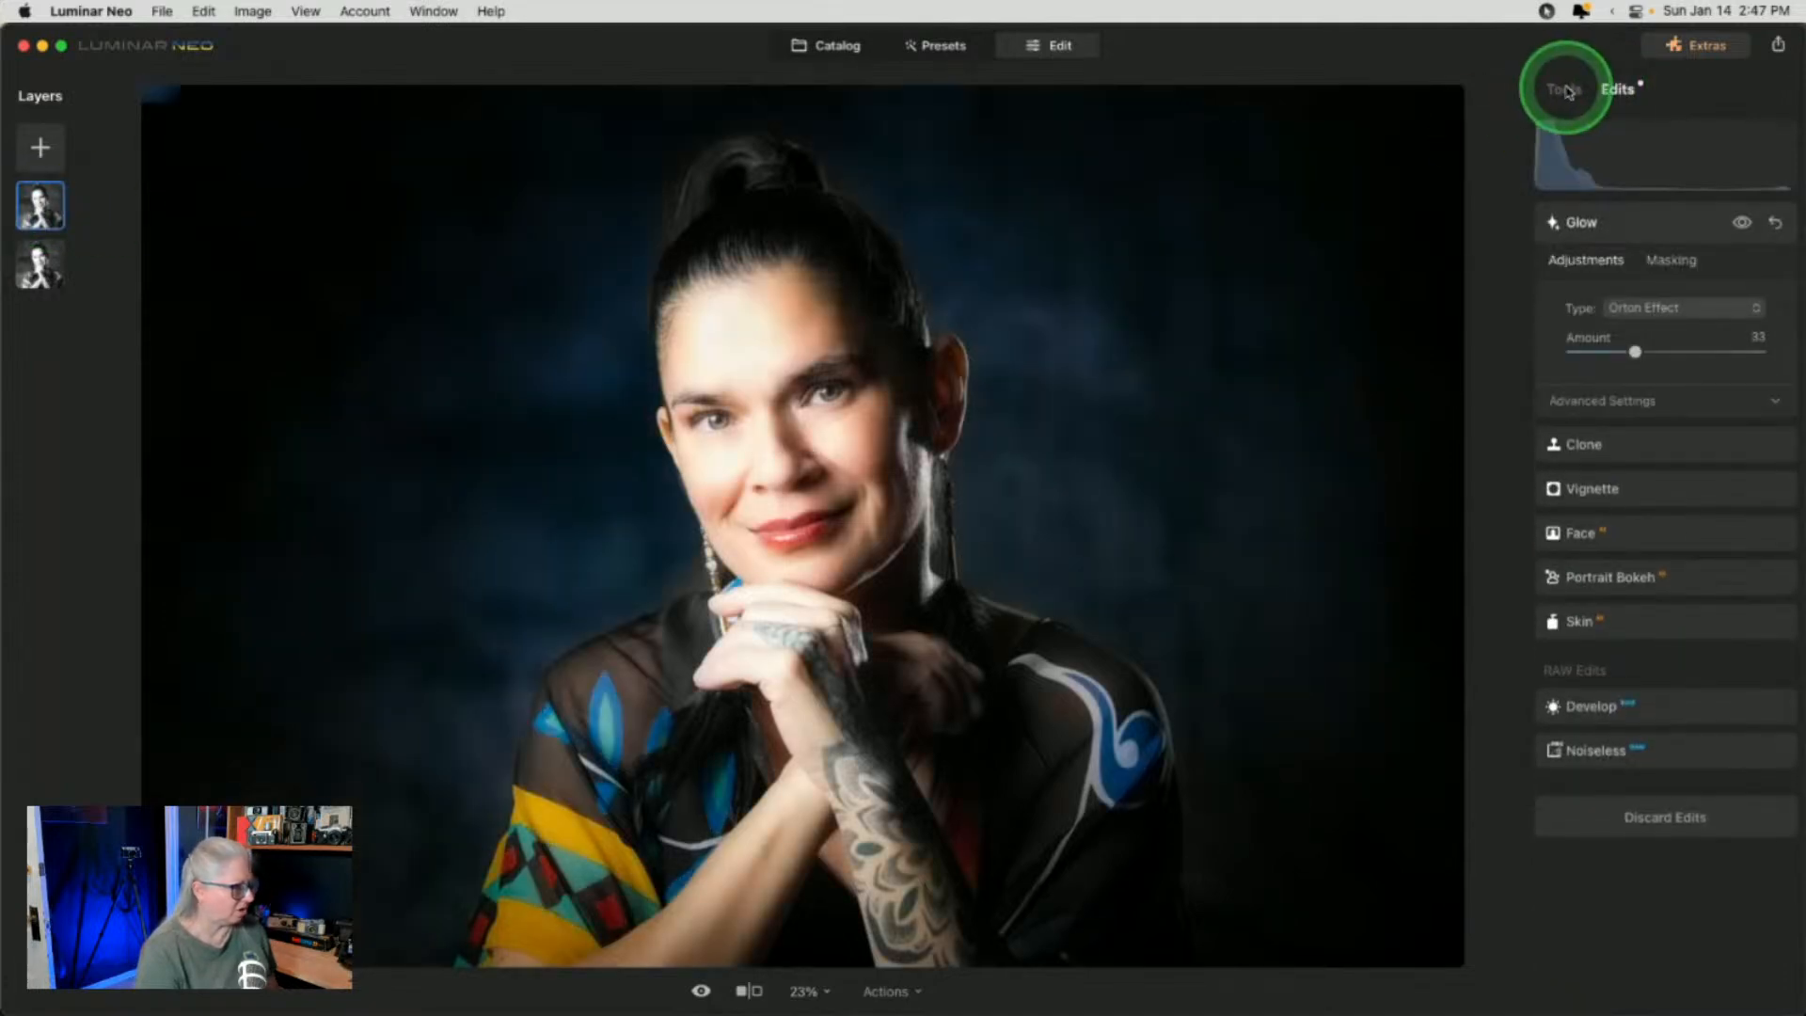
{"action": "left_click", "coordinate": [1566, 91]}
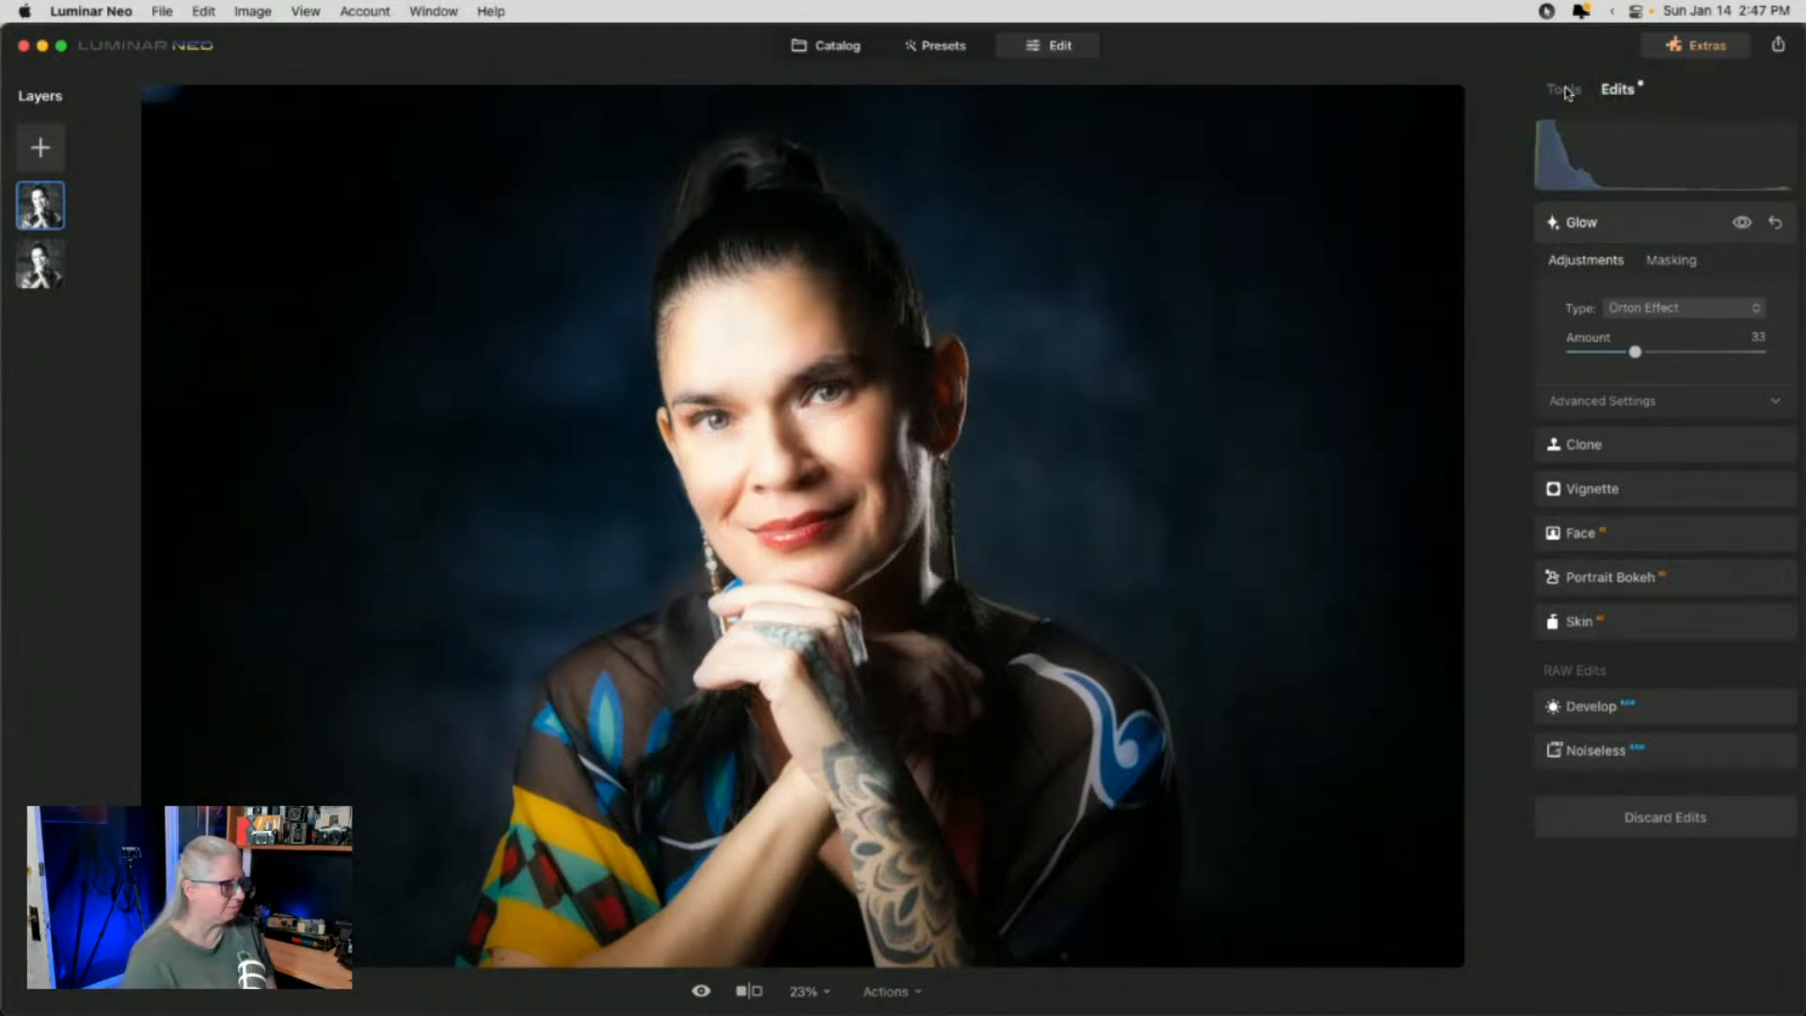
{"action": "left_click", "coordinate": [1567, 91]}
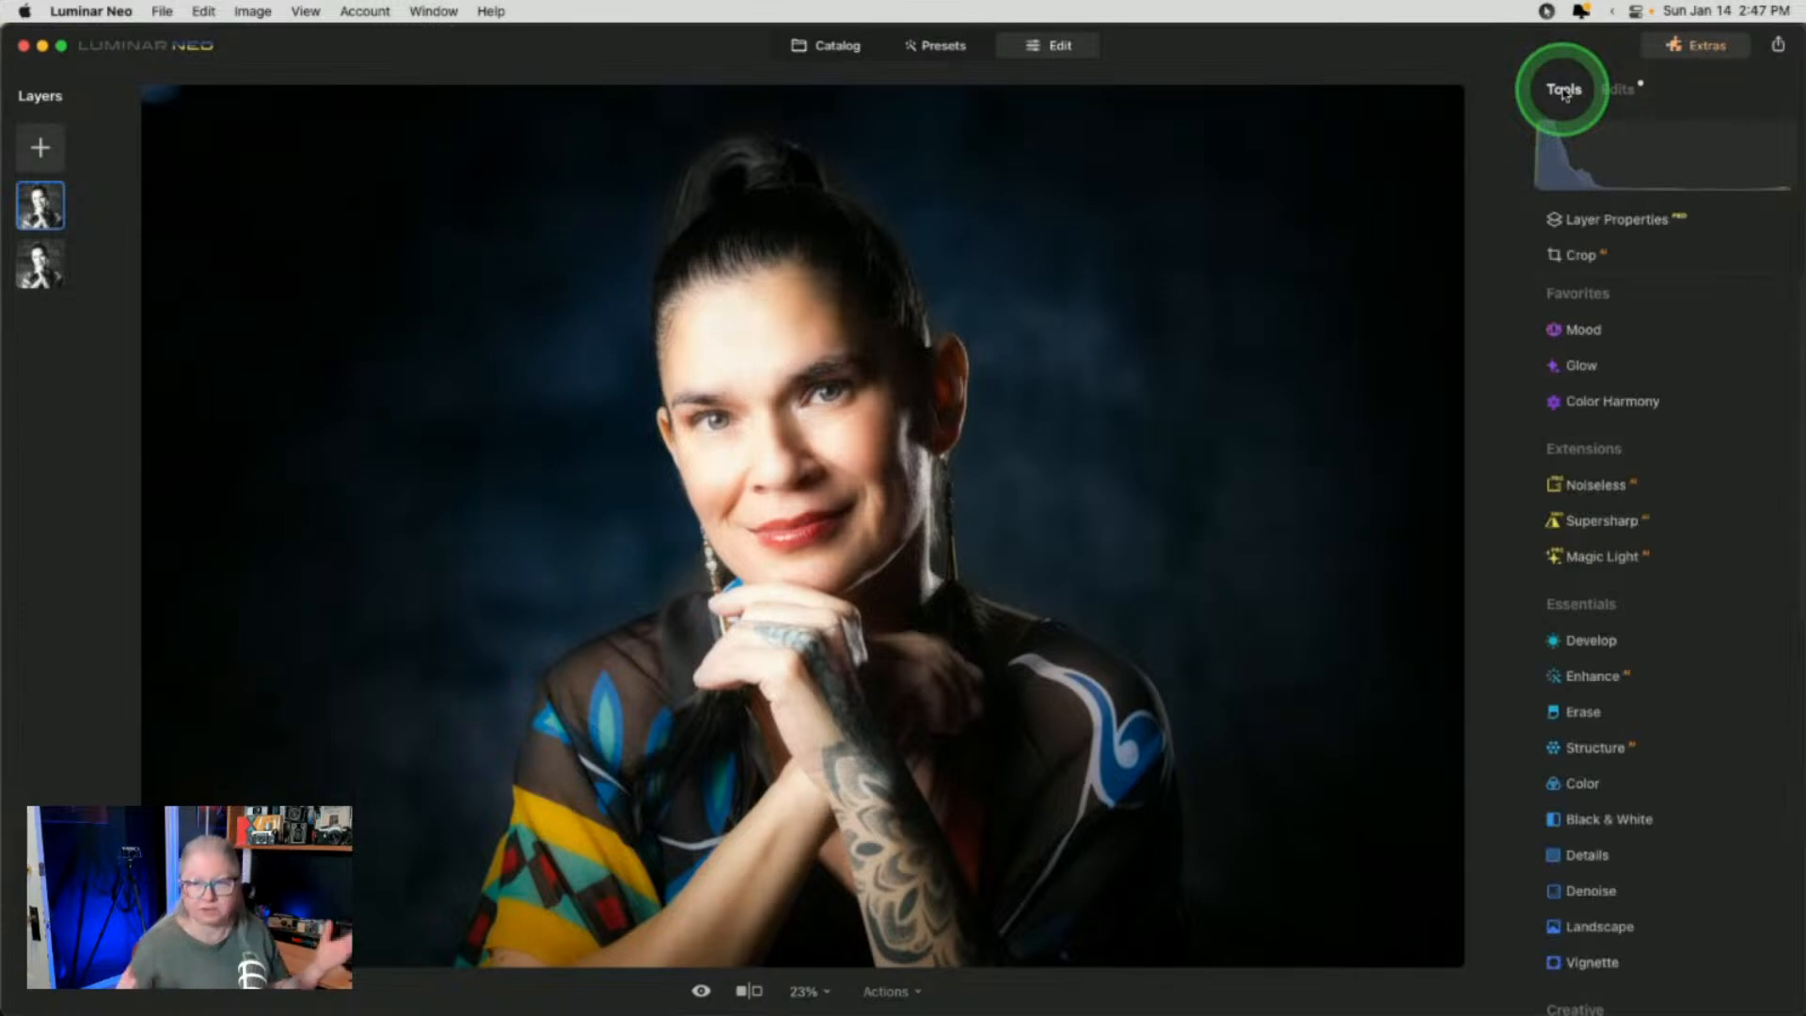
{"action": "left_click", "coordinate": [1631, 219]}
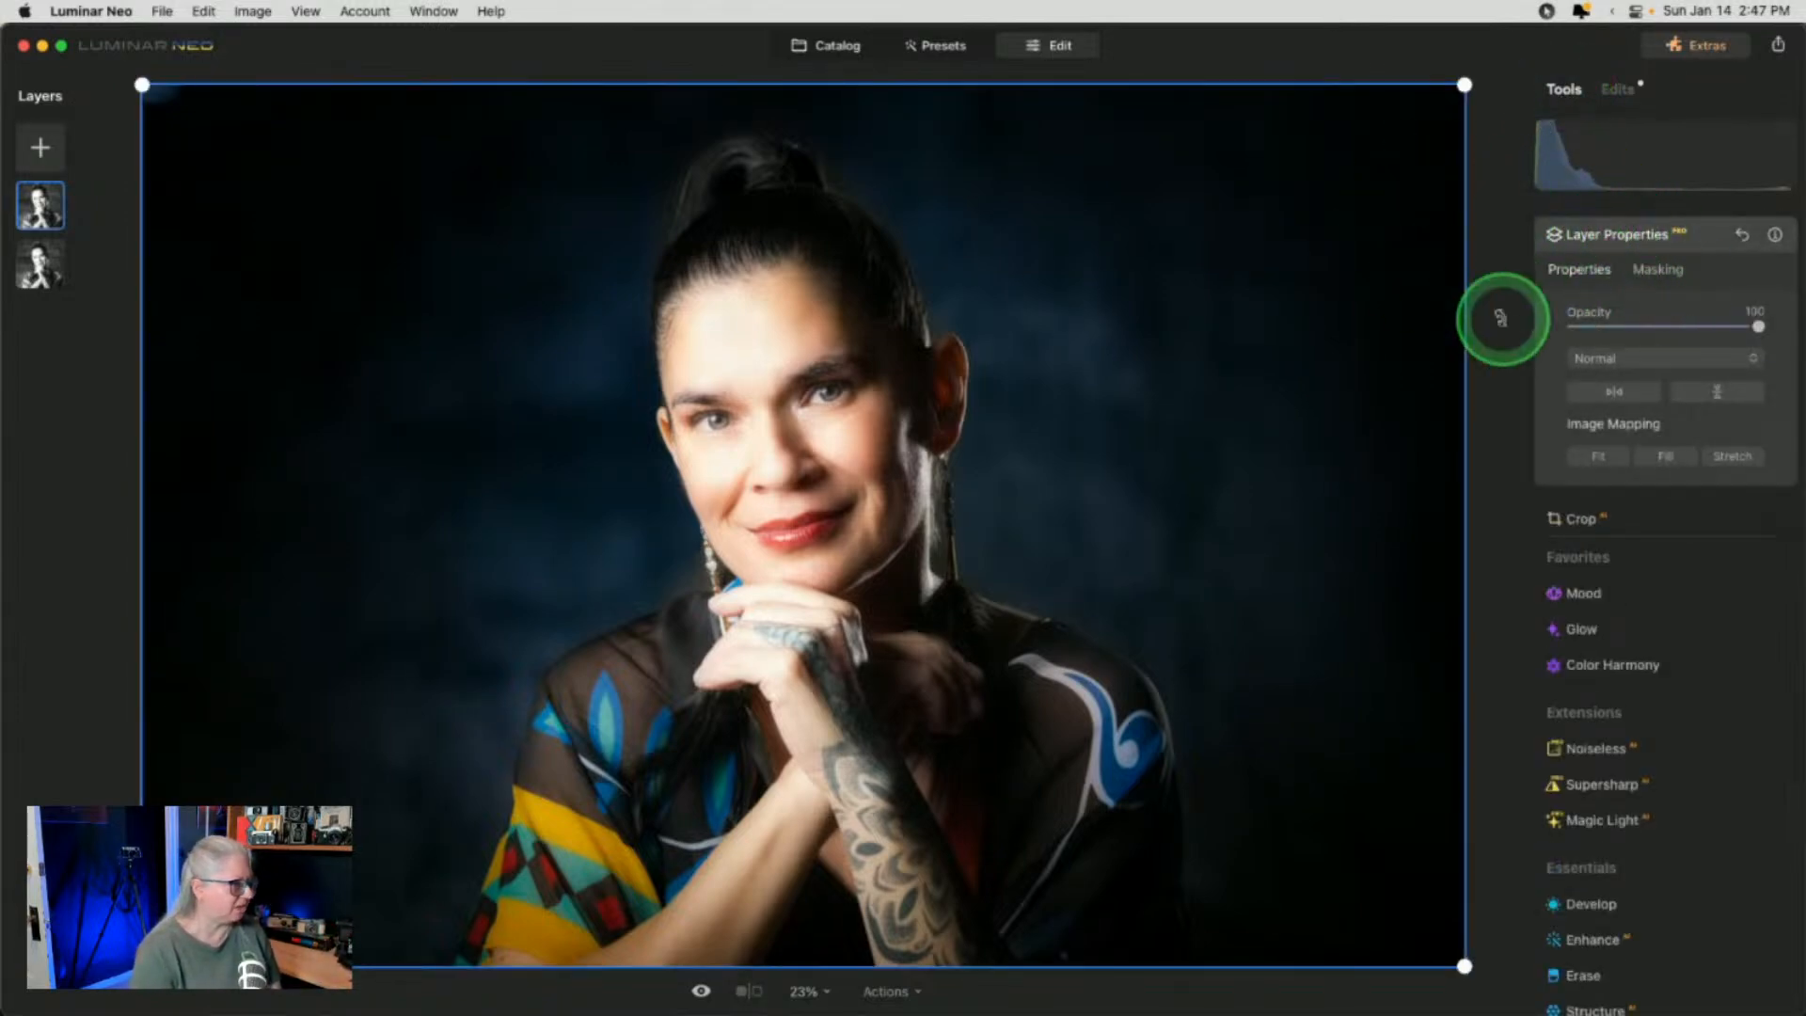
{"action": "left_click_drag", "start_coordinate": [1758, 329], "coordinate": [1665, 328]}
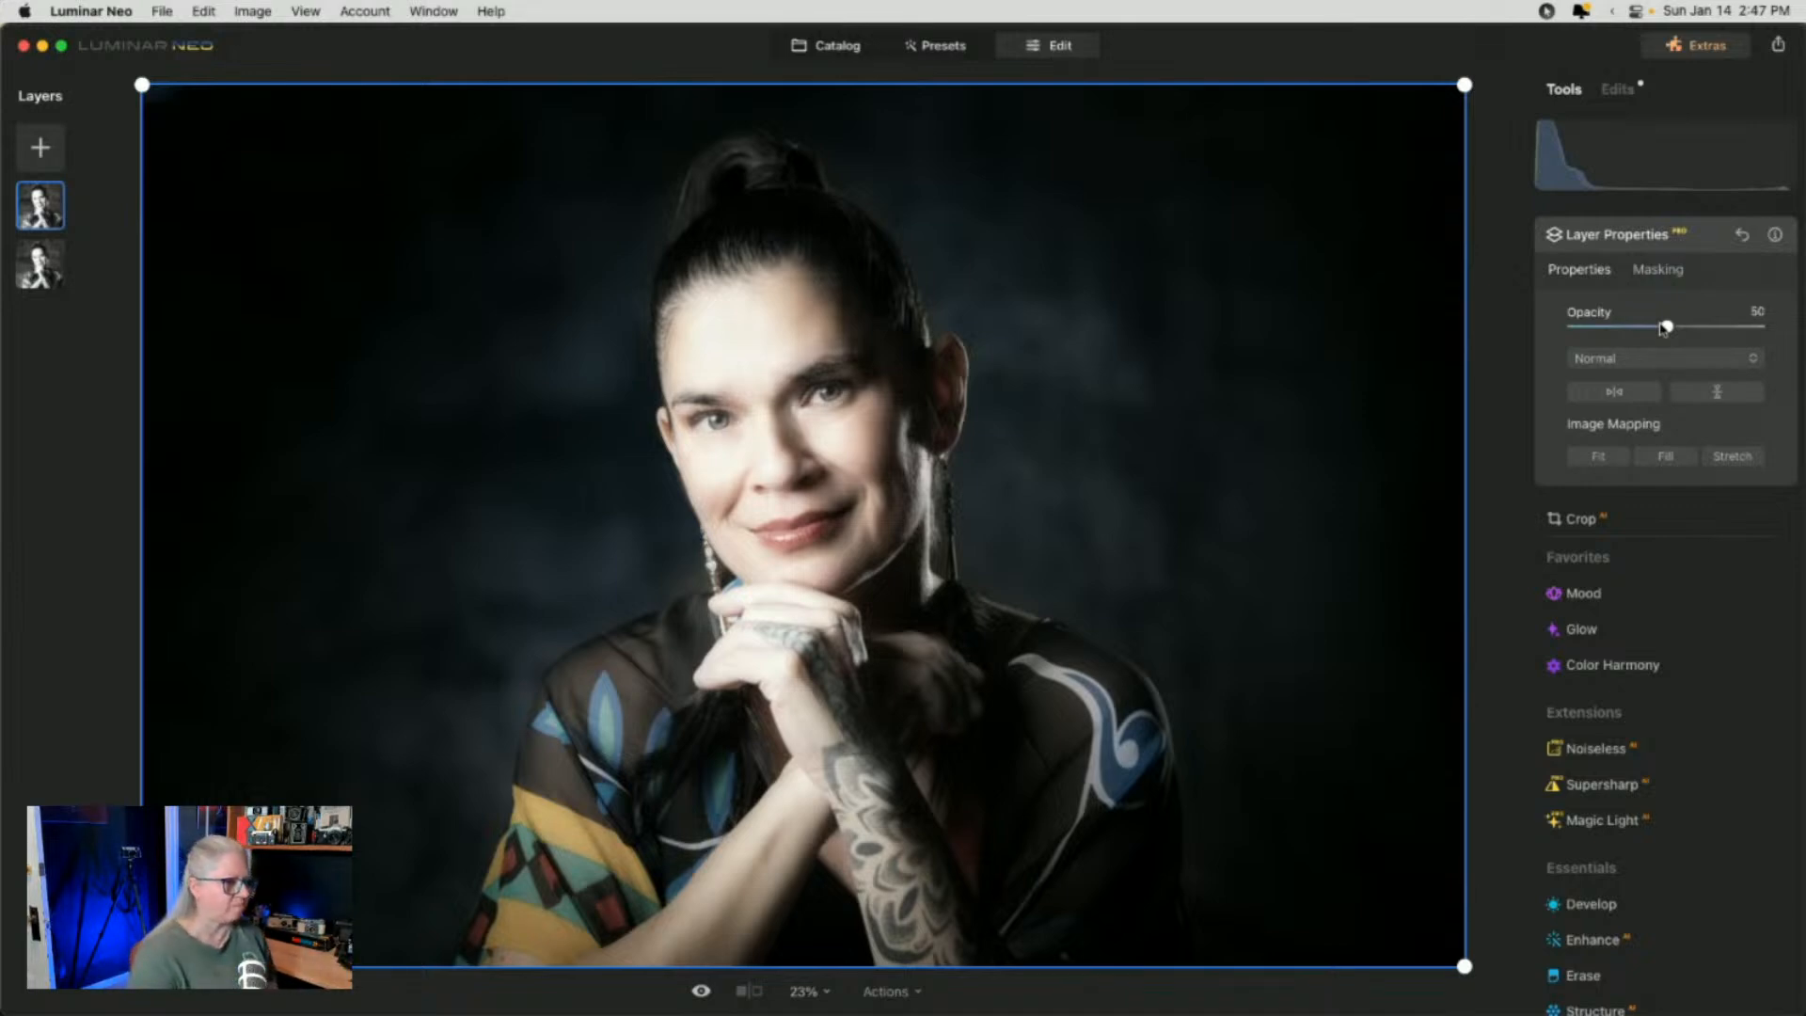
Try the Multiply blend mode at 43 opacity on the top layer, followed by Overlay at 48 opacity
{"action": "left_click", "coordinate": [1653, 355]}
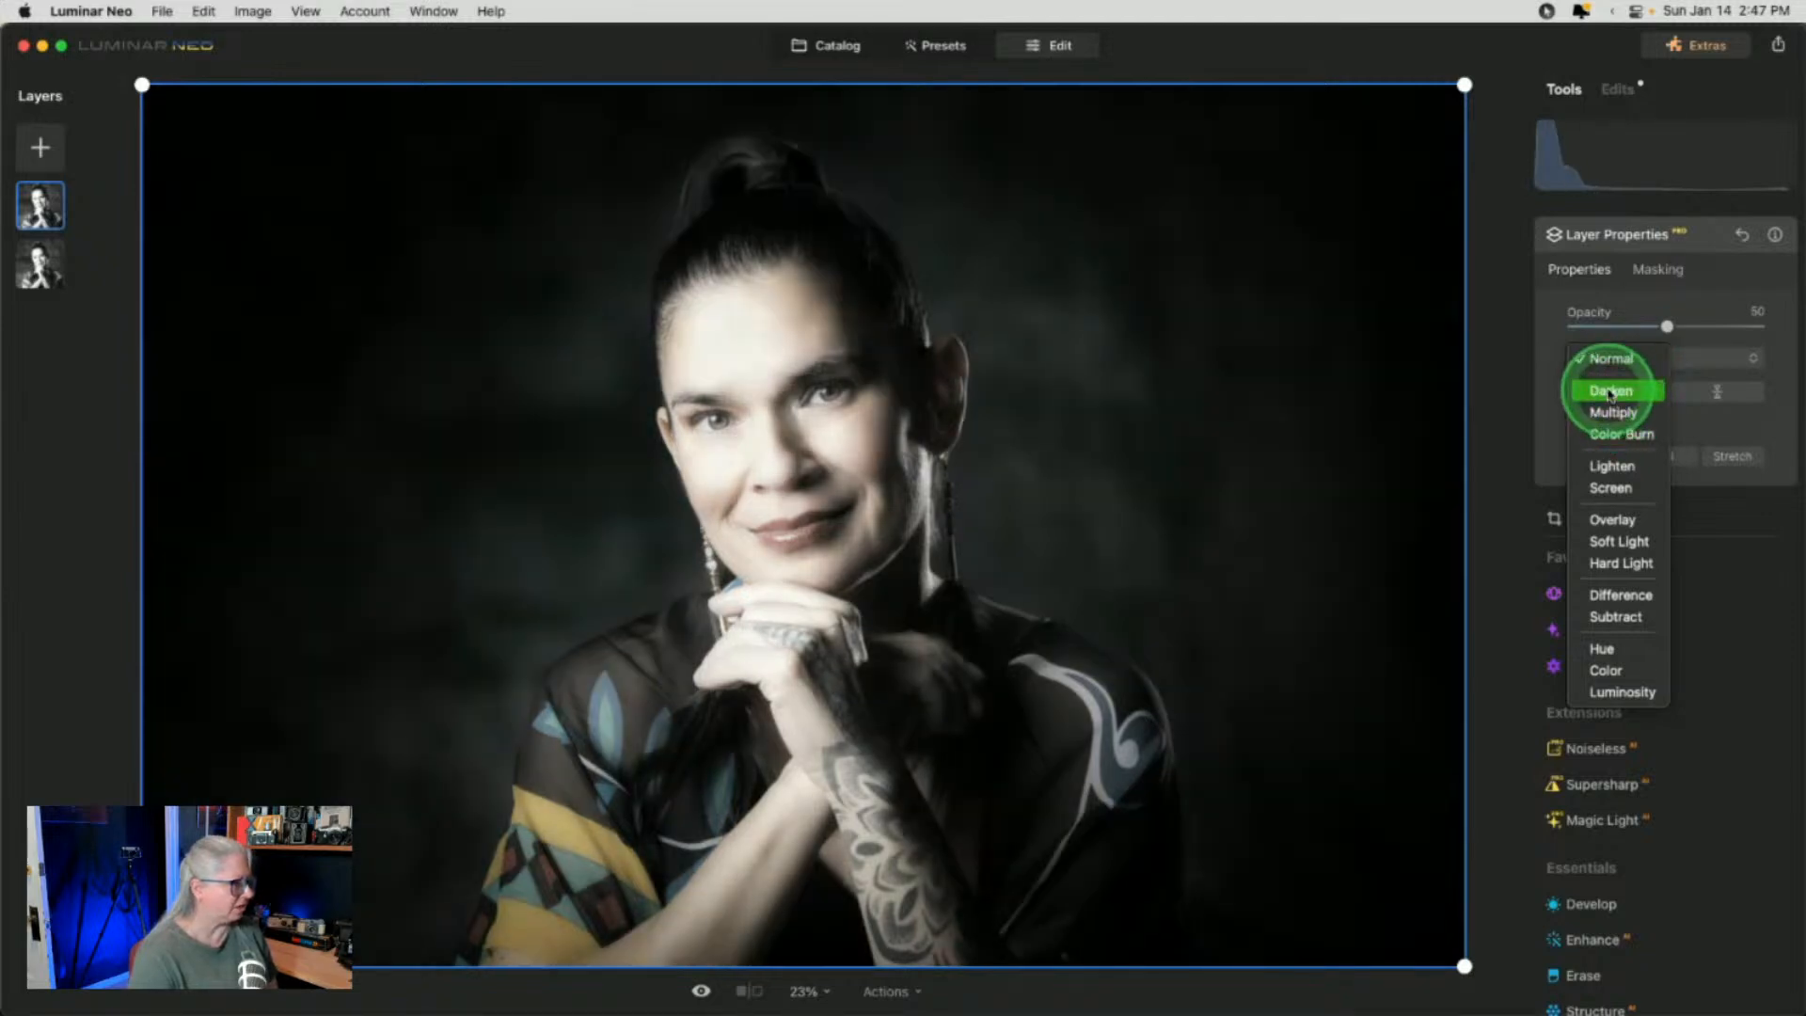
{"action": "left_click", "coordinate": [1612, 412]}
{"action": "mouse_move", "coordinate": [1667, 326]}
{"action": "left_mouse_down"}
{"action": "mouse_move", "coordinate": [1576, 324]}
{"action": "mouse_move", "coordinate": [1690, 325]}
{"action": "mouse_move", "coordinate": [1648, 320]}
{"action": "left_mouse_up"}
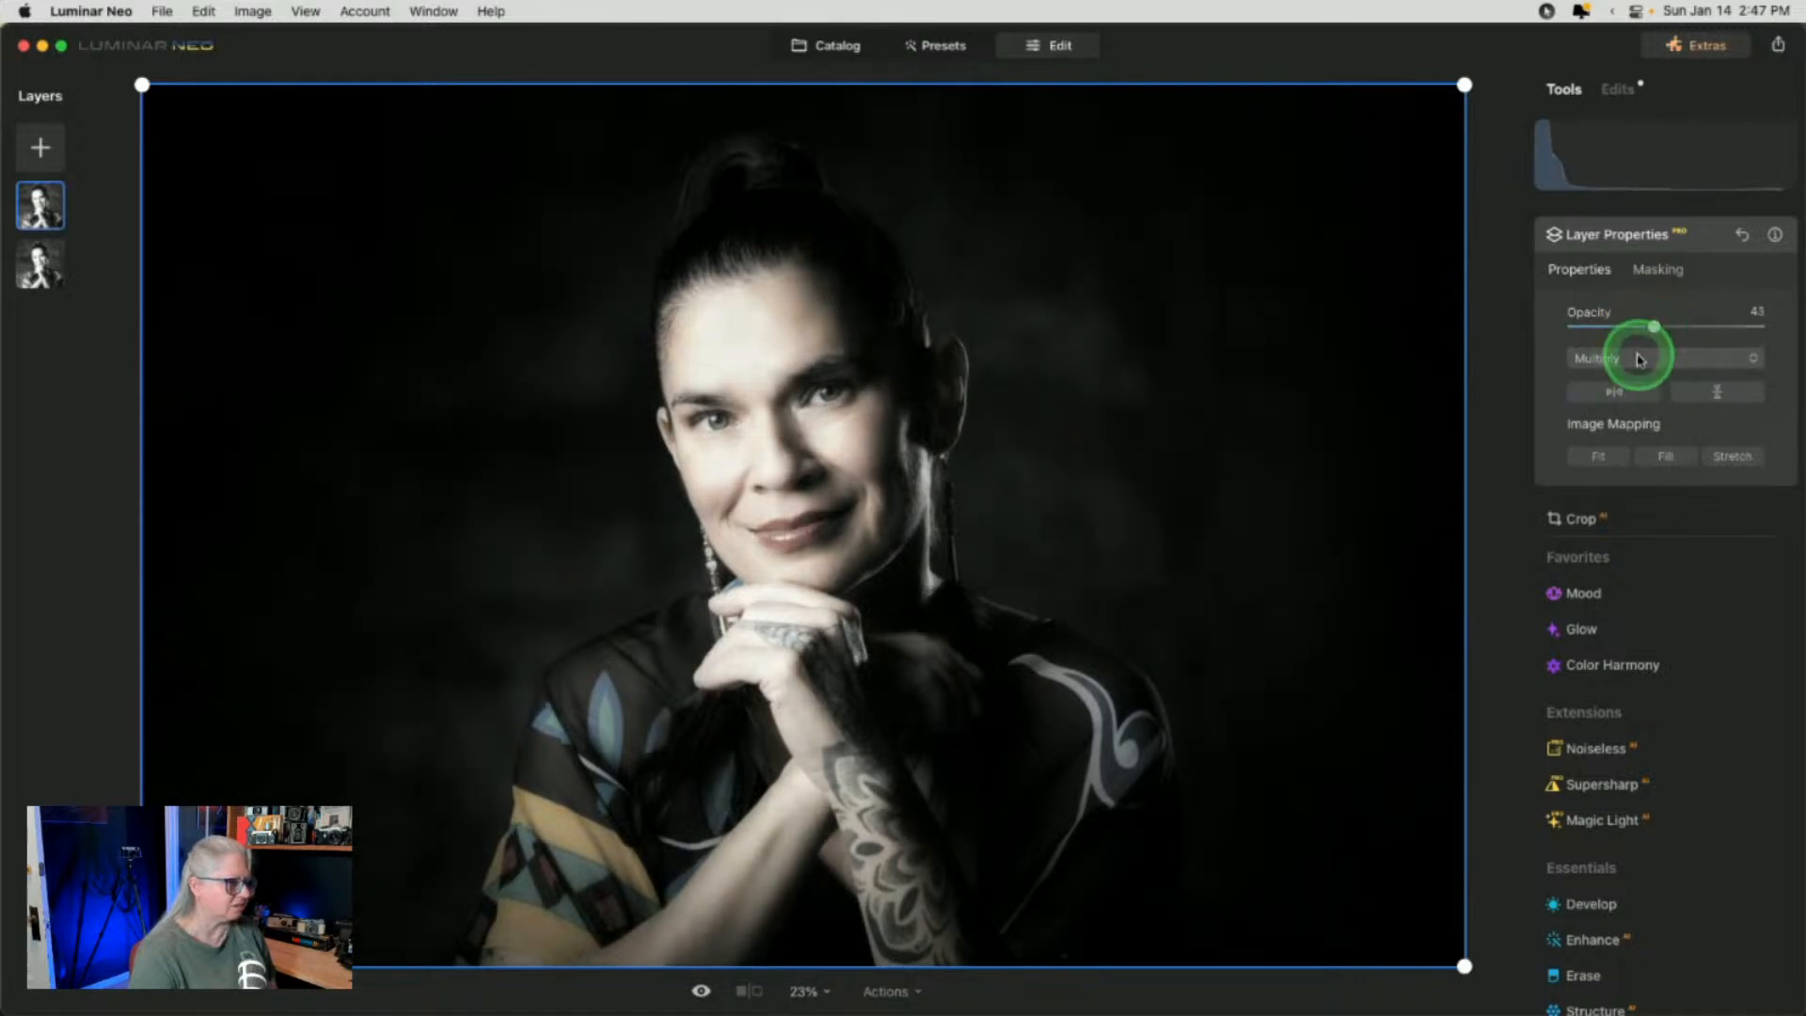
{"action": "left_click", "coordinate": [1633, 357]}
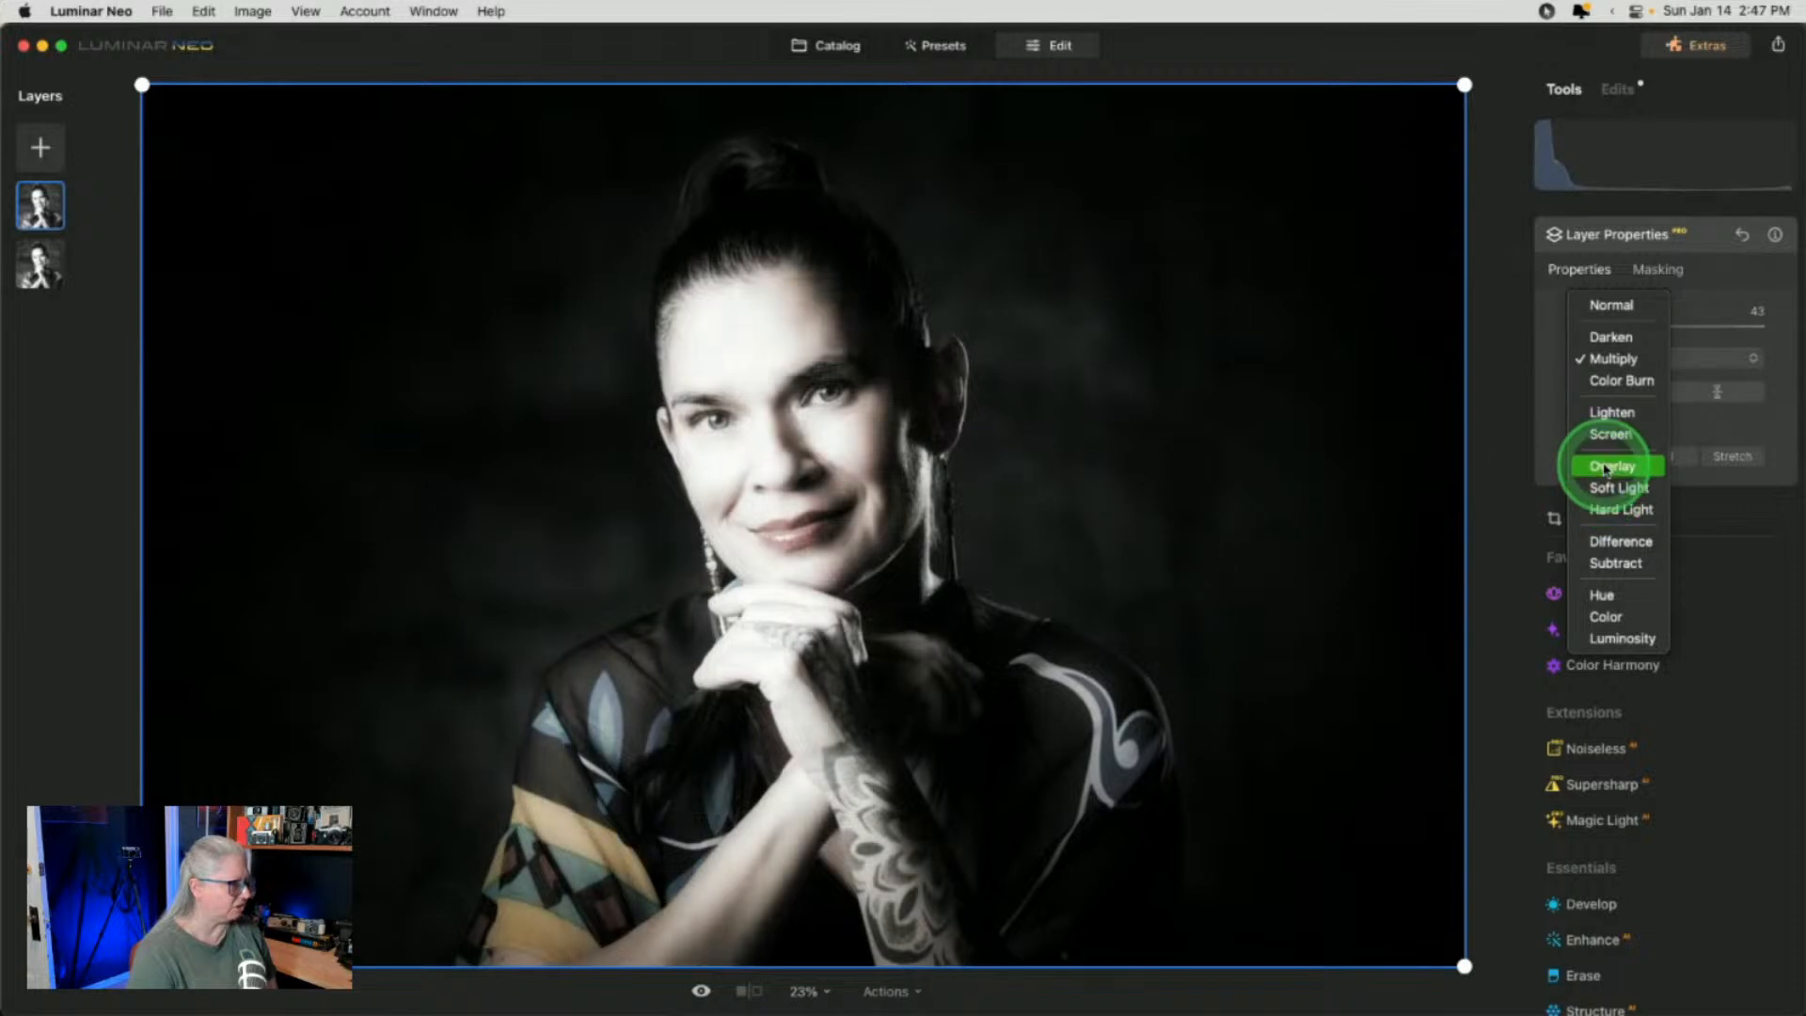
{"action": "left_click", "coordinate": [1609, 466]}
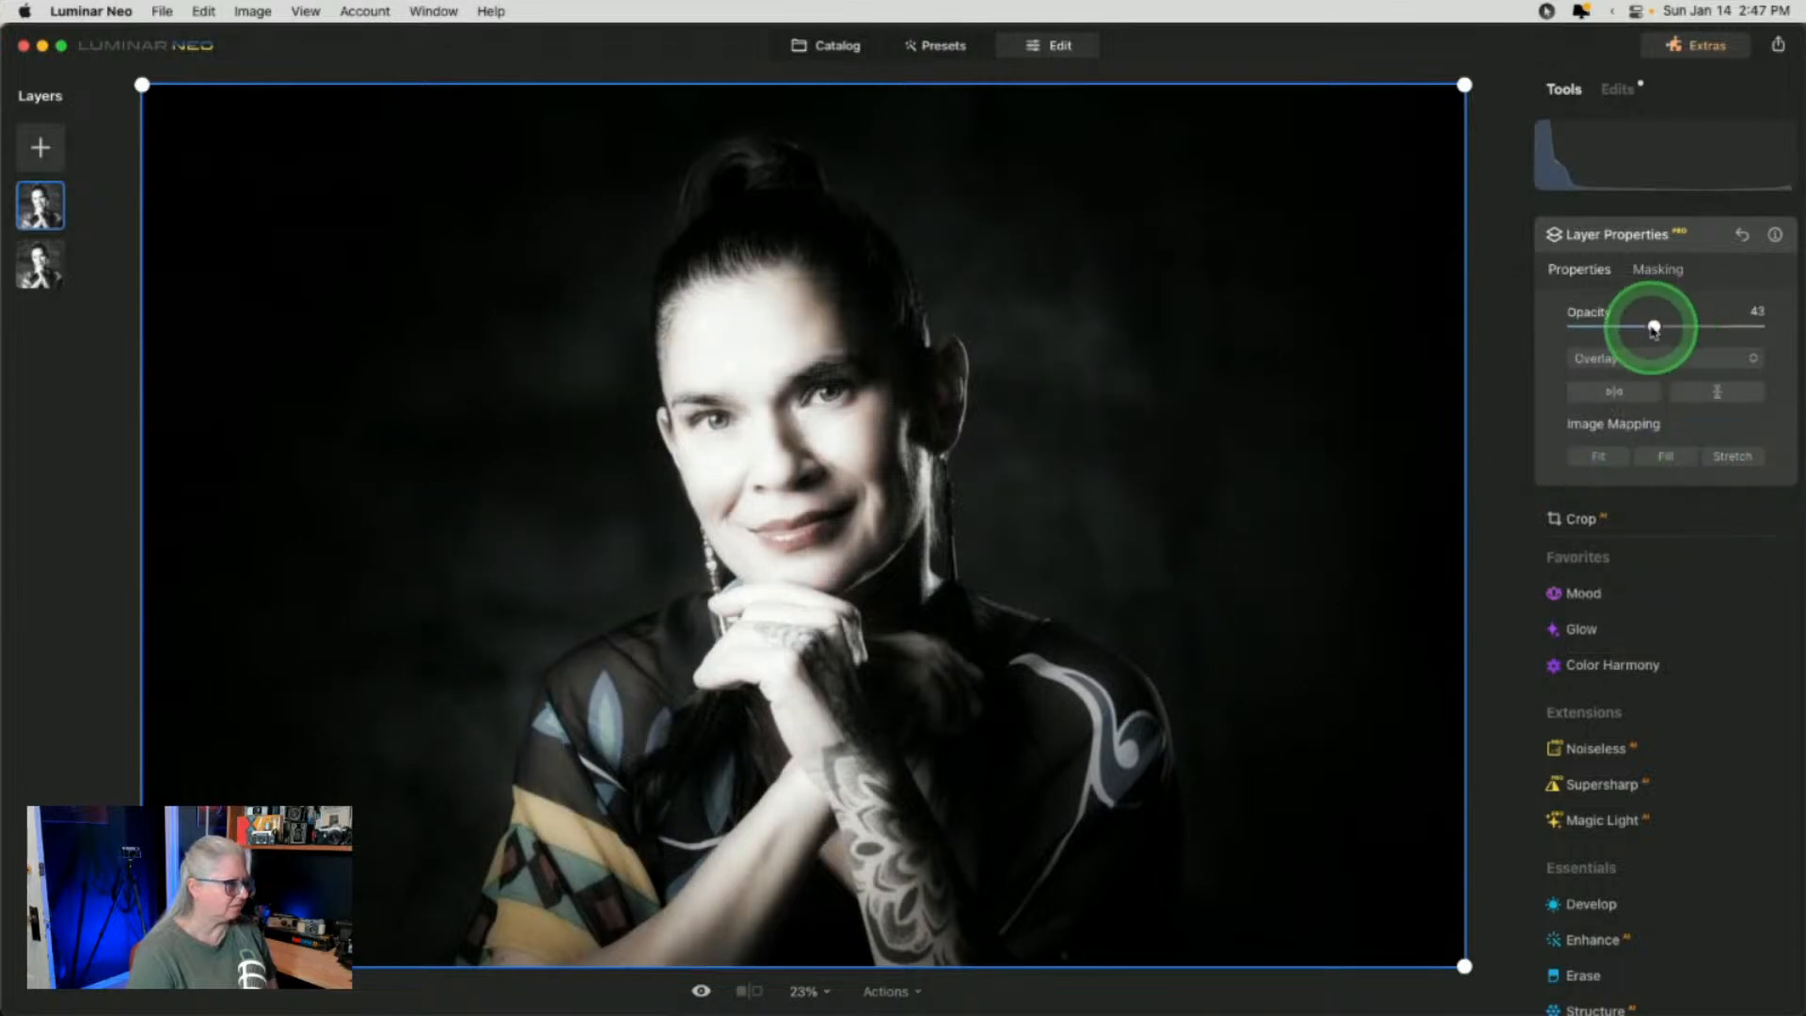
{"action": "mouse_move", "coordinate": [1653, 326]}
{"action": "left_mouse_down"}
{"action": "mouse_move", "coordinate": [1706, 327]}
{"action": "mouse_move", "coordinate": [1628, 327]}
{"action": "left_mouse_up"}
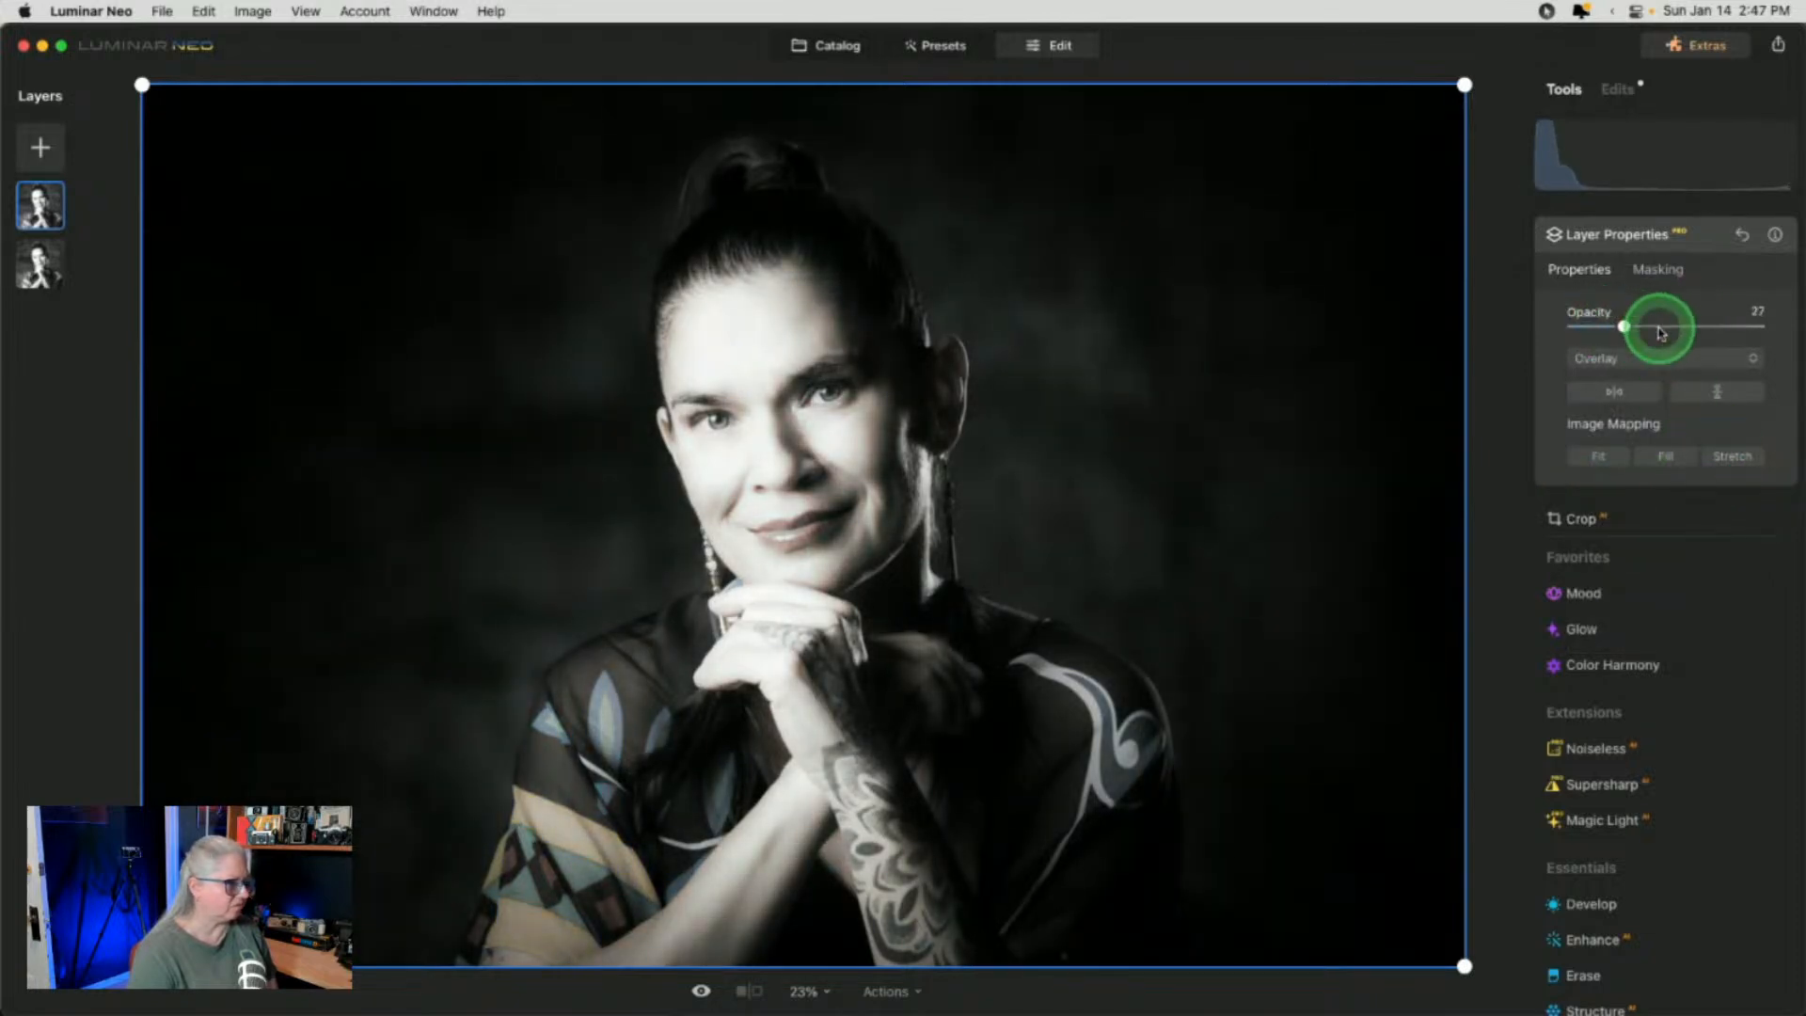
Try the Color blend mode on the top layer at 61 opacity
{"action": "left_click", "coordinate": [1646, 359]}
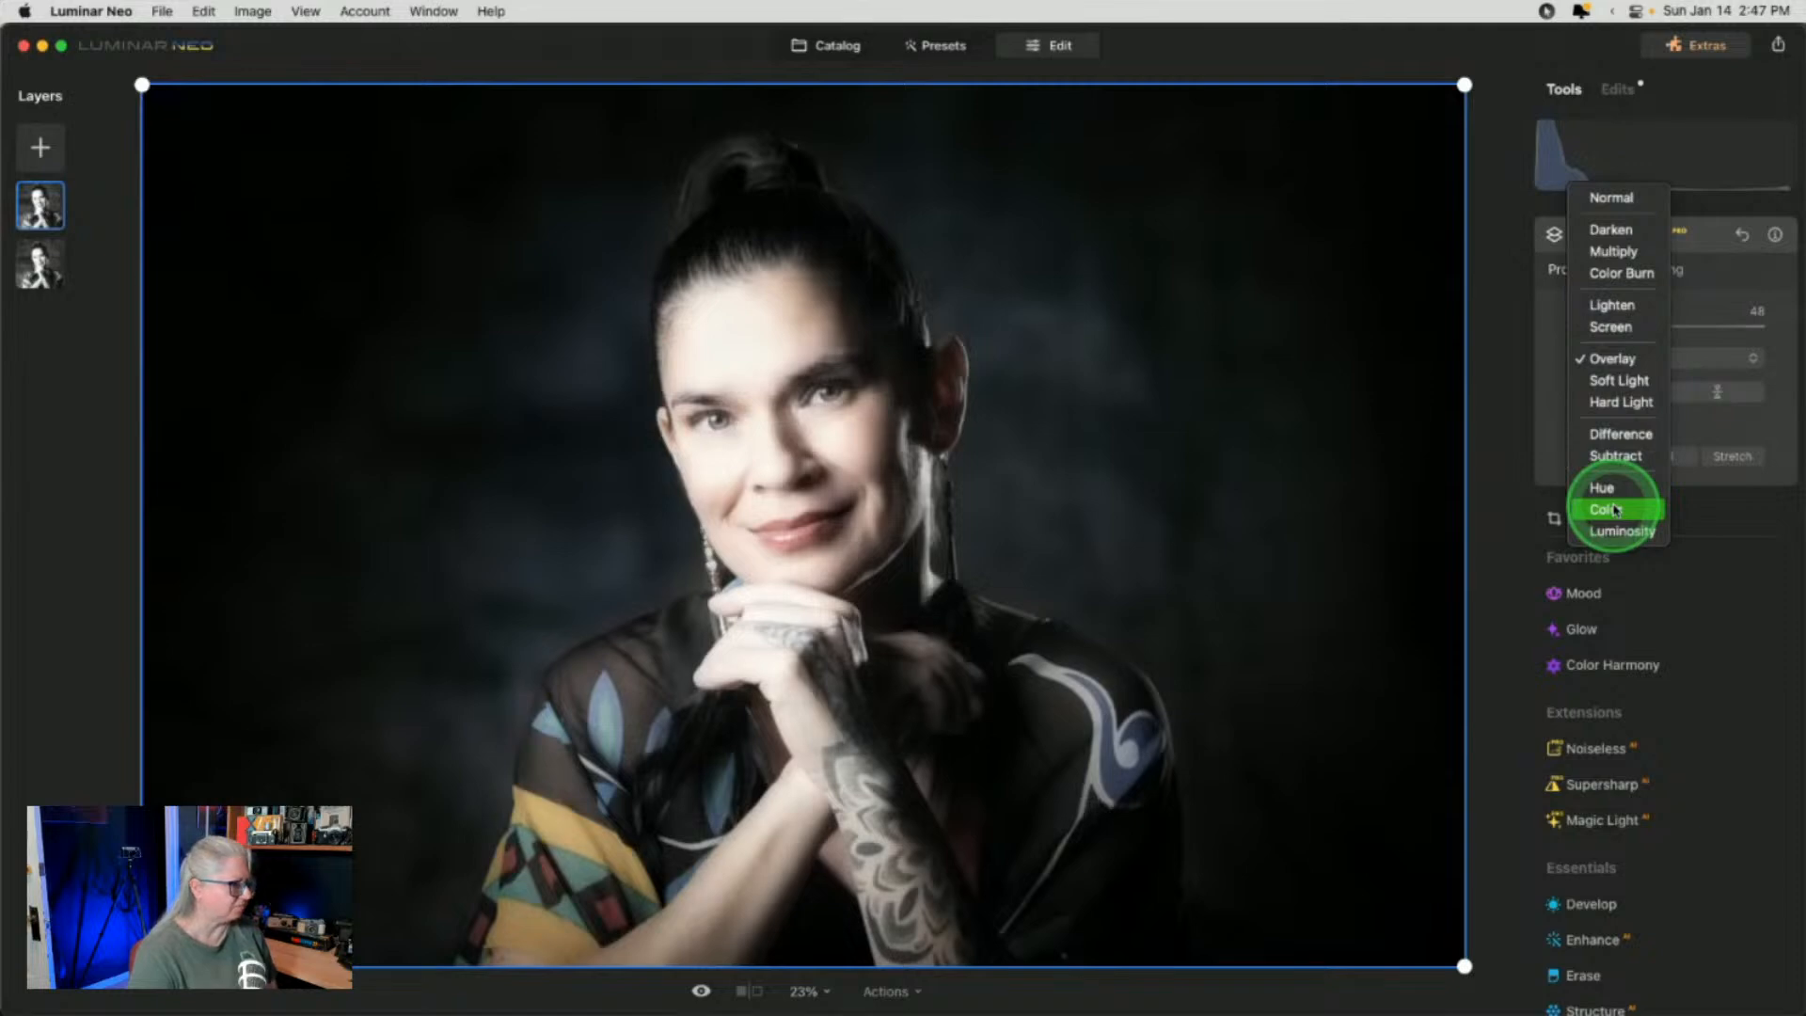
{"action": "left_click", "coordinate": [1615, 510]}
{"action": "mouse_move", "coordinate": [1656, 327]}
{"action": "left_mouse_down"}
{"action": "mouse_move", "coordinate": [1732, 327]}
{"action": "mouse_move", "coordinate": [1532, 324]}
{"action": "mouse_move", "coordinate": [1688, 311]}
{"action": "left_mouse_up"}
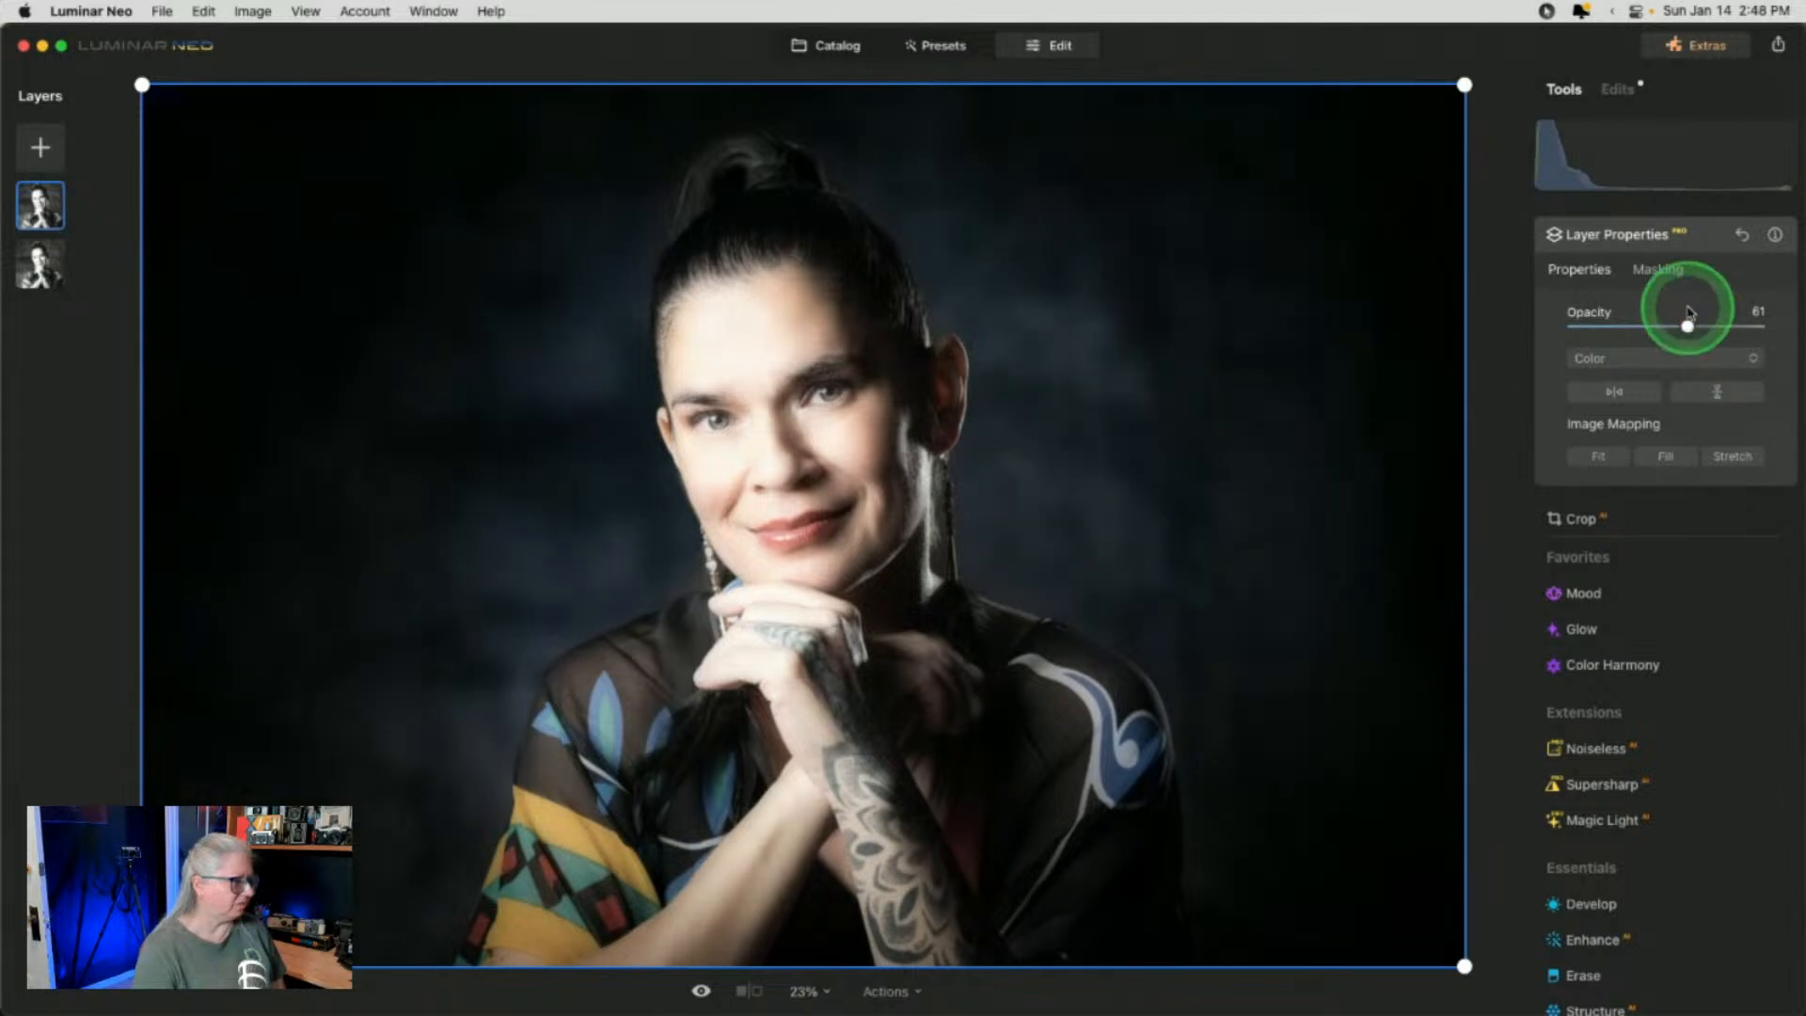
Lower the exposure in the top layer's RAW Develop edit to -1.29
{"action": "left_click", "coordinate": [1616, 91]}
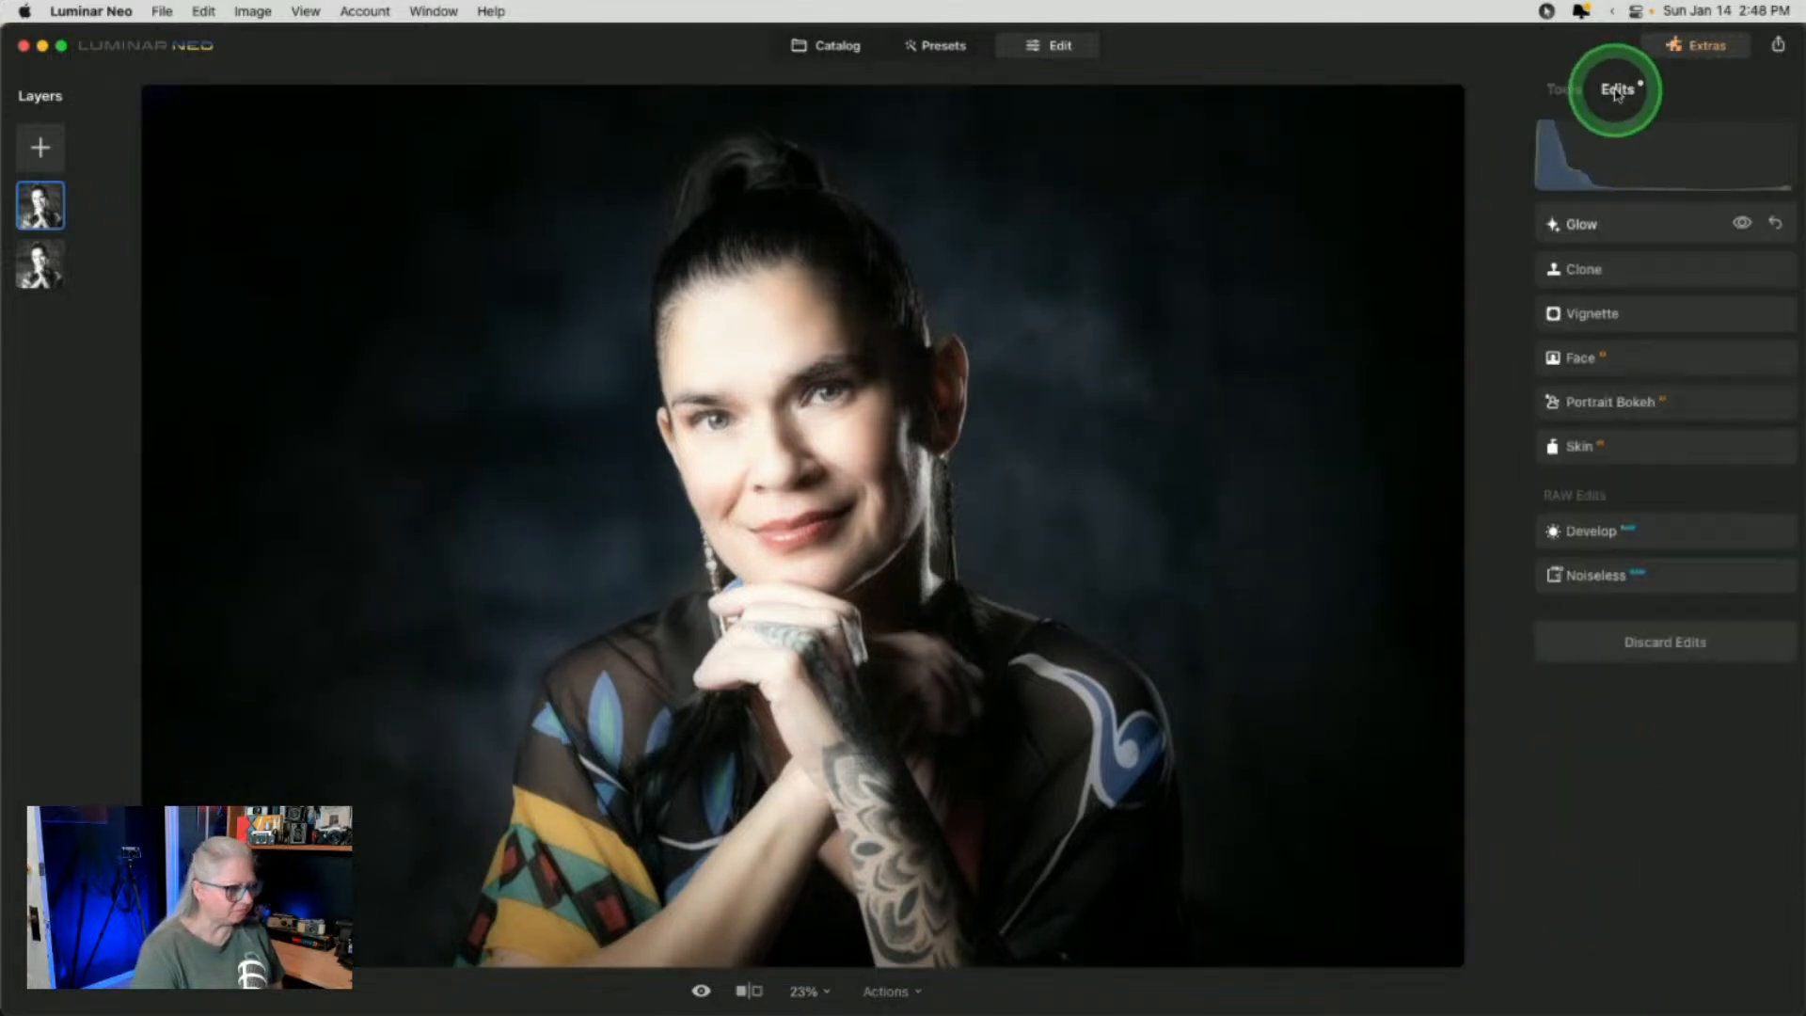
{"action": "left_click", "coordinate": [1659, 714]}
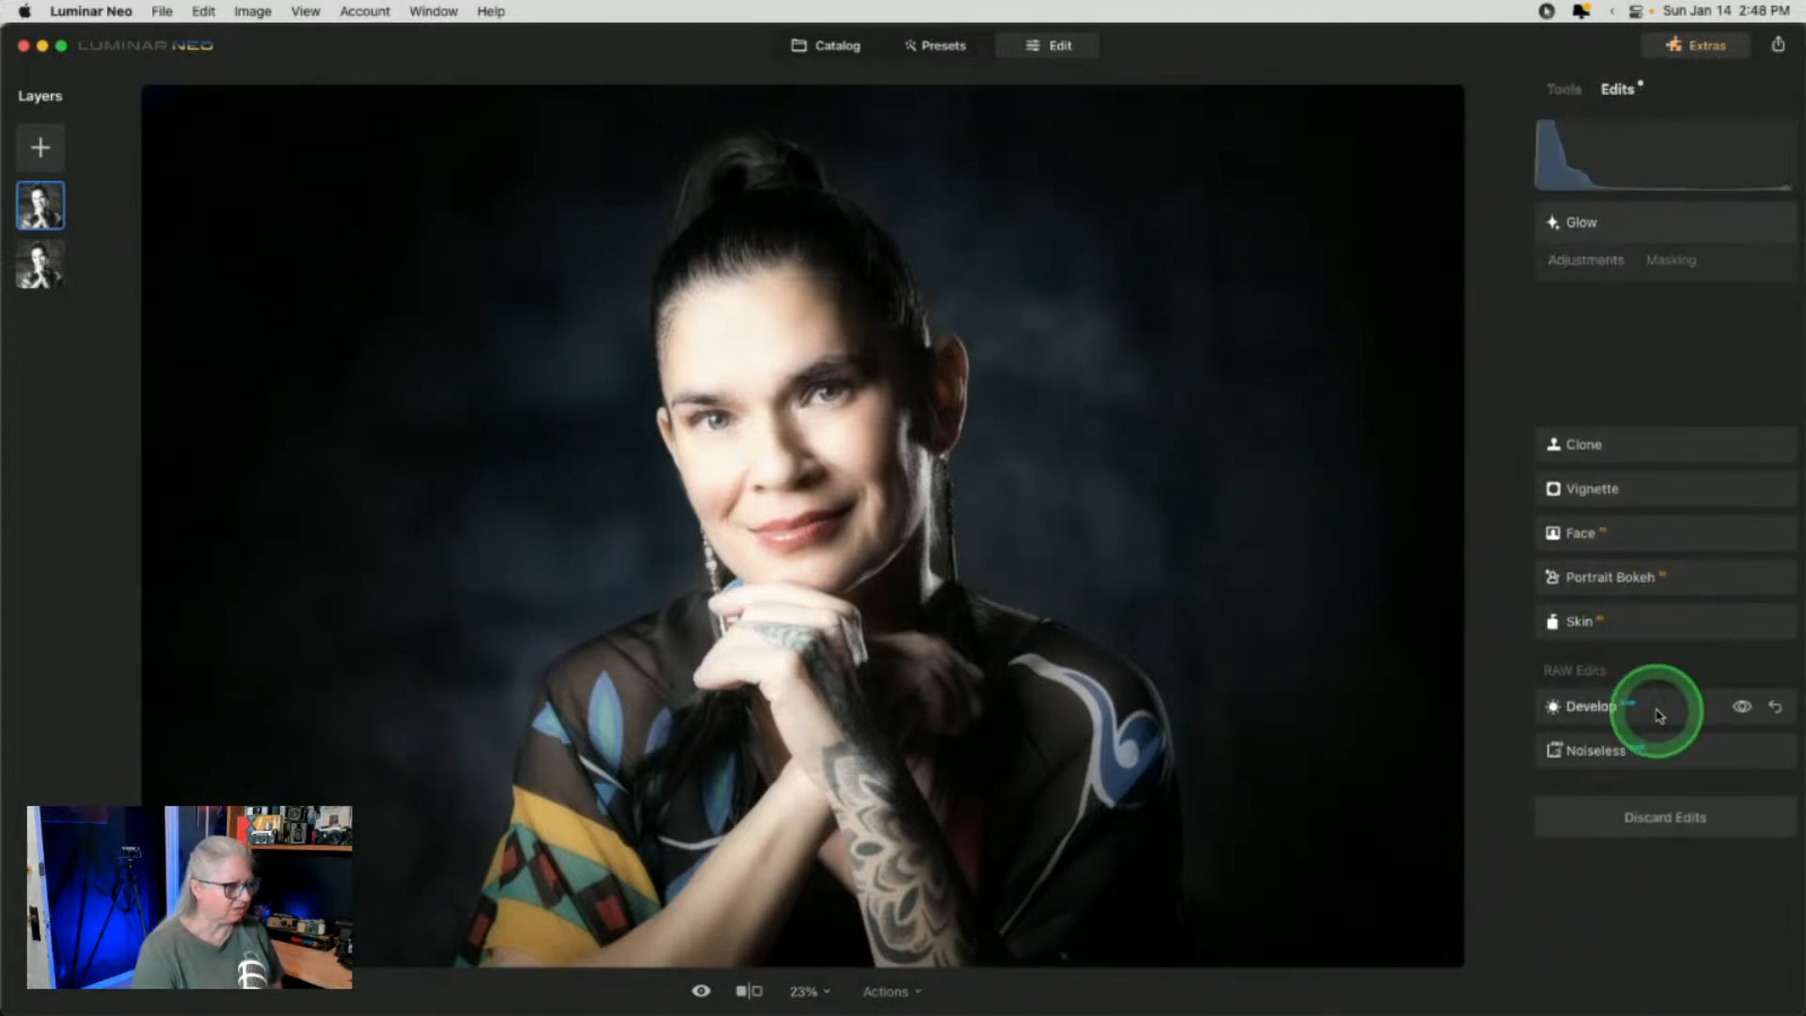
{"action": "left_click_drag", "start_coordinate": [1656, 624], "coordinate": [1643, 624]}
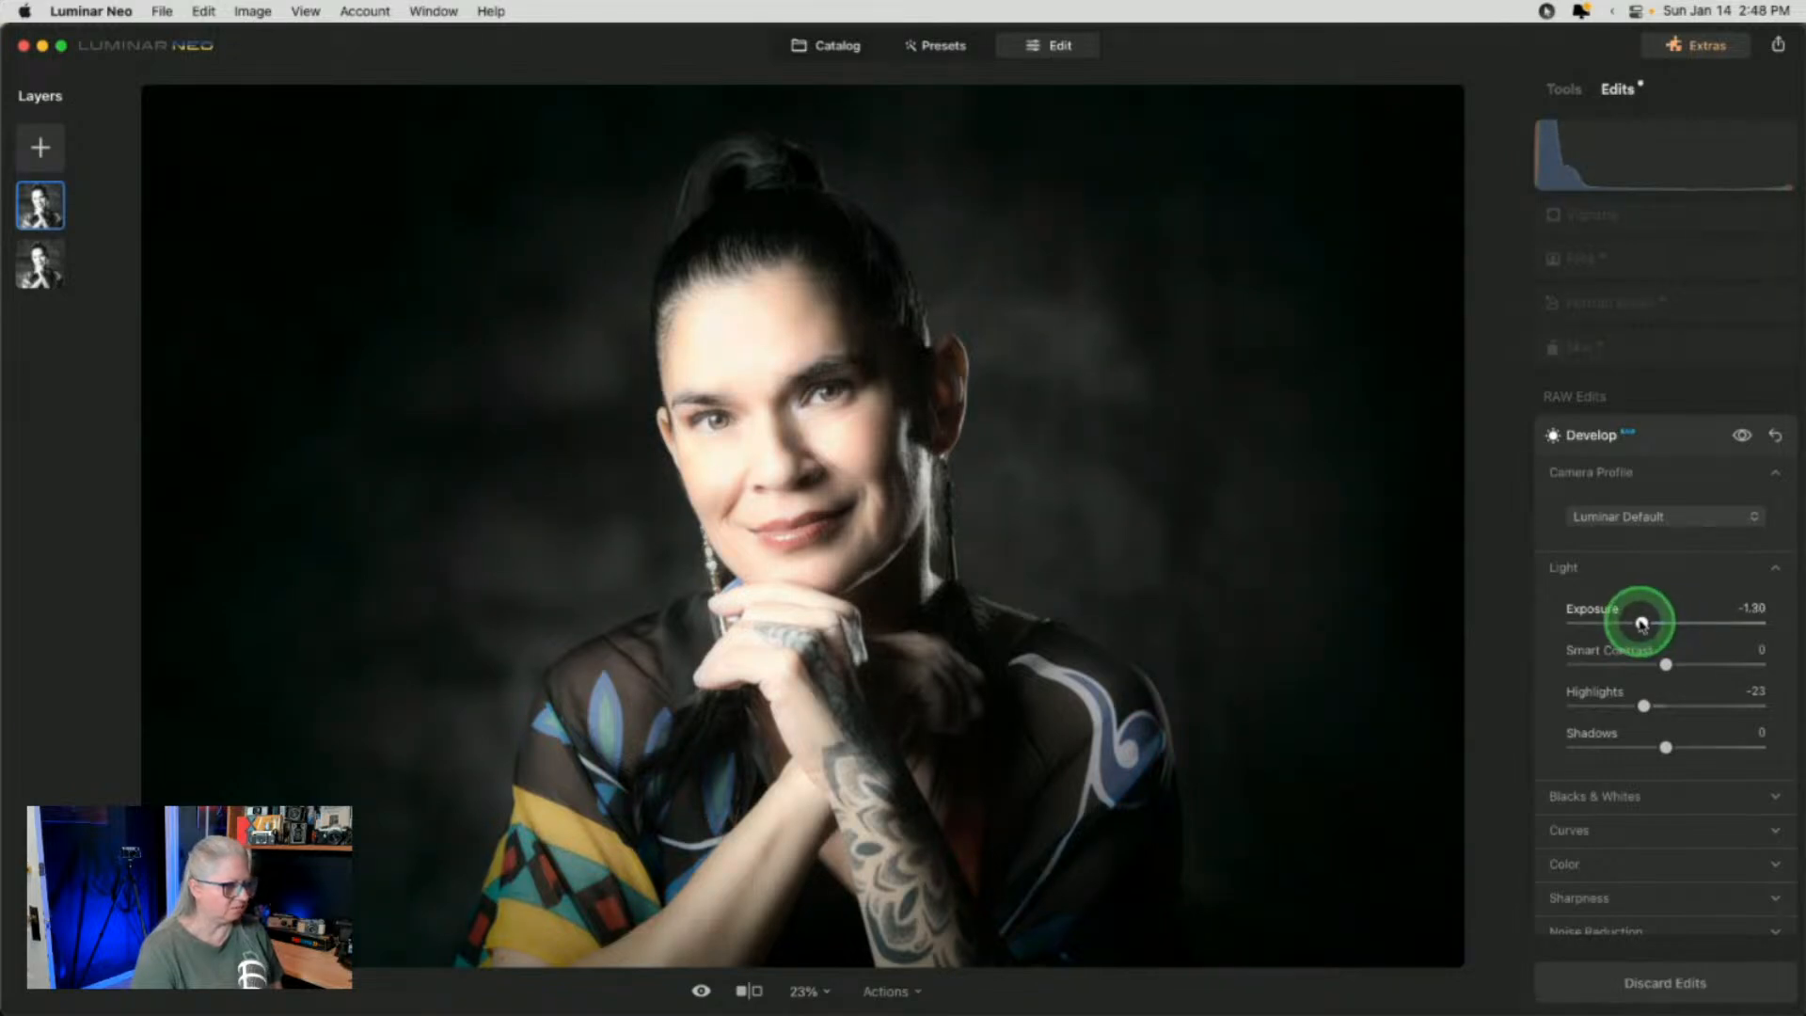
{"action": "left_click", "coordinate": [1626, 222]}
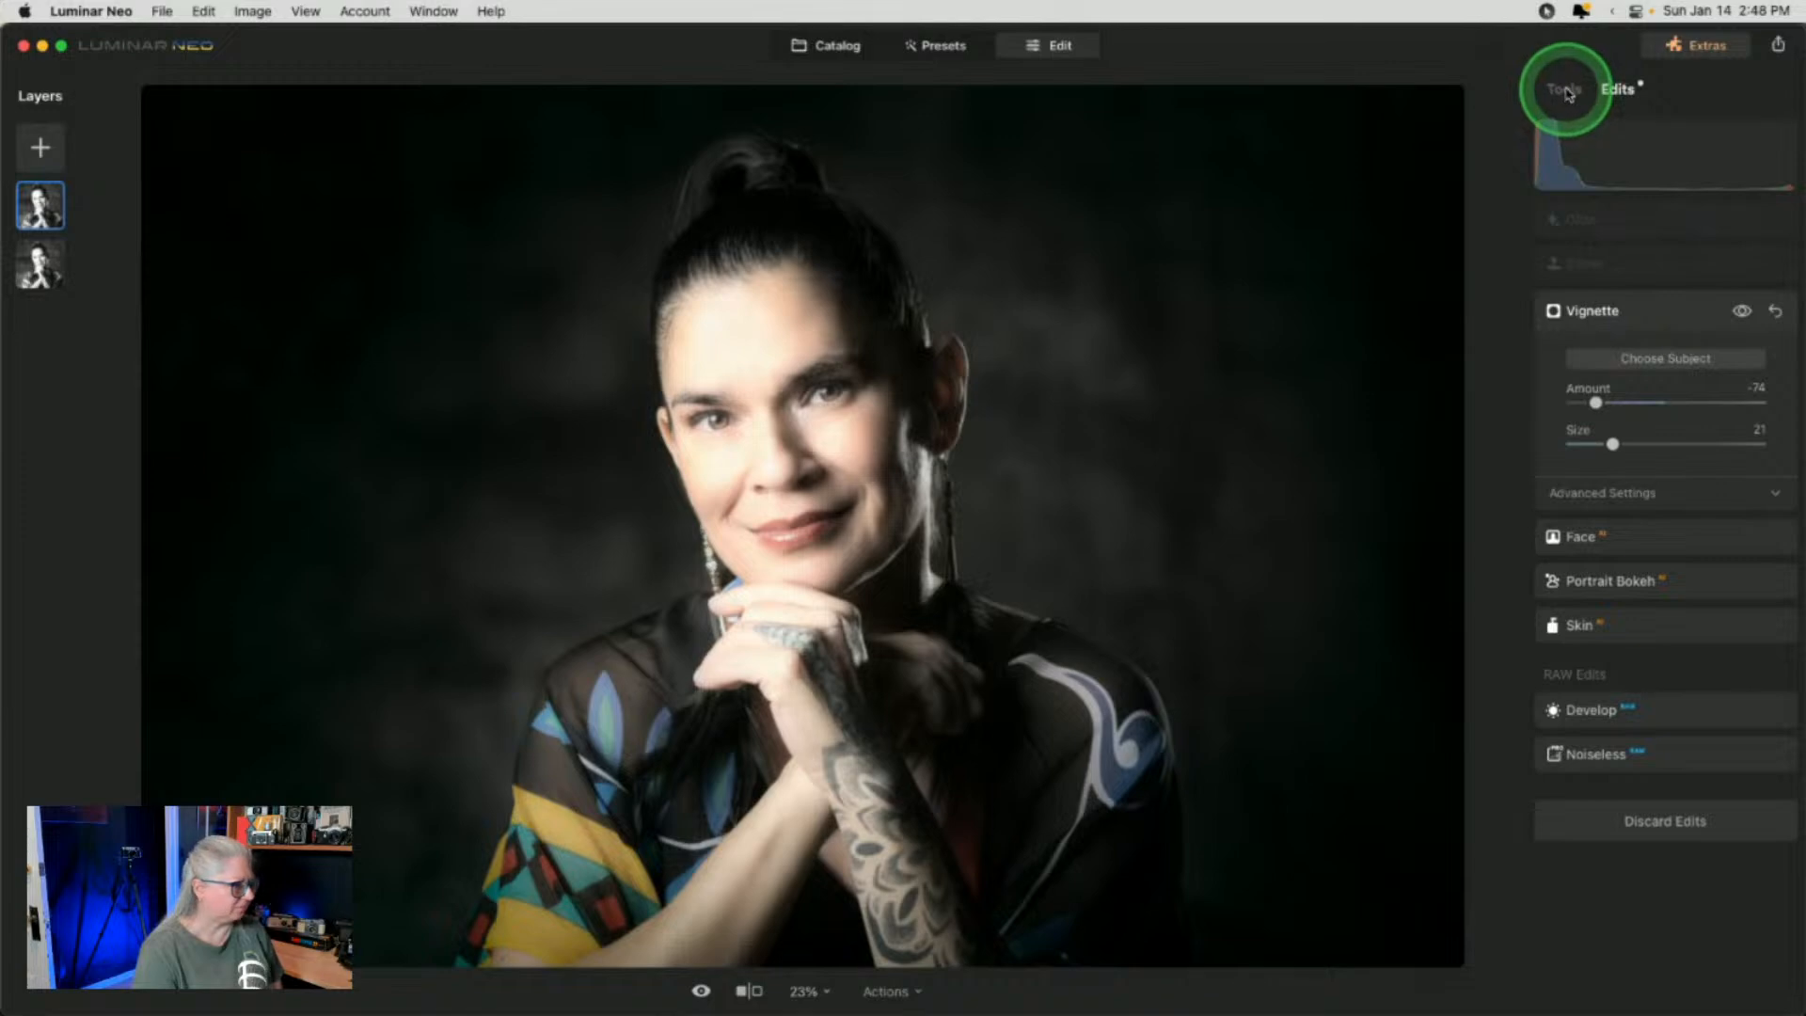
{"action": "left_click", "coordinate": [1566, 94]}
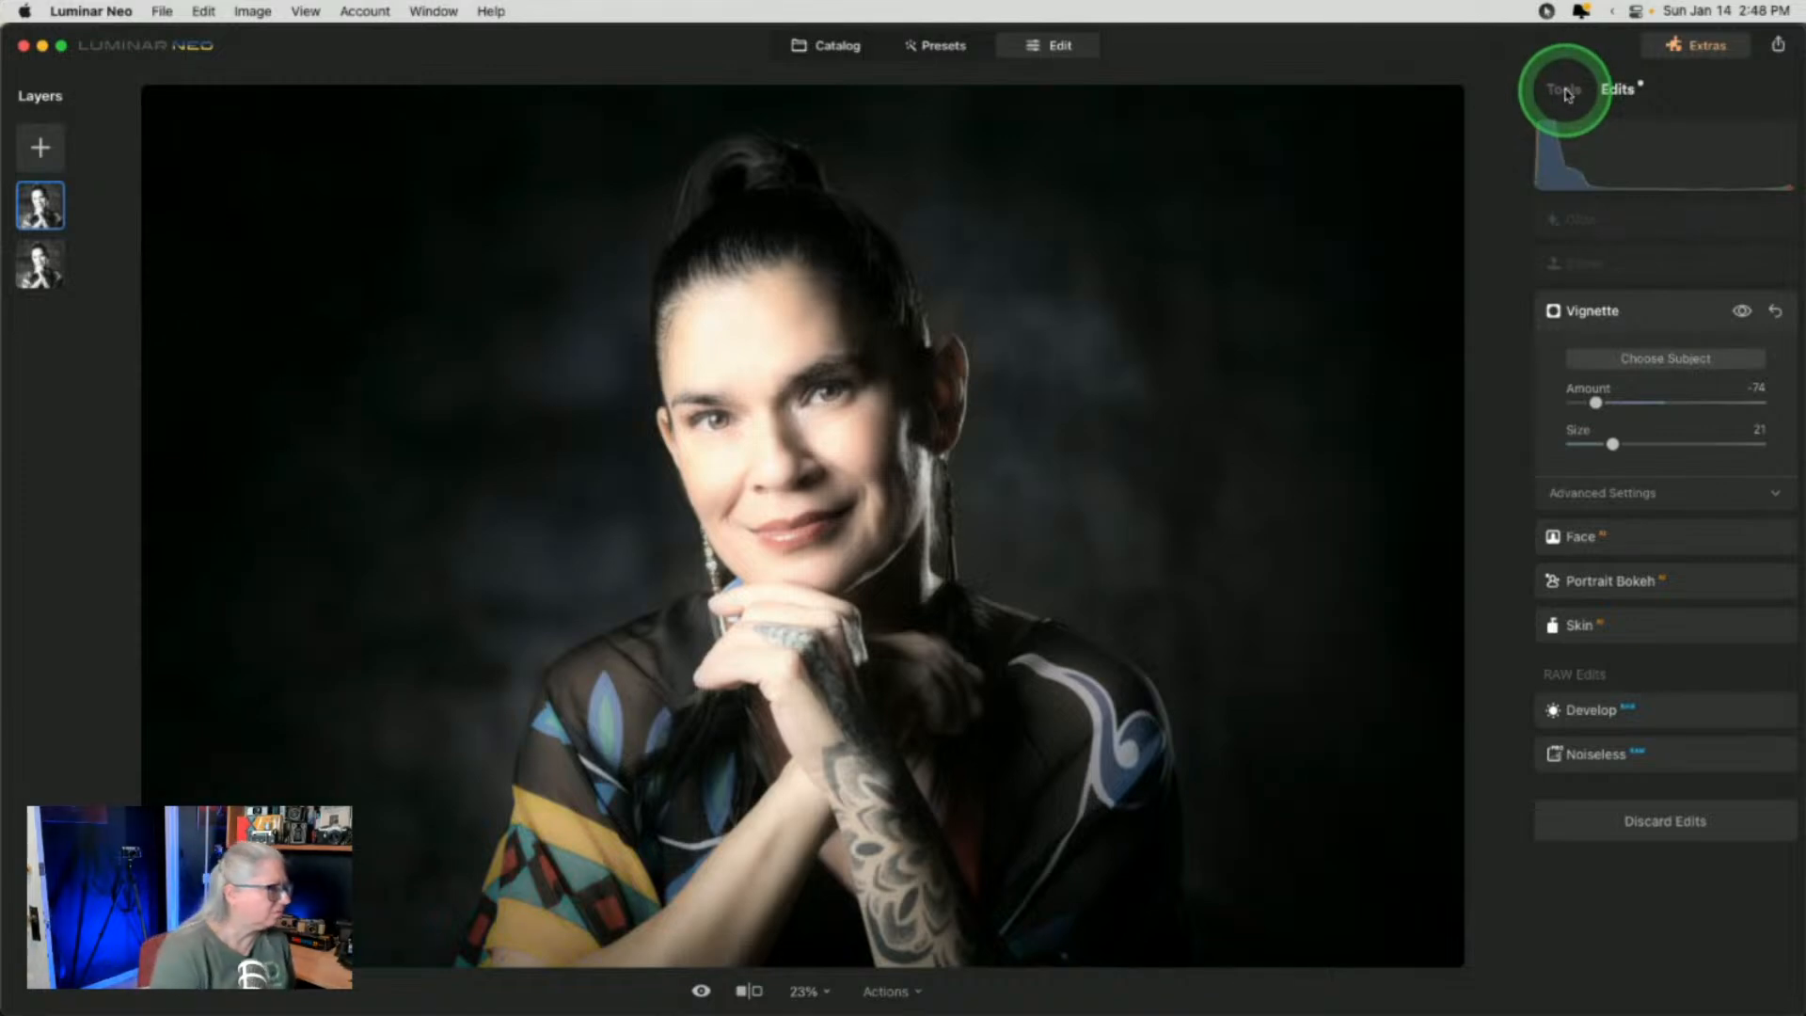
{"action": "left_click", "coordinate": [1690, 571]}
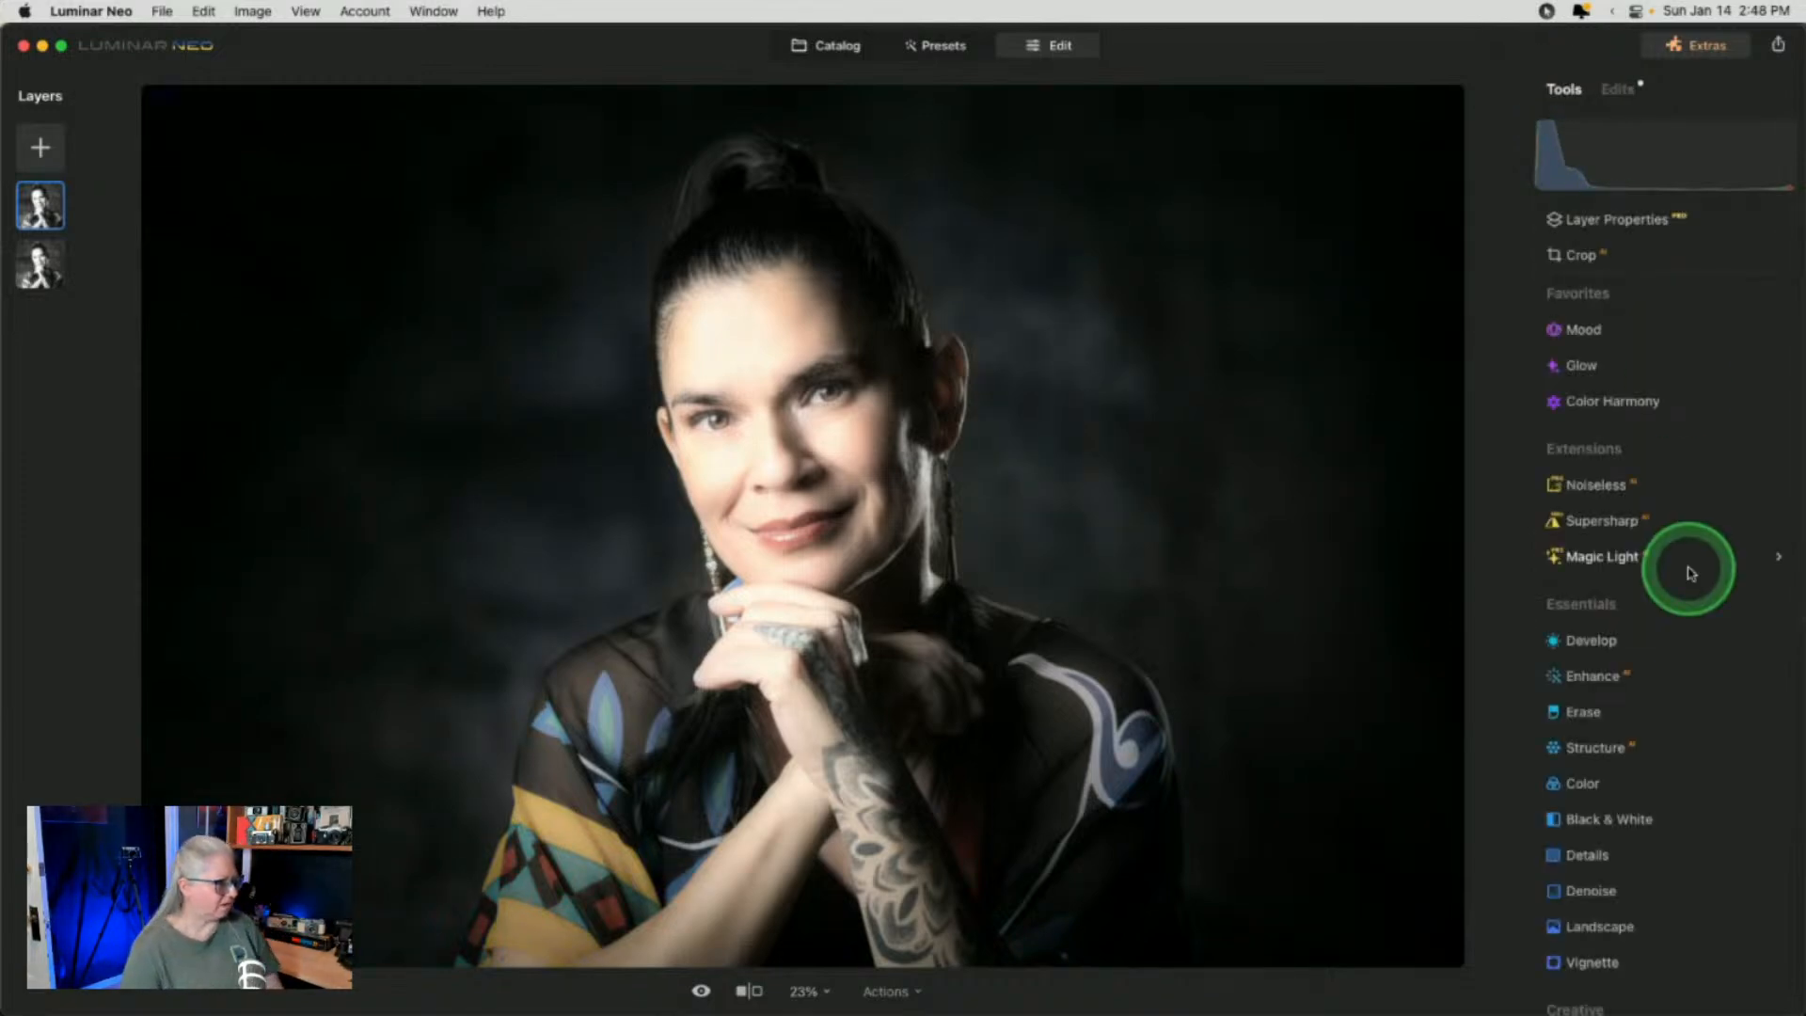
{"action": "left_click", "coordinate": [1621, 263]}
Change the iris colour to Brown in the top layer's Face edit
{"action": "left_click", "coordinate": [1618, 88]}
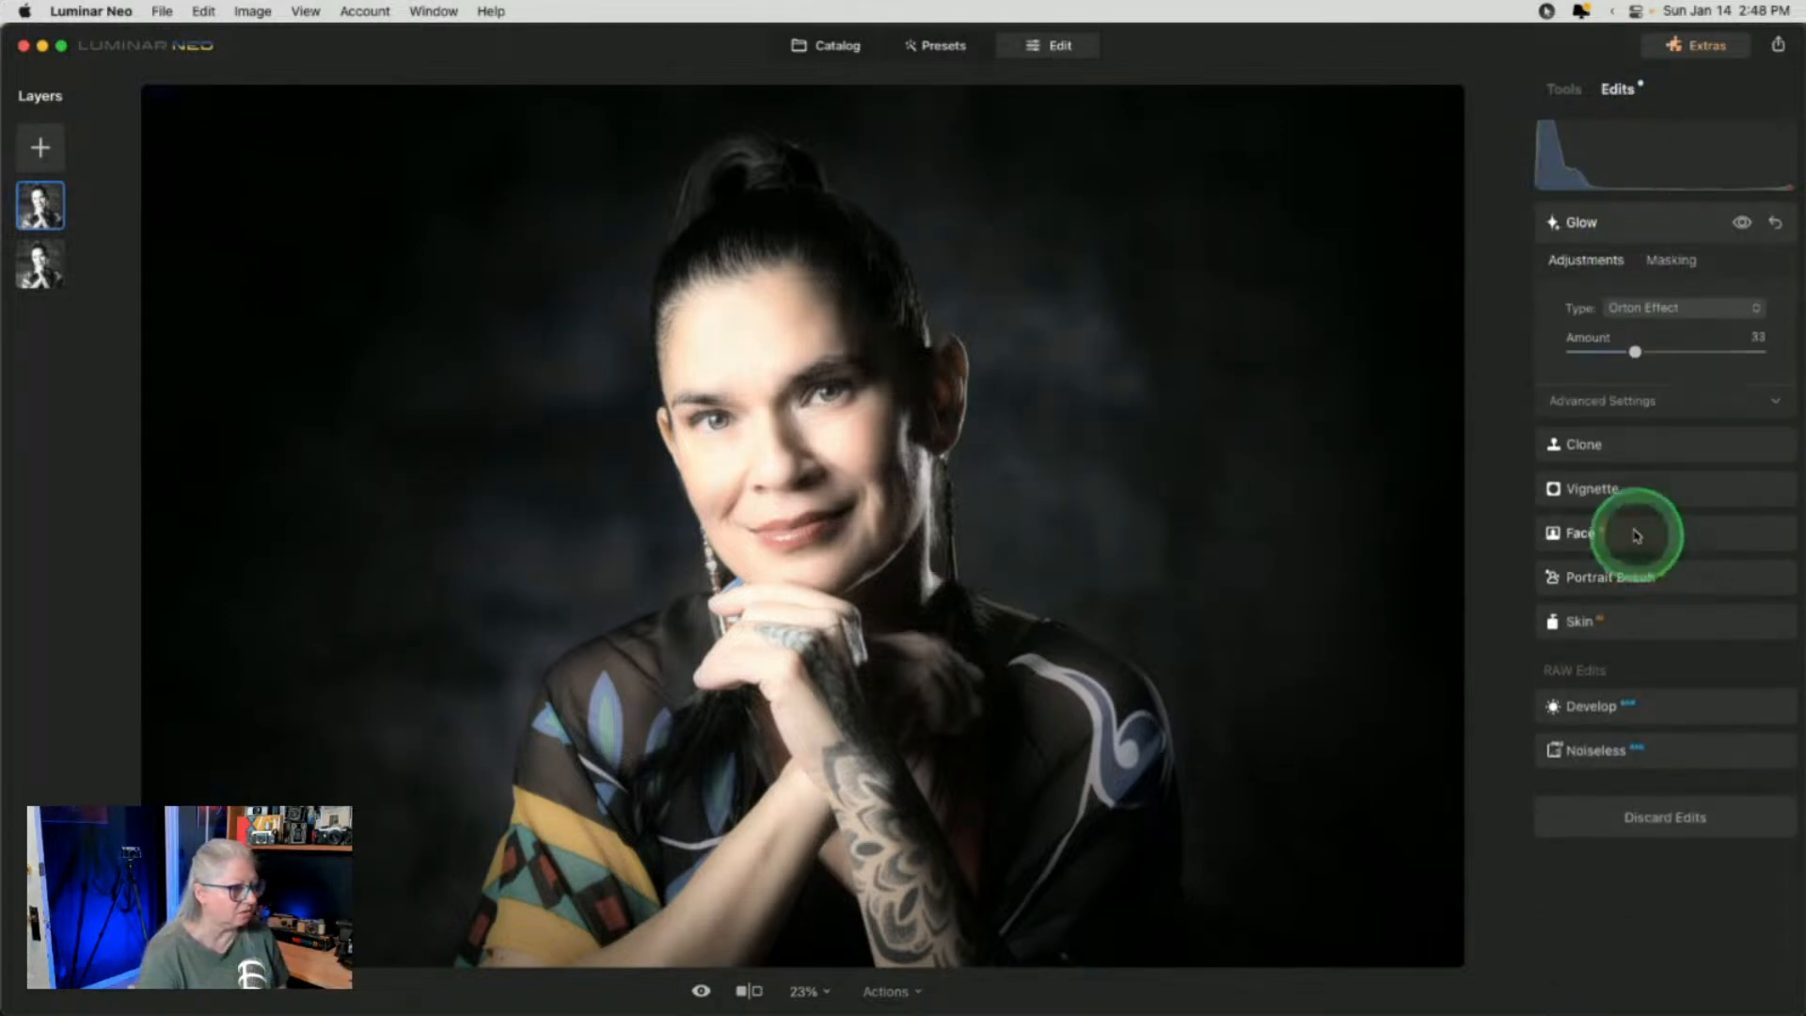
{"action": "left_click", "coordinate": [1637, 535]}
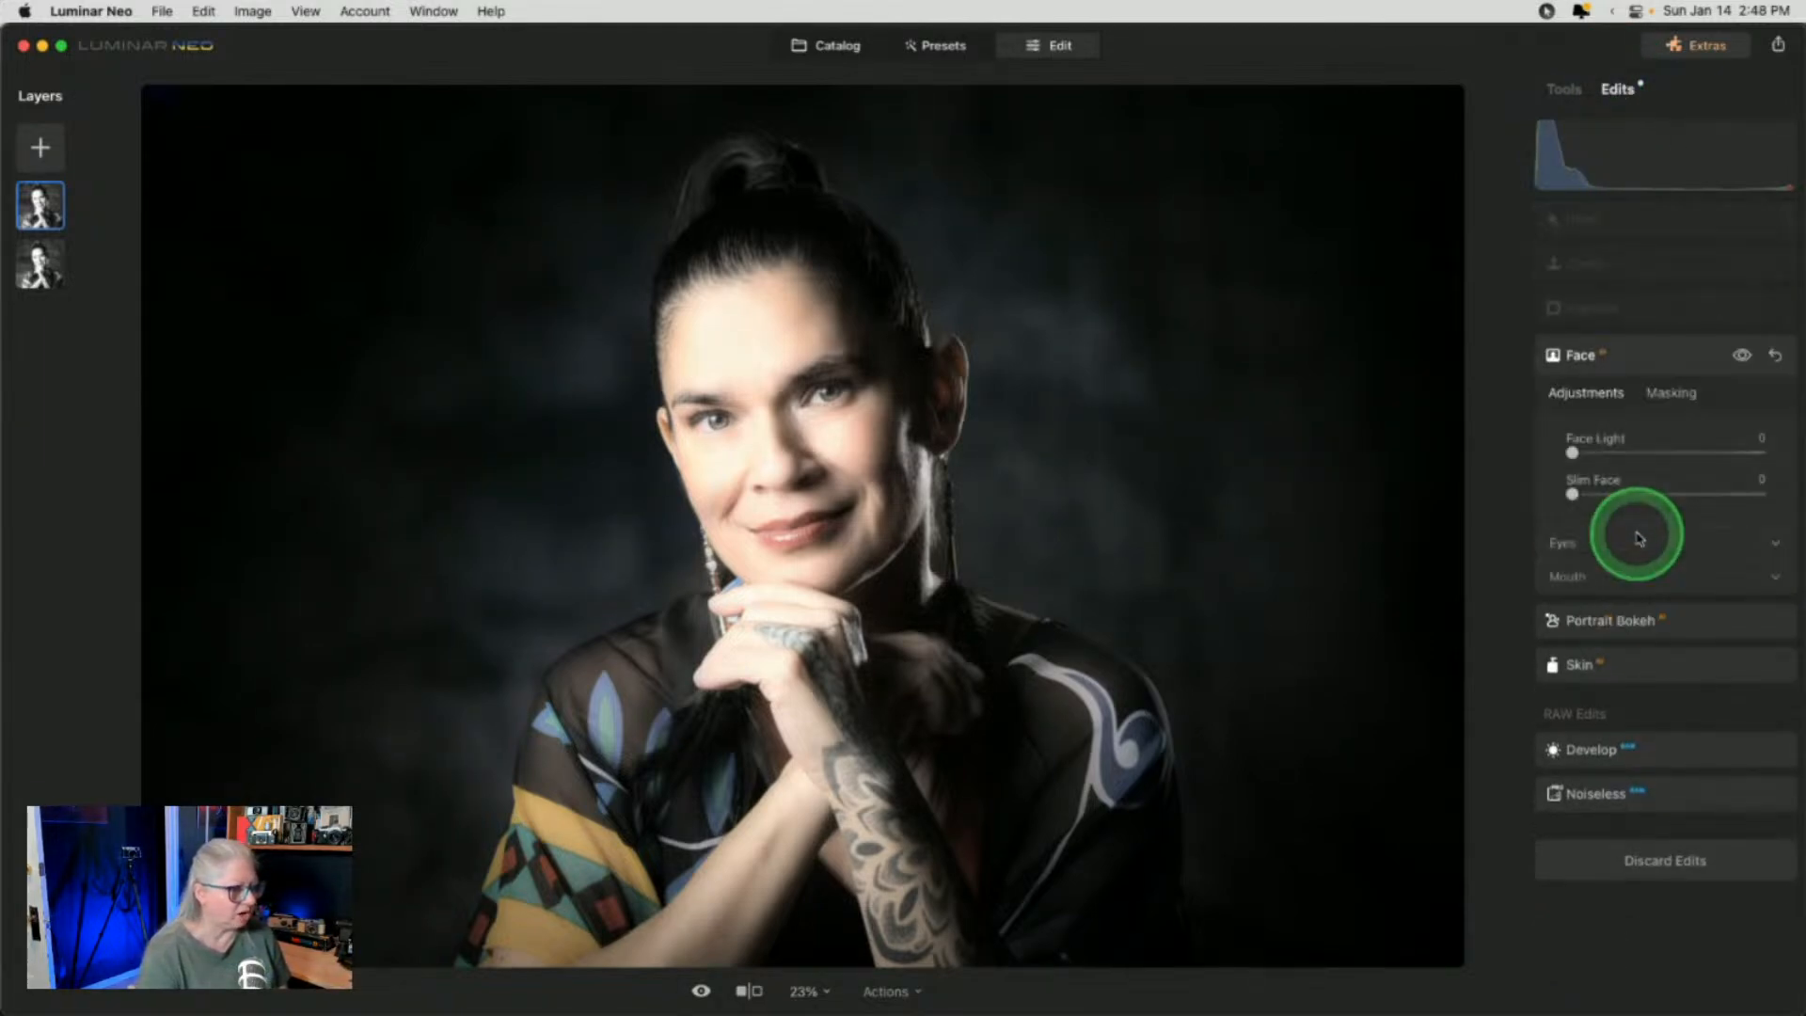
{"action": "left_click", "coordinate": [1599, 543]}
{"action": "left_click", "coordinate": [1620, 585]}
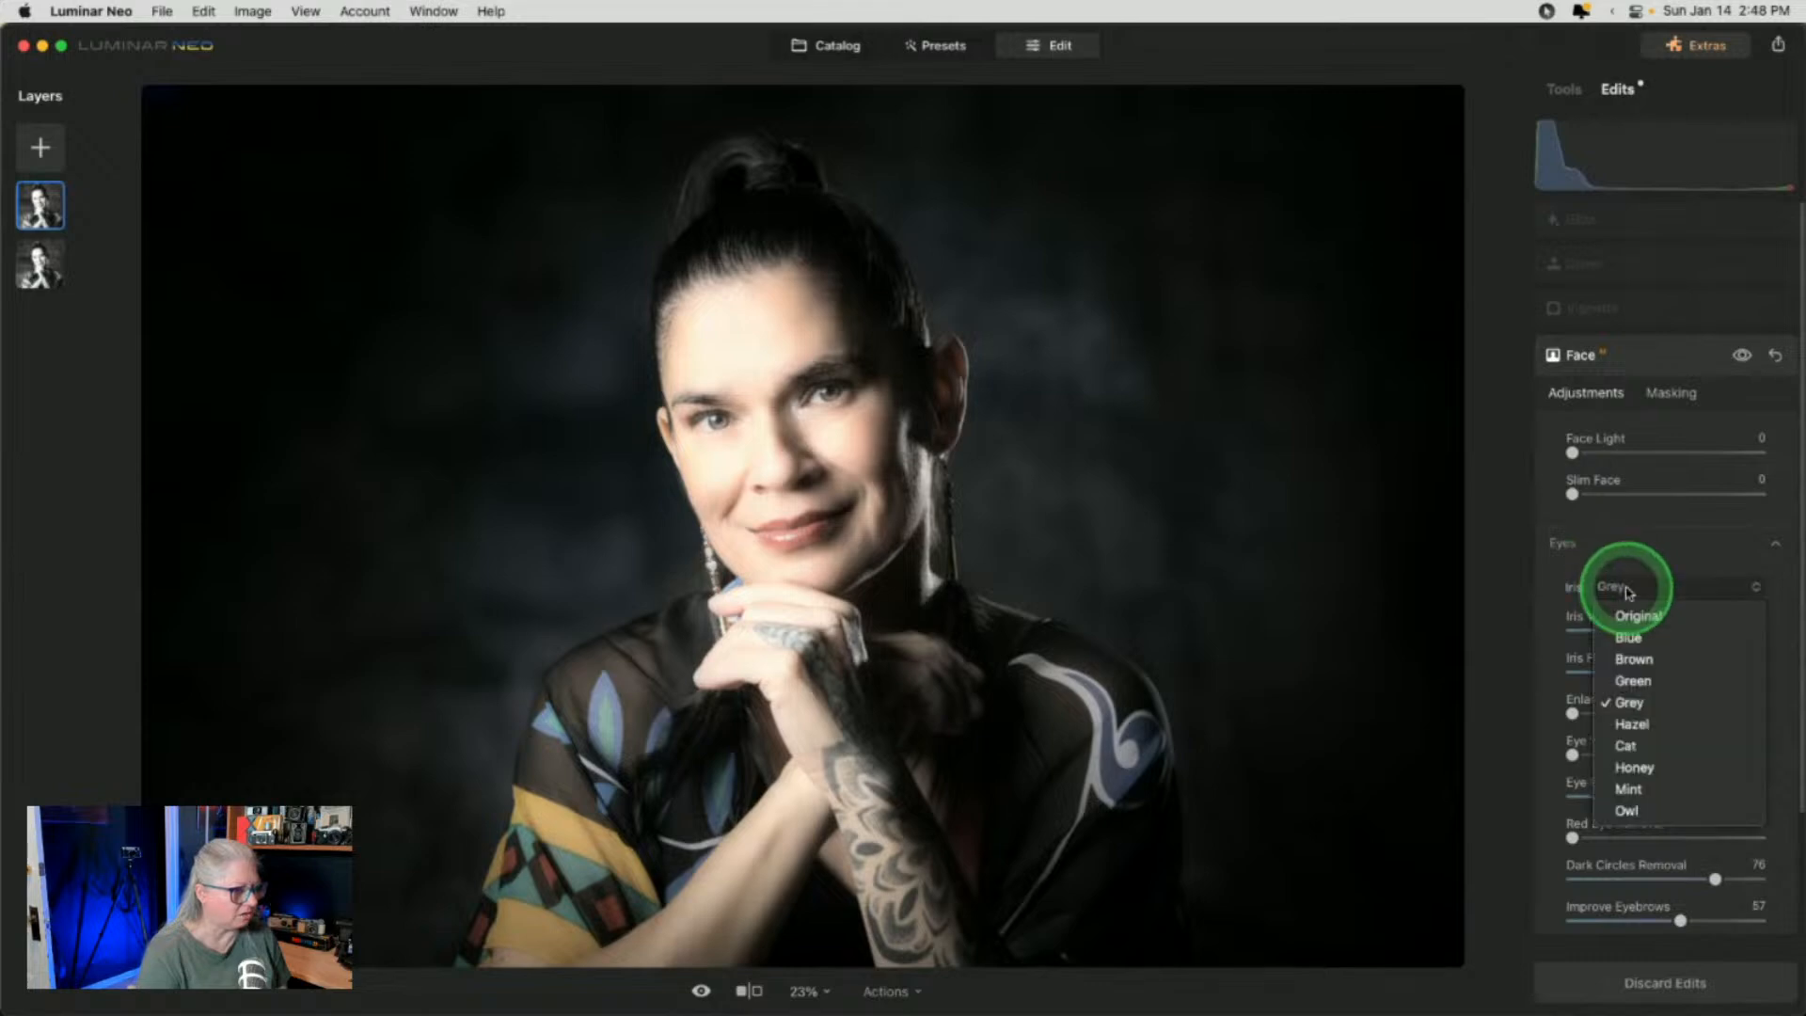
{"action": "left_click", "coordinate": [1634, 658]}
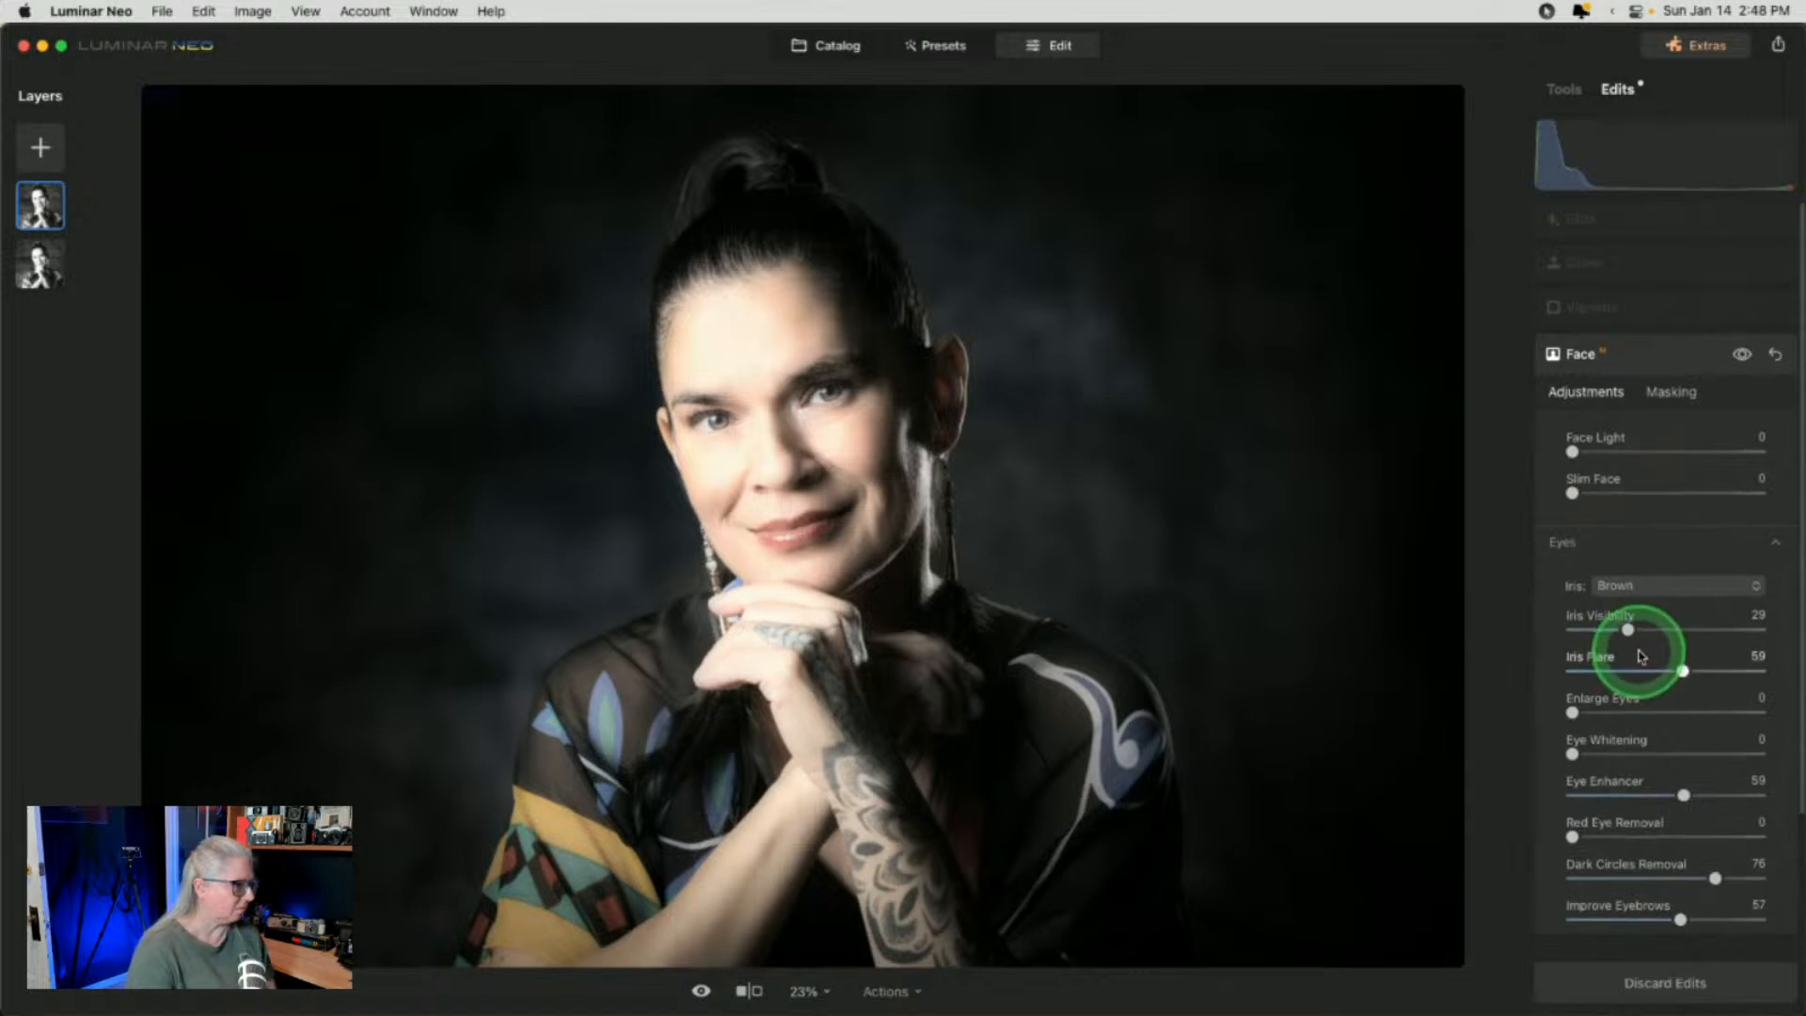
{"action": "left_click", "coordinate": [1646, 228]}
Set the top layer's blend mode to Normal and adjust its opacity to about 78
{"action": "left_click", "coordinate": [1562, 89]}
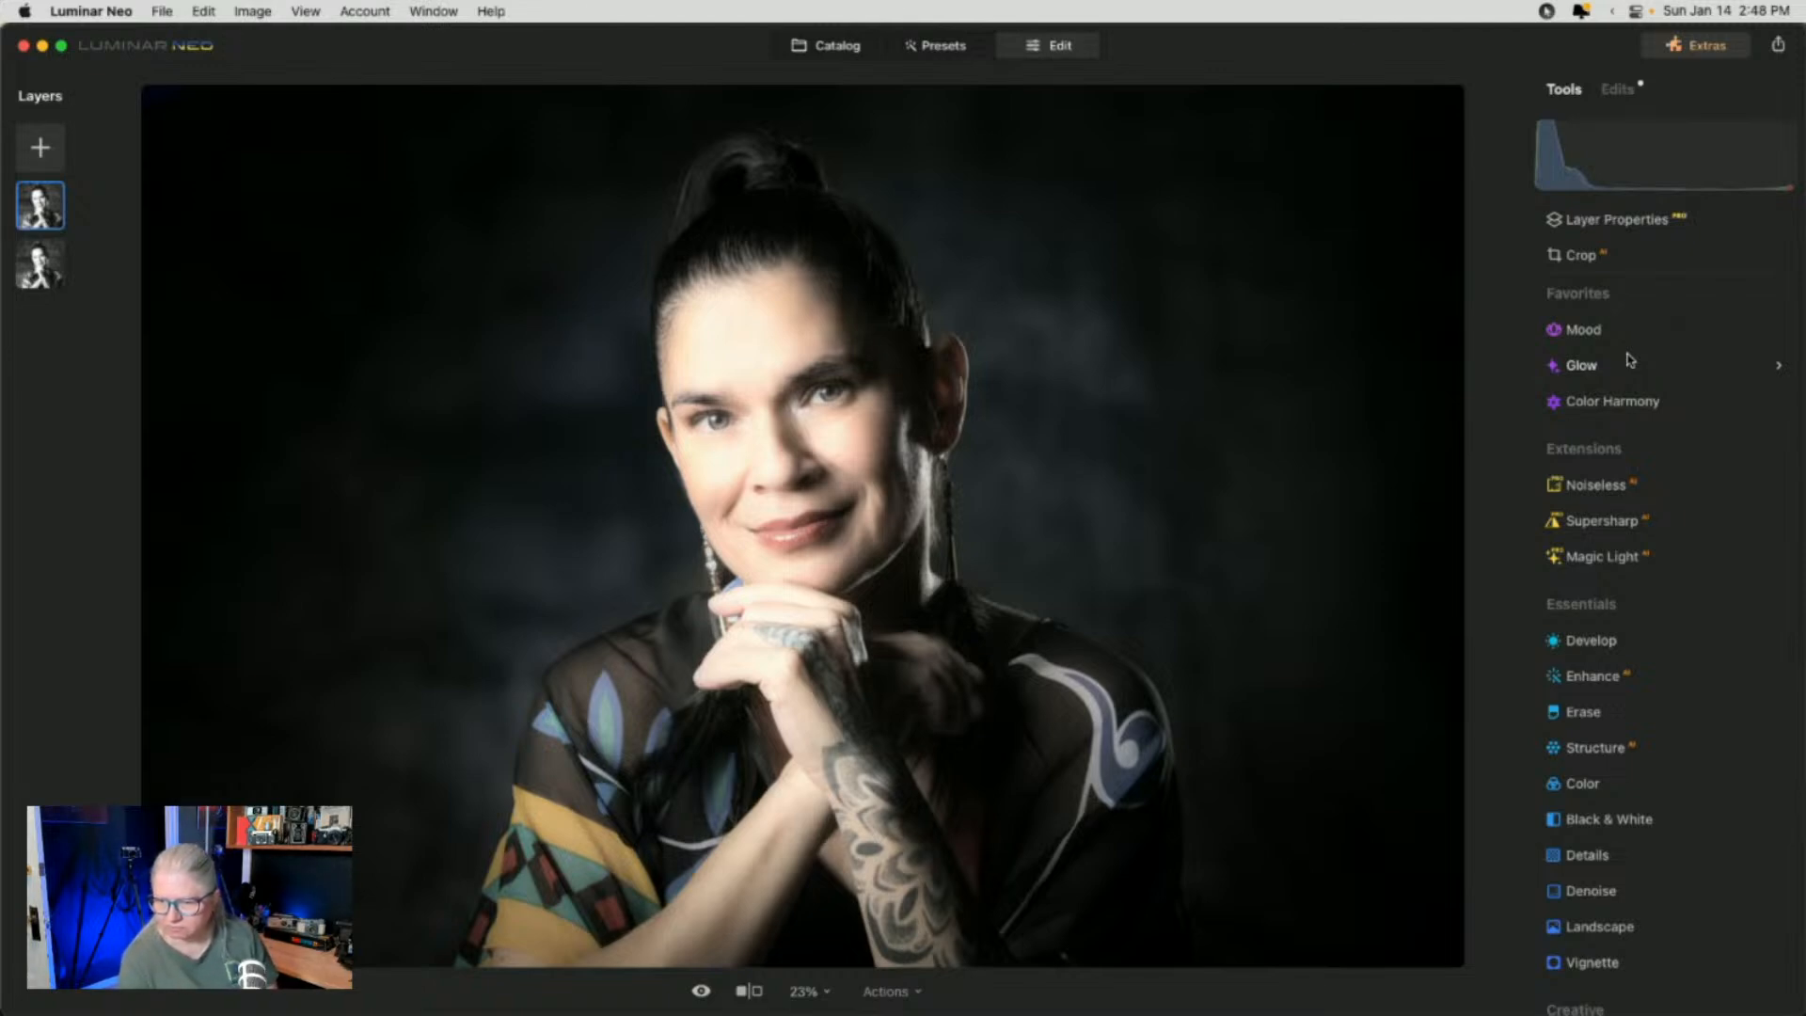
{"action": "left_click", "coordinate": [1663, 368]}
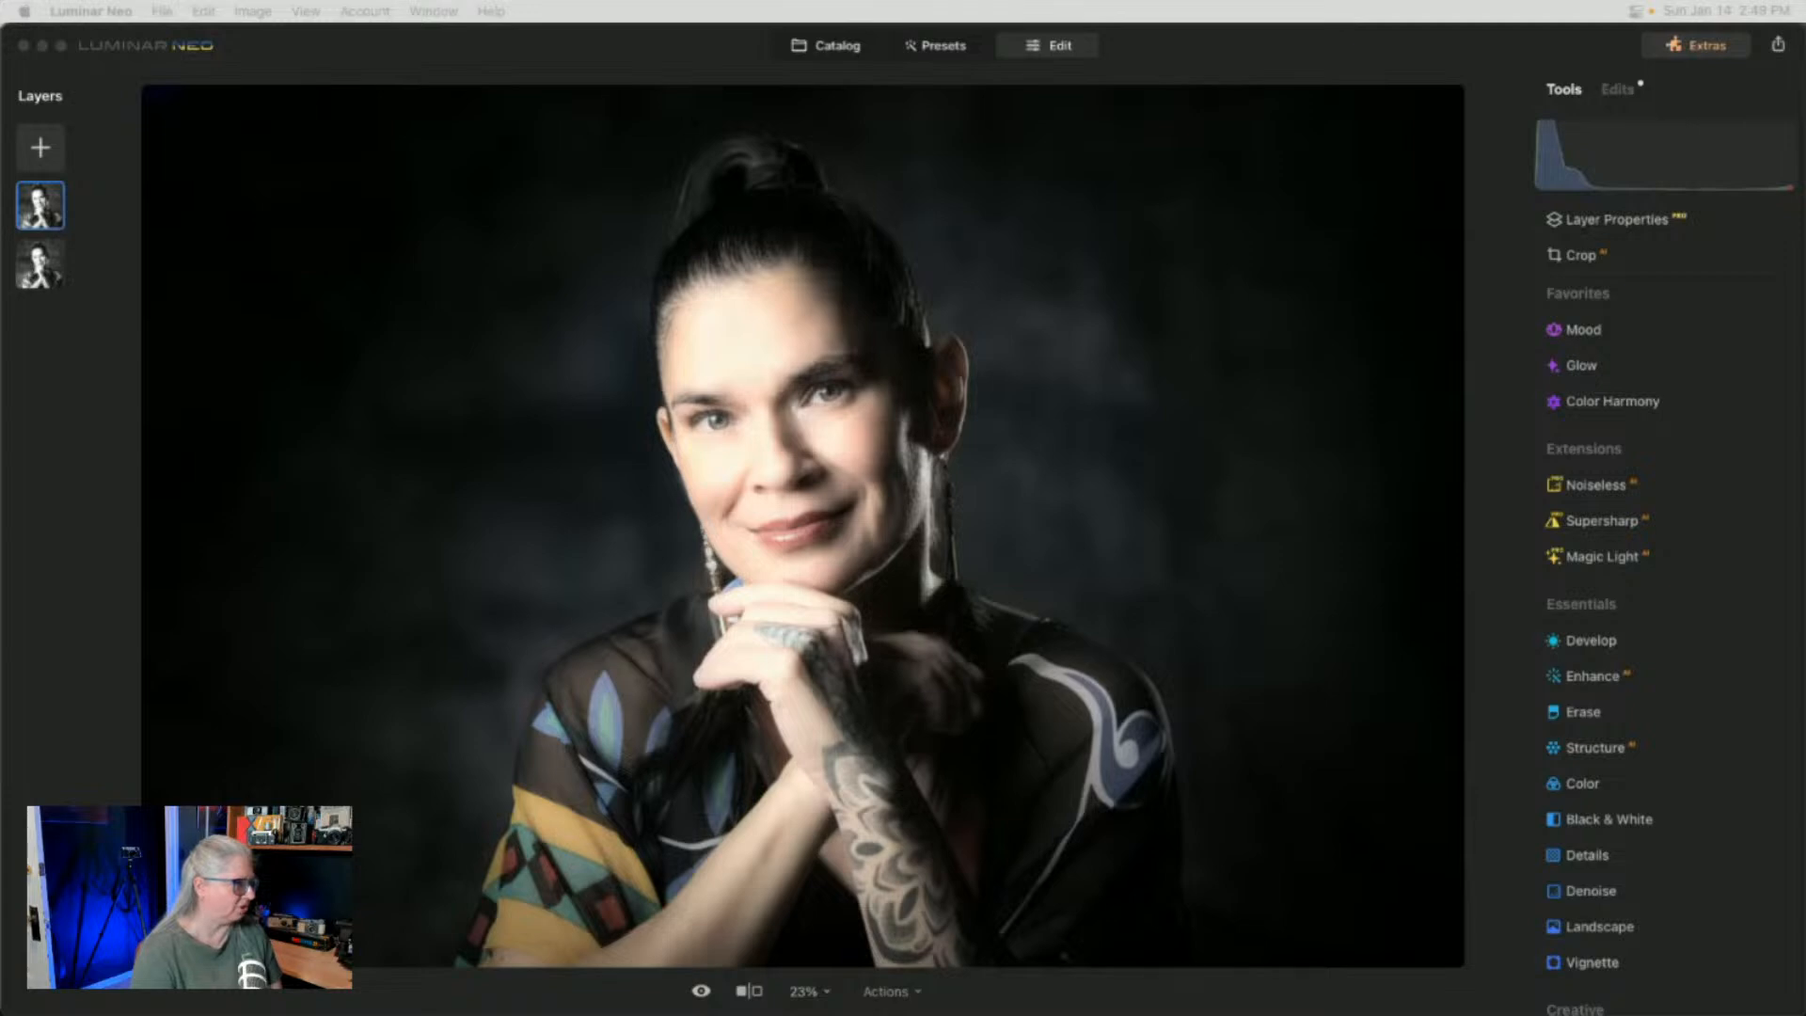
{"action": "left_click", "coordinate": [1615, 220]}
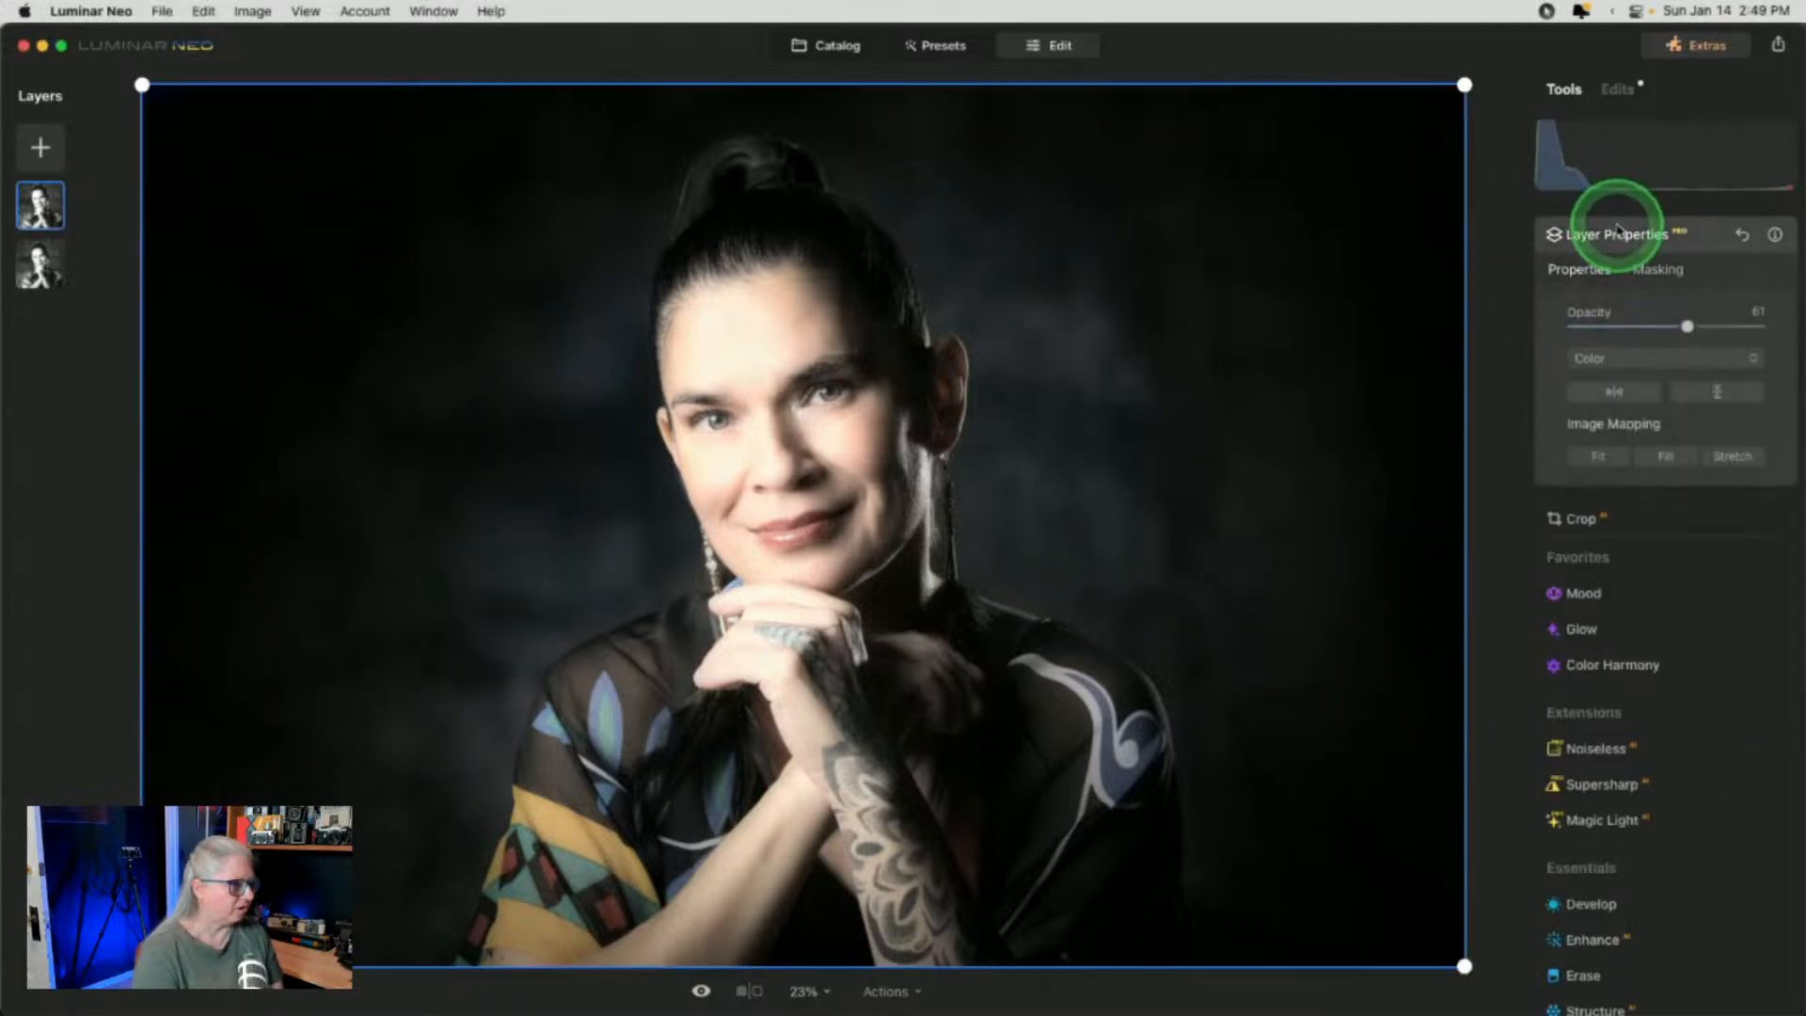
{"action": "left_click", "coordinate": [1627, 357]}
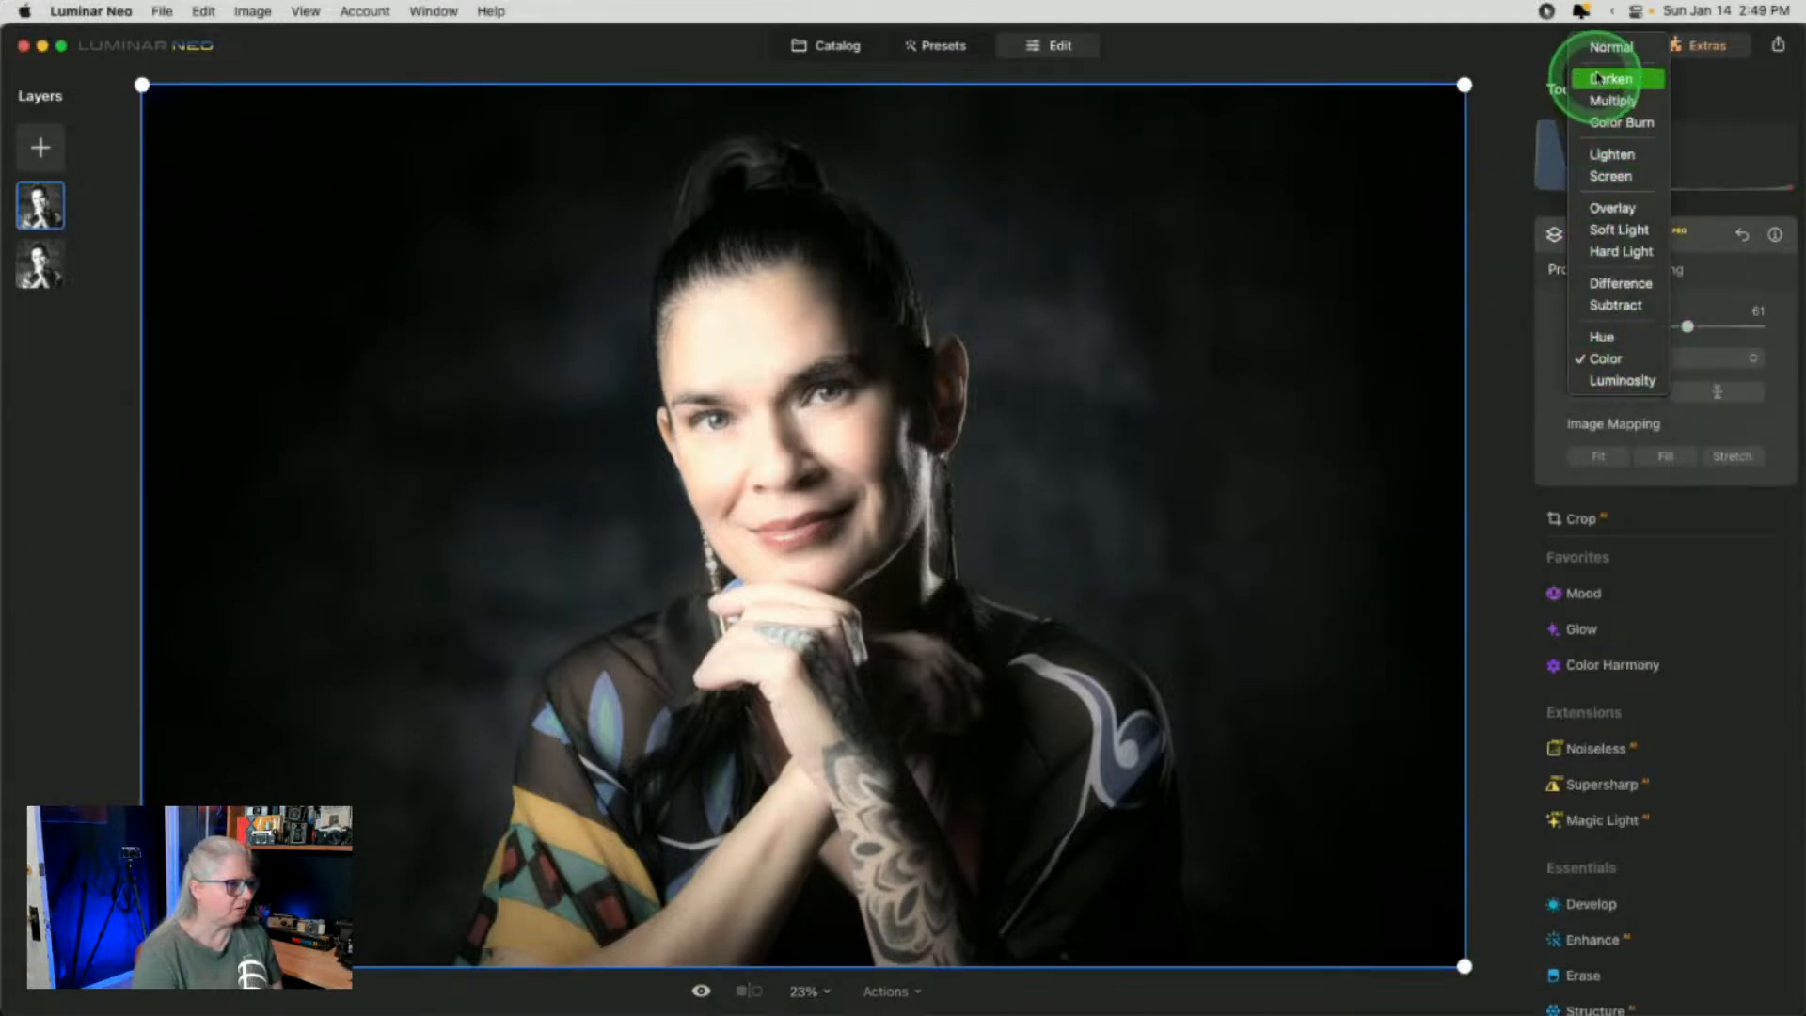
{"action": "left_click", "coordinate": [1610, 47]}
{"action": "left_click_drag", "start_coordinate": [1687, 326], "coordinate": [1726, 326]}
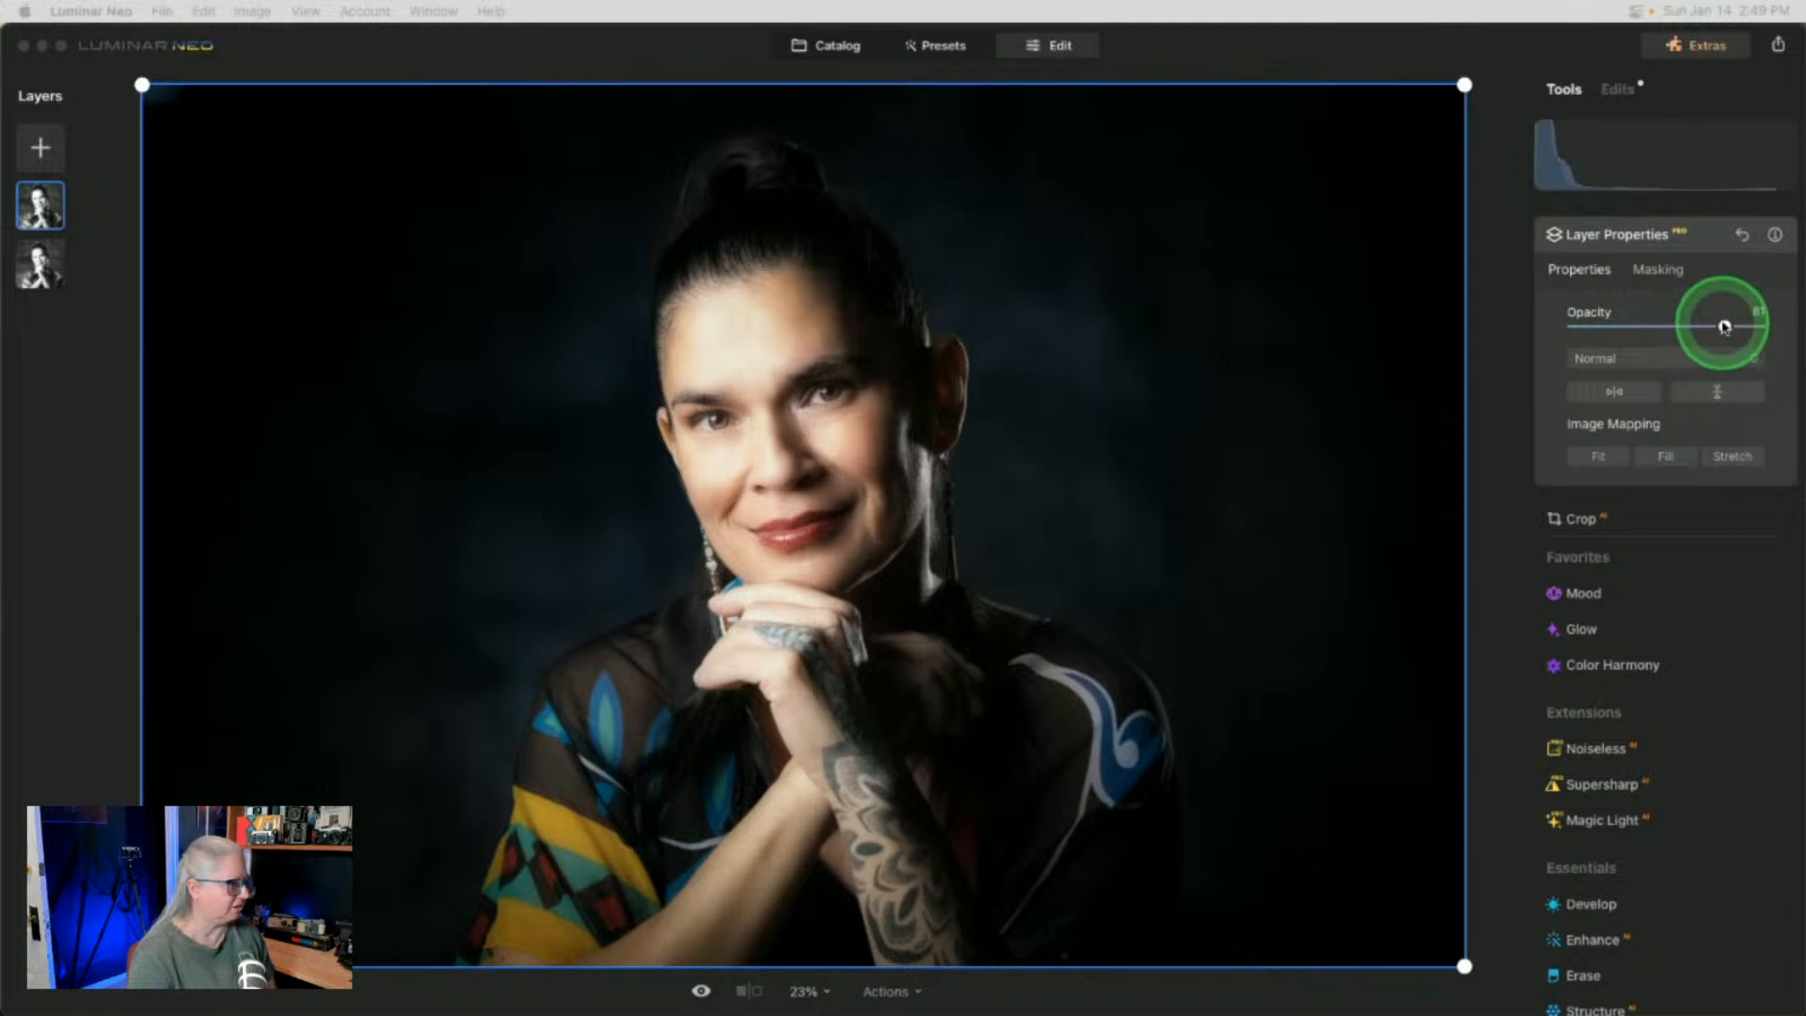
{"action": "mouse_move", "coordinate": [1724, 326]}
{"action": "left_mouse_down"}
{"action": "mouse_move", "coordinate": [1589, 324]}
{"action": "mouse_move", "coordinate": [1695, 325]}
{"action": "left_mouse_up"}
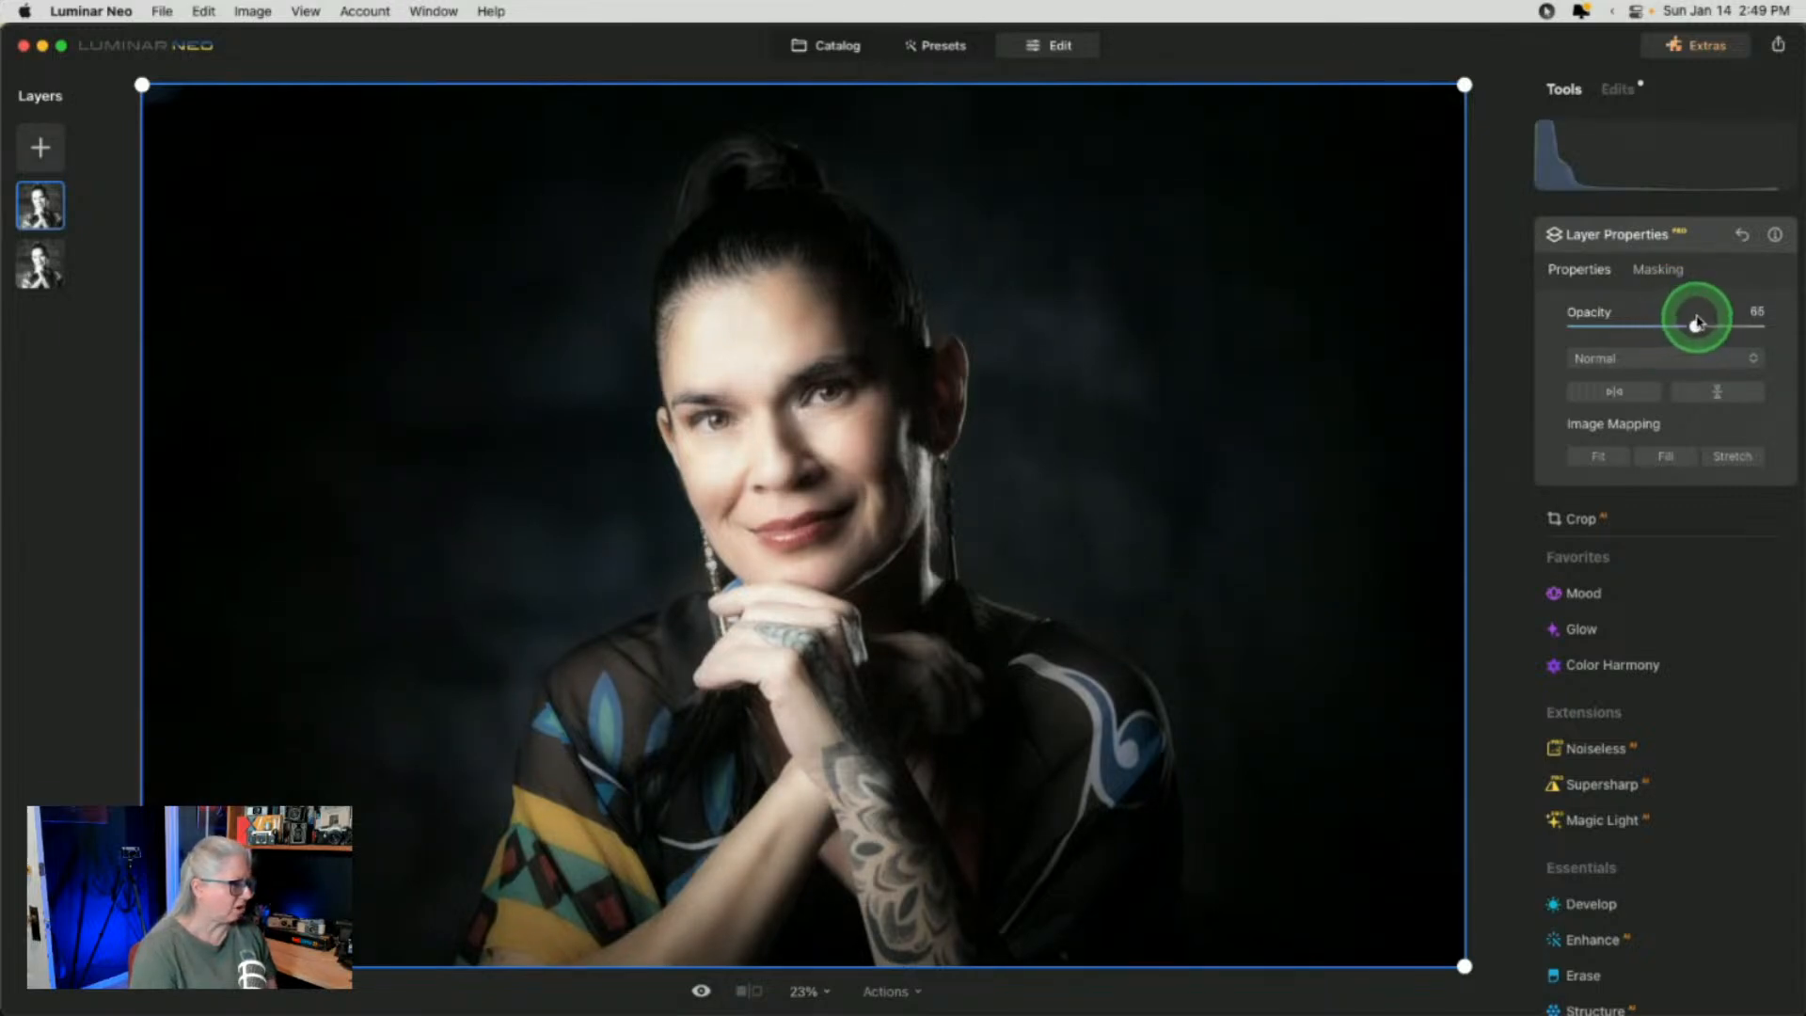
{"action": "mouse_move", "coordinate": [1696, 324]}
{"action": "left_mouse_down"}
{"action": "mouse_move", "coordinate": [1738, 319]}
{"action": "mouse_move", "coordinate": [1680, 313]}
{"action": "mouse_move", "coordinate": [1713, 312]}
{"action": "left_mouse_up"}
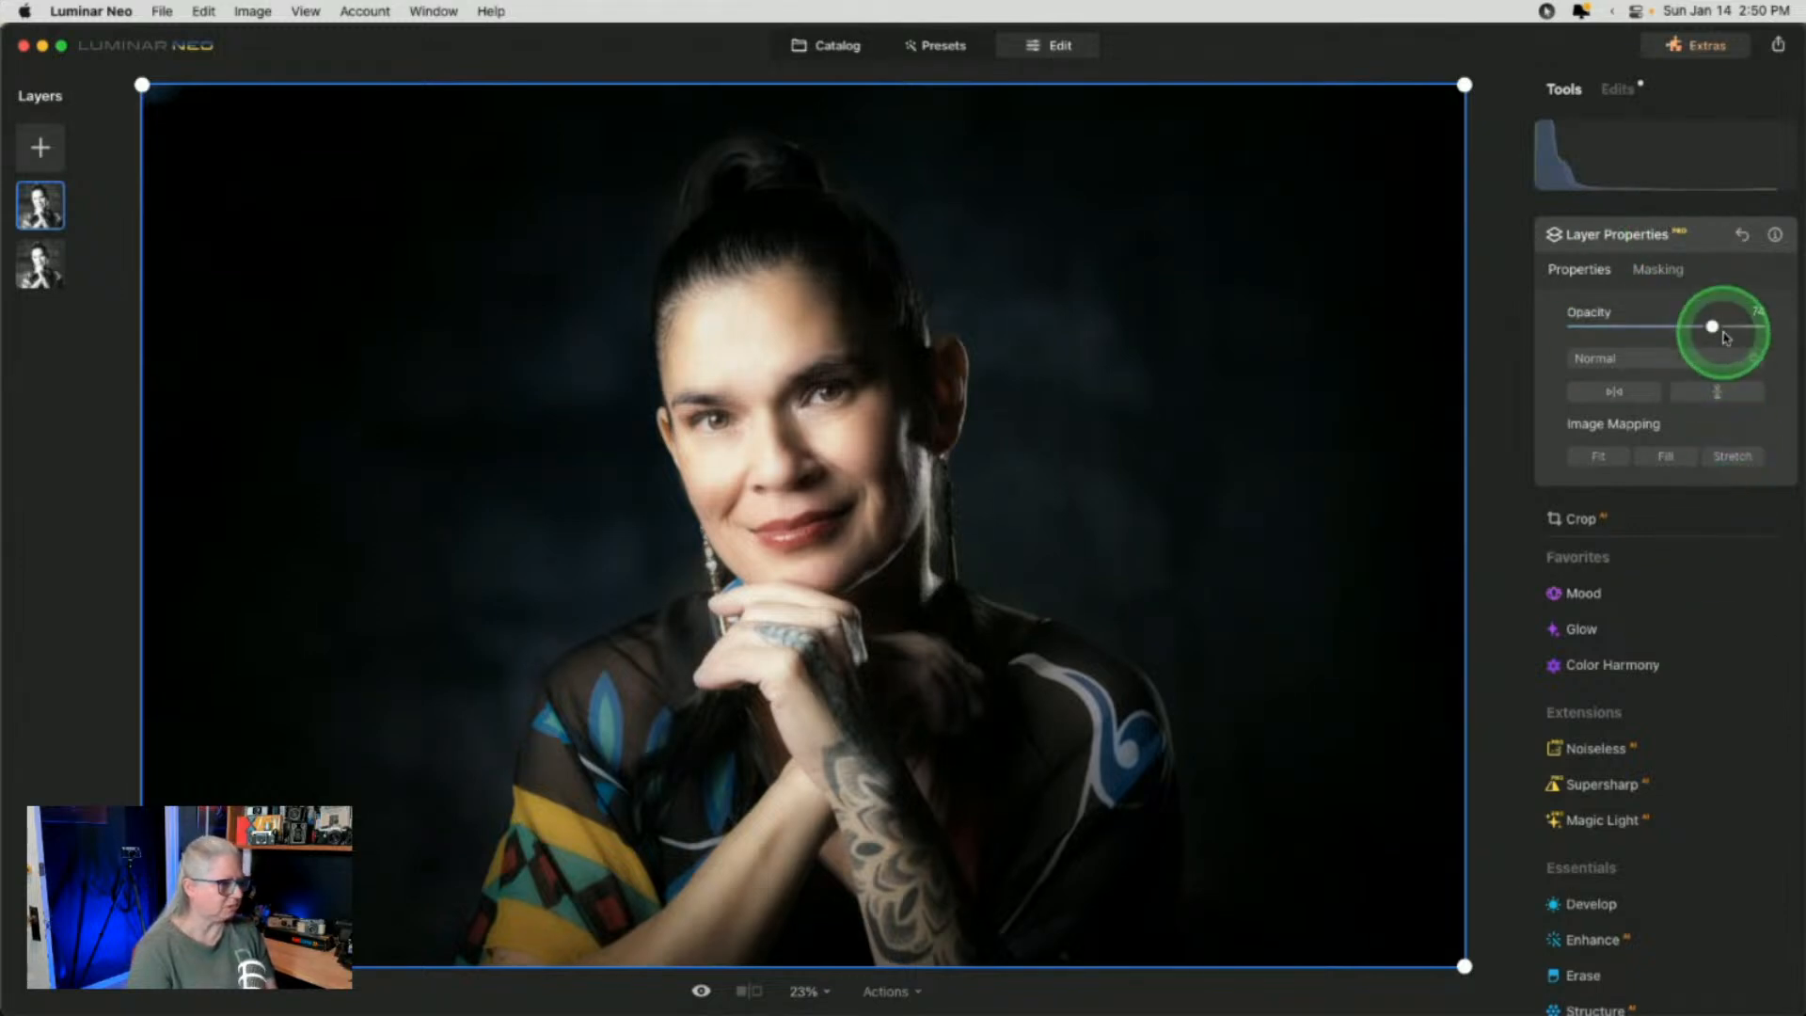
{"action": "mouse_move", "coordinate": [1715, 325]}
{"action": "left_mouse_down"}
{"action": "mouse_move", "coordinate": [1694, 325]}
{"action": "mouse_move", "coordinate": [1719, 326]}
{"action": "left_mouse_up"}
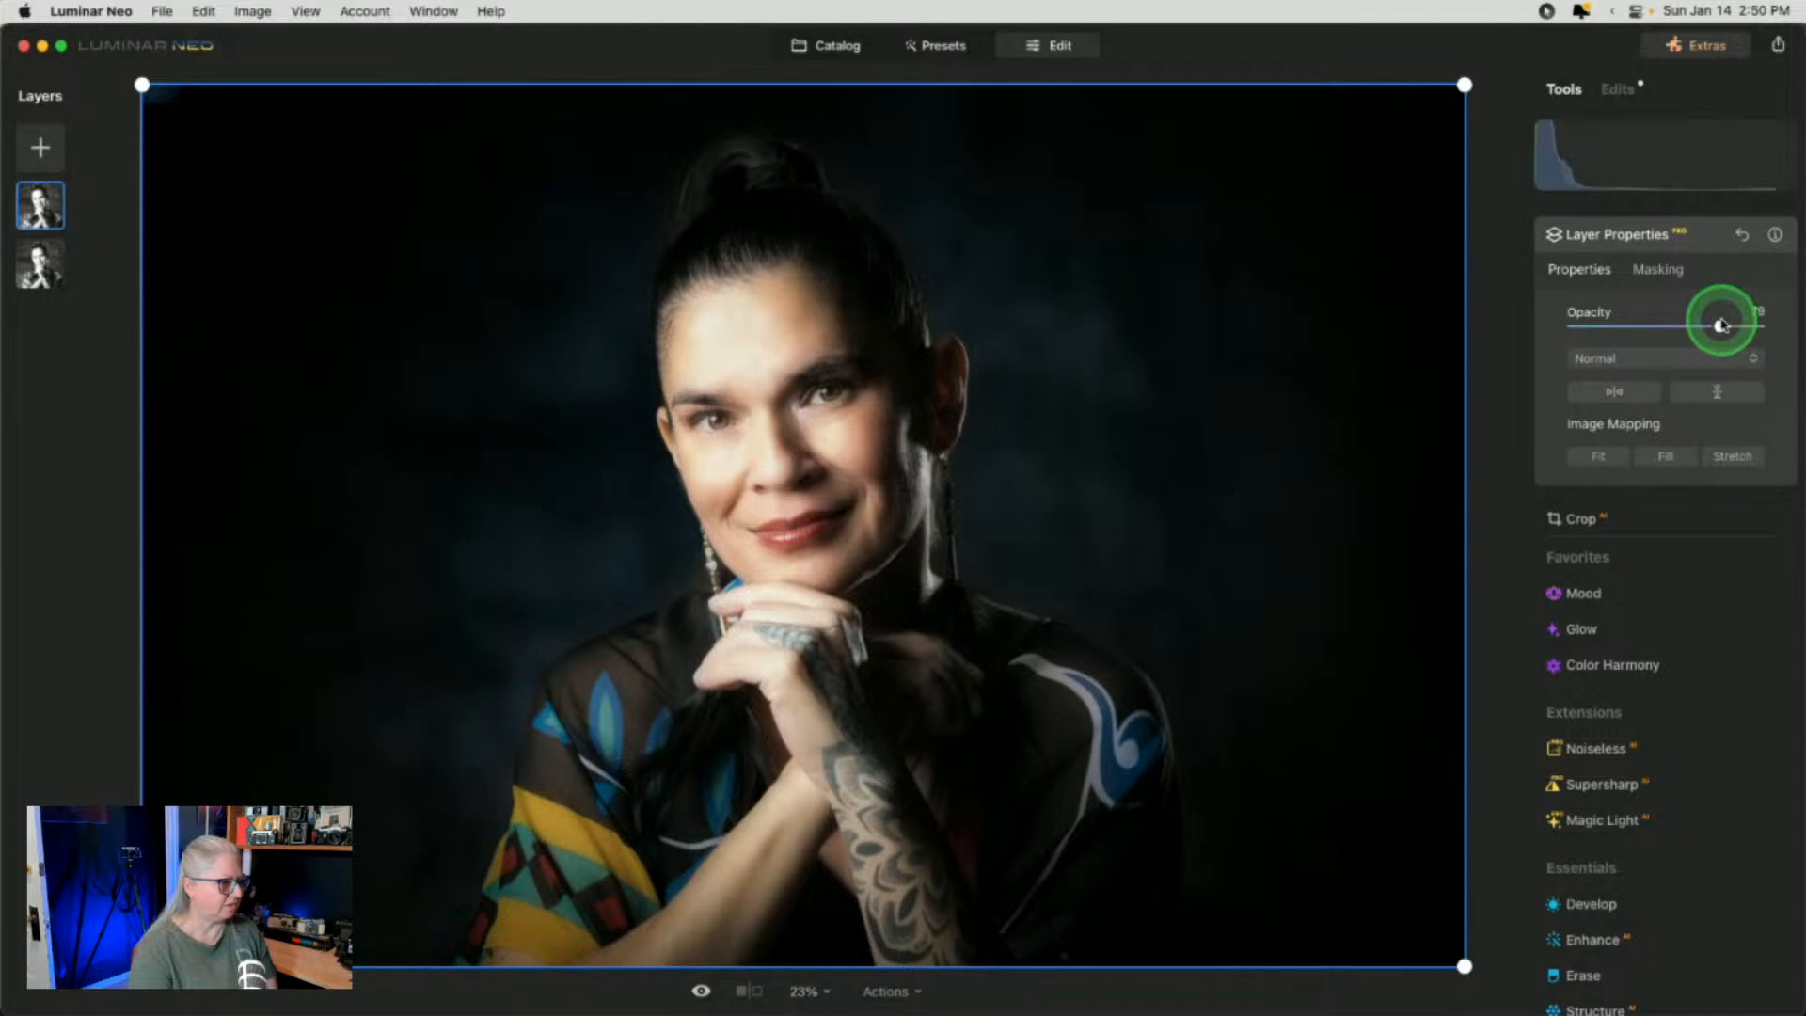
Set the exposure to -0.99 and the shadows to 14 in the top layer's RAW Develop edit
{"action": "left_click", "coordinate": [1618, 88]}
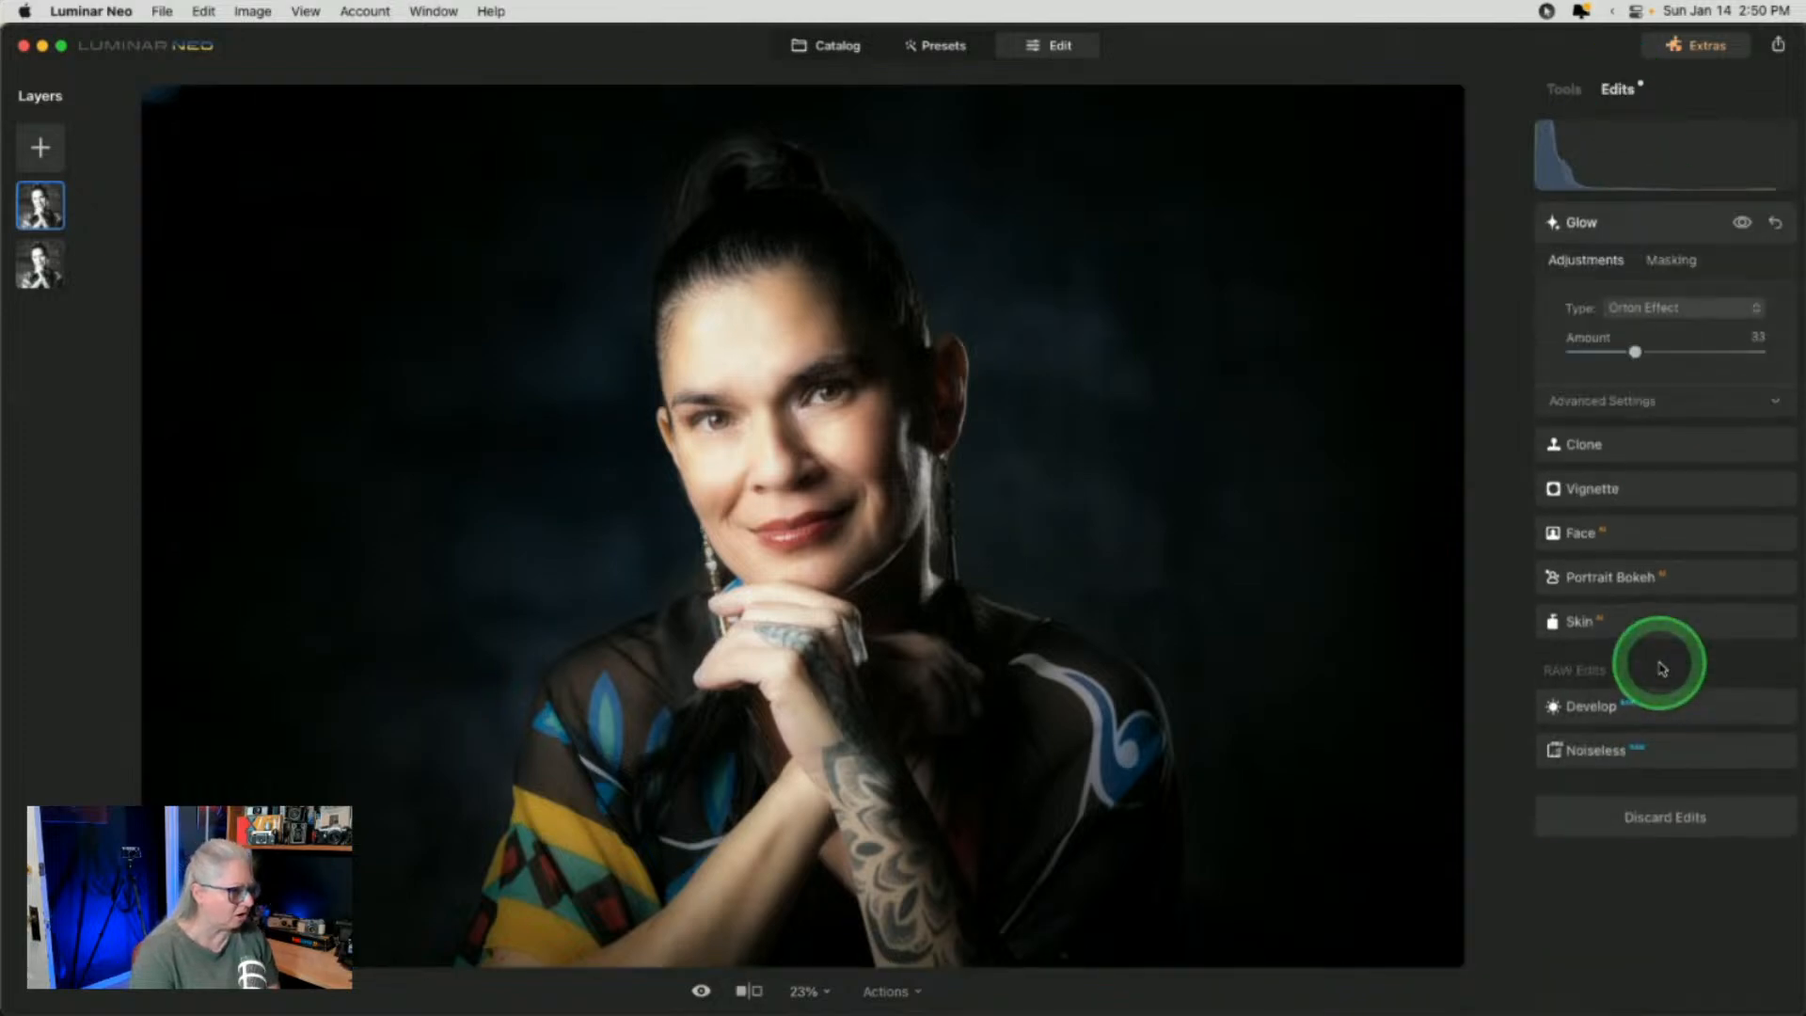
{"action": "left_click", "coordinate": [1666, 701]}
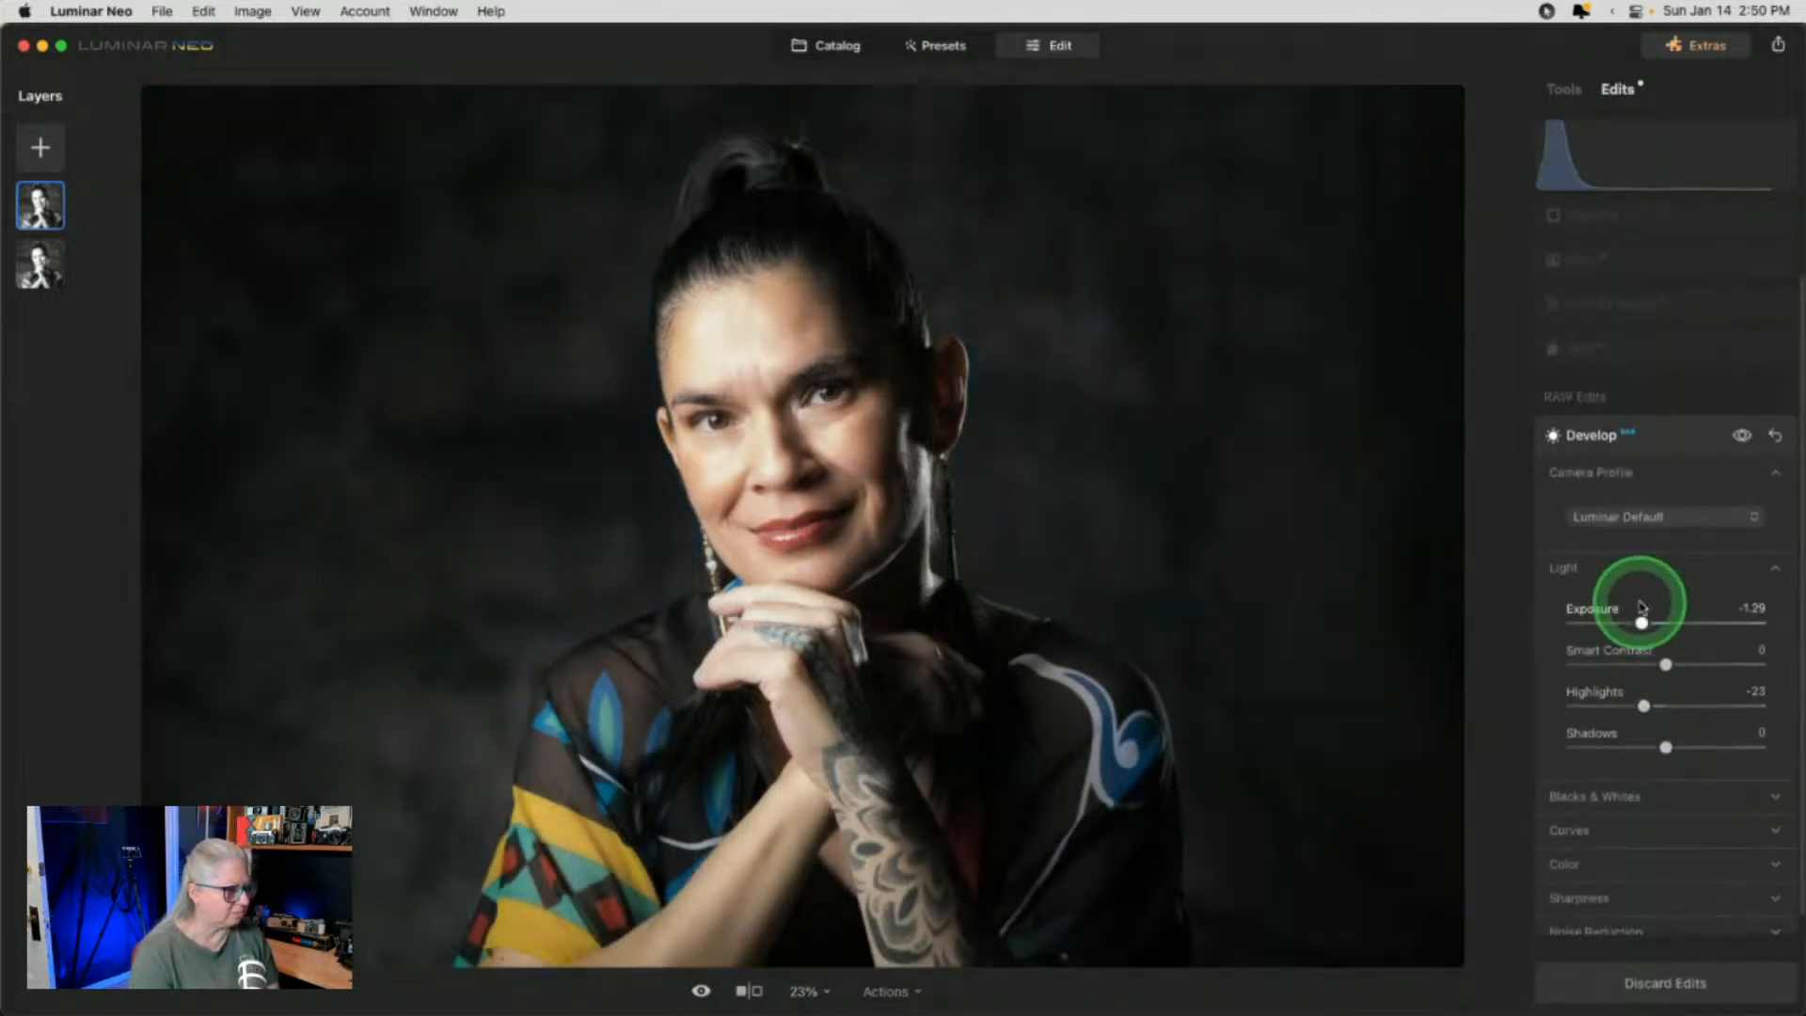
{"action": "left_click_drag", "start_coordinate": [1641, 624], "coordinate": [1646, 623]}
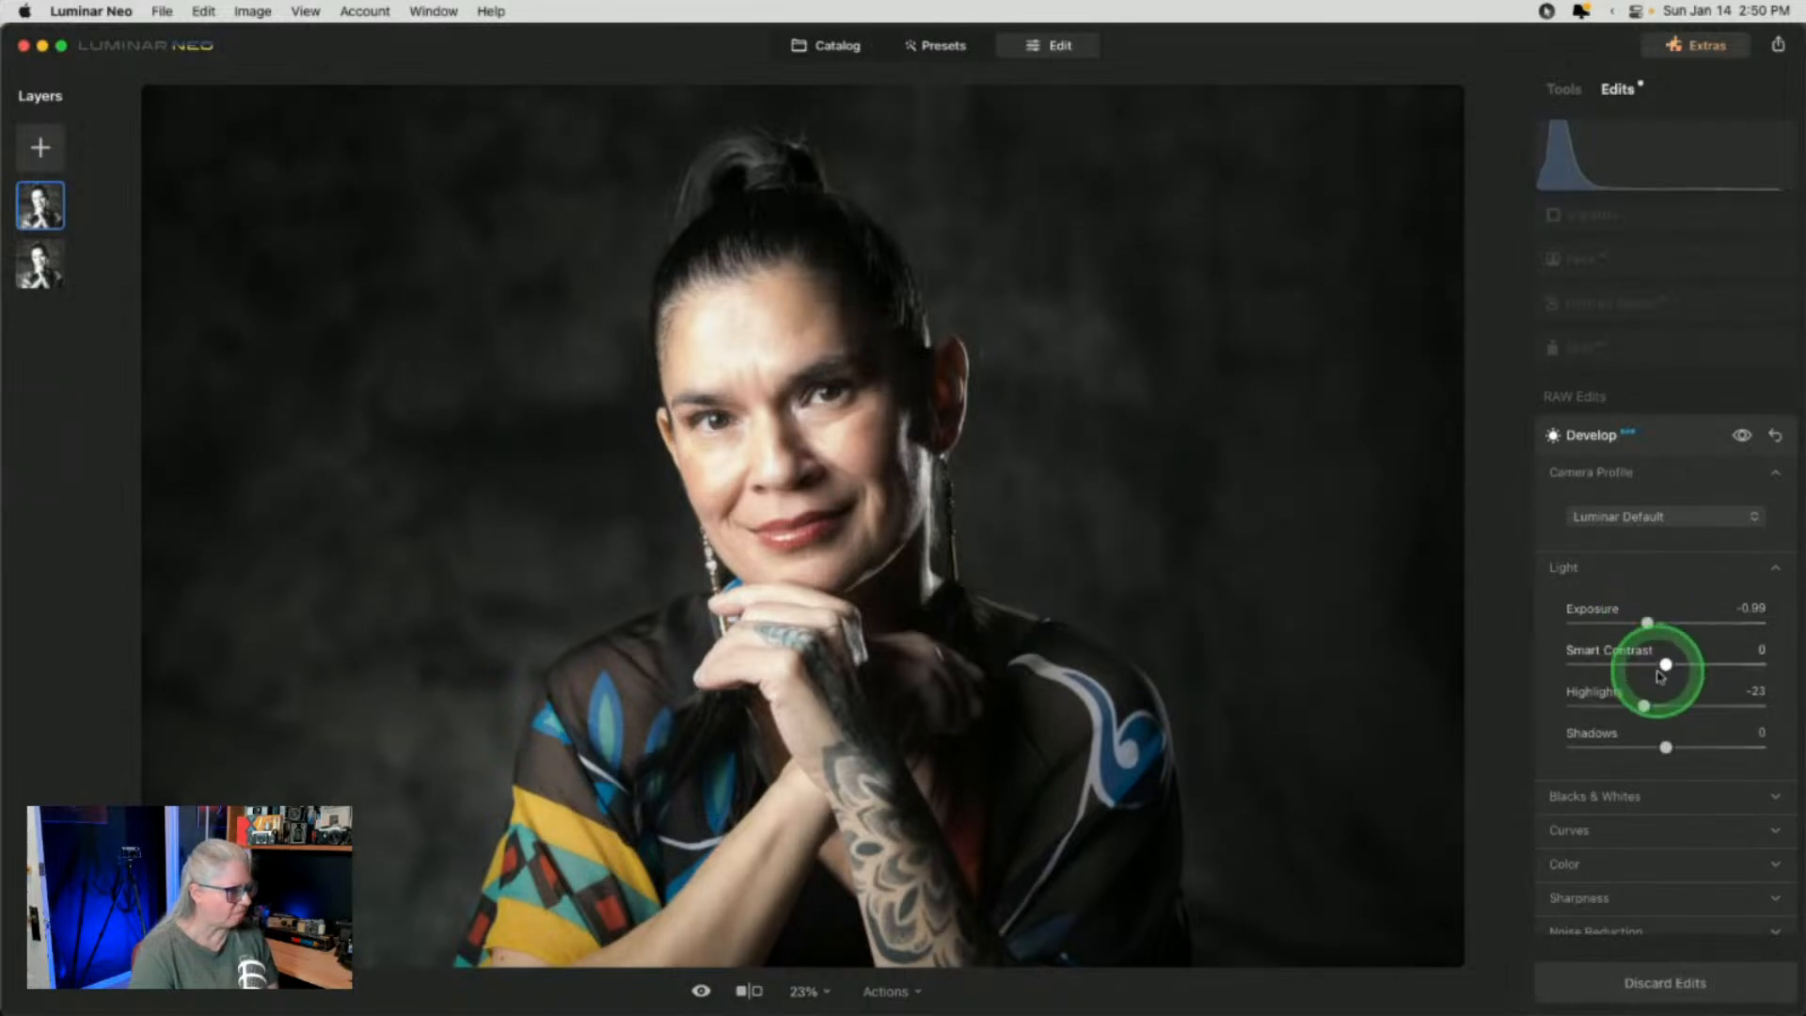
{"action": "left_click_drag", "start_coordinate": [1666, 748], "coordinate": [1680, 746]}
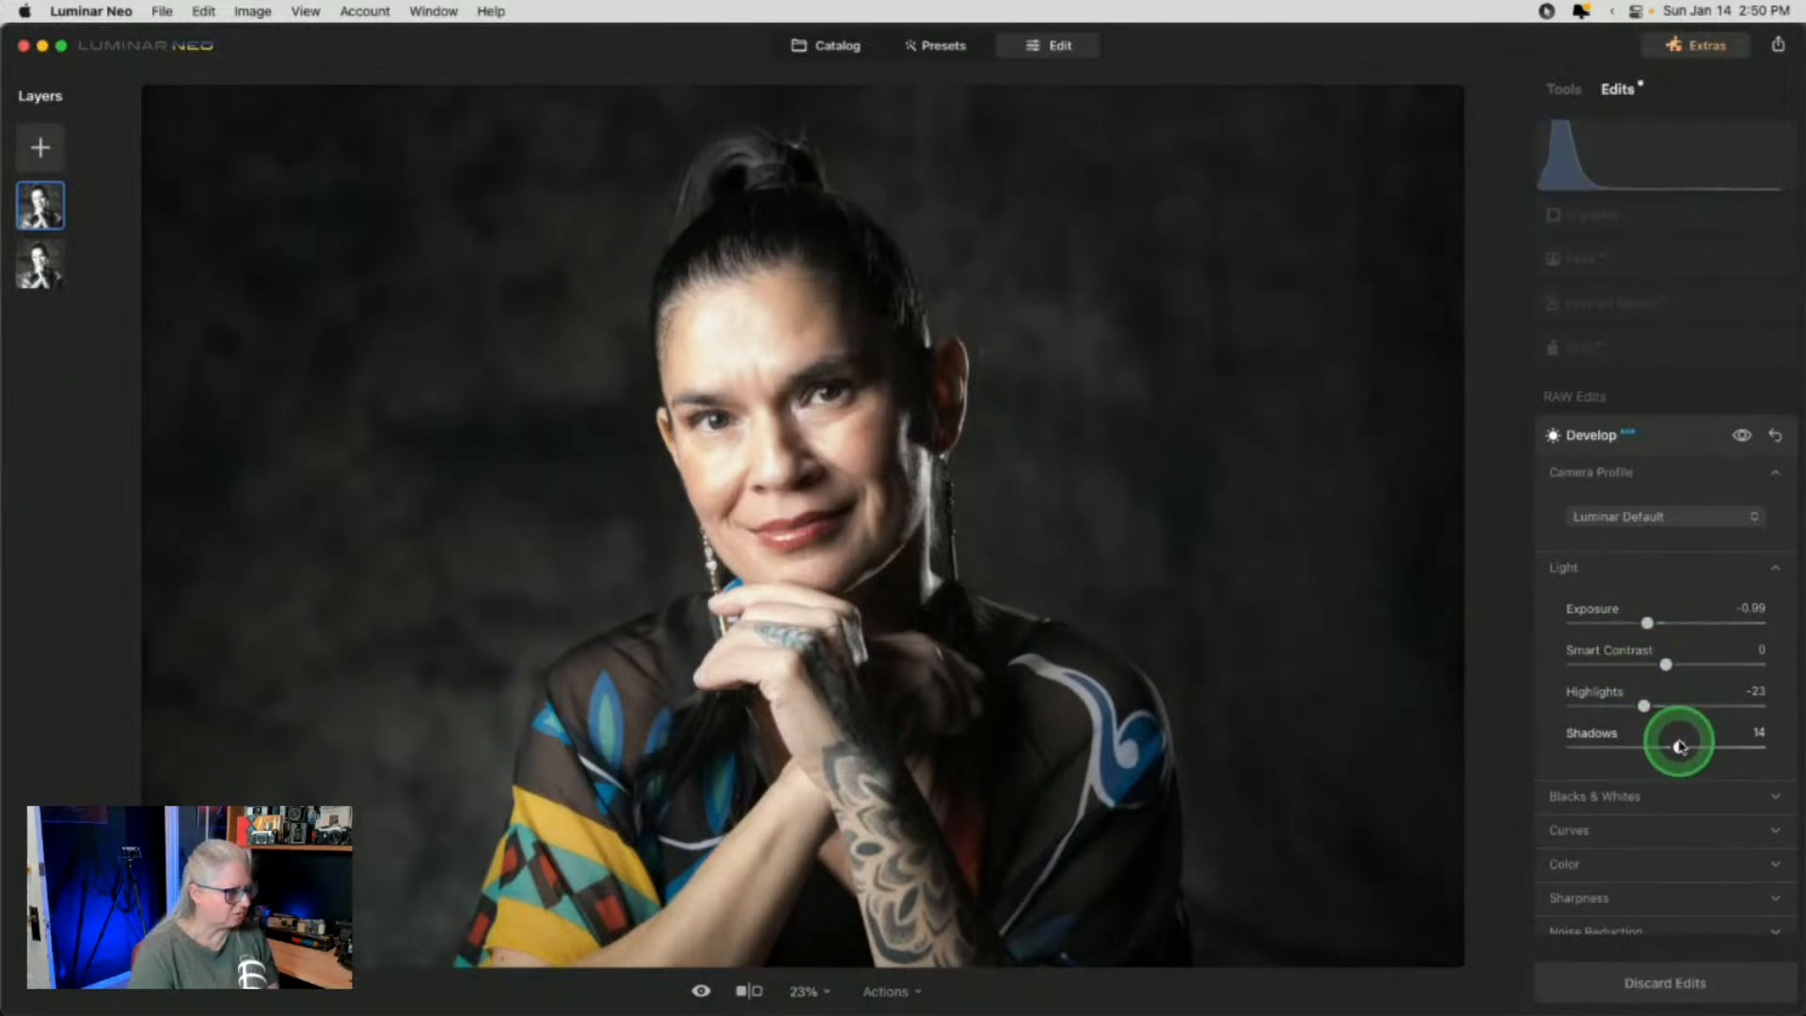
{"action": "left_click", "coordinate": [1645, 222]}
{"action": "left_click", "coordinate": [1567, 94]}
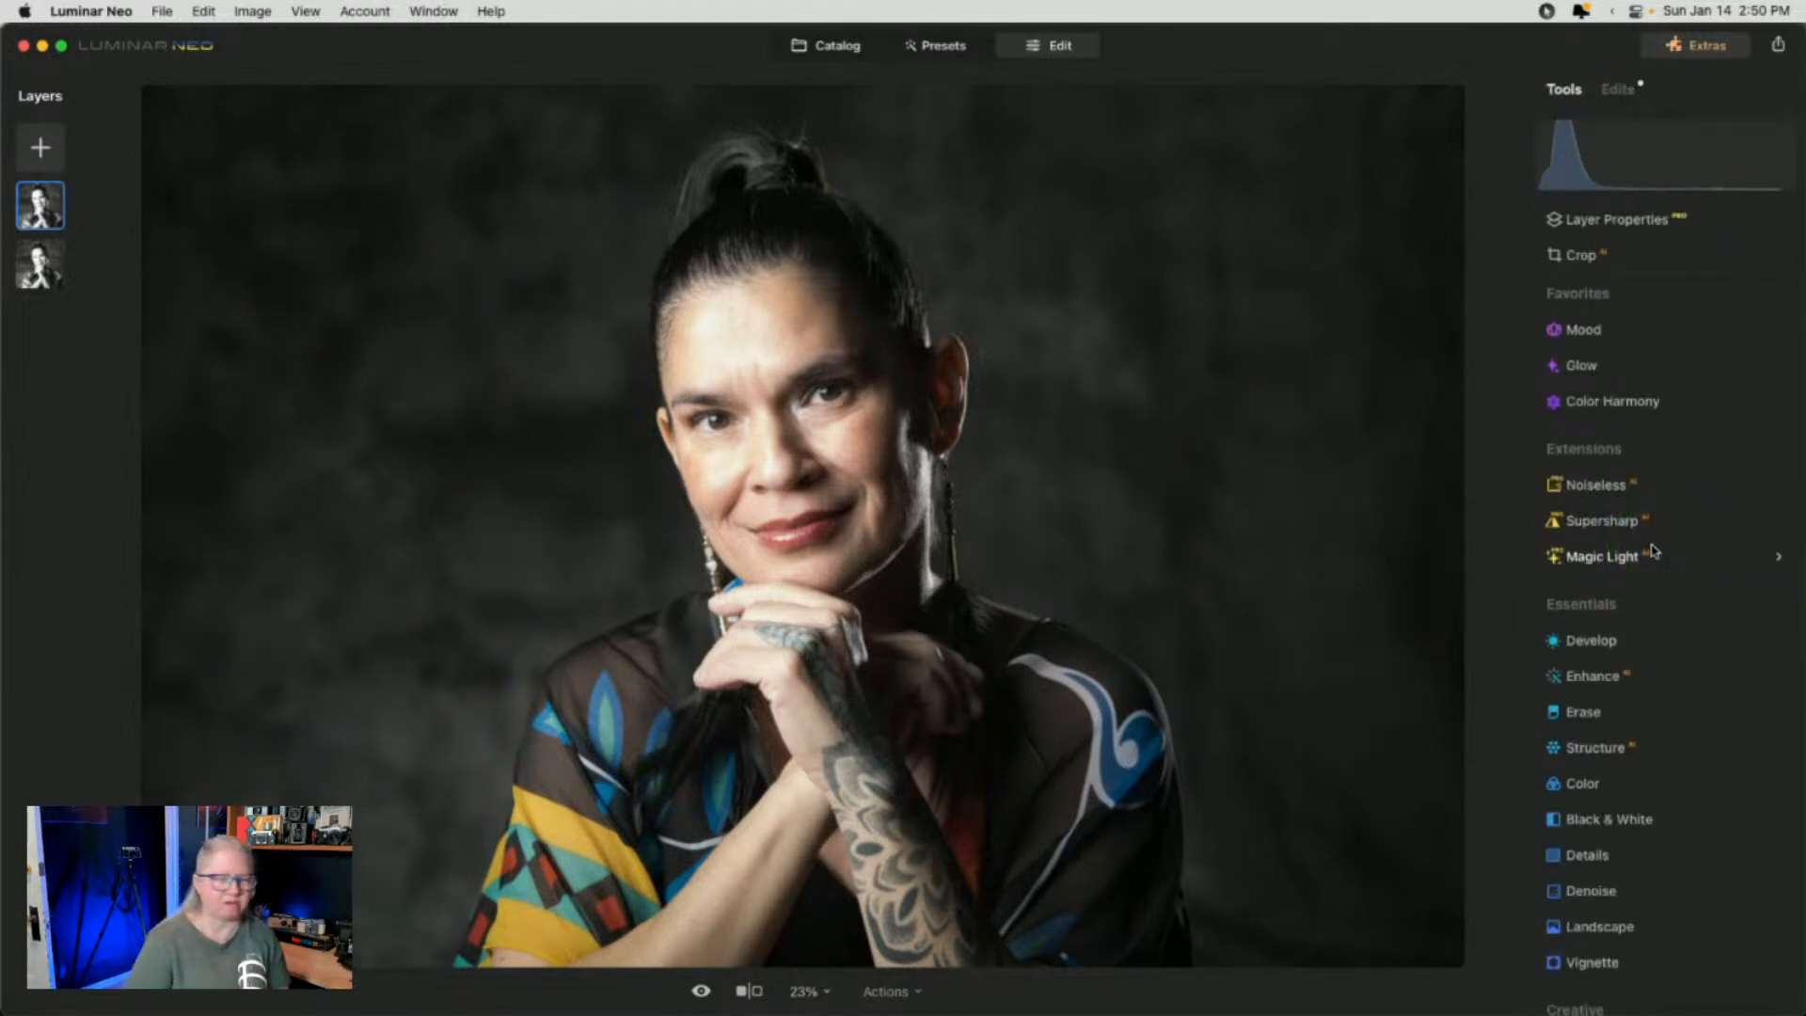
Set the iris visibility to 22 and the iris flare to 37 in the top layer's Face edit
{"action": "left_click", "coordinate": [1651, 551]}
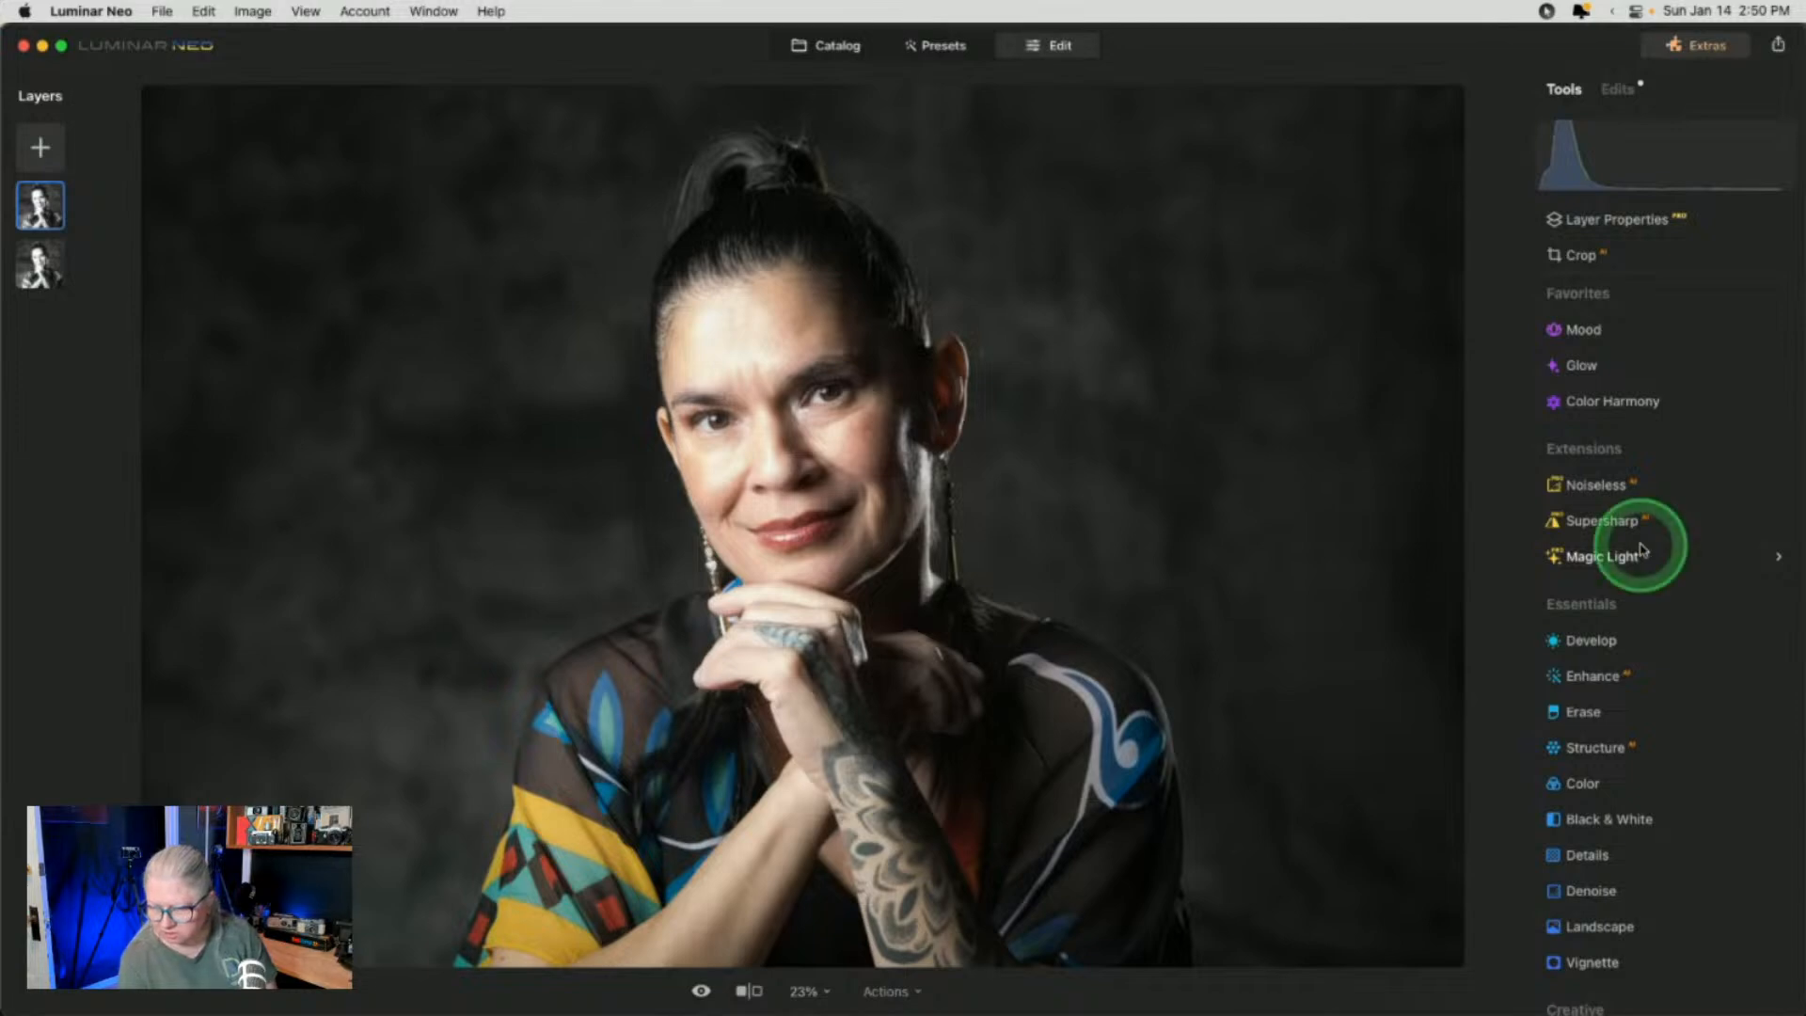
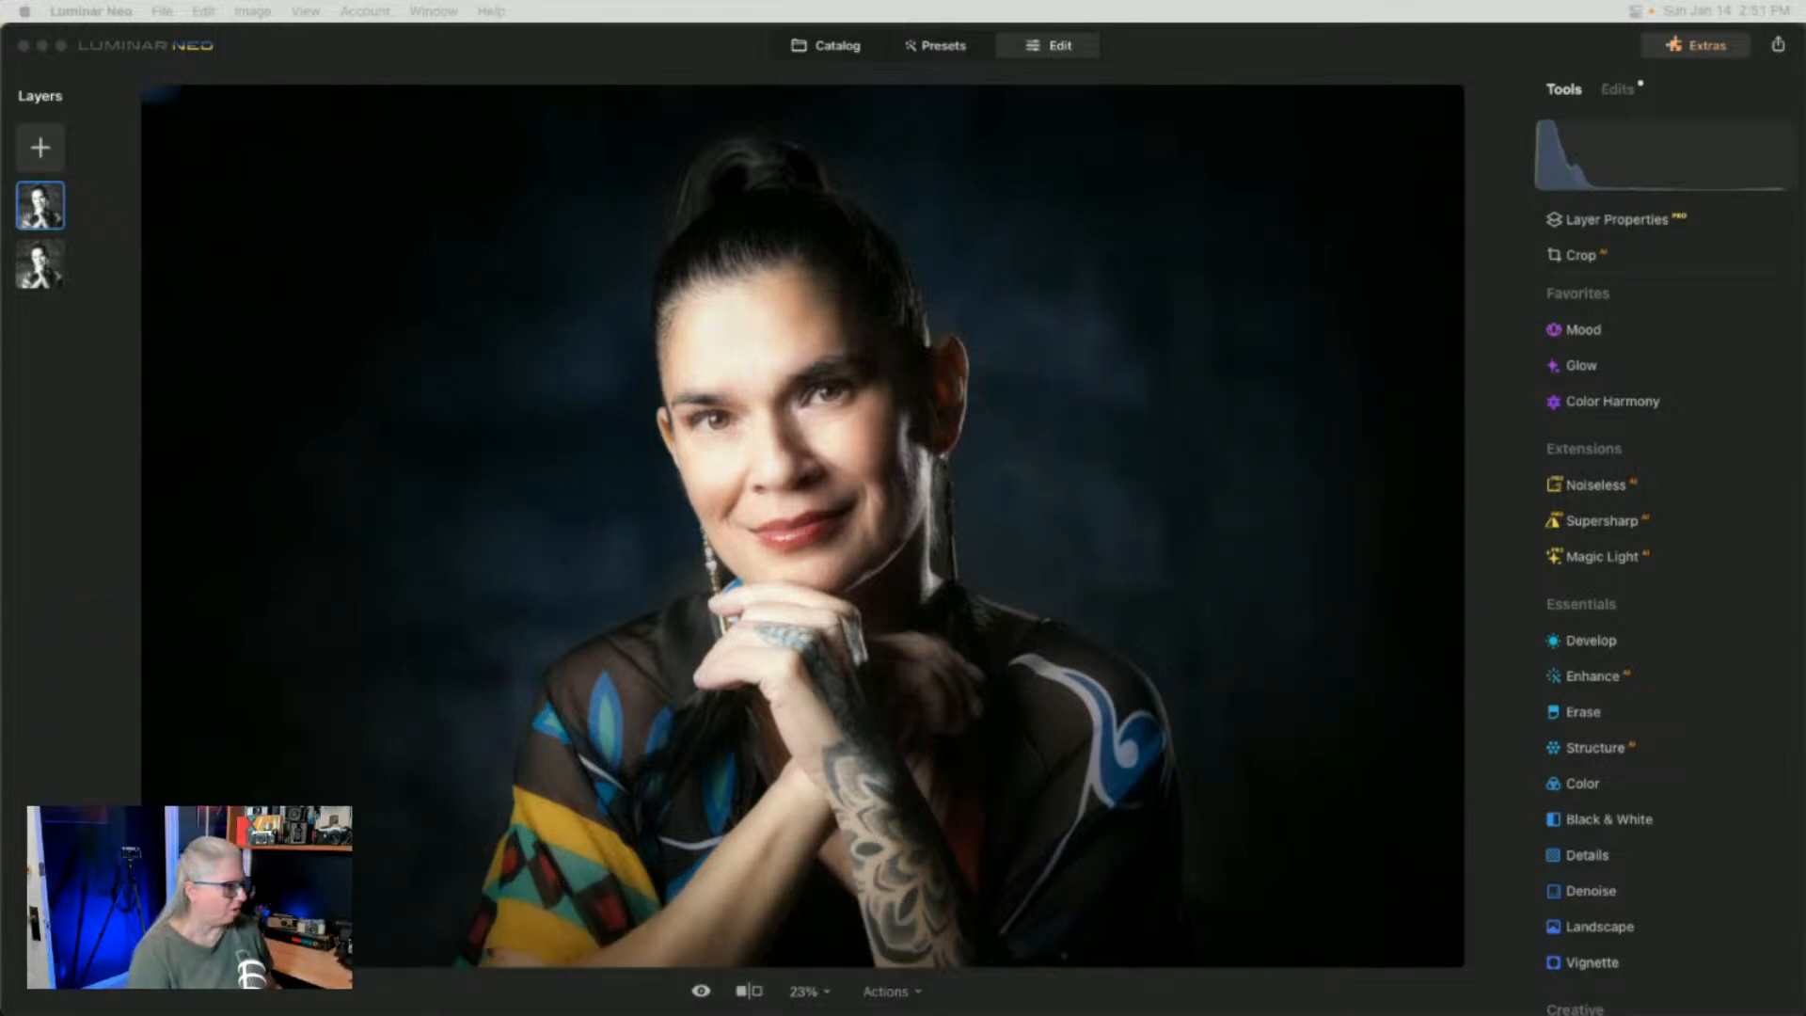
{"action": "left_click", "coordinate": [1491, 83]}
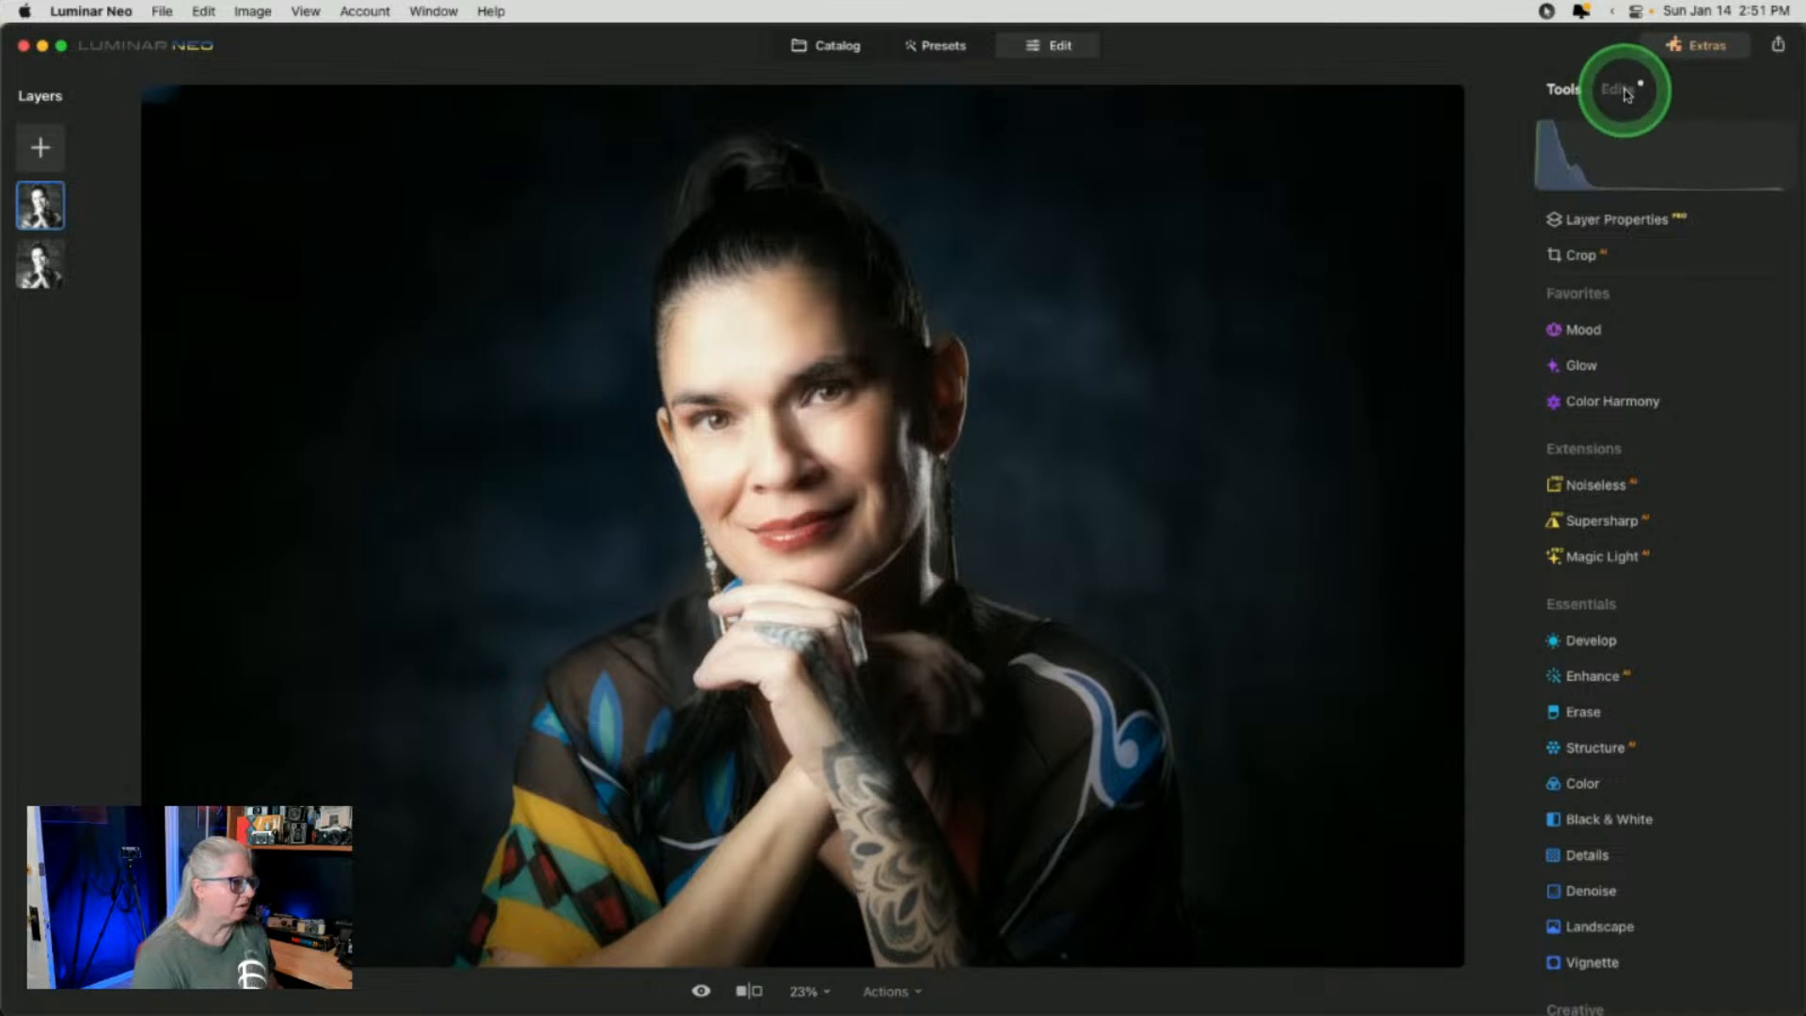
{"action": "left_click", "coordinate": [1618, 88]}
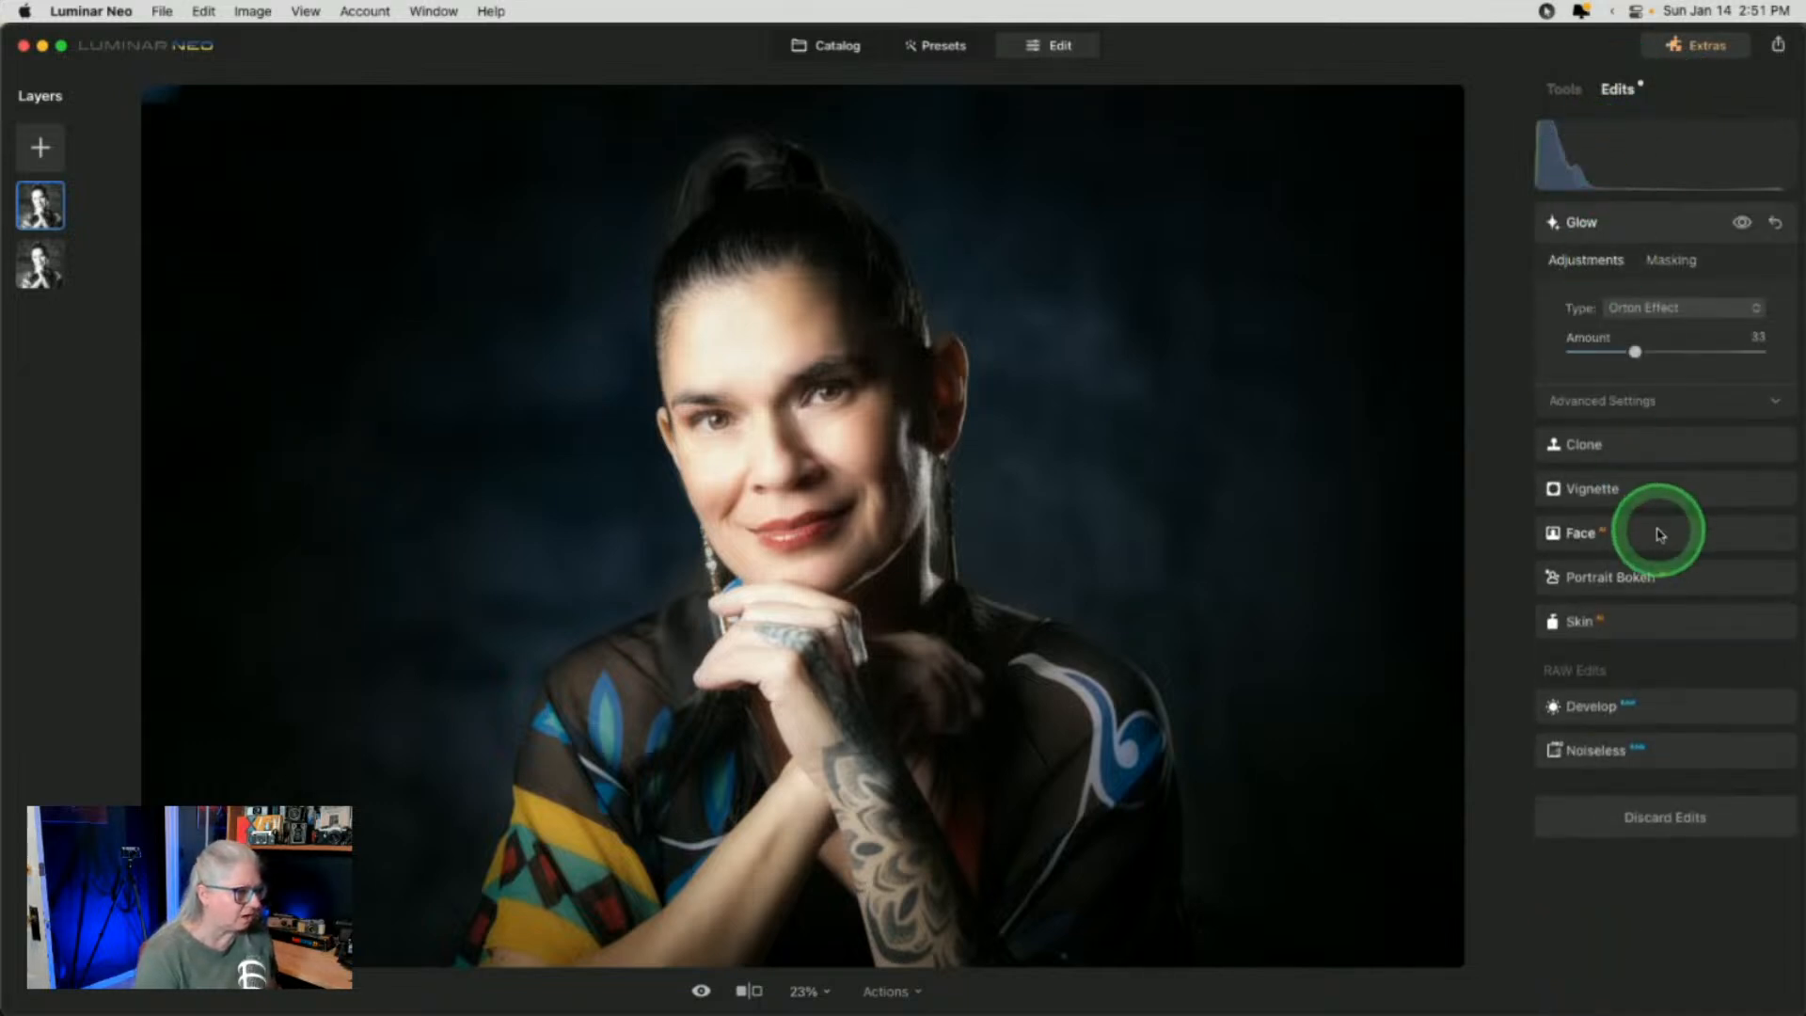
{"action": "left_click", "coordinate": [1659, 534]}
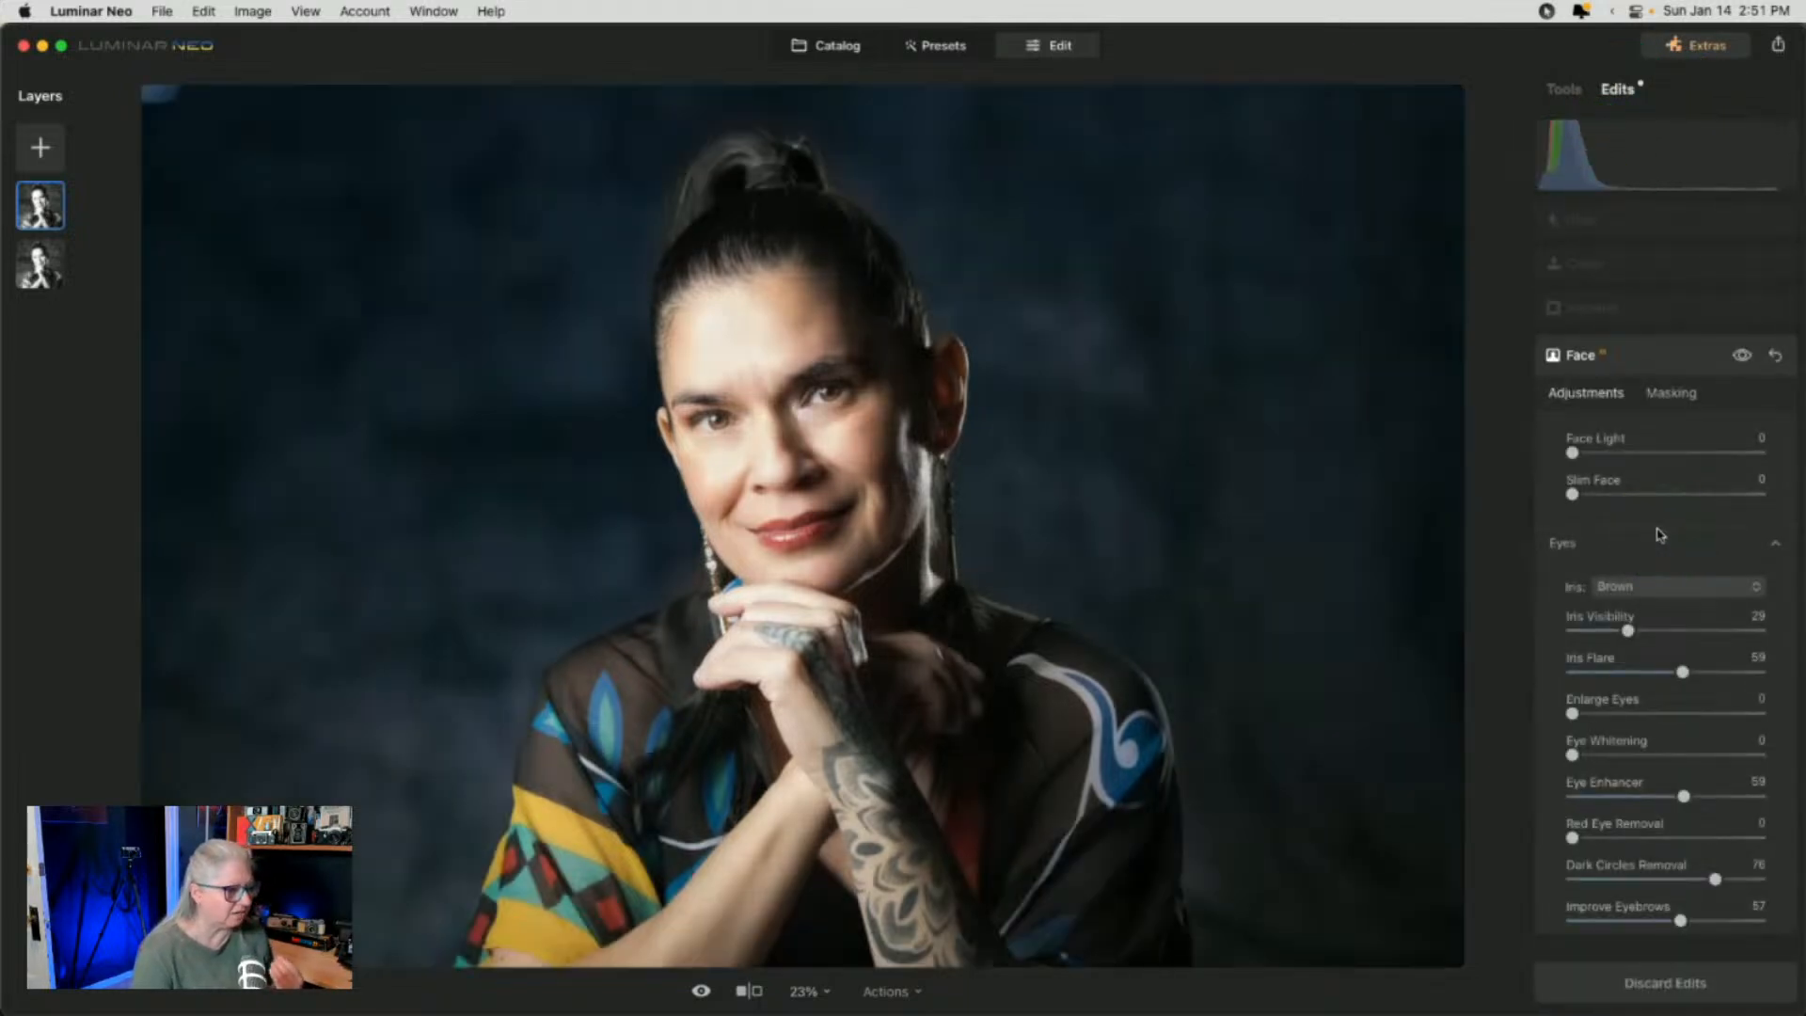
{"action": "left_click_drag", "start_coordinate": [1683, 671], "coordinate": [1644, 669]}
{"action": "left_click_drag", "start_coordinate": [1627, 628], "coordinate": [1644, 671]}
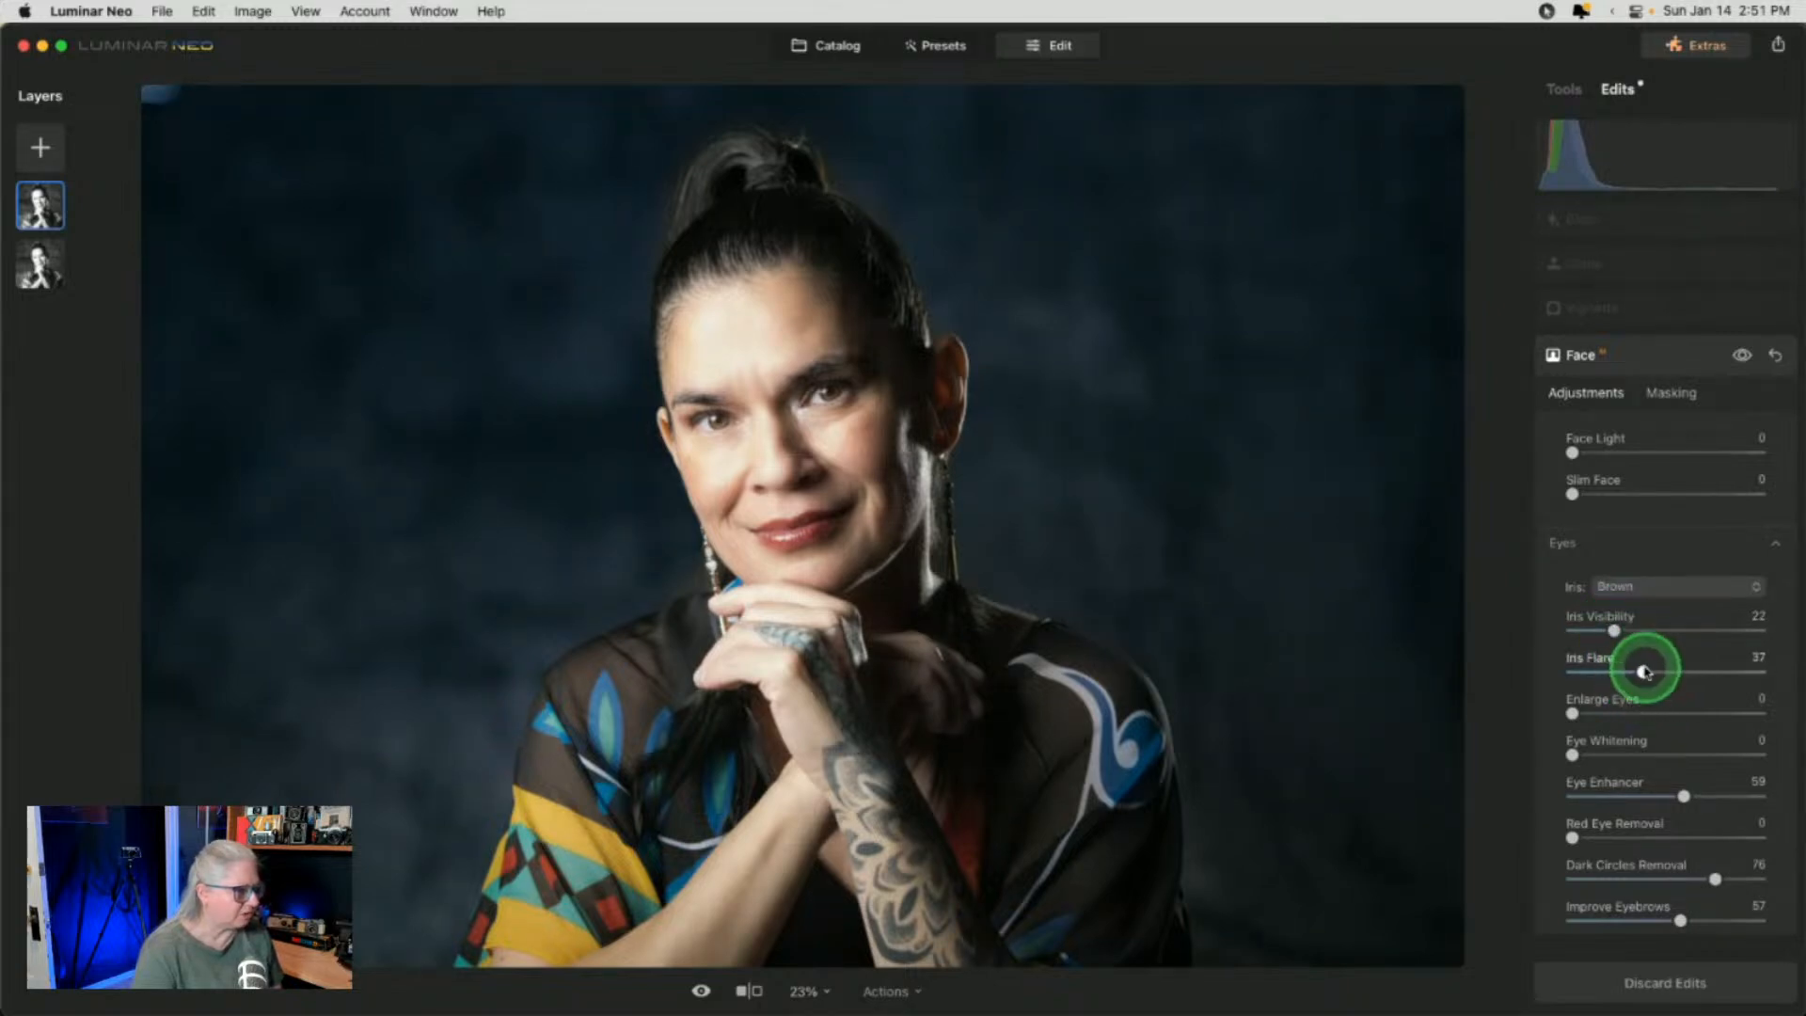
{"action": "left_click", "coordinate": [1566, 106]}
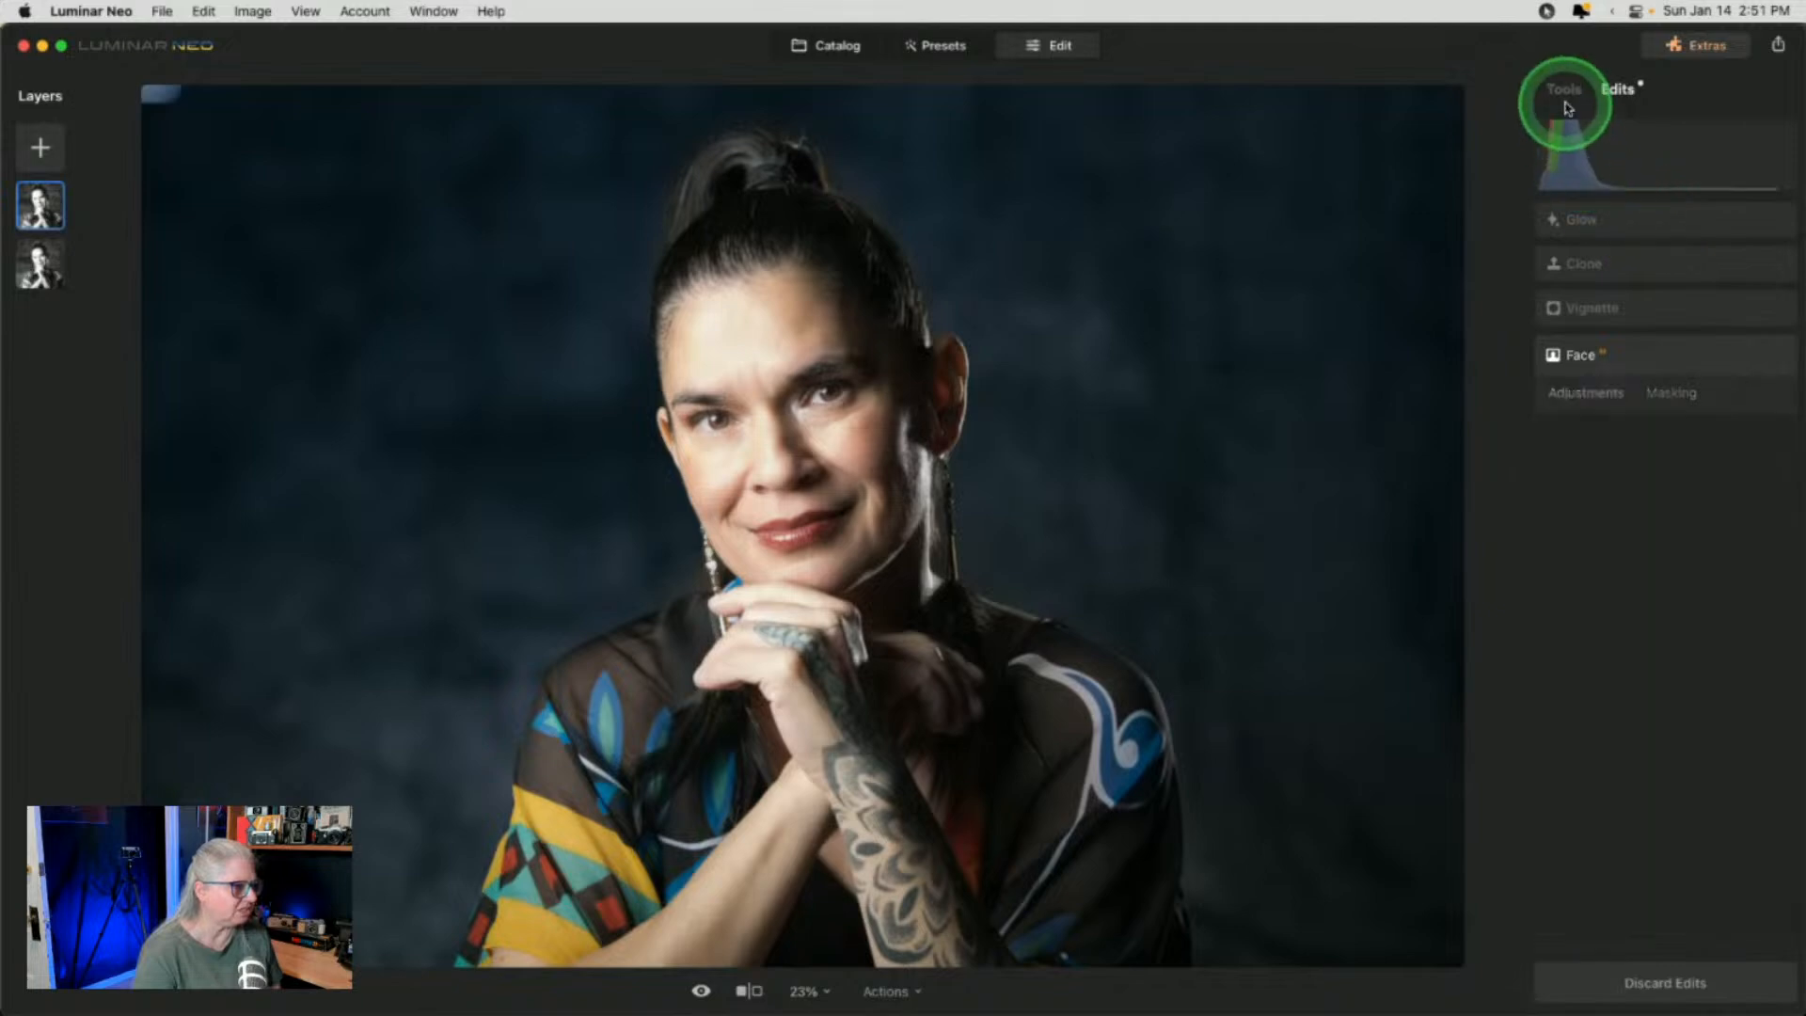
{"action": "left_click", "coordinate": [1566, 89]}
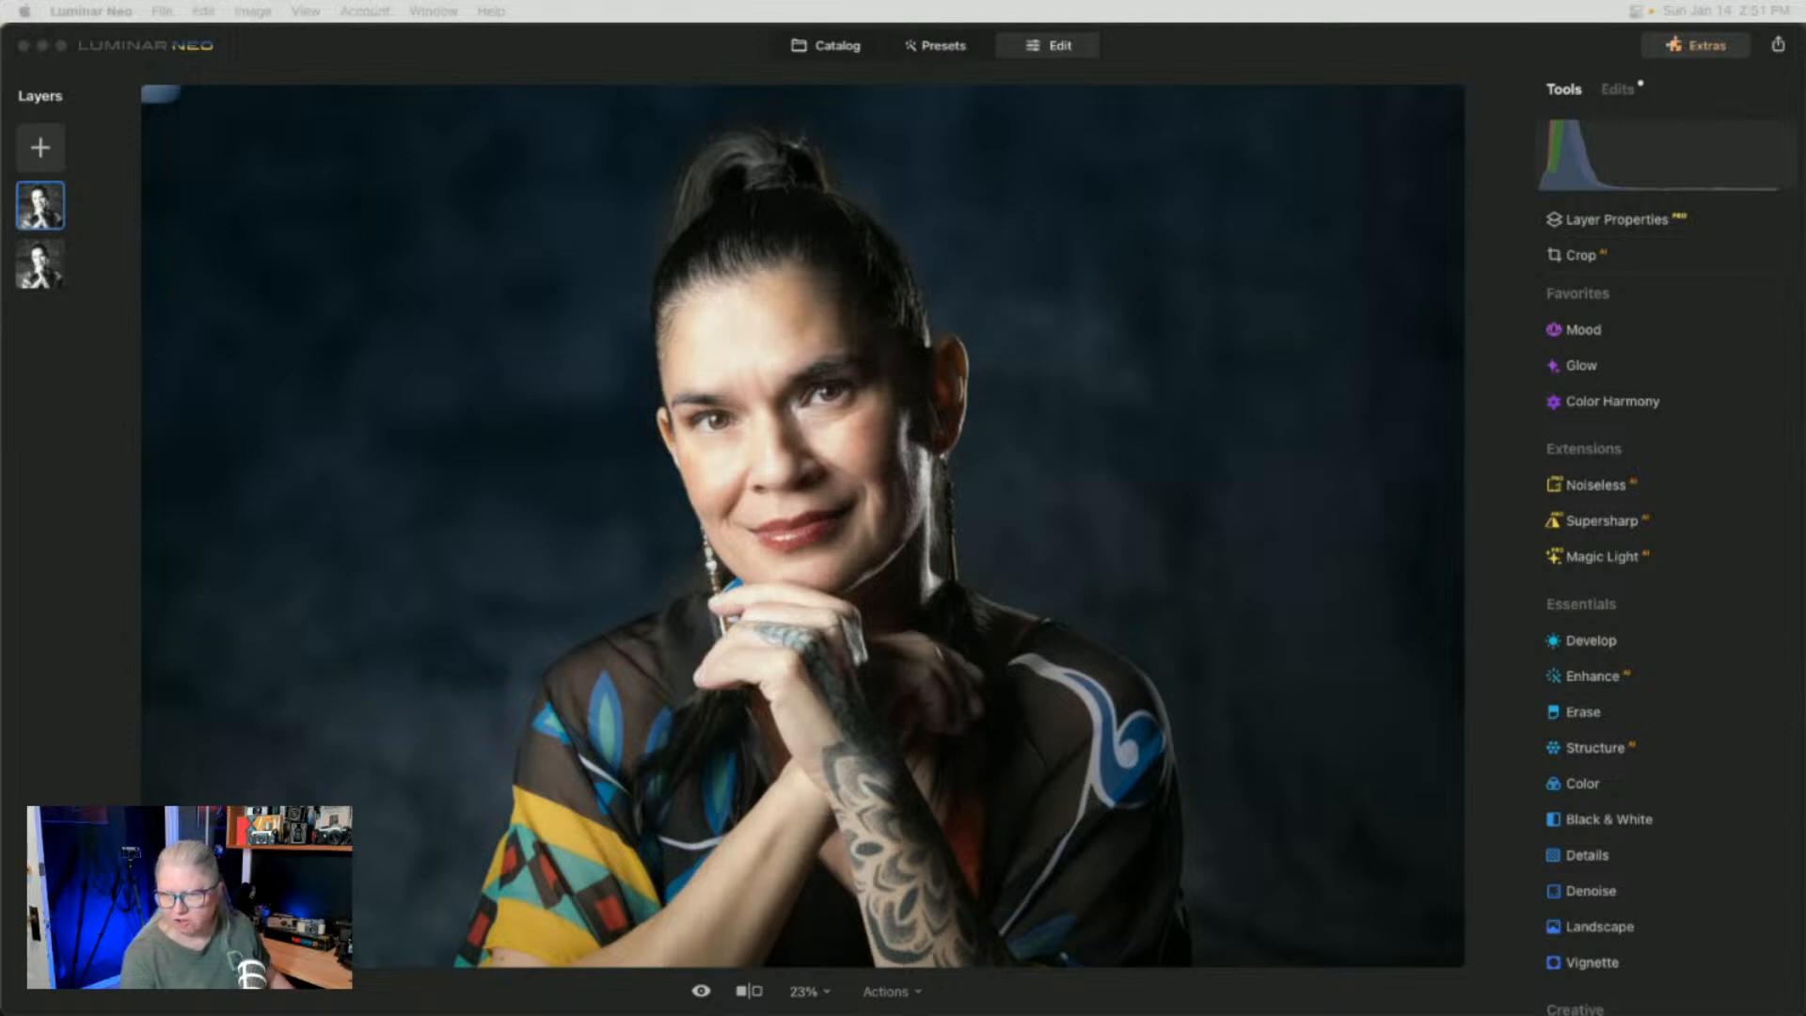
Switch to Lightroom Classic and filter the BW-photoshoot folder to photos rated three stars or higher
{"action": "key", "text": "super+Tab"}
{"action": "key", "text": "super+Tab"}
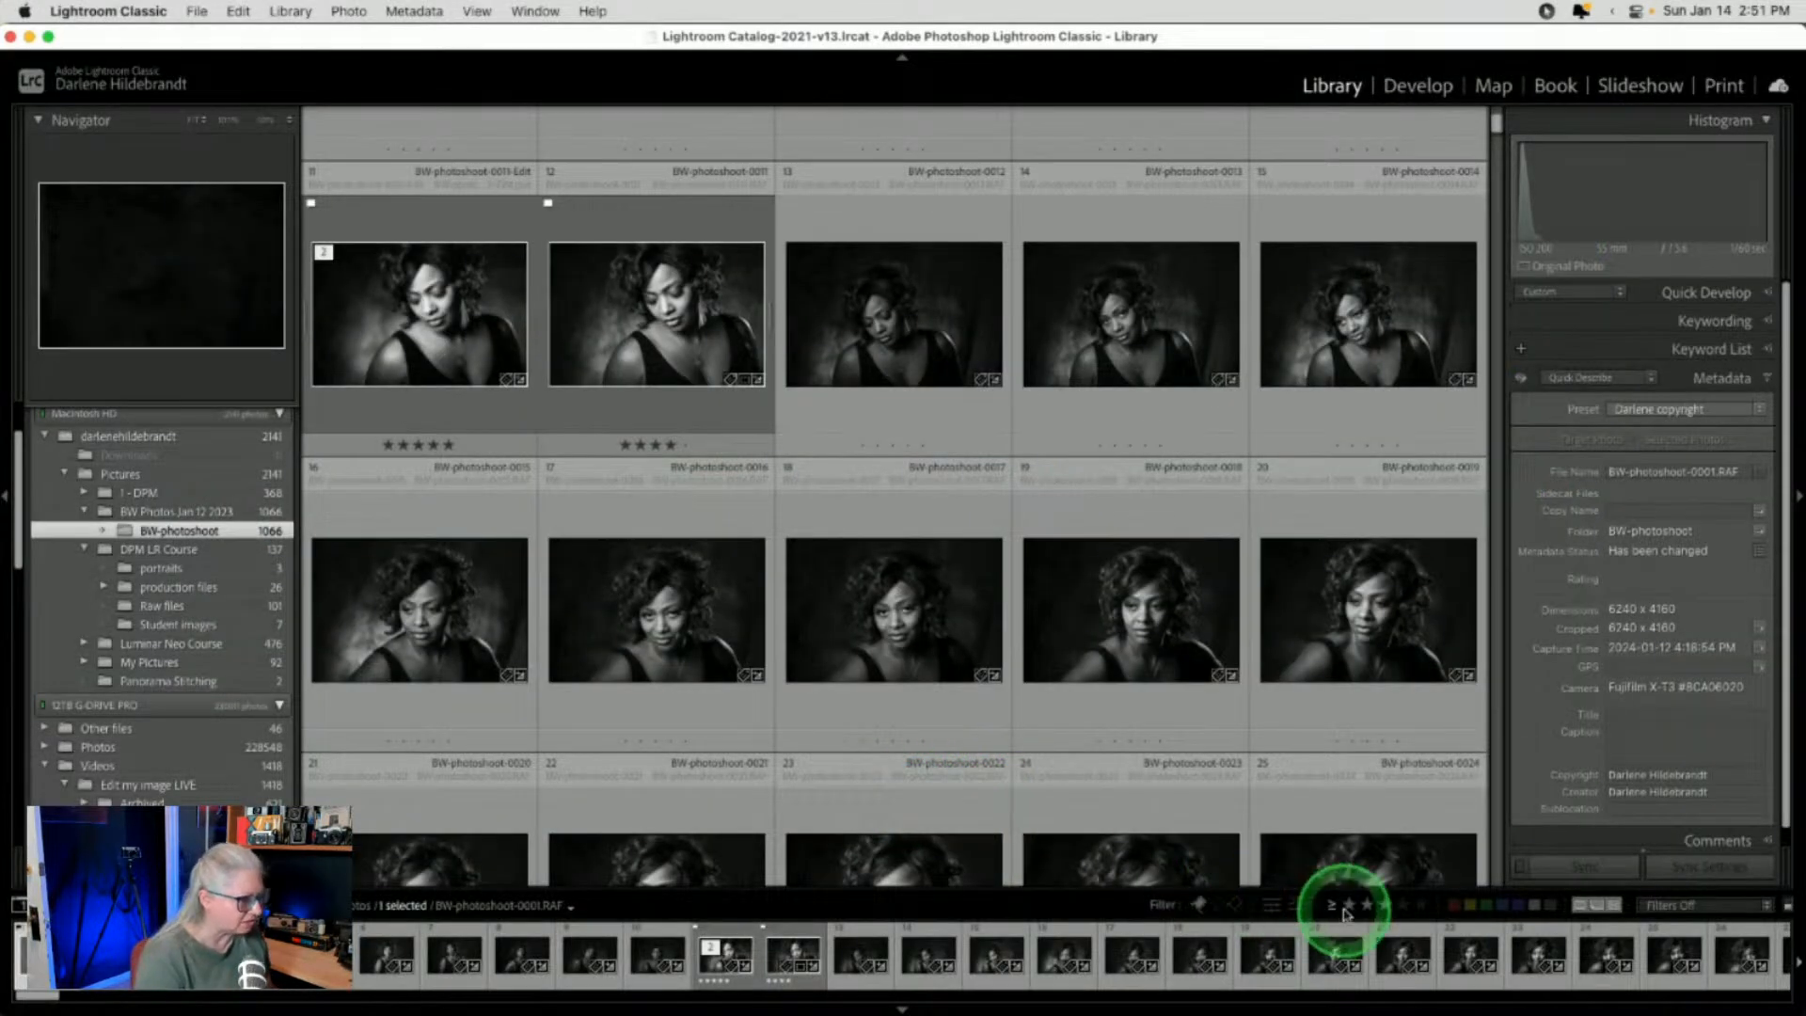
{"action": "left_click", "coordinate": [1381, 901]}
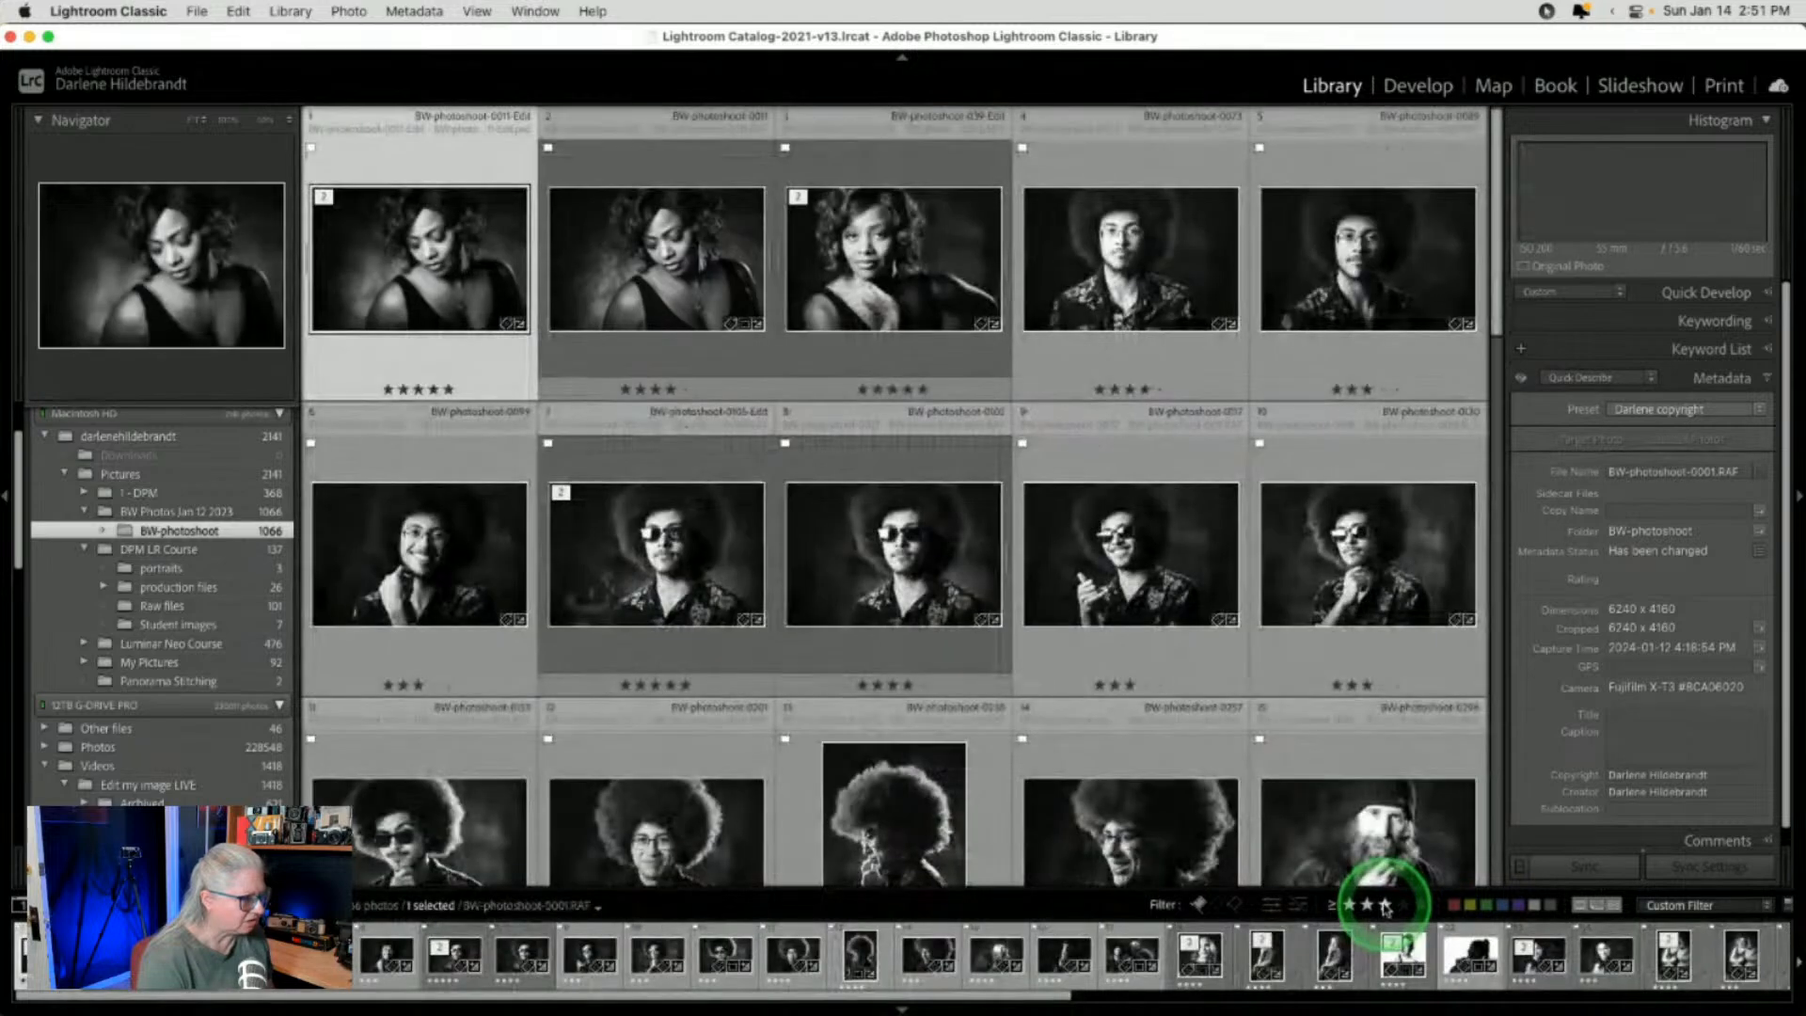
Open the profile silhouette photo BW-photoshoot-0590.RAF in the Develop module
{"action": "scroll", "coordinate": [1097, 550], "scroll_direction": "down", "scroll_amount": 2}
{"action": "scroll", "coordinate": [1097, 550], "scroll_direction": "down", "scroll_amount": 6}
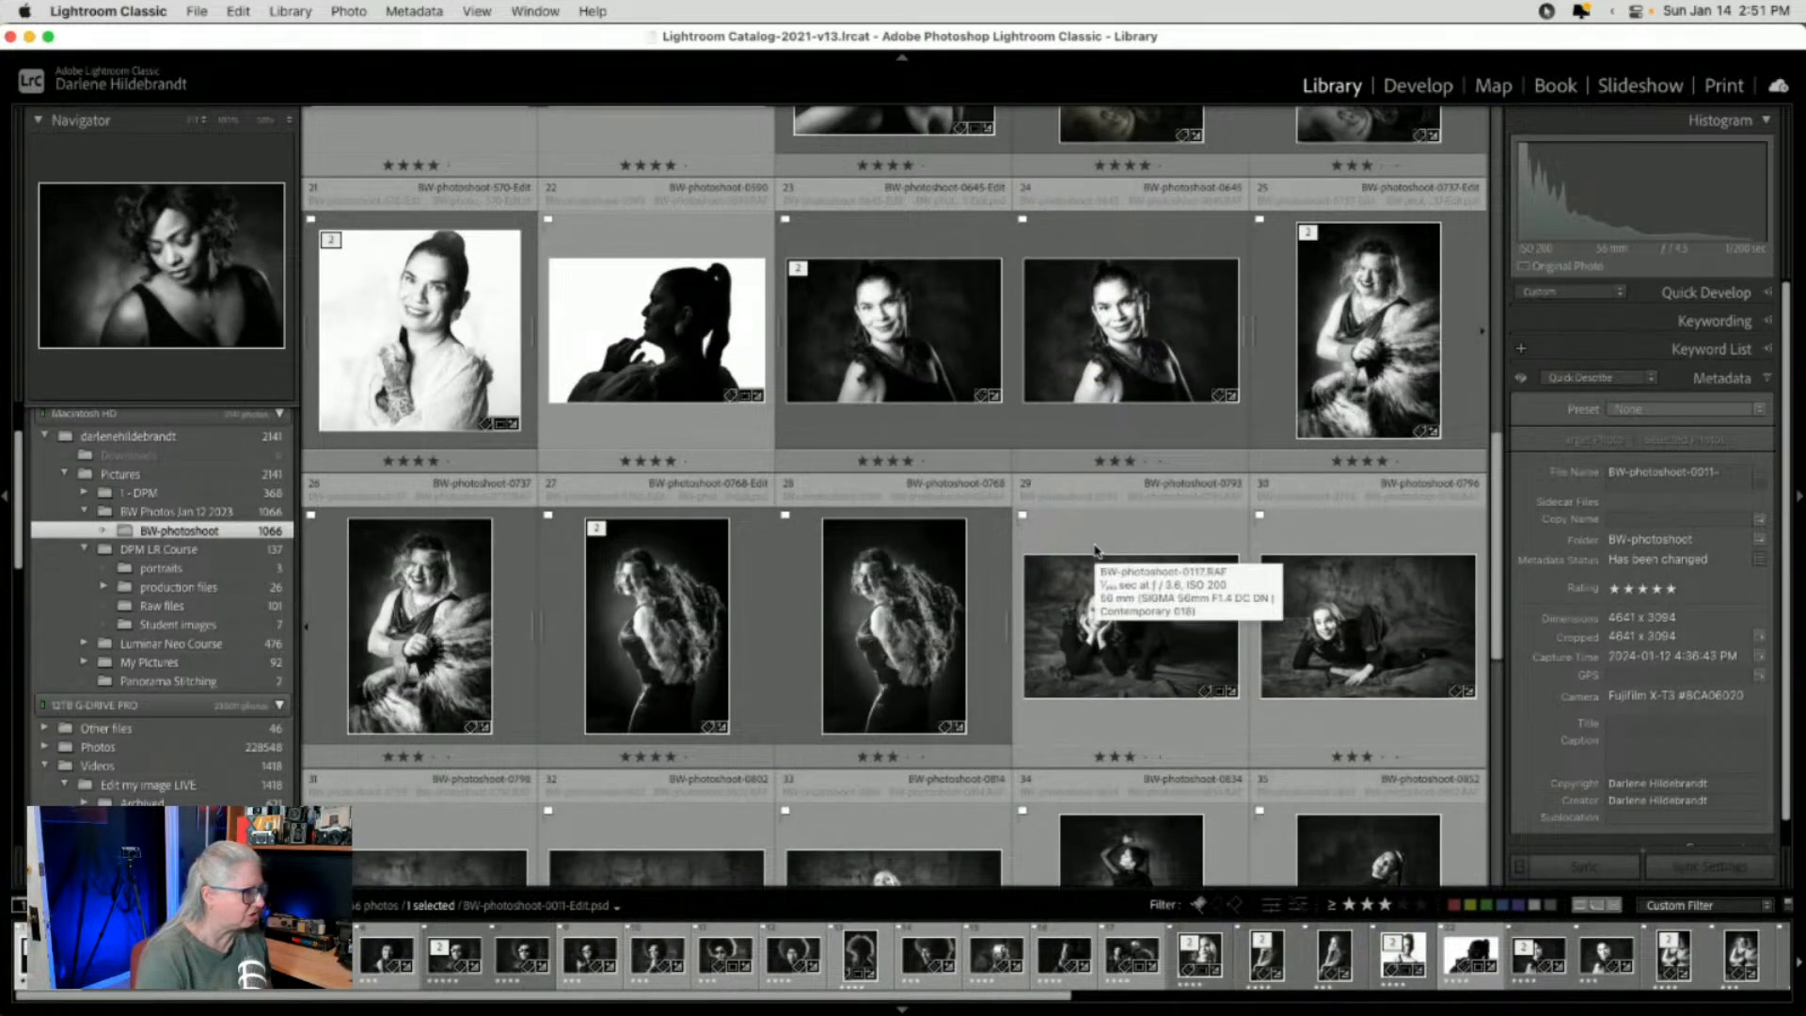
{"action": "scroll", "coordinate": [1096, 551], "scroll_direction": "up", "scroll_amount": 2}
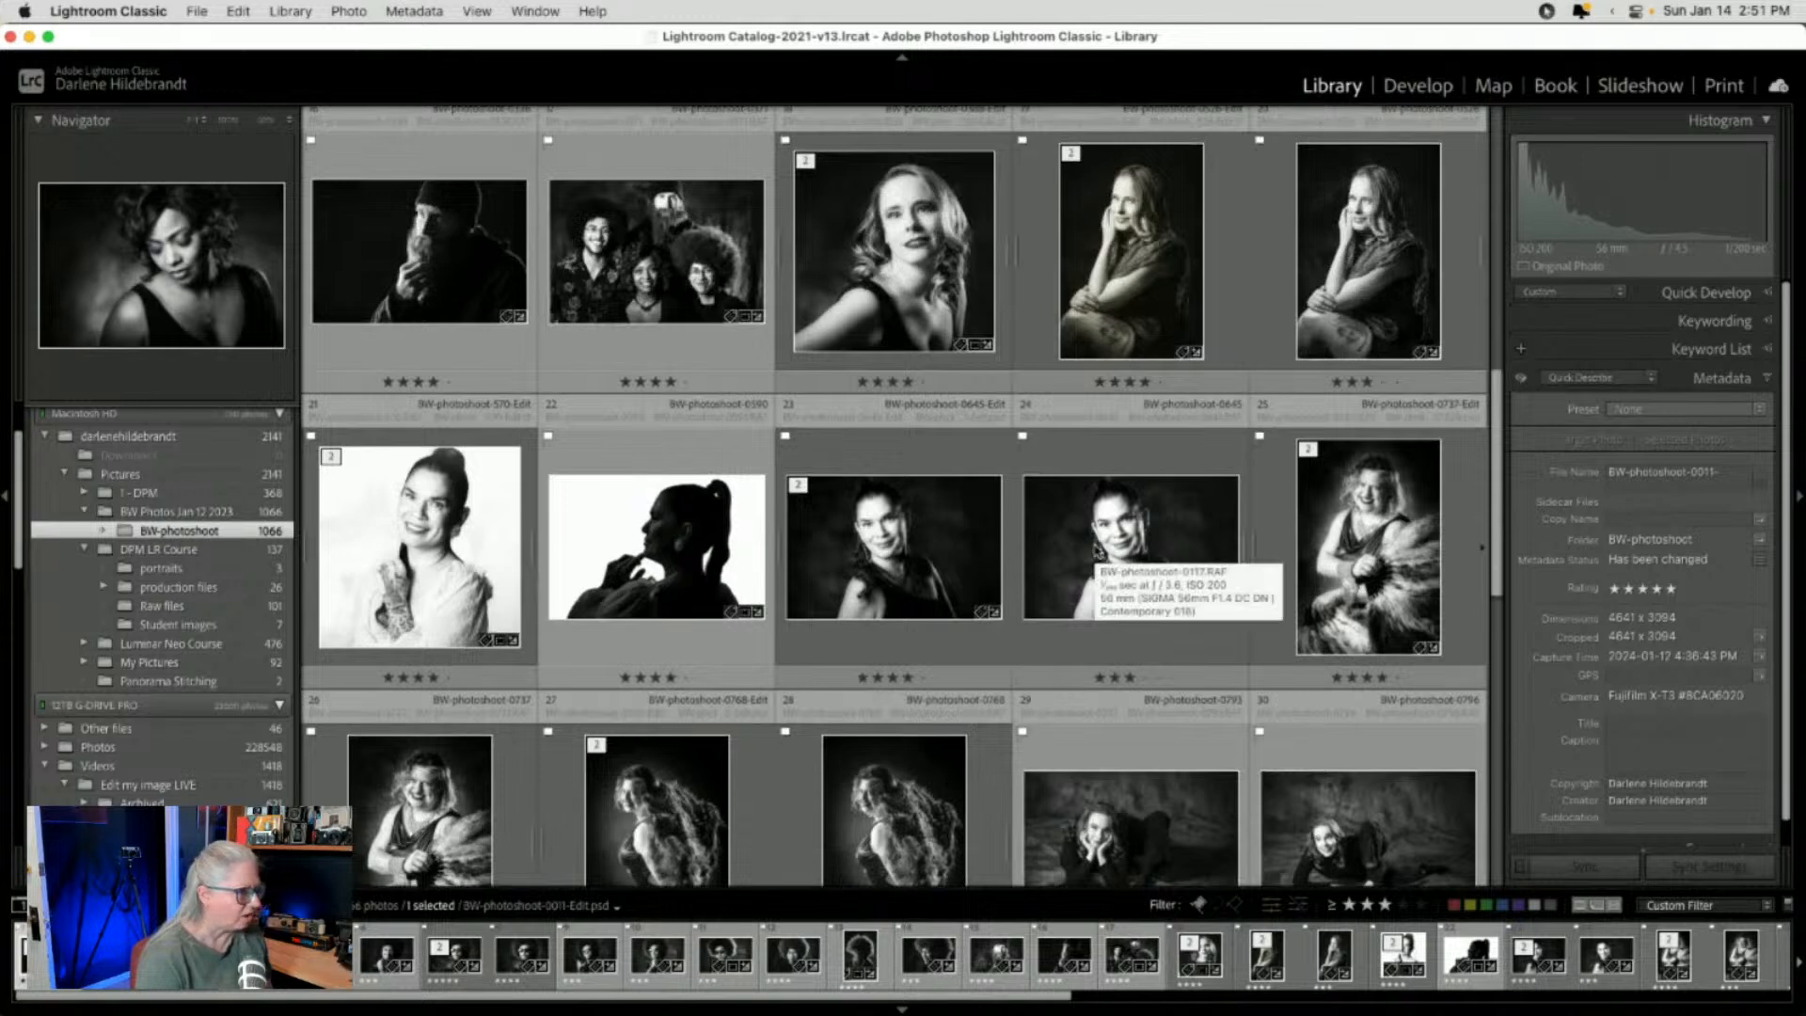
{"action": "scroll", "coordinate": [1096, 550], "scroll_direction": "down", "scroll_amount": 1}
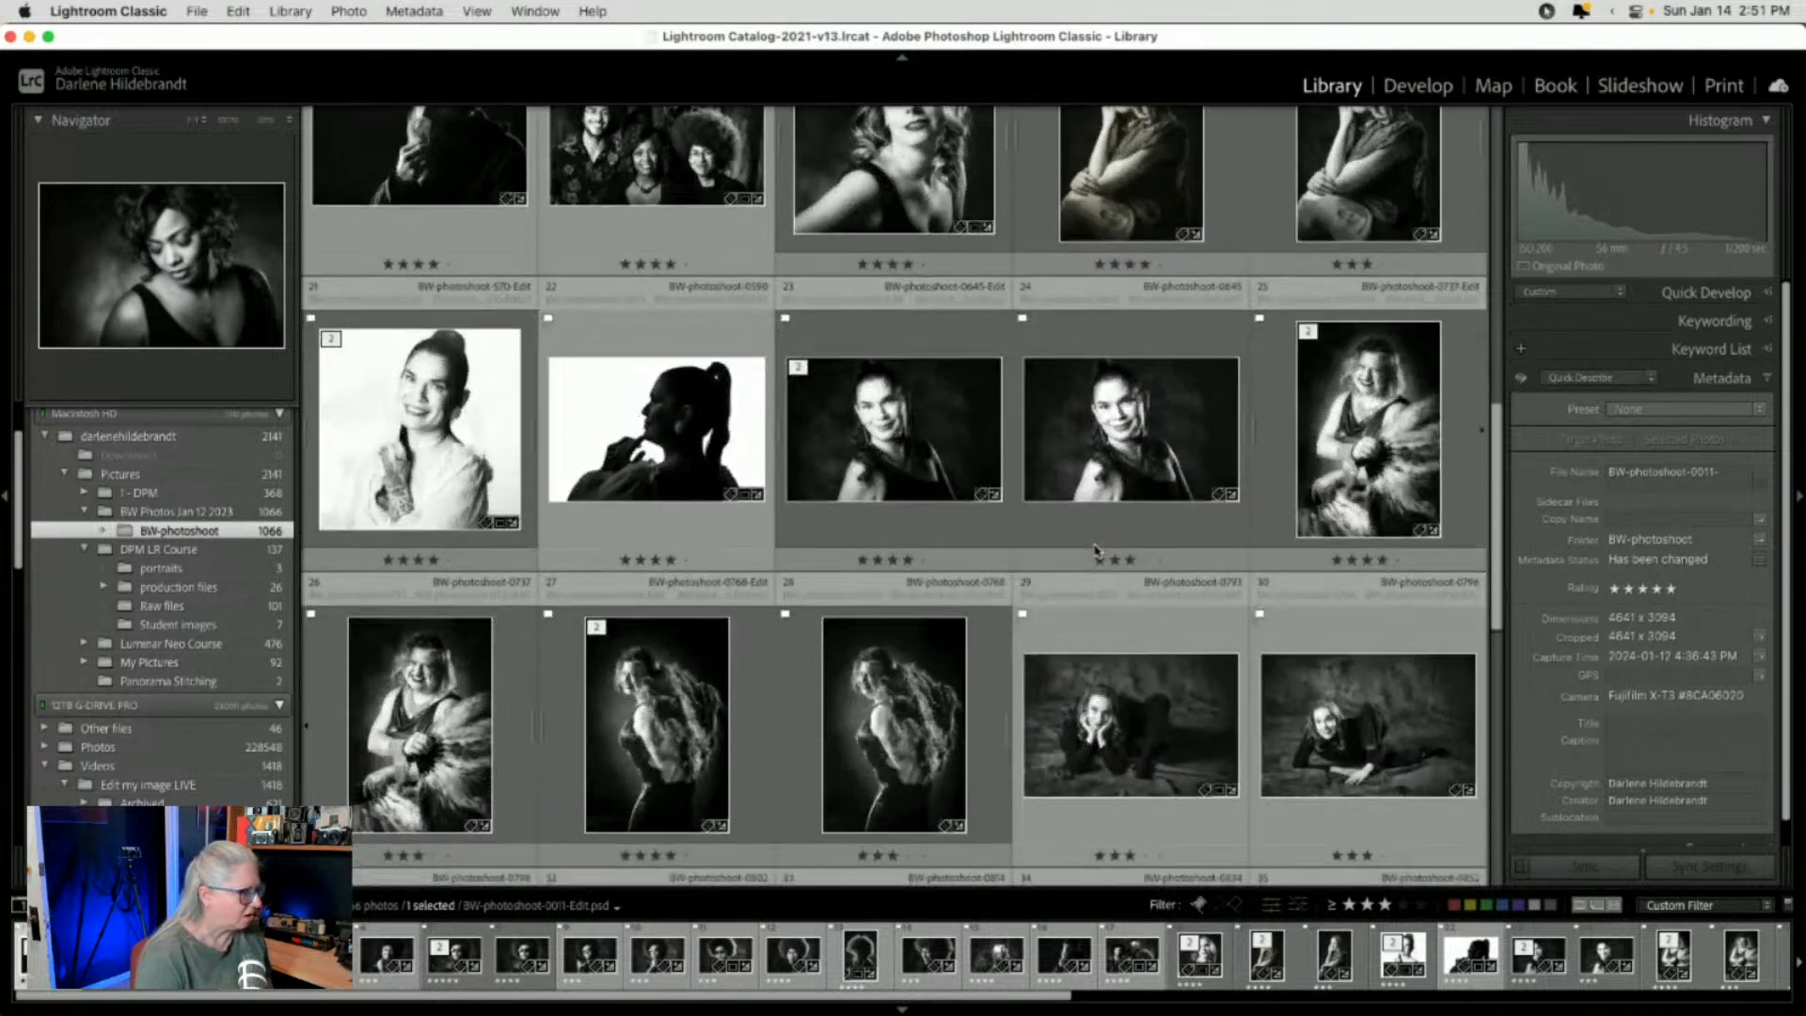
{"action": "double_click", "coordinate": [626, 452]}
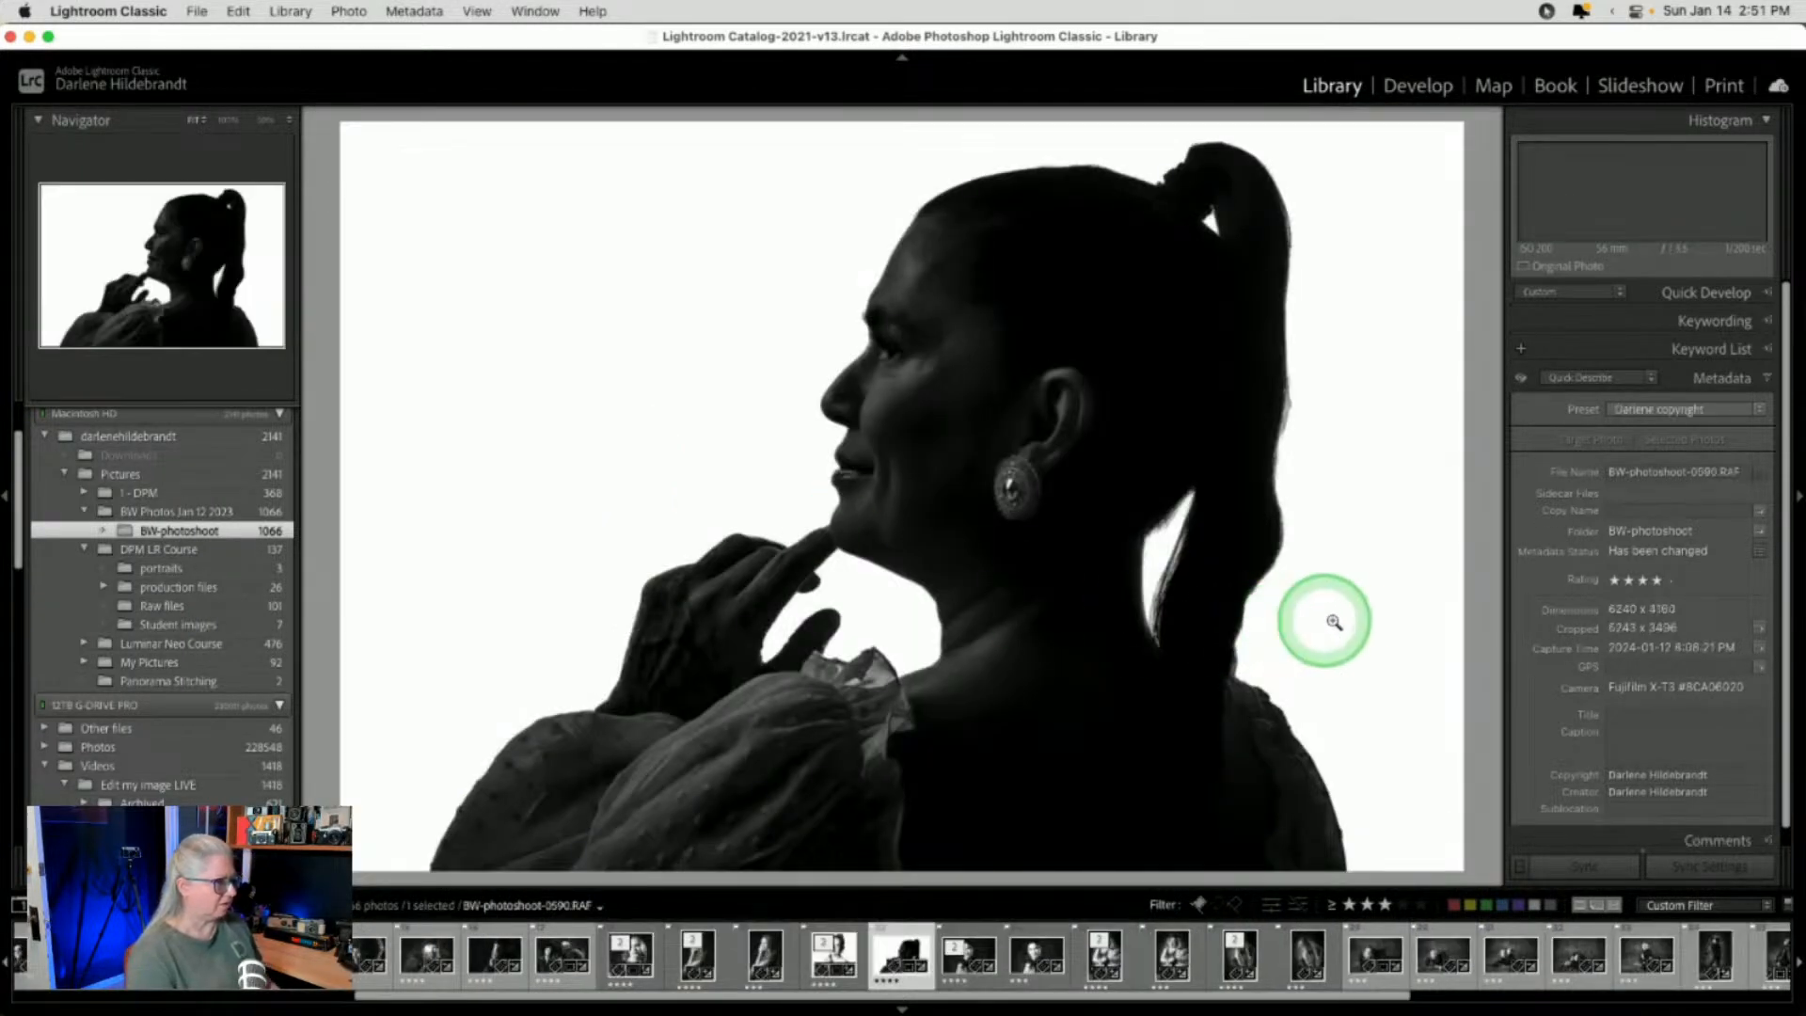
{"action": "key", "text": "d"}
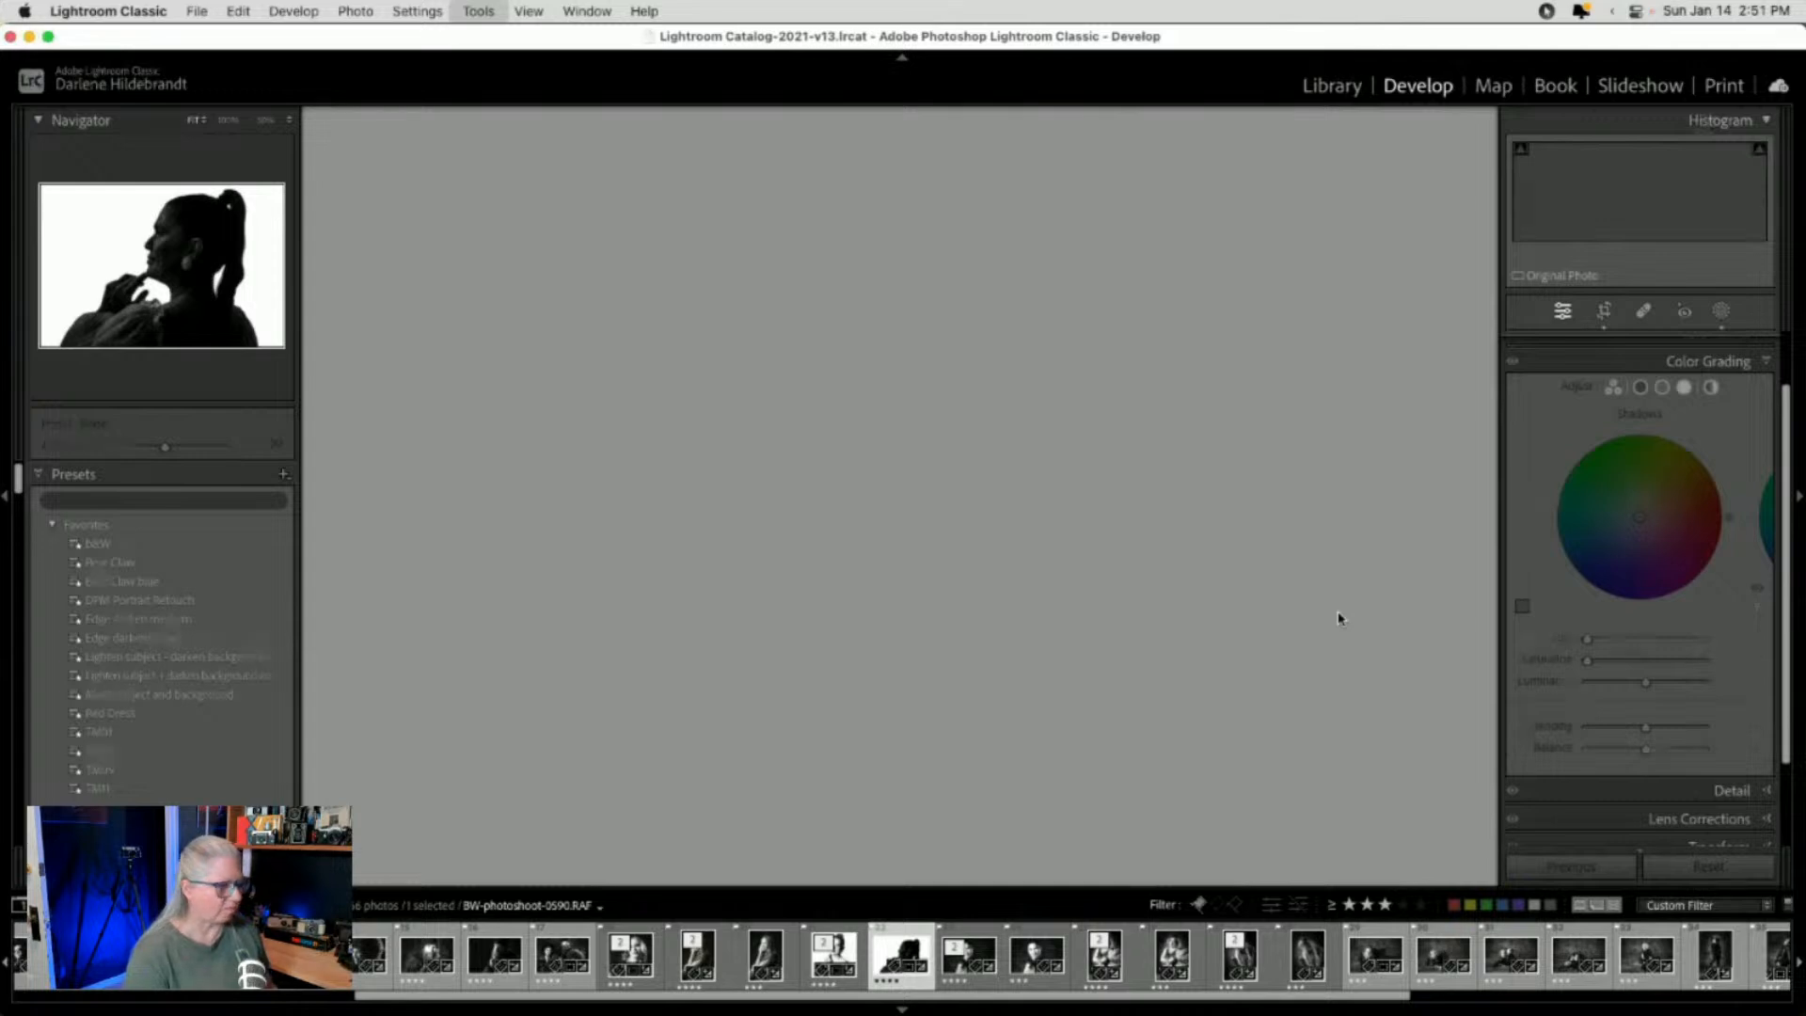
{"action": "left_click", "coordinate": [1339, 618]}
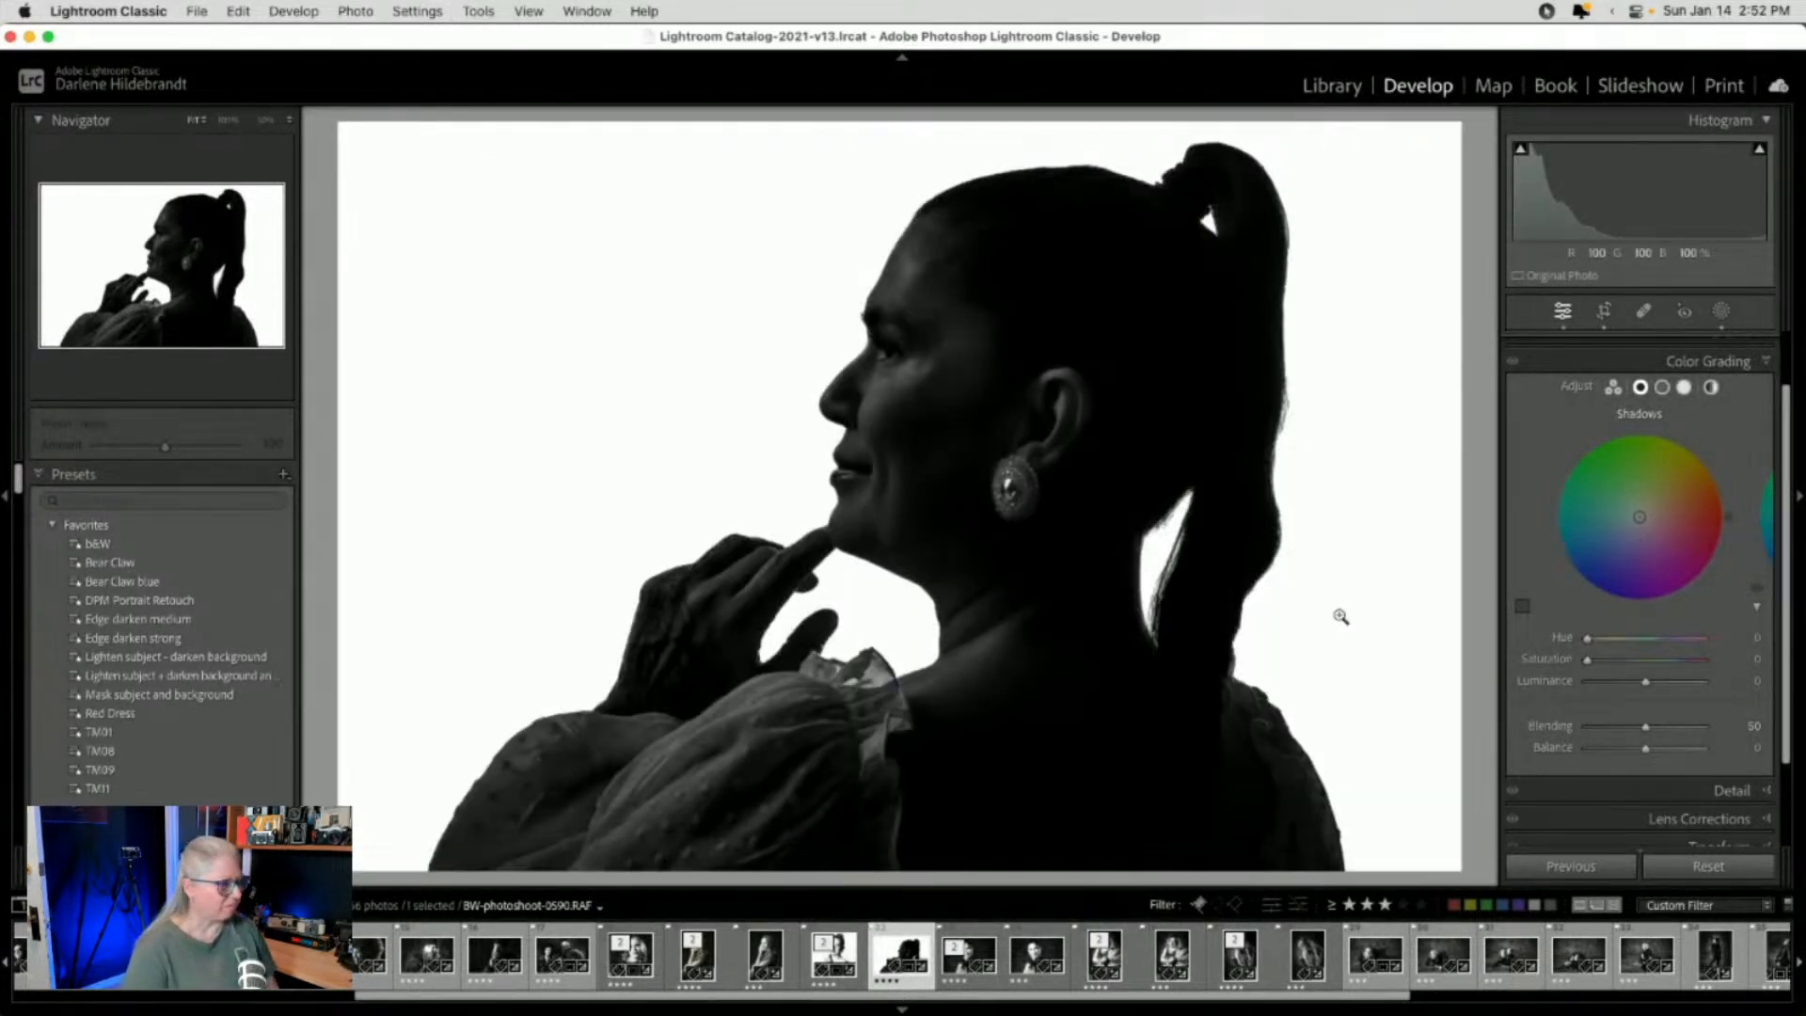
Compare the silhouette photo with its unedited version and look through the neighbouring black-and-white portraits
{"action": "key", "text": "backslash"}
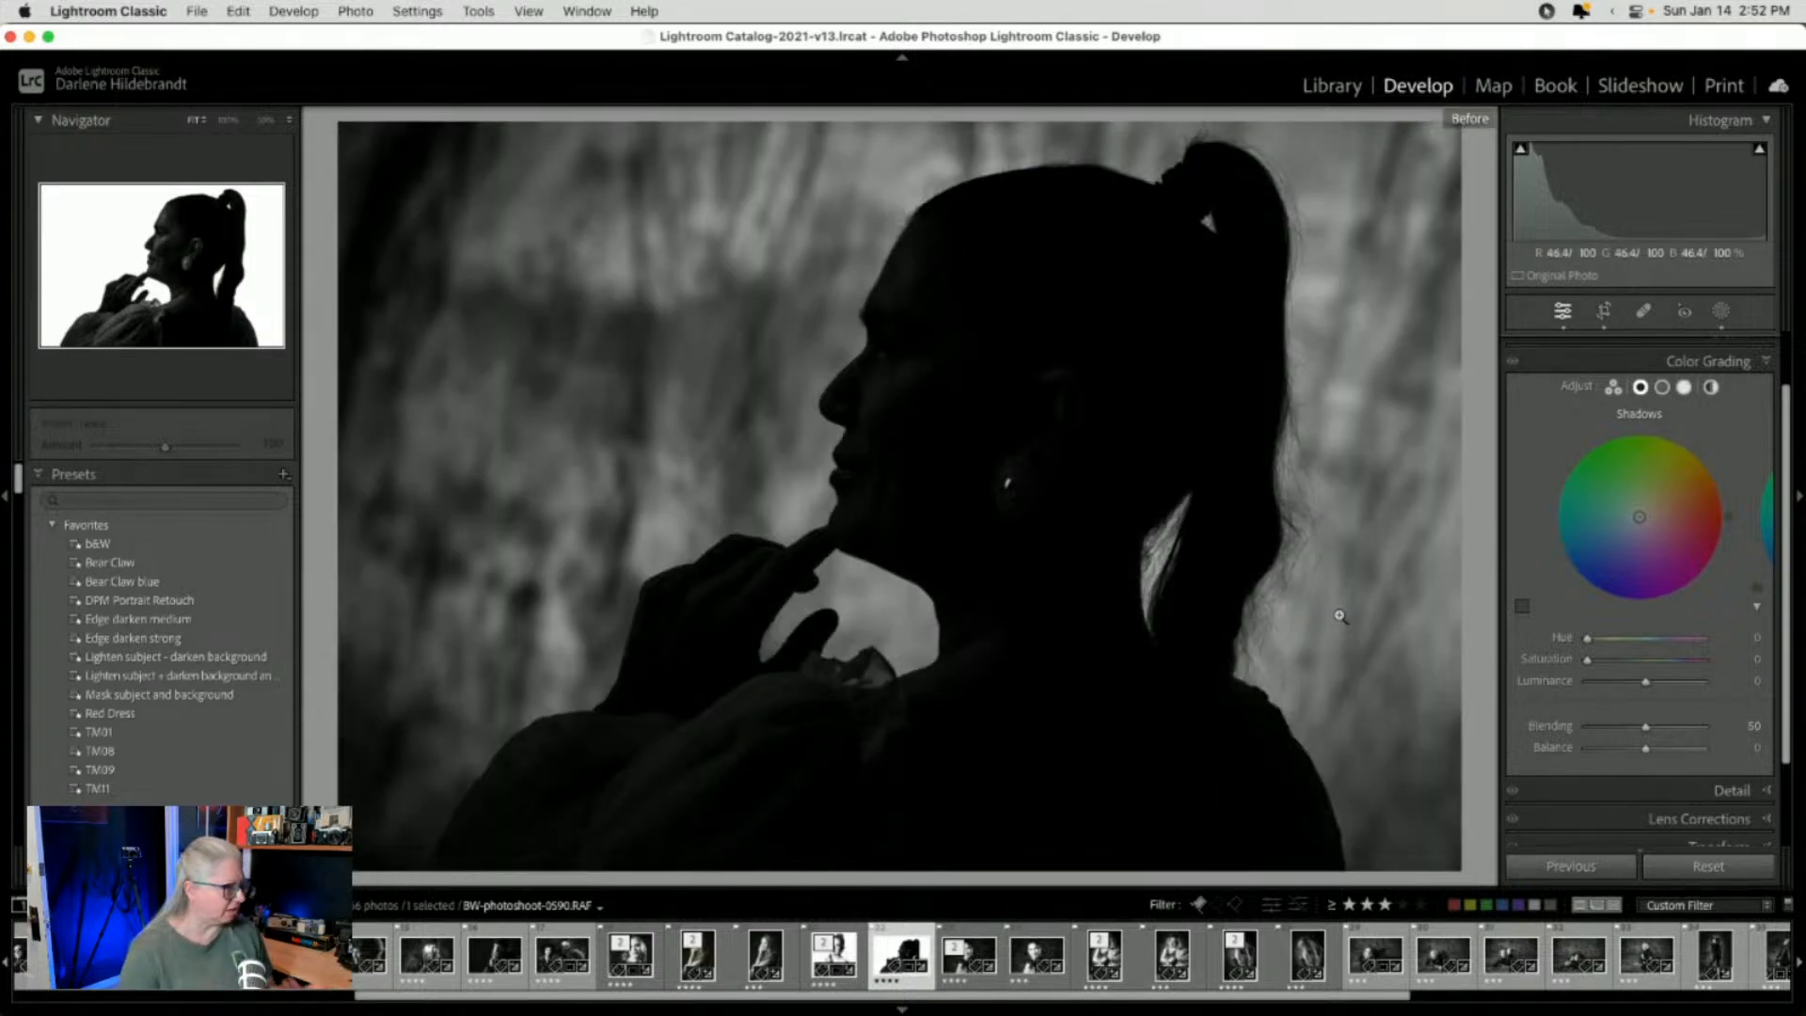
{"action": "key", "text": "Left"}
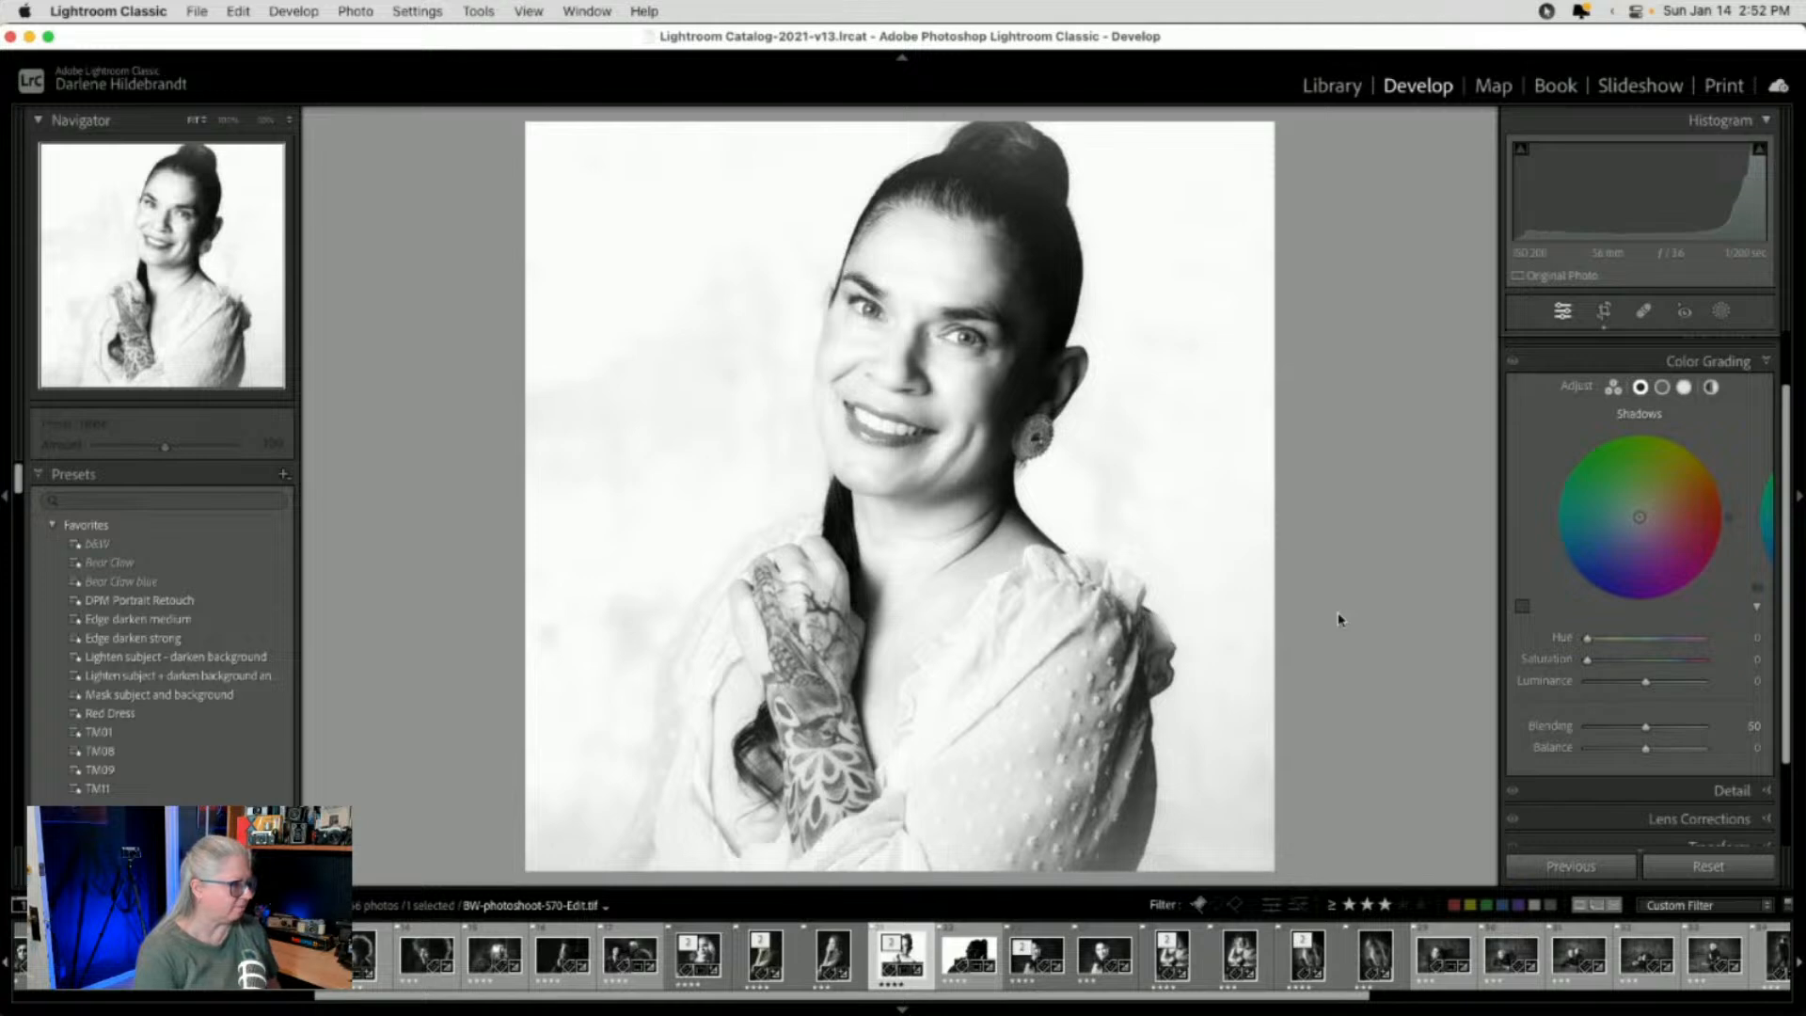
{"action": "key", "text": "Right"}
{"action": "key", "text": "Right"}
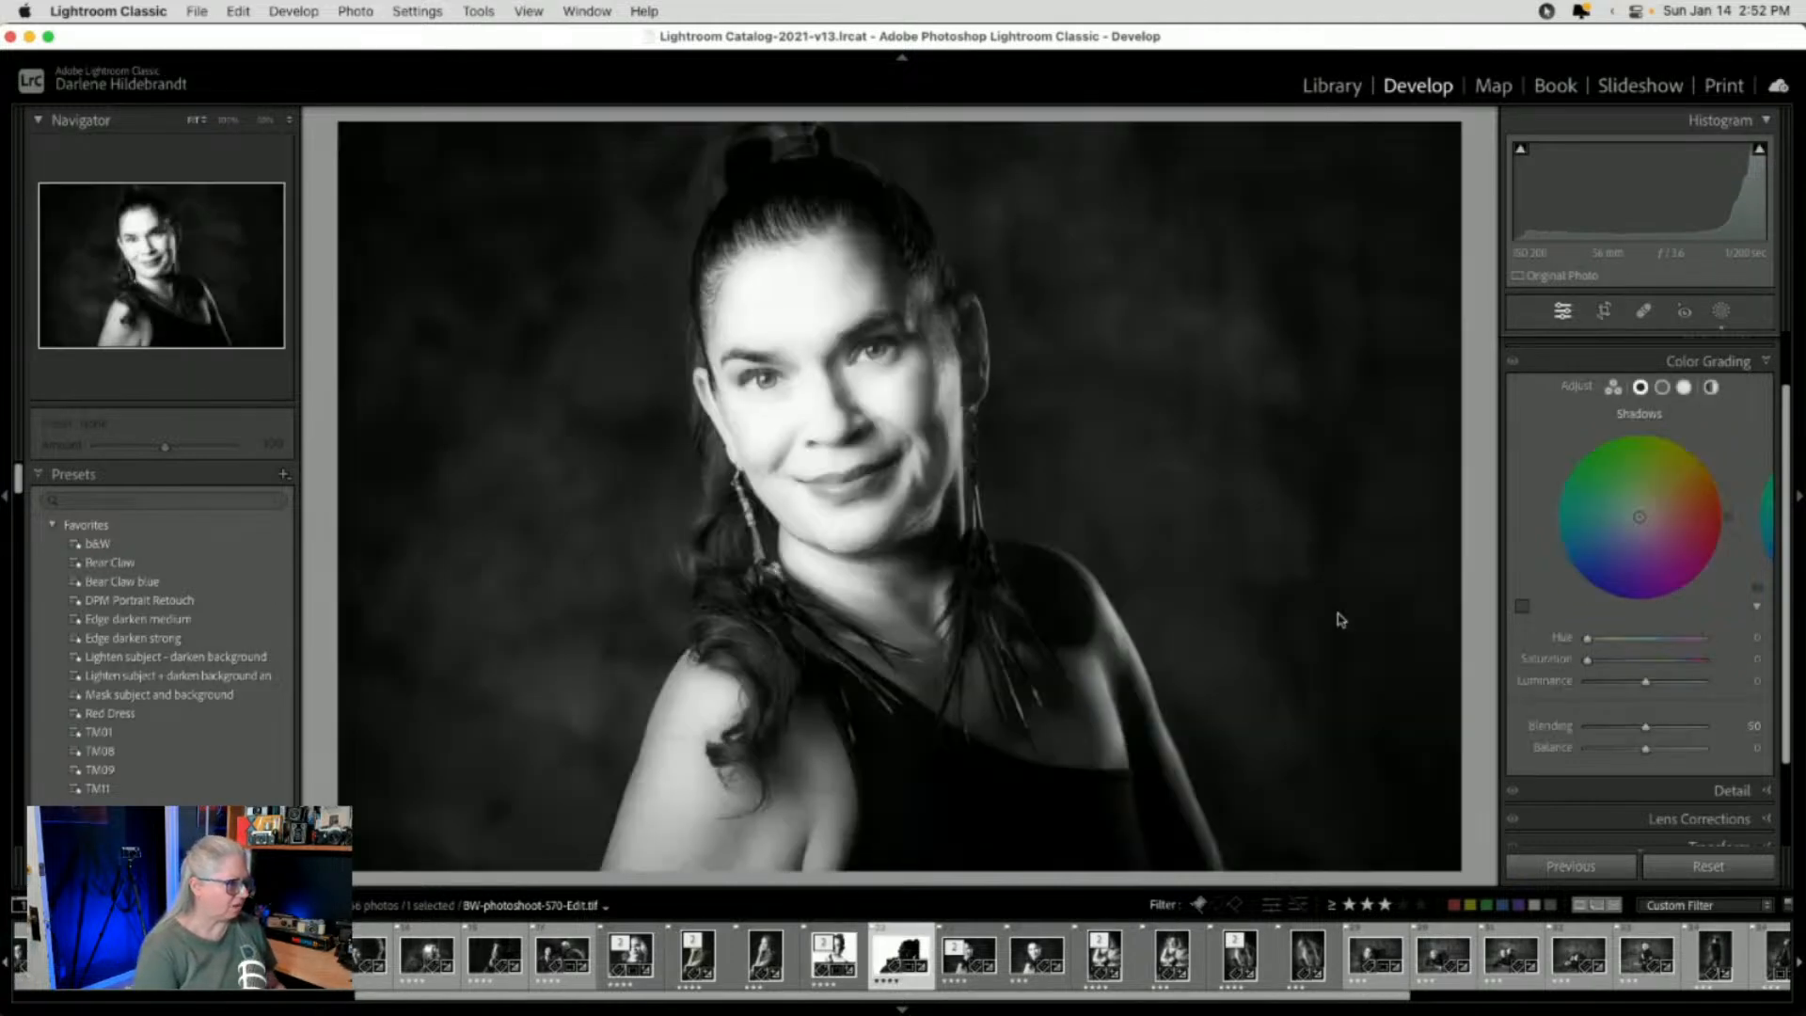
{"action": "key", "text": "Right"}
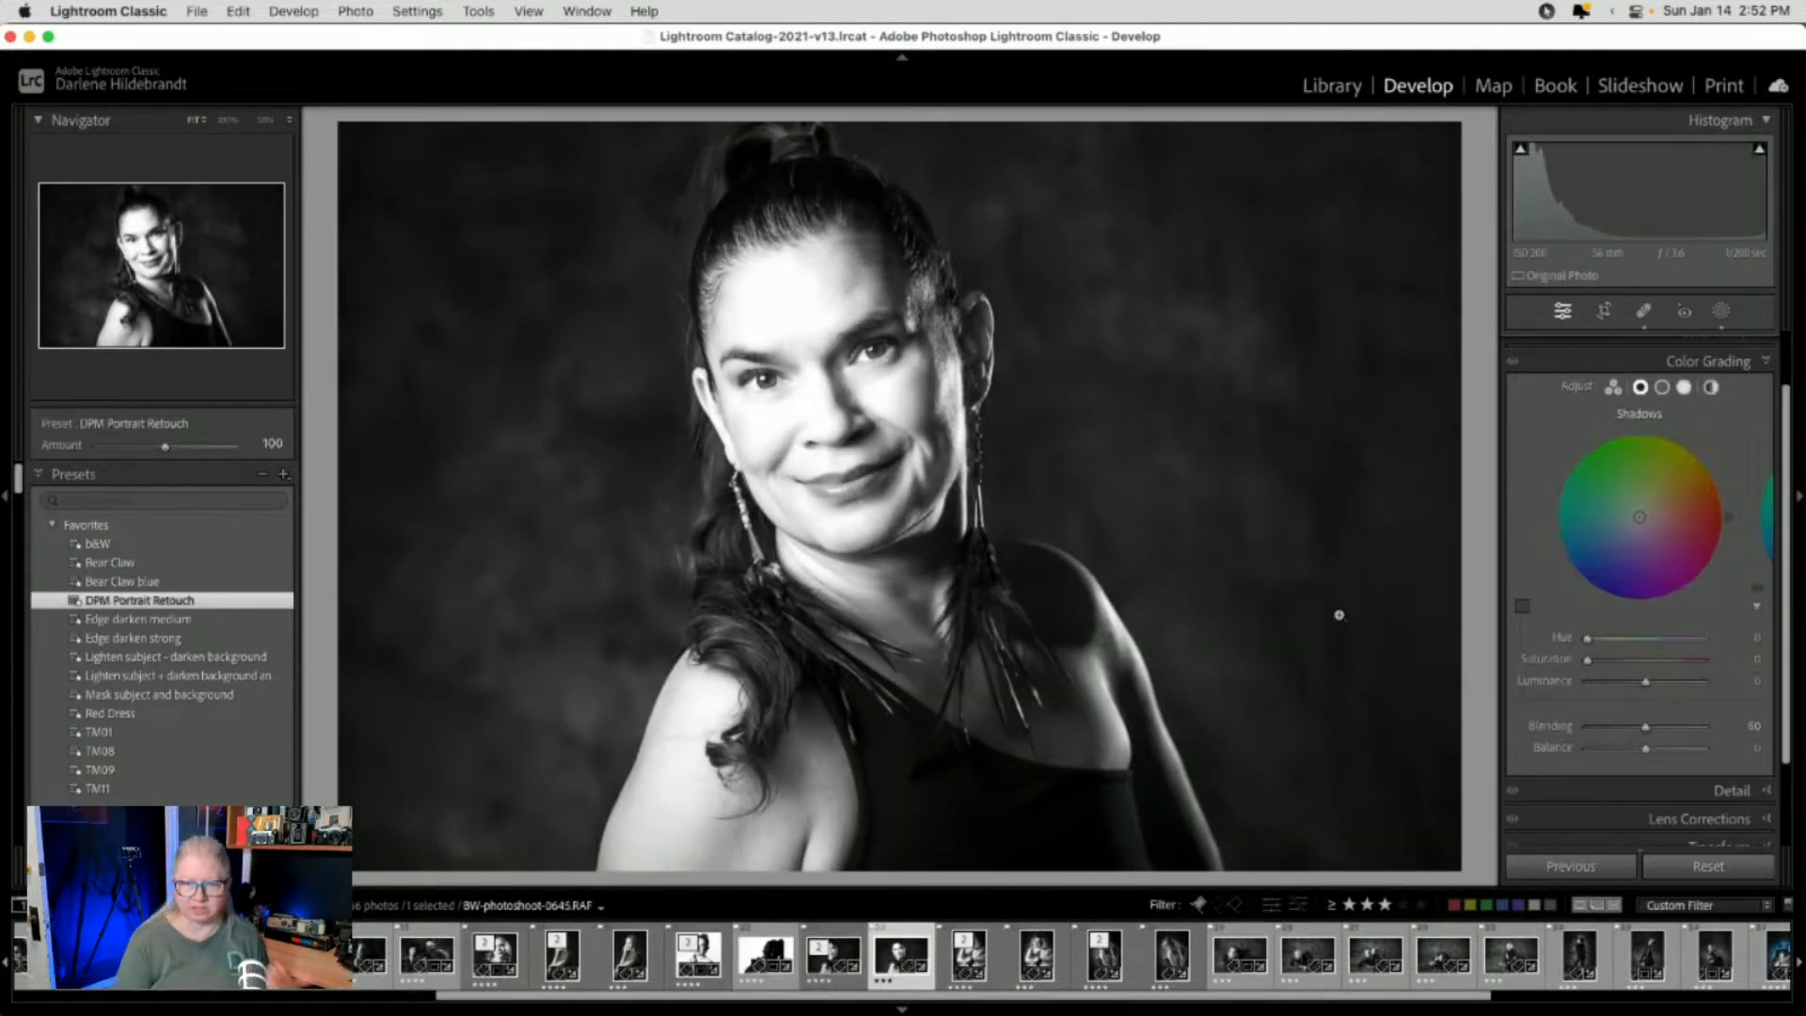
{"action": "key", "text": "Left"}
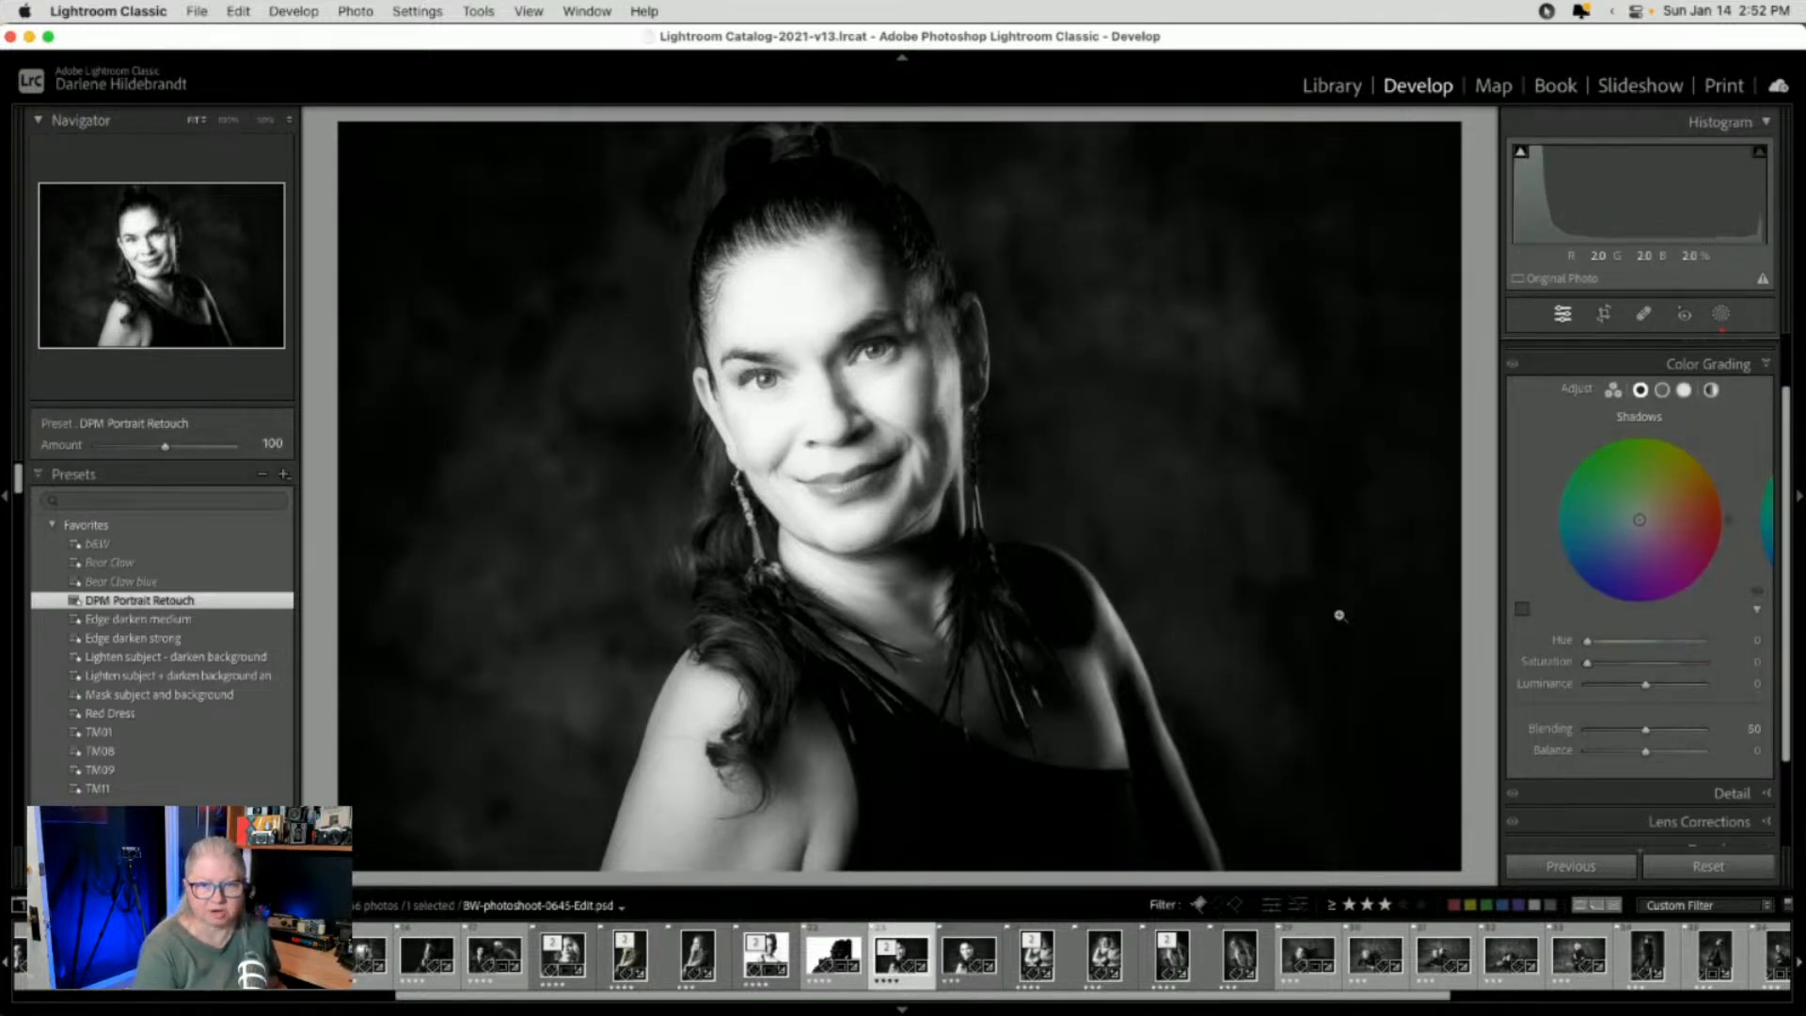
{"action": "key", "text": "Left"}
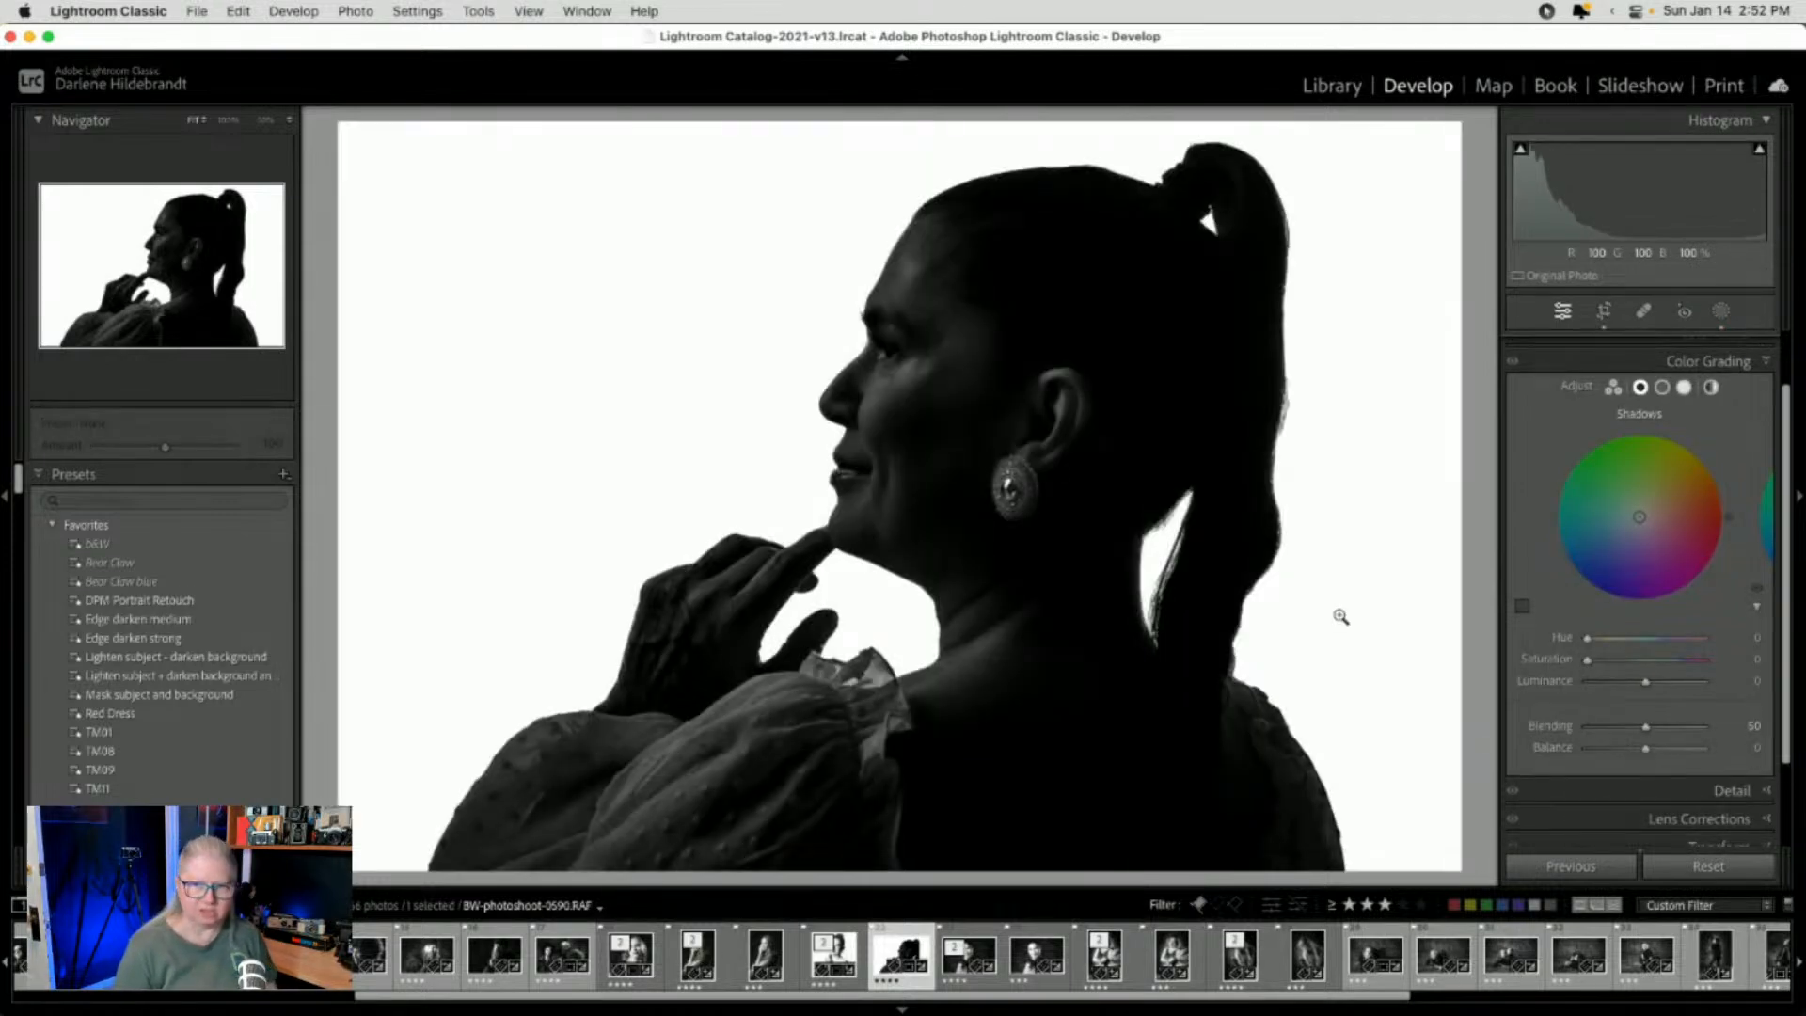
{"action": "key", "text": "backslash"}
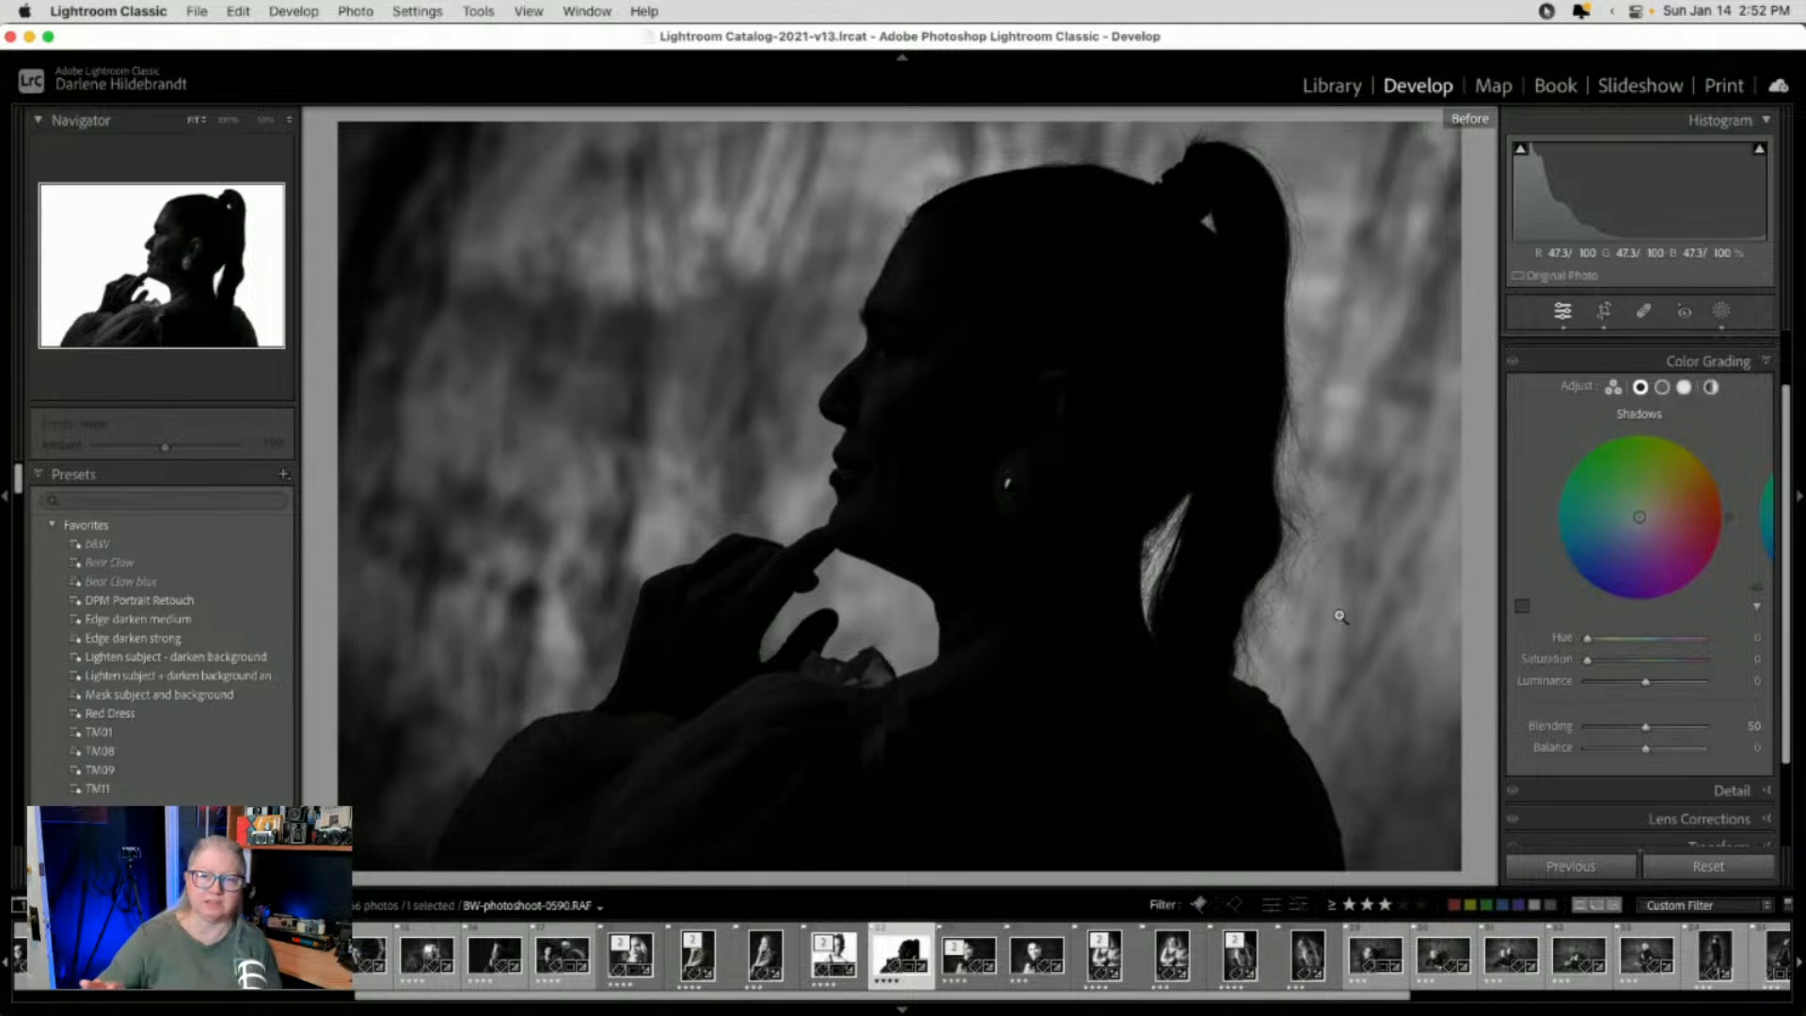
{"action": "key", "text": "backslash"}
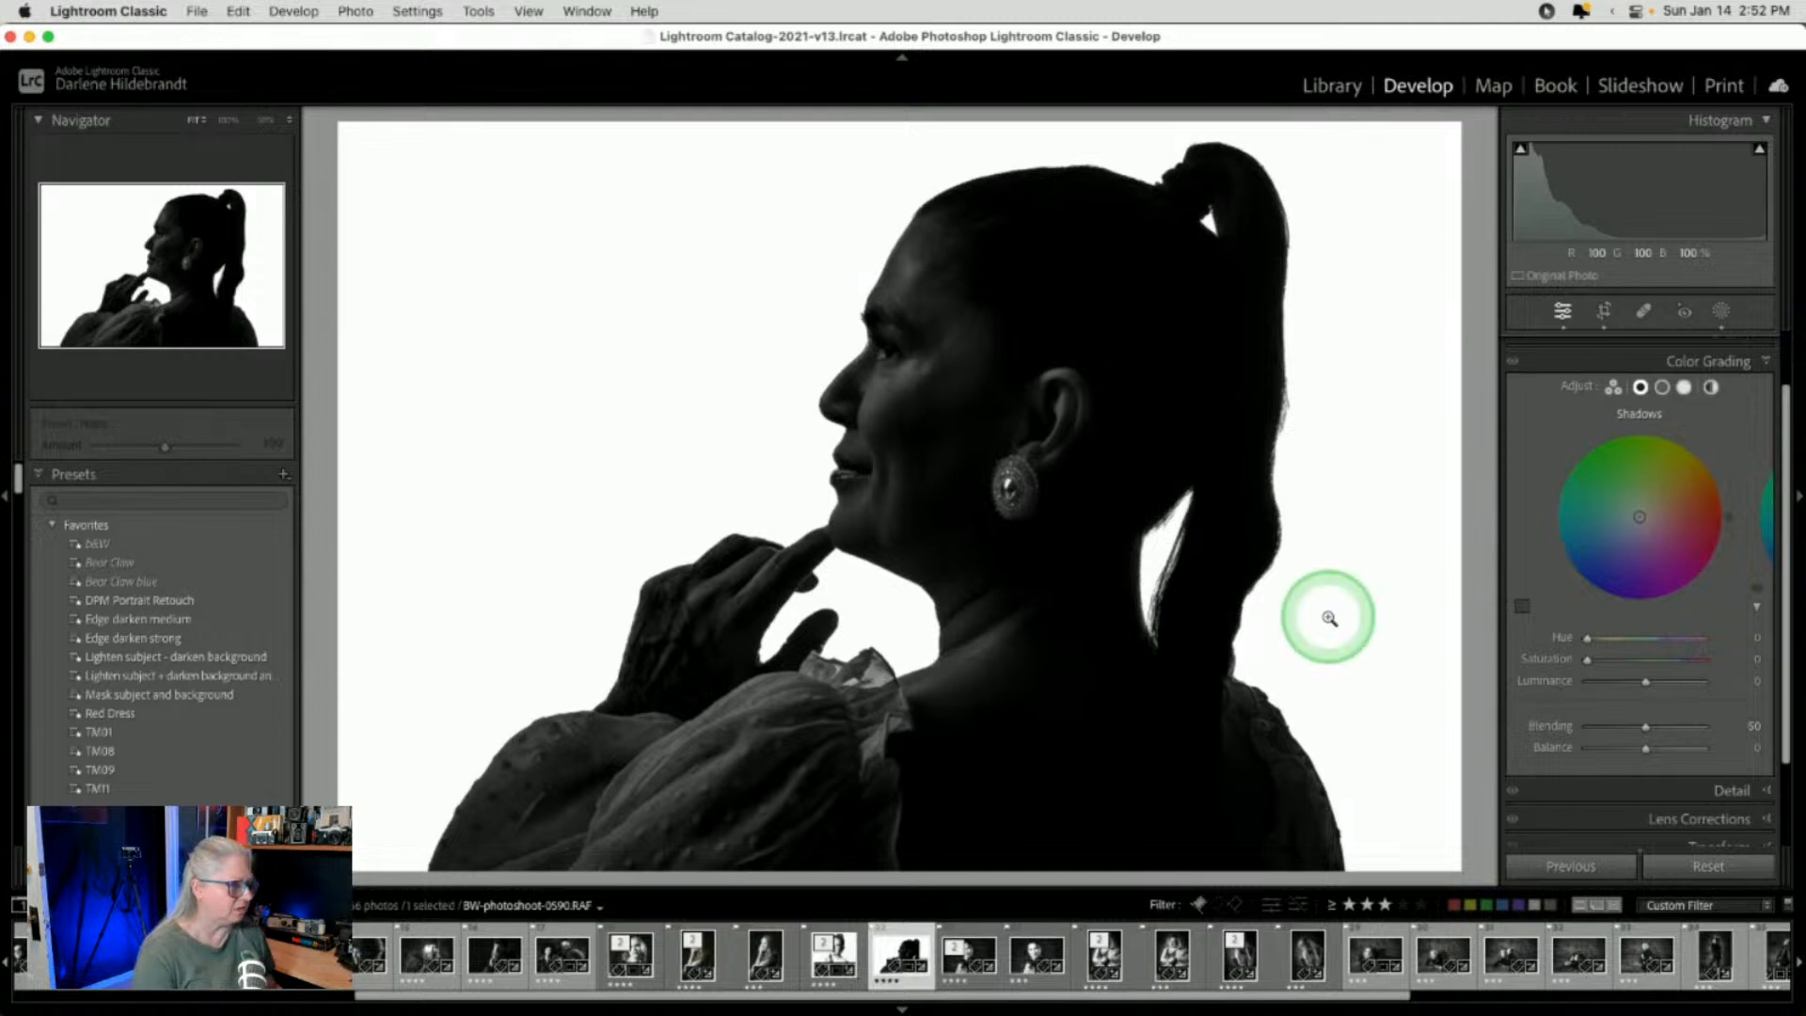
Reset the Subject mask's shadows to 0 and lower its blacks to about -38
{"action": "left_click", "coordinate": [1720, 312]}
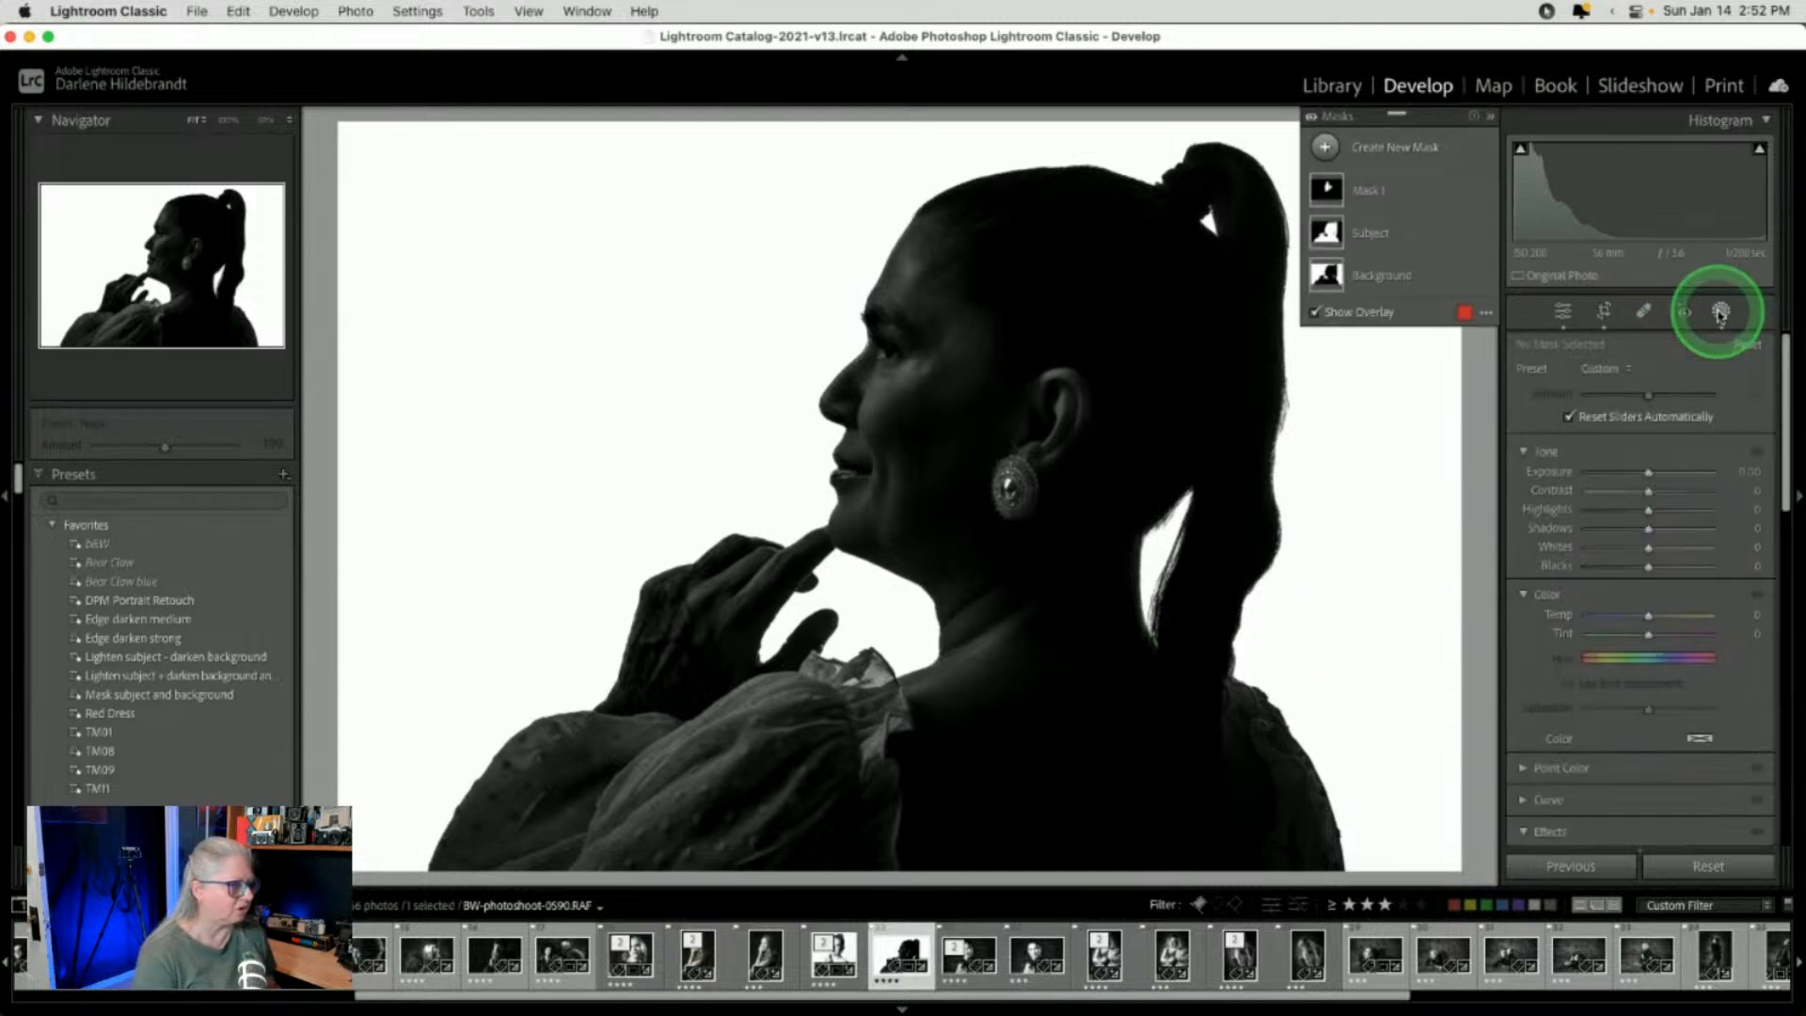
{"action": "left_click", "coordinate": [1388, 231]}
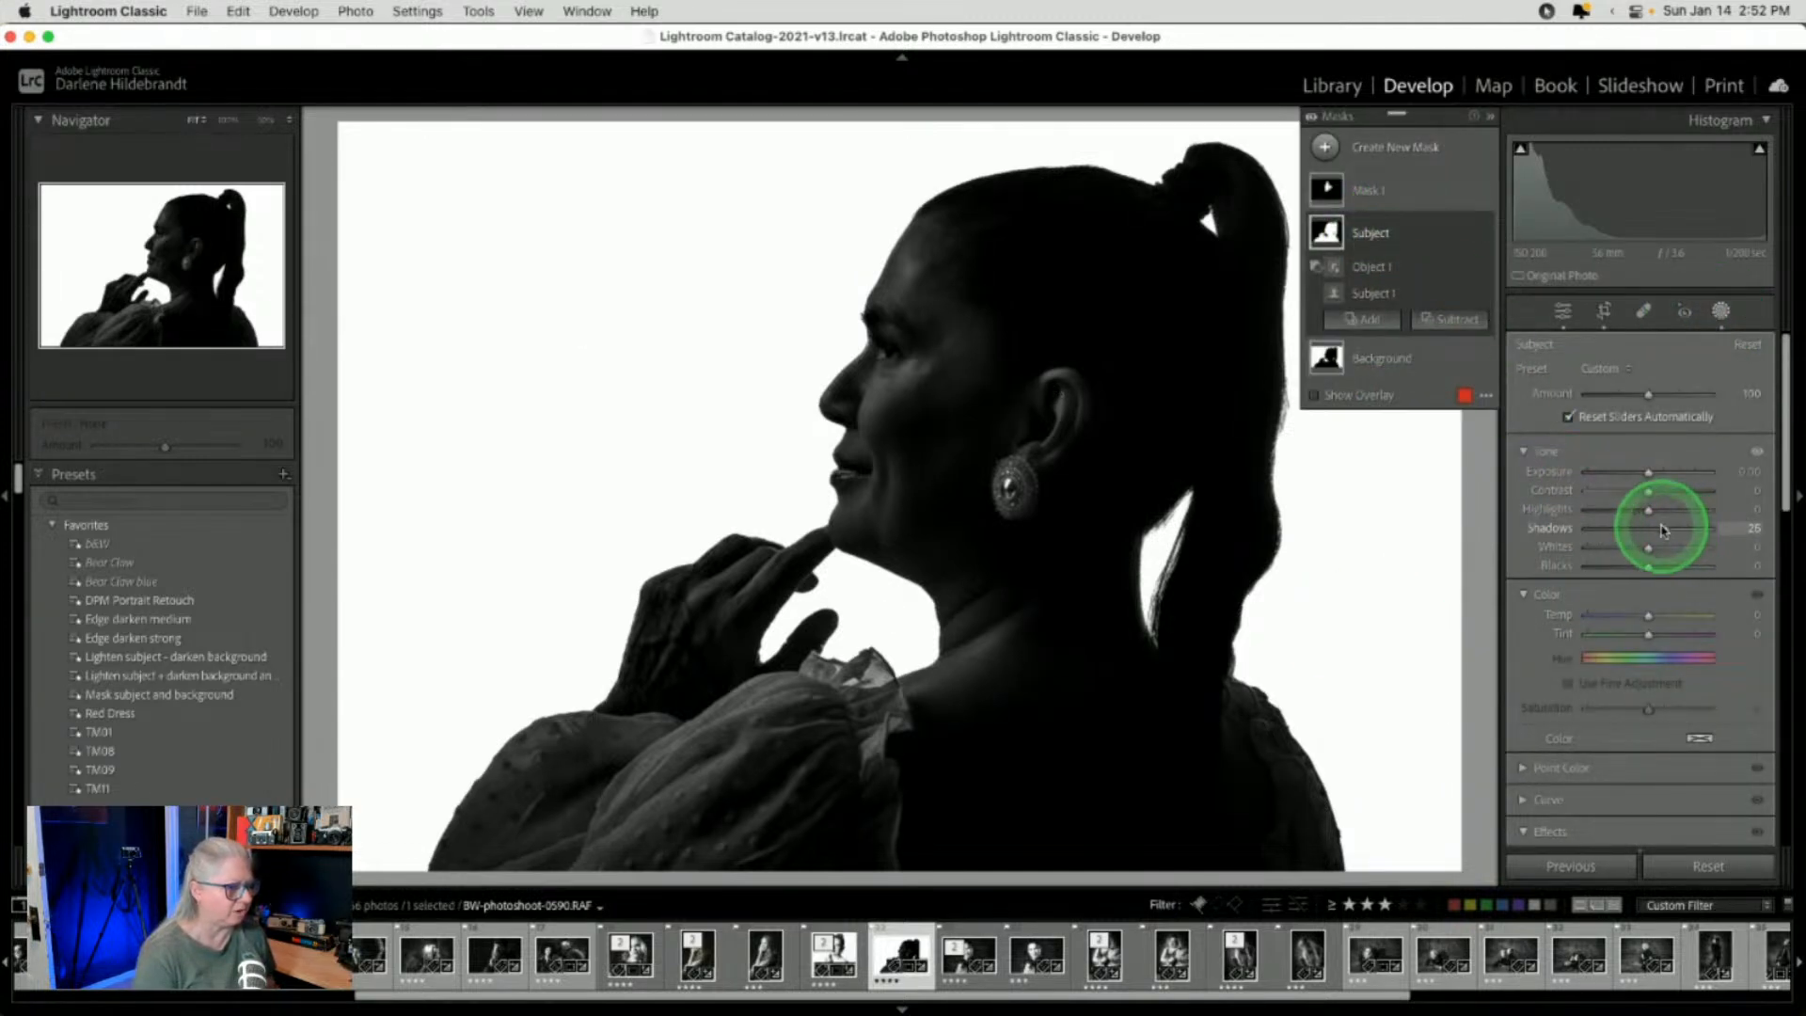
{"action": "left_click_drag", "start_coordinate": [1664, 528], "coordinate": [1656, 529]}
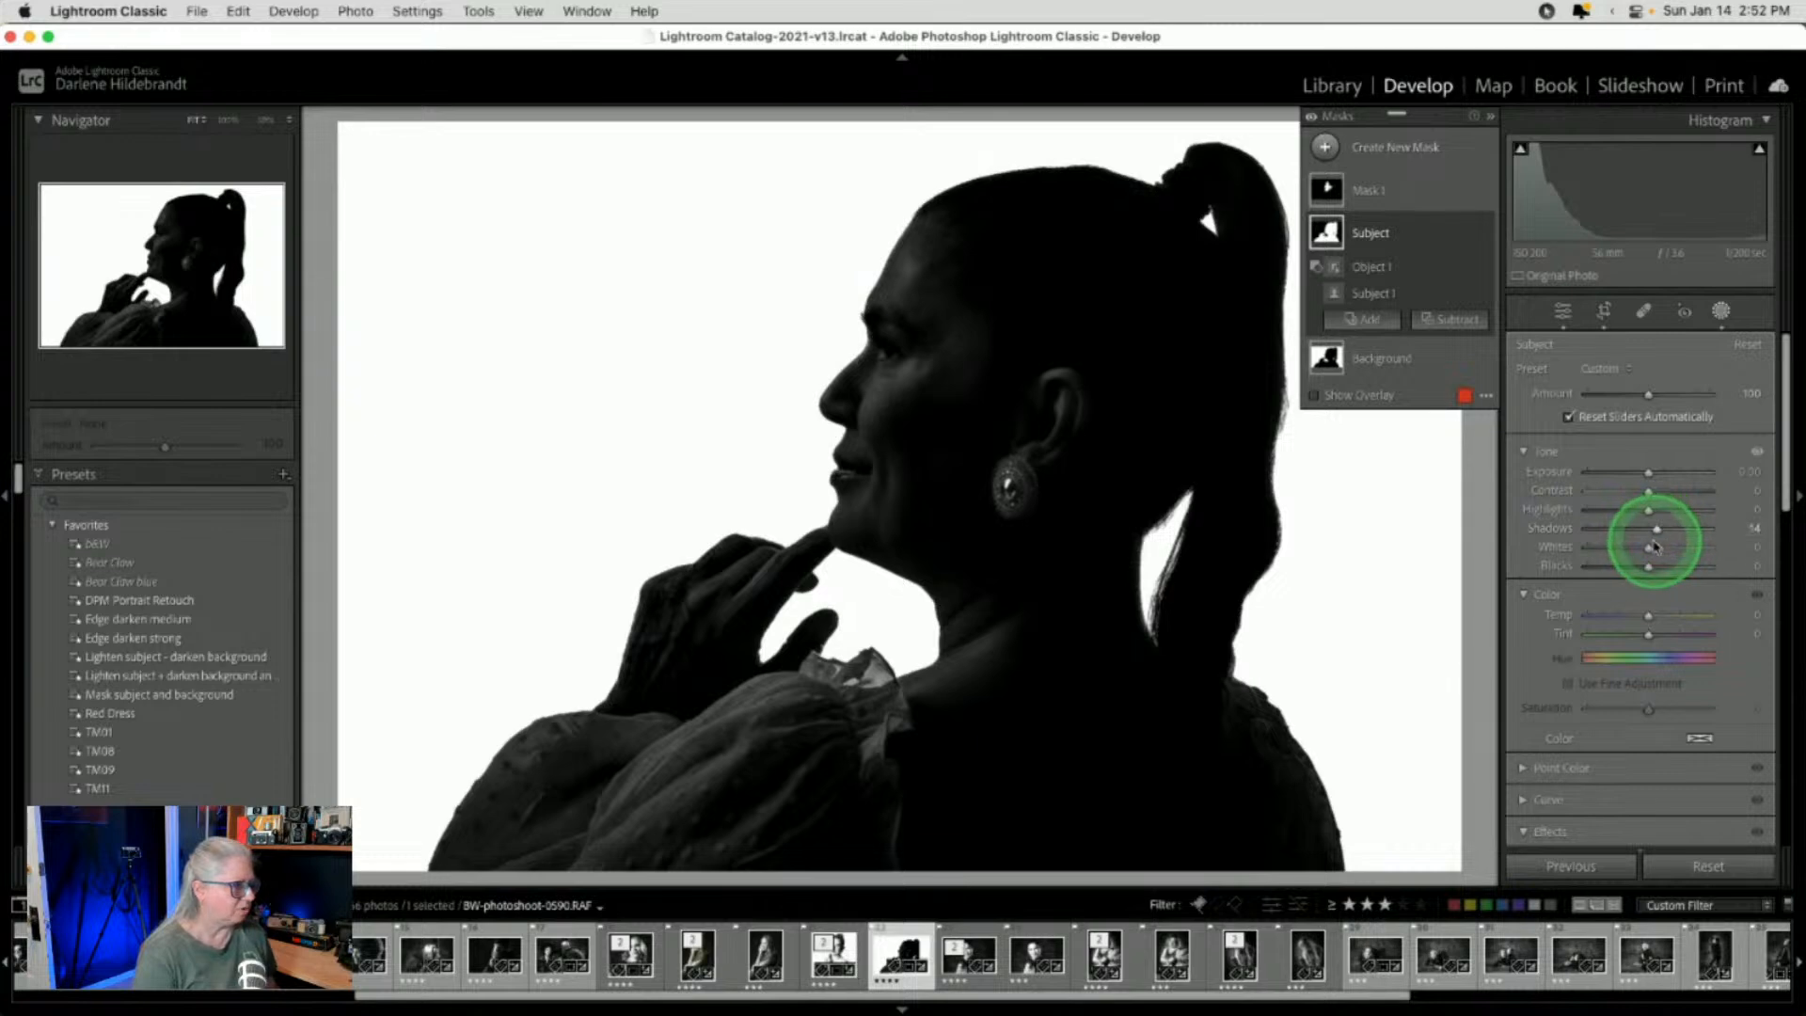
{"action": "key", "text": "o"}
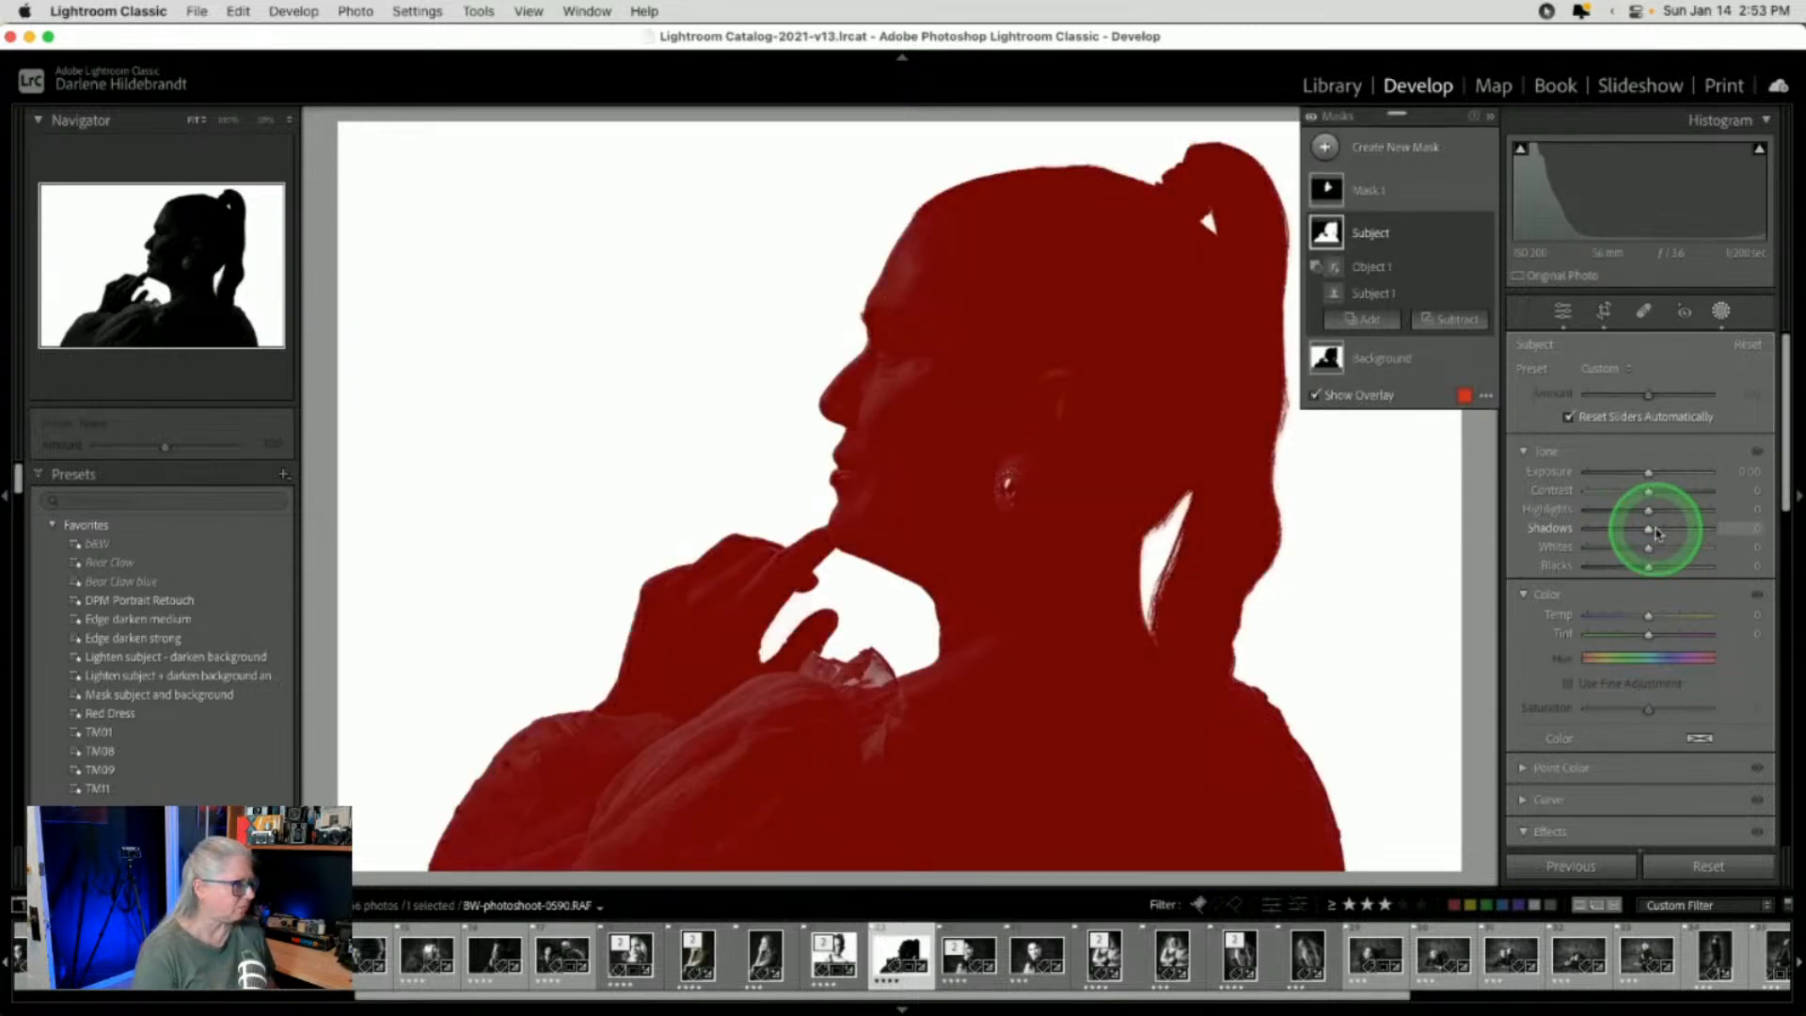
{"action": "left_click_drag", "start_coordinate": [1648, 565], "coordinate": [1620, 565]}
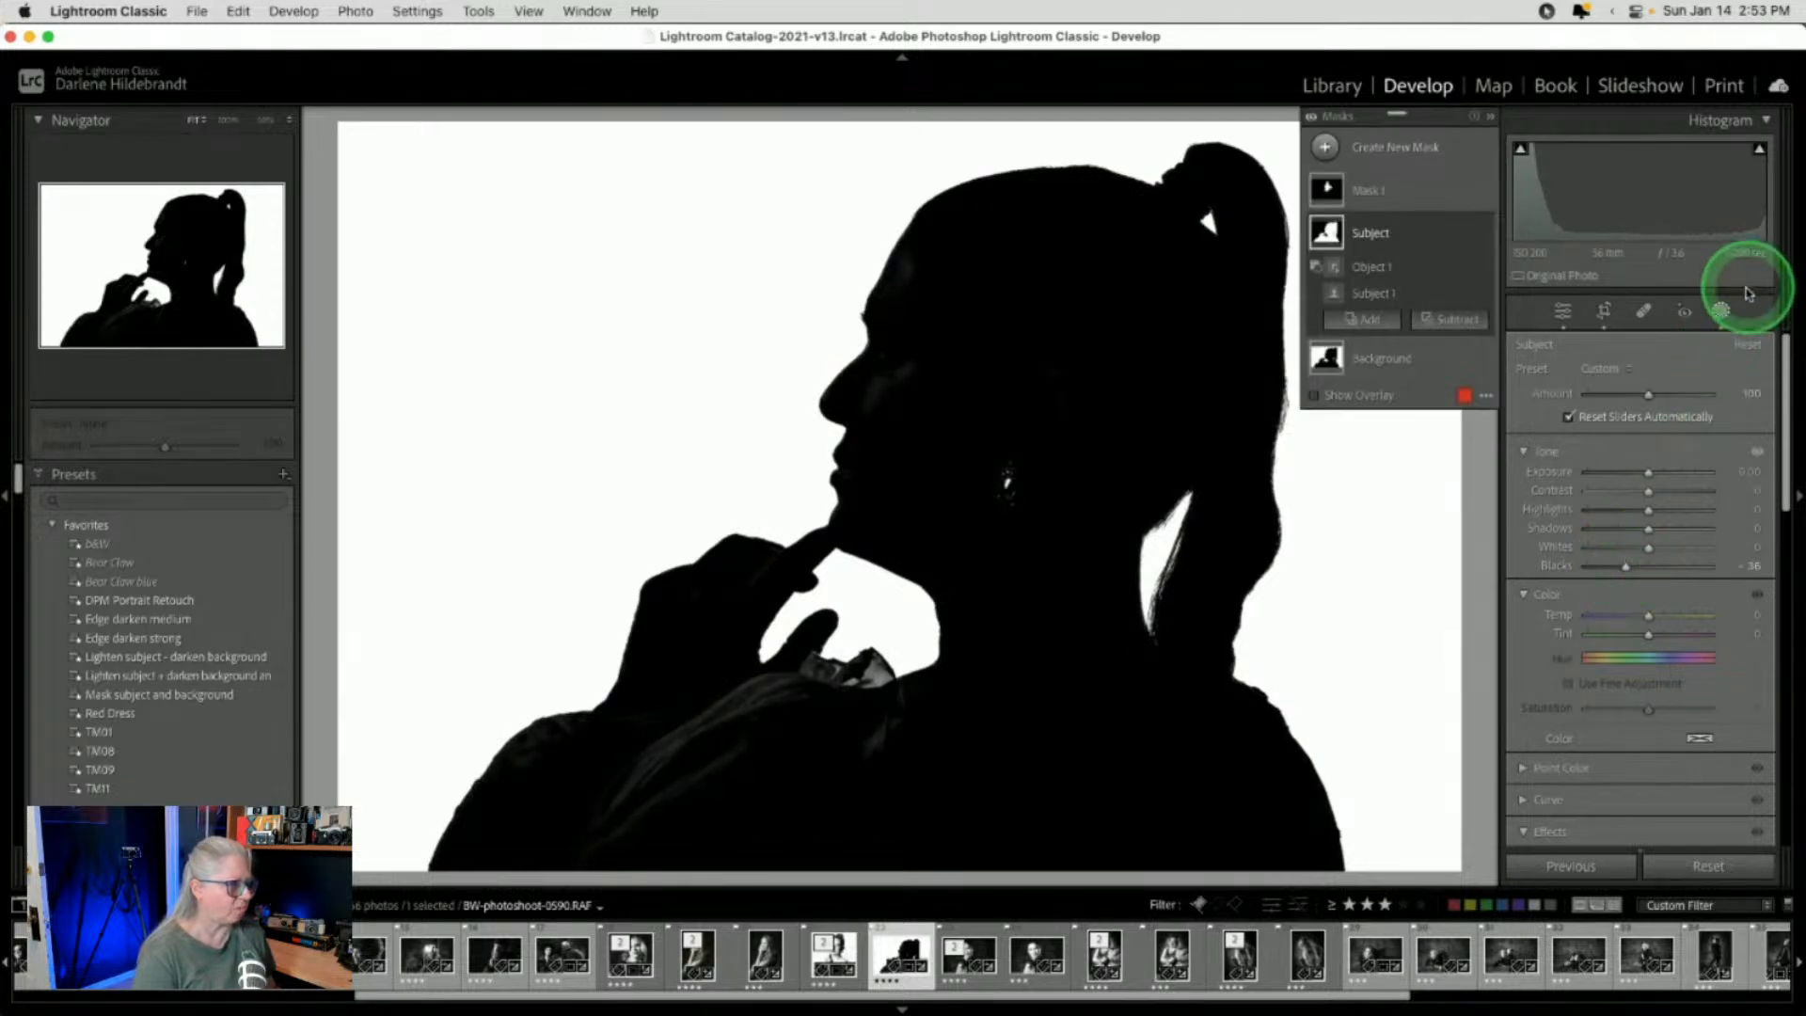
{"action": "left_click", "coordinate": [1721, 312]}
Remove the bright earring highlights from the silhouette with the Remove tool
{"action": "key", "text": "q"}
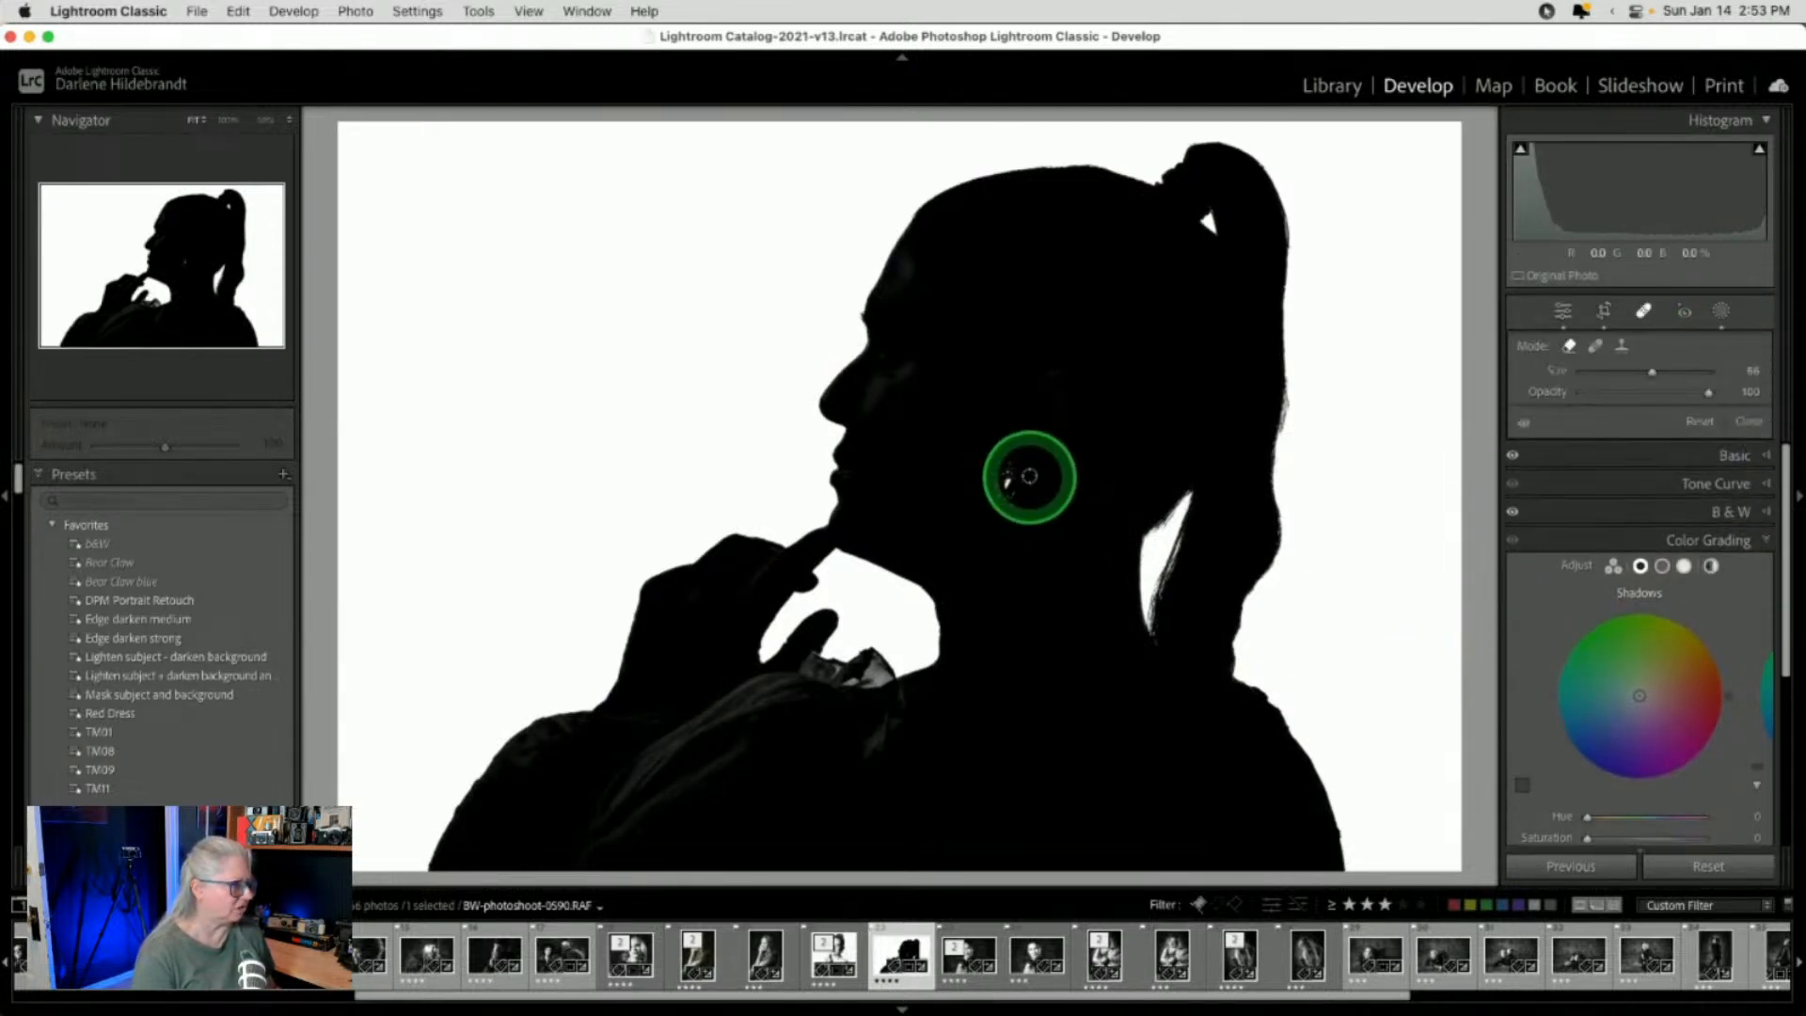
{"action": "left_click", "coordinate": [1004, 484]}
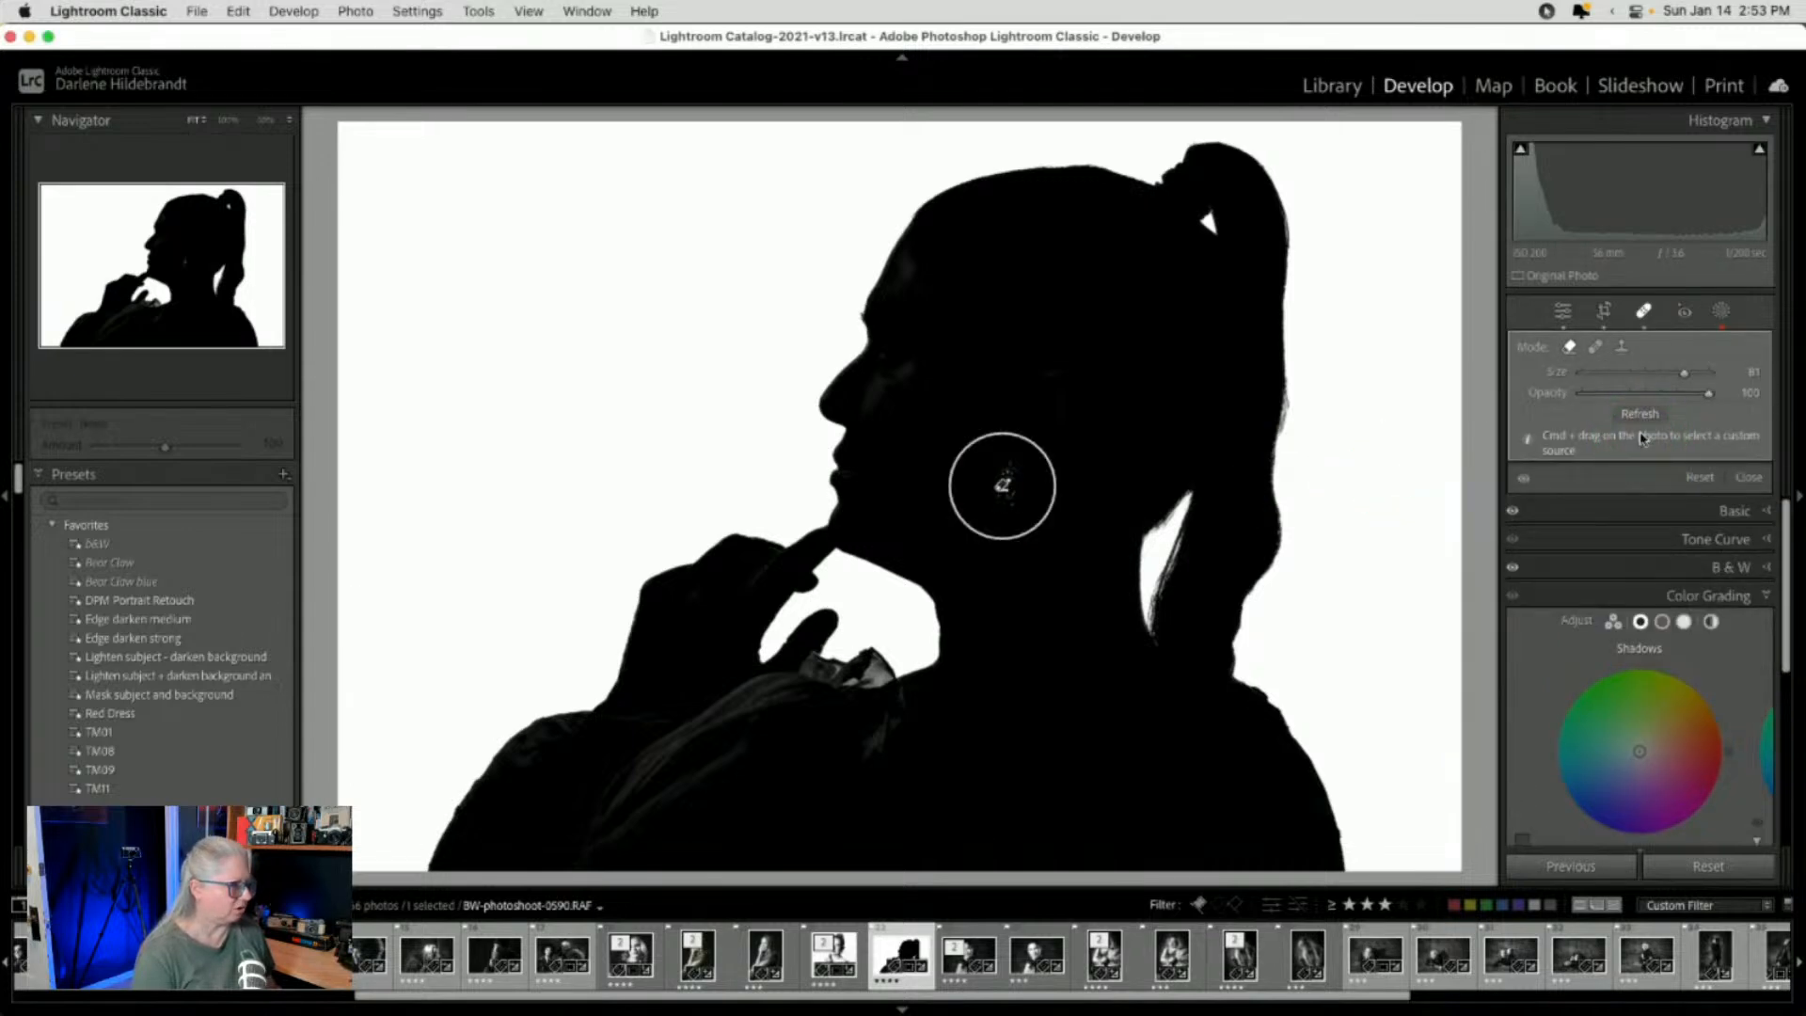
{"action": "key", "text": "q"}
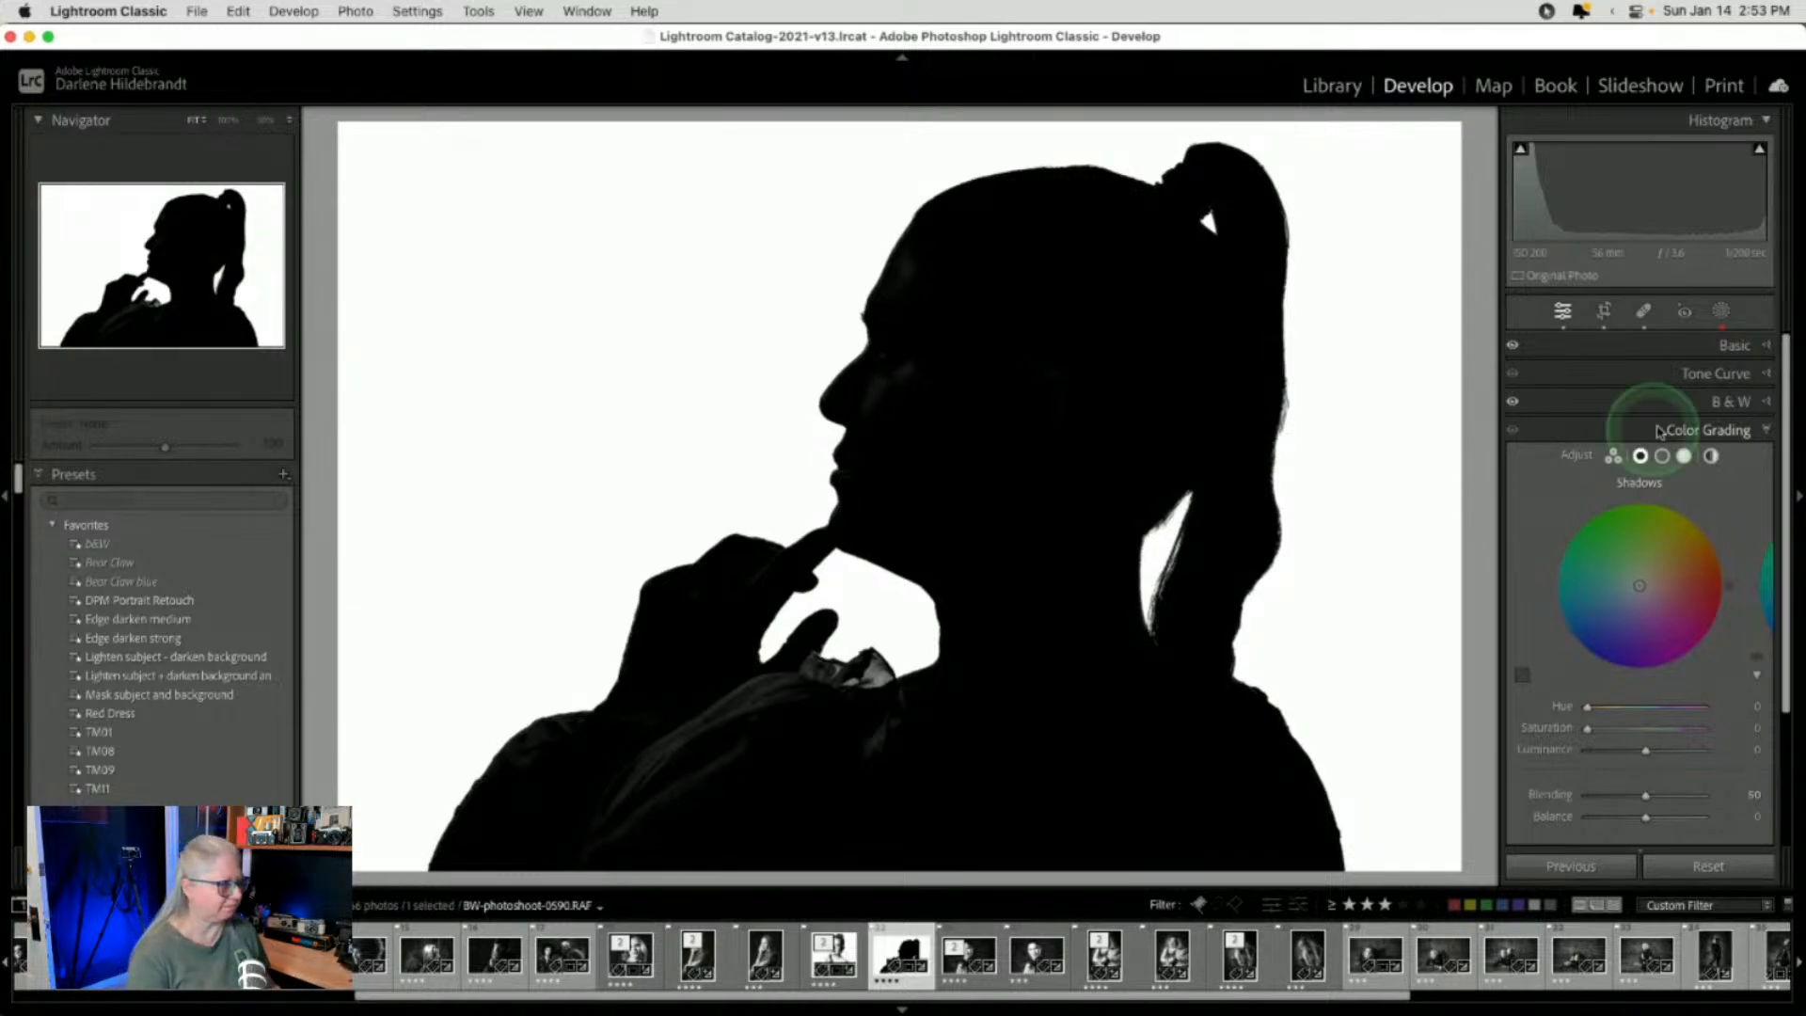
Set the whole photo's blacks to -48 and reset its shadows to 0 in the Basic adjustments
{"action": "left_click", "coordinate": [1737, 347]}
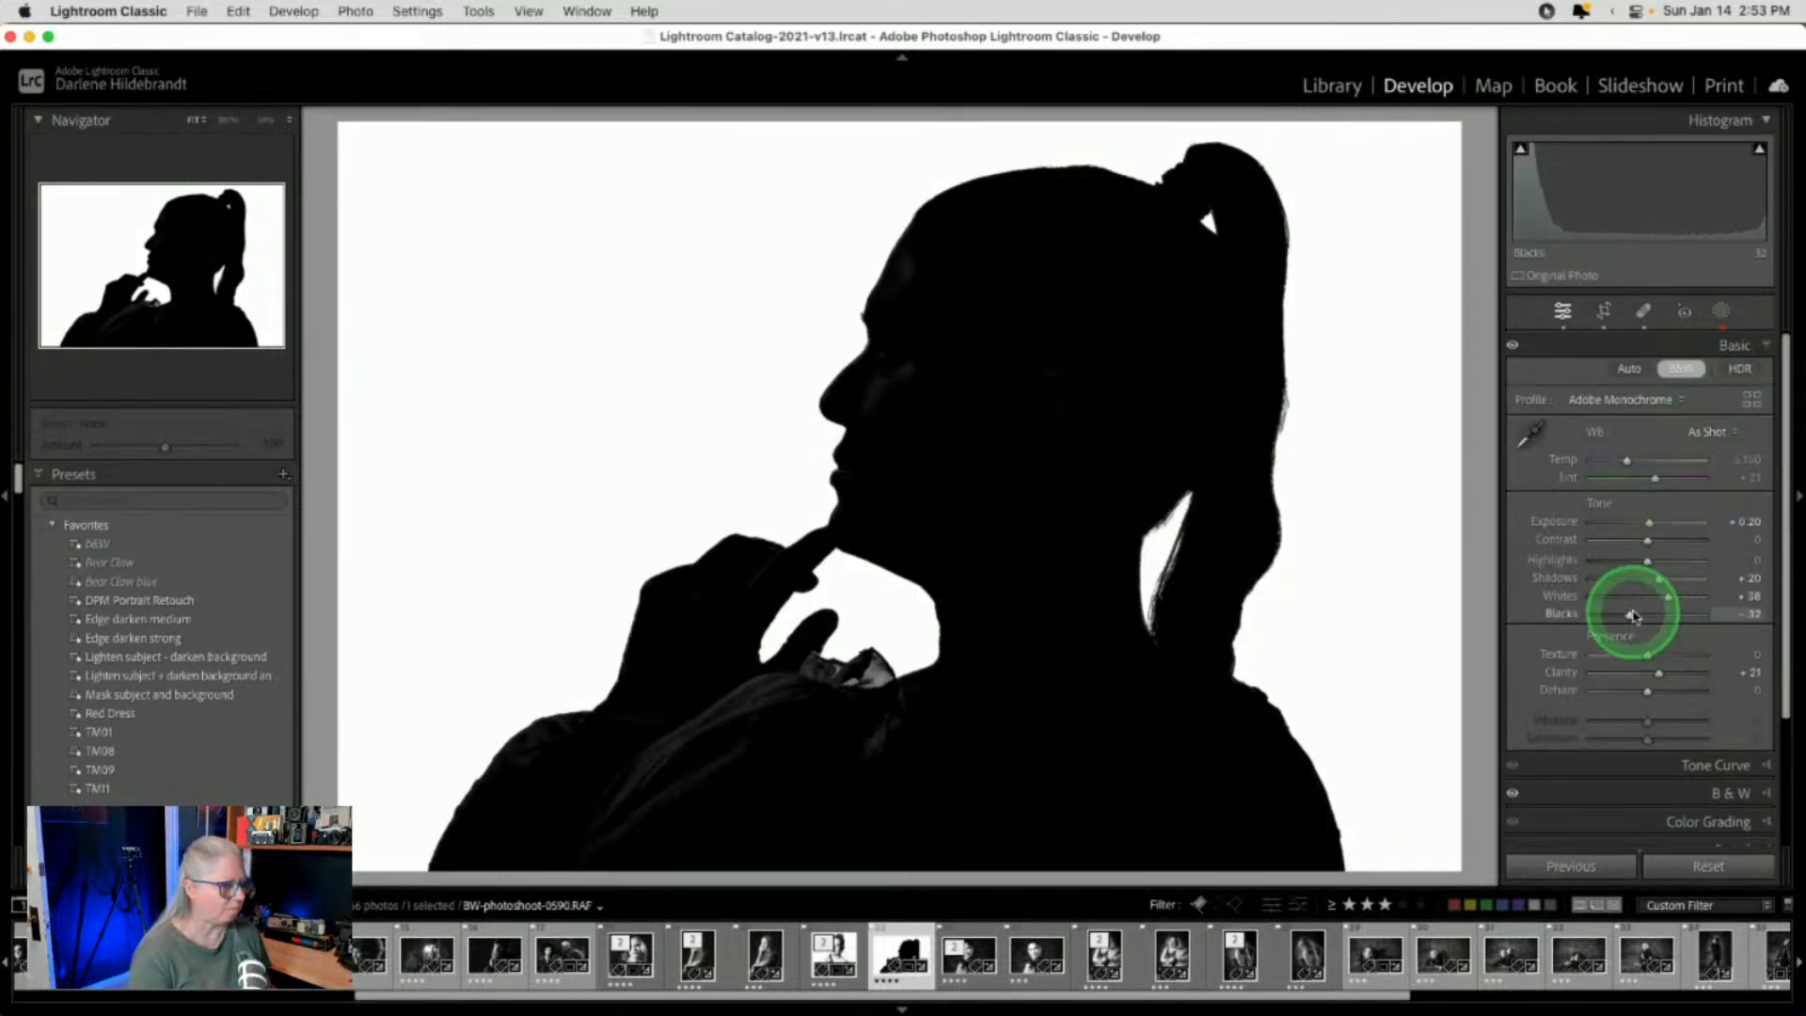
{"action": "left_click_drag", "start_coordinate": [1619, 614], "coordinate": [1622, 614]}
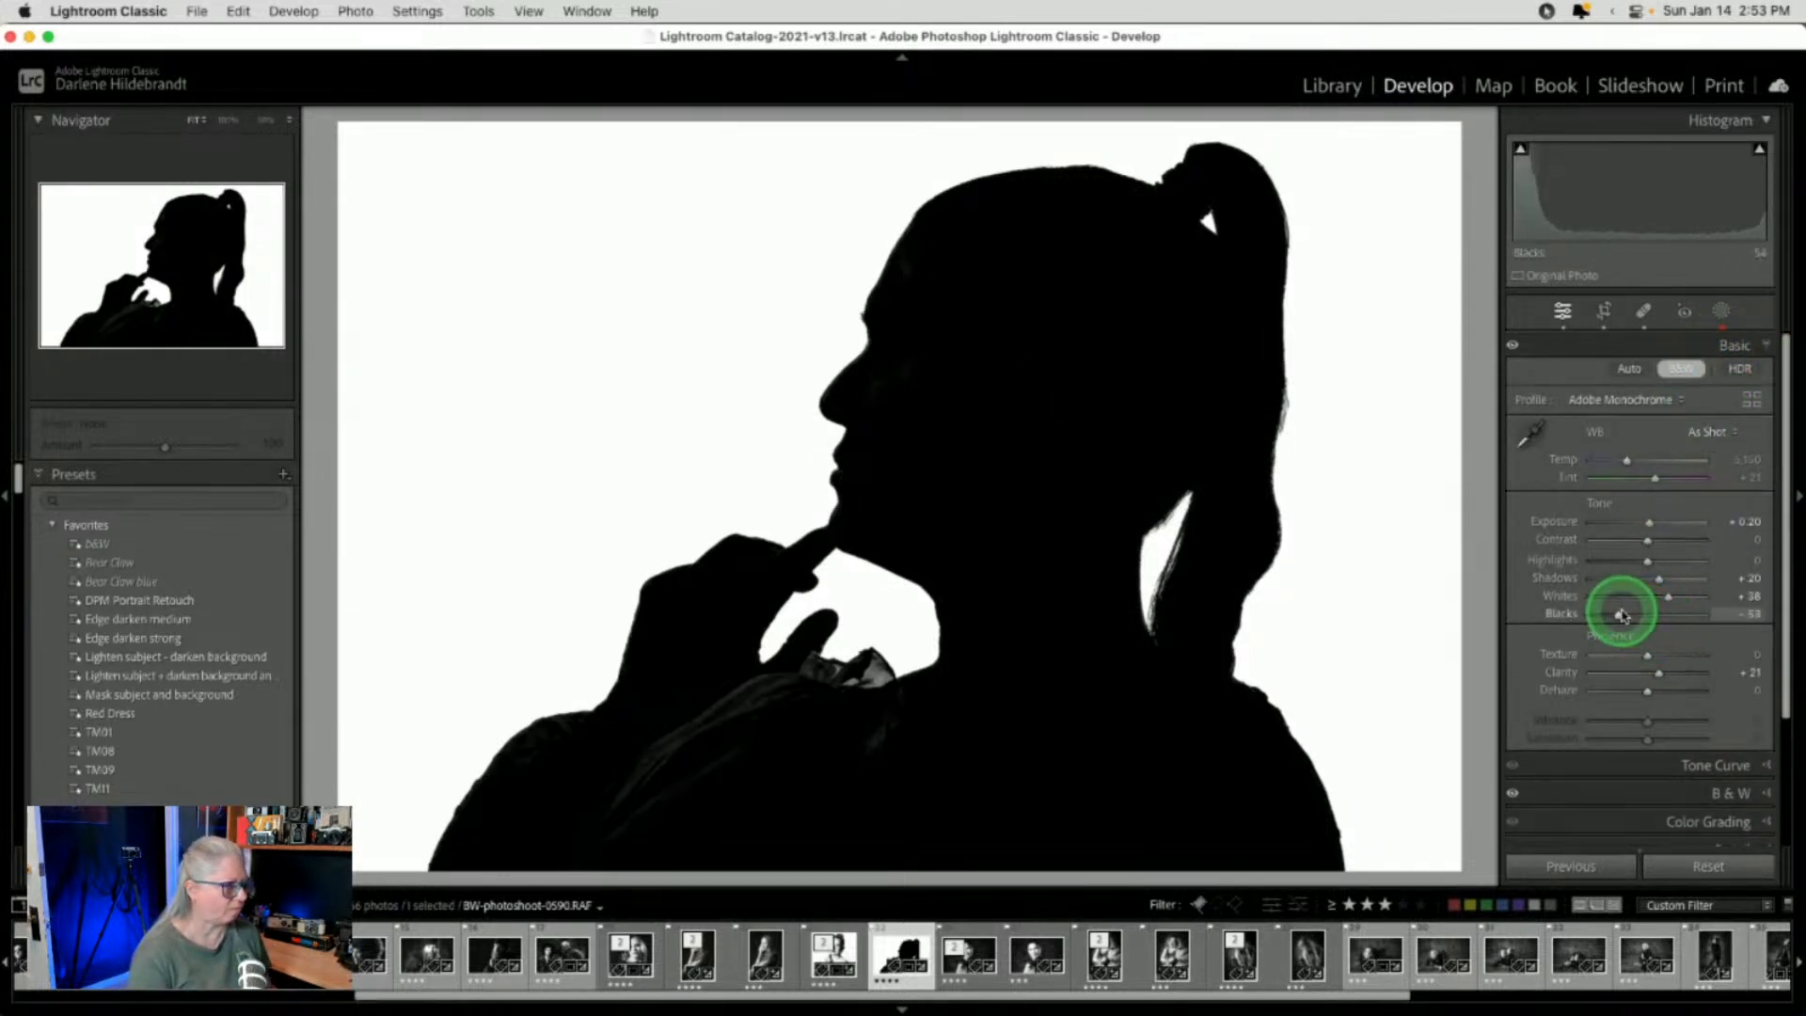
{"action": "double_click", "coordinate": [1659, 578]}
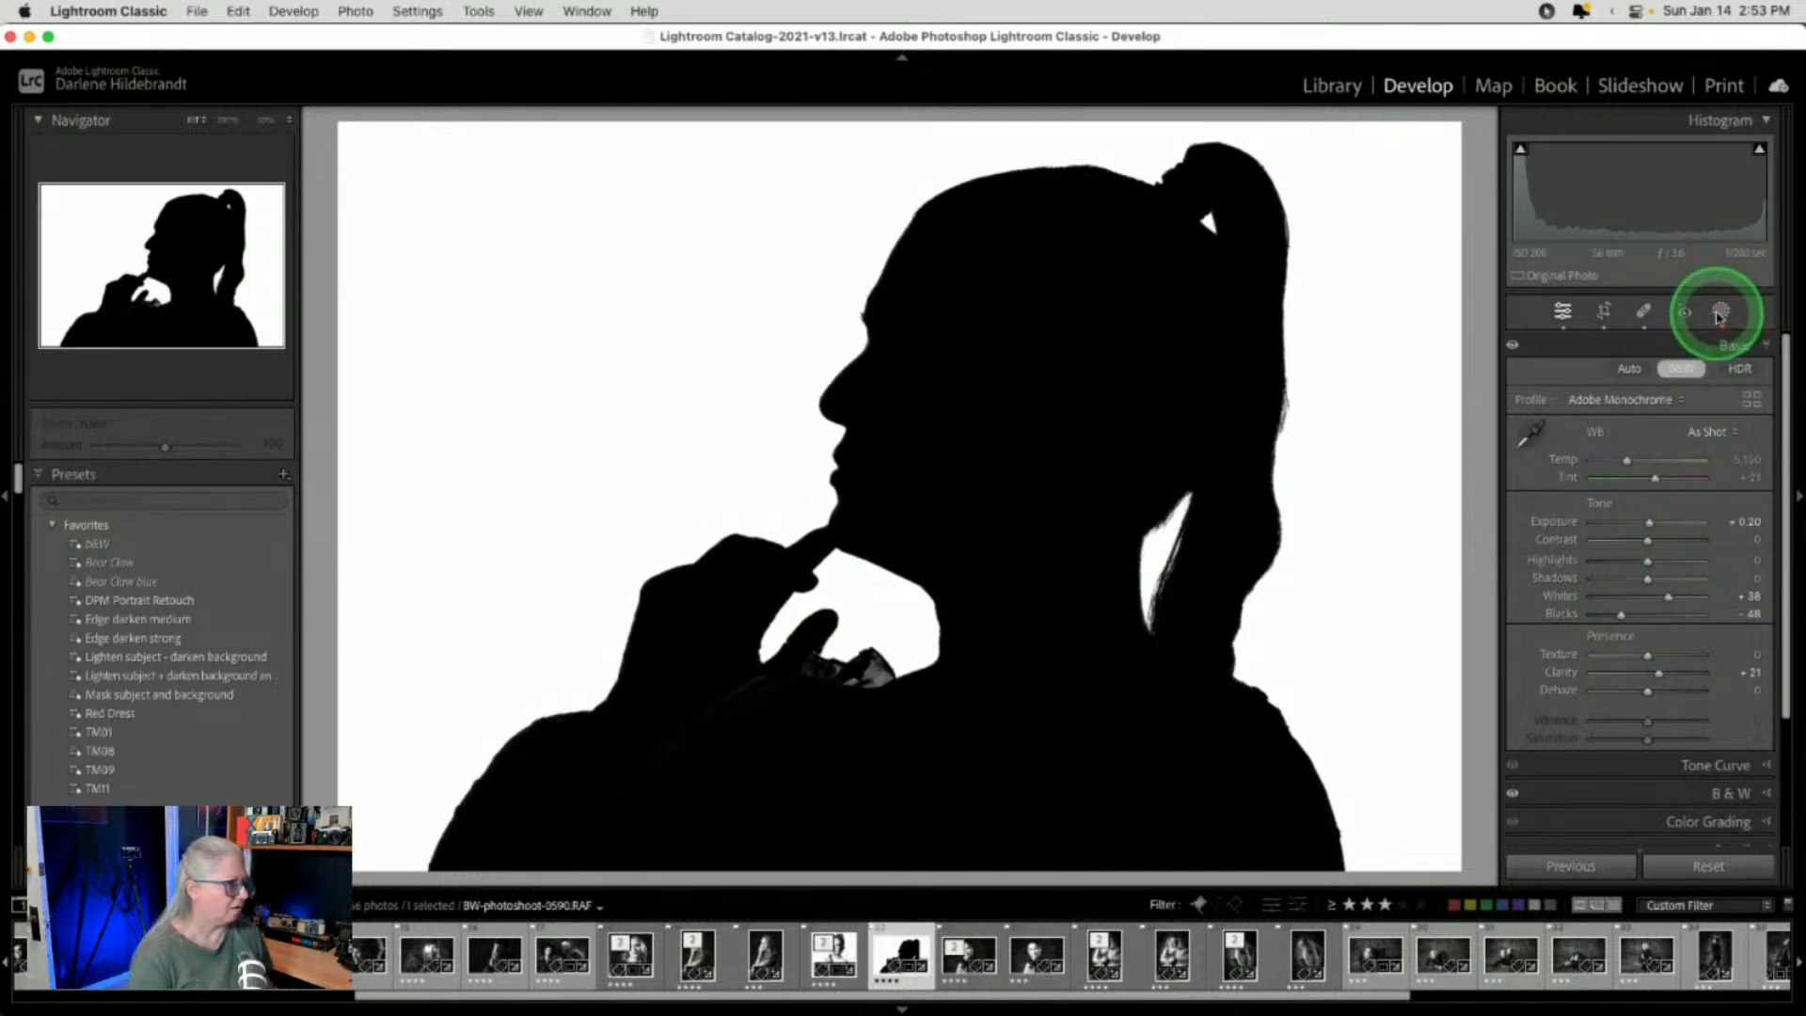
Update the Background mask's AI selection and compare the silhouette with its unedited version
{"action": "left_click", "coordinate": [1721, 312]}
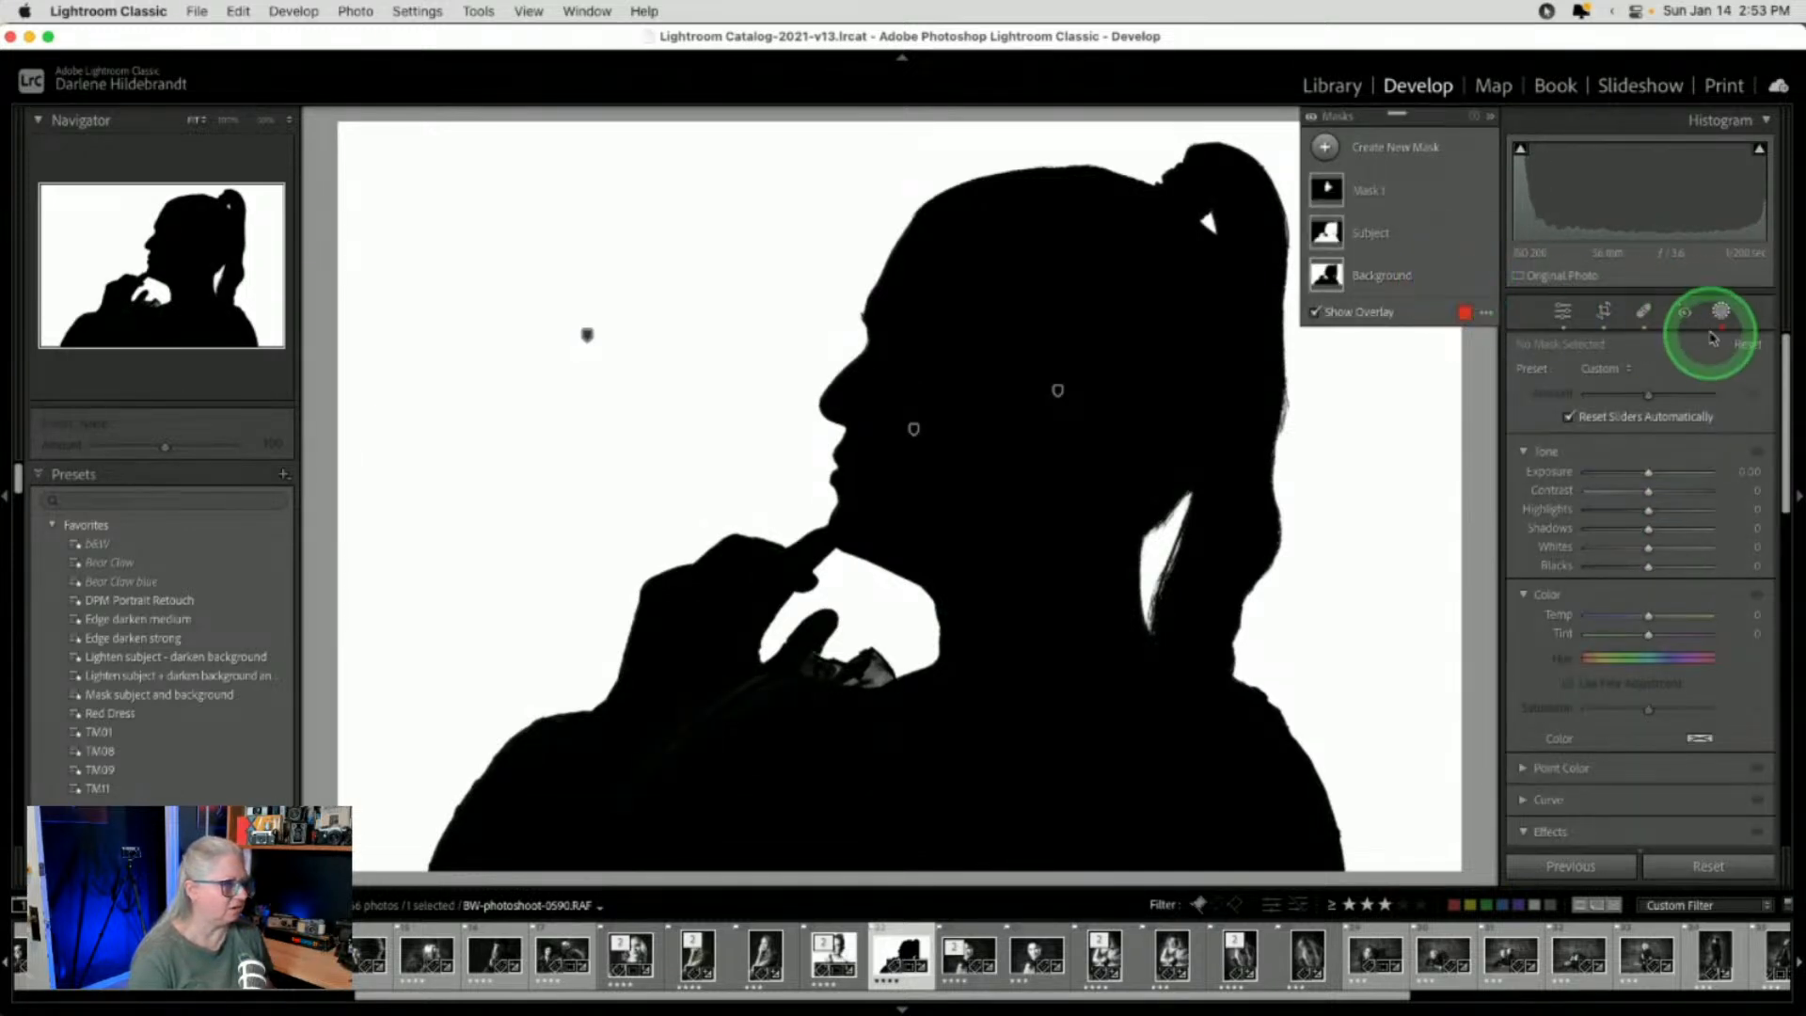
{"action": "left_click", "coordinate": [1475, 275]}
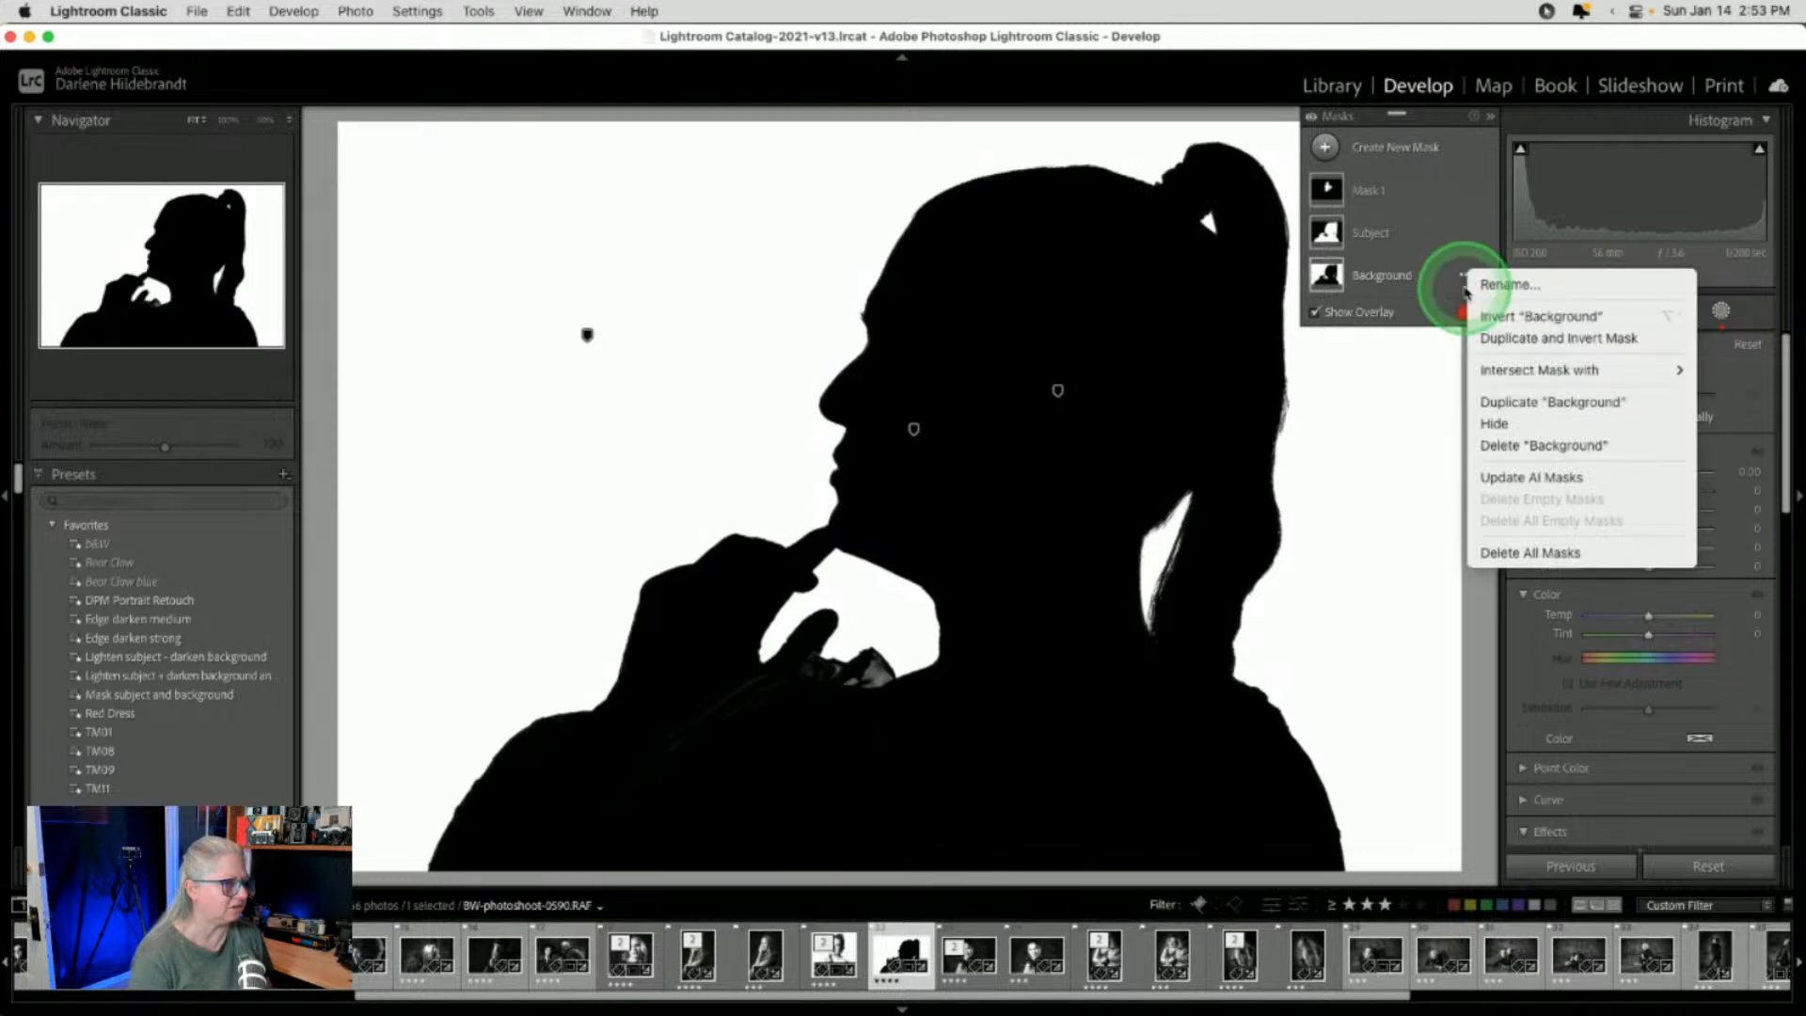
{"action": "left_click", "coordinate": [1502, 478]}
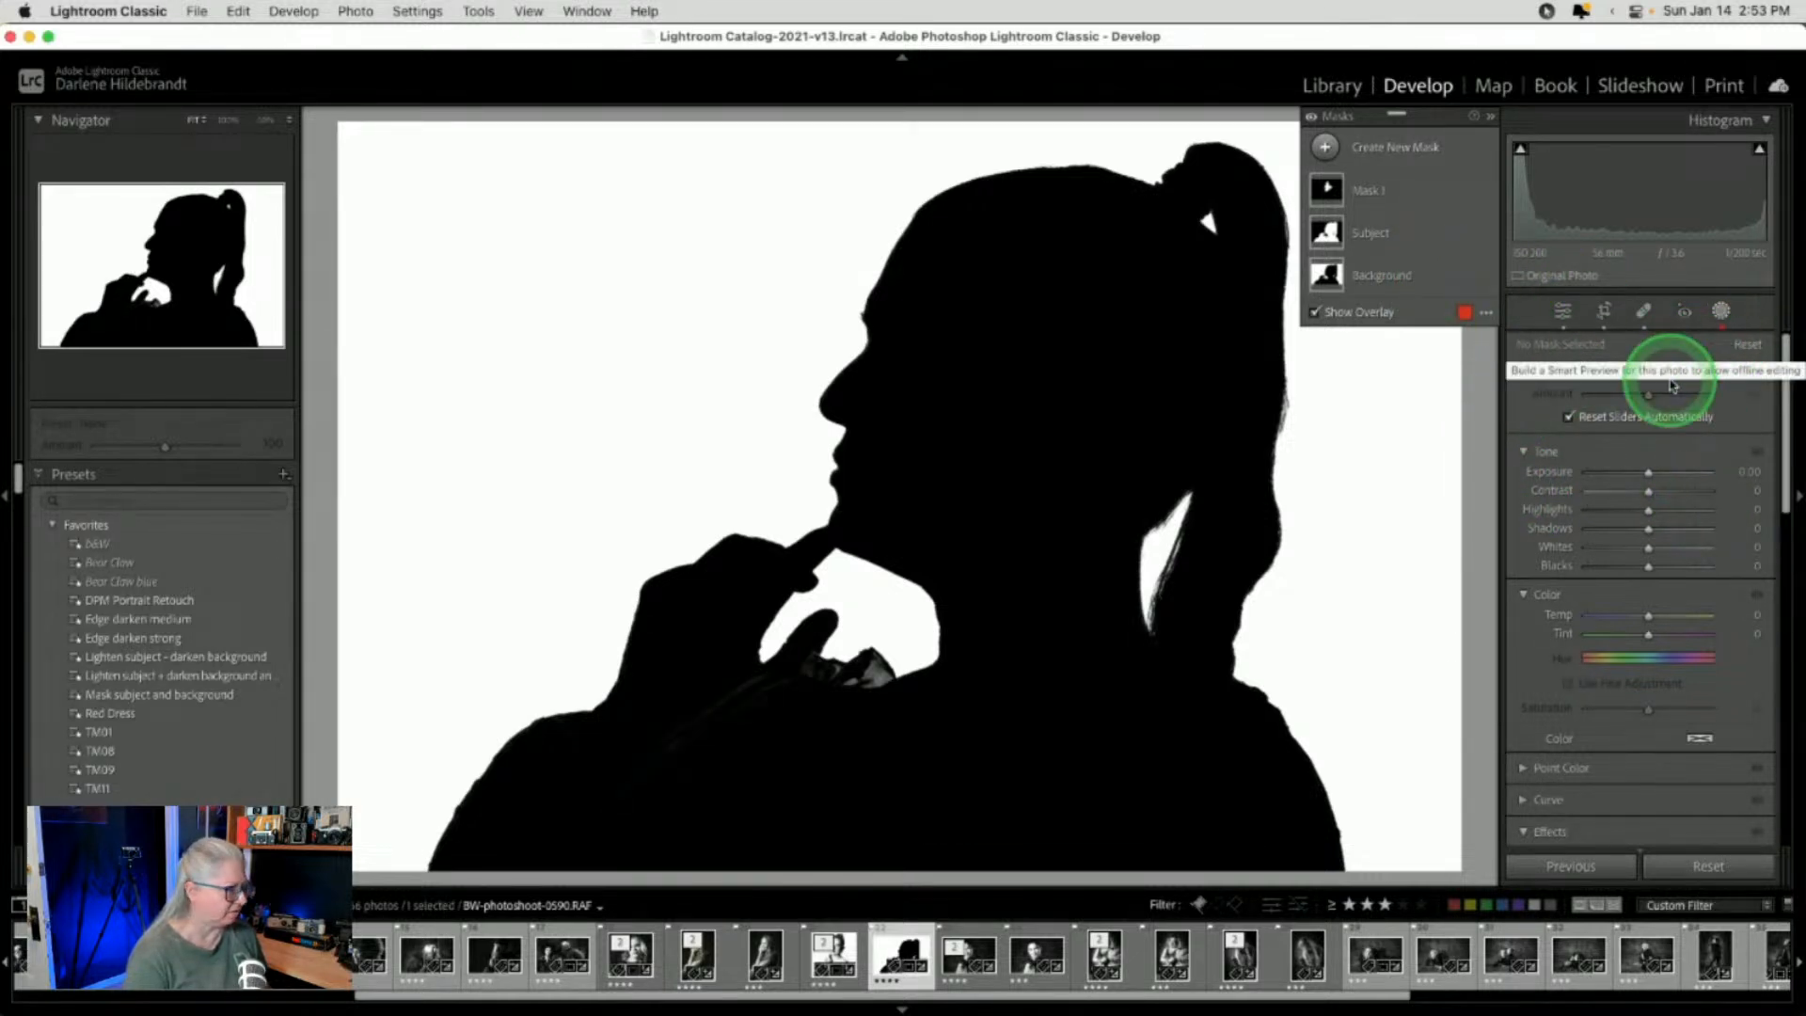
{"action": "left_click", "coordinate": [1720, 313]}
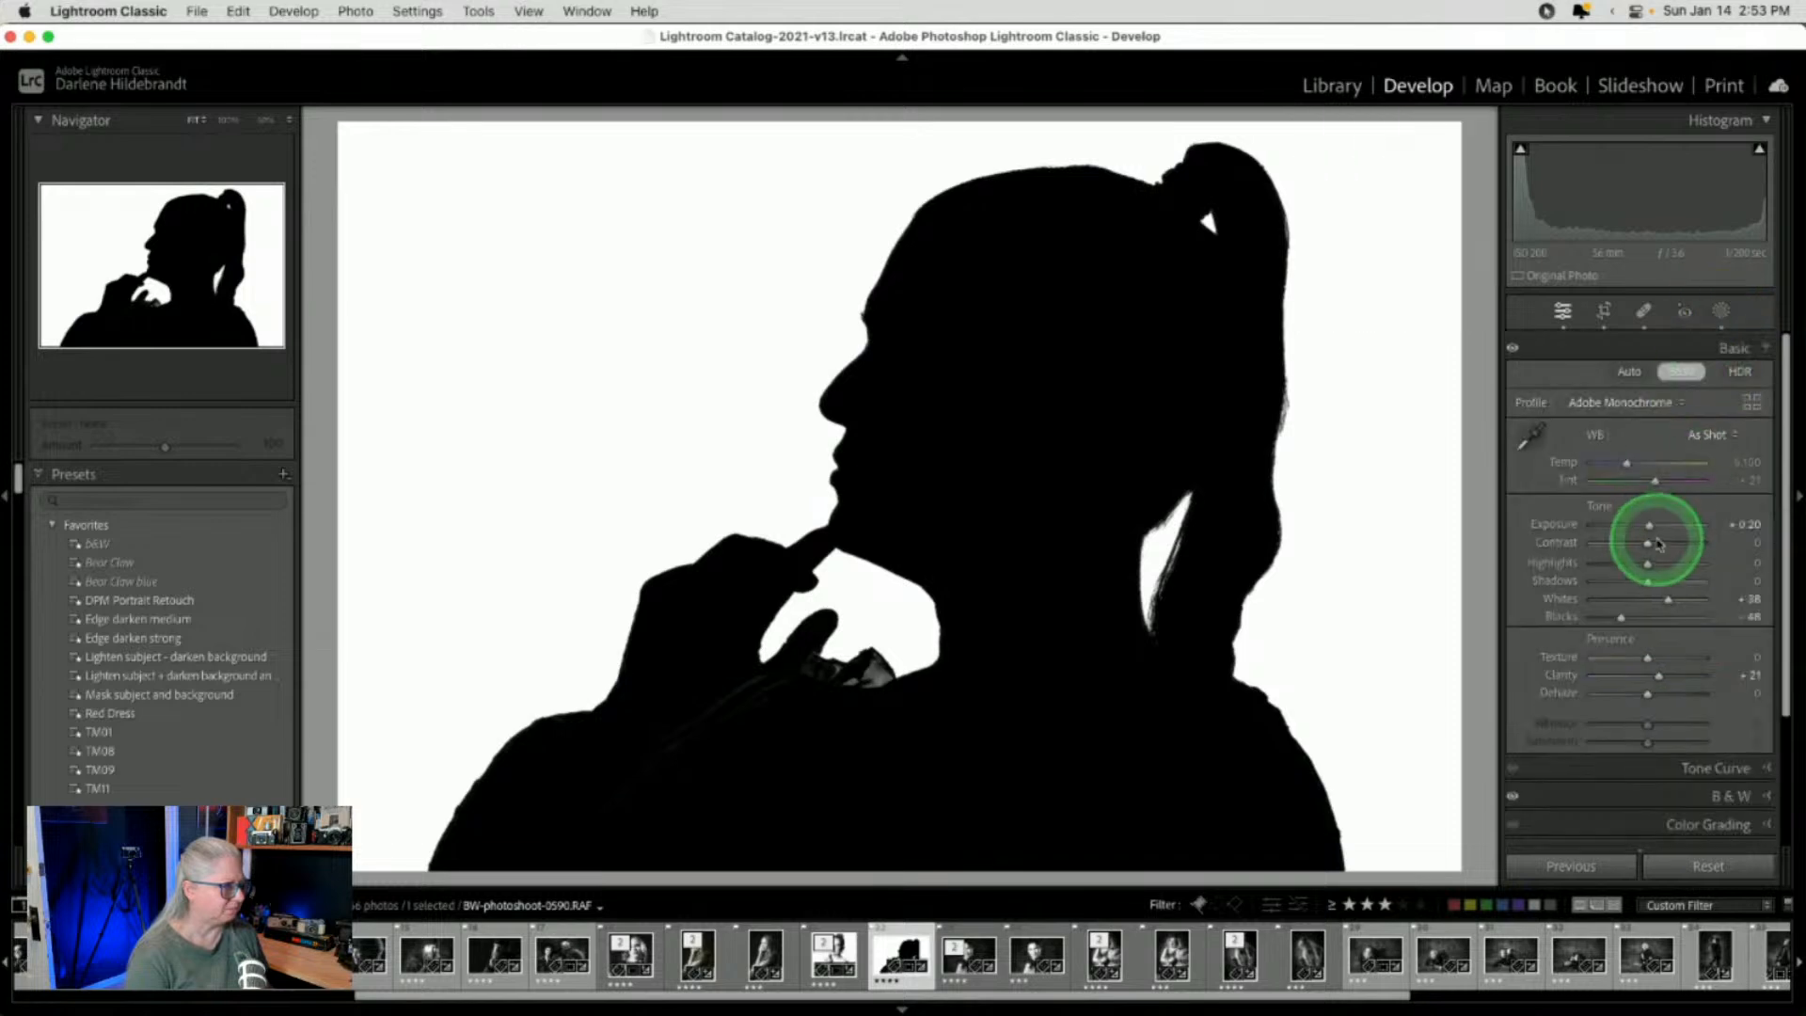
{"action": "key", "text": "backslash"}
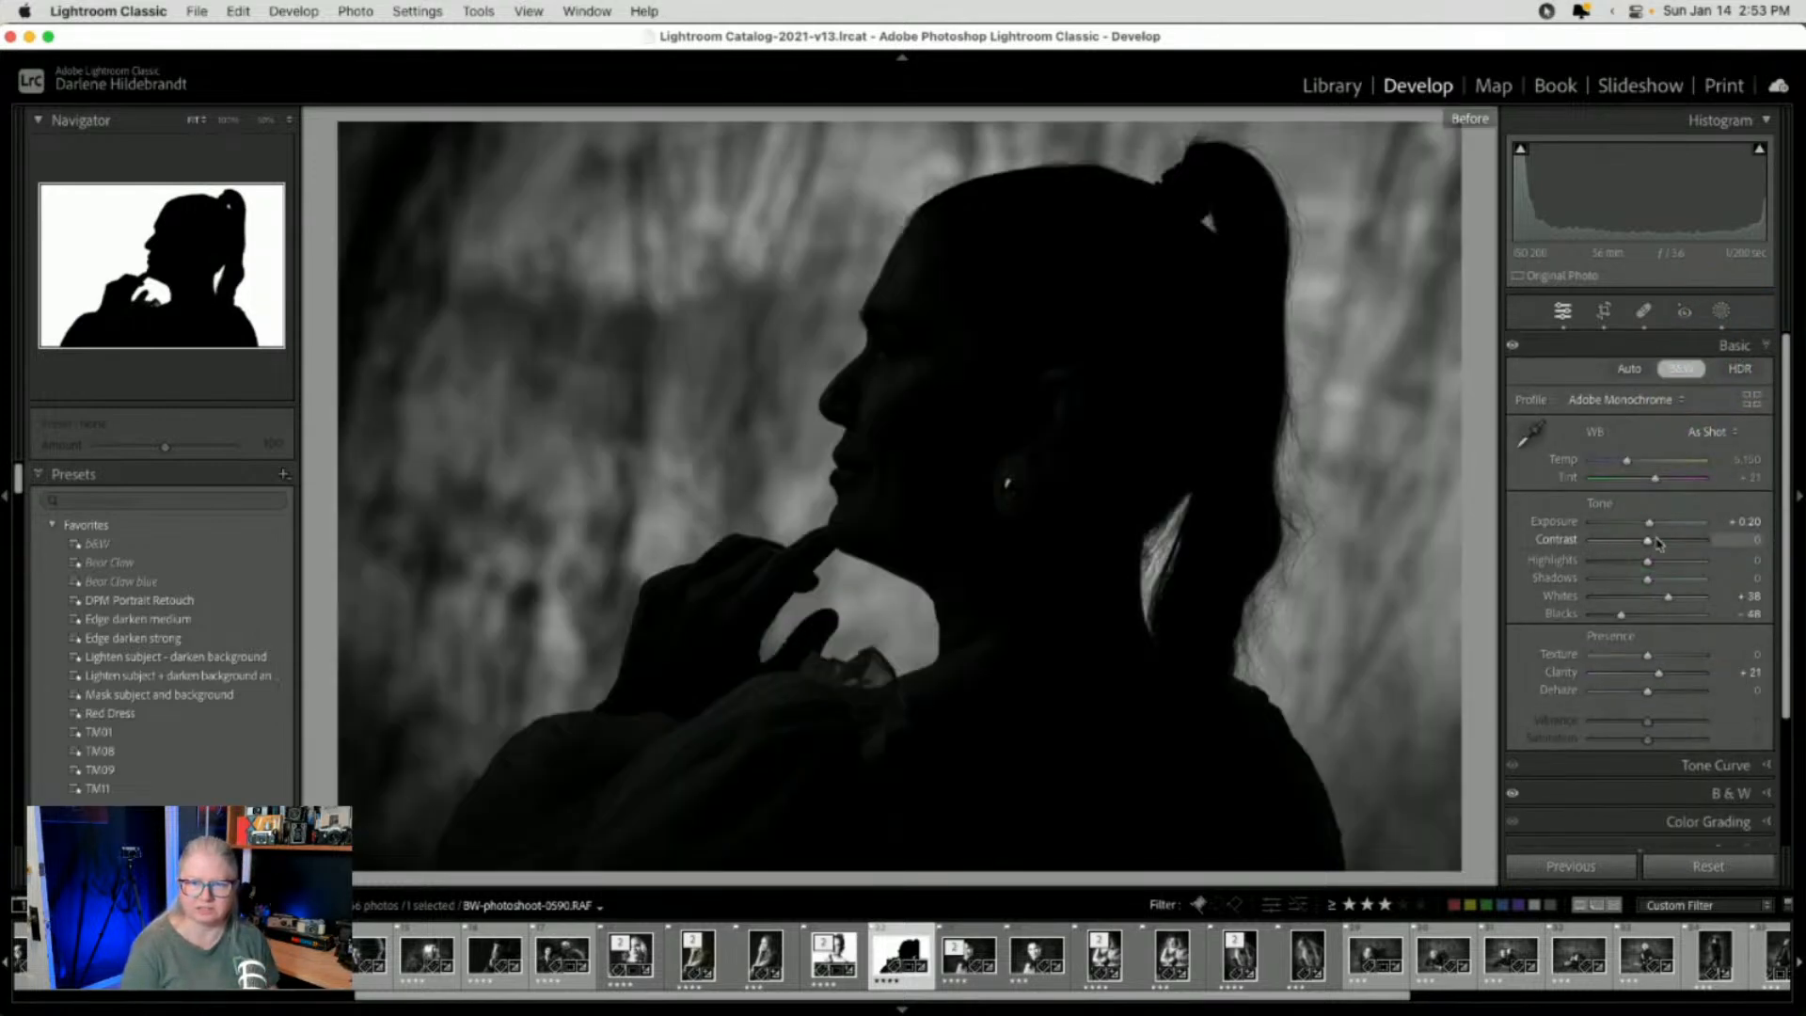
{"action": "key", "text": "backslash"}
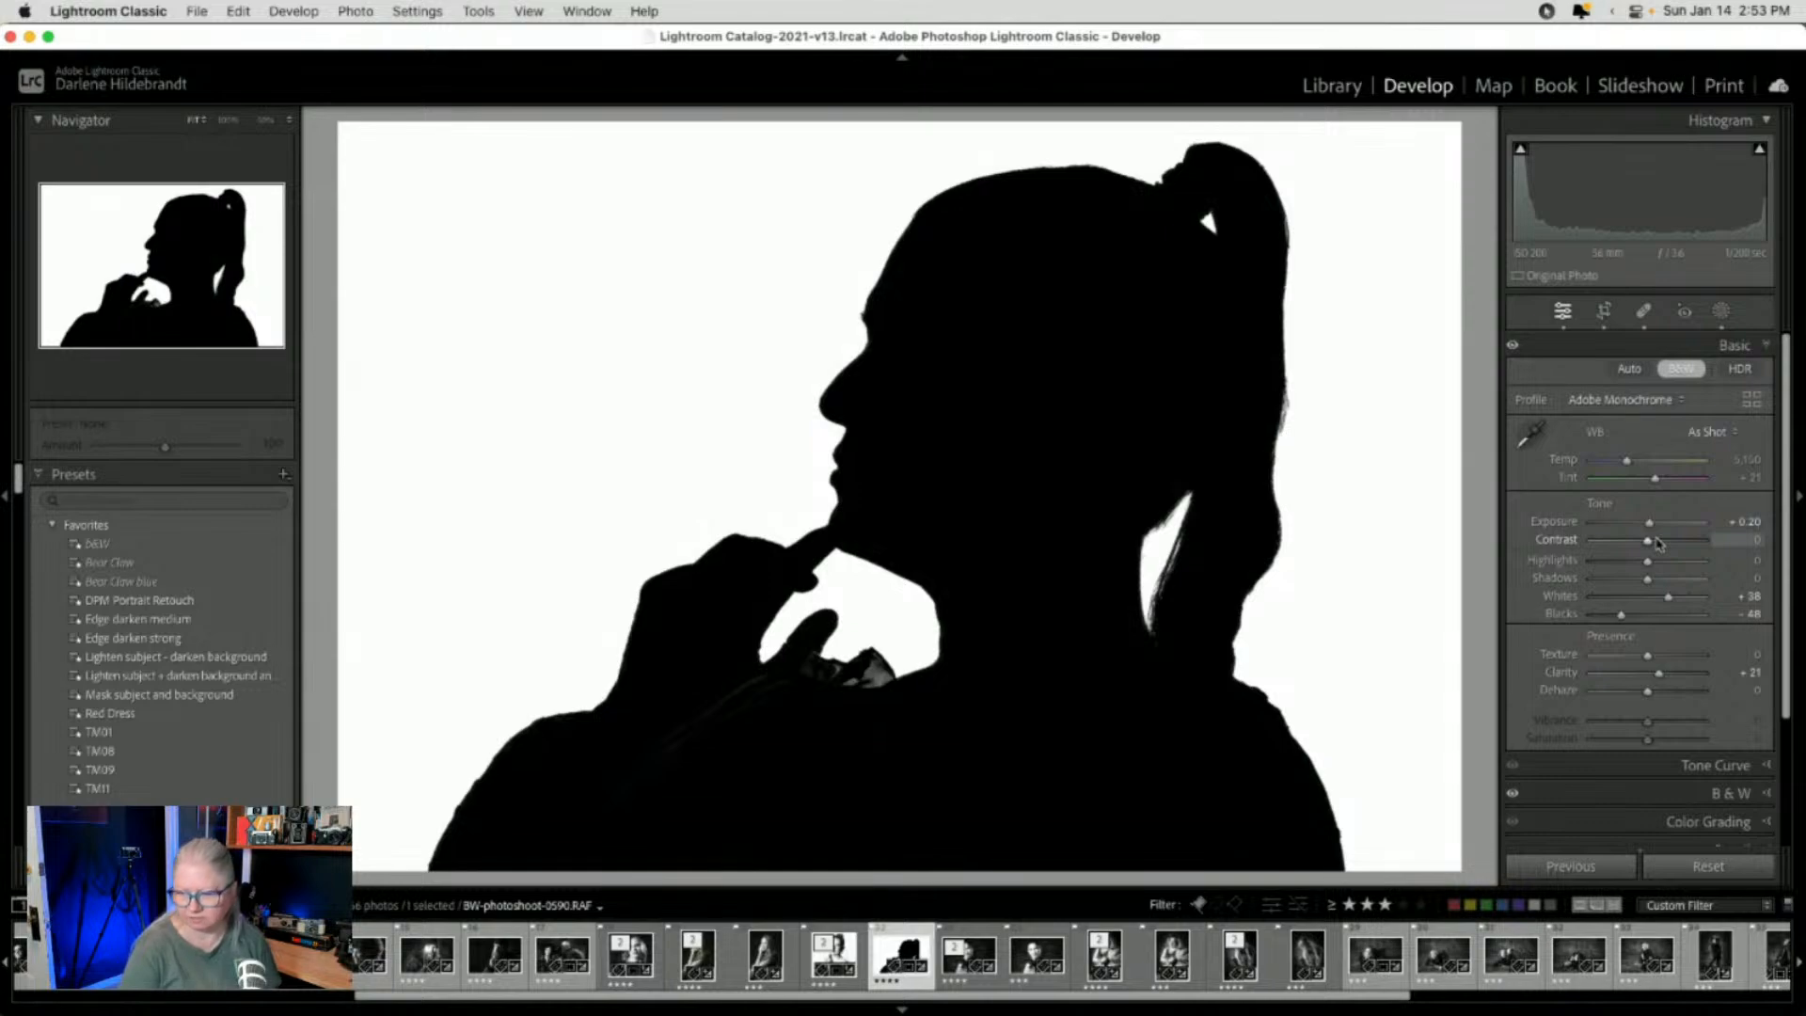
Switch to Luminar Neo and lower the top portrait layer's opacity to about 69
{"action": "key", "text": "super+Tab"}
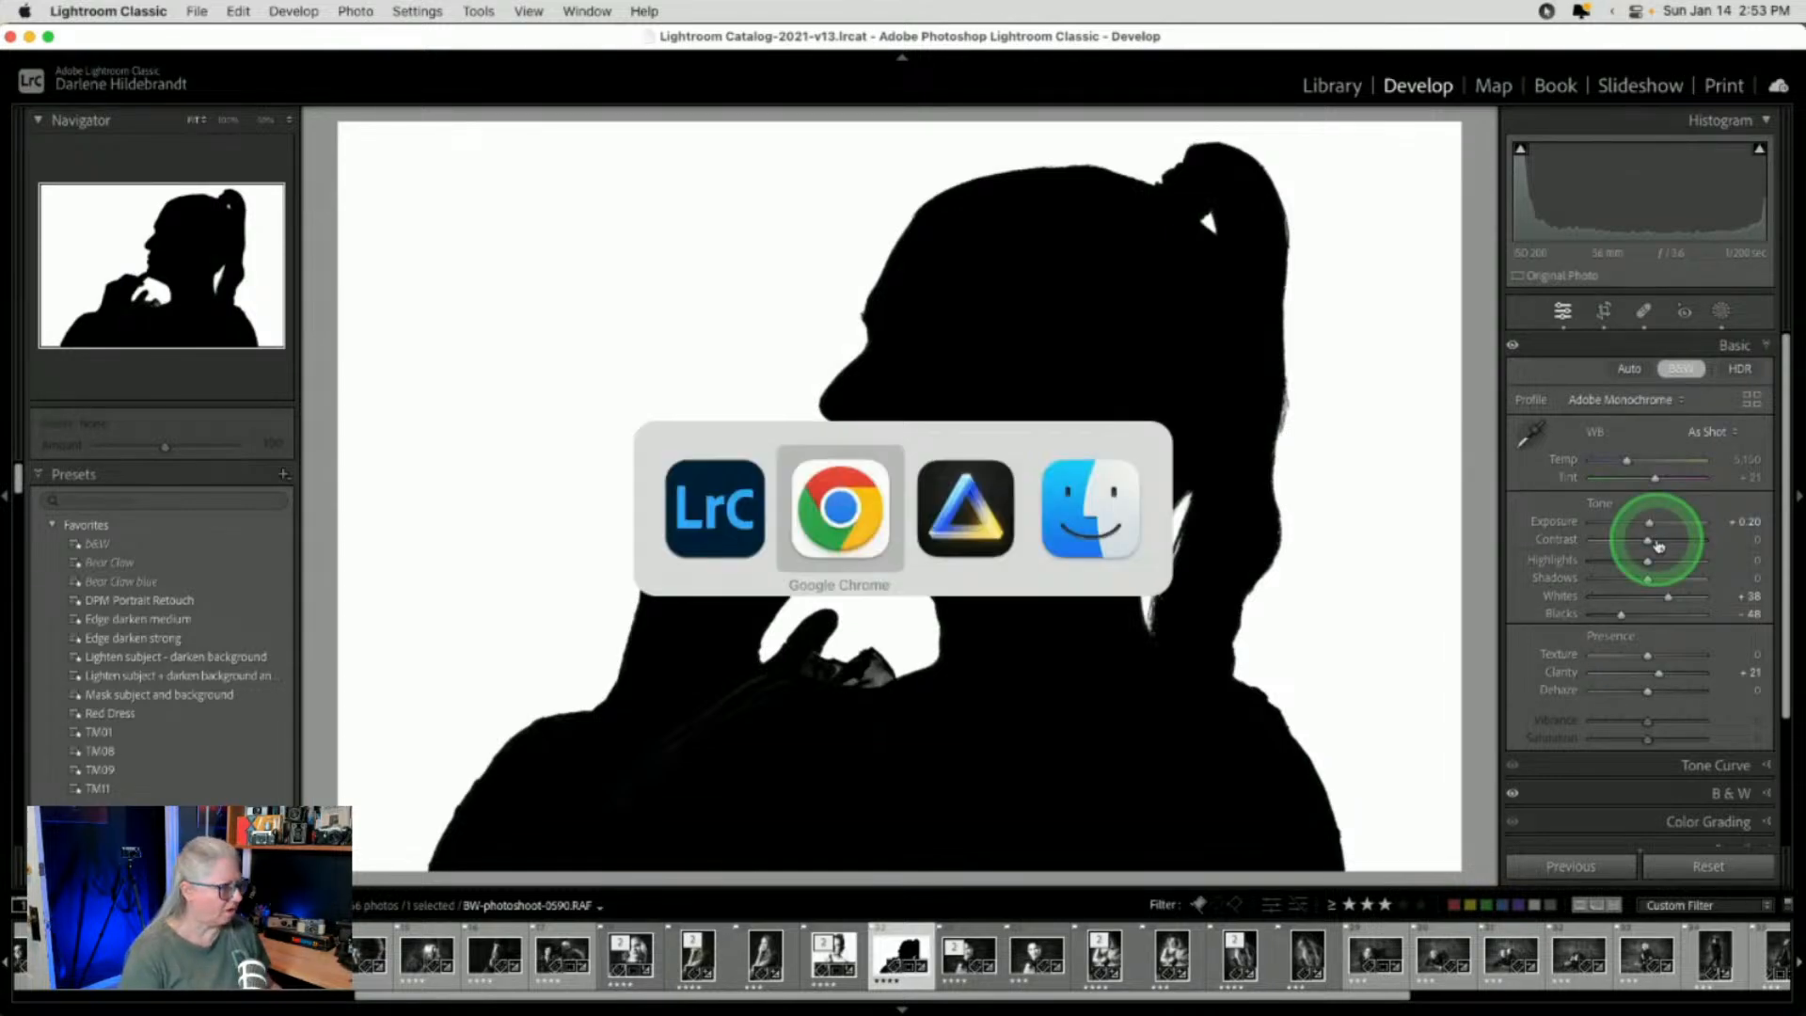
{"action": "key", "text": "super+Tab"}
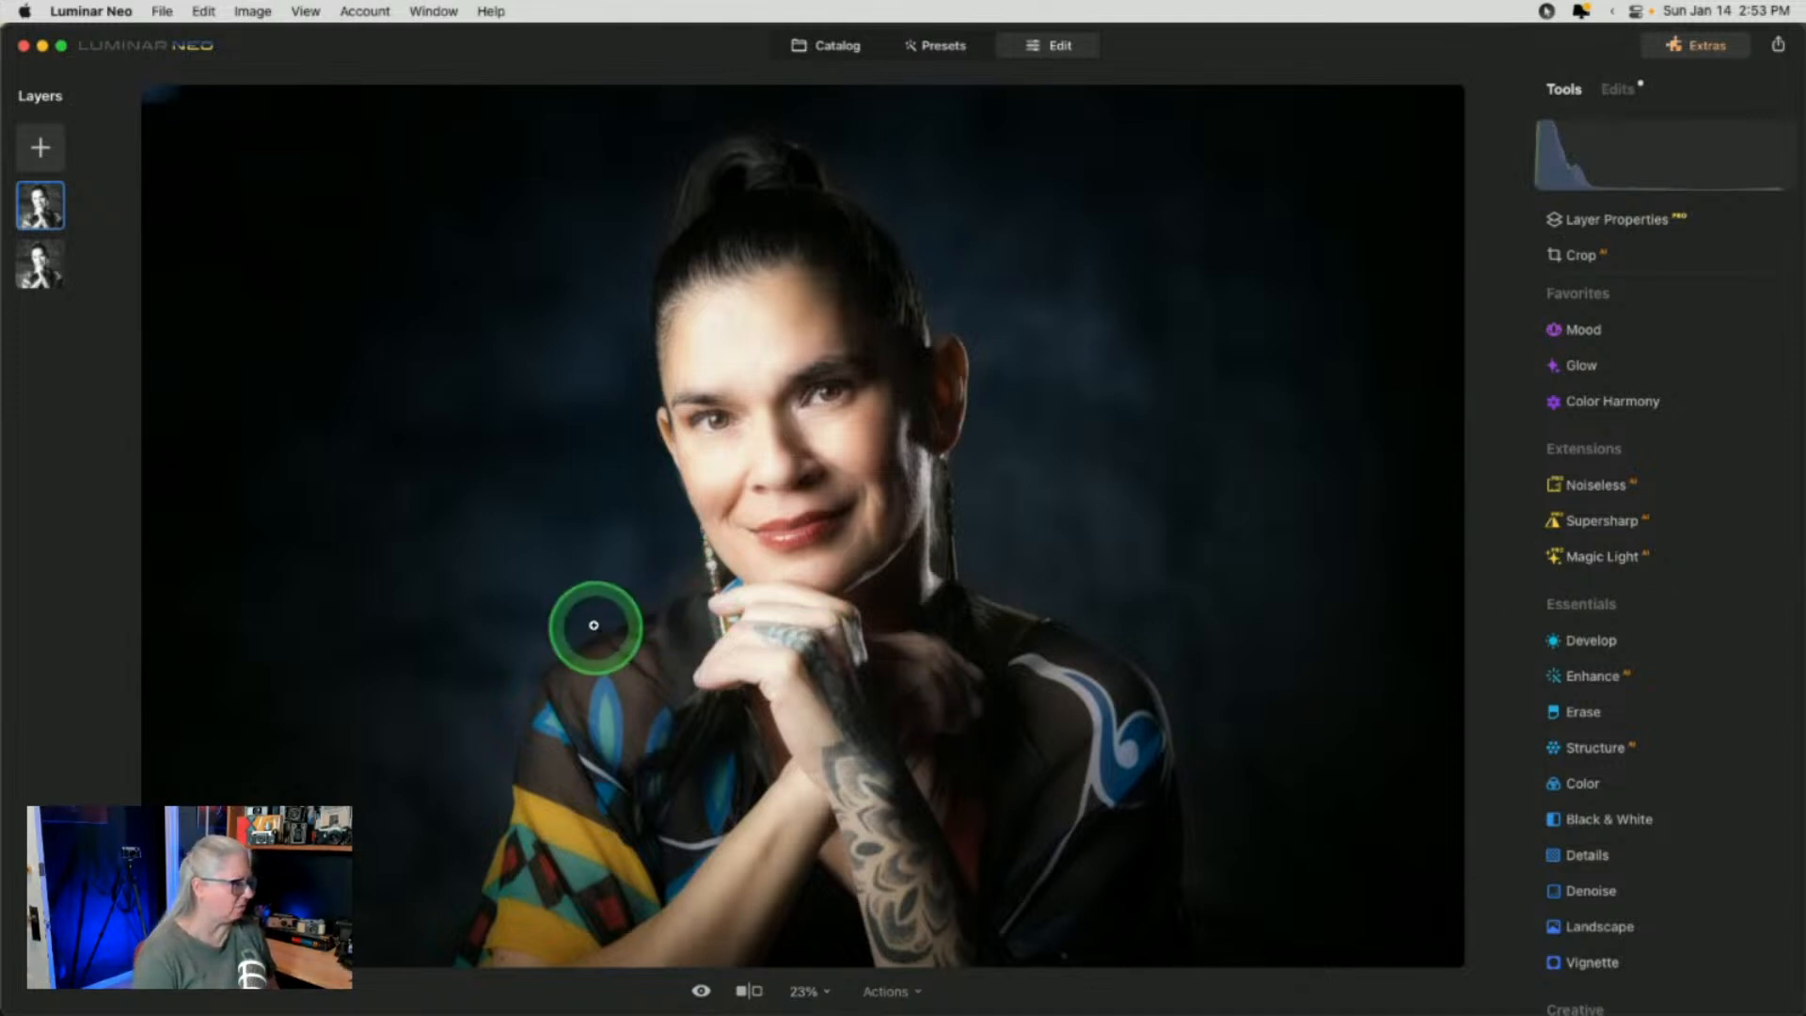
{"action": "left_click", "coordinate": [1638, 232]}
{"action": "left_click_drag", "start_coordinate": [1761, 327], "coordinate": [1701, 325]}
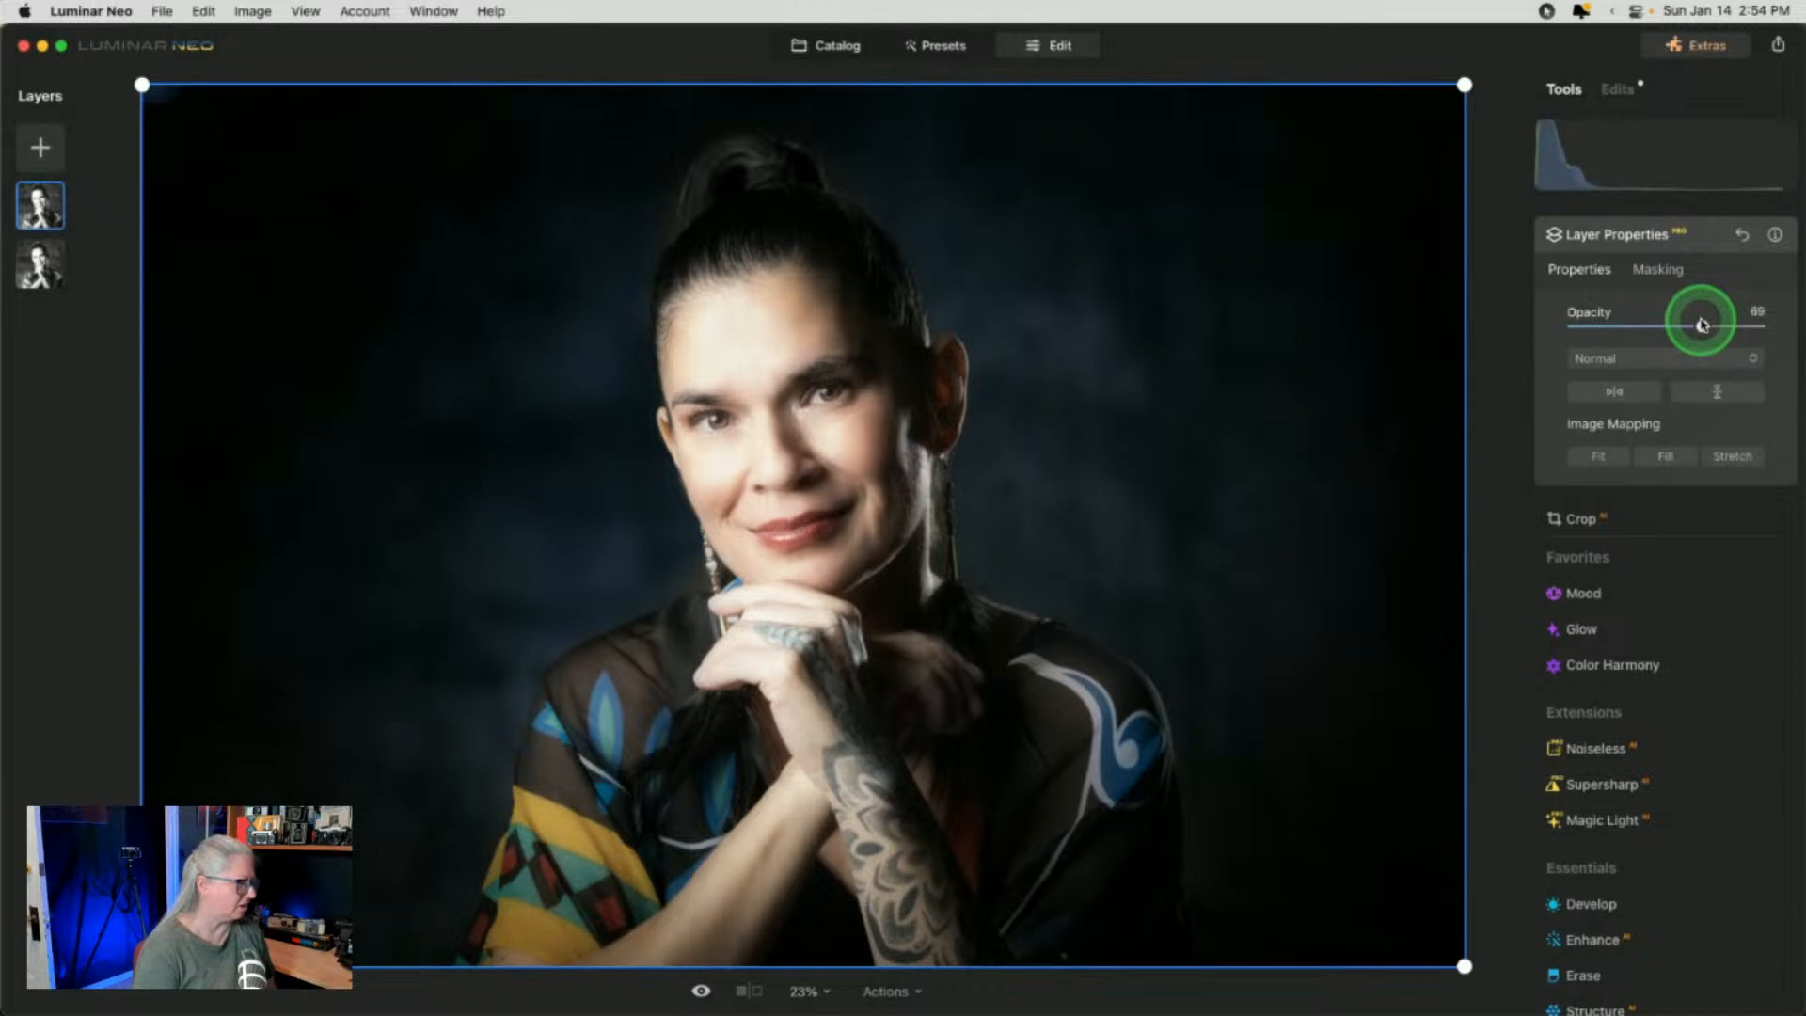
{"action": "left_click", "coordinate": [1712, 240]}
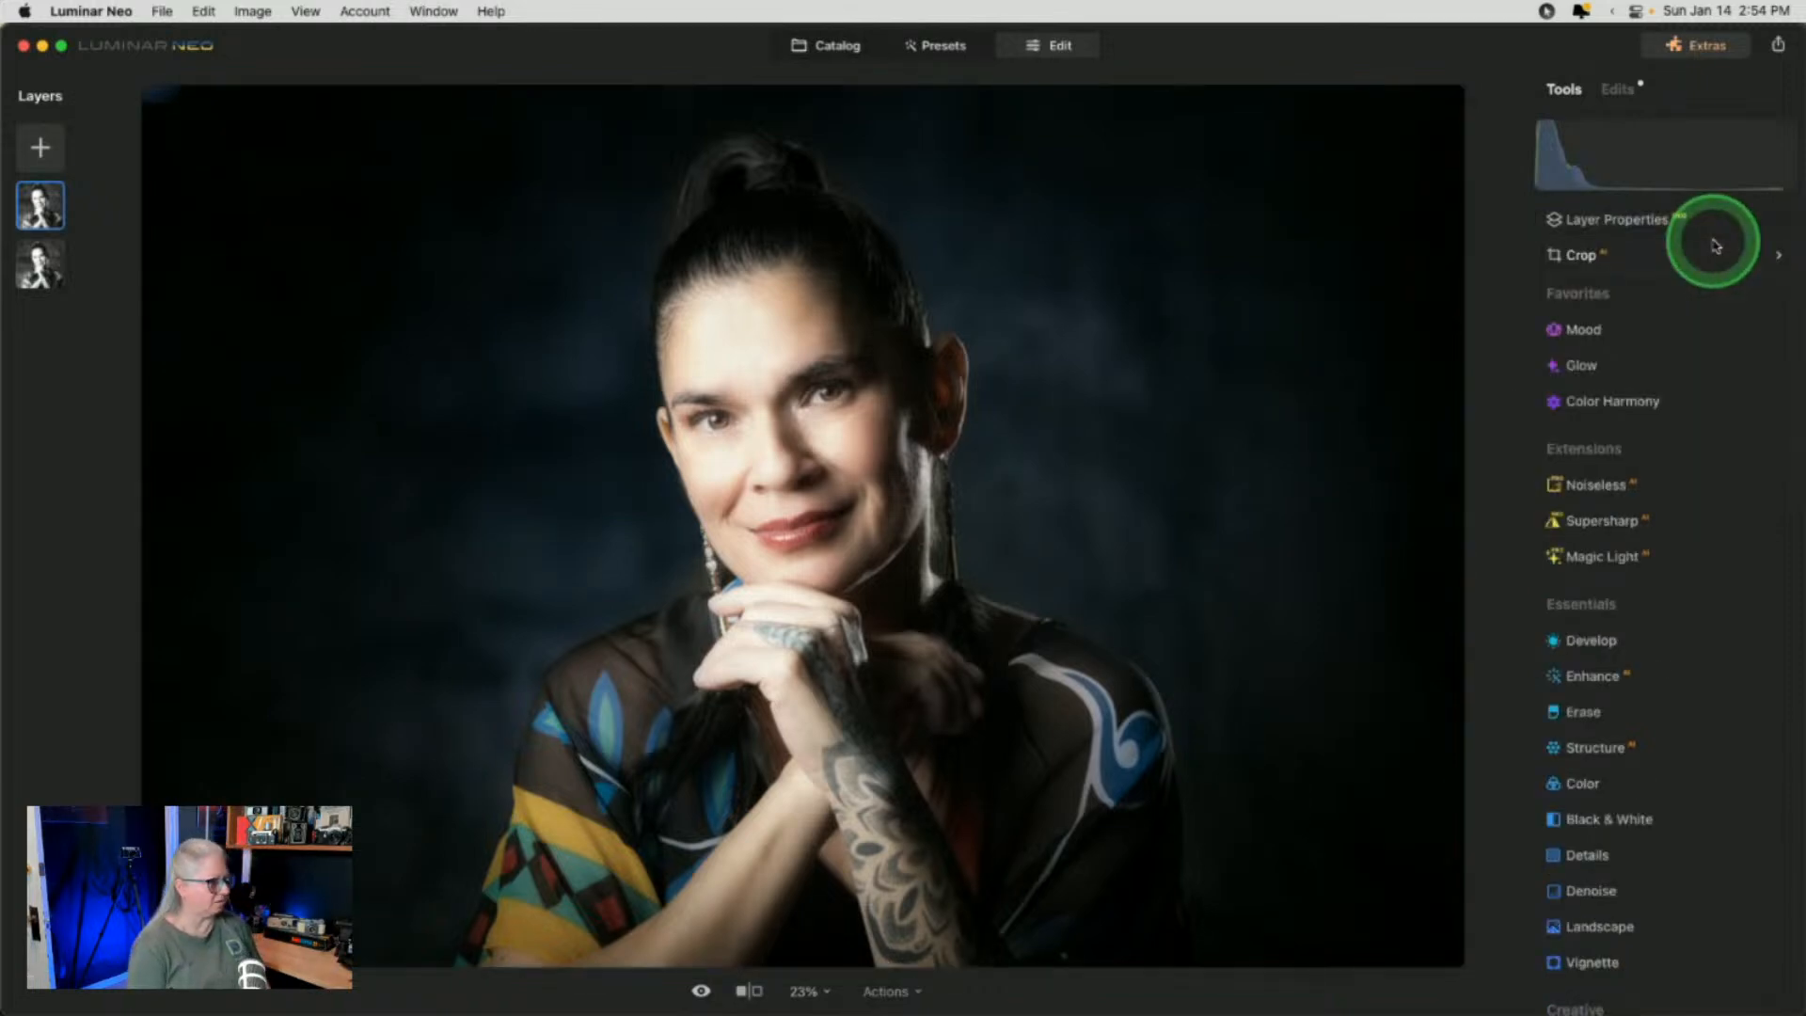
Export the faded-color portrait to disk as BW-photoshoot-0697-faded-color, 2048 on the long edge, in the exports folder of BW Photos Jan 12 2023
{"action": "left_click", "coordinate": [1778, 44]}
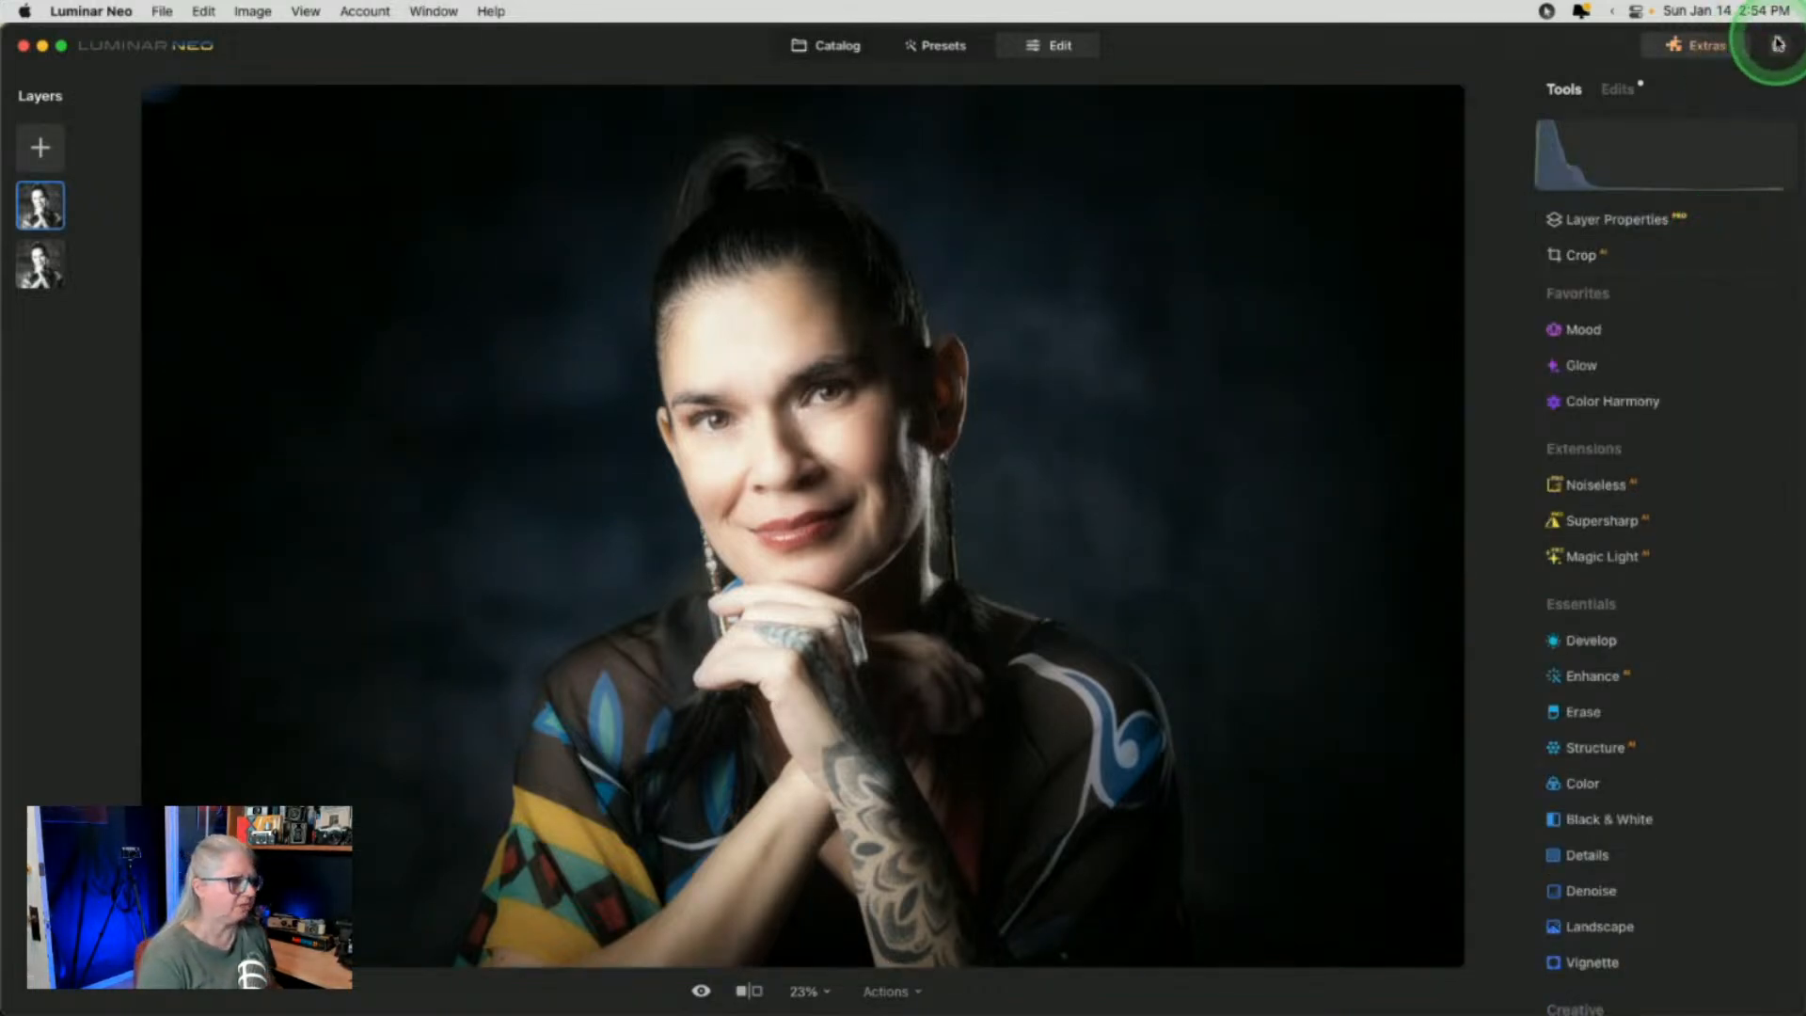
{"action": "left_click", "coordinate": [1701, 98]}
{"action": "left_click", "coordinate": [800, 706]}
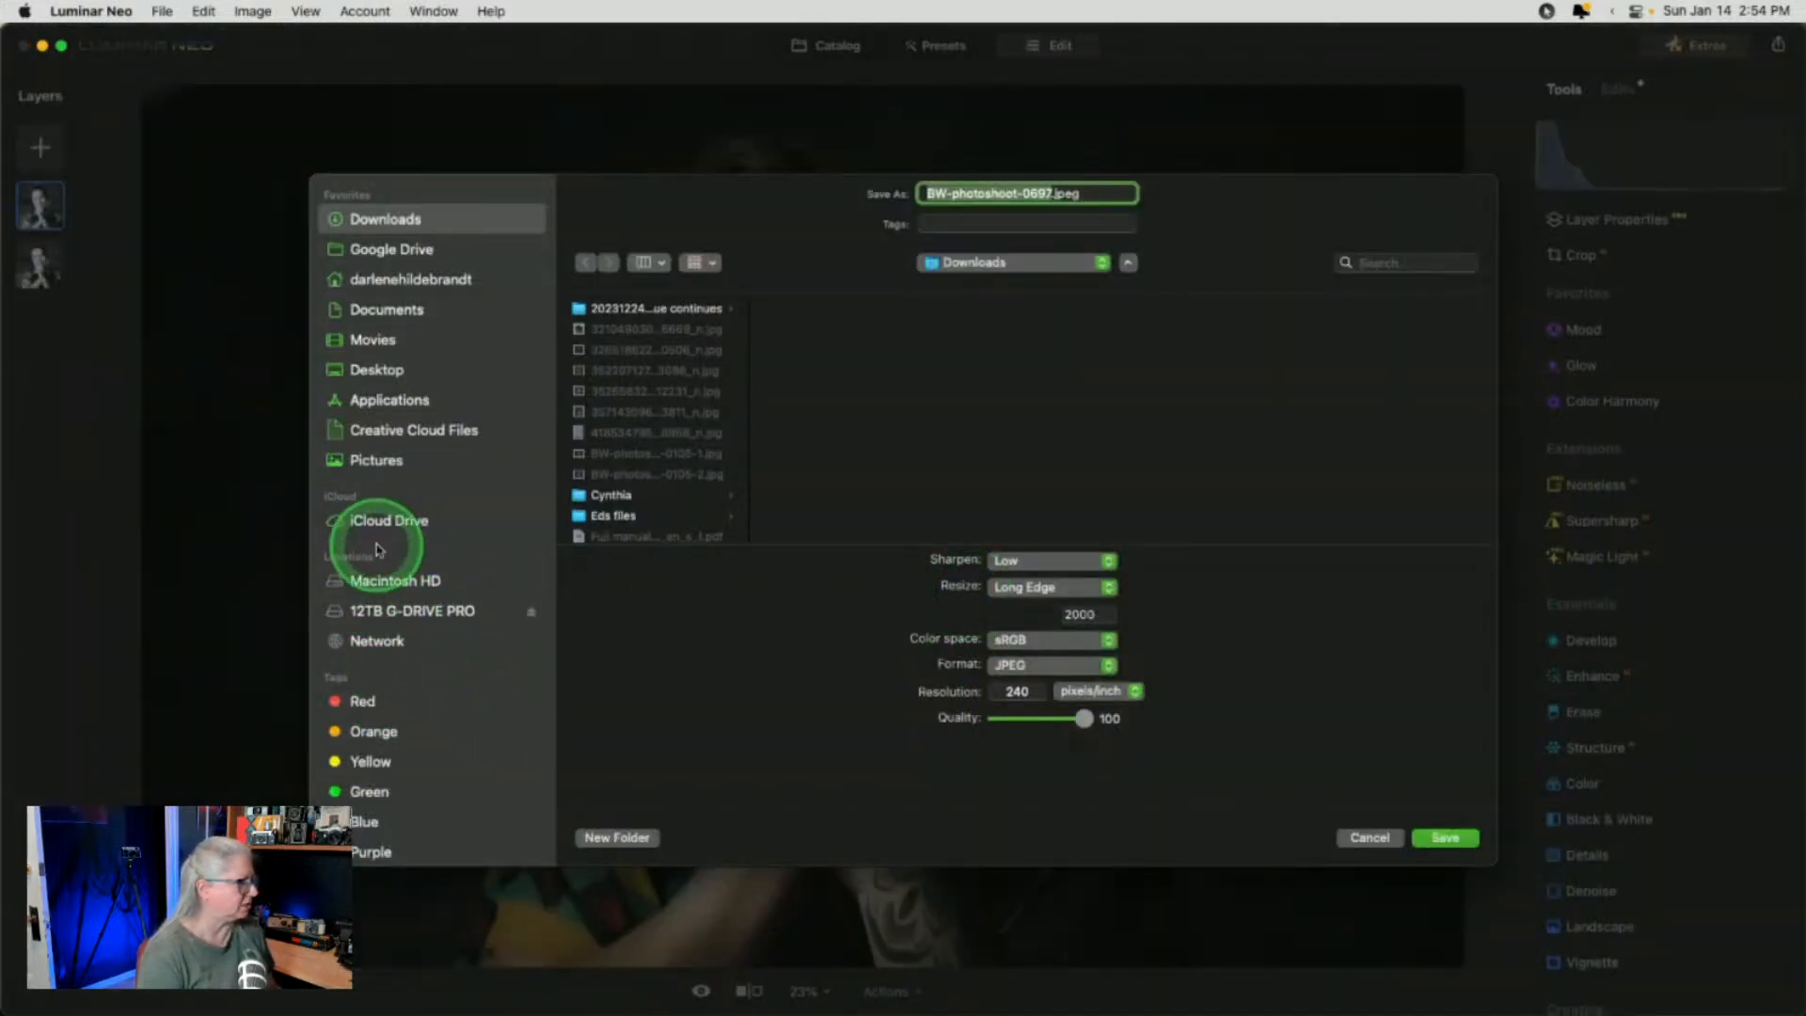
{"action": "left_click", "coordinate": [395, 460]}
{"action": "left_click", "coordinate": [616, 349]}
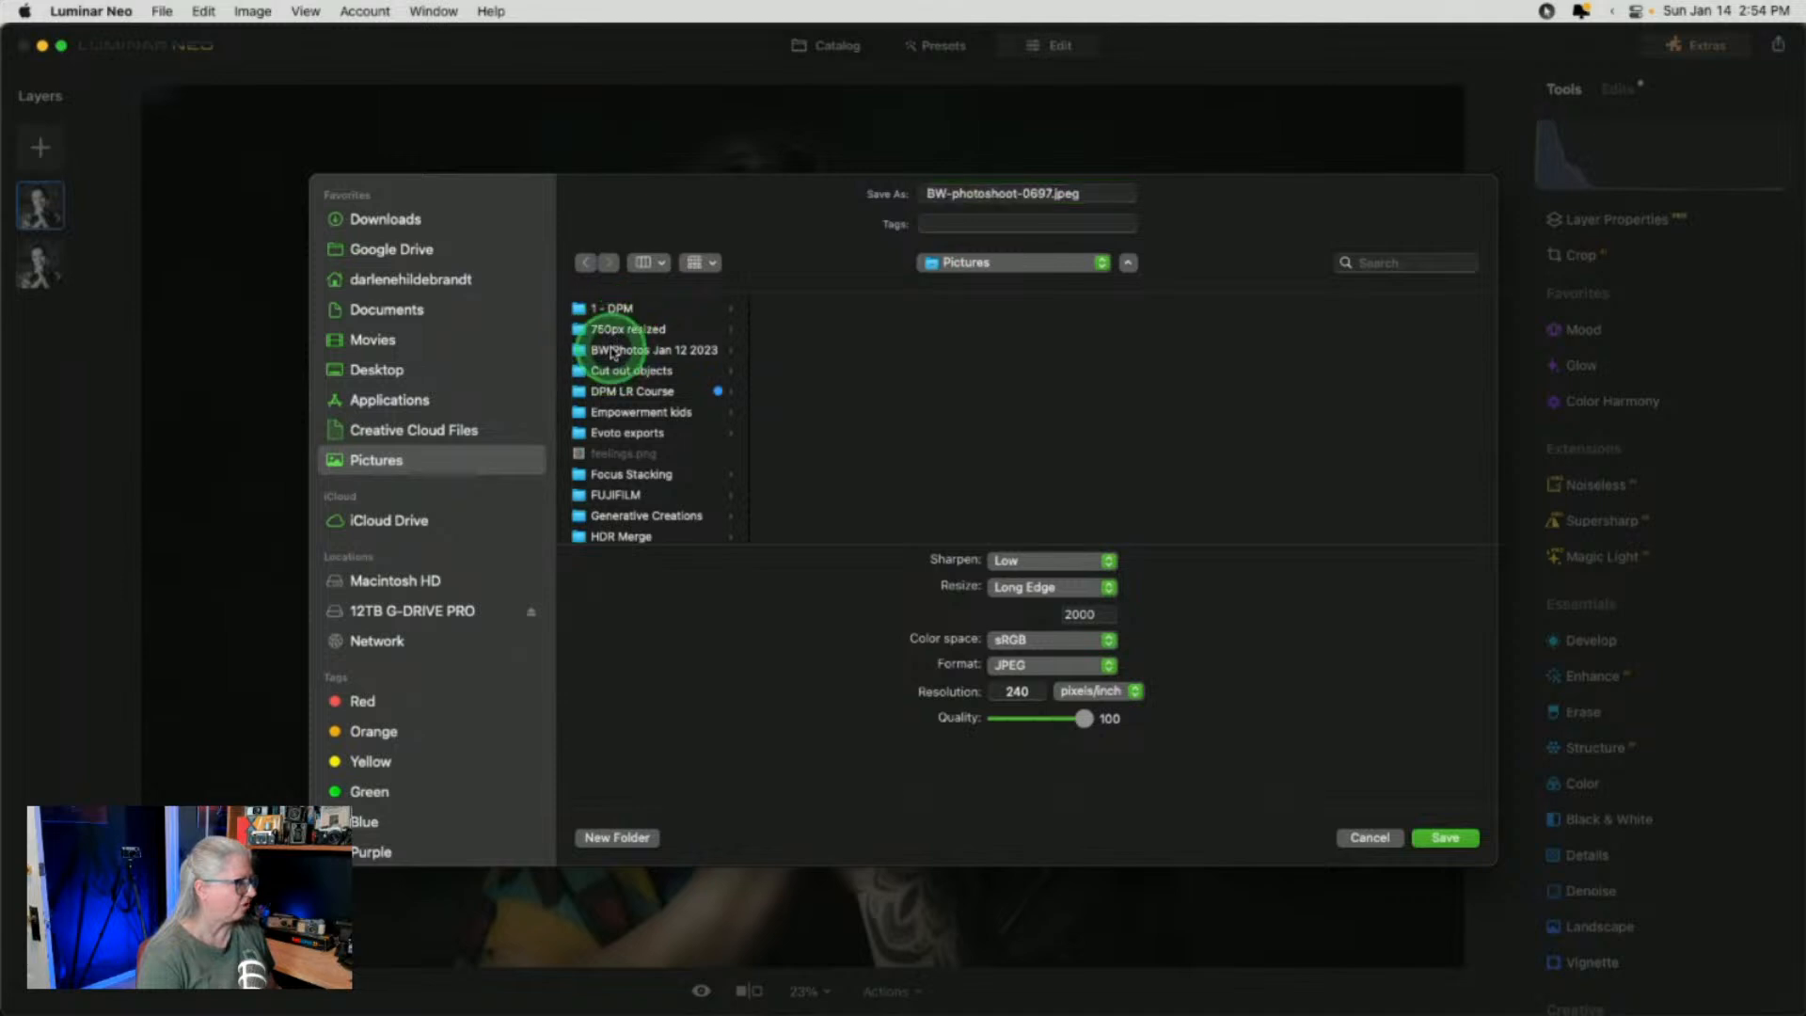
{"action": "left_click", "coordinate": [802, 329]}
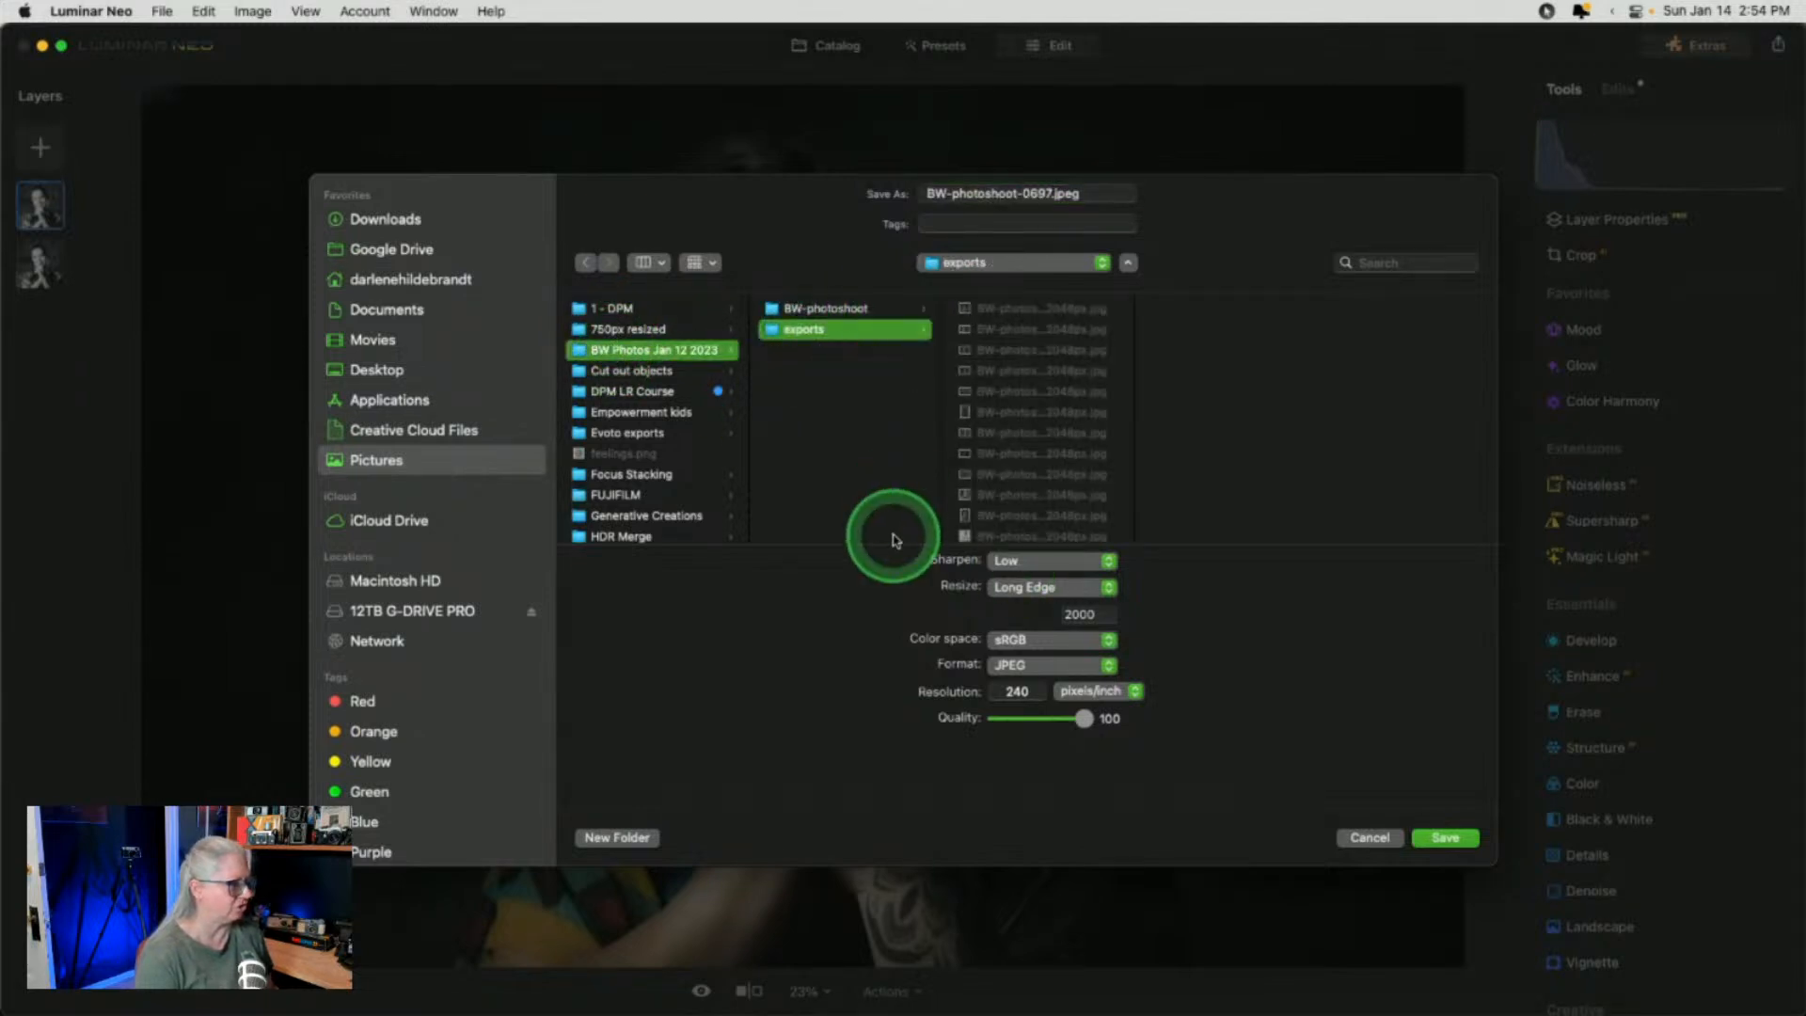
{"action": "left_click", "coordinate": [1107, 614]}
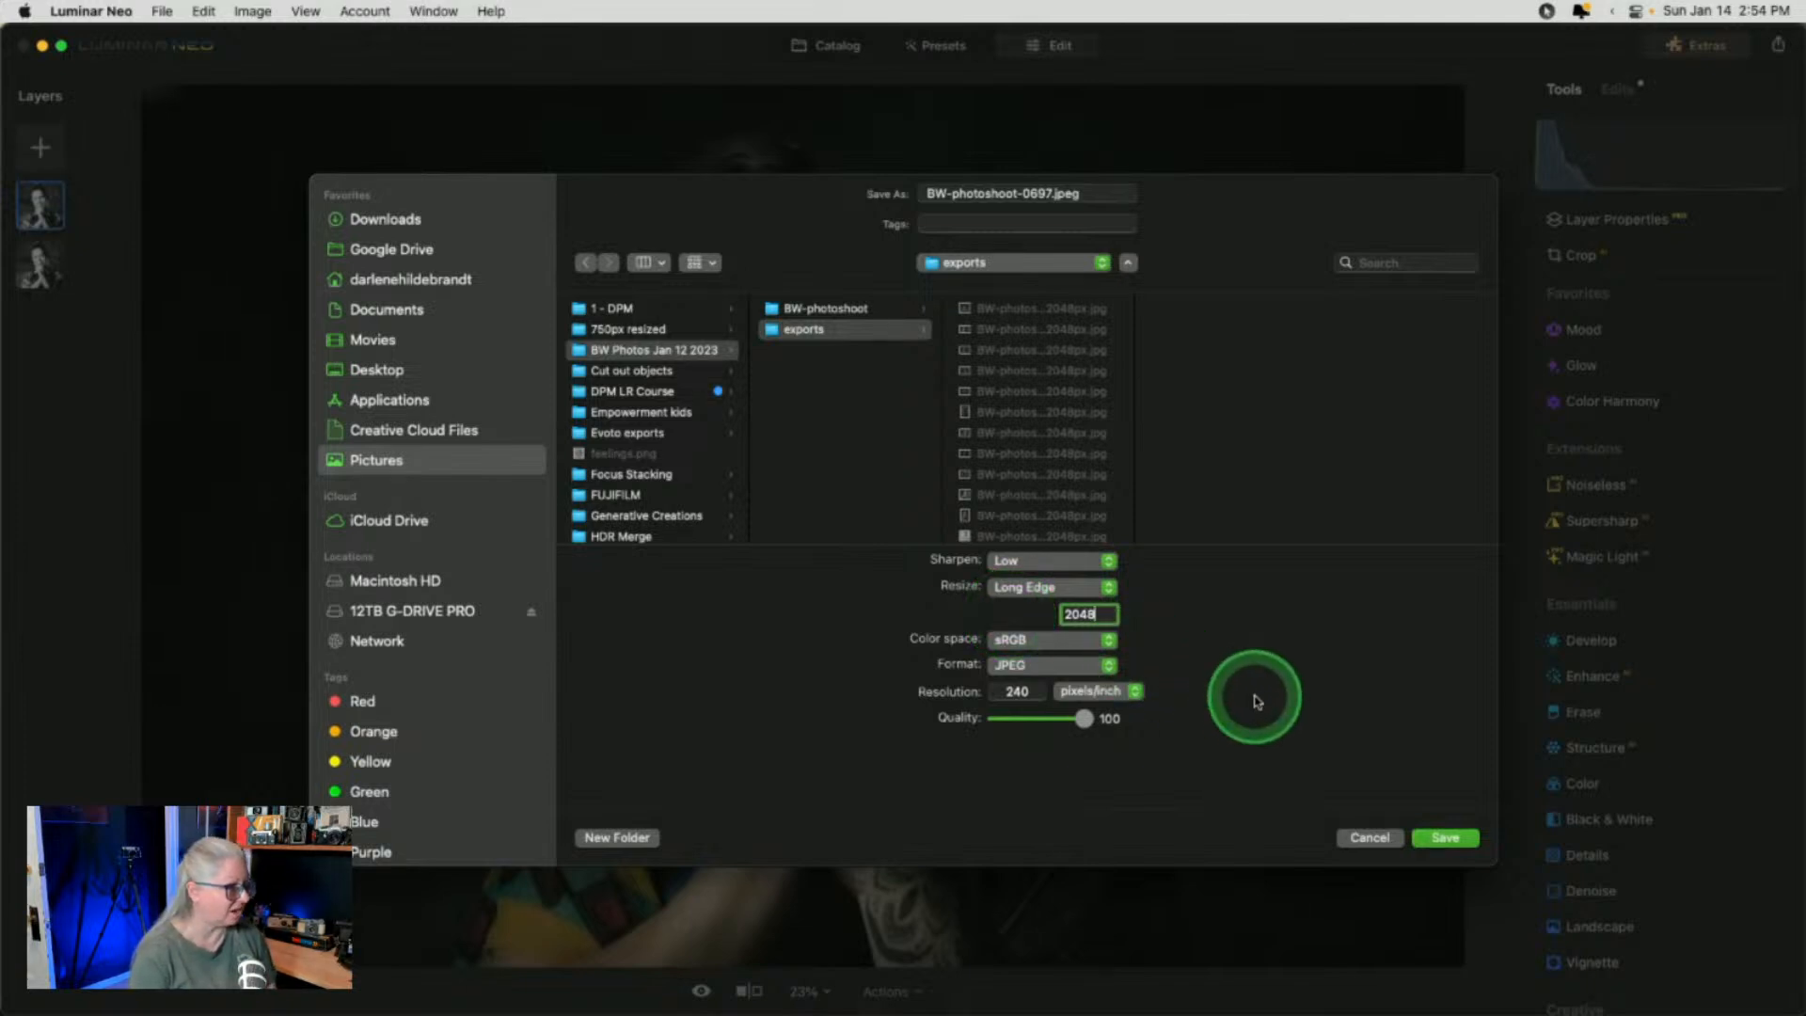
{"action": "left_click", "coordinate": [1052, 194]}
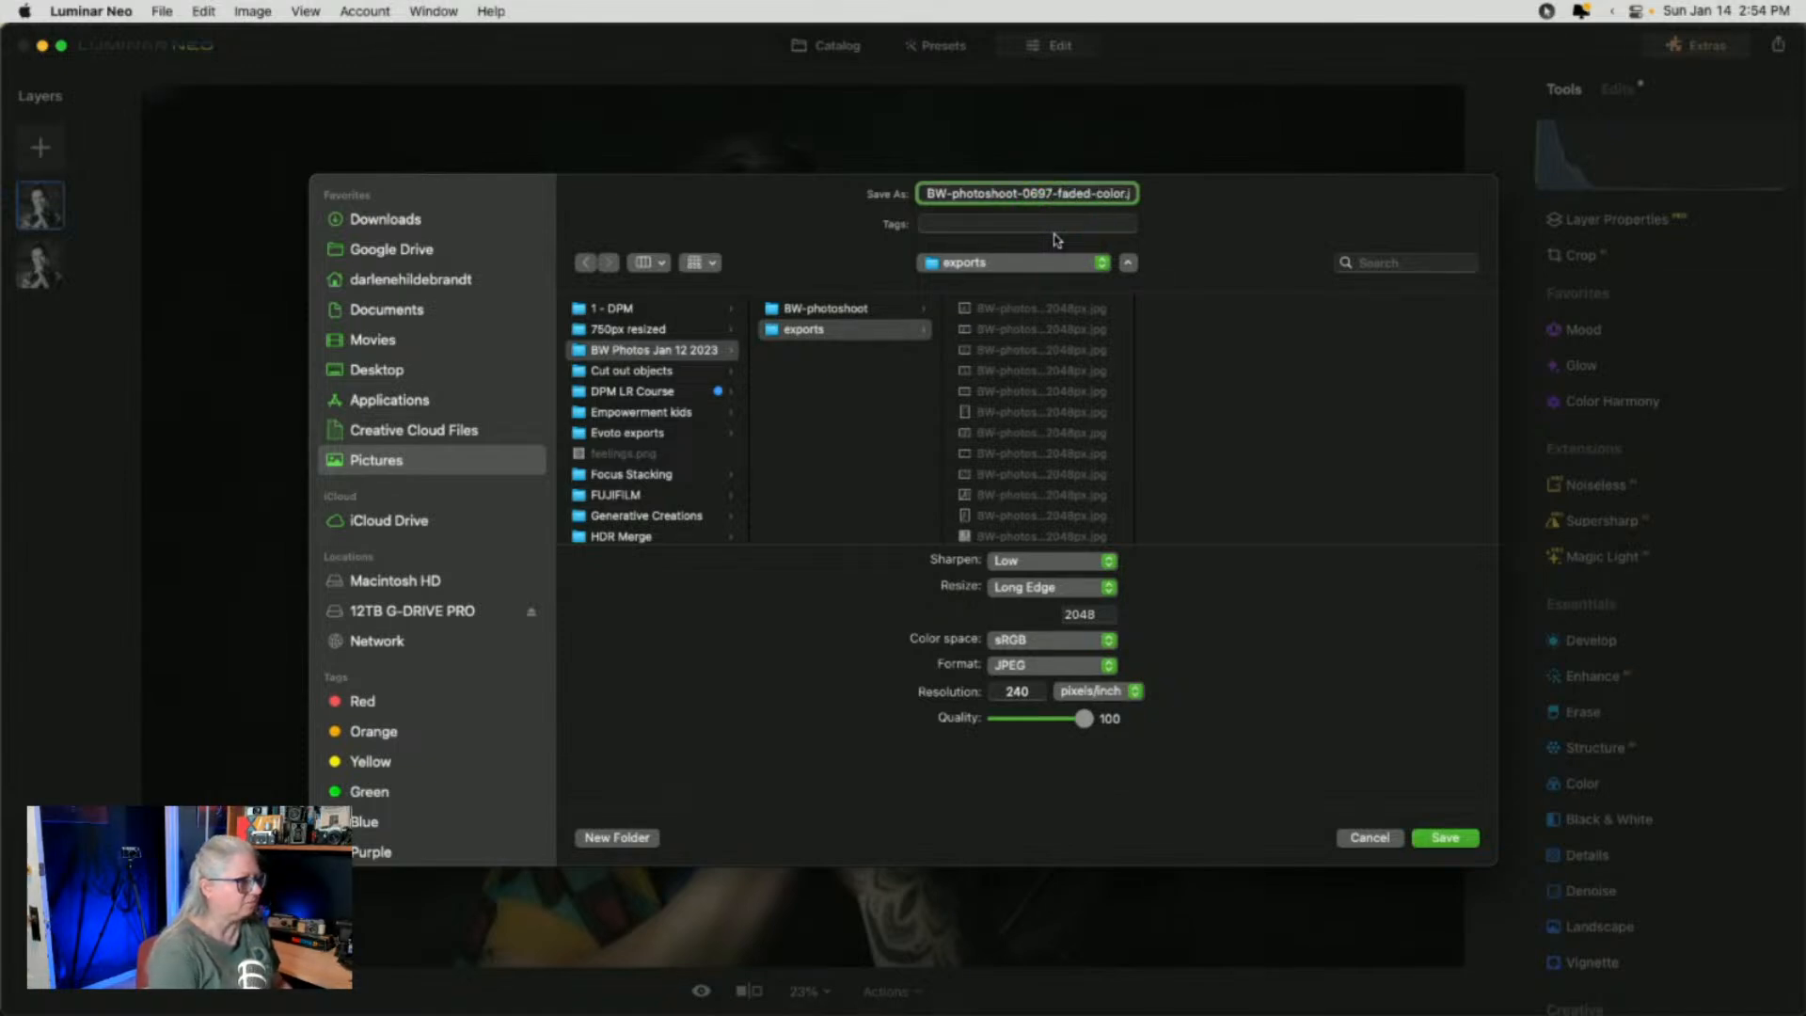
{"action": "key", "text": "Return"}
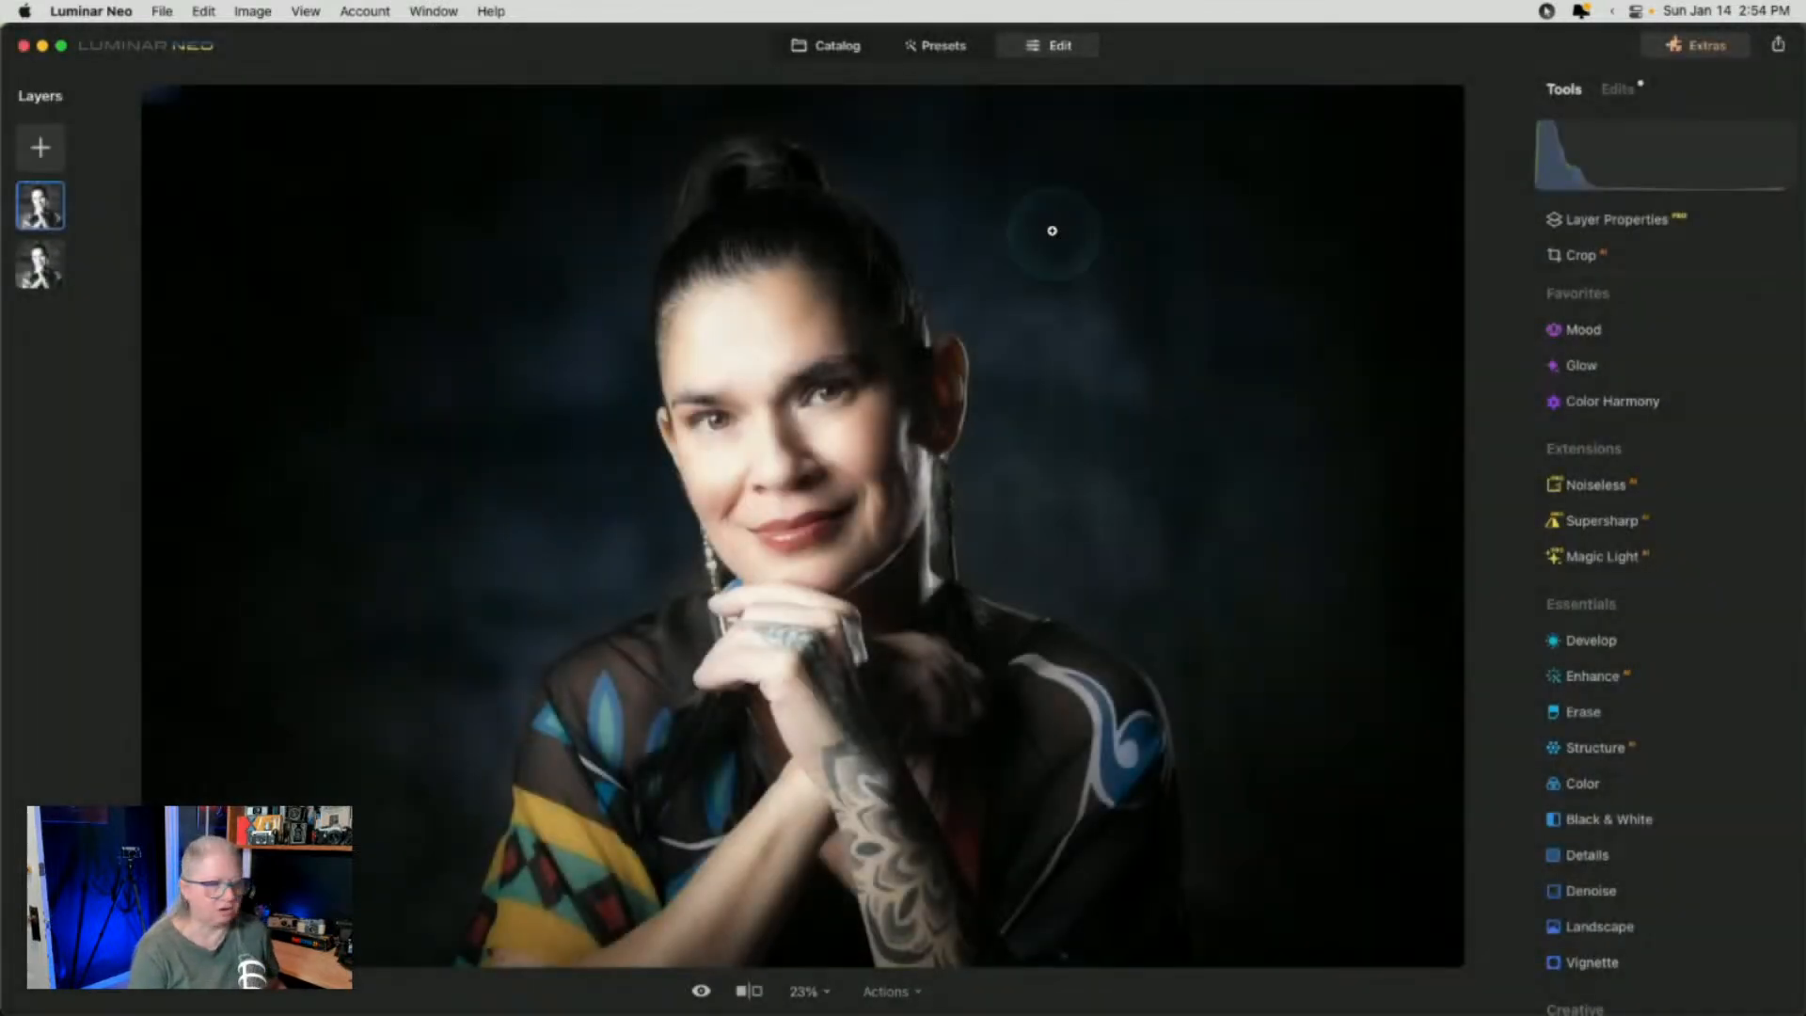
Hide the top color layer so that only the black-and-white portrait is shown
{"action": "left_click", "coordinate": [56, 212]}
{"action": "right_click", "coordinate": [64, 213]}
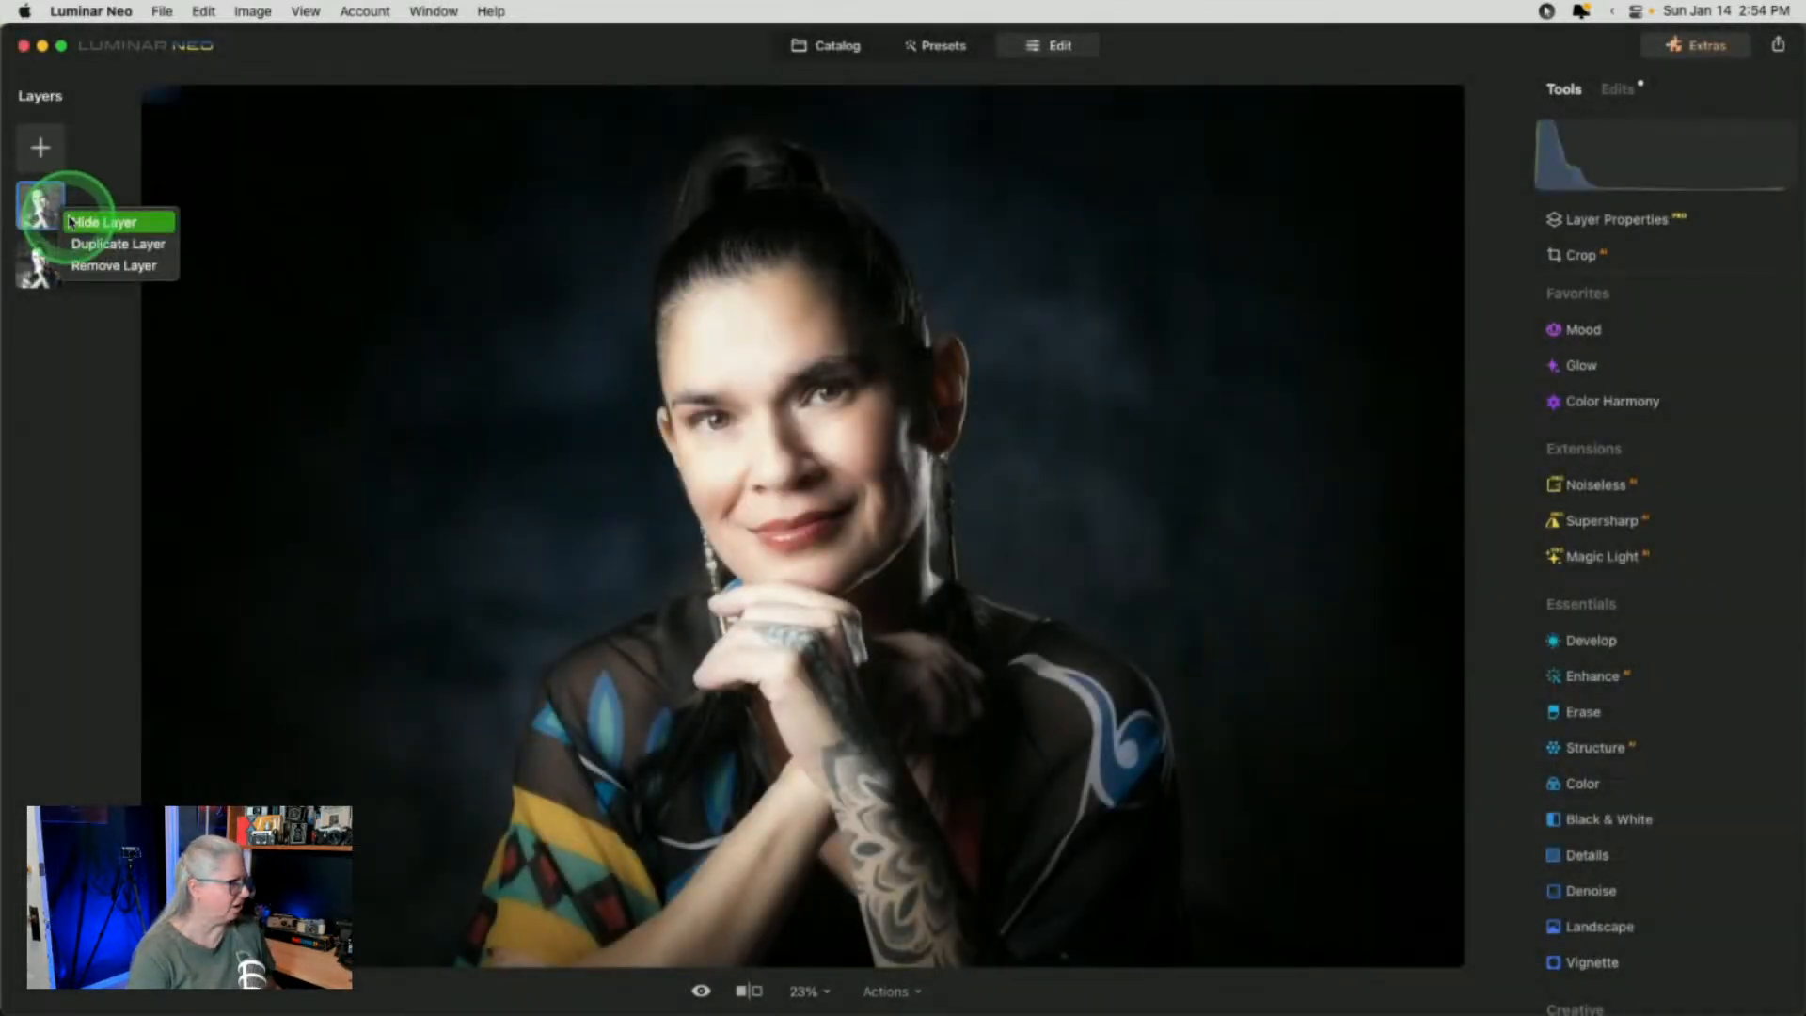
{"action": "left_click", "coordinate": [69, 221]}
{"action": "left_click", "coordinate": [1514, 106]}
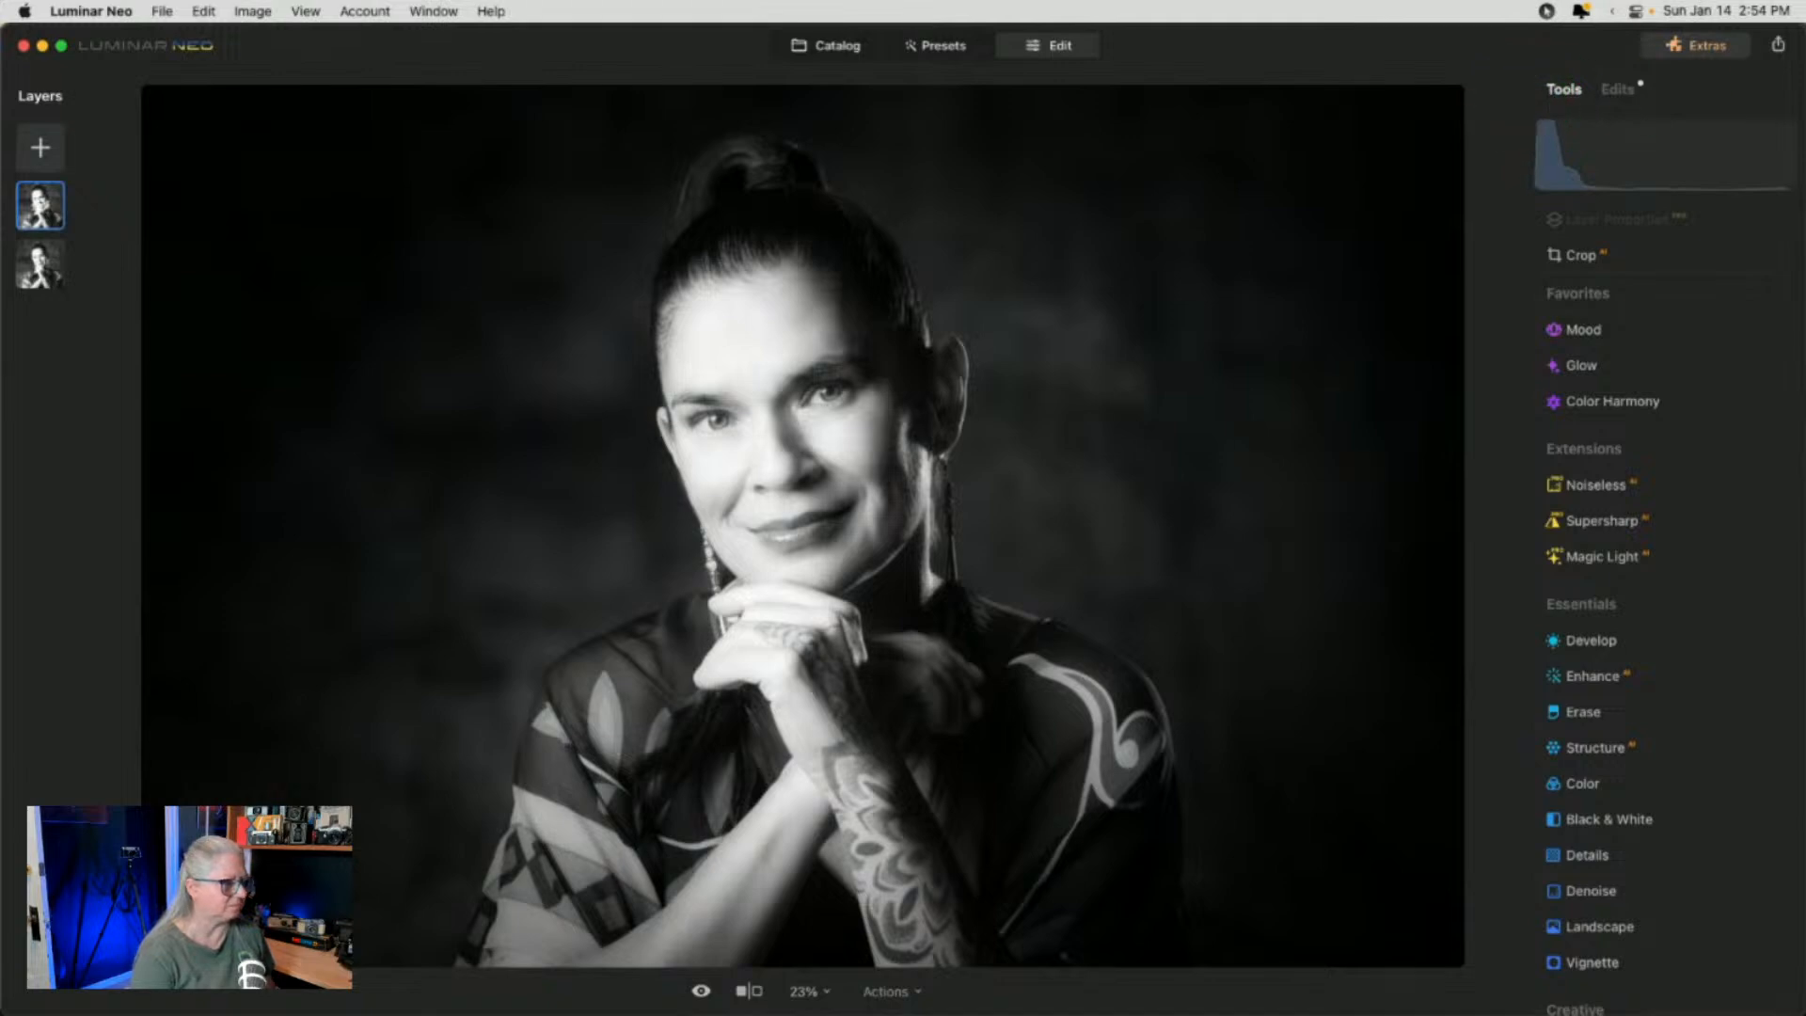
Export the black-and-white portrait to disk in the exports folder as BW-photoshoot-0697-bw.jpeg
{"action": "left_click", "coordinate": [1778, 44]}
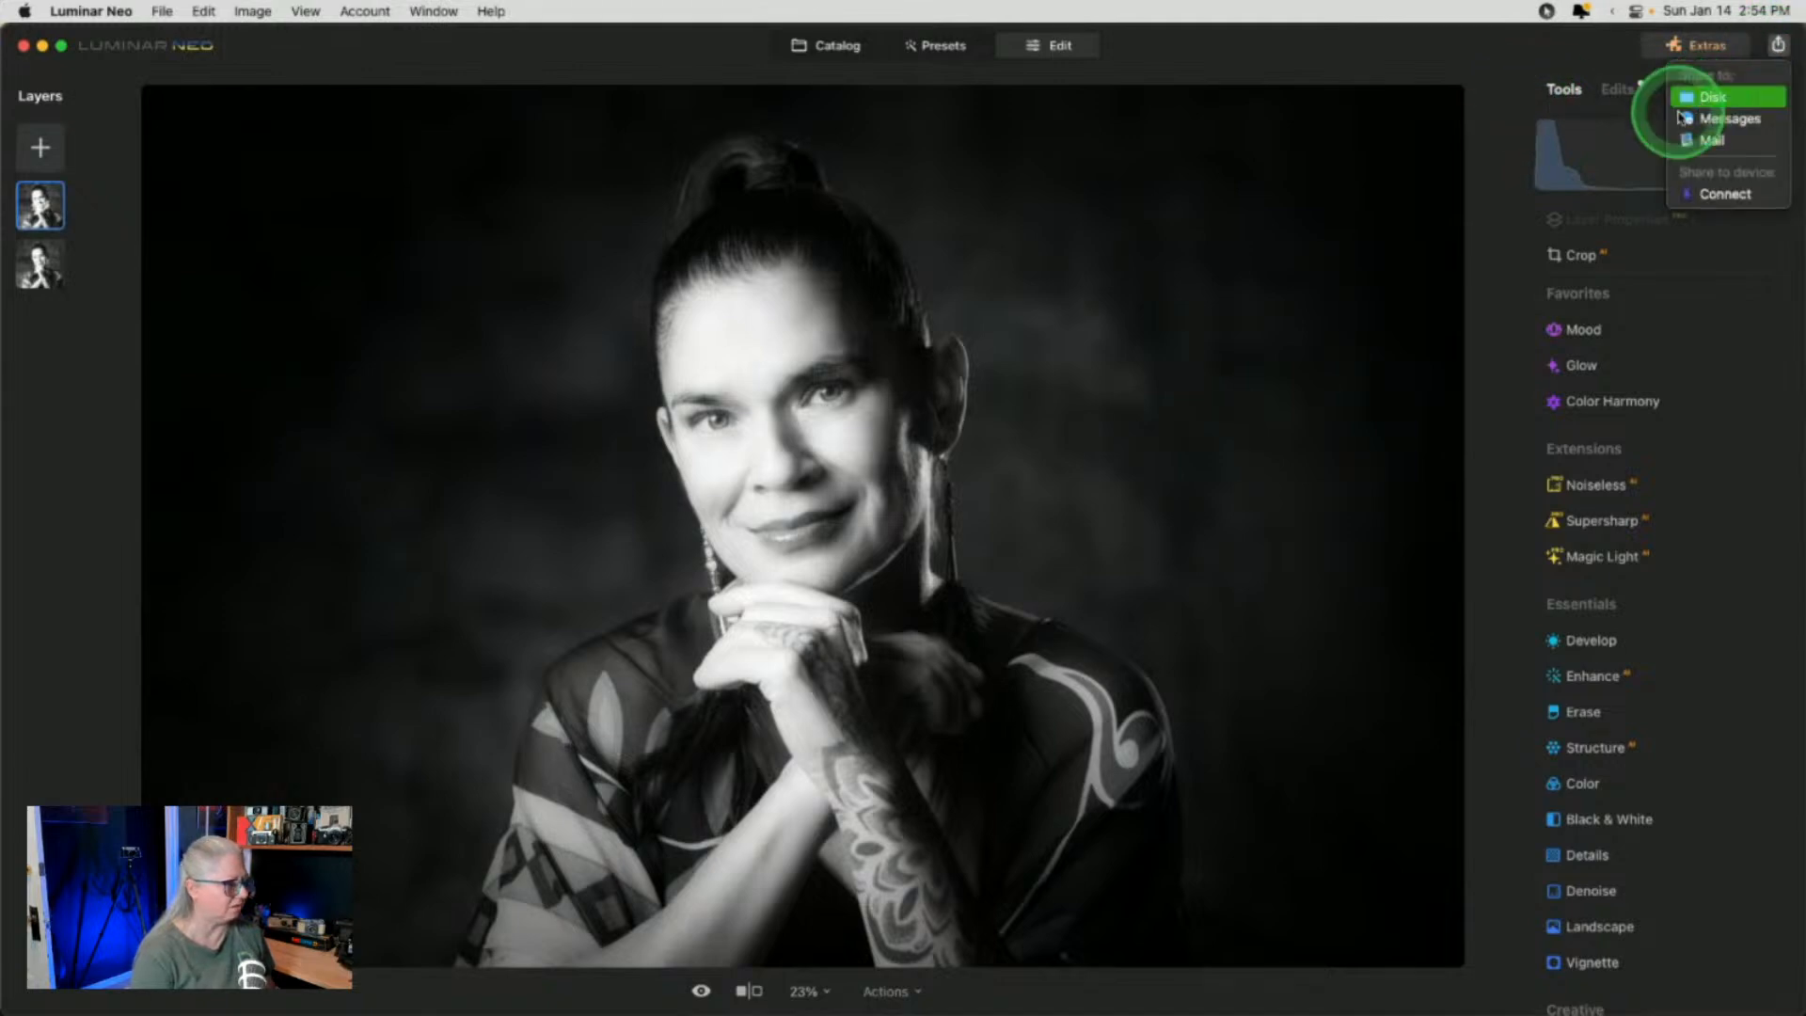
{"action": "left_click", "coordinate": [1680, 105]}
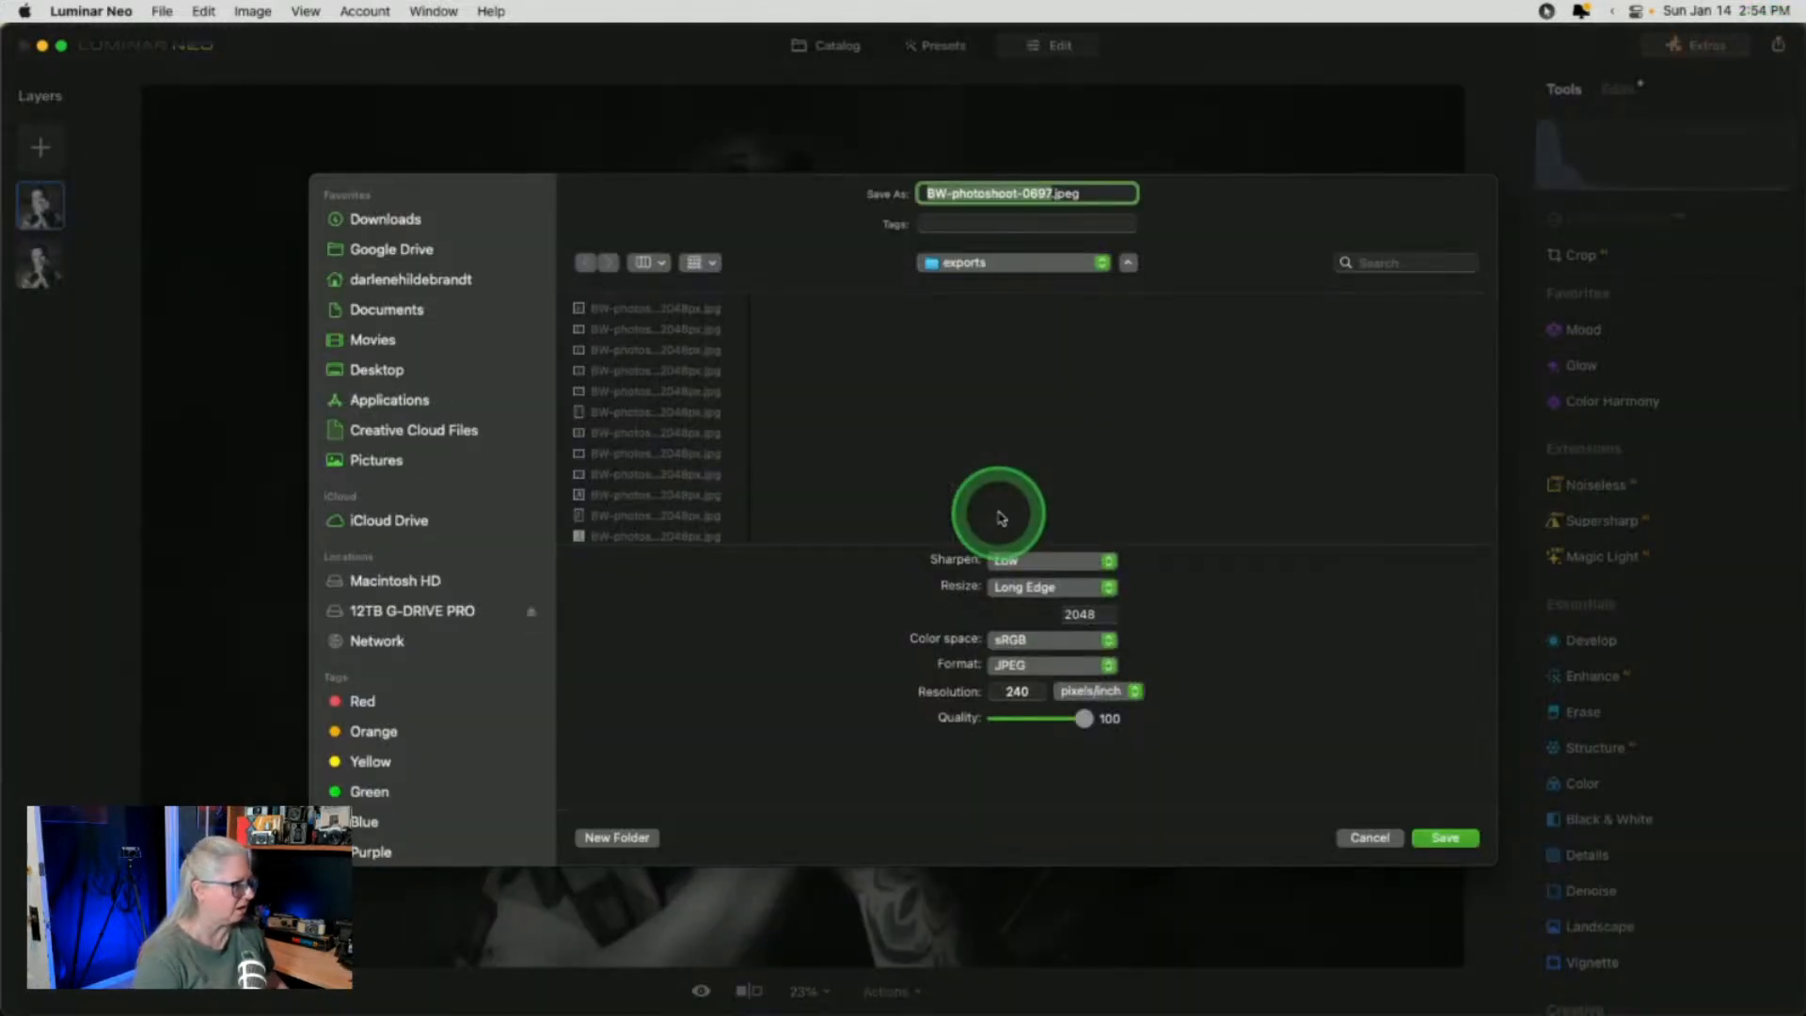
{"action": "key", "text": "Right"}
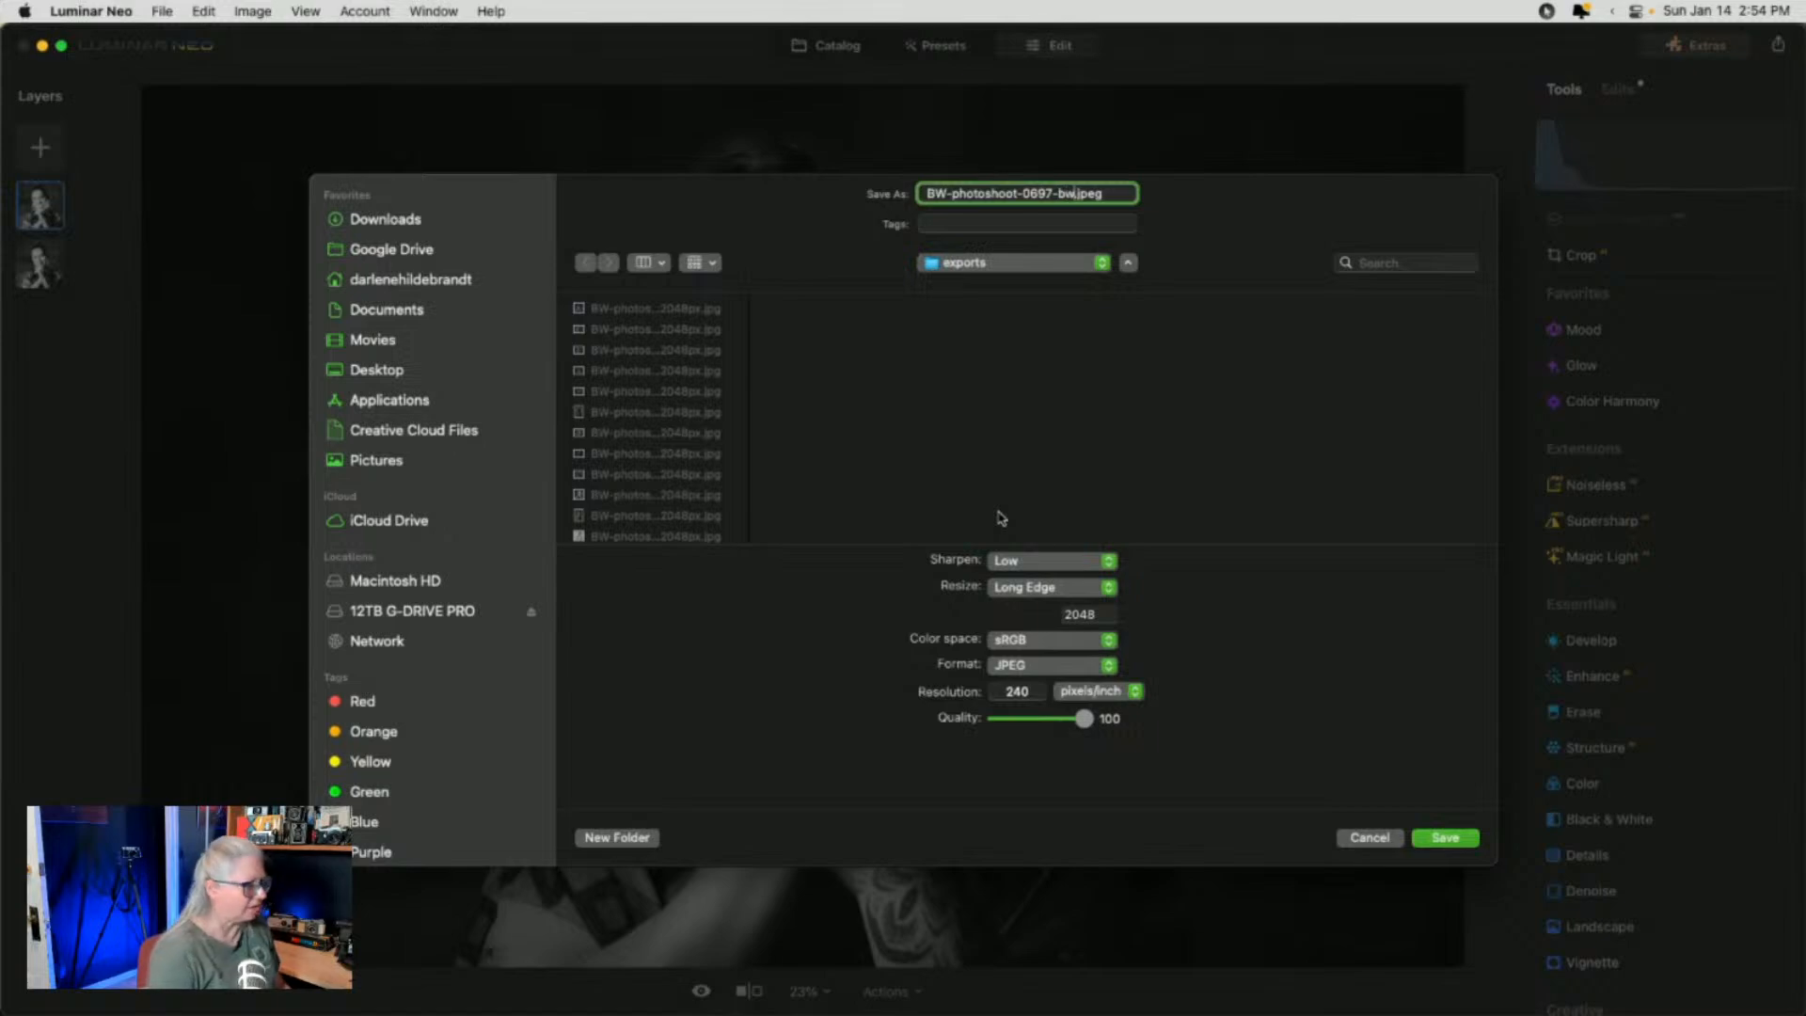
{"action": "left_click", "coordinate": [1421, 836]}
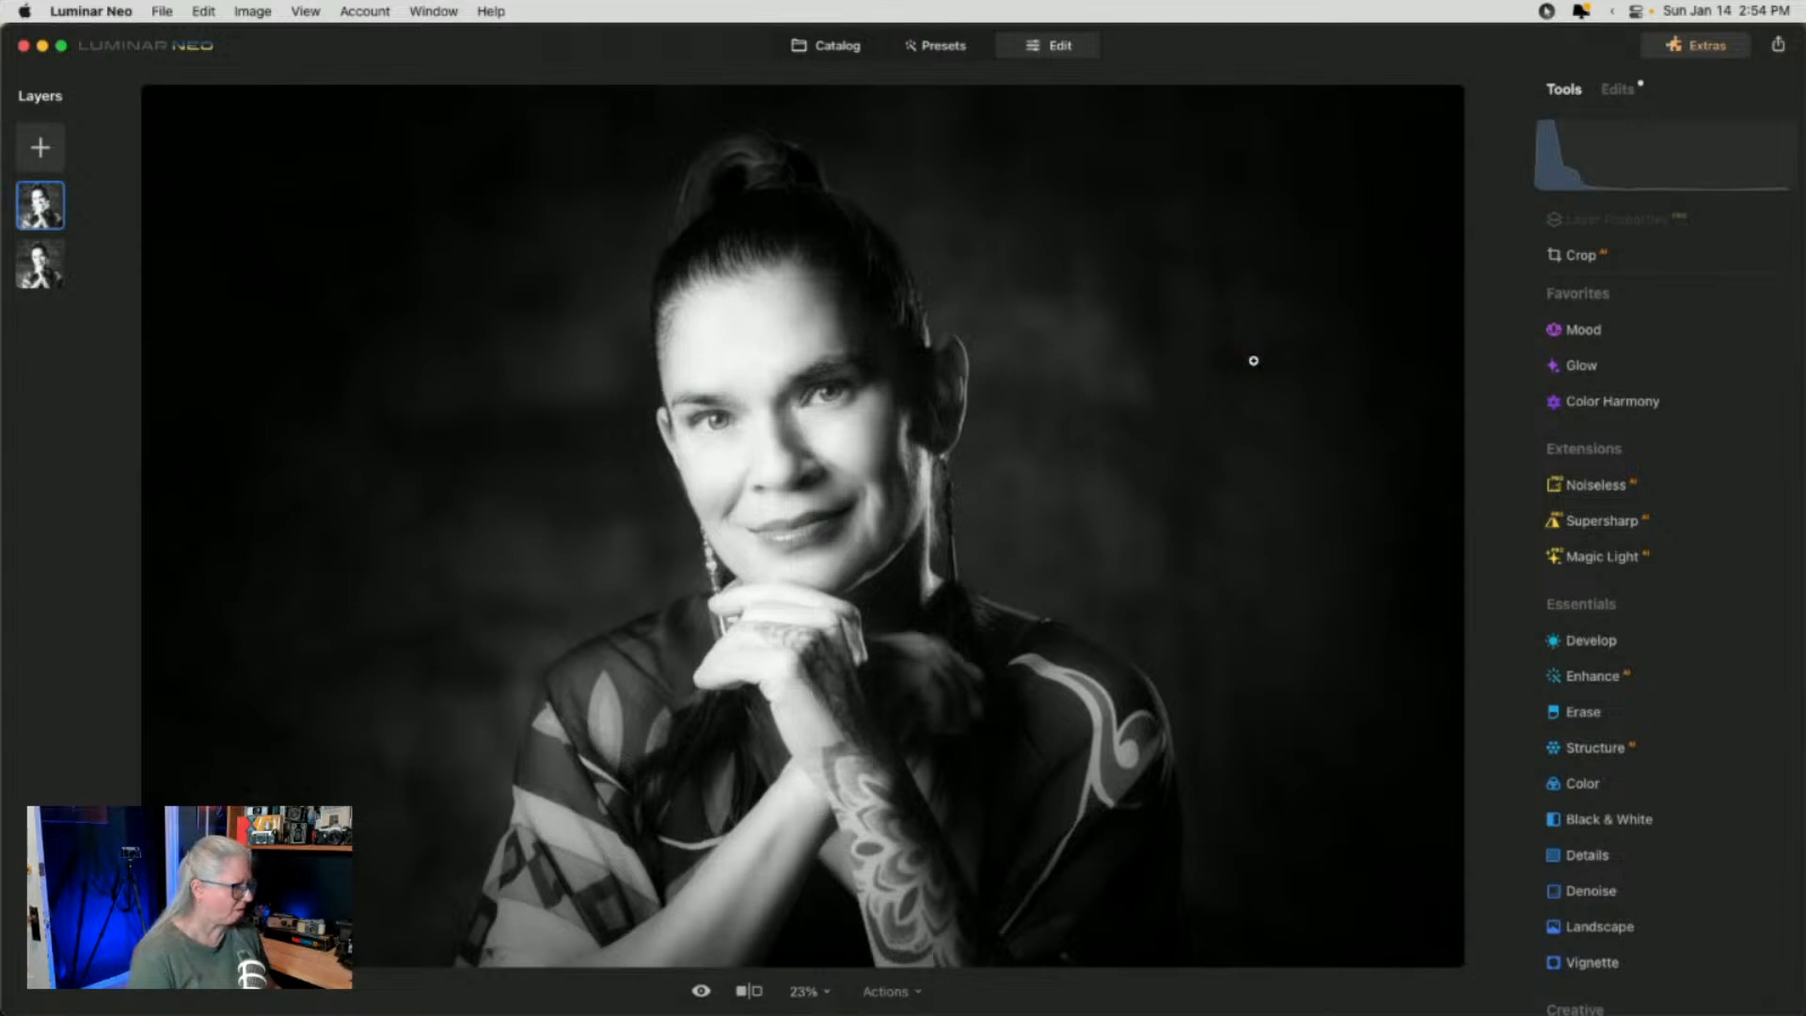
Show the top color layer again and return to the photo catalog
{"action": "right_click", "coordinate": [47, 207]}
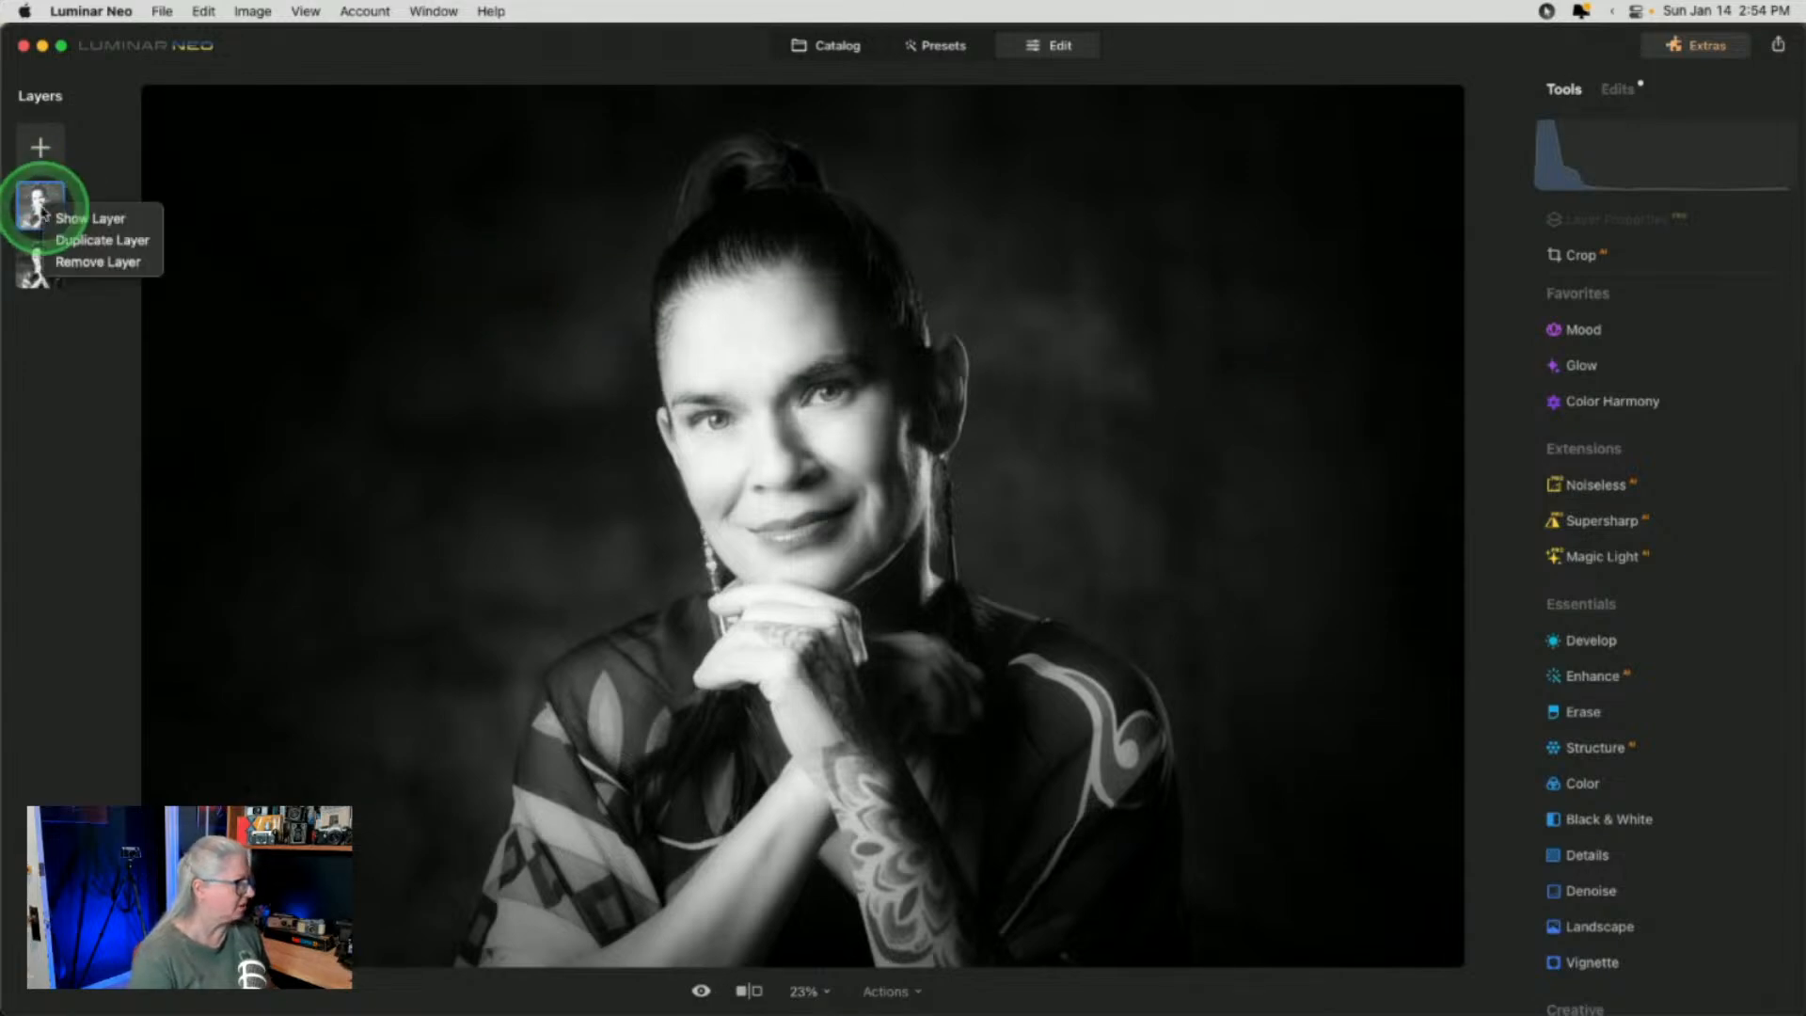
{"action": "left_click", "coordinate": [57, 219]}
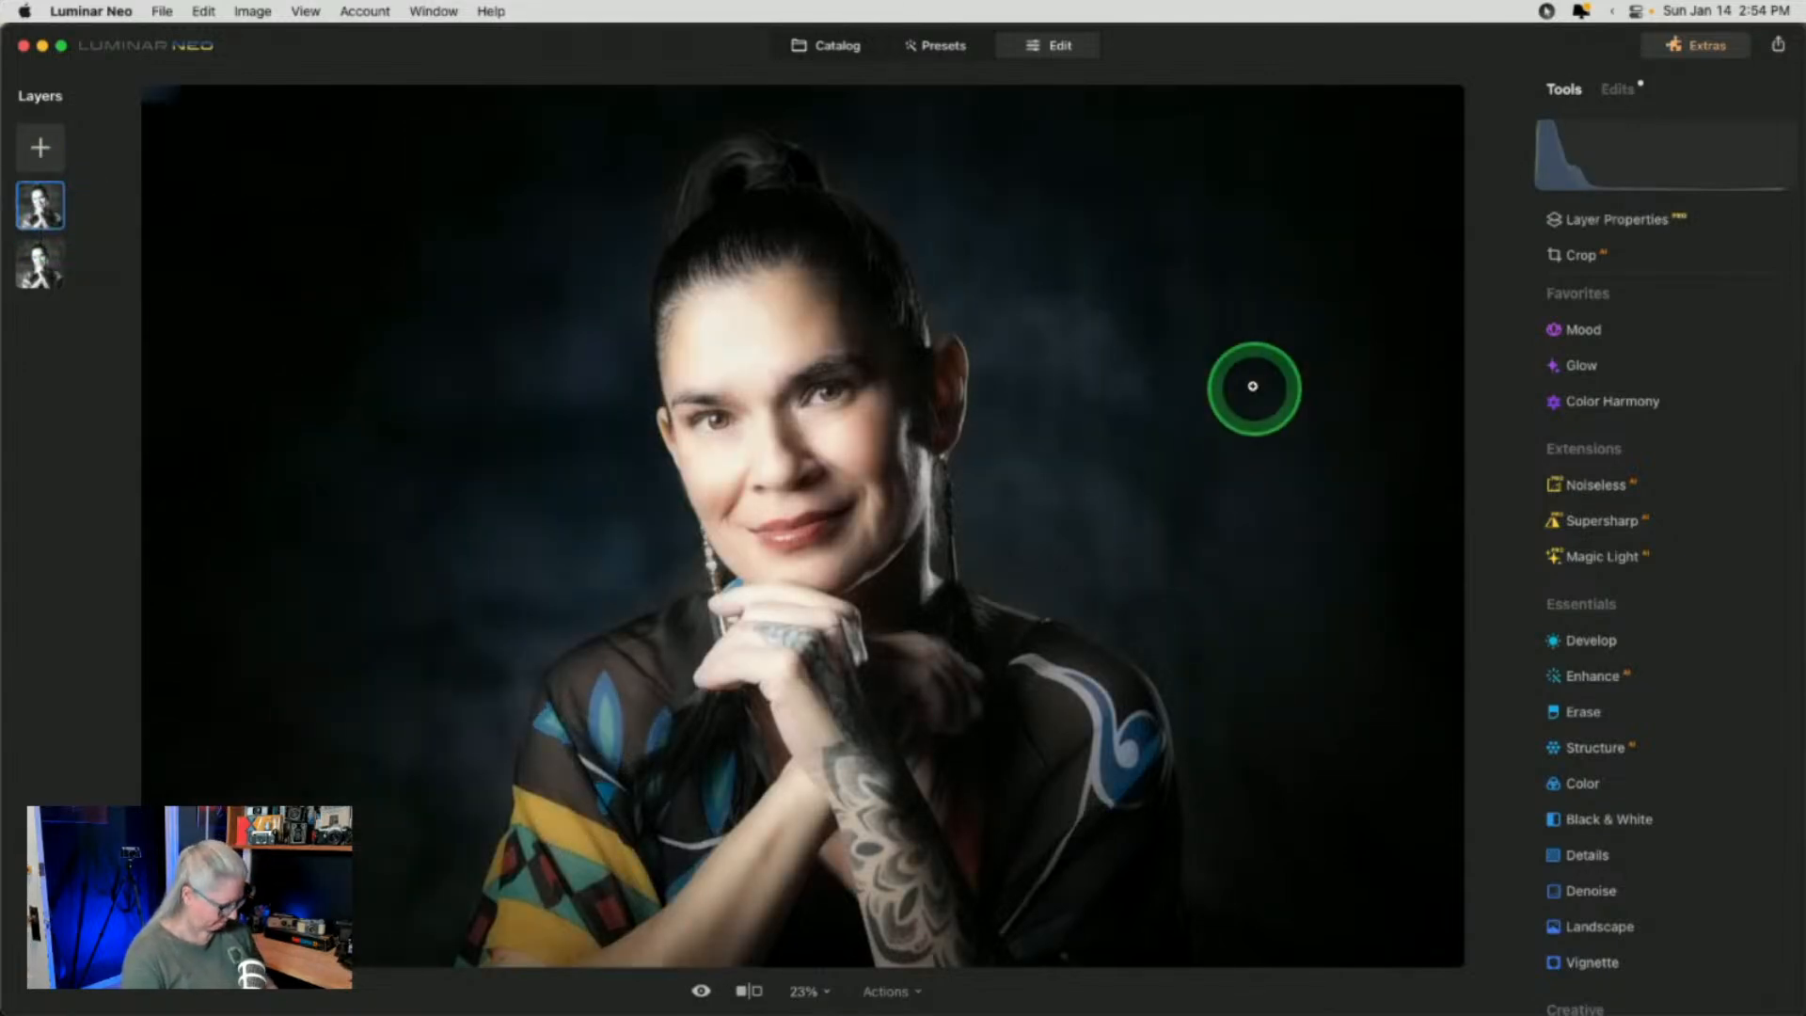
{"action": "key", "text": "g"}
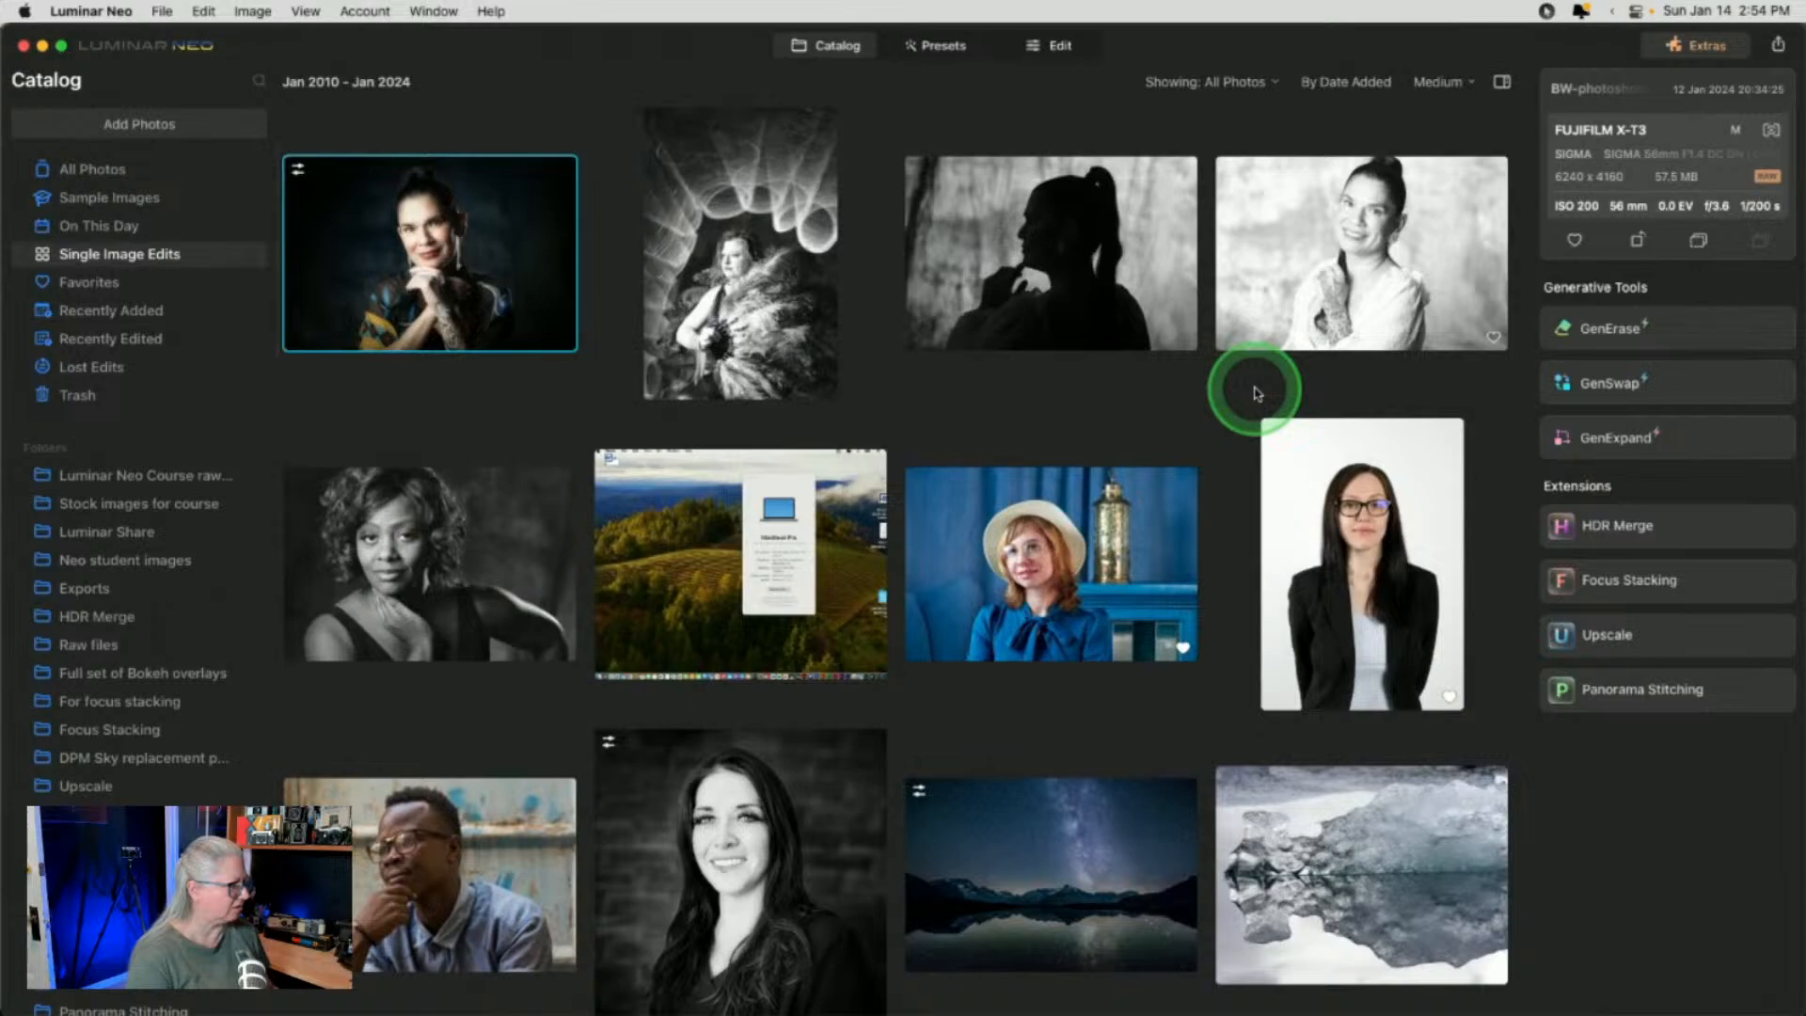
Switch to Lightroom Classic, collapse the User Presets and DPM Basic Presets groups, and show the silhouette photo's edit history
{"action": "key", "text": "super+Tab"}
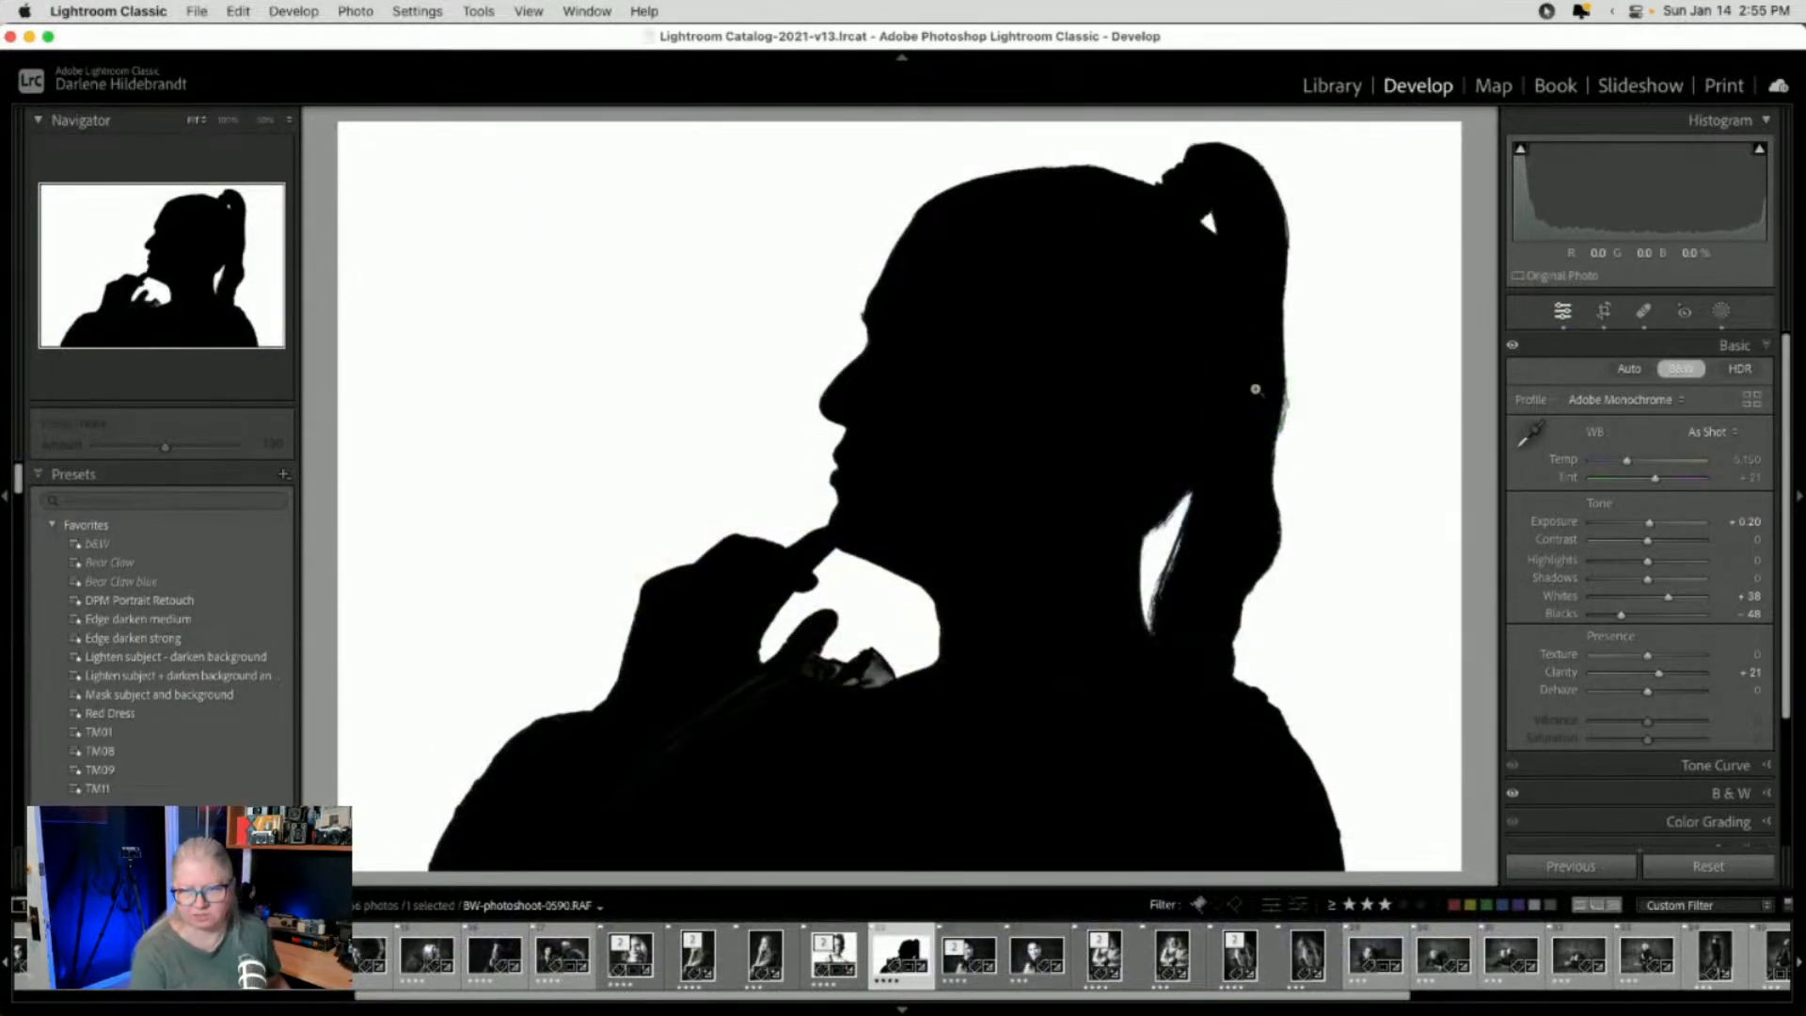
{"action": "scroll", "coordinate": [69, 536], "scroll_direction": "down", "scroll_amount": 6}
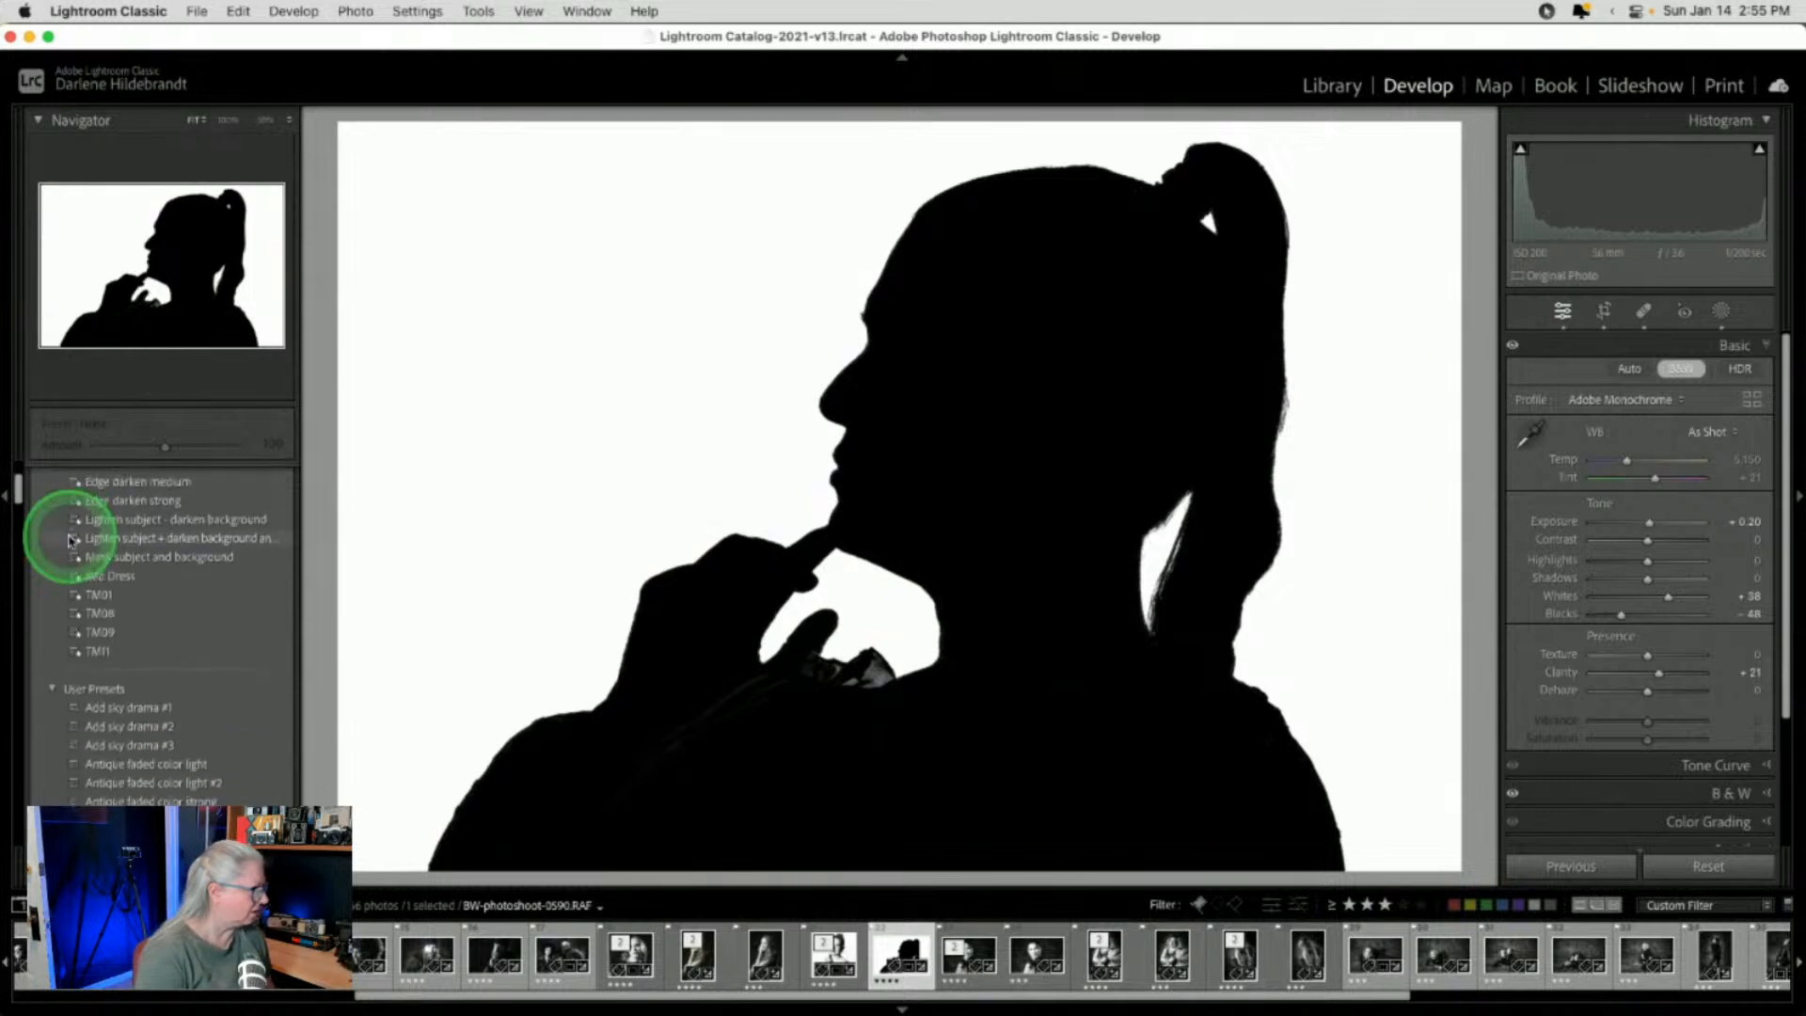
{"action": "scroll", "coordinate": [69, 538], "scroll_direction": "down", "scroll_amount": 15}
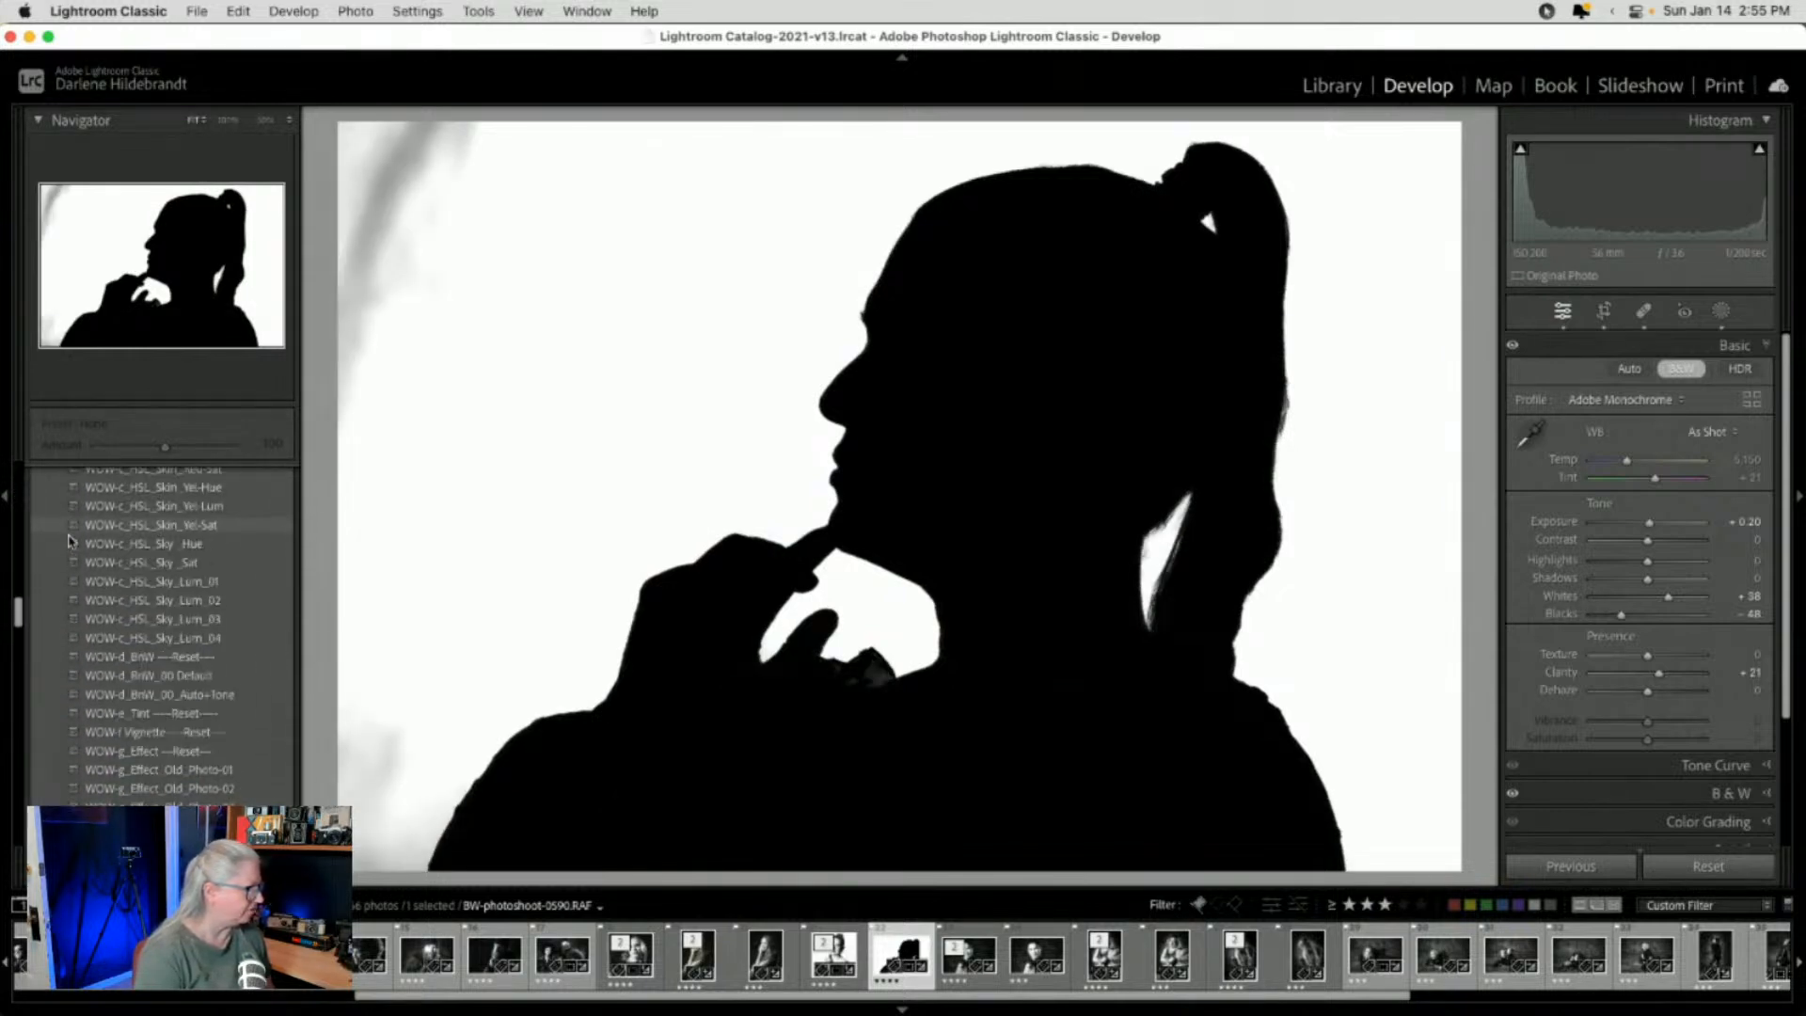
{"action": "scroll", "coordinate": [69, 541], "scroll_direction": "up", "scroll_amount": 3}
{"action": "left_click", "coordinate": [64, 717]}
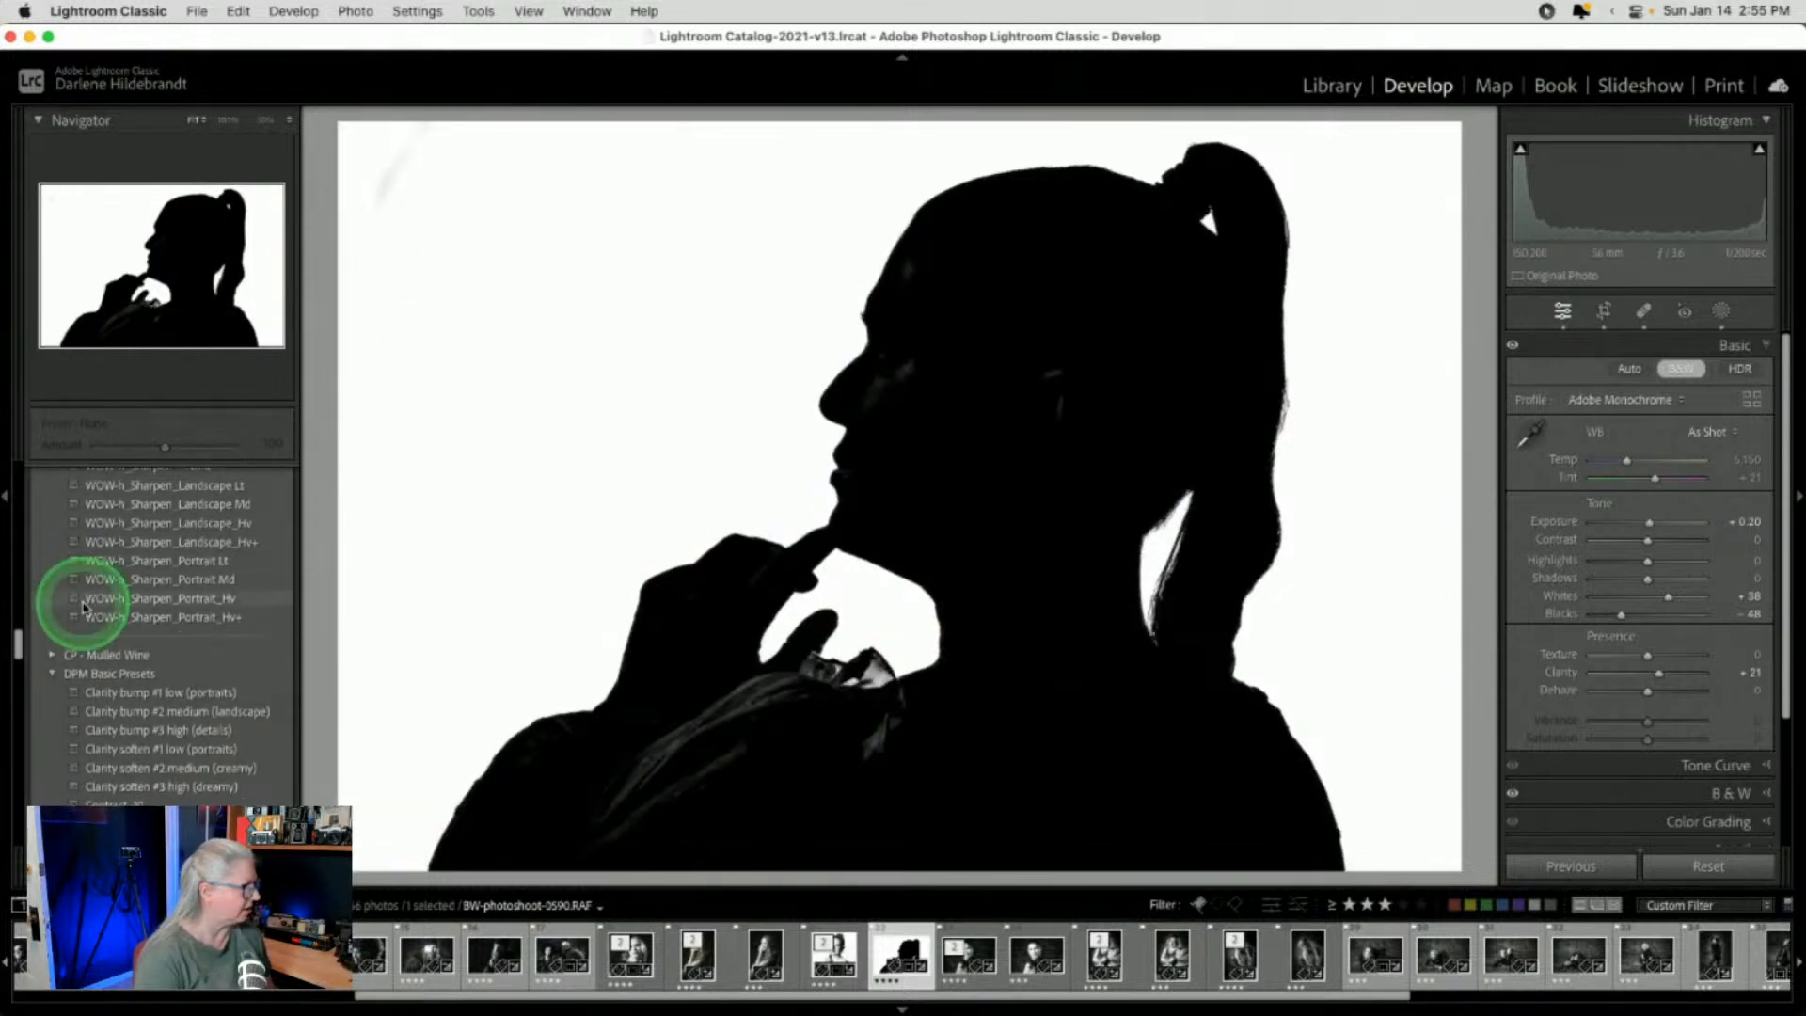
{"action": "scroll", "coordinate": [64, 720], "scroll_direction": "down", "scroll_amount": 10}
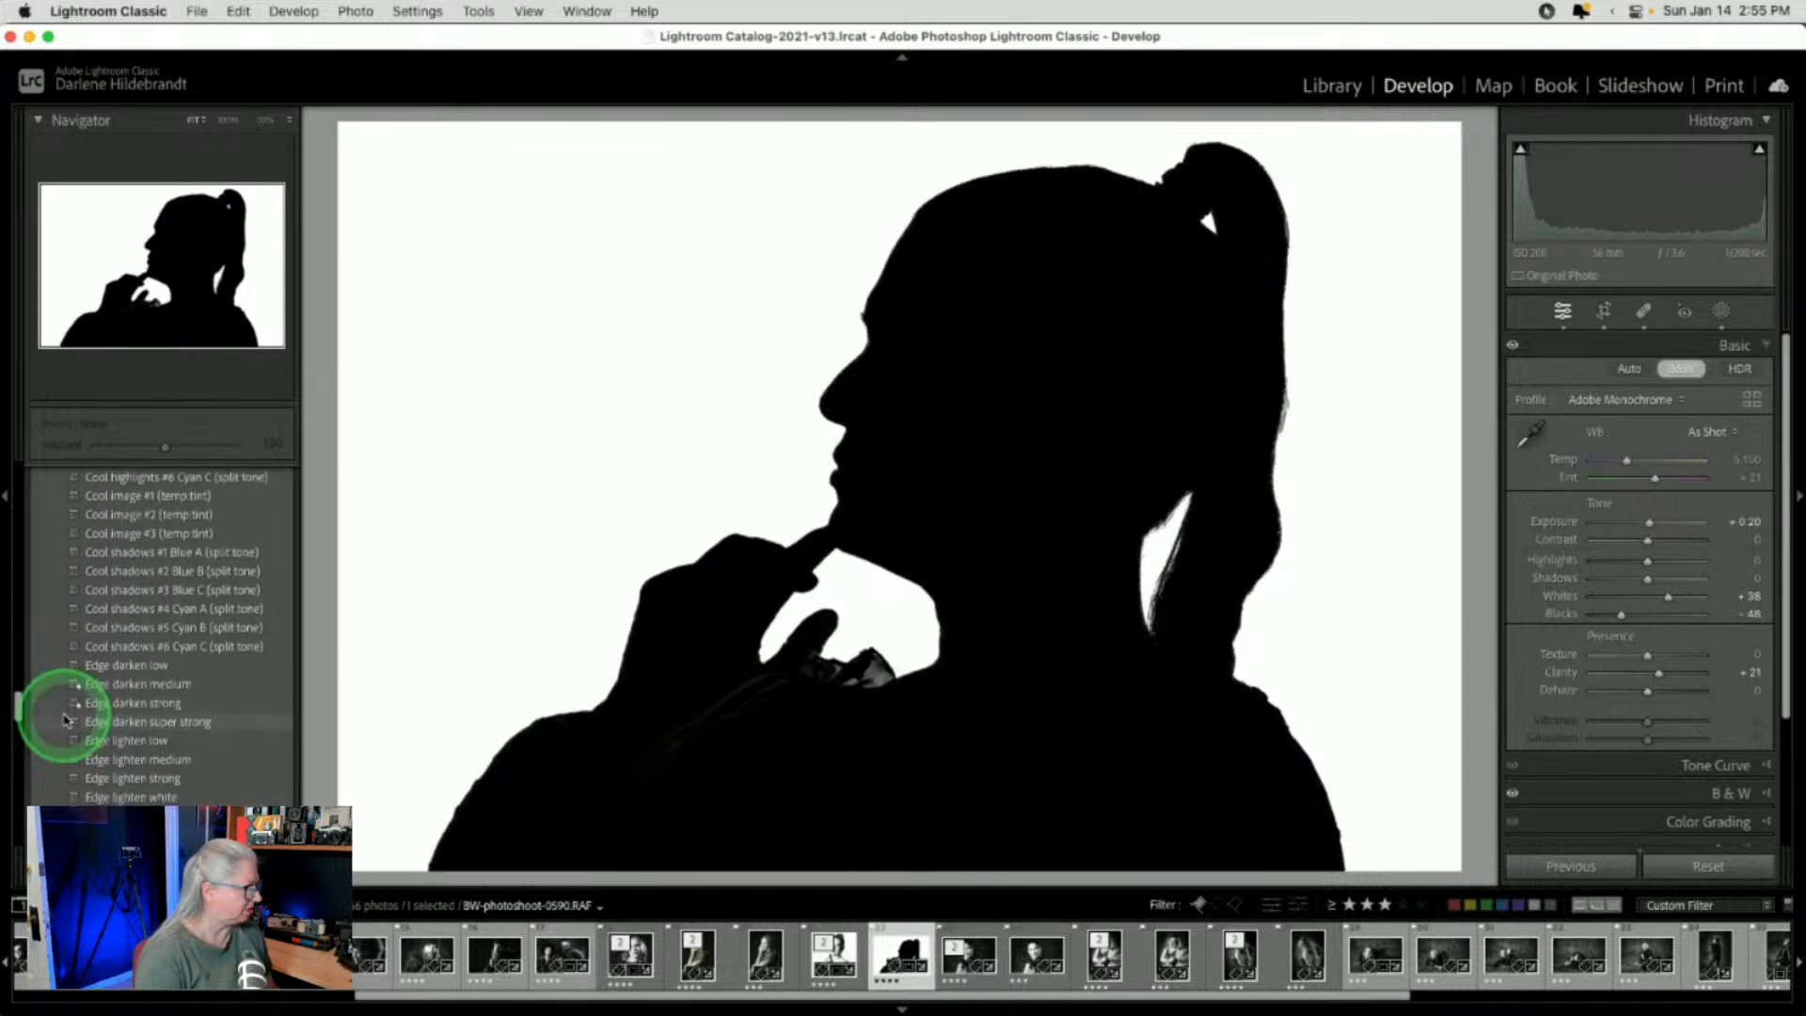
{"action": "scroll", "coordinate": [64, 720], "scroll_direction": "up", "scroll_amount": 20}
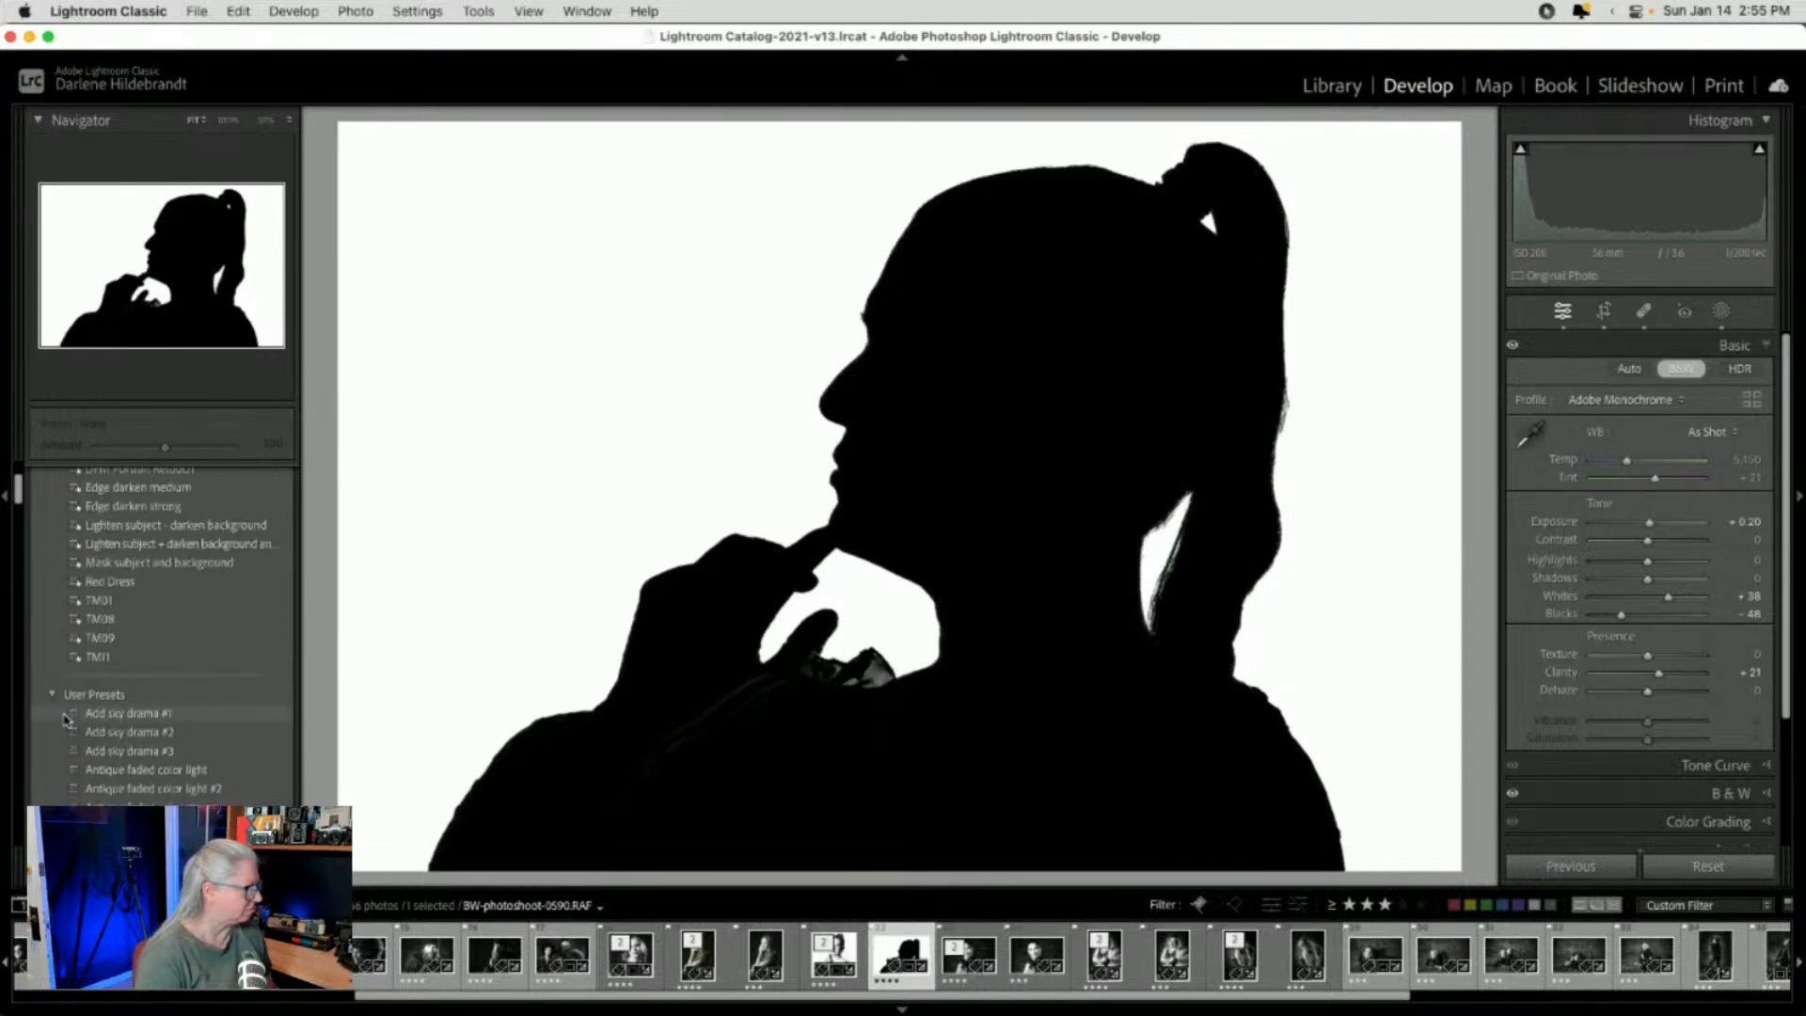
{"action": "scroll", "coordinate": [64, 720], "scroll_direction": "down", "scroll_amount": 2}
{"action": "left_click", "coordinate": [51, 729]}
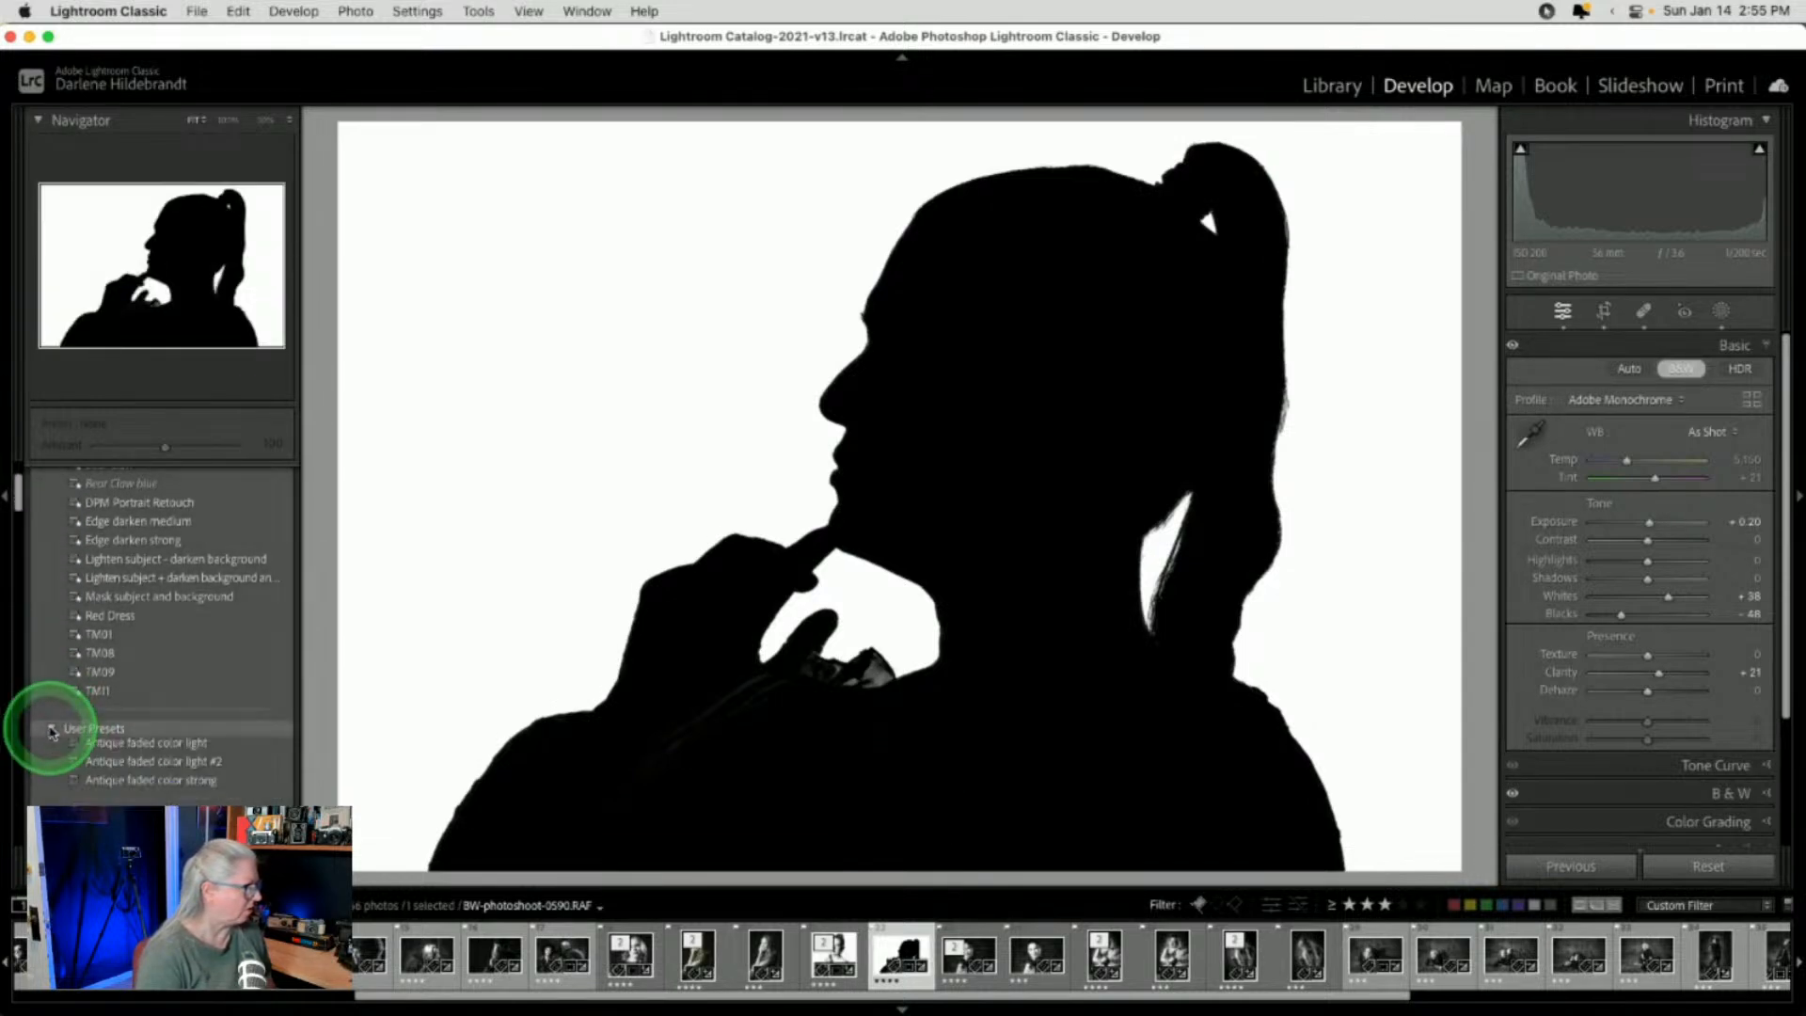
{"action": "scroll", "coordinate": [50, 732], "scroll_direction": "down", "scroll_amount": 3}
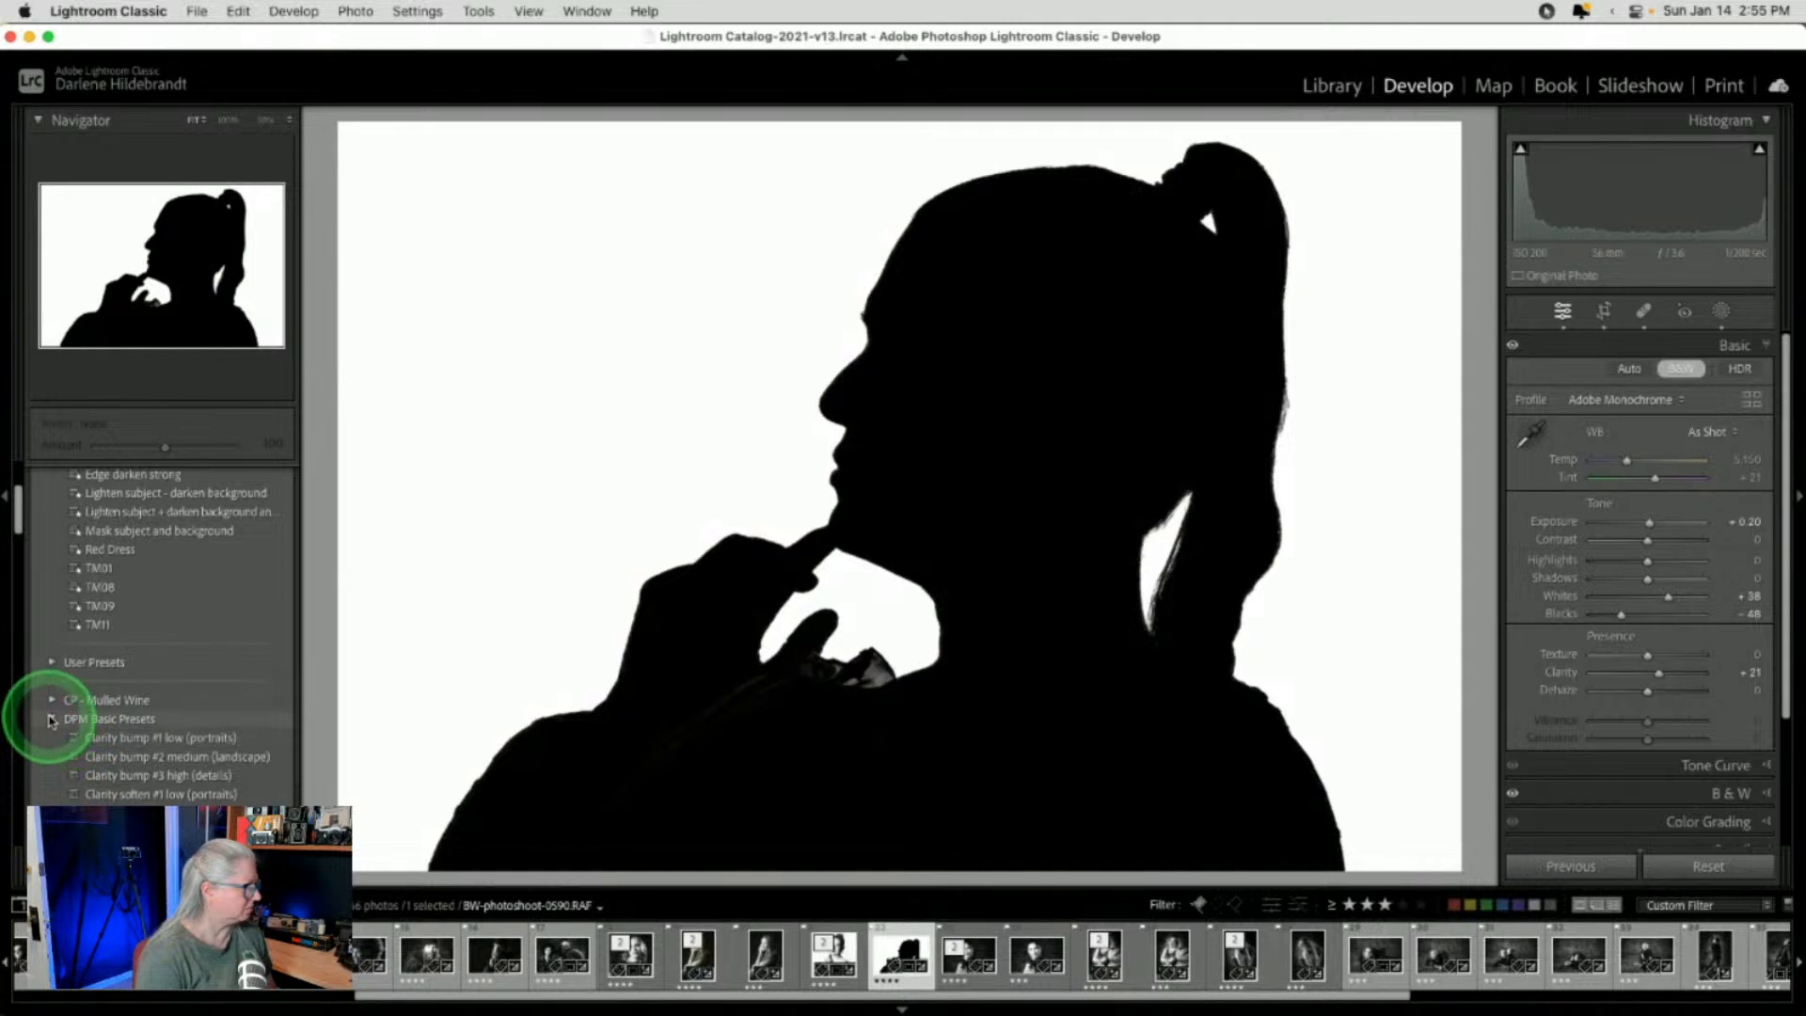
{"action": "scroll", "coordinate": [51, 721], "scroll_direction": "down", "scroll_amount": 6}
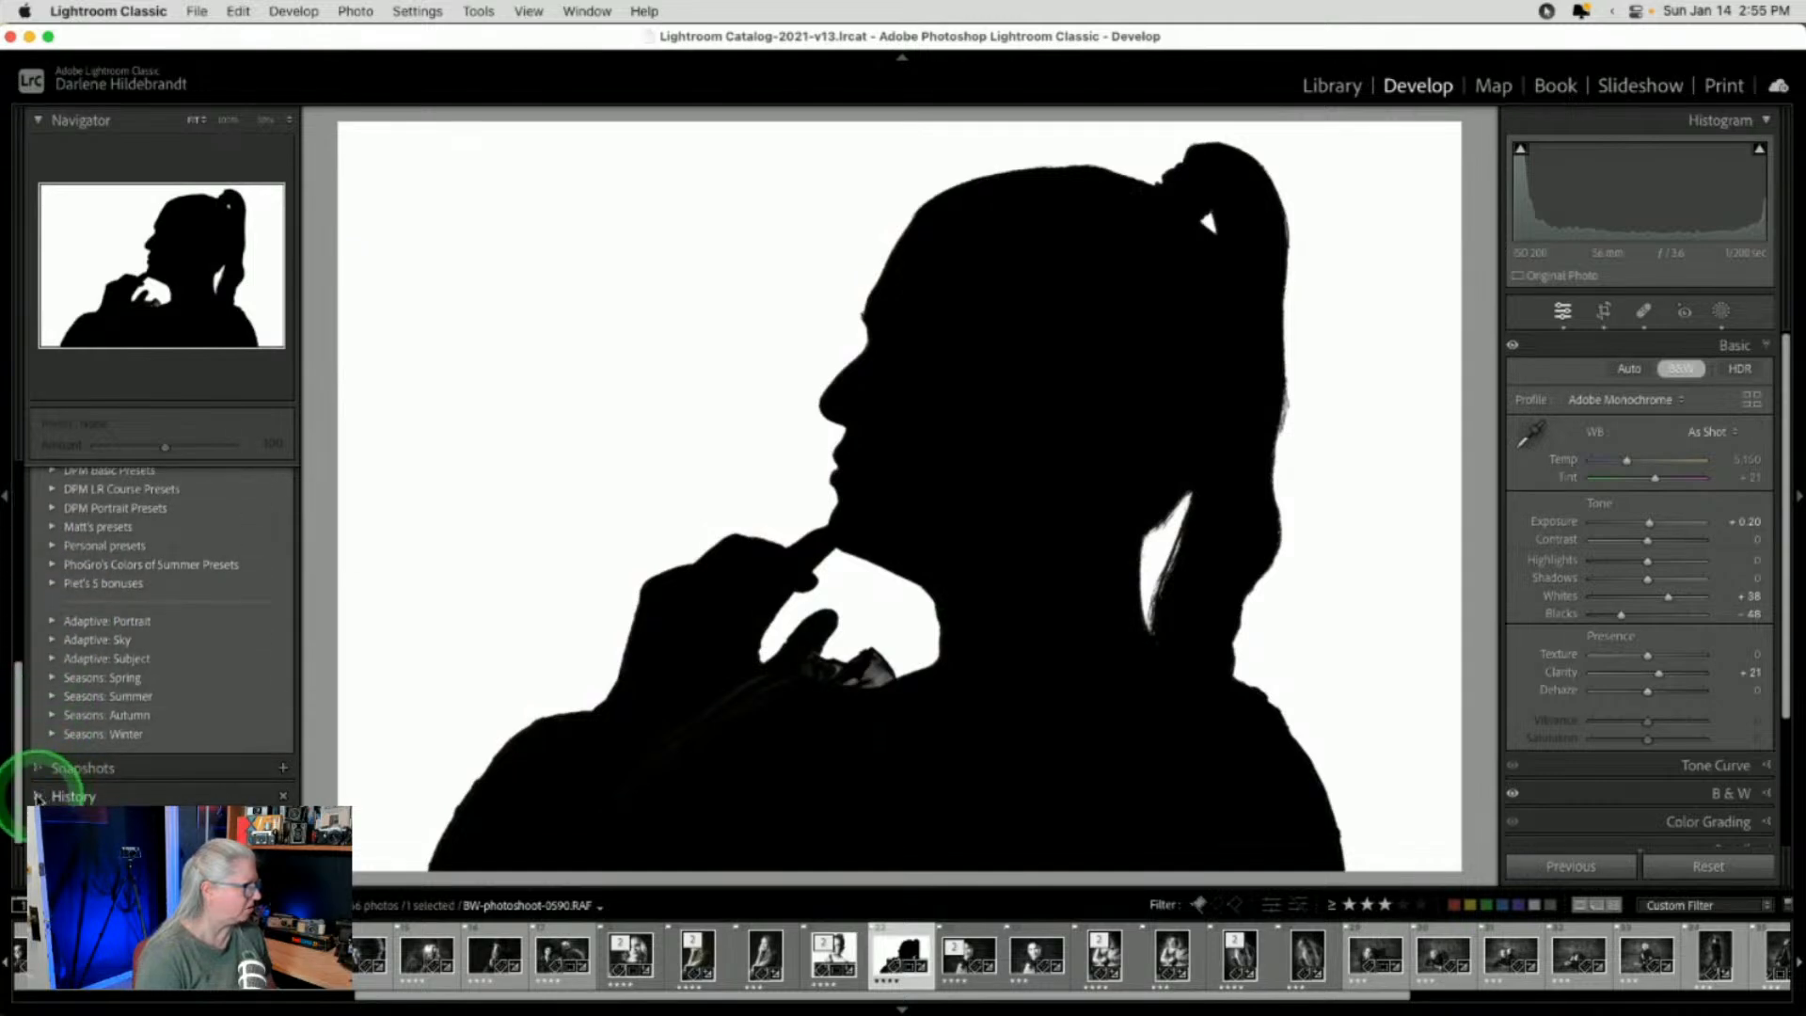
{"action": "left_click", "coordinate": [38, 796]}
Revert the silhouette photo to its Export - Hard Drive history state and save it as the snapshot "silhouette with detail"
{"action": "left_click", "coordinate": [81, 647]}
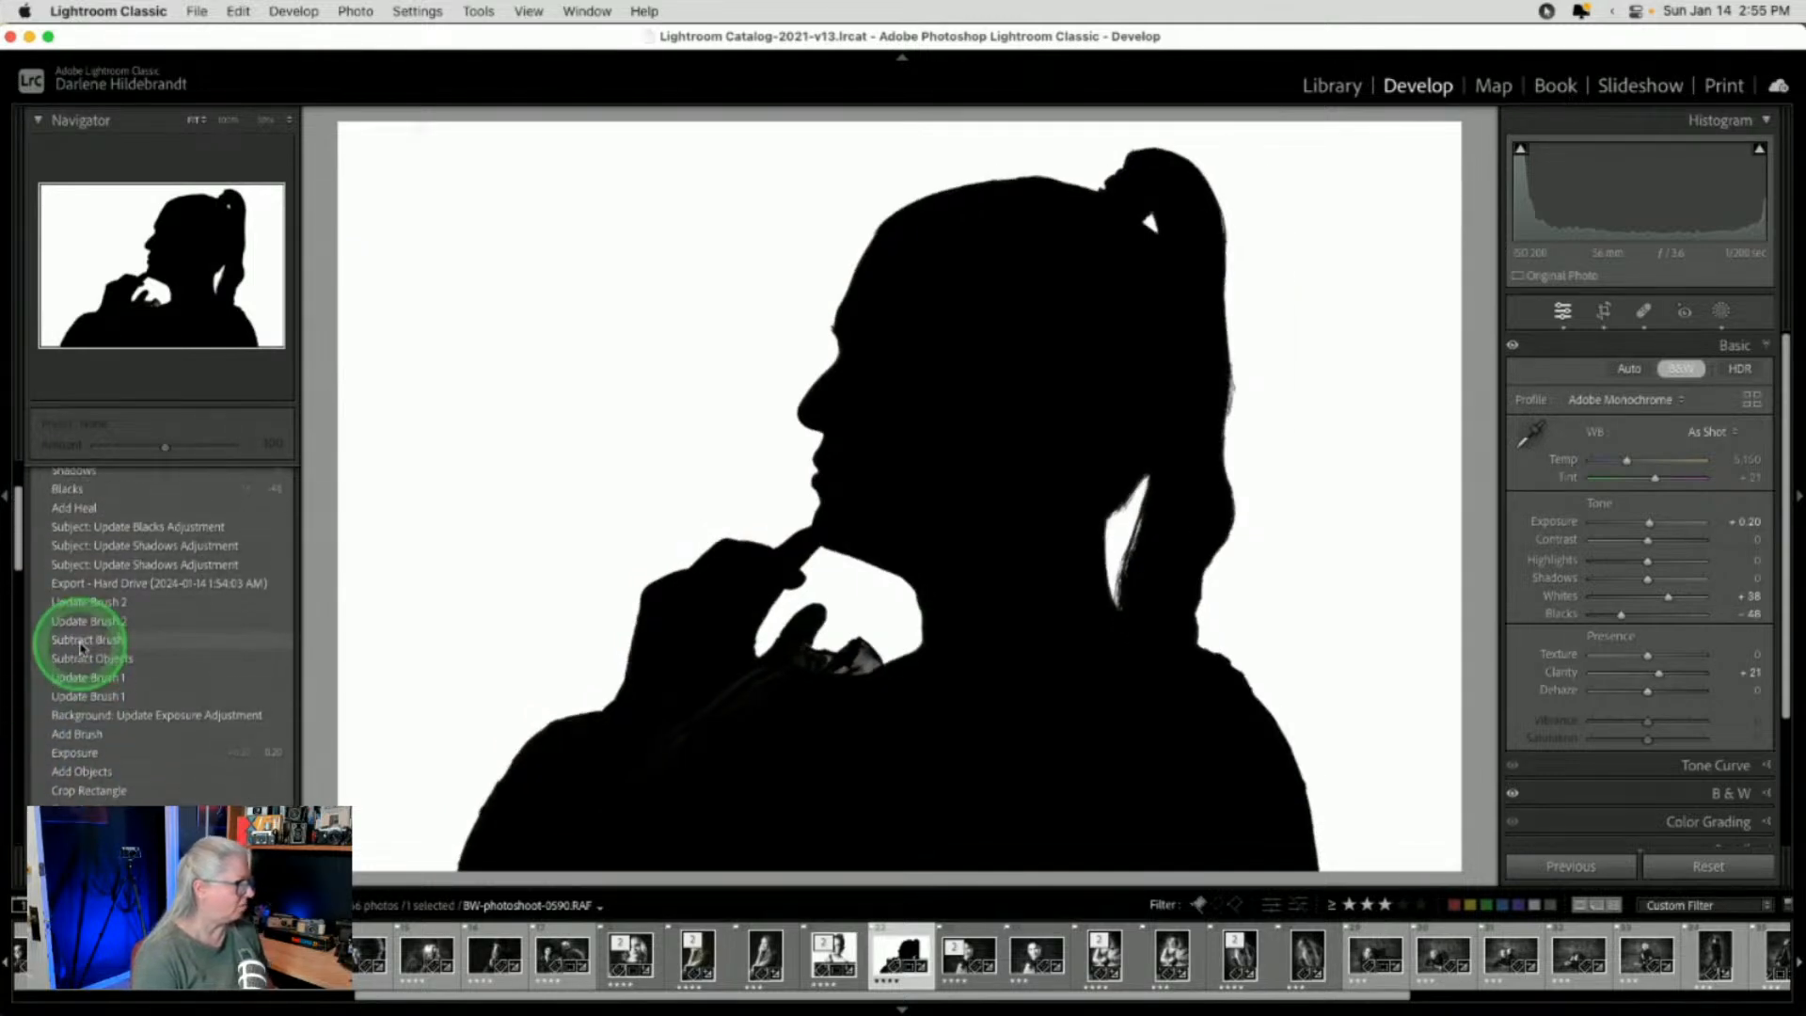
{"action": "left_click", "coordinate": [155, 628]}
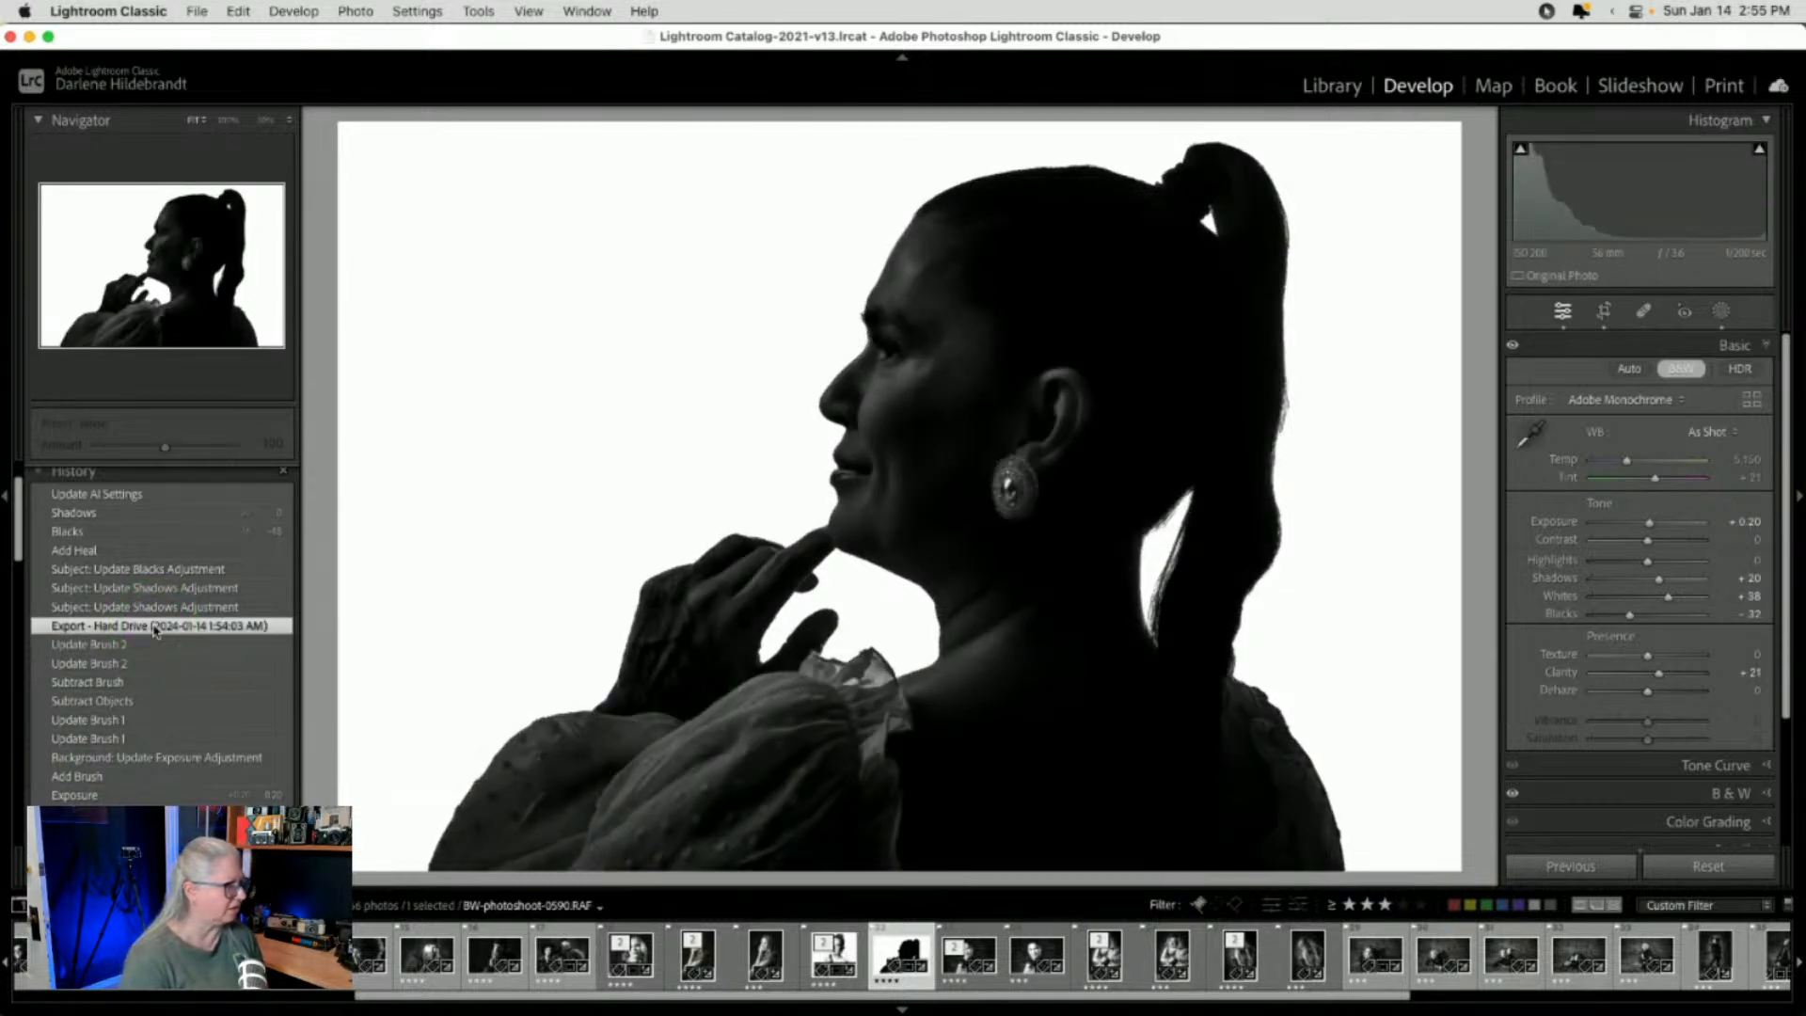
{"action": "left_click", "coordinate": [155, 628]}
{"action": "scroll", "coordinate": [160, 637], "scroll_direction": "up", "scroll_amount": 2}
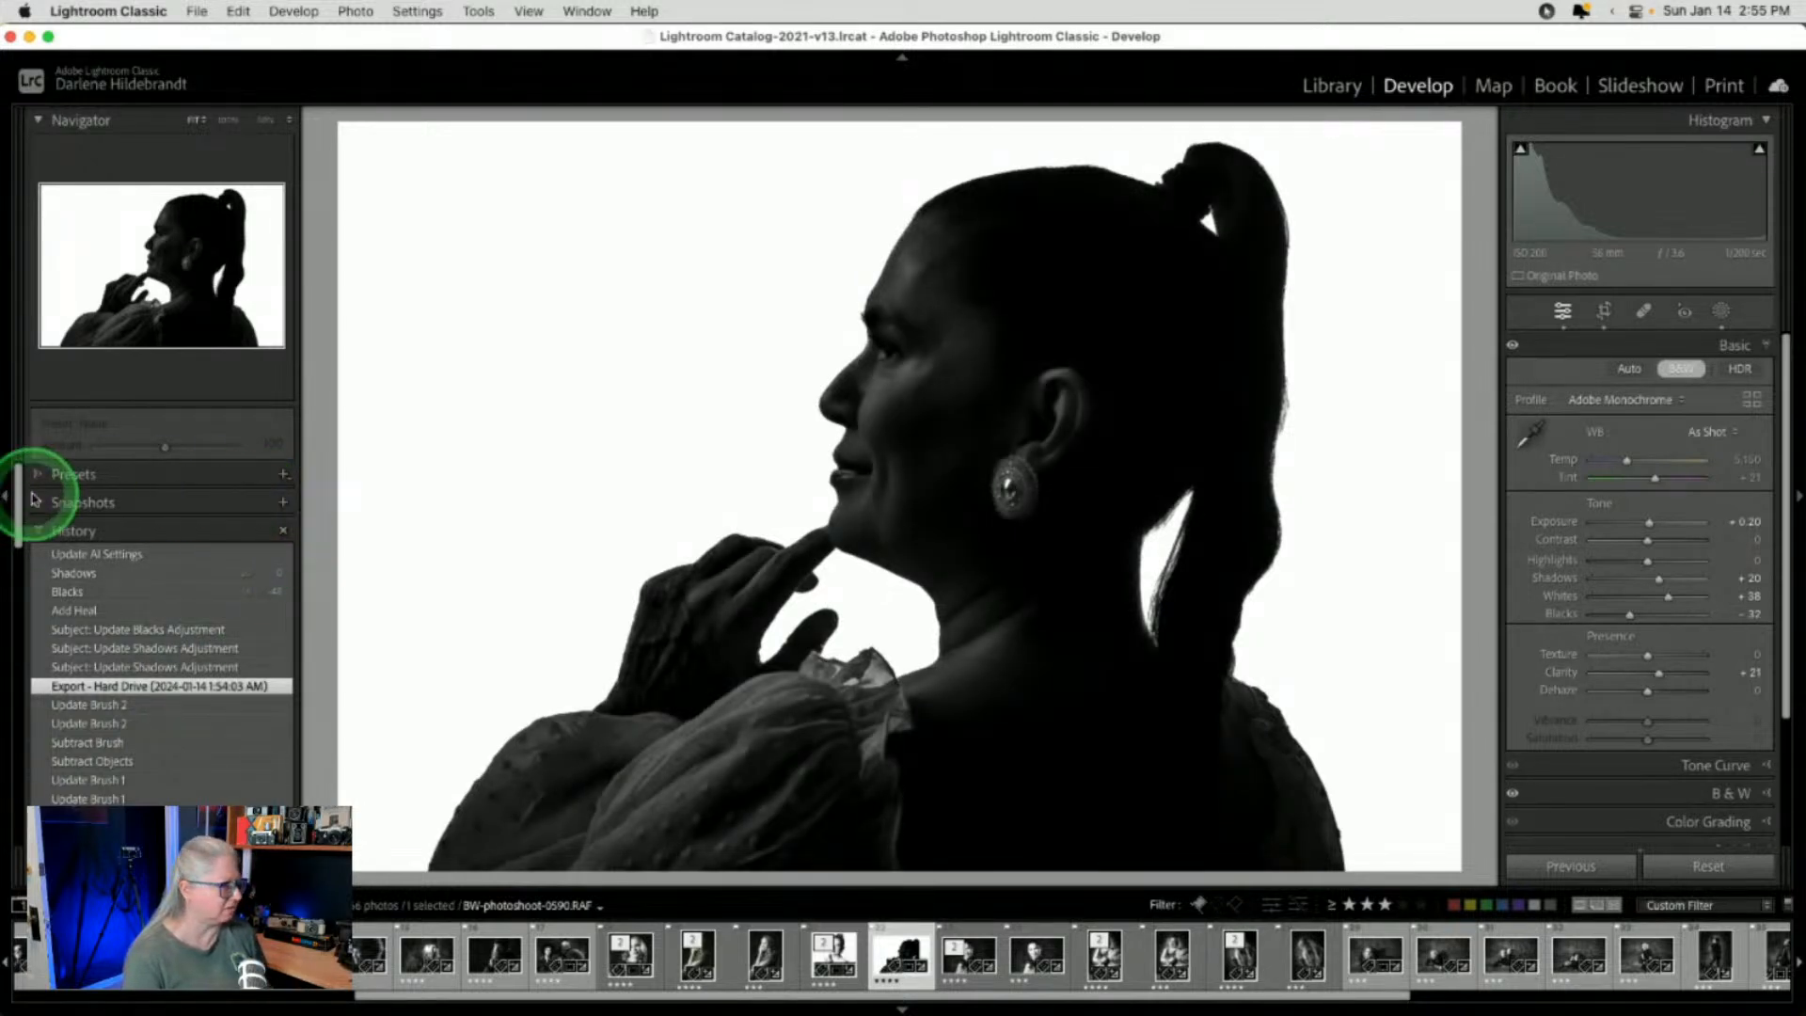
{"action": "left_click", "coordinate": [280, 505]}
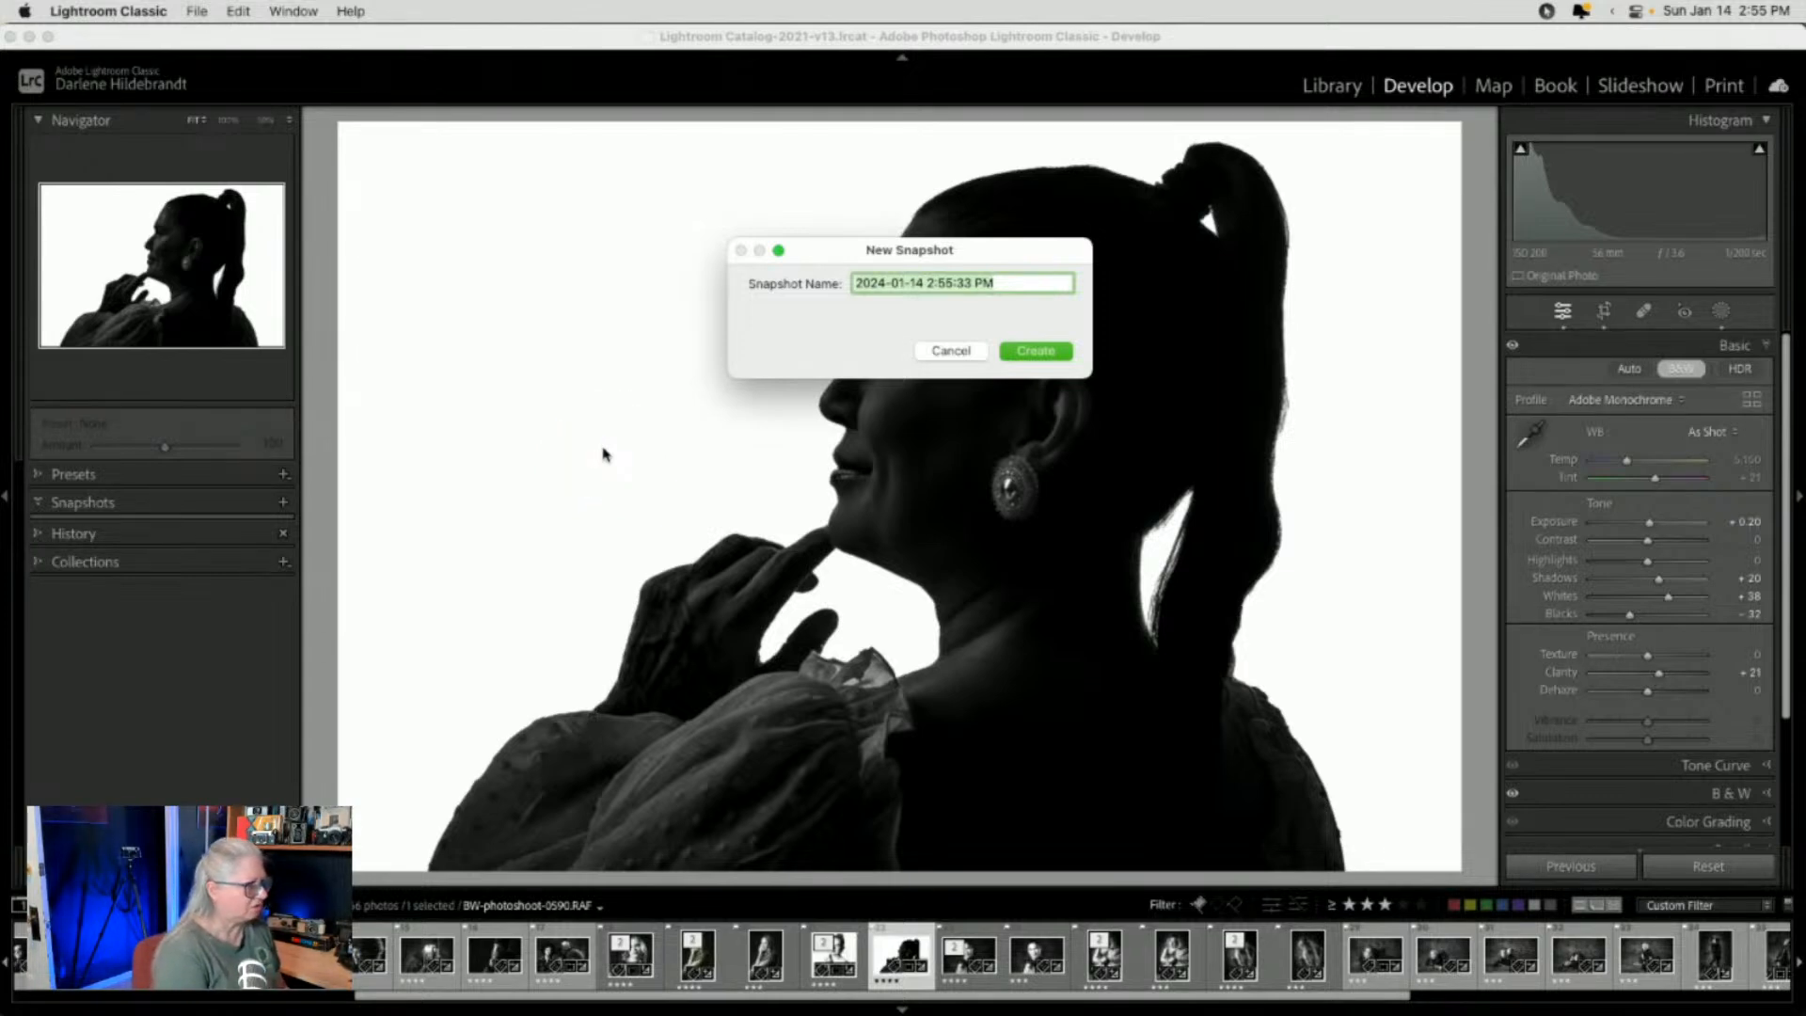
{"action": "type", "text": "silhouette with detail"}
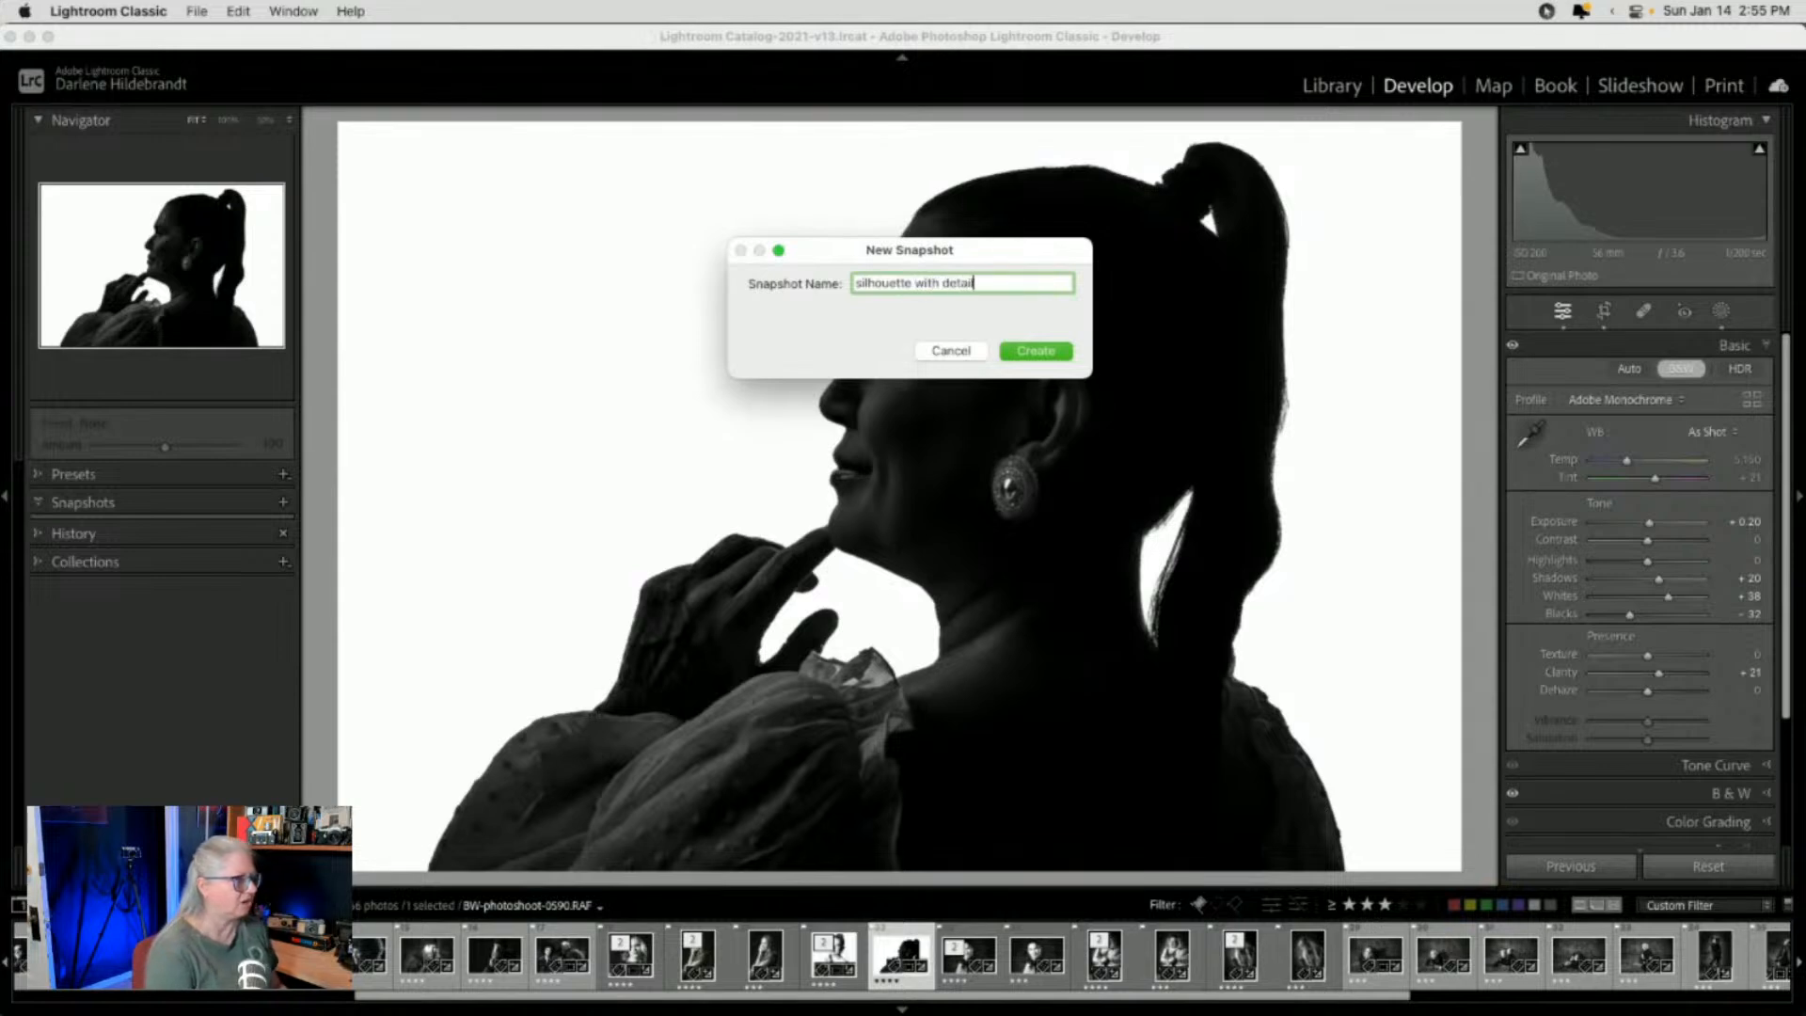
{"action": "key", "text": "Return"}
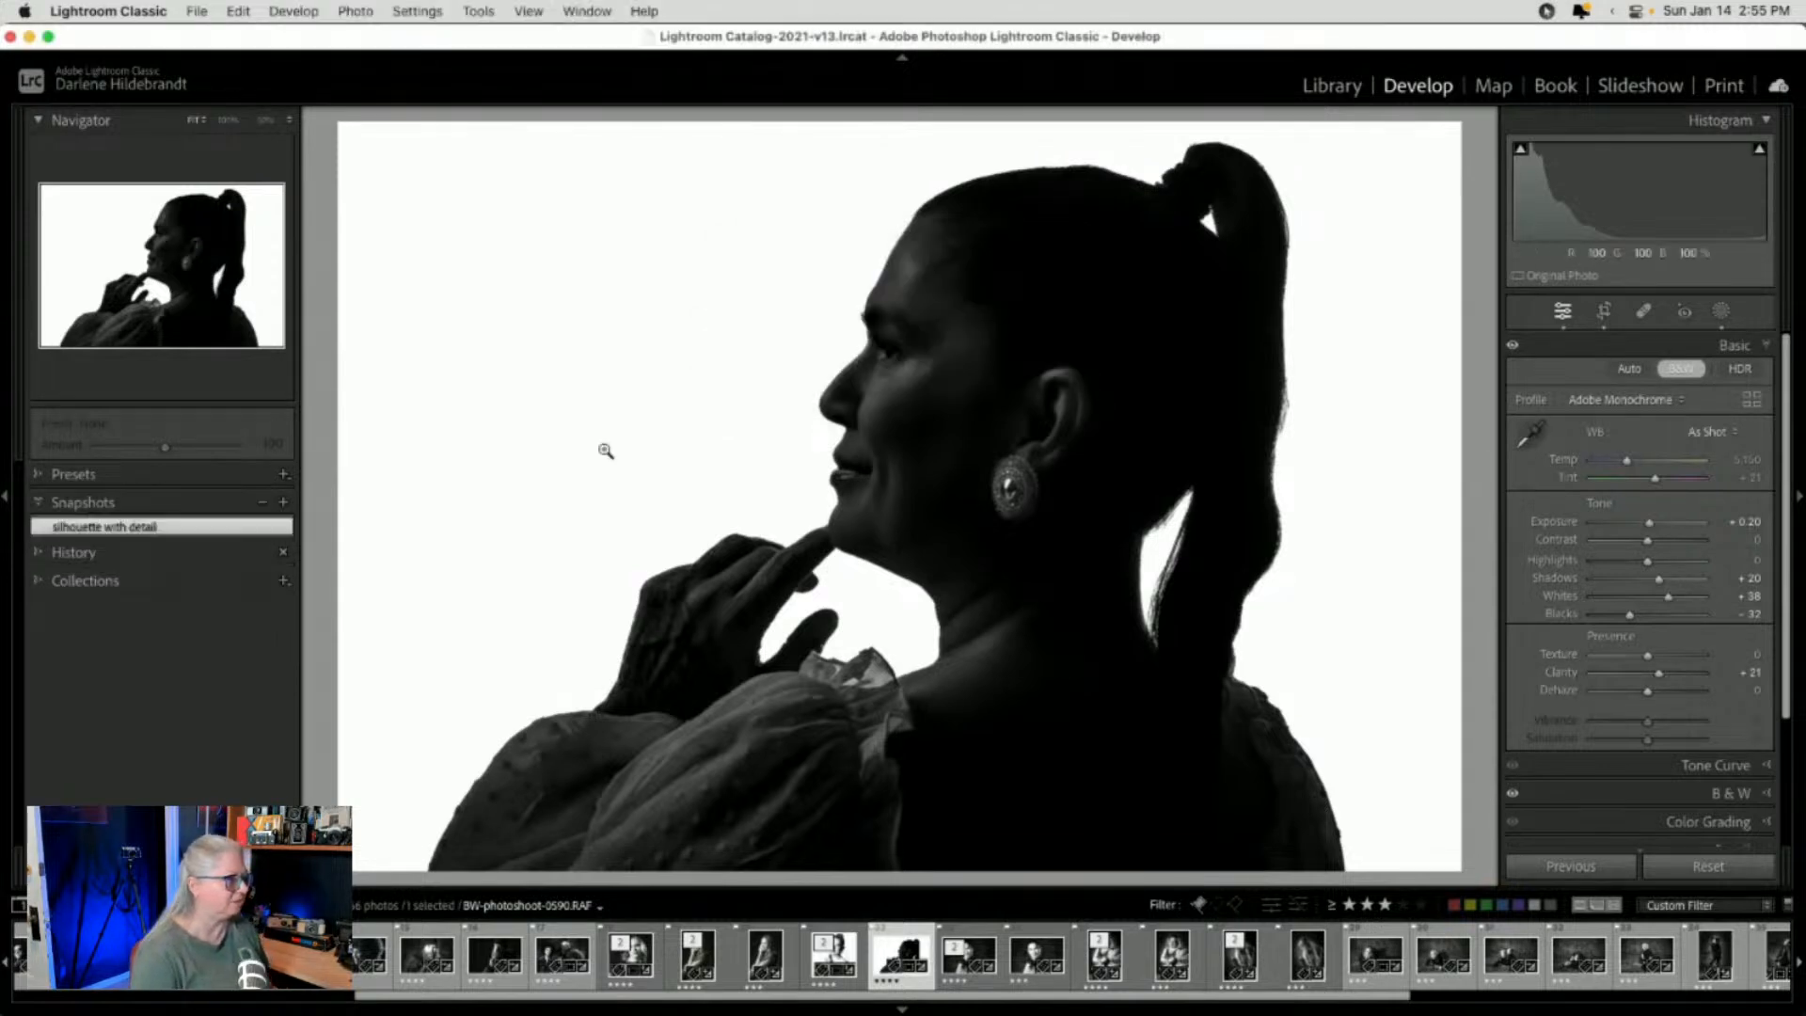
Restore the Update AI Settings history state and save it as the snapshot "black silhouette"
{"action": "left_click", "coordinate": [68, 554]}
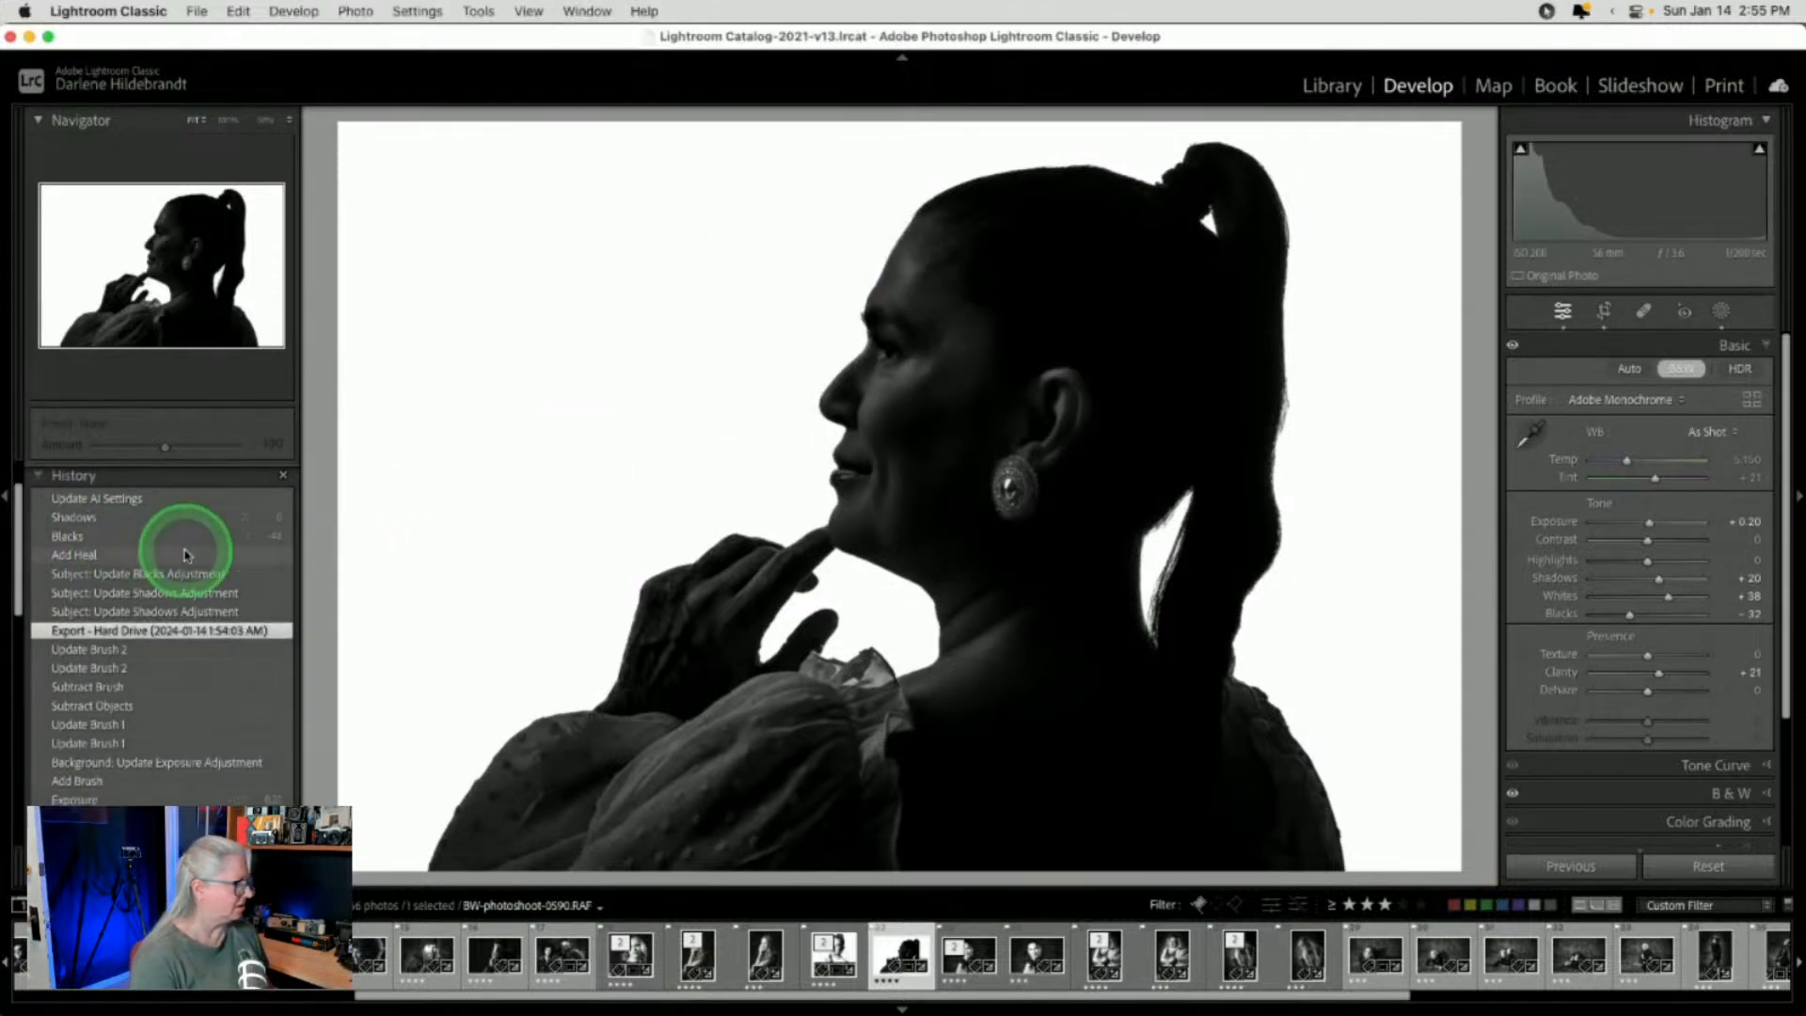
{"action": "left_click", "coordinate": [147, 554]}
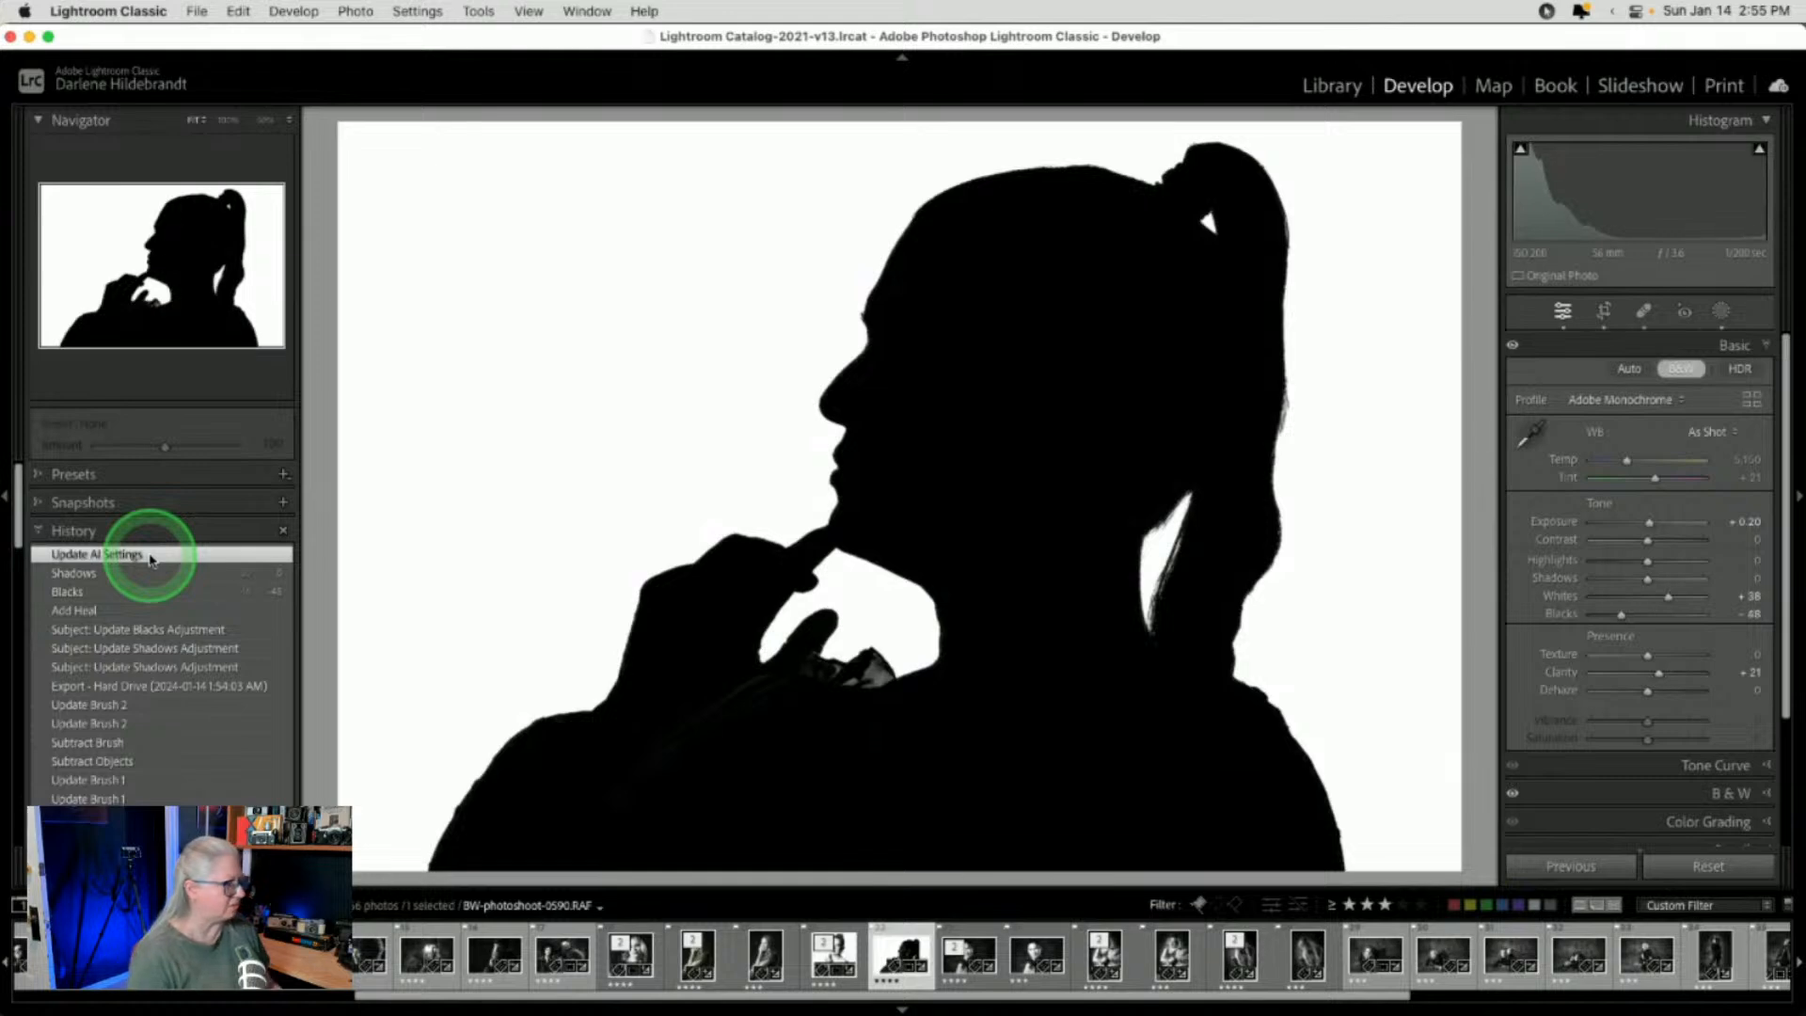
{"action": "left_click", "coordinate": [281, 501]}
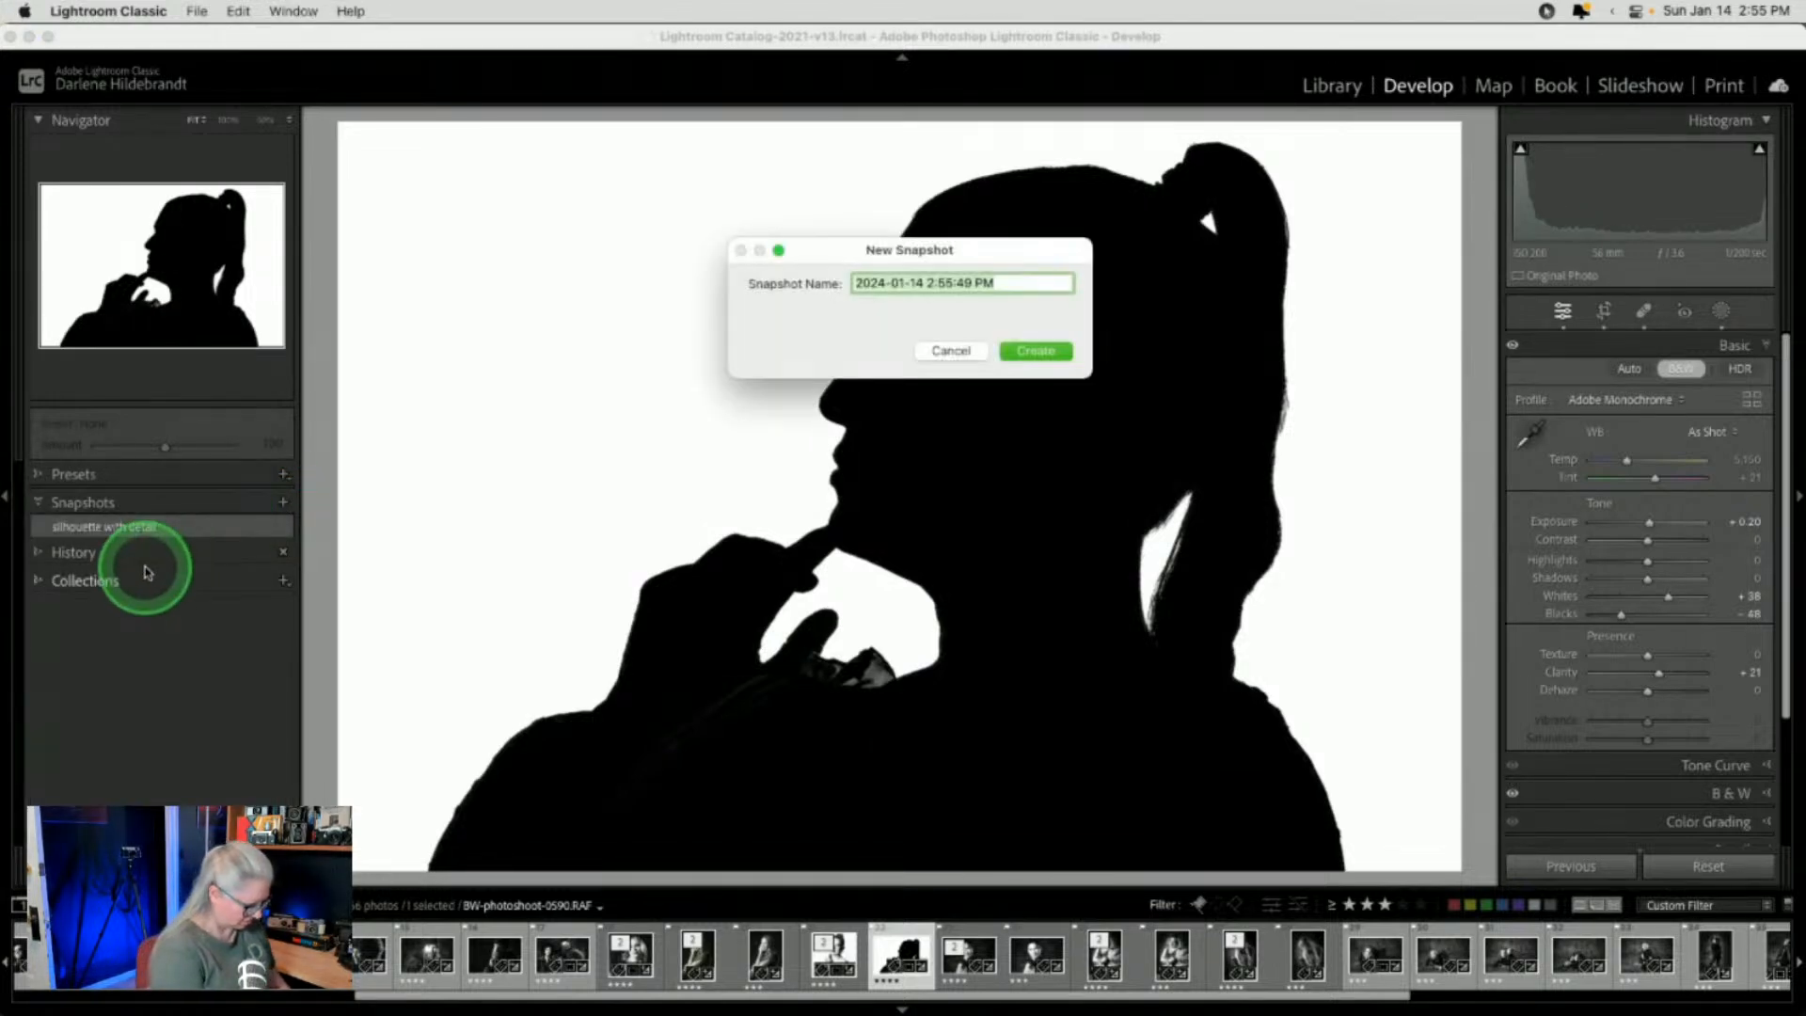
{"action": "type", "text": "black silhouette"}
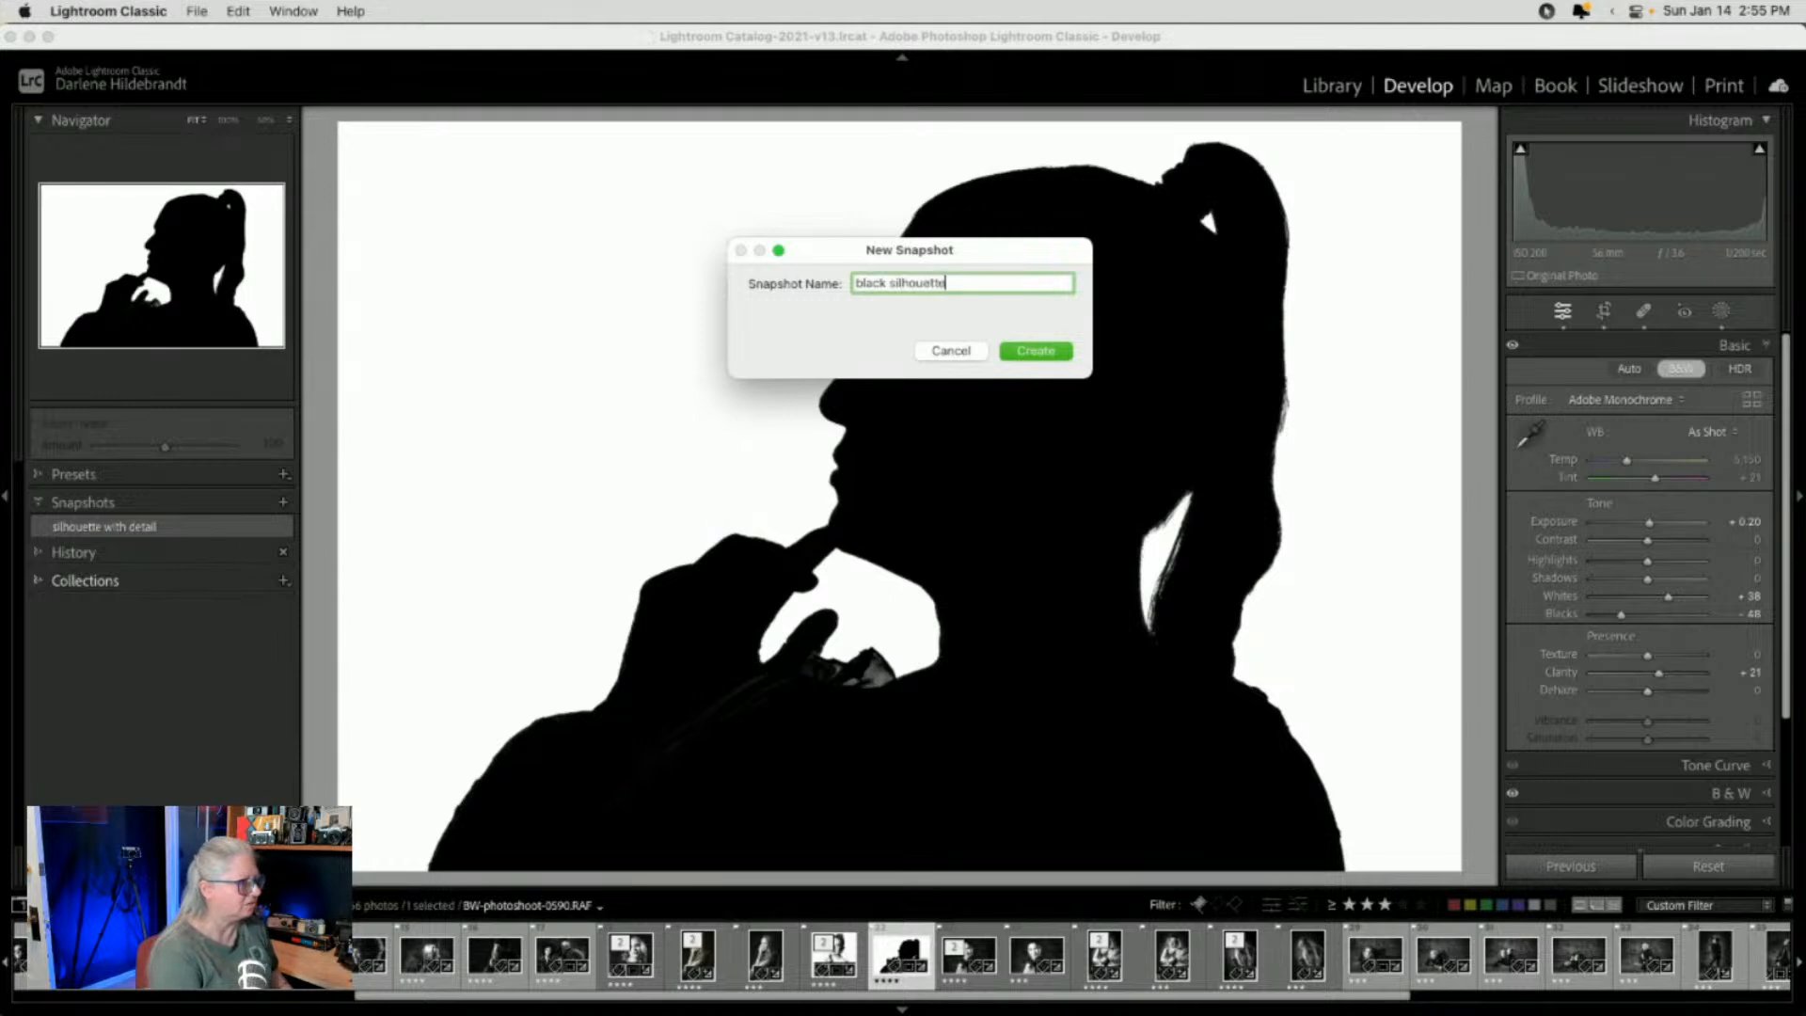
{"action": "key", "text": "Return"}
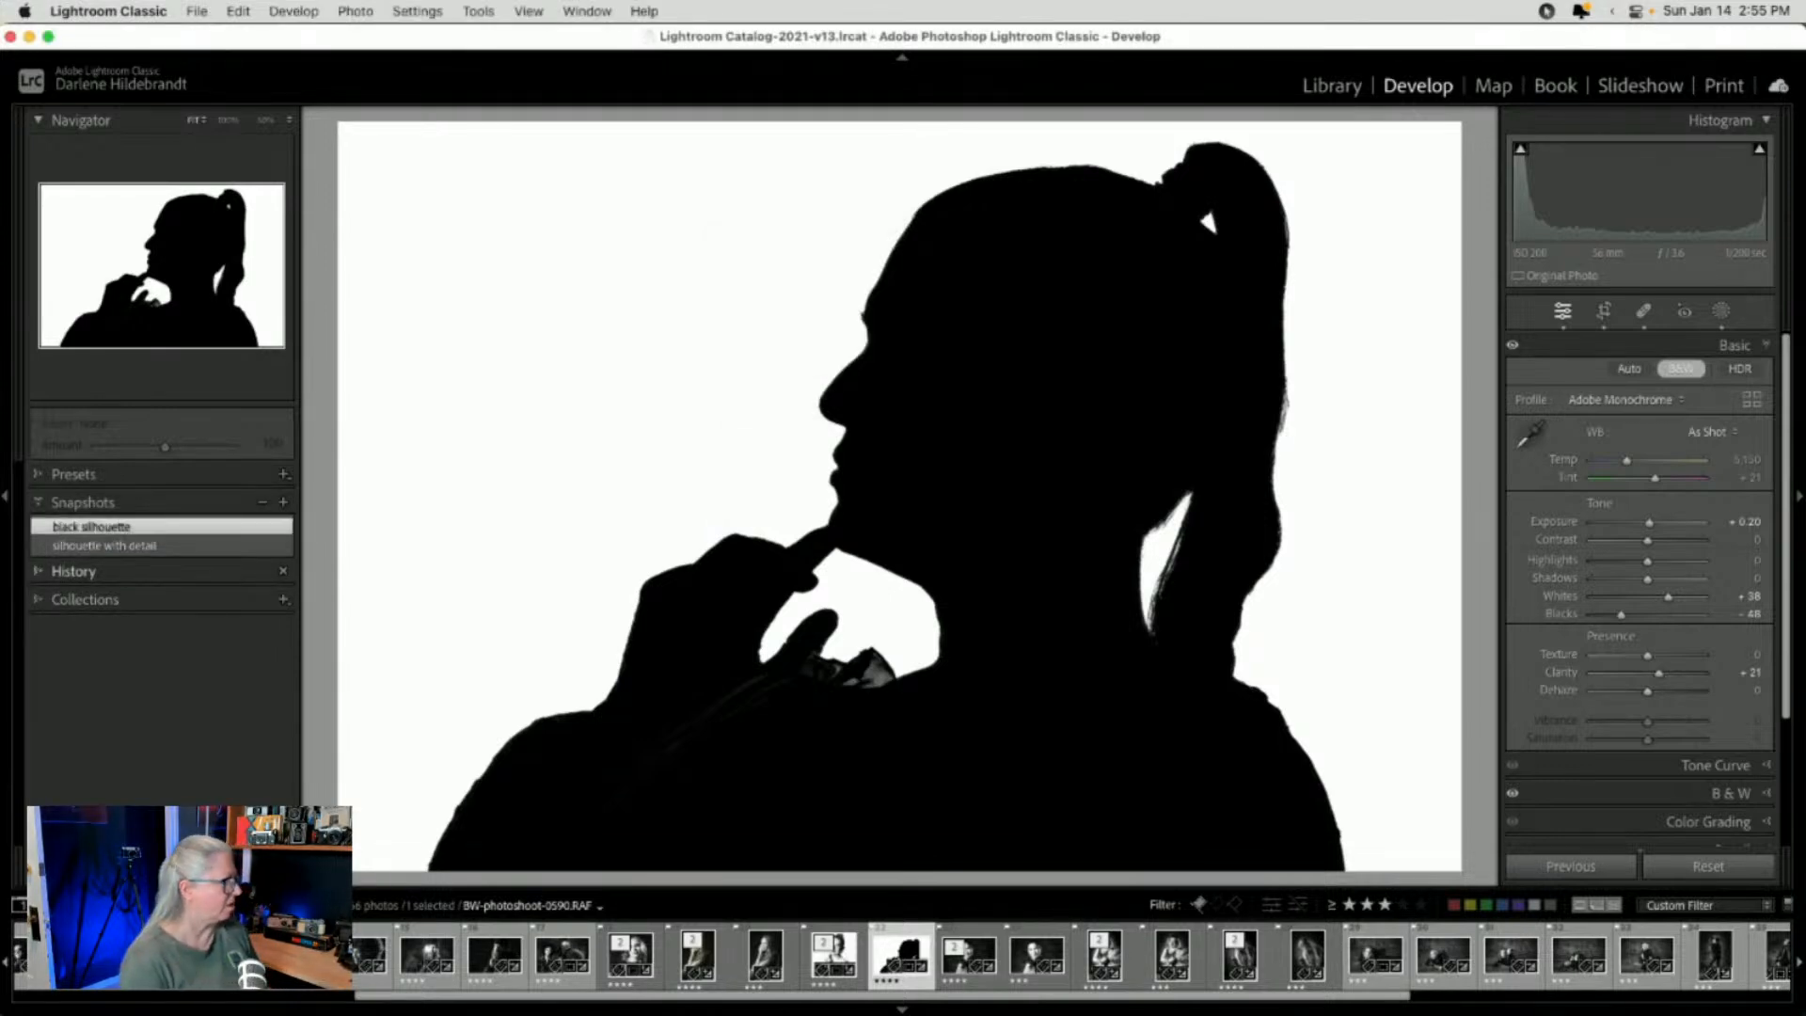
Compare the two silhouette snapshots, finish on "black silhouette", and review the photo's edit history
{"action": "left_click", "coordinate": [129, 551]}
{"action": "left_click", "coordinate": [113, 528]}
{"action": "left_click", "coordinate": [115, 547]}
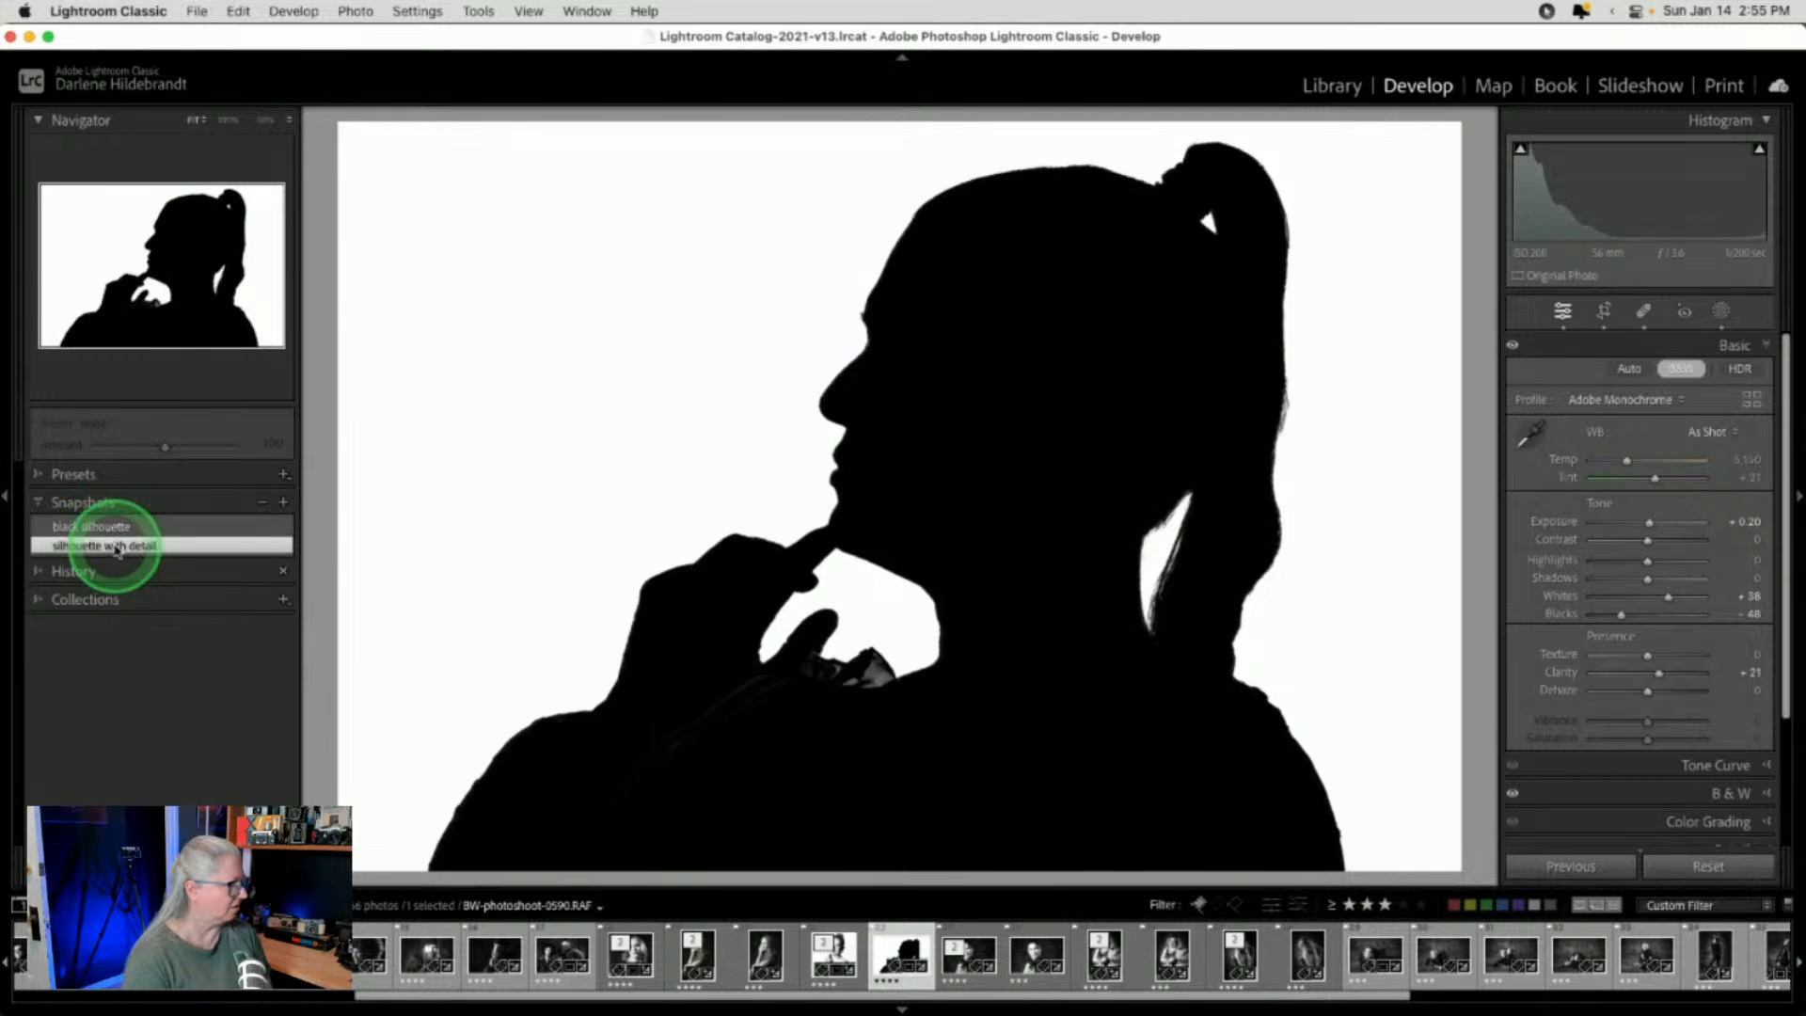
{"action": "left_click", "coordinate": [94, 527]}
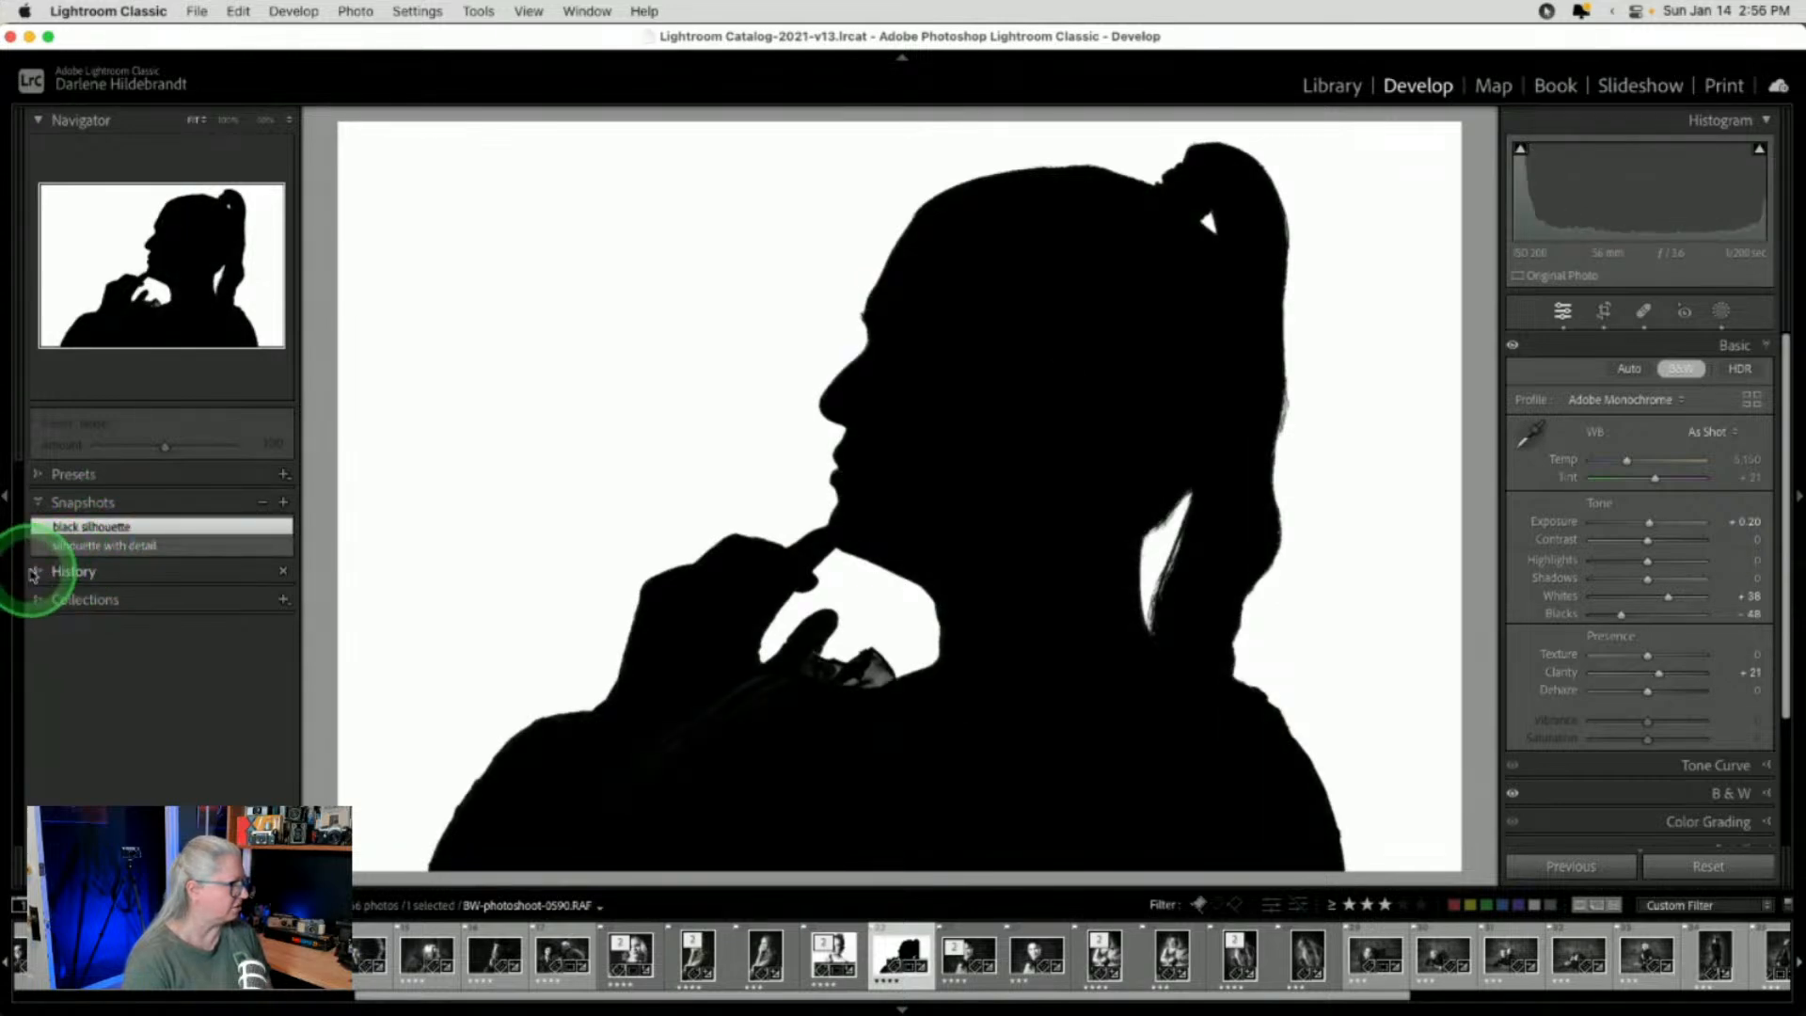
{"action": "left_click", "coordinate": [33, 571]}
{"action": "left_click", "coordinate": [139, 705]}
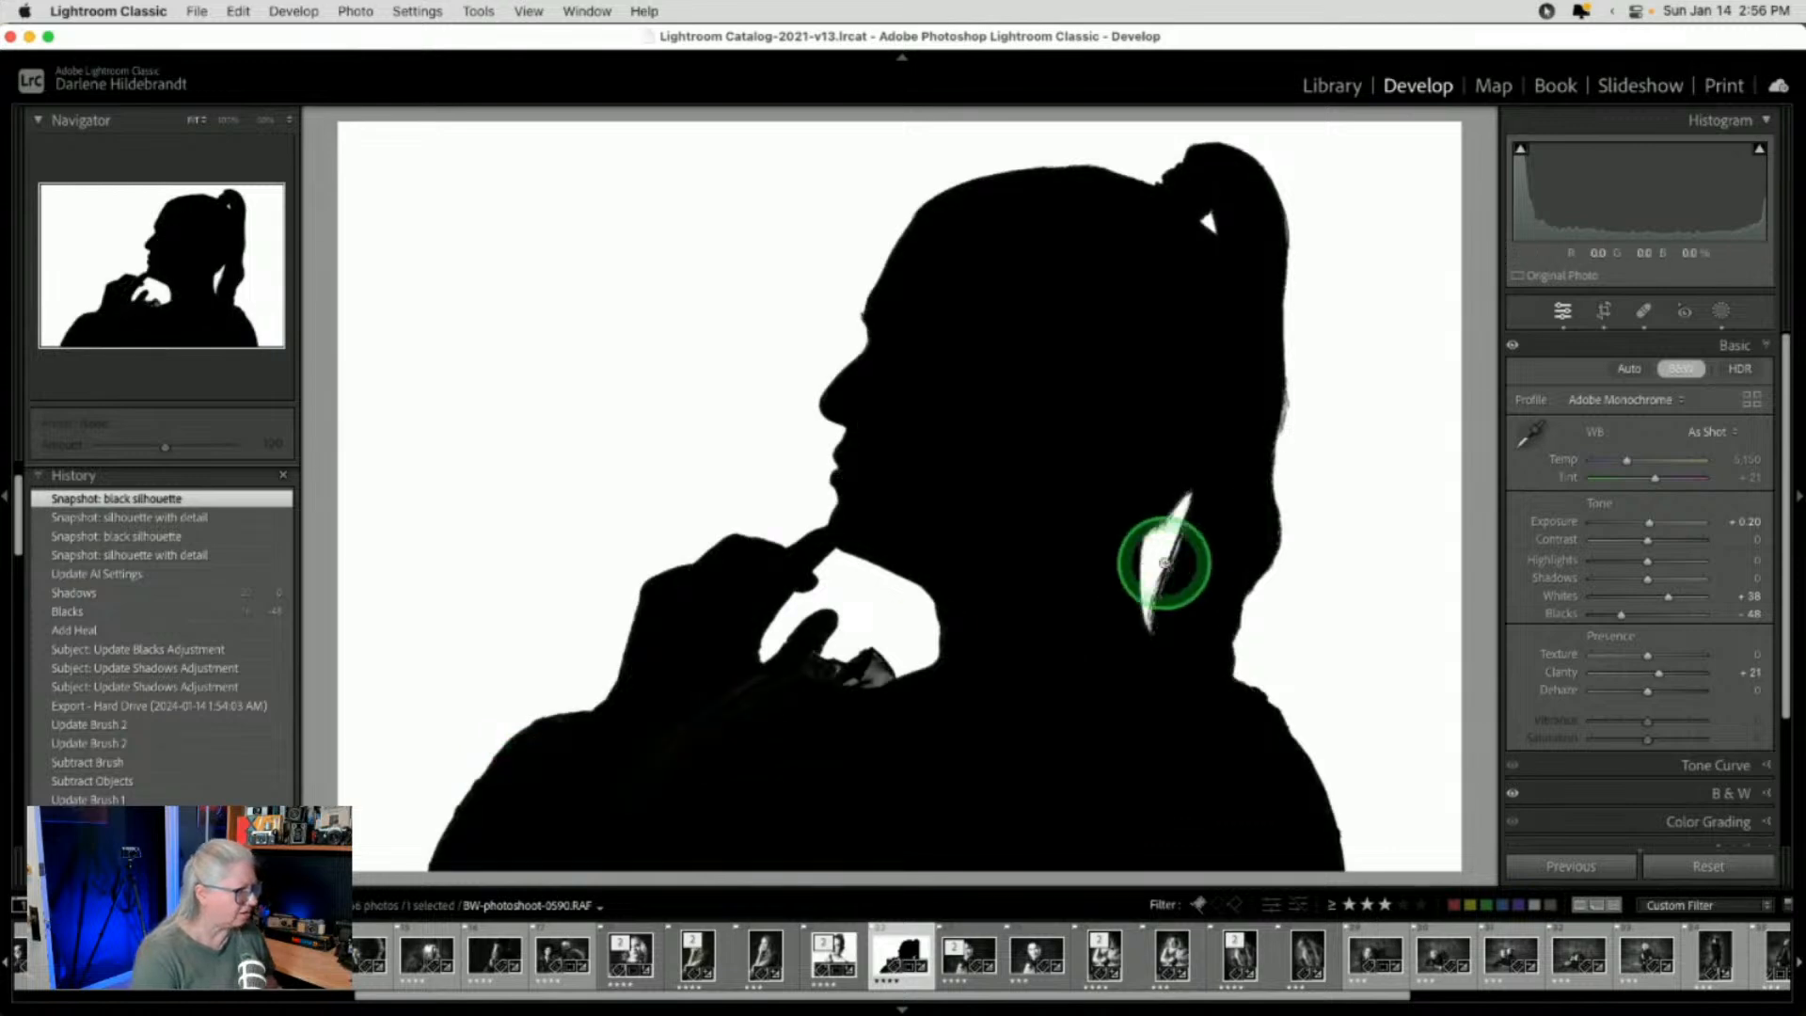
Browse the library grid and open the feather-fan portrait BW-photoshoot-0737-Edit in Loupe view
{"action": "key", "text": "g"}
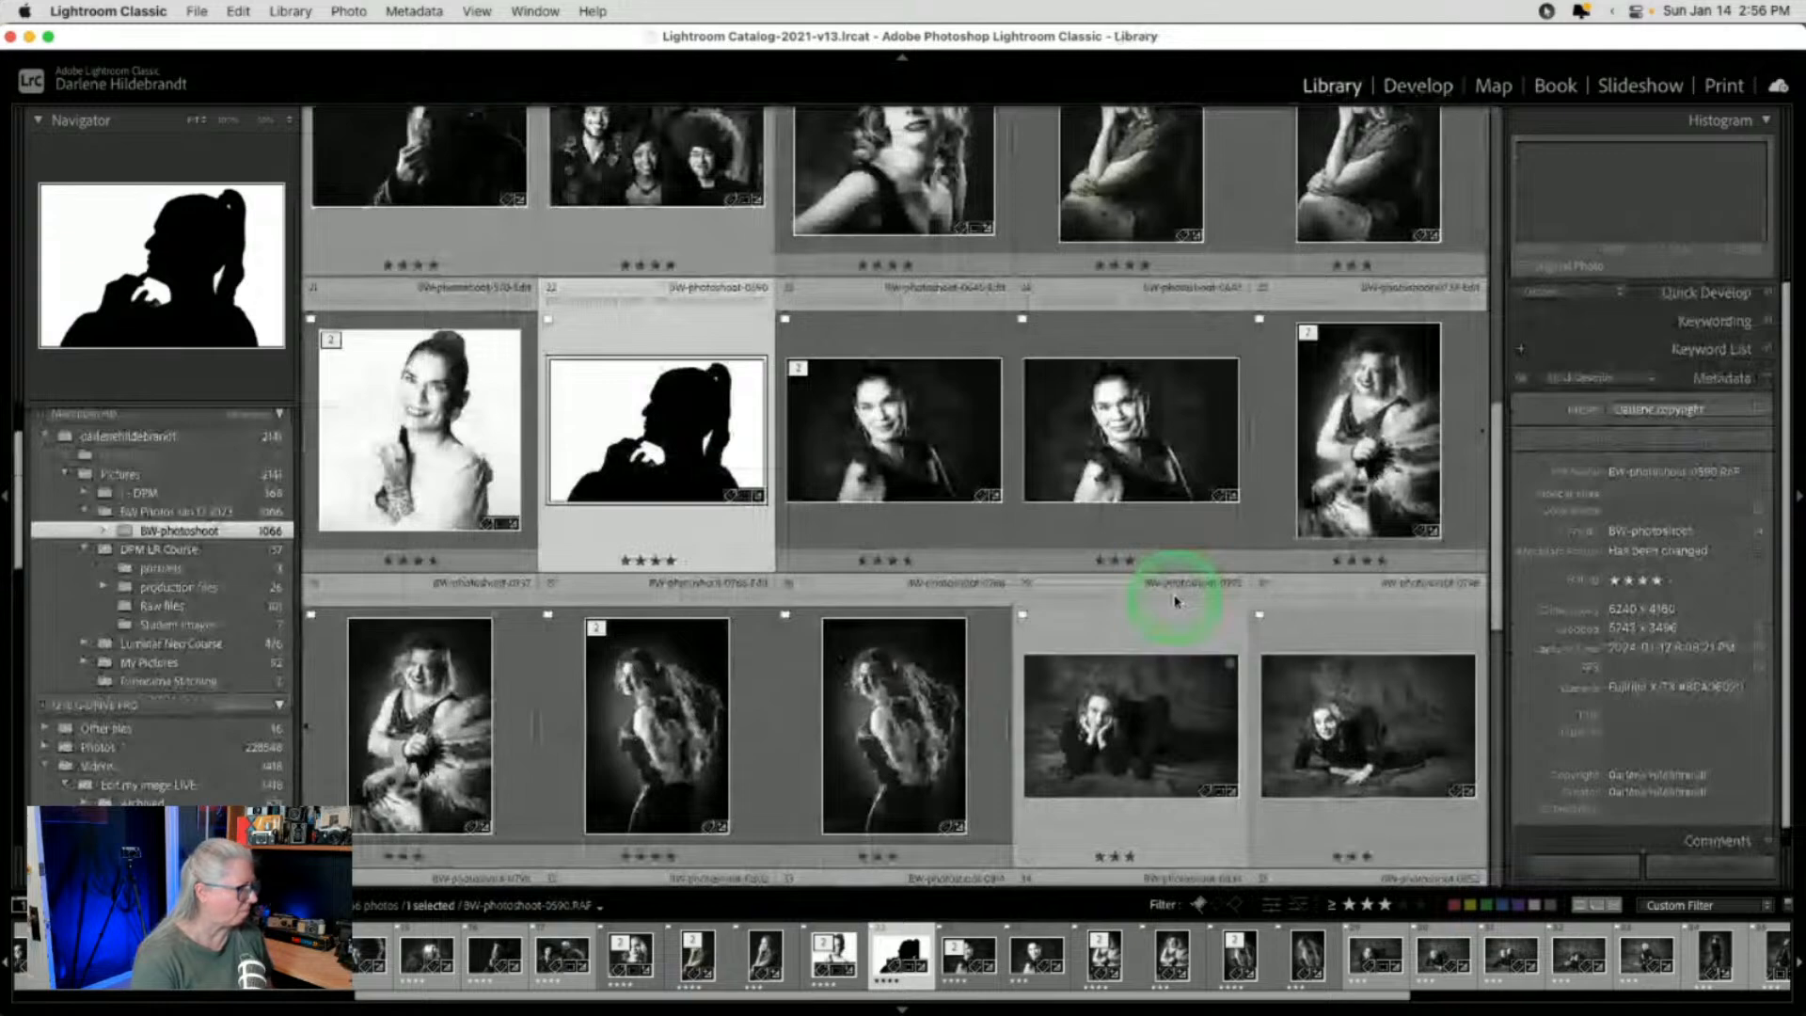
{"action": "scroll", "coordinate": [1049, 518], "scroll_direction": "down", "scroll_amount": 5}
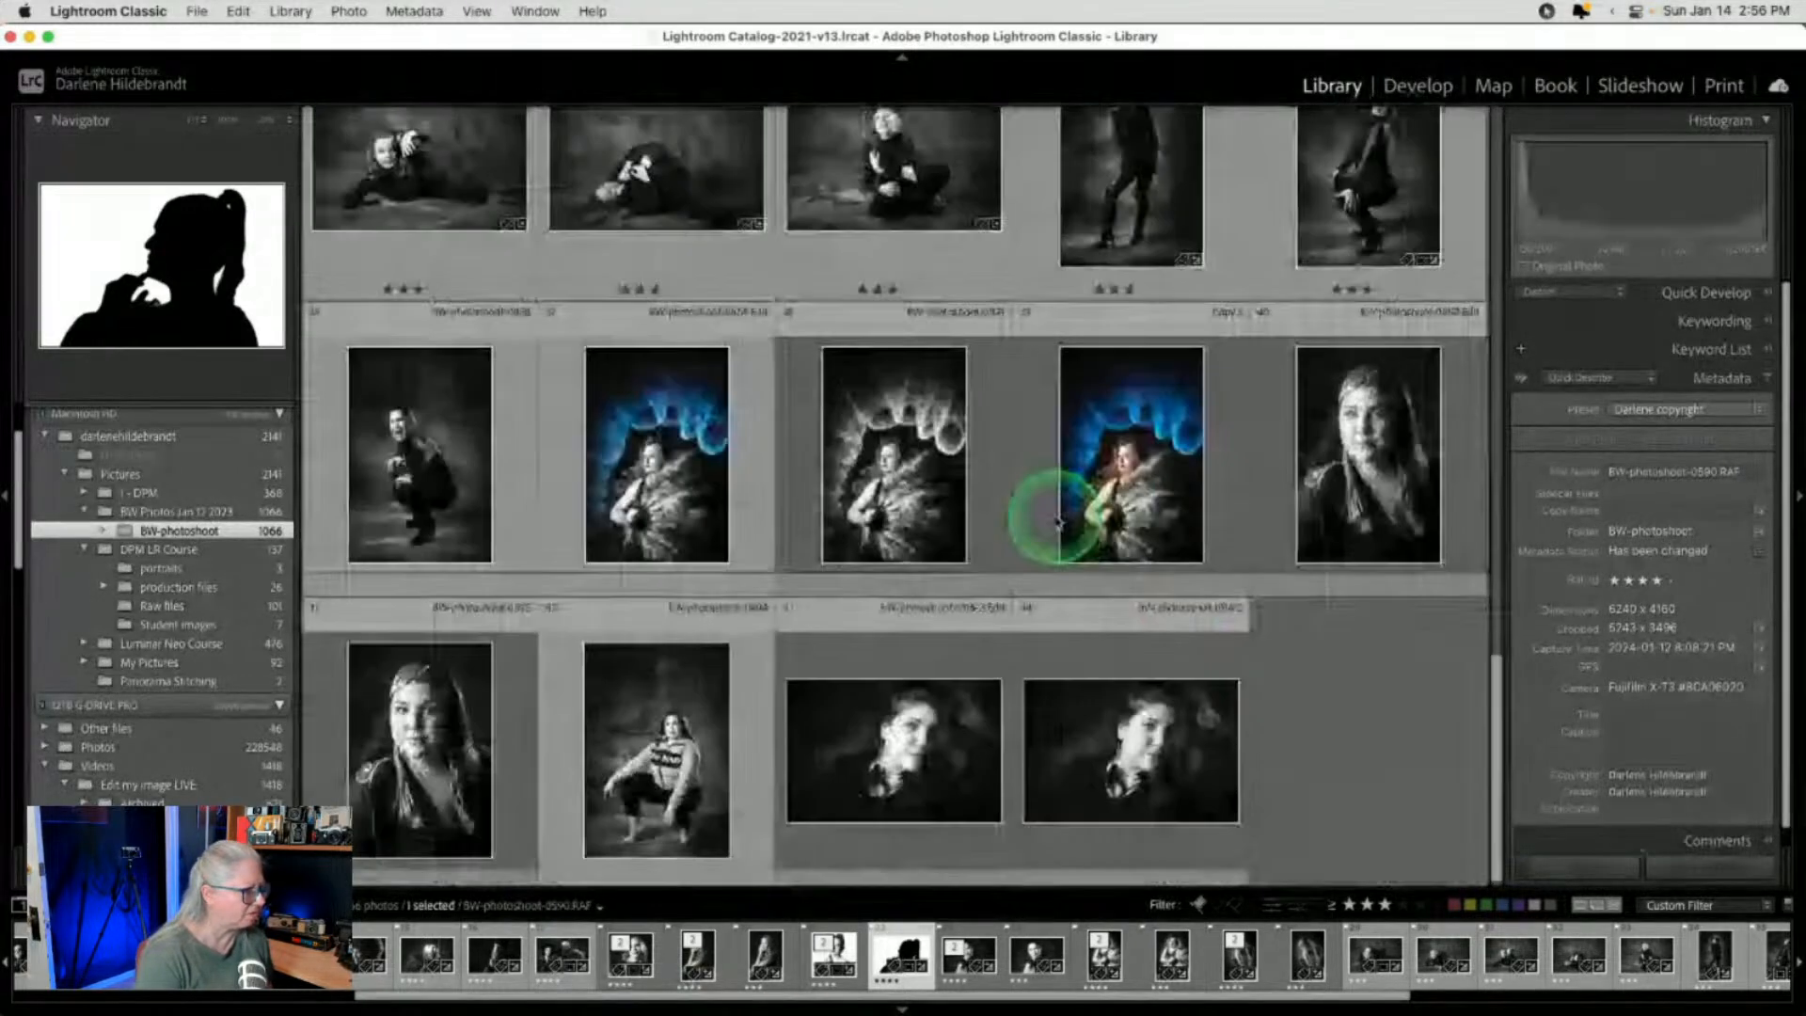
{"action": "scroll", "coordinate": [1056, 517], "scroll_direction": "up", "scroll_amount": 2}
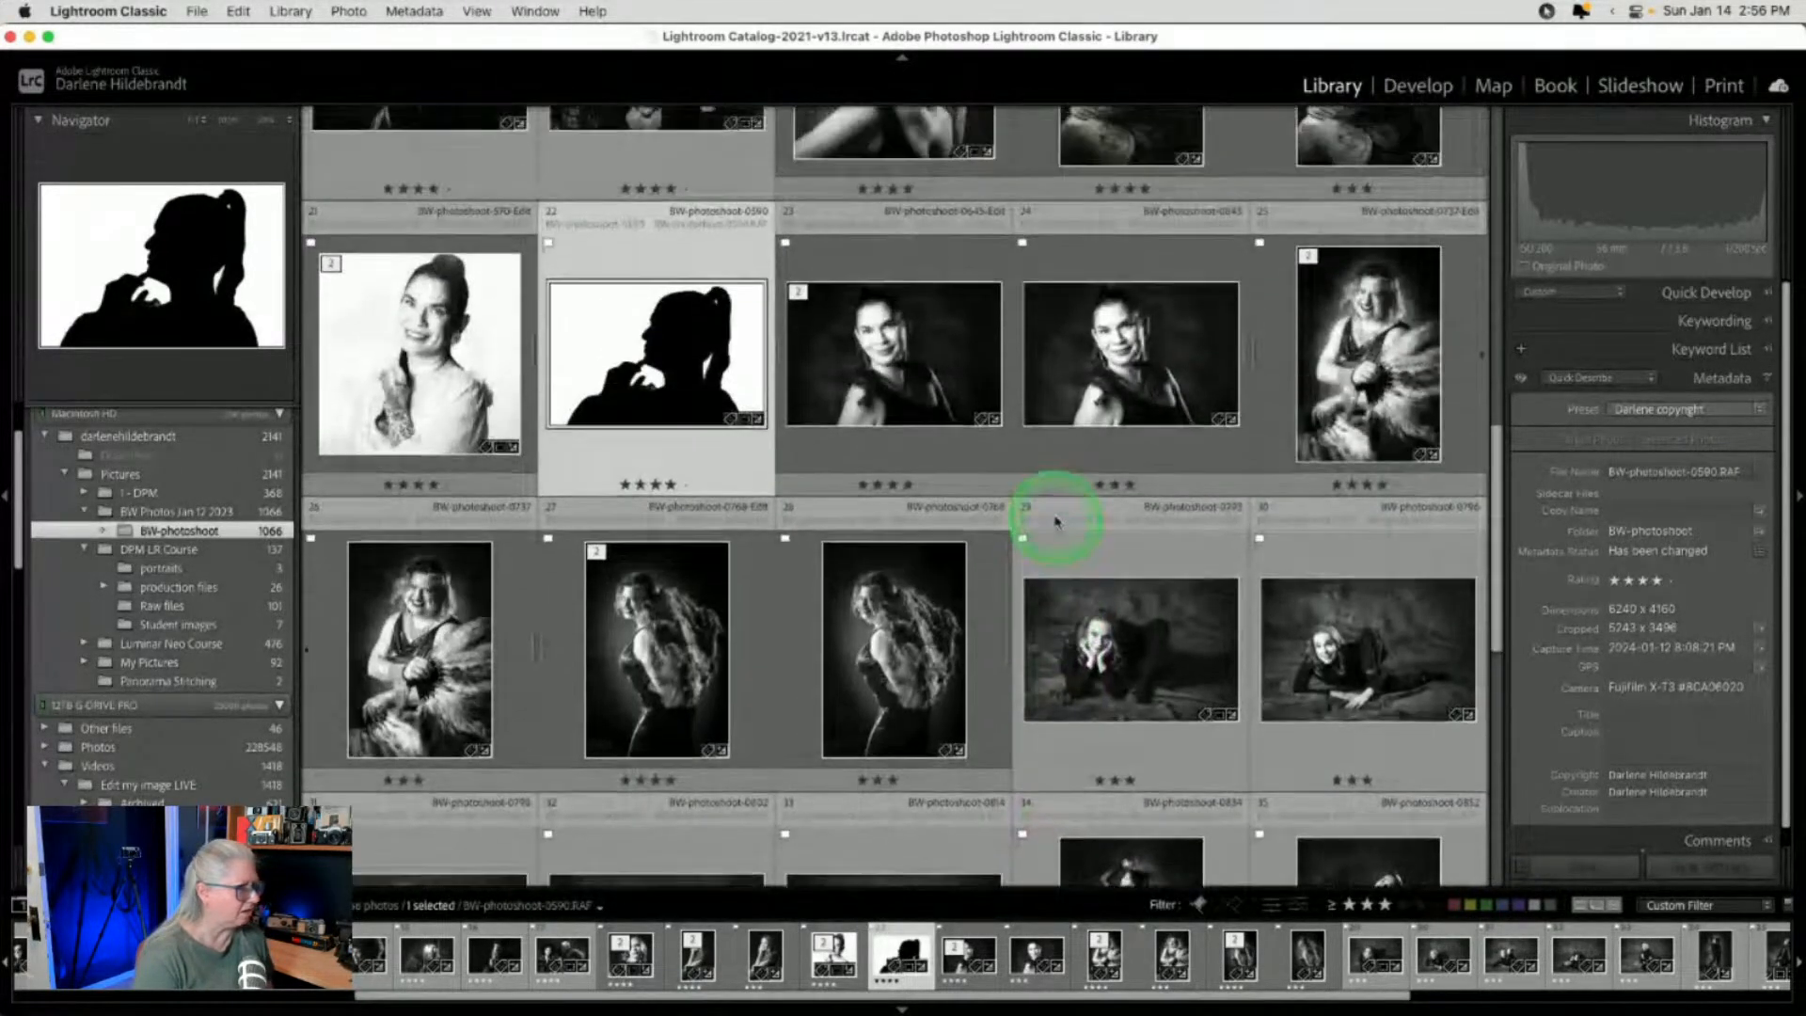
{"action": "left_click", "coordinate": [1371, 302]}
{"action": "key", "text": "e"}
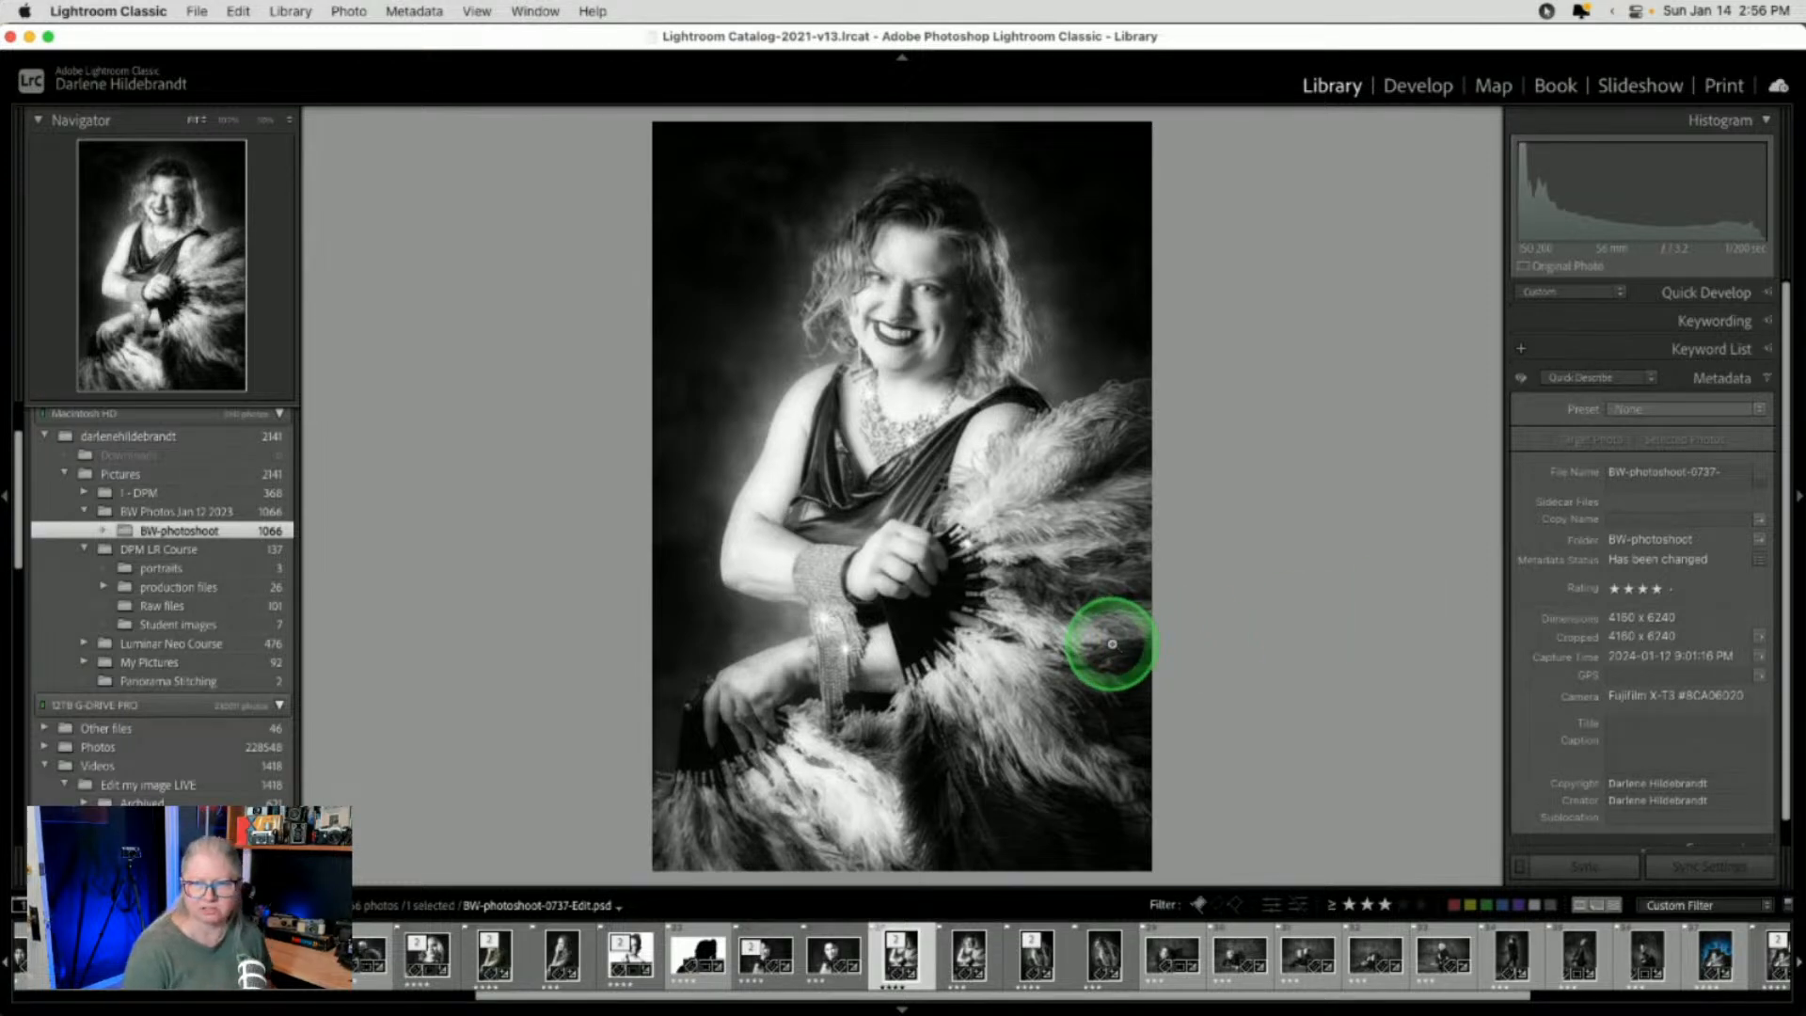
Compare the edited fan portrait with its RAF original, examine the bracelet and necklace sparkles up close, and return to the grid
{"action": "key", "text": "Right"}
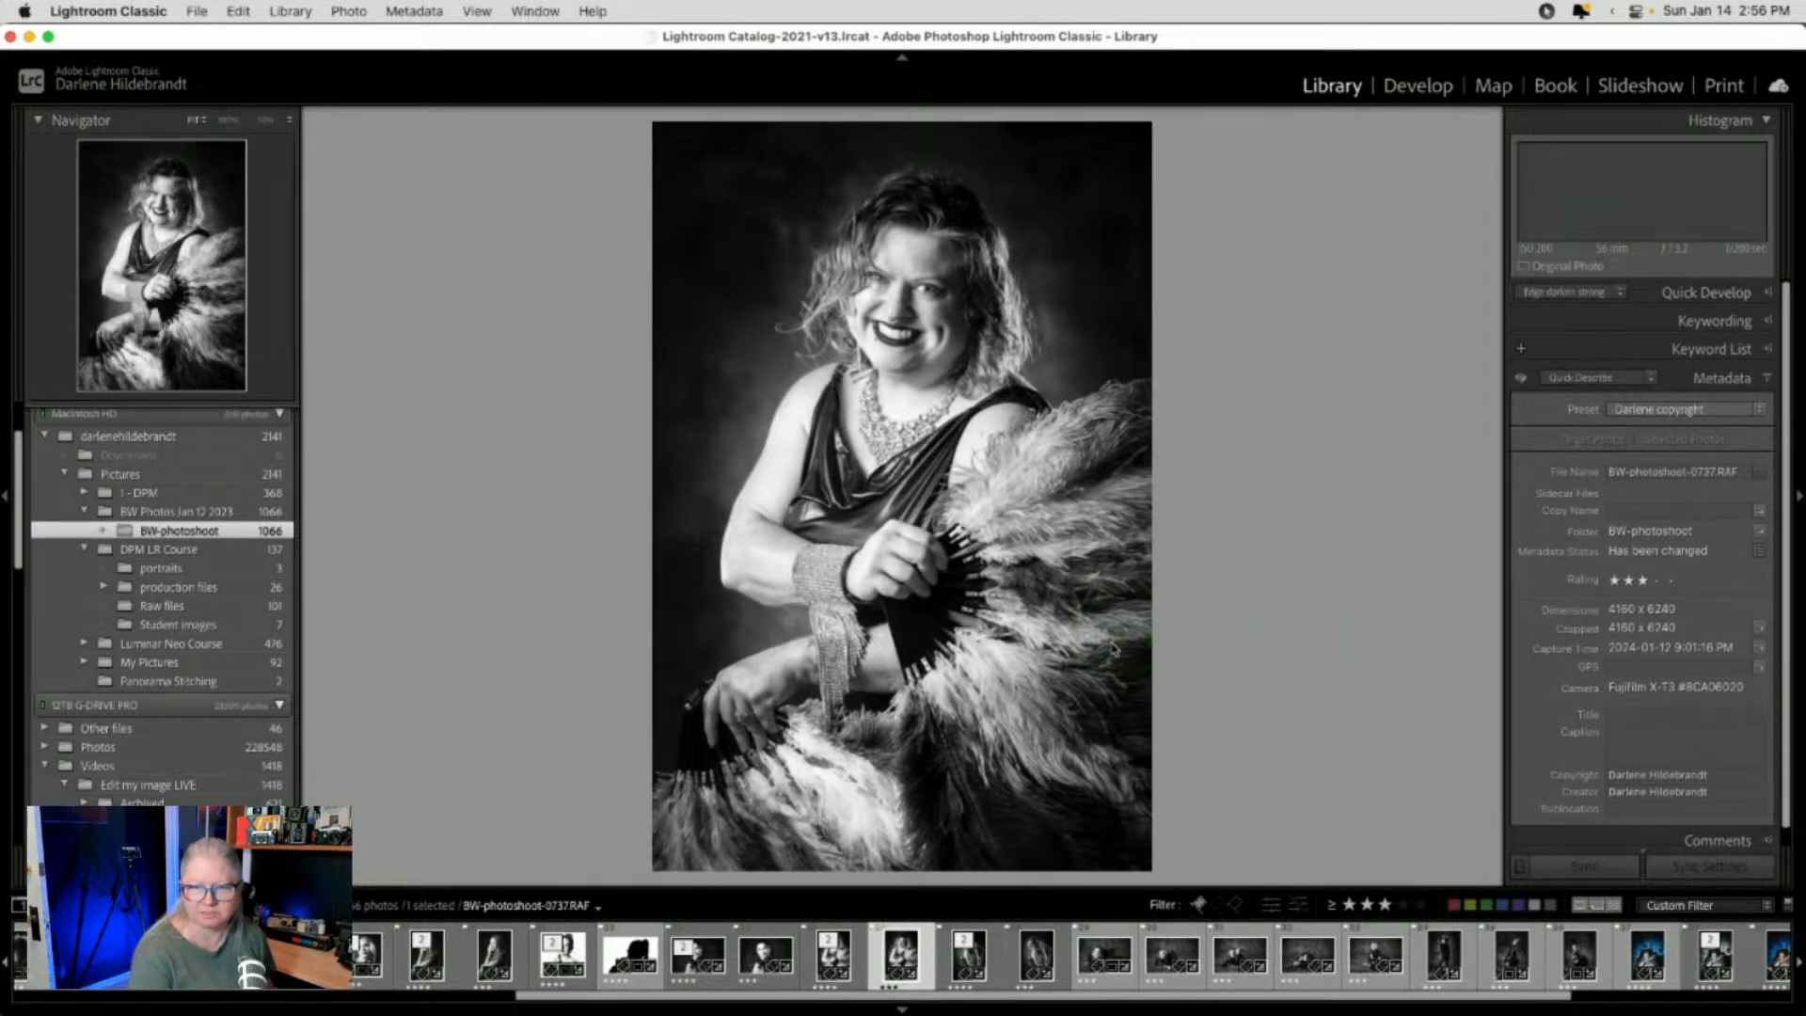
{"action": "key", "text": "Right"}
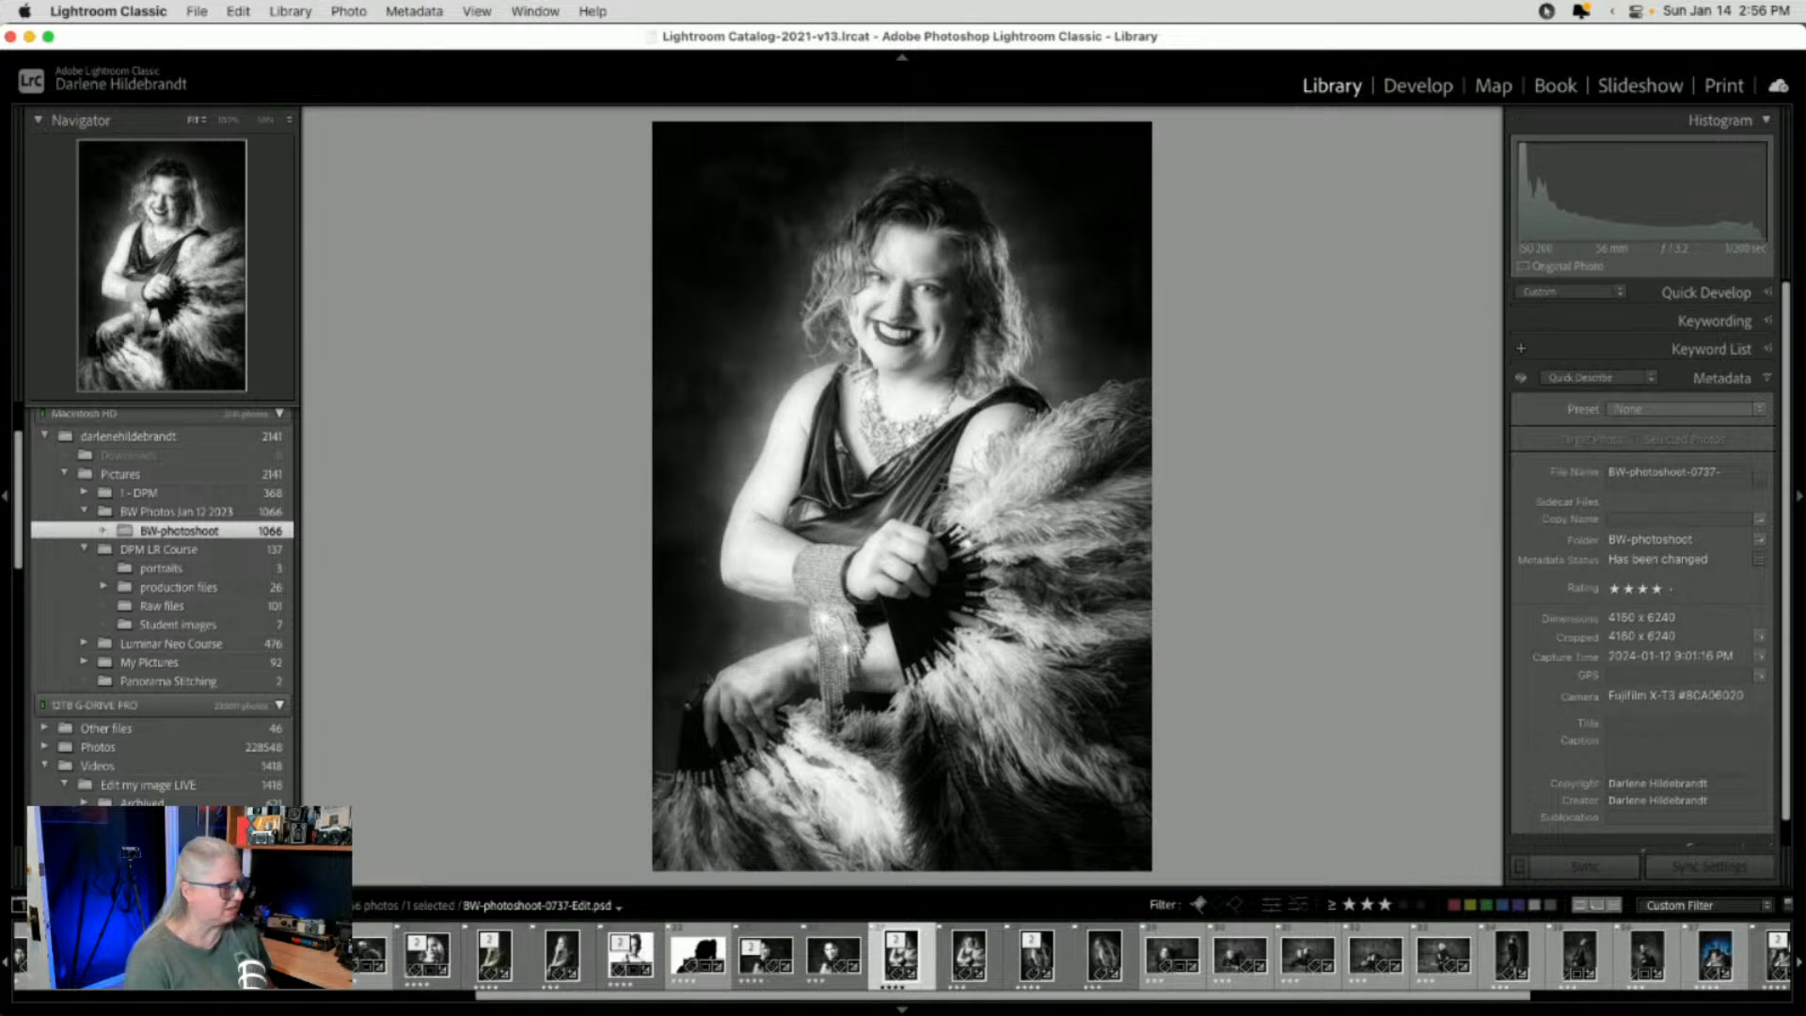
{"action": "left_click", "coordinate": [809, 656]}
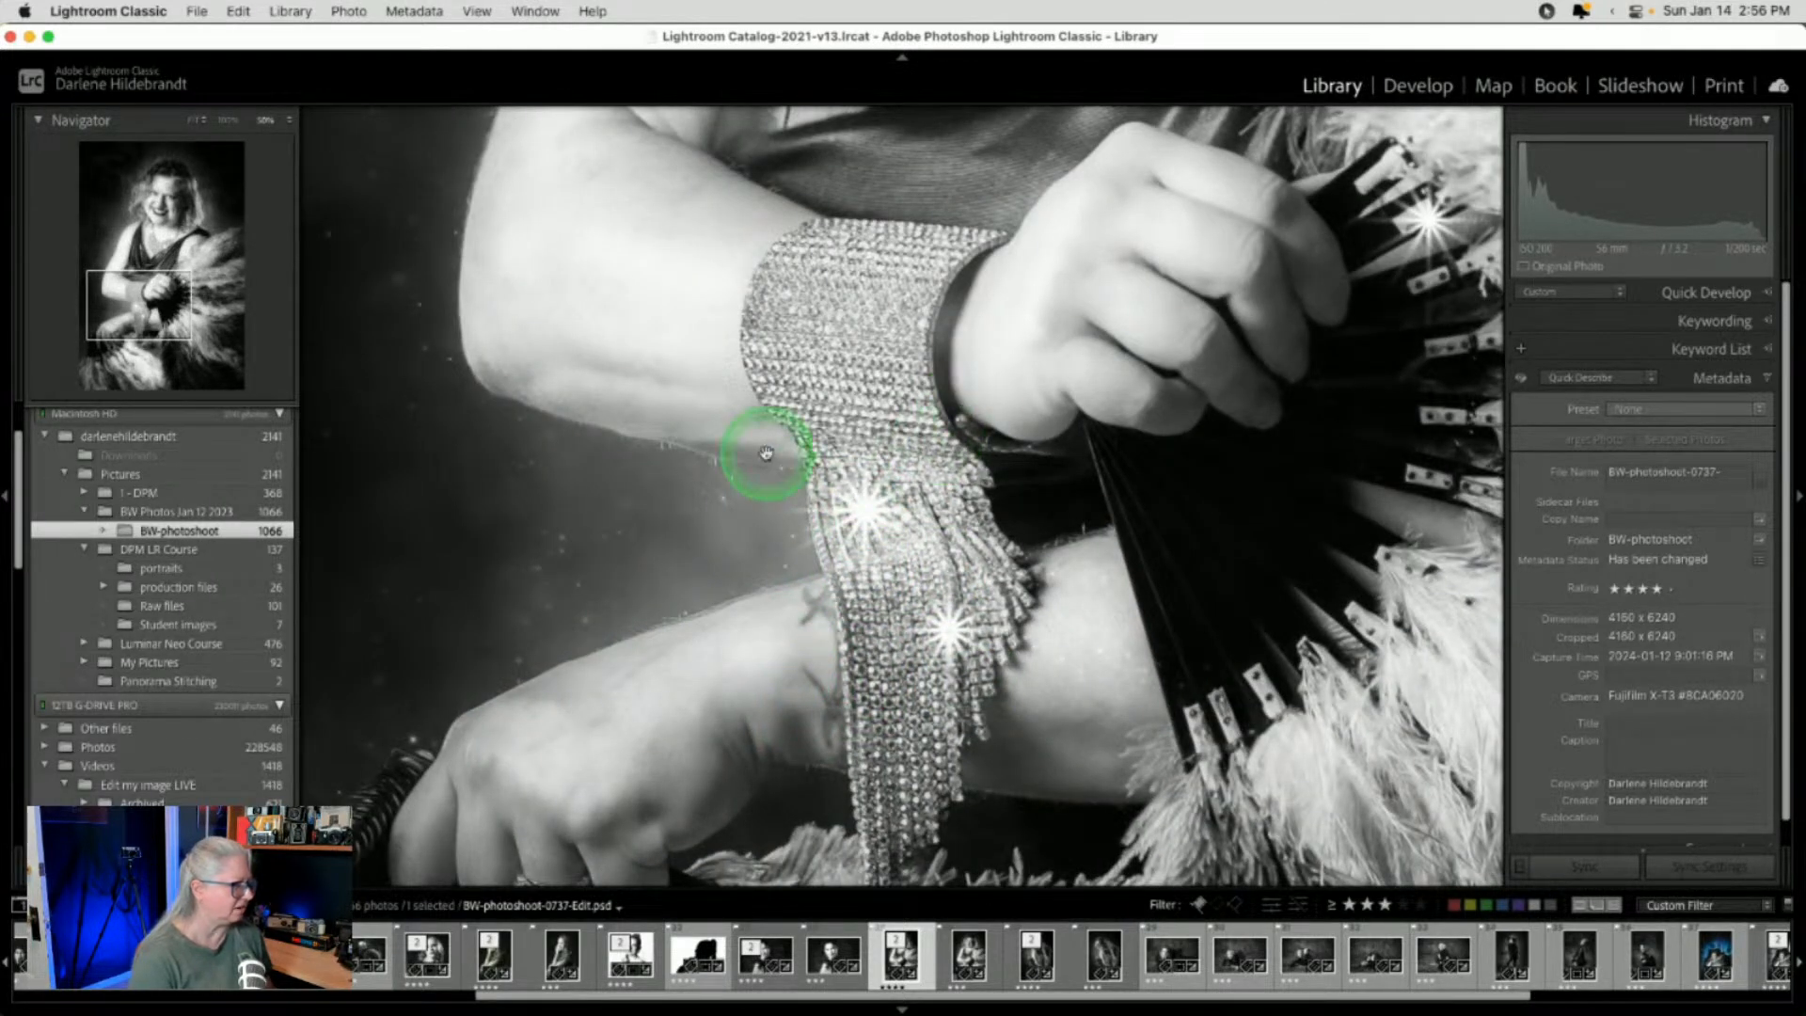
{"action": "scroll", "coordinate": [1081, 371], "scroll_direction": "up", "scroll_amount": 10}
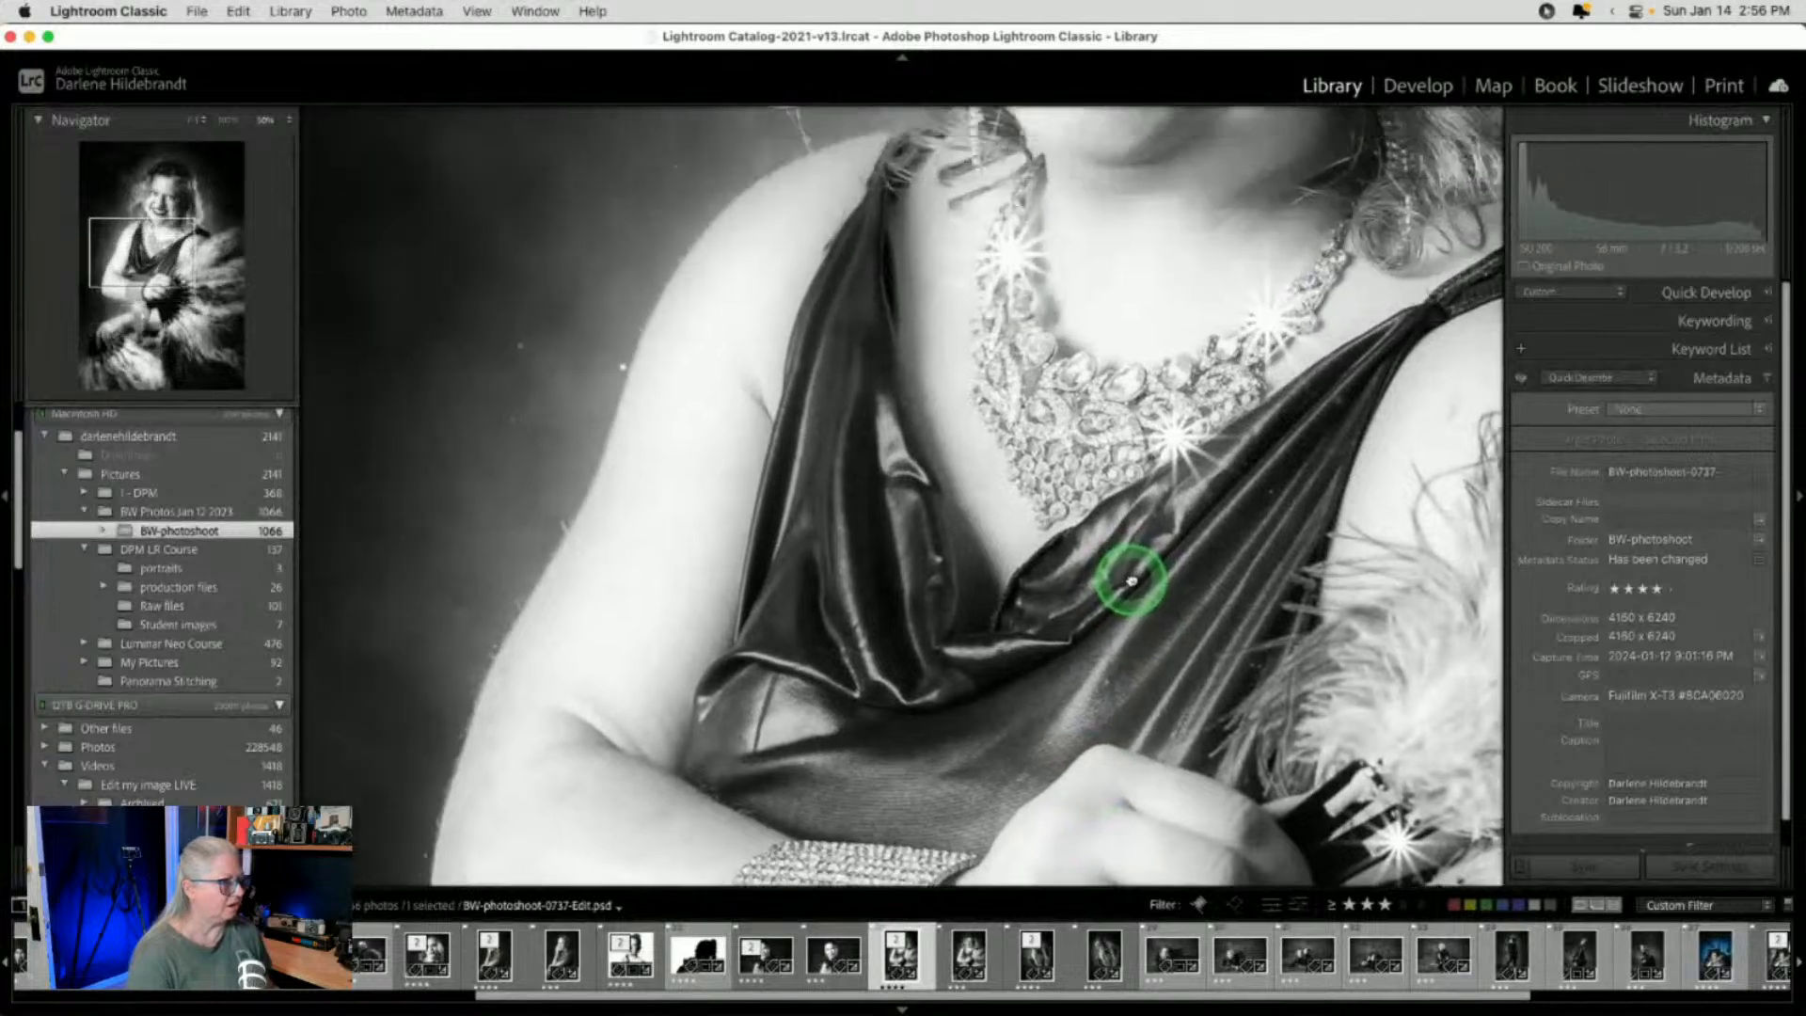
{"action": "left_click_drag", "start_coordinate": [1016, 605], "coordinate": [1298, 649]}
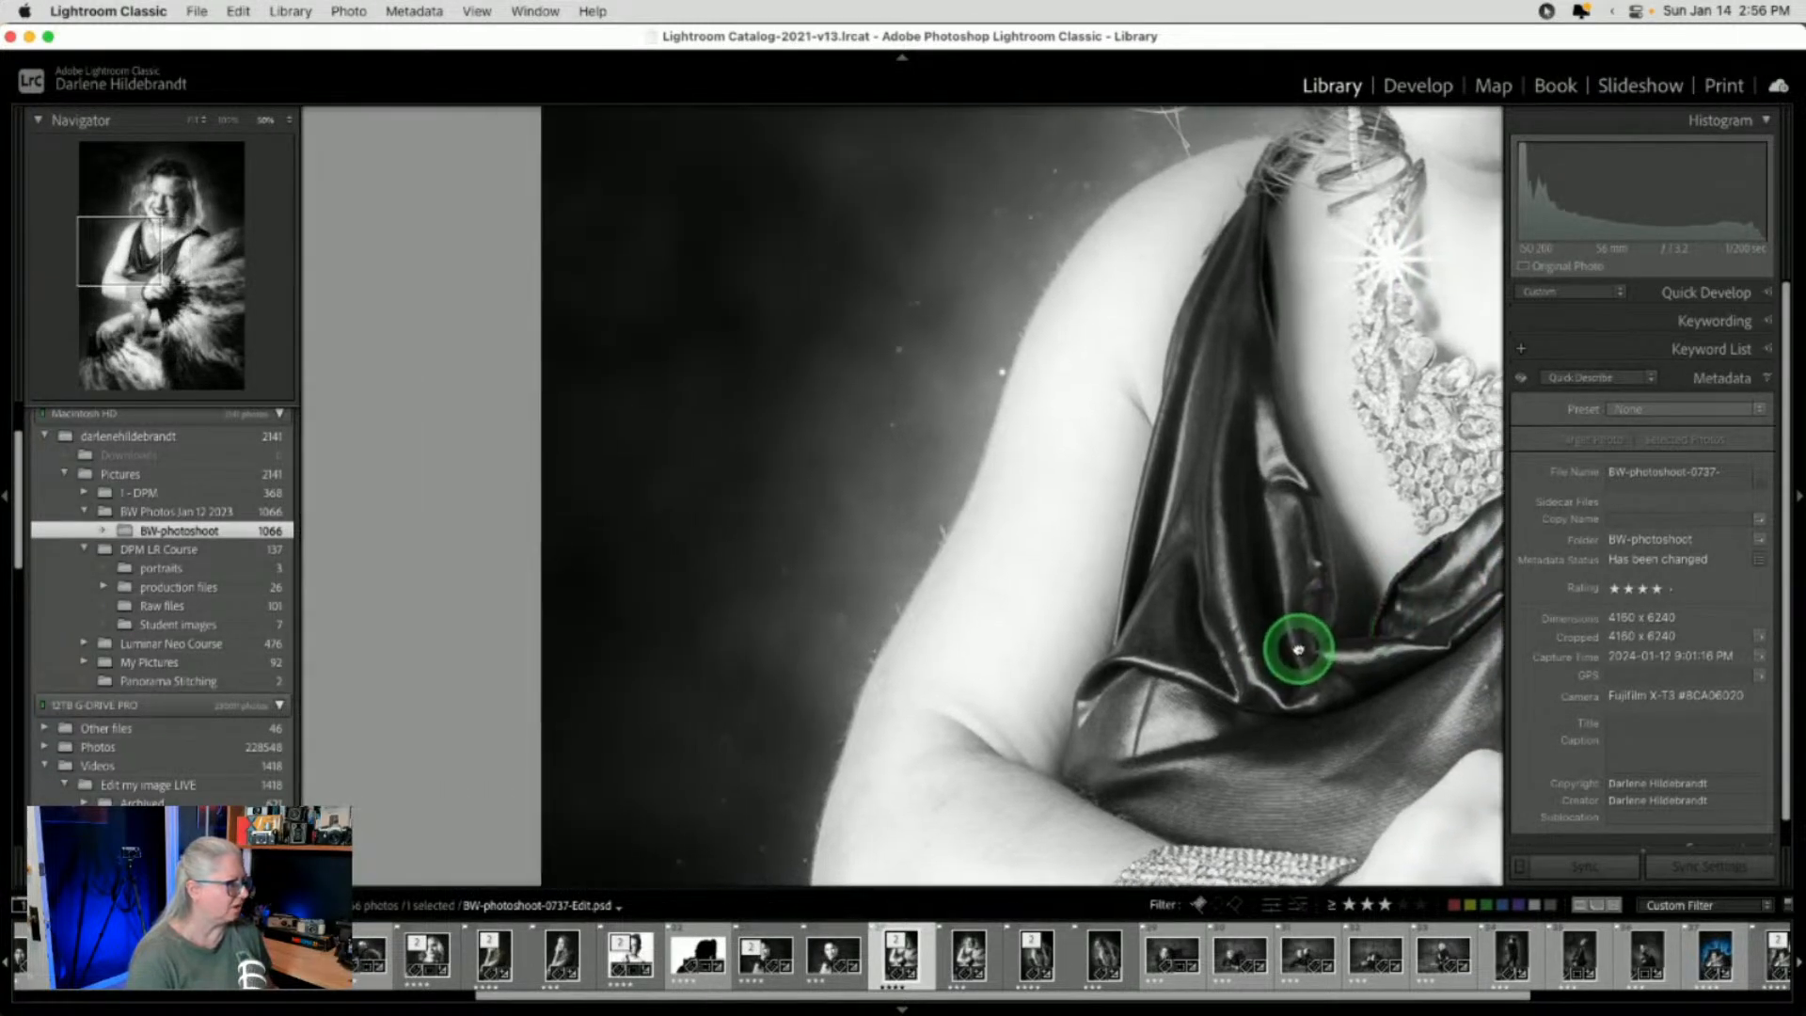
{"action": "key", "text": "super+minus"}
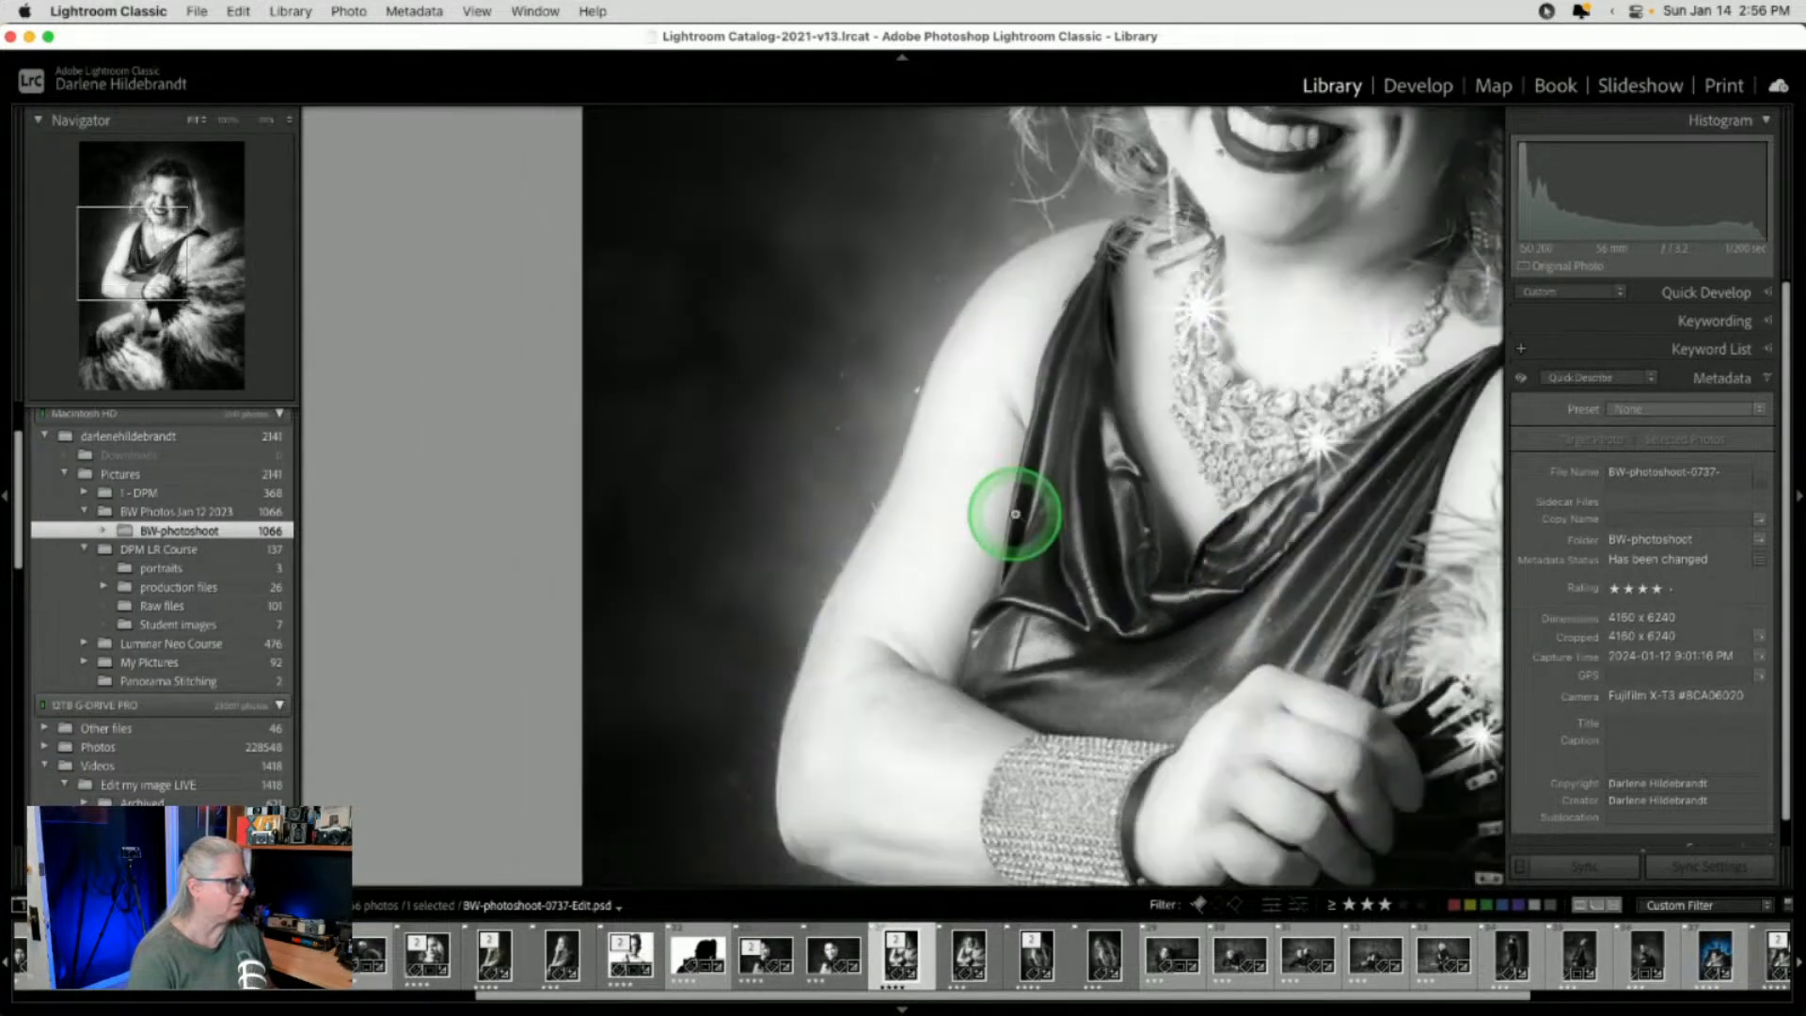
{"action": "left_click", "coordinate": [1015, 513]}
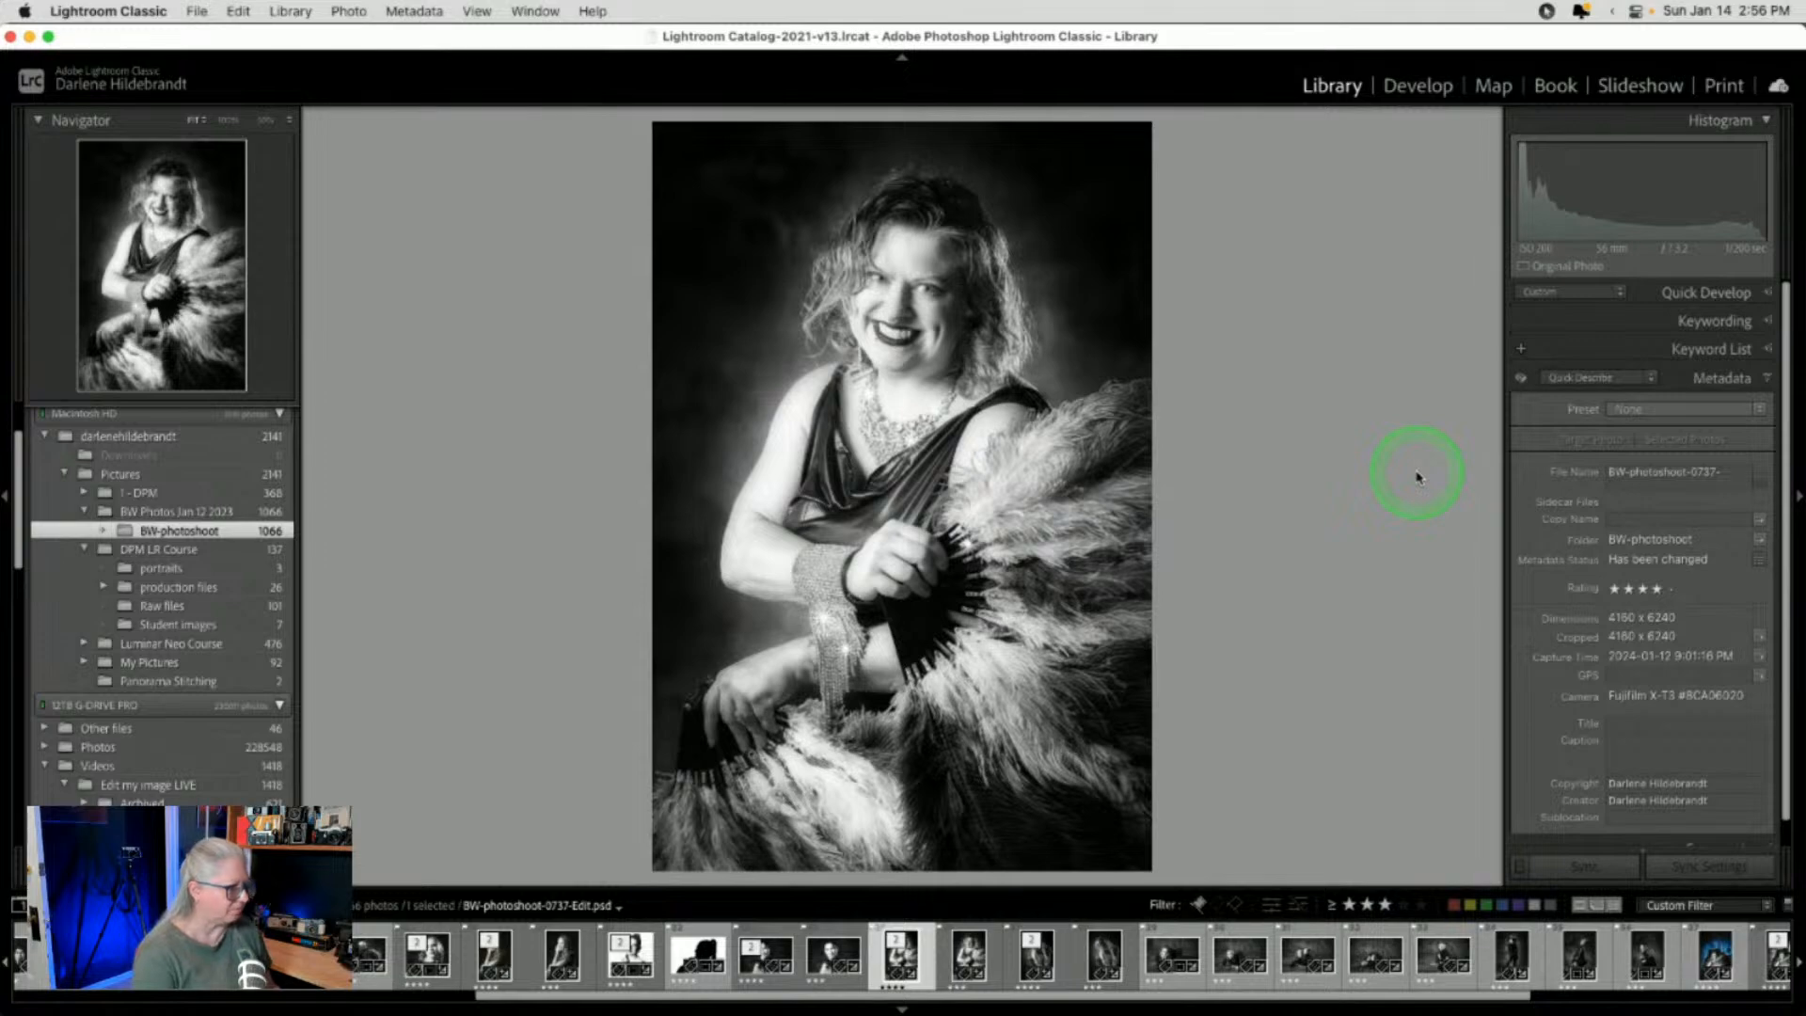
{"action": "key", "text": "g"}
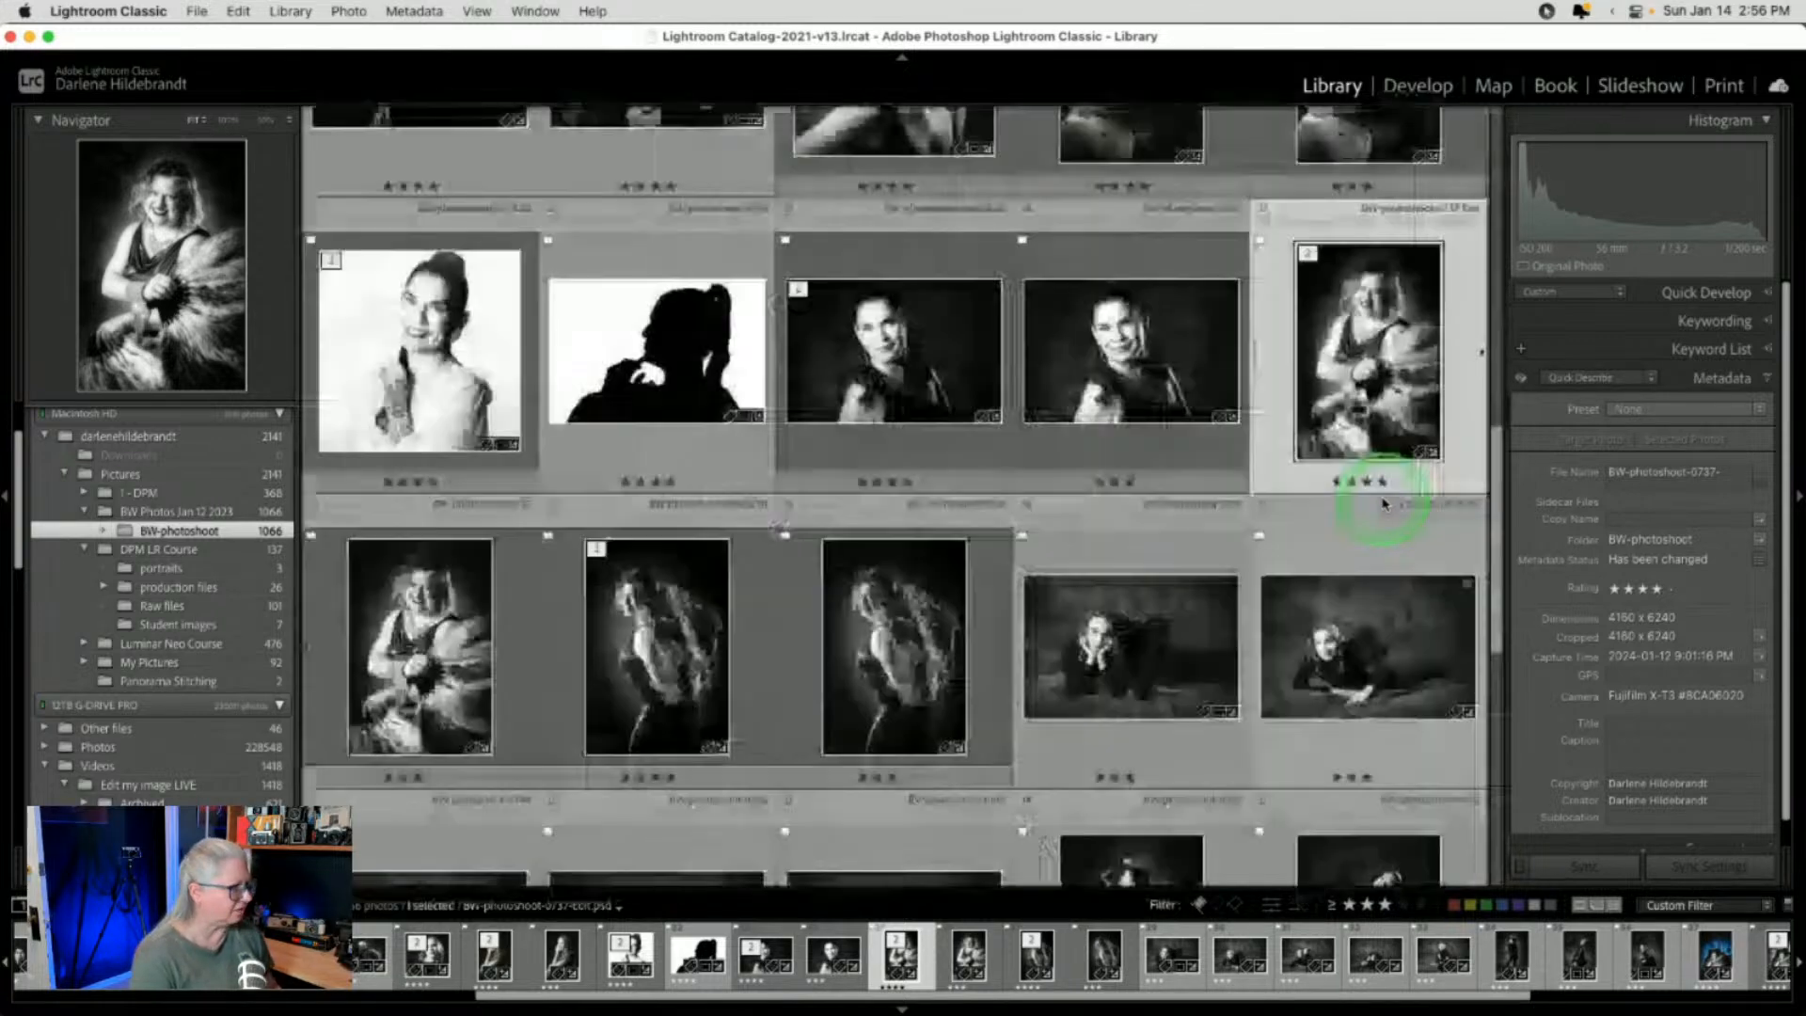
View the feather-wrap portrait BW-photoshoot-0768-Edit in Loupe view and return to the grid
{"action": "double_click", "coordinate": [624, 696]}
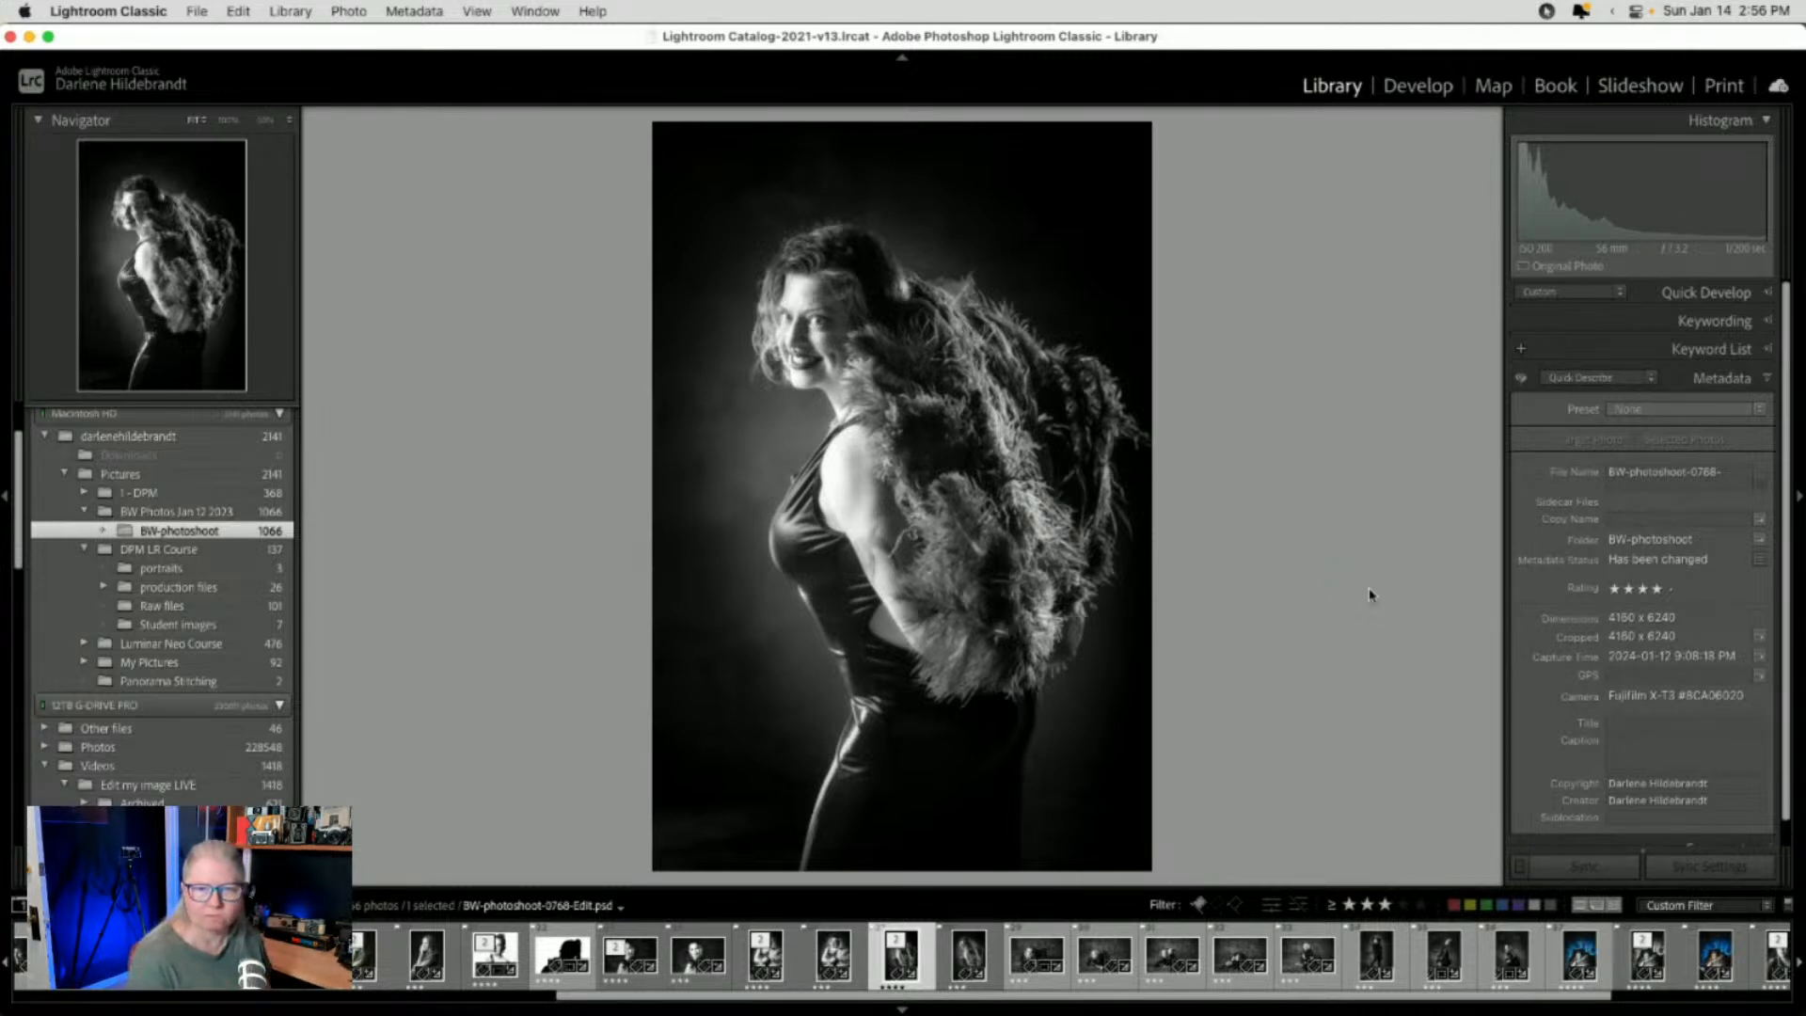
{"action": "key", "text": "g"}
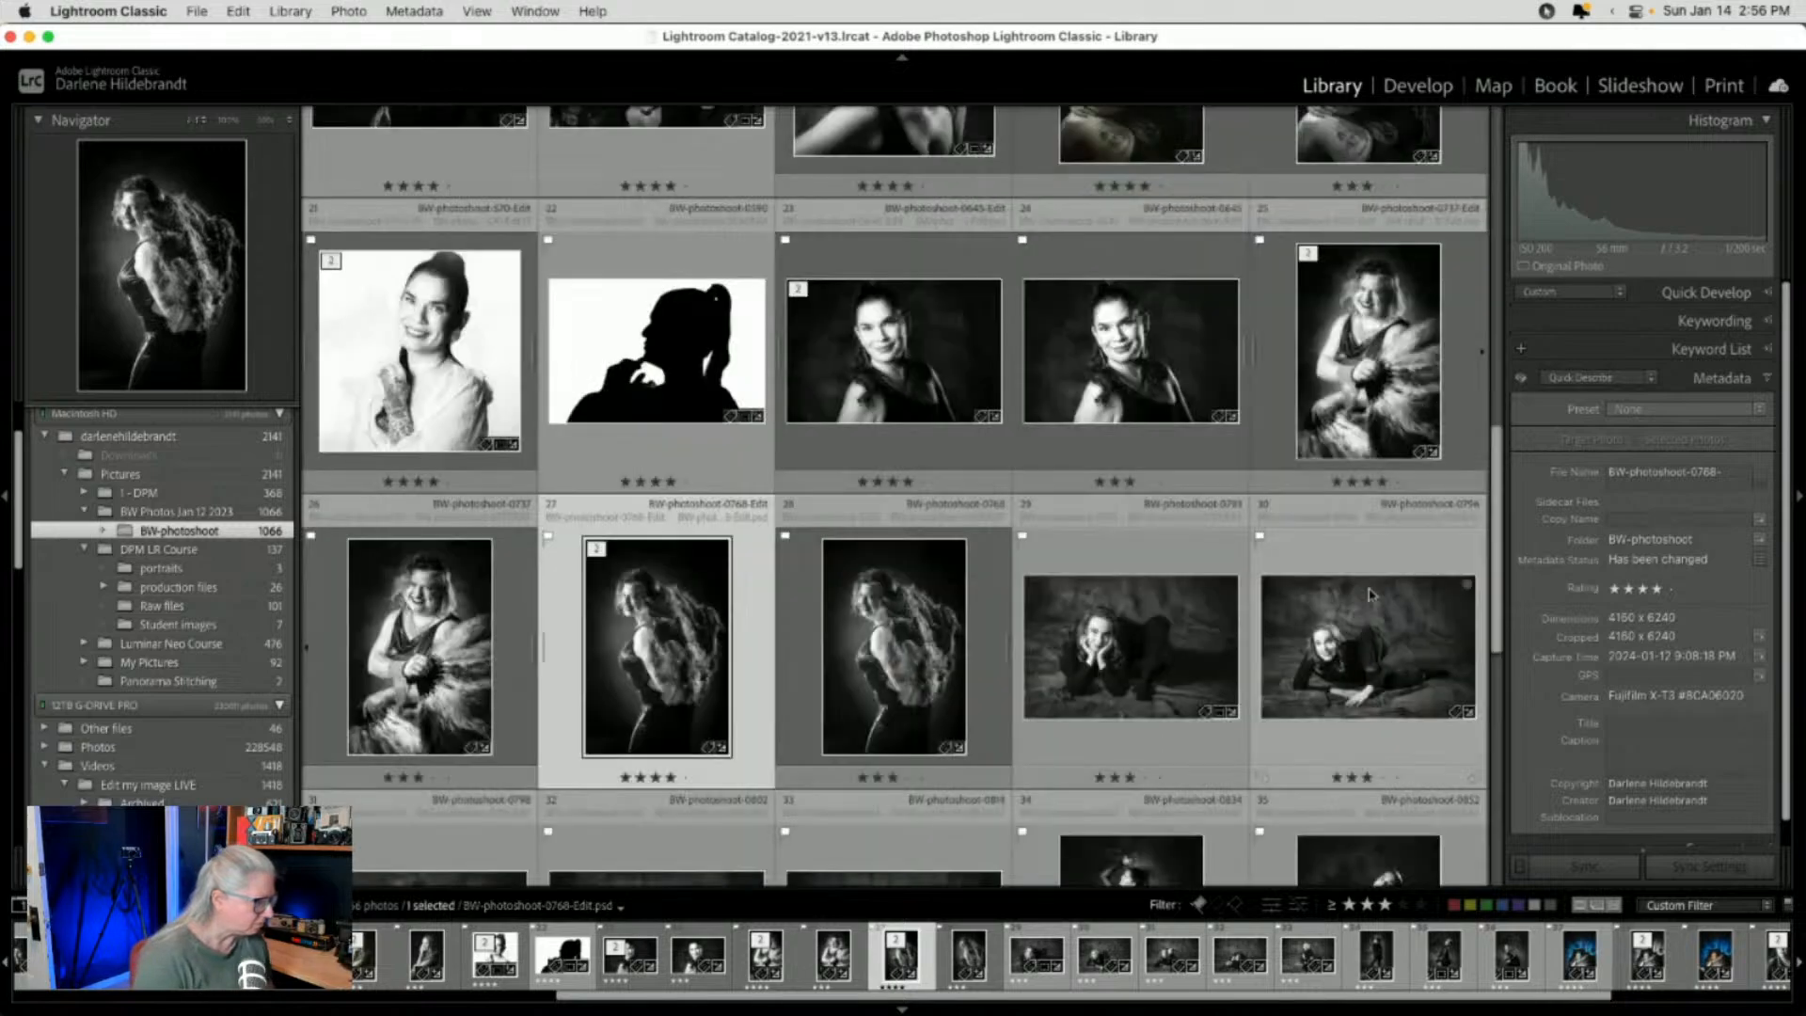
{"action": "left_click", "coordinate": [1141, 538]}
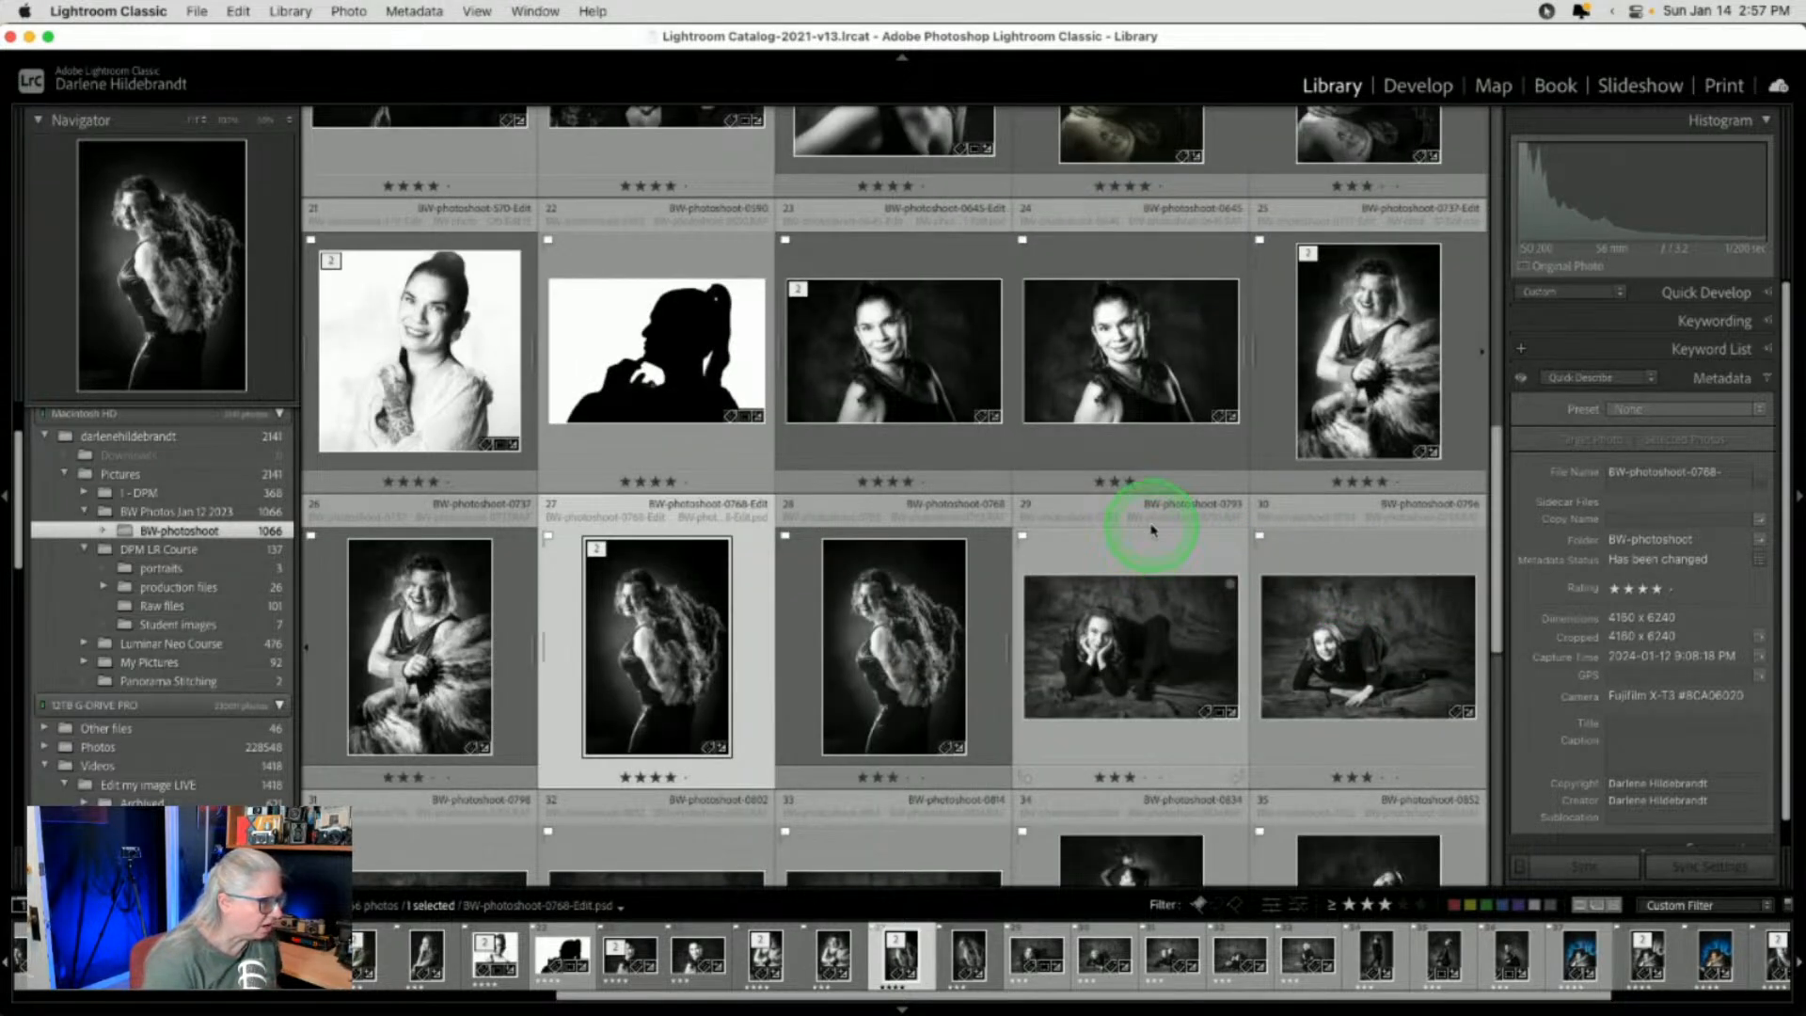
Find the full-length standing portrait BW-photoshoot-0834 in the grid and open it in the Develop module
{"action": "scroll", "coordinate": [1152, 529], "scroll_direction": "down", "scroll_amount": 5}
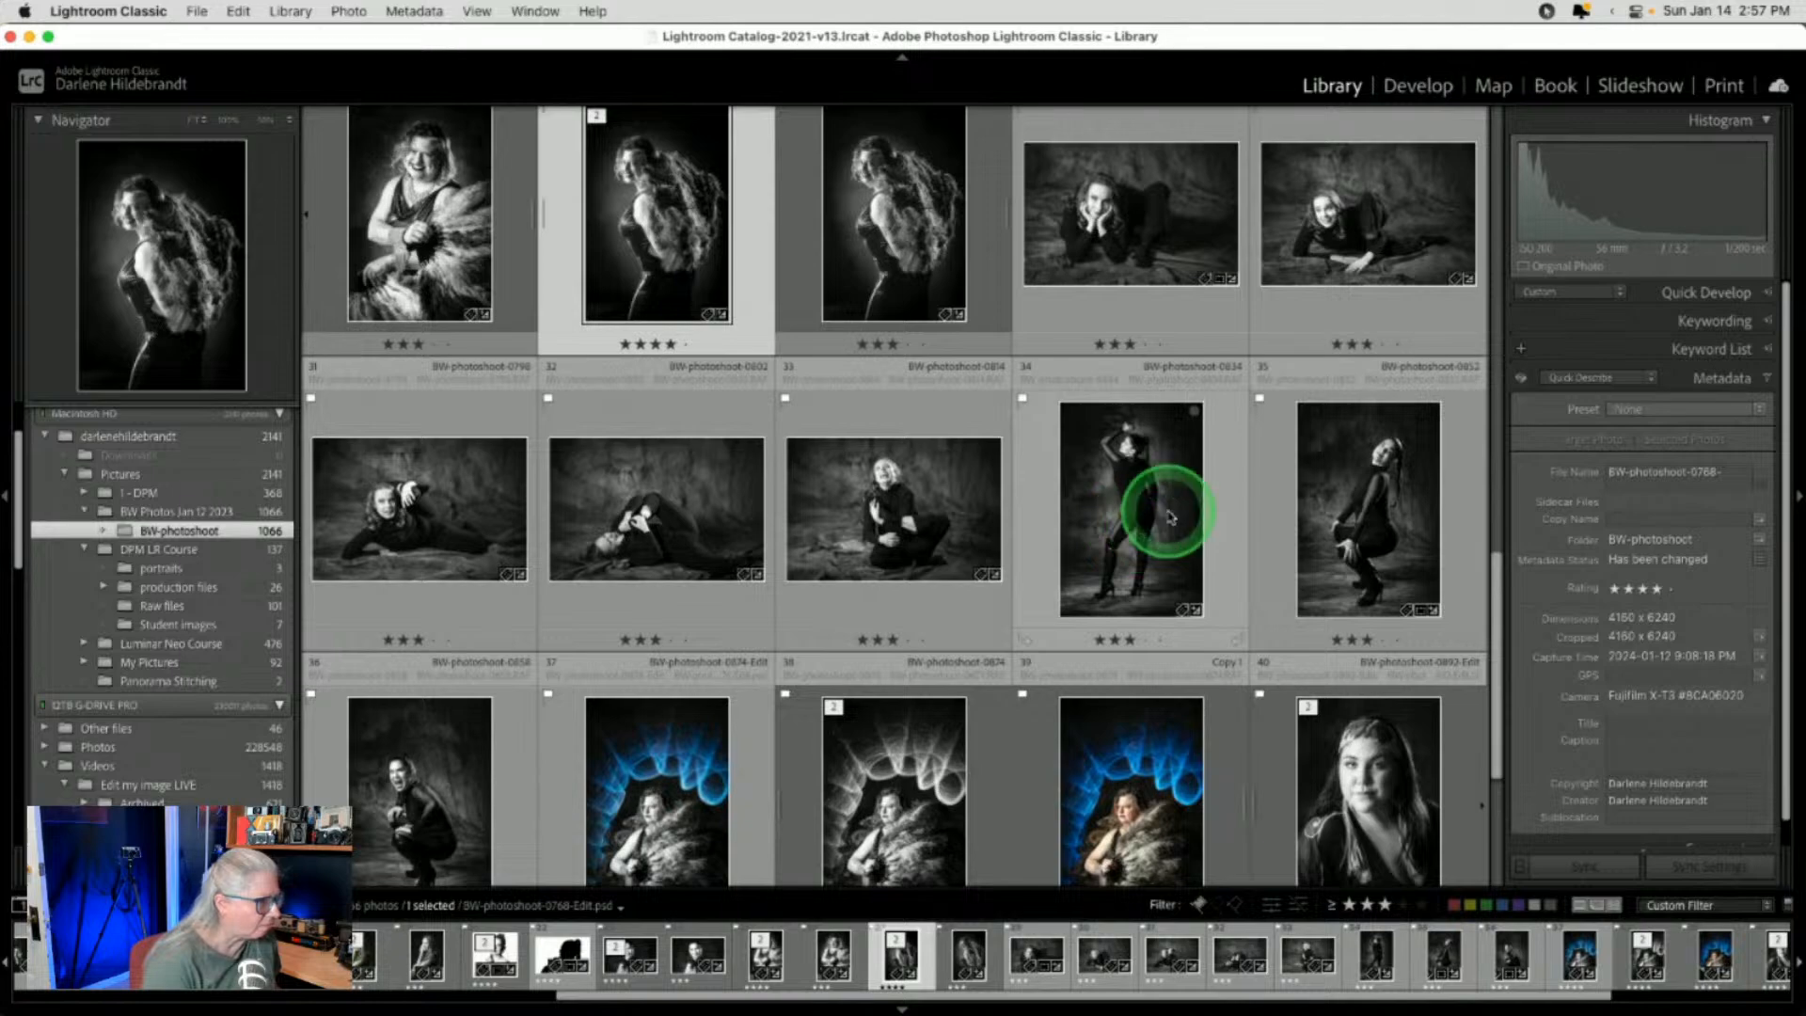
{"action": "scroll", "coordinate": [1155, 514], "scroll_direction": "down", "scroll_amount": 2}
{"action": "scroll", "coordinate": [1155, 514], "scroll_direction": "down", "scroll_amount": 4}
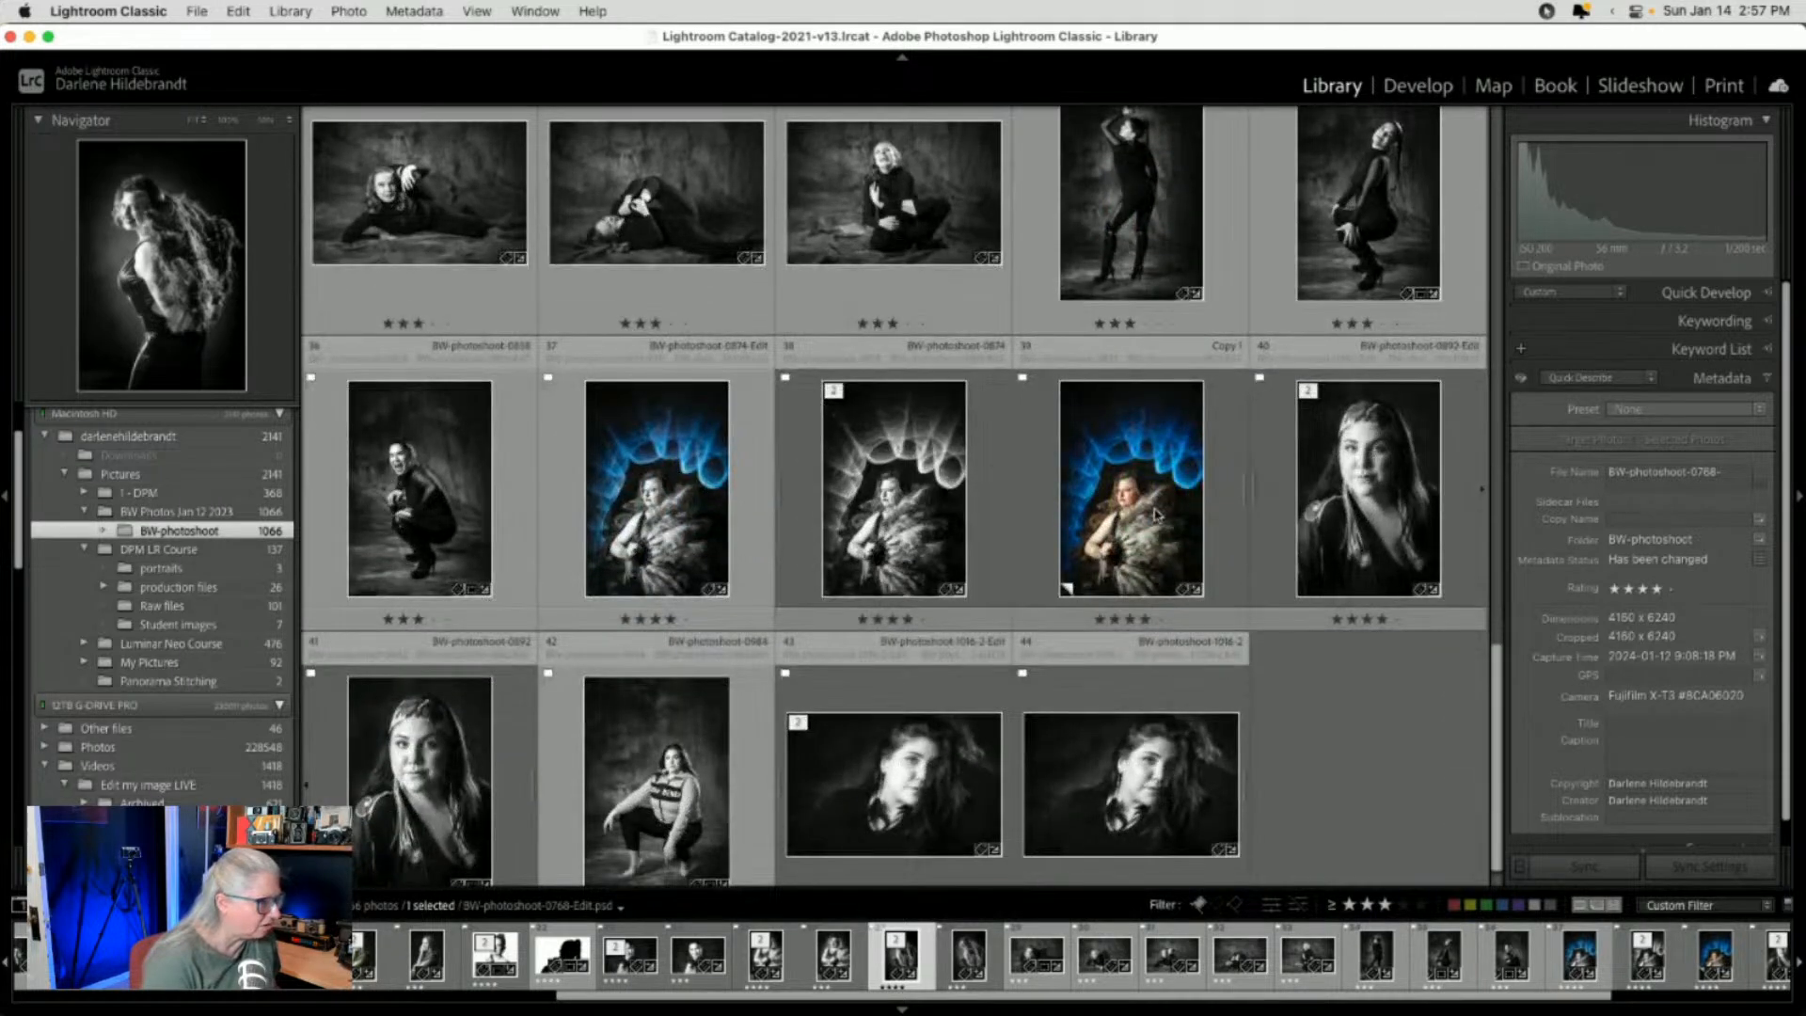
{"action": "scroll", "coordinate": [1139, 480], "scroll_direction": "up", "scroll_amount": 4}
{"action": "left_click", "coordinate": [1137, 477]}
{"action": "key", "text": "d"}
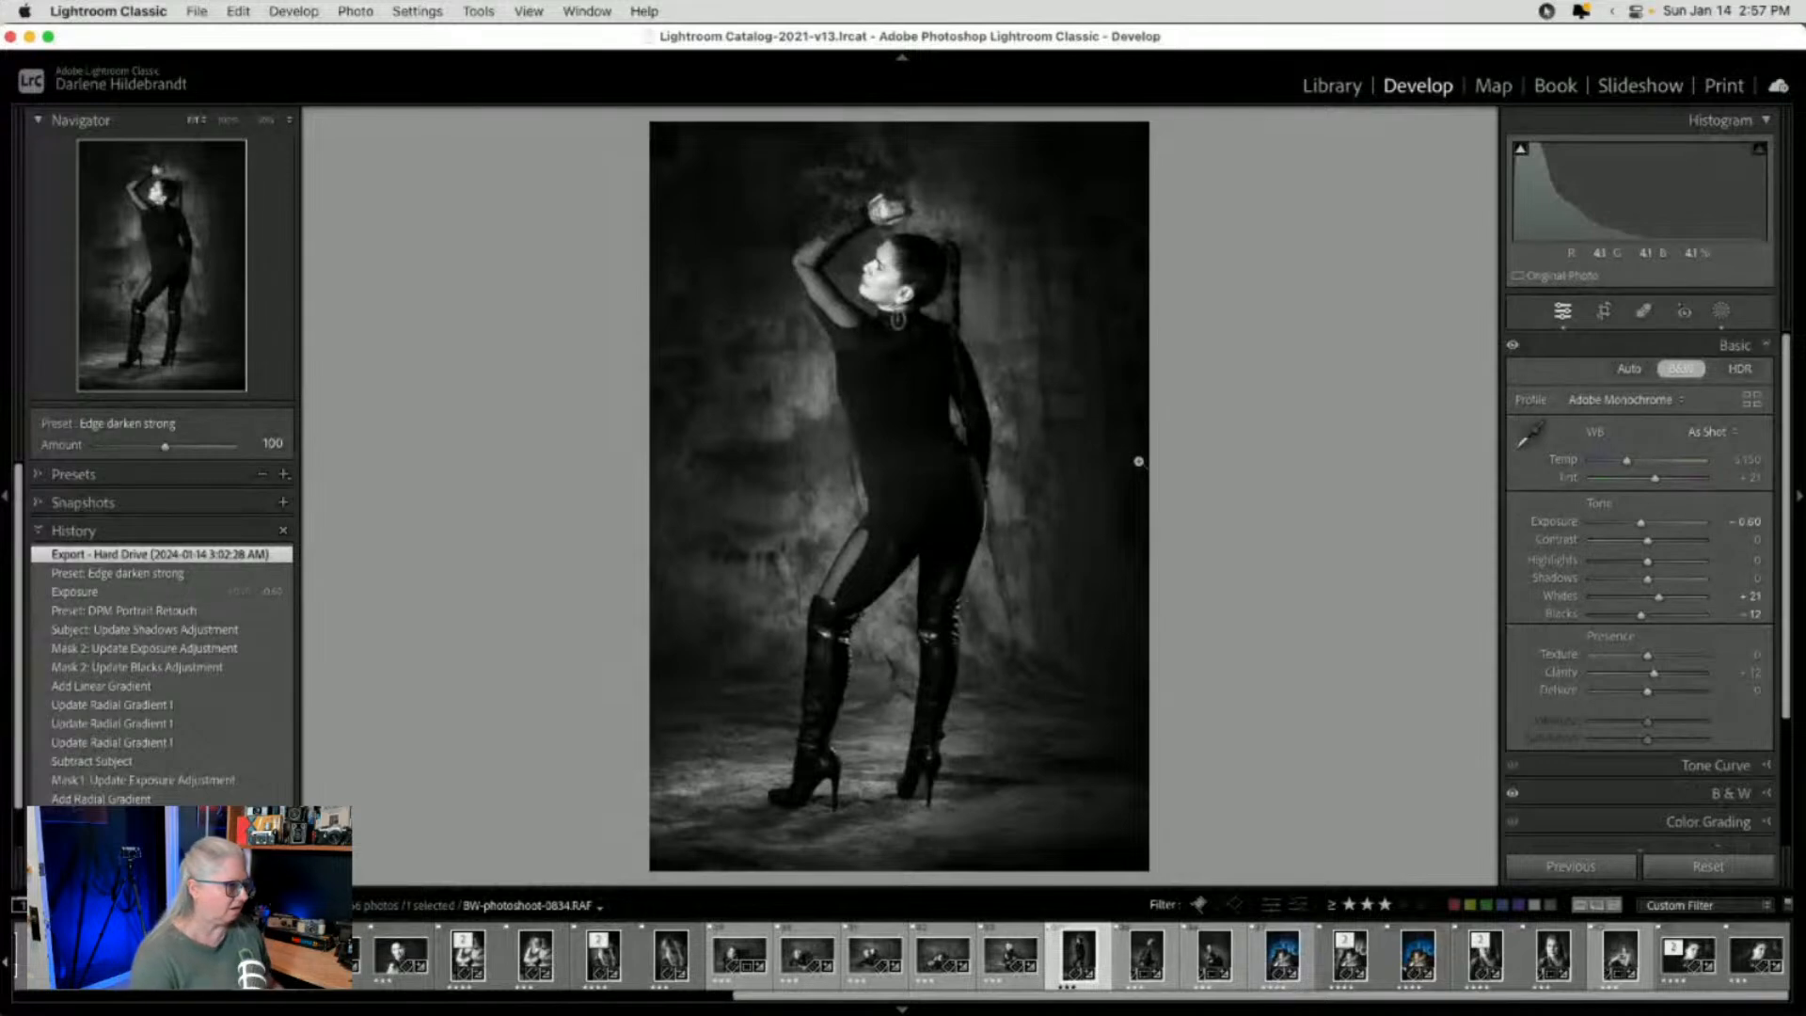
Show the standing portrait's masks and delete the Teeth mask
{"action": "left_click", "coordinate": [1722, 316]}
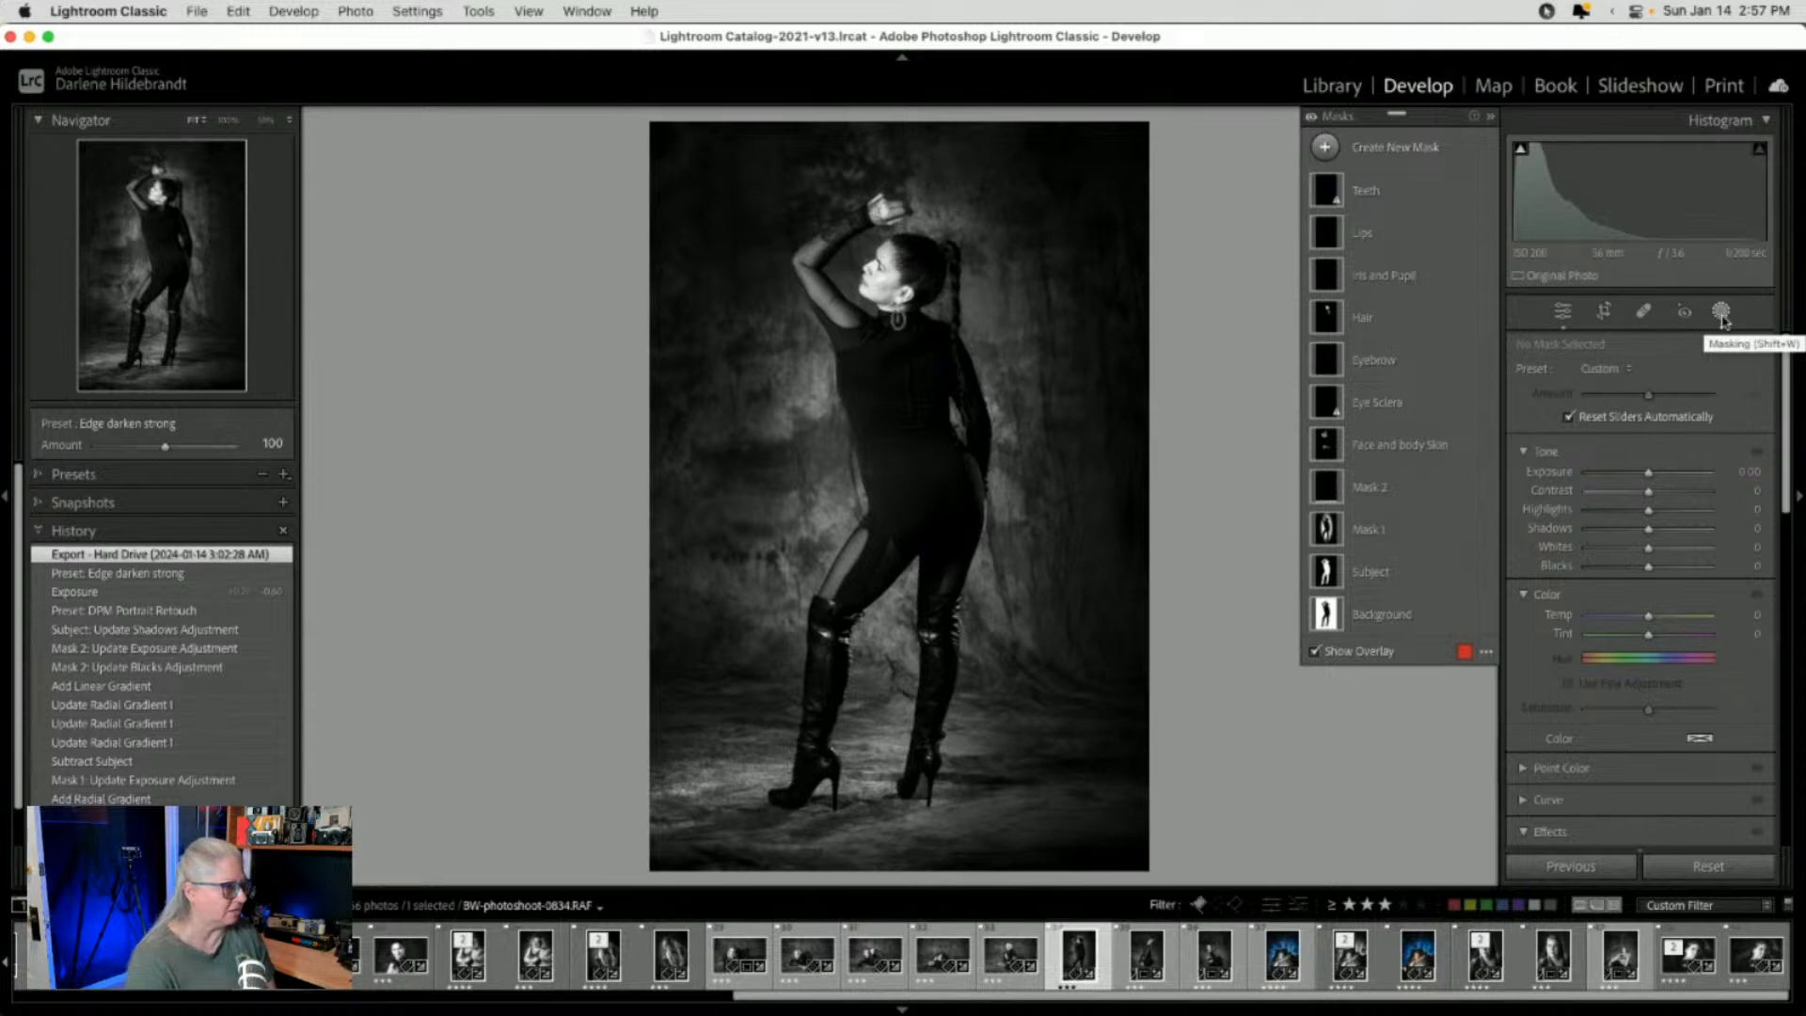
{"action": "left_click", "coordinate": [1464, 192]}
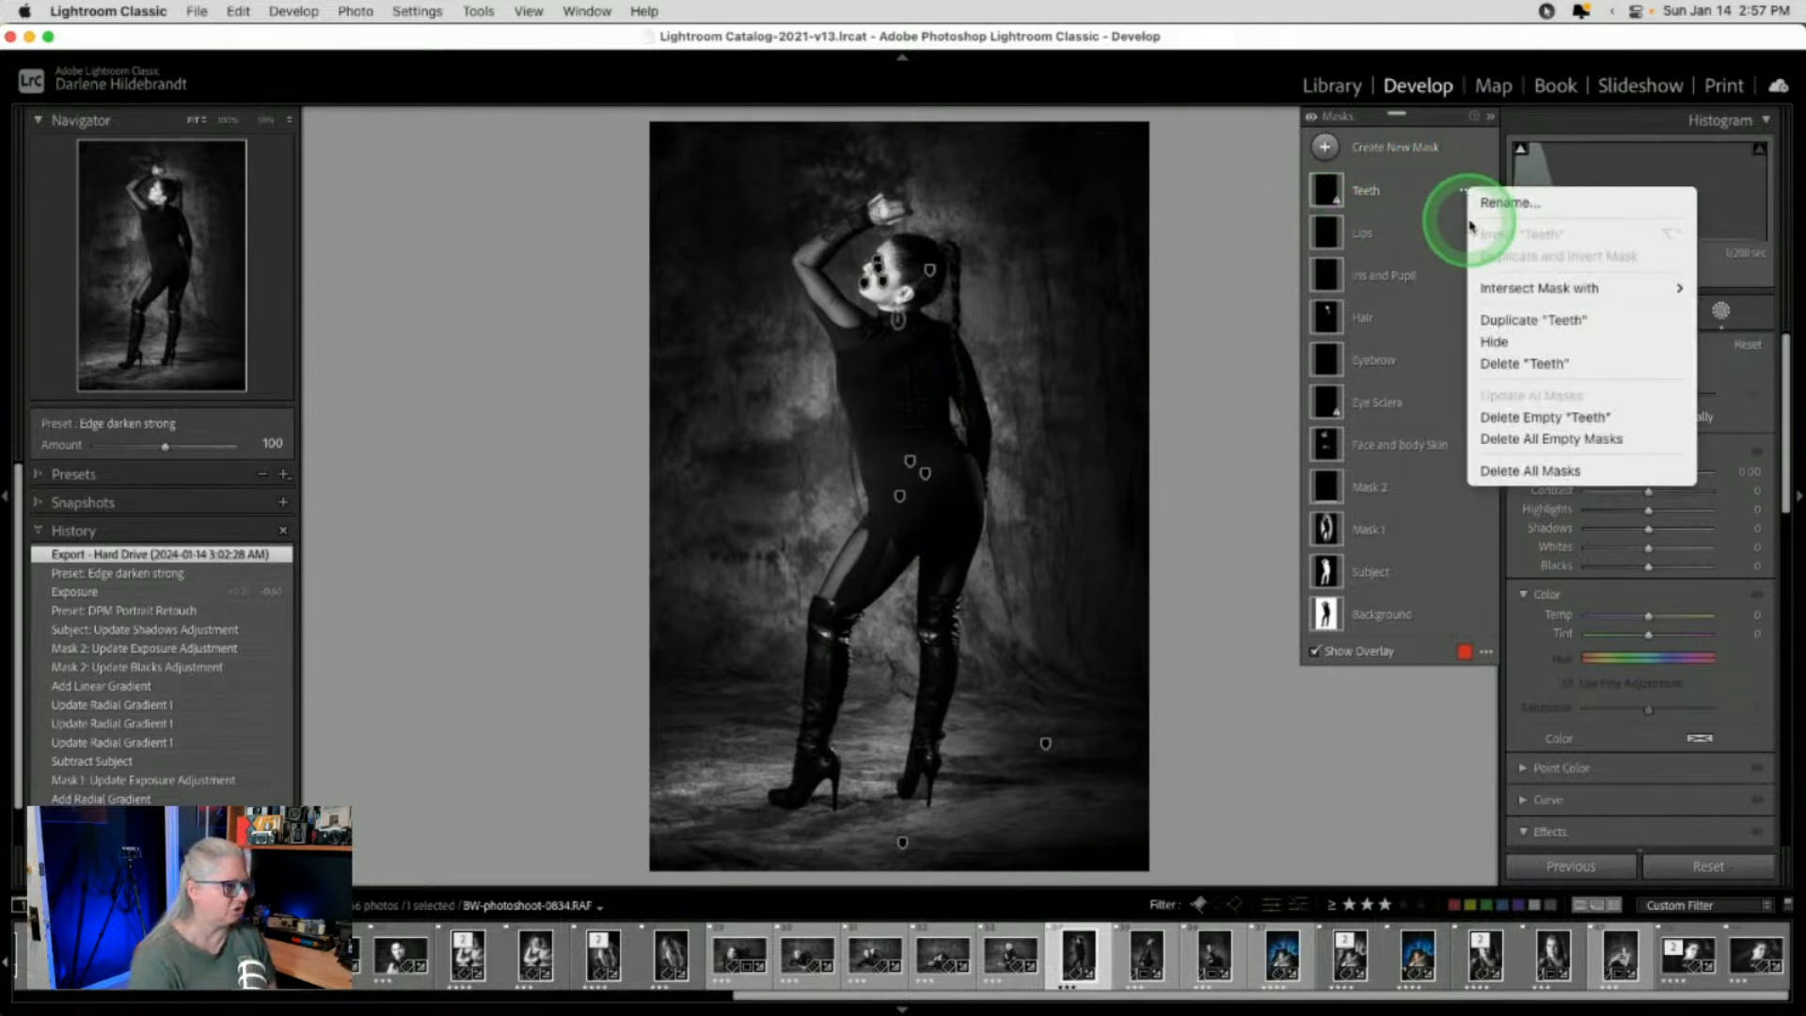
{"action": "left_click", "coordinate": [1514, 363]}
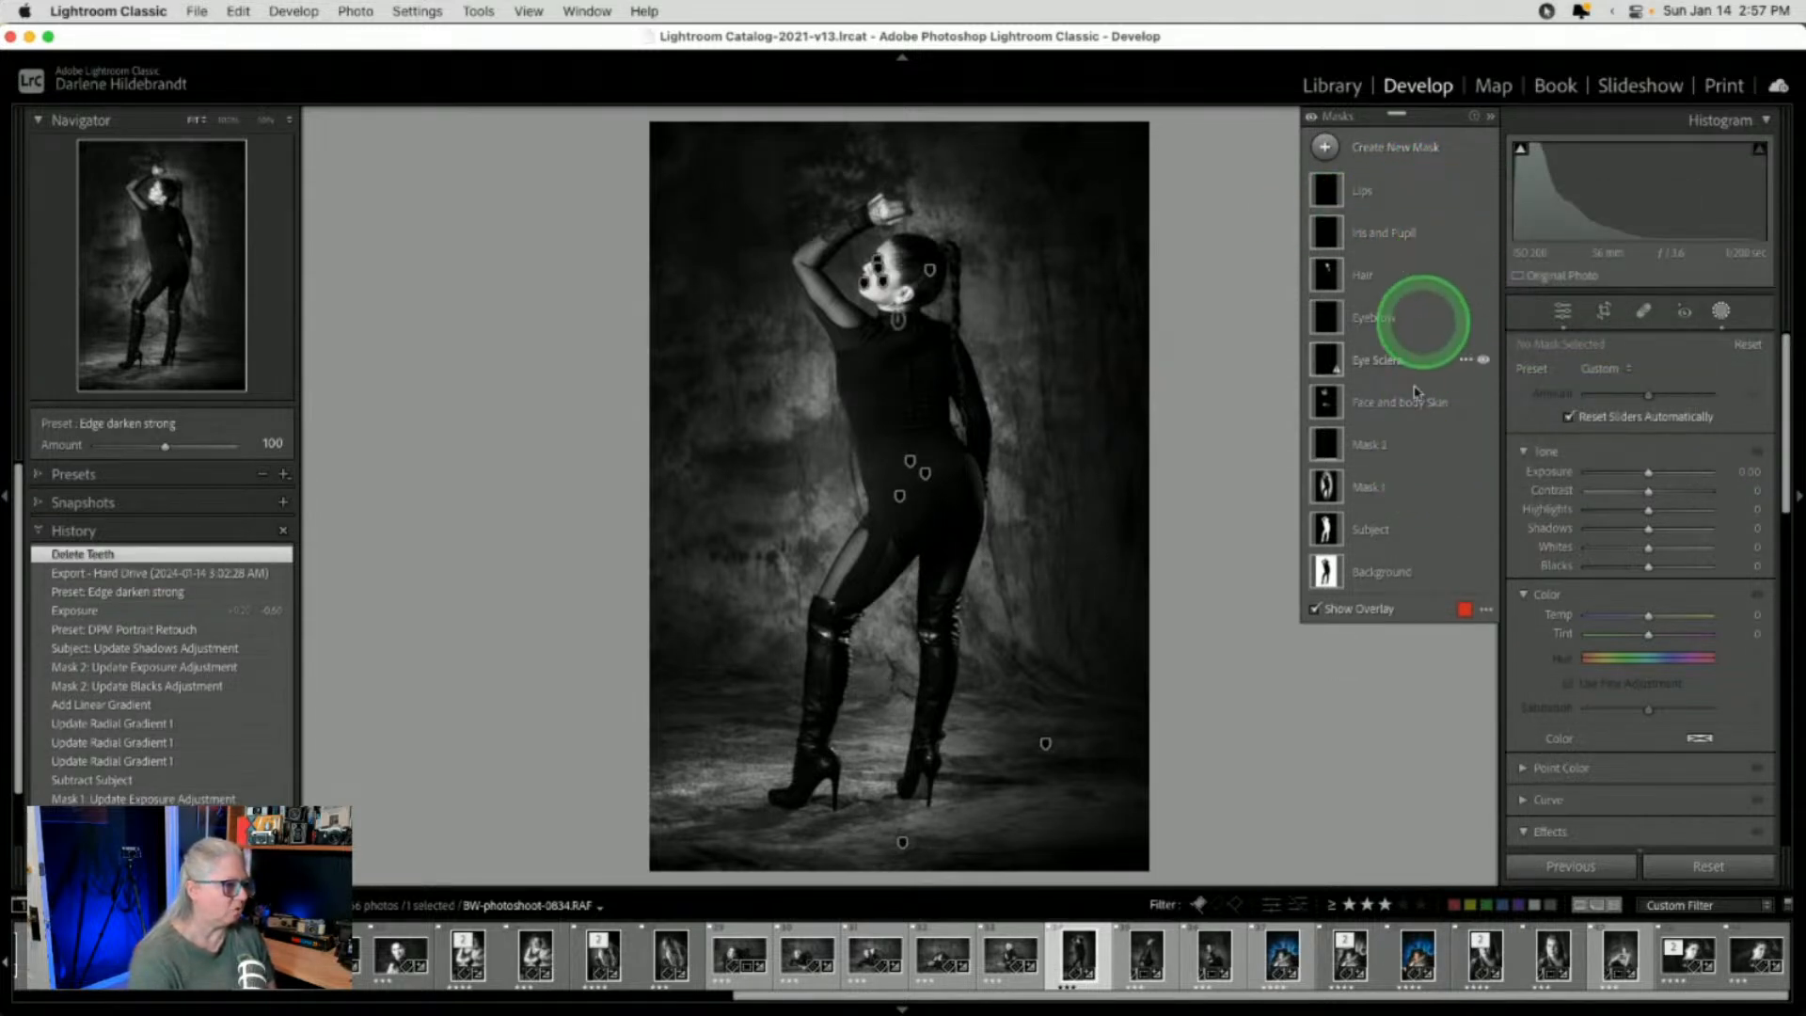
Toggle Mask 2, the Subject mask and the Background mask off and on to compare their effects
{"action": "left_click", "coordinate": [1393, 518]}
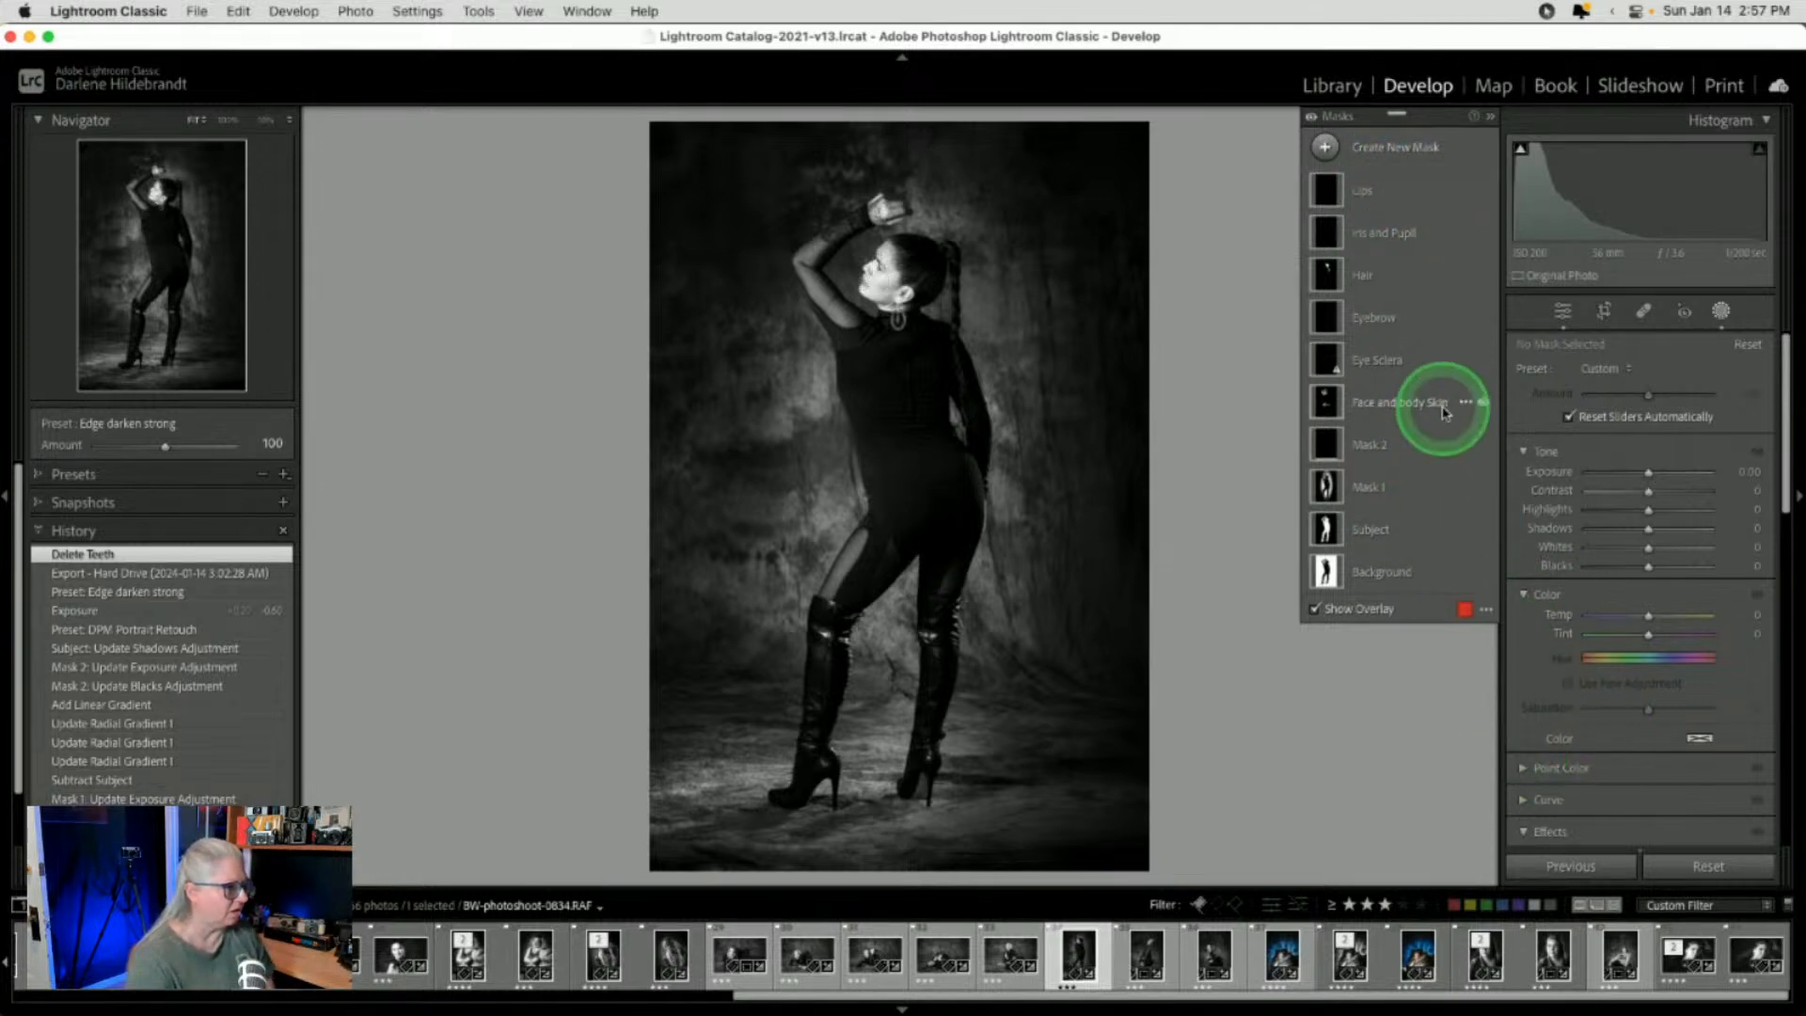
{"action": "left_click", "coordinate": [1483, 446]}
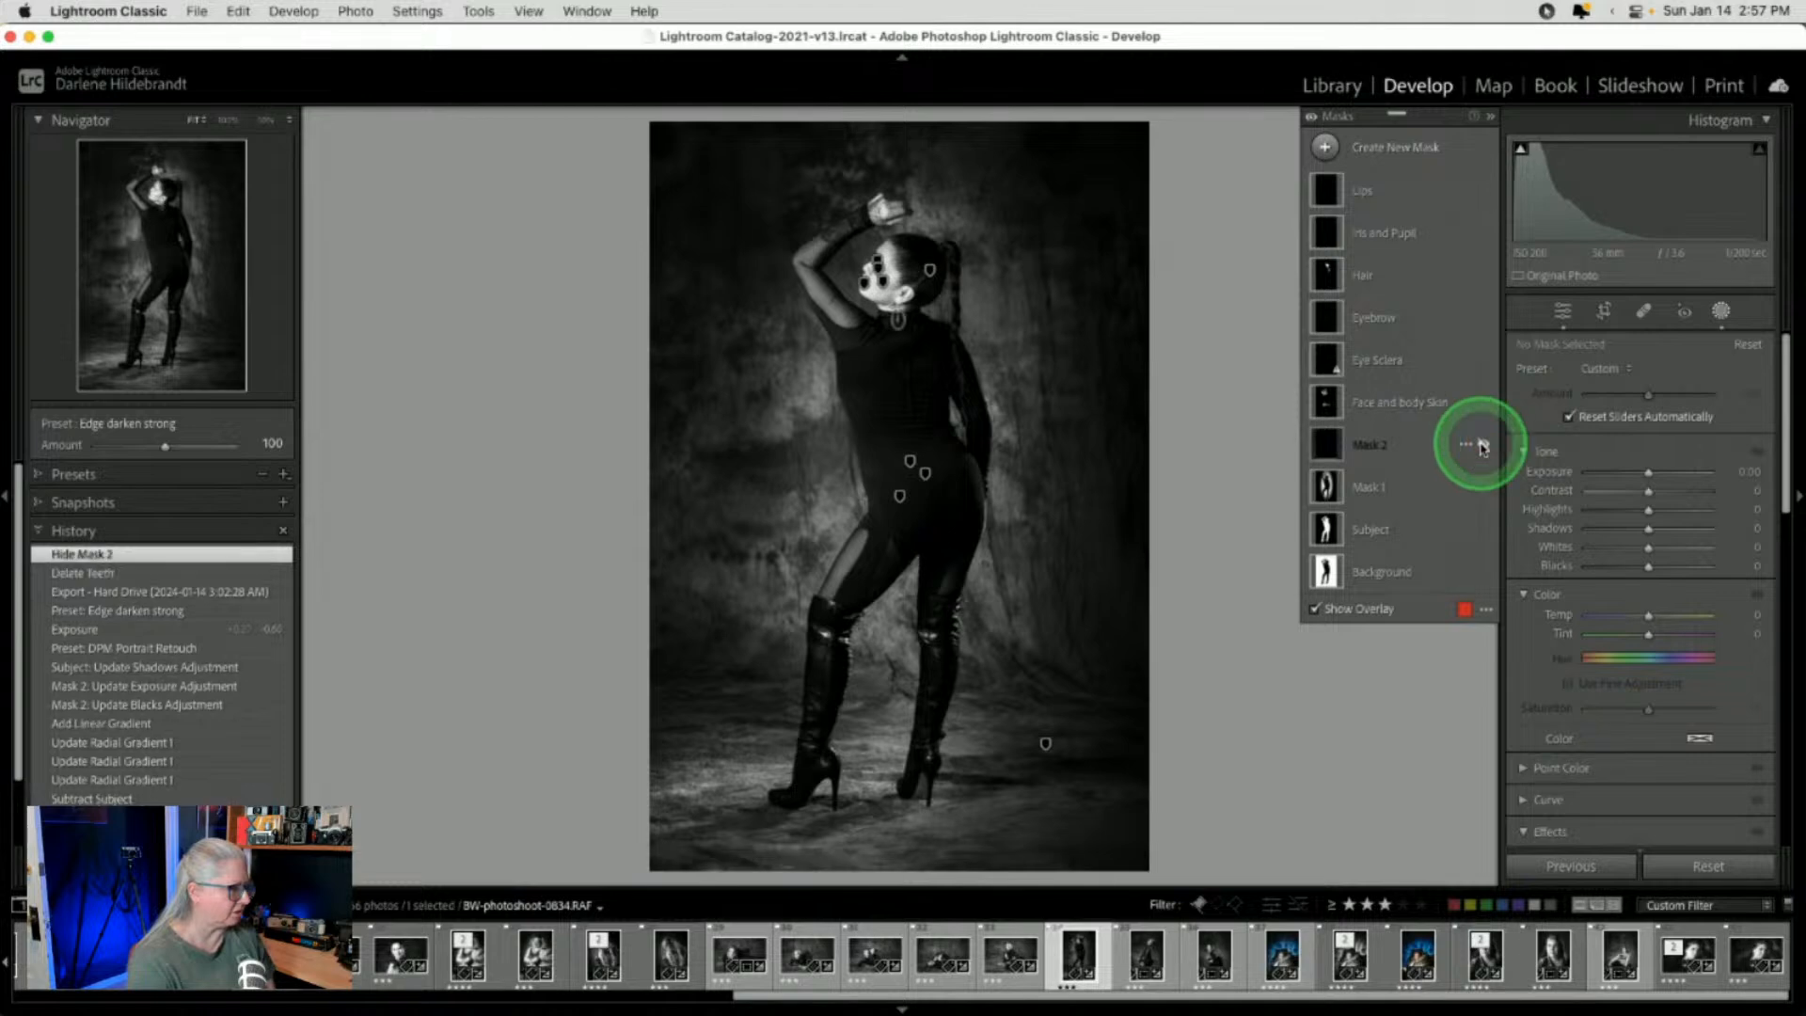
{"action": "left_click", "coordinate": [1484, 446]}
{"action": "left_click", "coordinate": [1483, 447]}
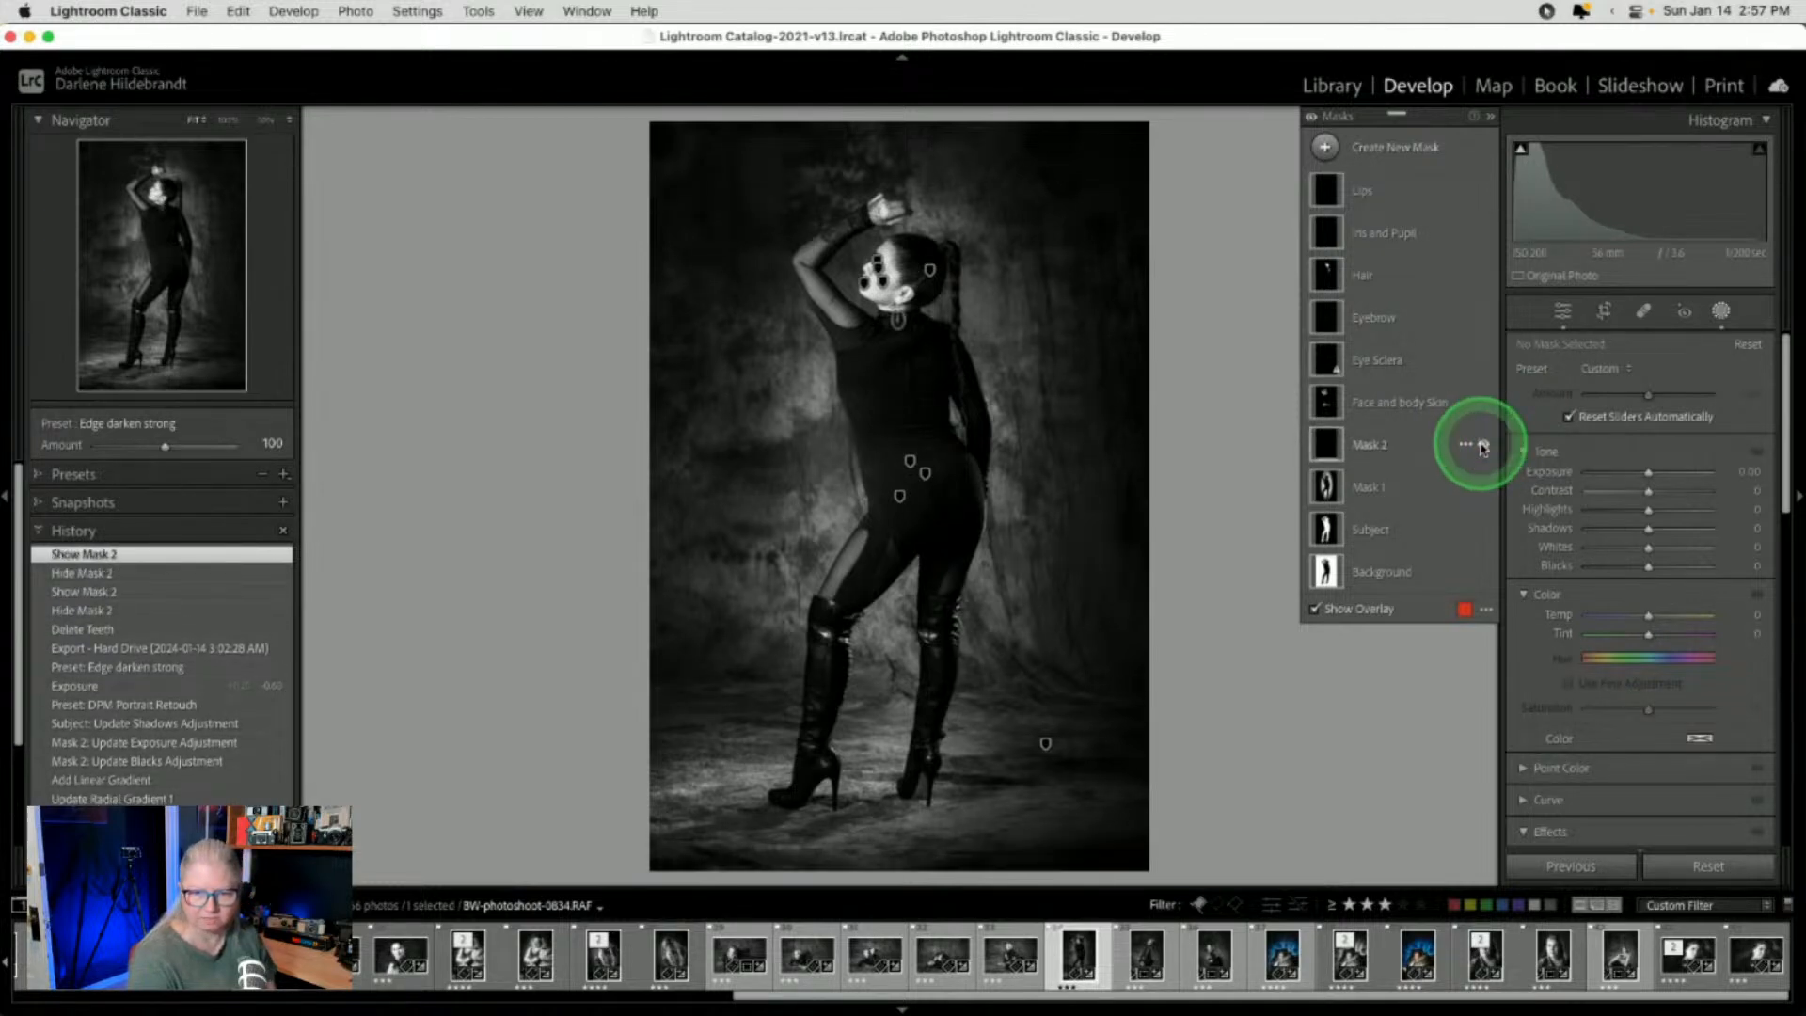
{"action": "left_click", "coordinate": [1485, 529]}
{"action": "left_click", "coordinate": [1485, 529]}
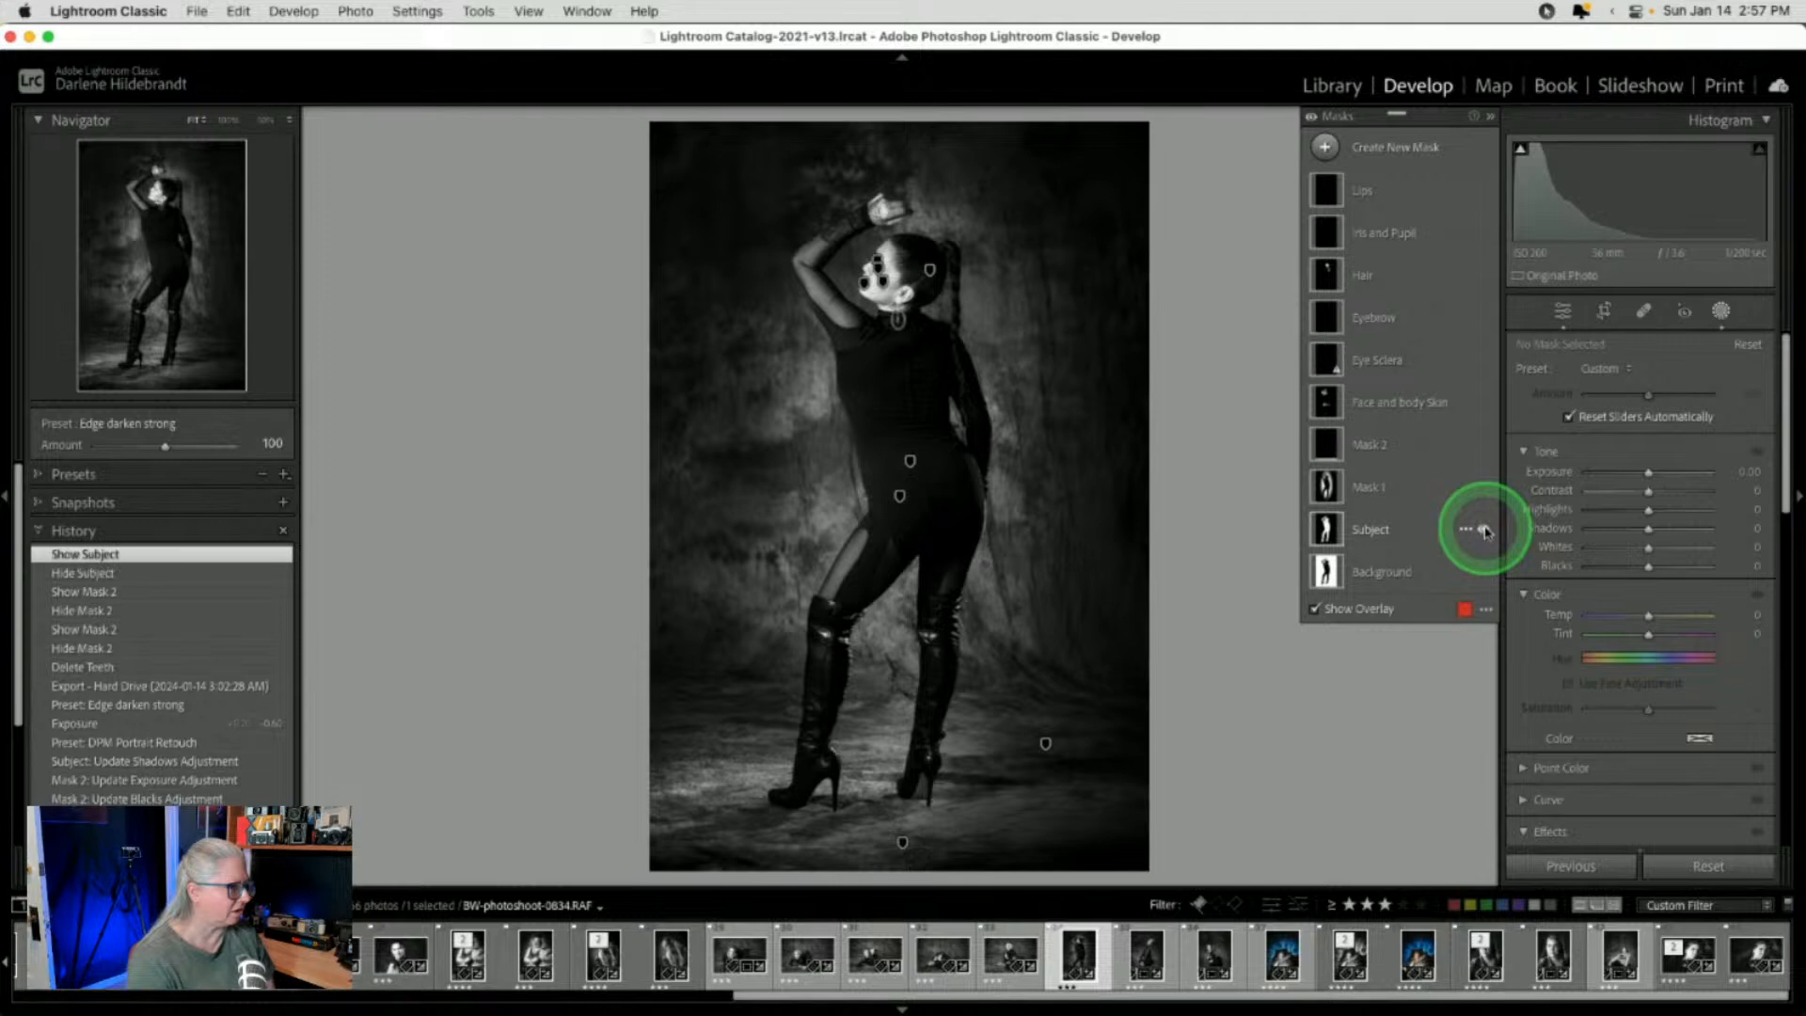
{"action": "left_click", "coordinate": [1485, 530]}
{"action": "left_click", "coordinate": [1485, 530]}
{"action": "left_click", "coordinate": [1484, 570]}
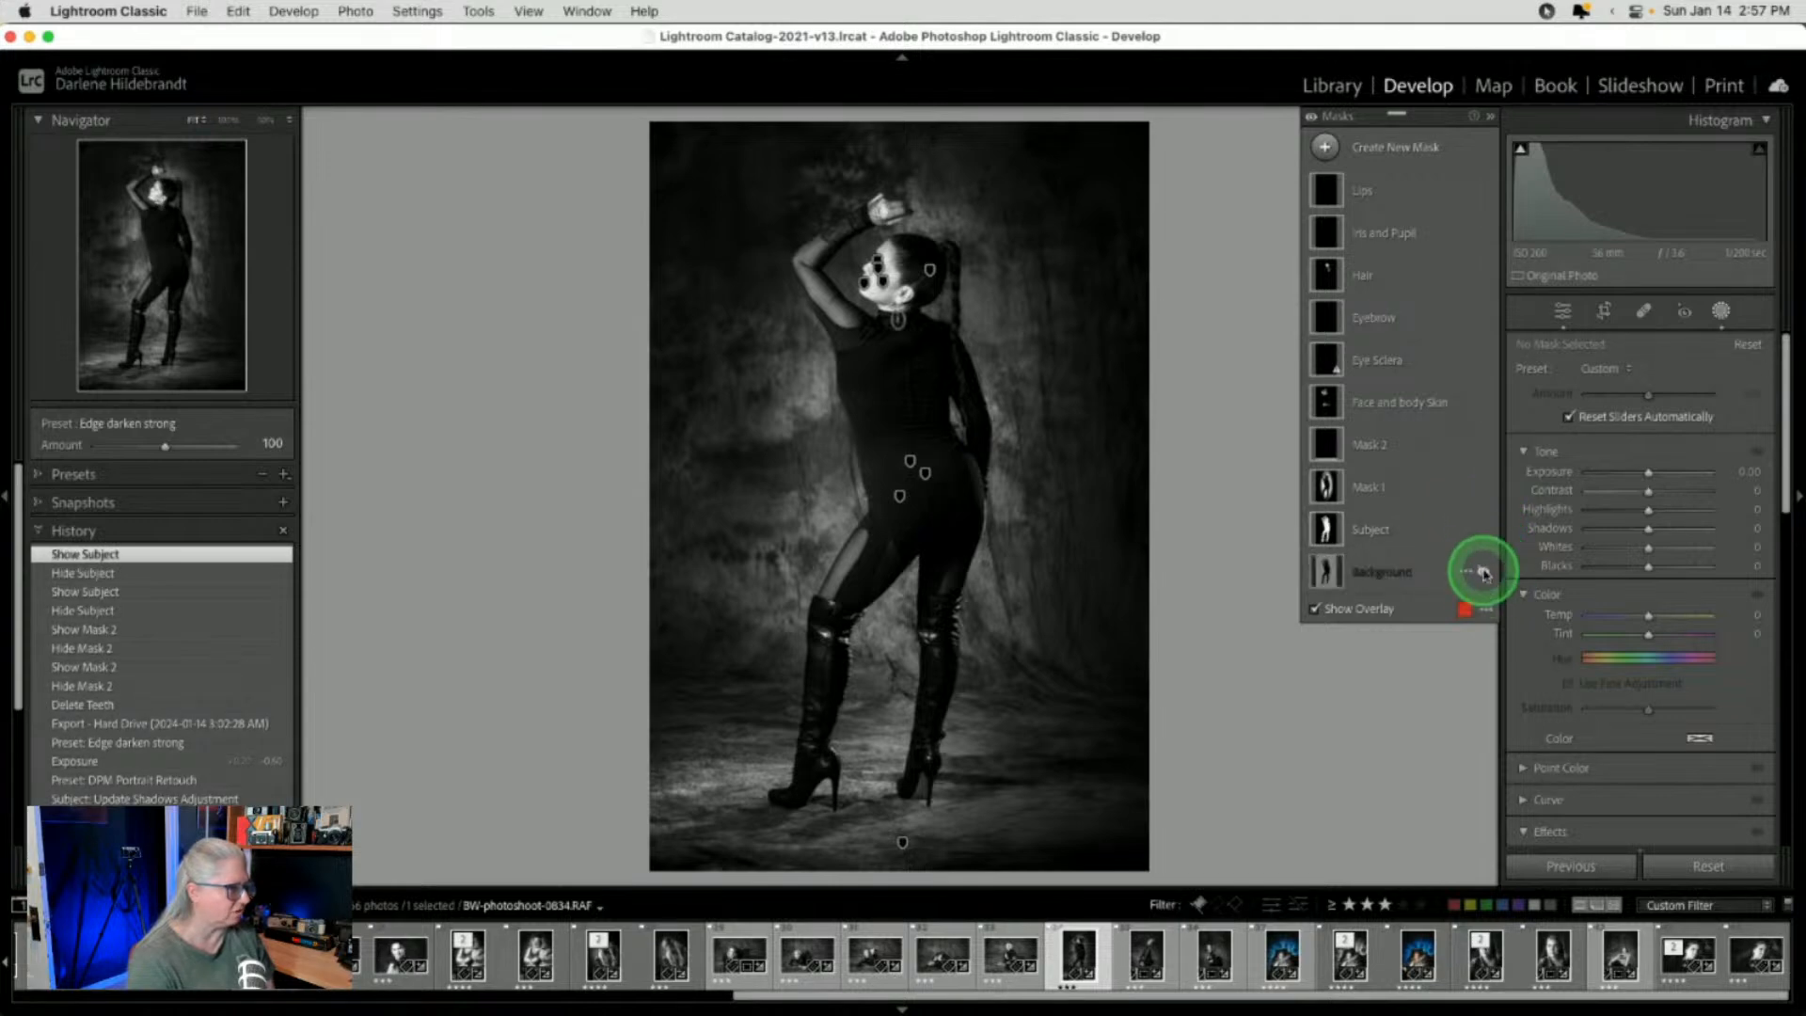
{"action": "left_click", "coordinate": [1484, 571]}
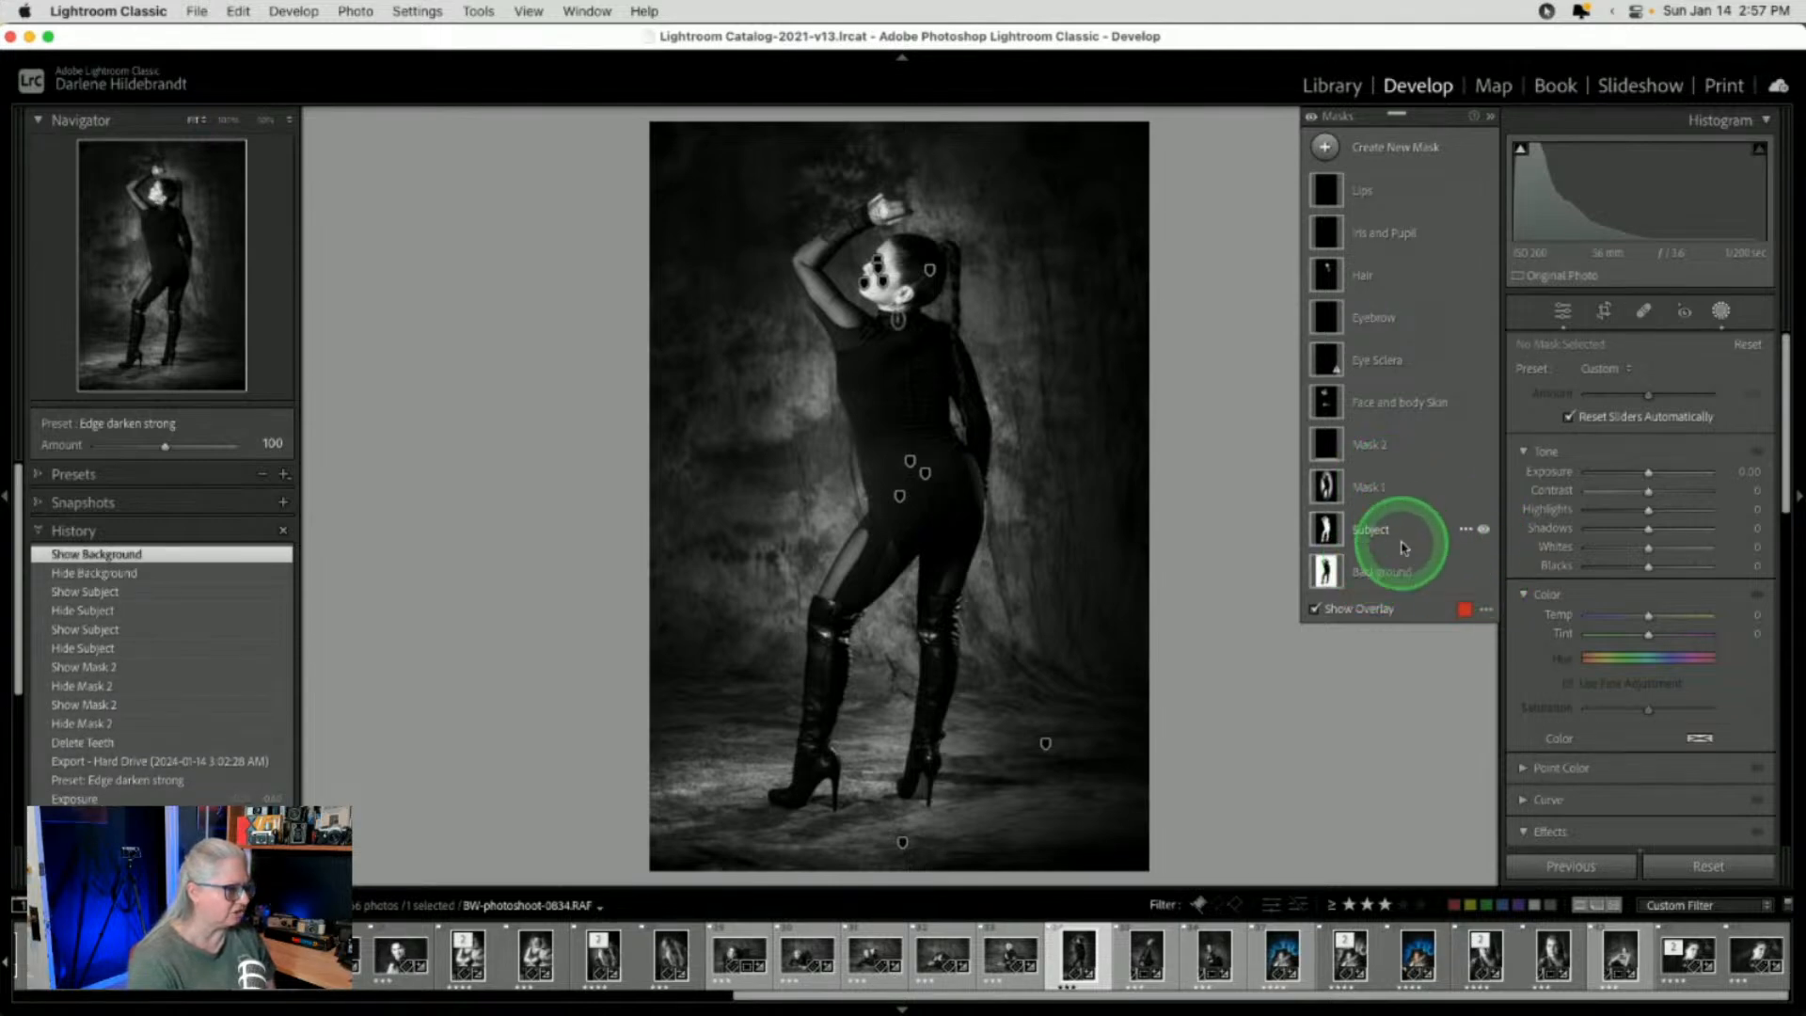
Examine Mask 1's radial gradient and toggle its subtracted Subject 1 component off and on to see its effect
{"action": "left_click", "coordinate": [1401, 496]}
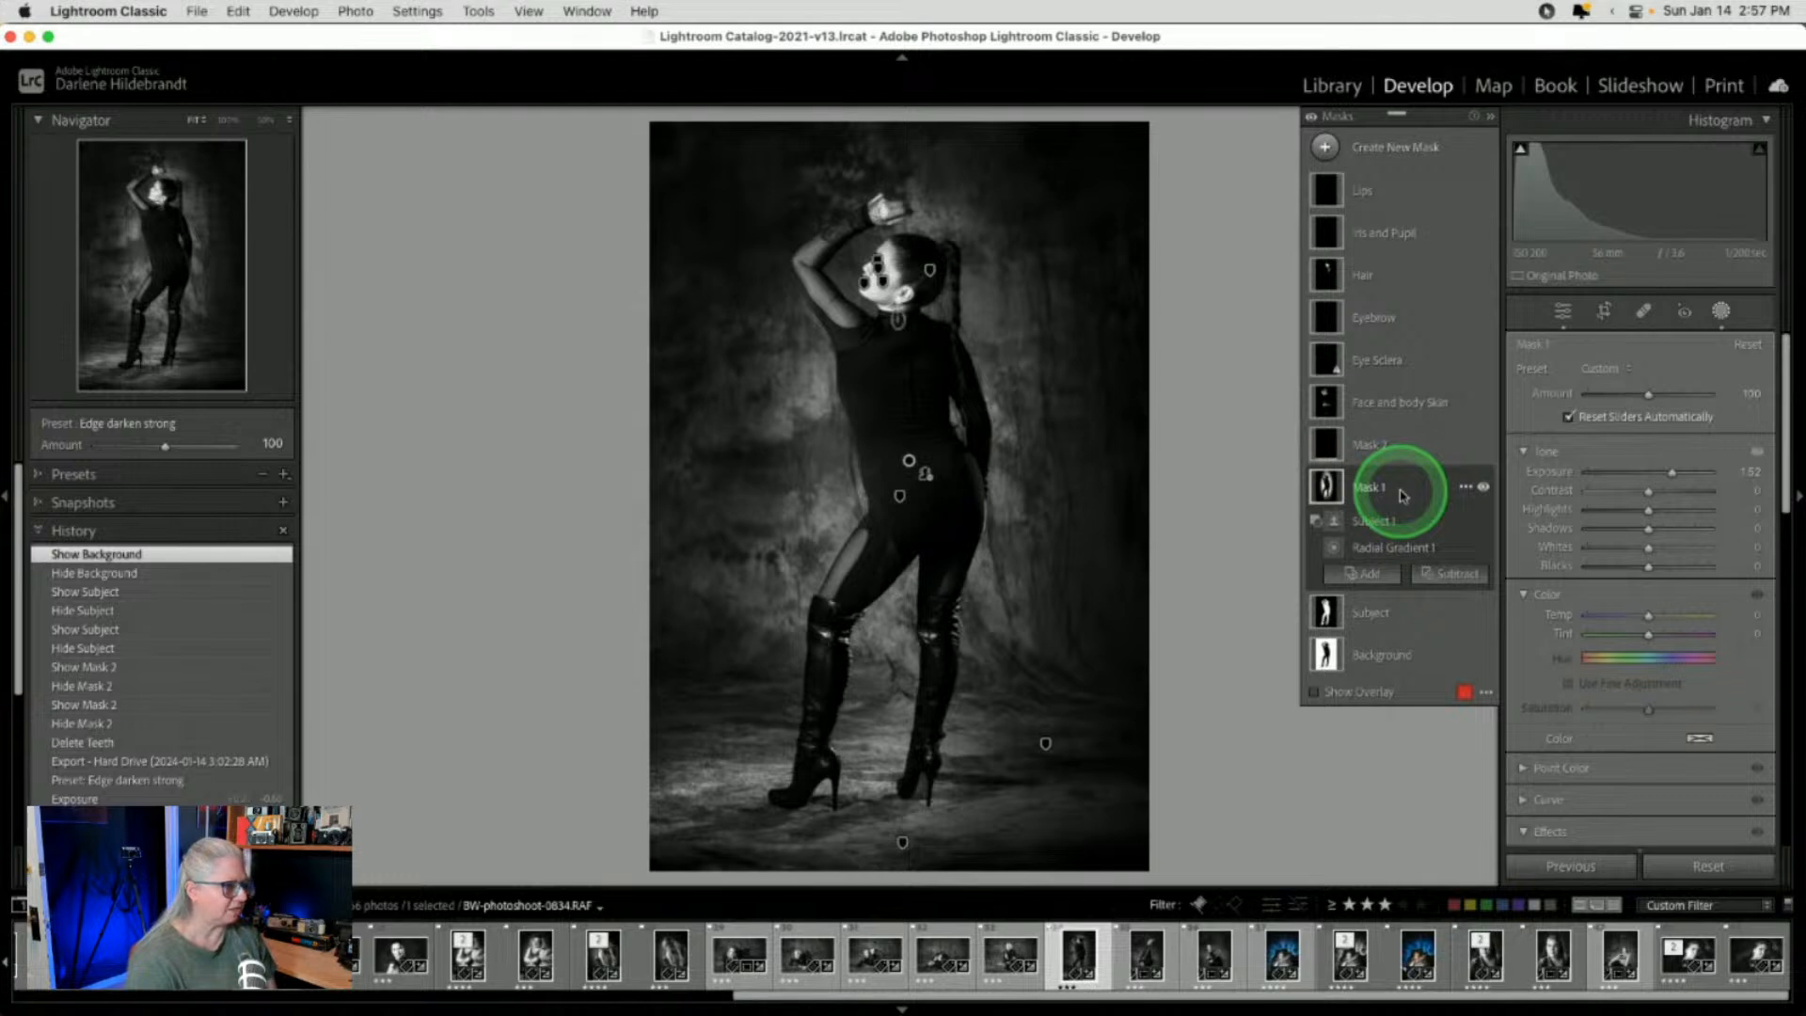
{"action": "left_click", "coordinate": [1400, 557]}
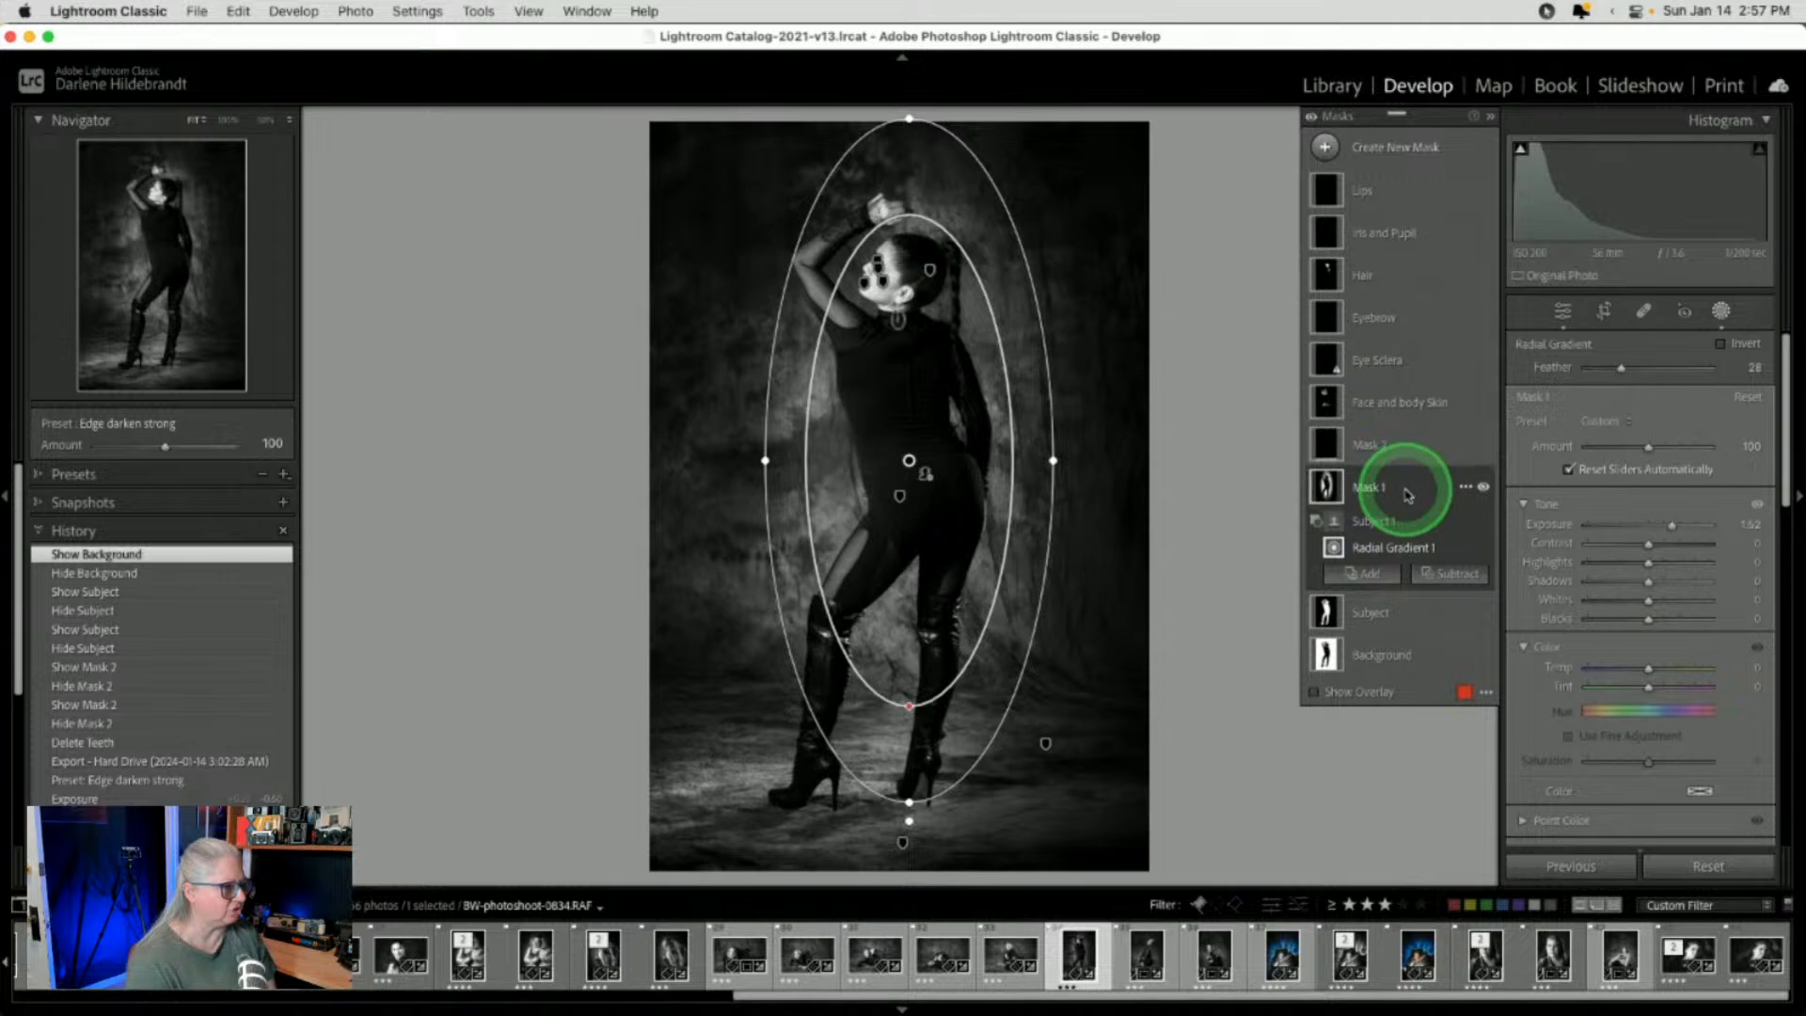
{"action": "left_click", "coordinate": [1483, 524]}
{"action": "left_click", "coordinate": [1483, 524]}
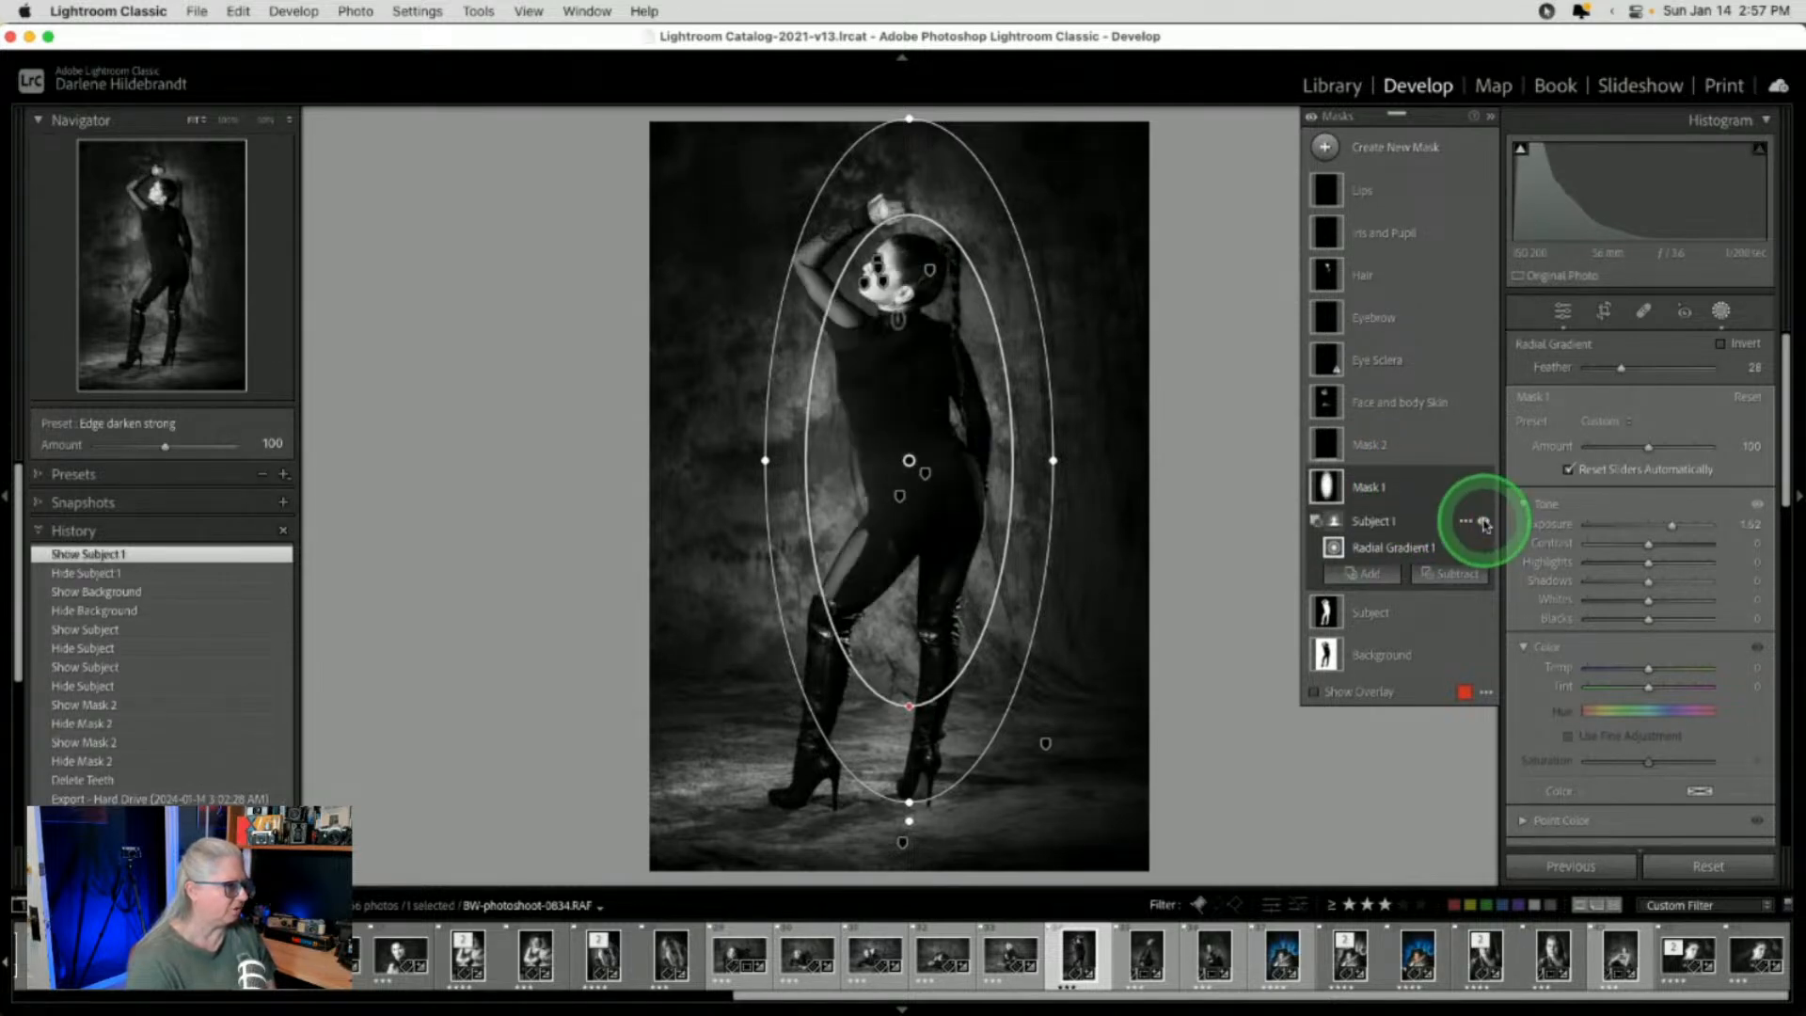
{"action": "left_click", "coordinate": [1483, 524]}
{"action": "left_click", "coordinate": [1484, 524]}
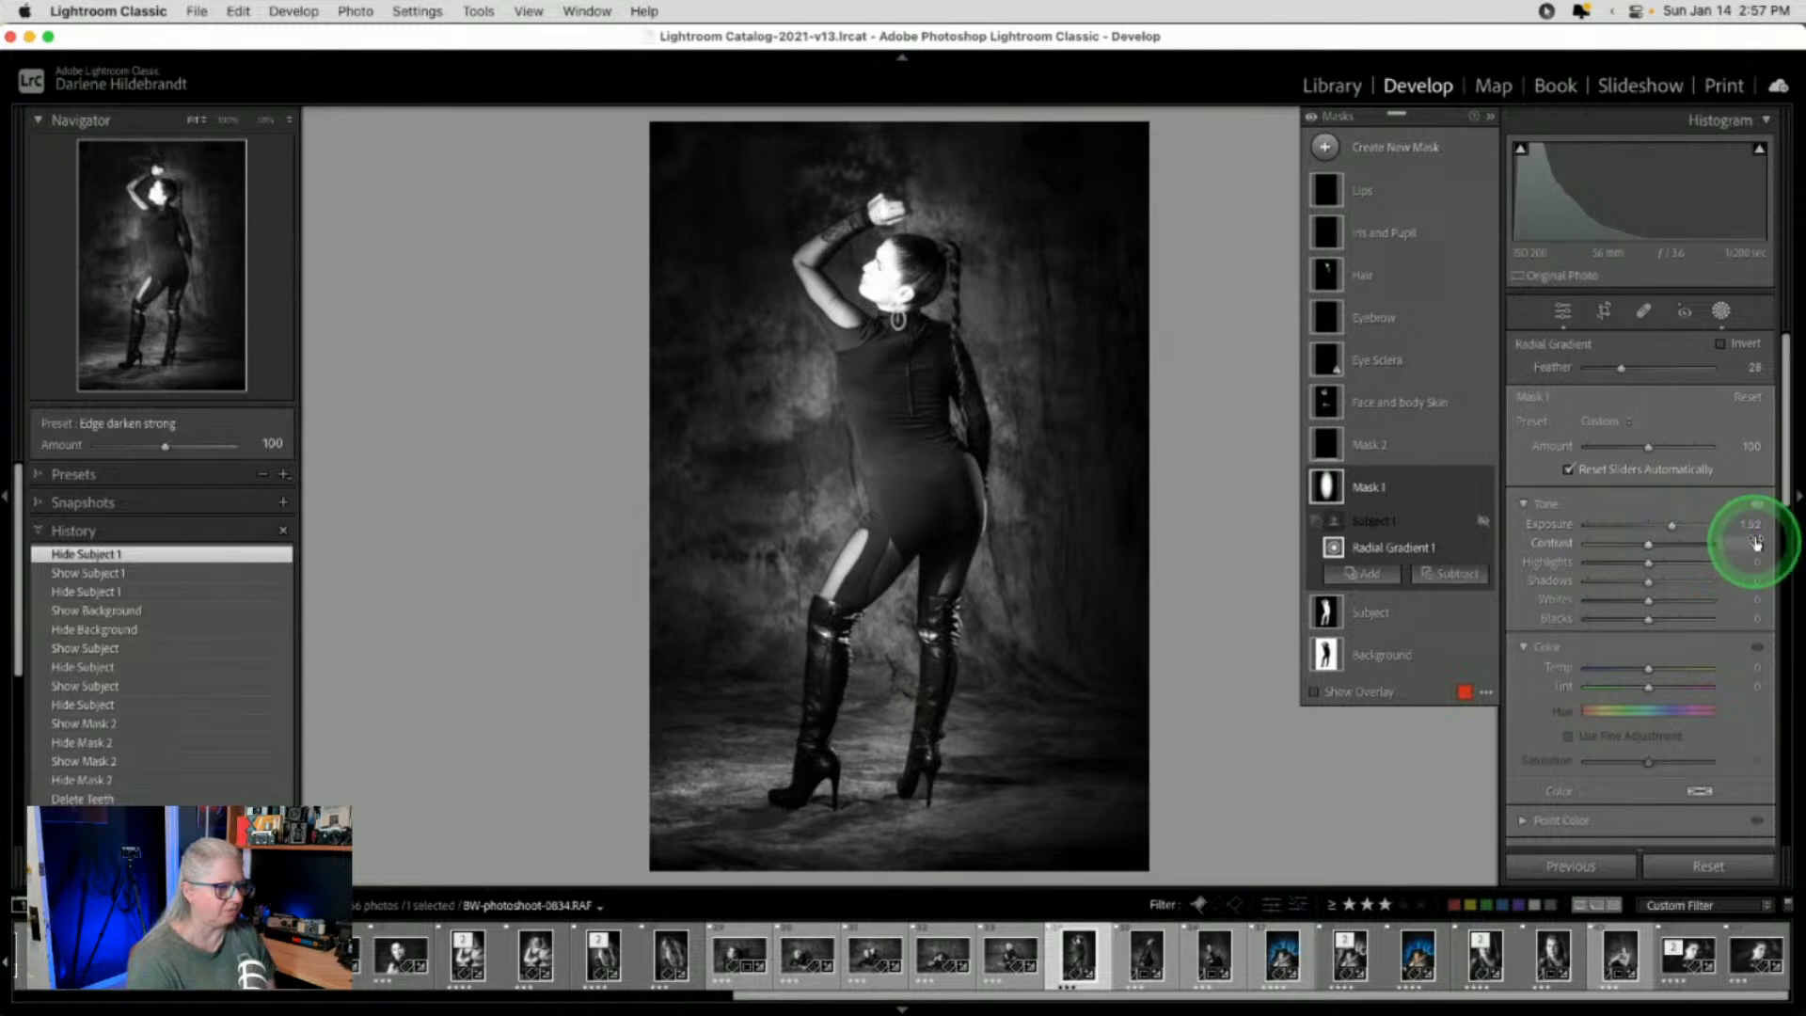
{"action": "left_click", "coordinate": [1485, 523]}
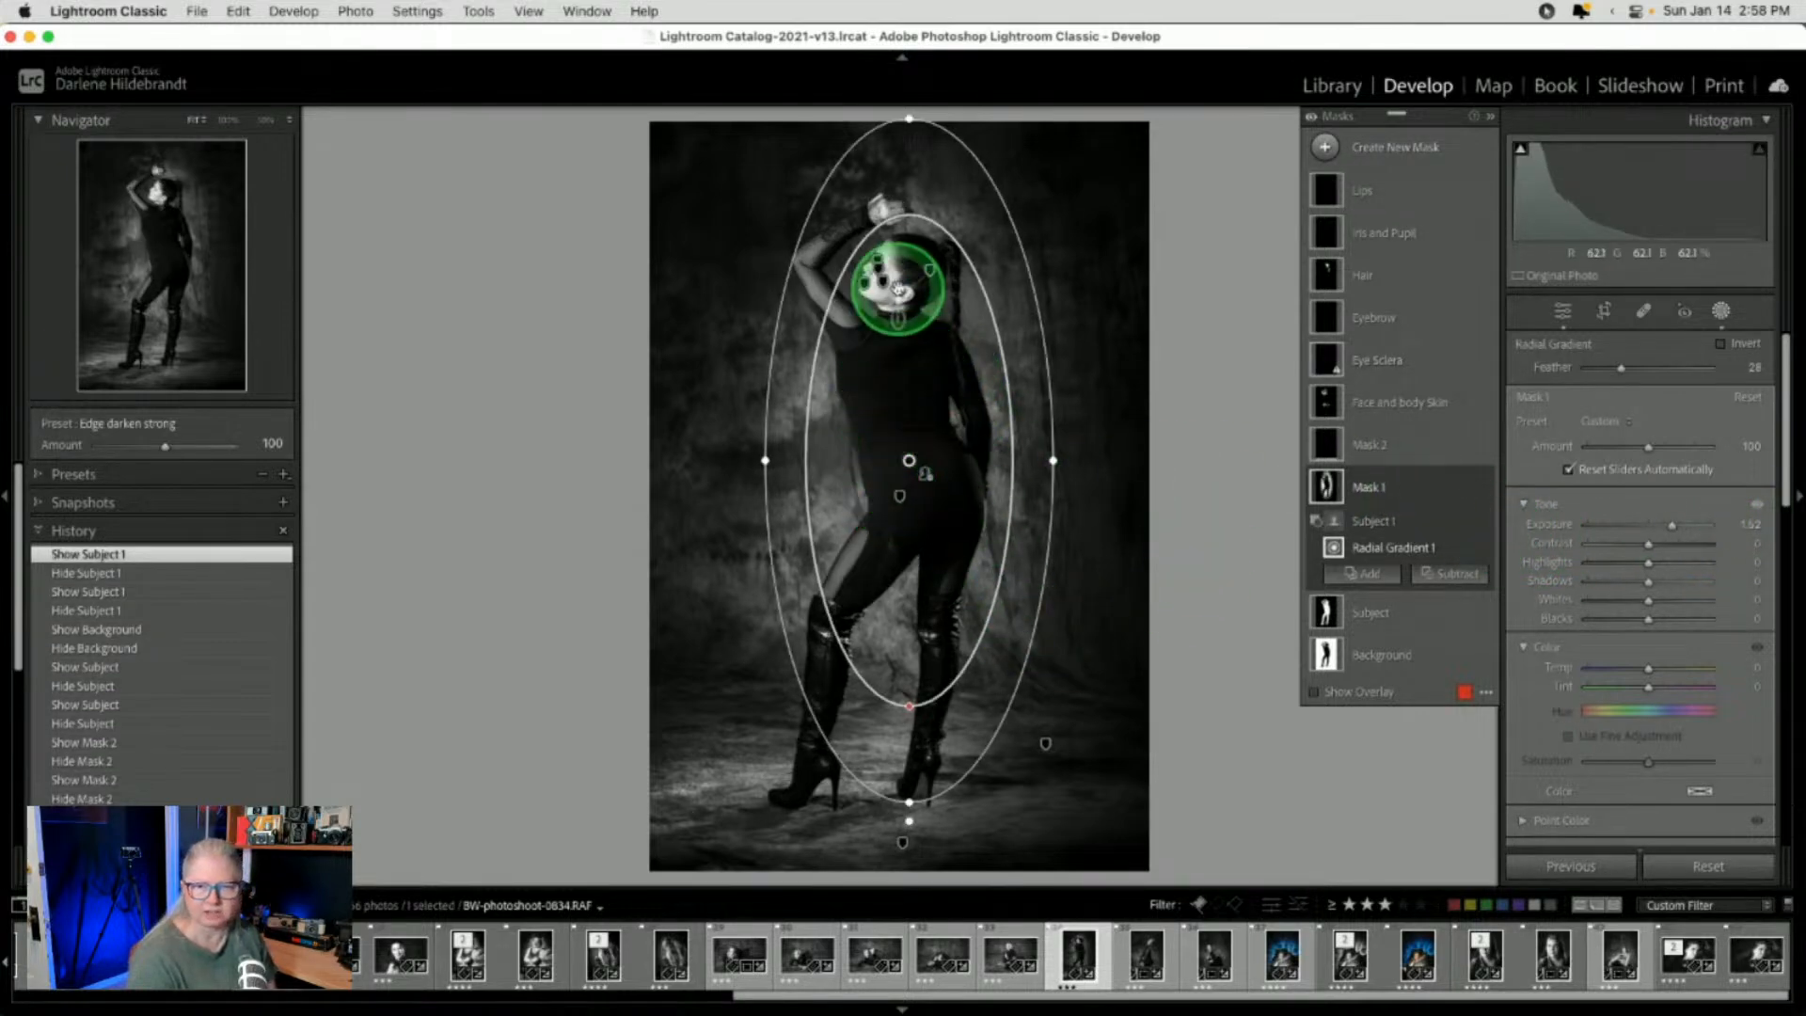
Nudge Mask 1's radial gradient slightly down and left, close masking, and compare the photo before and after
{"action": "mouse_move", "coordinate": [910, 463]}
{"action": "left_mouse_down"}
{"action": "mouse_move", "coordinate": [827, 476]}
{"action": "mouse_move", "coordinate": [989, 555]}
{"action": "mouse_move", "coordinate": [1020, 415]}
{"action": "mouse_move", "coordinate": [887, 363]}
{"action": "mouse_move", "coordinate": [742, 351]}
{"action": "mouse_move", "coordinate": [1068, 373]}
{"action": "mouse_move", "coordinate": [967, 613]}
{"action": "mouse_move", "coordinate": [718, 415]}
{"action": "mouse_move", "coordinate": [930, 568]}
{"action": "mouse_move", "coordinate": [948, 422]}
{"action": "mouse_move", "coordinate": [891, 468]}
{"action": "mouse_move", "coordinate": [908, 467]}
{"action": "left_mouse_up"}
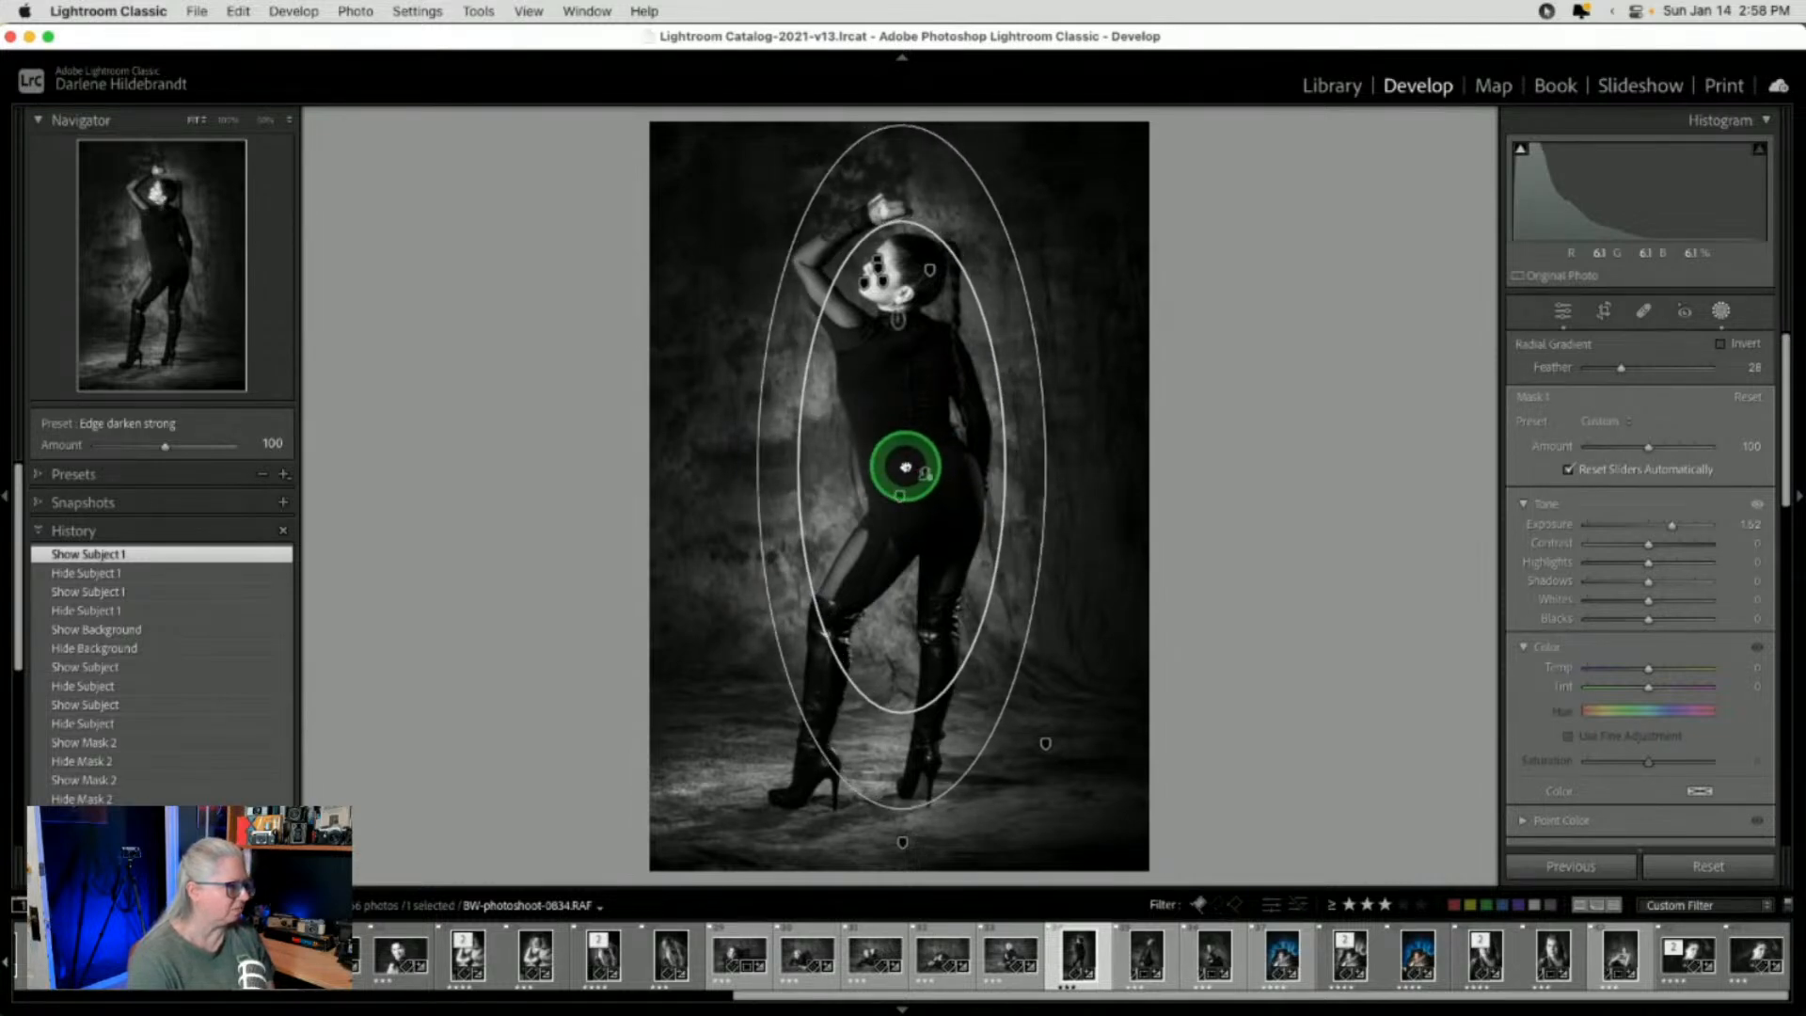
{"action": "left_click", "coordinate": [1720, 313]}
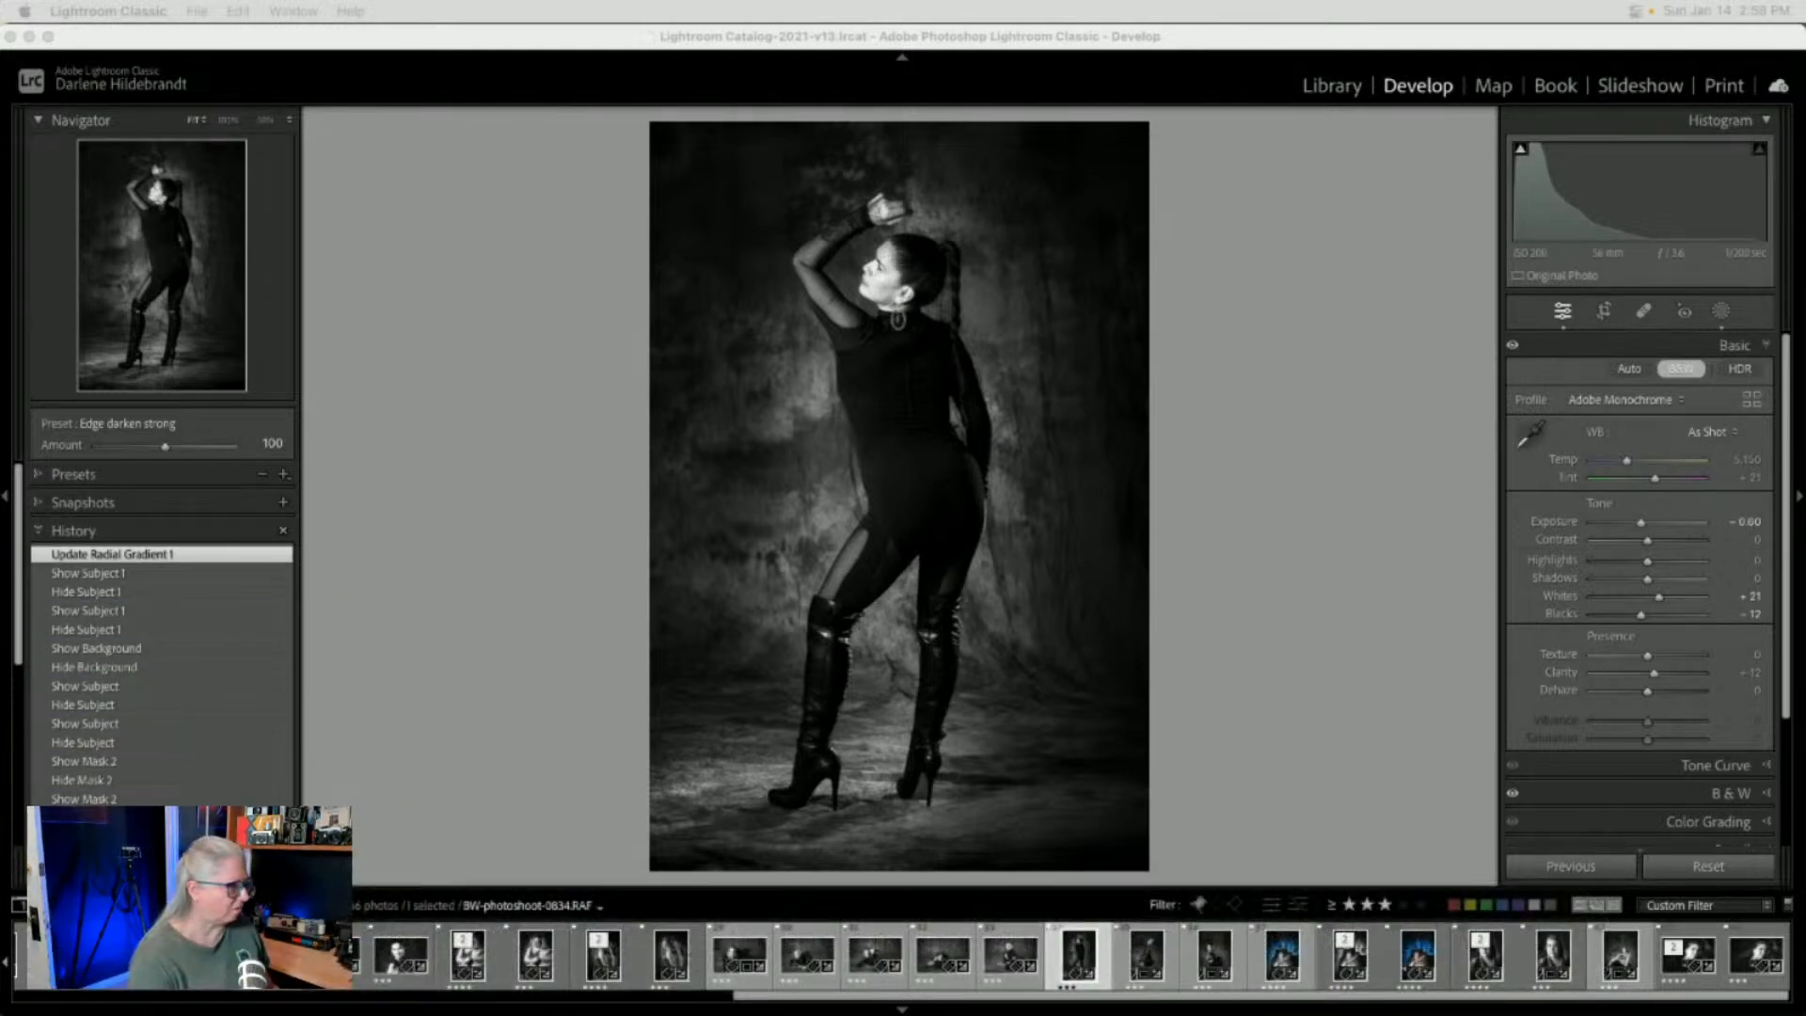
{"action": "left_click", "coordinate": [1259, 593]}
{"action": "key", "text": "backslash"}
{"action": "key", "text": "backslash"}
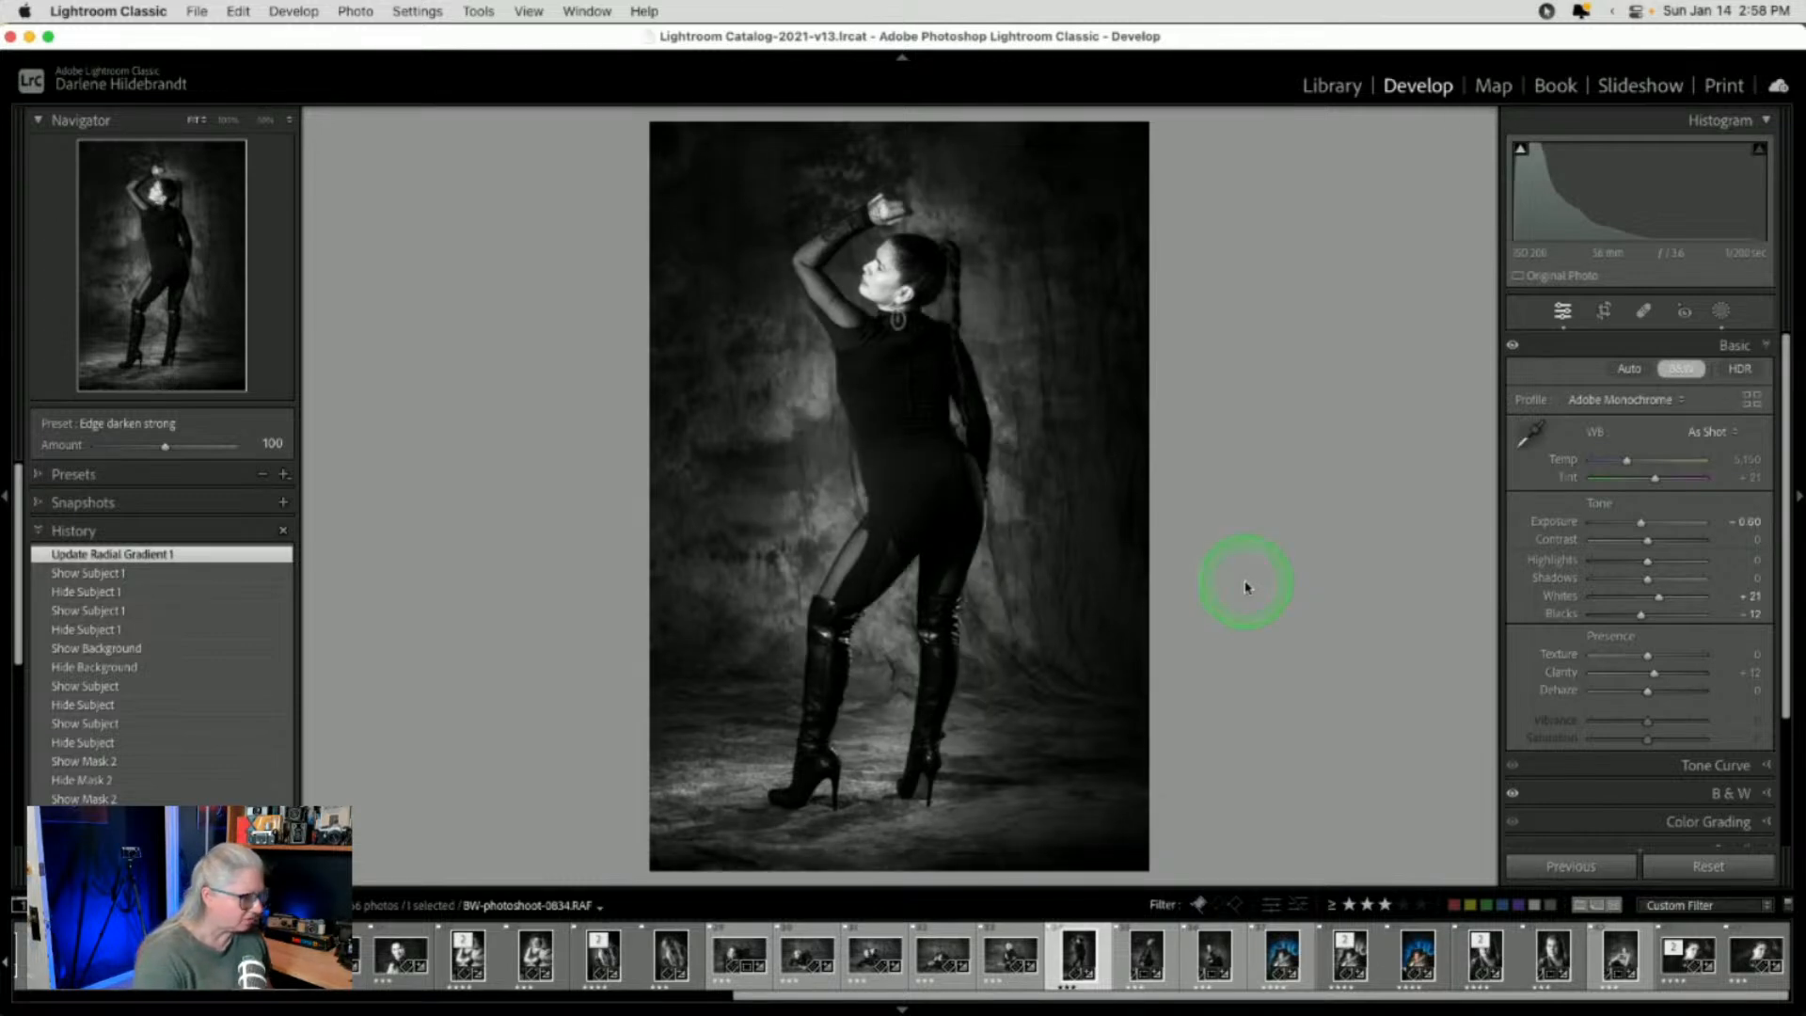
Reset all settings to inspect the original colour backdrop up close, and undo the reset
{"action": "left_click", "coordinate": [1710, 866]}
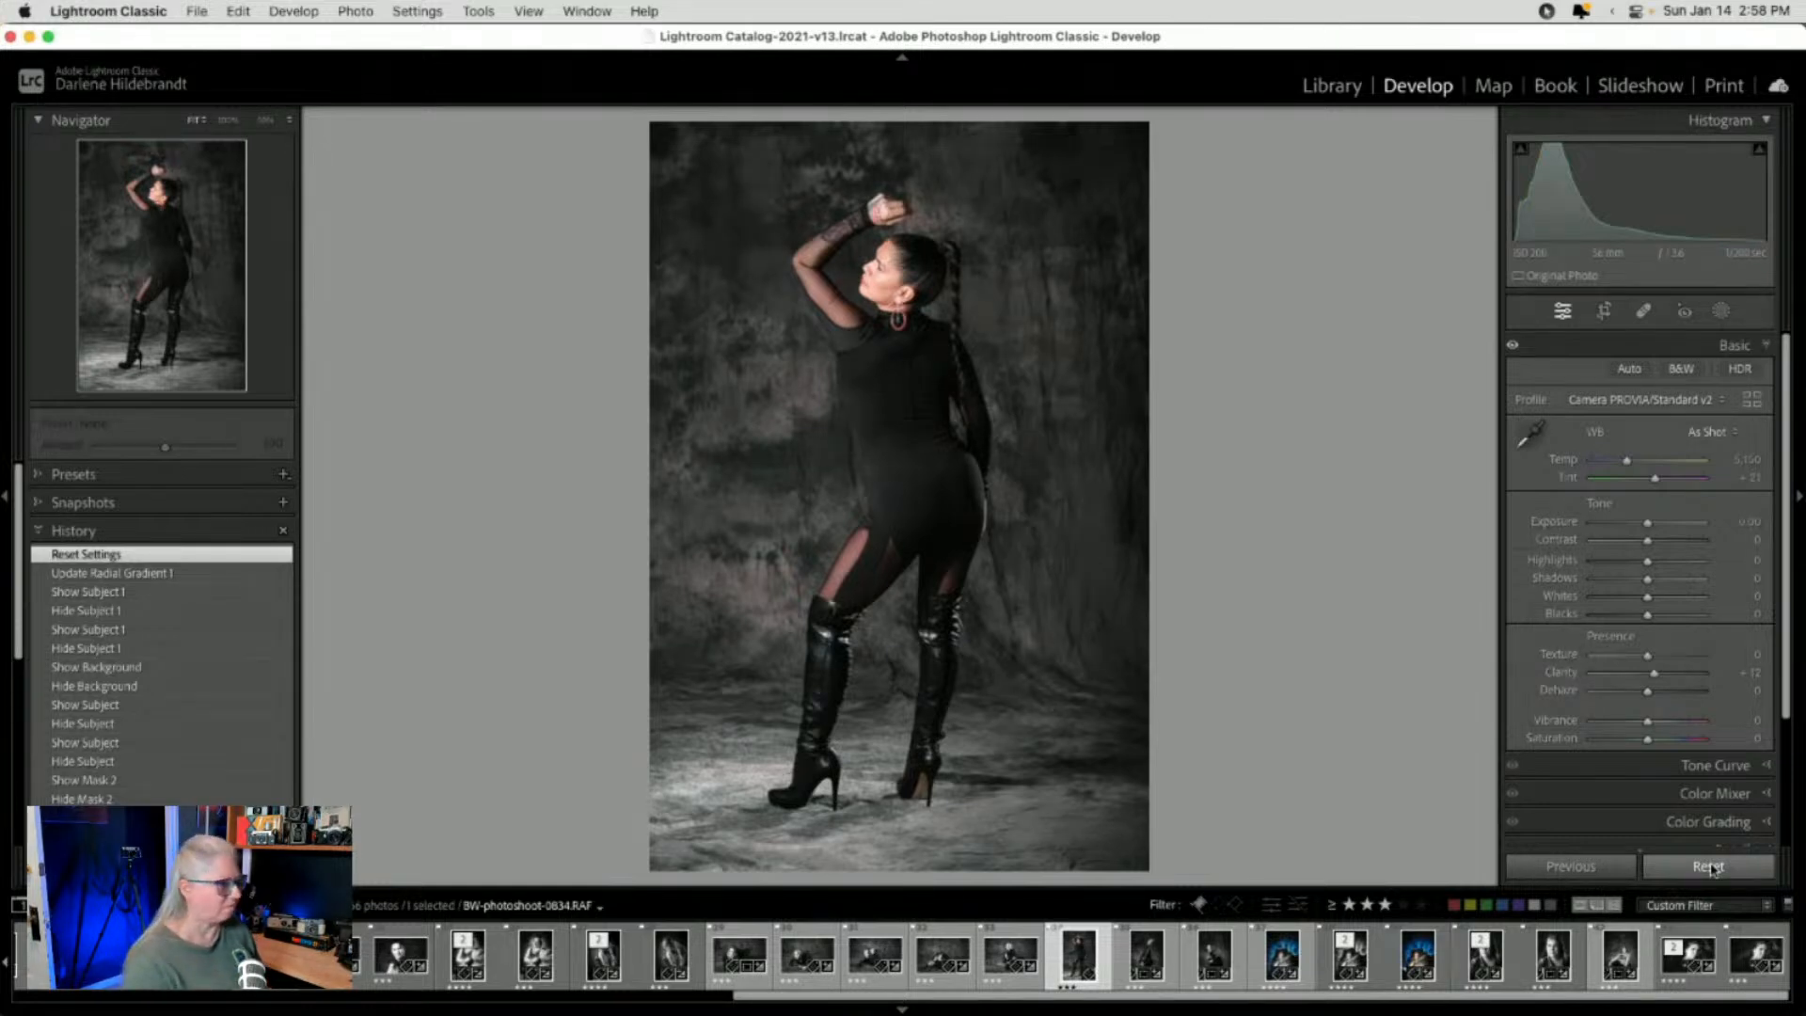
{"action": "left_click", "coordinate": [729, 497]}
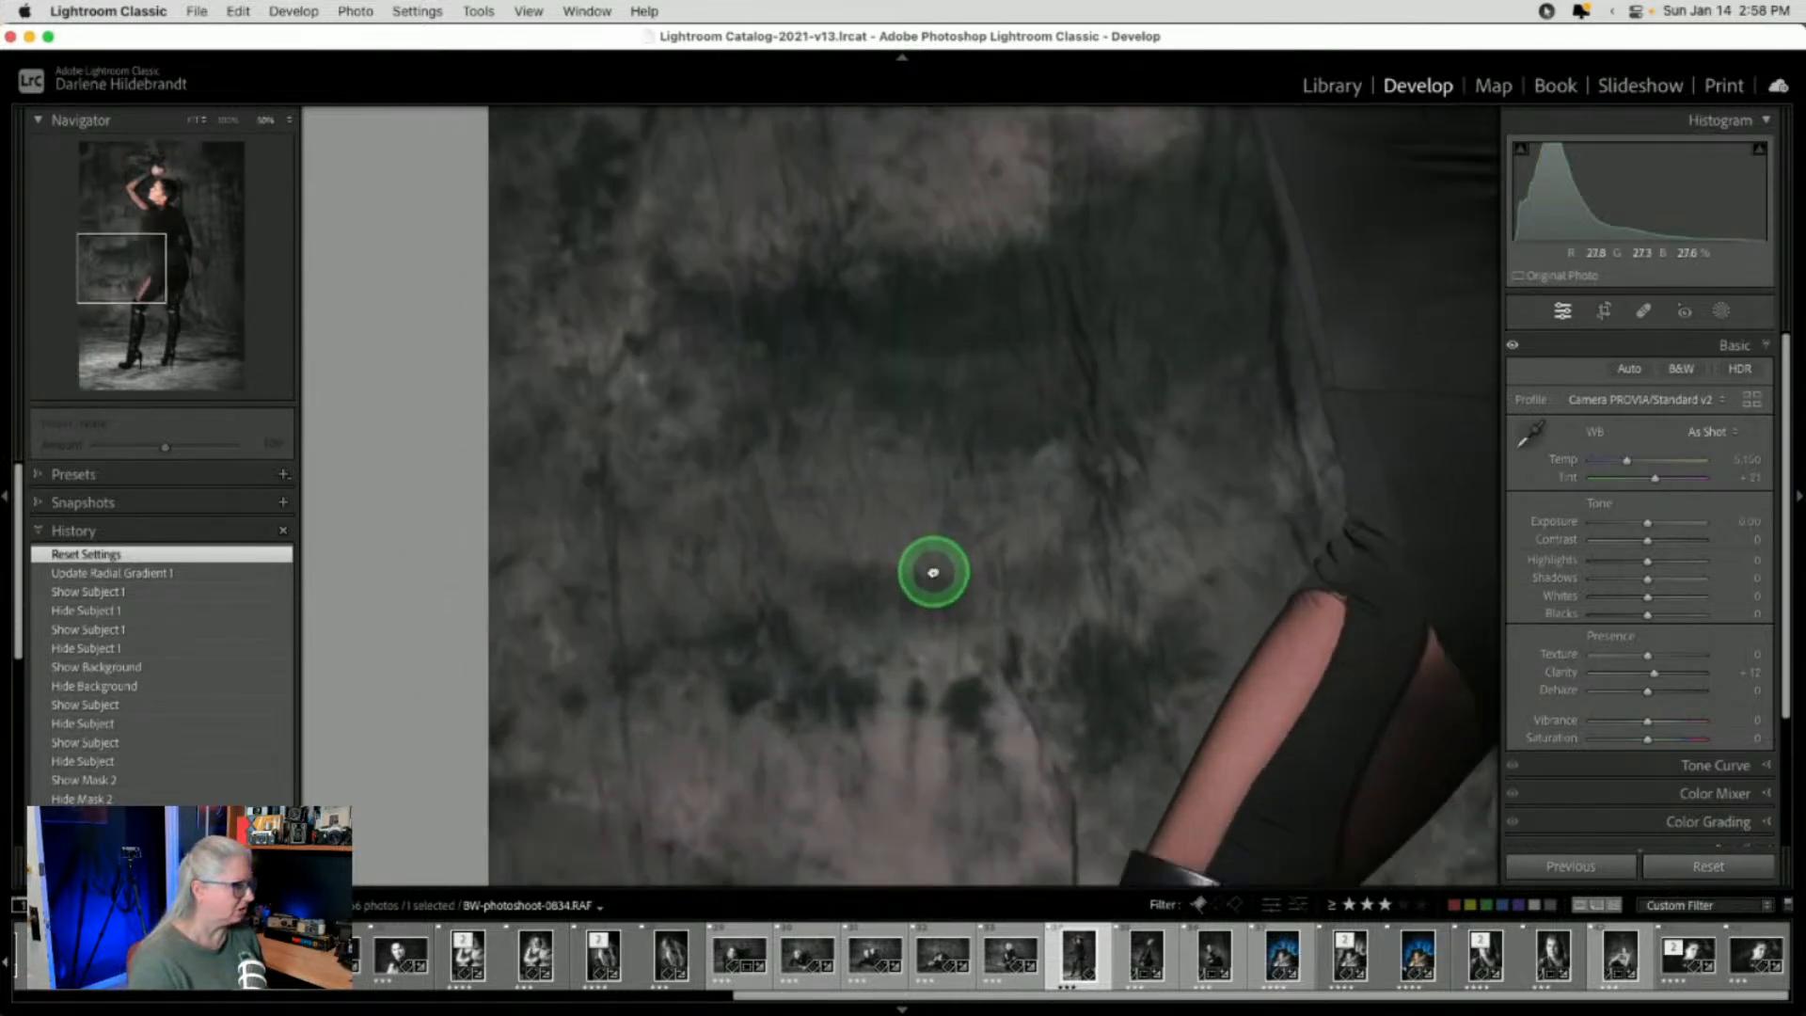
{"action": "left_click_drag", "start_coordinate": [933, 572], "coordinate": [968, 347]}
{"action": "left_click_drag", "start_coordinate": [904, 677], "coordinate": [948, 689]}
{"action": "left_click", "coordinate": [980, 468]}
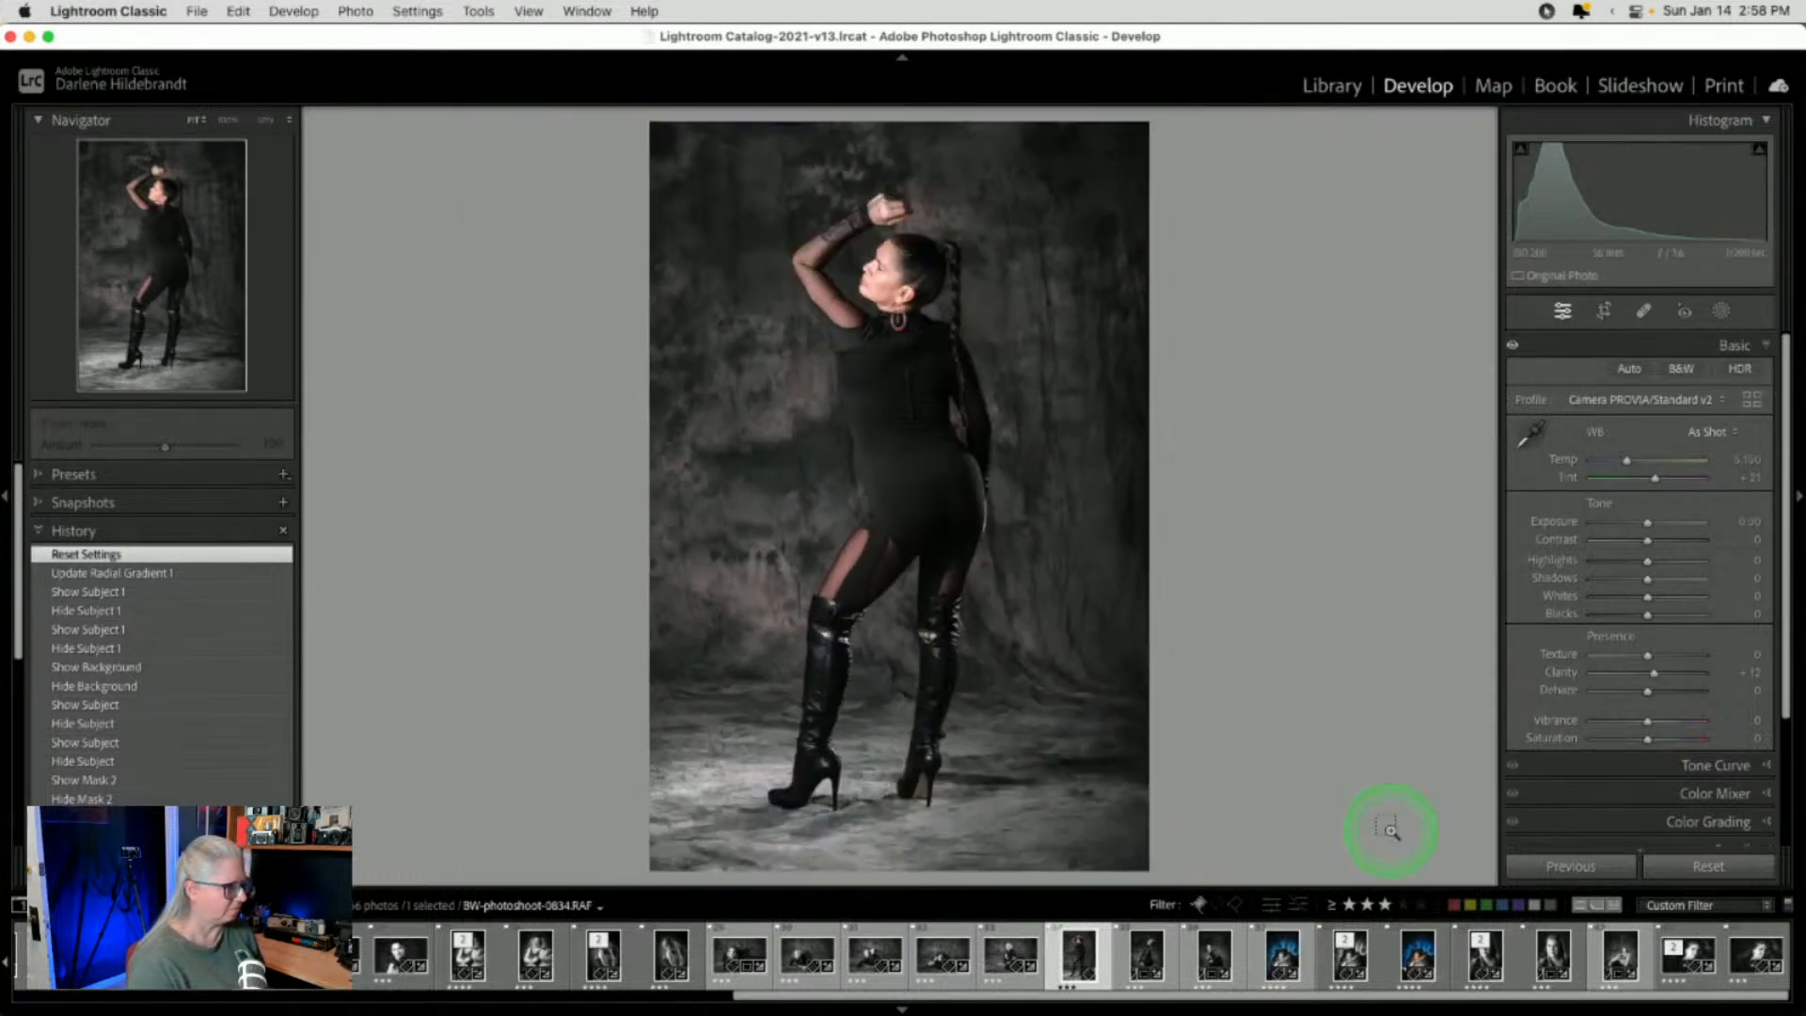
{"action": "key", "text": "super+z"}
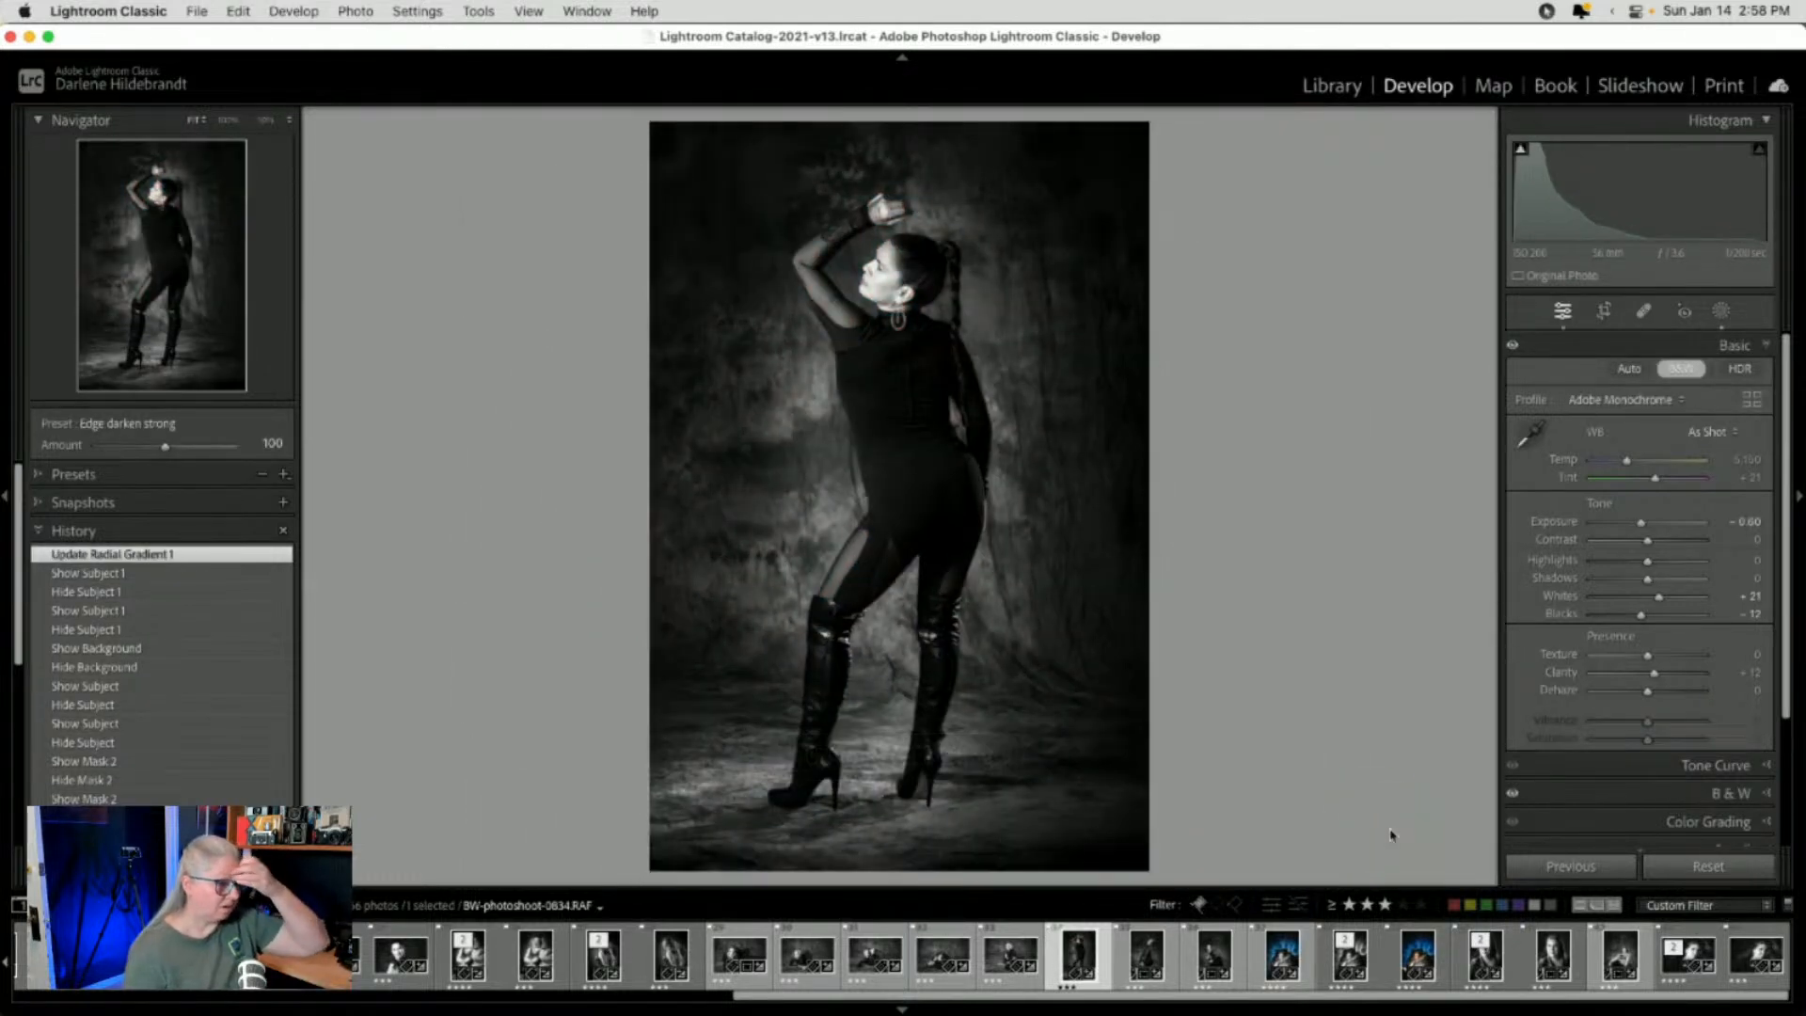
Open the light-painting fan portrait BW-photoshoot-0874-Edit and compare it with its full-colour Copy 1 and black-and-white RAF version
{"action": "key", "text": "g"}
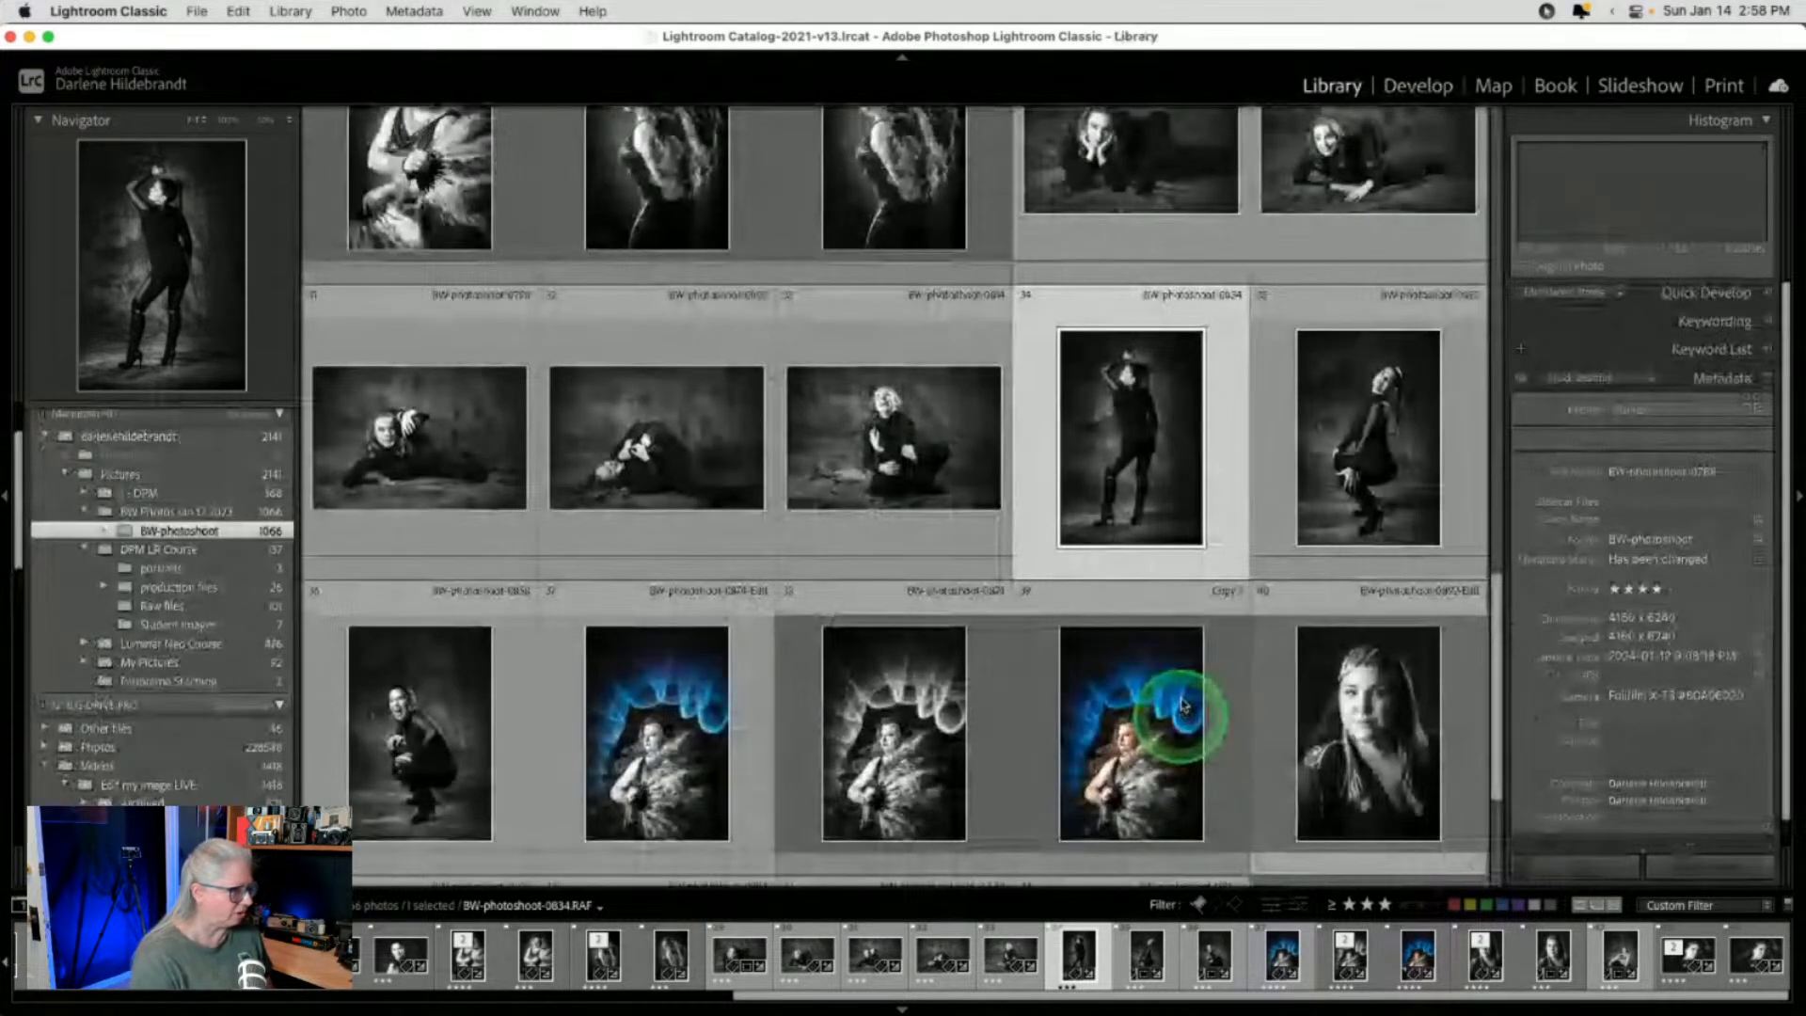
{"action": "double_click", "coordinate": [1183, 705]}
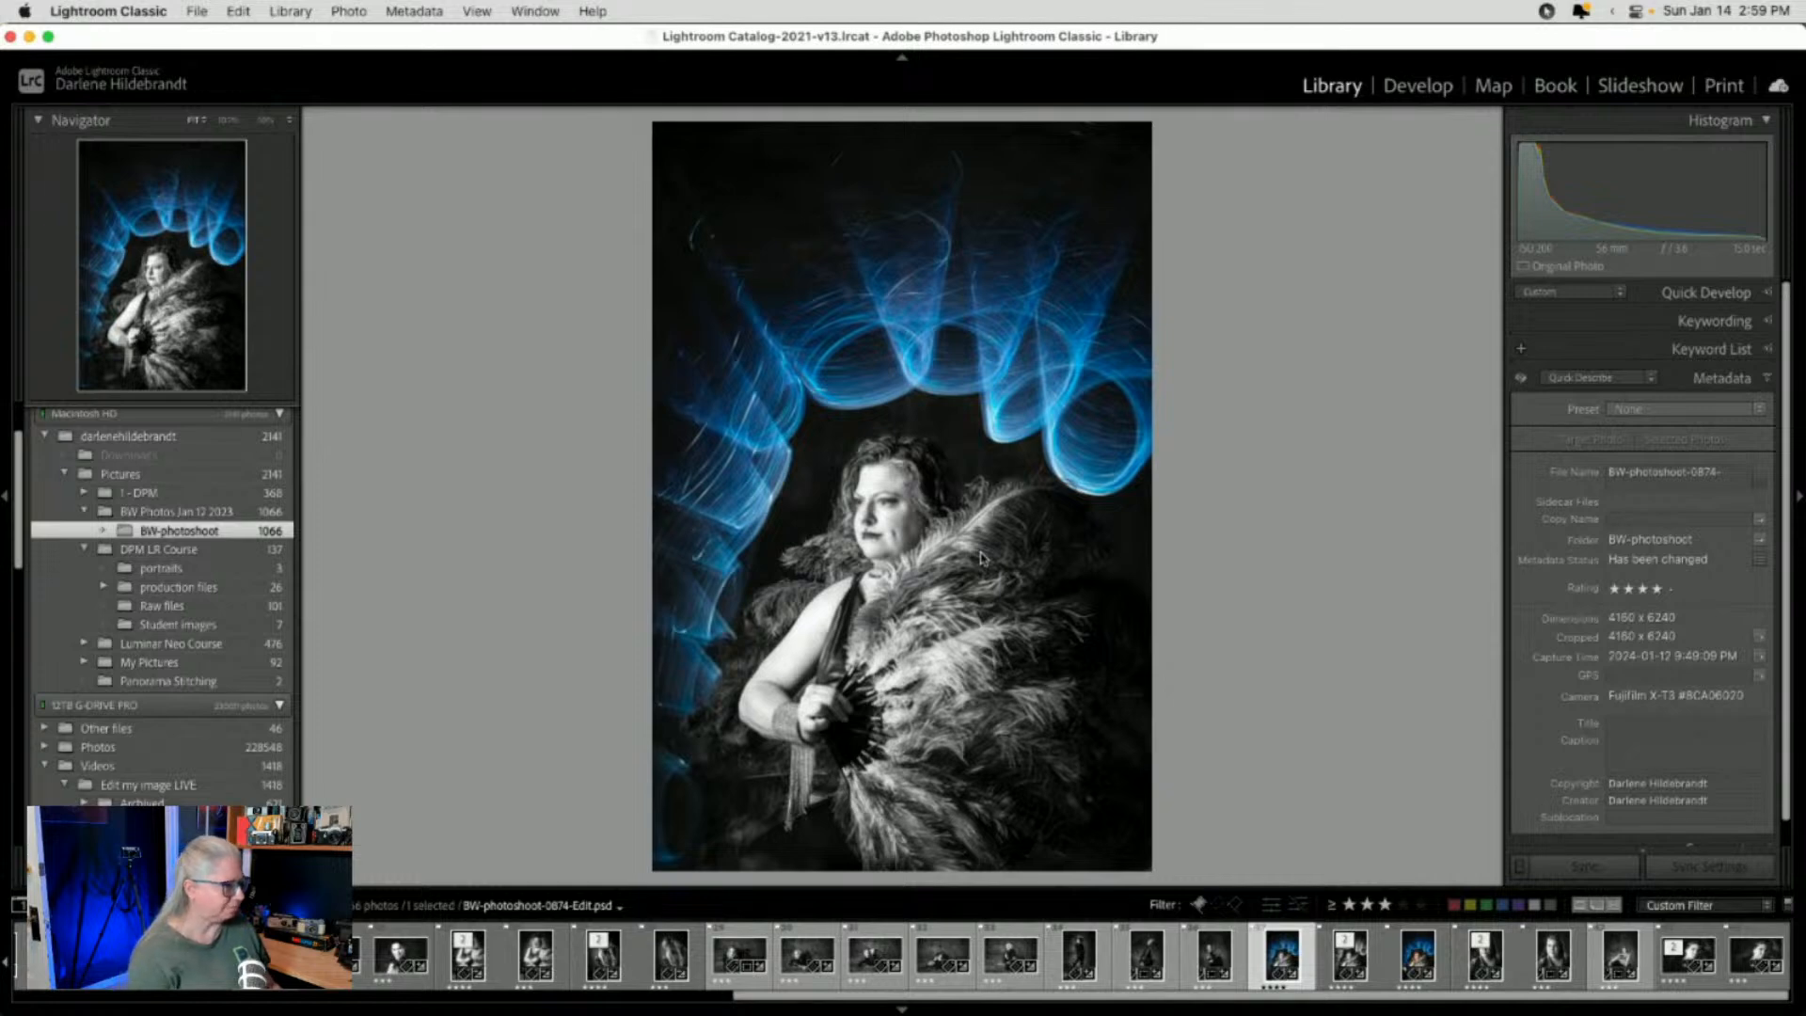
{"action": "left_click", "coordinate": [1389, 968]}
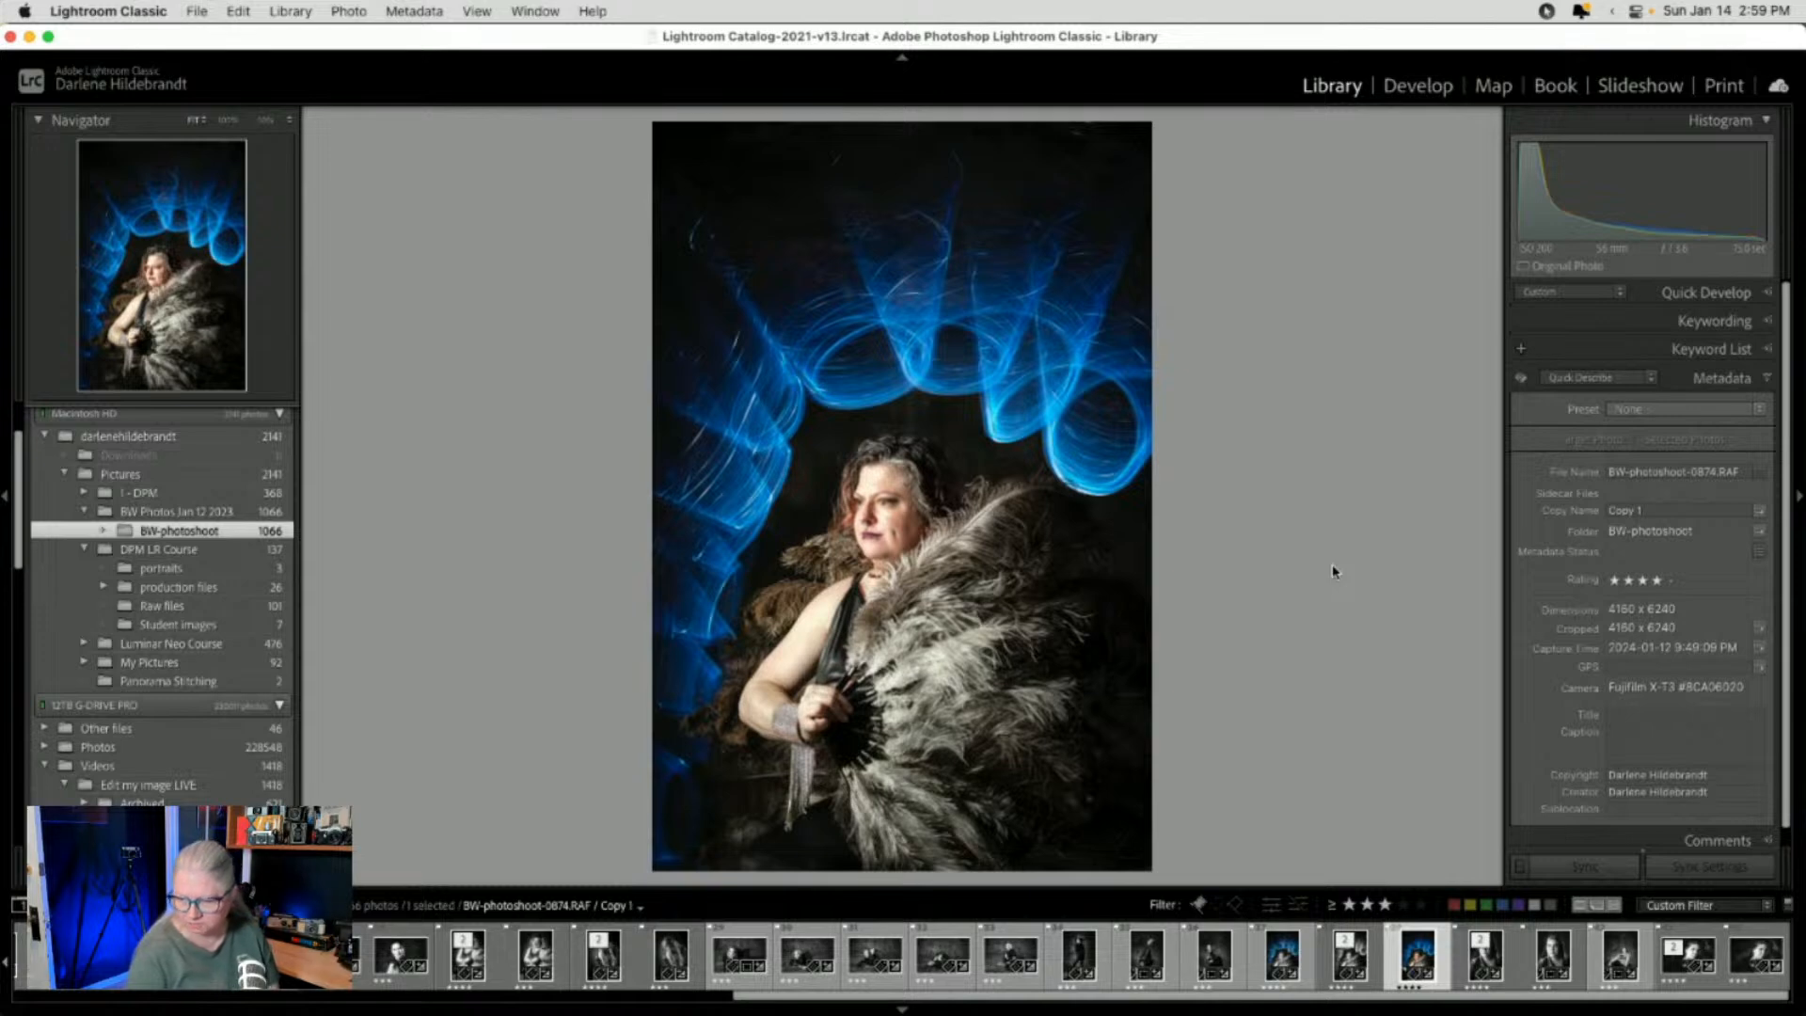
{"action": "key", "text": "Left"}
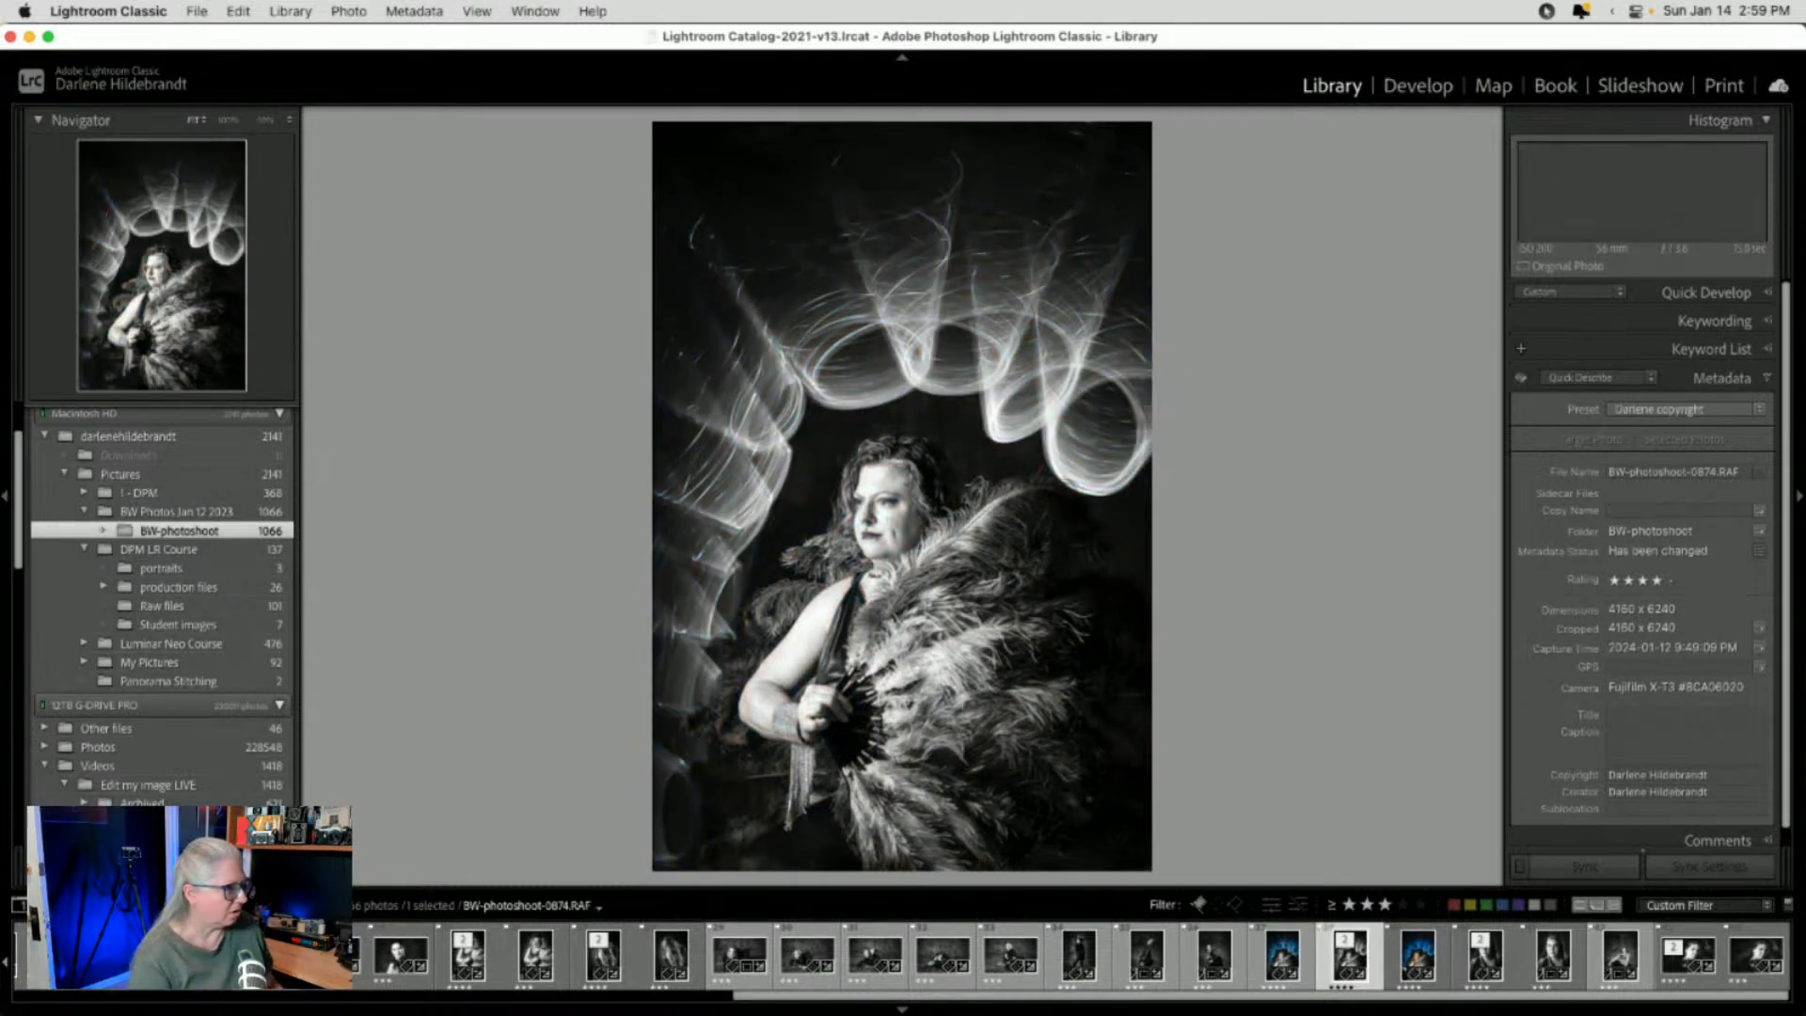
{"action": "key", "text": "Left"}
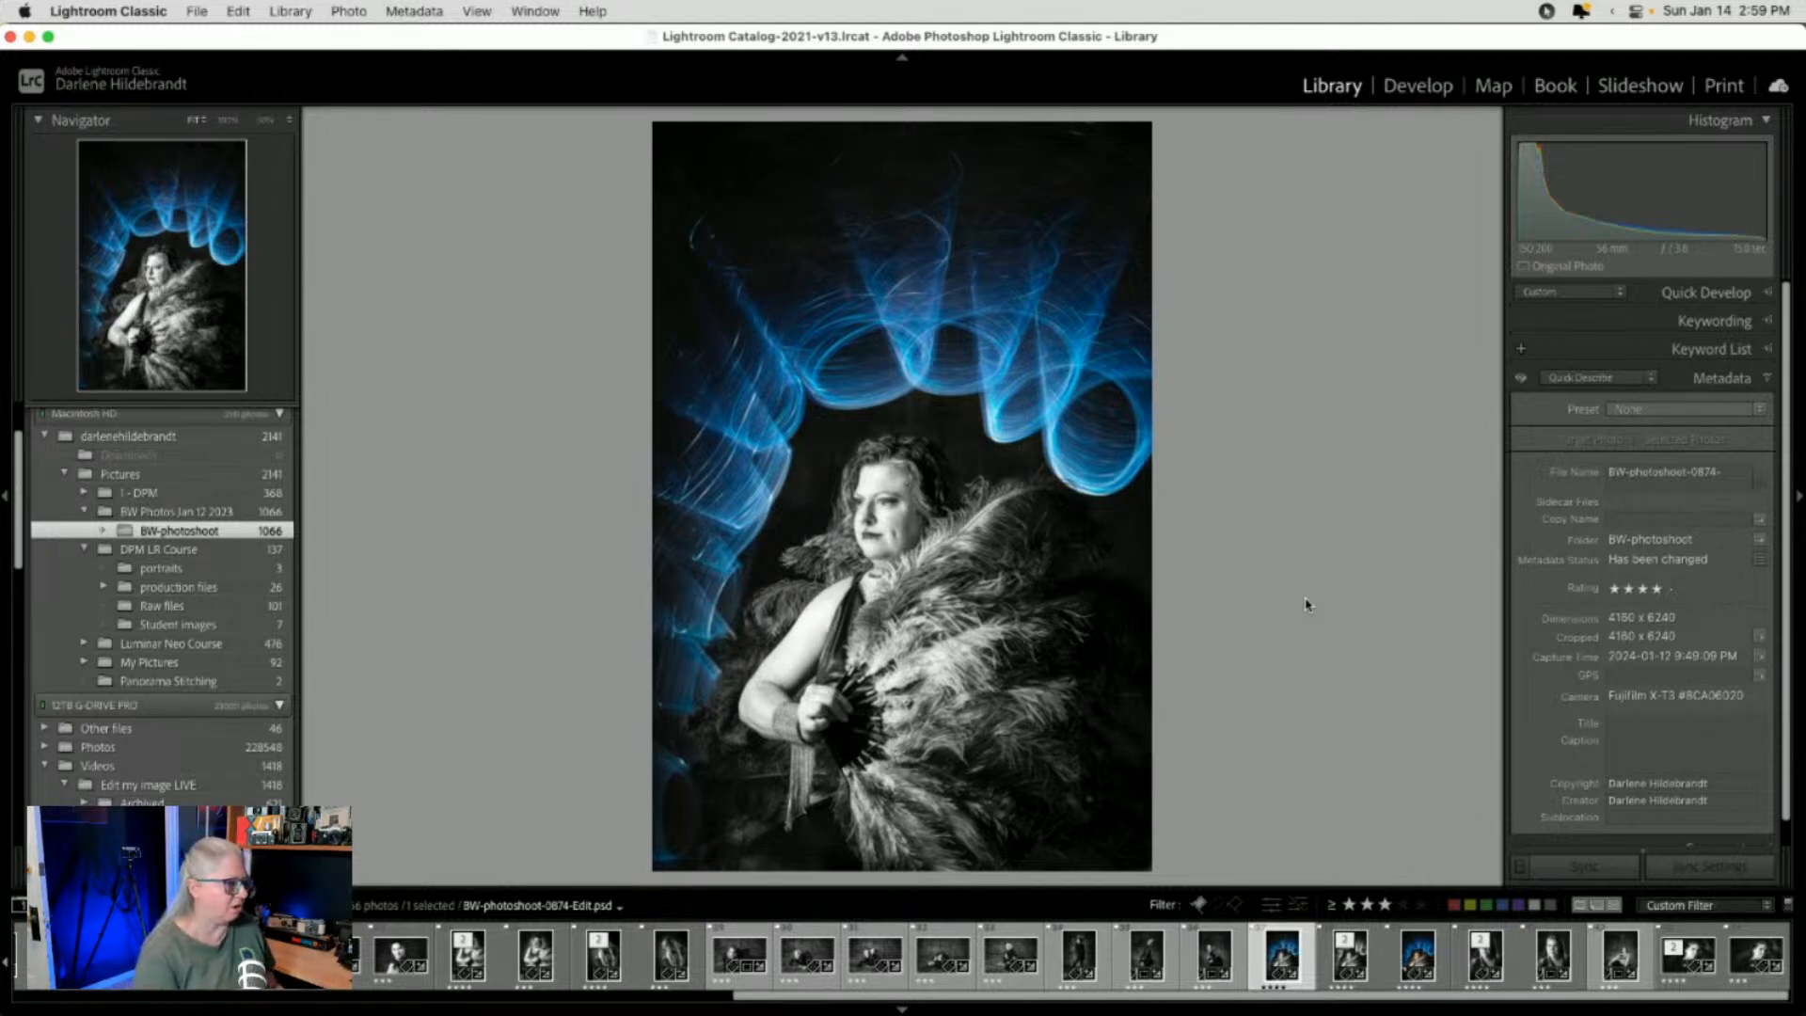
Compare the three light-painting fan portrait versions side by side in Survey view with all panels hidden
{"action": "key", "text": "v"}
{"action": "key", "text": "v"}
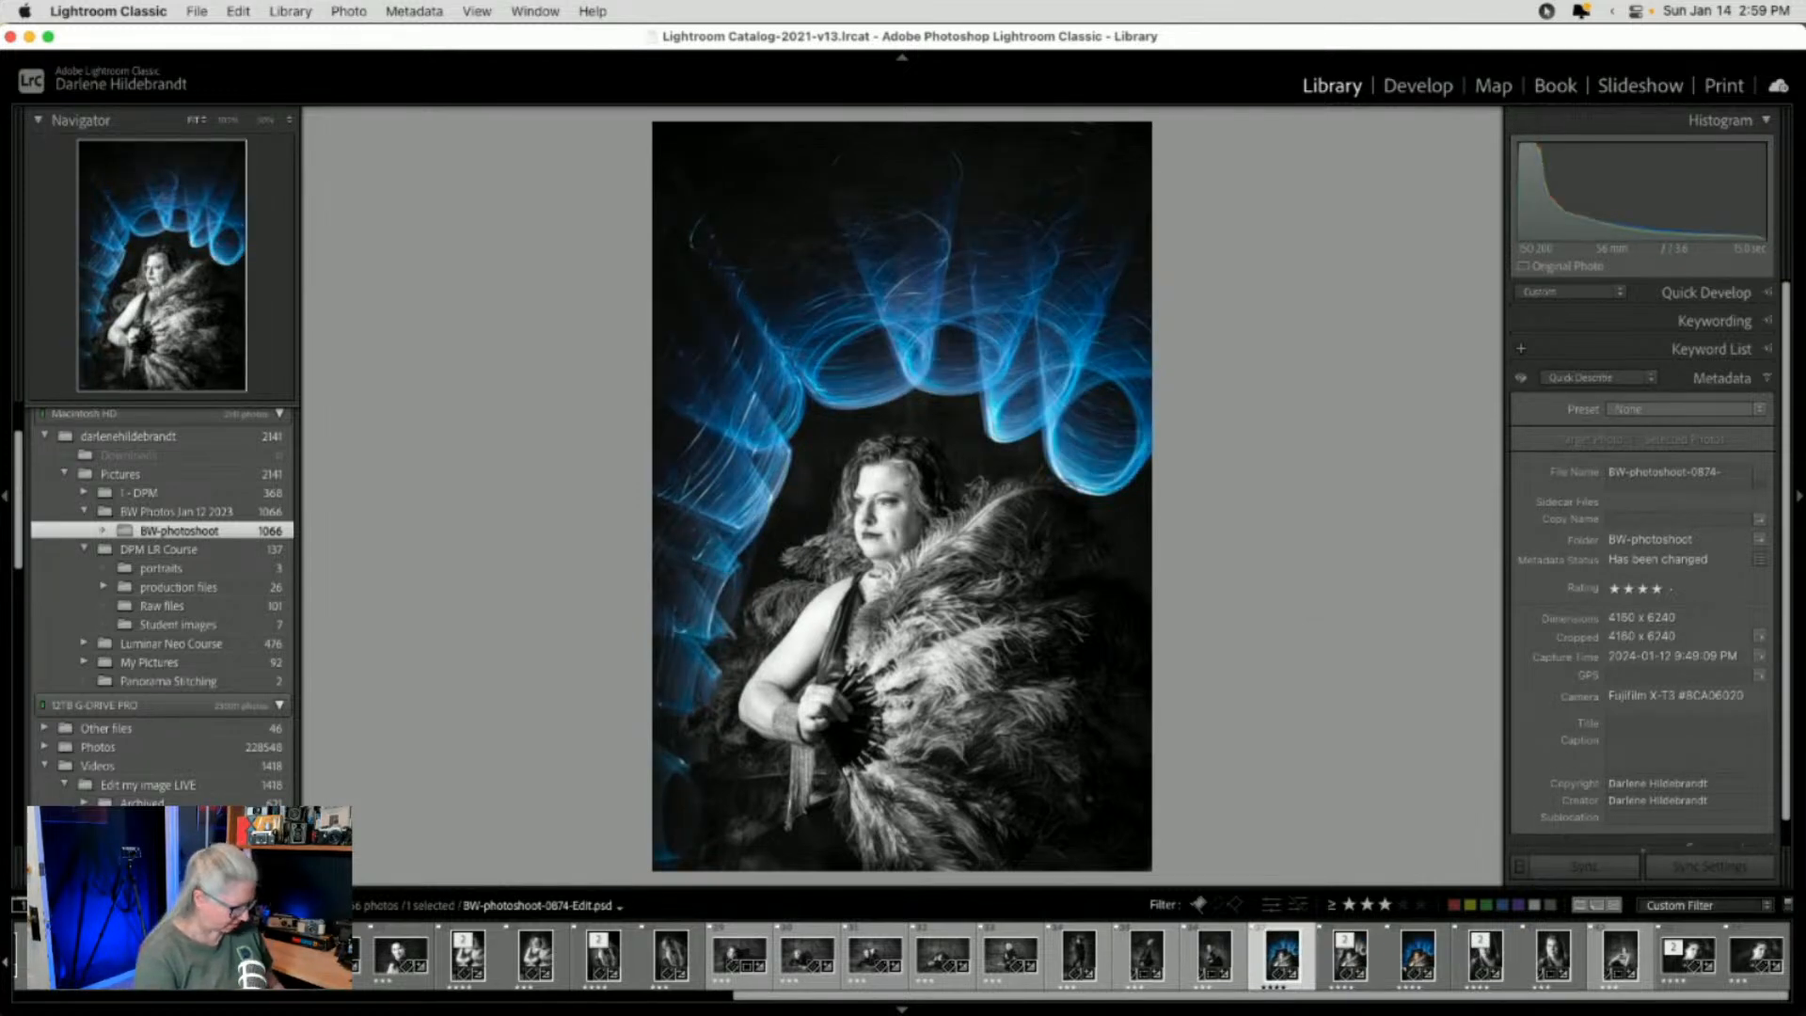
{"action": "key", "text": "shift+Right"}
{"action": "key", "text": "n"}
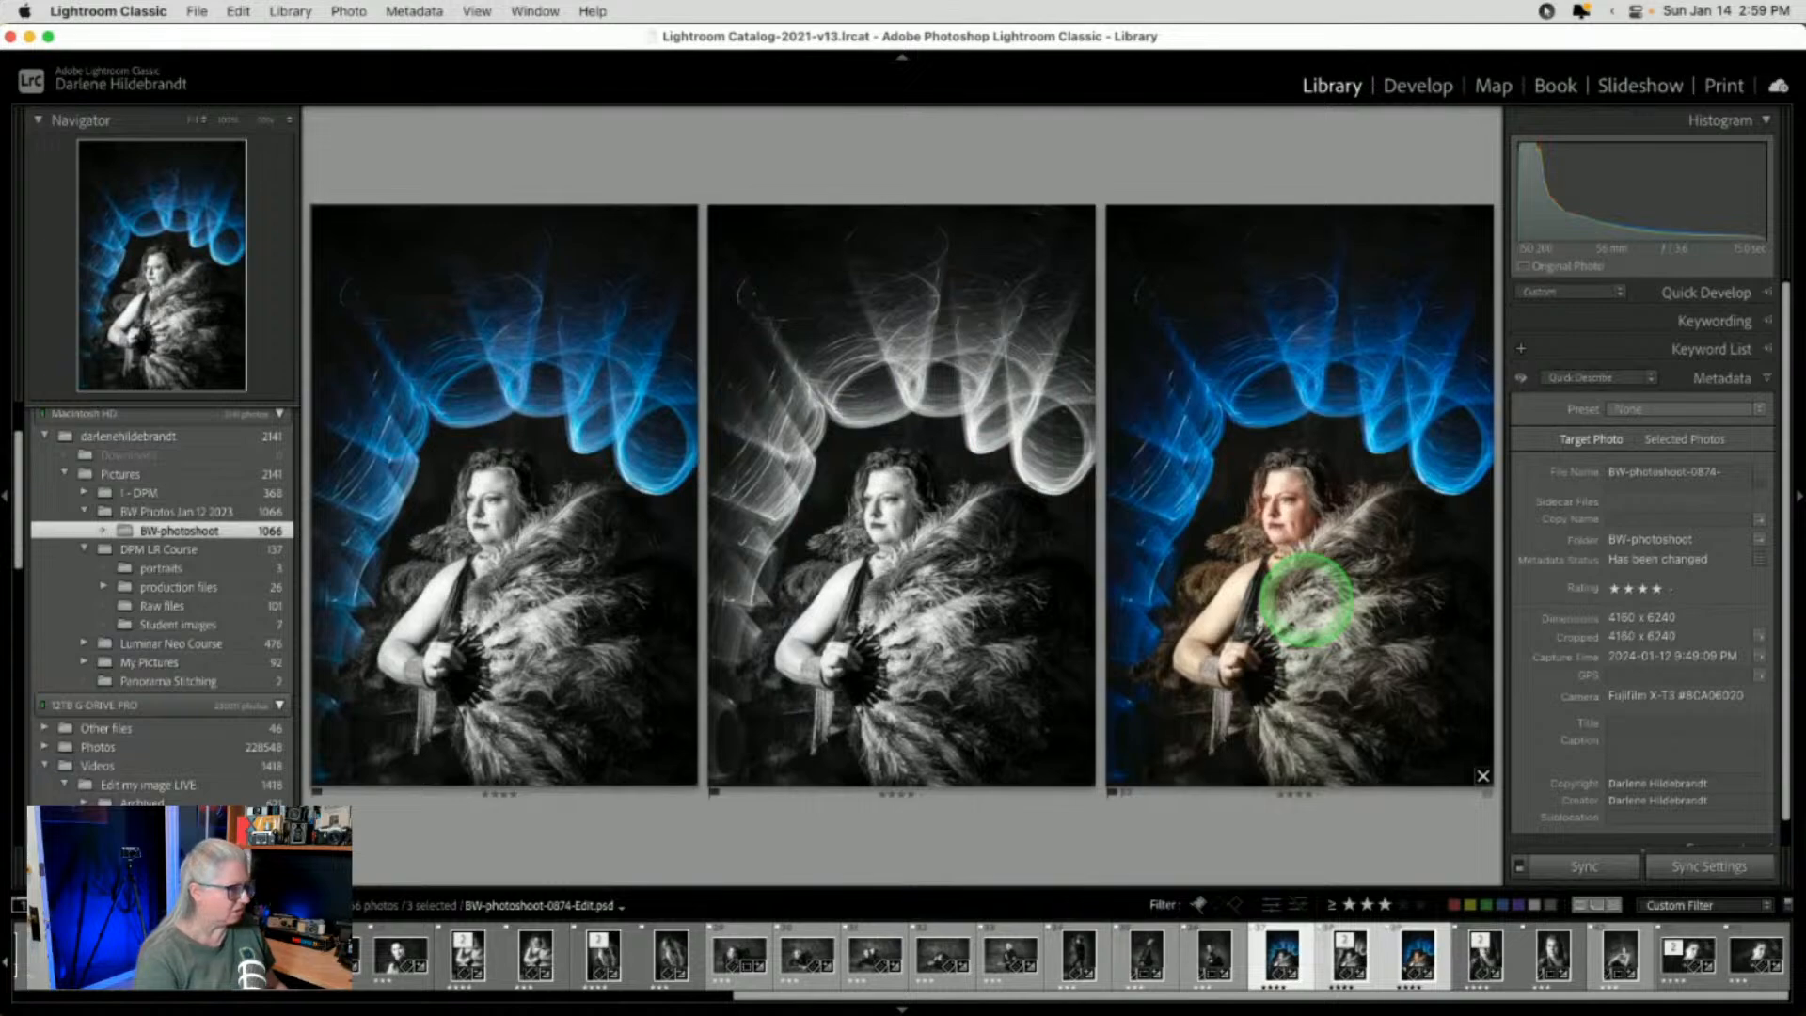
{"action": "key", "text": "shift+Tab"}
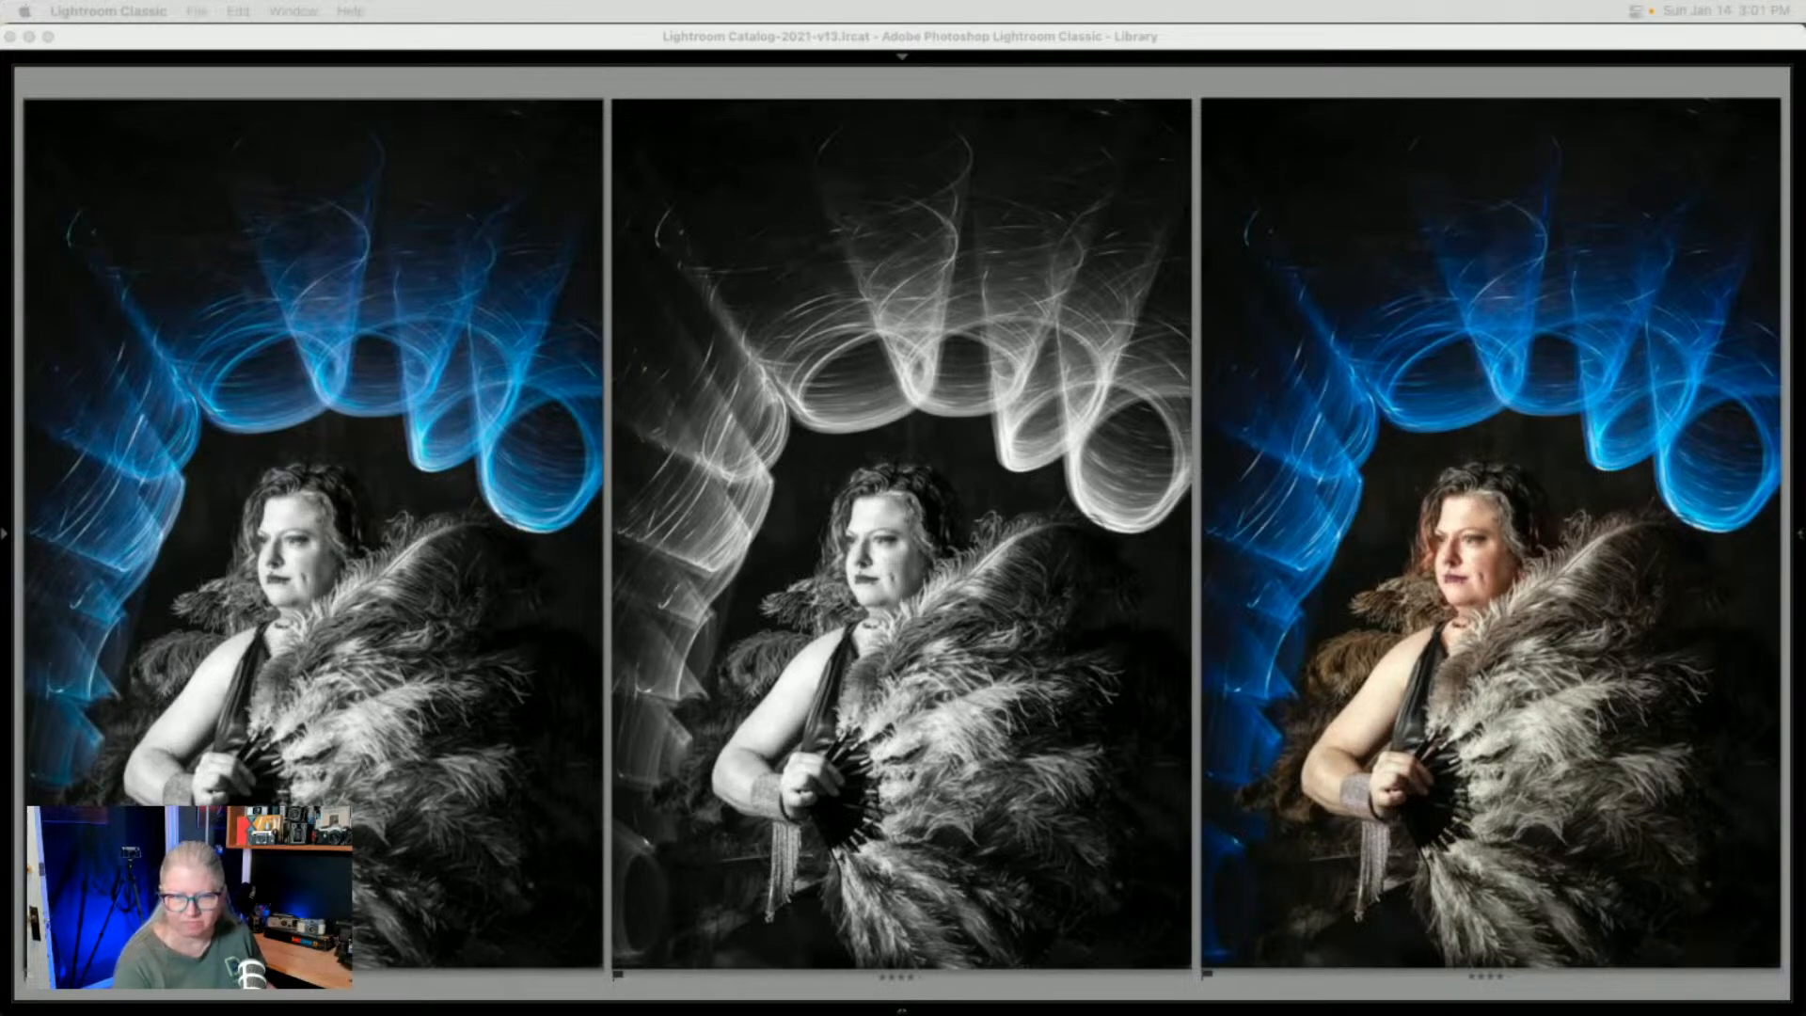
Return from the Survey comparison to the thumbnail grid with side panels shown, and open the Black & White folder of submitted images
{"action": "left_click", "coordinate": [1133, 89]}
{"action": "key", "text": "g"}
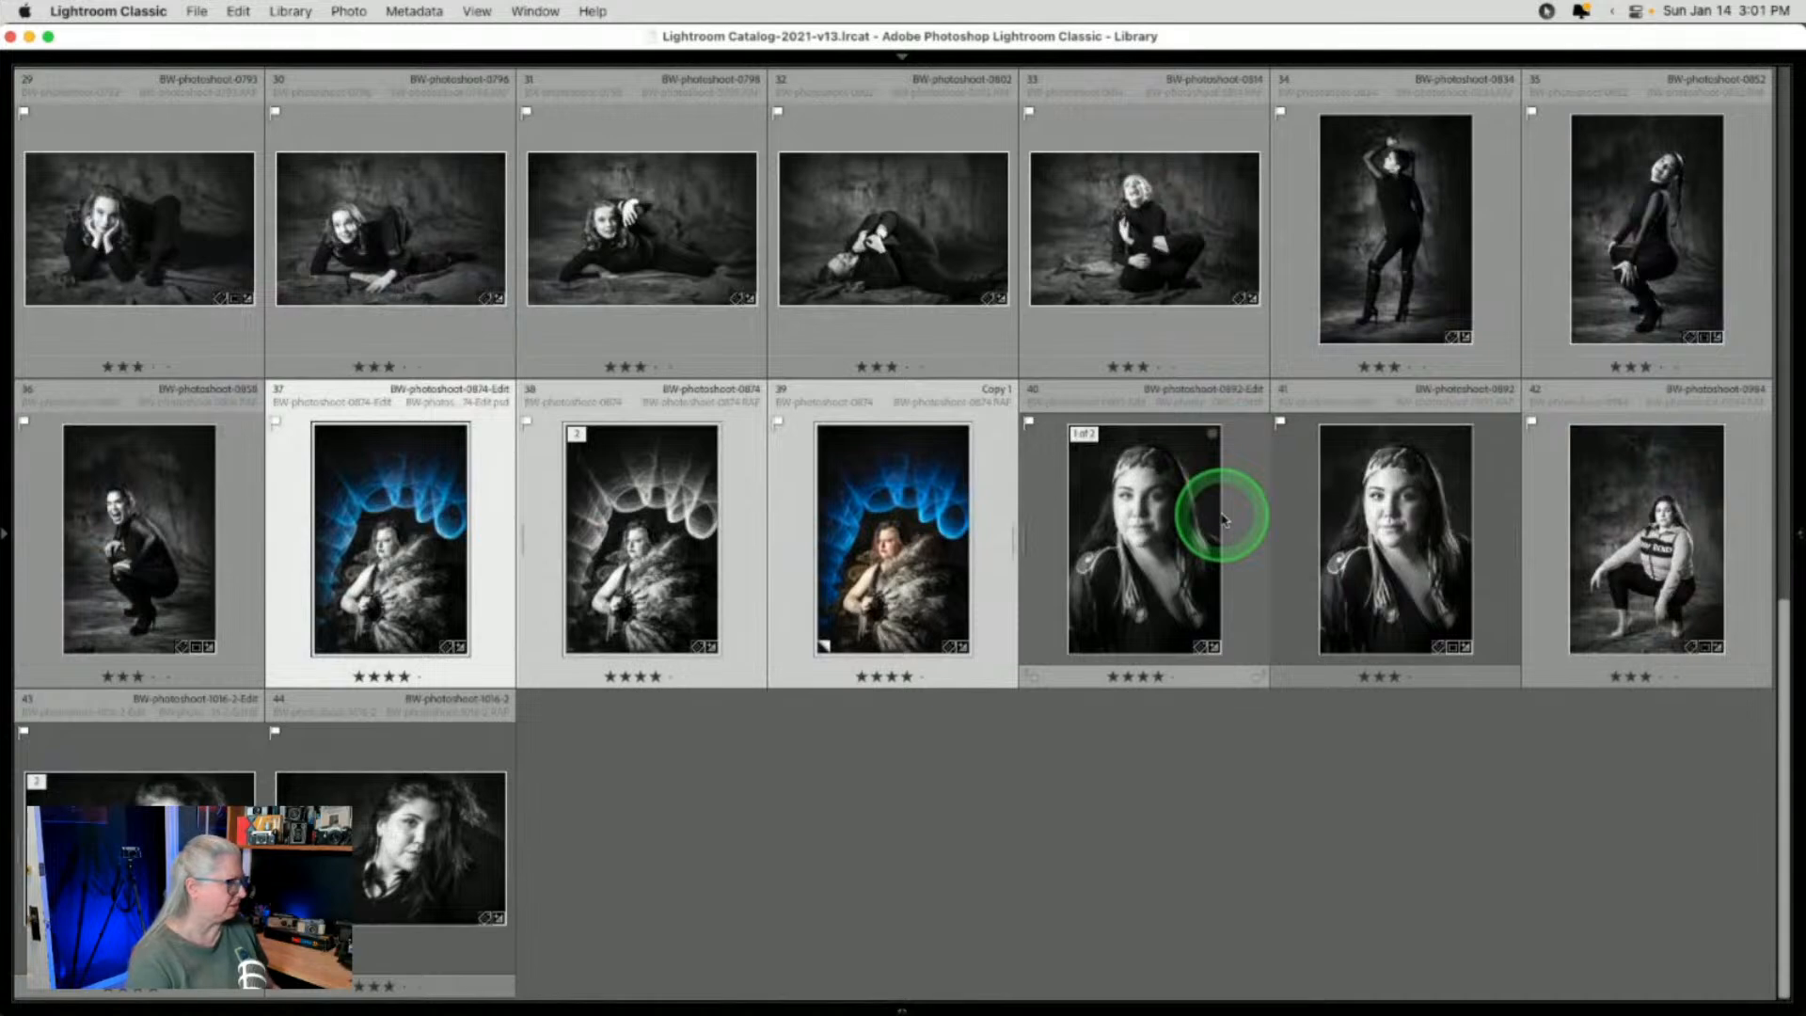
{"action": "left_click", "coordinate": [1357, 834]}
{"action": "scroll", "coordinate": [1357, 834], "scroll_direction": "up", "scroll_amount": 3}
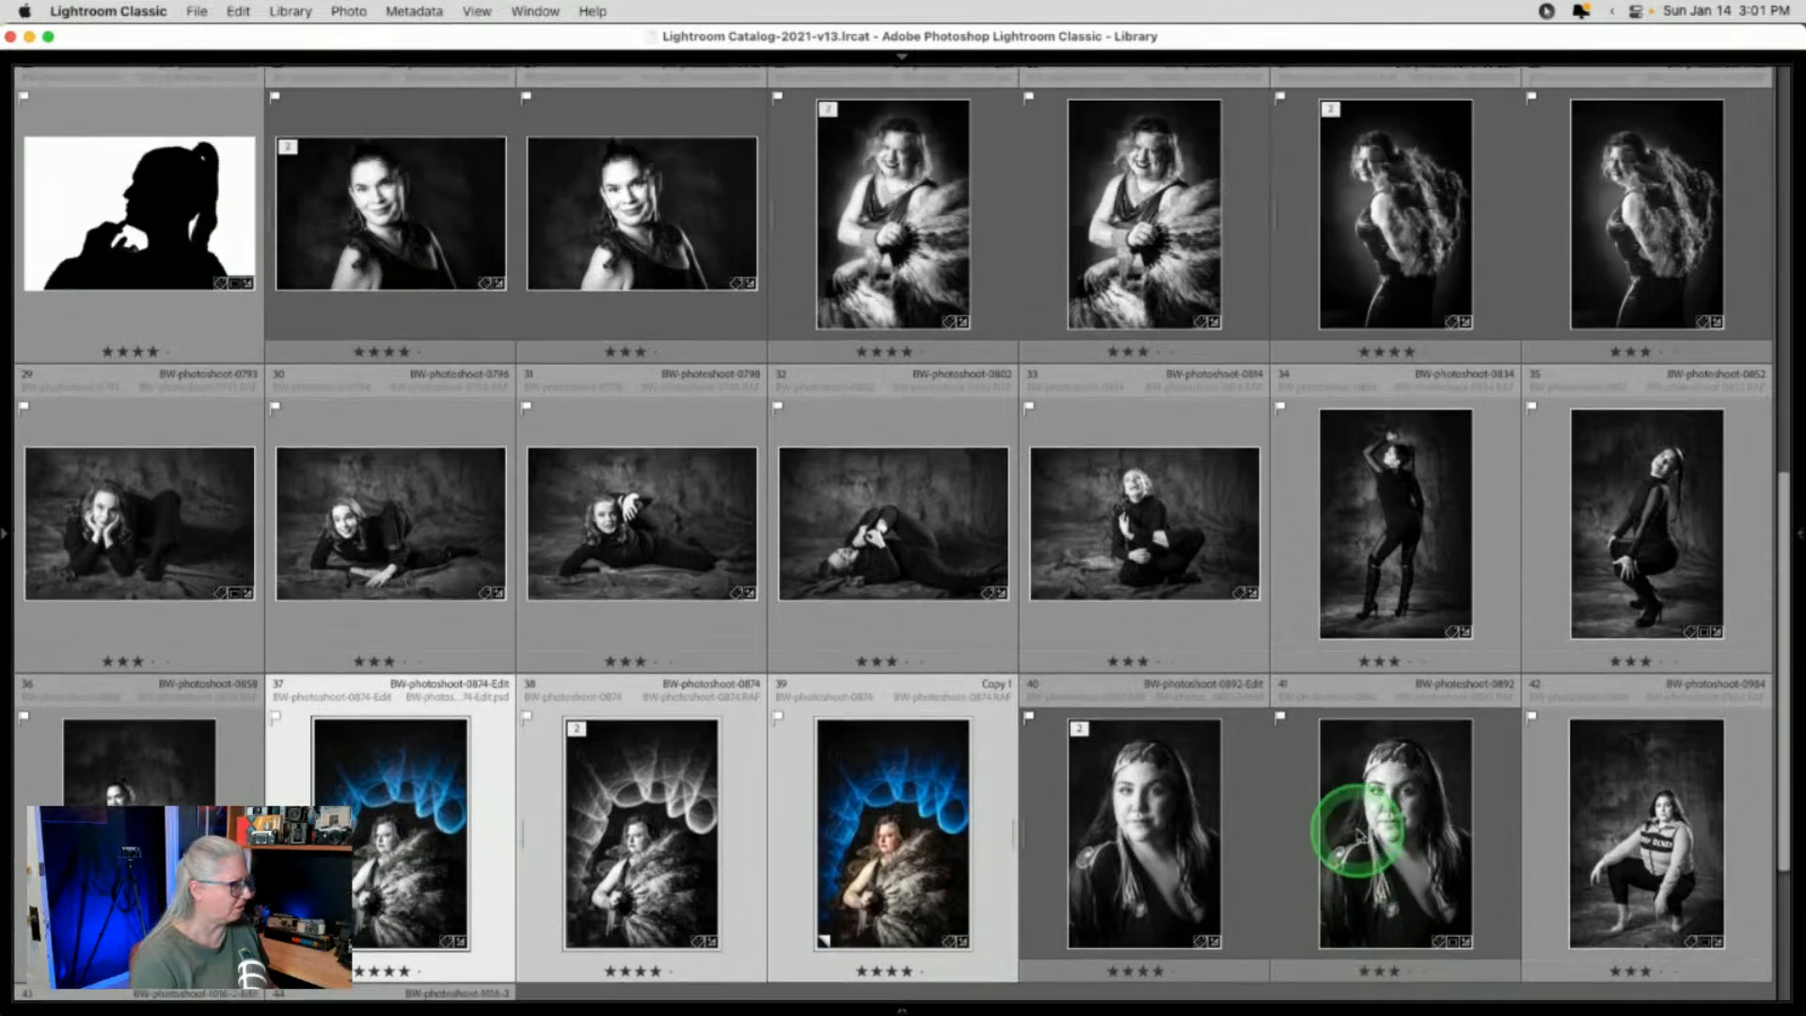
{"action": "scroll", "coordinate": [1357, 834], "scroll_direction": "up", "scroll_amount": 3}
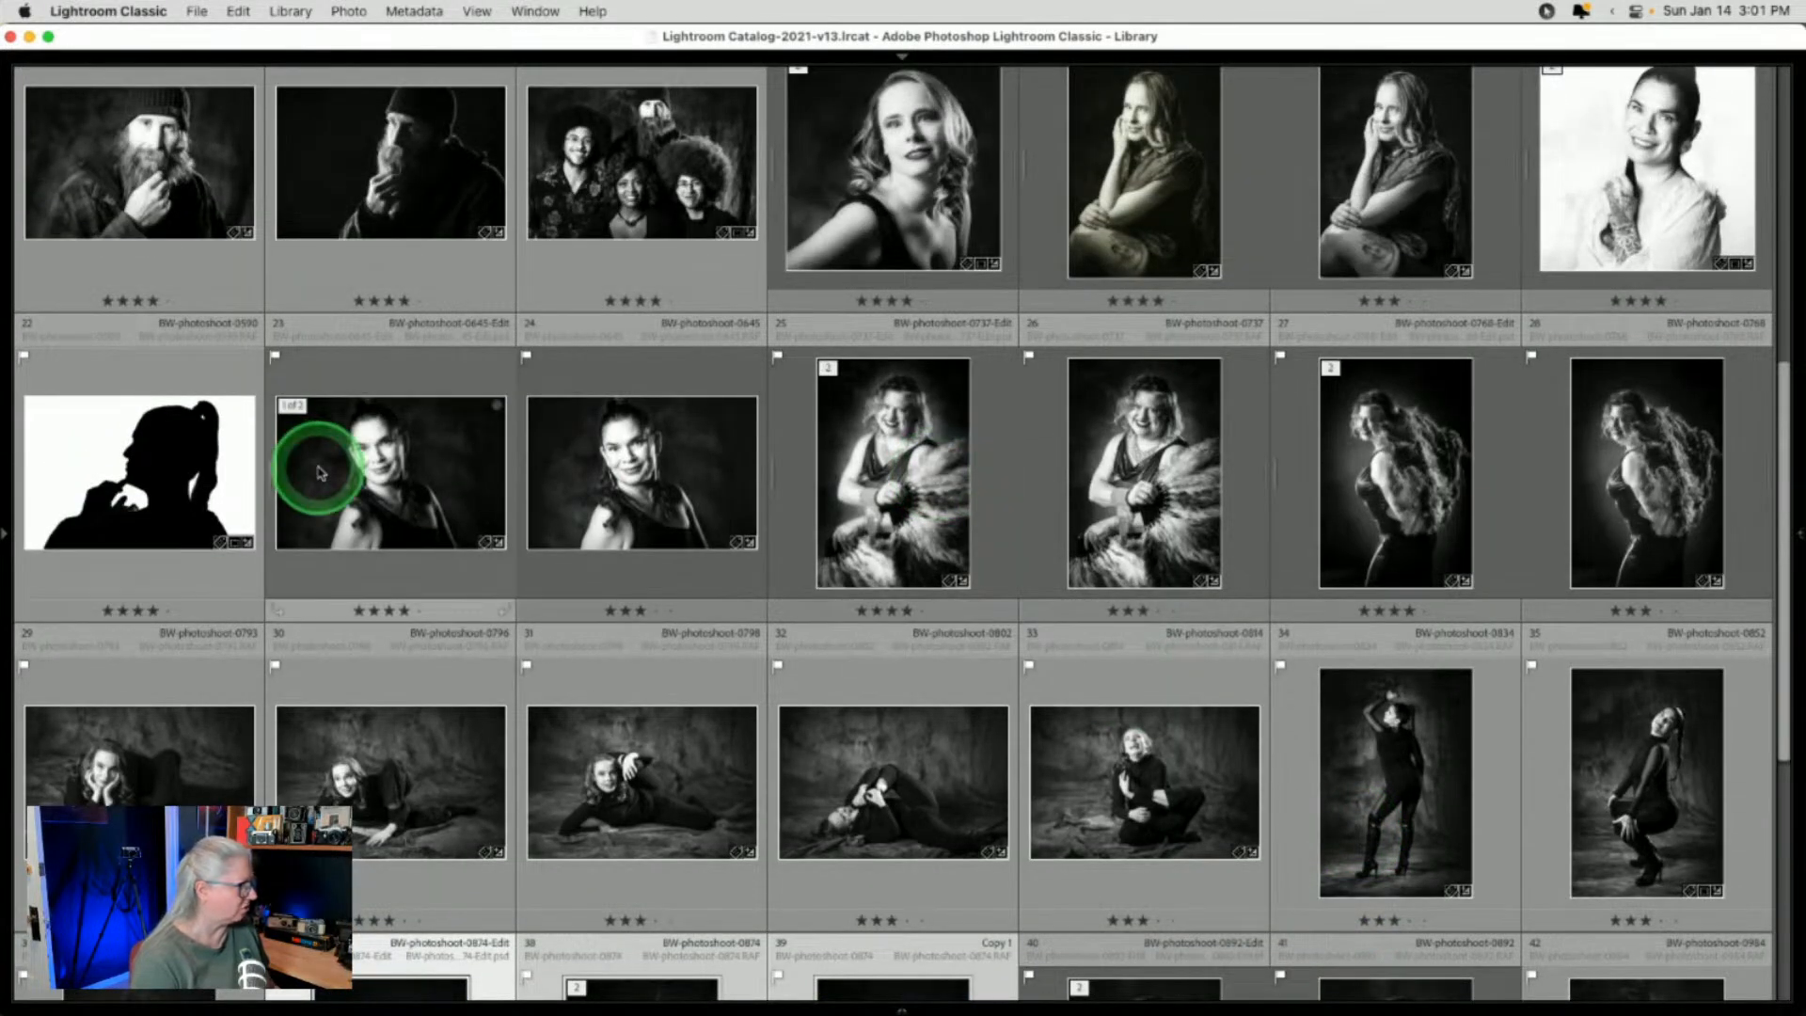
{"action": "key", "text": "Tab"}
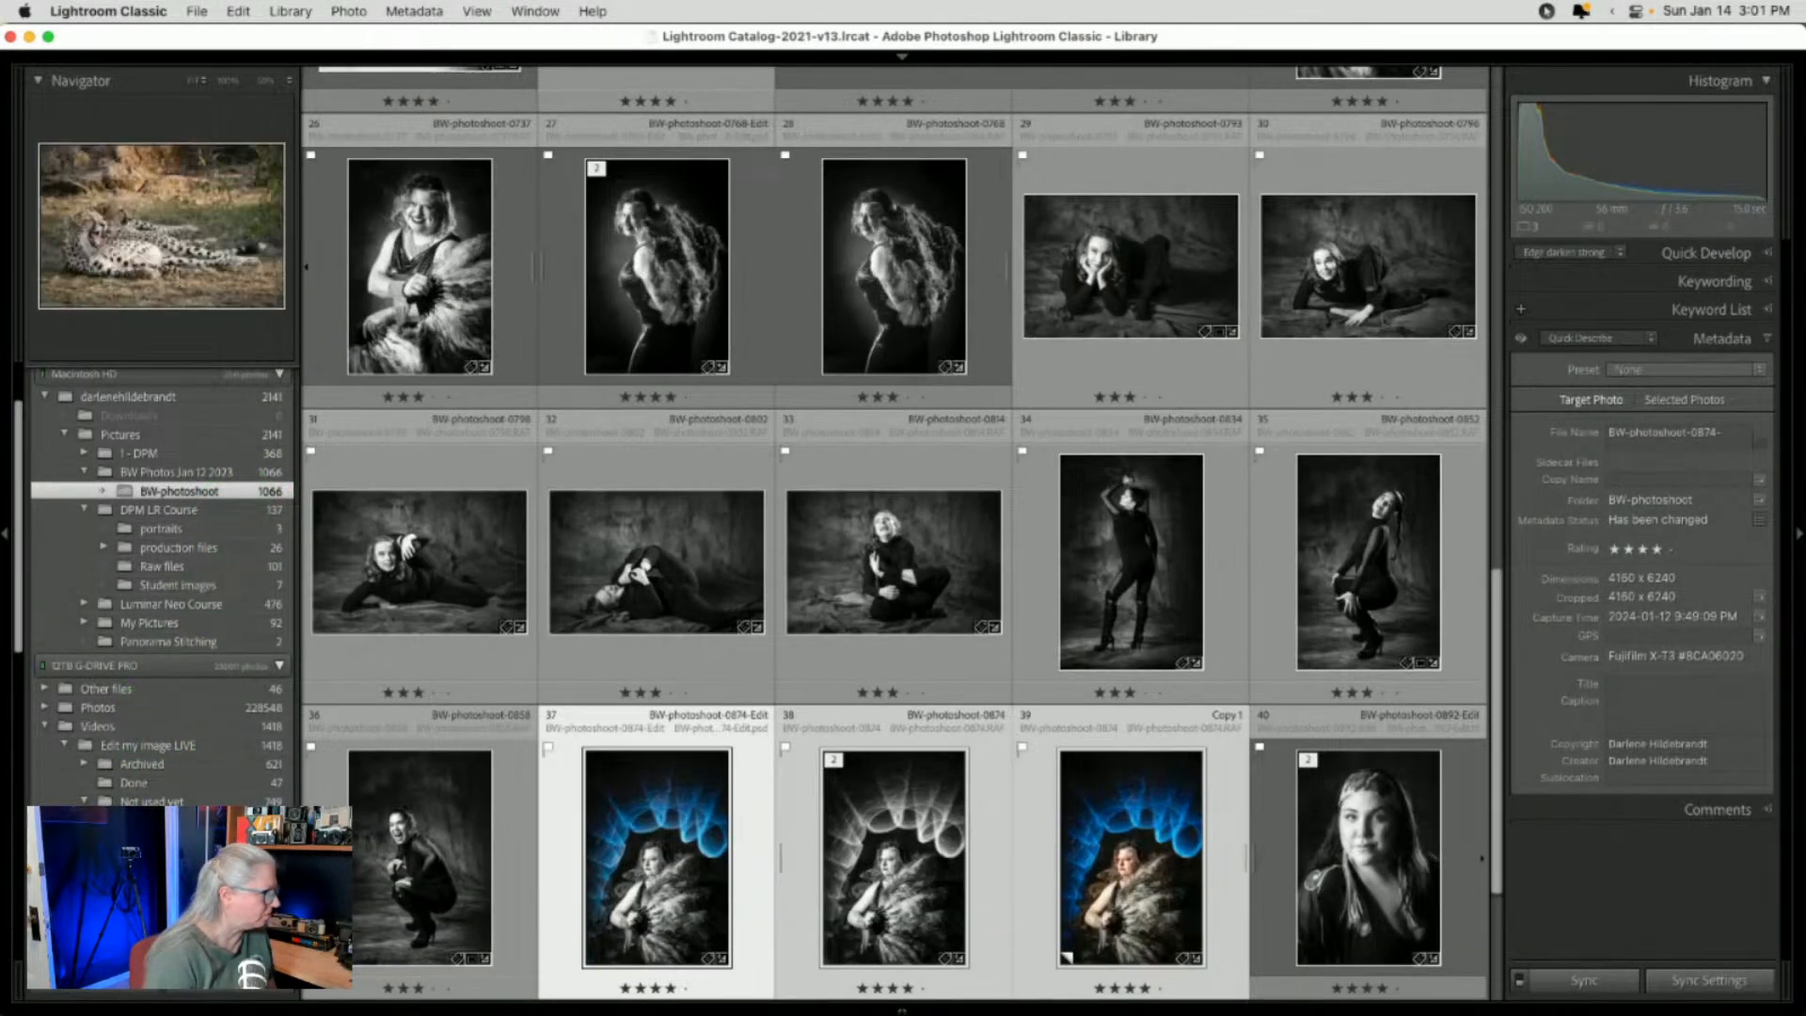
{"action": "left_click", "coordinate": [160, 839]}
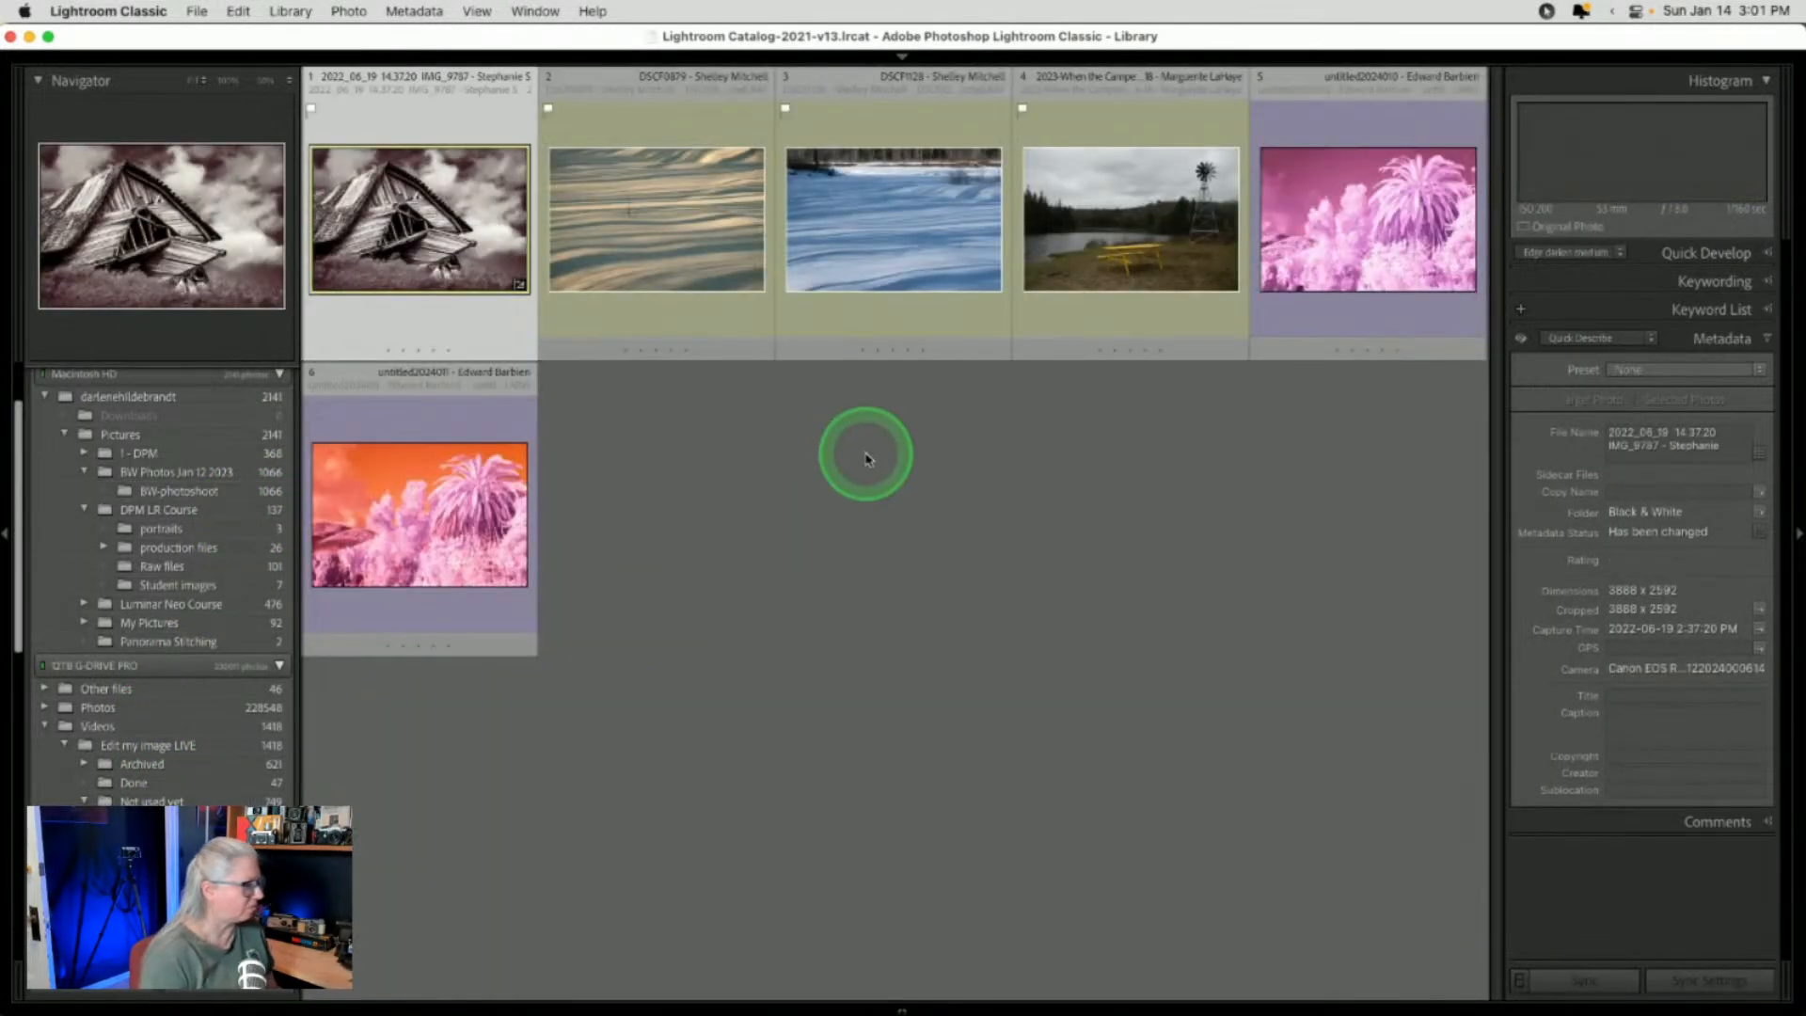
Open the yellow picnic table and windmill photo in Develop, view it enlarged without side panels, and show all panels for editing
{"action": "left_click", "coordinate": [1110, 246]}
{"action": "key", "text": "d"}
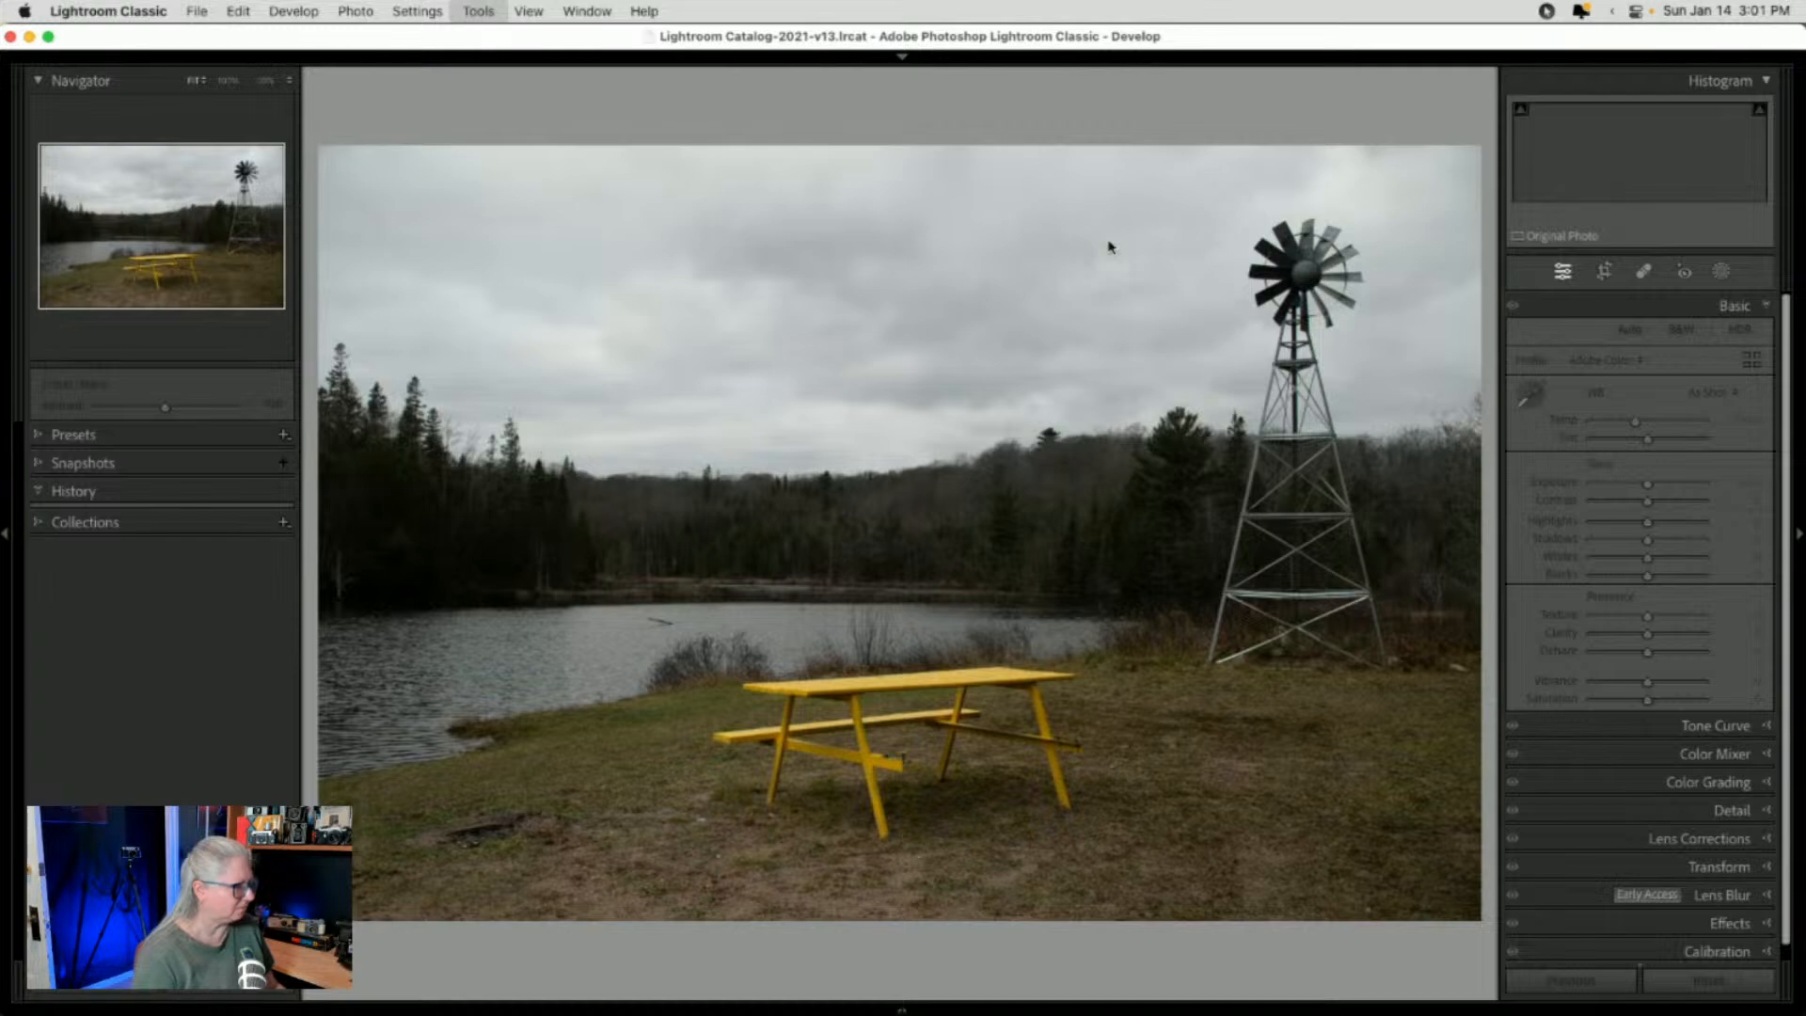
{"action": "key", "text": "Tab"}
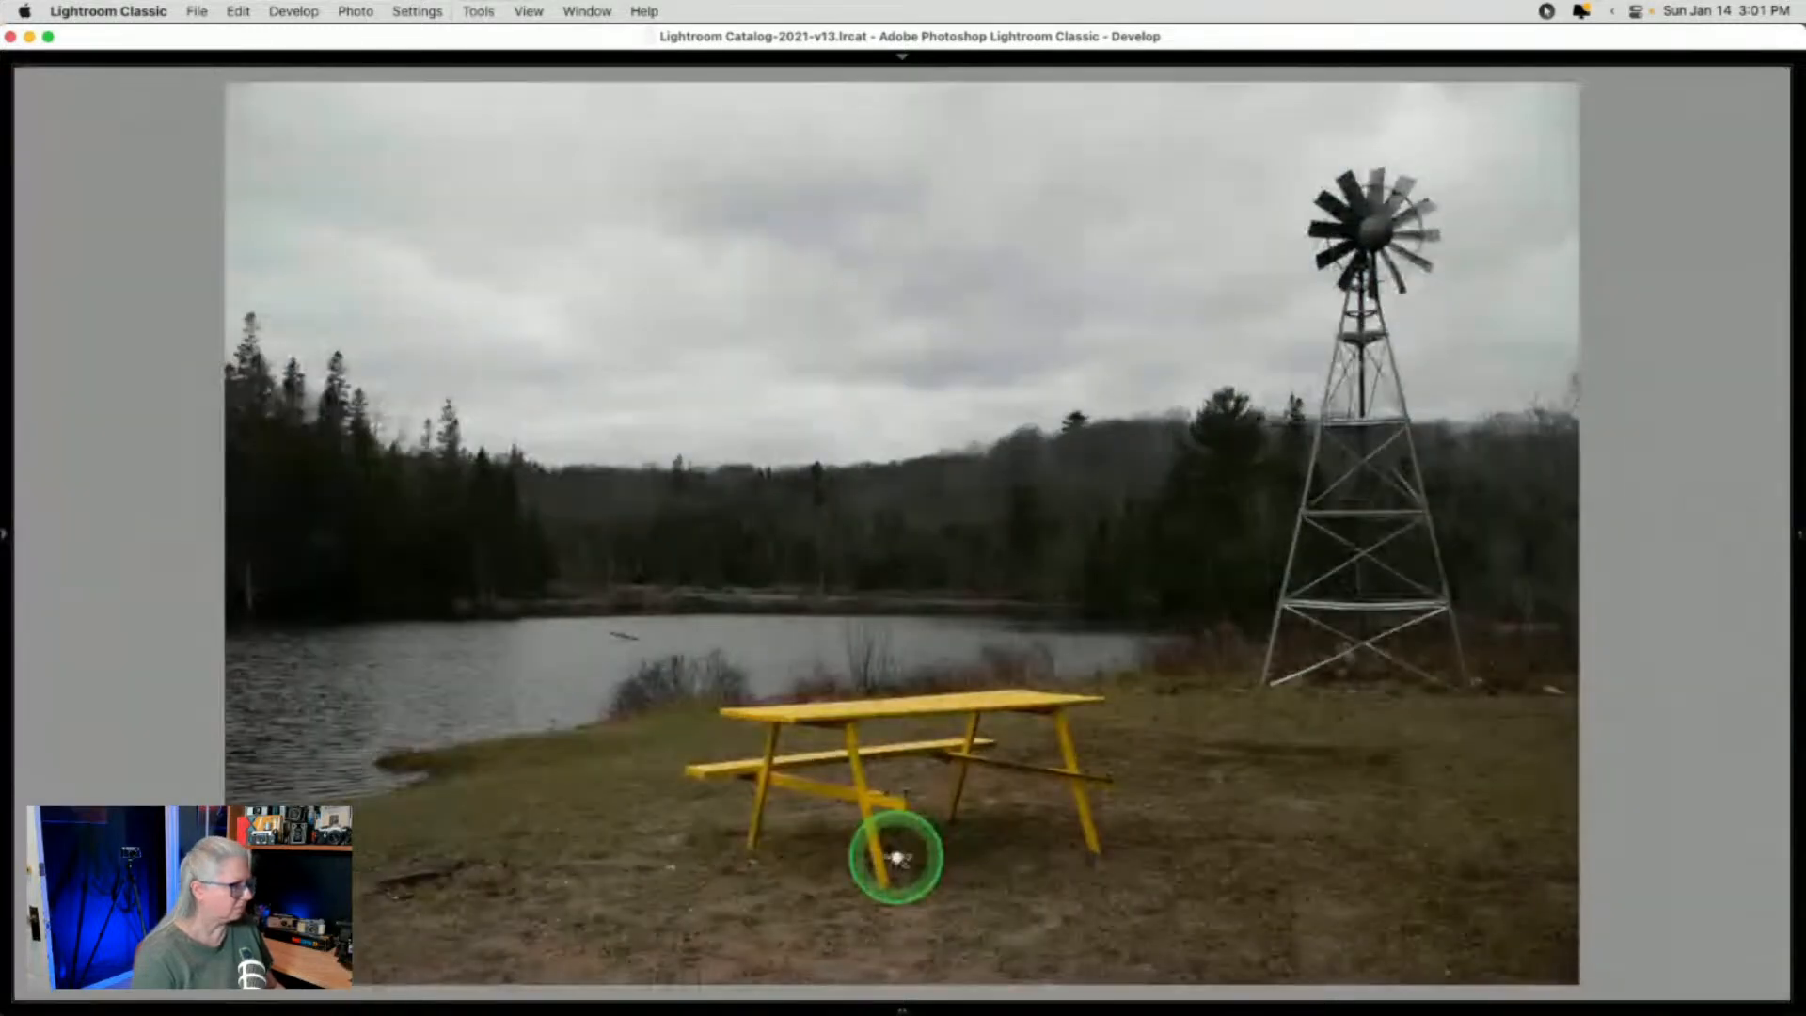
{"action": "key", "text": "shift+Tab"}
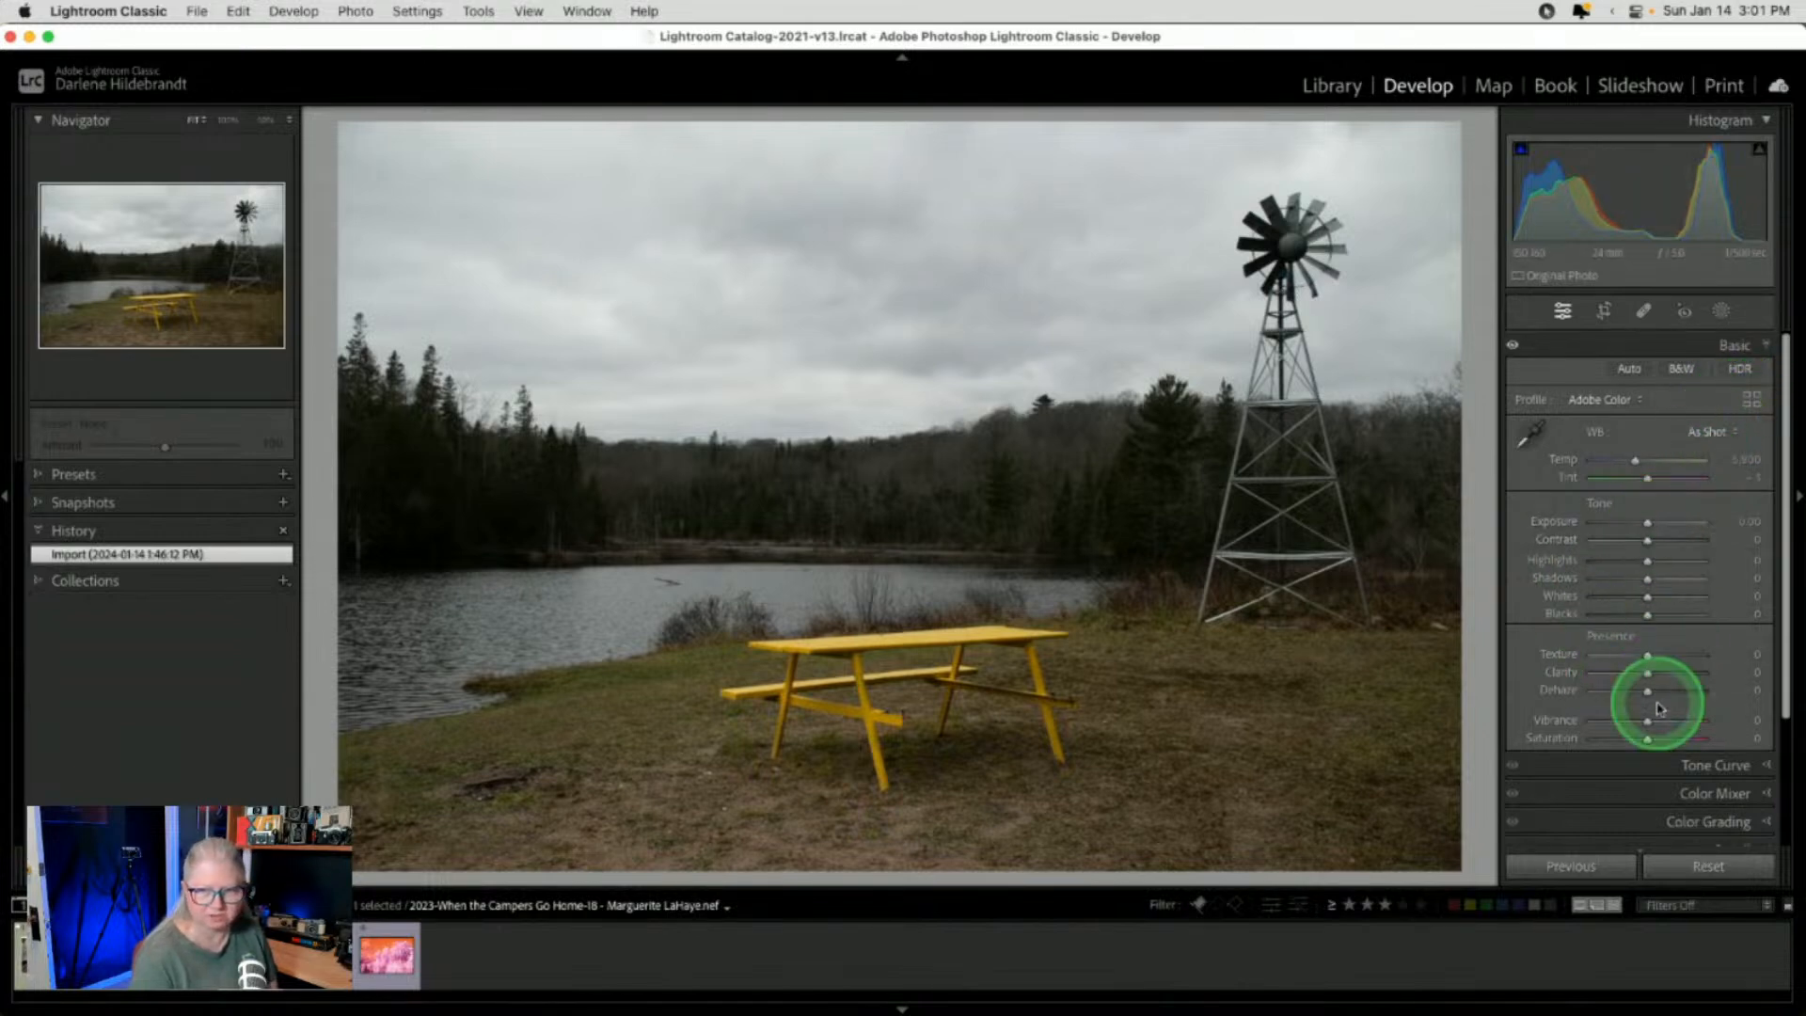
Set Whites to +56 and Blacks to -7 using their automatic values, and raise Shadows to +20
{"action": "double_click", "coordinate": [1561, 598], "text": "shift"}
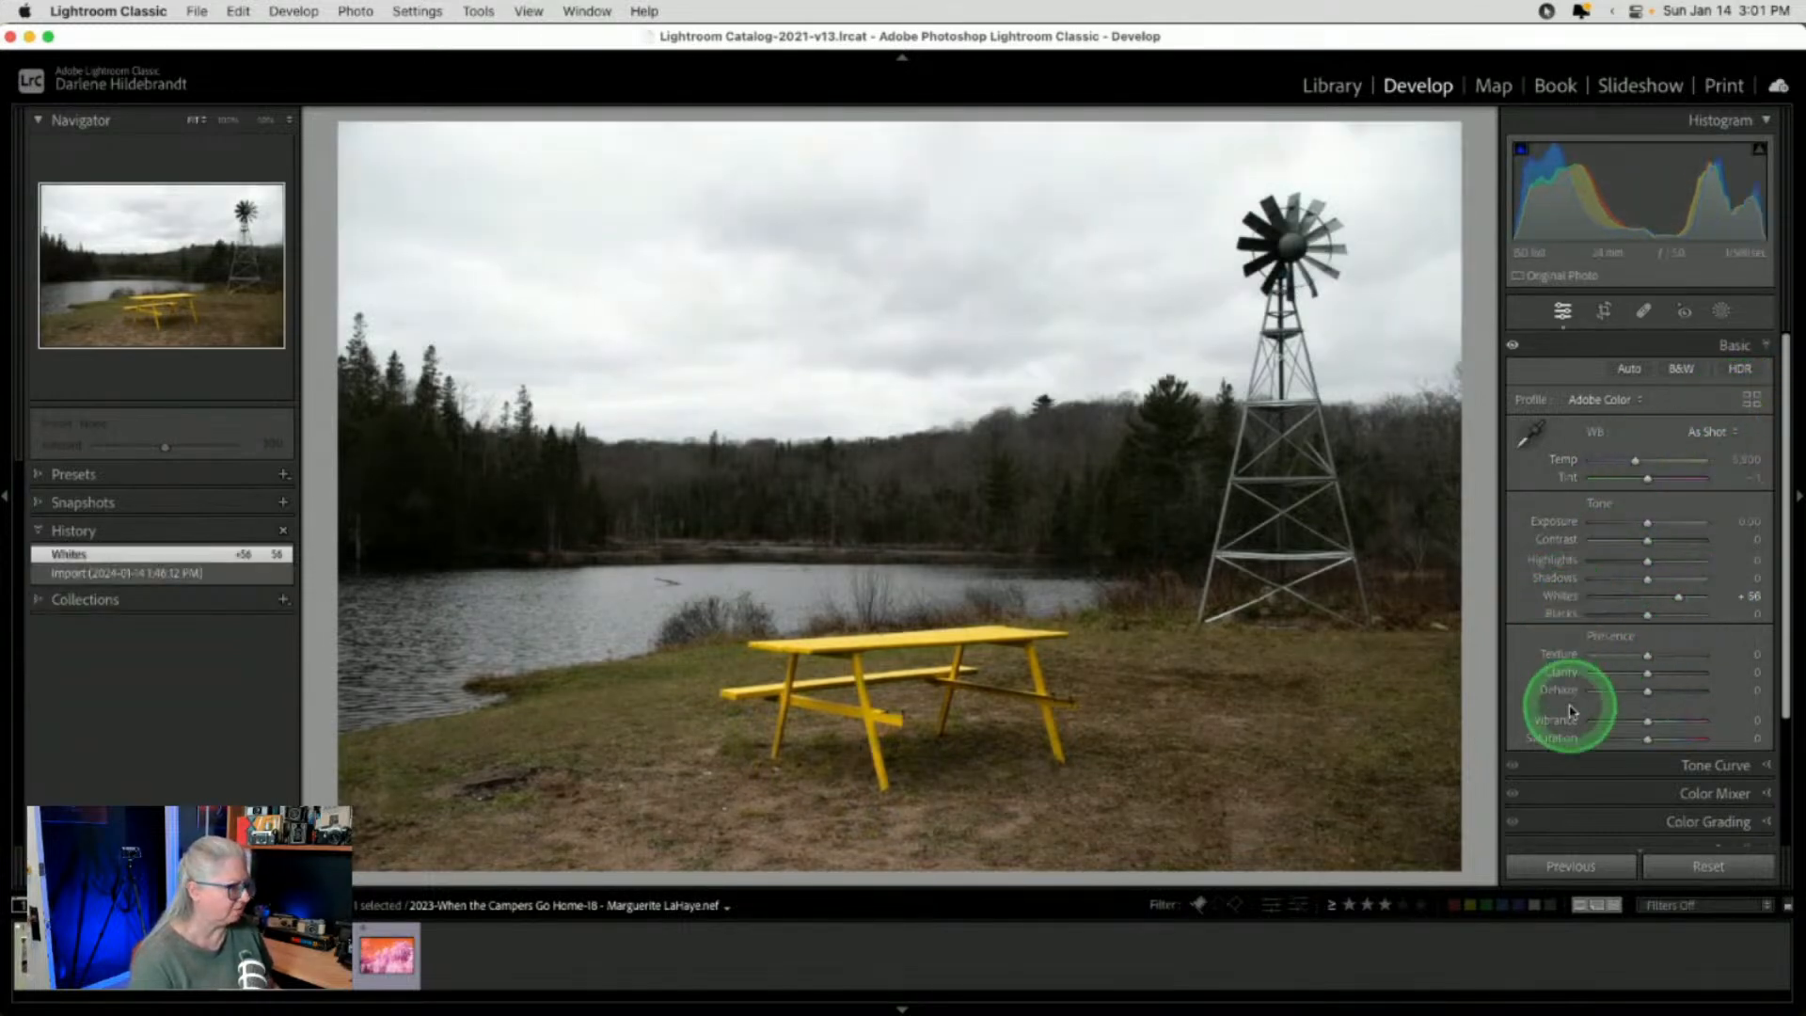
{"action": "double_click", "coordinate": [1566, 612], "text": "shift"}
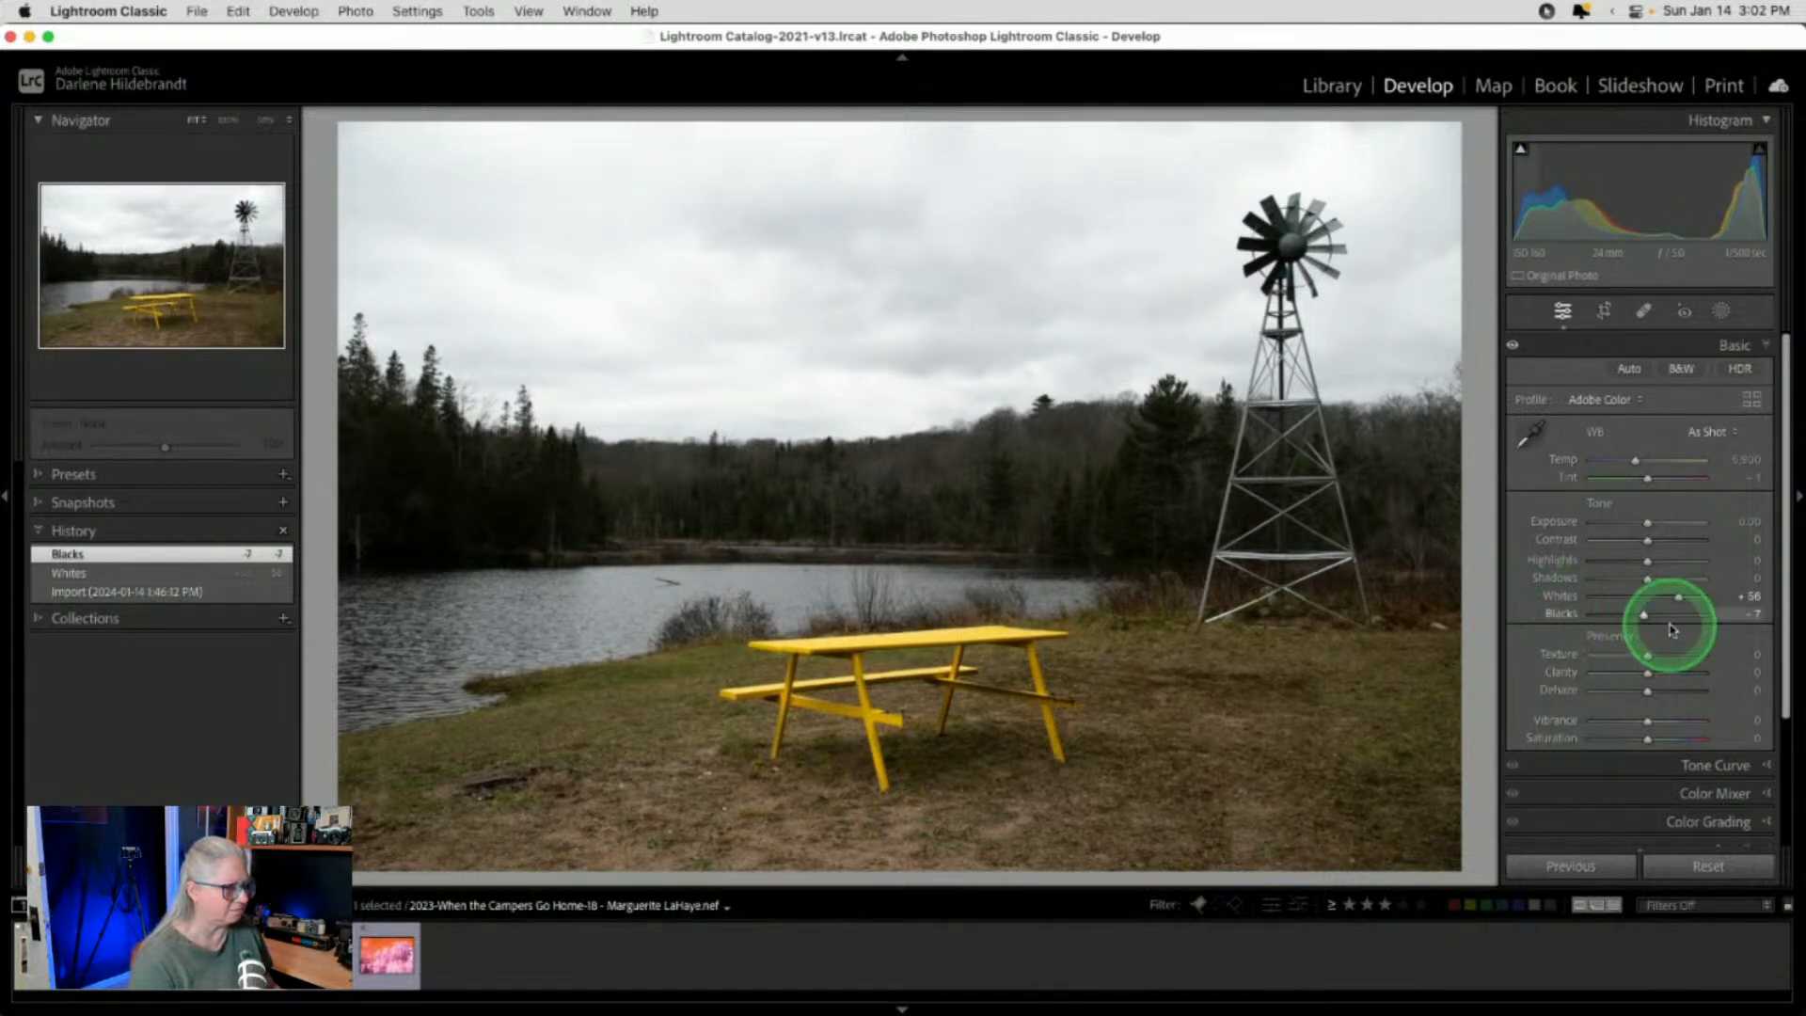
{"action": "mouse_move", "coordinate": [1677, 597]}
{"action": "left_mouse_down"}
{"action": "mouse_move", "coordinate": [1643, 574]}
{"action": "mouse_move", "coordinate": [1658, 576]}
{"action": "left_mouse_up"}
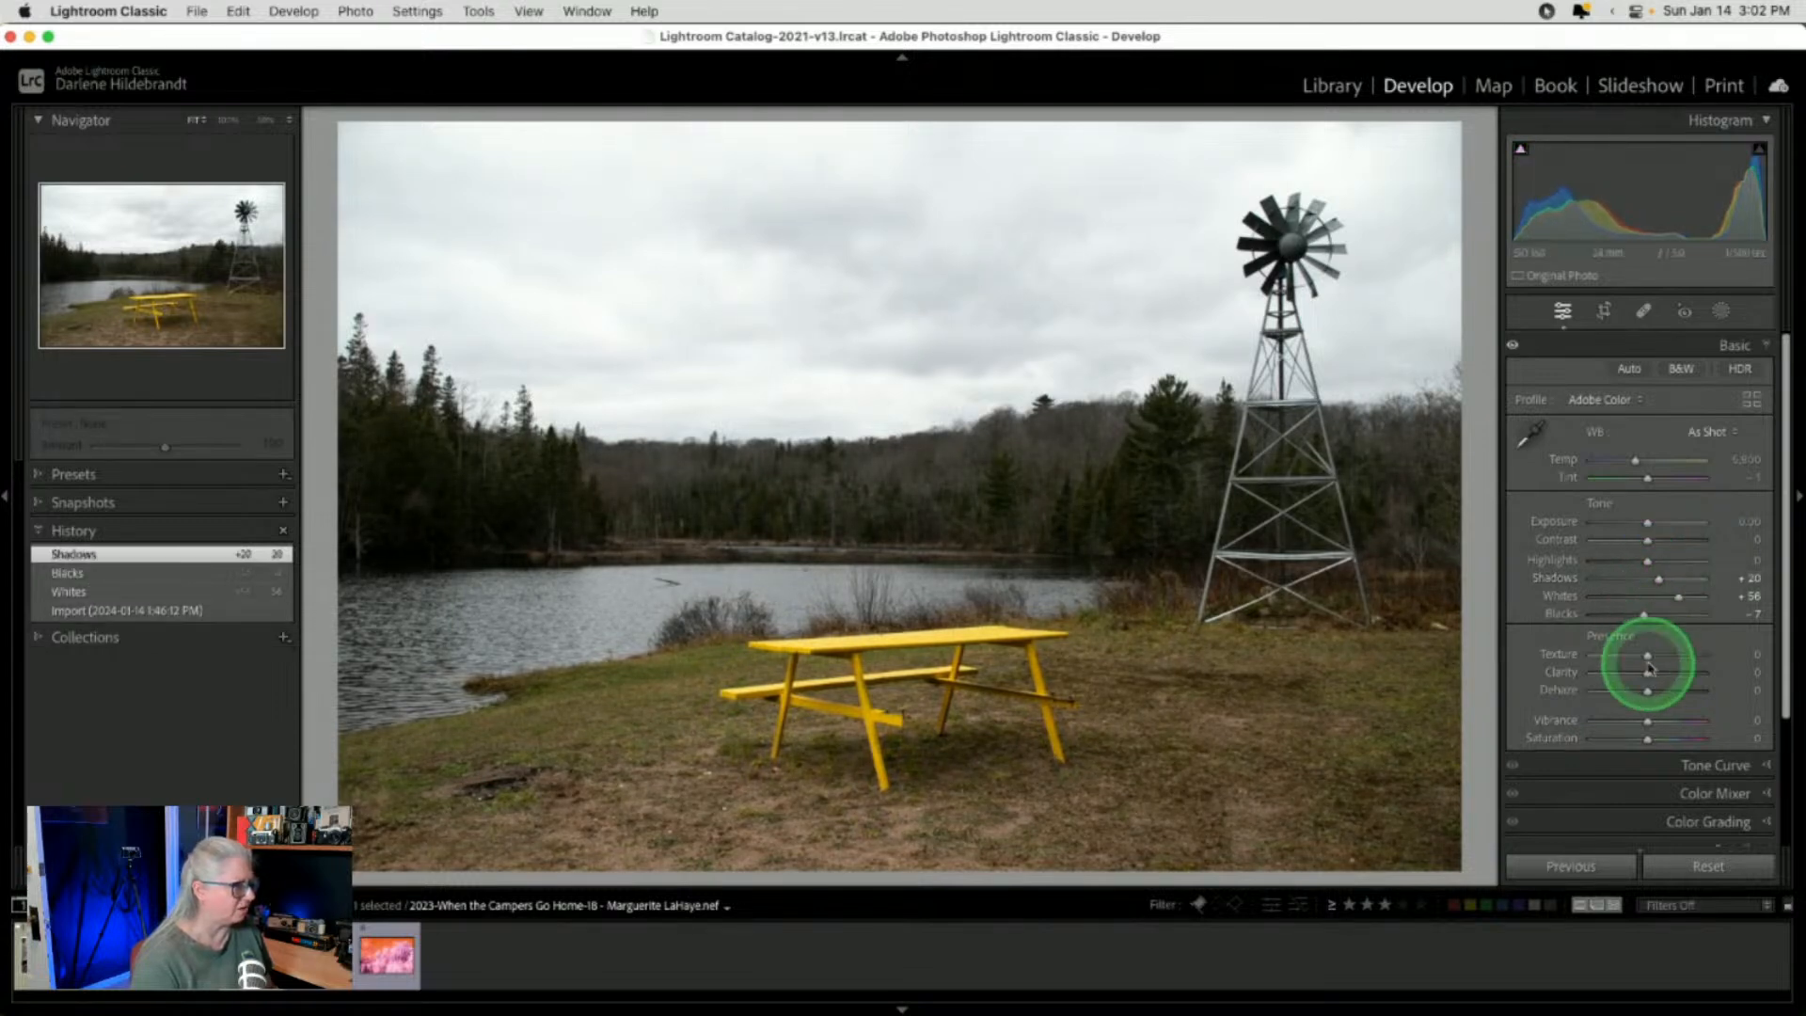
Create a Select Sky mask and set its Dehaze to 63
{"action": "left_click", "coordinate": [1722, 310]}
{"action": "left_click", "coordinate": [1624, 383]}
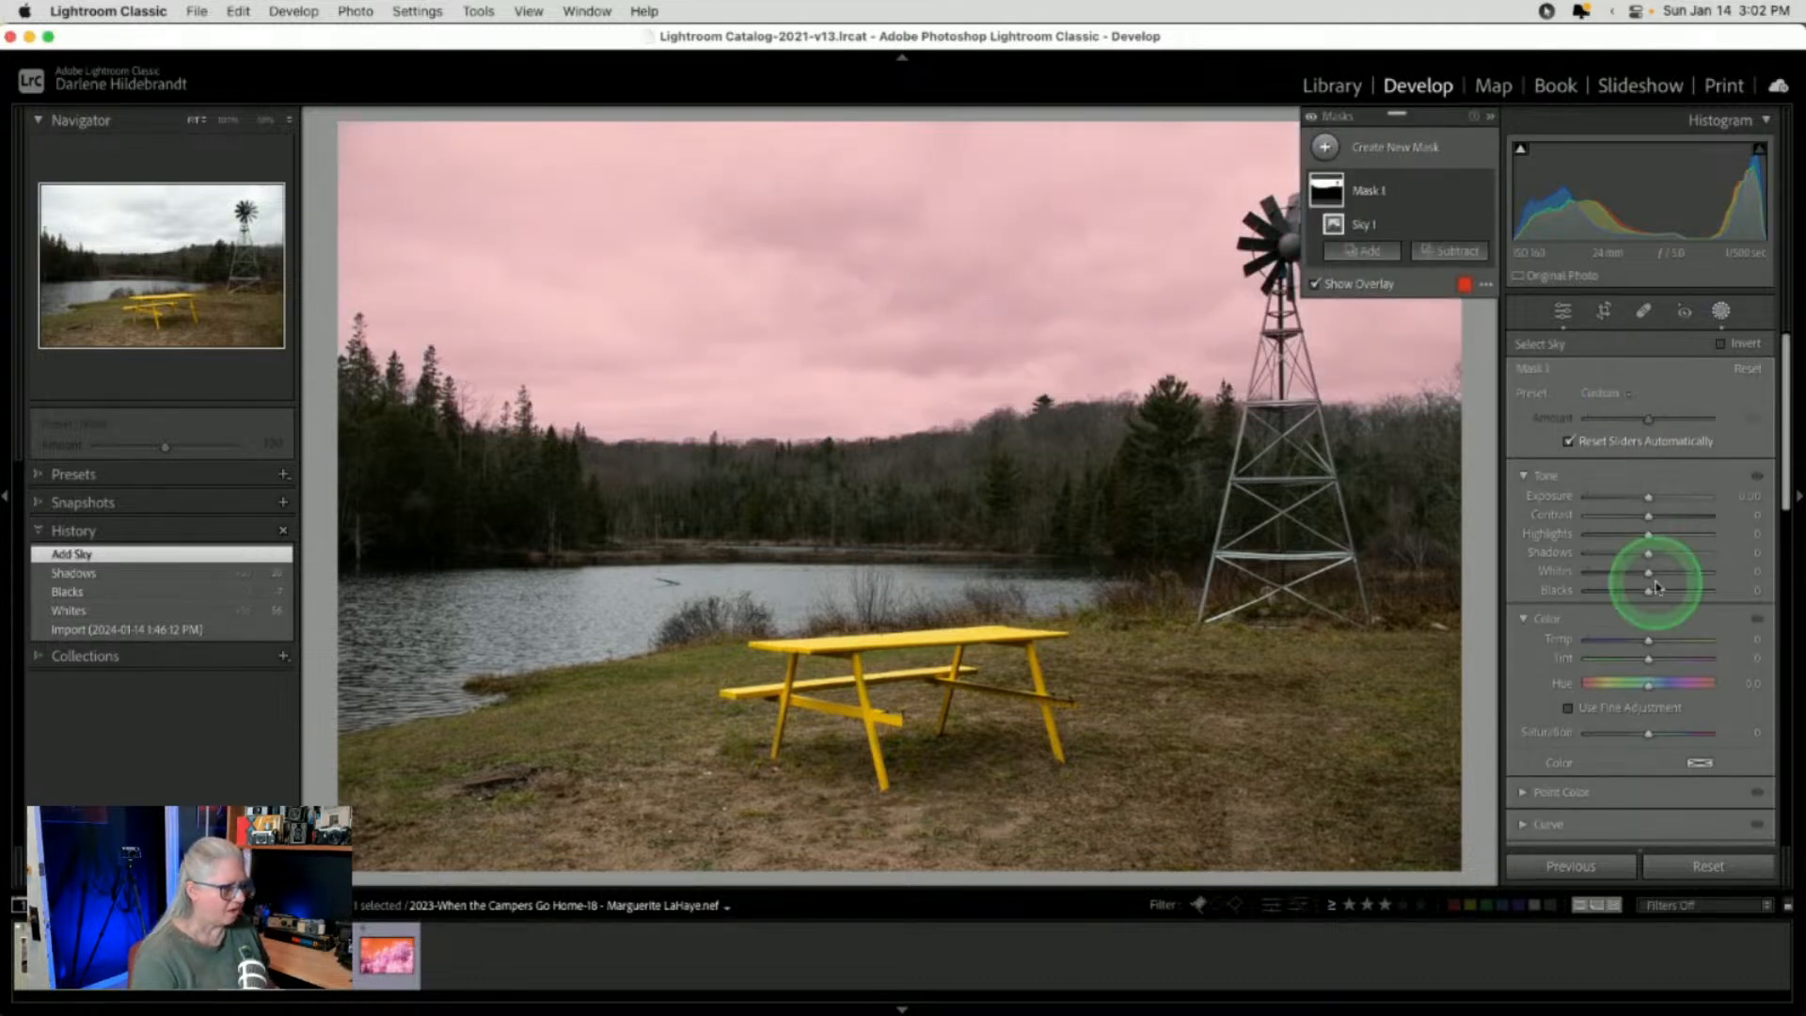
{"action": "scroll", "coordinate": [1653, 642], "scroll_direction": "down", "scroll_amount": 5}
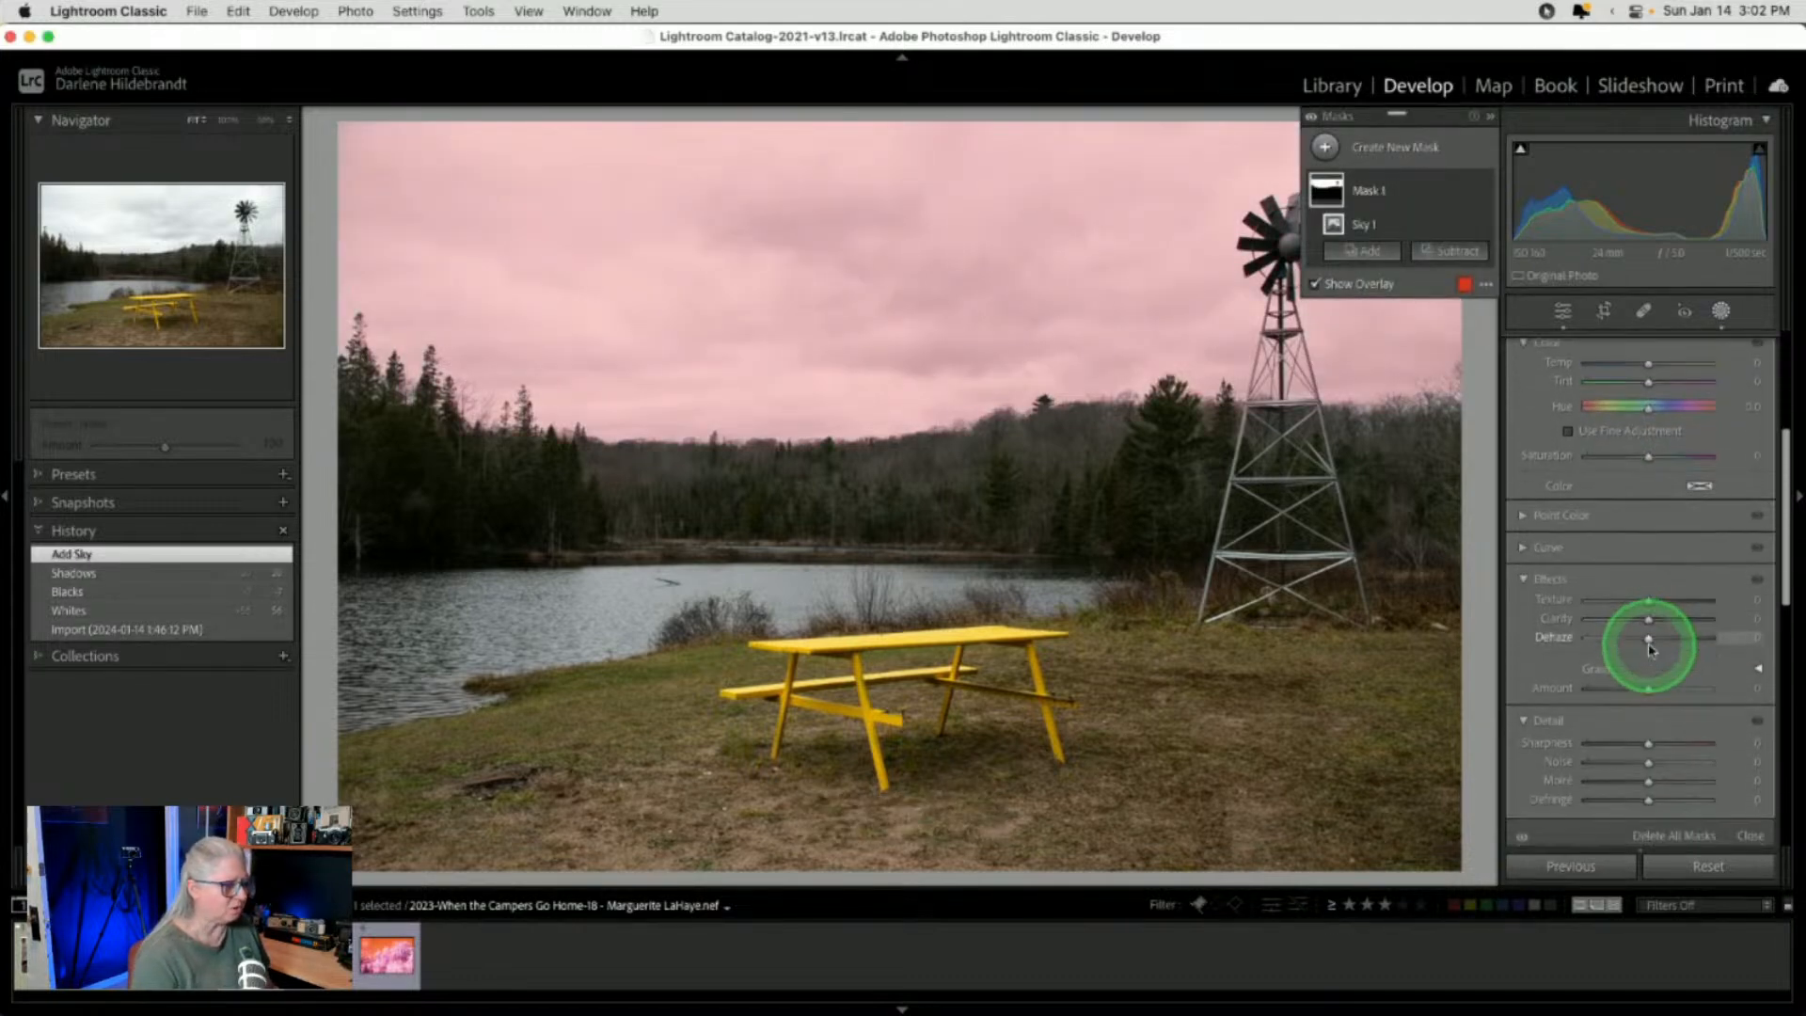
{"action": "left_click_drag", "start_coordinate": [1649, 640], "coordinate": [1691, 625]}
Set the sky mask's Noise reduction to 44, comparing the clouds close up with and without it
{"action": "scroll", "coordinate": [1647, 743], "scroll_direction": "down", "scroll_amount": 1}
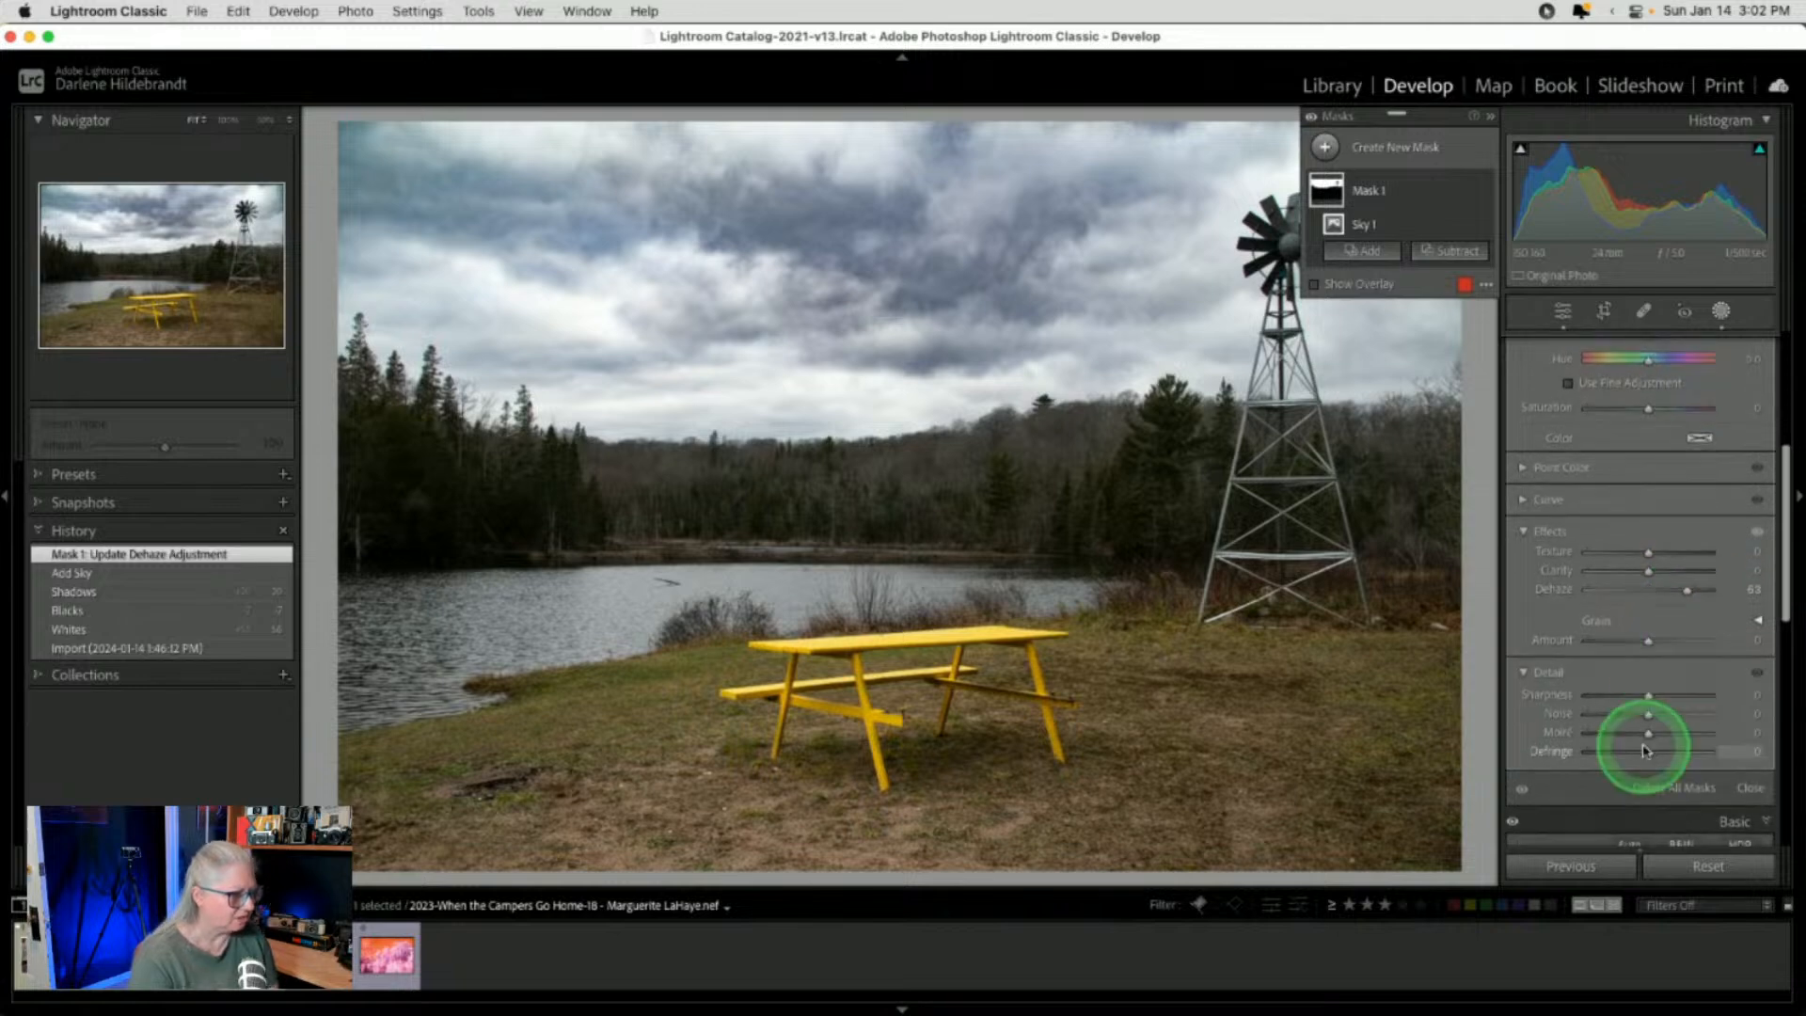
{"action": "left_click_drag", "start_coordinate": [1648, 714], "coordinate": [1675, 714]}
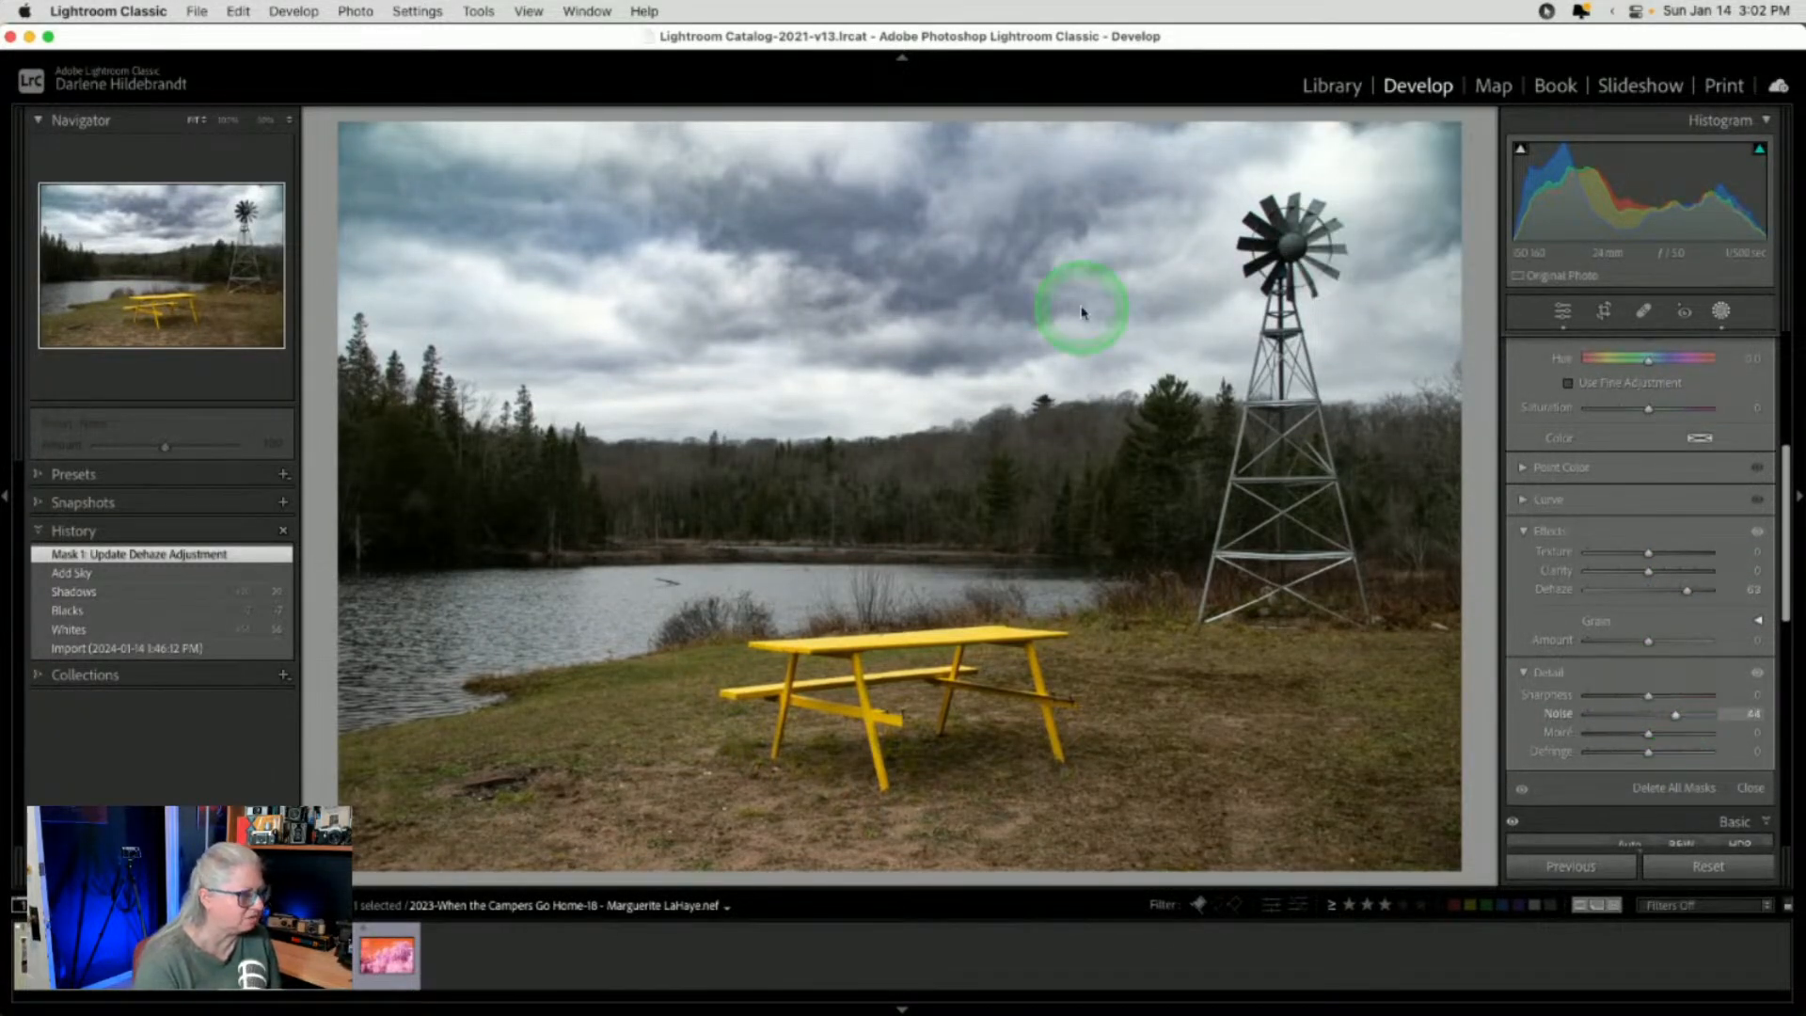
{"action": "left_click", "coordinate": [914, 251]}
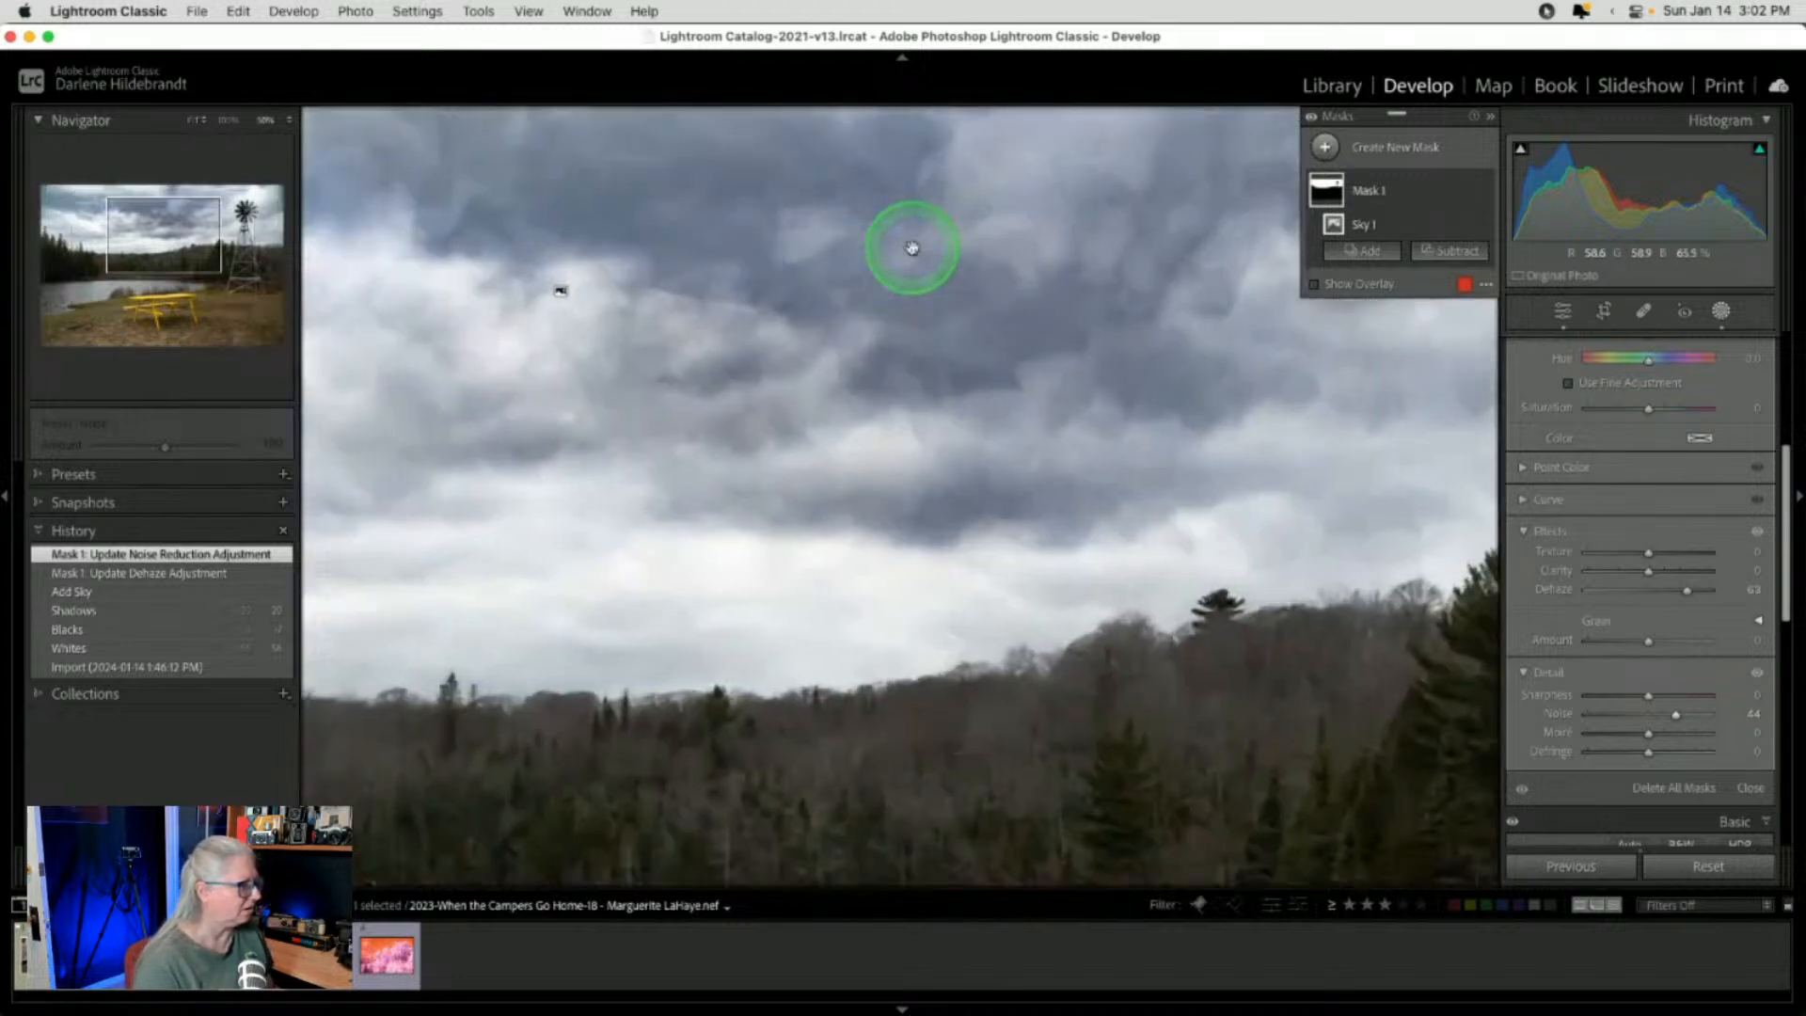
{"action": "double_click", "coordinate": [1675, 719]}
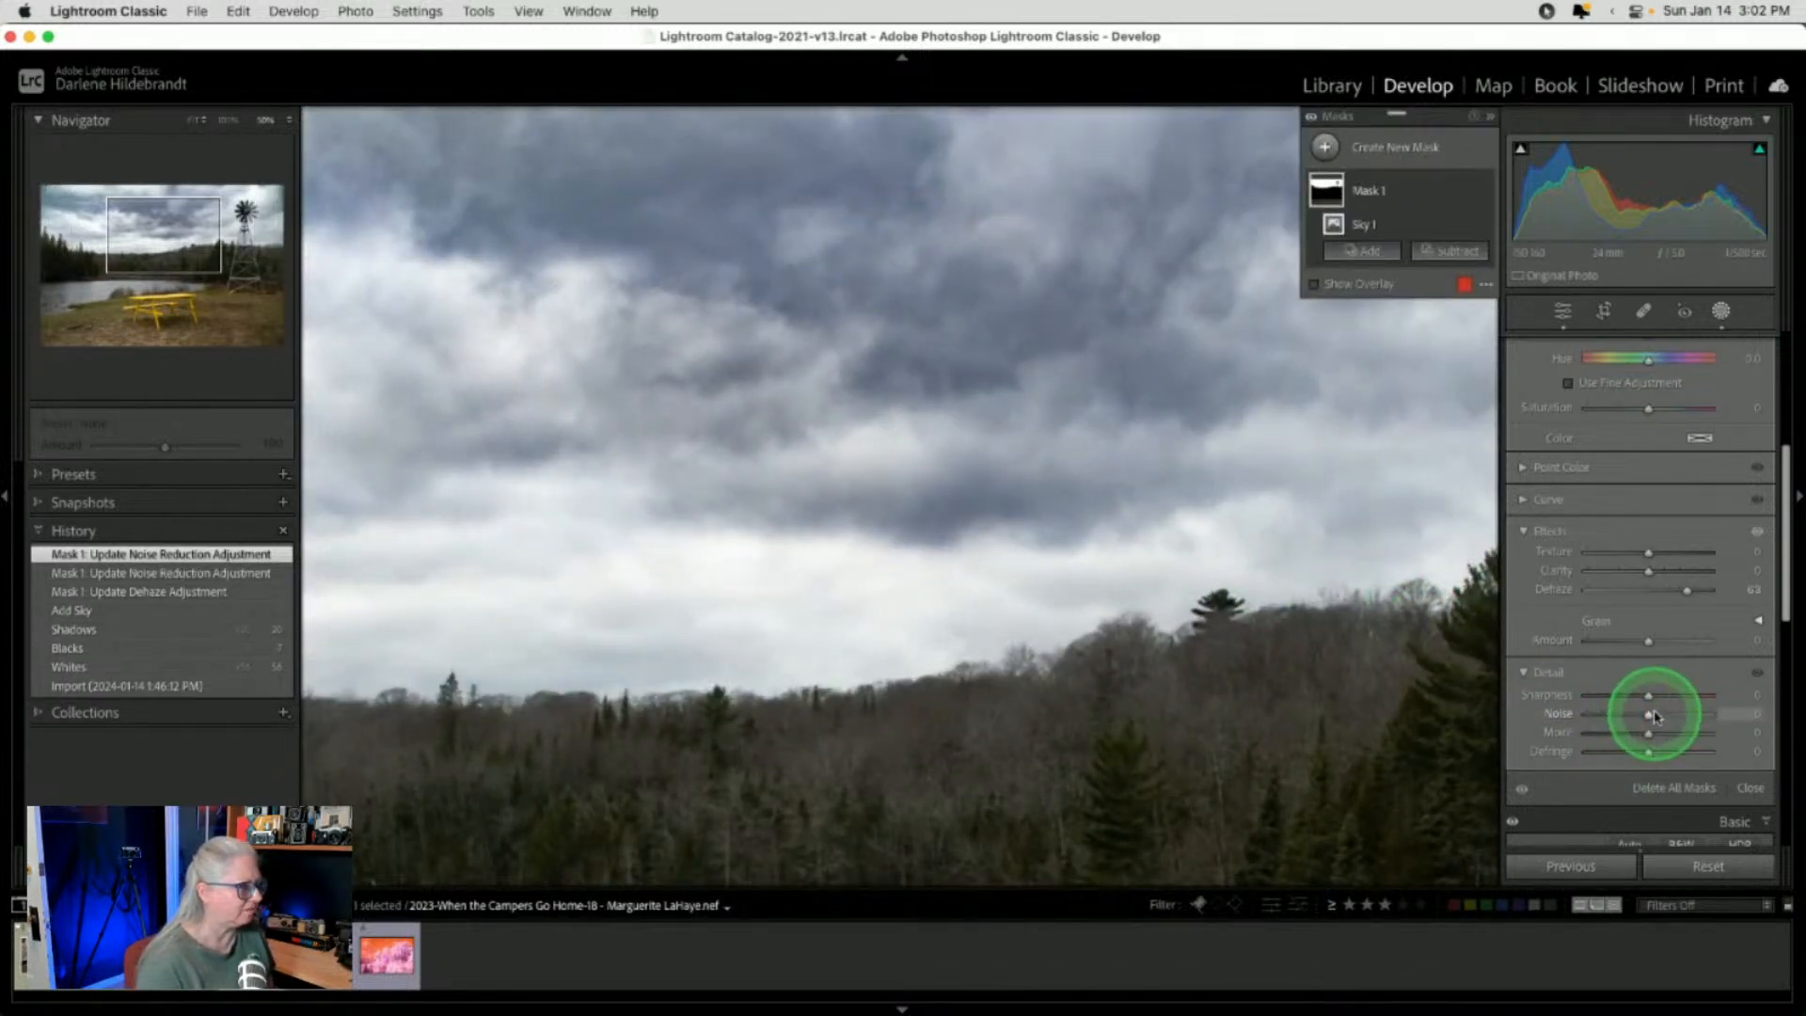
{"action": "left_click_drag", "start_coordinate": [1651, 714], "coordinate": [1675, 713]}
{"action": "left_click", "coordinate": [1016, 469]}
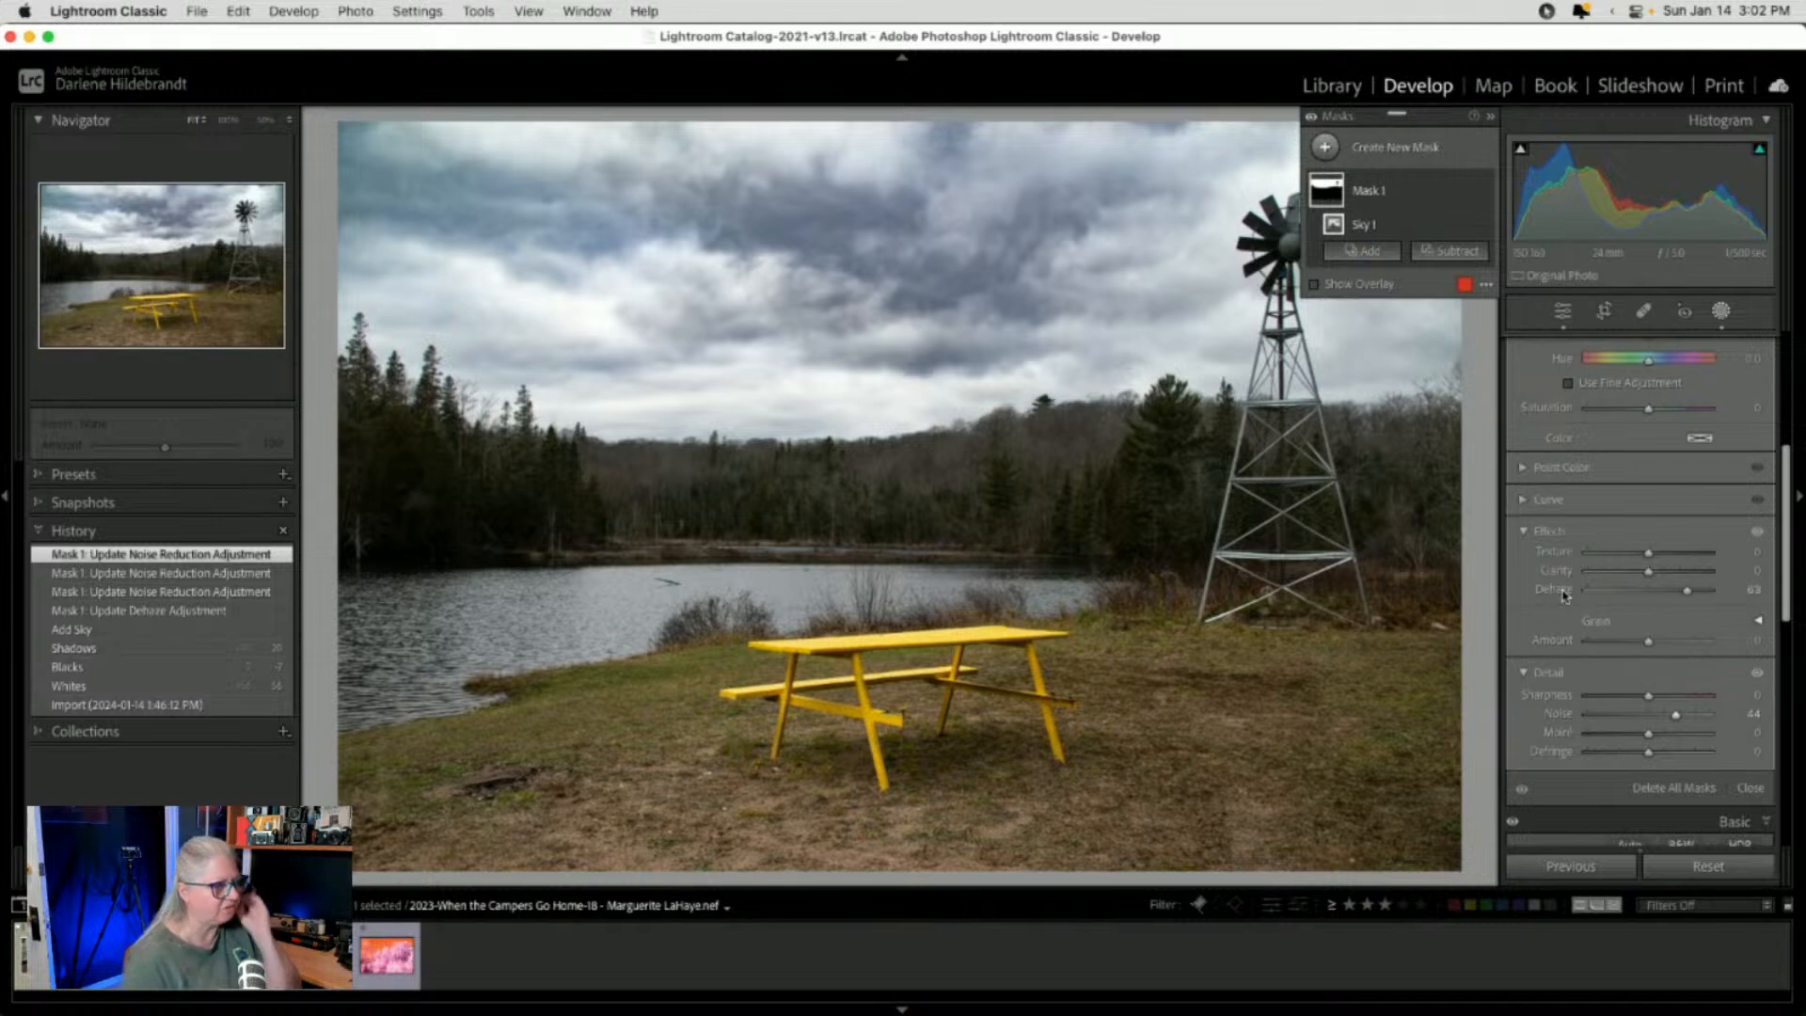
Tint the sky mask blue with a colour of hue 228 and saturation 79, and leave masking
{"action": "scroll", "coordinate": [1627, 588], "scroll_direction": "up", "scroll_amount": 3}
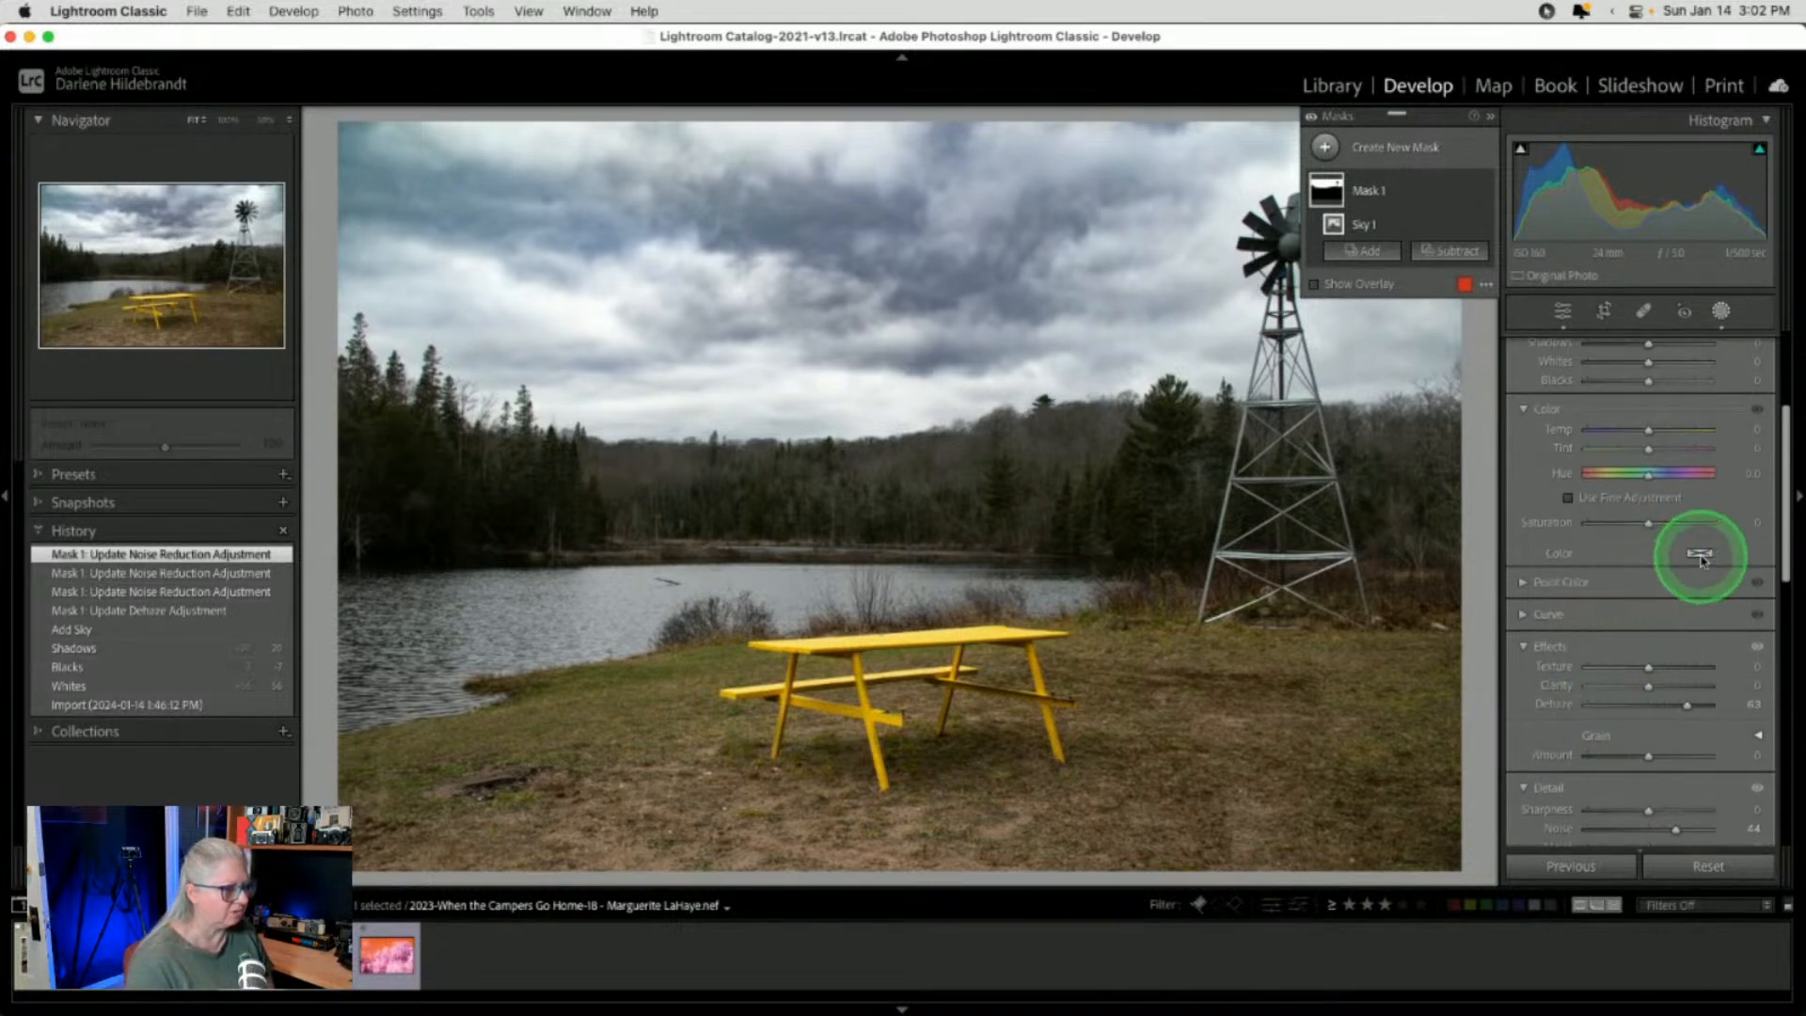
{"action": "left_click", "coordinate": [1701, 557]}
{"action": "left_click", "coordinate": [1504, 570]}
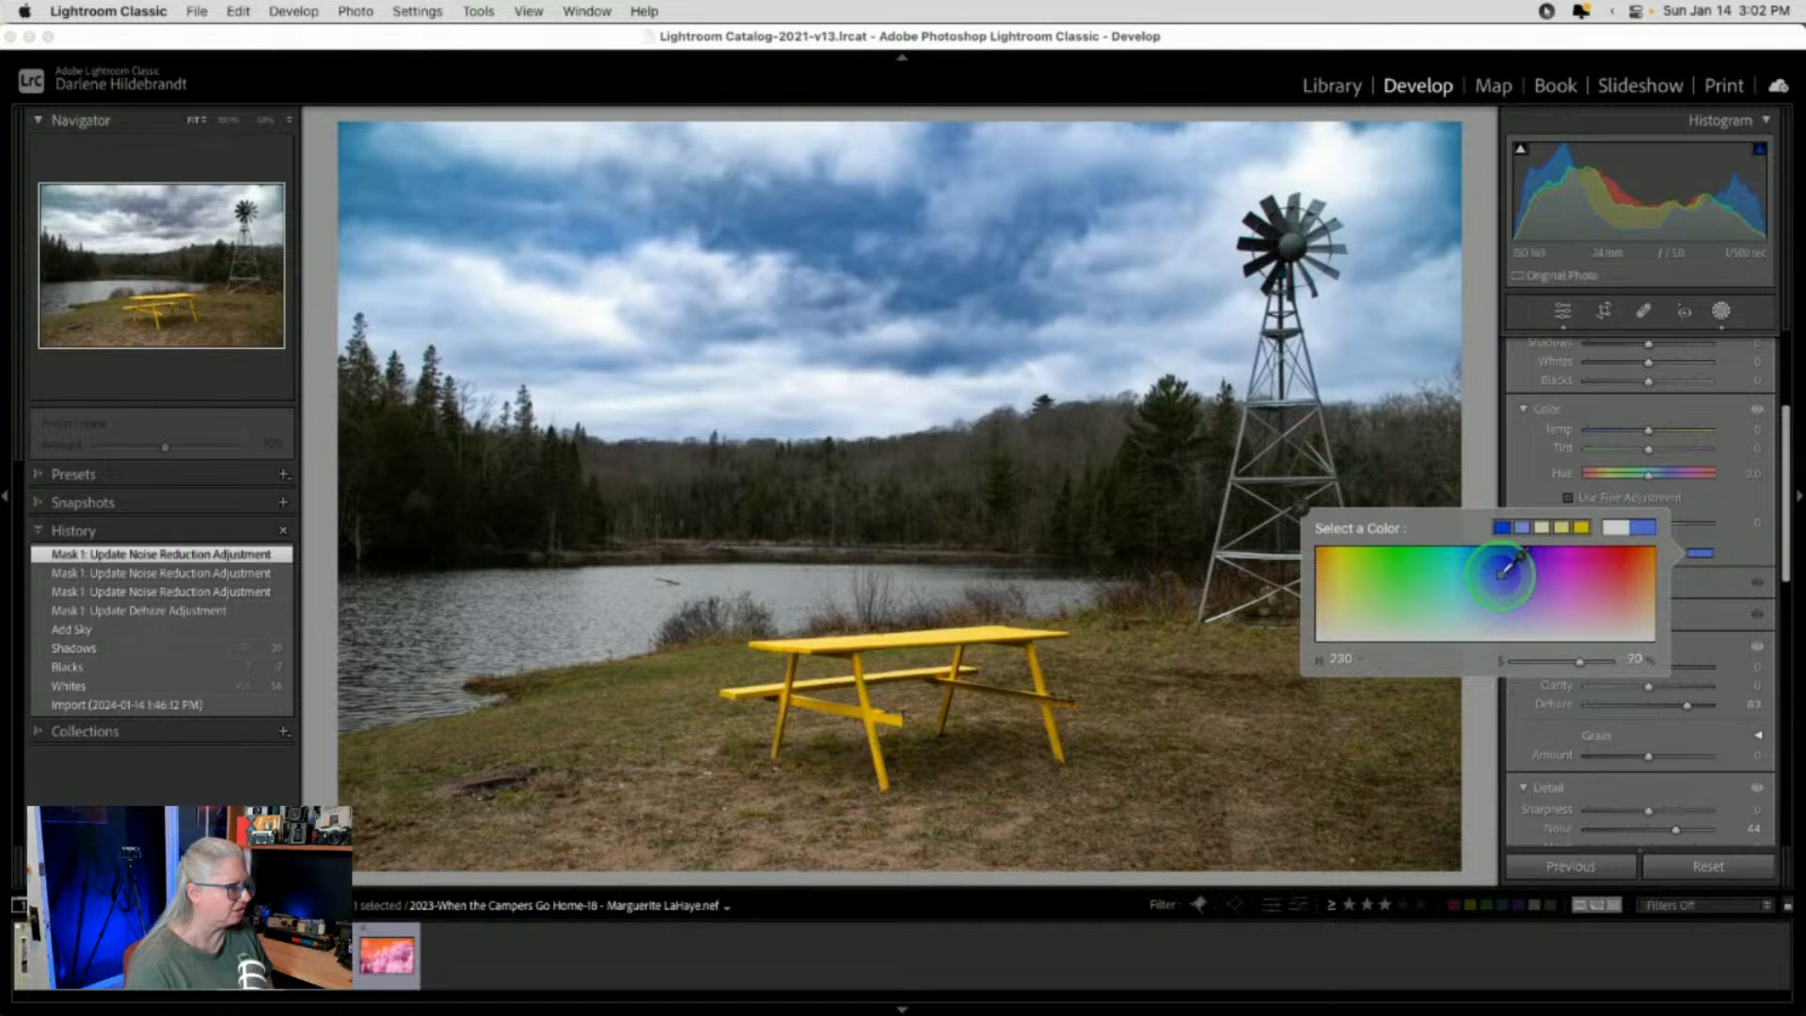
{"action": "left_click_drag", "start_coordinate": [1503, 571], "coordinate": [1498, 572]}
{"action": "left_click_drag", "start_coordinate": [1503, 569], "coordinate": [1501, 564]}
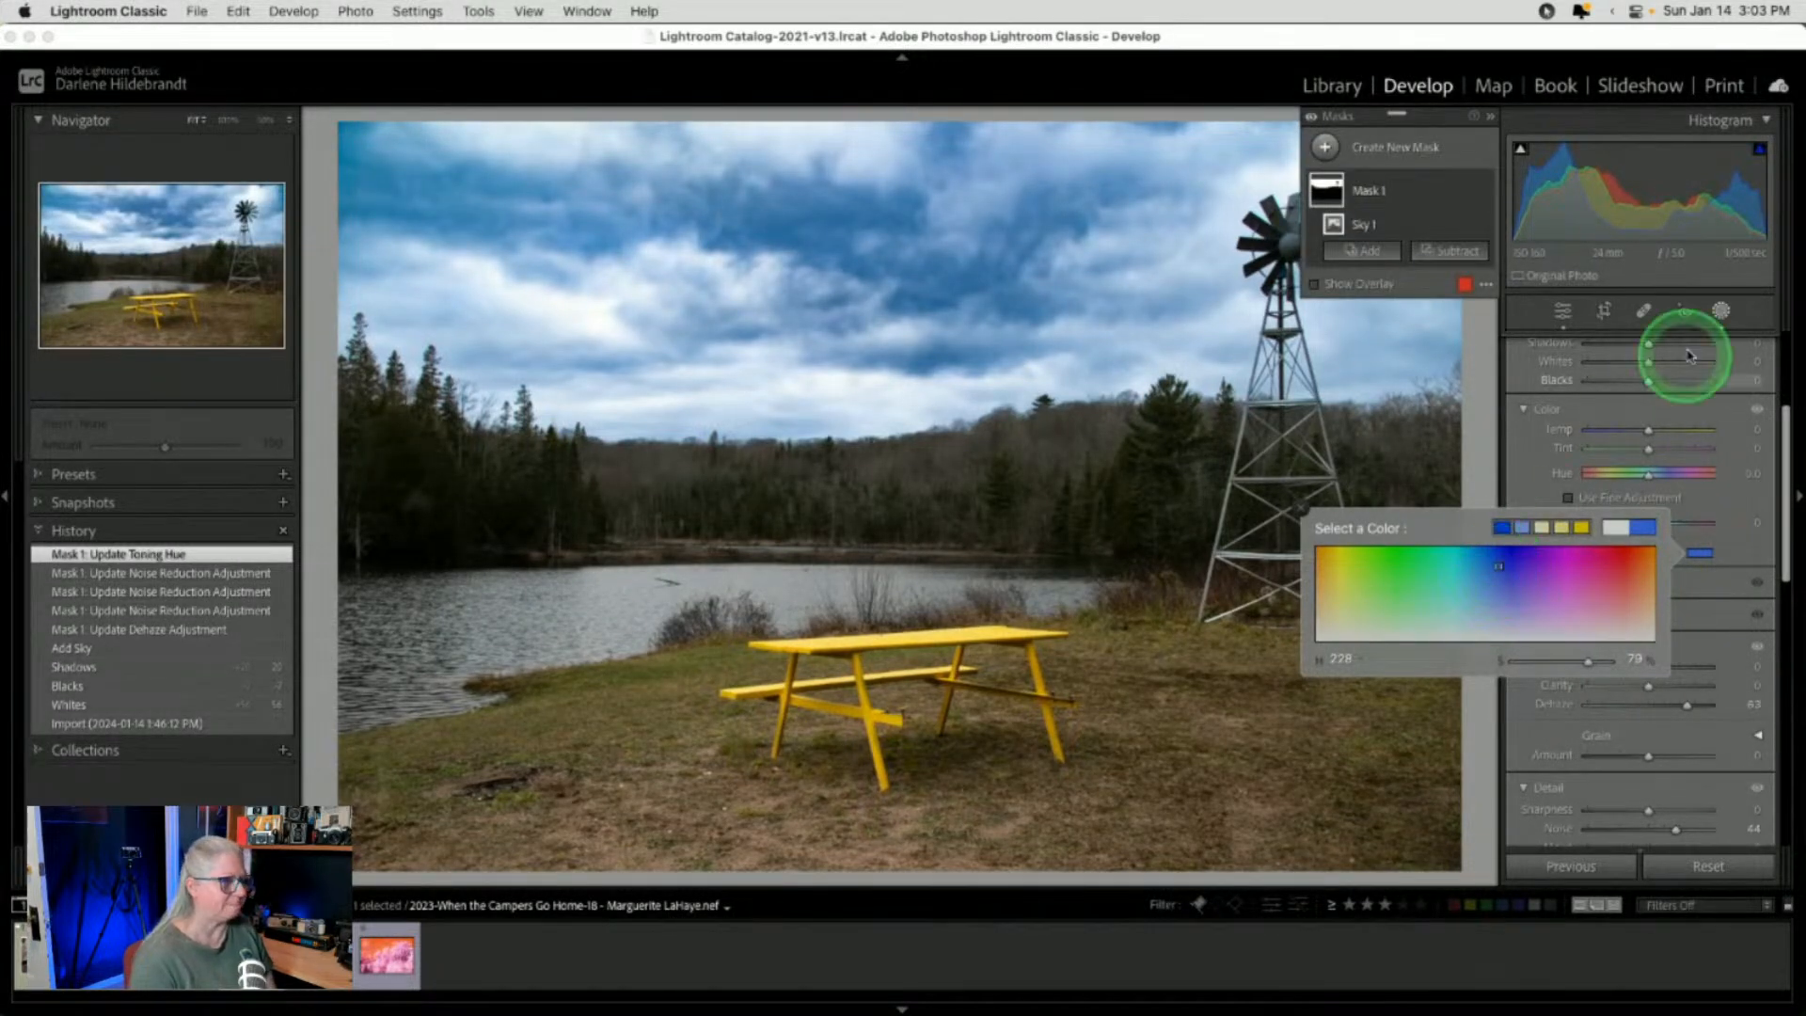
{"action": "left_click", "coordinate": [1720, 310]}
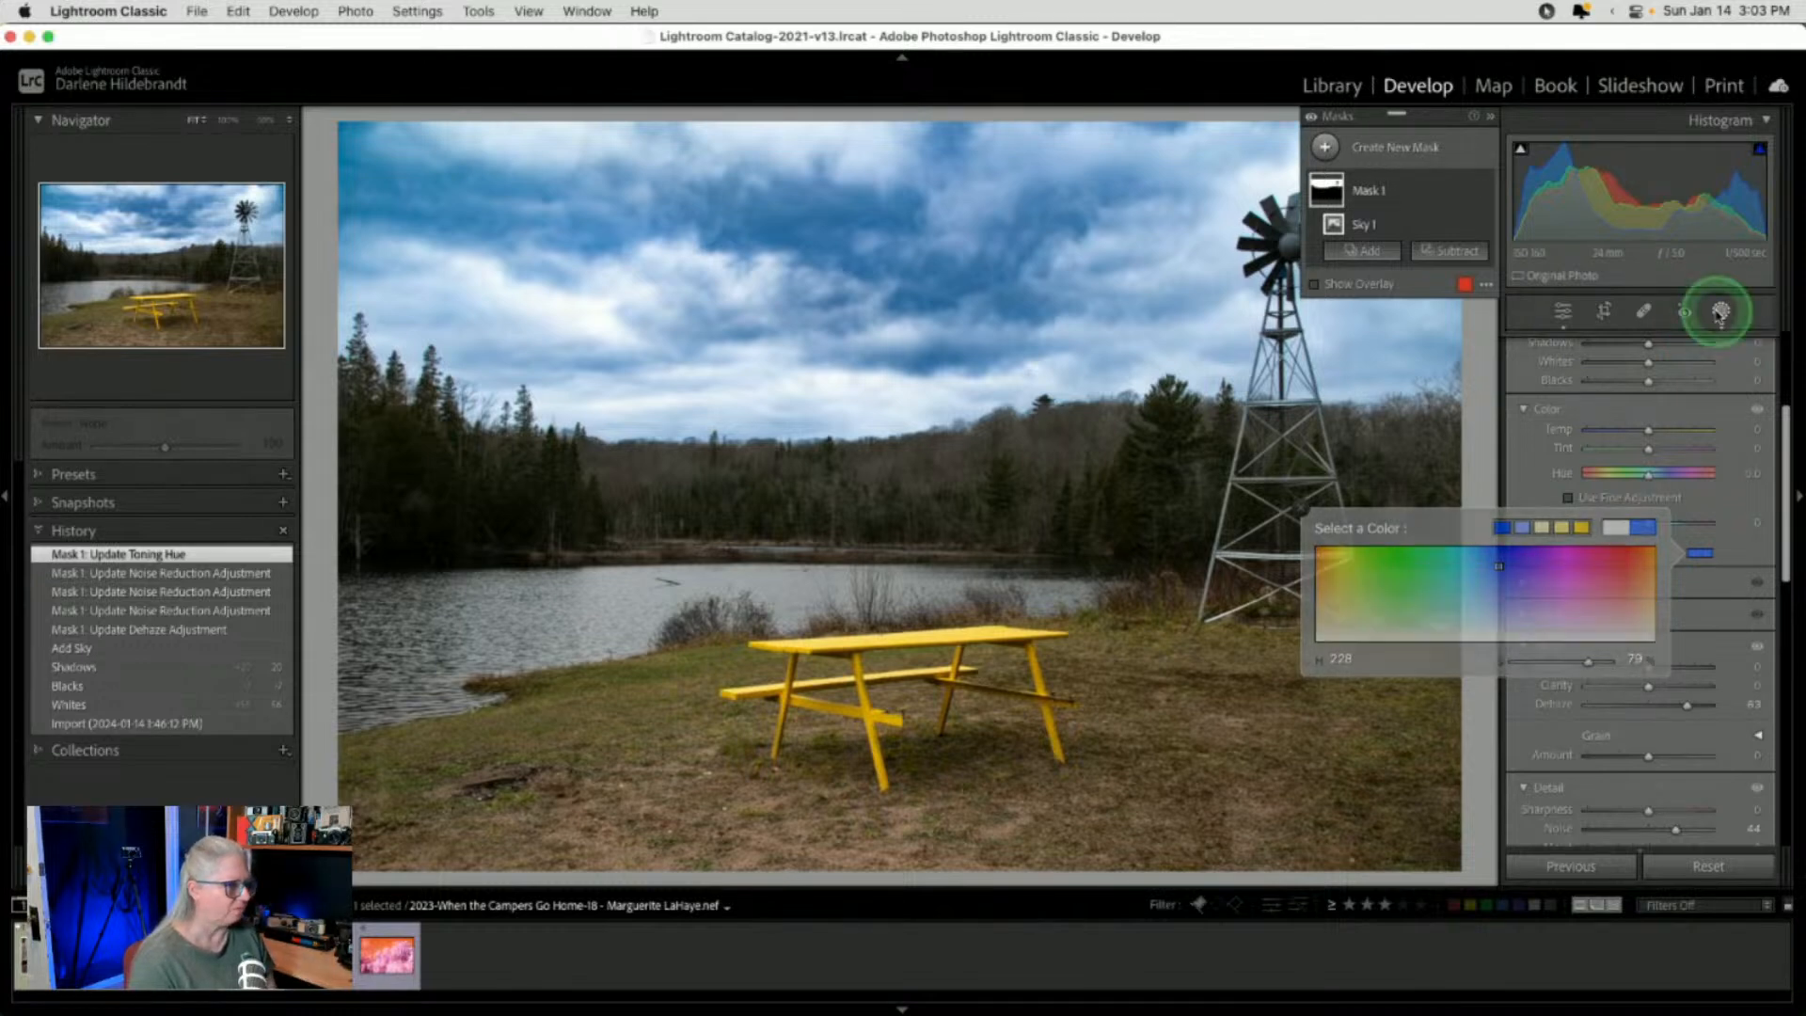
{"action": "left_click", "coordinate": [1691, 533]}
Set the whole photo's Exposure to +0.15 and Clarity to +5
{"action": "scroll", "coordinate": [1692, 534], "scroll_direction": "up", "scroll_amount": 3}
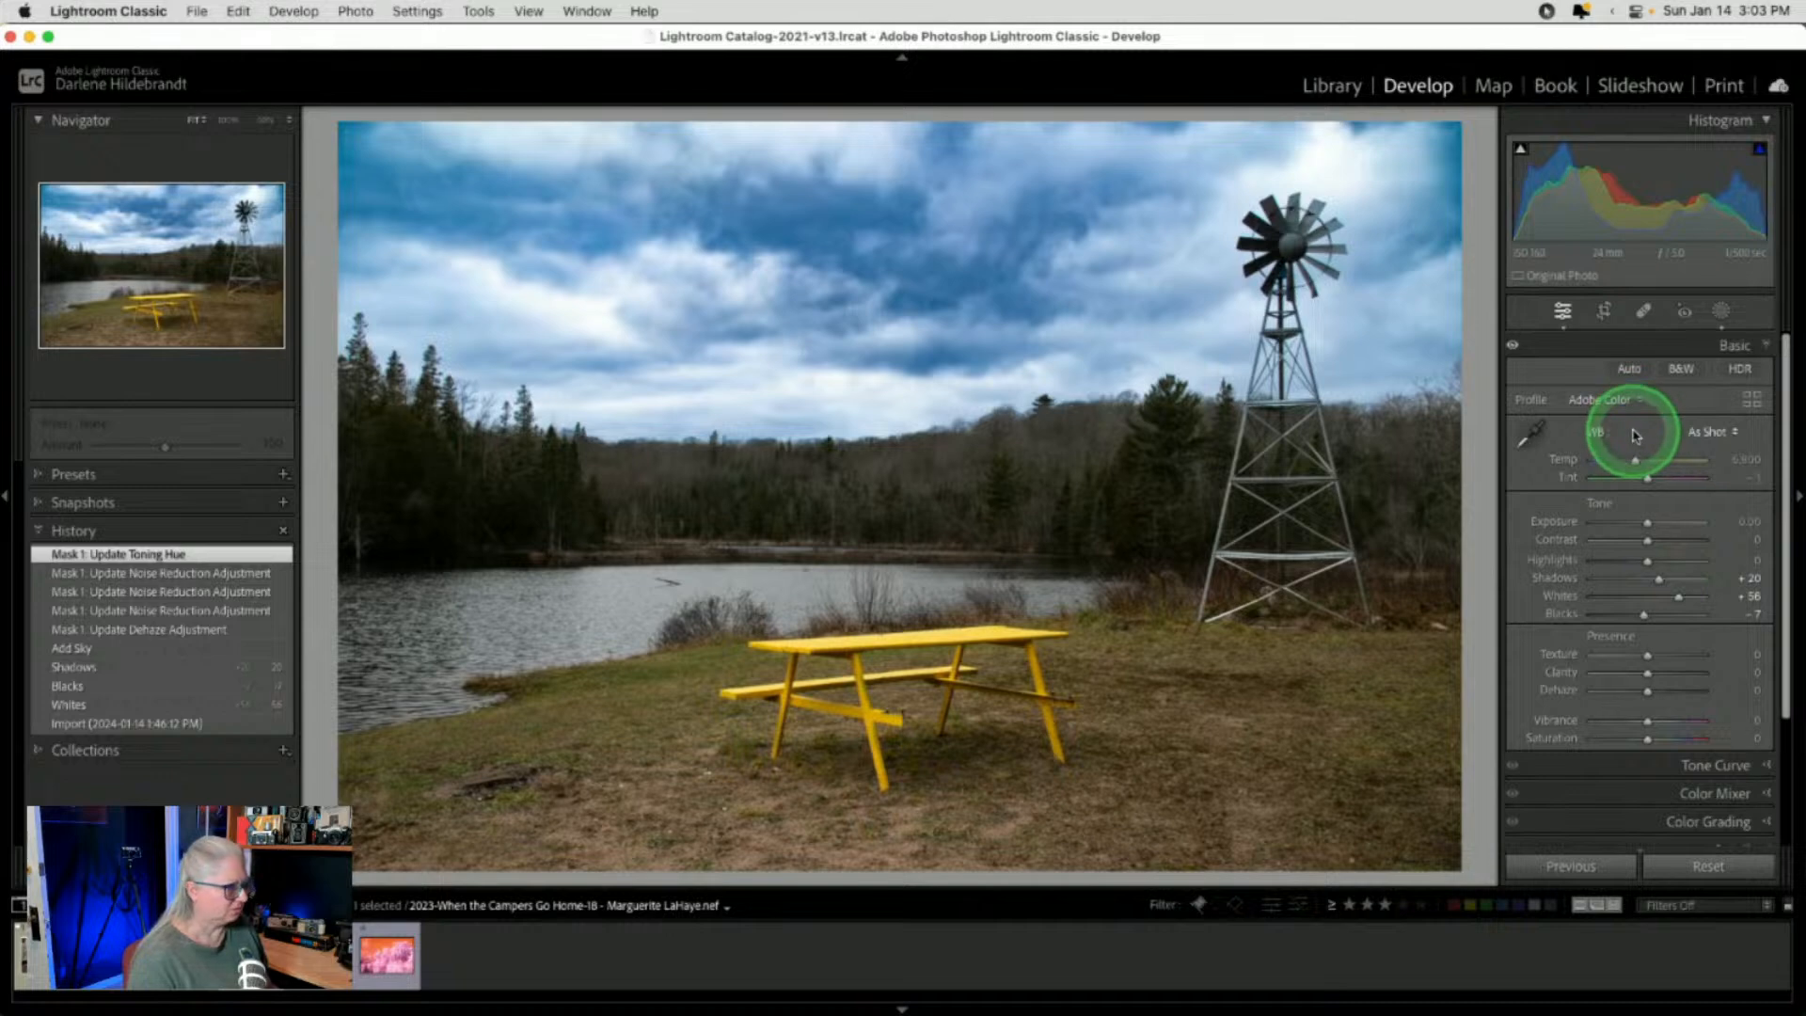
{"action": "left_click_drag", "start_coordinate": [1646, 522], "coordinate": [1647, 523]}
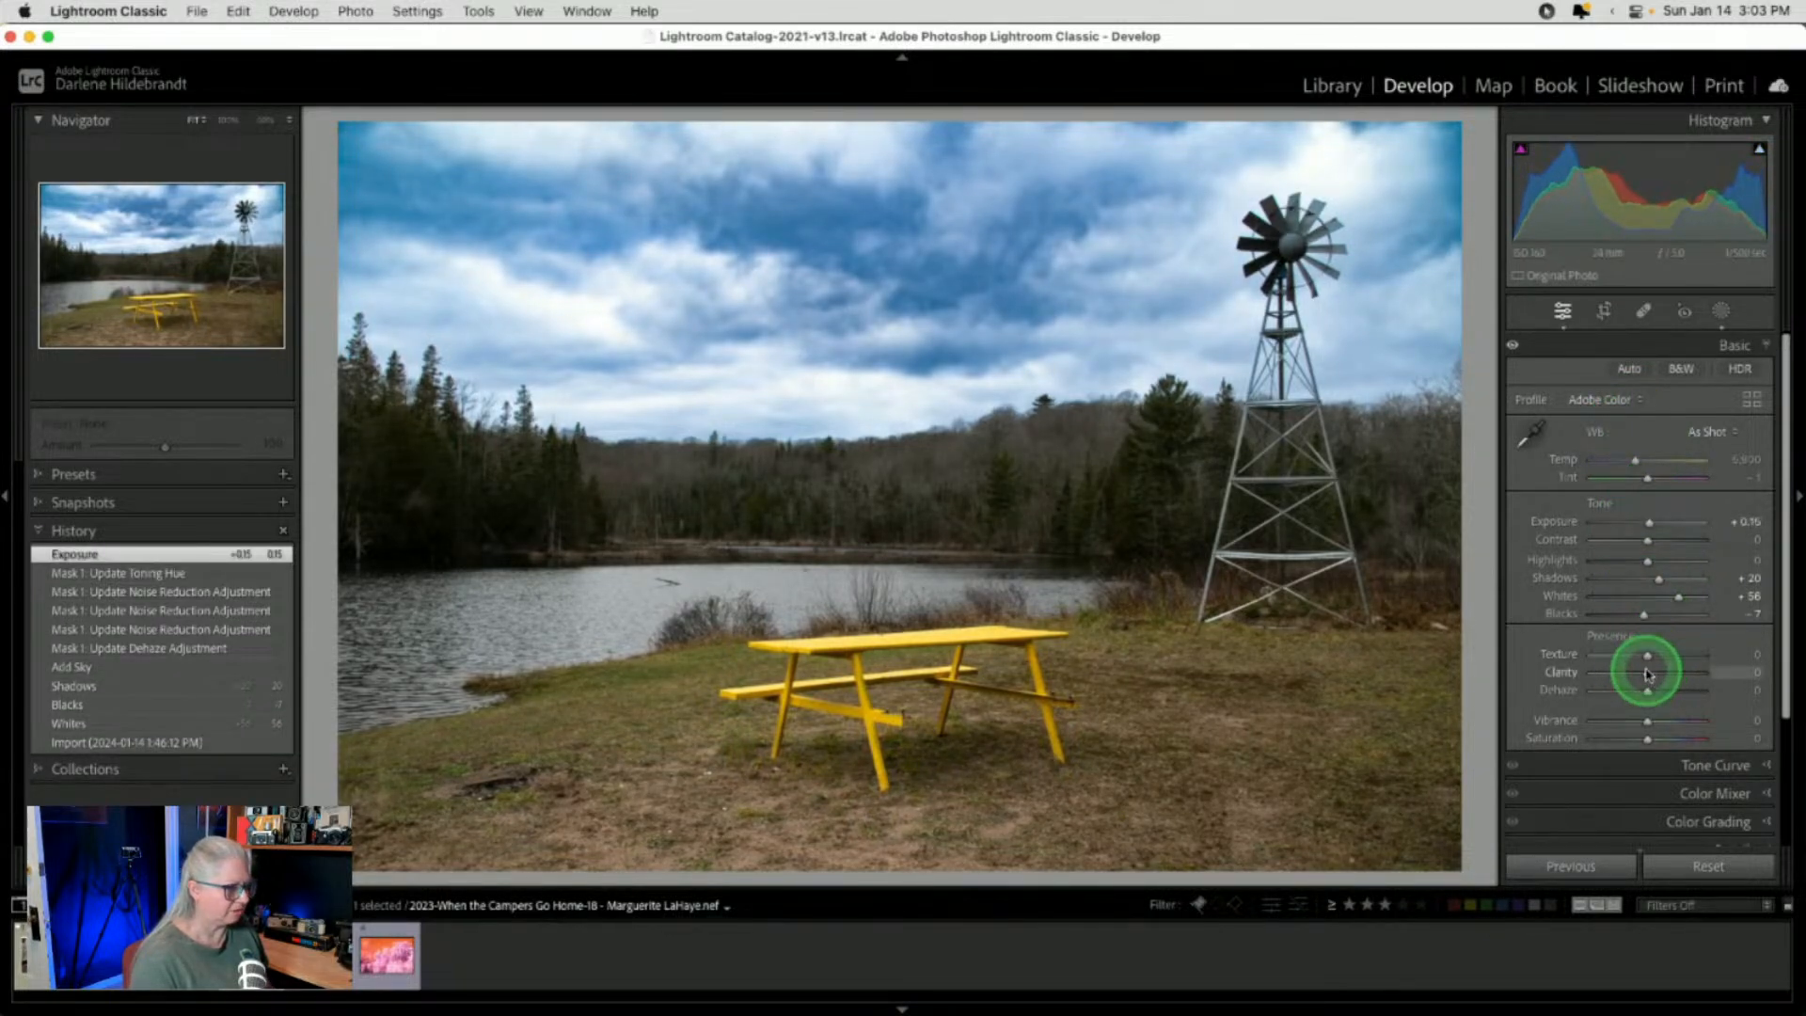
{"action": "left_click_drag", "start_coordinate": [1646, 671], "coordinate": [1653, 672]}
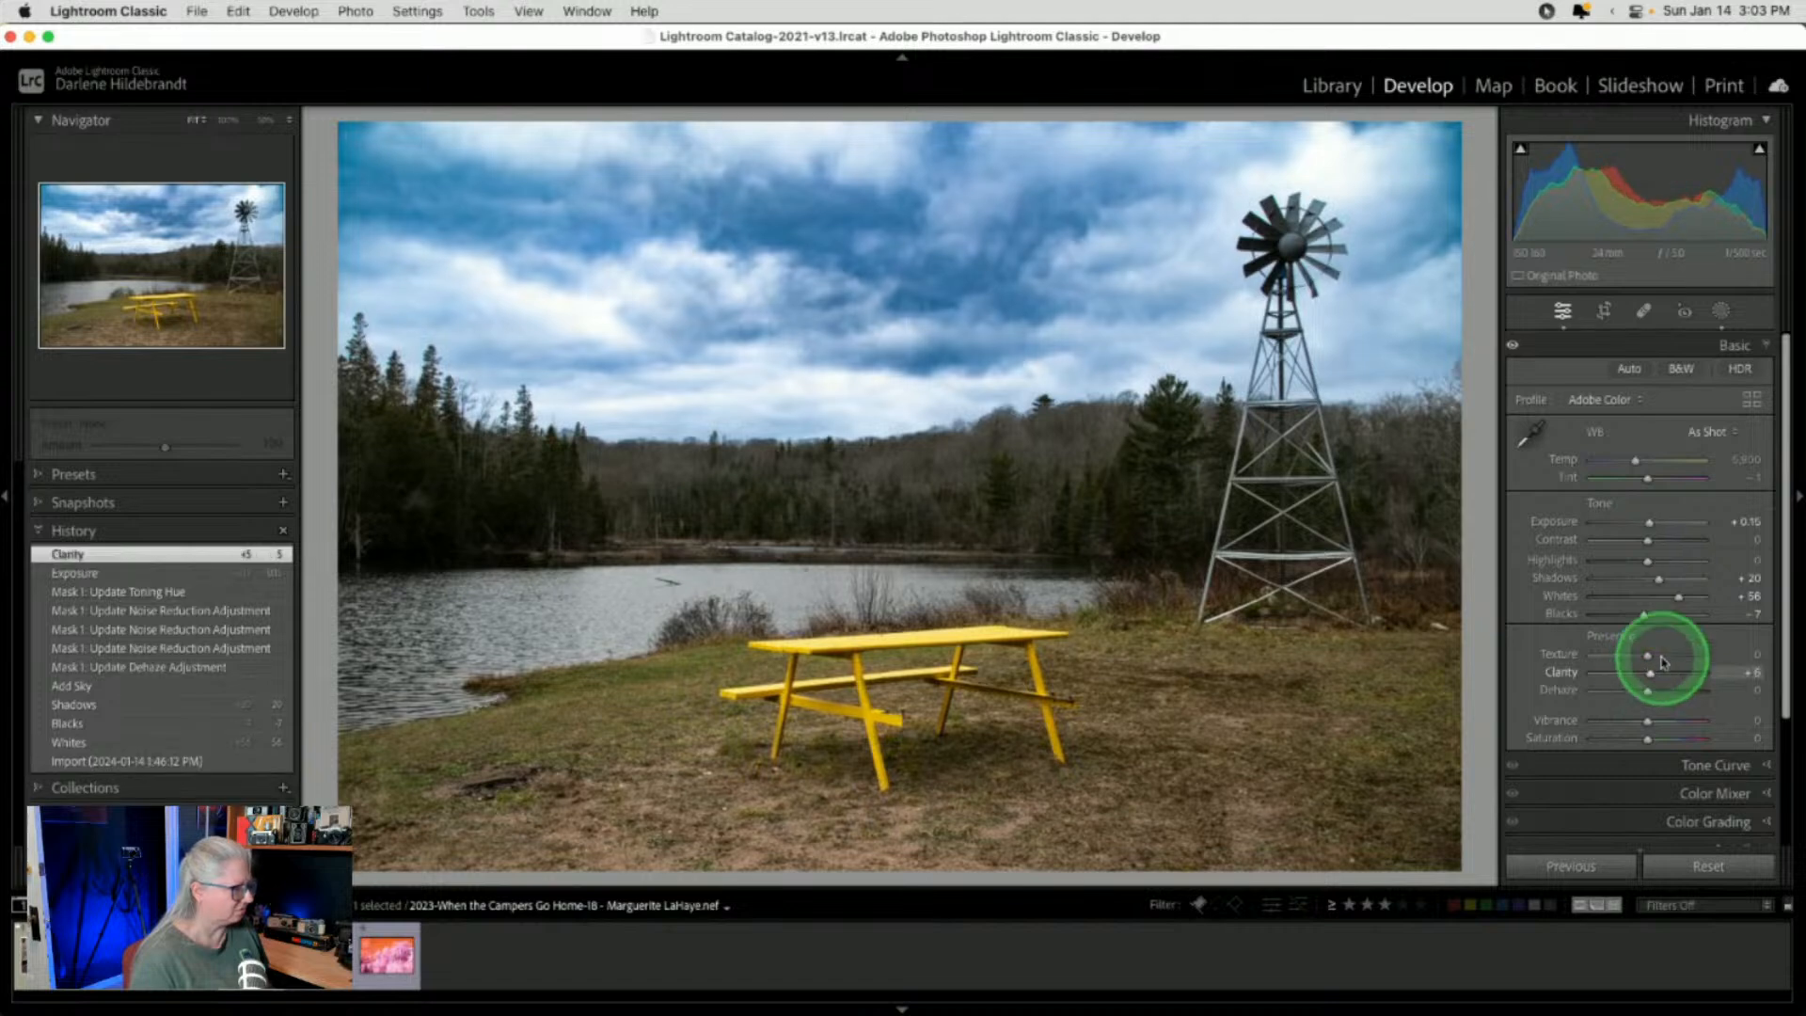
Apply the favourite preset "Edge darken medium" and convert the photo to black and white
{"action": "left_click", "coordinate": [70, 474]}
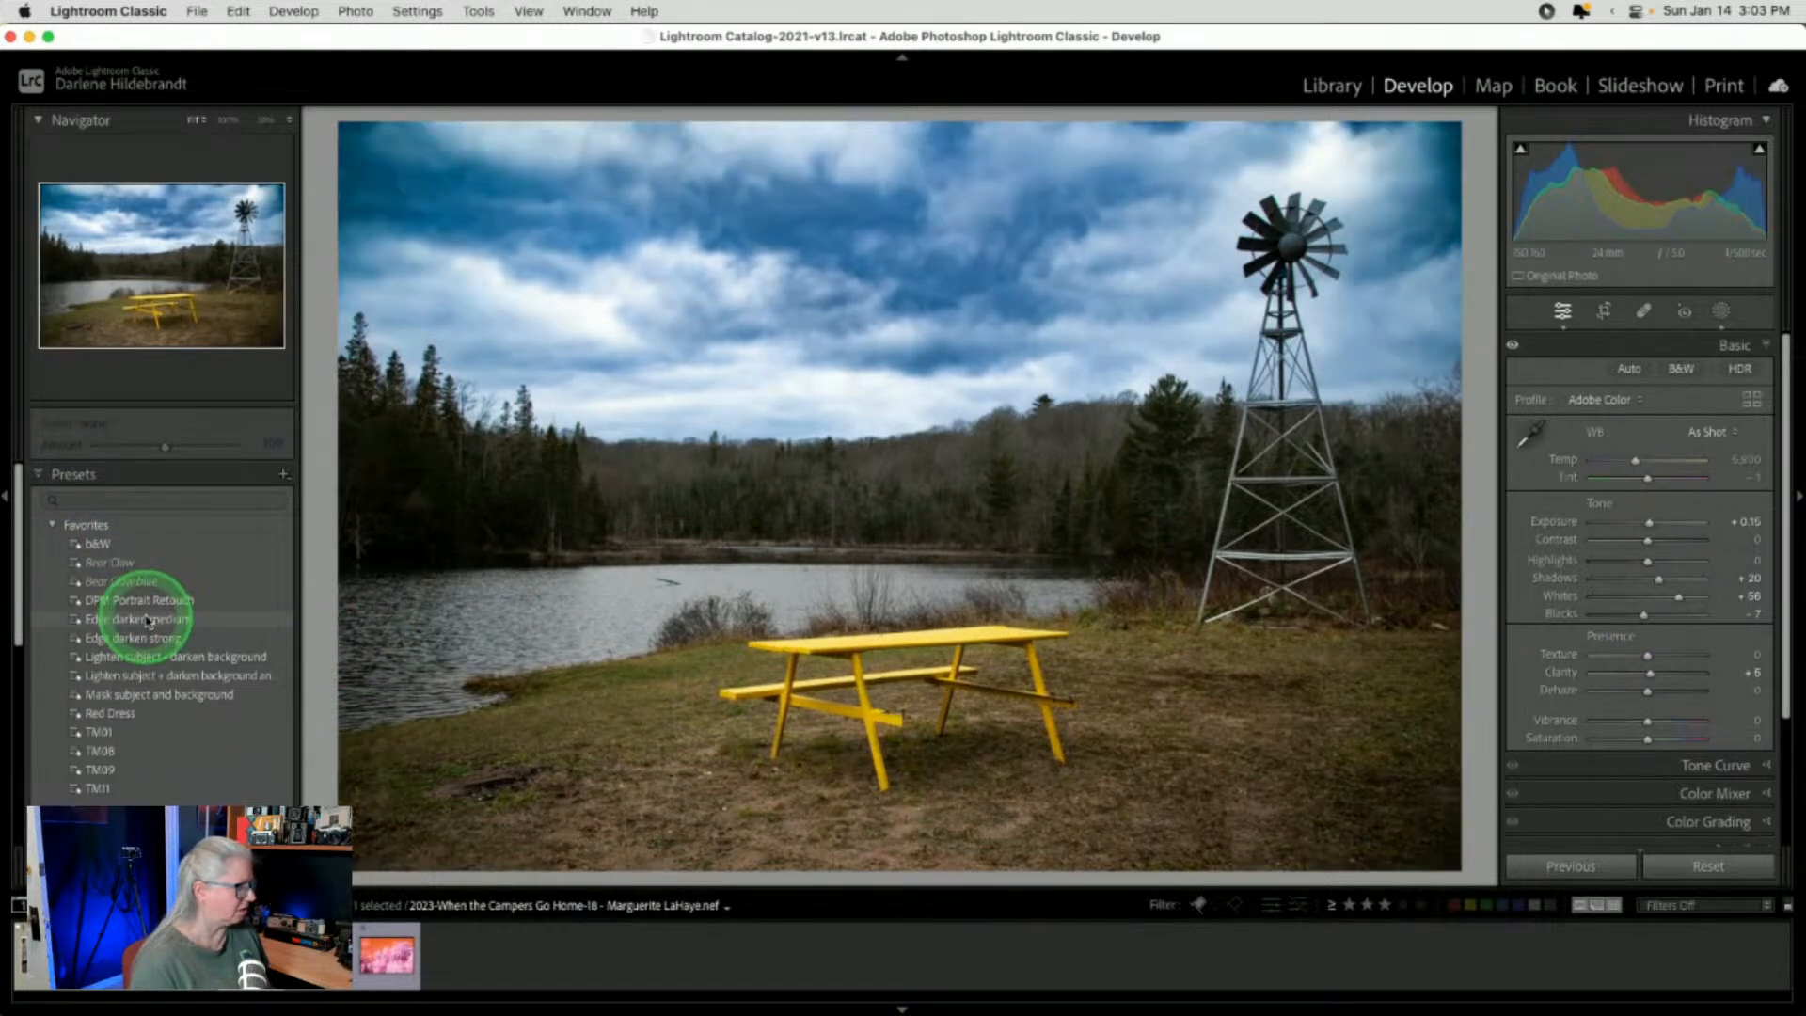
{"action": "left_click", "coordinate": [148, 621]}
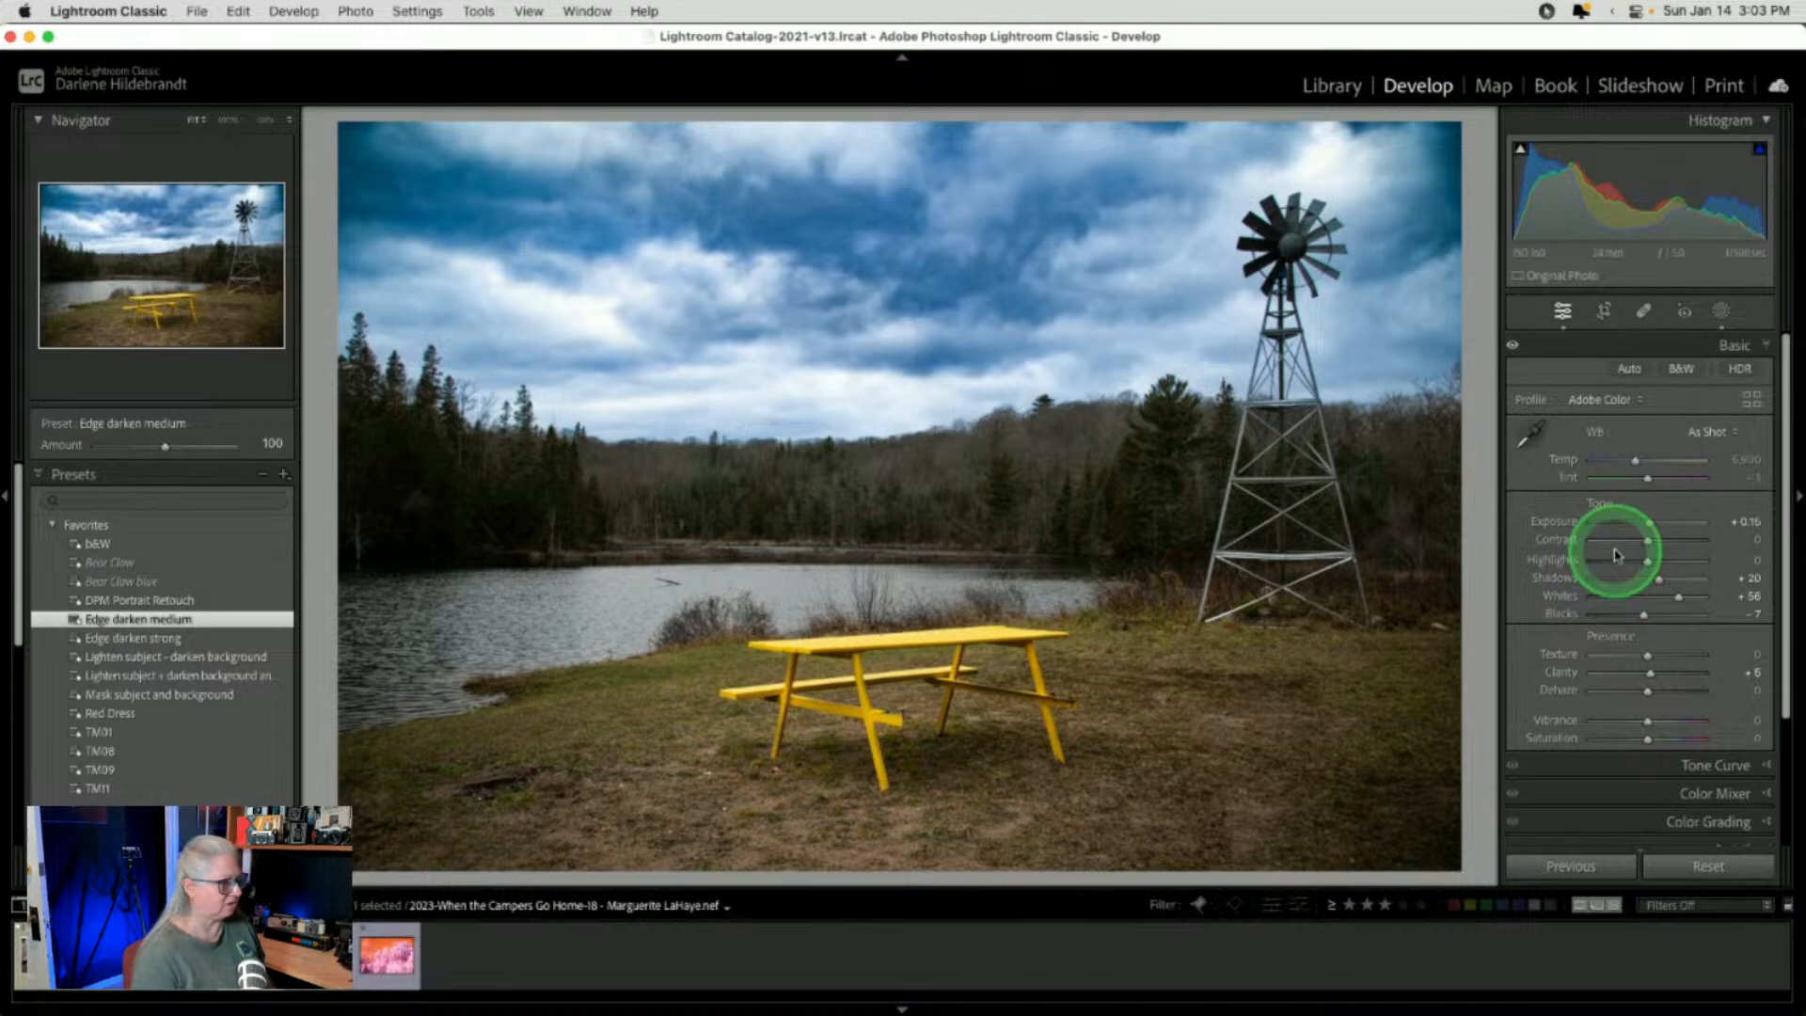
{"action": "left_click", "coordinate": [1680, 370]}
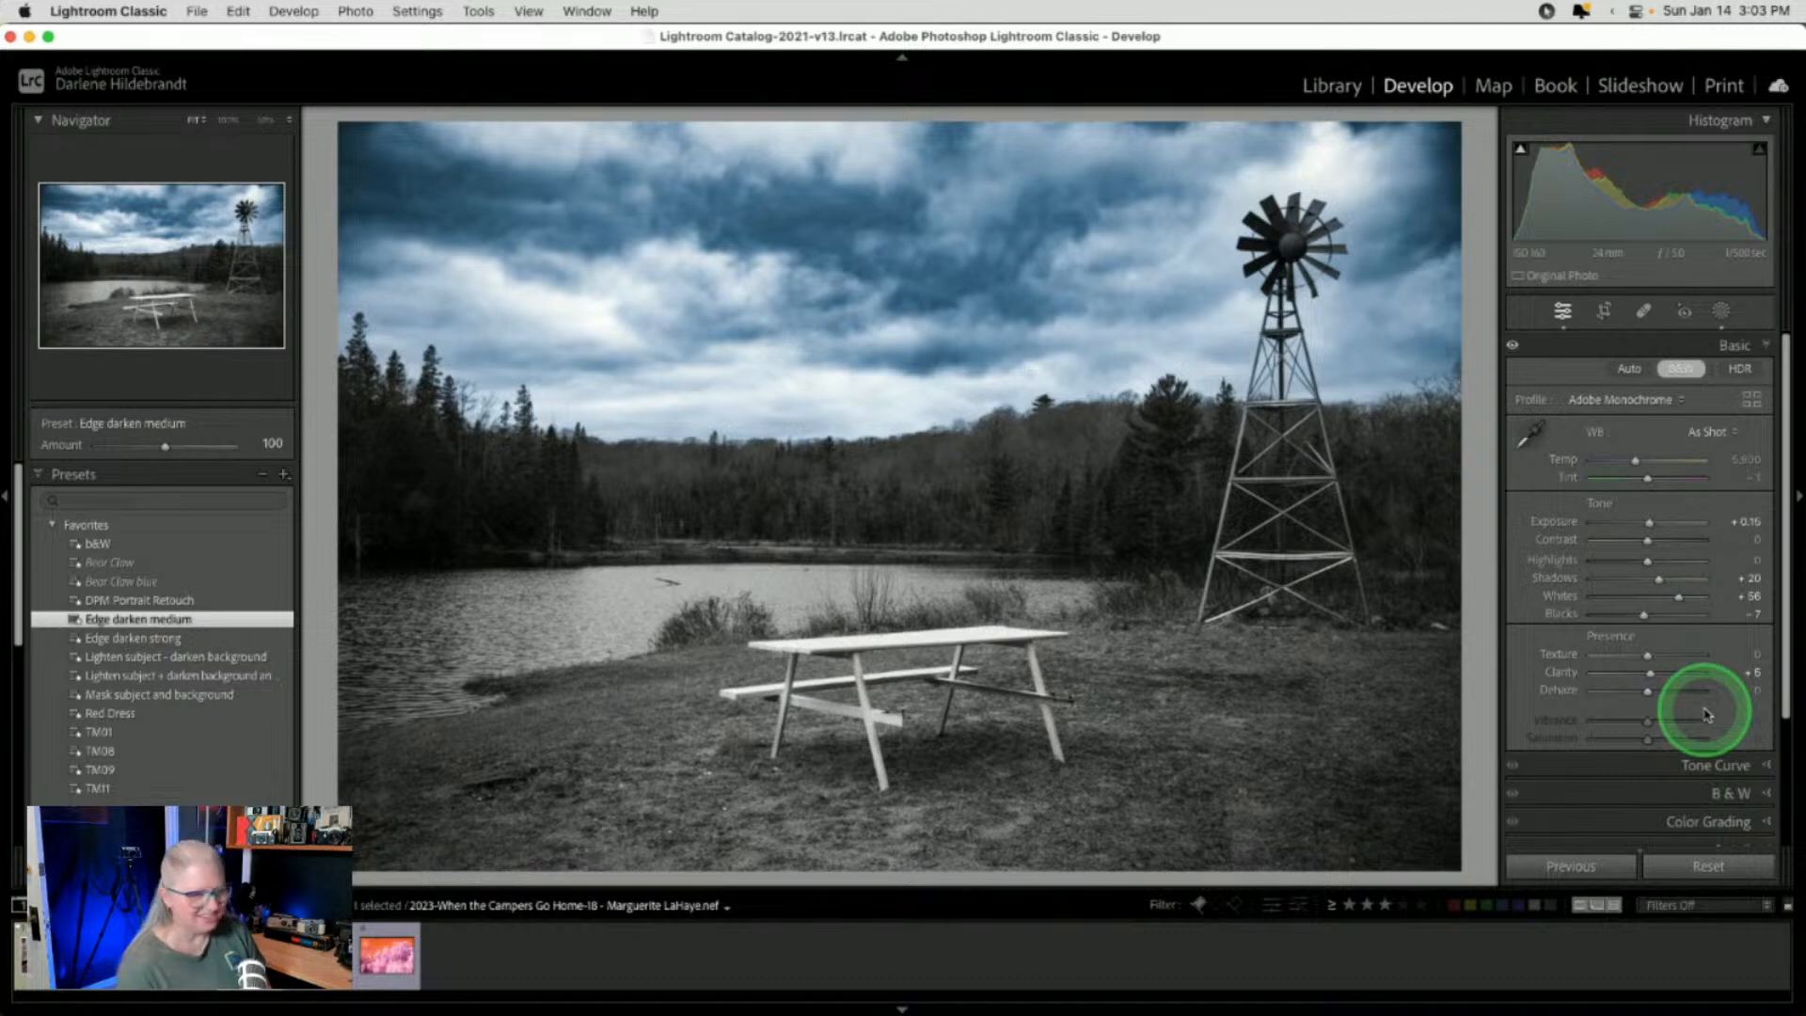
Remove the blue tint from the sky mask by lowering its colour saturation to 0, and leave masking
{"action": "left_click", "coordinate": [1722, 313]}
{"action": "left_click", "coordinate": [1415, 192]}
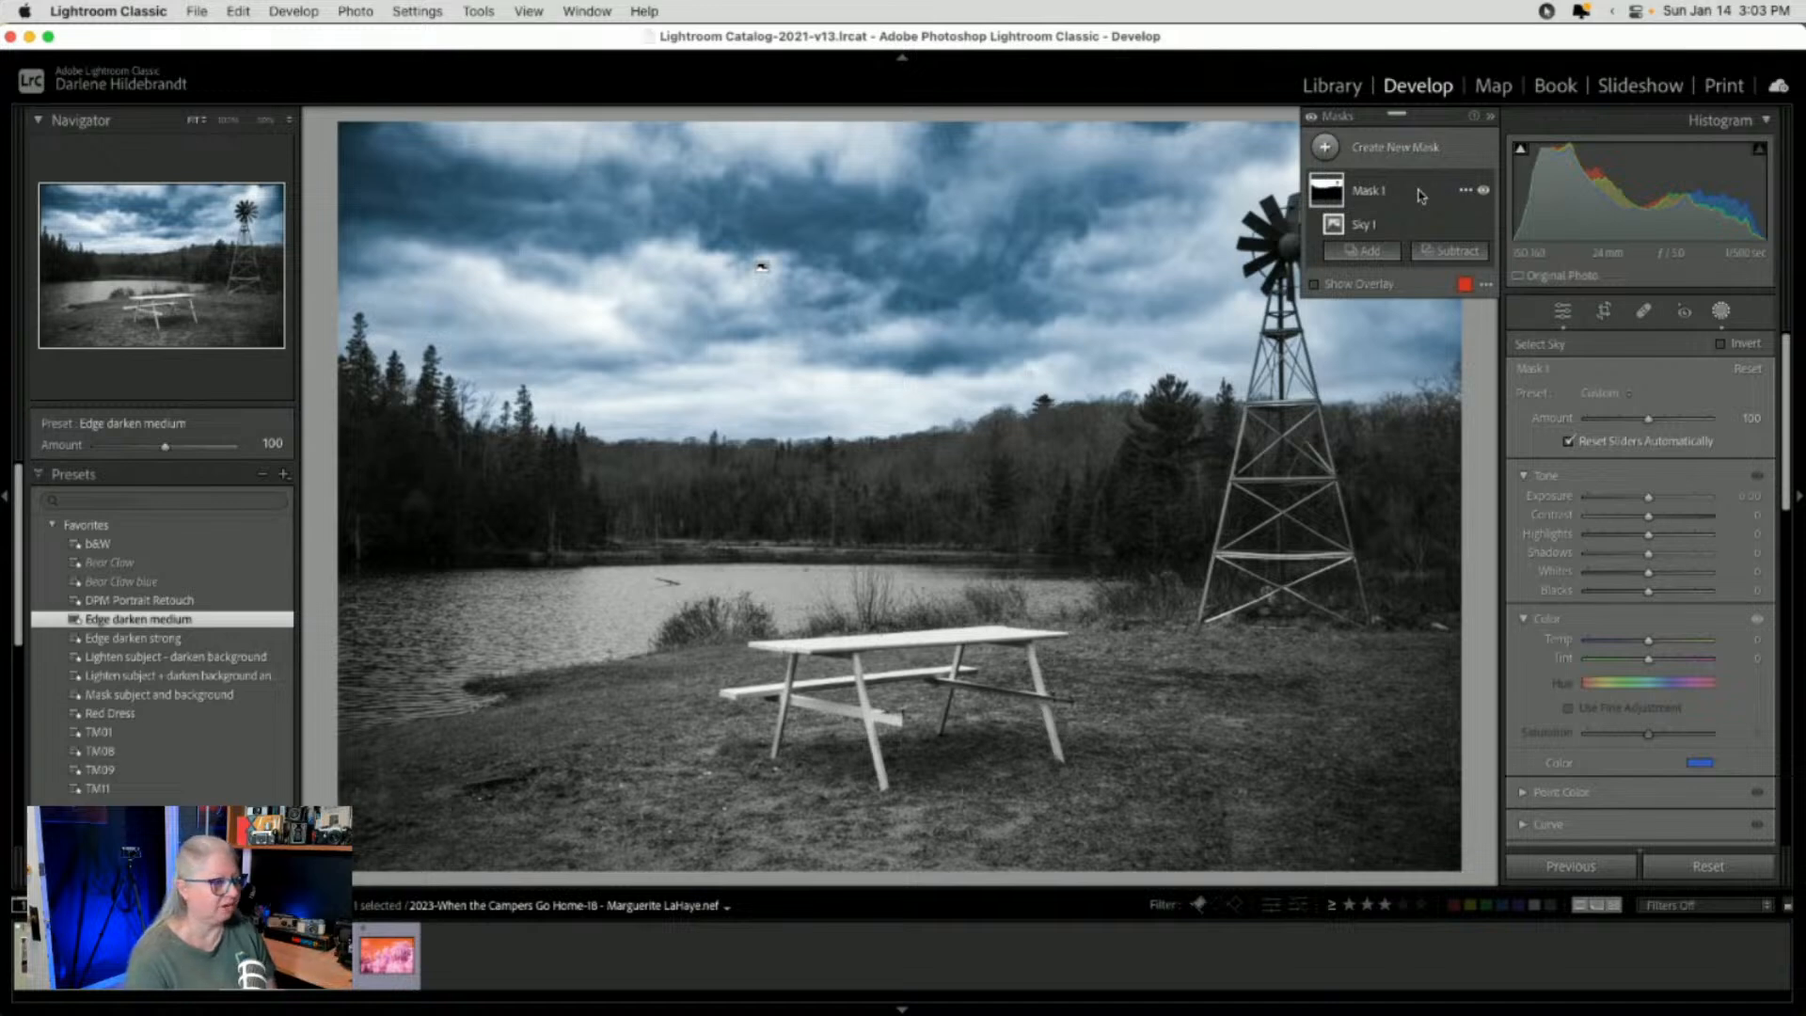
{"action": "left_click", "coordinate": [1700, 763]}
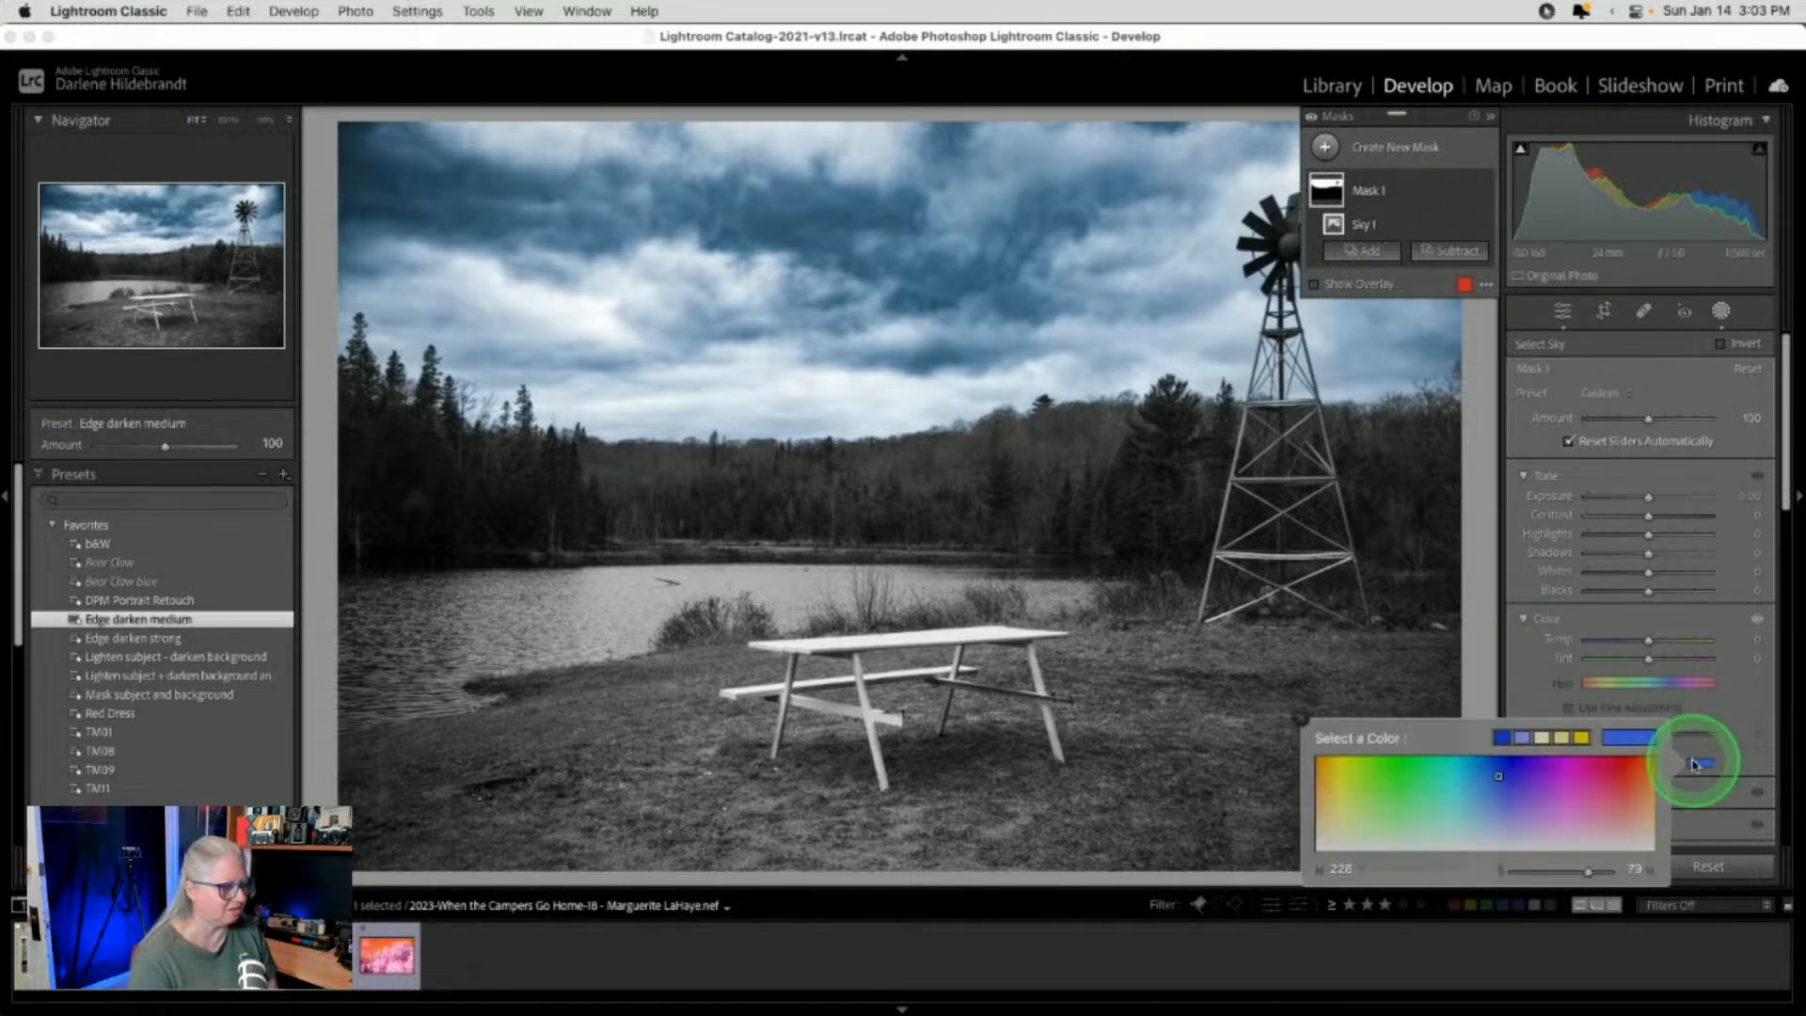
{"action": "left_click_drag", "start_coordinate": [1502, 798], "coordinate": [1500, 866]}
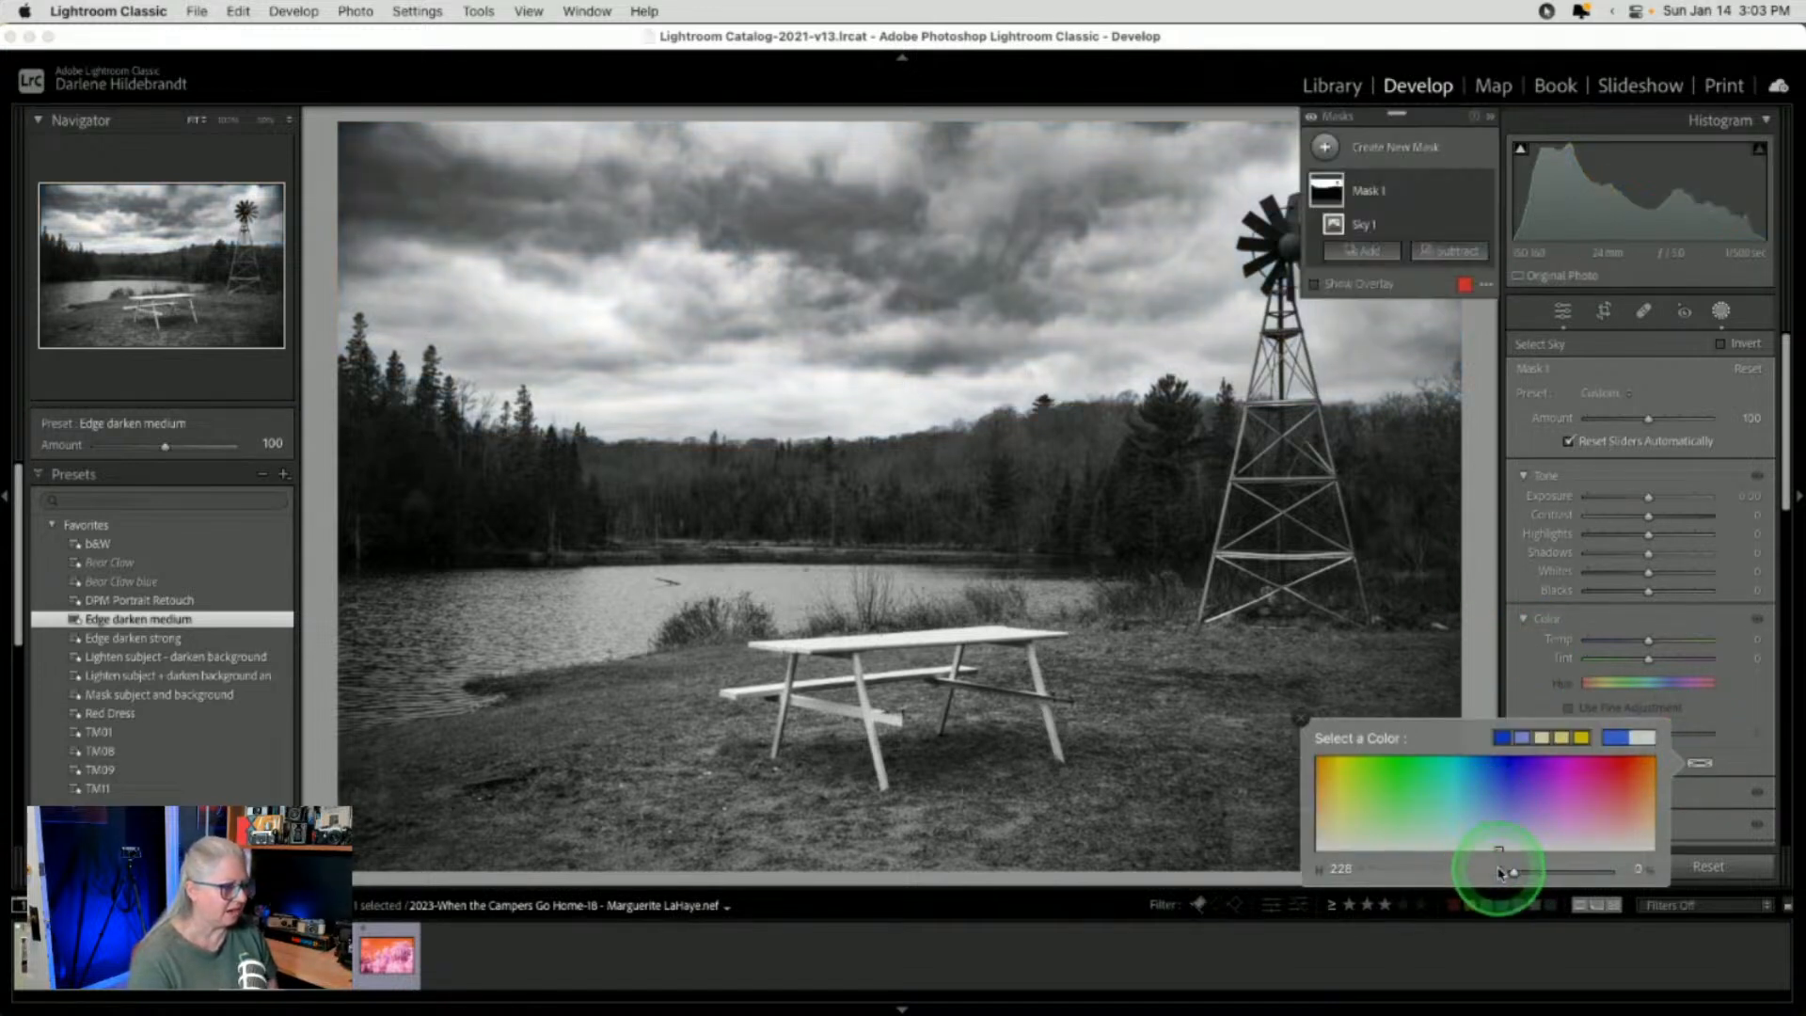
{"action": "left_click", "coordinate": [1720, 311]}
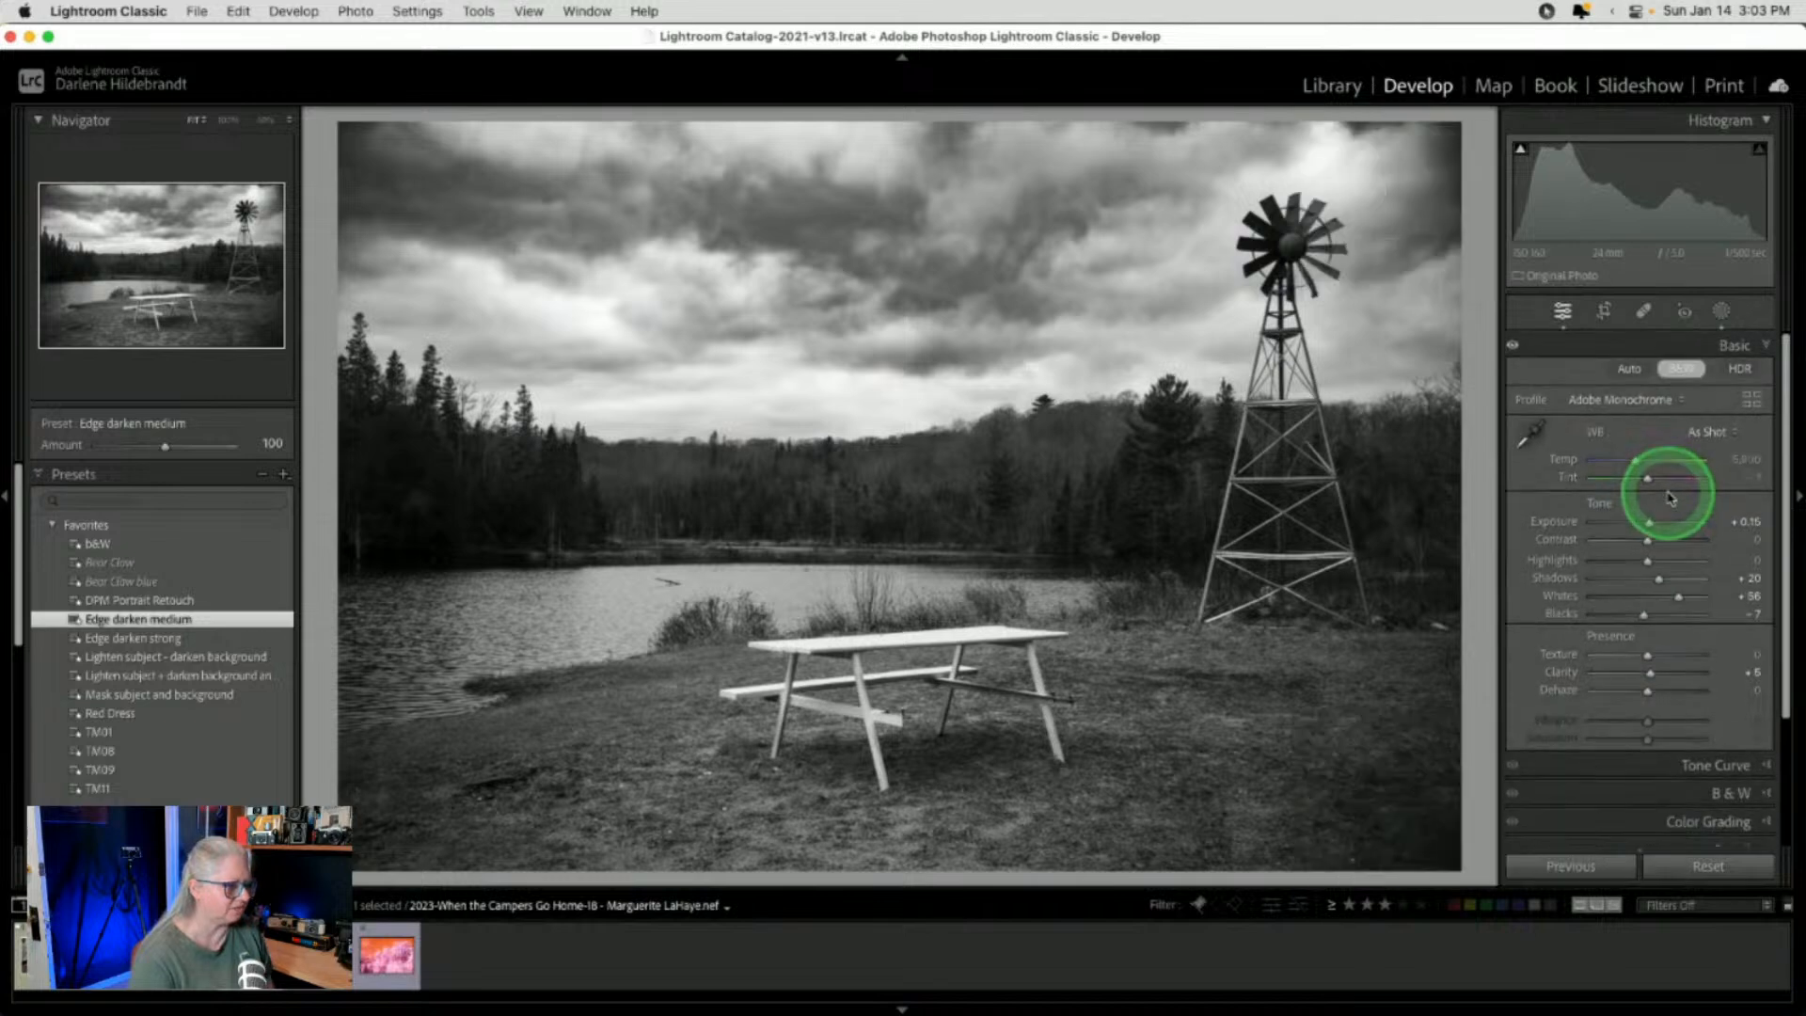
Set the Black & White Mix to Red -76, Orange about -26, Yellow +37, Green -63, Aqua -24 and Blue -37
{"action": "left_click", "coordinate": [1727, 793]}
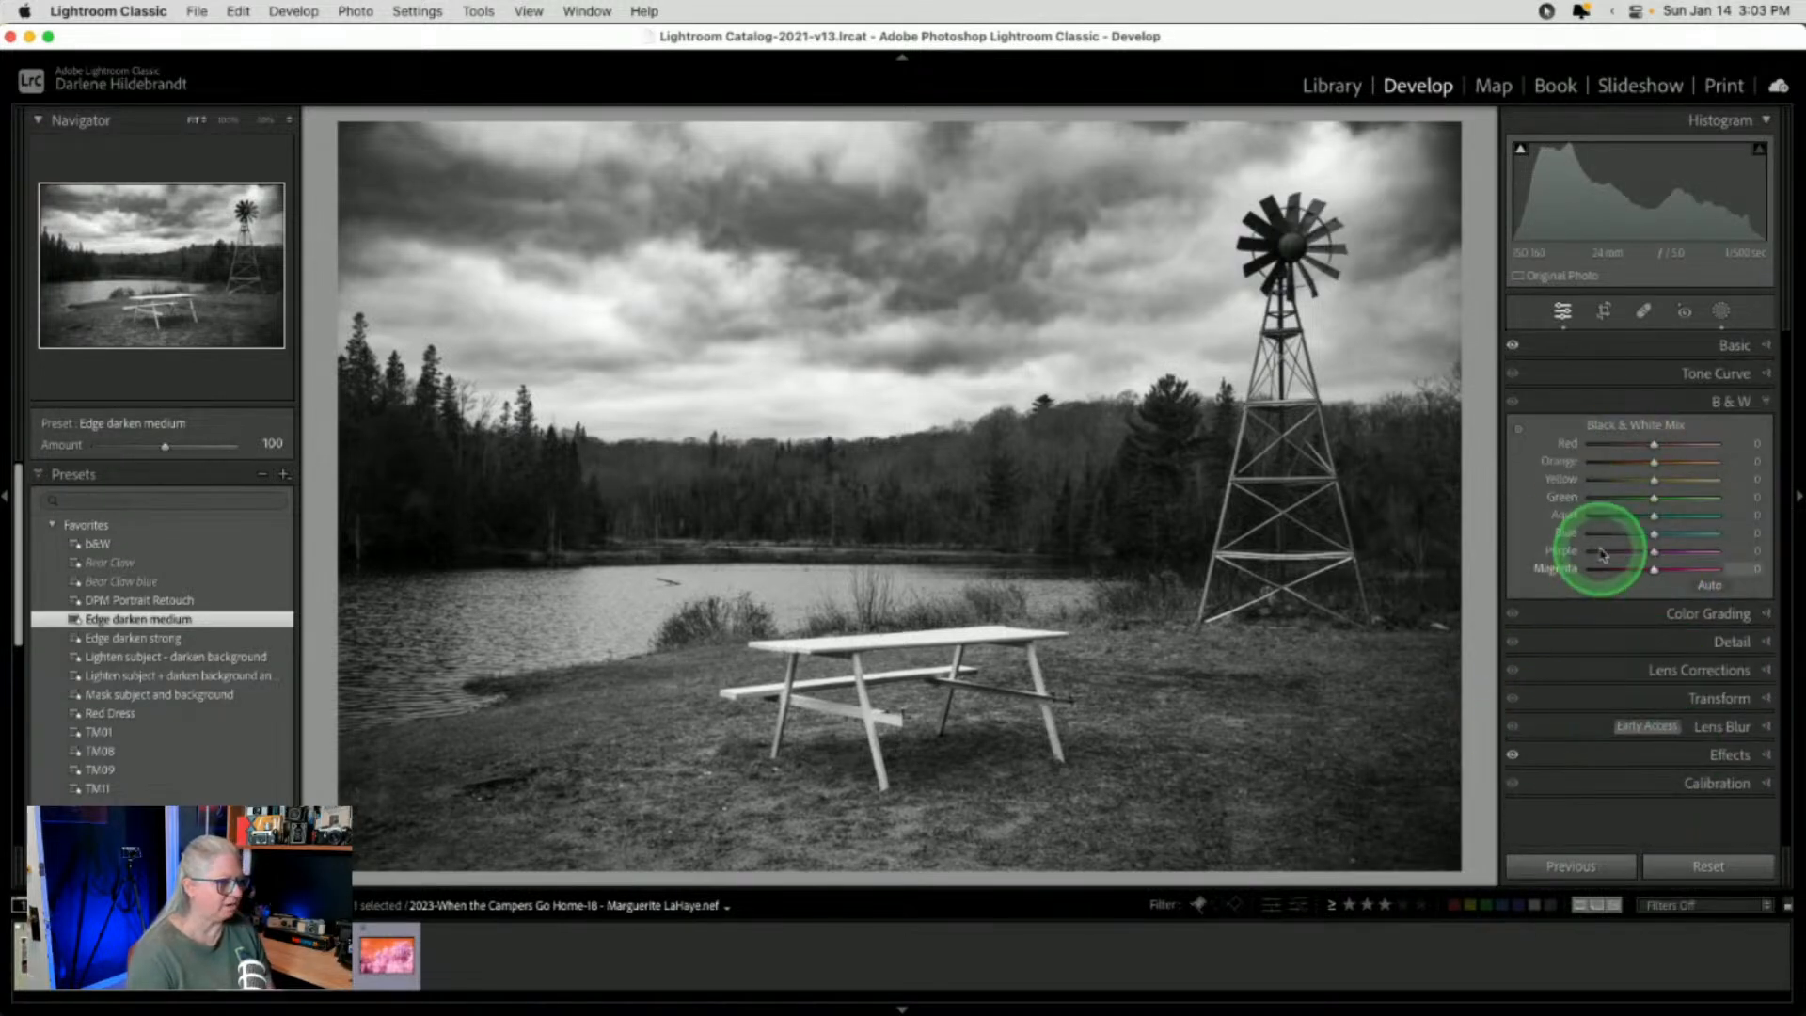
{"action": "mouse_move", "coordinate": [1655, 536]}
{"action": "left_mouse_down"}
{"action": "mouse_move", "coordinate": [1601, 534]}
{"action": "mouse_move", "coordinate": [1774, 534]}
{"action": "mouse_move", "coordinate": [1625, 533]}
{"action": "mouse_move", "coordinate": [1729, 478]}
{"action": "mouse_move", "coordinate": [1565, 477]}
{"action": "mouse_move", "coordinate": [1794, 496]}
{"action": "mouse_move", "coordinate": [1524, 484]}
{"action": "mouse_move", "coordinate": [1705, 480]}
{"action": "mouse_move", "coordinate": [1657, 484]}
{"action": "mouse_move", "coordinate": [1674, 476]}
{"action": "mouse_move", "coordinate": [1645, 492]}
{"action": "mouse_move", "coordinate": [1709, 496]}
{"action": "mouse_move", "coordinate": [1517, 492]}
{"action": "mouse_move", "coordinate": [1717, 497]}
{"action": "mouse_move", "coordinate": [1355, 496]}
{"action": "mouse_move", "coordinate": [1797, 516]}
{"action": "mouse_move", "coordinate": [1638, 516]}
{"action": "left_mouse_up"}
{"action": "mouse_move", "coordinate": [1654, 461]}
{"action": "left_mouse_down"}
{"action": "mouse_move", "coordinate": [1713, 459]}
{"action": "mouse_move", "coordinate": [1600, 440]}
{"action": "mouse_move", "coordinate": [1738, 440]}
{"action": "mouse_move", "coordinate": [1607, 443]}
{"action": "mouse_move", "coordinate": [1681, 463]}
{"action": "mouse_move", "coordinate": [1631, 461]}
{"action": "left_mouse_up"}
{"action": "mouse_move", "coordinate": [1628, 460]}
{"action": "left_mouse_down"}
{"action": "mouse_move", "coordinate": [1611, 461]}
{"action": "mouse_move", "coordinate": [1677, 477]}
{"action": "mouse_move", "coordinate": [1521, 451]}
{"action": "mouse_move", "coordinate": [1638, 465]}
{"action": "left_mouse_up"}
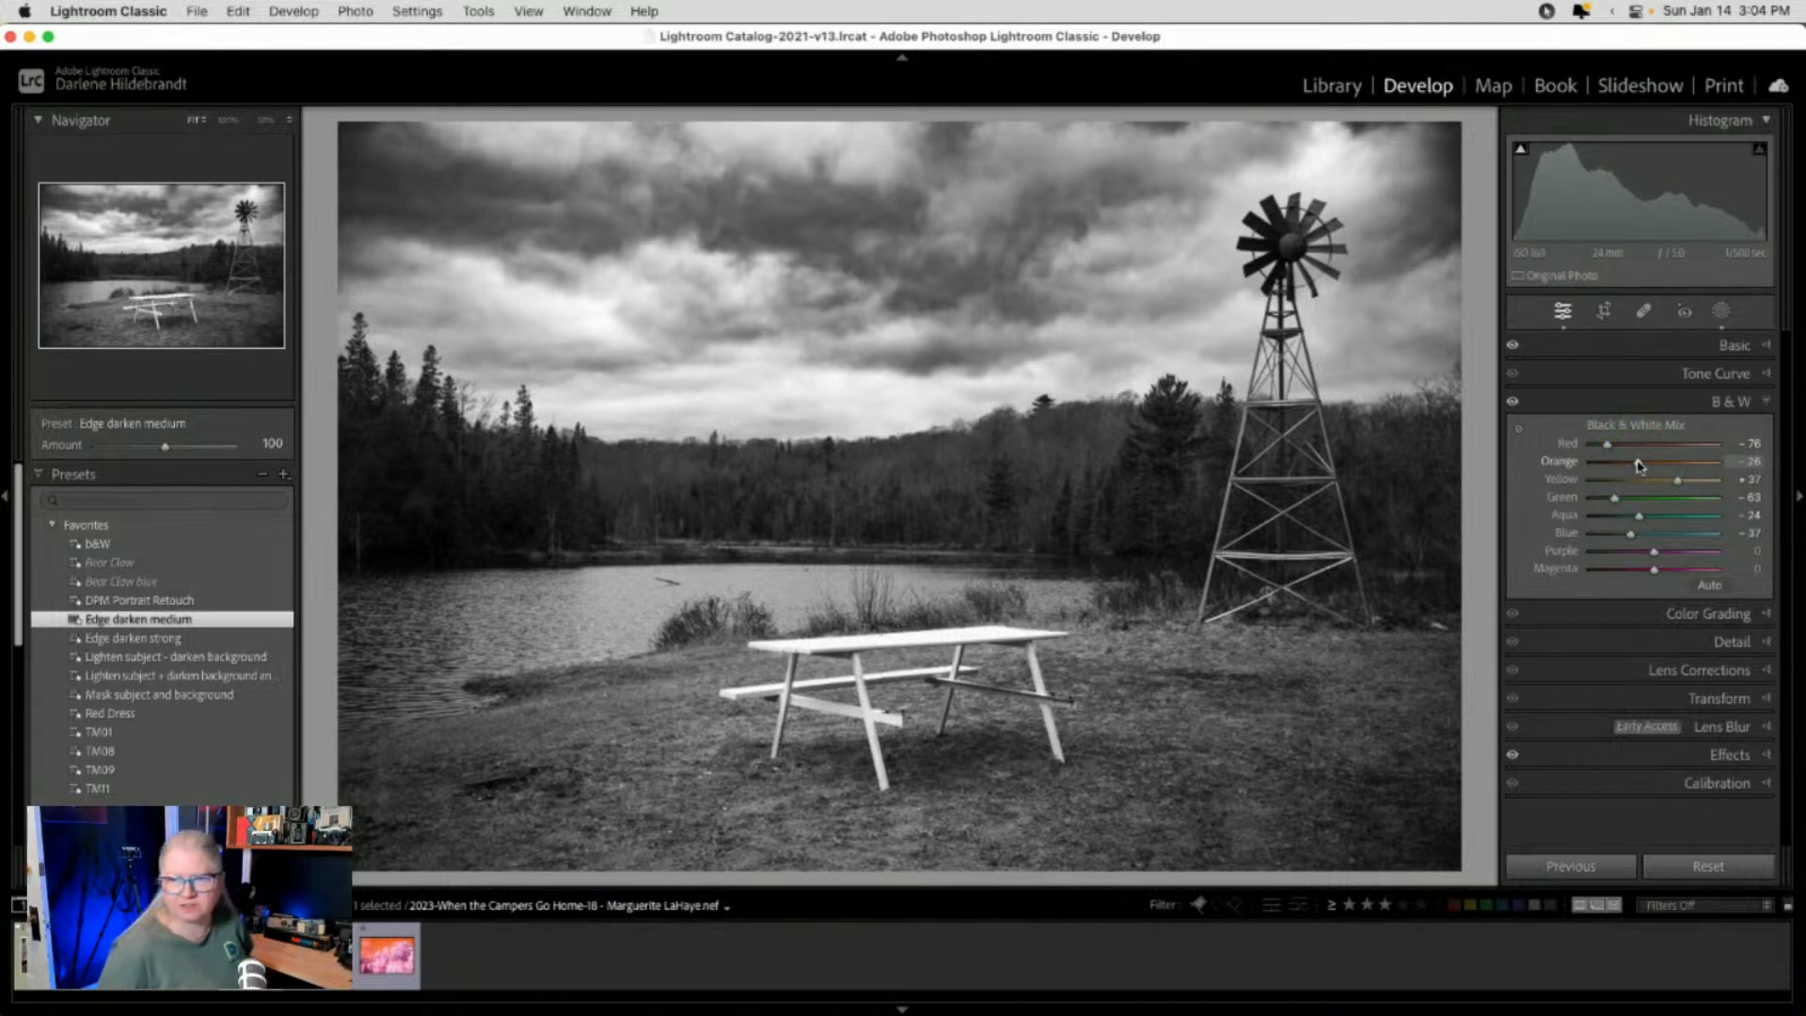
Try raising contrast with several control points on the tone curve, and reset the curve to linear
{"action": "mouse_move", "coordinate": [1694, 213]}
{"action": "left_mouse_down"}
{"action": "mouse_move", "coordinate": [1710, 339]}
{"action": "mouse_move", "coordinate": [1685, 370]}
{"action": "mouse_move", "coordinate": [1688, 544]}
{"action": "left_mouse_up"}
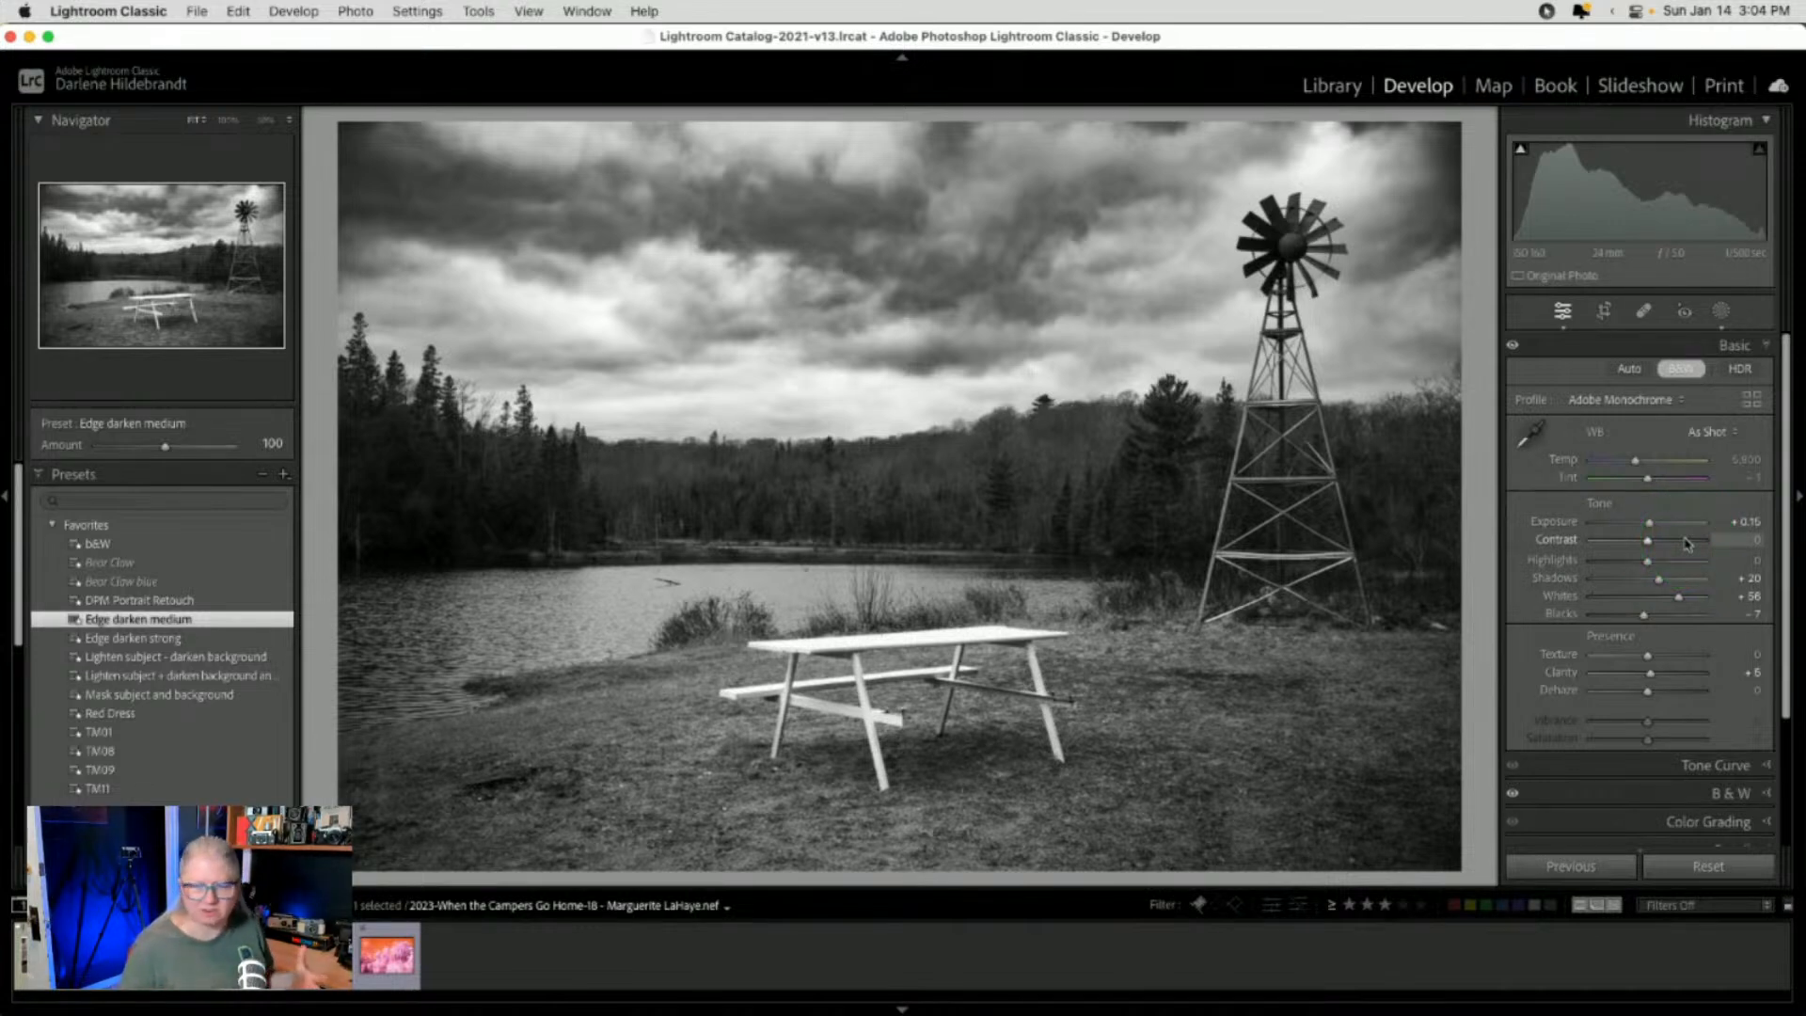
{"action": "left_click", "coordinate": [1694, 760]}
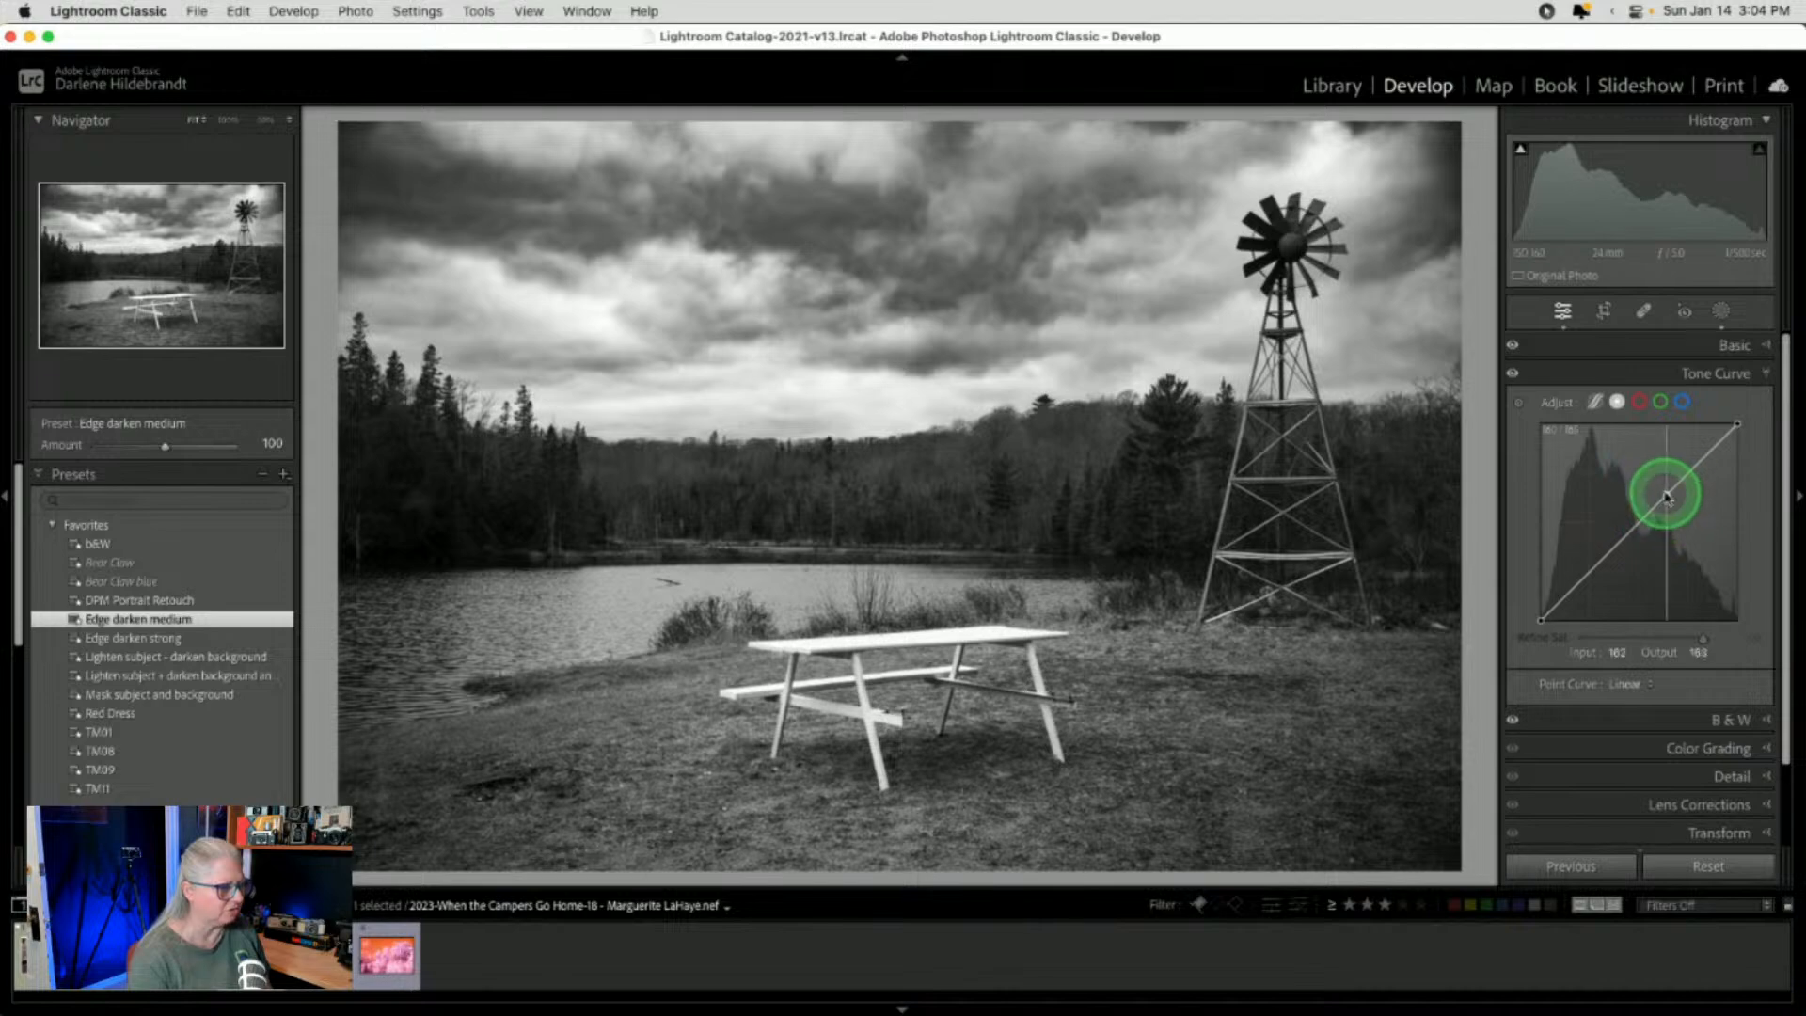
{"action": "left_click_drag", "start_coordinate": [1656, 492], "coordinate": [1657, 489]}
{"action": "mouse_move", "coordinate": [1607, 544]}
{"action": "left_mouse_down"}
{"action": "mouse_move", "coordinate": [1617, 557]}
{"action": "mouse_move", "coordinate": [1649, 508]}
{"action": "mouse_move", "coordinate": [1621, 548]}
{"action": "left_mouse_up"}
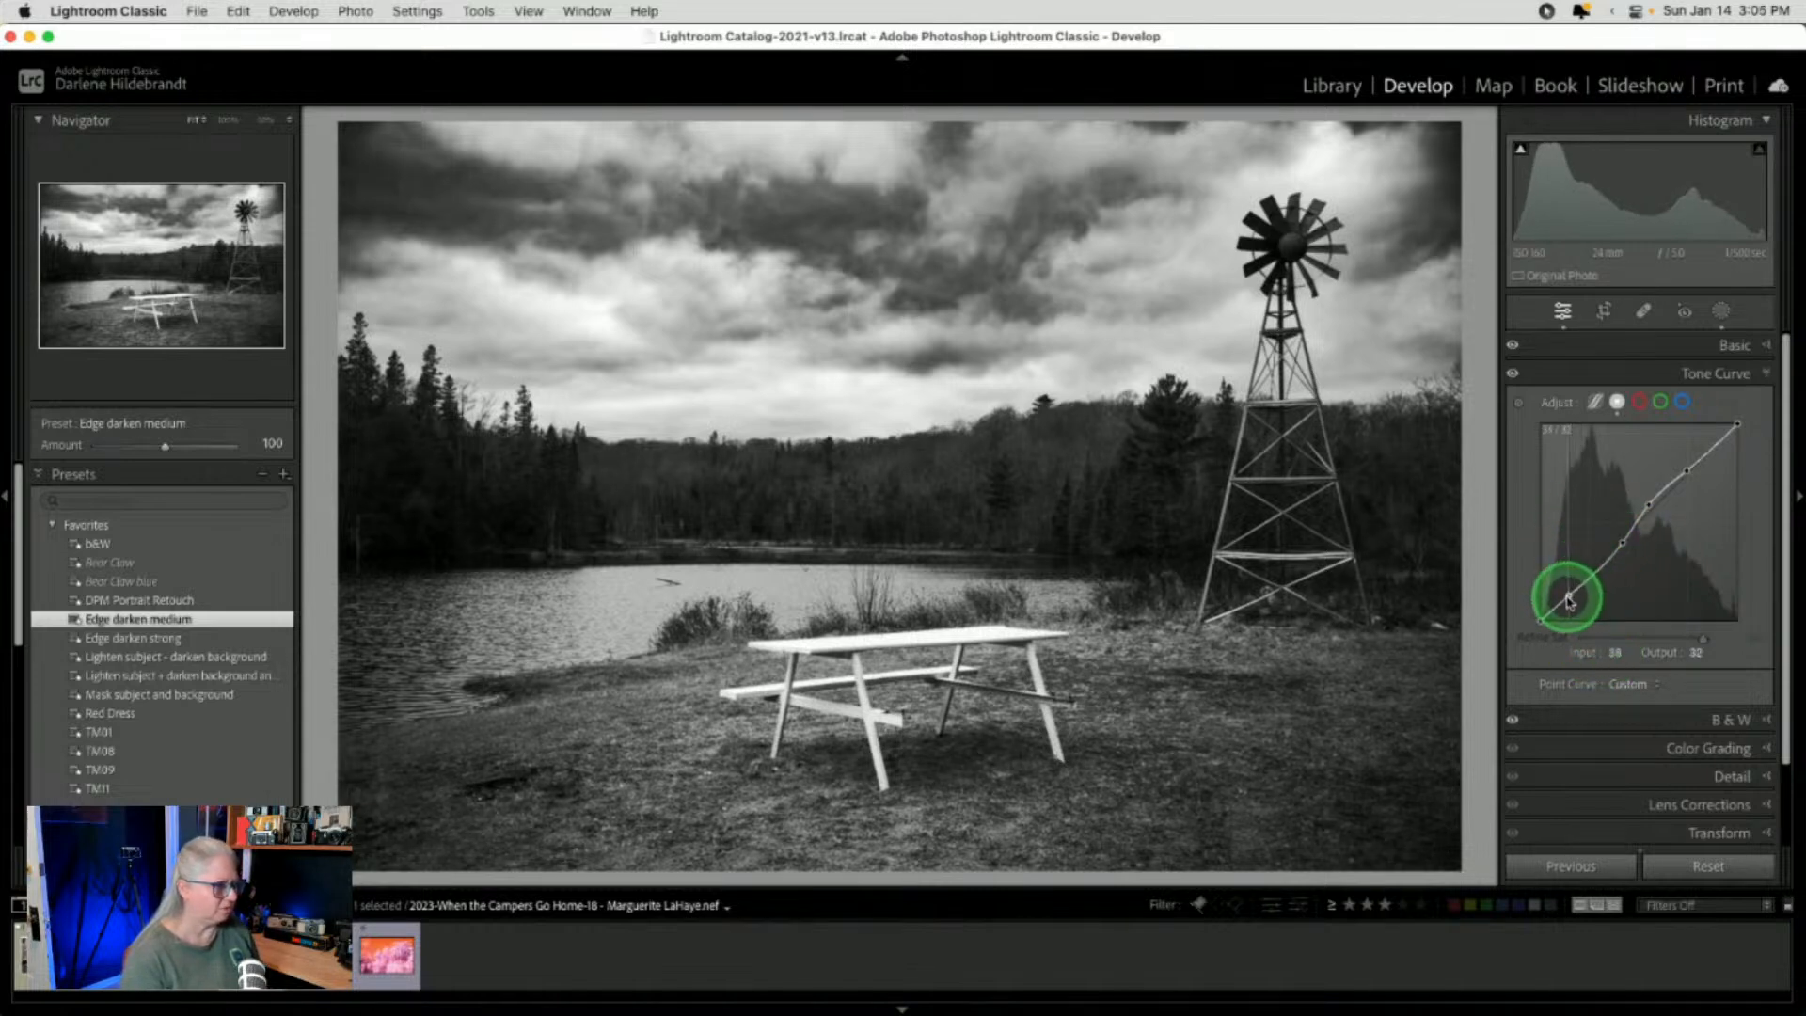
{"action": "left_click_drag", "start_coordinate": [1607, 558], "coordinate": [1653, 510]}
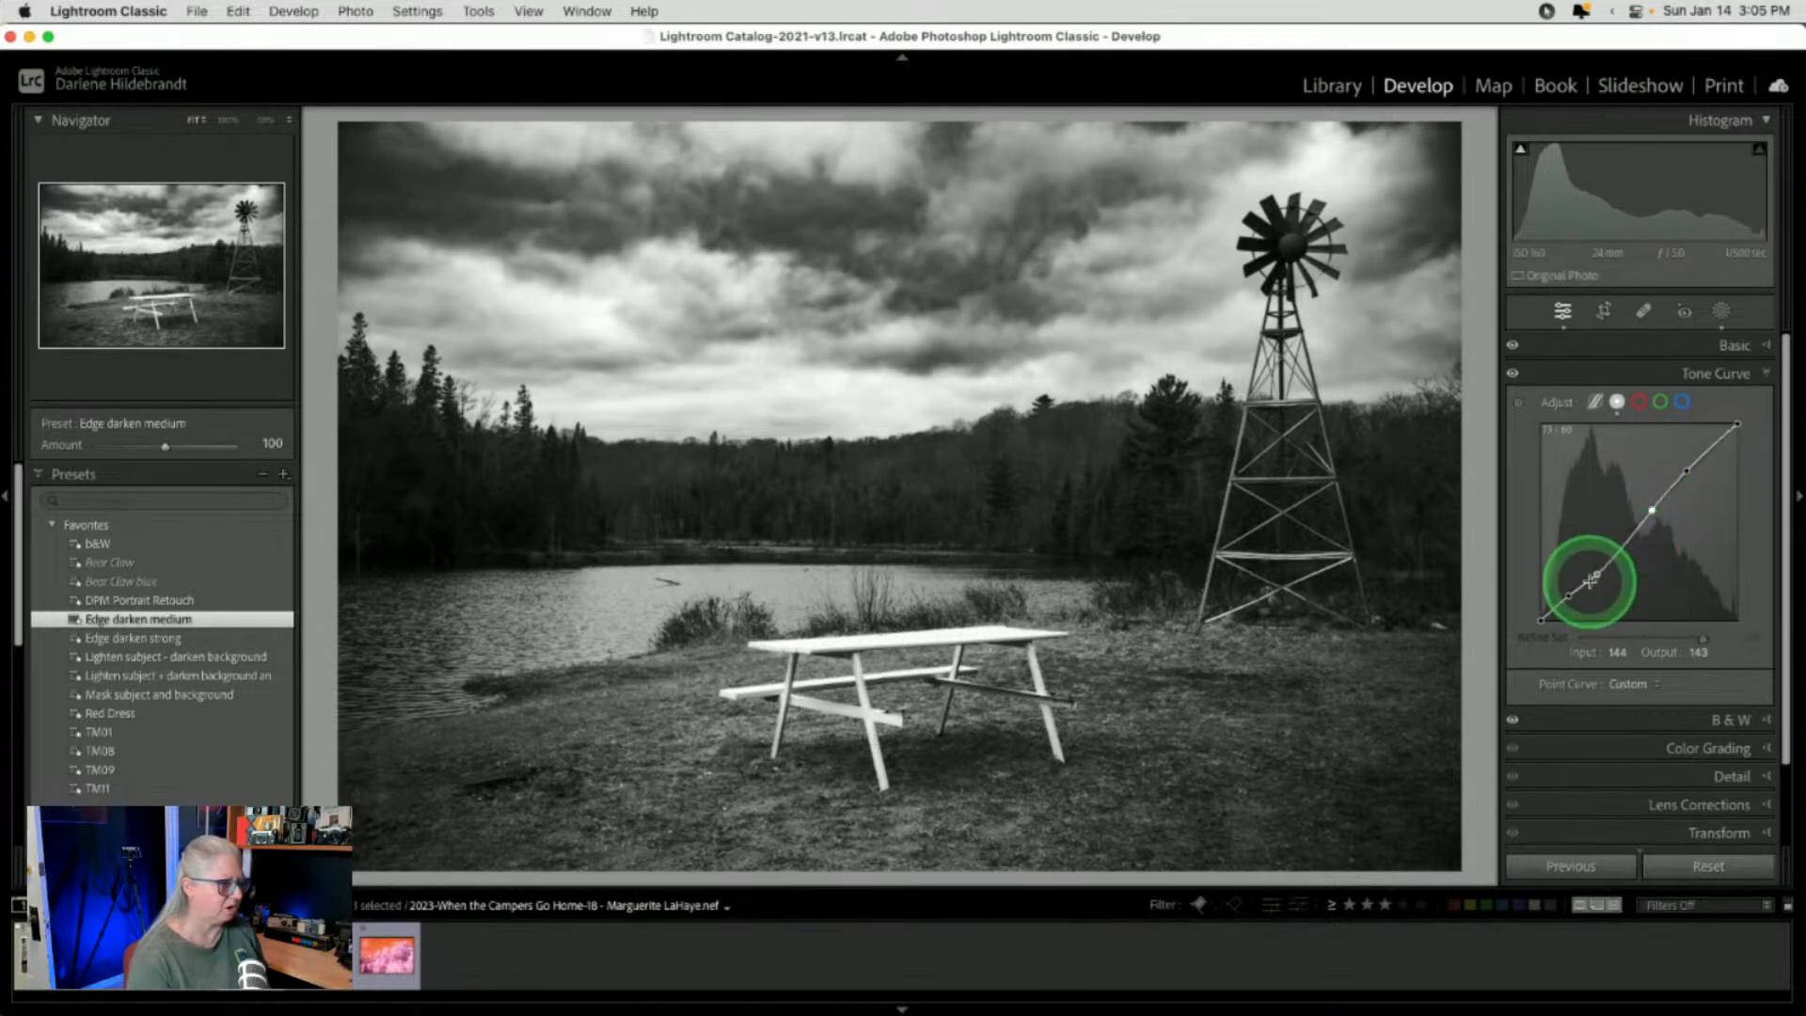
{"action": "double_click", "coordinate": [1554, 687]}
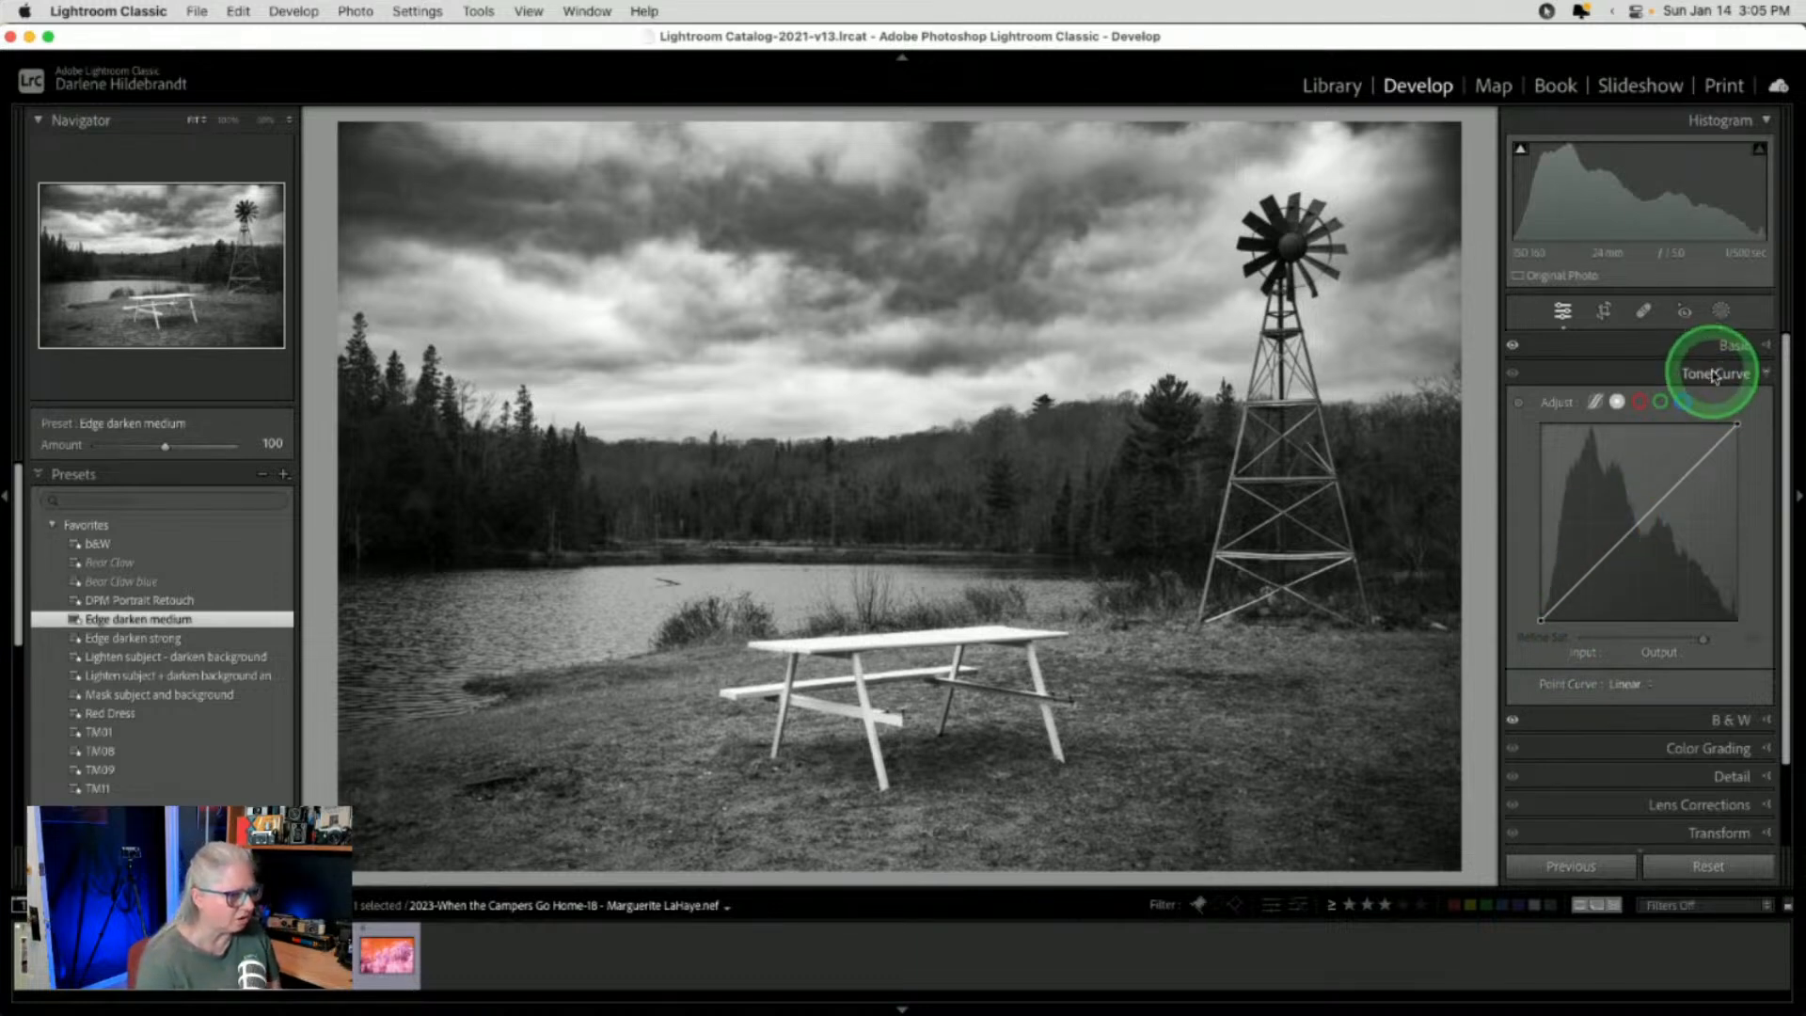
Darken the midtones with Color Grading luminance, and set the shadows' luminance to -31
{"action": "left_click", "coordinate": [1710, 750]}
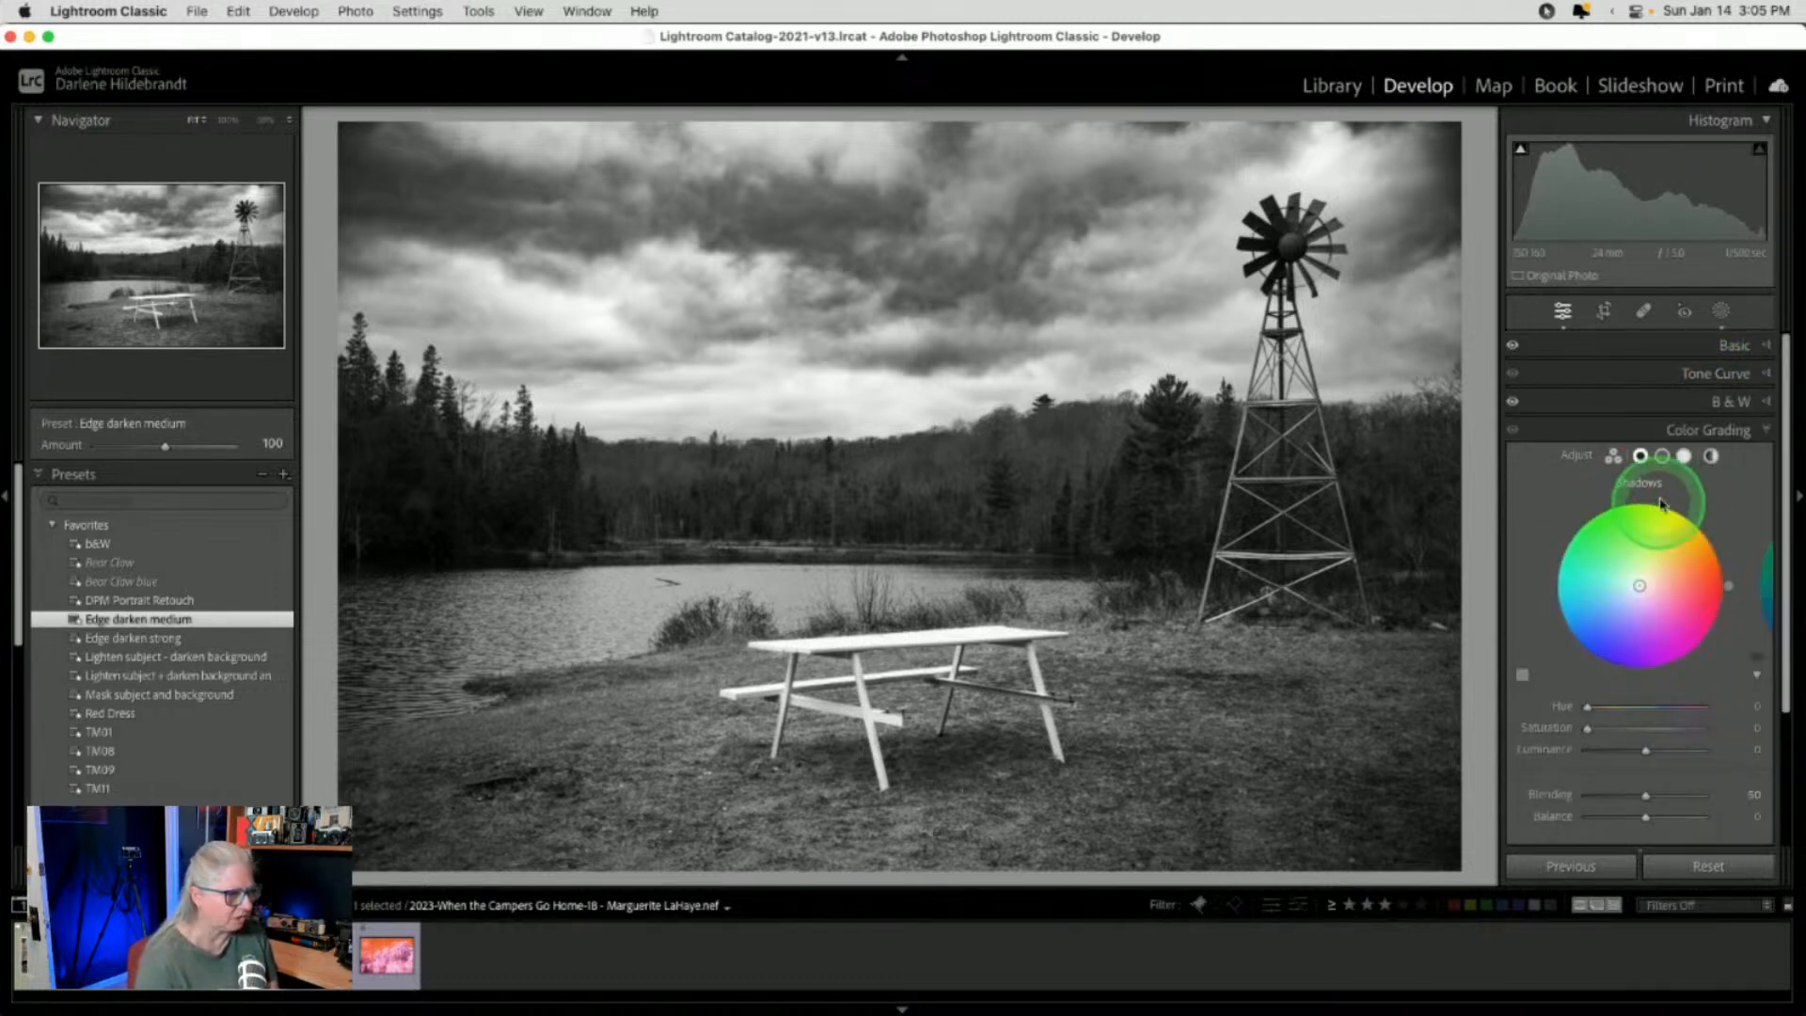
{"action": "scroll", "coordinate": [1662, 458], "scroll_direction": "down", "scroll_amount": 2}
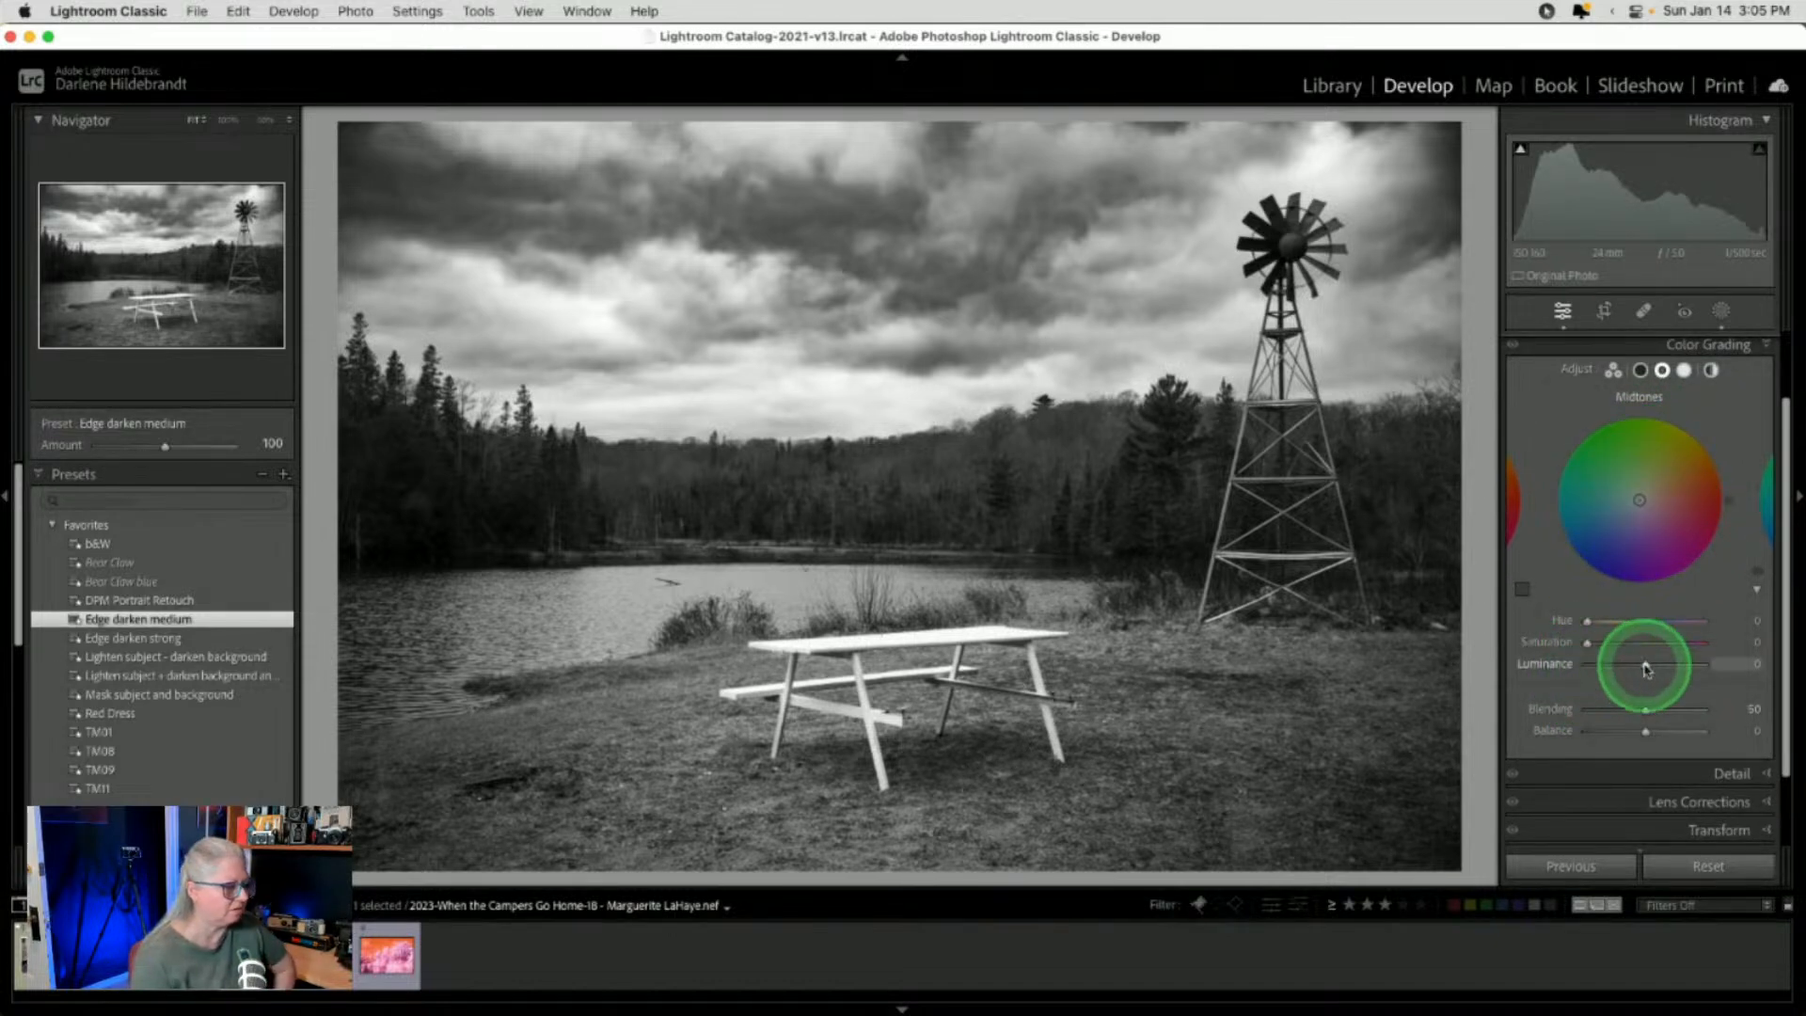
{"action": "mouse_move", "coordinate": [1645, 668]}
{"action": "left_mouse_down"}
{"action": "mouse_move", "coordinate": [1581, 663]}
{"action": "mouse_move", "coordinate": [1746, 663]}
{"action": "mouse_move", "coordinate": [1537, 665]}
{"action": "mouse_move", "coordinate": [1746, 664]}
{"action": "mouse_move", "coordinate": [1600, 665]}
{"action": "mouse_move", "coordinate": [1665, 663]}
{"action": "mouse_move", "coordinate": [1622, 661]}
{"action": "left_mouse_up"}
{"action": "left_click", "coordinate": [1640, 371]}
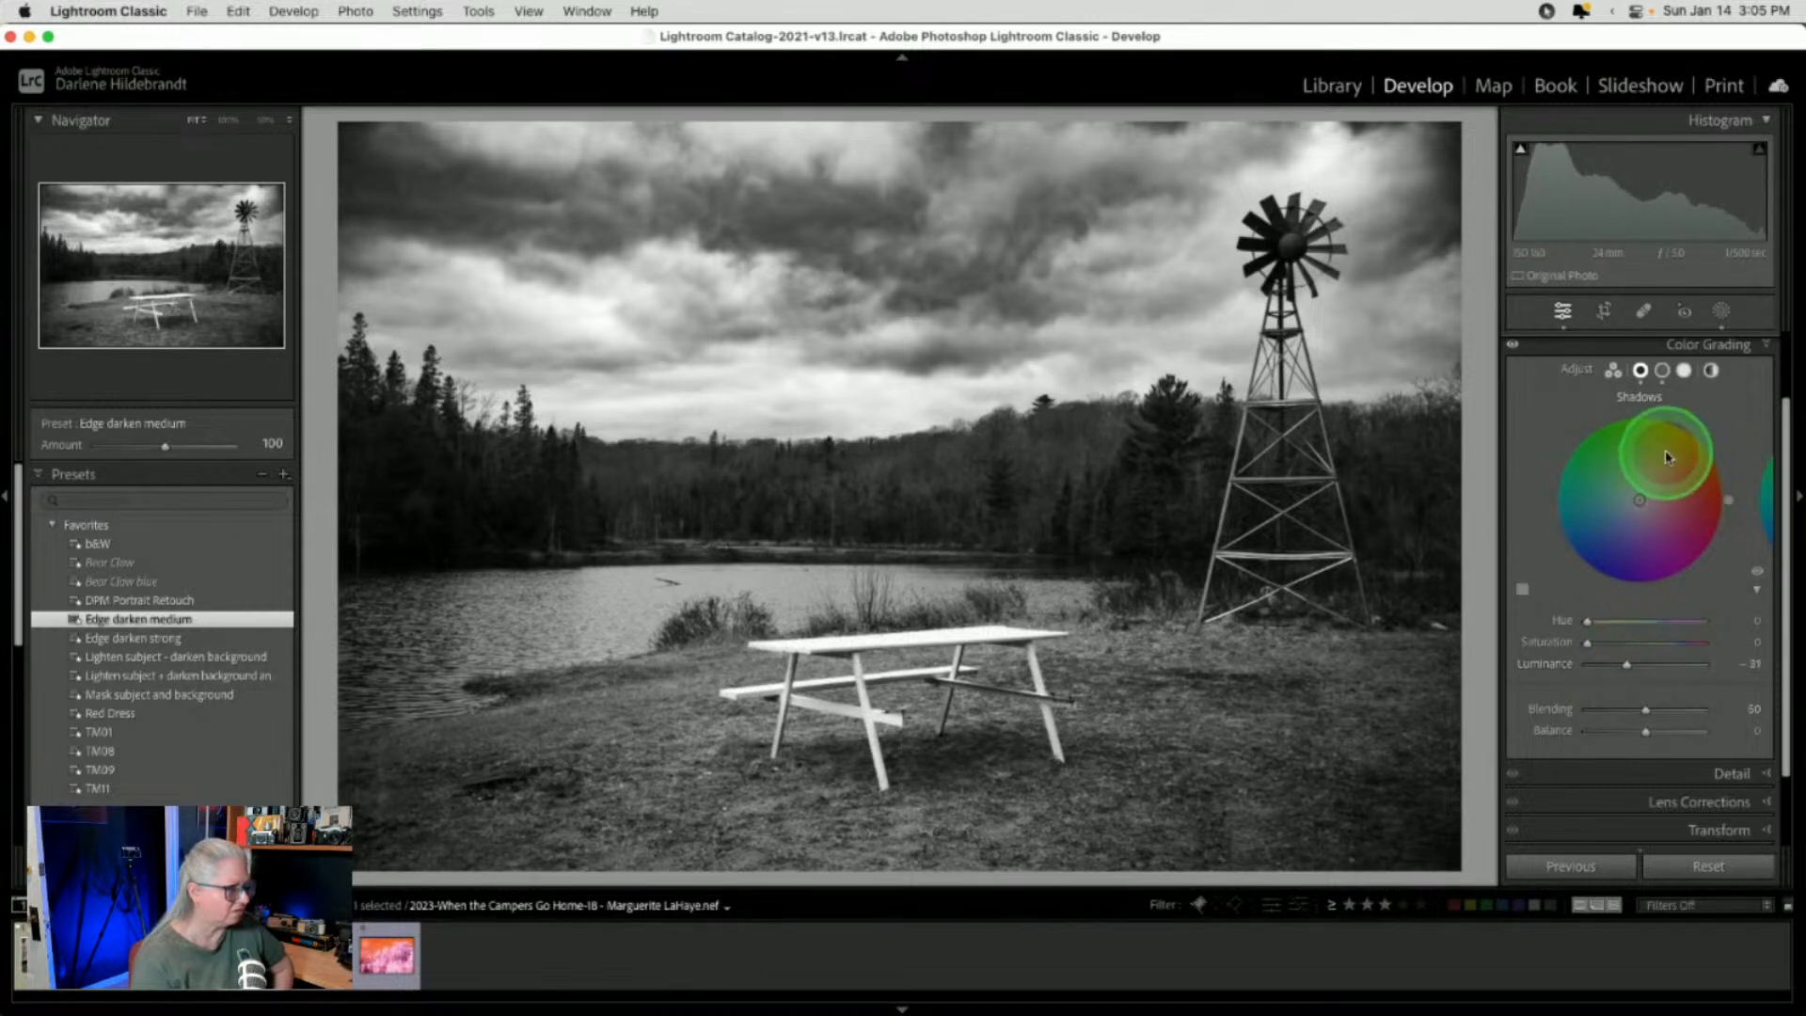
Set the Color Grading luminance of the highlights to +9
{"action": "left_click", "coordinate": [1684, 371]}
{"action": "left_click", "coordinate": [1648, 664]}
{"action": "mouse_move", "coordinate": [1647, 667]}
{"action": "left_mouse_down"}
{"action": "mouse_move", "coordinate": [1685, 664]}
{"action": "mouse_move", "coordinate": [1593, 664]}
{"action": "mouse_move", "coordinate": [1658, 663]}
{"action": "left_mouse_up"}
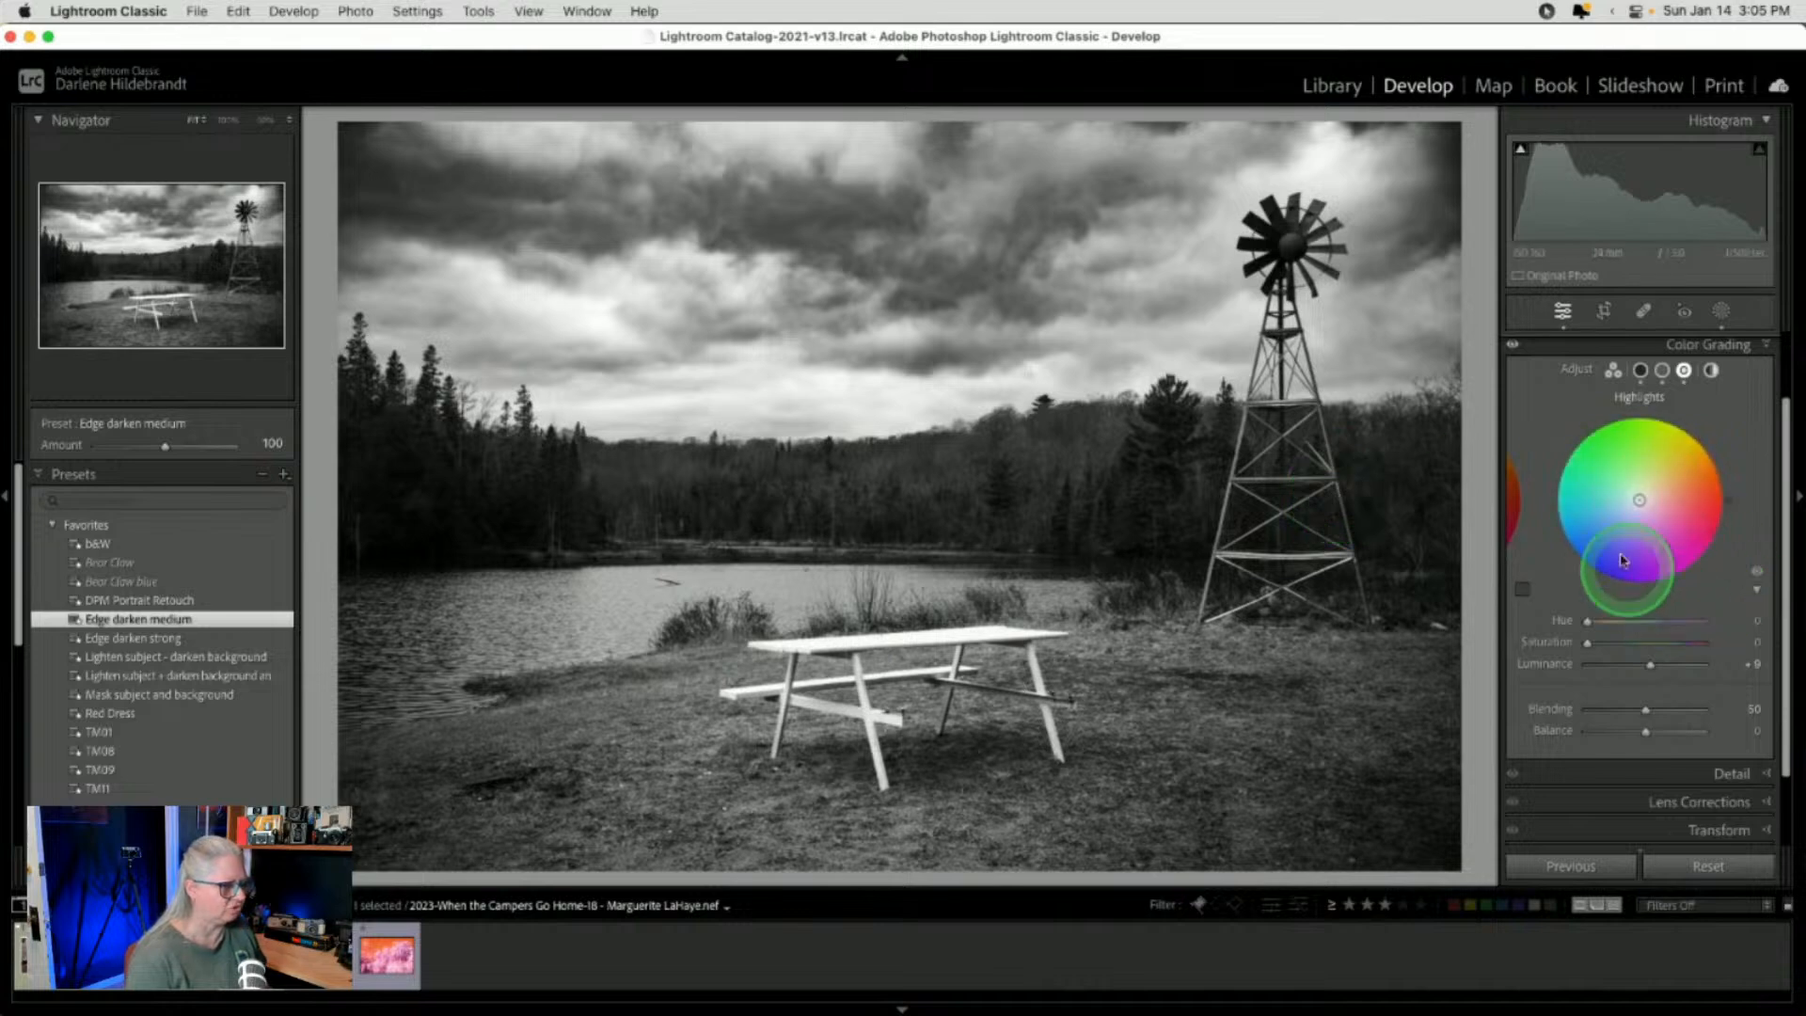
Set the Color Grading luminance of the shadows to -10
{"action": "left_click", "coordinate": [1640, 371]}
{"action": "left_click_drag", "start_coordinate": [1628, 662], "coordinate": [1635, 666]}
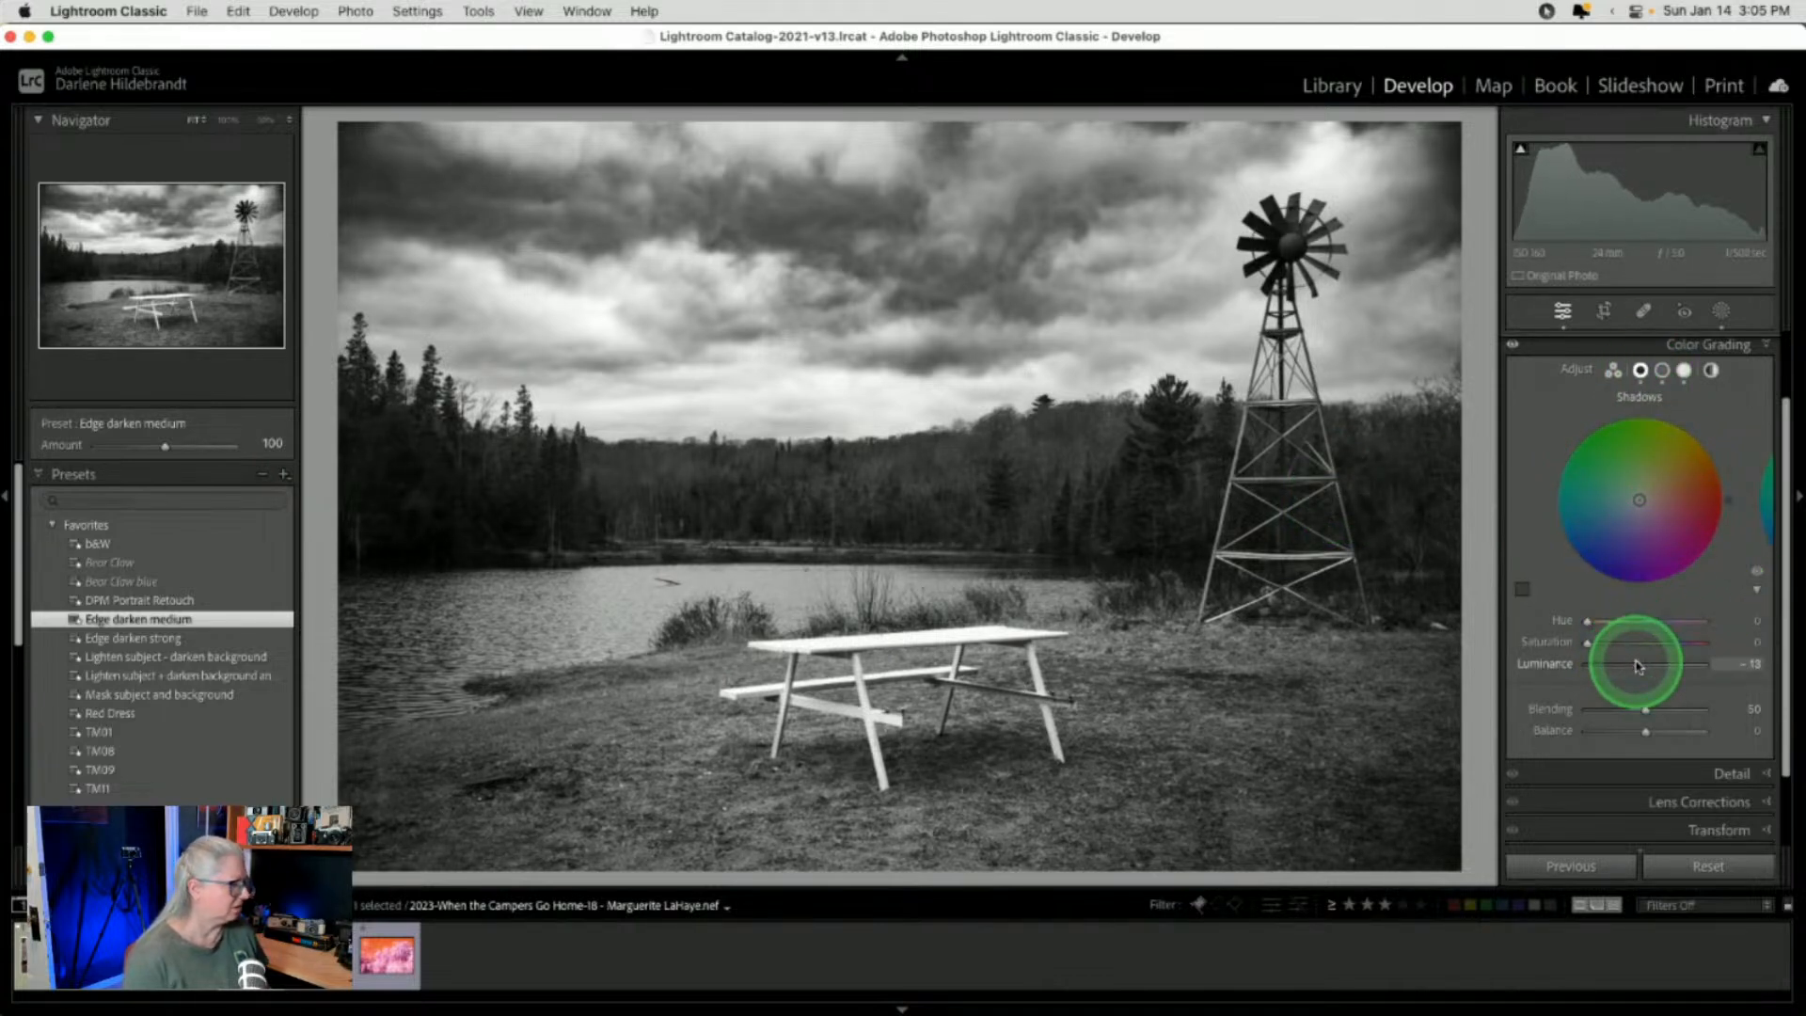
{"action": "left_click", "coordinate": [1638, 666]}
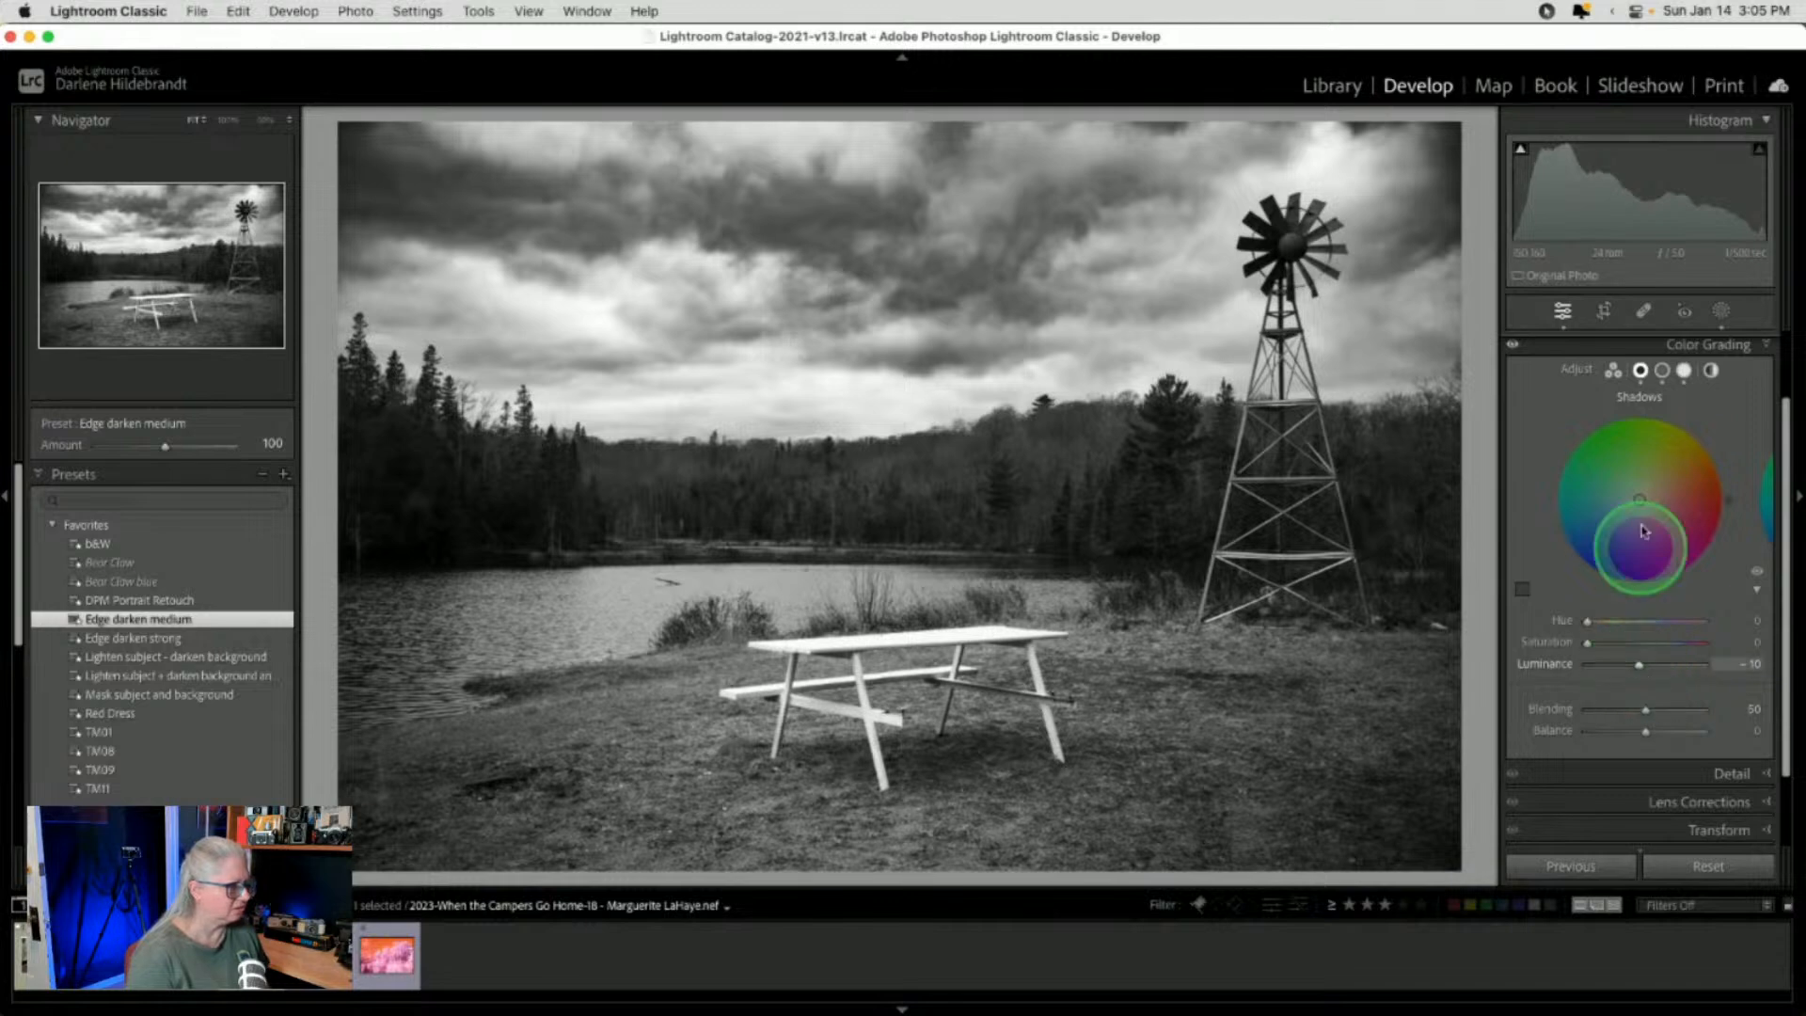
Create a radial gradient mask as a wide ellipse over the treeline and shift it to cover the trees beyond the lake
{"action": "left_click", "coordinate": [1720, 312]}
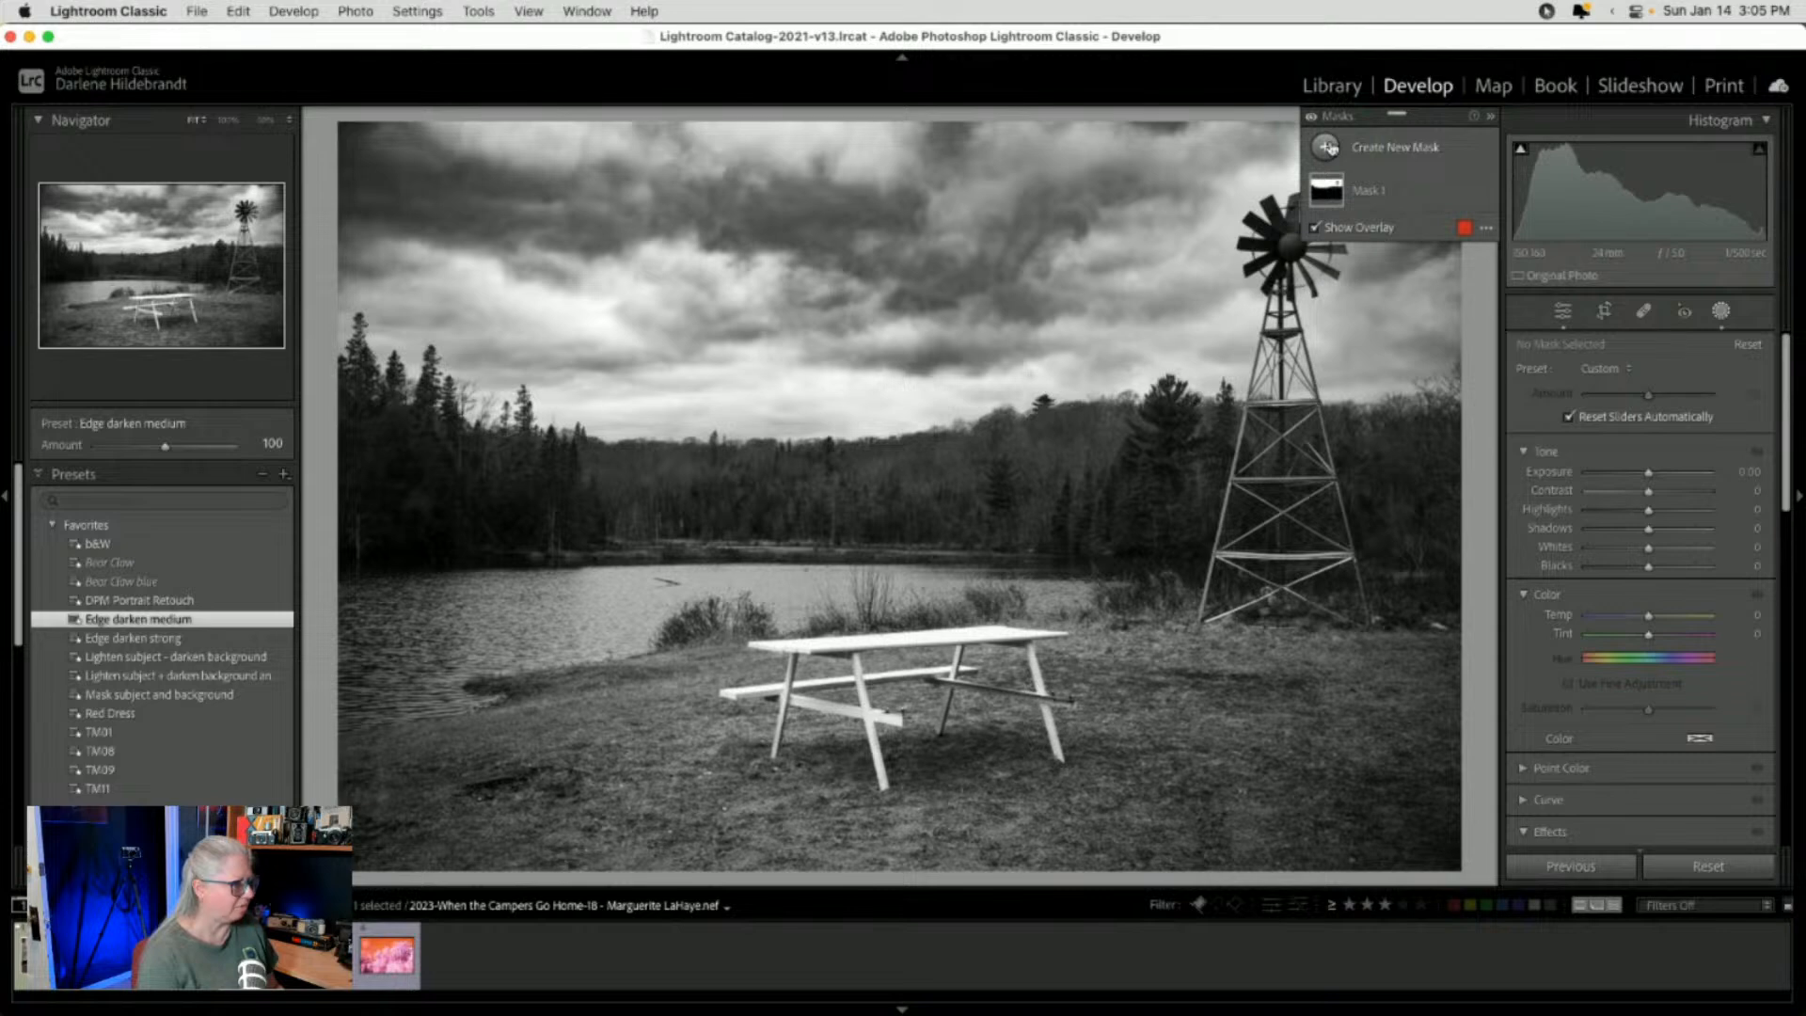
{"action": "left_click", "coordinate": [1327, 147]}
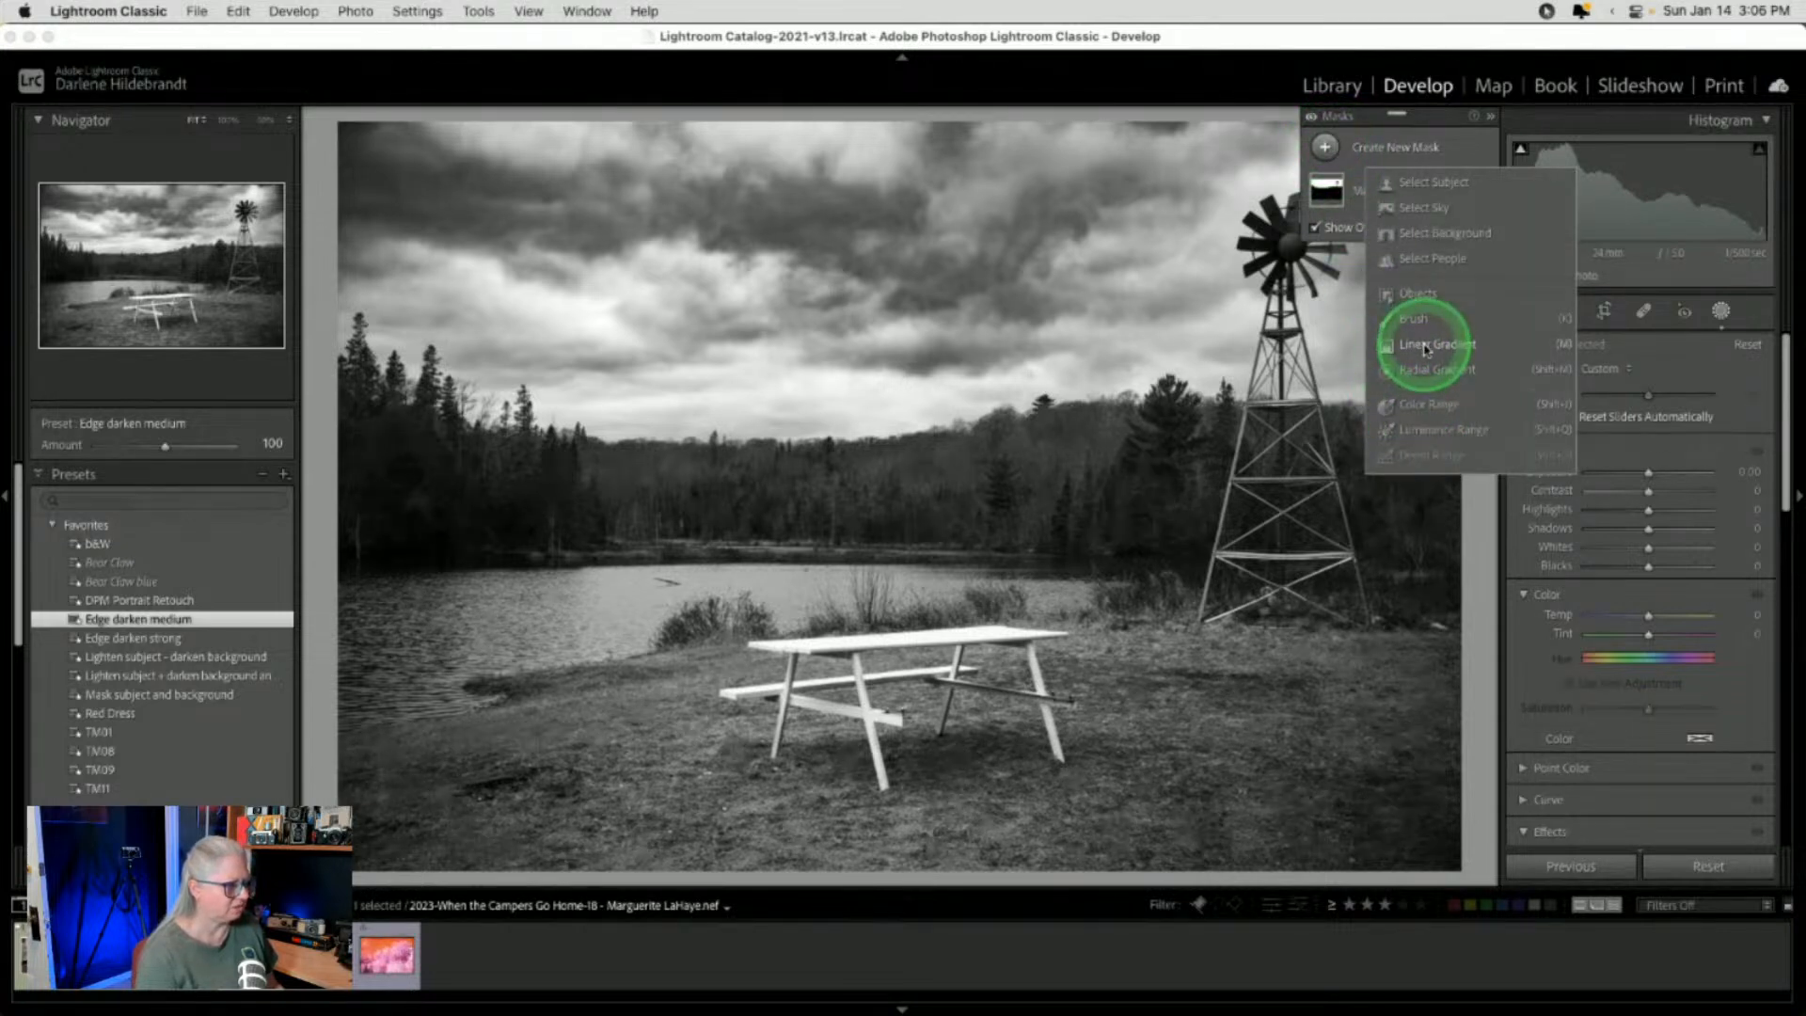
{"action": "left_click", "coordinate": [1424, 370]}
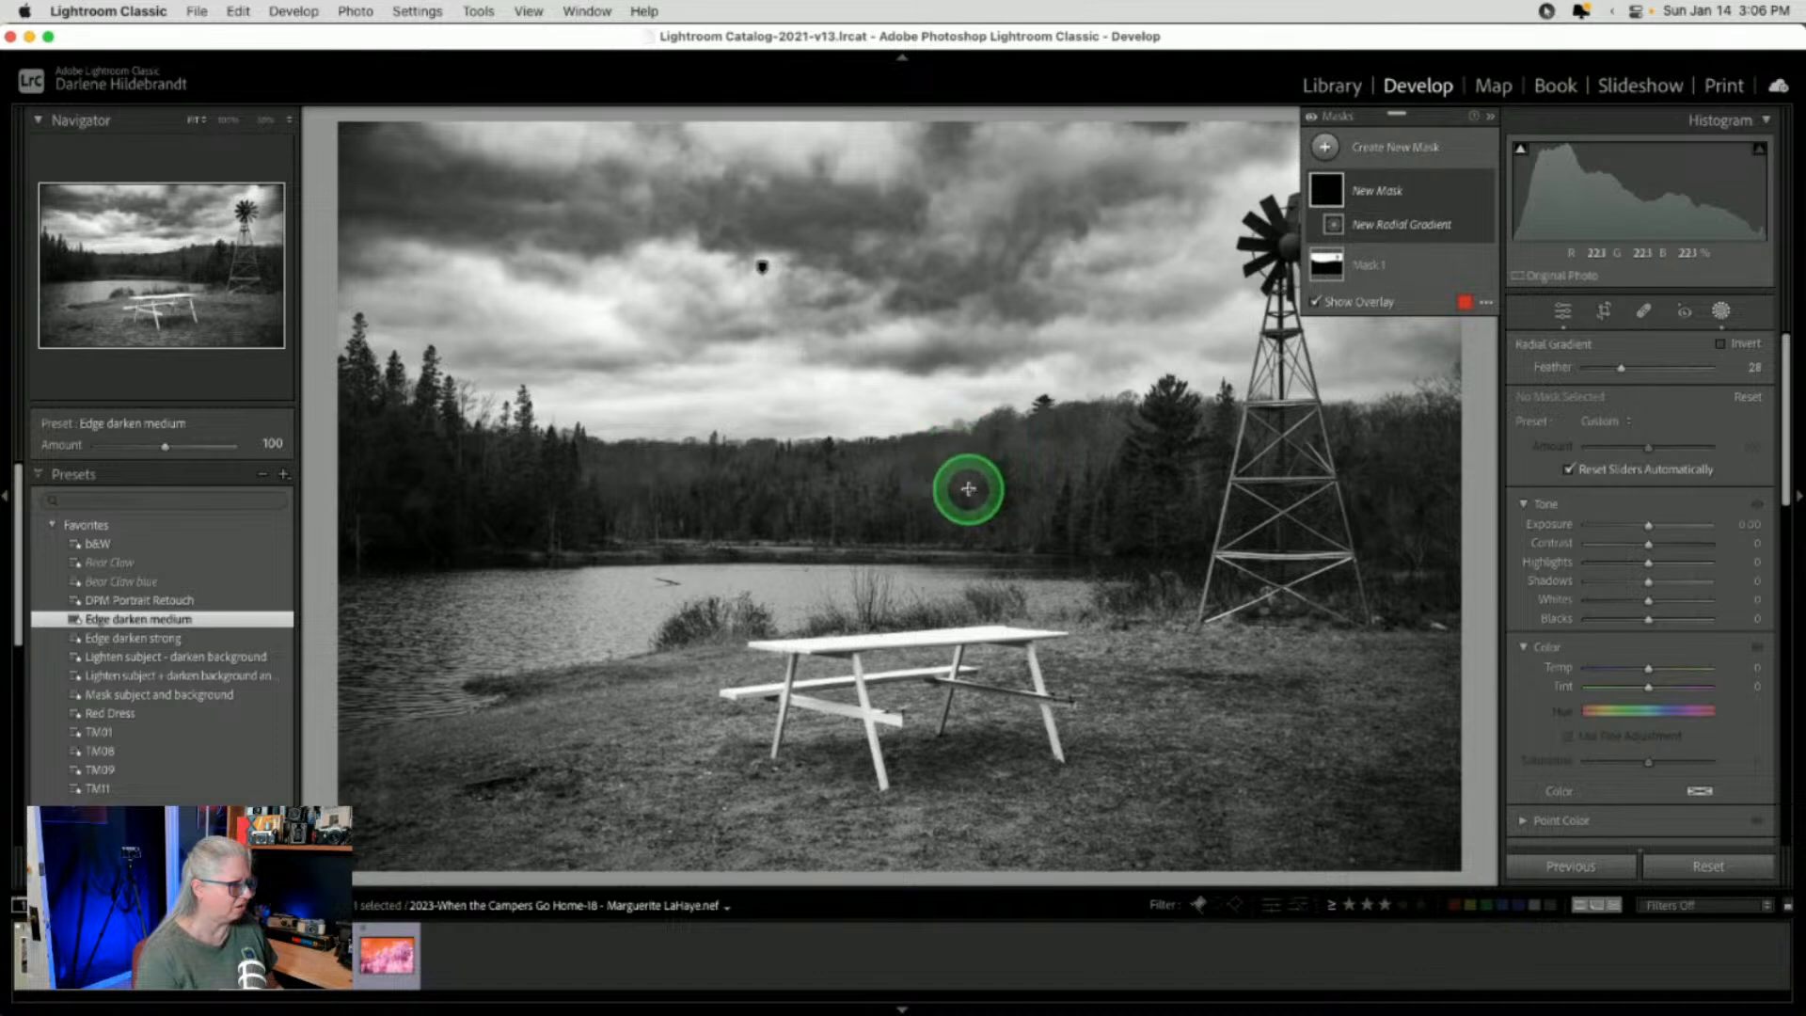
{"action": "left_click_drag", "start_coordinate": [968, 488], "coordinate": [1709, 624]}
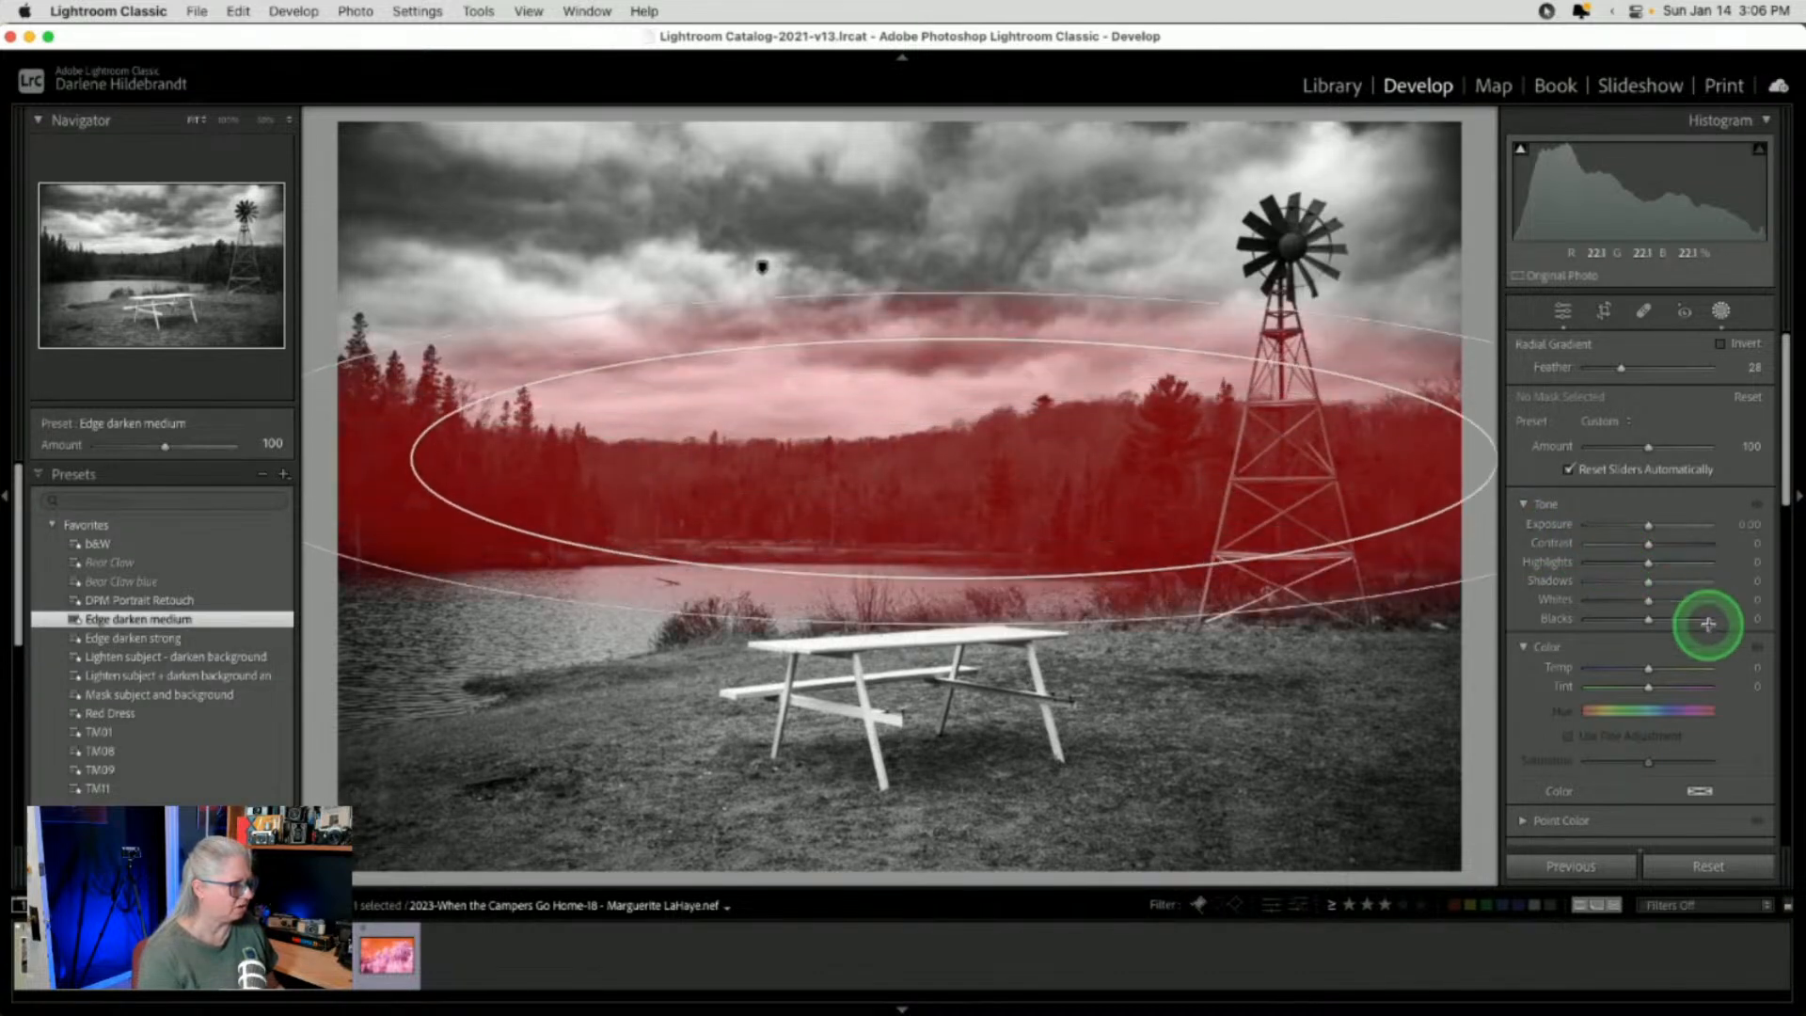
{"action": "left_click_drag", "start_coordinate": [1044, 479], "coordinate": [929, 490]}
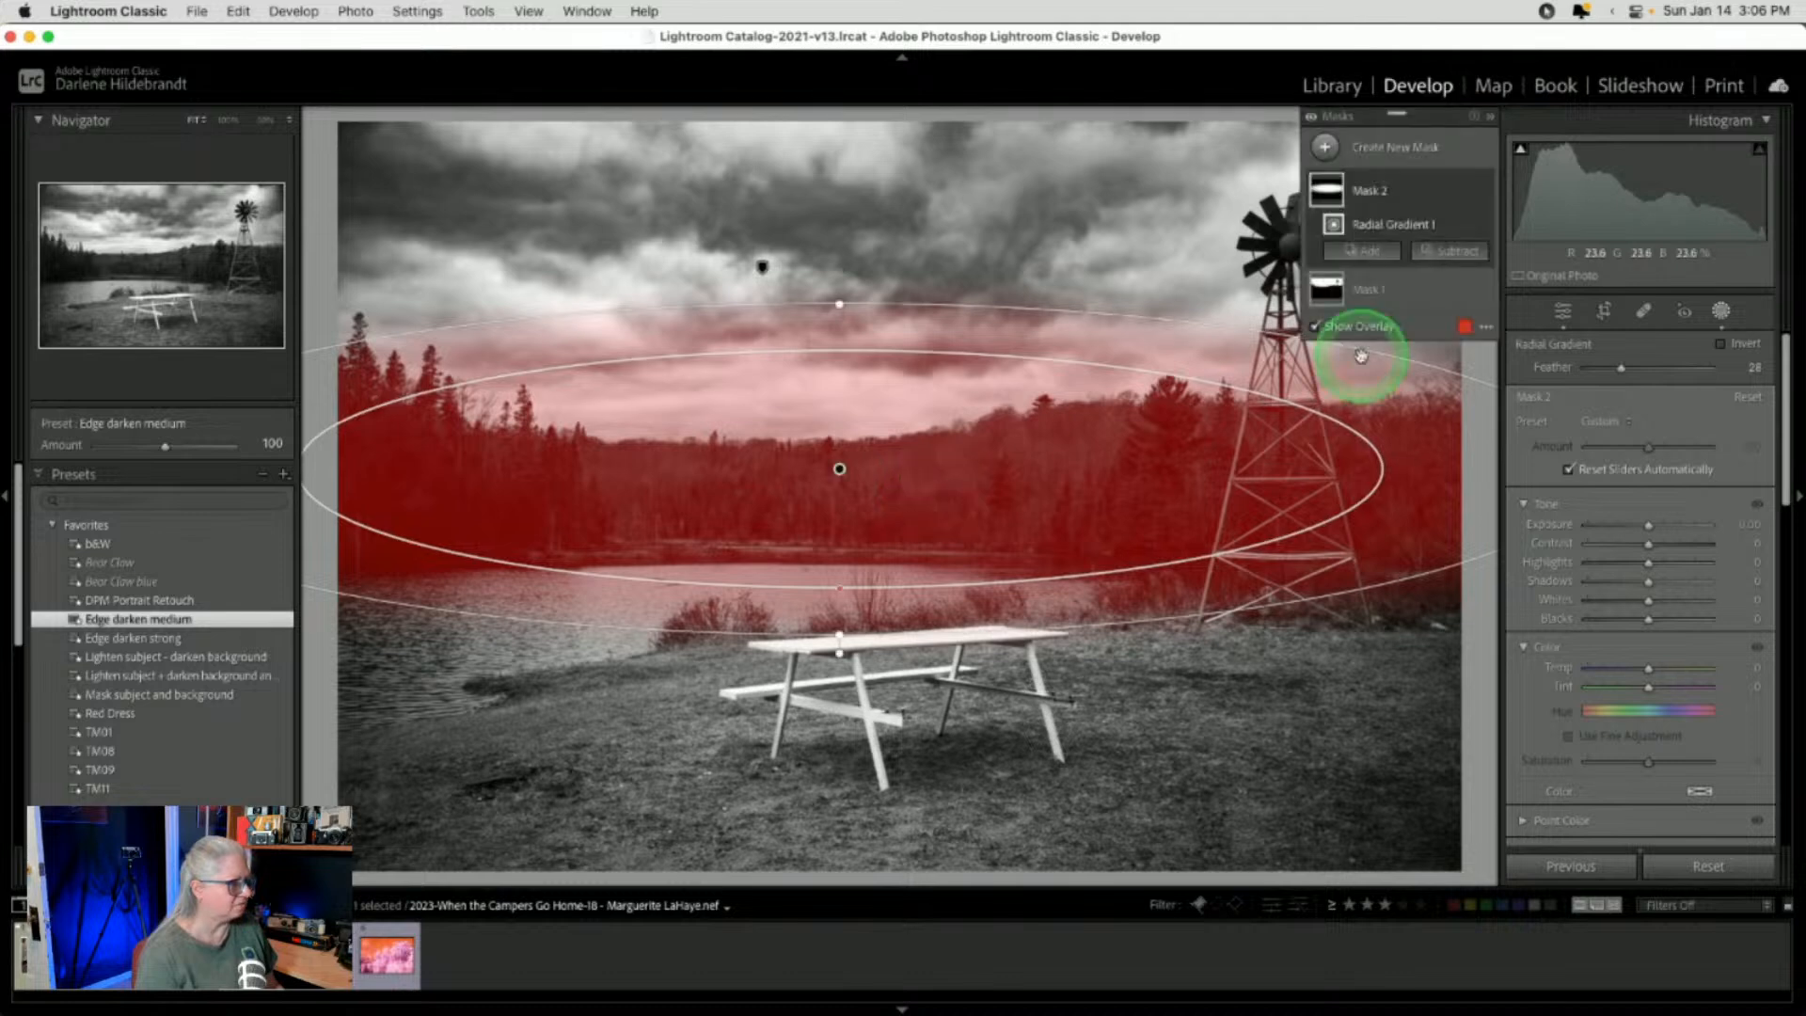
Subtract the sky from the treeline mask and reselect its radial gradient
{"action": "left_click", "coordinate": [1450, 250]}
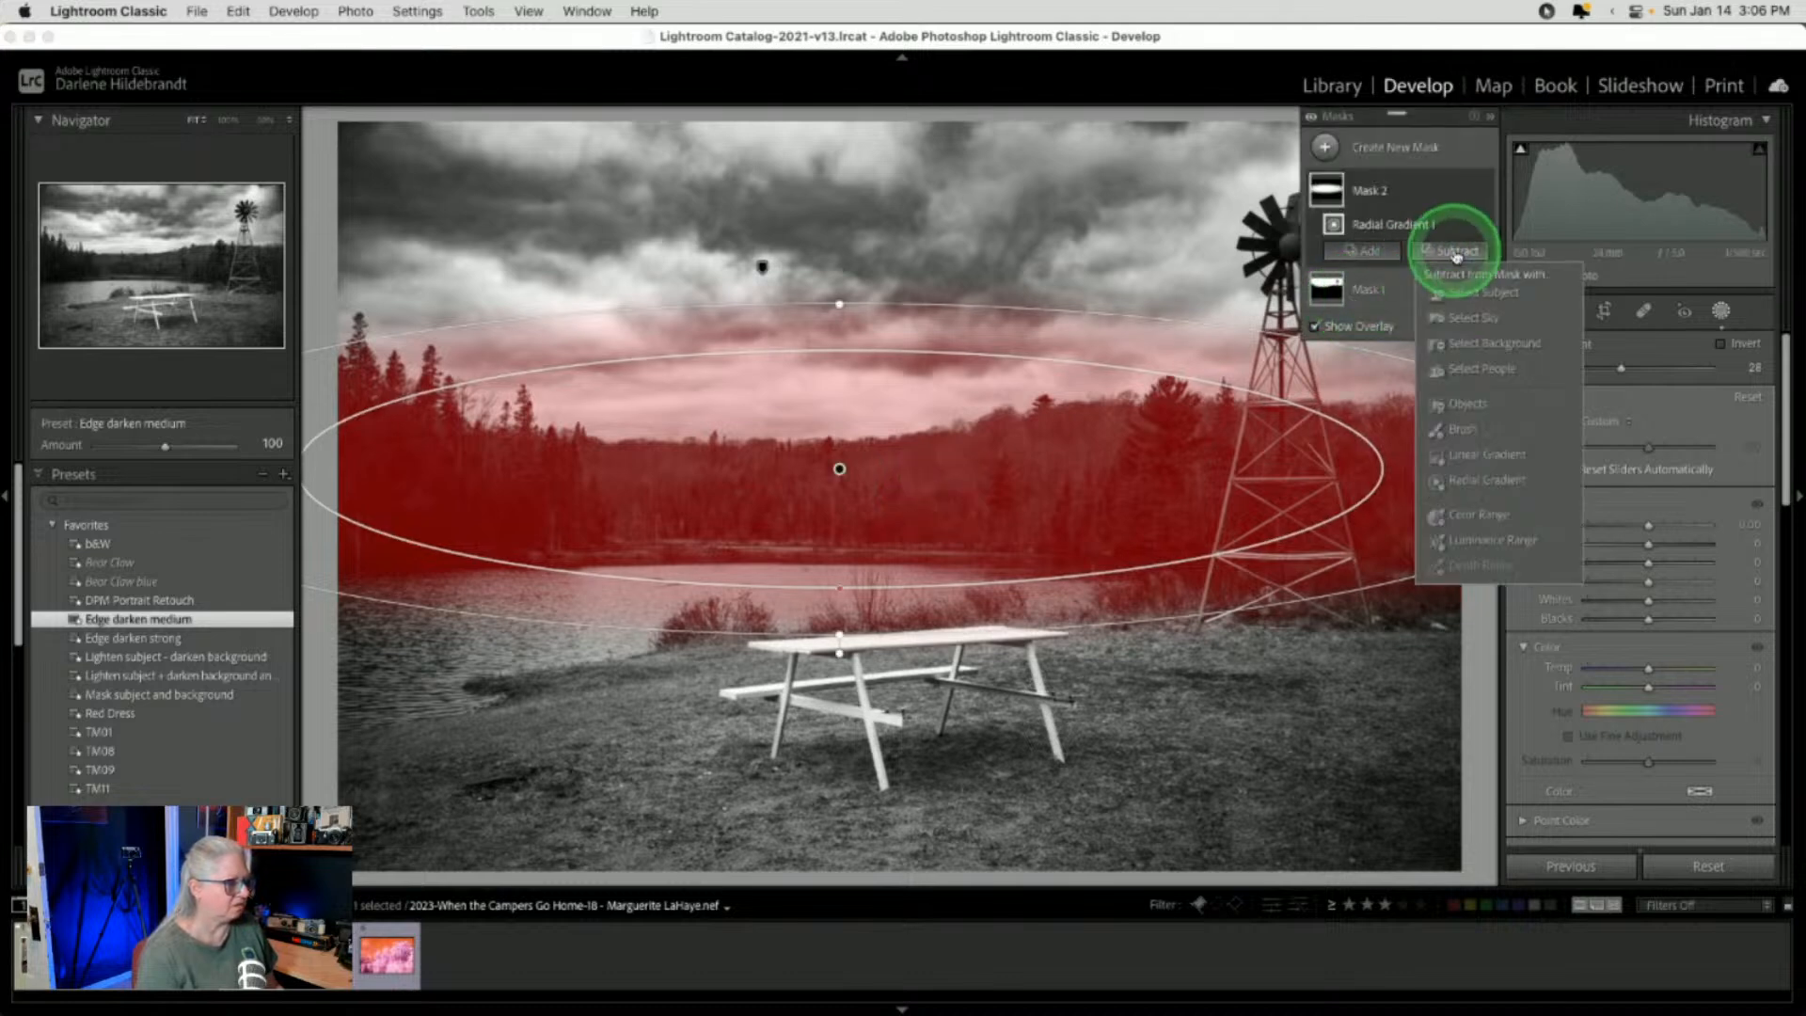
{"action": "left_click", "coordinate": [1465, 320]}
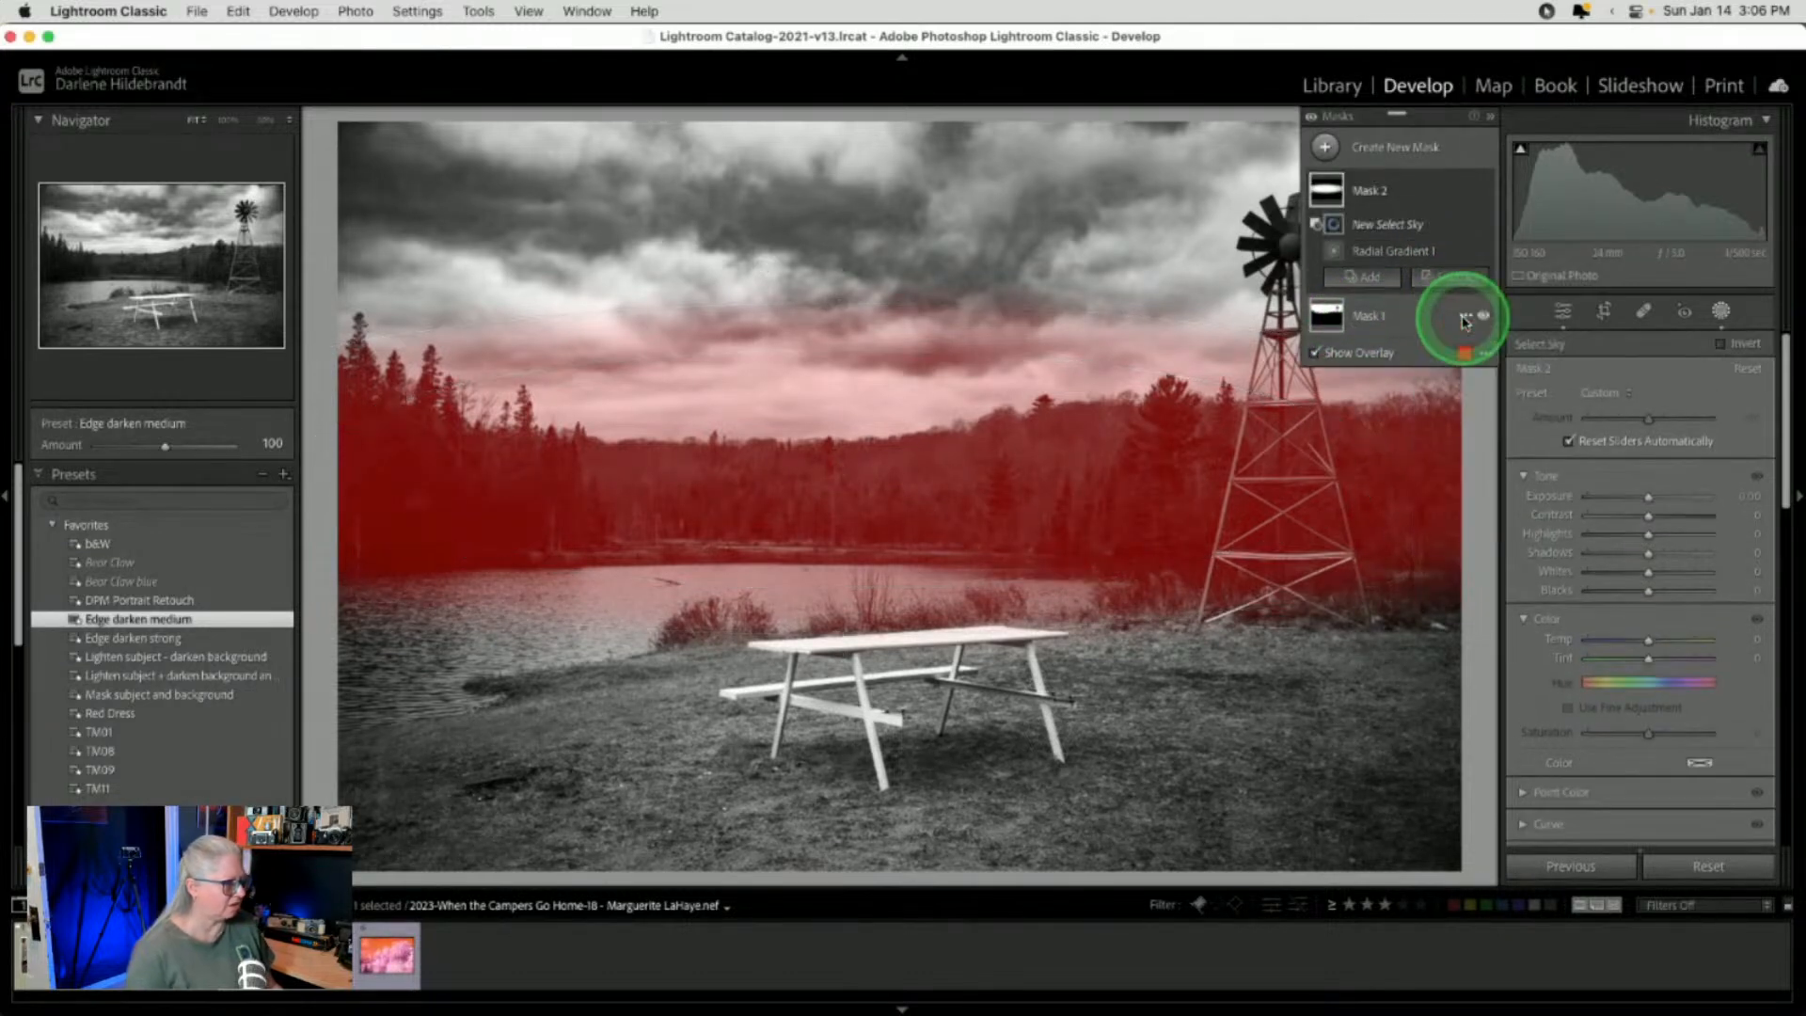
{"action": "left_click", "coordinate": [840, 470]}
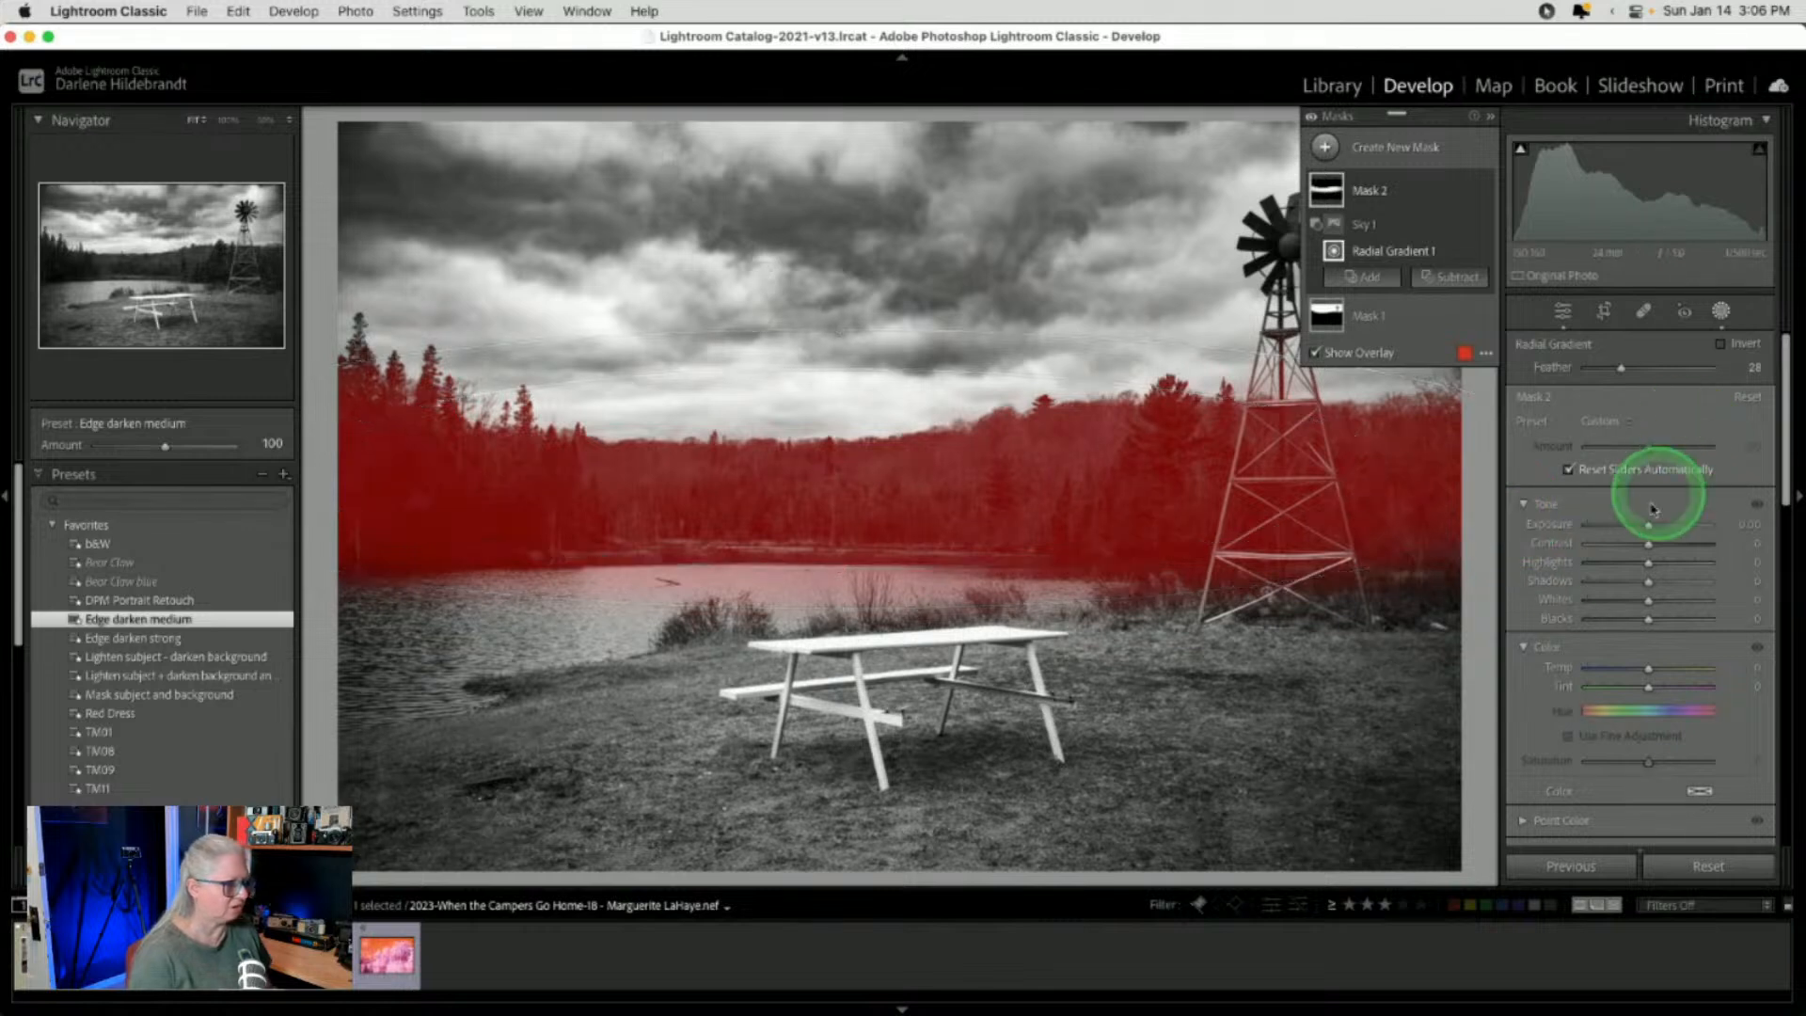
Adjust the treeline mask to Exposure 0.36, Contrast 23, Shadows 6, Whites 50, Blacks -17 and Clarity 18
{"action": "mouse_move", "coordinate": [1648, 542]}
{"action": "left_mouse_down"}
{"action": "mouse_move", "coordinate": [1679, 603]}
{"action": "mouse_move", "coordinate": [1655, 544]}
{"action": "left_mouse_up"}
{"action": "left_click_drag", "start_coordinate": [1648, 619], "coordinate": [1640, 621]}
{"action": "left_click_drag", "start_coordinate": [1648, 524], "coordinate": [1654, 525]}
{"action": "left_click_drag", "start_coordinate": [1680, 600], "coordinate": [1656, 544]}
{"action": "scroll", "coordinate": [1642, 635], "scroll_direction": "down", "scroll_amount": 3}
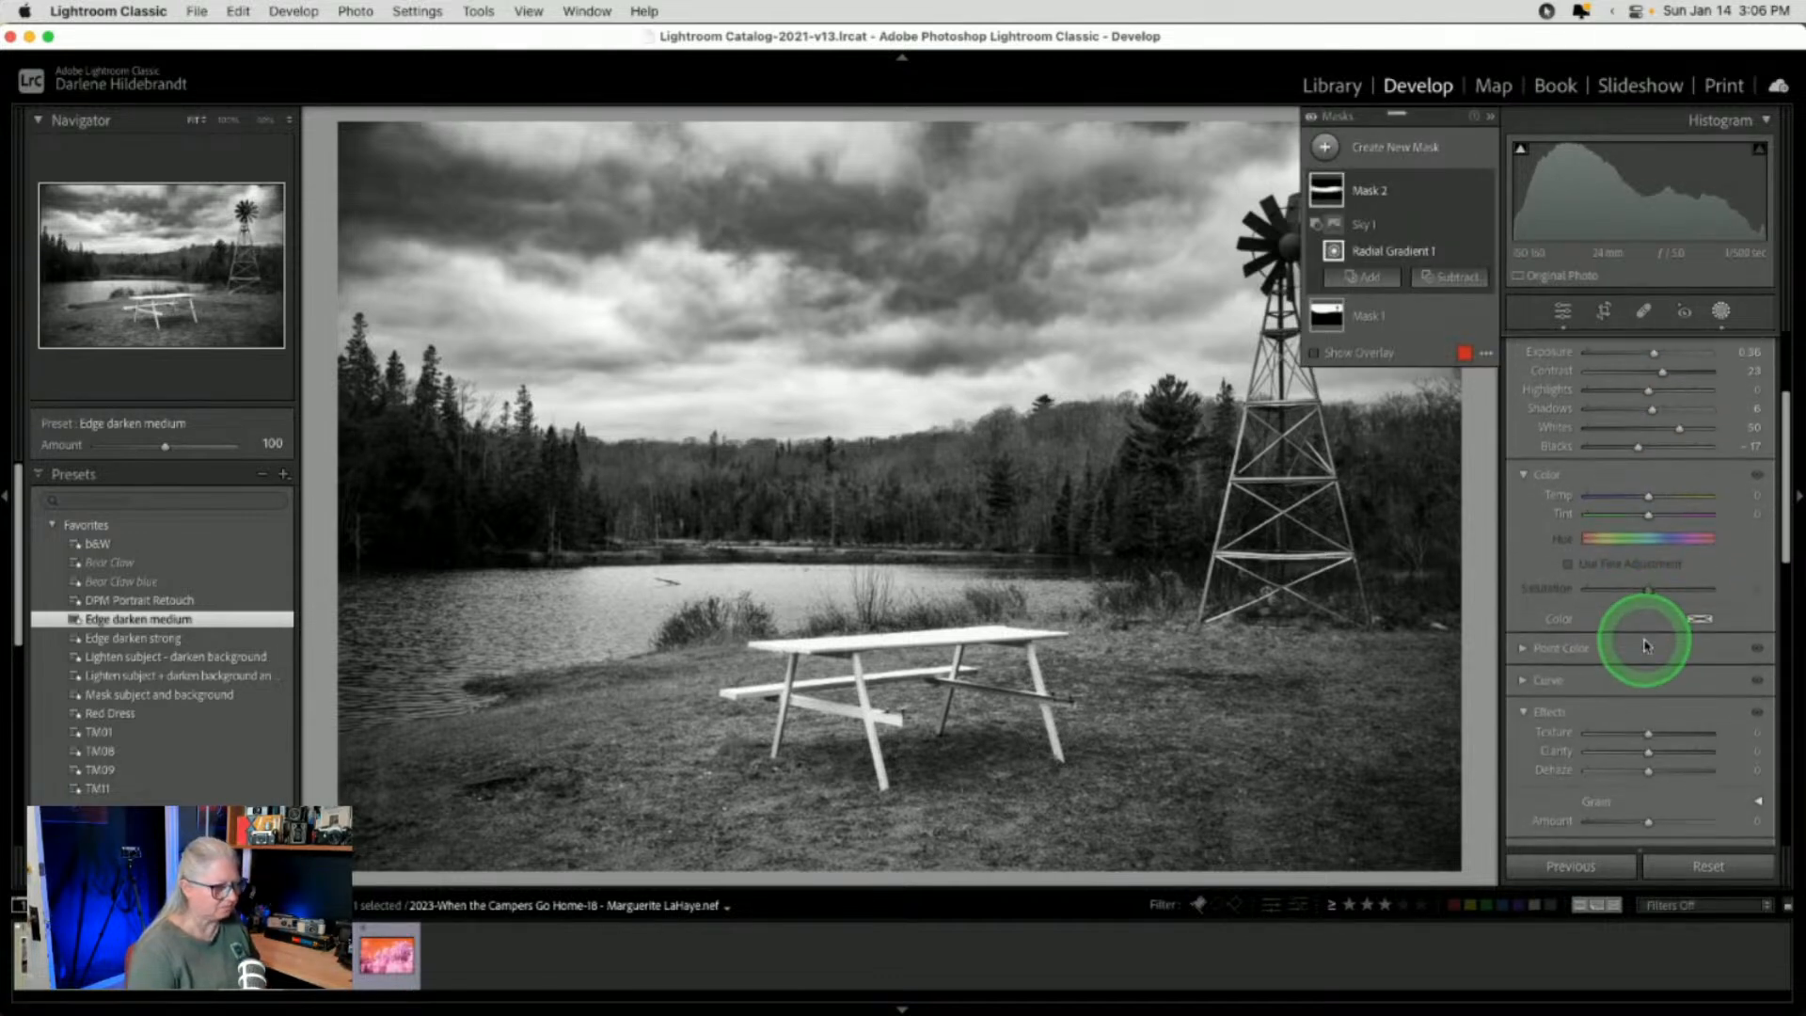
{"action": "scroll", "coordinate": [1644, 645], "scroll_direction": "down", "scroll_amount": 3}
{"action": "mouse_move", "coordinate": [1648, 687]}
{"action": "left_mouse_down"}
{"action": "mouse_move", "coordinate": [1707, 685]}
{"action": "mouse_move", "coordinate": [1653, 683]}
{"action": "mouse_move", "coordinate": [1649, 710]}
{"action": "mouse_move", "coordinate": [1671, 710]}
{"action": "mouse_move", "coordinate": [1658, 691]}
{"action": "left_mouse_up"}
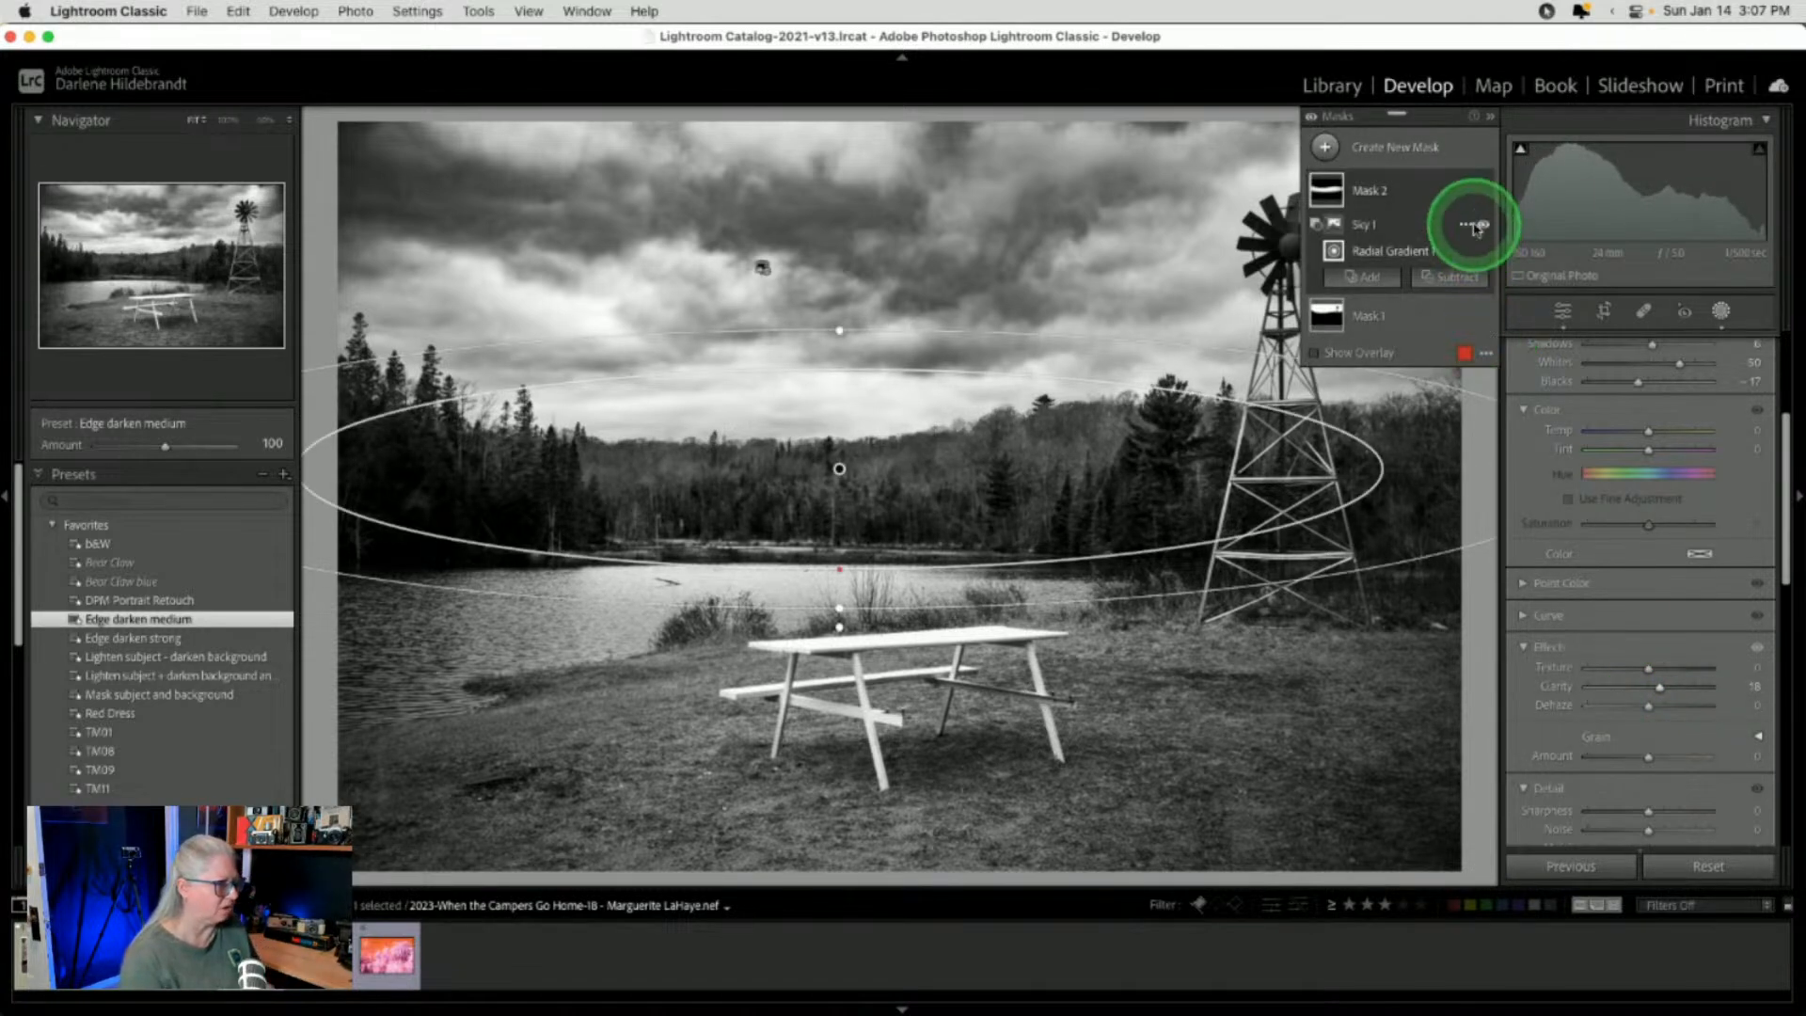
Rename the treeline mask as trees
{"action": "left_click", "coordinate": [1466, 193]}
{"action": "left_click", "coordinate": [1473, 197]}
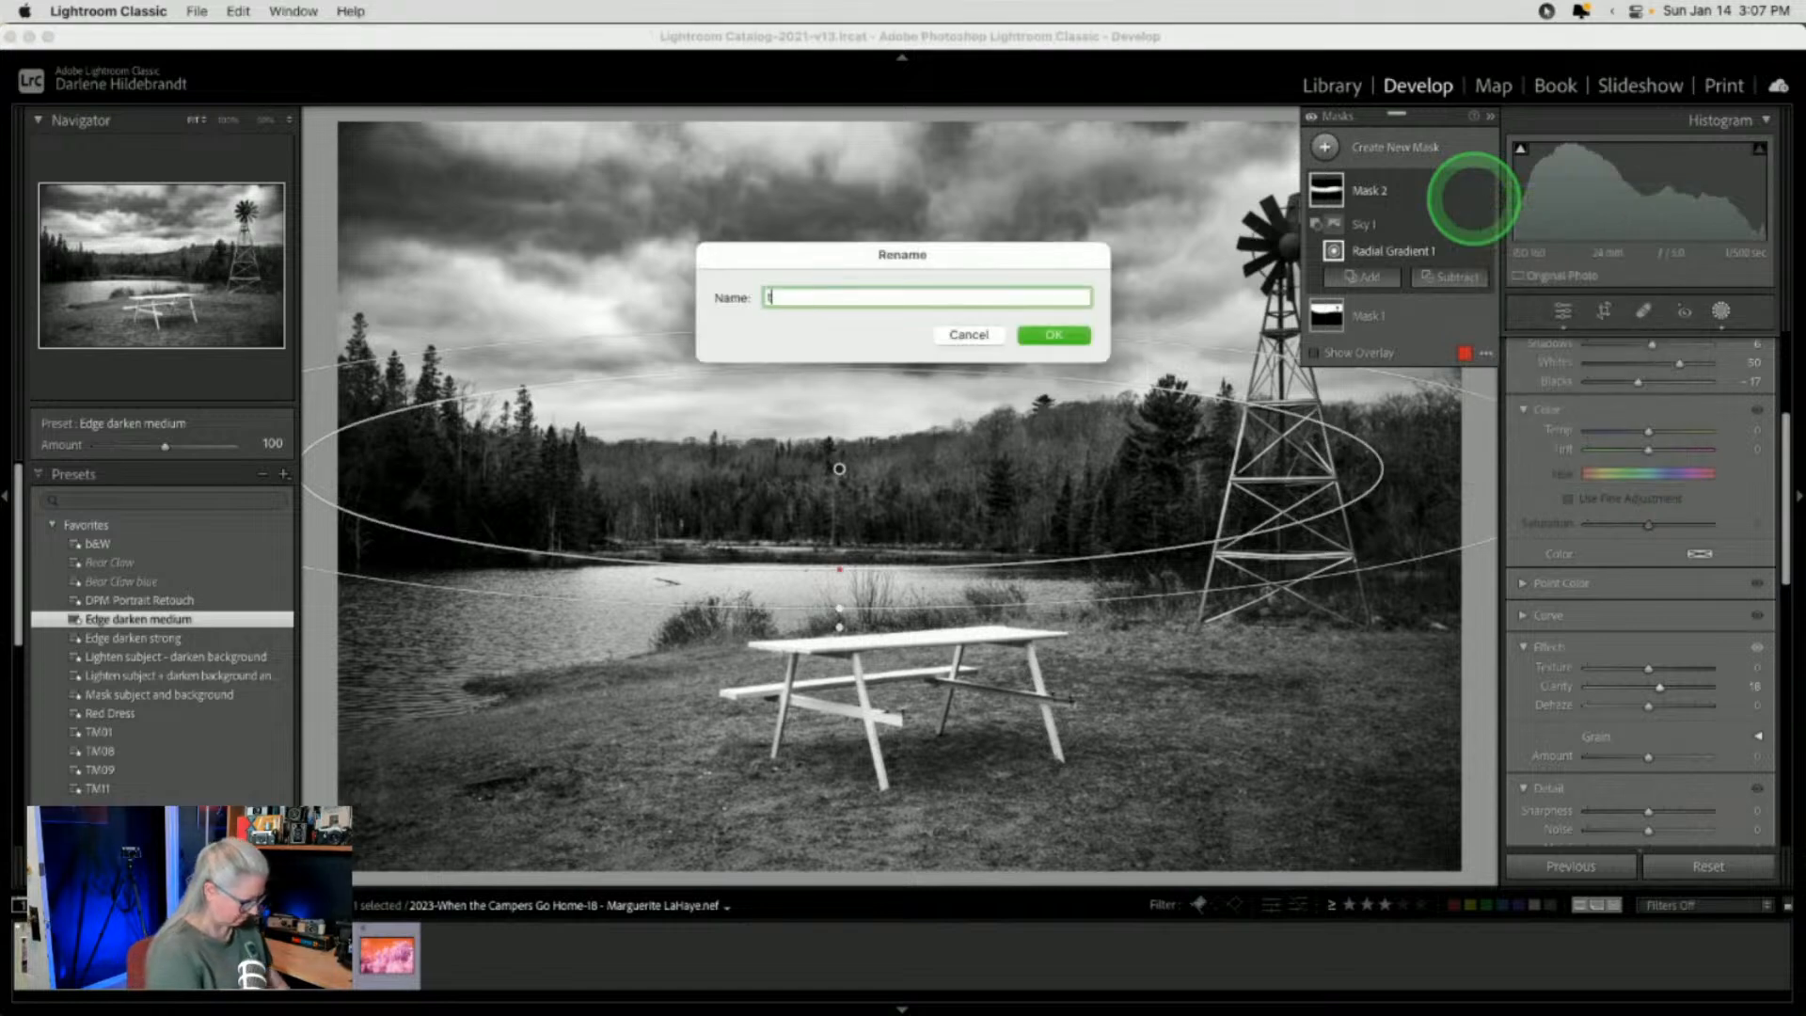
{"action": "type", "text": "trees"}
{"action": "key", "text": "Return"}
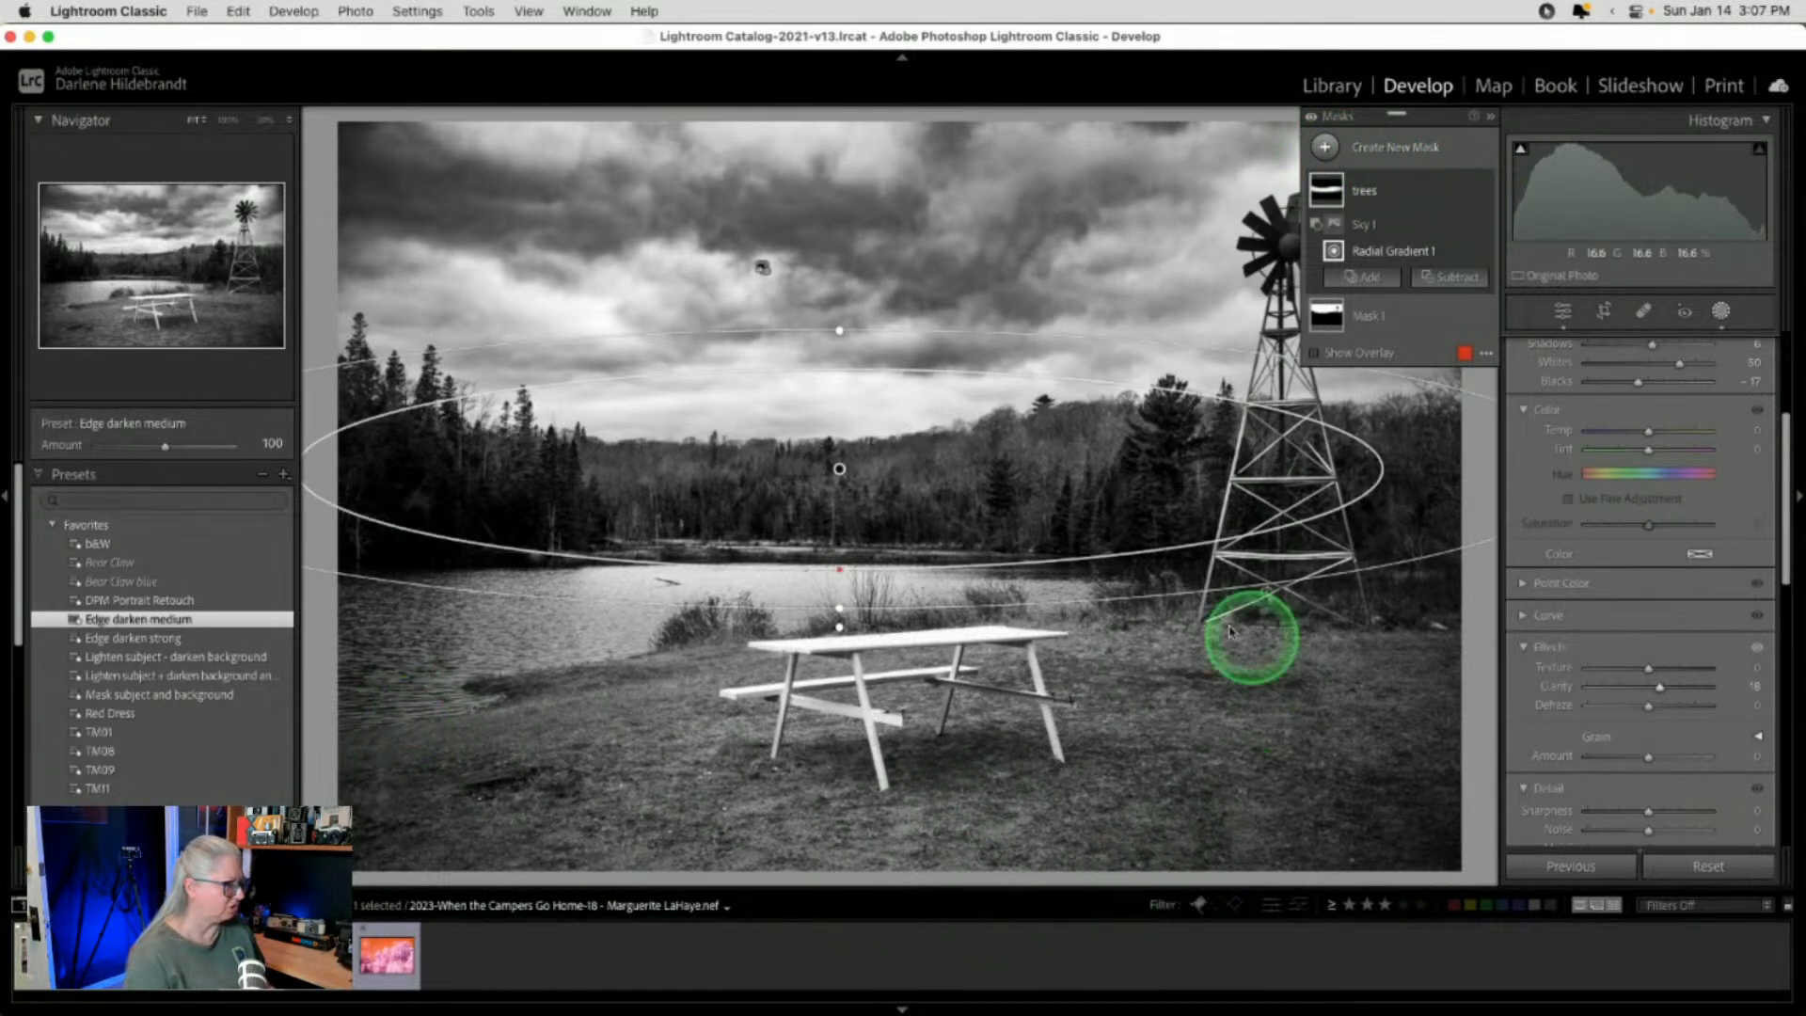
Create a linear gradient mask rising over the grassy foreground to the shoreline, and subtract the subject so the picnic table is excluded
{"action": "left_click", "coordinate": [1325, 147]}
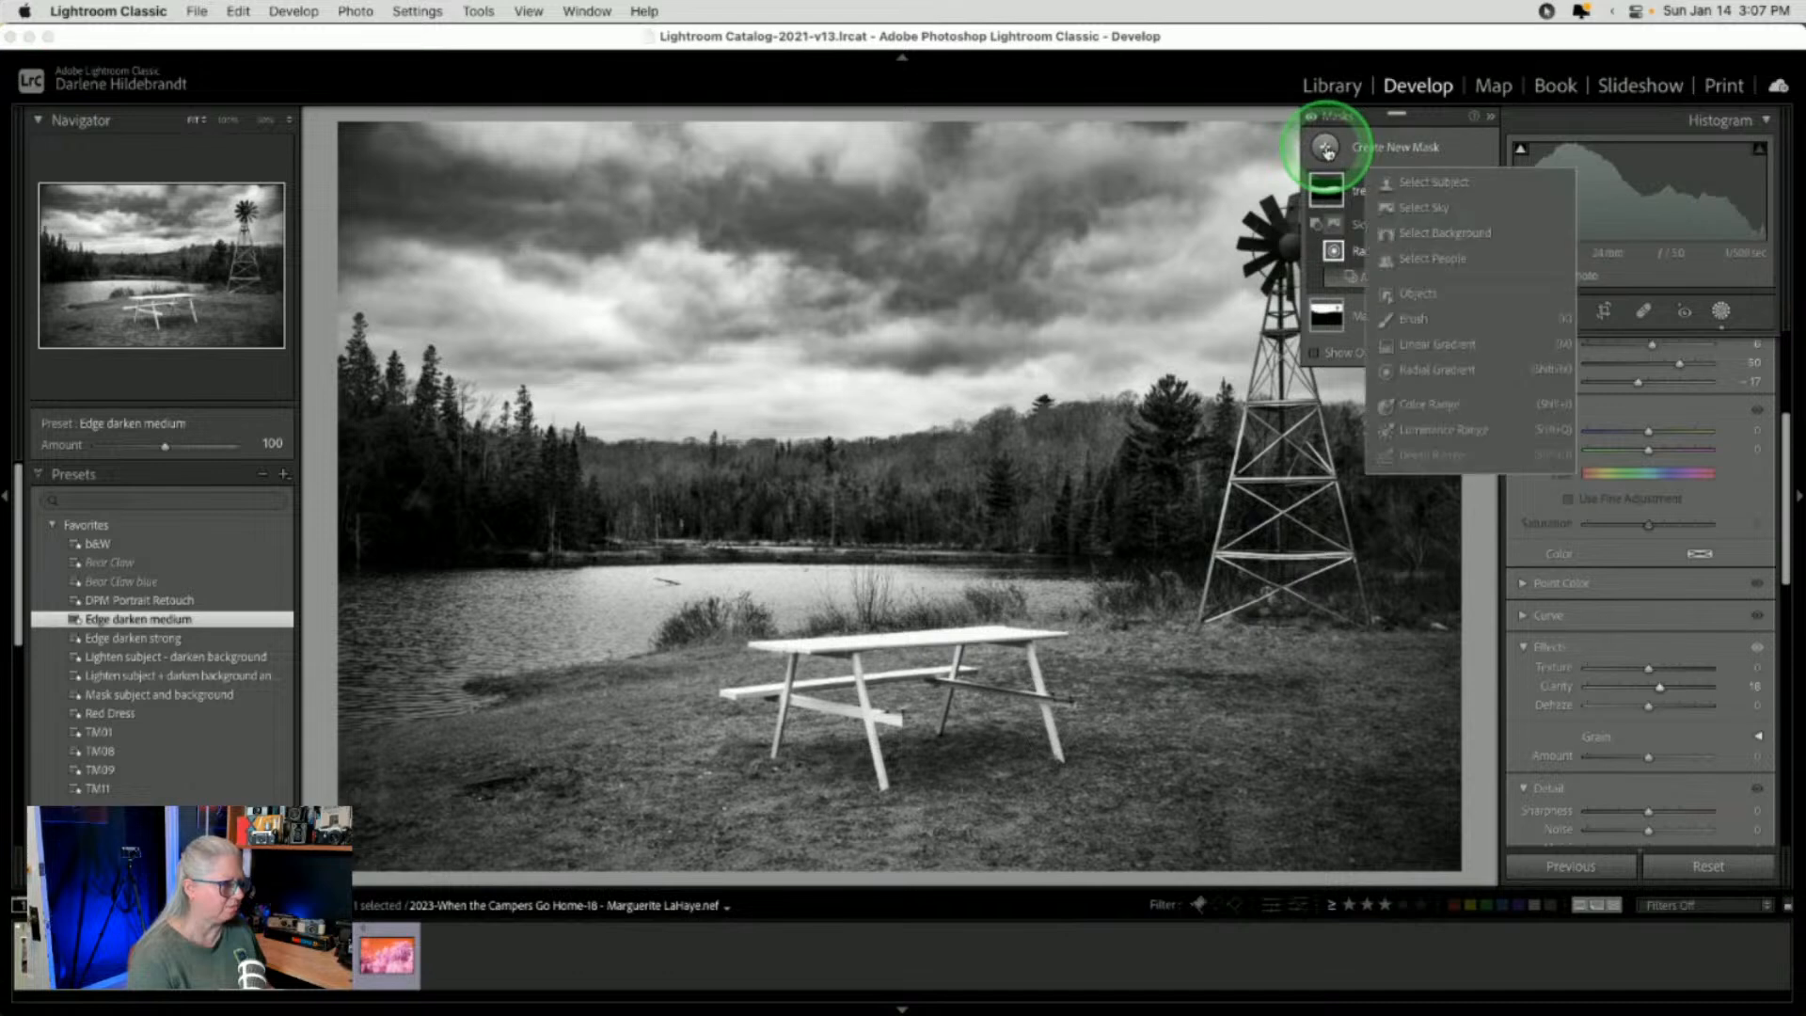
{"action": "left_click", "coordinate": [1420, 342]}
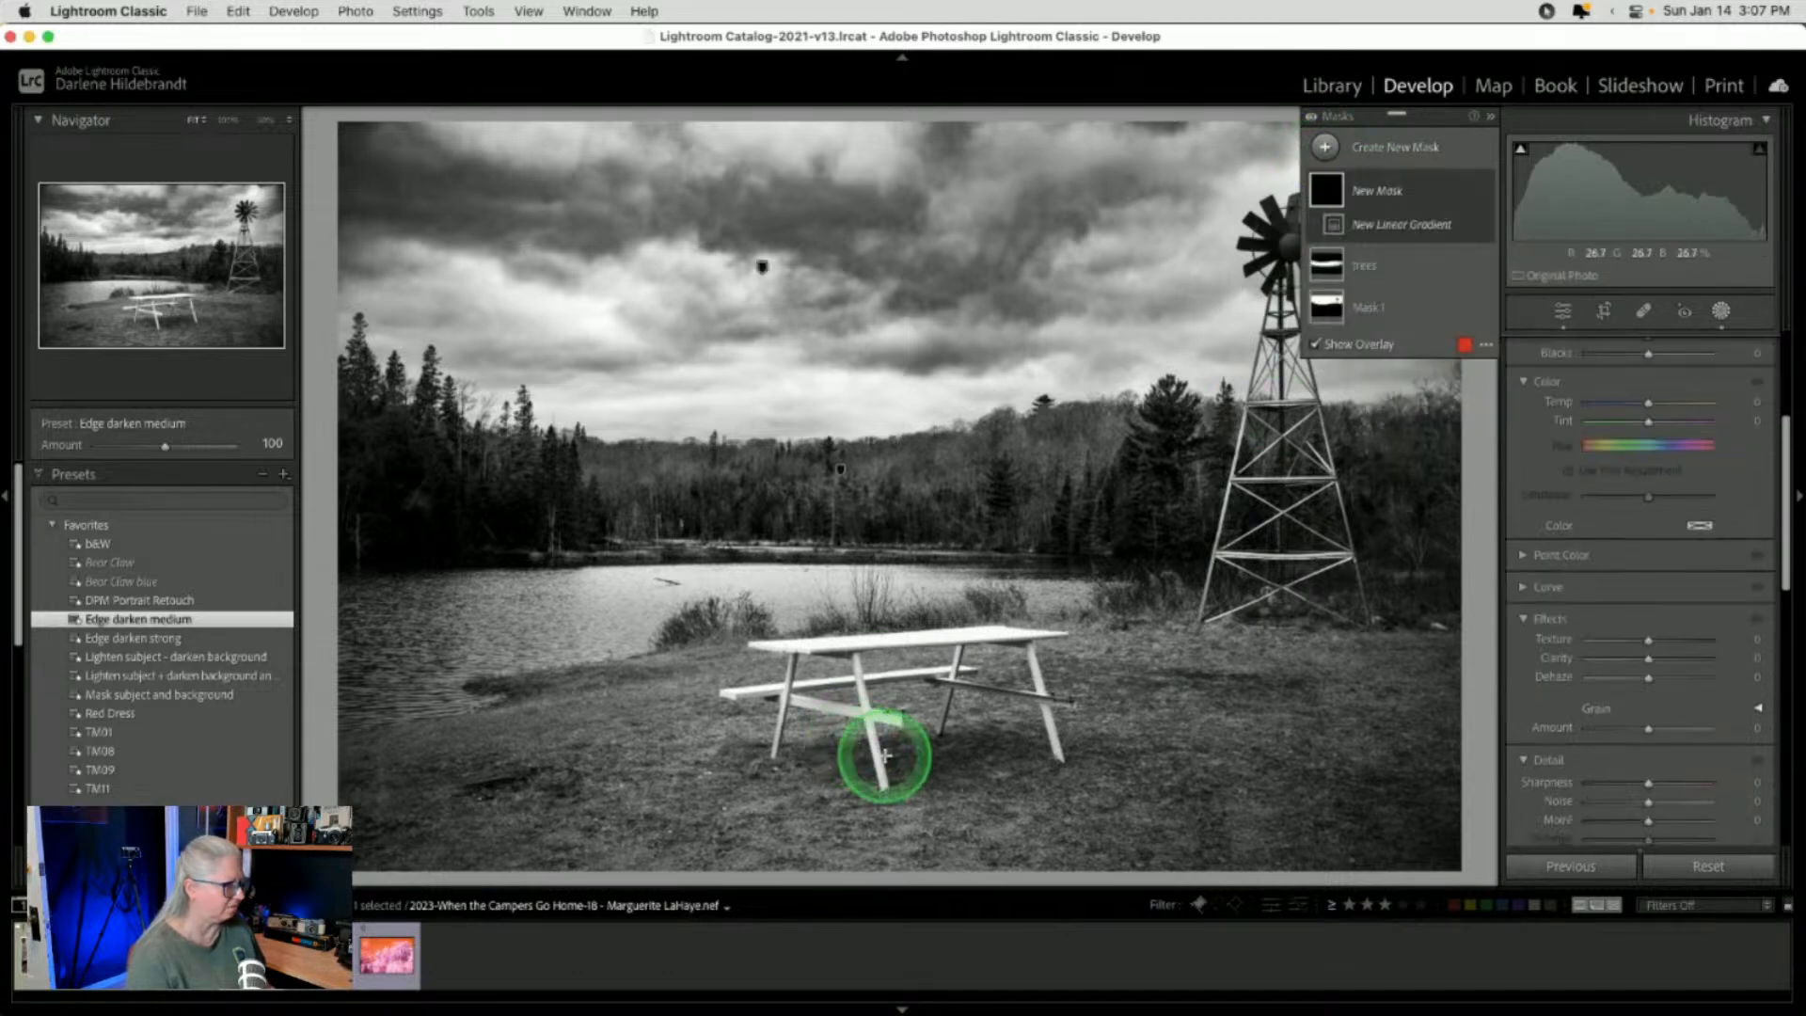
{"action": "left_click_drag", "start_coordinate": [879, 748], "coordinate": [876, 545]}
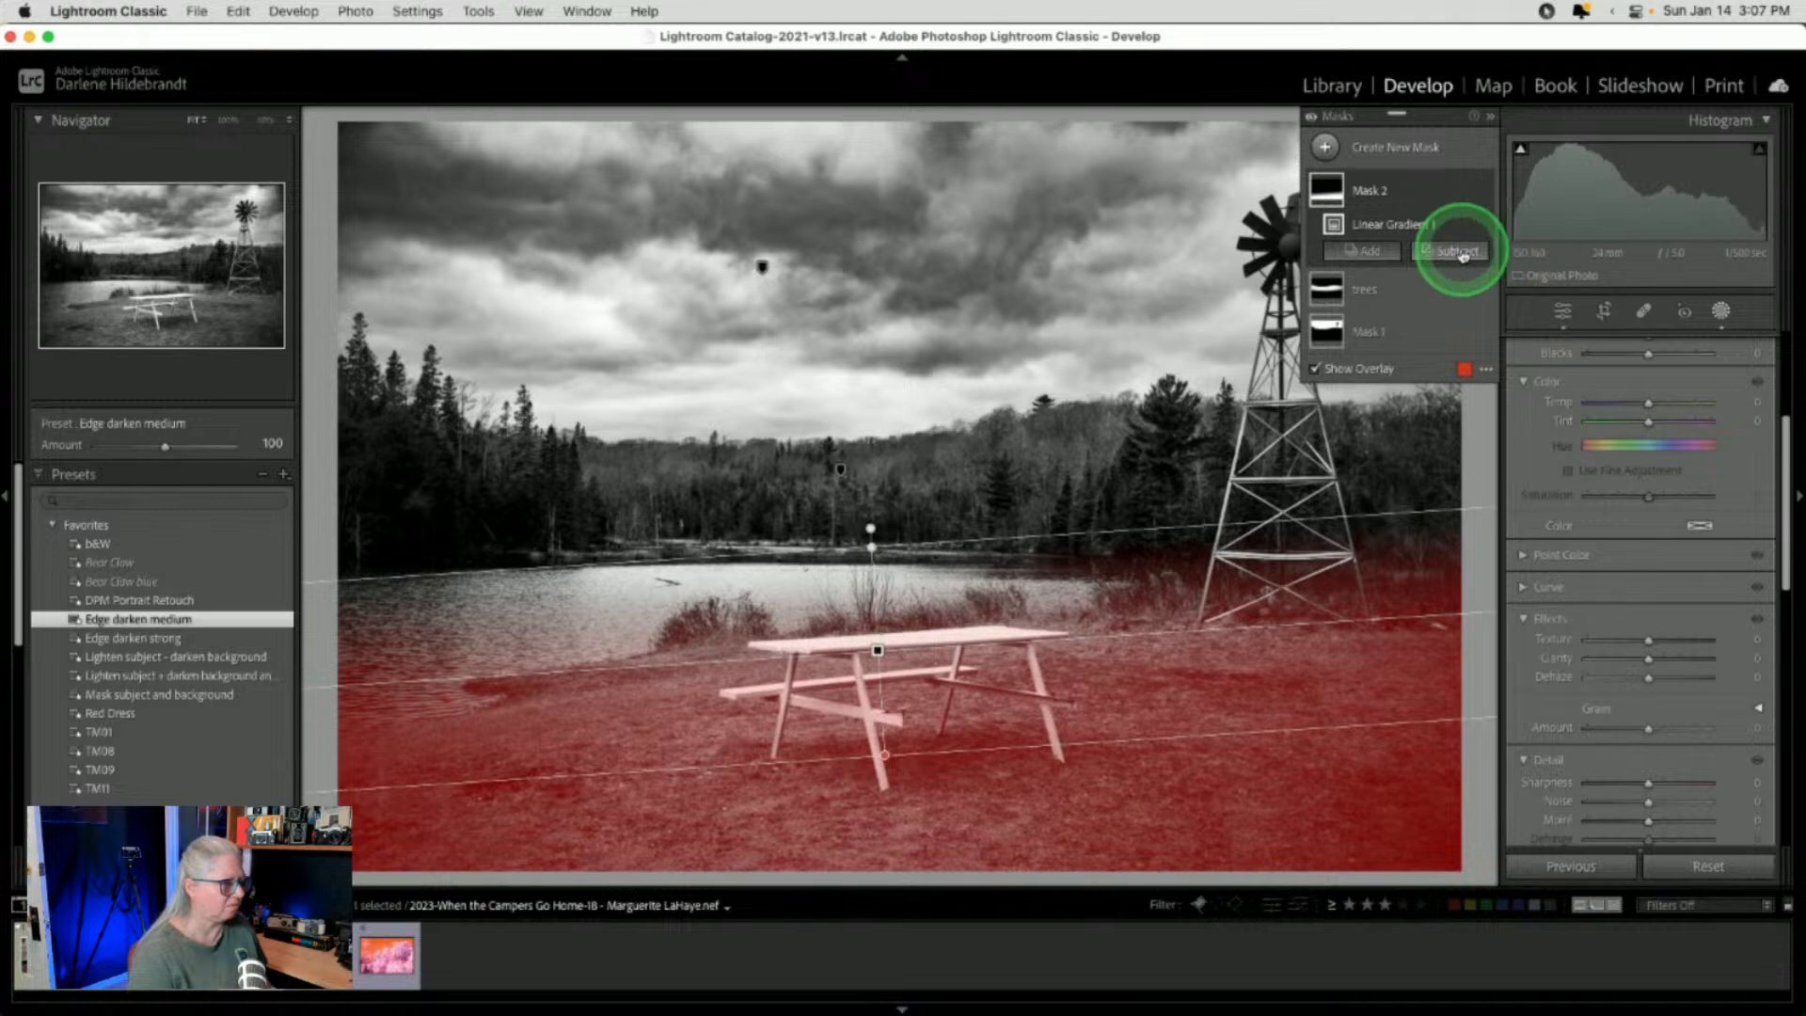
{"action": "left_click", "coordinate": [1463, 257]}
{"action": "left_click", "coordinate": [1471, 282]}
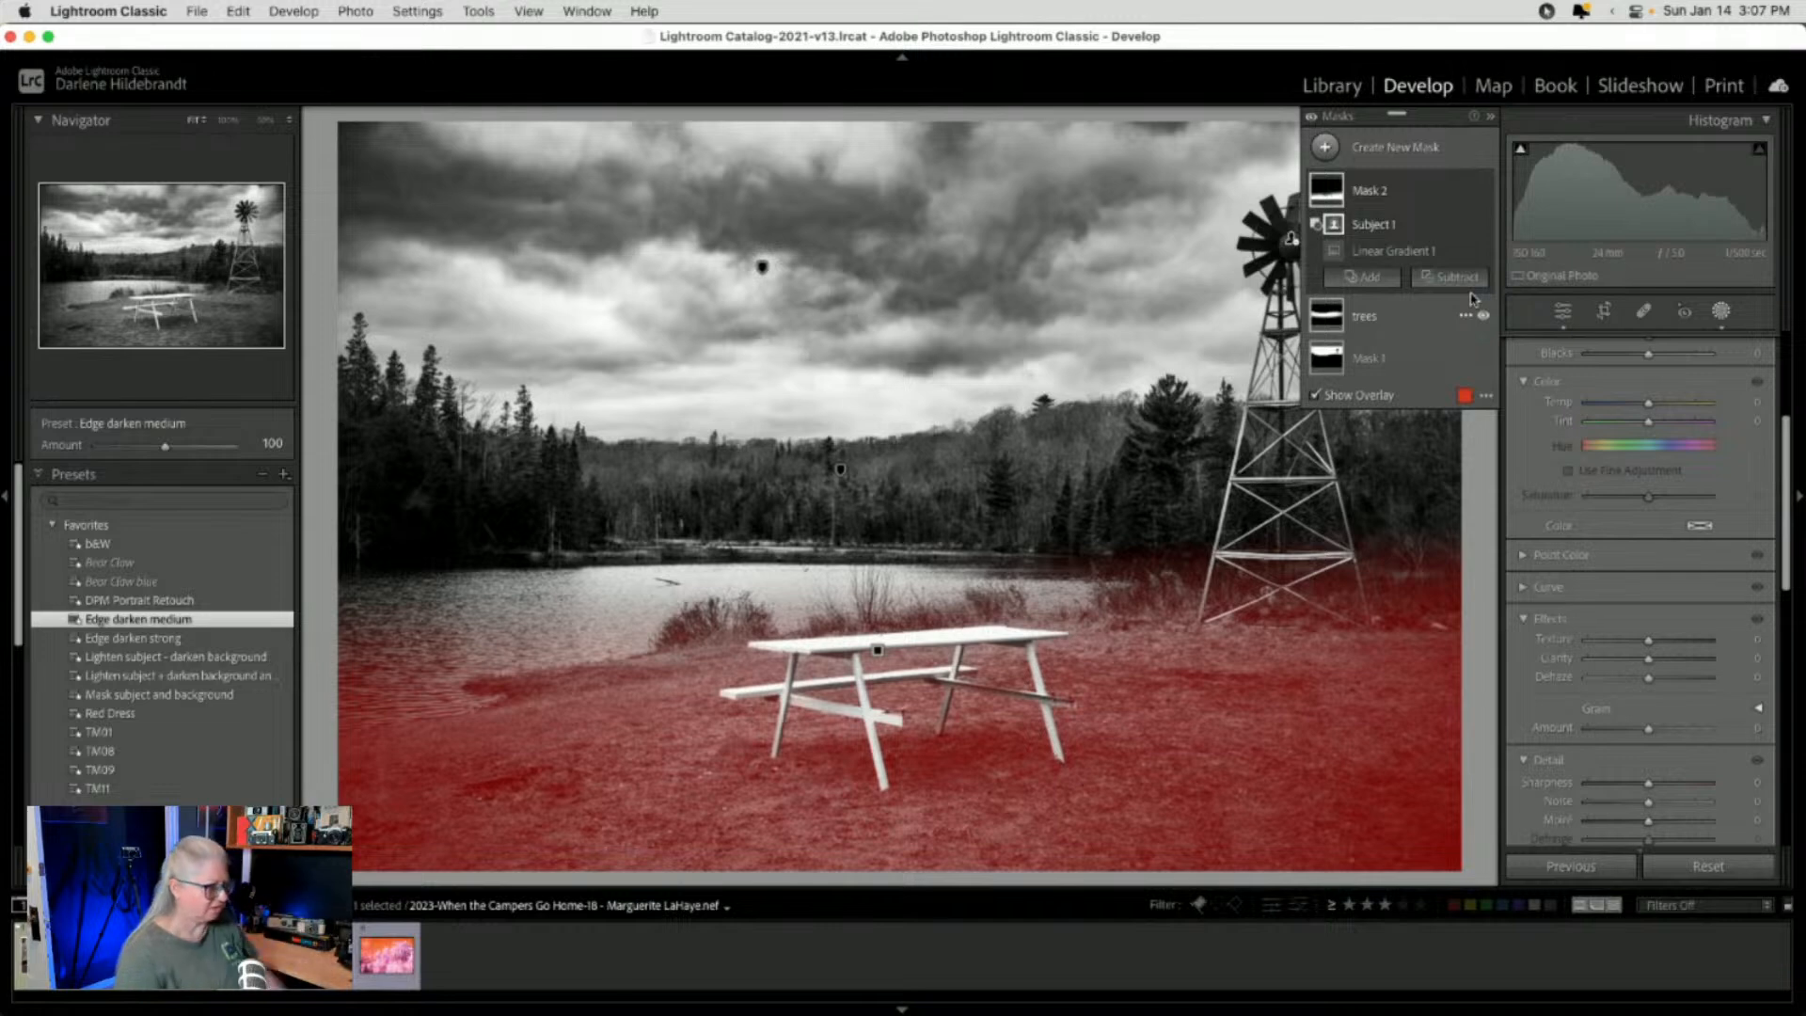
Adjust the foreground mask to Contrast 18, Whites 53, Blacks -21, Clarity 23 and Texture -43
{"action": "scroll", "coordinate": [1616, 538], "scroll_direction": "up", "scroll_amount": 5}
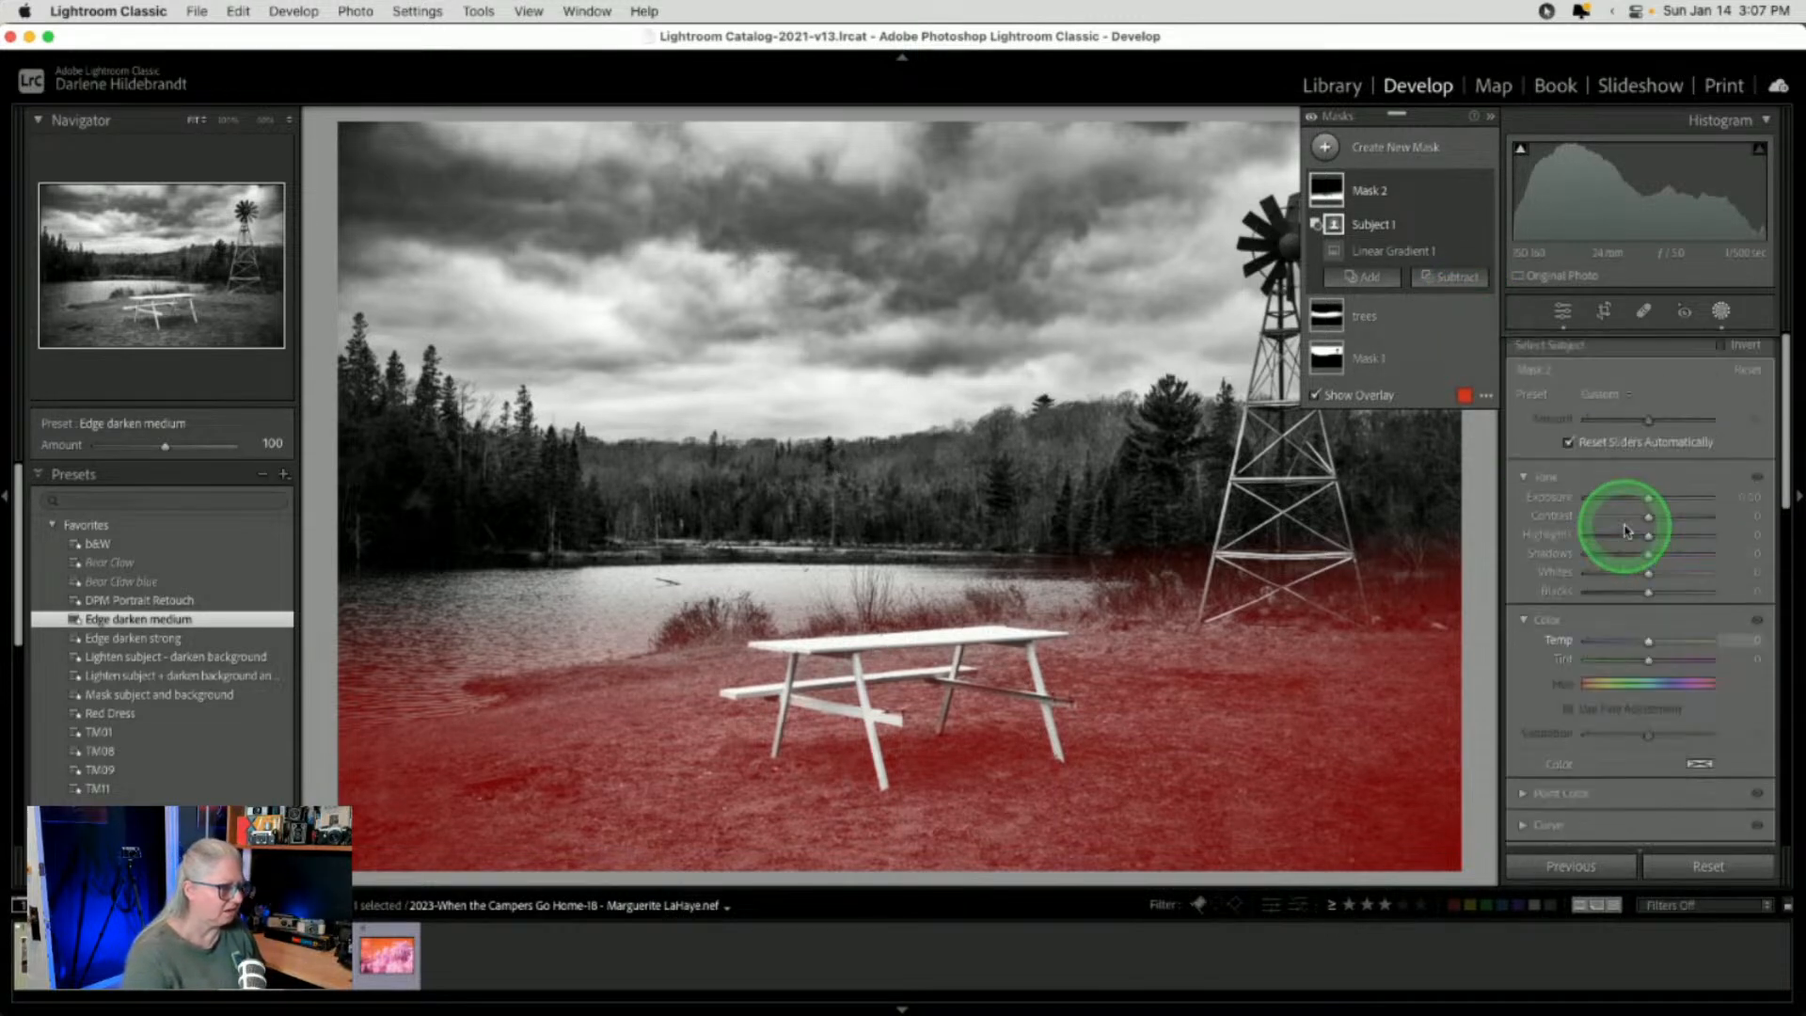
{"action": "left_click_drag", "start_coordinate": [1647, 516], "coordinate": [1674, 575]}
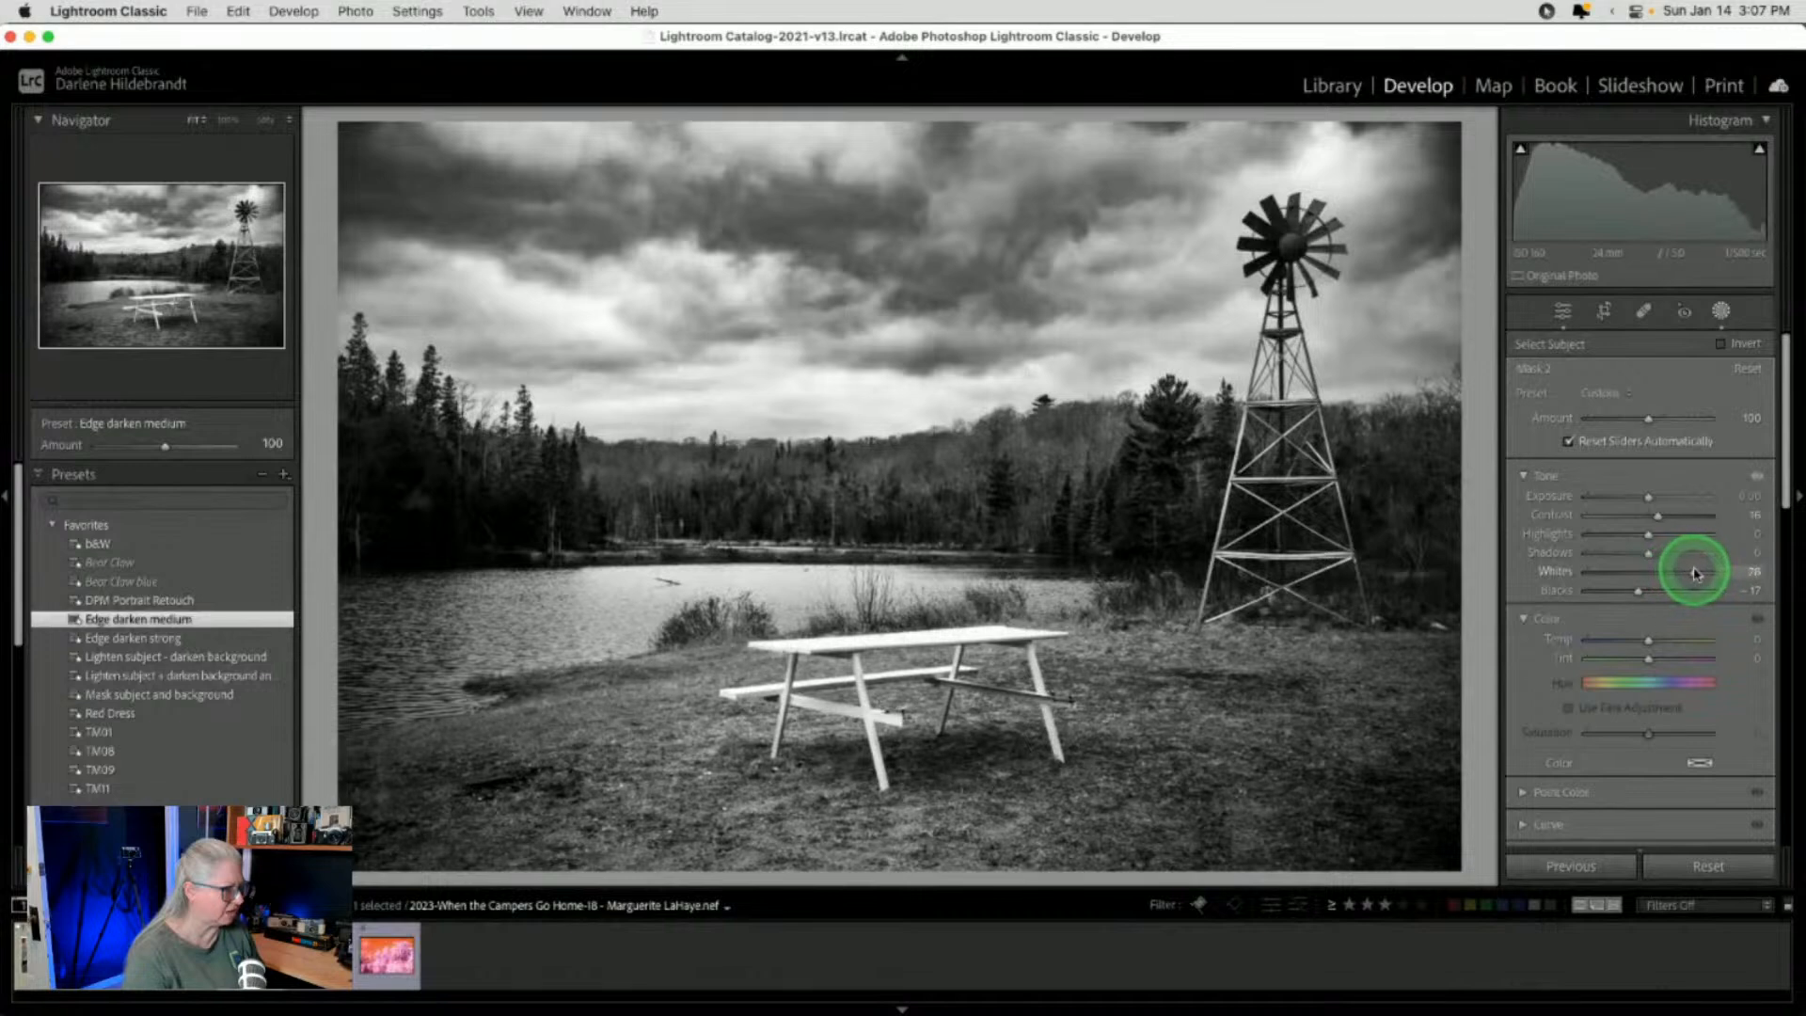
{"action": "left_click_drag", "start_coordinate": [1640, 598], "coordinate": [1637, 591]}
{"action": "scroll", "coordinate": [1635, 588], "scroll_direction": "down", "scroll_amount": 5}
{"action": "left_click", "coordinate": [1647, 696]}
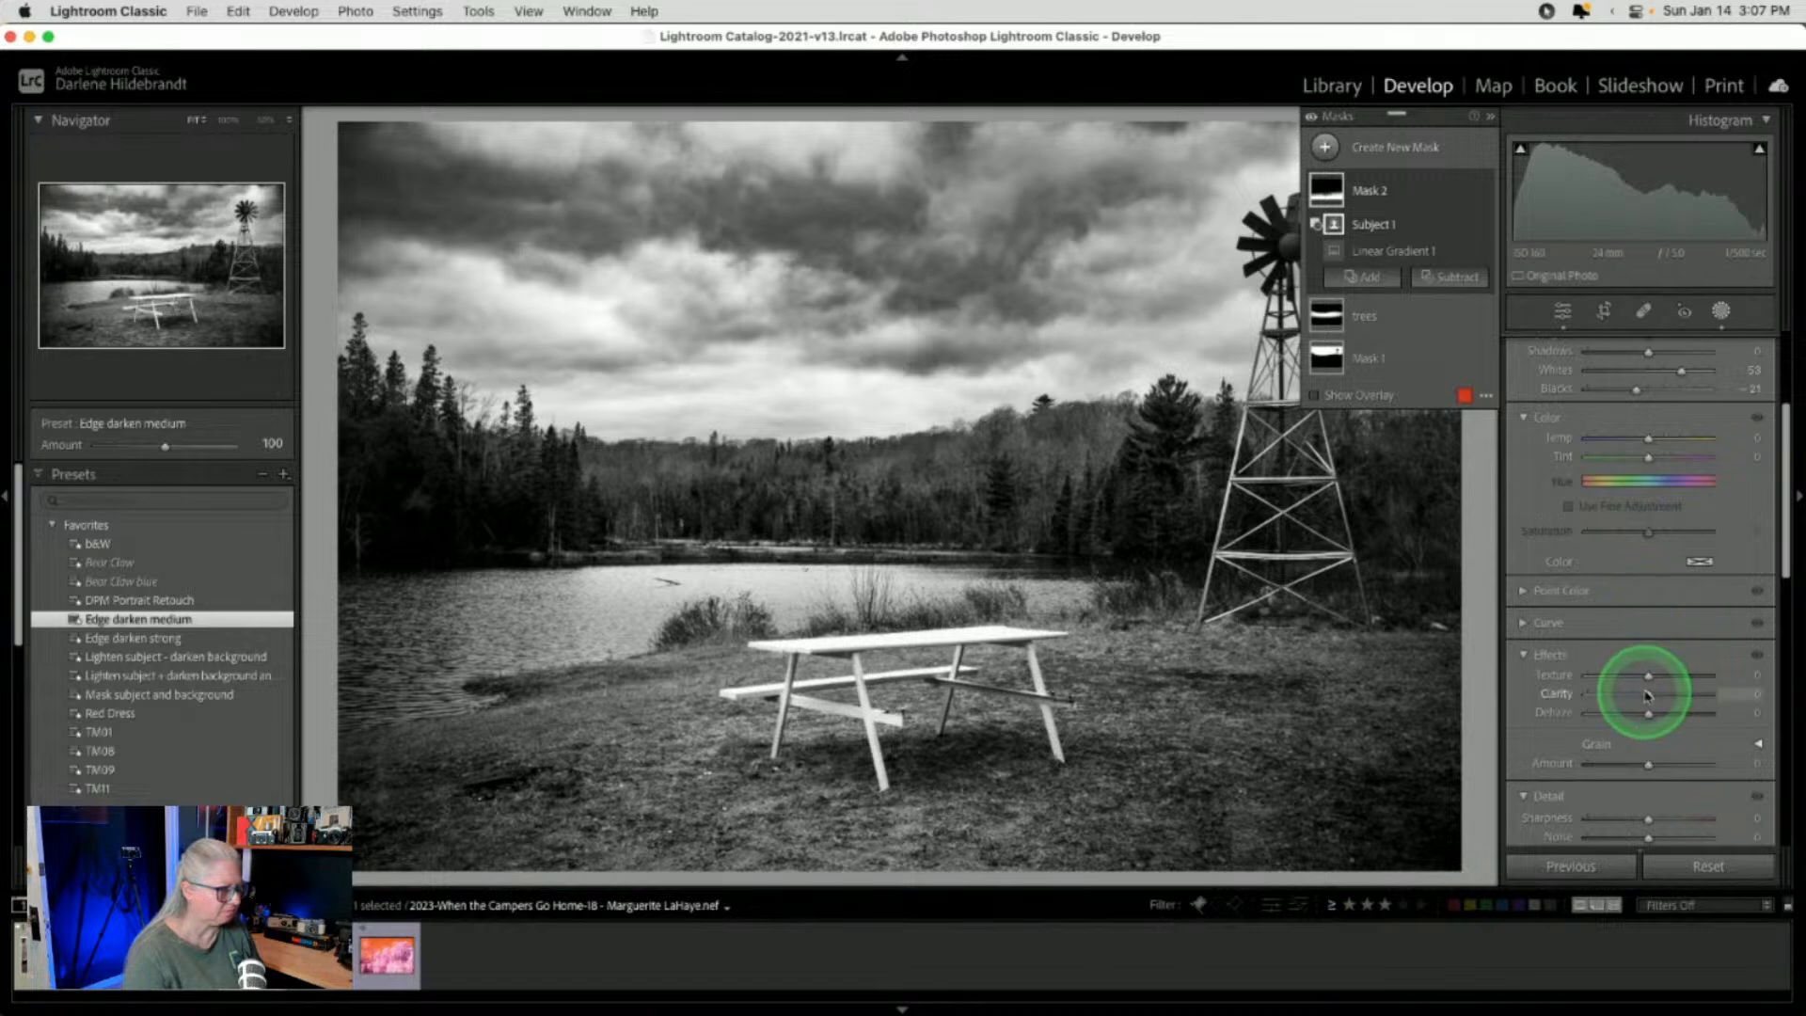
{"action": "left_click_drag", "start_coordinate": [1647, 696], "coordinate": [1618, 664]}
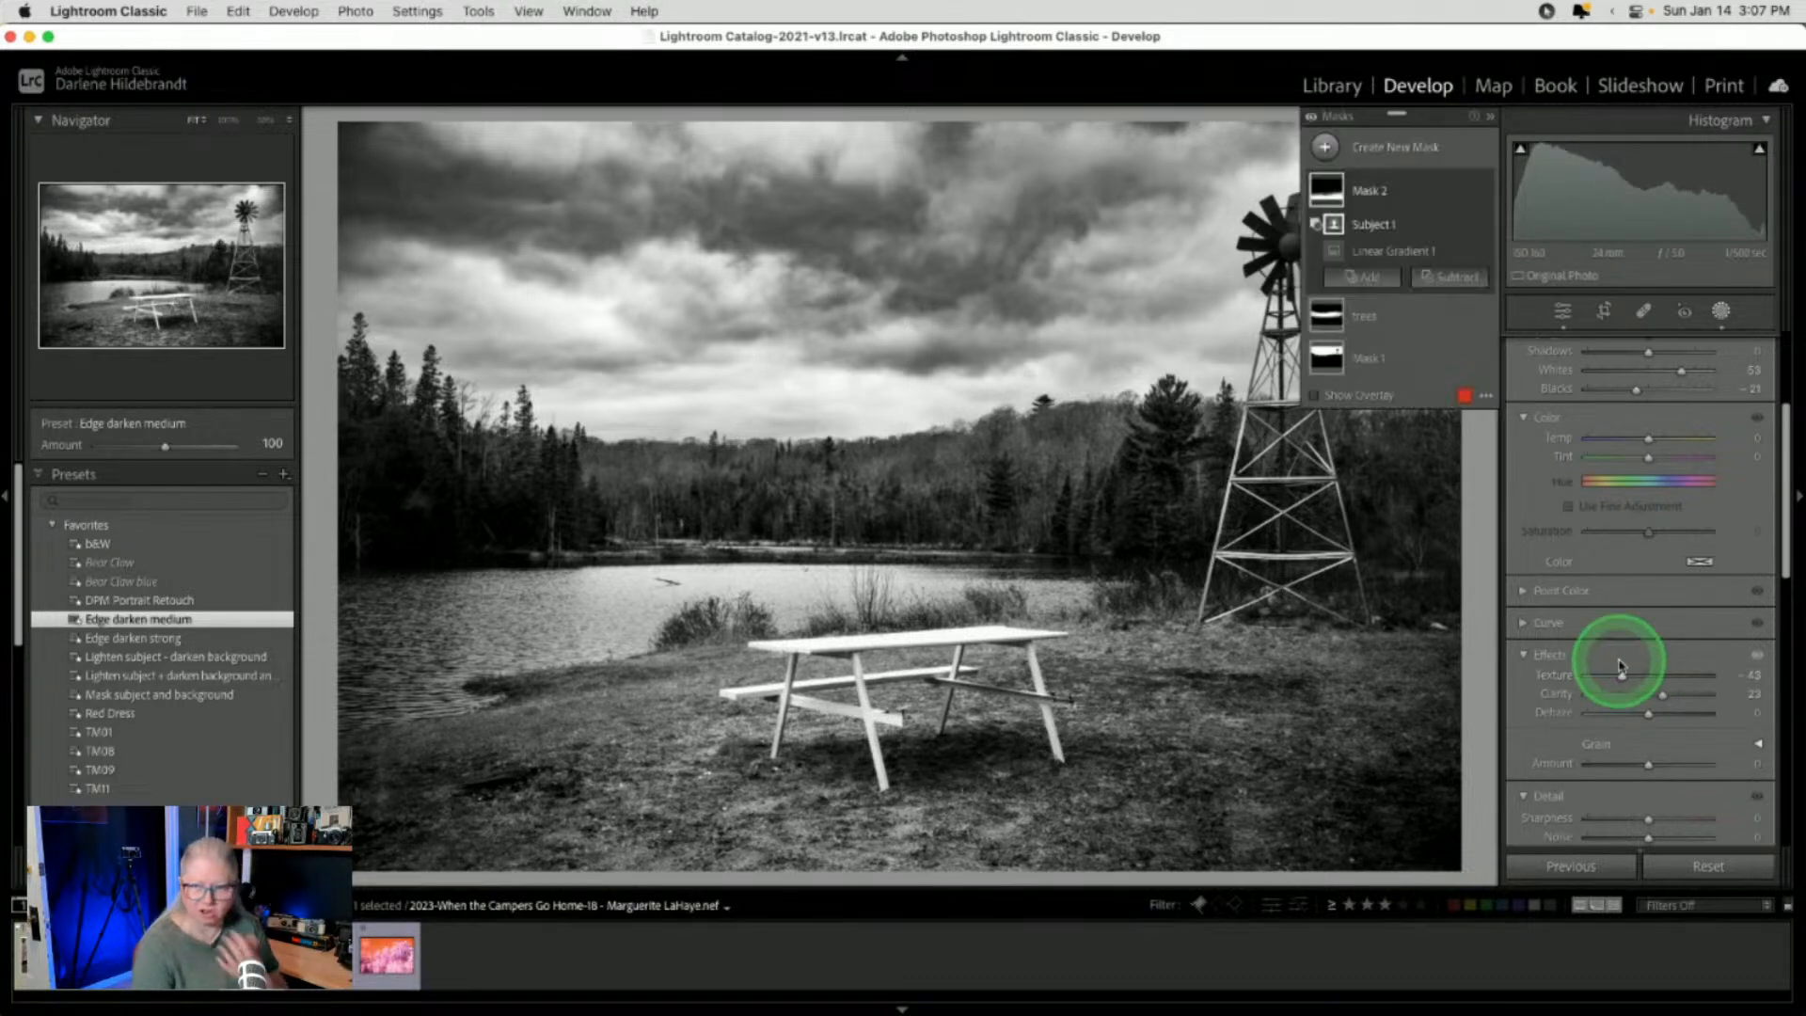
Rename the foreground mask as grass
{"action": "scroll", "coordinate": [1622, 666], "scroll_direction": "up", "scroll_amount": 4}
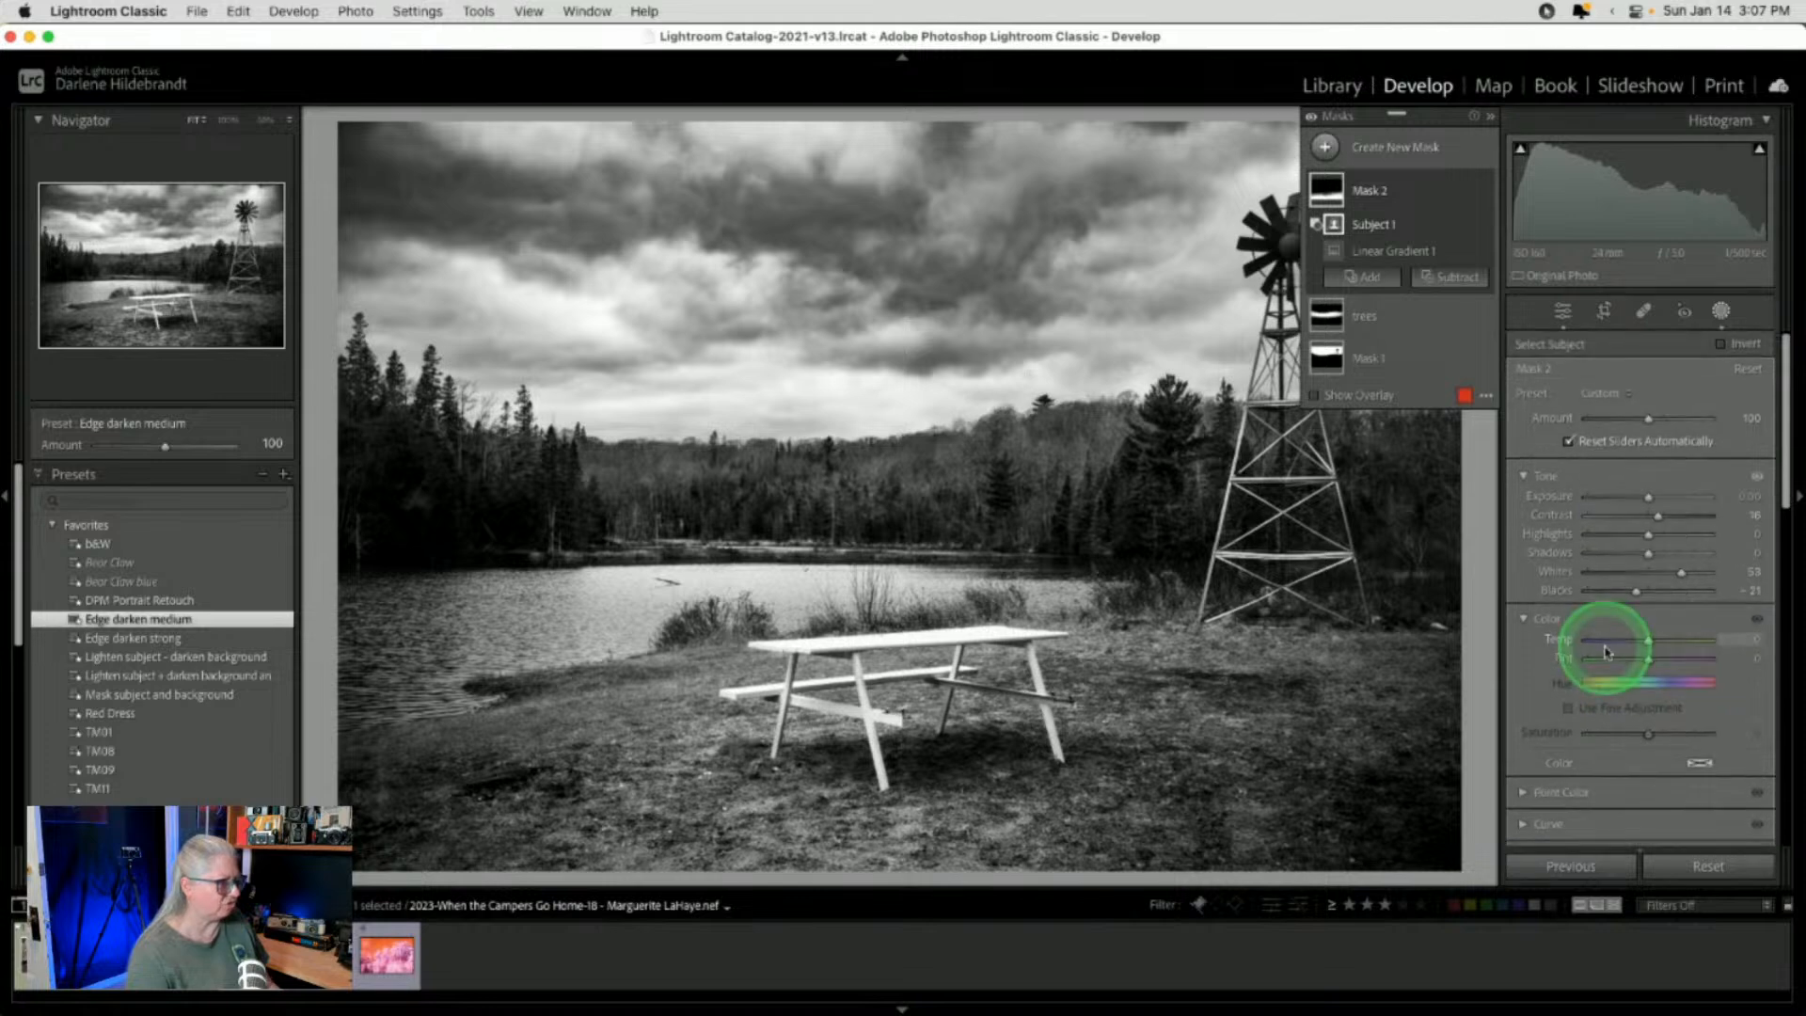
{"action": "left_click", "coordinate": [1467, 194]}
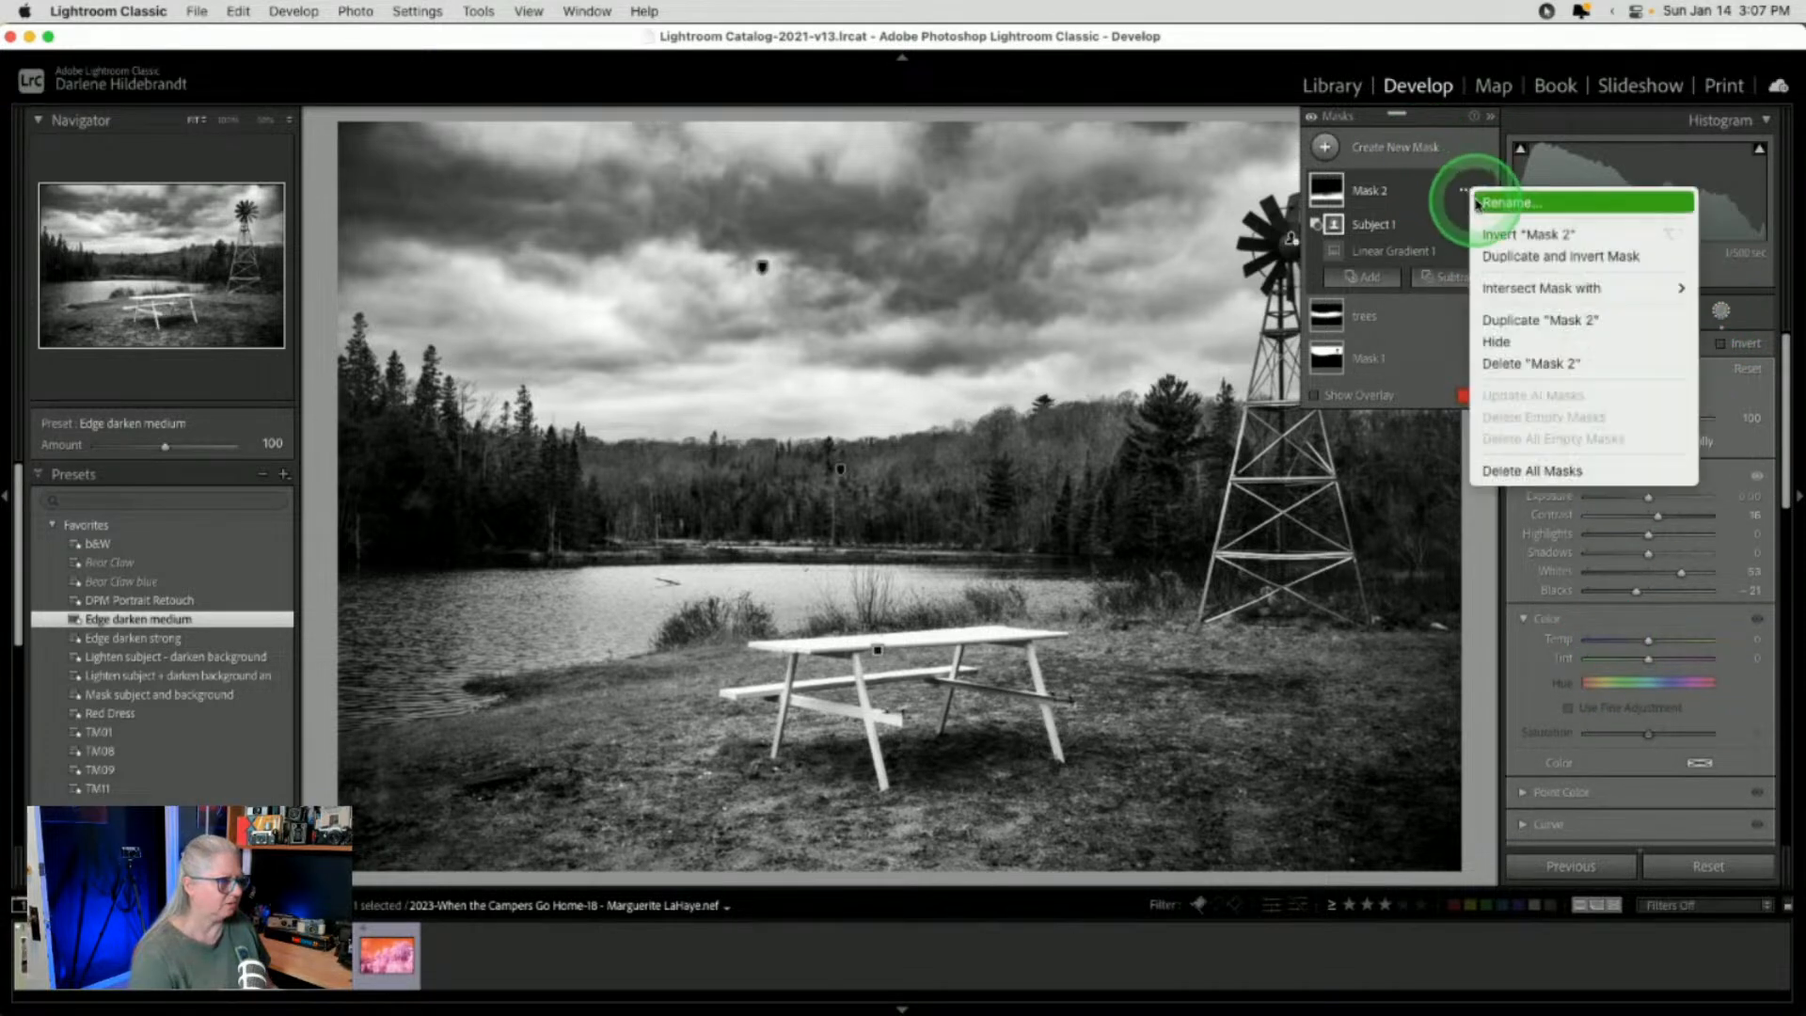
{"action": "left_click", "coordinate": [1492, 196]}
{"action": "type", "text": "gra"}
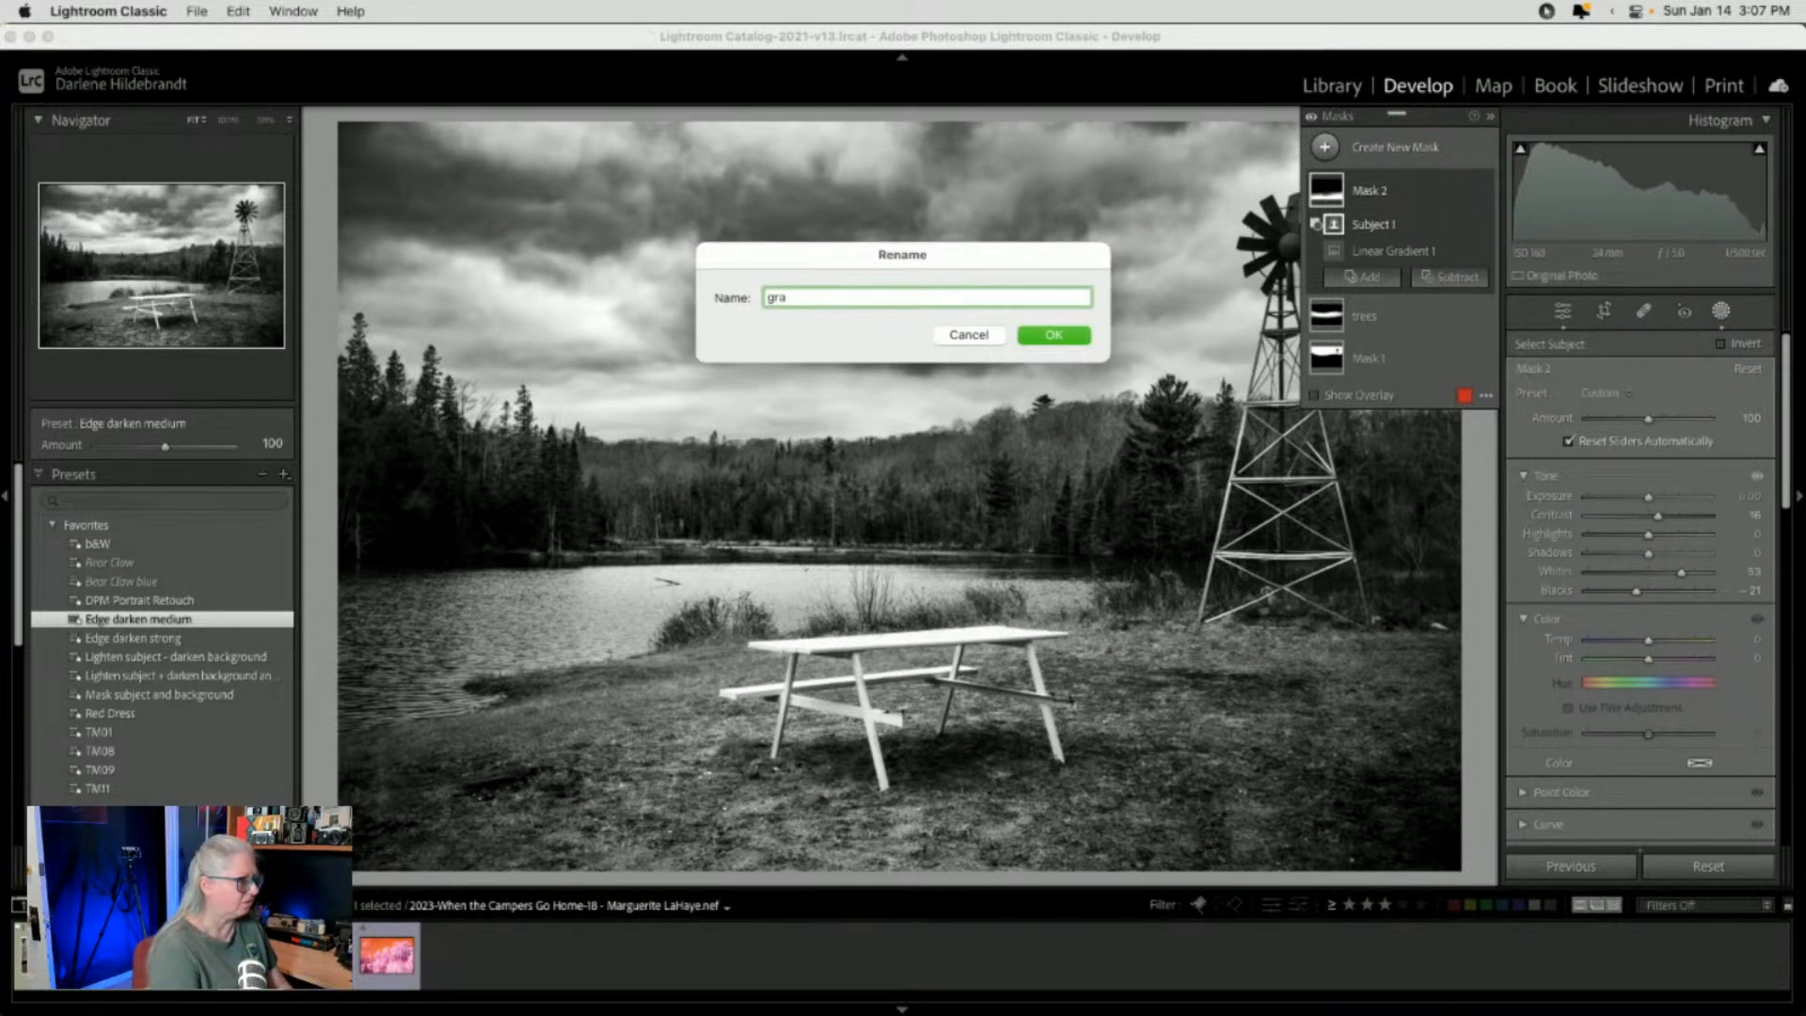
{"action": "type", "text": "ss"}
{"action": "key", "text": "Return"}
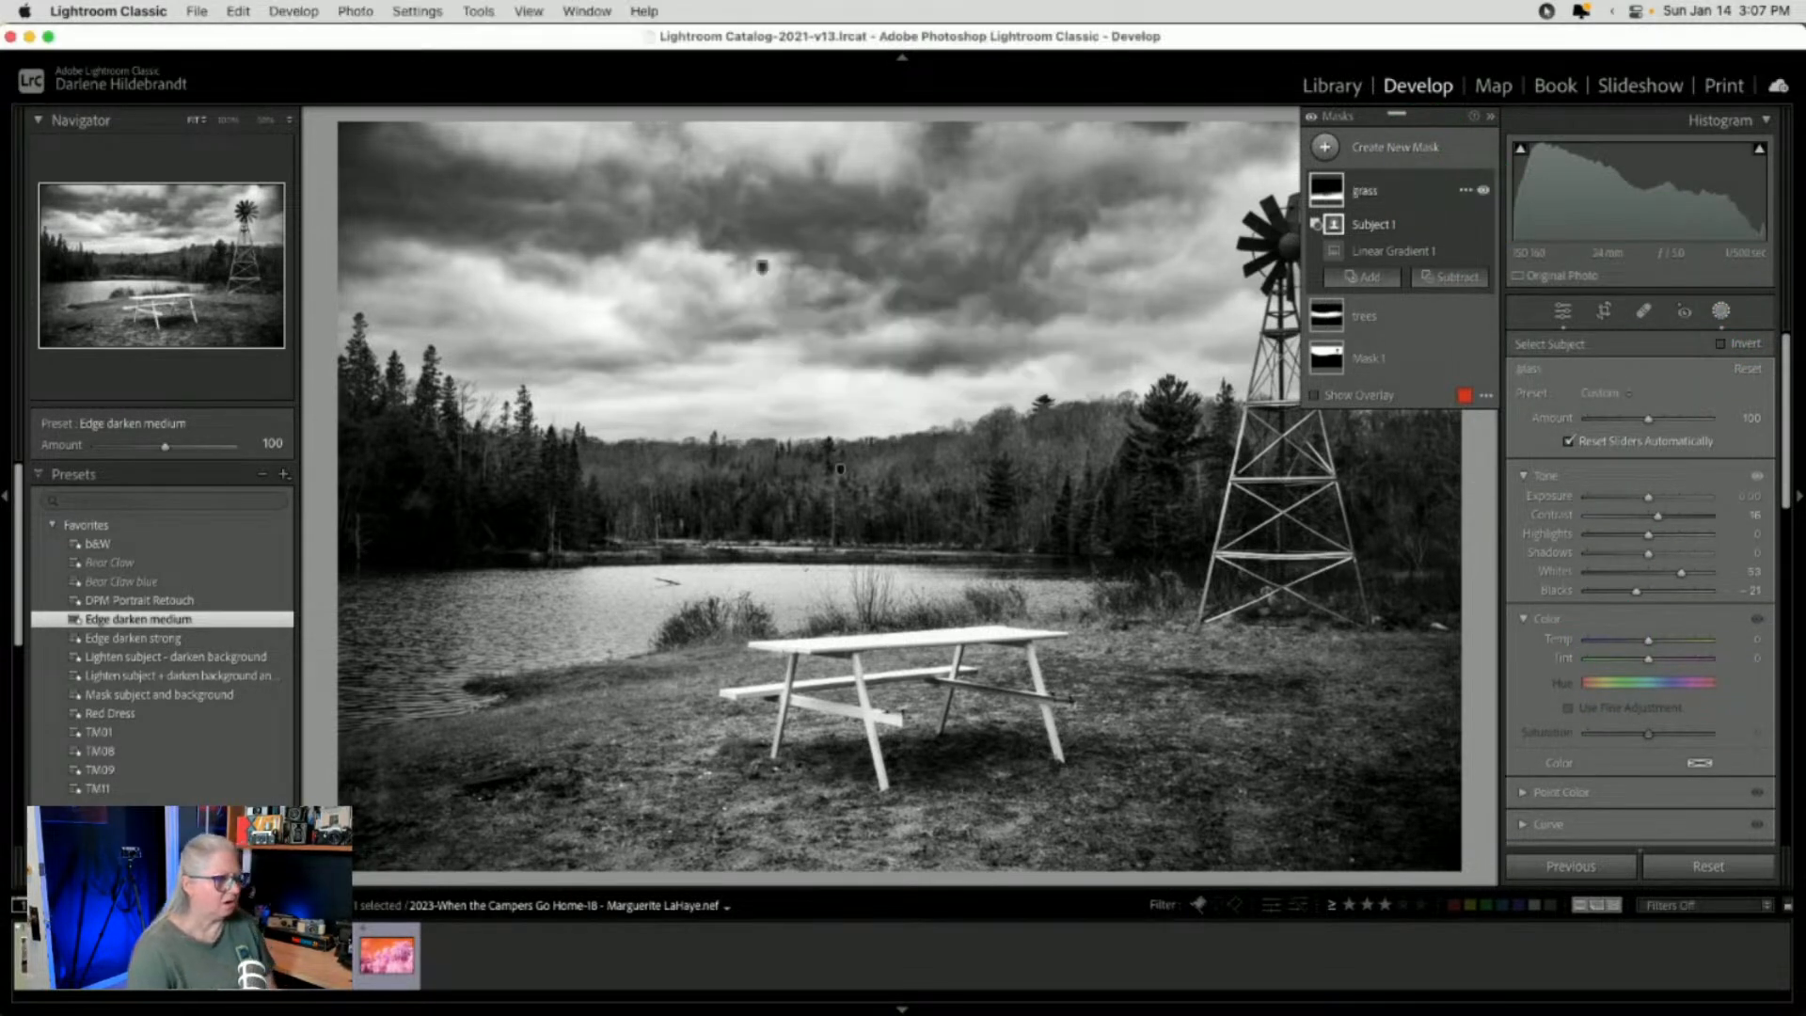
Leave masking and compare the edited photo with its original before version
{"action": "left_click", "coordinate": [1720, 311]}
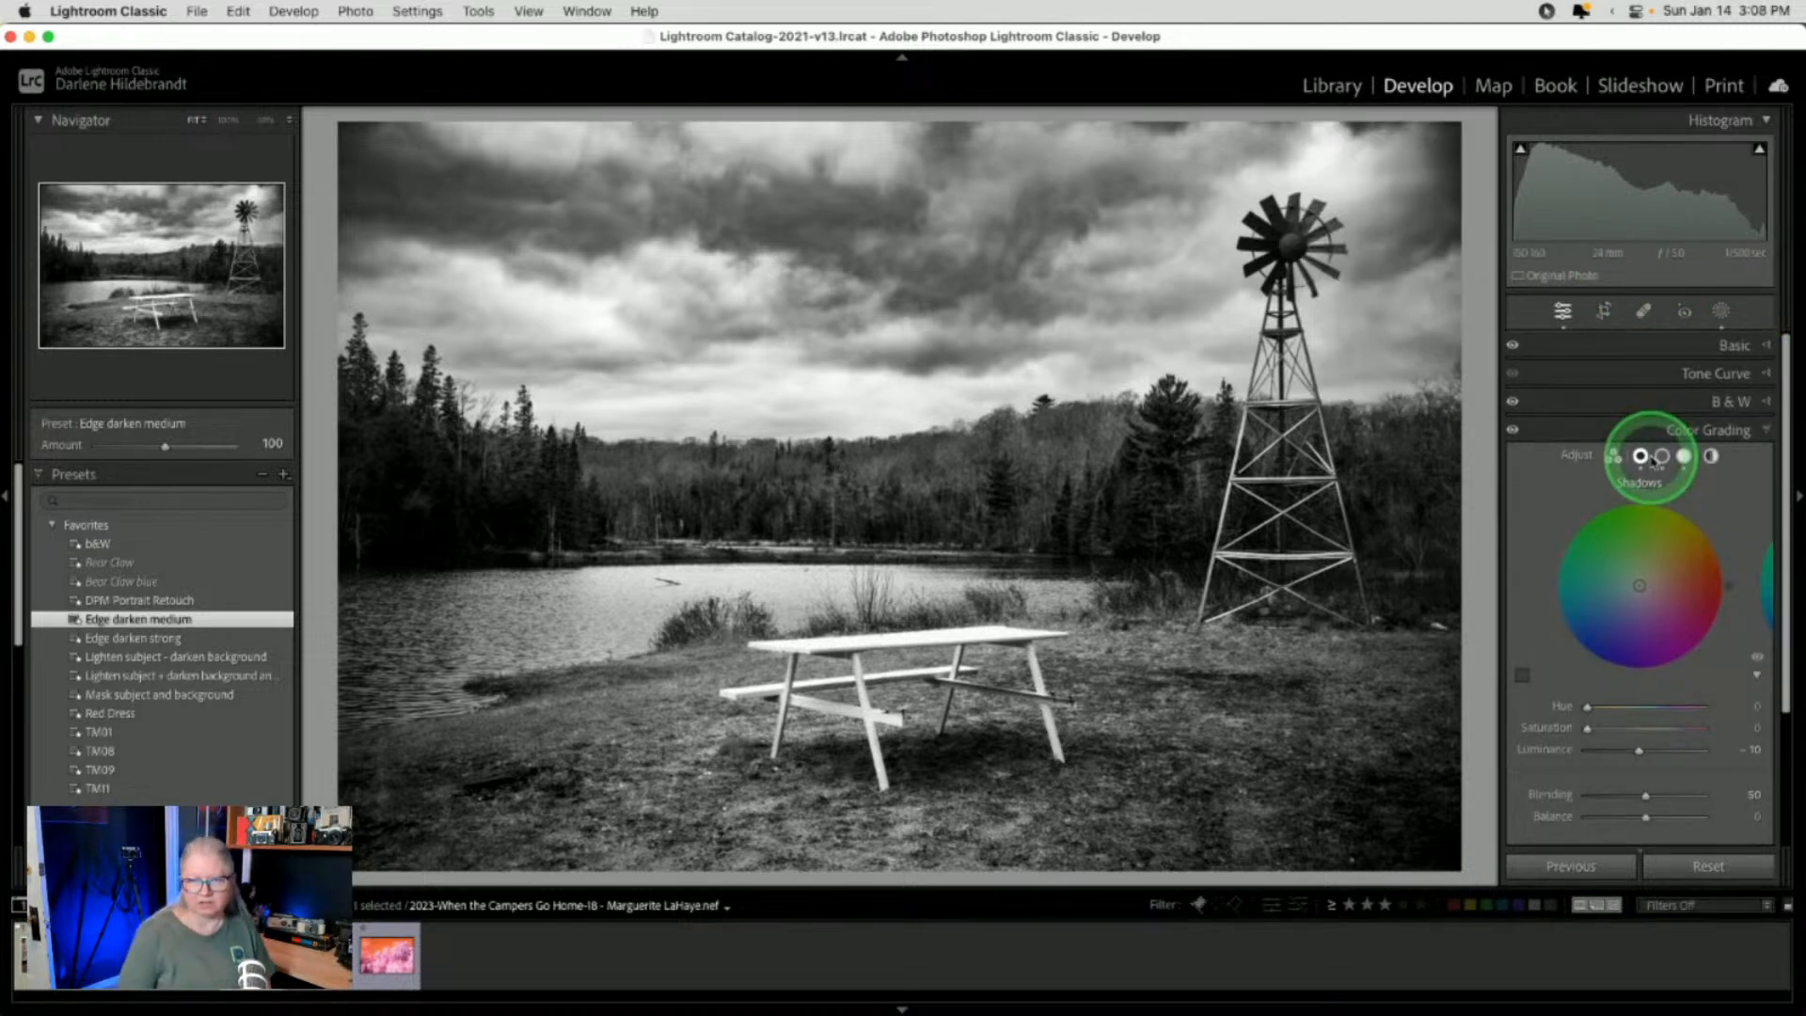
{"action": "key", "text": "backslash"}
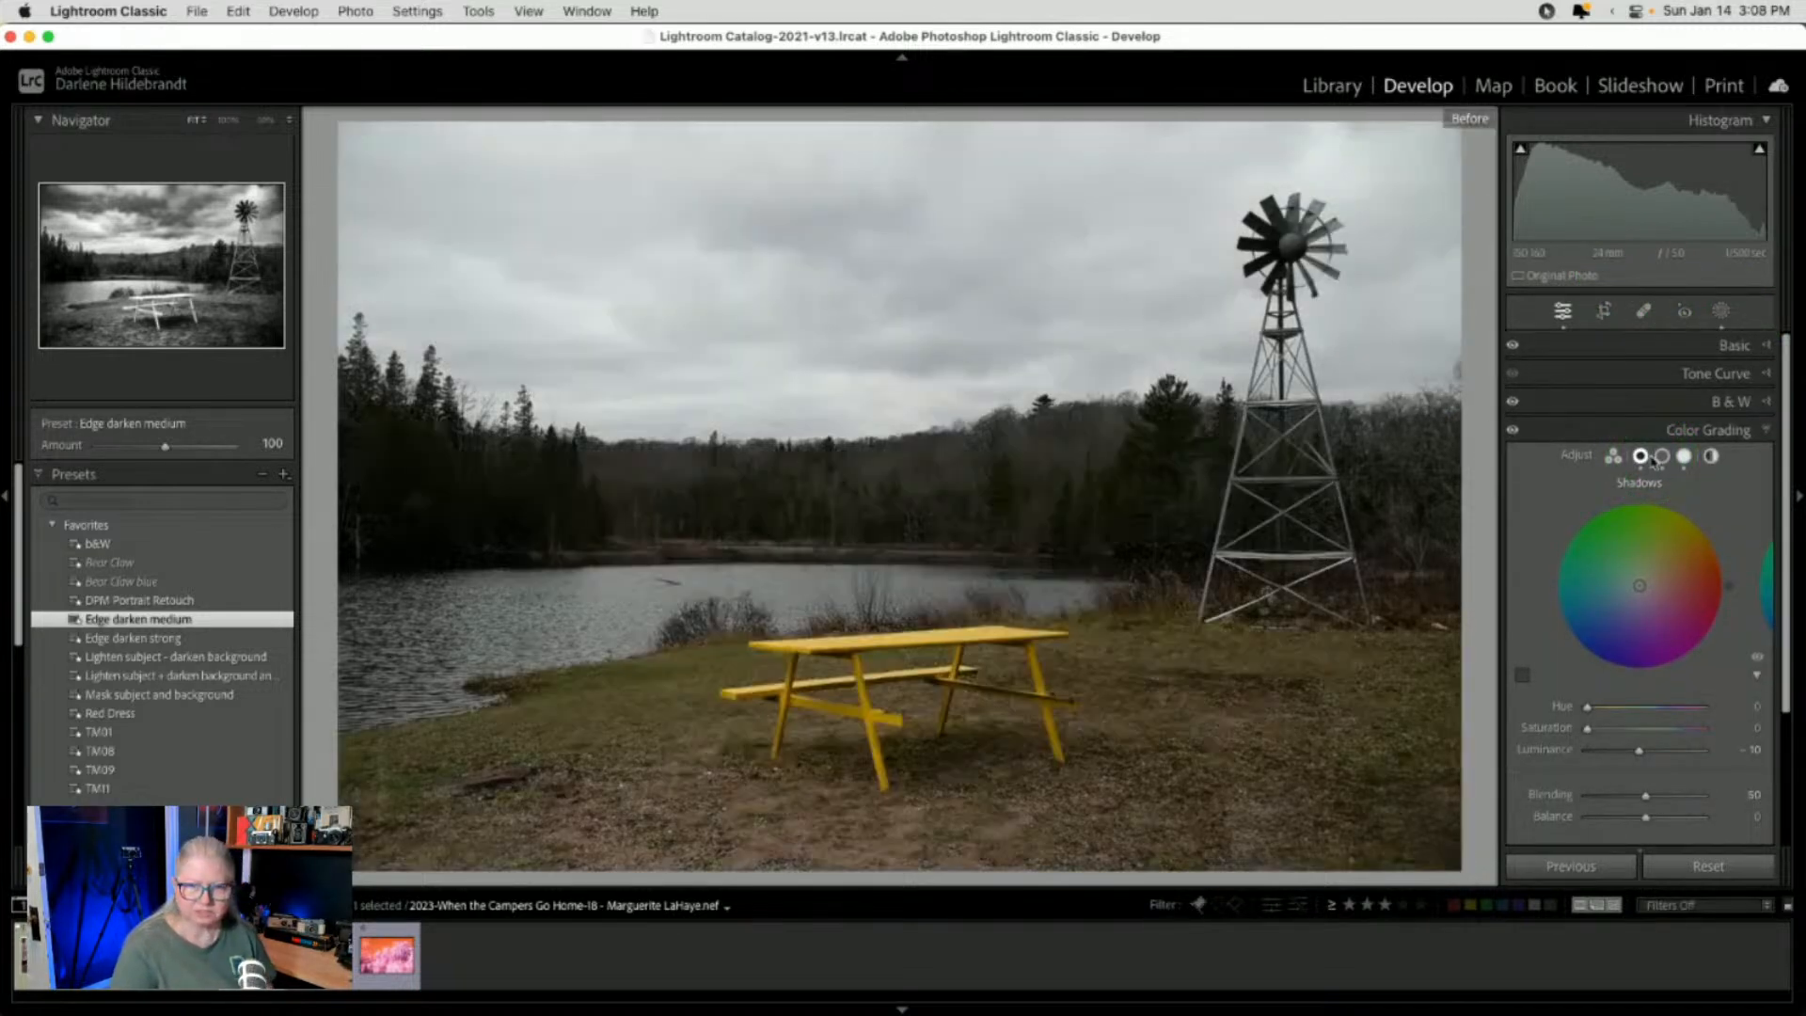
{"action": "key", "text": "backslash"}
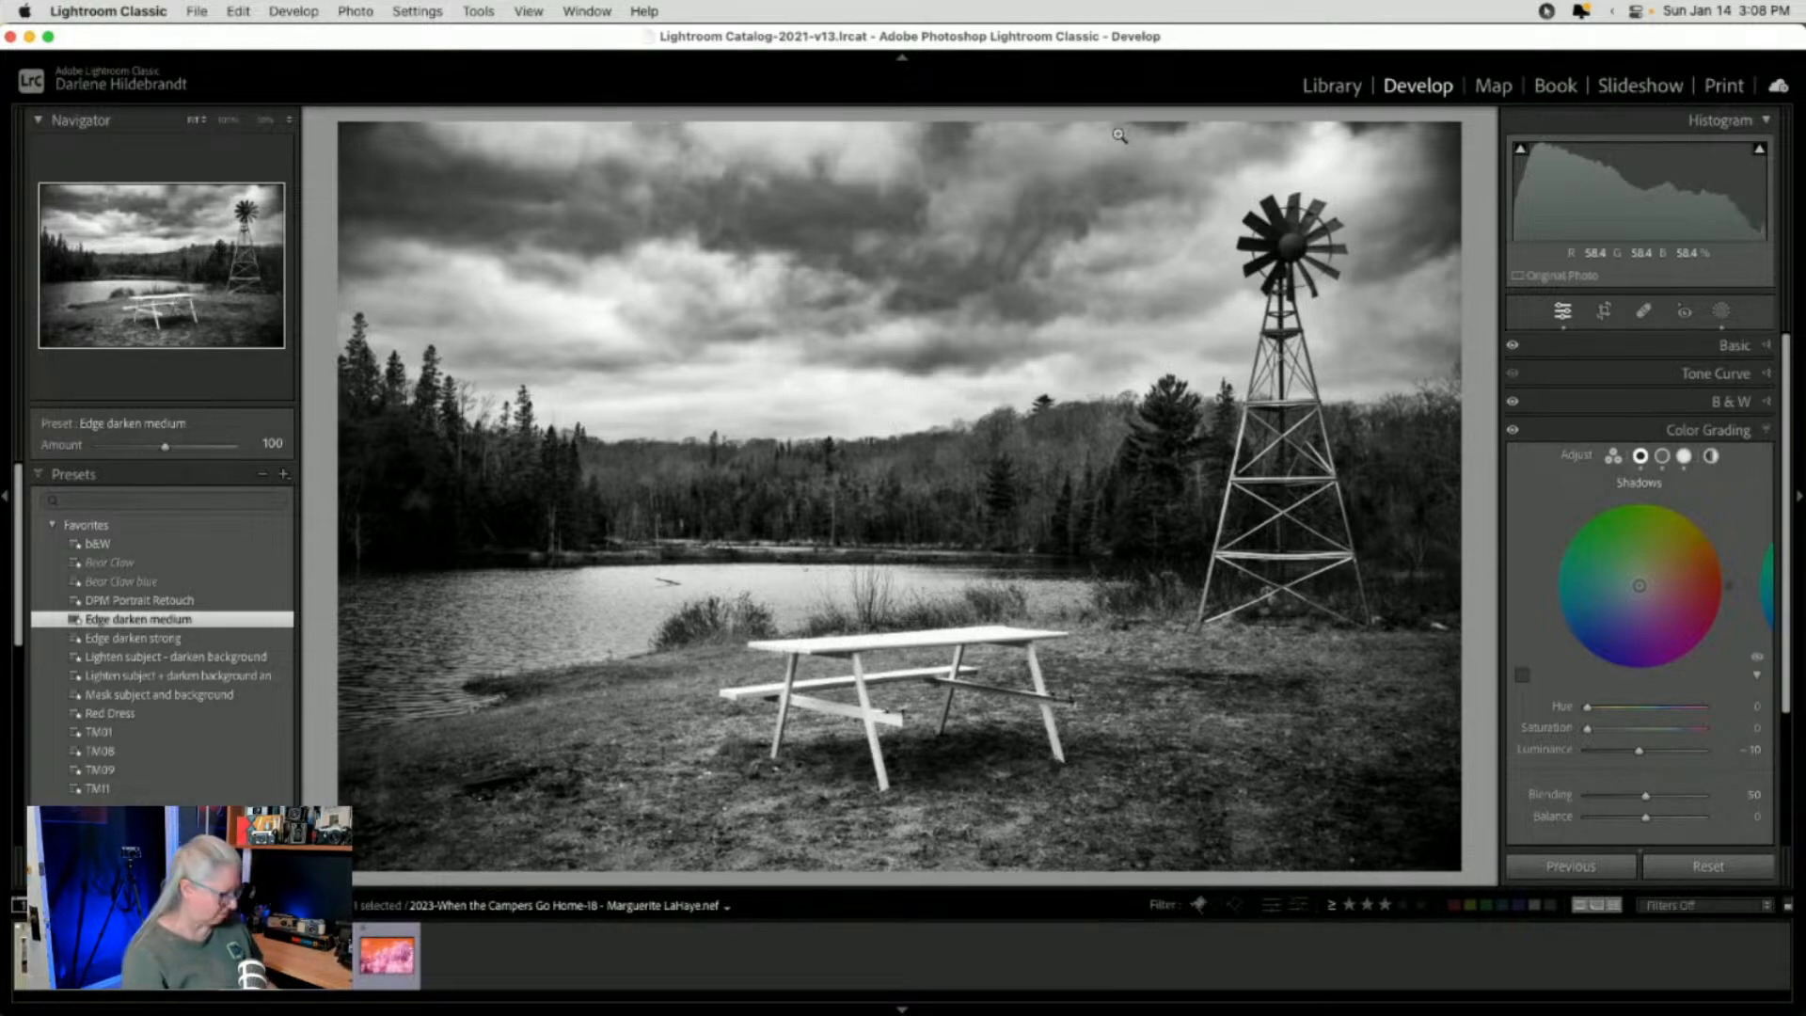
Crop the photo slightly tighter at the original aspect ratio, reposition the image inside the frame, and apply the crop
{"action": "key", "text": "r"}
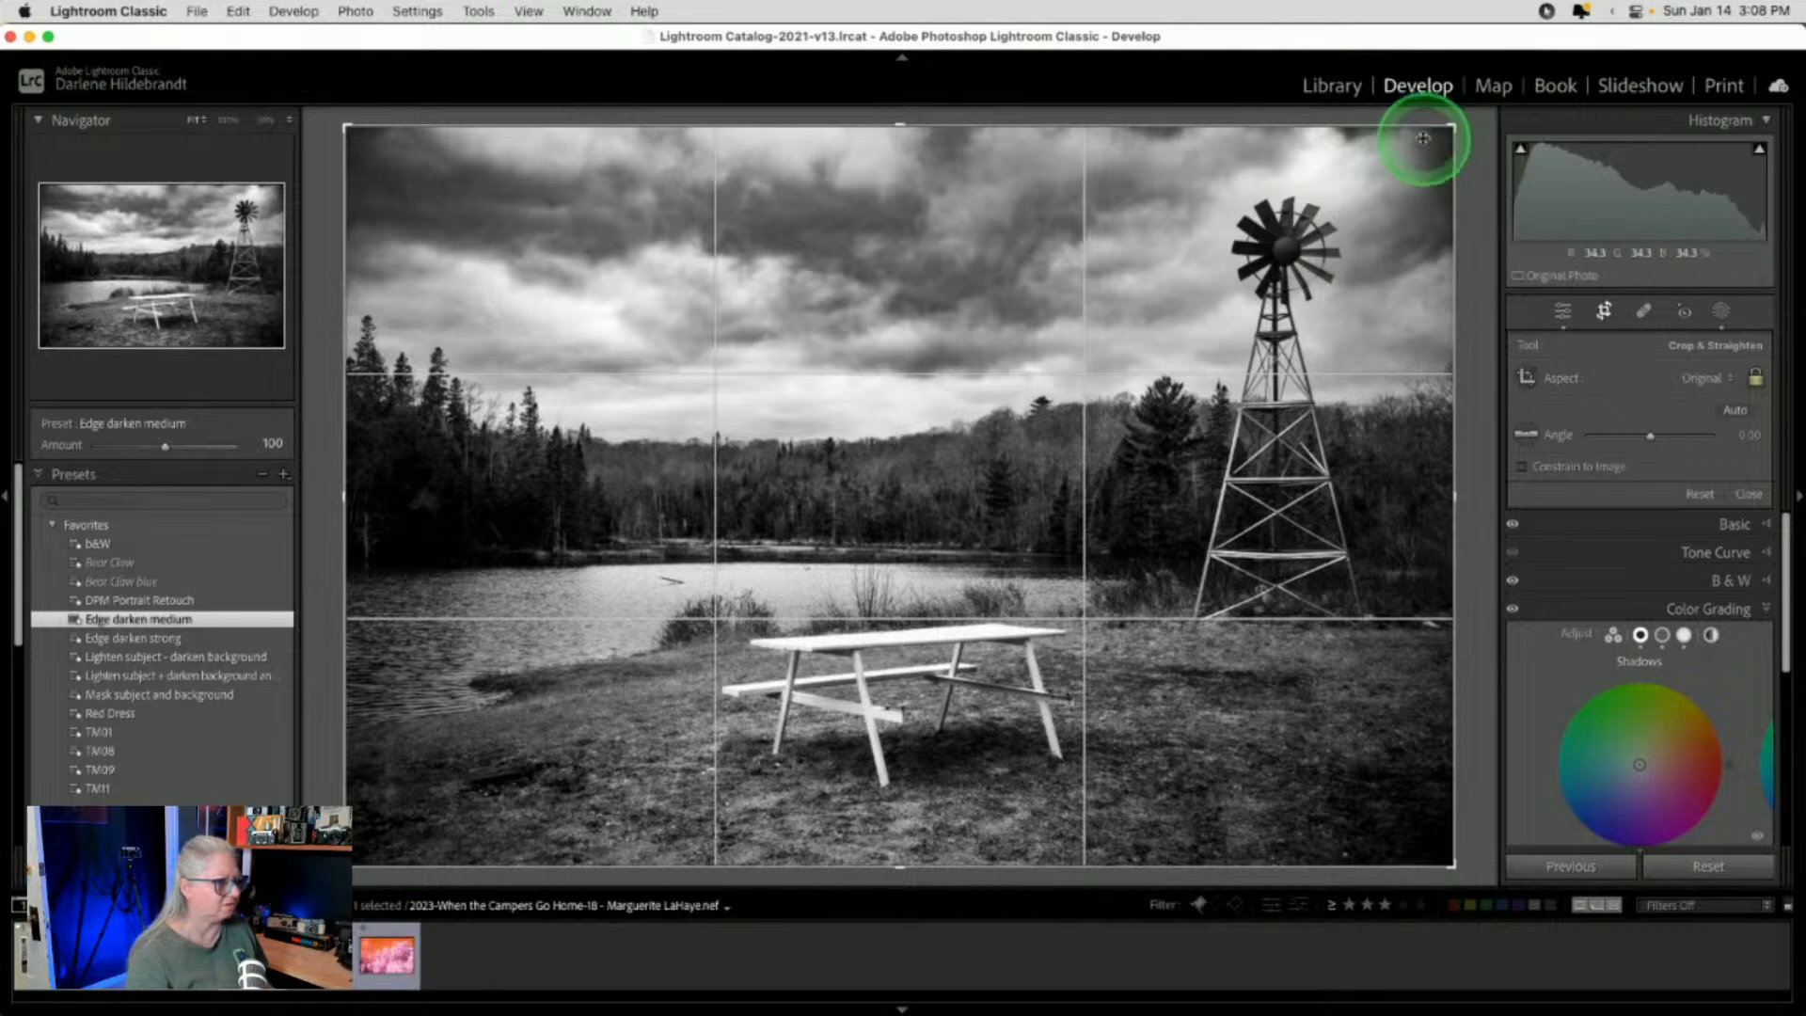
{"action": "left_click_drag", "start_coordinate": [1435, 118], "coordinate": [1439, 133]}
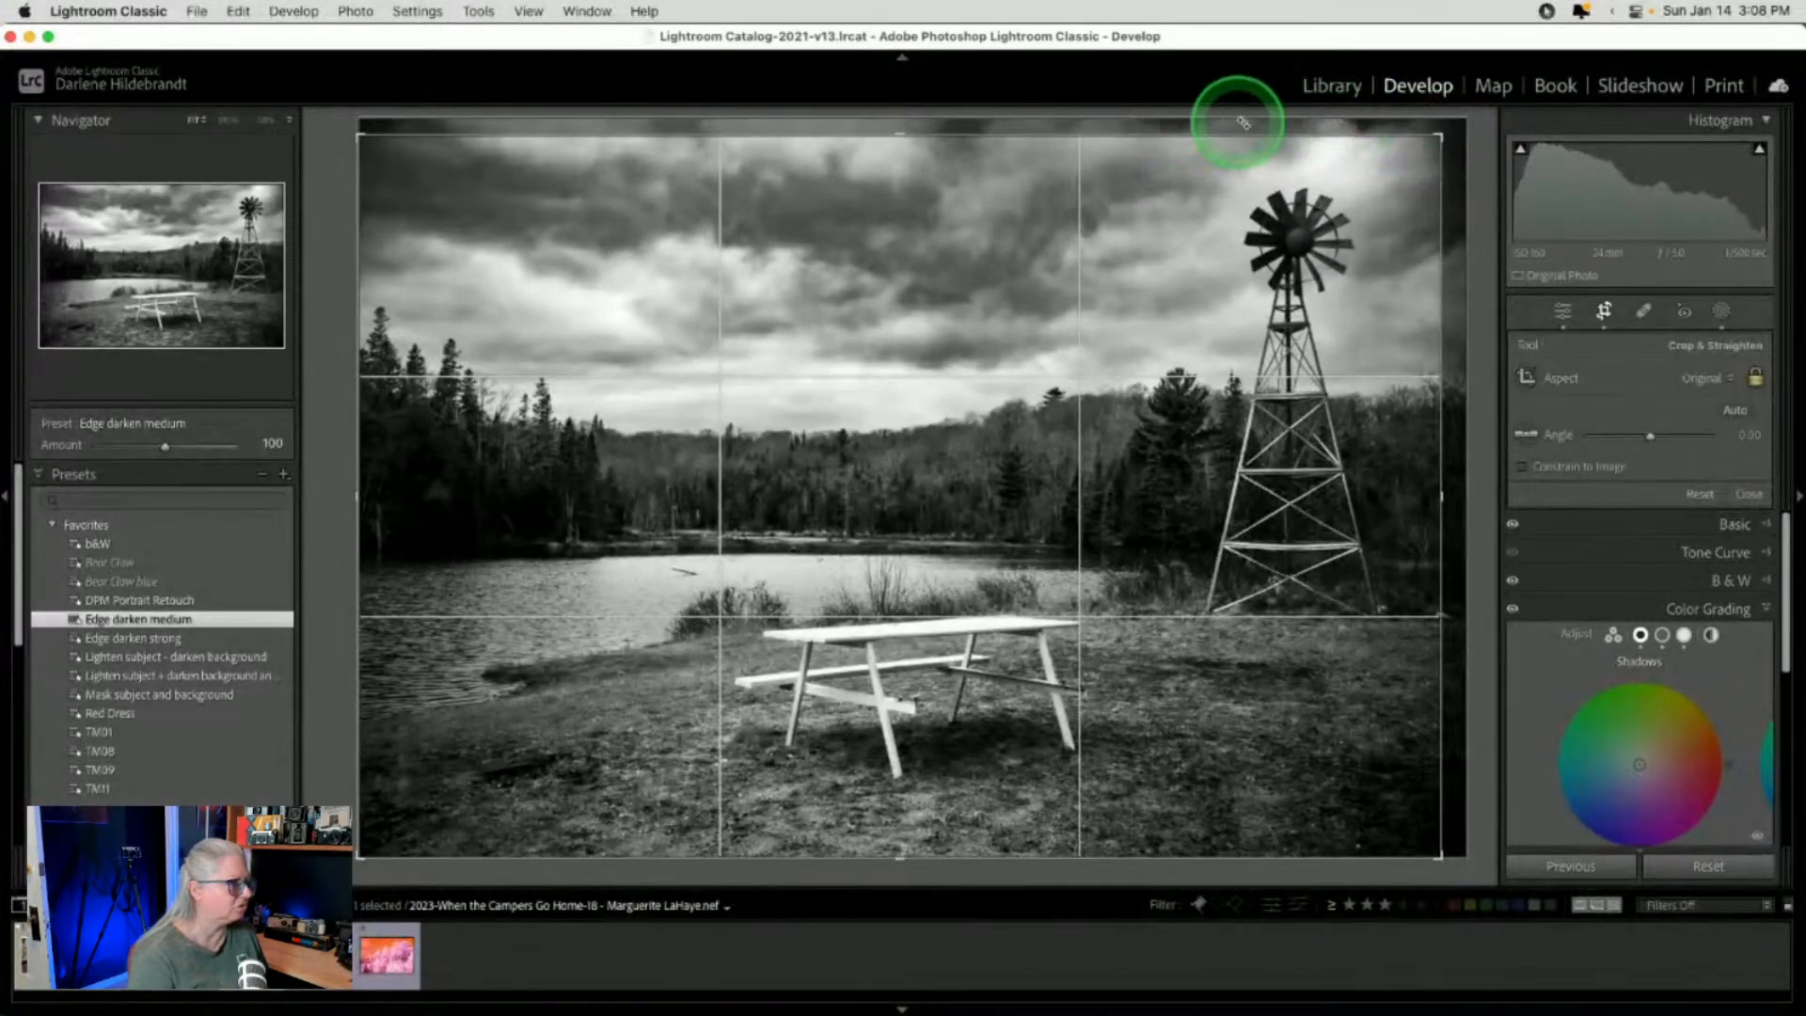
{"action": "mouse_move", "coordinate": [774, 577]}
{"action": "left_mouse_down"}
{"action": "mouse_move", "coordinate": [806, 576]}
{"action": "mouse_move", "coordinate": [787, 573]}
{"action": "left_mouse_up"}
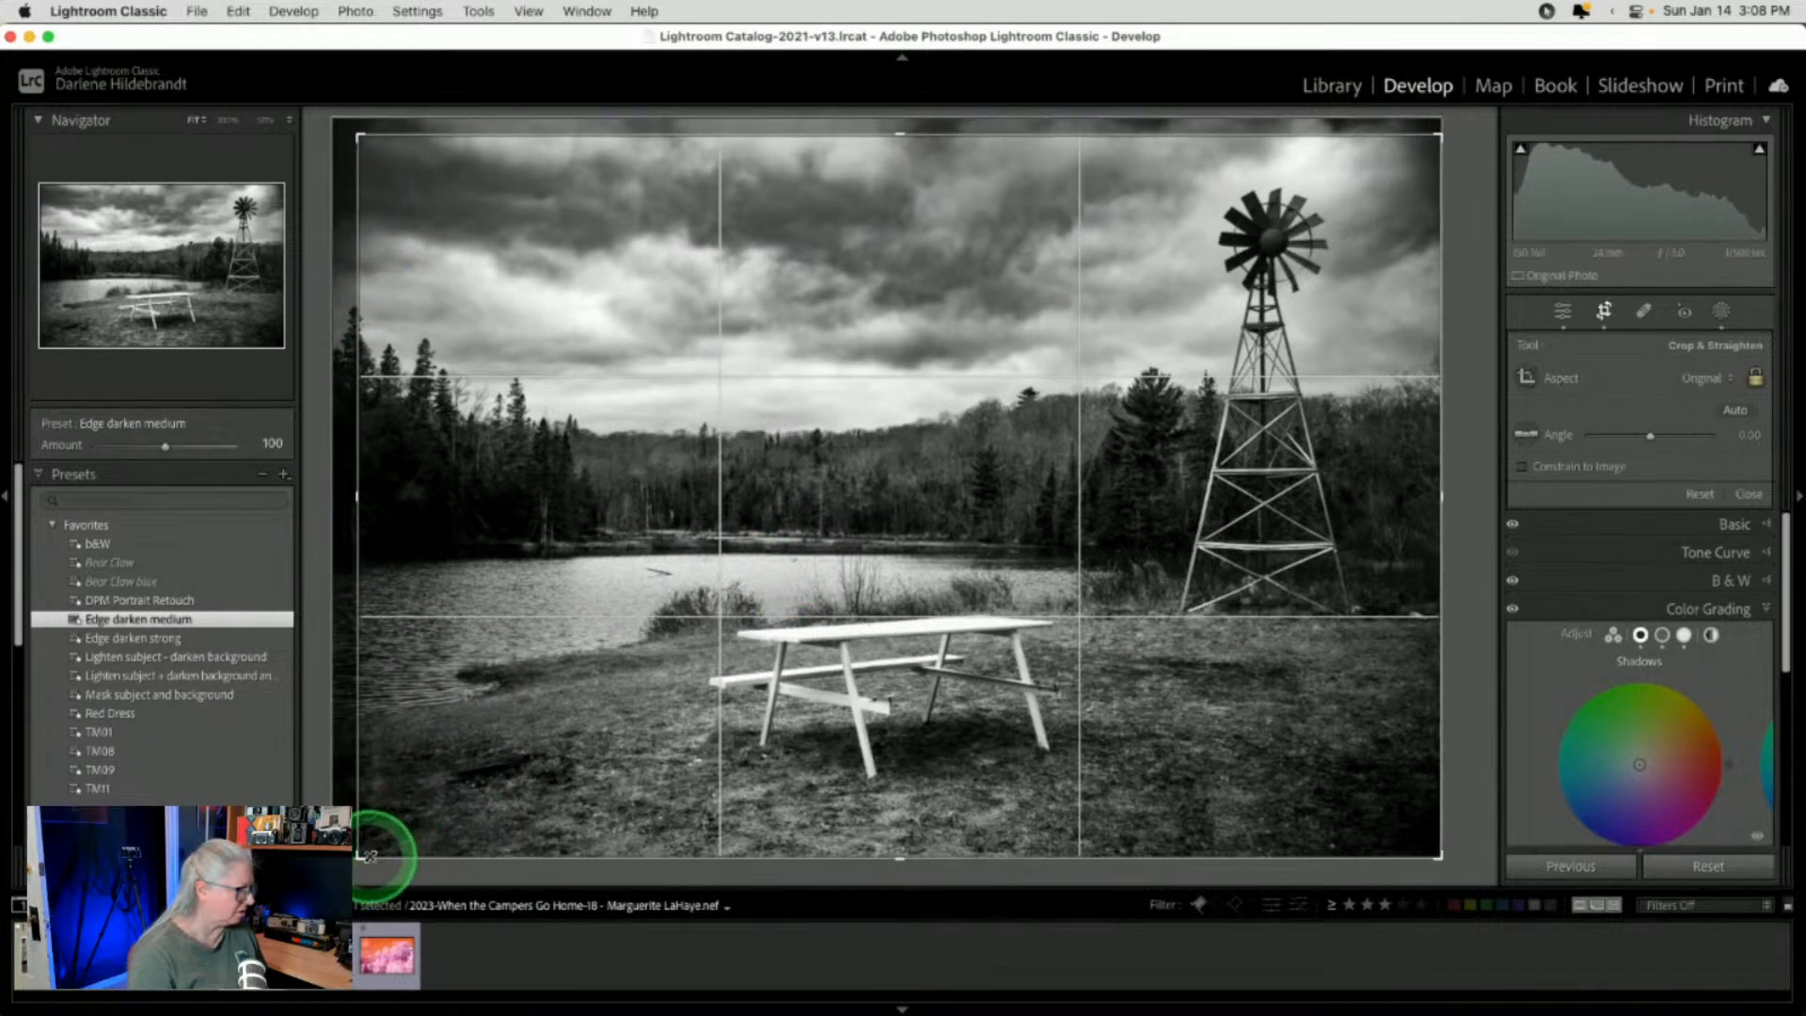
{"action": "left_click_drag", "start_coordinate": [361, 857], "coordinate": [383, 843]}
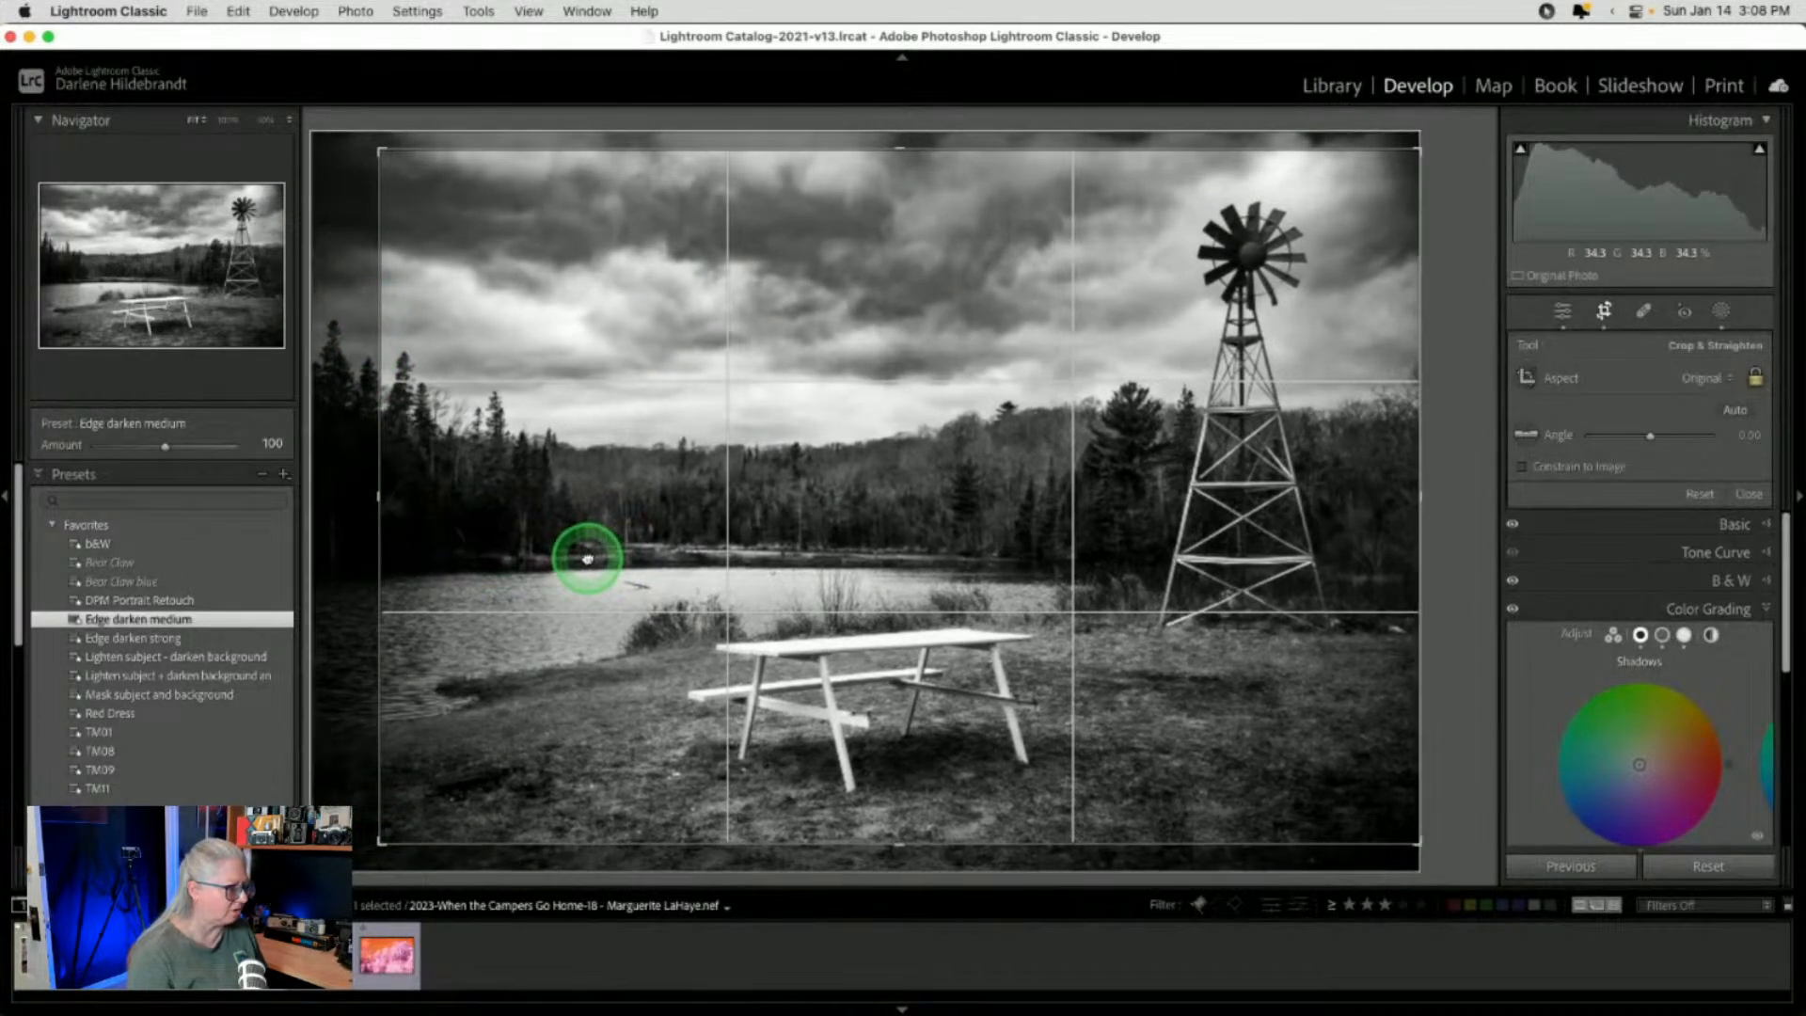
{"action": "left_click_drag", "start_coordinate": [583, 558], "coordinate": [583, 565]}
{"action": "key", "text": "Return"}
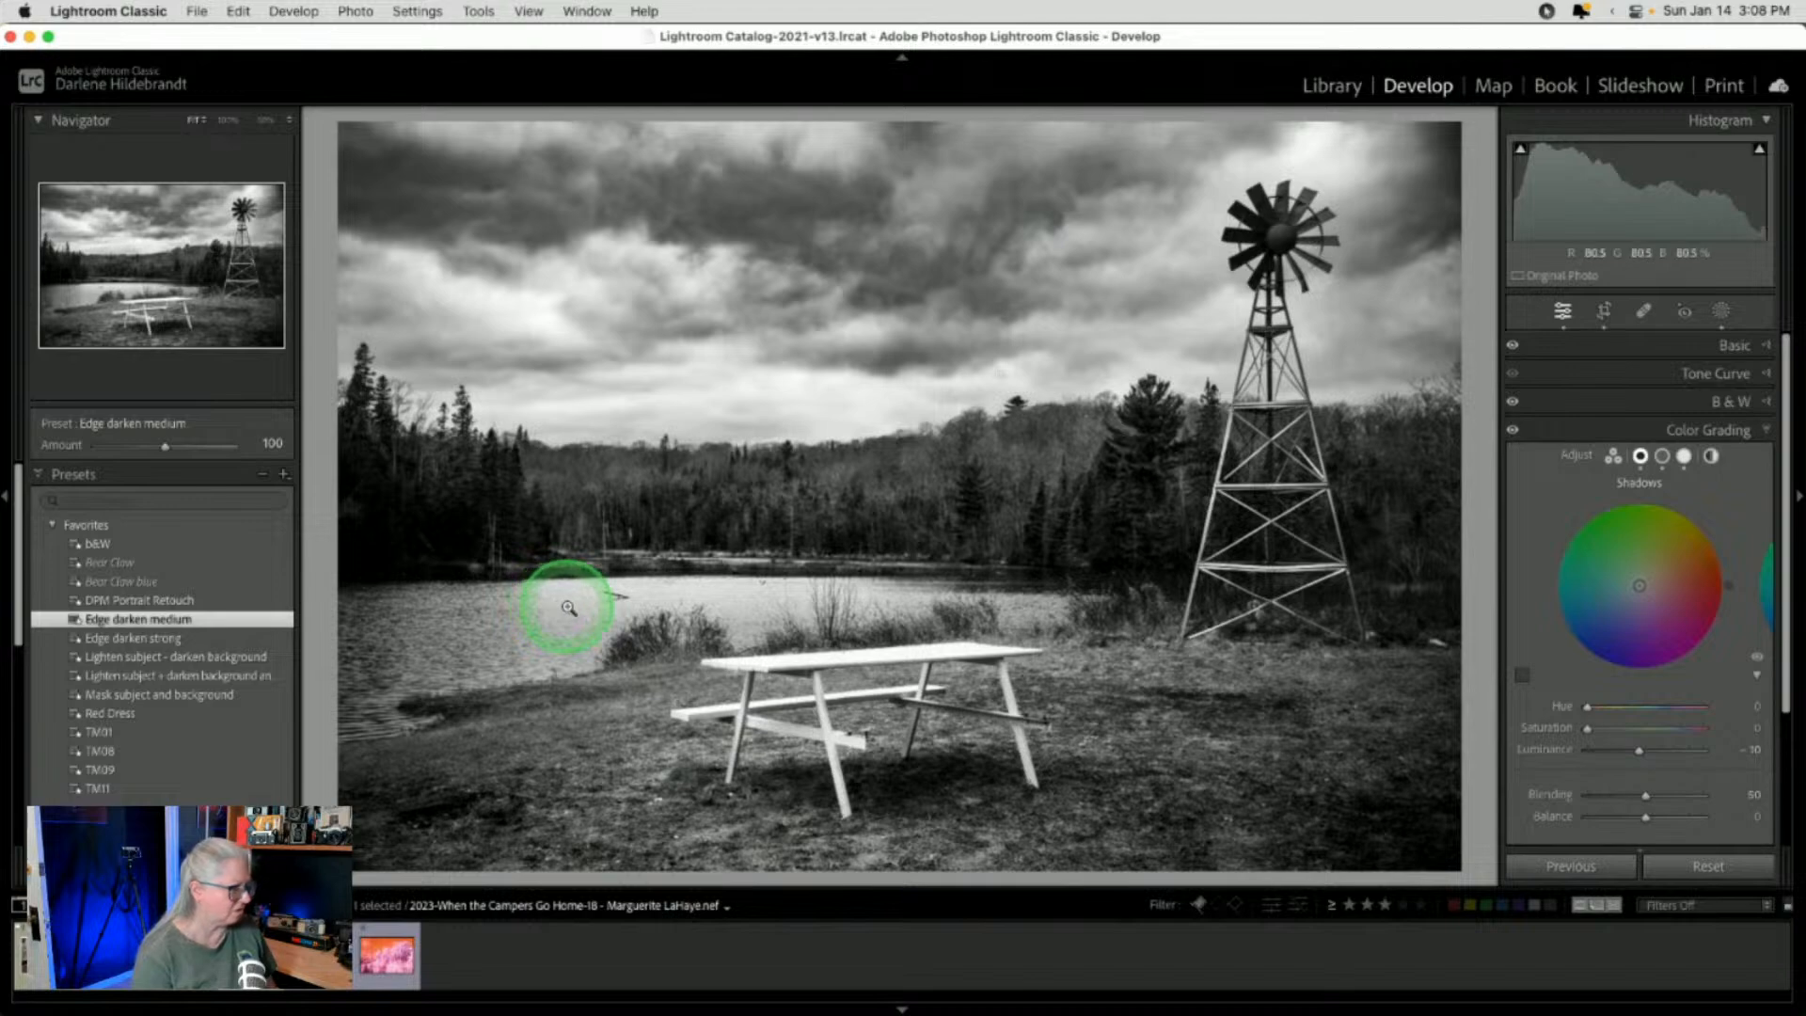
Remove the floating branch from the lake's surface with a small content-aware removal brush, and leave the removal tool
{"action": "left_click", "coordinate": [569, 608]}
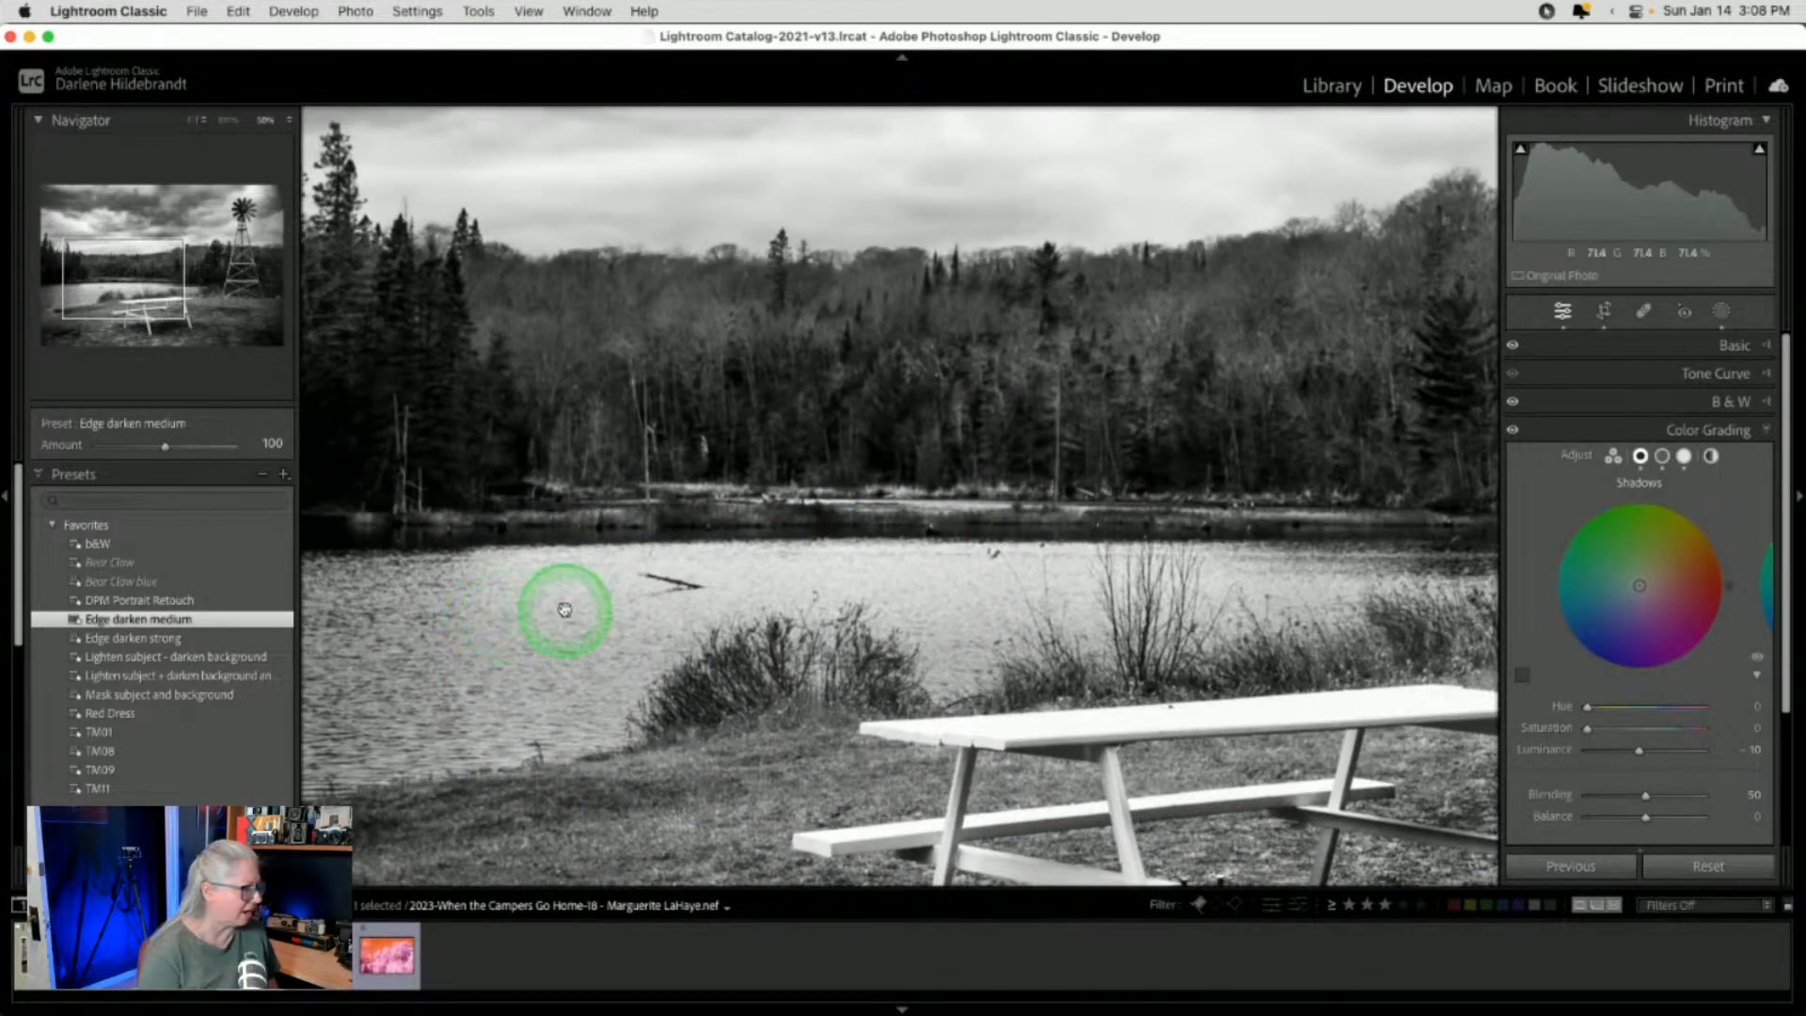
{"action": "key", "text": "q"}
{"action": "scroll", "coordinate": [603, 570], "scroll_direction": "down", "scroll_amount": 5}
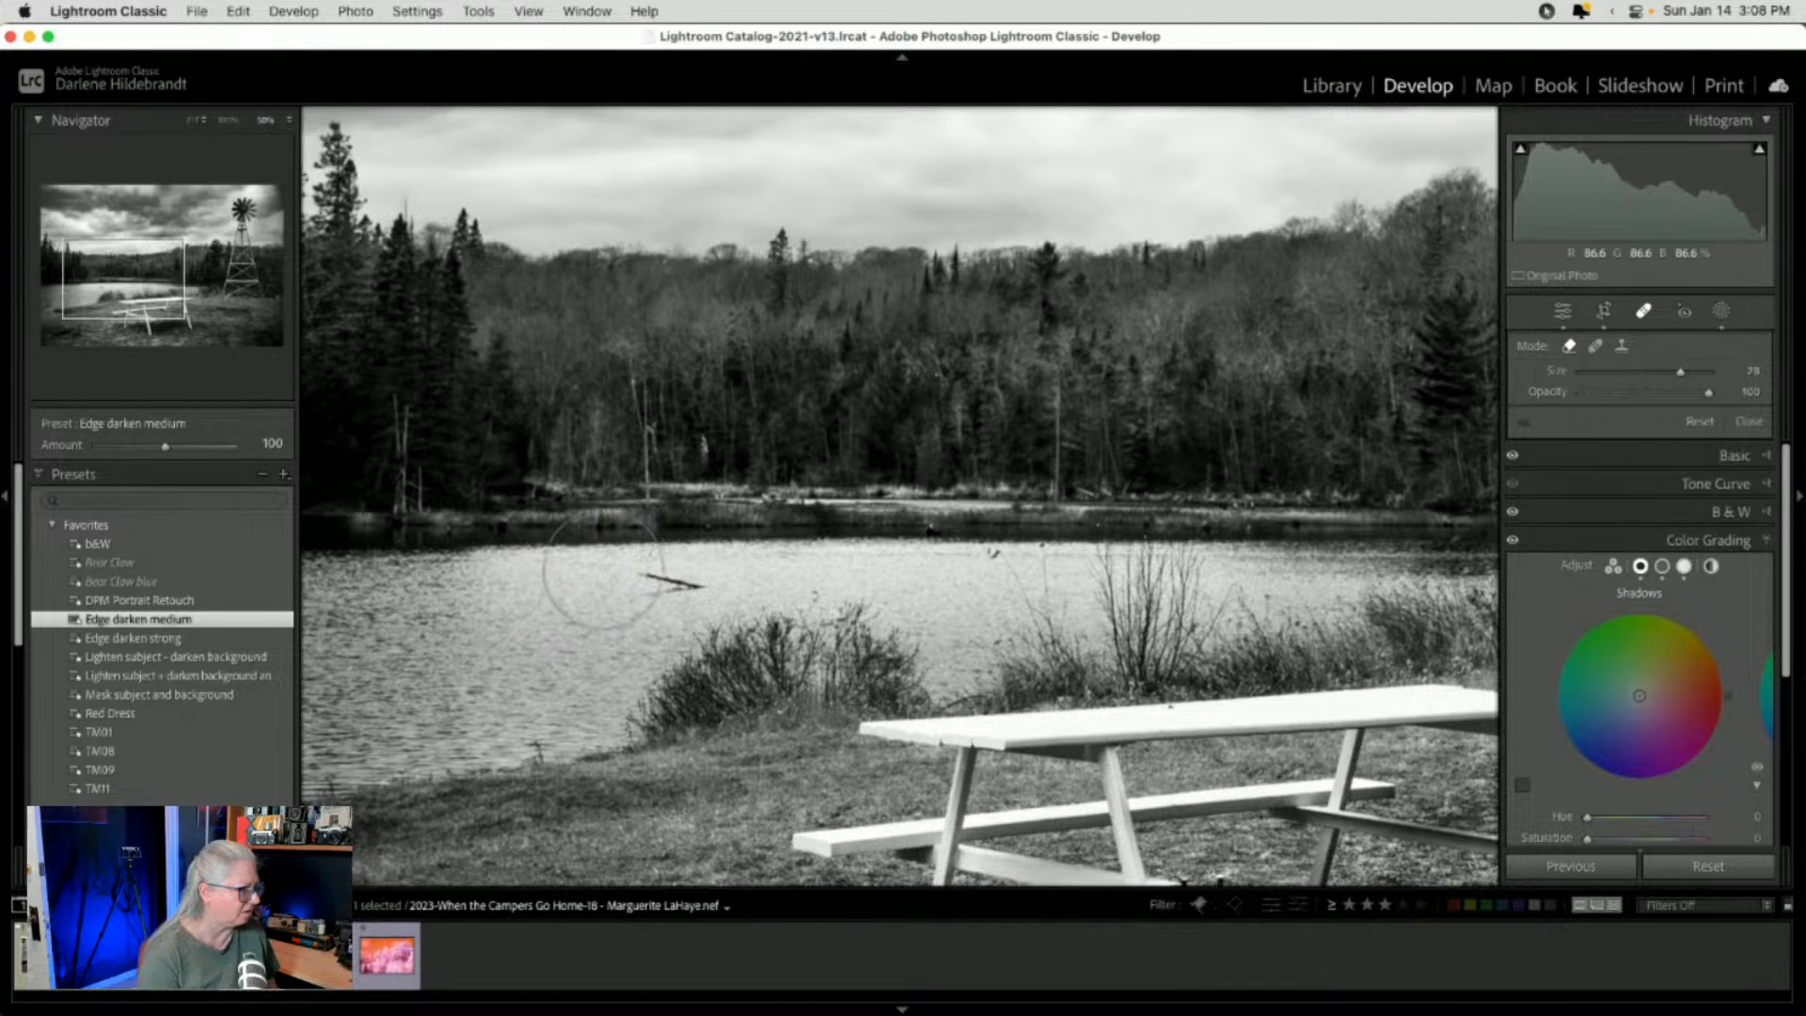
{"action": "scroll", "coordinate": [624, 582], "scroll_direction": "down", "scroll_amount": 5}
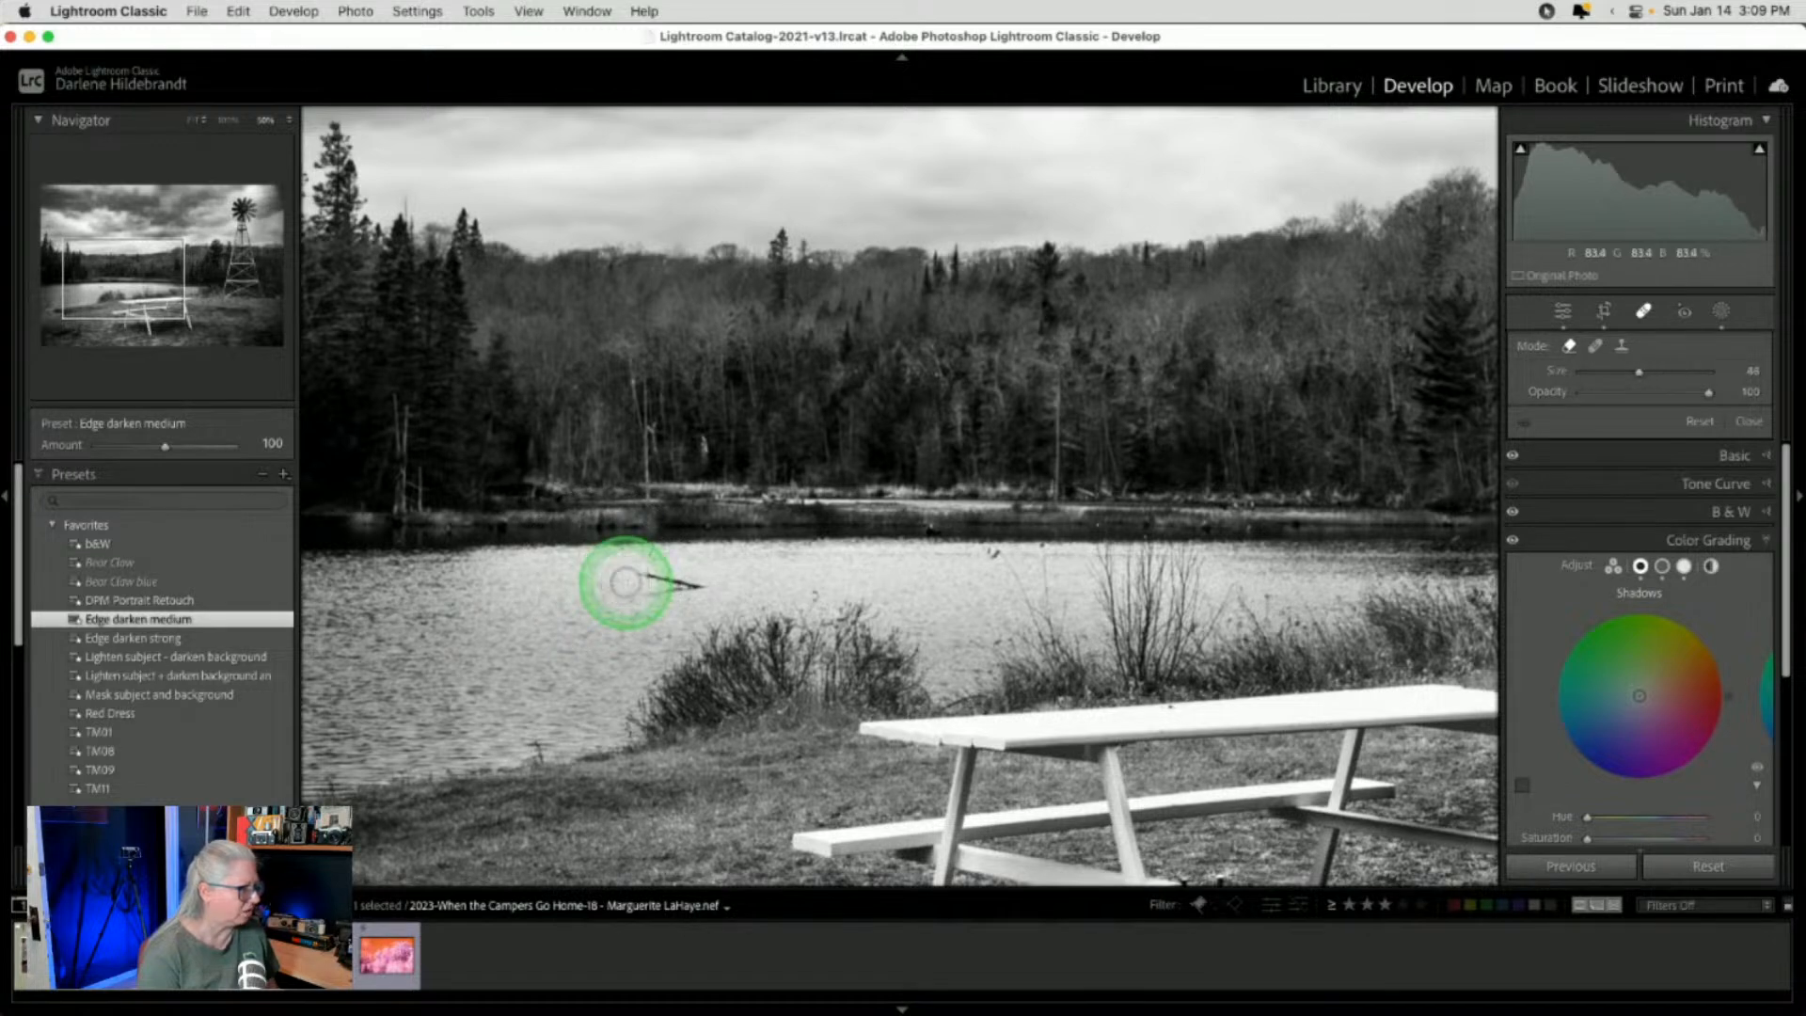
{"action": "mouse_move", "coordinate": [625, 581]}
{"action": "left_mouse_down"}
{"action": "mouse_move", "coordinate": [697, 588]}
{"action": "mouse_move", "coordinate": [649, 597]}
{"action": "left_mouse_up"}
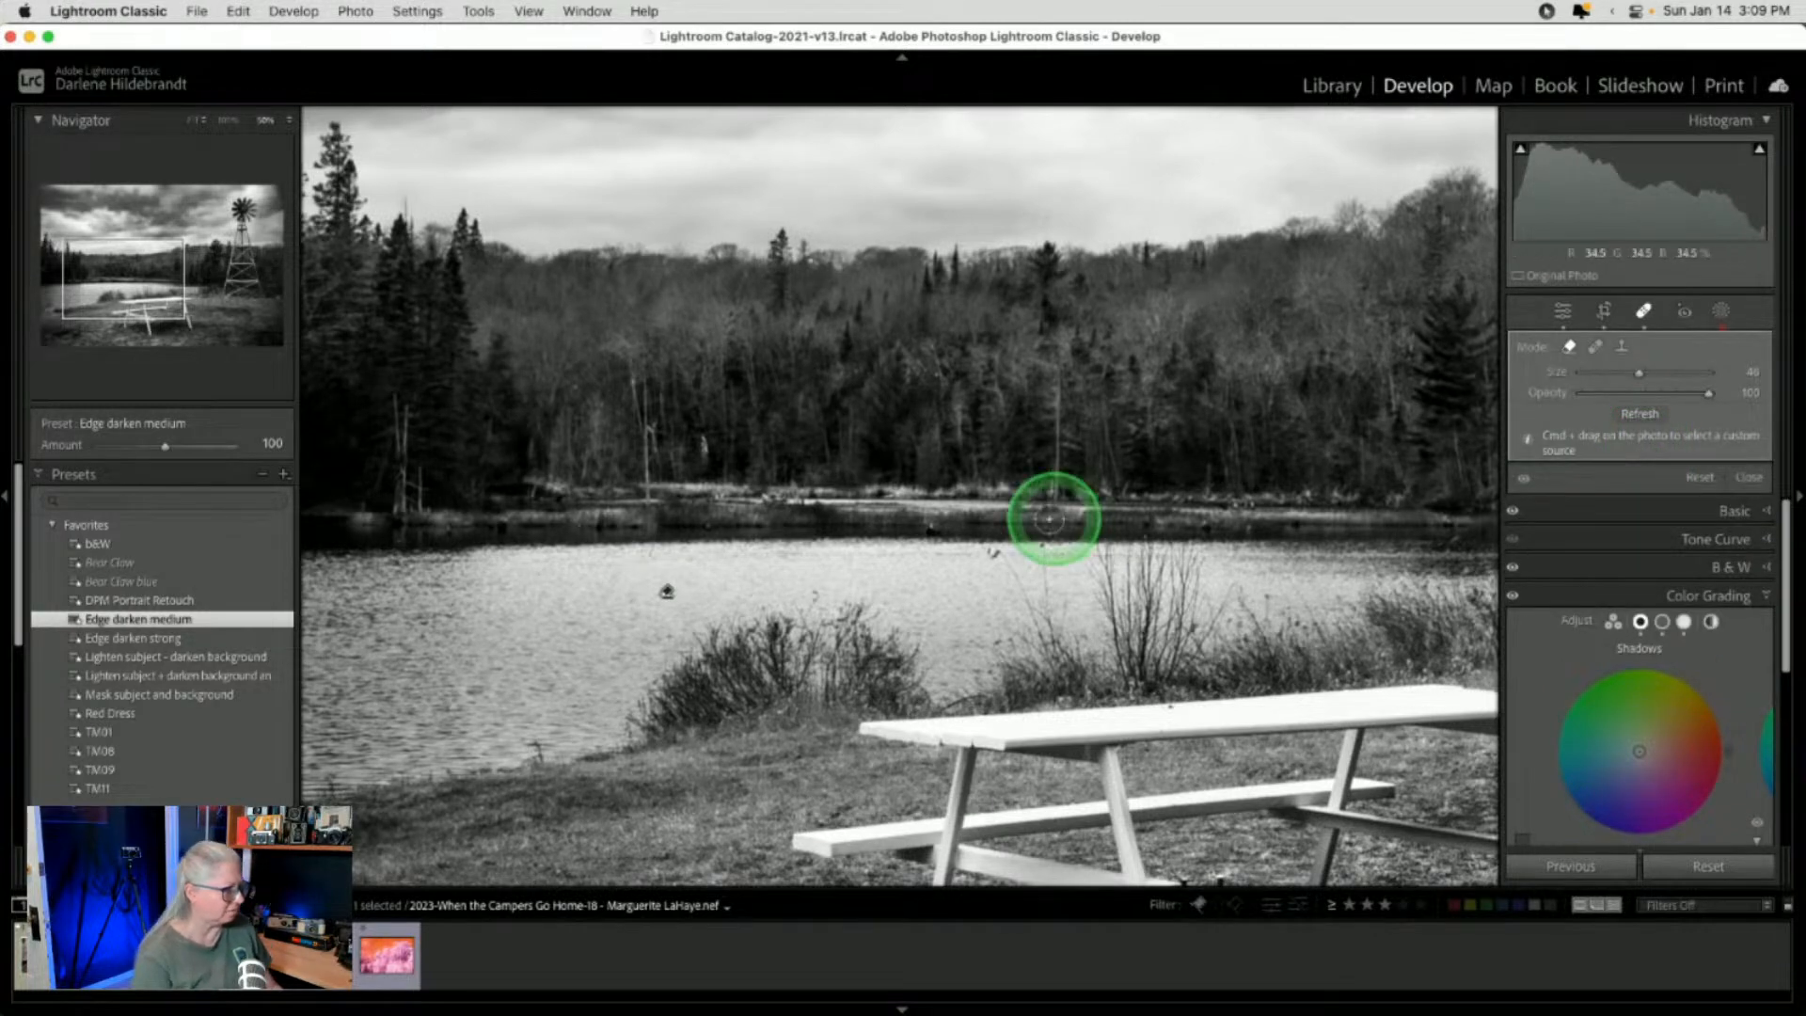
{"action": "key", "text": "q"}
{"action": "left_click", "coordinate": [972, 555]}
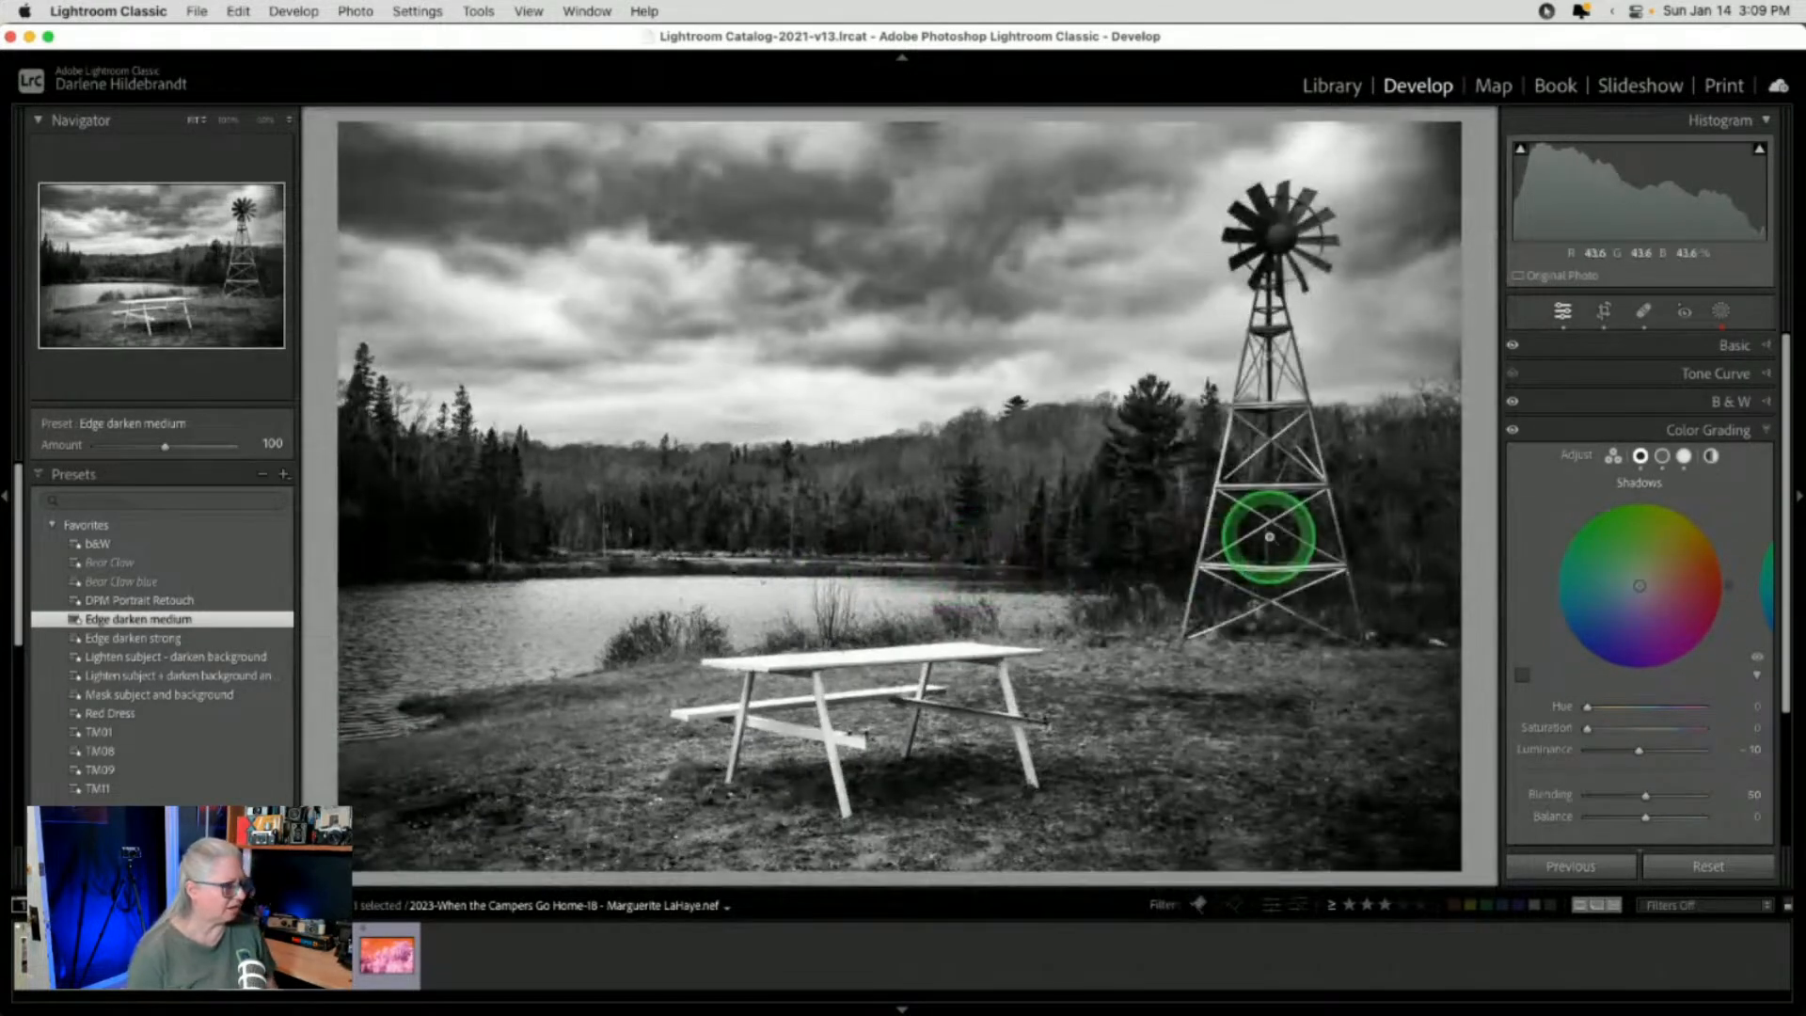
Remove the two bright distractions on the ground beside the windmill's base with the content-aware removal brush
{"action": "left_click_drag", "start_coordinate": [1269, 538], "coordinate": [1407, 694]}
{"action": "key", "text": "q"}
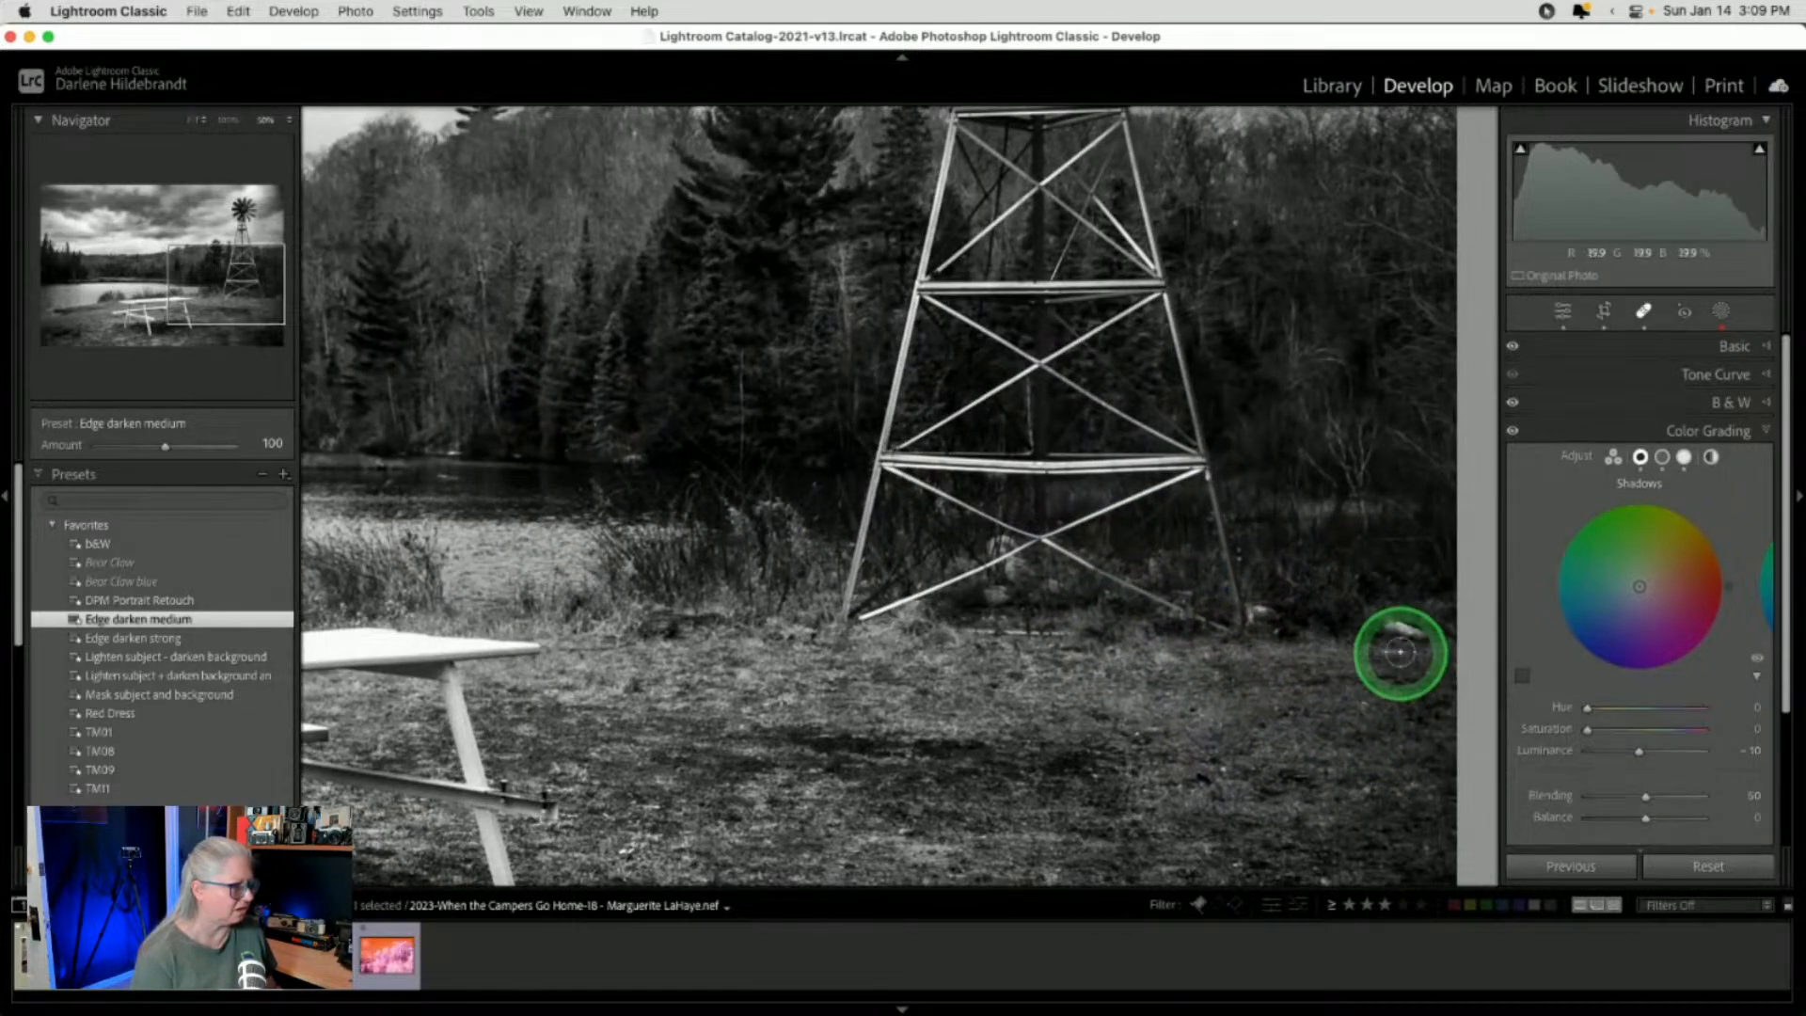
{"action": "left_click_drag", "start_coordinate": [1411, 630], "coordinate": [1431, 635]}
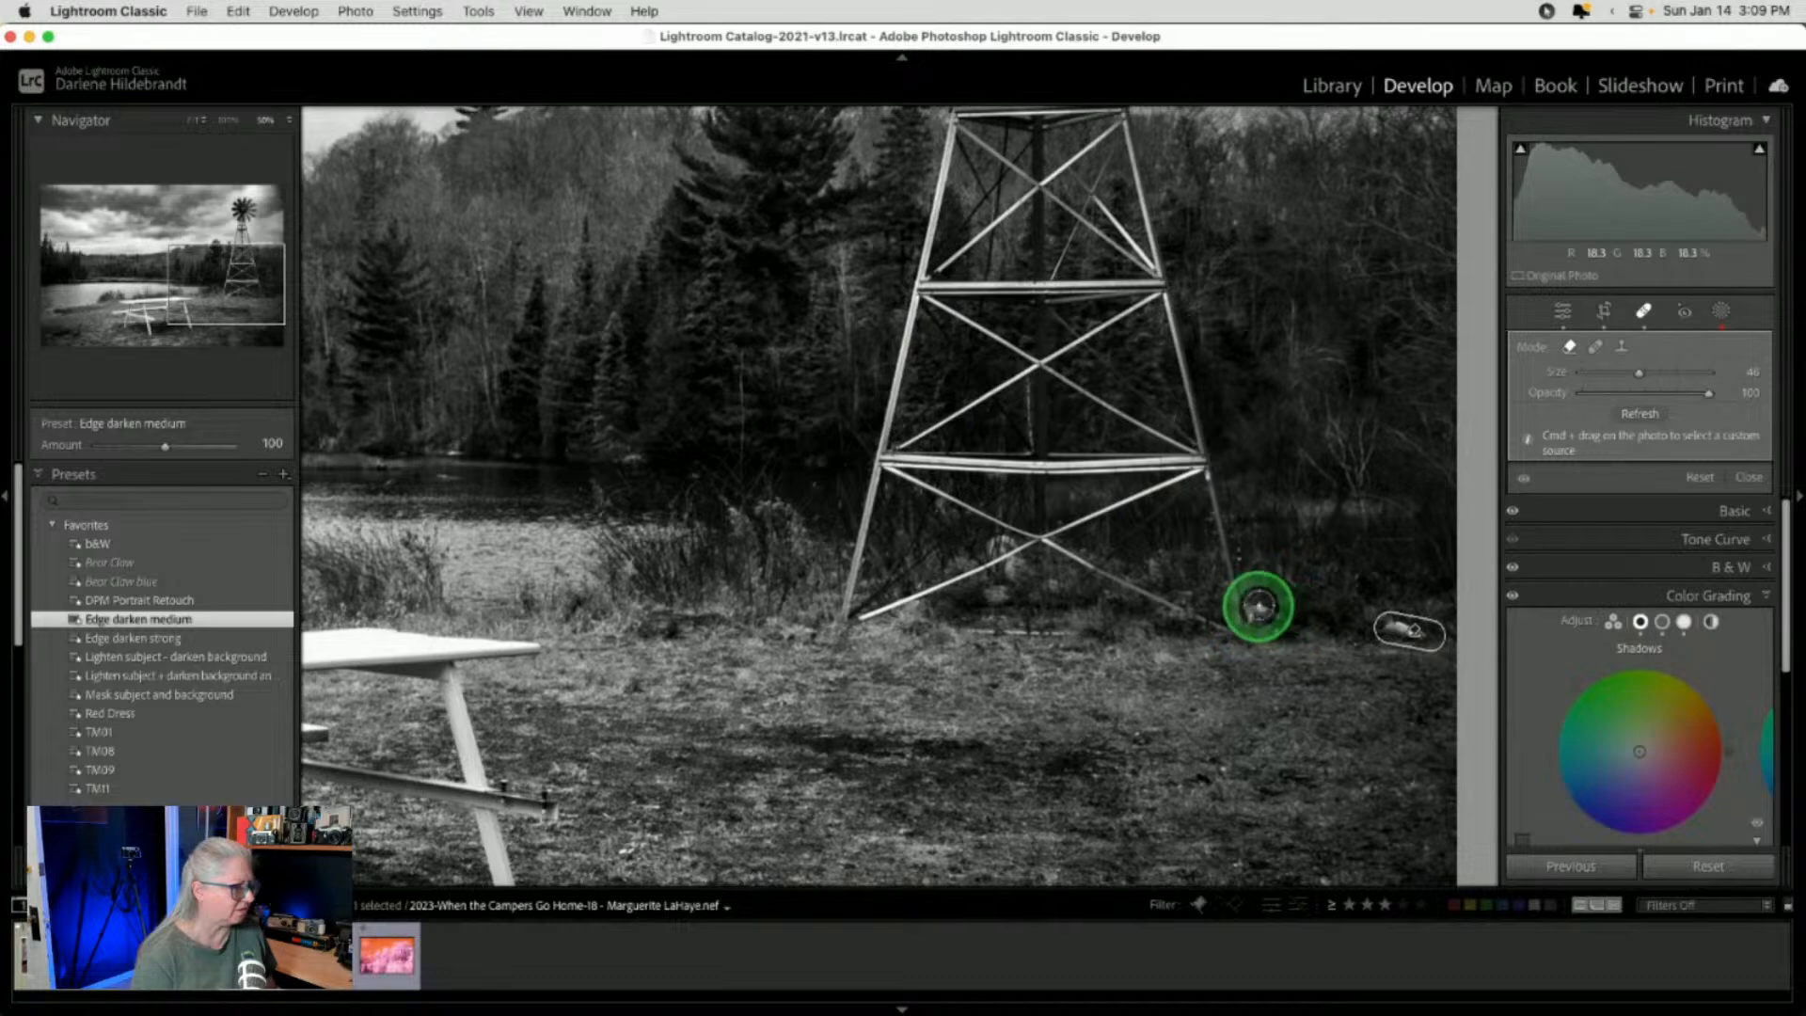
{"action": "left_click_drag", "start_coordinate": [1258, 606], "coordinate": [1272, 628]}
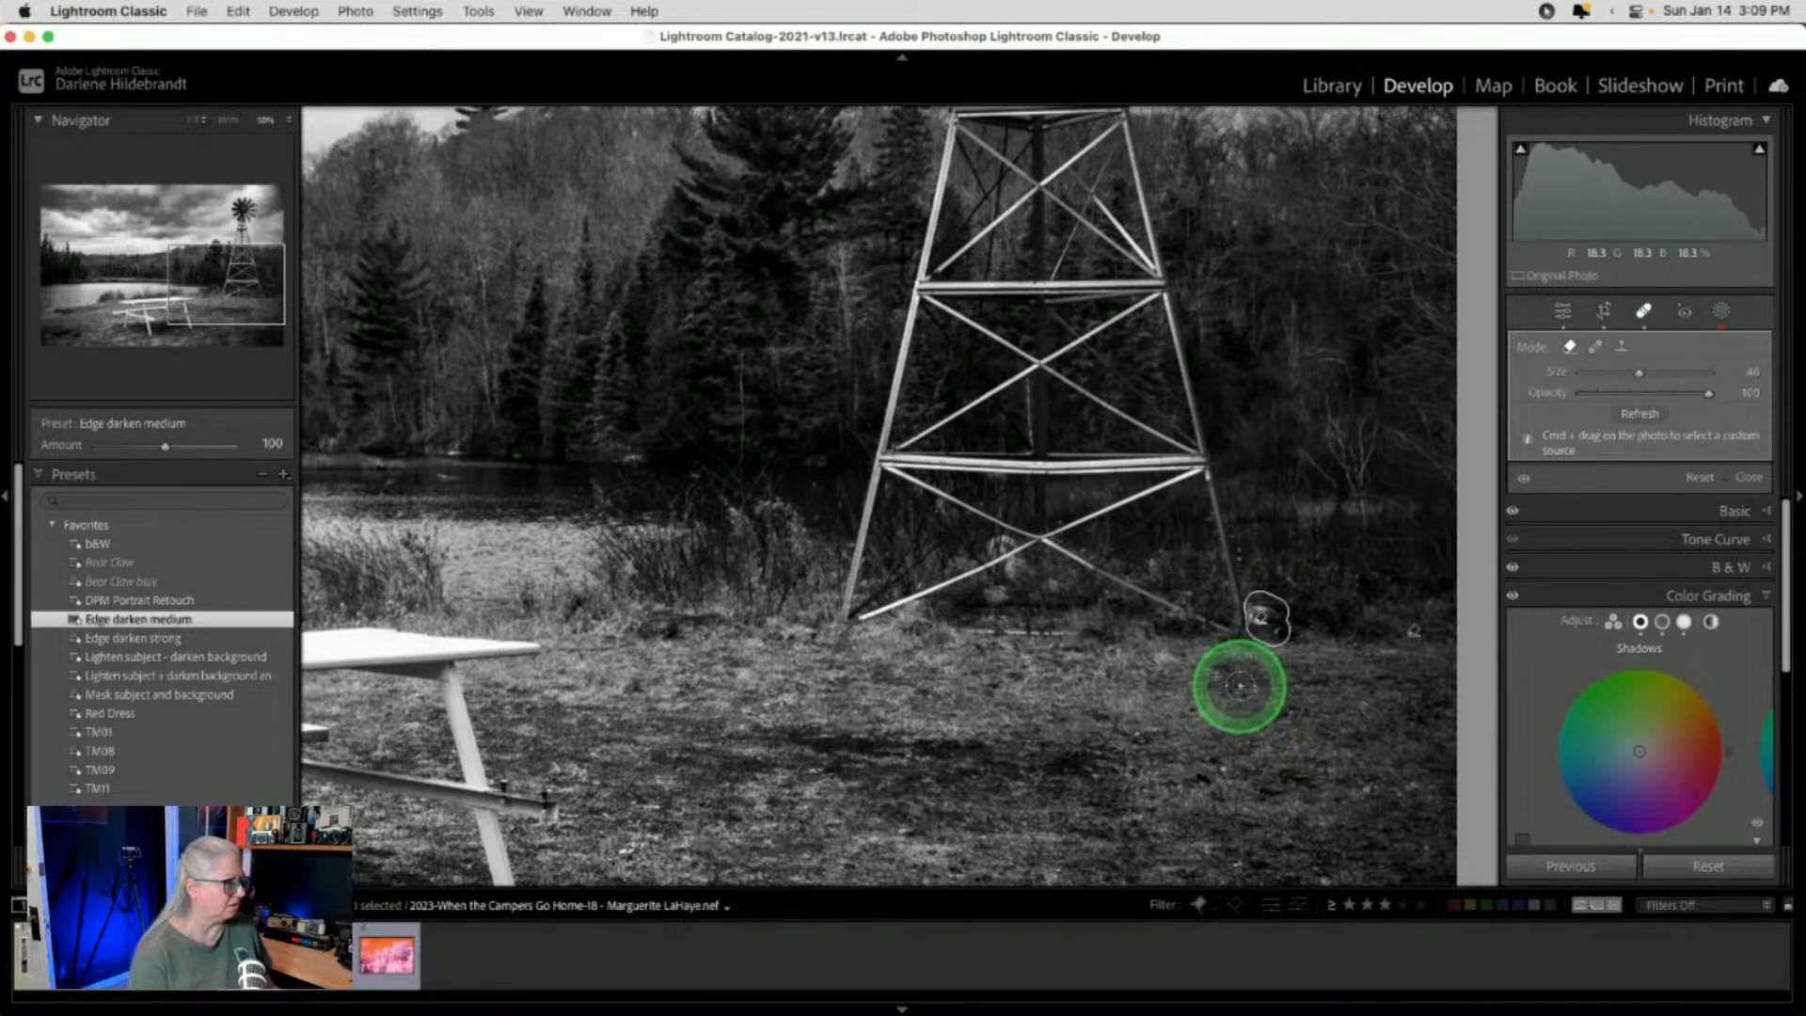
{"action": "key", "text": "q"}
{"action": "key", "text": "z"}
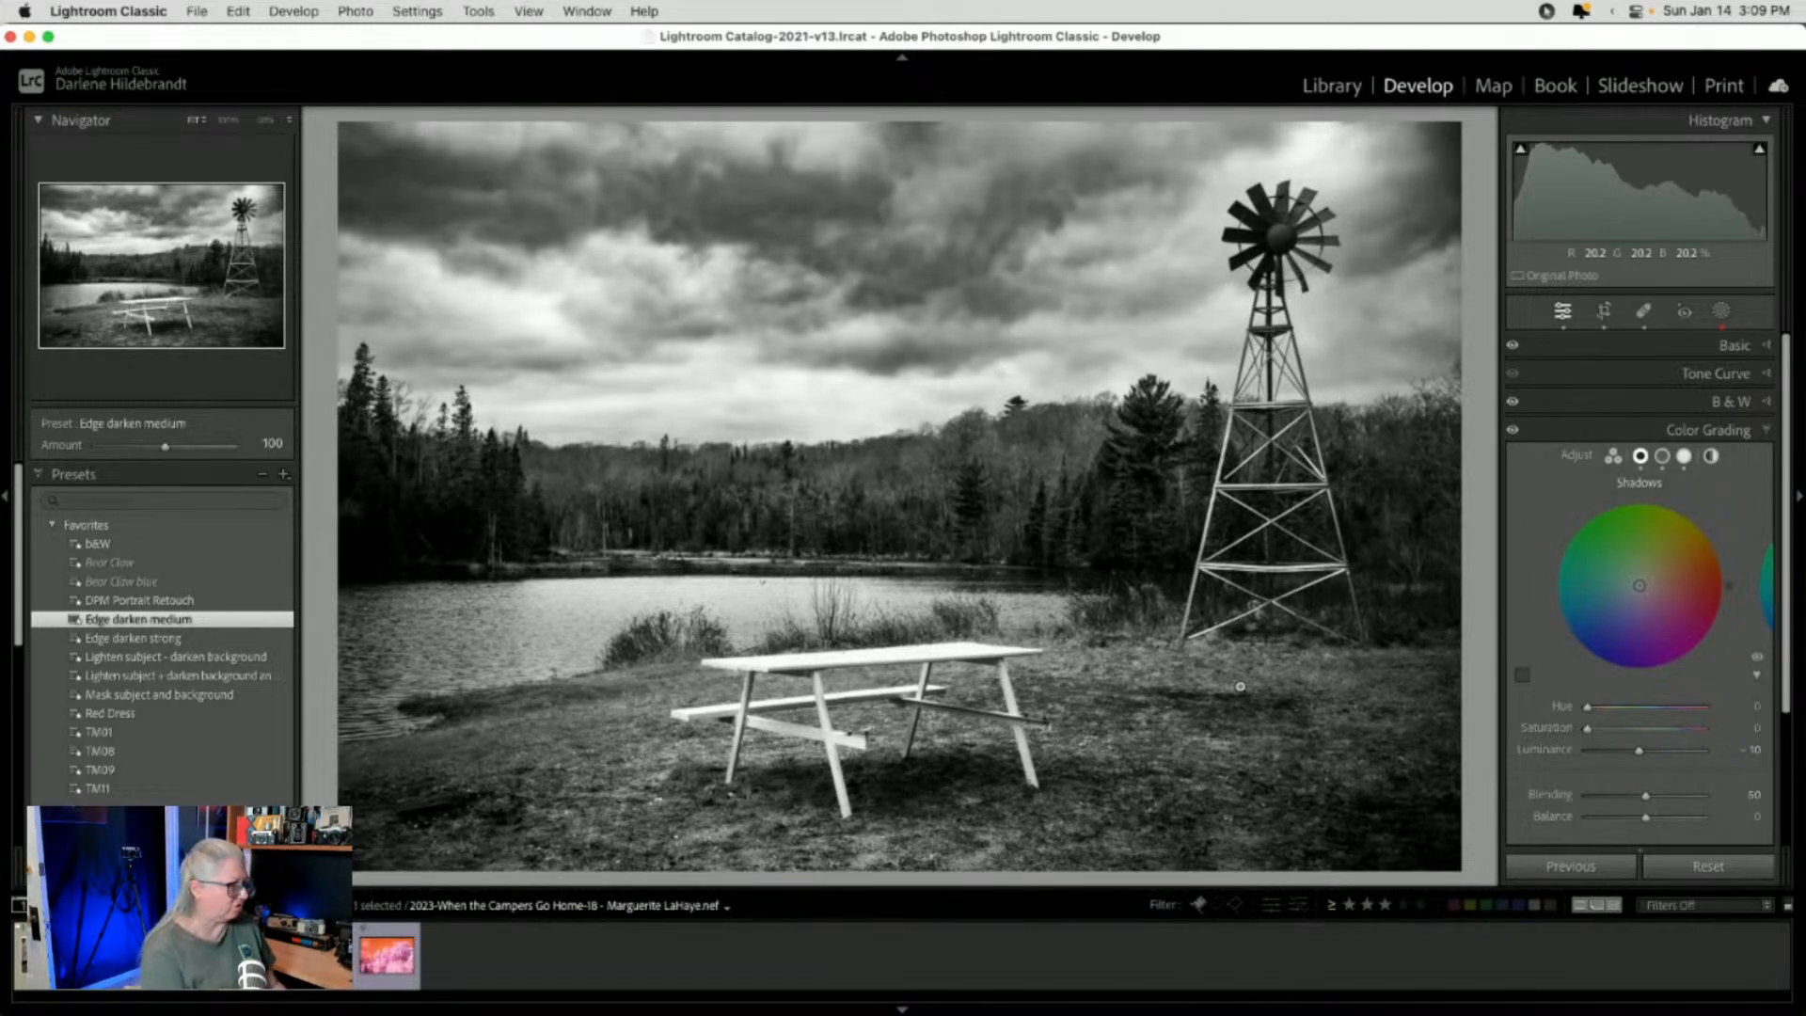
Rotate the photo upside down to judge its composition and tonal balance, and turn it upright again
{"action": "key", "text": "super+bracketright"}
{"action": "key", "text": "super+bracketright"}
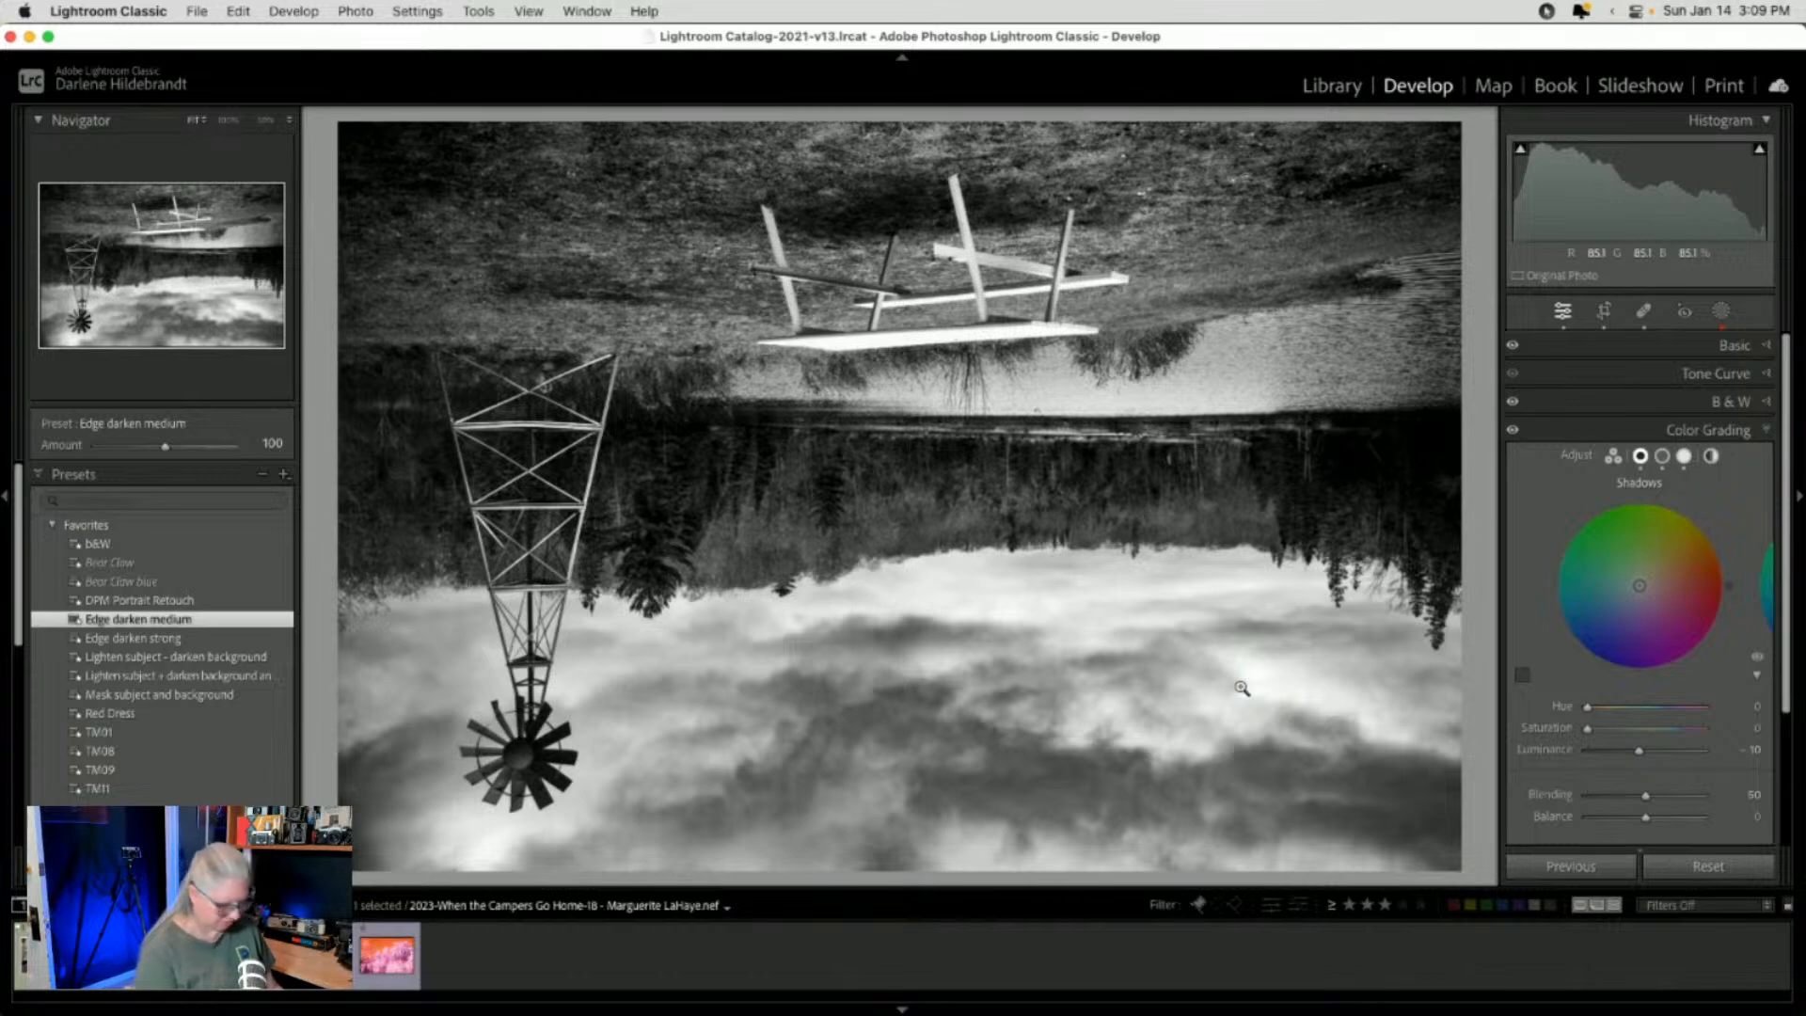
{"action": "key", "text": "super+bracketright"}
{"action": "key", "text": "super+bracketright"}
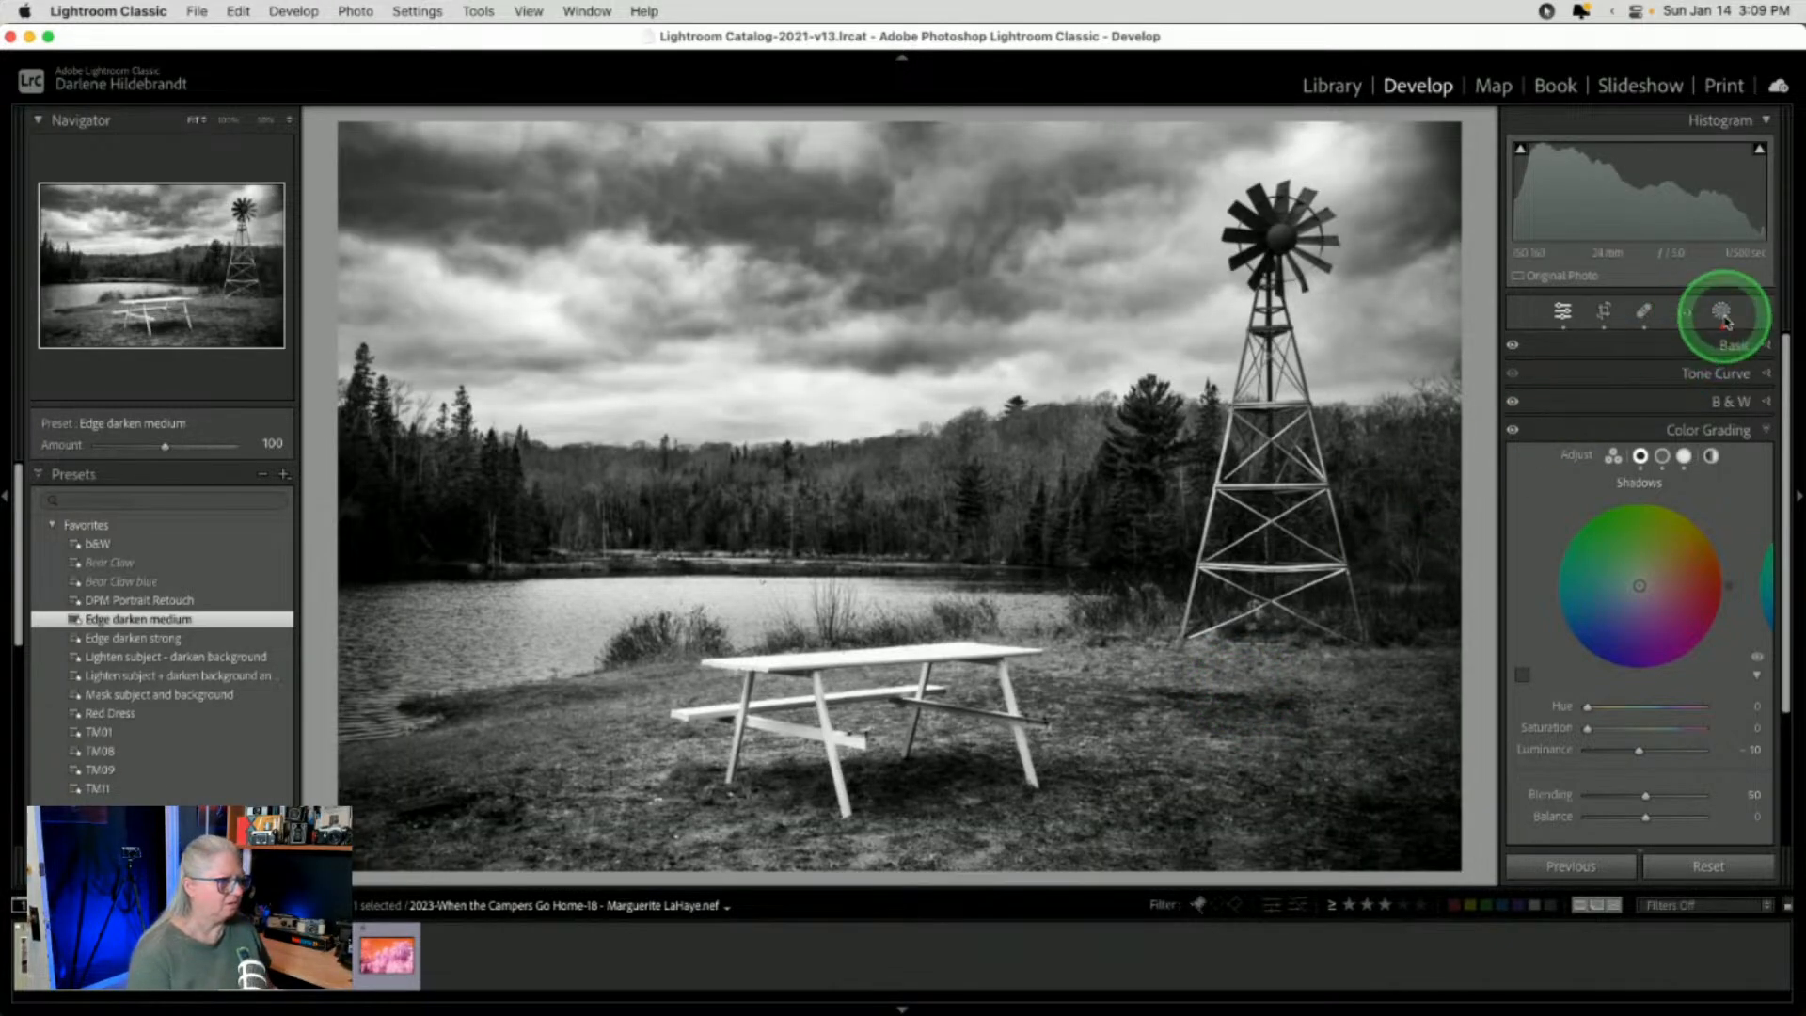
Update the AI masks and rename Mask 1 as sky
{"action": "left_click", "coordinate": [1722, 314]}
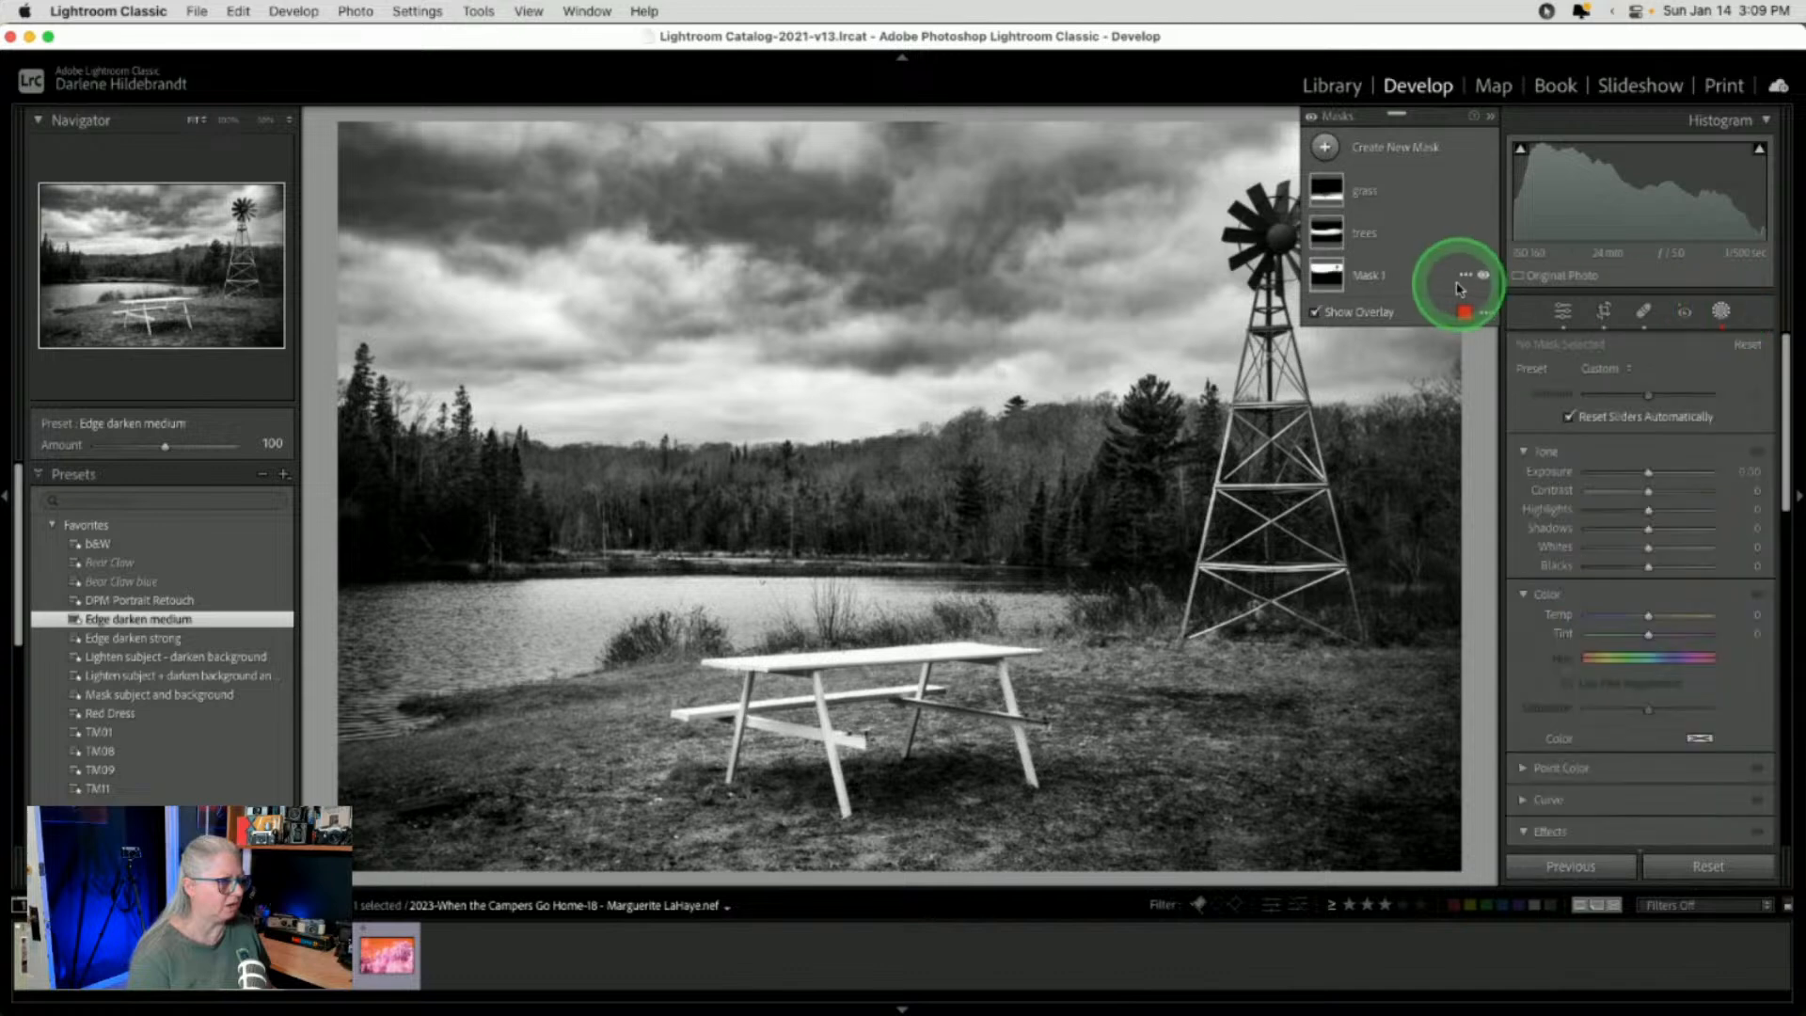
{"action": "left_click", "coordinate": [1467, 277]}
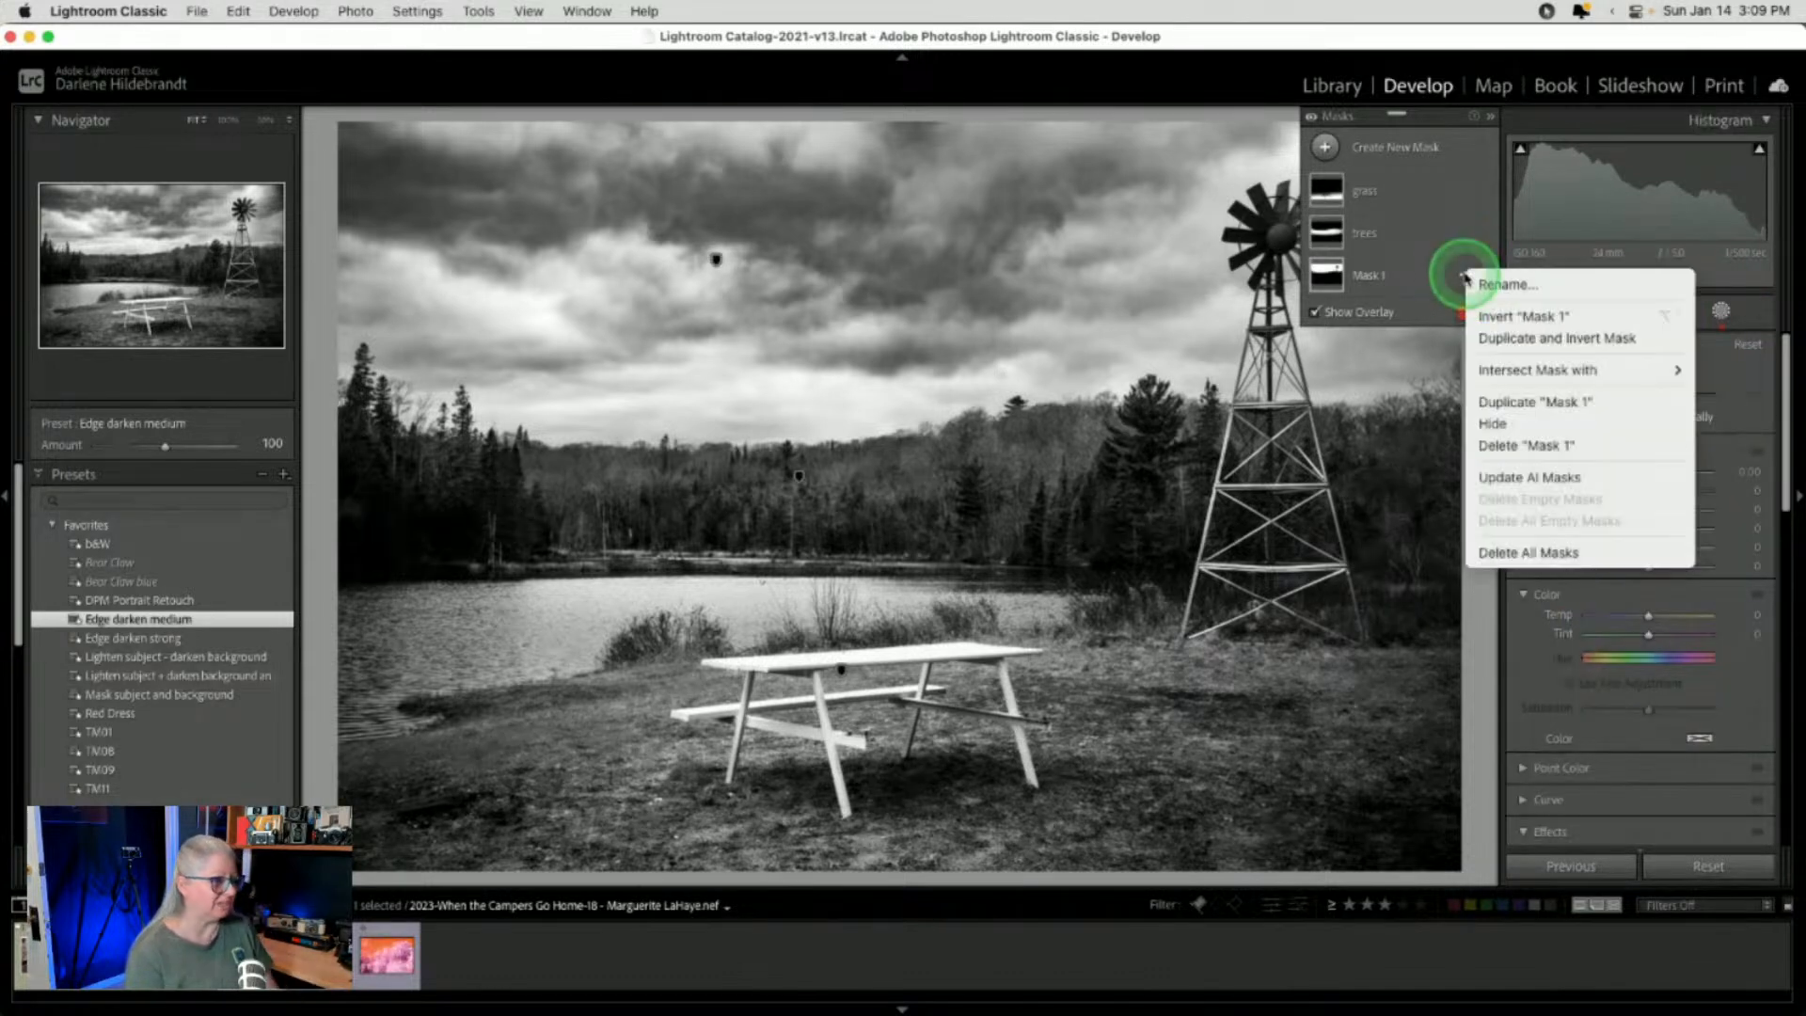
{"action": "left_click", "coordinate": [1509, 488]}
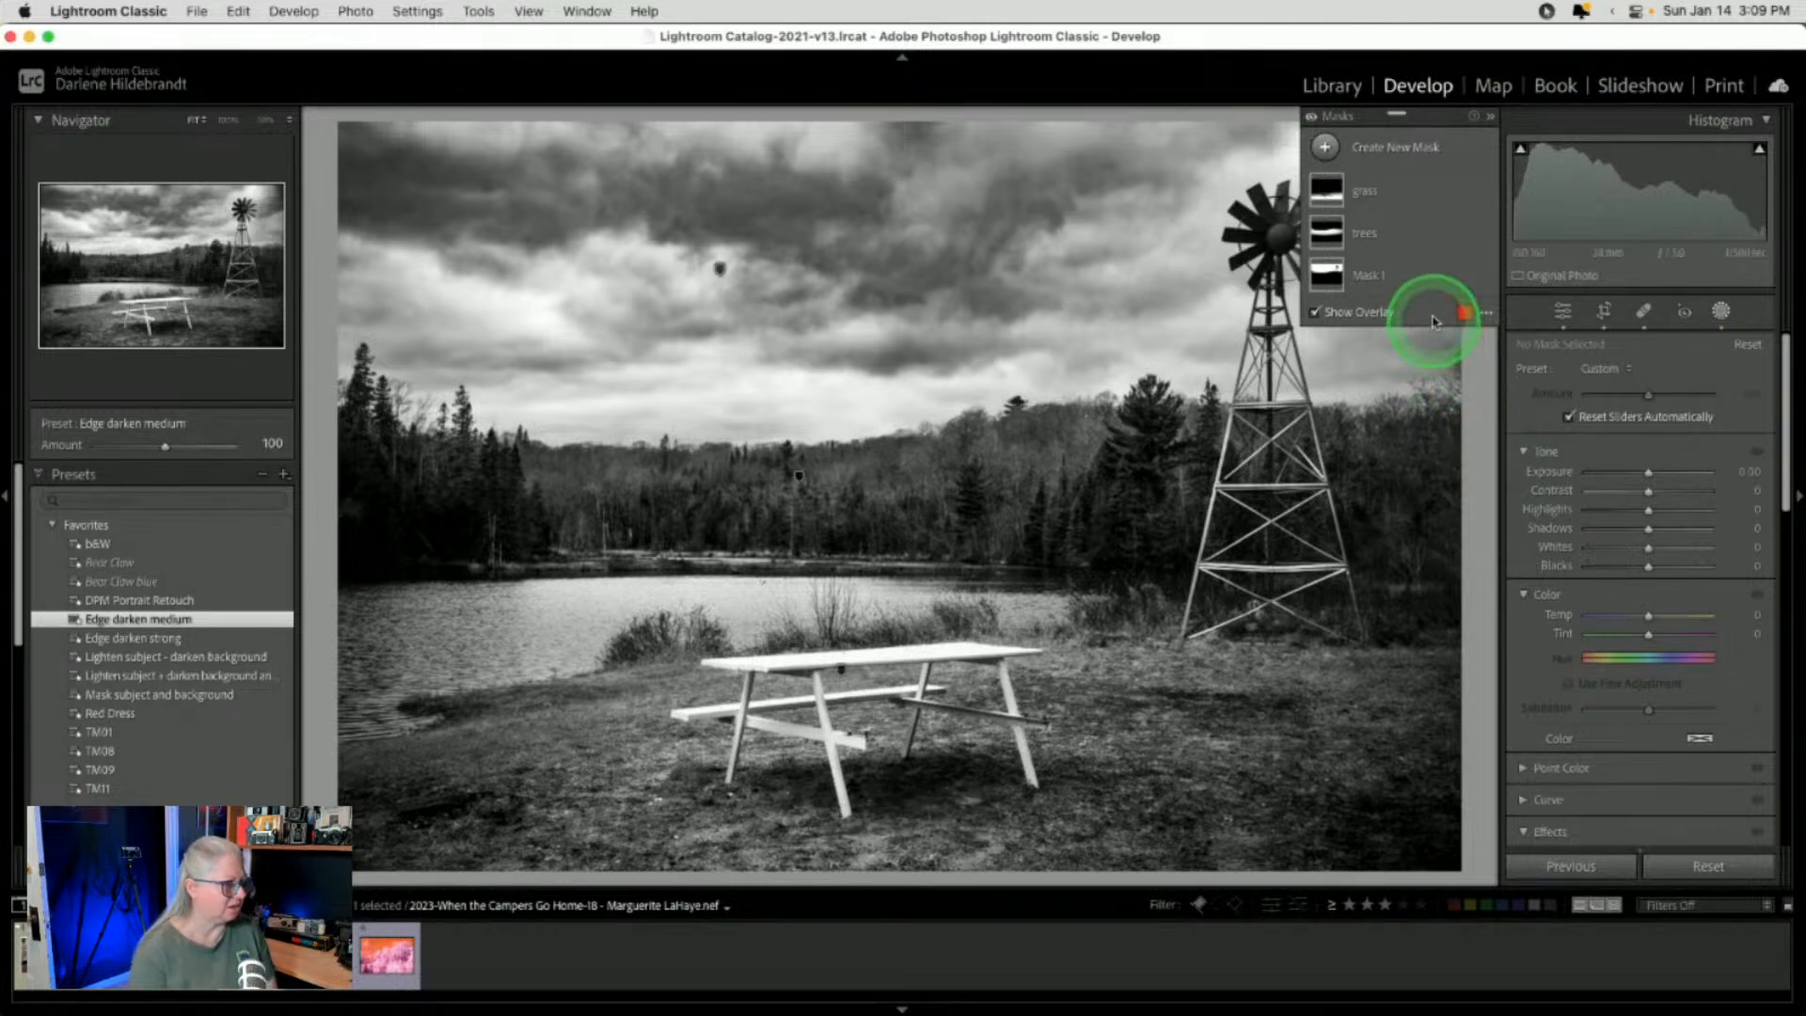
{"action": "left_click", "coordinate": [1467, 275]}
{"action": "left_click", "coordinate": [1496, 282]}
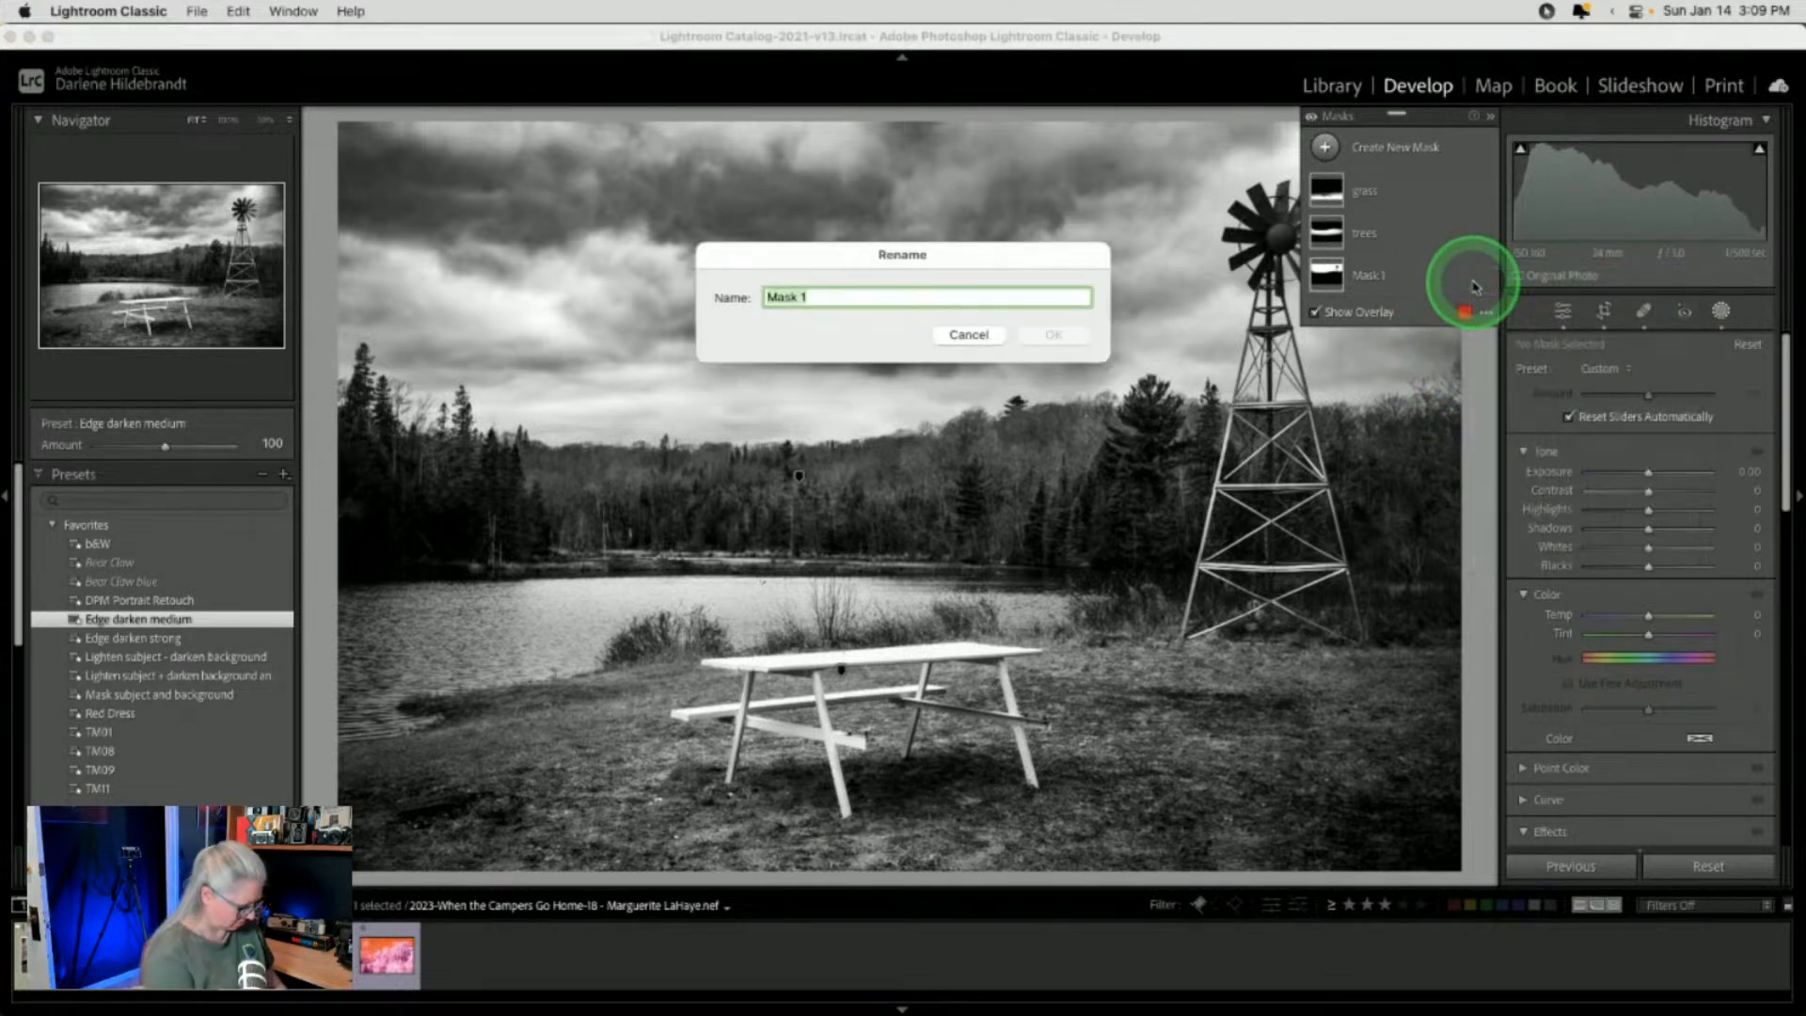
{"action": "type", "text": "sky"}
{"action": "key", "text": "Return"}
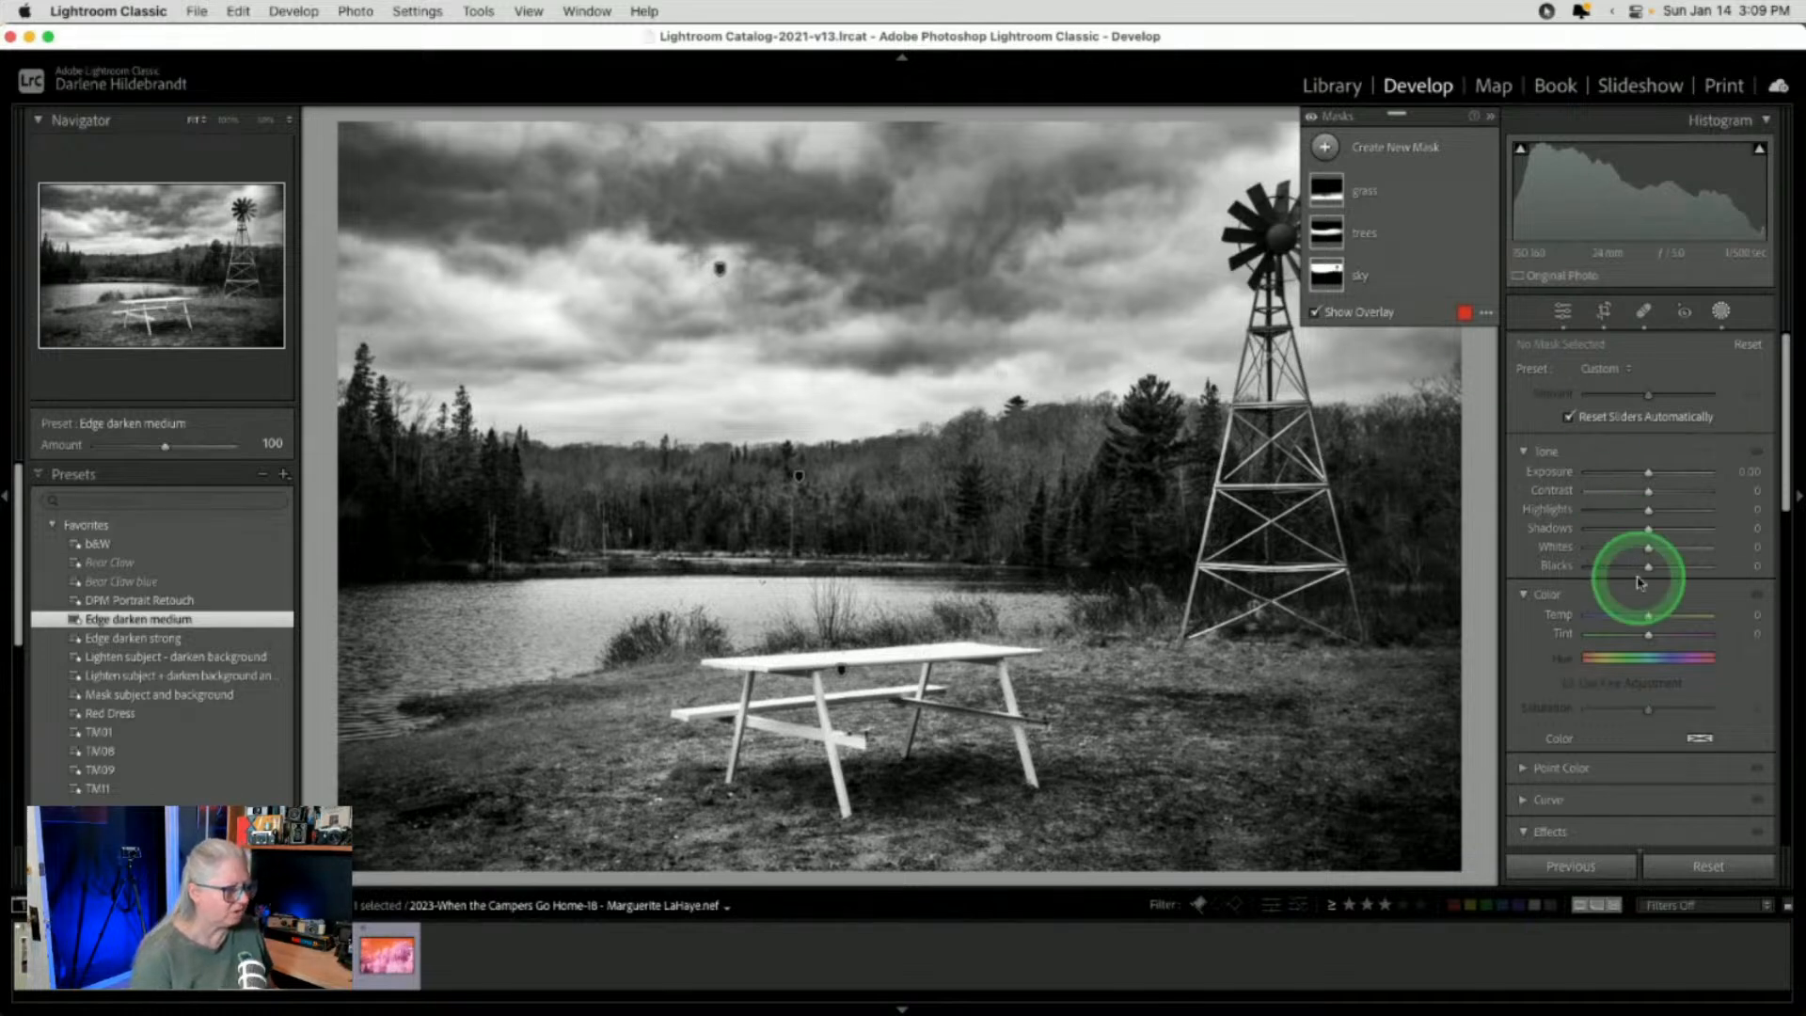
Soften the sky mask with Texture -54, Clarity -9 and Dehaze 58, and fine-tune its Exposure
{"action": "left_click", "coordinate": [1360, 274]}
{"action": "scroll", "coordinate": [1612, 536], "scroll_direction": "down", "scroll_amount": 8}
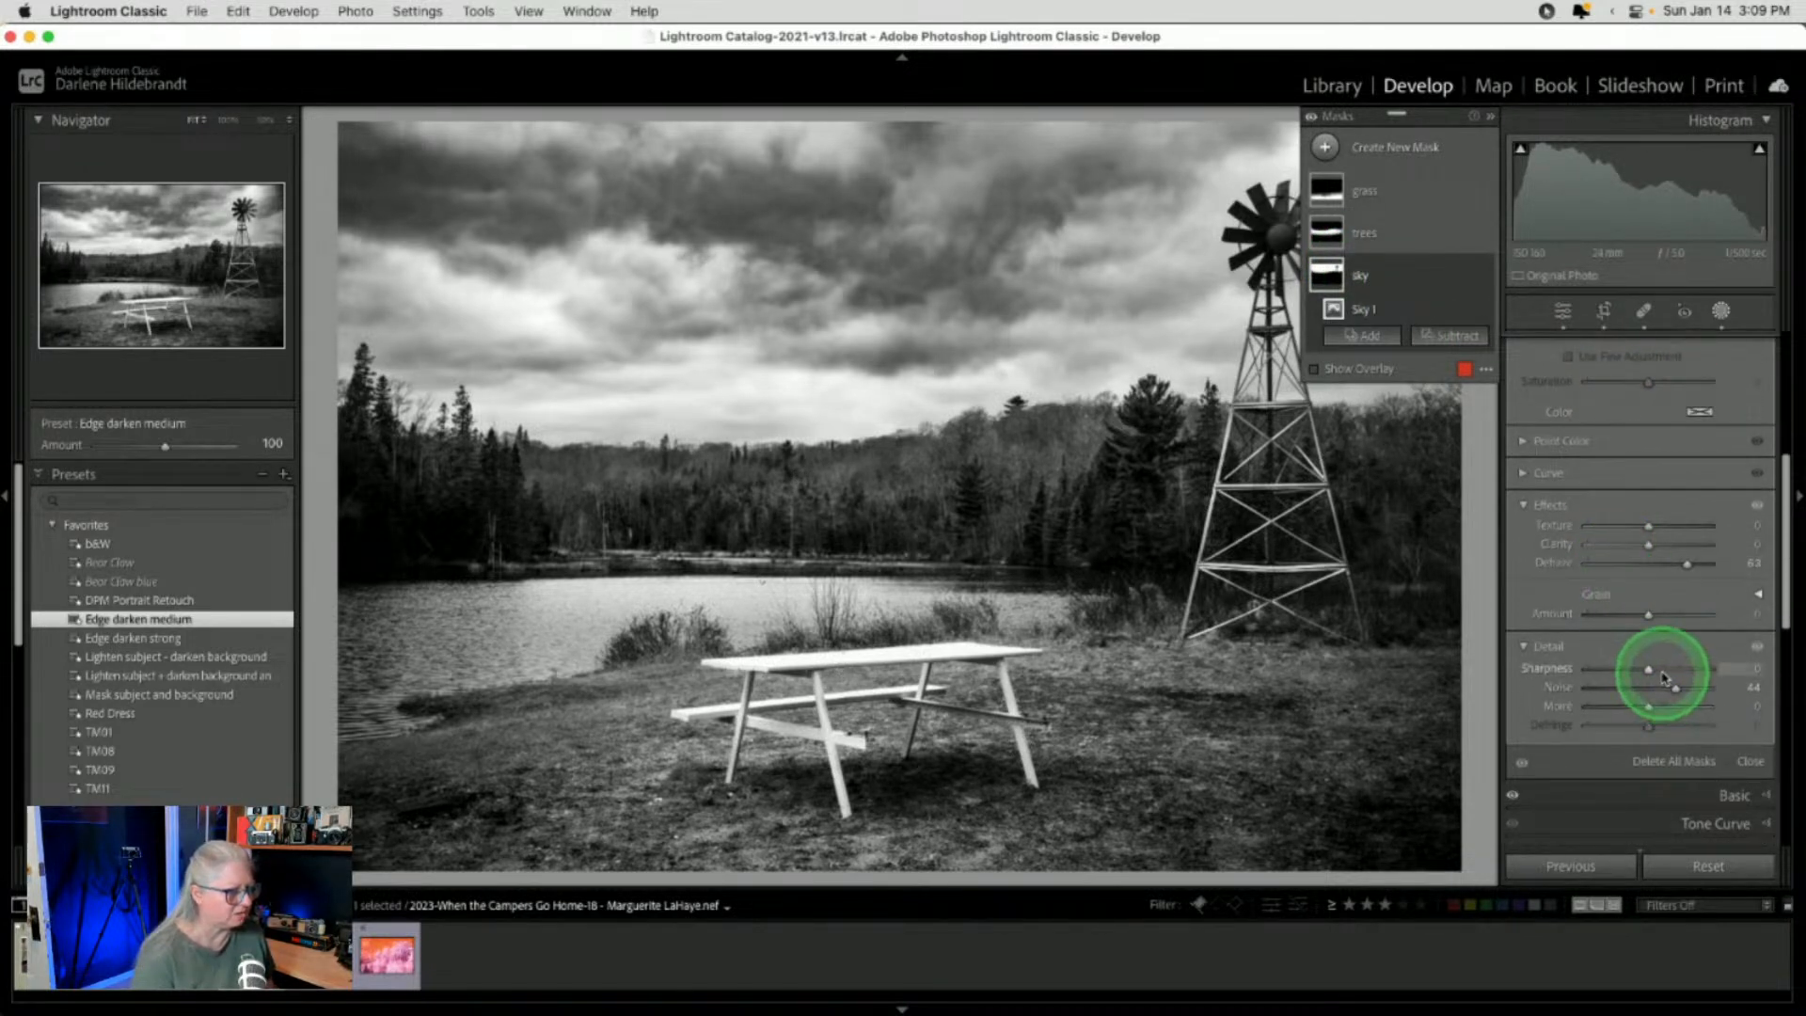
{"action": "scroll", "coordinate": [1661, 674], "scroll_direction": "up", "scroll_amount": 2}
{"action": "mouse_move", "coordinate": [1687, 628]}
{"action": "left_mouse_down"}
{"action": "mouse_move", "coordinate": [1640, 594]}
{"action": "mouse_move", "coordinate": [1592, 593]}
{"action": "mouse_move", "coordinate": [1700, 633]}
{"action": "mouse_move", "coordinate": [1686, 629]}
{"action": "left_mouse_up"}
{"action": "scroll", "coordinate": [1685, 625], "scroll_direction": "up", "scroll_amount": 6}
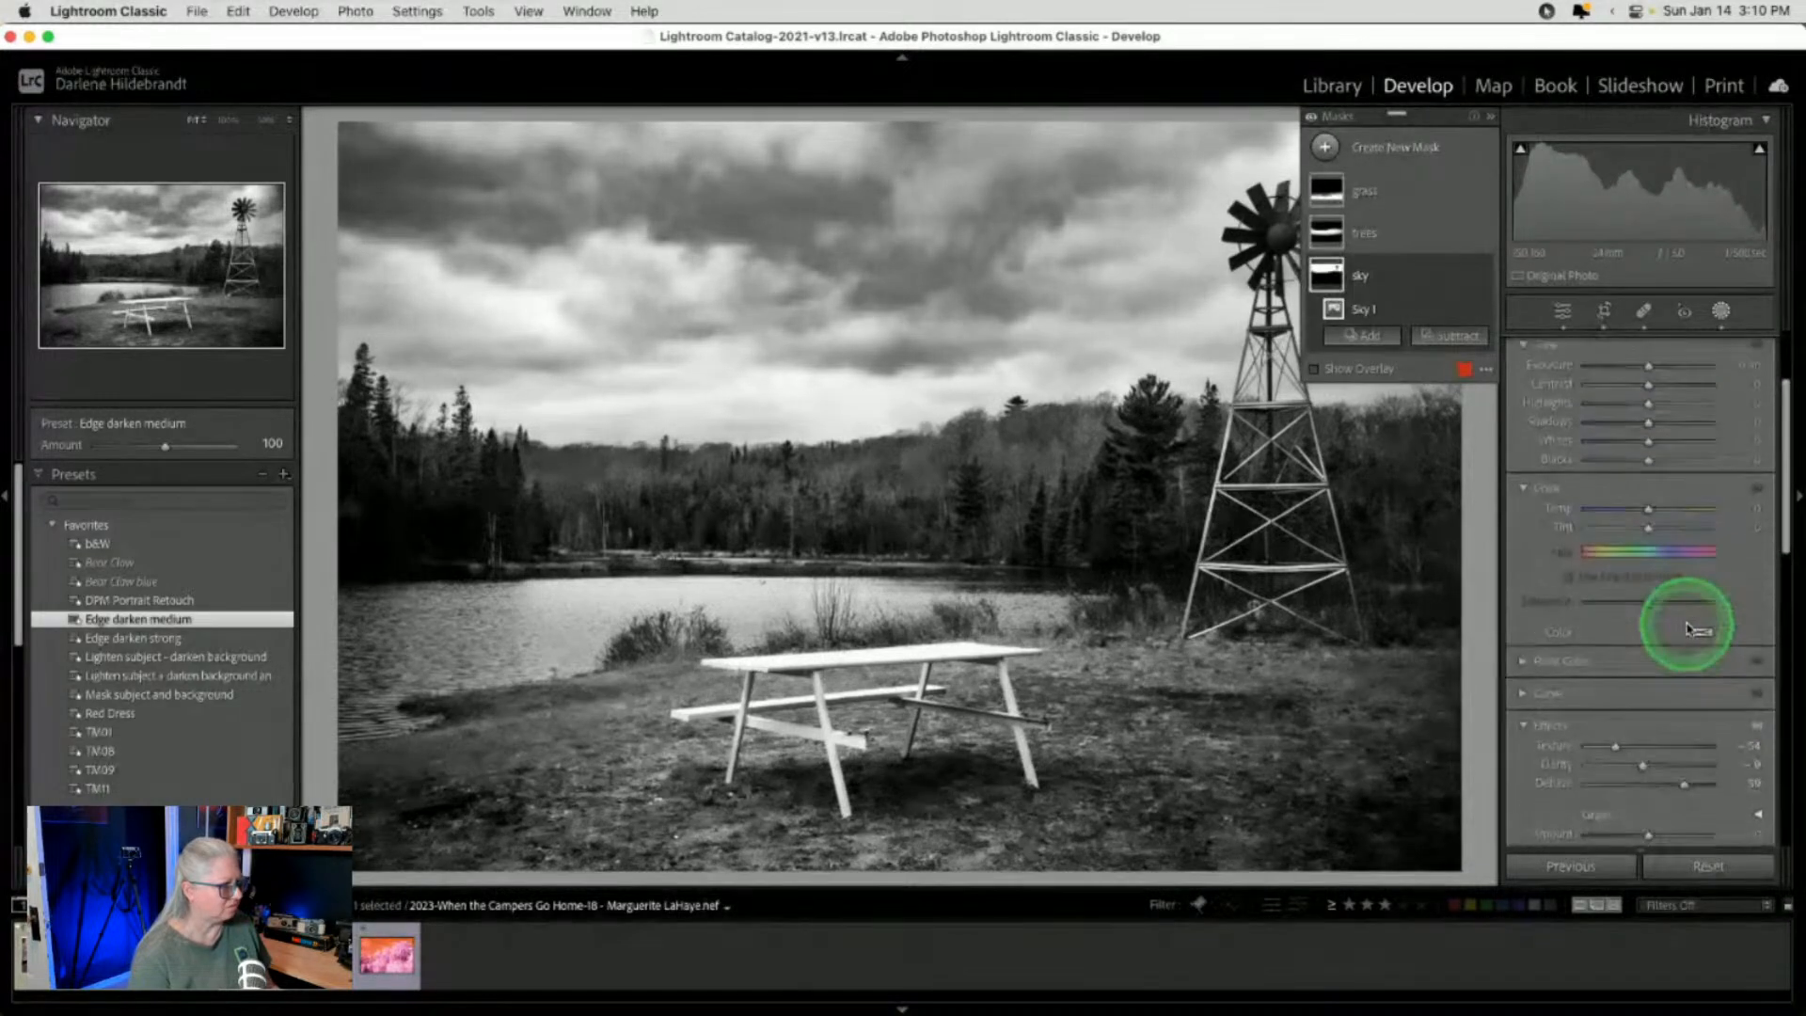
{"action": "left_click_drag", "start_coordinate": [1648, 473], "coordinate": [1646, 474]}
Leave masking and check the finished black-and-white edit against the original color version
{"action": "left_click", "coordinate": [1720, 311]}
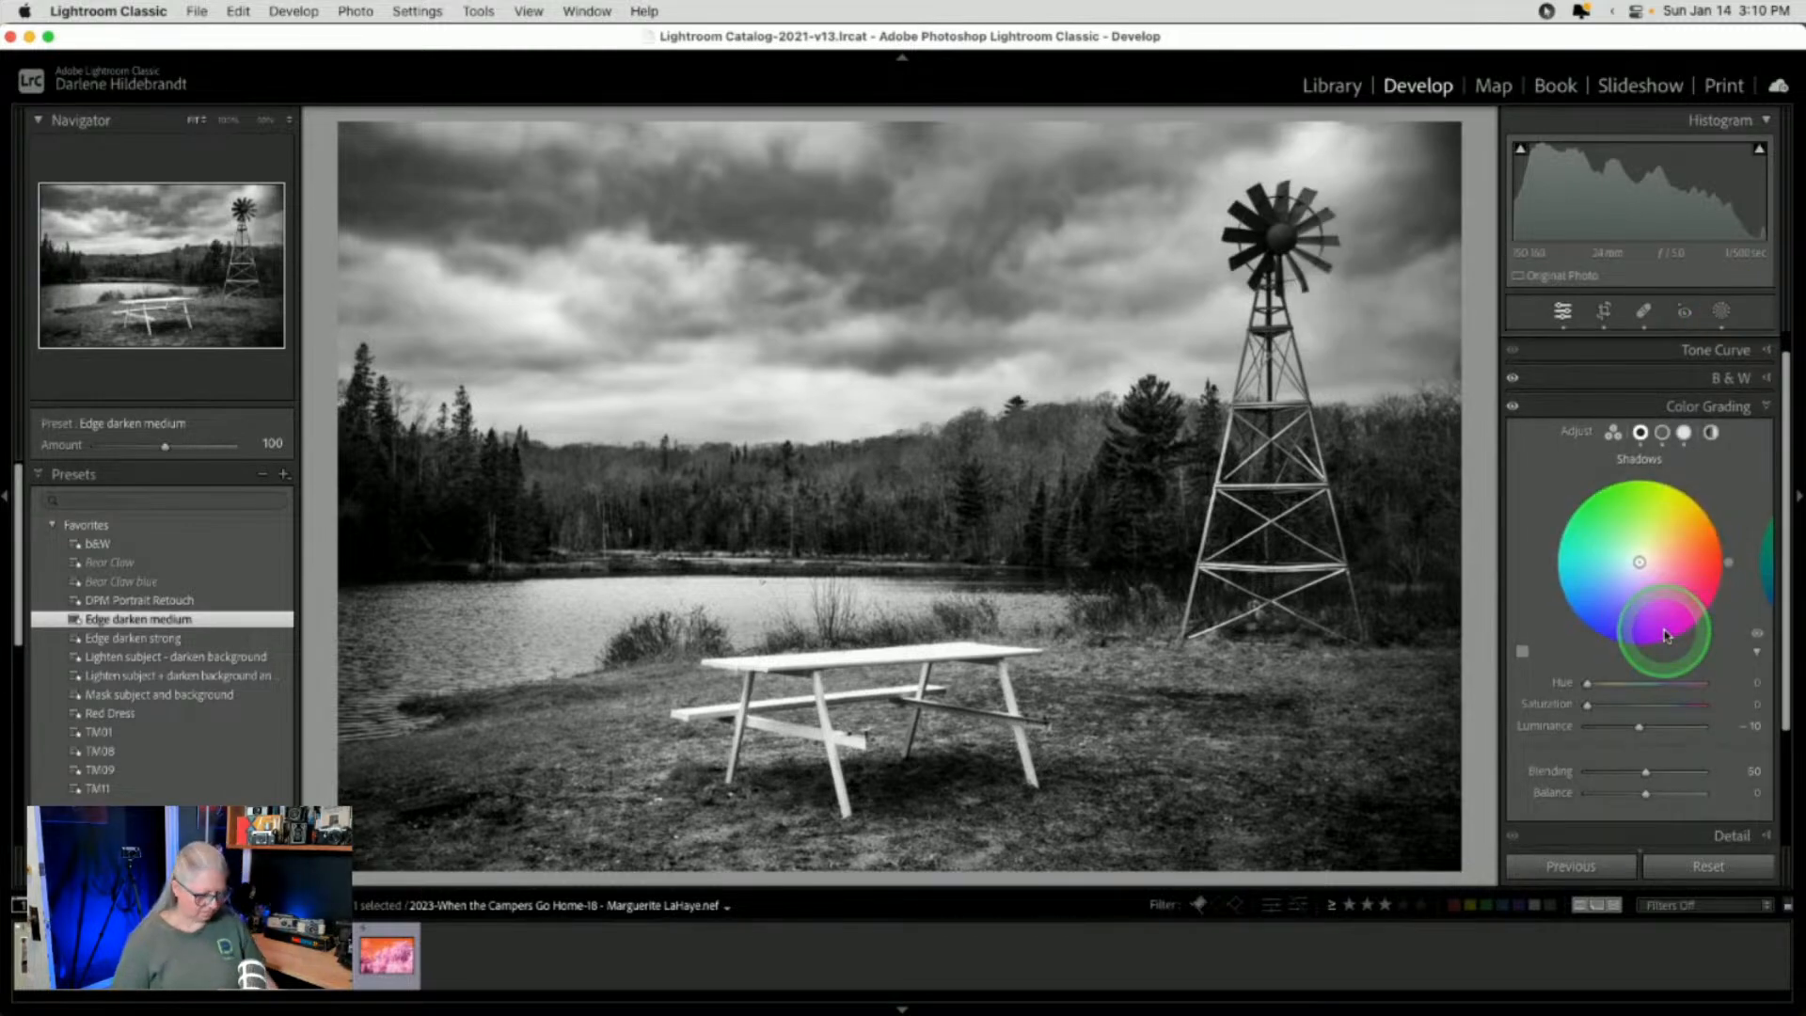
{"action": "key", "text": "backslash"}
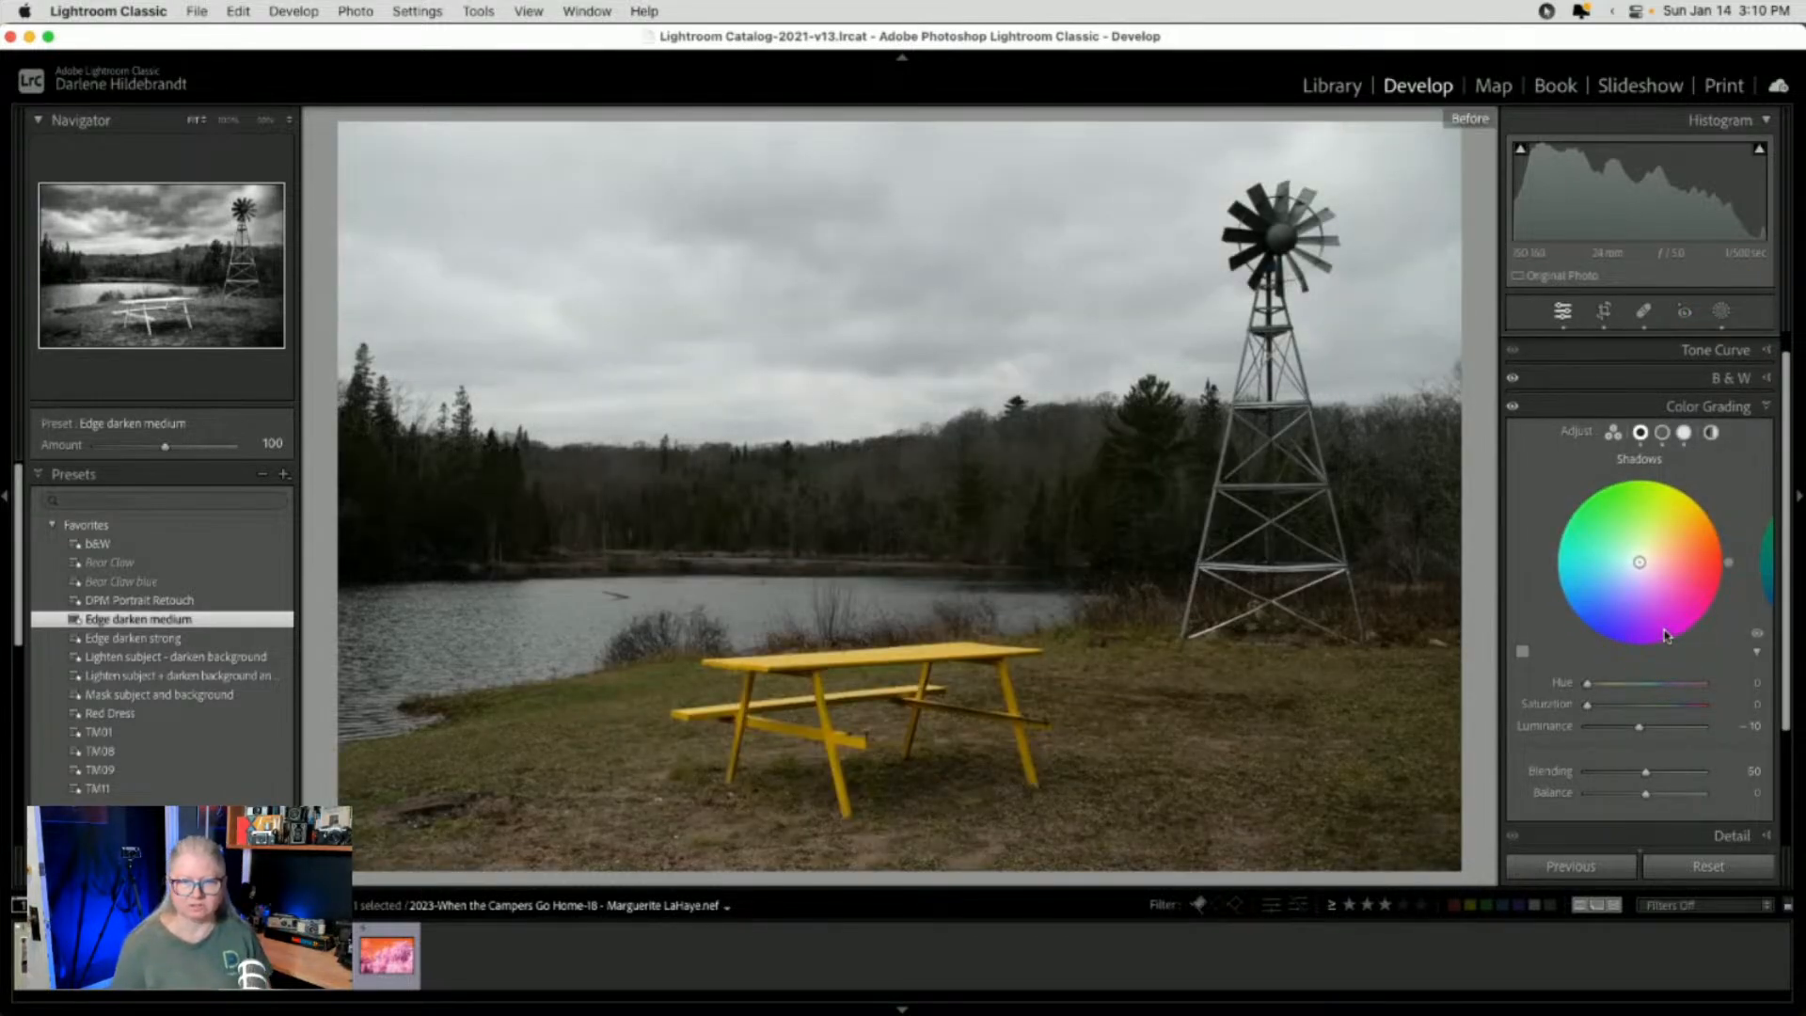
{"action": "key", "text": "backslash"}
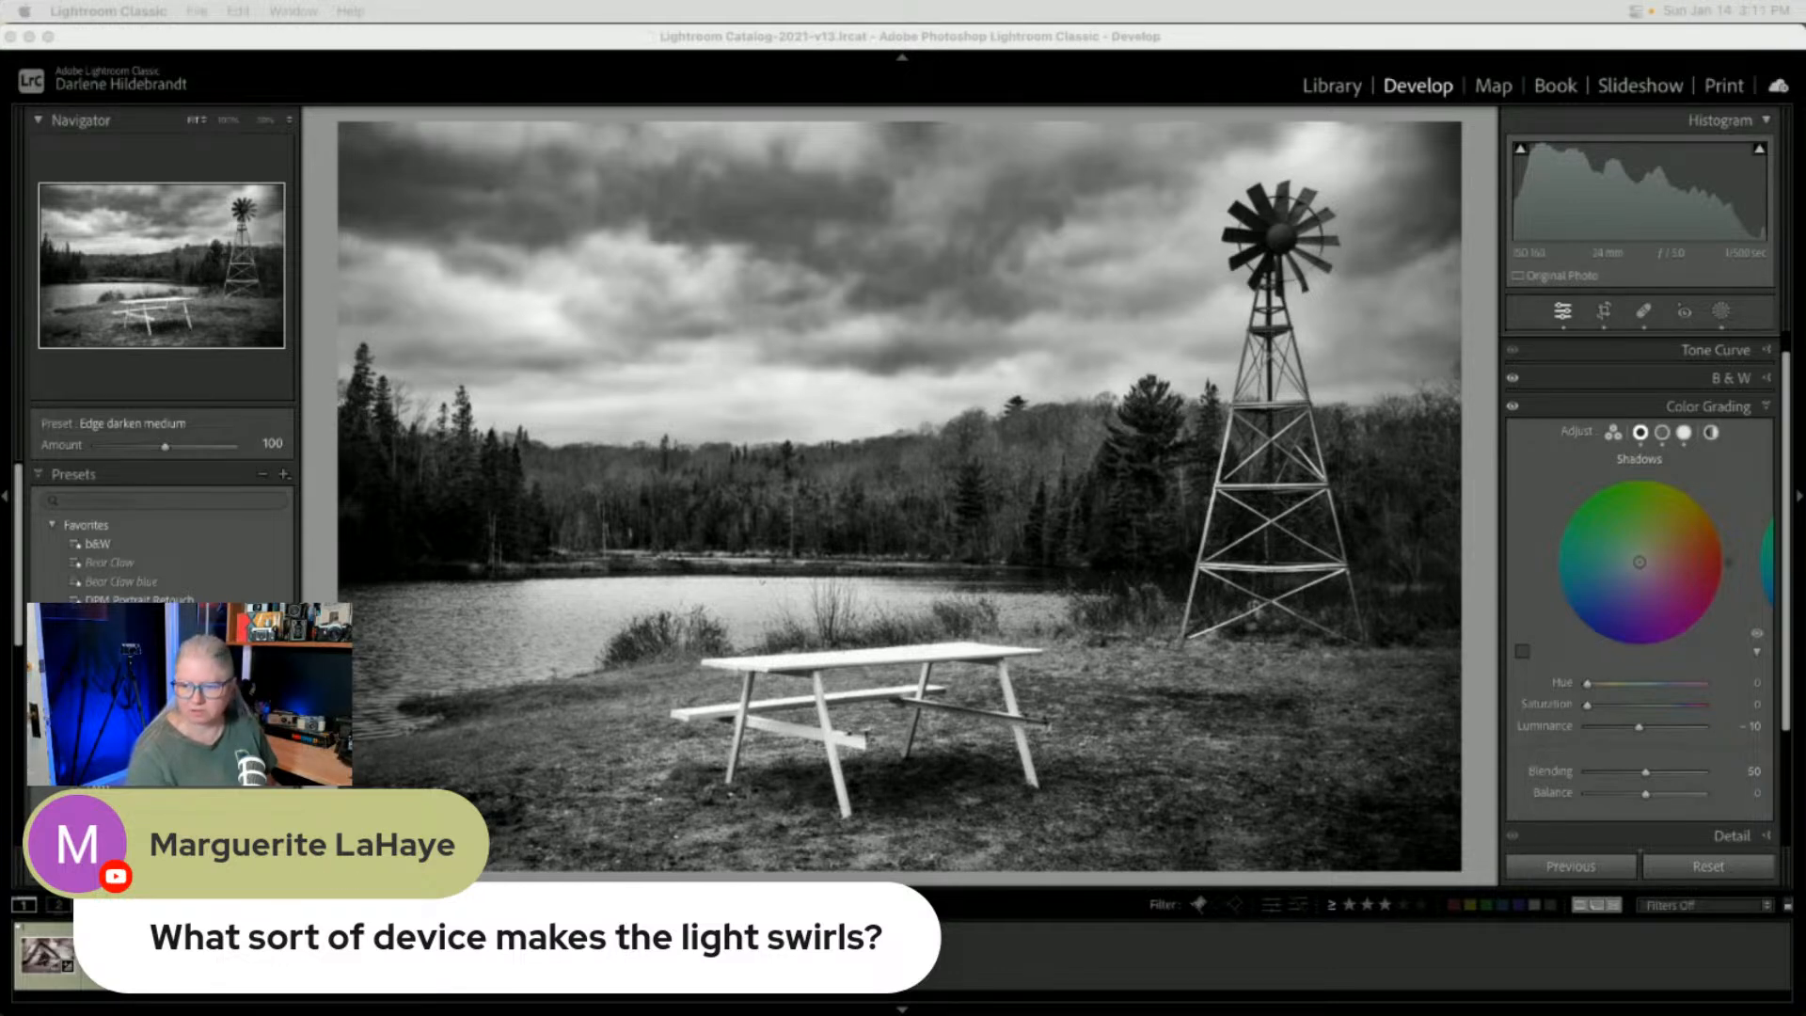
Bring up the Digital Photo Mentor light painting article in Chrome and examine its picture of the Light Painting Brushes tools
{"action": "mouse_move", "coordinate": [1805, 169]}
{"action": "left_mouse_down"}
{"action": "mouse_move", "coordinate": [1540, 161]}
{"action": "mouse_move", "coordinate": [1382, 5]}
{"action": "mouse_move", "coordinate": [1210, 12]}
{"action": "left_mouse_up"}
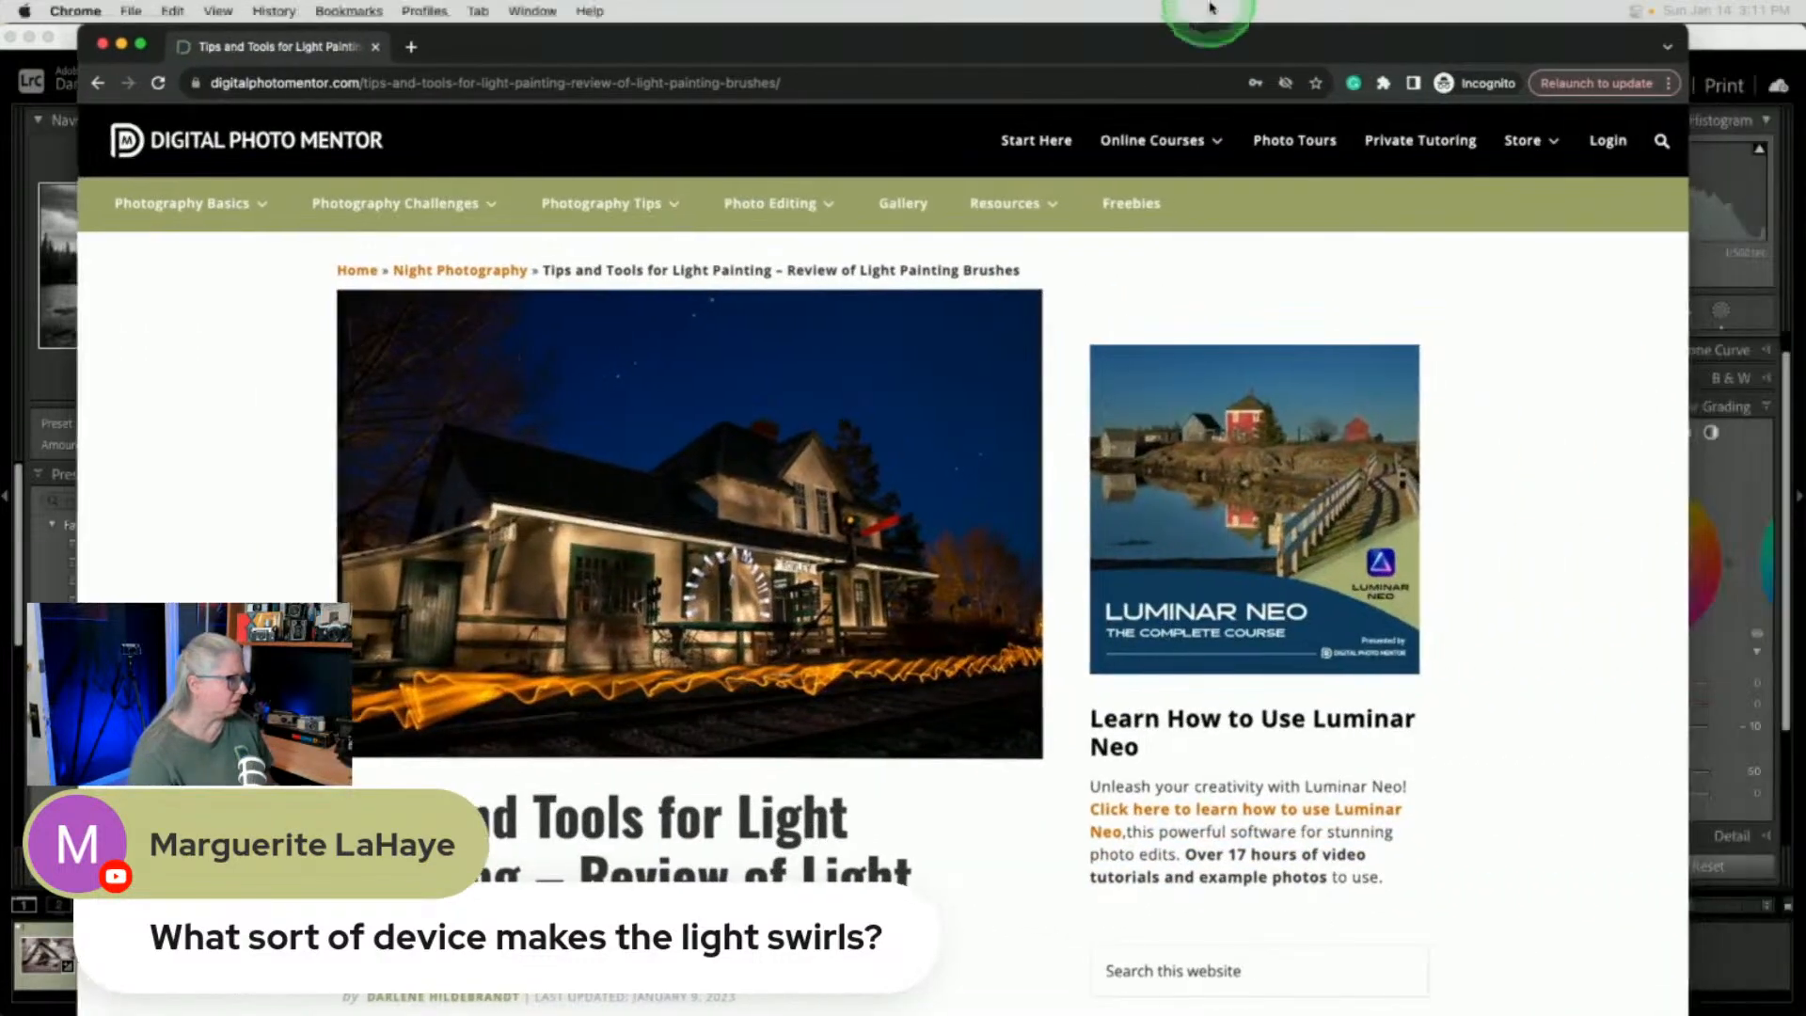
{"action": "left_click", "coordinate": [242, 375]}
{"action": "scroll", "coordinate": [245, 376], "scroll_direction": "down", "scroll_amount": 10}
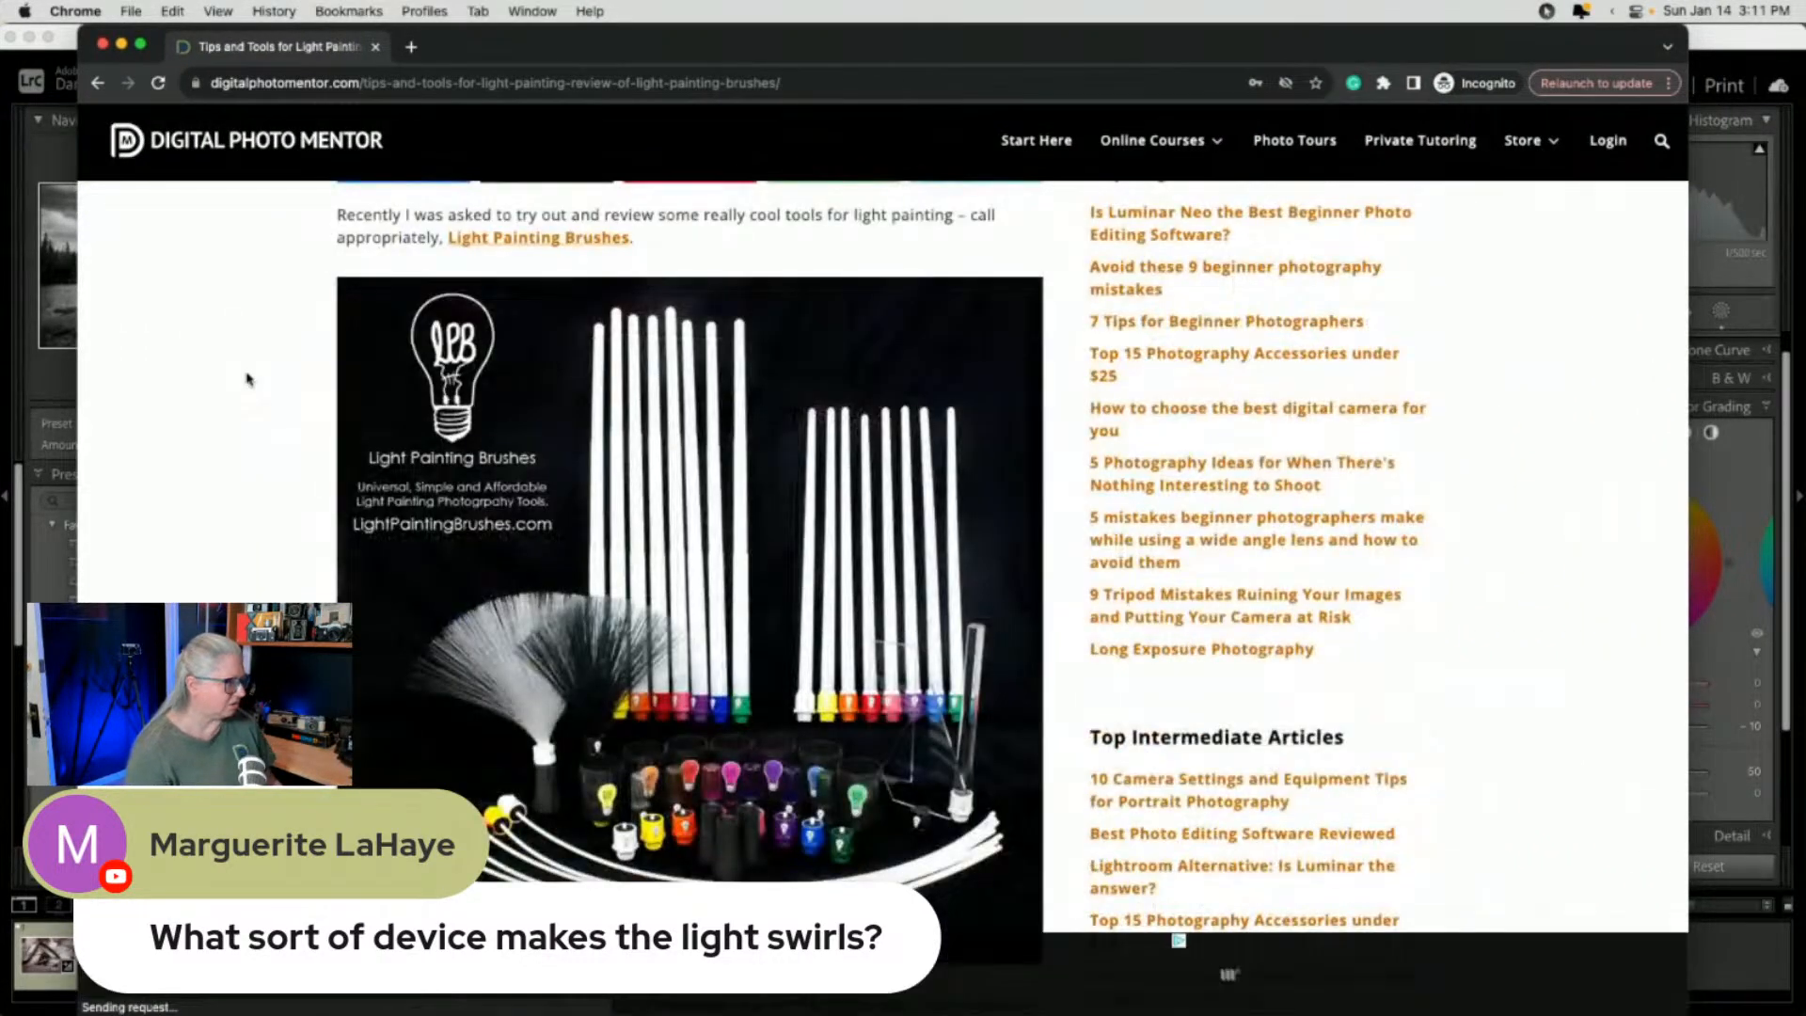
{"action": "scroll", "coordinate": [247, 378], "scroll_direction": "down", "scroll_amount": 2}
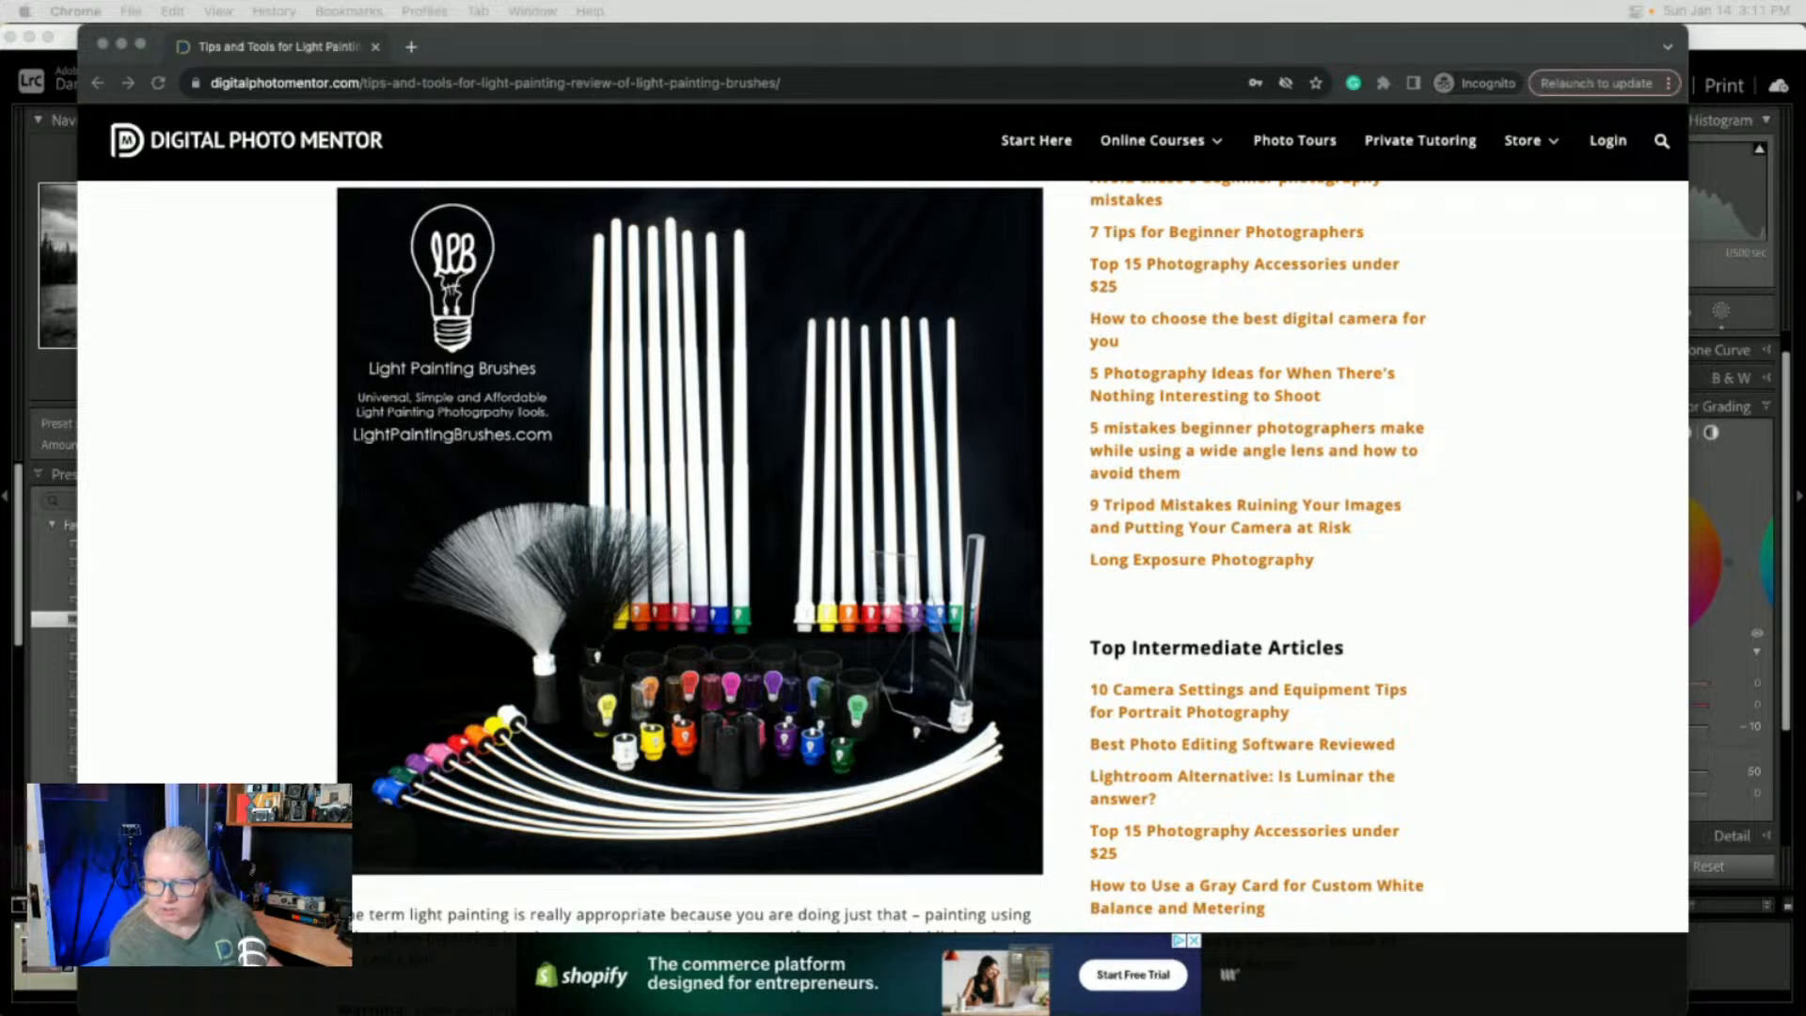
Switch back to Lightroom Classic and tone down the picnic table by setting Yellow to +4 in the Black & White Mix
{"action": "key", "text": "super+Tab"}
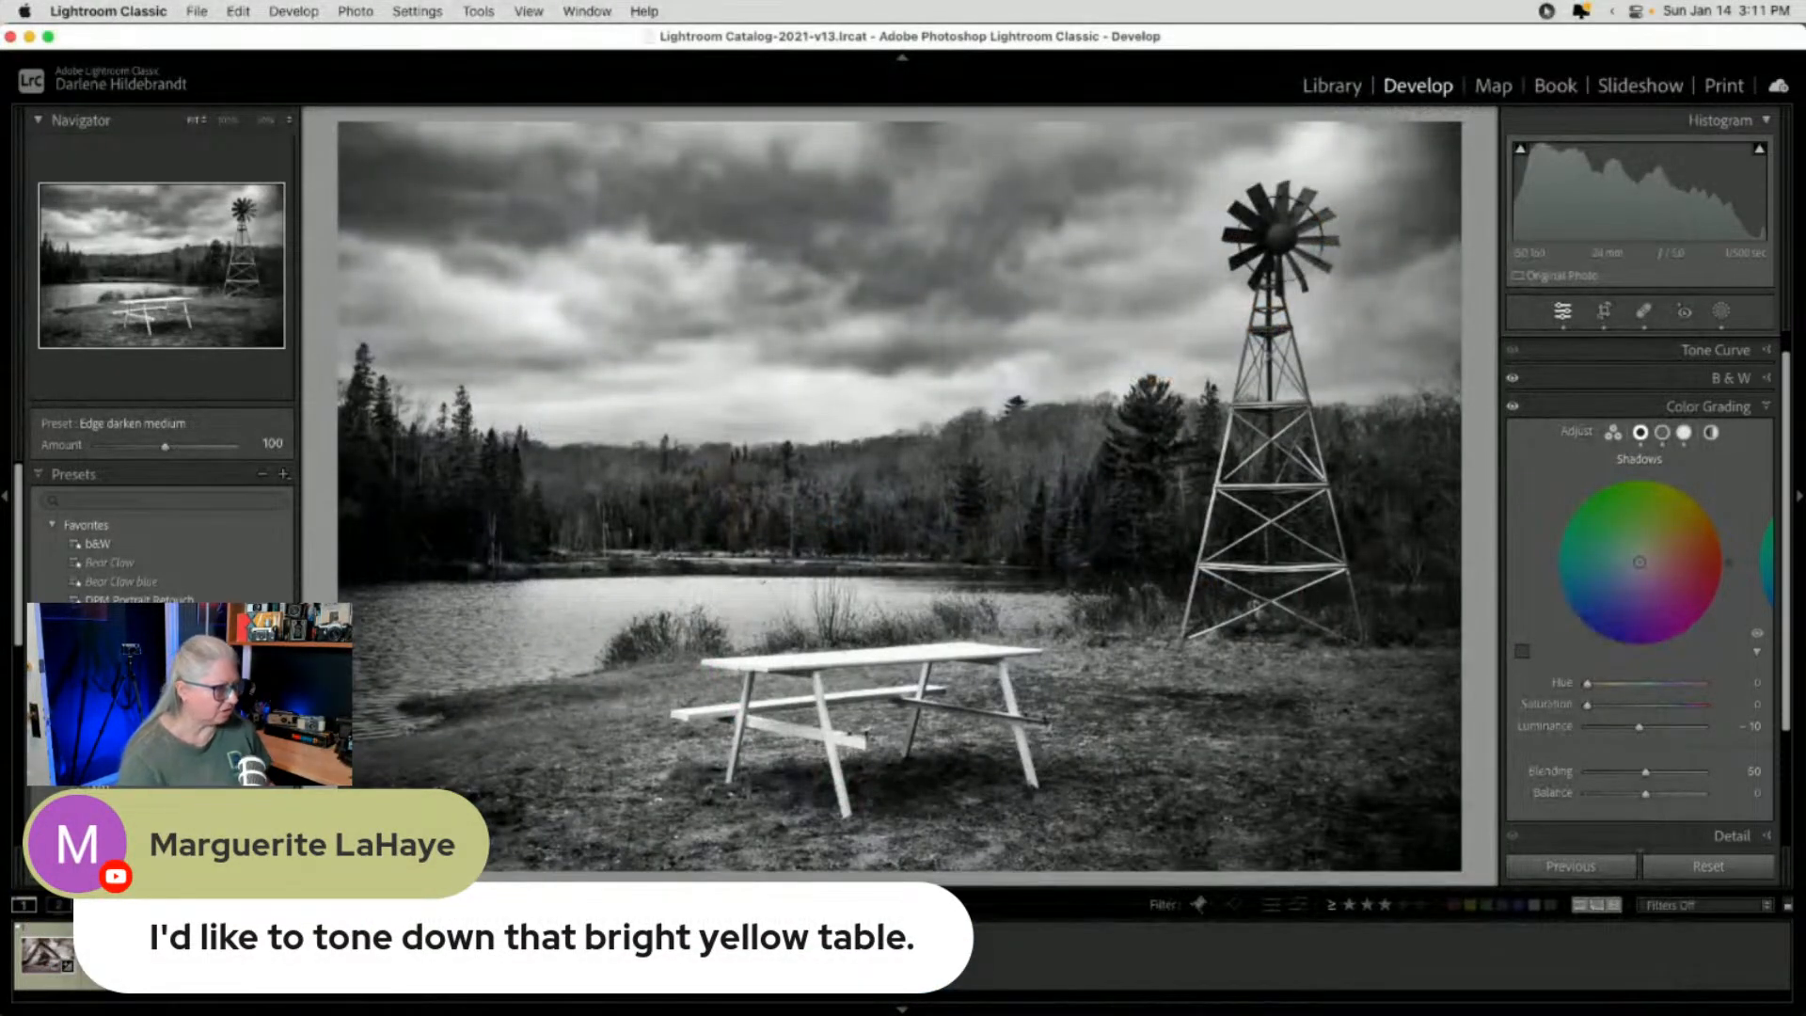
{"action": "left_click", "coordinate": [1729, 377]}
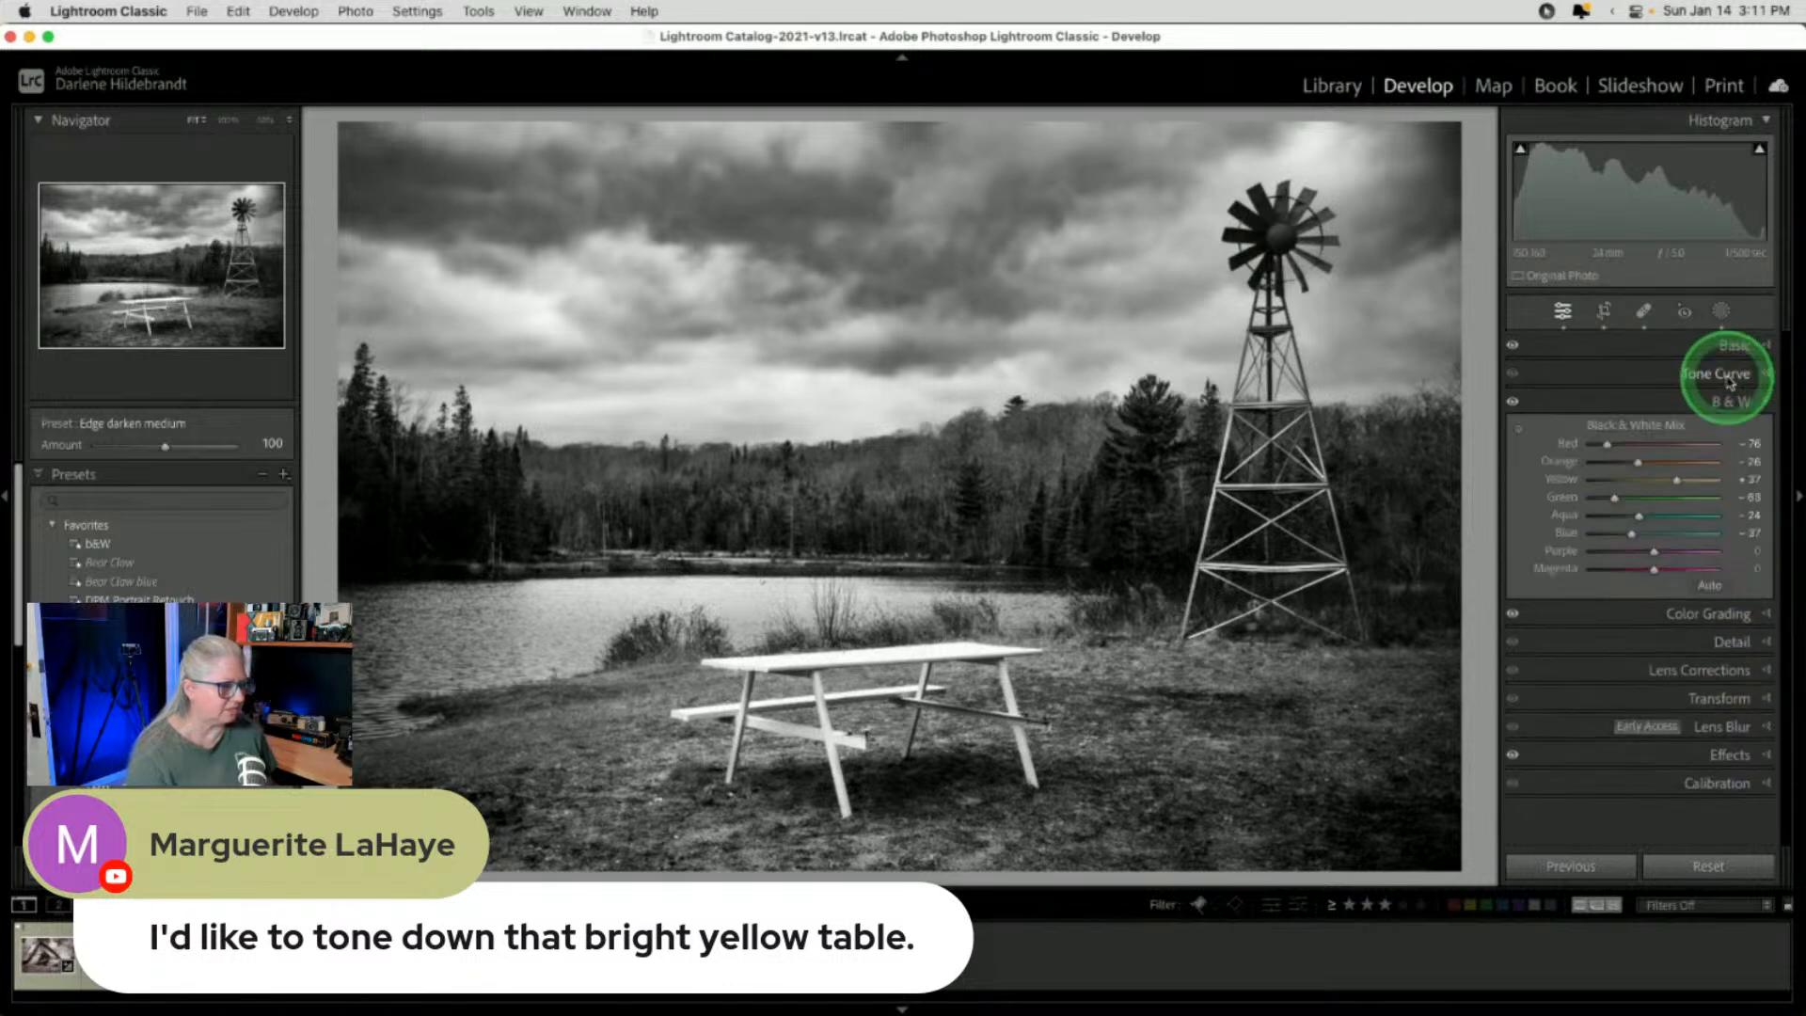
{"action": "mouse_move", "coordinate": [1683, 481]}
{"action": "left_mouse_down"}
{"action": "mouse_move", "coordinate": [1633, 480]}
{"action": "mouse_move", "coordinate": [1689, 477]}
{"action": "mouse_move", "coordinate": [1658, 480]}
{"action": "left_mouse_up"}
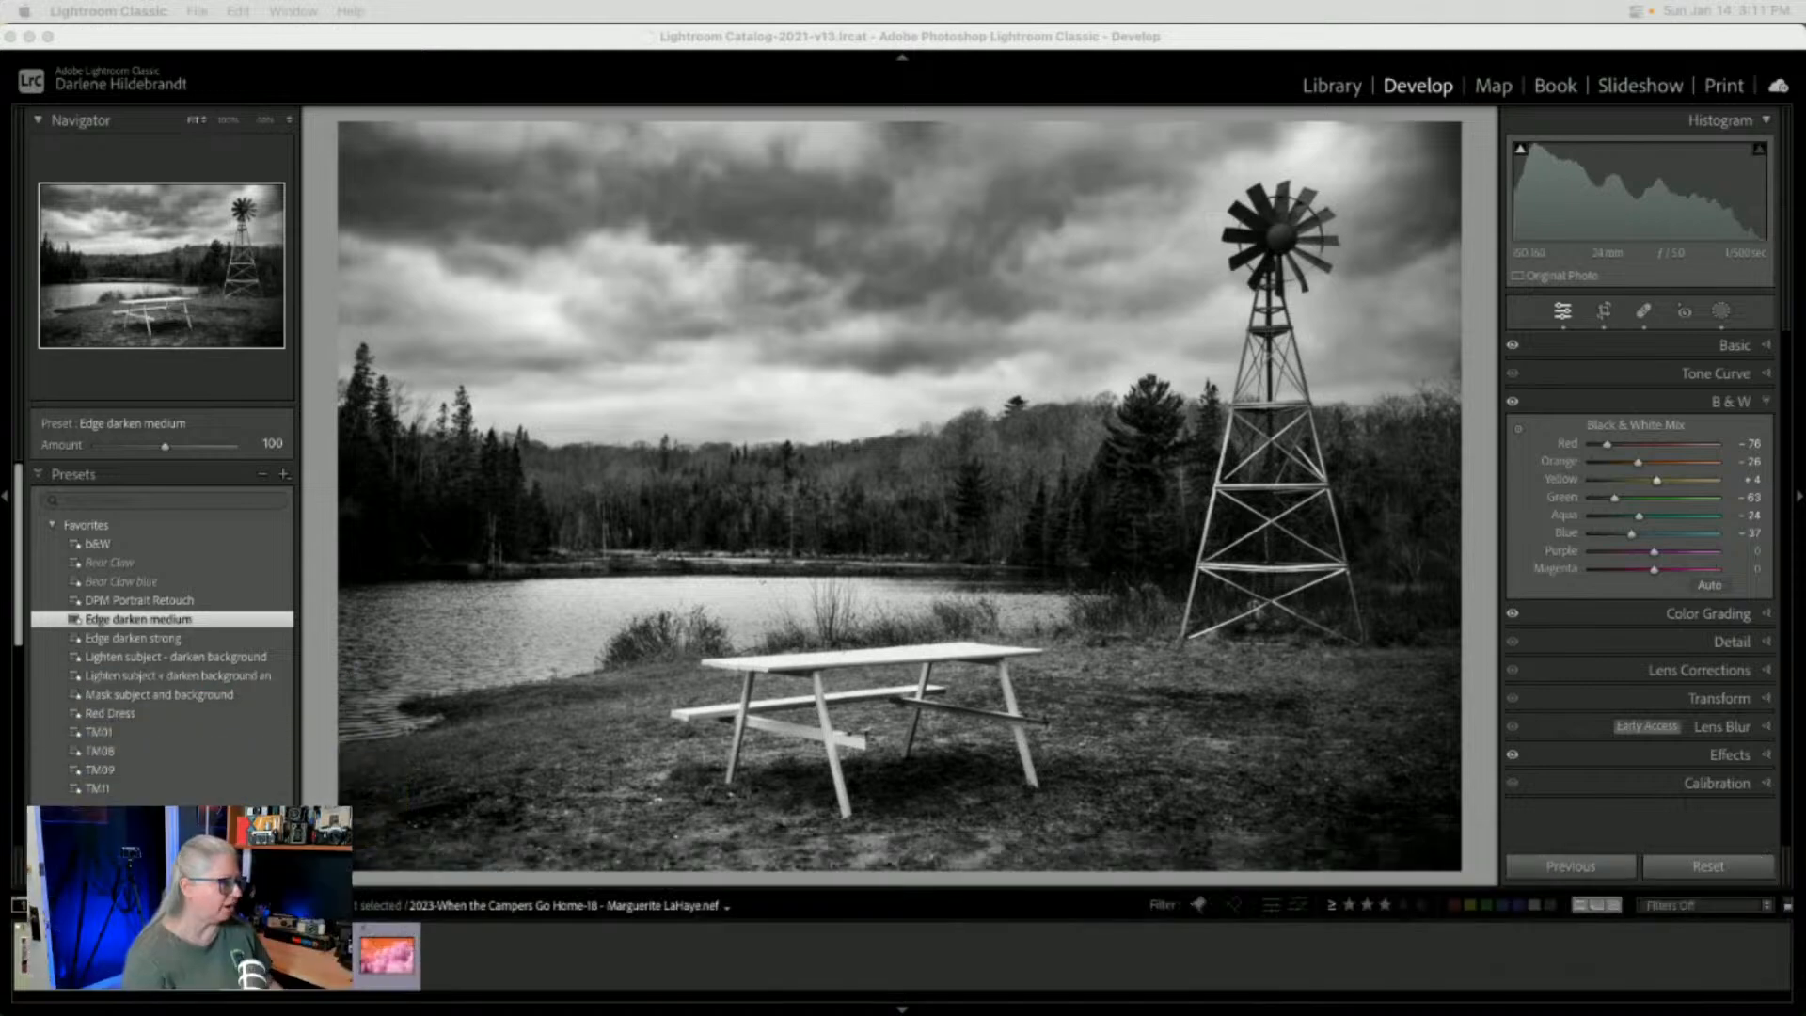
Switch to Luminar Neo and open the picnic table and windmill photo from the Black & White folder for editing
{"action": "key", "text": "super+Tab"}
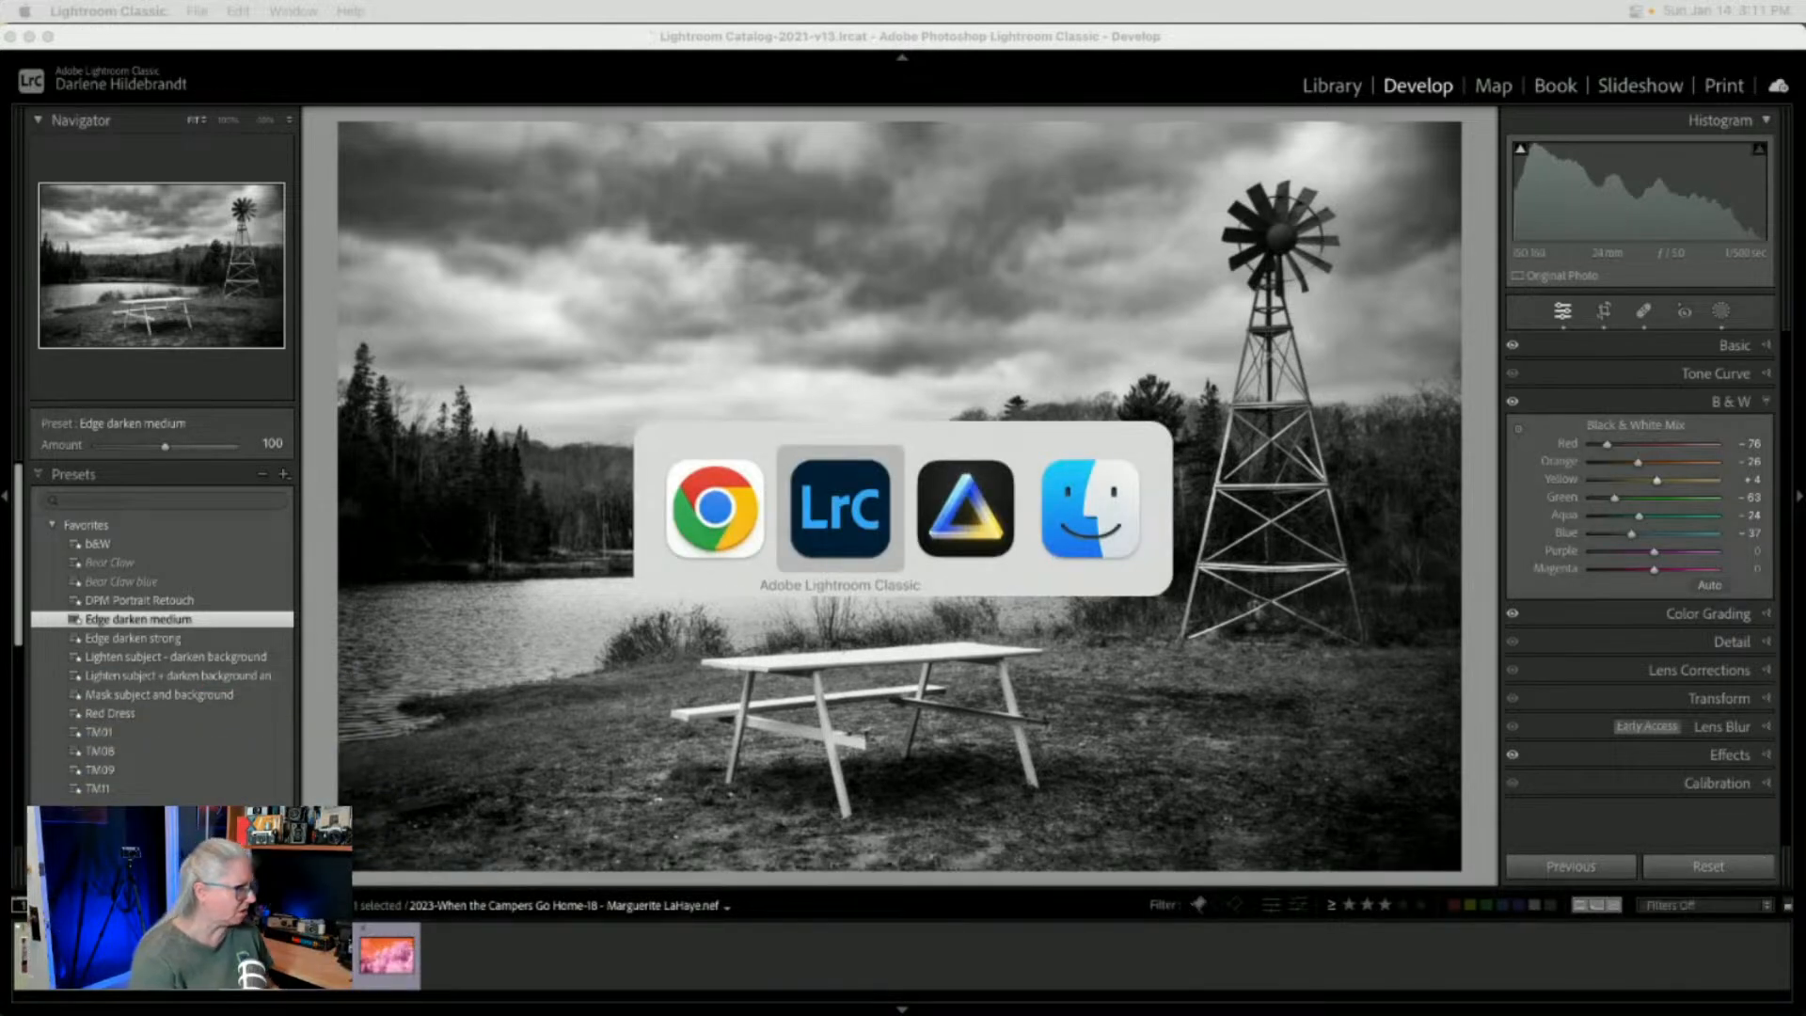
{"action": "key", "text": "super+Tab"}
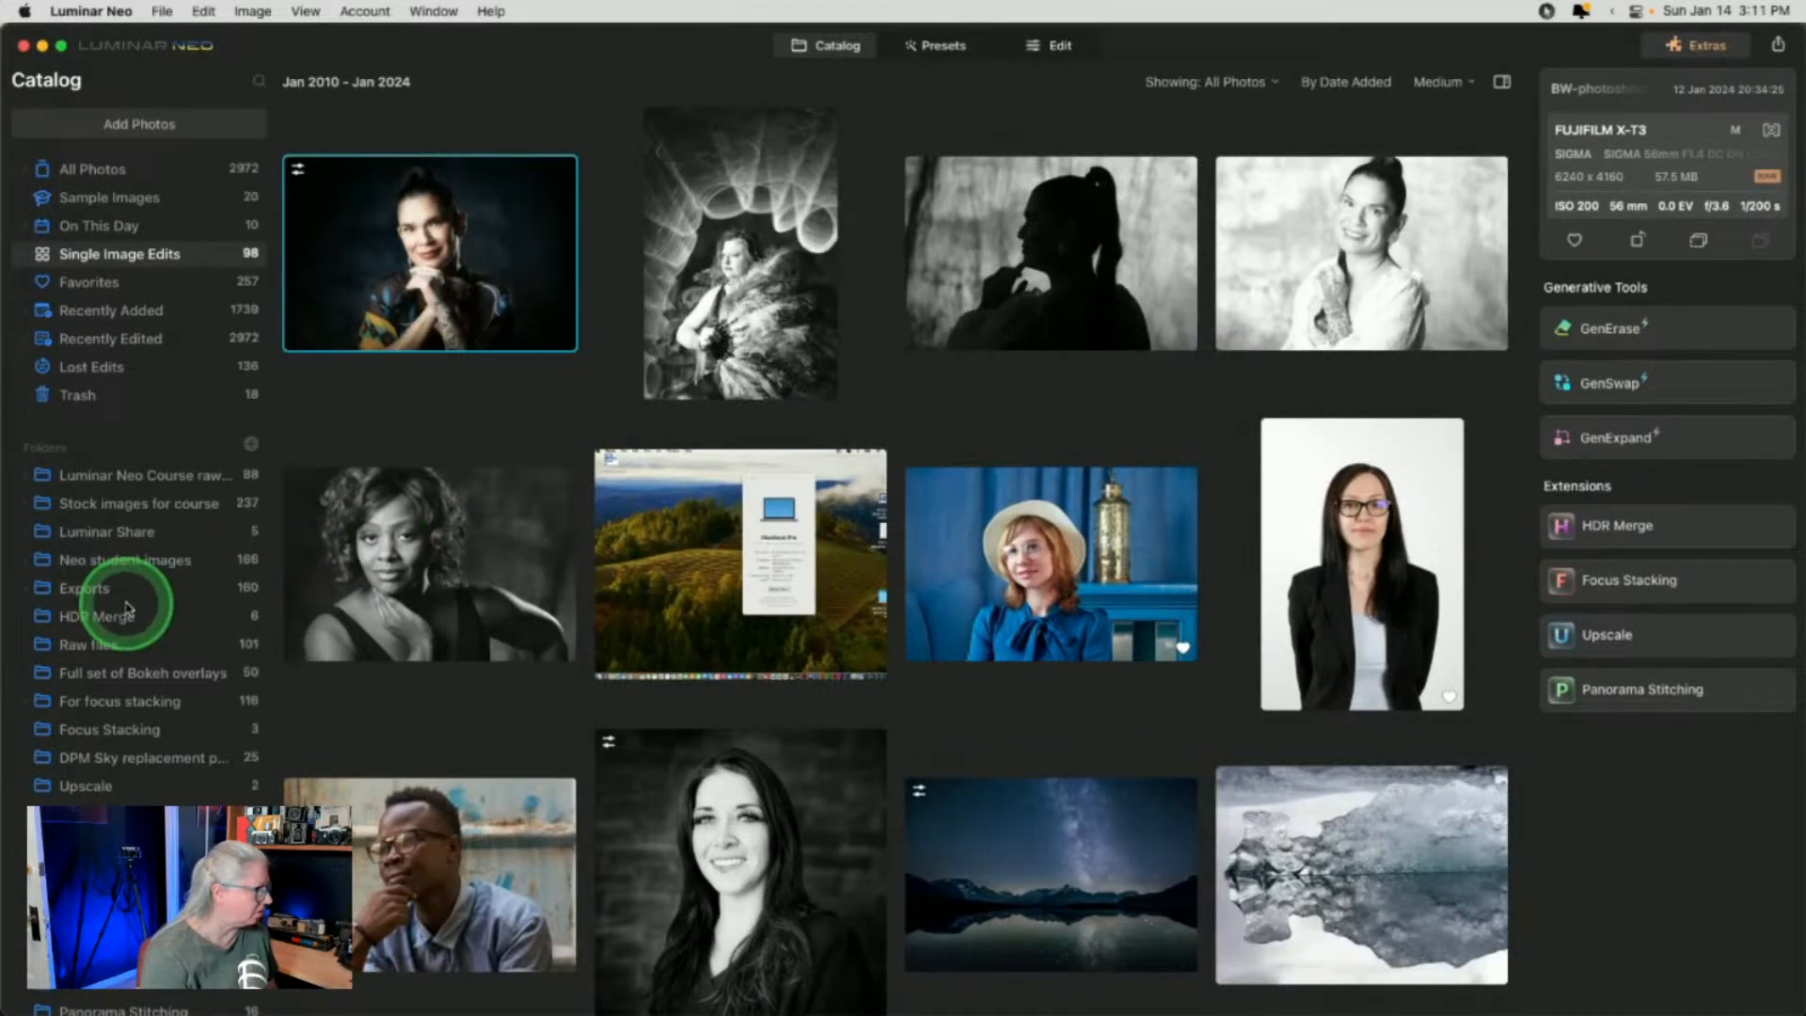
{"action": "scroll", "coordinate": [132, 522], "scroll_direction": "down", "scroll_amount": 2}
{"action": "scroll", "coordinate": [132, 524], "scroll_direction": "down", "scroll_amount": 10}
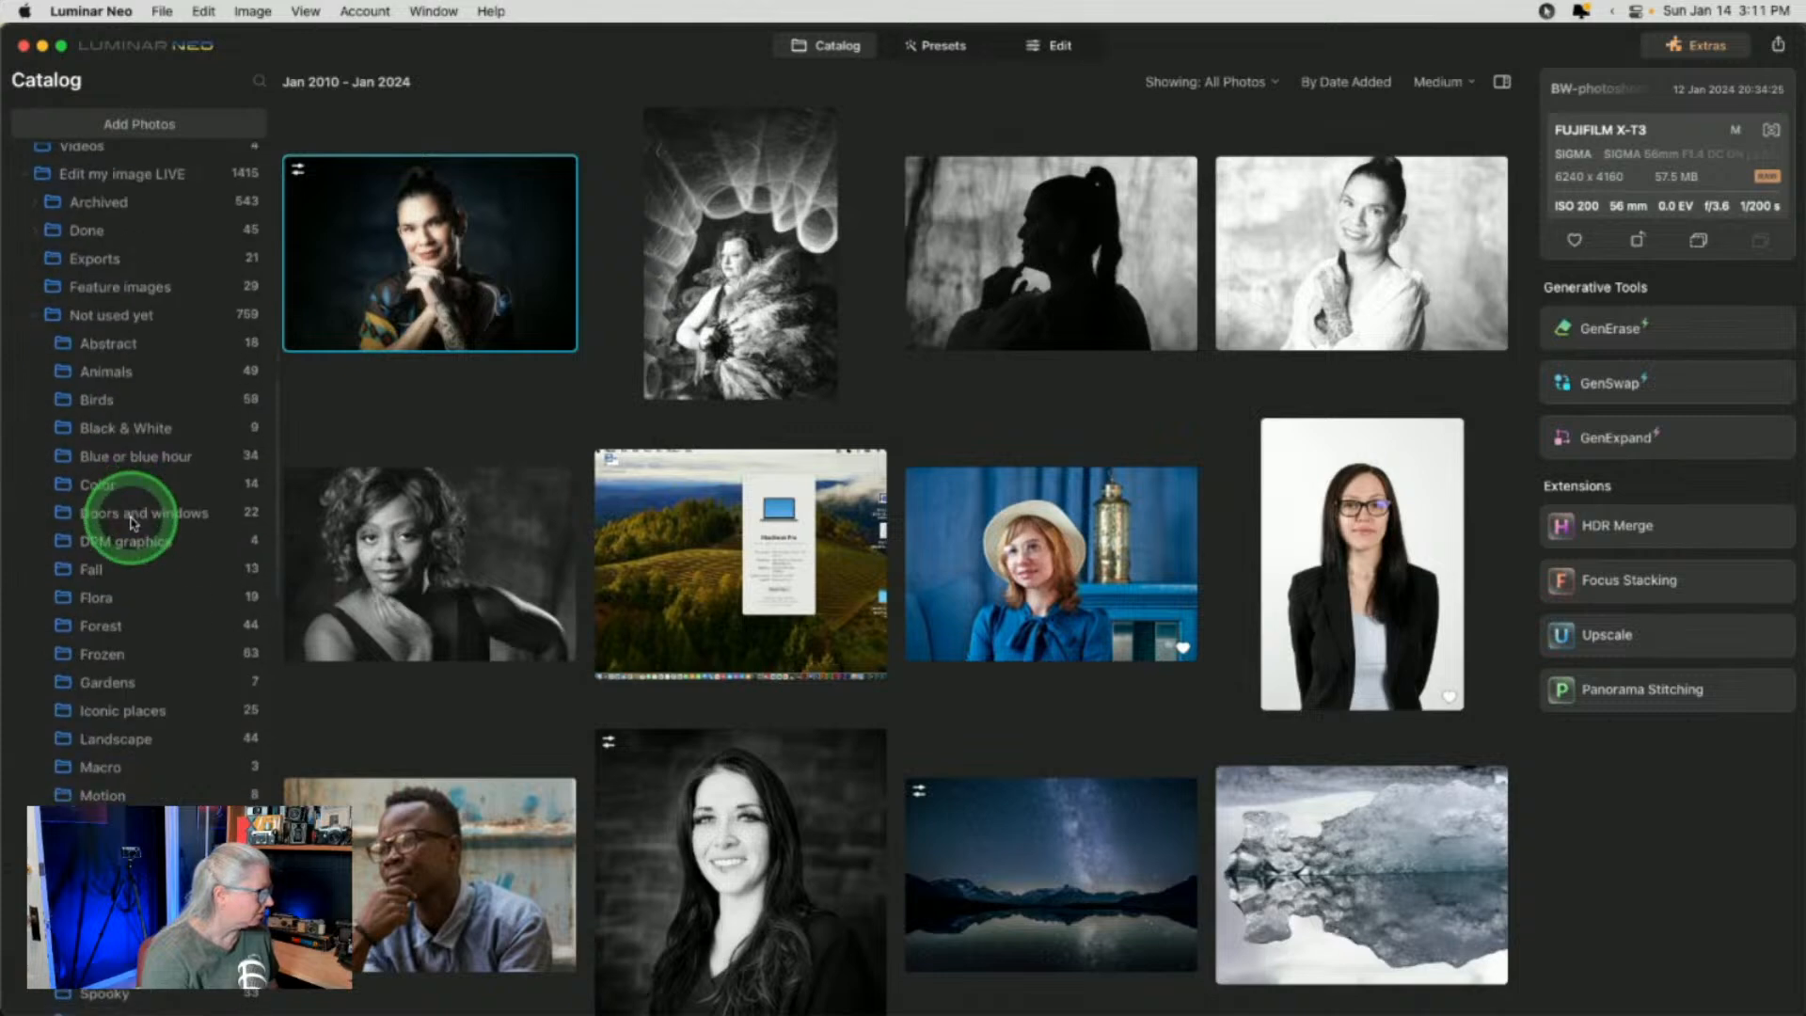
{"action": "left_click", "coordinate": [104, 428]}
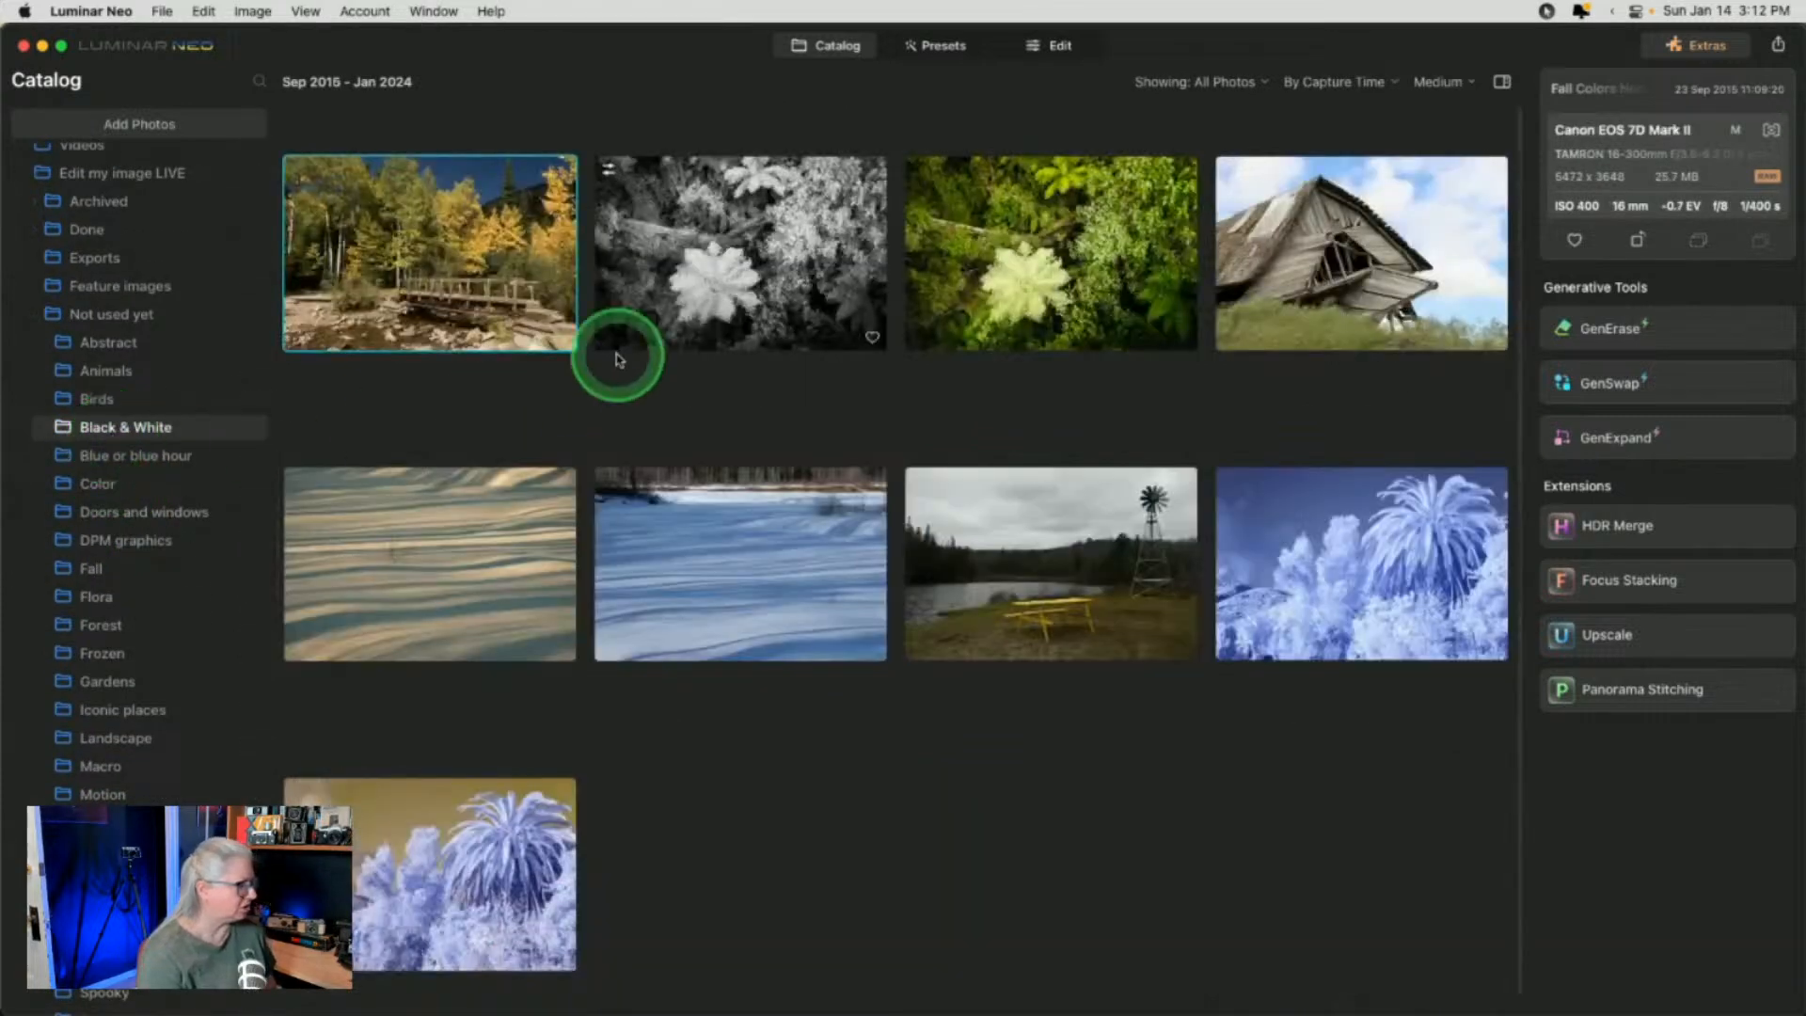
{"action": "left_click", "coordinate": [1084, 555]}
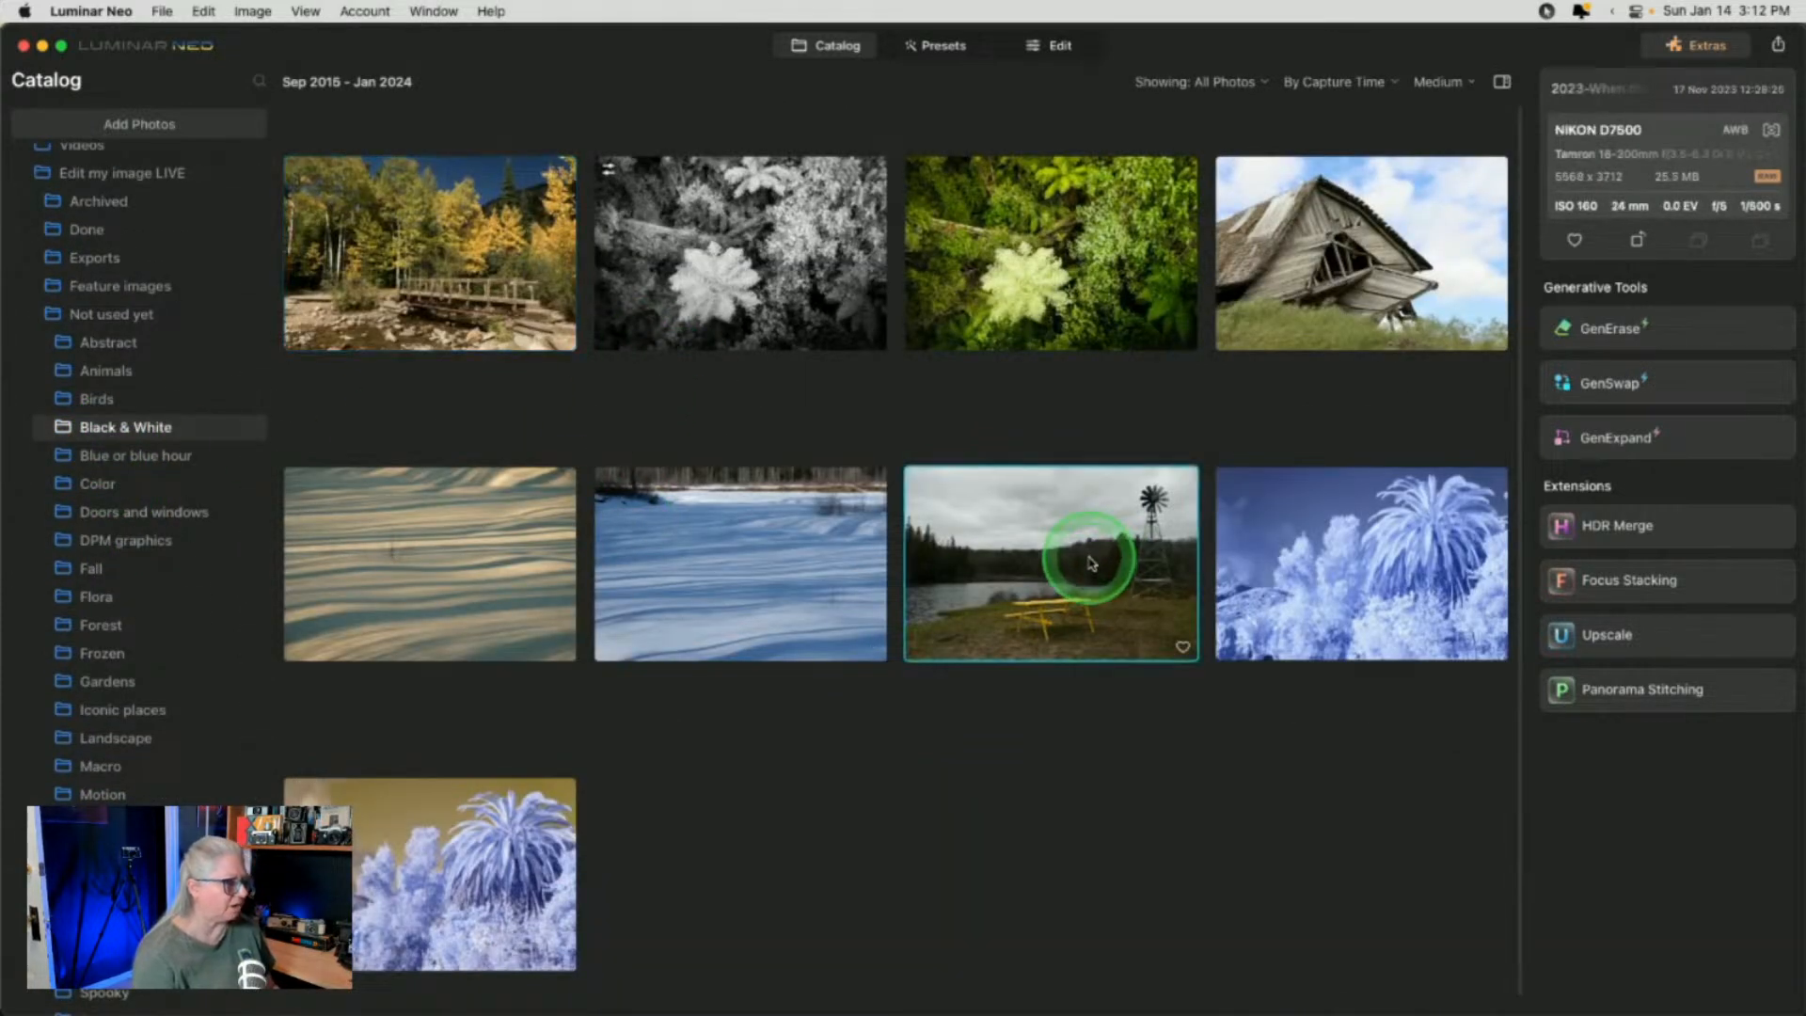
{"action": "left_click", "coordinate": [1046, 48]}
{"action": "left_click", "coordinate": [1499, 548]}
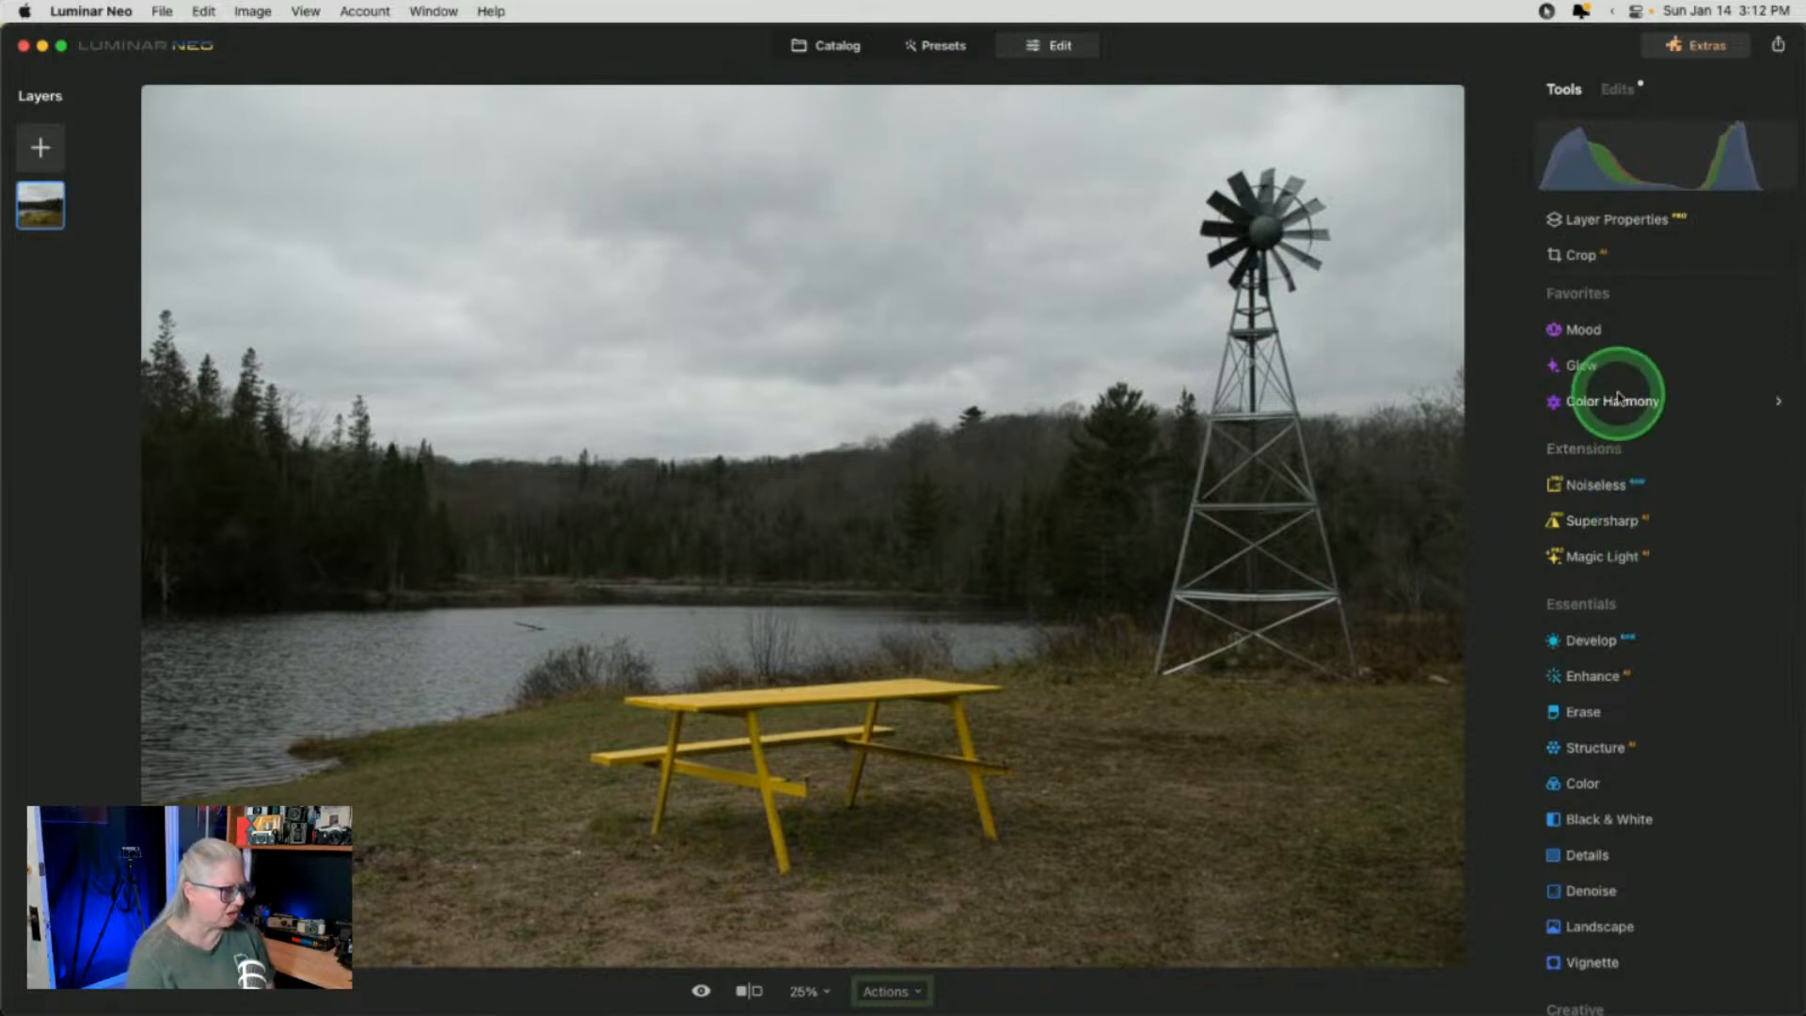
Apply Supercontrast with Midtones Contrast 0, Shadows Contrast 44 and Shadows Balance 18
{"action": "scroll", "coordinate": [1620, 401], "scroll_direction": "down", "scroll_amount": 7}
{"action": "scroll", "coordinate": [1620, 401], "scroll_direction": "down", "scroll_amount": 2}
{"action": "left_click", "coordinate": [1590, 918]}
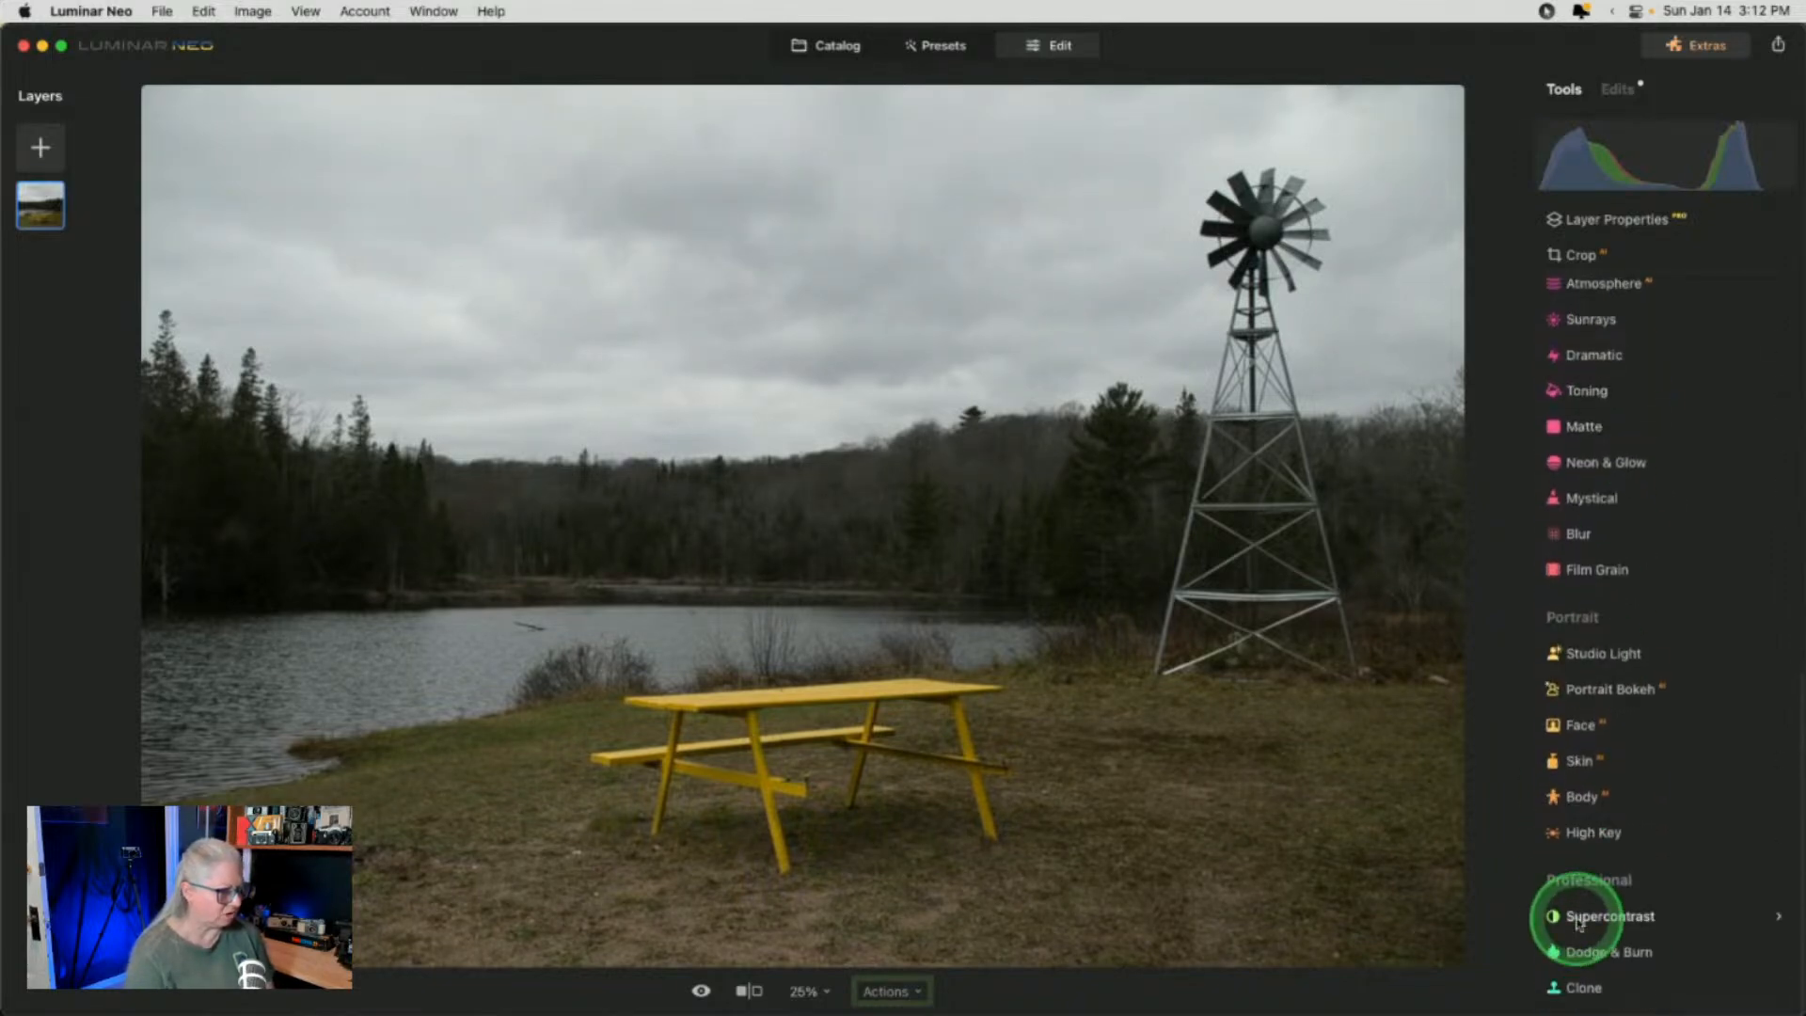
{"action": "left_click_drag", "start_coordinate": [1572, 753], "coordinate": [1483, 750]}
{"action": "left_click_drag", "start_coordinate": [1621, 848], "coordinate": [1656, 827]}
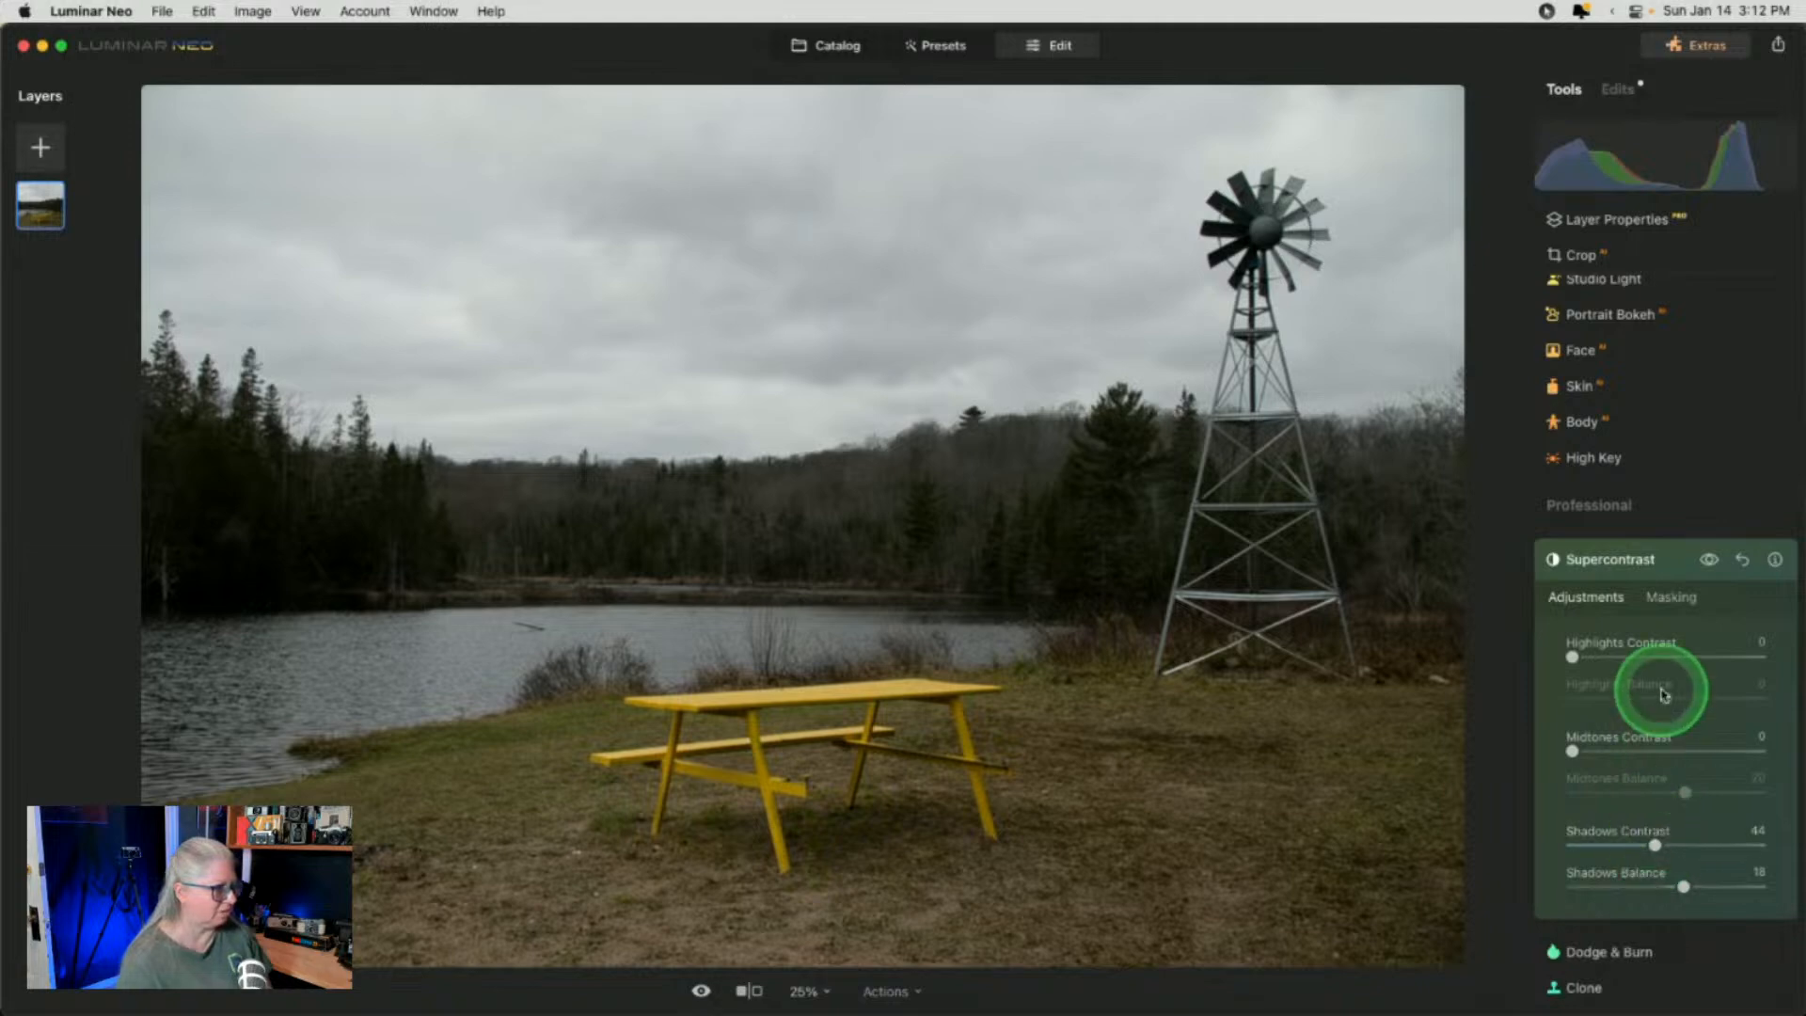
Reset all Supercontrast adjustments on the picnic table photo and switch back to Lightroom Classic
{"action": "left_click", "coordinate": [1710, 559]}
{"action": "left_click", "coordinate": [1742, 558]}
{"action": "left_click", "coordinate": [1222, 503]}
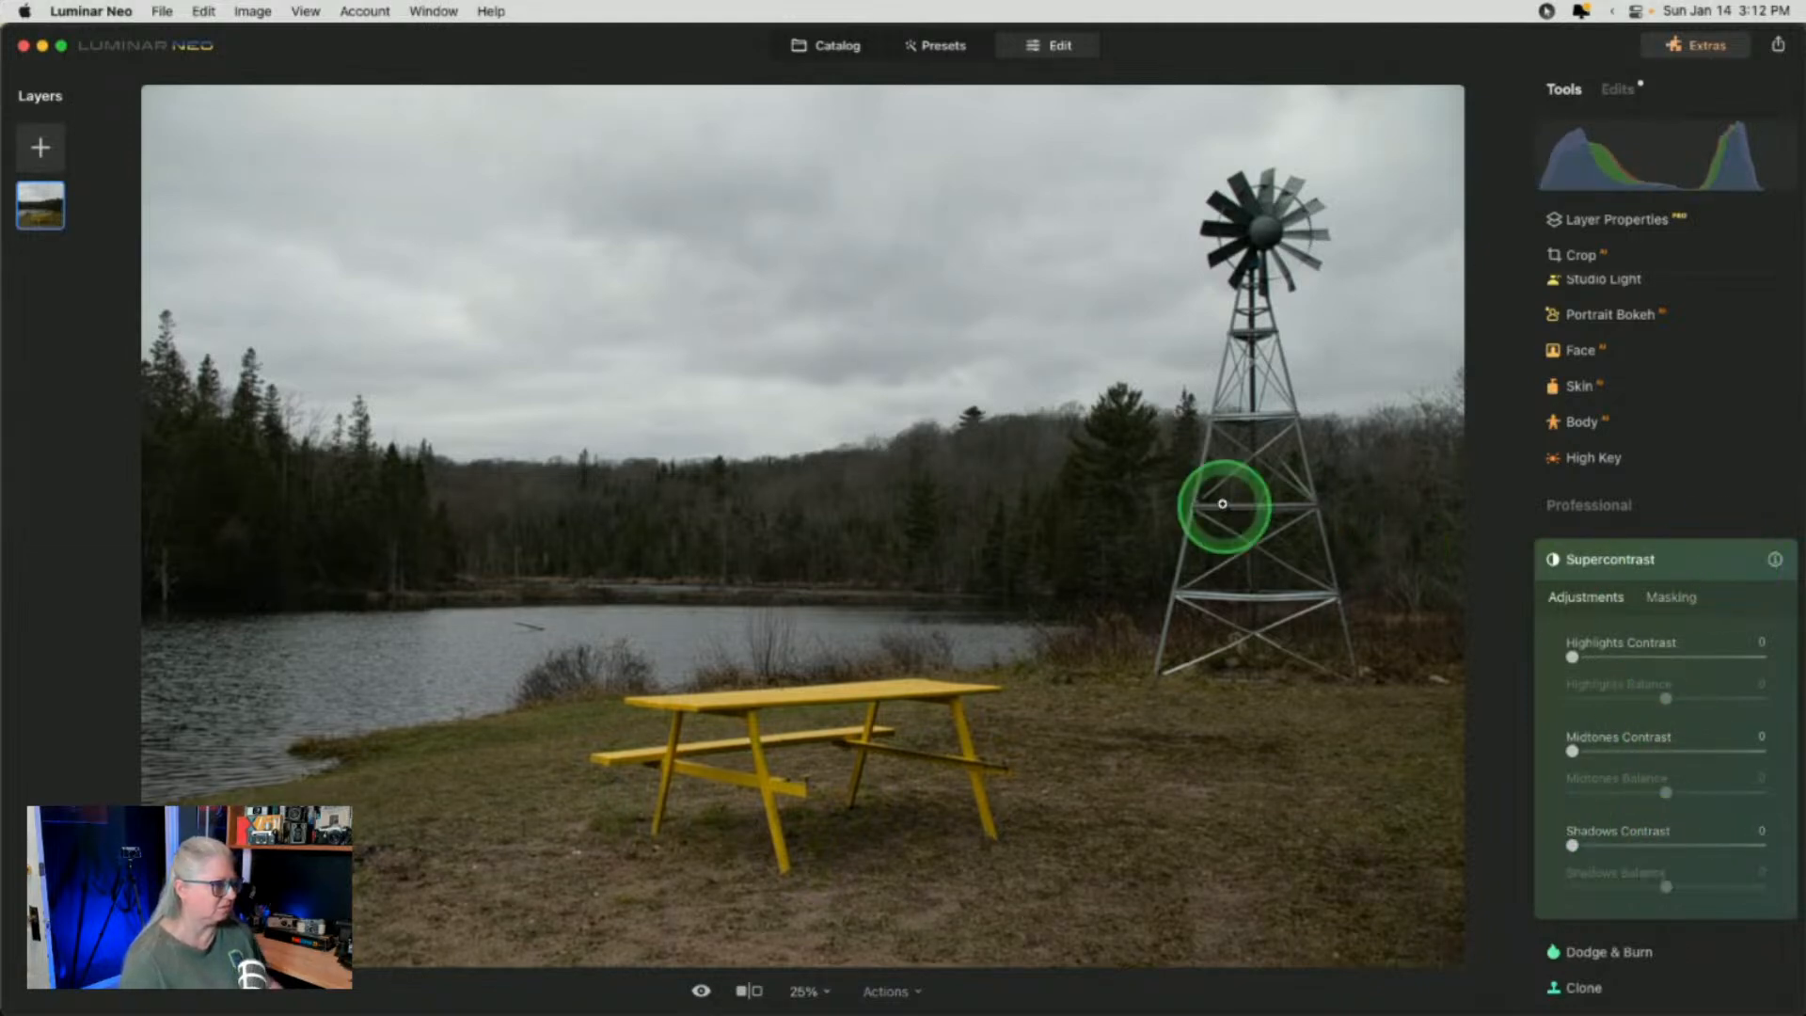
{"action": "key", "text": "super+Tab"}
{"action": "key", "text": "super+Tab"}
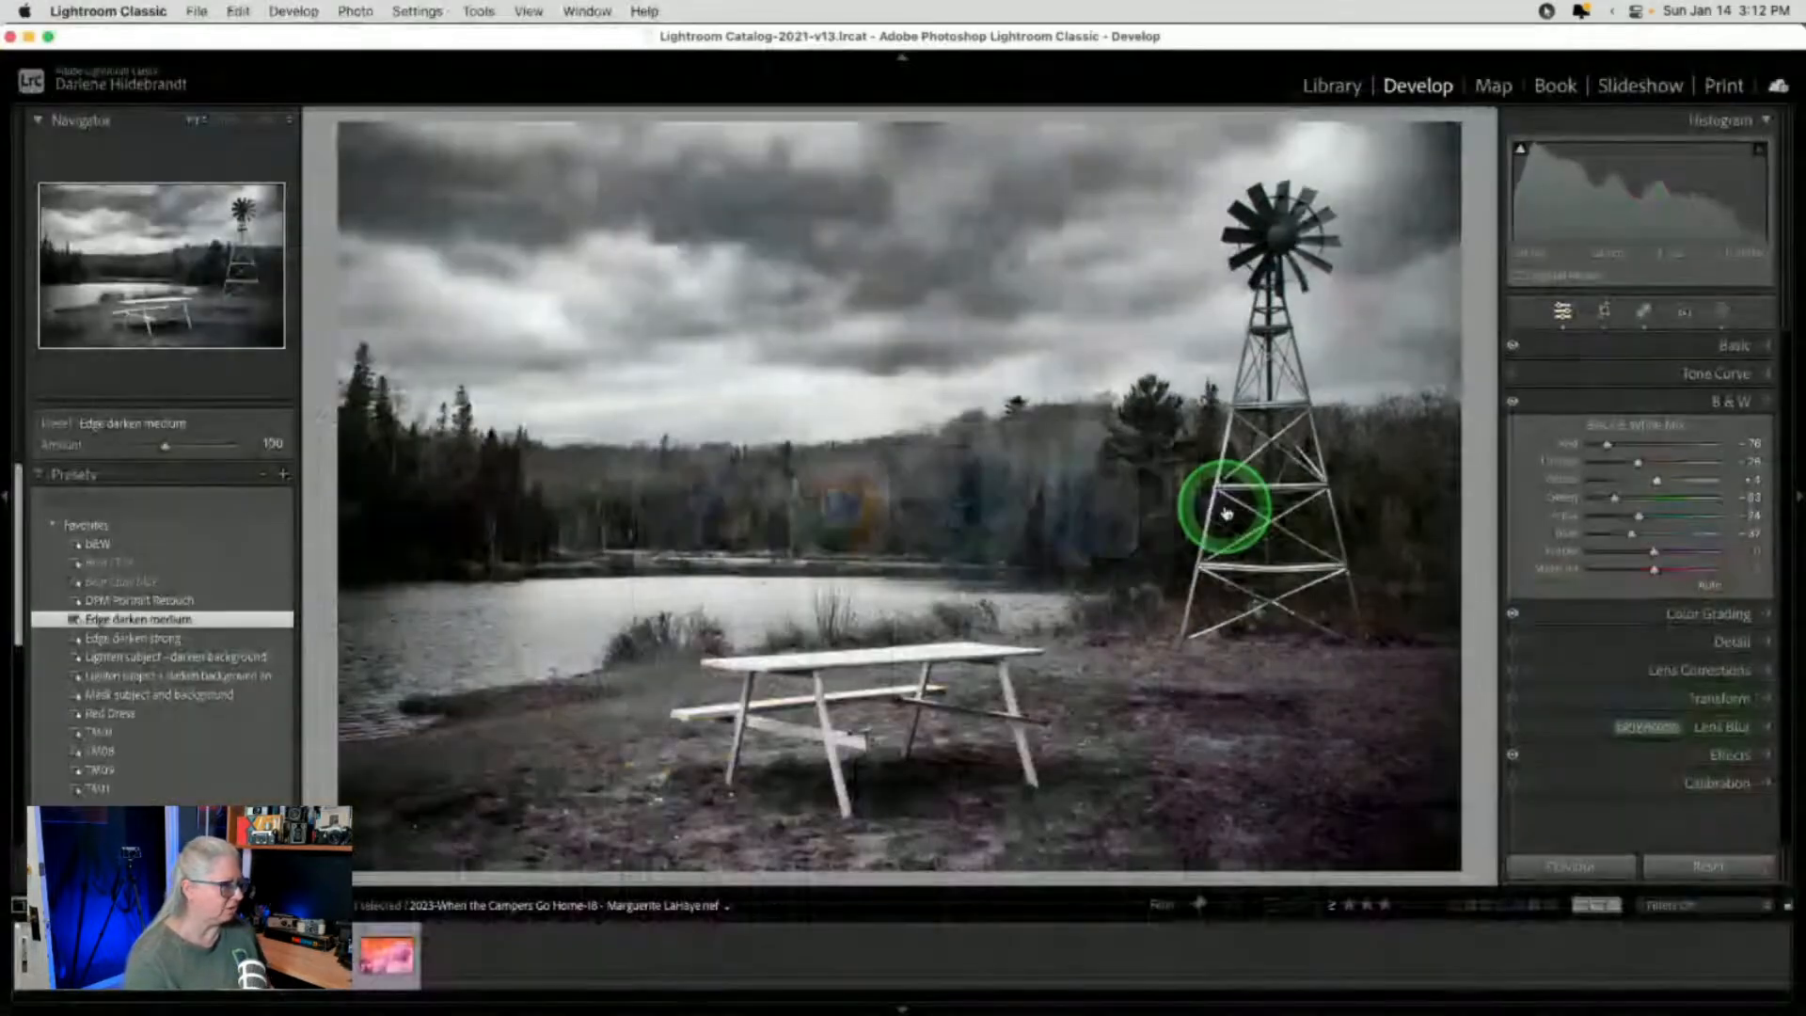
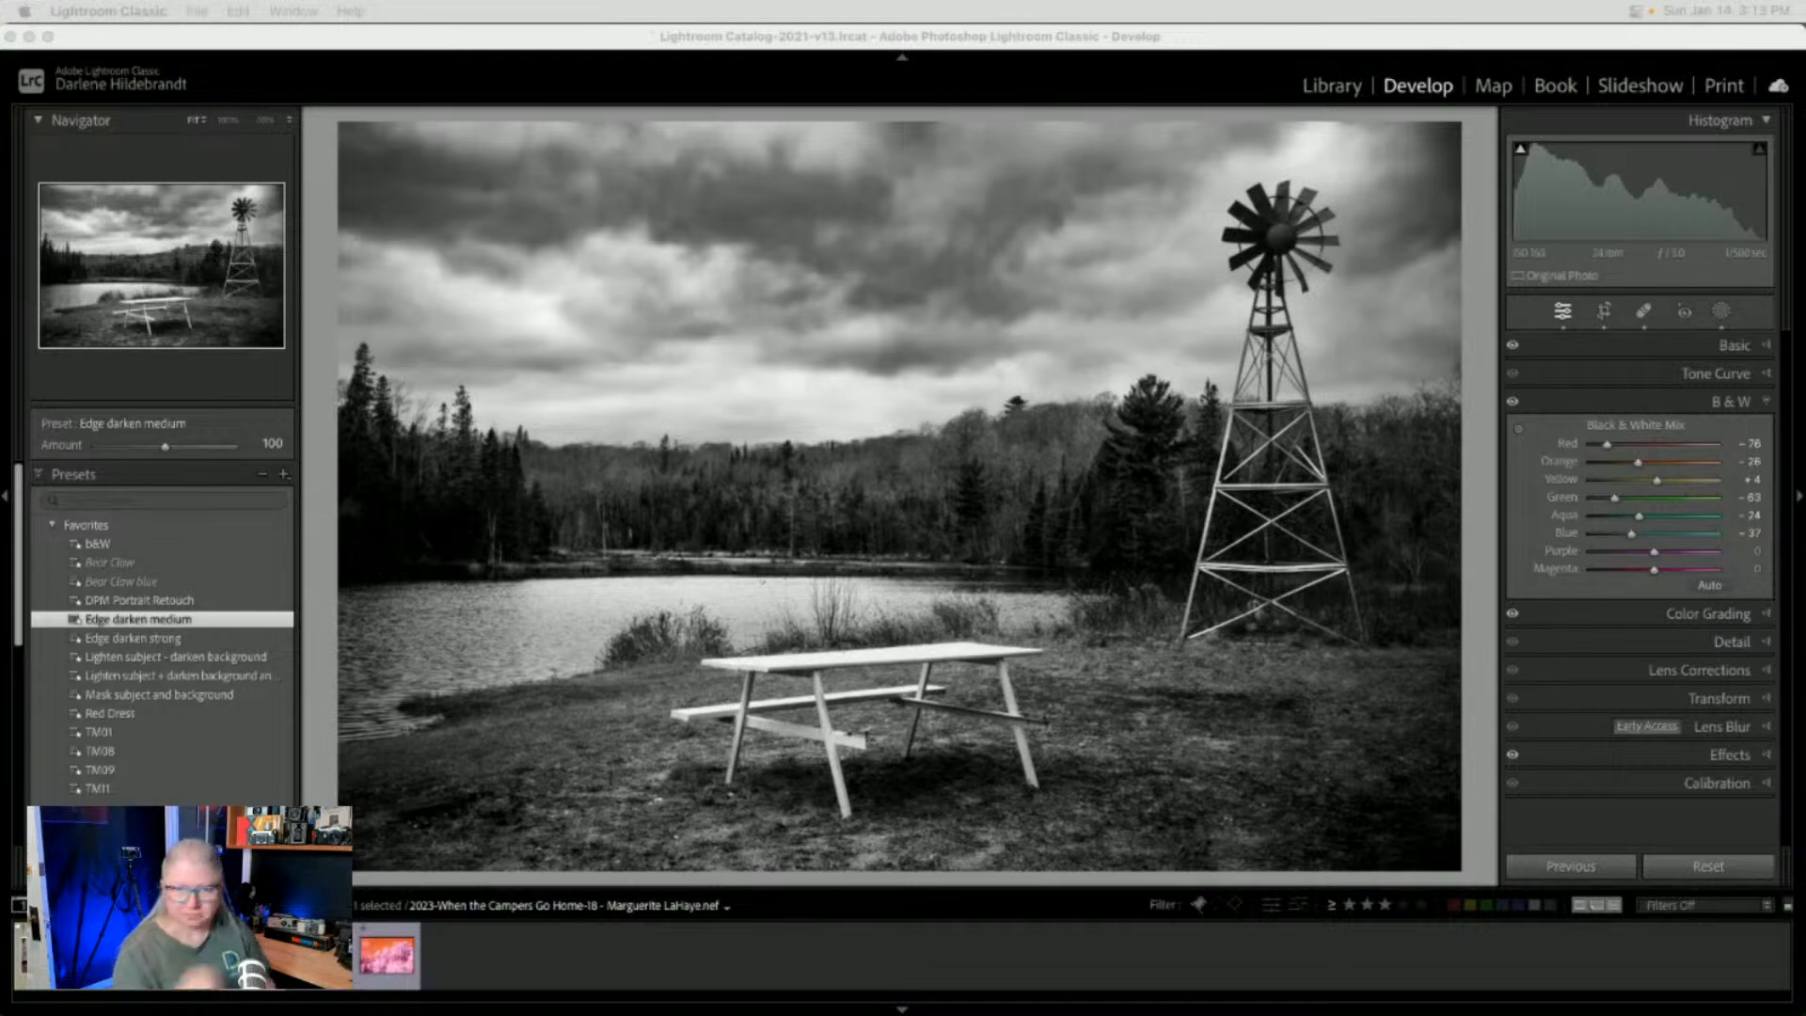
Switch to Chrome and open YouTube in a new tab beside the light painting article
{"action": "key", "text": "super+Tab"}
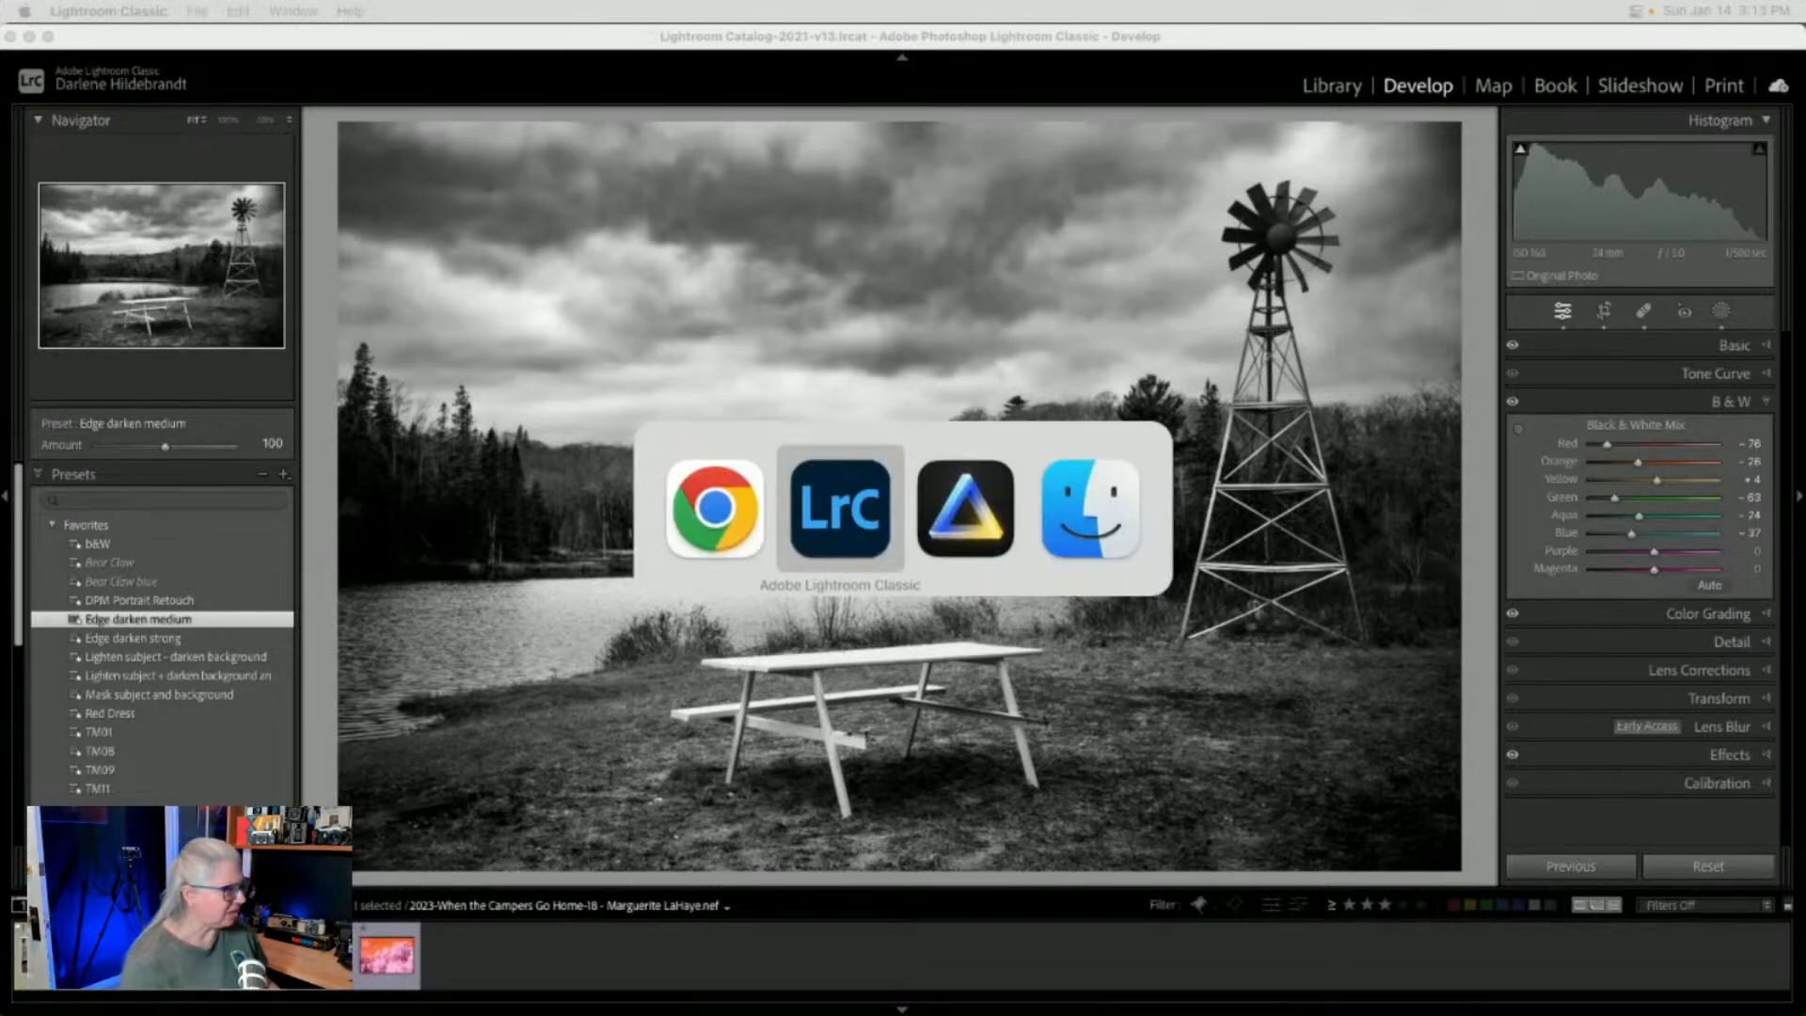
{"action": "key", "text": "super+Tab"}
{"action": "key", "text": "super+Tab"}
{"action": "key", "text": "super+Tab"}
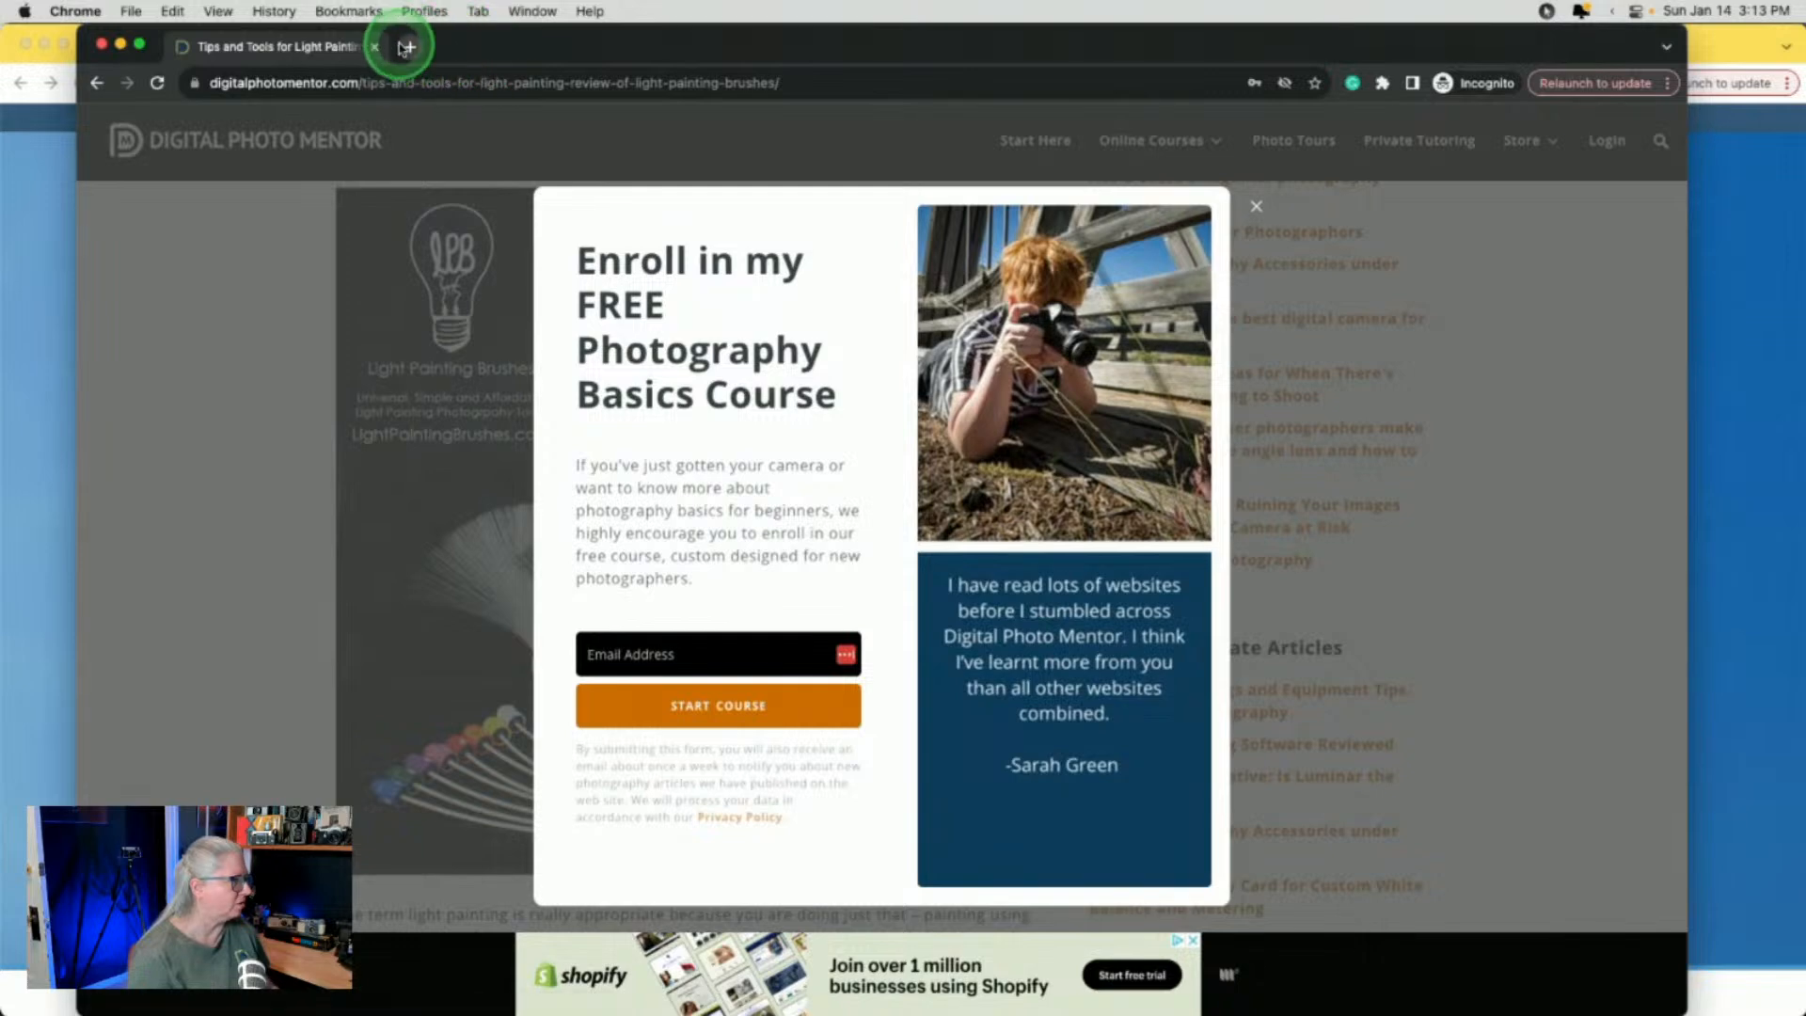
{"action": "left_click", "coordinate": [406, 47]}
{"action": "type", "text": "you"}
{"action": "key", "text": "Return"}
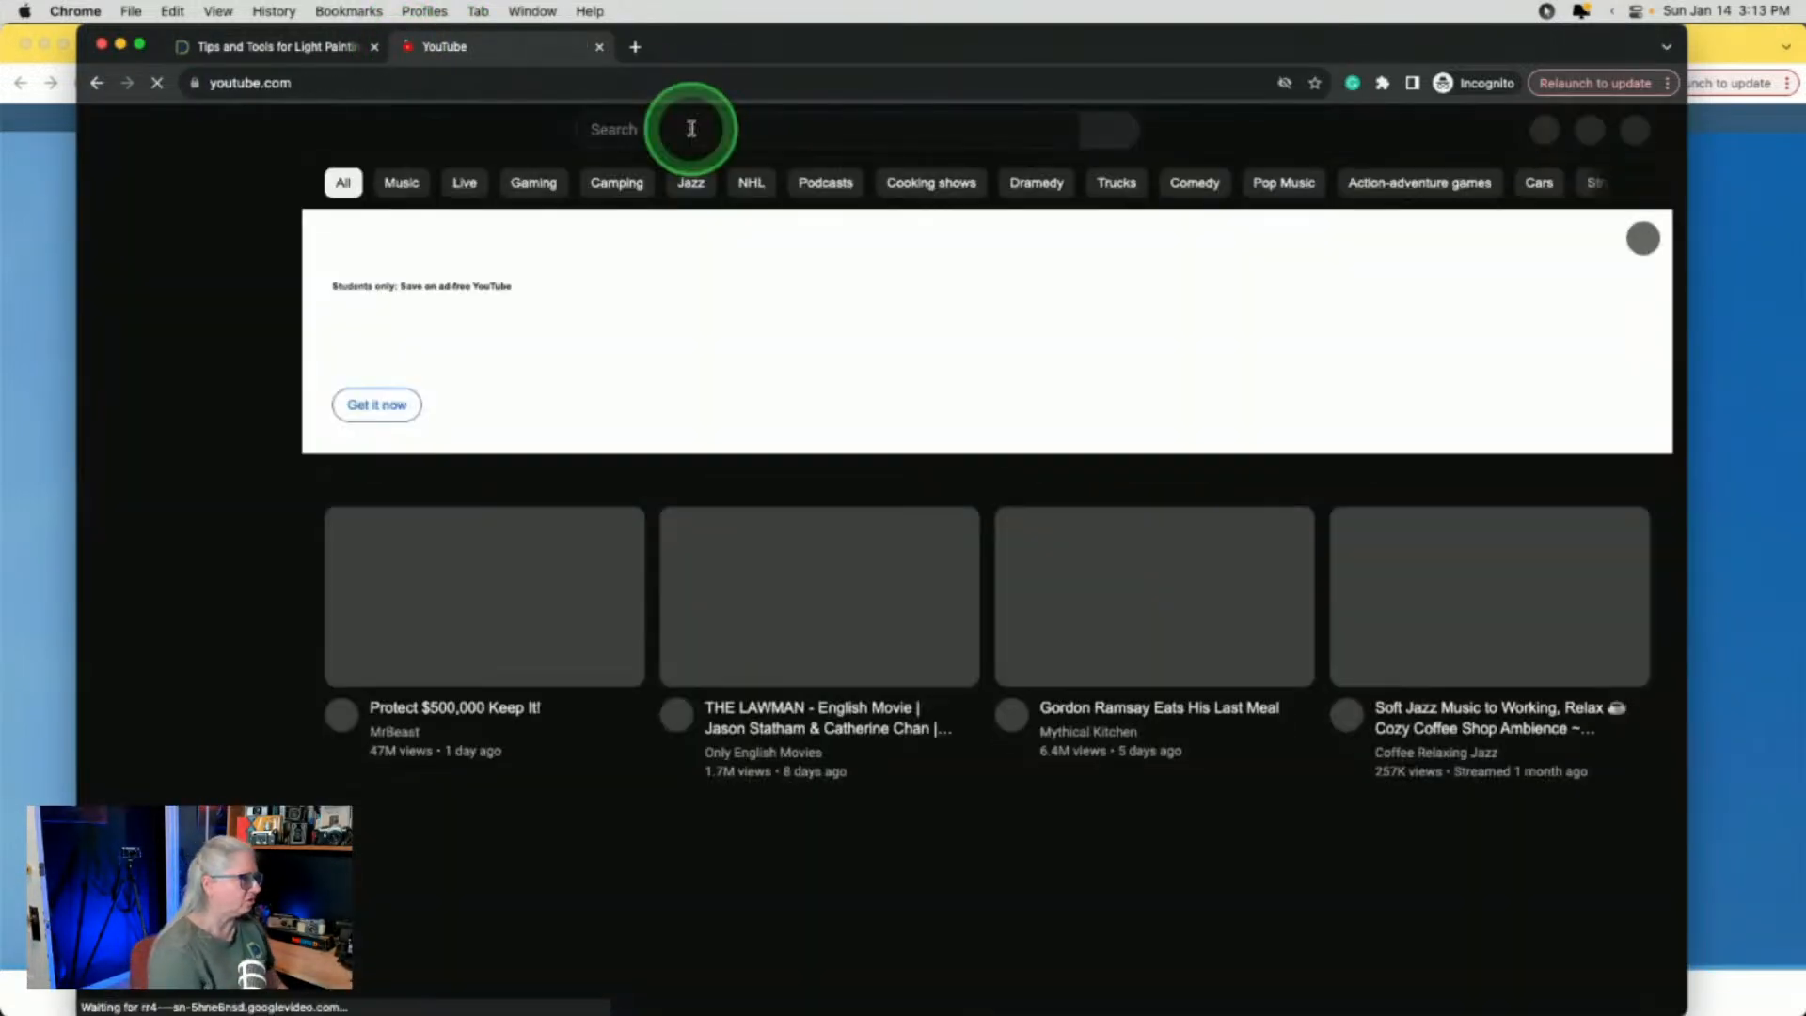
Search YouTube for light painting brushes and open the LightPaintingPhoto channel
{"action": "left_click", "coordinate": [689, 127]}
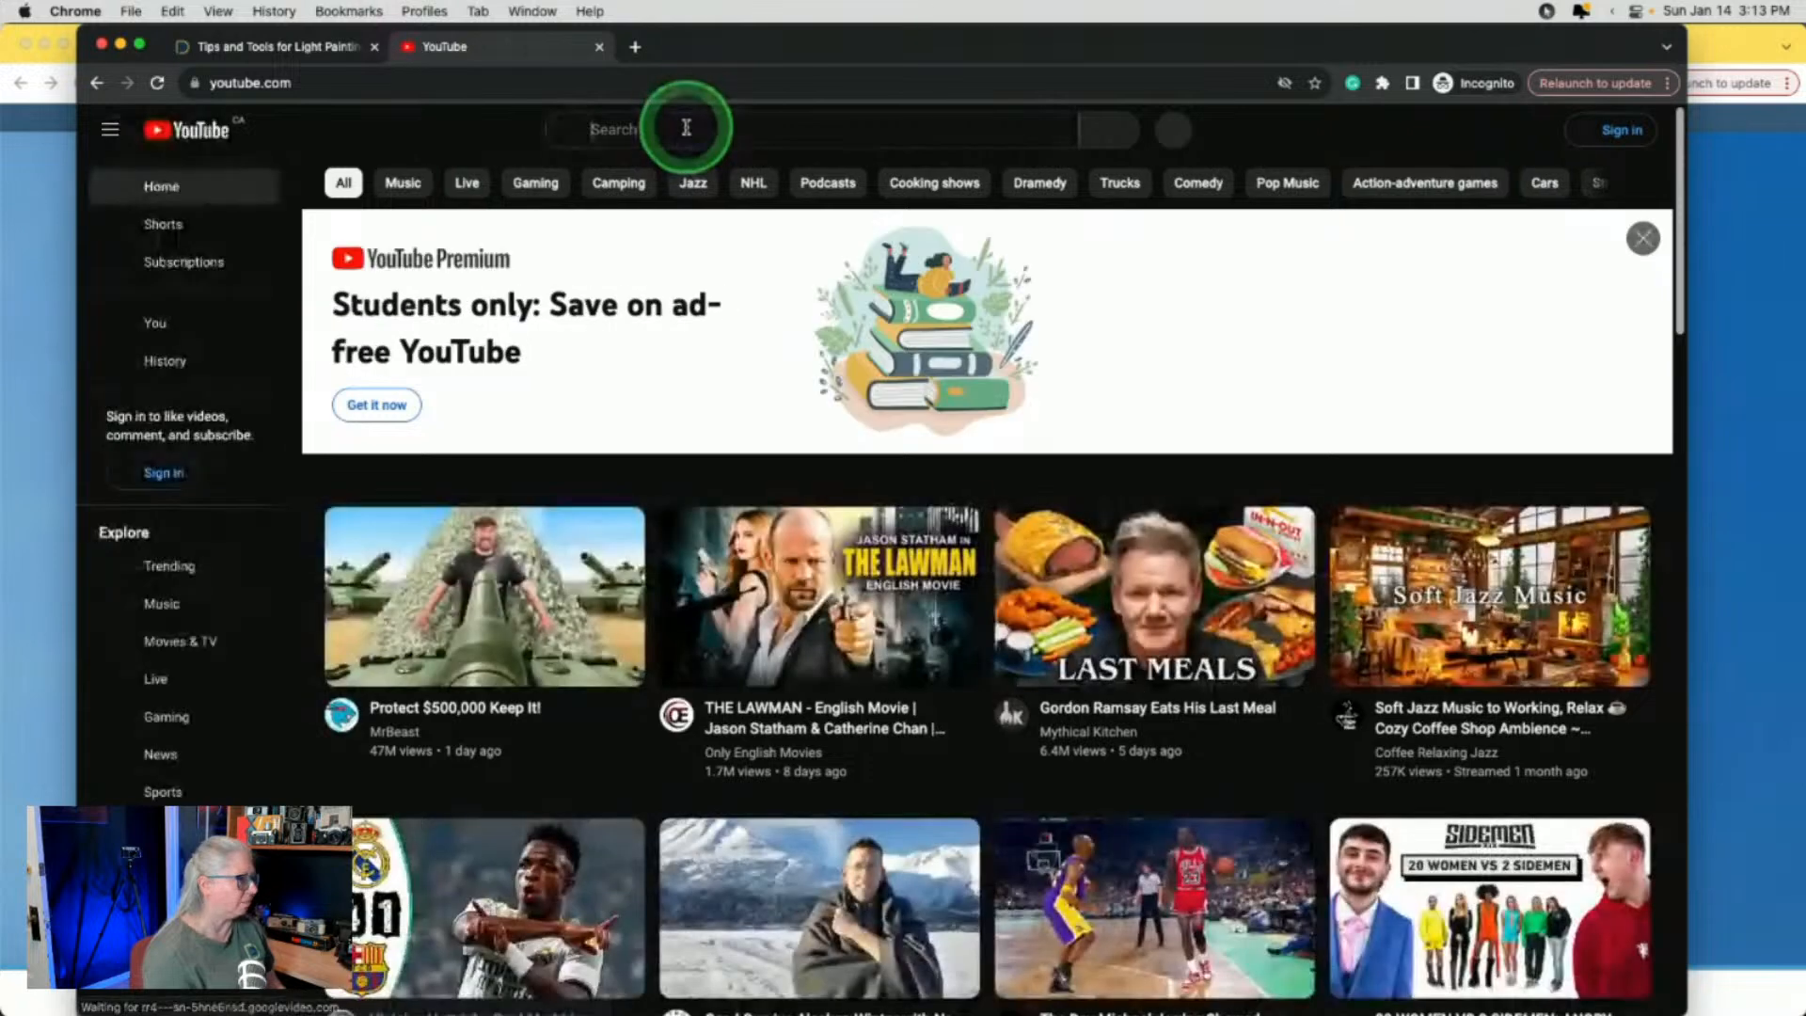
{"action": "type", "text": "light"}
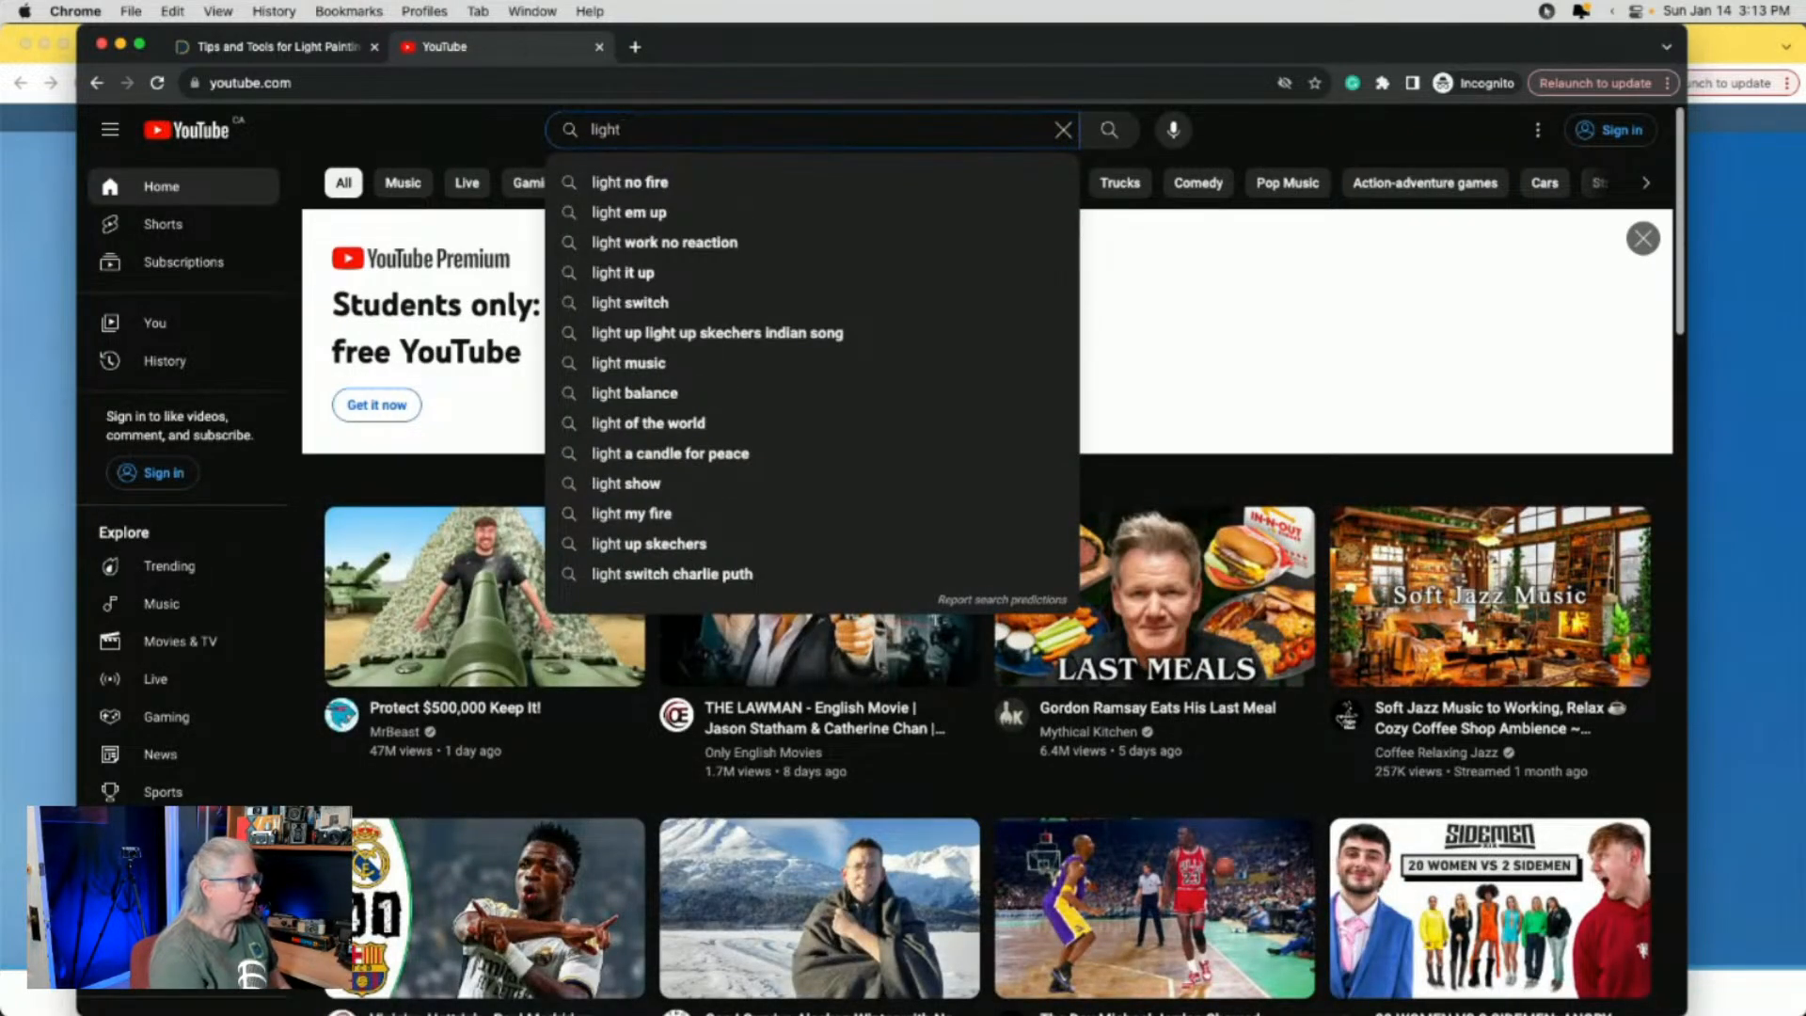
{"action": "type", "text": " painting brushes"}
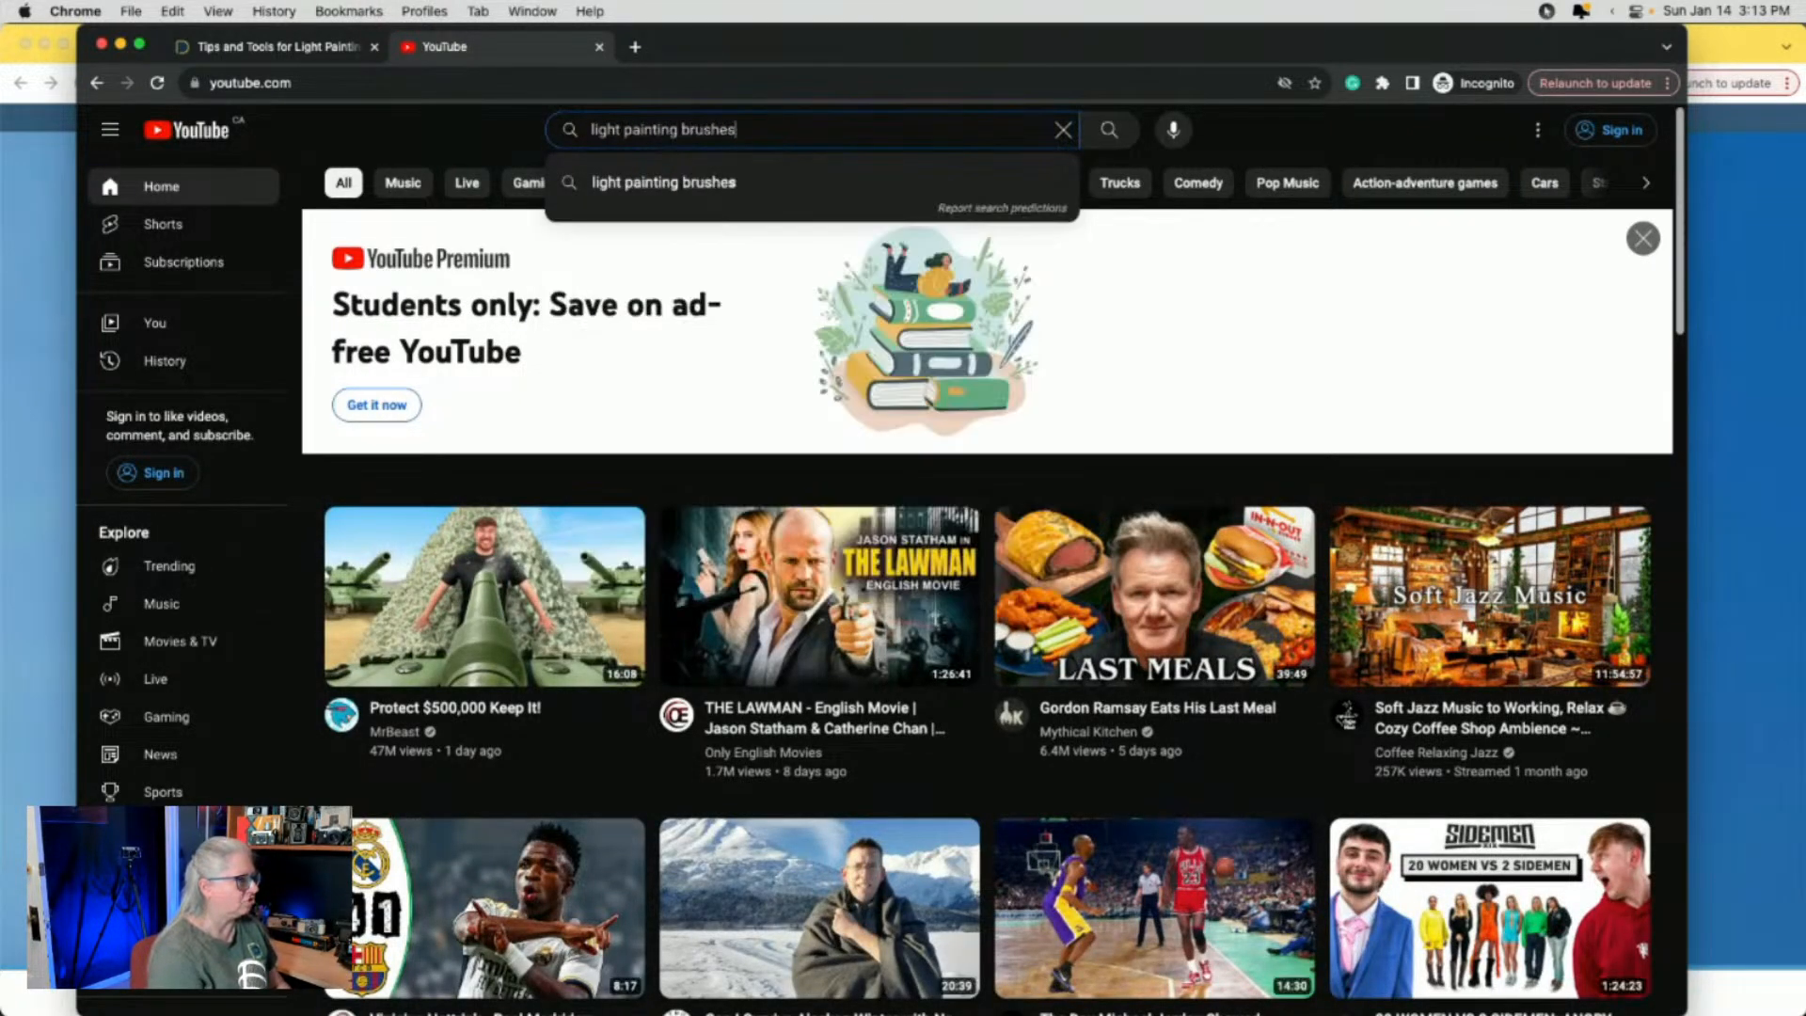
{"action": "key", "text": "Return"}
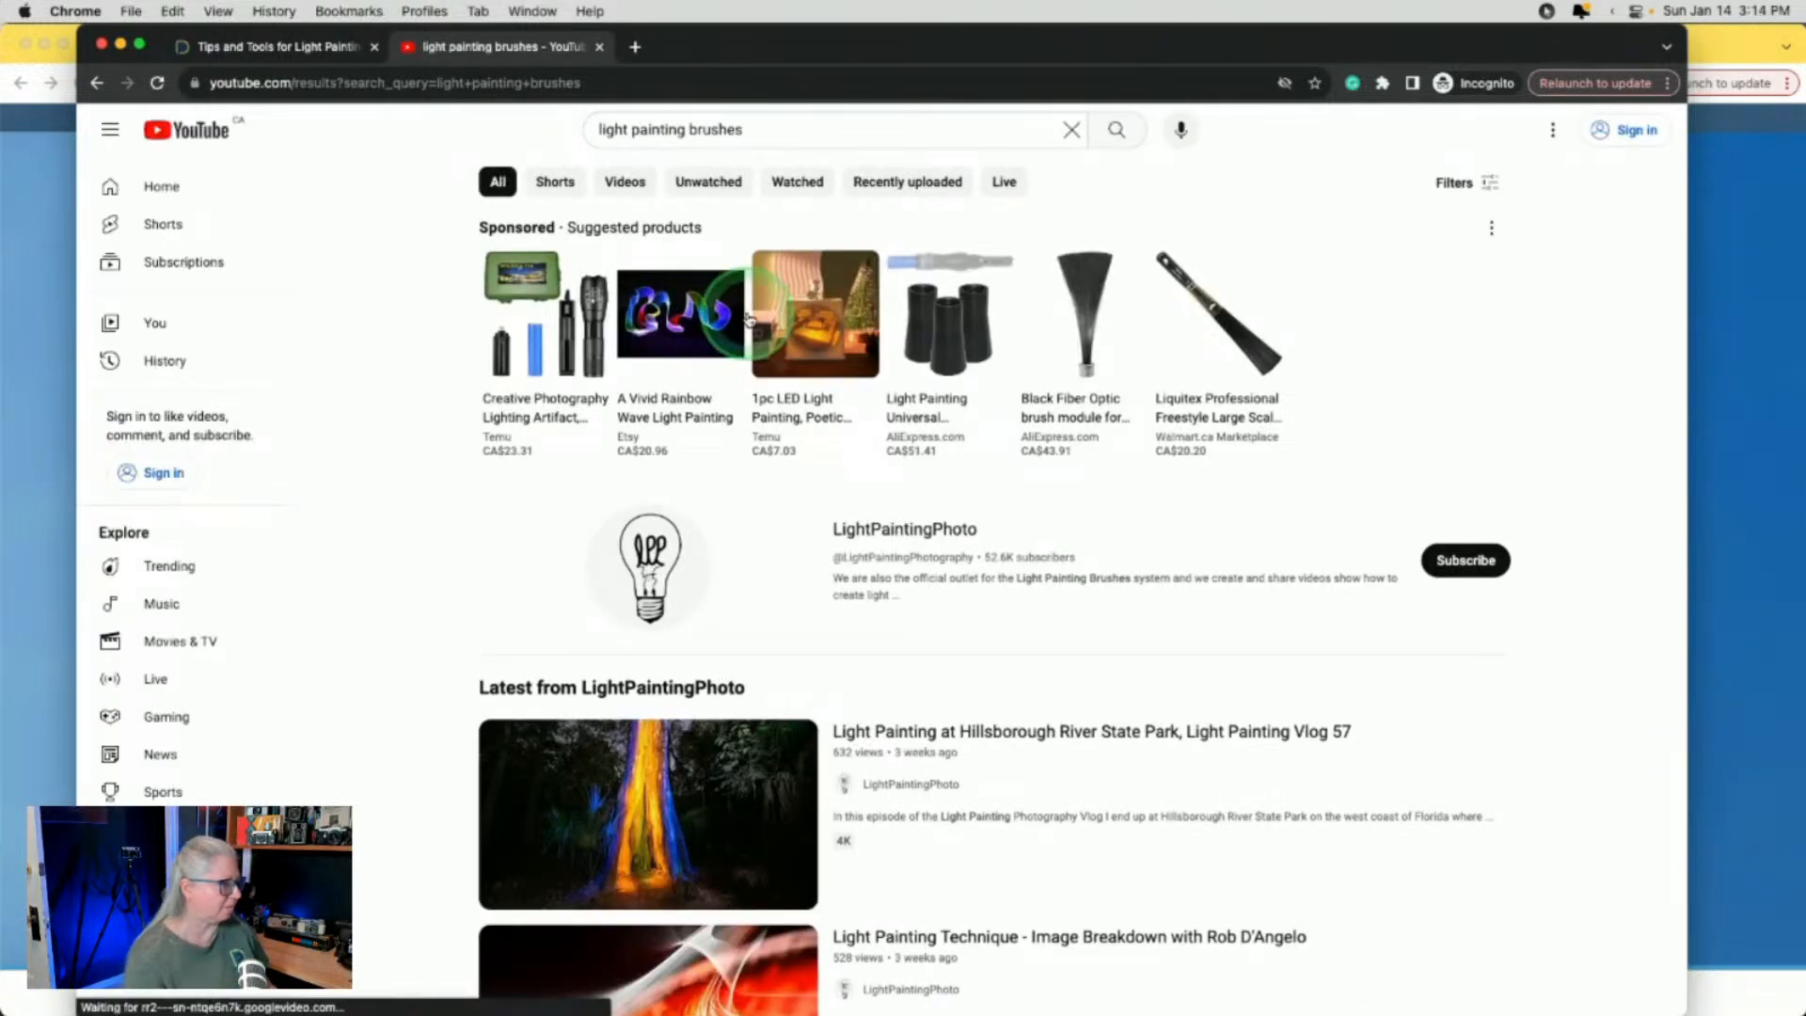
{"action": "left_click", "coordinate": [870, 529]}
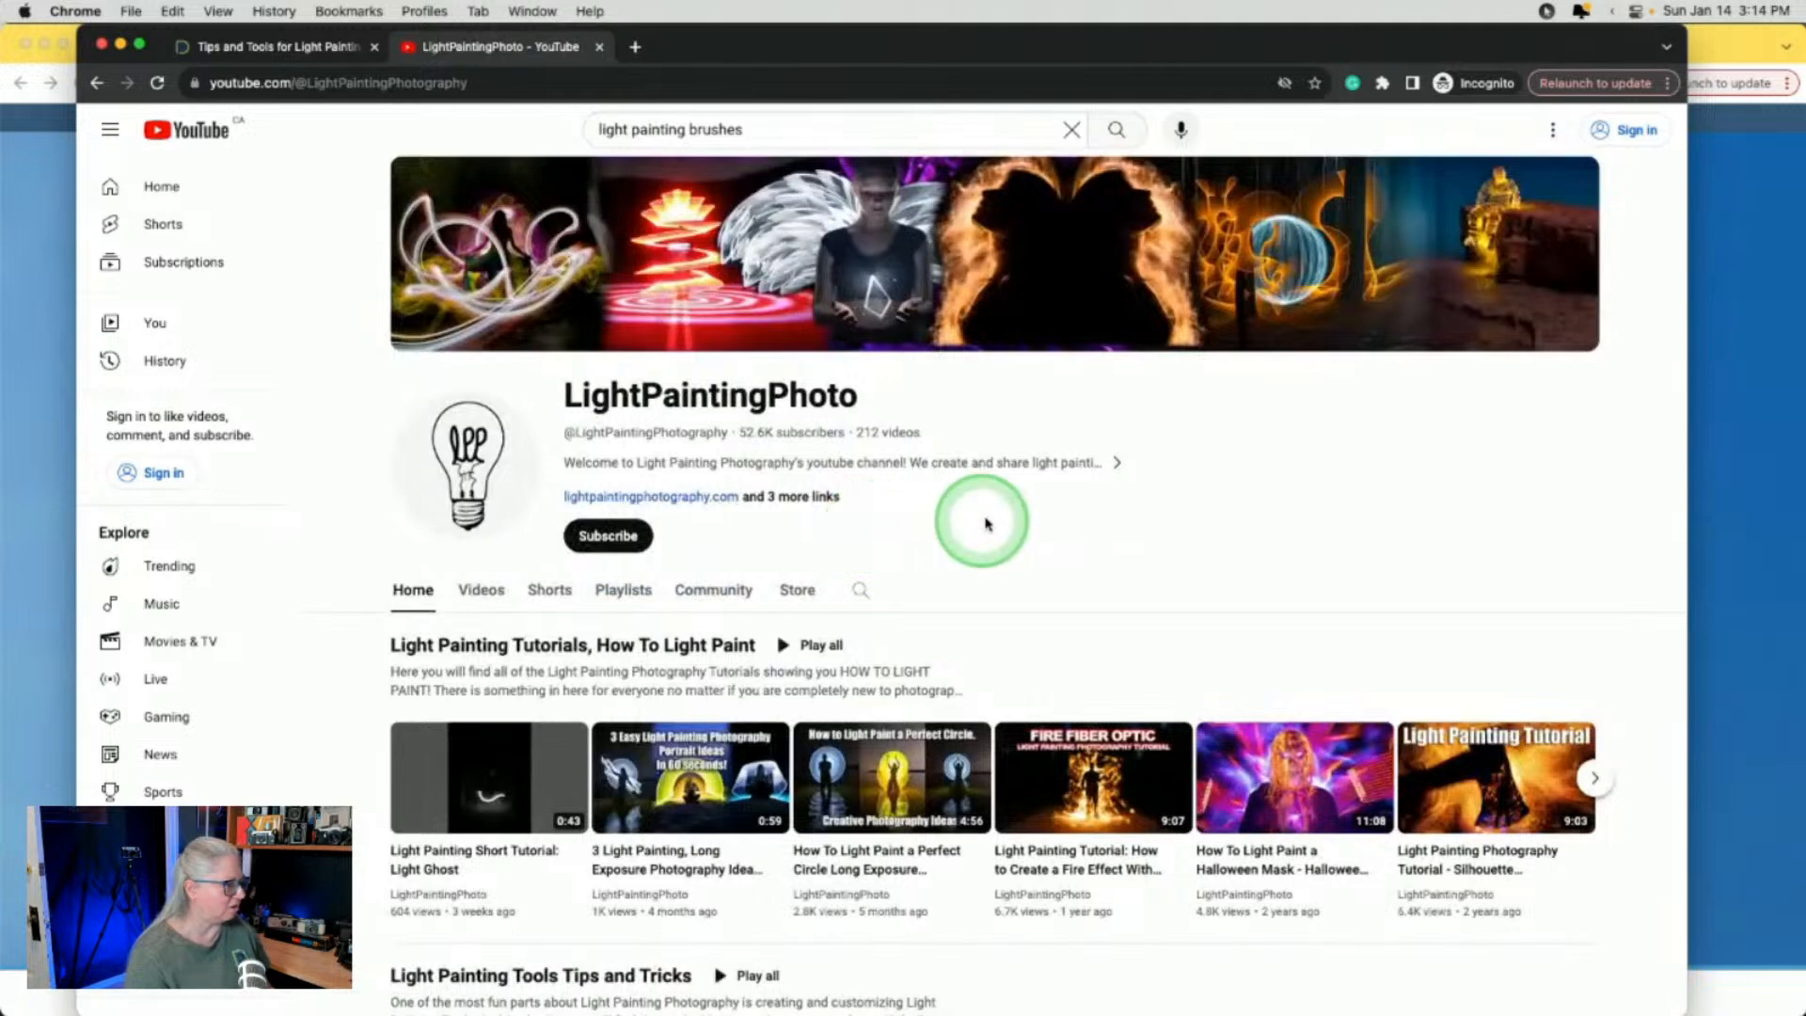
Search YouTube for jason paige and look over the listed channel and videos
{"action": "left_click", "coordinate": [632, 129]}
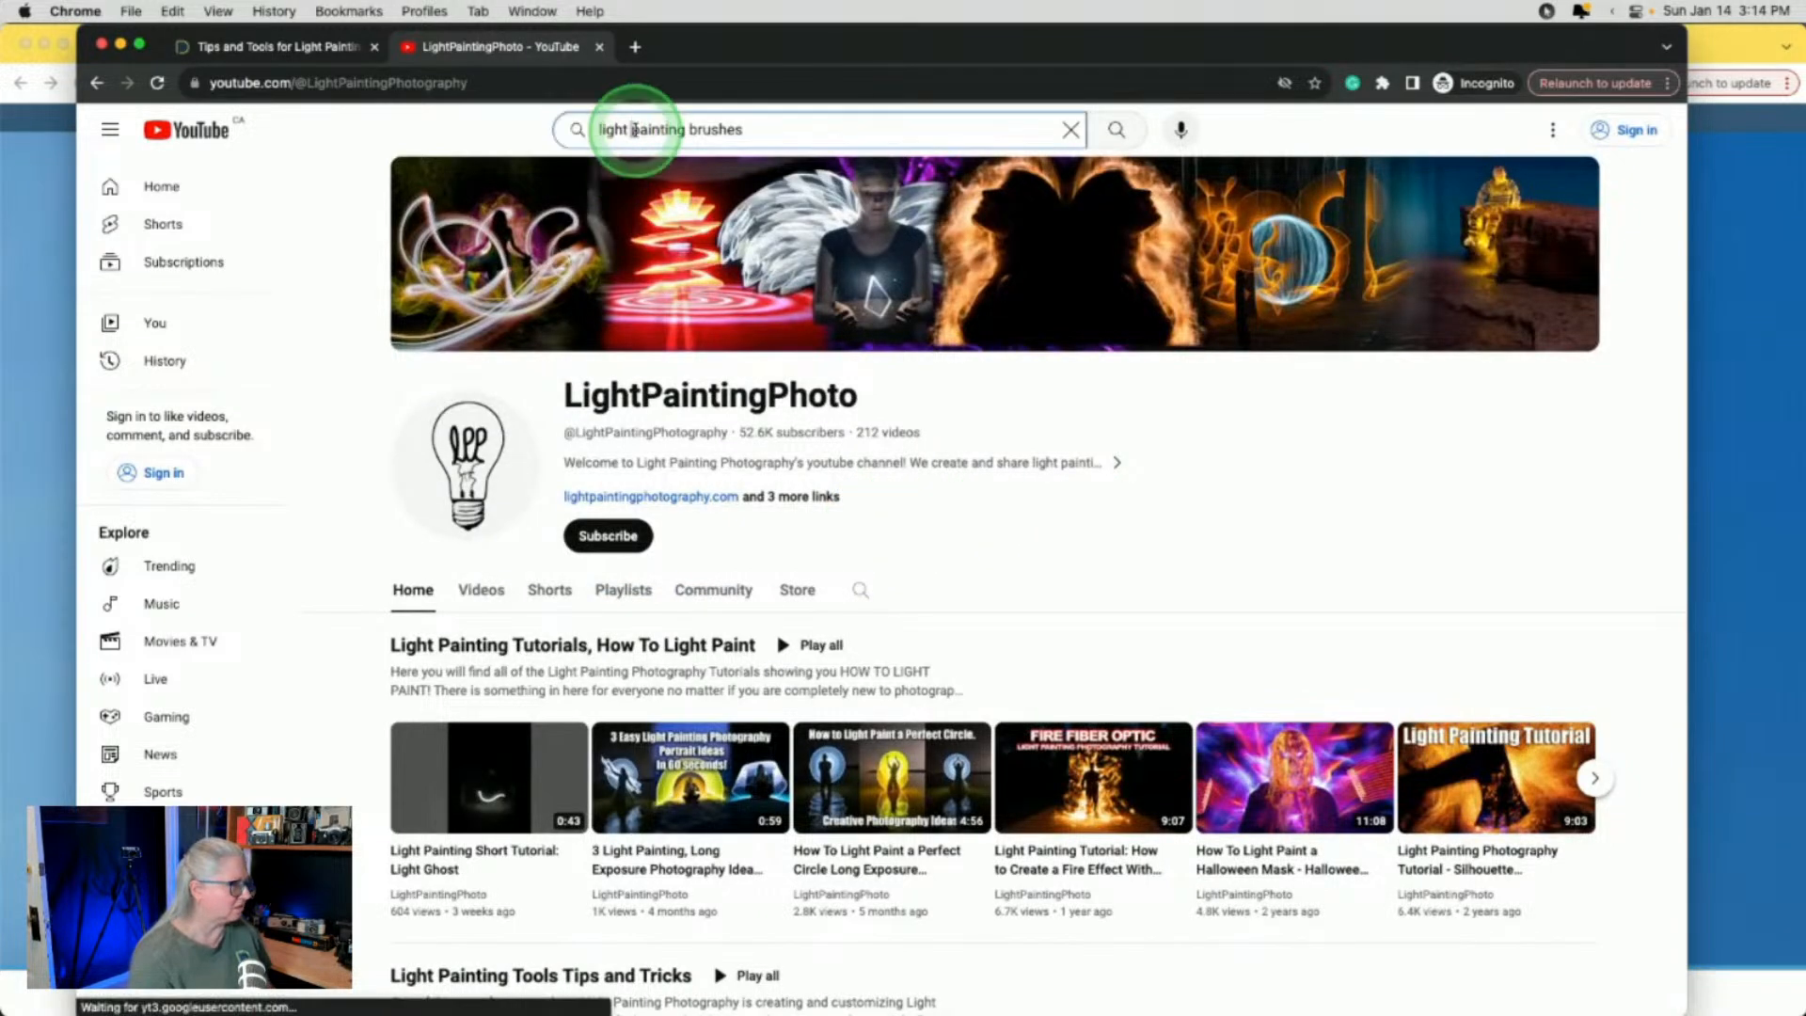
{"action": "key", "text": "super+a"}
{"action": "type", "text": "jason pa"}
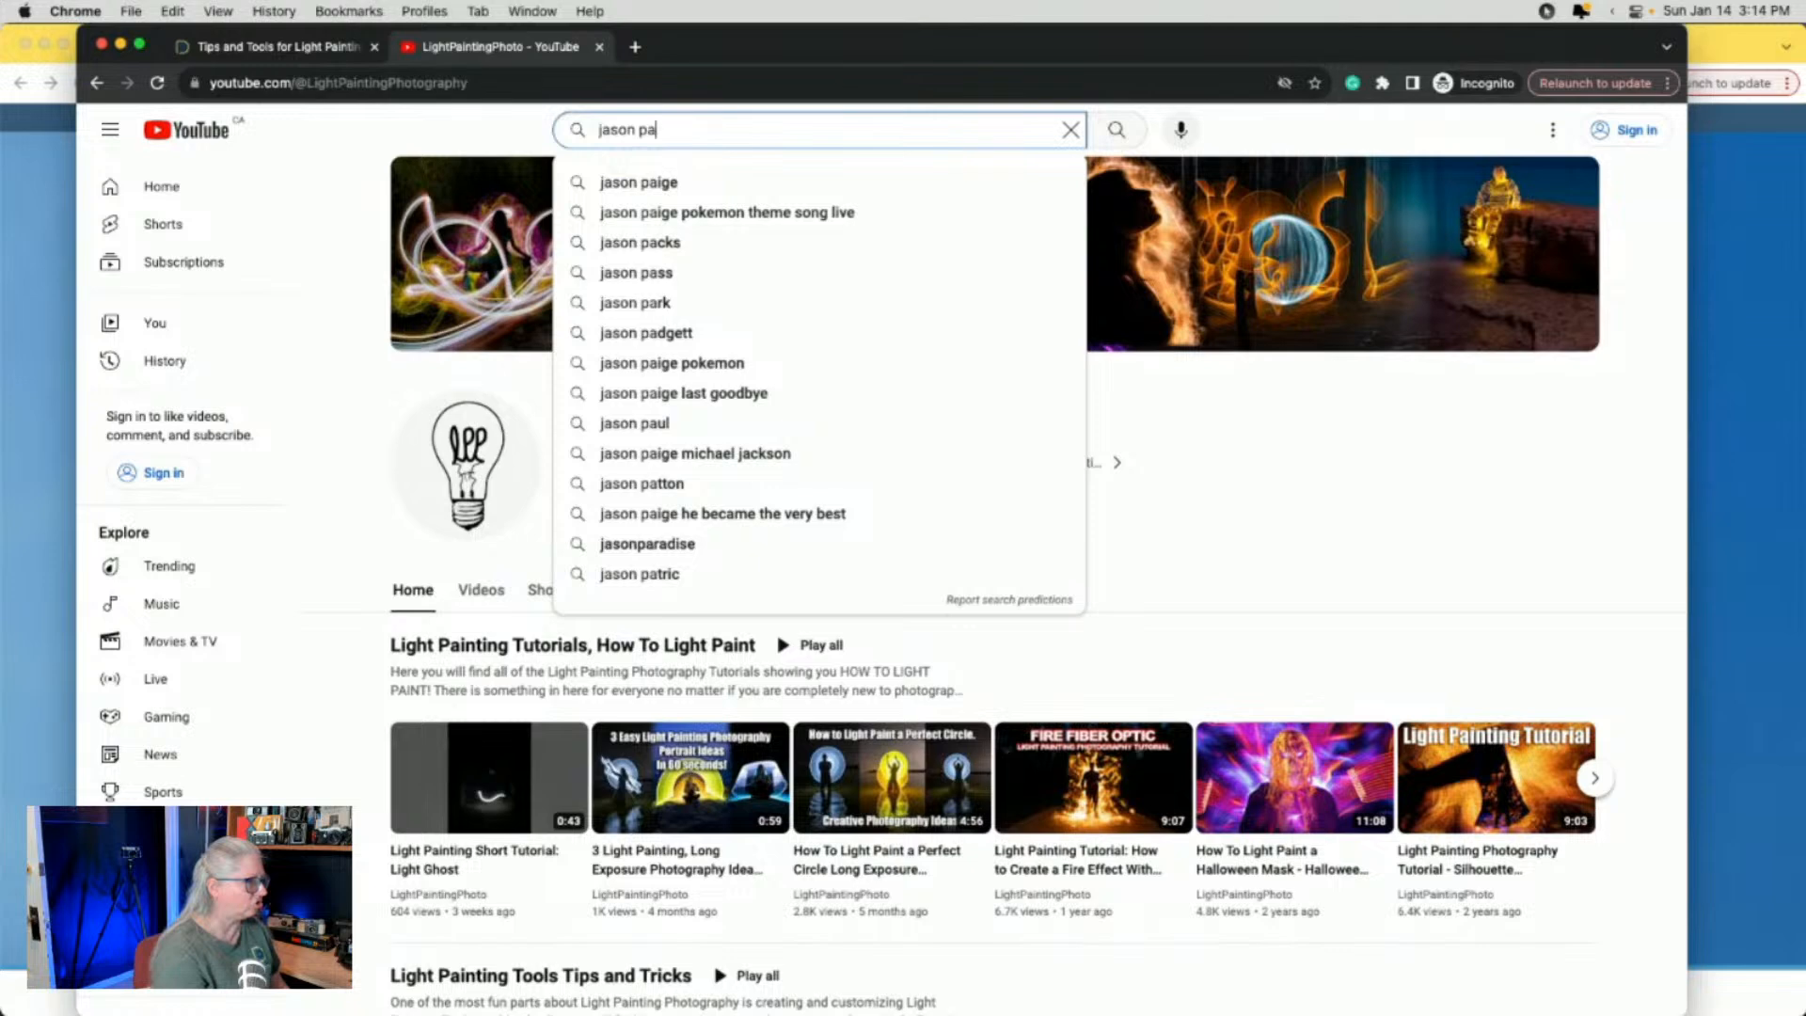
{"action": "type", "text": "i"}
{"action": "key", "text": "Down"}
{"action": "key", "text": "Return"}
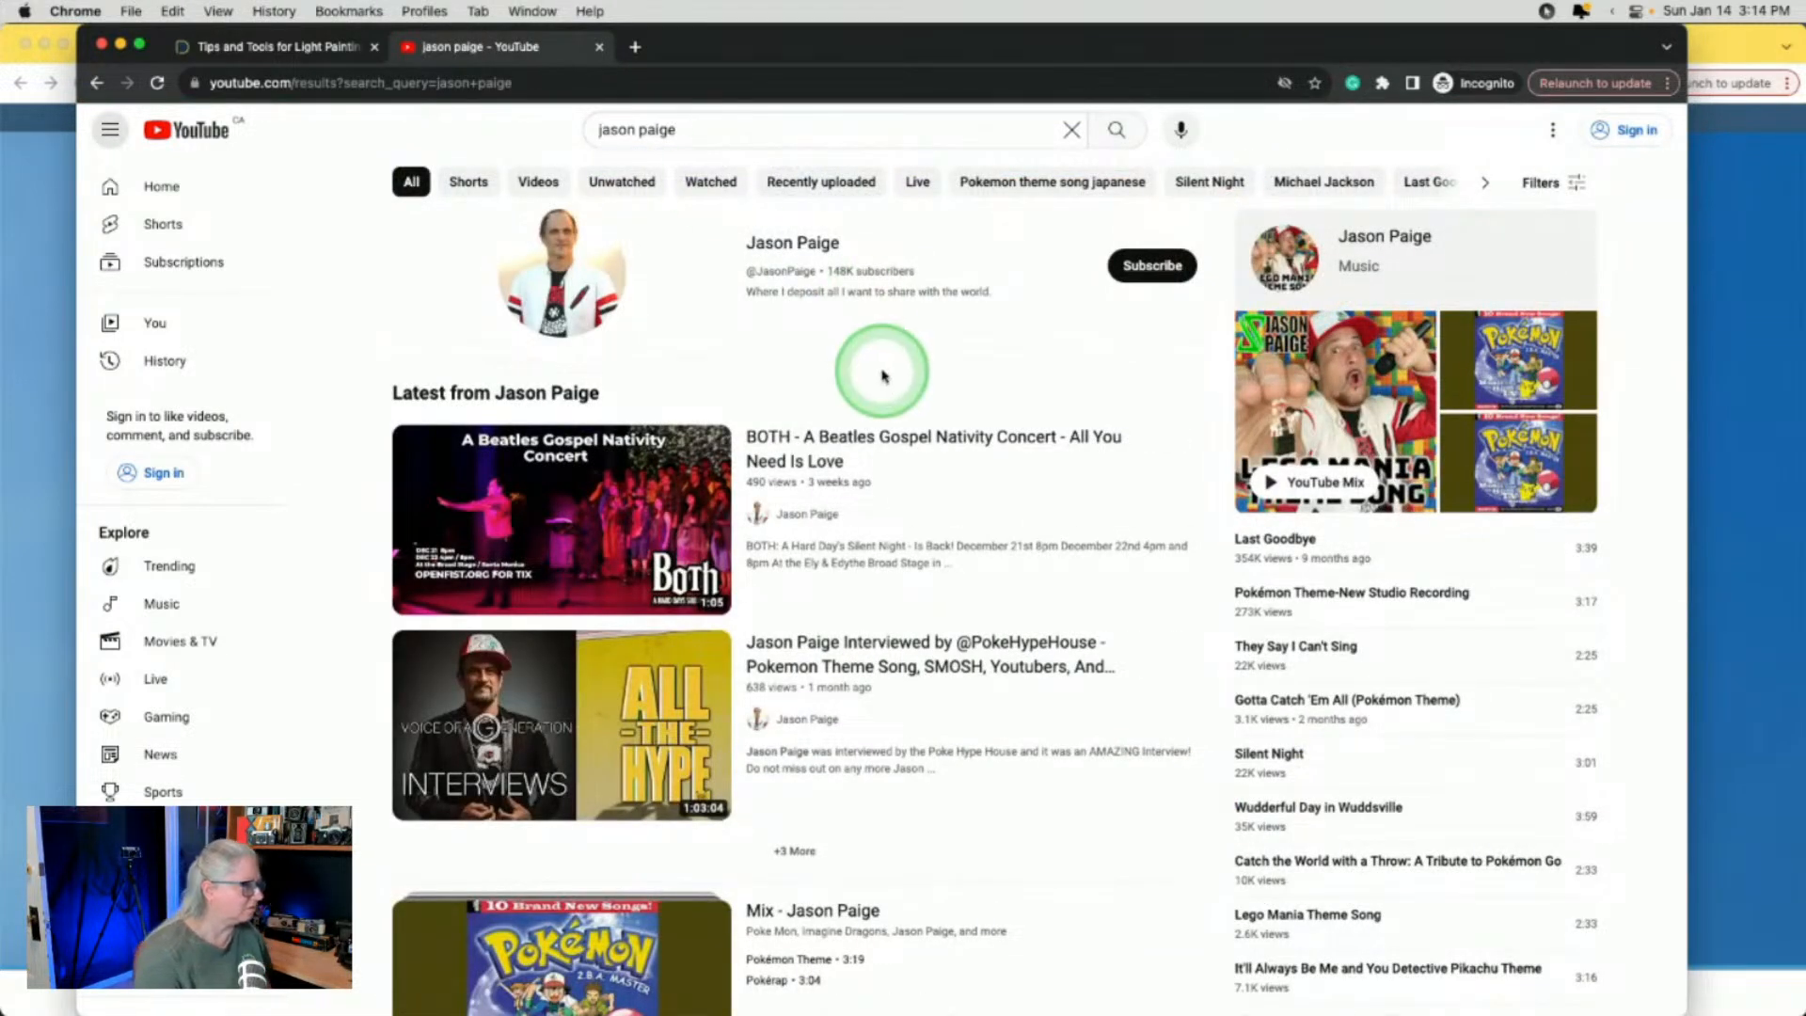
{"action": "left_click", "coordinate": [969, 369]}
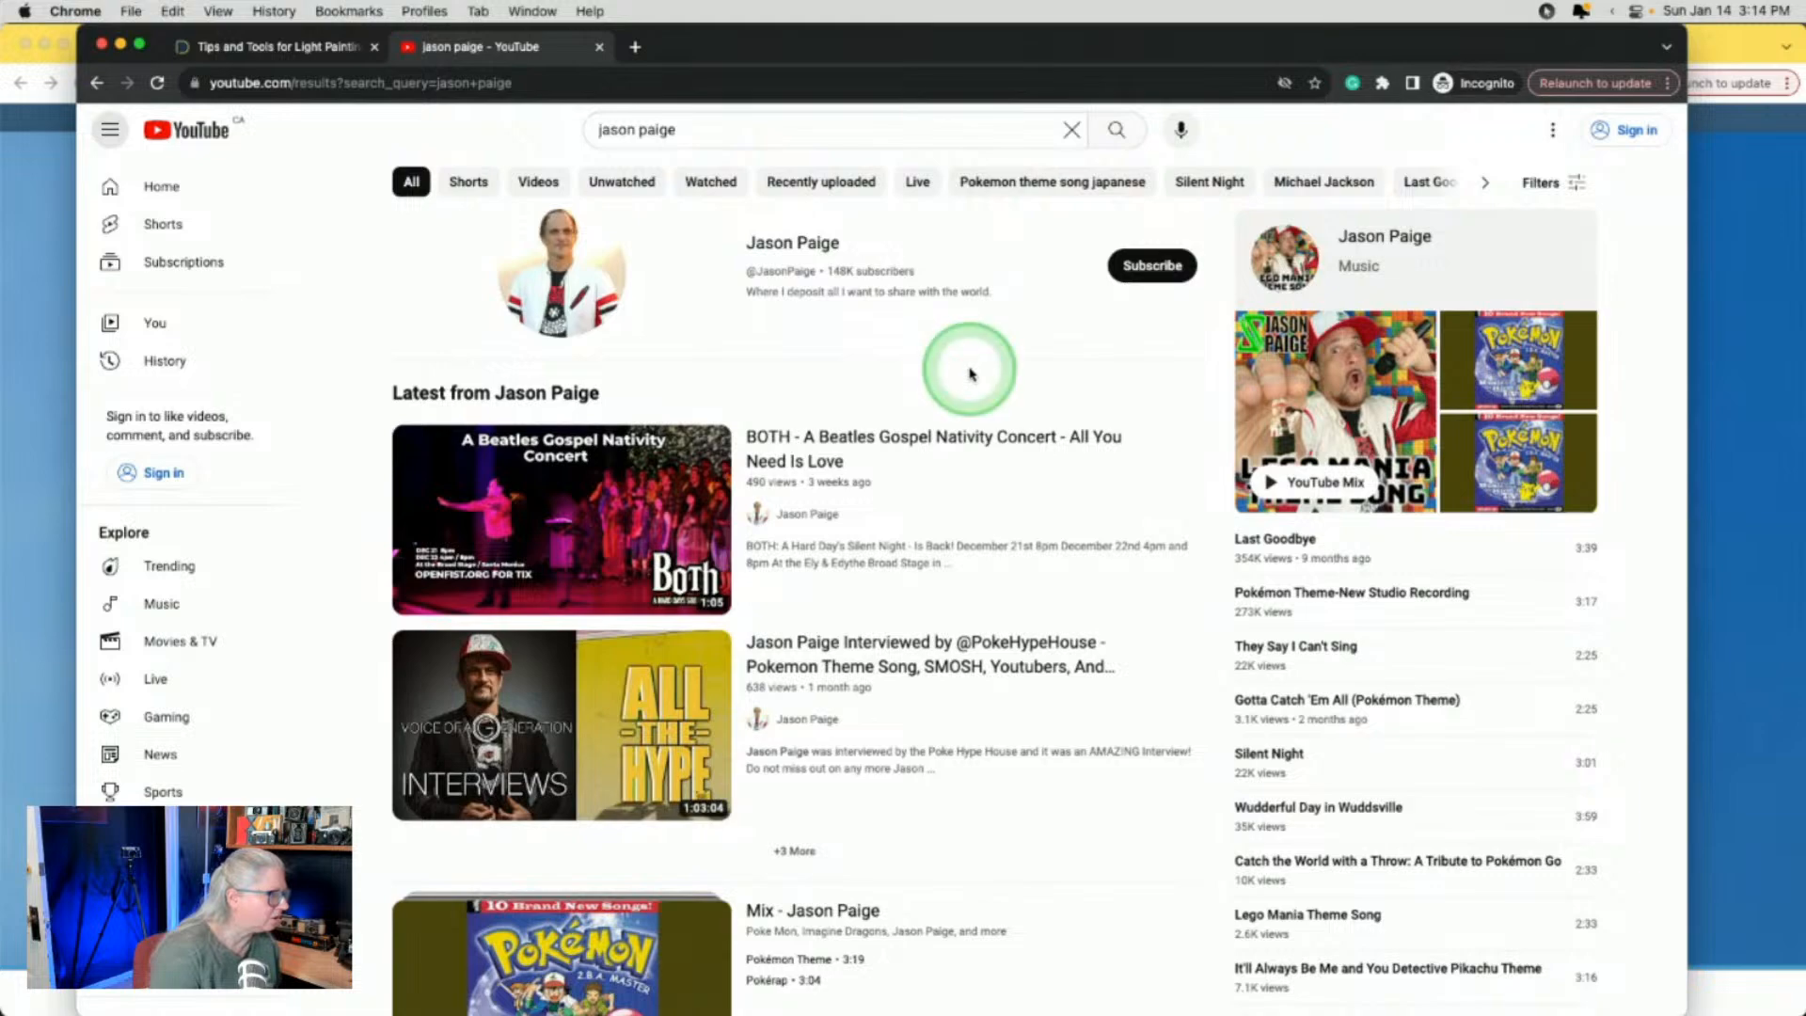
{"action": "mouse_move", "coordinate": [809, 577]}
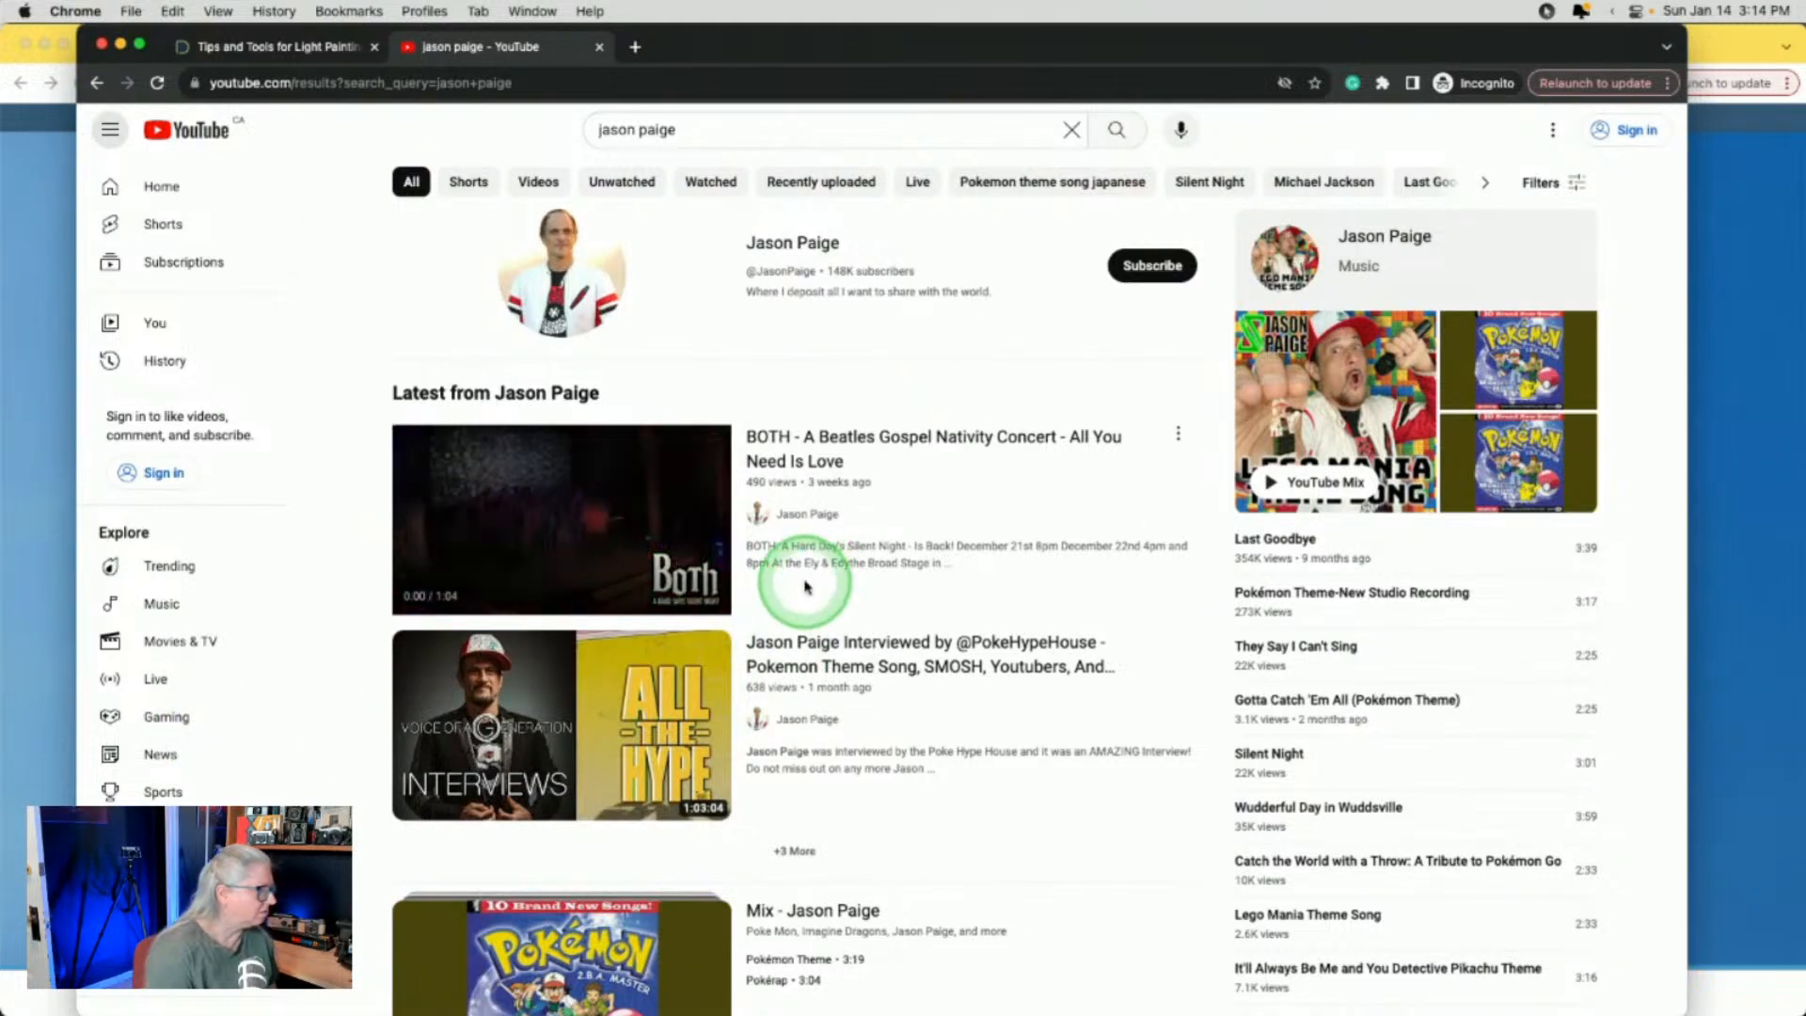
Close the YouTube tab and examine the Universal Connector and fiber brush pictures in the light painting article
{"action": "key", "text": "super+w"}
{"action": "left_click", "coordinate": [222, 408]}
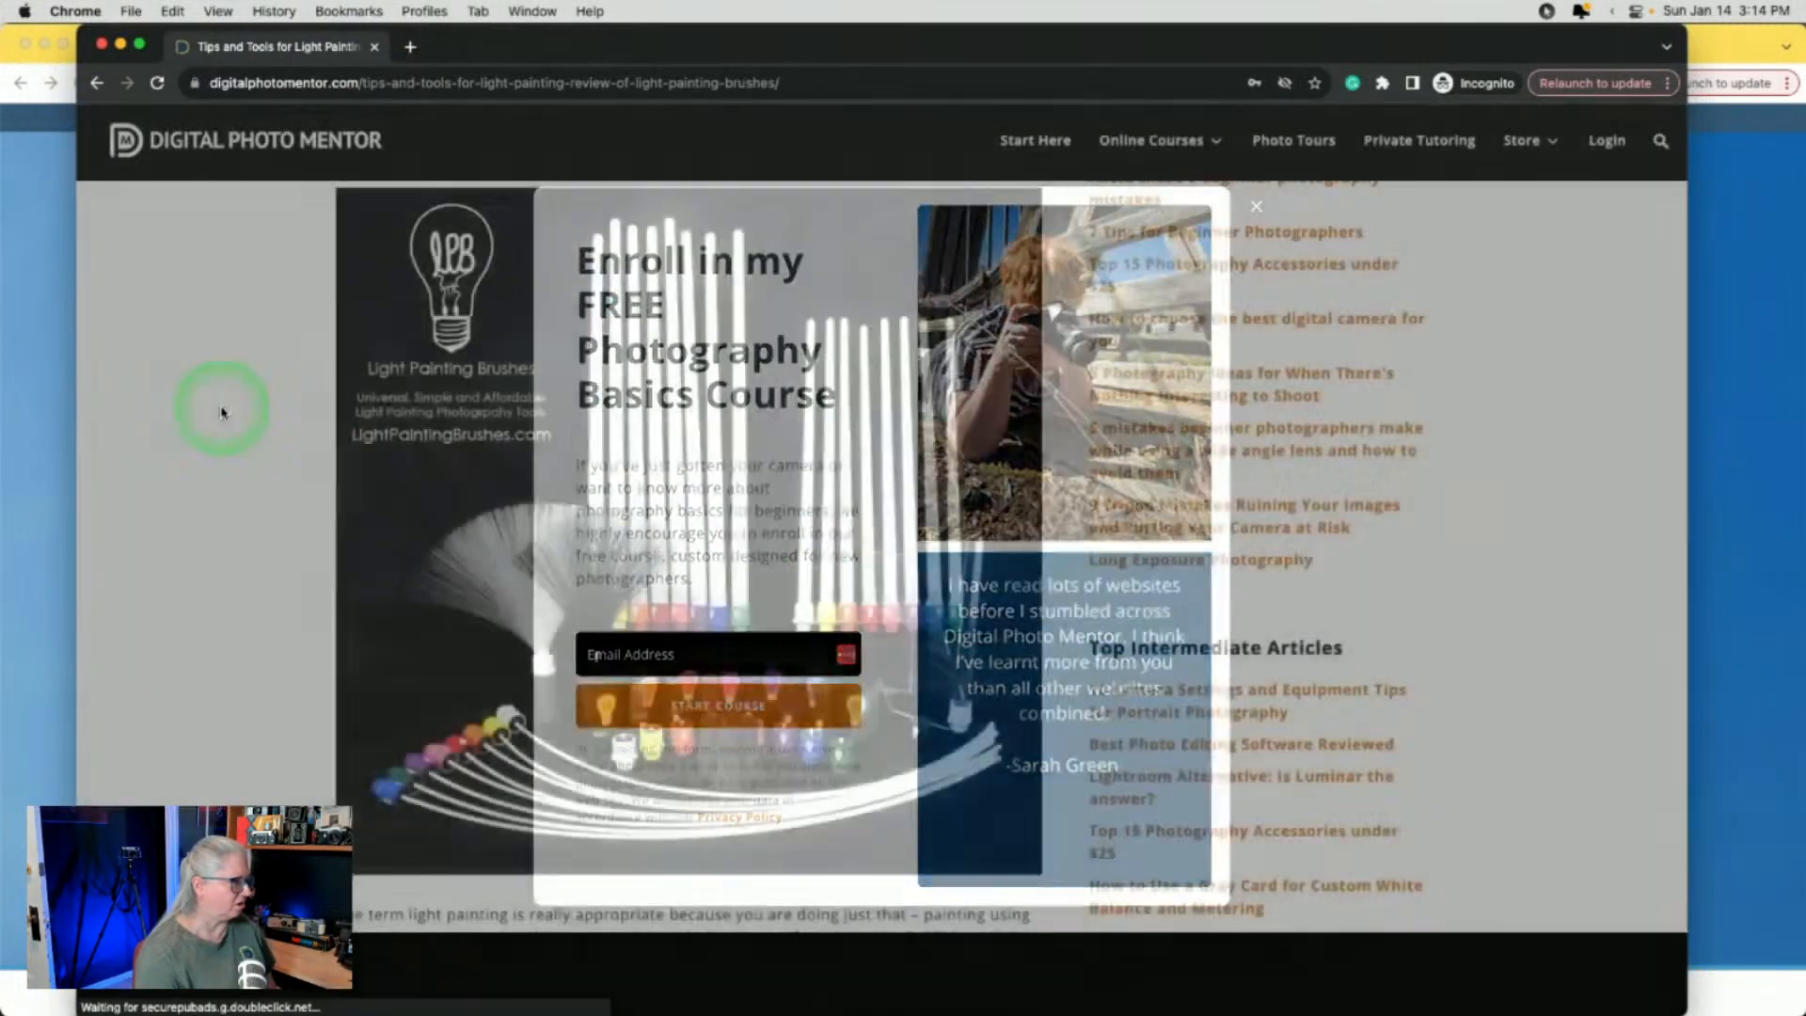
{"action": "scroll", "coordinate": [222, 412], "scroll_direction": "down", "scroll_amount": 6}
{"action": "scroll", "coordinate": [222, 412], "scroll_direction": "down", "scroll_amount": 15}
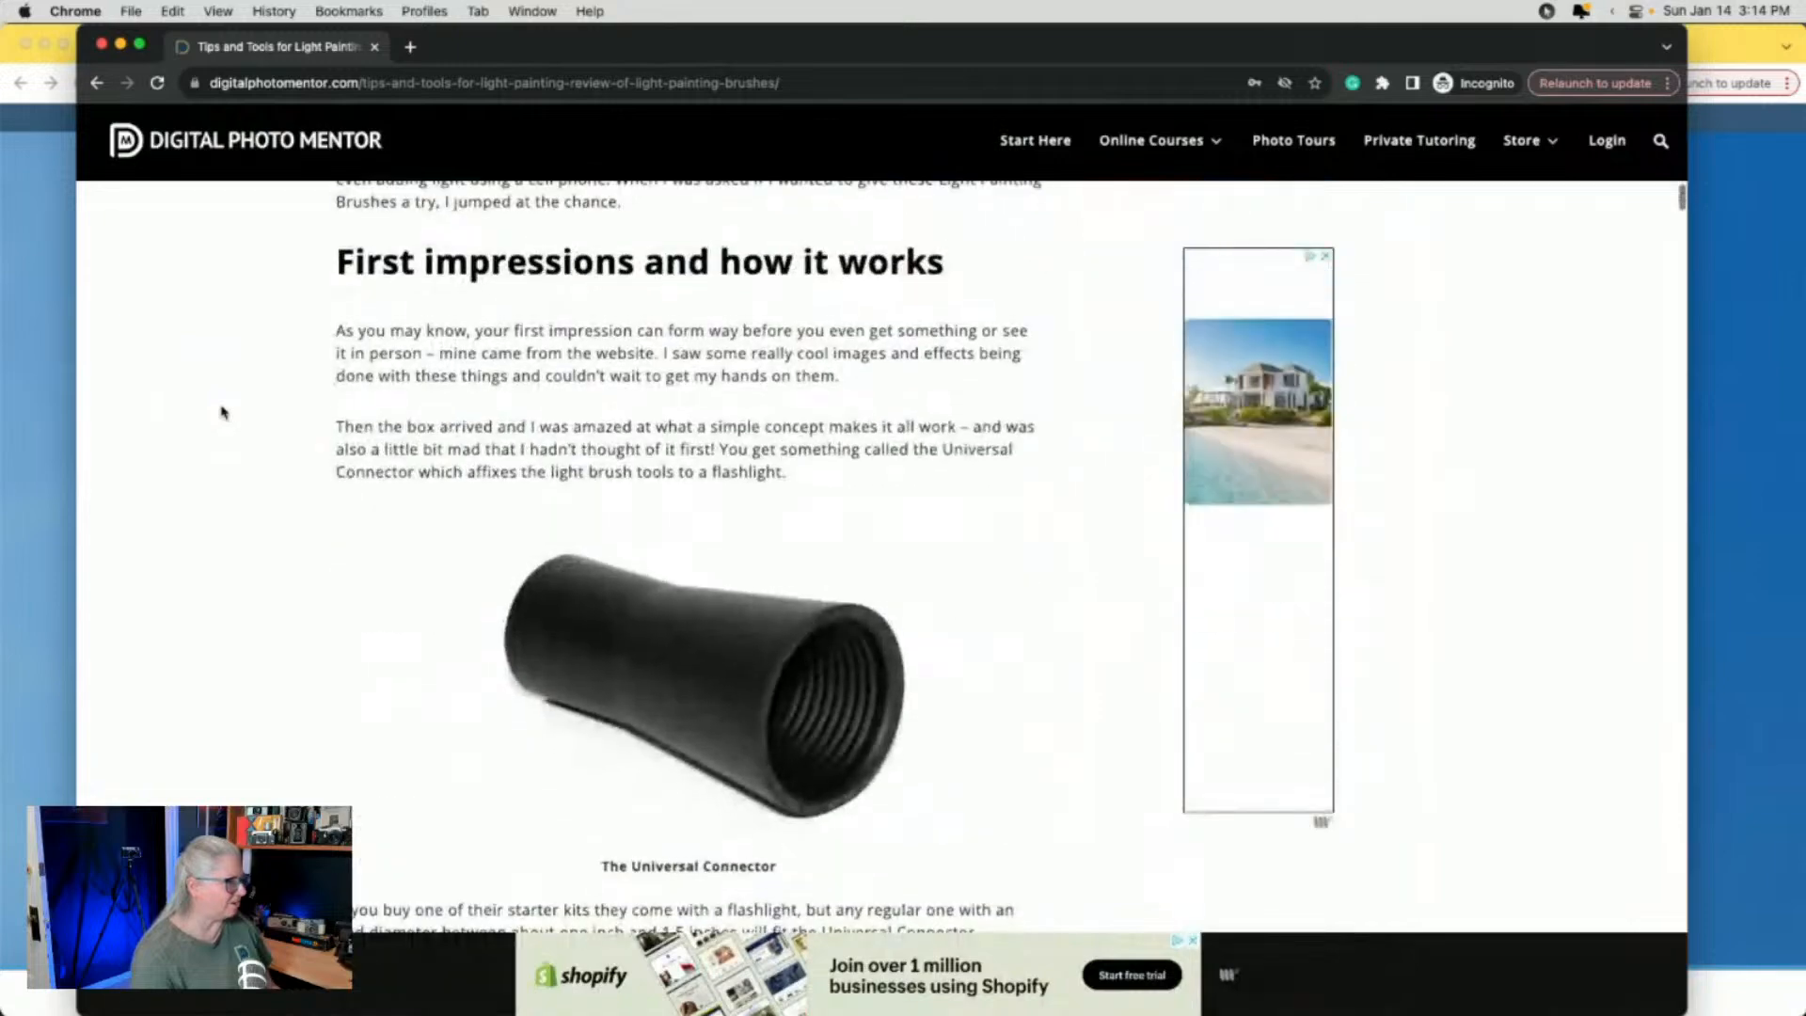
{"action": "scroll", "coordinate": [222, 412], "scroll_direction": "down", "scroll_amount": 15}
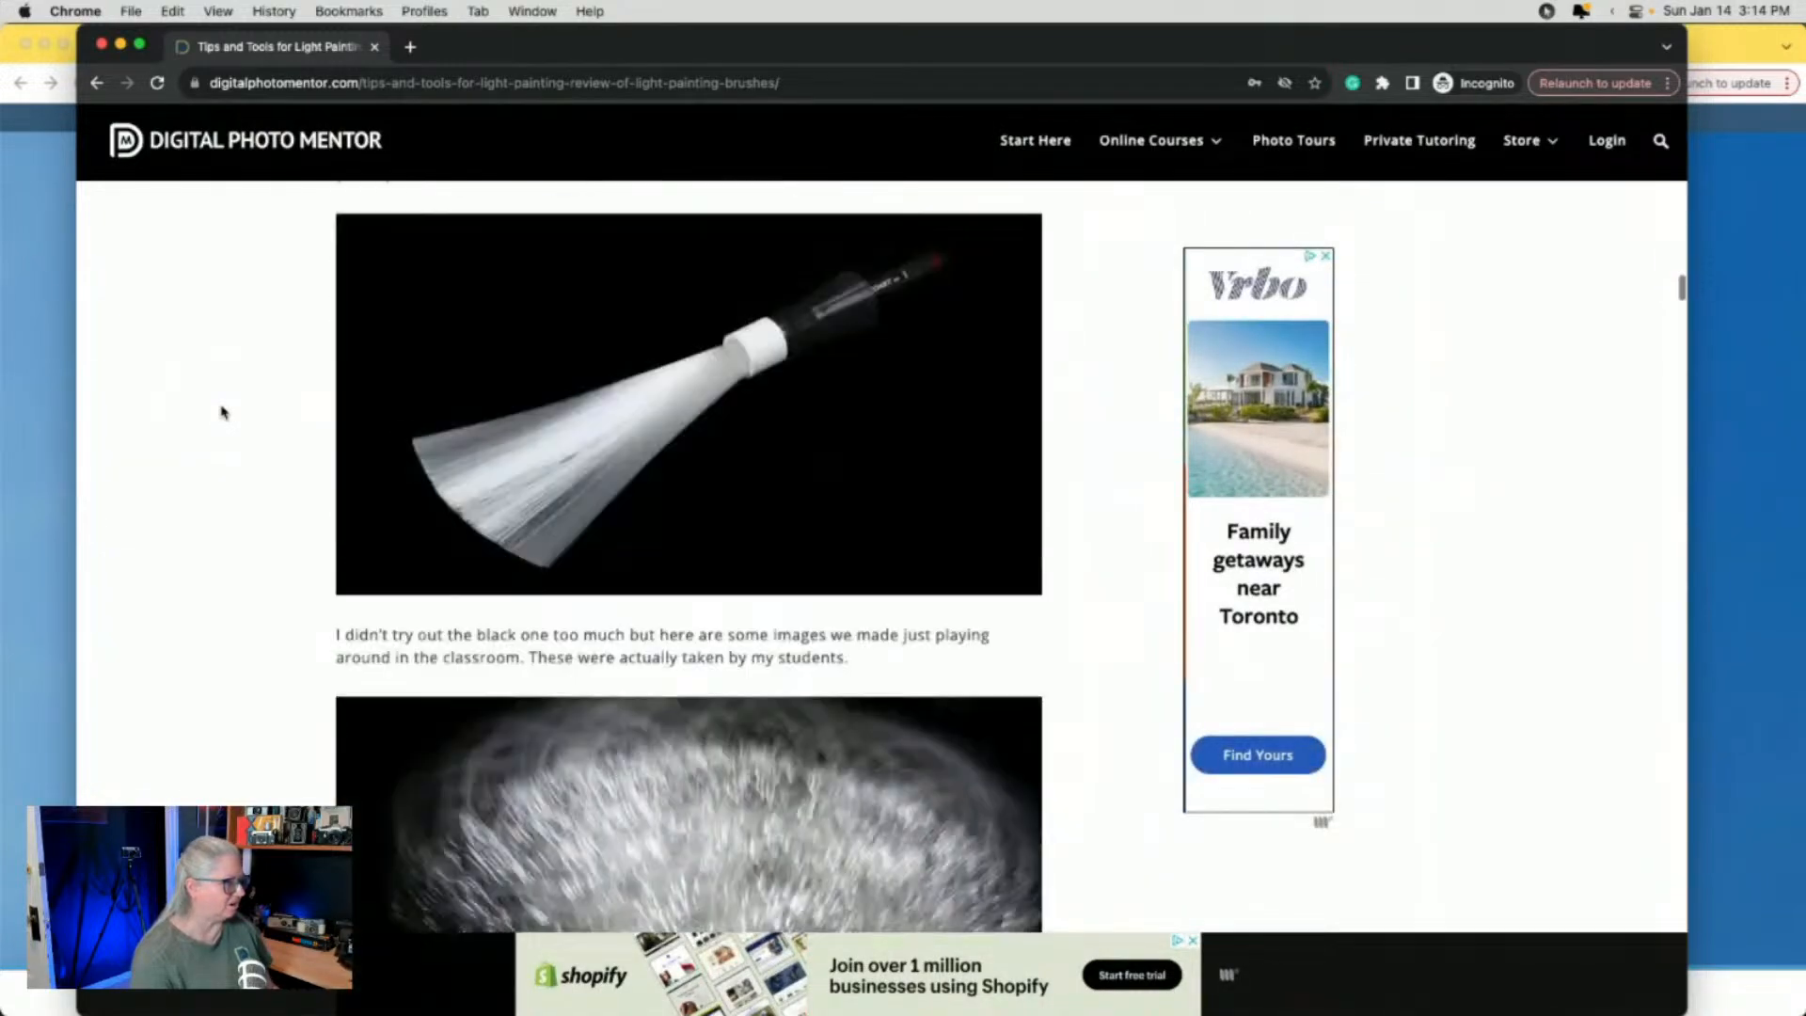
{"action": "scroll", "coordinate": [222, 412], "scroll_direction": "down", "scroll_amount": 6}
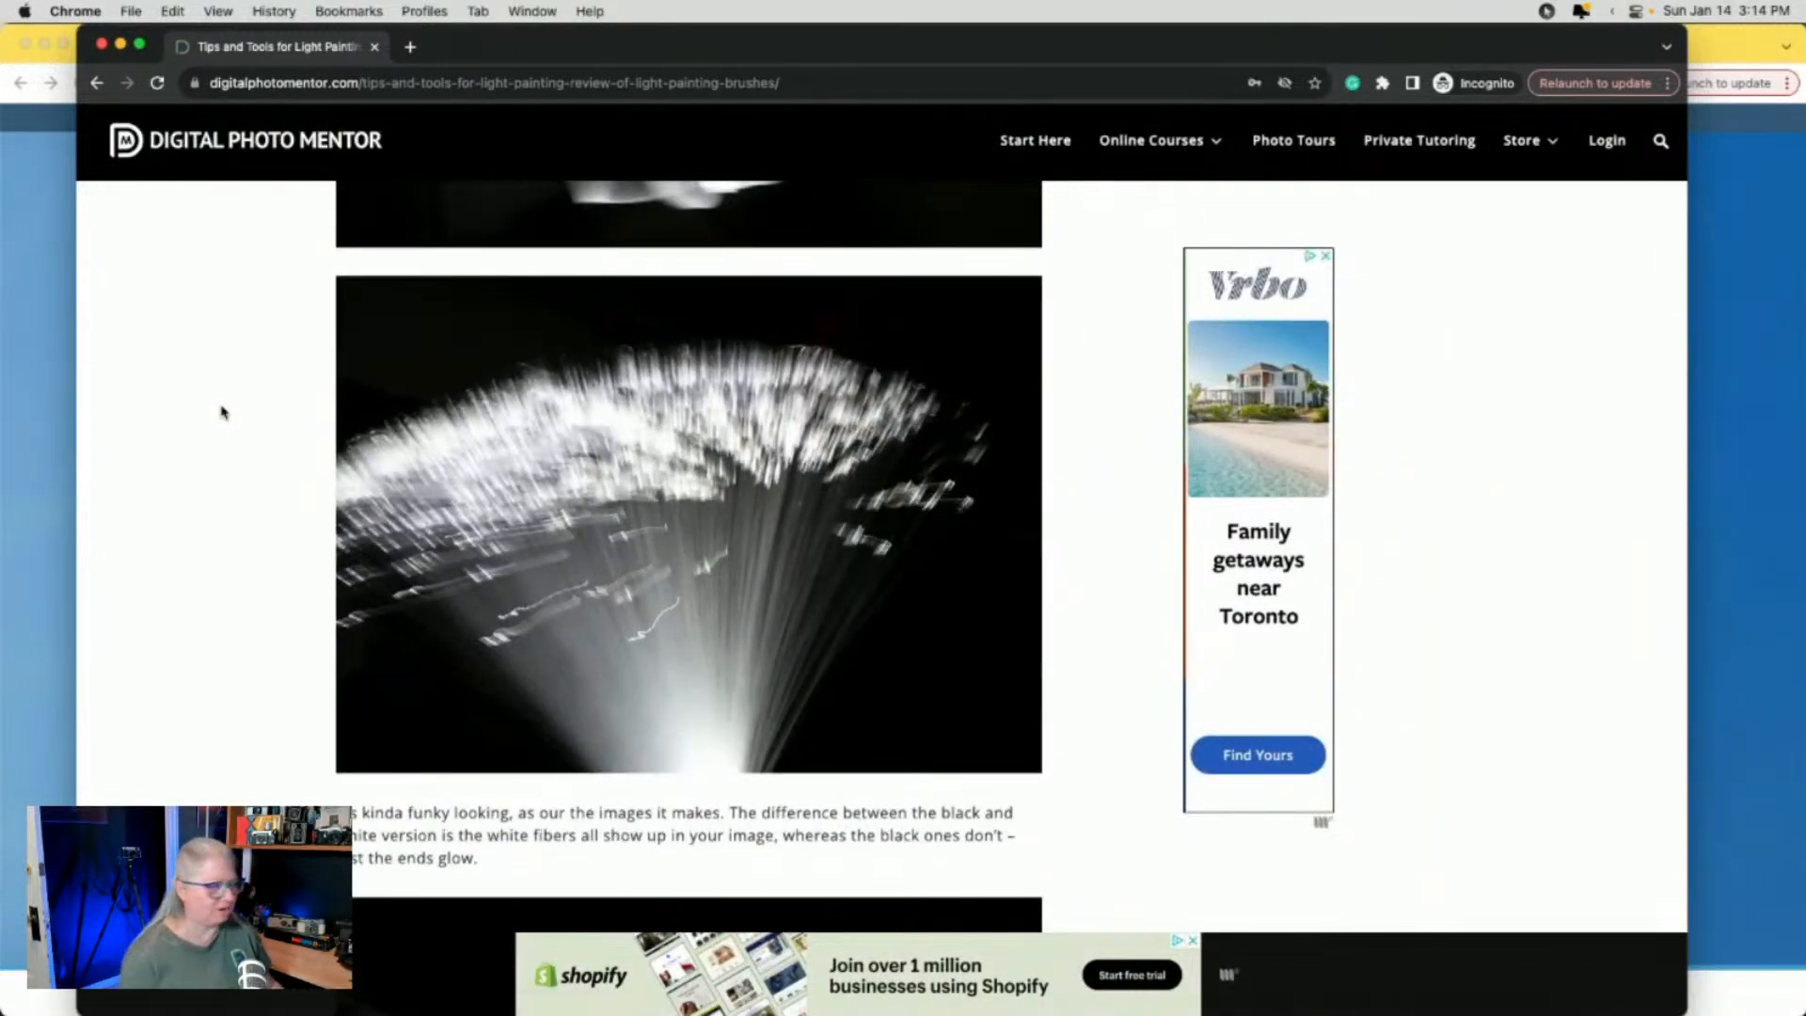
{"action": "left_click", "coordinate": [222, 412]}
Switch back to Lightroom Classic and give the windmill and old barn photos a red label in the Library grid
{"action": "key", "text": "super+Tab"}
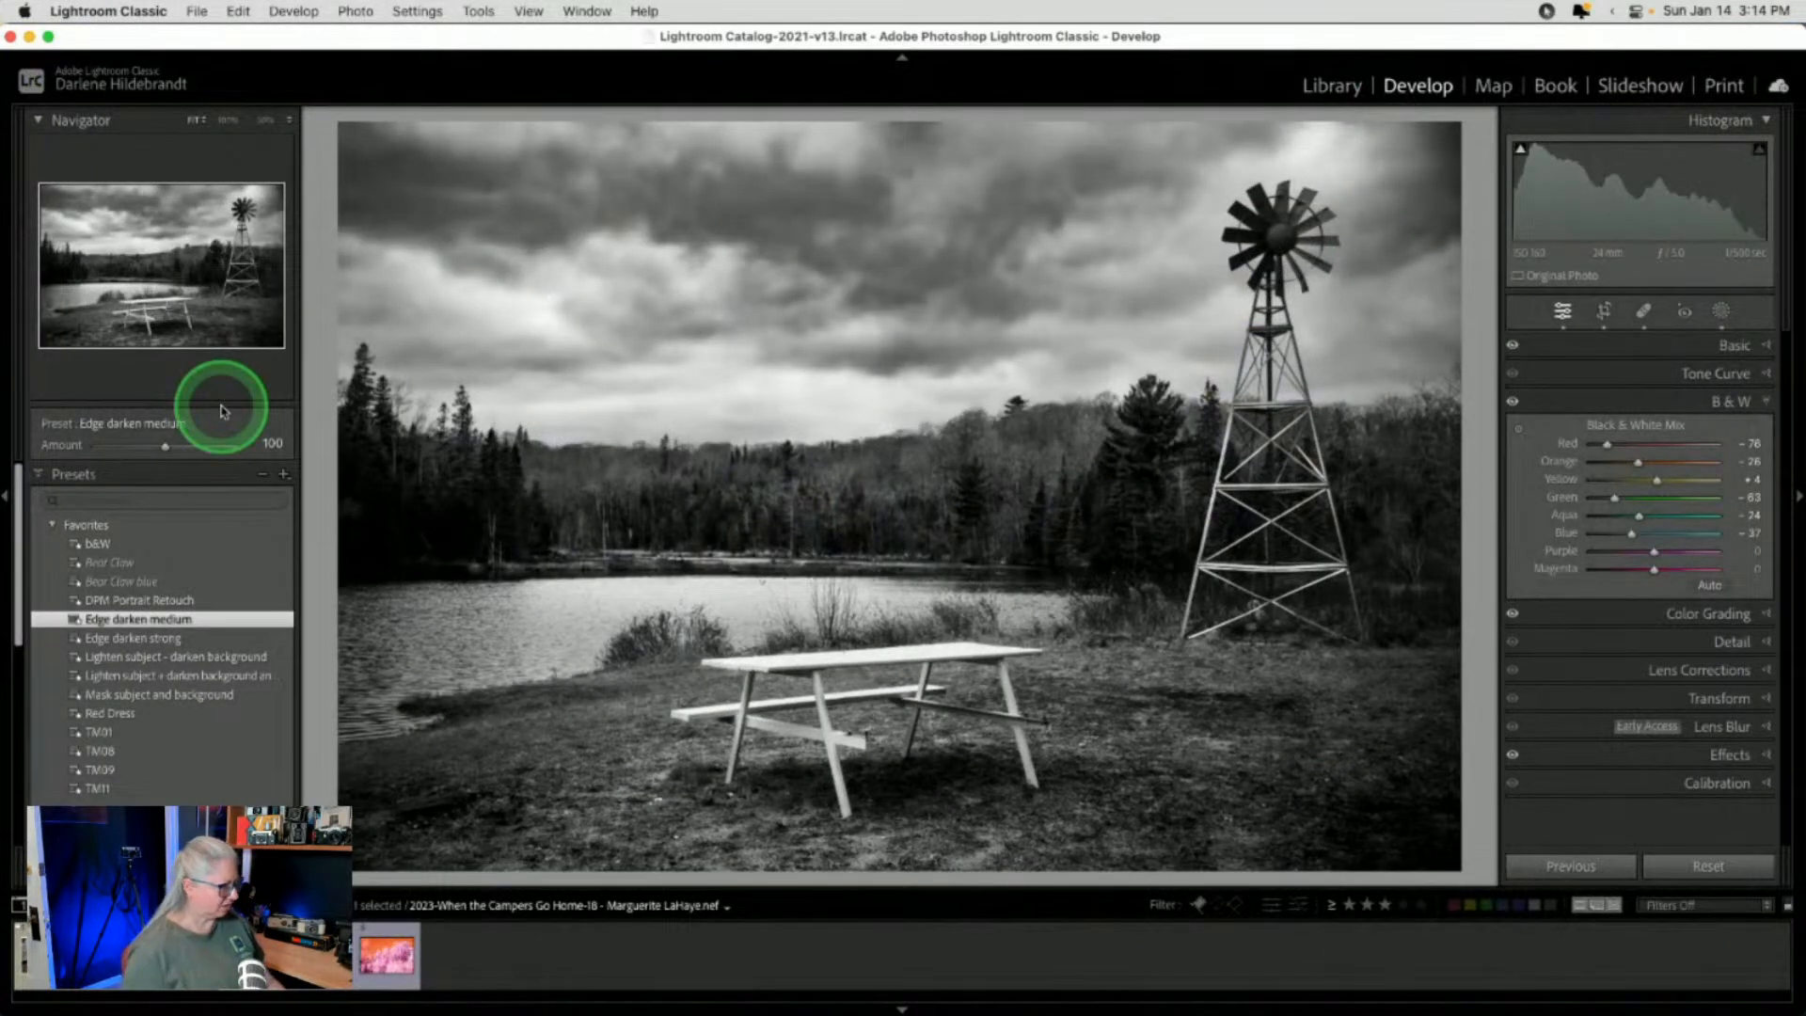
{"action": "key", "text": "g"}
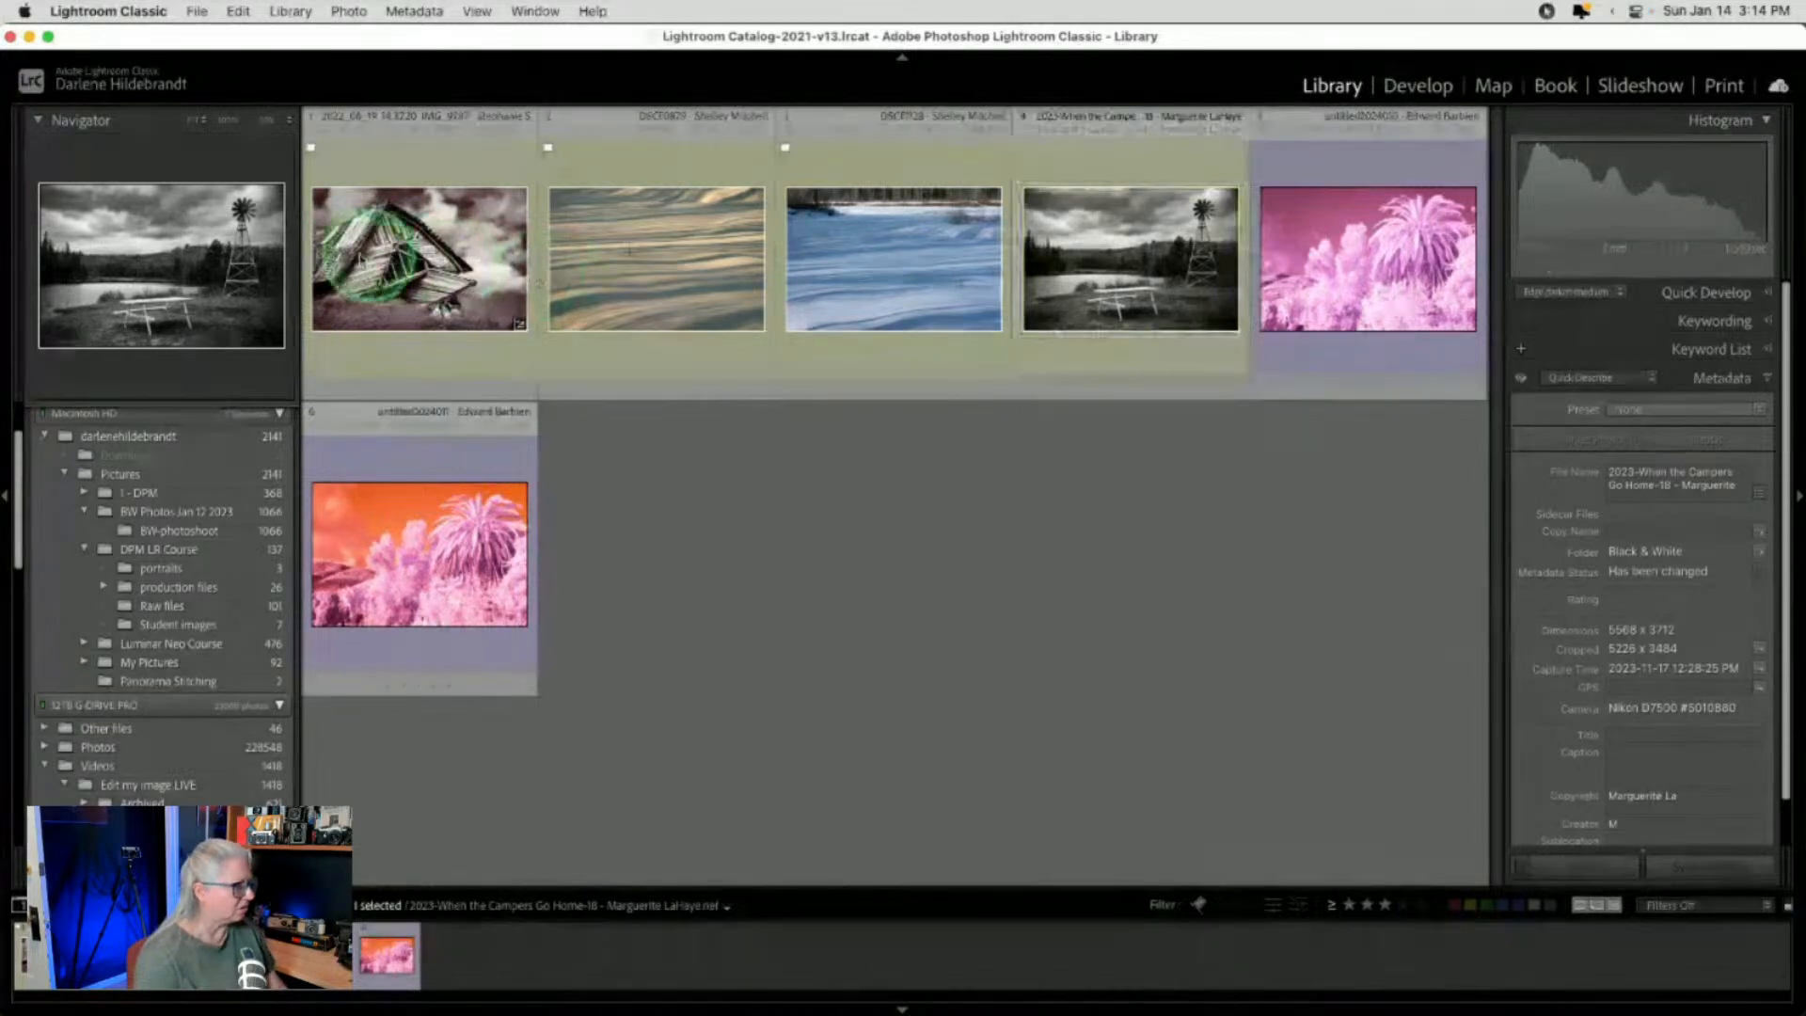
{"action": "key", "text": "6"}
{"action": "left_click", "coordinate": [405, 256]}
{"action": "key", "text": "6"}
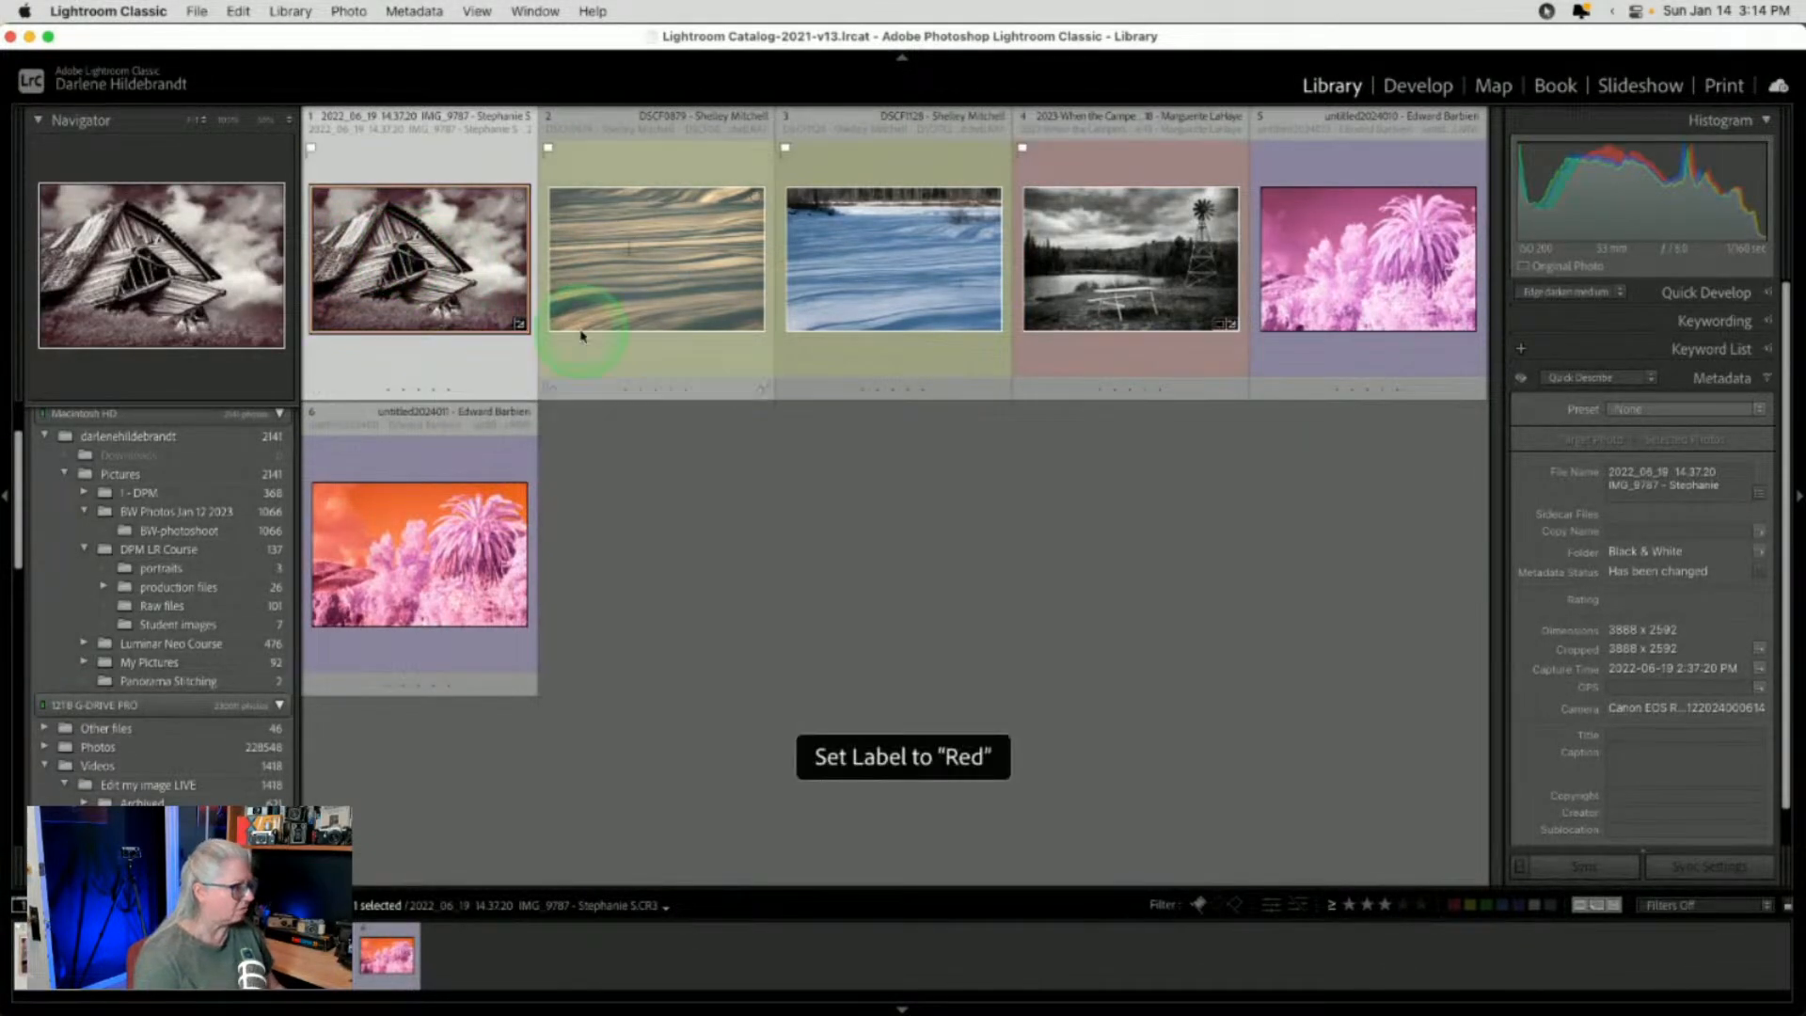
{"action": "left_click", "coordinate": [1011, 544]}
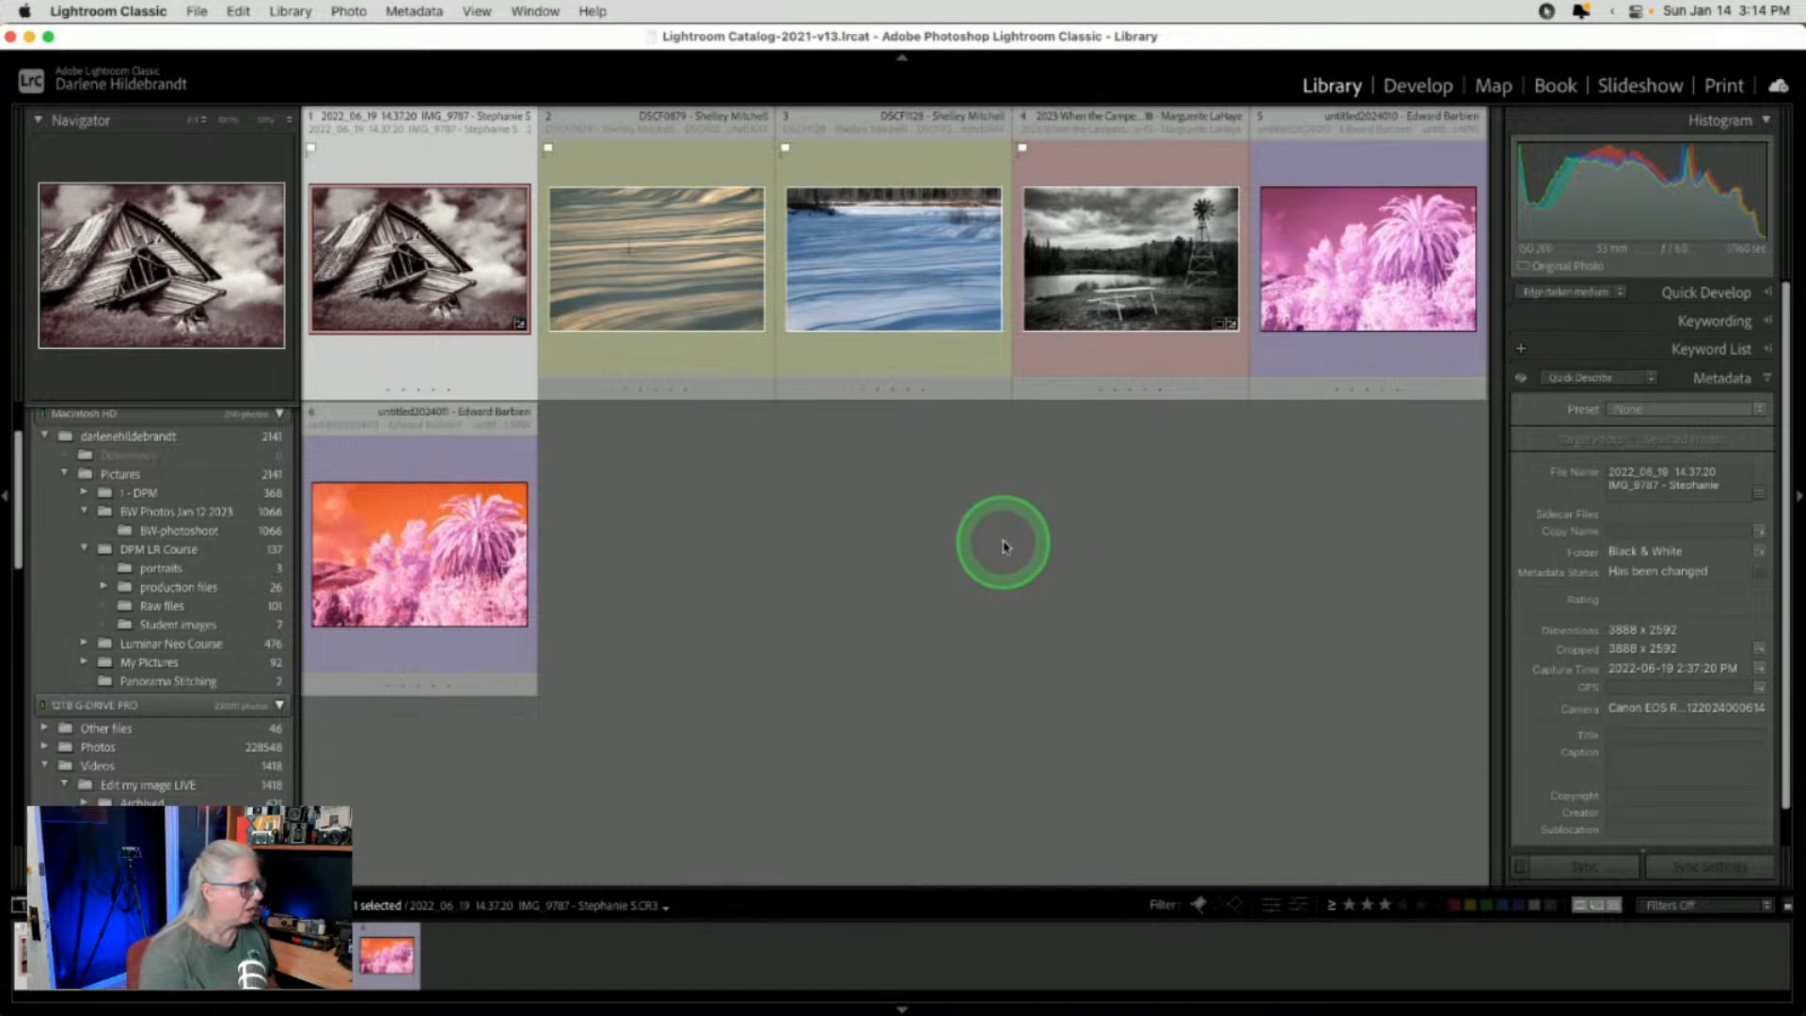
Open the golden snow photo DSCF0879 in Develop and compare it with the neighbouring blue snow photo DSCF1128
{"action": "left_click", "coordinate": [668, 296]}
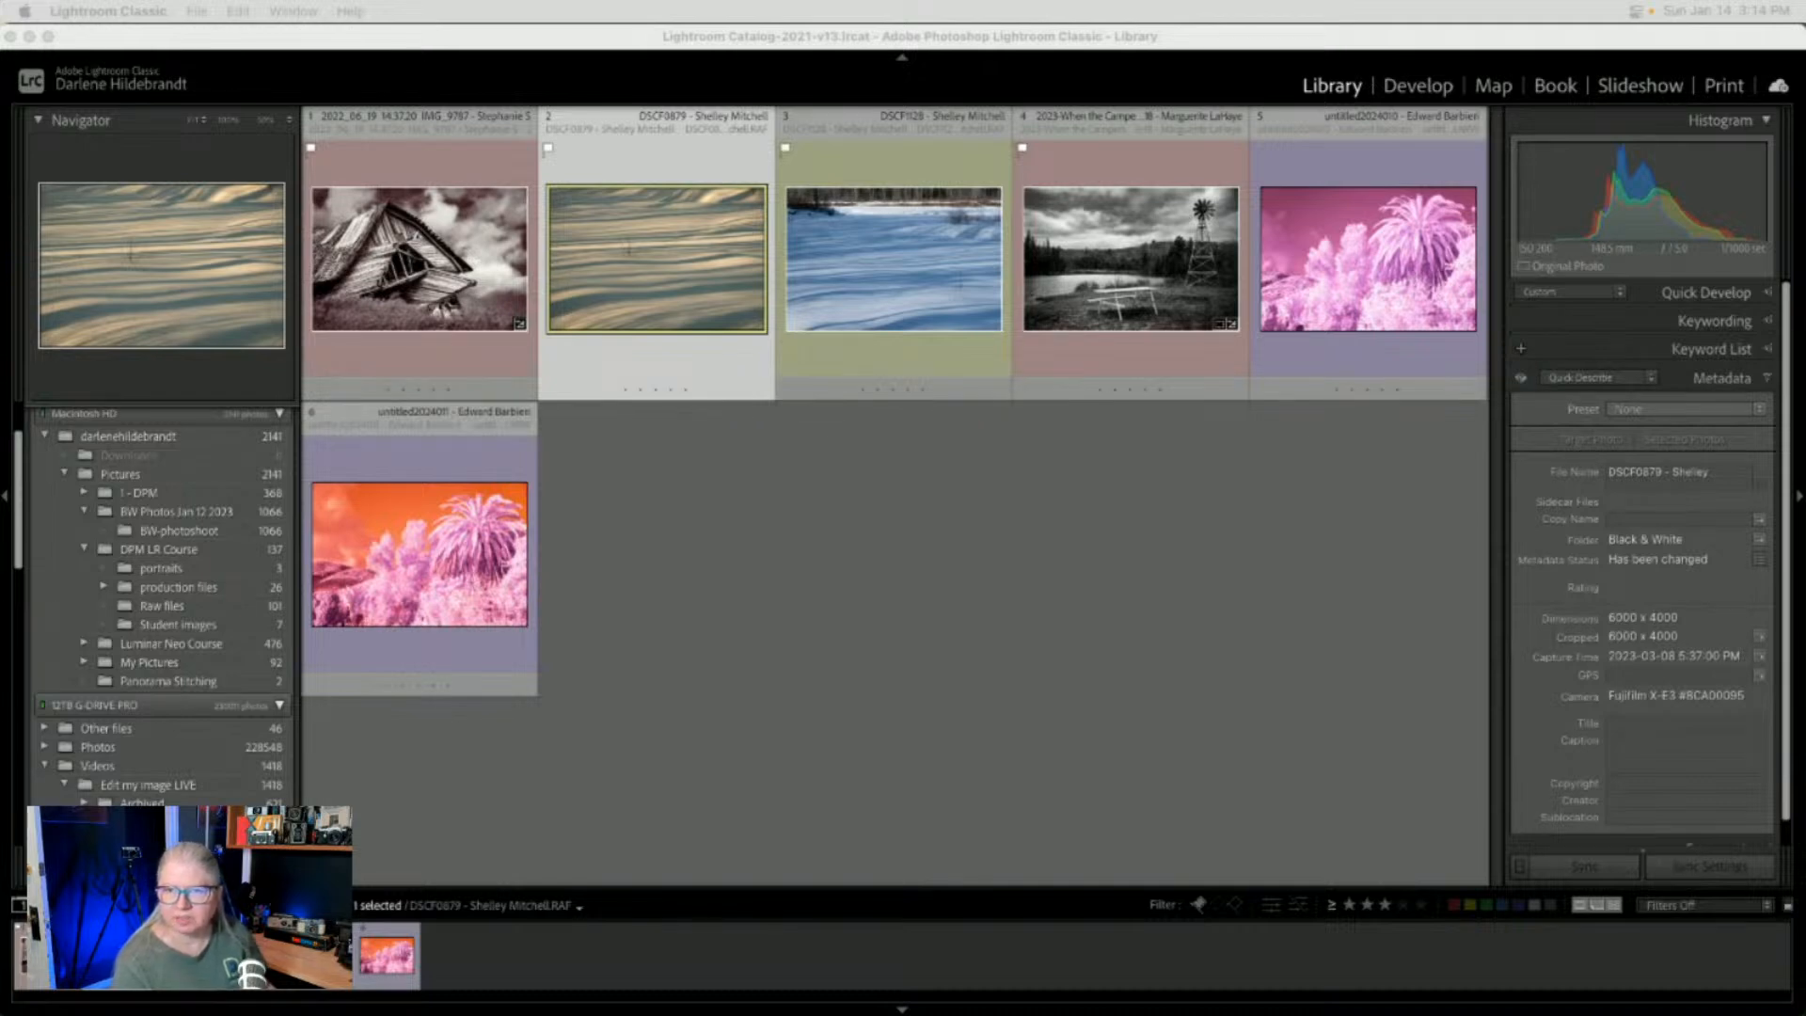
{"action": "left_click", "coordinate": [1097, 536]}
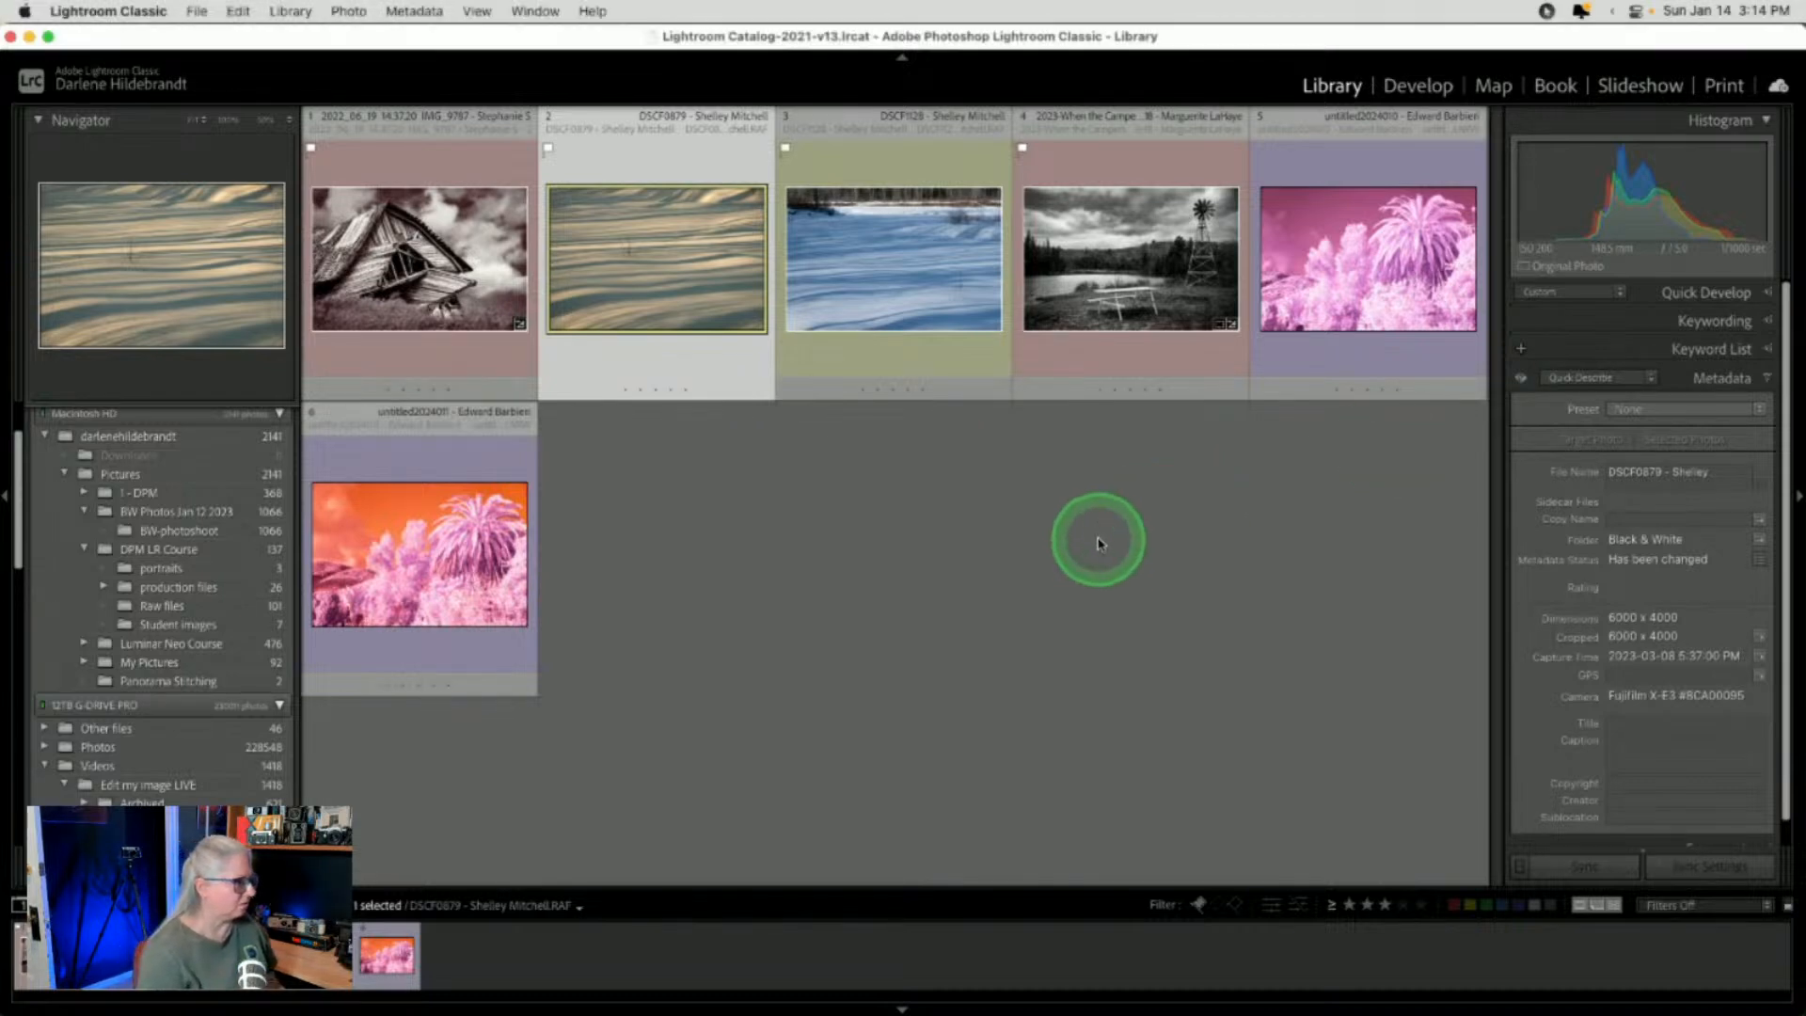
{"action": "double_click", "coordinate": [665, 295]}
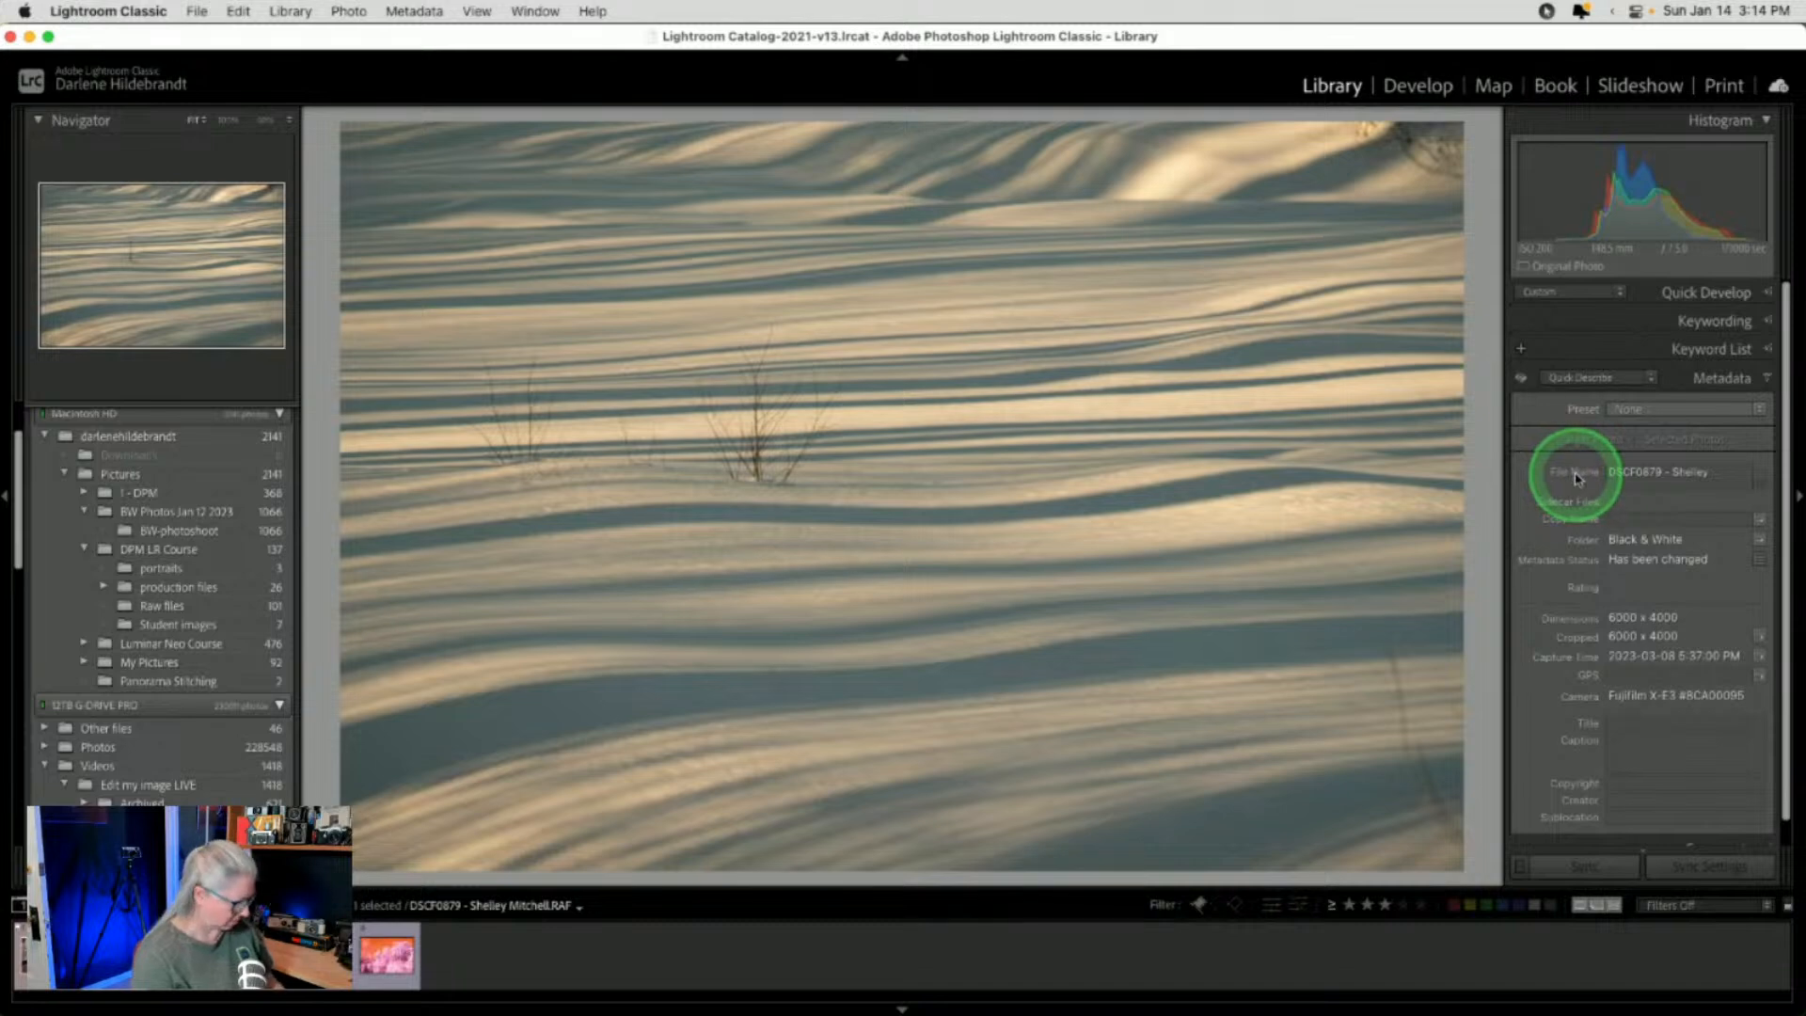
{"action": "key", "text": "d"}
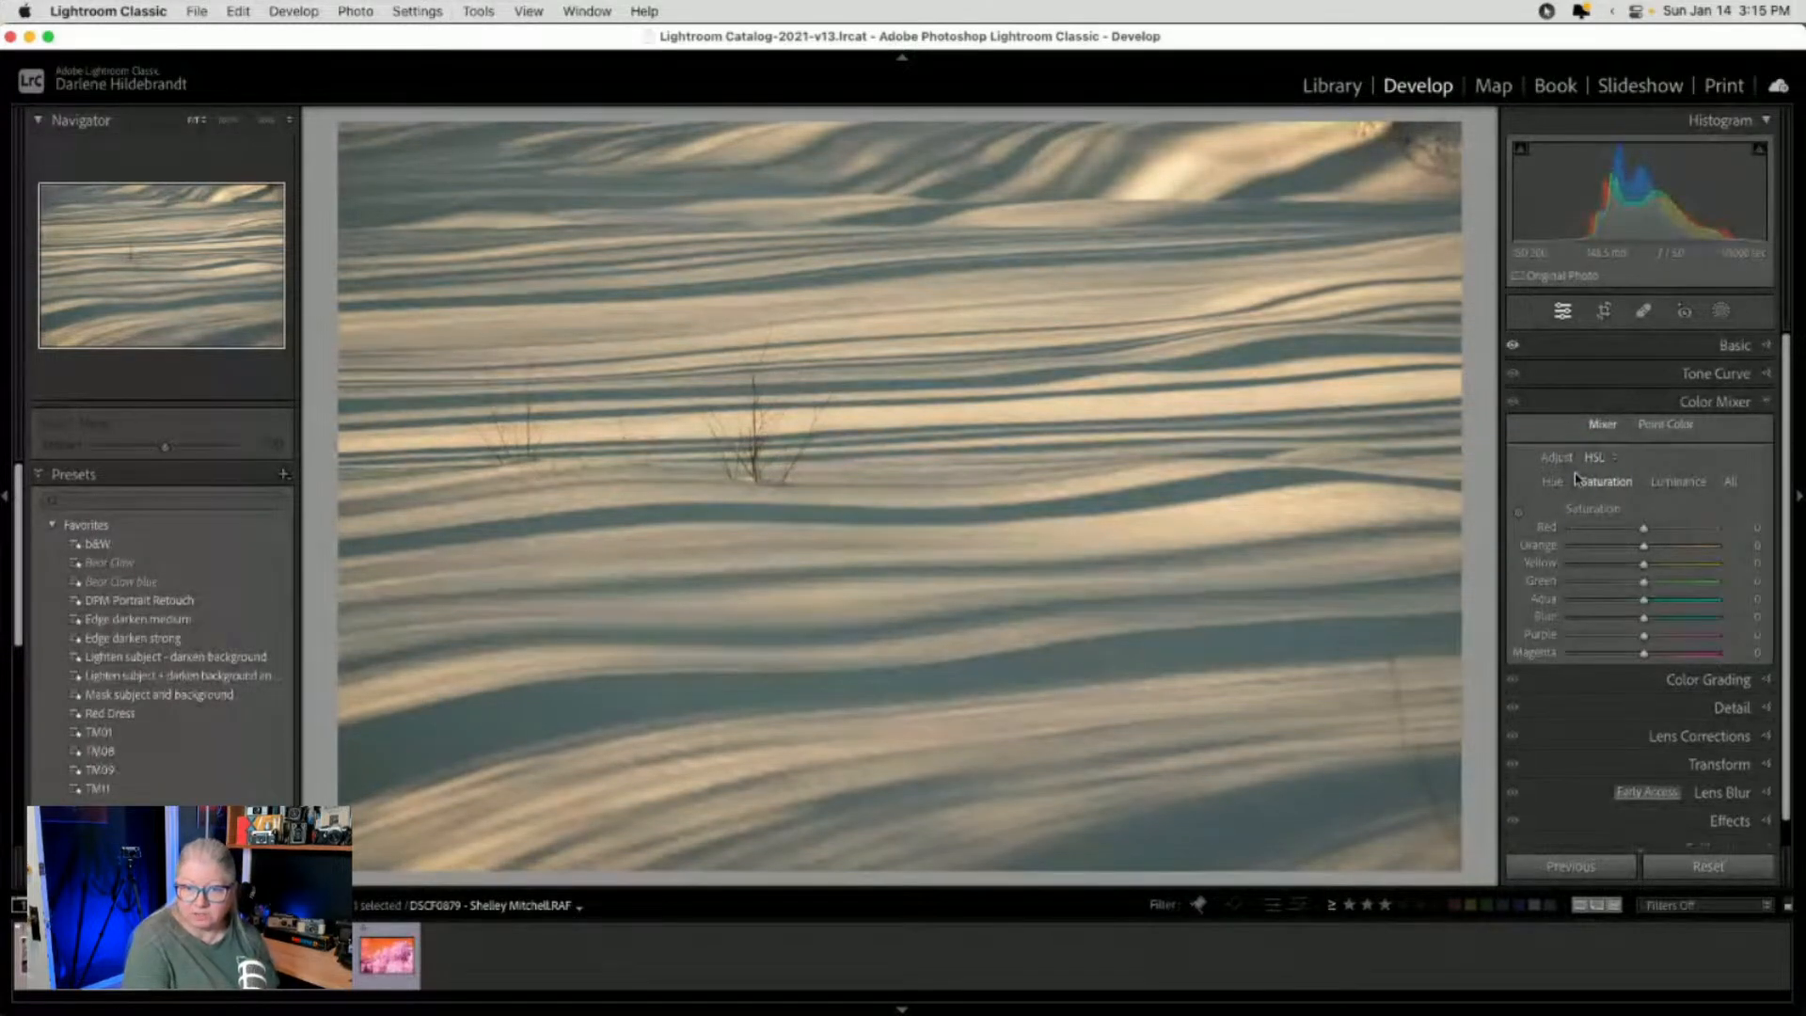
{"action": "key", "text": "Right"}
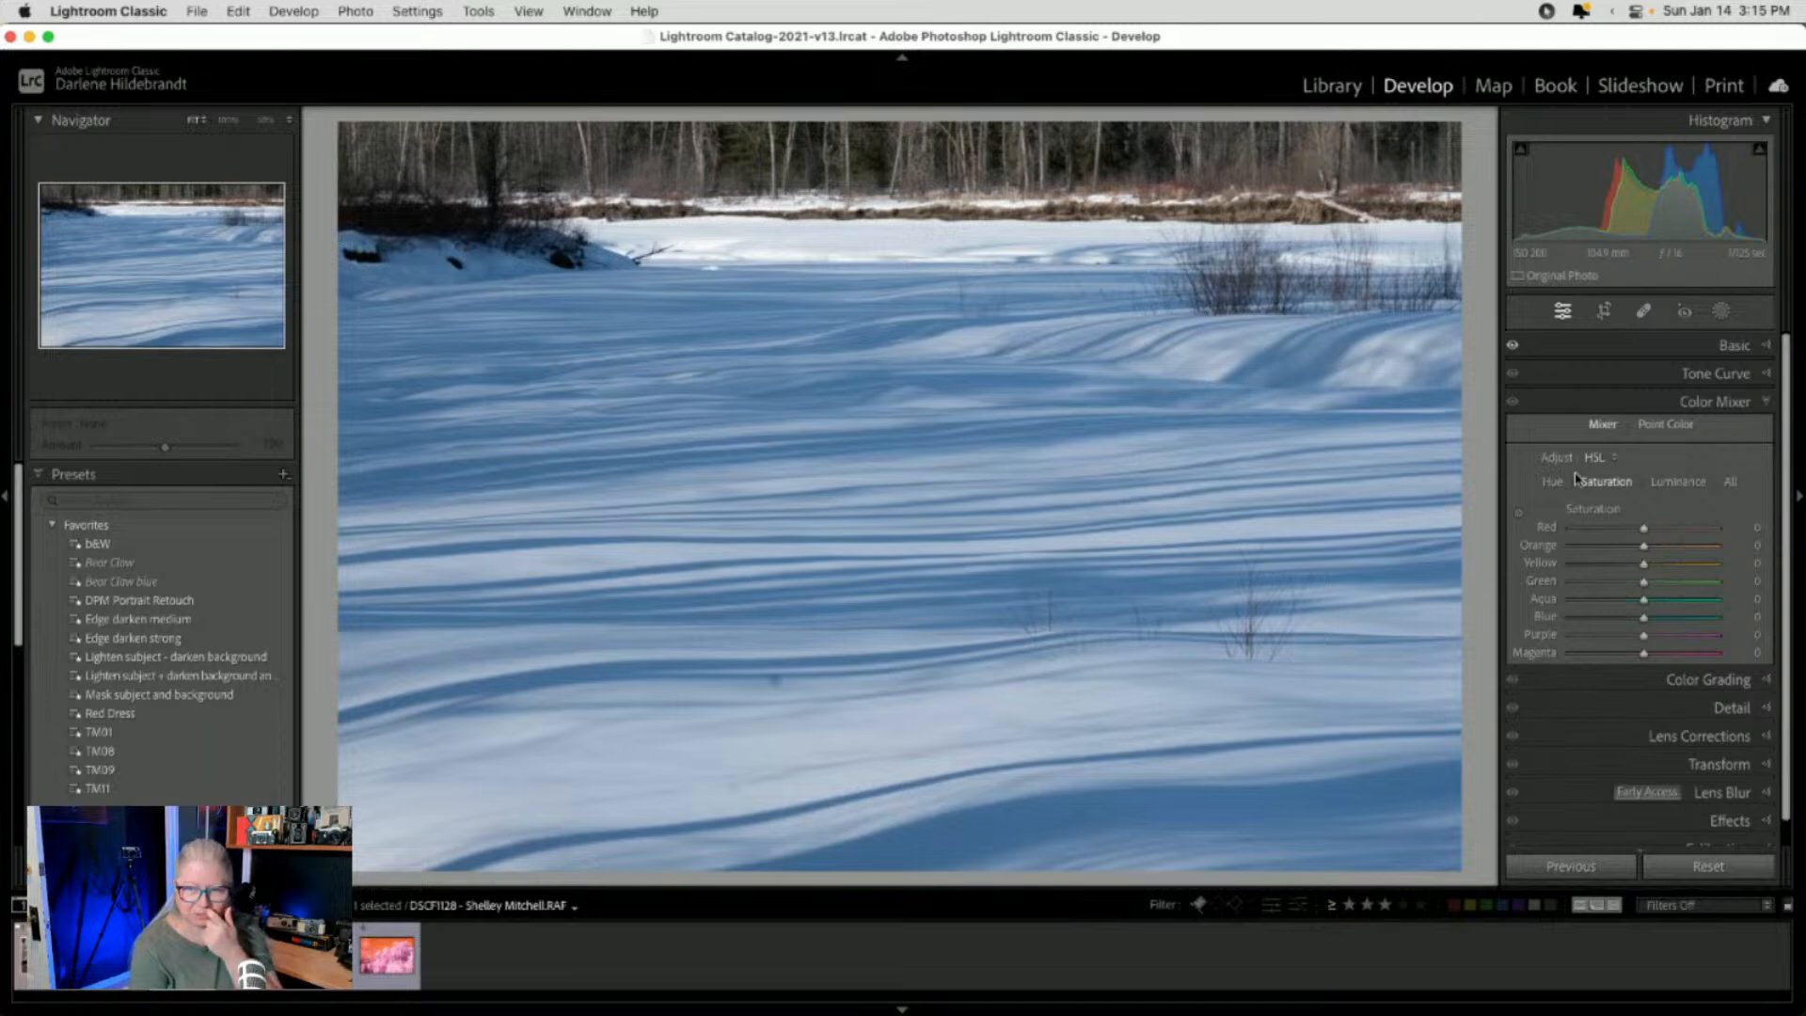
{"action": "key", "text": "Left"}
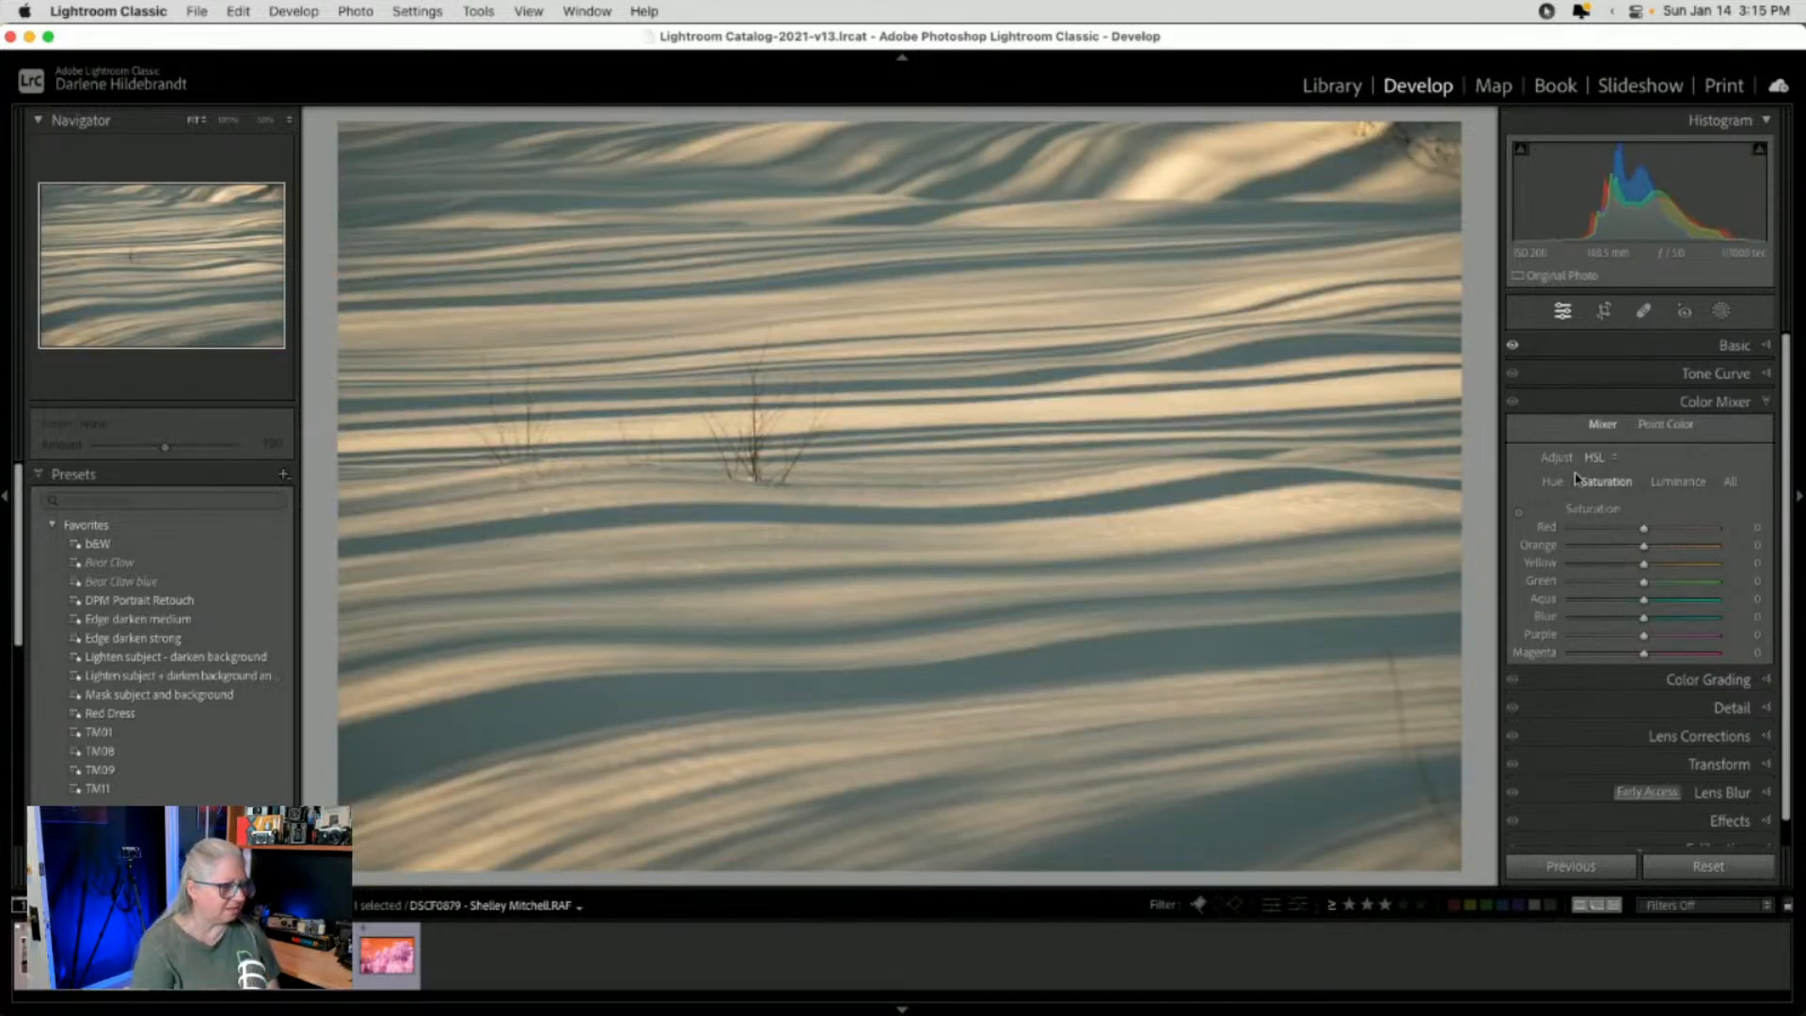
Neutralize the snow photo's warm cast by sampling a sunlit snow area with the White Balance Selector
{"action": "left_click", "coordinate": [1727, 348]}
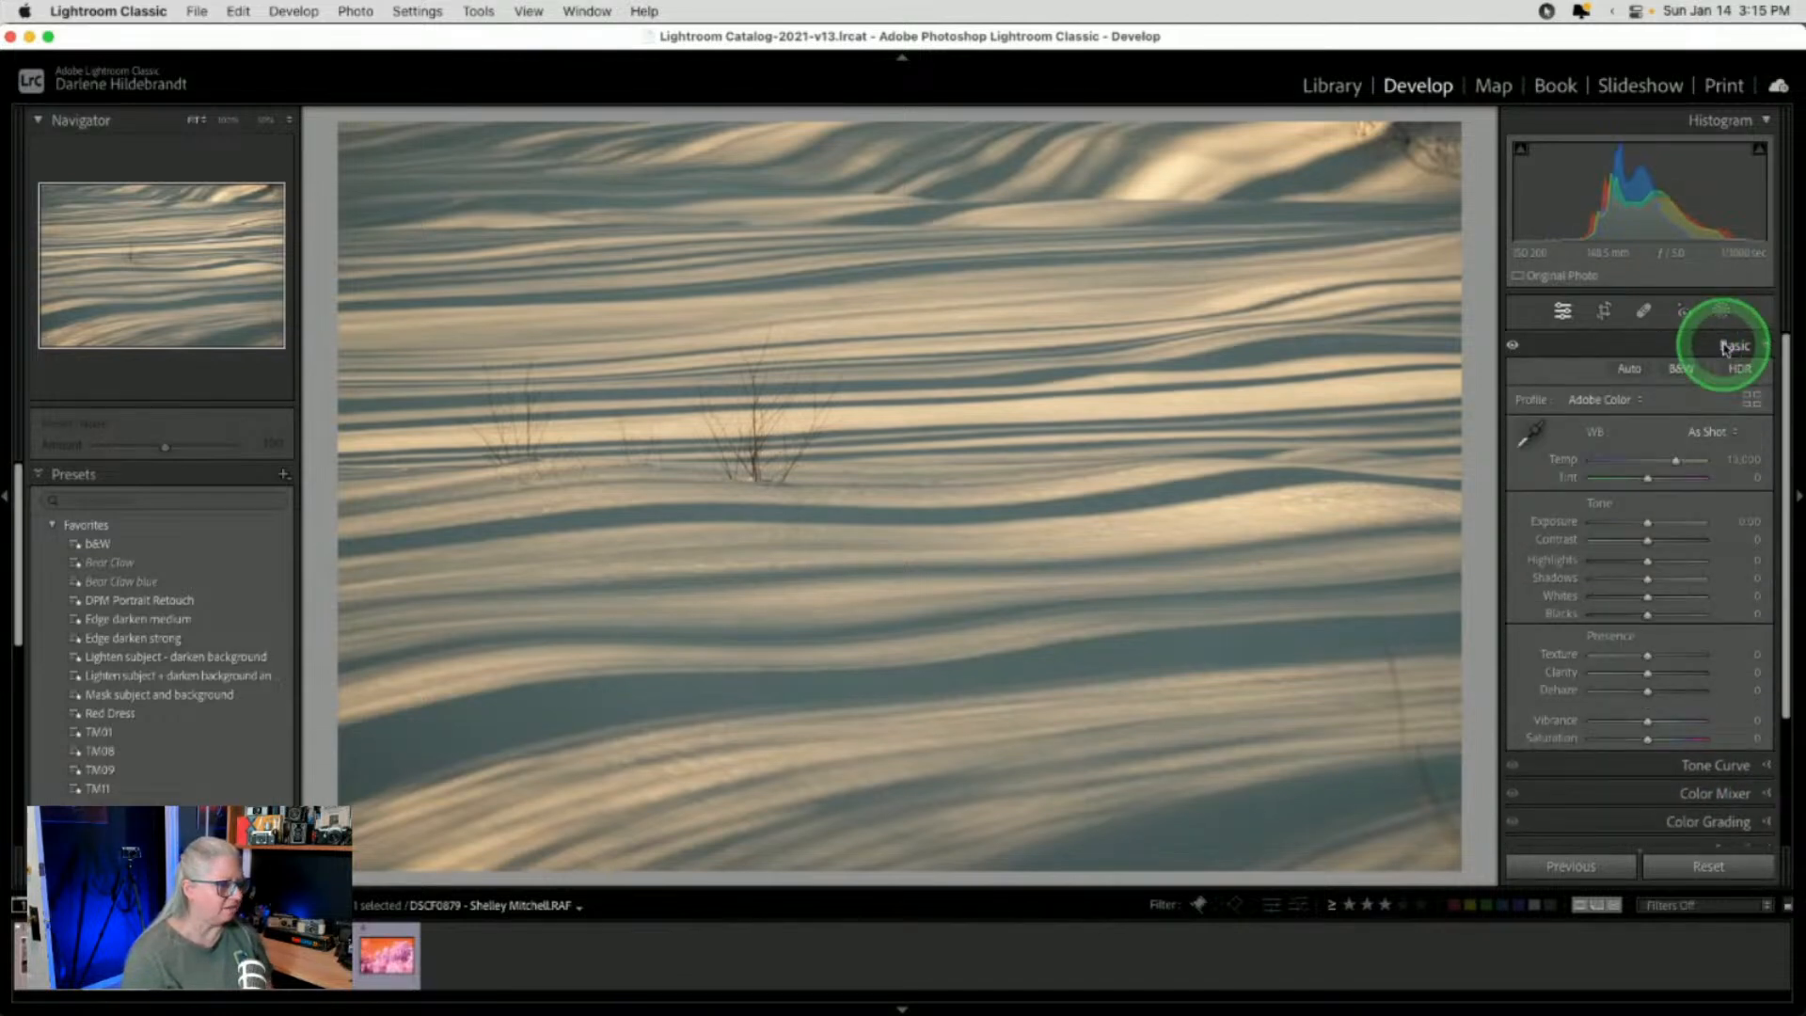
{"action": "left_click", "coordinate": [1528, 438]}
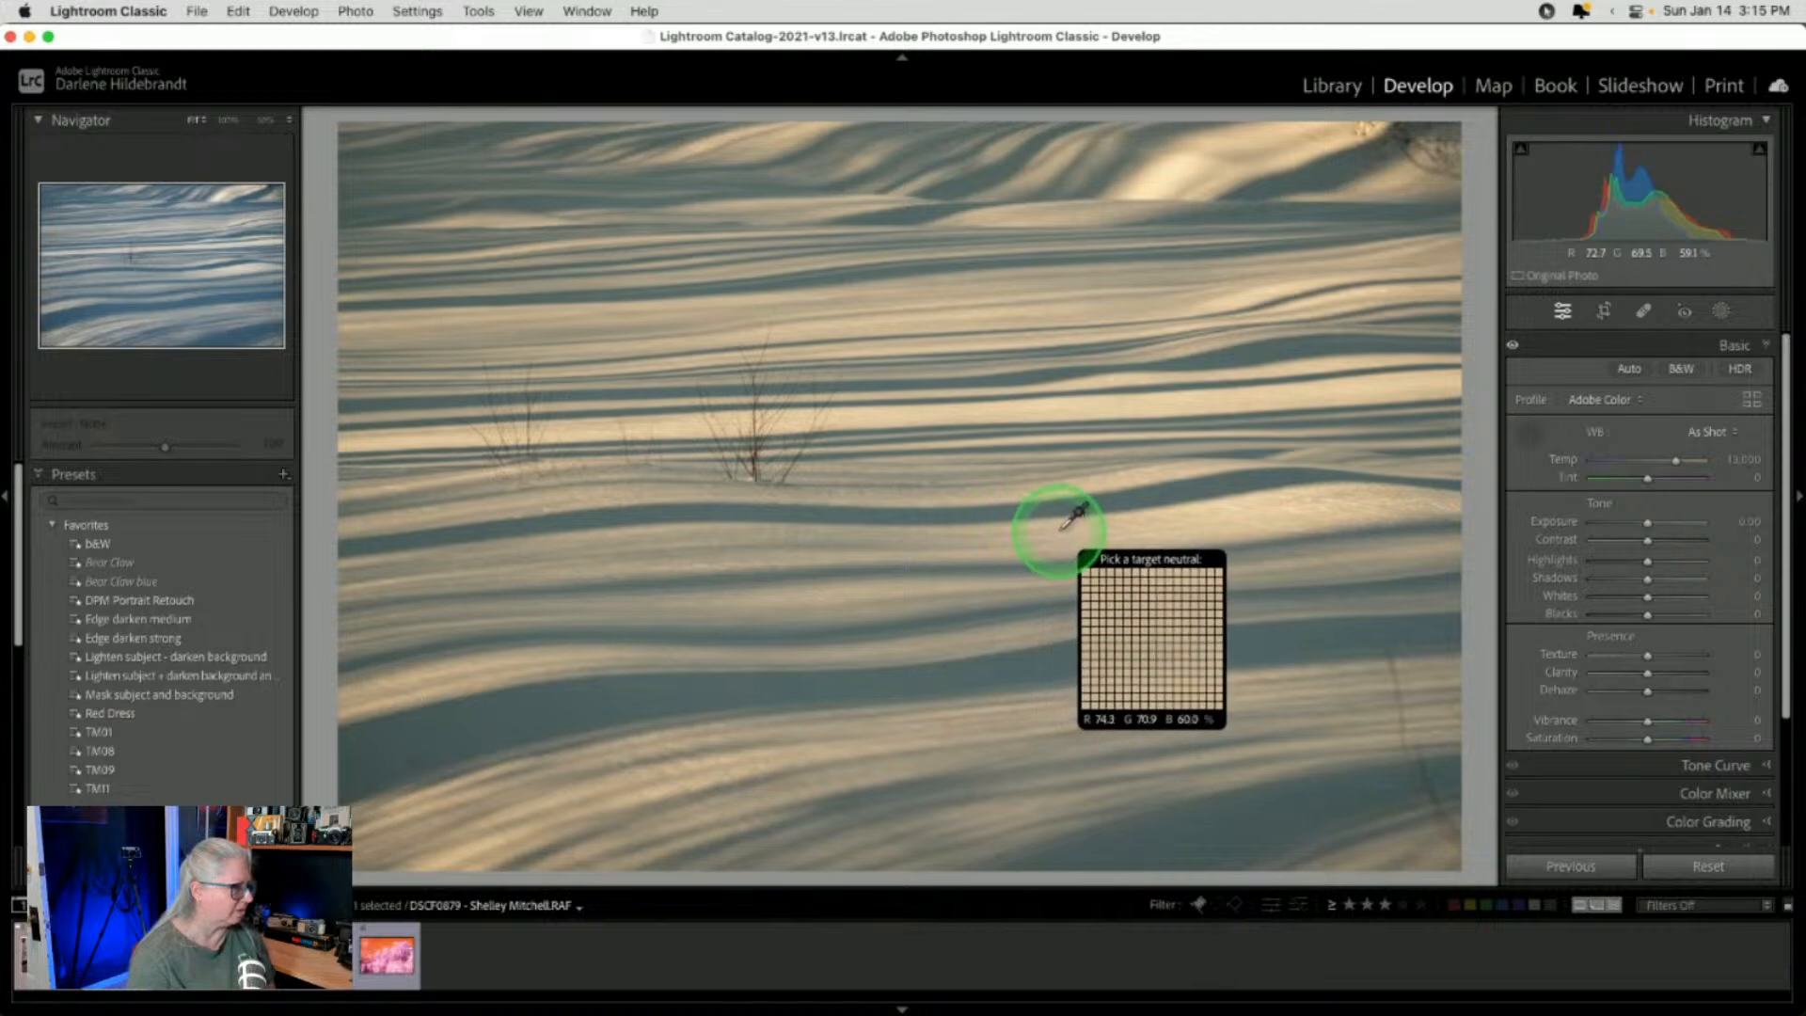
{"action": "left_click", "coordinate": [1063, 526]}
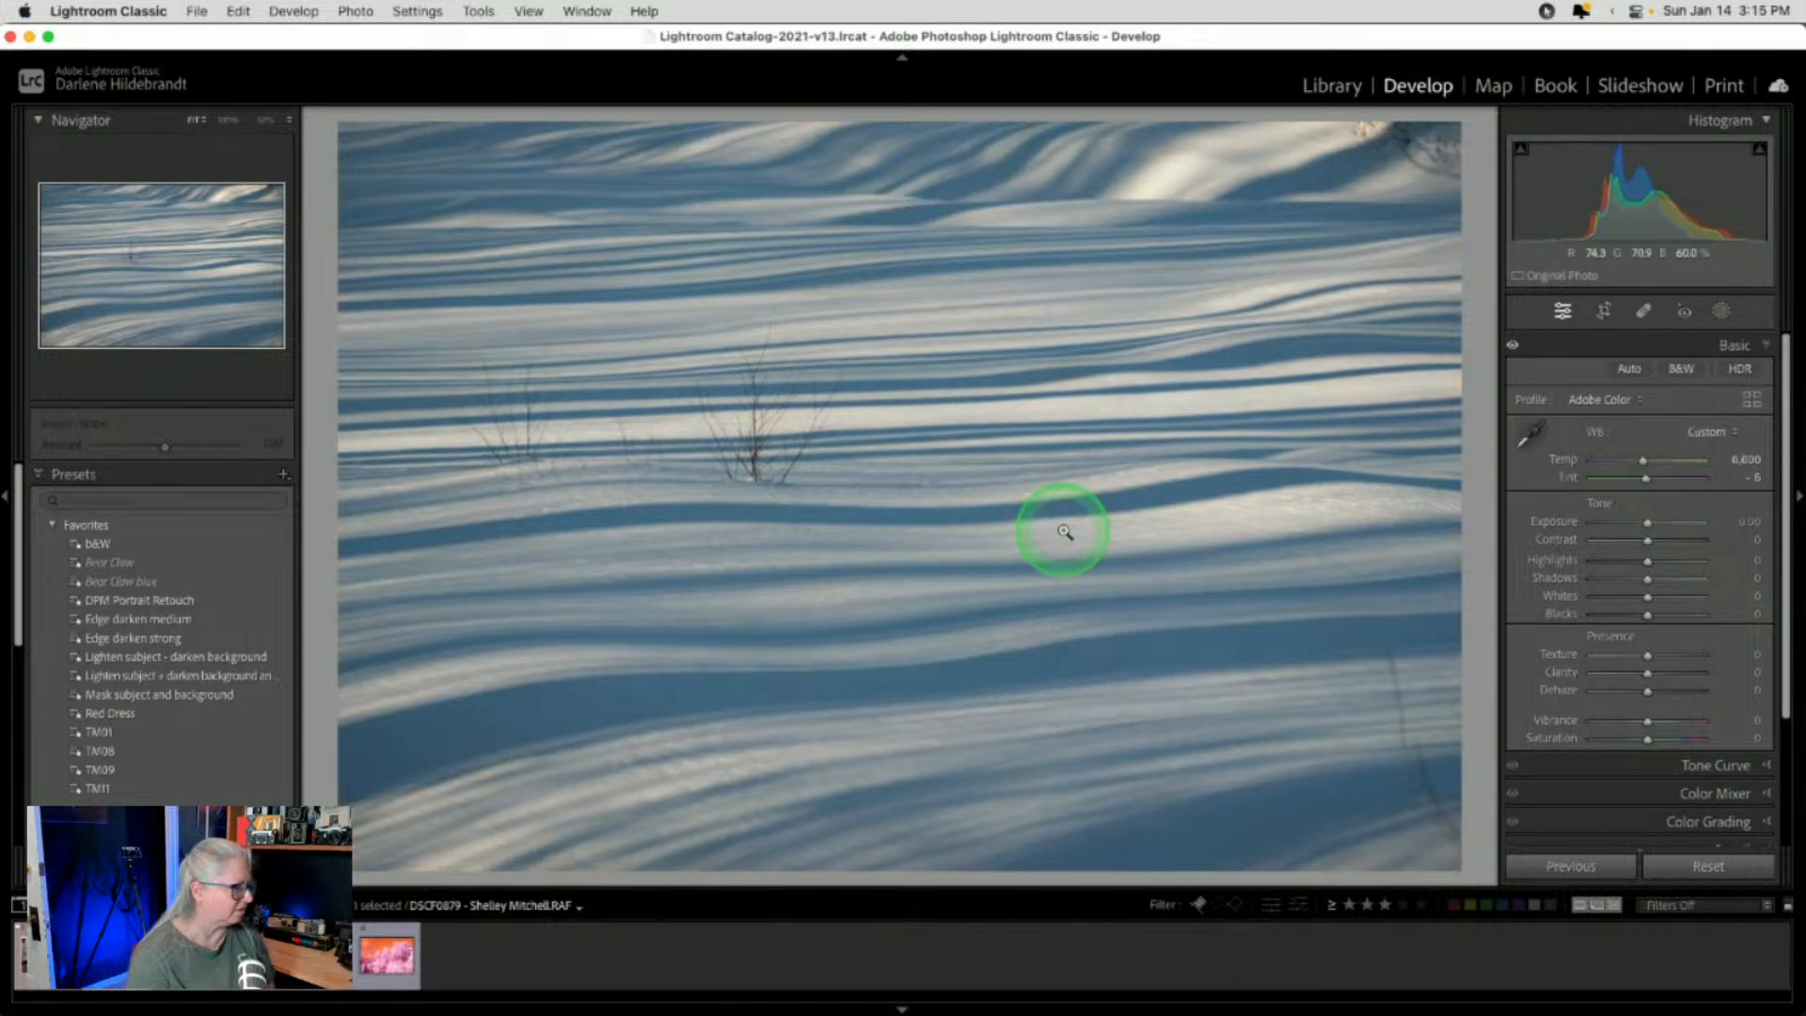
Auto-set the snow photo's Whites to +66 and Blacks to -71
{"action": "left_click", "coordinate": [1706, 499]}
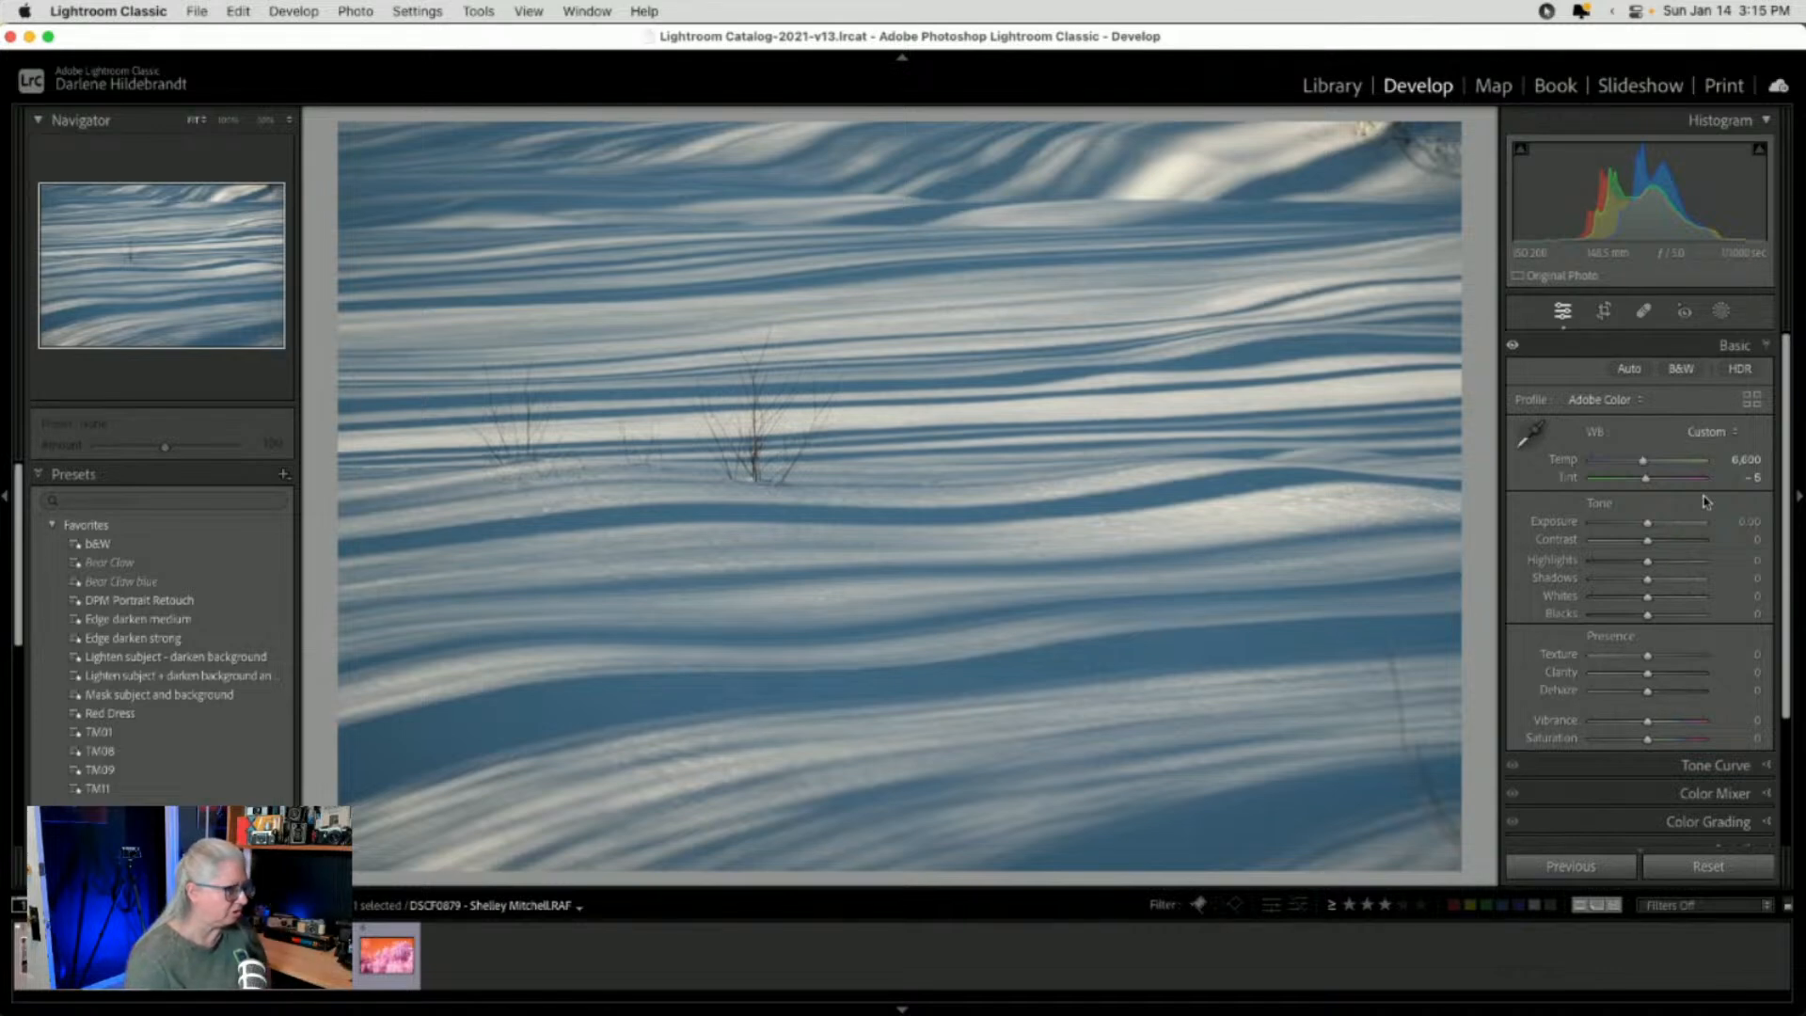
{"action": "double_click", "coordinate": [1558, 598], "text": "shift"}
{"action": "double_click", "coordinate": [1562, 615], "text": "shift"}
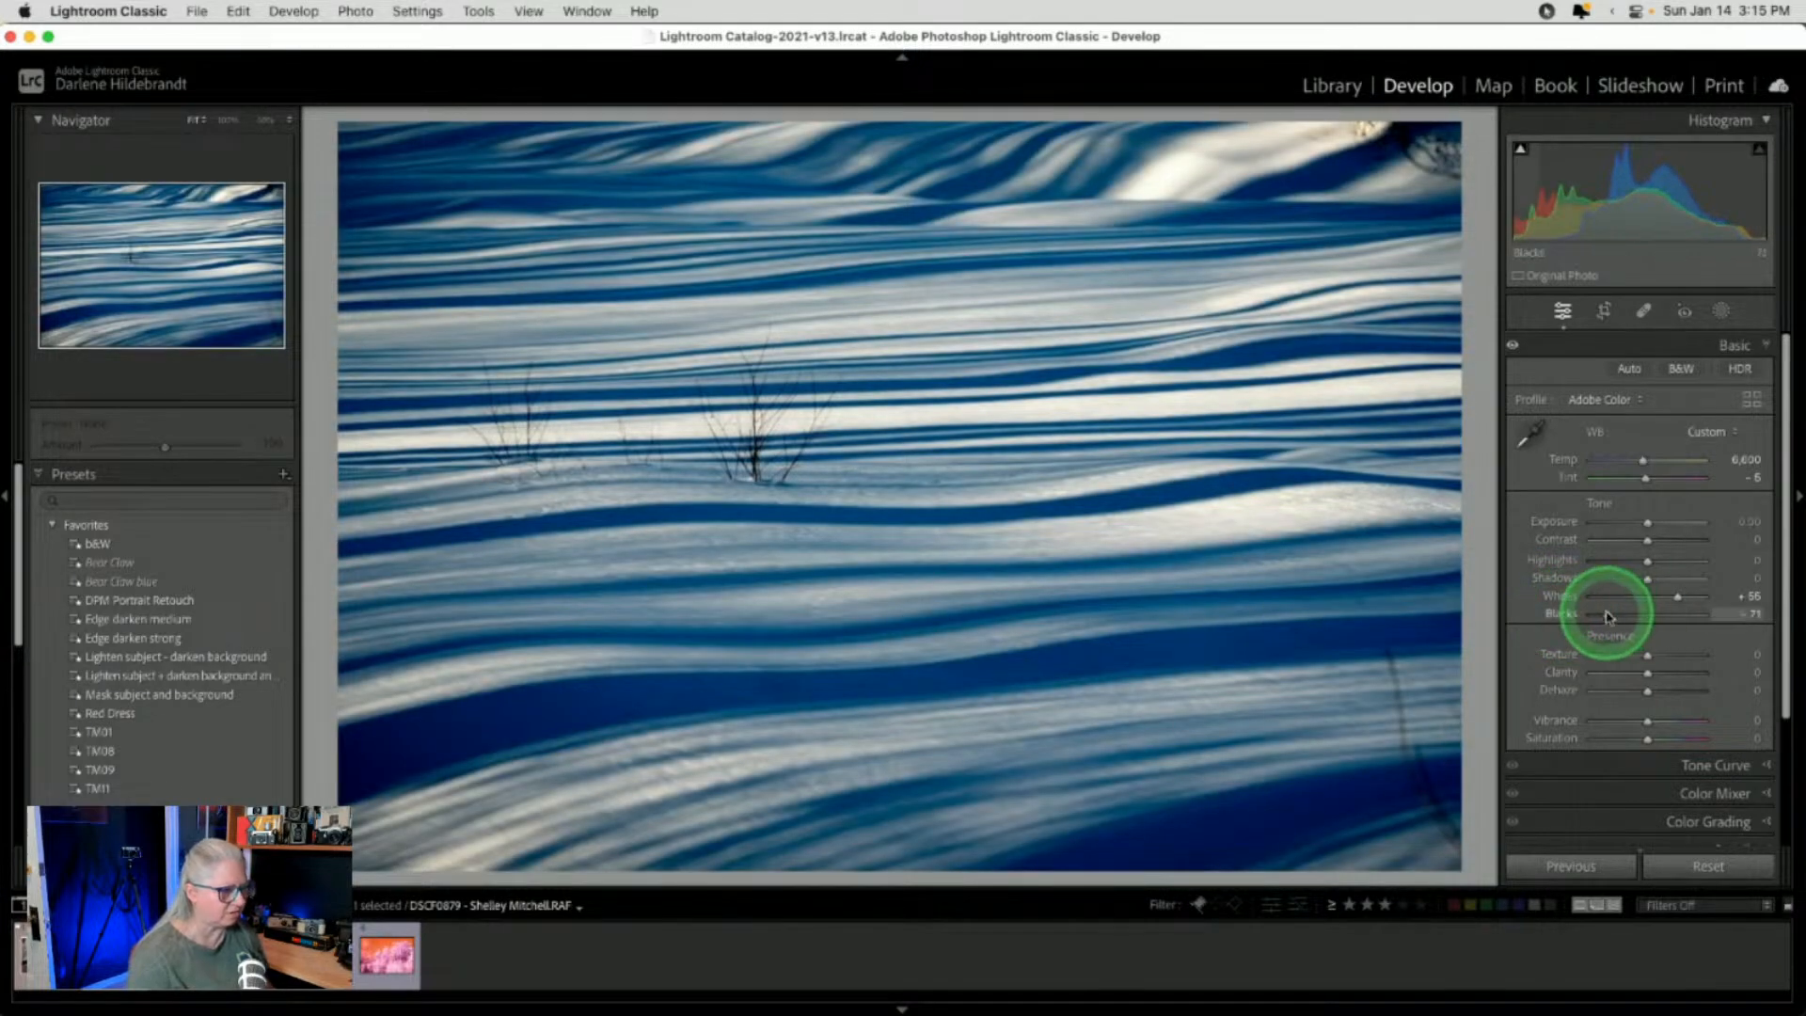
Set the snow photo's Whites to +41 and Blacks to -49, and convert it to black and white
{"action": "left_click_drag", "start_coordinate": [1609, 614], "coordinate": [1670, 596]}
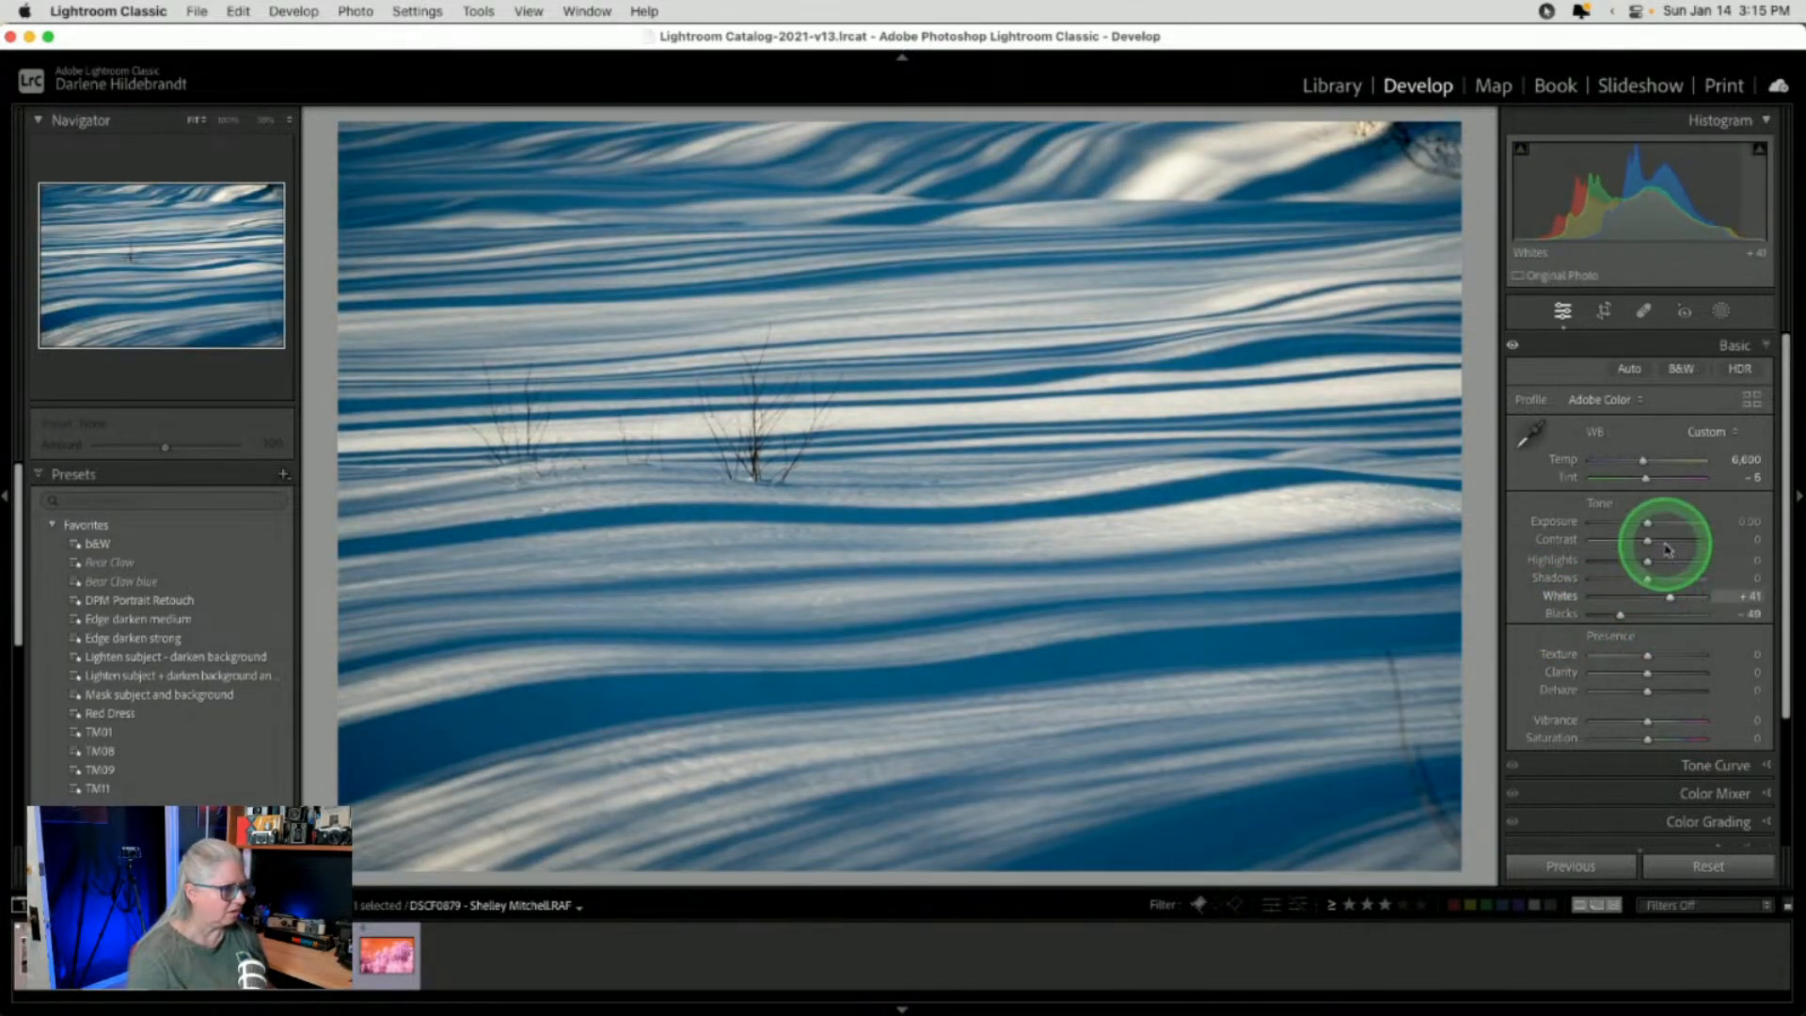
{"action": "left_click", "coordinate": [1681, 371]}
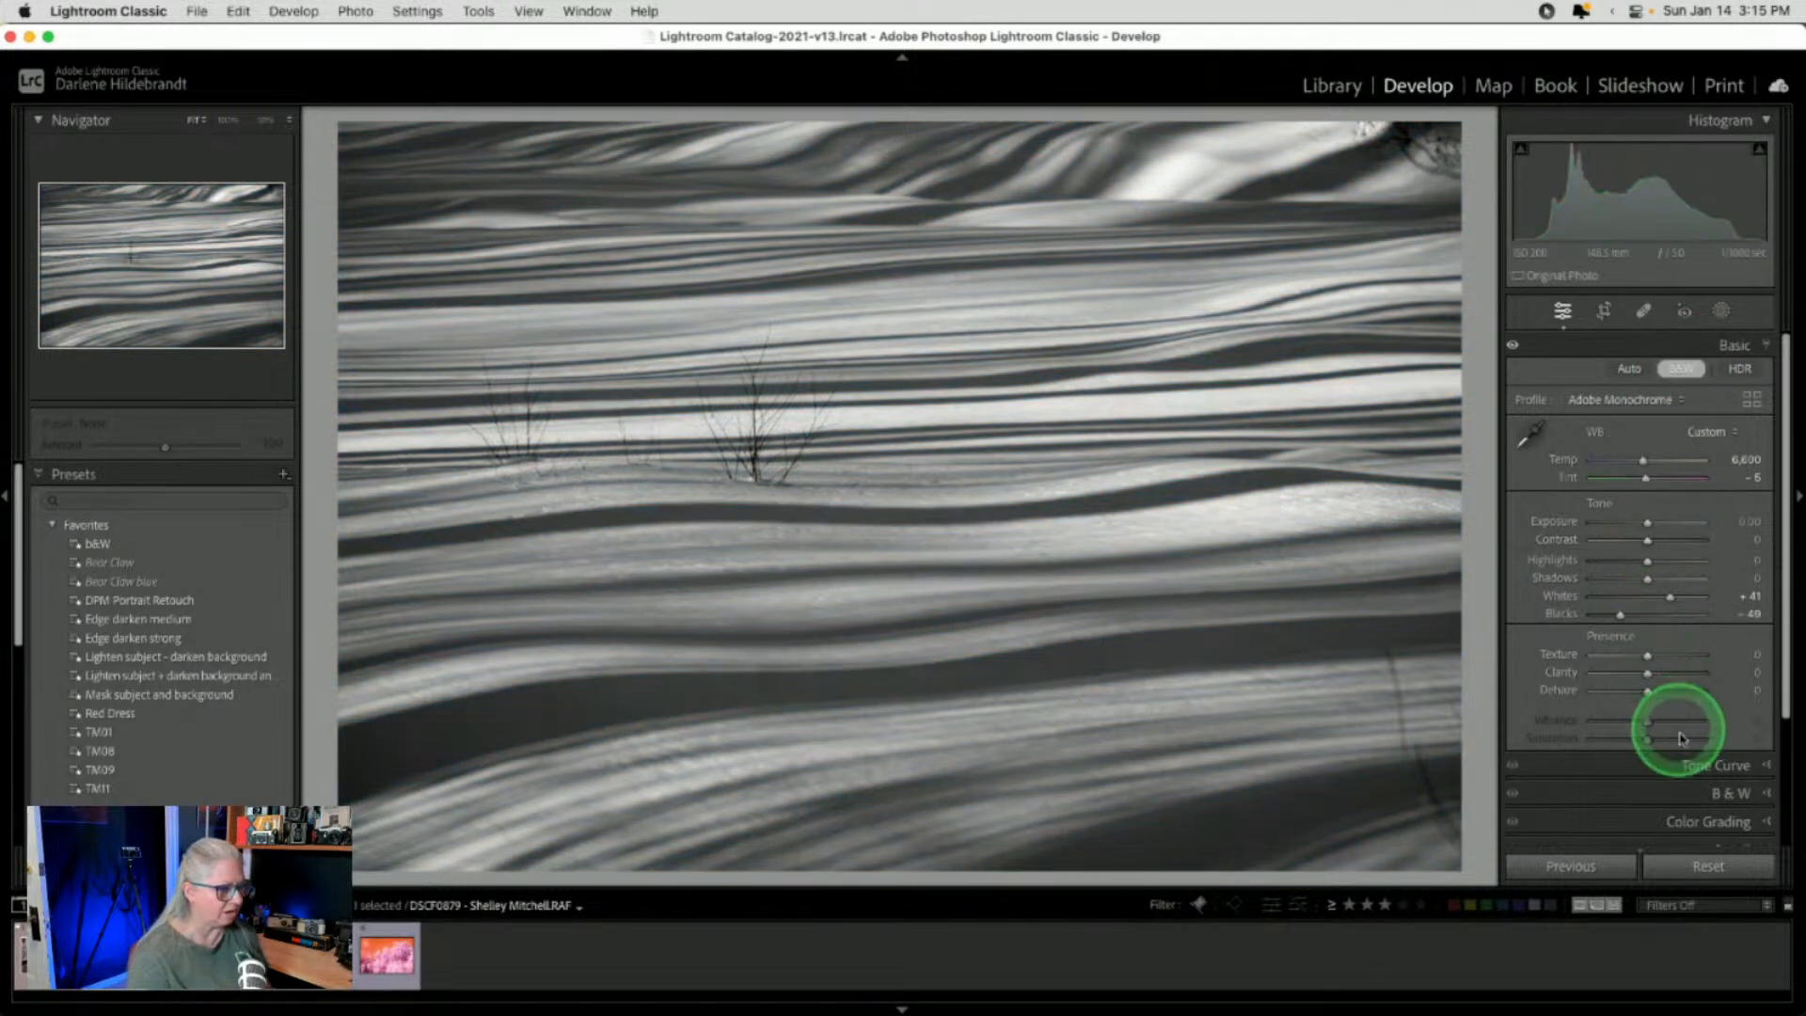
Darken the blues and brighten the yellows in the snow photo's Black & White Mix
{"action": "left_click", "coordinate": [1721, 793]}
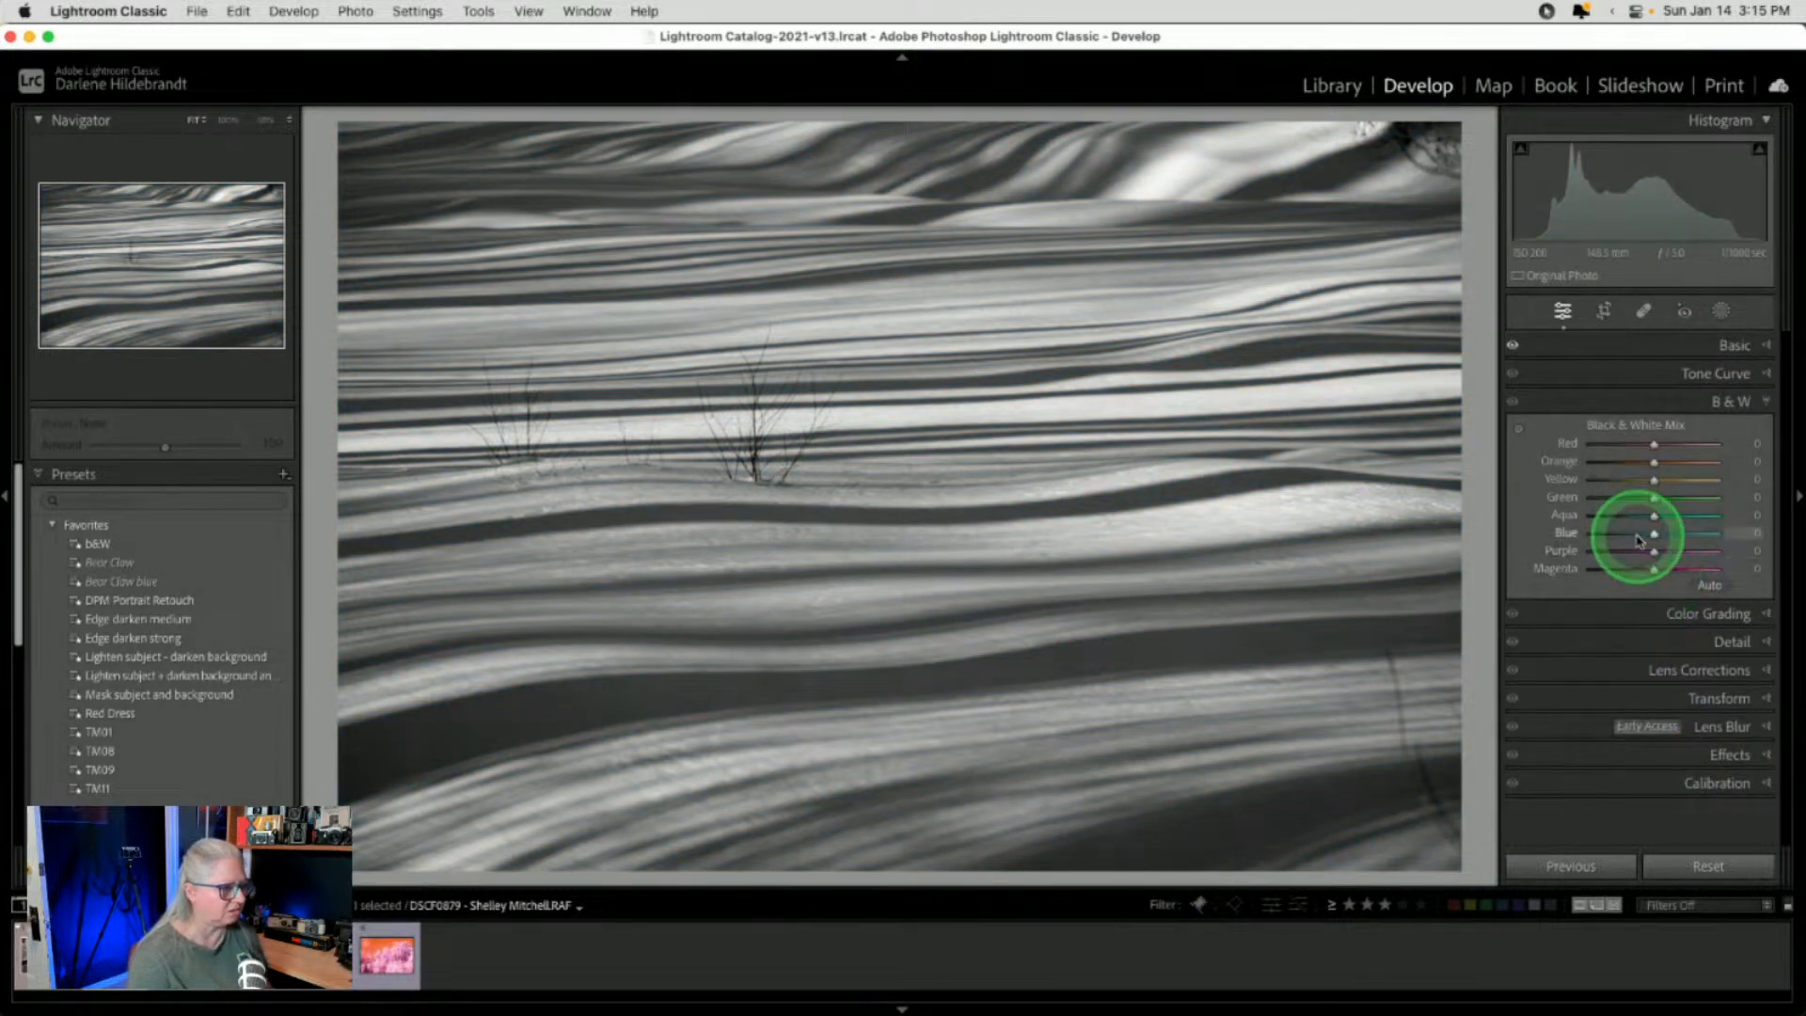
{"action": "left_click_drag", "start_coordinate": [1653, 533], "coordinate": [1634, 534]}
{"action": "mouse_move", "coordinate": [1653, 479]}
{"action": "left_mouse_down"}
{"action": "mouse_move", "coordinate": [1697, 476]}
{"action": "mouse_move", "coordinate": [1612, 477]}
{"action": "mouse_move", "coordinate": [1706, 478]}
{"action": "mouse_move", "coordinate": [1665, 478]}
{"action": "mouse_move", "coordinate": [1685, 477]}
{"action": "left_mouse_up"}
Try a global Texture of +100 on the snow photo and reset the setting
{"action": "left_click", "coordinate": [1733, 348]}
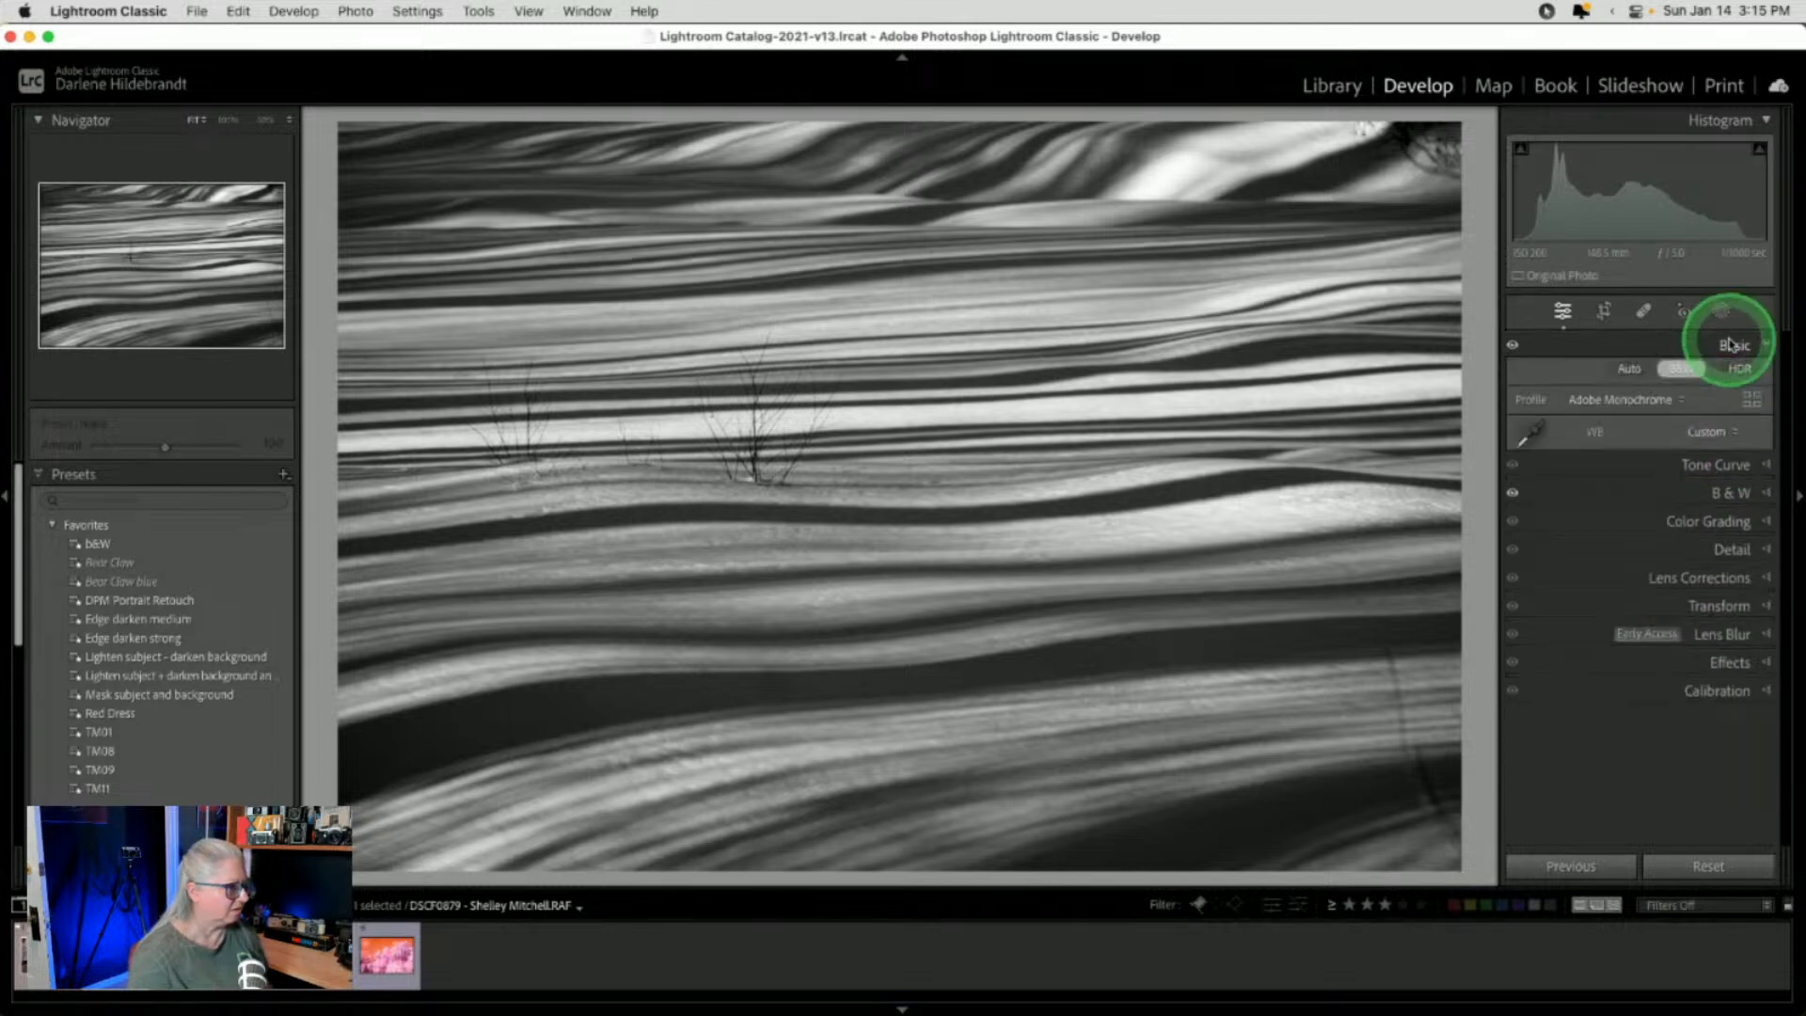
{"action": "left_click", "coordinate": [1639, 664]}
{"action": "left_click_drag", "start_coordinate": [1639, 664], "coordinate": [1756, 639]}
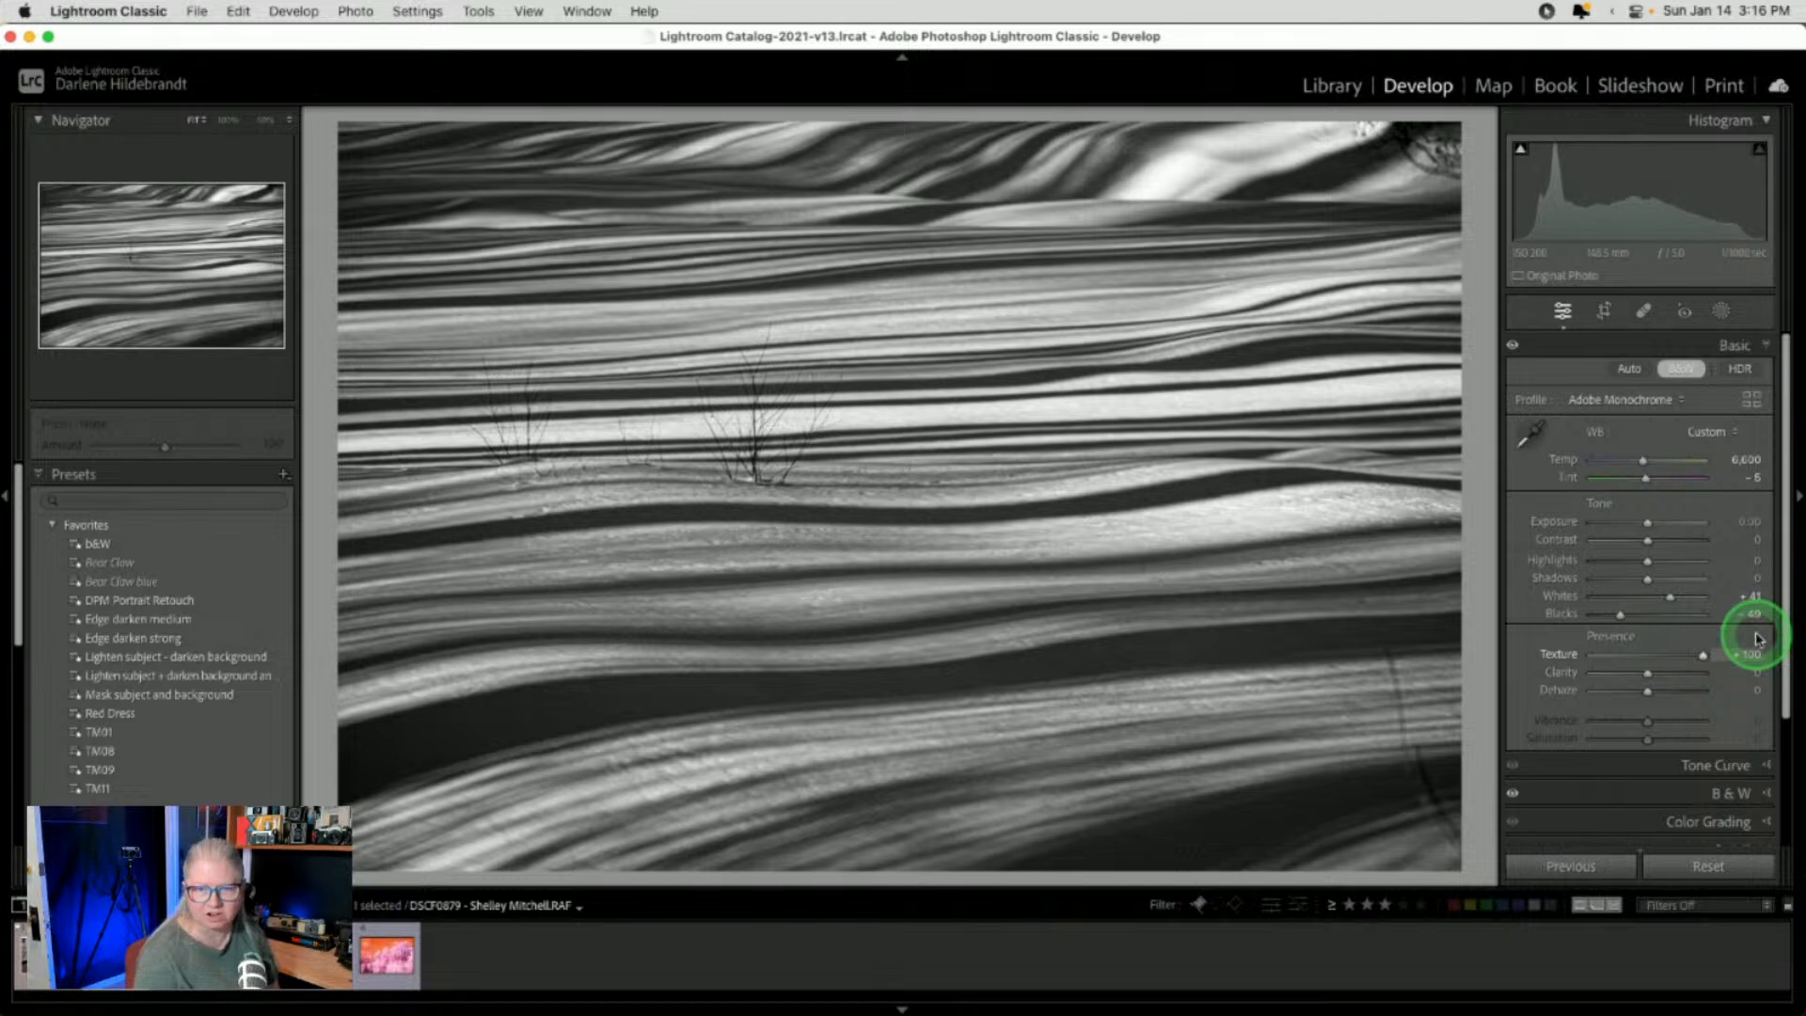
{"action": "left_click_drag", "start_coordinate": [1756, 639], "coordinate": [1704, 664]}
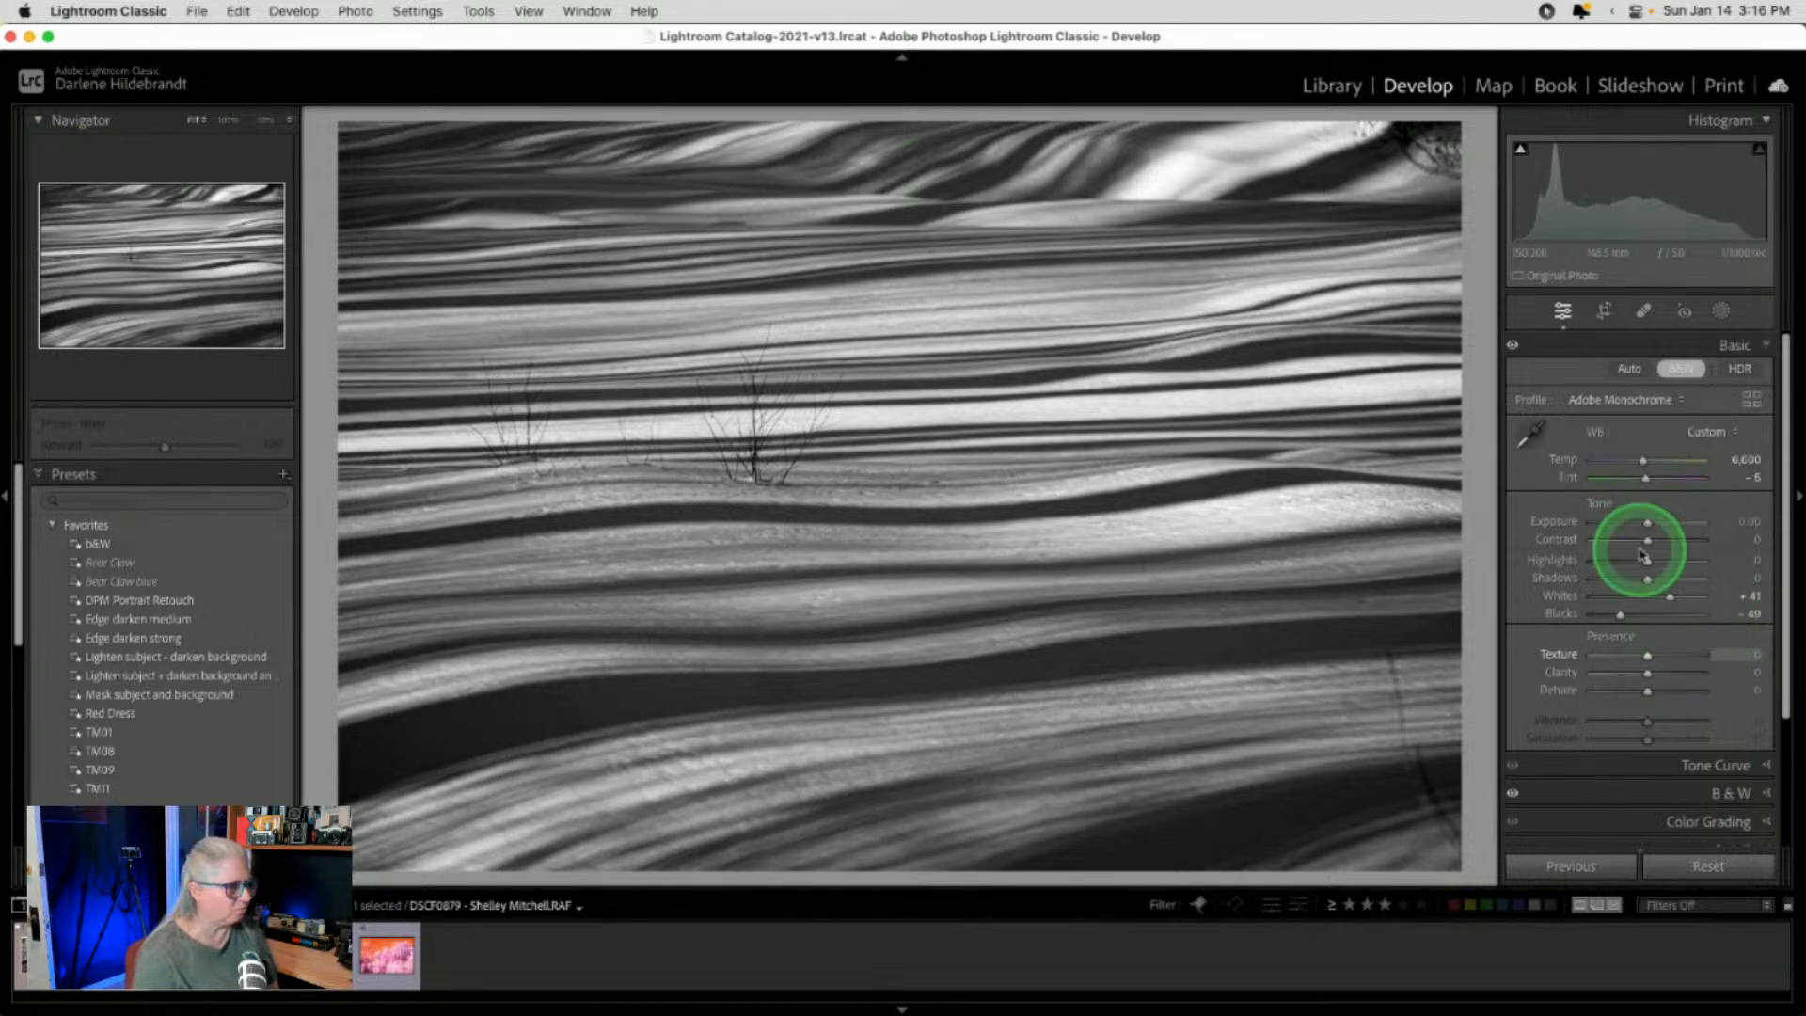
Add a radial gradient mask as a wide horizontal ellipse around the bare bushes in the snow
{"action": "left_click", "coordinate": [1721, 311]}
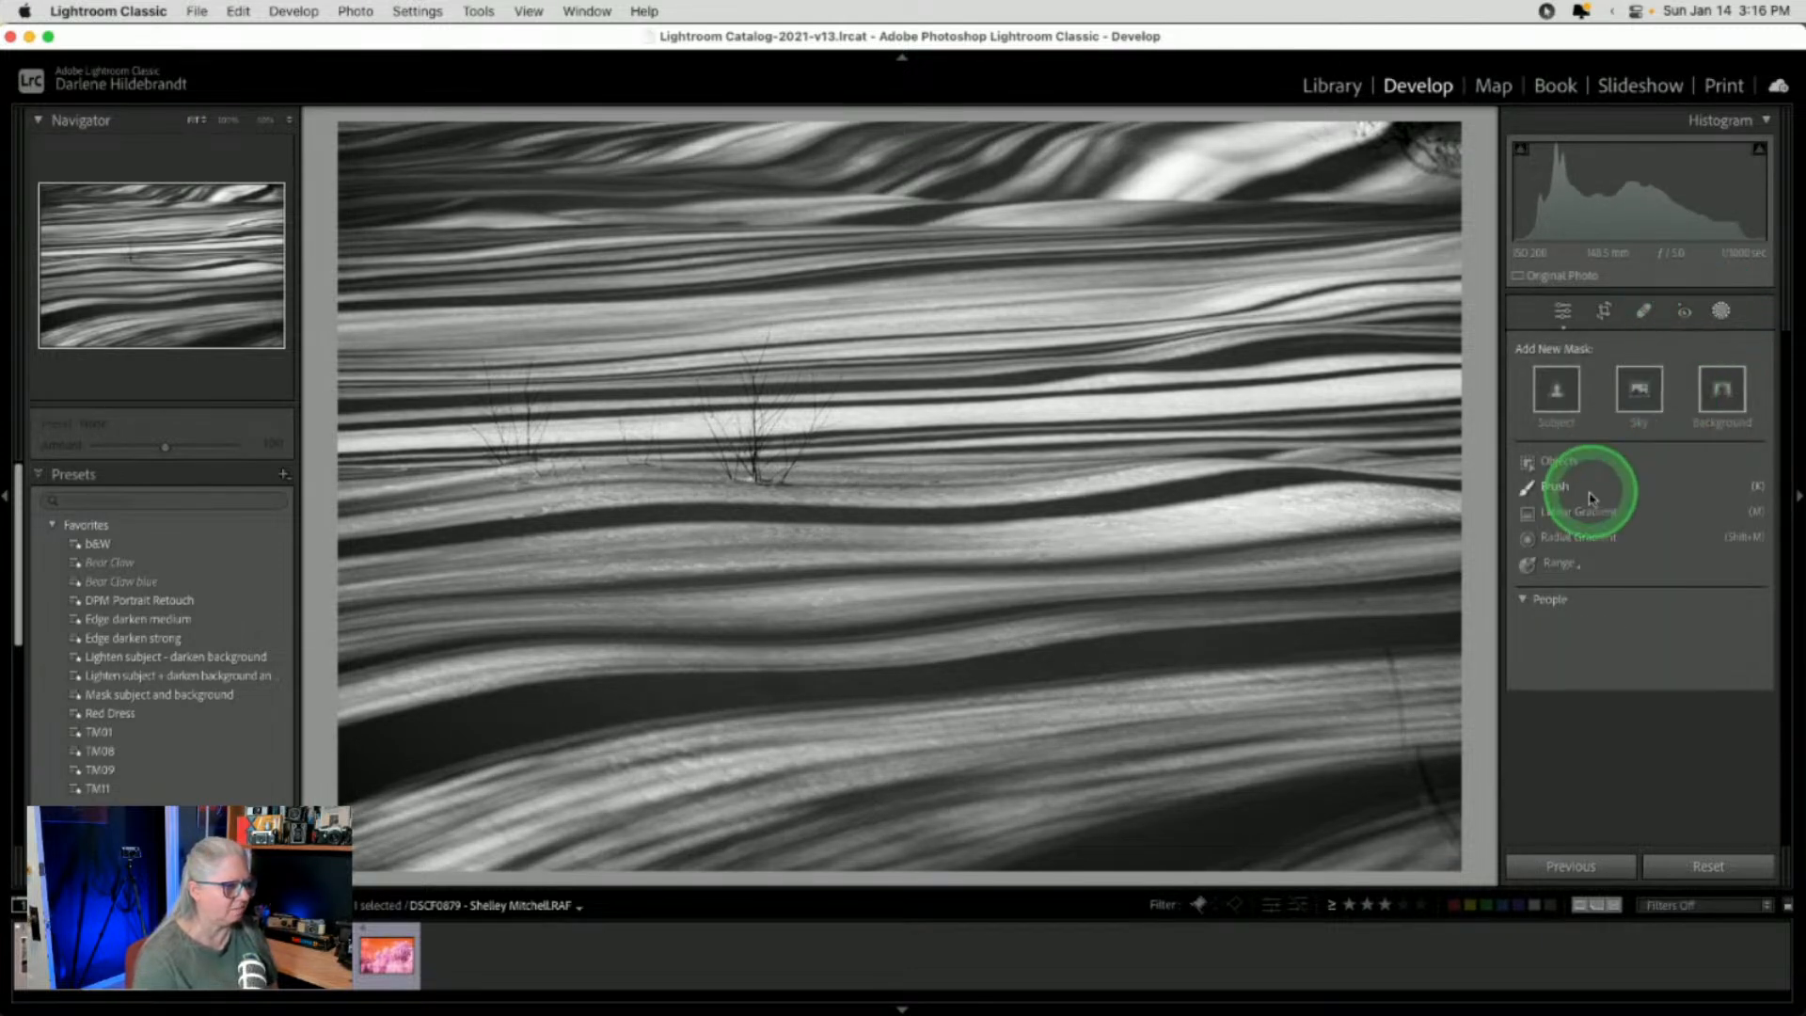
{"action": "left_click", "coordinate": [1578, 539]}
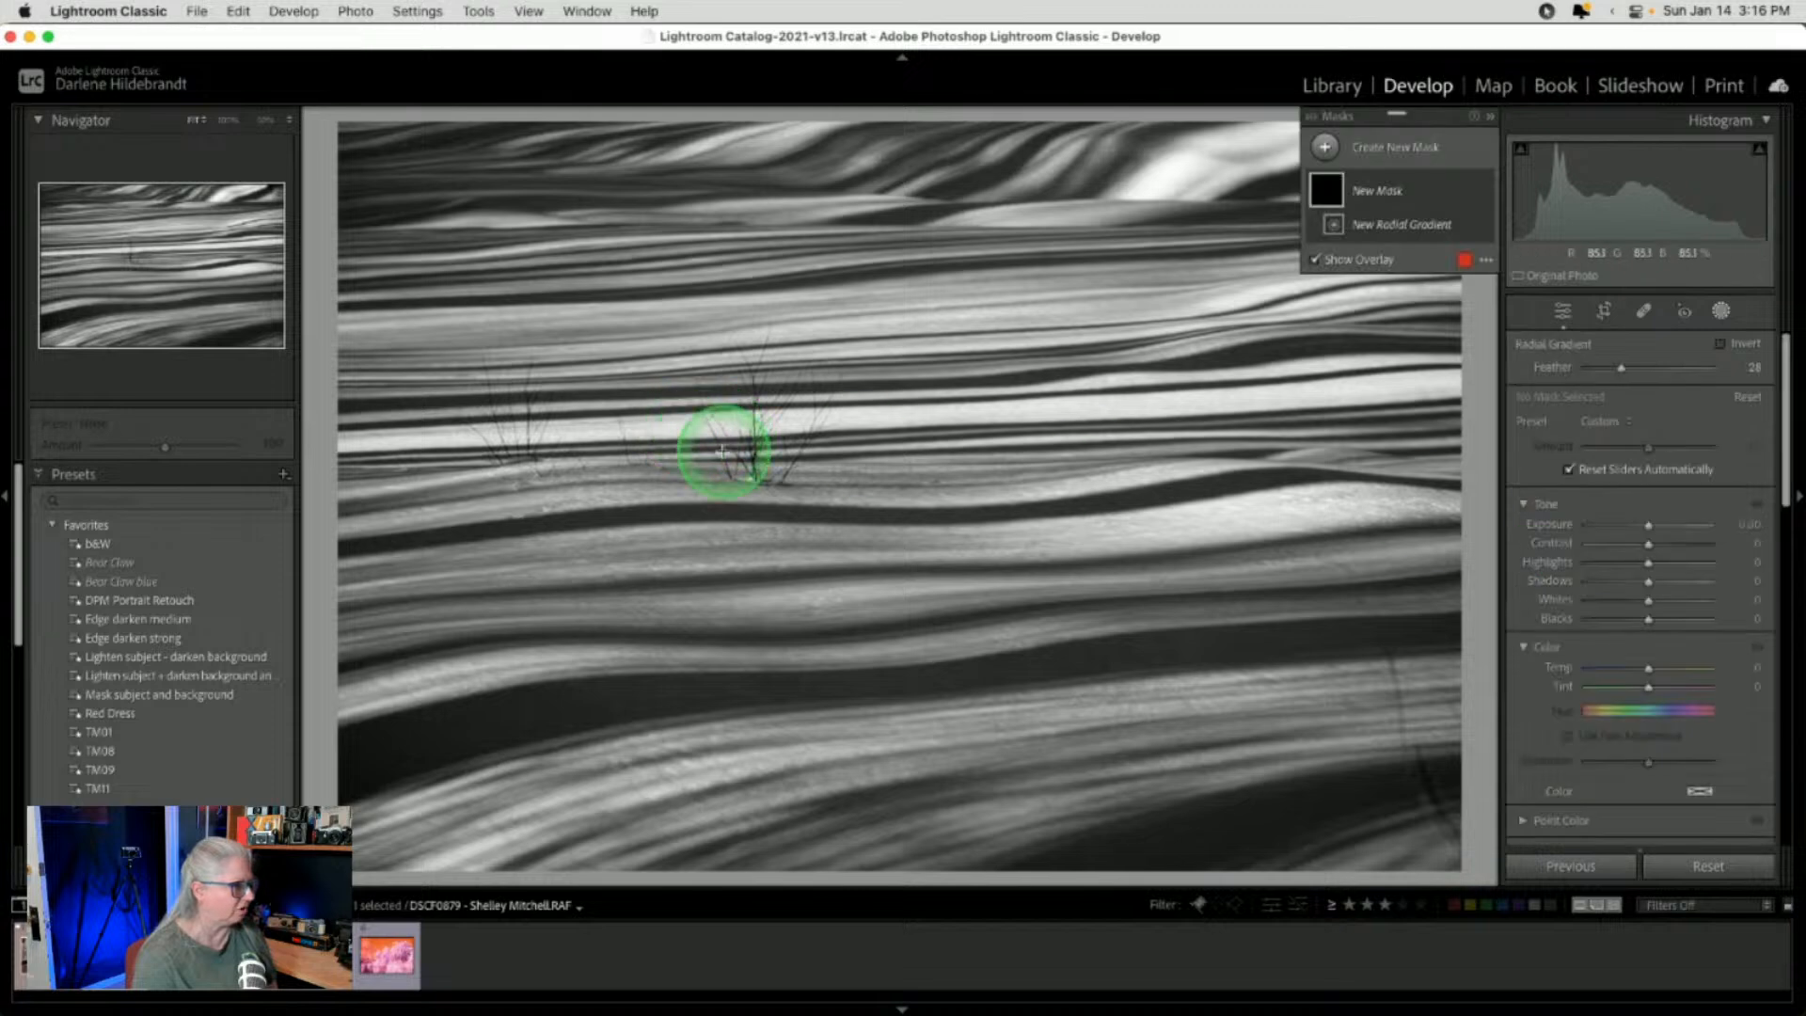
{"action": "left_click_drag", "start_coordinate": [743, 433], "coordinate": [1214, 565]}
{"action": "left_click_drag", "start_coordinate": [859, 472], "coordinate": [897, 505]}
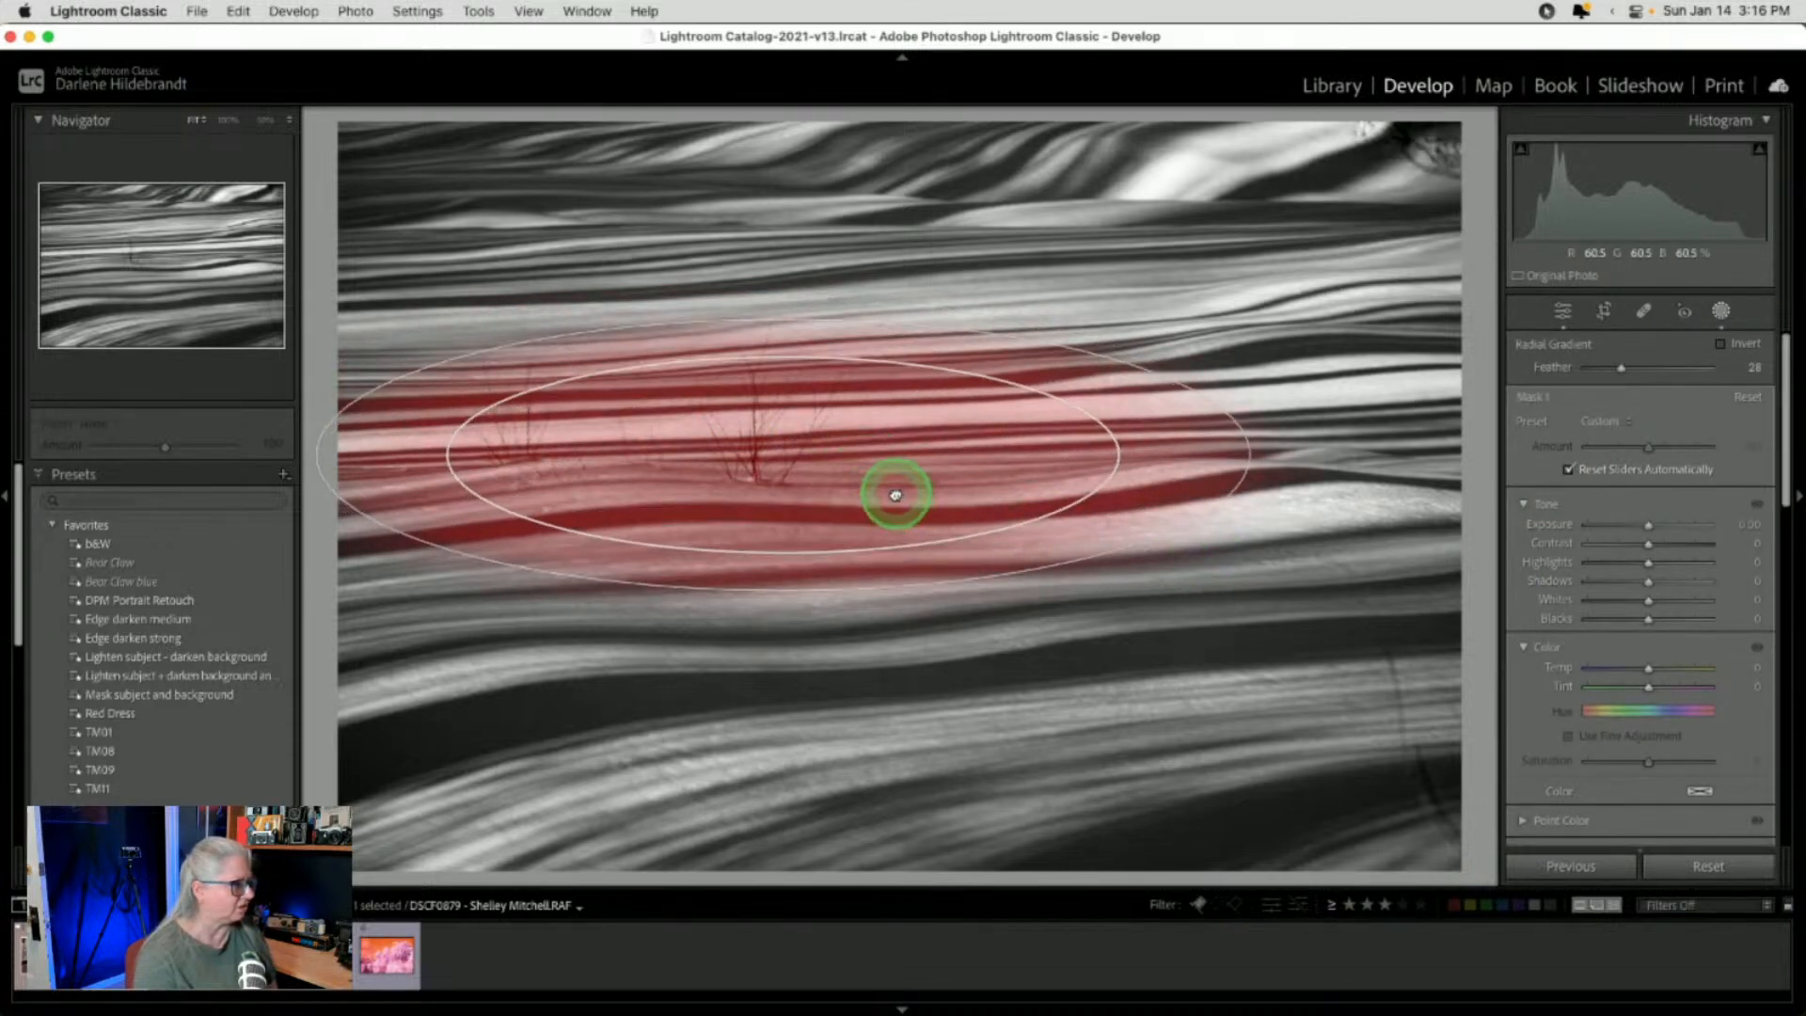
Raise the Texture of the radial mask around the bushes and set its Exposure to 0.62
{"action": "scroll", "coordinate": [1587, 620], "scroll_direction": "down", "scroll_amount": 2}
{"action": "scroll", "coordinate": [1589, 625], "scroll_direction": "down", "scroll_amount": 2}
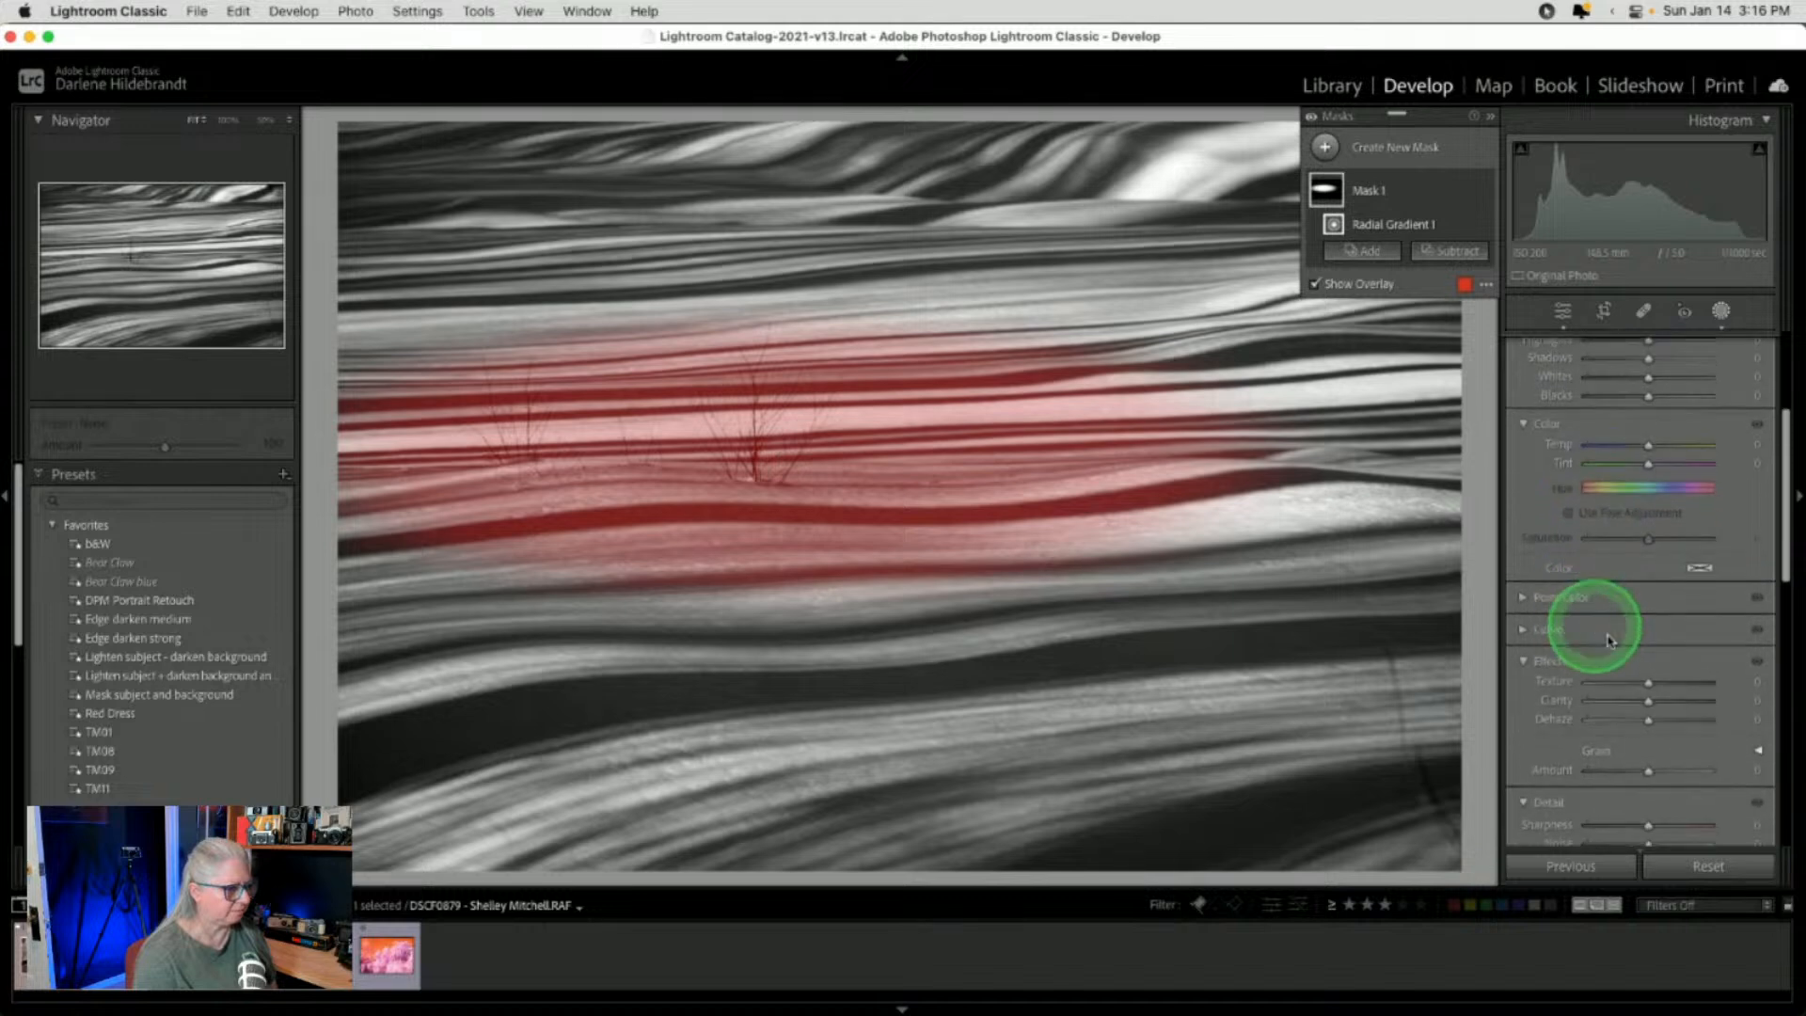
{"action": "left_click_drag", "start_coordinate": [1640, 681], "coordinate": [1685, 675]}
{"action": "scroll", "coordinate": [1674, 612], "scroll_direction": "up", "scroll_amount": 4}
{"action": "left_click_drag", "start_coordinate": [1662, 534], "coordinate": [1658, 524]}
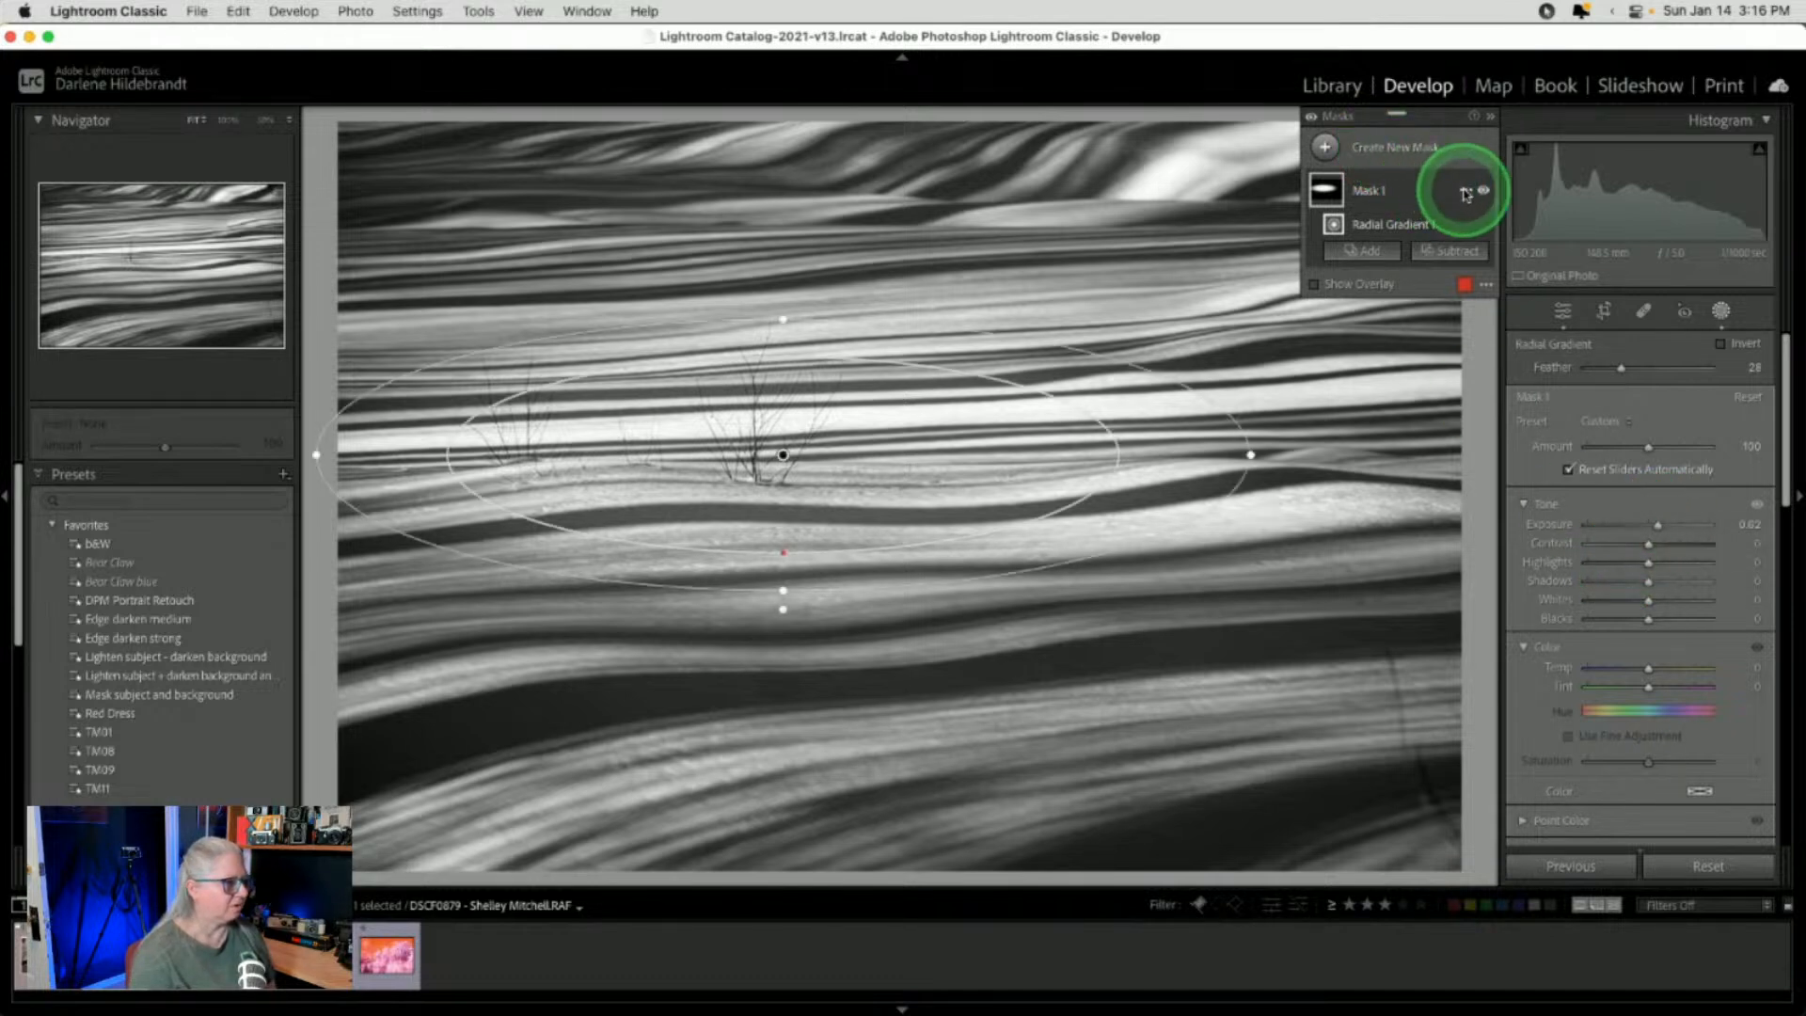
Rename the radial gradient mask as tree
{"action": "left_click", "coordinate": [1465, 195]}
{"action": "left_click", "coordinate": [1492, 197]}
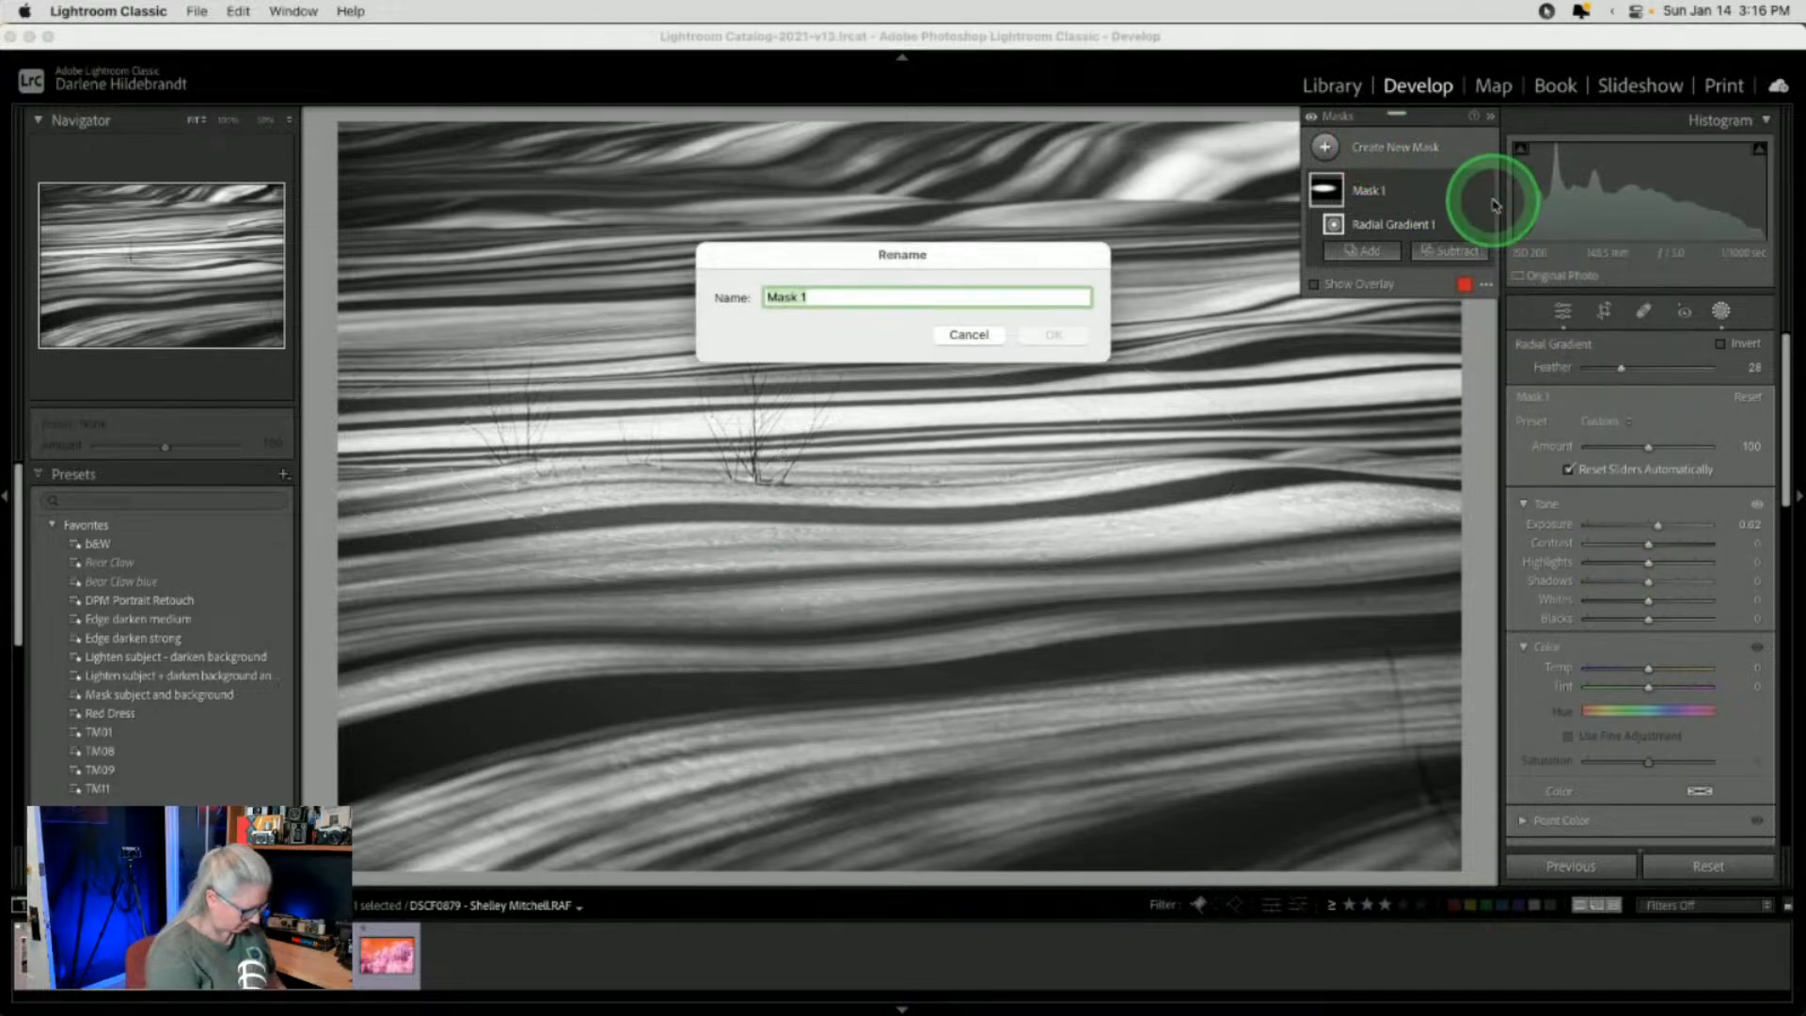
{"action": "type", "text": "tree"}
{"action": "key", "text": "Return"}
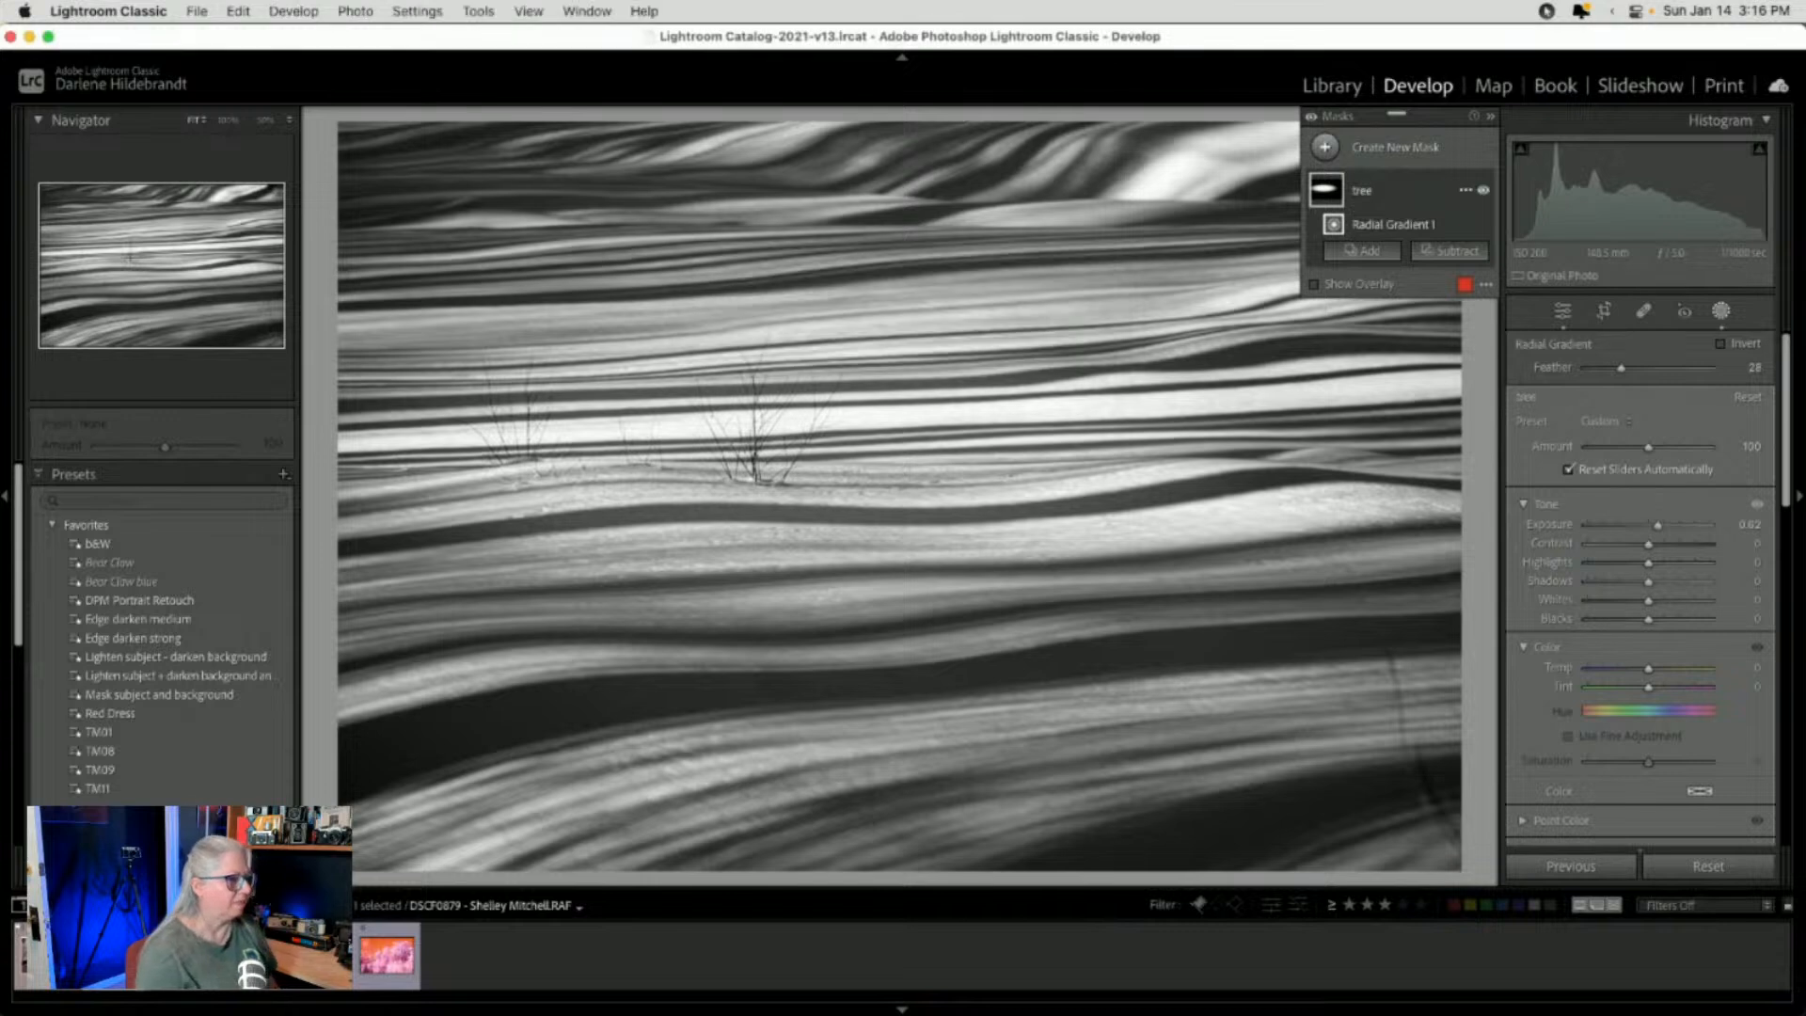
Duplicate and invert the tree mask to cover the surrounding snow
{"action": "left_click", "coordinate": [1465, 191]}
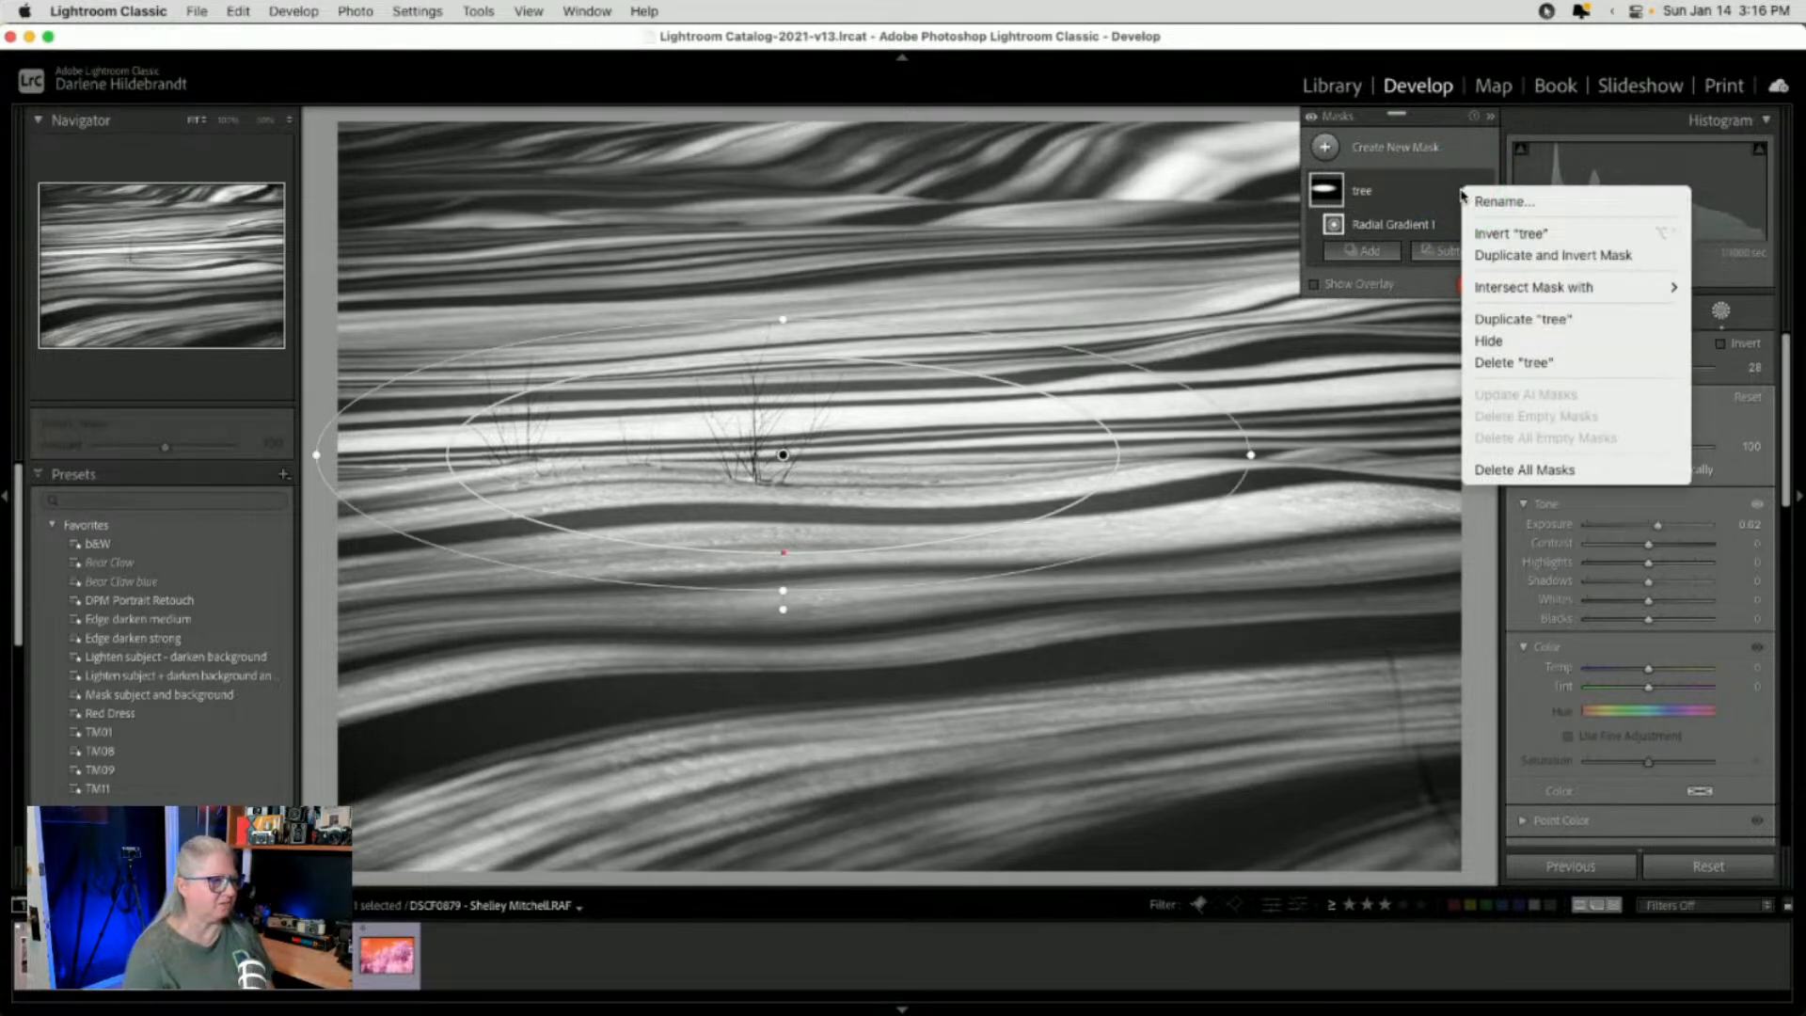
{"action": "left_click", "coordinate": [1500, 254]}
{"action": "left_click", "coordinate": [1500, 254]}
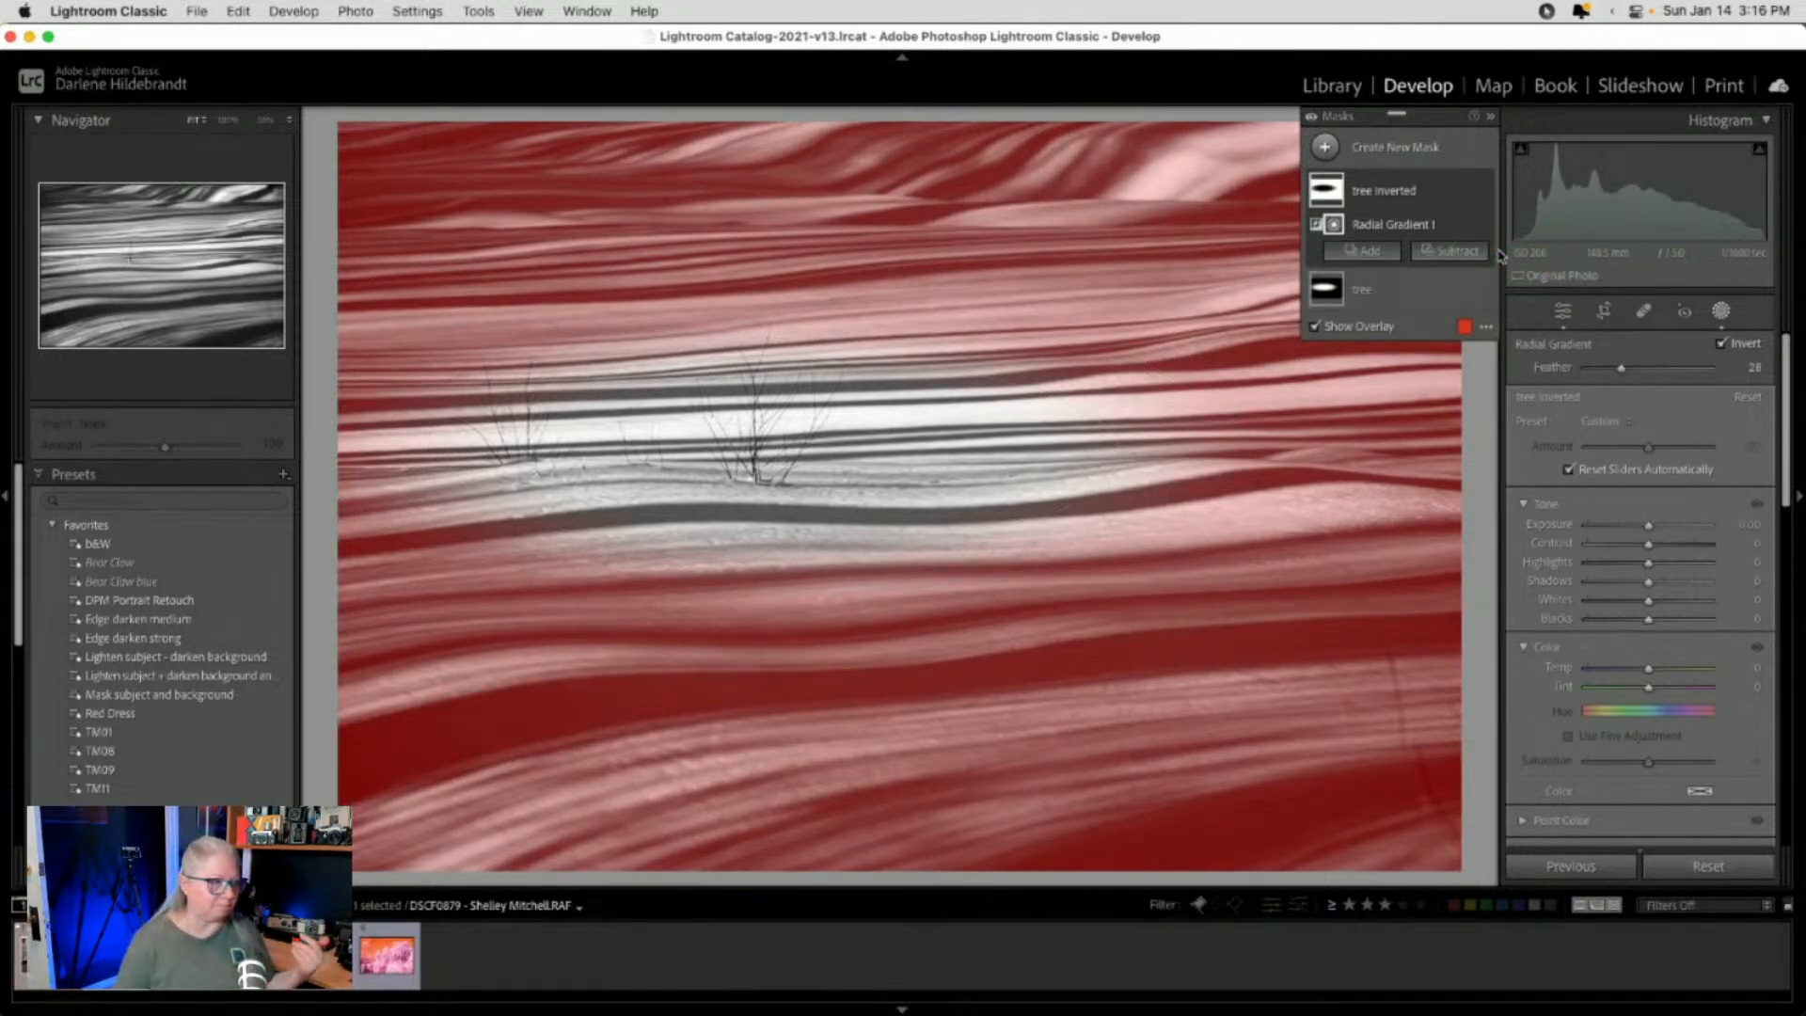
Soften the surrounding snow in the inverted mask with lower Texture, Contrast at -20 and Exposure at -0.13
{"action": "scroll", "coordinate": [1628, 517], "scroll_direction": "down", "scroll_amount": 6}
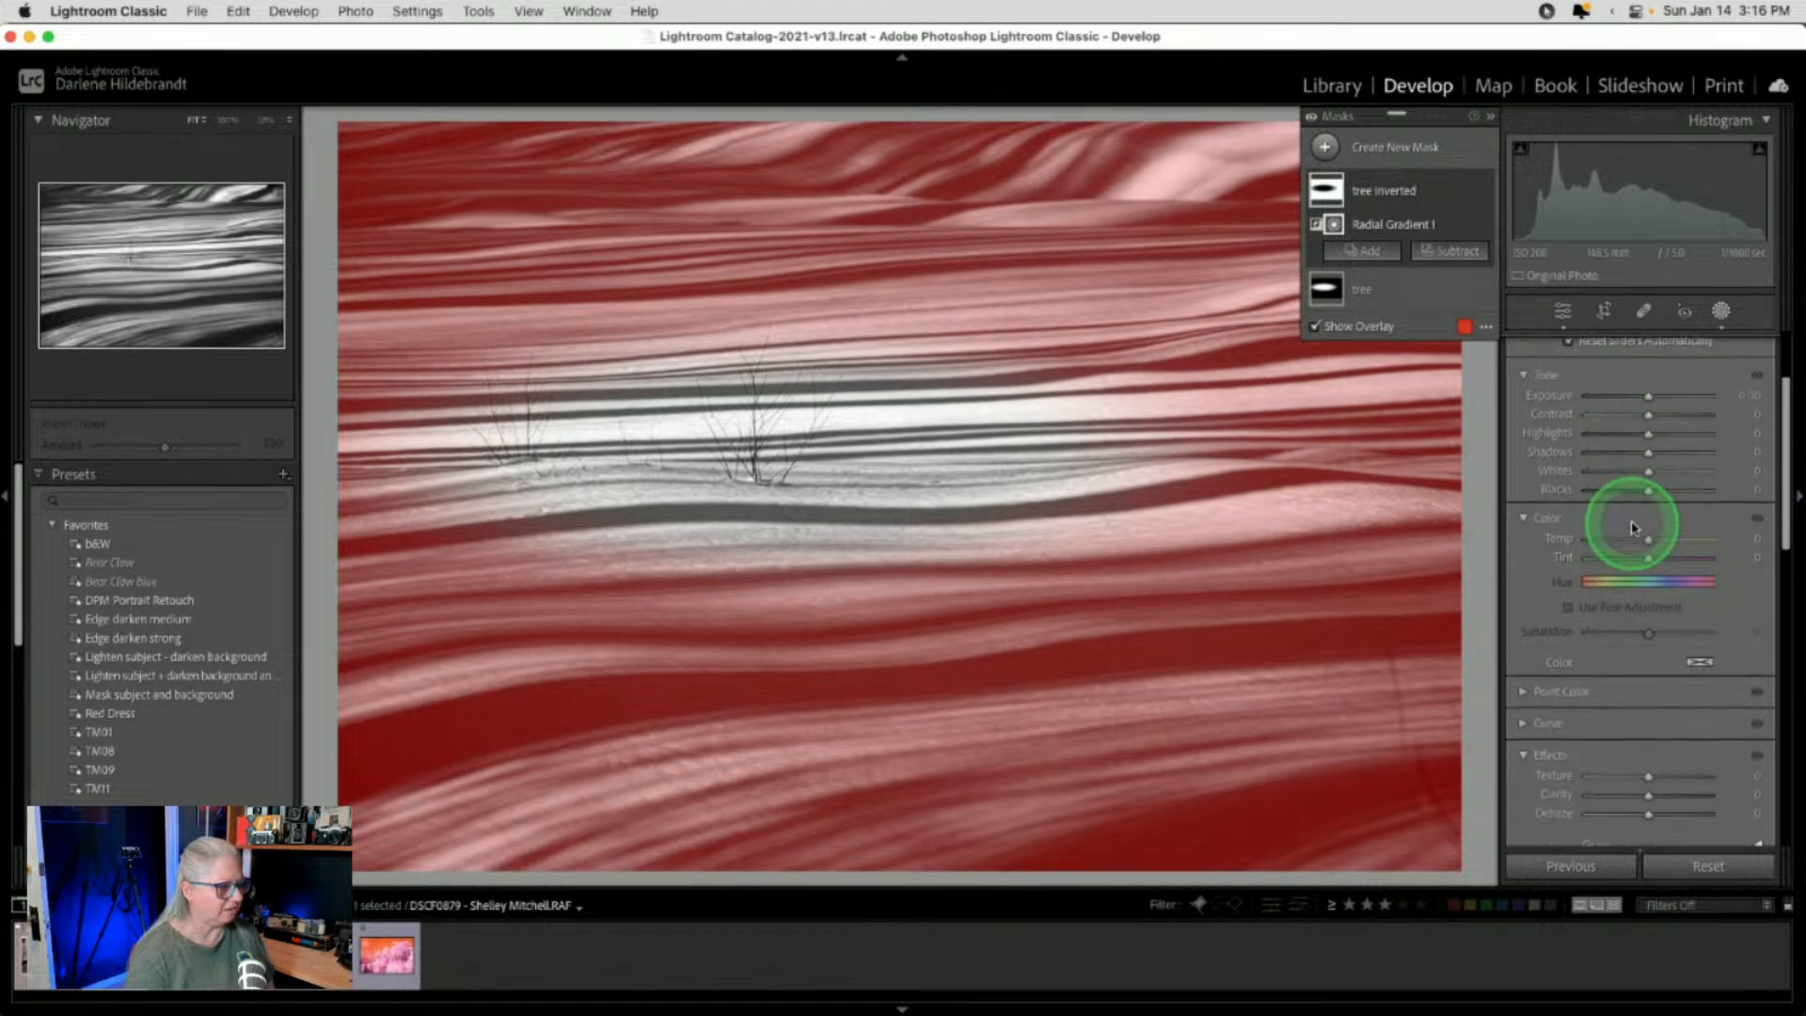
{"action": "left_click_drag", "start_coordinate": [1647, 644], "coordinate": [1625, 645]}
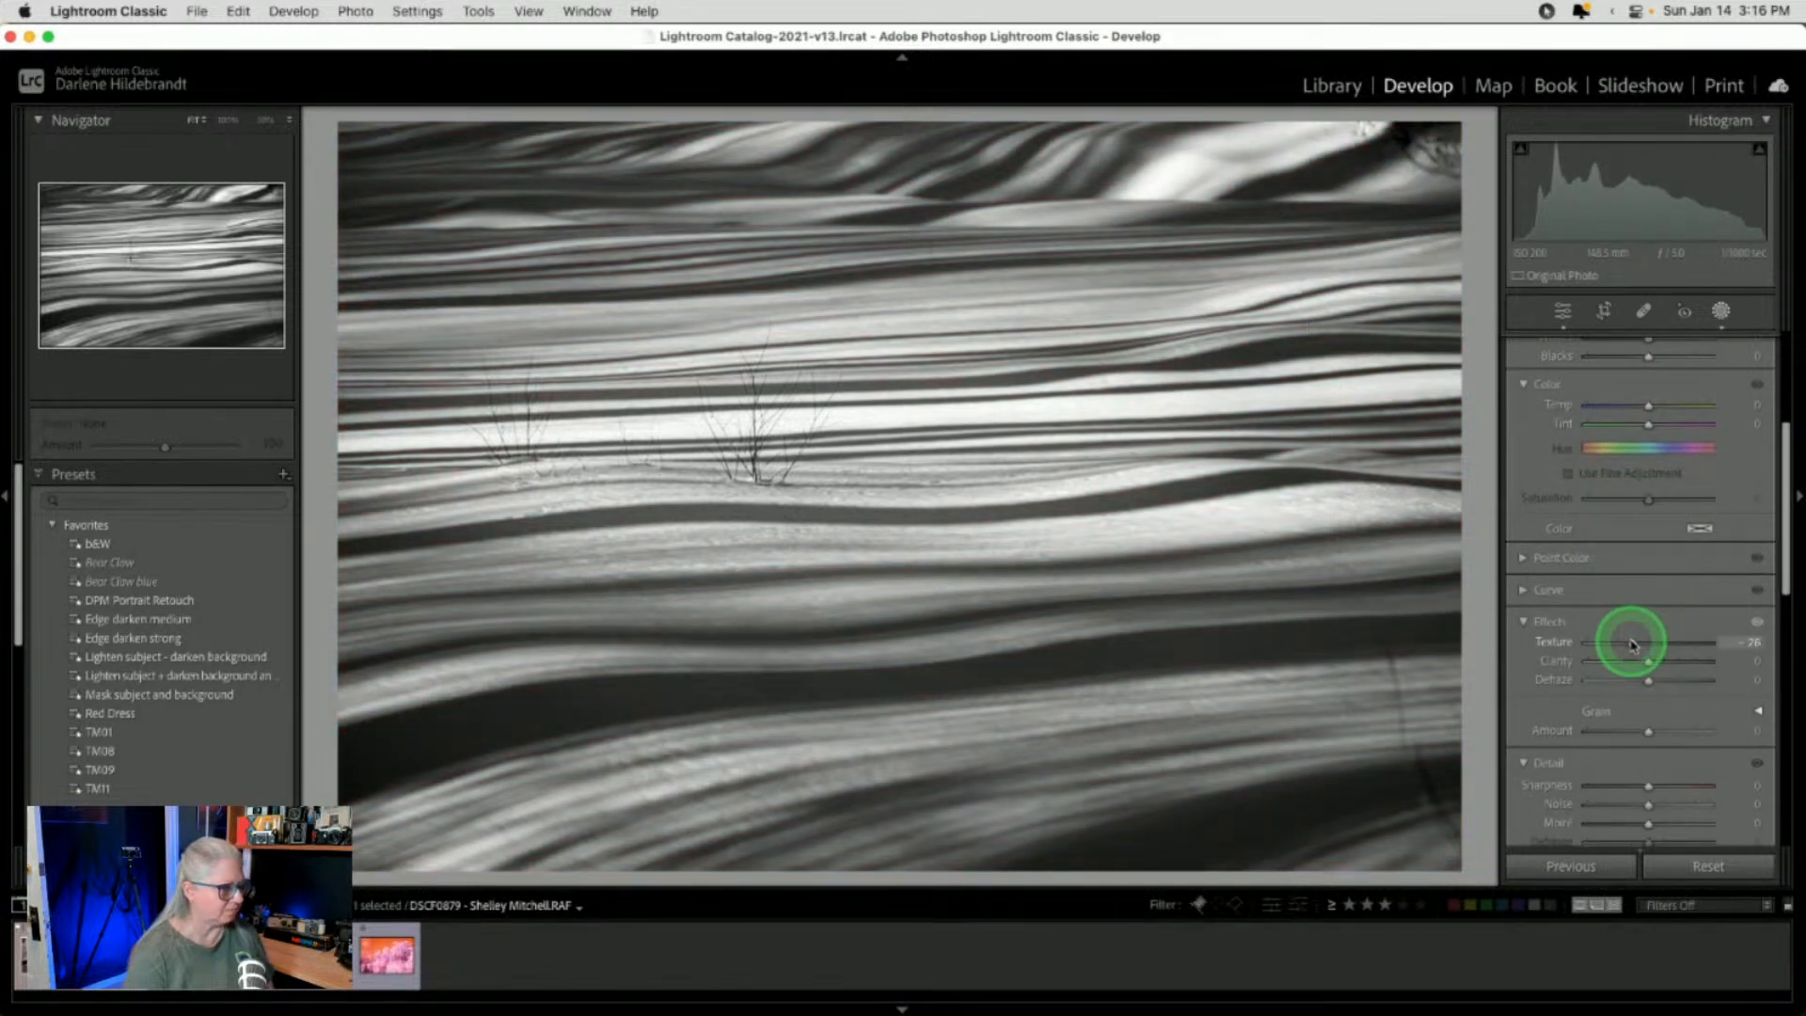
{"action": "left_click_drag", "start_coordinate": [1649, 665], "coordinate": [1645, 637]}
{"action": "scroll", "coordinate": [1645, 637], "scroll_direction": "up", "scroll_amount": 5}
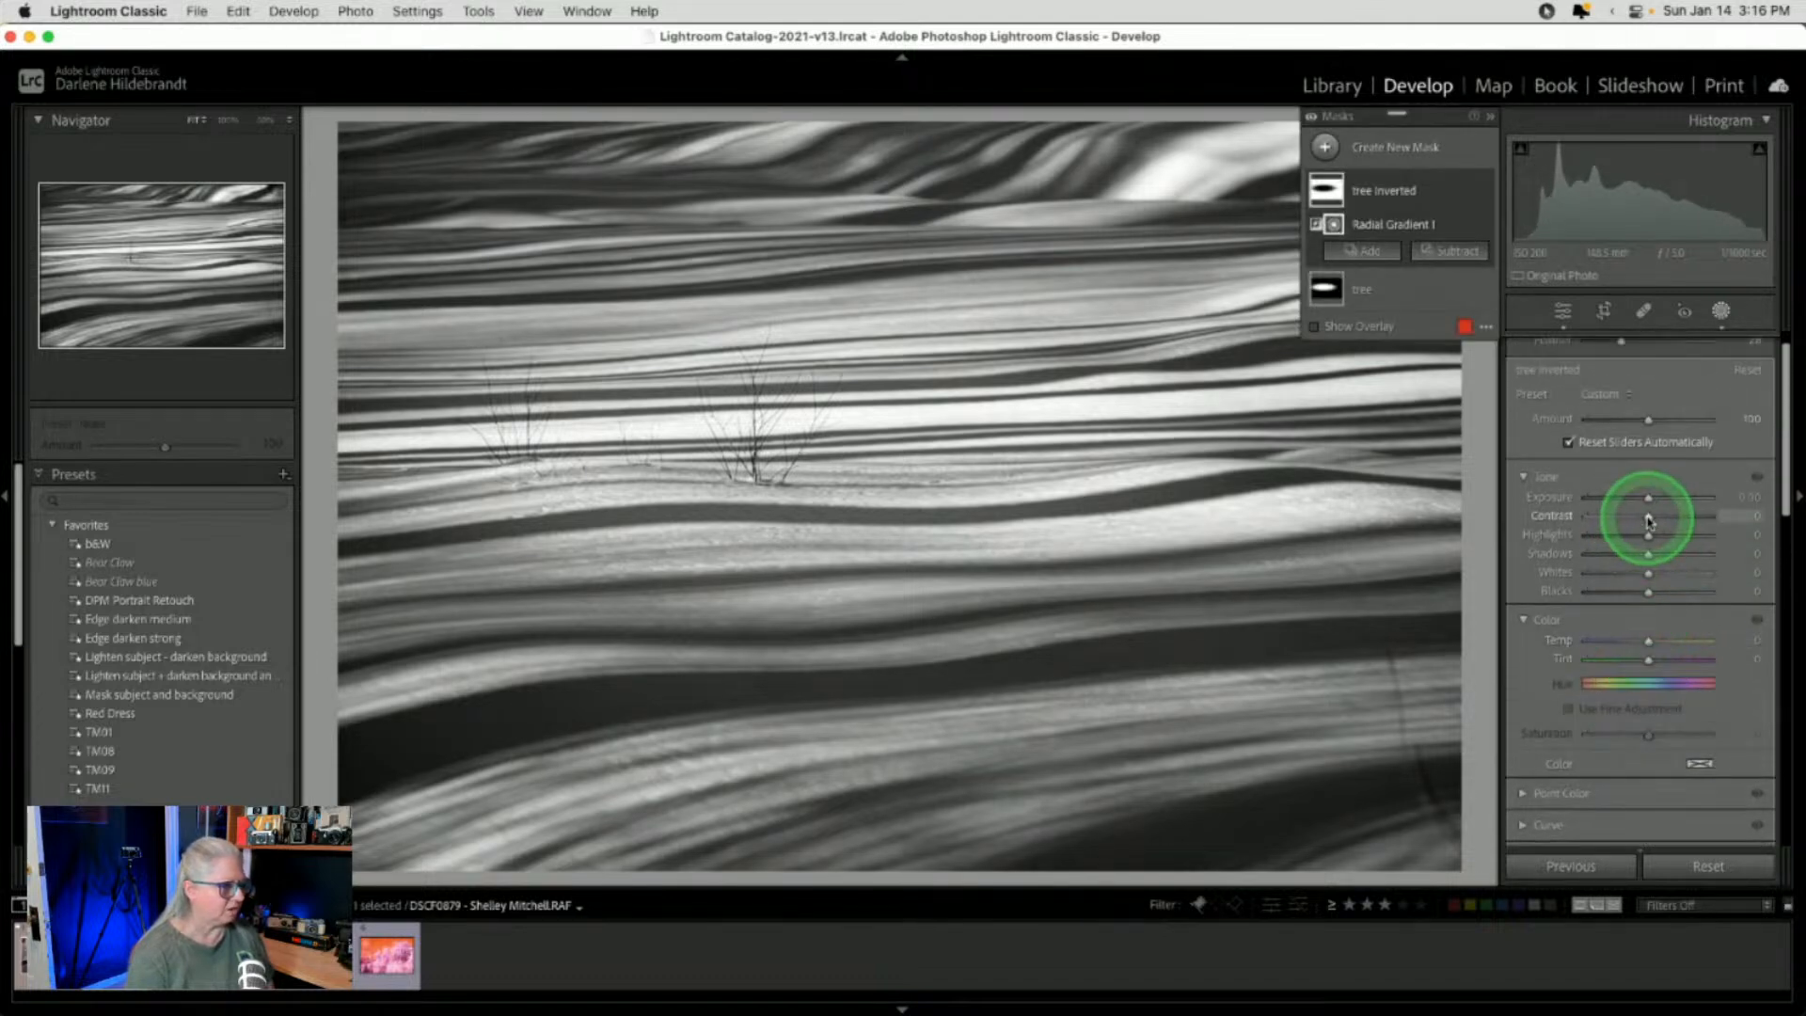
{"action": "mouse_move", "coordinate": [1641, 517]}
{"action": "left_mouse_down"}
{"action": "mouse_move", "coordinate": [1615, 517]}
{"action": "mouse_move", "coordinate": [1645, 499]}
{"action": "left_mouse_up"}
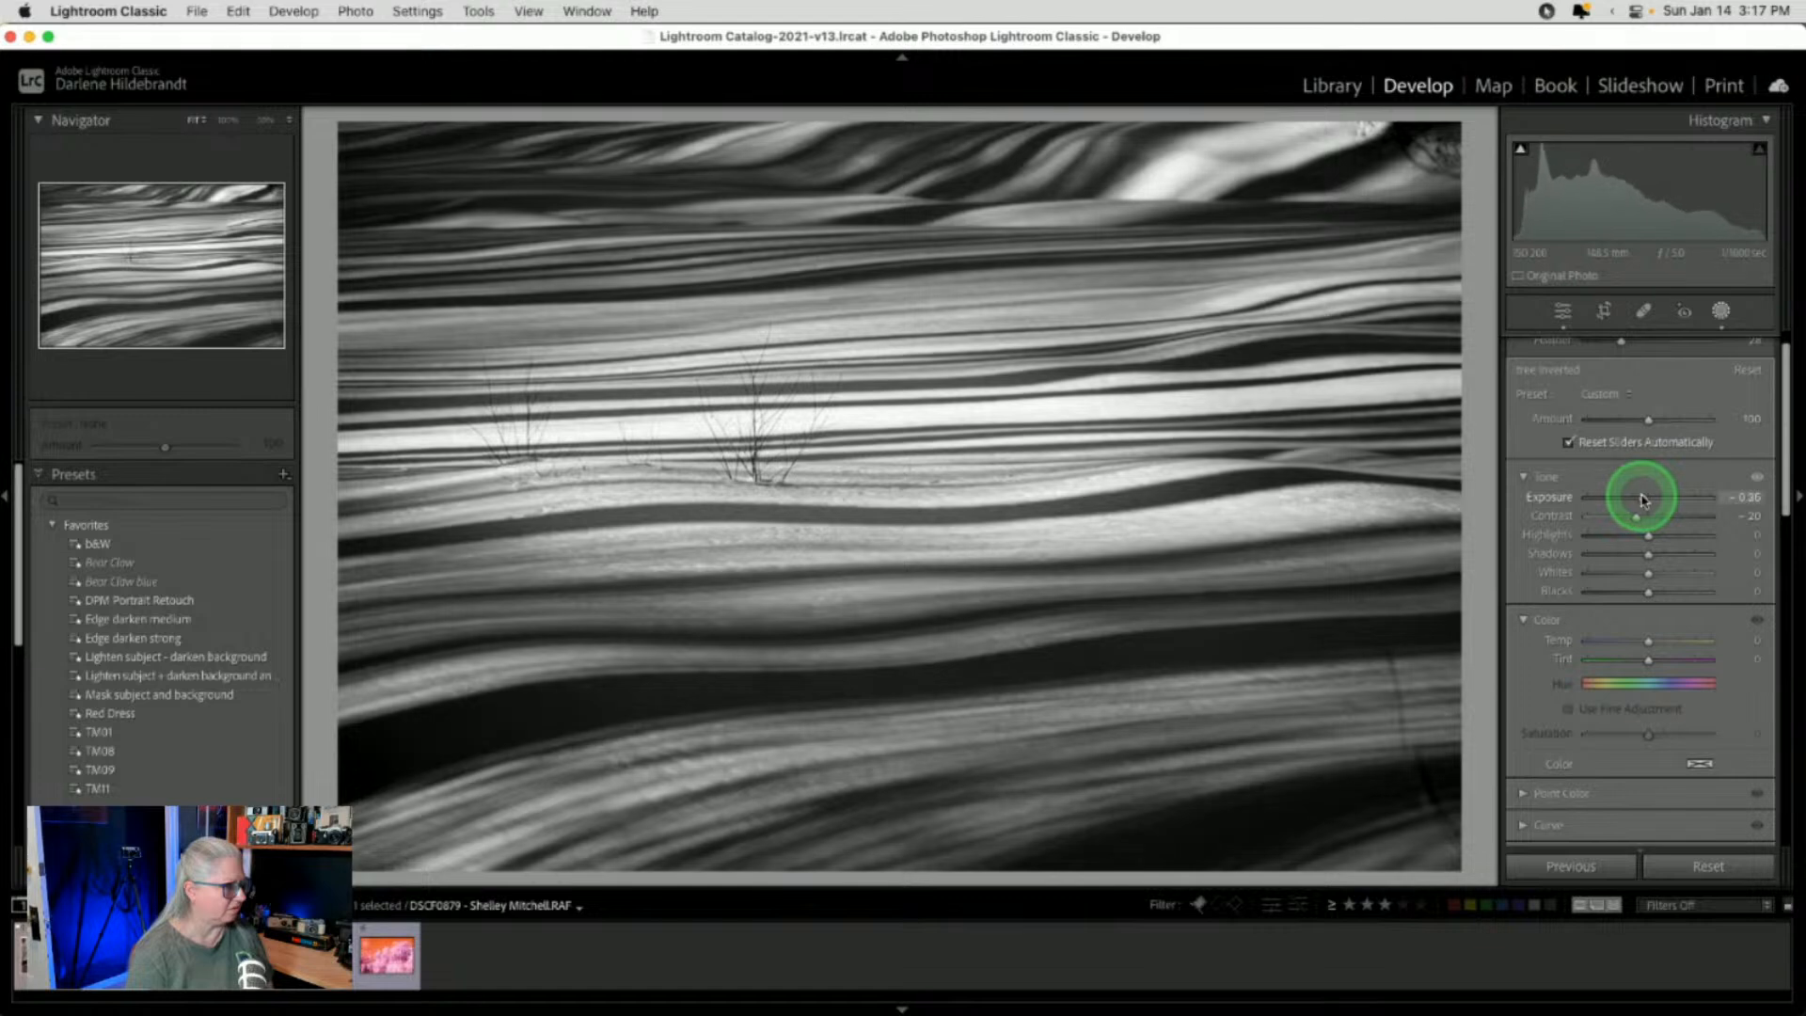
{"action": "left_click_drag", "start_coordinate": [1644, 500], "coordinate": [1646, 495]}
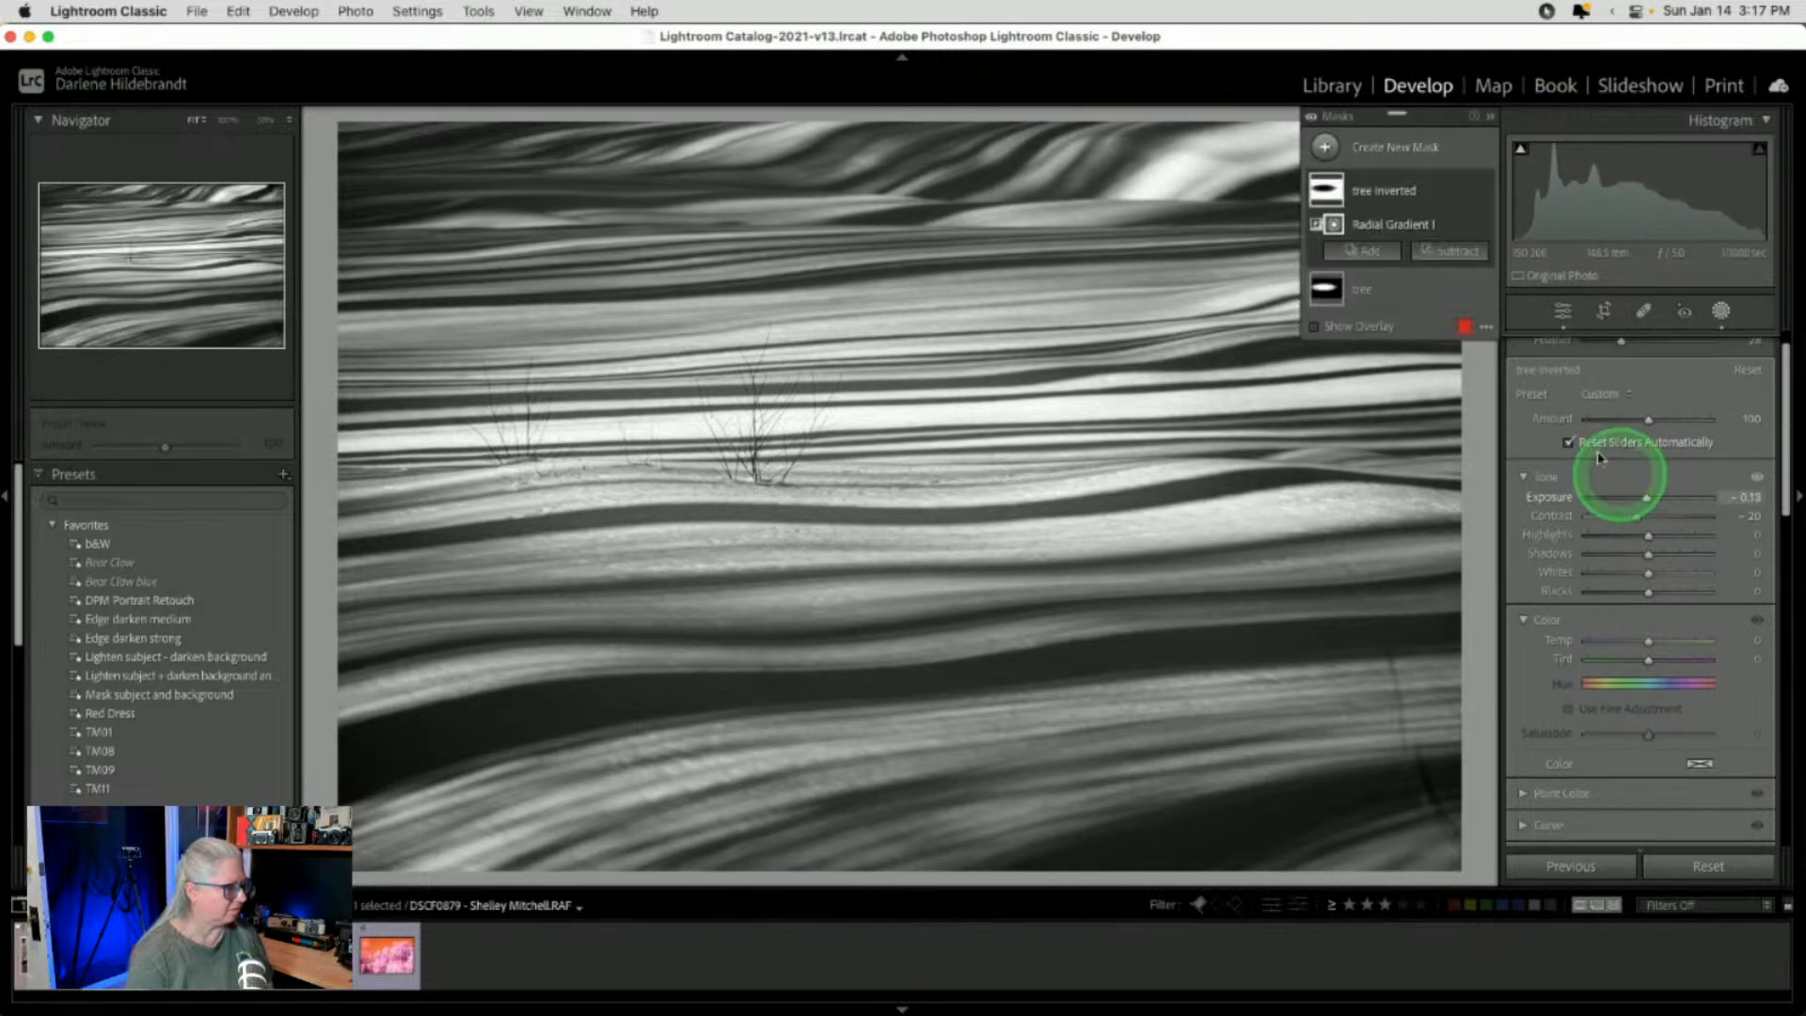
Toggle all masks off and on to compare the snow photo with and without the local adjustments
{"action": "left_click", "coordinate": [1310, 118]}
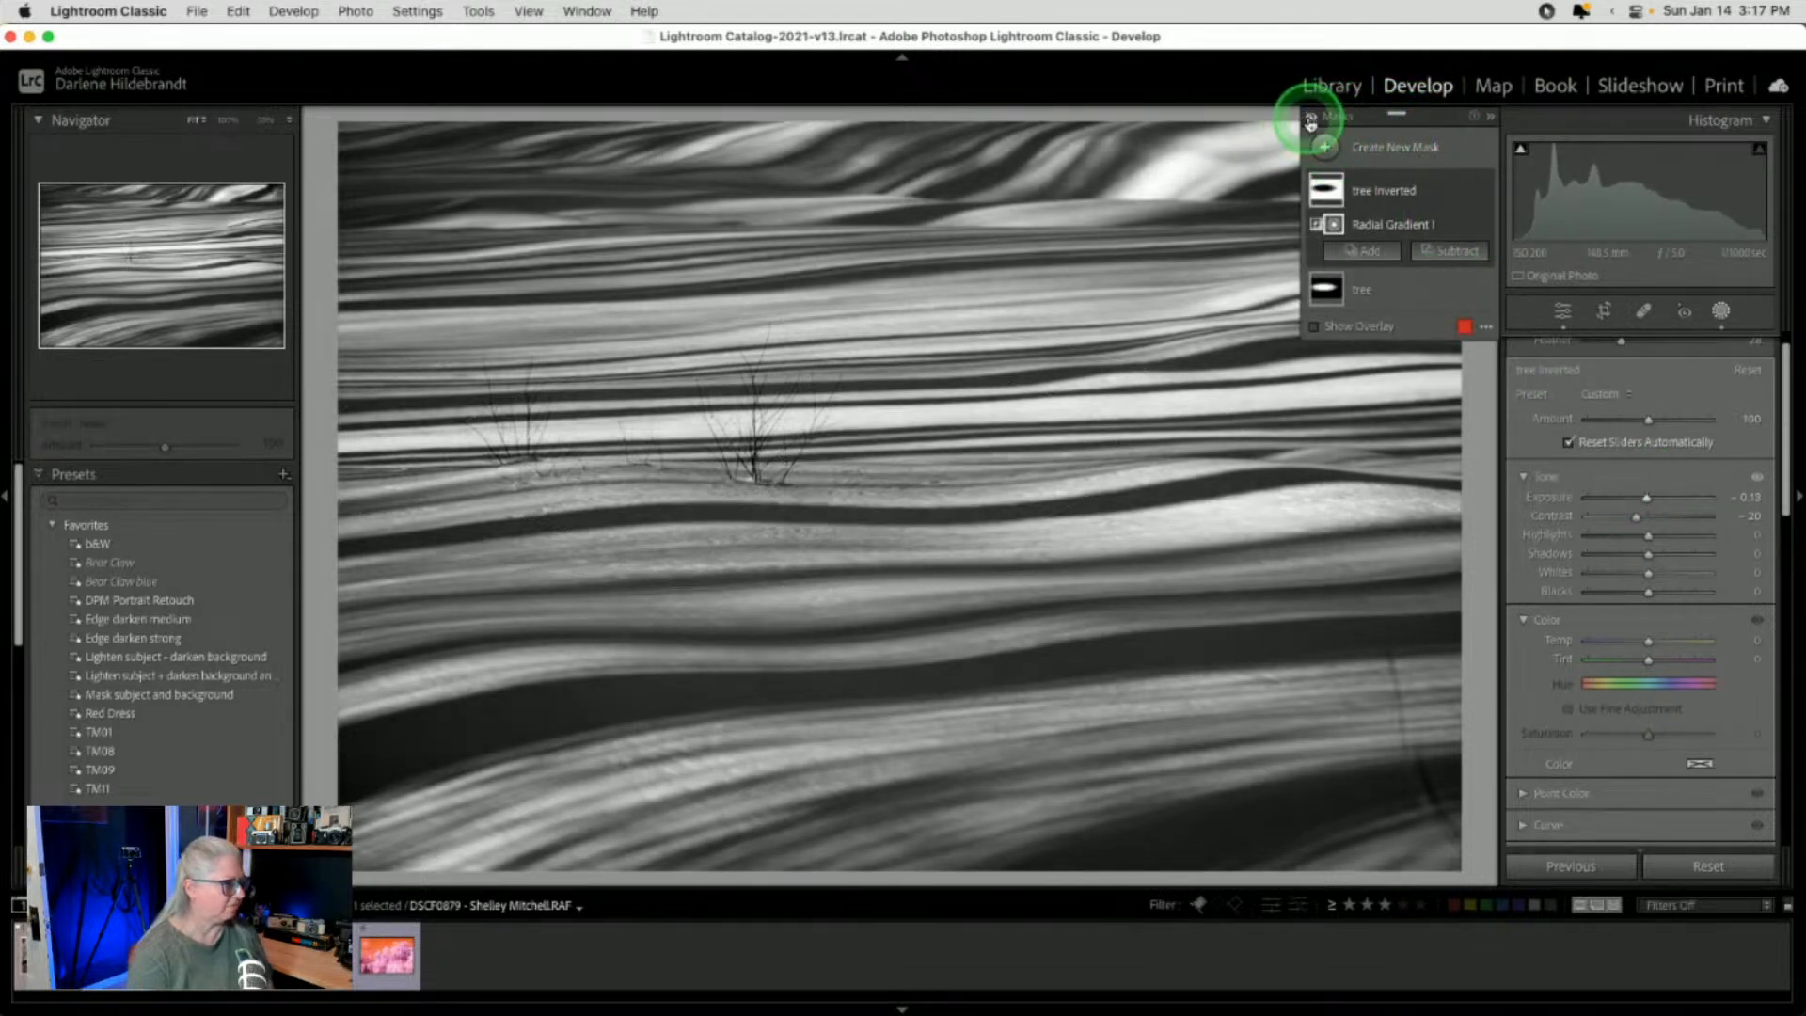
{"action": "left_click", "coordinate": [1310, 121]}
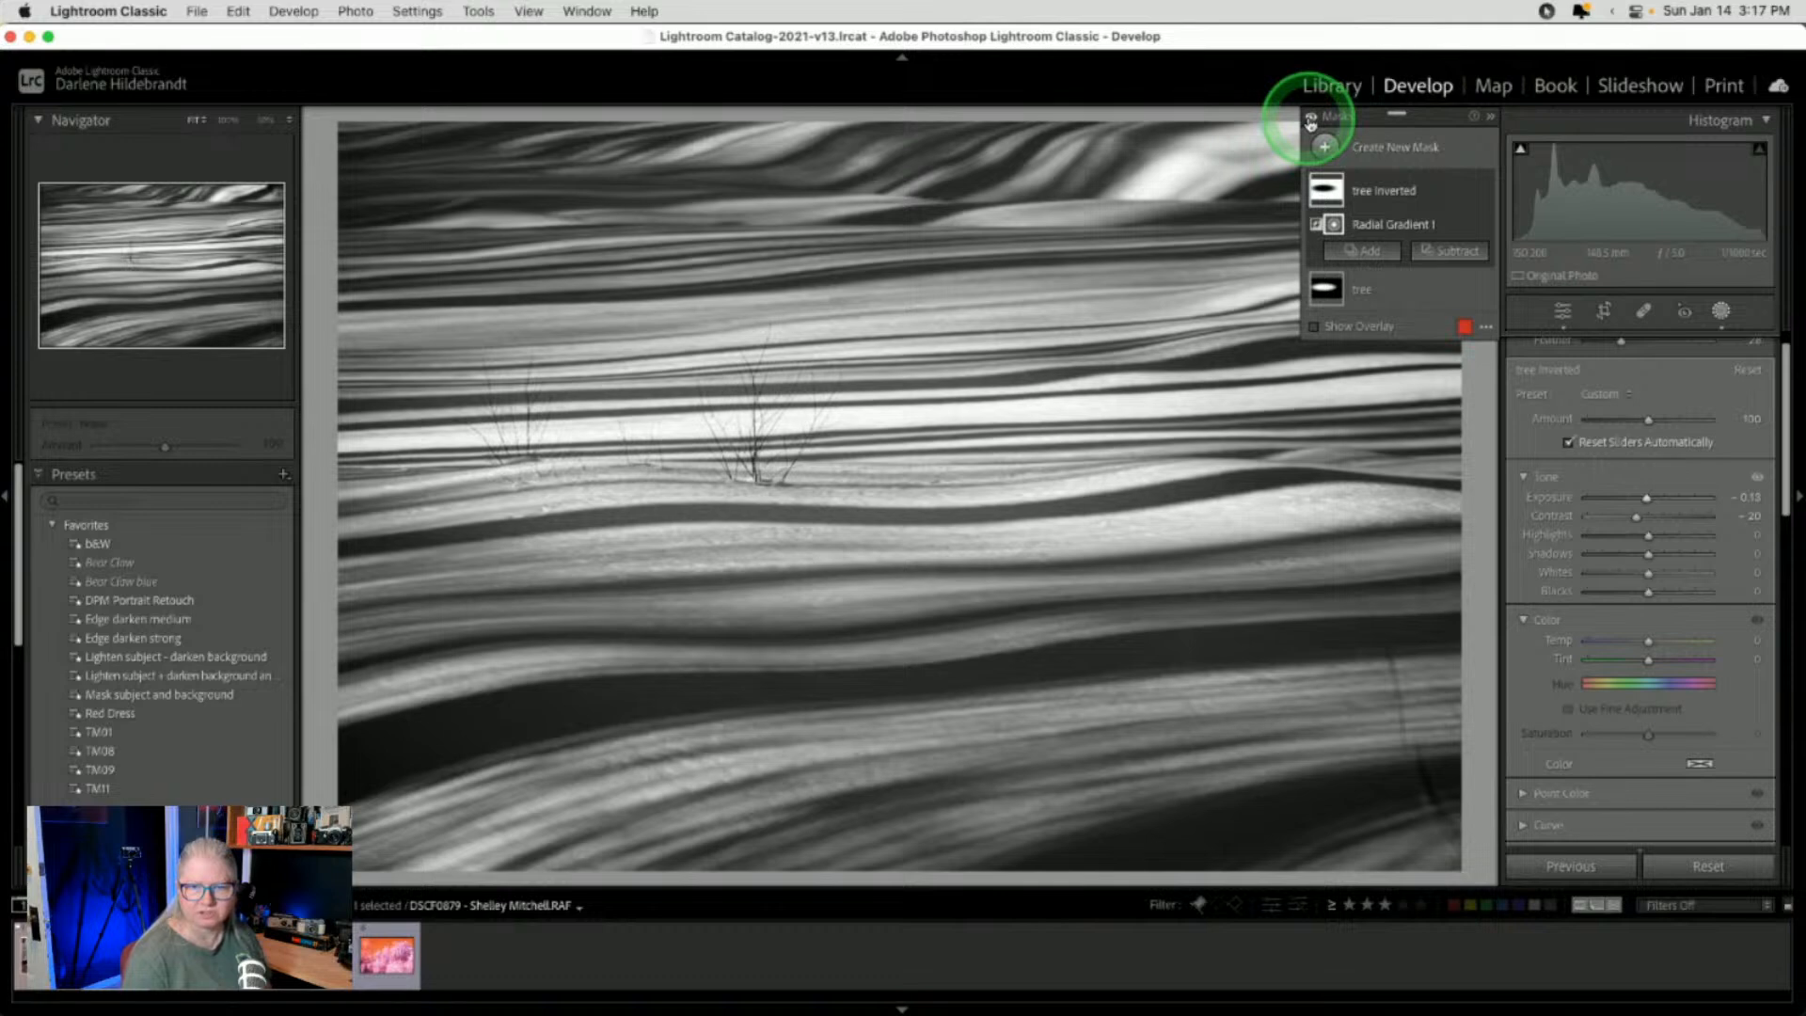
{"action": "left_click", "coordinate": [1311, 121]}
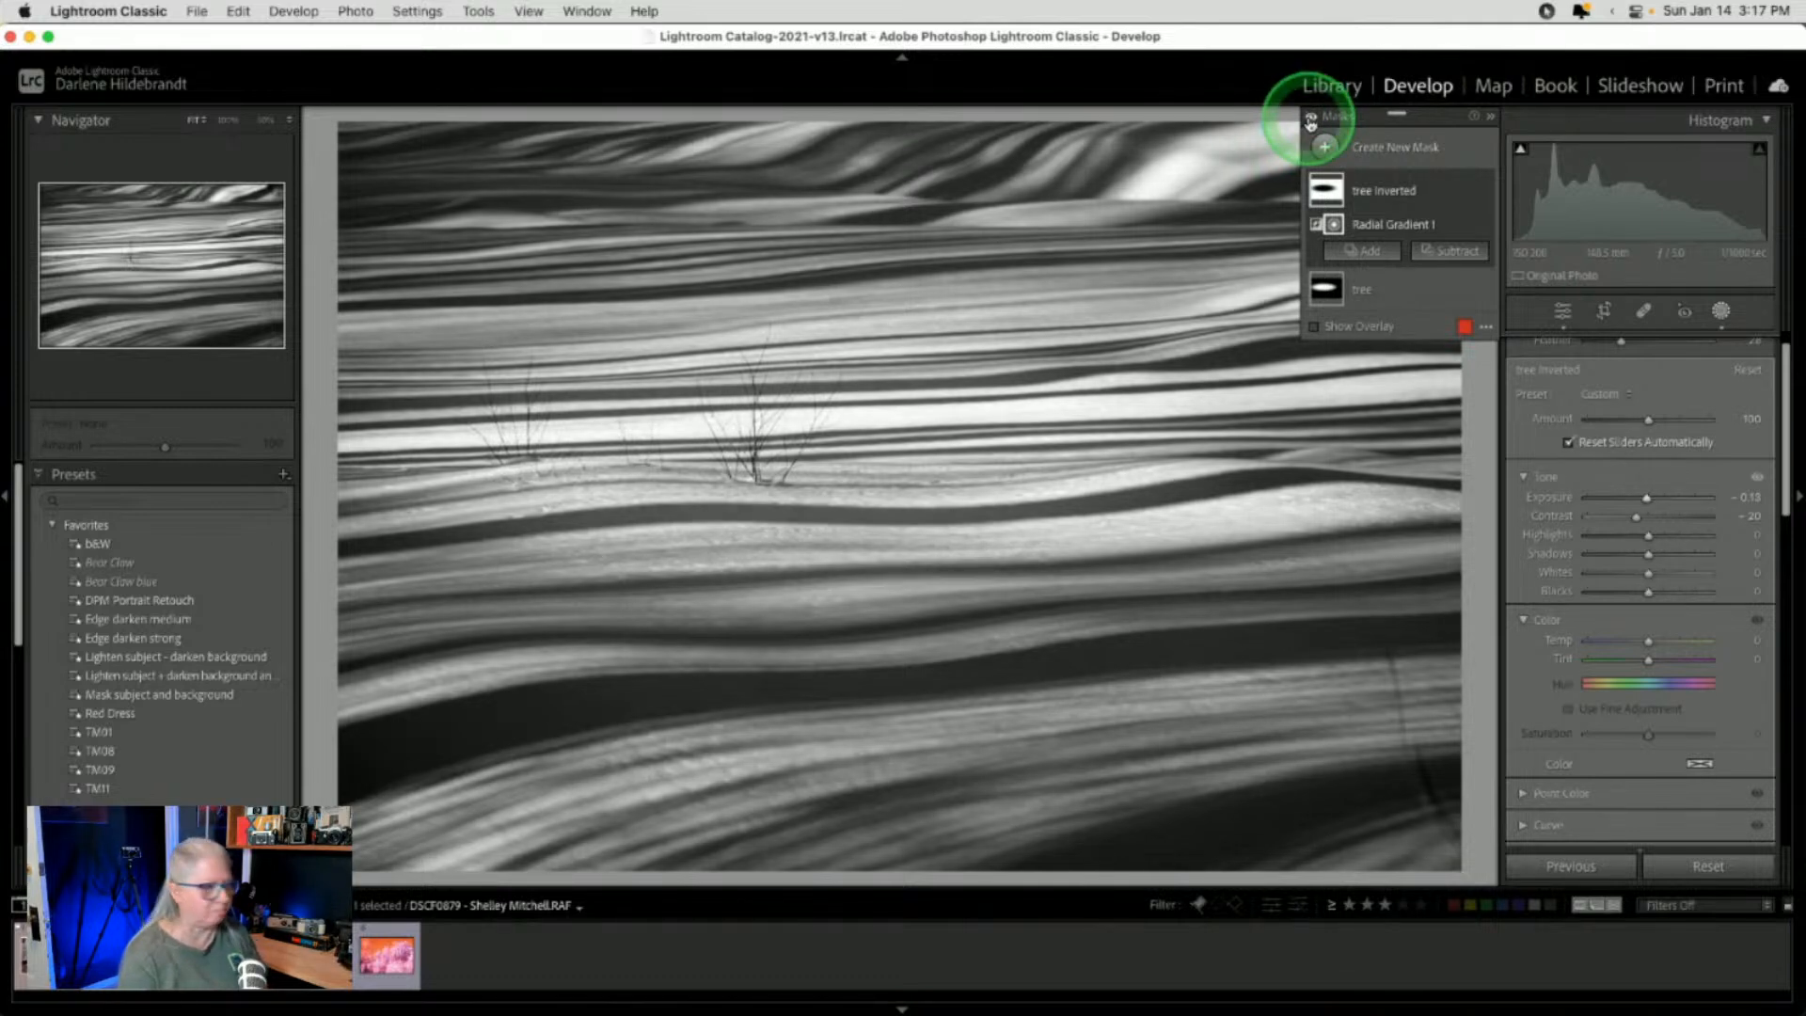
{"action": "left_click", "coordinate": [1310, 121]}
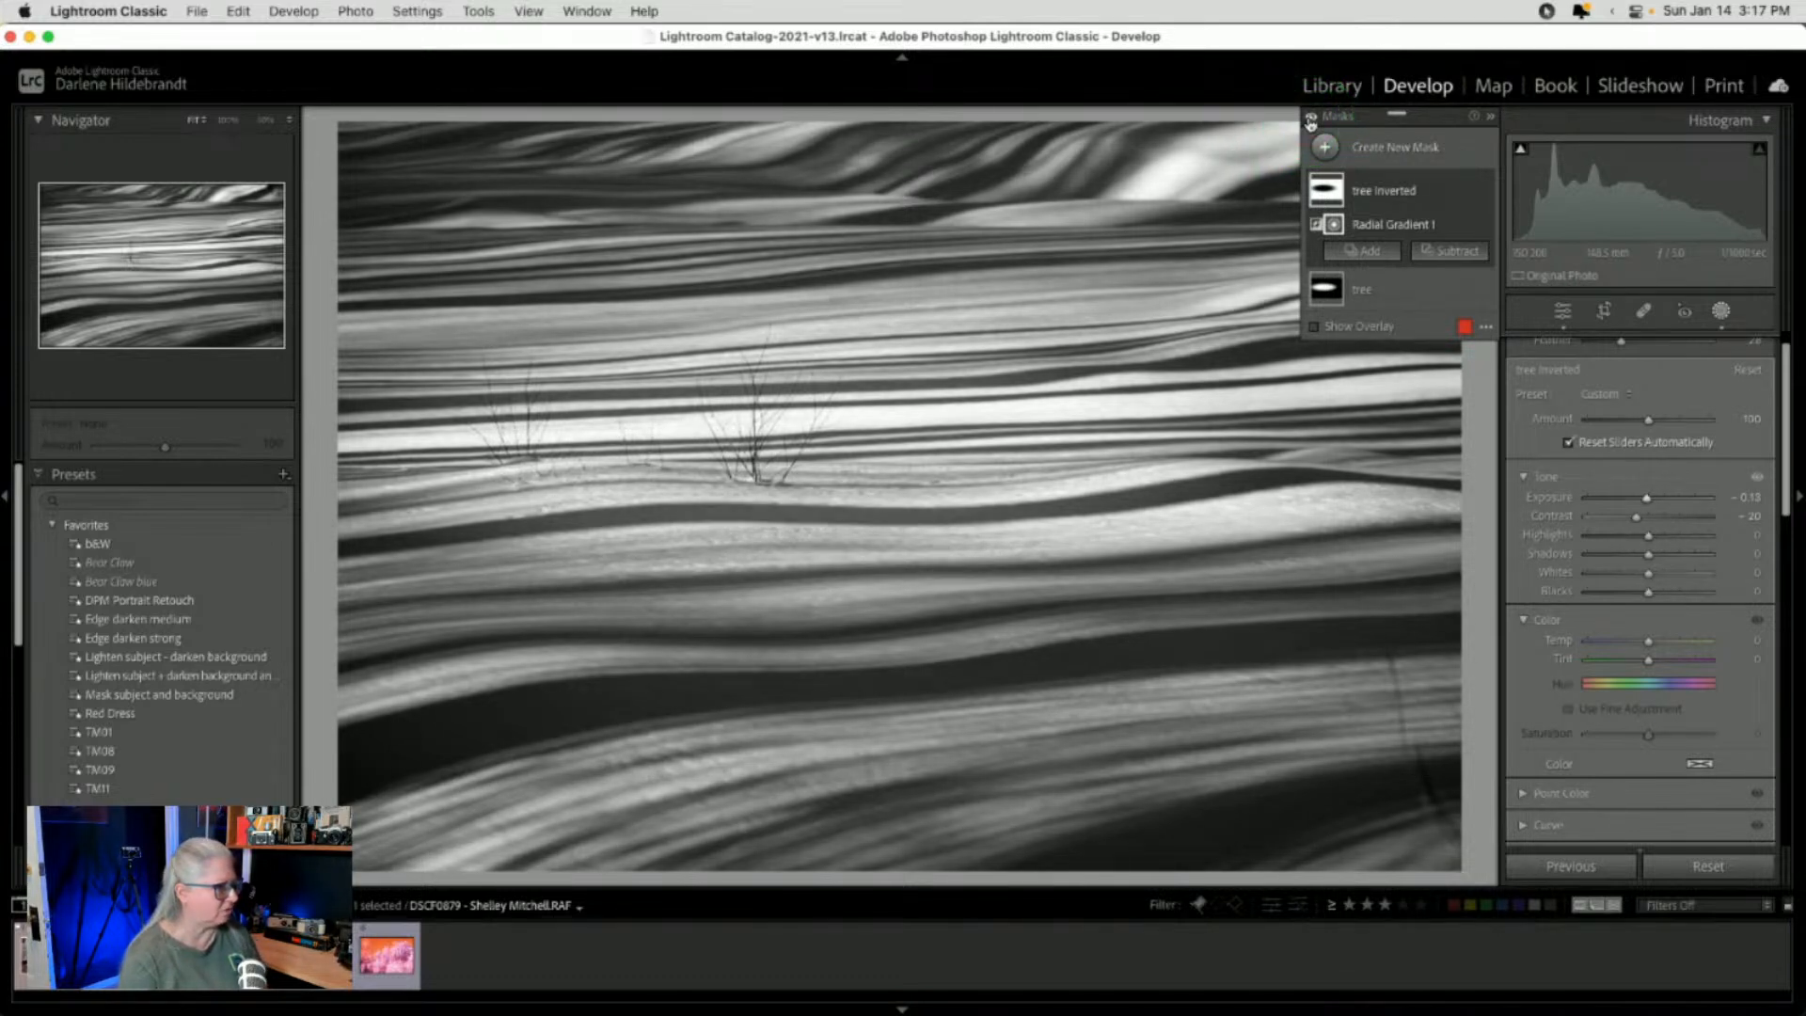
{"action": "left_click", "coordinate": [1310, 120]}
{"action": "left_click", "coordinate": [1311, 121]}
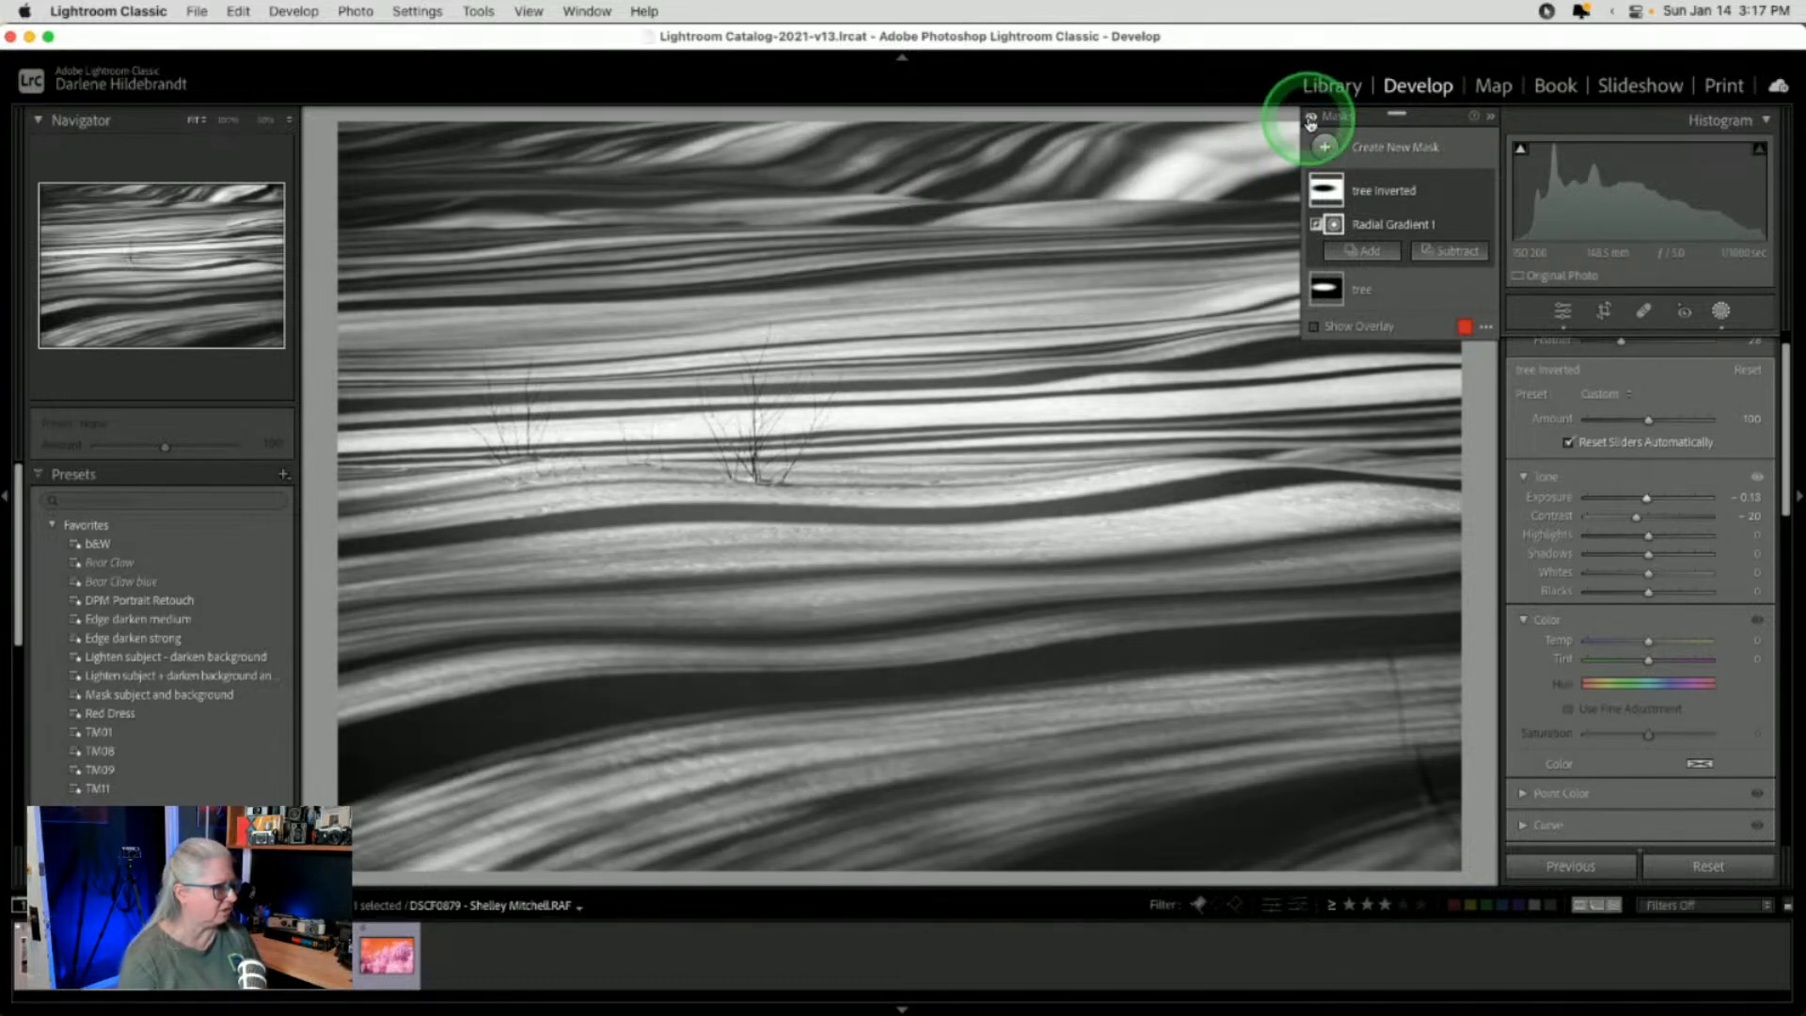
Leave masking and set the snow photo's global Exposure to +0.25, Whites to +42 and Blacks to -44
{"action": "left_click", "coordinate": [1720, 313]}
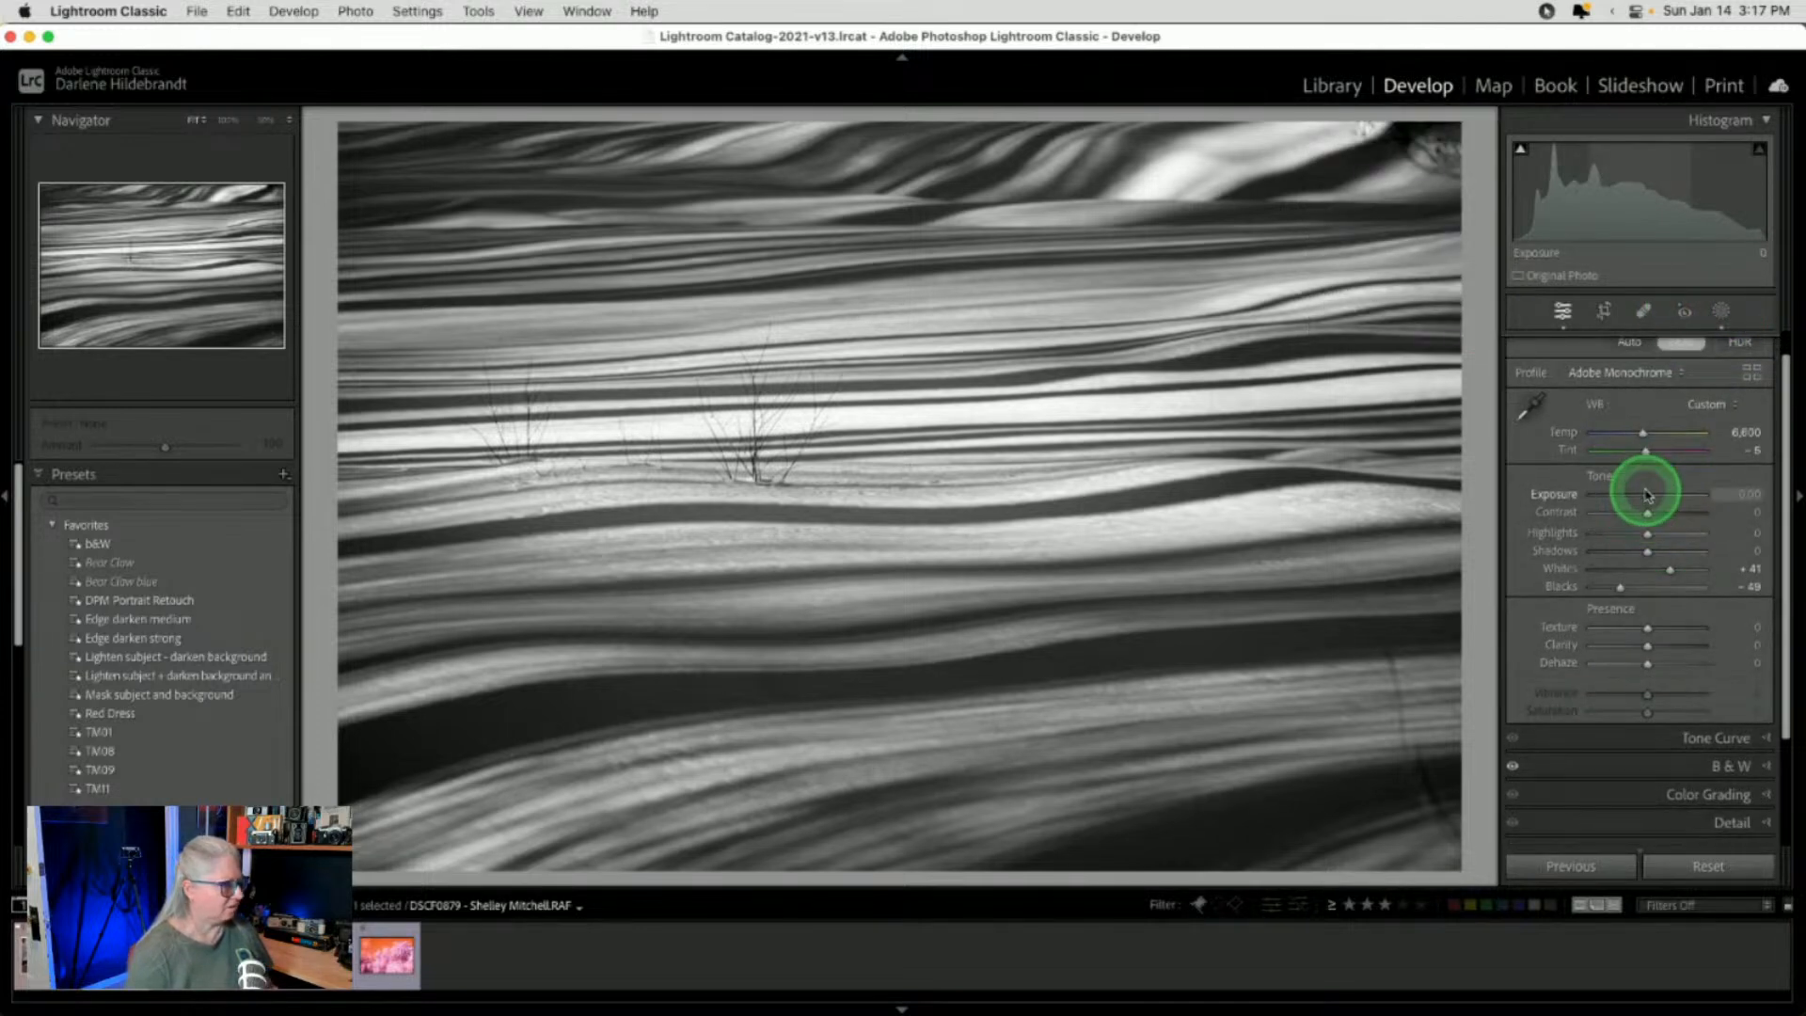
{"action": "left_click_drag", "start_coordinate": [1648, 493], "coordinate": [1648, 493]}
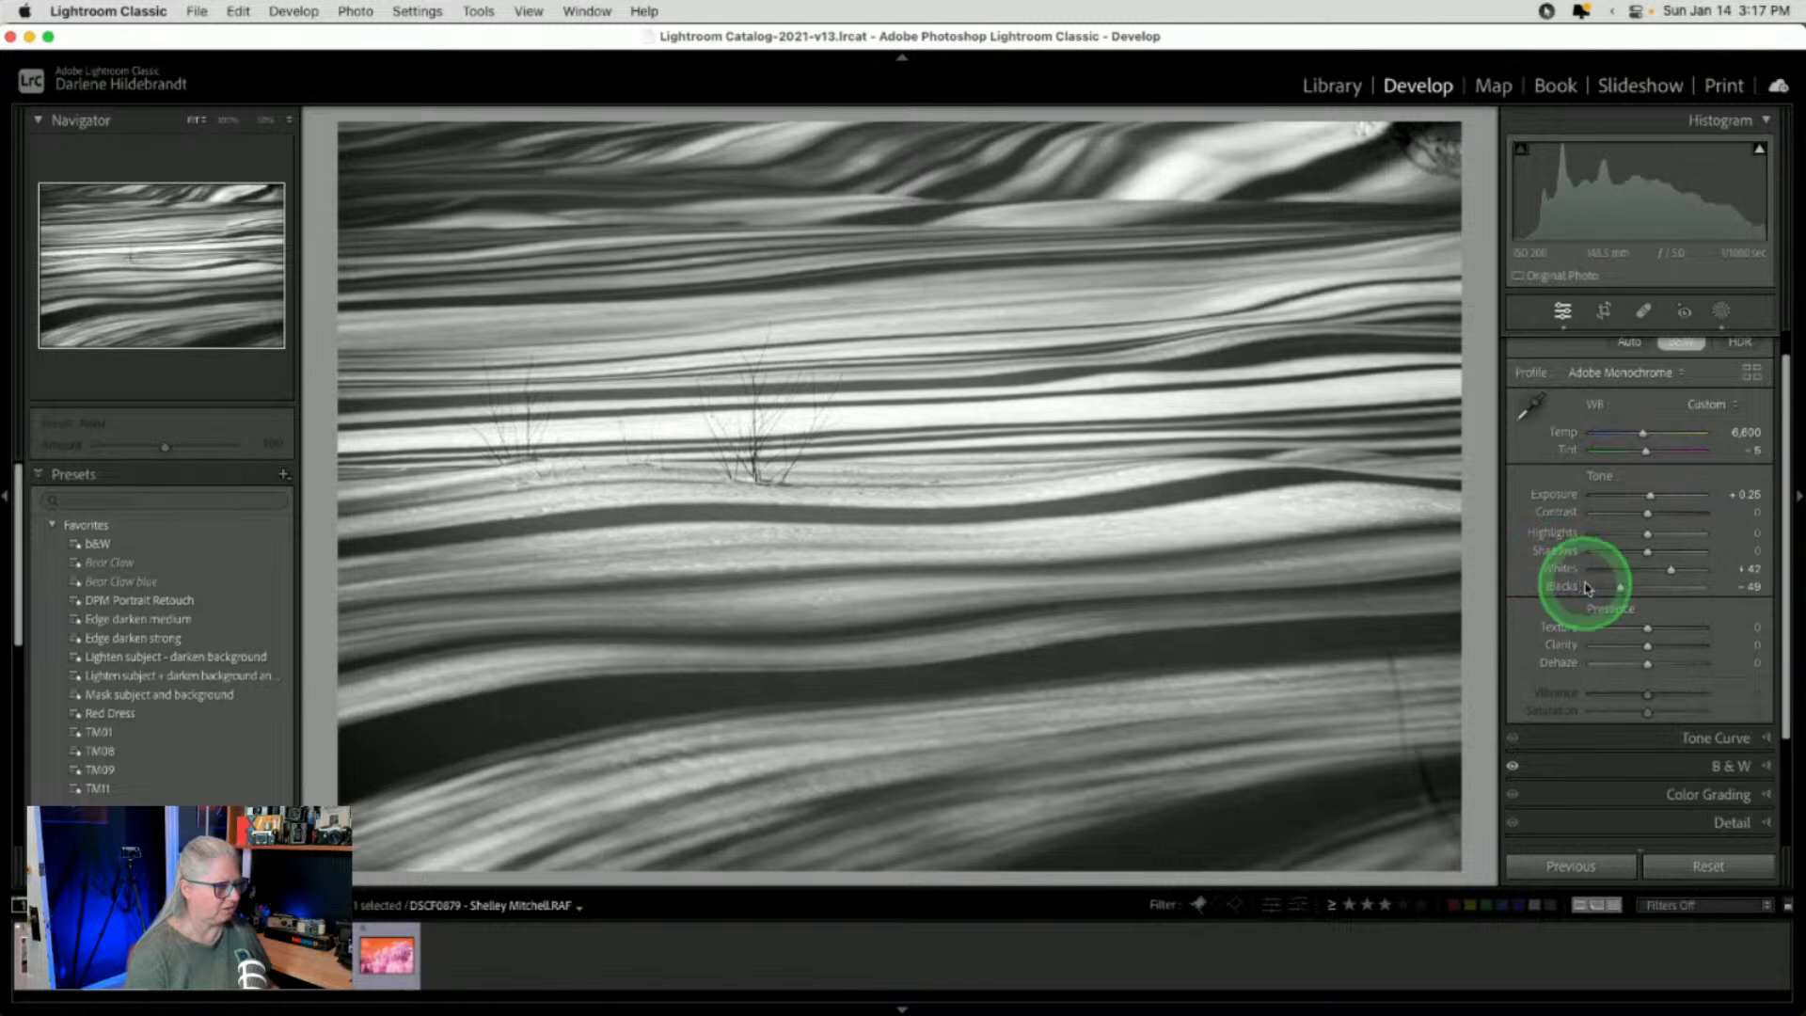
{"action": "left_click", "coordinate": [1620, 588], "text": "alt"}
{"action": "left_click_drag", "start_coordinate": [1622, 590], "coordinate": [1622, 591]}
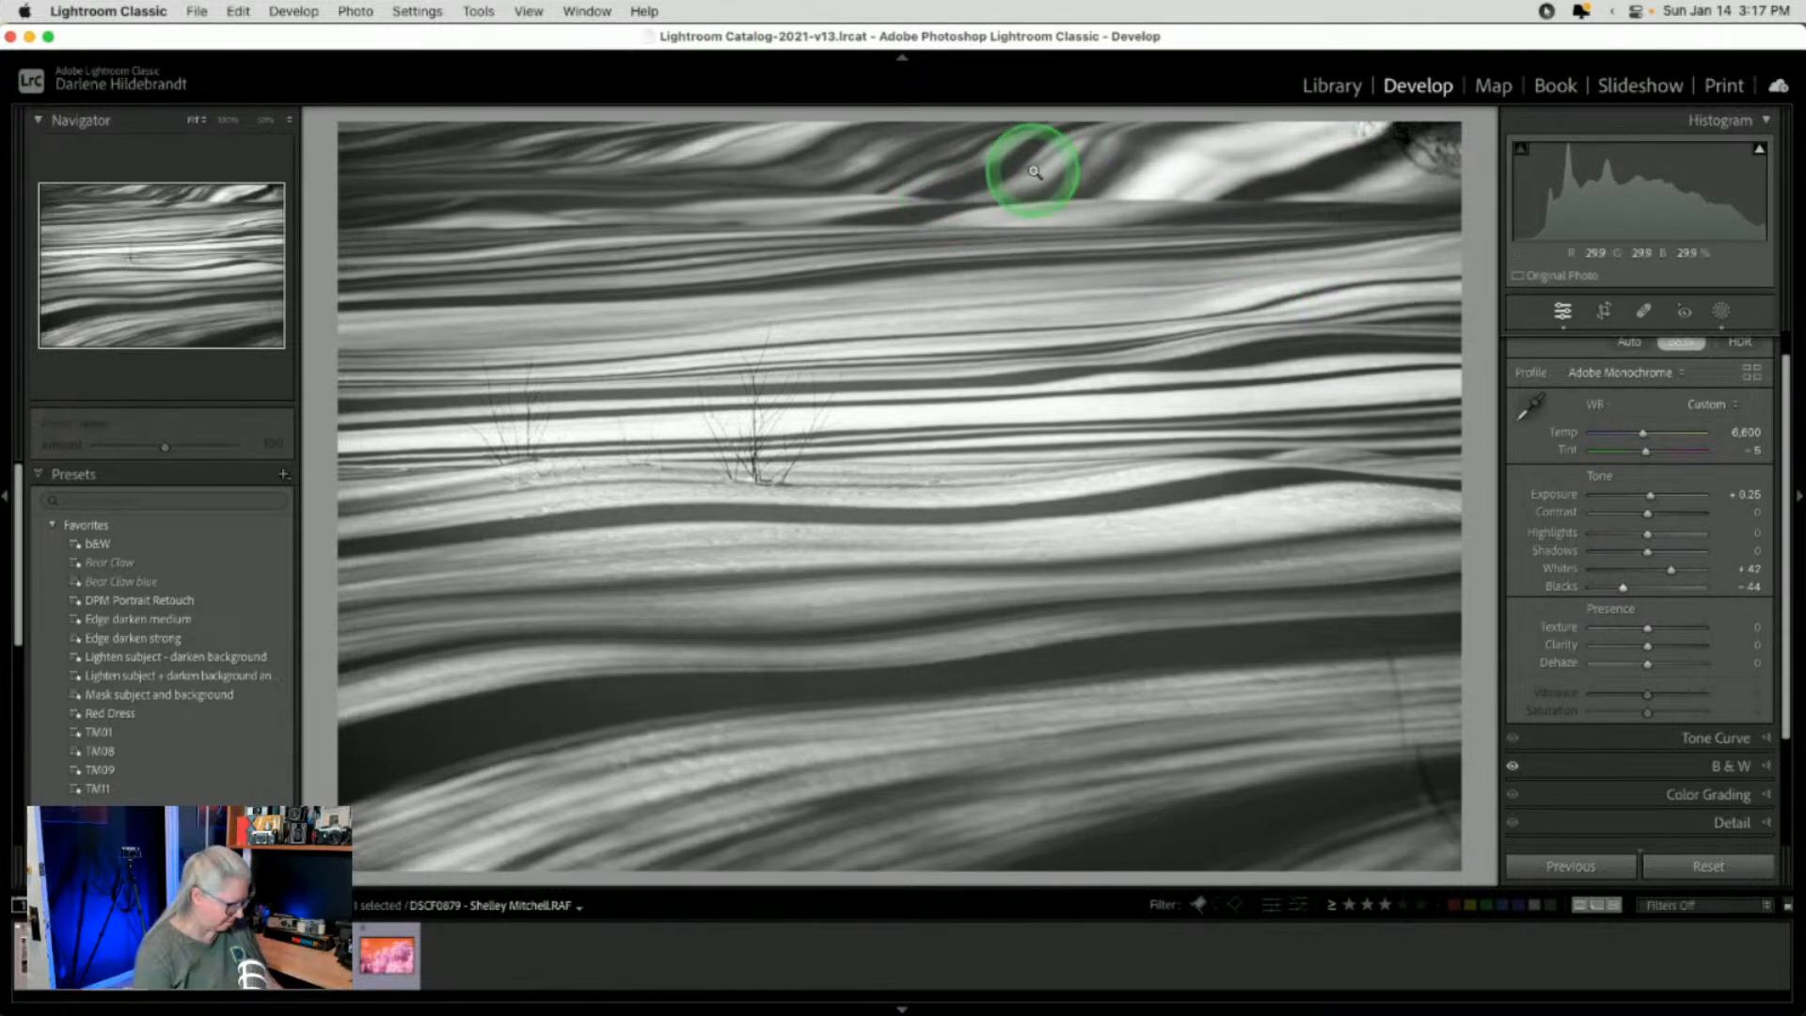
Crop the photo at its original aspect ratio to cut out the dark branches in the upper-right corner
{"action": "key", "text": "r"}
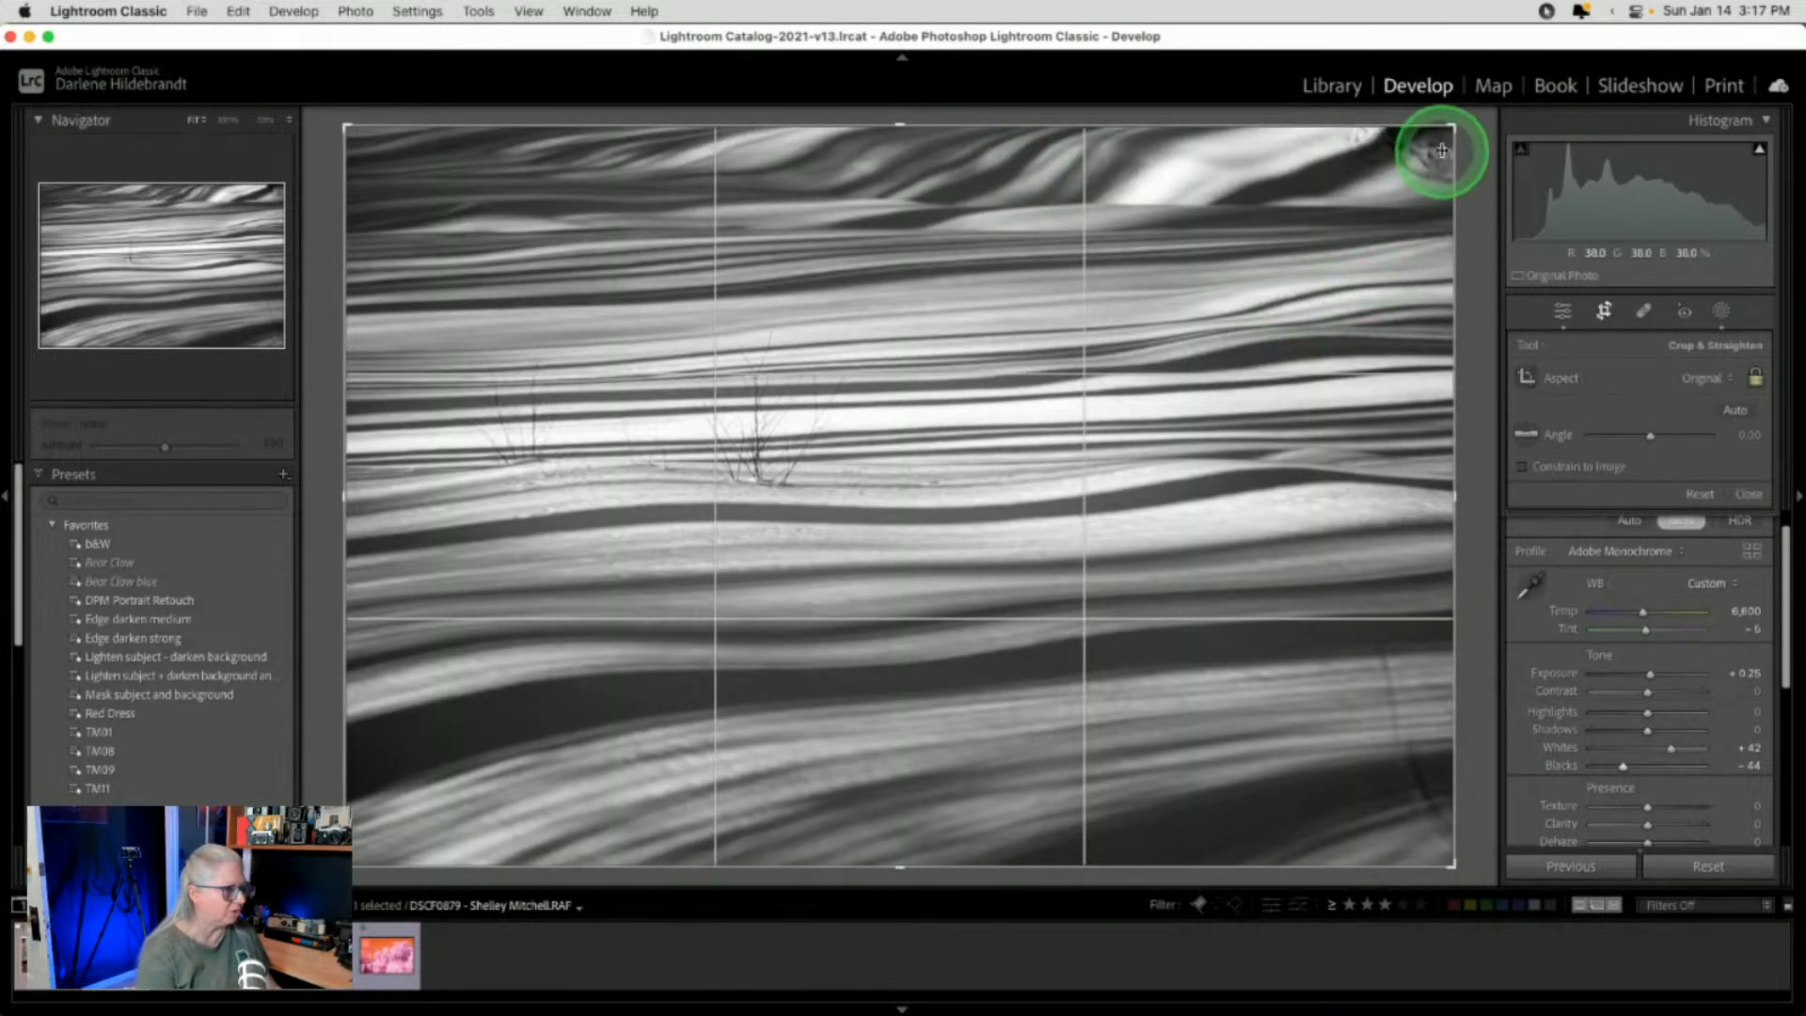
{"action": "left_click_drag", "start_coordinate": [1454, 129], "coordinate": [1422, 173]}
{"action": "mouse_move", "coordinate": [1097, 431]}
{"action": "left_mouse_down"}
{"action": "mouse_move", "coordinate": [1125, 428]}
{"action": "mouse_move", "coordinate": [1032, 427]}
{"action": "mouse_move", "coordinate": [1138, 436]}
{"action": "mouse_move", "coordinate": [1112, 439]}
{"action": "left_mouse_up"}
{"action": "double_click", "coordinate": [1112, 439]}
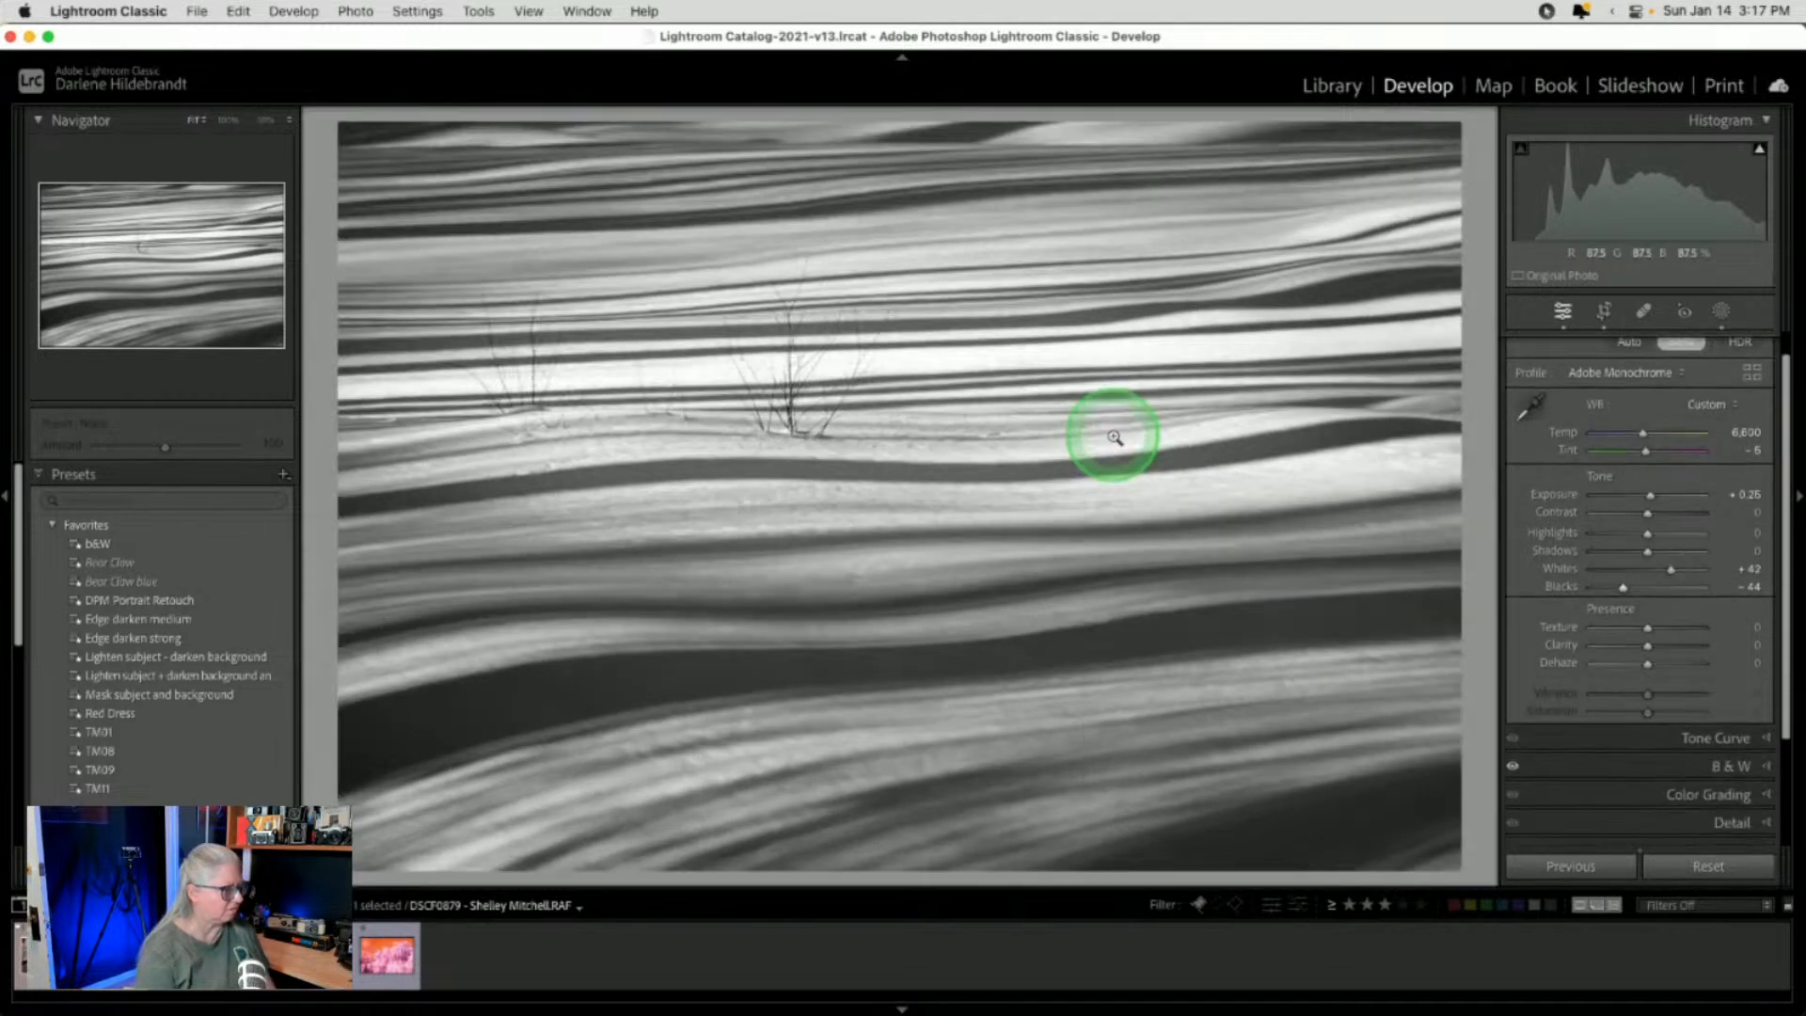
Unlock the crop's aspect ratio and recrop the photo to a wide panoramic frame centred on the bushes
{"action": "key", "text": "r"}
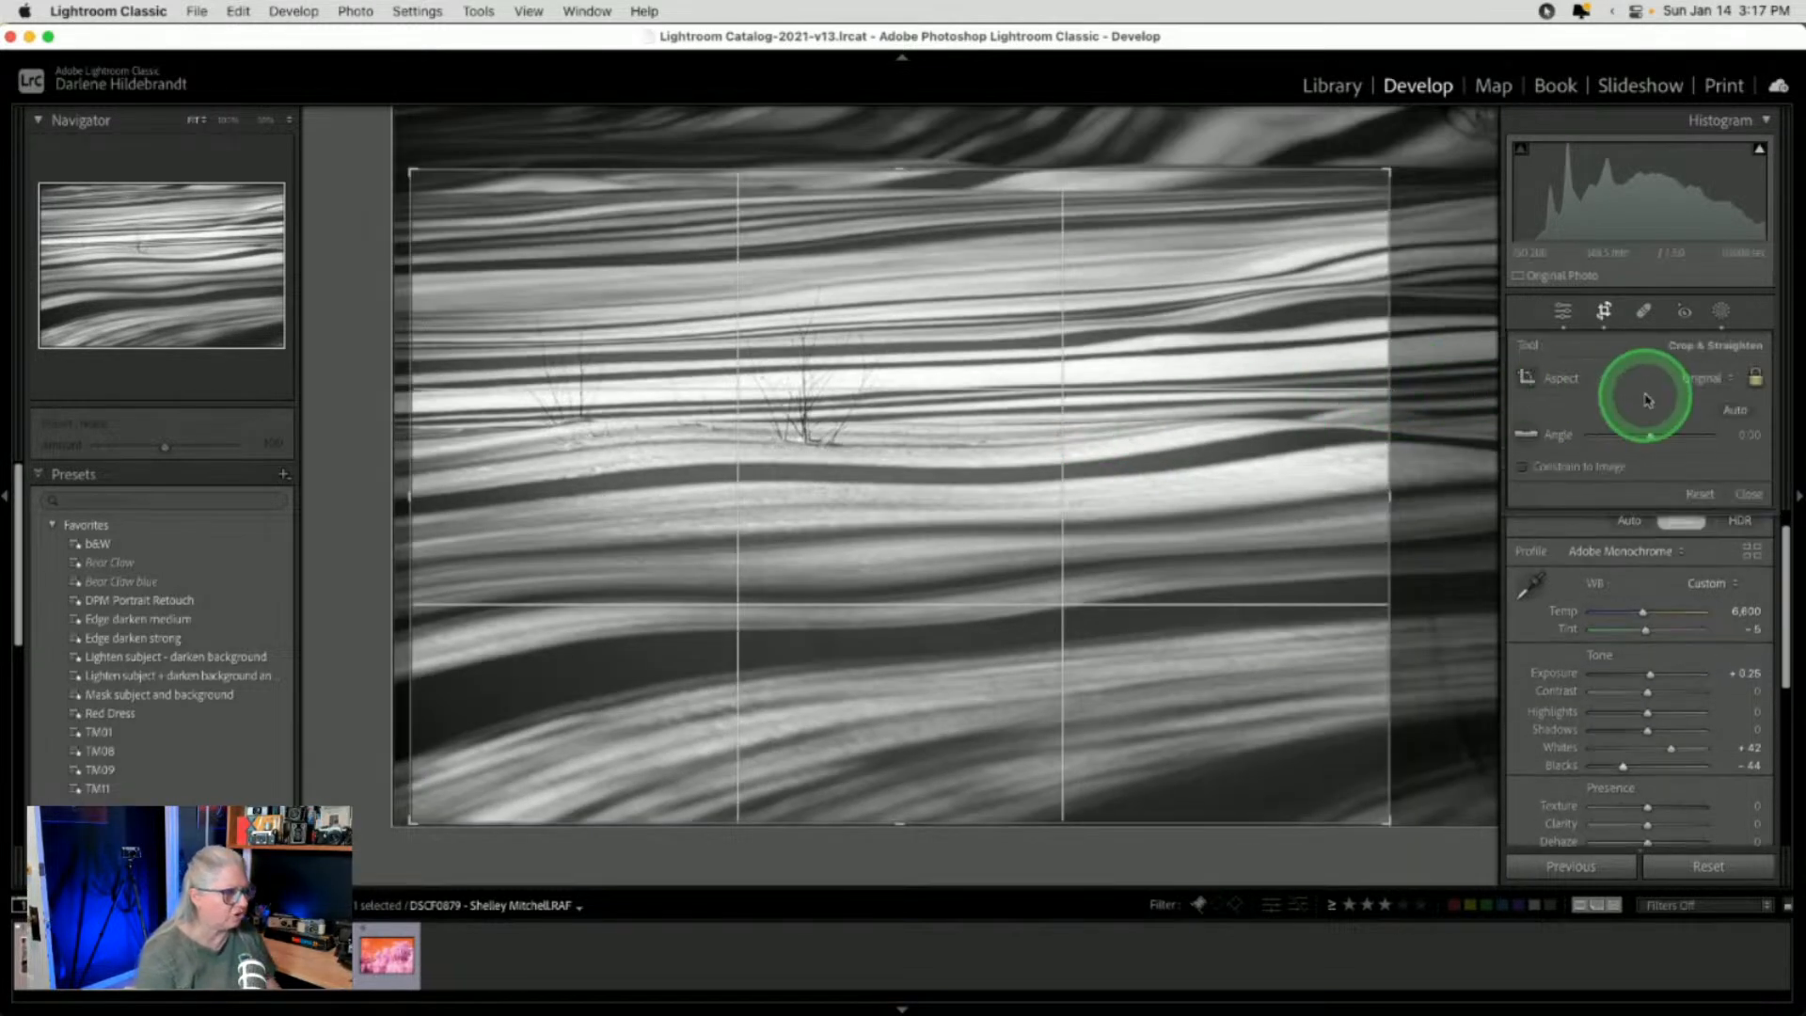
{"action": "left_click", "coordinate": [1755, 379]}
{"action": "left_click_drag", "start_coordinate": [1000, 807], "coordinate": [1007, 733]}
{"action": "left_click_drag", "start_coordinate": [1390, 492], "coordinate": [1439, 492]}
{"action": "left_click_drag", "start_coordinate": [1097, 482], "coordinate": [1005, 537]}
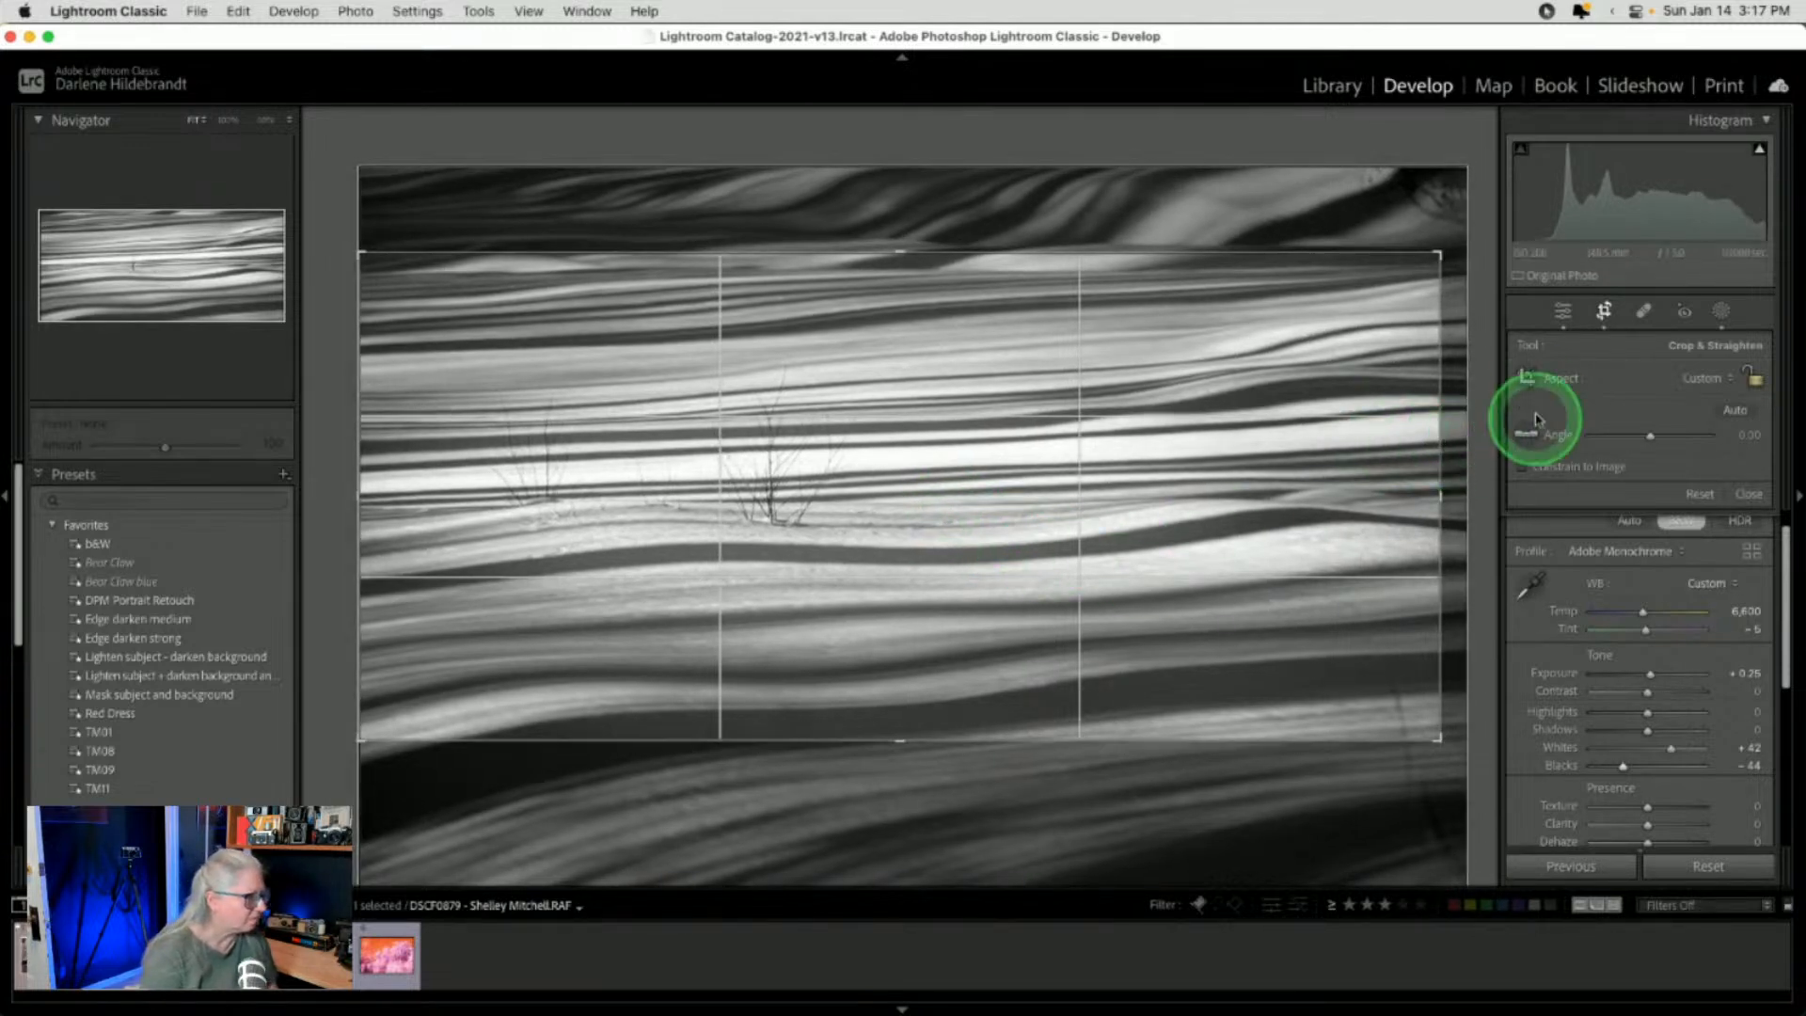
{"action": "left_click", "coordinate": [1519, 340]}
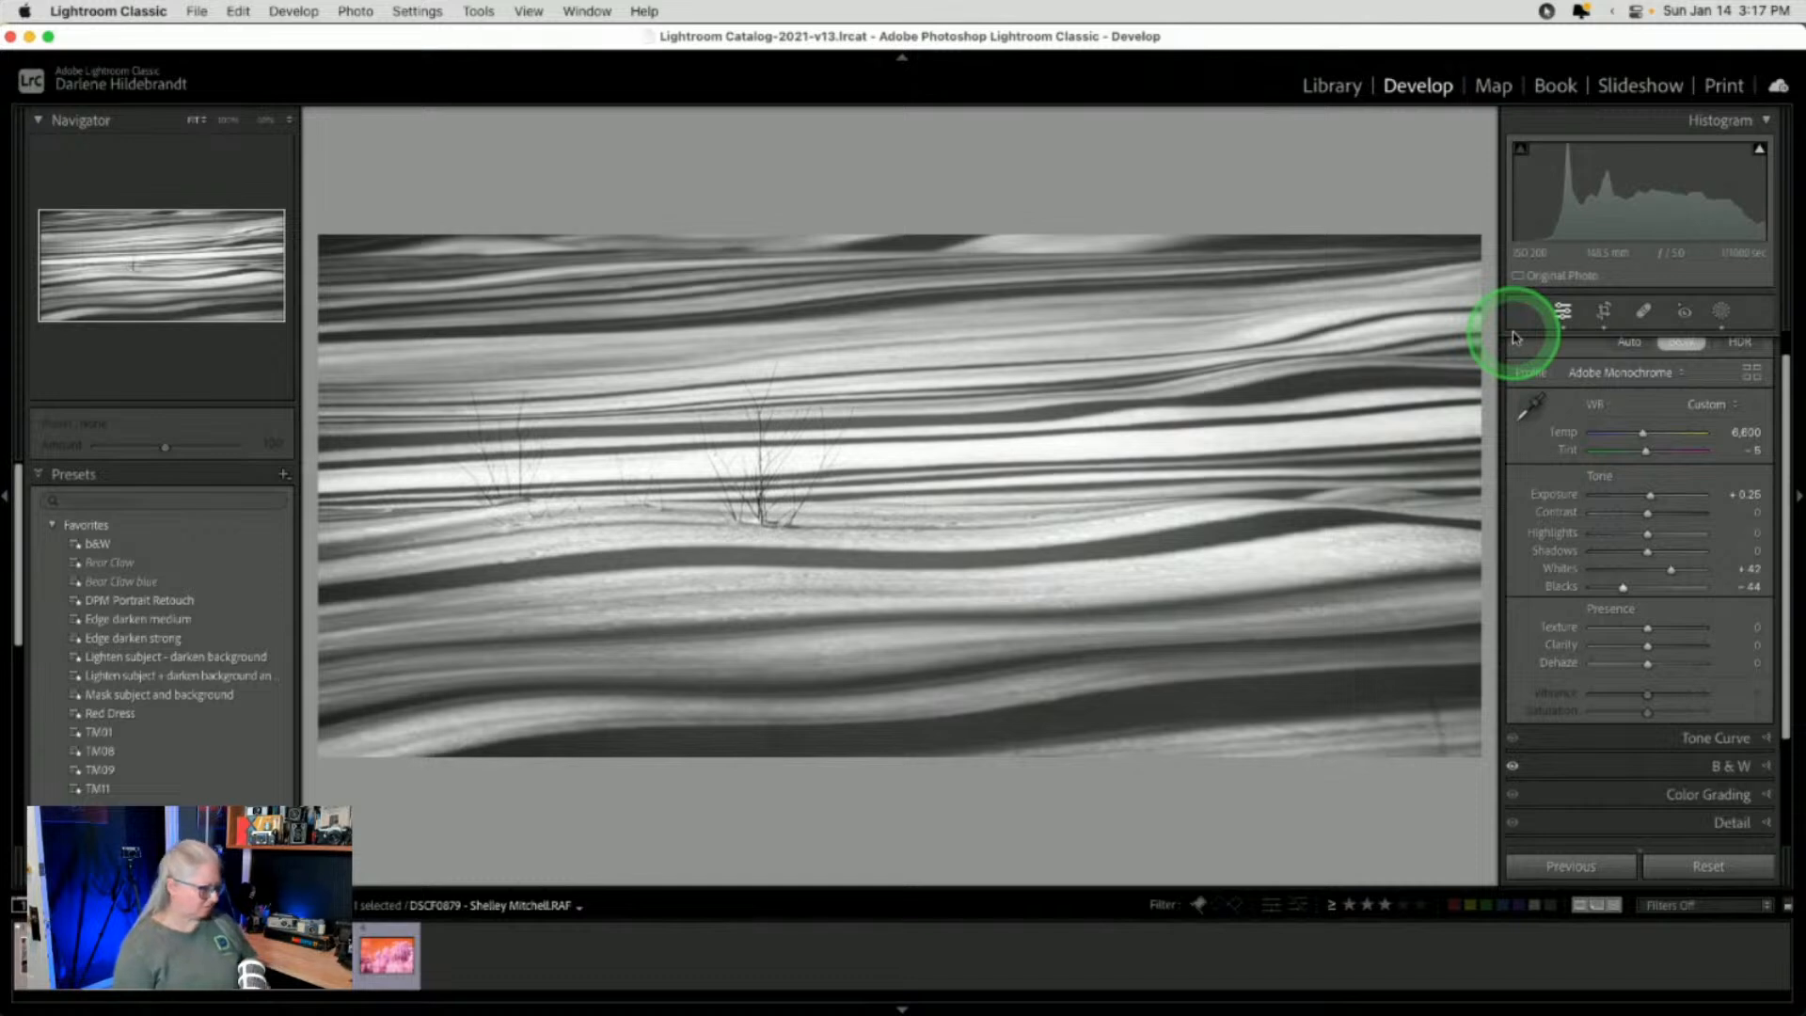
Trim a little more off the upper edge of the panoramic crop and apply it
{"action": "key", "text": "r"}
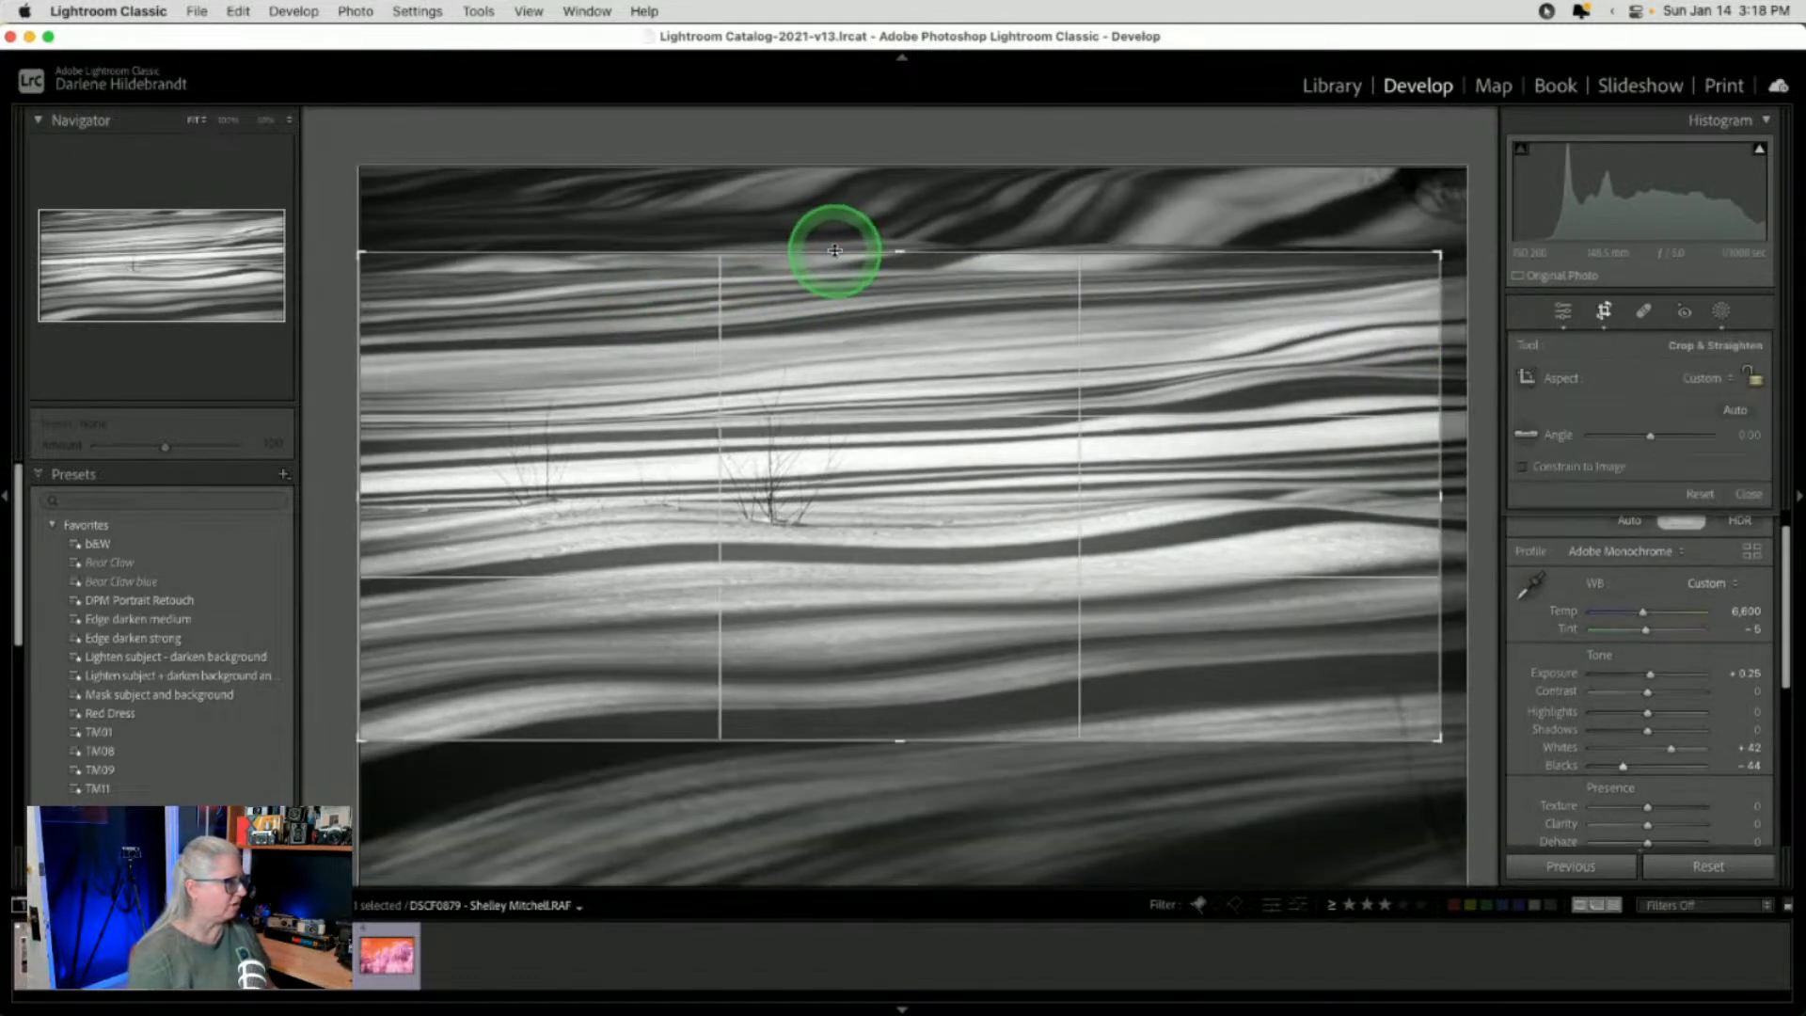
{"action": "left_click_drag", "start_coordinate": [864, 261], "coordinate": [867, 270]}
{"action": "key", "text": "Return"}
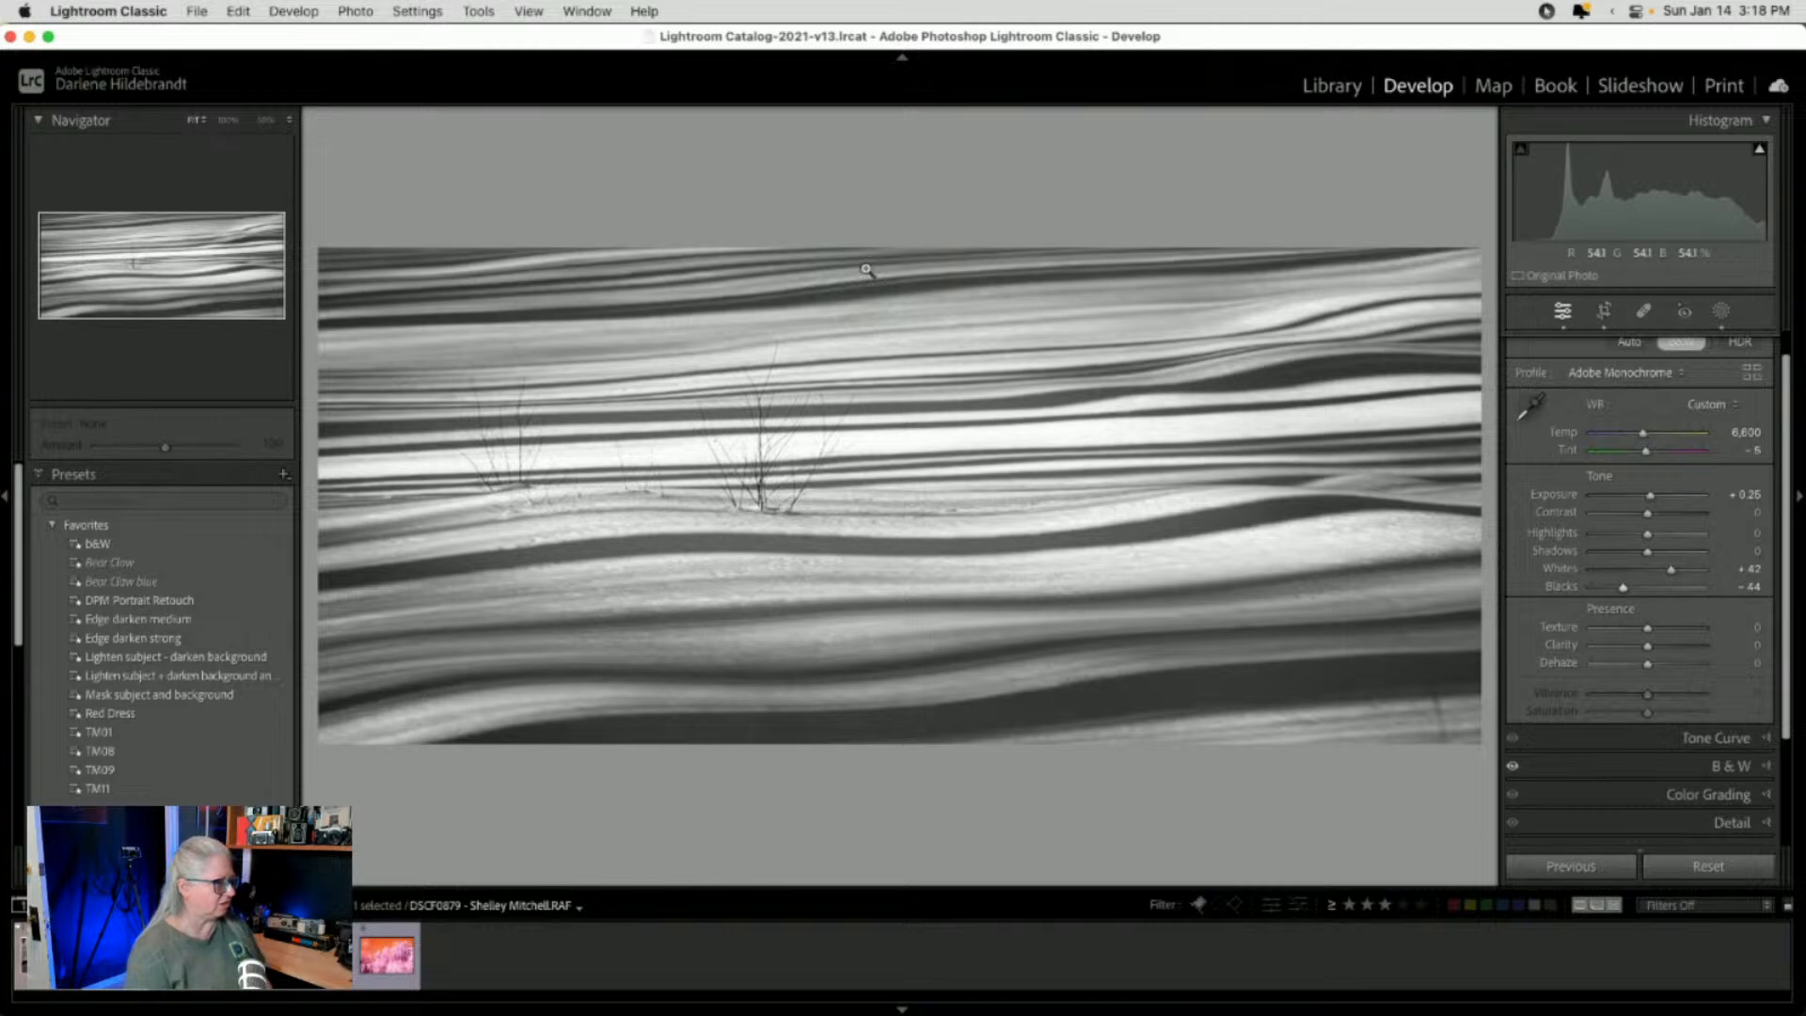
Apply the Edge darken medium preset to the black-and-white panorama, then replace it with the Edge darken strong preset
{"action": "left_click", "coordinate": [132, 618]}
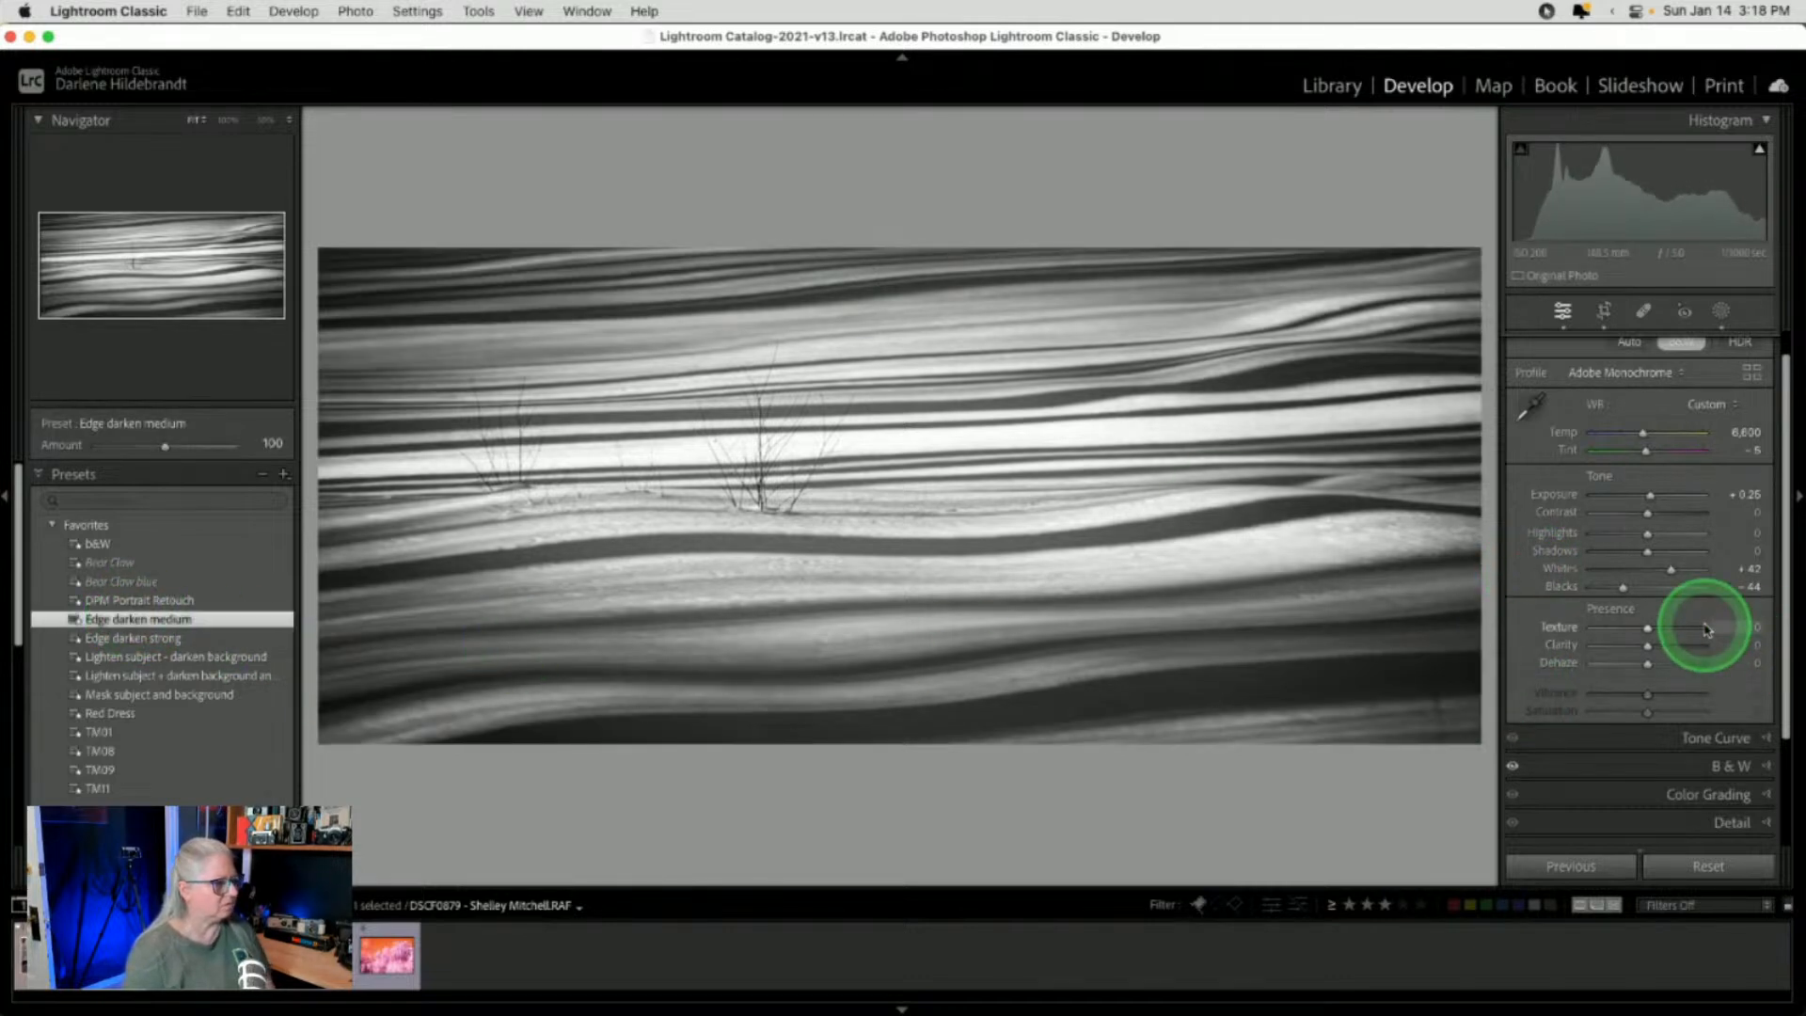
{"action": "left_click", "coordinate": [170, 638]}
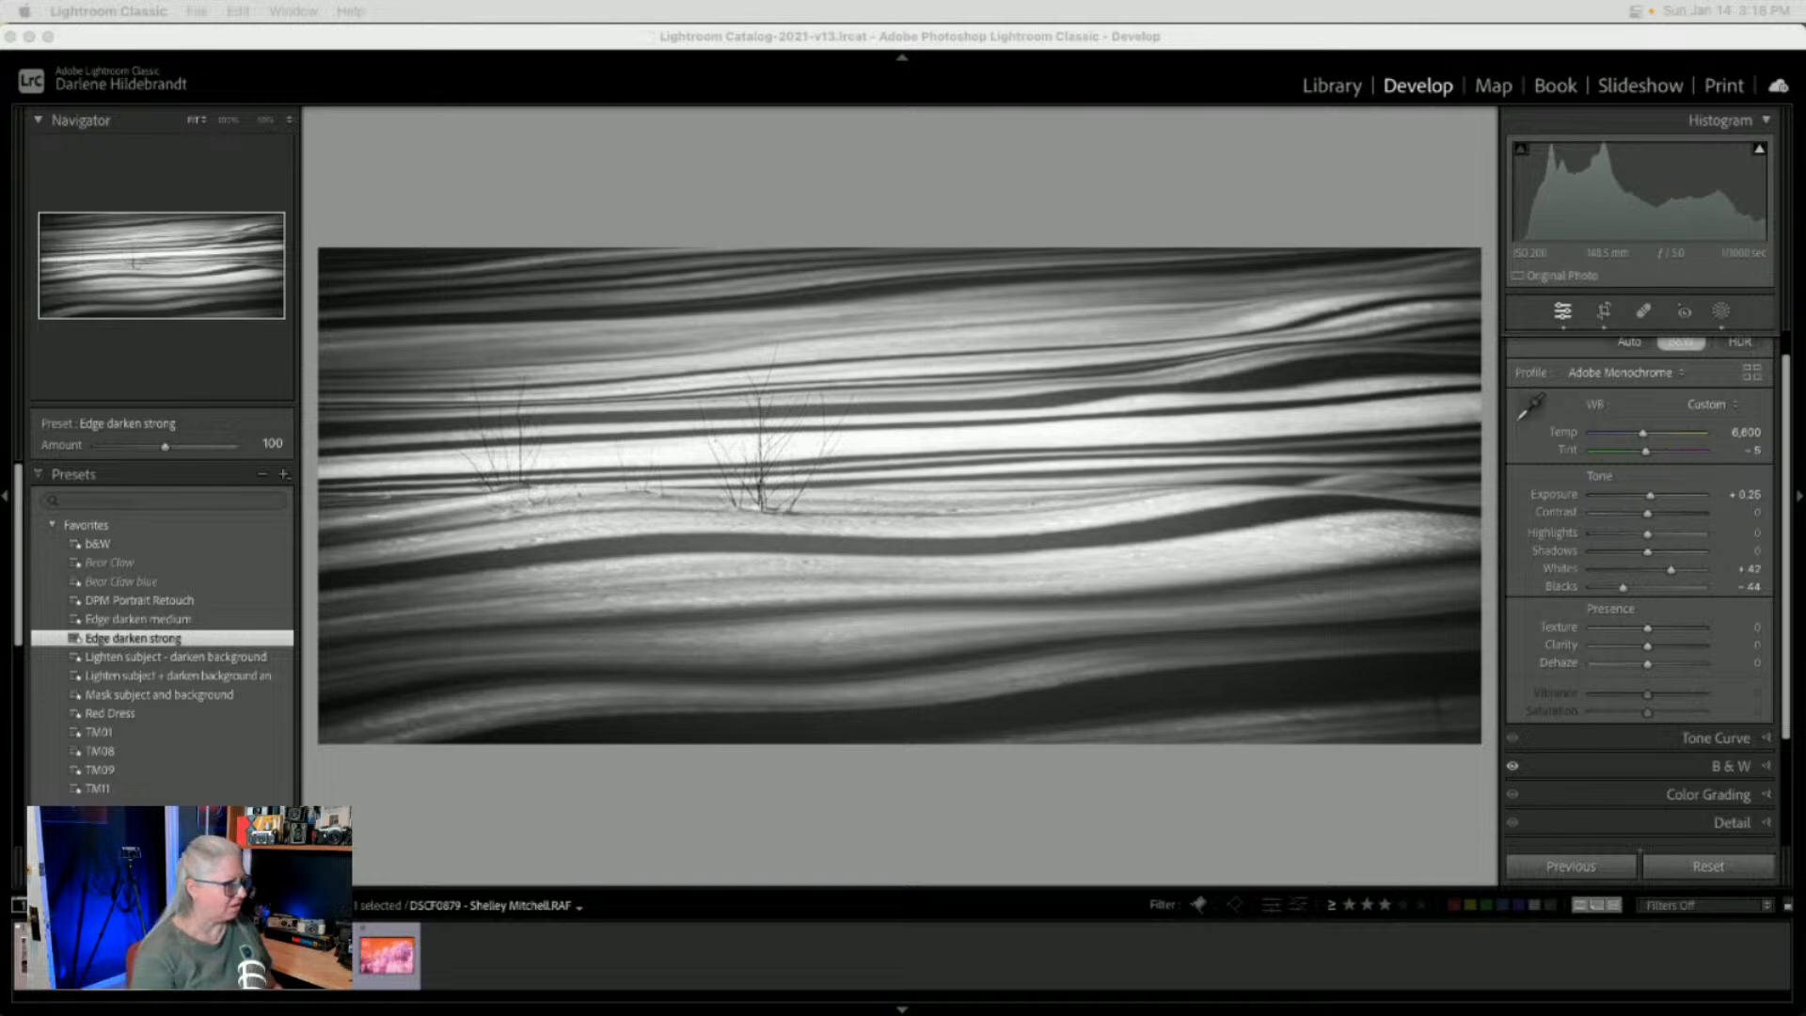
{"action": "left_click", "coordinate": [840, 819]}
Open the blue snow photo DSCF1128 in Develop and apply the previous photo's settings to it
{"action": "key", "text": "g"}
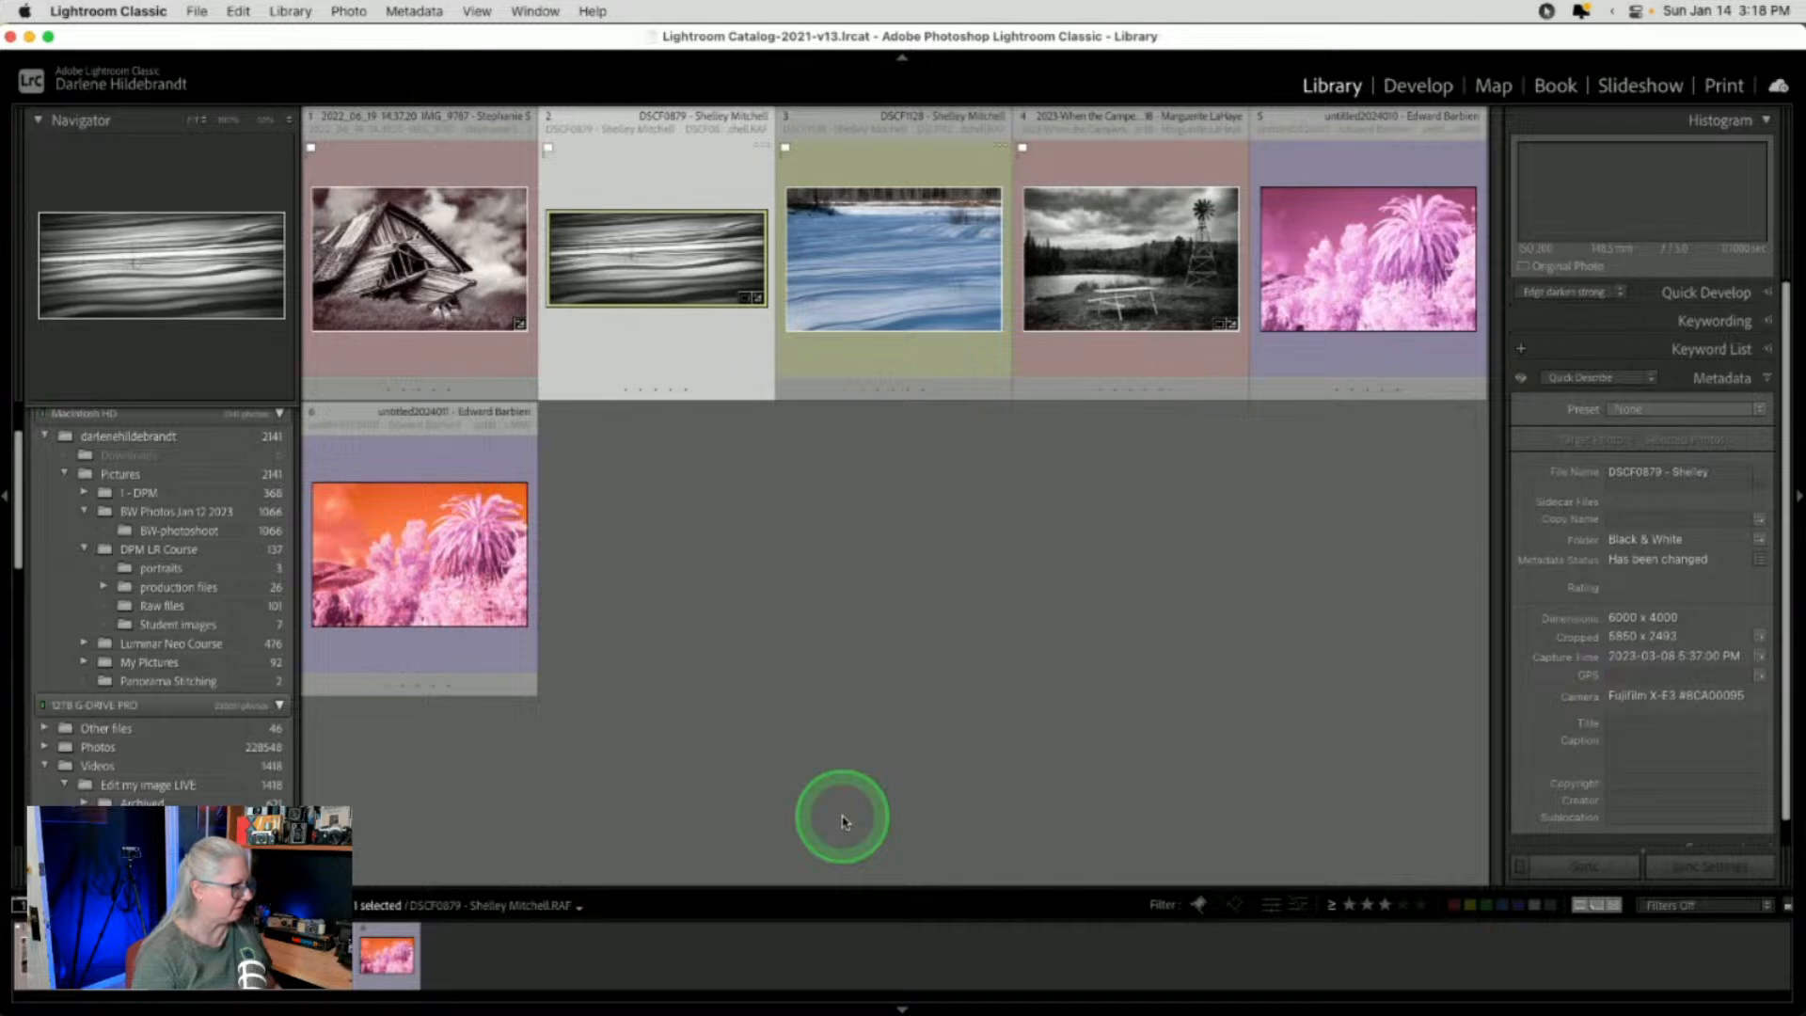
{"action": "key", "text": "d"}
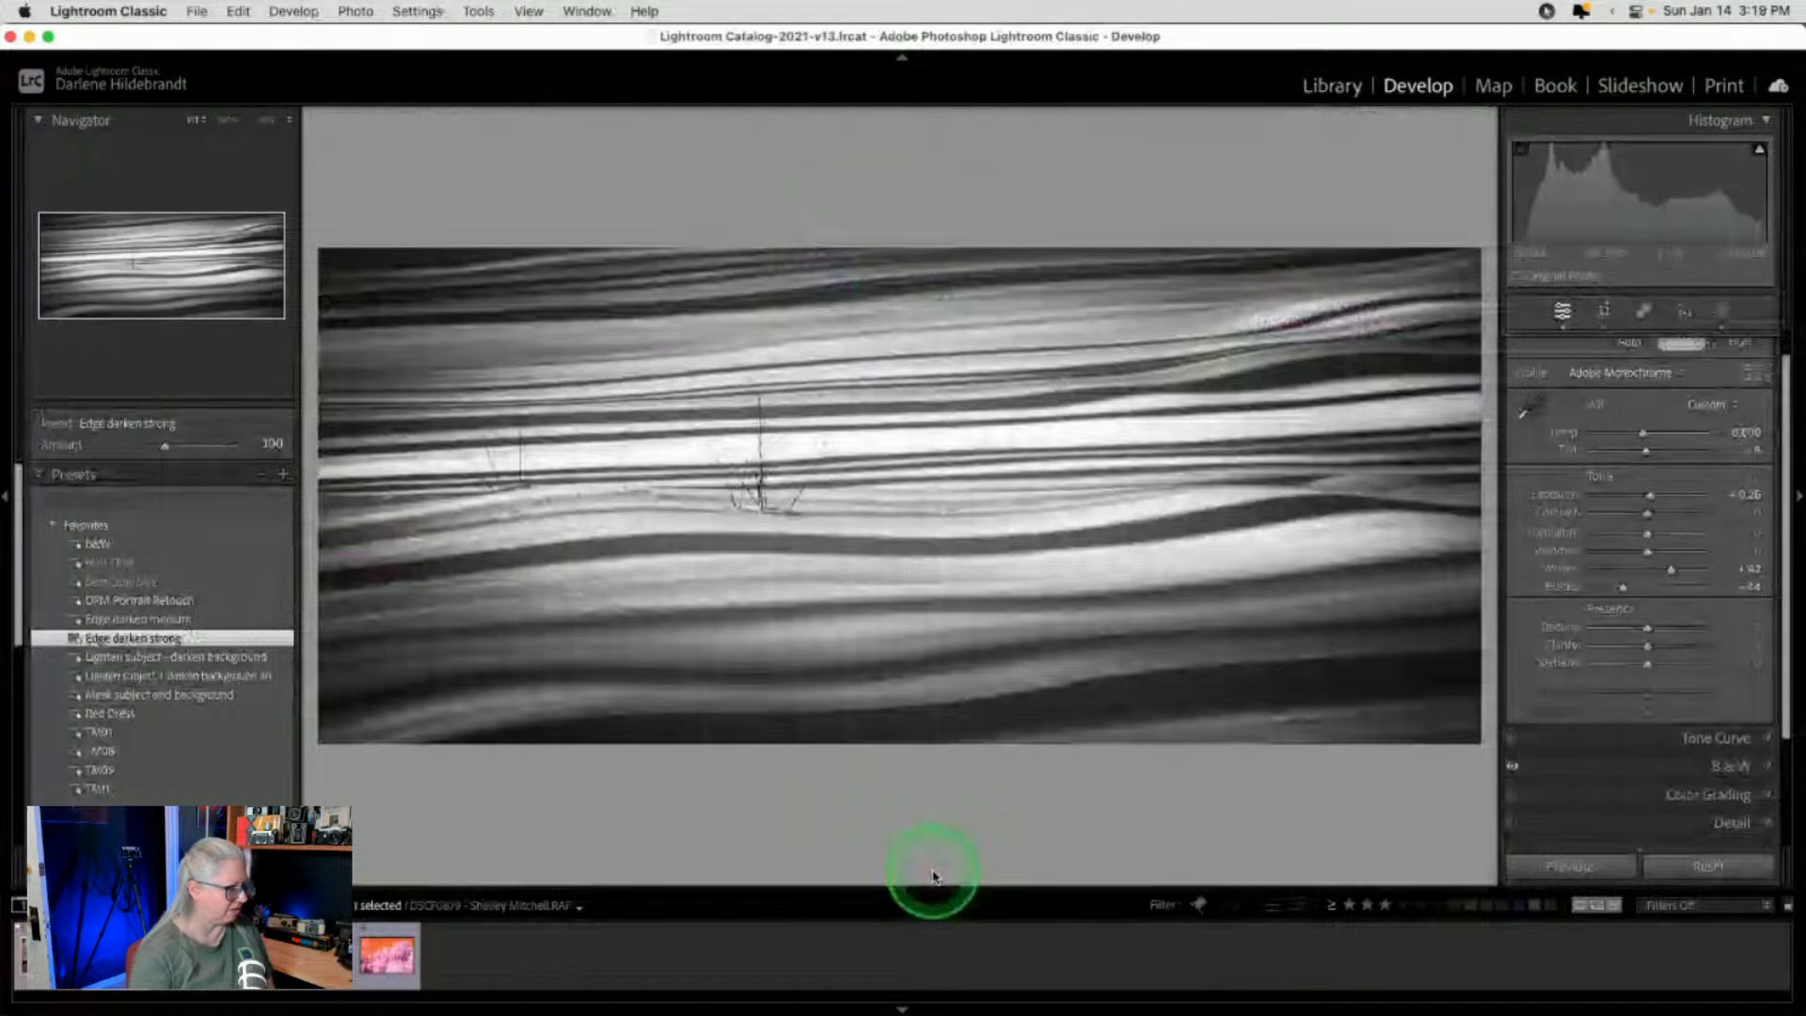
{"action": "key", "text": "super+shift+r"}
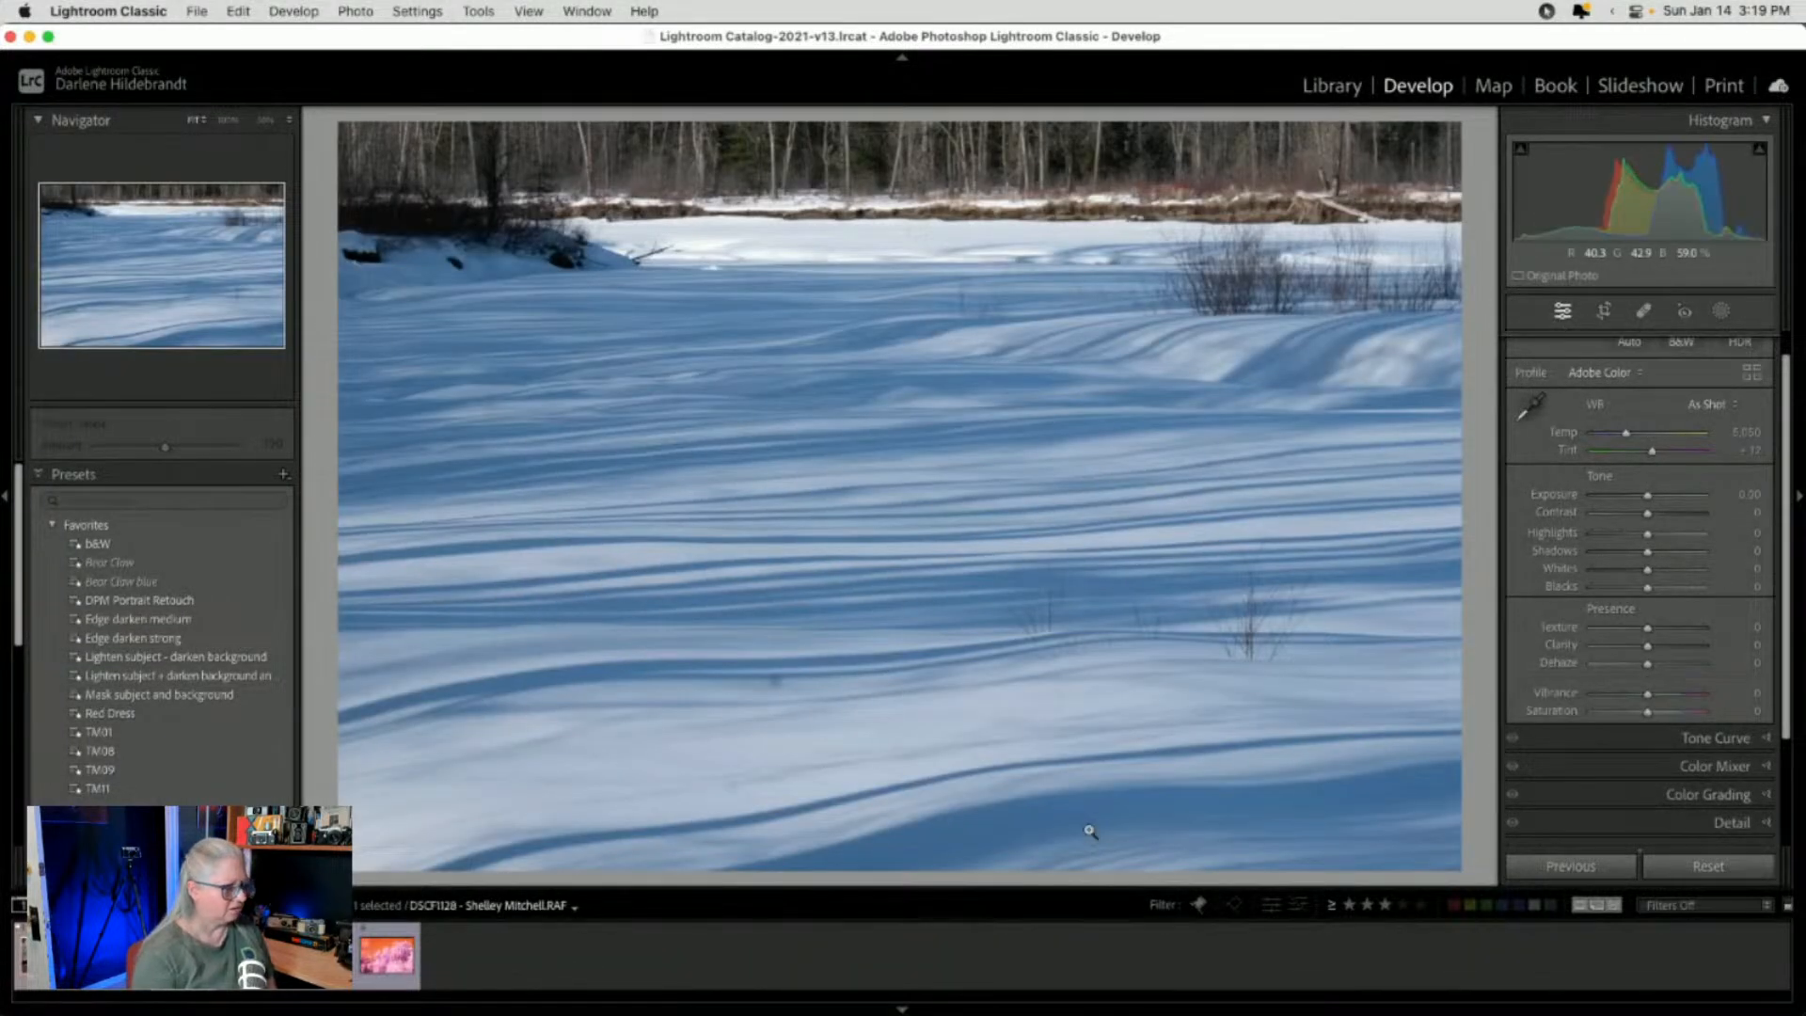
{"action": "left_click", "coordinate": [1547, 865]}
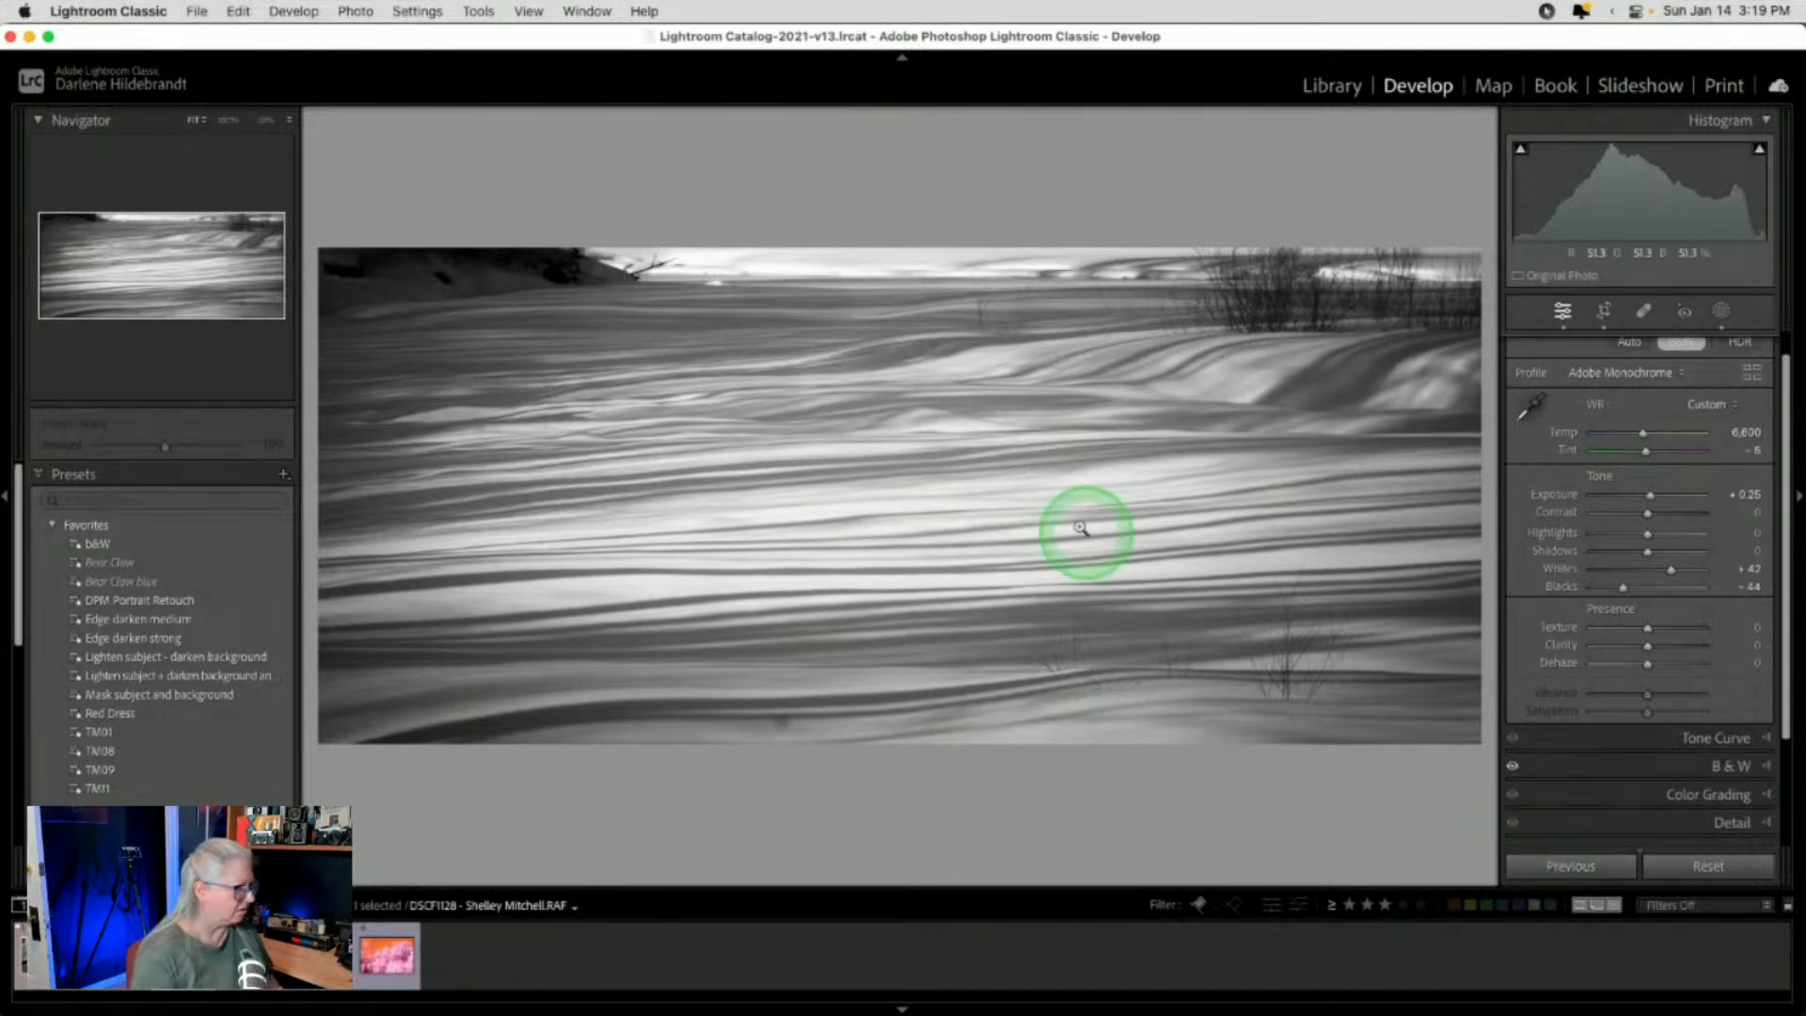
Reposition the panoramic crop lower on the photo to exclude the far riverbank and include more snow below the bushes
{"action": "key", "text": "r"}
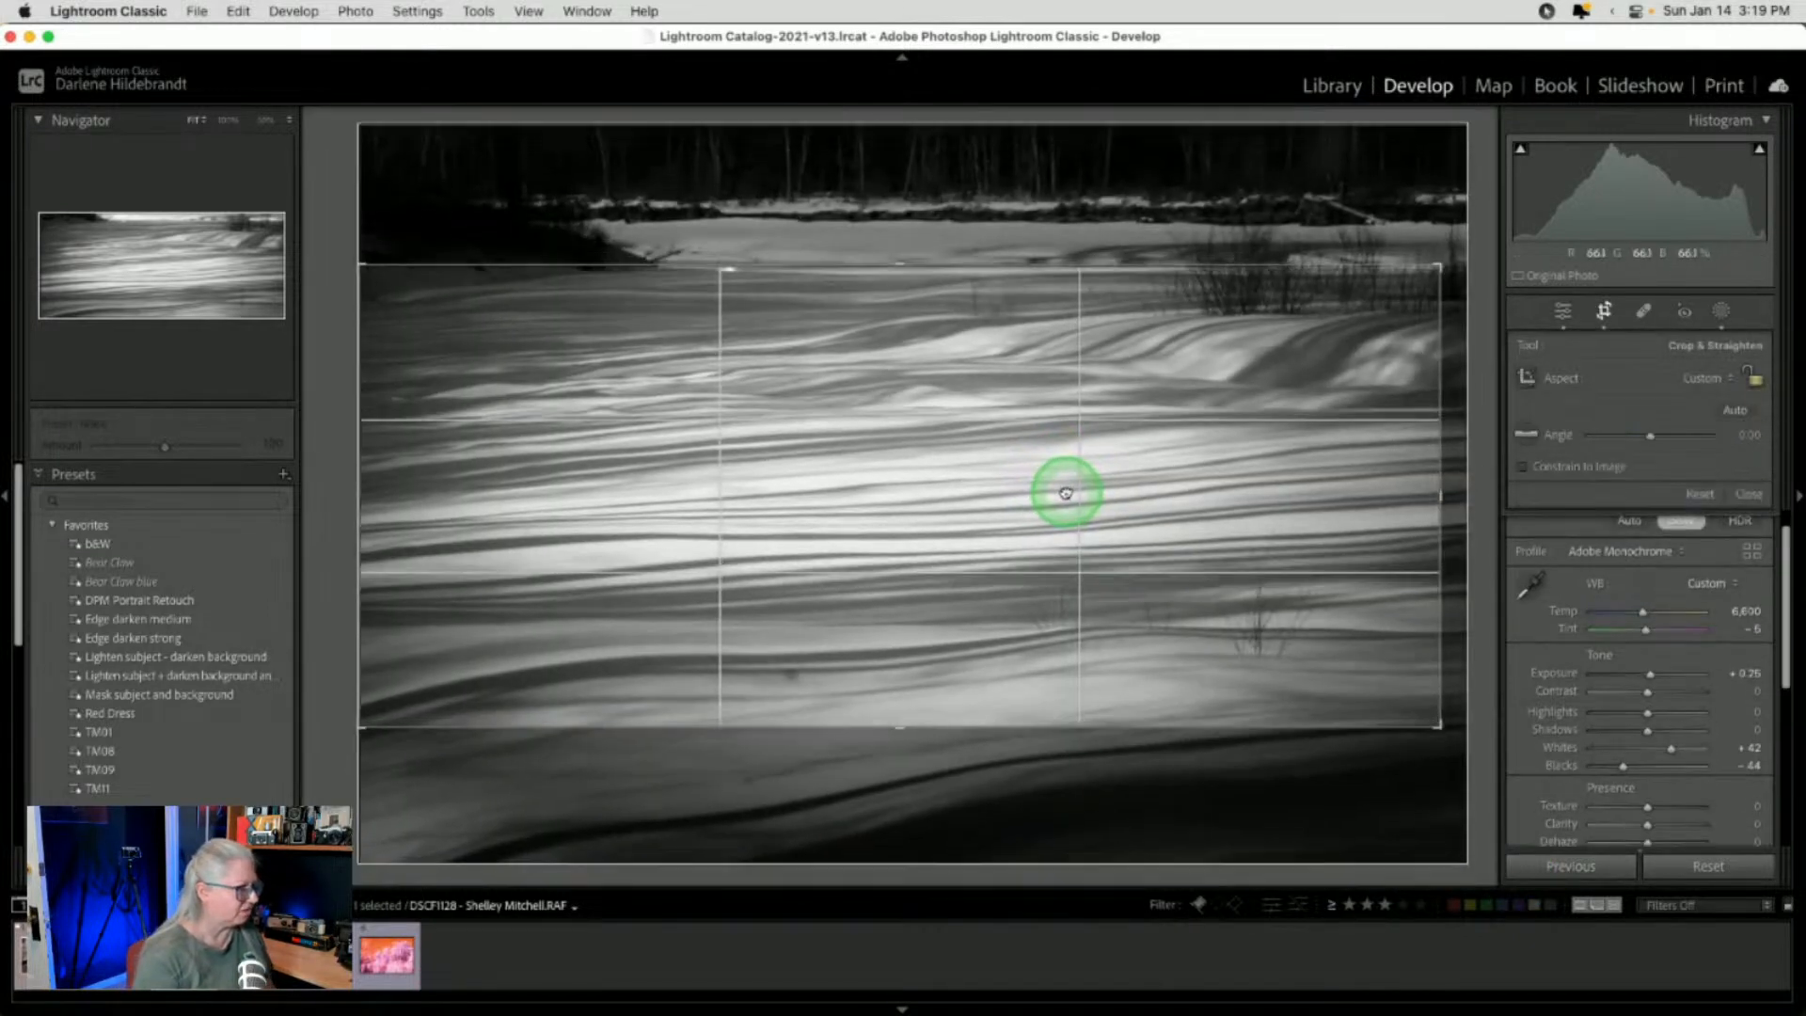
{"action": "left_click_drag", "start_coordinate": [1065, 493], "coordinate": [1088, 427]}
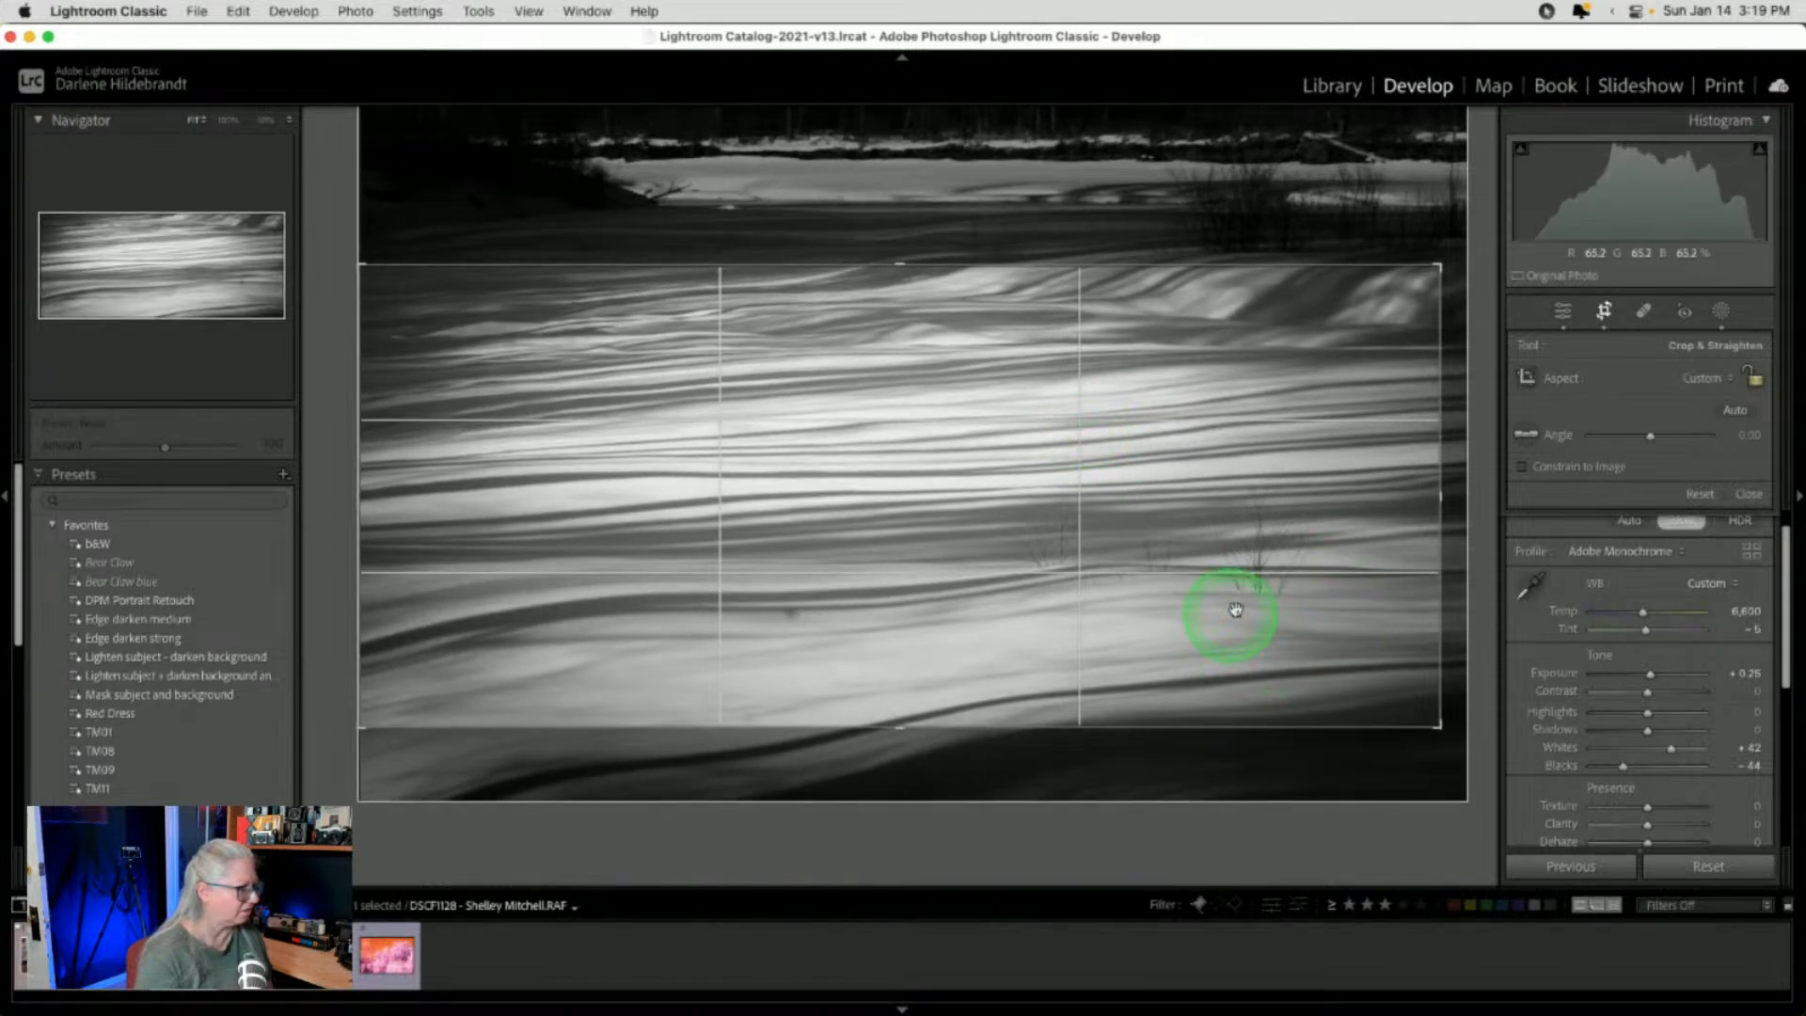
{"action": "key", "text": "Return"}
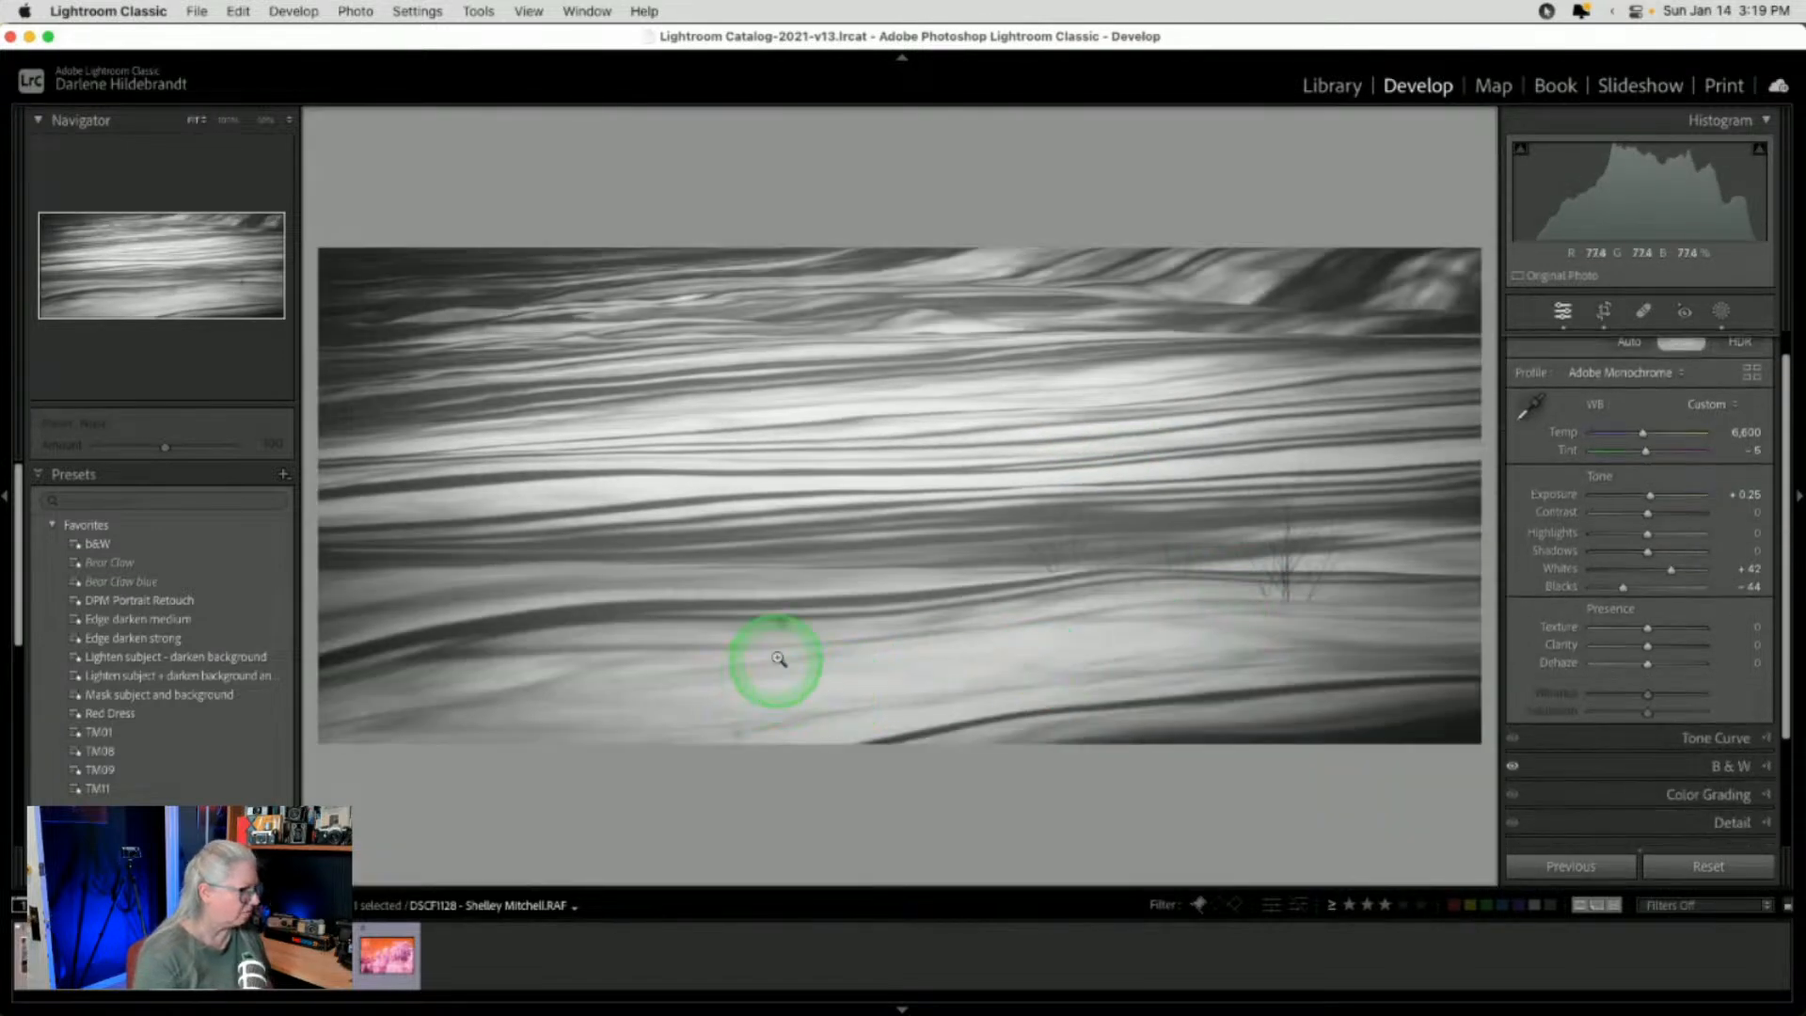
Remove the two dark spots in the lower snow area with the Remove tool, reducing the brush size for the second one
{"action": "key", "text": "q"}
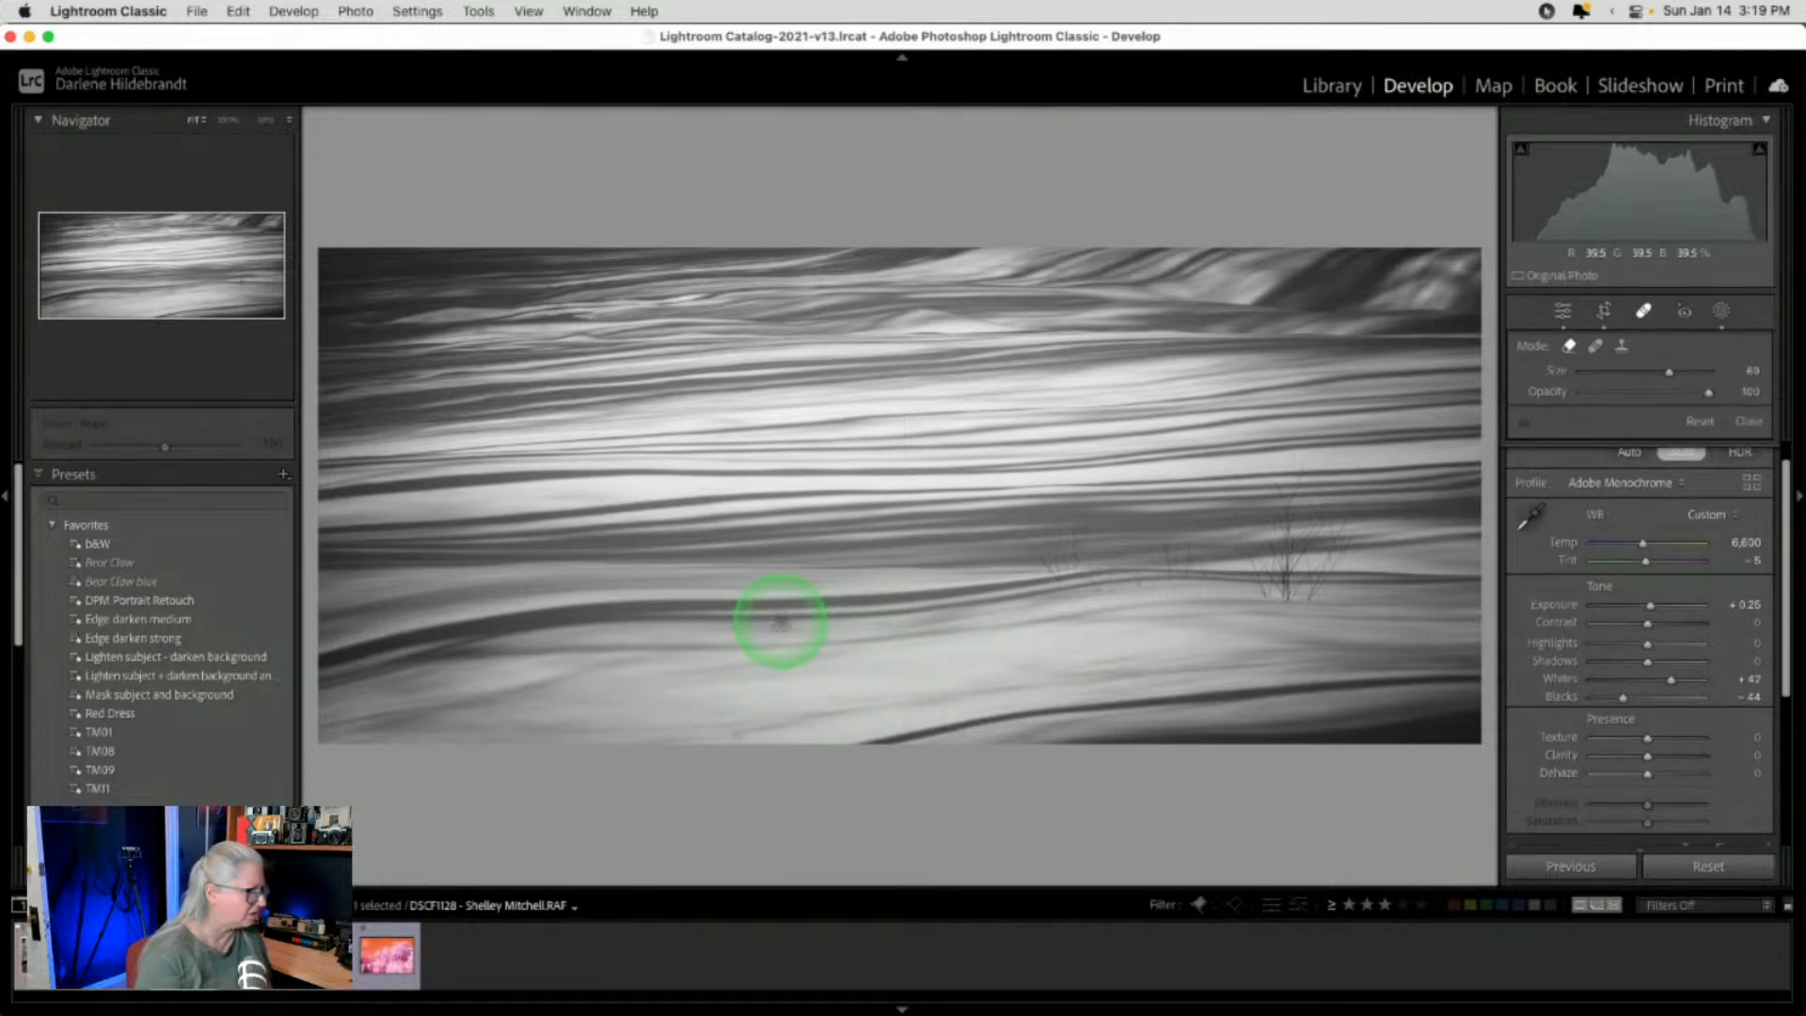
{"action": "left_click", "coordinate": [781, 621]}
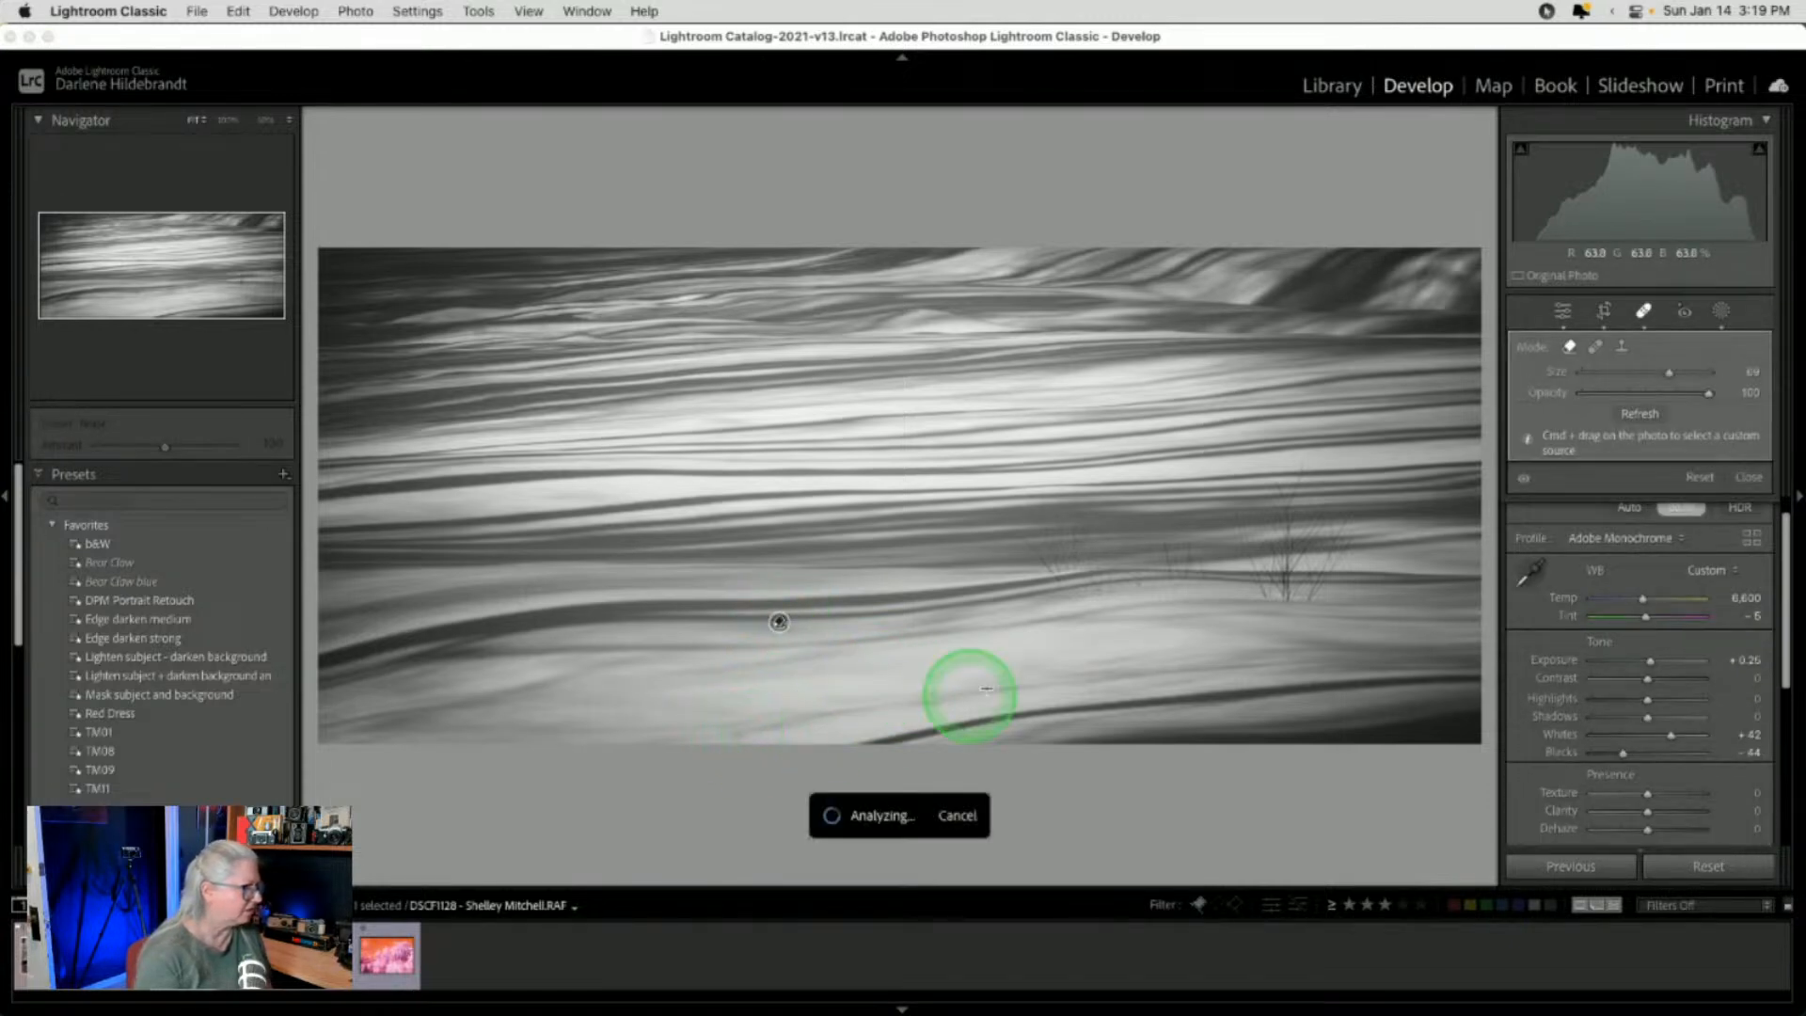
{"action": "key", "text": "bracketleft"}
{"action": "key", "text": "bracketleft"}
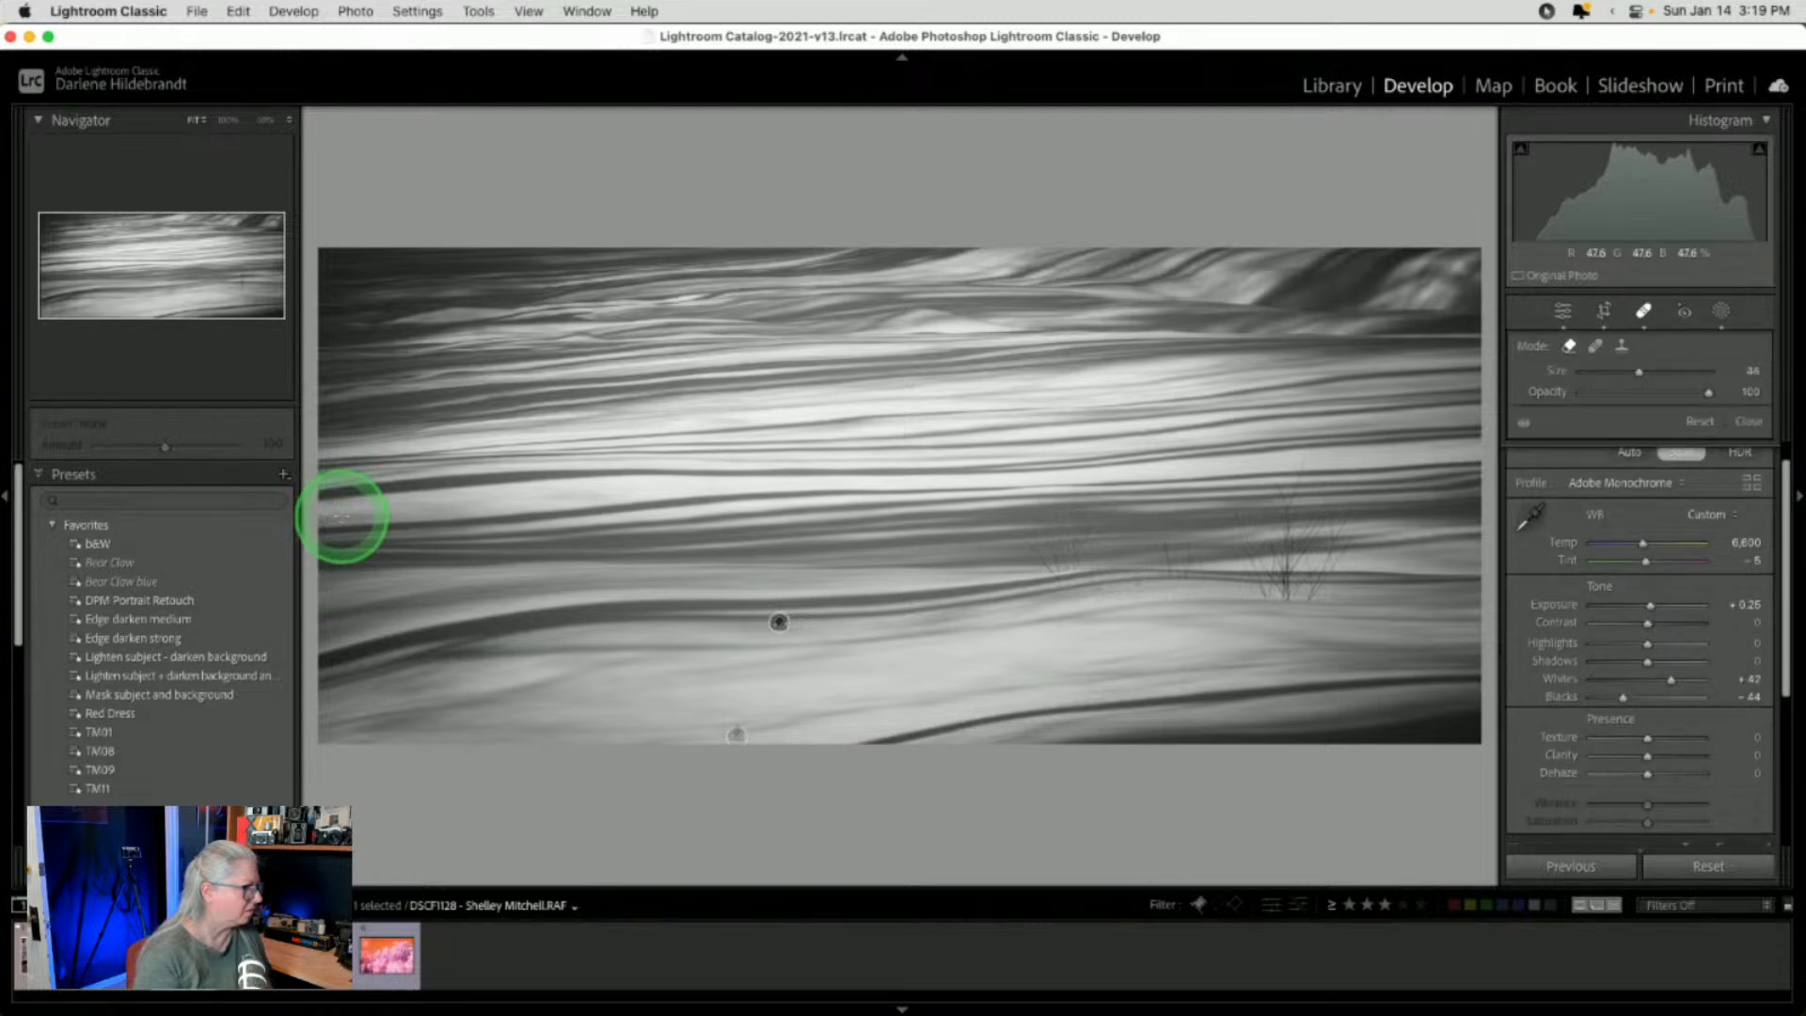
{"action": "key", "text": "q"}
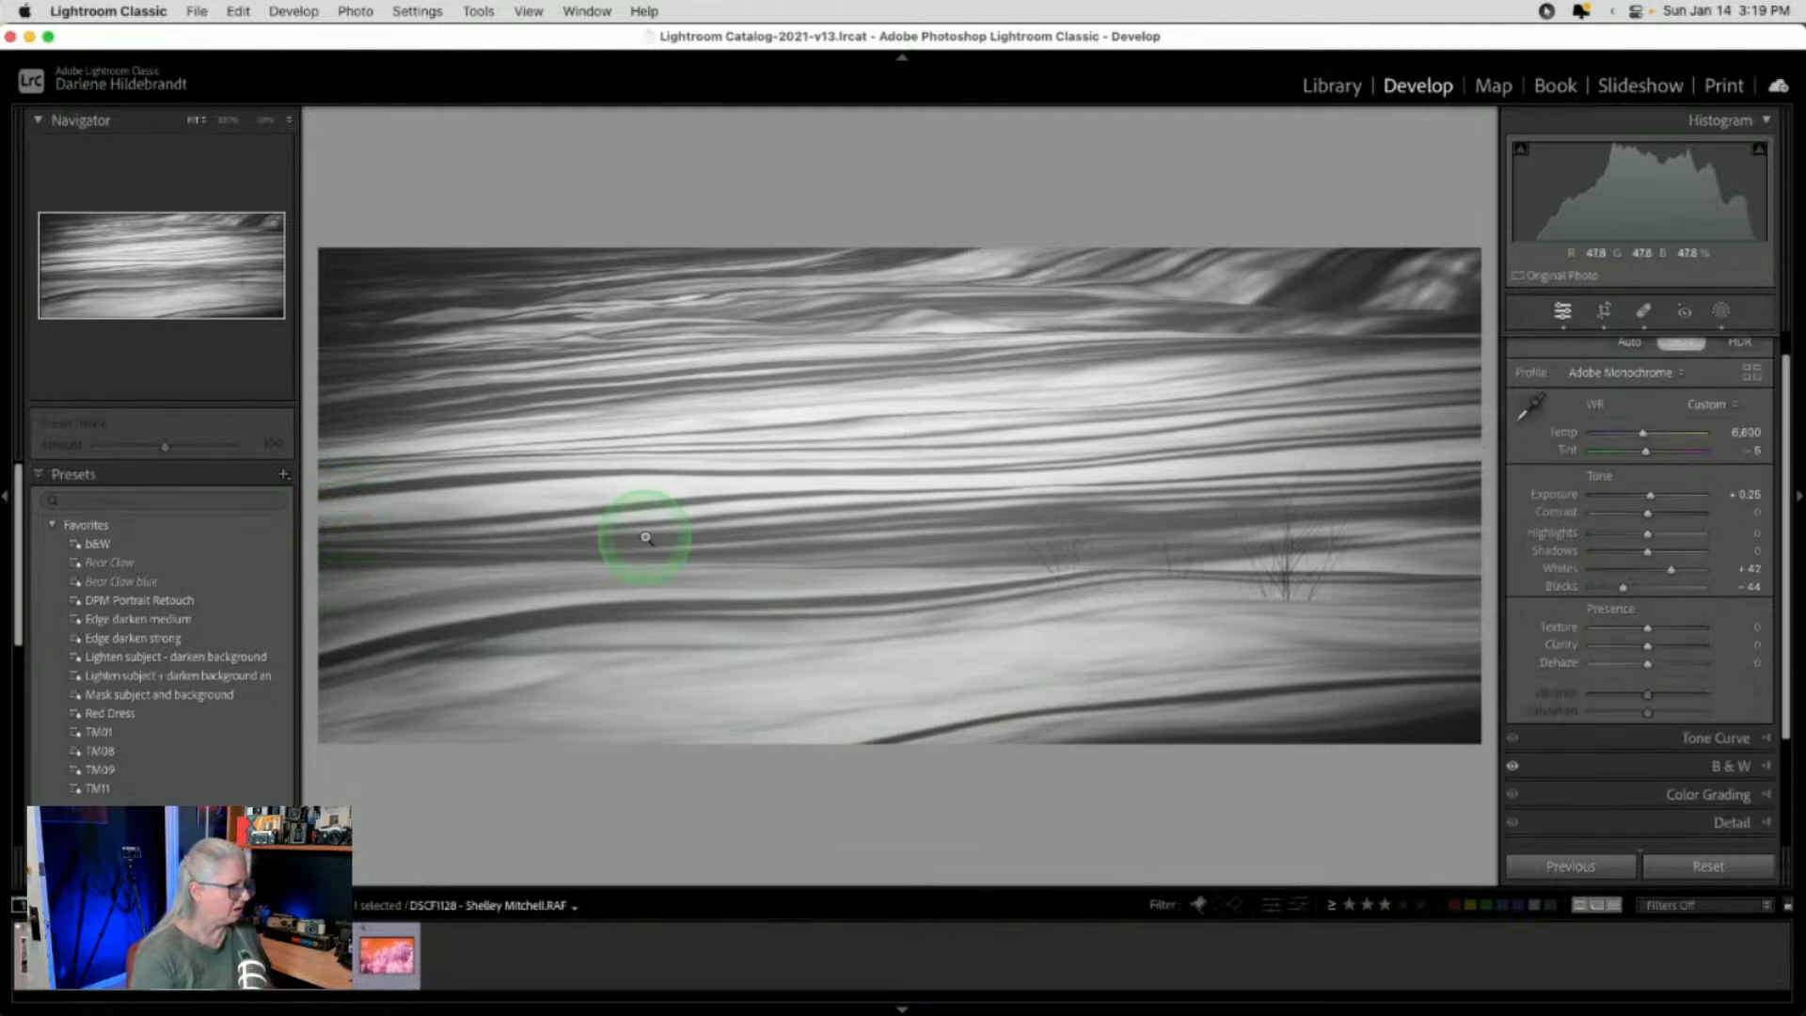
Move the radial gradients of the "tree inverted" and "tree" masks onto the bushes, then leave masking
{"action": "left_click", "coordinate": [1721, 311]}
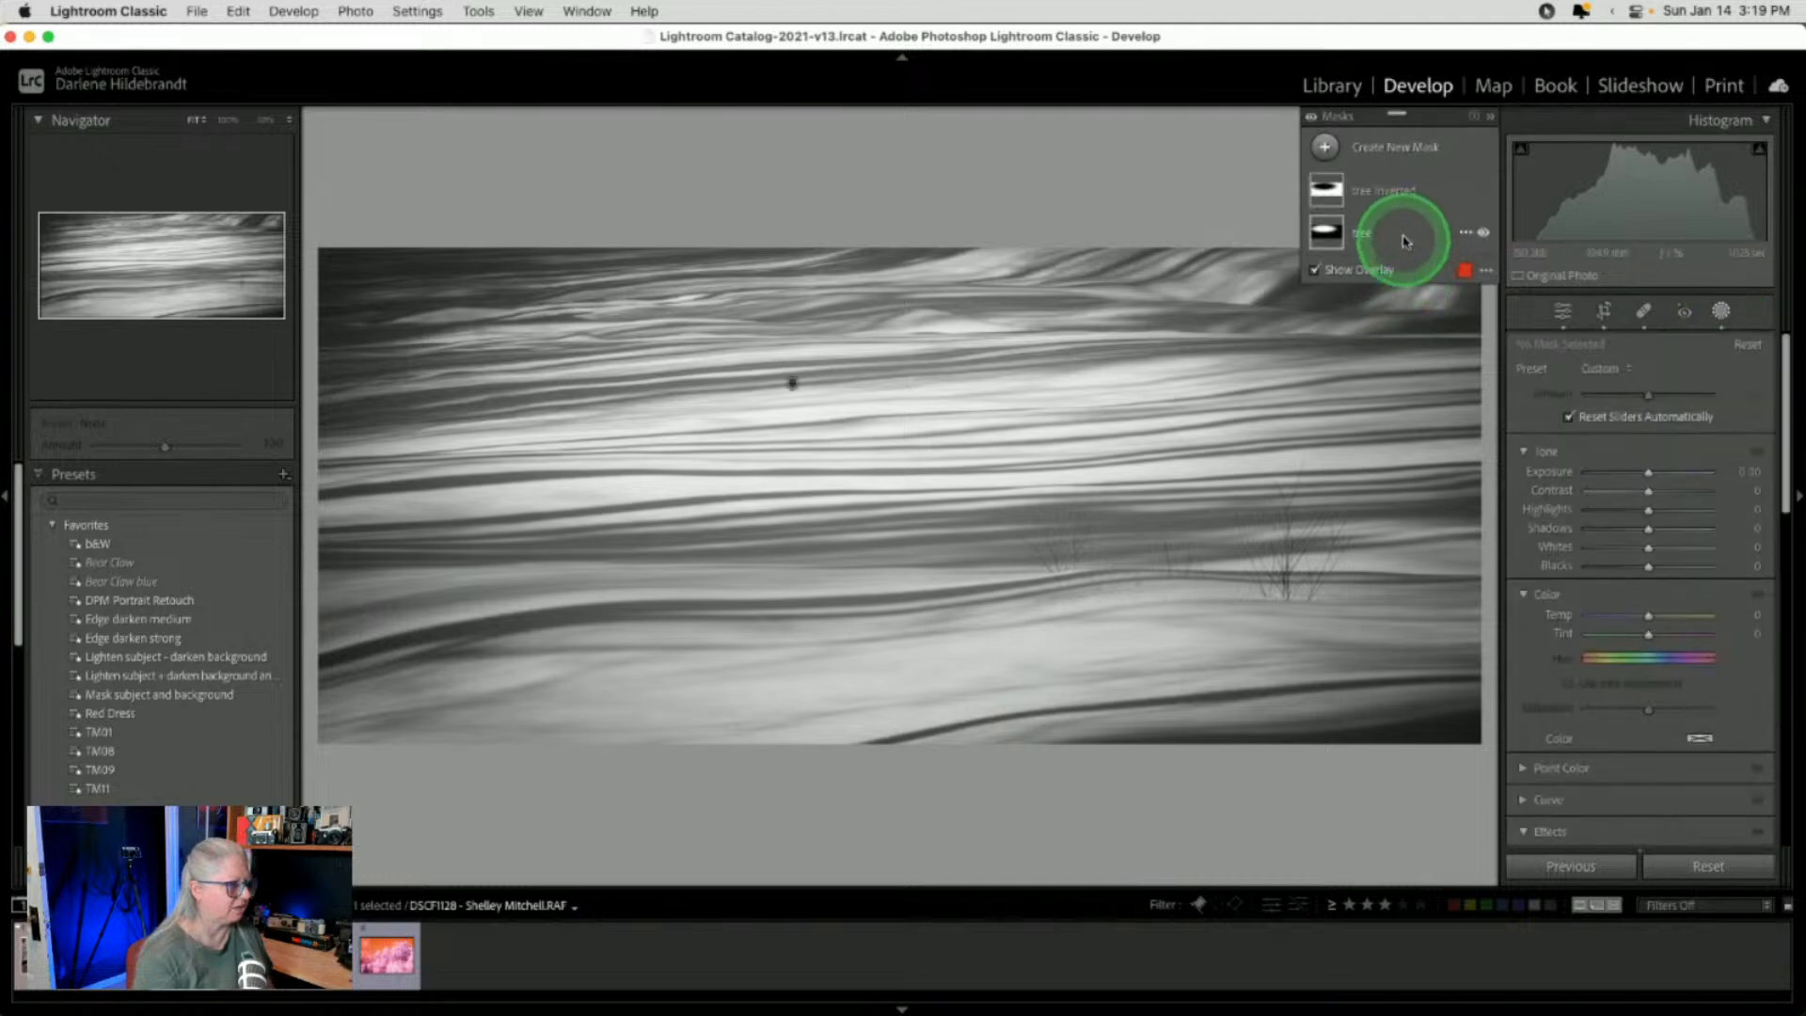
{"action": "left_click", "coordinate": [1397, 230]}
{"action": "mouse_move", "coordinate": [787, 375]}
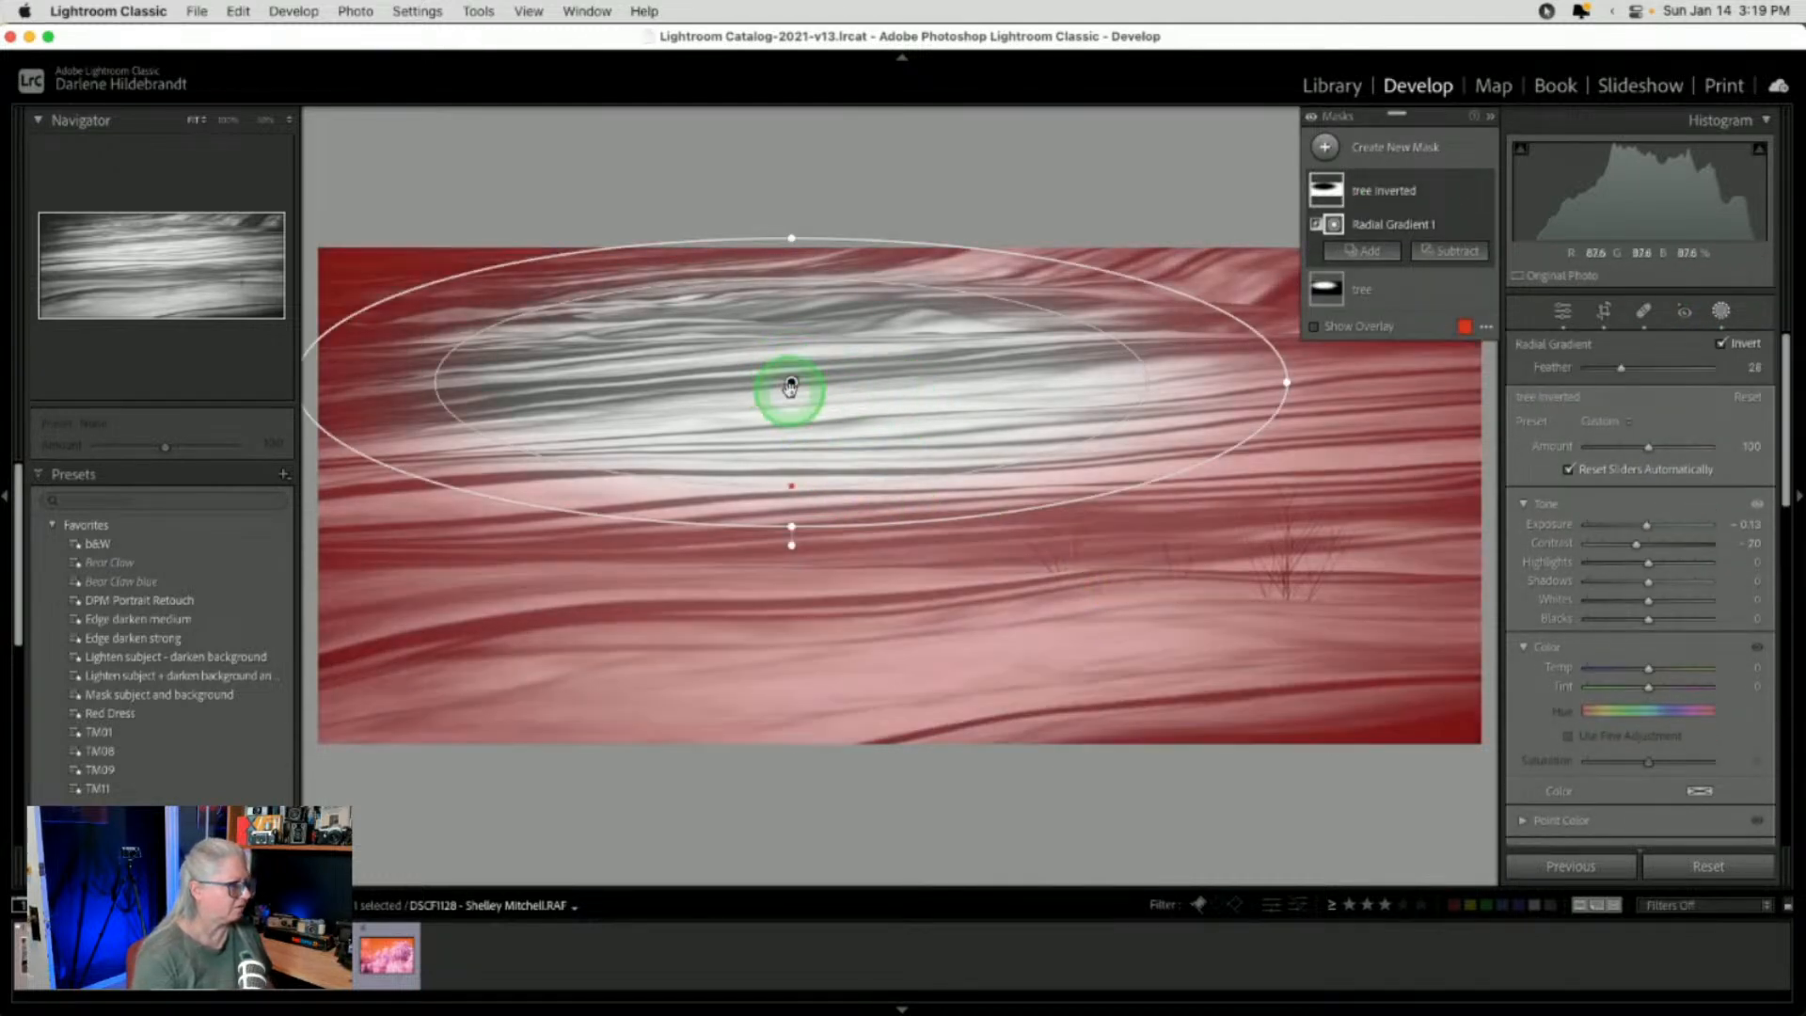
{"action": "left_click_drag", "start_coordinate": [790, 386], "coordinate": [1202, 545]}
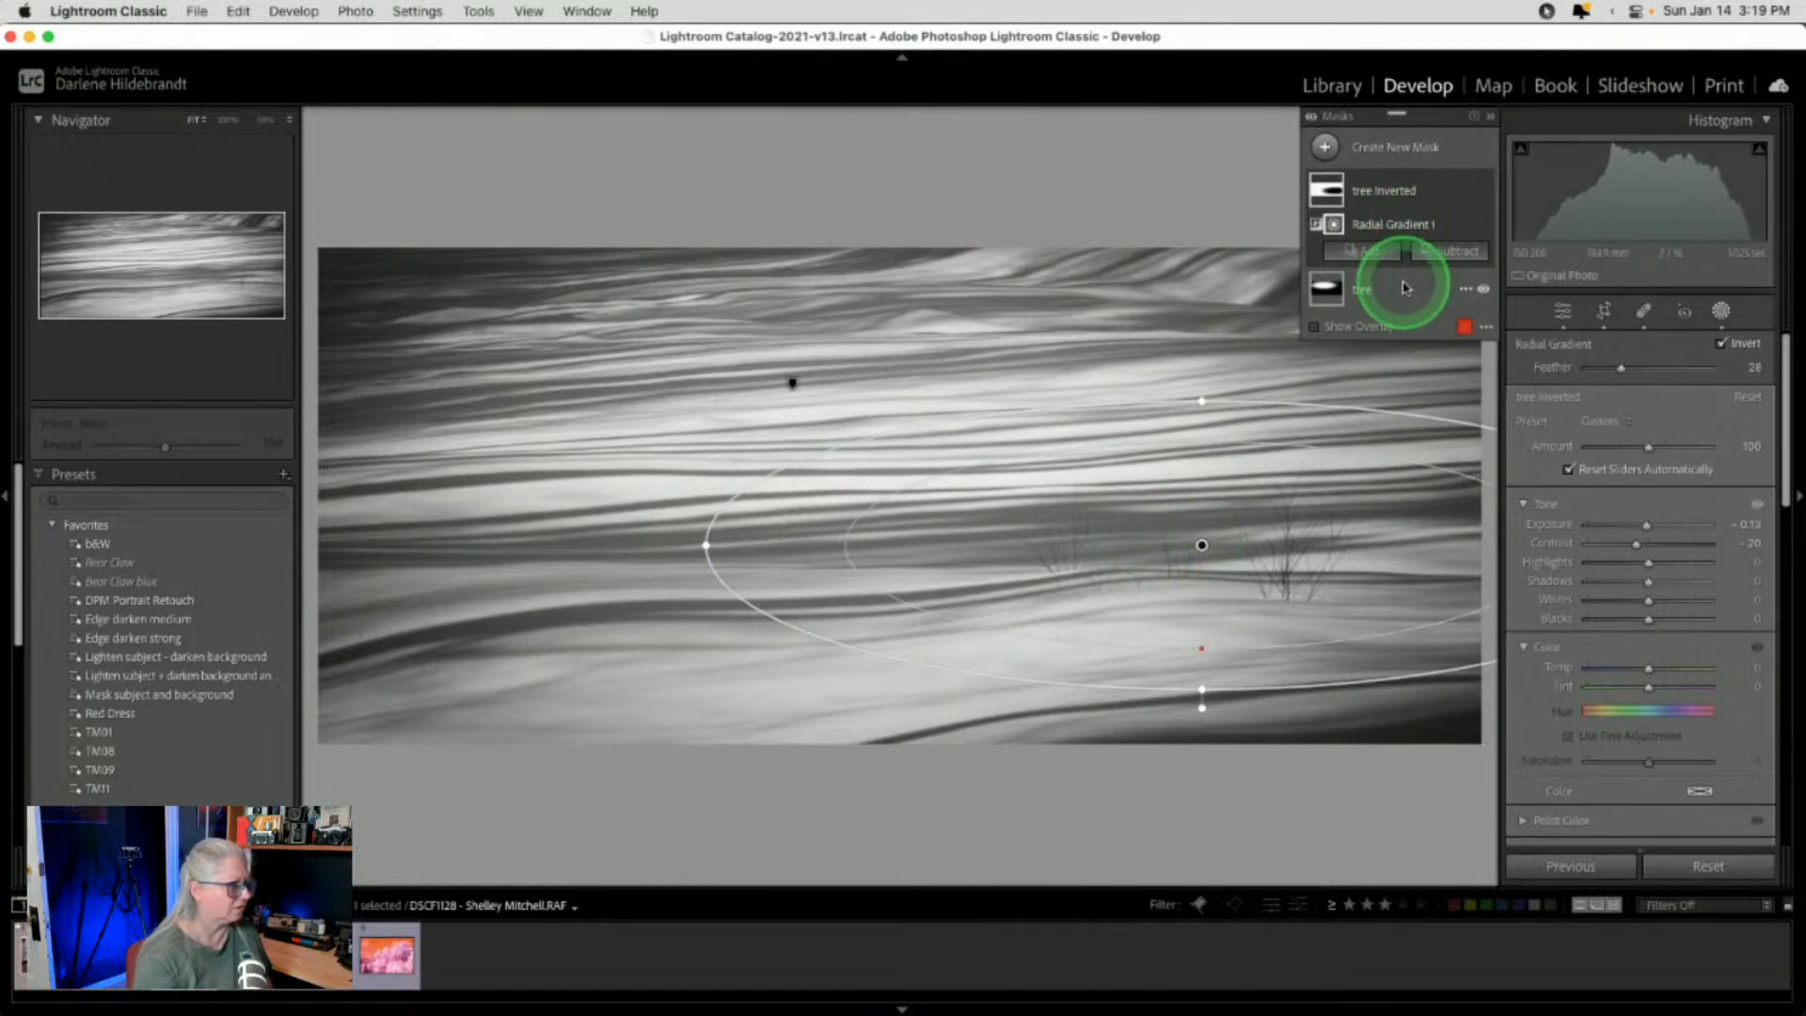
{"action": "left_click", "coordinate": [1404, 287]}
{"action": "left_click_drag", "start_coordinate": [794, 383], "coordinate": [1244, 541]}
{"action": "left_click", "coordinate": [1721, 310]}
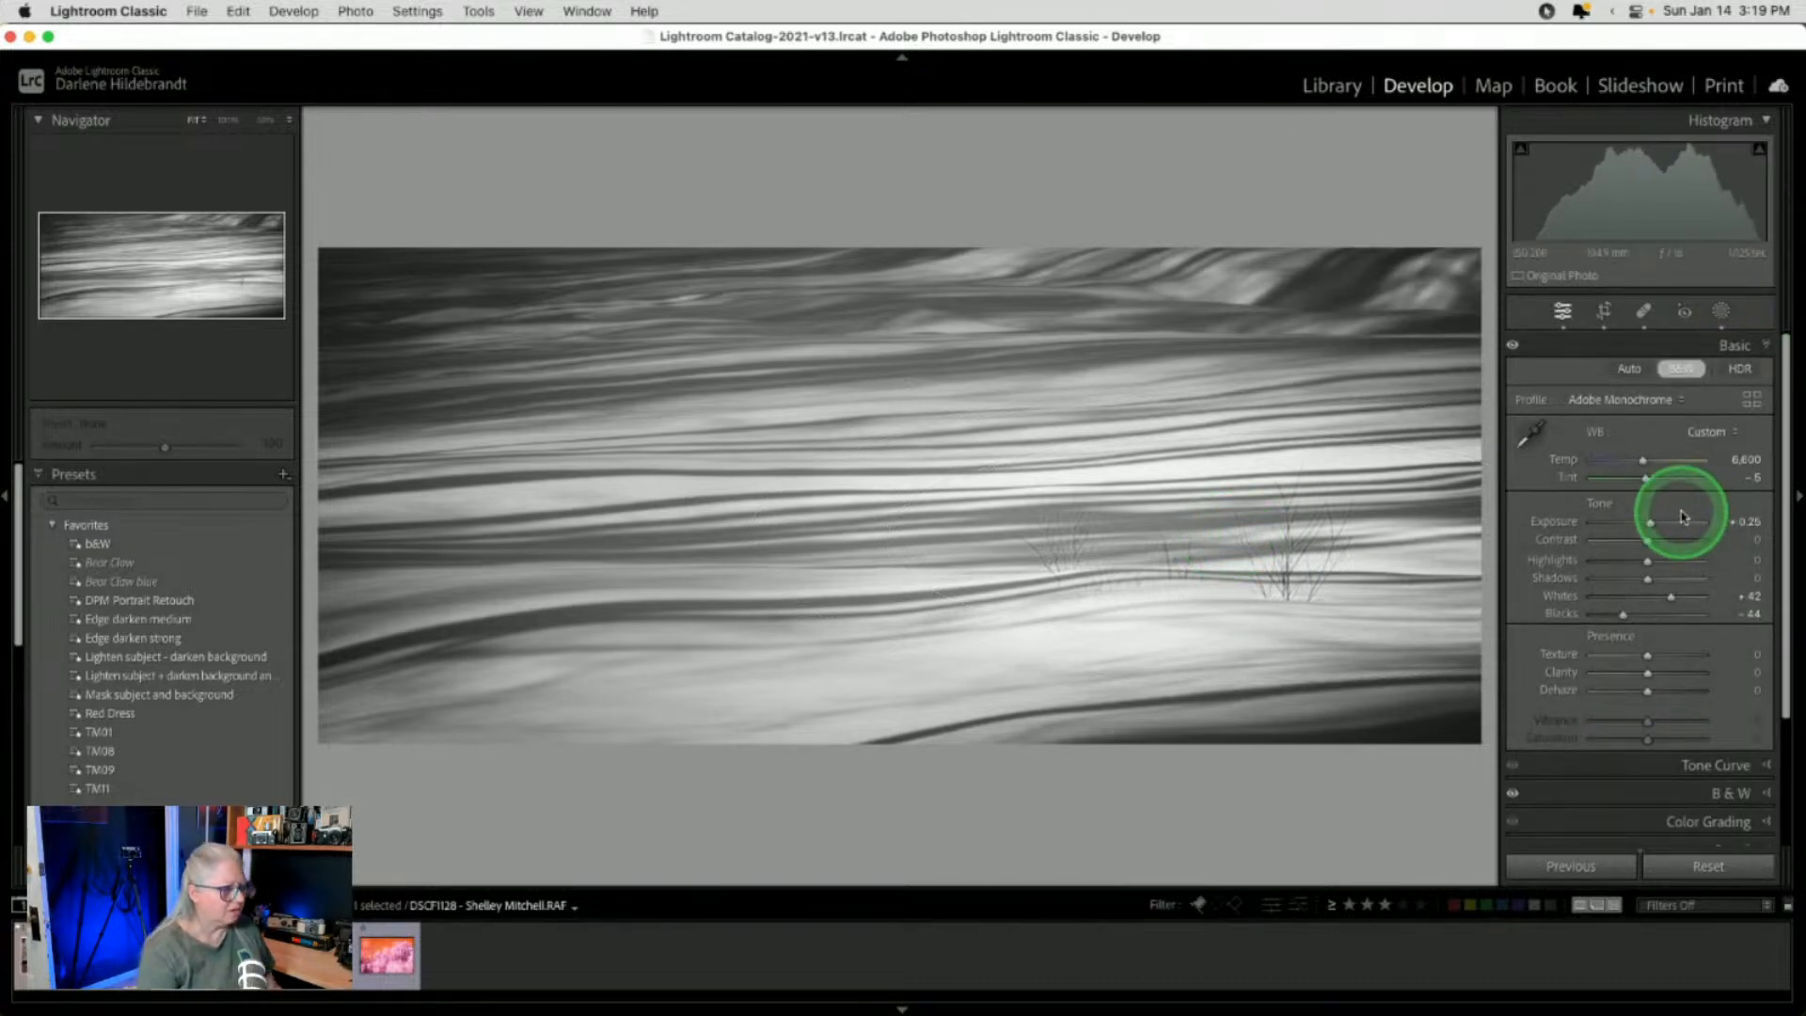
Set the photo's global Blacks to -64, Clarity to +23, Whites to +35 and Contrast to +31
{"action": "left_click_drag", "start_coordinate": [1621, 617], "coordinate": [1612, 614]}
{"action": "left_click_drag", "start_coordinate": [1646, 673], "coordinate": [1661, 672]}
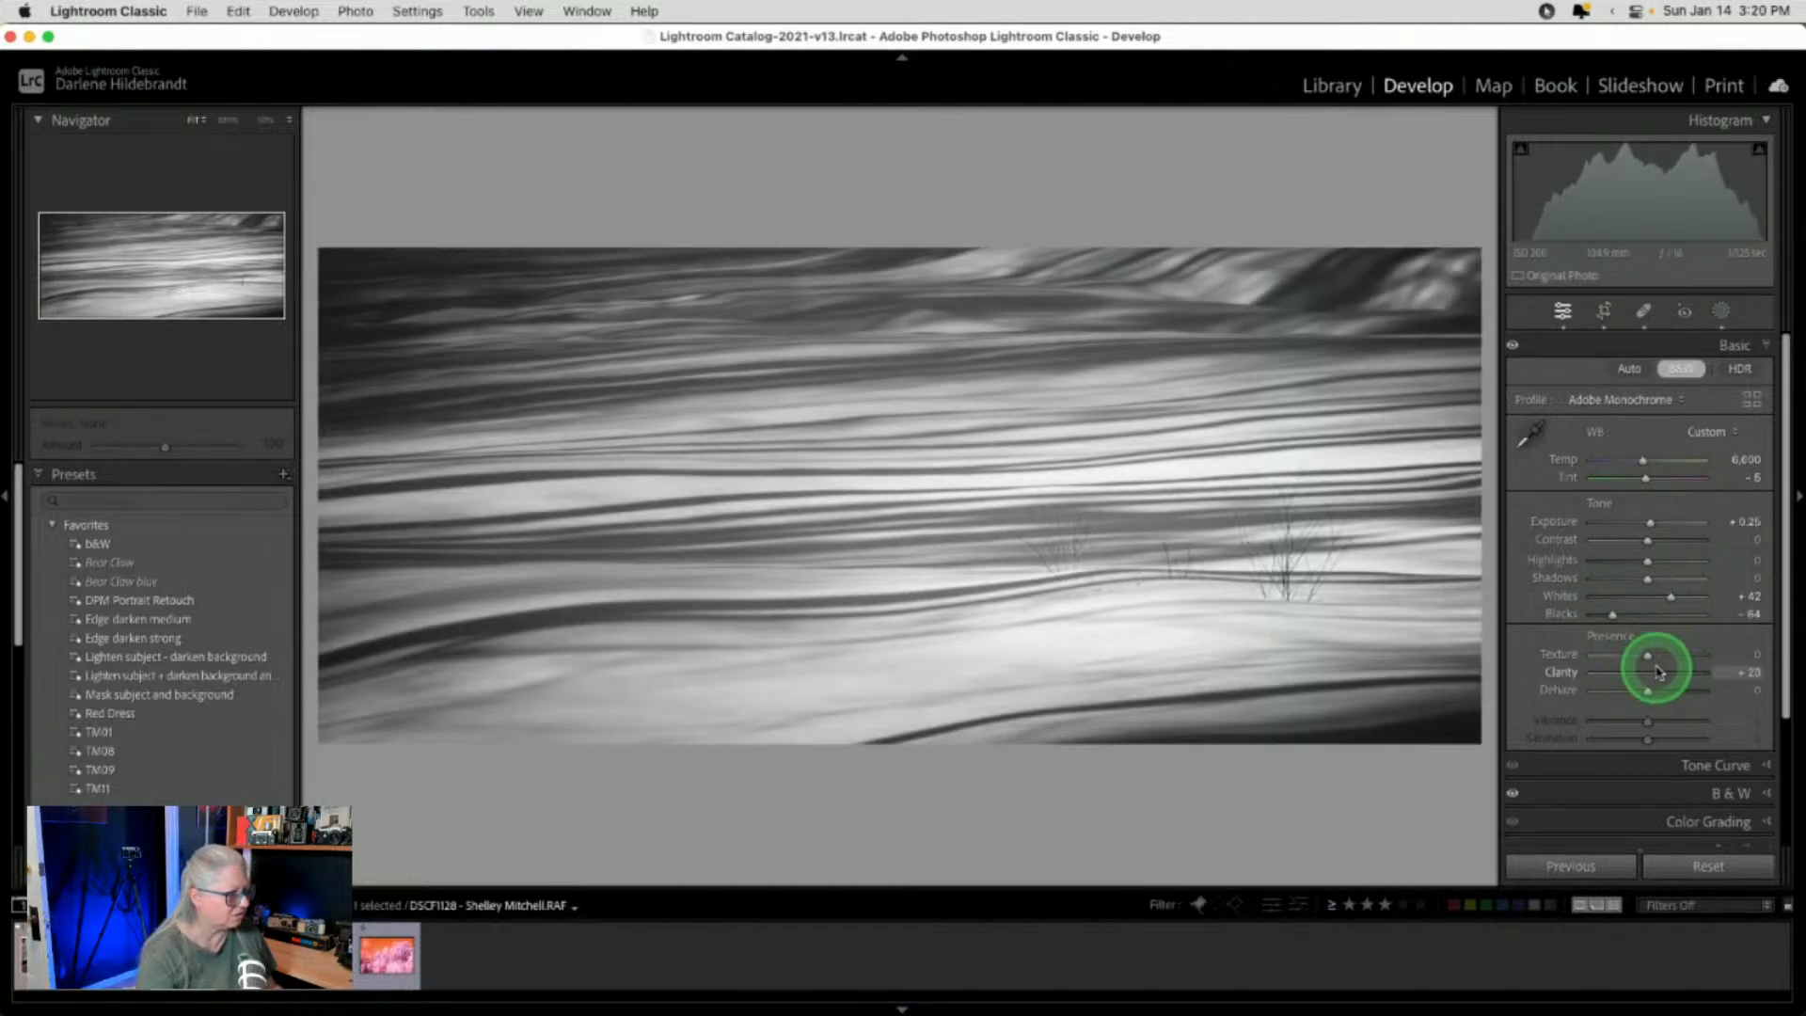
{"action": "left_click_drag", "start_coordinate": [1670, 597], "coordinate": [1666, 597]}
{"action": "left_click_drag", "start_coordinate": [1648, 540], "coordinate": [1665, 543]}
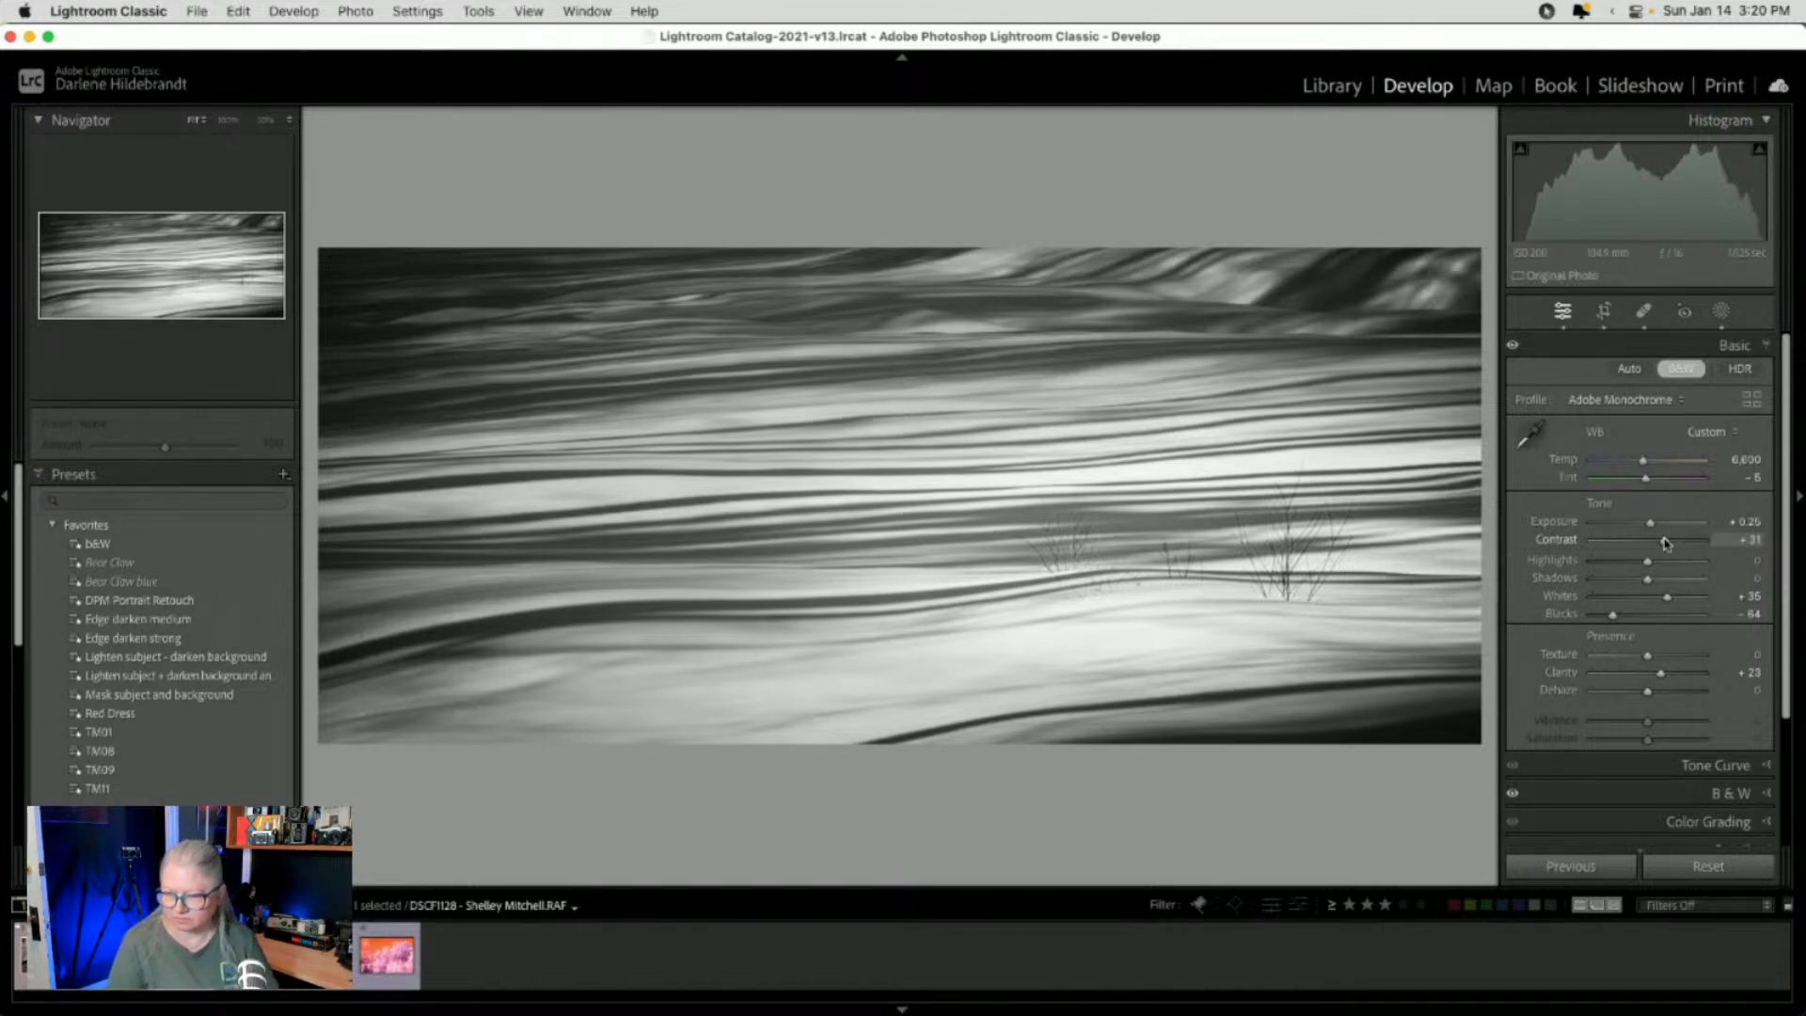
{"action": "left_click", "coordinate": [1733, 585]}
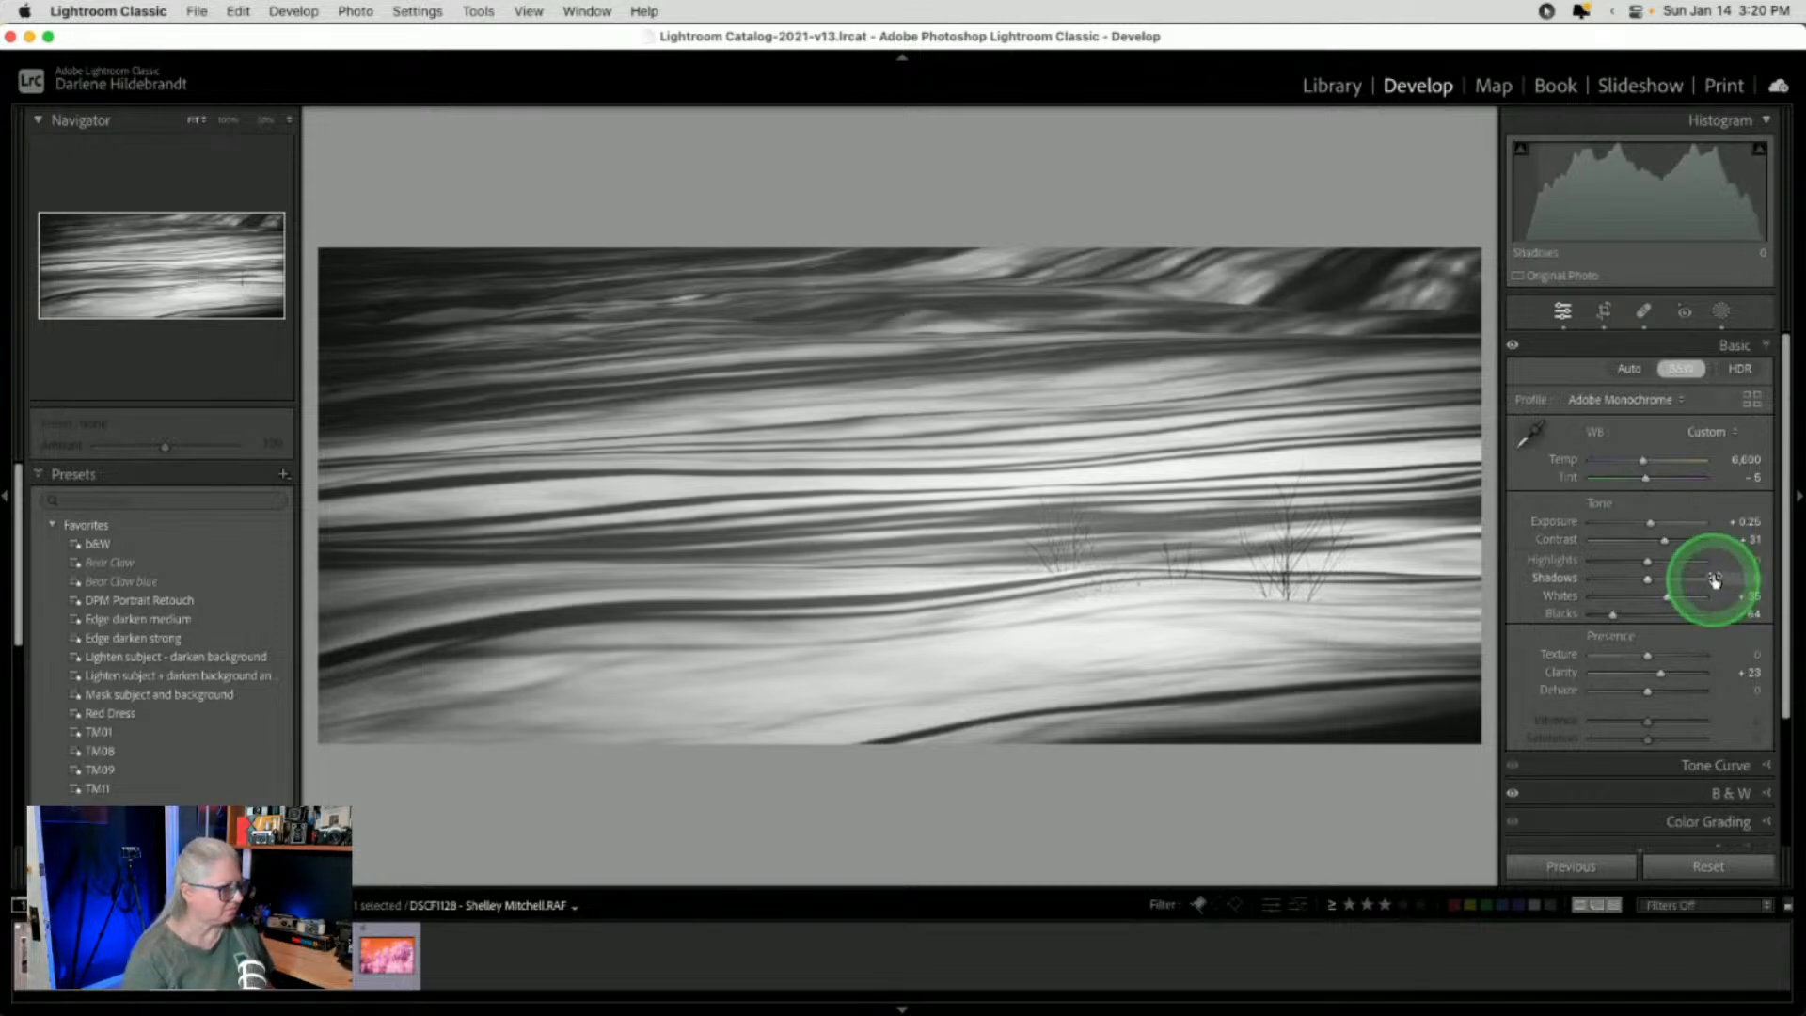
Tint the shadows blue with Color Grading, using Hue 222 and Saturation 78
{"action": "scroll", "coordinate": [1714, 580], "scroll_direction": "down", "scroll_amount": 3}
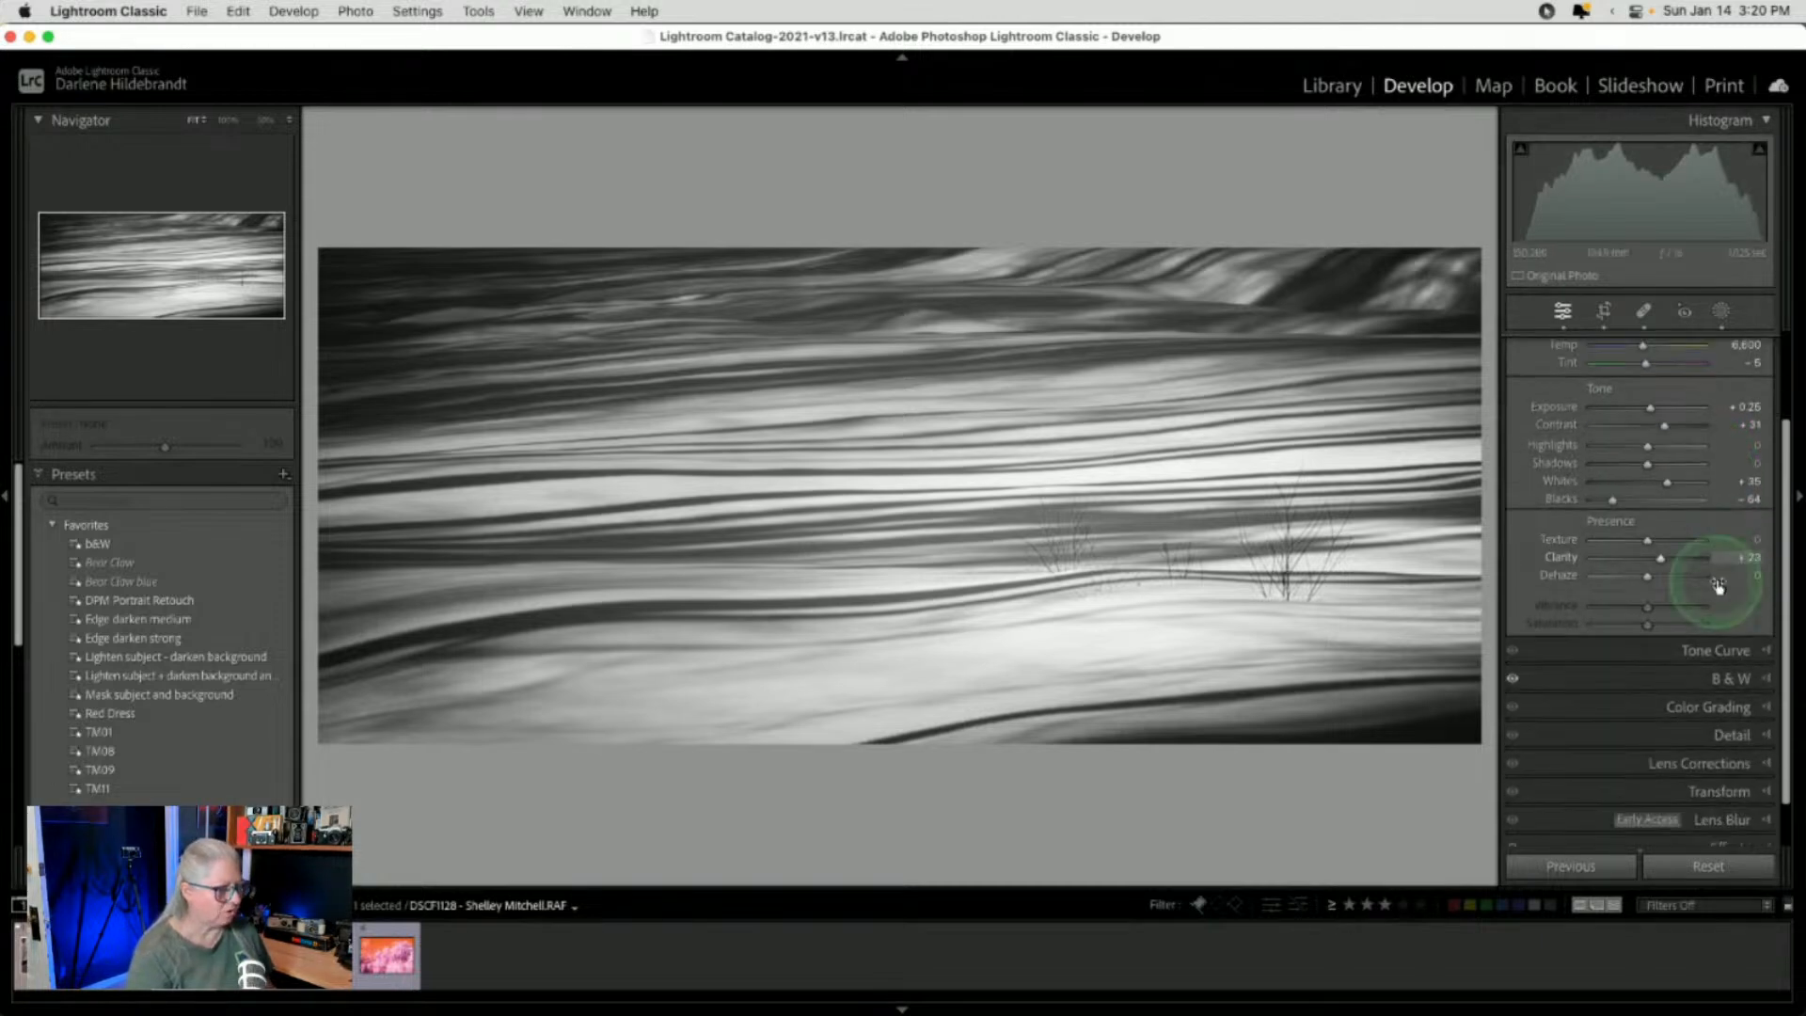
{"action": "left_click", "coordinate": [1708, 707]}
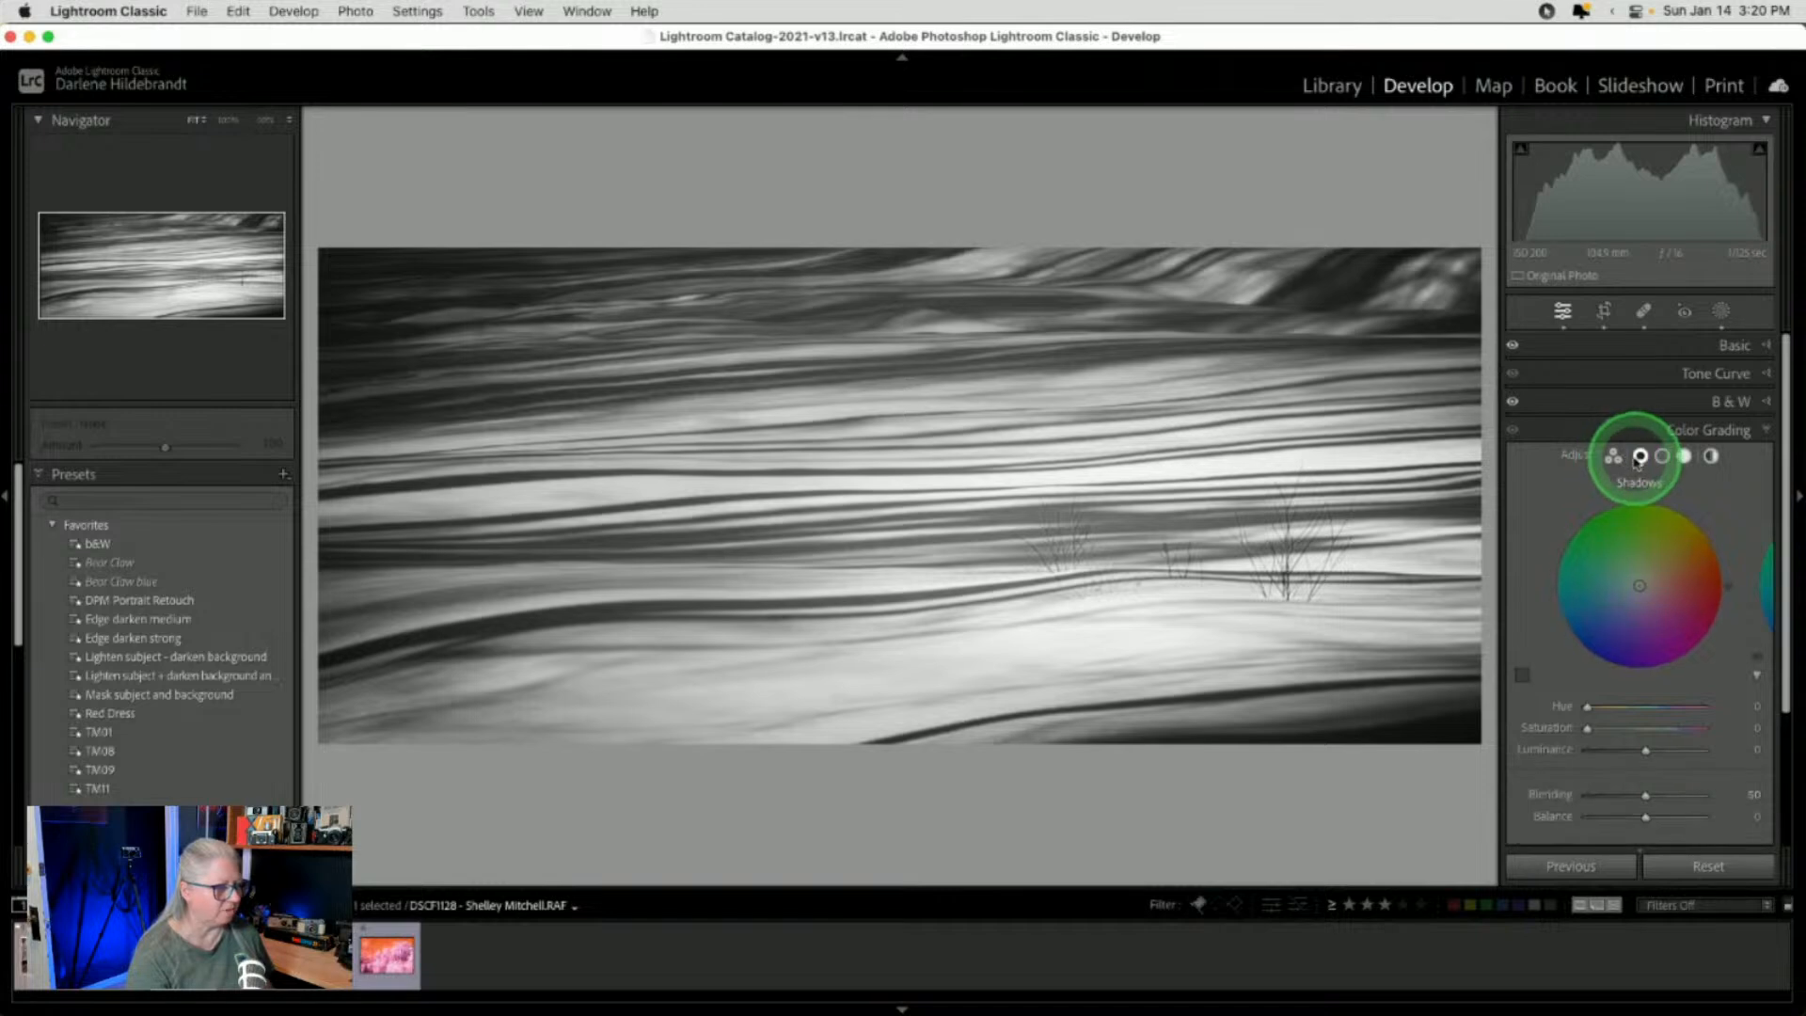
{"action": "scroll", "coordinate": [1587, 628], "scroll_direction": "down", "scroll_amount": 1}
{"action": "scroll", "coordinate": [1587, 630], "scroll_direction": "down", "scroll_amount": 1}
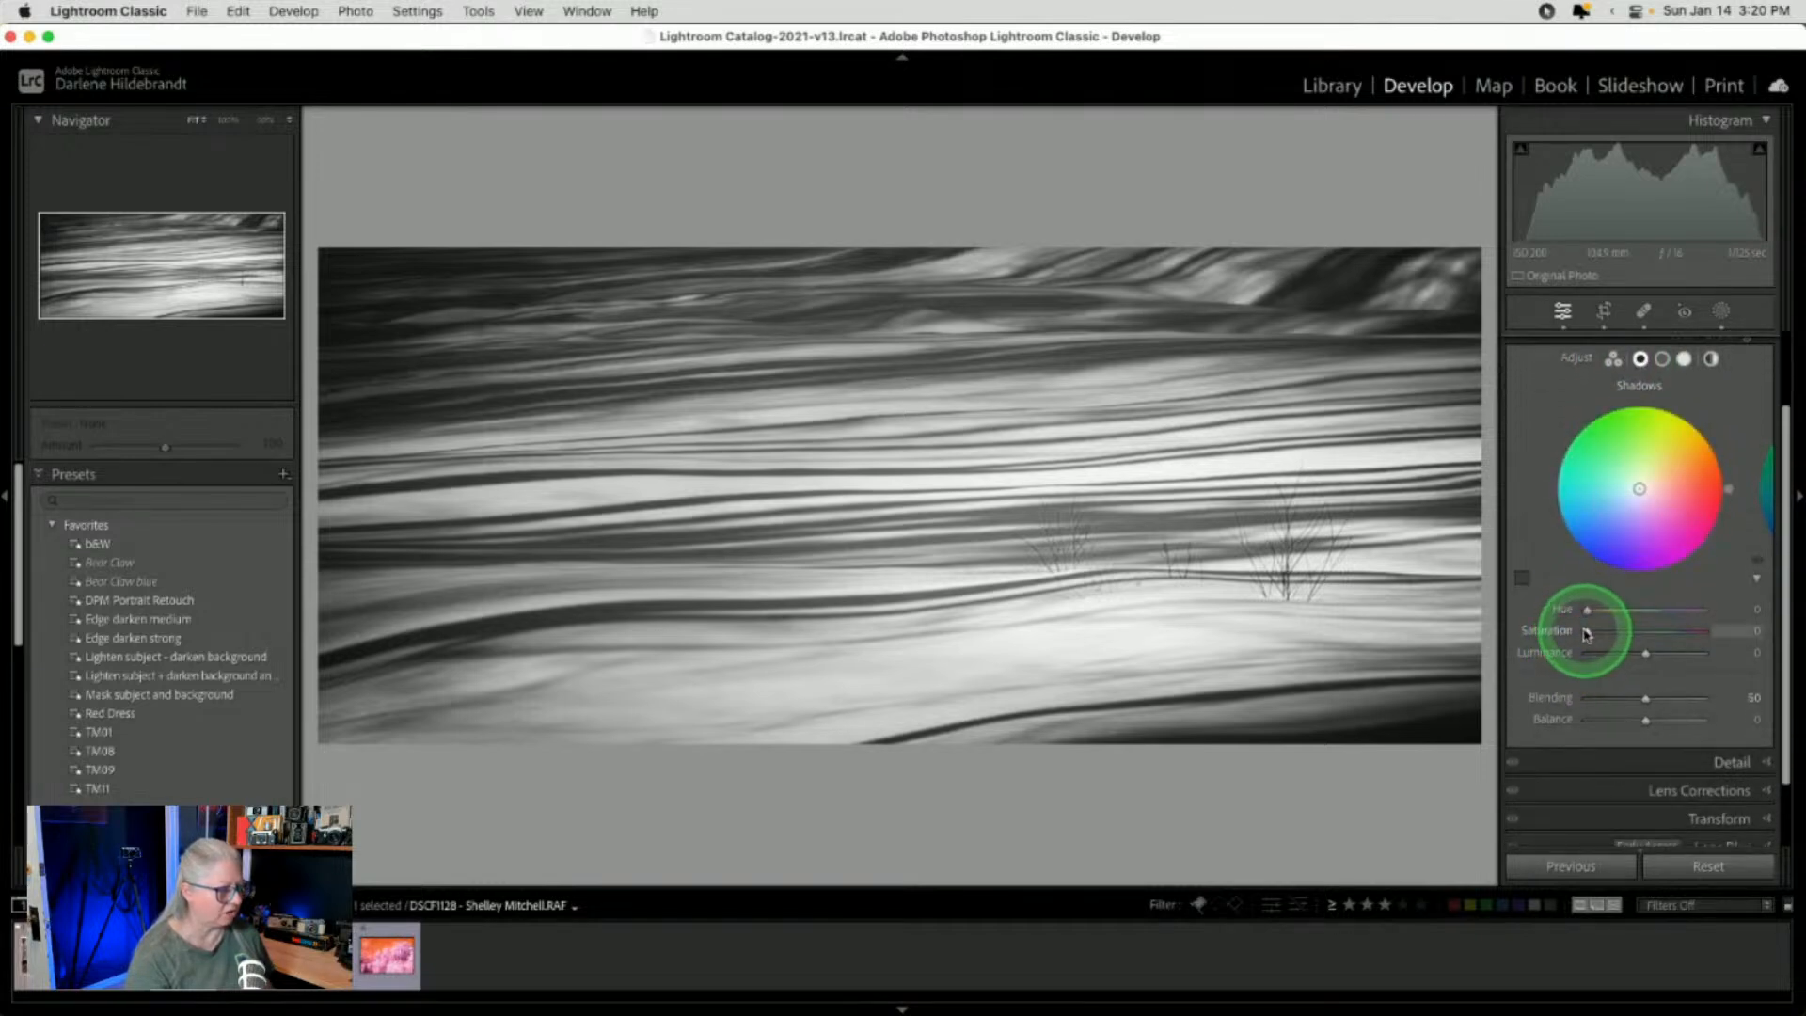
{"action": "scroll", "coordinate": [1587, 632], "scroll_direction": "up", "scroll_amount": 1}
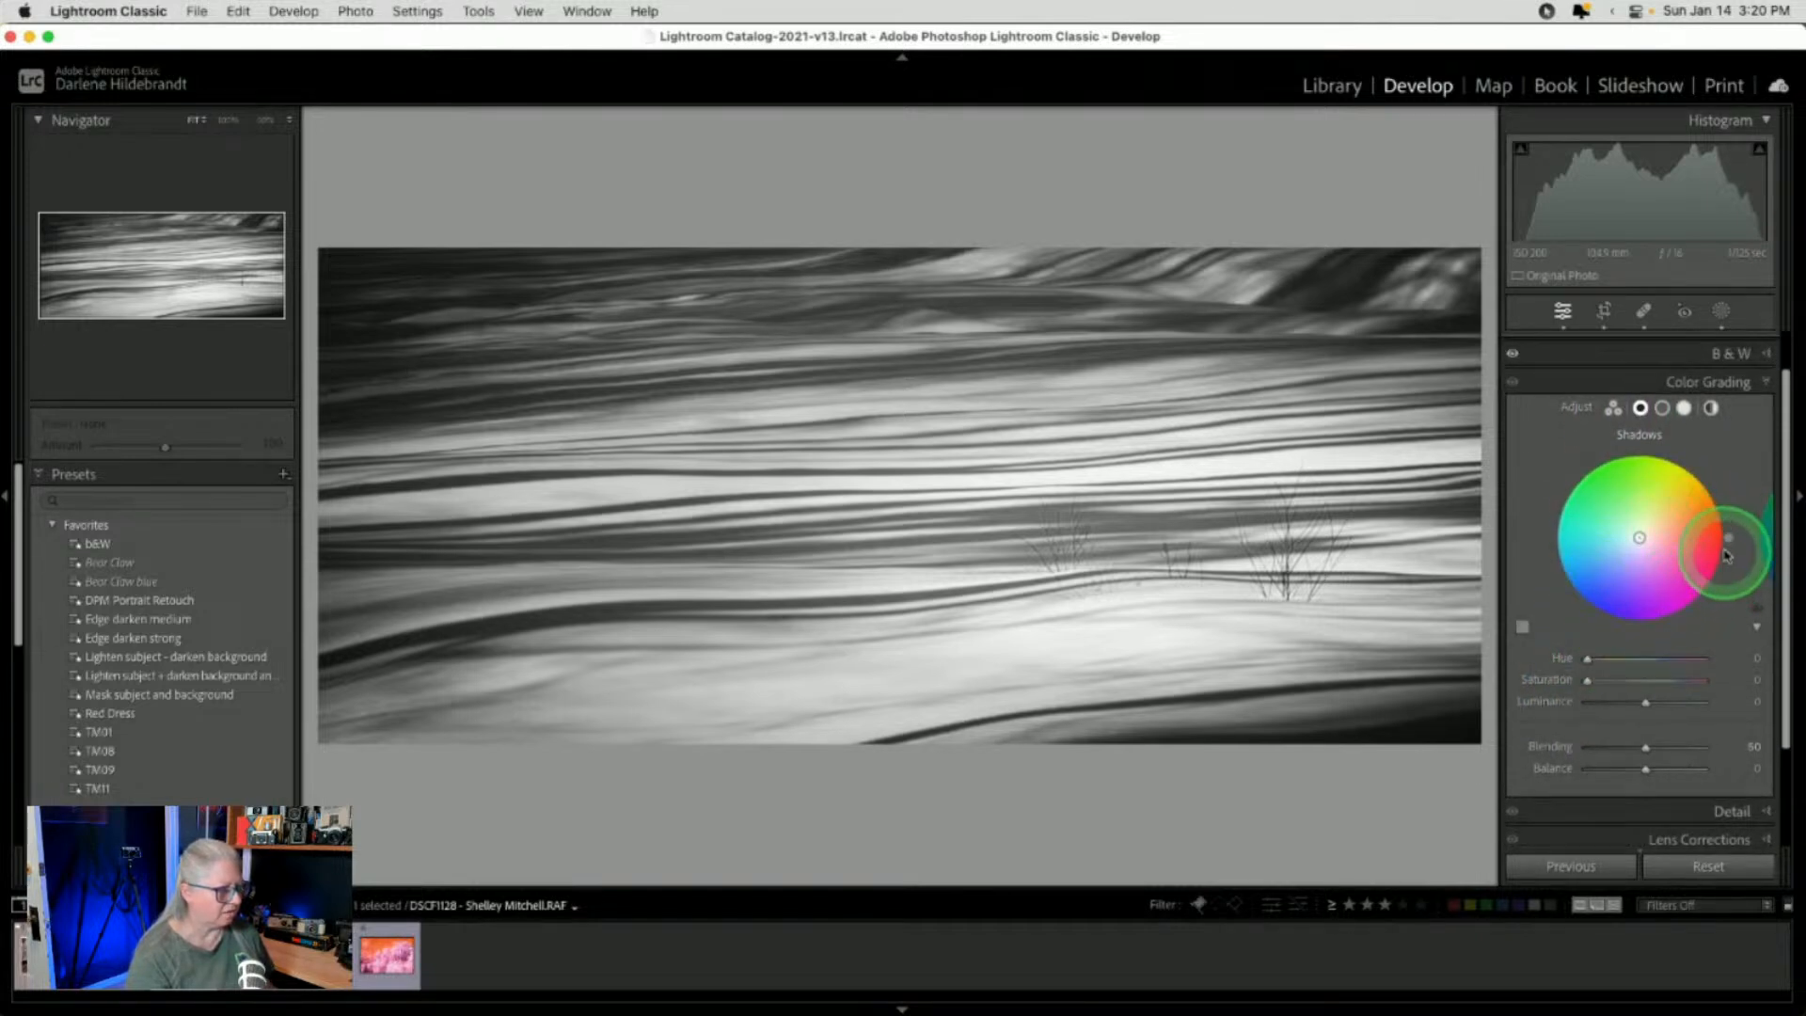
{"action": "left_click_drag", "start_coordinate": [1732, 547], "coordinate": [1578, 607]}
{"action": "left_click_drag", "start_coordinate": [1587, 679], "coordinate": [1636, 684]}
{"action": "mouse_move", "coordinate": [1577, 600]}
{"action": "left_mouse_down"}
{"action": "mouse_move", "coordinate": [1584, 616]}
{"action": "mouse_move", "coordinate": [1566, 588]}
{"action": "mouse_move", "coordinate": [1586, 617]}
{"action": "mouse_move", "coordinate": [1572, 598]}
{"action": "left_mouse_up"}
{"action": "left_click_drag", "start_coordinate": [1614, 682], "coordinate": [1671, 684]}
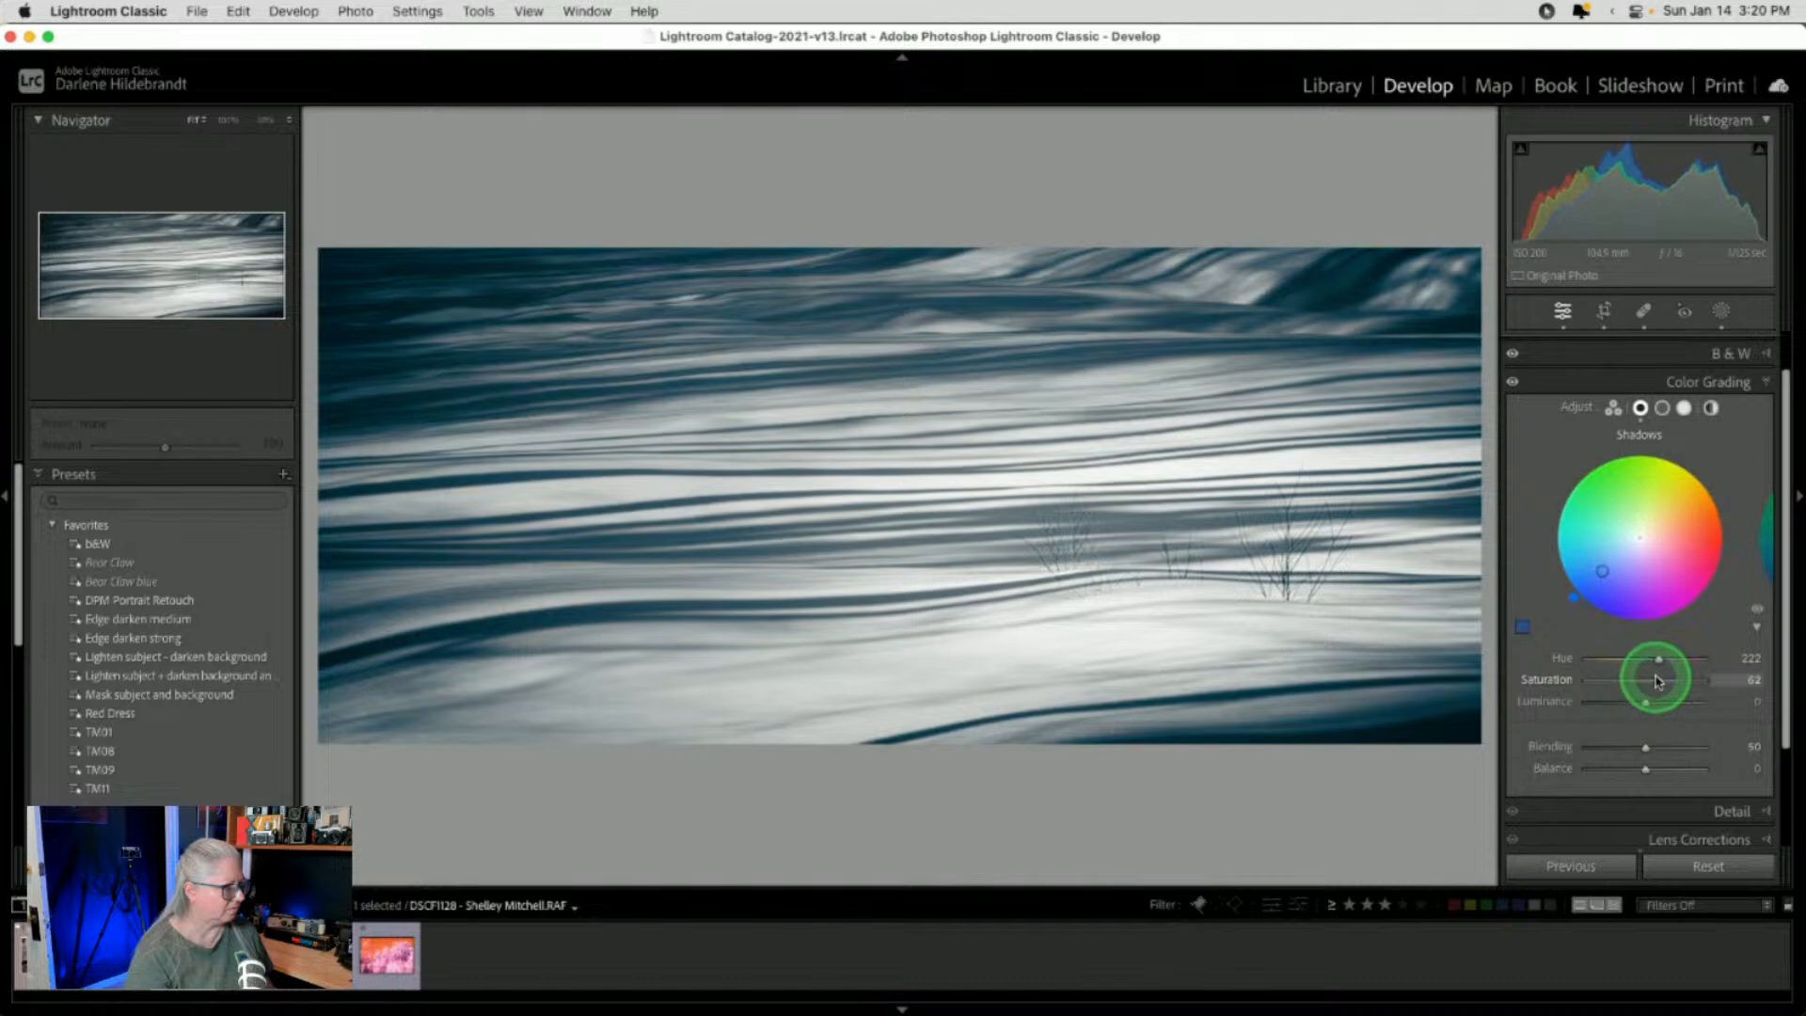
Tint the highlights yellow with Color Grading, using Hue 59 and Saturation 15
{"action": "left_click", "coordinate": [1684, 407]}
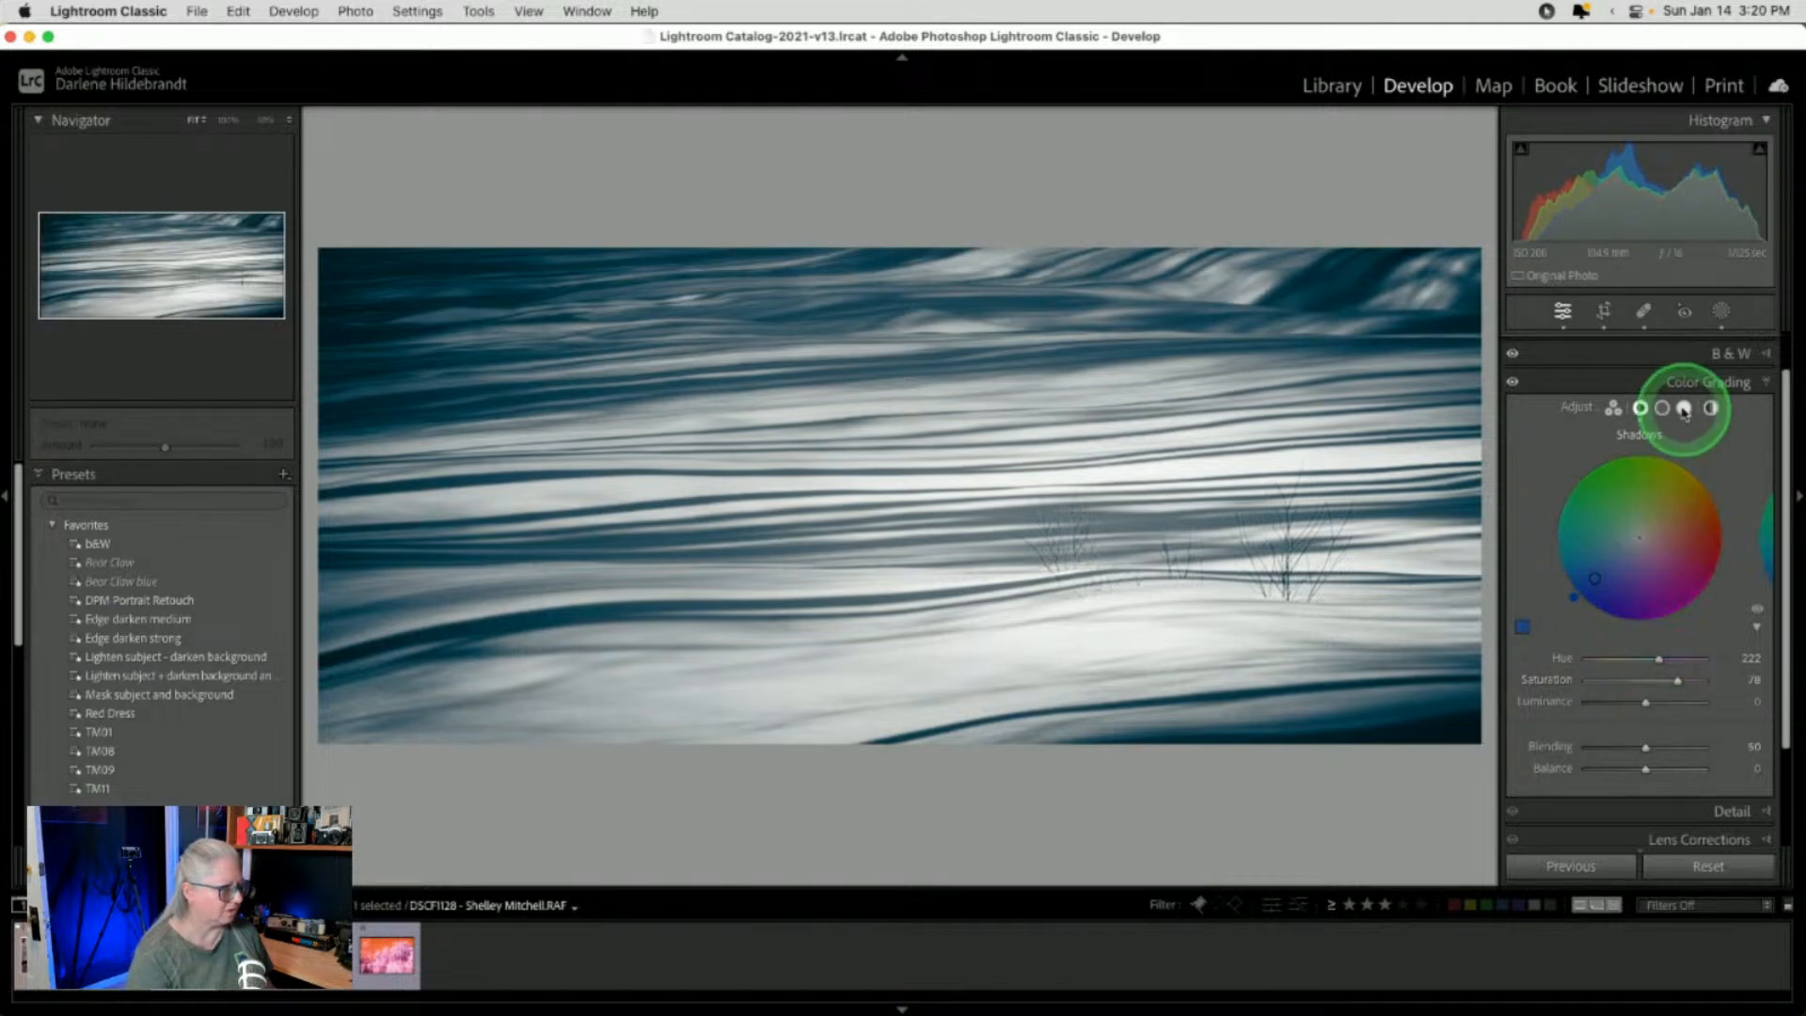
{"action": "left_click_drag", "start_coordinate": [1728, 537], "coordinate": [1685, 461]}
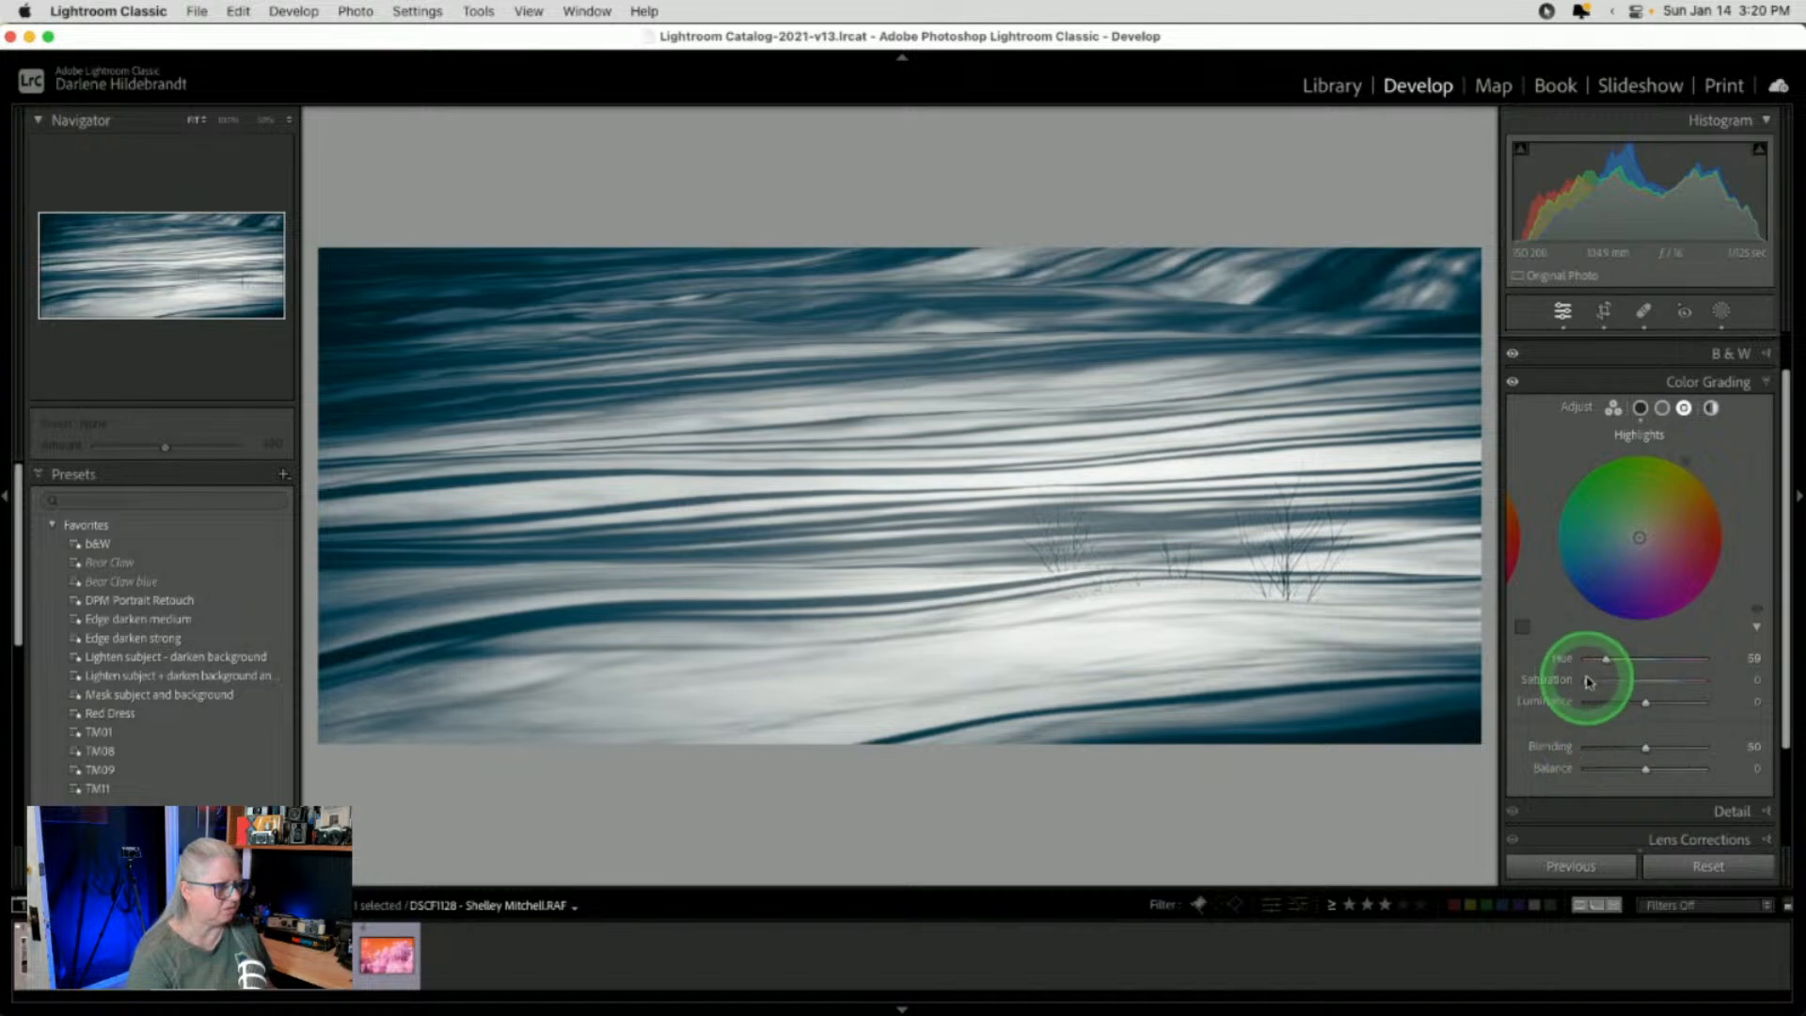
{"action": "left_click_drag", "start_coordinate": [1588, 679], "coordinate": [1597, 681]}
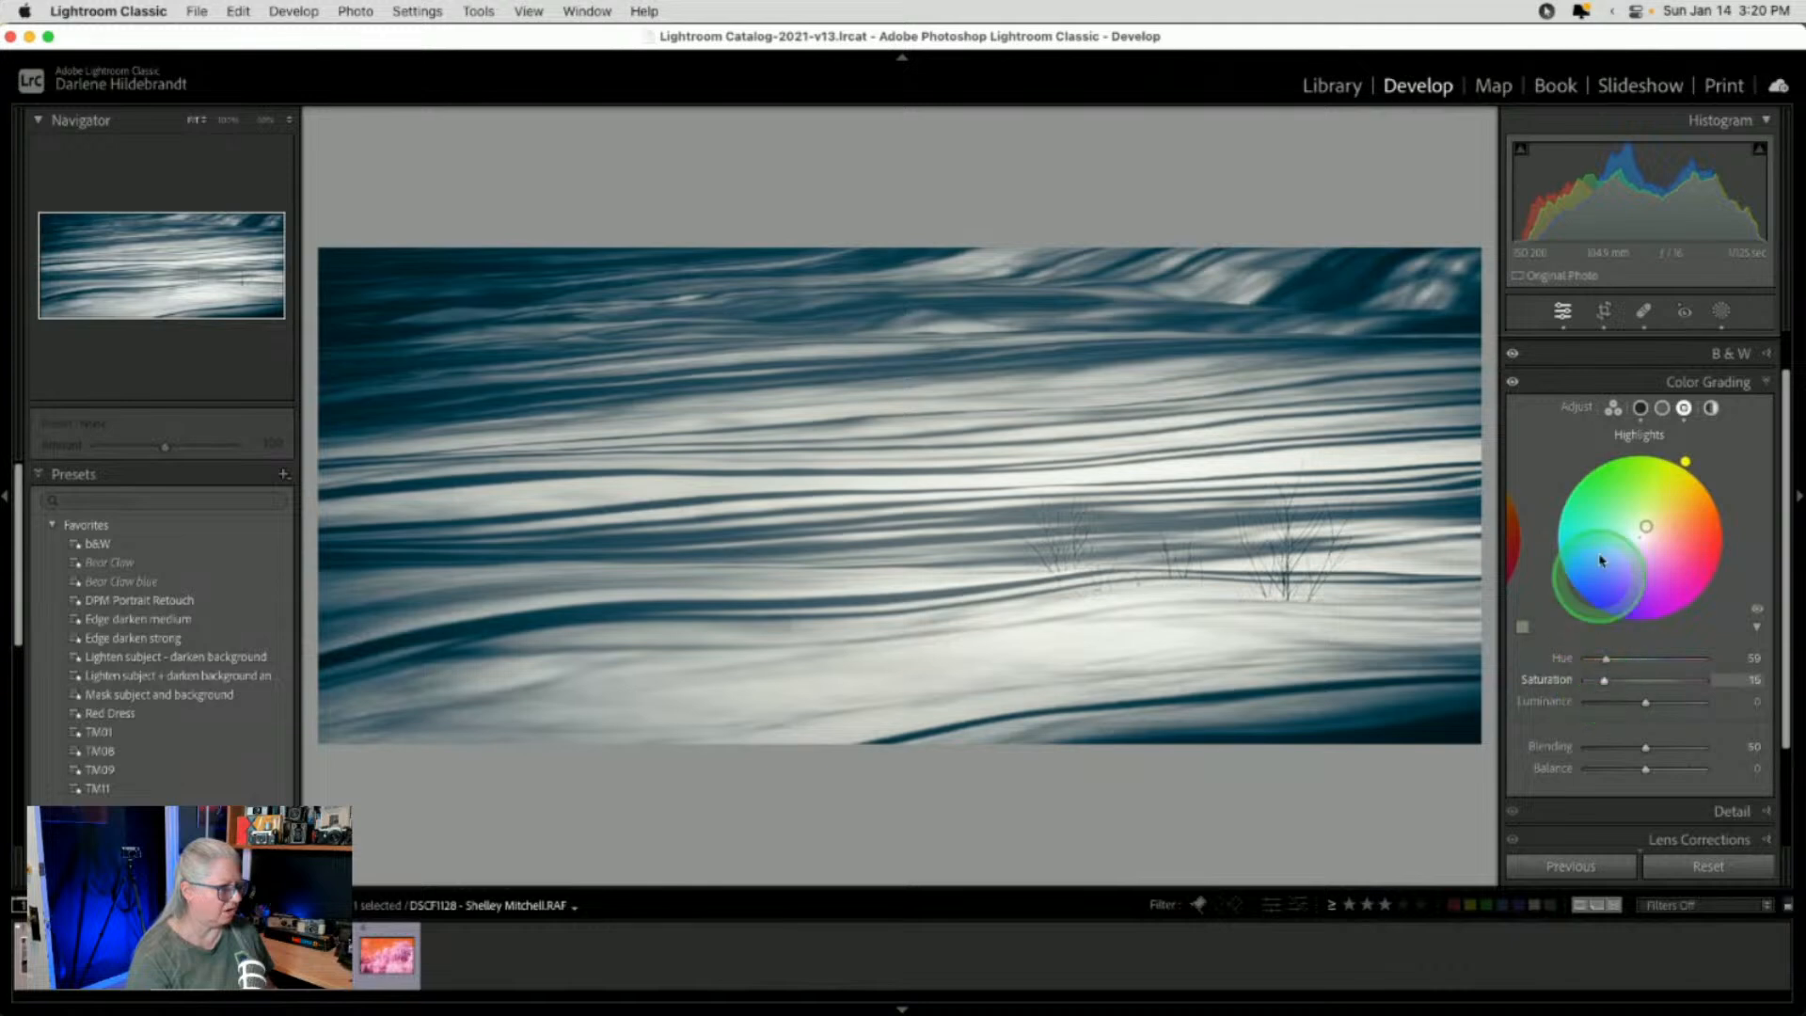
Darken the Color Grading shadows by setting their Luminance to -41, keeping the blue Hue at 222
{"action": "left_click", "coordinate": [1640, 408]}
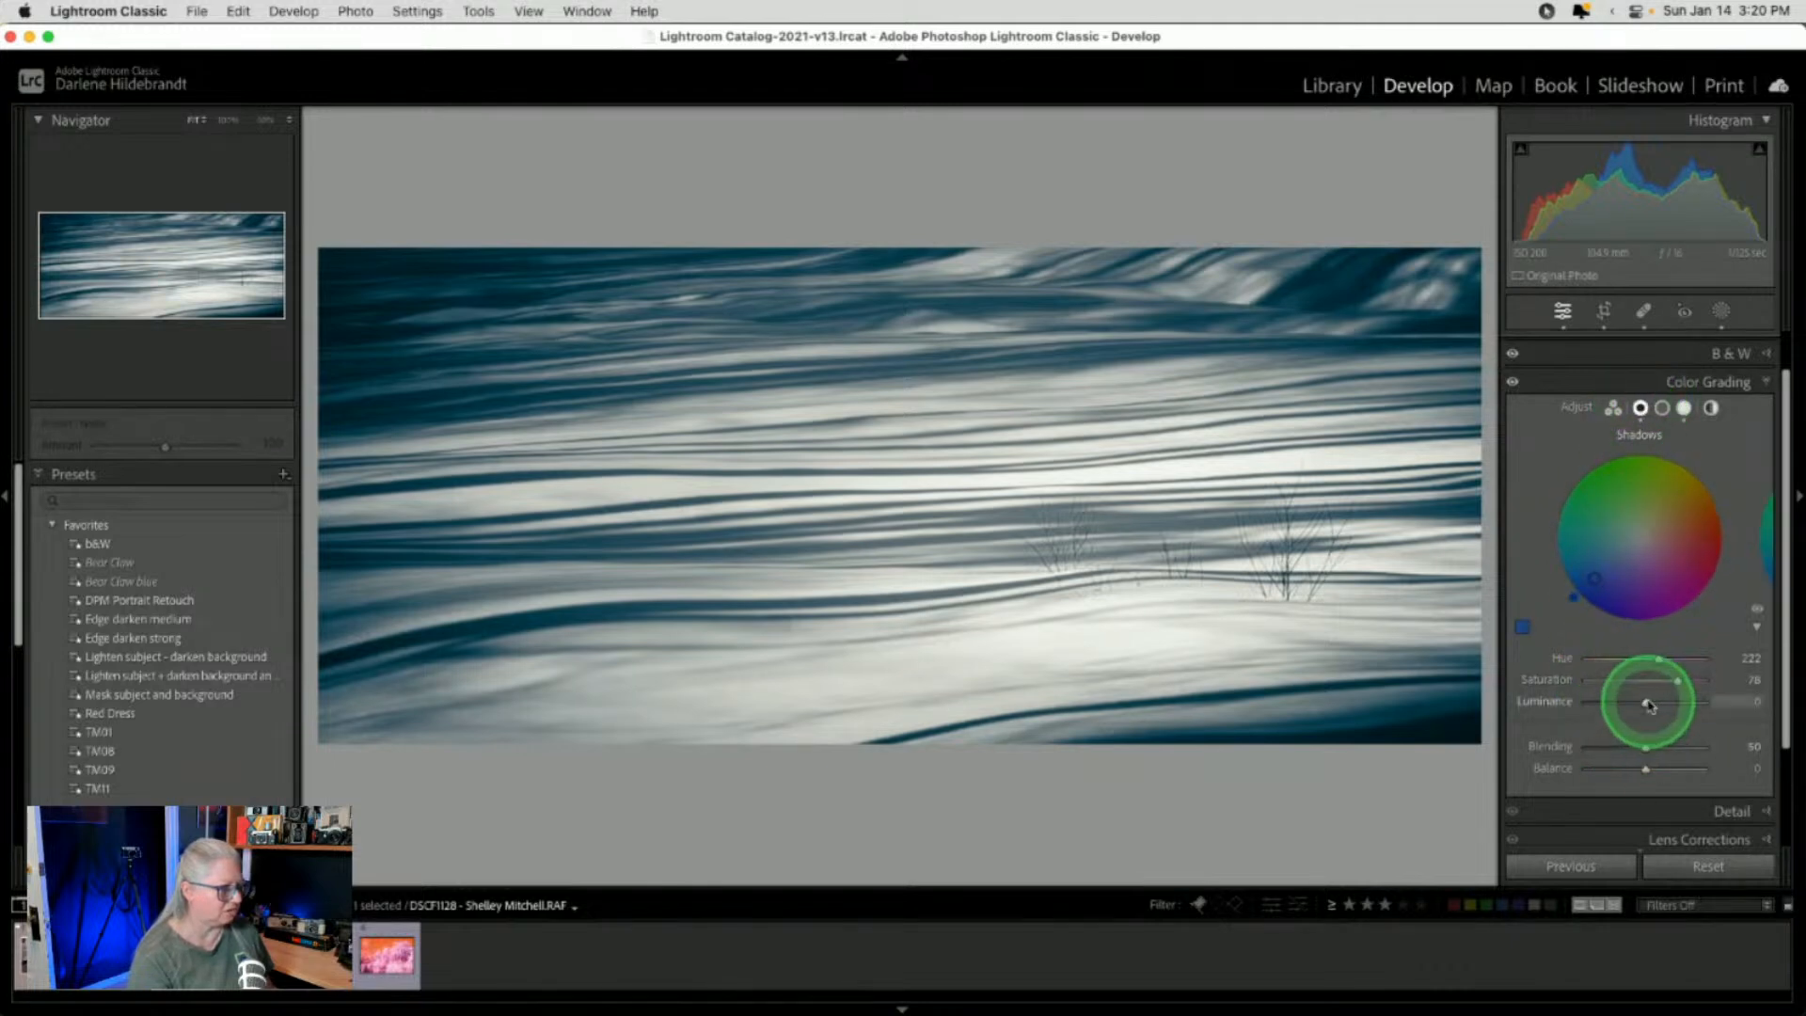
{"action": "left_click_drag", "start_coordinate": [1639, 700], "coordinate": [1616, 698]}
{"action": "mouse_move", "coordinate": [1624, 699]}
{"action": "left_mouse_down"}
{"action": "mouse_move", "coordinate": [1653, 696]}
{"action": "mouse_move", "coordinate": [1620, 700]}
{"action": "left_mouse_up"}
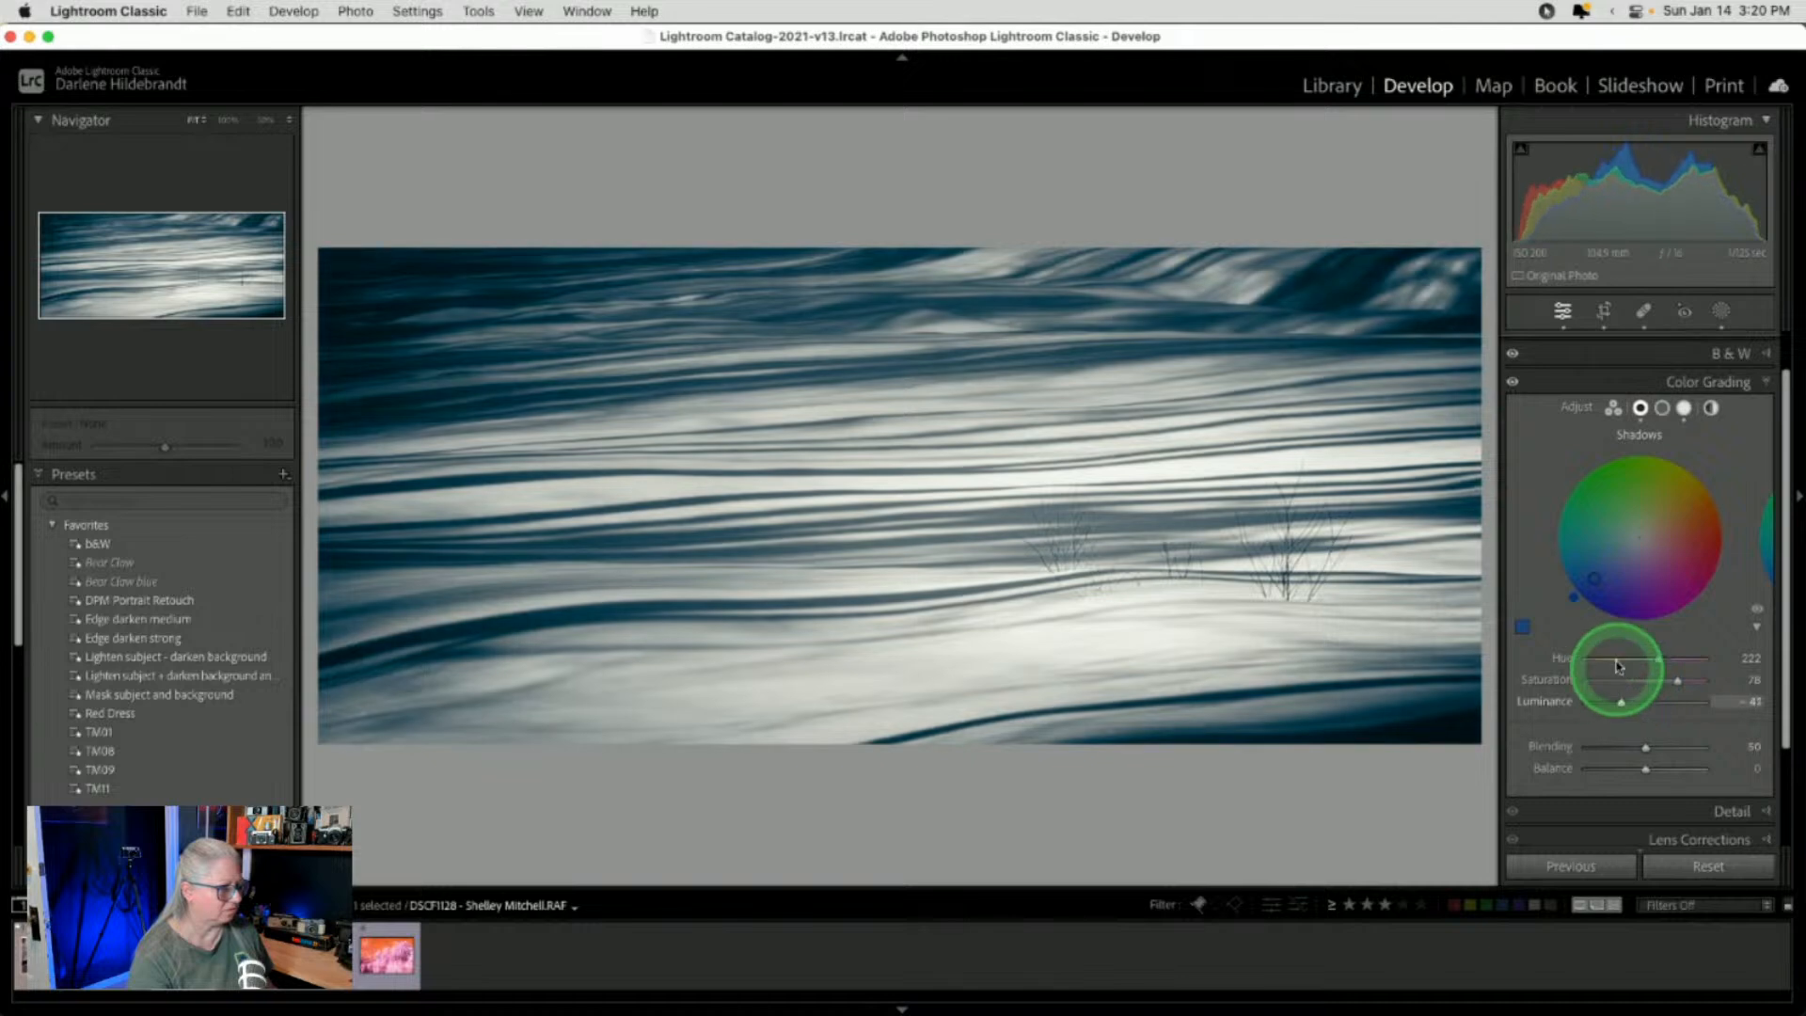
{"action": "left_click_drag", "start_coordinate": [1592, 581], "coordinate": [1574, 603]}
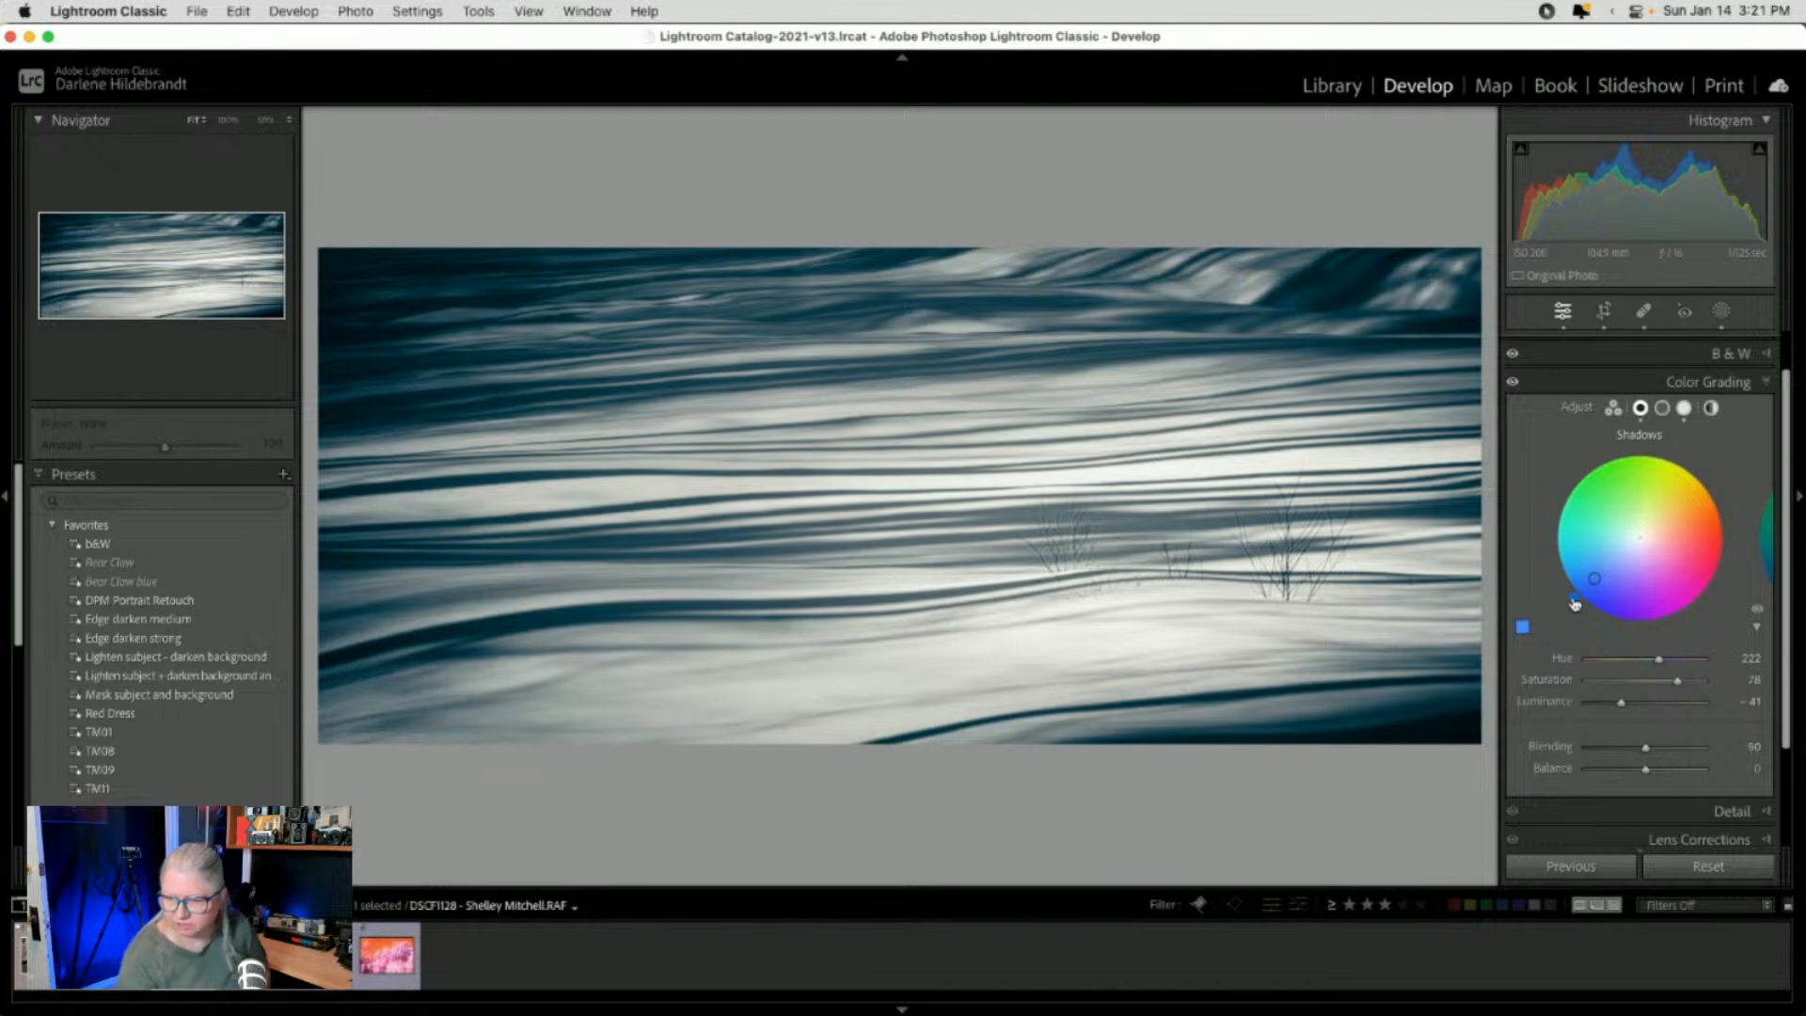
Return to the photo DSCF0879 and try to create a new Select Subject mask on it
{"action": "key", "text": "super+shift+e"}
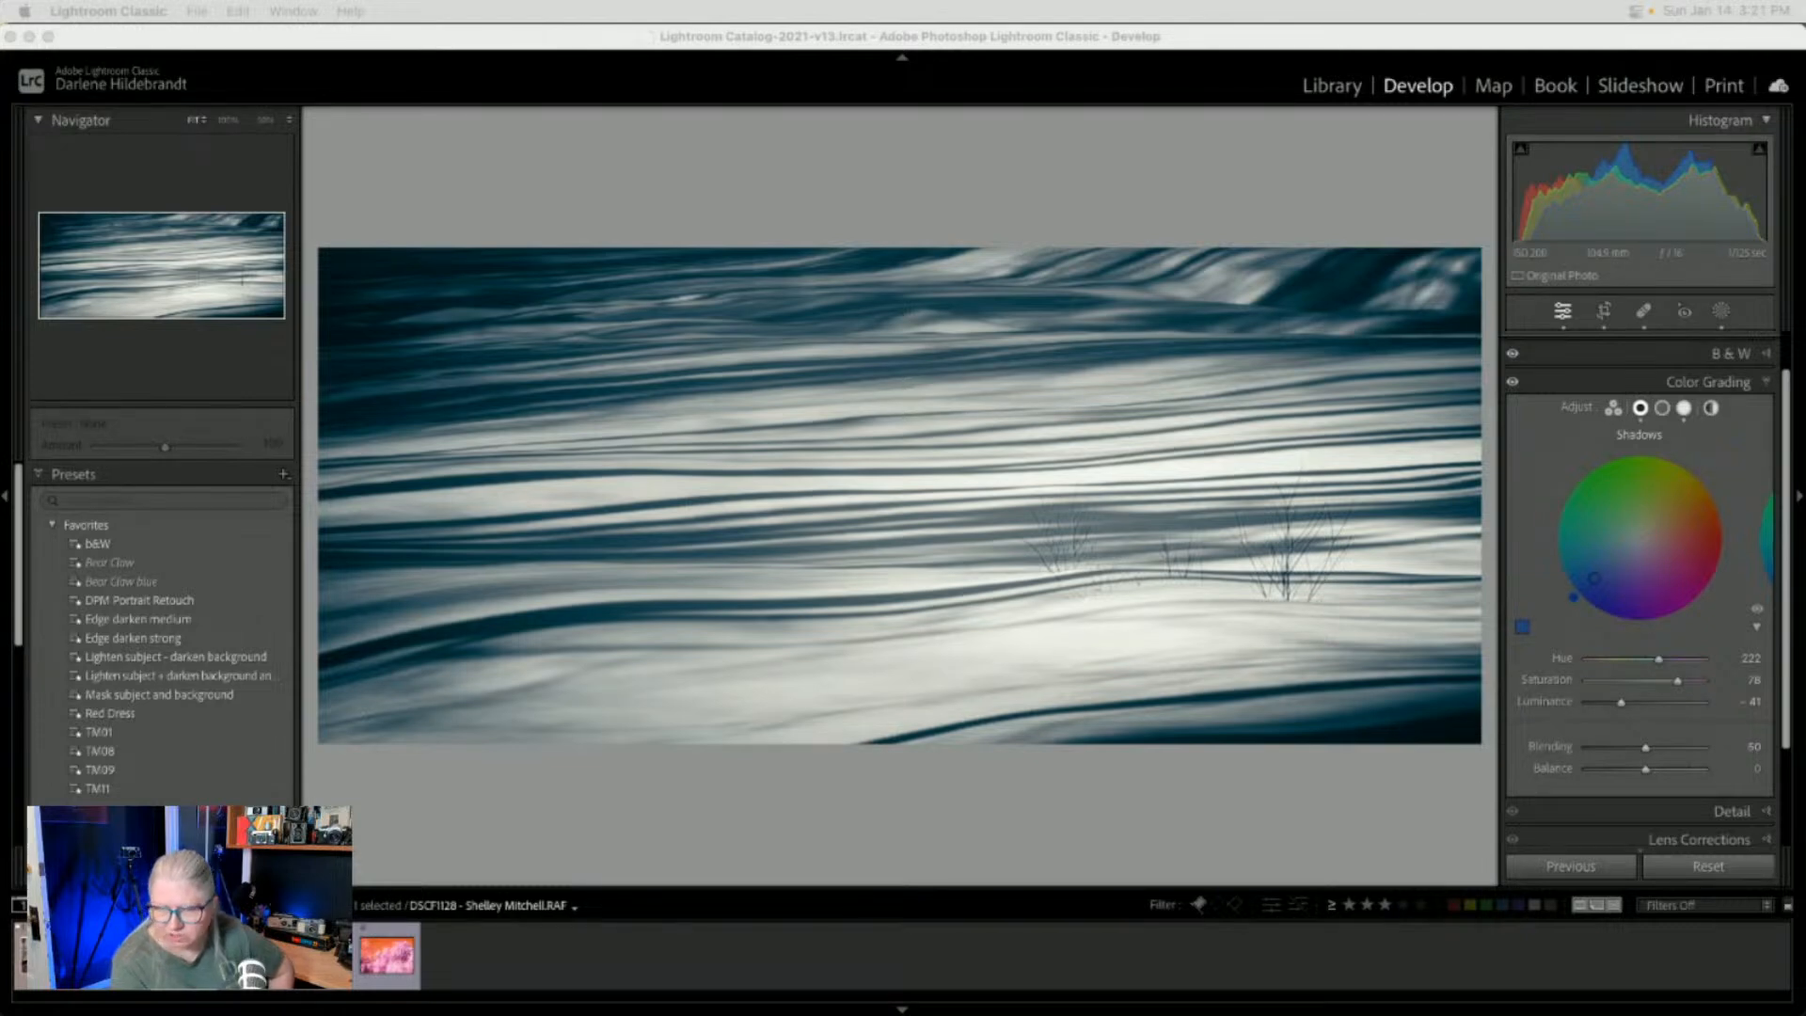
{"action": "left_click", "coordinate": [1002, 815]}
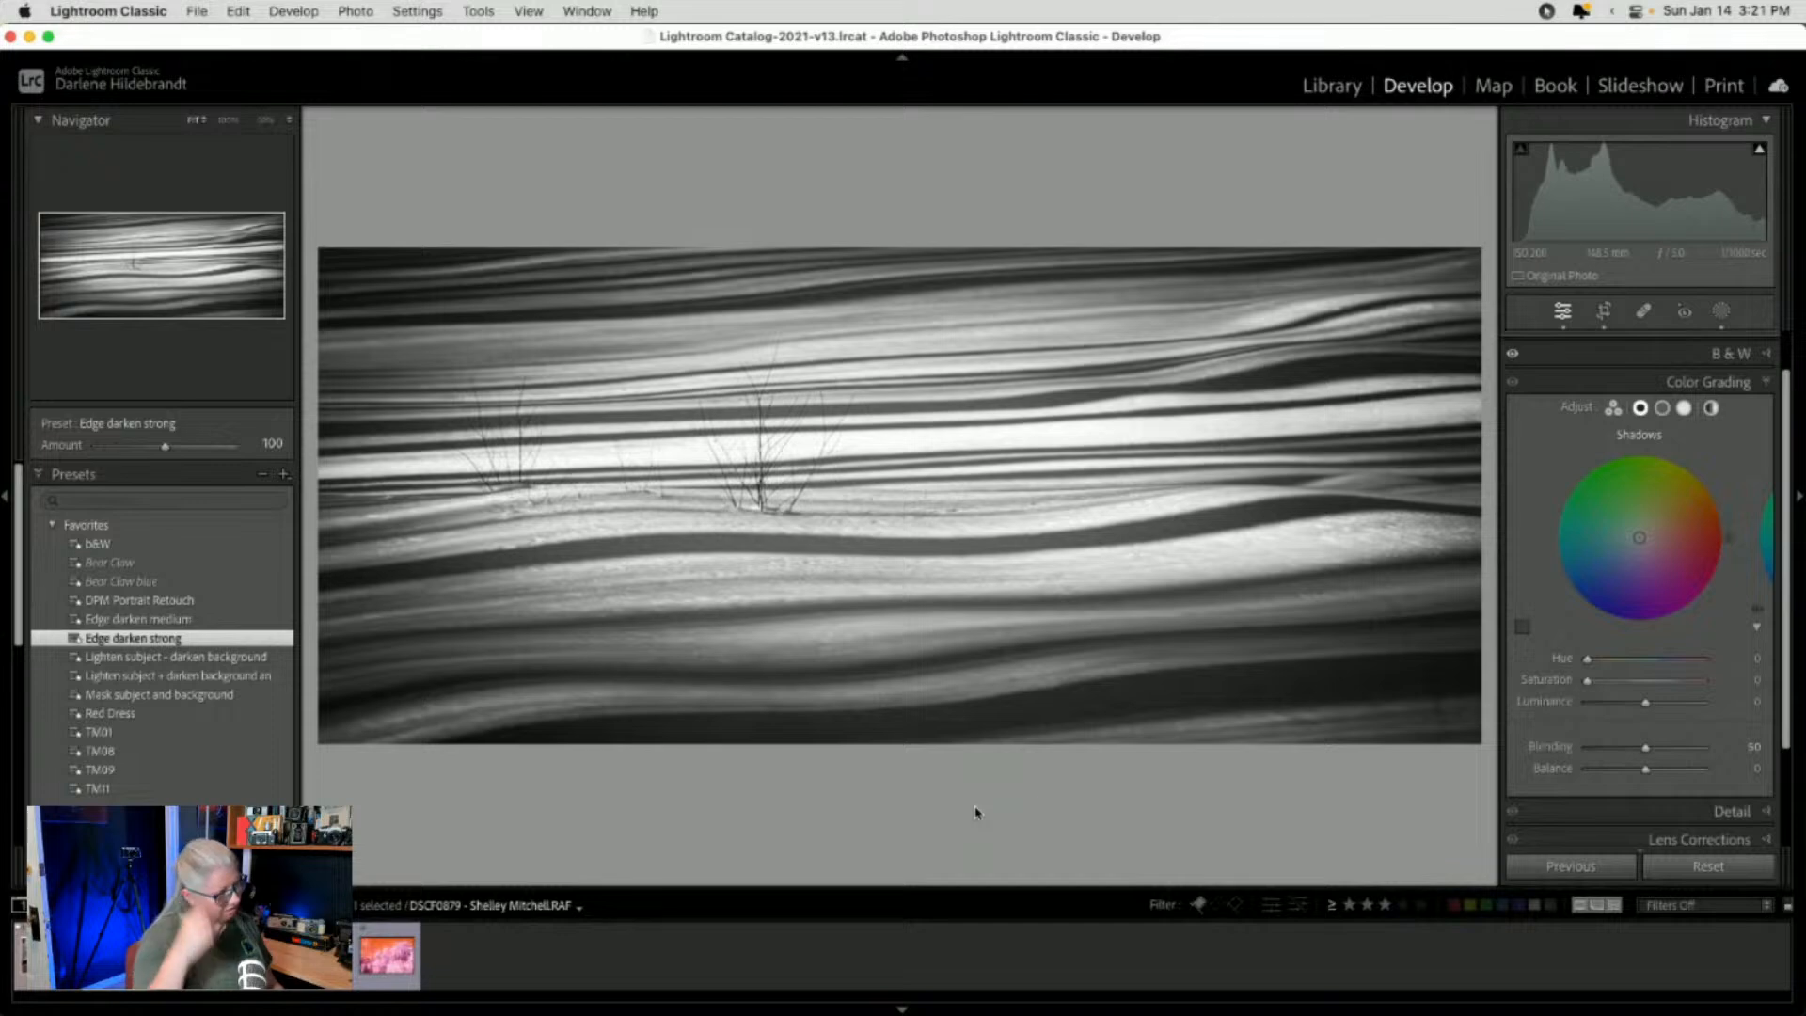
{"action": "left_click", "coordinate": [1721, 310]}
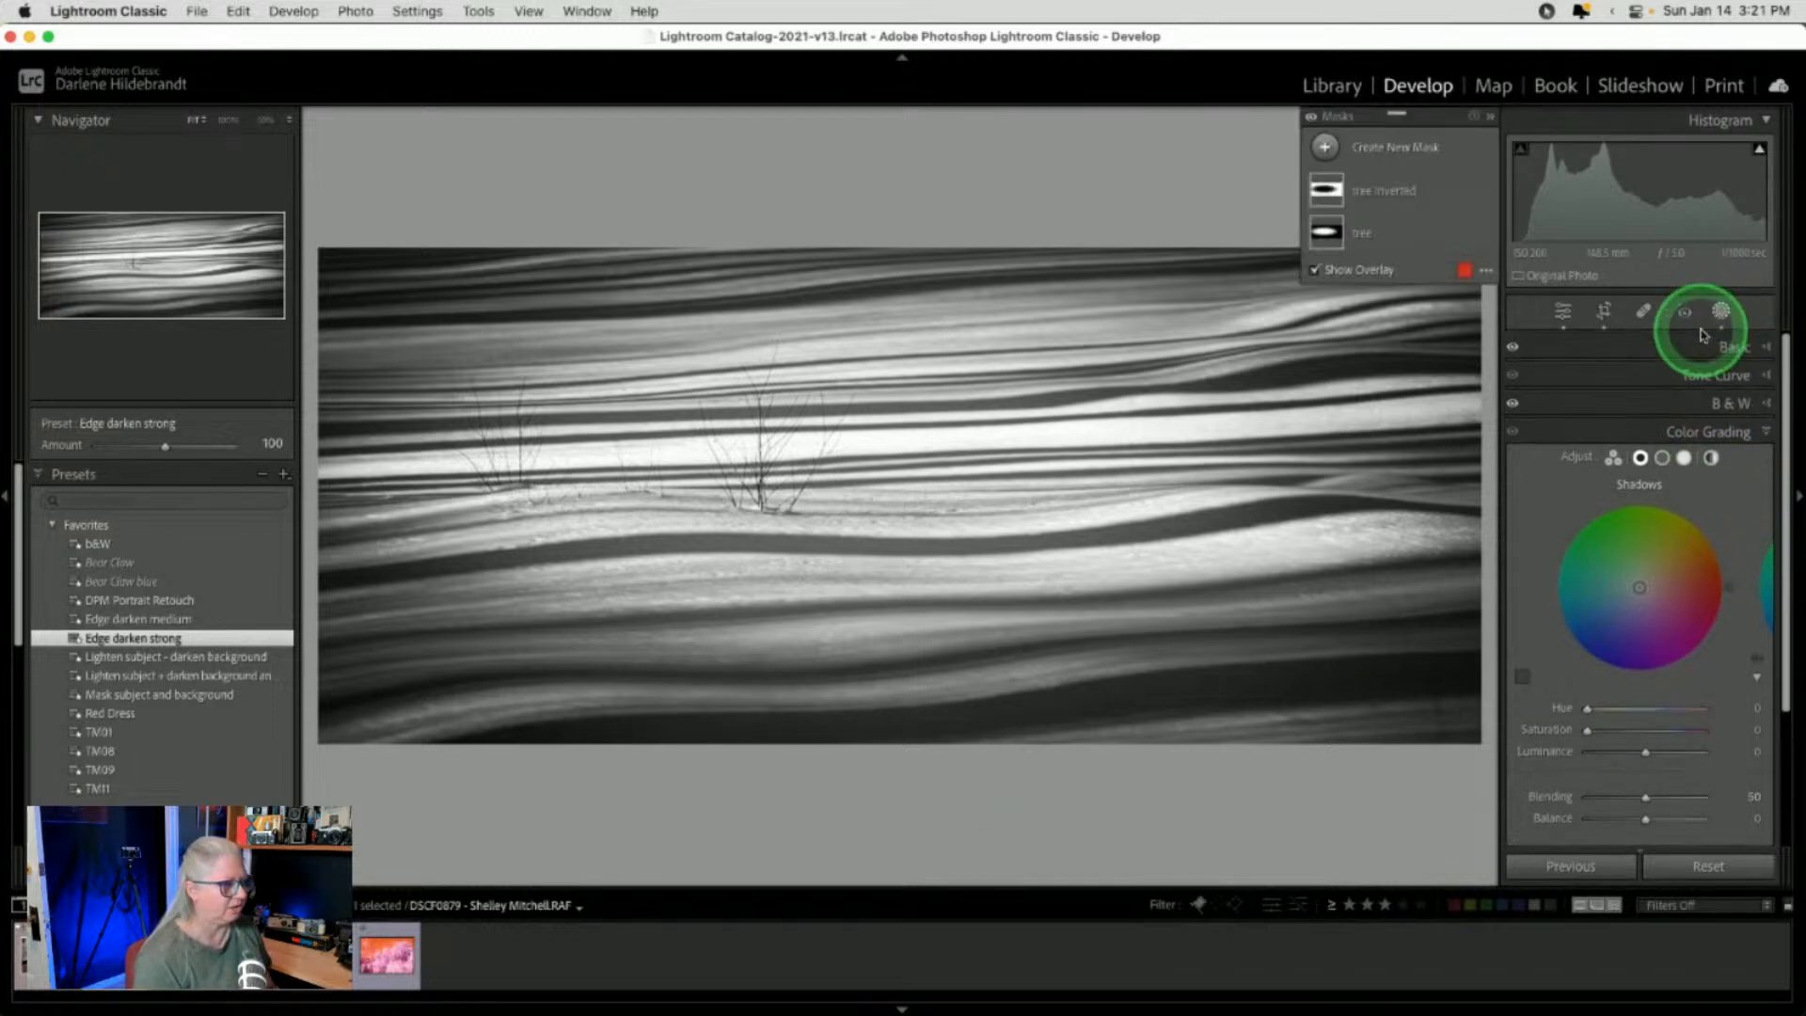
{"action": "left_click", "coordinate": [1325, 147]}
{"action": "left_click", "coordinate": [1419, 186]}
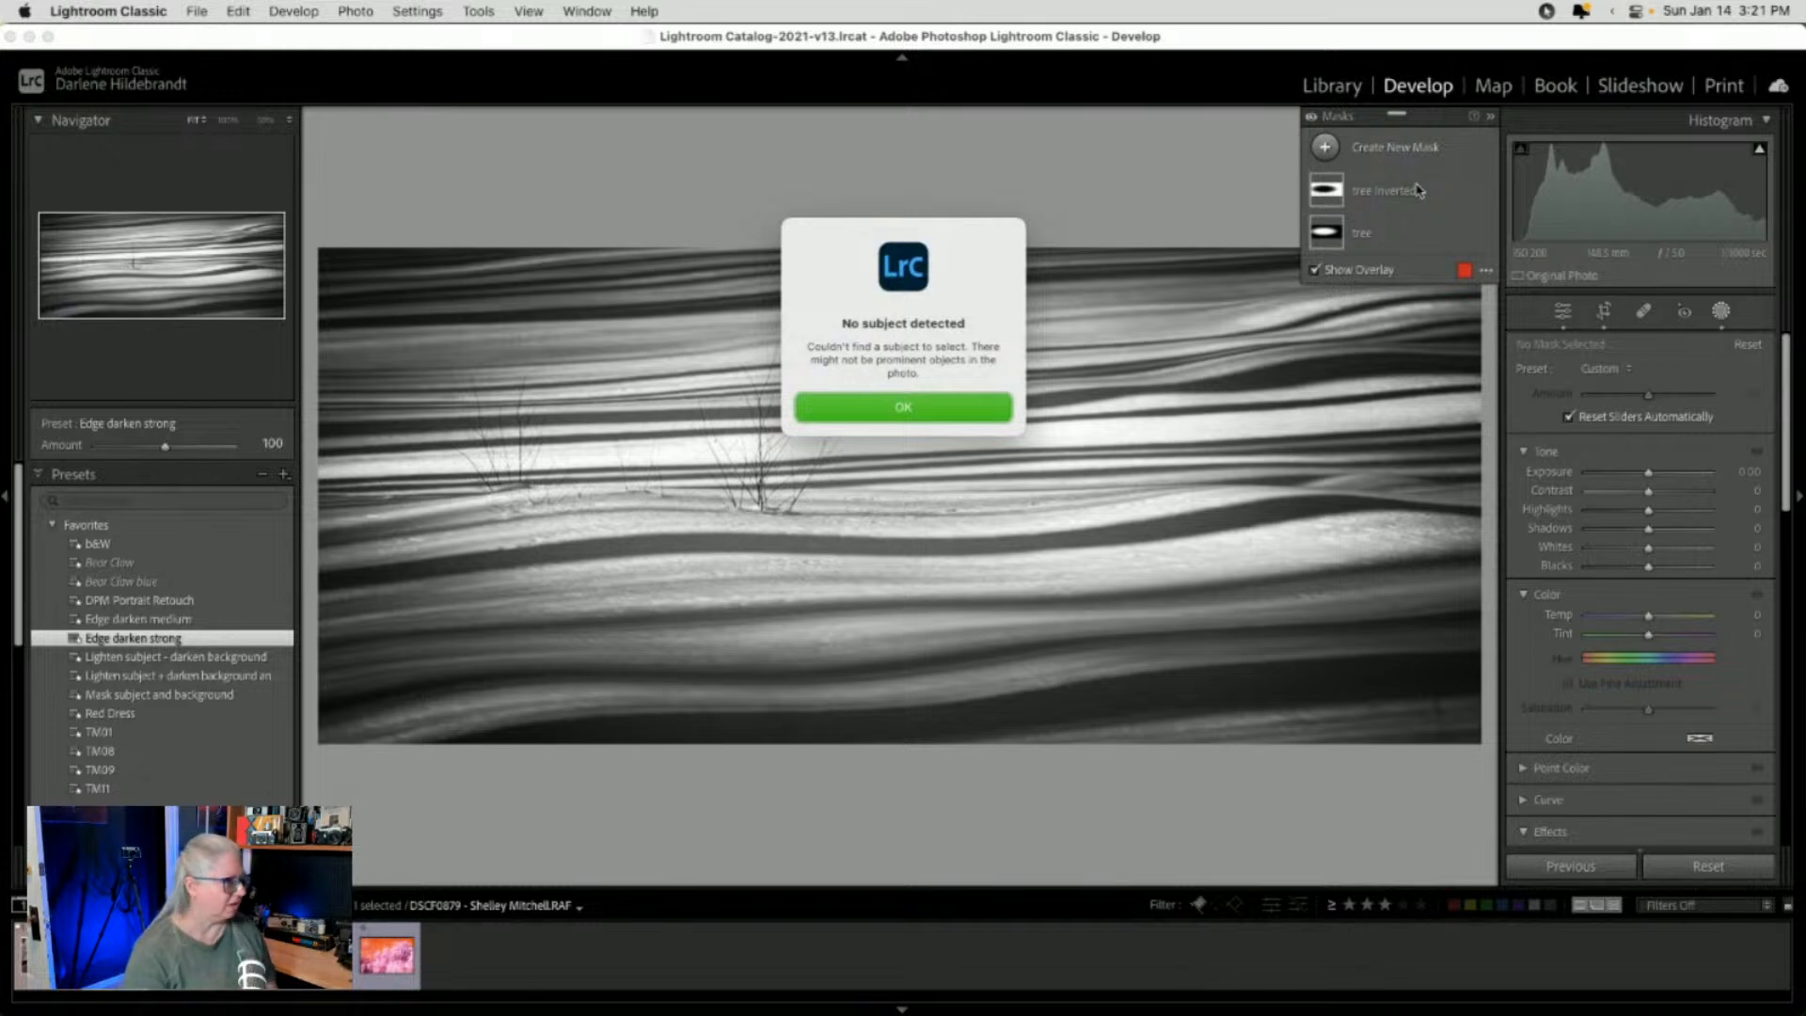
Create an Objects mask on the central bush by outlining it with the rectangle selection mode
{"action": "left_click", "coordinate": [927, 405]}
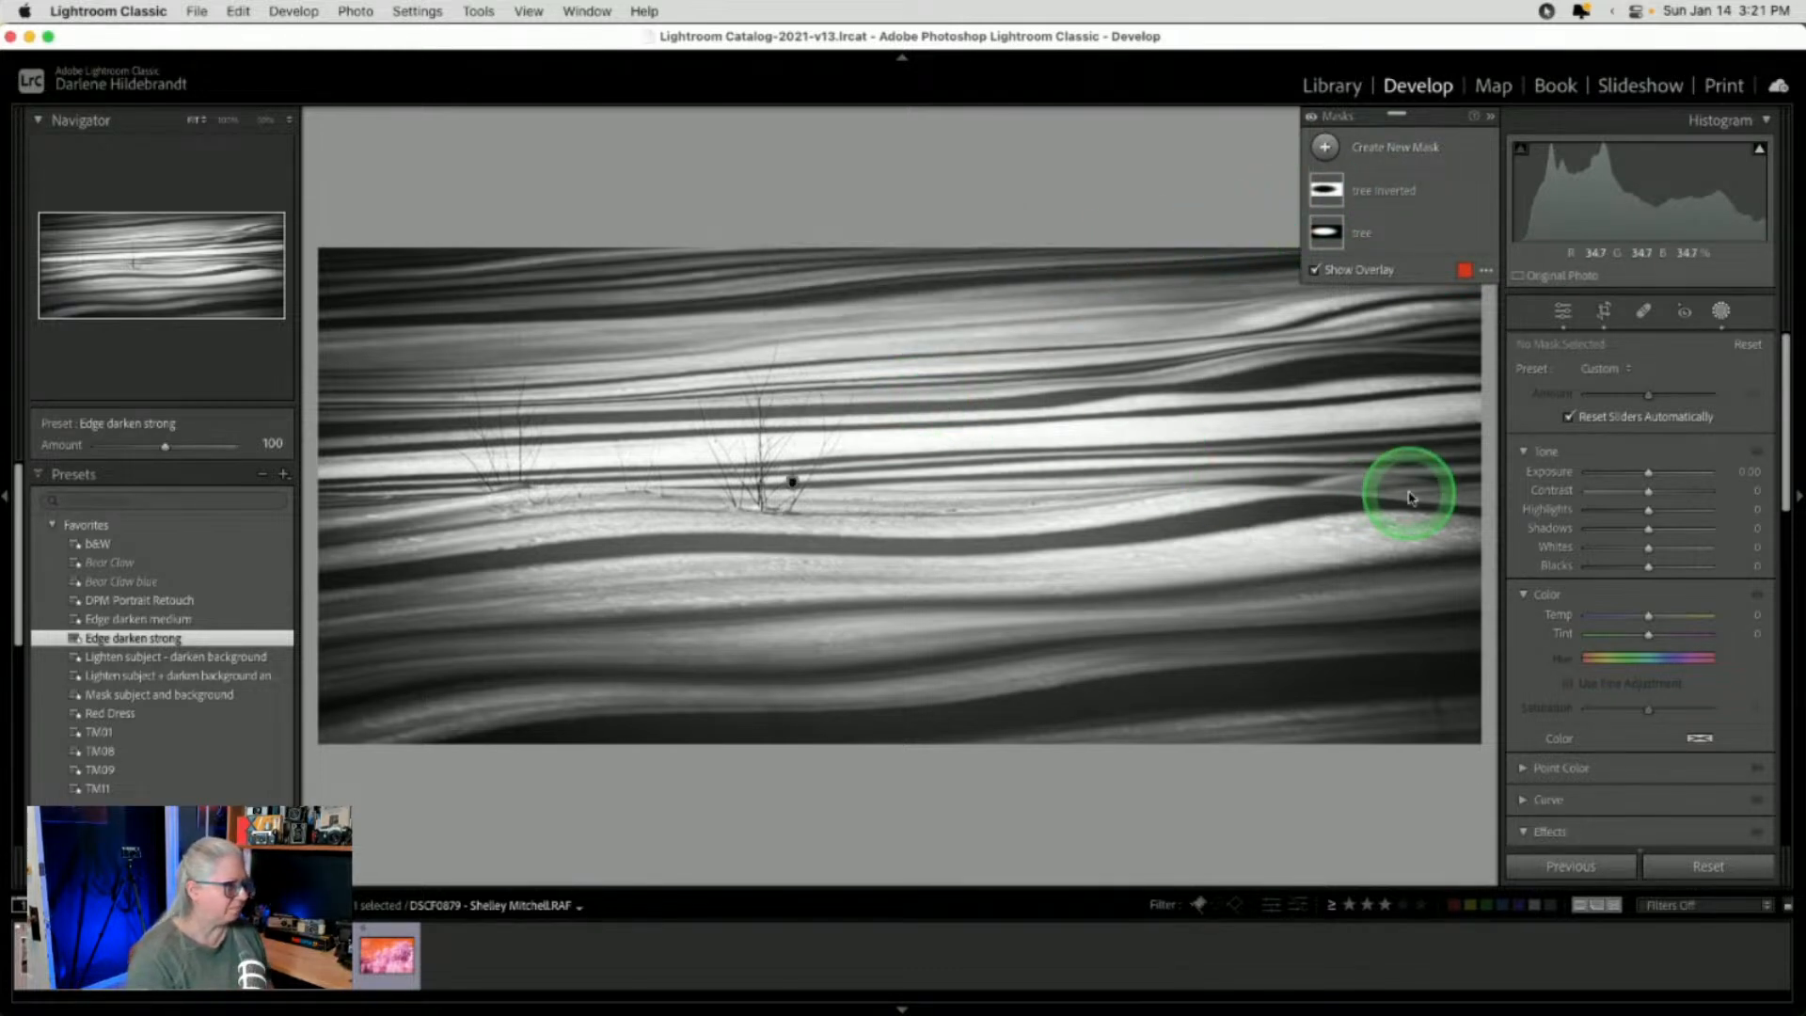
{"action": "left_click", "coordinate": [1325, 147]}
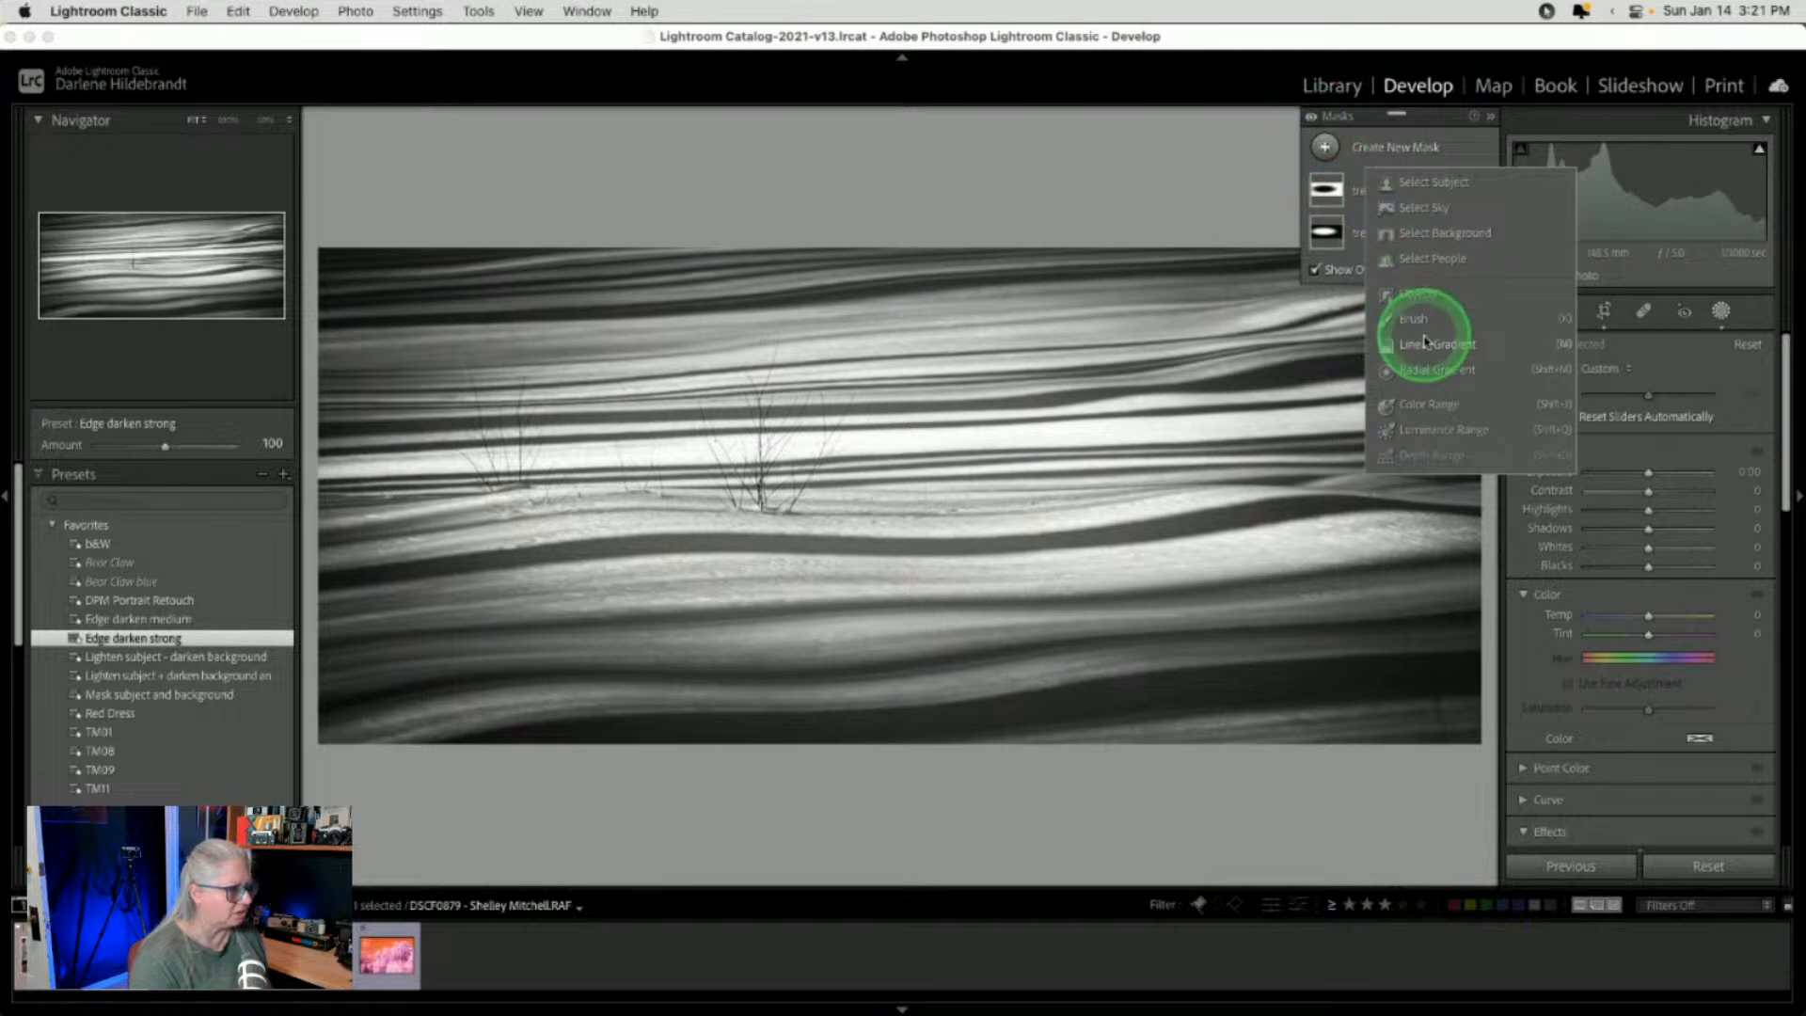
{"action": "left_click", "coordinate": [1415, 294]}
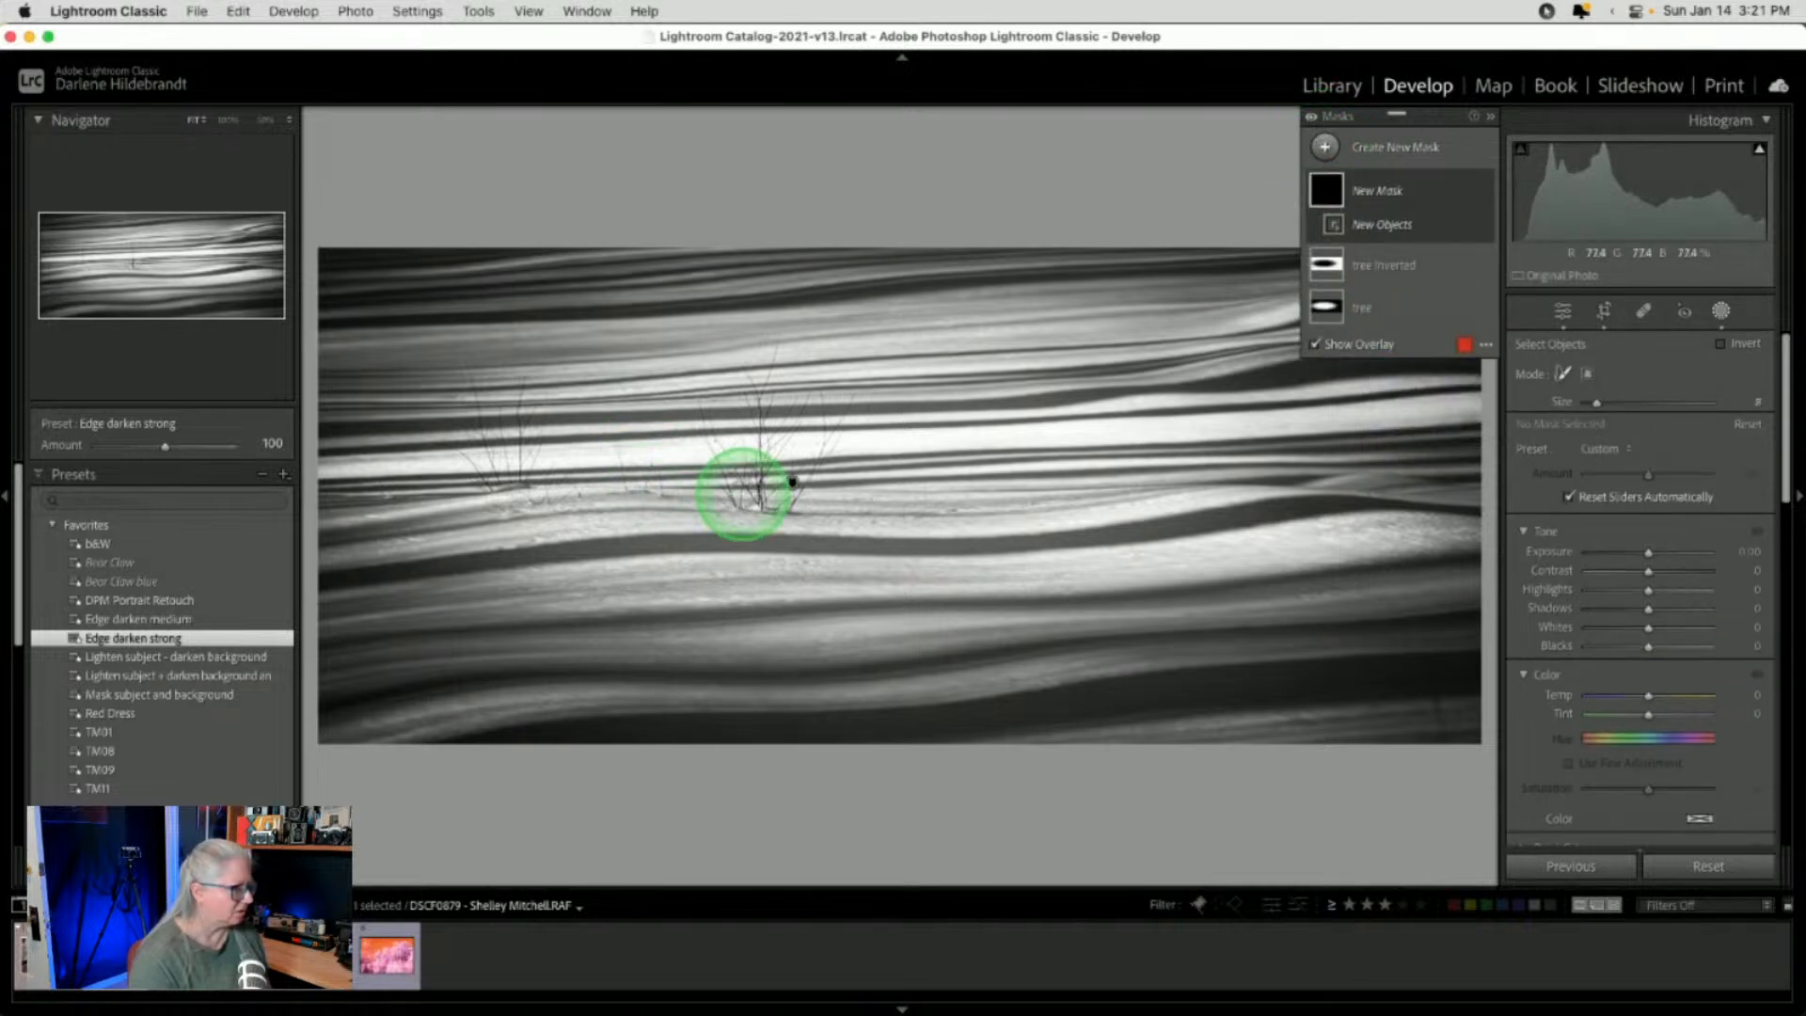
{"action": "scroll", "coordinate": [752, 486], "scroll_direction": "up", "scroll_amount": 3}
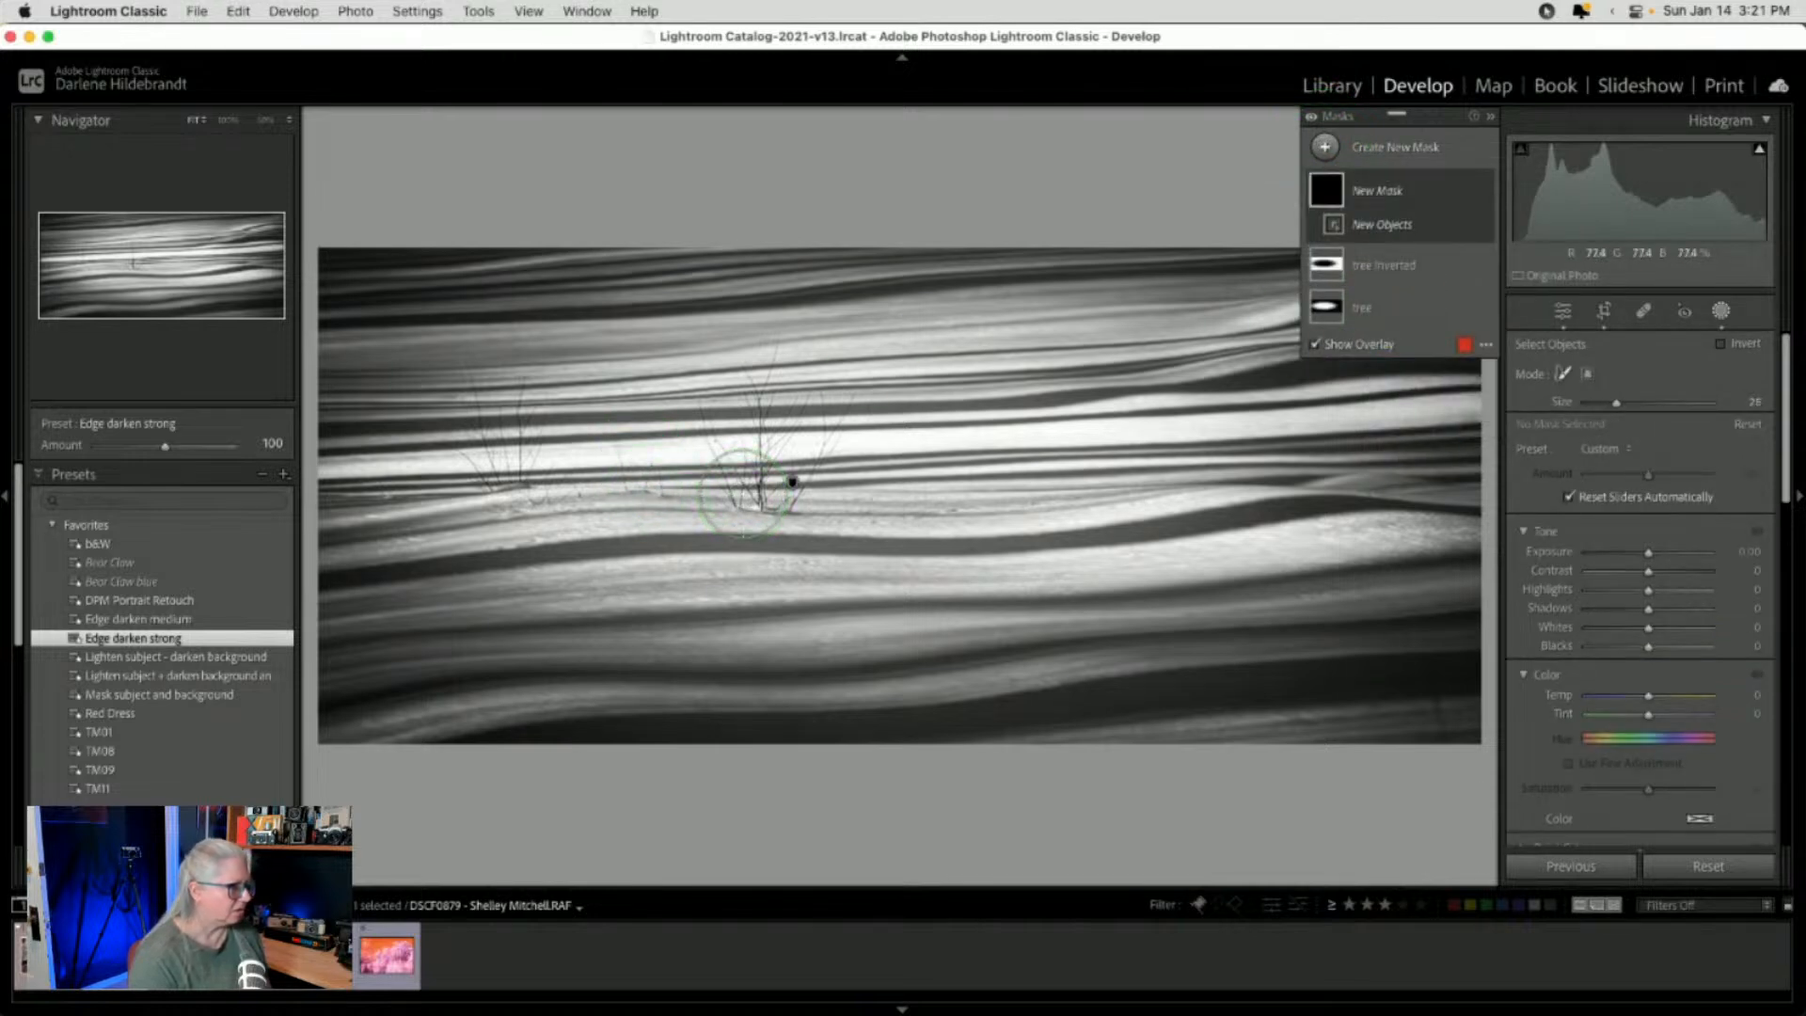
{"action": "left_click", "coordinate": [1586, 375]}
{"action": "left_click_drag", "start_coordinate": [666, 344], "coordinate": [873, 541]}
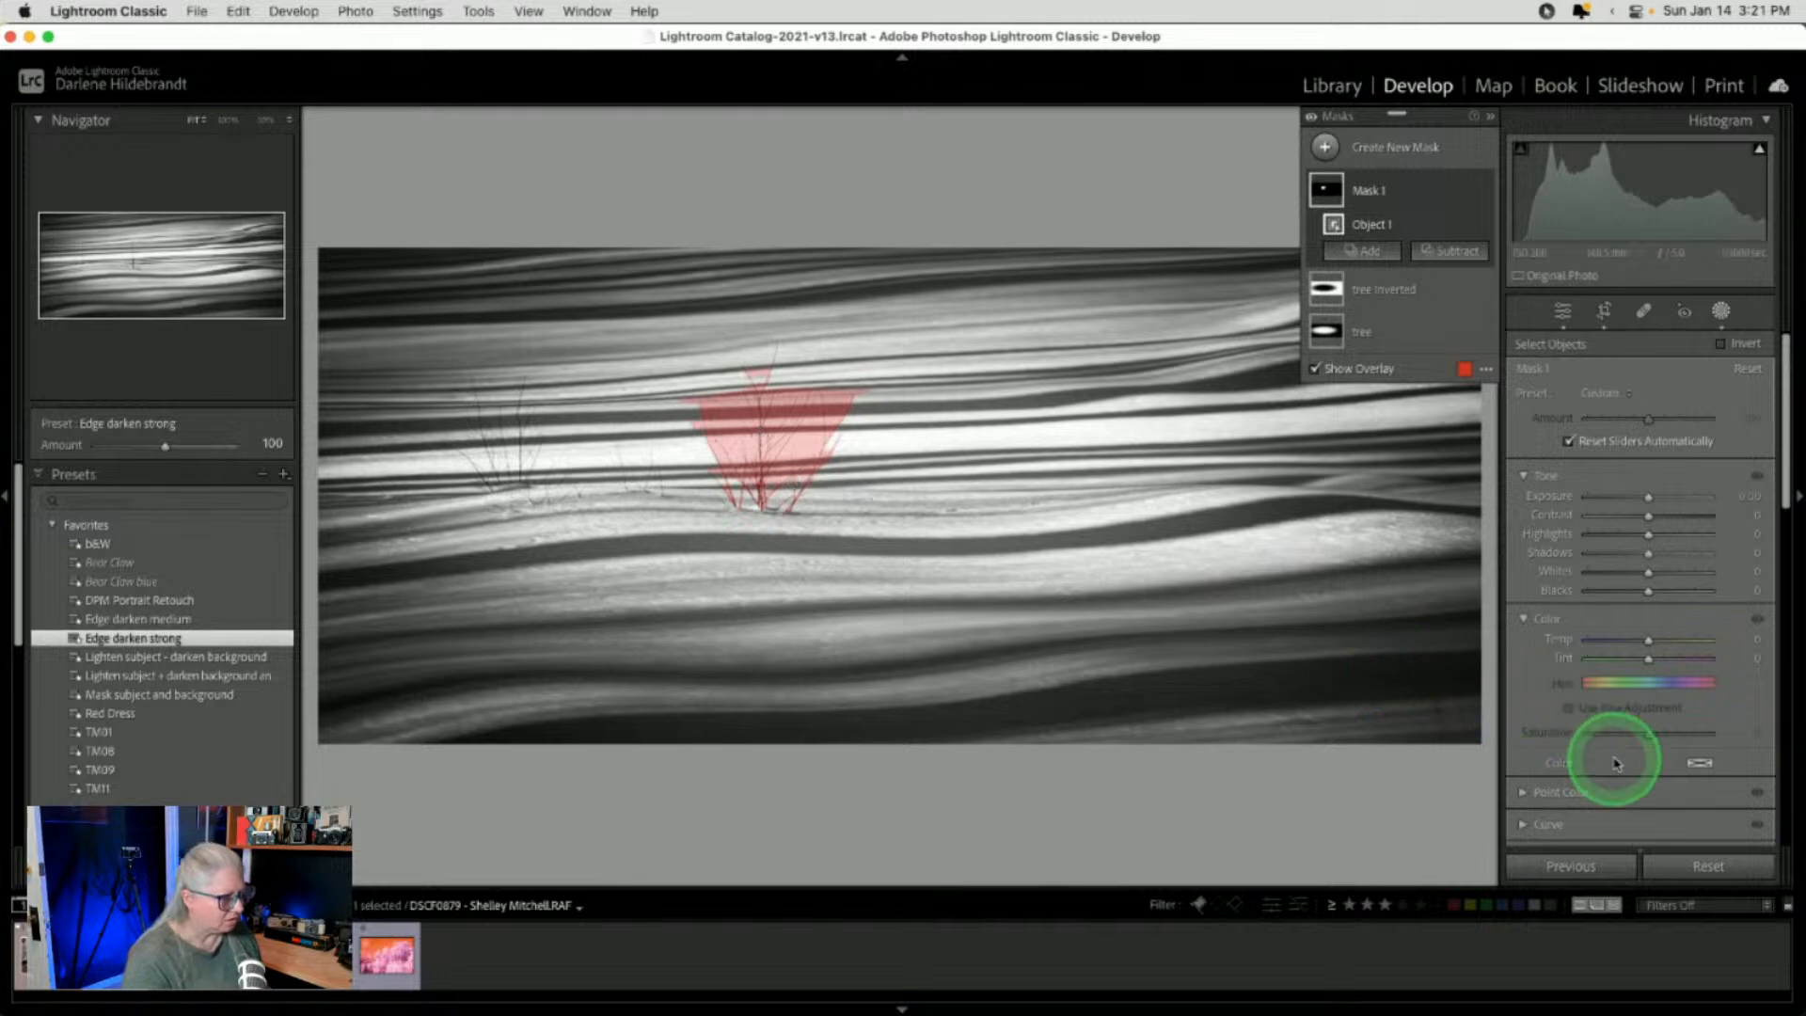
Try a Dehaze of 70 on the bush's object mask, and undo both the adjustment and the mask
{"action": "scroll", "coordinate": [1614, 761], "scroll_direction": "down", "scroll_amount": 4}
{"action": "left_click_drag", "start_coordinate": [1616, 762], "coordinate": [1692, 751]}
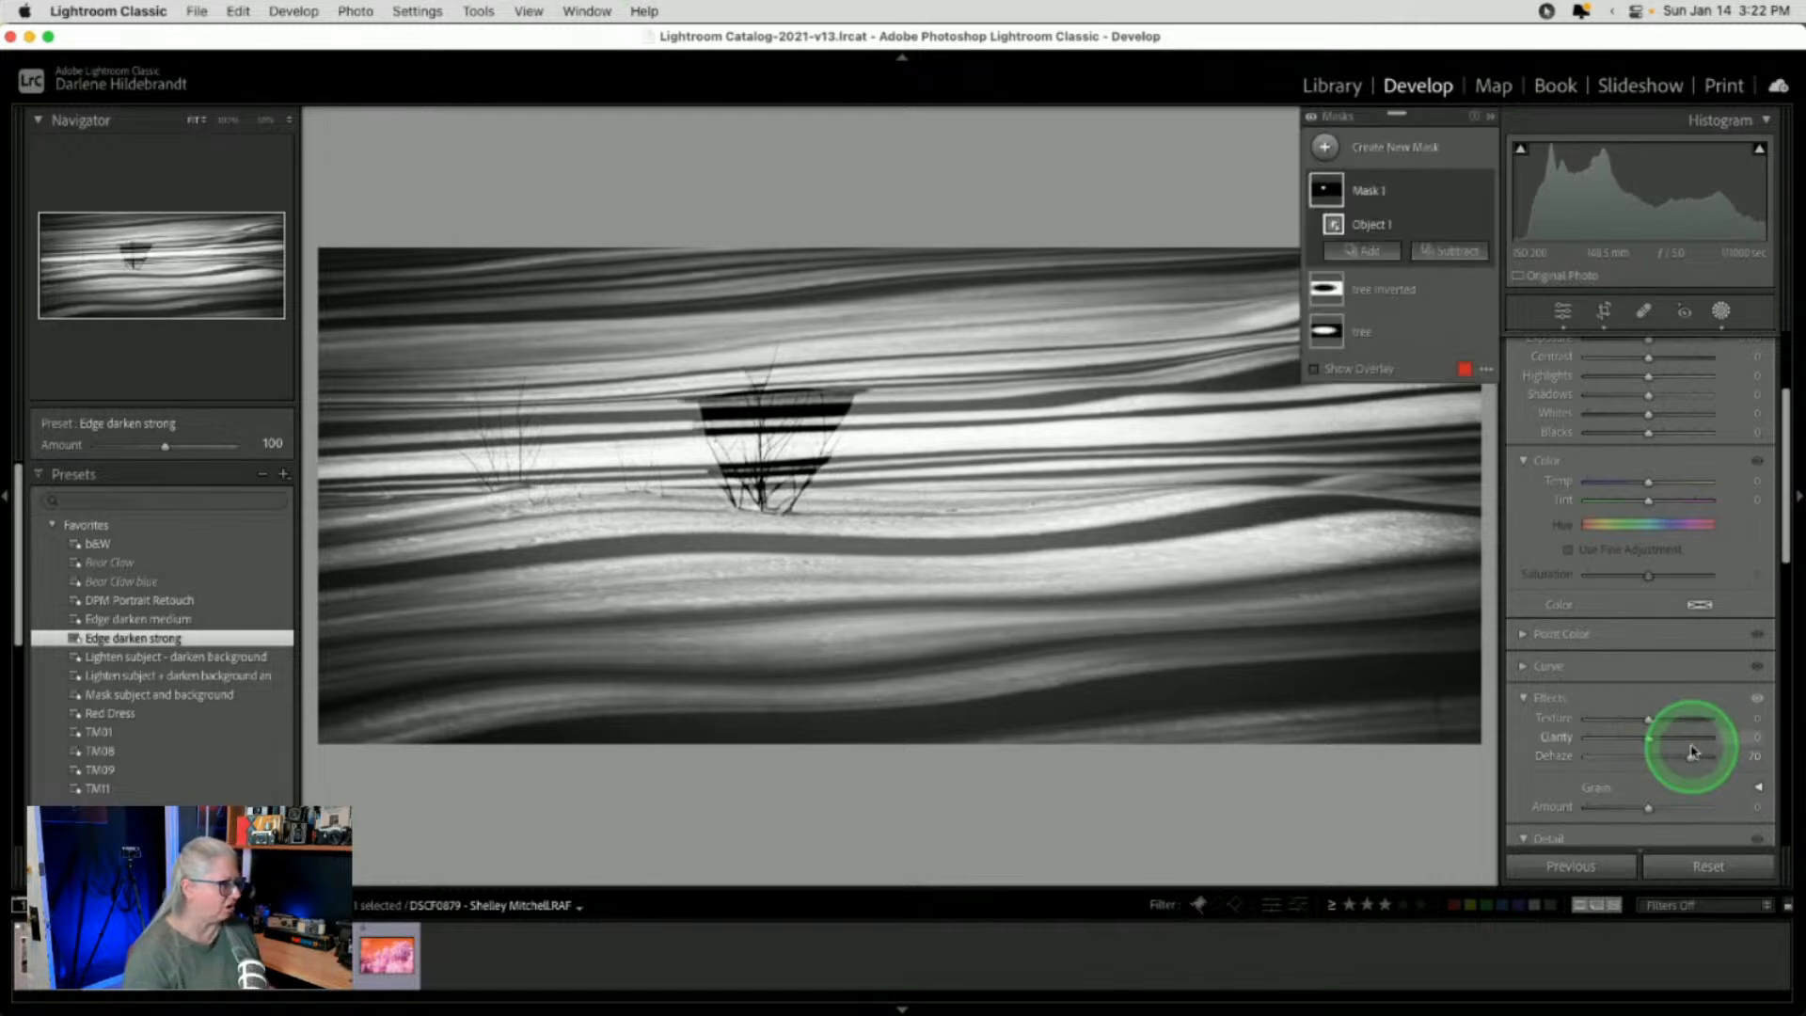
{"action": "left_click", "coordinate": [1692, 751]}
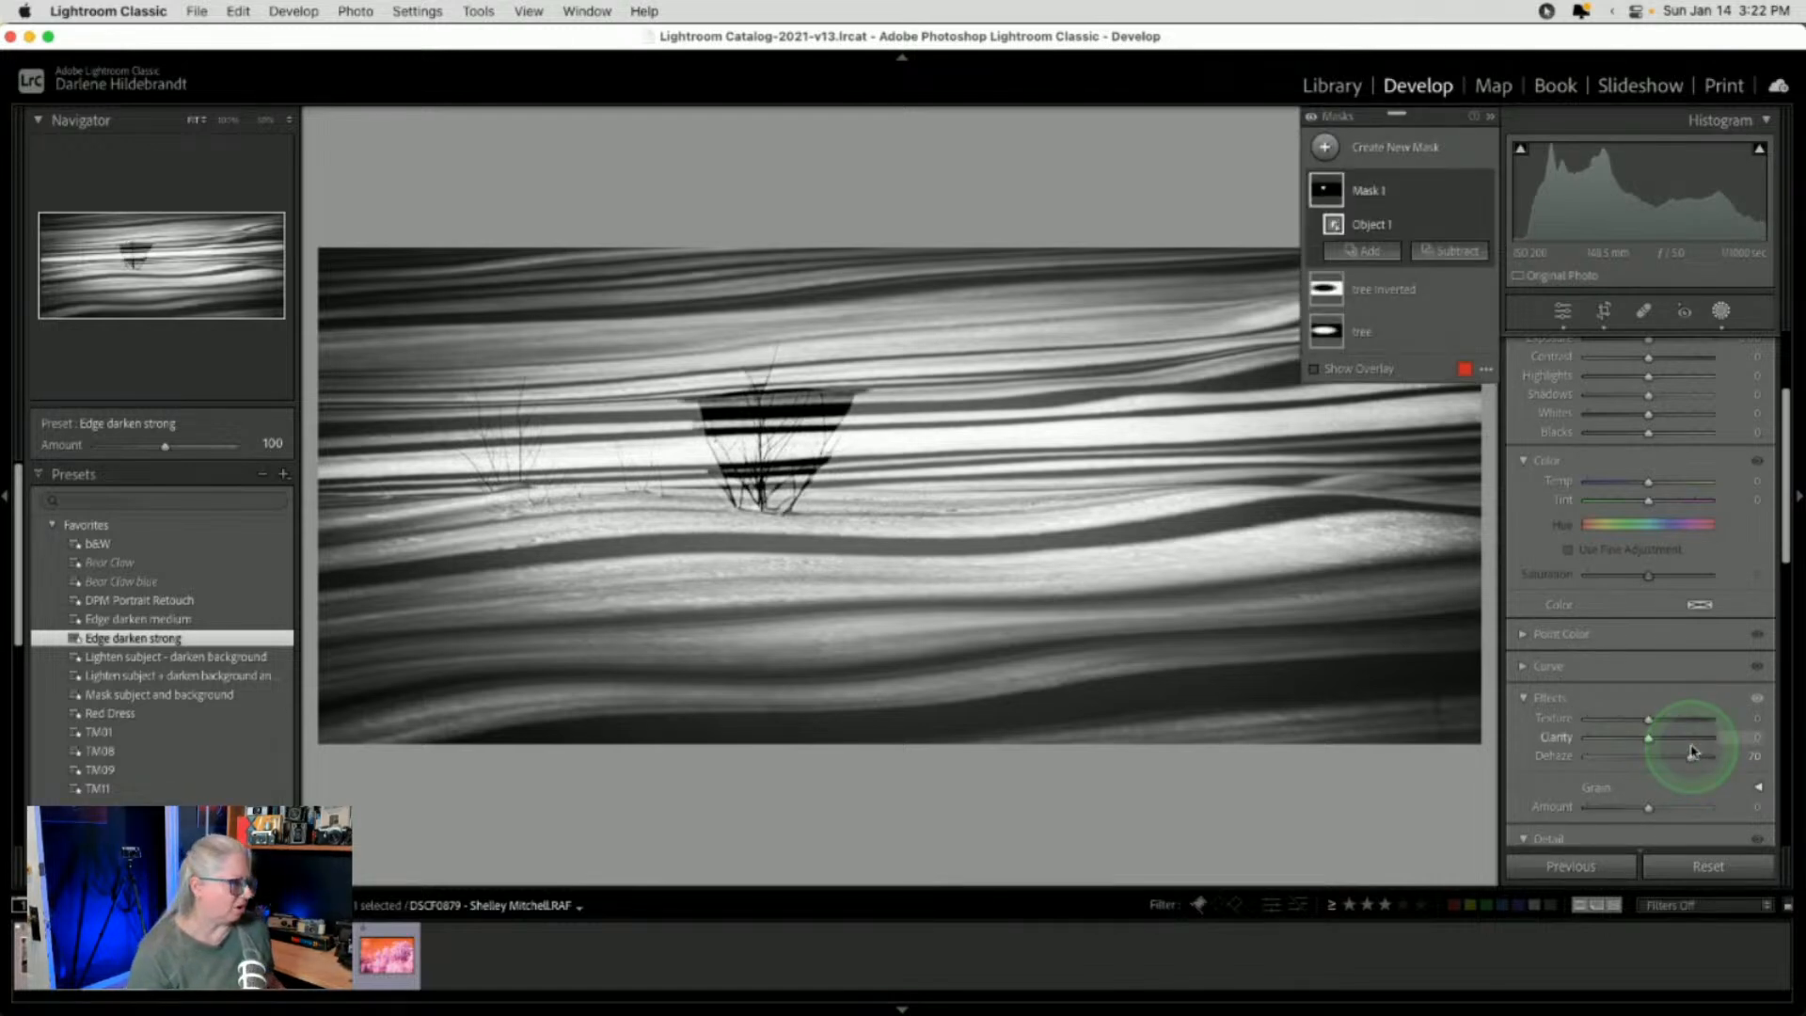
{"action": "key", "text": "super+z"}
{"action": "left_click", "coordinate": [1694, 751]}
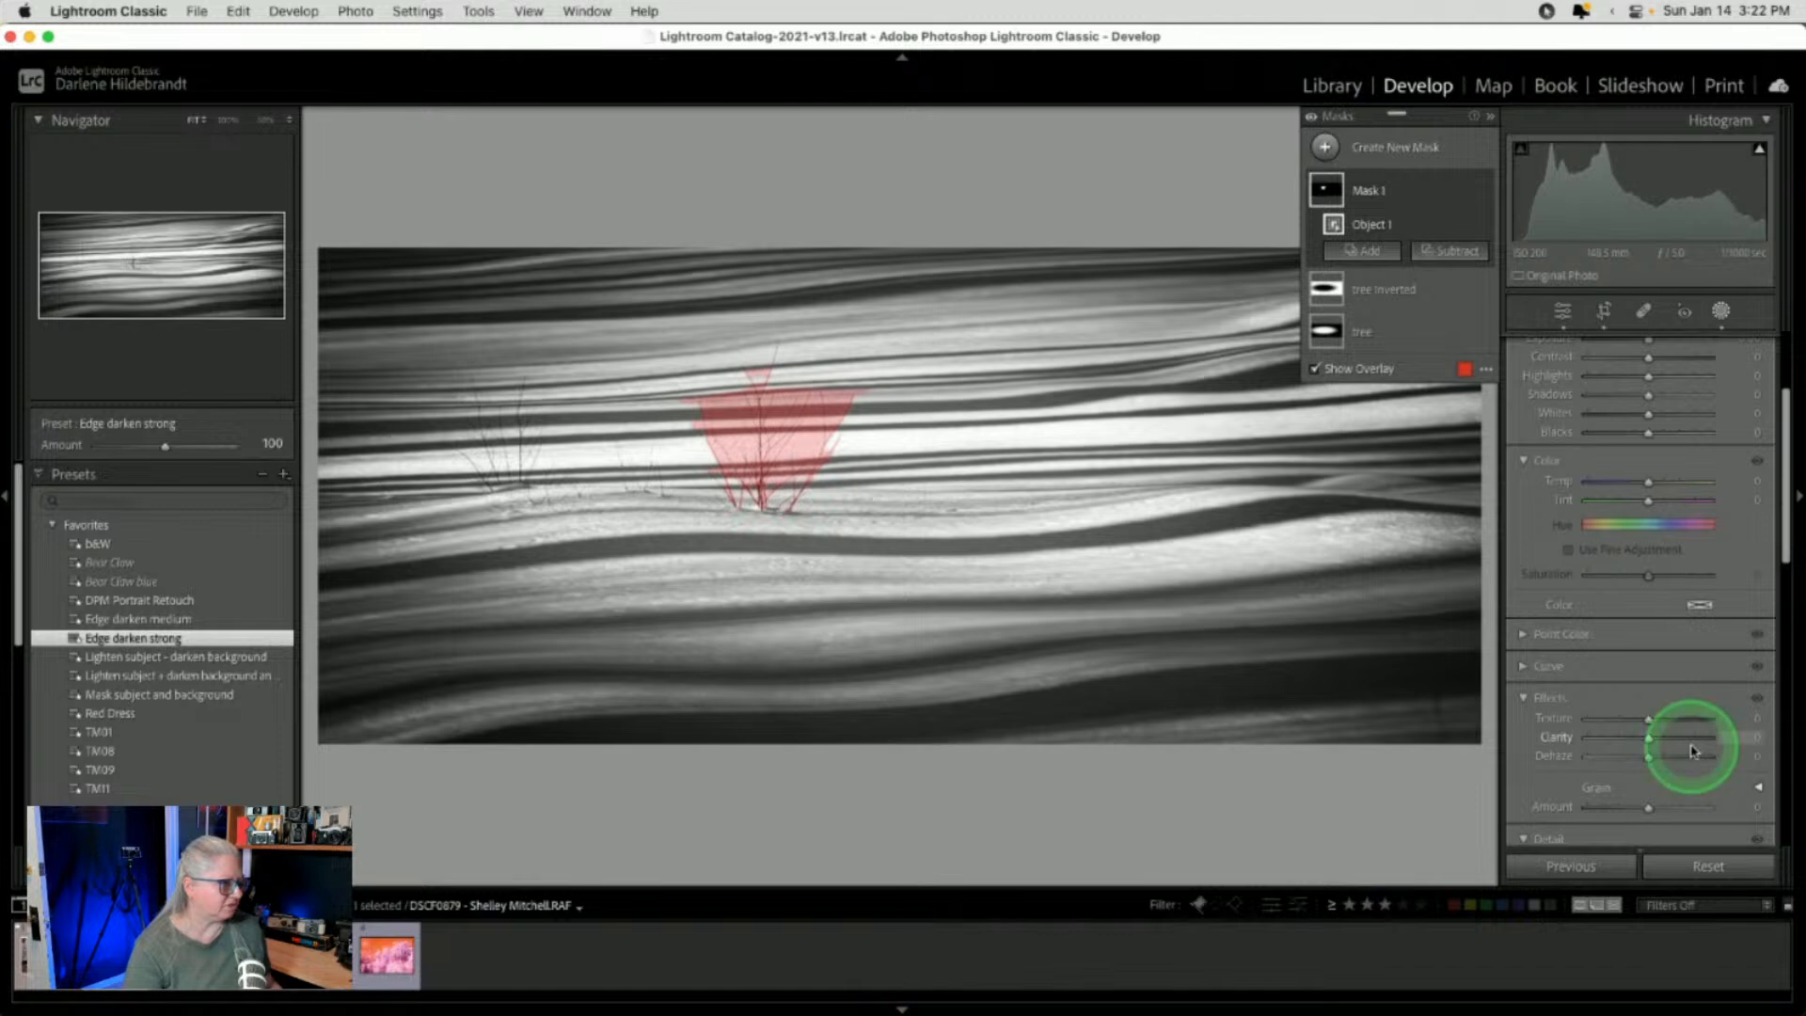
{"action": "key", "text": "super+z"}
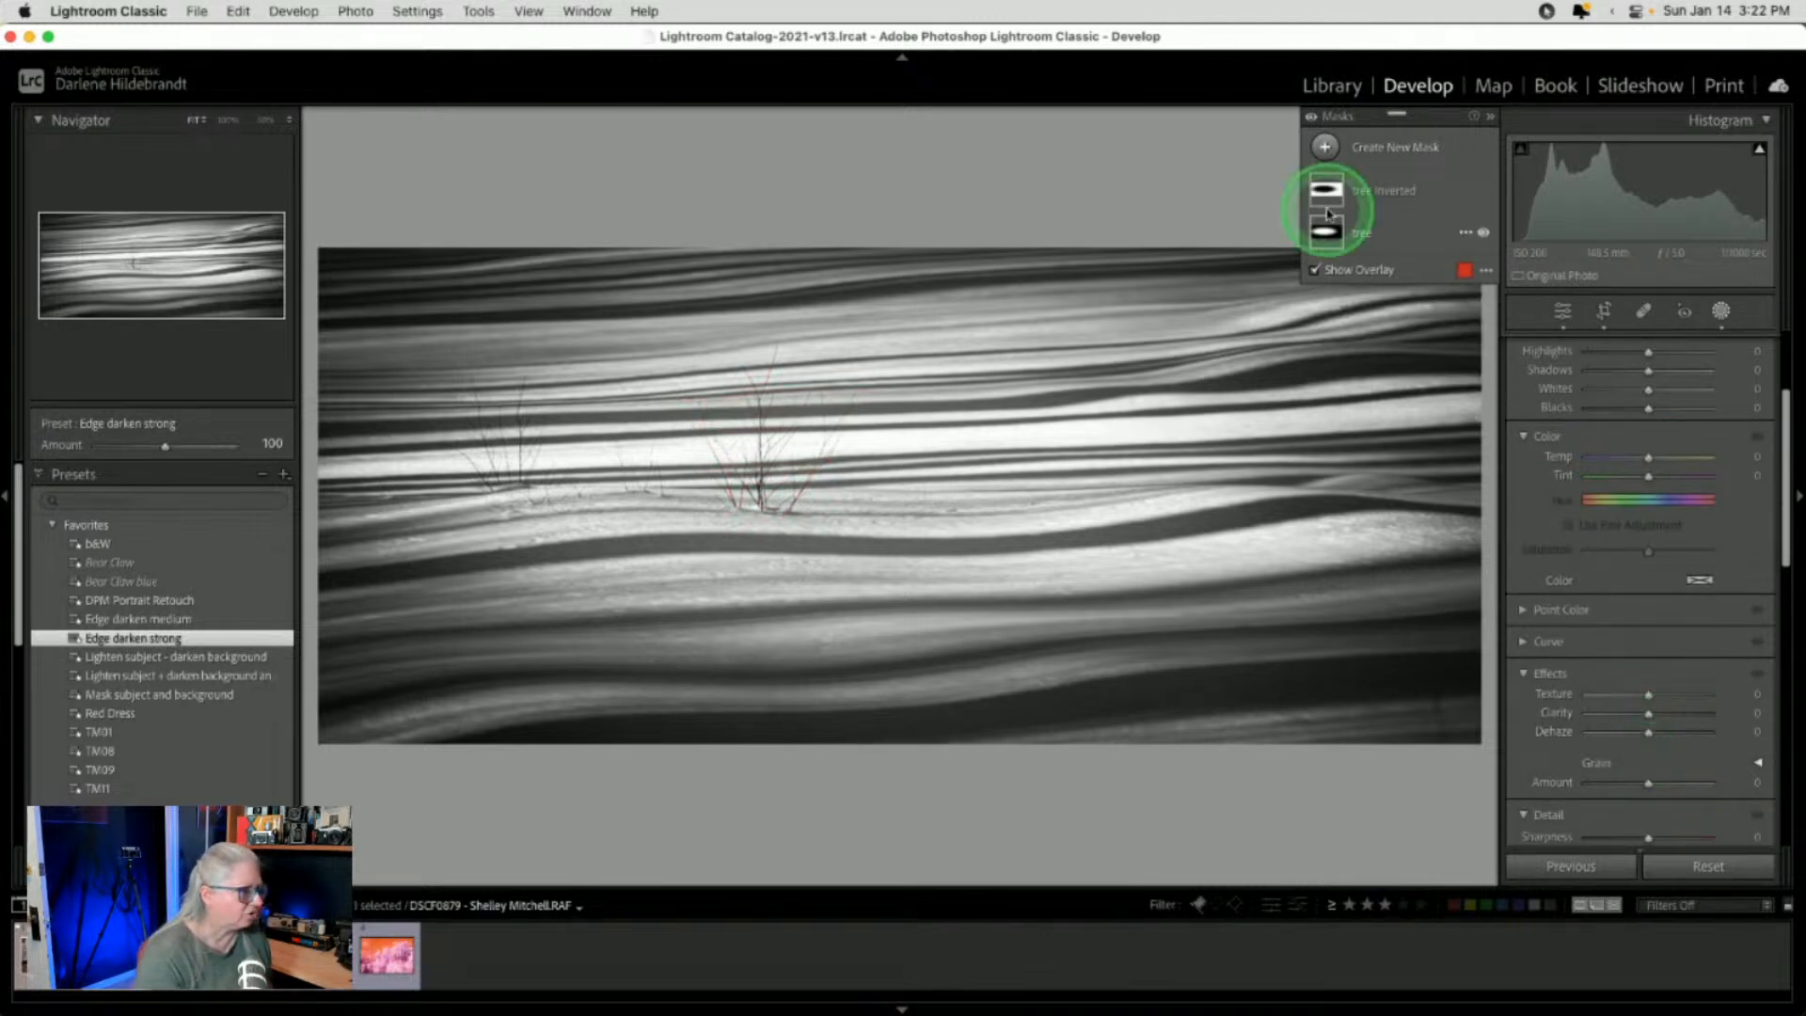
Set Clarity to 21 and Blacks to -23 on the existing tree mask, and close the masking tools
{"action": "left_click", "coordinate": [1413, 235]}
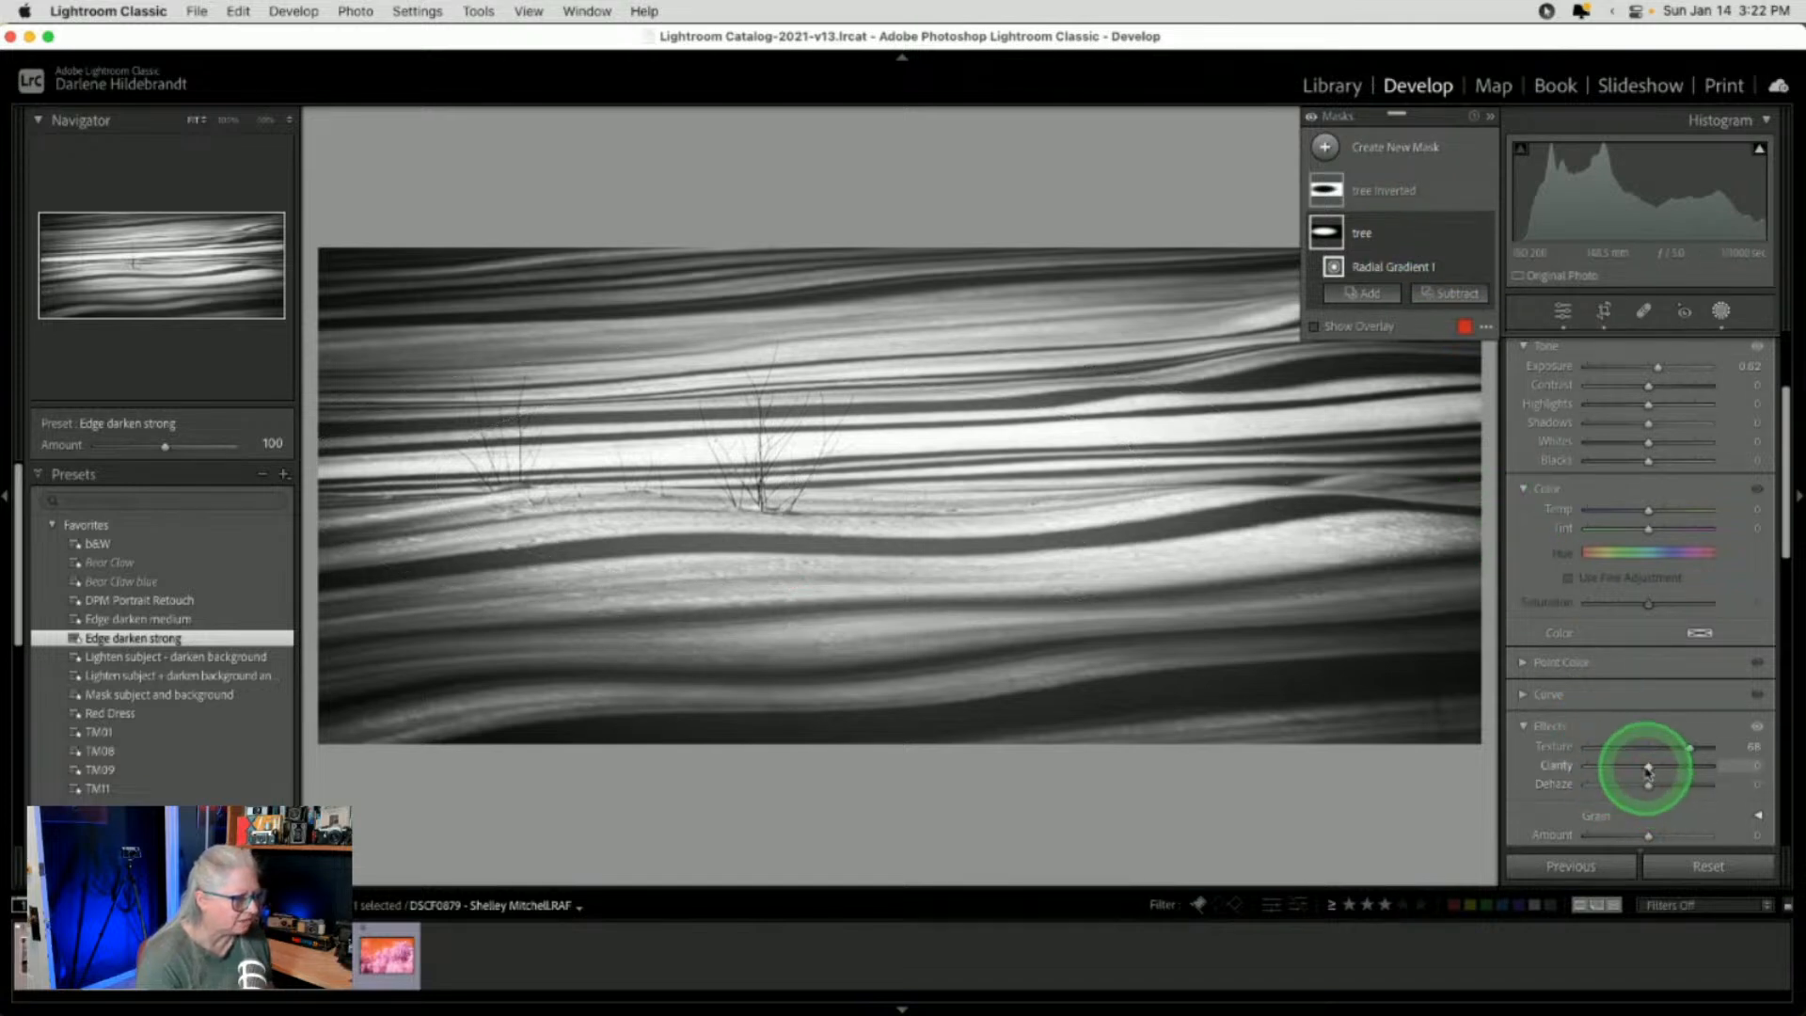
{"action": "mouse_move", "coordinate": [1648, 766]}
{"action": "left_mouse_down"}
{"action": "mouse_move", "coordinate": [1707, 765]}
{"action": "mouse_move", "coordinate": [1660, 767]}
{"action": "left_mouse_up"}
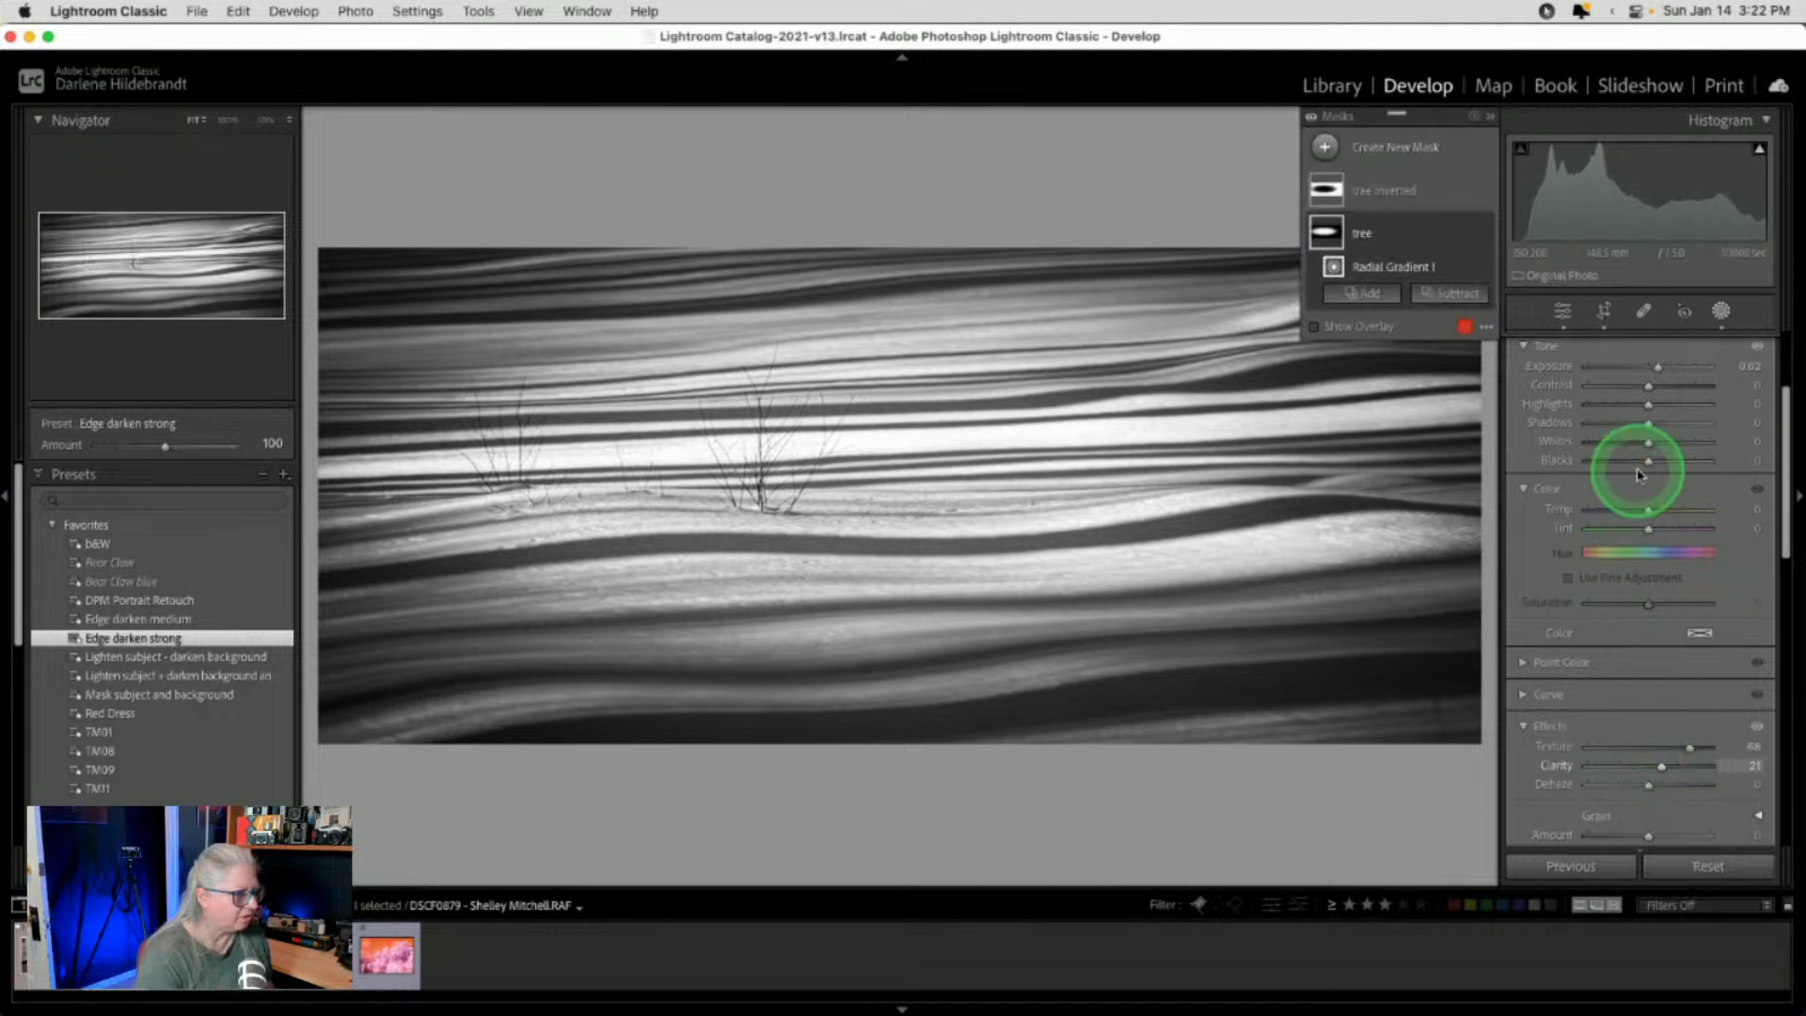
{"action": "mouse_move", "coordinate": [1646, 461]}
{"action": "left_mouse_down"}
{"action": "mouse_move", "coordinate": [1612, 461]}
{"action": "mouse_move", "coordinate": [1699, 464]}
{"action": "mouse_move", "coordinate": [1638, 457]}
{"action": "left_mouse_up"}
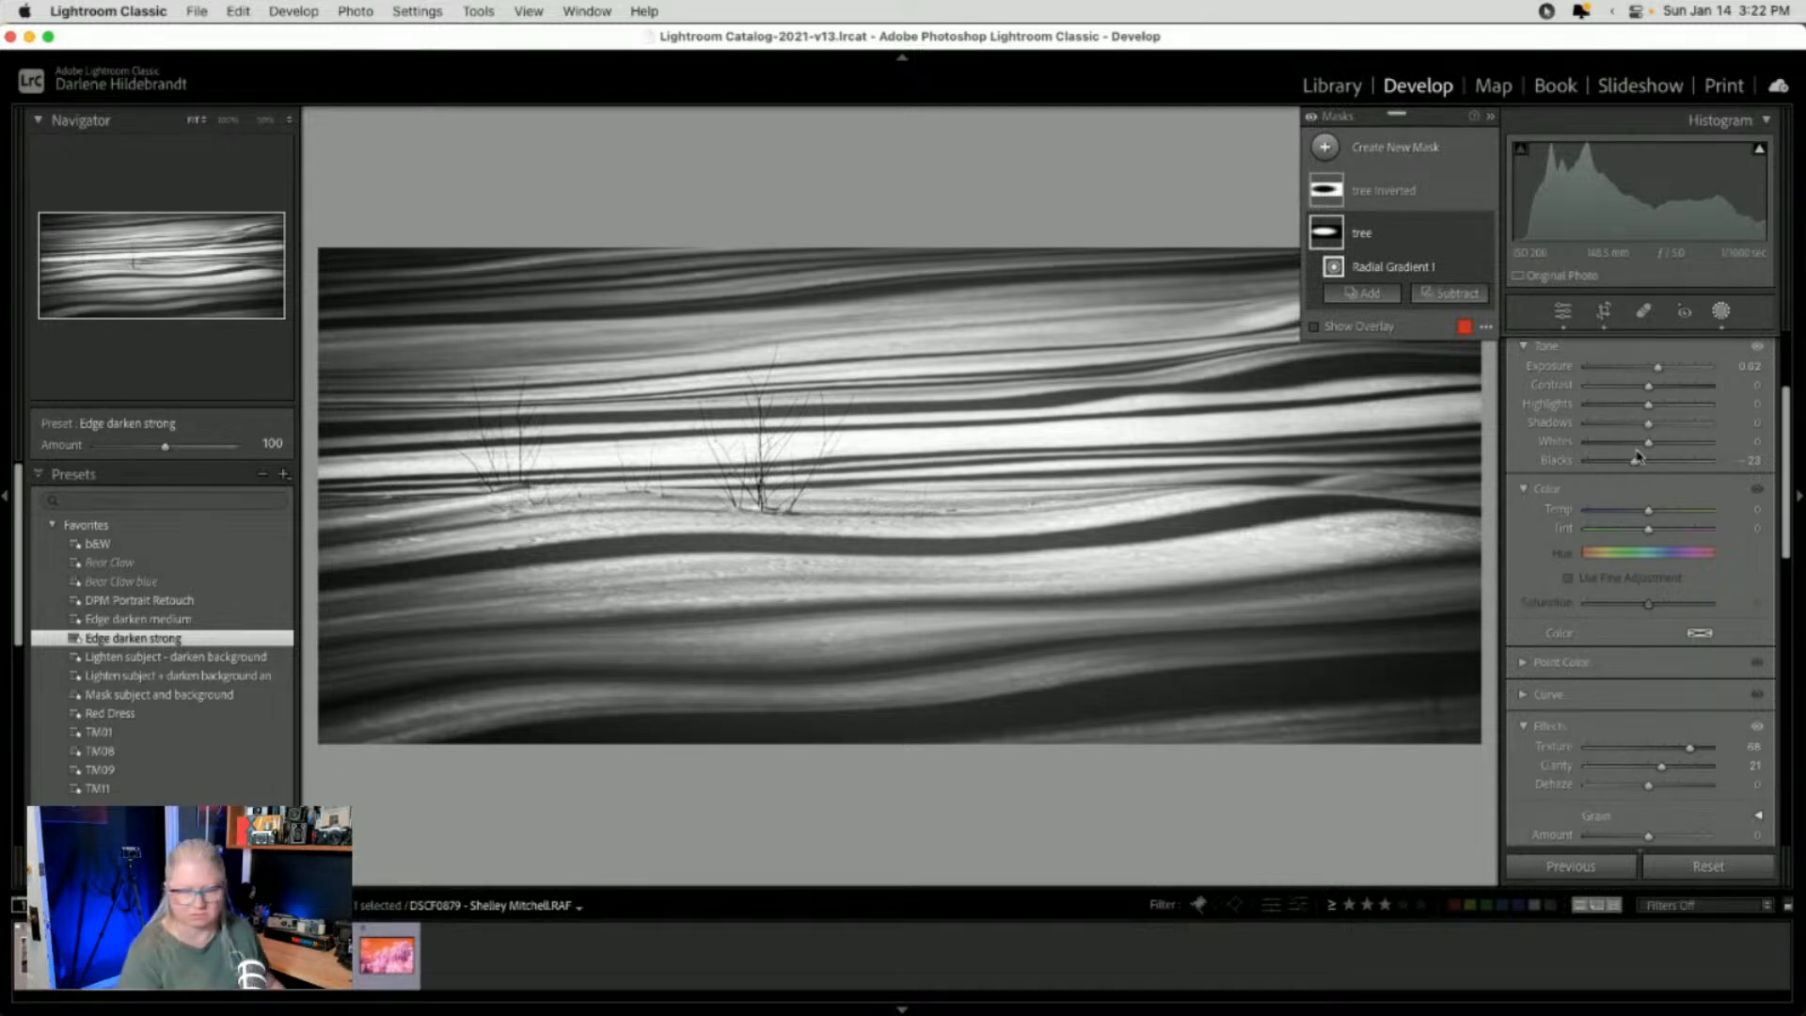
{"action": "left_click", "coordinate": [1720, 311]}
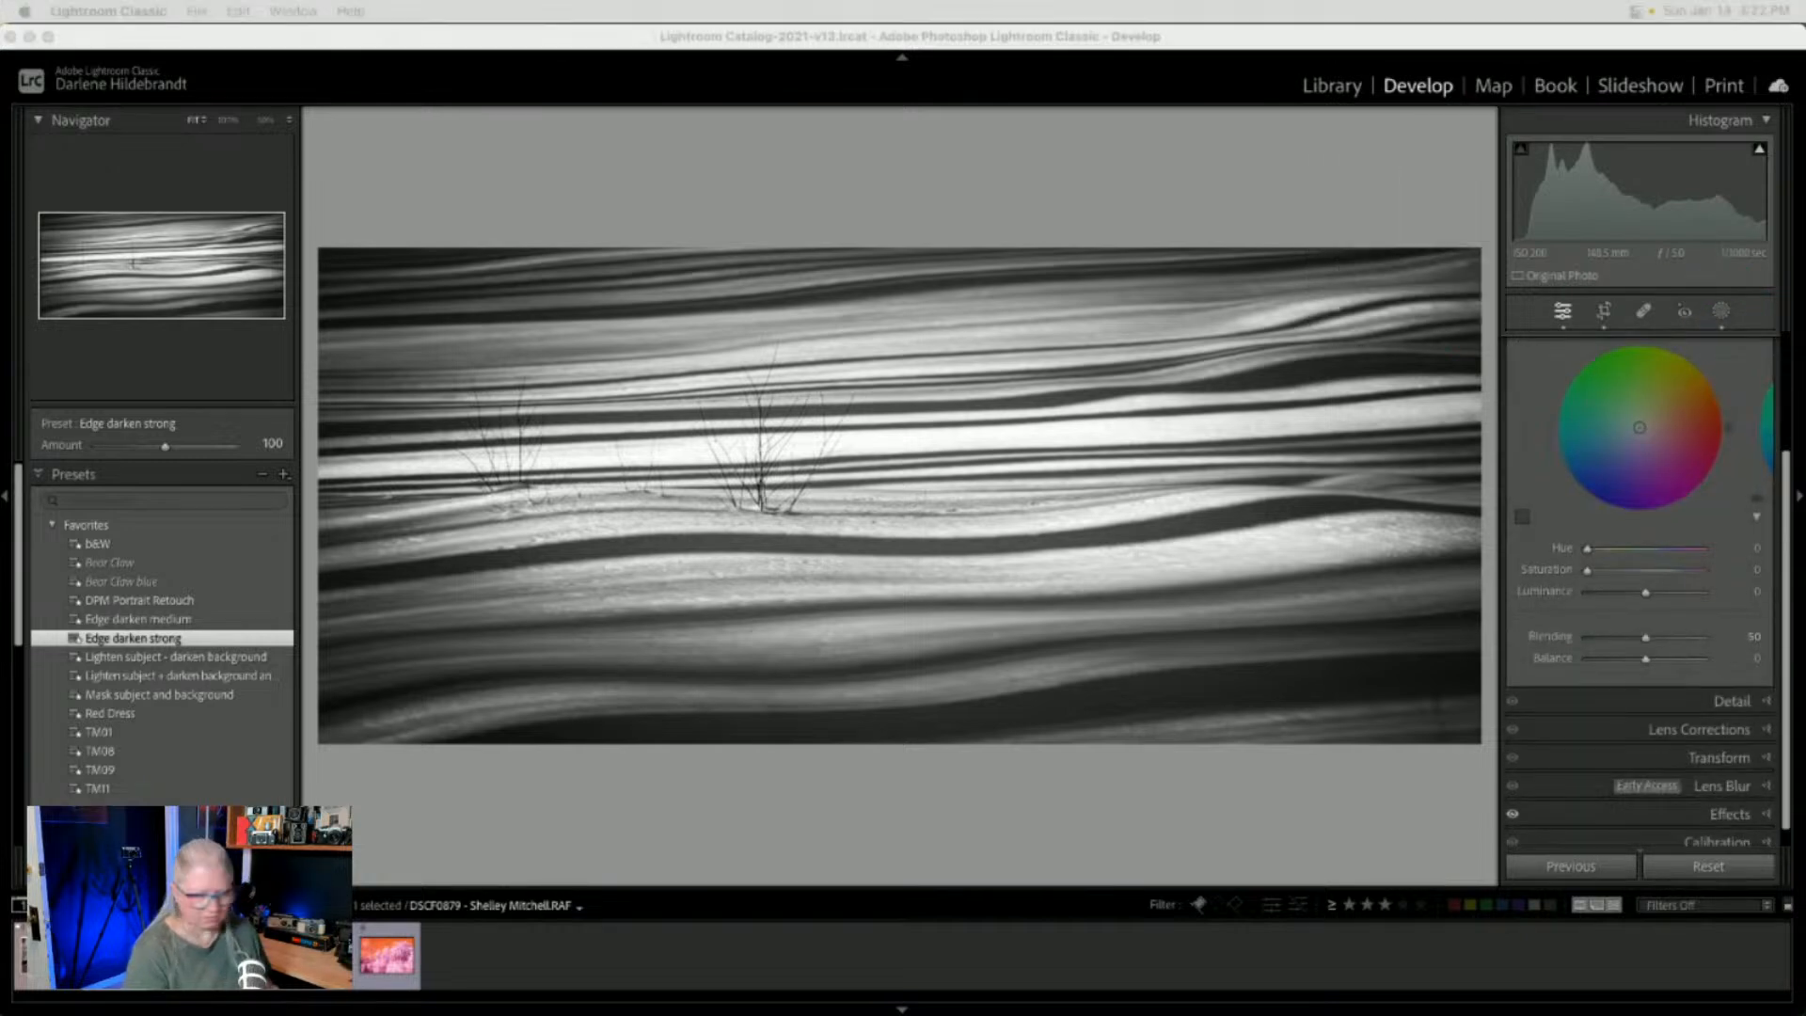
Return to the Library grid, clear the photo selection and enlarge the thumbnails
{"action": "left_click", "coordinate": [1143, 830]}
{"action": "key", "text": "g"}
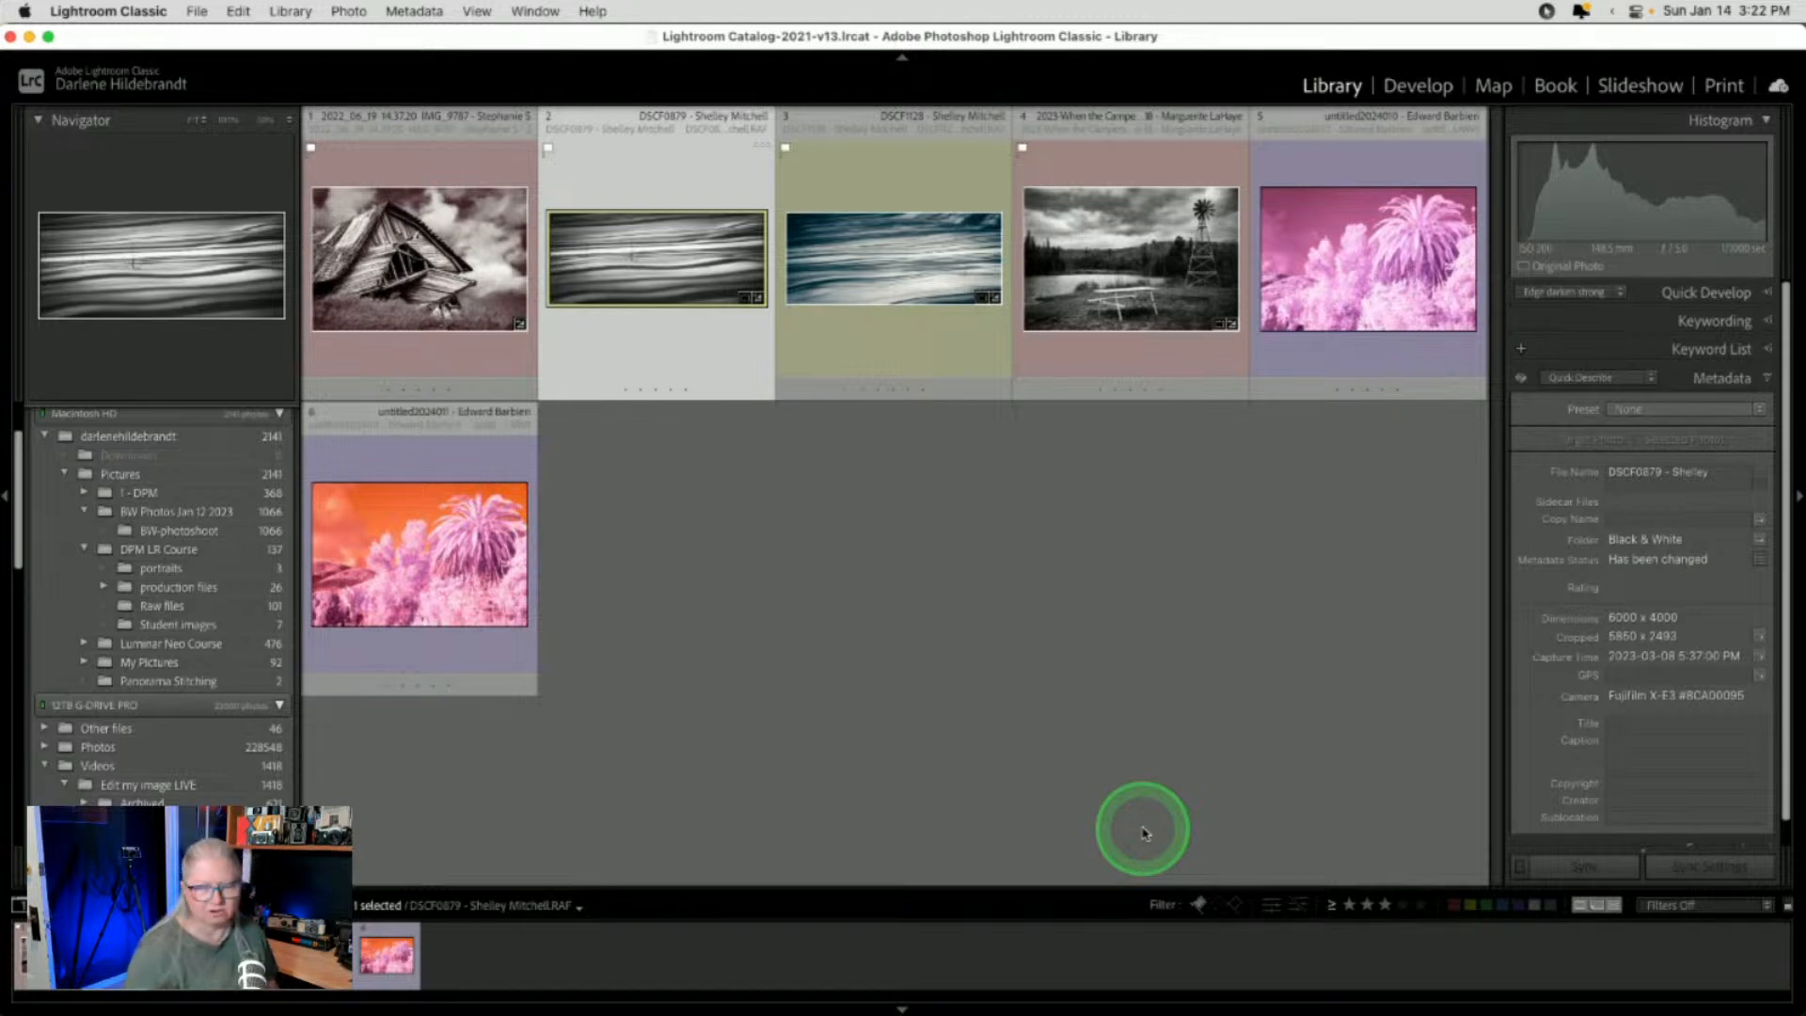
{"action": "left_click", "coordinate": [1086, 489]}
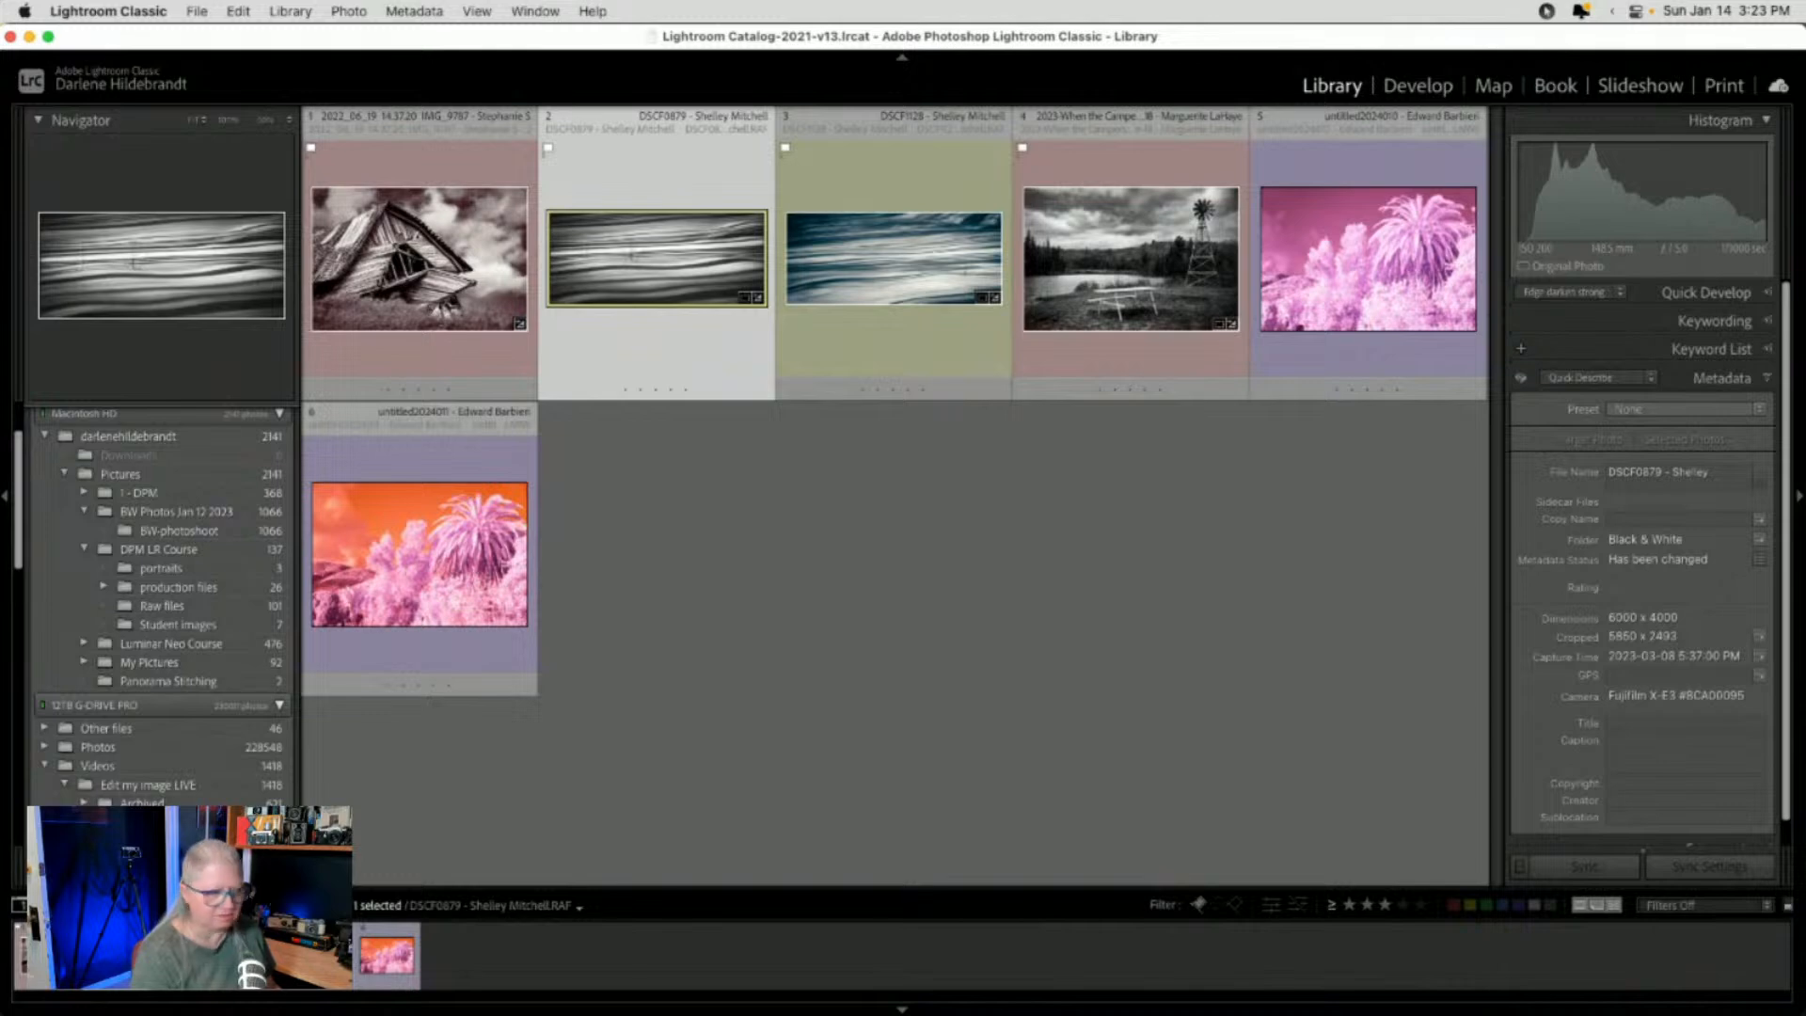
{"action": "left_click", "coordinate": [831, 607]}
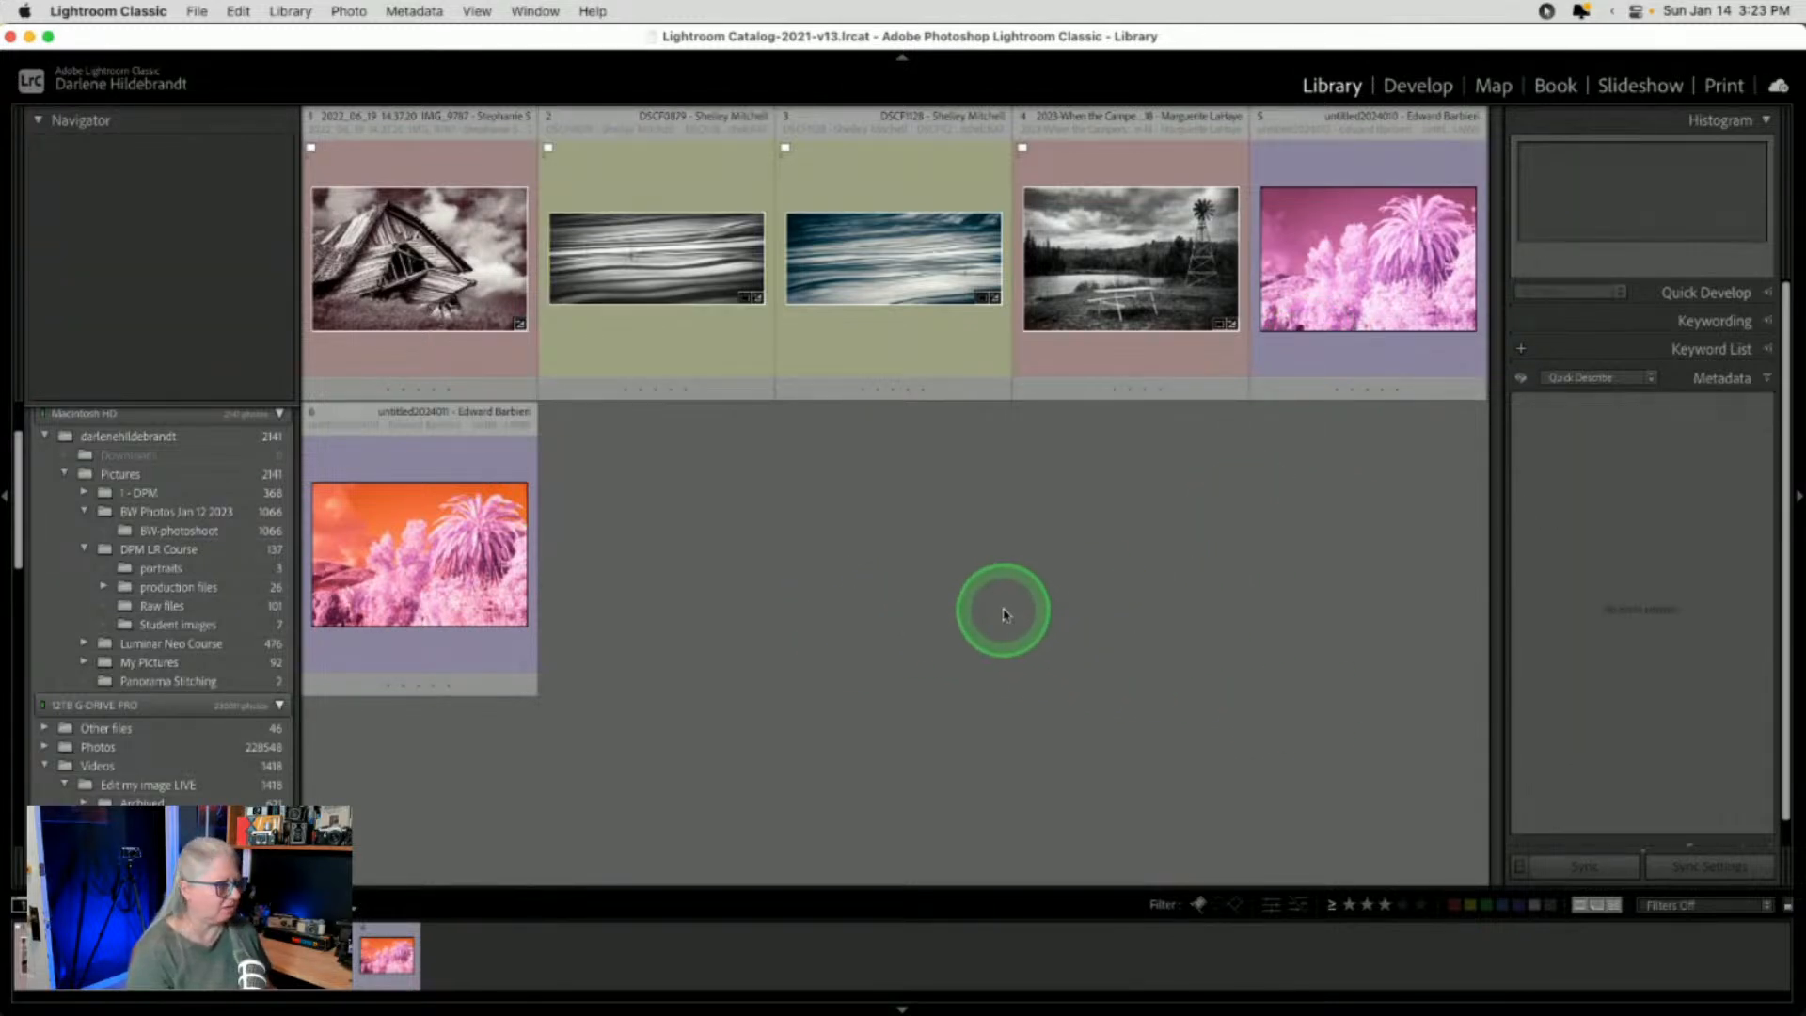
{"action": "key", "text": "equal"}
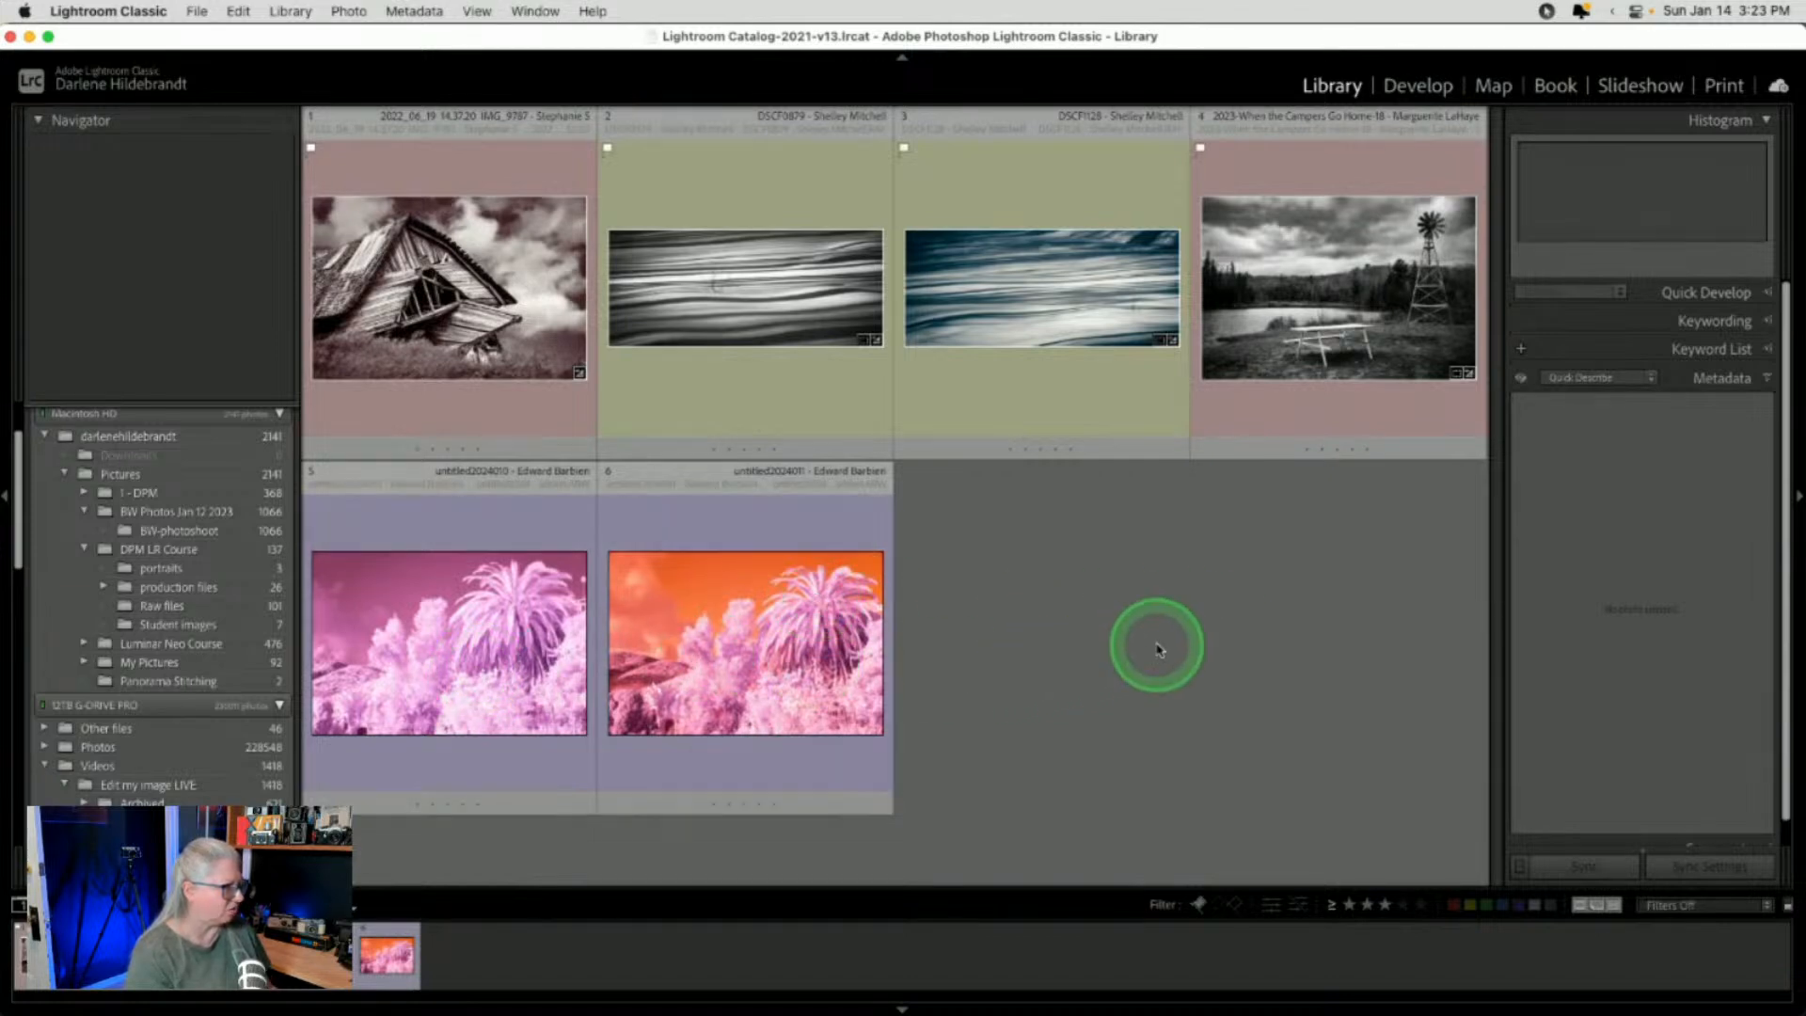
Switch to Luminar Neo and open the fall colors photo with the wooden bridge from the Black & White folder for editing
{"action": "key", "text": "super+Tab"}
{"action": "key", "text": "Tab"}
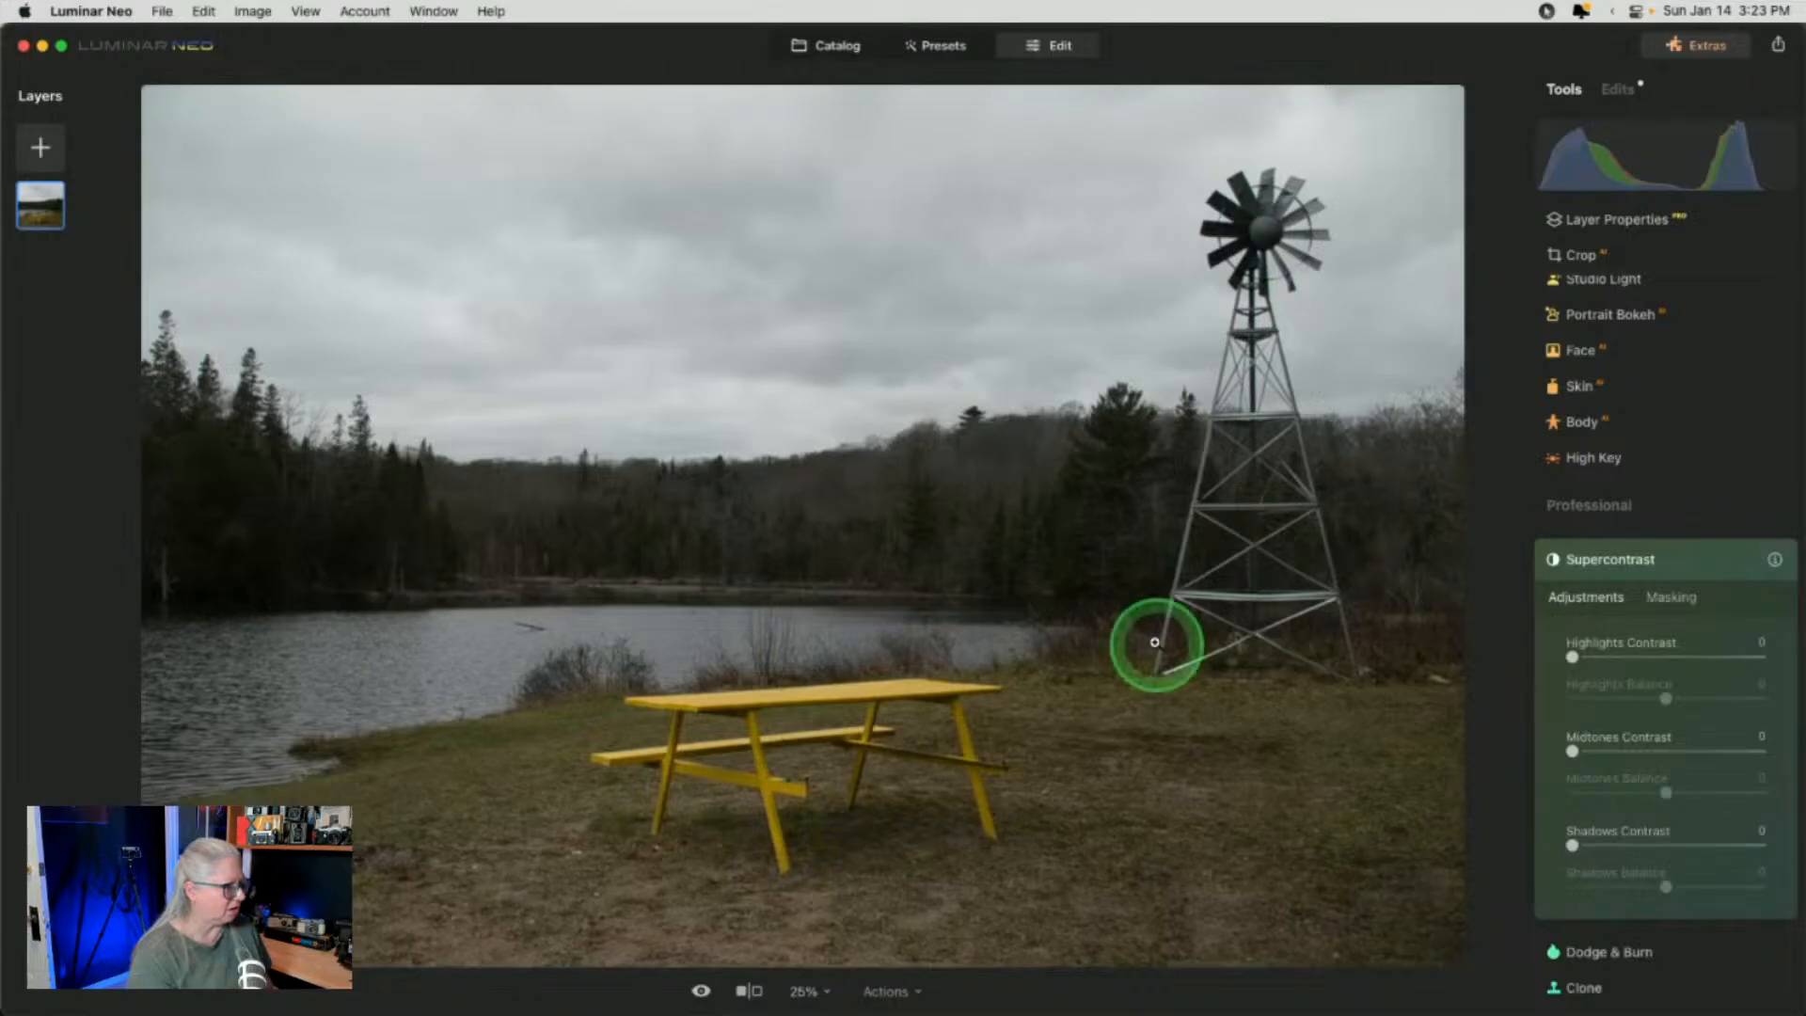
{"action": "key", "text": "g"}
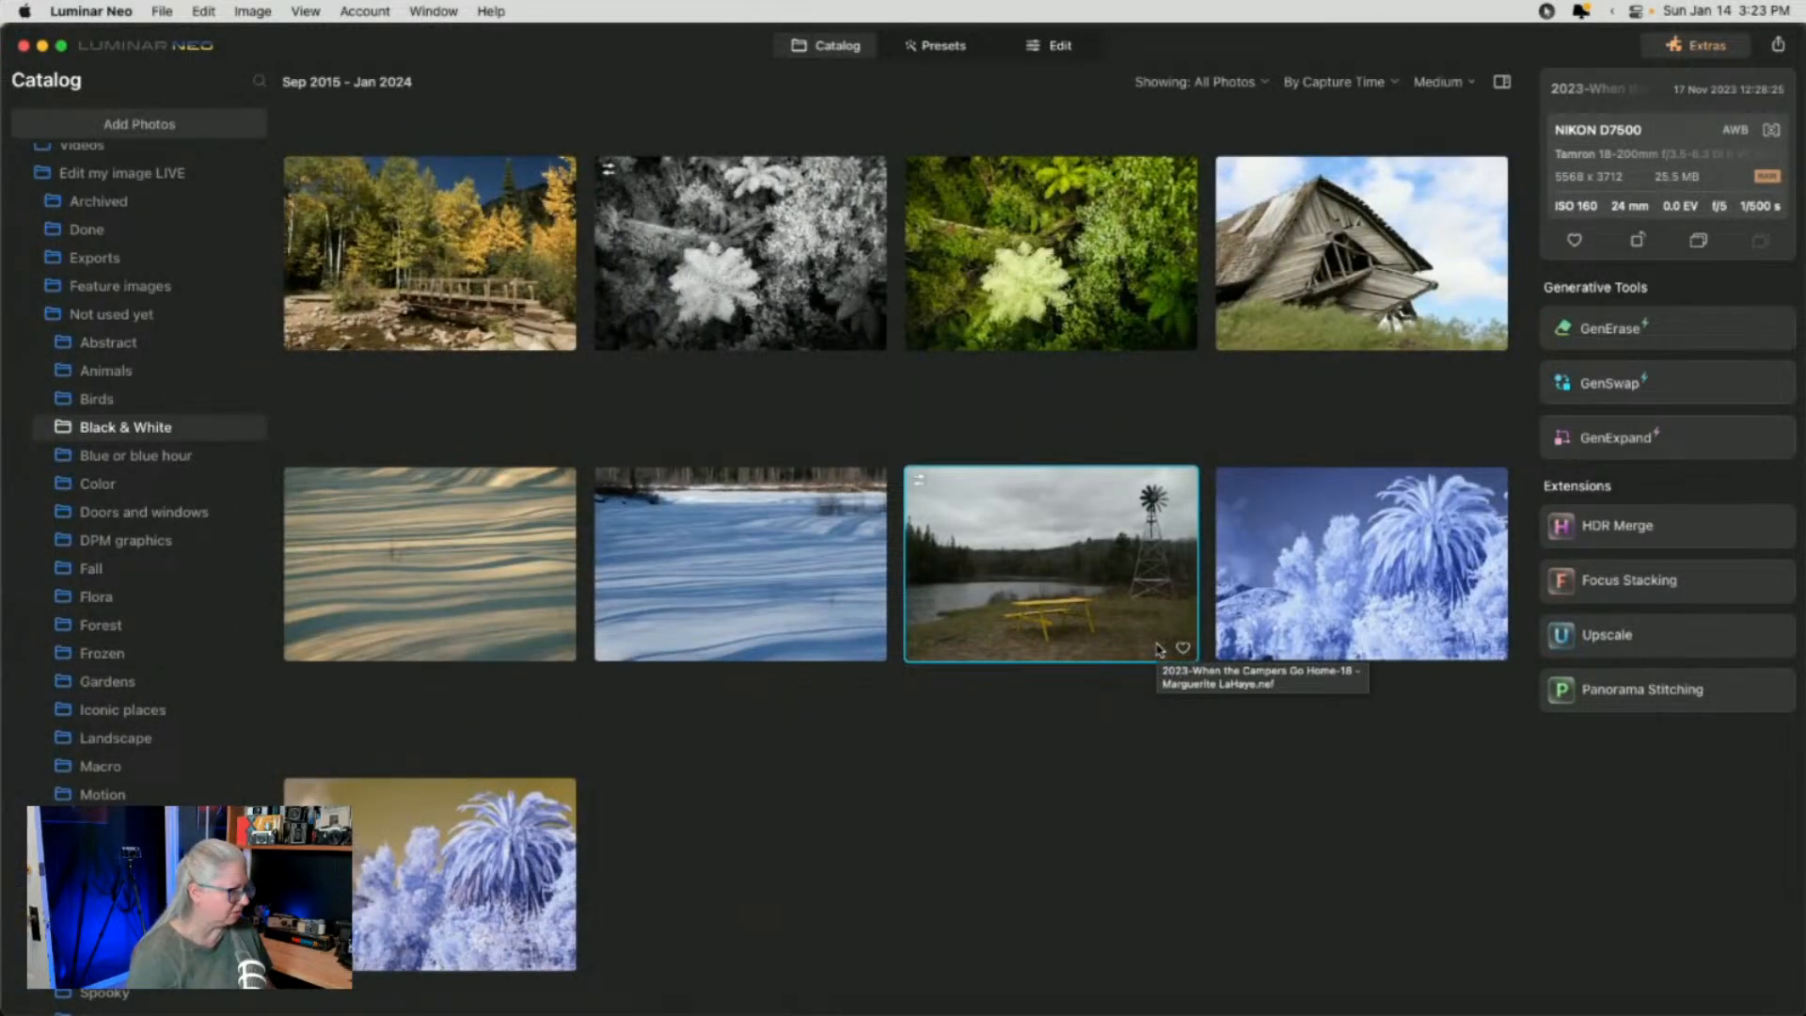
{"action": "scroll", "coordinate": [1159, 650], "scroll_direction": "down", "scroll_amount": 1}
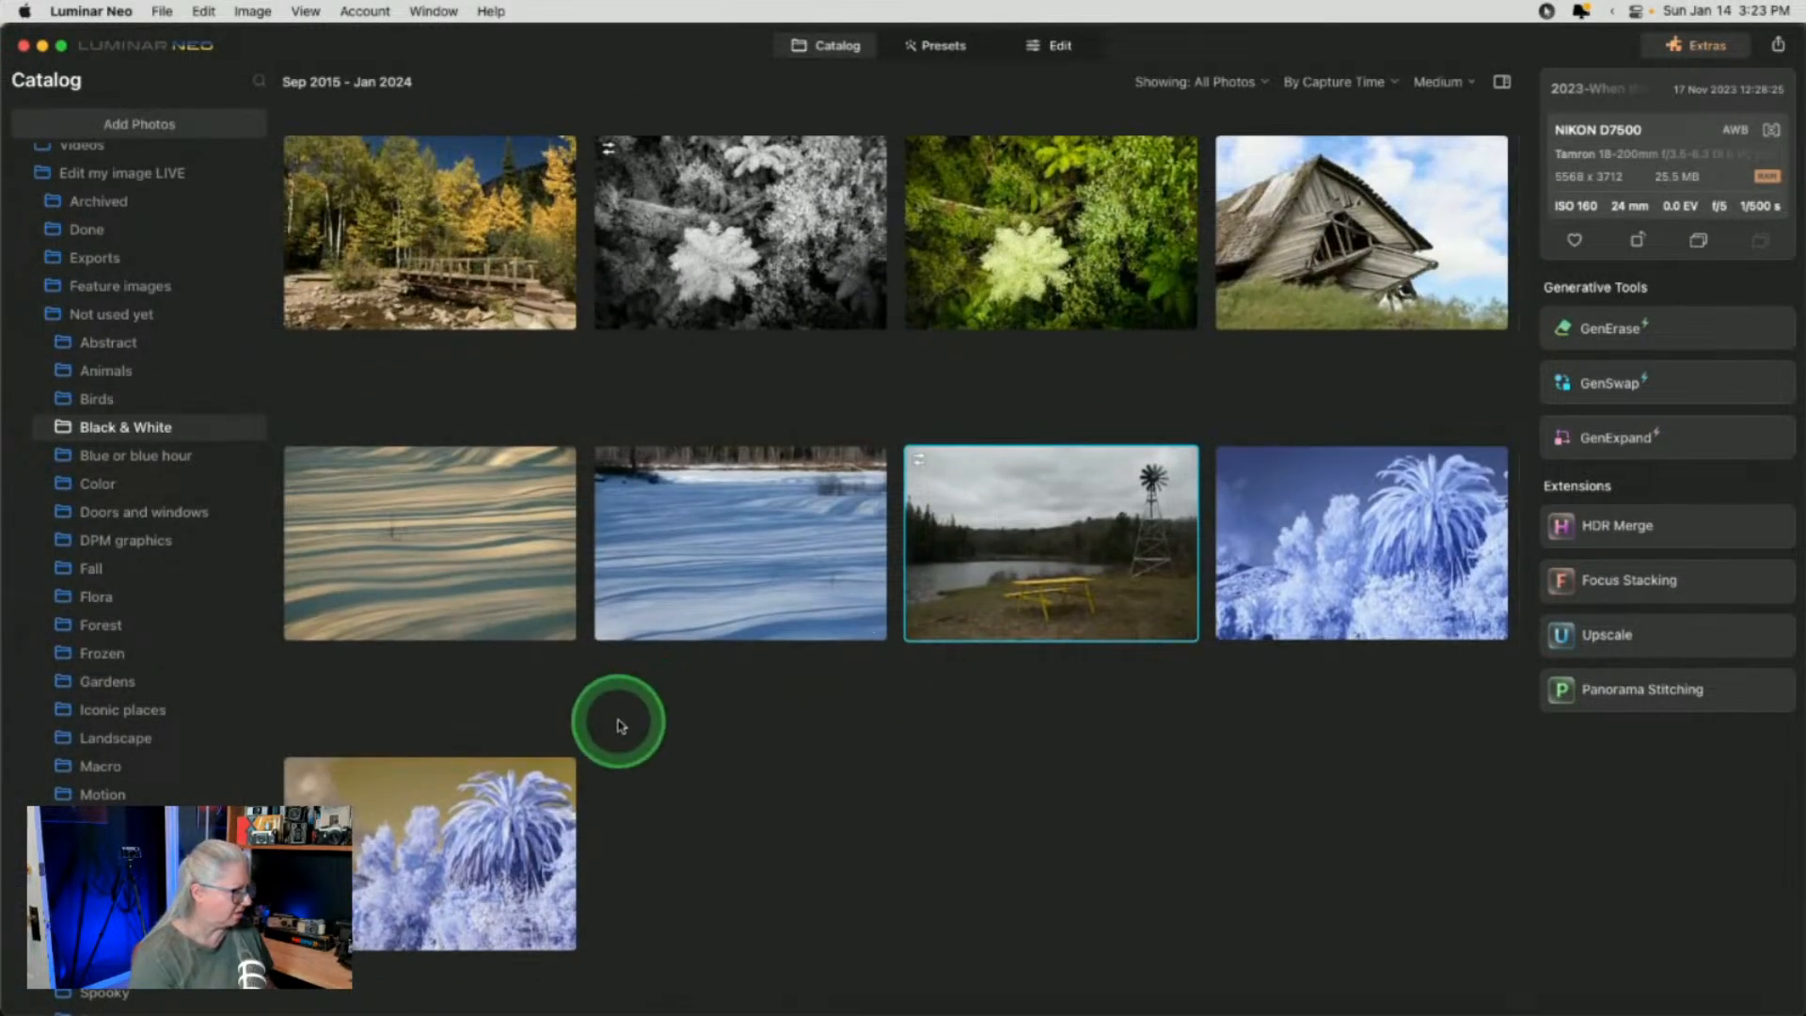
{"action": "left_click", "coordinate": [446, 827]}
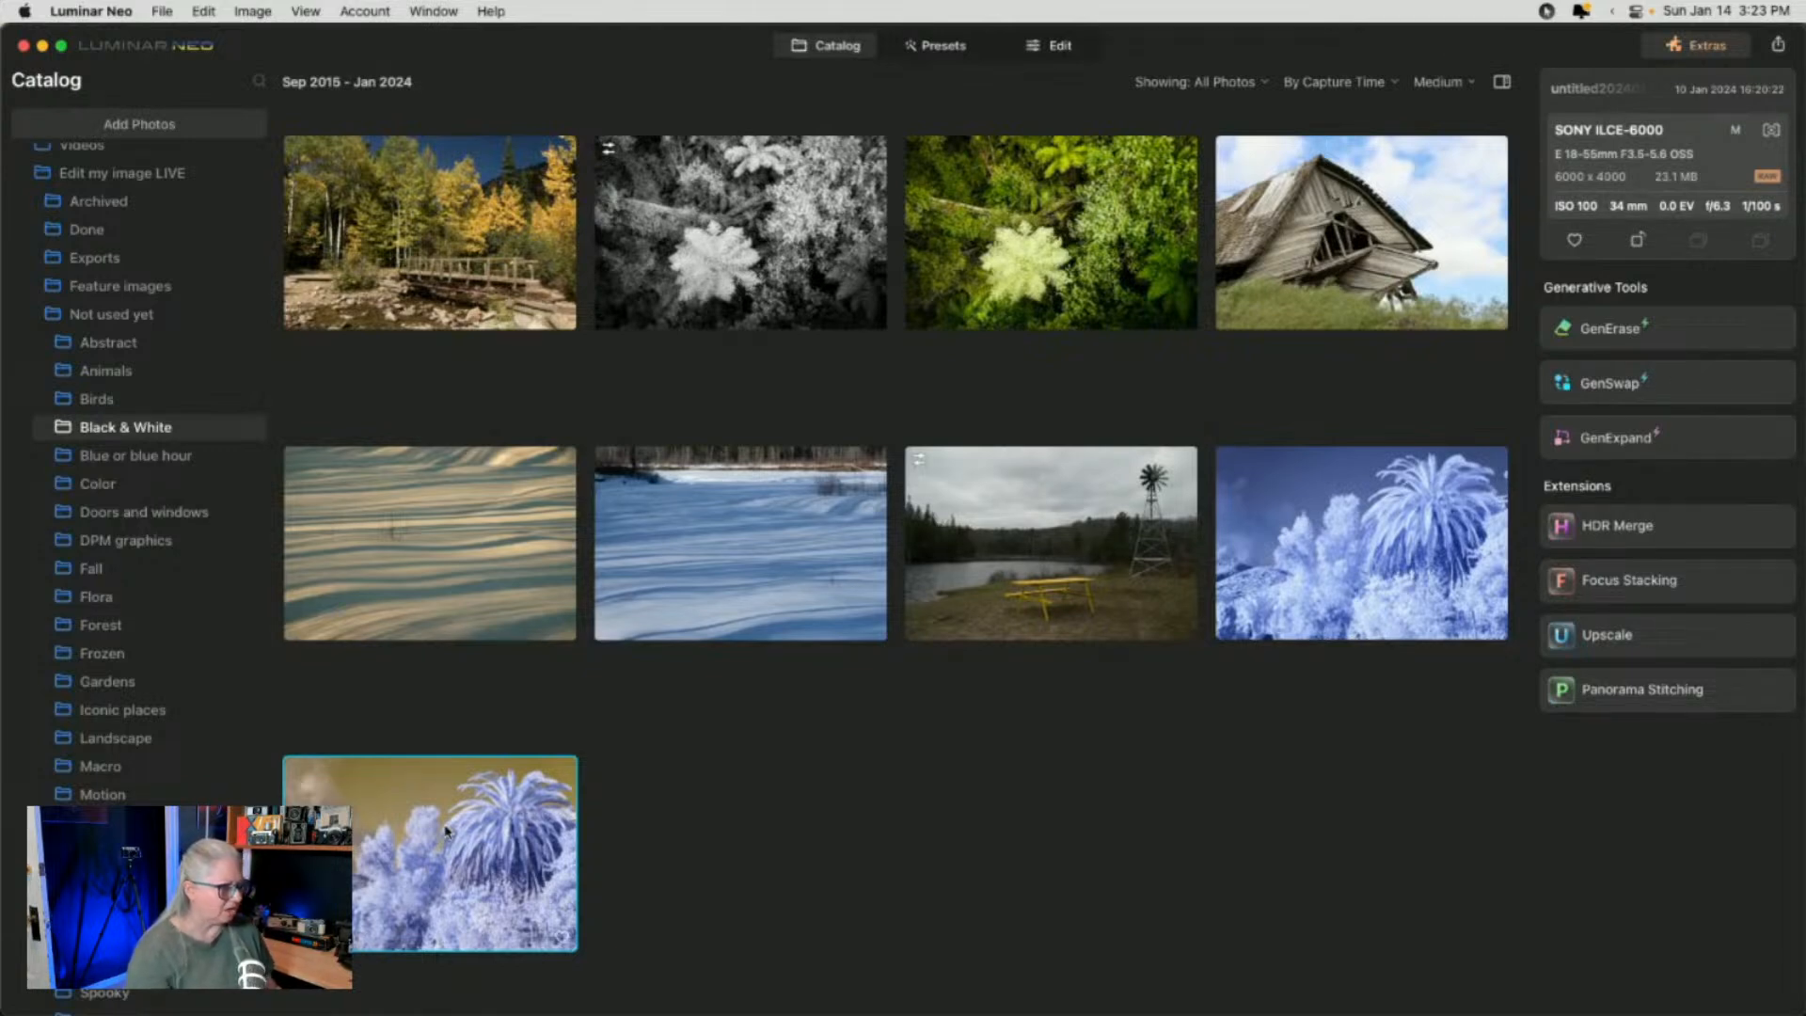
{"action": "left_click", "coordinate": [402, 210]}
{"action": "scroll", "coordinate": [584, 377], "scroll_direction": "up", "scroll_amount": 1}
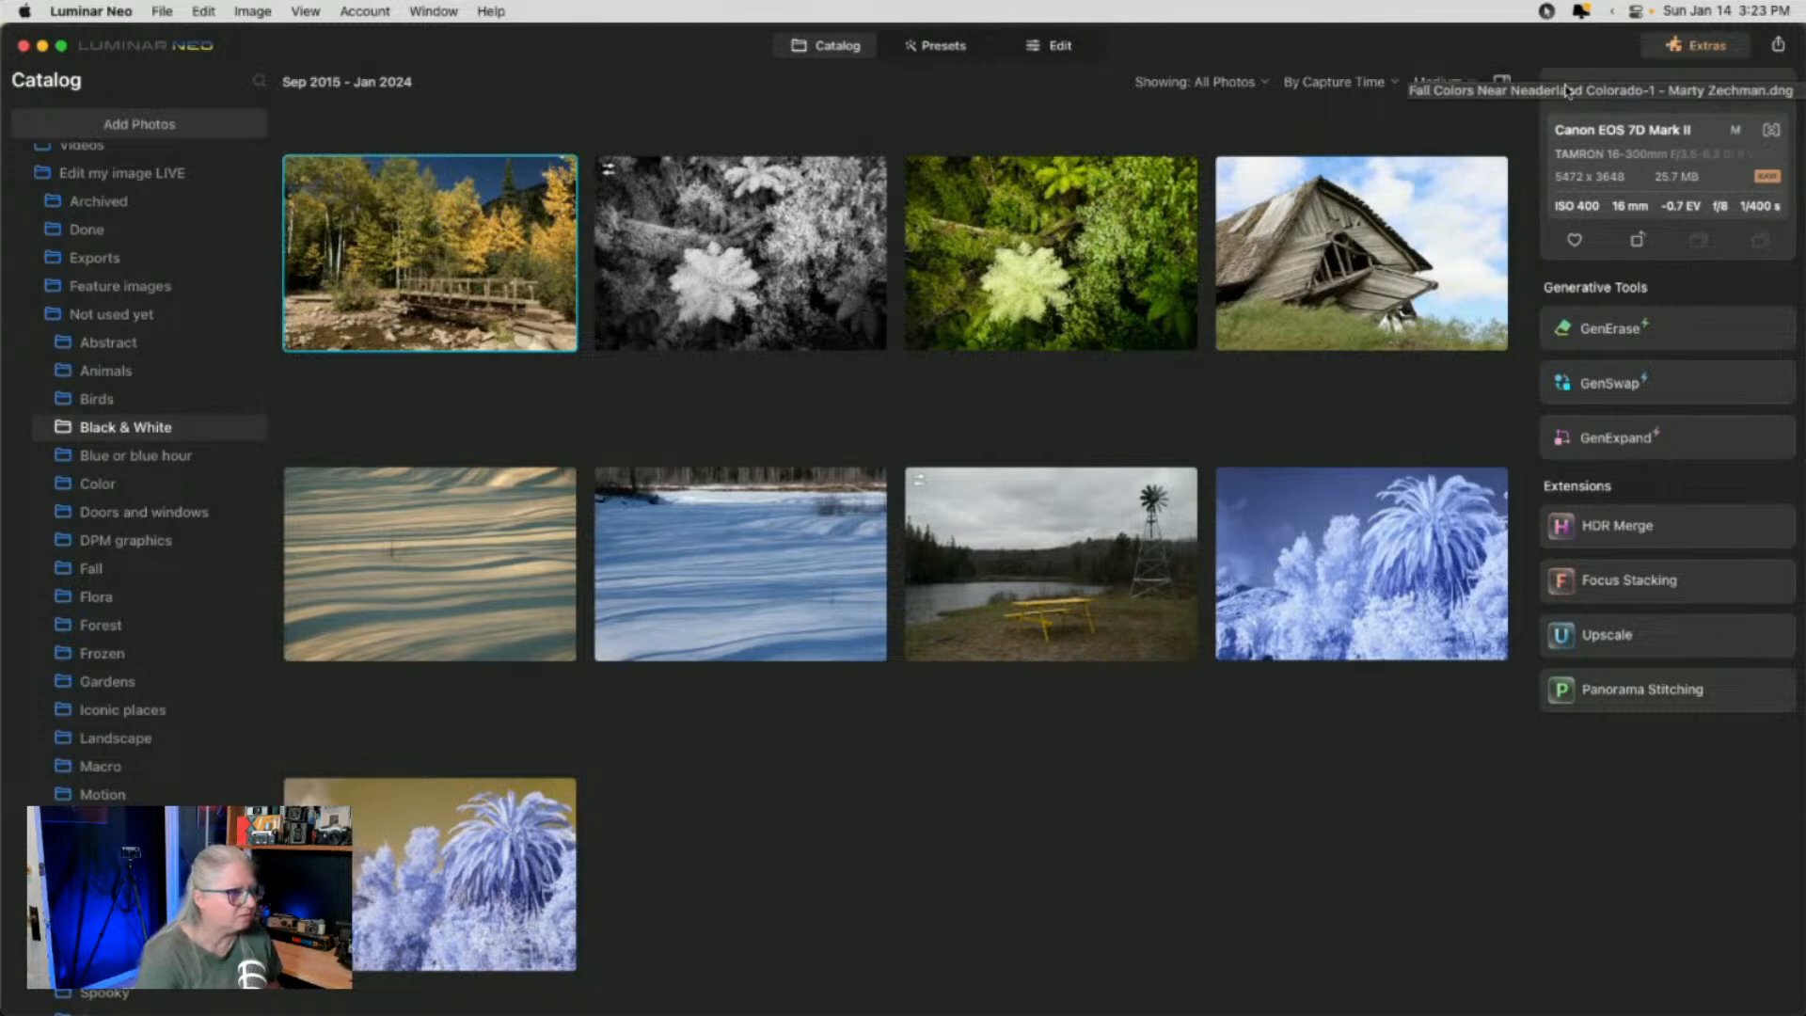
{"action": "left_click", "coordinate": [1057, 47]}
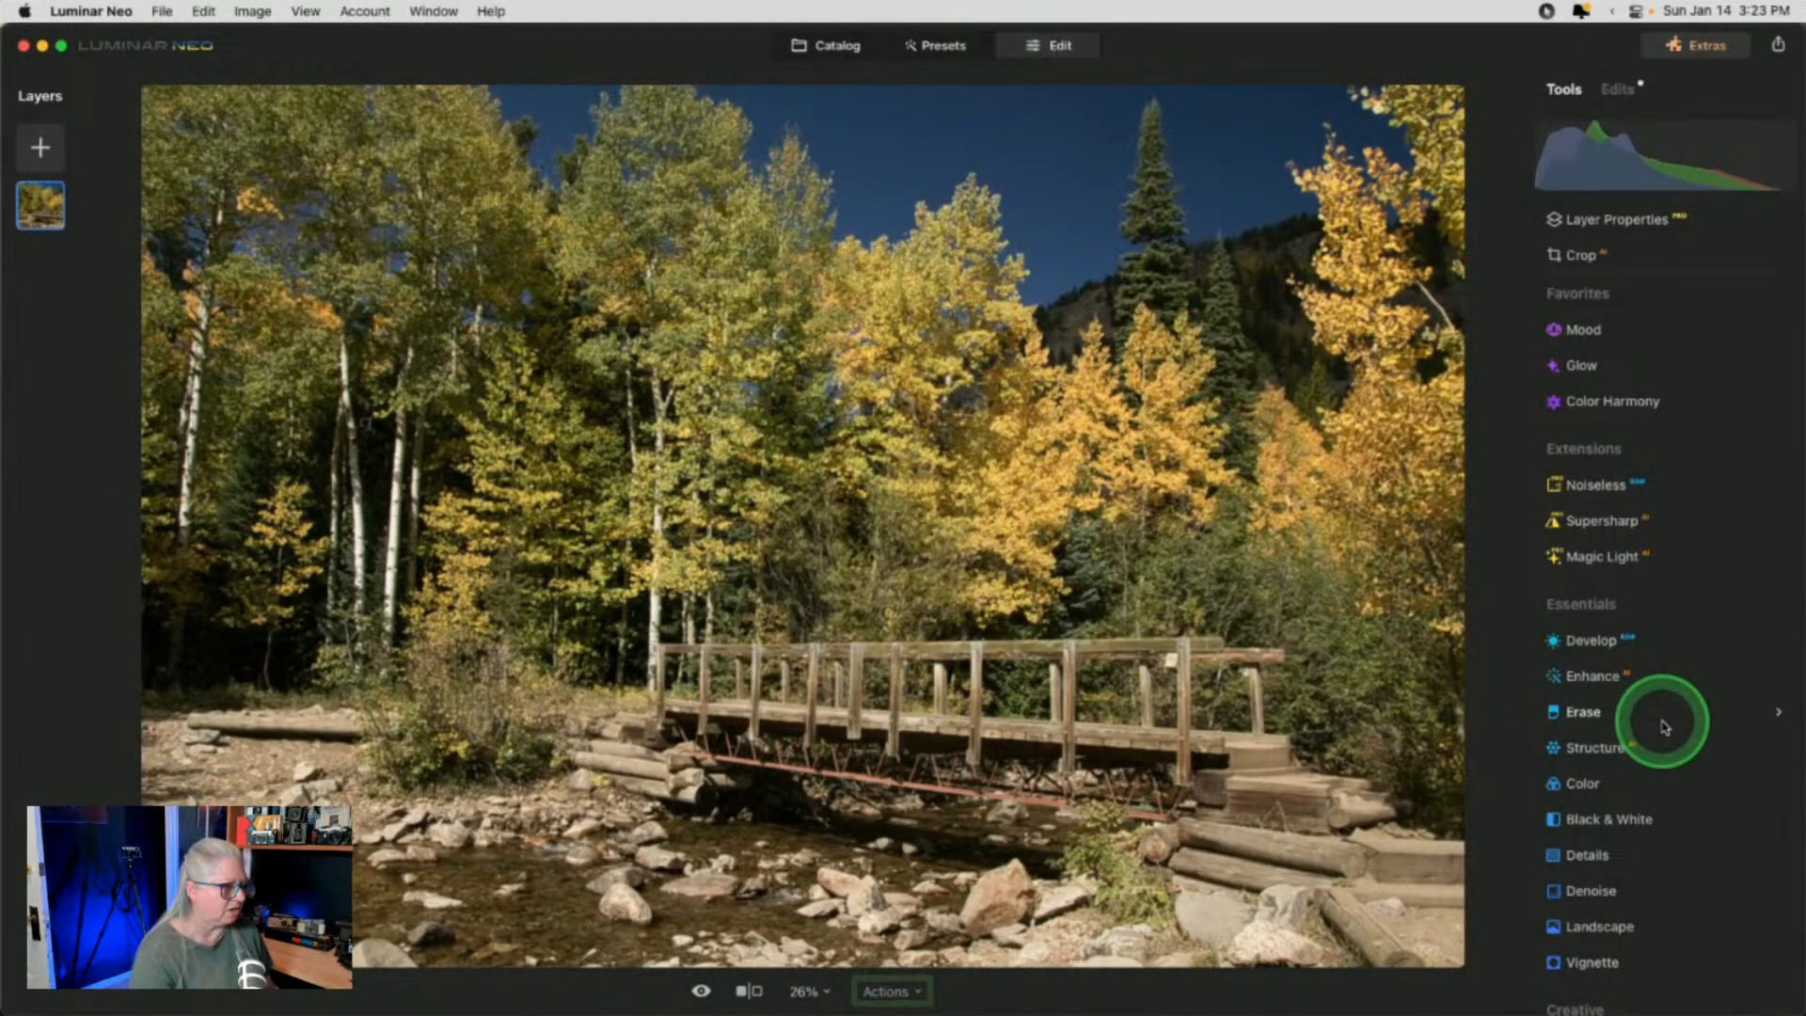
In the Color tool's HSL Luminance adjustments, set Yellow to 28 and Green to -43
{"action": "left_click", "coordinate": [1590, 783]}
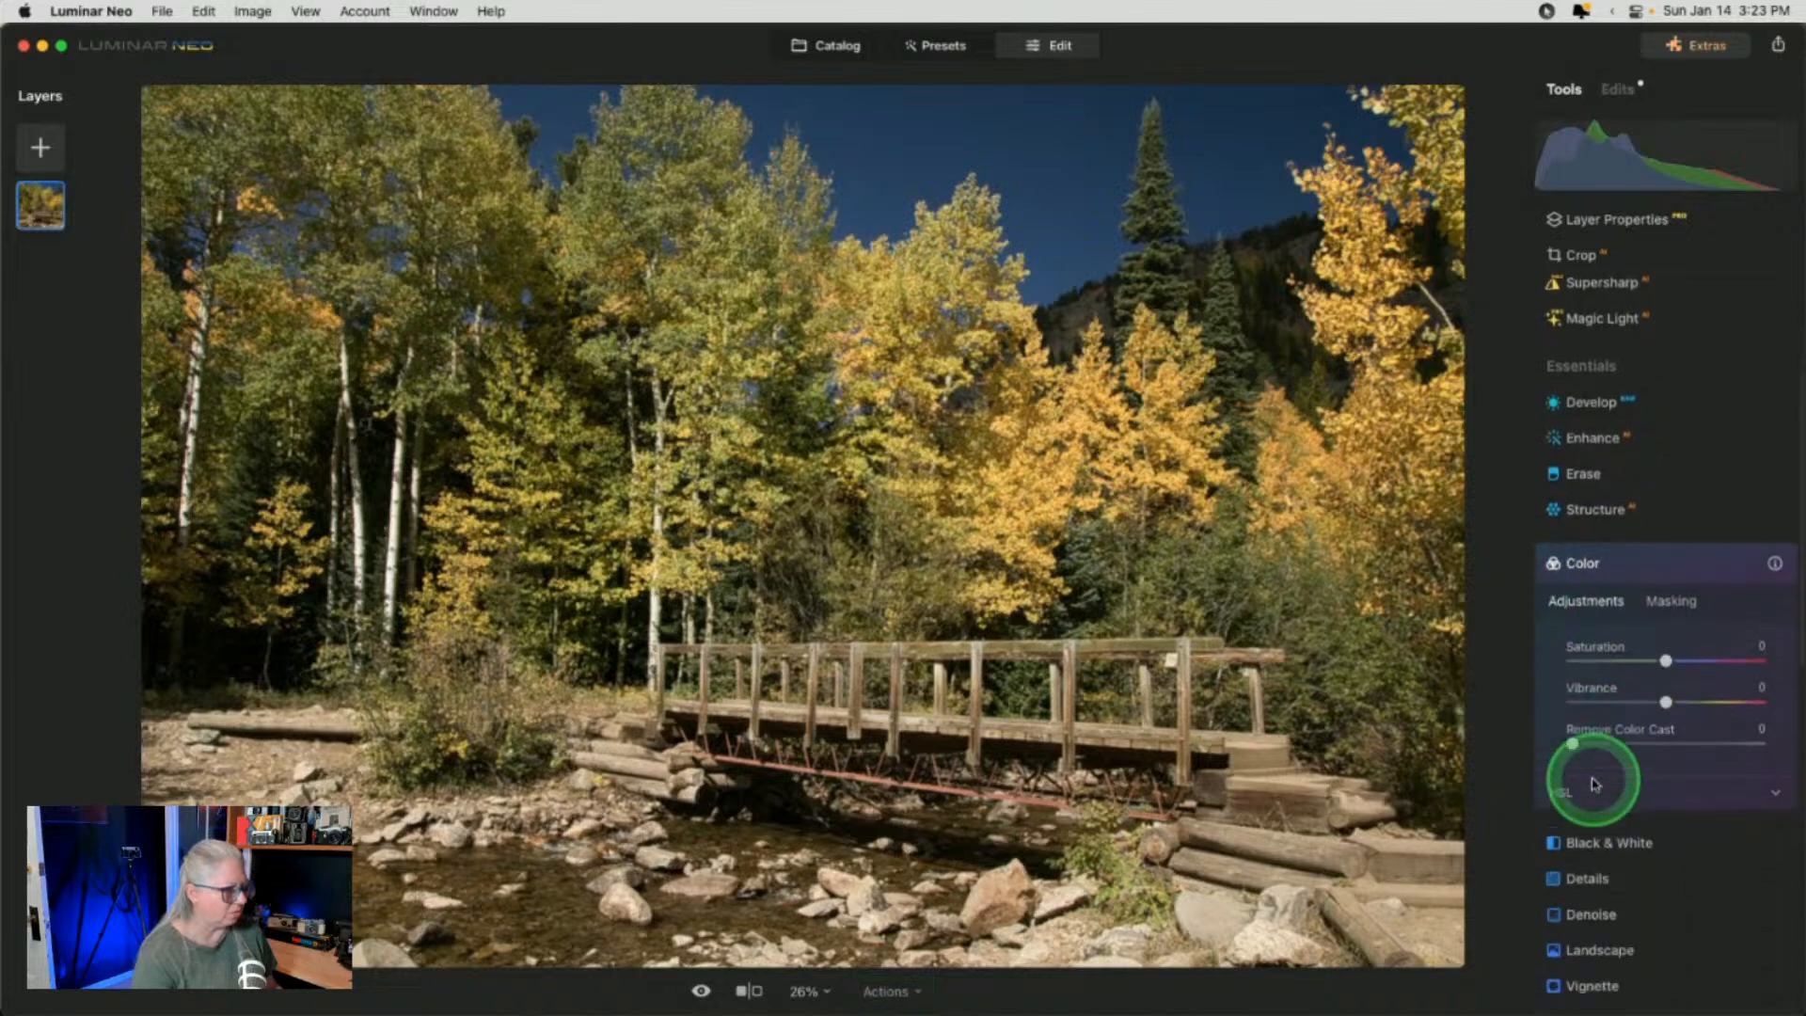
{"action": "left_click", "coordinate": [1581, 790]}
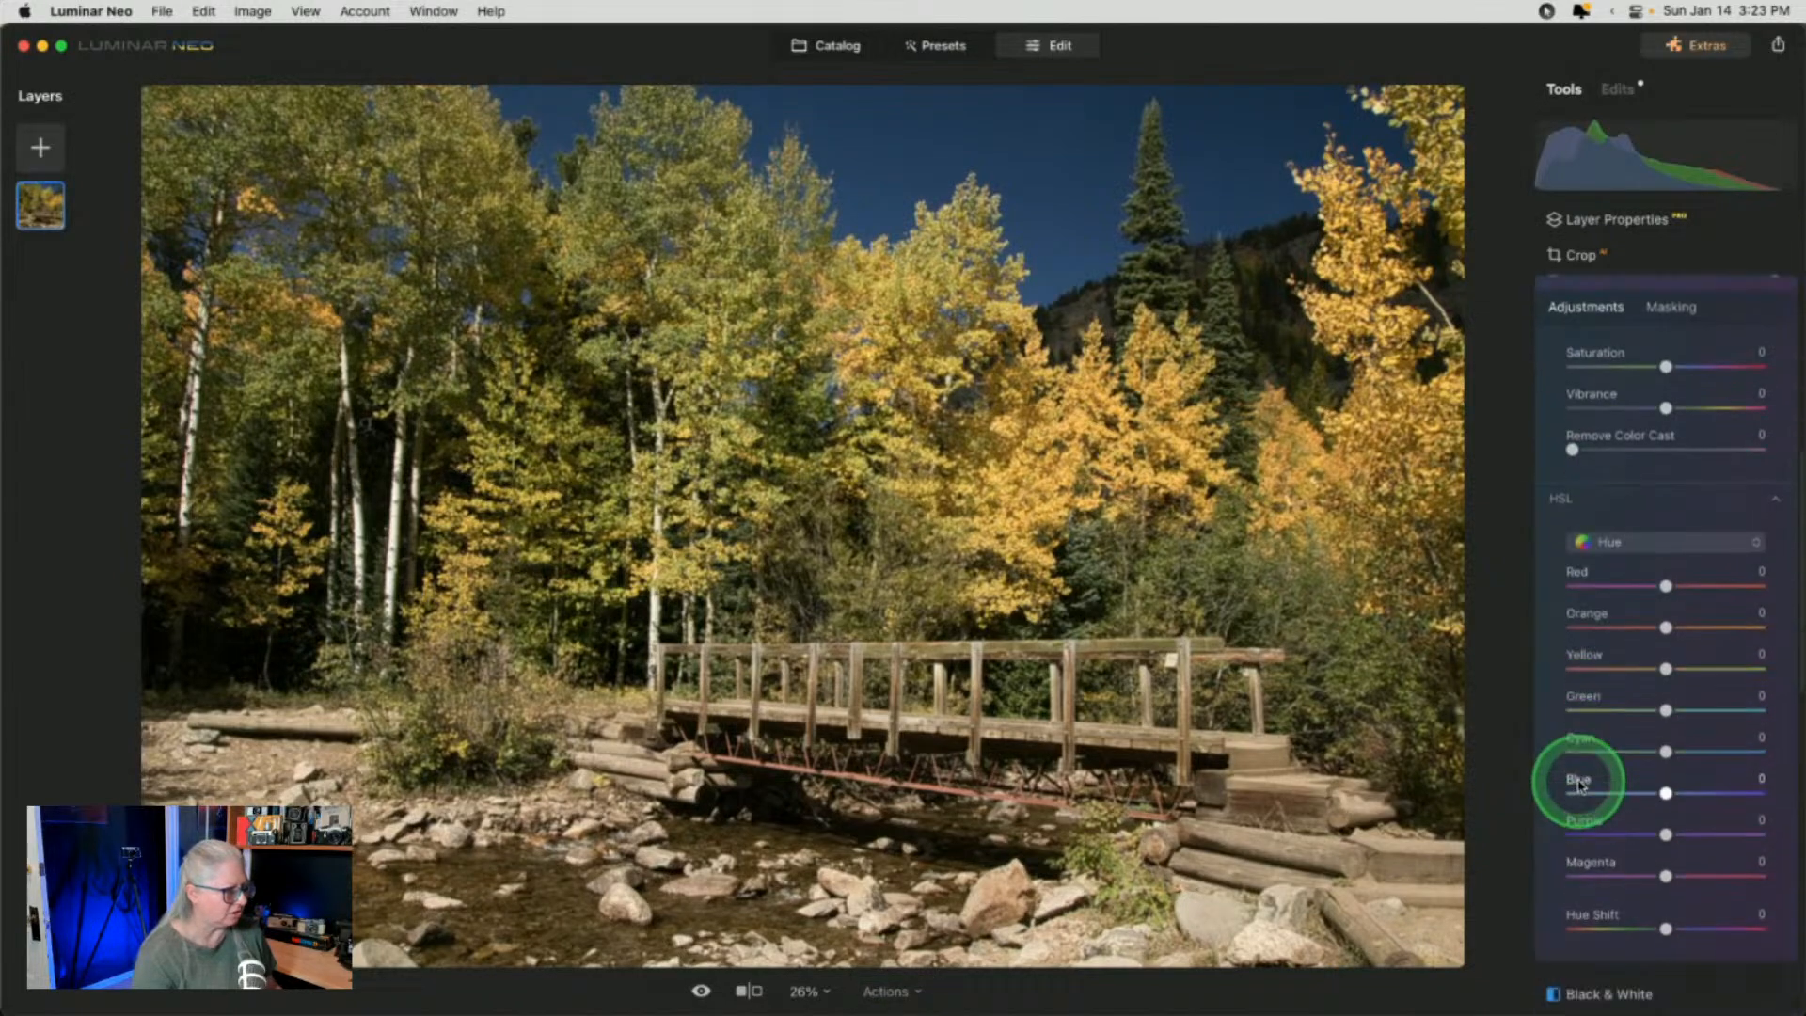
{"action": "left_click", "coordinate": [1668, 480]}
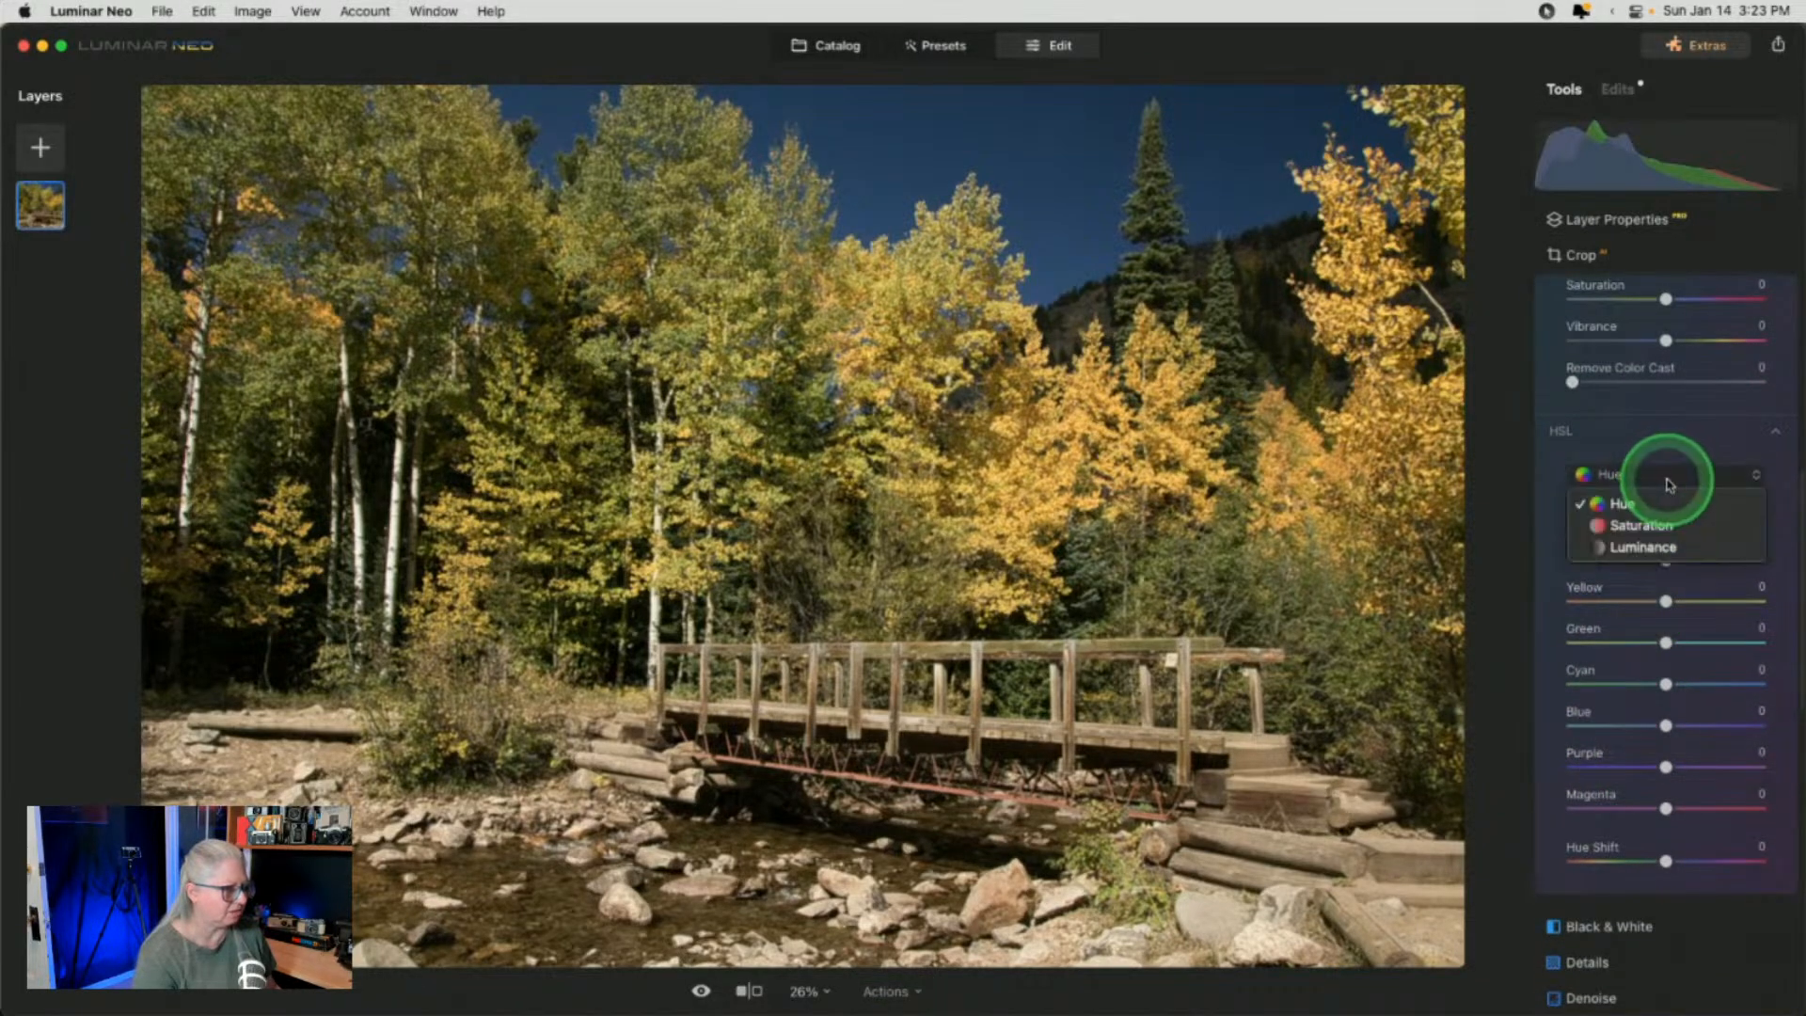
{"action": "left_click", "coordinate": [1661, 546]}
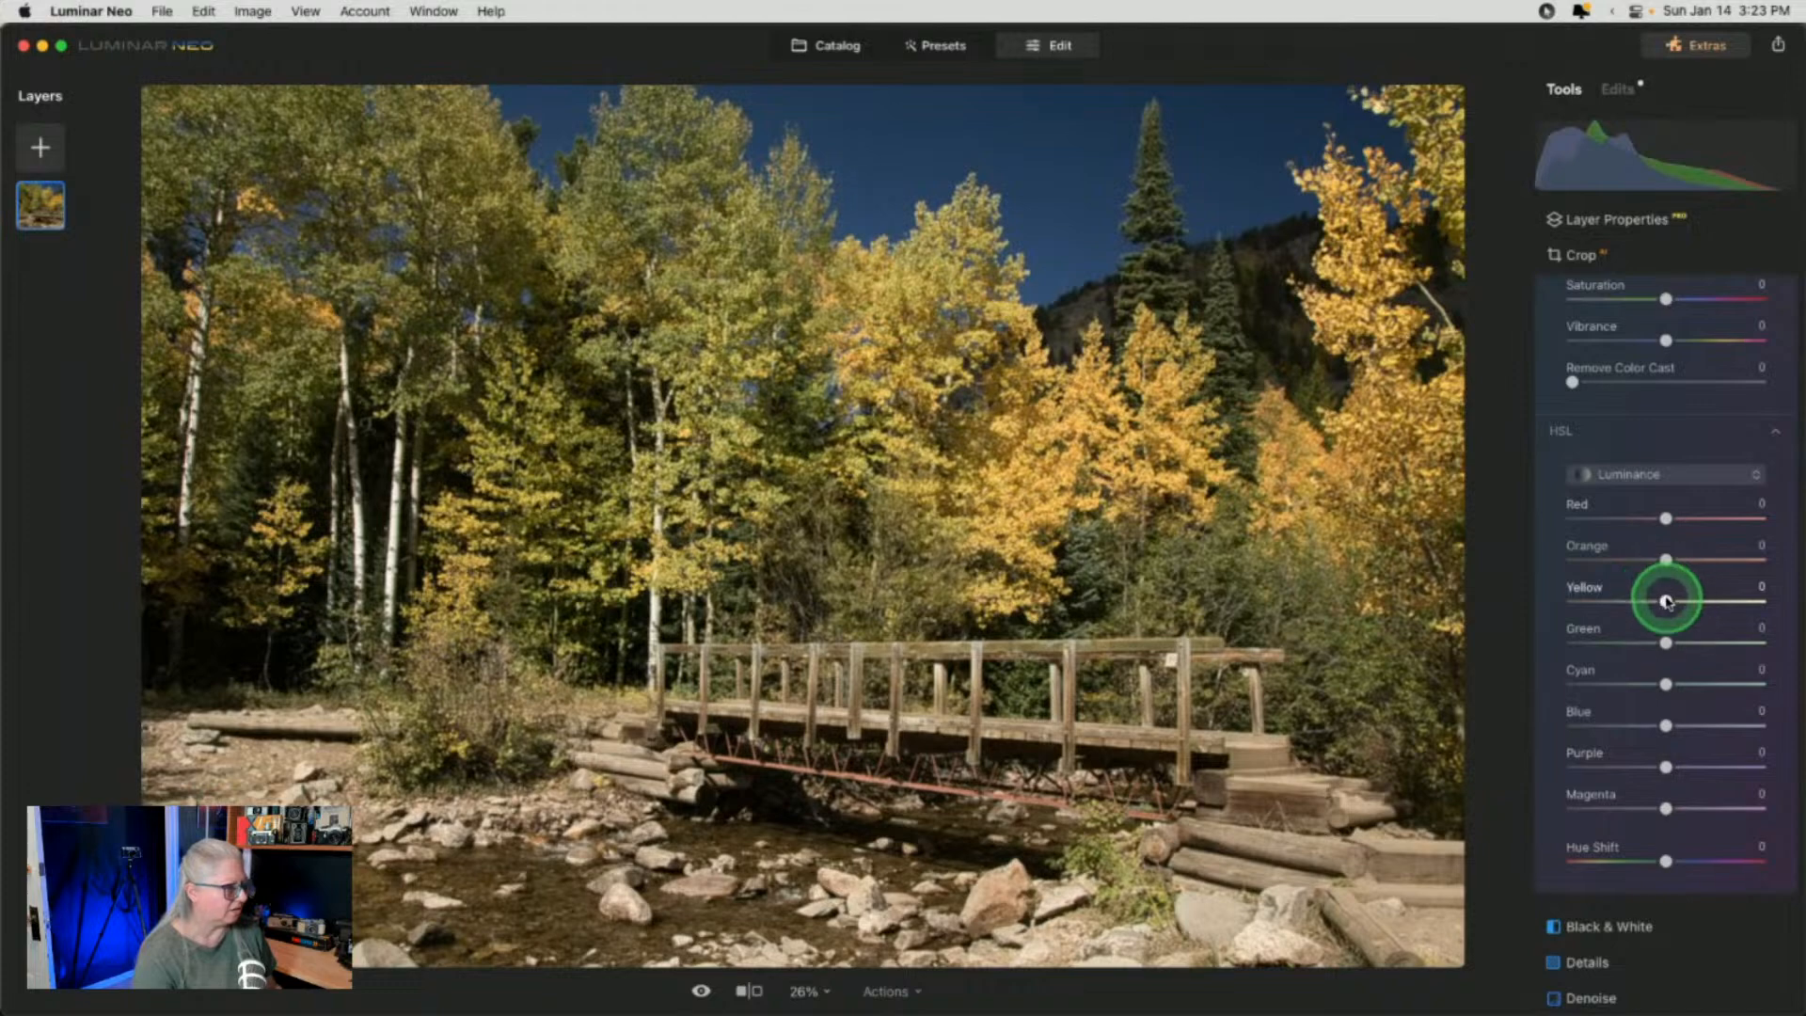
{"action": "left_click_drag", "start_coordinate": [1667, 603], "coordinate": [1693, 602]}
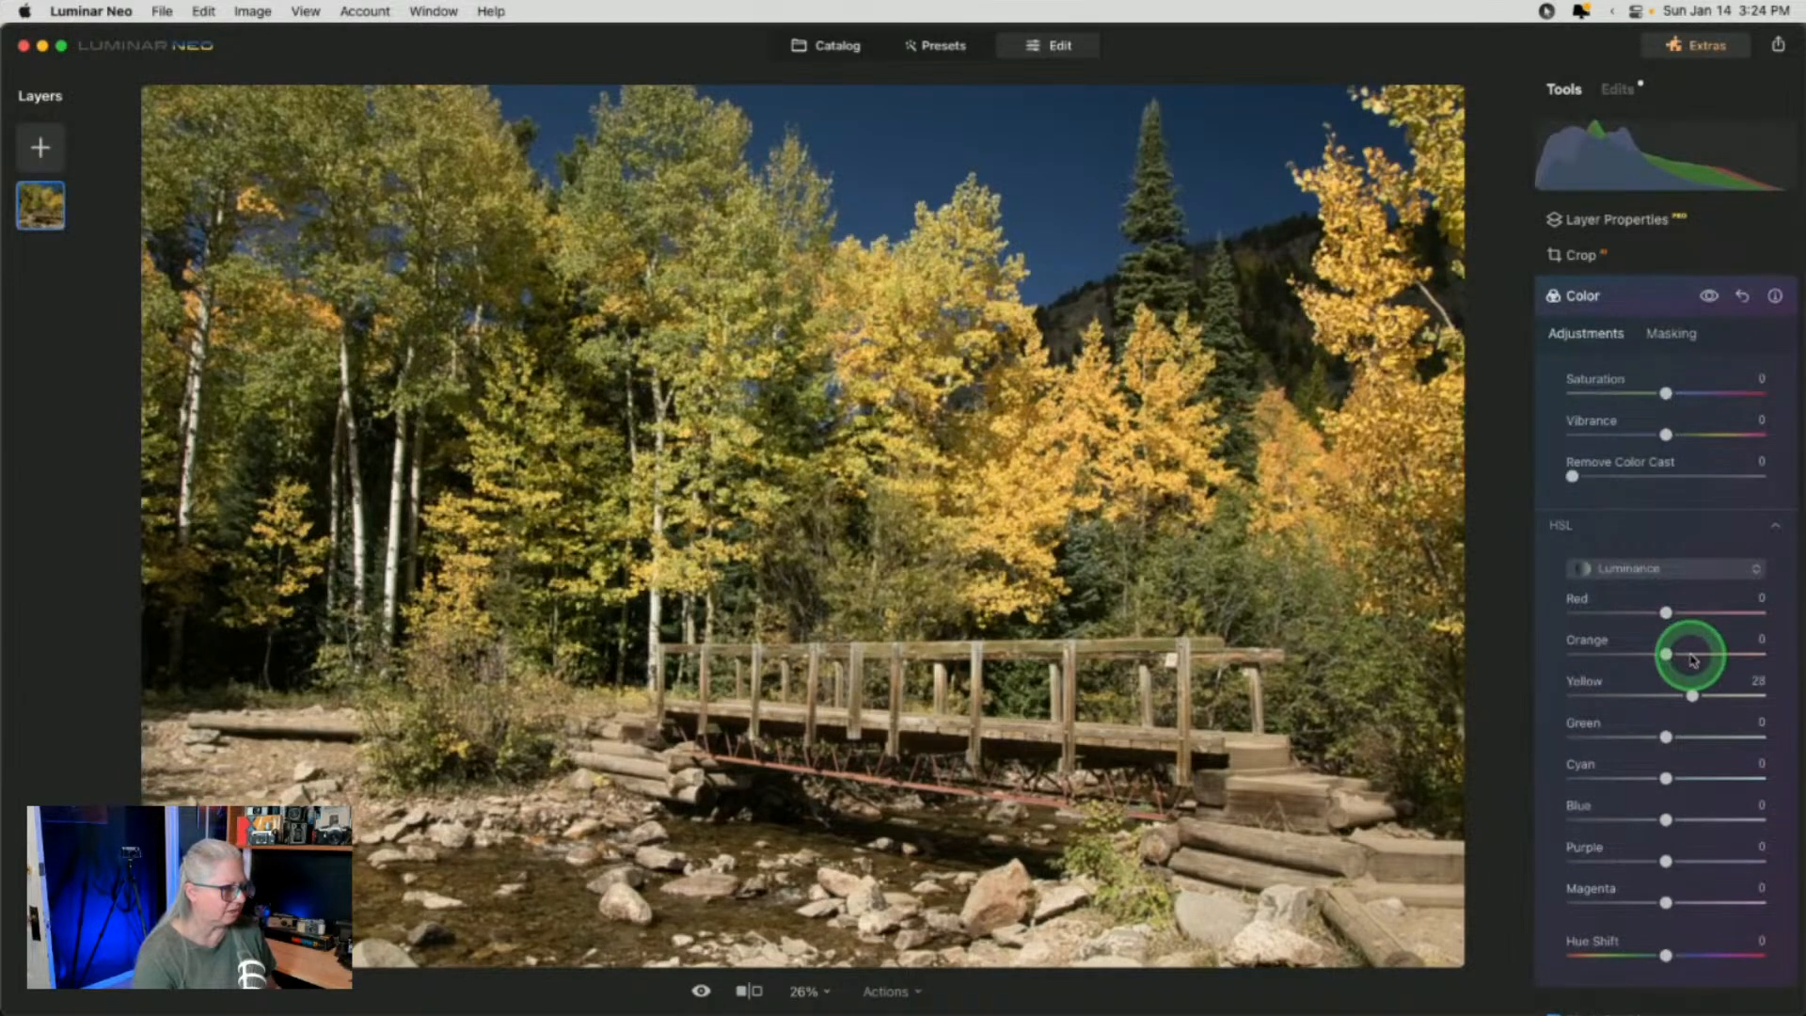
{"action": "left_click_drag", "start_coordinate": [1666, 737], "coordinate": [1624, 738]}
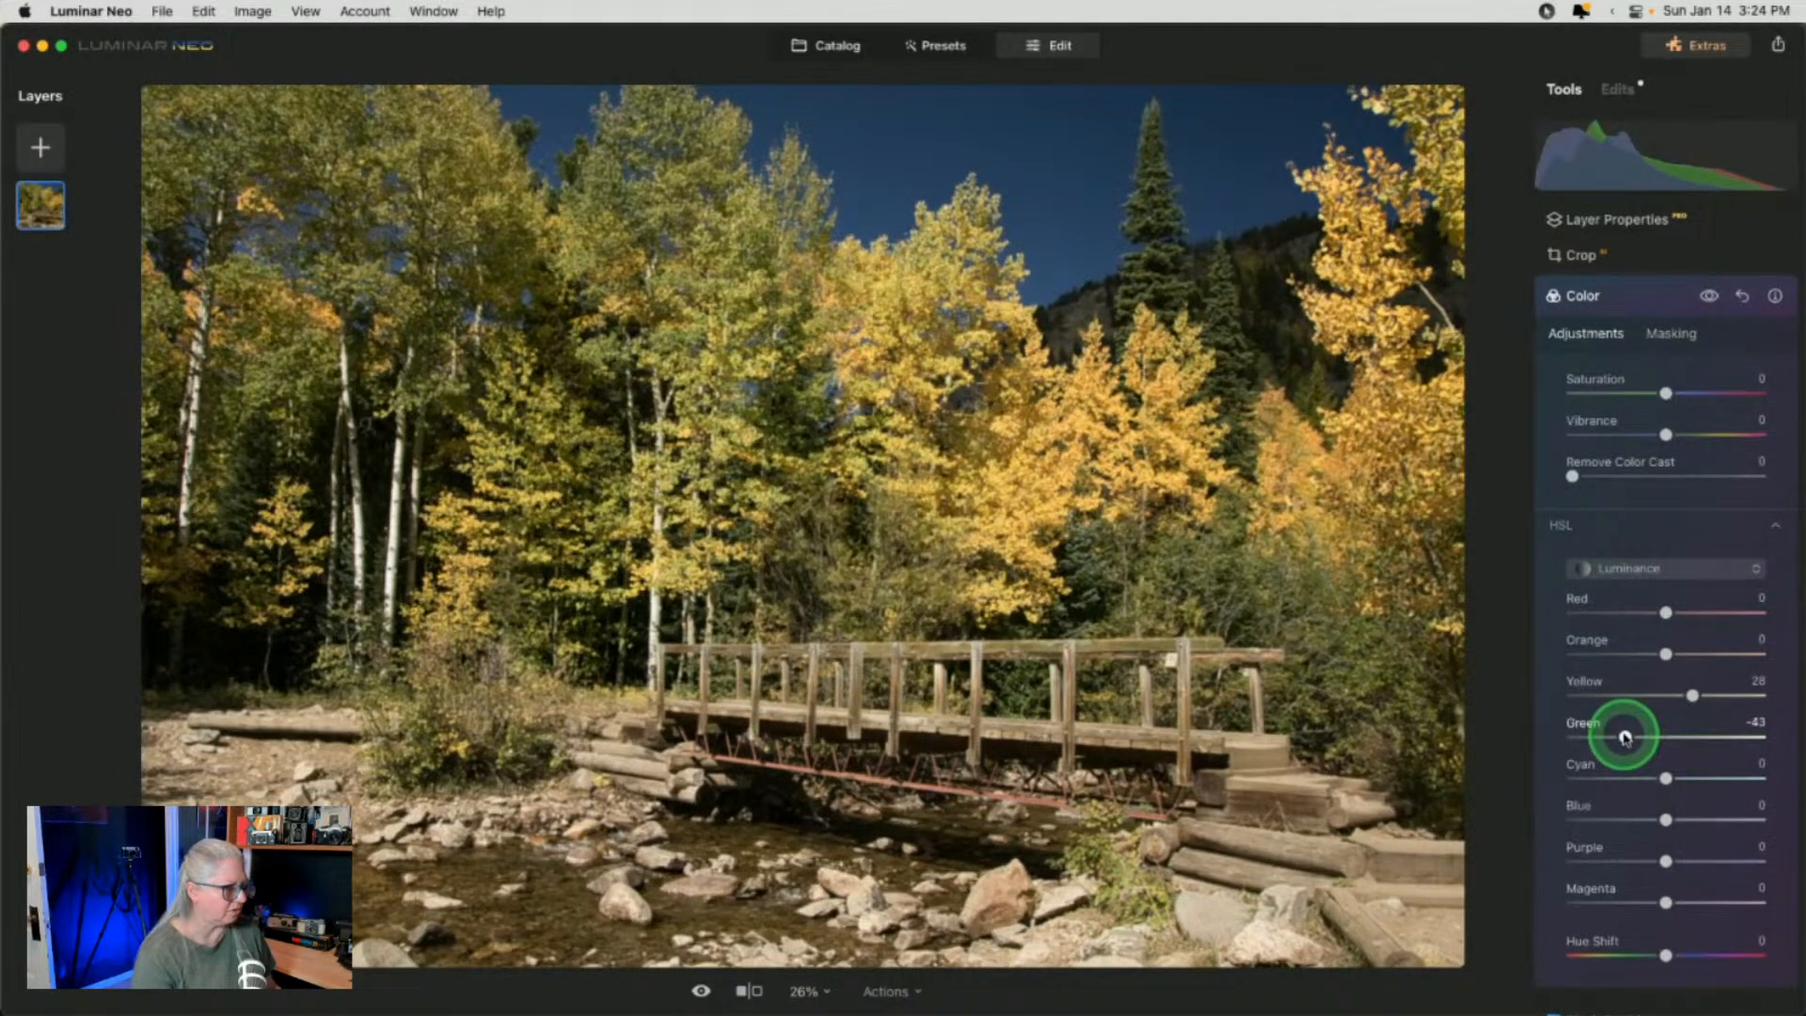
Set the HSL Luminance of Blue to 84, Orange to -20 and Red to -60, and close the Color tool
{"action": "left_click_drag", "start_coordinate": [1665, 819], "coordinate": [1742, 826]}
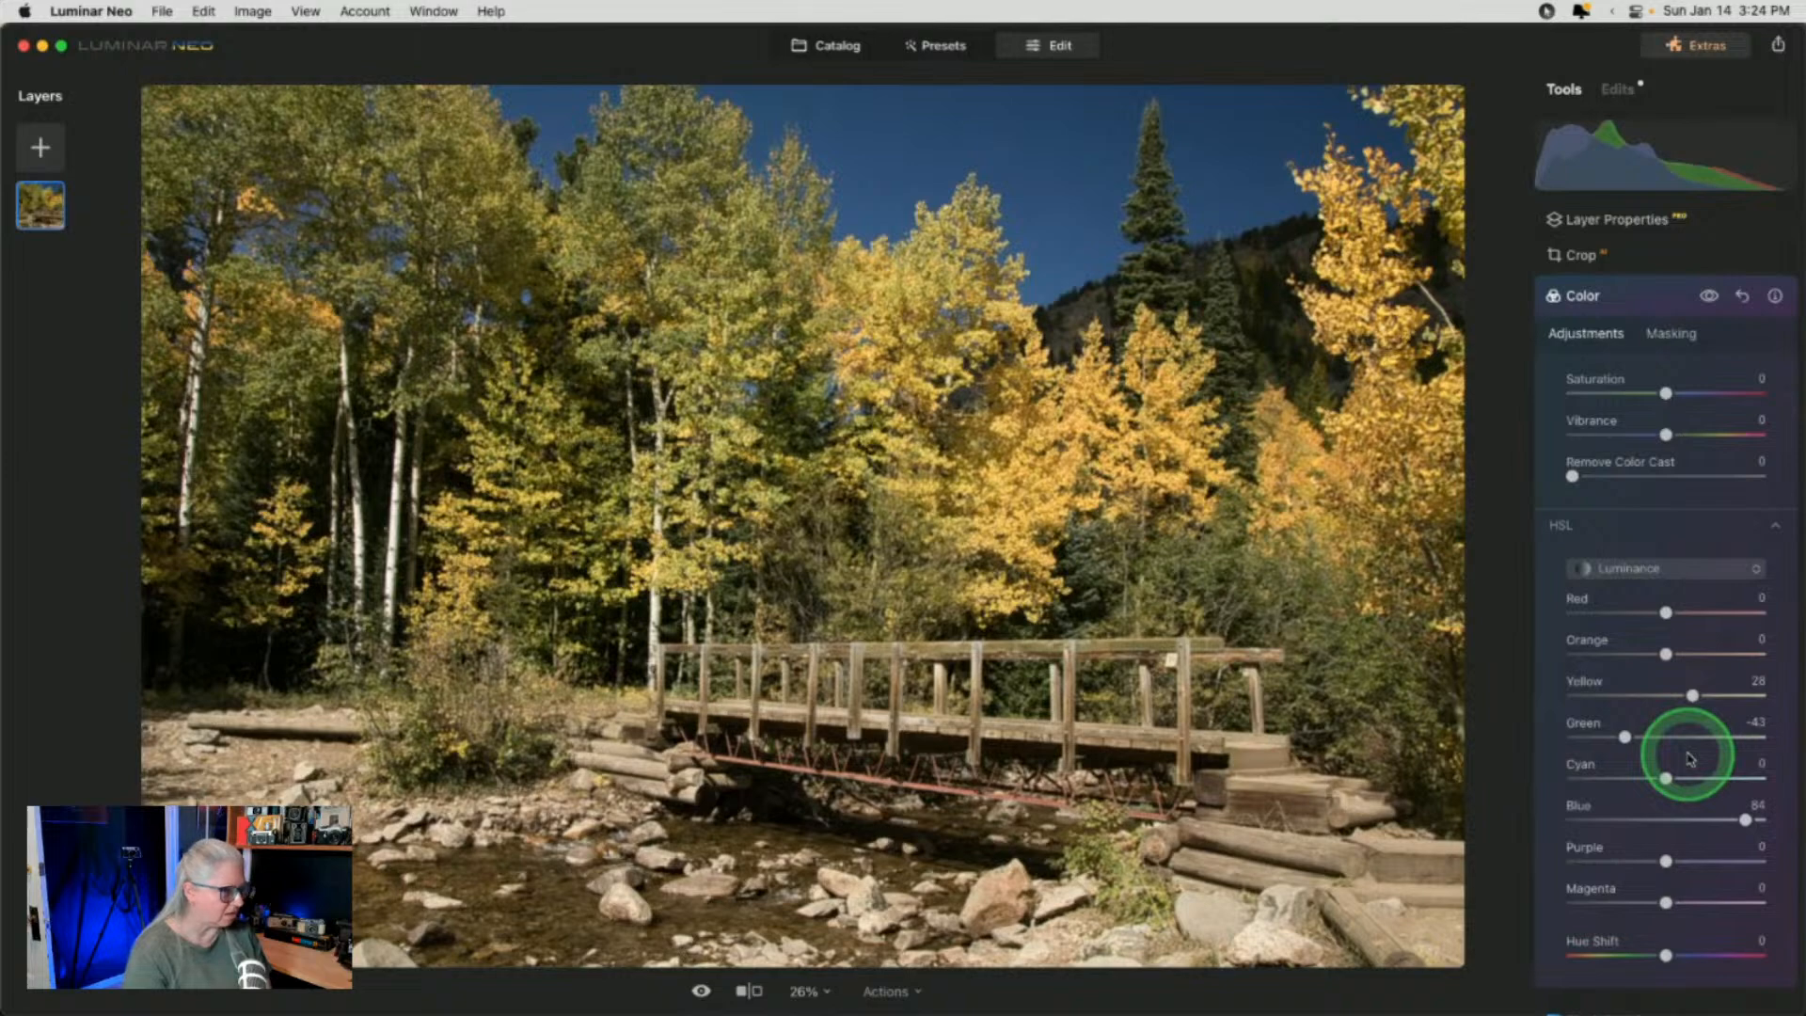
{"action": "left_click_drag", "start_coordinate": [1666, 655], "coordinate": [1788, 602]}
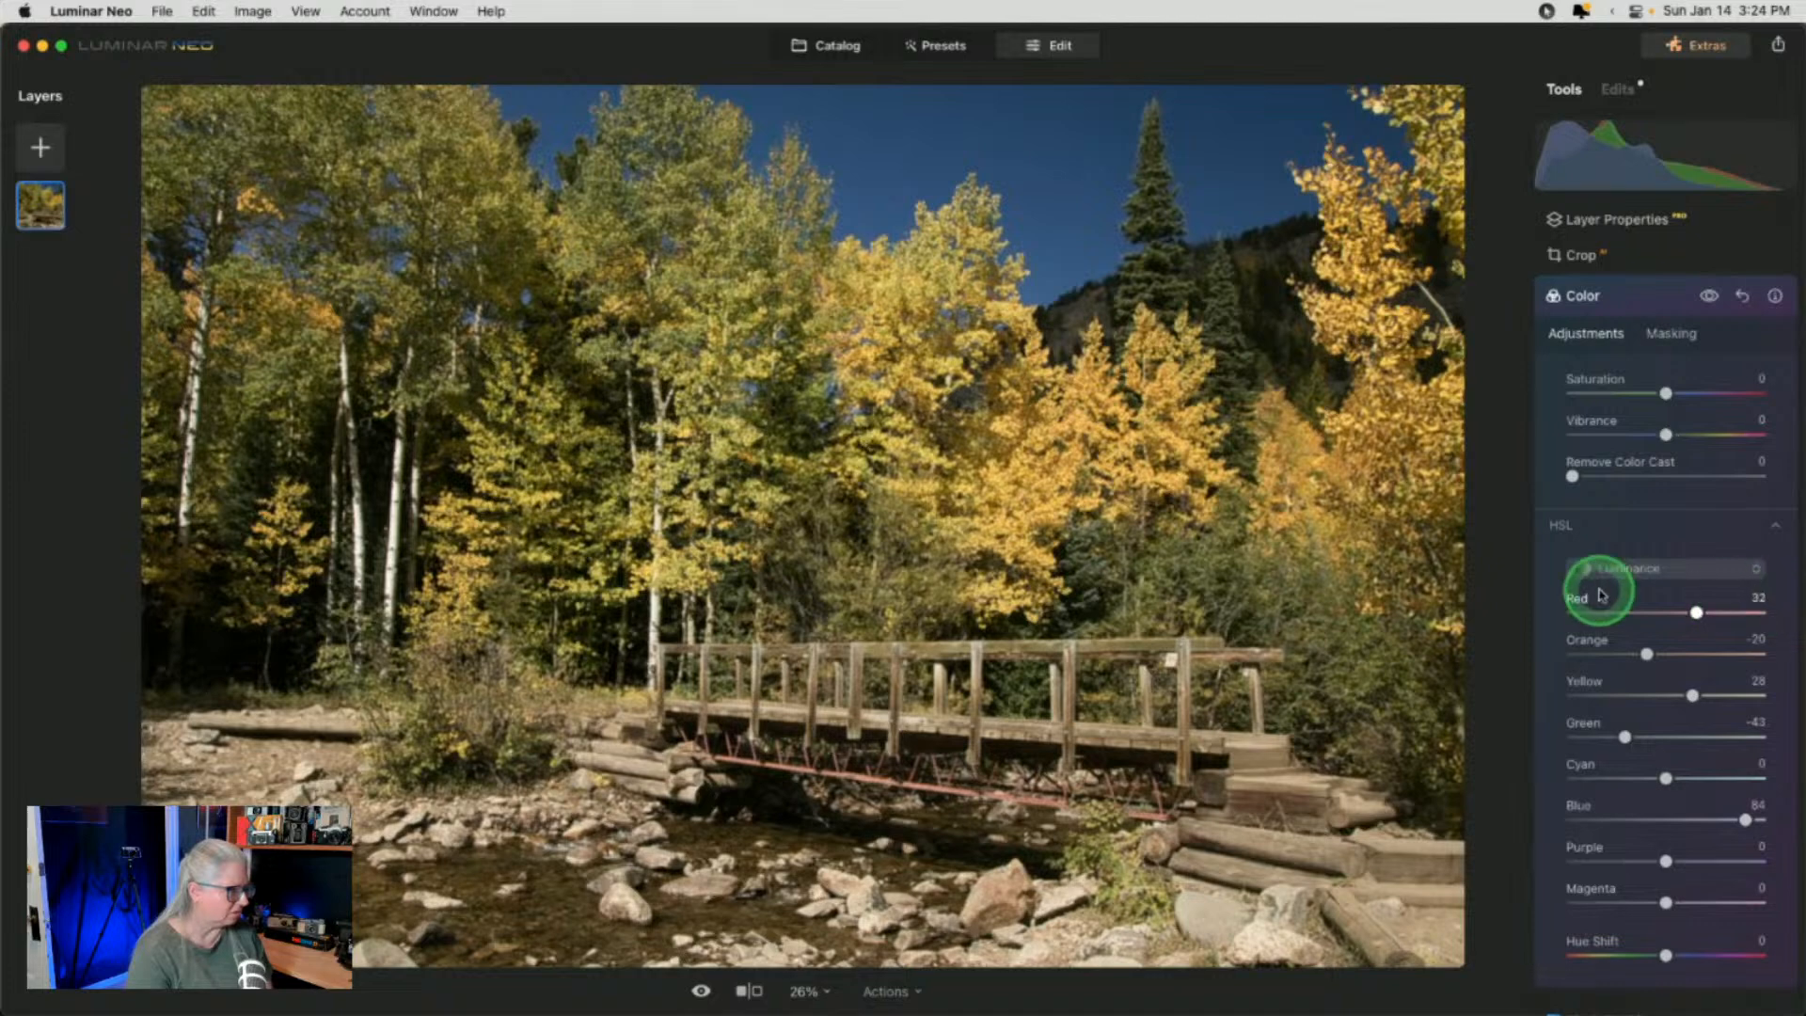
{"action": "left_click_drag", "start_coordinate": [1602, 594], "coordinate": [1586, 595]}
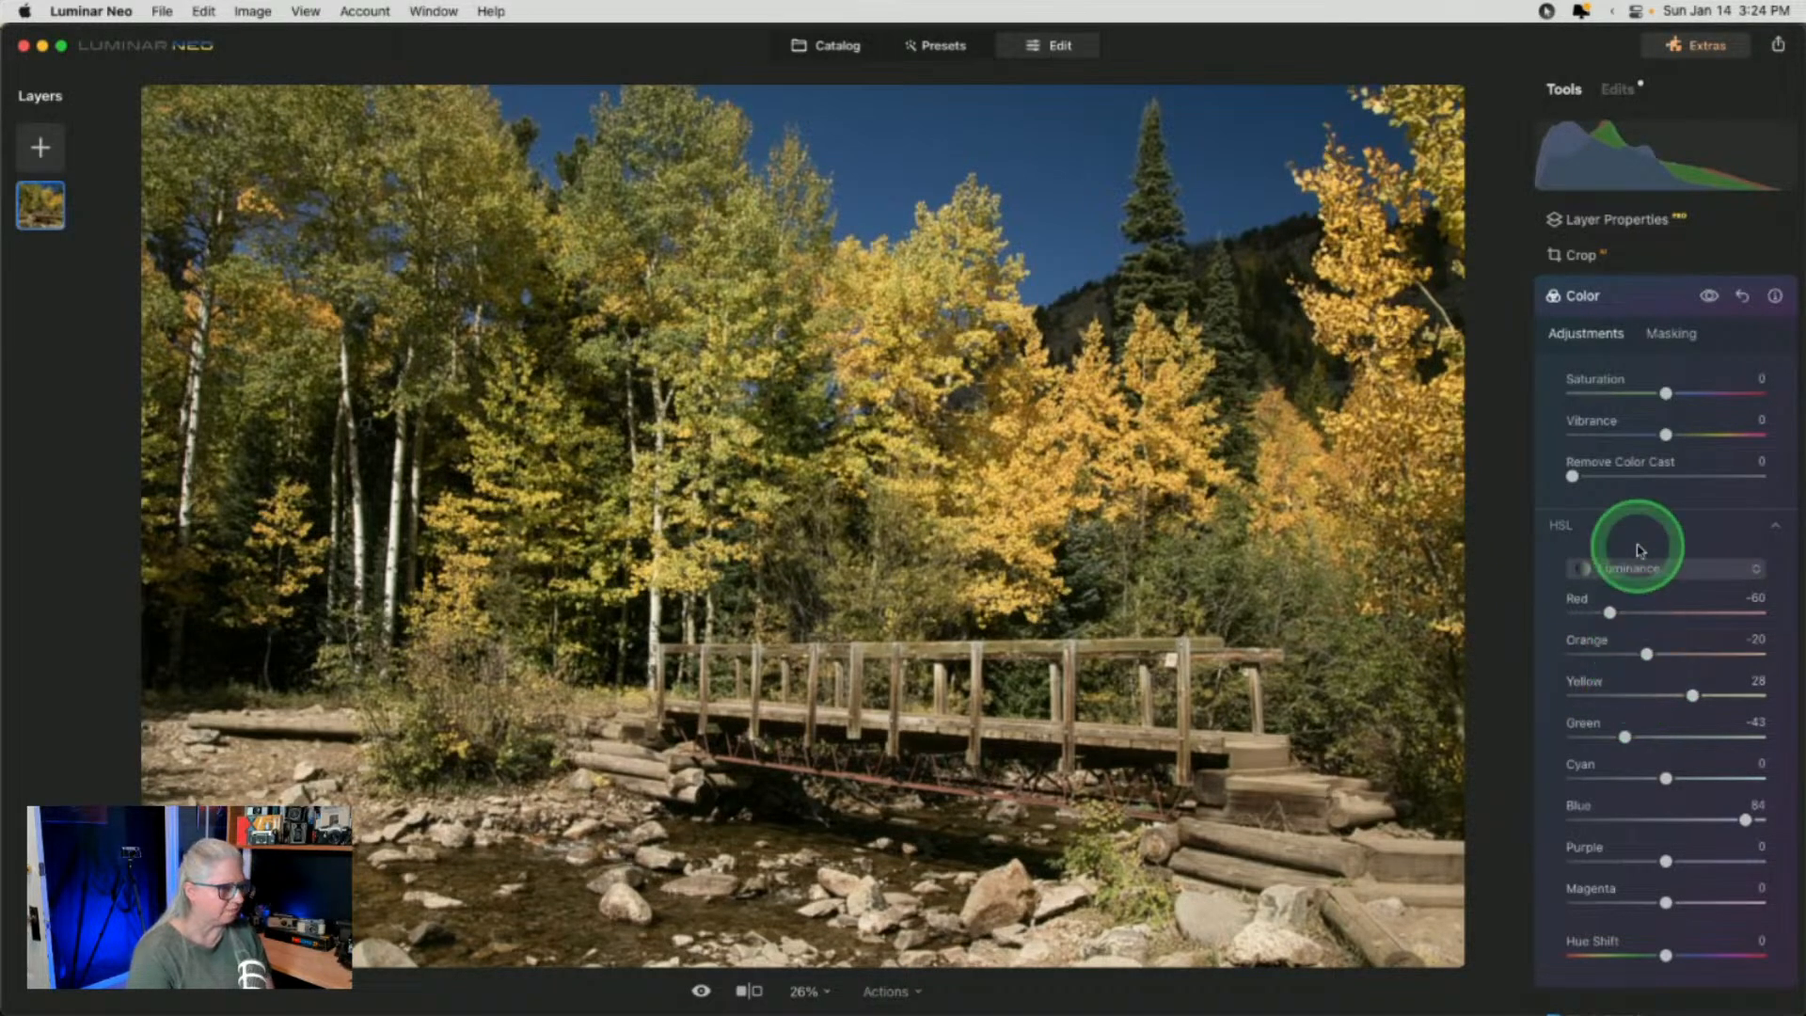
{"action": "left_click", "coordinate": [1637, 297]}
In Color Harmony, set the Color Contrast amount to 38 with Hue at 168
{"action": "scroll", "coordinate": [1599, 546], "scroll_direction": "down", "scroll_amount": 2}
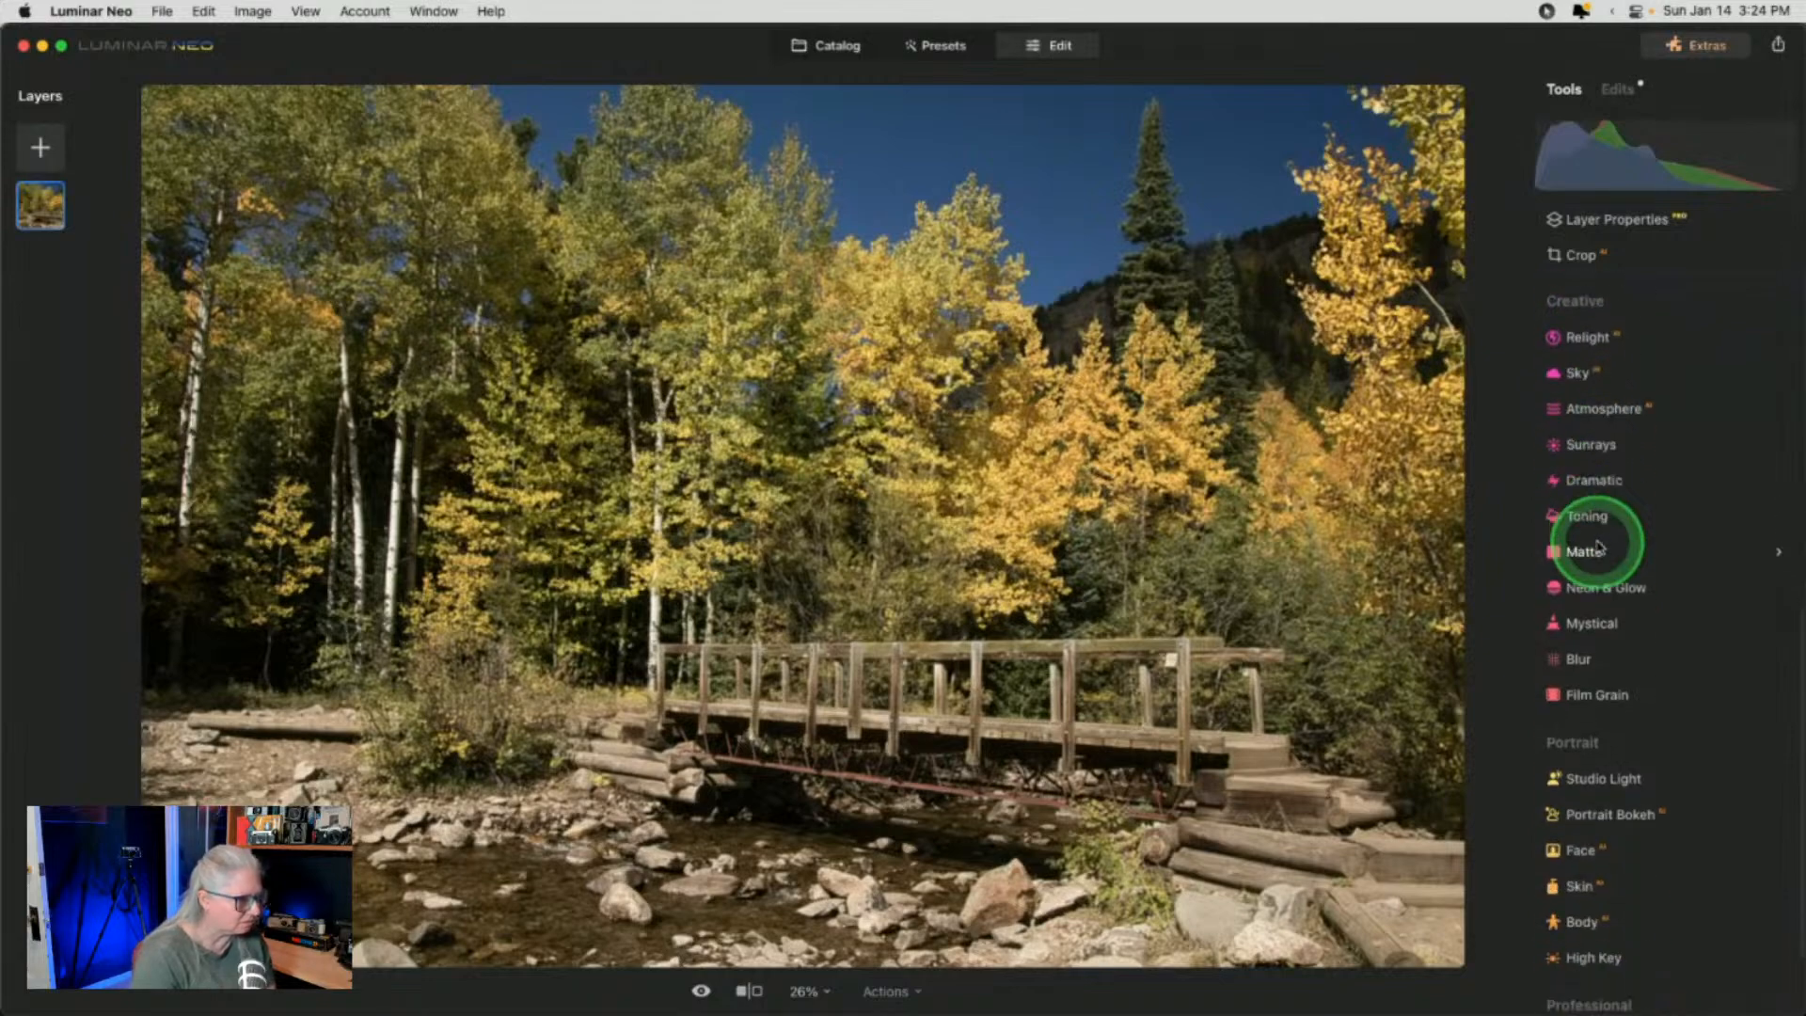
{"action": "scroll", "coordinate": [1604, 517], "scroll_direction": "up", "scroll_amount": 8}
{"action": "left_click", "coordinate": [1622, 405]}
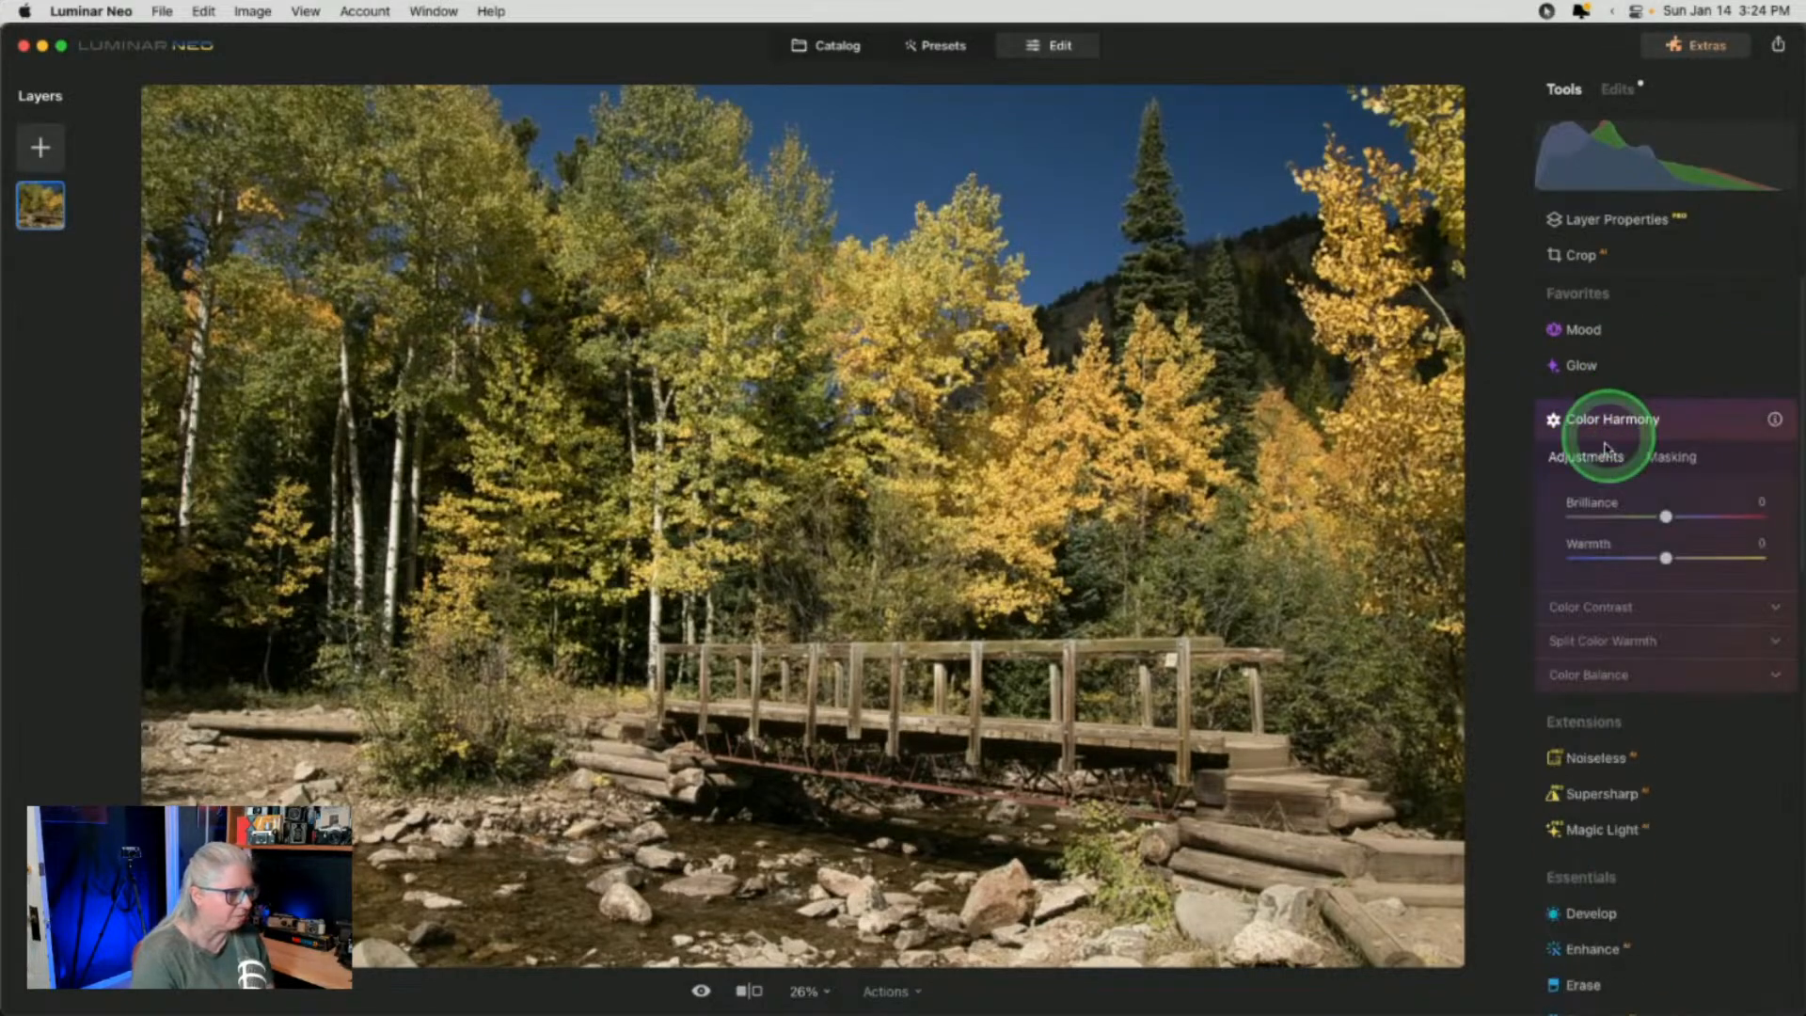
{"action": "left_click", "coordinate": [1588, 604]}
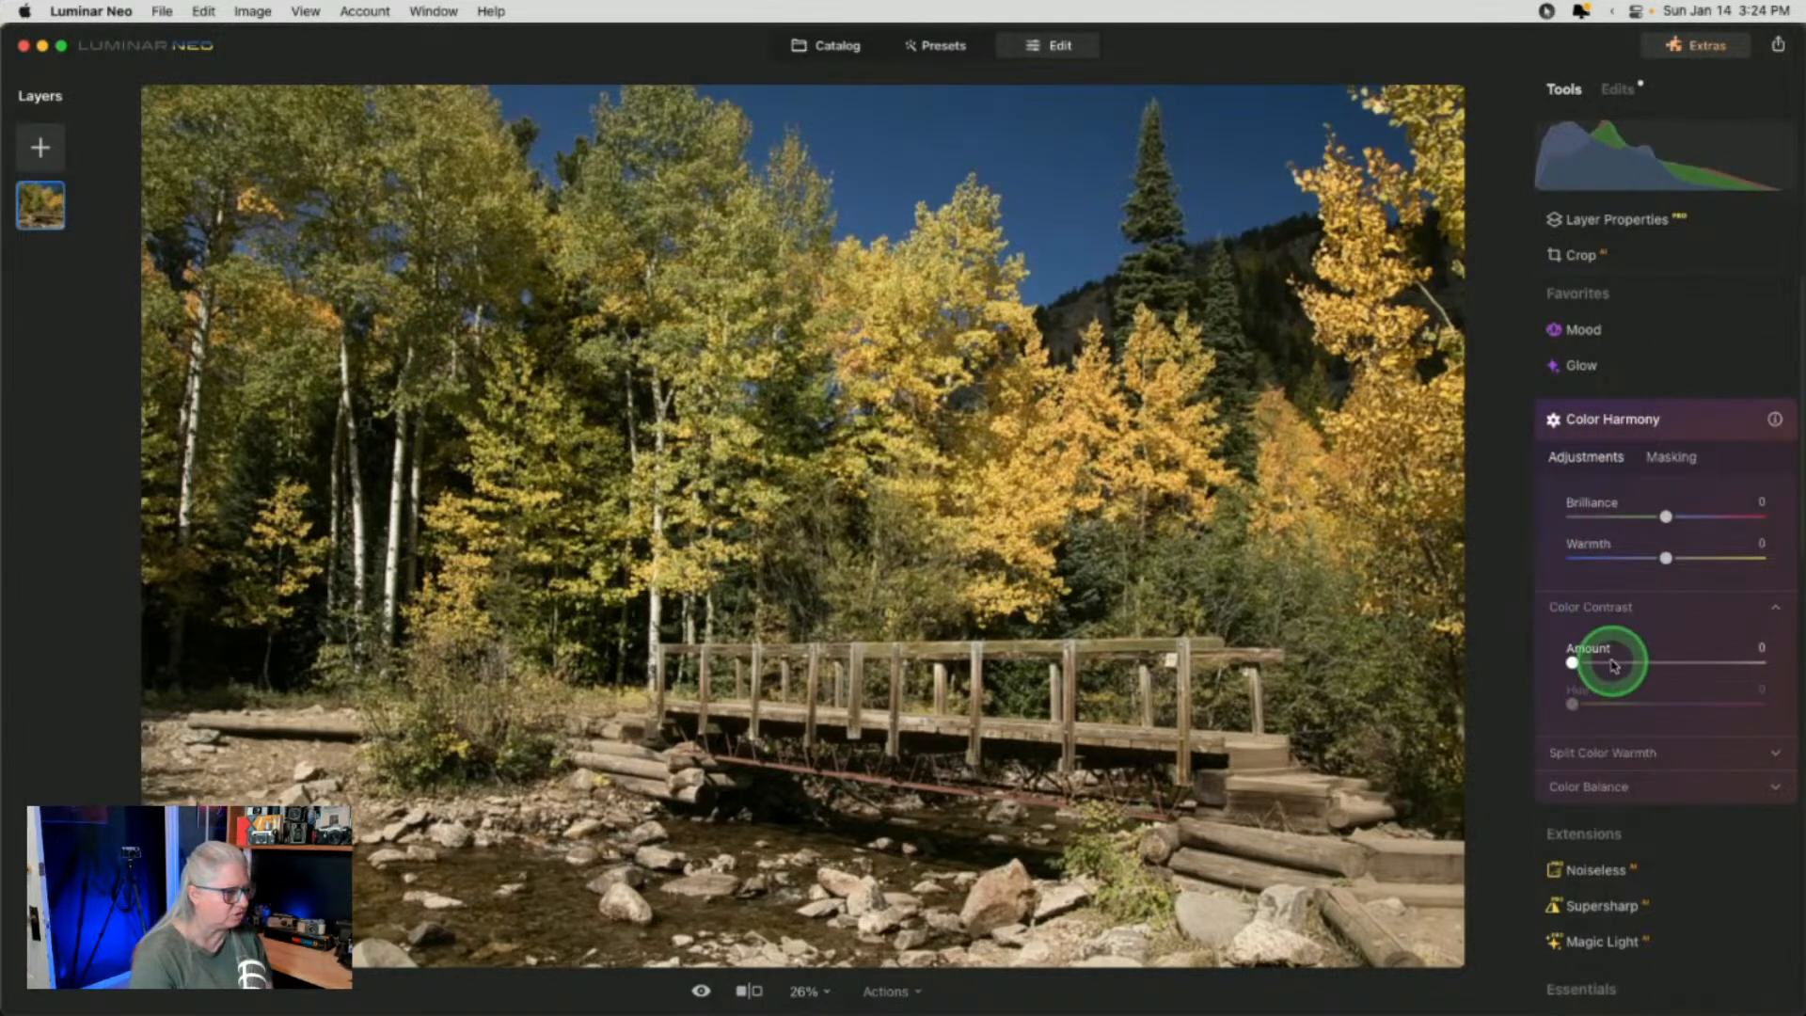
{"action": "mouse_move", "coordinate": [1633, 666]}
{"action": "left_mouse_down"}
{"action": "mouse_move", "coordinate": [1674, 661]}
{"action": "mouse_move", "coordinate": [1611, 661]}
{"action": "mouse_move", "coordinate": [1580, 703]}
{"action": "mouse_move", "coordinate": [1762, 704]}
{"action": "mouse_move", "coordinate": [1524, 703]}
{"action": "mouse_move", "coordinate": [1722, 710]}
{"action": "mouse_move", "coordinate": [1637, 705]}
{"action": "mouse_move", "coordinate": [1664, 705]}
{"action": "mouse_move", "coordinate": [1609, 659]}
{"action": "mouse_move", "coordinate": [1633, 659]}
{"action": "mouse_move", "coordinate": [1580, 662]}
{"action": "mouse_move", "coordinate": [1646, 661]}
{"action": "left_mouse_up"}
Set the Warm value of Color Harmony's Split Color Warmth to 14 and close the tool
{"action": "left_click", "coordinate": [1596, 756]}
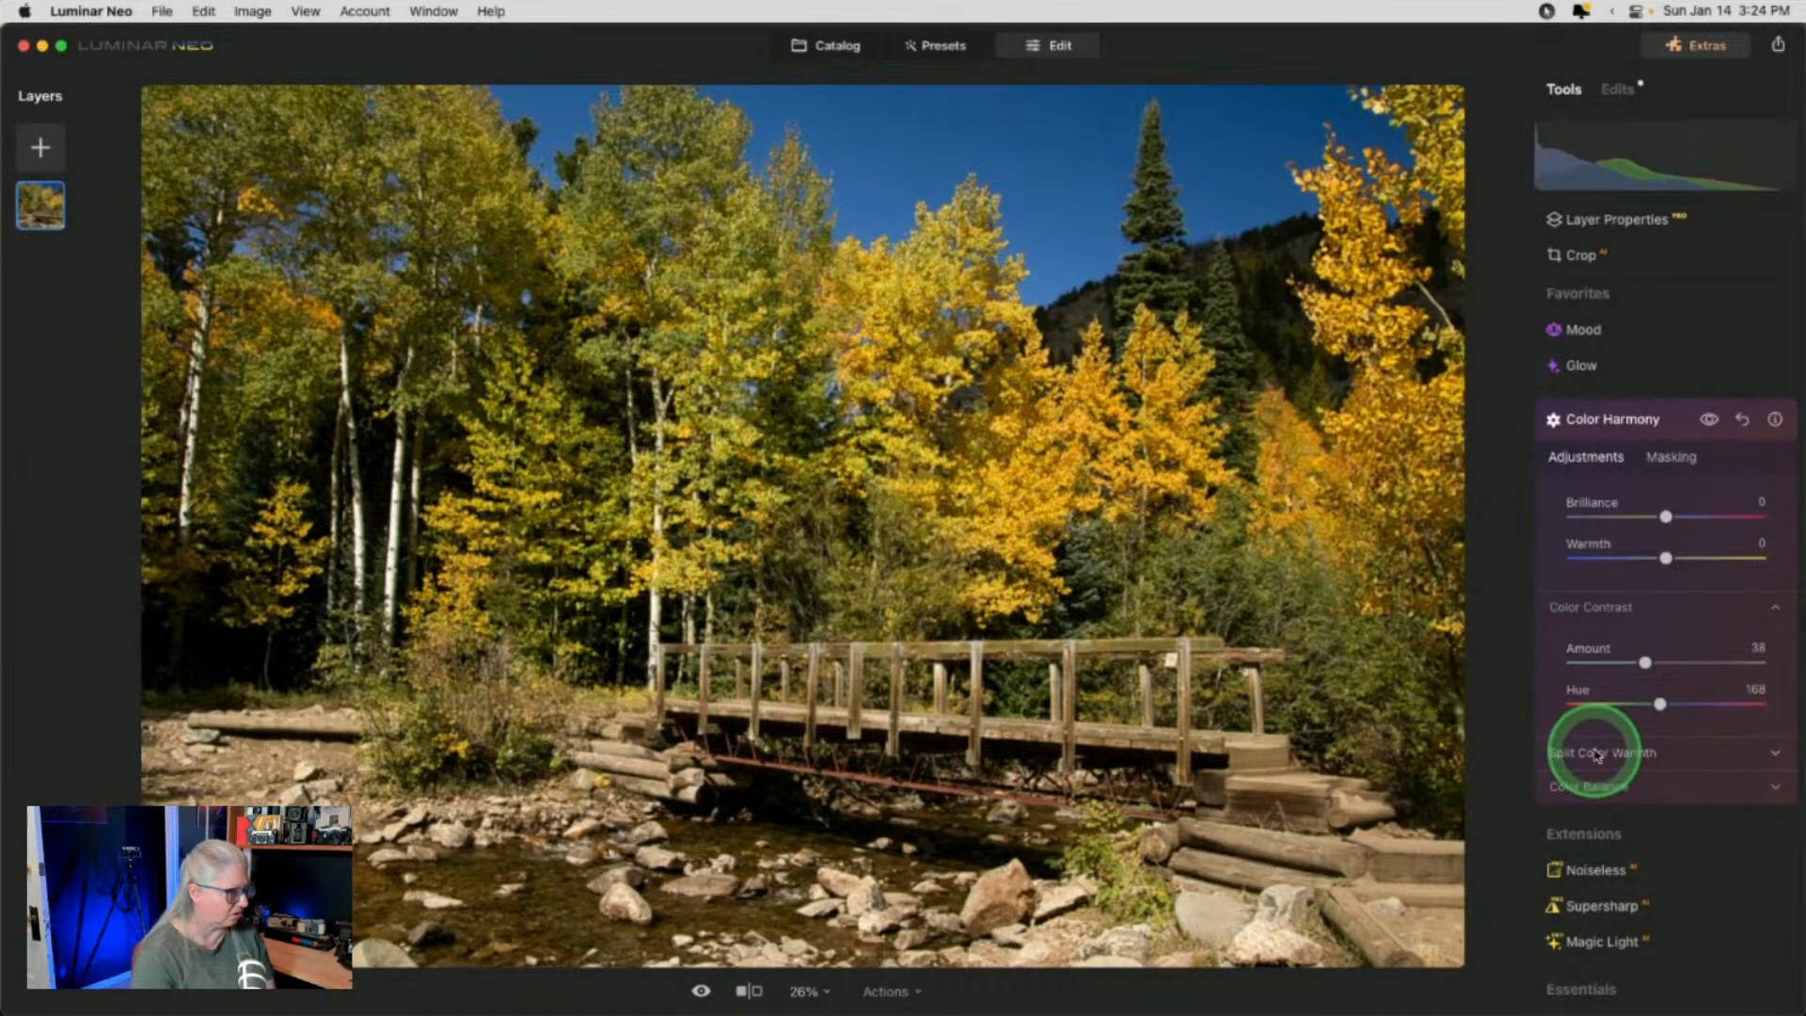
{"action": "mouse_move", "coordinate": [1665, 808]}
{"action": "left_mouse_down"}
{"action": "mouse_move", "coordinate": [1702, 809]}
{"action": "mouse_move", "coordinate": [1584, 807]}
{"action": "mouse_move", "coordinate": [1680, 807]}
{"action": "left_mouse_up"}
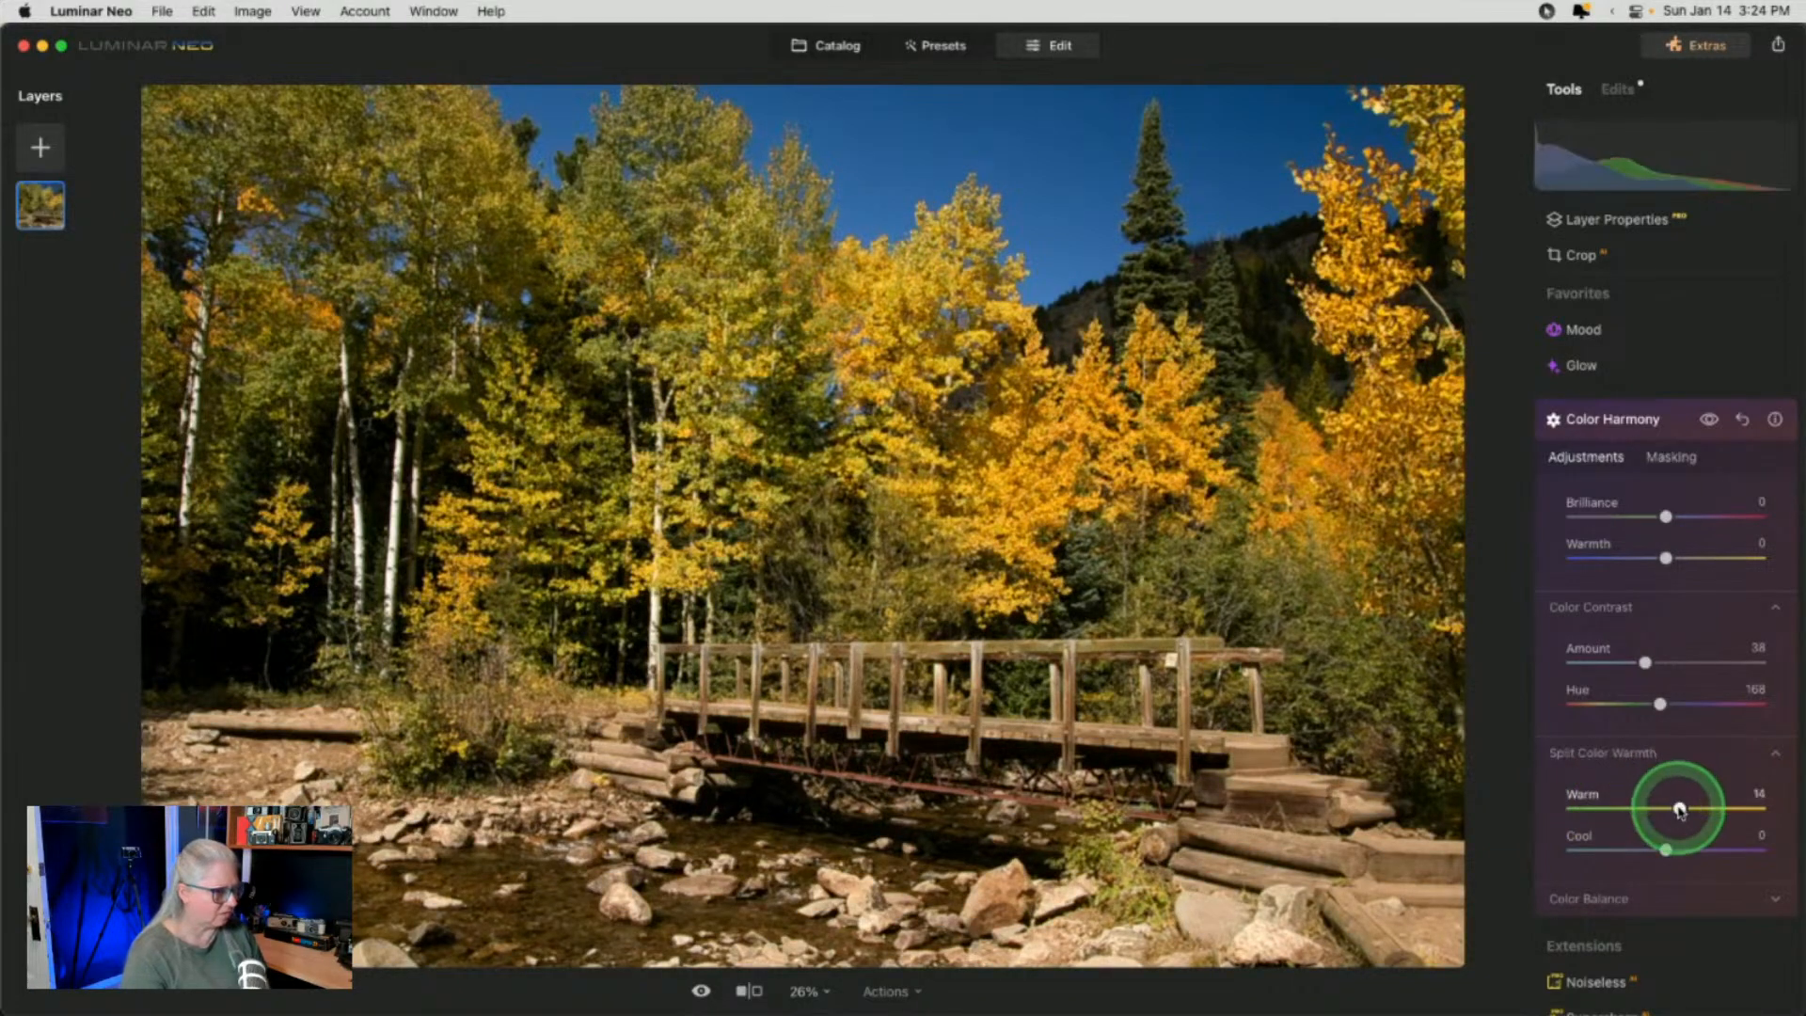
{"action": "double_click", "coordinate": [1680, 809]}
{"action": "left_click", "coordinate": [1673, 428]}
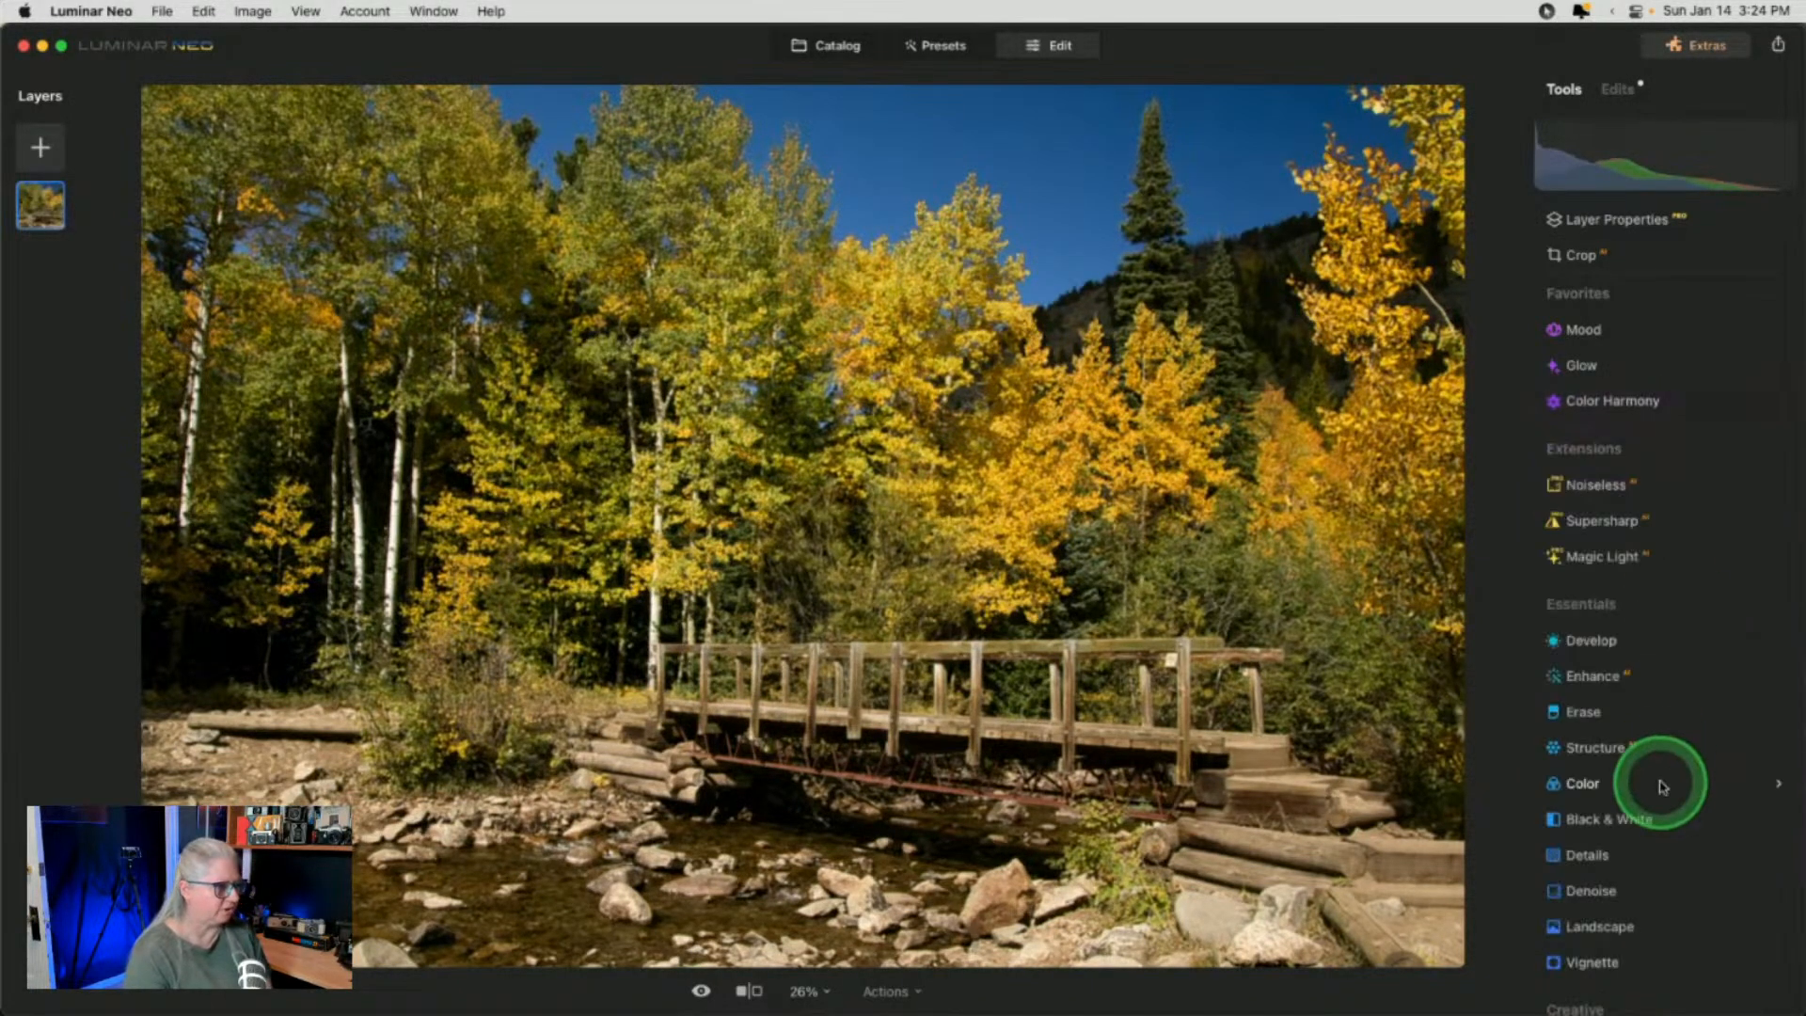
In the existing RAW Develop edit, test the curve's white point against highlight clipping and set Highlights to -12
{"action": "scroll", "coordinate": [1663, 786], "scroll_direction": "down", "scroll_amount": 2}
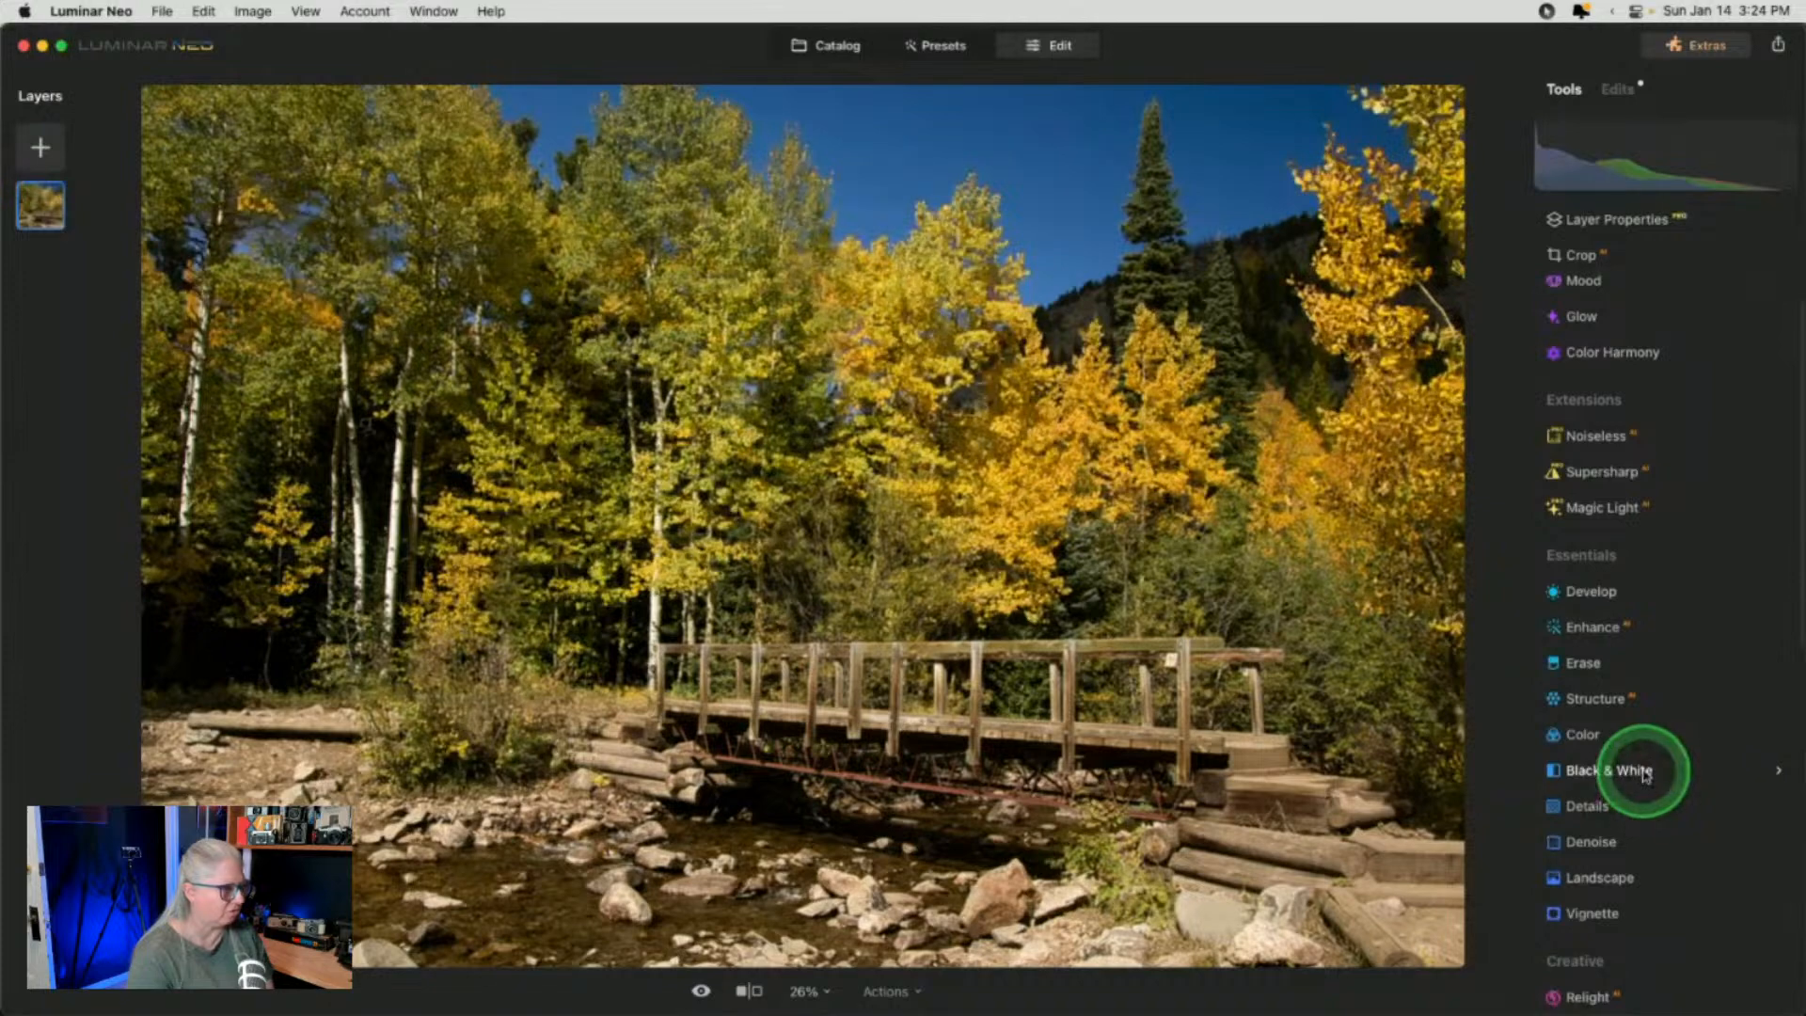
{"action": "left_click", "coordinate": [1618, 88]}
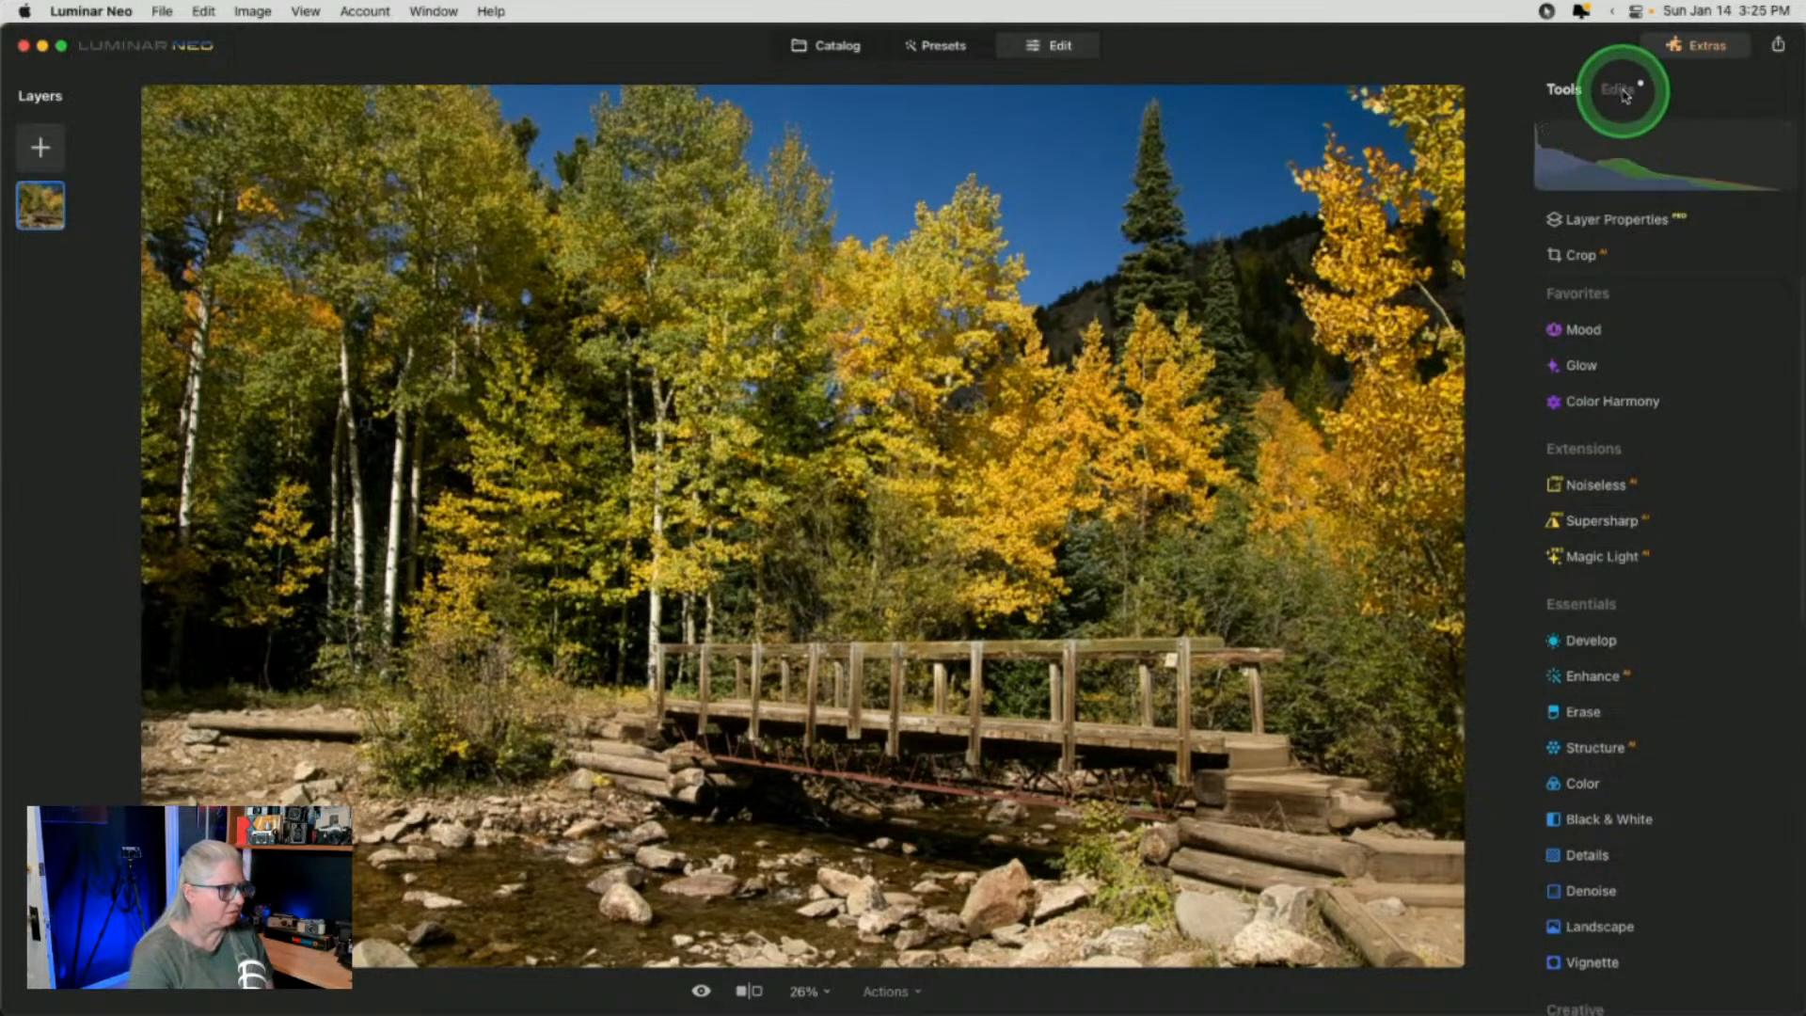
{"action": "left_click", "coordinate": [1601, 598]}
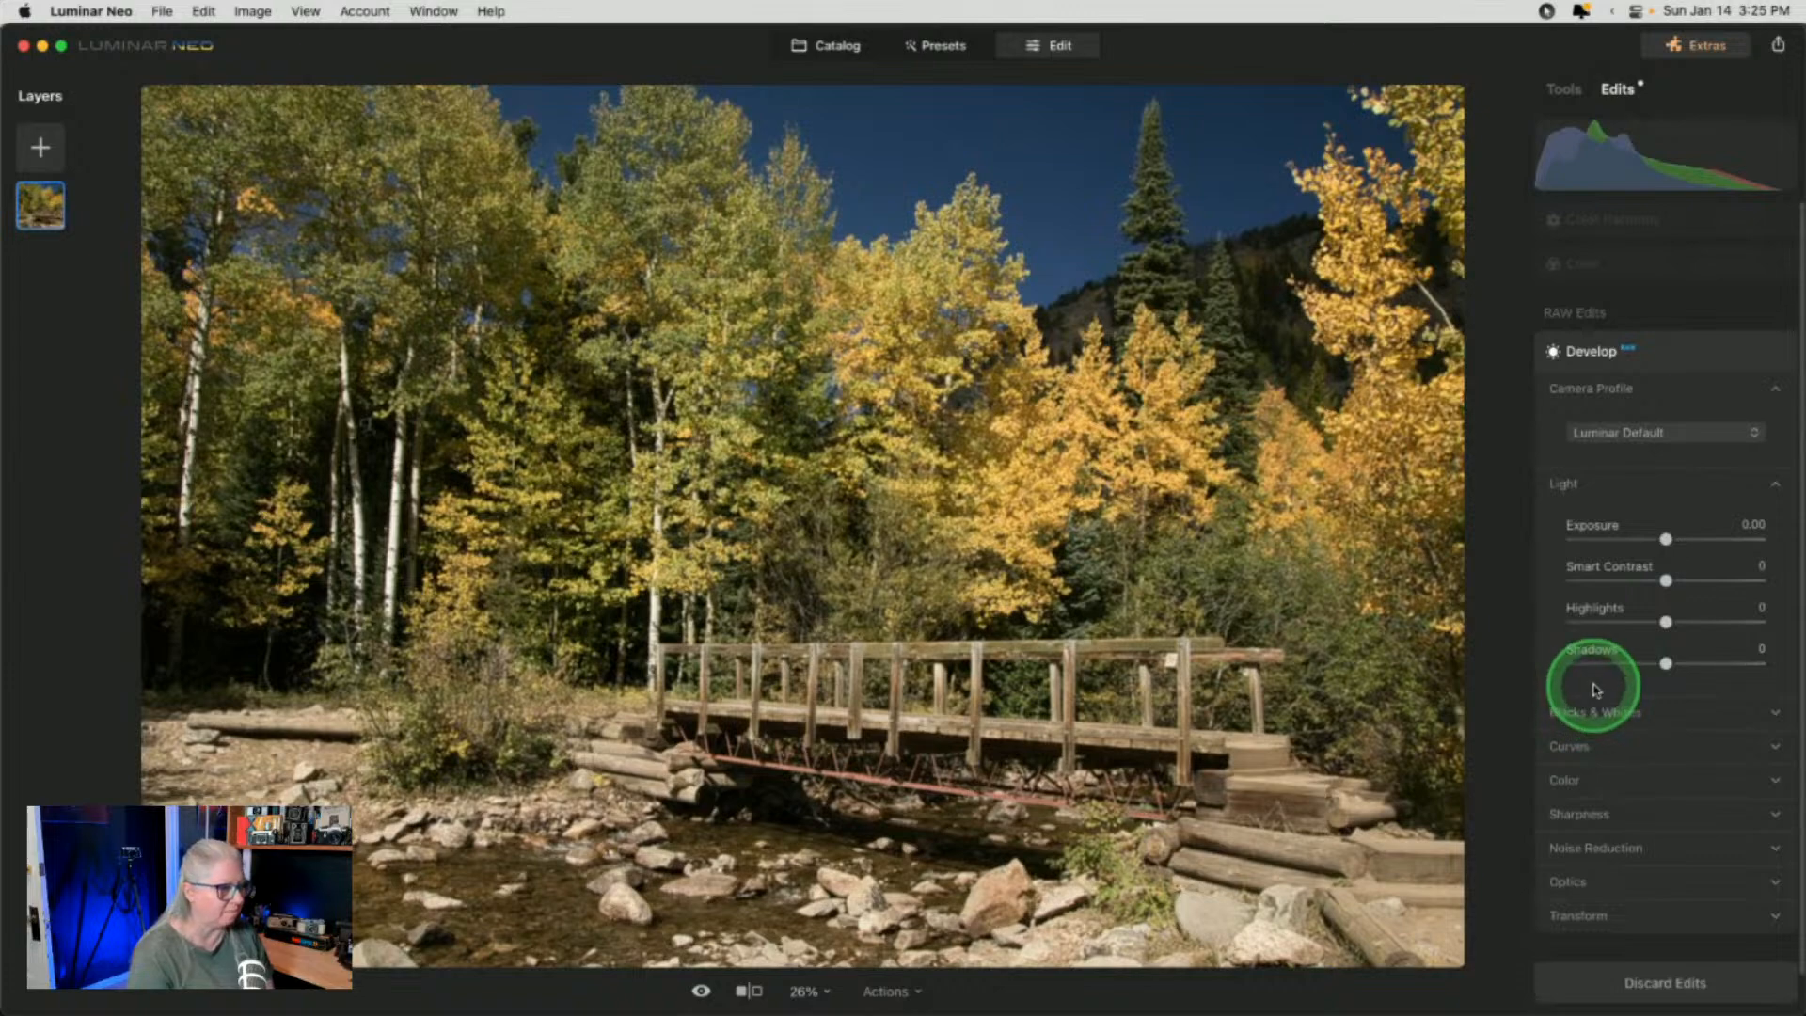
{"action": "left_click", "coordinate": [1573, 746]}
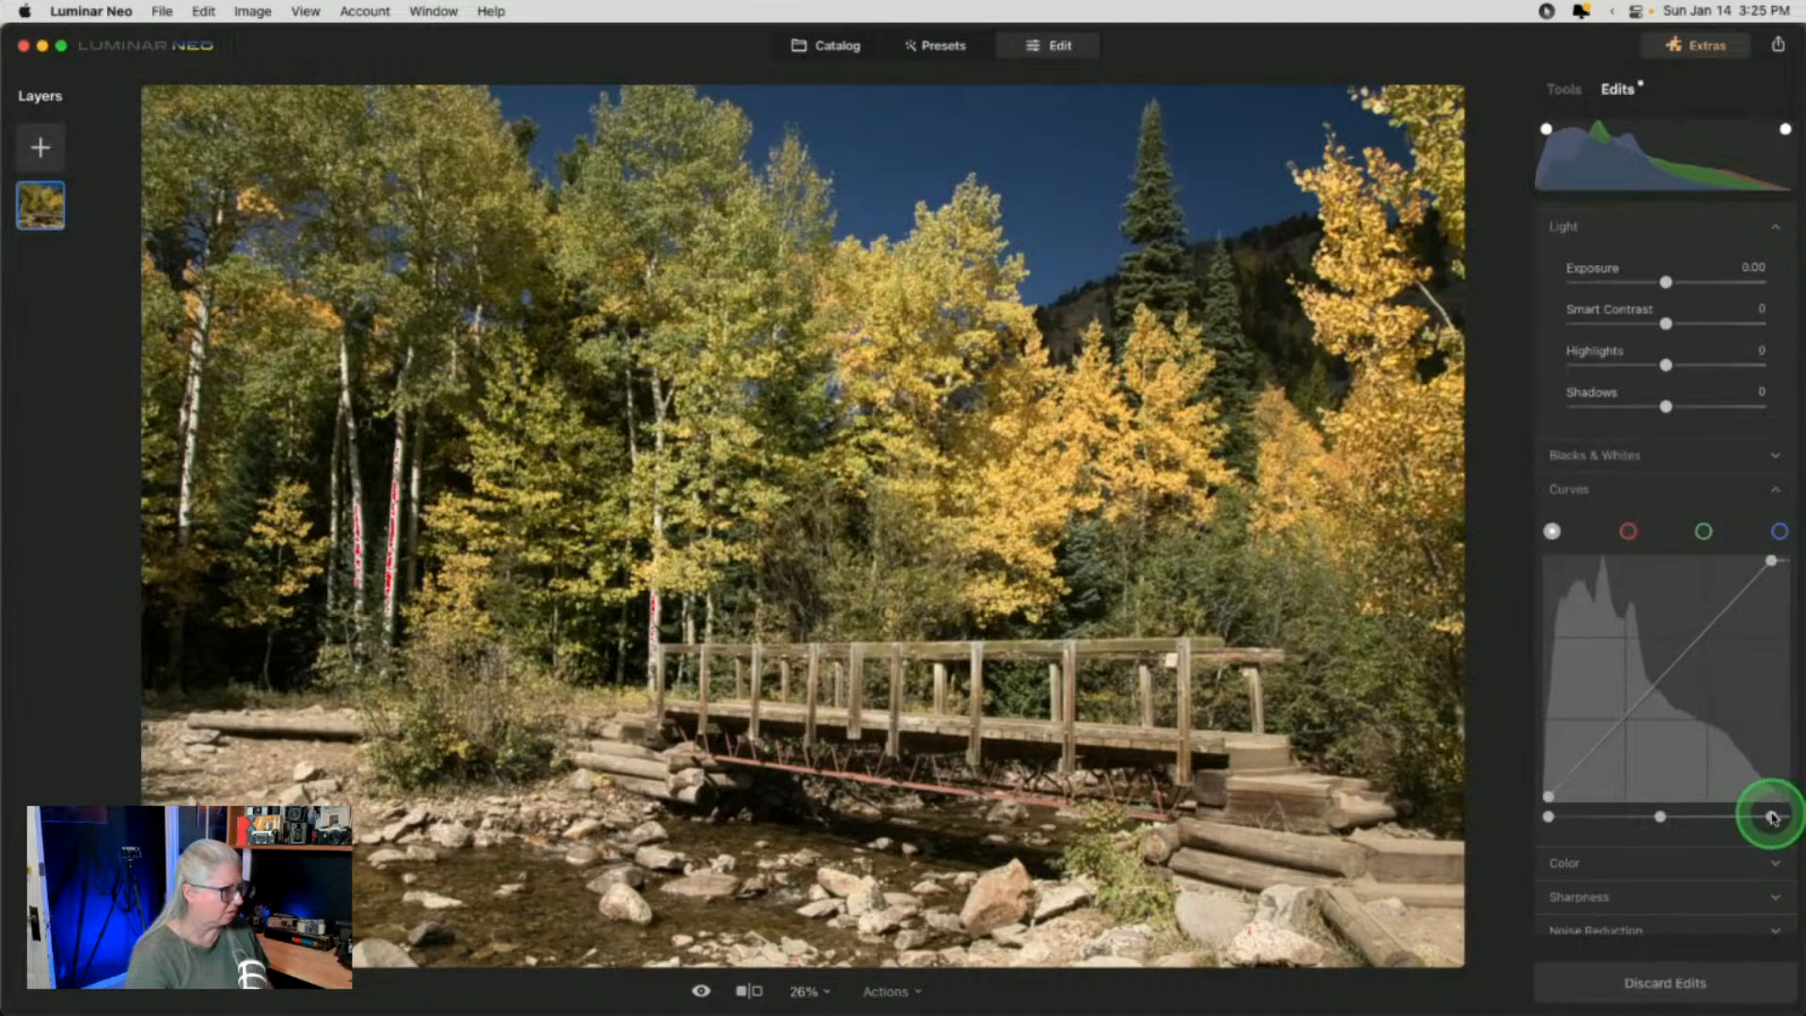
{"action": "left_click_drag", "start_coordinate": [1772, 817], "coordinate": [1777, 817]}
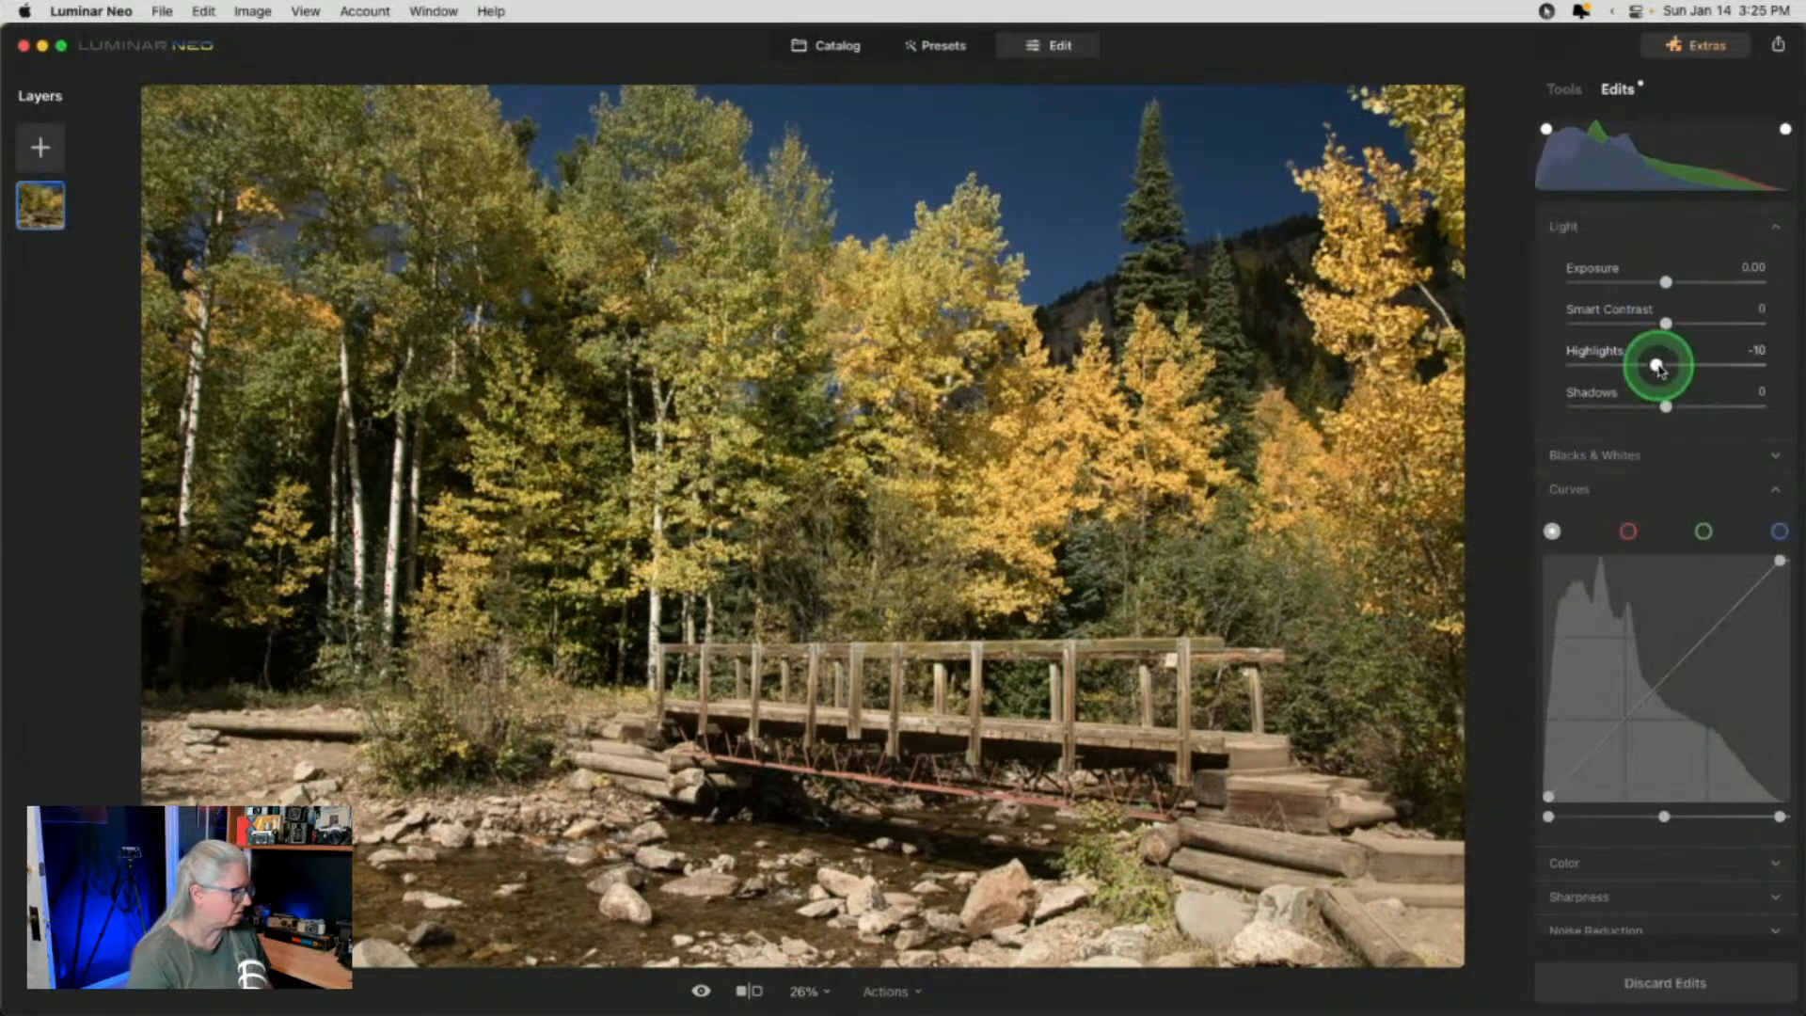
{"action": "left_click", "coordinate": [1613, 489]}
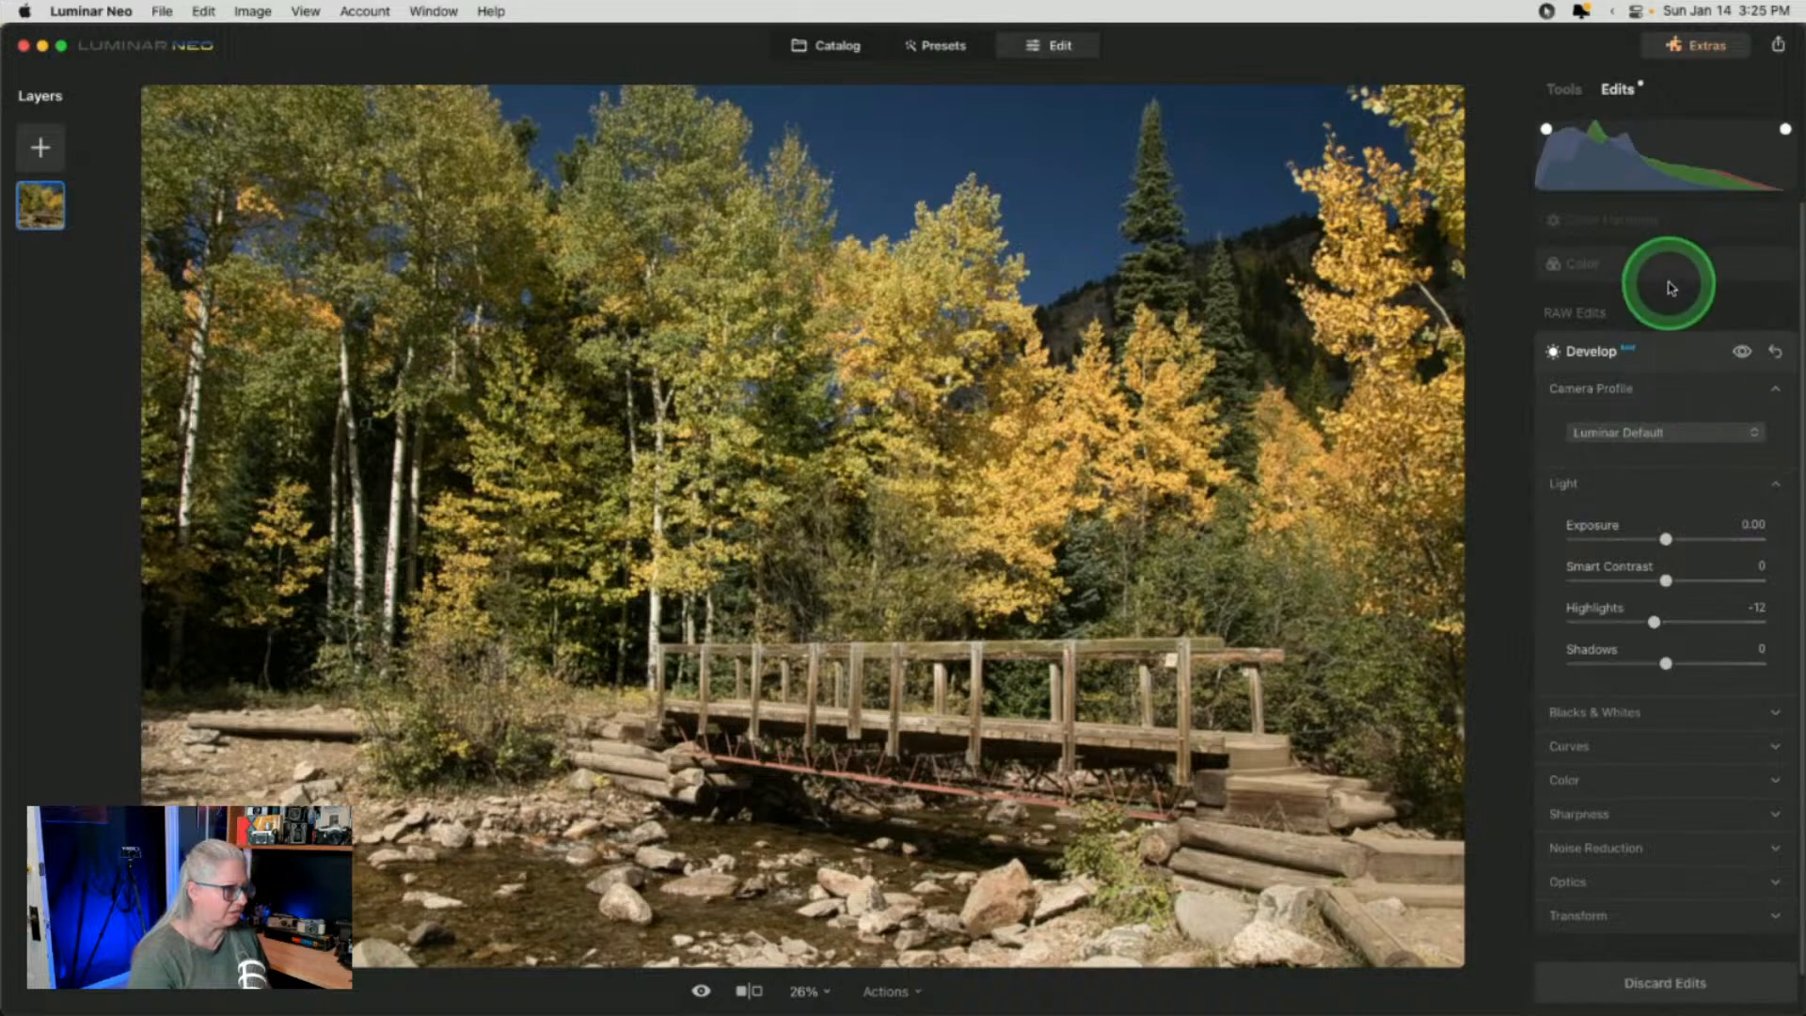
Turn off the clipping display and convert the bridge photo to black and white with the Black & White tool
{"action": "left_click", "coordinate": [1565, 88]}
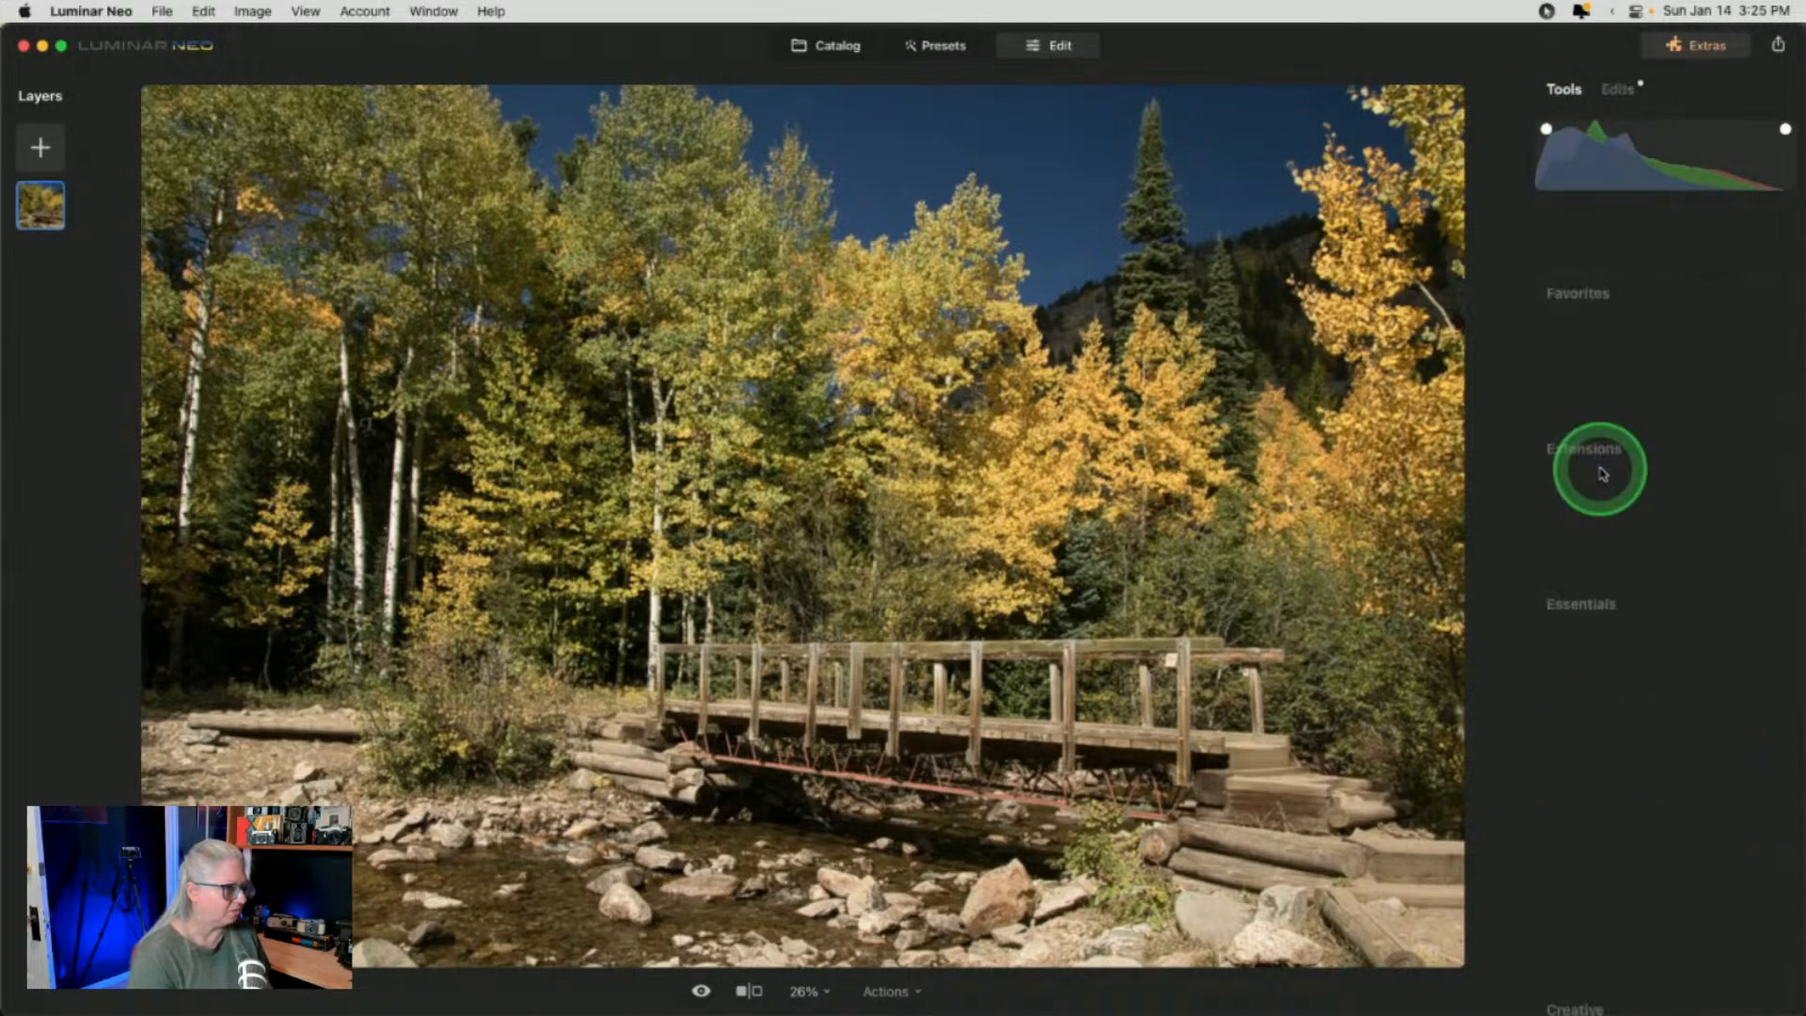
{"action": "left_click", "coordinate": [1591, 673]}
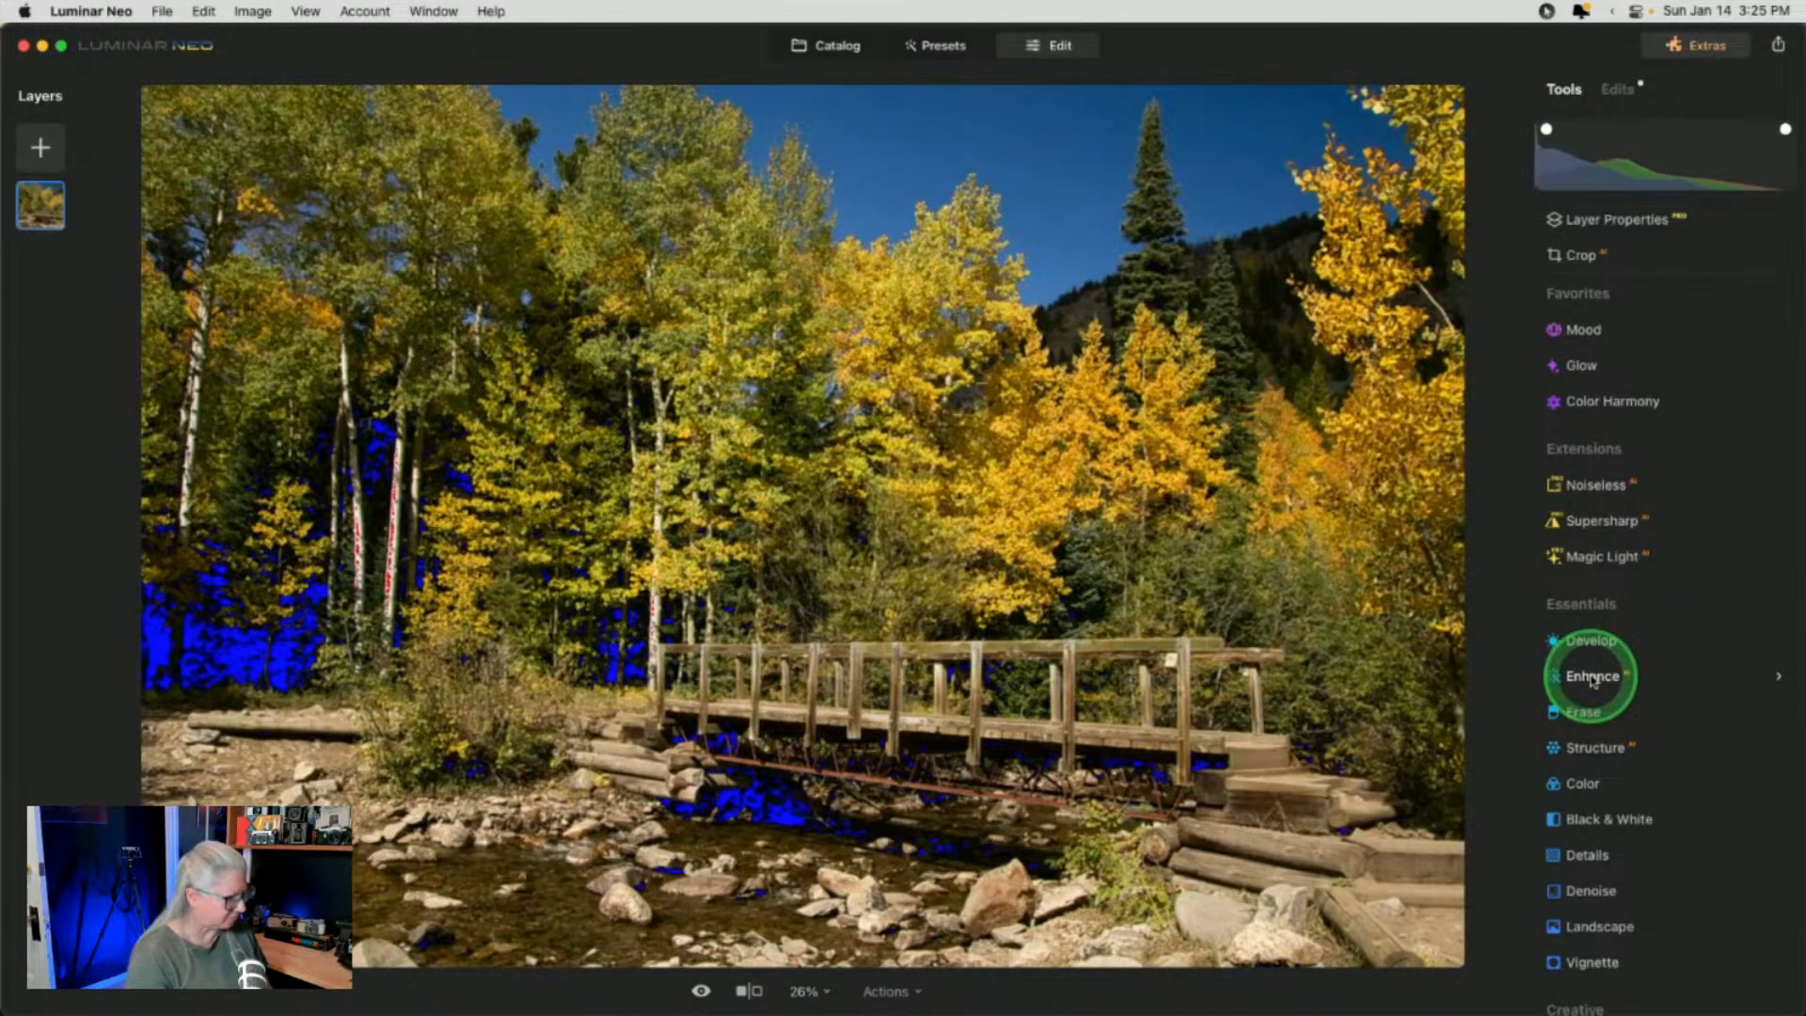
{"action": "key", "text": "j"}
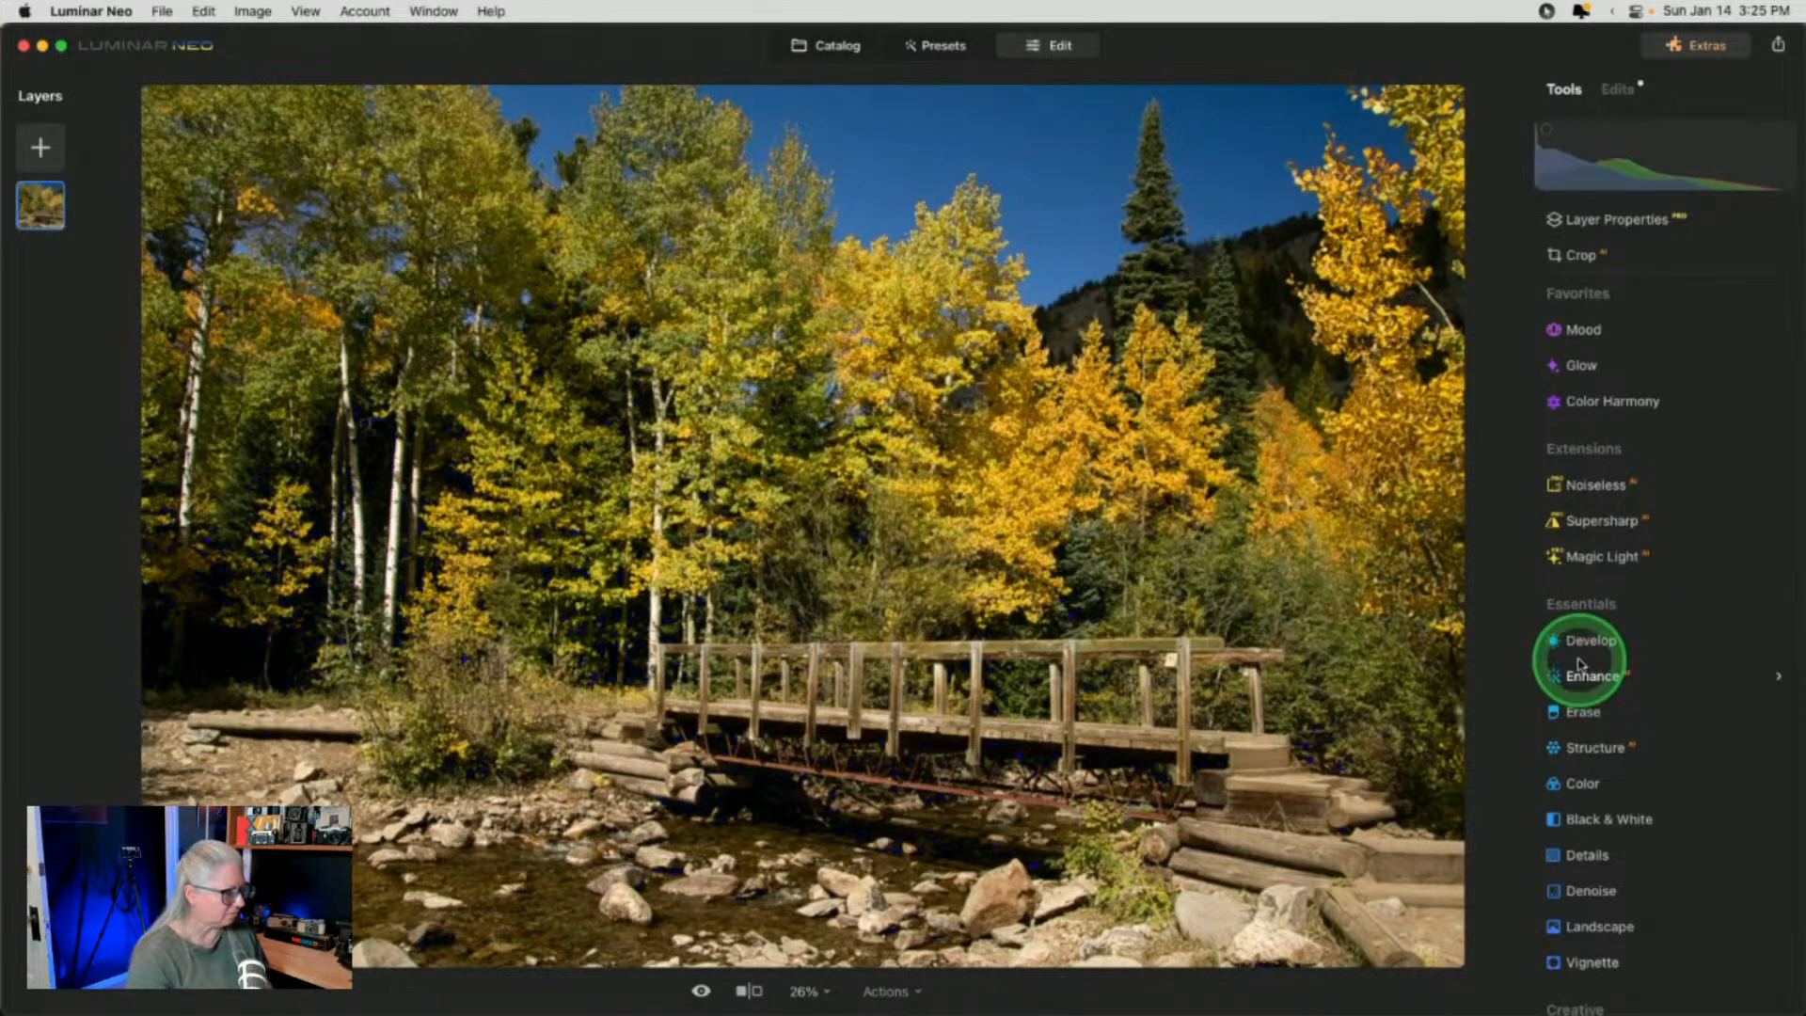
{"action": "left_click", "coordinate": [1597, 820]}
{"action": "left_click", "coordinate": [1670, 525]}
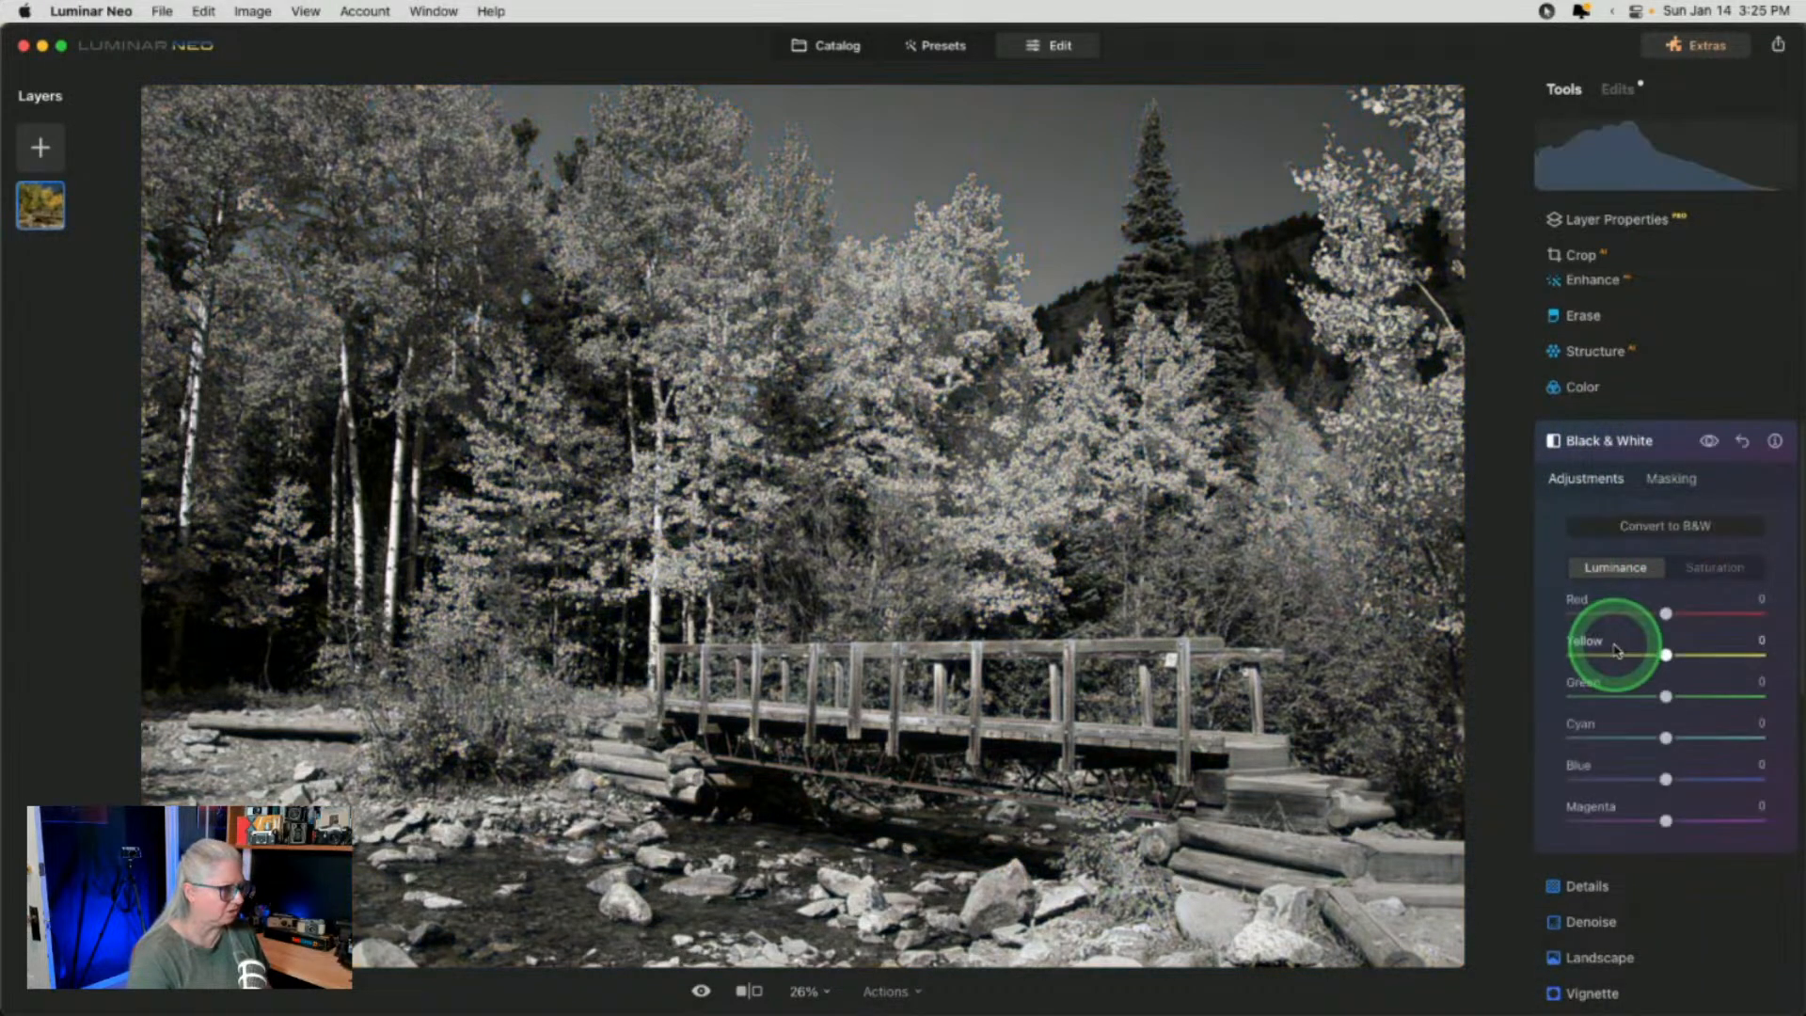
Set the Black & White luminance of Yellow to 45, Green to -68, Red to -11 and Blue to -8
{"action": "left_click_drag", "start_coordinate": [1664, 653], "coordinate": [1601, 695]}
{"action": "left_click_drag", "start_coordinate": [1666, 779], "coordinate": [1638, 773]}
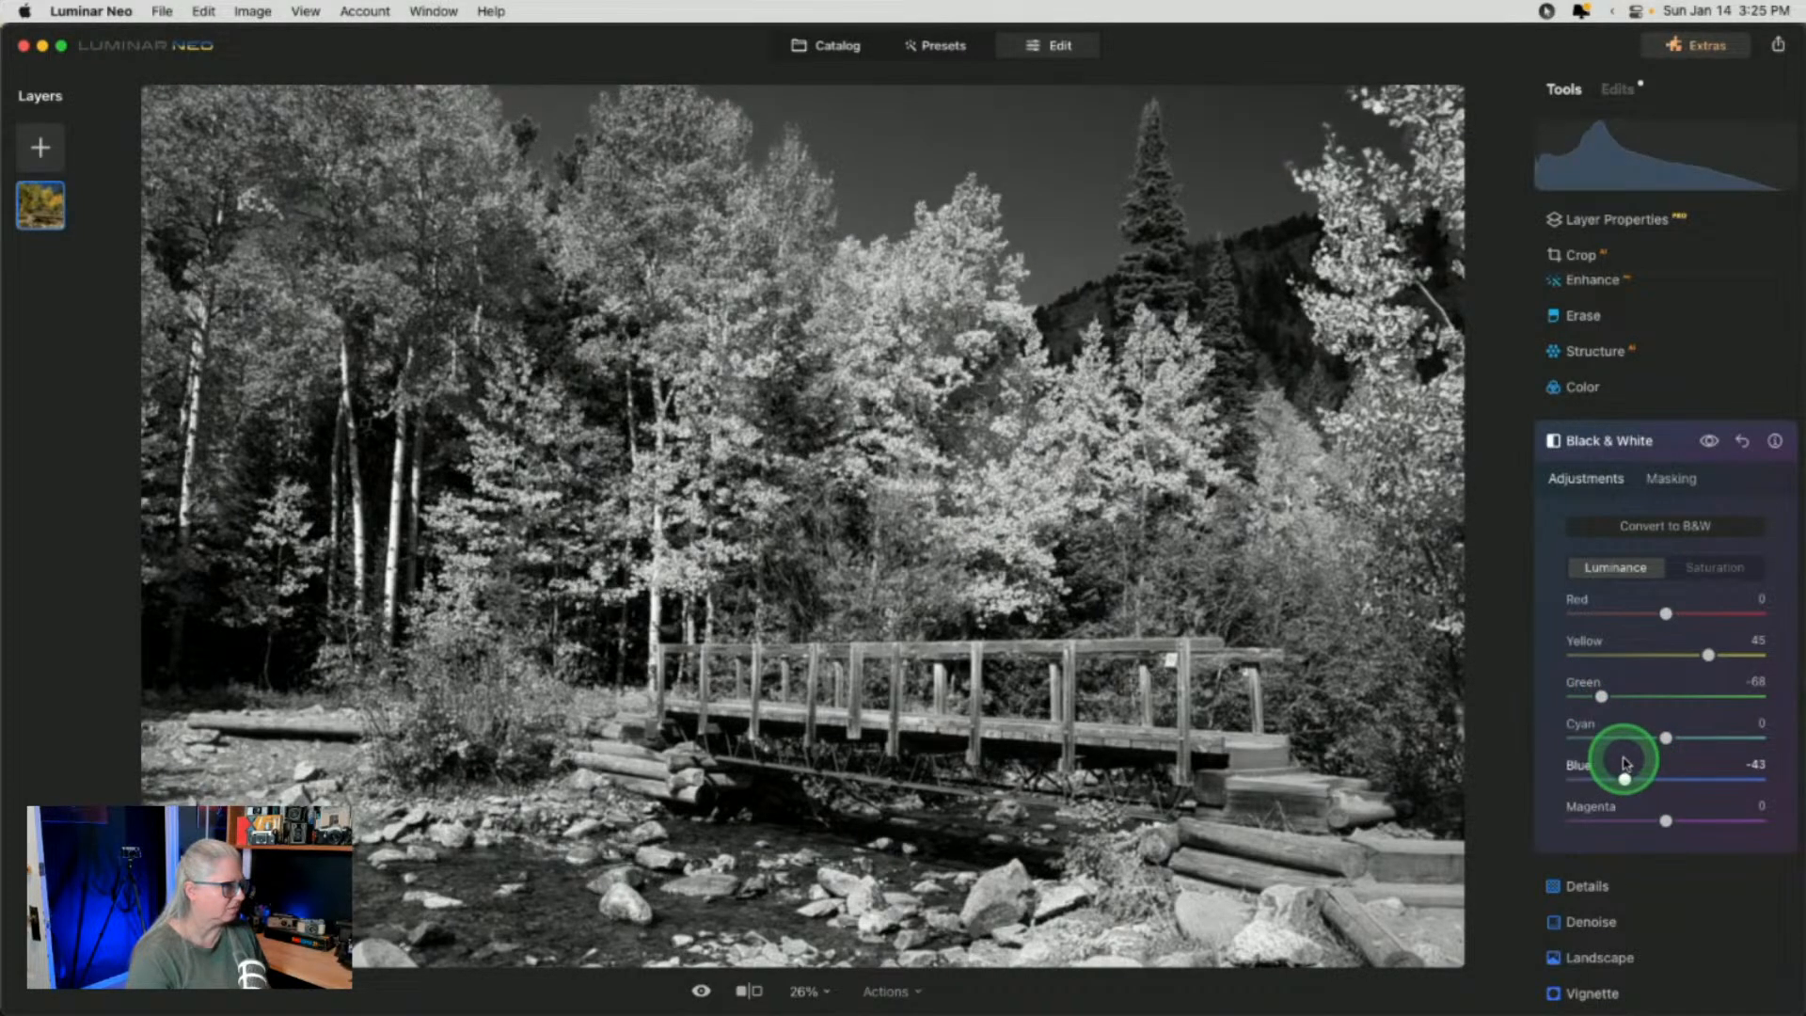
{"action": "left_click_drag", "start_coordinate": [1624, 759], "coordinate": [1622, 759]}
{"action": "left_click_drag", "start_coordinate": [1666, 609], "coordinate": [1597, 607]}
{"action": "left_click_drag", "start_coordinate": [1748, 607], "coordinate": [1641, 597]}
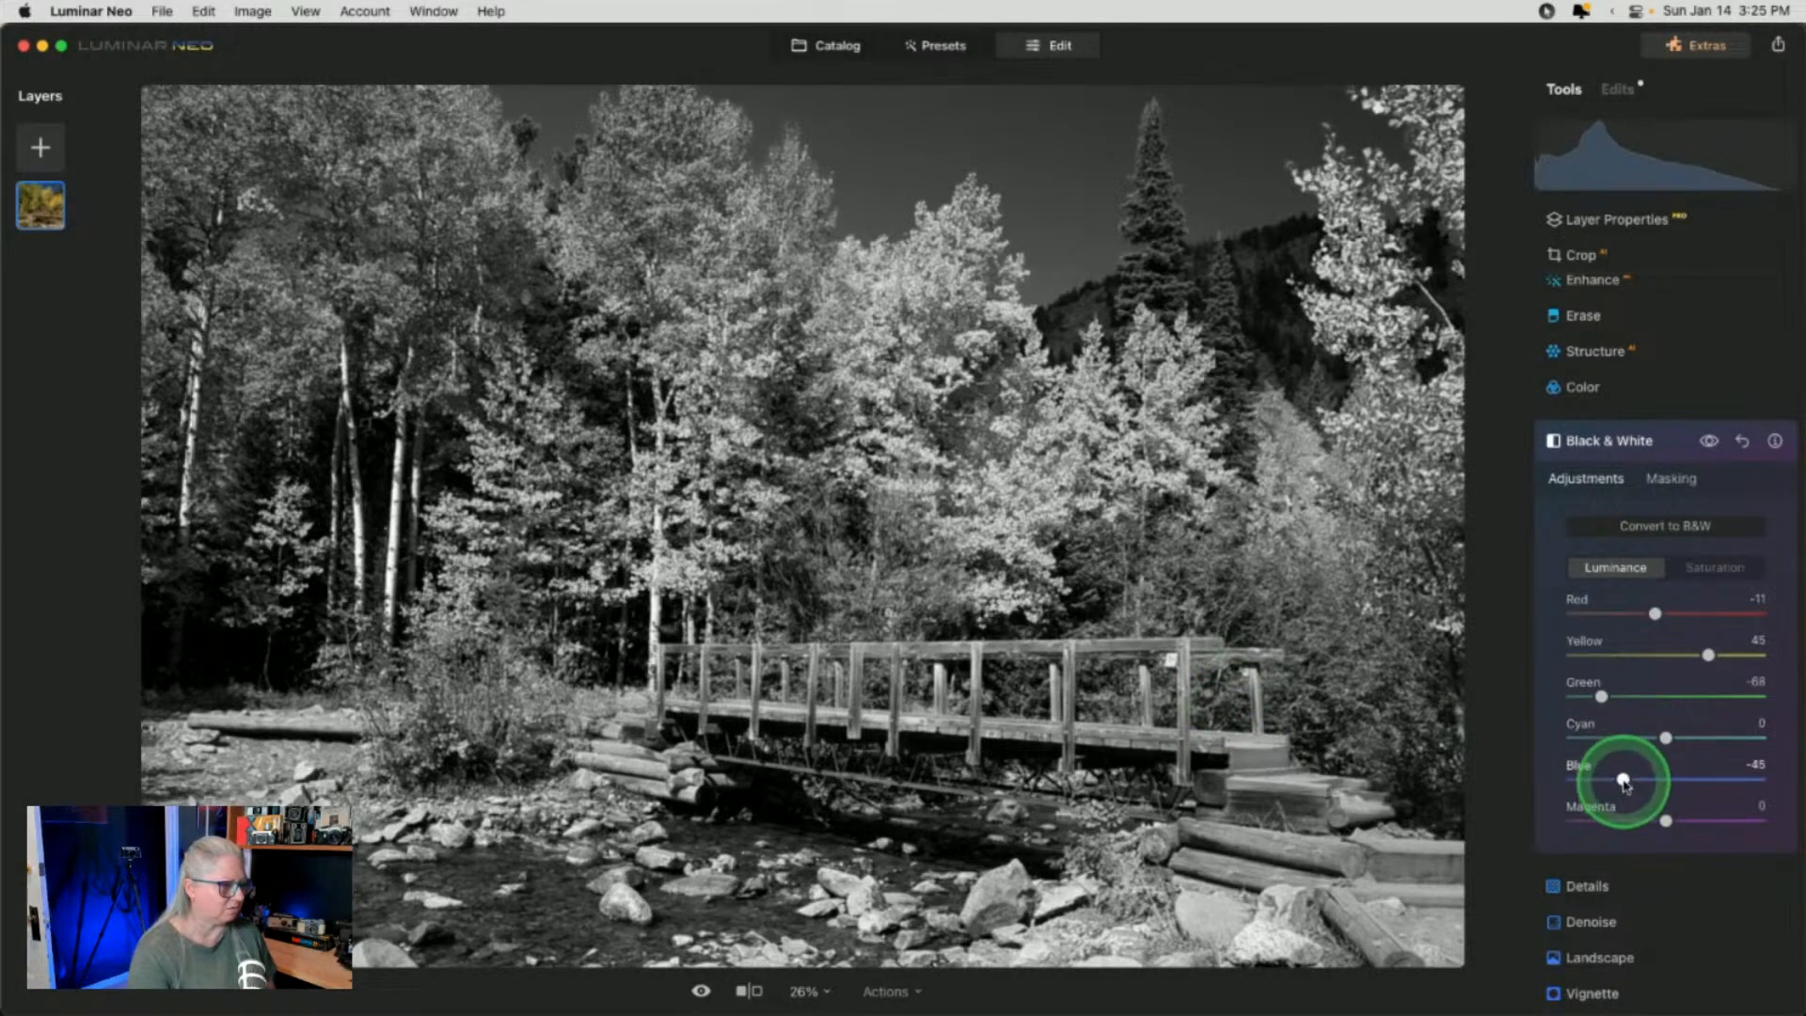
{"action": "left_click_drag", "start_coordinate": [1623, 778], "coordinate": [1647, 778]}
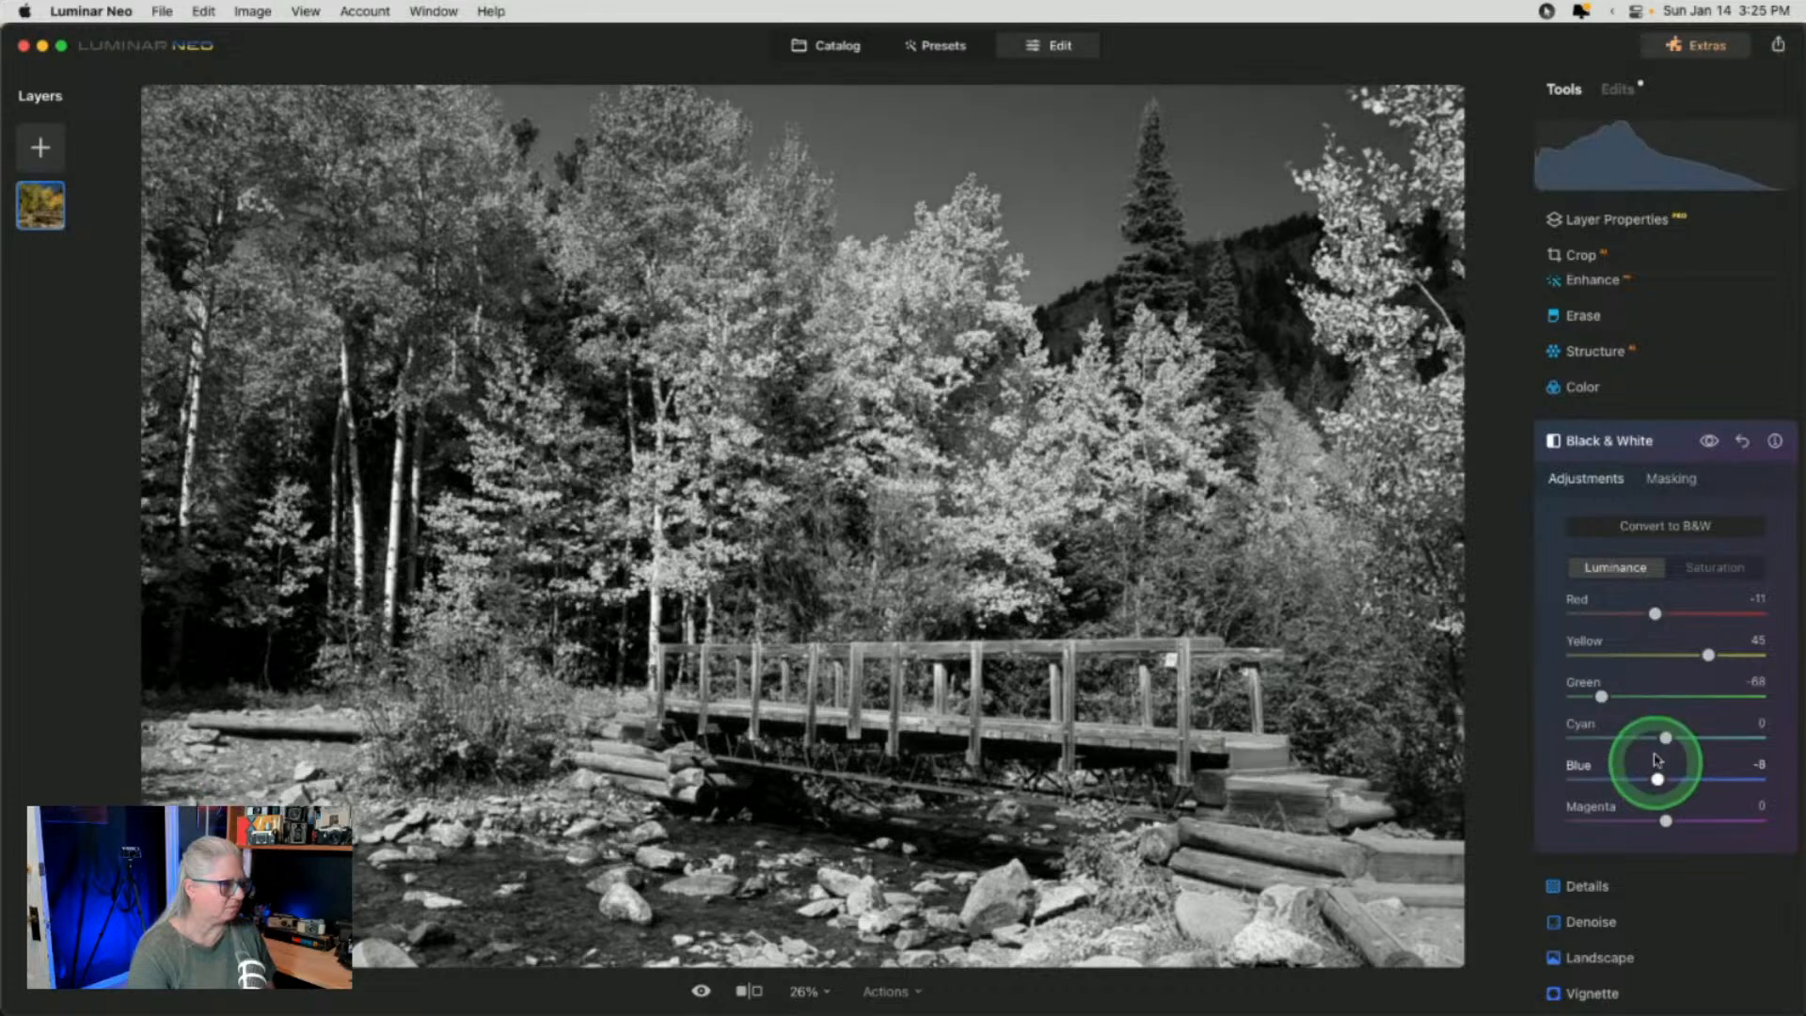
Reopen the existing Color edit and set its HSL Luminance Blue value to 11
{"action": "left_click", "coordinate": [1618, 88]}
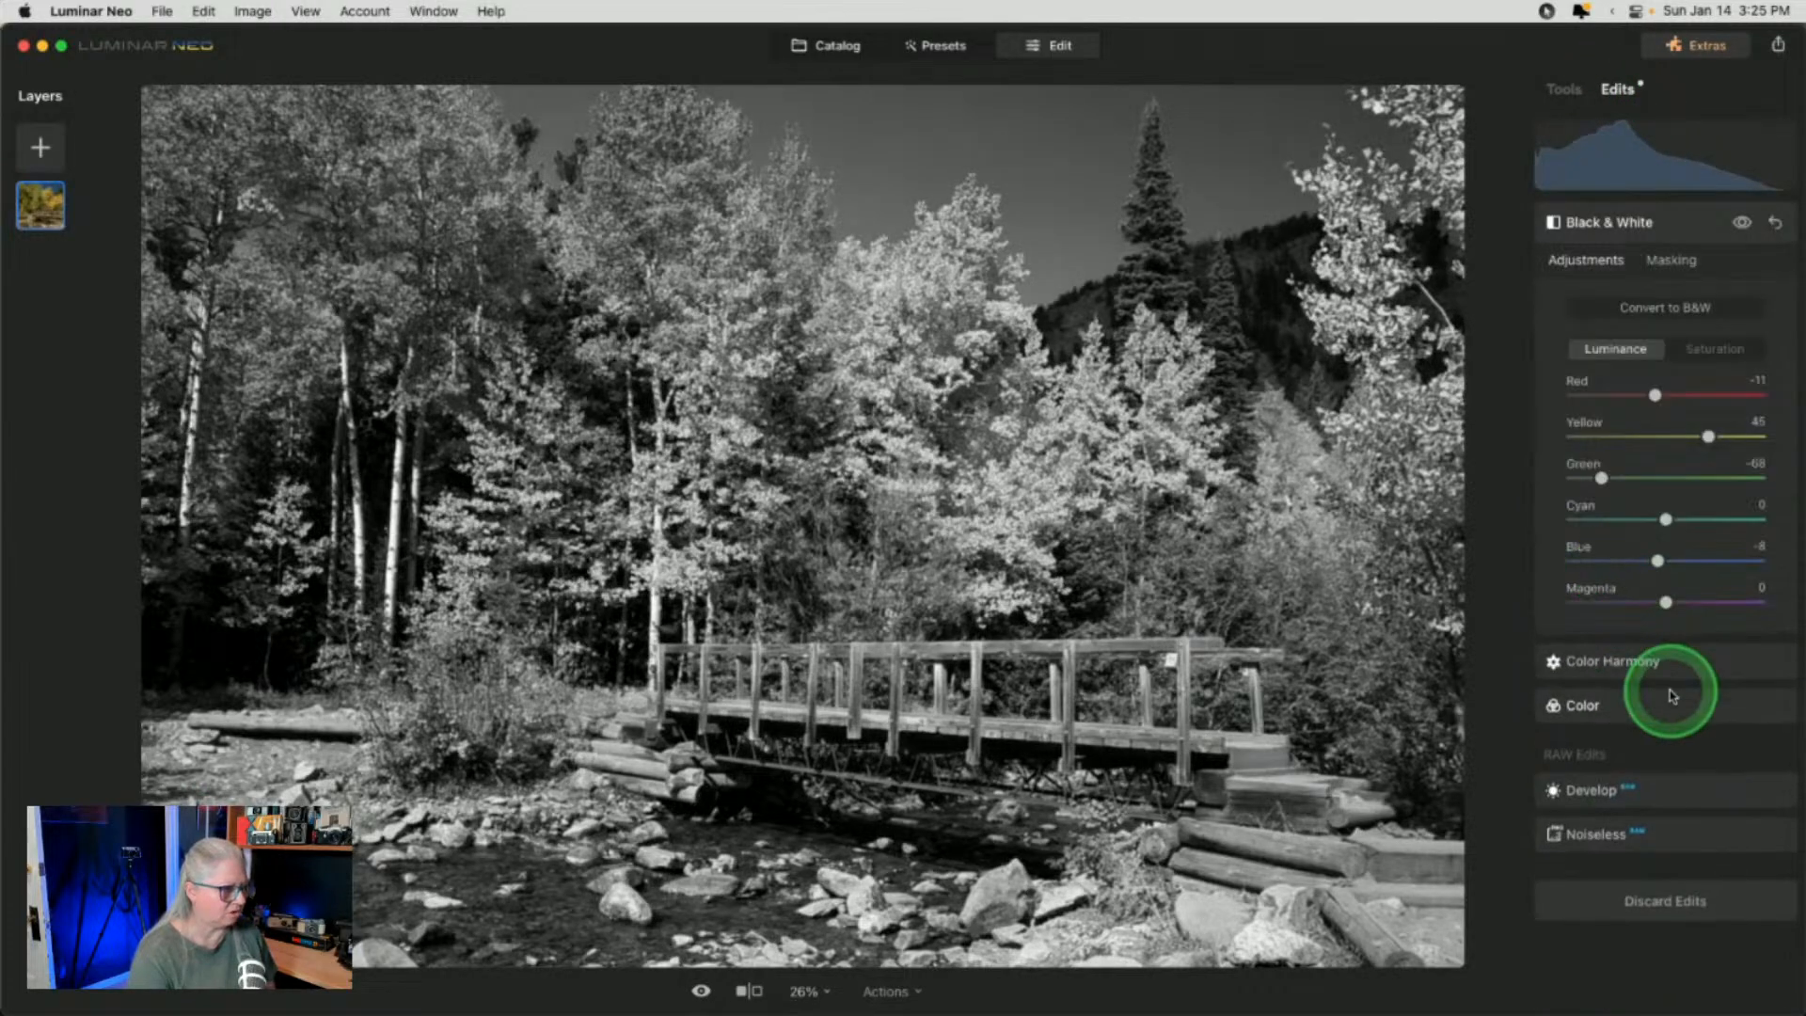
{"action": "left_click", "coordinate": [1667, 711]}
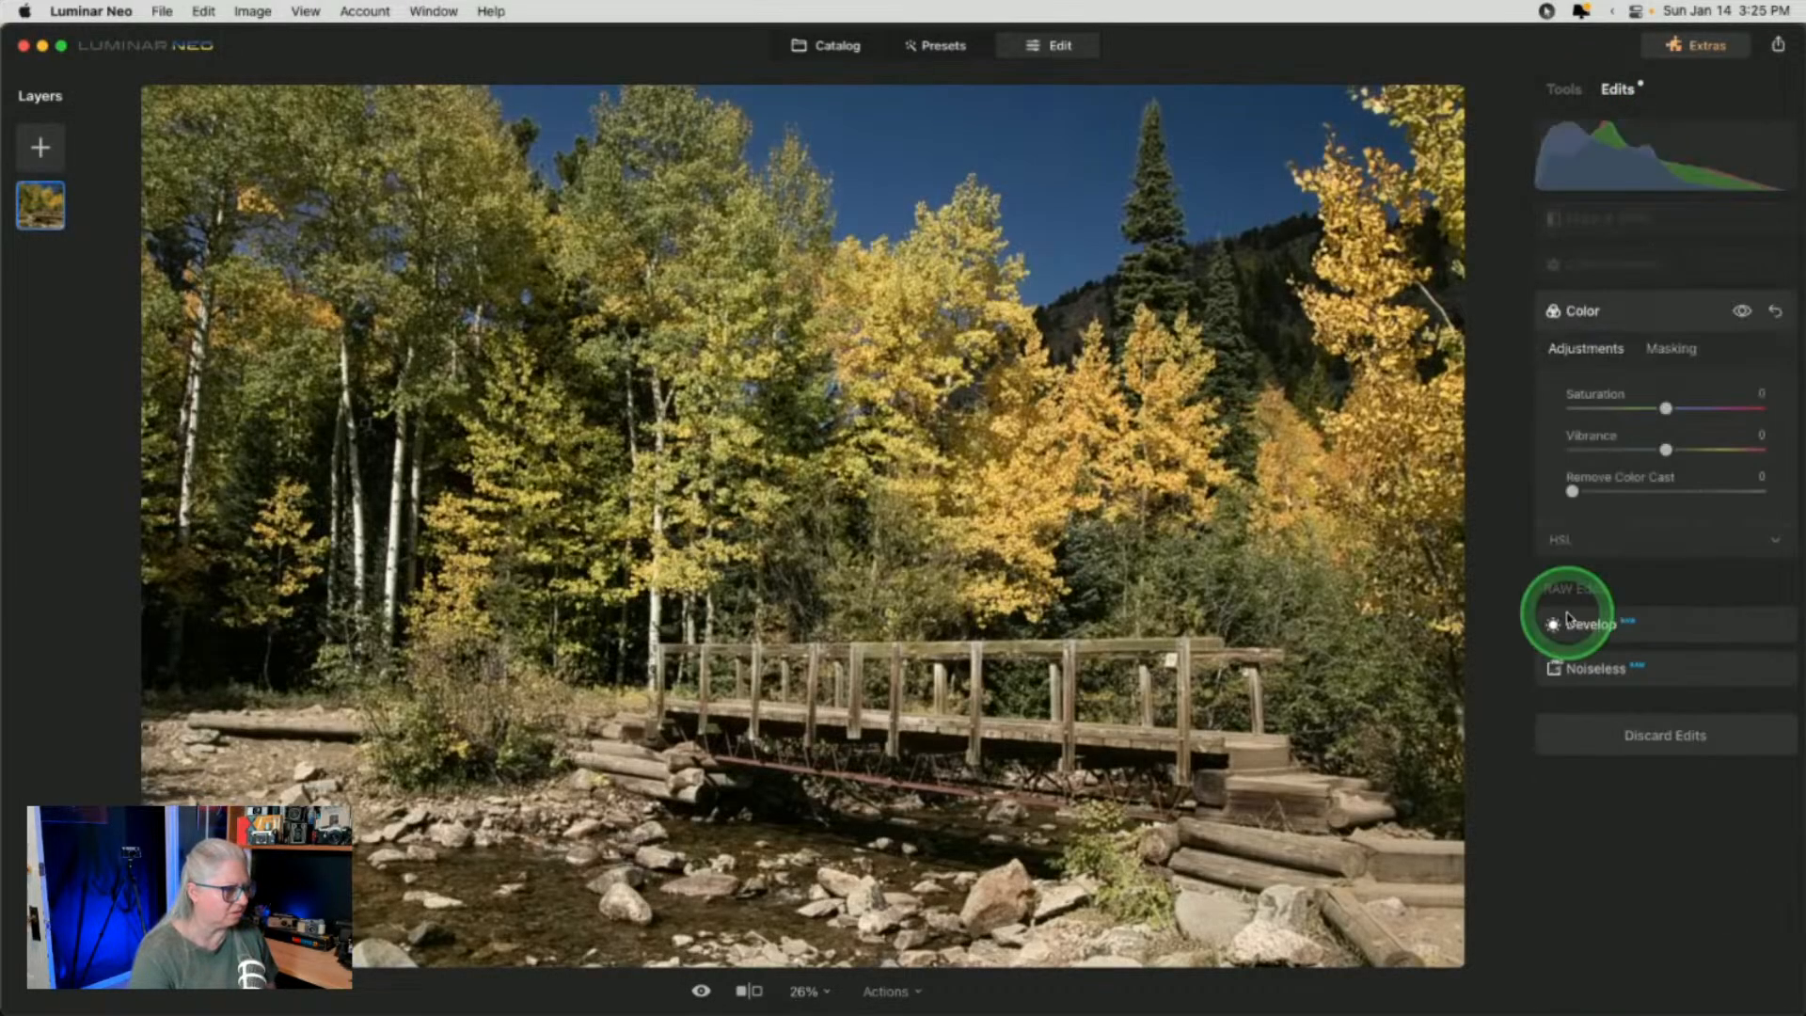
{"action": "left_click", "coordinate": [1590, 546]}
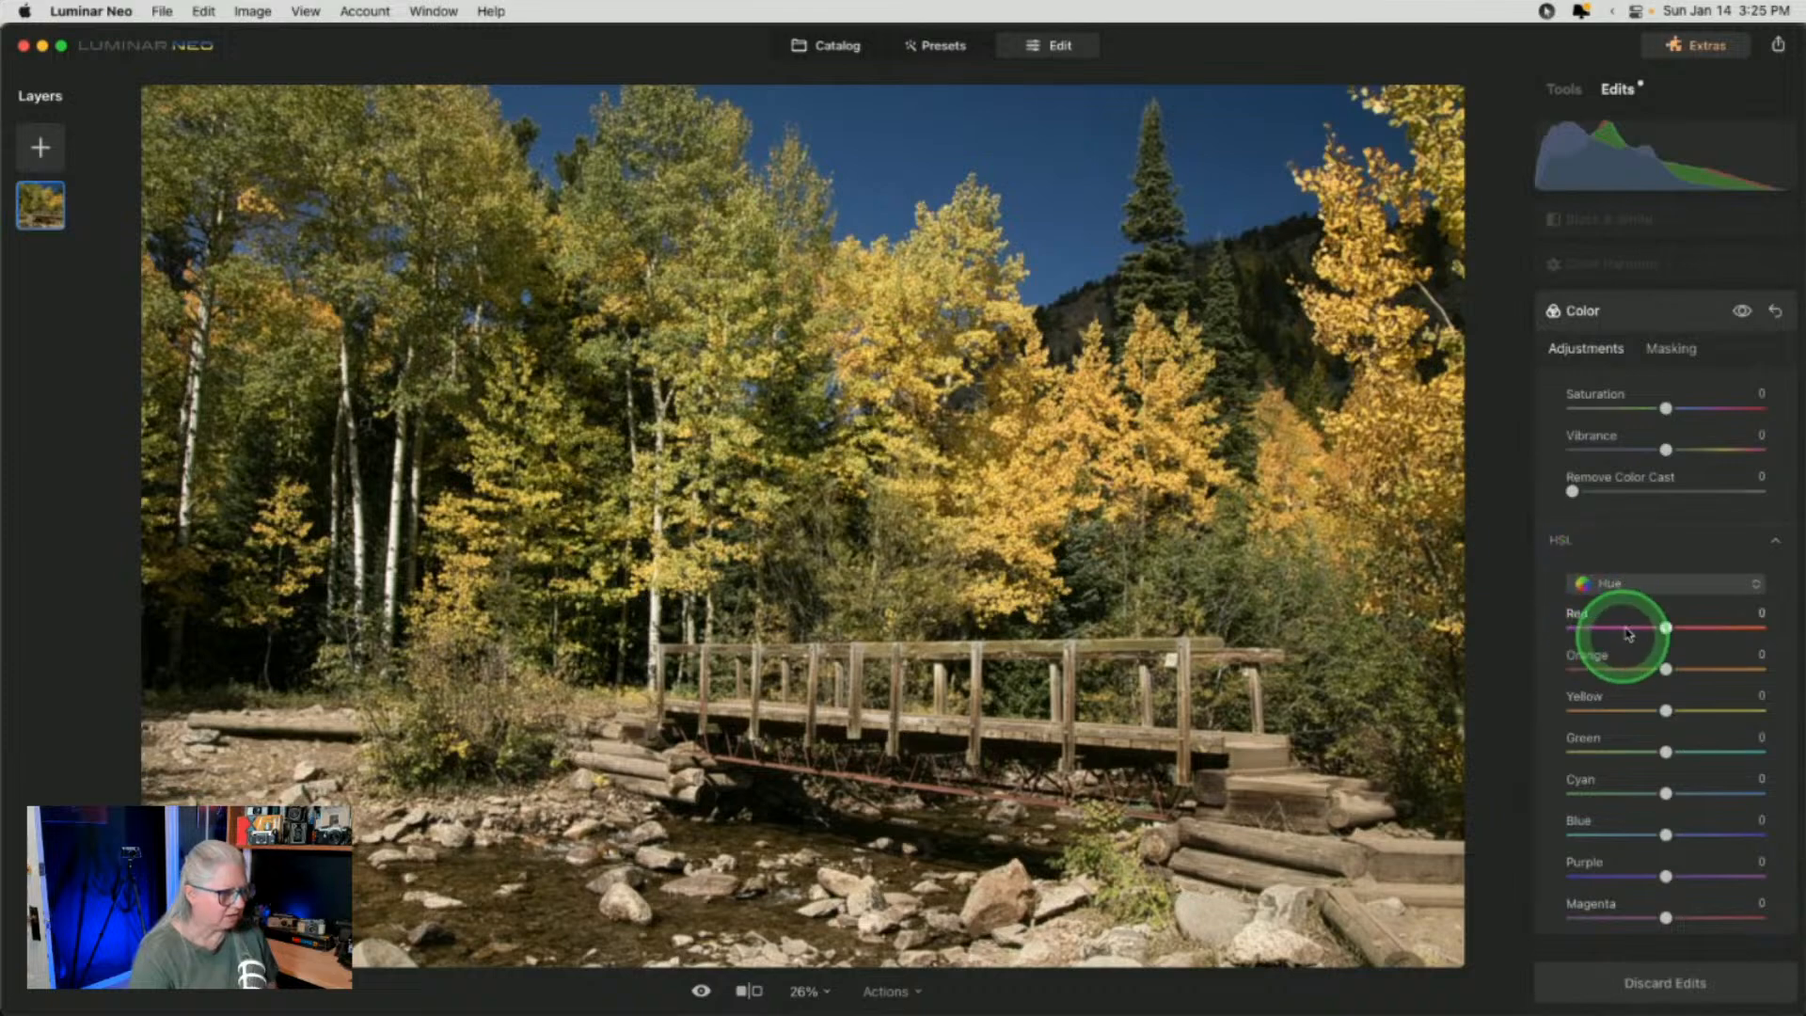
{"action": "left_click", "coordinate": [1658, 593]}
{"action": "left_click", "coordinate": [1652, 652]}
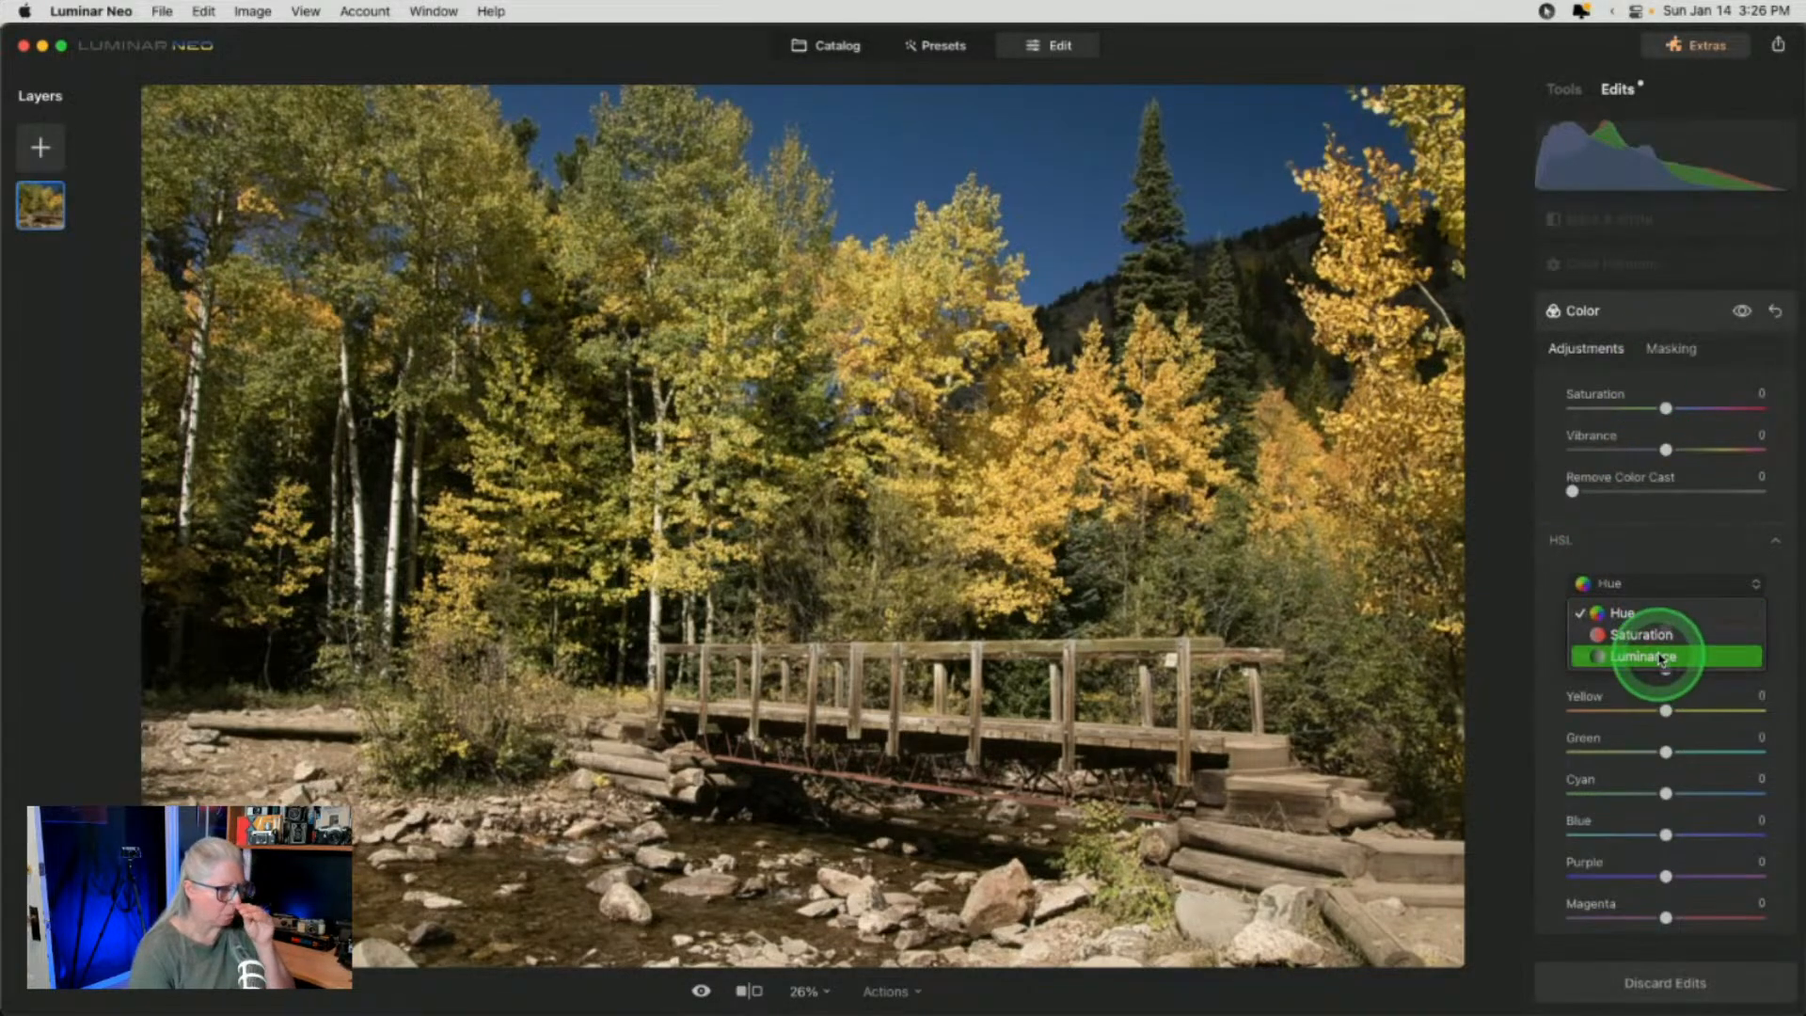
{"action": "left_click", "coordinate": [1684, 790]}
{"action": "left_click", "coordinate": [1746, 836]}
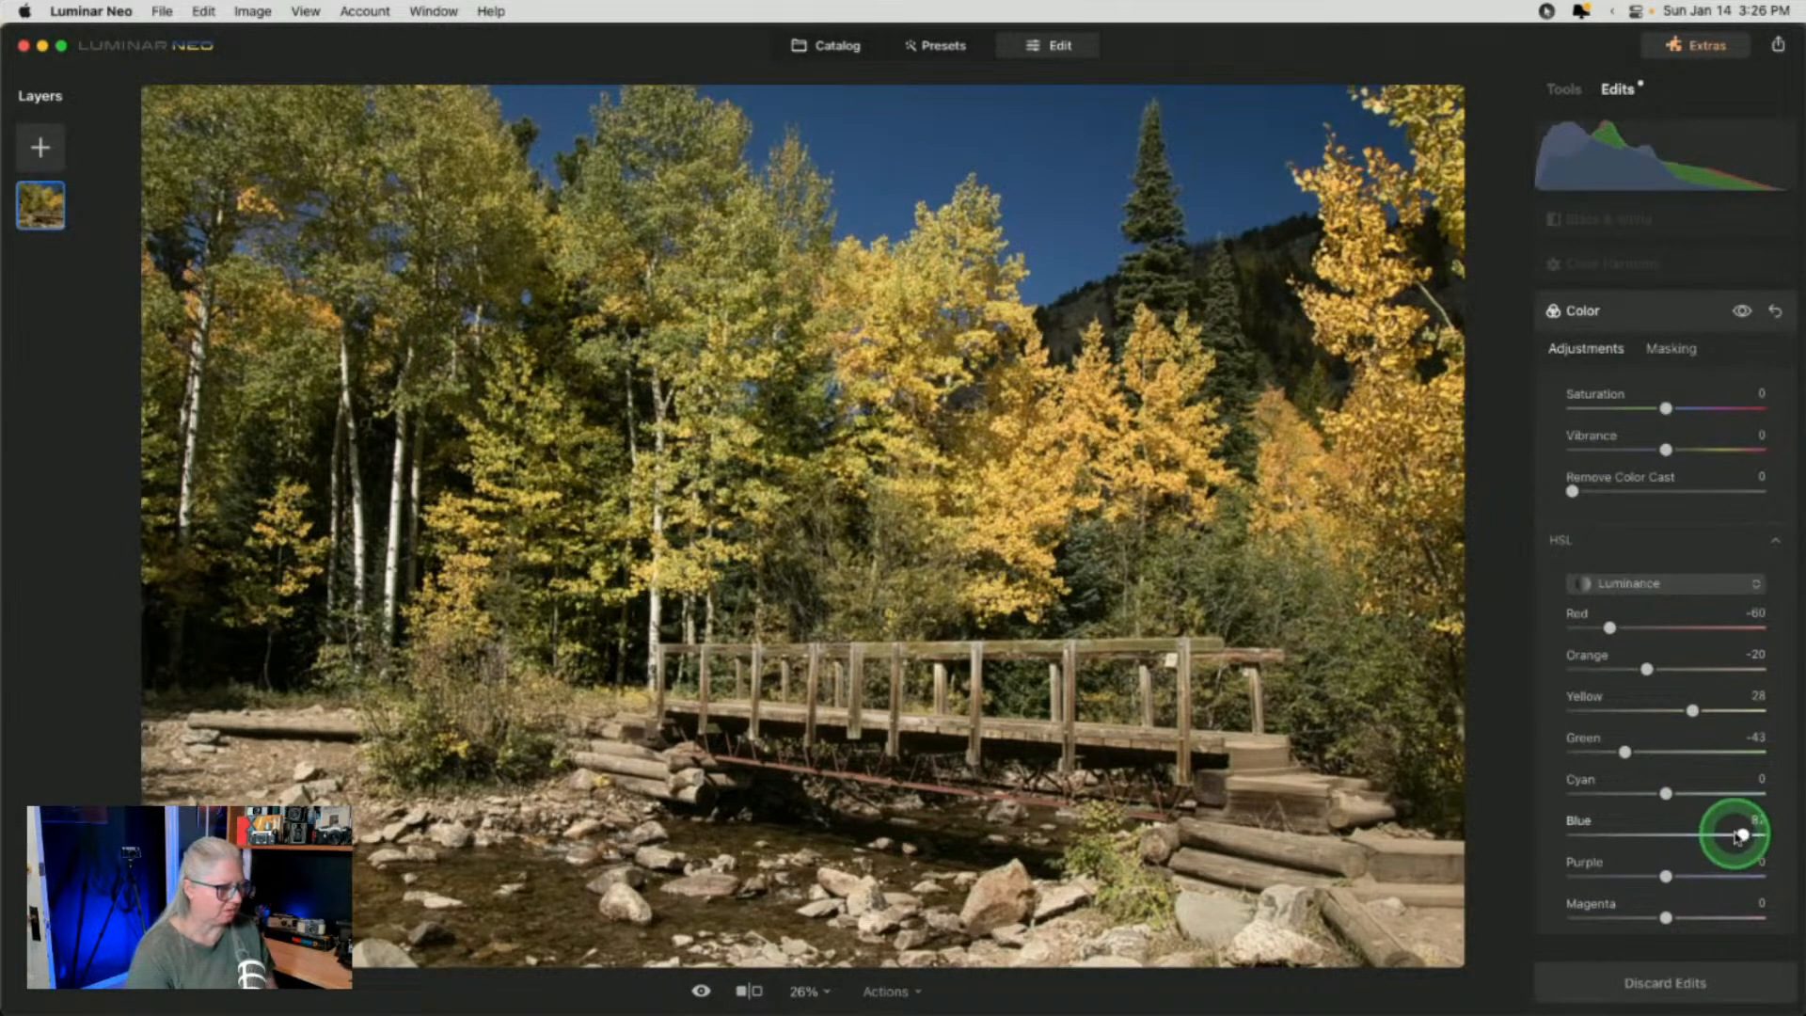
{"action": "left_click_drag", "start_coordinate": [1664, 831], "coordinate": [1676, 833]}
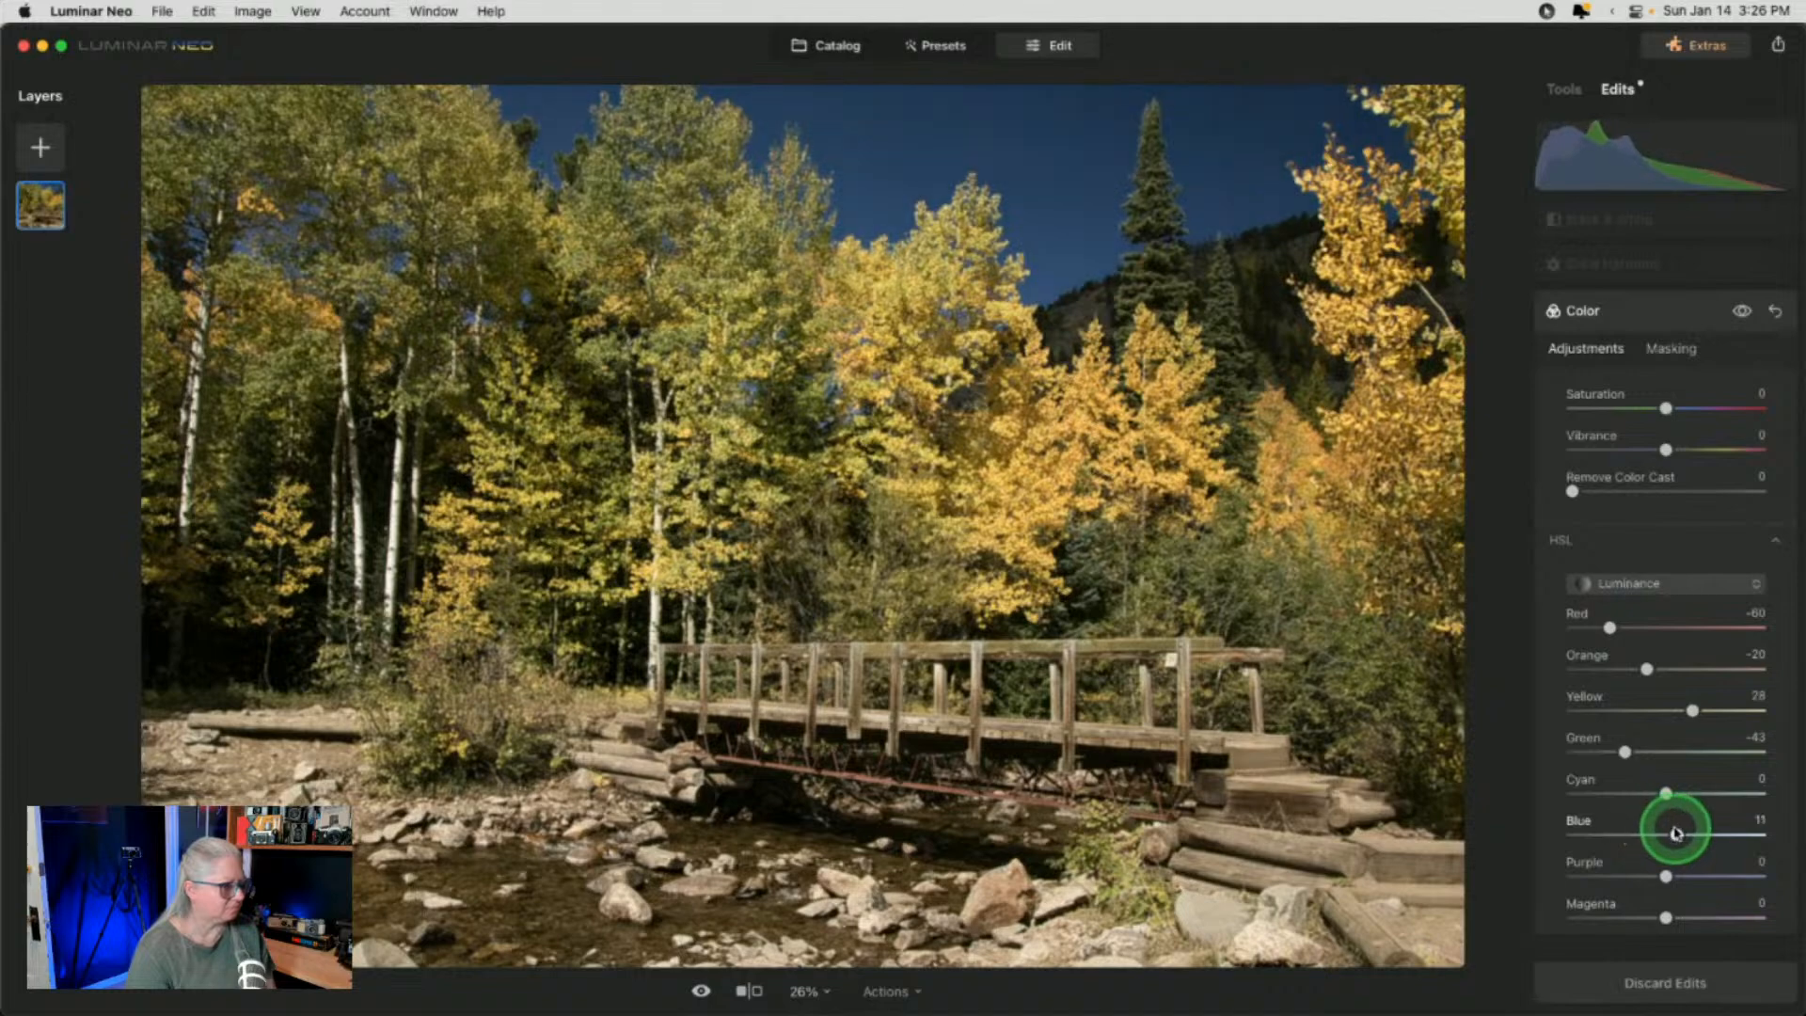
Reopen the Black & White edit and set its Blue luminance to -1
{"action": "left_click", "coordinate": [1657, 224]}
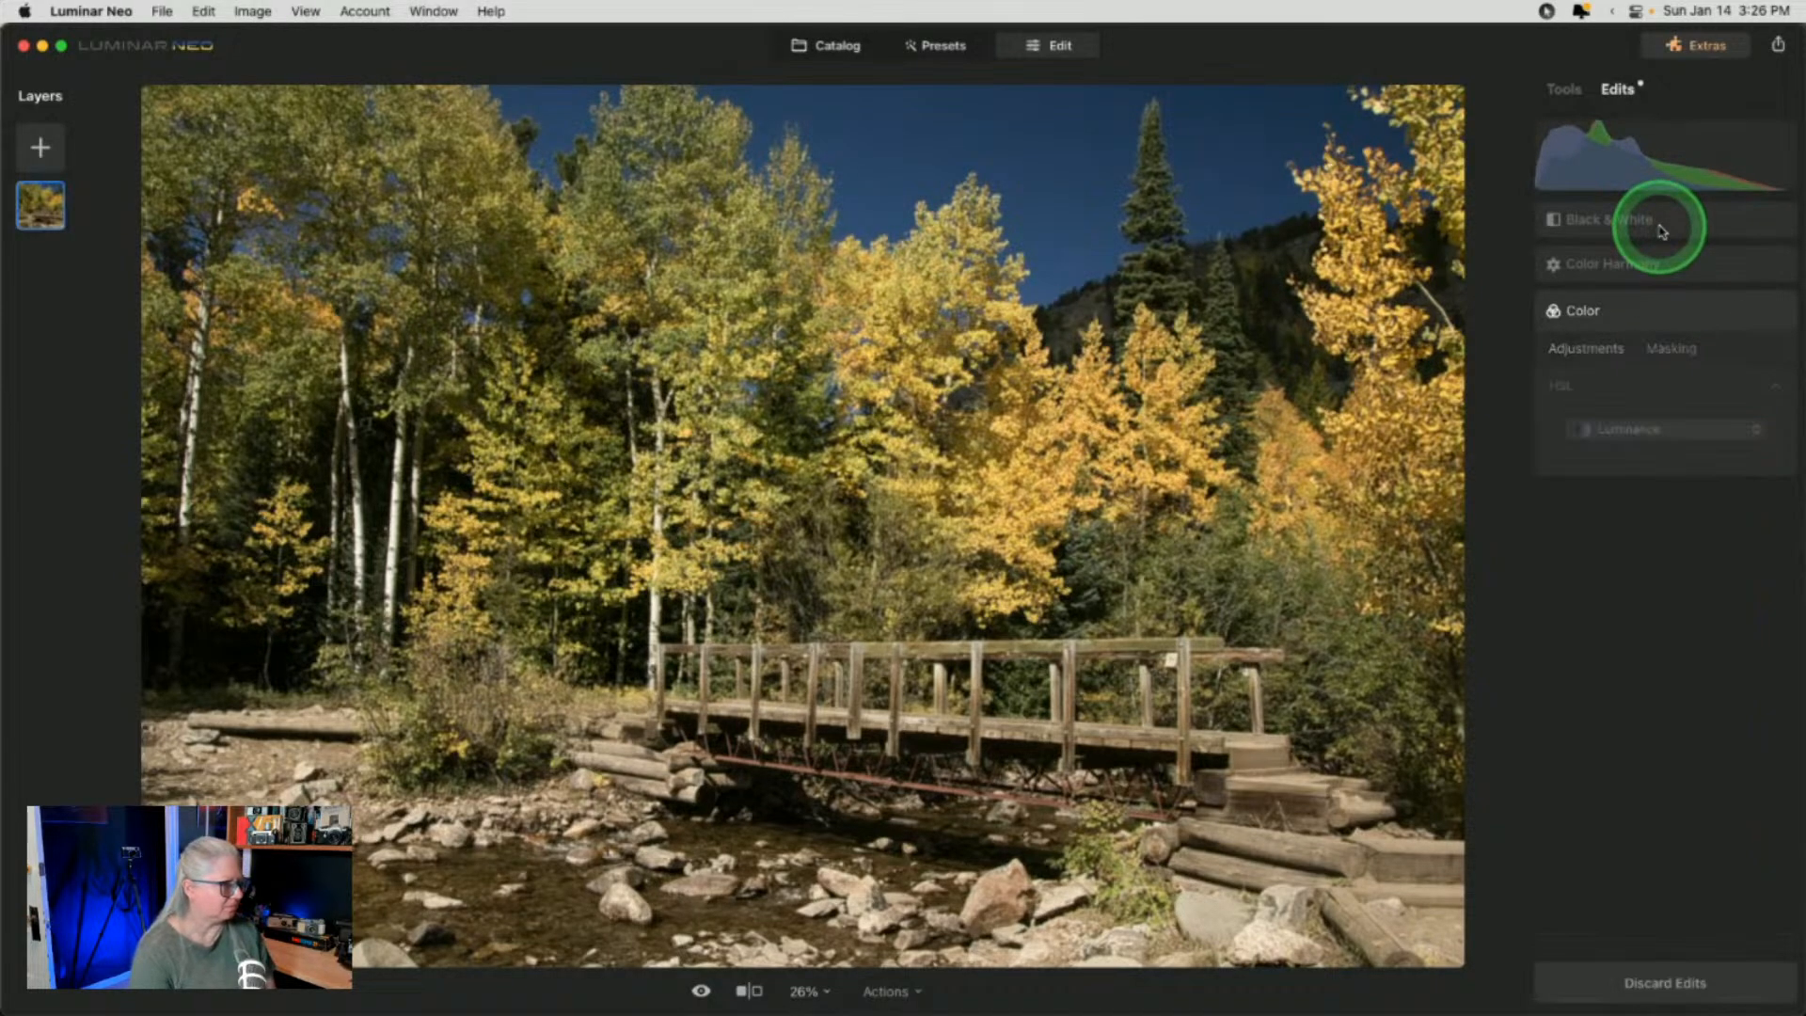
{"action": "left_click", "coordinate": [1659, 561]}
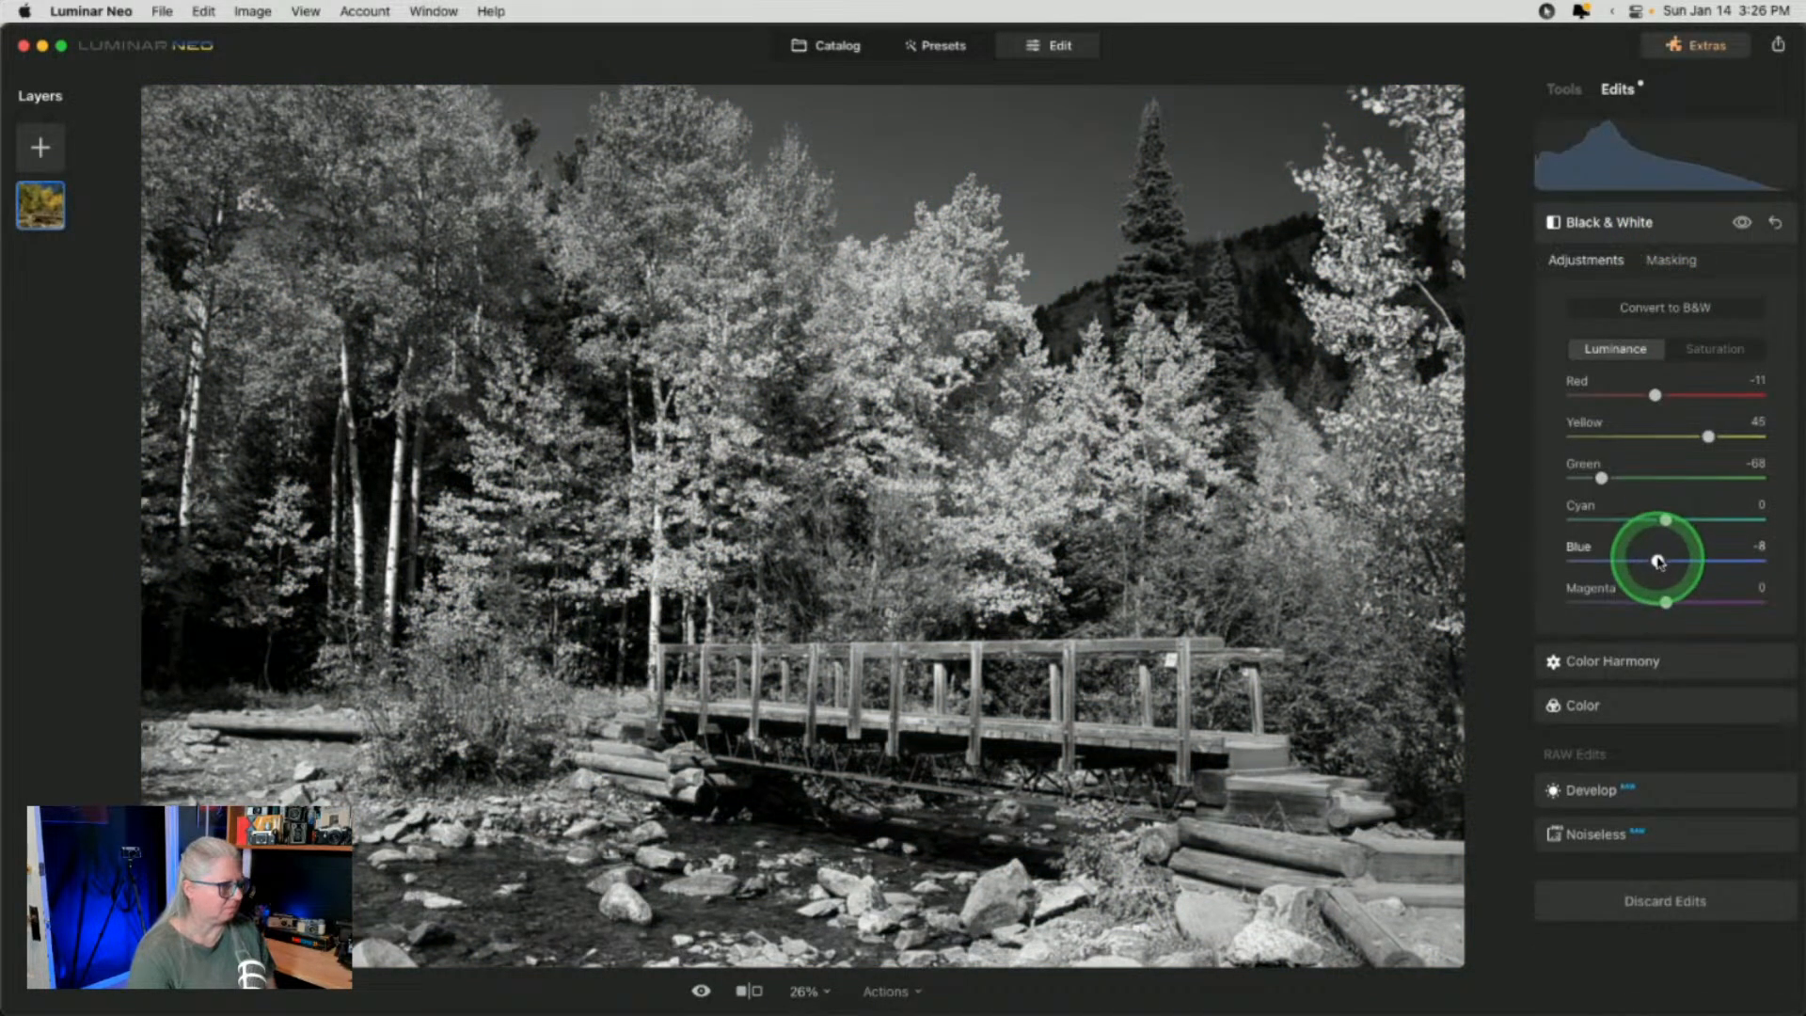
{"action": "mouse_move", "coordinate": [1659, 562]}
{"action": "left_mouse_down"}
{"action": "mouse_move", "coordinate": [1719, 553]}
{"action": "mouse_move", "coordinate": [1640, 555]}
{"action": "mouse_move", "coordinate": [1678, 551]}
{"action": "left_mouse_up"}
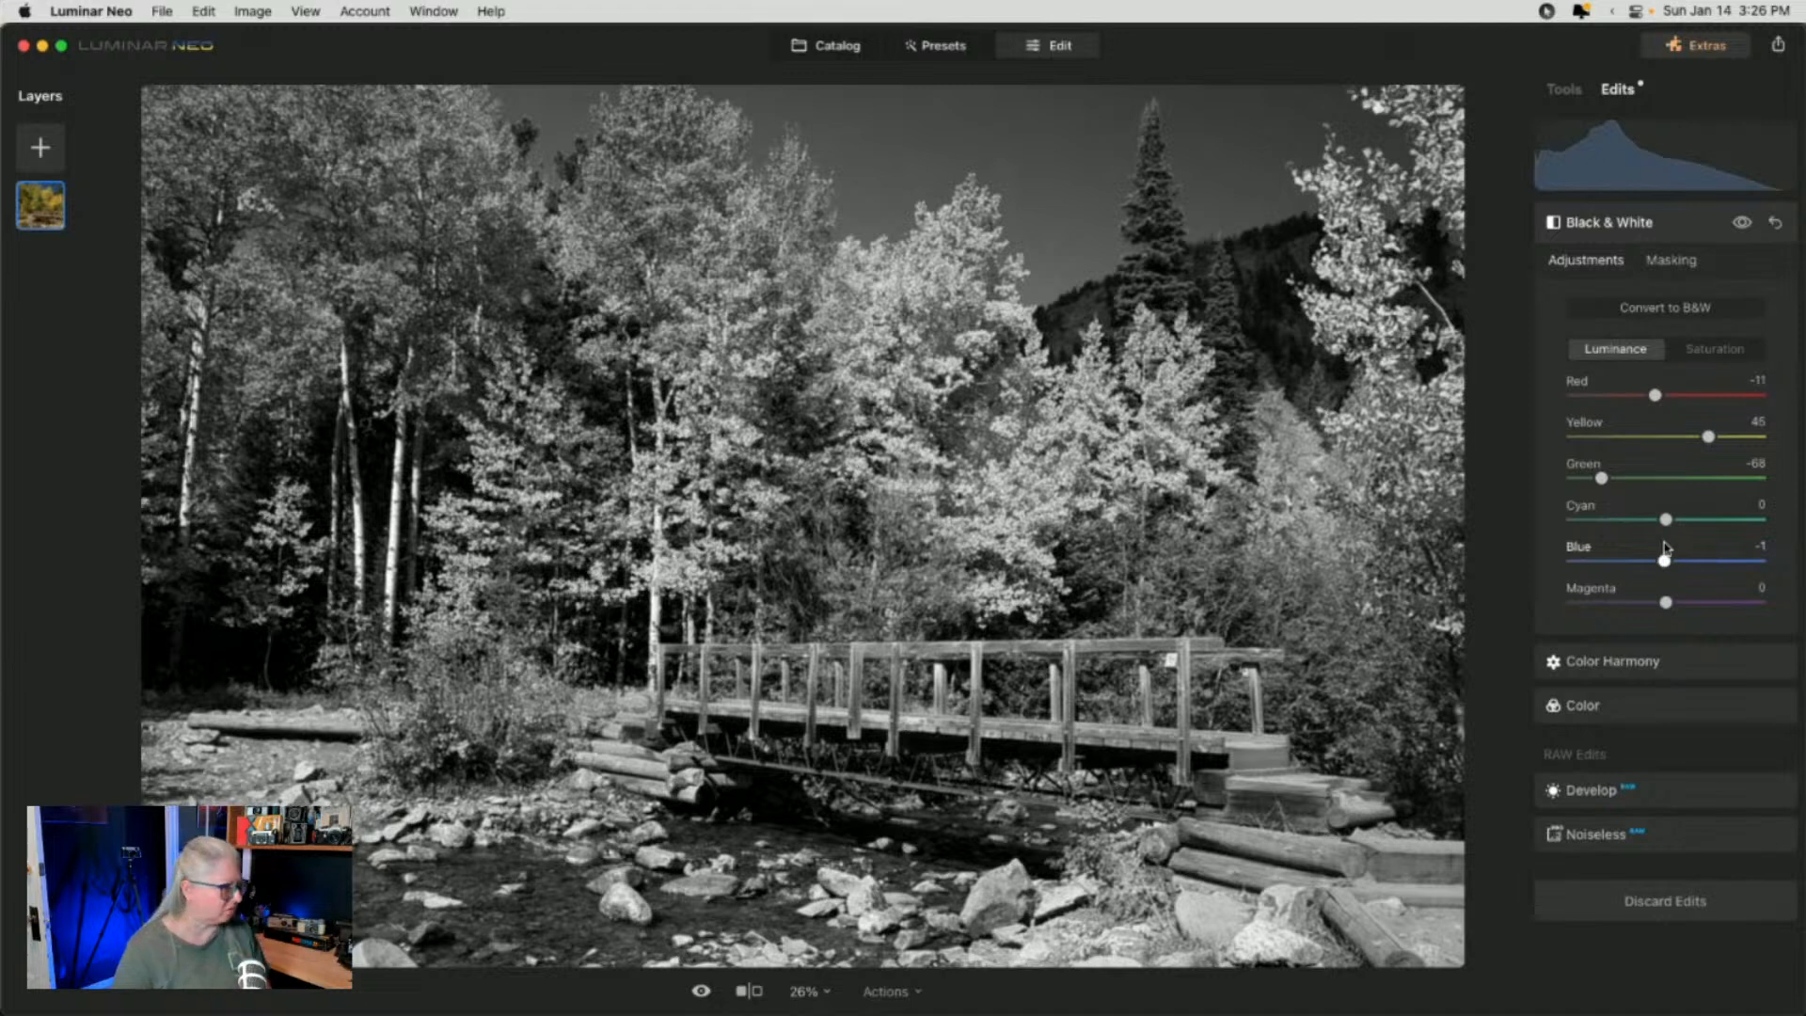
Add a new Develop adjustment with Exposure at -0.81 and Blacks at about -29
{"action": "left_click", "coordinate": [1564, 89]}
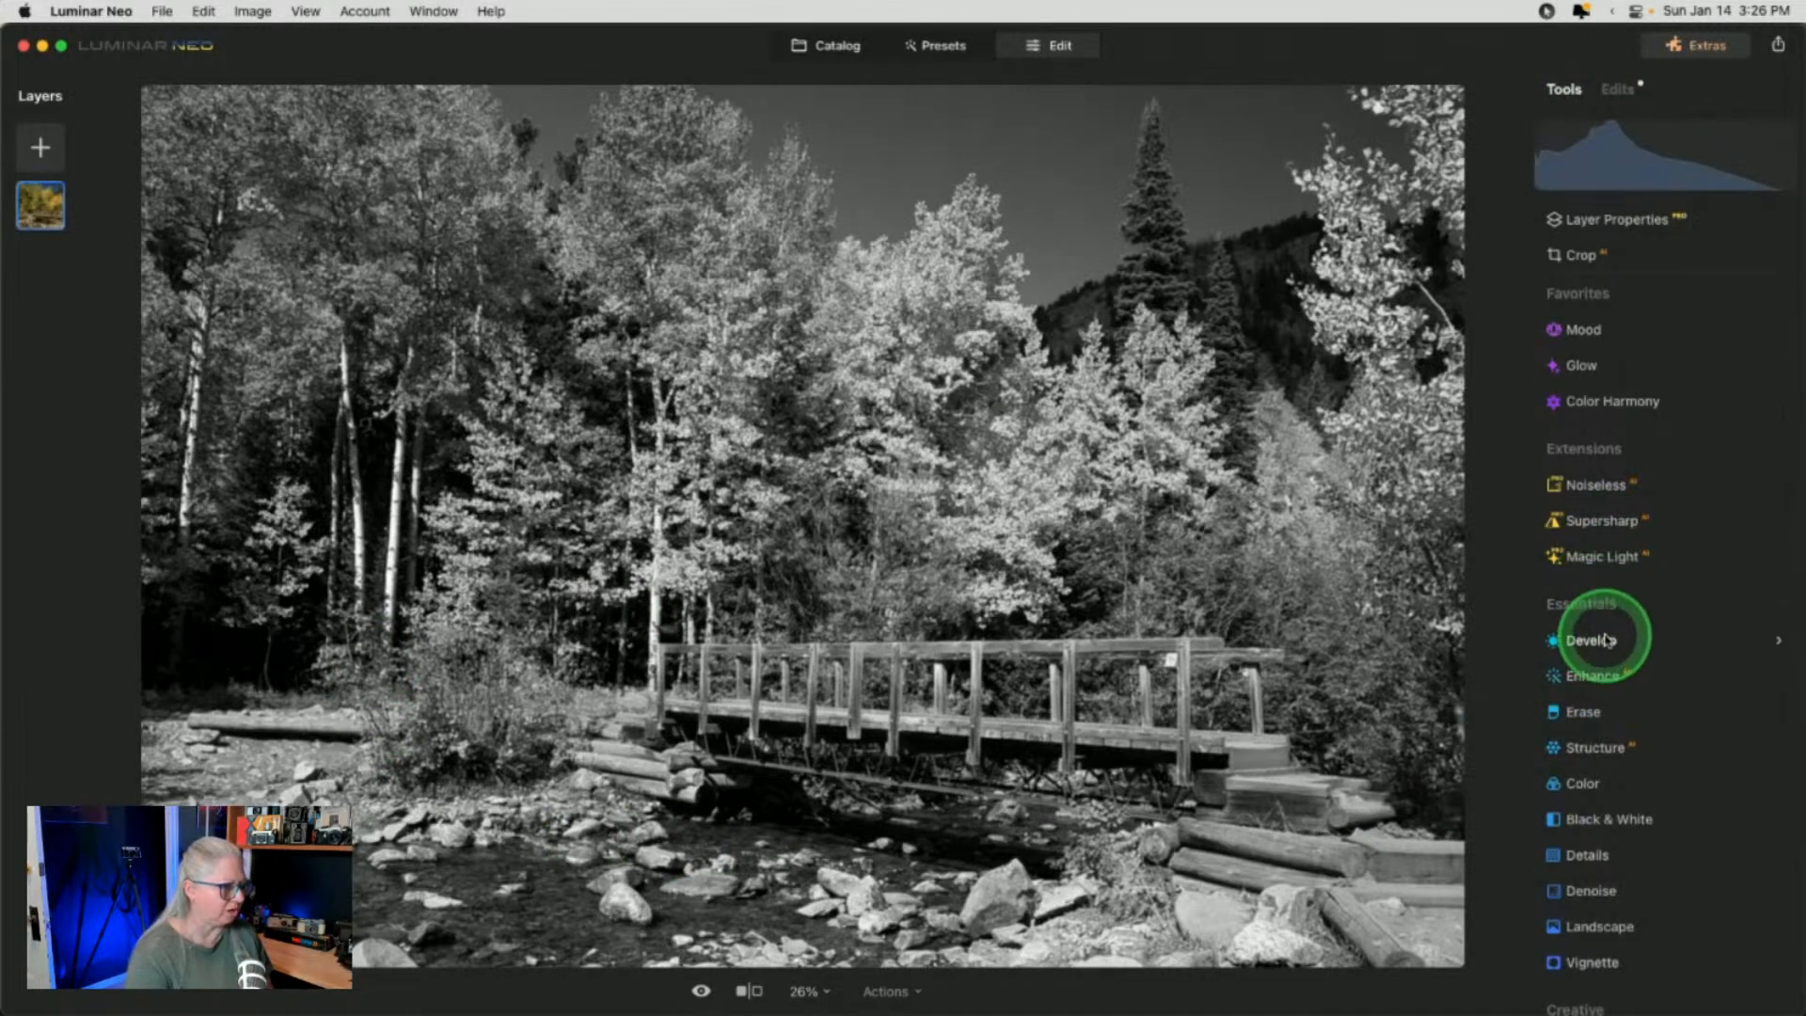
{"action": "left_click", "coordinate": [1615, 643]}
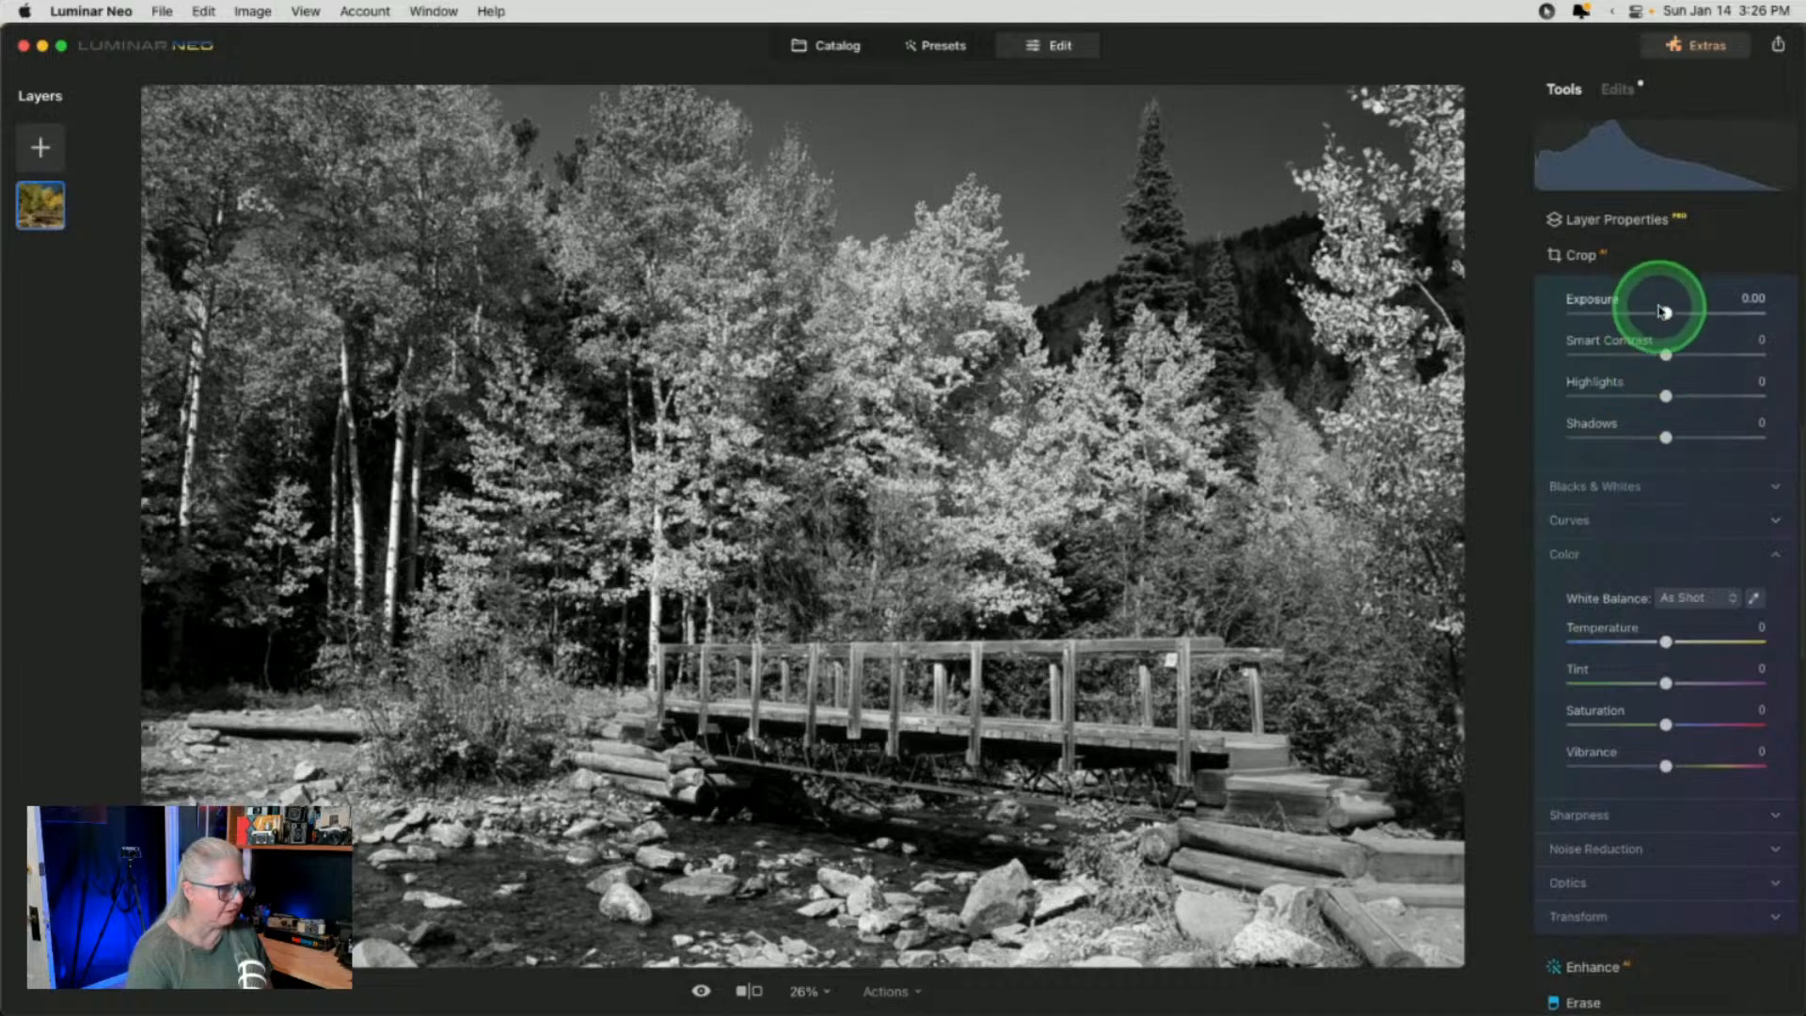
{"action": "left_click_drag", "start_coordinate": [1653, 313], "coordinate": [1651, 314]}
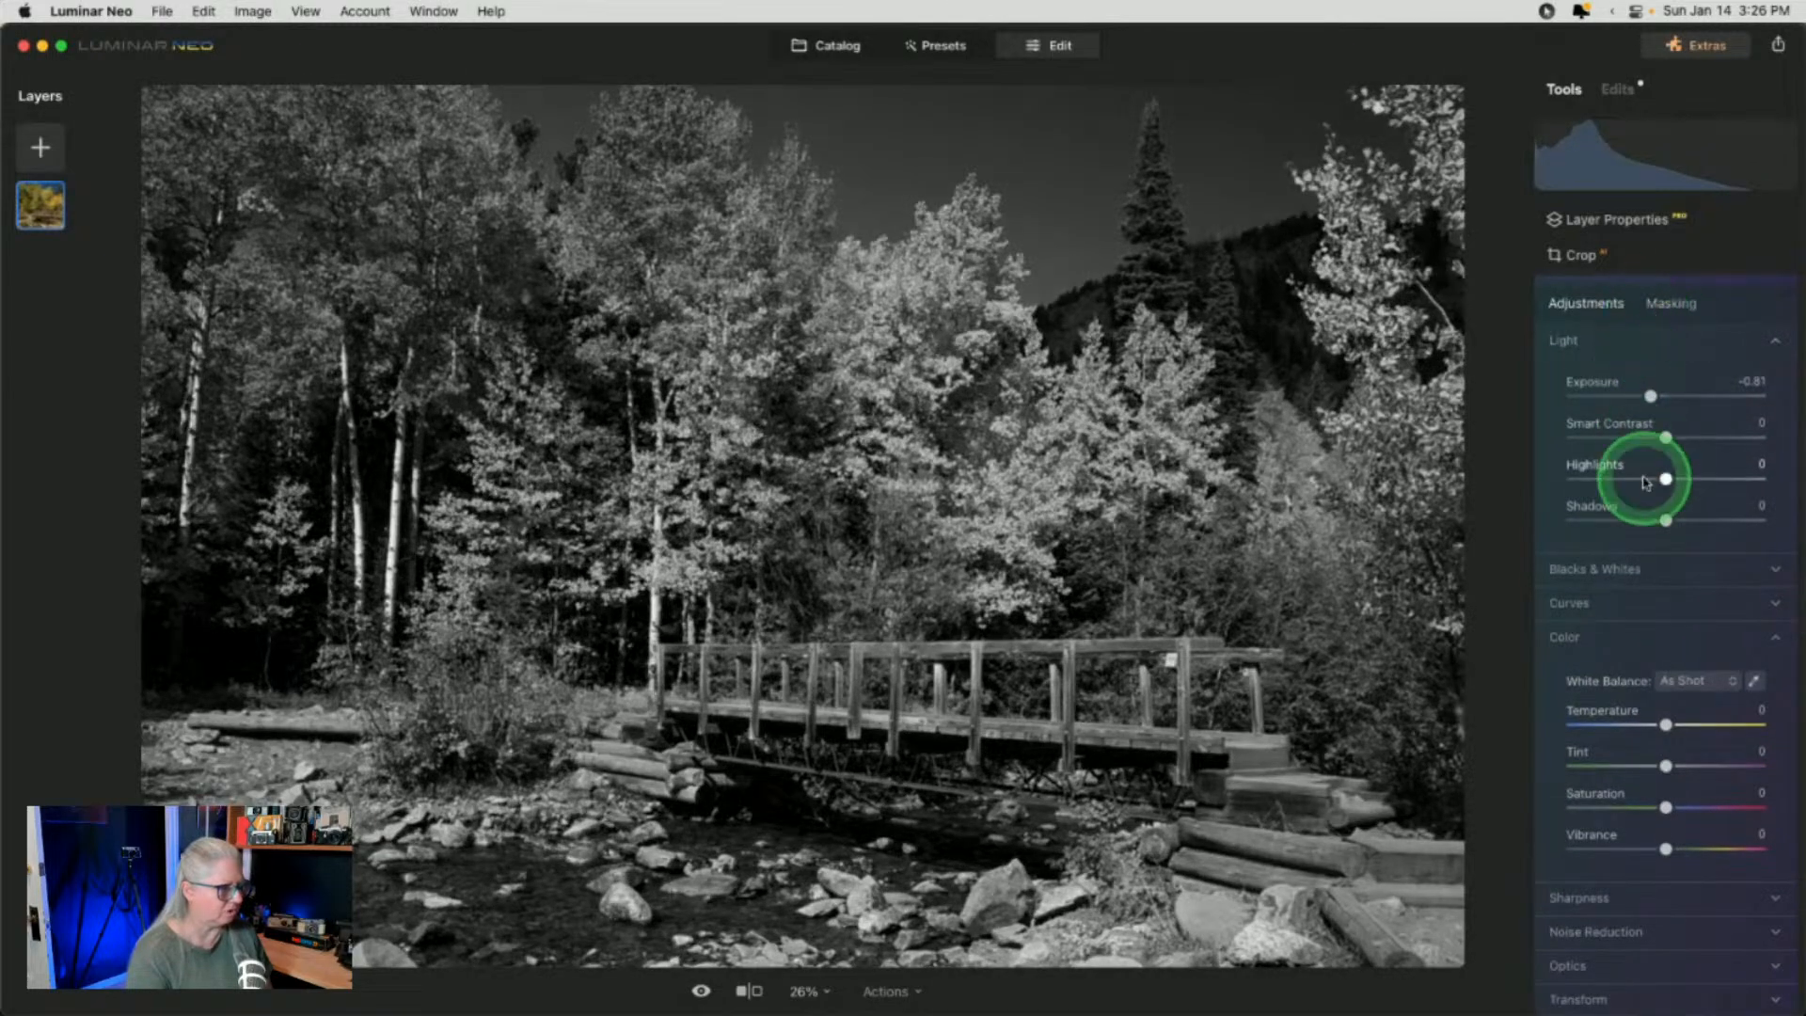
{"action": "left_click", "coordinate": [1645, 567]}
{"action": "left_click_drag", "start_coordinate": [1667, 626], "coordinate": [1633, 625]}
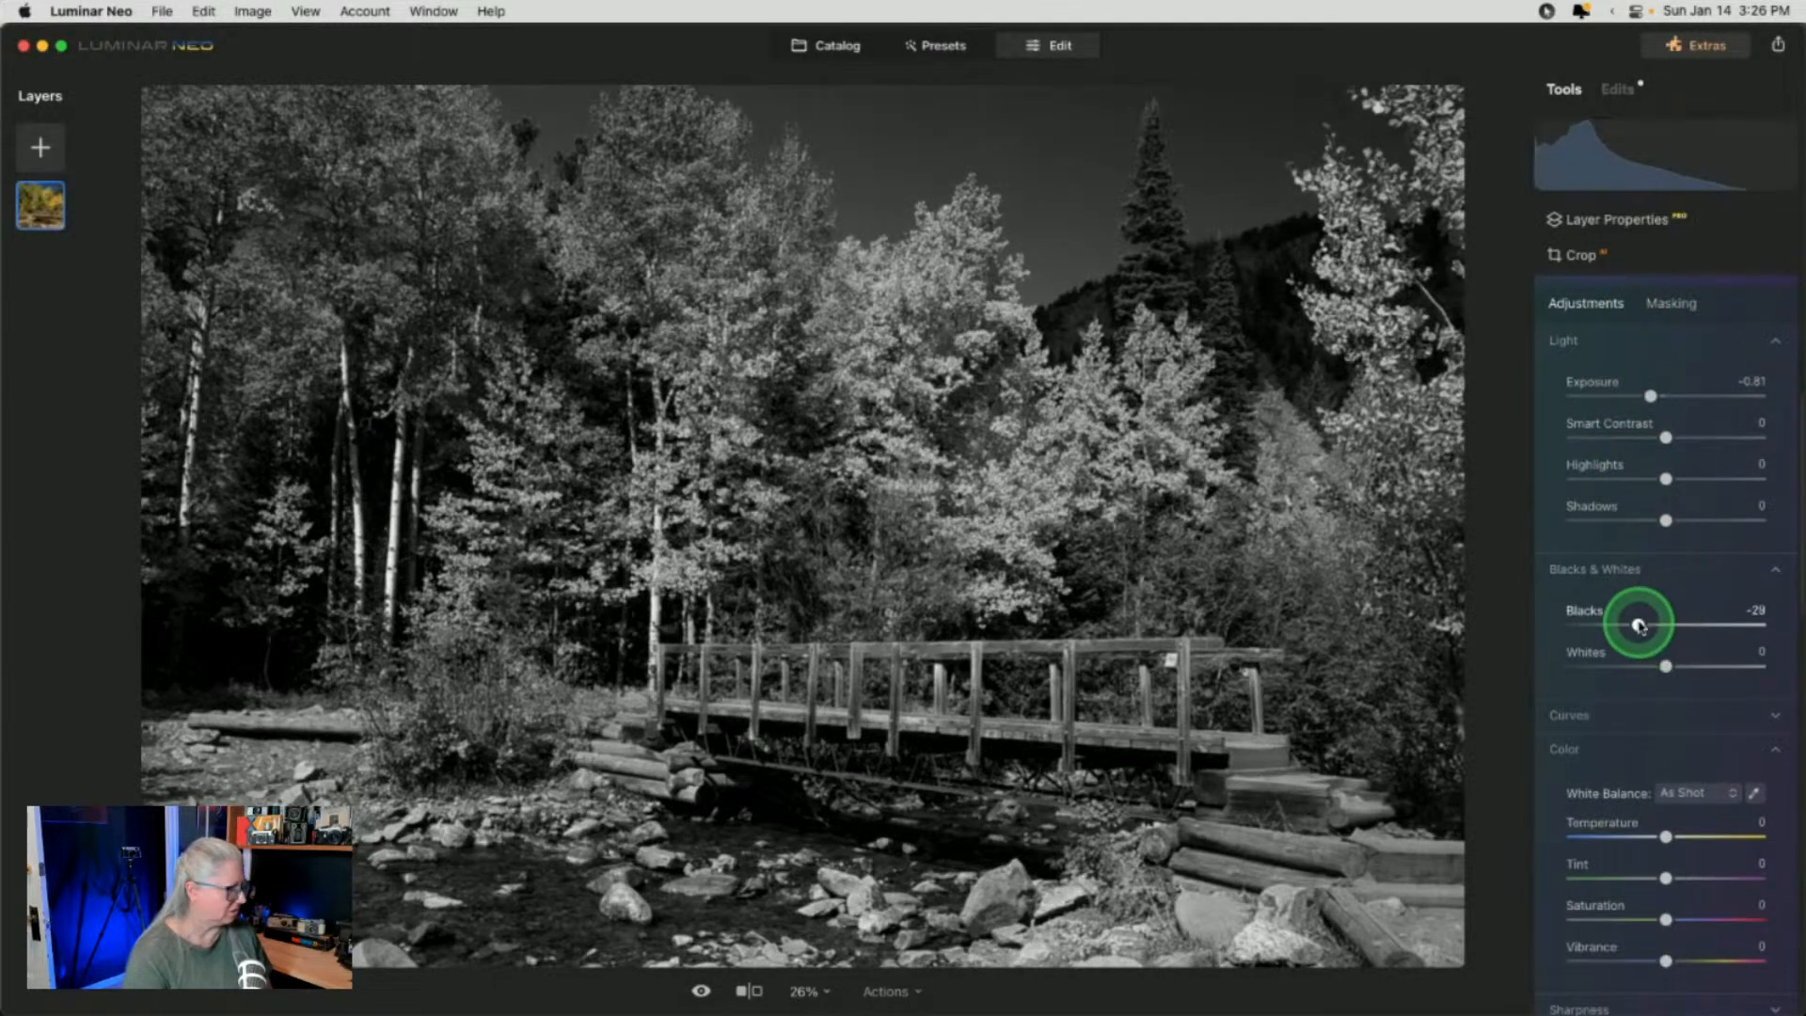
Mask the Develop adjustment with a linear gradient running from the photo's lower edge up to the bridge railing
{"action": "left_click", "coordinate": [1673, 307]}
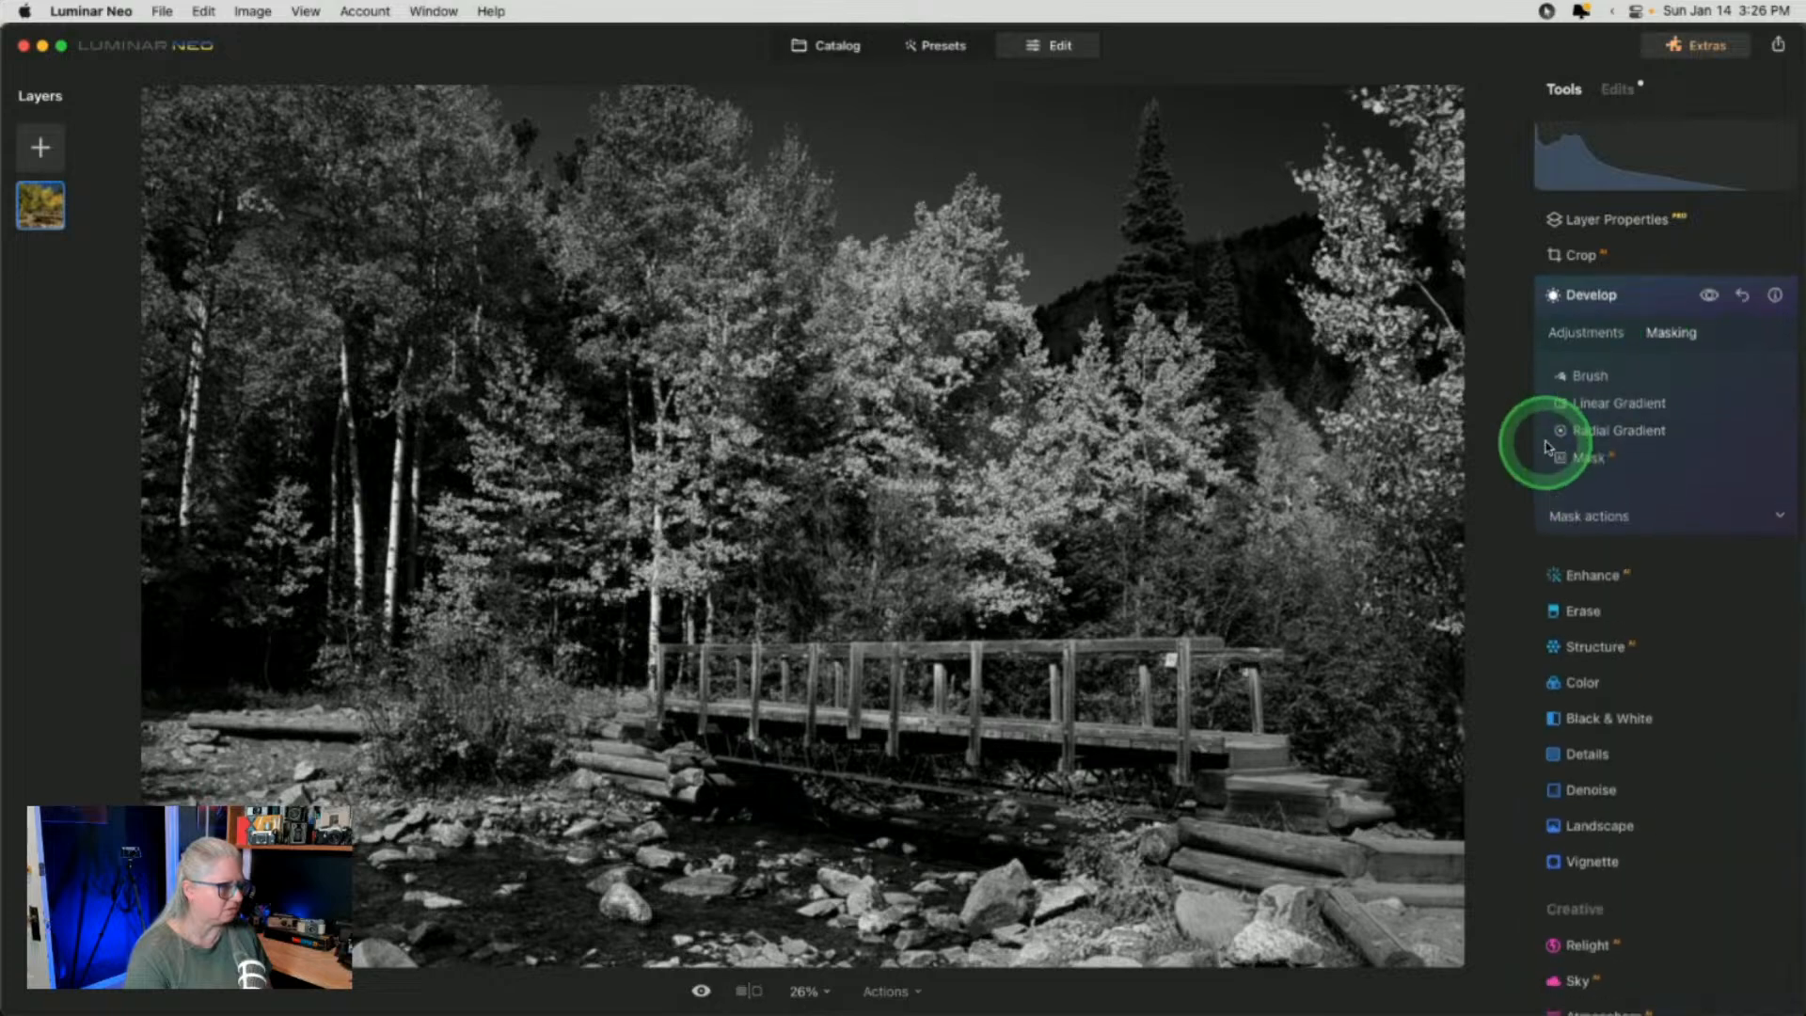
{"action": "left_click", "coordinate": [1605, 404]}
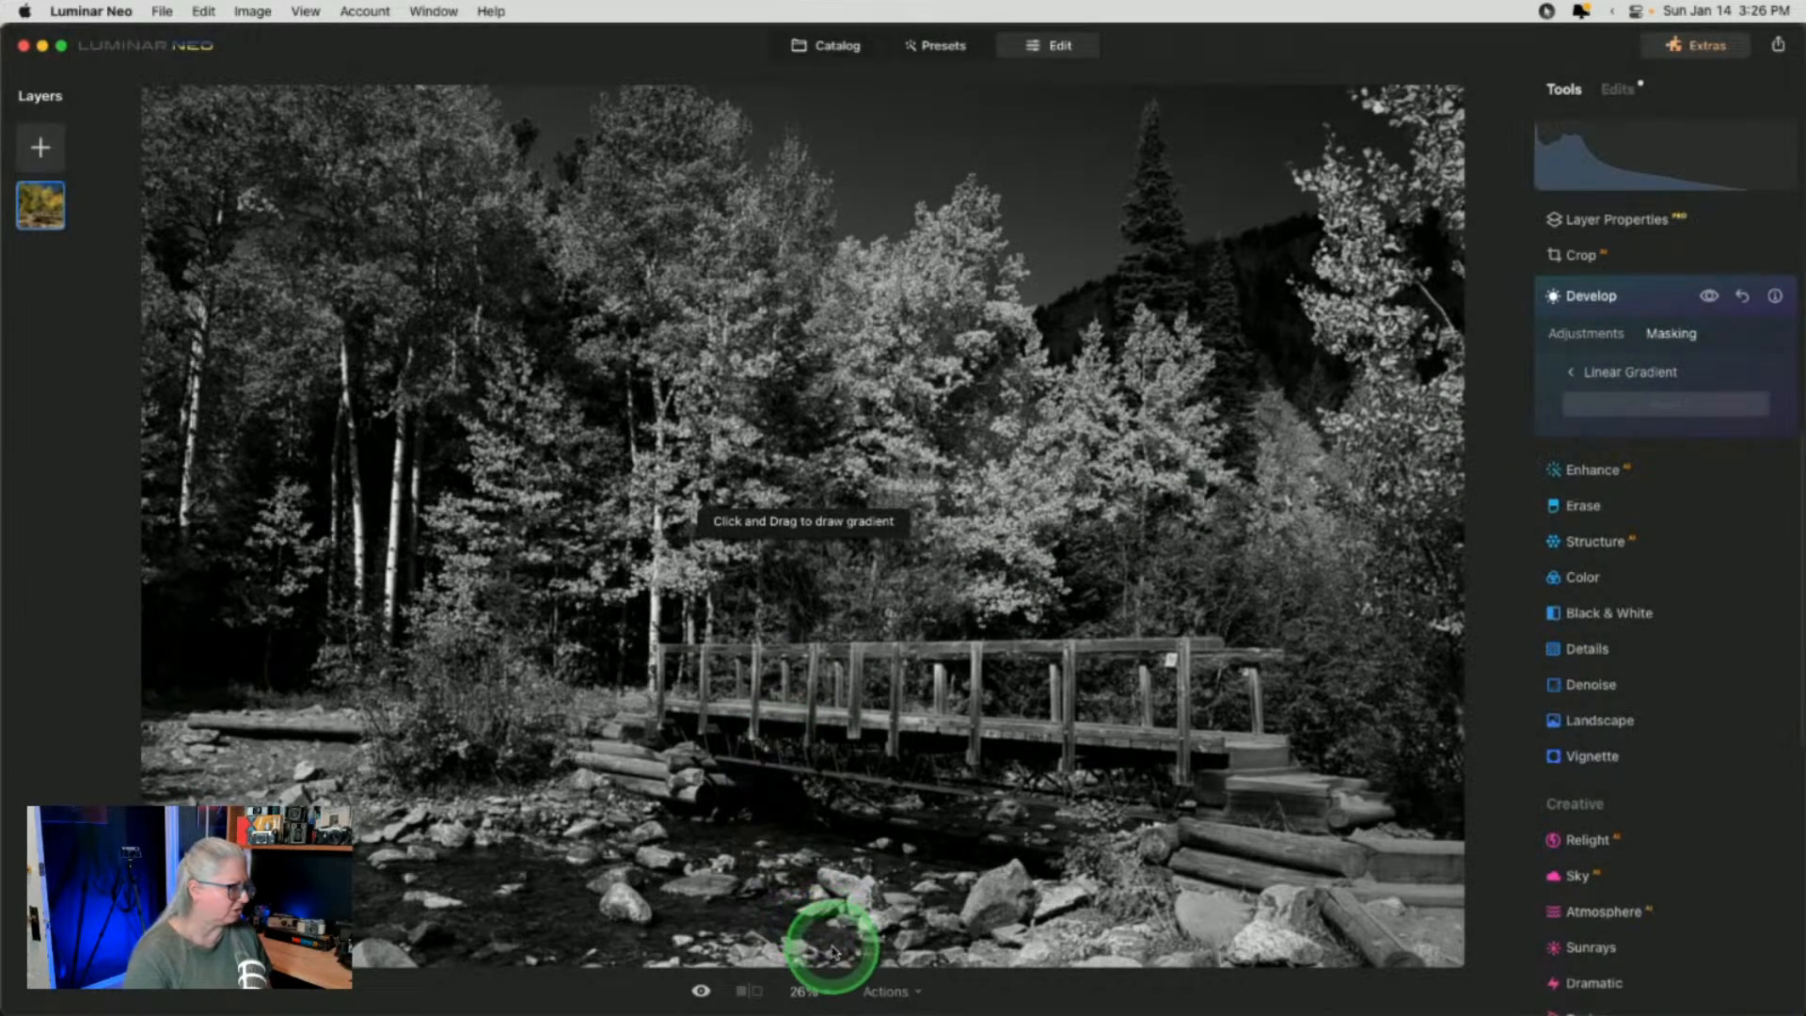
{"action": "left_click_drag", "start_coordinate": [832, 952], "coordinate": [855, 671]}
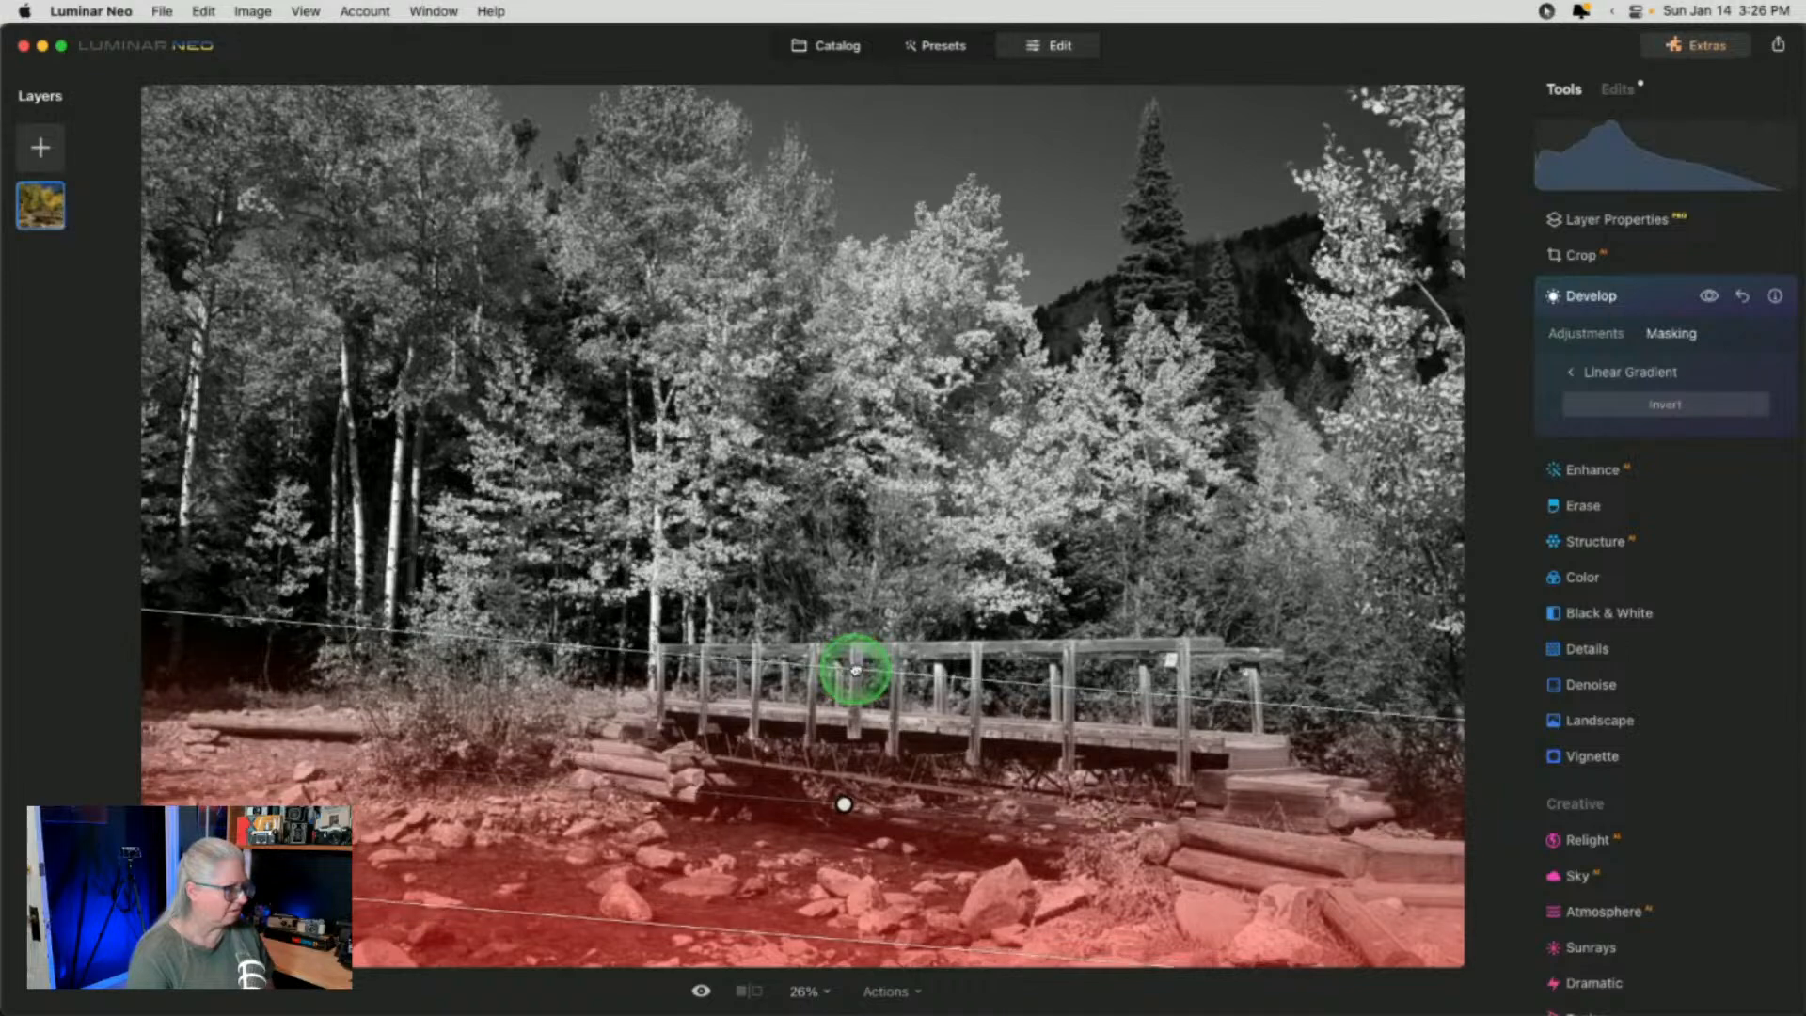
Compare the photo with and without the masked Develop adjustment and close the Develop tool
{"action": "left_click", "coordinate": [1588, 335]}
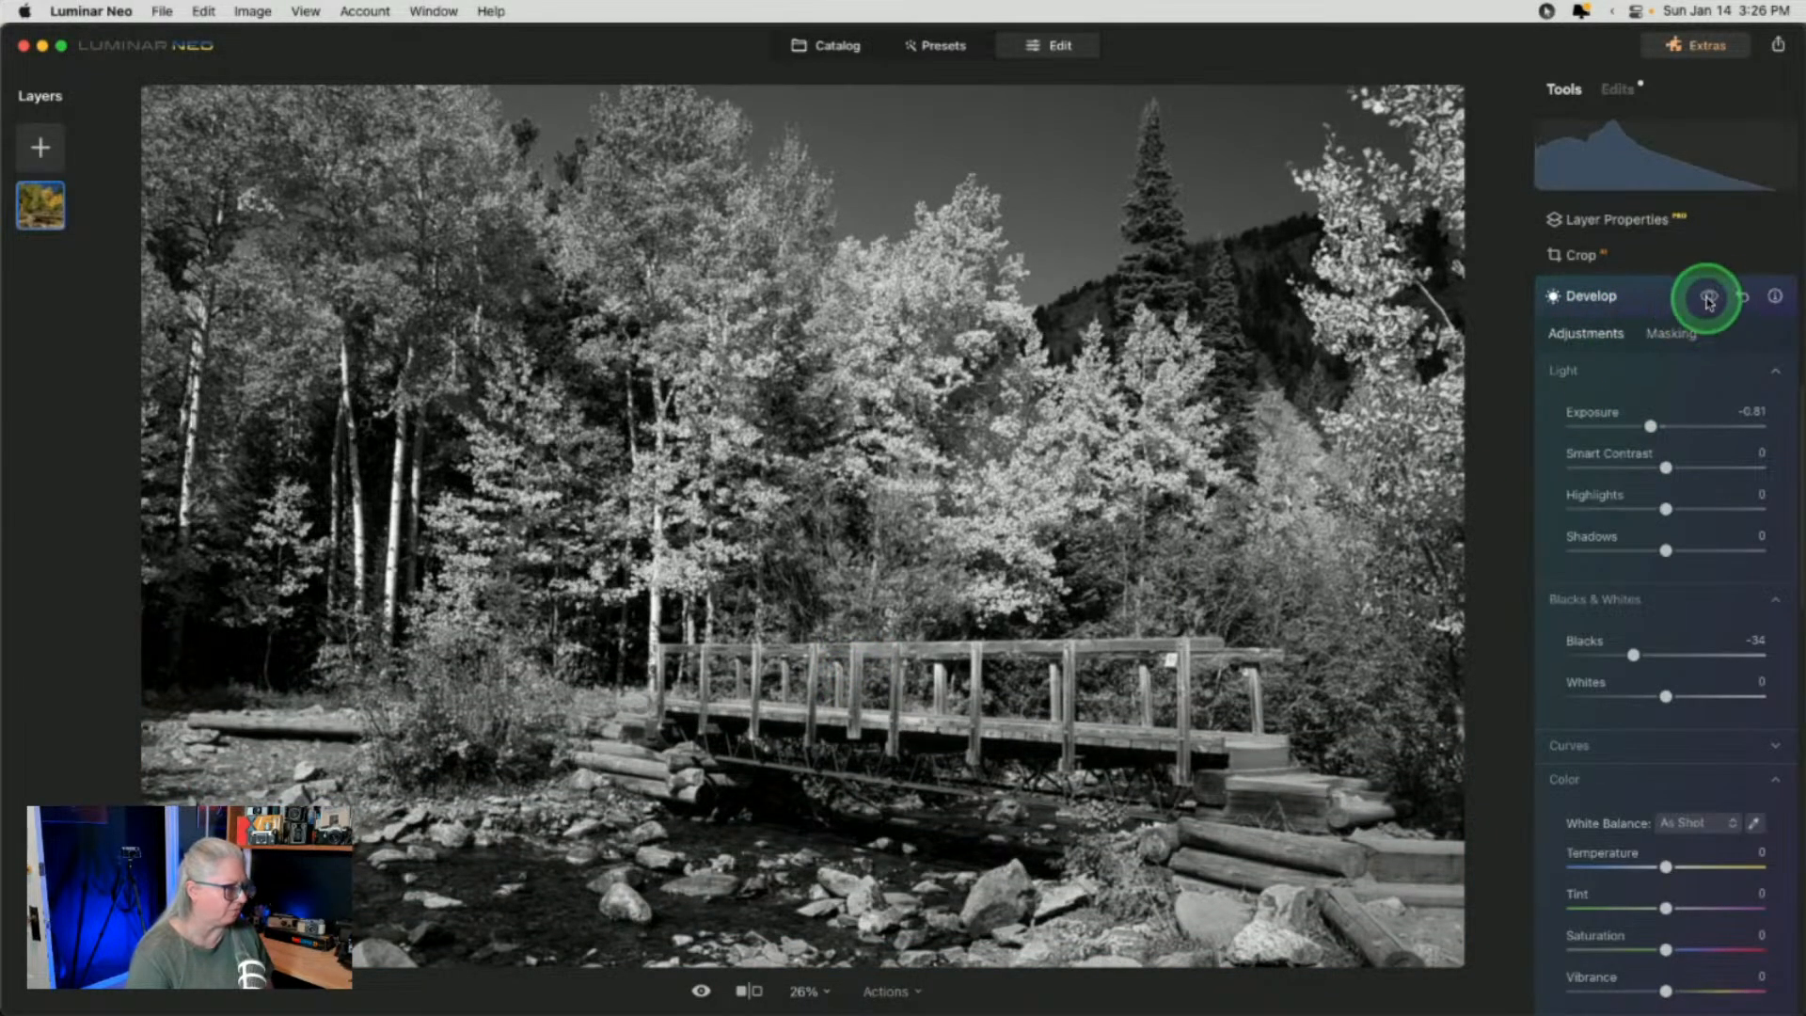
{"action": "left_click", "coordinate": [1709, 299]}
{"action": "left_click", "coordinate": [1710, 299]}
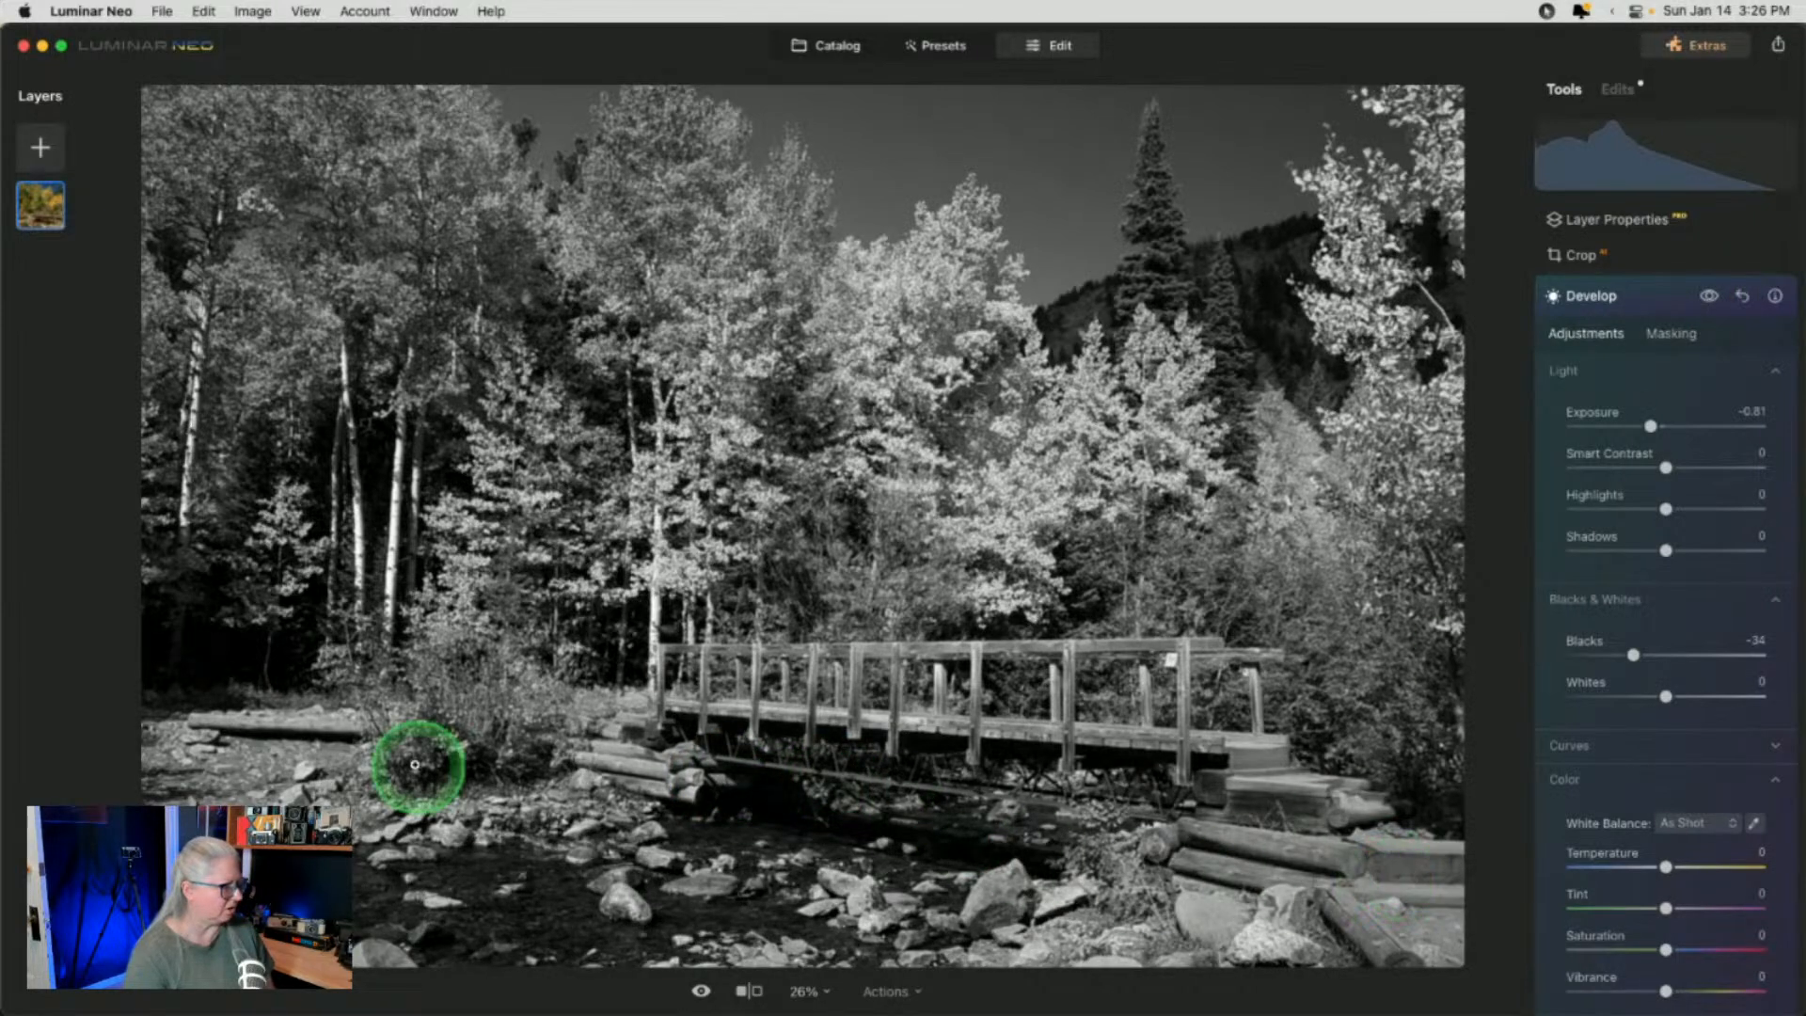
{"action": "left_click", "coordinate": [1616, 295]}
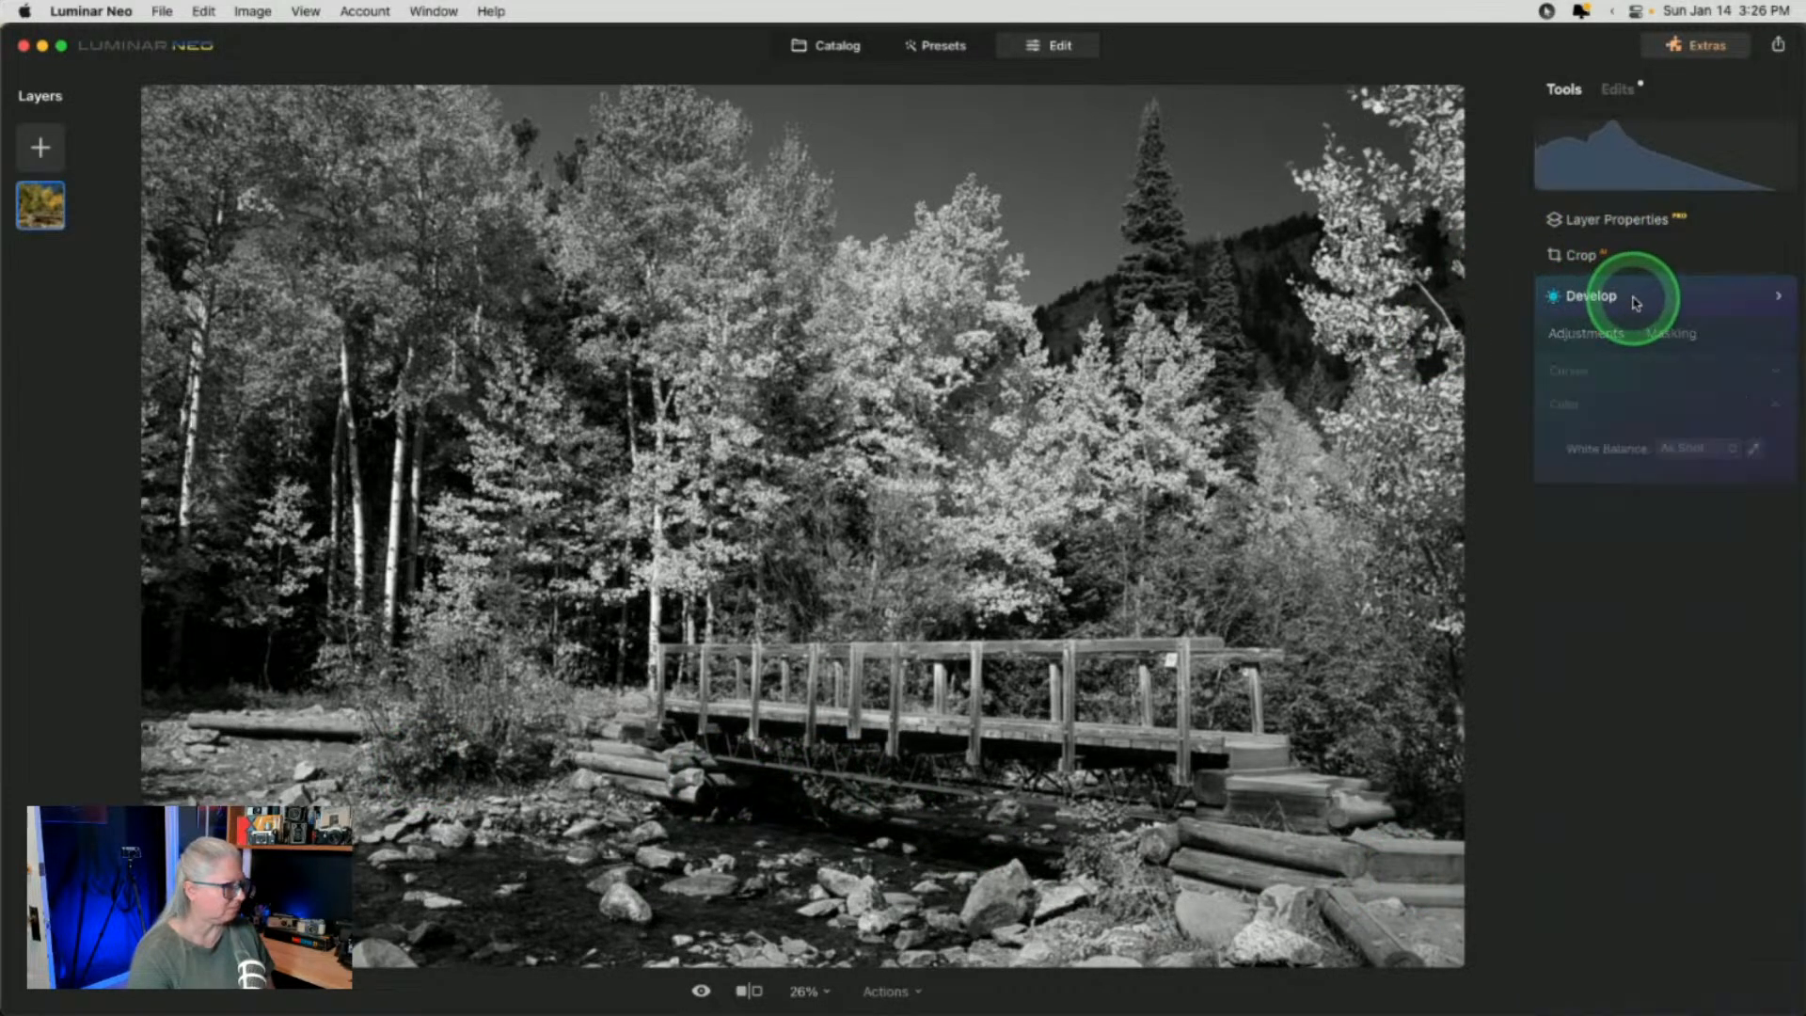
Add a Vignette to the bridge photo with Amount -56 and Size 36
{"action": "left_click", "coordinate": [1624, 602]}
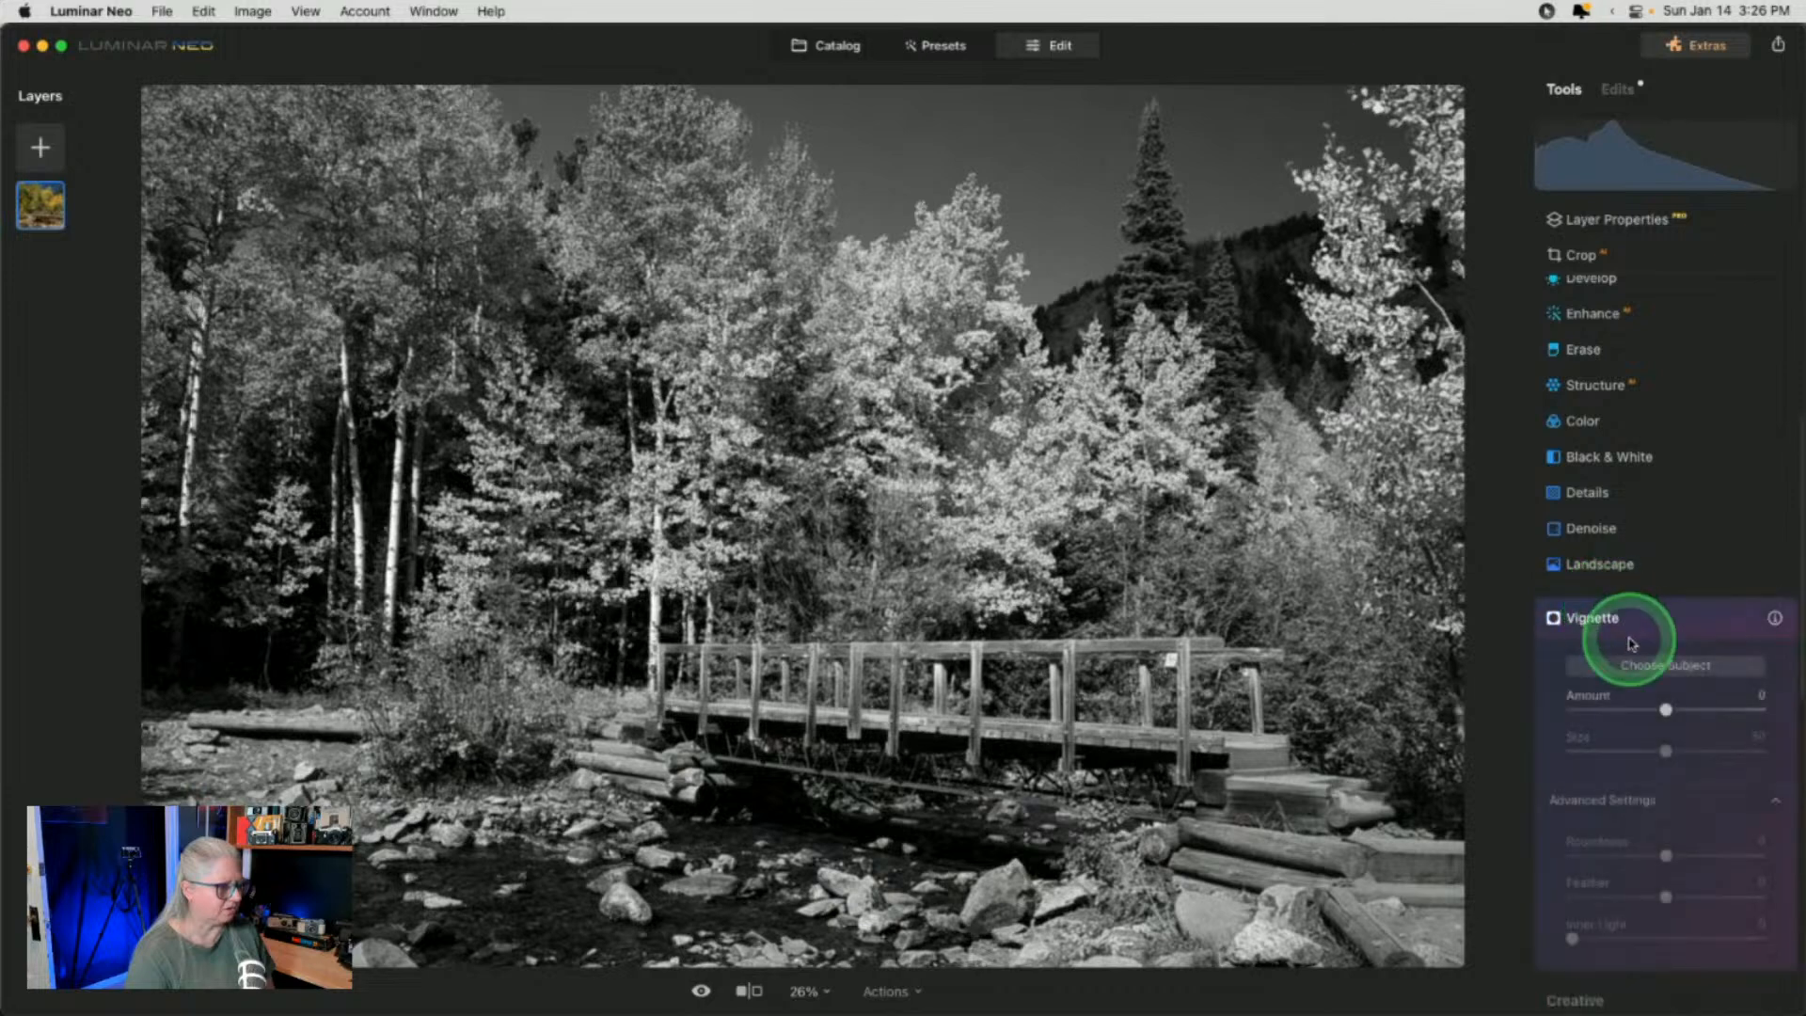
{"action": "left_click_drag", "start_coordinate": [1666, 708], "coordinate": [1640, 750]}
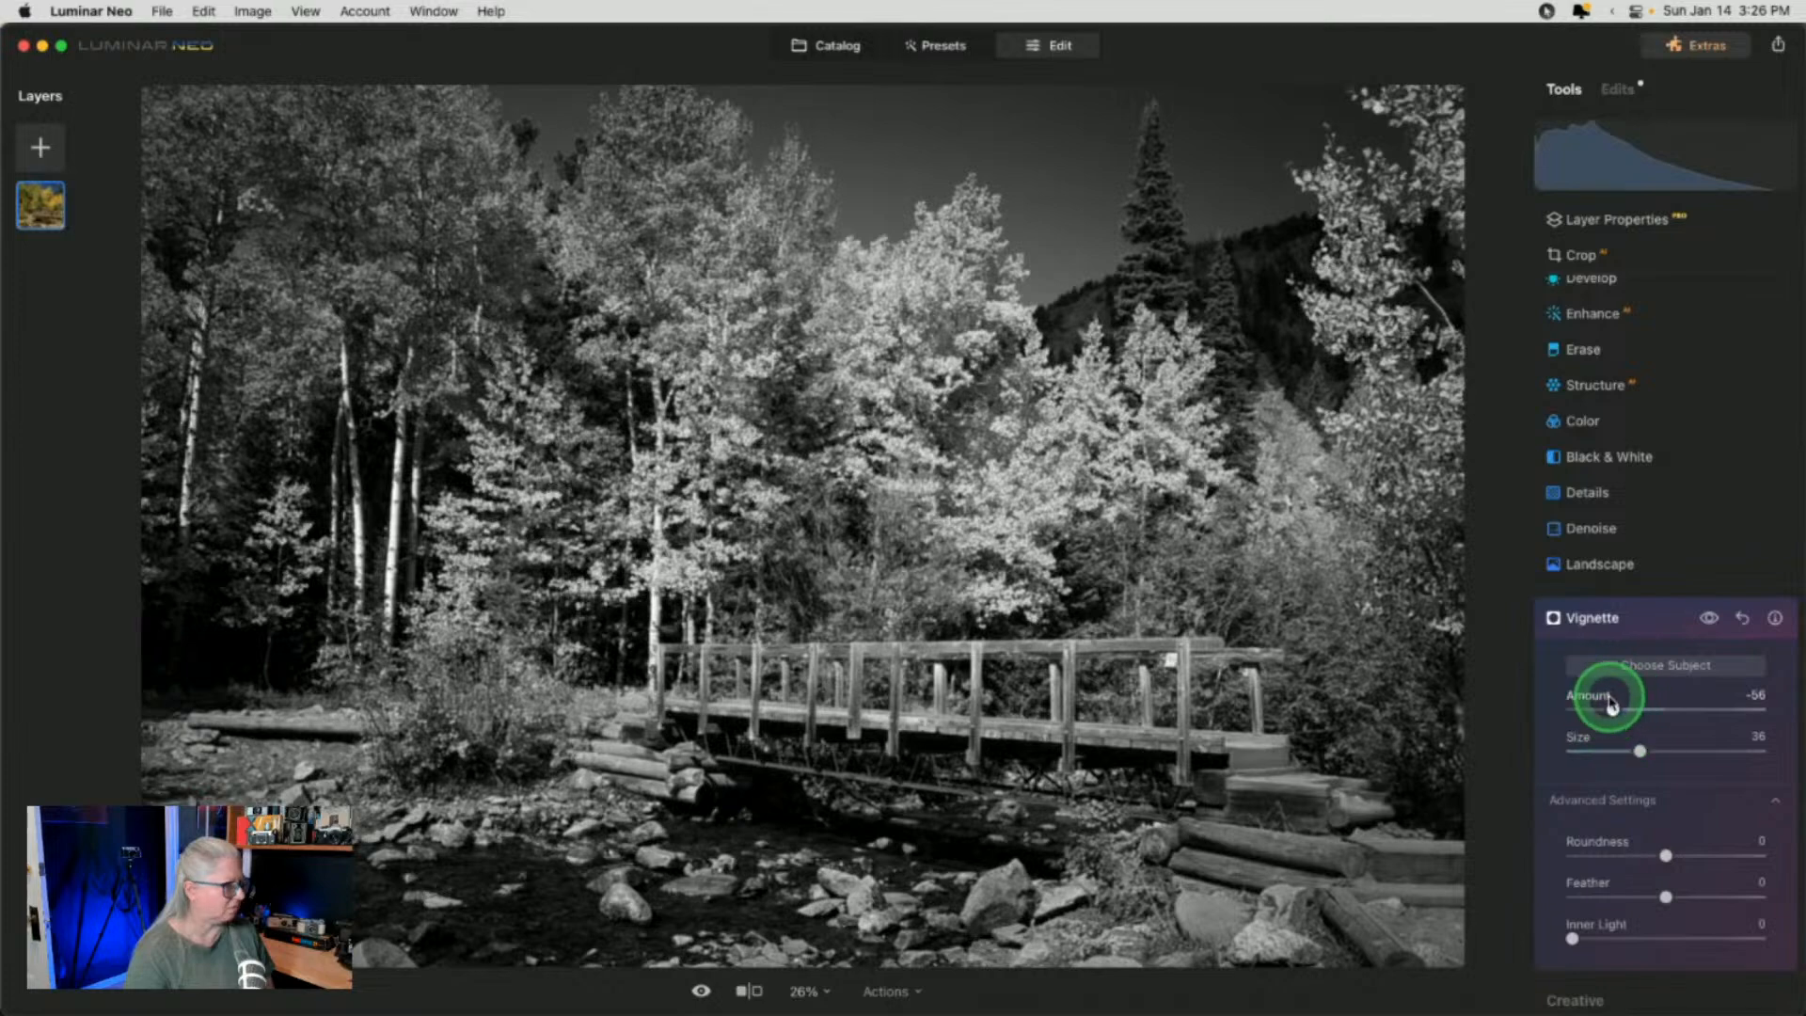
{"action": "left_click", "coordinate": [1646, 621]}
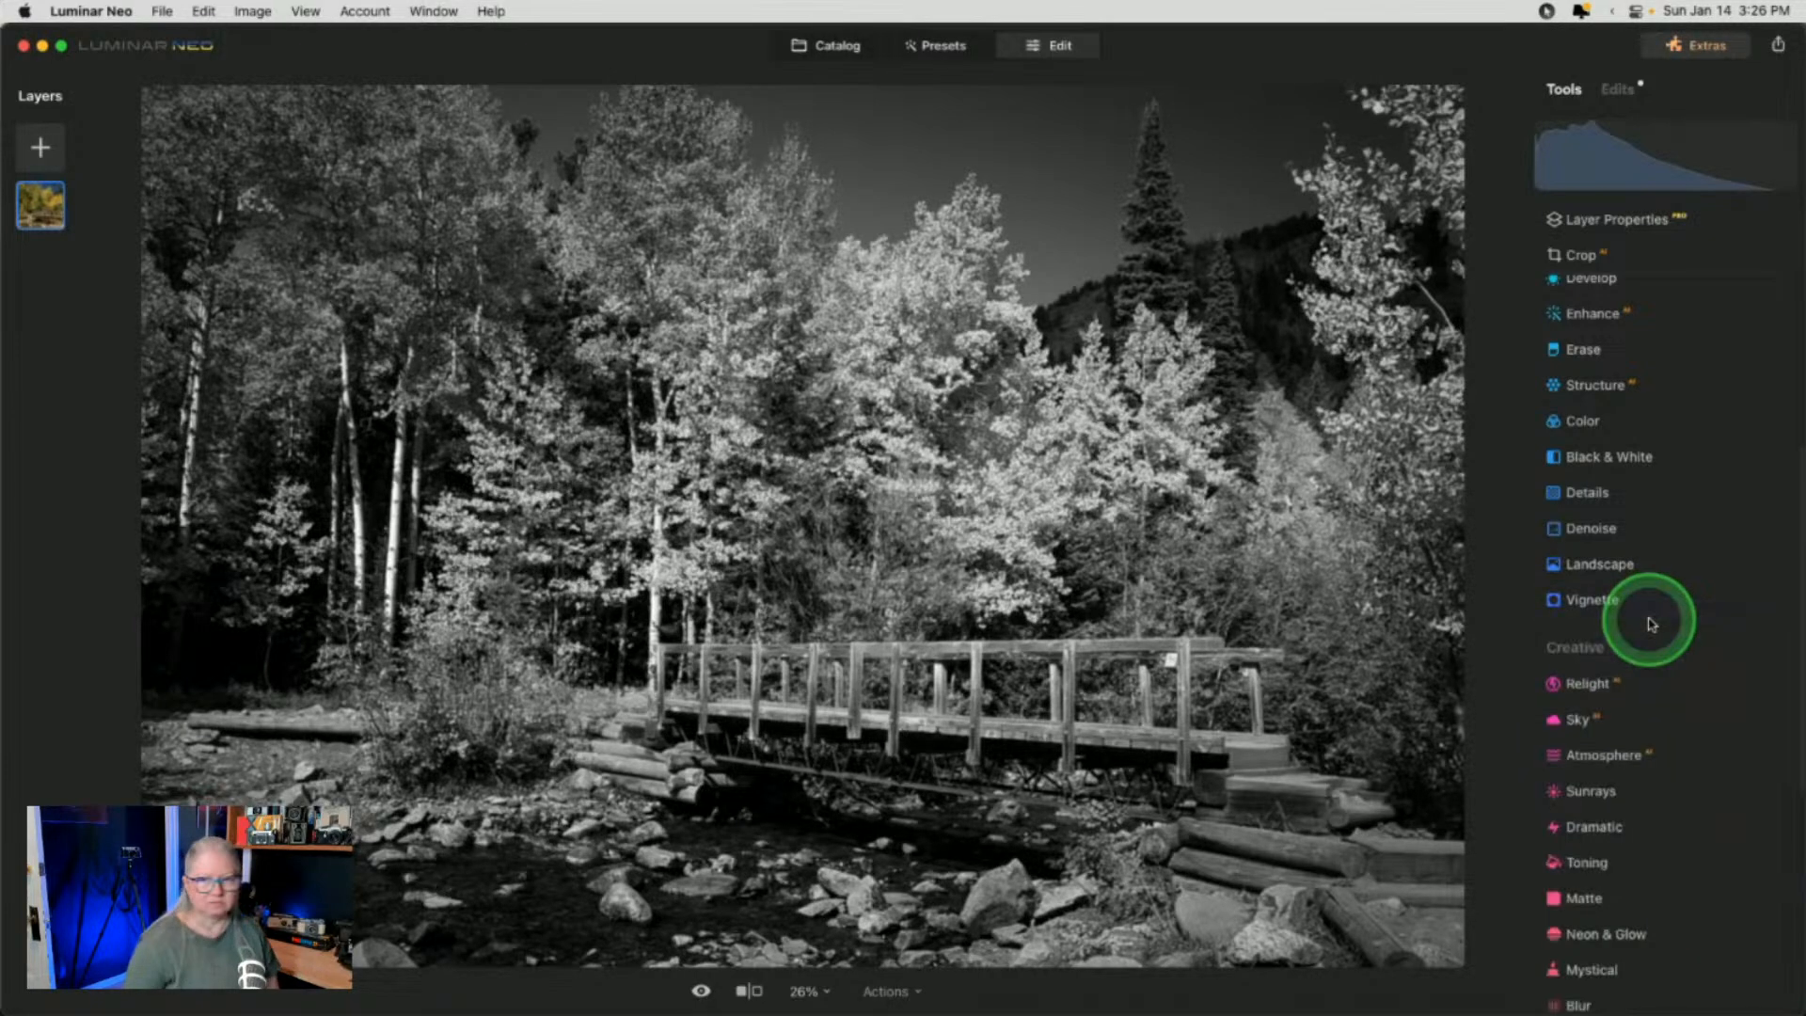
Compare the finished black and white bridge photo with the unedited original
{"action": "key", "text": "backslash"}
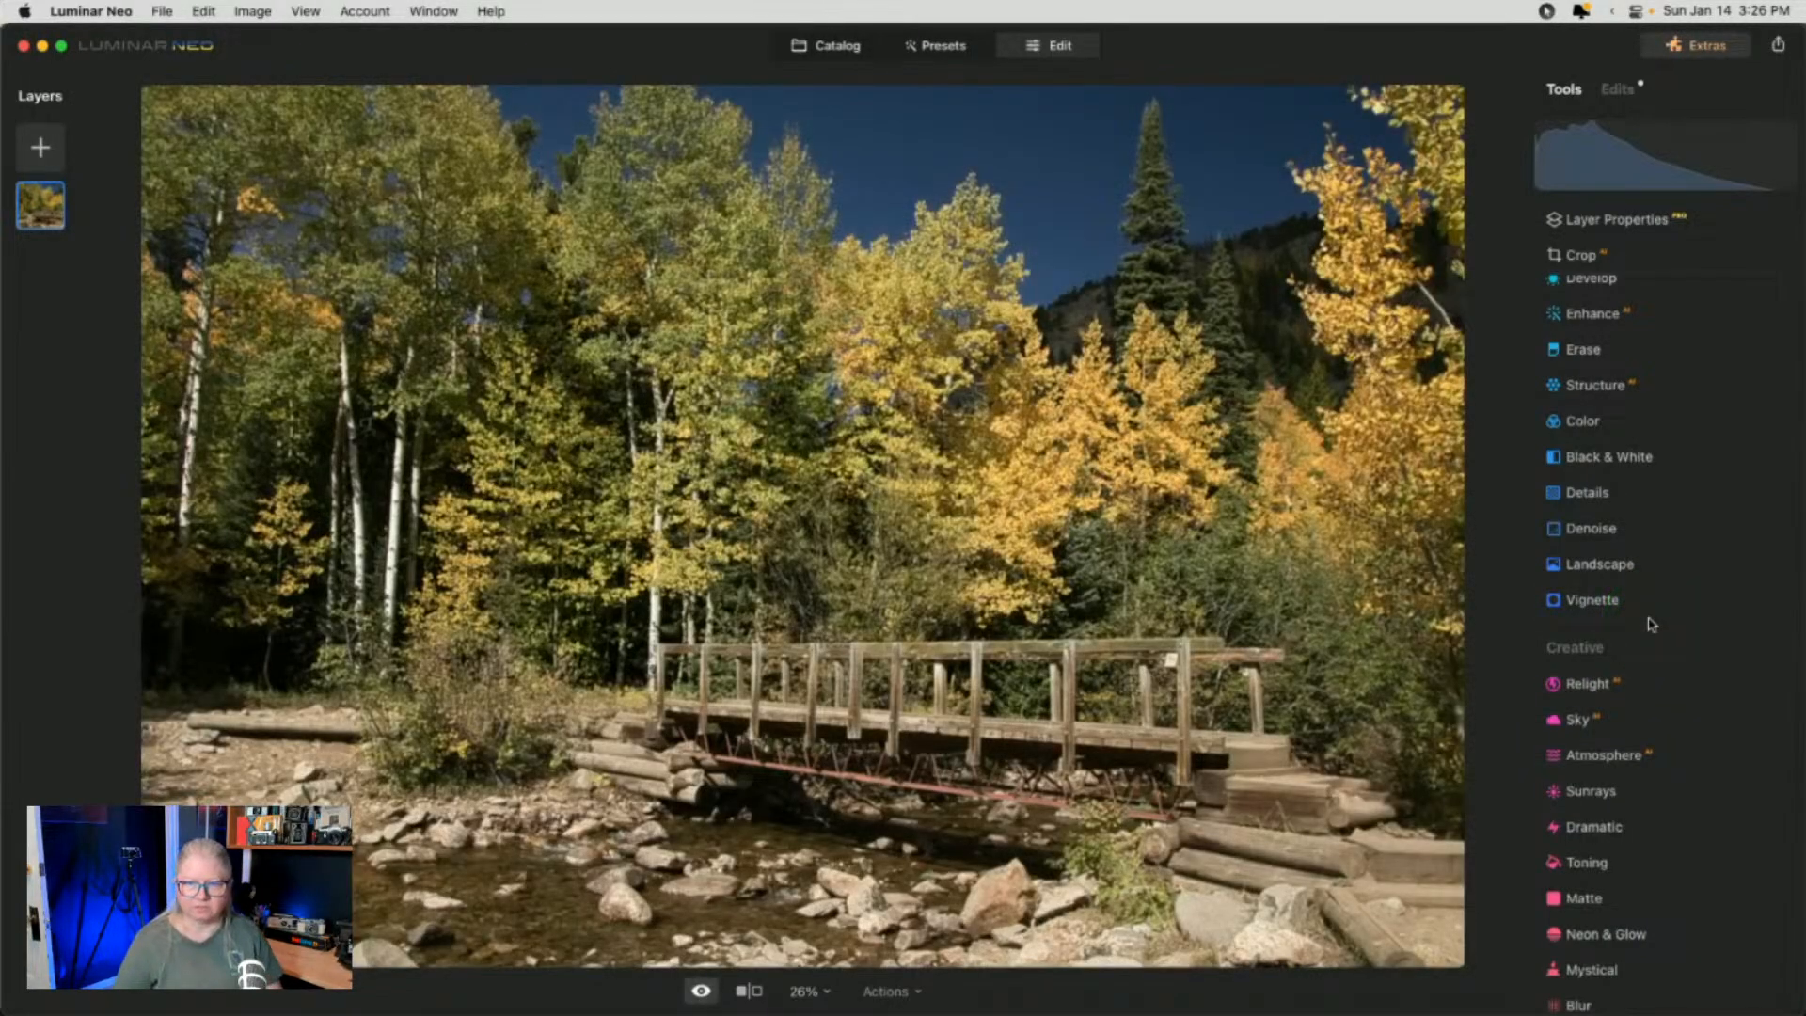
{"action": "key", "text": "backslash"}
{"action": "key", "text": "backslash"}
{"action": "key", "text": "backslash"}
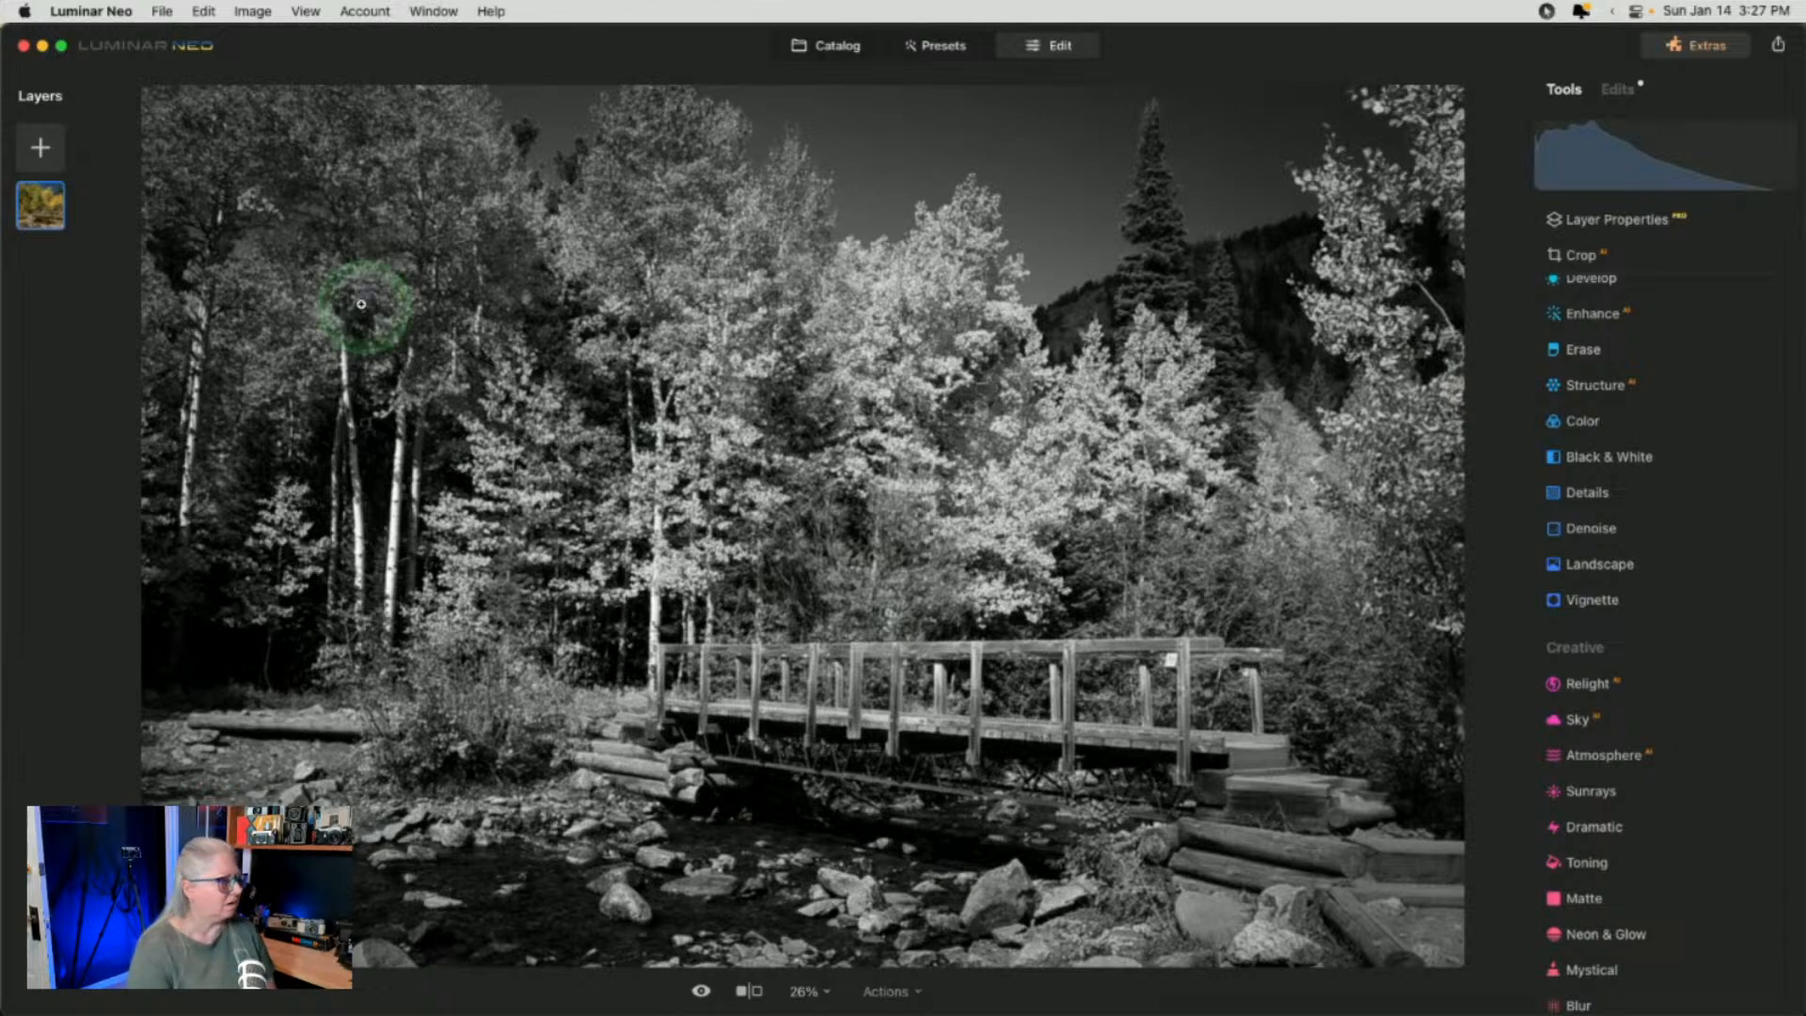
Open the photo of the trees and yellow wall from the catalog's Color folder for editing
{"action": "left_click", "coordinate": [835, 45]}
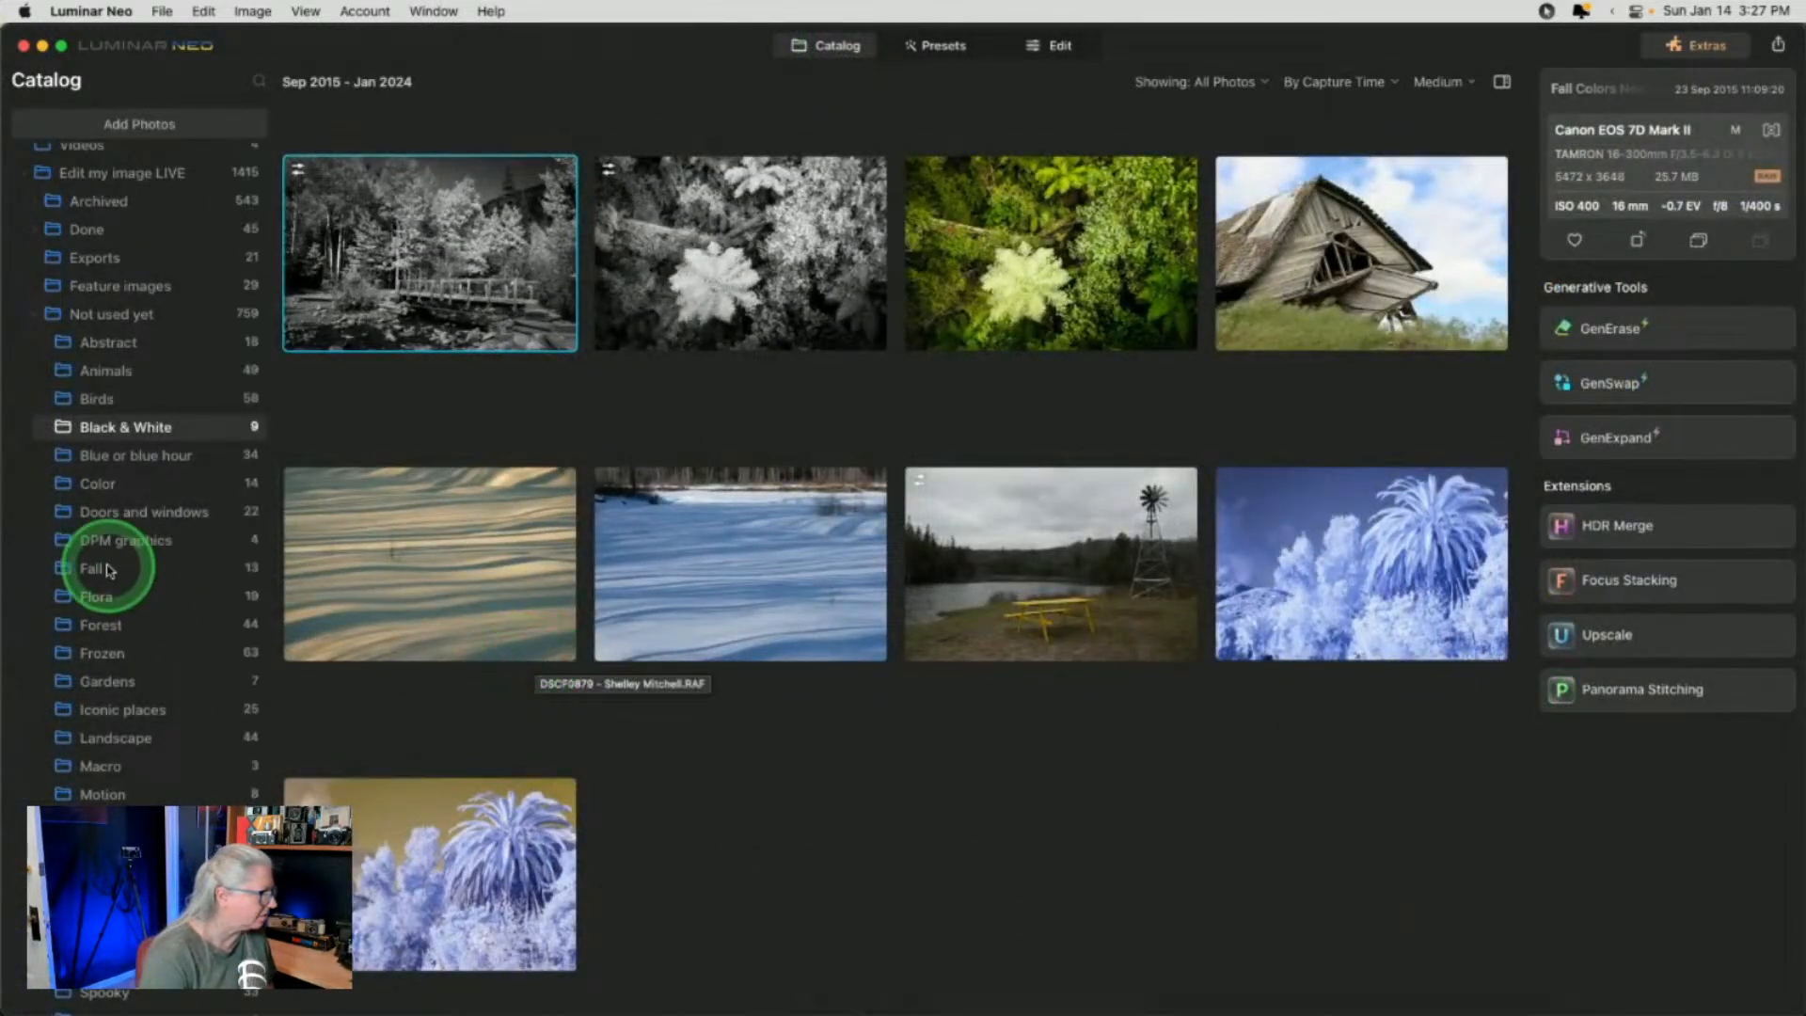
{"action": "left_click", "coordinate": [103, 484]}
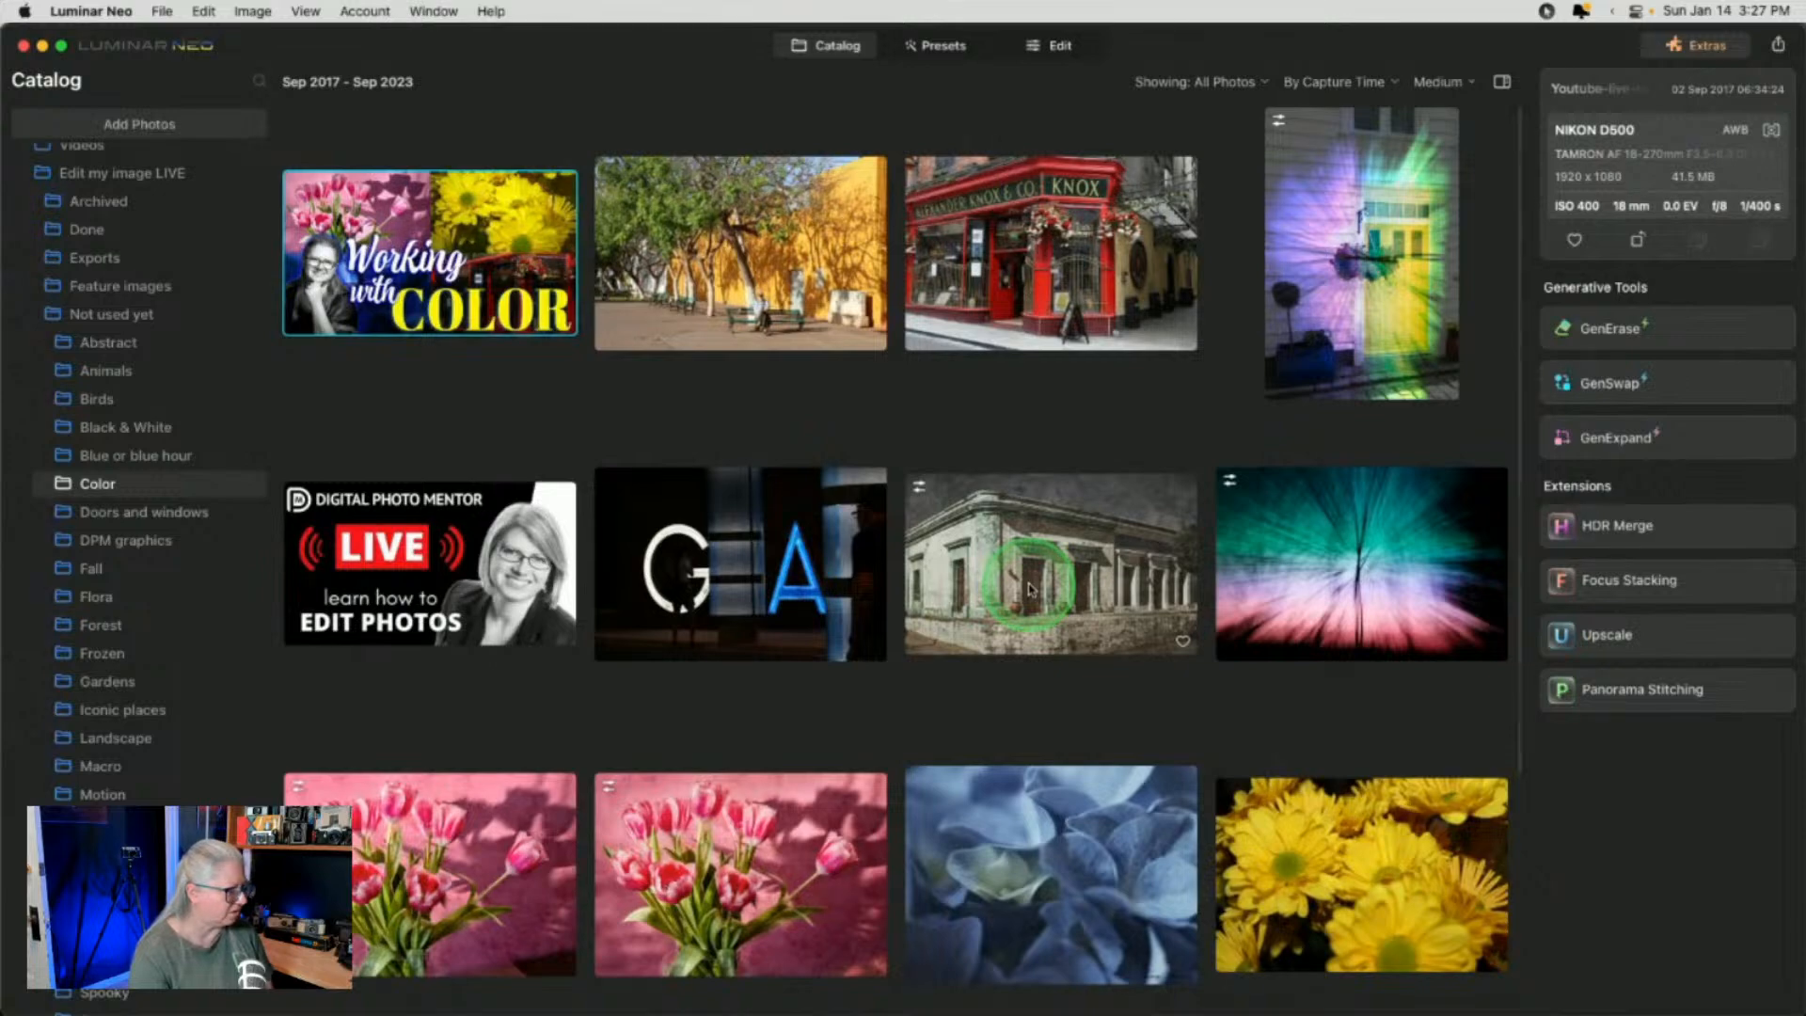
{"action": "scroll", "coordinate": [1028, 590], "scroll_direction": "down", "scroll_amount": 5}
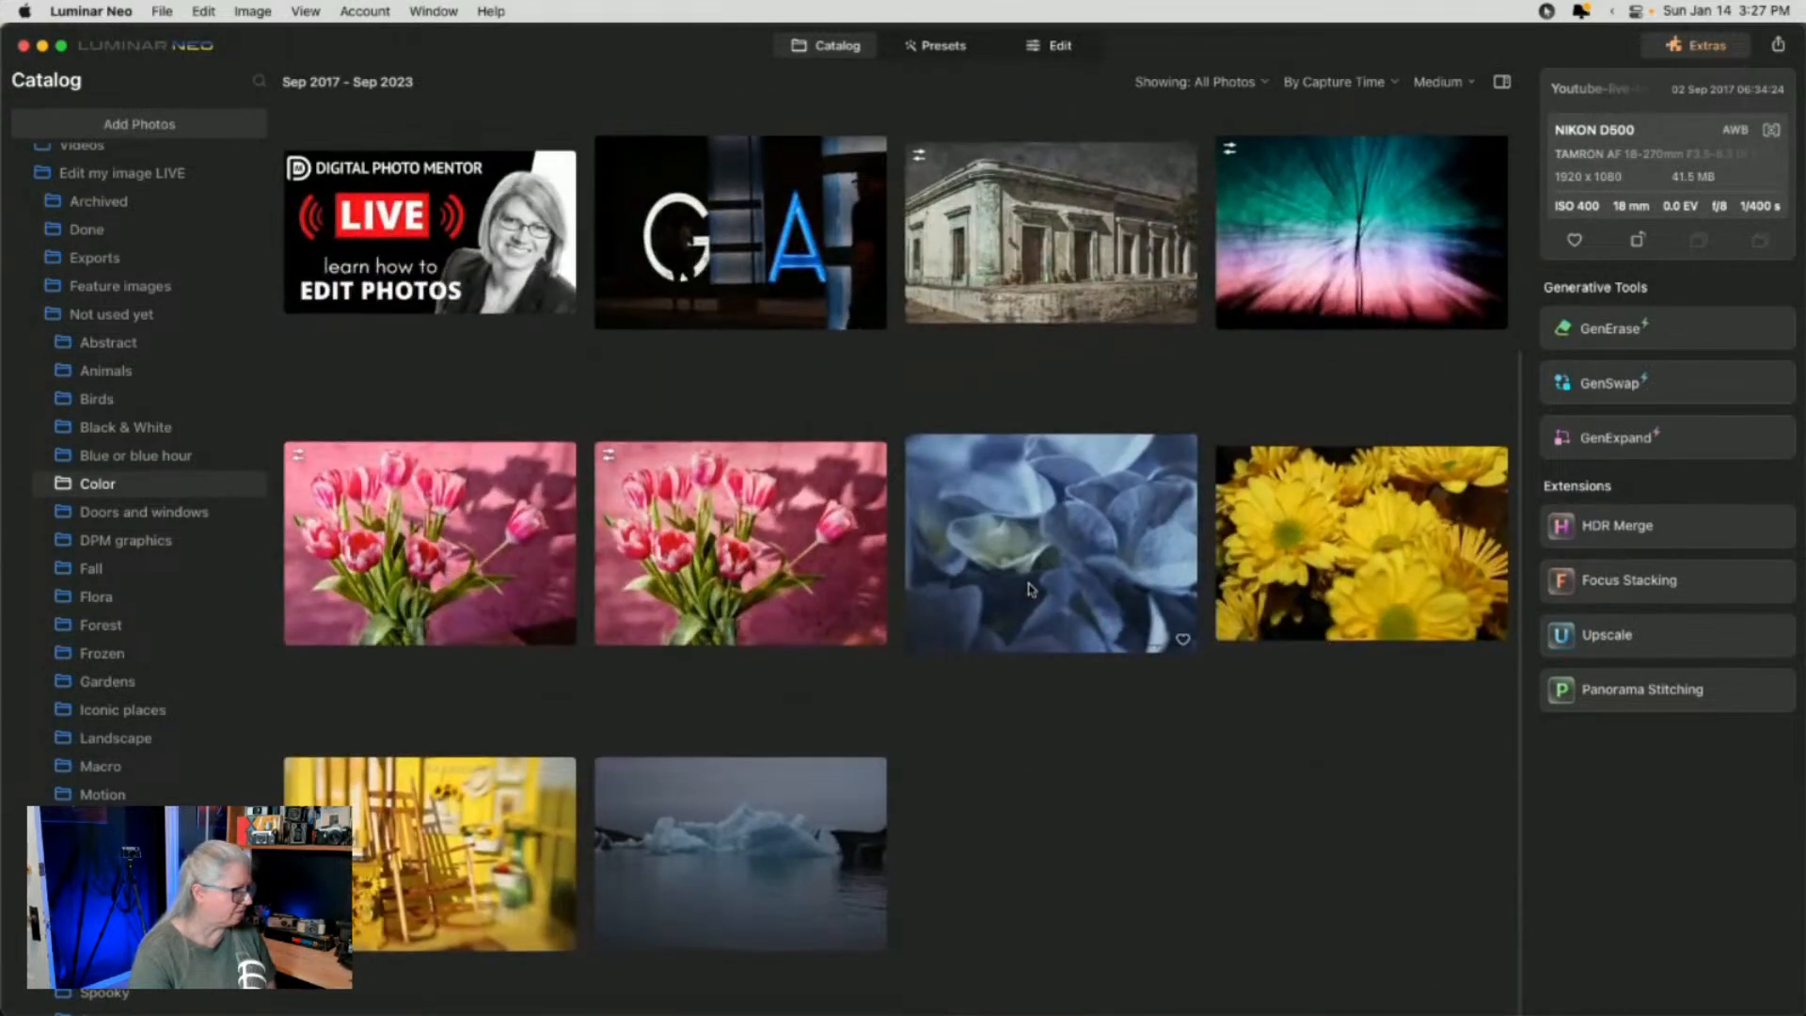
{"action": "scroll", "coordinate": [1028, 590], "scroll_direction": "up", "scroll_amount": 5}
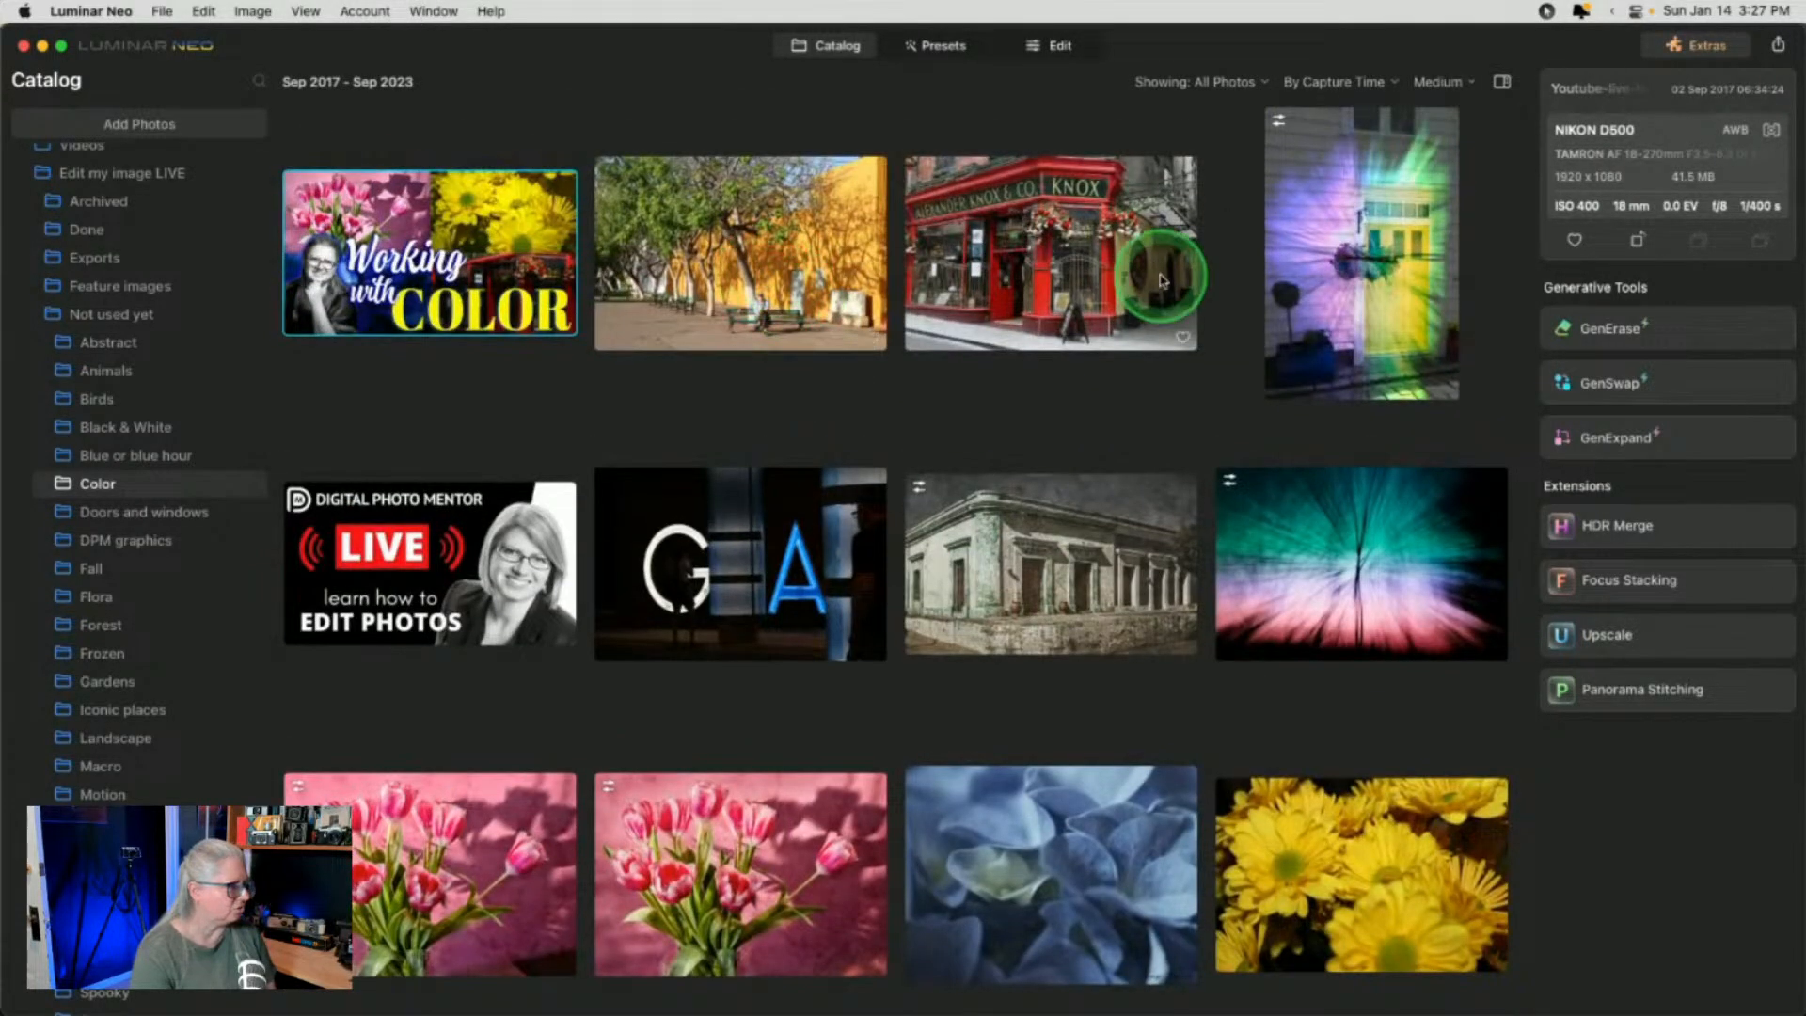
{"action": "left_click", "coordinate": [687, 248]}
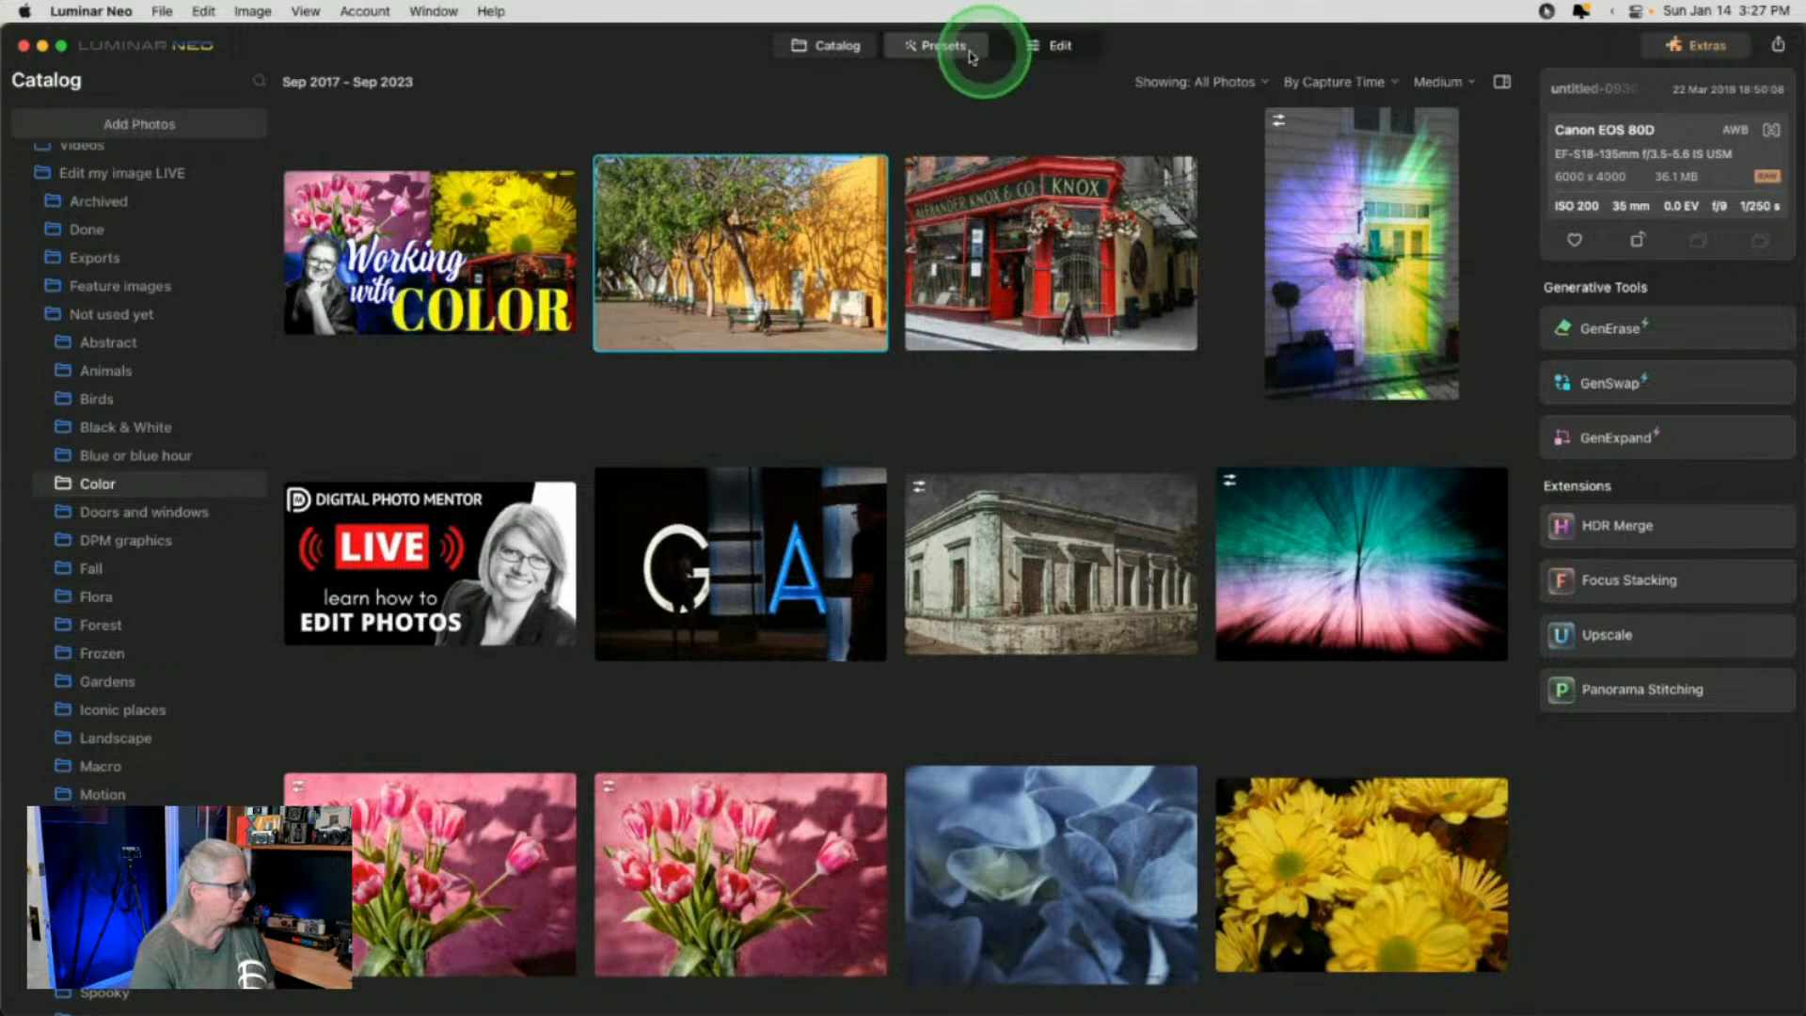
{"action": "left_click", "coordinate": [1049, 45]}
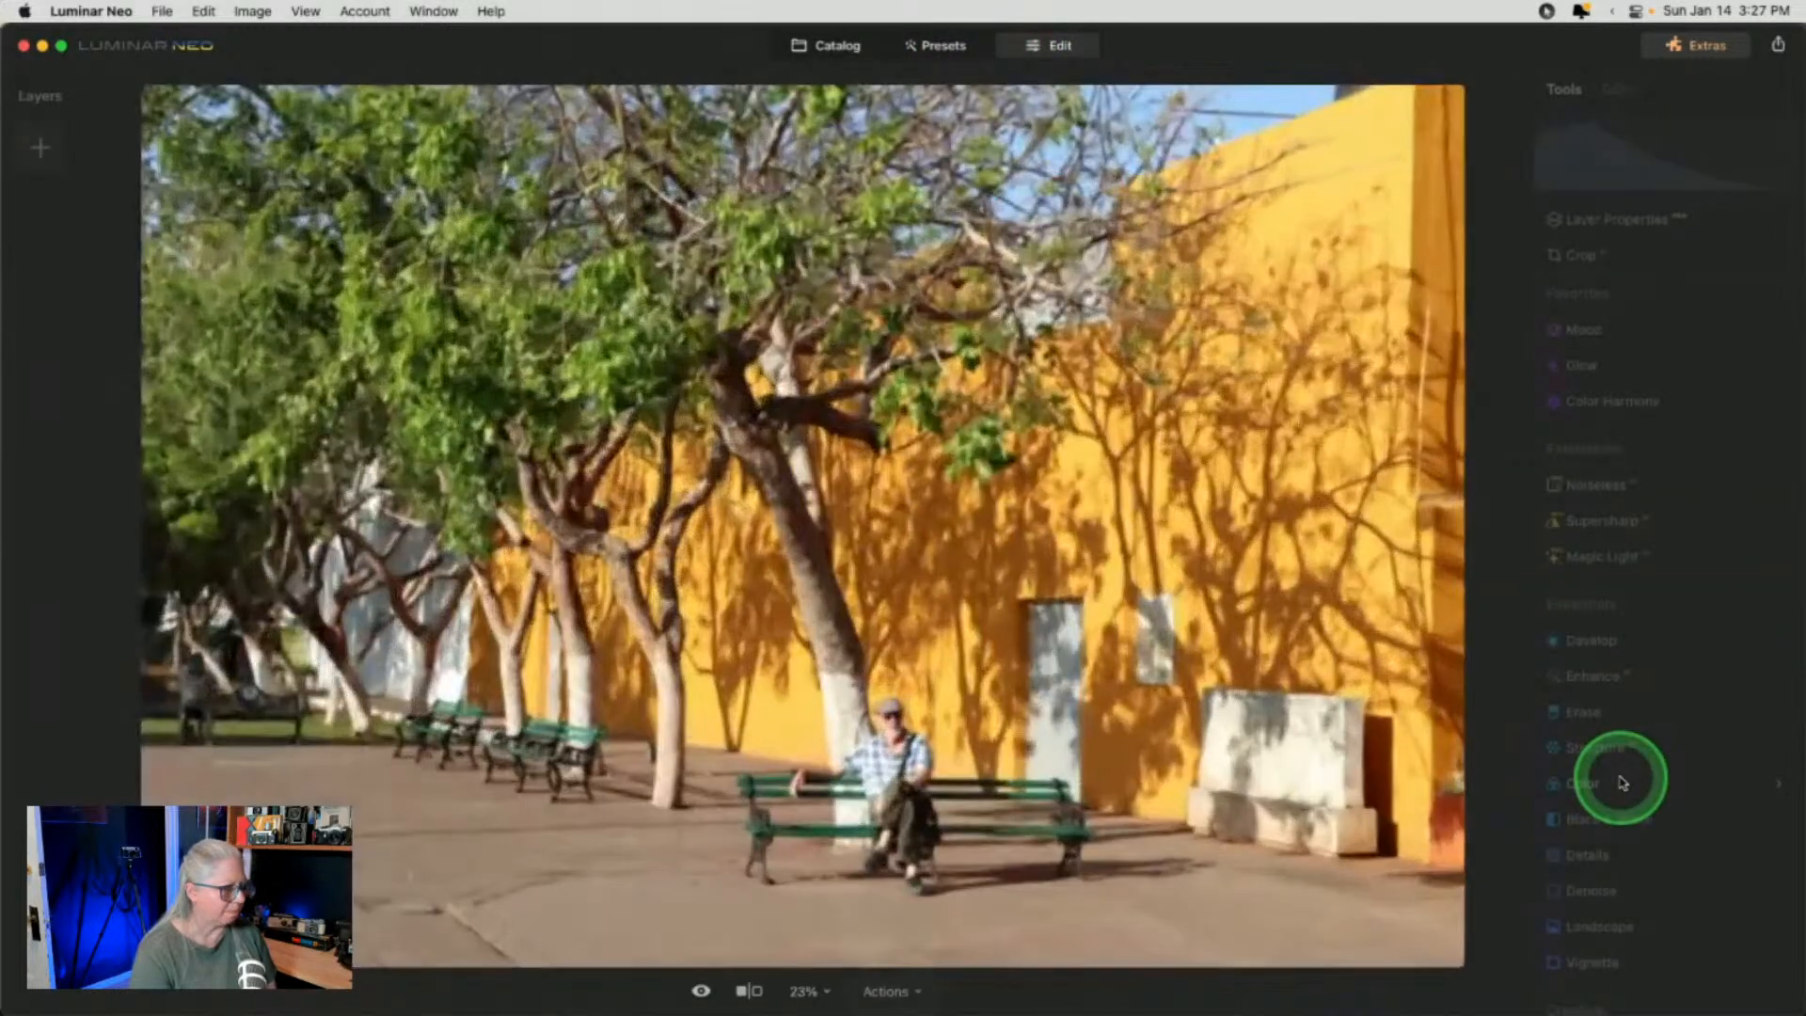
Convert the yellow wall photo to black and white with luminance values Yellow 45, Green -52 and Blue -100
{"action": "left_click", "coordinate": [1625, 826]}
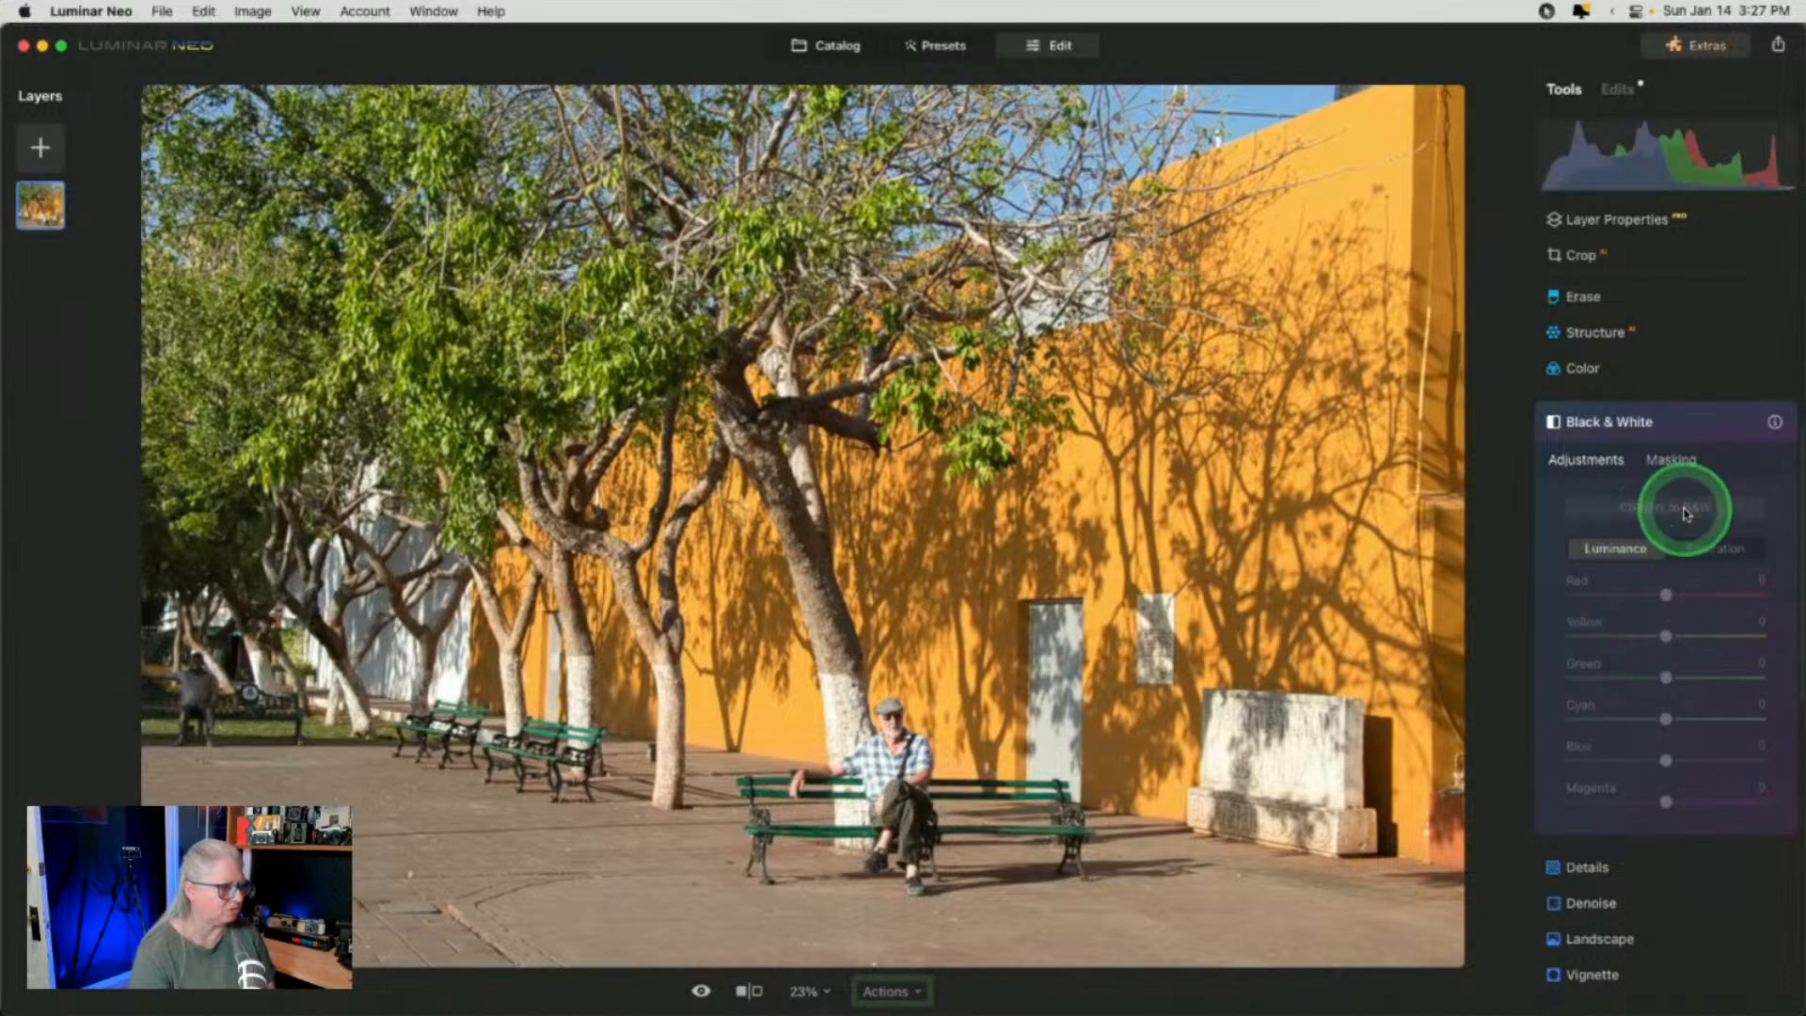
{"action": "left_click", "coordinate": [1678, 507]}
{"action": "left_click_drag", "start_coordinate": [1666, 637], "coordinate": [1094, 659]}
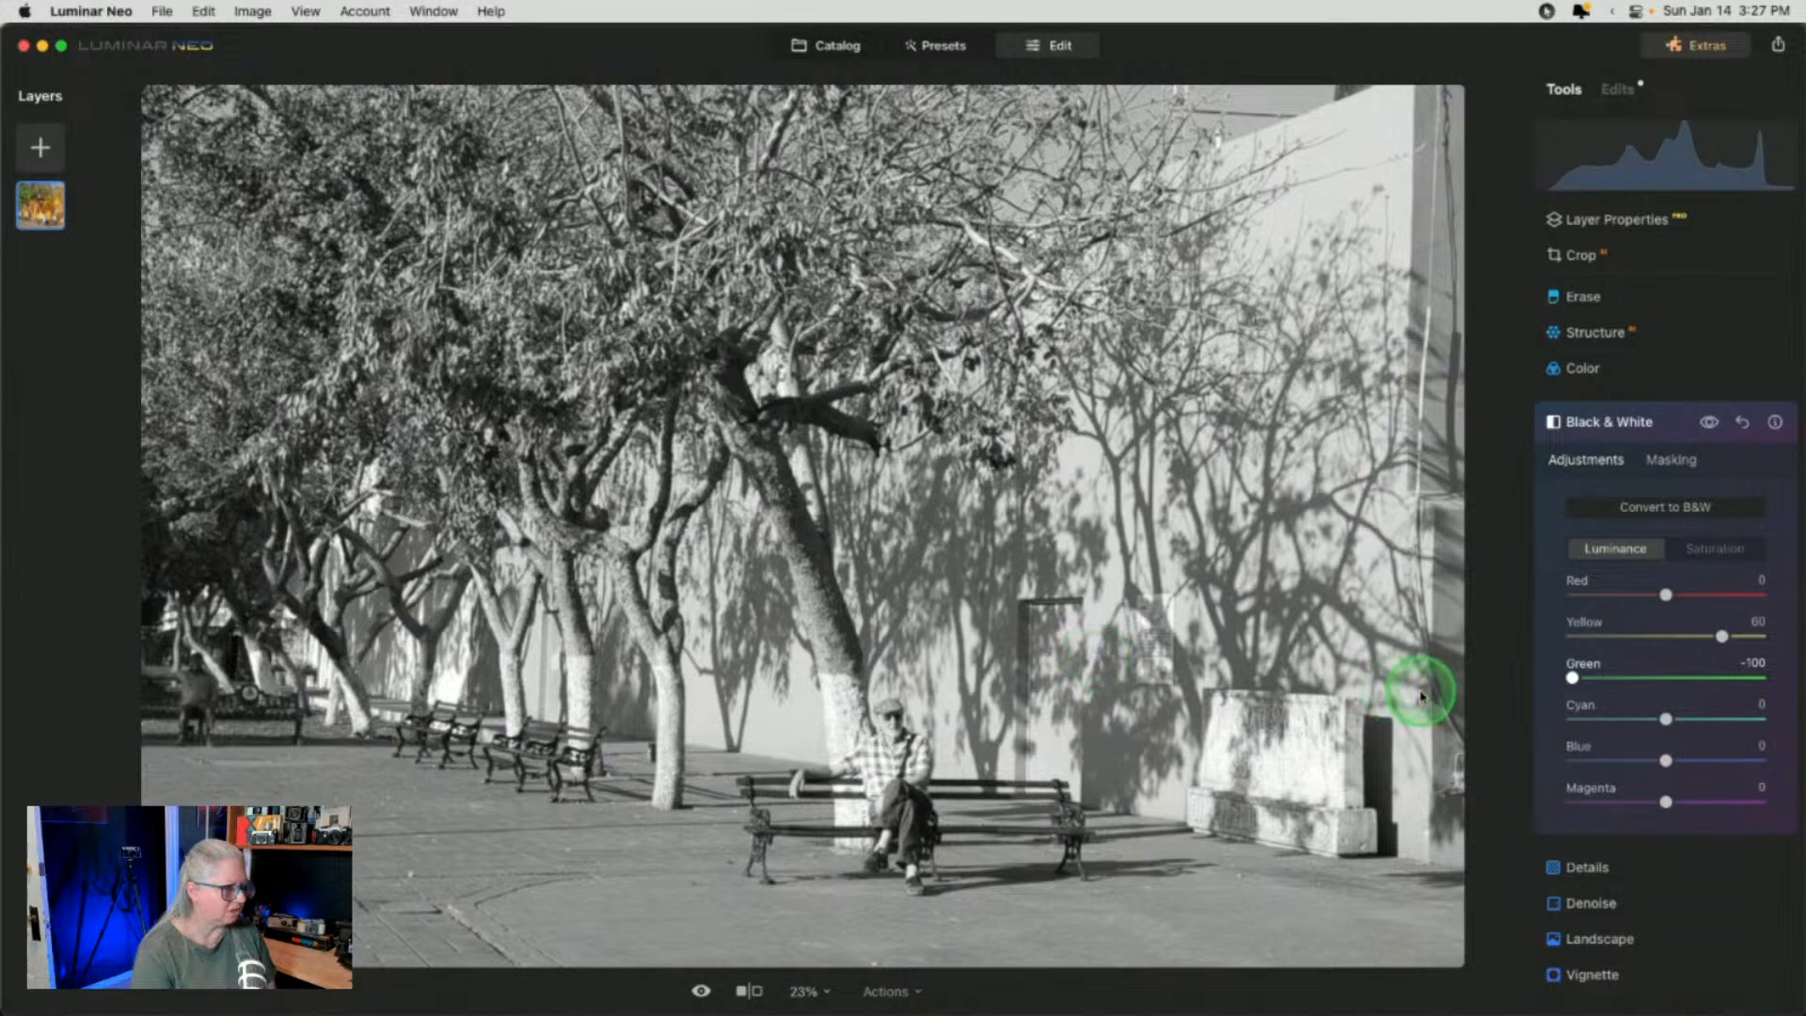
{"action": "left_click_drag", "start_coordinate": [1421, 696], "coordinate": [1638, 679]}
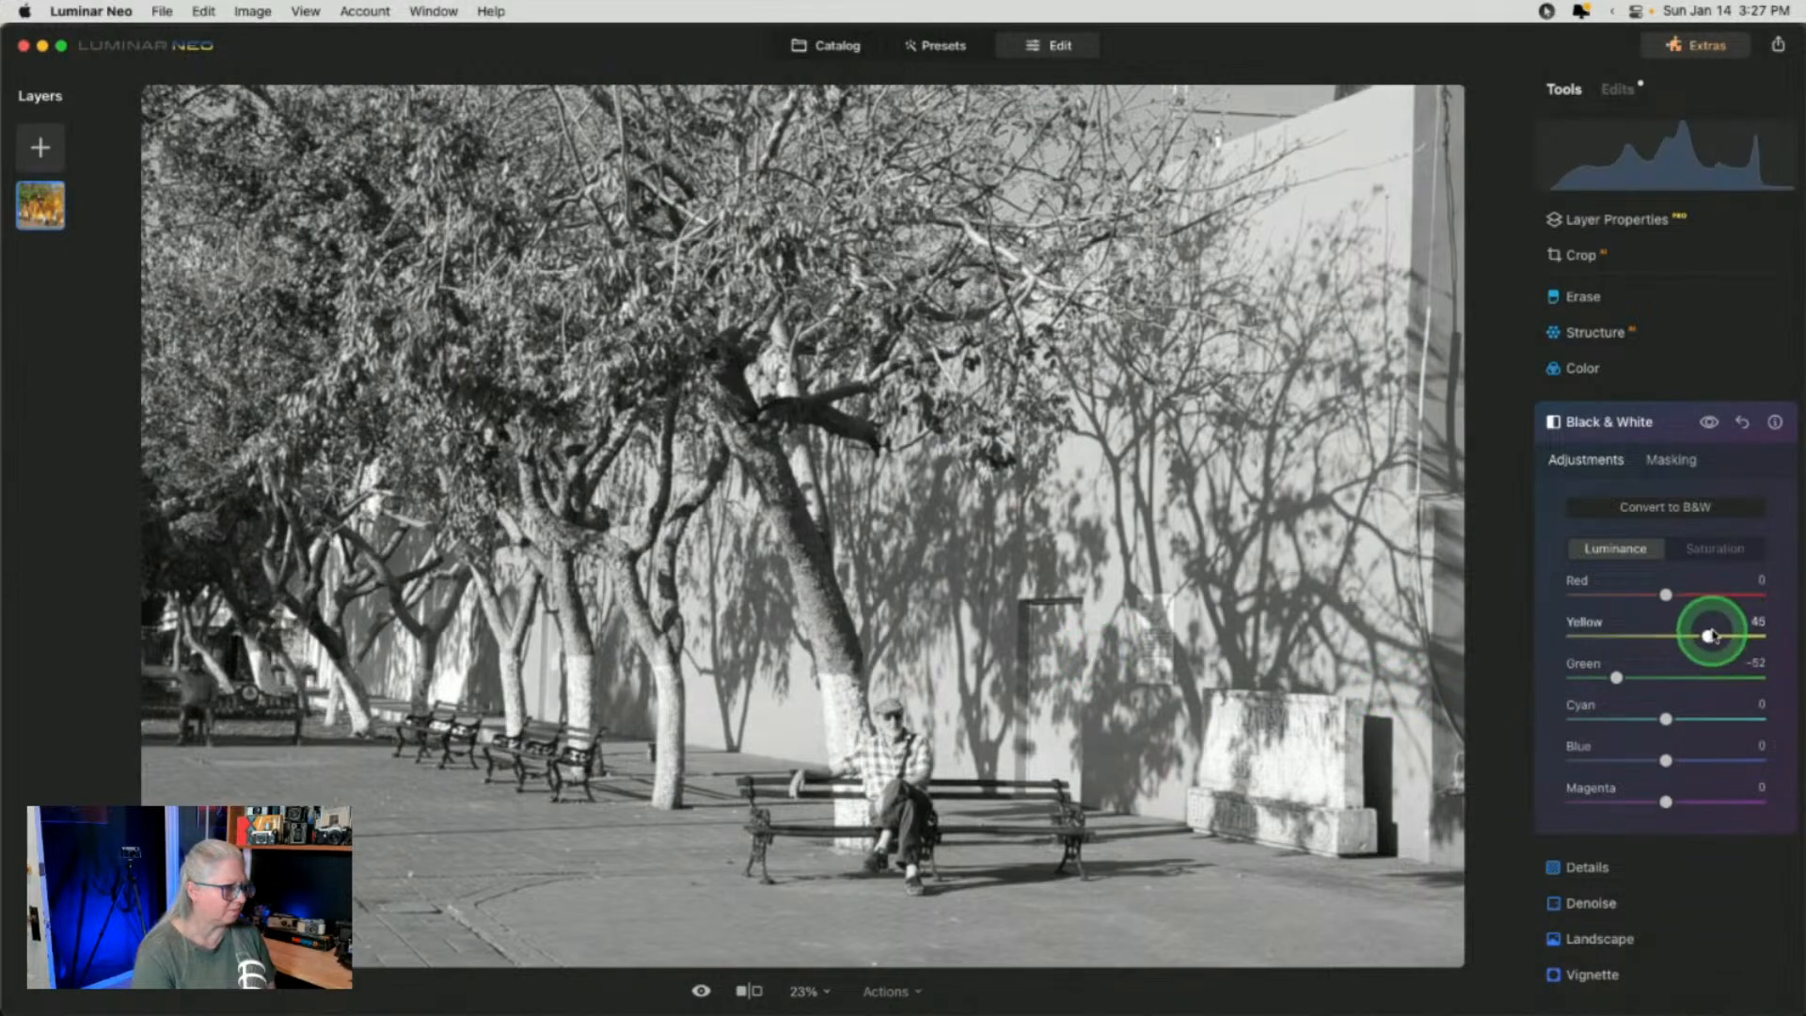
{"action": "left_click_drag", "start_coordinate": [1666, 760], "coordinate": [1526, 750]}
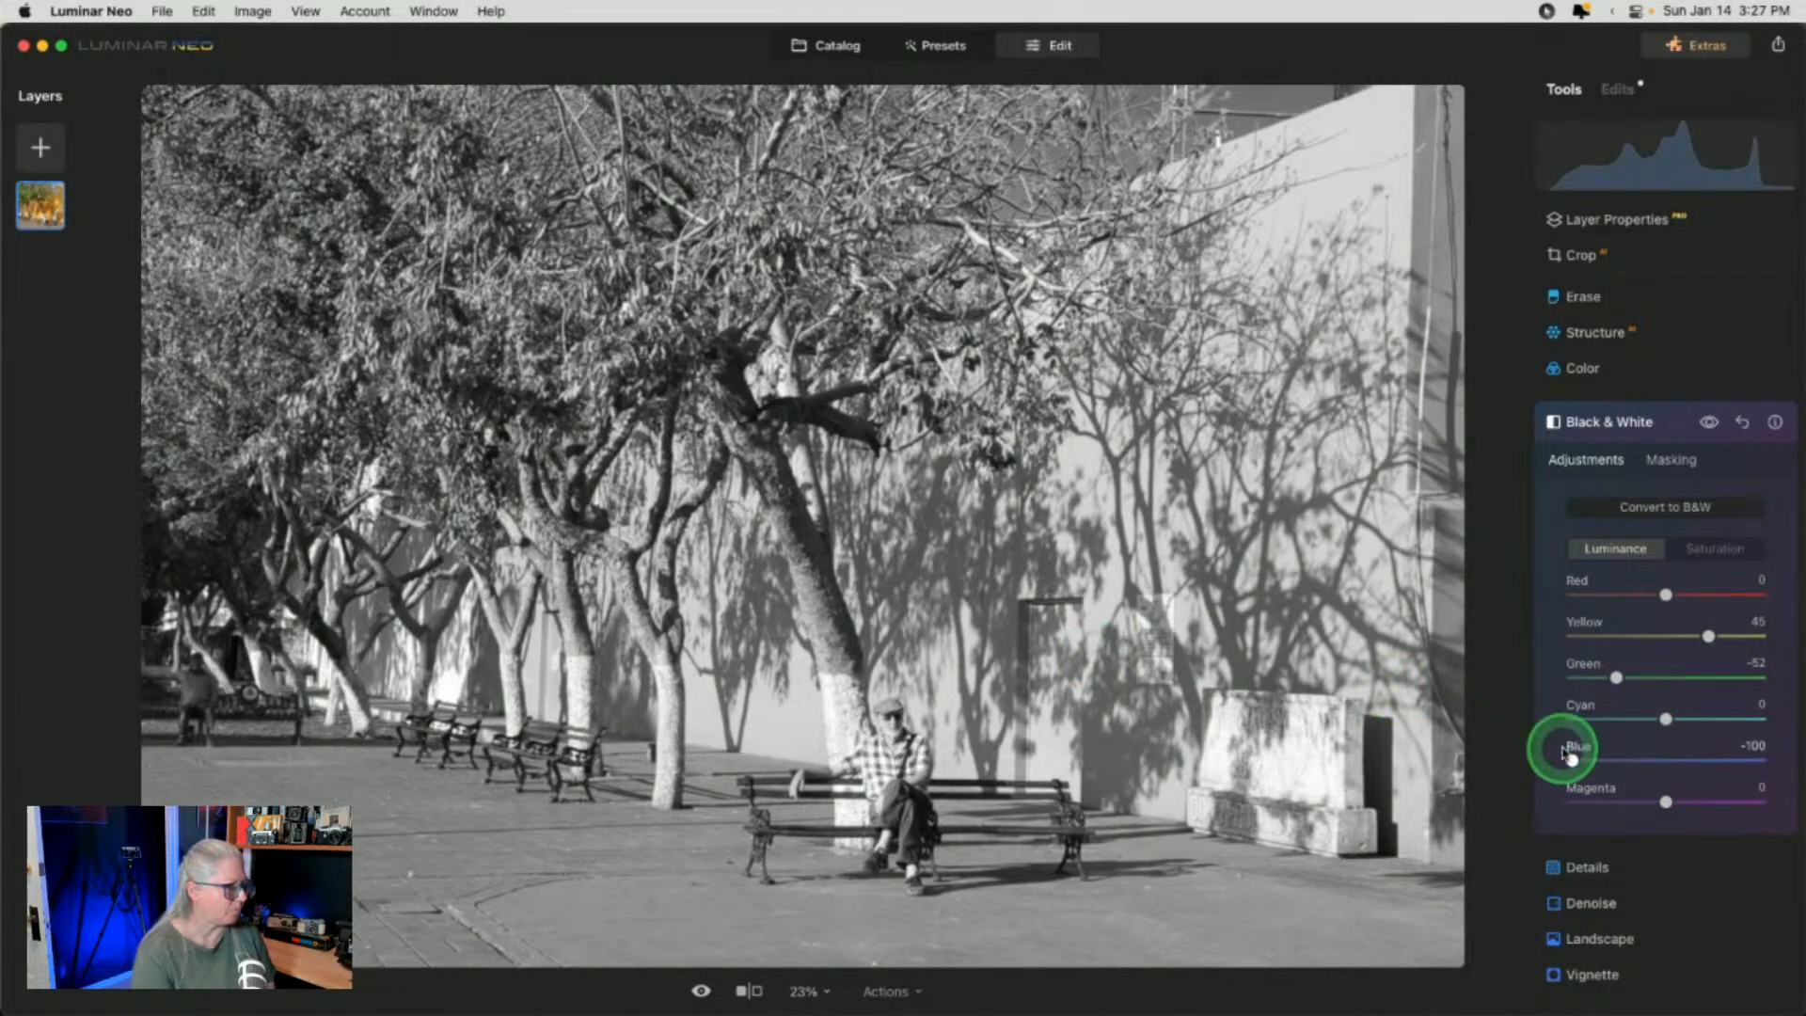
Set the Black & White luminance values to Red -55, Yellow -32 and Green 63
{"action": "left_click_drag", "start_coordinate": [1709, 636], "coordinate": [1781, 617]}
{"action": "left_click_drag", "start_coordinate": [1677, 618], "coordinate": [1633, 612]}
{"action": "left_click_drag", "start_coordinate": [1622, 687], "coordinate": [1697, 653]}
{"action": "left_click_drag", "start_coordinate": [1665, 595], "coordinate": [1614, 574]}
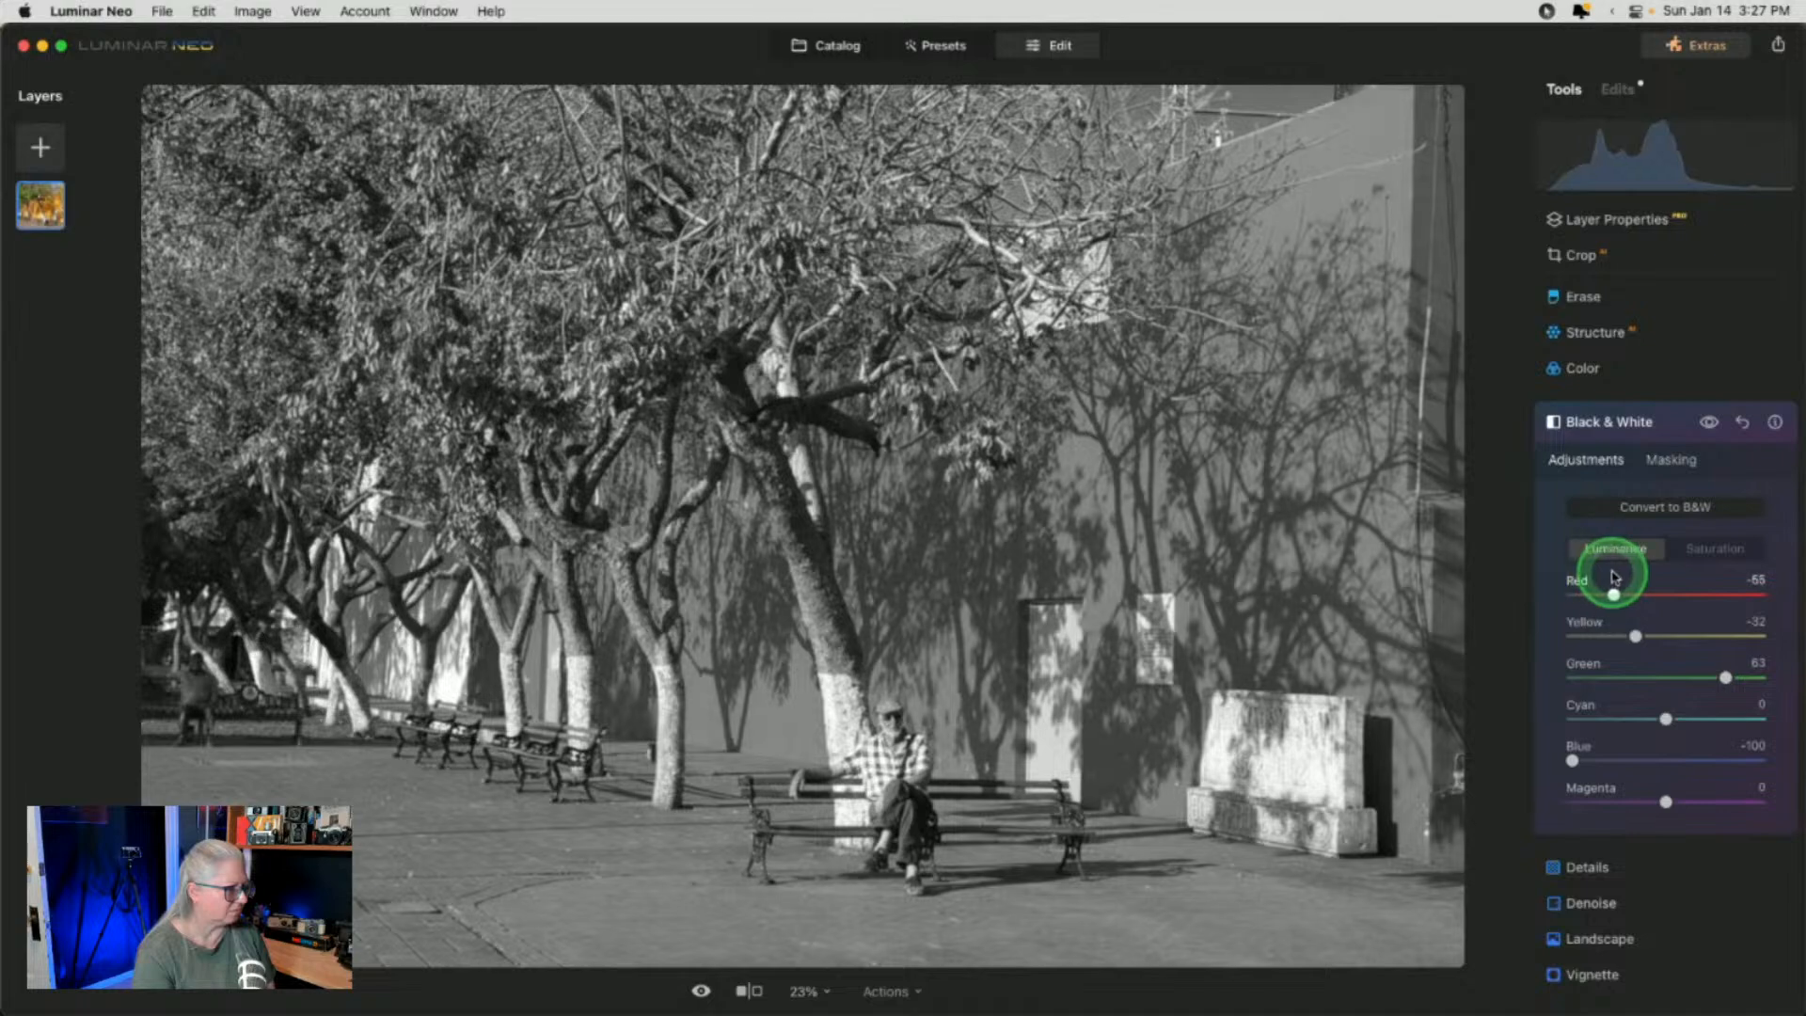
Compare the wall photo's color version with its black and white conversion
{"action": "left_click", "coordinate": [1711, 425]}
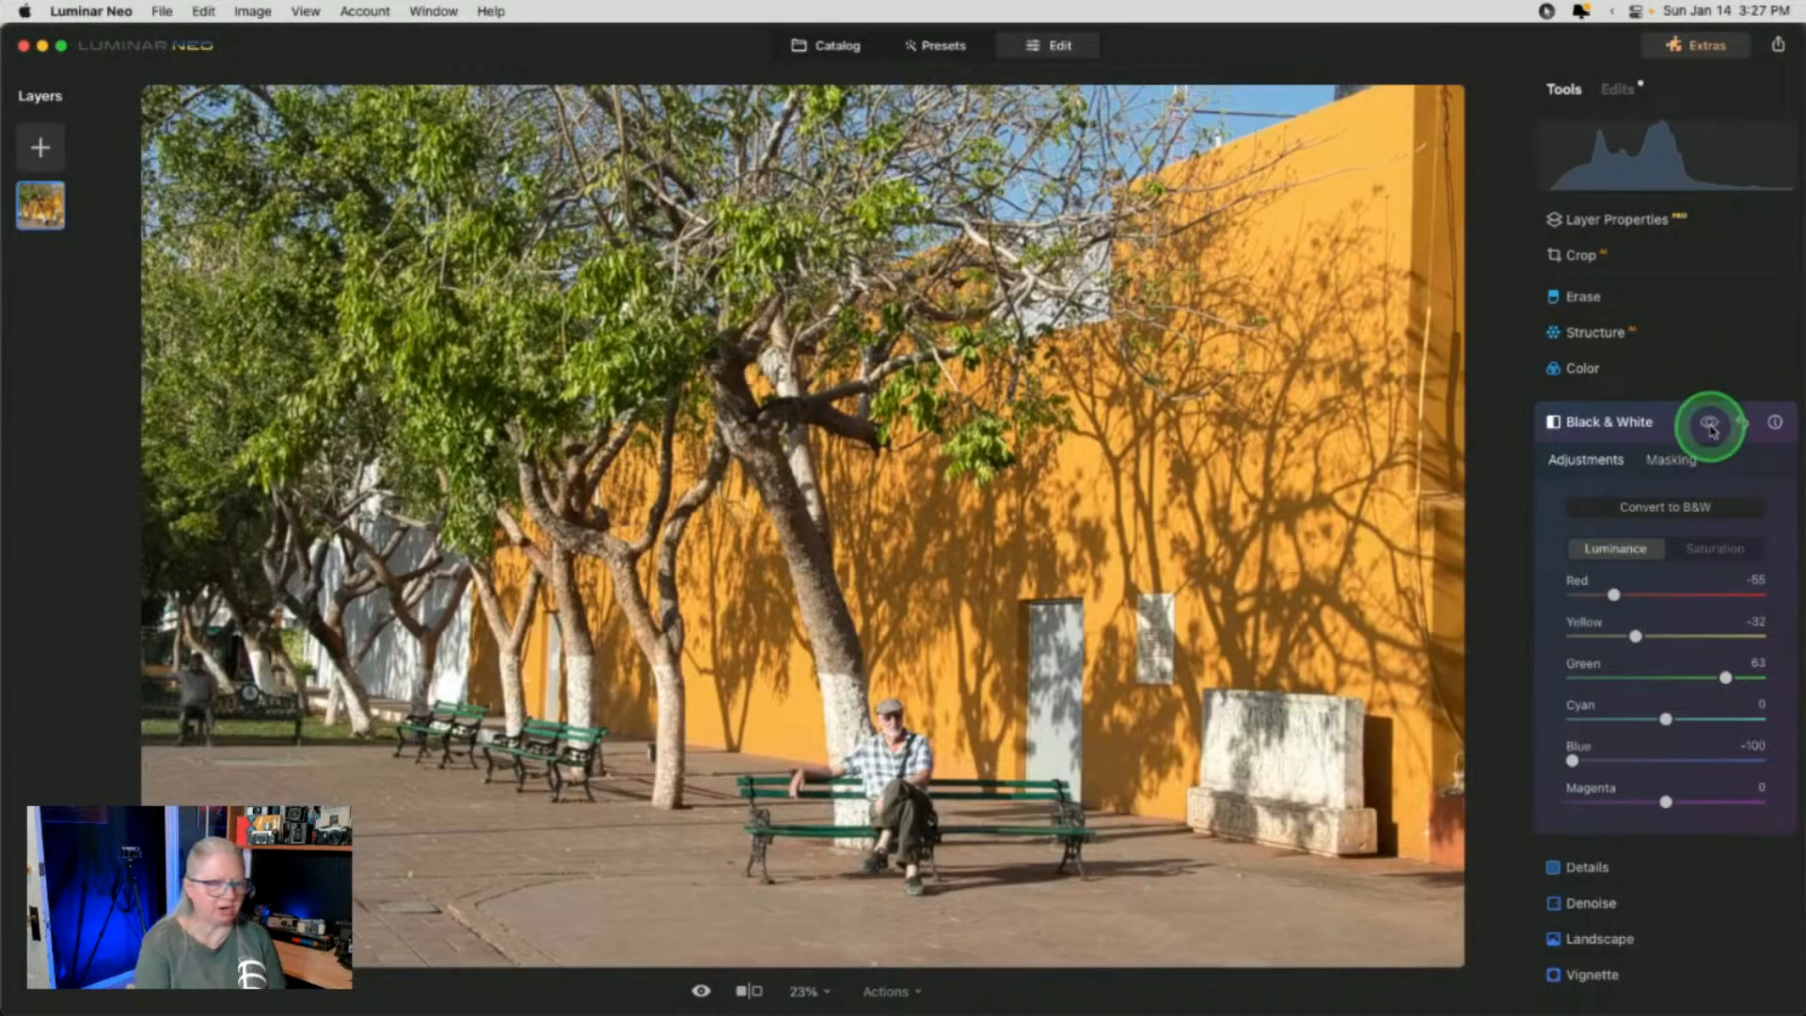
{"action": "left_click", "coordinate": [1710, 425]}
{"action": "left_click", "coordinate": [1710, 425]}
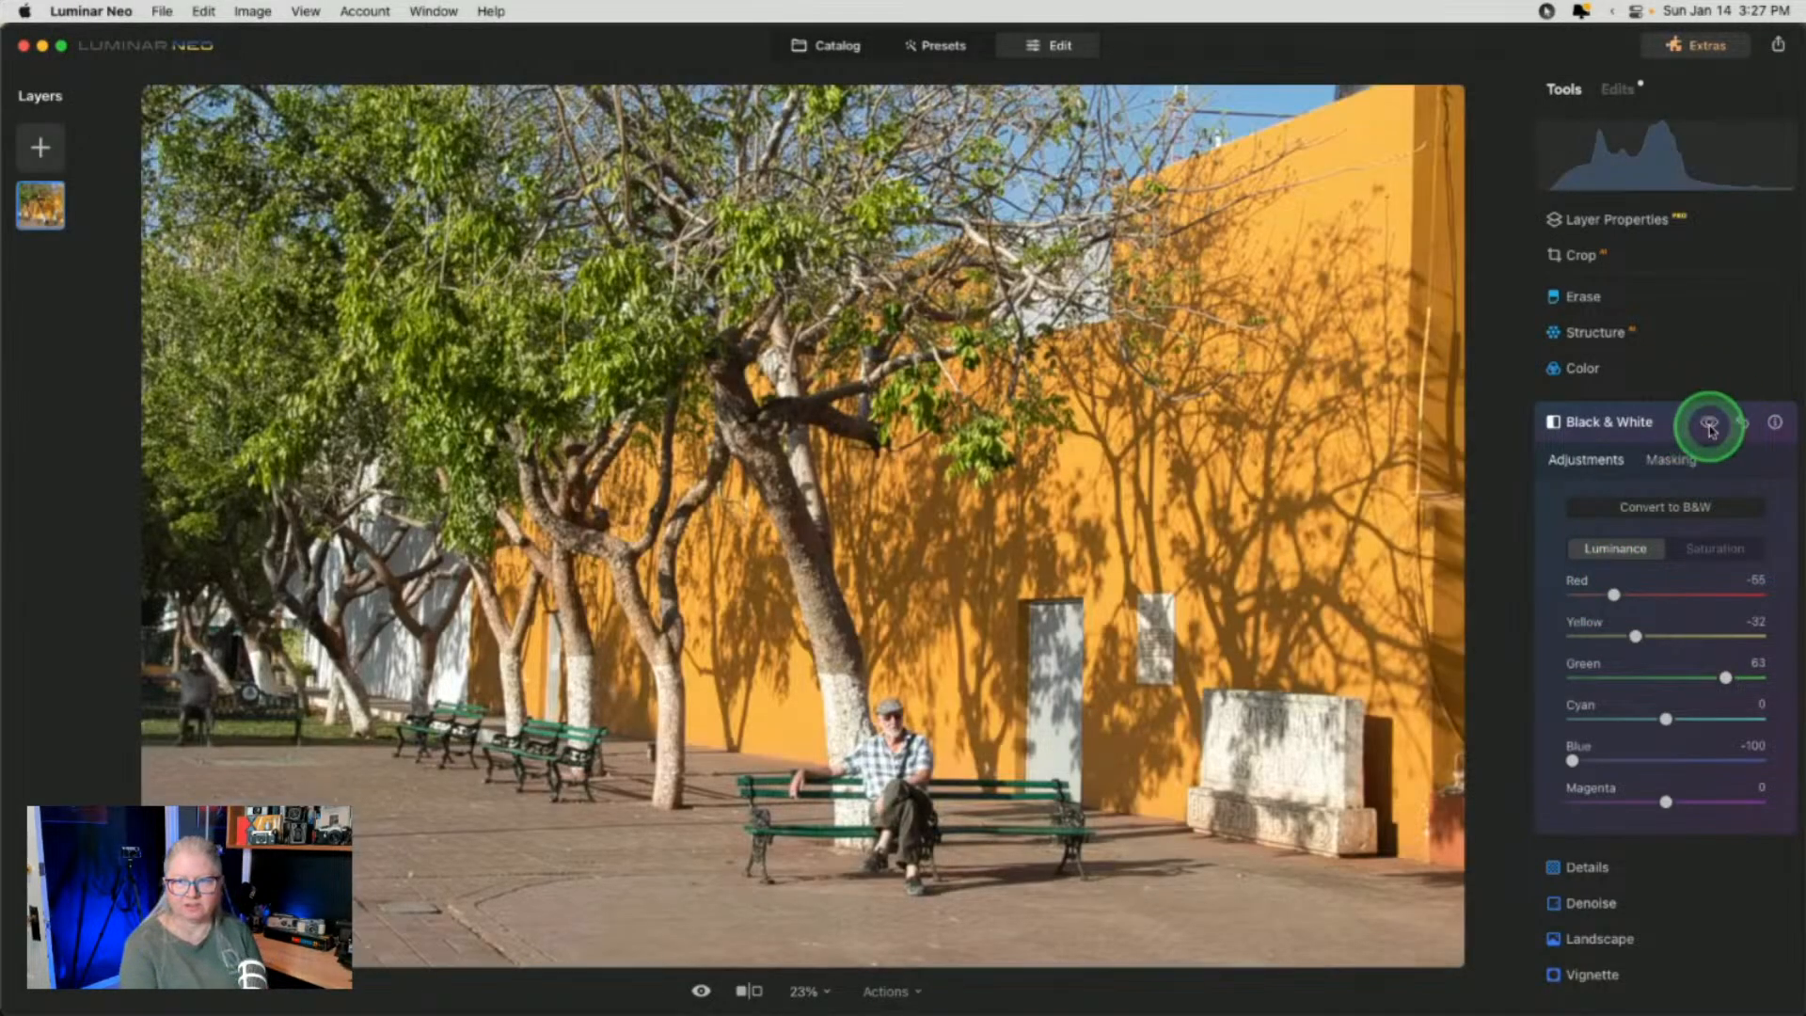
{"action": "left_click", "coordinate": [1710, 426]}
{"action": "left_click", "coordinate": [1710, 425]}
{"action": "left_click", "coordinate": [1710, 425]}
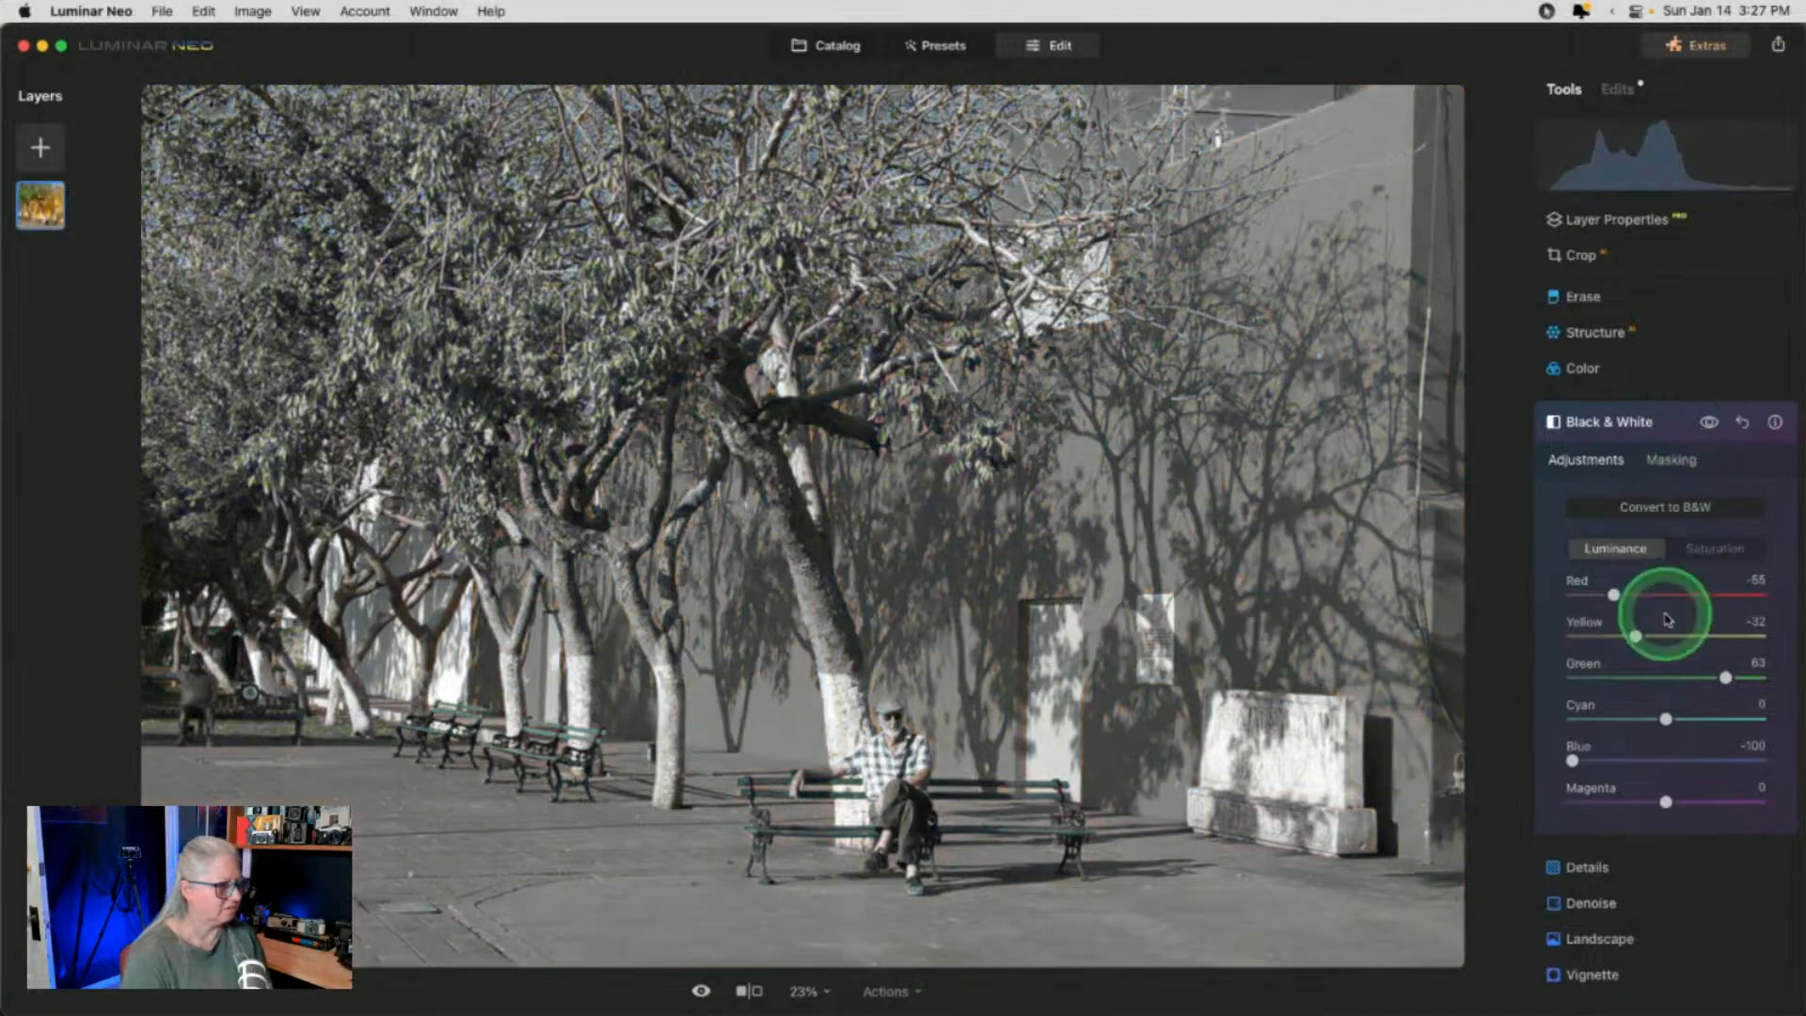
Try a Blue luminance of 43 and reset the whole Black & White adjustment
{"action": "left_click_drag", "start_coordinate": [1572, 760], "coordinate": [1707, 755]}
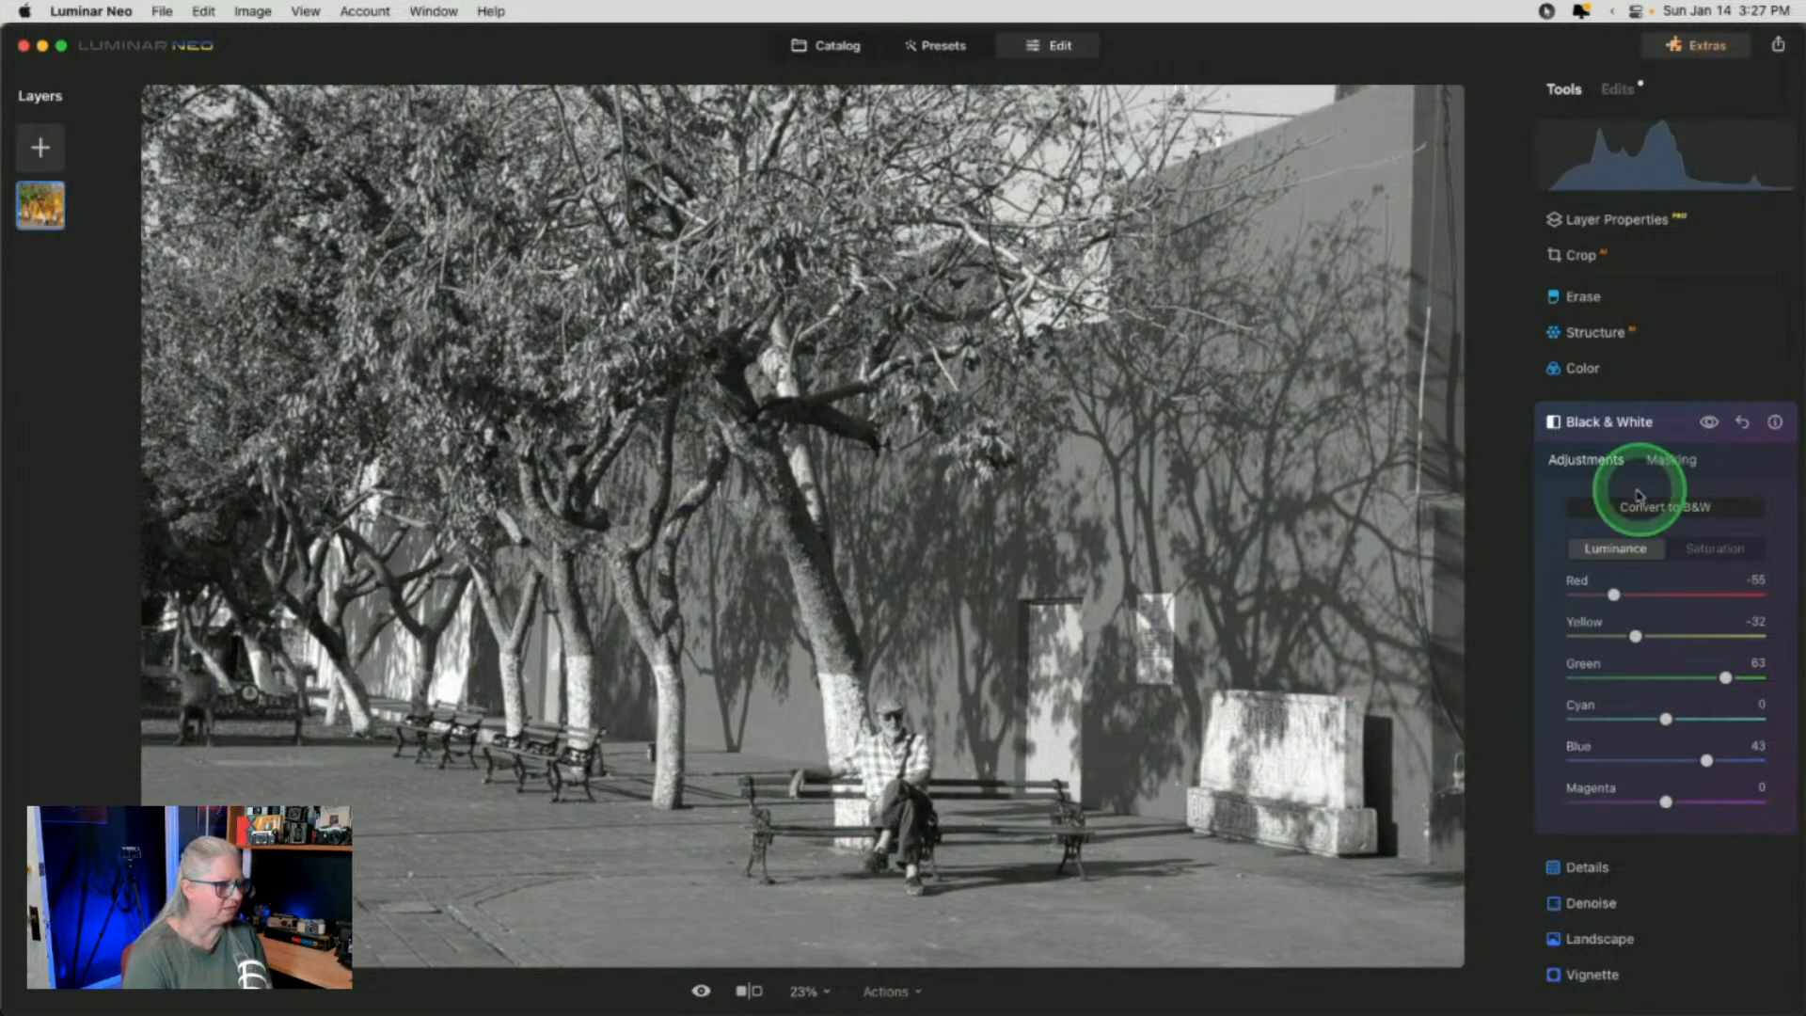
{"action": "left_click", "coordinate": [1741, 424]}
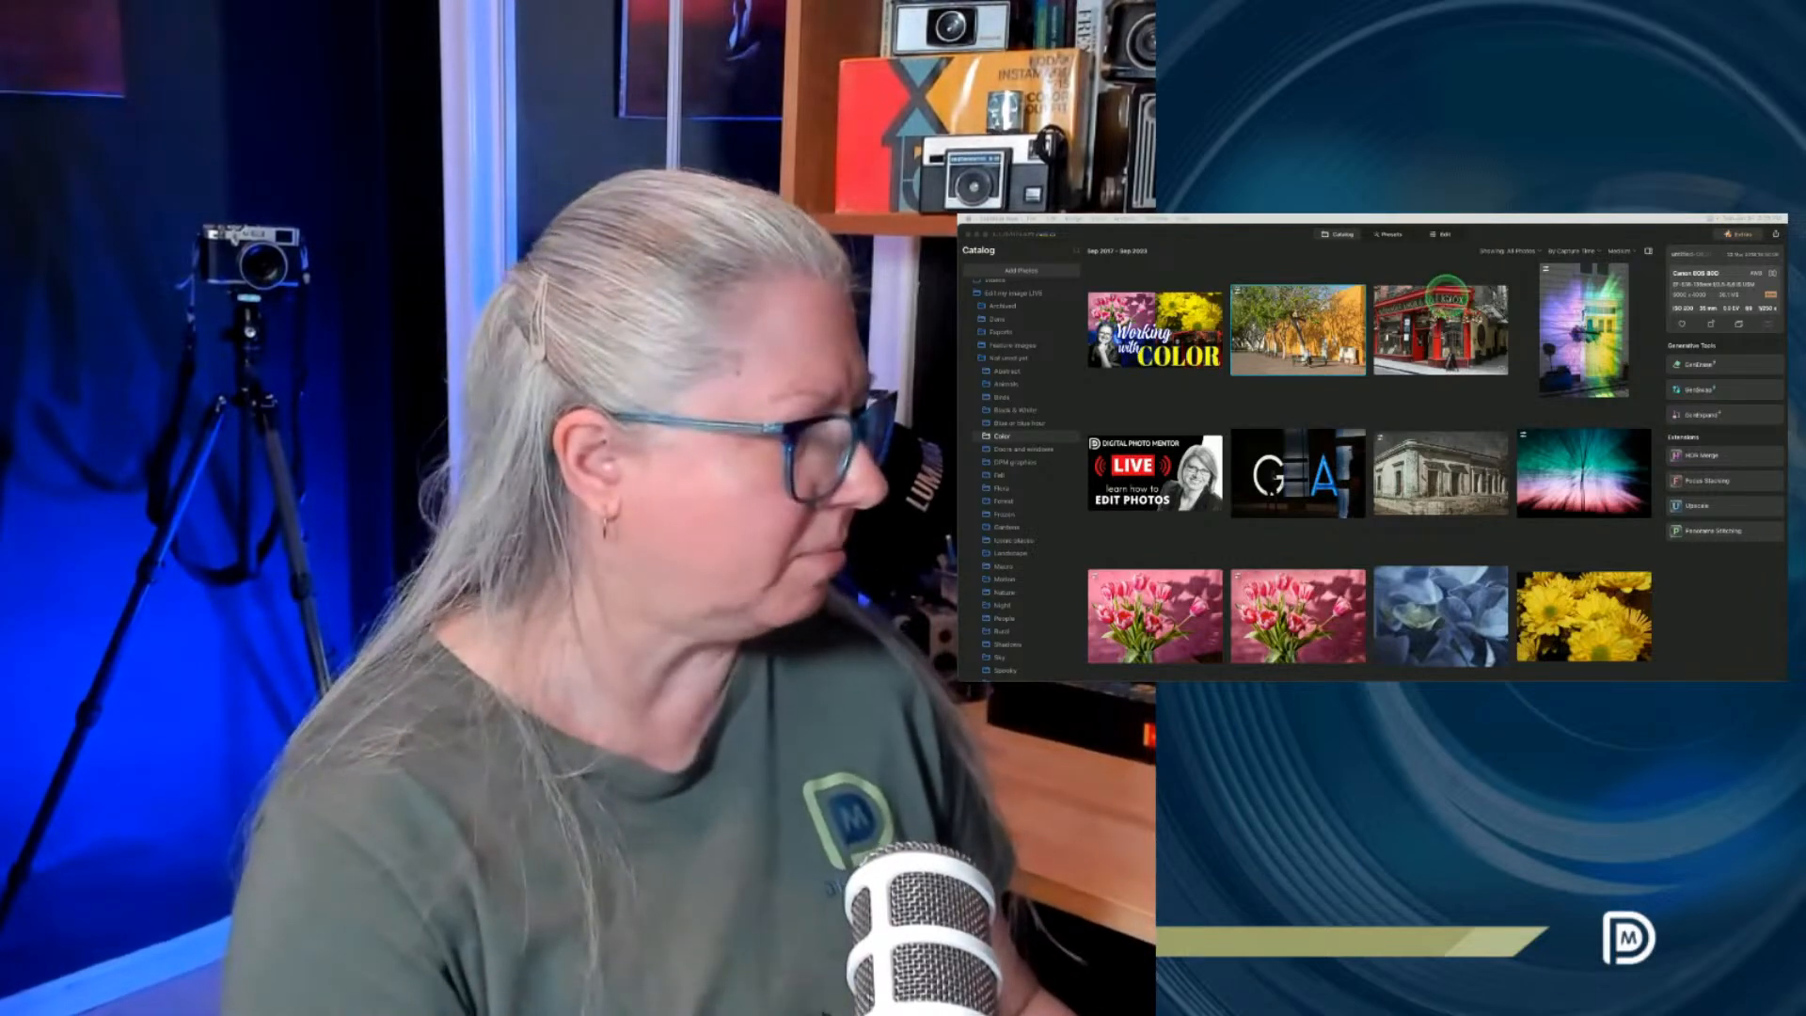
Browse the catalog's Landscape and Feature images folders and view the How to Edit Landscape Photos graphic enlarged
{"action": "left_click", "coordinate": [1014, 554]}
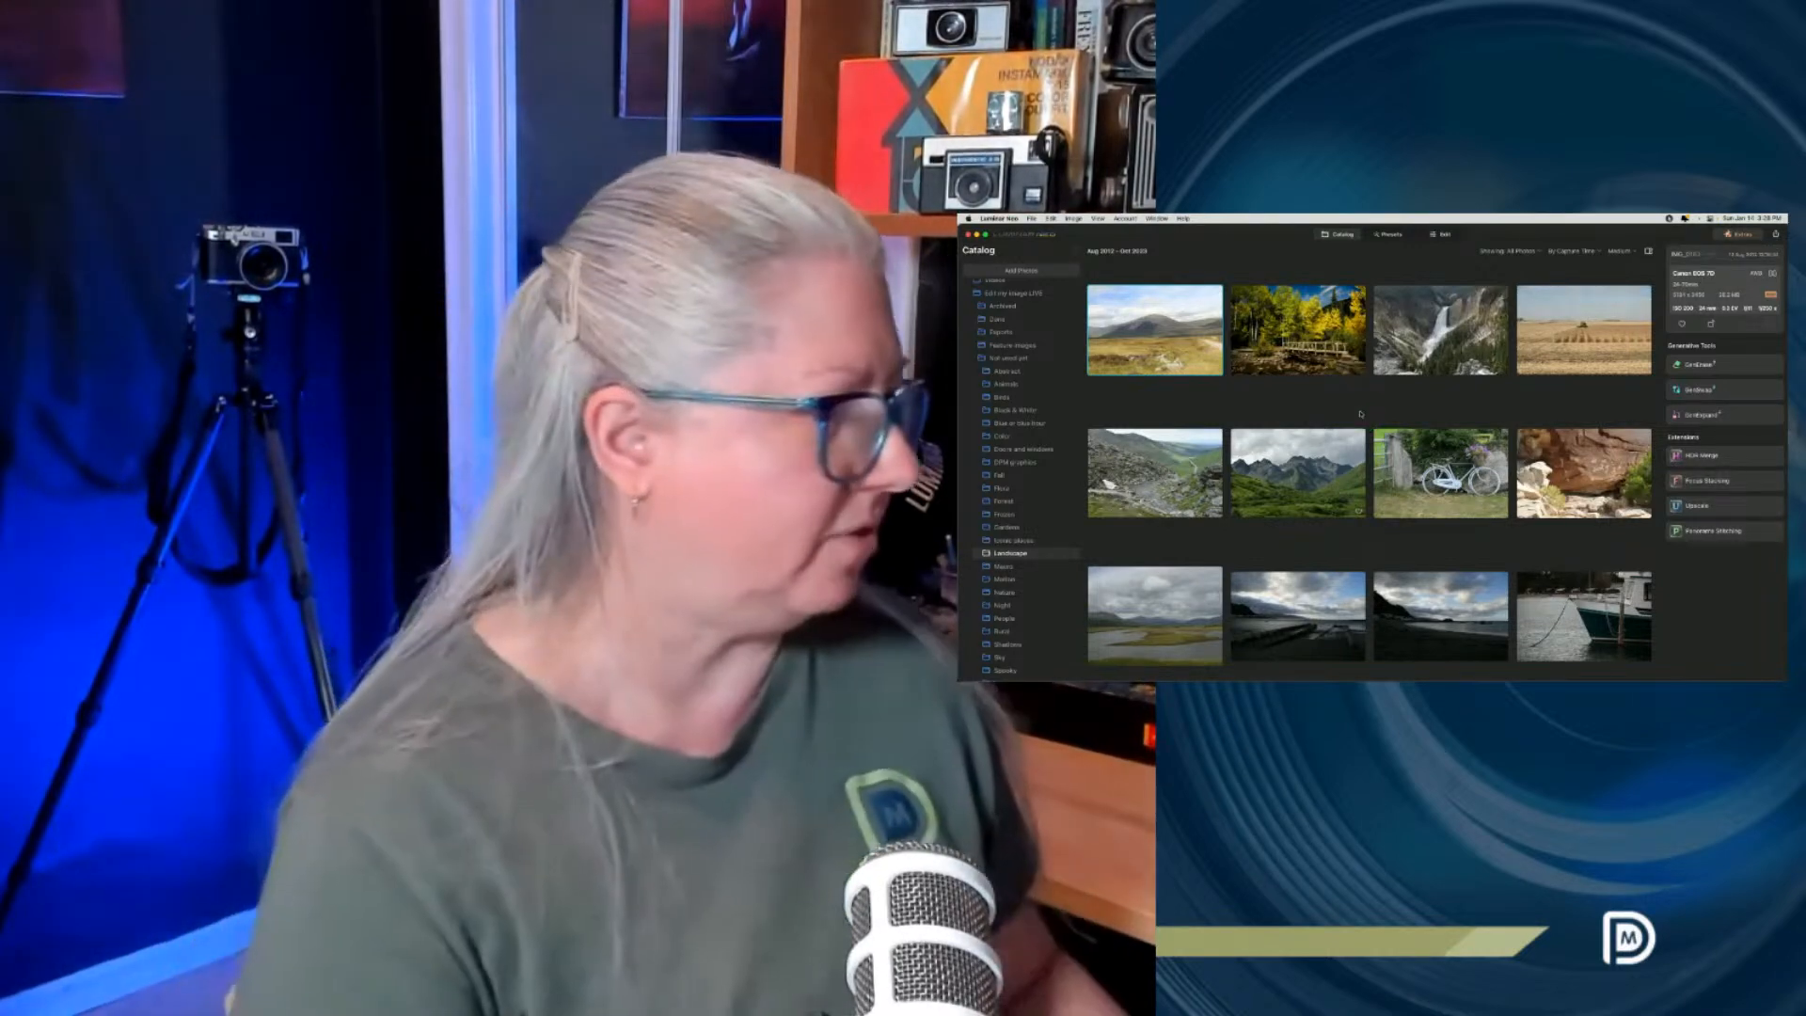
{"action": "left_click", "coordinate": [1011, 345]}
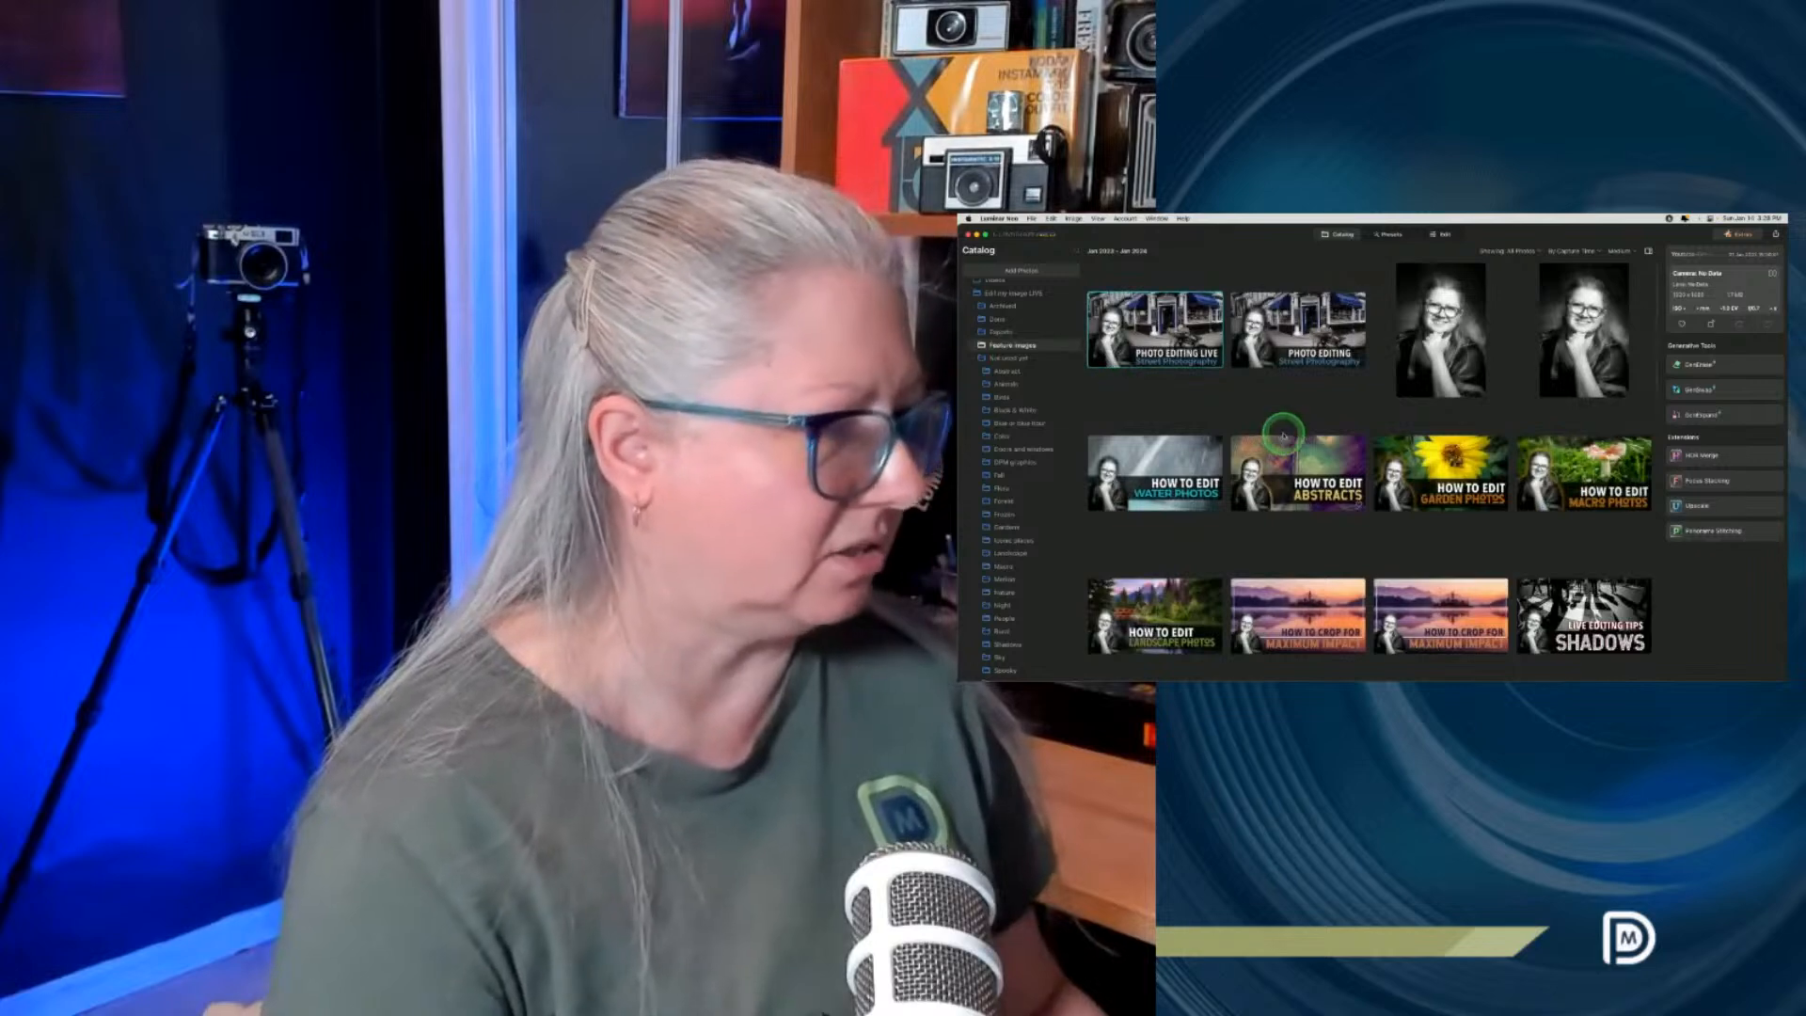
{"action": "scroll", "coordinate": [1283, 434], "scroll_direction": "down", "scroll_amount": 10}
{"action": "scroll", "coordinate": [1283, 436], "scroll_direction": "down", "scroll_amount": 2}
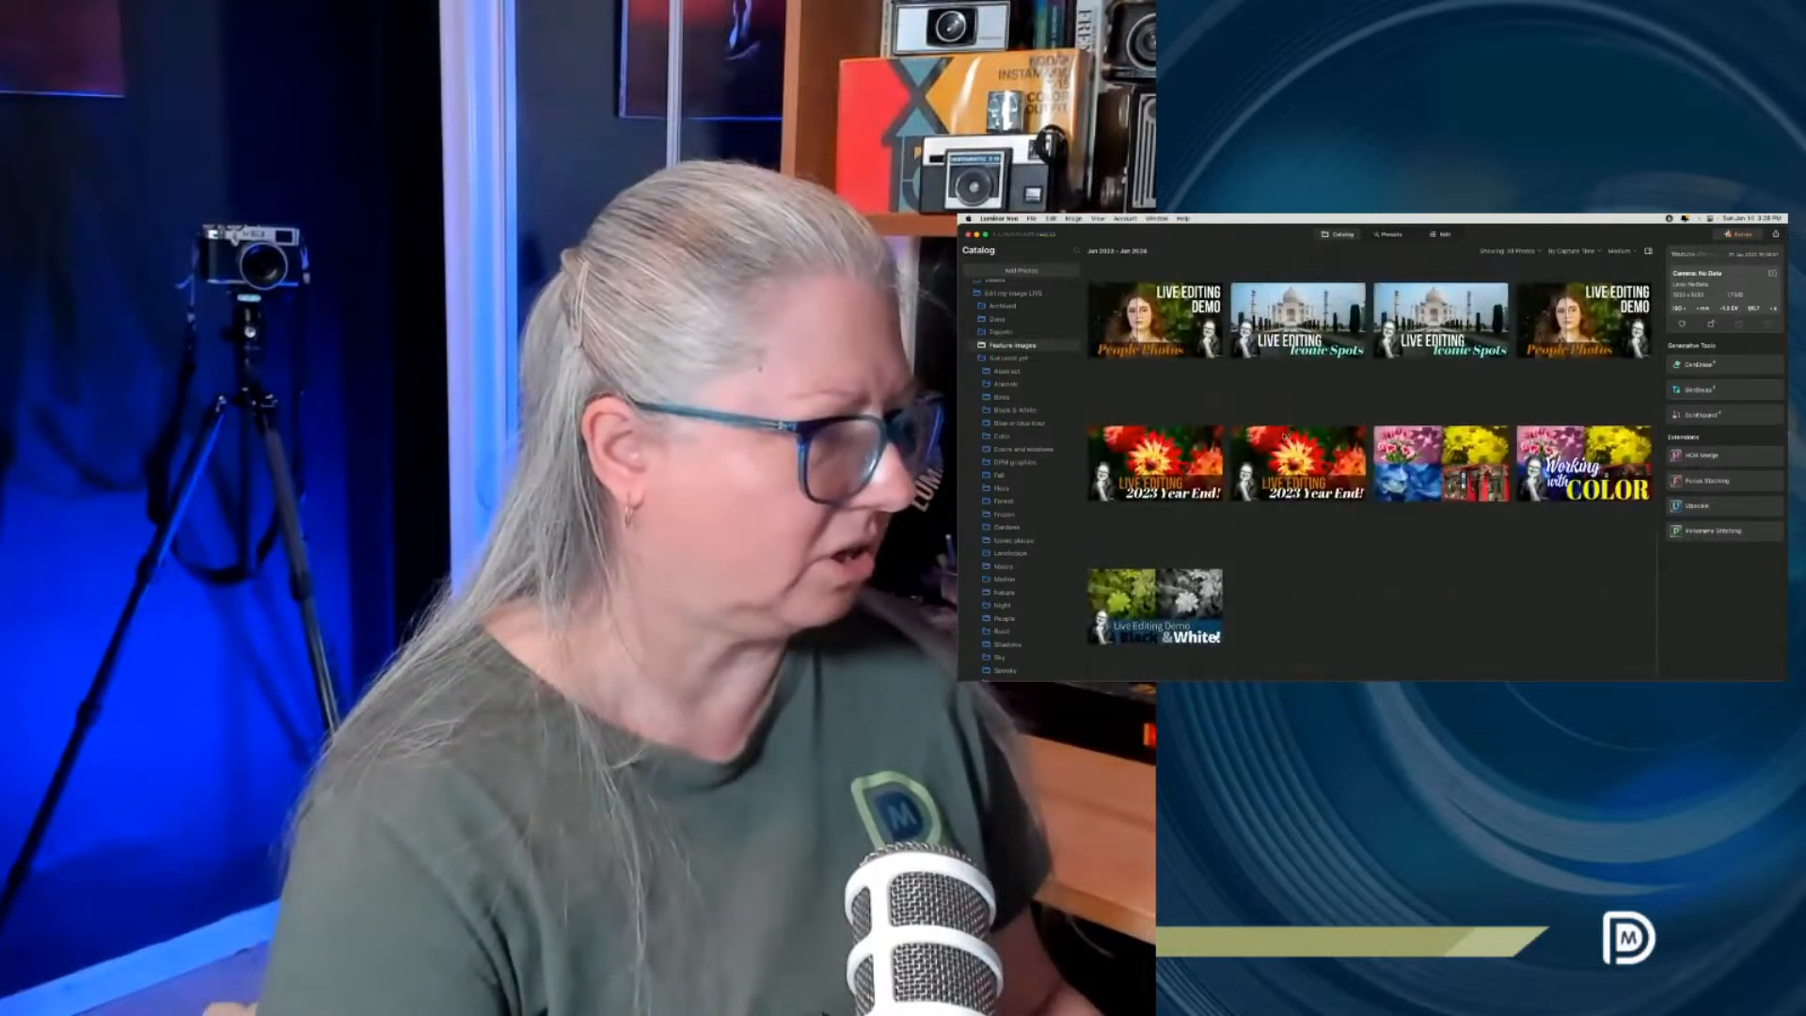
{"action": "scroll", "coordinate": [1285, 435], "scroll_direction": "up", "scroll_amount": 10}
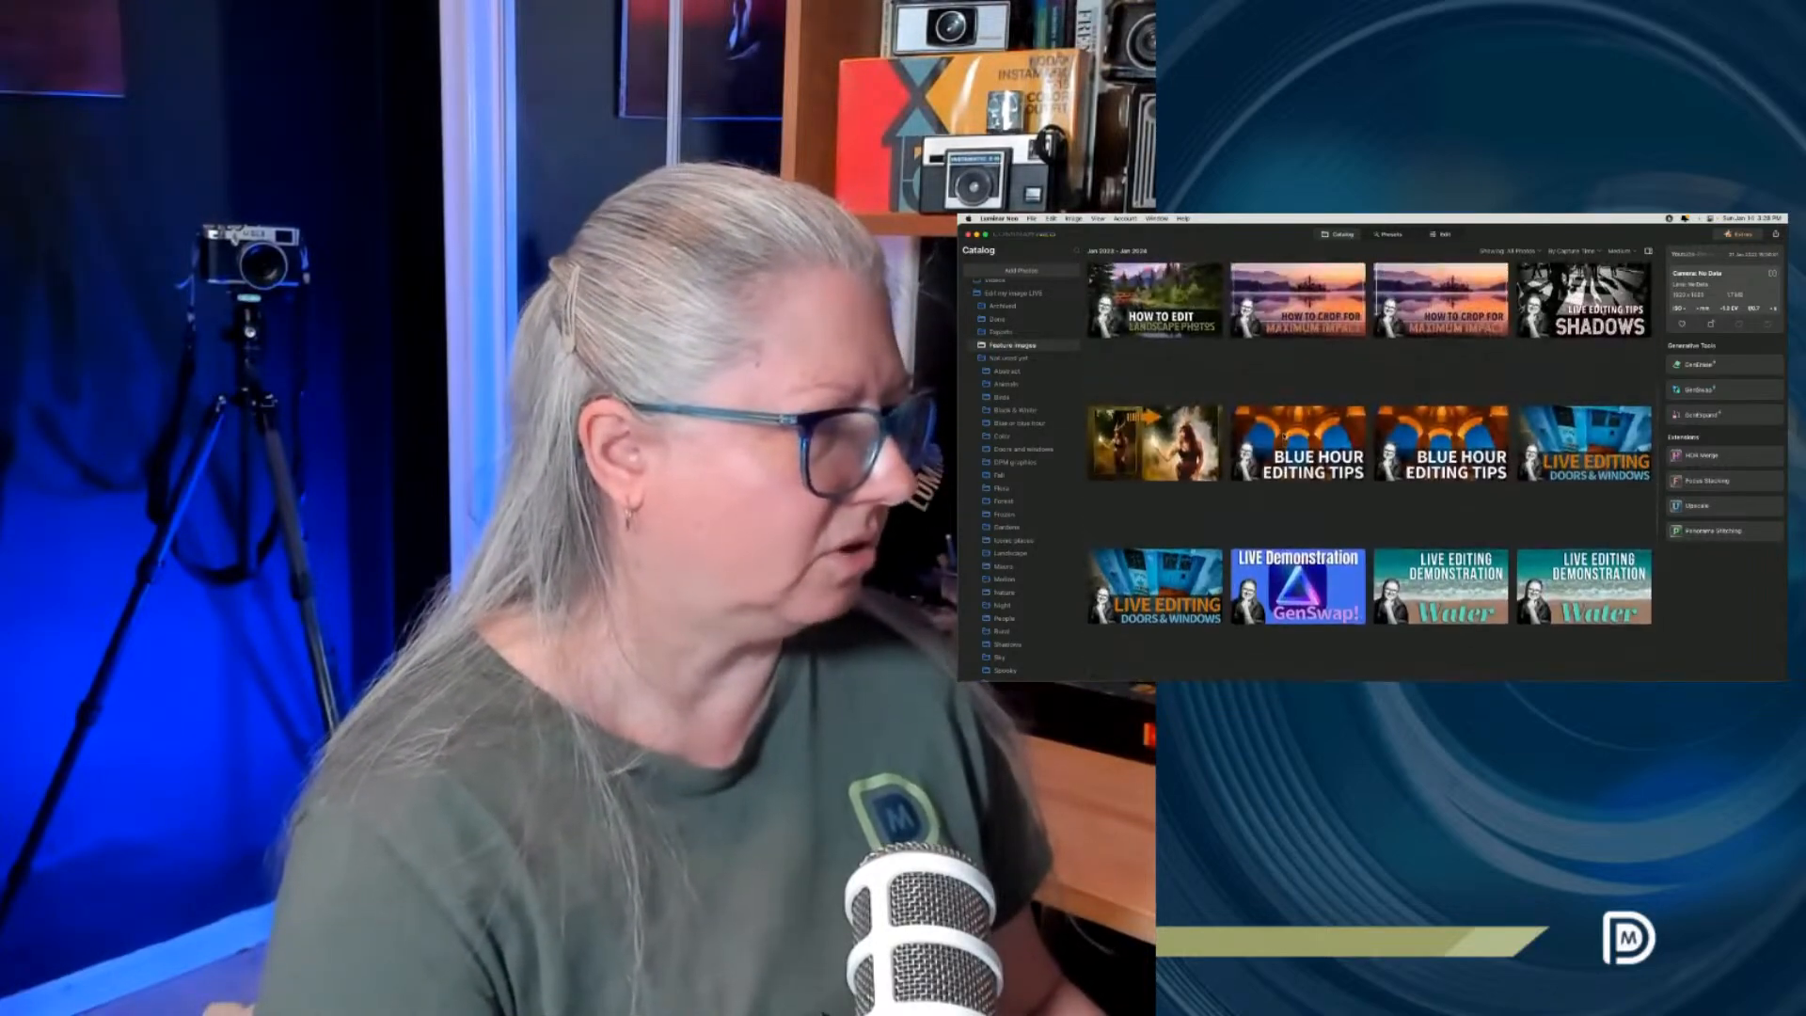
{"action": "scroll", "coordinate": [1283, 436], "scroll_direction": "up", "scroll_amount": 5}
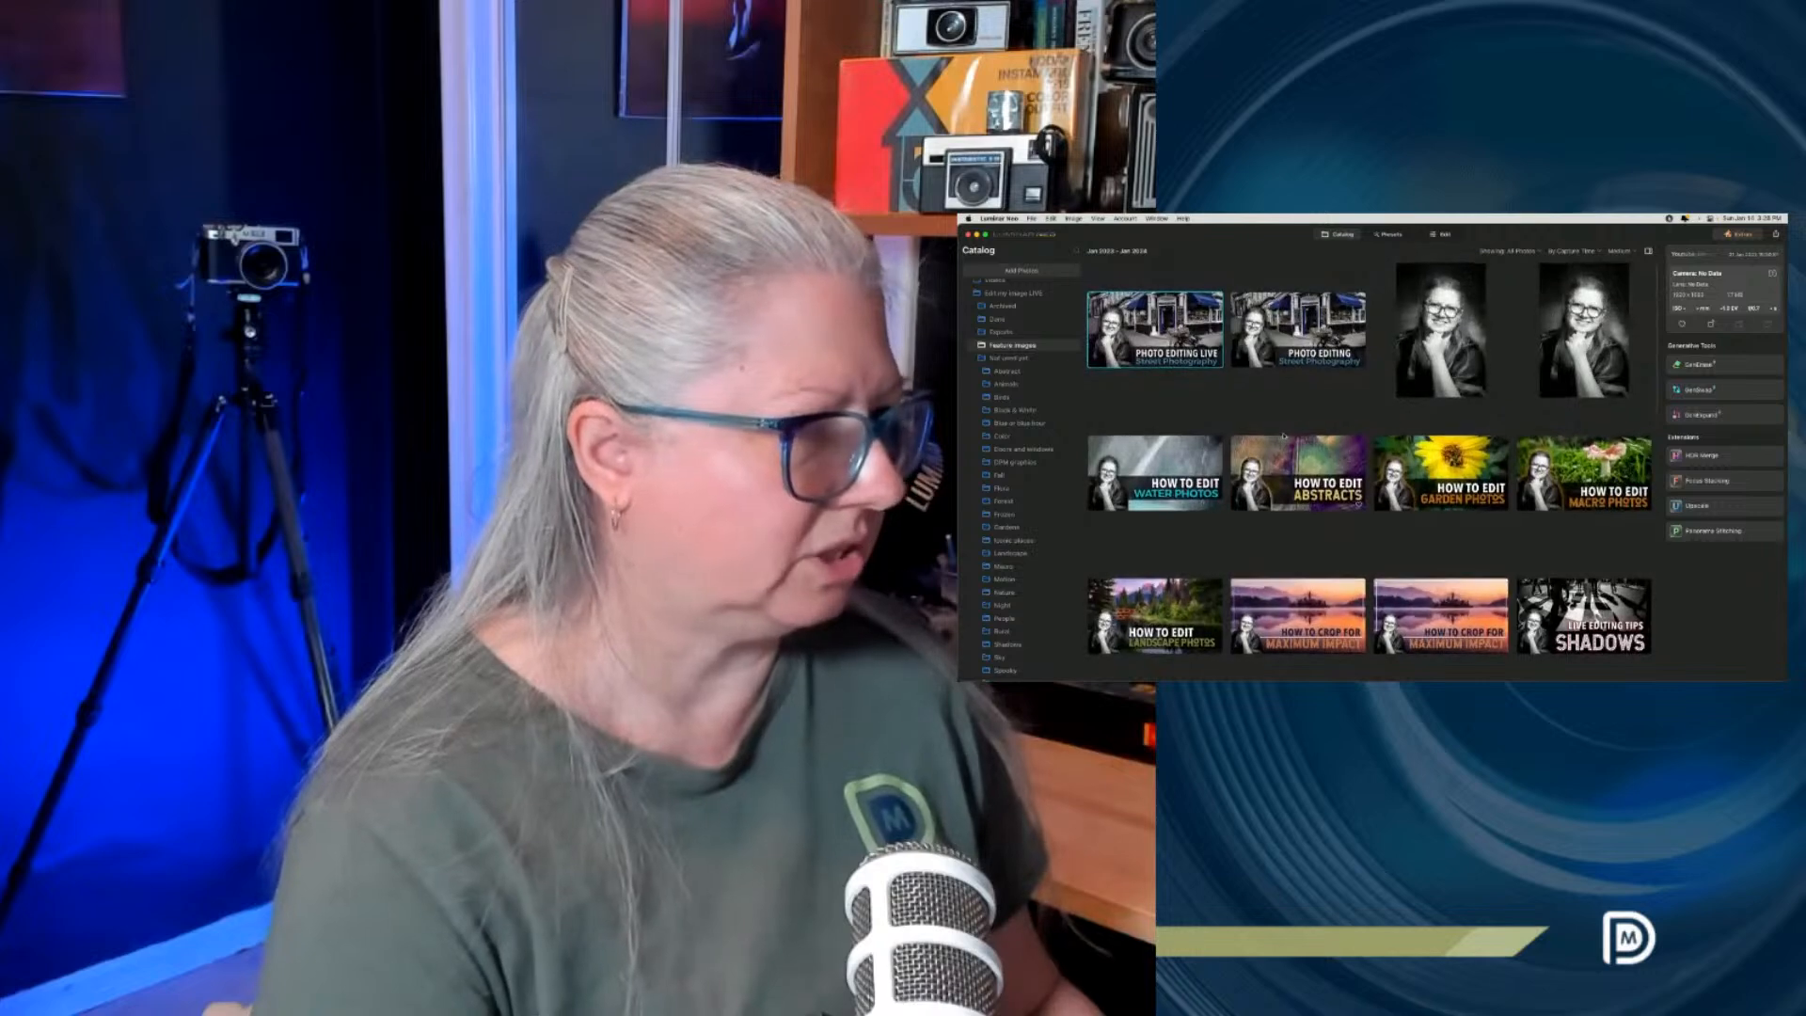
{"action": "scroll", "coordinate": [1283, 436], "scroll_direction": "down", "scroll_amount": 5}
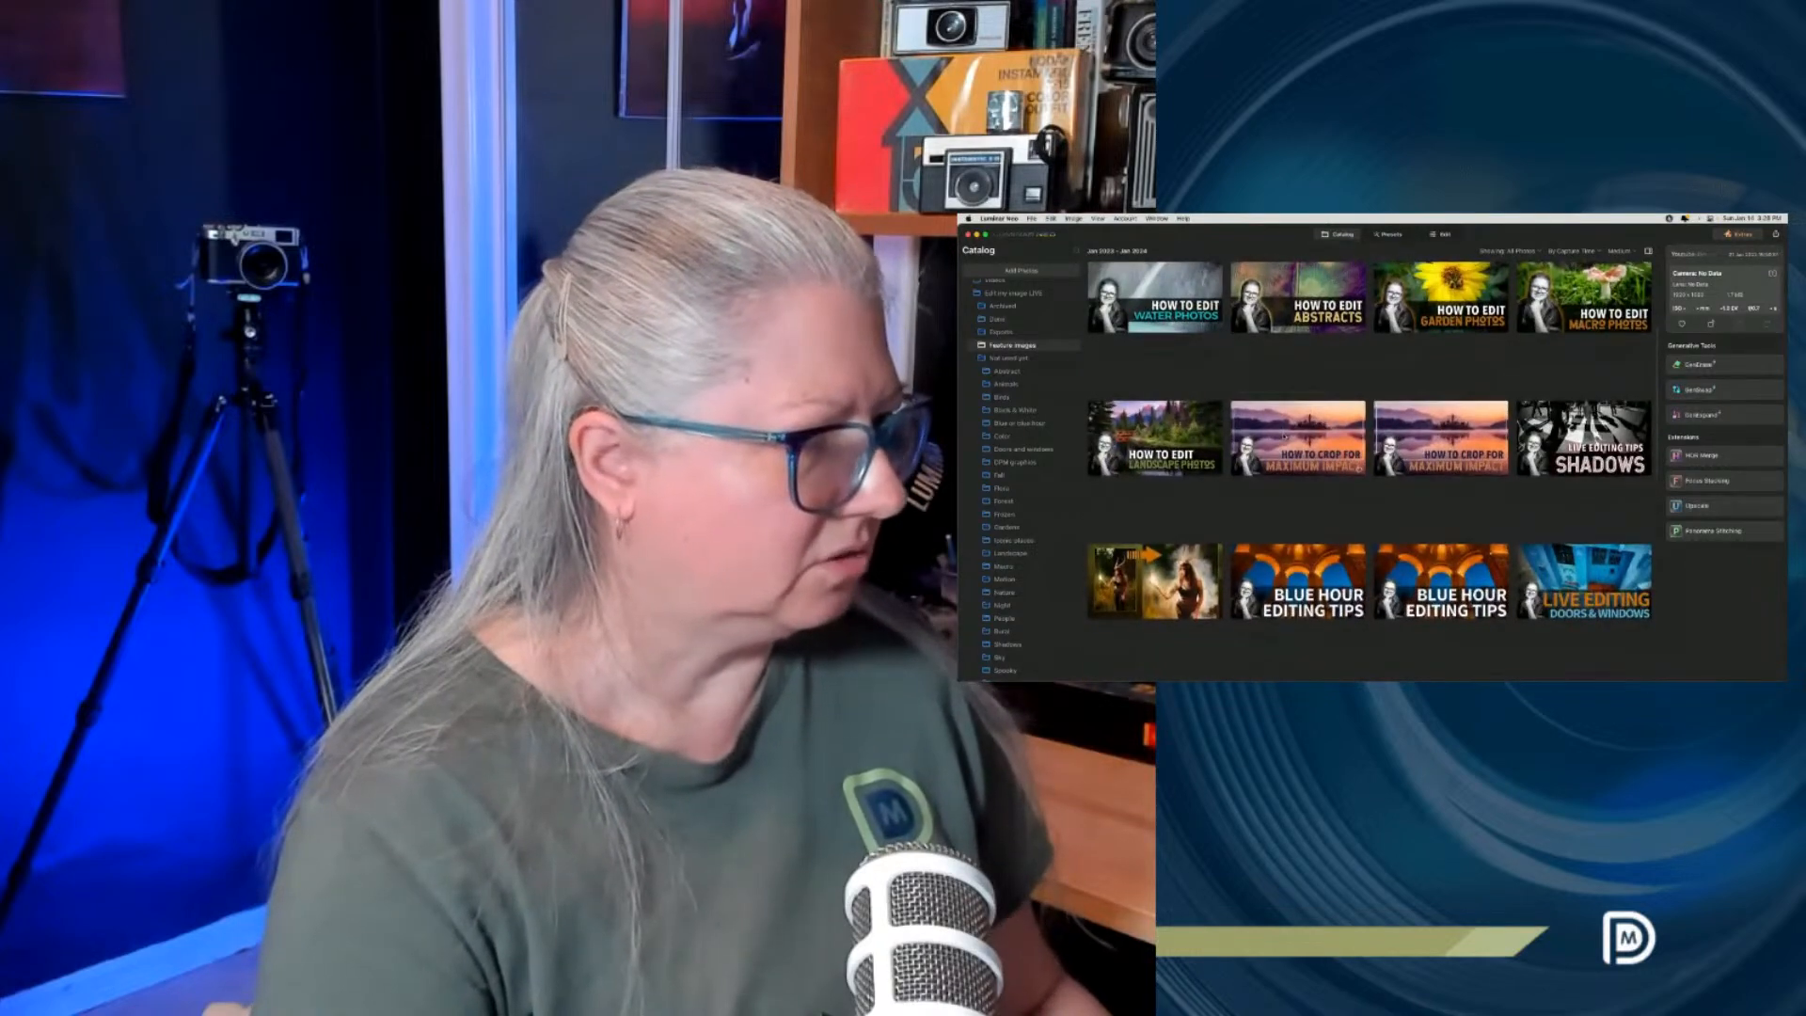
{"action": "double_click", "coordinate": [1200, 460]}
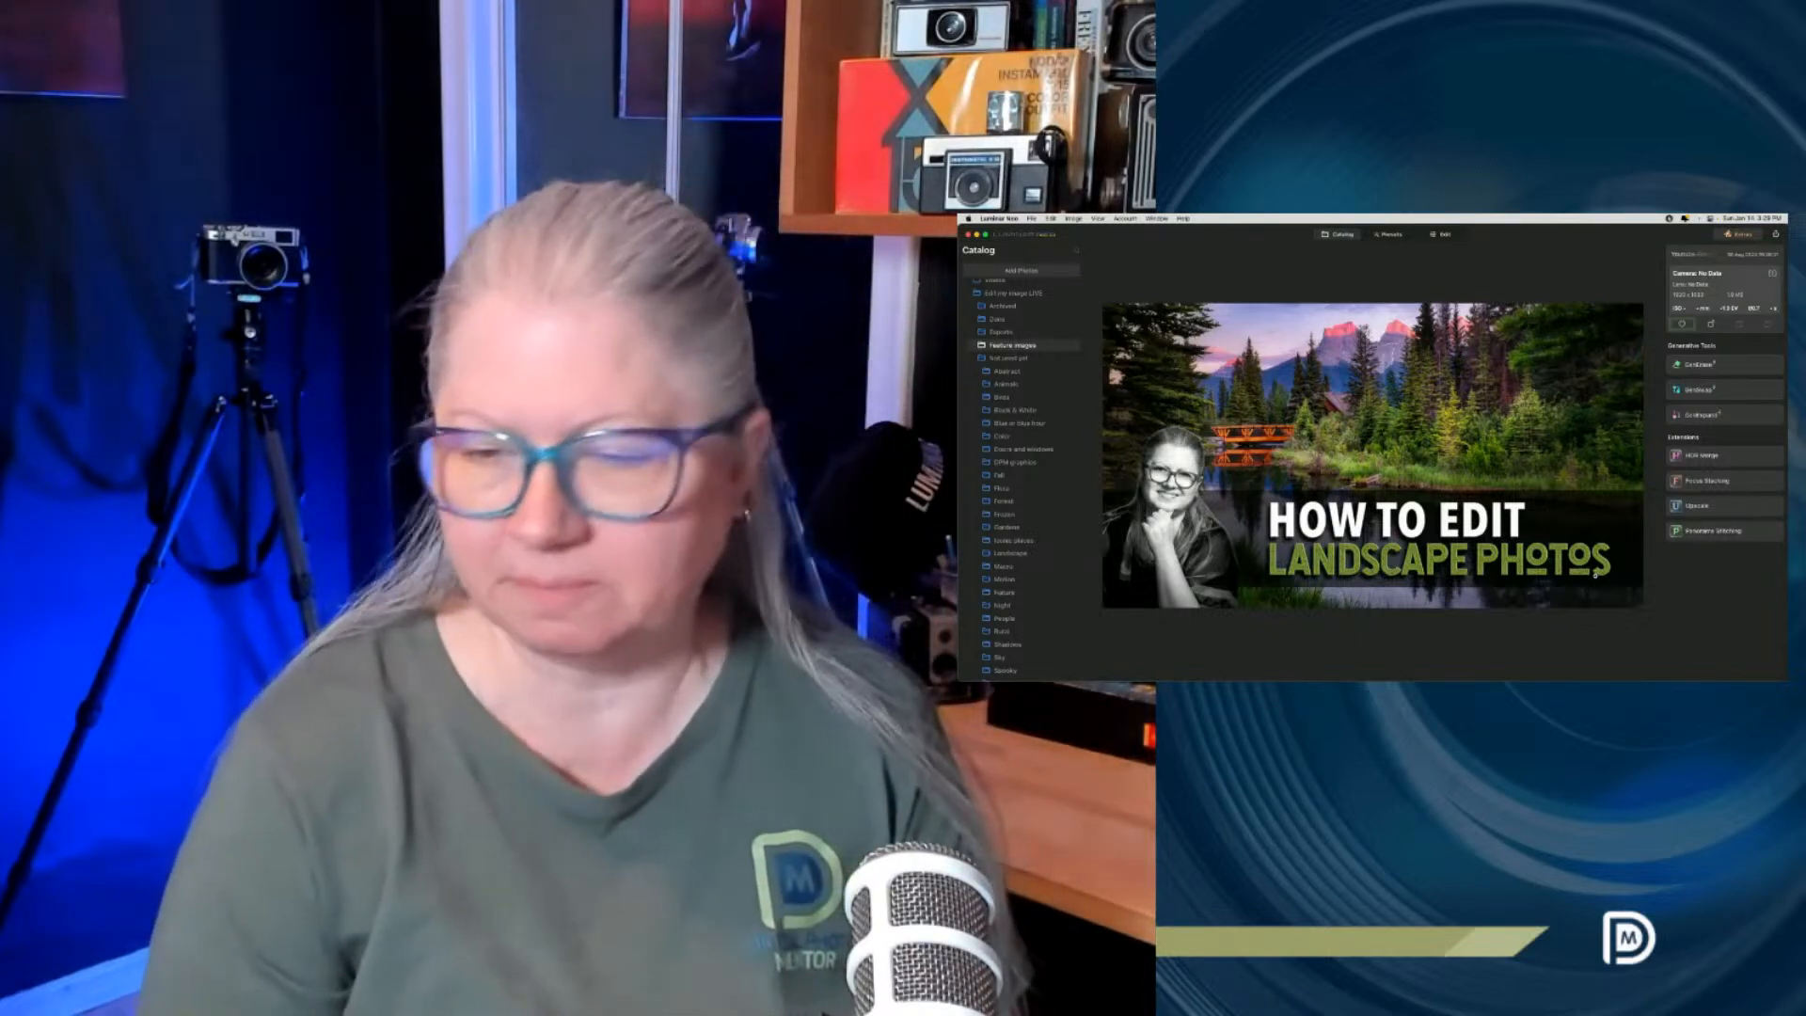
{"action": "left_click", "coordinate": [1583, 576]}
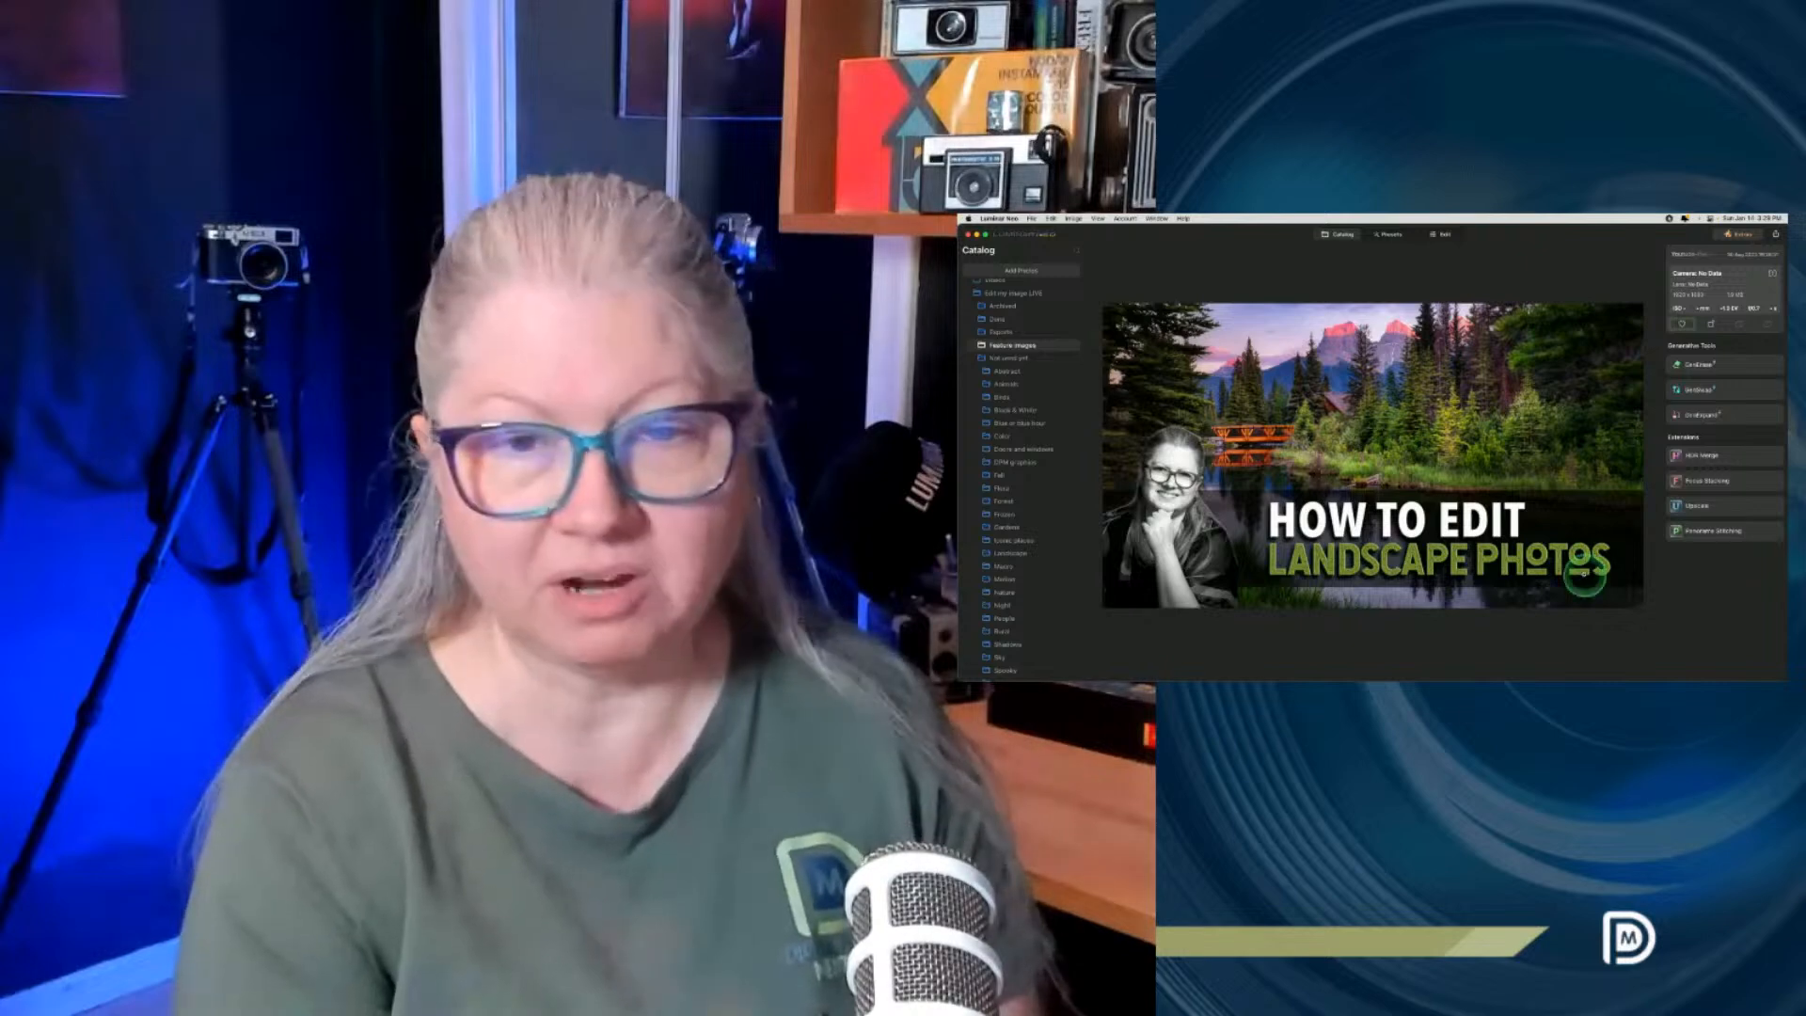